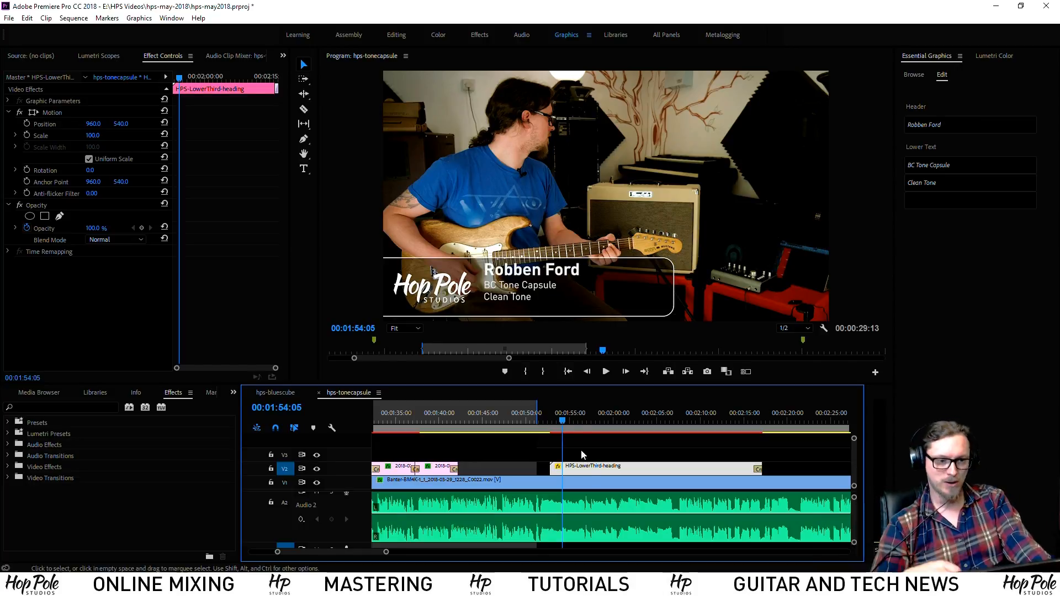
Move the playhead to where the existing lower third is fully shown
{"action": "scroll", "coordinate": [562, 435], "scroll_direction": "up", "scroll_amount": 3}
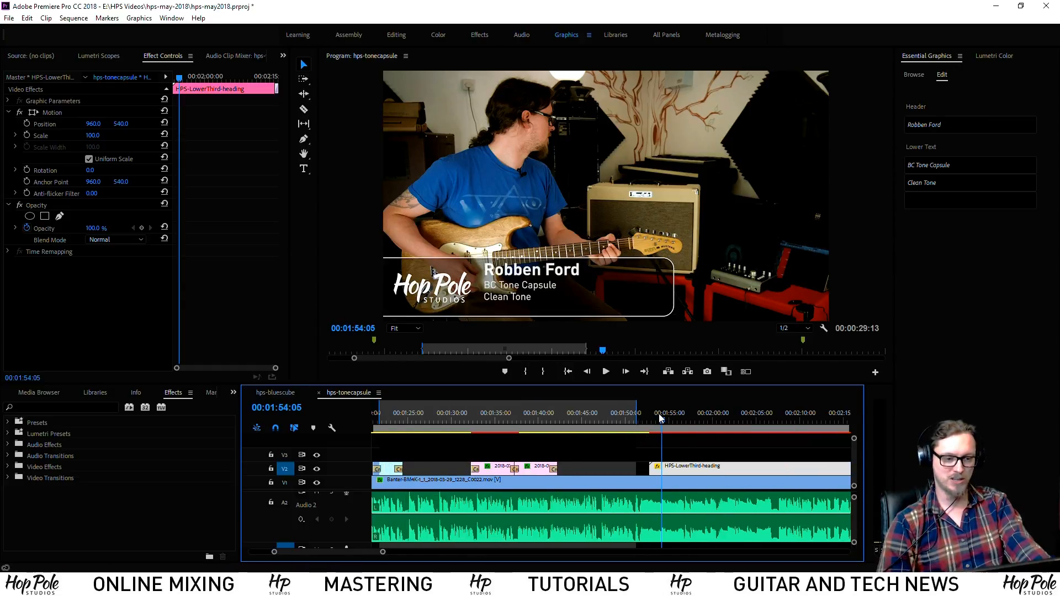
{"action": "left_click_drag", "start_coordinate": [658, 413], "coordinate": [652, 418]}
{"action": "scroll", "coordinate": [654, 442], "scroll_direction": "down", "scroll_amount": 1}
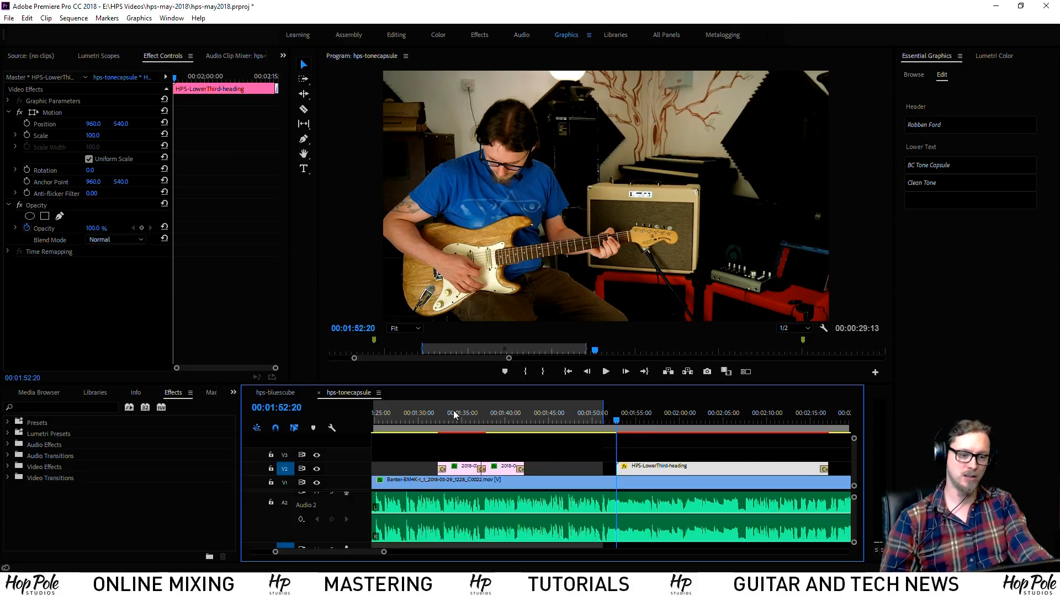
{"action": "left_click", "coordinate": [682, 417]}
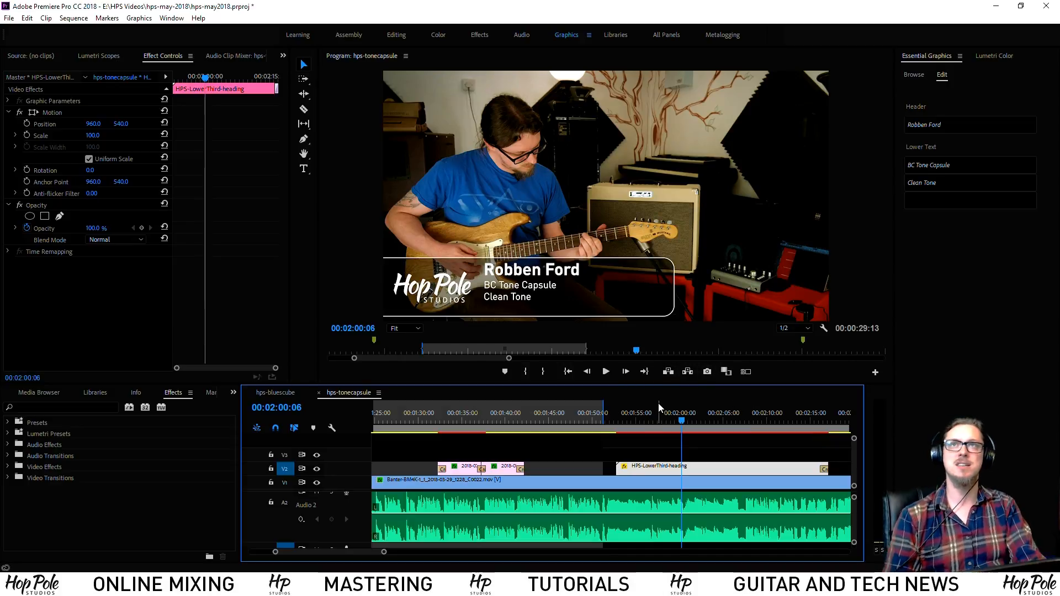
Type test characters into the header, then delete them to restore 'Robben Ford'
{"action": "left_click", "coordinate": [974, 122]}
{"action": "type", "text": "dfgdfgf"}
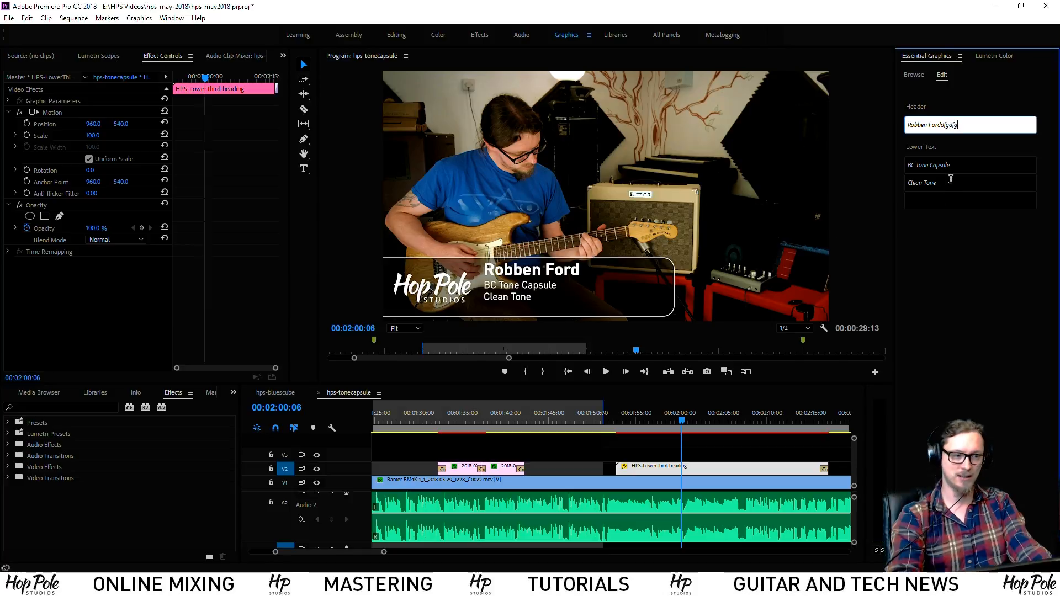
{"action": "key", "text": "Return"}
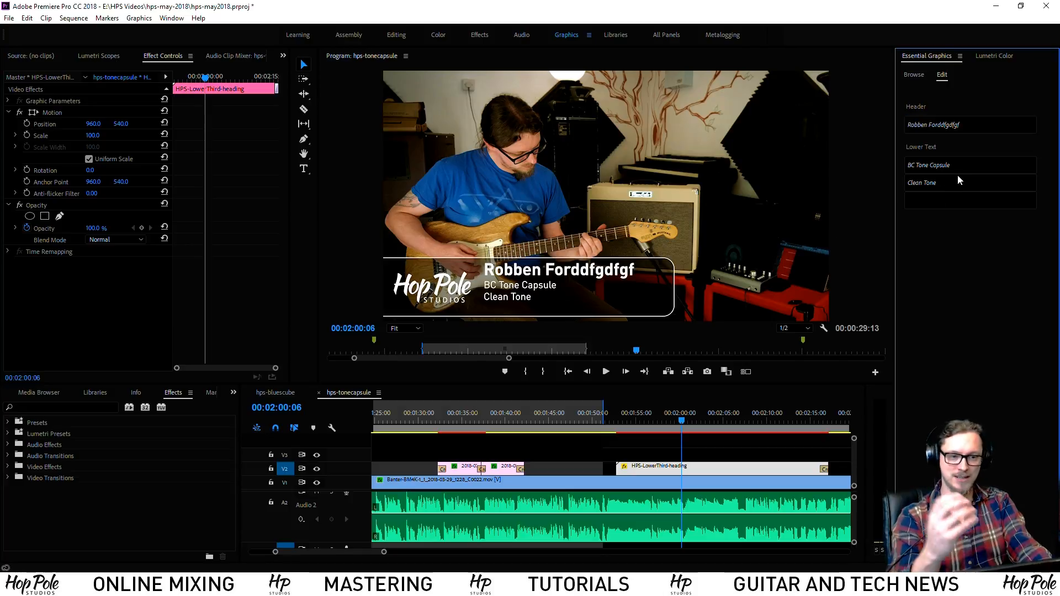
{"action": "left_click", "coordinate": [947, 133]}
{"action": "left_click_drag", "start_coordinate": [961, 125], "coordinate": [941, 125]}
{"action": "key", "text": "BackSpace"}
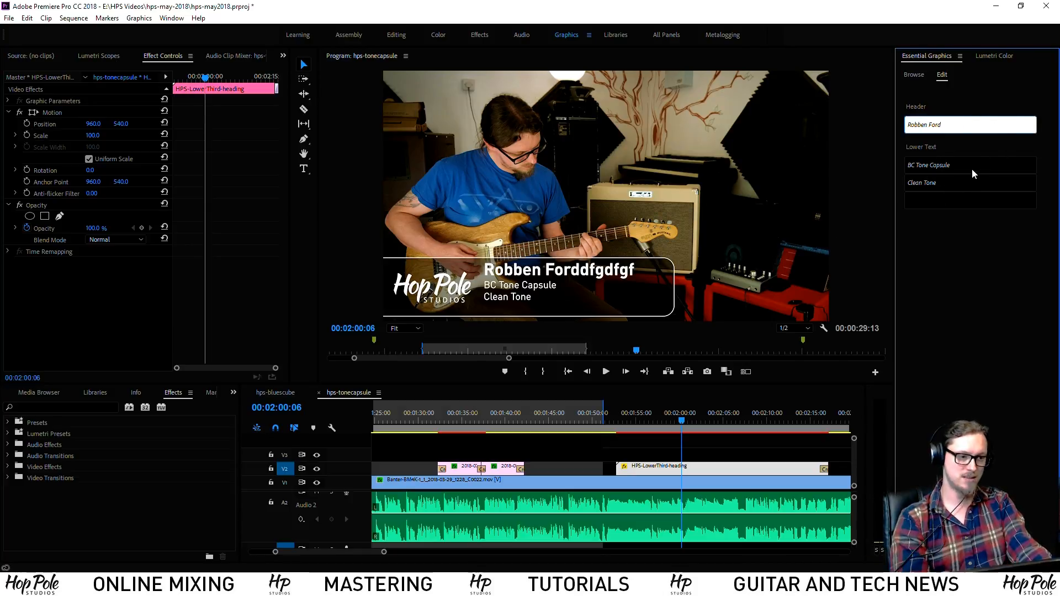
Type junk into the first subtext line, then delete it to restore 'BC Tone Capsule'
{"action": "left_click", "coordinate": [972, 168]}
{"action": "type", "text": "dcf,knfdg,mndf"}
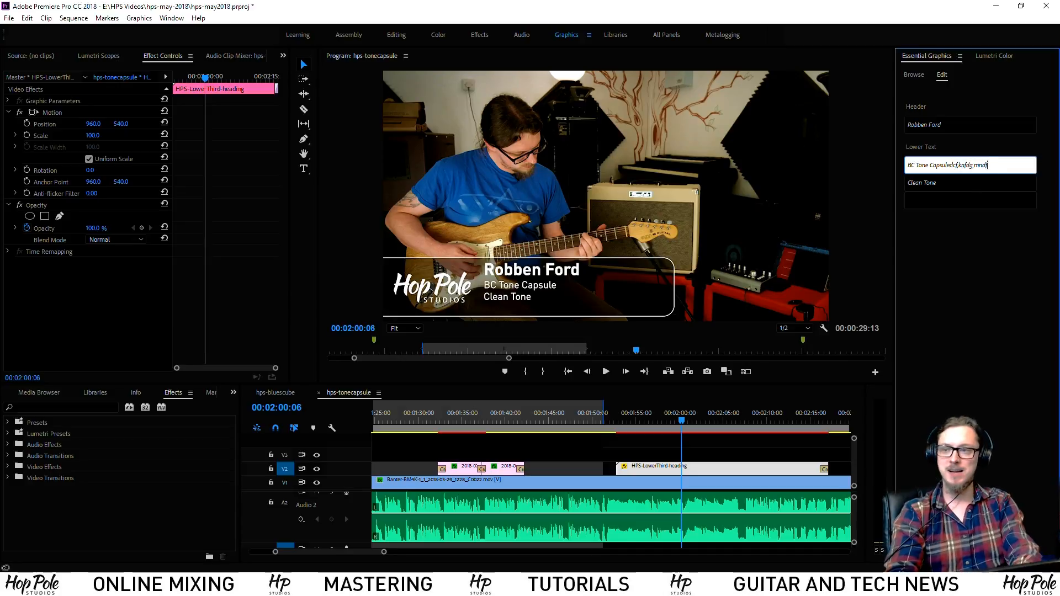
{"action": "type", "text": "g,mndfg"}
{"action": "left_click", "coordinate": [963, 193]}
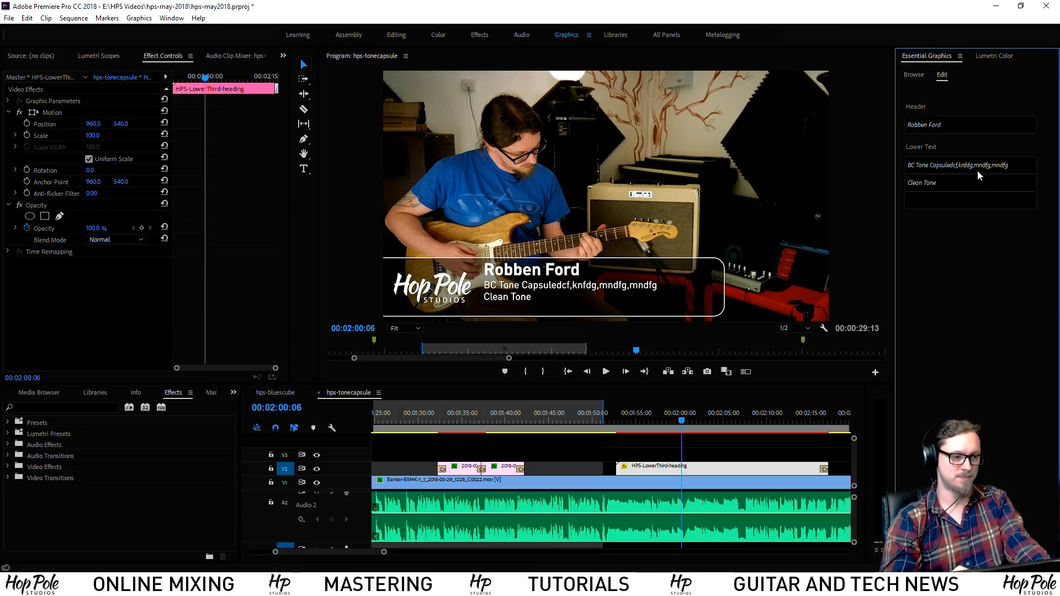
{"action": "left_click_drag", "start_coordinate": [959, 165], "coordinate": [994, 165]}
{"action": "key", "text": "BackSpace"}
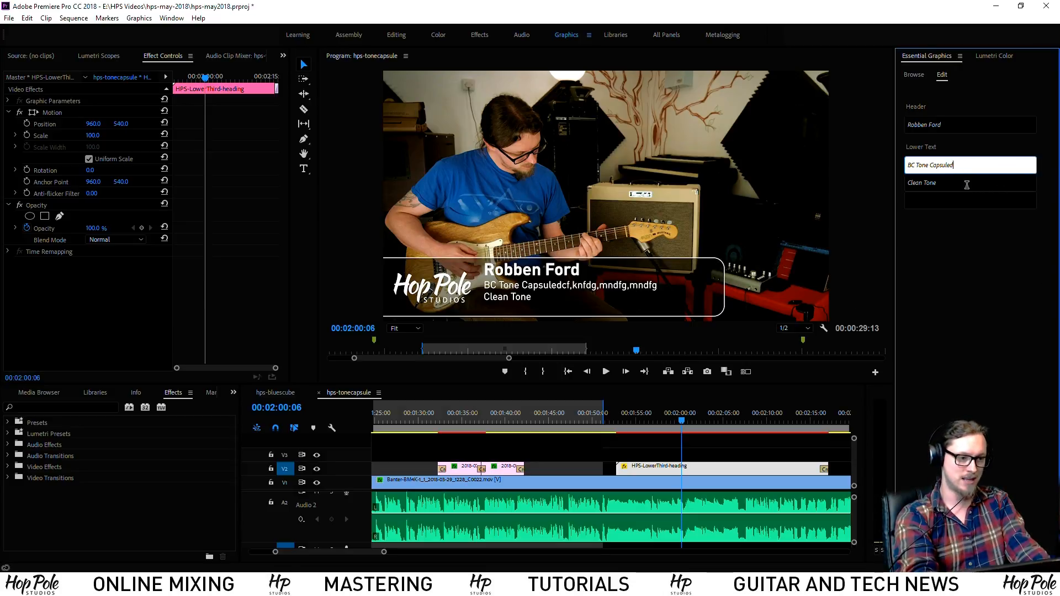
{"action": "key", "text": "BackSpace"}
{"action": "left_click", "coordinate": [957, 183]}
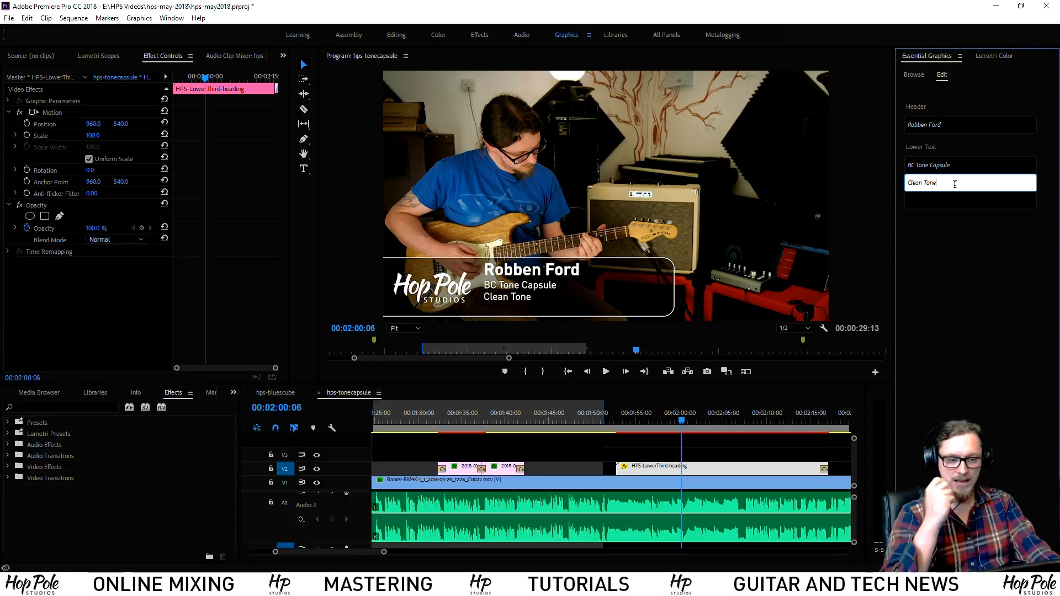
Scrub past the lower third, then play back its intro animation from the clip start
{"action": "left_click_drag", "start_coordinate": [810, 422], "coordinate": [741, 420]}
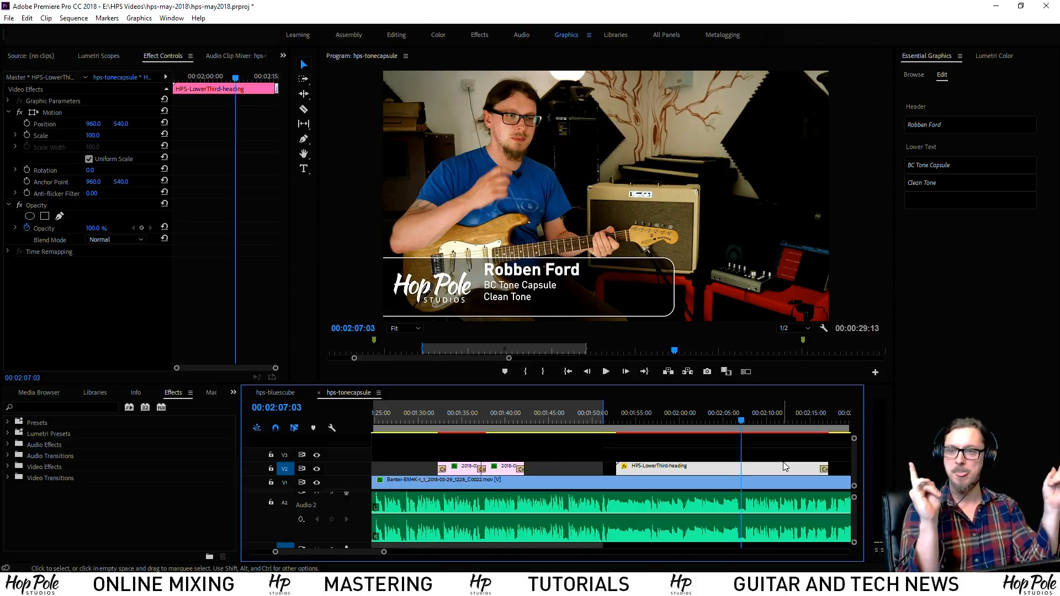
{"action": "left_click", "coordinate": [616, 423]}
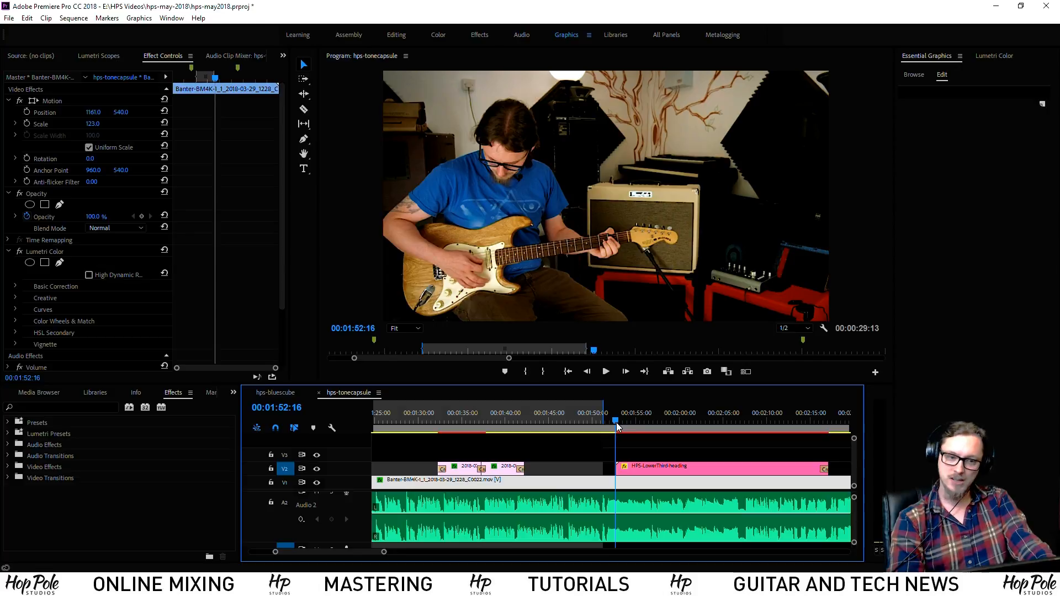
{"action": "left_click", "coordinate": [617, 422]}
{"action": "mouse_move", "coordinate": [618, 421]}
{"action": "left_mouse_down"}
{"action": "mouse_move", "coordinate": [650, 423]}
{"action": "mouse_move", "coordinate": [618, 423]}
{"action": "left_mouse_up"}
{"action": "key", "text": "space"}
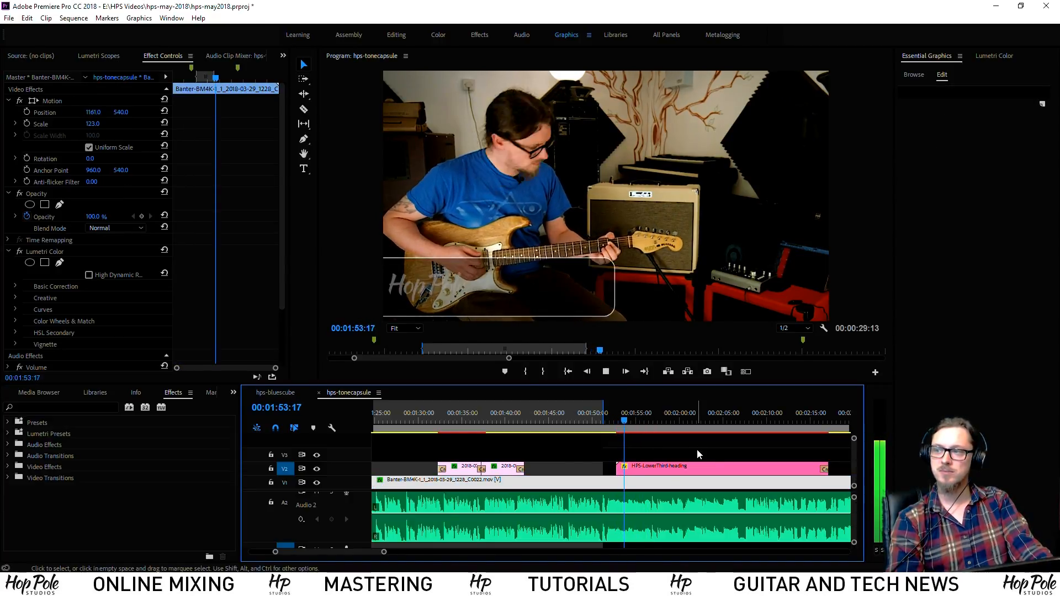
{"action": "key", "text": "space"}
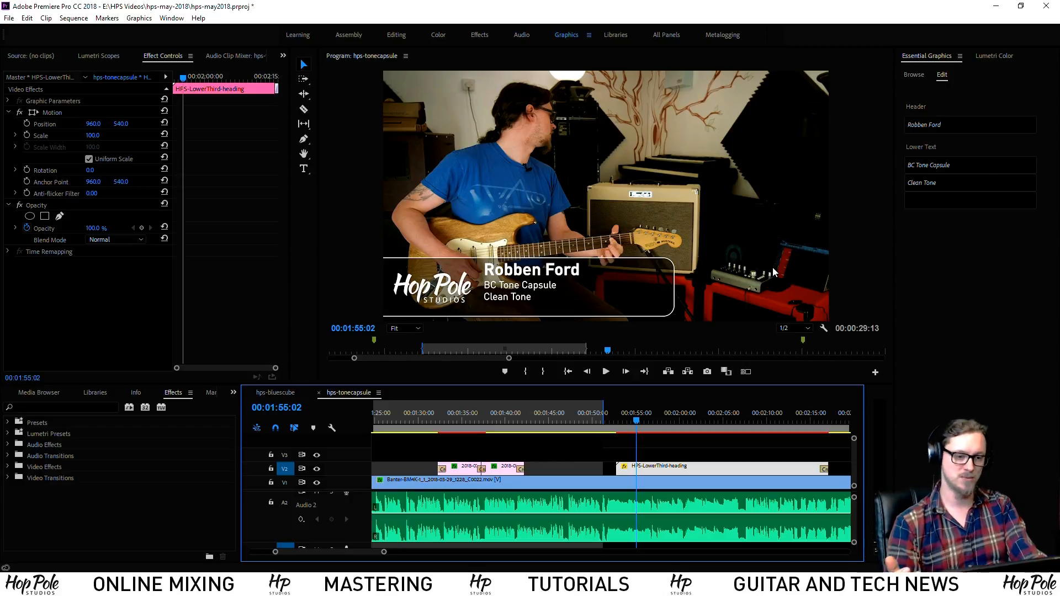
Scroll the timeline later and park the playhead at 00:02:21:18
{"action": "scroll", "coordinate": [699, 440], "scroll_direction": "down", "scroll_amount": 3}
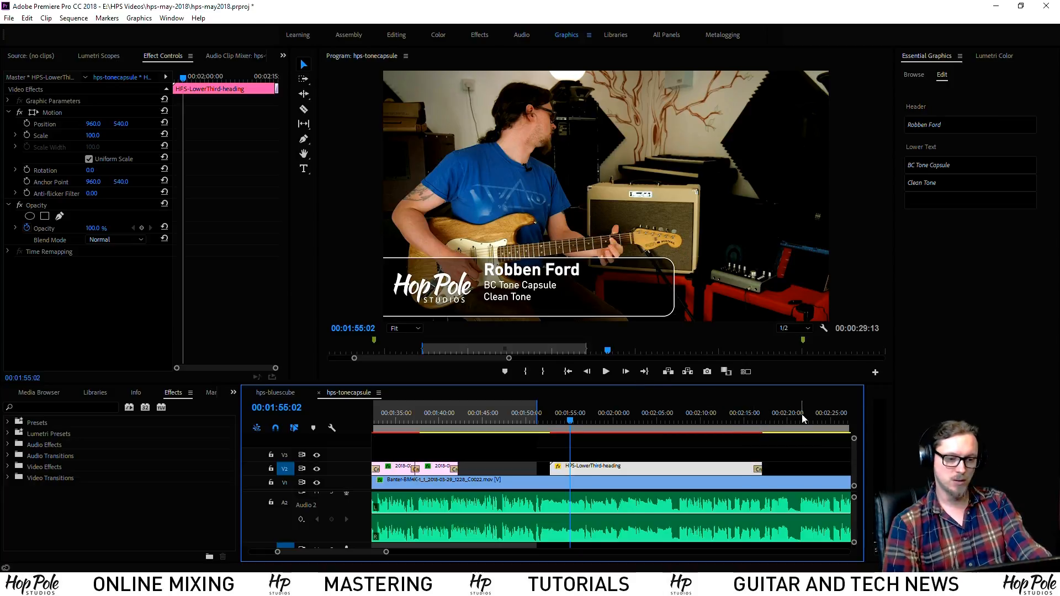
{"action": "scroll", "coordinate": [785, 419], "scroll_direction": "down", "scroll_amount": 3}
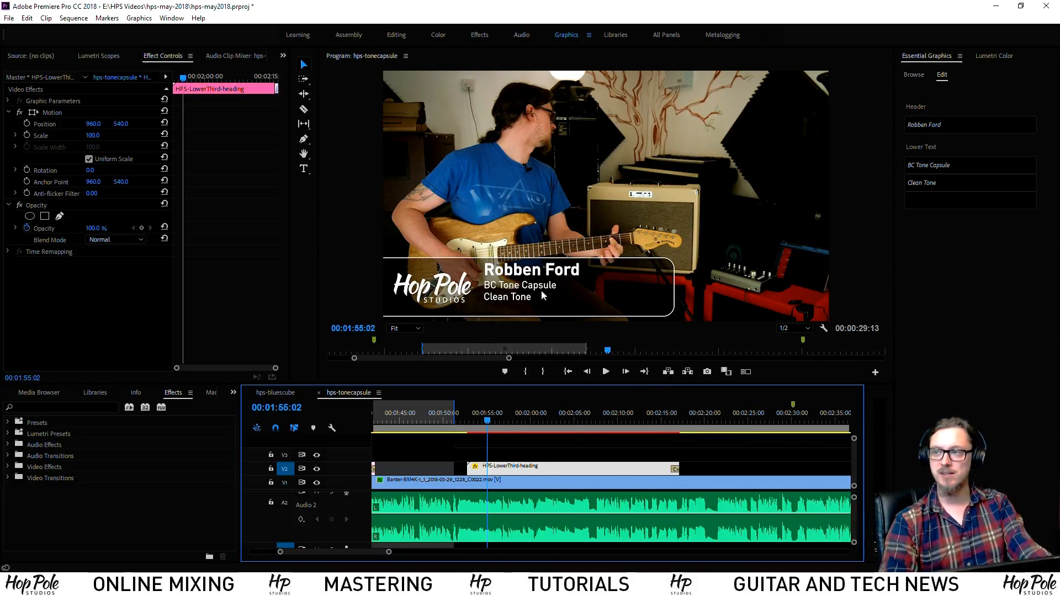
{"action": "left_click", "coordinate": [715, 420]}
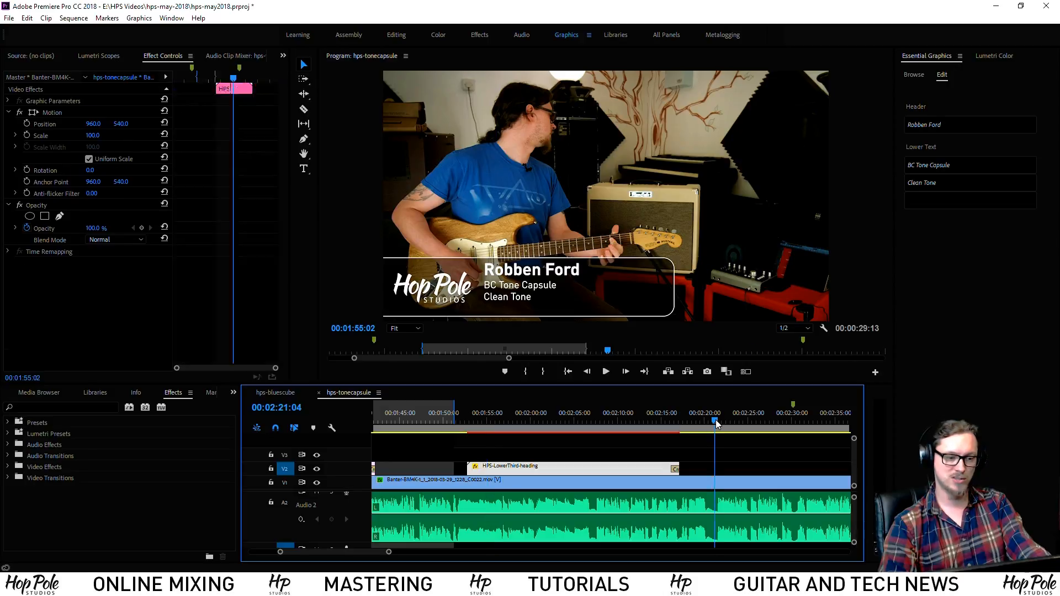
{"action": "left_click", "coordinate": [748, 457]}
{"action": "scroll", "coordinate": [747, 454], "scroll_direction": "down", "scroll_amount": 2}
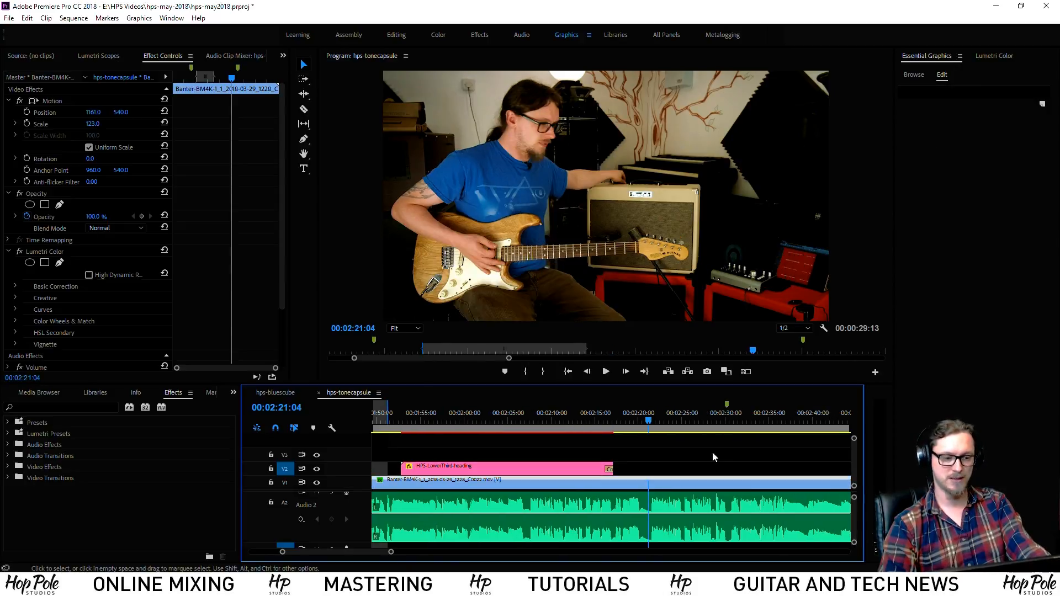
{"action": "left_click", "coordinate": [653, 426]}
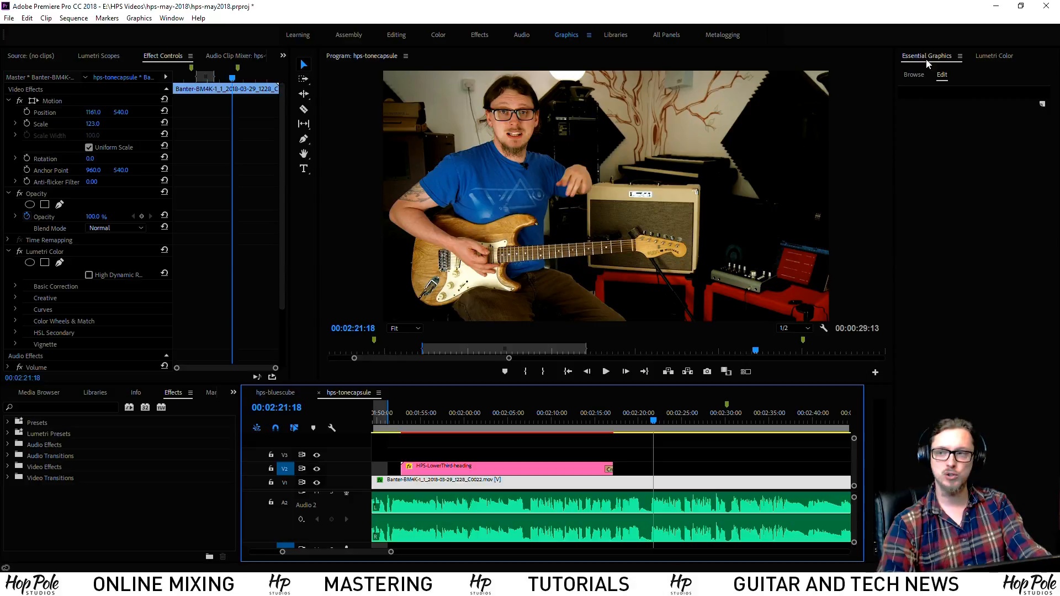
Add a new Rectangle layer and drag it to the lower-left of the frame
{"action": "left_click", "coordinate": [1044, 105]}
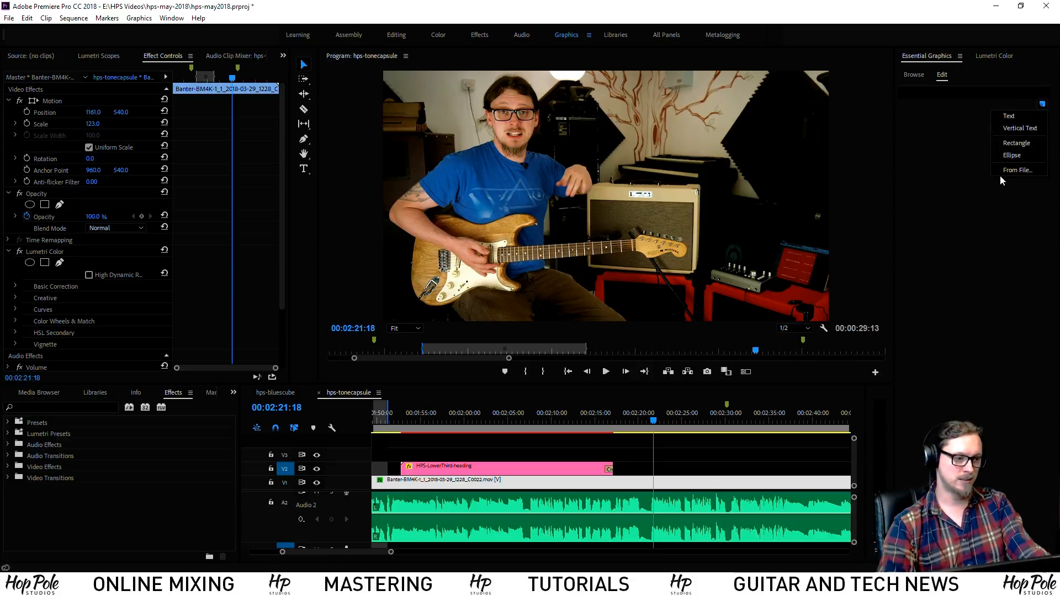
{"action": "left_click", "coordinate": [1009, 141]}
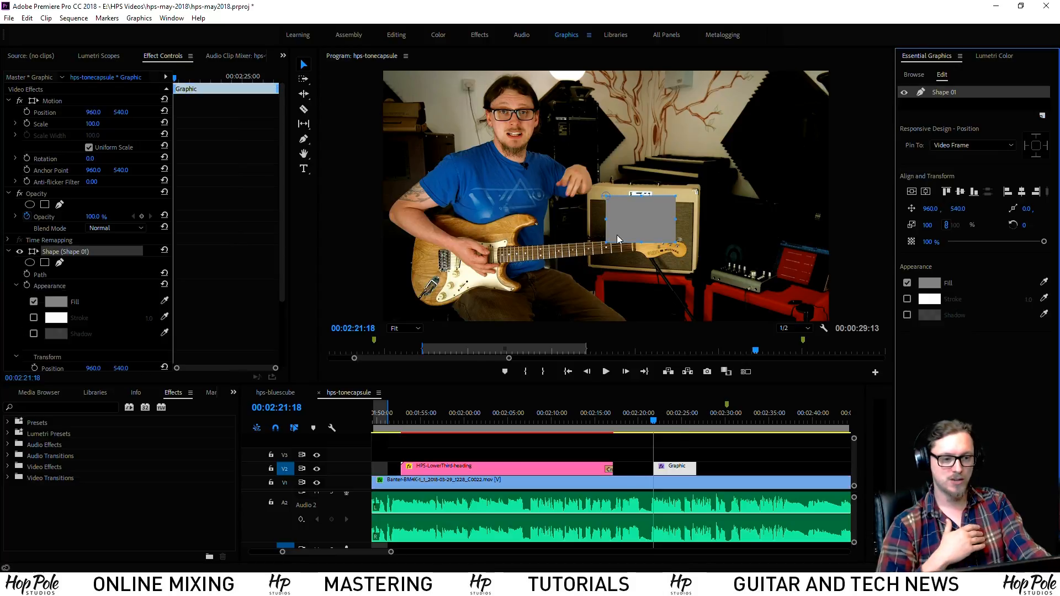
{"action": "left_click_drag", "start_coordinate": [644, 219], "coordinate": [659, 256]}
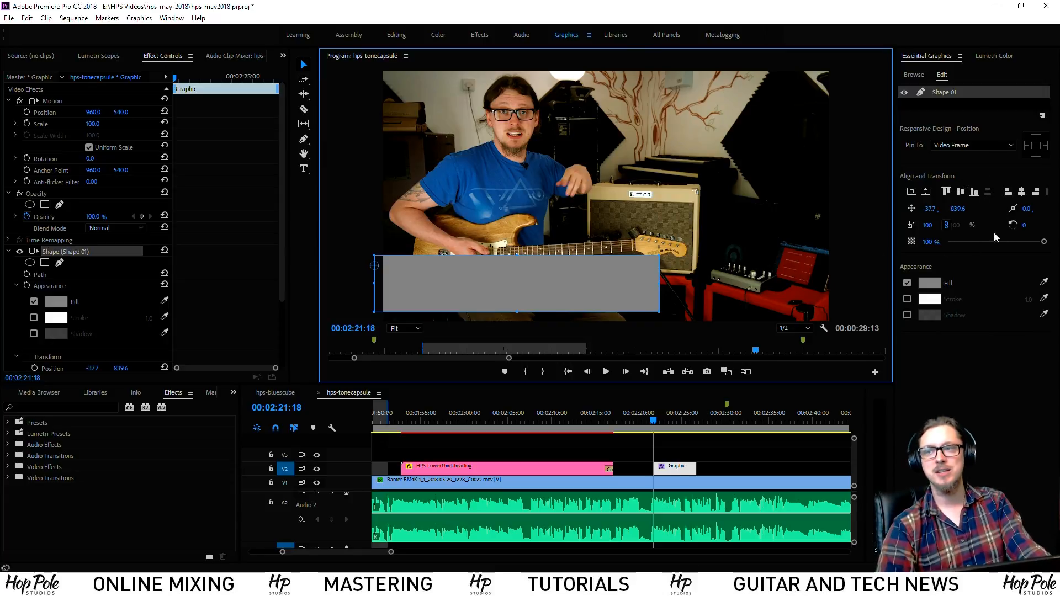
Fill the rectangle black and give it a white stroke of width 7.0
{"action": "left_click", "coordinate": [934, 285]}
{"action": "left_click", "coordinate": [411, 254]}
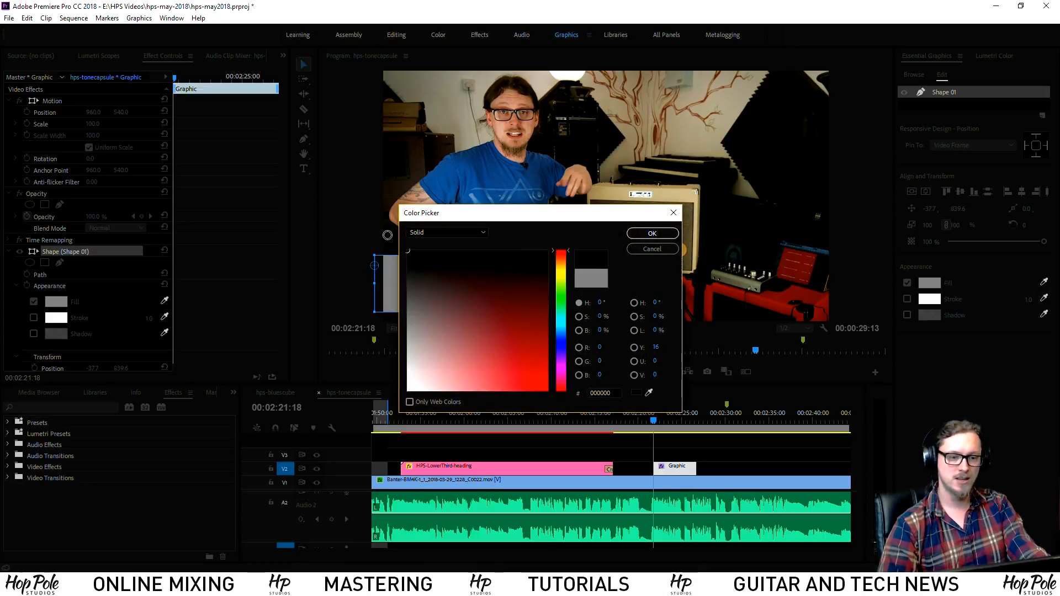
{"action": "left_click", "coordinate": [643, 235]}
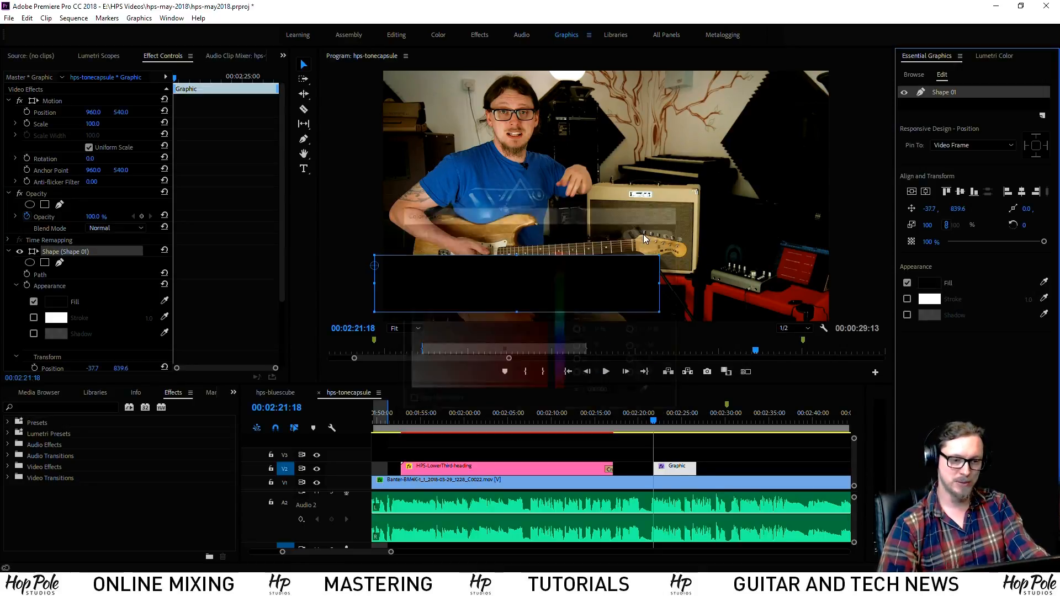
{"action": "left_click", "coordinate": [906, 299]}
{"action": "mouse_move", "coordinate": [1027, 300]}
{"action": "left_mouse_down"}
{"action": "mouse_move", "coordinate": [1046, 301]}
{"action": "mouse_move", "coordinate": [1016, 299]}
{"action": "left_mouse_up"}
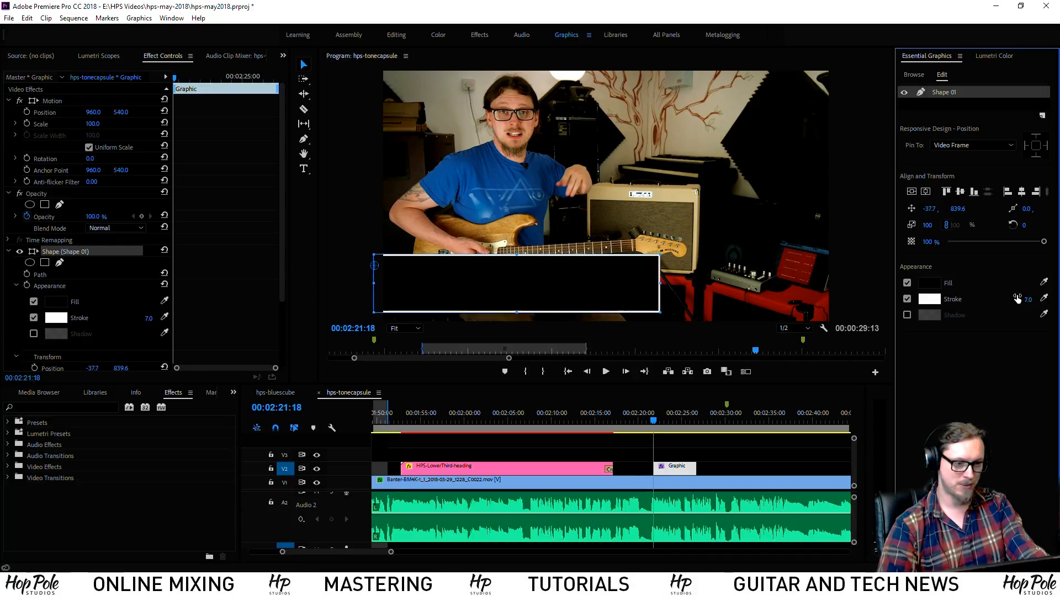
Compare the new graphic against the existing lower third, then reselect the rectangle shape
{"action": "left_click", "coordinate": [747, 299]}
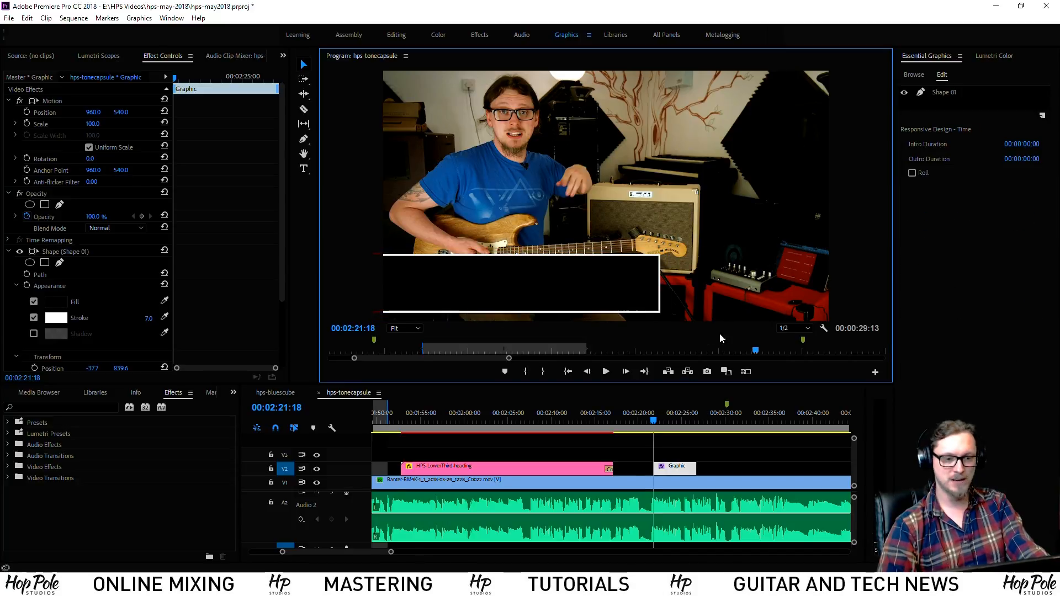
{"action": "left_click", "coordinate": [586, 418]}
{"action": "left_click", "coordinate": [665, 419]}
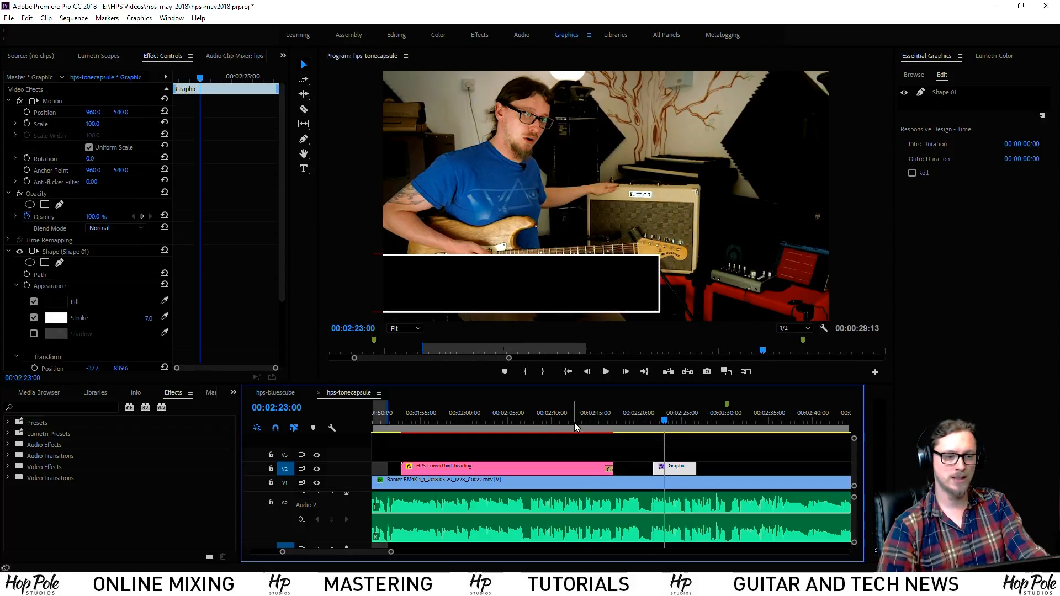
{"action": "left_click", "coordinate": [573, 422]}
{"action": "left_click", "coordinate": [668, 422]}
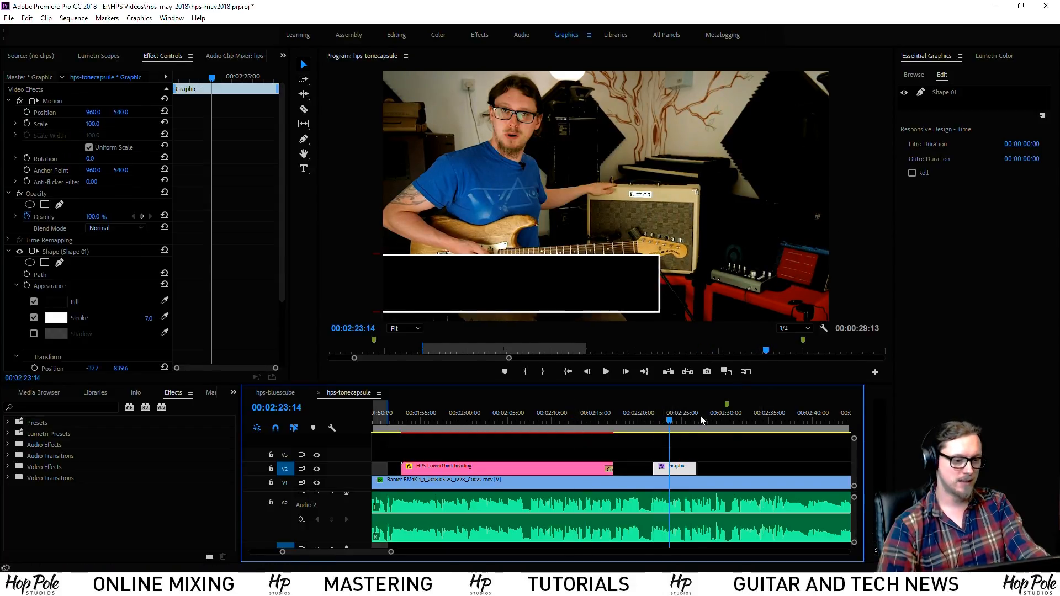
{"action": "left_click", "coordinate": [943, 93]}
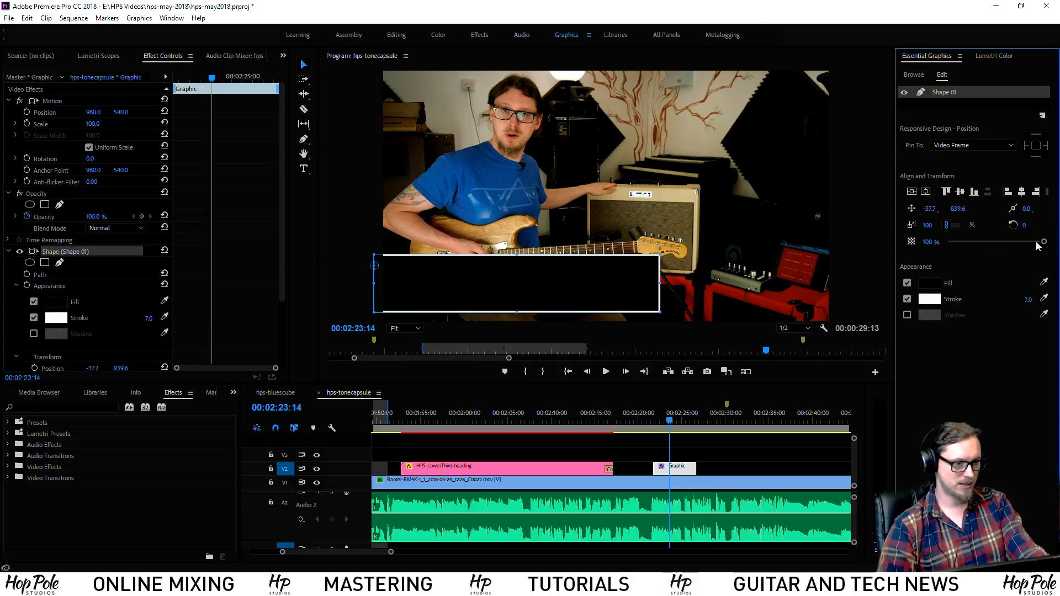
Lower the black box's opacity, checking it against the finished lower third
{"action": "left_click_drag", "start_coordinate": [1045, 245], "coordinate": [1036, 245]}
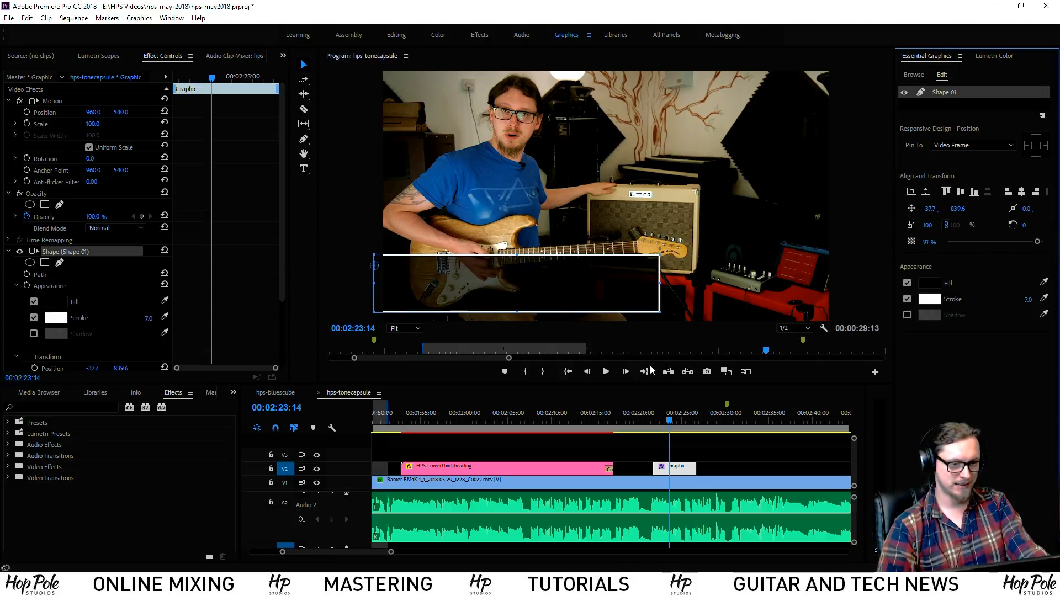
{"action": "left_click", "coordinate": [611, 424]}
{"action": "left_click", "coordinate": [670, 424]}
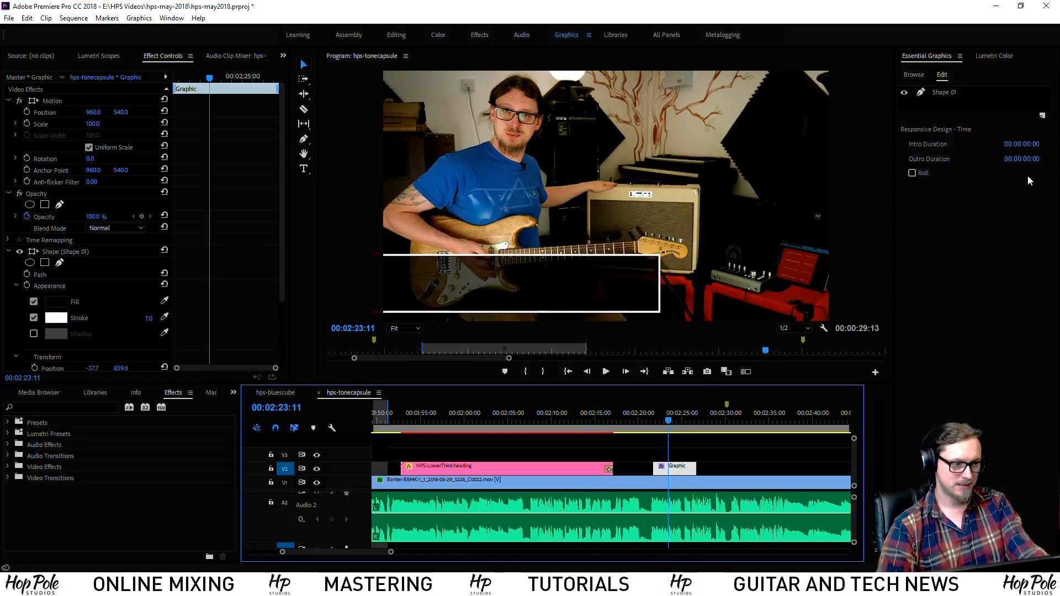
{"action": "left_click", "coordinate": [933, 92]}
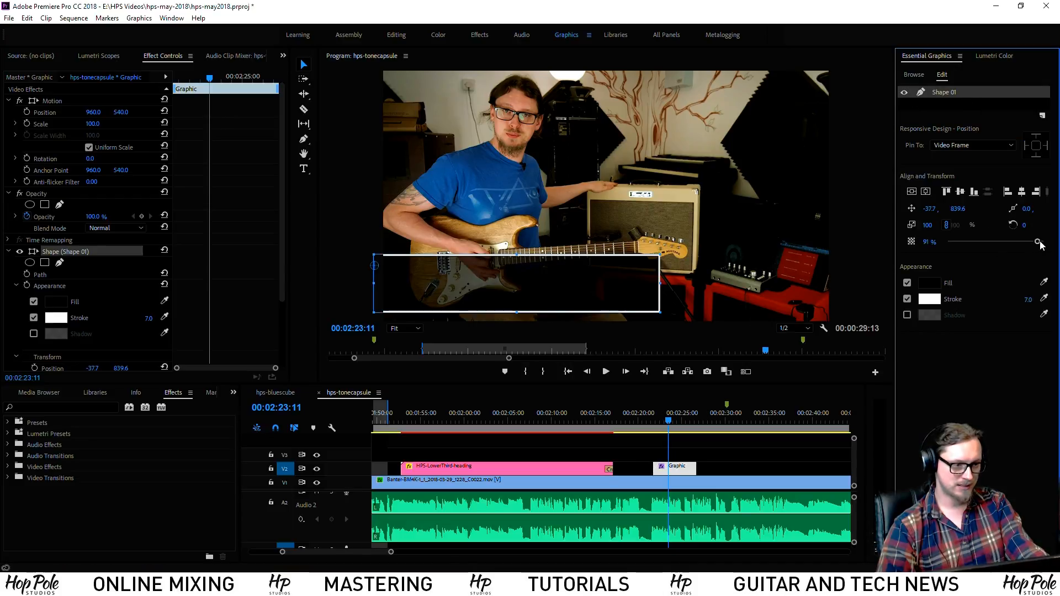
{"action": "left_click_drag", "start_coordinate": [1040, 246], "coordinate": [1035, 247]}
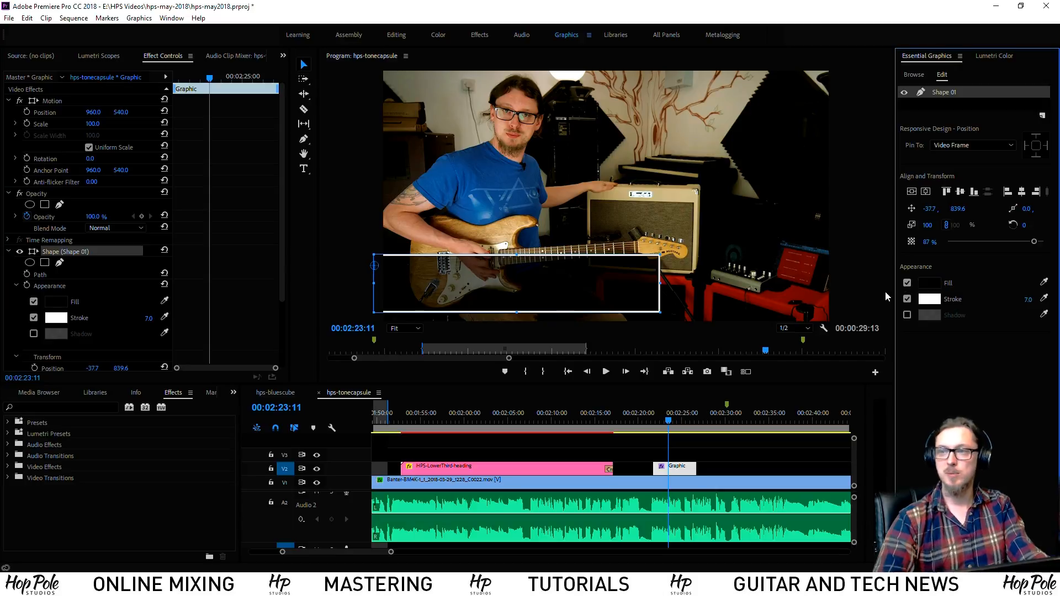
{"action": "left_click", "coordinate": [599, 420]}
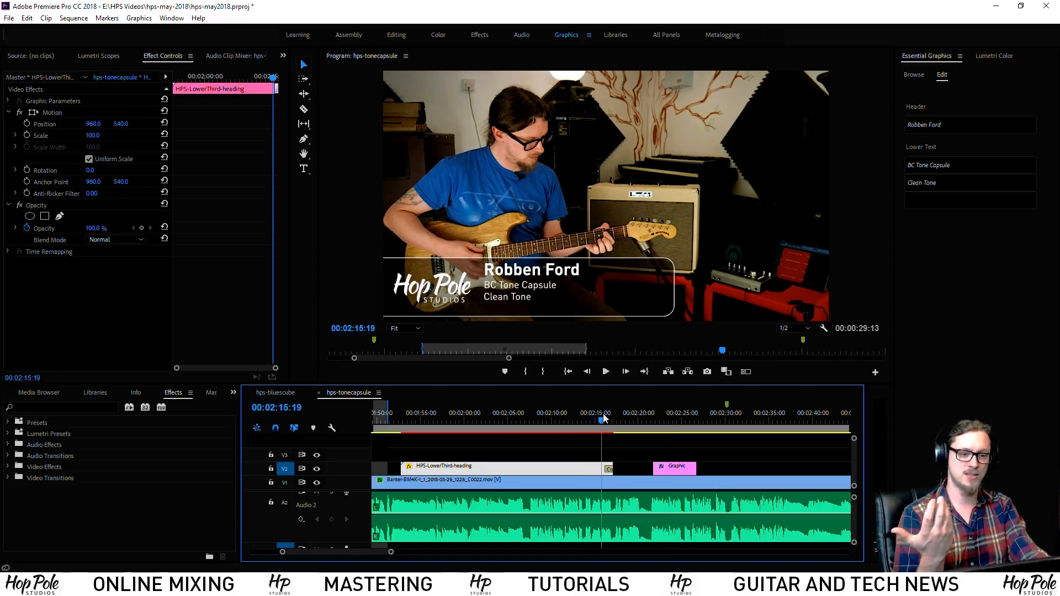
{"action": "left_click", "coordinate": [678, 420]}
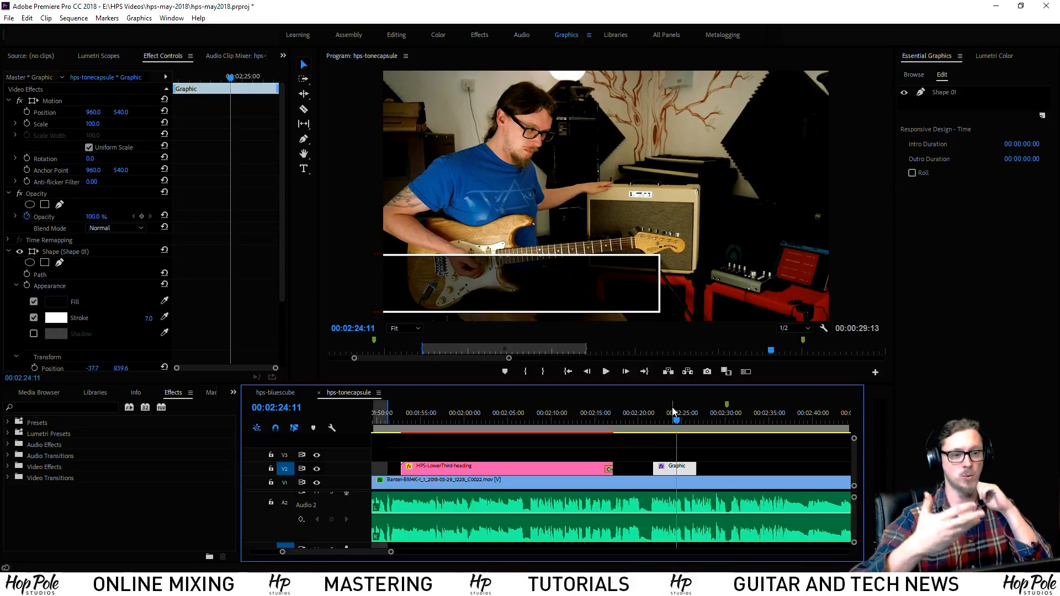
Reselect the box shape and nudge its opacity back up to 95%
{"action": "left_click", "coordinate": [708, 456]}
{"action": "left_click", "coordinate": [688, 469]}
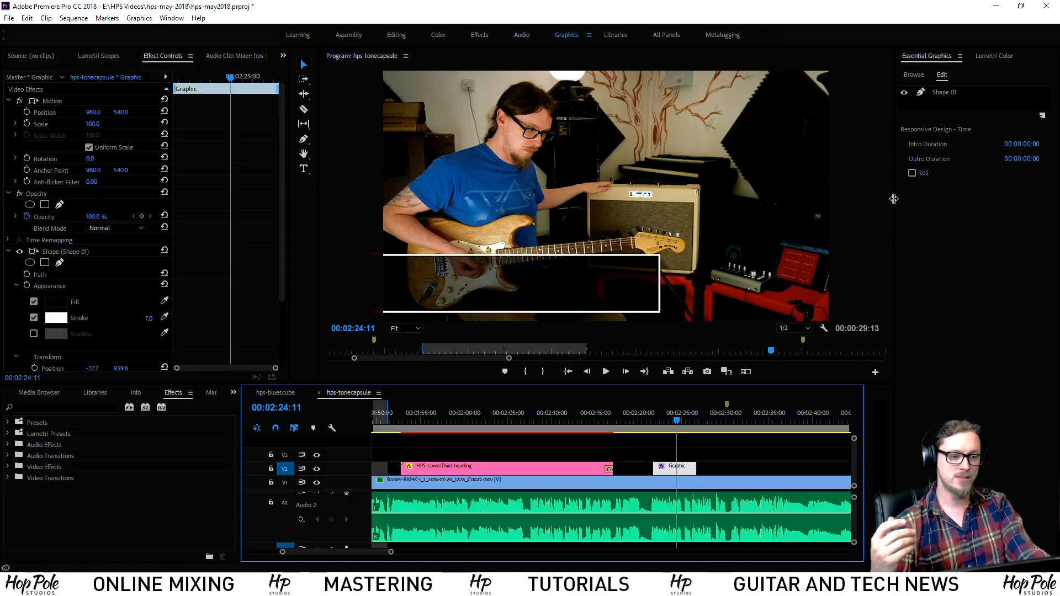
{"action": "left_click", "coordinate": [953, 95]}
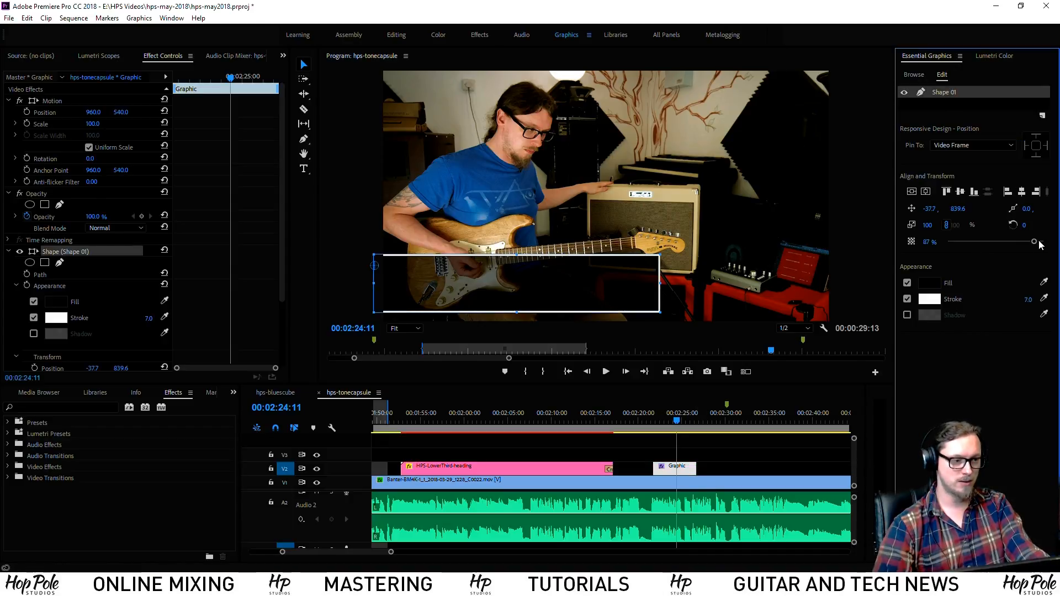
{"action": "left_click_drag", "start_coordinate": [1036, 242], "coordinate": [1037, 240]}
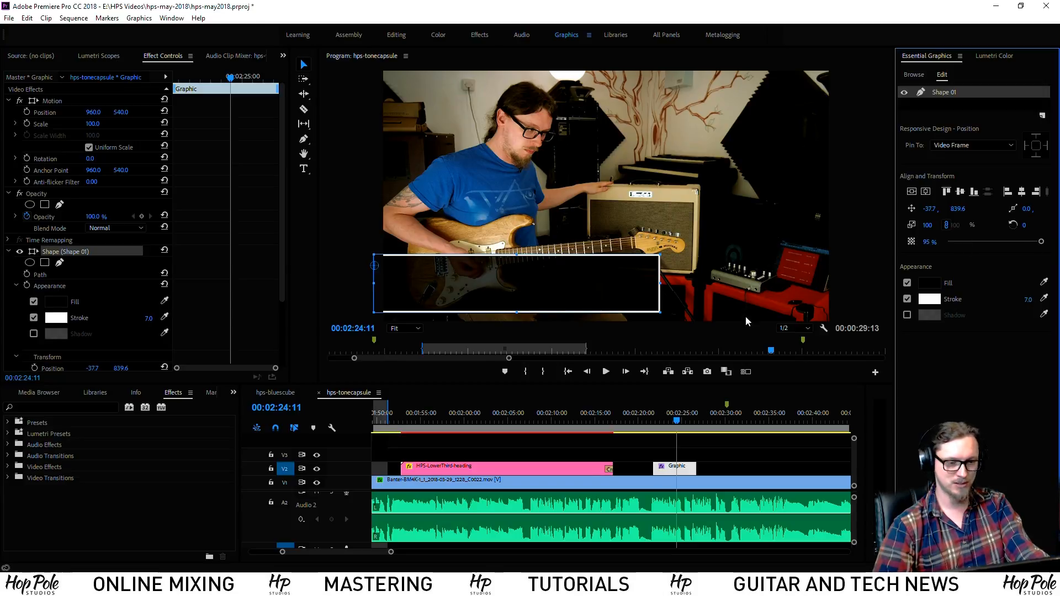
Turn off the box's opacity animation, deleting its existing opacity keyframes
{"action": "left_click", "coordinate": [912, 243]}
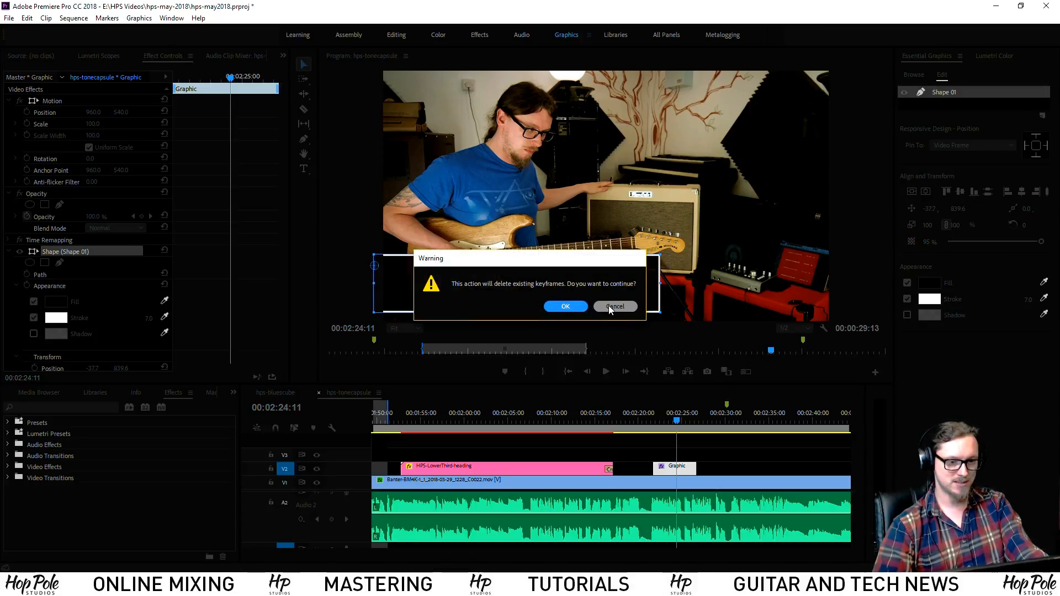
{"action": "left_click", "coordinate": [613, 306]}
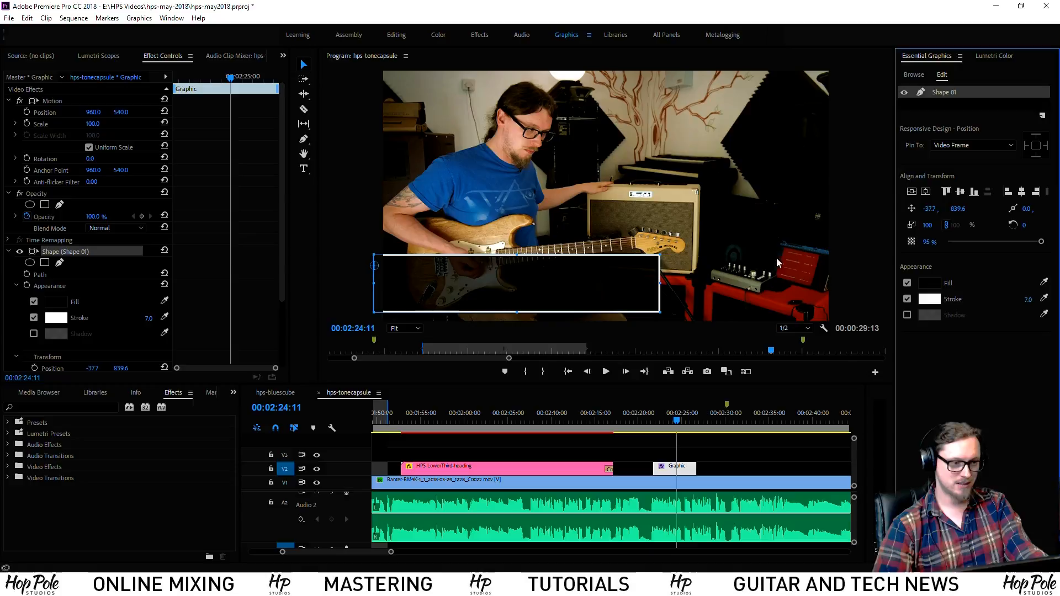
{"action": "left_click", "coordinate": [911, 243]}
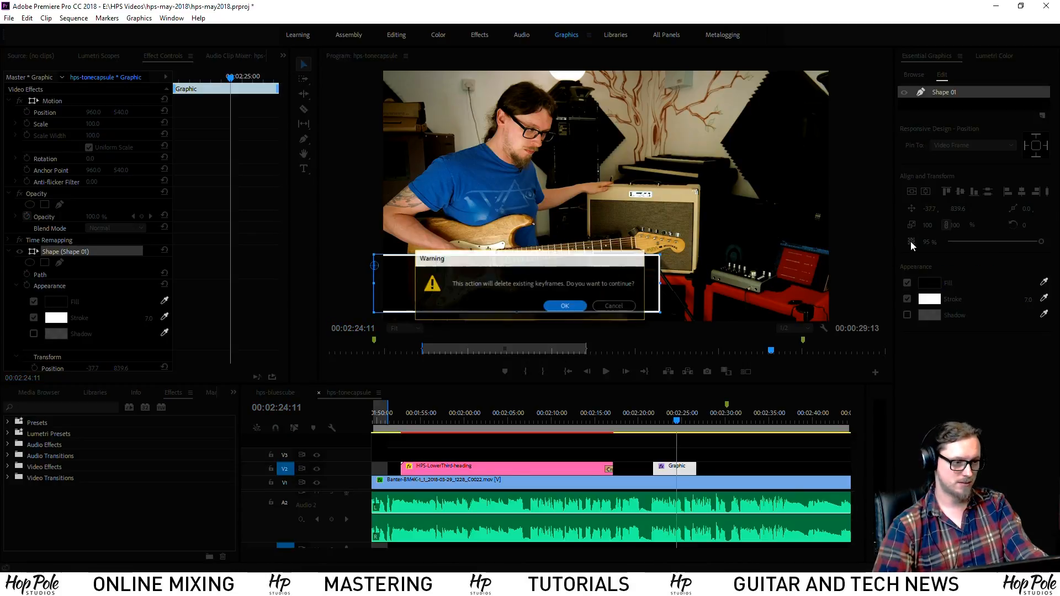
{"action": "left_click", "coordinate": [557, 307]}
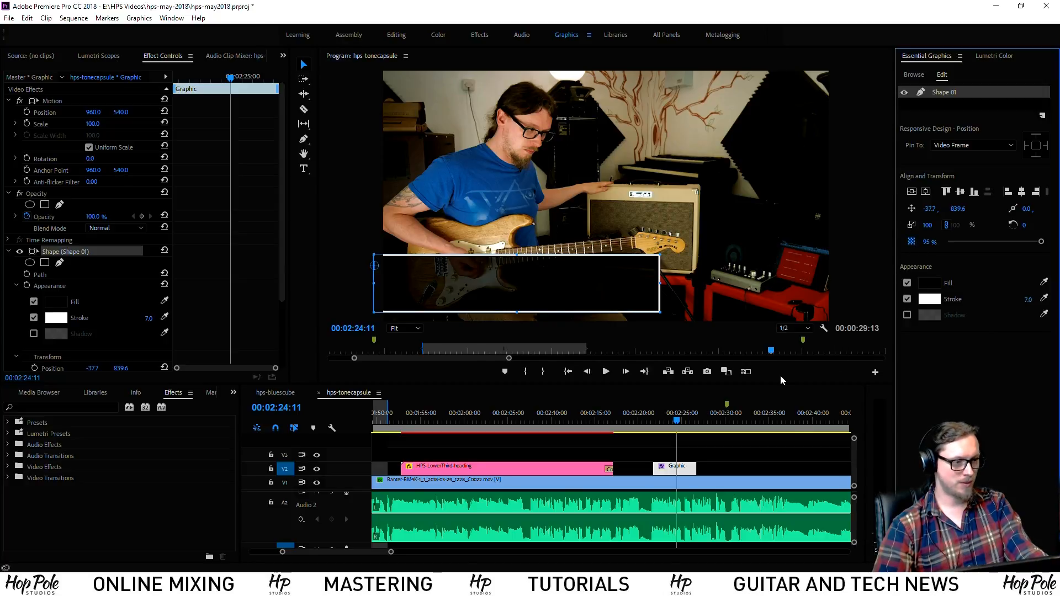
{"action": "left_click_drag", "start_coordinate": [684, 424], "coordinate": [665, 422]}
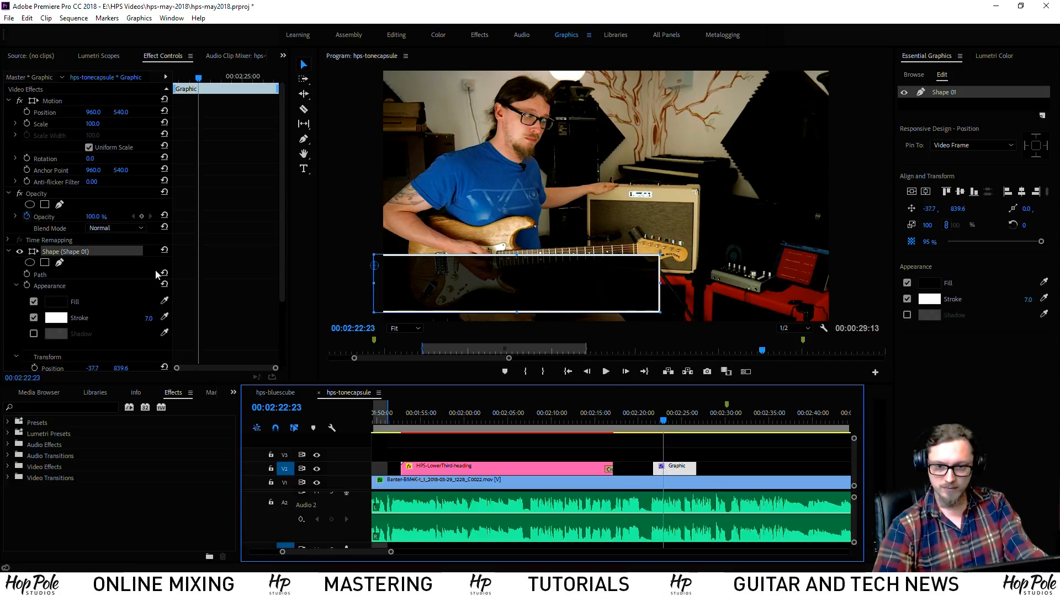
Create Mask (1) on the box shape with the free draw bezier pen in Effect Controls
{"action": "scroll", "coordinate": [155, 270], "scroll_direction": "down", "scroll_amount": 3}
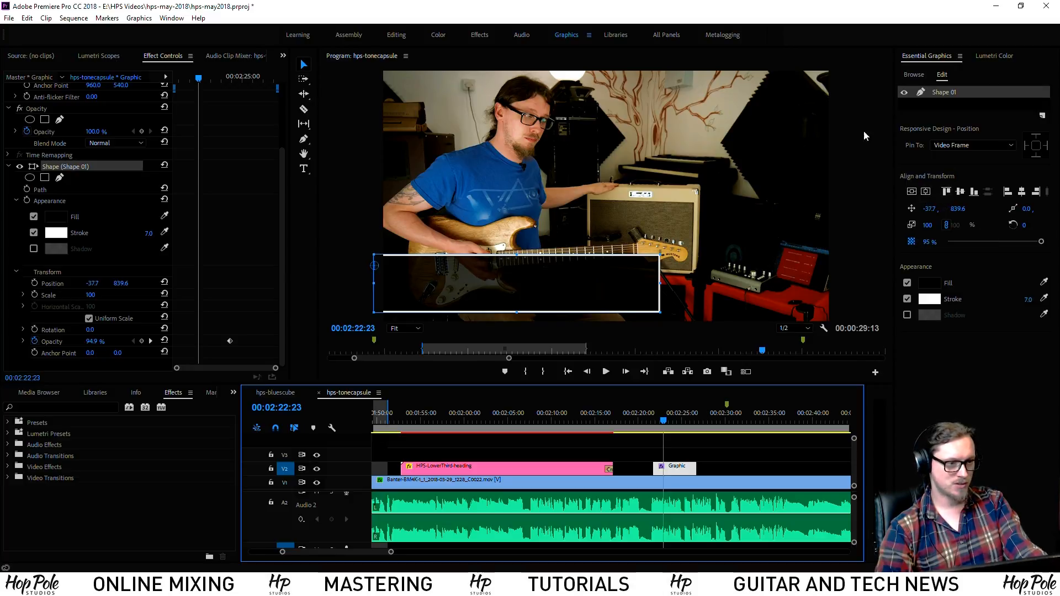
{"action": "right_click", "coordinate": [948, 93]}
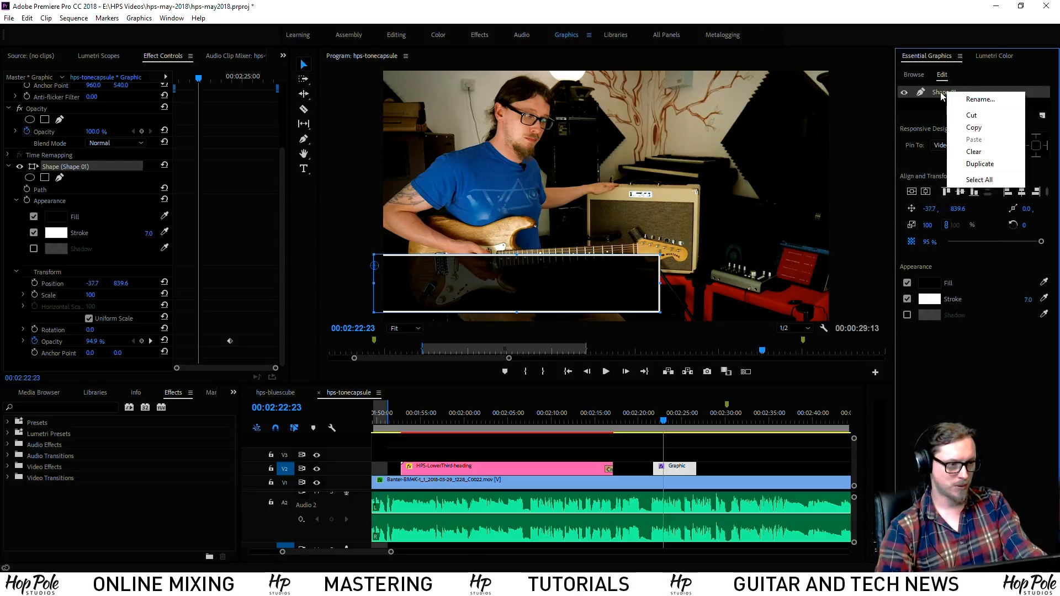
{"action": "left_click", "coordinate": [78, 172]}
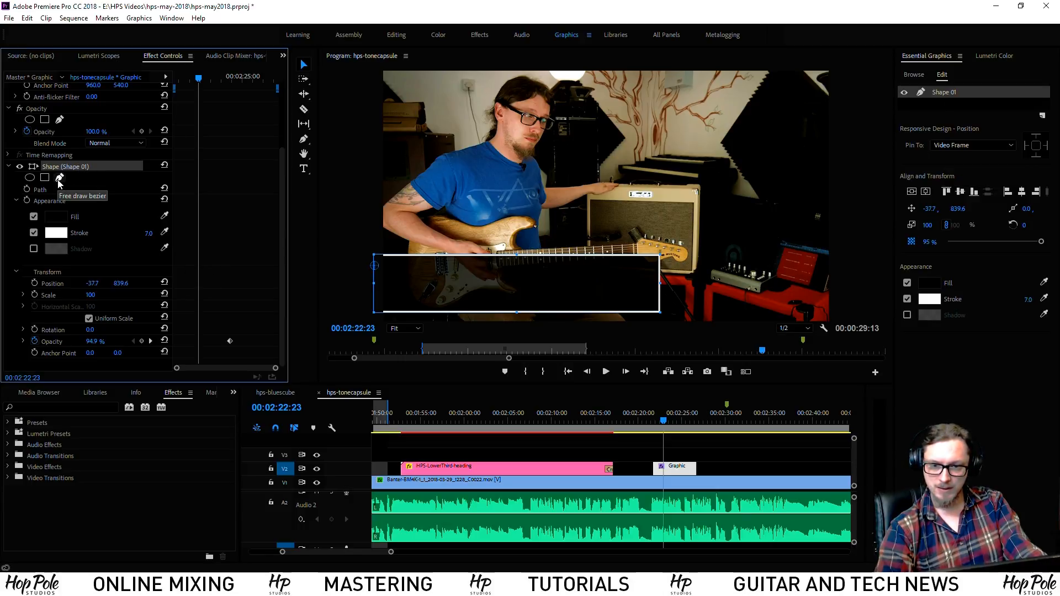
{"action": "left_click", "coordinate": [58, 180]}
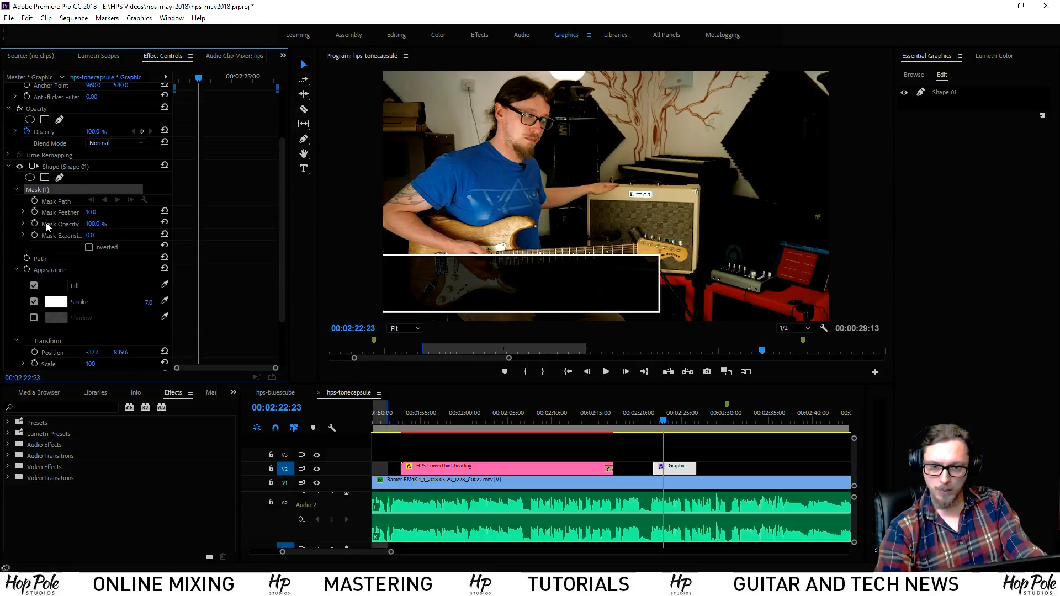
Draw a mask path around the guitar and cancel the preview render
{"action": "left_click_drag", "start_coordinate": [413, 222], "coordinate": [614, 181]}
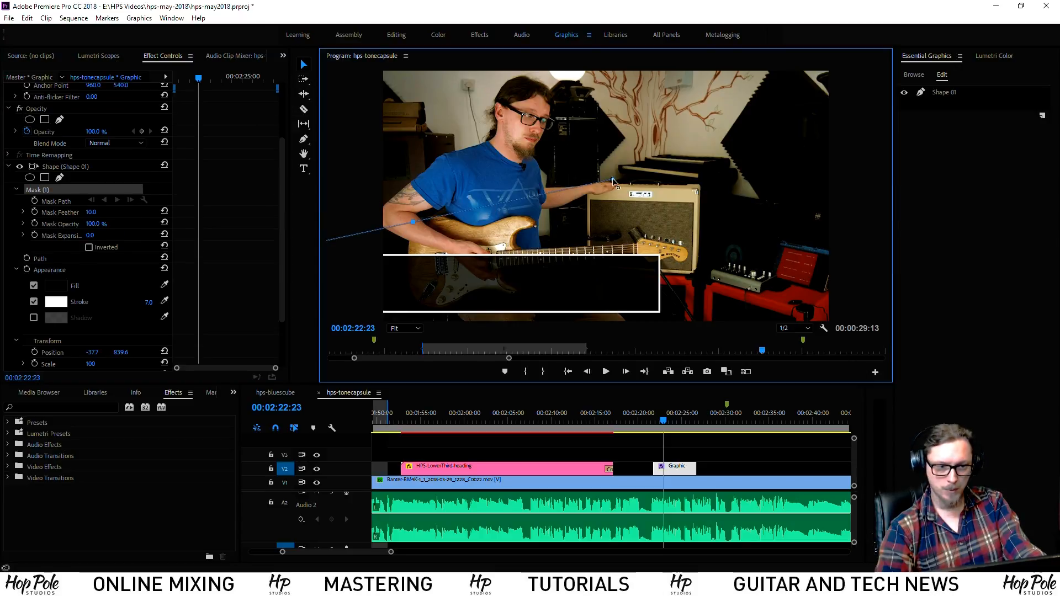
{"action": "left_click", "coordinate": [649, 188]}
{"action": "left_click", "coordinate": [680, 249]}
{"action": "left_click_drag", "start_coordinate": [667, 298], "coordinate": [653, 302]}
{"action": "left_click", "coordinate": [525, 235]}
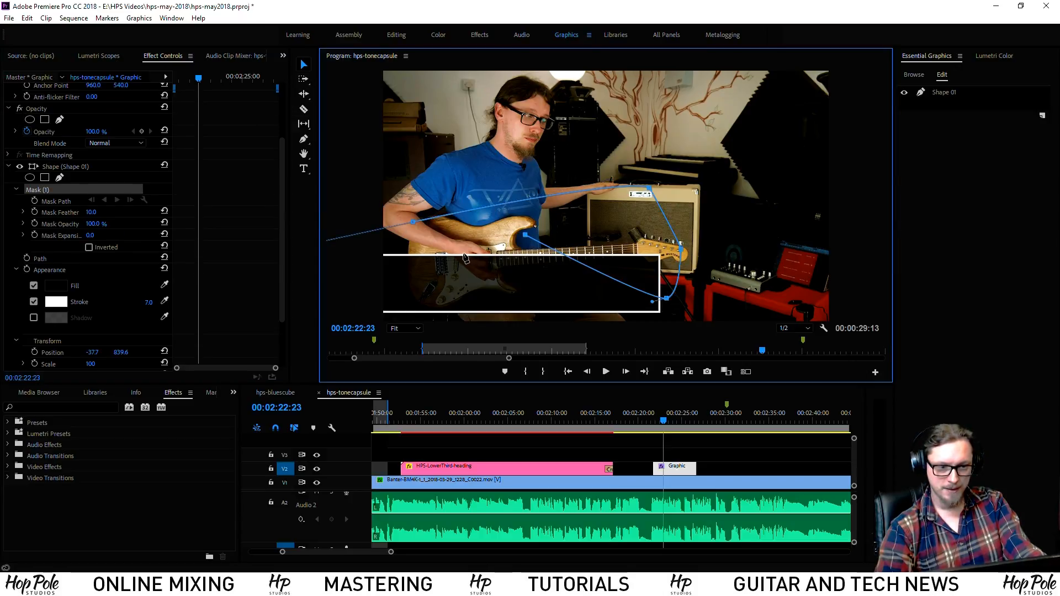
{"action": "left_click", "coordinate": [463, 253]}
{"action": "left_click", "coordinate": [403, 275]}
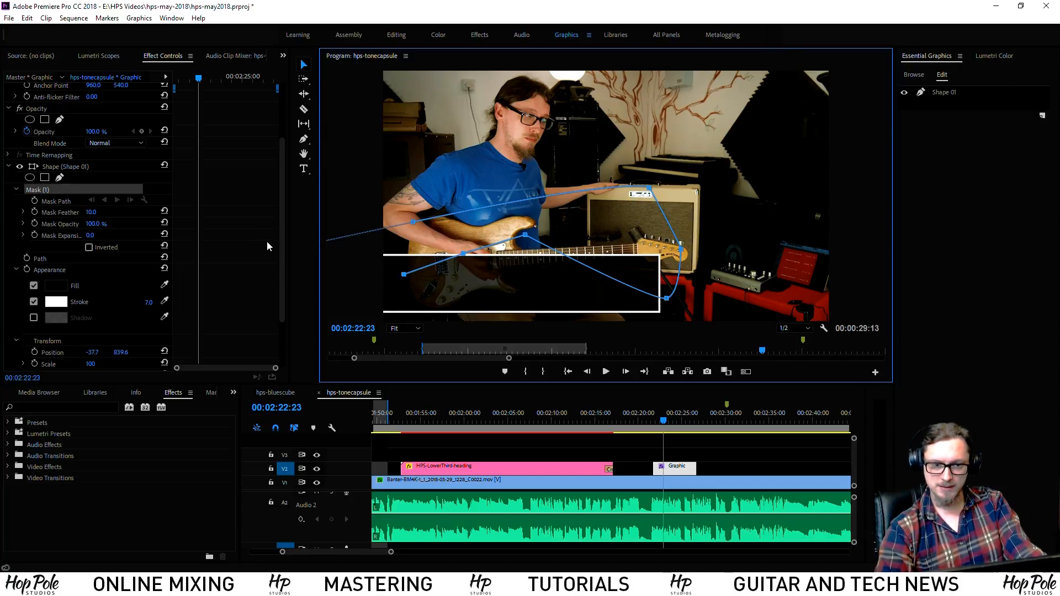
{"action": "left_click", "coordinate": [436, 228]}
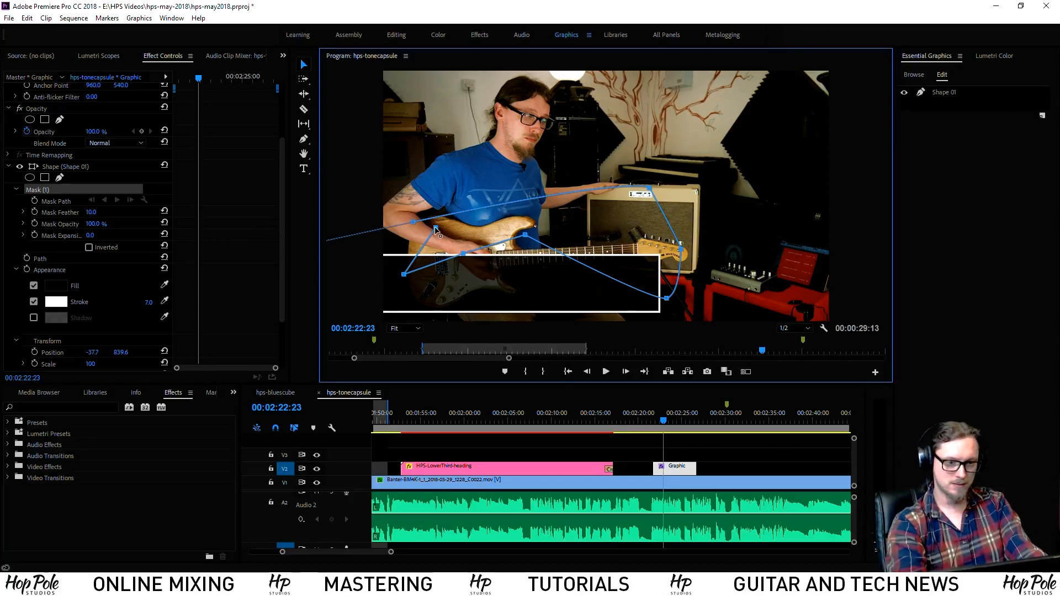
{"action": "key", "text": "Return"}
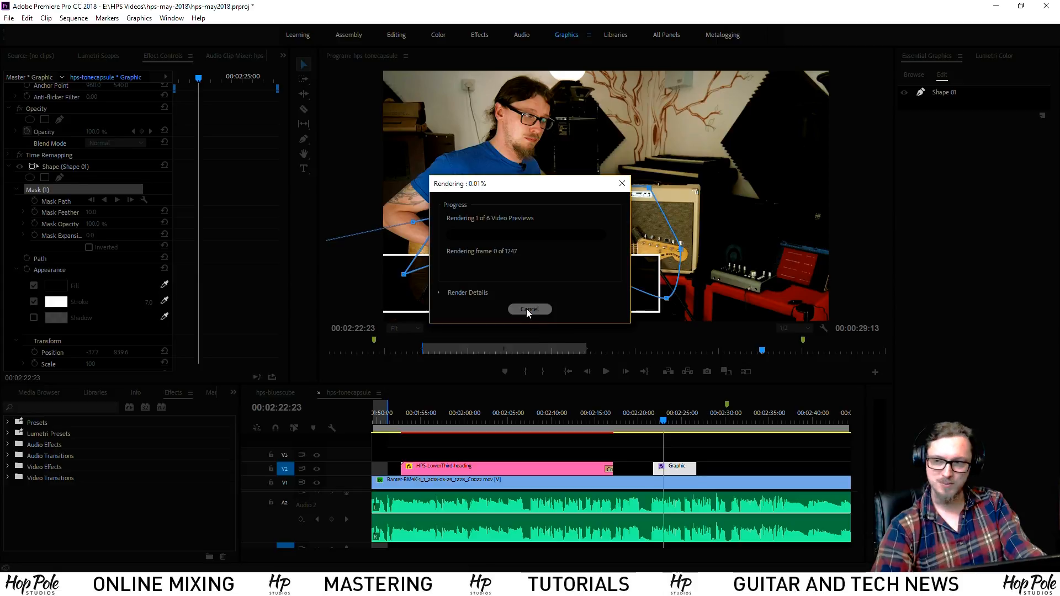
{"action": "left_click", "coordinate": [529, 310]}
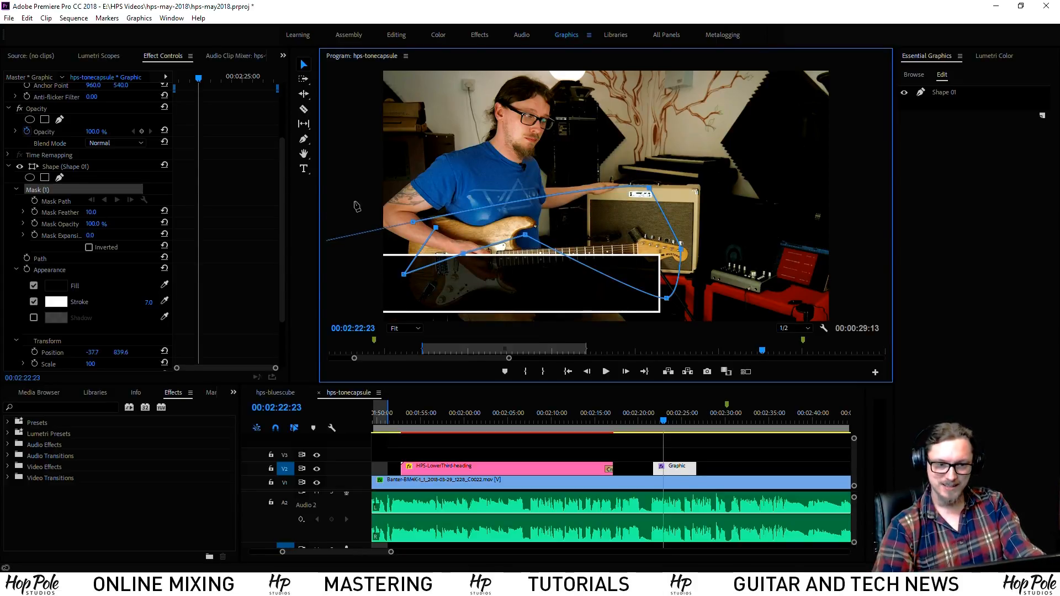
Pull a mask point off the left edge, then select Mask (1) and delete it
{"action": "left_click_drag", "start_coordinate": [436, 229], "coordinate": [287, 239]}
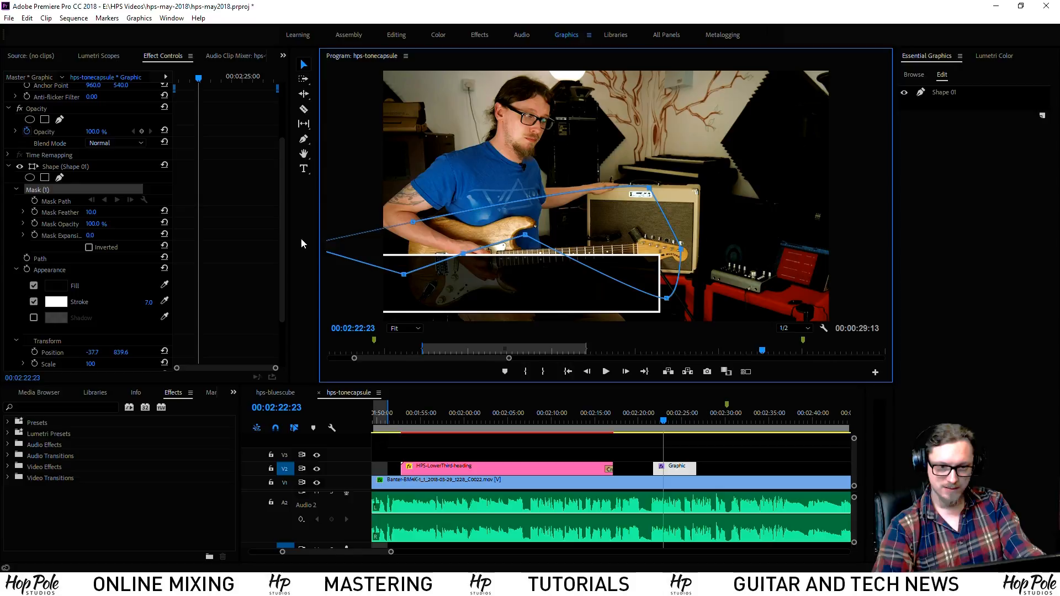
{"action": "left_click", "coordinate": [69, 167]}
{"action": "left_click", "coordinate": [42, 190]}
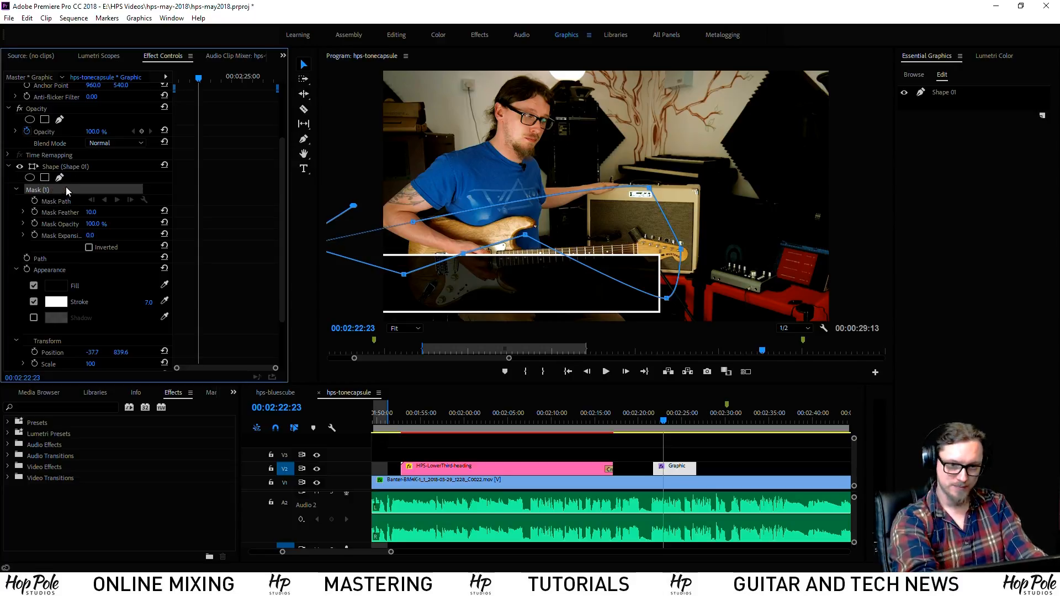
{"action": "key", "text": "Delete"}
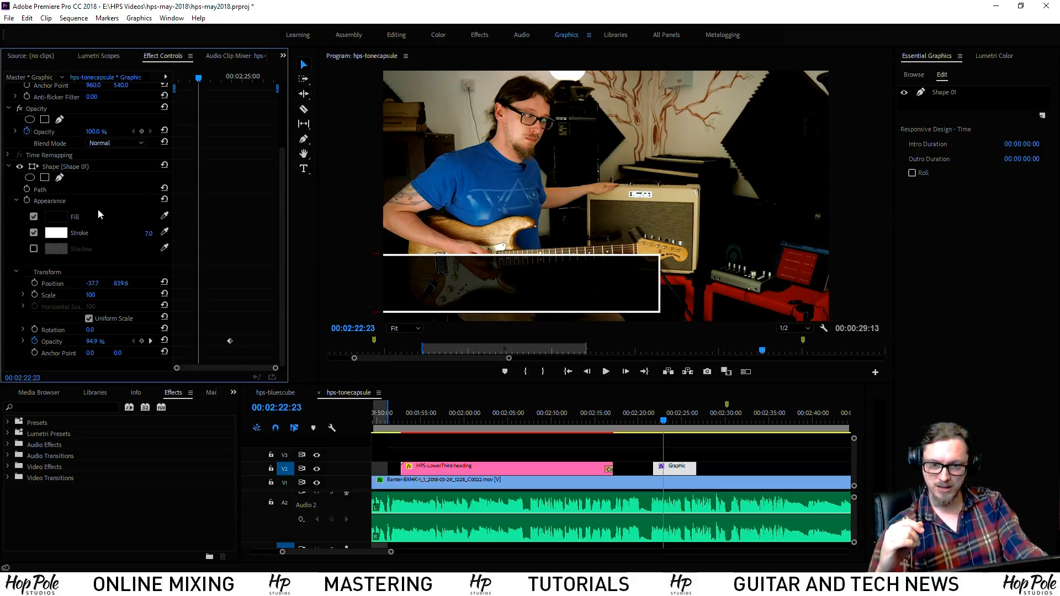
Zoom the timeline in with = and put the playhead at 00:02:23:07 near the Graphic clip's start
{"action": "left_click", "coordinate": [75, 201]}
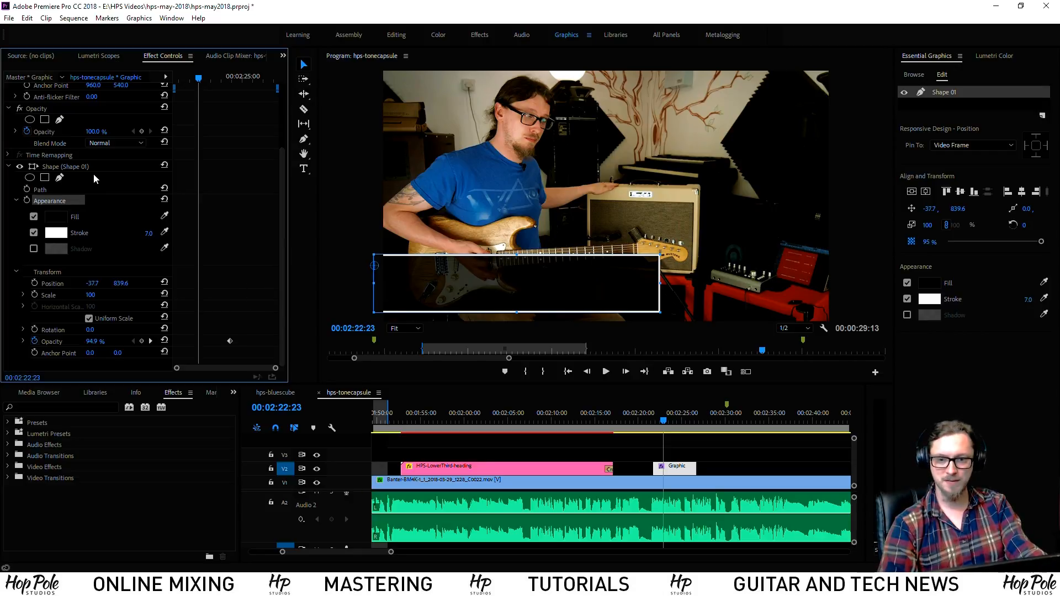
{"action": "left_click", "coordinate": [38, 190]}
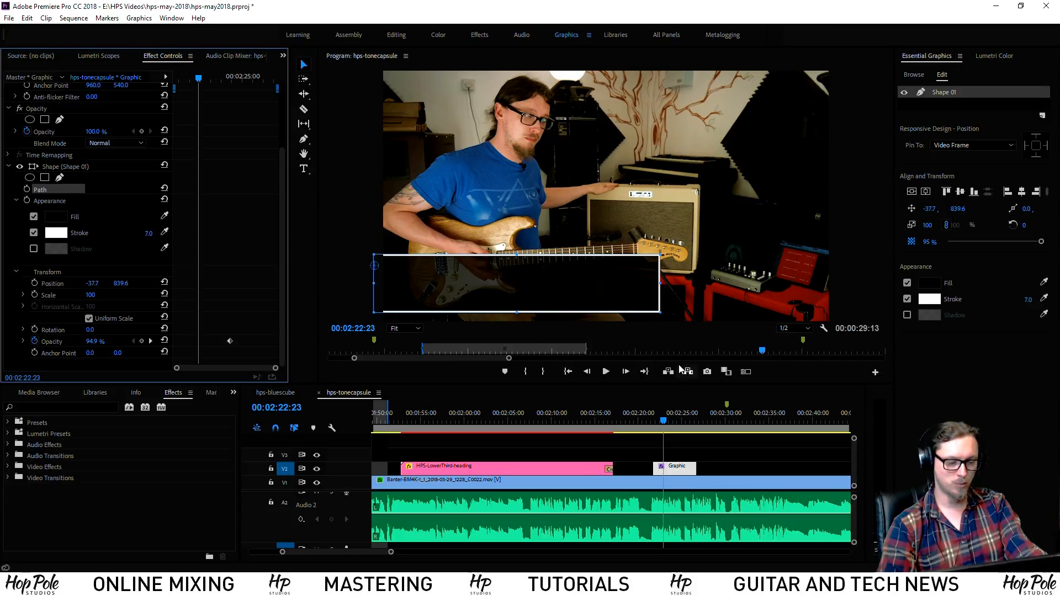
{"action": "left_click", "coordinate": [672, 451]}
{"action": "key", "text": "equal"}
{"action": "key", "text": "equal"}
{"action": "left_click_drag", "start_coordinate": [611, 421], "coordinate": [540, 424]}
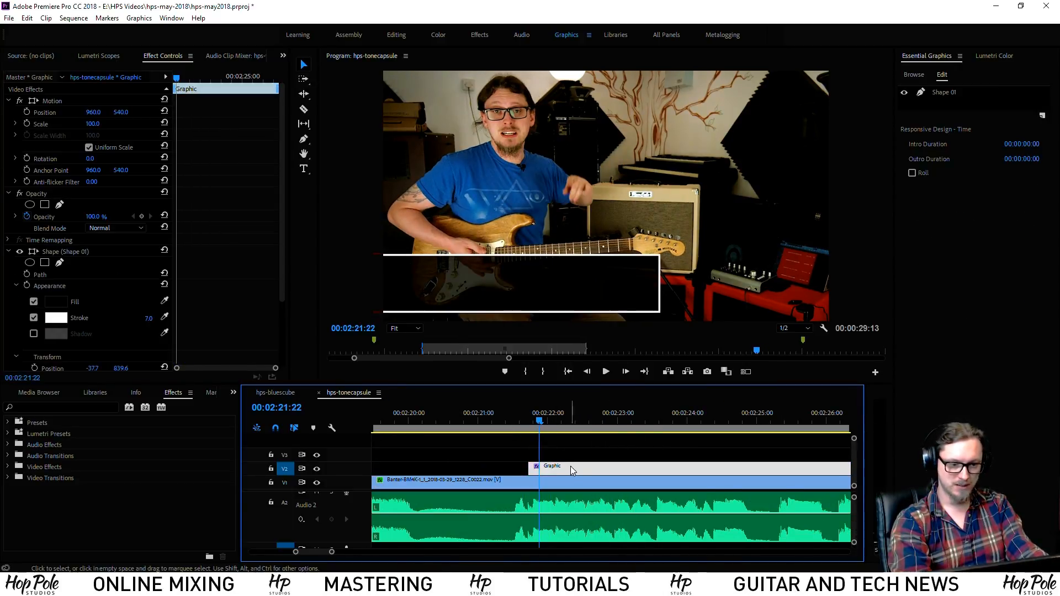
Slide the Graphic clip earlier so it starts at 00:02:20:00
{"action": "scroll", "coordinate": [624, 464], "scroll_direction": "up", "scroll_amount": 2}
{"action": "left_click_drag", "start_coordinate": [678, 466], "coordinate": [564, 467]}
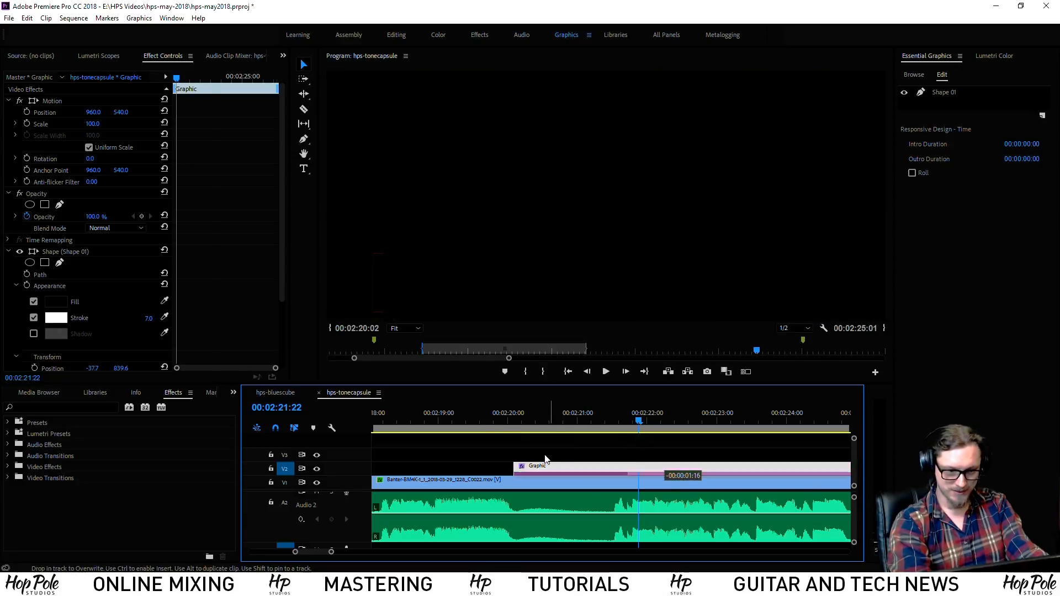
{"action": "left_click", "coordinate": [509, 421]}
{"action": "key", "text": "equal"}
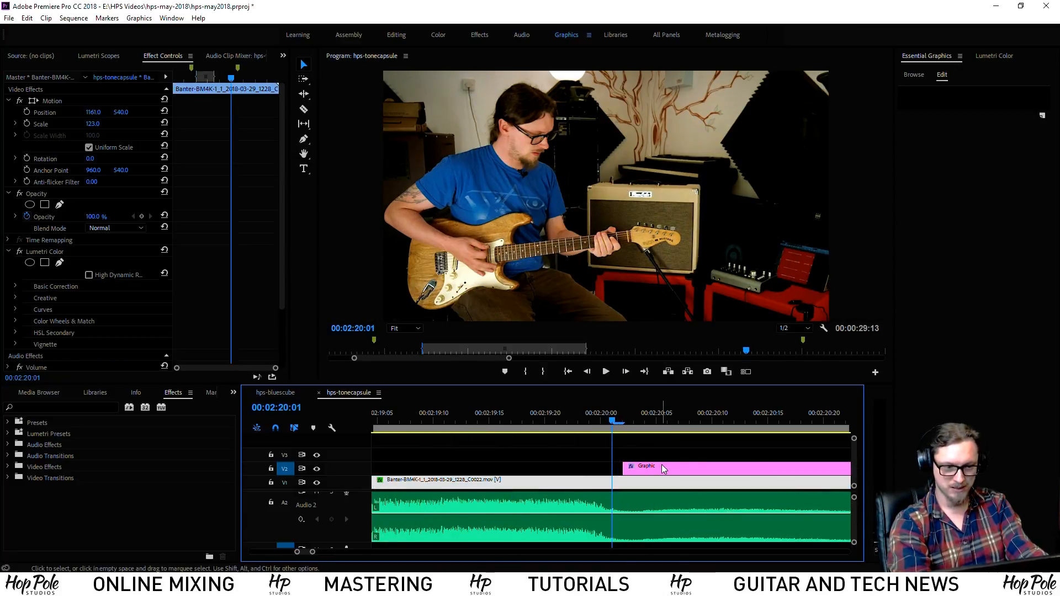
{"action": "left_click", "coordinate": [590, 421]}
{"action": "left_click_drag", "start_coordinate": [667, 468], "coordinate": [635, 468]}
{"action": "key", "text": "minus"}
{"action": "key", "text": "minus"}
{"action": "key", "text": "minus"}
Select the box shape layer and set the playhead to exactly 00:02:20:00
{"action": "left_click", "coordinate": [713, 421]}
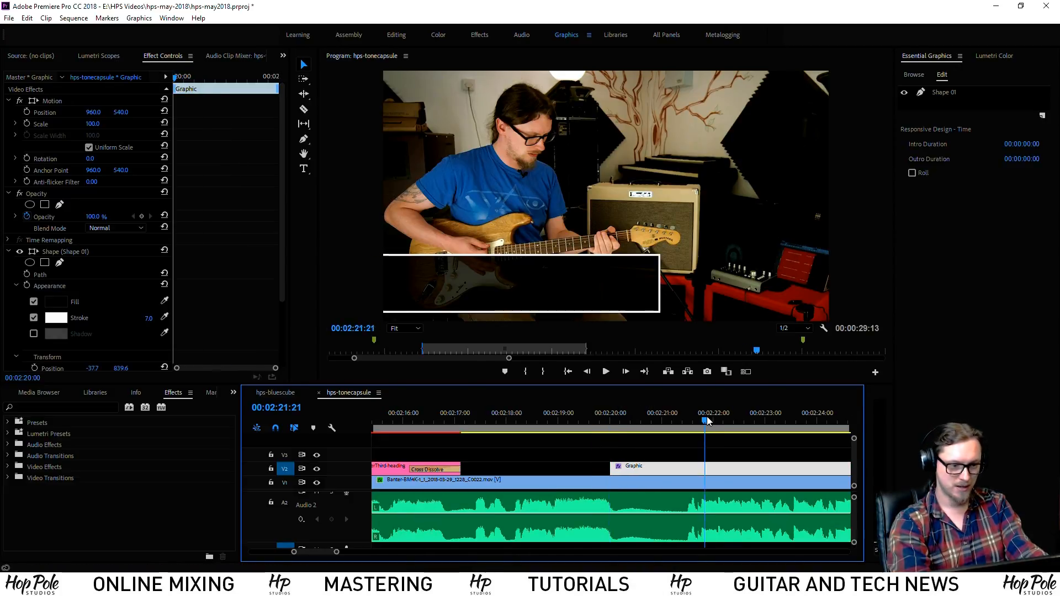
{"action": "left_click", "coordinate": [716, 420]}
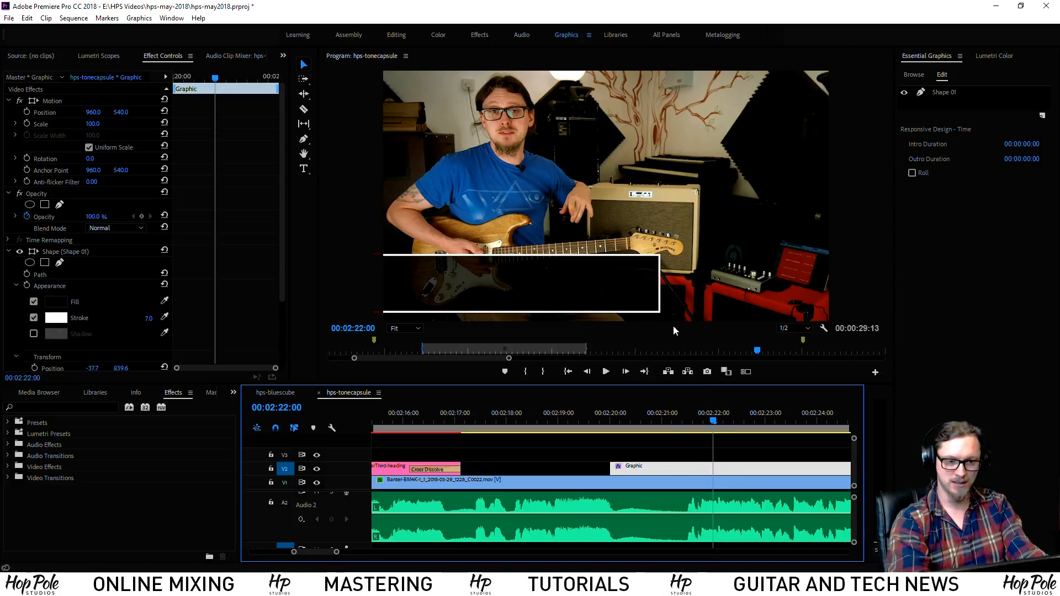
{"action": "left_click", "coordinate": [954, 93]}
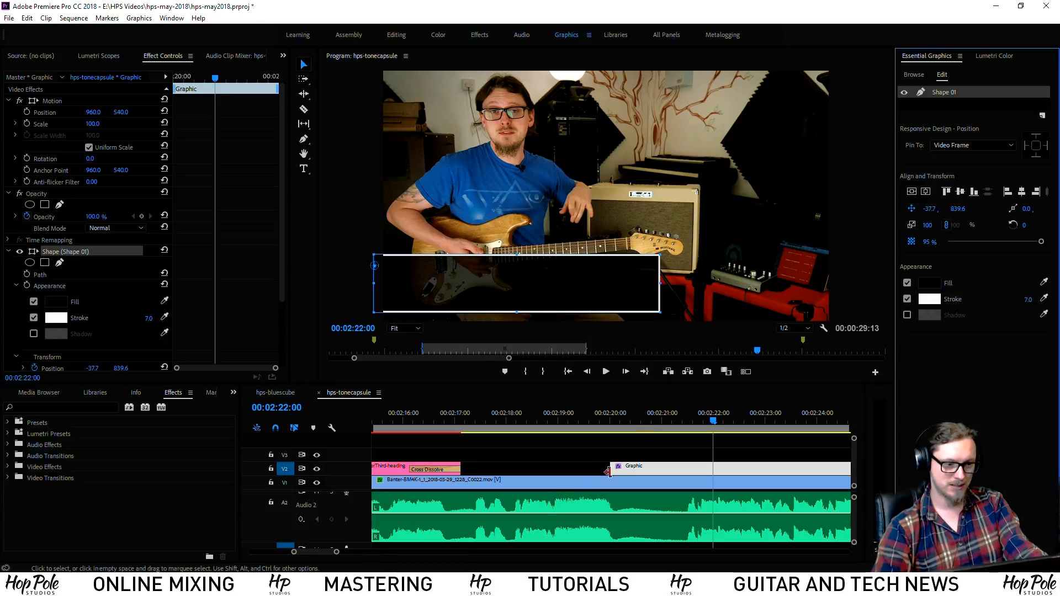
{"action": "left_click", "coordinate": [613, 423]}
{"action": "left_click", "coordinate": [611, 423]}
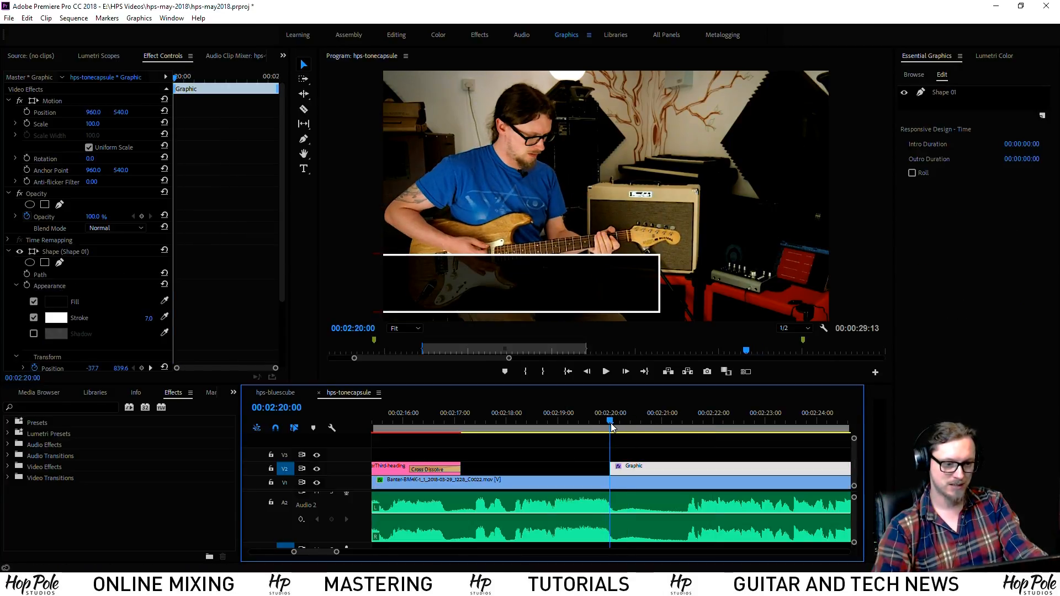
{"action": "left_click", "coordinate": [946, 94]}
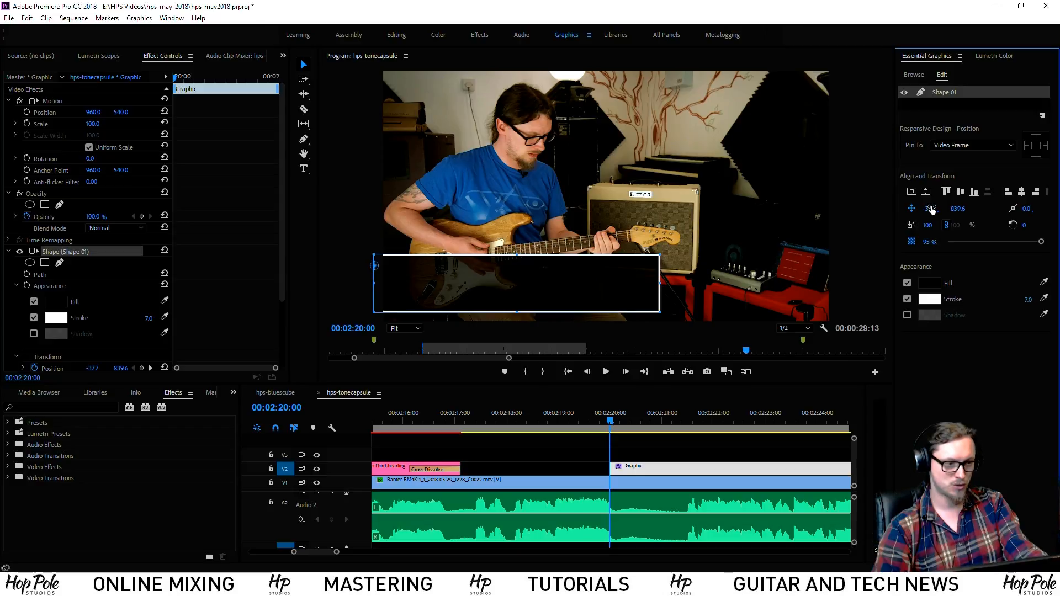
Set the box's X position to -1238.7 at 00:02:20:00 and preview the slide-in
{"action": "left_click_drag", "start_coordinate": [931, 209], "coordinate": [884, 209]}
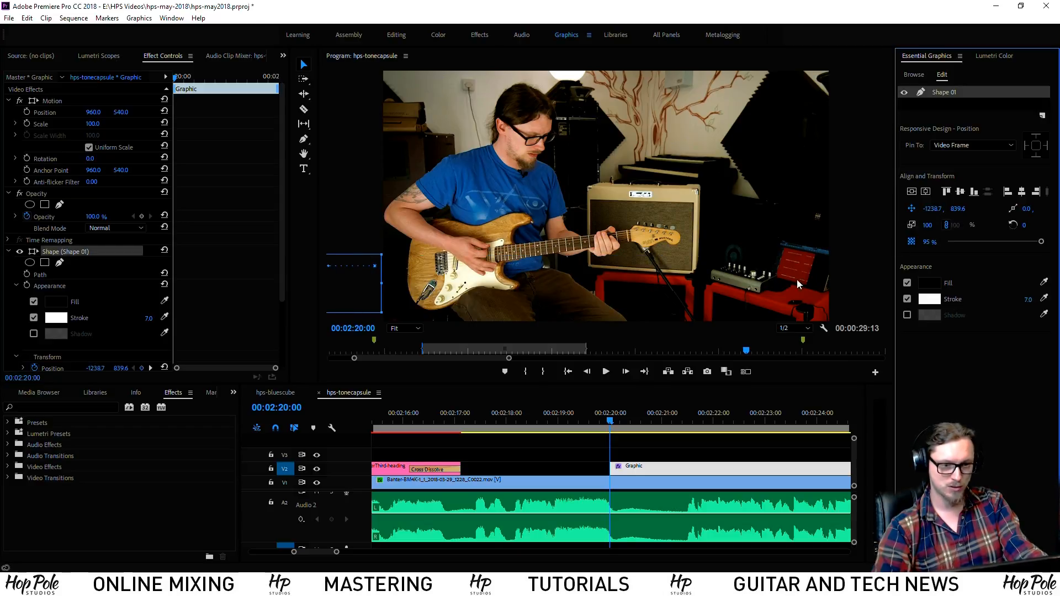
{"action": "scroll", "coordinate": [652, 456], "scroll_direction": "right", "scroll_amount": 1}
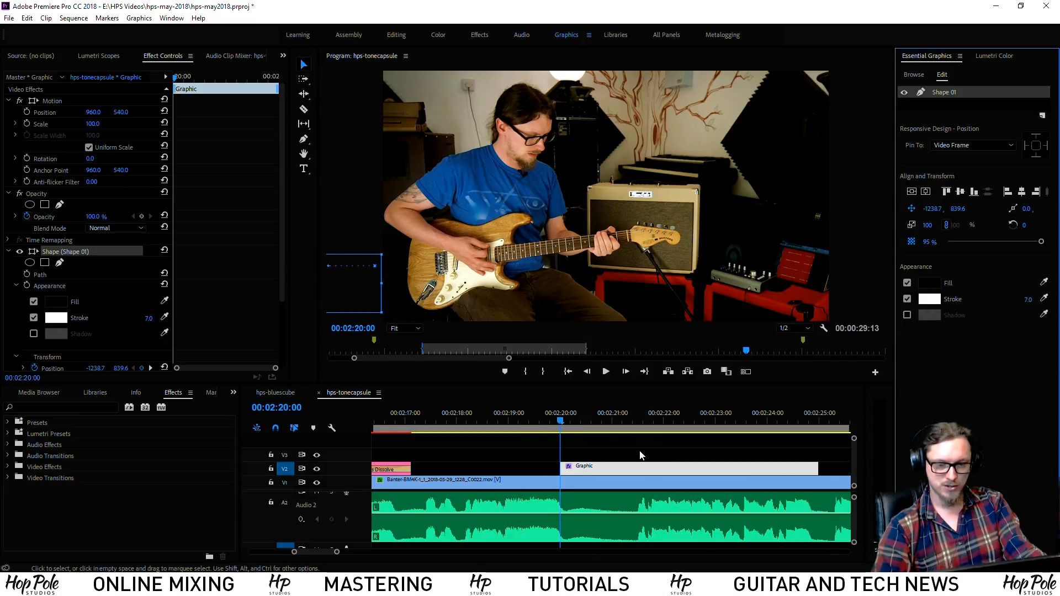
{"action": "left_click", "coordinate": [647, 458]}
{"action": "key", "text": "space"}
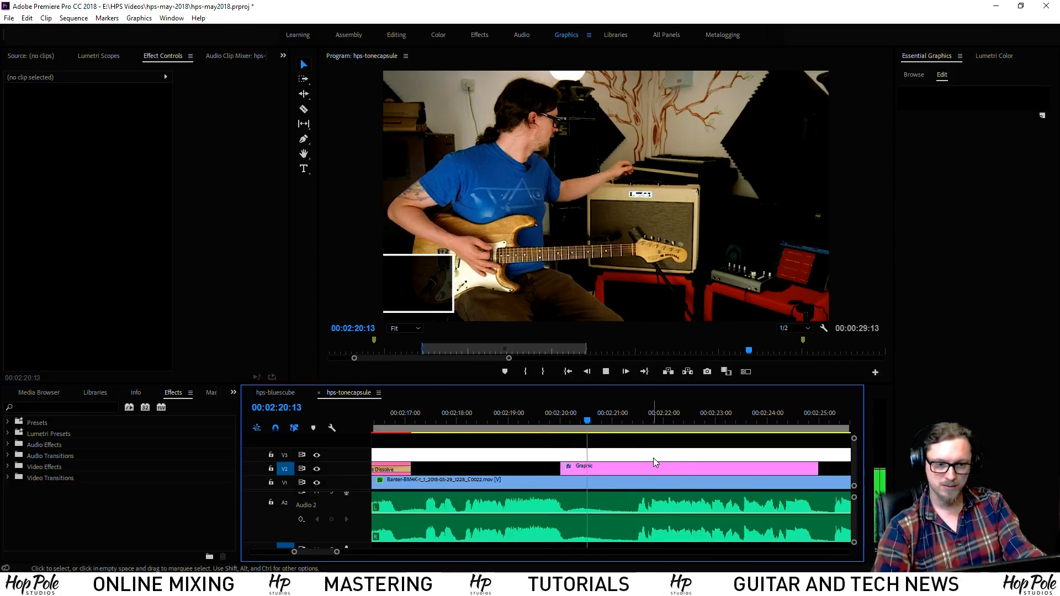
{"action": "left_click", "coordinate": [687, 459]}
{"action": "left_click_drag", "start_coordinate": [646, 426], "coordinate": [669, 425]}
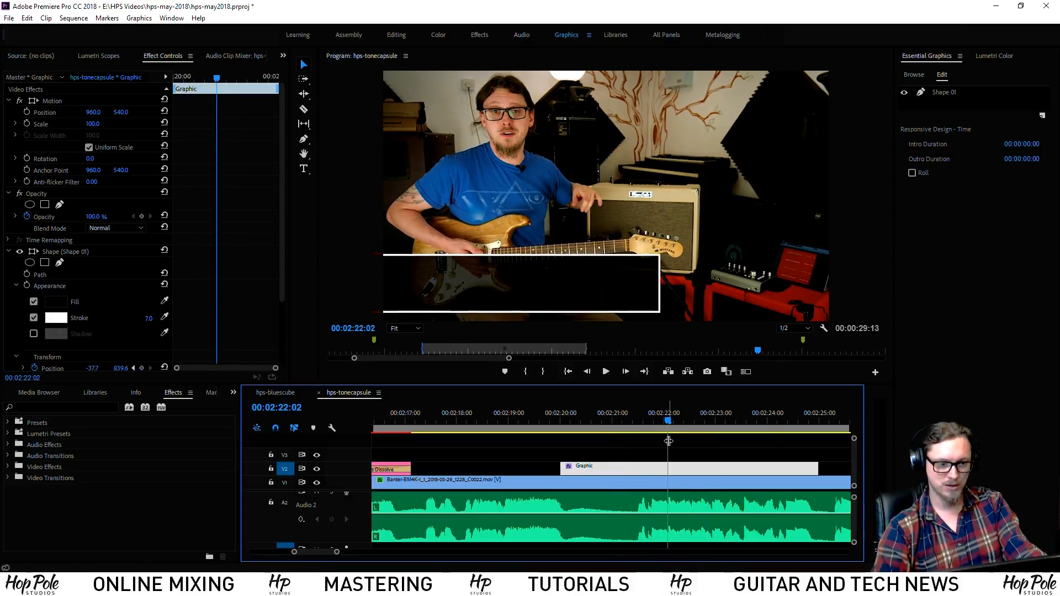
{"action": "scroll", "coordinate": [229, 249], "scroll_direction": "down", "scroll_amount": 4}
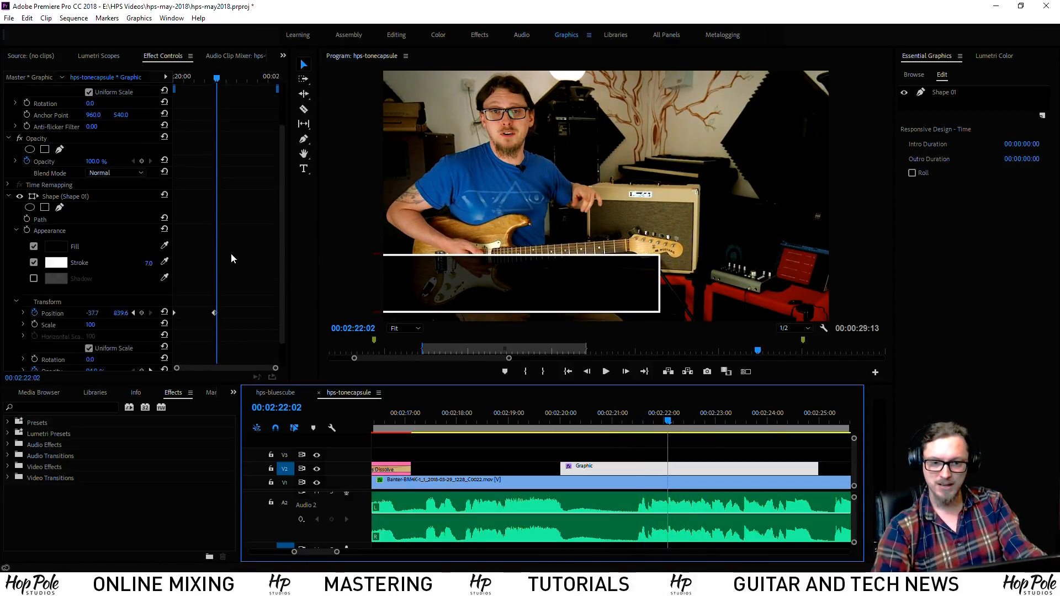
Move the end Position keyframe to 00:02:21:09
{"action": "left_click_drag", "start_coordinate": [216, 78], "coordinate": [197, 83]}
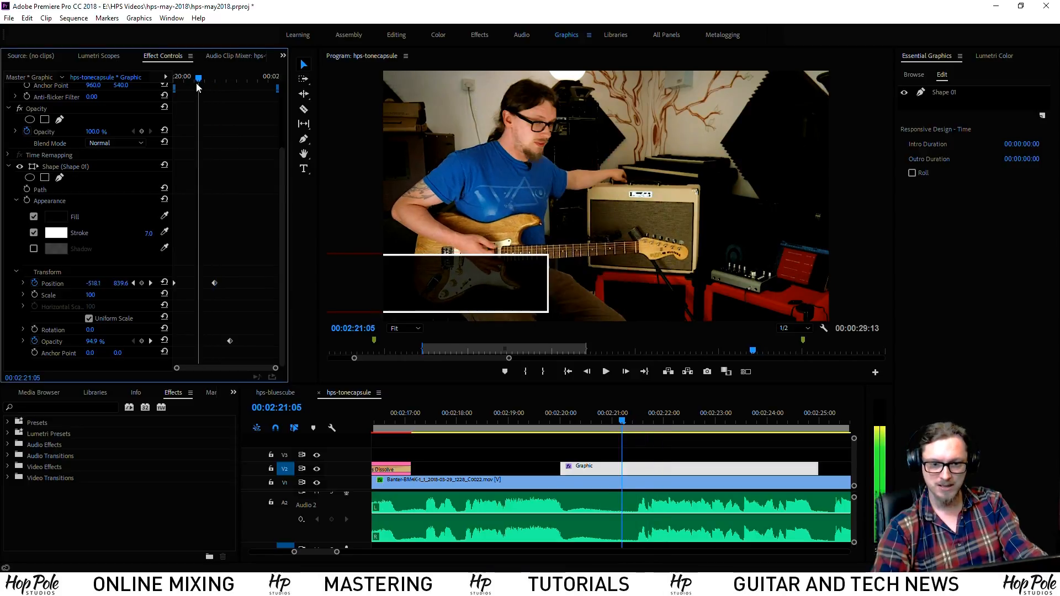
{"action": "left_click_drag", "start_coordinate": [214, 283], "coordinate": [204, 285]}
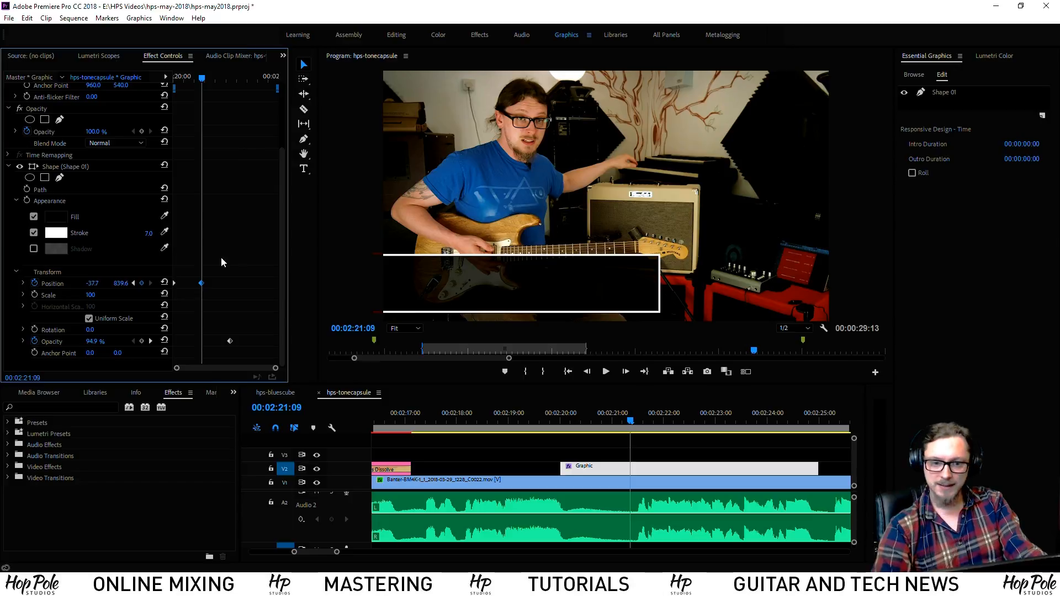
{"action": "left_click_drag", "start_coordinate": [237, 278], "coordinate": [167, 293]}
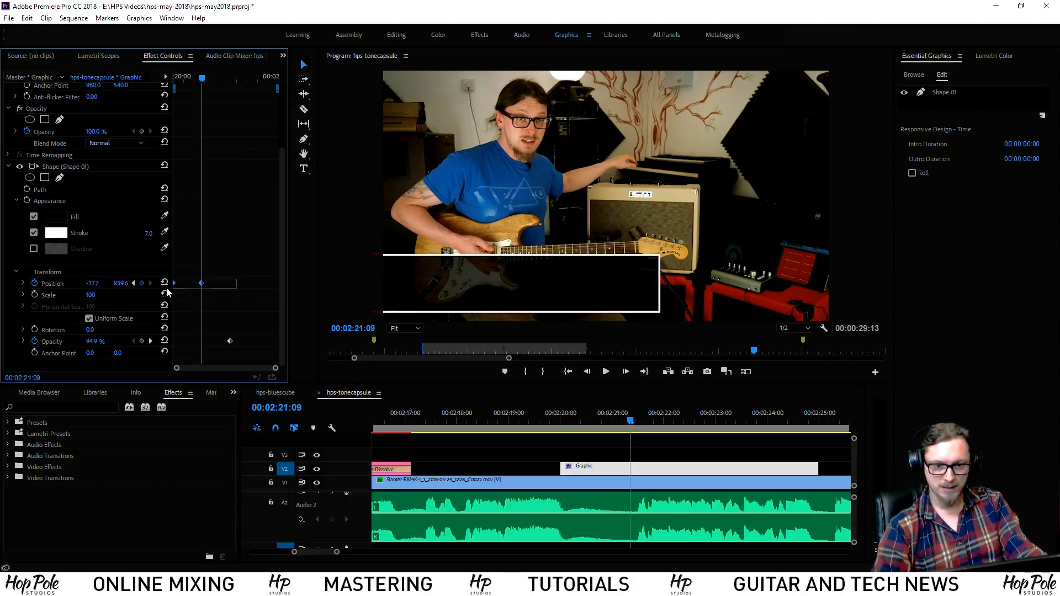
Apply Auto Bezier interpolation to the Position keyframe and preview the eased slide-in
{"action": "right_click", "coordinate": [202, 286]}
{"action": "mouse_move", "coordinate": [287, 376]}
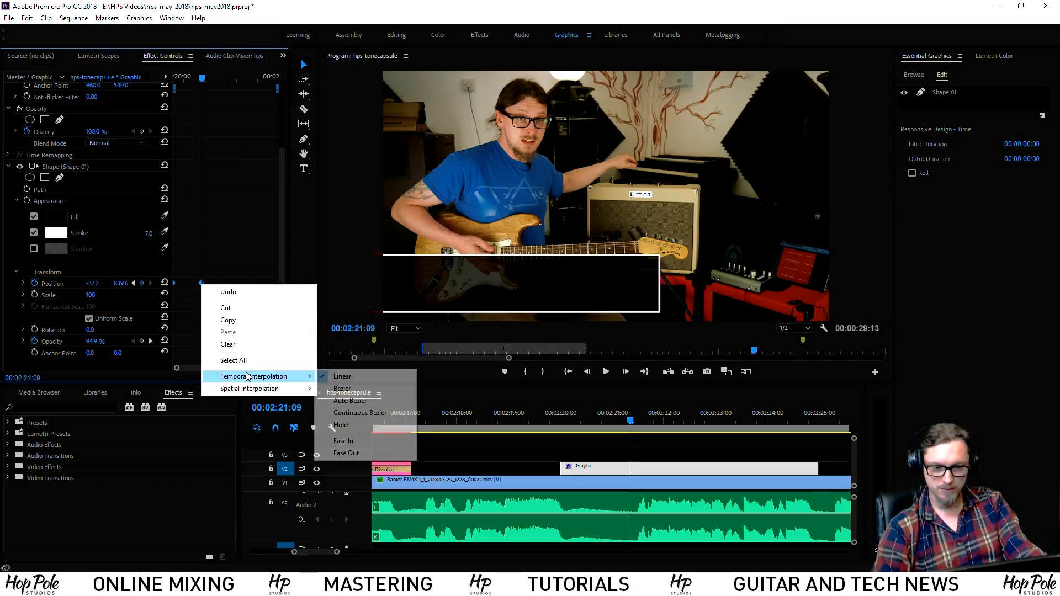
{"action": "left_click", "coordinate": [349, 401]}
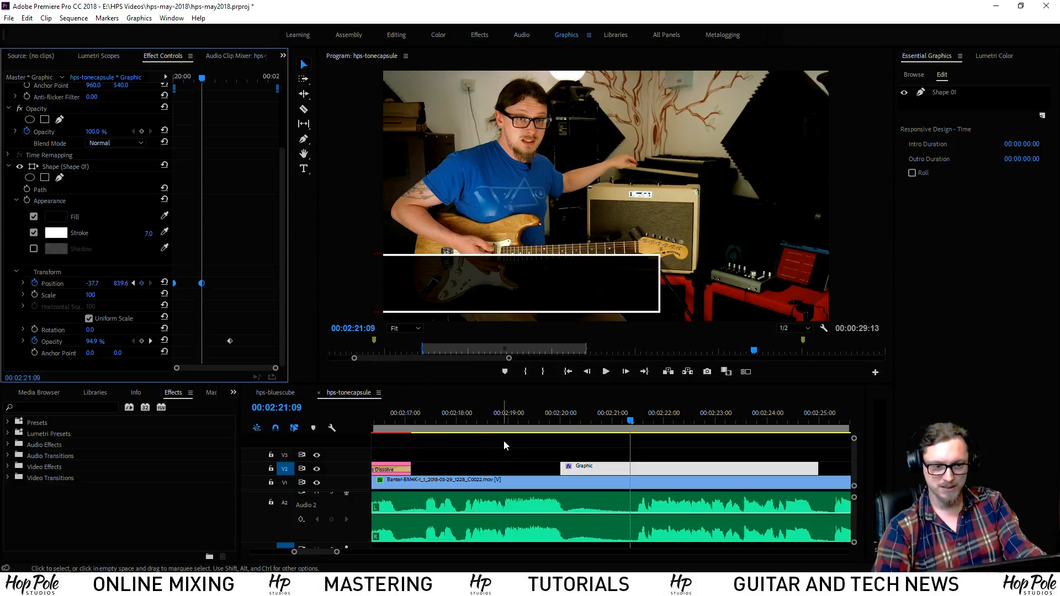
{"action": "left_click", "coordinate": [556, 426]}
{"action": "key", "text": "space"}
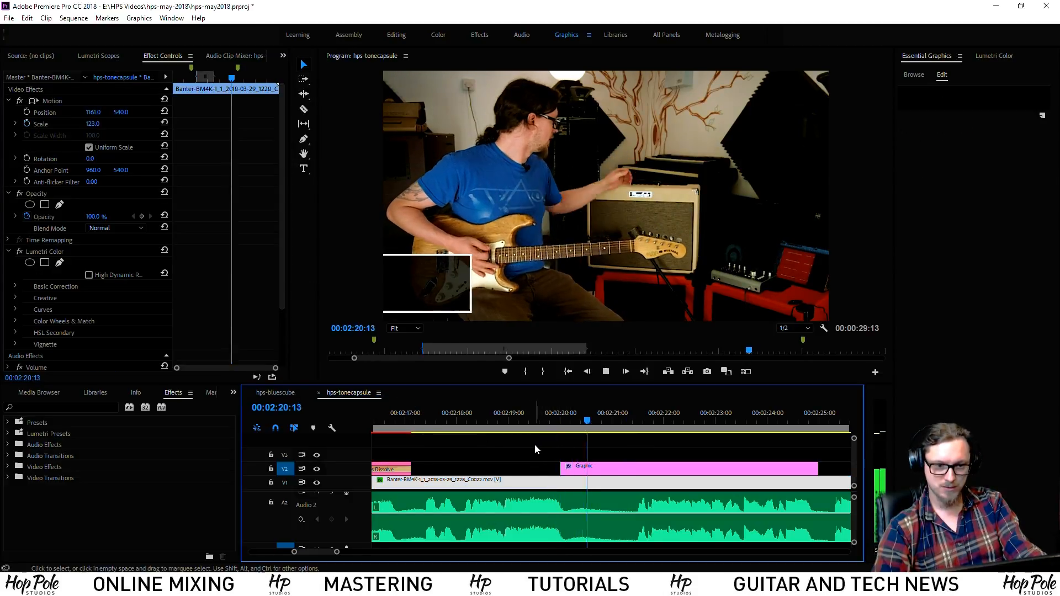
{"action": "left_click", "coordinate": [604, 425]}
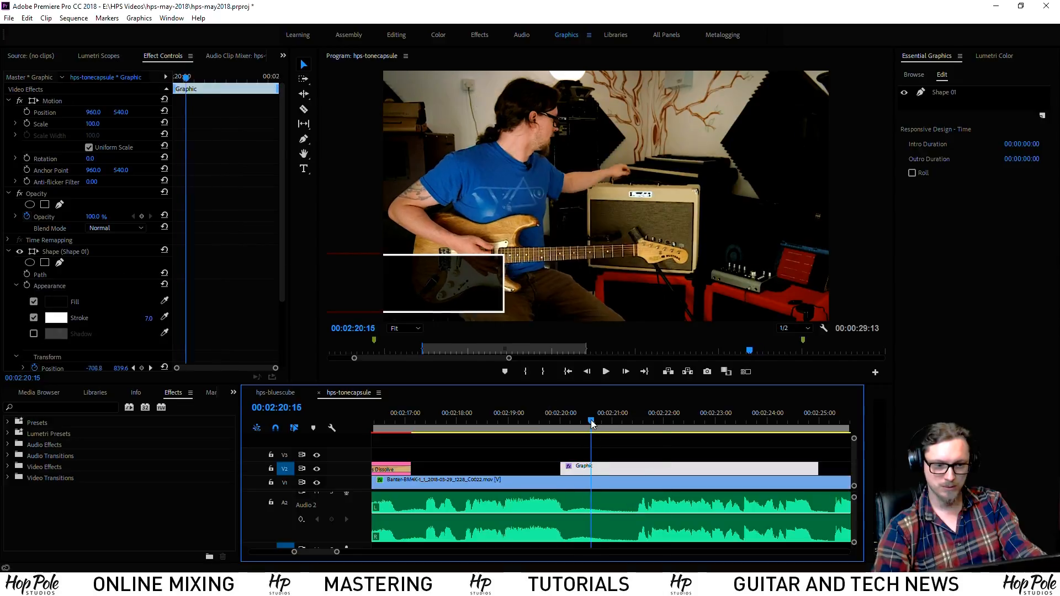
{"action": "left_click_drag", "start_coordinate": [606, 423], "coordinate": [611, 425]}
{"action": "left_click_drag", "start_coordinate": [282, 260], "coordinate": [283, 327]}
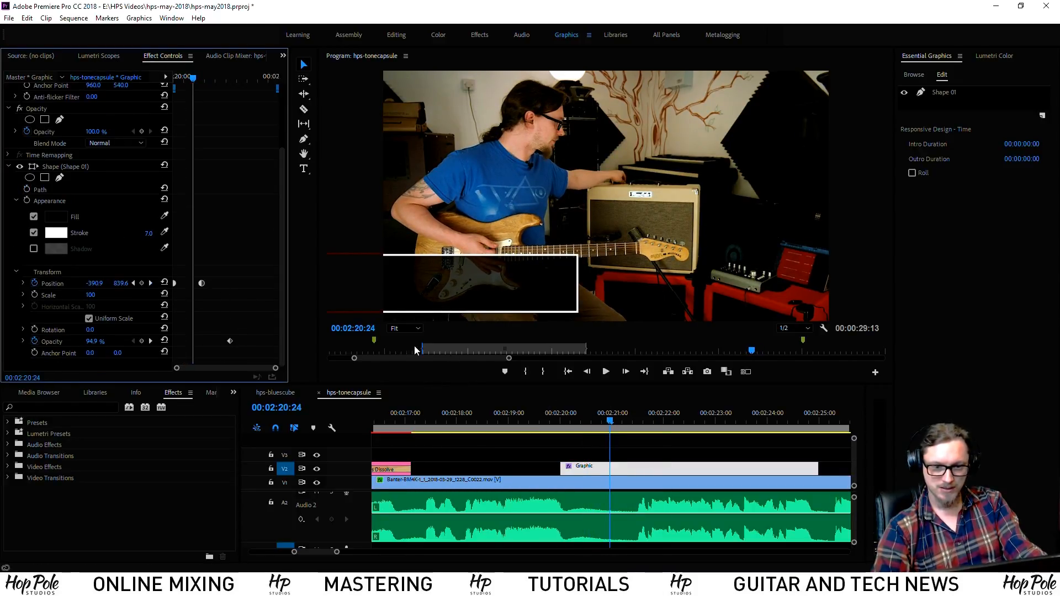
{"action": "left_click", "coordinate": [627, 420]}
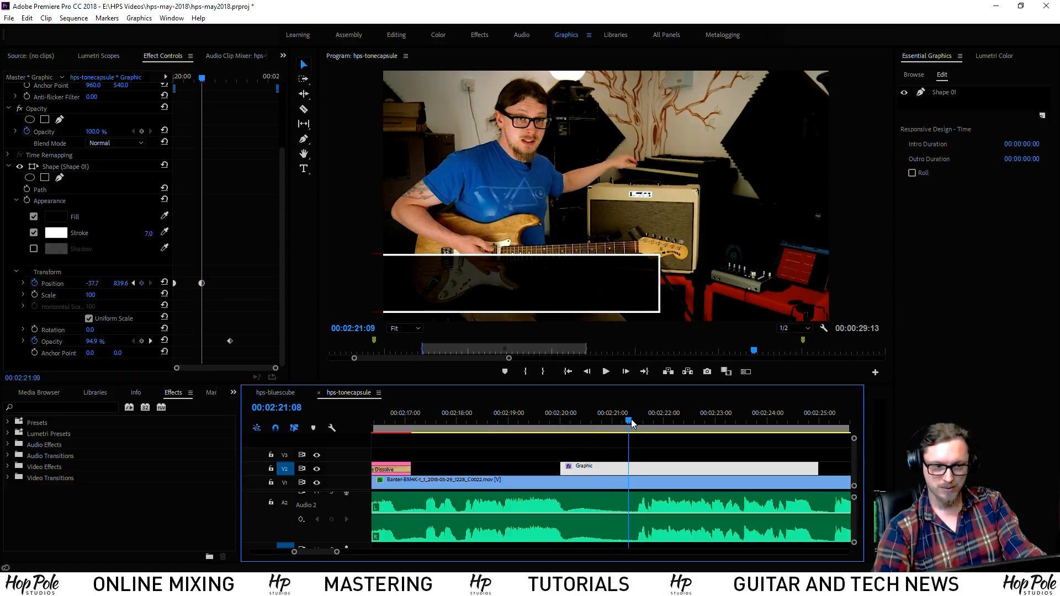
Give both Position keyframes Bezier temporal interpolation and play back the result
{"action": "left_click_drag", "start_coordinate": [222, 280], "coordinate": [134, 293]}
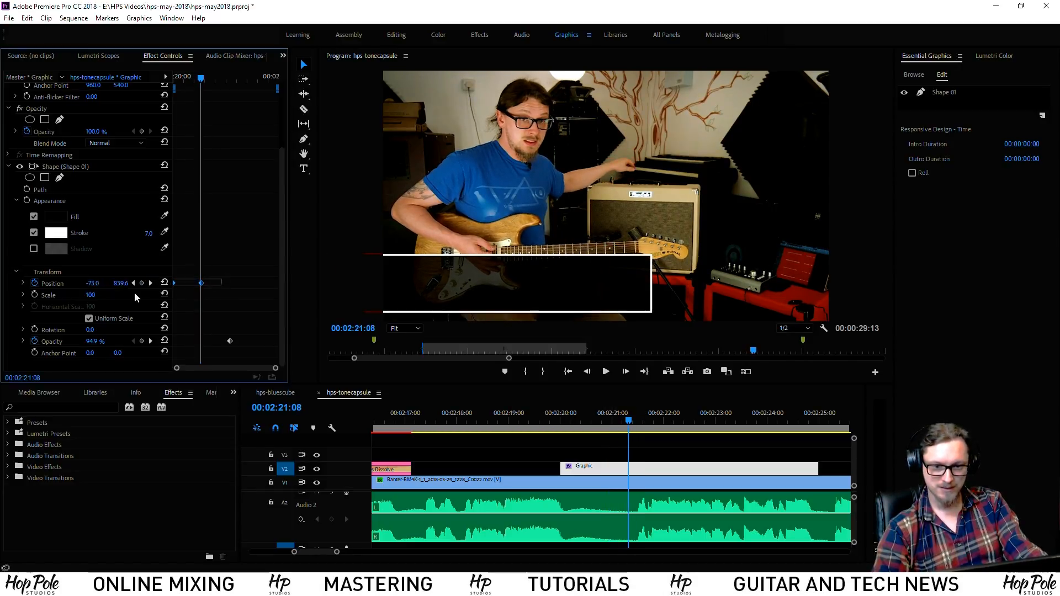
{"action": "right_click", "coordinate": [201, 288]}
{"action": "mouse_move", "coordinate": [260, 375]}
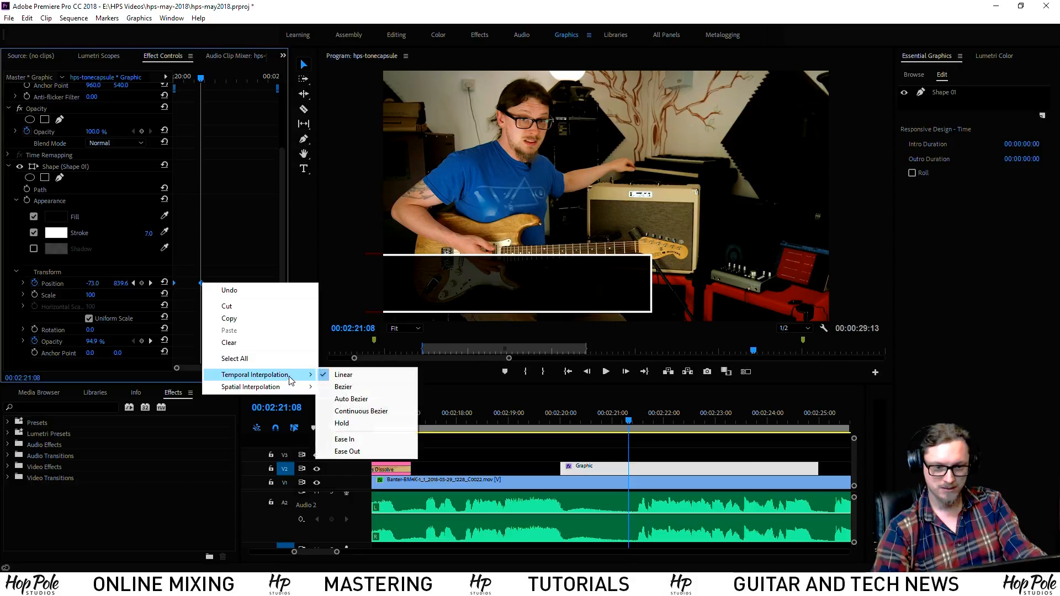
{"action": "left_click", "coordinate": [355, 388]}
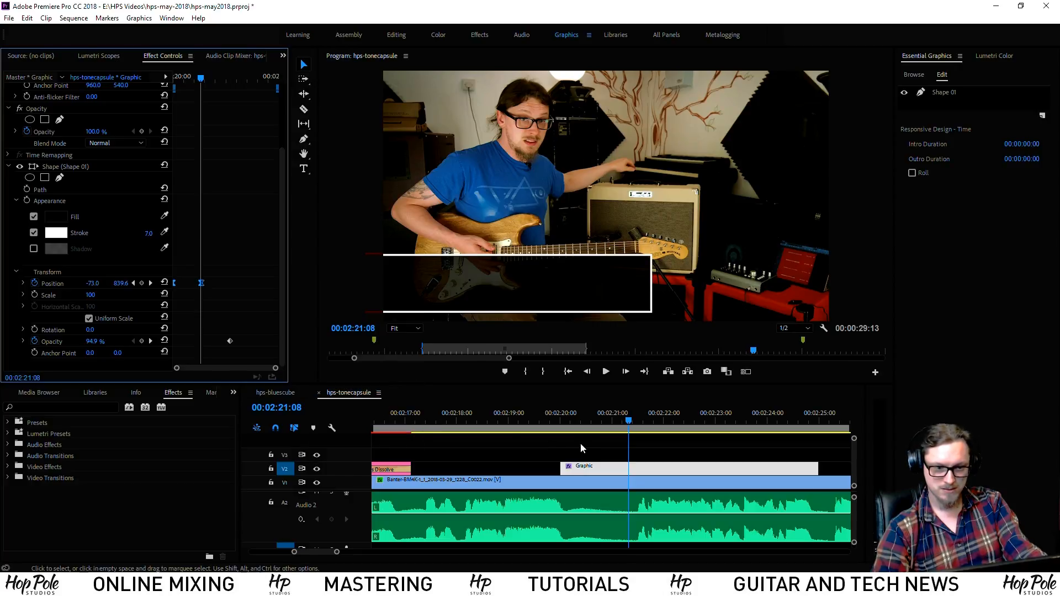
{"action": "left_click", "coordinate": [561, 428]}
{"action": "key", "text": "space"}
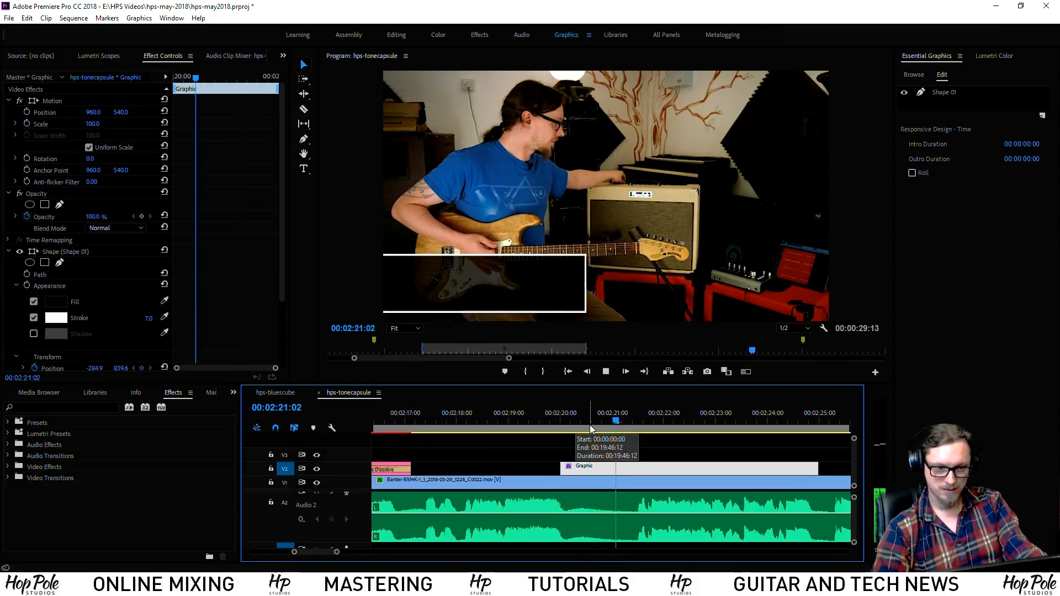
{"action": "left_click_drag", "start_coordinate": [592, 425], "coordinate": [630, 421]}
Drag the box's Opacity keyframe later in Effect Controls
{"action": "left_click_drag", "start_coordinate": [279, 263], "coordinate": [223, 324]}
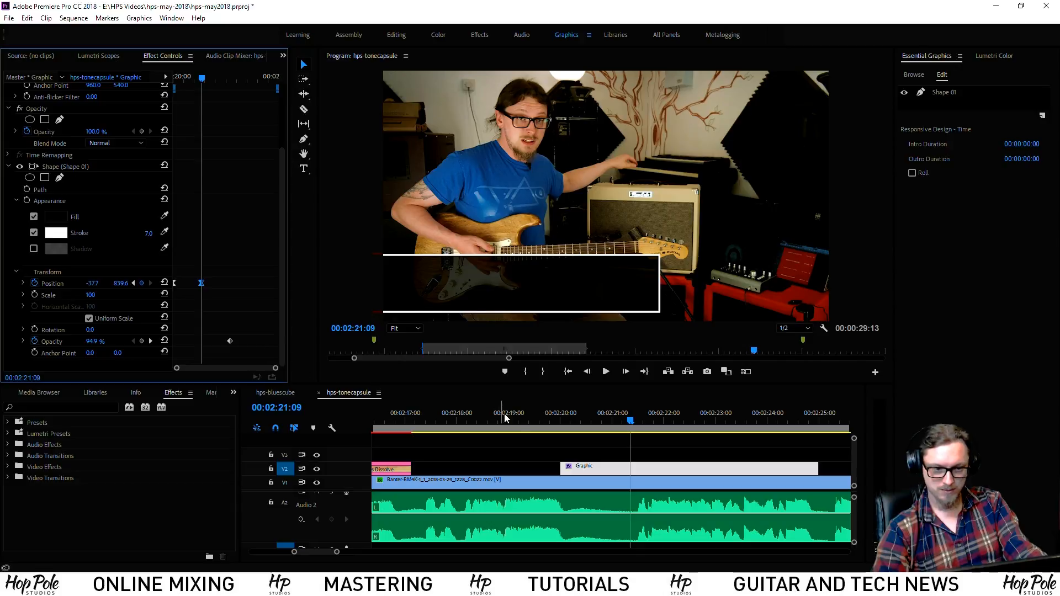
{"action": "left_click_drag", "start_coordinate": [632, 422], "coordinate": [602, 423]}
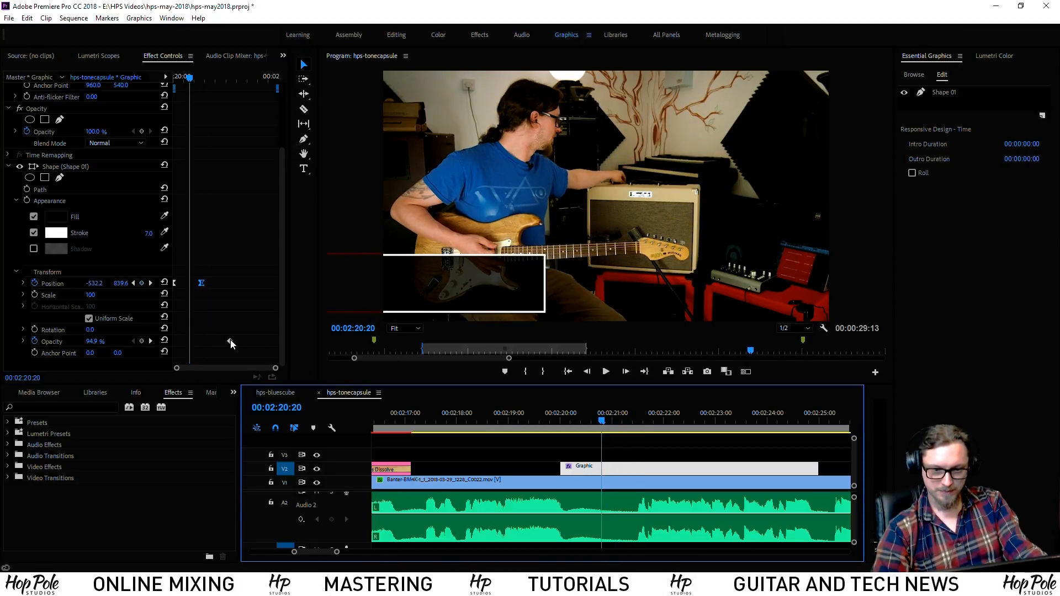
{"action": "left_click_drag", "start_coordinate": [230, 341], "coordinate": [265, 341]}
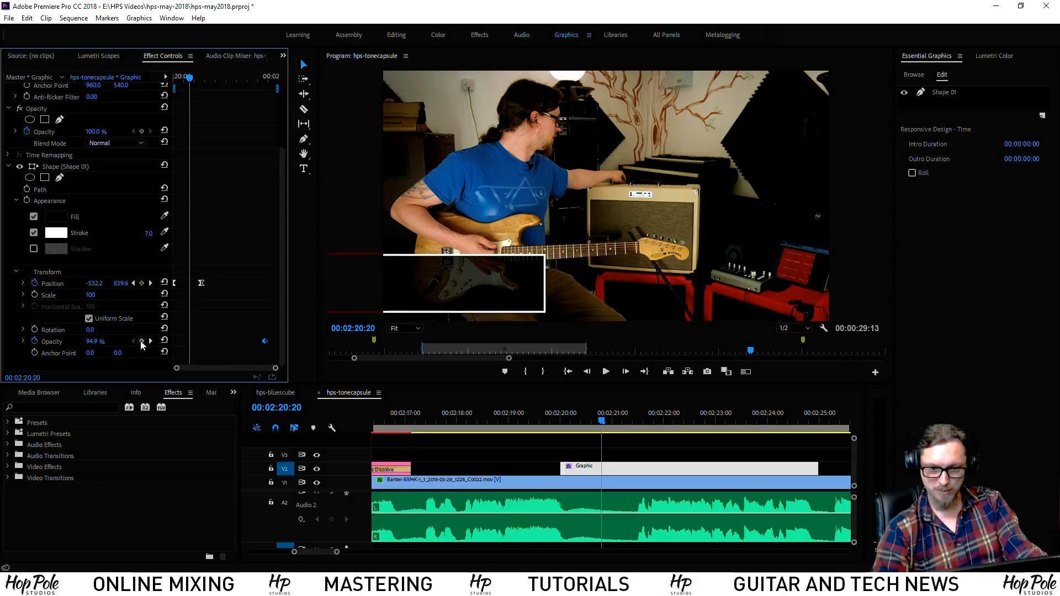
Play back the box's fade and slide-in from 00:02:20:00, then scrub to about 00:02:20:17
{"action": "left_click_drag", "start_coordinate": [193, 83], "coordinate": [175, 83]}
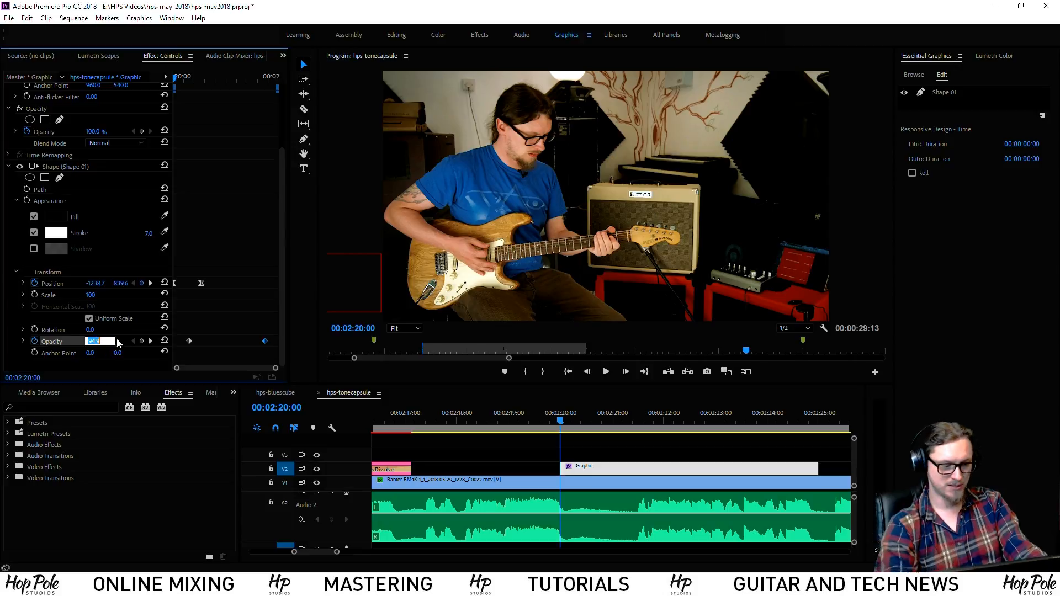
{"action": "key", "text": "Return"}
{"action": "key", "text": "space"}
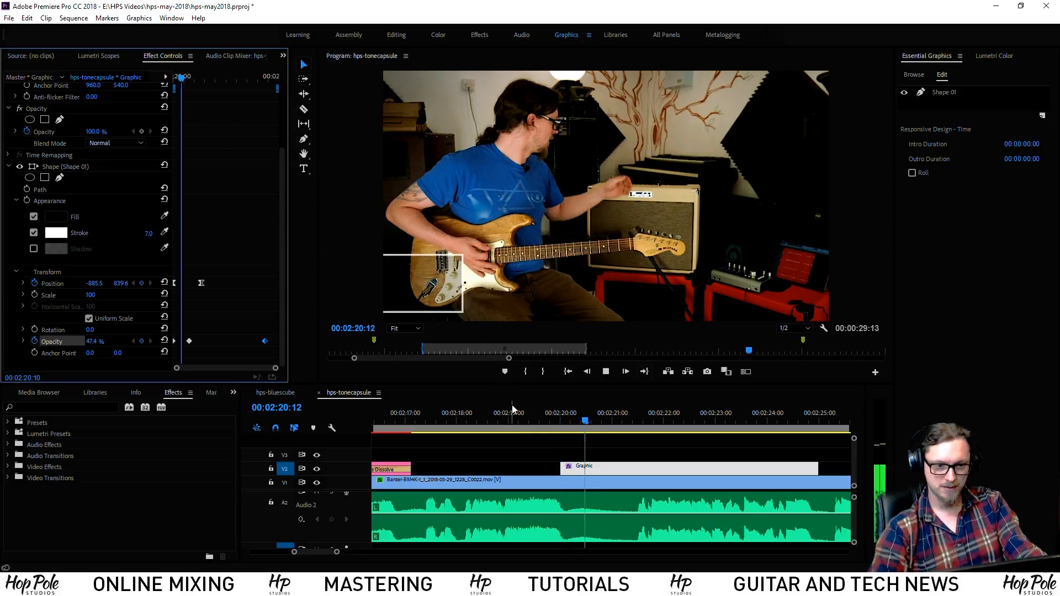
{"action": "left_click_drag", "start_coordinate": [605, 422], "coordinate": [596, 422]}
{"action": "key", "text": "Right"}
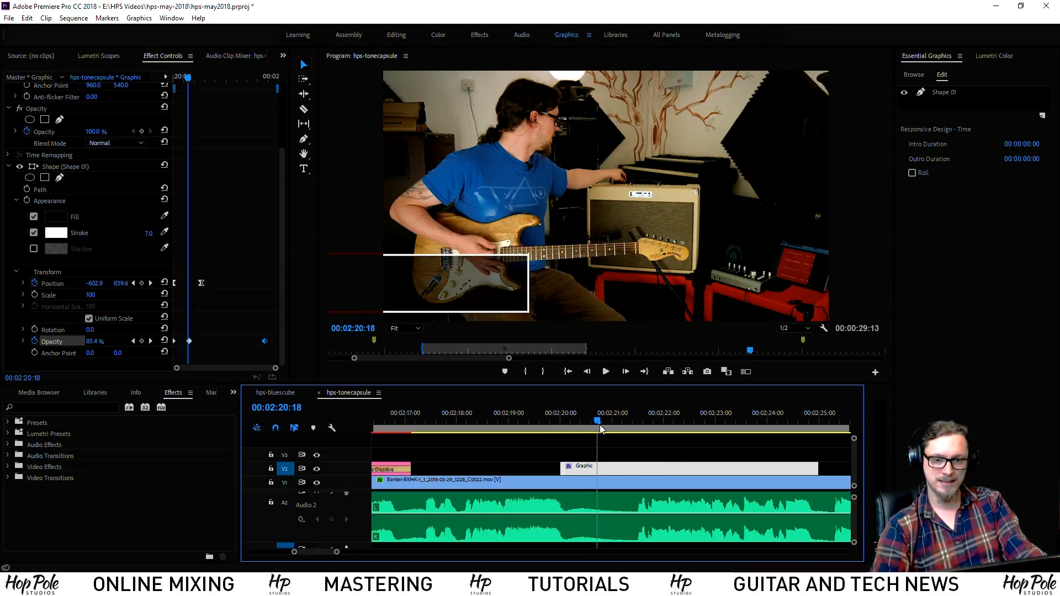
Open the opacity keyframe's interpolation options without changing them, then replay the fade and slide-in
{"action": "left_click_drag", "start_coordinate": [210, 336], "coordinate": [173, 346]}
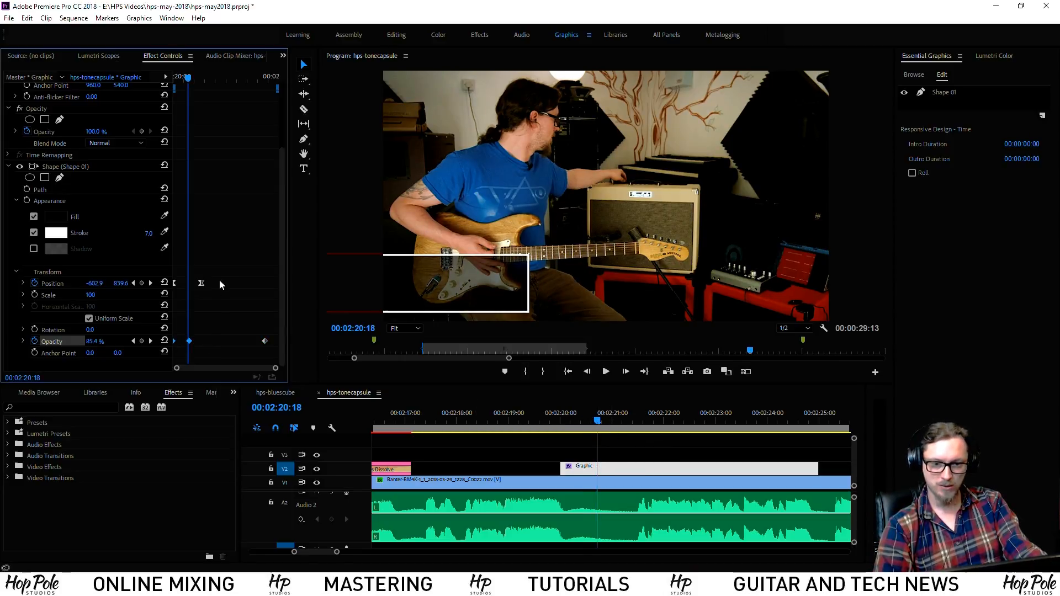
{"action": "right_click", "coordinate": [201, 283]}
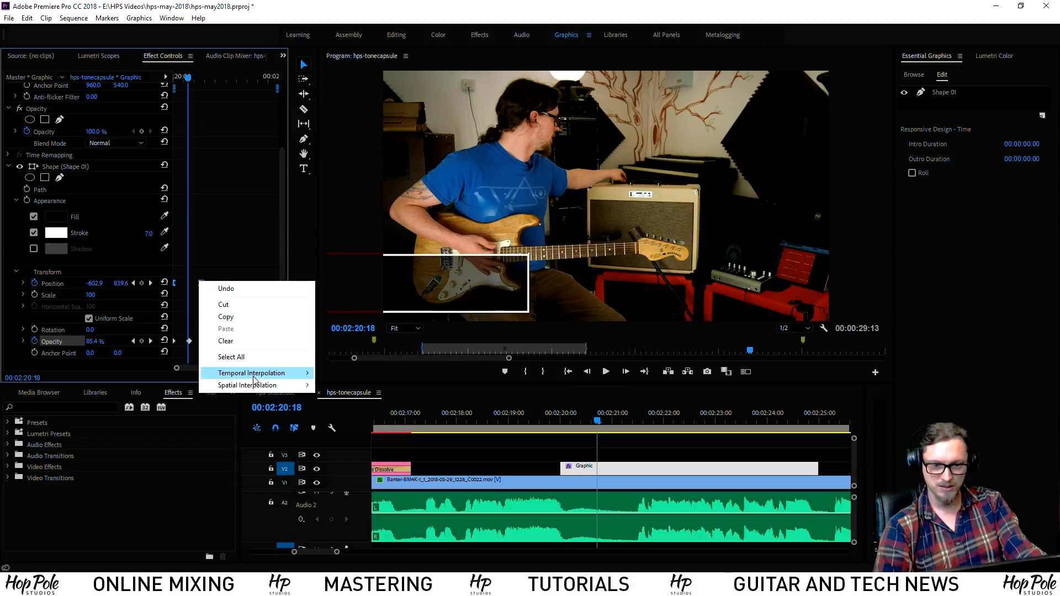
{"action": "mouse_move", "coordinate": [261, 387]}
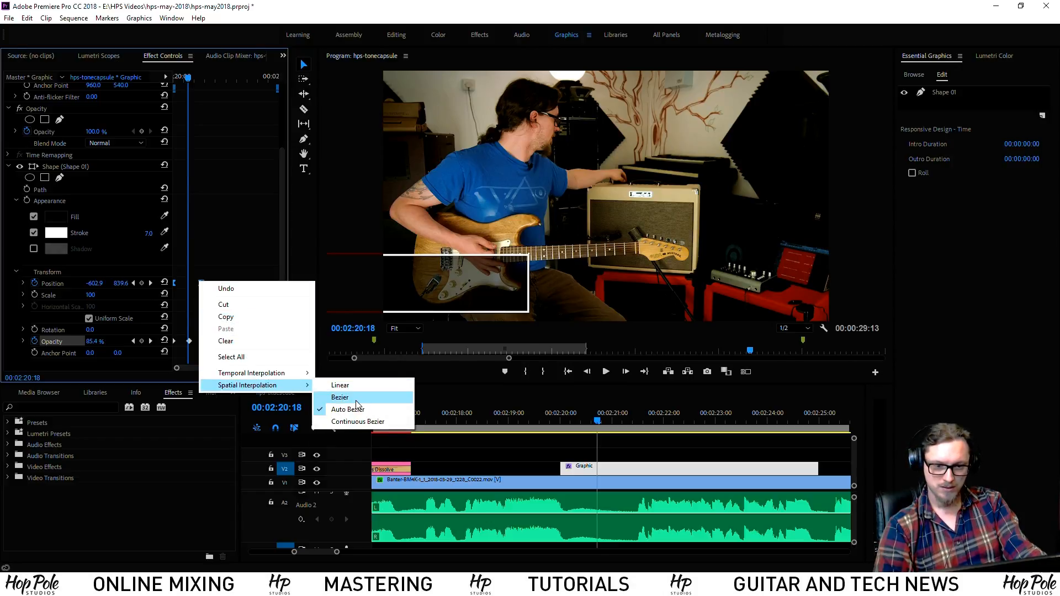
{"action": "left_click", "coordinate": [356, 403]}
{"action": "left_click", "coordinate": [555, 420]}
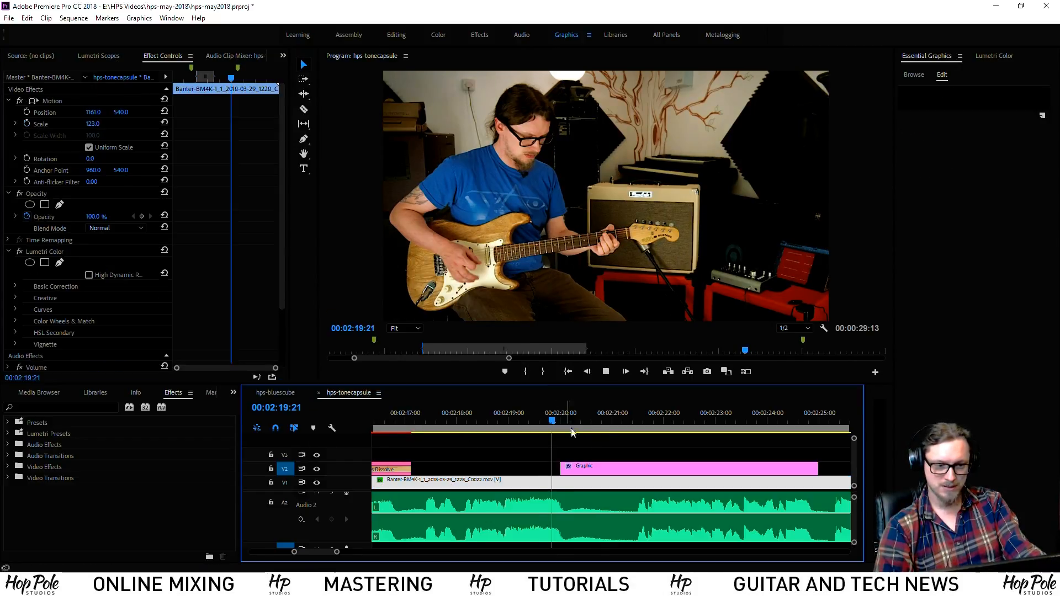
{"action": "key", "text": "space"}
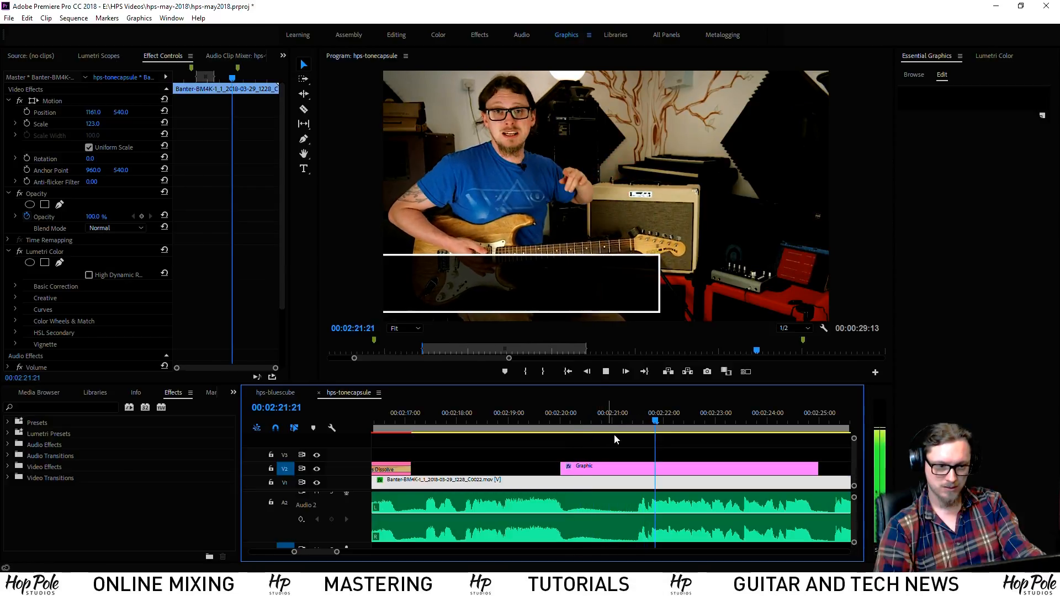
{"action": "key", "text": "space"}
On the Graphic clip at about 00:02:20:13, set the box's Position keyframe to Ease In
{"action": "left_click", "coordinate": [612, 468]}
{"action": "left_click_drag", "start_coordinate": [600, 422], "coordinate": [632, 427]}
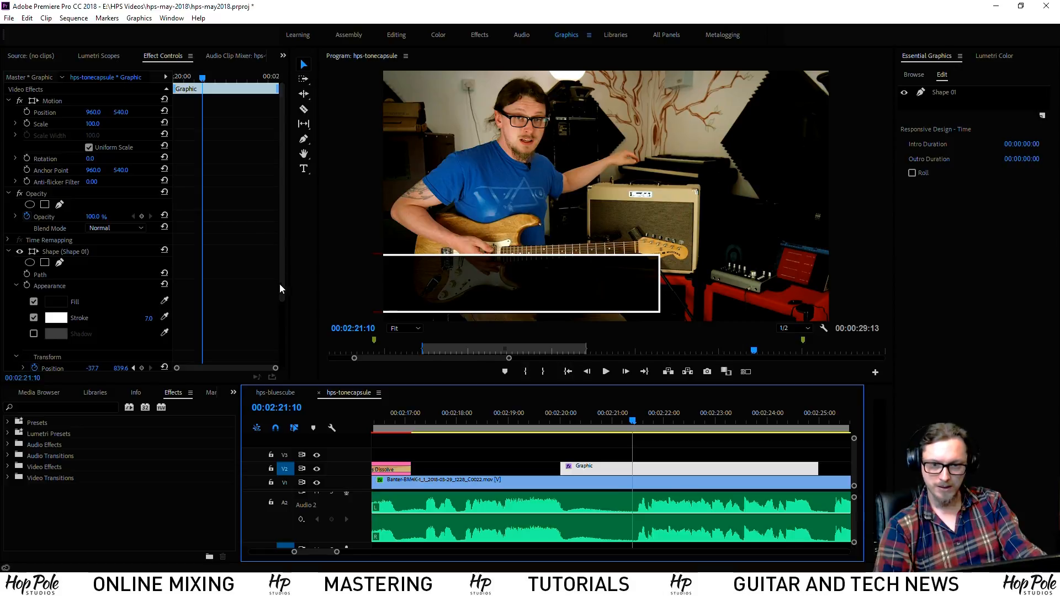
{"action": "left_click_drag", "start_coordinate": [280, 291], "coordinate": [266, 373]}
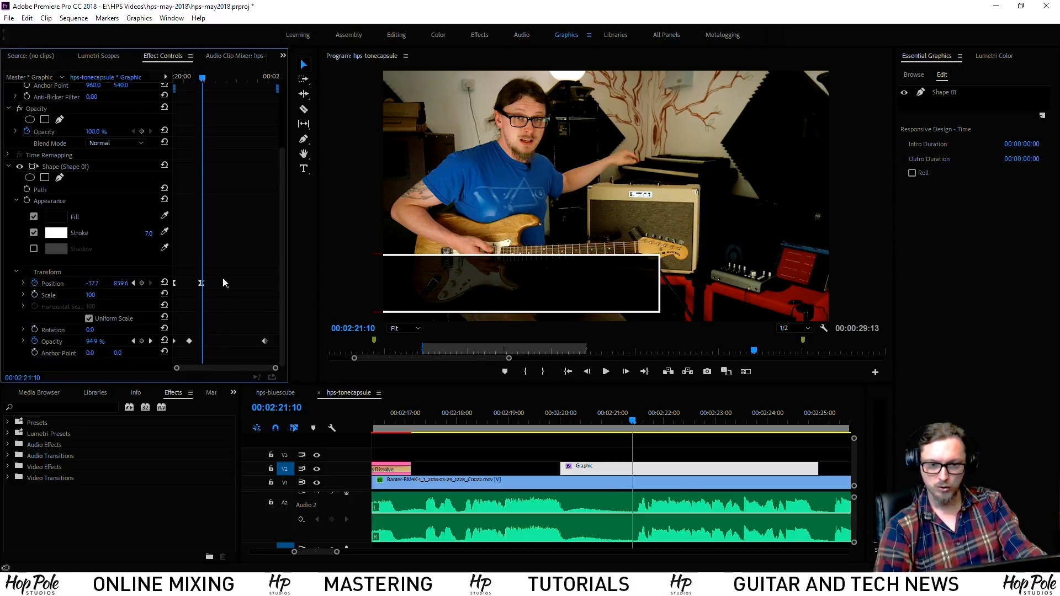
{"action": "right_click", "coordinate": [201, 283]}
{"action": "mouse_move", "coordinate": [260, 378]}
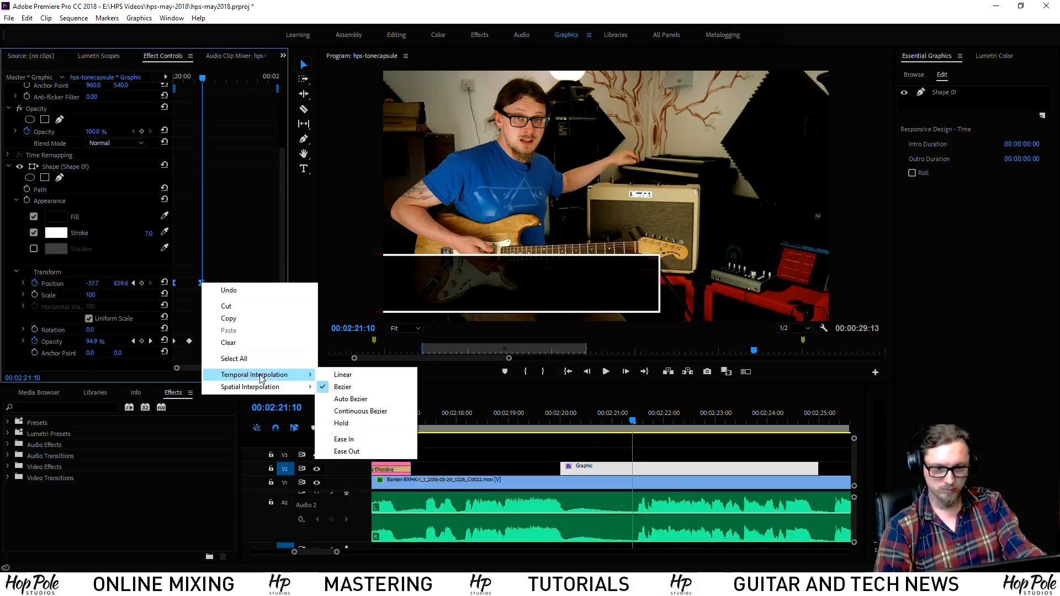
{"action": "left_click", "coordinate": [346, 445]}
Reapply Ease In and add Ease Out to the Position keyframe, then return before the box appears
{"action": "right_click", "coordinate": [201, 283]}
{"action": "mouse_move", "coordinate": [278, 375]}
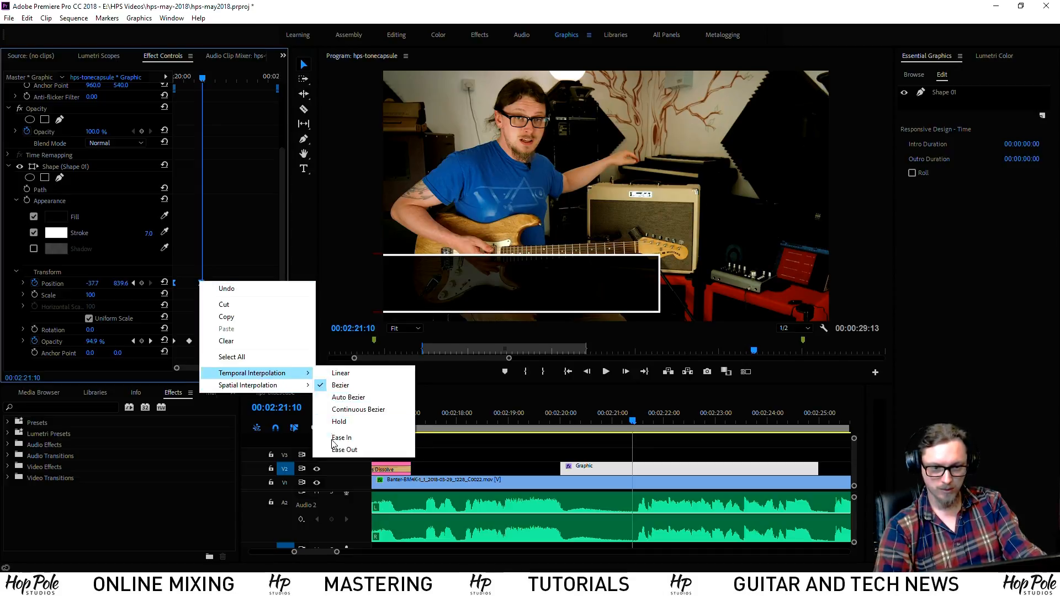
{"action": "left_click", "coordinate": [333, 438]}
{"action": "right_click", "coordinate": [201, 283]}
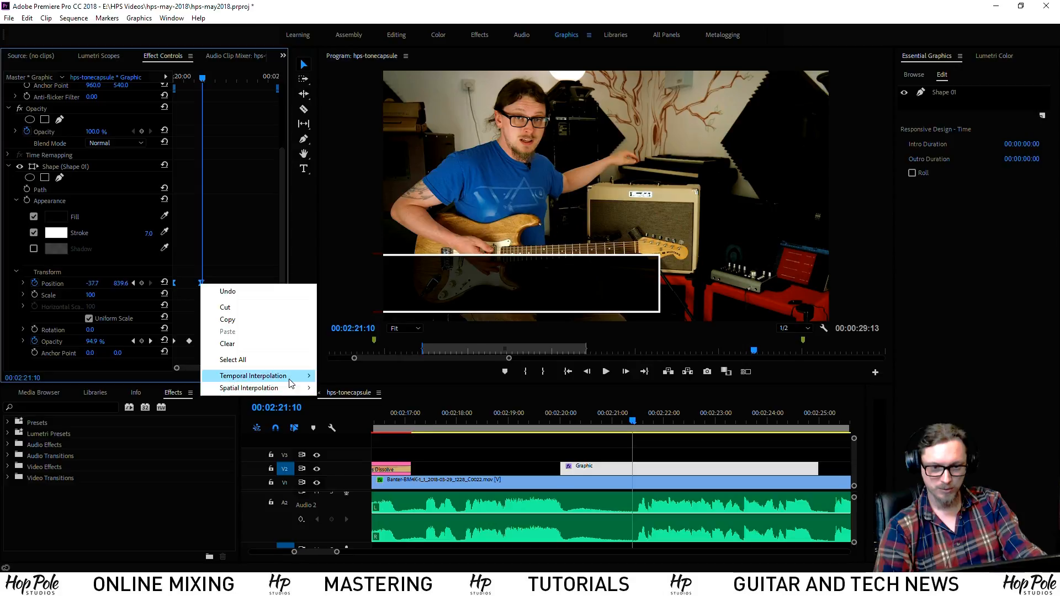
{"action": "left_click", "coordinate": [346, 453]}
{"action": "left_click", "coordinate": [558, 416]}
{"action": "key", "text": "space"}
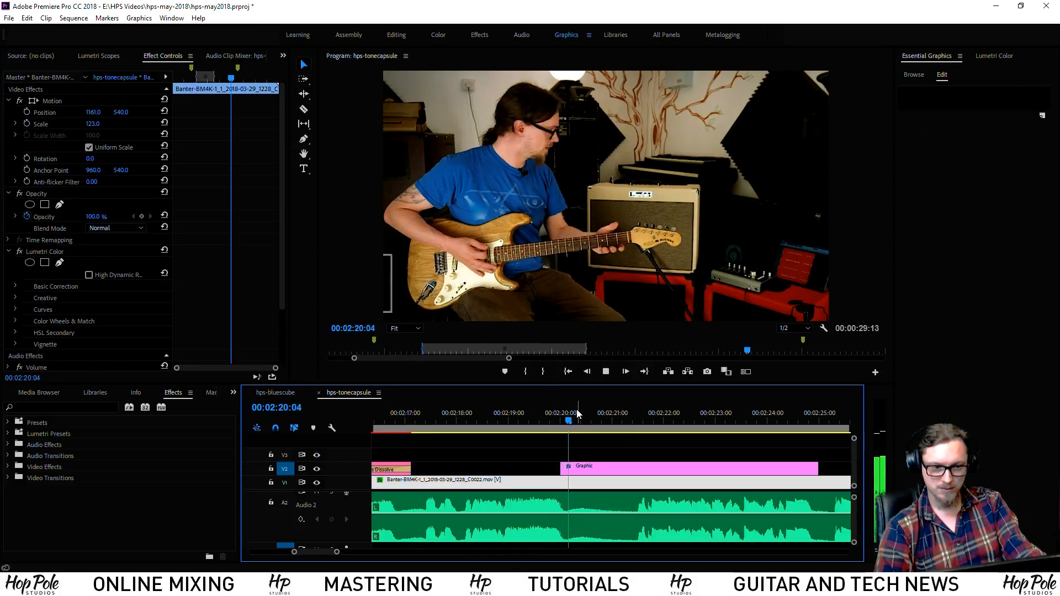
{"action": "left_click_drag", "start_coordinate": [641, 423], "coordinate": [604, 418]}
{"action": "key", "text": "space"}
{"action": "key", "text": "space"}
{"action": "key", "text": "space"}
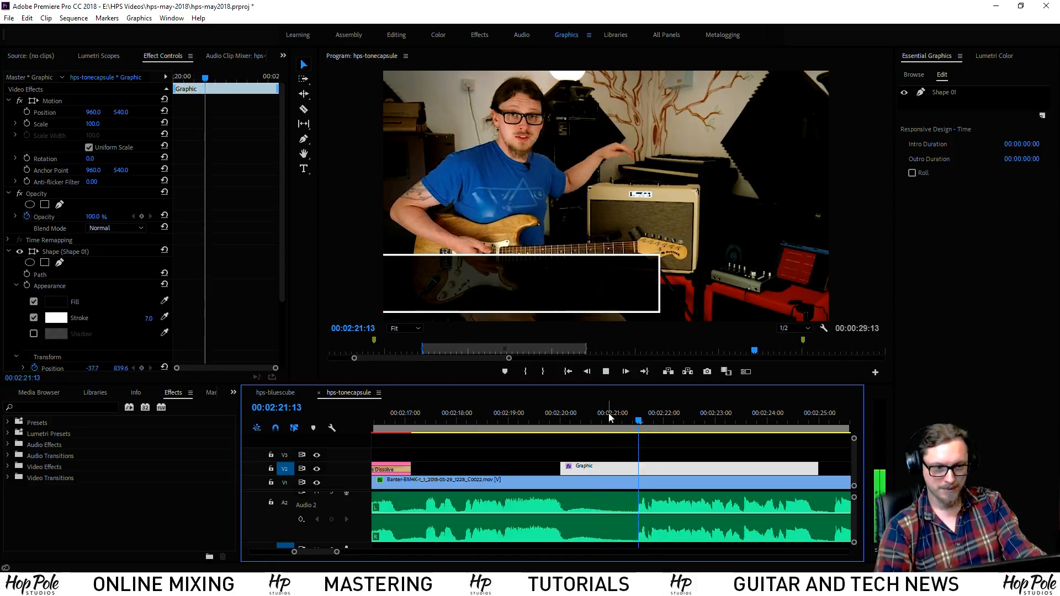
{"action": "left_click", "coordinate": [592, 416]}
{"action": "key", "text": "space"}
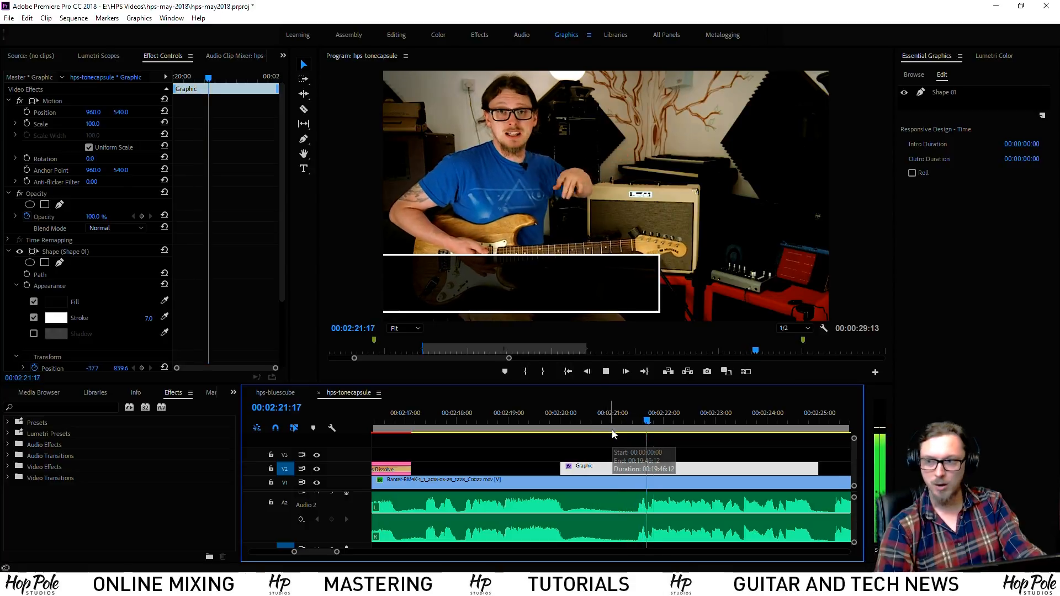
{"action": "key", "text": "space"}
{"action": "left_click", "coordinate": [594, 421]}
{"action": "key", "text": "space"}
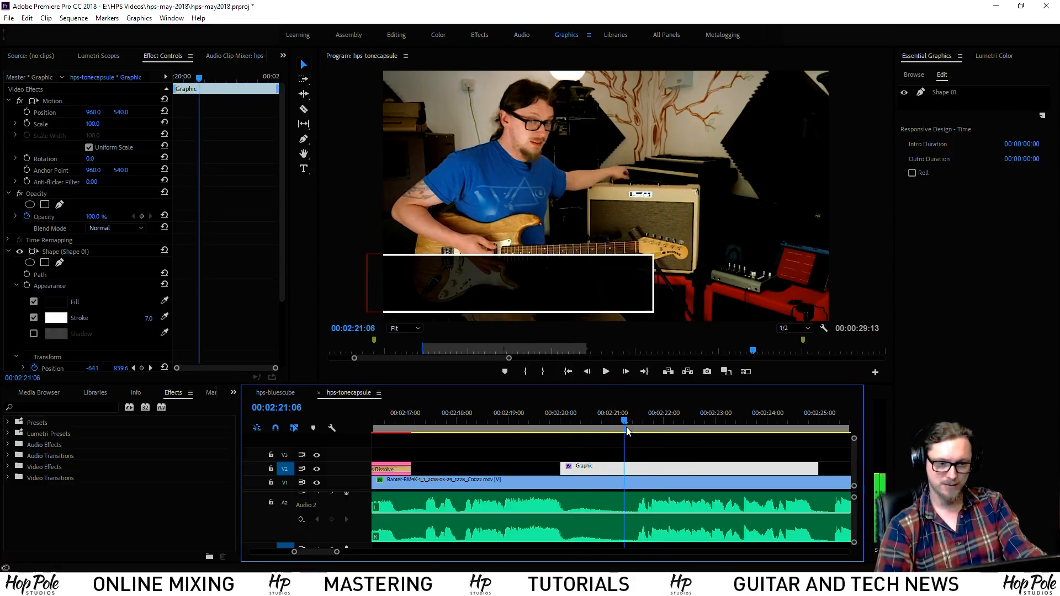
{"action": "key", "text": "space"}
{"action": "left_click", "coordinate": [280, 273]}
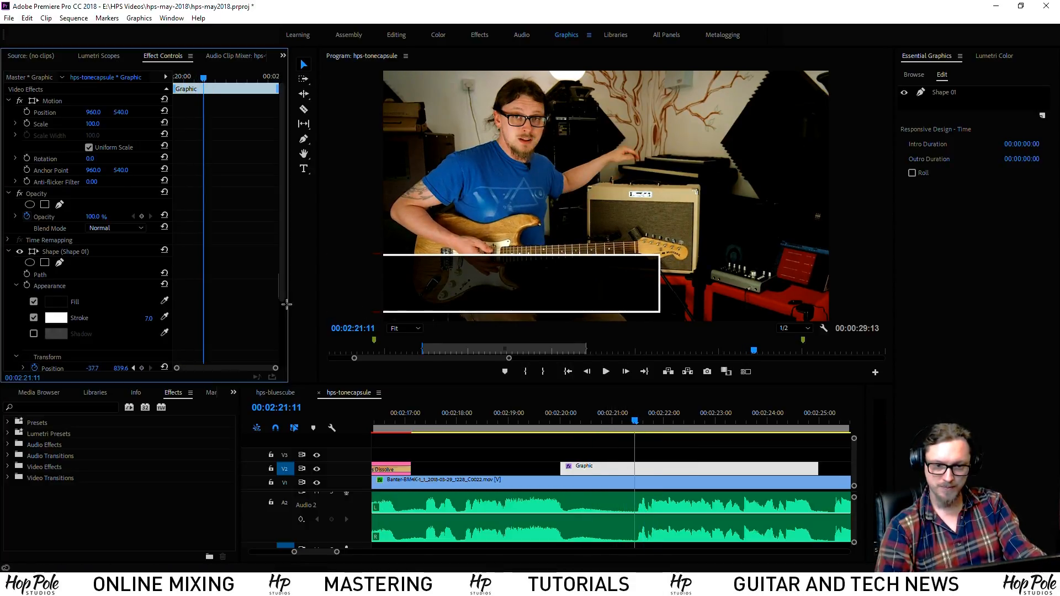
{"action": "left_click_drag", "start_coordinate": [283, 300], "coordinate": [273, 387]}
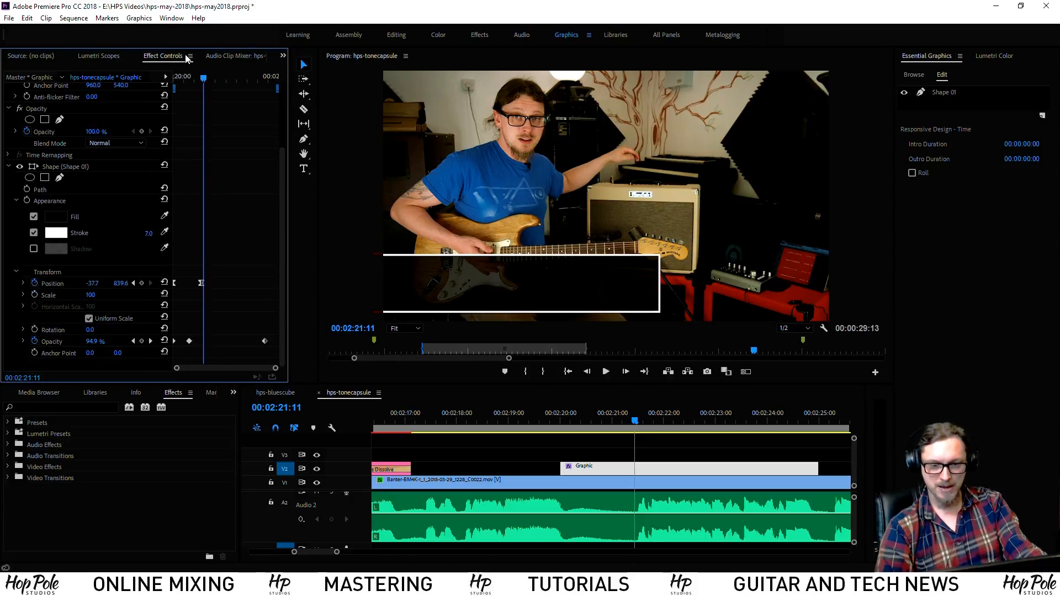
{"action": "left_click_drag", "start_coordinate": [203, 82], "coordinate": [202, 81]}
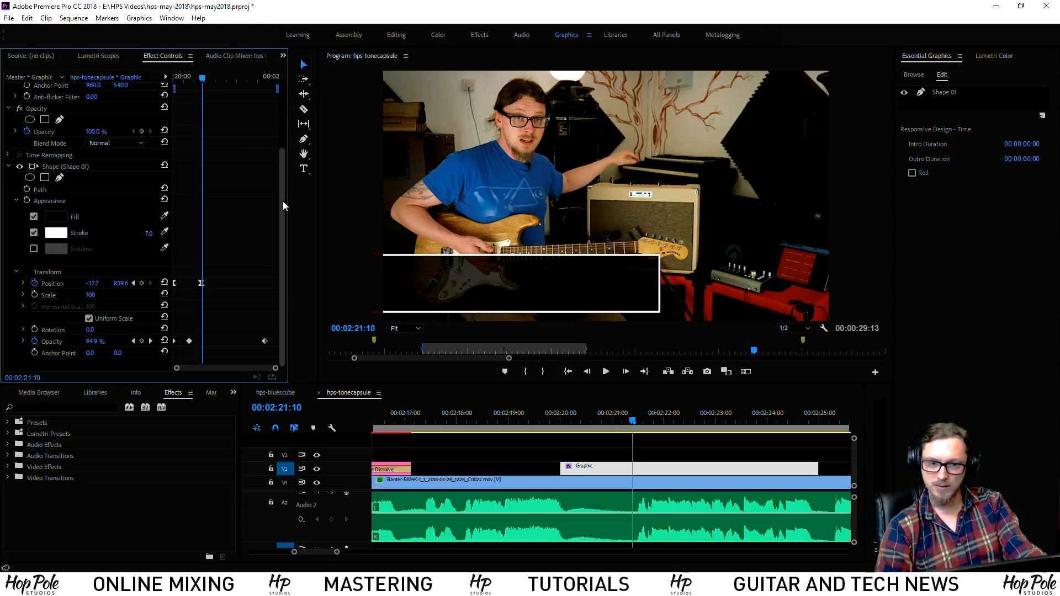
{"action": "scroll", "coordinate": [278, 121], "scroll_direction": "up", "scroll_amount": 1}
{"action": "scroll", "coordinate": [254, 108], "scroll_direction": "up", "scroll_amount": 2}
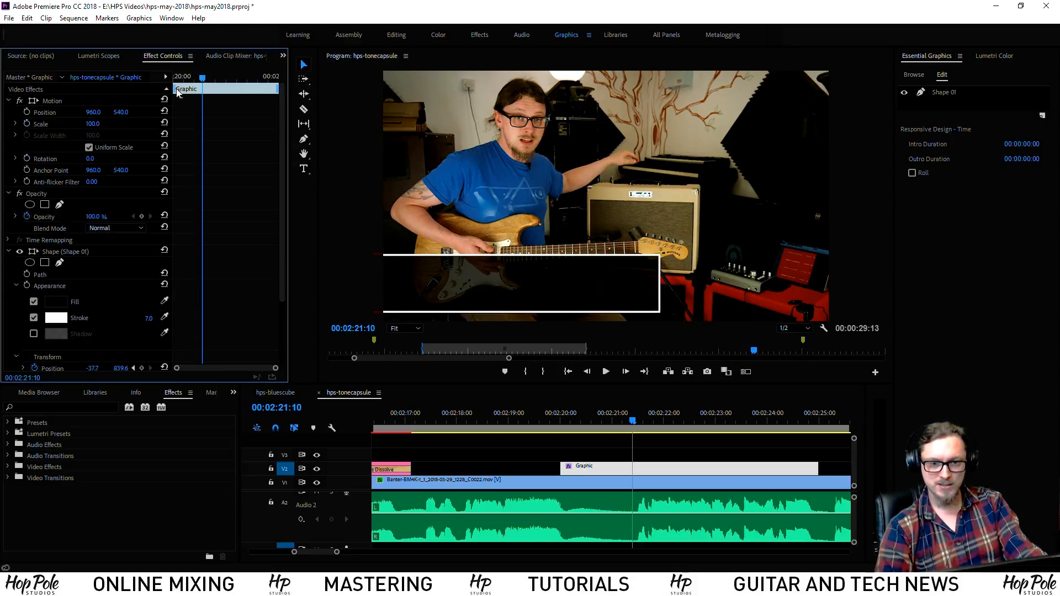
{"action": "scroll", "coordinate": [275, 246], "scroll_direction": "down", "scroll_amount": 3}
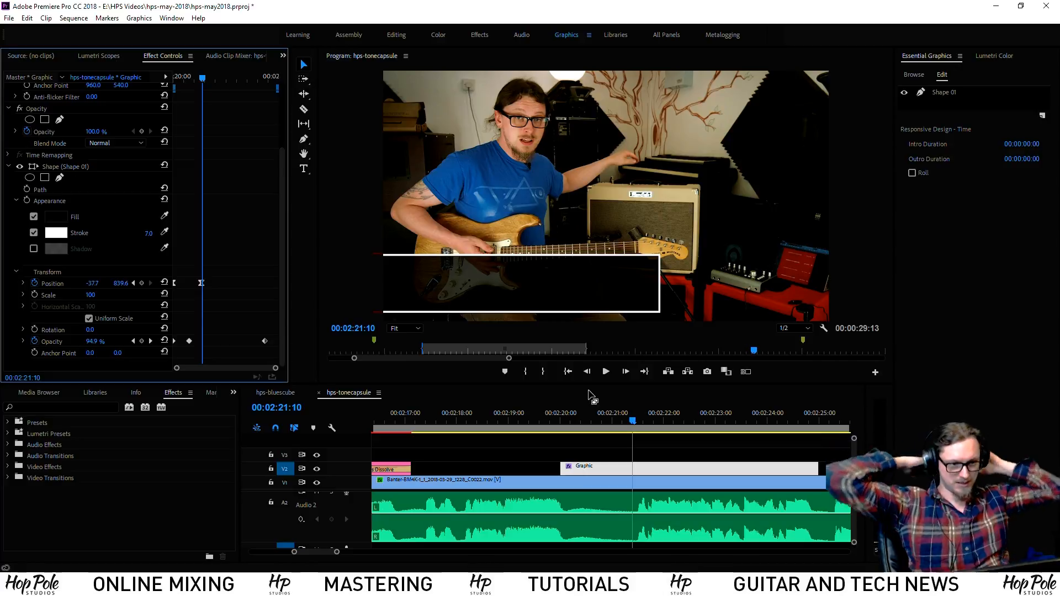
{"action": "left_click", "coordinate": [615, 437]}
{"action": "left_click", "coordinate": [616, 468]}
{"action": "left_click_drag", "start_coordinate": [616, 419], "coordinate": [632, 418]}
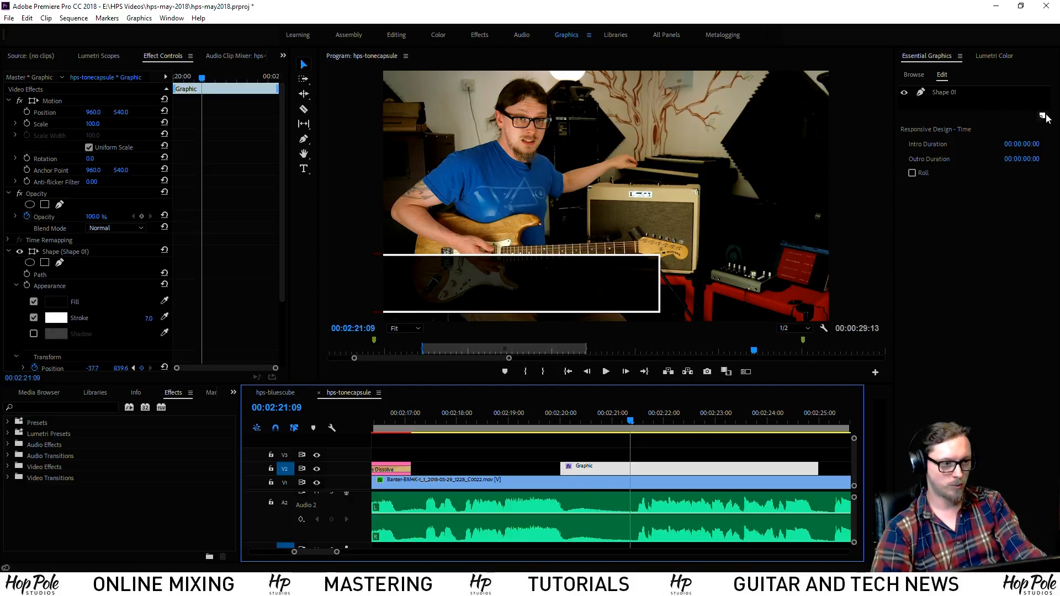
Rename the Shape 01 box layer to 'BG Square'
{"action": "left_click", "coordinate": [946, 92]}
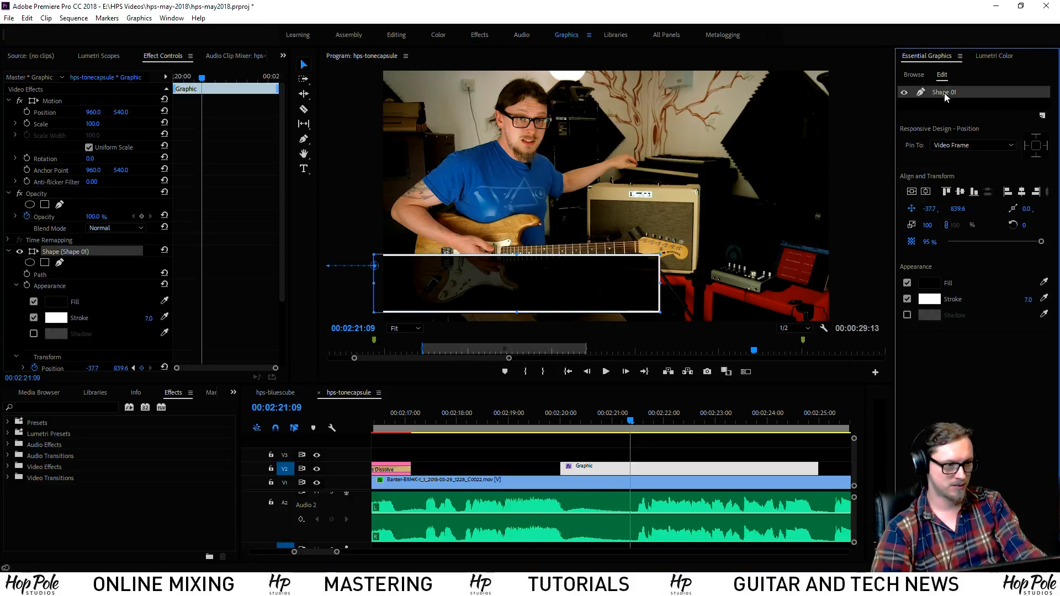
{"action": "right_click", "coordinate": [946, 92]}
{"action": "left_click", "coordinate": [961, 100]}
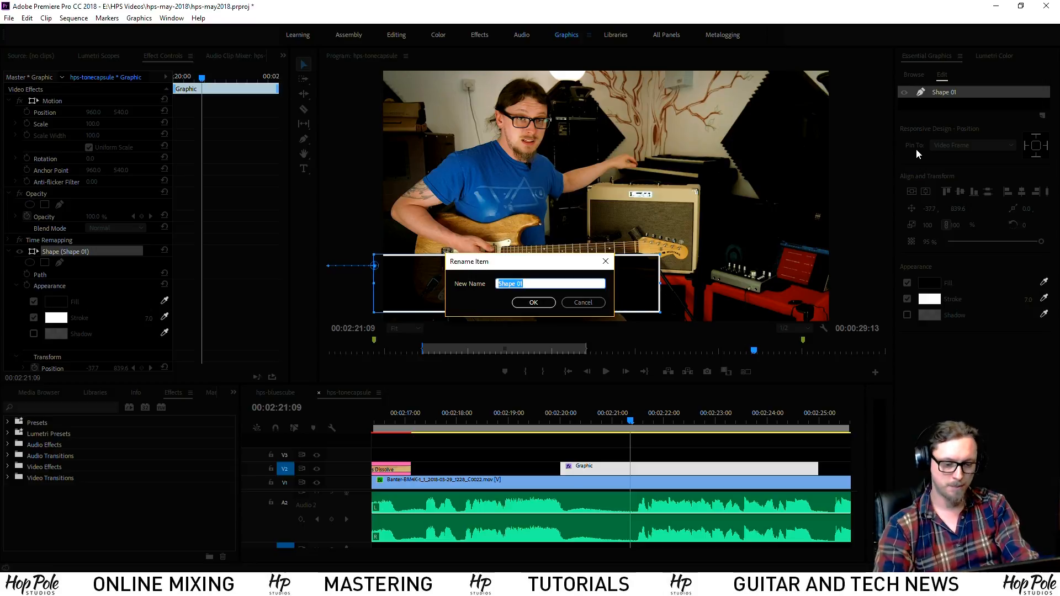
{"action": "type", "text": "BG Squar"}
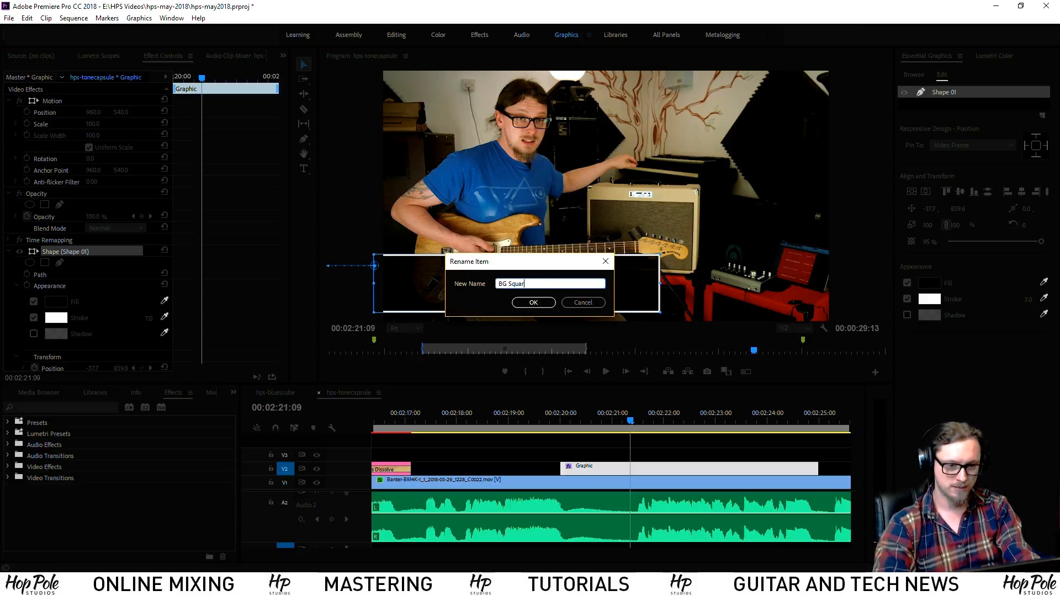
{"action": "type", "text": "e"}
{"action": "key", "text": "Return"}
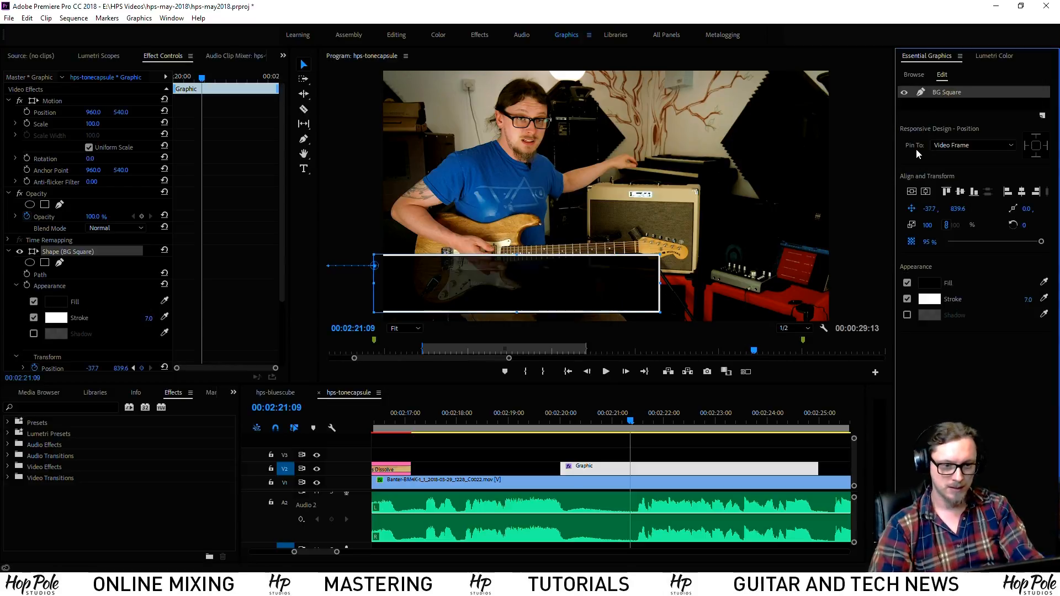
Add hps-newlogo-white.png from Dropbox/_commonfiles/2016 Logos as a new layer from file
{"action": "left_click", "coordinate": [1043, 116]}
{"action": "left_click", "coordinate": [1015, 181]}
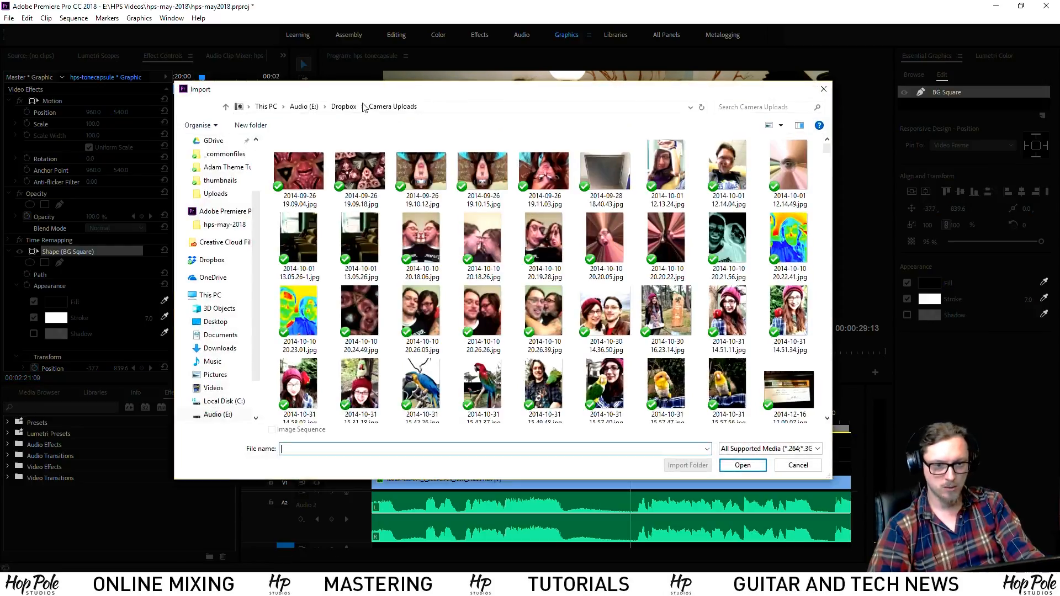
{"action": "left_click", "coordinate": [303, 106]}
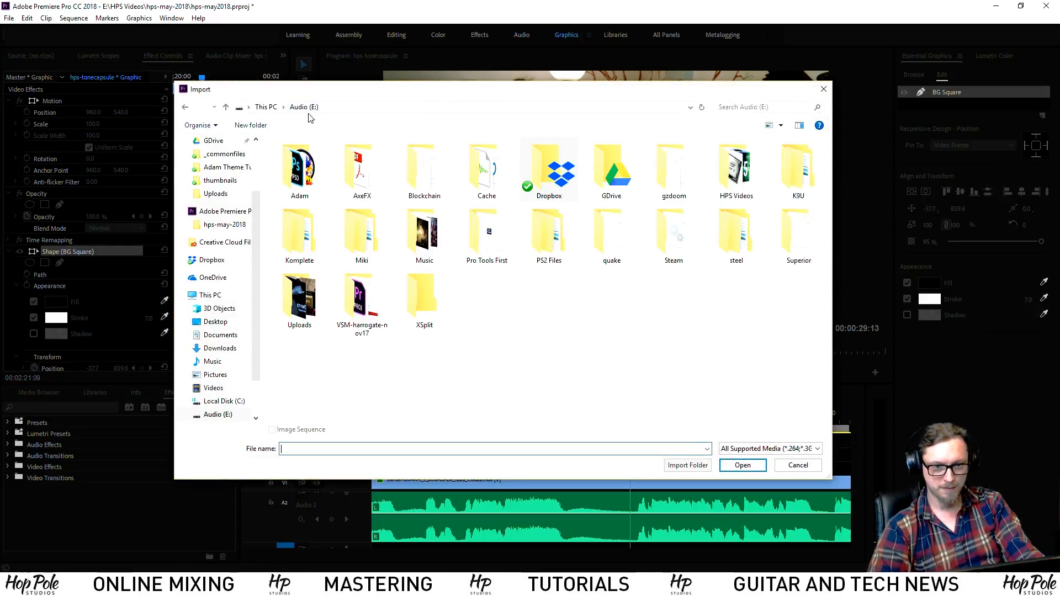
{"action": "double_click", "coordinate": [573, 195]}
{"action": "double_click", "coordinate": [308, 157]}
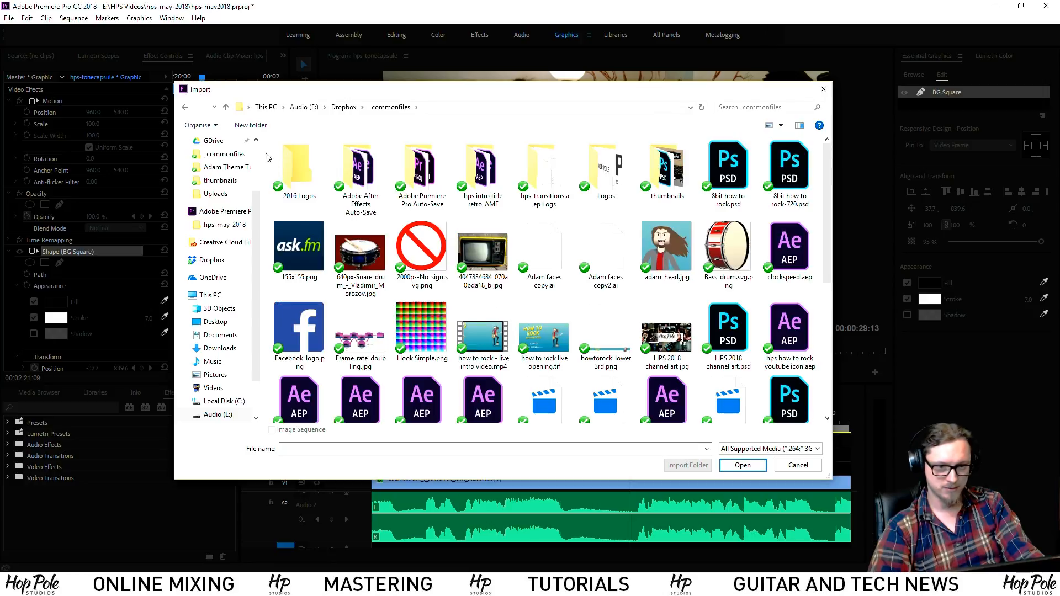
{"action": "double_click", "coordinate": [298, 166]}
{"action": "left_click", "coordinate": [430, 252]}
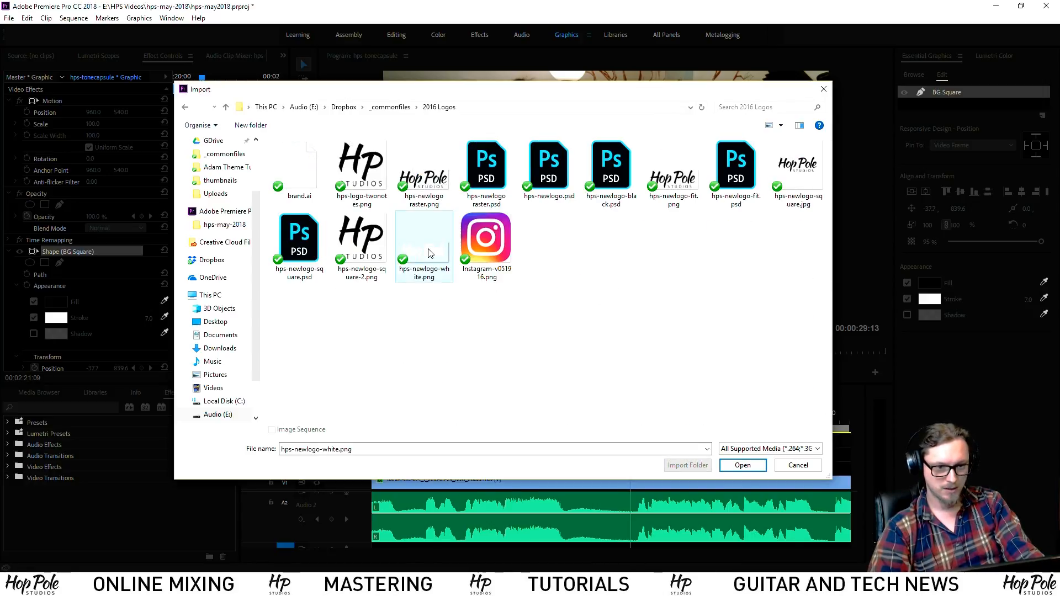
{"action": "double_click", "coordinate": [429, 252]}
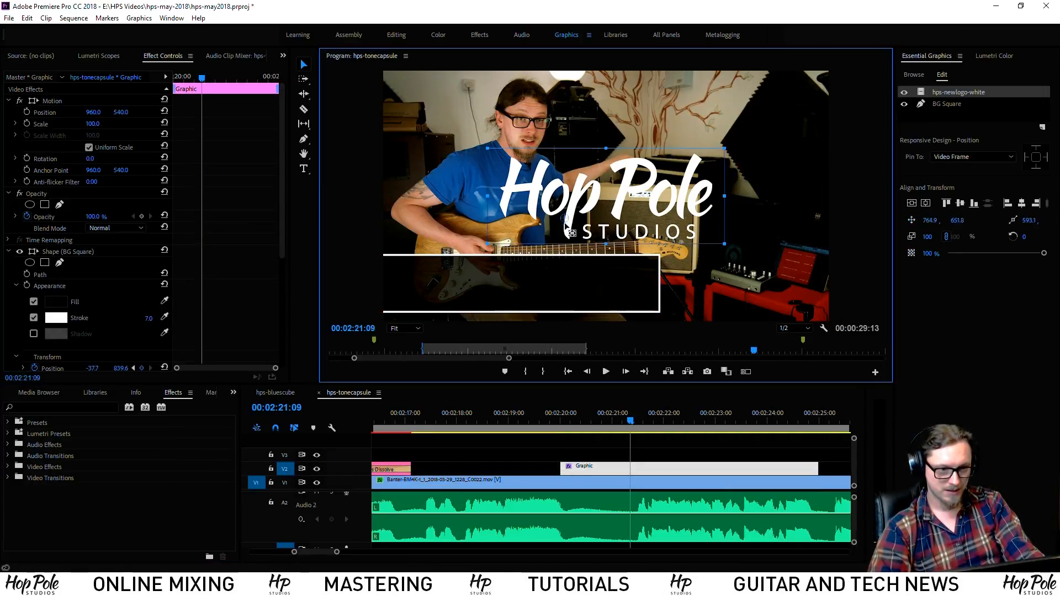
Scale the Hop Pole logo down to 31% and place it at 167.7, 923.0 in the box's left end
{"action": "left_click_drag", "start_coordinate": [598, 188], "coordinate": [517, 245]}
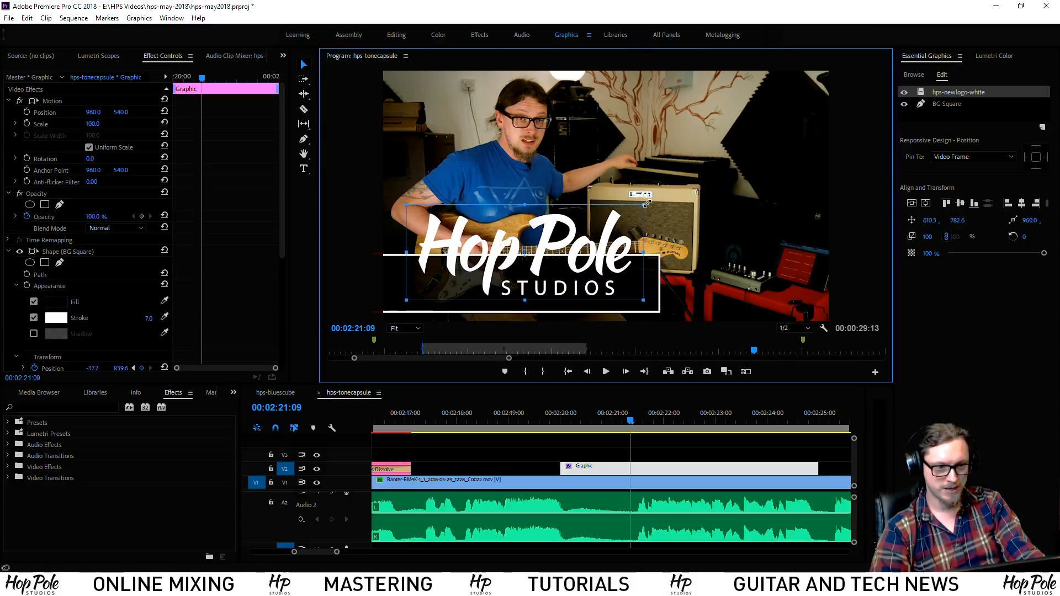
{"action": "left_click_drag", "start_coordinate": [648, 200], "coordinate": [571, 232]}
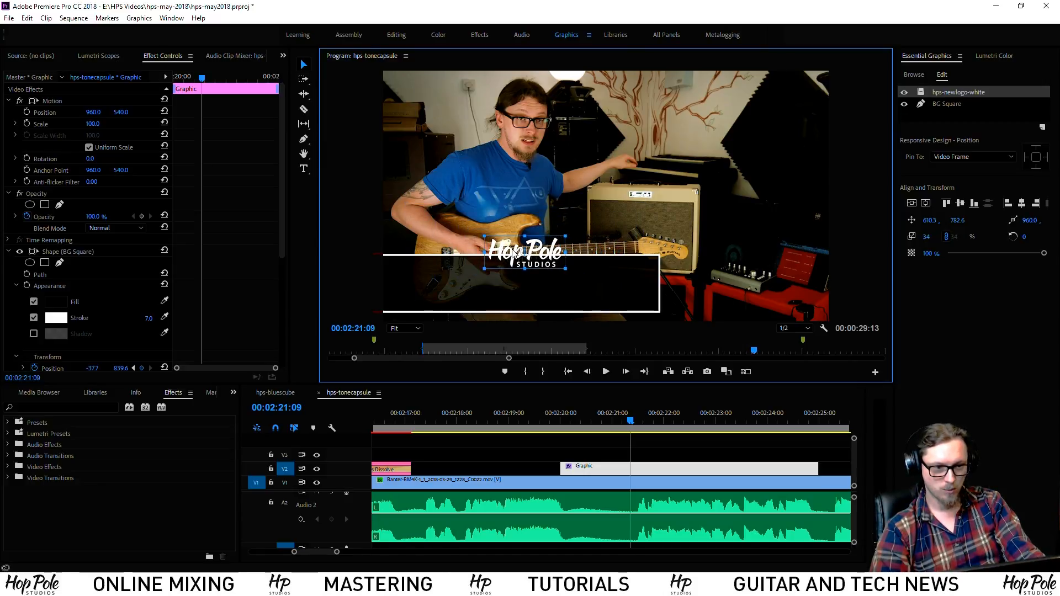
{"action": "left_click_drag", "start_coordinate": [513, 252], "coordinate": [414, 284]}
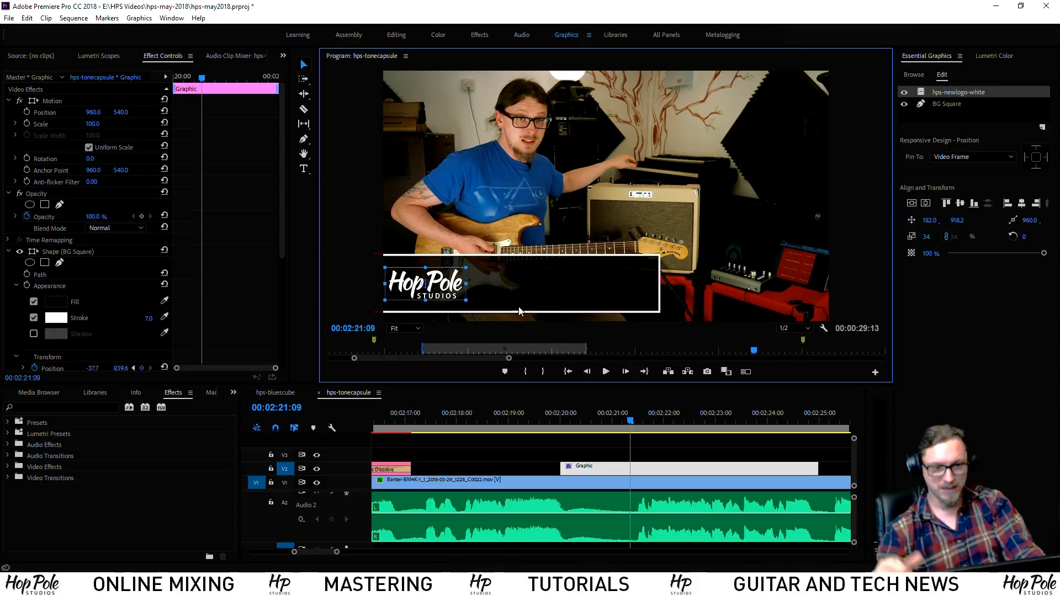
{"action": "left_click_drag", "start_coordinate": [462, 267], "coordinate": [445, 288]}
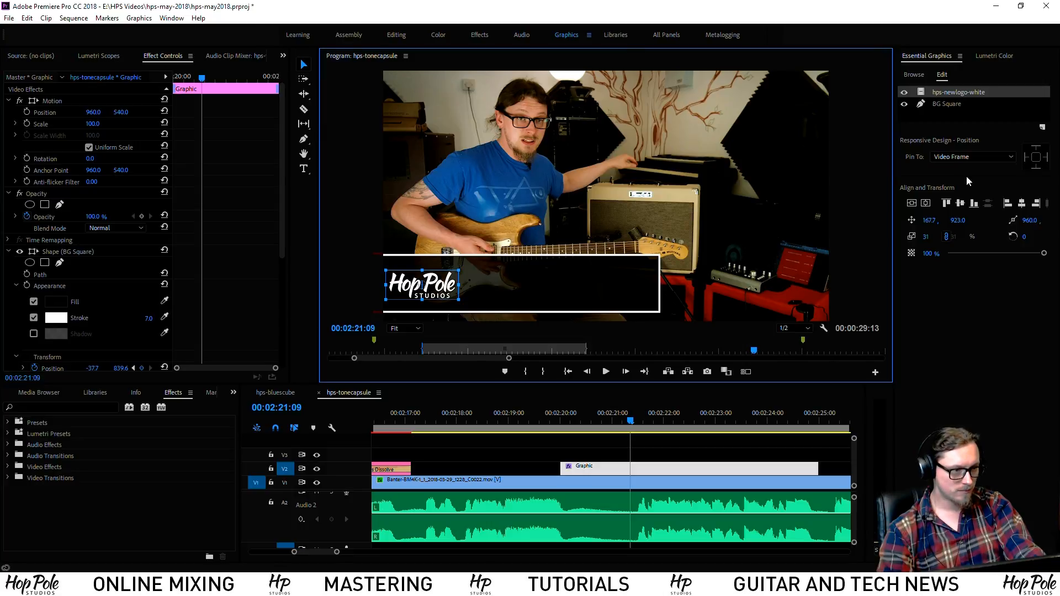
Pin the logo to the BG Square box, undoing the trial horizontal and vertical centring
{"action": "left_click", "coordinate": [959, 157]}
{"action": "left_click", "coordinate": [955, 193]}
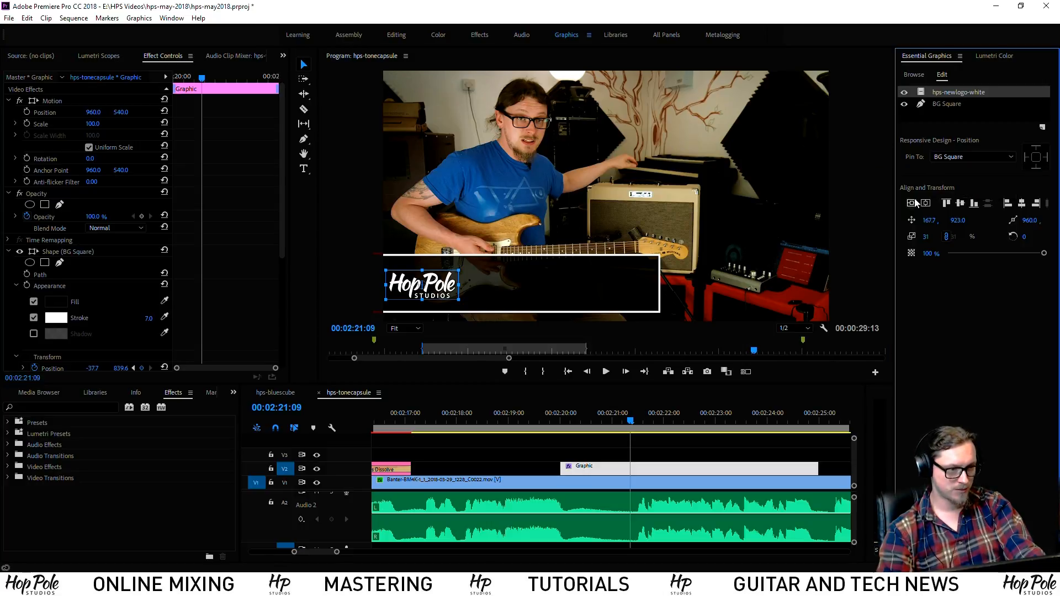
{"action": "left_click", "coordinate": [927, 204]}
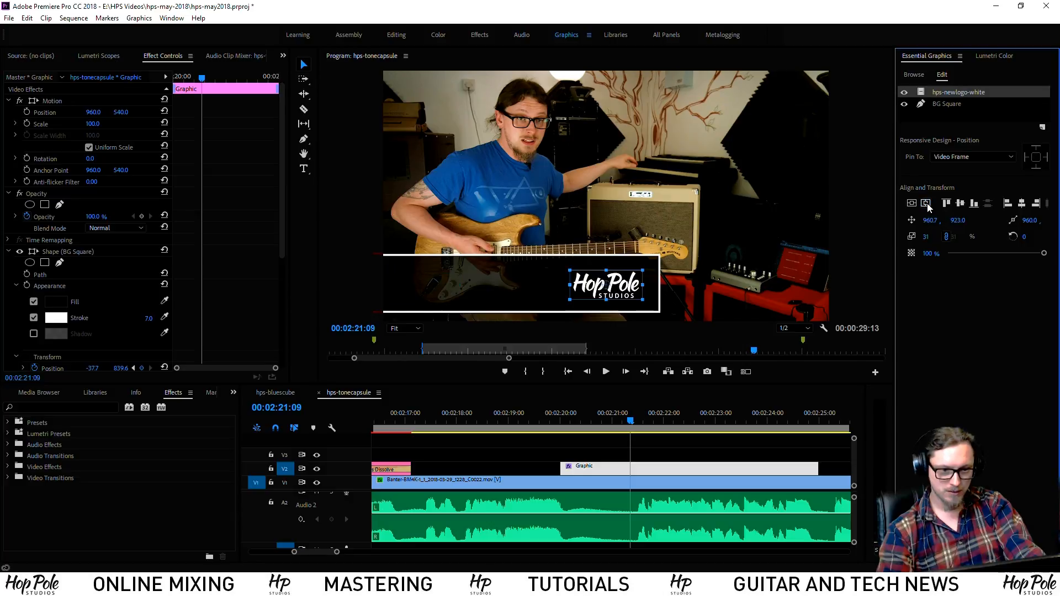
{"action": "key", "text": "ctrl+z"}
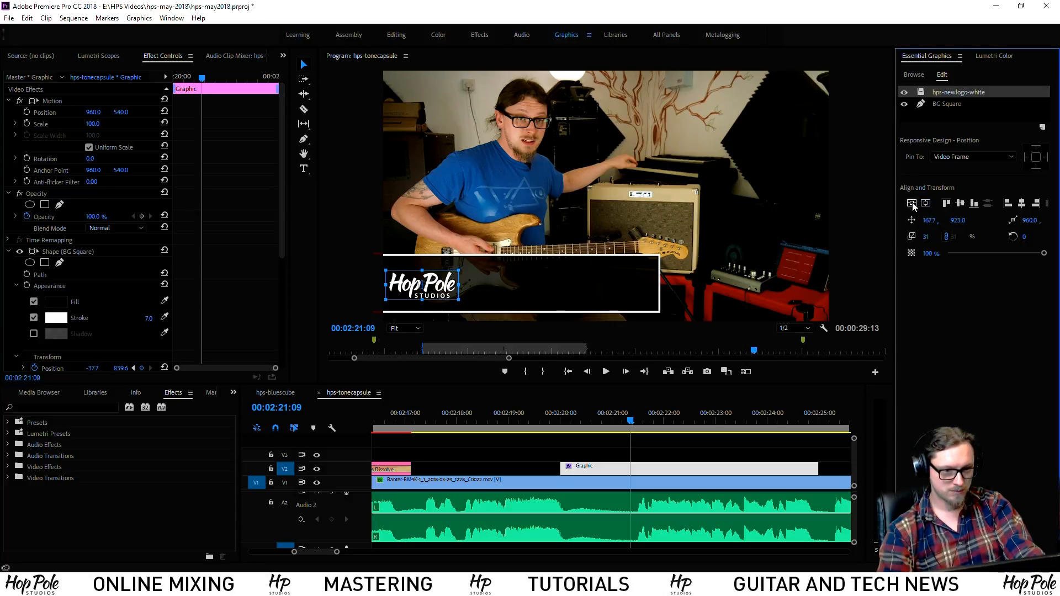
{"action": "left_click", "coordinate": [913, 205]}
{"action": "key", "text": "ctrl+z"}
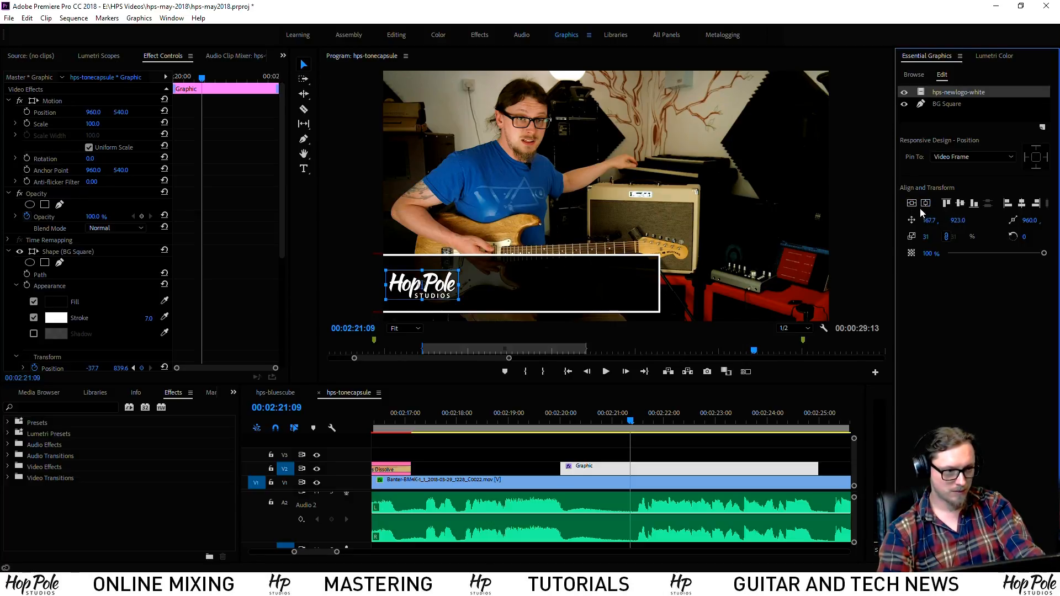
{"action": "left_click", "coordinate": [961, 204]}
{"action": "key", "text": "ctrl+z"}
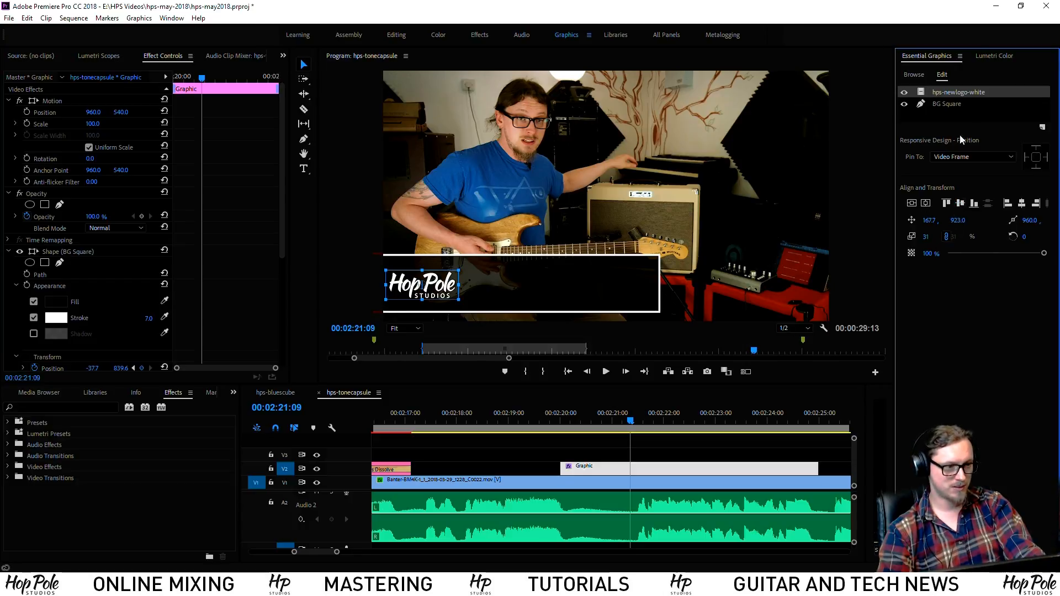
{"action": "left_click", "coordinate": [952, 156]}
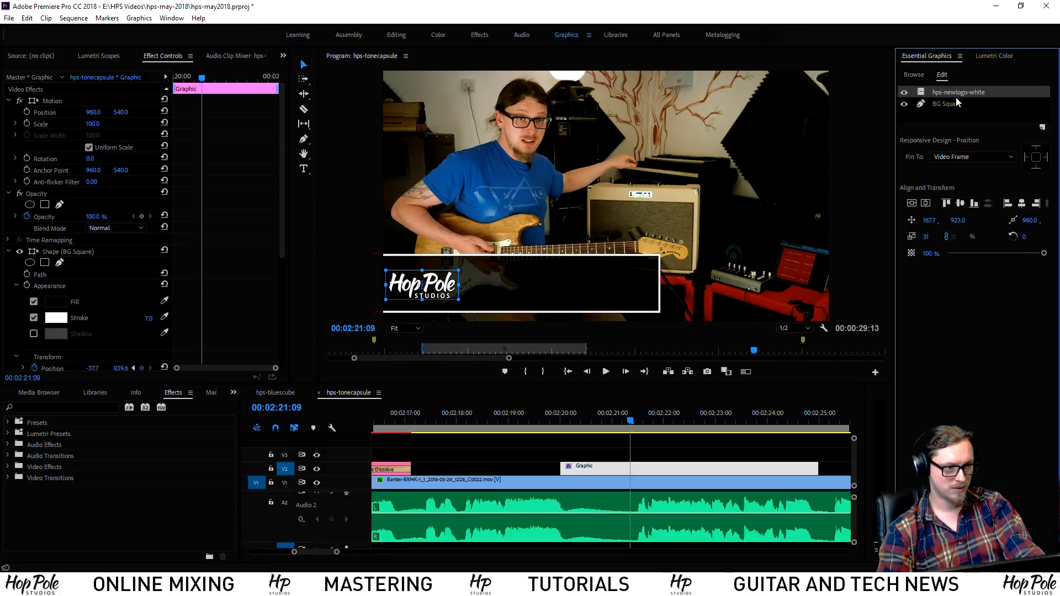
{"action": "left_click", "coordinate": [953, 193]}
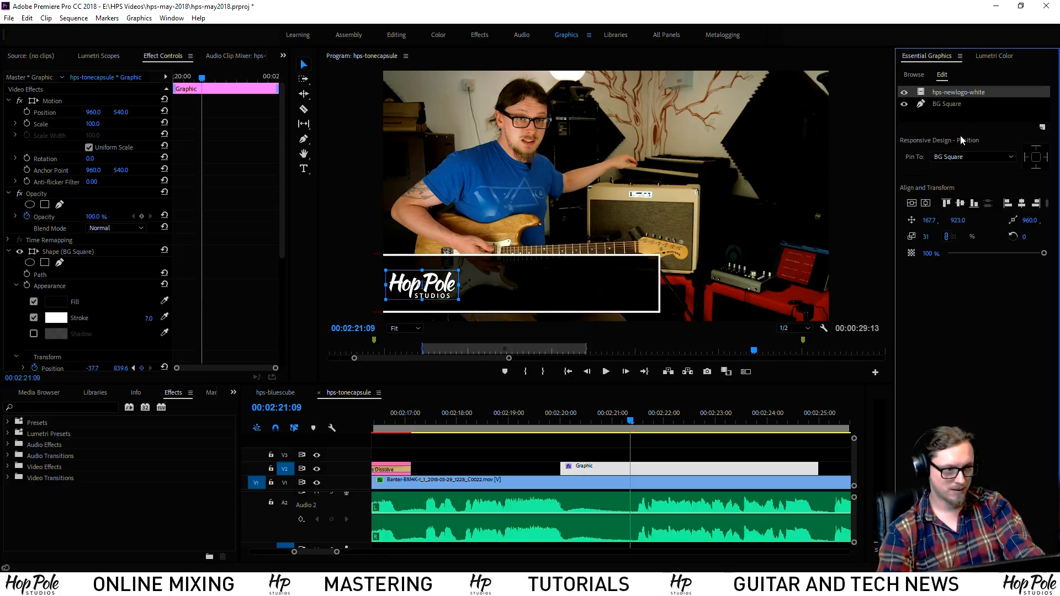
{"action": "left_click", "coordinate": [962, 115]}
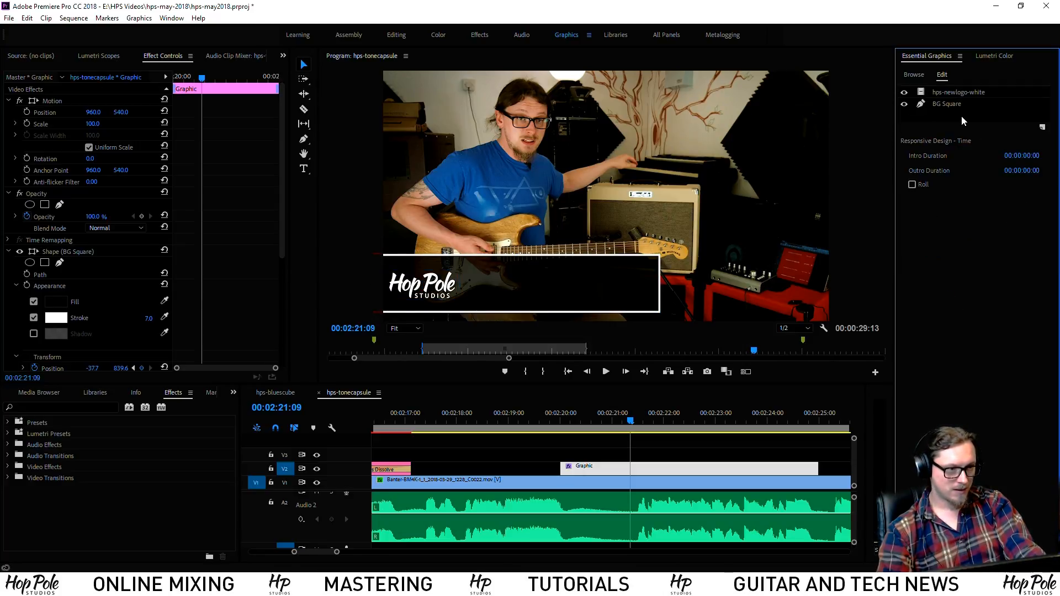
Nudge the logo left to 160.6, 920.6 and rename its layer to 'Logo'
{"action": "left_click_drag", "start_coordinate": [443, 286], "coordinate": [442, 291]}
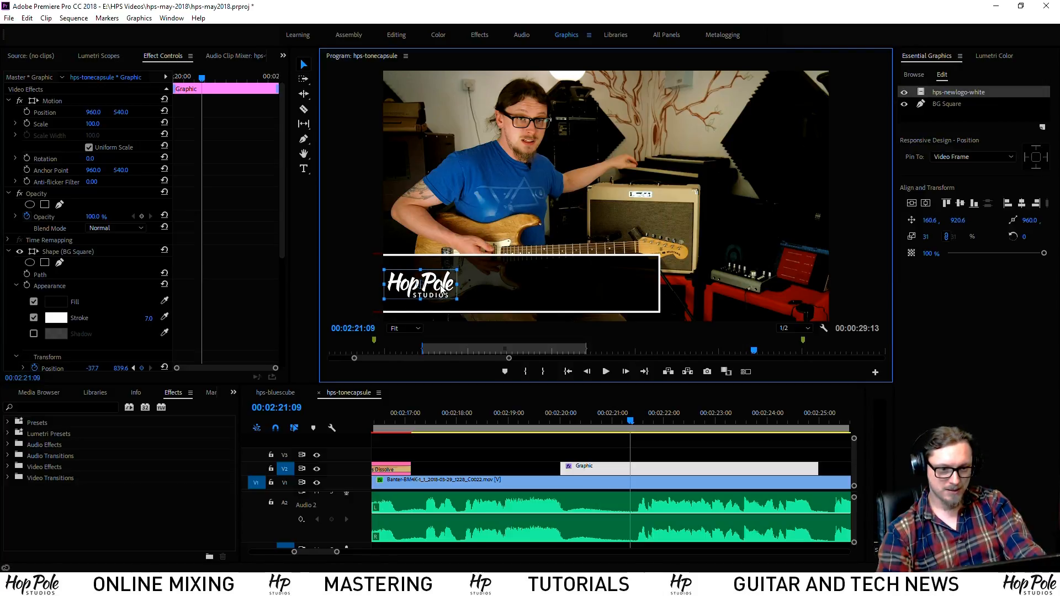
{"action": "right_click", "coordinate": [954, 92]}
{"action": "left_click", "coordinate": [975, 102]}
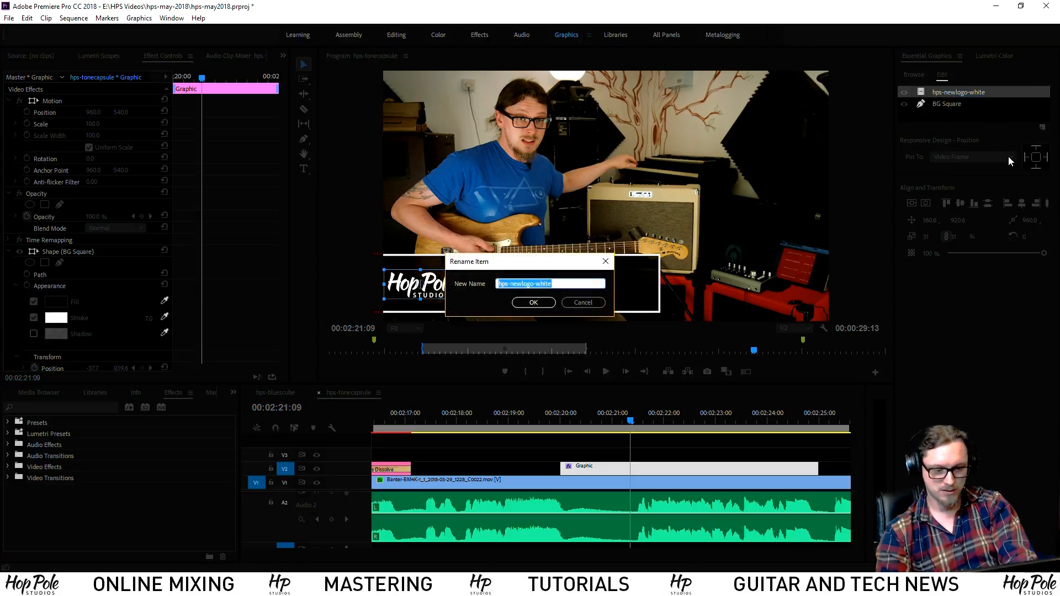
{"action": "type", "text": "Logo"}
{"action": "key", "text": "Return"}
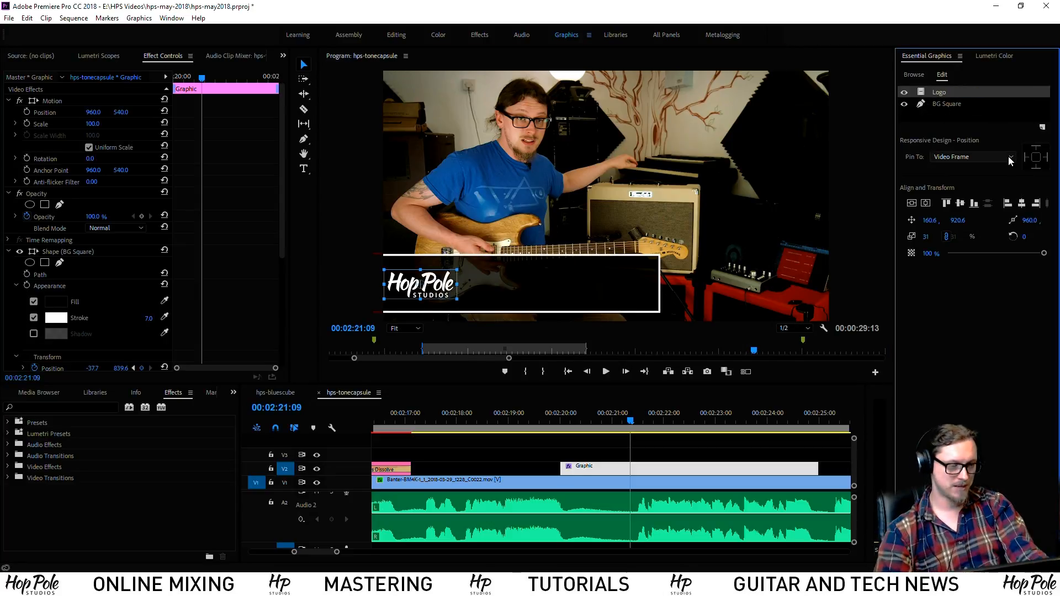
{"action": "left_click", "coordinate": [936, 115]}
{"action": "left_click", "coordinate": [1044, 128]}
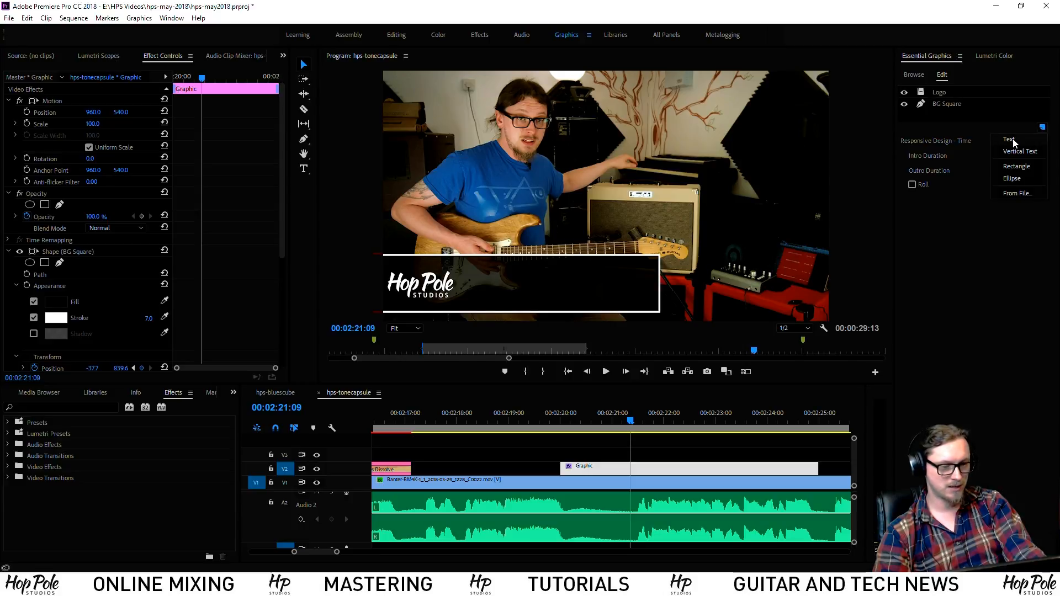
Add a new text layer and move it down toward the lower left
{"action": "left_click", "coordinate": [1010, 140]}
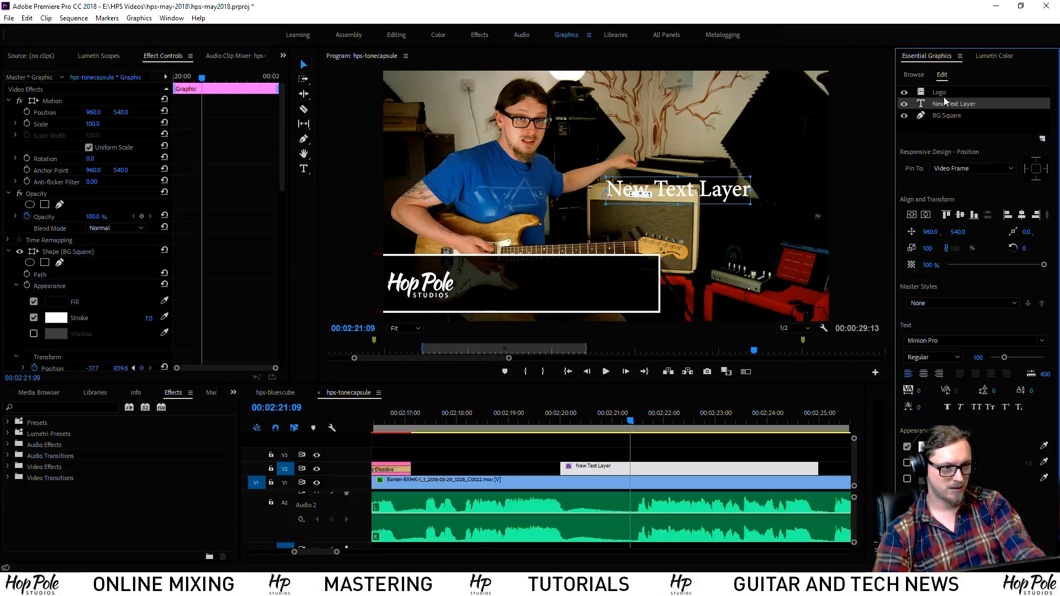
{"action": "right_click", "coordinate": [954, 105]}
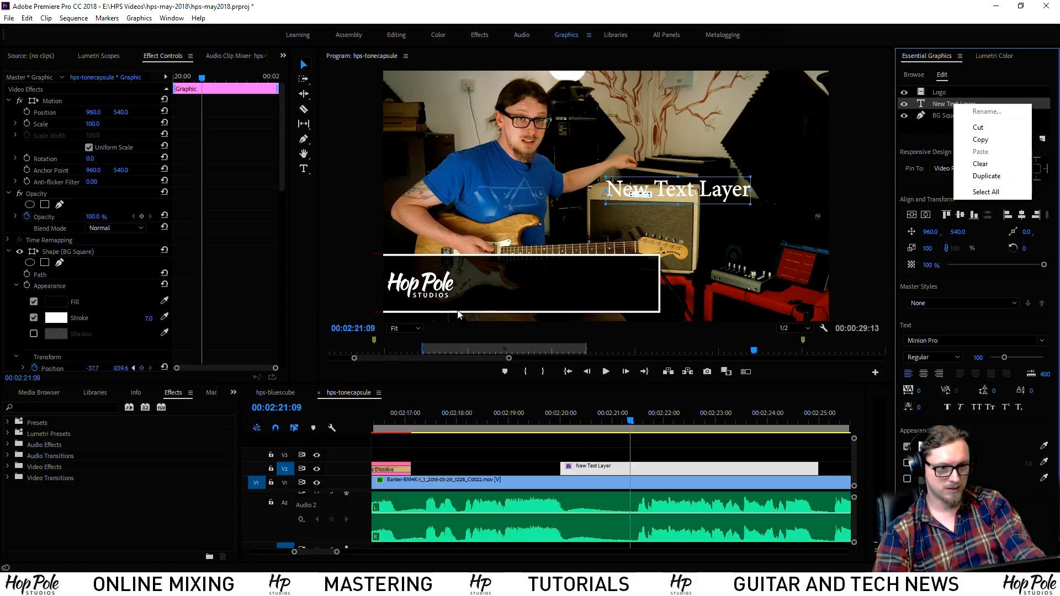
{"action": "left_click", "coordinate": [944, 105]}
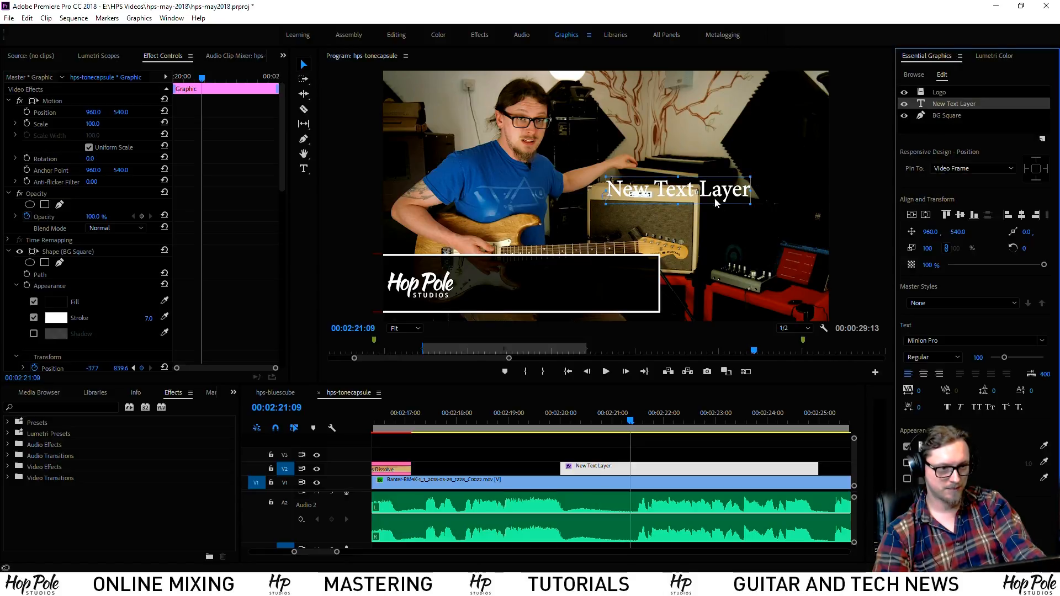
{"action": "left_click_drag", "start_coordinate": [715, 198], "coordinate": [659, 239]}
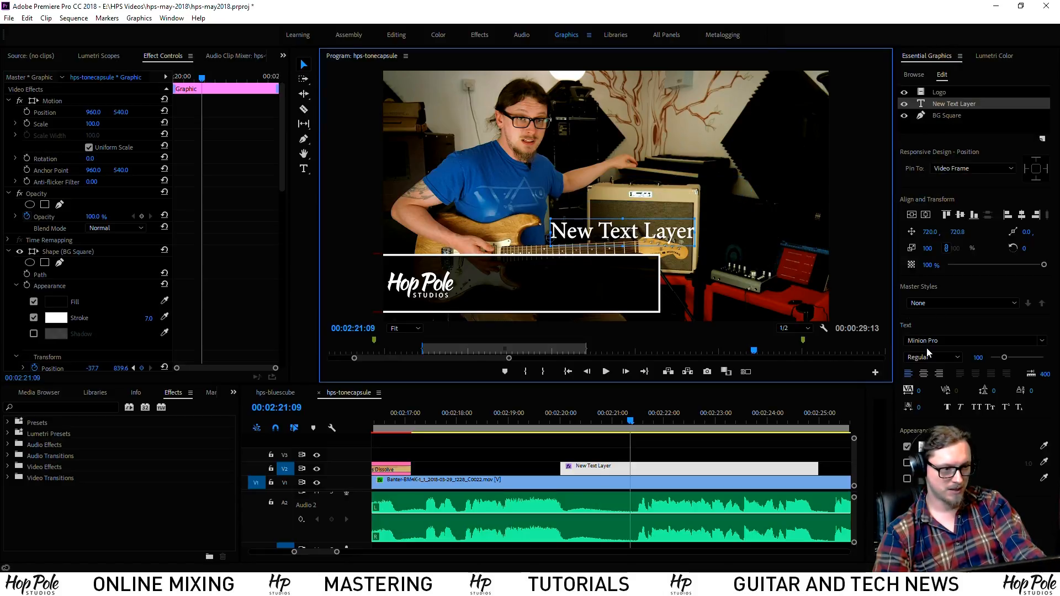
Set the text to DINPro Bold at size 72 and place it in the box beside the logo
{"action": "left_click", "coordinate": [1042, 341]}
{"action": "scroll", "coordinate": [929, 429], "scroll_direction": "up", "scroll_amount": 10}
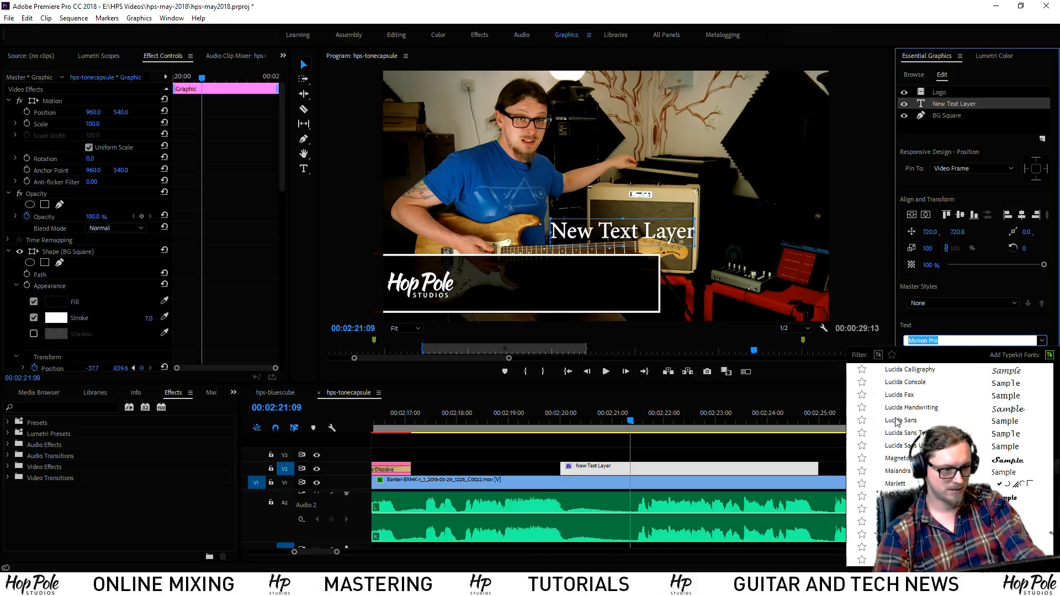
{"action": "scroll", "coordinate": [929, 429], "scroll_direction": "up", "scroll_amount": 5}
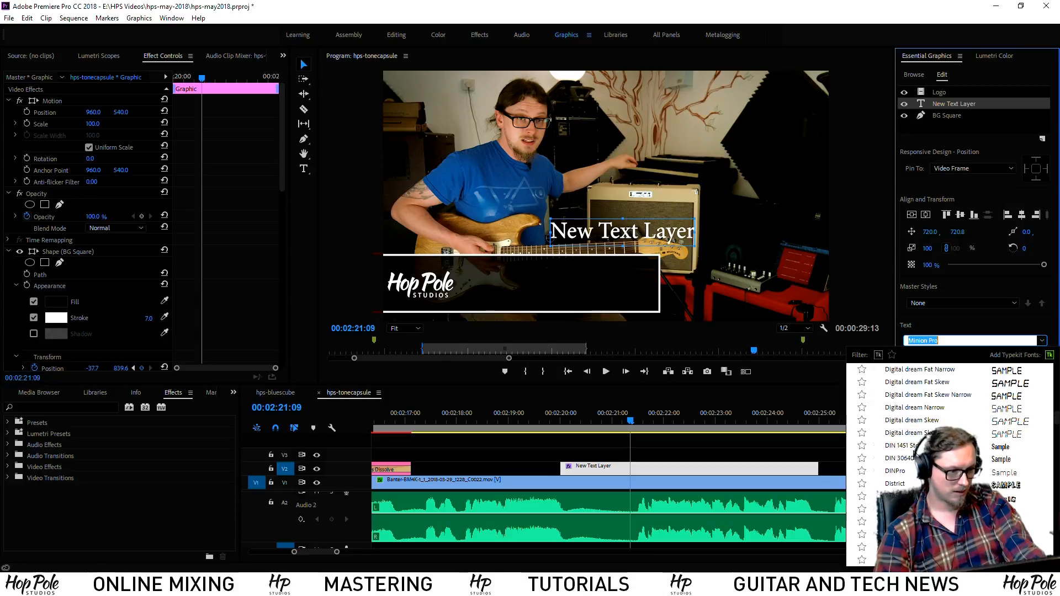
{"action": "left_click", "coordinate": [898, 471]}
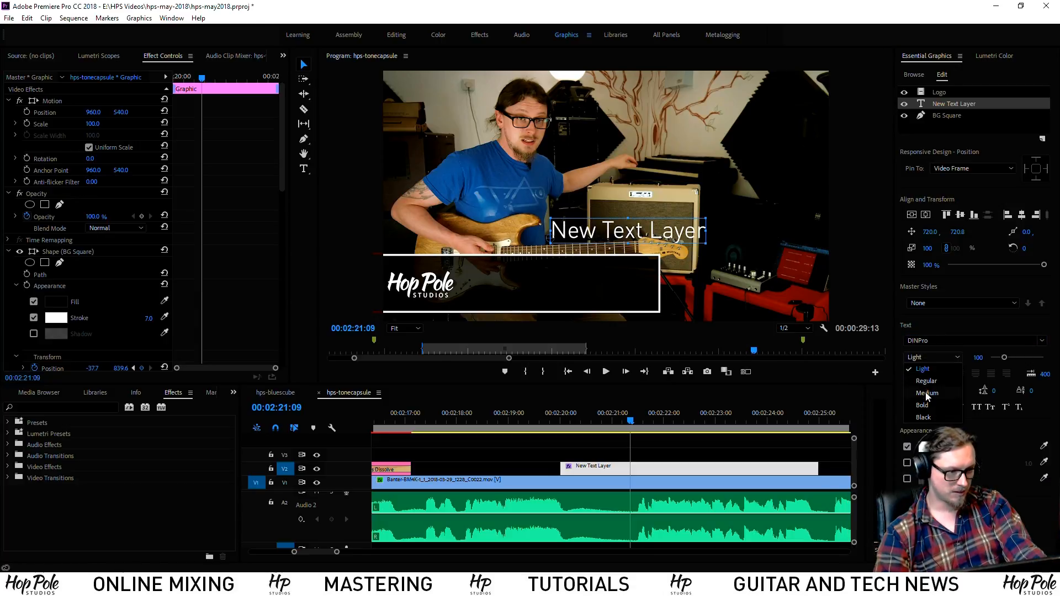
{"action": "left_click", "coordinate": [922, 406]}
{"action": "left_click_drag", "start_coordinate": [662, 232], "coordinate": [563, 274]}
{"action": "left_click", "coordinate": [977, 357]}
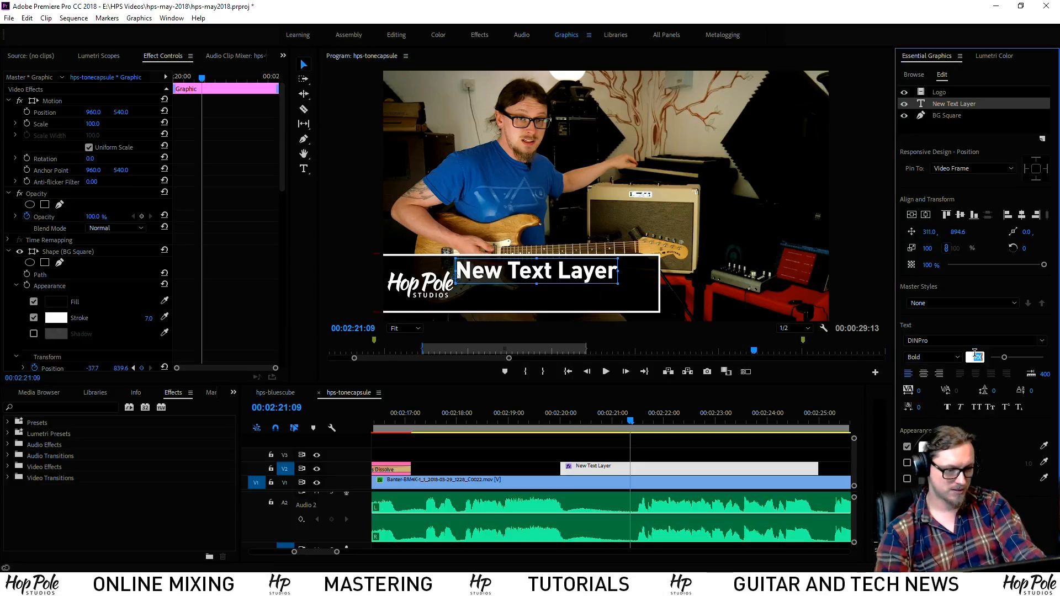
{"action": "type", "text": "72"}
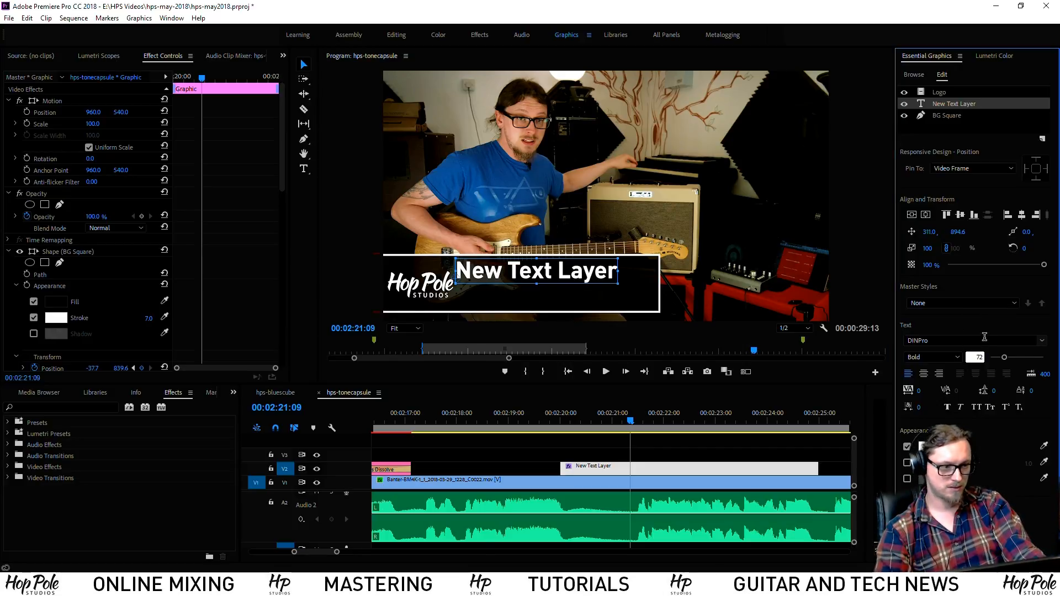
{"action": "left_click", "coordinate": [985, 339]}
{"action": "left_click_drag", "start_coordinate": [519, 272], "coordinate": [527, 268]}
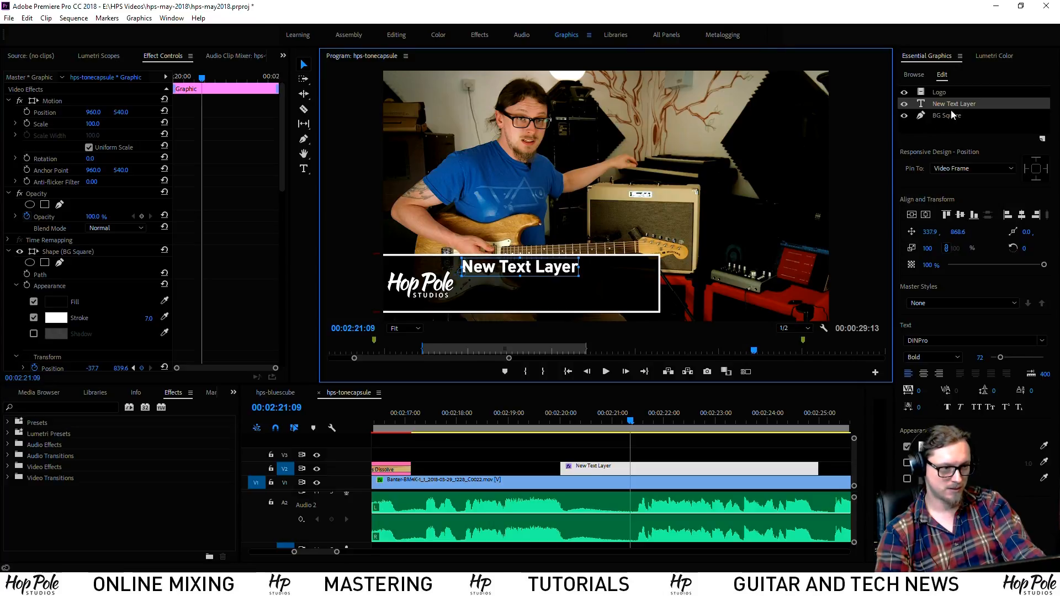
Replace the title's wording with 'Header At Top'
{"action": "double_click", "coordinate": [556, 267]}
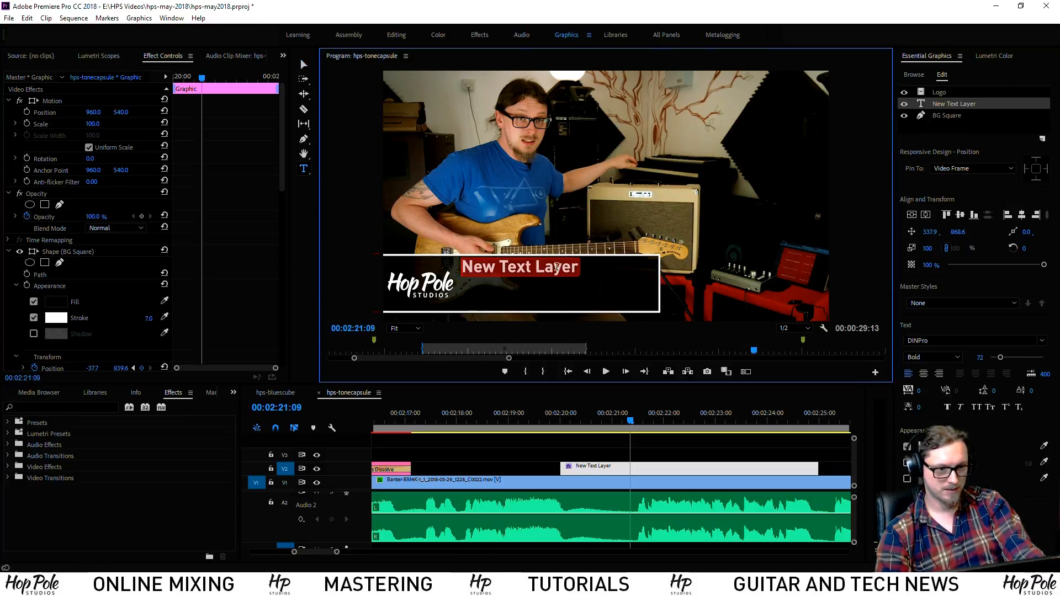
{"action": "type", "text": "Head"}
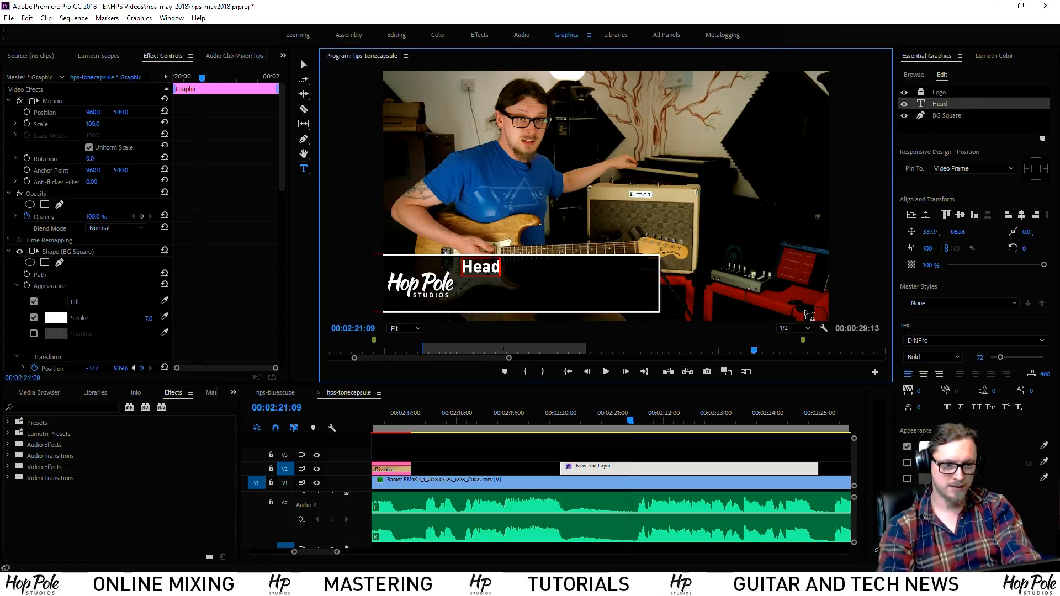
{"action": "type", "text": "er At Top"}
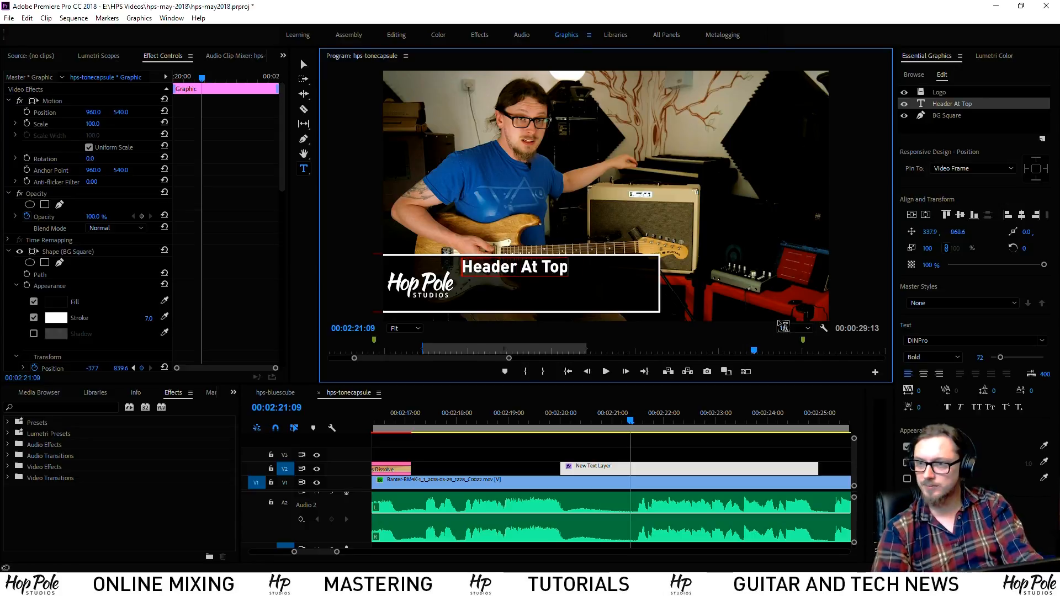
{"action": "left_click", "coordinate": [950, 125]}
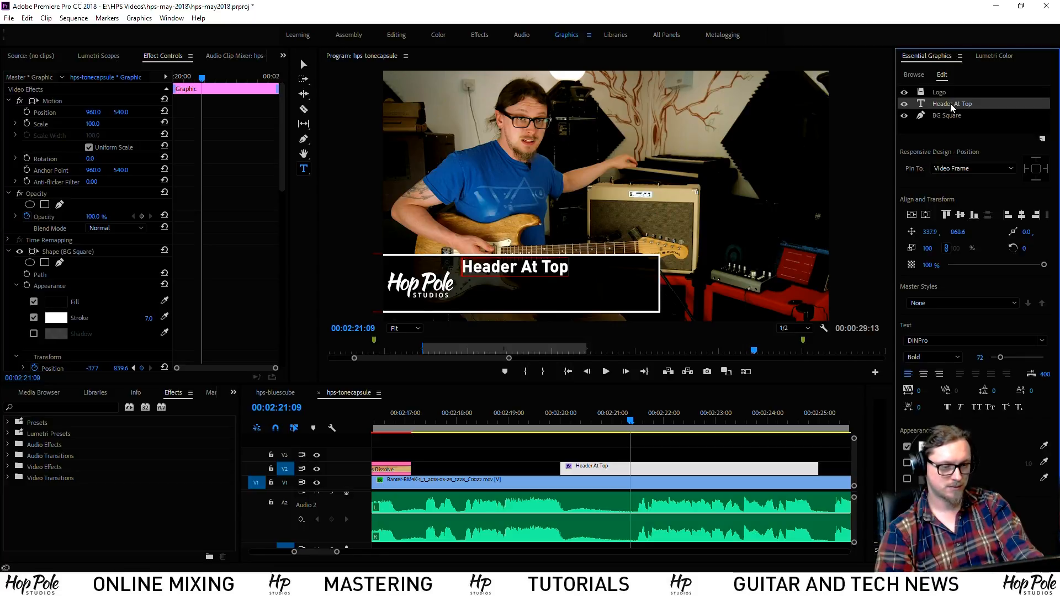
Add another text layer and position it just under 'Header At Top'
{"action": "left_click", "coordinate": [956, 125]}
{"action": "left_click", "coordinate": [1043, 138]}
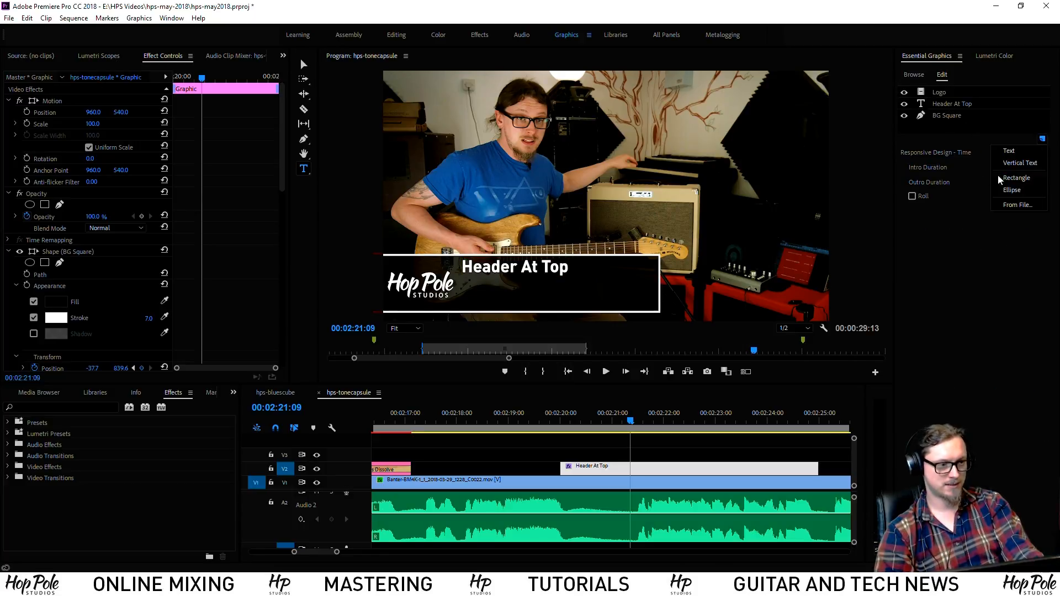
{"action": "left_click", "coordinate": [1009, 150]}
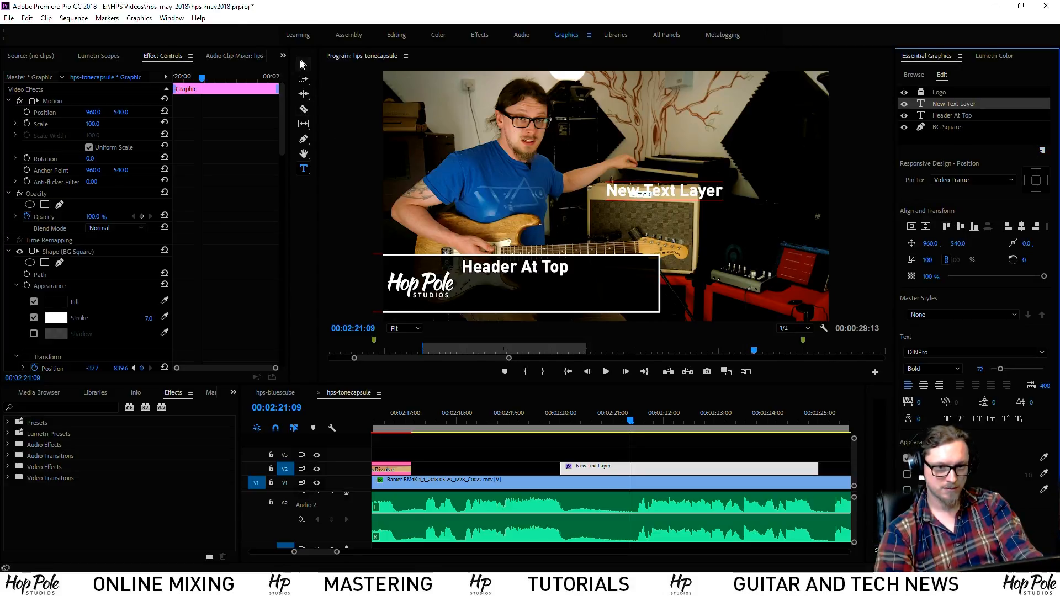
{"action": "left_click", "coordinate": [303, 64]}
{"action": "left_click_drag", "start_coordinate": [645, 184], "coordinate": [493, 286]}
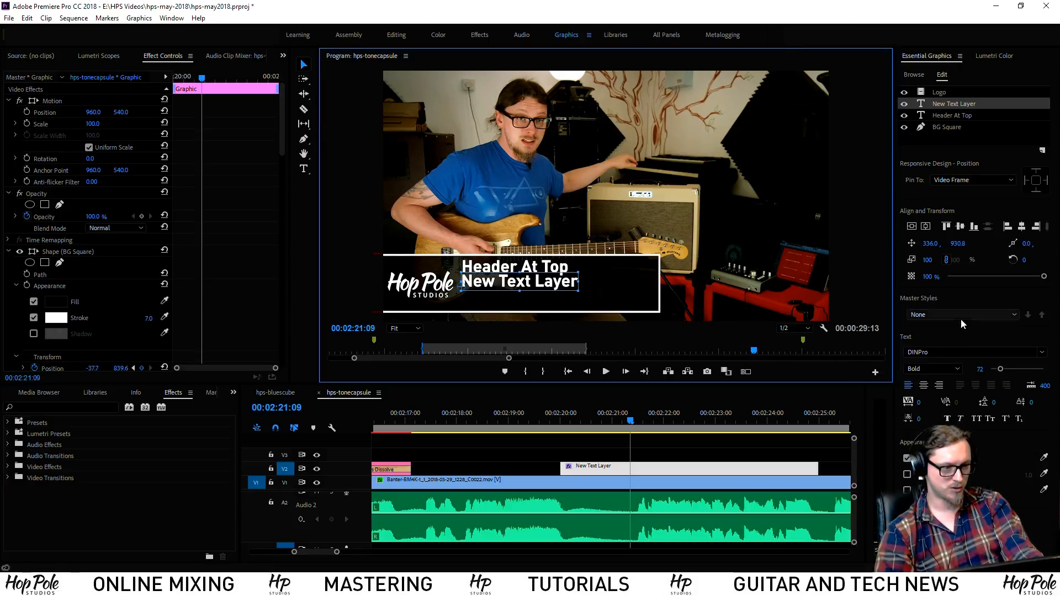
Set the second line to Light weight at size 50 and nudge it into place
{"action": "left_click", "coordinate": [926, 370]}
{"action": "left_click", "coordinate": [933, 384]}
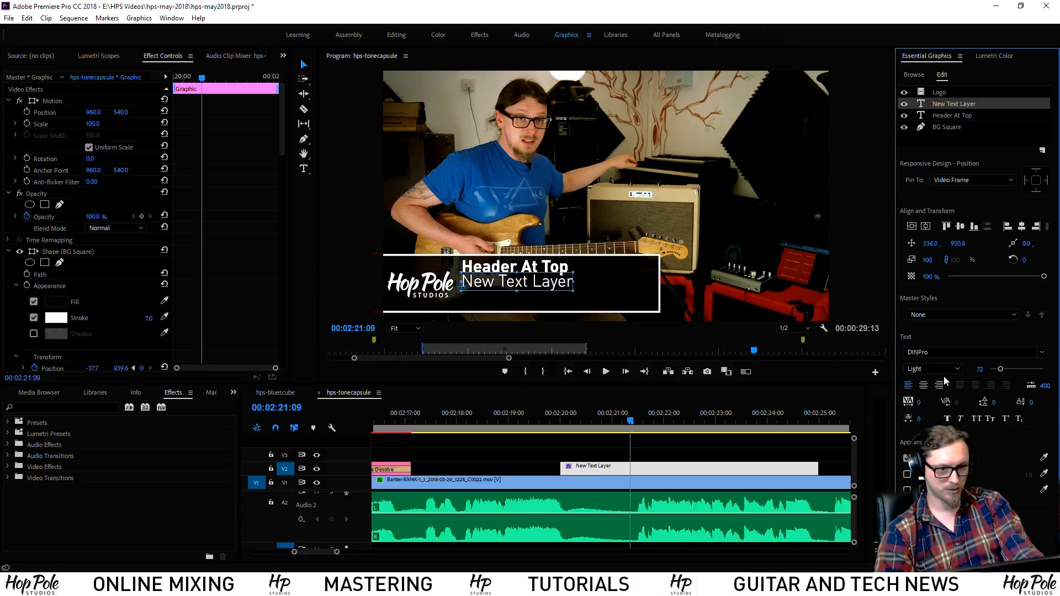
{"action": "left_click", "coordinate": [983, 370]}
{"action": "type", "text": "50"}
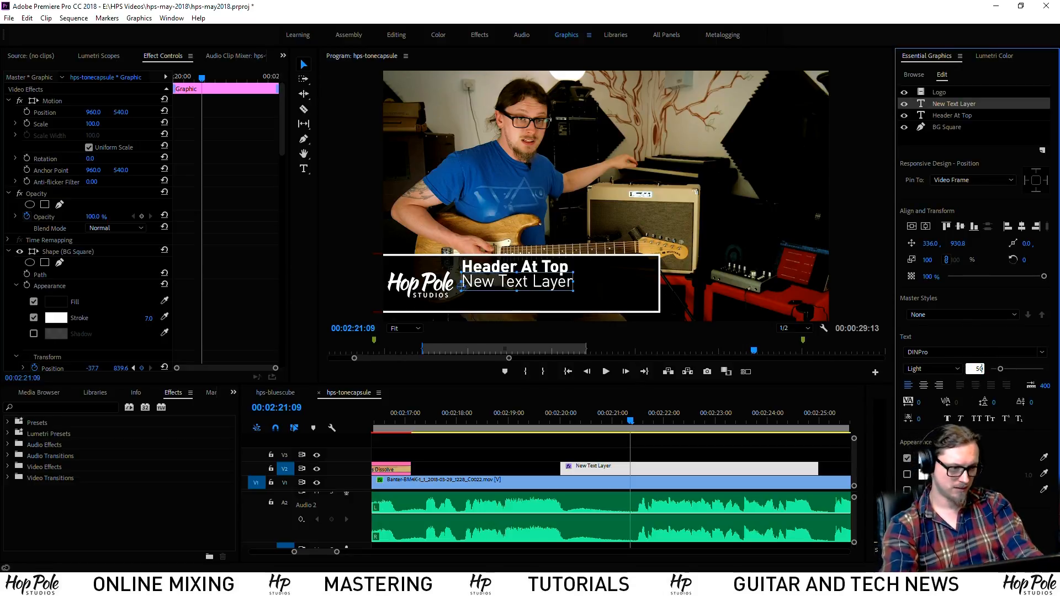
{"action": "key", "text": "Return"}
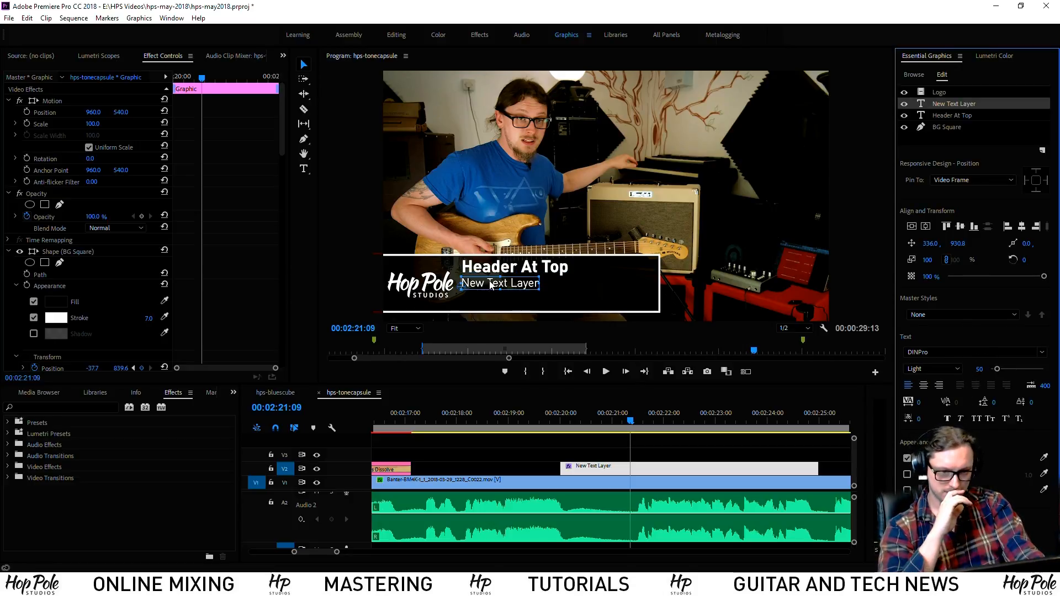
{"action": "left_click_drag", "start_coordinate": [491, 285], "coordinate": [491, 281]}
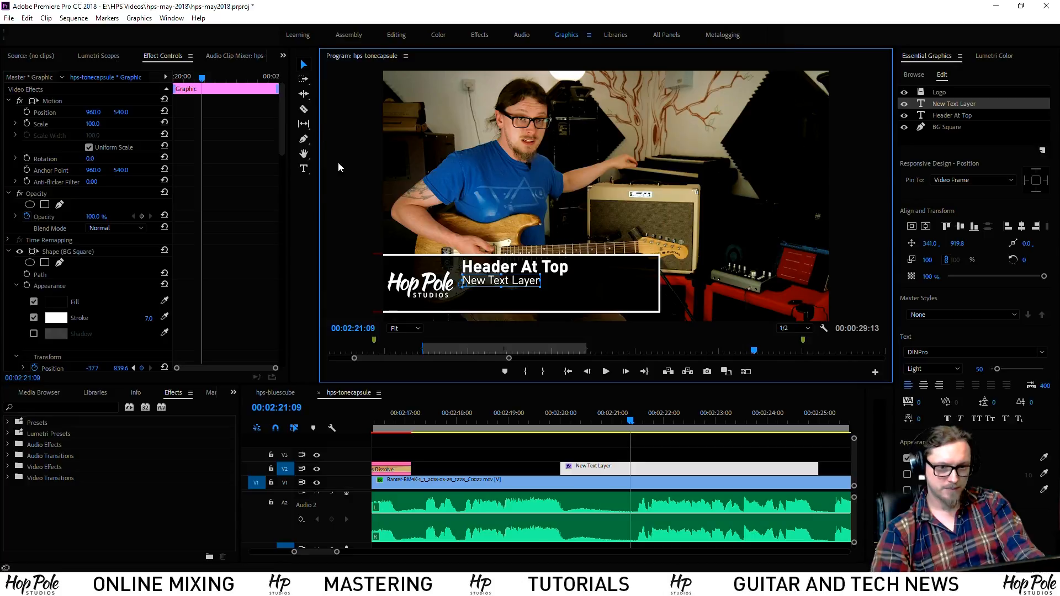
Add the subtext lines 'With another line' and 'And a third line', fixing typos
{"action": "left_click", "coordinate": [304, 170]}
{"action": "left_click", "coordinate": [538, 282]}
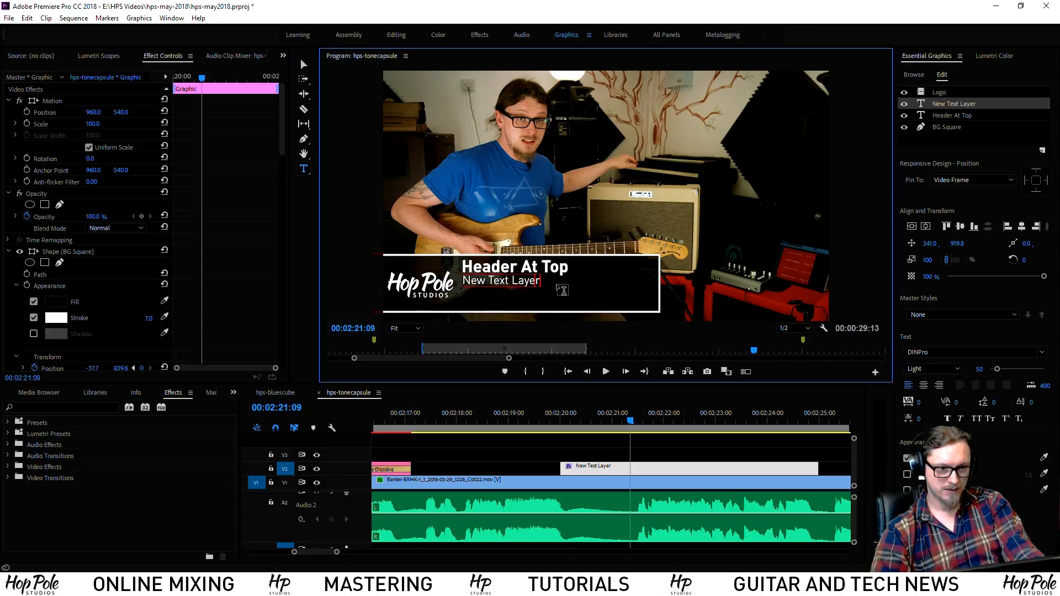
{"action": "key", "text": "Return"}
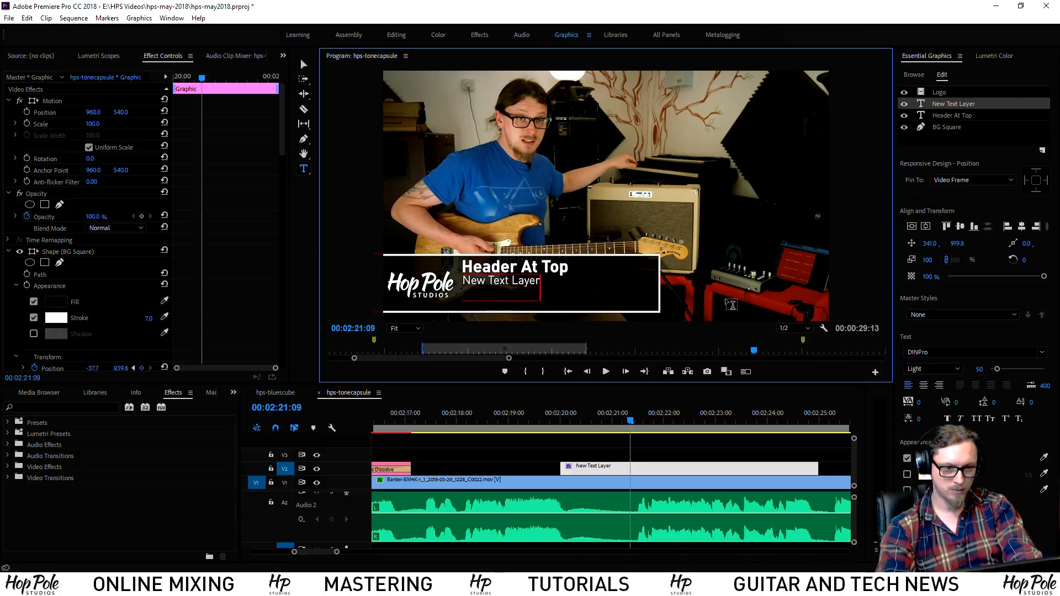
{"action": "type", "text": "With anotyher"}
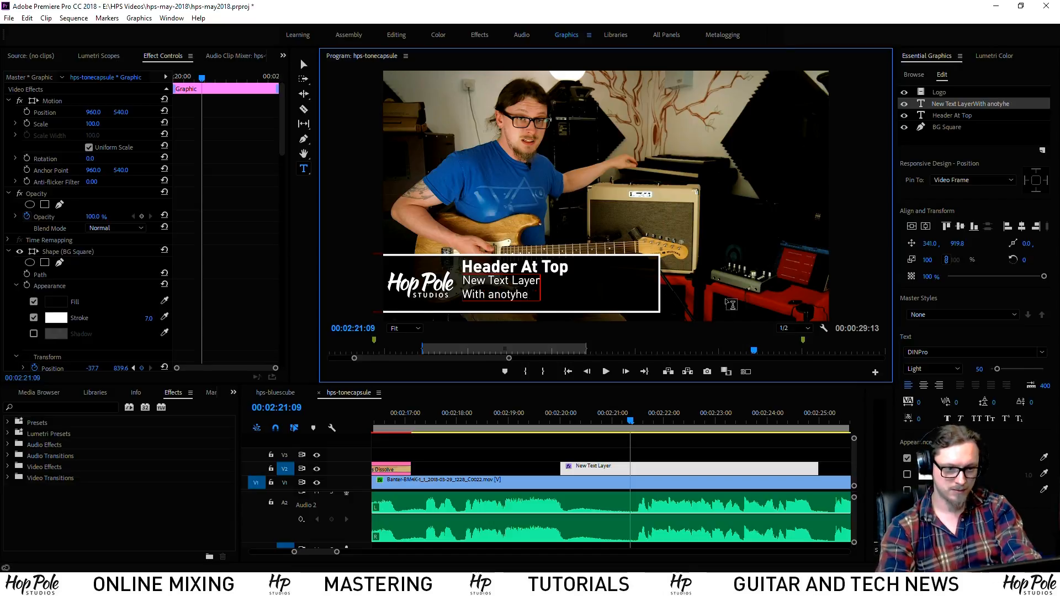
{"action": "key", "text": "BackSpace"}
{"action": "key", "text": "BackSpace"}
{"action": "key", "text": "BackSpace"}
{"action": "key", "text": "BackSpace"}
{"action": "type", "text": "her line"}
{"action": "key", "text": "Return"}
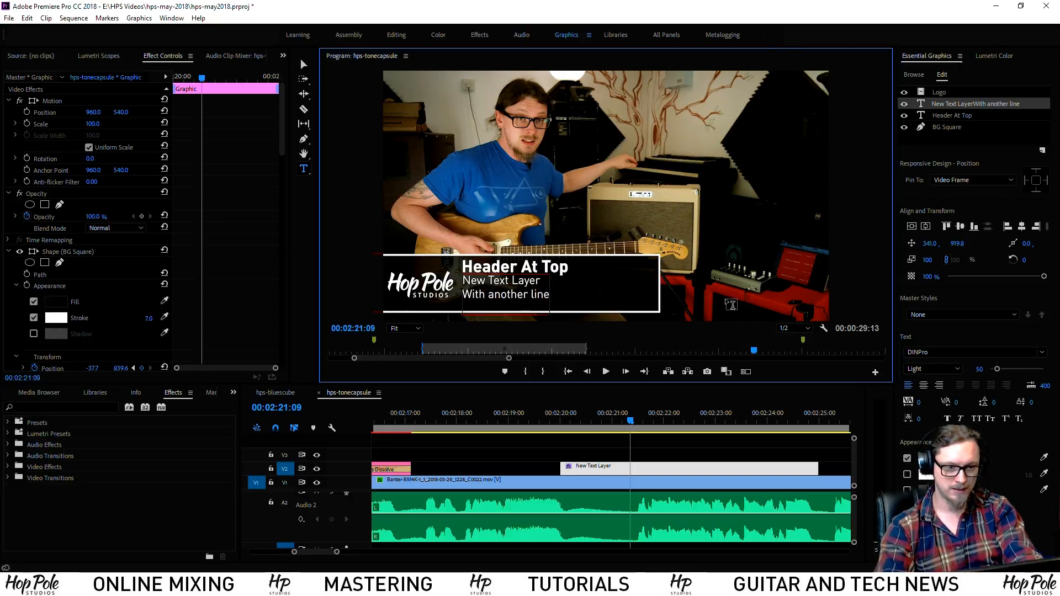
{"action": "type", "text": "And a thirs"}
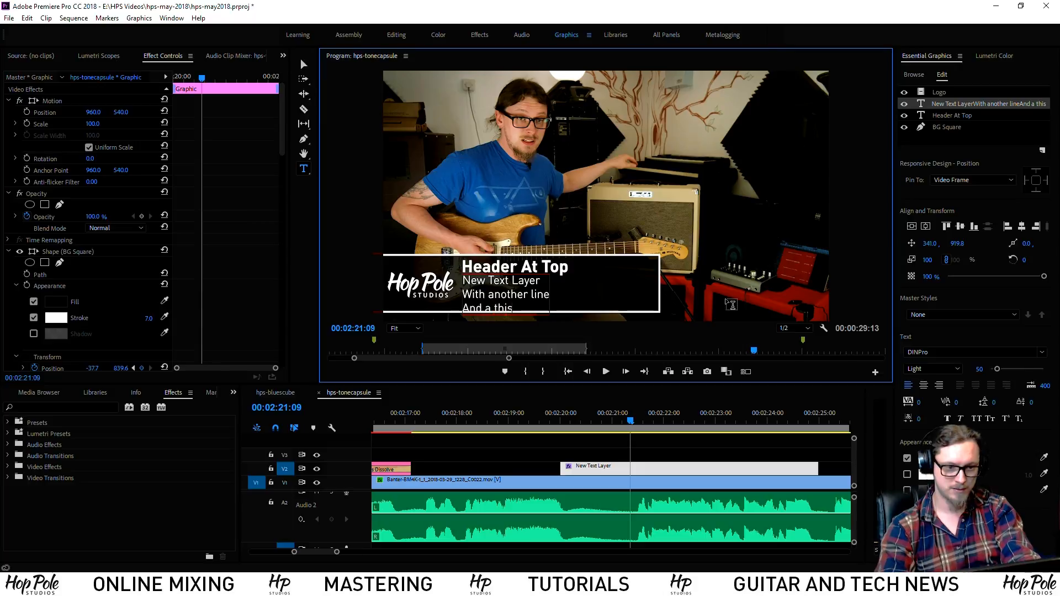
{"action": "key", "text": "BackSpace"}
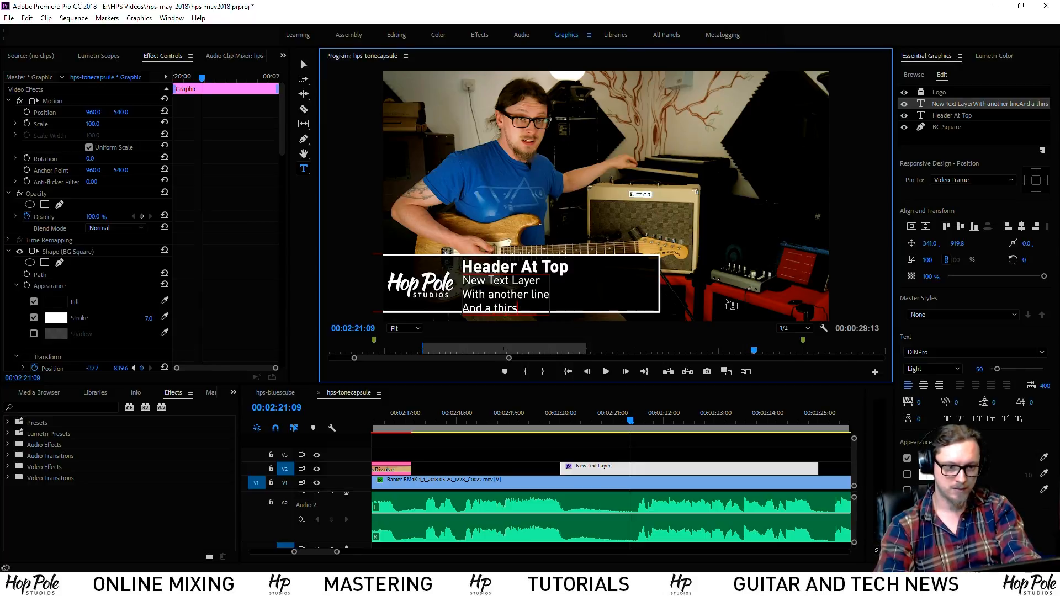
{"action": "type", "text": "d line"}
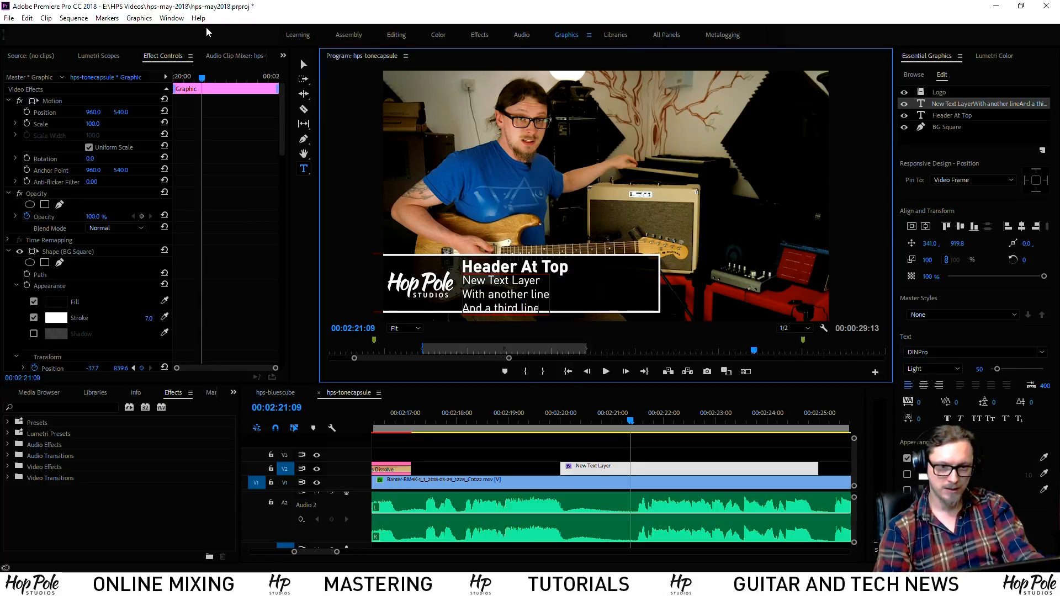
{"action": "left_click", "coordinate": [303, 65]}
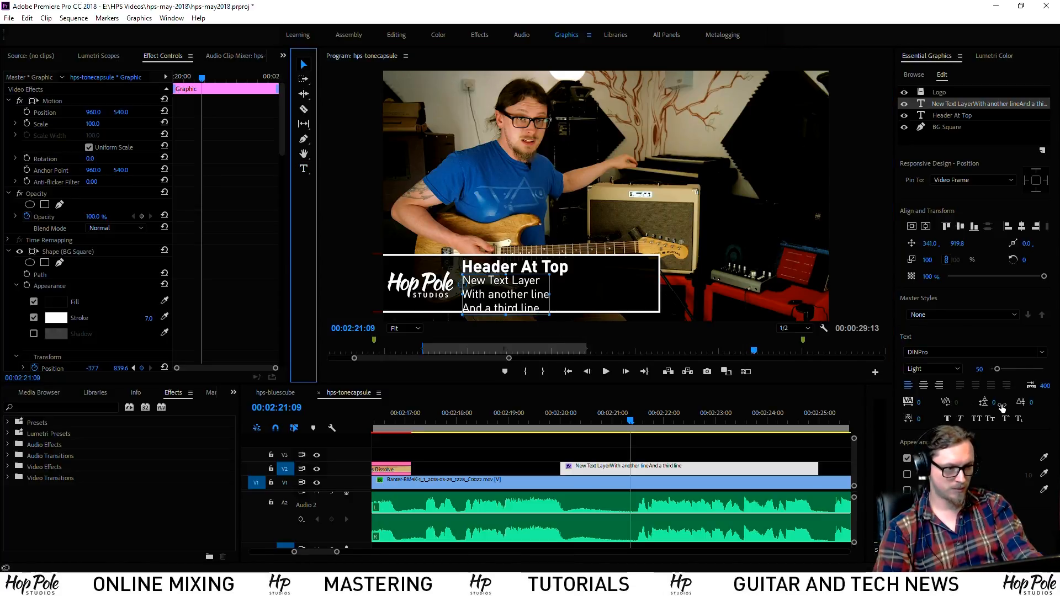
Set the subtext leading to -12 and save the project
{"action": "mouse_move", "coordinate": [994, 403]}
{"action": "left_mouse_down"}
{"action": "mouse_move", "coordinate": [969, 403]}
{"action": "mouse_move", "coordinate": [1002, 403]}
{"action": "mouse_move", "coordinate": [983, 404]}
{"action": "left_mouse_up"}
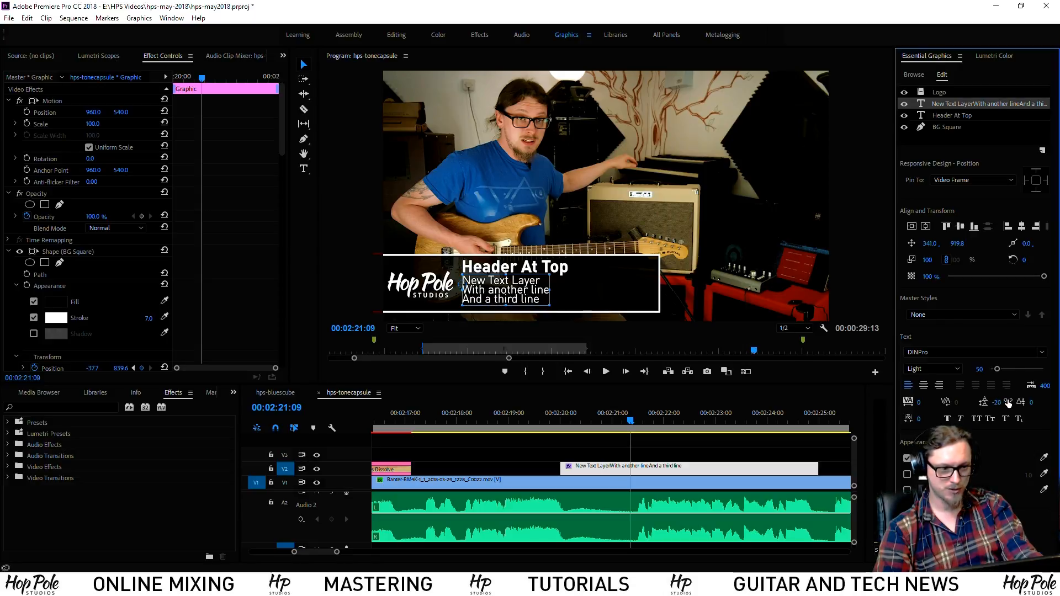
{"action": "left_click", "coordinate": [1001, 402]}
{"action": "type", "text": "-12"}
{"action": "key", "text": "Return"}
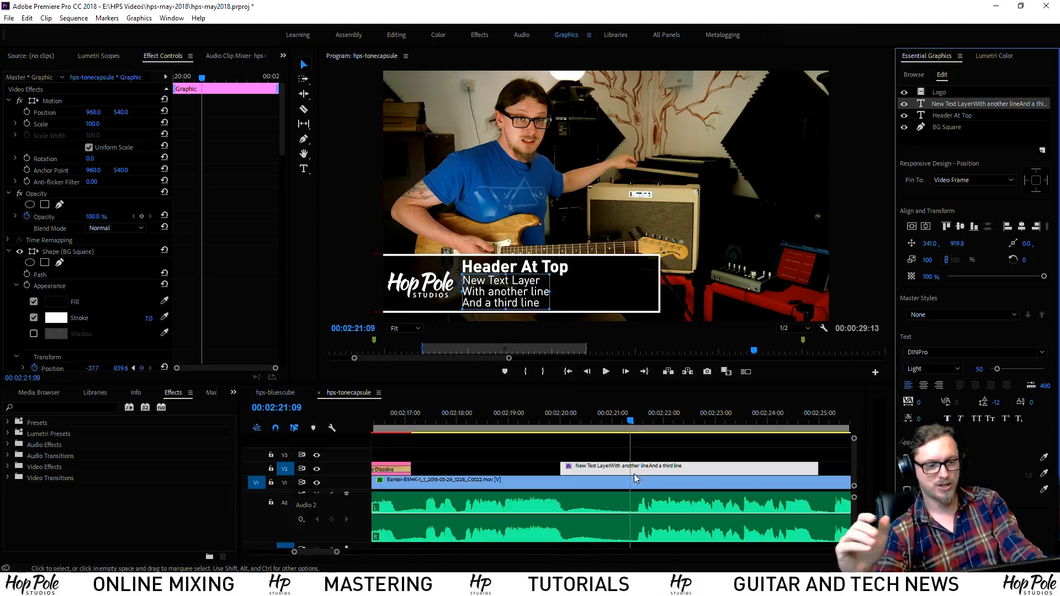
{"action": "key", "text": "ctrl+s"}
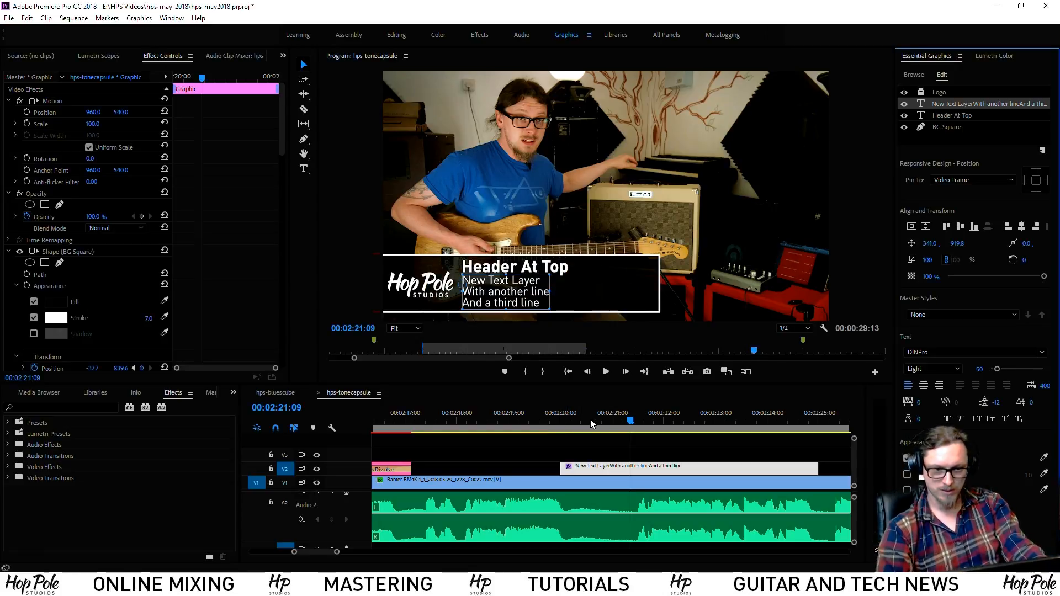
{"action": "mouse_move", "coordinate": [622, 421]}
{"action": "left_mouse_down"}
{"action": "mouse_move", "coordinate": [594, 422]}
{"action": "mouse_move", "coordinate": [637, 424]}
{"action": "left_mouse_up"}
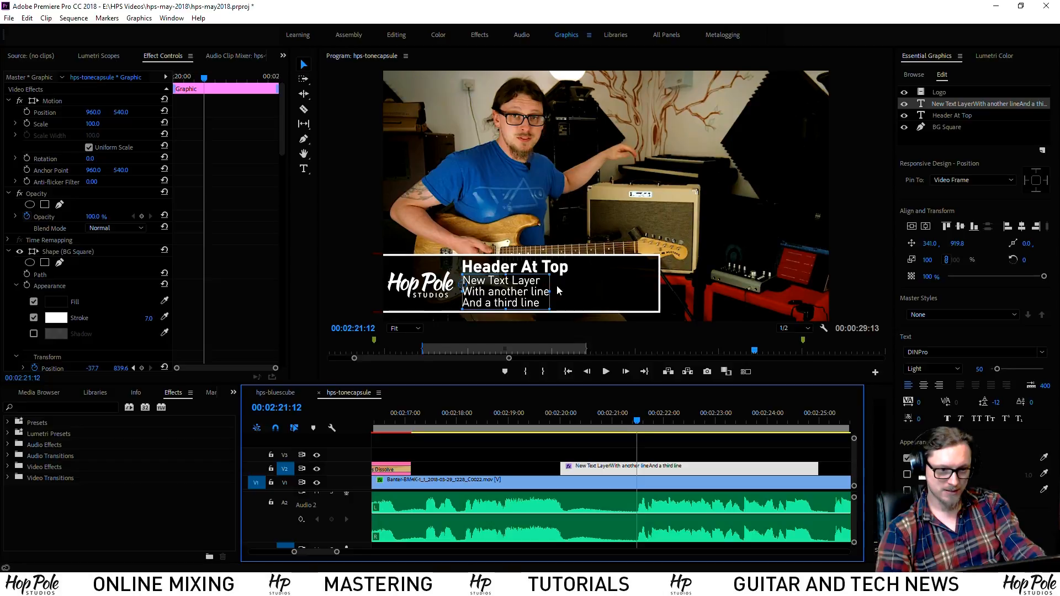
{"action": "left_click", "coordinate": [545, 270]}
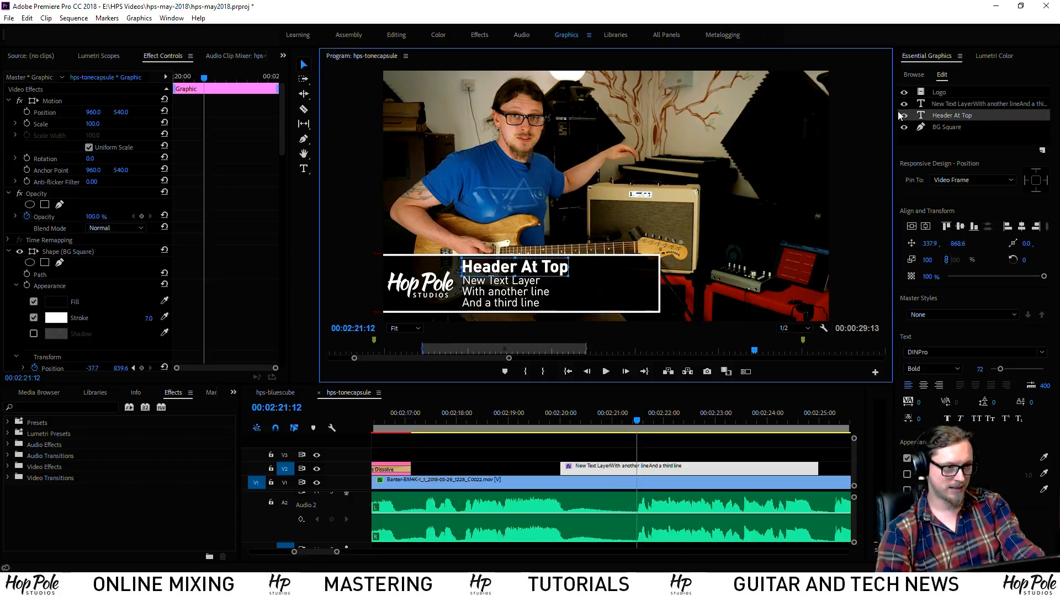
{"action": "left_click", "coordinate": [944, 178]}
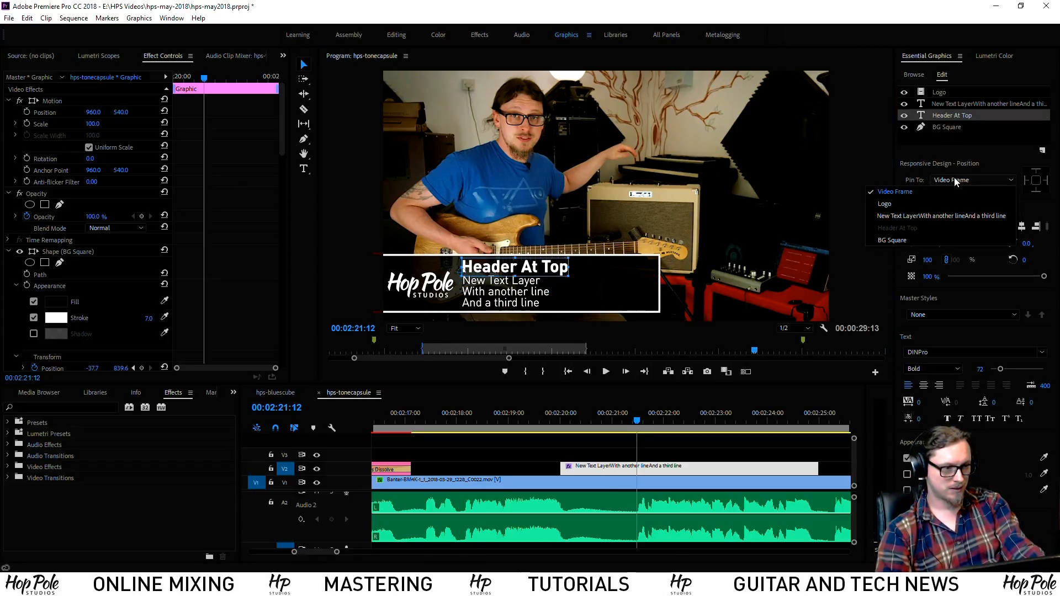
{"action": "left_click", "coordinate": [908, 240]}
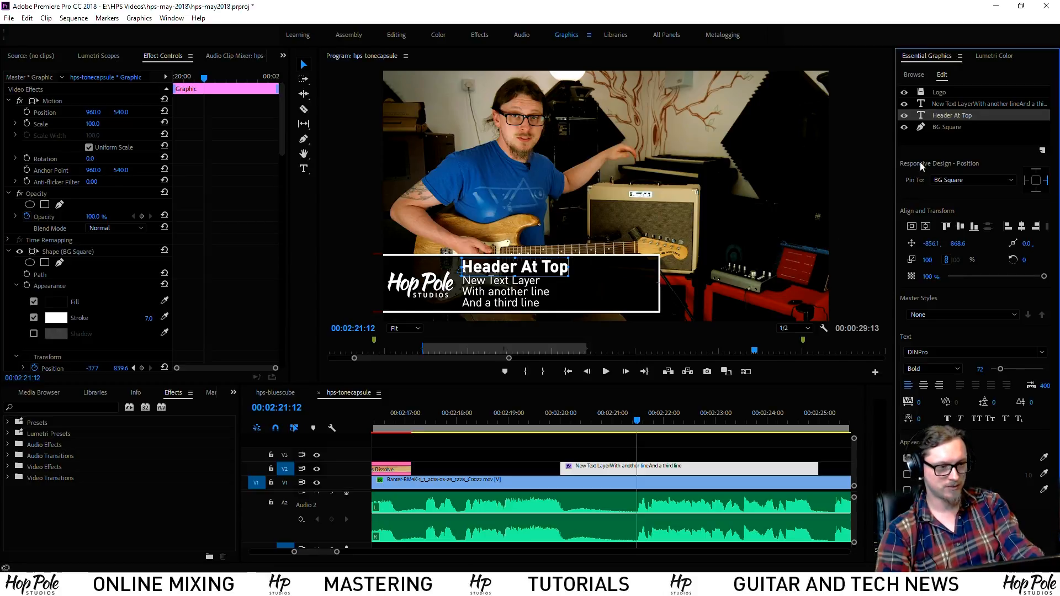
{"action": "double_click", "coordinate": [563, 270]}
{"action": "double_click", "coordinate": [571, 270]}
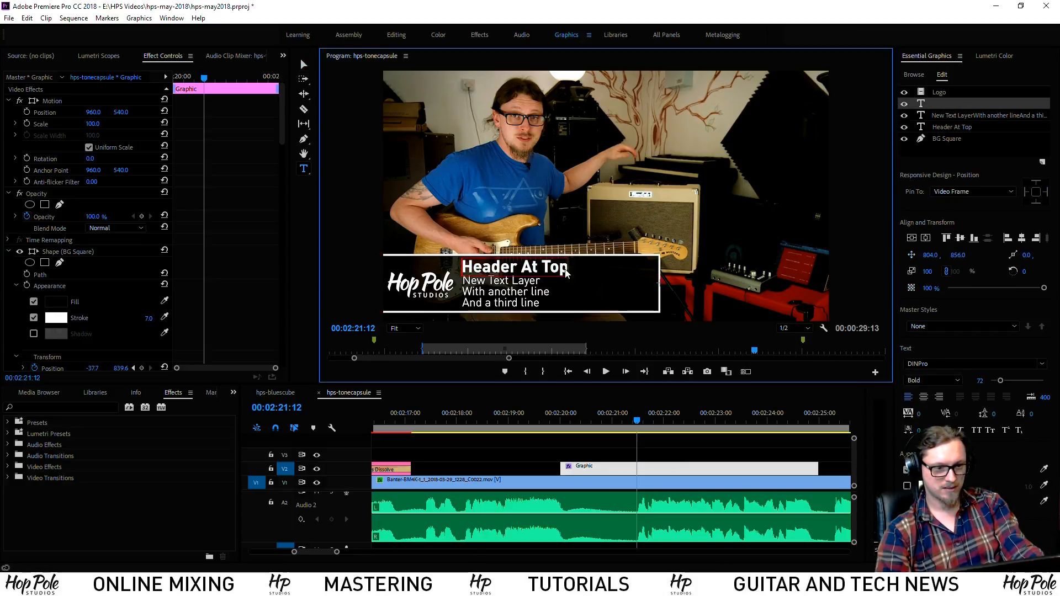
{"action": "double_click", "coordinate": [565, 271]}
{"action": "left_click", "coordinate": [568, 269]}
{"action": "left_click", "coordinate": [567, 269]}
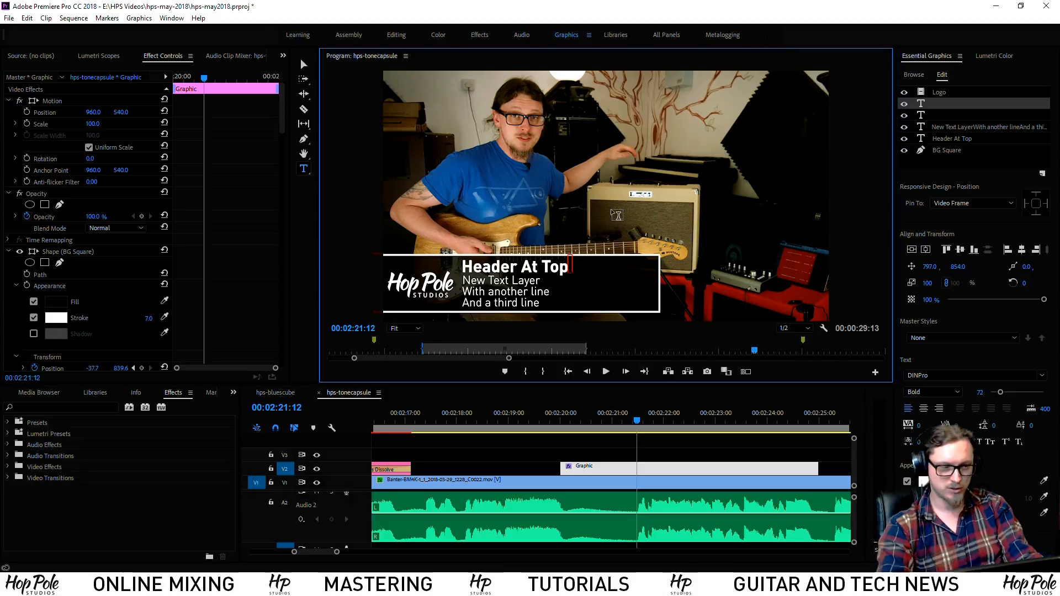
{"action": "left_click", "coordinate": [940, 115]}
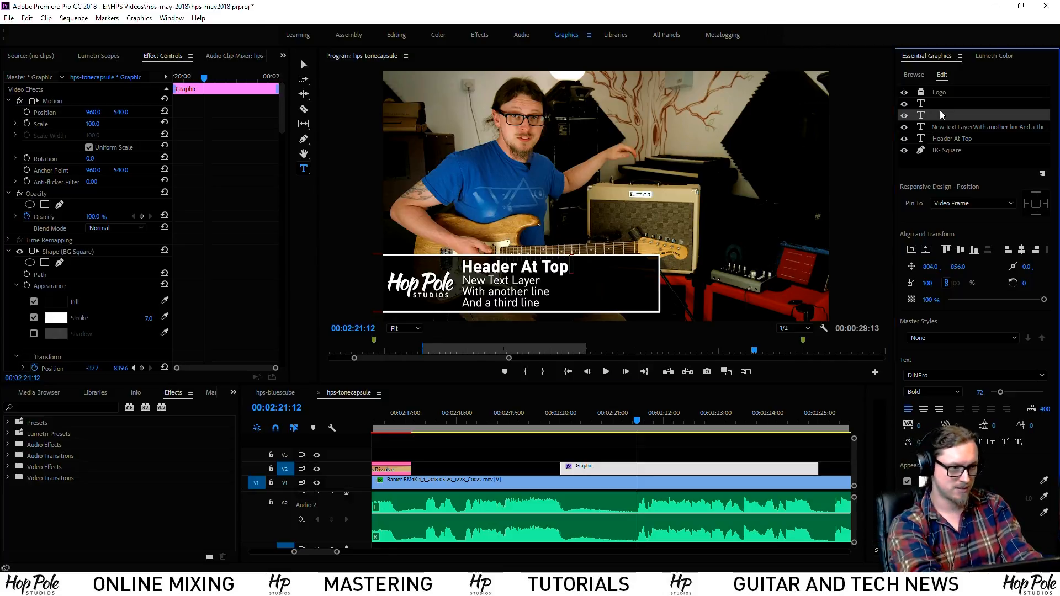
{"action": "left_click", "coordinate": [940, 115]}
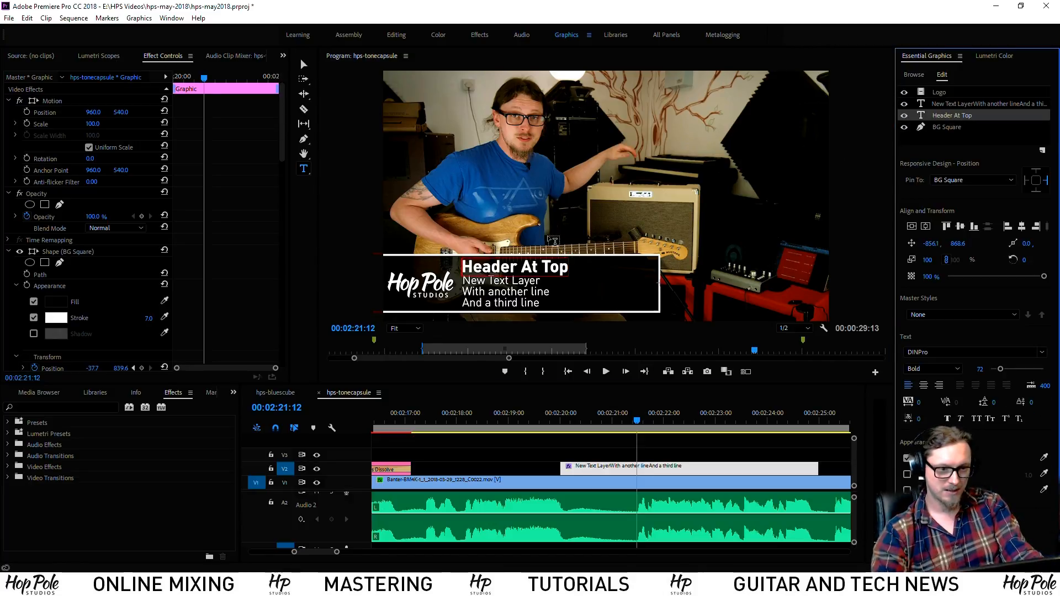
{"action": "type", "text": "d"}
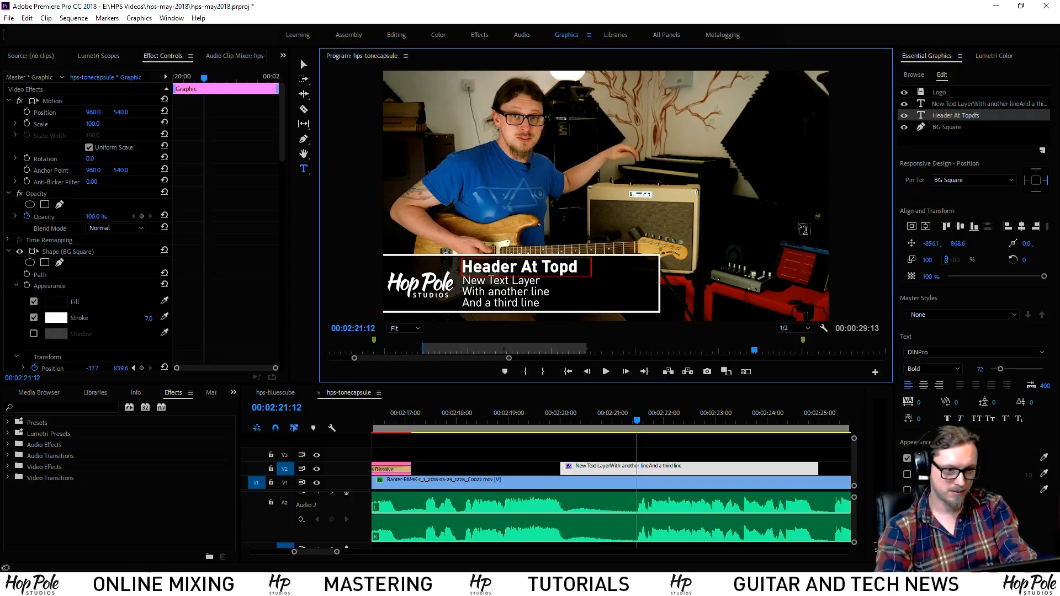
{"action": "type", "text": "fsgjdfg"}
{"action": "left_click", "coordinate": [304, 65]}
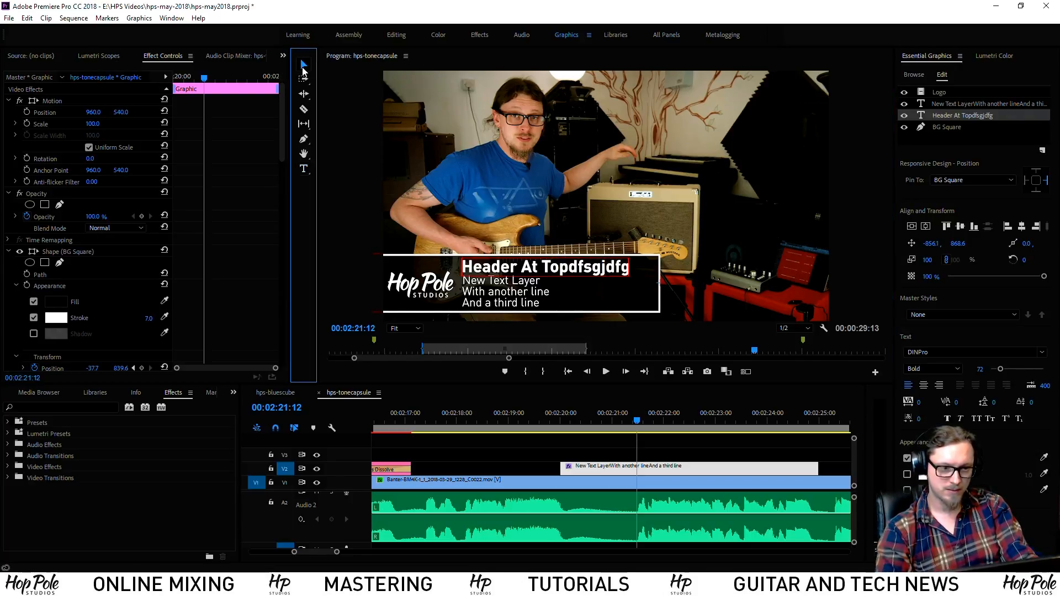
{"action": "key", "text": "ctrl+z"}
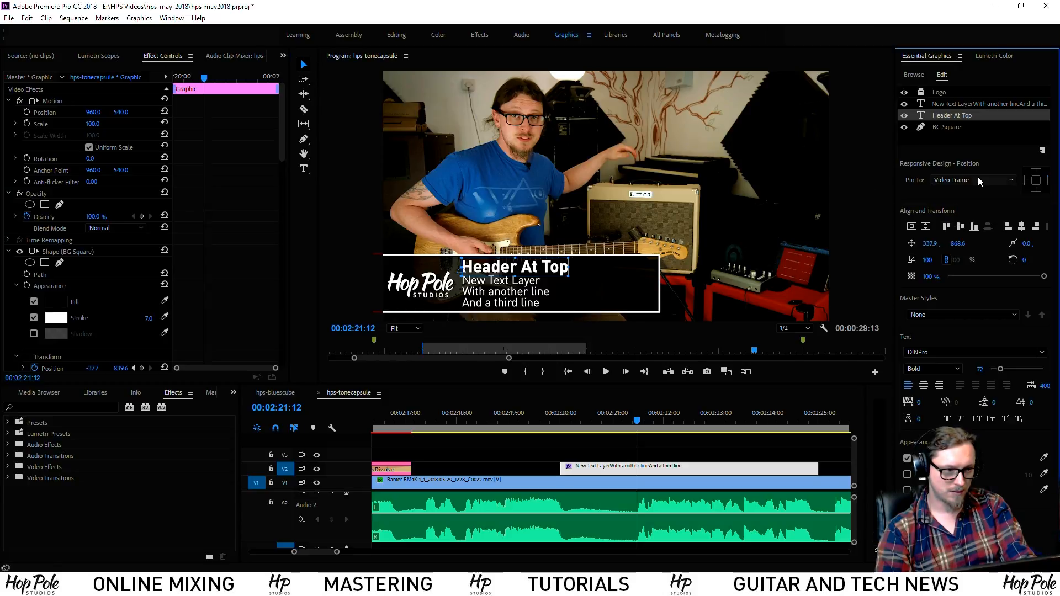
Pin BG Square's right edge to Header At Top and test it with temporary header text
{"action": "left_click", "coordinate": [950, 127]}
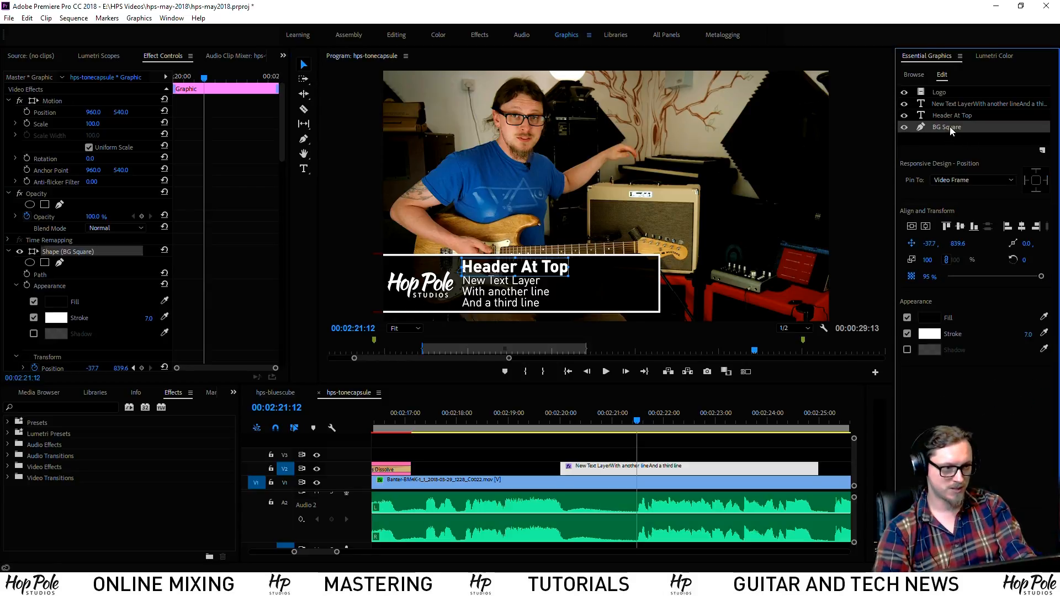
{"action": "left_click", "coordinate": [953, 180]}
{"action": "left_click", "coordinate": [899, 225]}
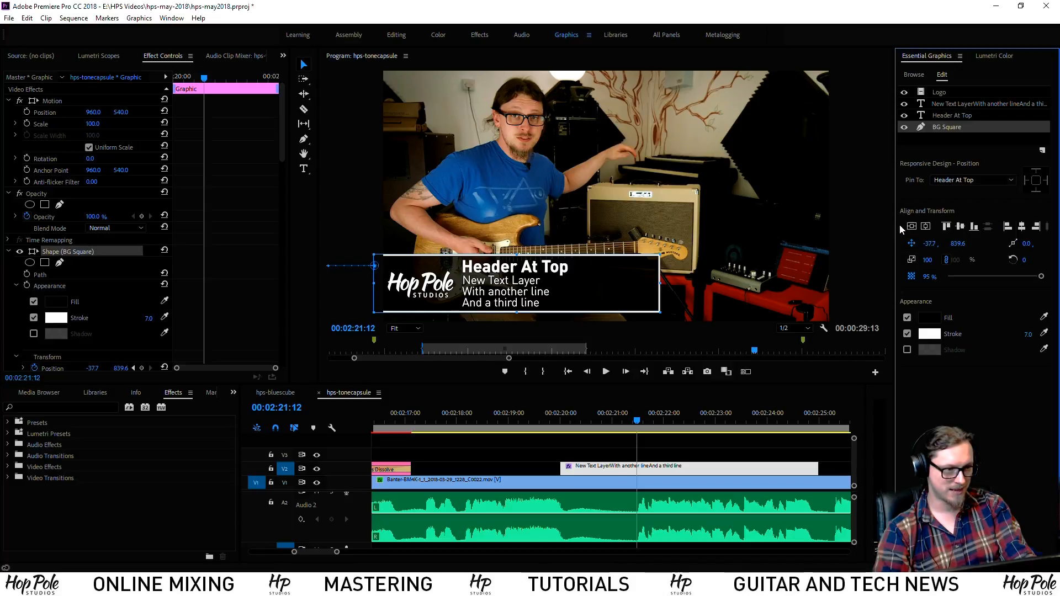
{"action": "left_click", "coordinate": [1046, 180]}
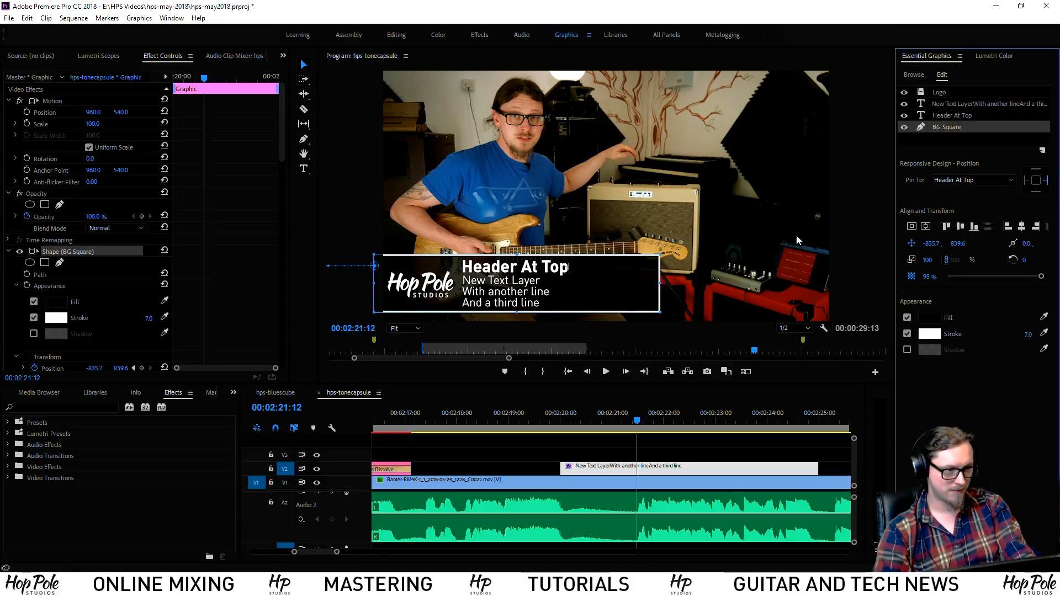
{"action": "left_click", "coordinate": [950, 116]}
{"action": "left_click", "coordinate": [303, 169]}
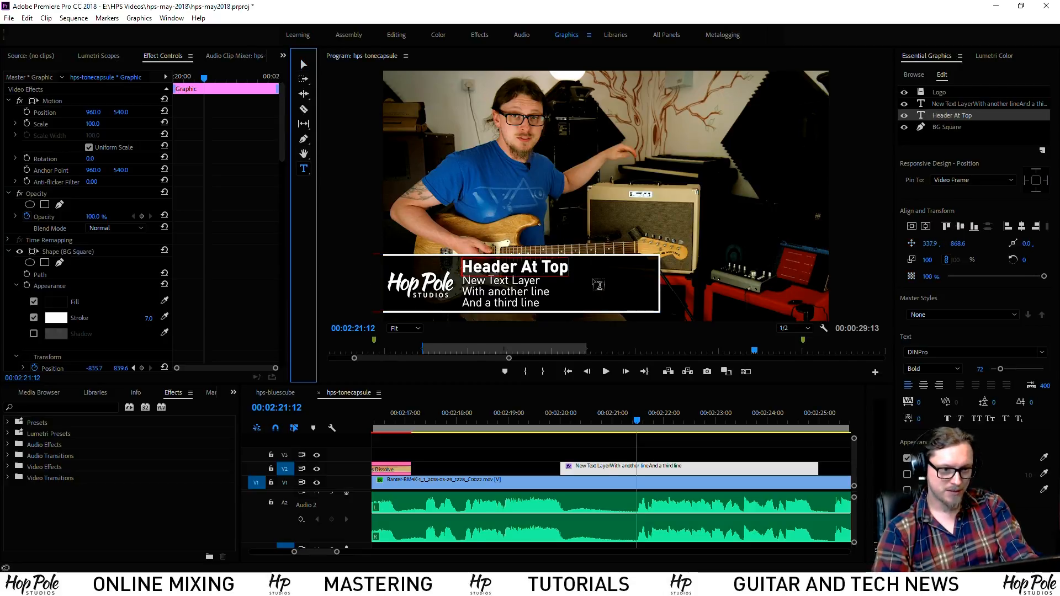
{"action": "type", "text": "dfgjkdfglkjndfgkjn"}
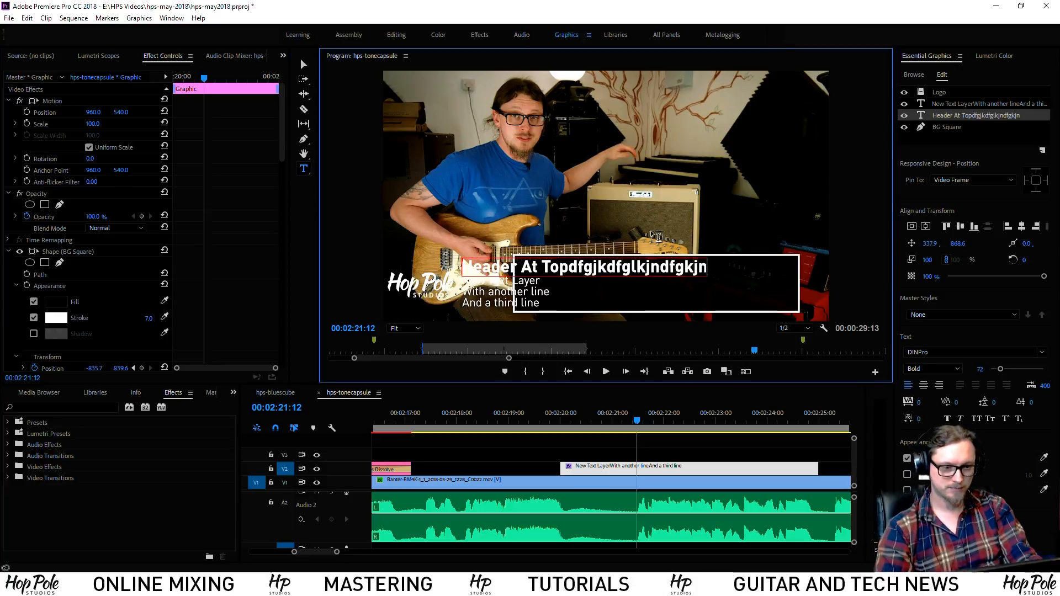
{"action": "key", "text": "ctrl+z"}
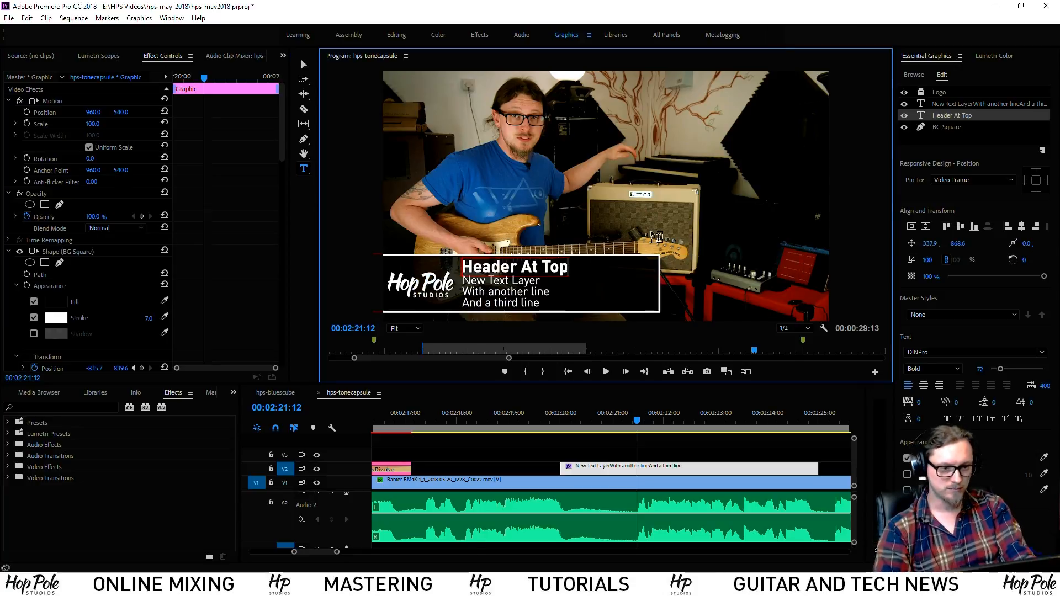
Also pin the box's left edge to the header, then test-type and delete the extra text
{"action": "left_click", "coordinate": [960, 127]}
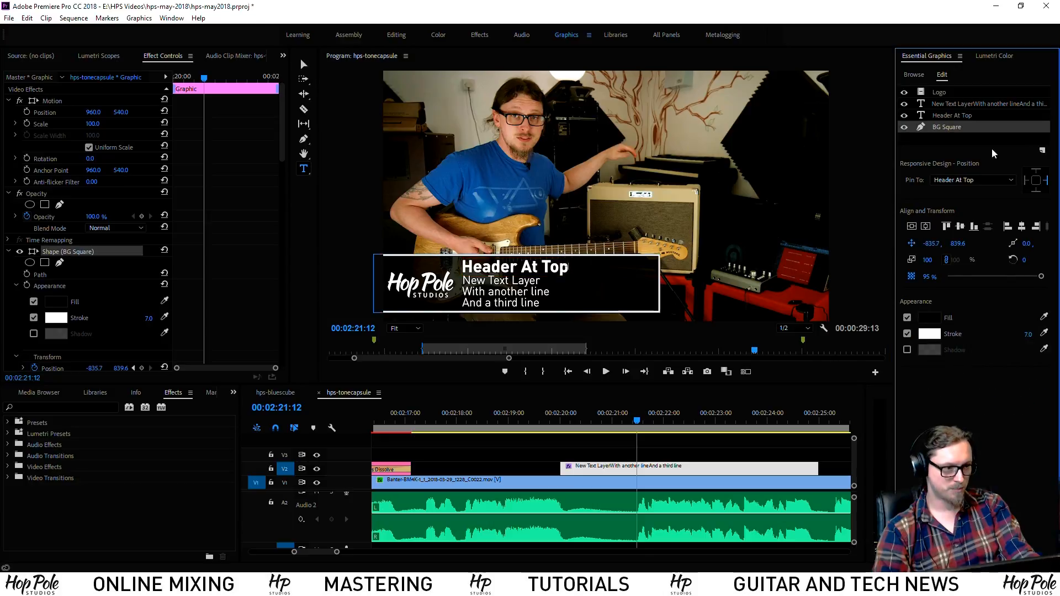
{"action": "left_click", "coordinate": [1027, 180]}
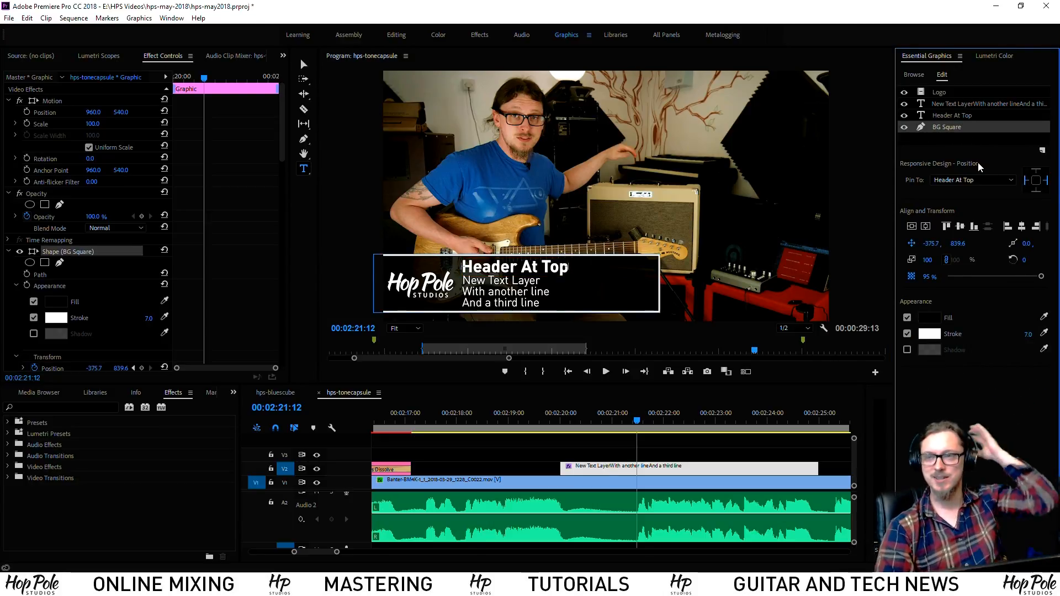
{"action": "left_click", "coordinate": [952, 115]}
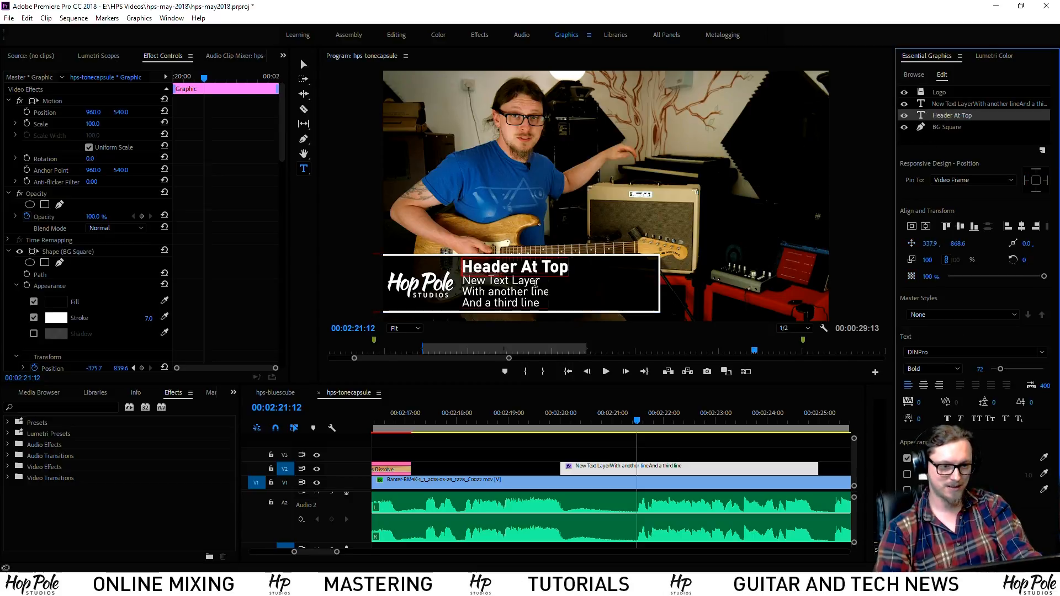
{"action": "left_click", "coordinate": [566, 270]}
{"action": "type", "text": "dfkgjbdfgkjdfgkjb"}
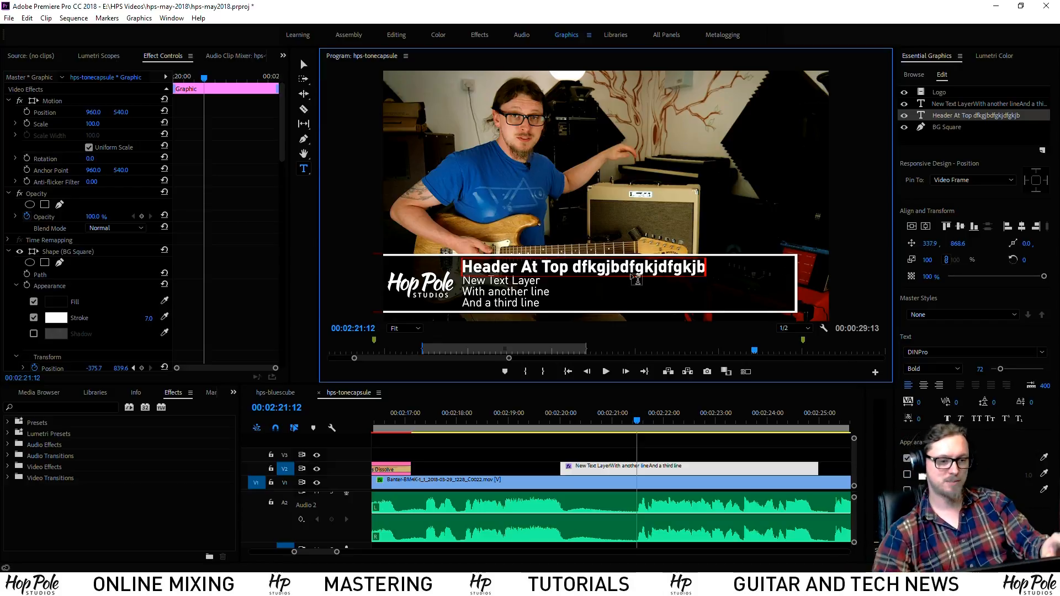
{"action": "key", "text": "BackSpace"}
{"action": "key", "text": "BackSpace"}
{"action": "key", "text": "BackSpace"}
{"action": "key", "text": "BackSpace"}
{"action": "key", "text": "BackSpace"}
{"action": "key", "text": "BackSpace"}
{"action": "key", "text": "BackSpace"}
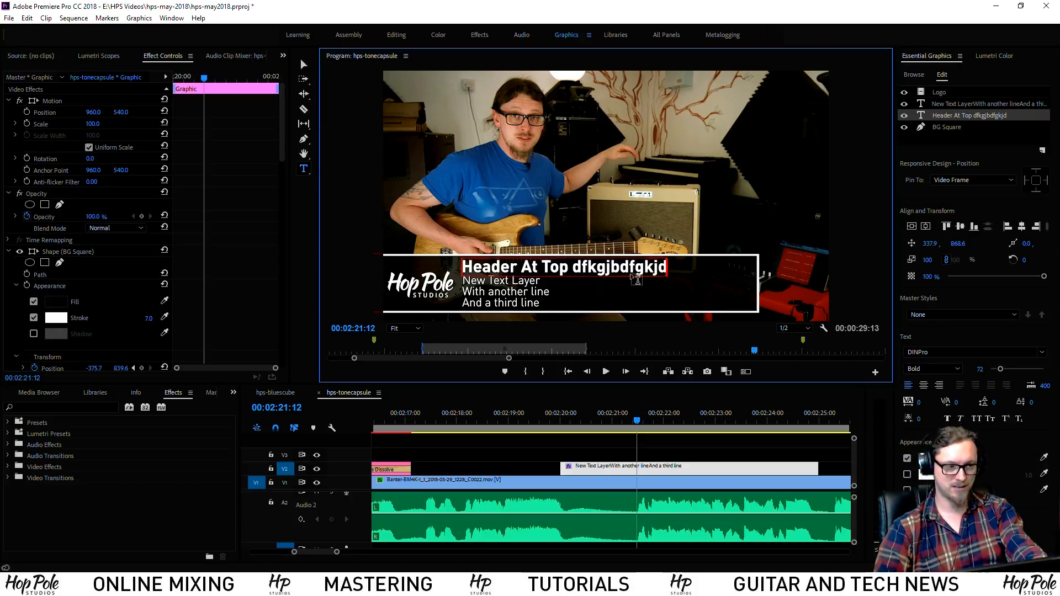
{"action": "key", "text": "BackSpace"}
{"action": "key", "text": "BackSpace"}
{"action": "key", "text": "BackSpace"}
{"action": "key", "text": "BackSpace"}
{"action": "key", "text": "BackSpace"}
{"action": "key", "text": "BackSpace"}
{"action": "key", "text": "BackSpace"}
{"action": "key", "text": "BackSpace"}
{"action": "key", "text": "BackSpace"}
{"action": "key", "text": "BackSpace"}
{"action": "key", "text": "BackSpace"}
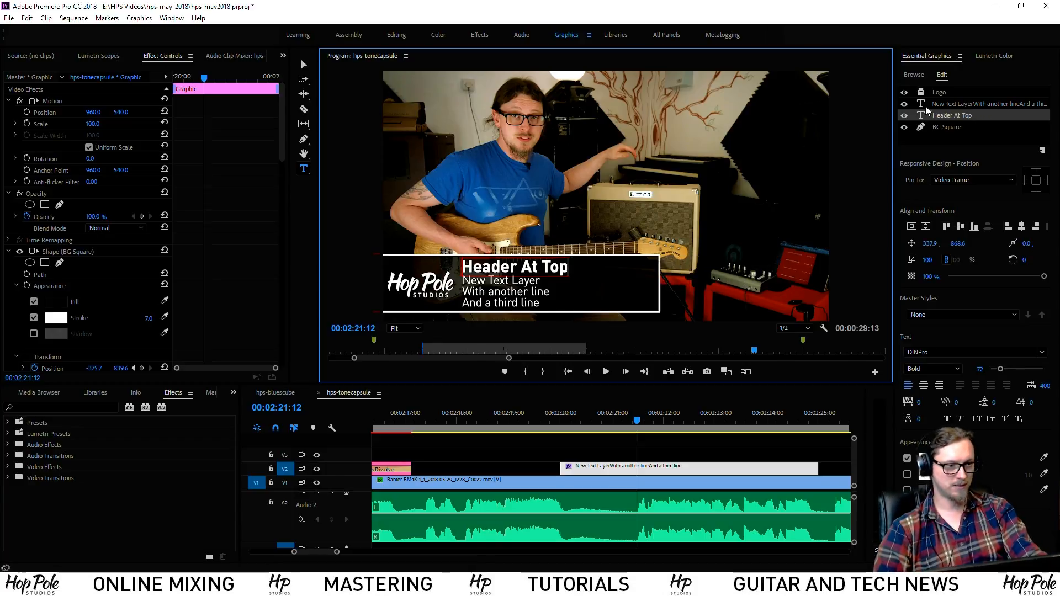
{"action": "left_click", "coordinate": [947, 128]}
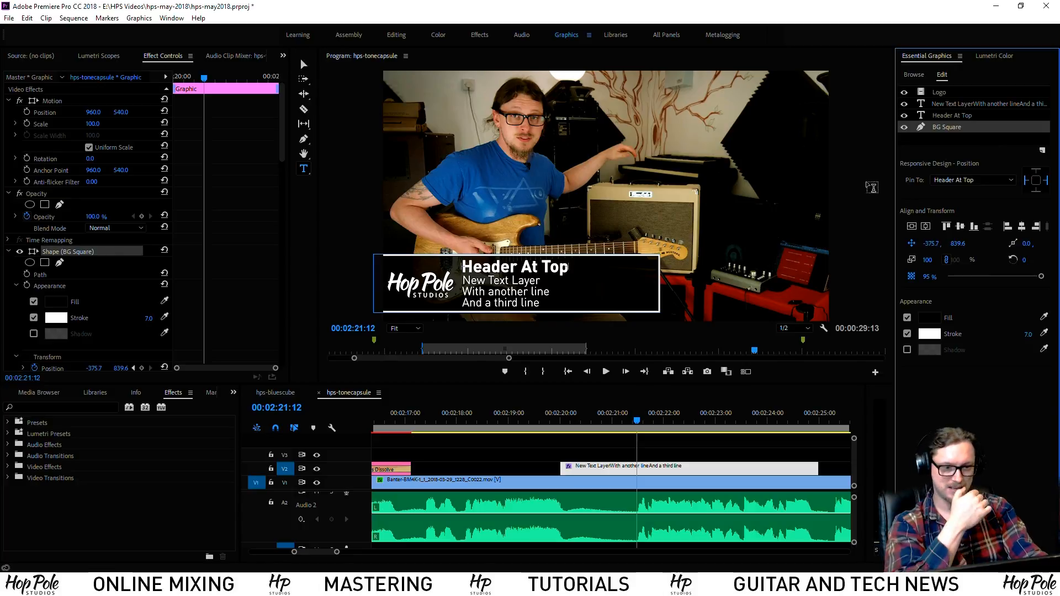
Pin the subtext to Header At Top, test-type in line two, then restore the wording
{"action": "left_click", "coordinate": [955, 104]}
{"action": "left_click", "coordinate": [961, 181]}
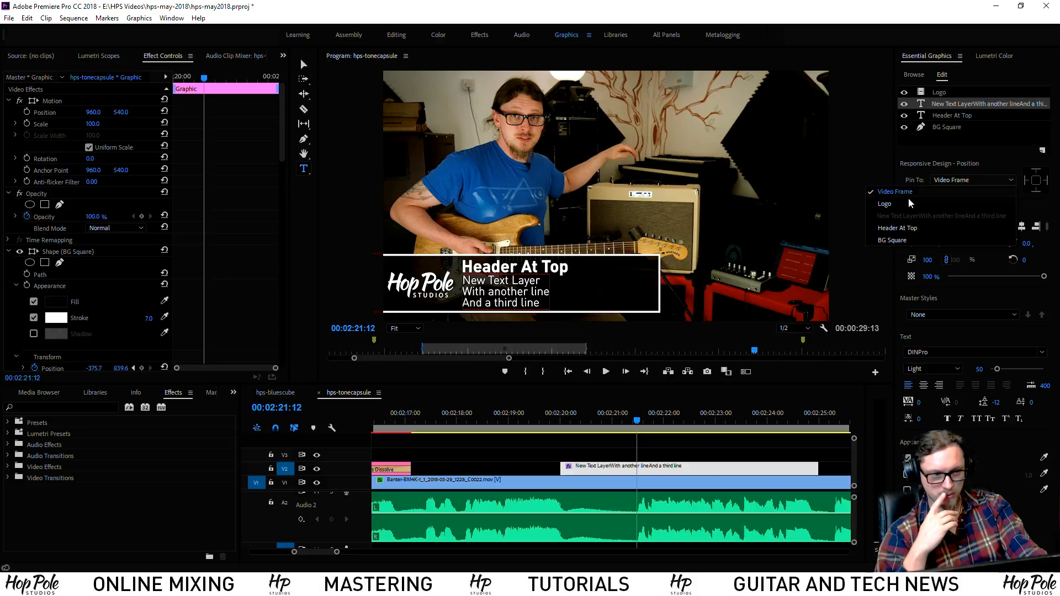
{"action": "left_click", "coordinate": [899, 229]}
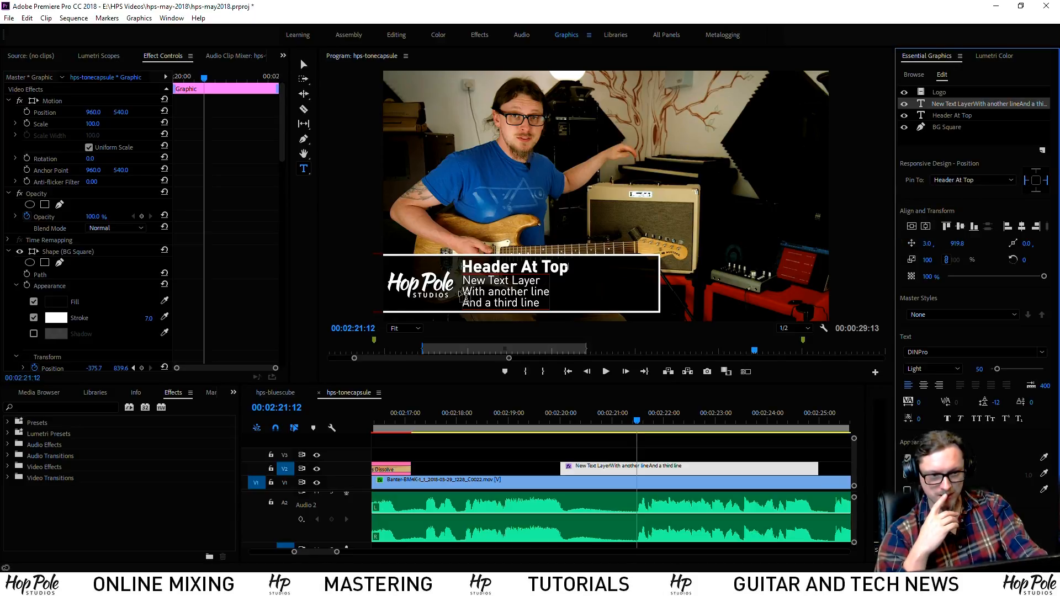
{"action": "left_click", "coordinate": [550, 291]}
{"action": "type", "text": "dfg"}
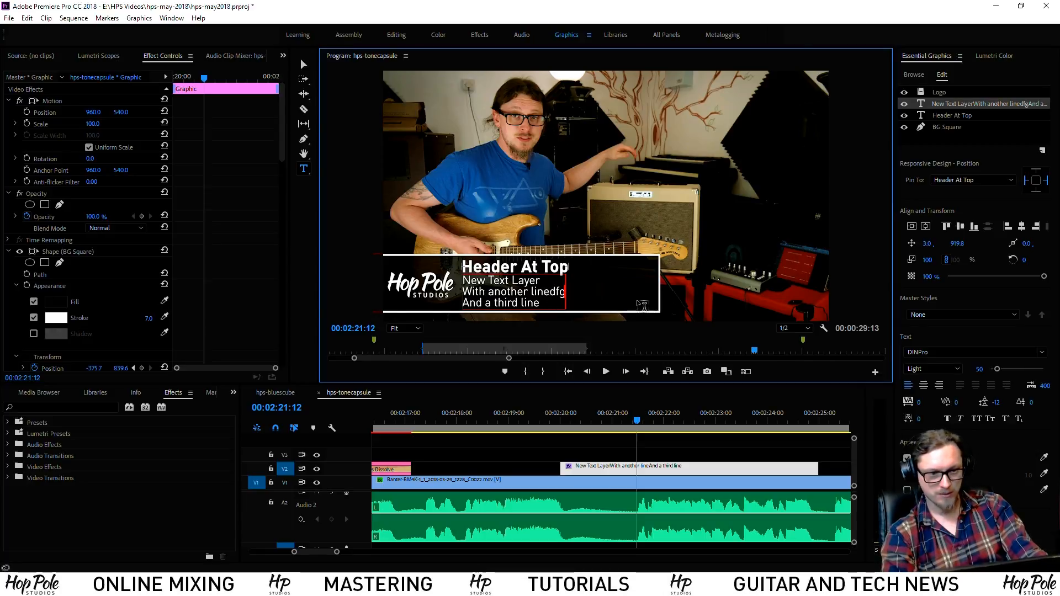
{"action": "type", "text": "dfgdfgdfgdfgdfgdfgdfgdfg"}
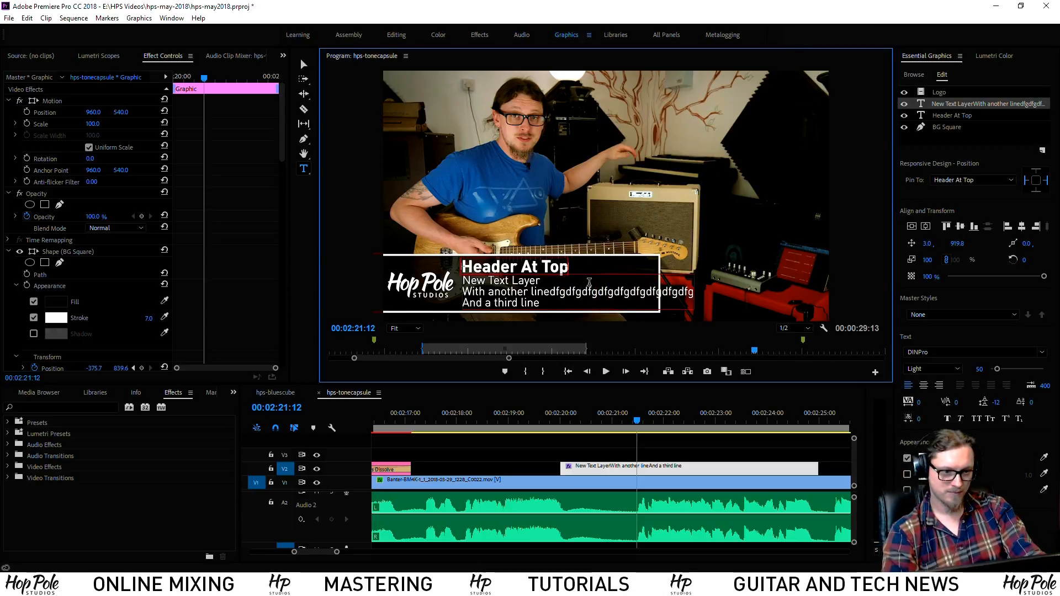
{"action": "type", "text": "dfg"}
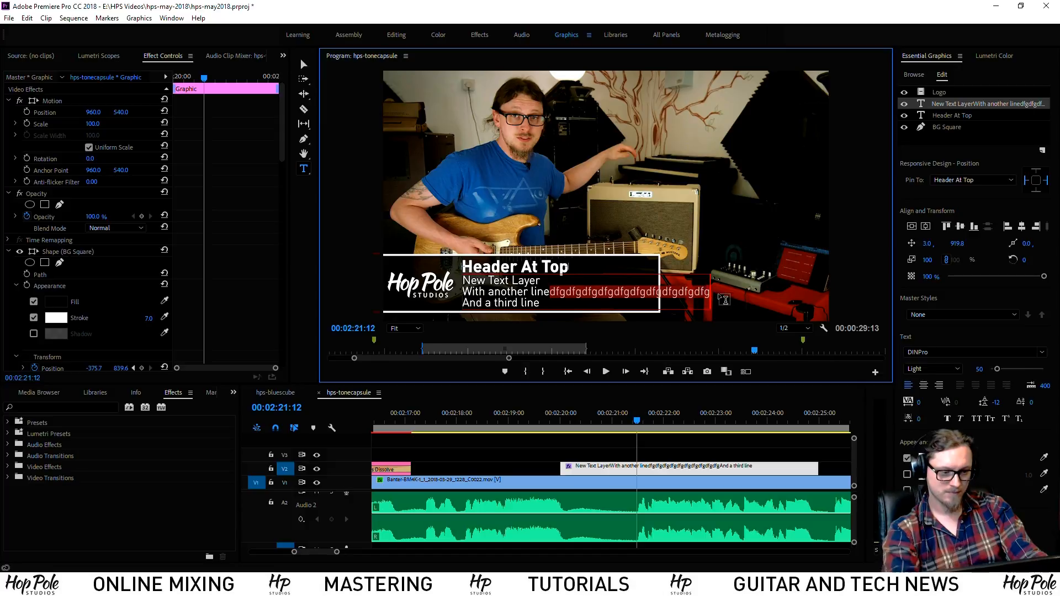
{"action": "key", "text": "BackSpace"}
{"action": "key", "text": "Return"}
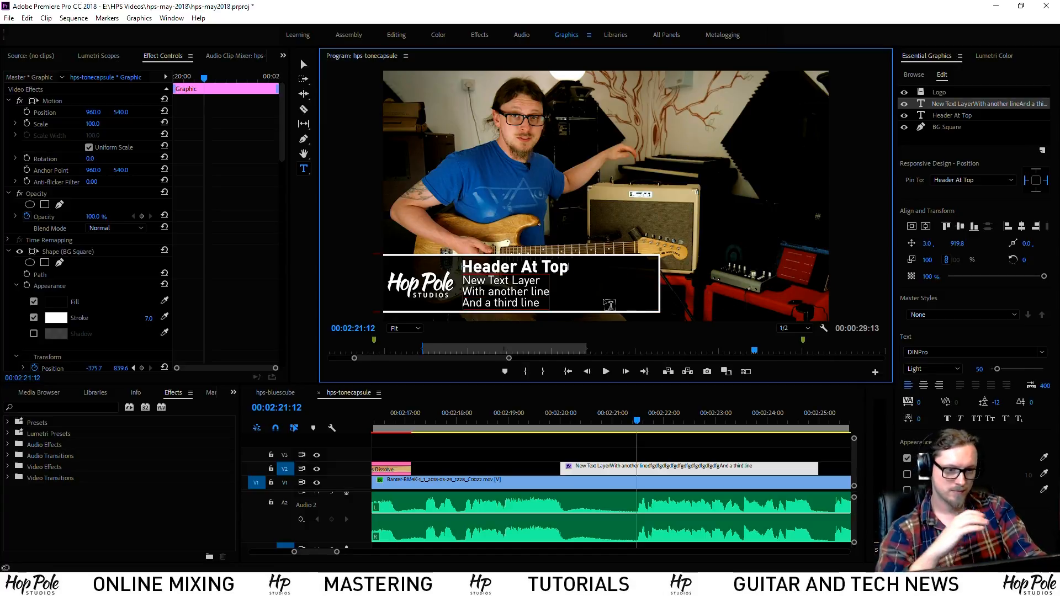
Repin the subtext to BG Square and test it with temporary characters that are then deleted
{"action": "left_click", "coordinate": [957, 131]}
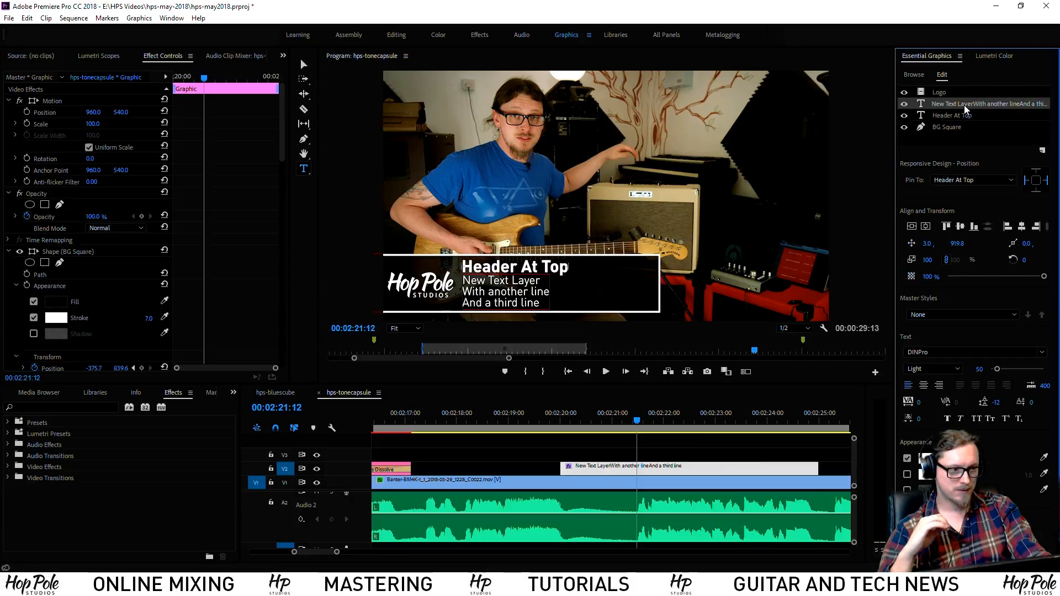
{"action": "left_click", "coordinate": [960, 104]}
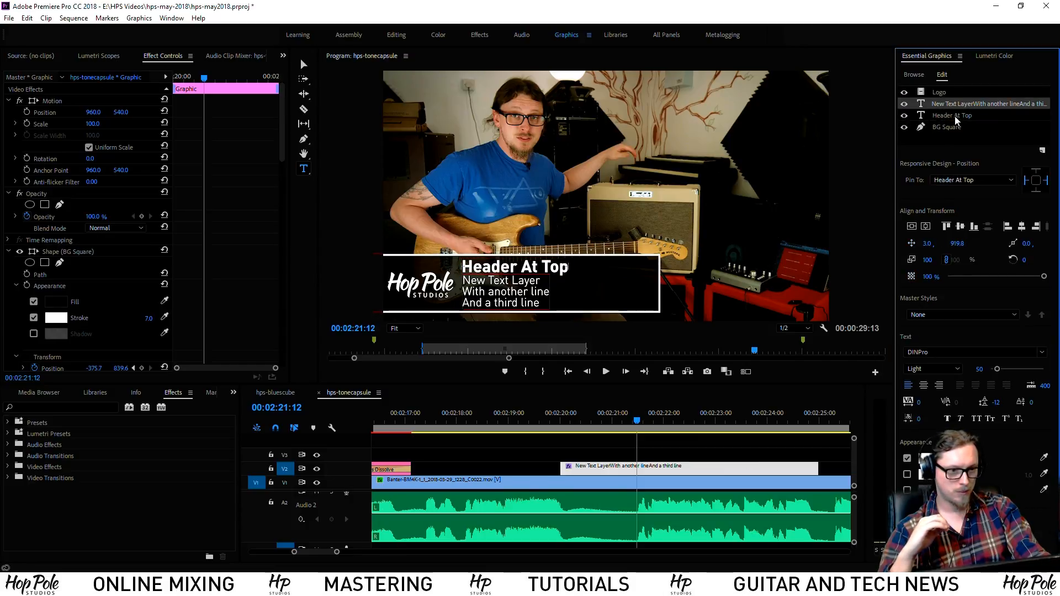
{"action": "left_click", "coordinate": [955, 180]}
{"action": "left_click", "coordinate": [896, 240]}
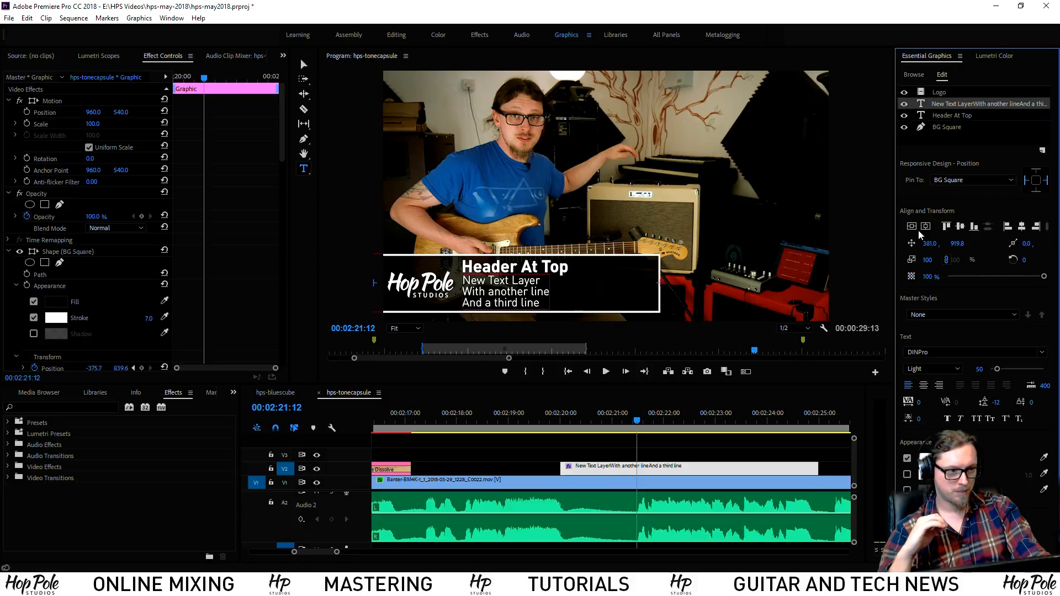
{"action": "left_click", "coordinate": [544, 288]}
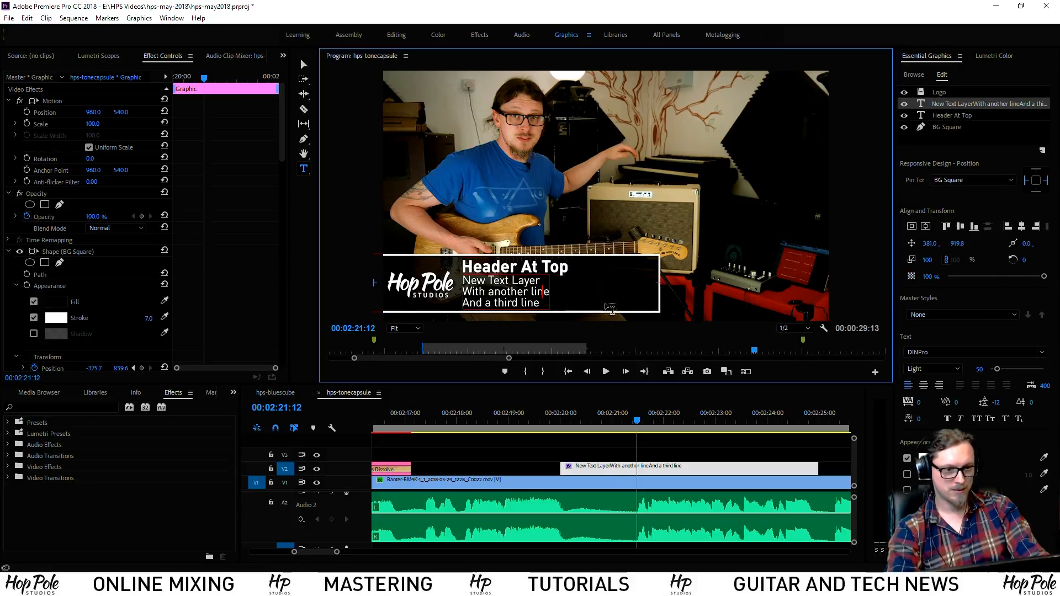
{"action": "type", "text": "ghfghfghfghfghfghfghfghfgh"}
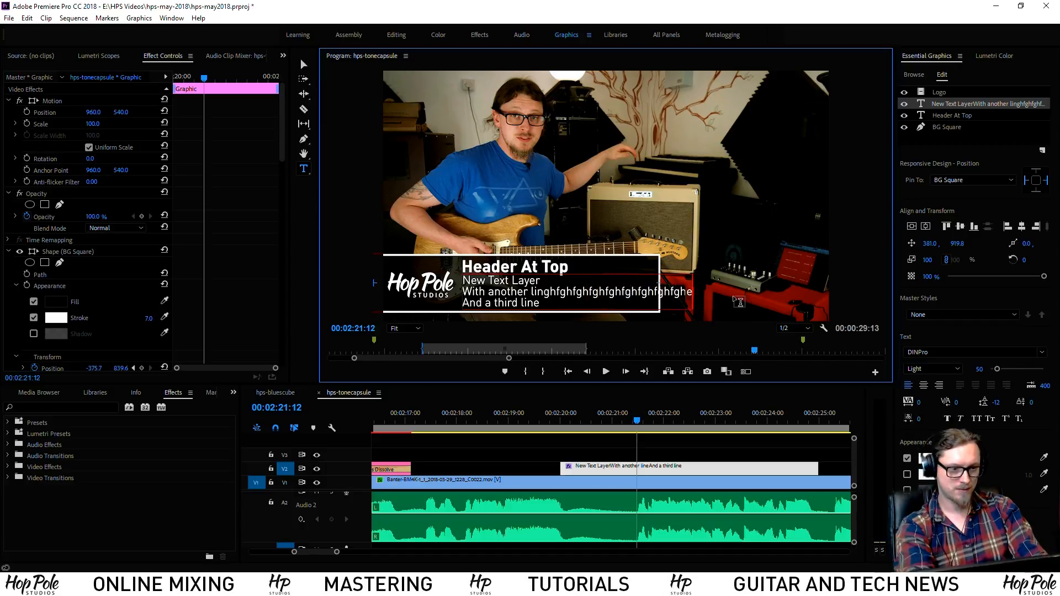
{"action": "key", "text": "BackSpace"}
{"action": "key", "text": "BackSpace"}
{"action": "key", "text": "BackSpace"}
{"action": "key", "text": "BackSpace"}
{"action": "key", "text": "BackSpace"}
{"action": "key", "text": "BackSpace"}
{"action": "key", "text": "BackSpace"}
{"action": "key", "text": "BackSpace"}
{"action": "key", "text": "BackSpace"}
{"action": "key", "text": "BackSpace"}
{"action": "key", "text": "BackSpace"}
{"action": "key", "text": "BackSpace"}
{"action": "key", "text": "BackSpace"}
{"action": "key", "text": "BackSpace"}
{"action": "key", "text": "BackSpace"}
{"action": "key", "text": "BackSpace"}
{"action": "key", "text": "BackSpace"}
{"action": "key", "text": "BackSpace"}
{"action": "key", "text": "BackSpace"}
{"action": "key", "text": "BackSpace"}
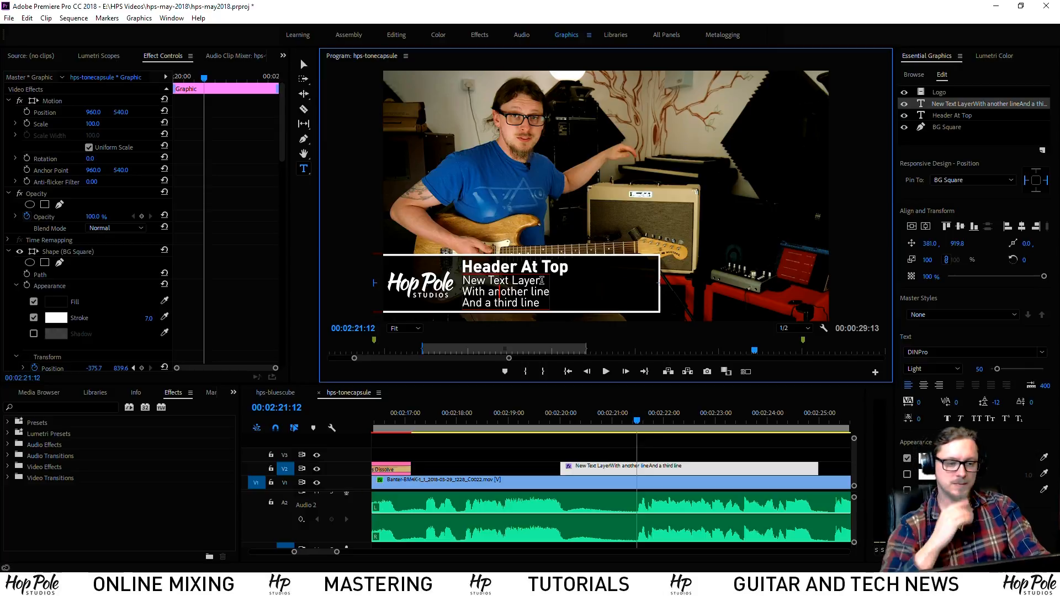
Type test text into the header word 'Top' and undo it so it reads 'Header At Top' again
{"action": "left_click", "coordinate": [957, 129]}
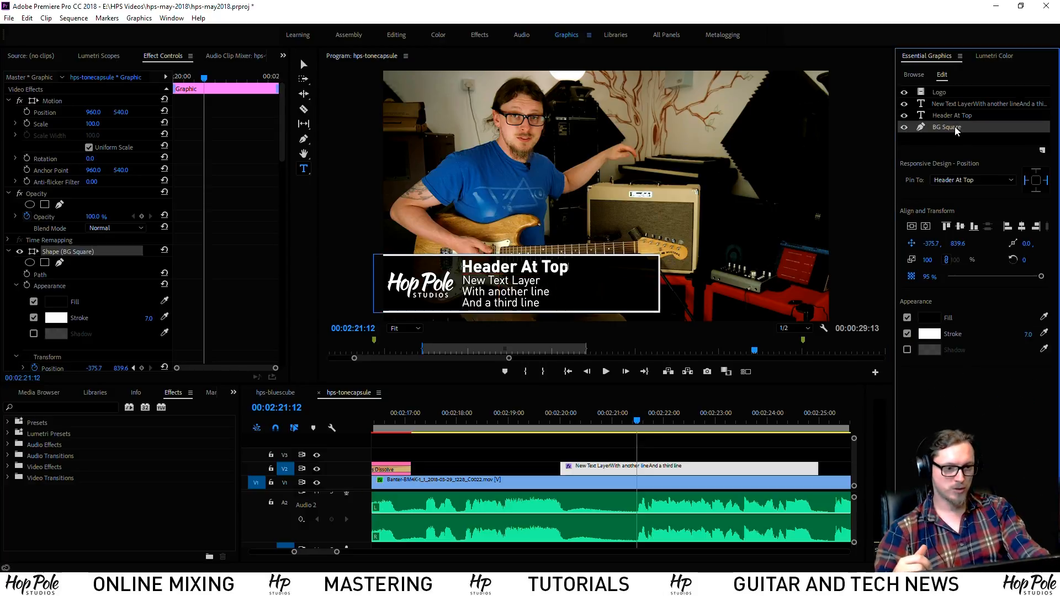
{"action": "left_click", "coordinate": [557, 269]}
{"action": "type", "text": "frghfghfgh"}
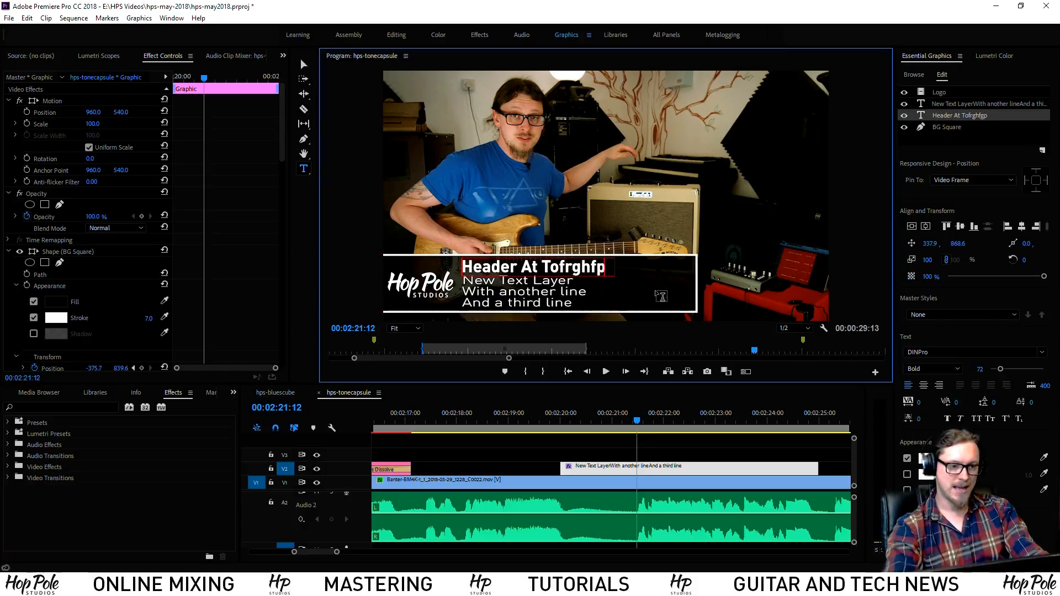
{"action": "type", "text": "fghfgh"}
{"action": "key", "text": "ctrl+z"}
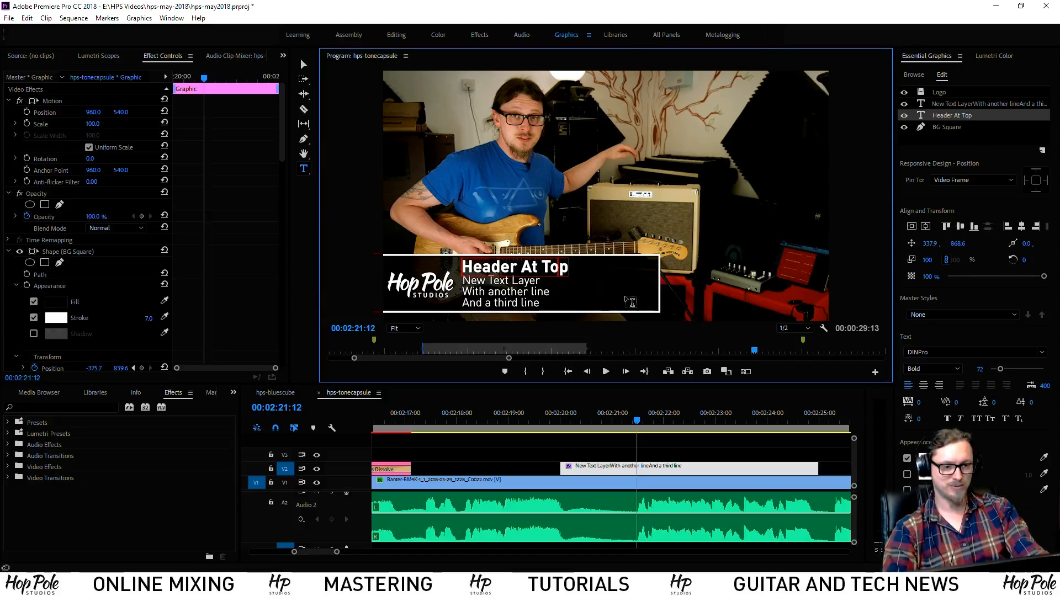
Turn off the subtext's edge pins and pin it back to the Video Frame
{"action": "left_click", "coordinate": [953, 106]}
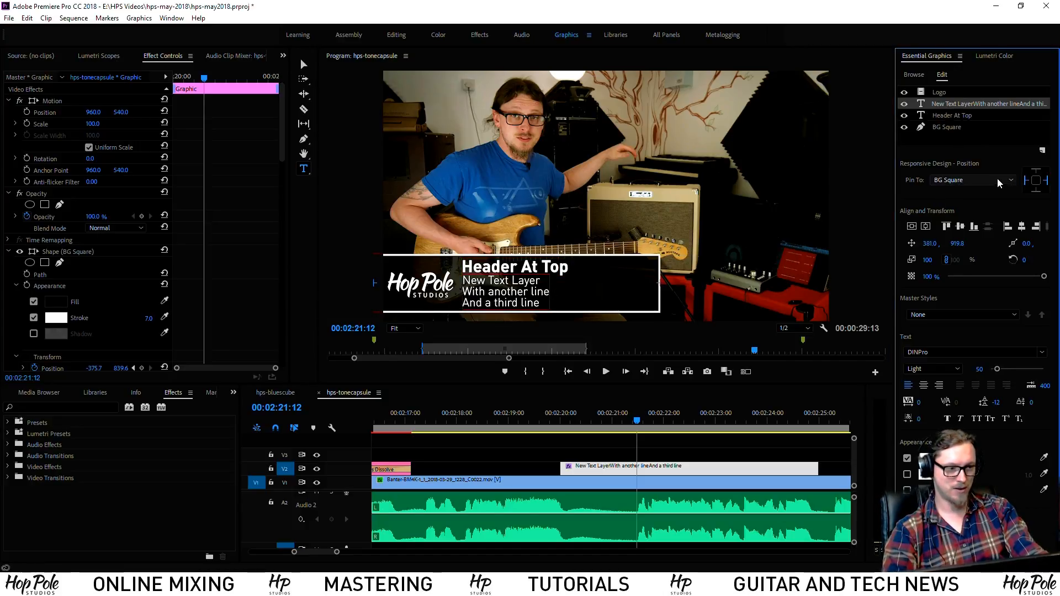
{"action": "left_click", "coordinate": [1046, 181]}
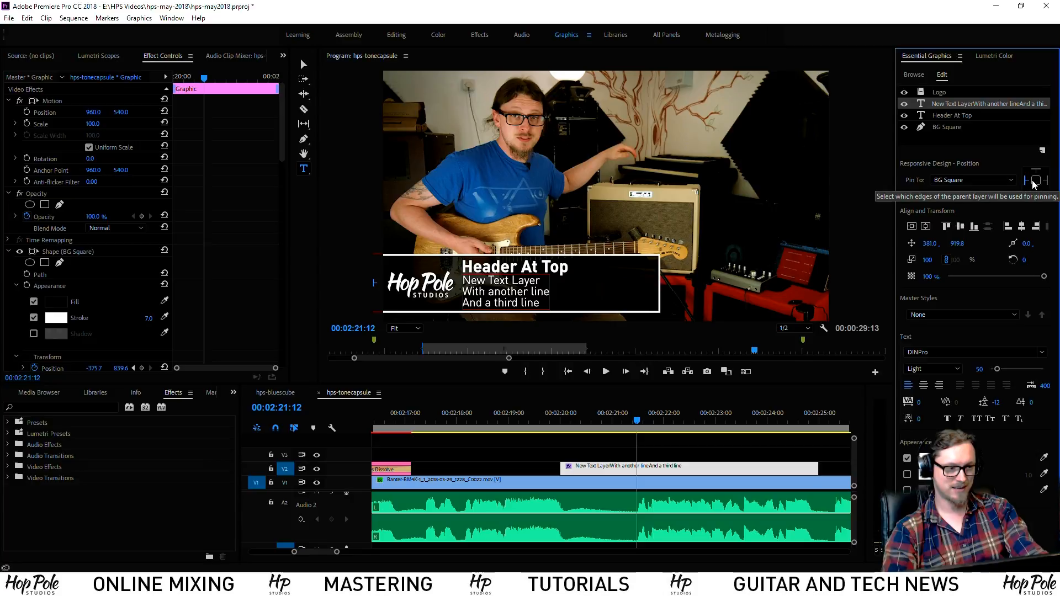
{"action": "left_click", "coordinate": [1027, 180]}
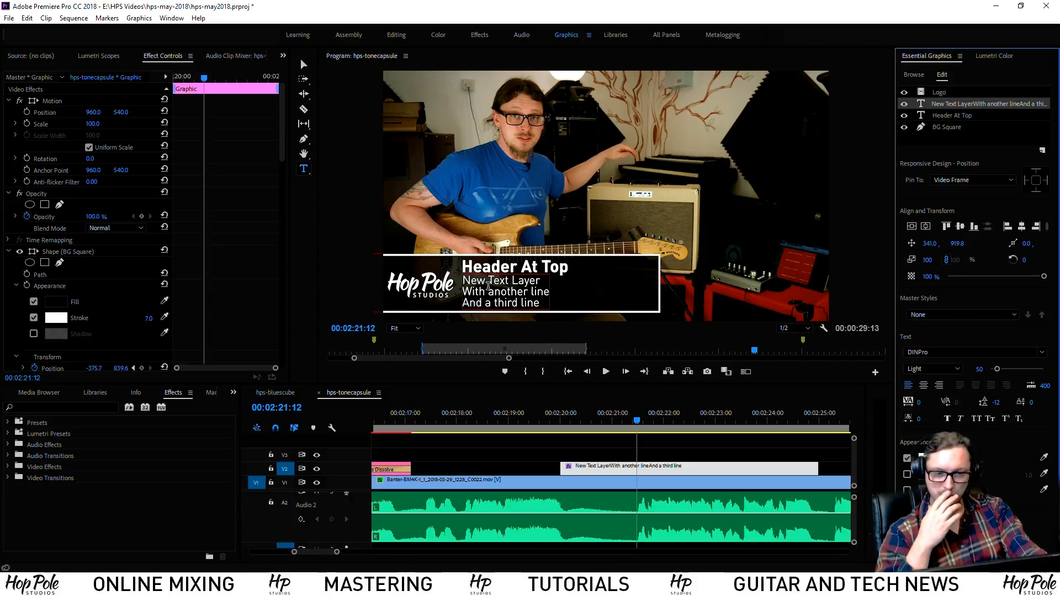
Set a 100% opacity keyframe on the three-line subtext at the current playhead position
{"action": "mouse_move", "coordinate": [641, 422]}
{"action": "left_mouse_down"}
{"action": "mouse_move", "coordinate": [572, 423]}
{"action": "mouse_move", "coordinate": [641, 436]}
{"action": "left_mouse_up"}
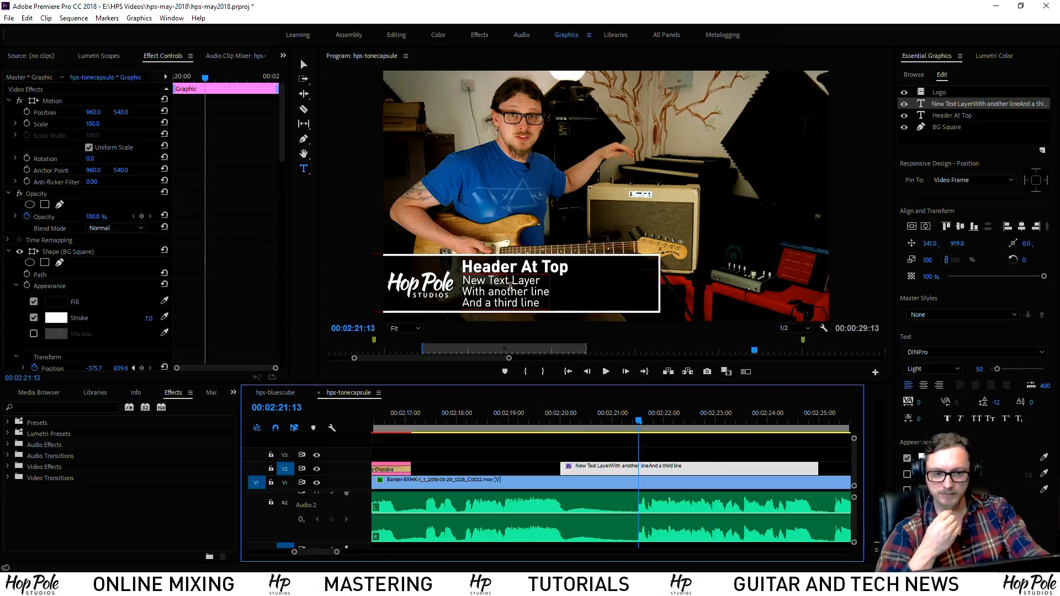
{"action": "scroll", "coordinate": [234, 211], "scroll_direction": "down", "scroll_amount": 10}
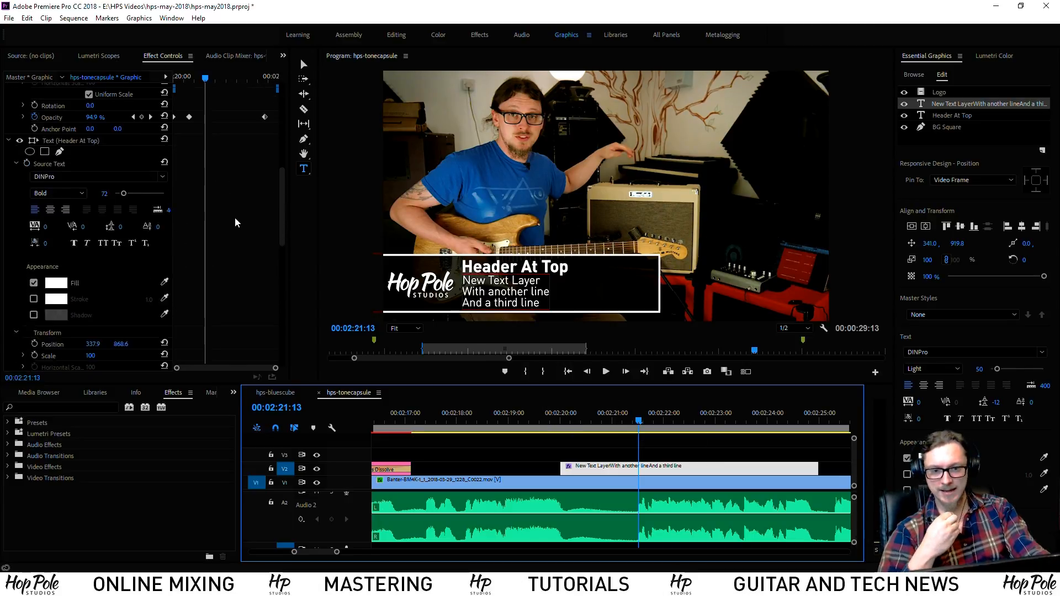
{"action": "scroll", "coordinate": [234, 218], "scroll_direction": "down", "scroll_amount": 3}
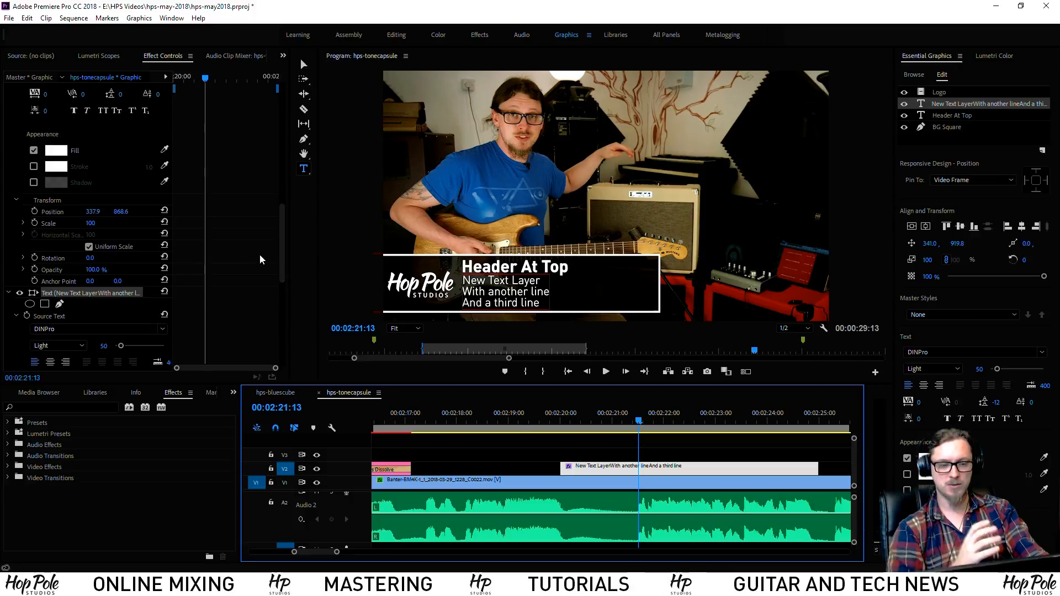
{"action": "scroll", "coordinate": [213, 260], "scroll_direction": "down", "scroll_amount": 8}
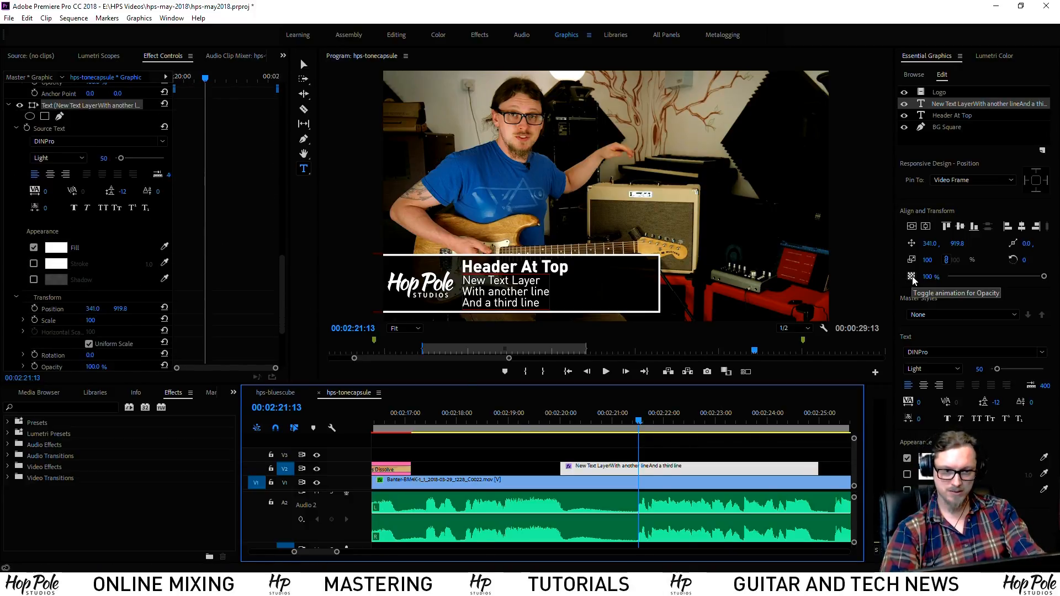
{"action": "left_click", "coordinate": [912, 277]}
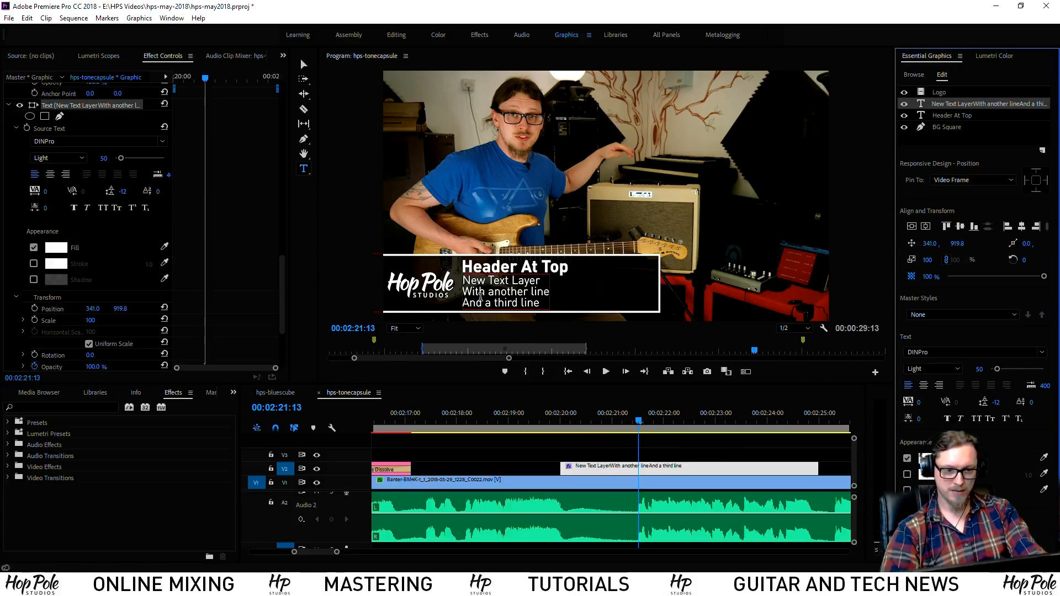
{"action": "left_click", "coordinate": [951, 116]}
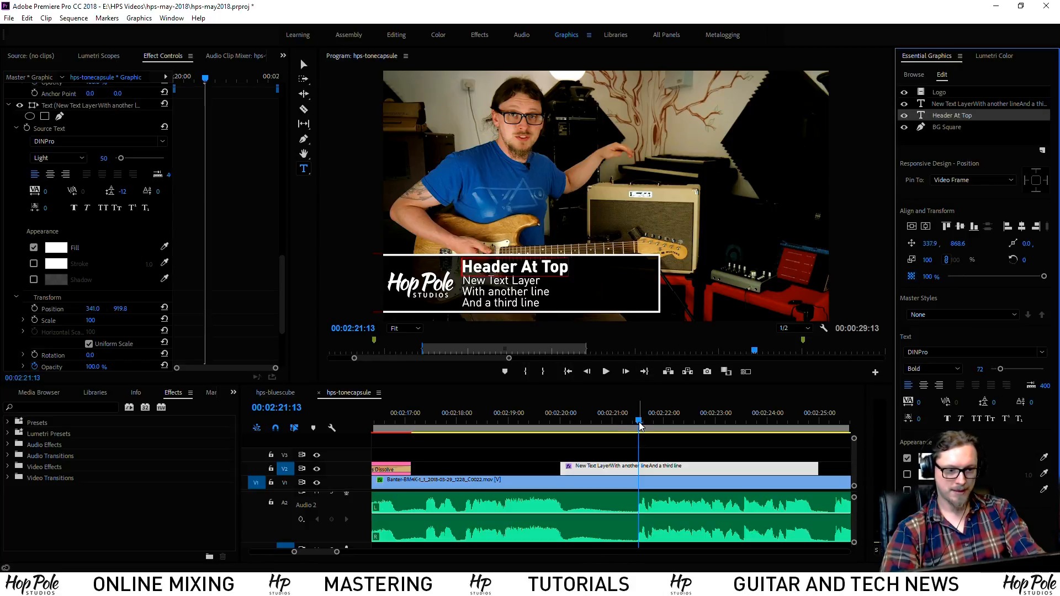
At 2:21:00, set the subtext's opacity to 0%
{"action": "left_click_drag", "start_coordinate": [639, 425], "coordinate": [612, 426]}
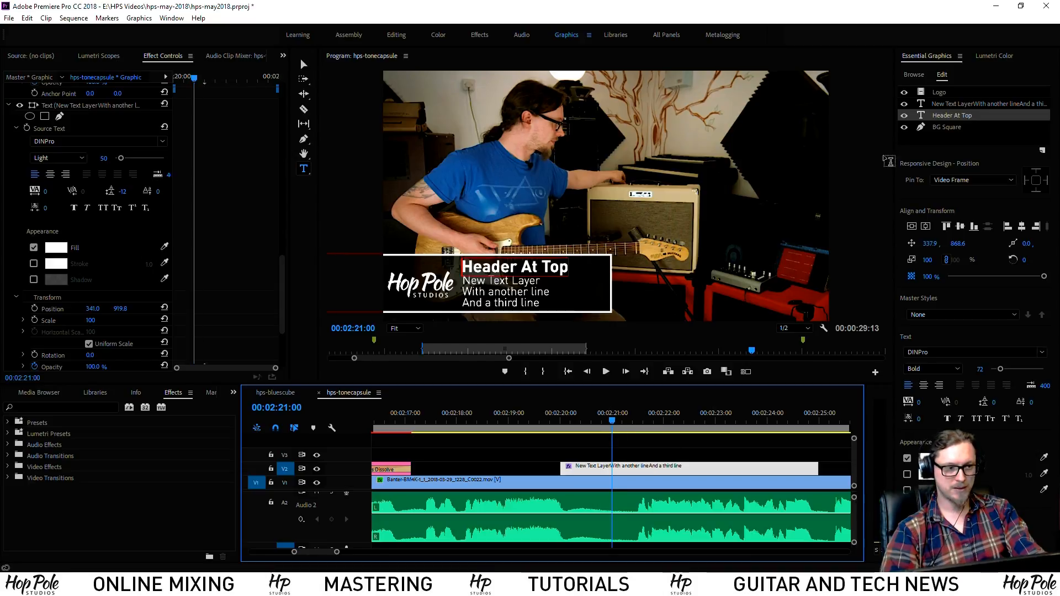
{"action": "left_click", "coordinate": [948, 128]}
{"action": "left_click", "coordinate": [959, 105]}
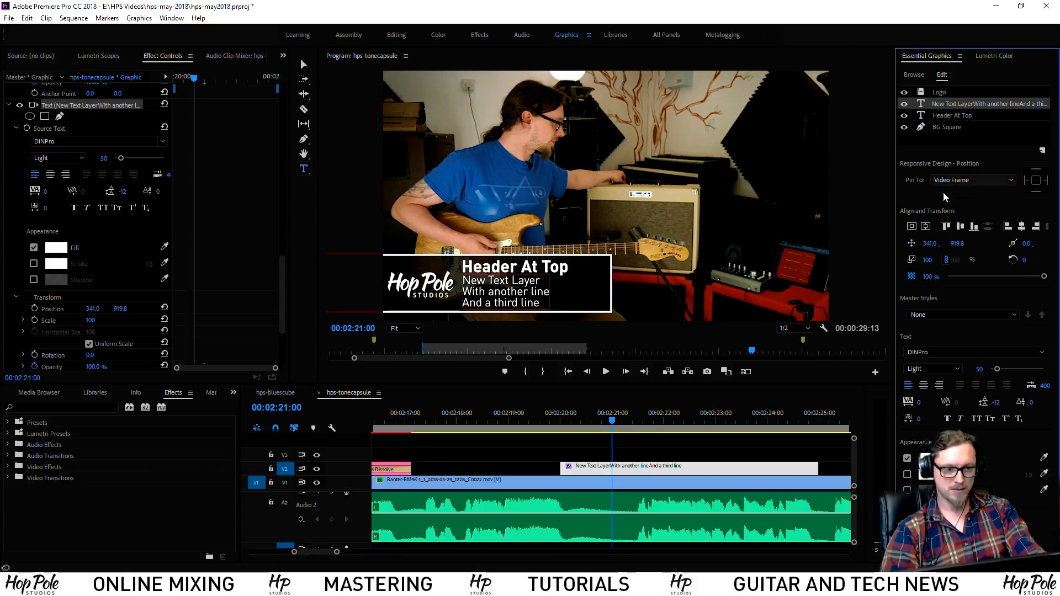
{"action": "left_click_drag", "start_coordinate": [1044, 276], "coordinate": [902, 277]}
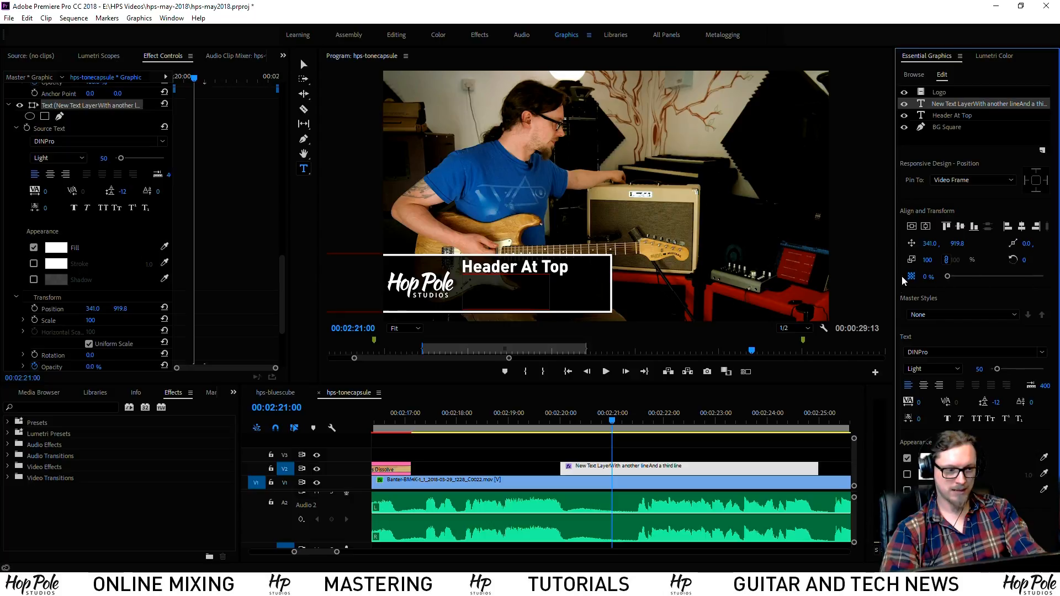
At 2:20:20, set the Header At Top layer's opacity to 0%
{"action": "left_click", "coordinate": [607, 423]}
{"action": "key", "text": "Left"}
{"action": "key", "text": "Left"}
{"action": "key", "text": "Left"}
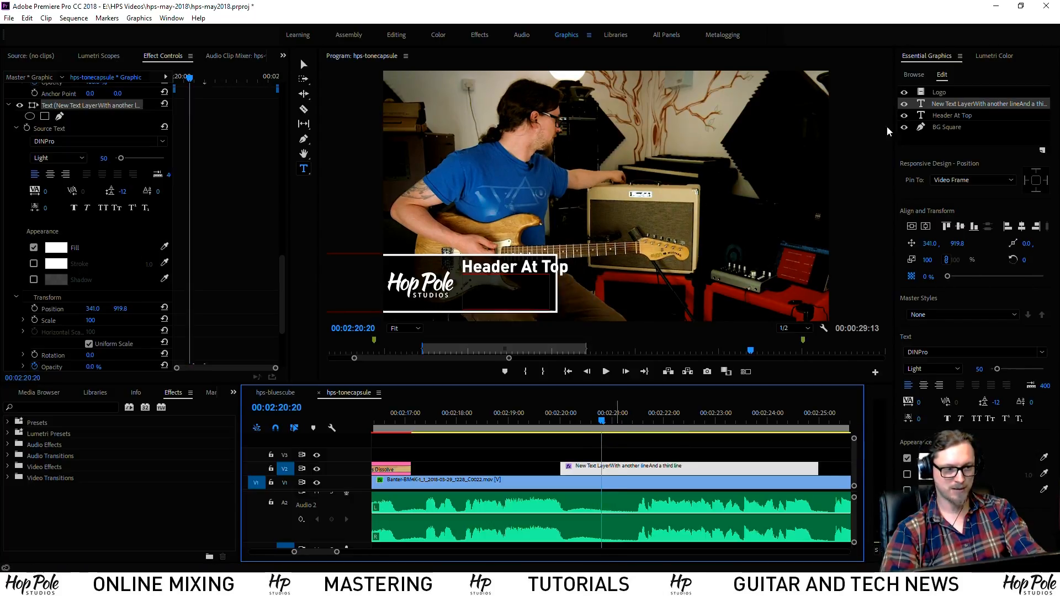
{"action": "left_click", "coordinate": [951, 118]}
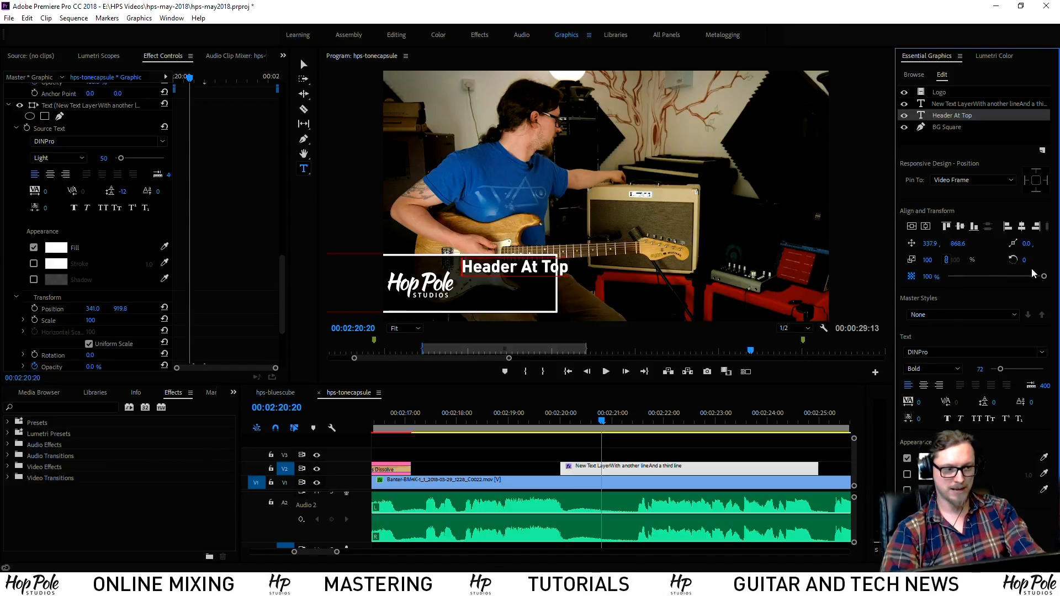
{"action": "left_click_drag", "start_coordinate": [1044, 280], "coordinate": [947, 277]}
Play back the sequence to preview the staggered fade-ins
{"action": "key", "text": "space"}
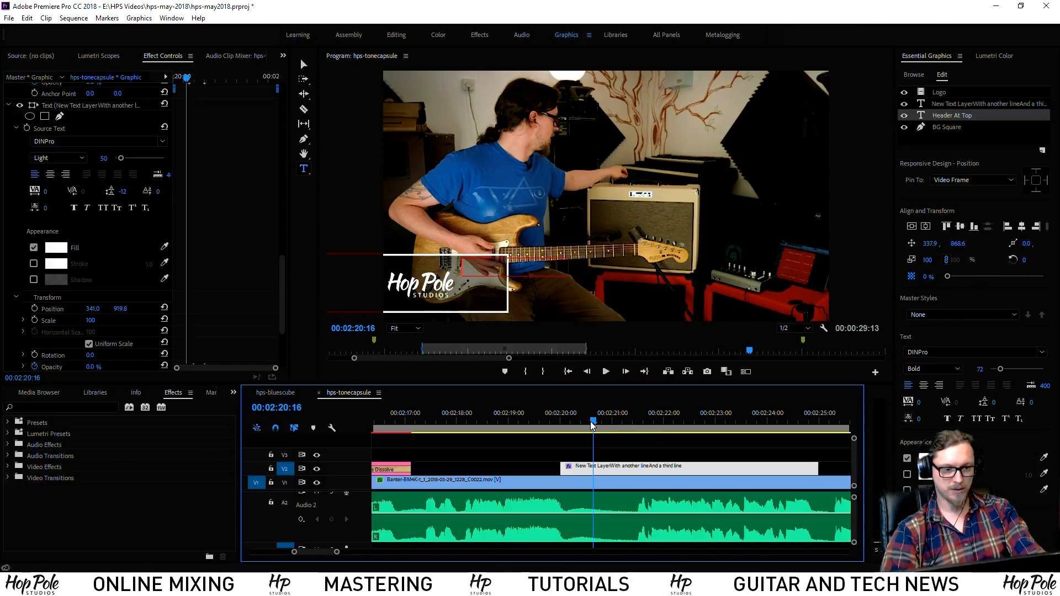
{"action": "key", "text": "space"}
{"action": "mouse_move", "coordinate": [619, 417]}
{"action": "left_mouse_down"}
{"action": "mouse_move", "coordinate": [592, 417]}
{"action": "mouse_move", "coordinate": [639, 422]}
{"action": "left_mouse_up"}
{"action": "key", "text": "space"}
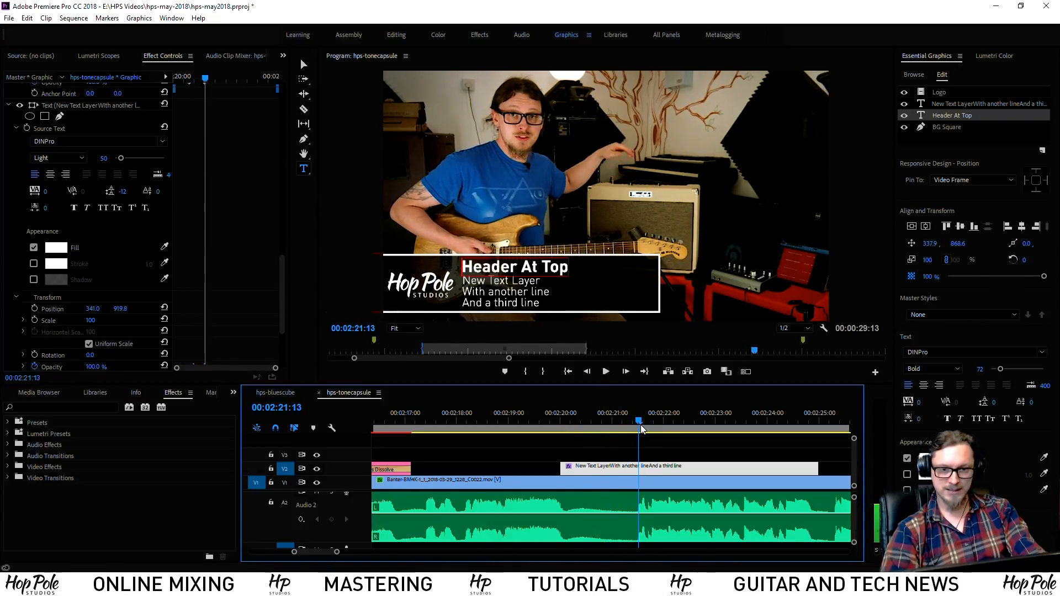
Keyframe the header's X position to slide from 258.9 to 337.9 between 21:06 and 21:13
{"action": "left_click", "coordinate": [285, 277]}
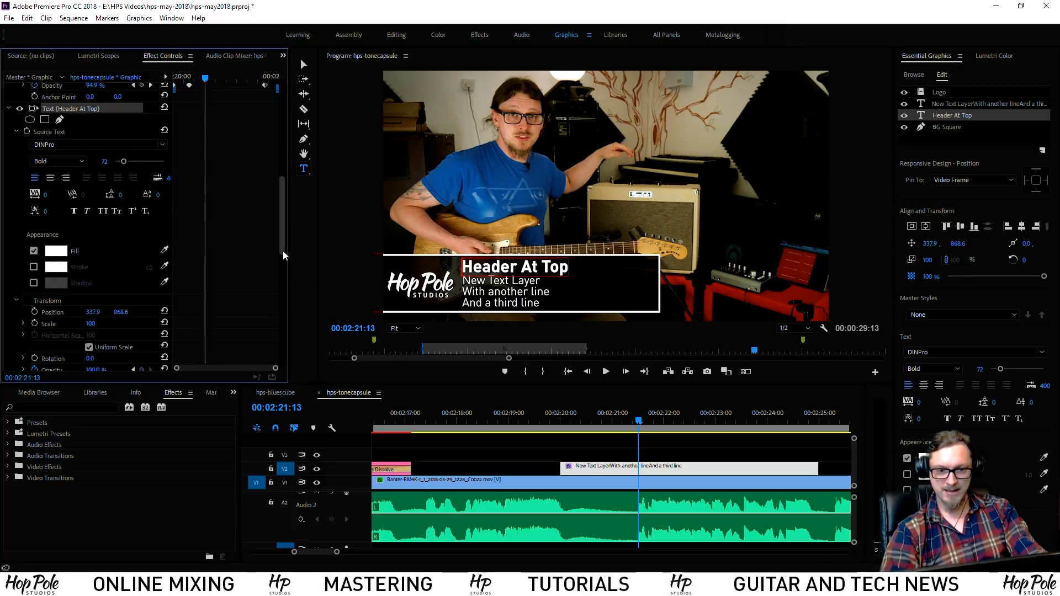
{"action": "left_click_drag", "start_coordinate": [282, 250], "coordinate": [304, 375]}
{"action": "key", "text": "equal"}
{"action": "key", "text": "equal"}
{"action": "key", "text": "equal"}
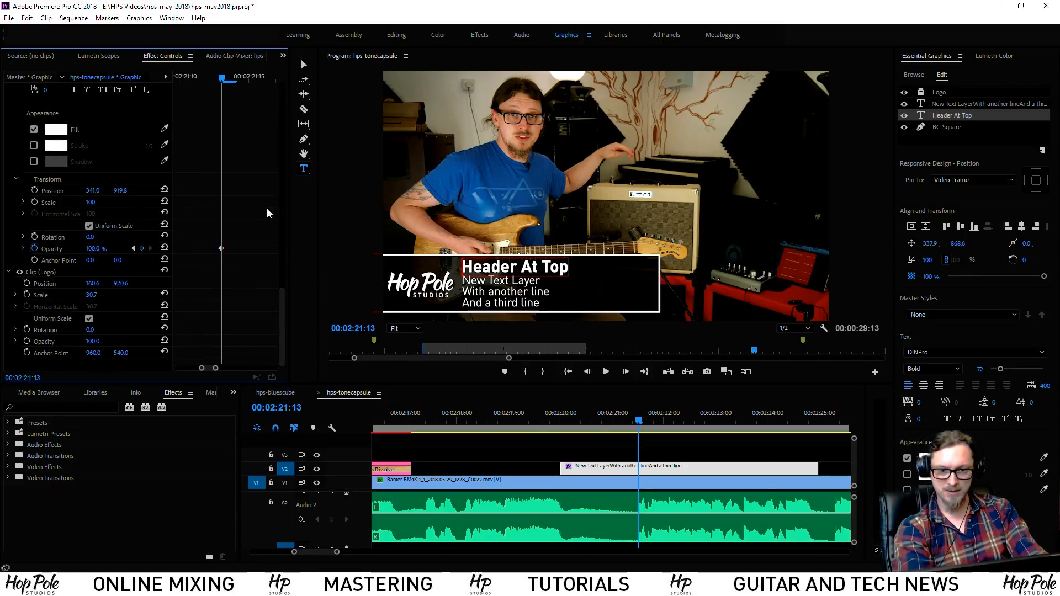
{"action": "left_click", "coordinate": [133, 248]}
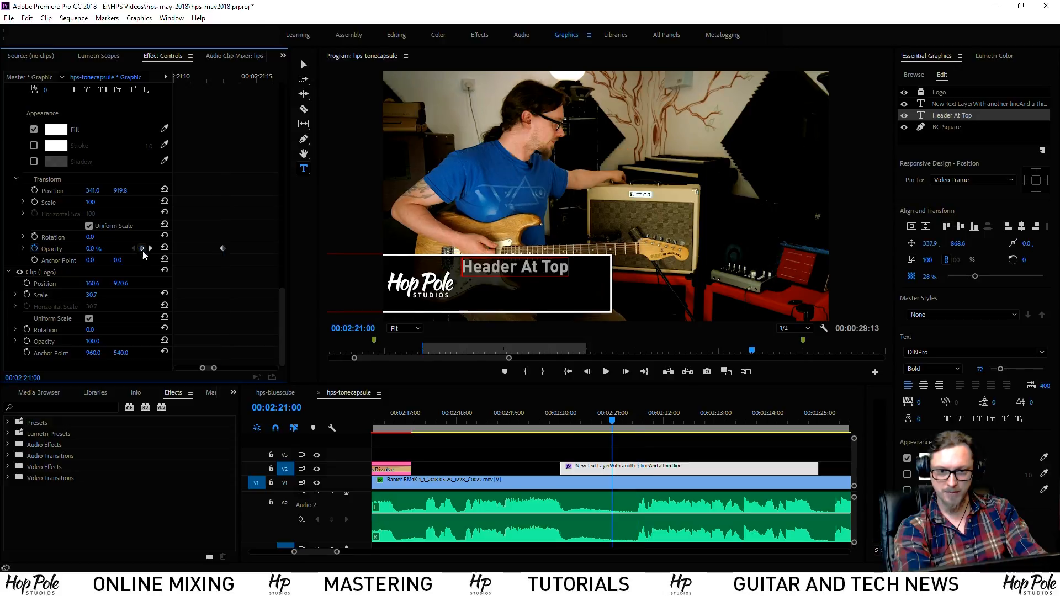
{"action": "left_click", "coordinate": [151, 248]}
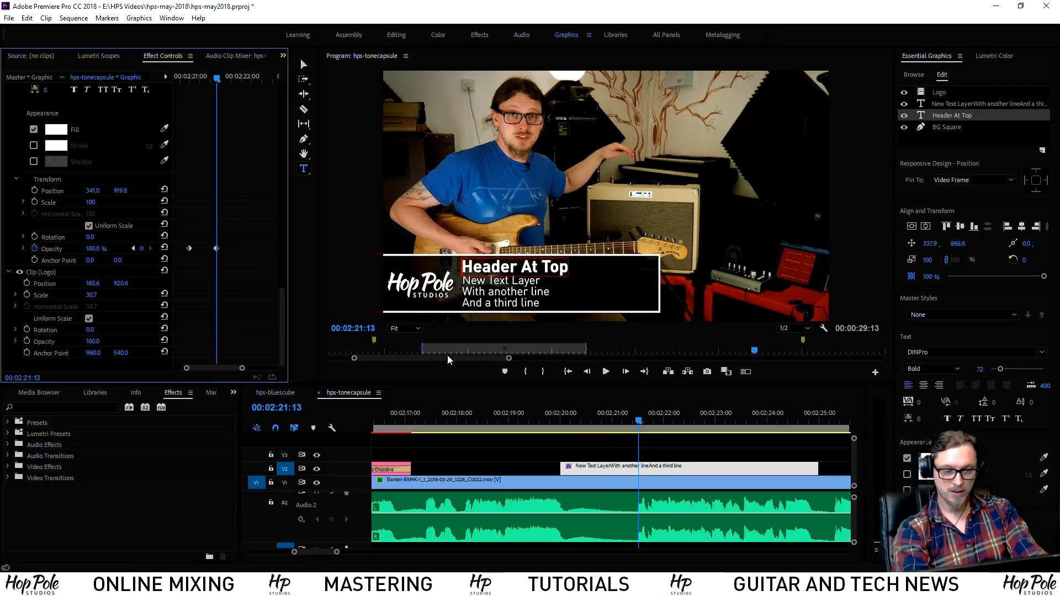
{"action": "left_click", "coordinate": [646, 470]}
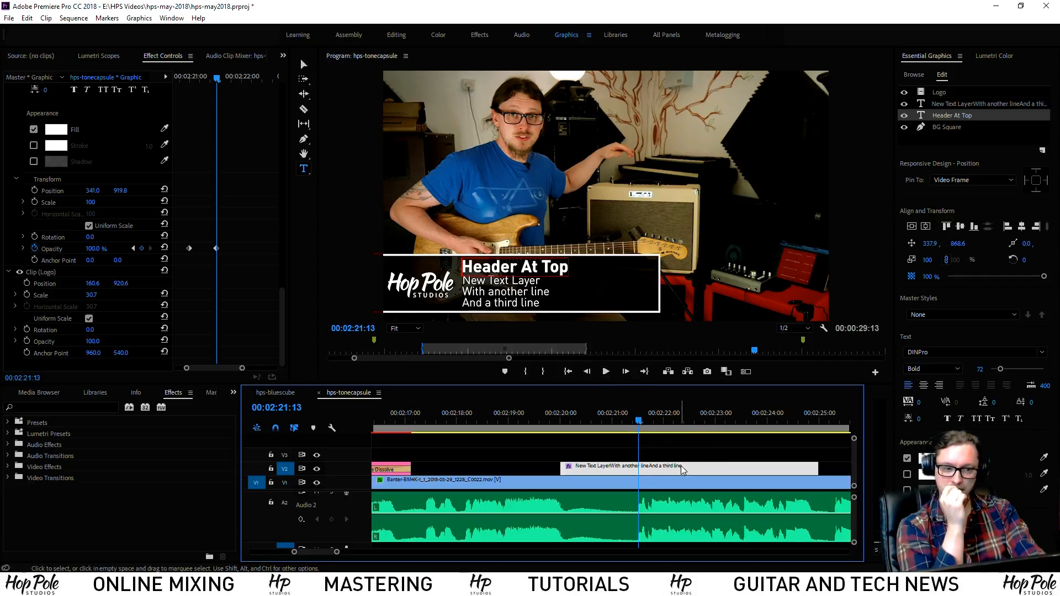
{"action": "left_click", "coordinate": [912, 249]}
{"action": "left_click_drag", "start_coordinate": [638, 422], "coordinate": [625, 423]}
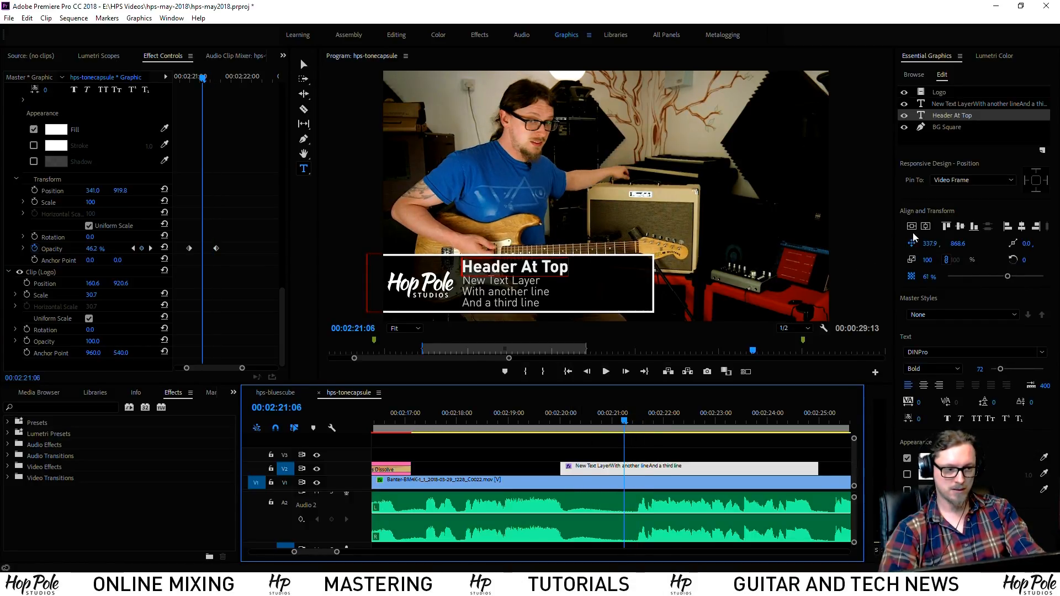
{"action": "left_click_drag", "start_coordinate": [930, 243], "coordinate": [886, 244]}
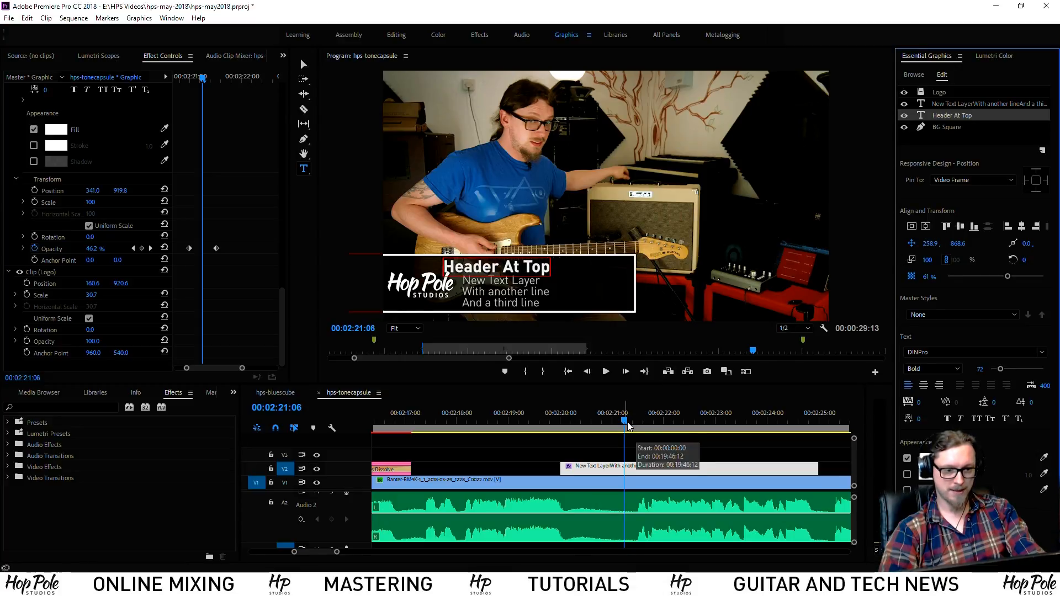
{"action": "scroll", "coordinate": [244, 271], "scroll_direction": "up", "scroll_amount": 6}
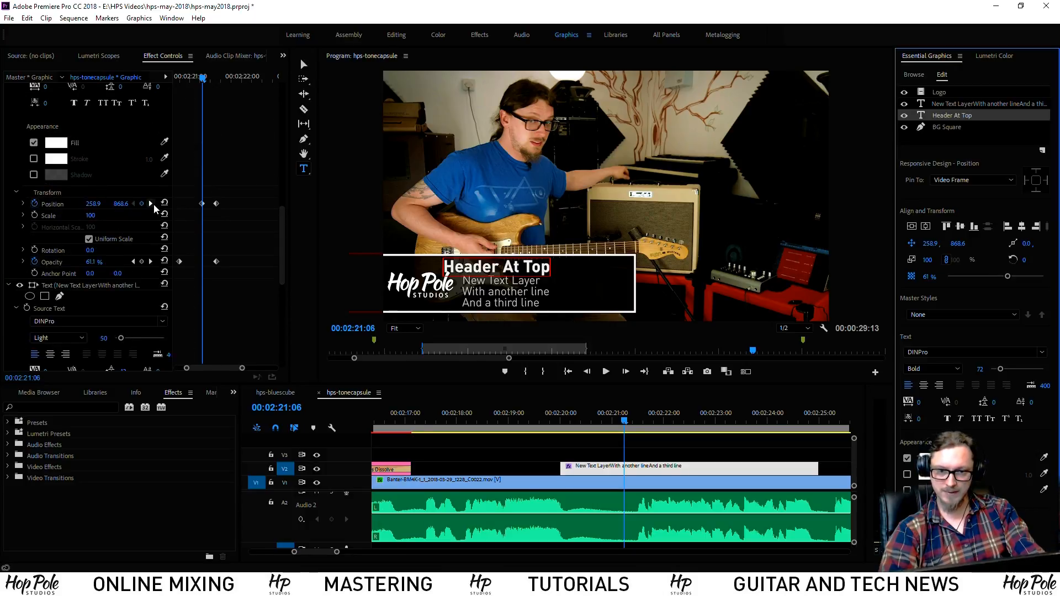
{"action": "left_click", "coordinate": [151, 203]}
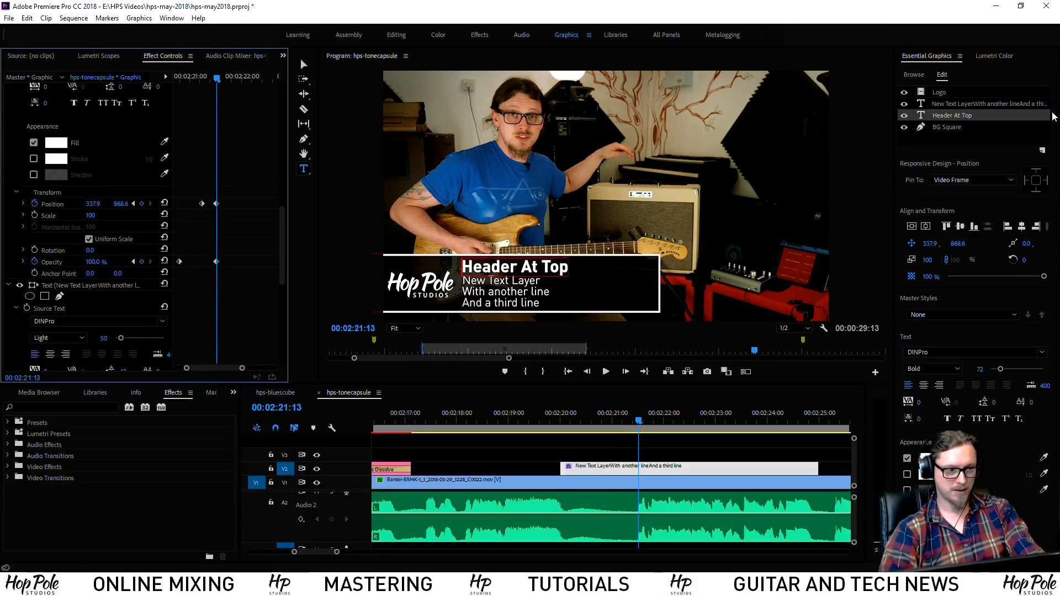
Keyframe the subtext's X position to slide in from 296 to 341
{"action": "left_click", "coordinate": [949, 104]}
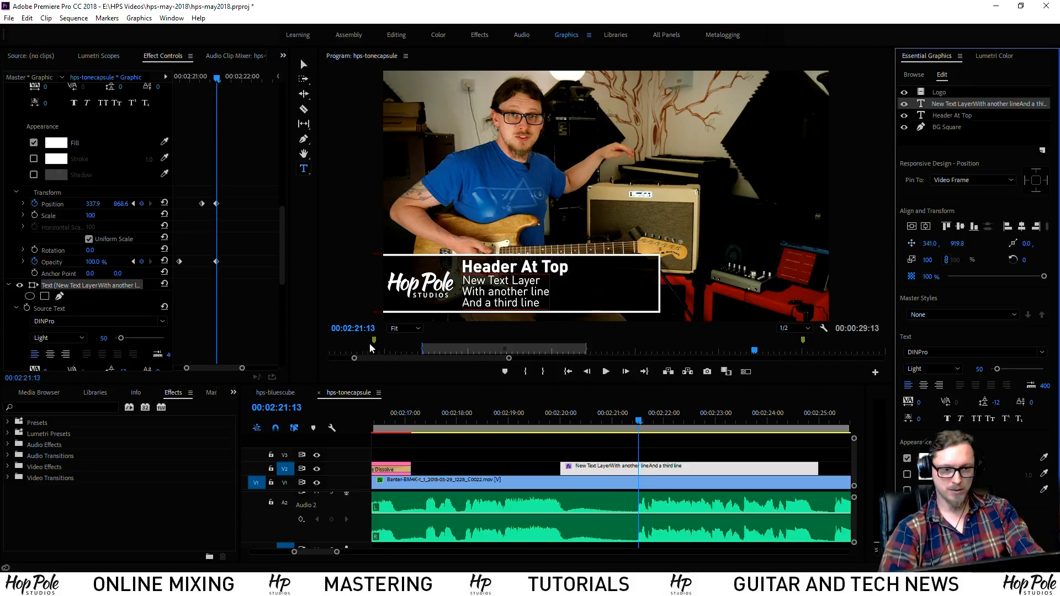
{"action": "left_click", "coordinate": [633, 421]}
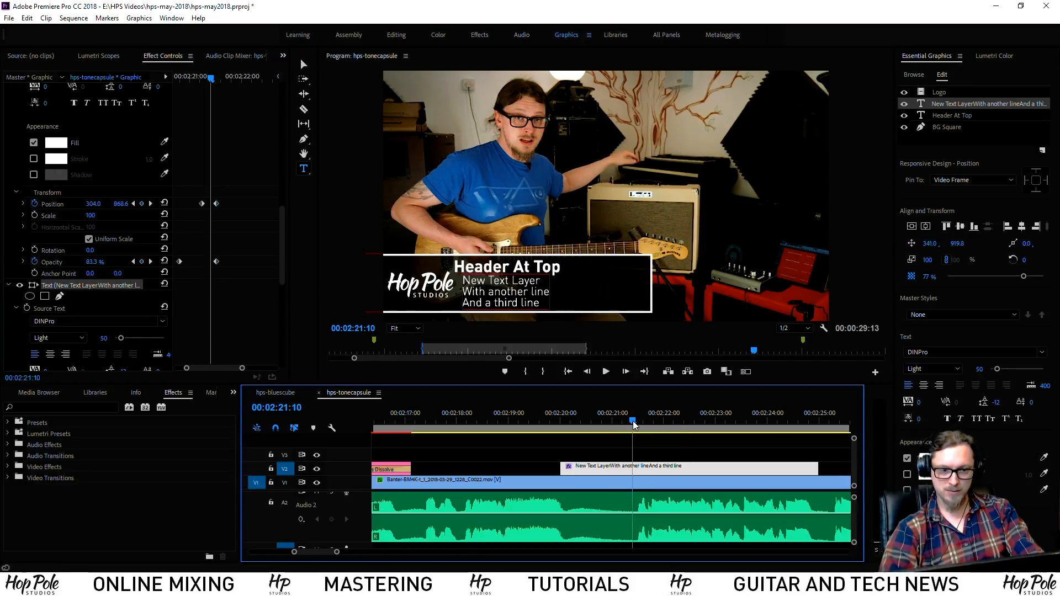
{"action": "left_click", "coordinate": [912, 244]}
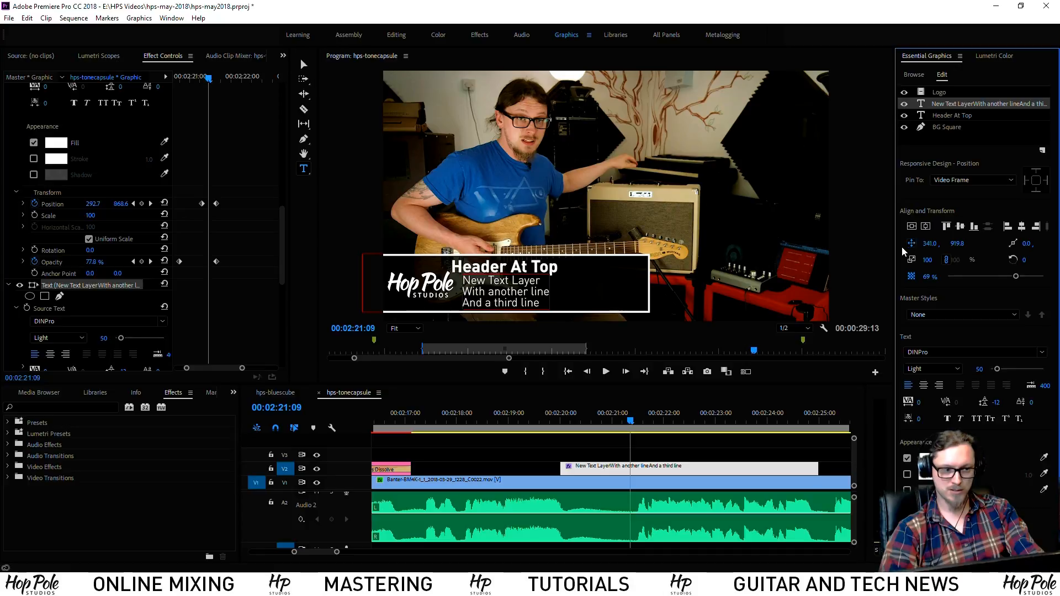
{"action": "left_click_drag", "start_coordinate": [631, 420], "coordinate": [613, 421]}
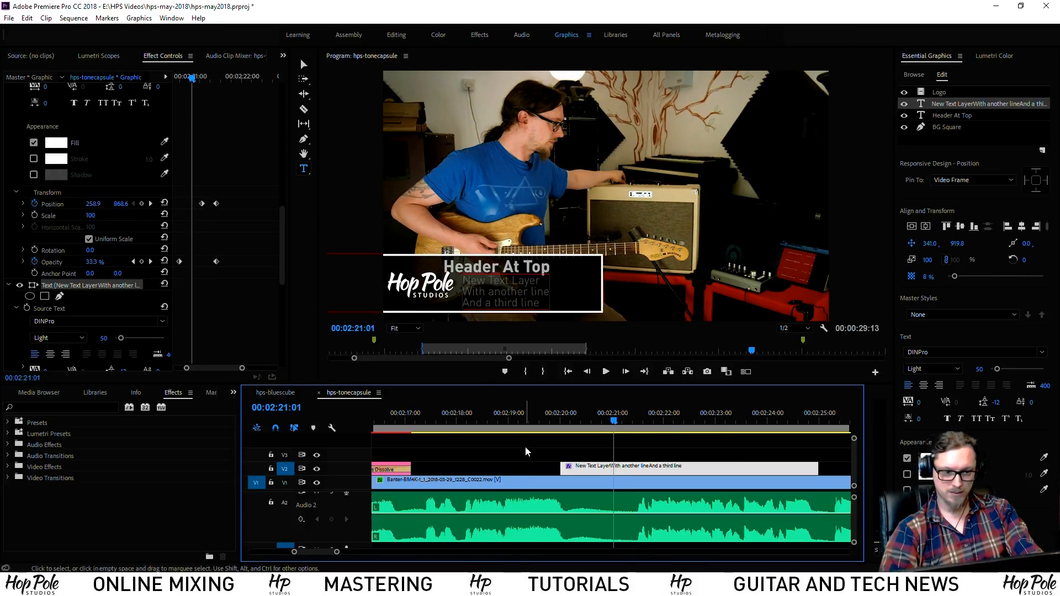
{"action": "scroll", "coordinate": [215, 330], "scroll_direction": "down", "scroll_amount": 7}
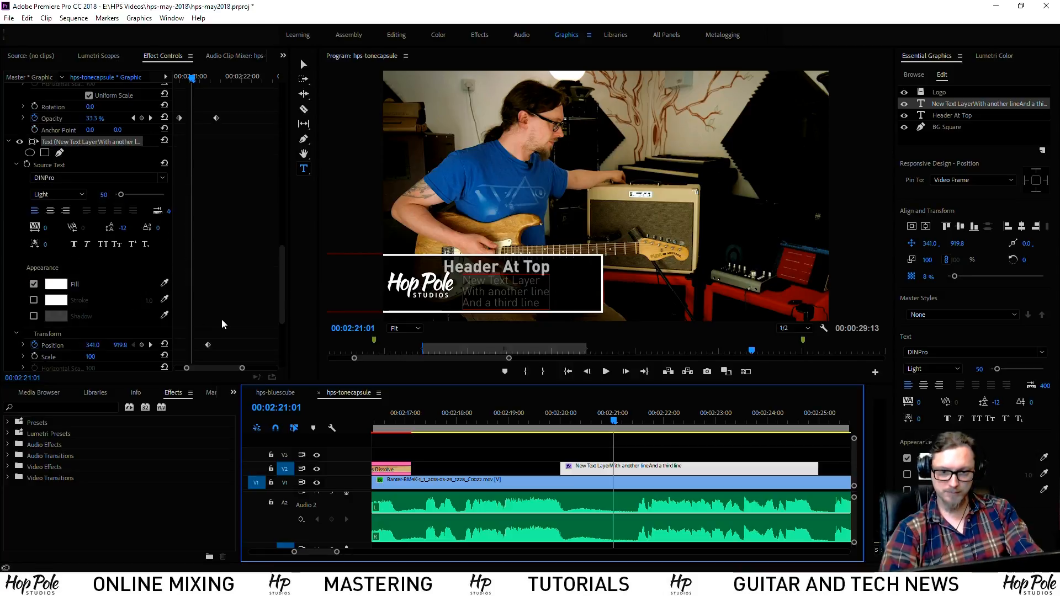
{"action": "left_click_drag", "start_coordinate": [95, 283], "coordinate": [70, 282]}
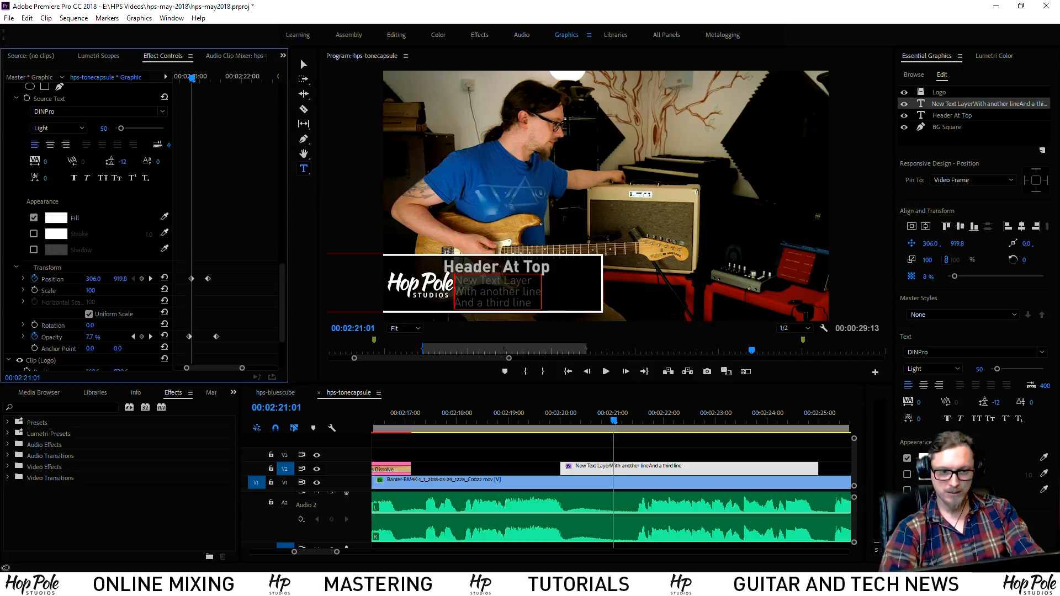
Scrub through the graphic to review the slide-ins and show the Logo layer's properties
{"action": "left_click", "coordinate": [555, 421]}
{"action": "left_click_drag", "start_coordinate": [557, 419], "coordinate": [657, 427]}
{"action": "scroll", "coordinate": [243, 250], "scroll_direction": "down", "scroll_amount": 10}
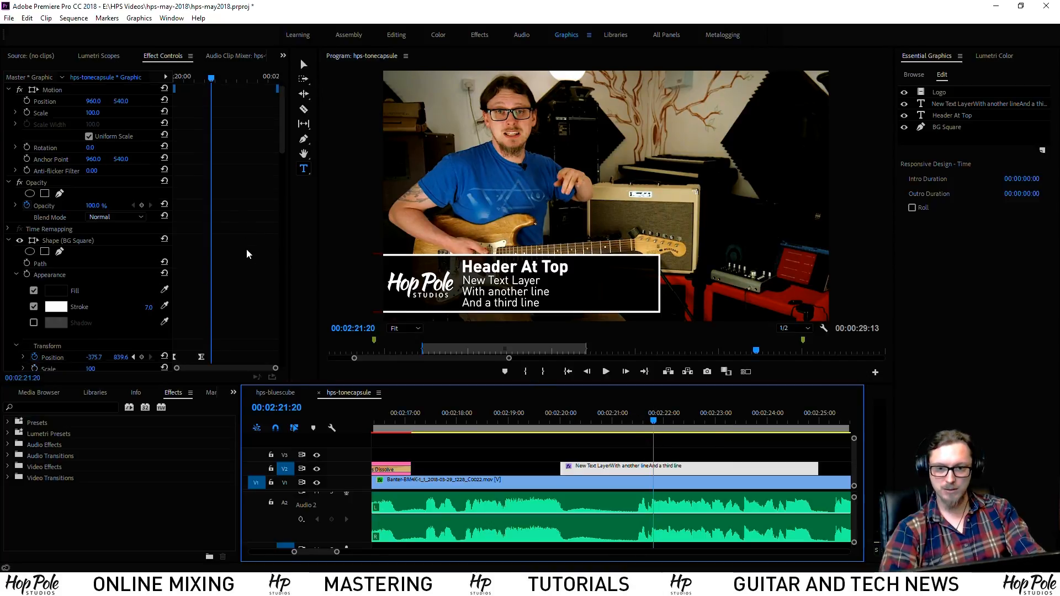
{"action": "scroll", "coordinate": [246, 267], "scroll_direction": "down", "scroll_amount": 10}
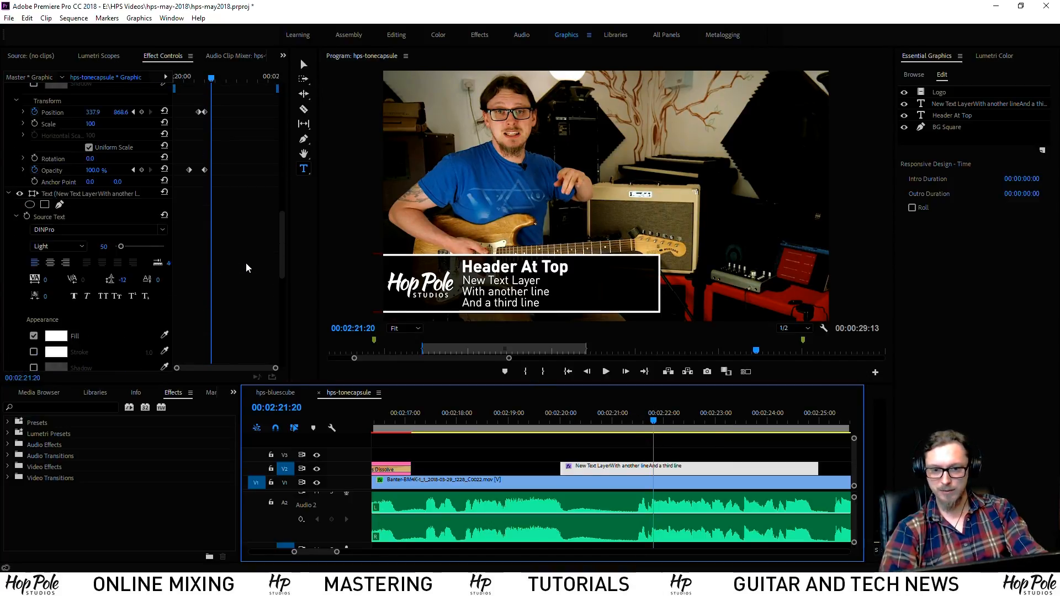
{"action": "left_click", "coordinate": [42, 237]}
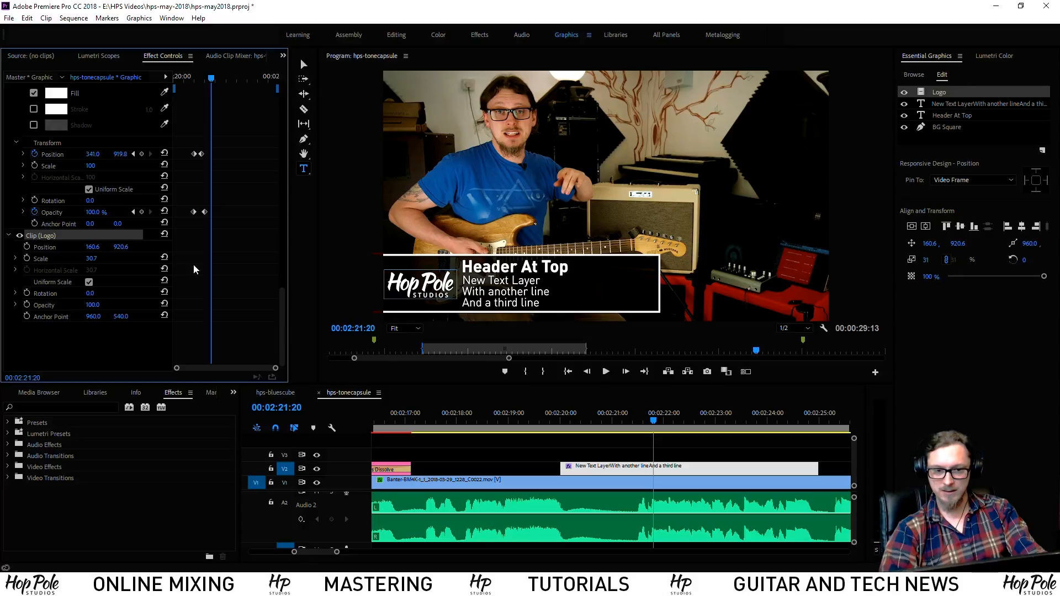
{"action": "mouse_move", "coordinate": [572, 422]}
{"action": "left_mouse_down"}
{"action": "mouse_move", "coordinate": [635, 424]}
{"action": "mouse_move", "coordinate": [582, 425]}
{"action": "left_mouse_up"}
Keyframe the Hop Pole logo's opacity from 0 up to 100 so it fades in
{"action": "left_click", "coordinate": [27, 305]}
{"action": "left_click", "coordinate": [94, 341]}
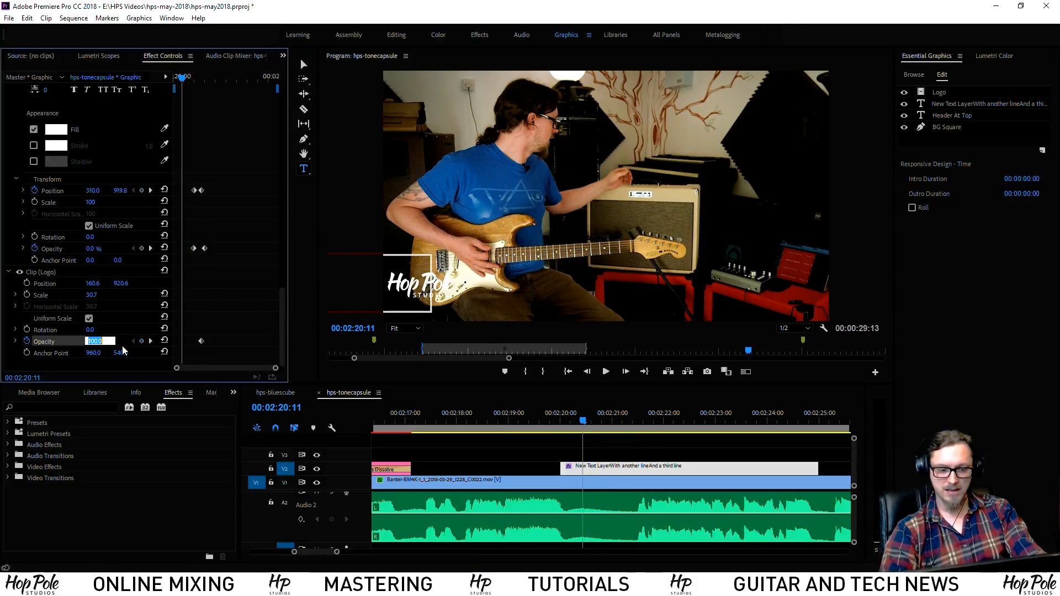
{"action": "type", "text": "0"}
{"action": "key", "text": "Return"}
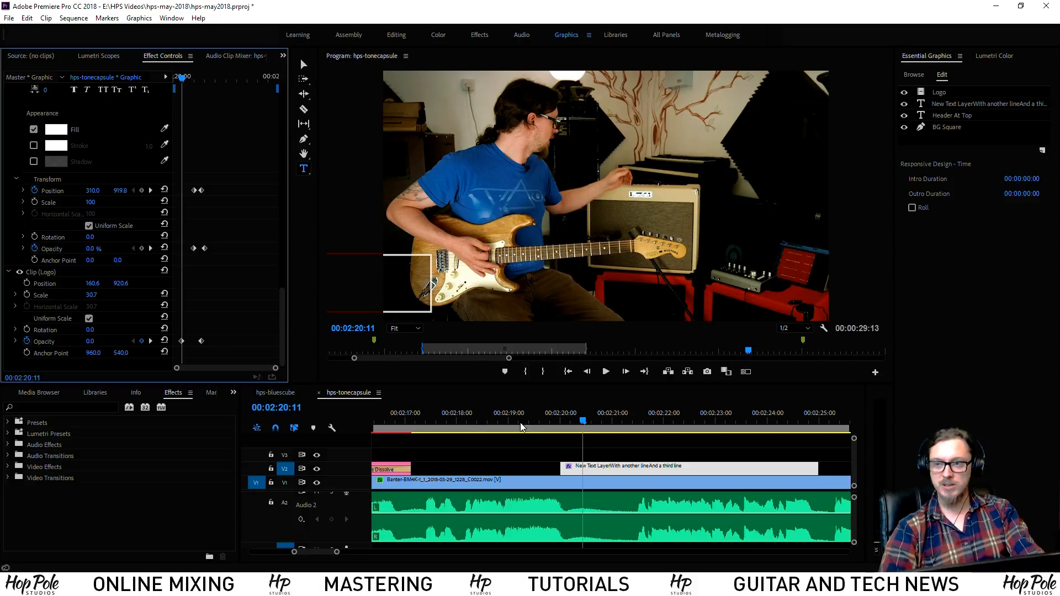
Play the lower third from before the graphic to preview the animation
{"action": "left_click", "coordinate": [525, 459]}
{"action": "left_click", "coordinate": [555, 418]}
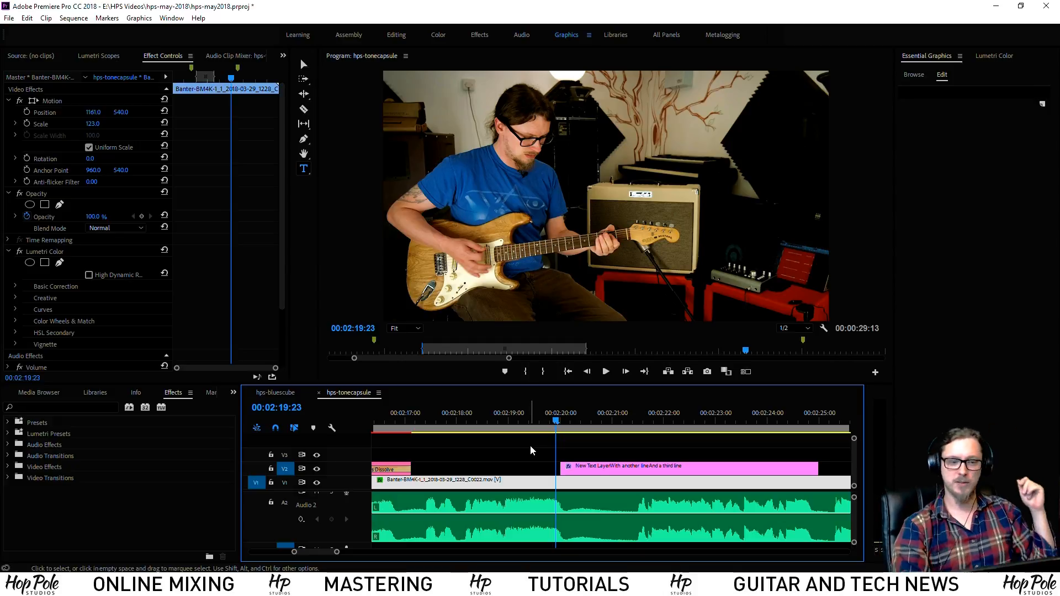
{"action": "key", "text": "space"}
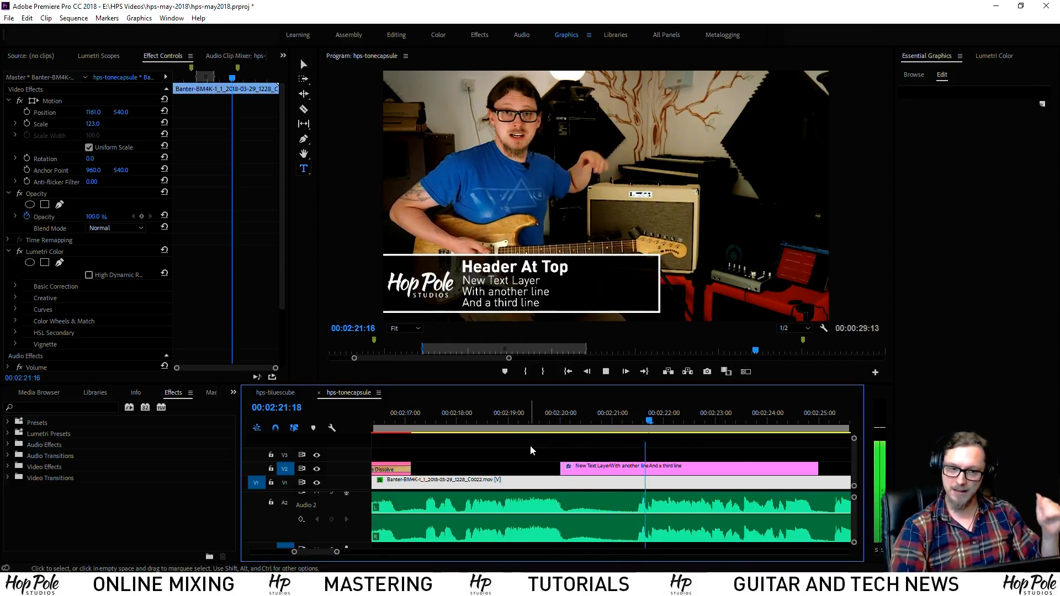
{"action": "key", "text": "space"}
{"action": "left_click_drag", "start_coordinate": [615, 425], "coordinate": [637, 432]}
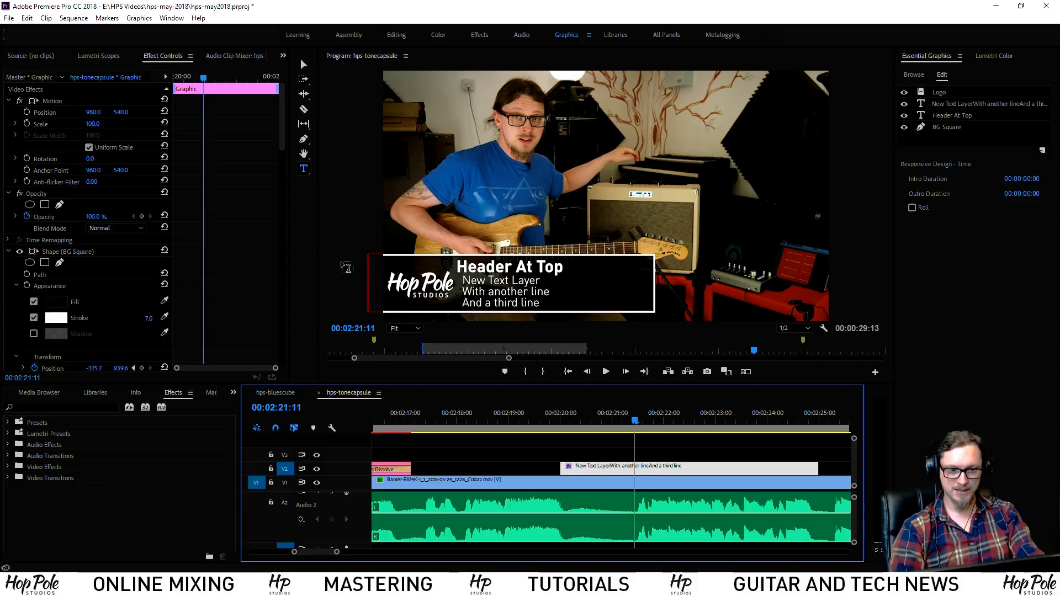
Zoom into the keyframe view and scrub from 21:02 to 21:09 to check the fade timing
{"action": "scroll", "coordinate": [238, 257], "scroll_direction": "down", "scroll_amount": 10}
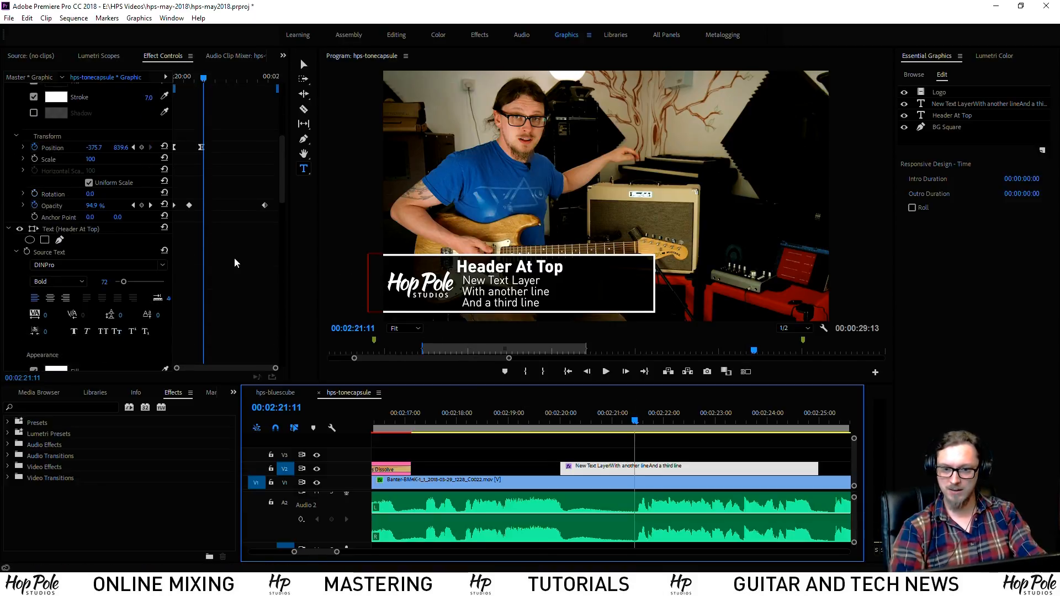
{"action": "scroll", "coordinate": [237, 259], "scroll_direction": "down", "scroll_amount": 1}
{"action": "scroll", "coordinate": [237, 259], "scroll_direction": "up", "scroll_amount": 4}
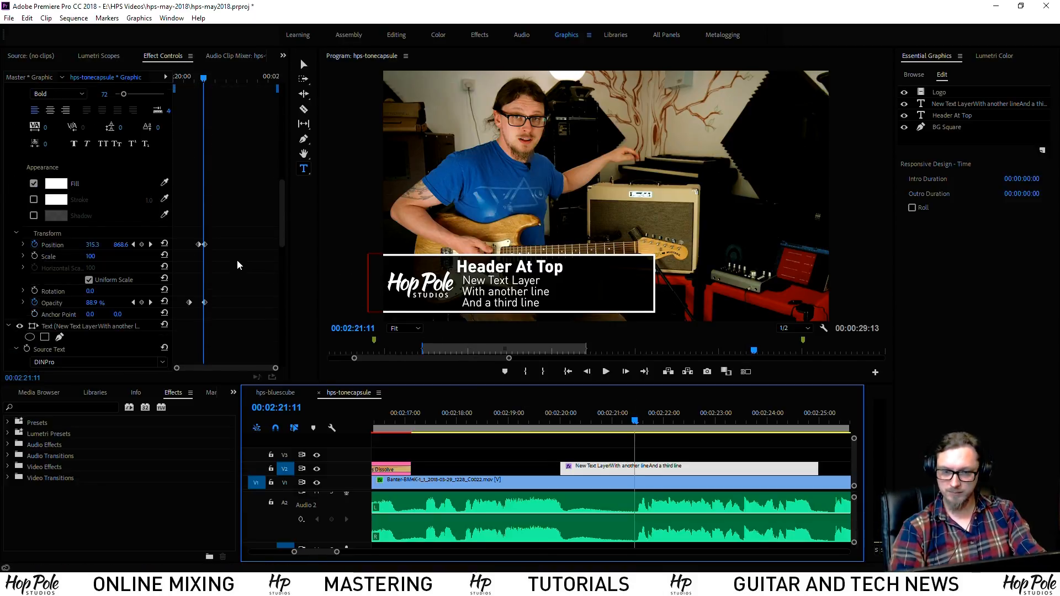
{"action": "scroll", "coordinate": [248, 260], "scroll_direction": "up", "scroll_amount": 4}
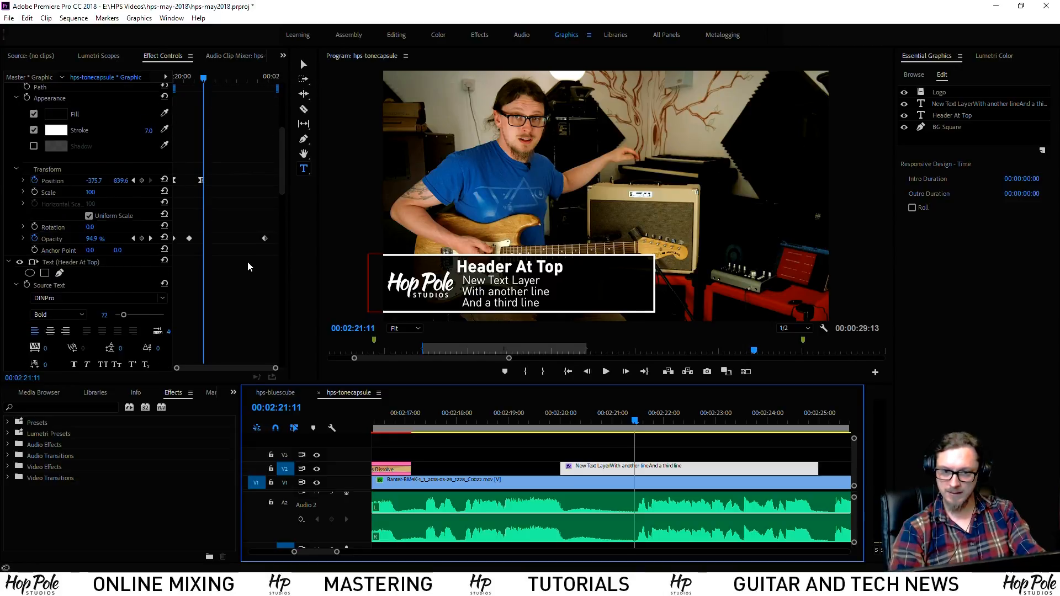
{"action": "mouse_move", "coordinate": [620, 423]}
{"action": "left_mouse_down"}
{"action": "mouse_move", "coordinate": [608, 426]}
{"action": "mouse_move", "coordinate": [614, 437]}
{"action": "left_mouse_up"}
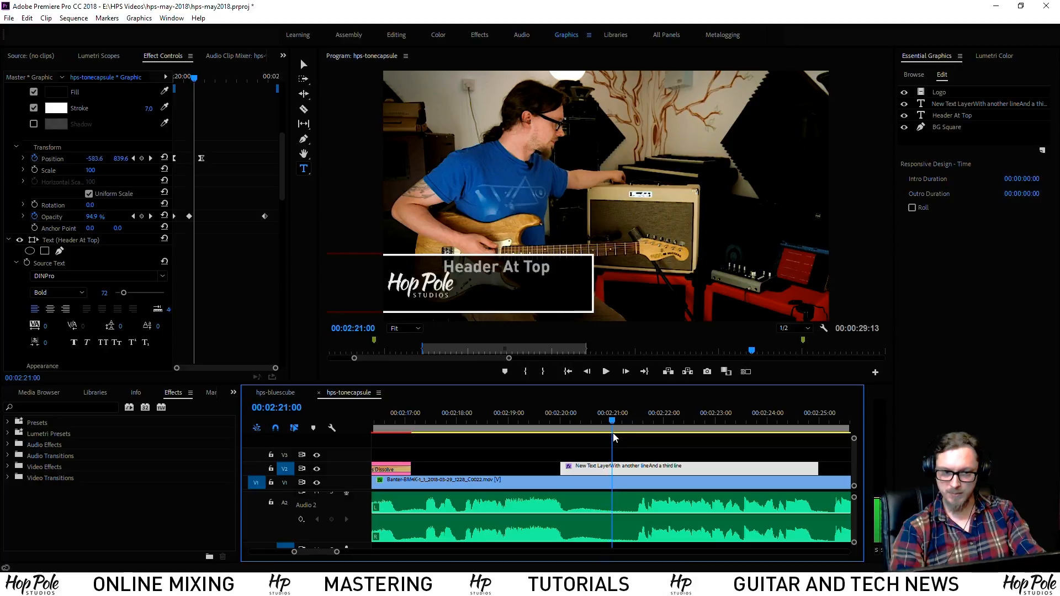
{"action": "scroll", "coordinate": [239, 200], "scroll_direction": "up", "scroll_amount": 5}
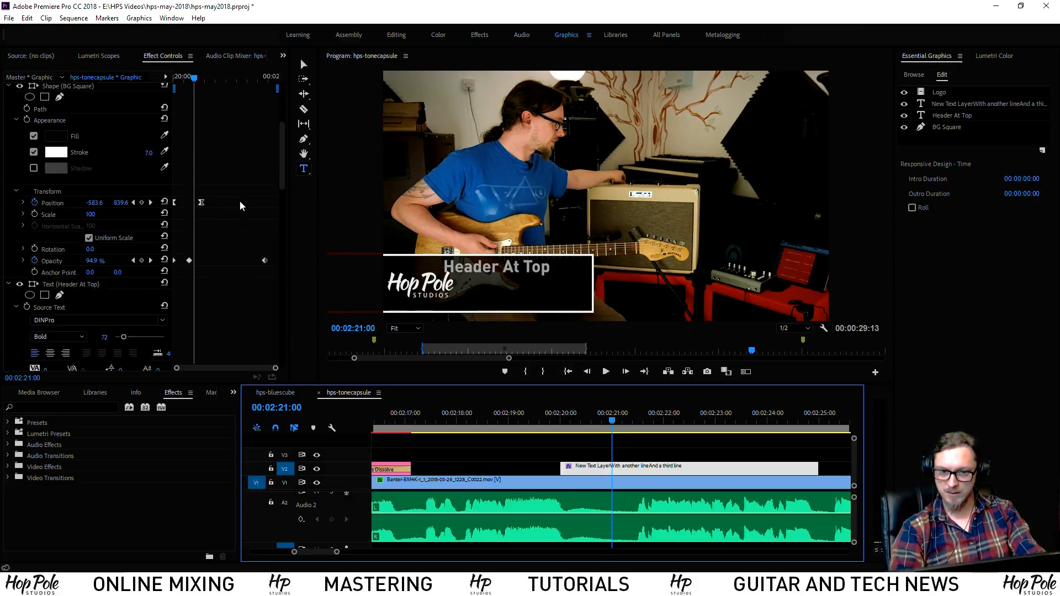
{"action": "scroll", "coordinate": [232, 201], "scroll_direction": "down", "scroll_amount": 20}
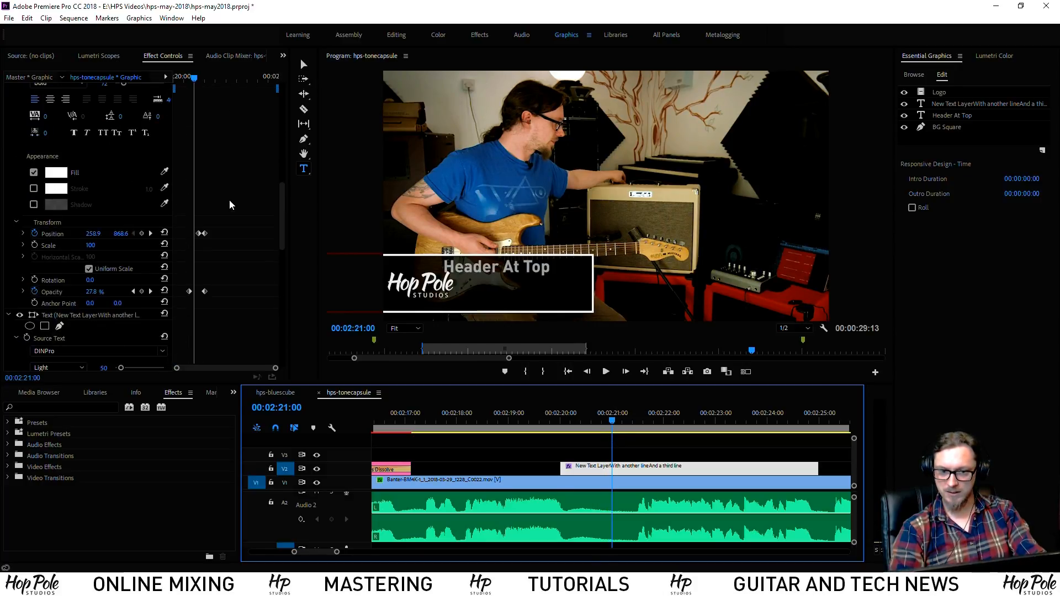
{"action": "scroll", "coordinate": [228, 210], "scroll_direction": "up", "scroll_amount": 5}
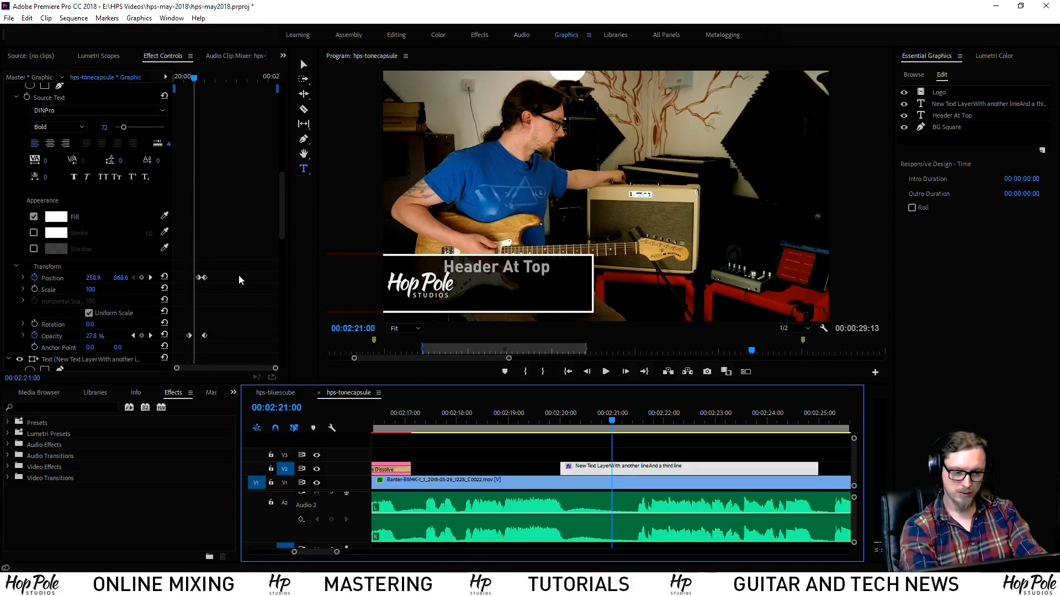
{"action": "left_click", "coordinate": [234, 274]}
{"action": "key", "text": "="}
{"action": "key", "text": "="}
{"action": "key", "text": "="}
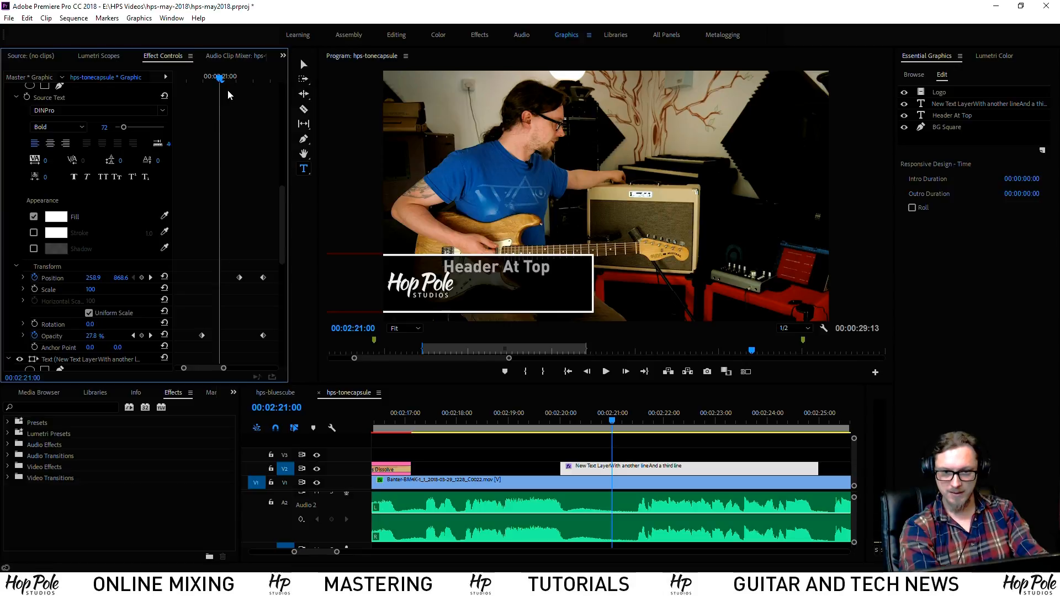
{"action": "left_click", "coordinate": [228, 87]}
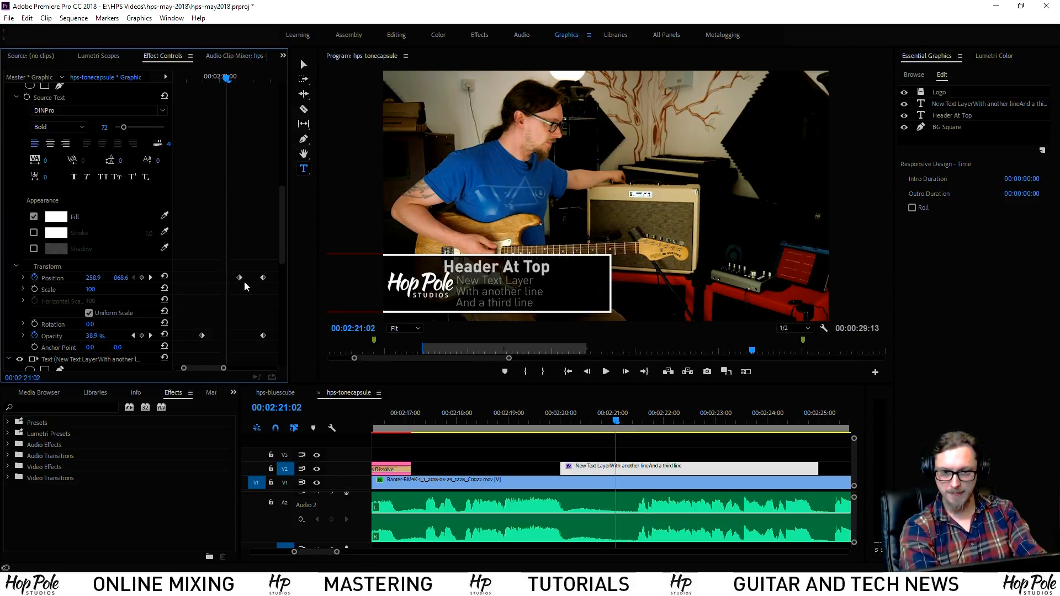
{"action": "left_click_drag", "start_coordinate": [227, 79], "coordinate": [250, 91]}
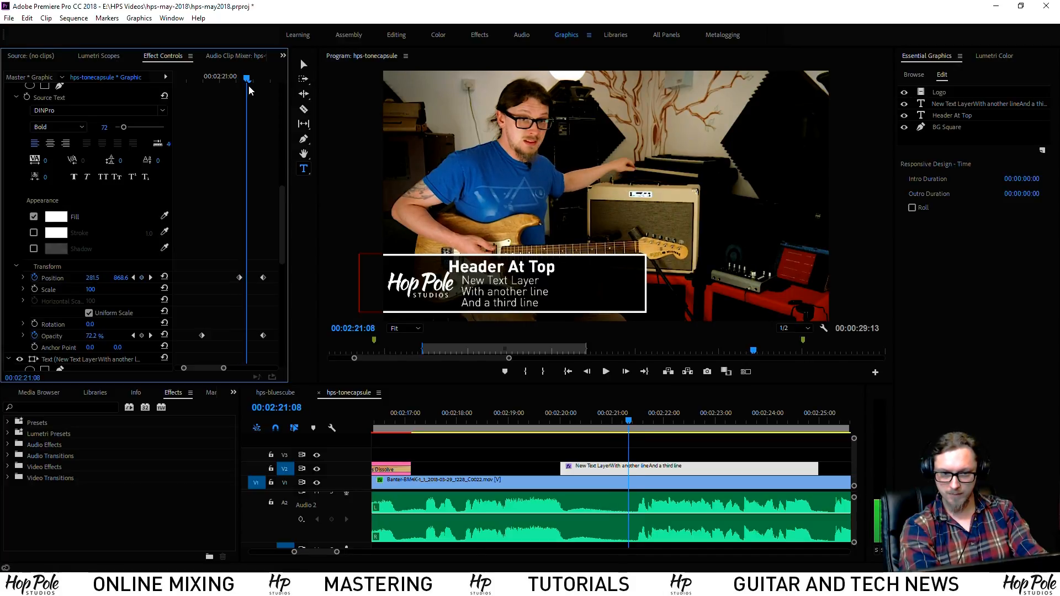
{"action": "left_click_drag", "start_coordinate": [250, 87], "coordinate": [252, 87]}
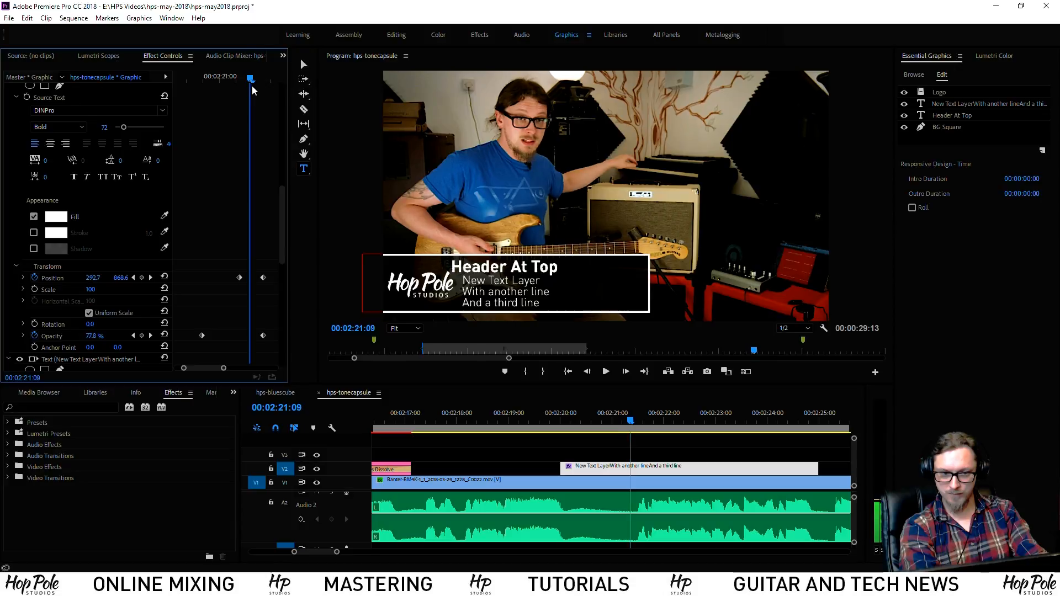
Add a starting Position keyframe for the header and drag its opacity keyframe later
{"action": "left_click", "coordinate": [141, 277]}
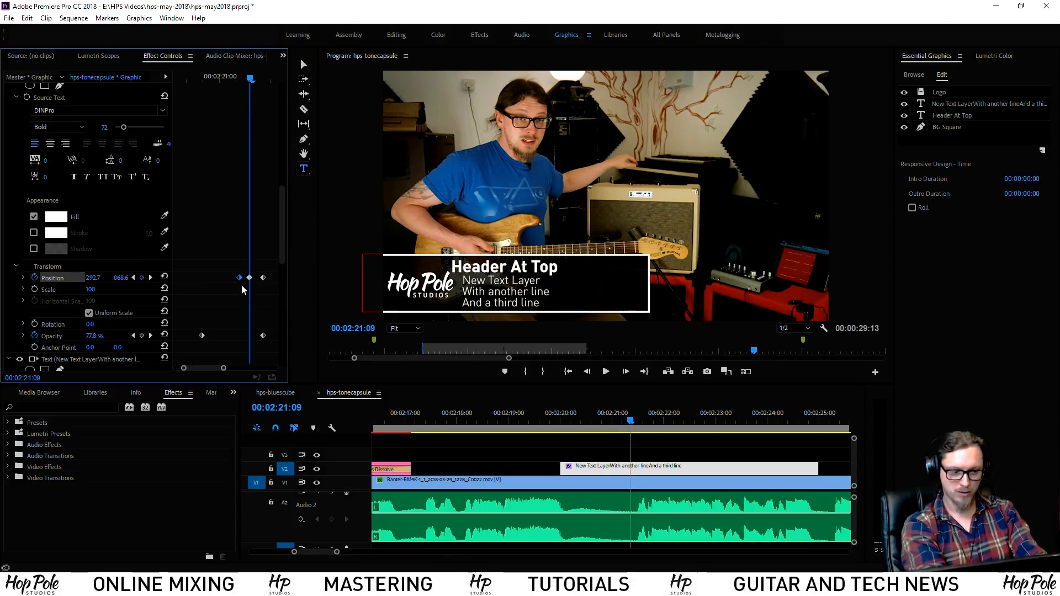
{"action": "left_click_drag", "start_coordinate": [280, 247], "coordinate": [280, 266]}
{"action": "scroll", "coordinate": [227, 258], "scroll_direction": "down", "scroll_amount": 6}
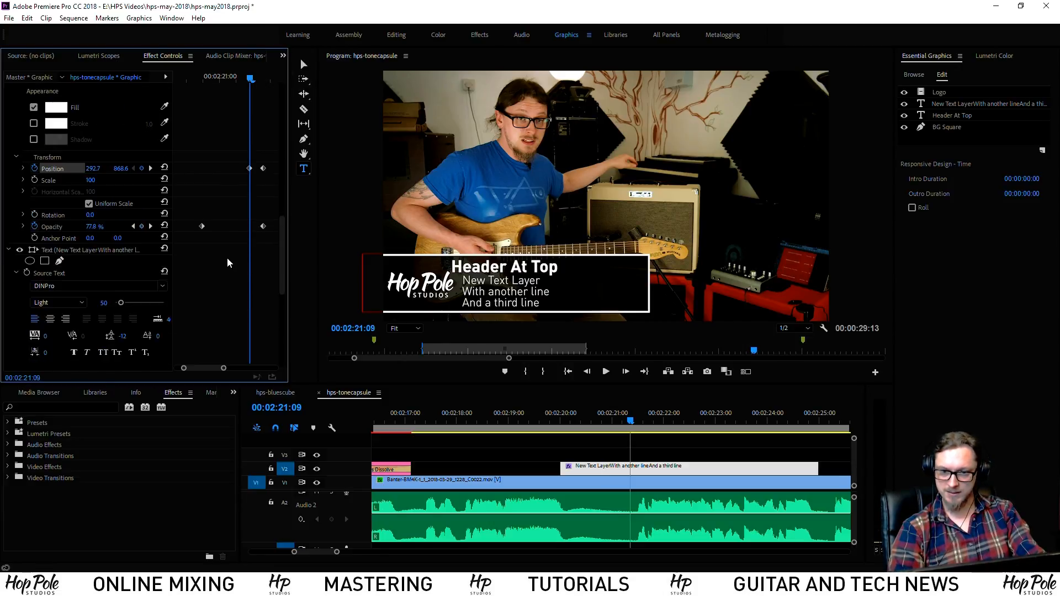
{"action": "scroll", "coordinate": [223, 252], "scroll_direction": "down", "scroll_amount": 1}
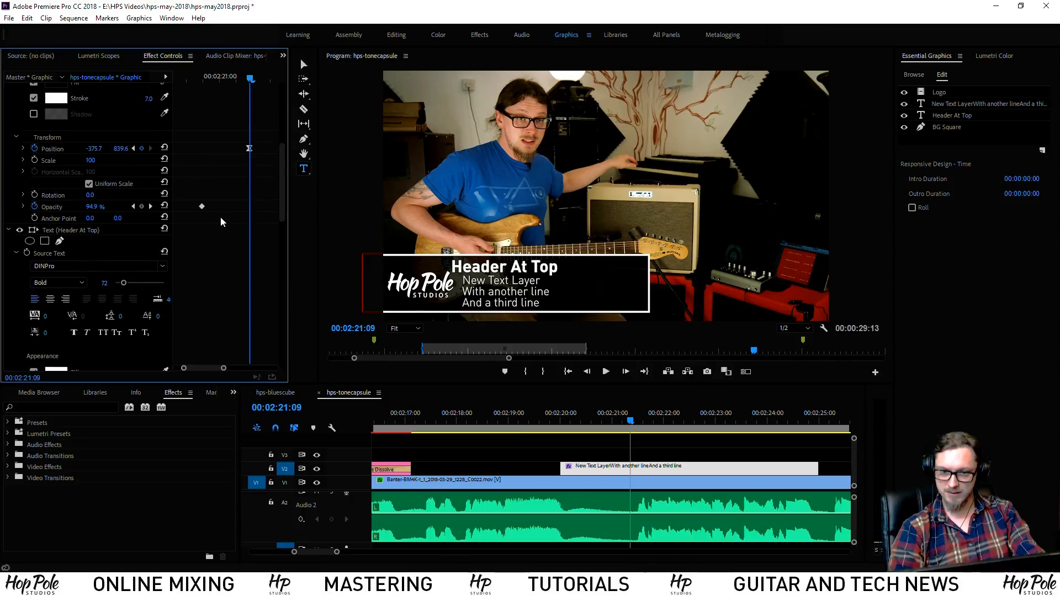
{"action": "scroll", "coordinate": [205, 260], "scroll_direction": "down", "scroll_amount": 3}
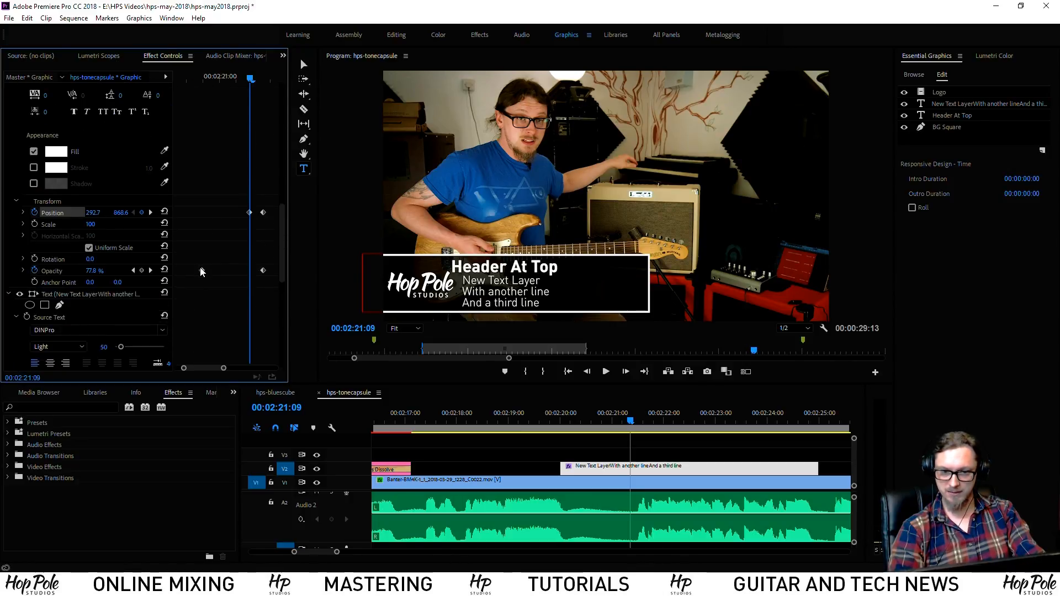
{"action": "left_click_drag", "start_coordinate": [201, 271], "coordinate": [250, 271]}
{"action": "left_click_drag", "start_coordinate": [250, 78], "coordinate": [234, 78]}
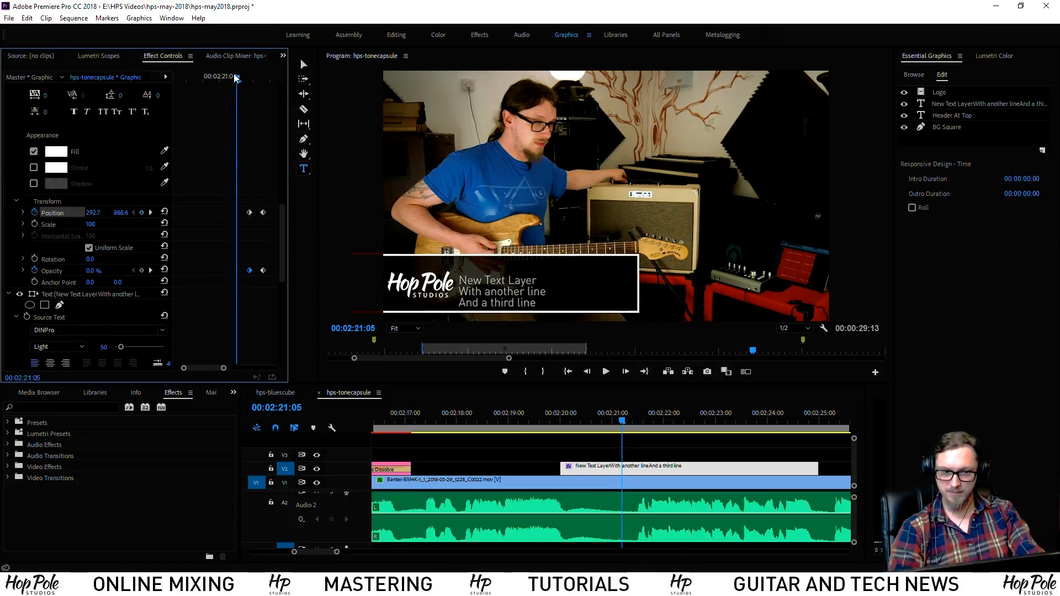
{"action": "key", "text": "space"}
{"action": "key", "text": "space"}
Select the header's starting position and opacity keyframes and adjust their timing
{"action": "left_click_drag", "start_coordinate": [640, 424], "coordinate": [630, 423]}
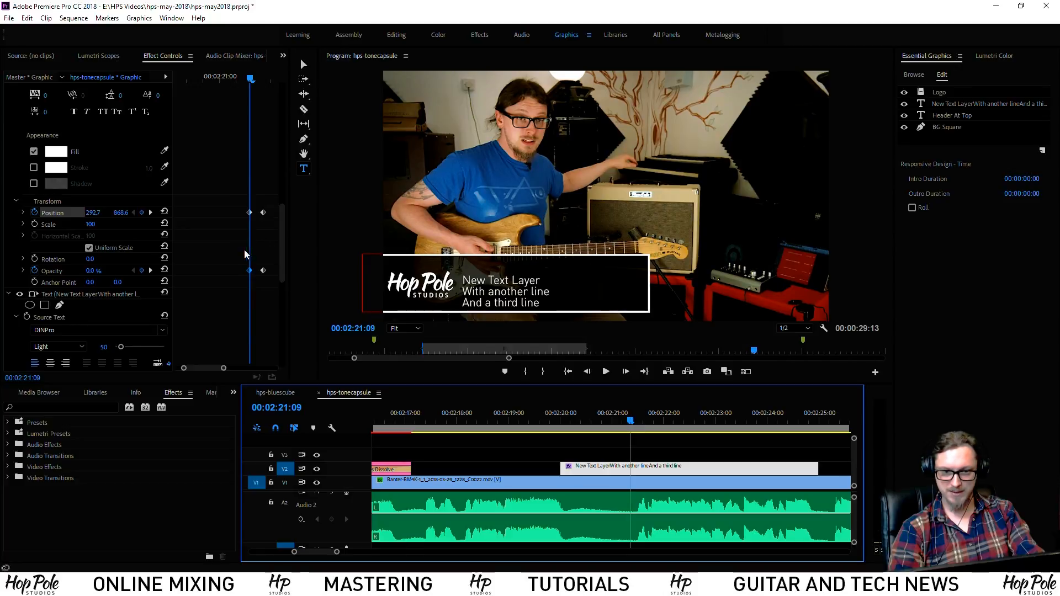
{"action": "left_click_drag", "start_coordinate": [229, 197], "coordinate": [237, 273]}
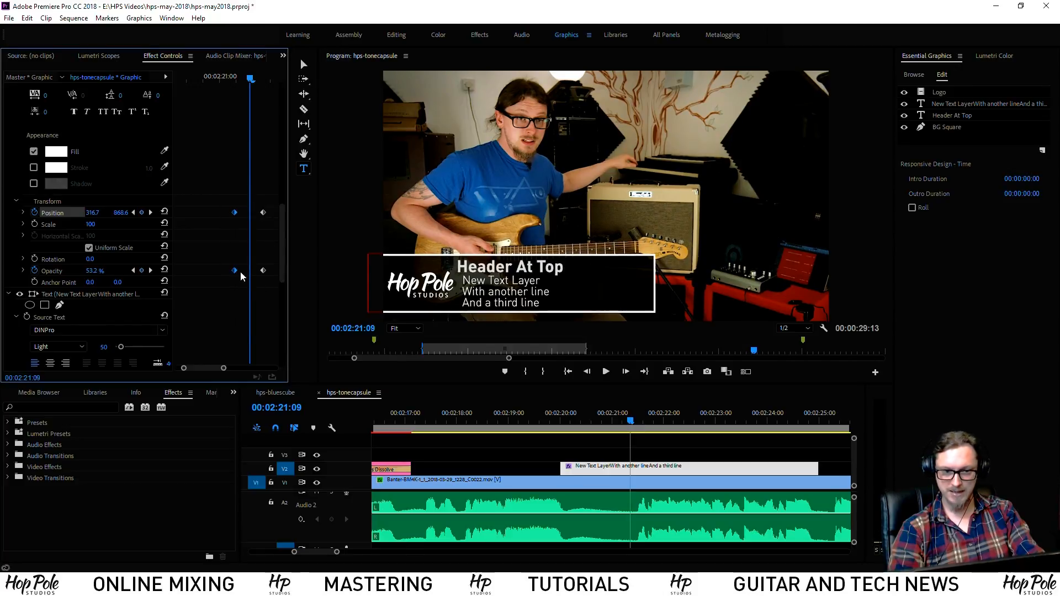
{"action": "mouse_move", "coordinate": [640, 422]}
{"action": "left_mouse_down"}
{"action": "mouse_move", "coordinate": [609, 424]}
{"action": "mouse_move", "coordinate": [635, 426]}
{"action": "left_mouse_up"}
{"action": "left_click", "coordinate": [254, 266]}
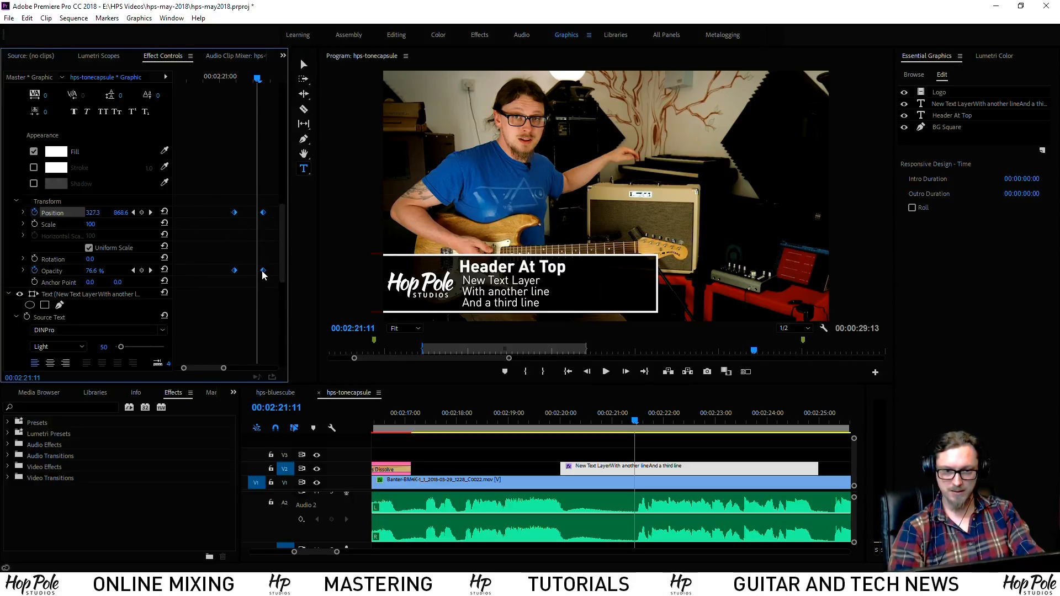
Give the header's keyframes Bezier temporal interpolation and play the eased animation
{"action": "right_click", "coordinate": [263, 275]}
{"action": "mouse_move", "coordinate": [340, 363]}
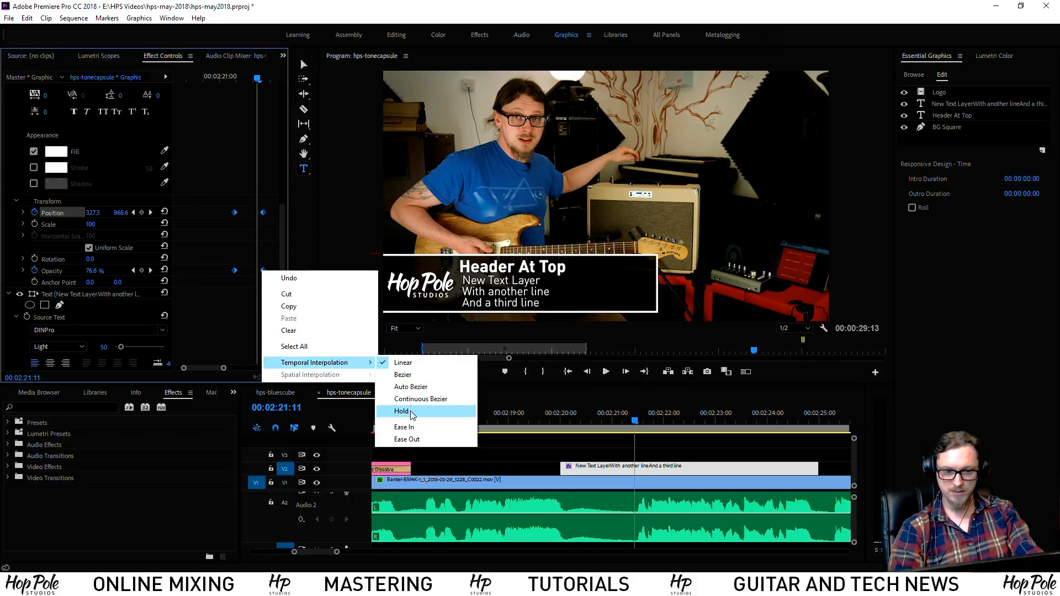
{"action": "left_click", "coordinate": [403, 374]}
{"action": "left_click_drag", "start_coordinate": [217, 76], "coordinate": [231, 82]}
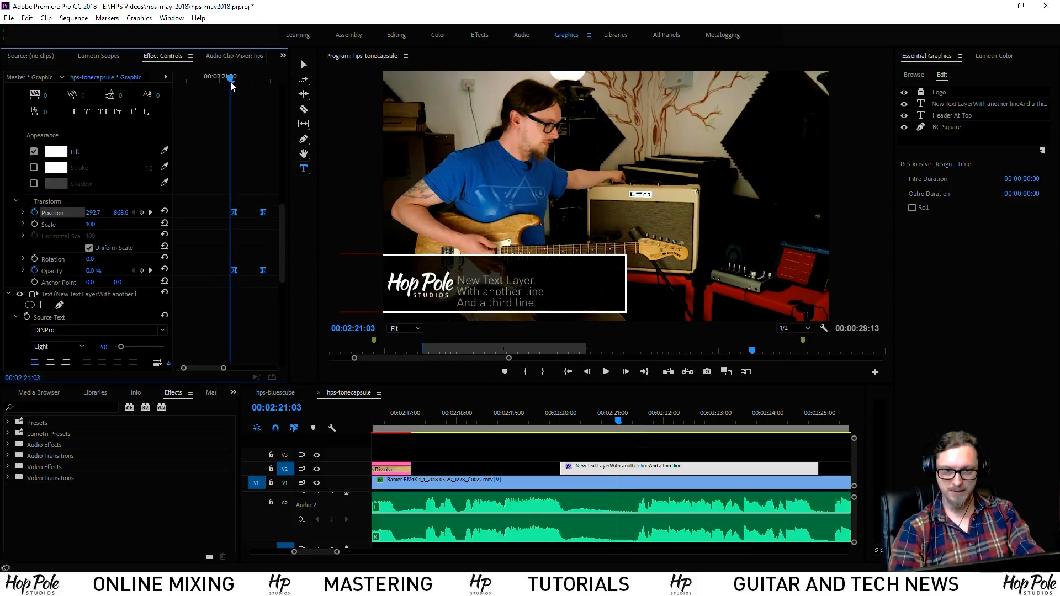
{"action": "key", "text": "space"}
{"action": "key", "text": "space"}
Apply Bezier easing to the subtext's position and opacity keyframes, then preview the result
{"action": "left_click_drag", "start_coordinate": [283, 249], "coordinate": [278, 324]}
{"action": "left_click_drag", "start_coordinate": [194, 196], "coordinate": [269, 316]}
{"action": "right_click", "coordinate": [265, 284]}
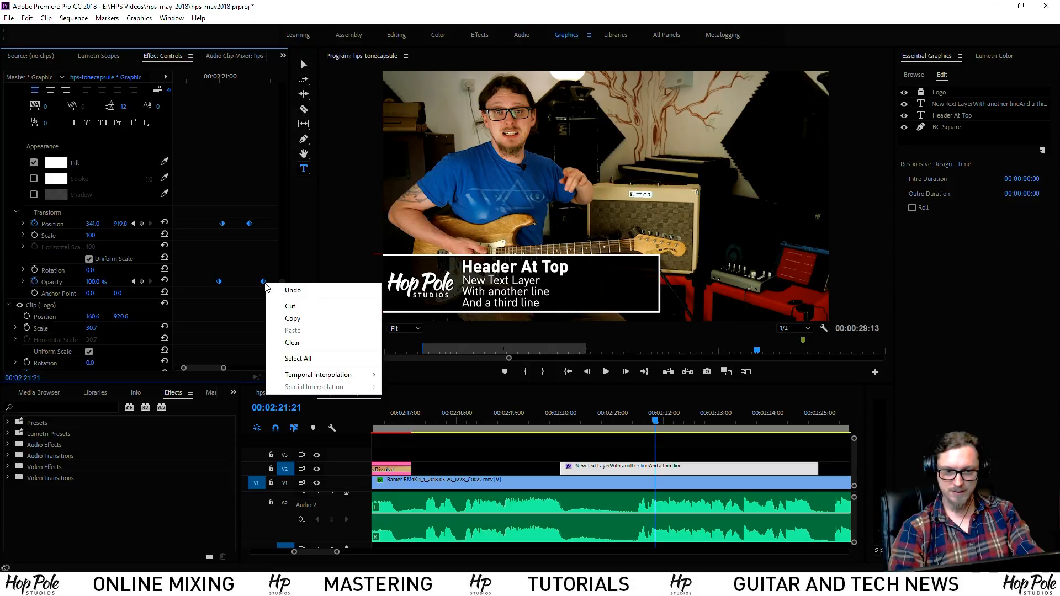
{"action": "mouse_move", "coordinate": [318, 377]}
{"action": "left_click", "coordinate": [405, 387]}
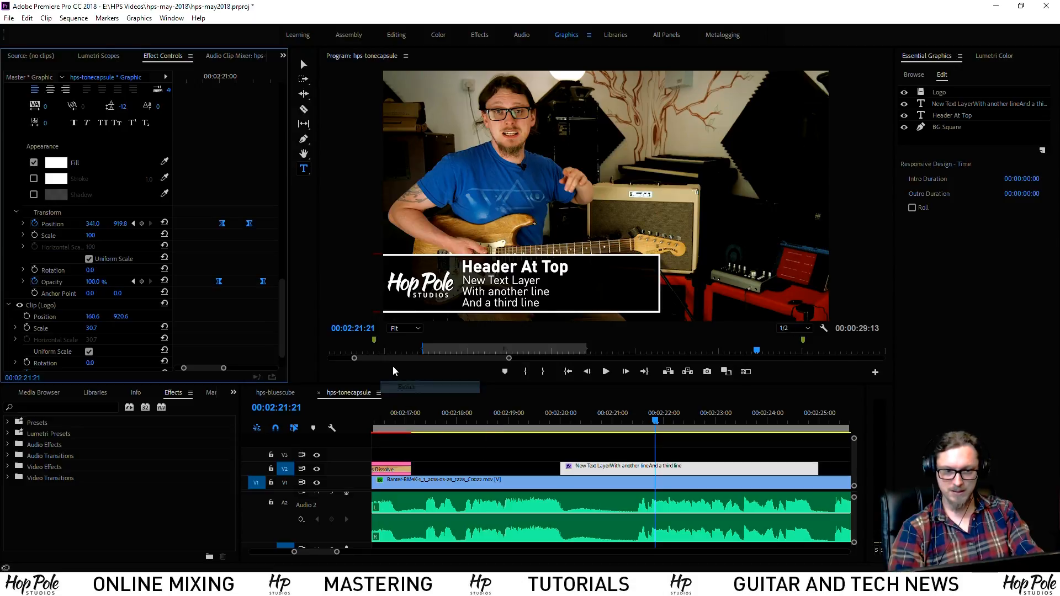
{"action": "left_click", "coordinate": [553, 420]}
{"action": "key", "text": "space"}
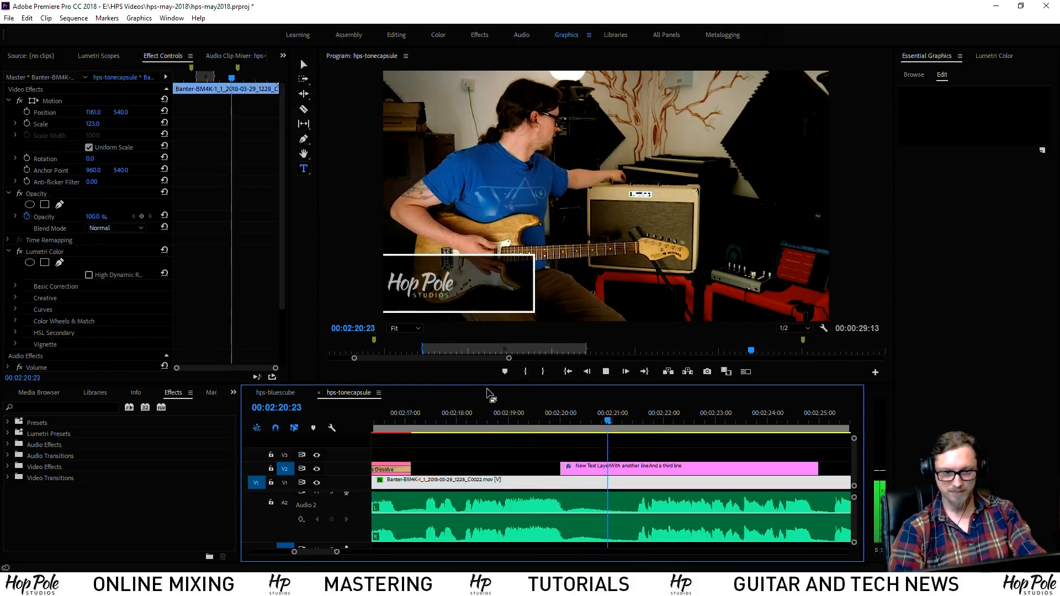
{"action": "key", "text": "space"}
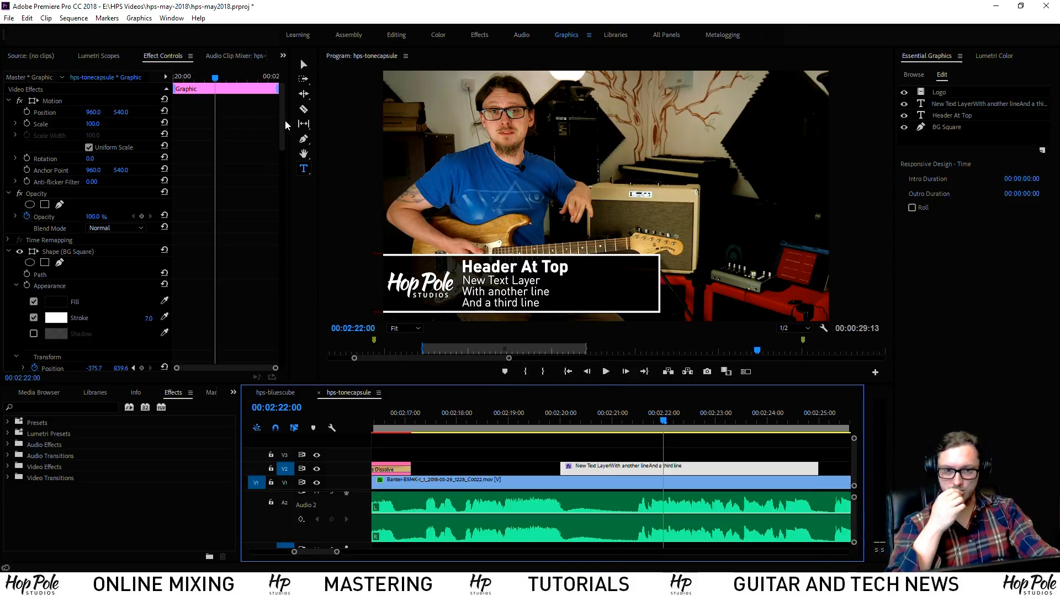
Select the lower-third graphic clip and find the frame where its entrance animations finish
{"action": "left_click_drag", "start_coordinate": [283, 124], "coordinate": [285, 365]}
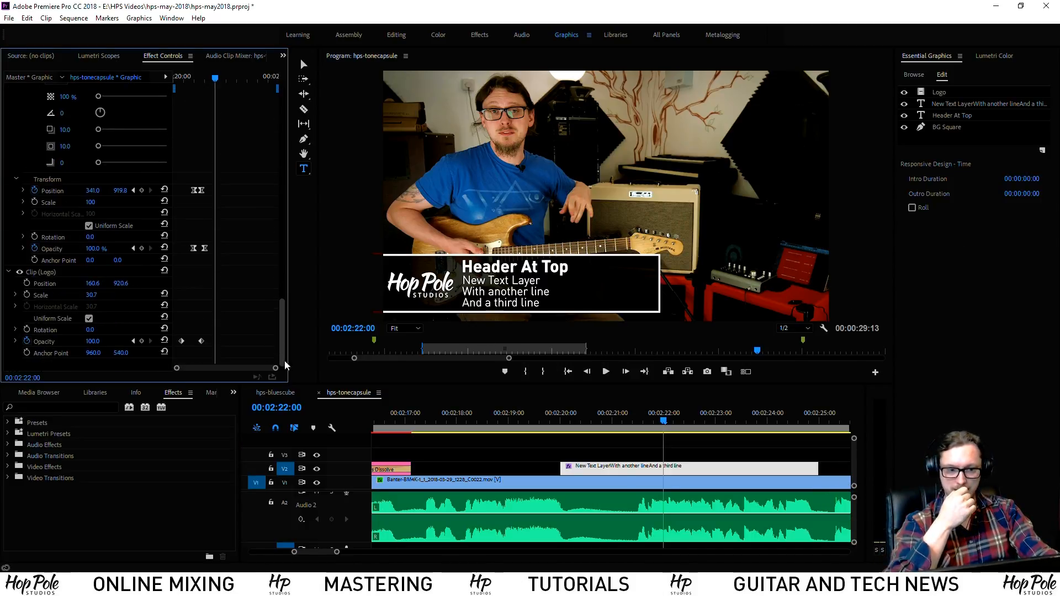
{"action": "left_click", "coordinate": [580, 467]}
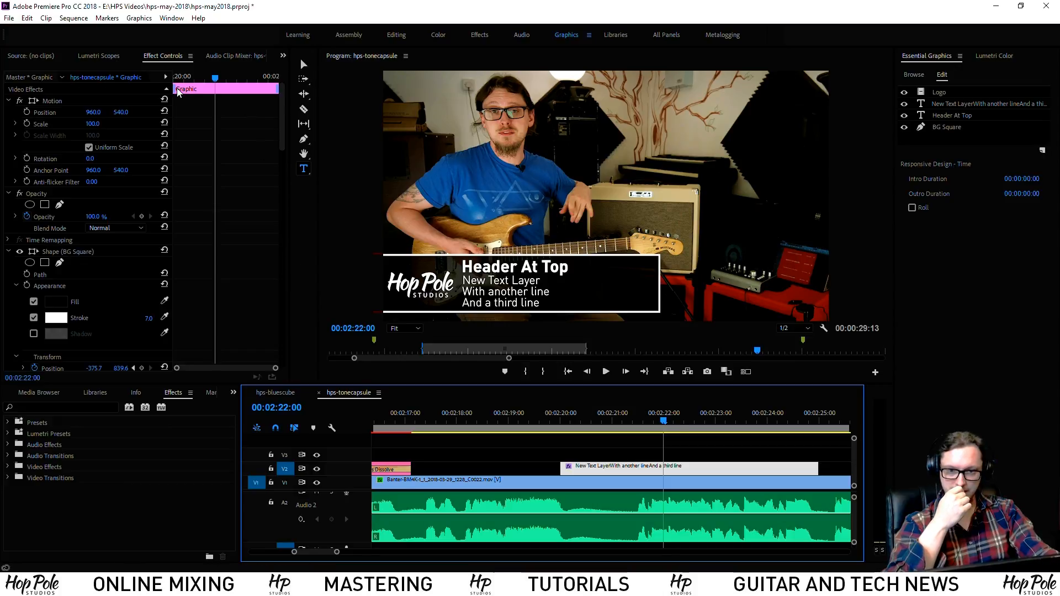
{"action": "left_click", "coordinate": [178, 91]}
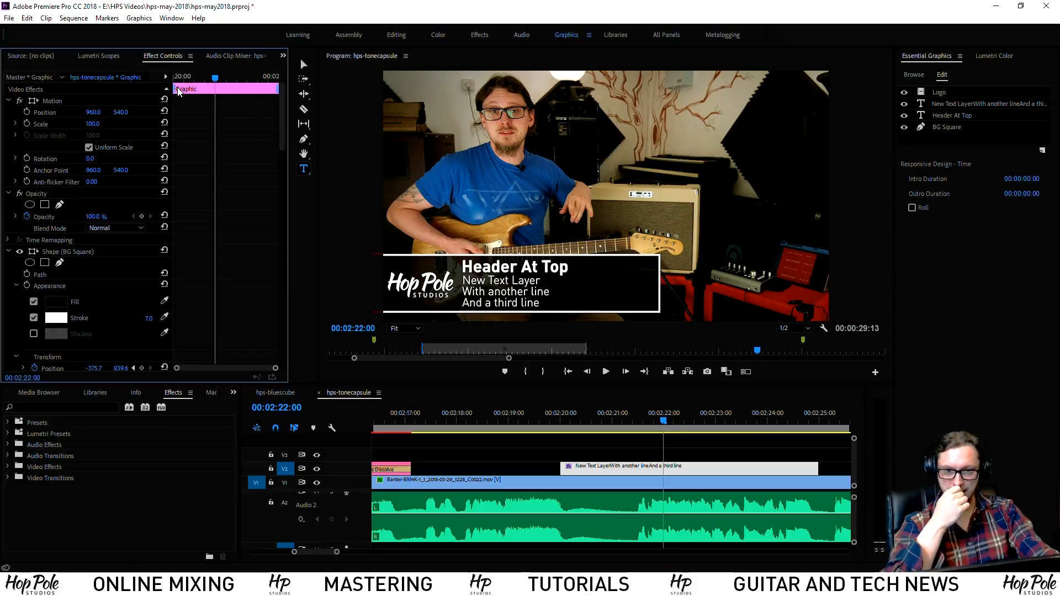
{"action": "key", "text": "="}
{"action": "key", "text": "="}
{"action": "key", "text": "="}
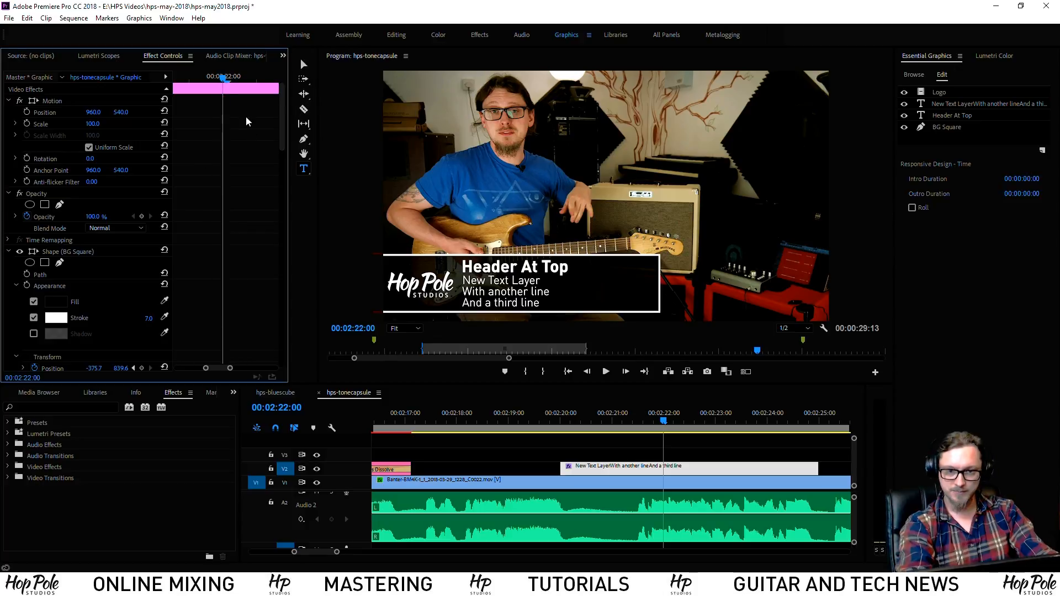
{"action": "left_click_drag", "start_coordinate": [223, 369], "coordinate": [197, 368]}
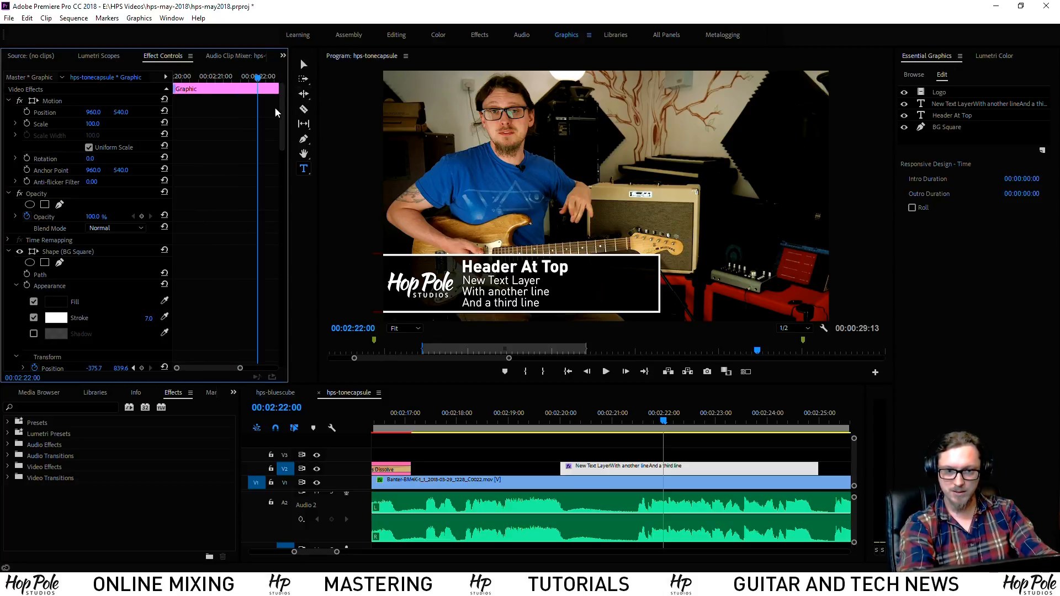
{"action": "left_click_drag", "start_coordinate": [286, 118], "coordinate": [281, 326]}
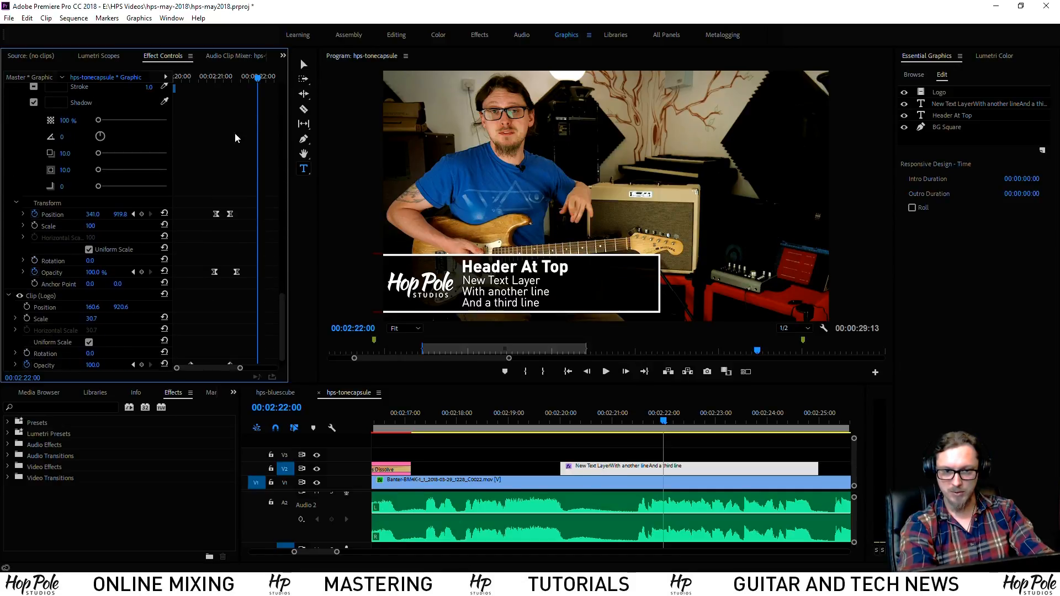
{"action": "left_click", "coordinate": [235, 77]}
{"action": "left_click_drag", "start_coordinate": [236, 77], "coordinate": [241, 79]}
Drag the Responsive Design intro handle to 00:00:01:13 to protect the entrance animation
{"action": "left_click_drag", "start_coordinate": [283, 309], "coordinate": [281, 89]}
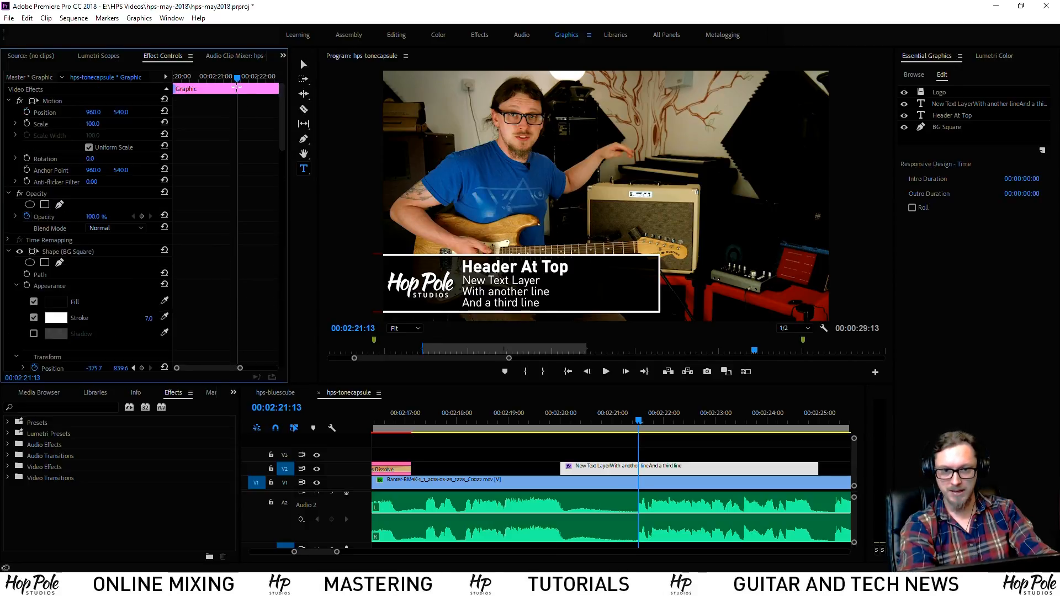
{"action": "key", "text": "equal"}
{"action": "left_click_drag", "start_coordinate": [222, 369], "coordinate": [194, 368]}
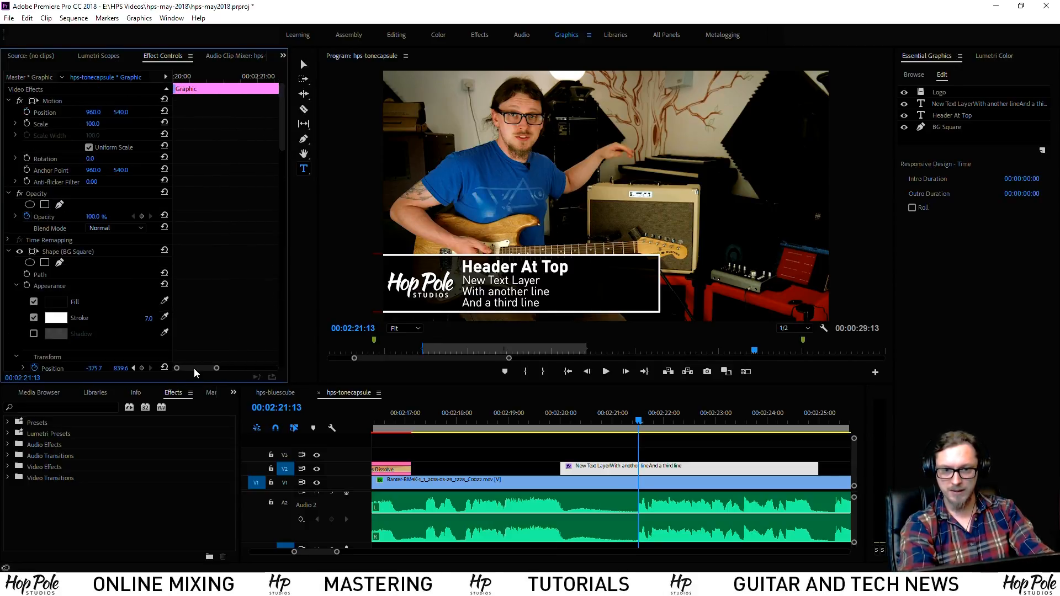
{"action": "key", "text": "minus"}
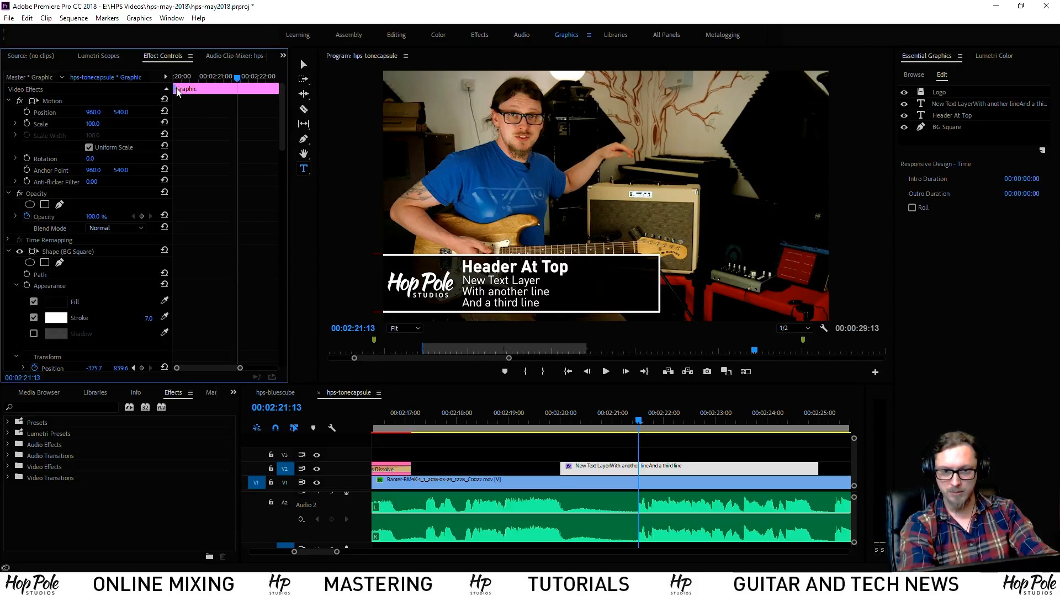
{"action": "left_click_drag", "start_coordinate": [176, 89], "coordinate": [238, 99]}
{"action": "key", "text": "equal"}
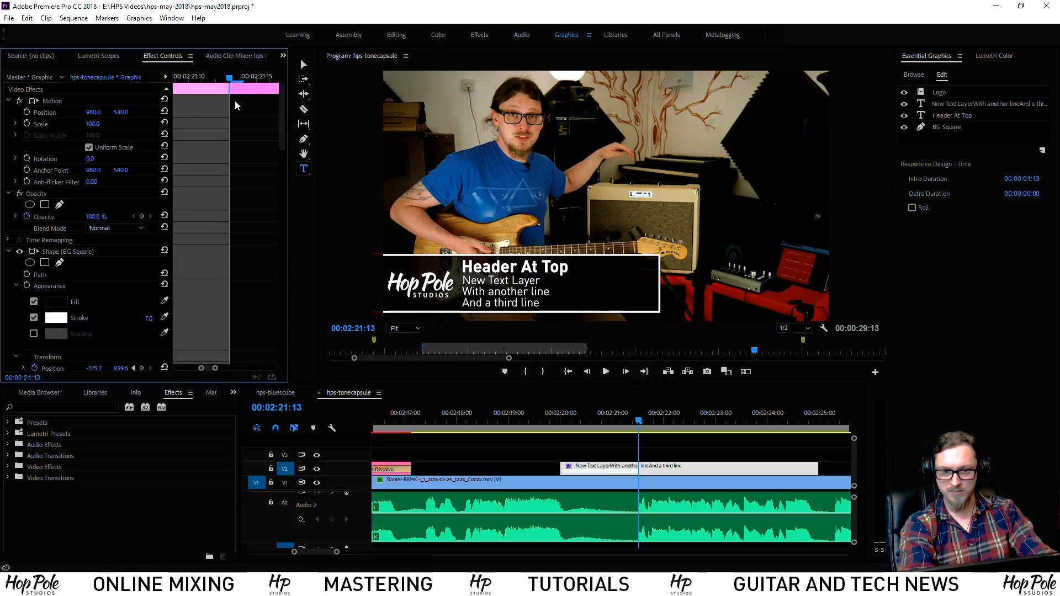
{"action": "key", "text": "minus"}
{"action": "key", "text": "minus"}
{"action": "key", "text": "minus"}
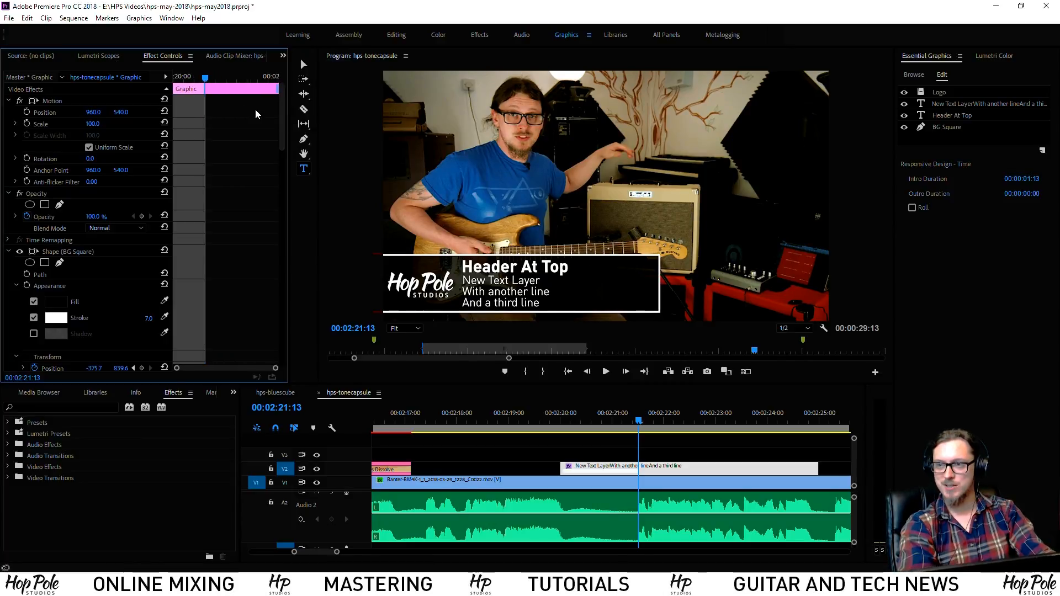
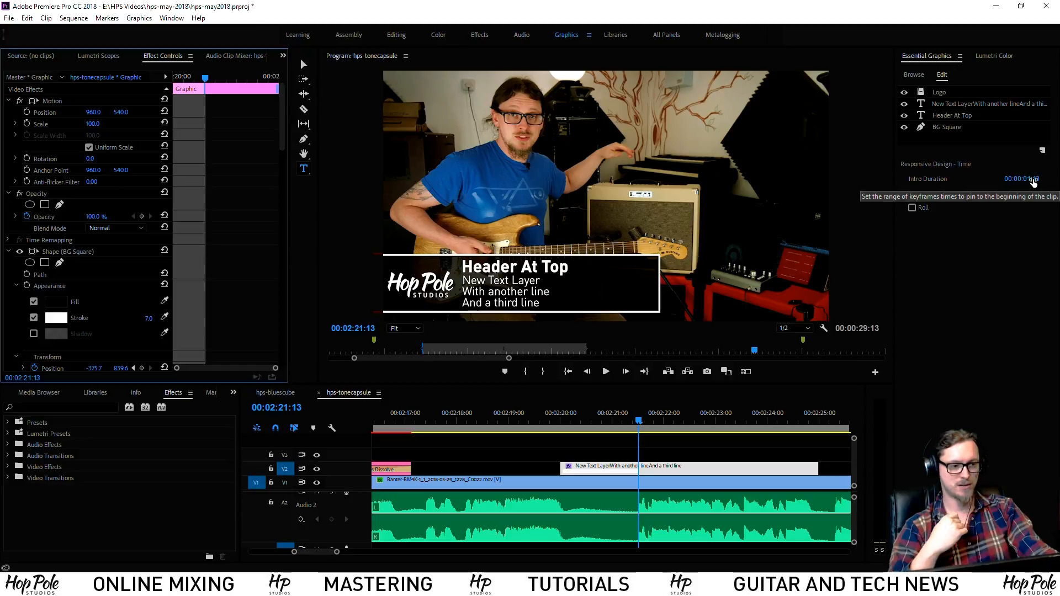
Lengthen the title's pinned intro duration slightly and preview the intro animation
{"action": "left_click", "coordinate": [557, 415]}
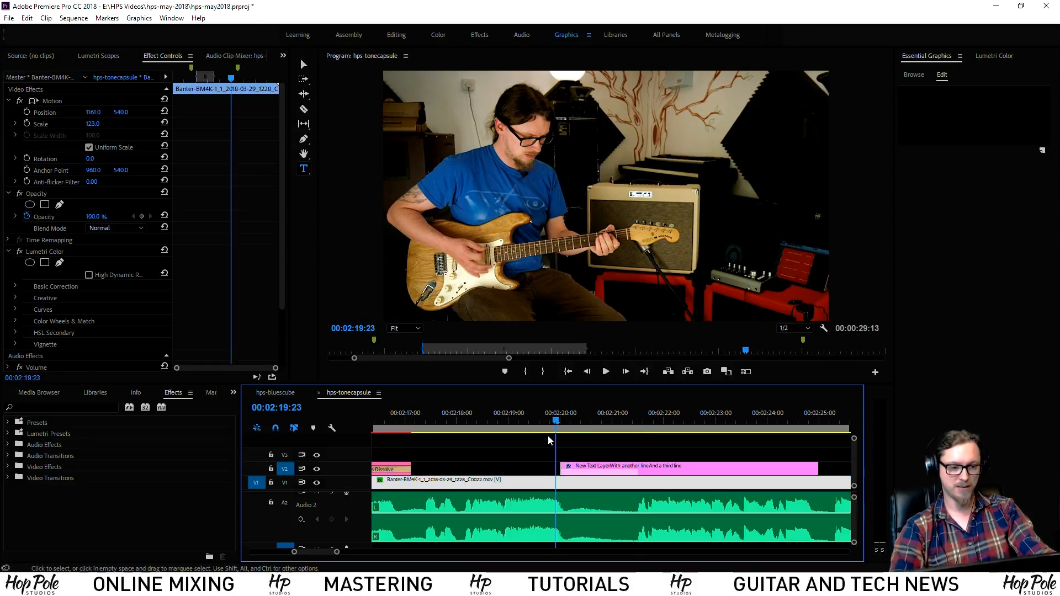
{"action": "key", "text": "space"}
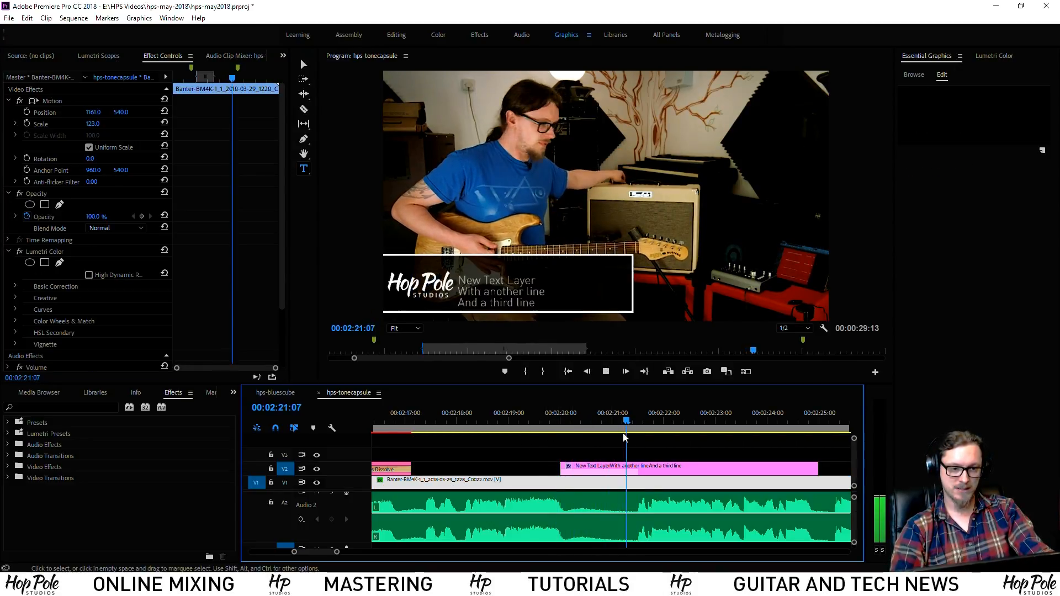
{"action": "left_click", "coordinate": [640, 422]}
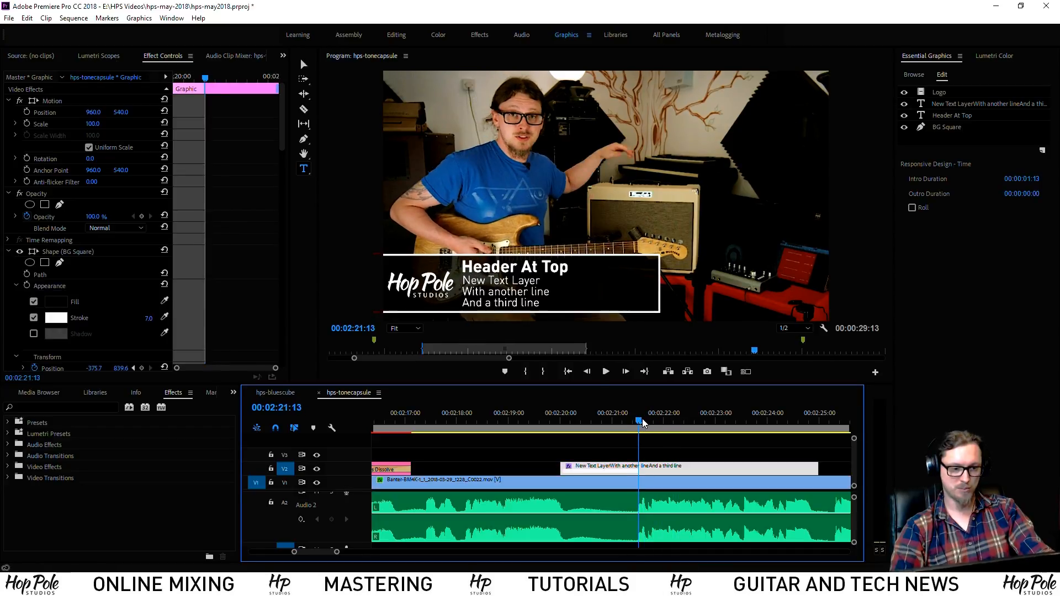
{"action": "key", "text": "Right"}
{"action": "left_click_drag", "start_coordinate": [1023, 179], "coordinate": [1049, 179]}
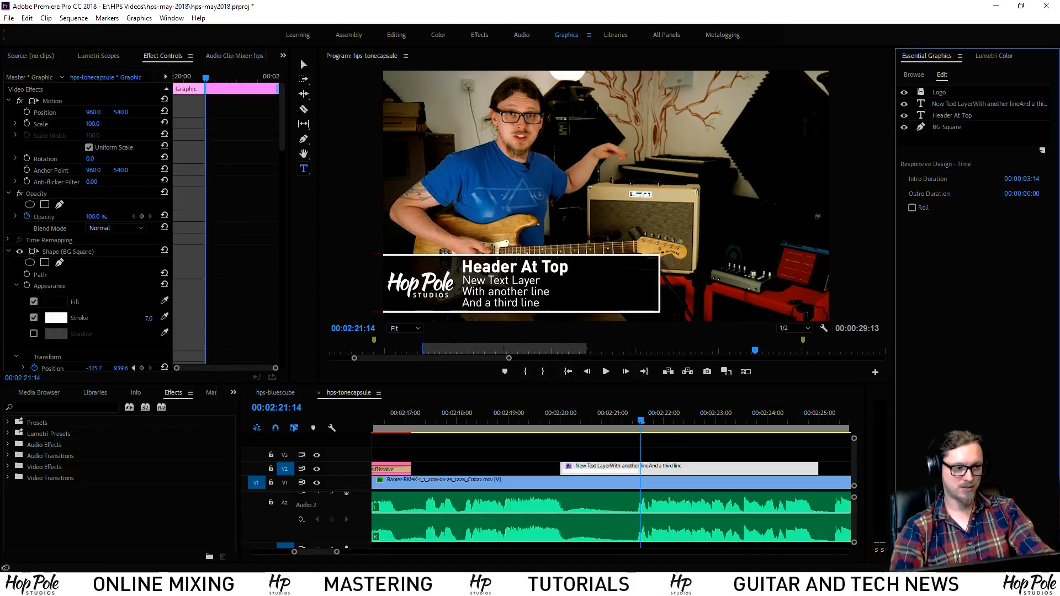
{"action": "left_click", "coordinate": [558, 420]}
{"action": "key", "text": "space"}
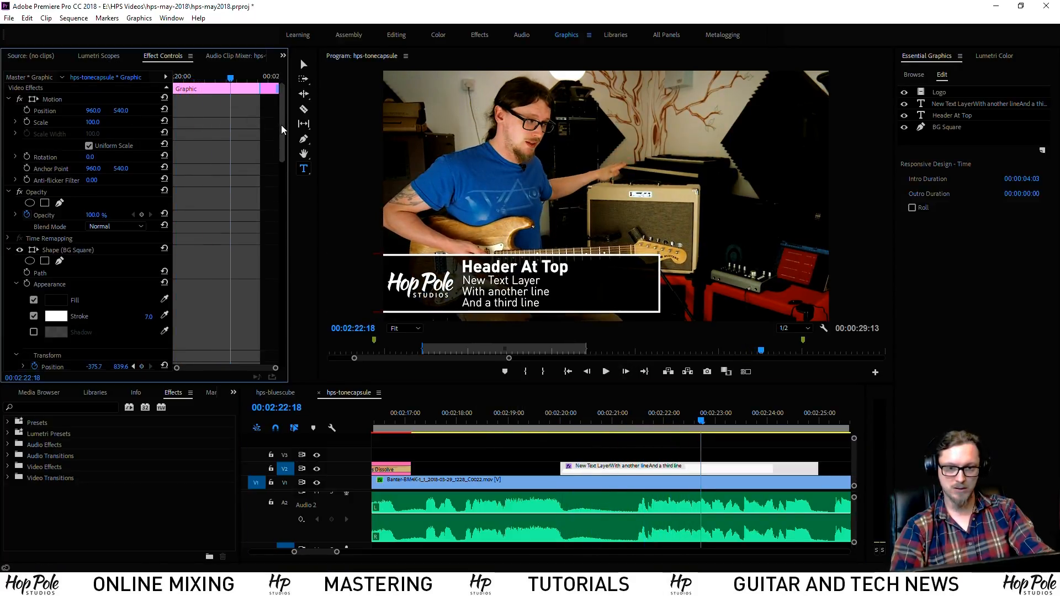
Scrub the title's intro and glance at the clip options and graphics template library before returning to editing
{"action": "mouse_move", "coordinate": [281, 125]}
{"action": "left_mouse_down"}
{"action": "mouse_move", "coordinate": [276, 181]}
{"action": "mouse_move", "coordinate": [287, 196]}
{"action": "mouse_move", "coordinate": [276, 286]}
{"action": "mouse_move", "coordinate": [285, 105]}
{"action": "mouse_move", "coordinate": [281, 292]}
{"action": "left_mouse_up"}
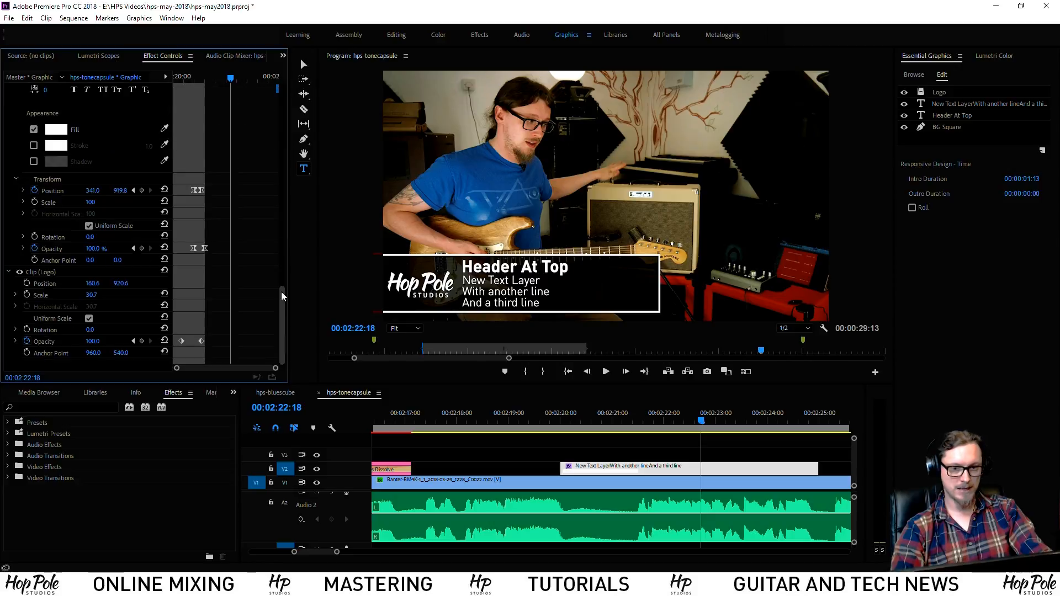
{"action": "left_click", "coordinate": [529, 452]}
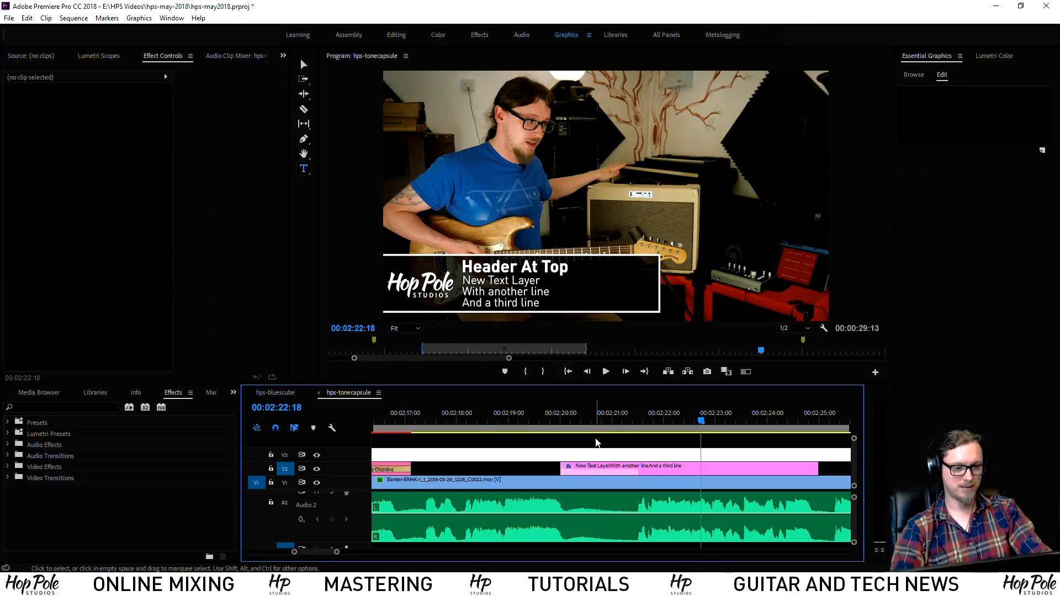
{"action": "left_click_drag", "start_coordinate": [624, 426], "coordinate": [665, 429]}
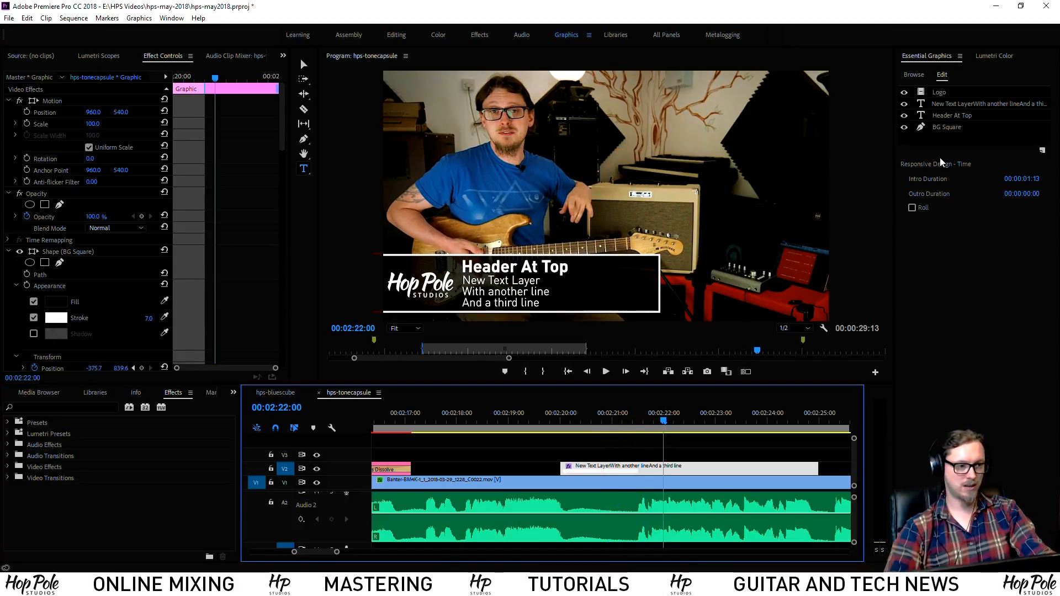
{"action": "right_click", "coordinate": [611, 470]}
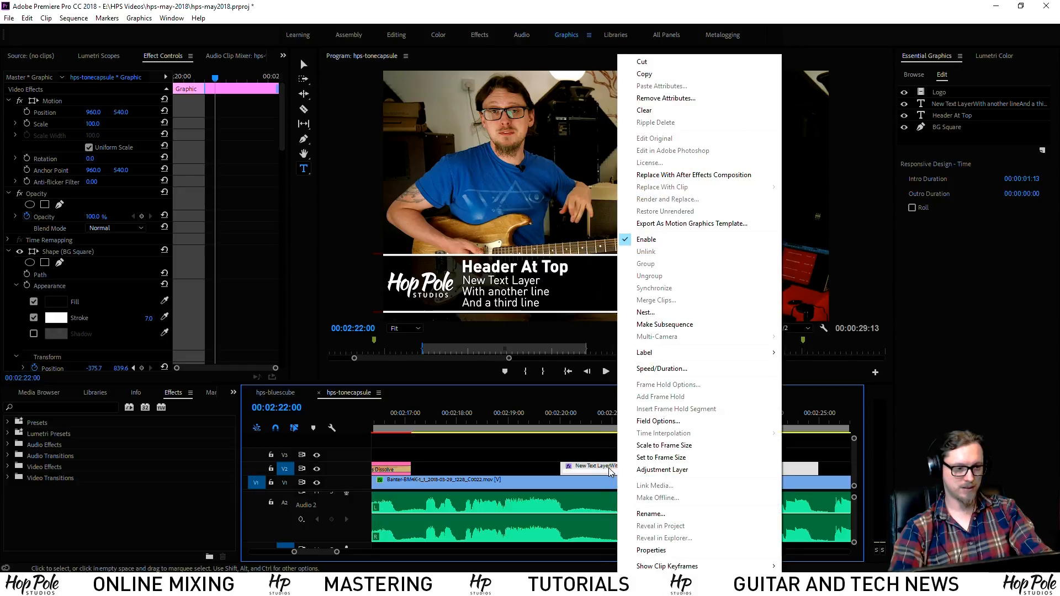
{"action": "left_click", "coordinate": [976, 206]}
{"action": "left_click", "coordinate": [917, 75]}
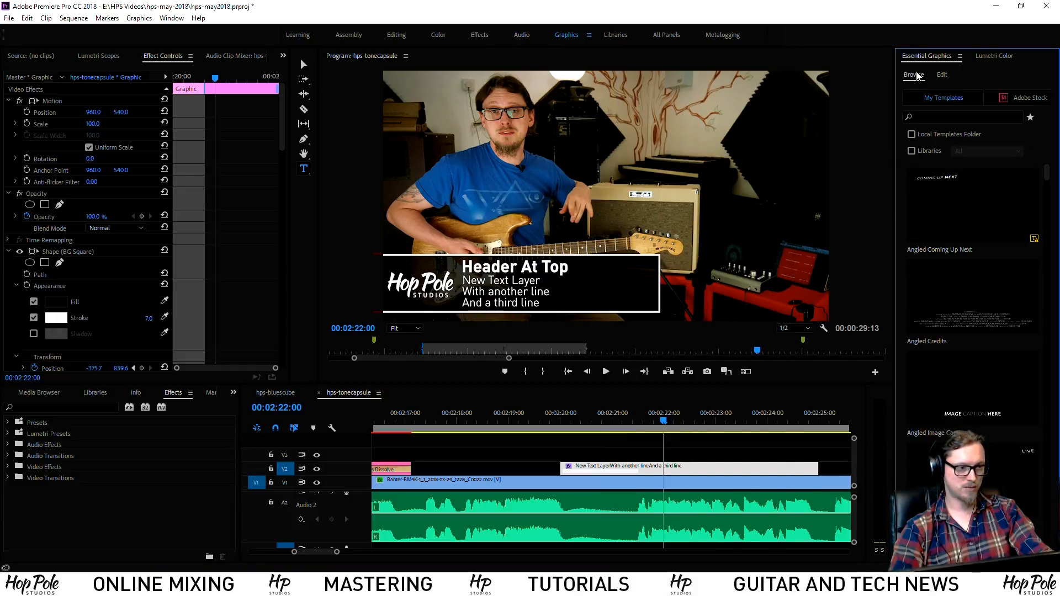
{"action": "left_click", "coordinate": [943, 75]}
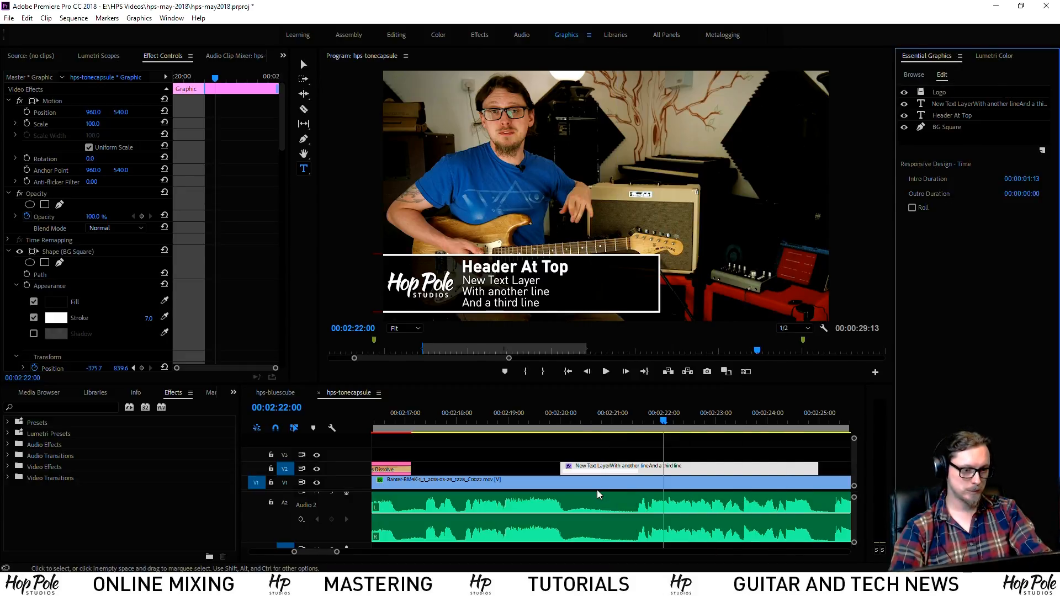
Check the title clip's five-second length and park the playhead near its end
{"action": "right_click", "coordinate": [625, 468]}
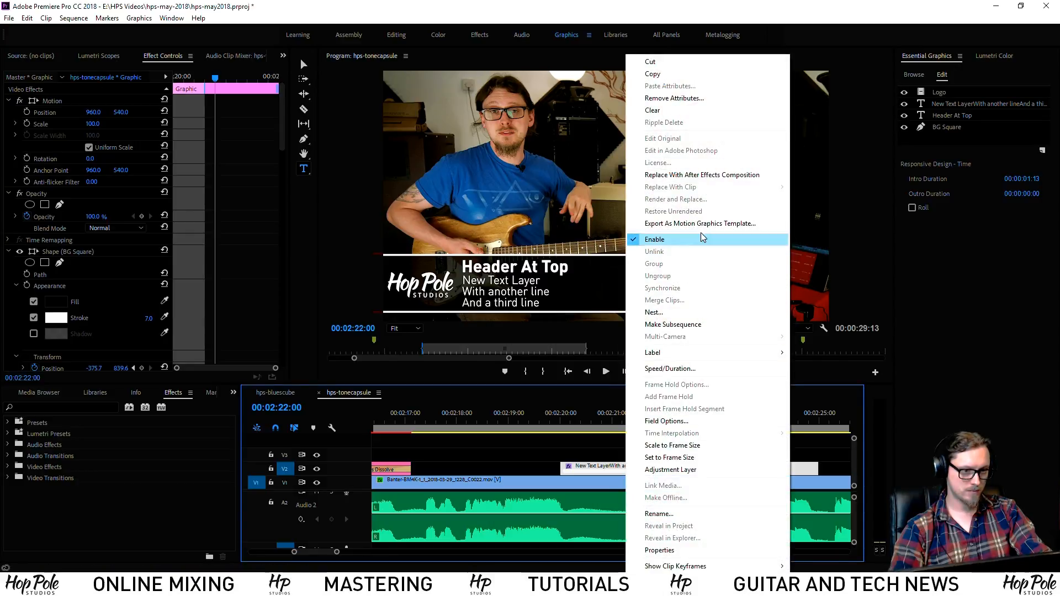
{"action": "left_click", "coordinate": [598, 444]}
{"action": "left_click", "coordinate": [598, 444]}
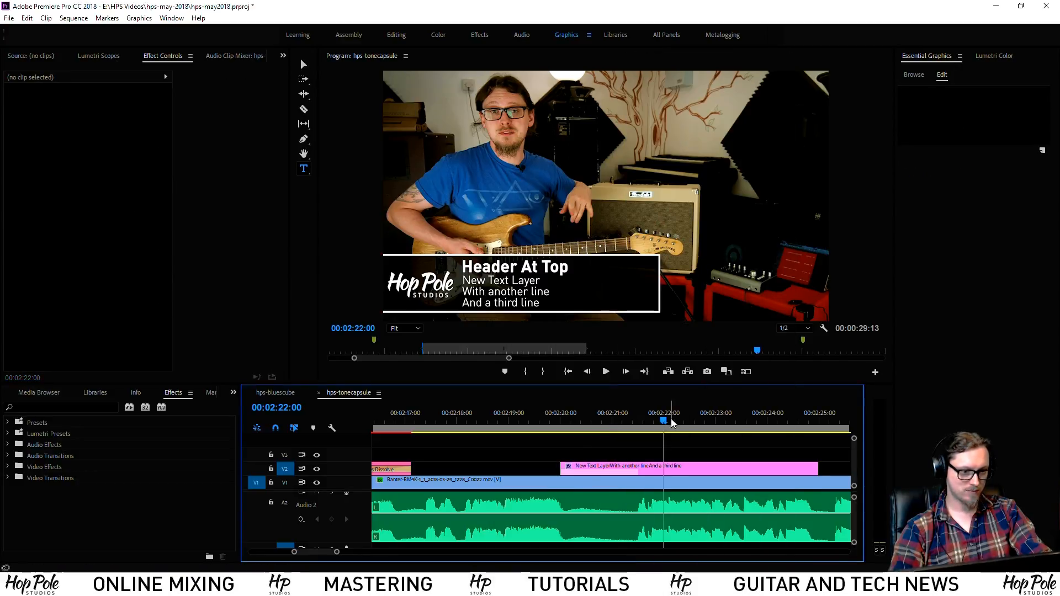
{"action": "left_click_drag", "start_coordinate": [683, 422], "coordinate": [741, 421]}
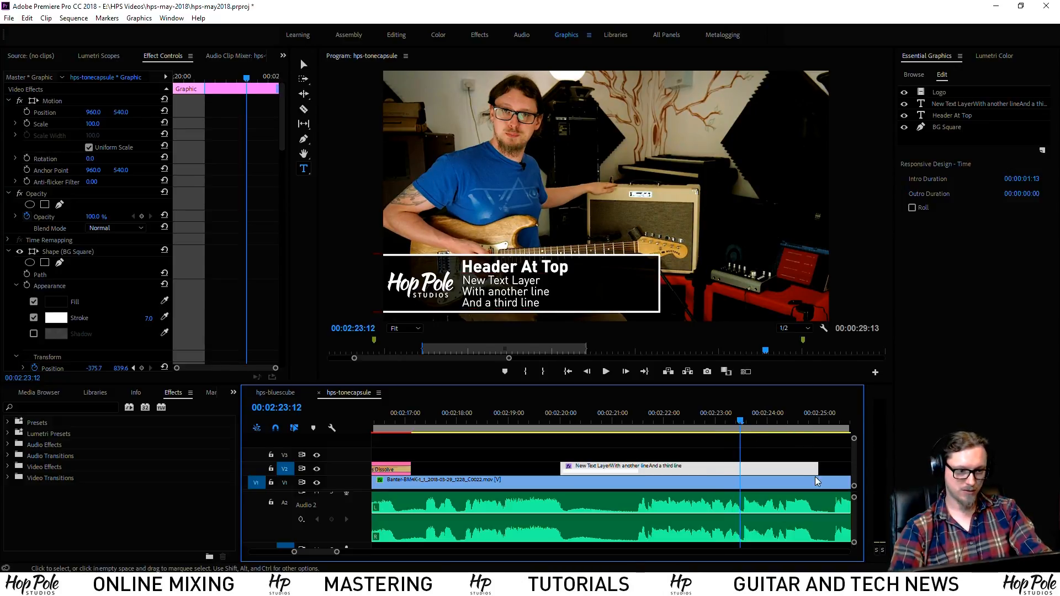
{"action": "scroll", "coordinate": [651, 445], "scroll_direction": "down", "scroll_amount": 2}
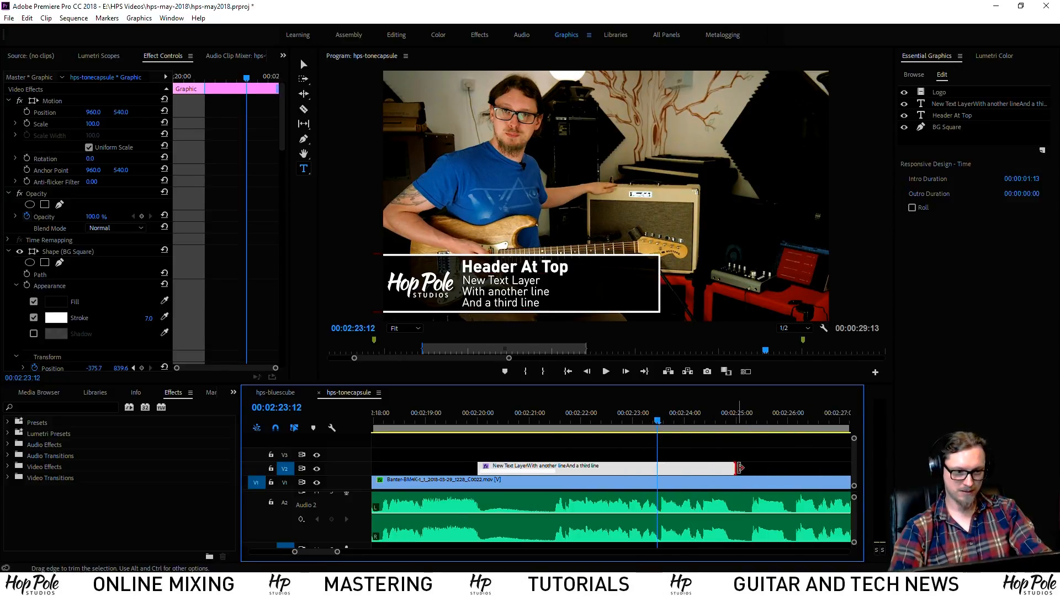
{"action": "left_click_drag", "start_coordinate": [740, 468], "coordinate": [738, 466]}
{"action": "left_click_drag", "start_coordinate": [666, 422], "coordinate": [703, 423]}
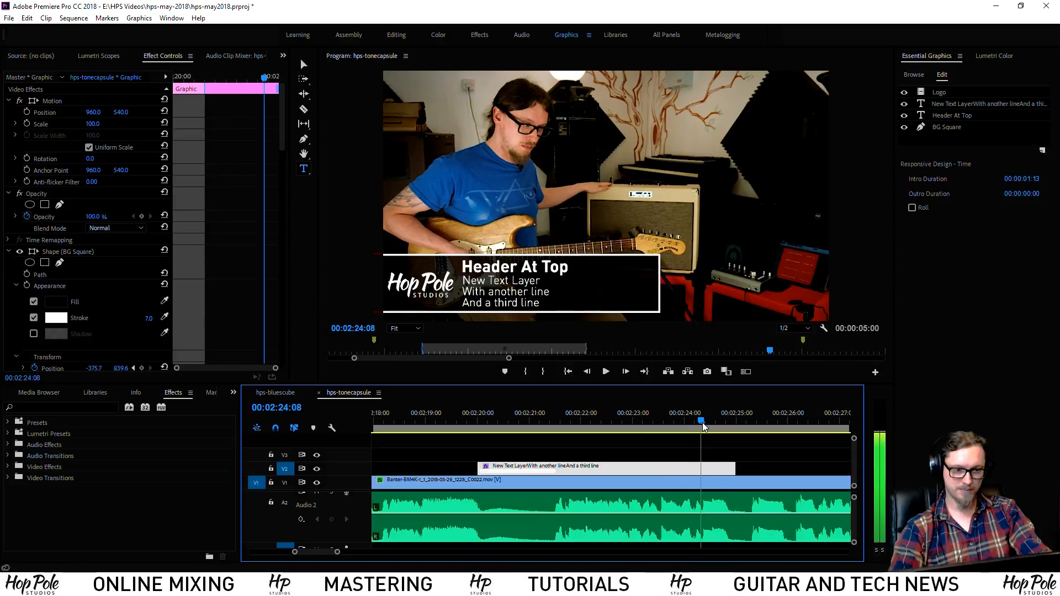
{"action": "left_click", "coordinate": [285, 110]}
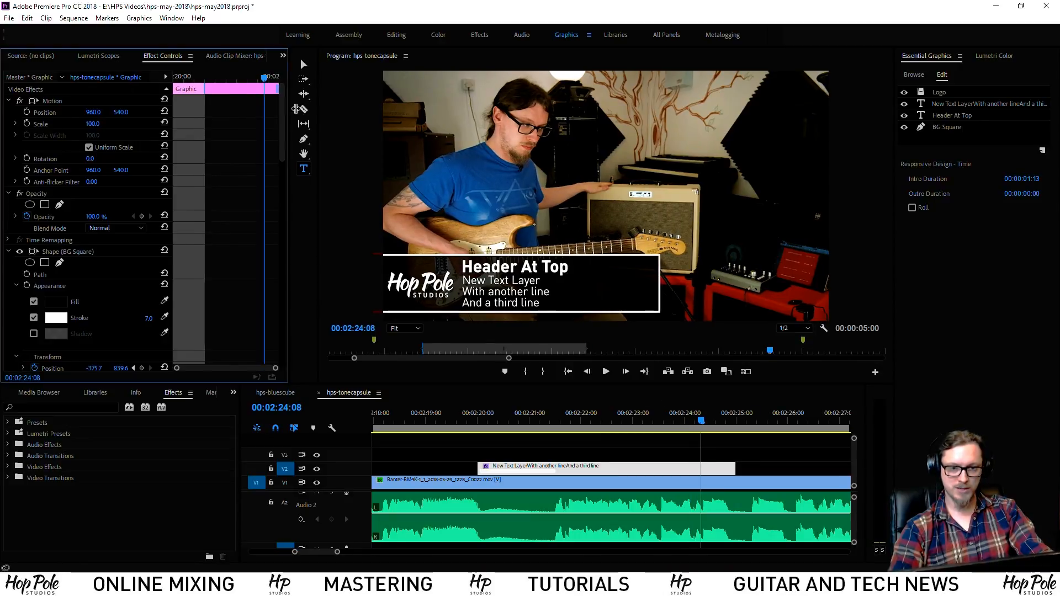
Delete the opacity keyframe near the playhead in Effect Controls
{"action": "left_click_drag", "start_coordinate": [296, 108], "coordinate": [392, 108]}
{"action": "scroll", "coordinate": [279, 190], "scroll_direction": "down", "scroll_amount": 5}
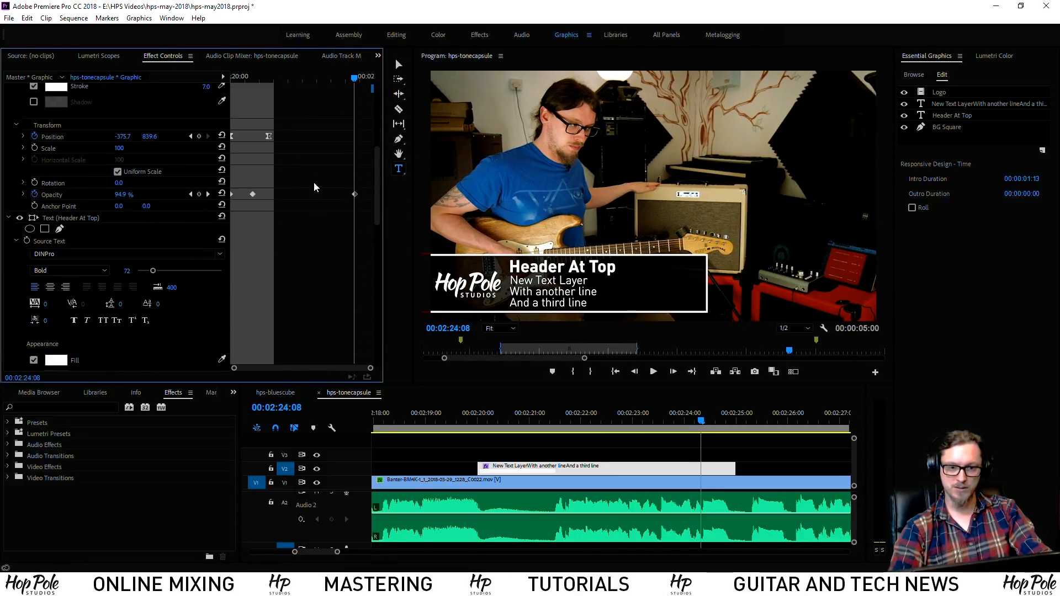
{"action": "left_click_drag", "start_coordinate": [338, 181], "coordinate": [360, 209]}
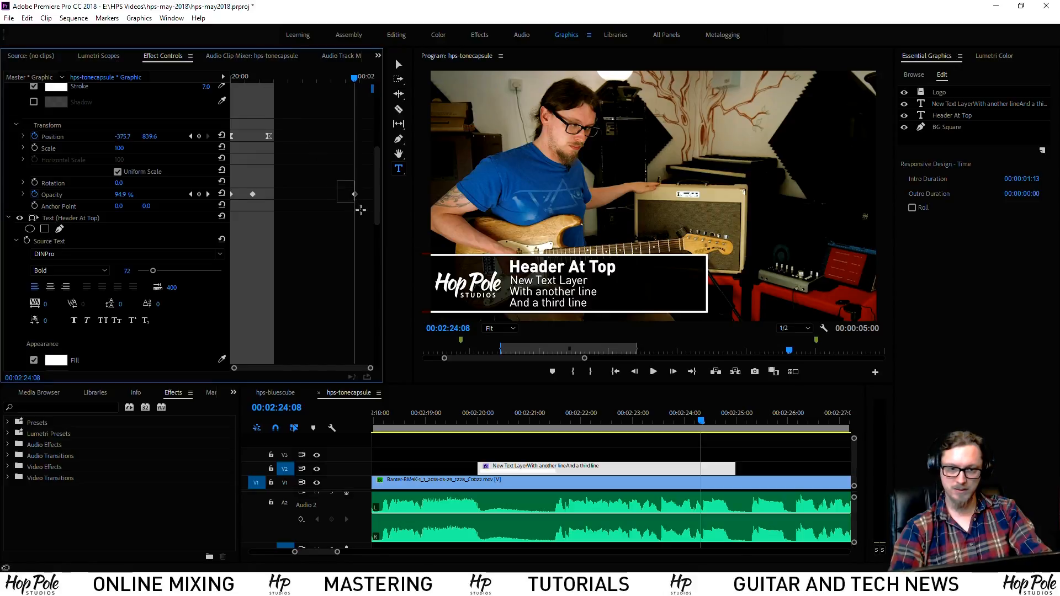
{"action": "key", "text": "Delete"}
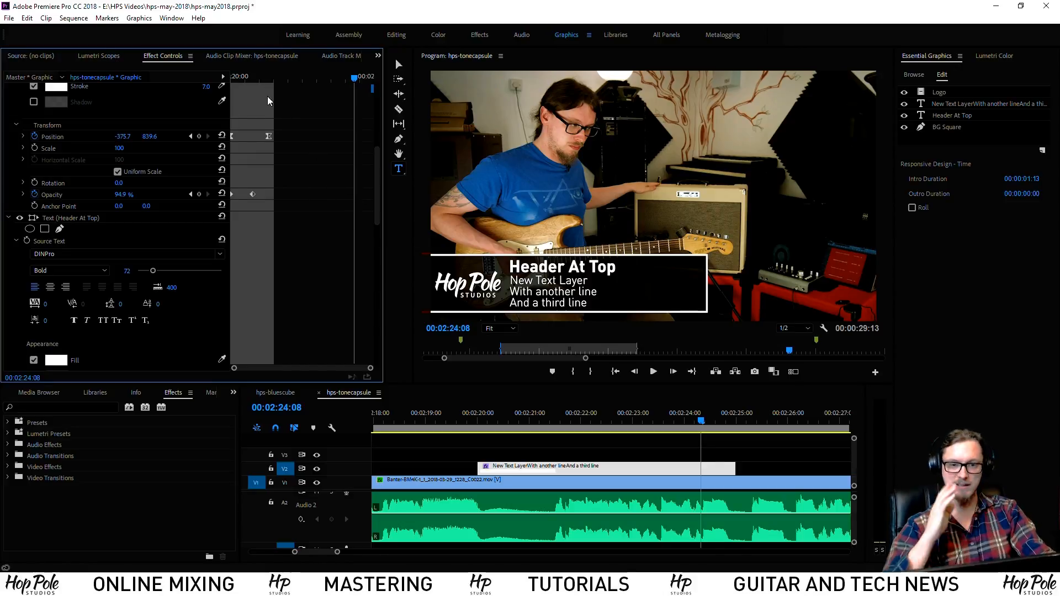
Paste the copied position and opacity keyframes at 00:02:24:00
{"action": "scroll", "coordinate": [373, 150], "scroll_direction": "down", "scroll_amount": 6}
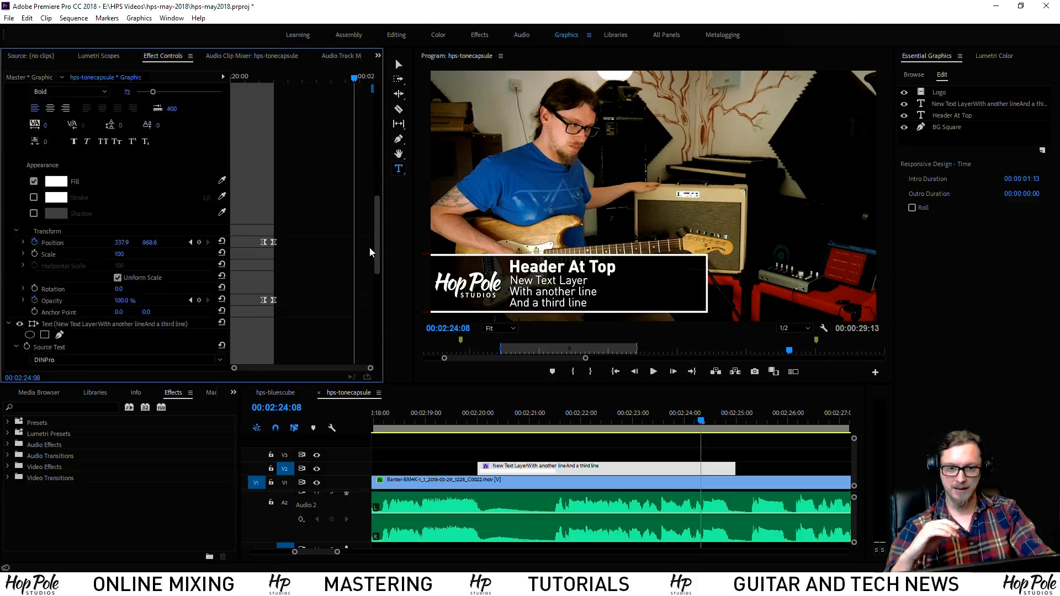
{"action": "scroll", "coordinate": [370, 253], "scroll_direction": "down", "scroll_amount": 5}
{"action": "left_click_drag", "start_coordinate": [309, 359], "coordinate": [327, 74]}
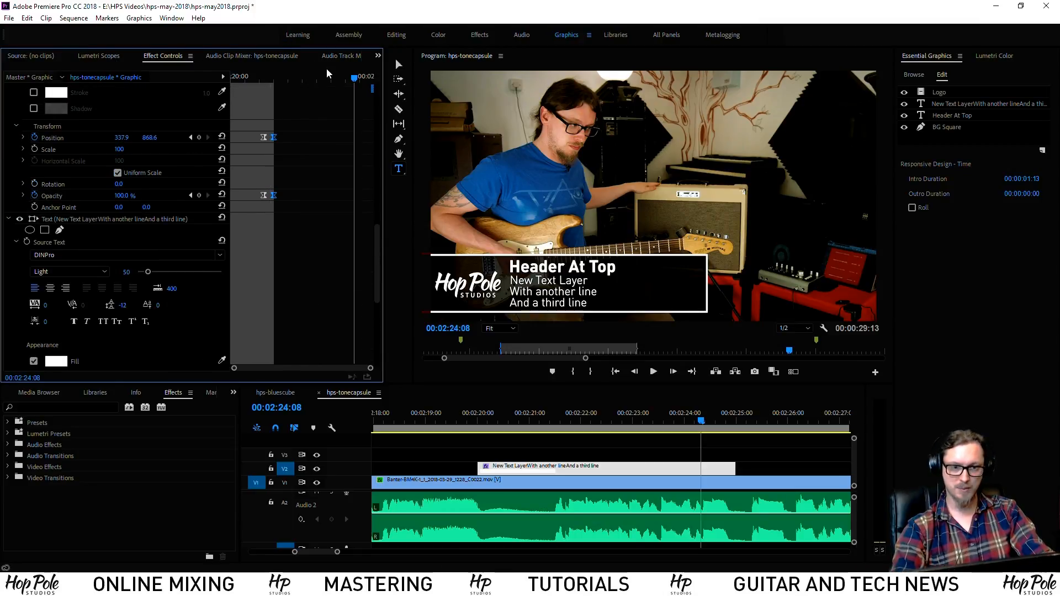
{"action": "left_click", "coordinate": [346, 78]}
{"action": "key", "text": "ctrl+v"}
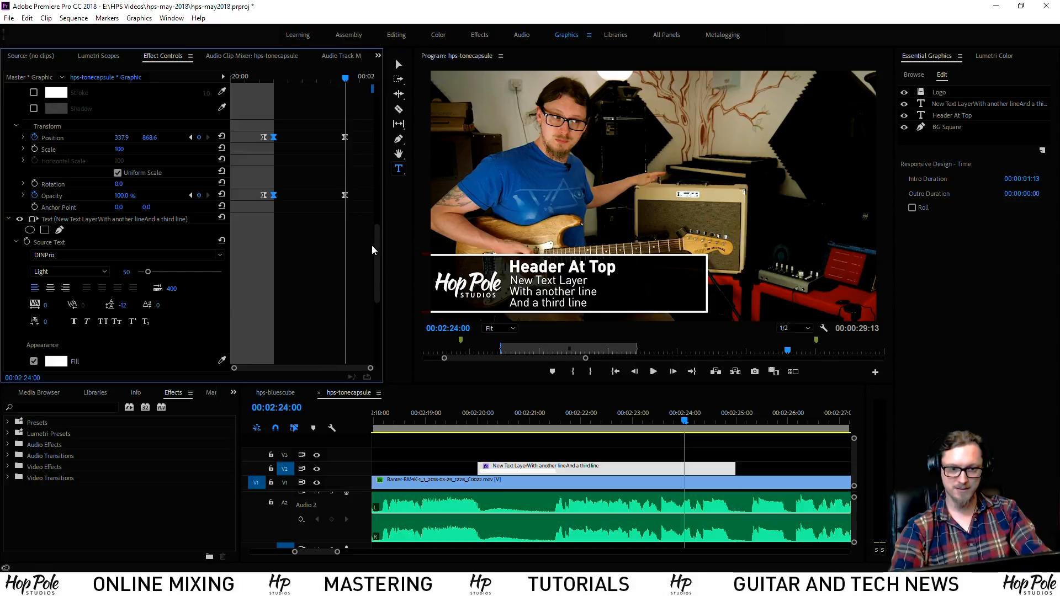
Copy the header's position and opacity keyframes and paste them at 00:02:24:00
{"action": "scroll", "coordinate": [373, 250], "scroll_direction": "up", "scroll_amount": 5}
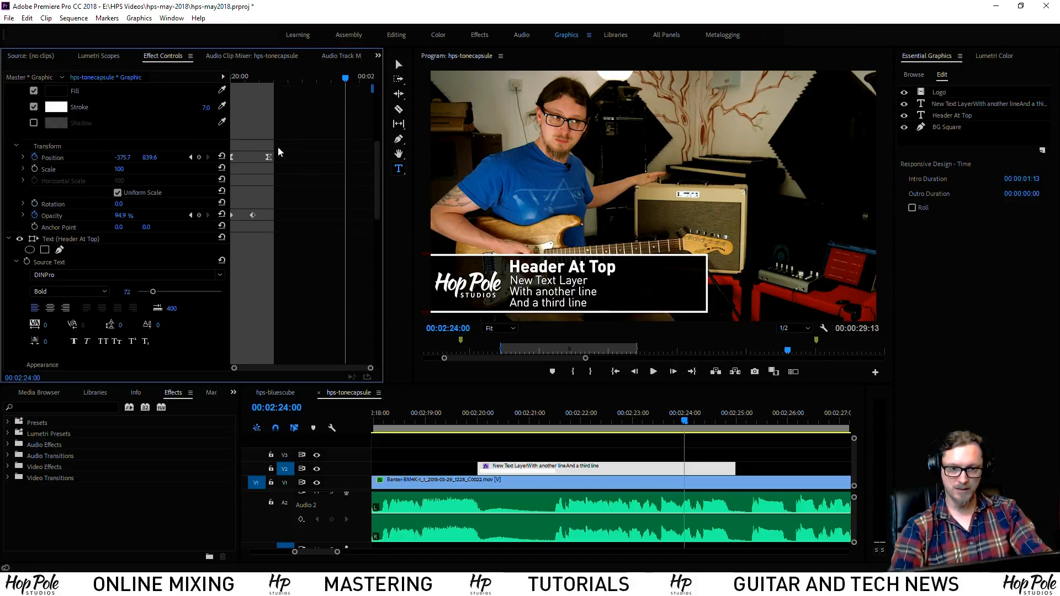
{"action": "left_click_drag", "start_coordinate": [279, 152], "coordinate": [254, 230]}
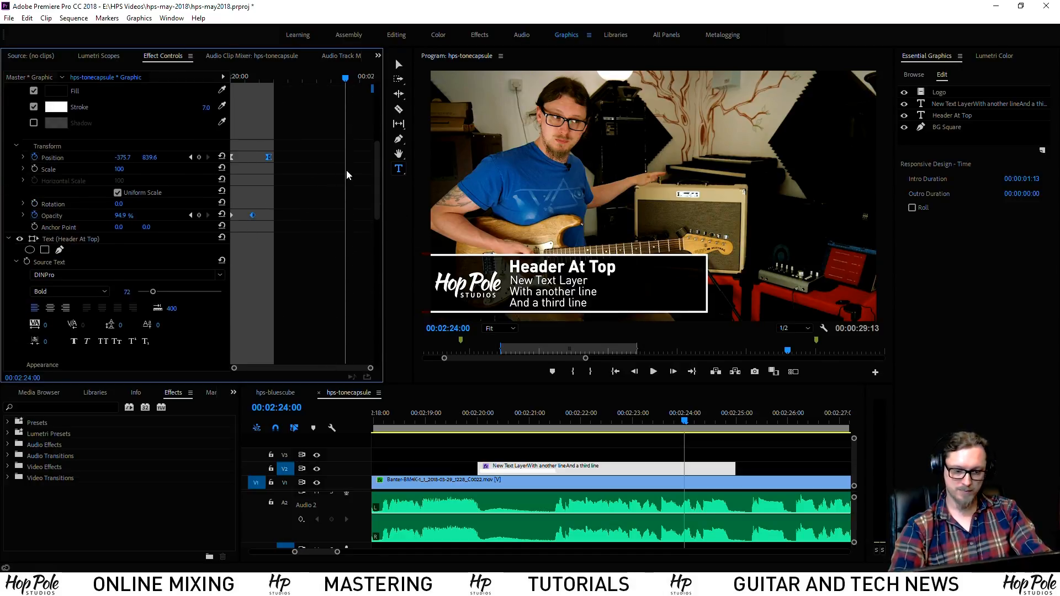
{"action": "key", "text": "ctrl+c"}
{"action": "key", "text": "ctrl+v"}
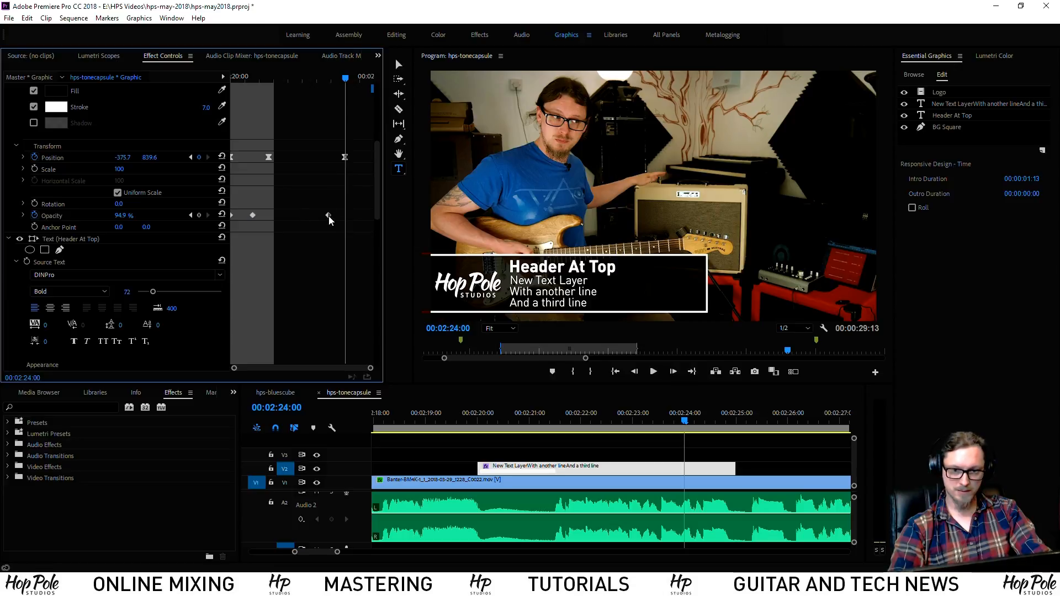
Paste a copy of the text layer's final intro Position keyframe at the playhead
{"action": "left_click_drag", "start_coordinate": [377, 187], "coordinate": [369, 371]}
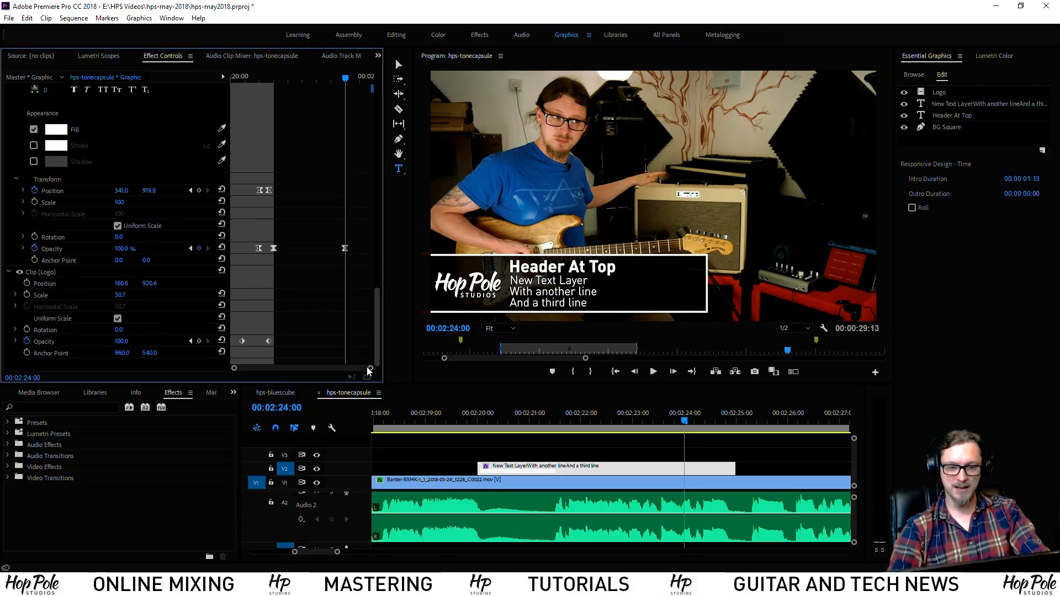
{"action": "left_click_drag", "start_coordinate": [282, 183], "coordinate": [267, 207]}
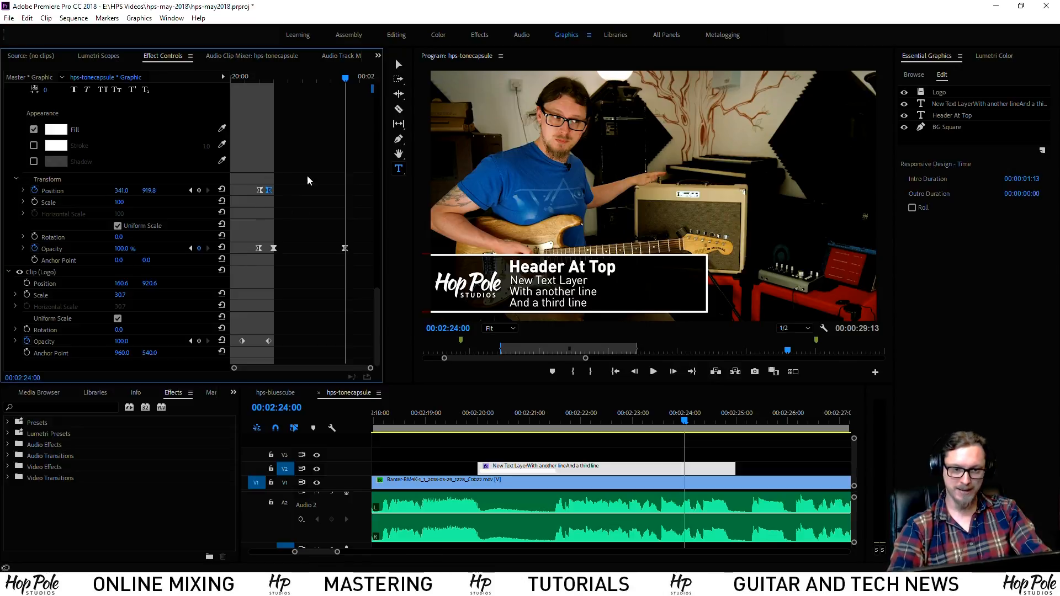
{"action": "key", "text": "ctrl+v"}
Select the text layer's final intro Opacity keyframe to repeat it as a hold
{"action": "left_click_drag", "start_coordinate": [296, 328], "coordinate": [243, 359]}
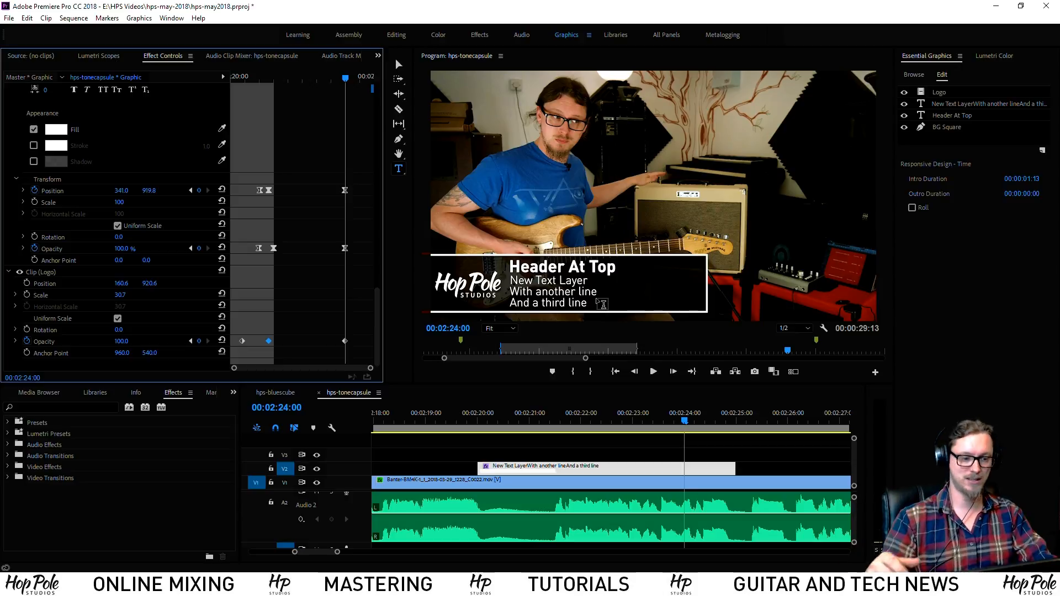
Paste the box's off-screen, transparent keyframes at 00:02:24:11 so it slides out
{"action": "scroll", "coordinate": [333, 274], "scroll_direction": "up", "scroll_amount": 10}
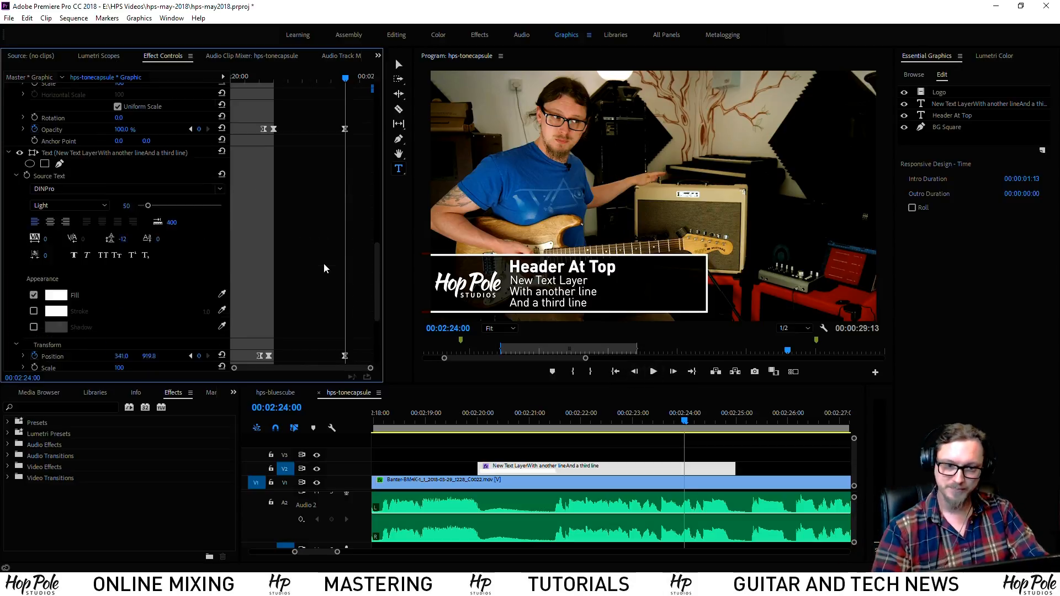
{"action": "scroll", "coordinate": [246, 172], "scroll_direction": "up", "scroll_amount": 4}
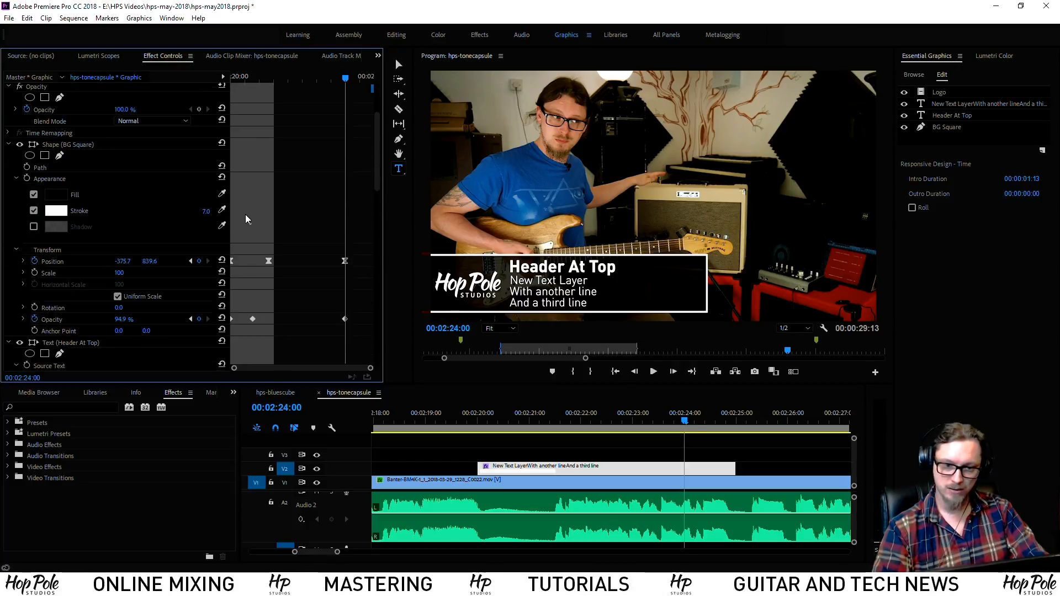
{"action": "scroll", "coordinate": [247, 220], "scroll_direction": "down", "scroll_amount": 5}
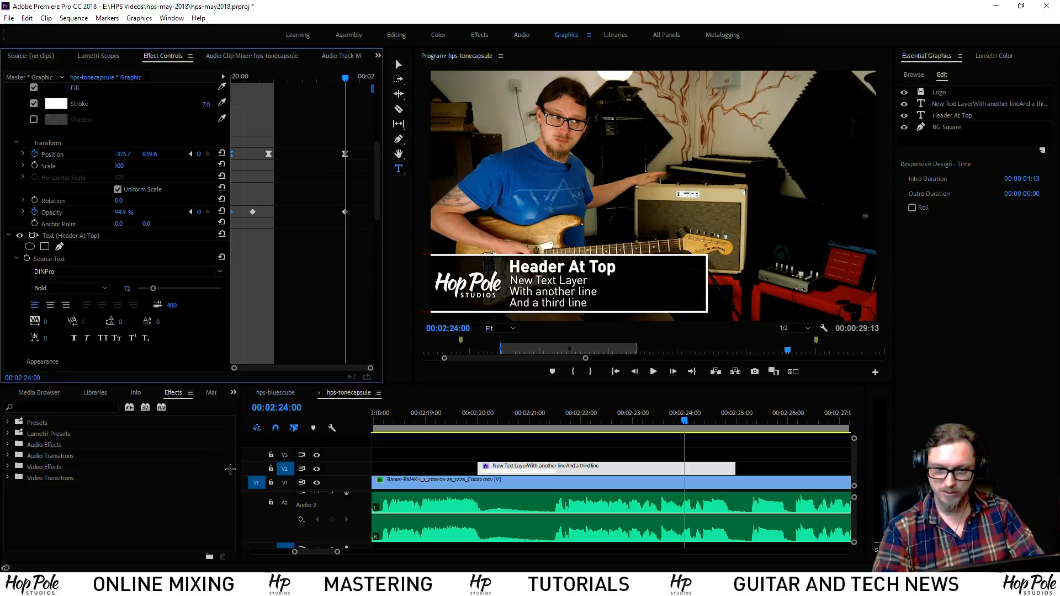
{"action": "scroll", "coordinate": [231, 469], "scroll_direction": "down", "scroll_amount": 4}
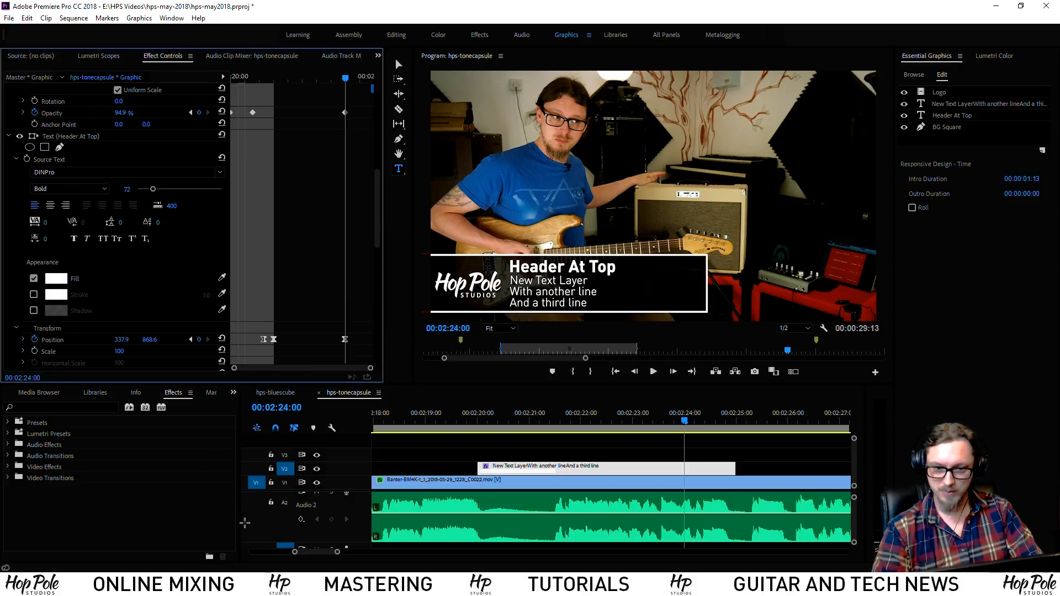
{"action": "scroll", "coordinate": [244, 523], "scroll_direction": "down", "scroll_amount": 5}
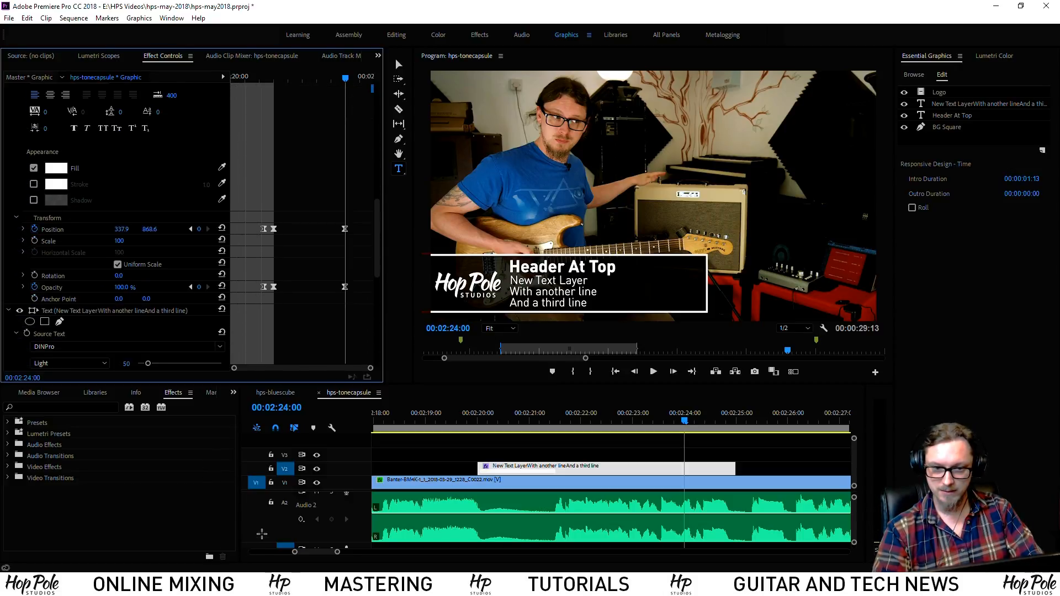
{"action": "left_click_drag", "start_coordinate": [262, 534], "coordinate": [213, 513]}
{"action": "left_click_drag", "start_coordinate": [377, 223], "coordinate": [380, 167]}
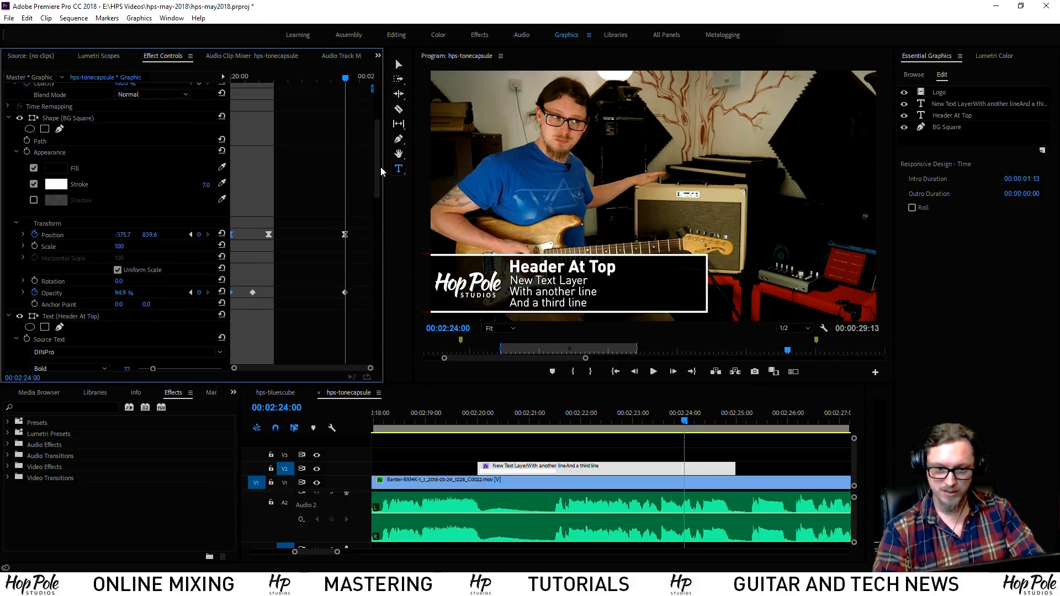
{"action": "left_click", "coordinate": [361, 78]}
{"action": "key", "text": "ctrl+v"}
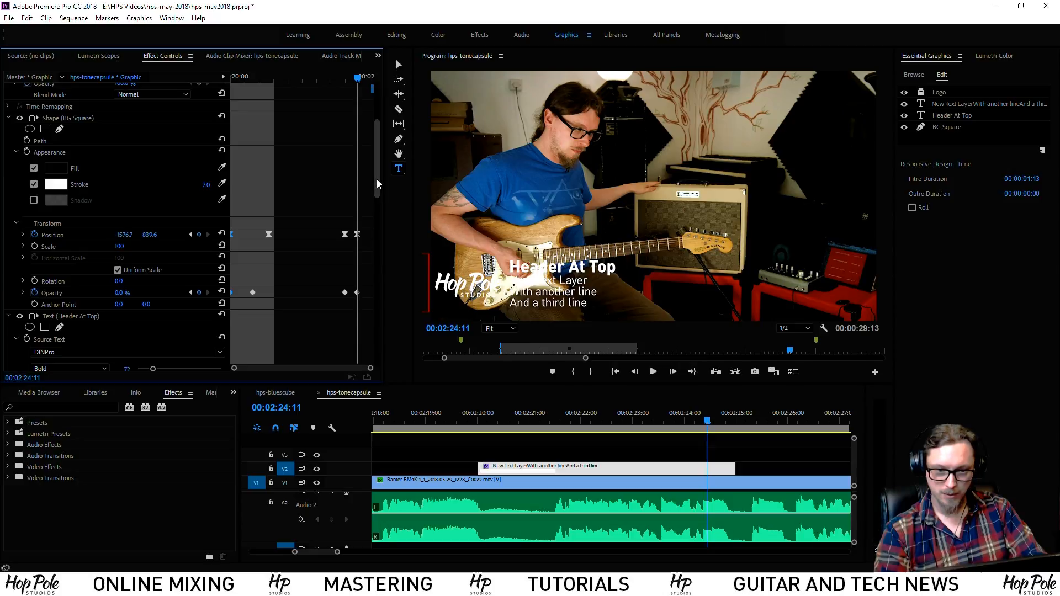
Paste intro start keyframes at 00:02:24:08 so the text slides out and the text and logo fade to 0%
{"action": "left_click_drag", "start_coordinate": [376, 179], "coordinate": [375, 268]}
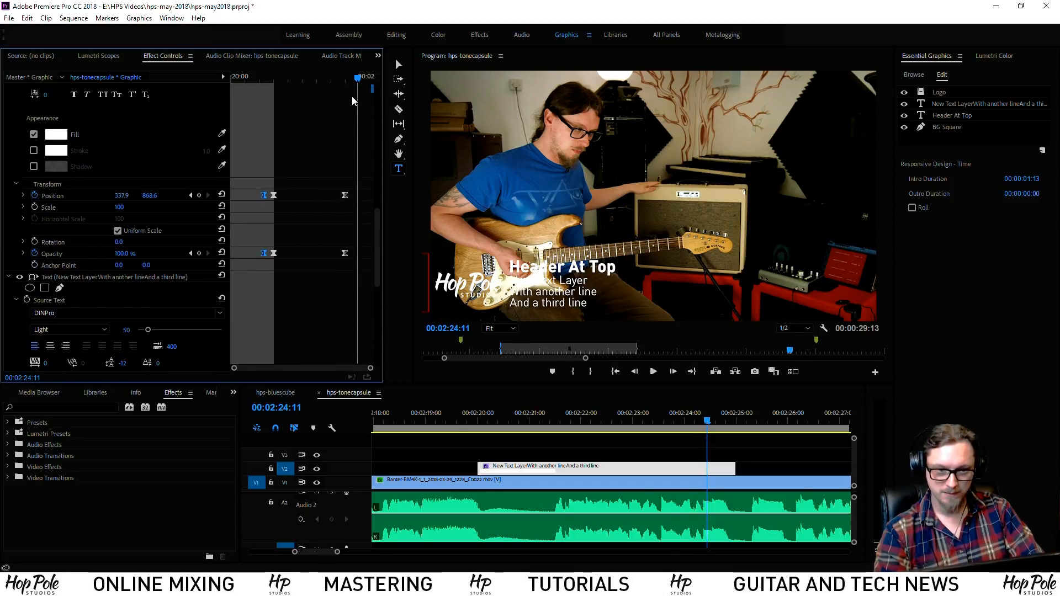
{"action": "left_click_drag", "start_coordinate": [375, 237], "coordinate": [372, 309]}
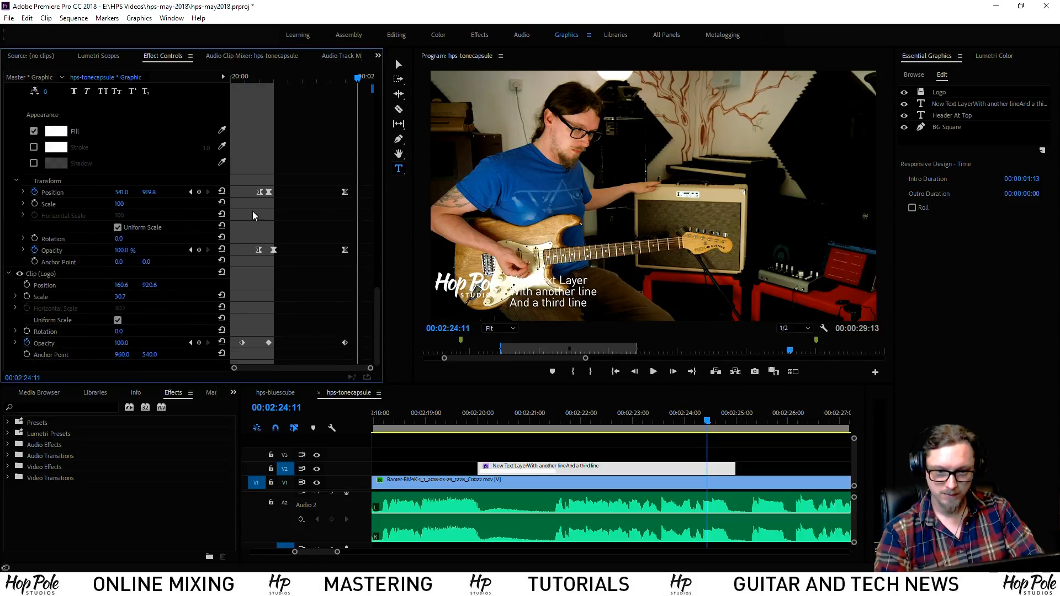
{"action": "left_click_drag", "start_coordinate": [228, 348], "coordinate": [224, 359]}
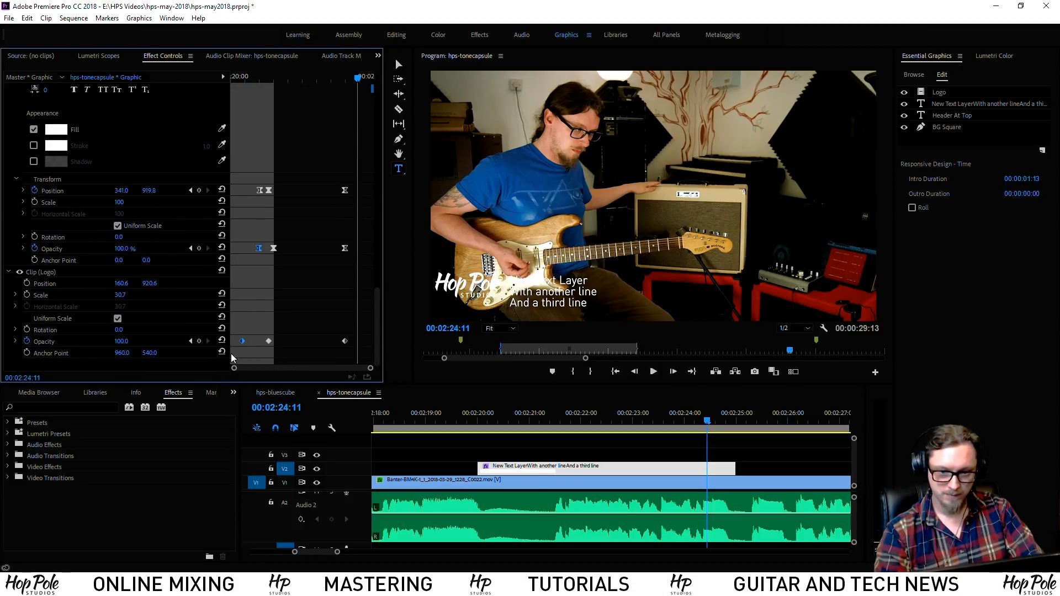
{"action": "left_click_drag", "start_coordinate": [358, 80], "coordinate": [360, 79]}
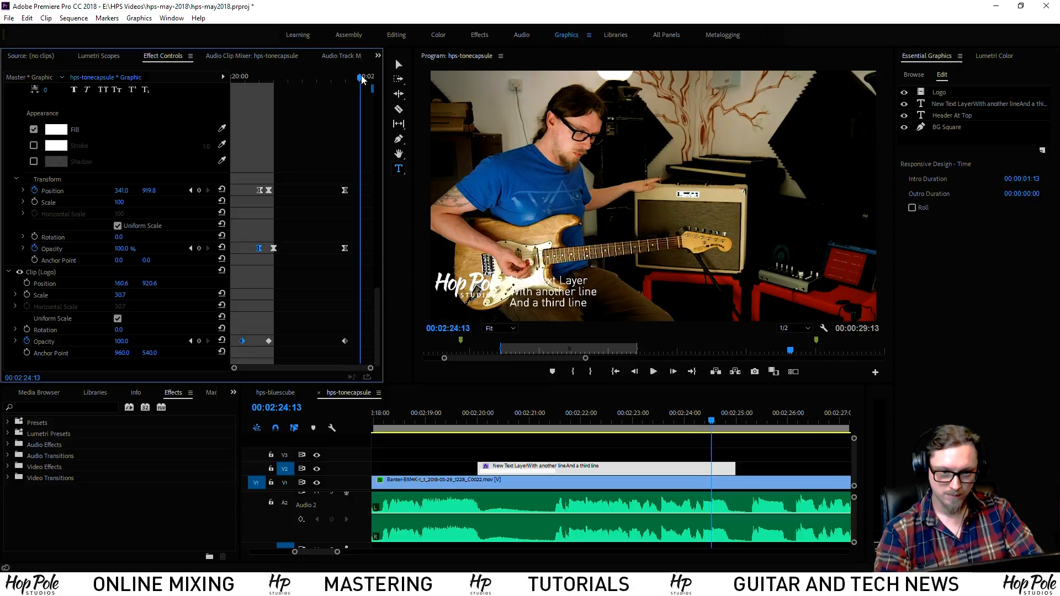
{"action": "key", "text": "ctrl+v"}
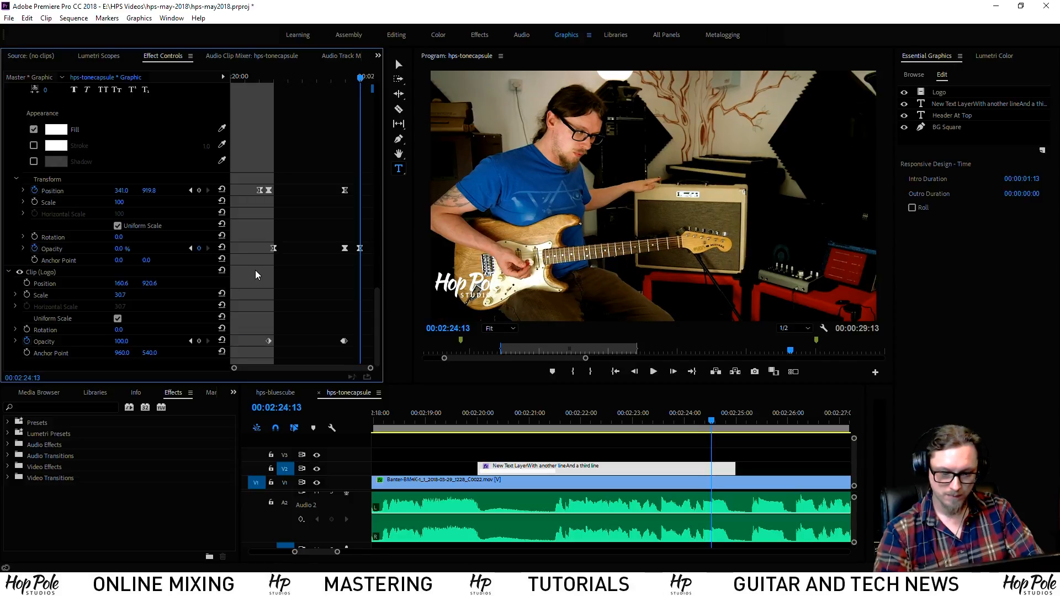
{"action": "key", "text": "ctrl+z"}
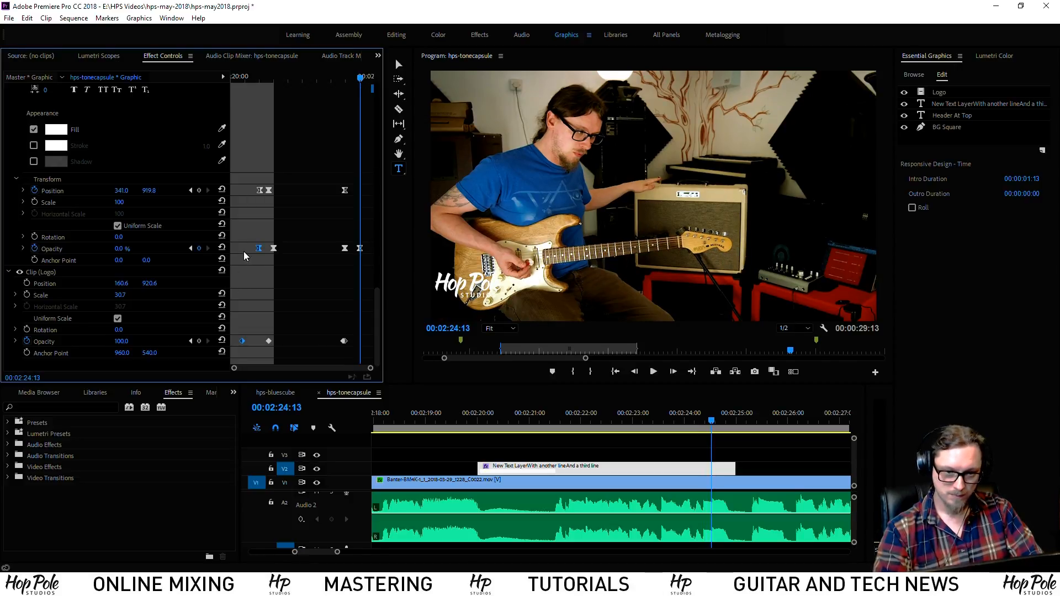
{"action": "left_click_drag", "start_coordinate": [248, 173], "coordinate": [250, 184]}
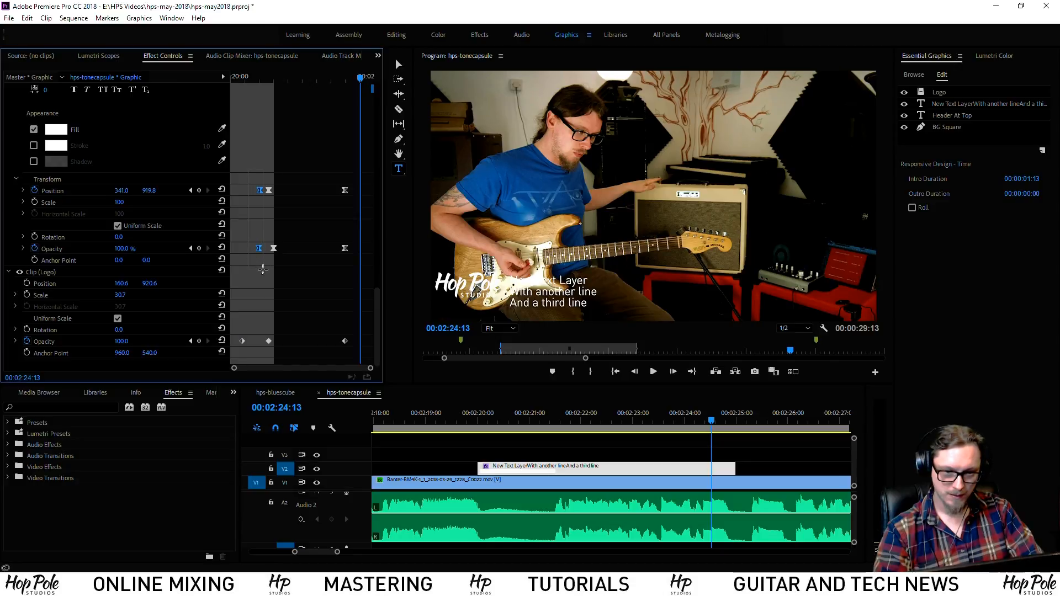
{"action": "left_click", "coordinate": [352, 79]}
{"action": "key", "text": "ctrl+v"}
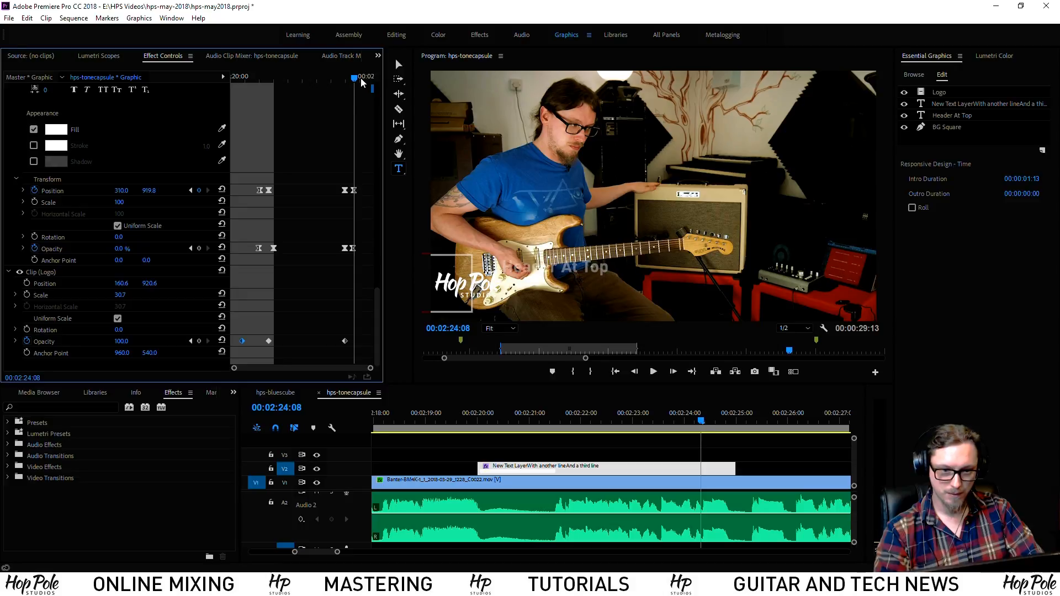
{"action": "key", "text": "ctrl+v"}
Preview the outro and shift the box's outro Position and Opacity keyframes slightly later
{"action": "key", "text": "space"}
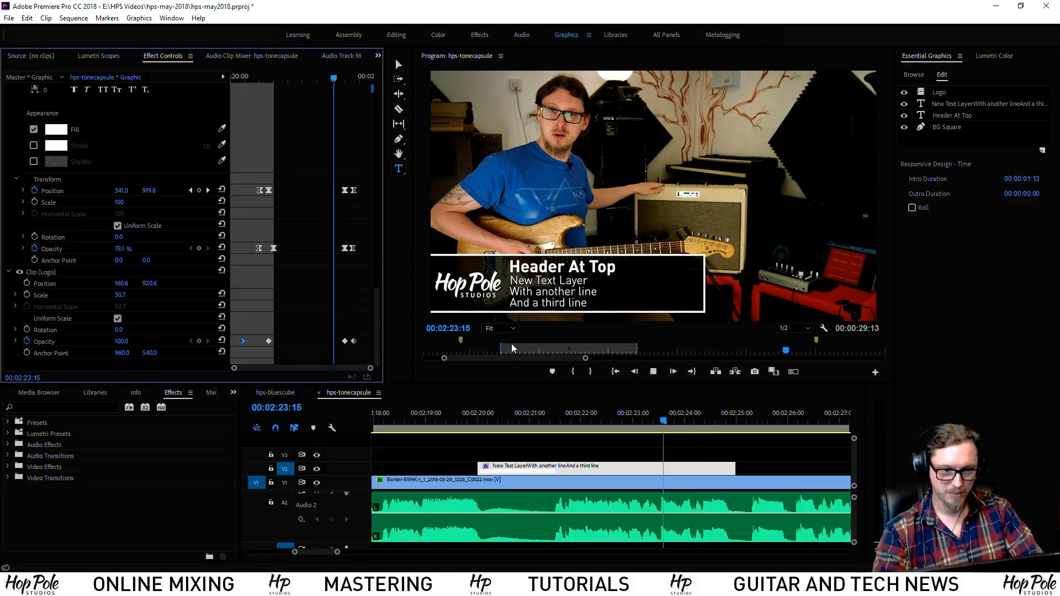
{"action": "left_click_drag", "start_coordinate": [363, 78], "coordinate": [346, 91]}
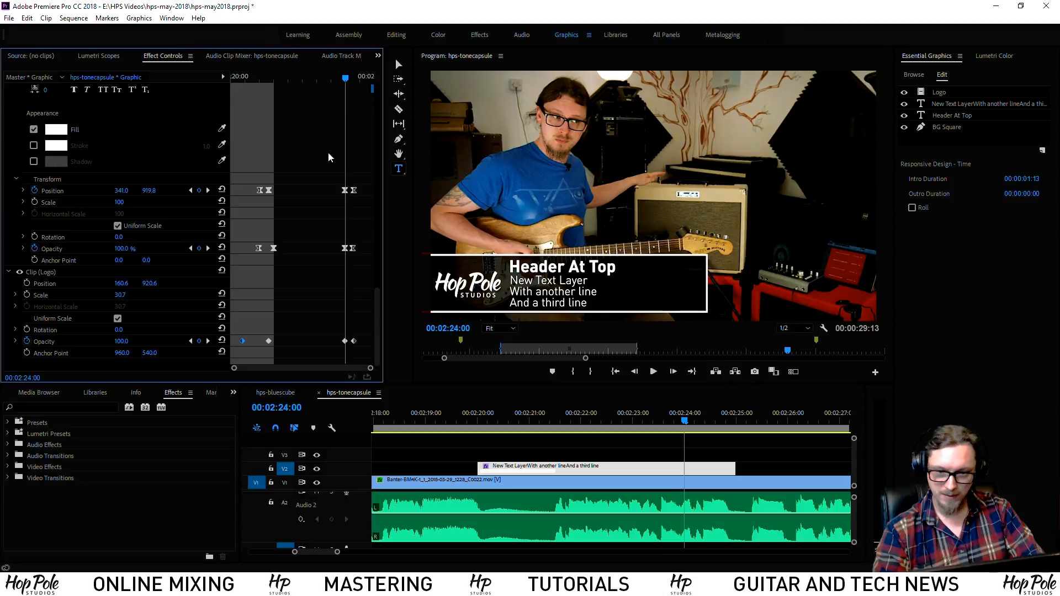
{"action": "left_click_drag", "start_coordinate": [377, 308], "coordinate": [406, 141]}
{"action": "left_click_drag", "start_coordinate": [328, 210], "coordinate": [362, 291]}
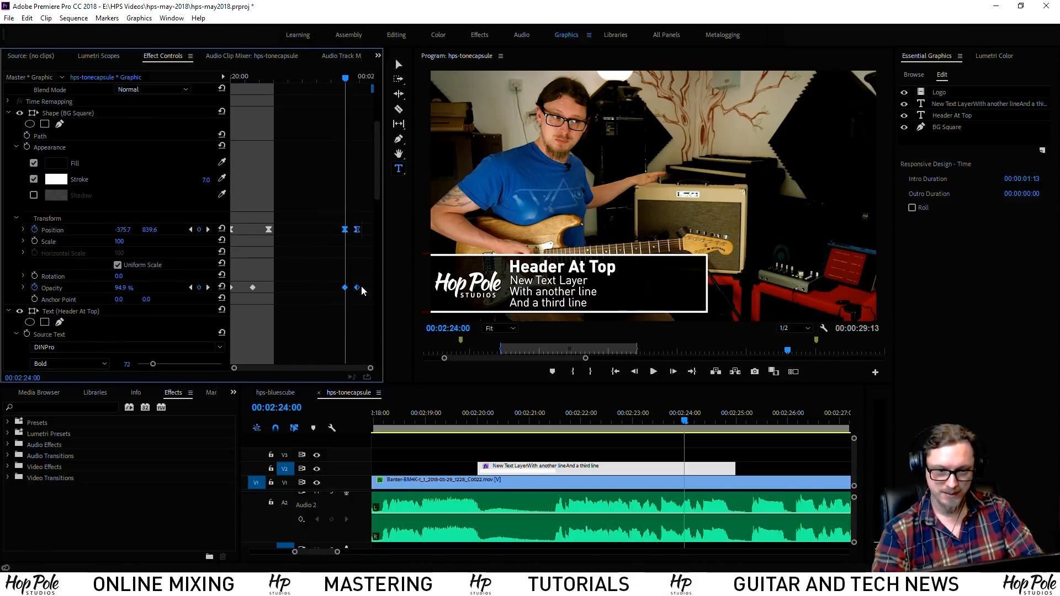
{"action": "left_click_drag", "start_coordinate": [347, 232], "coordinate": [359, 232]}
Replay the adjusted outro several times from 00:02:23:17
{"action": "key", "text": "space"}
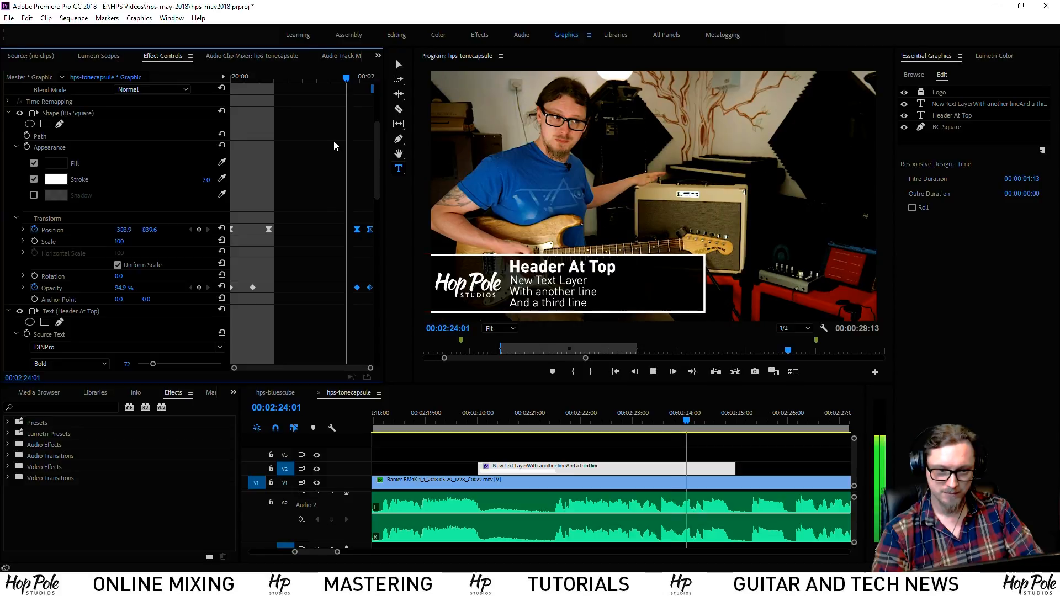
{"action": "key", "text": "space"}
{"action": "left_click", "coordinate": [340, 76]}
{"action": "key", "text": "space"}
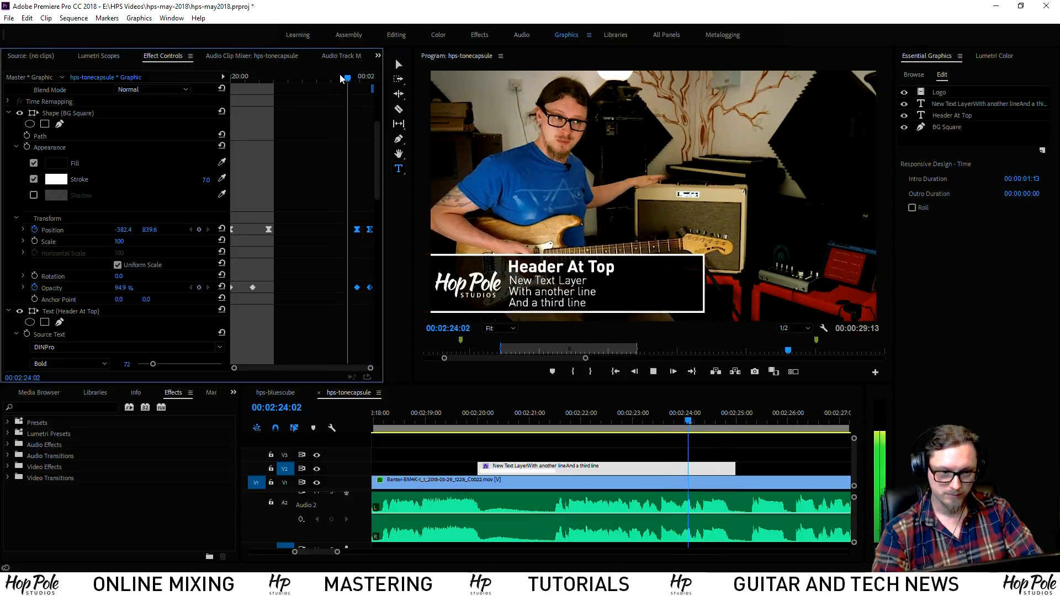
{"action": "key", "text": "space"}
{"action": "left_click", "coordinate": [341, 76]}
{"action": "key", "text": "space"}
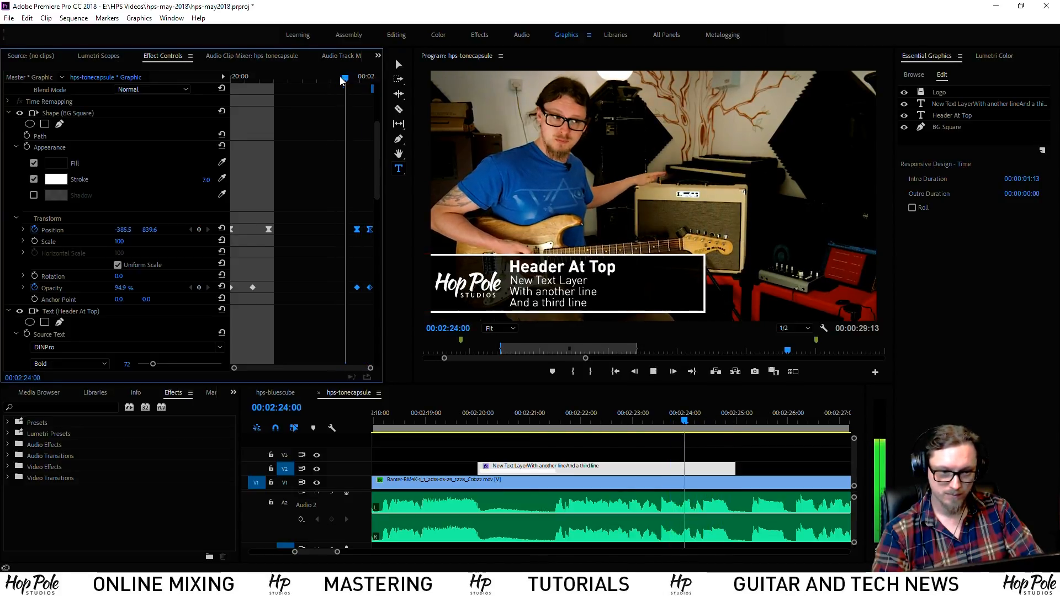
{"action": "key", "text": "space"}
{"action": "left_click", "coordinate": [339, 76]}
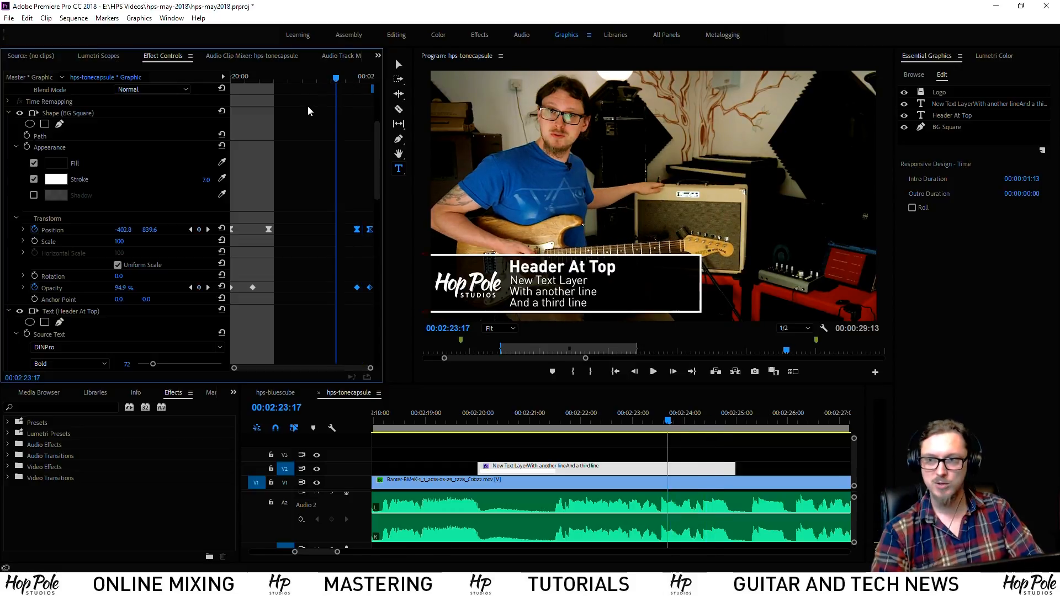
{"action": "key", "text": "space"}
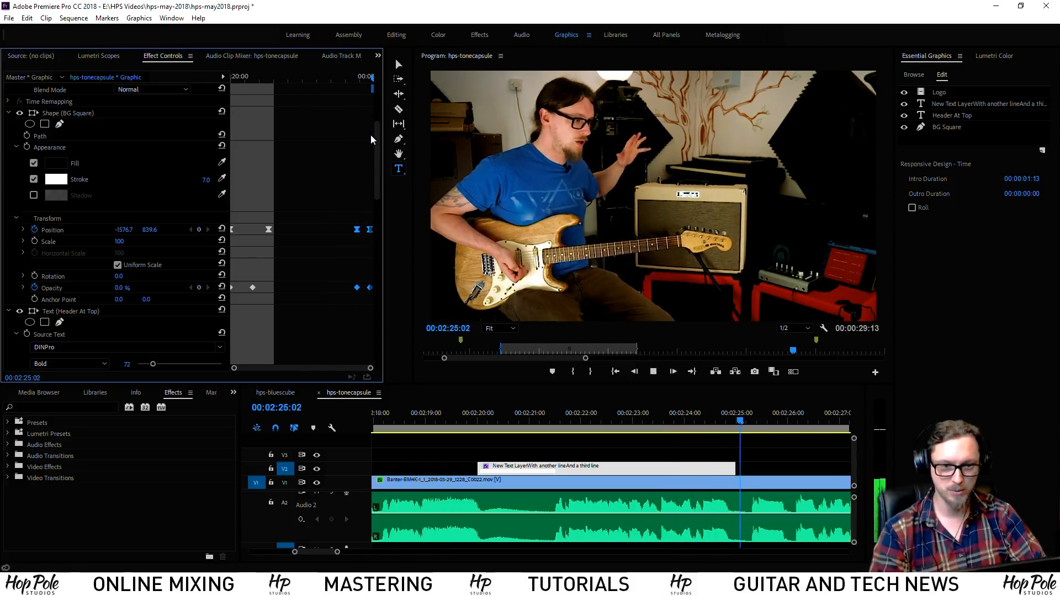
{"action": "key", "text": "space"}
Set the graphic's outro duration to 00:00:01:01, then save the project with Ctrl+S
{"action": "left_click", "coordinate": [687, 417]}
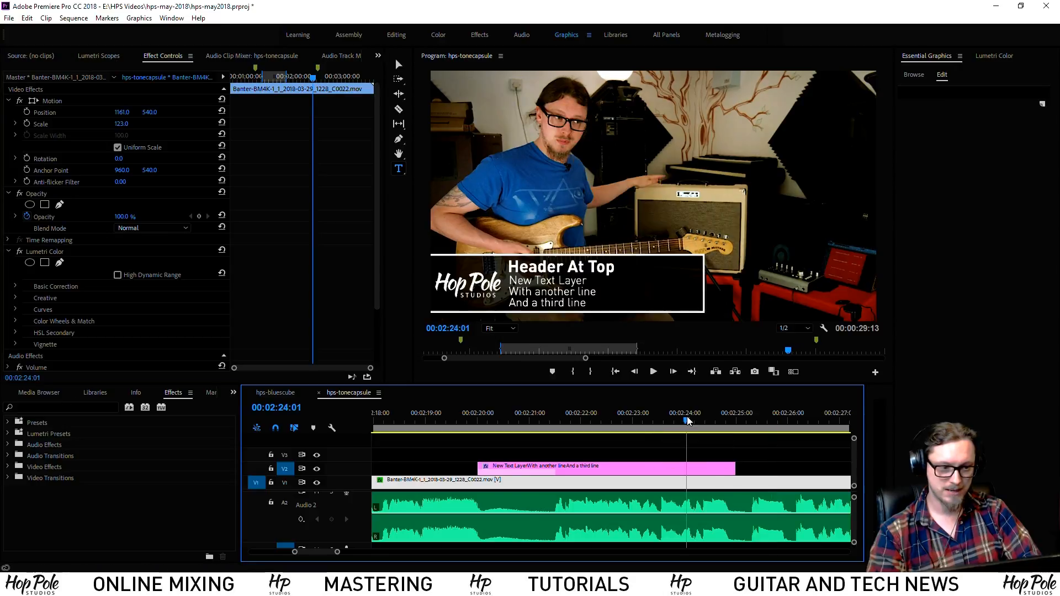
{"action": "left_click", "coordinate": [705, 465]}
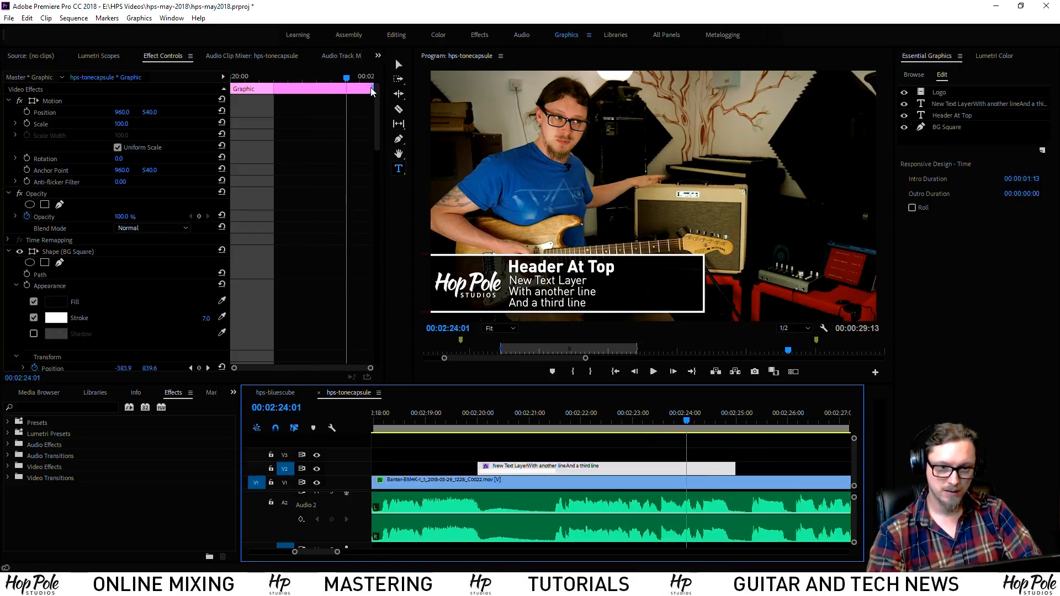
{"action": "left_click_drag", "start_coordinate": [373, 89], "coordinate": [347, 89]}
{"action": "left_click_drag", "start_coordinate": [378, 124], "coordinate": [298, 90]}
{"action": "key", "text": "equal"}
{"action": "key", "text": "equal"}
{"action": "key", "text": "equal"}
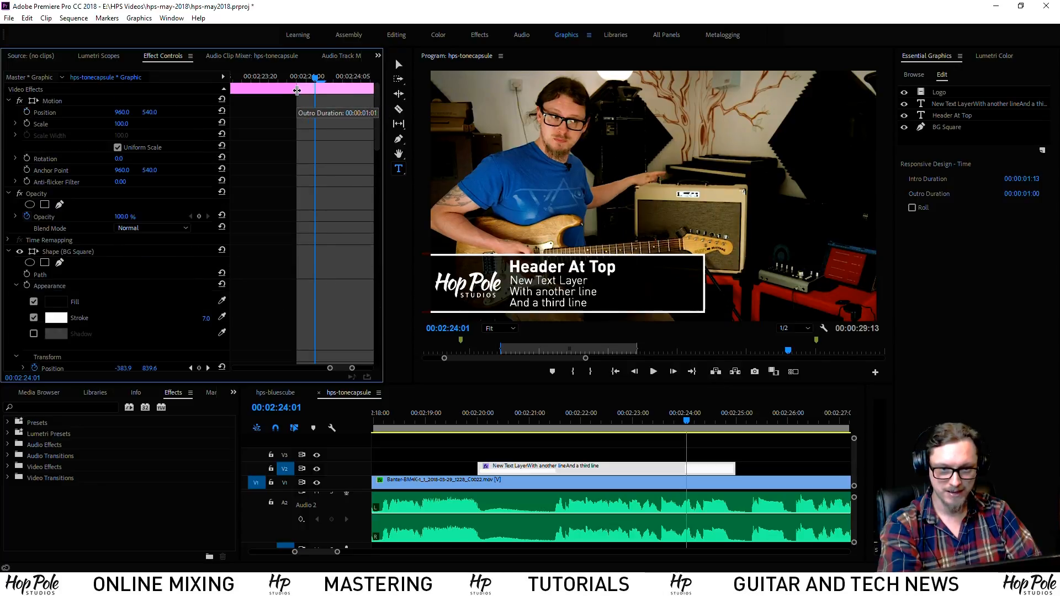
{"action": "left_click_drag", "start_coordinate": [377, 111], "coordinate": [269, 359]}
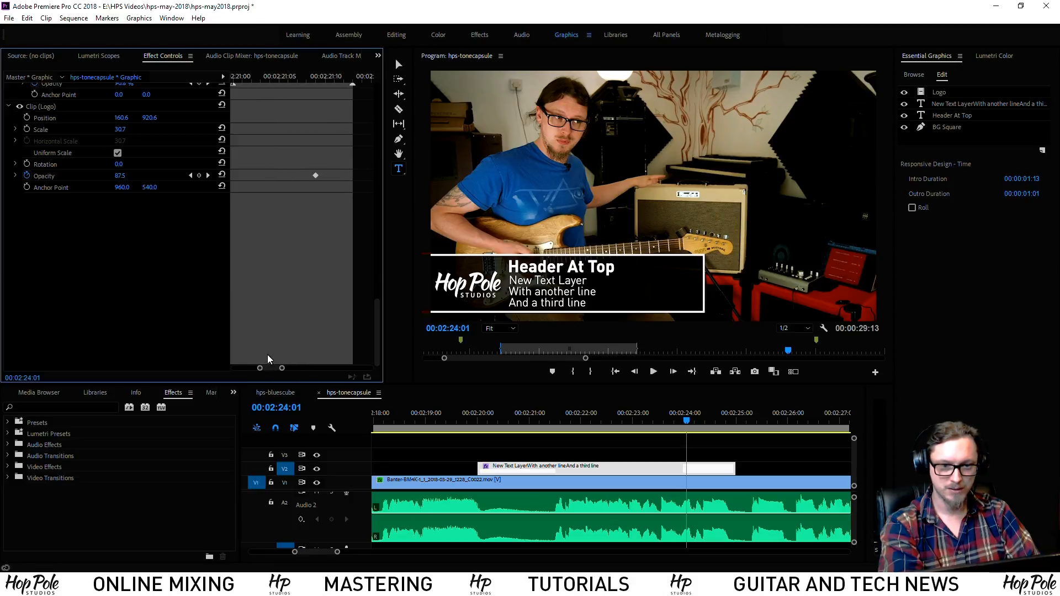
{"action": "left_click_drag", "start_coordinate": [381, 335], "coordinate": [361, 88]}
{"action": "key", "text": "ctrl+s"}
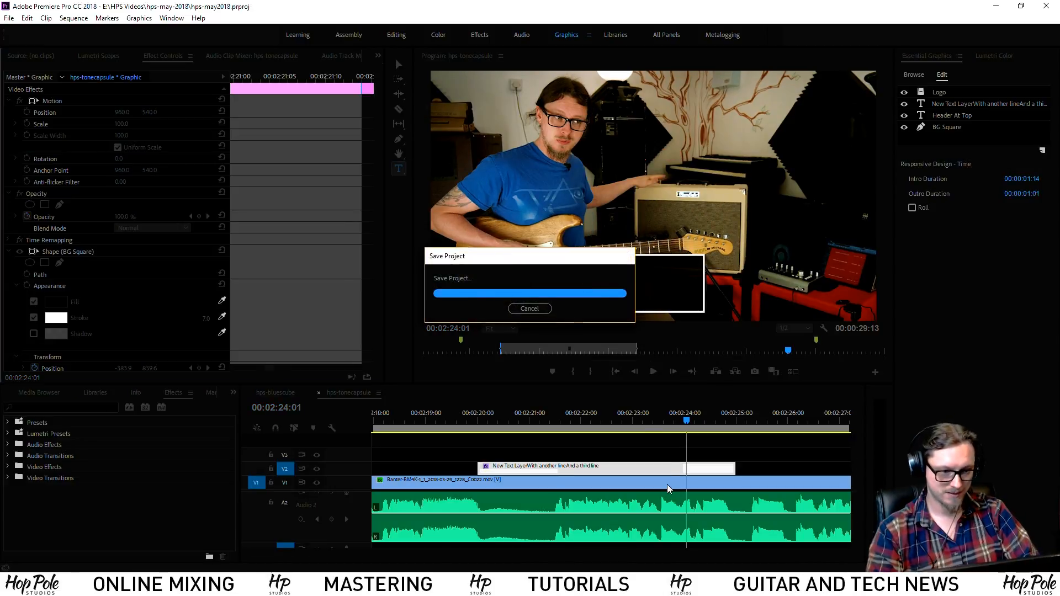
Extend the lower-third clip's end further right on V2 and play it over the guitar footage
{"action": "left_click", "coordinate": [551, 455]}
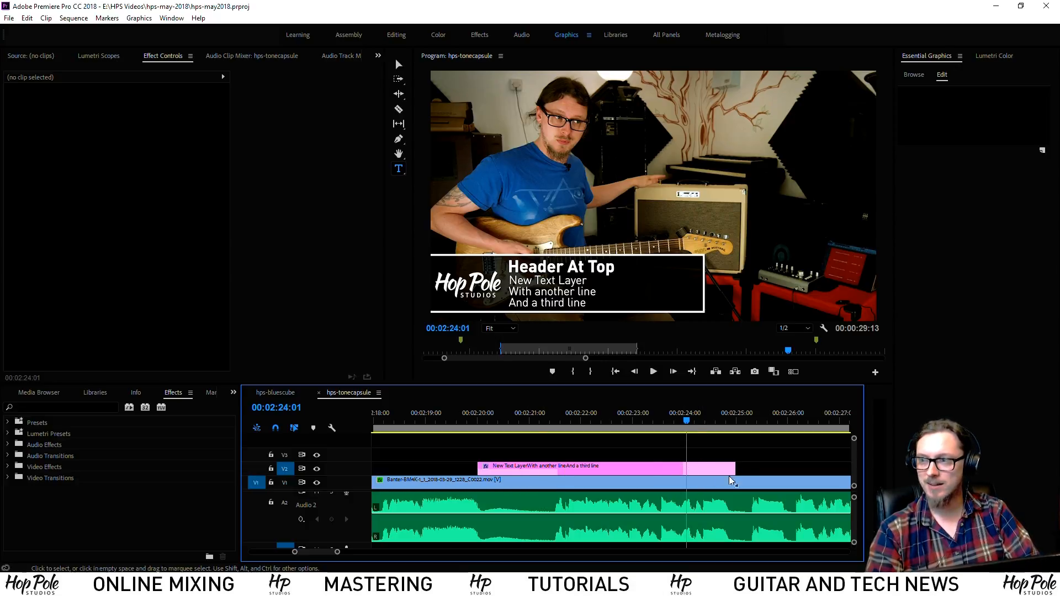
{"action": "left_click_drag", "start_coordinate": [739, 467], "coordinate": [805, 468]}
{"action": "key", "text": "ctrl+z"}
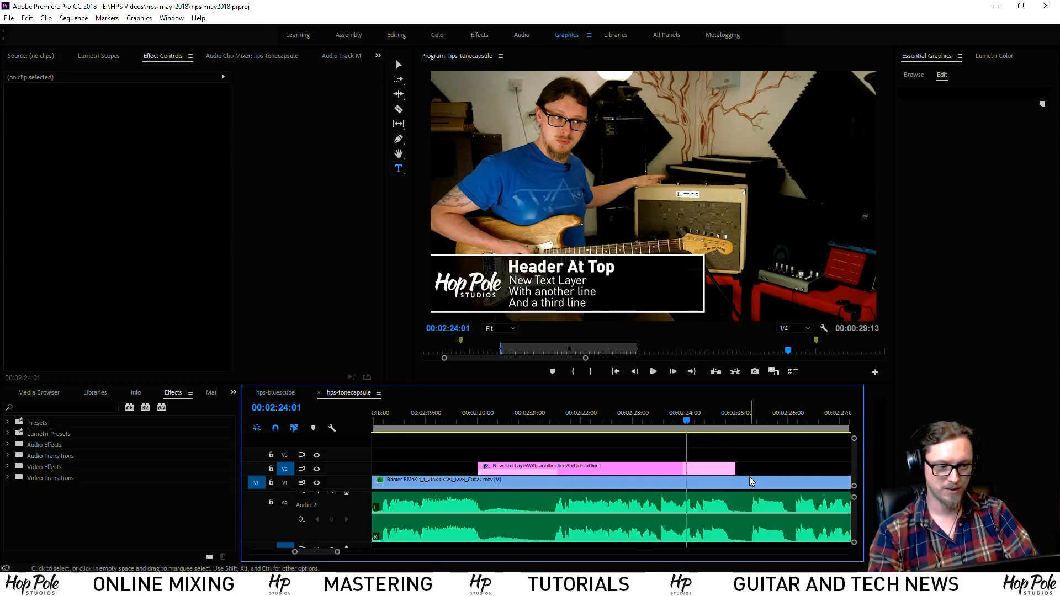
{"action": "left_click_drag", "start_coordinate": [738, 469], "coordinate": [840, 462]}
{"action": "key", "text": "space"}
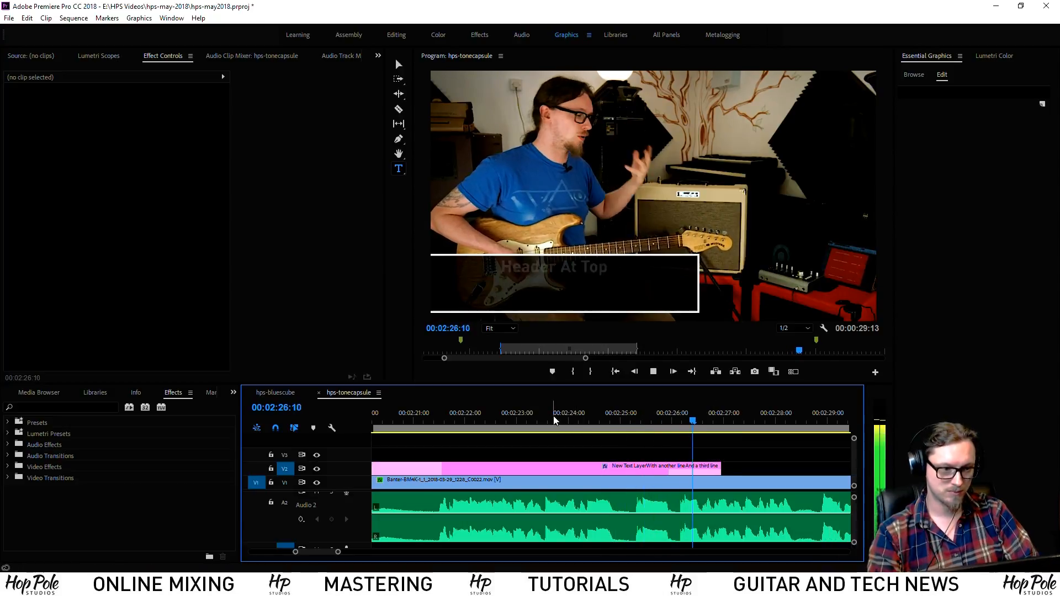
{"action": "left_click_drag", "start_coordinate": [554, 418], "coordinate": [604, 434]}
{"action": "left_click_drag", "start_coordinate": [378, 123], "coordinate": [408, 159]}
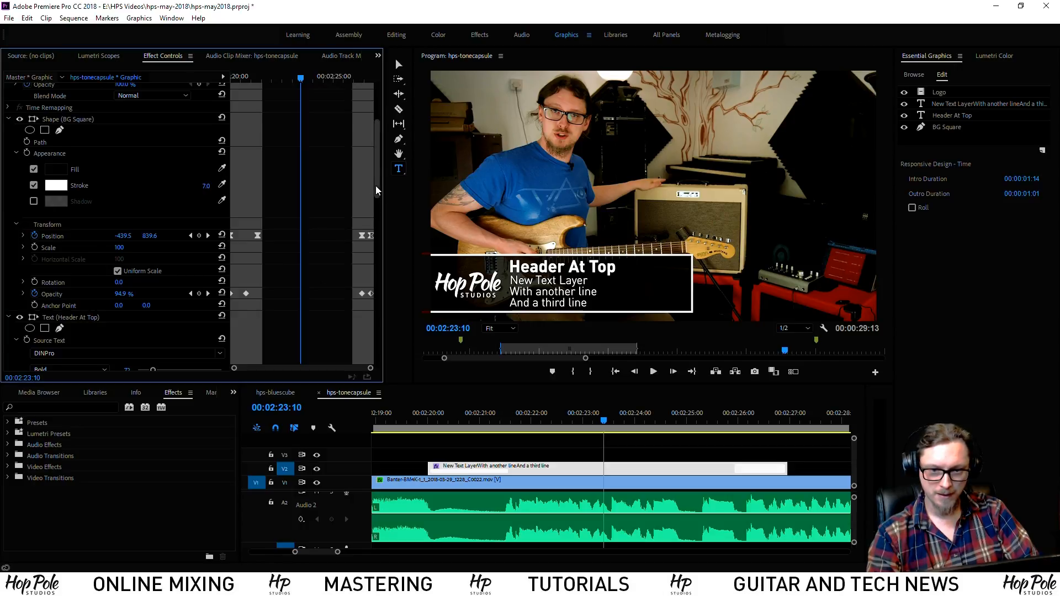
Try Linear temporal interpolation on the box's Position keyframes, preview it, and undo
{"action": "mouse_move", "coordinate": [376, 185]}
{"action": "left_mouse_down"}
{"action": "mouse_move", "coordinate": [381, 150]}
{"action": "mouse_move", "coordinate": [383, 189]}
{"action": "left_mouse_up"}
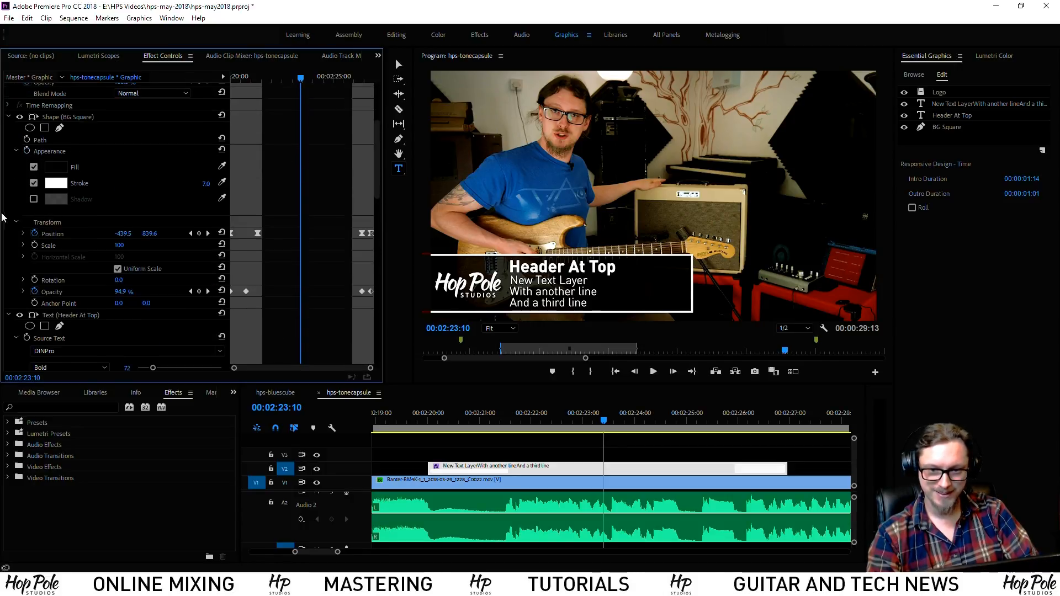
{"action": "left_click", "coordinate": [23, 234]}
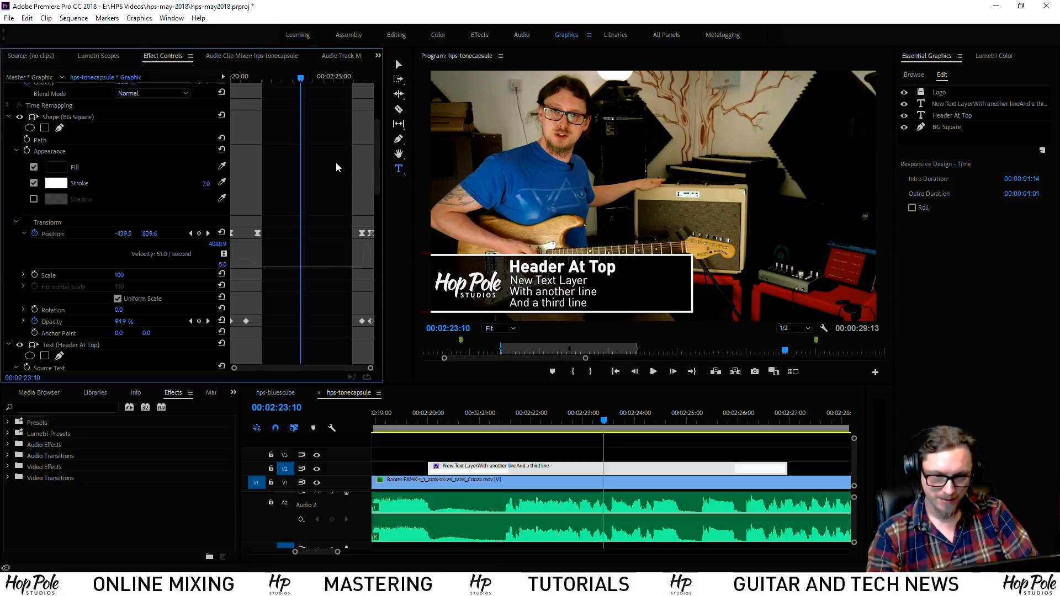
{"action": "mouse_move", "coordinate": [544, 426]}
{"action": "left_mouse_down"}
{"action": "mouse_move", "coordinate": [698, 421]}
{"action": "mouse_move", "coordinate": [561, 420]}
{"action": "mouse_move", "coordinate": [618, 414]}
{"action": "mouse_move", "coordinate": [688, 419]}
{"action": "mouse_move", "coordinate": [483, 434]}
{"action": "mouse_move", "coordinate": [551, 435]}
{"action": "left_mouse_up"}
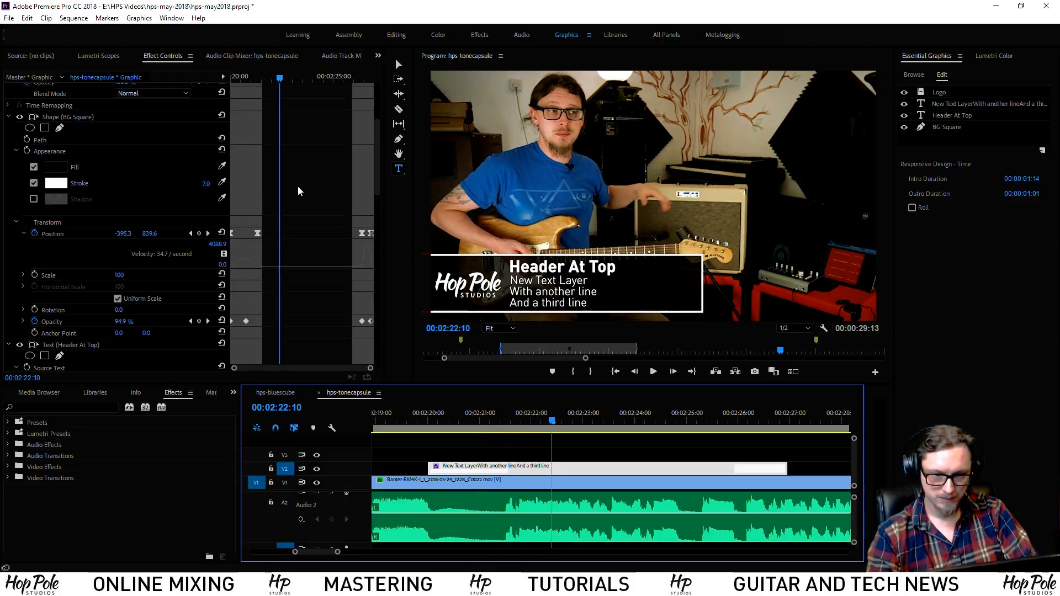
{"action": "left_click", "coordinate": [329, 222]}
{"action": "left_click", "coordinate": [257, 234]}
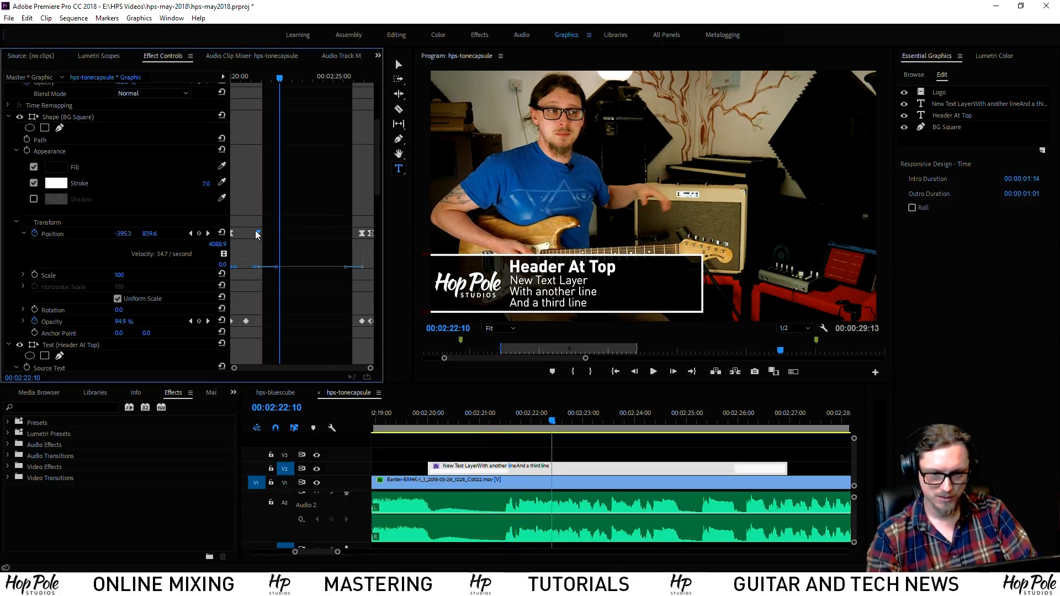
{"action": "right_click", "coordinate": [363, 234]}
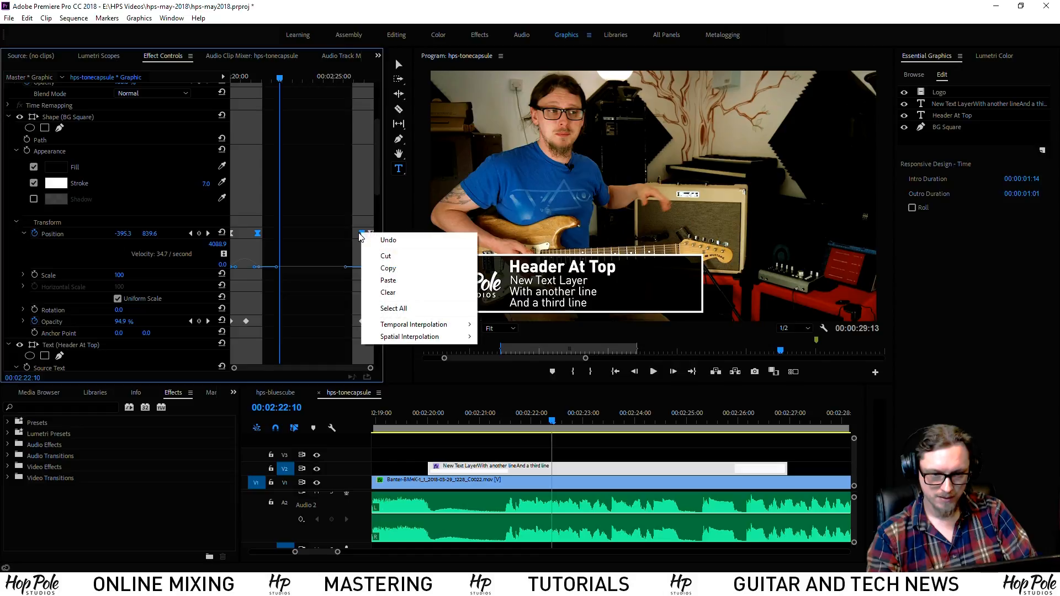
{"action": "mouse_move", "coordinate": [393, 328]}
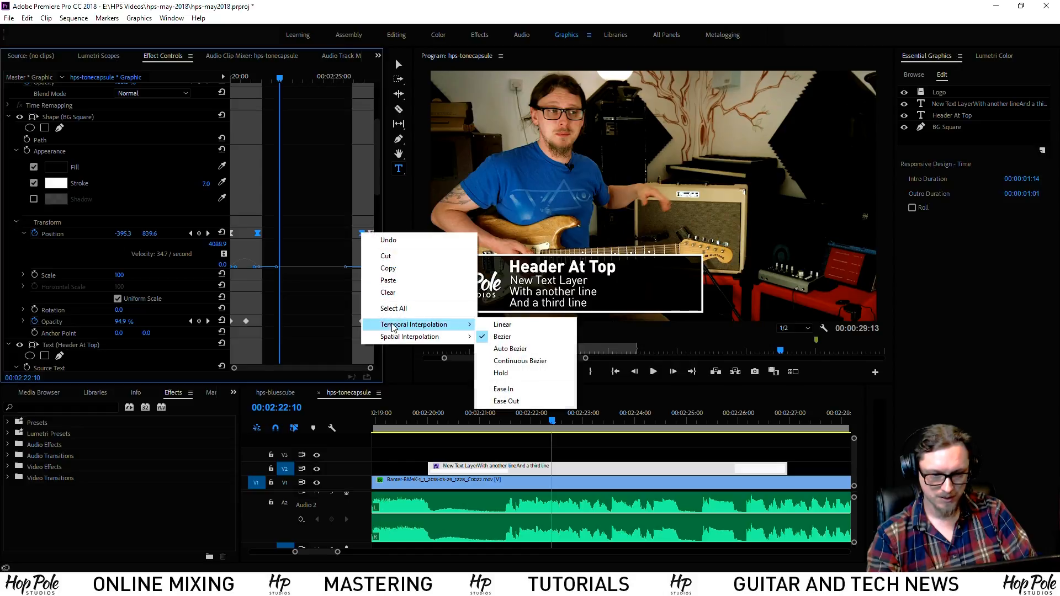
{"action": "left_click", "coordinate": [509, 326]}
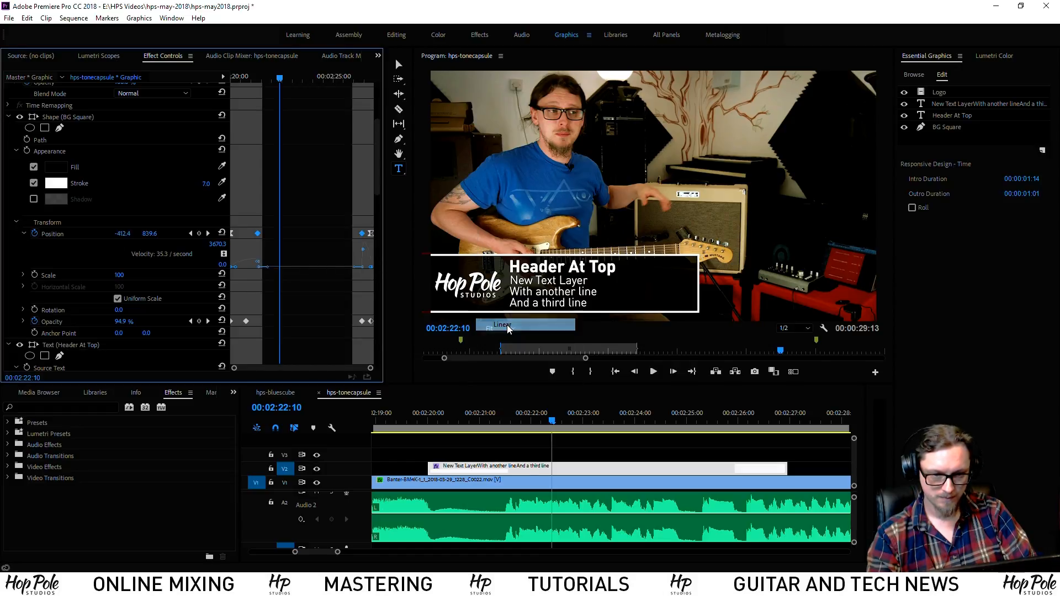
{"action": "left_click", "coordinate": [564, 394]}
{"action": "key", "text": "space"}
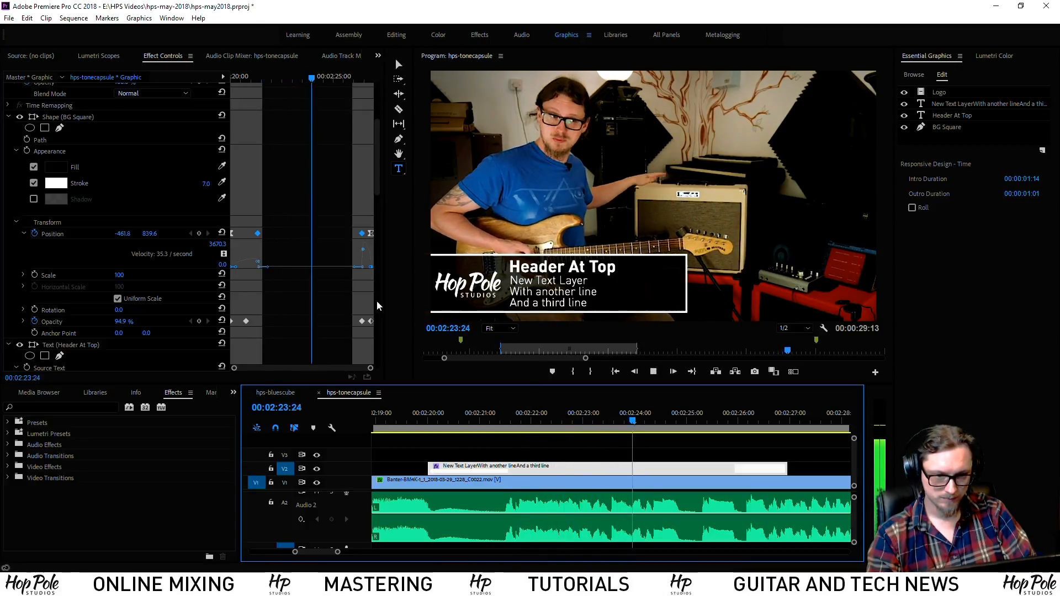
{"action": "key", "text": "space"}
{"action": "key", "text": "ctrl+z"}
Drag the velocity handles of the first and last Position keyframes to reshape the easing
{"action": "left_click", "coordinate": [338, 251]}
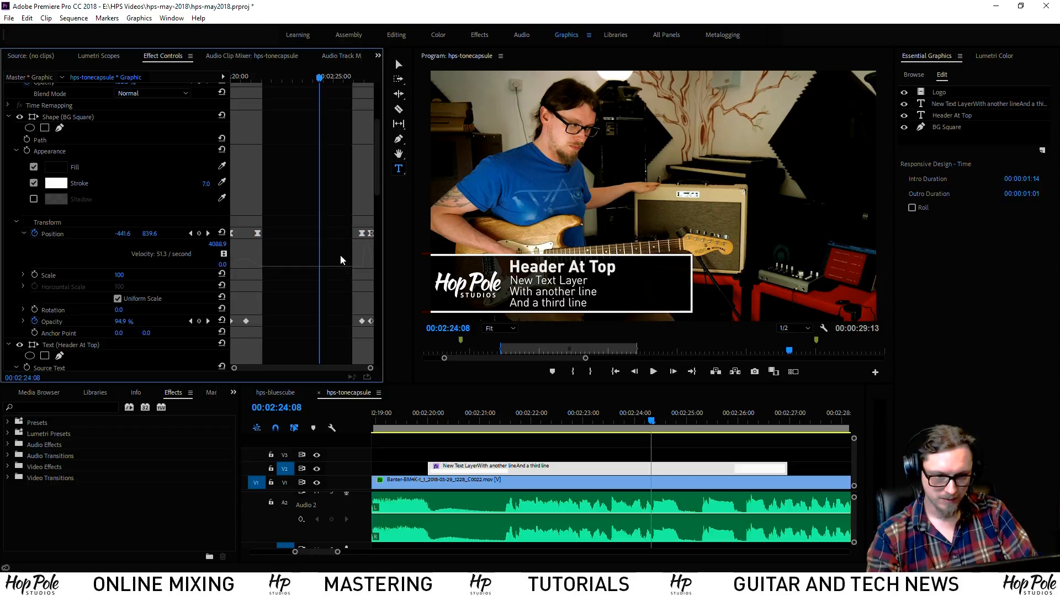
{"action": "left_click", "coordinate": [360, 233]}
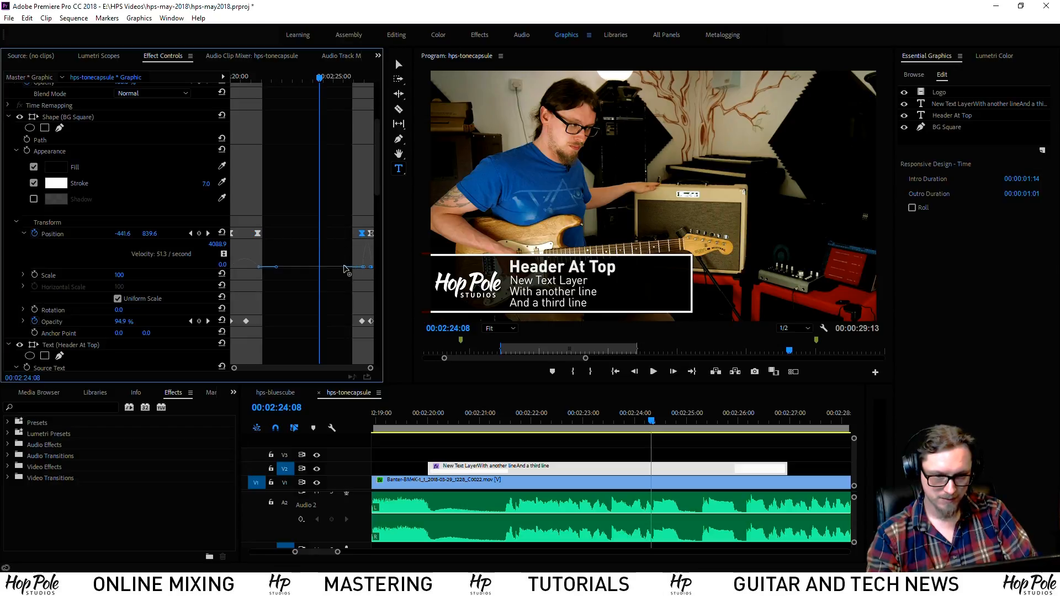
{"action": "left_click_drag", "start_coordinate": [348, 269], "coordinate": [364, 286]}
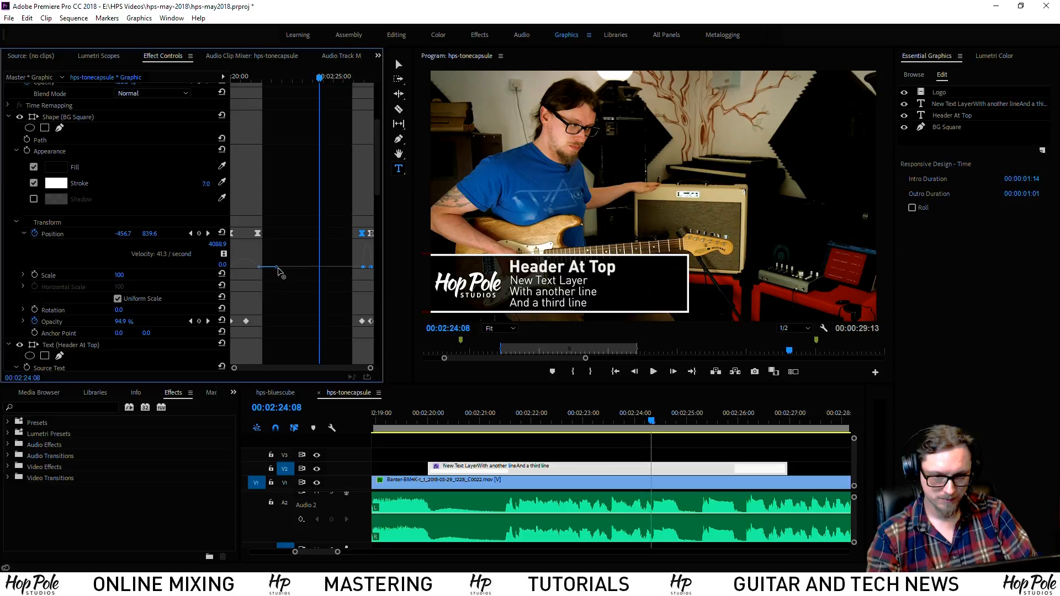
{"action": "left_click_drag", "start_coordinate": [278, 269], "coordinate": [264, 276]}
{"action": "left_click_drag", "start_coordinate": [546, 425], "coordinate": [635, 437]}
{"action": "mouse_move", "coordinate": [596, 432]}
{"action": "left_mouse_down"}
{"action": "mouse_move", "coordinate": [639, 430]}
{"action": "mouse_move", "coordinate": [580, 430]}
{"action": "mouse_move", "coordinate": [609, 438]}
{"action": "left_mouse_up"}
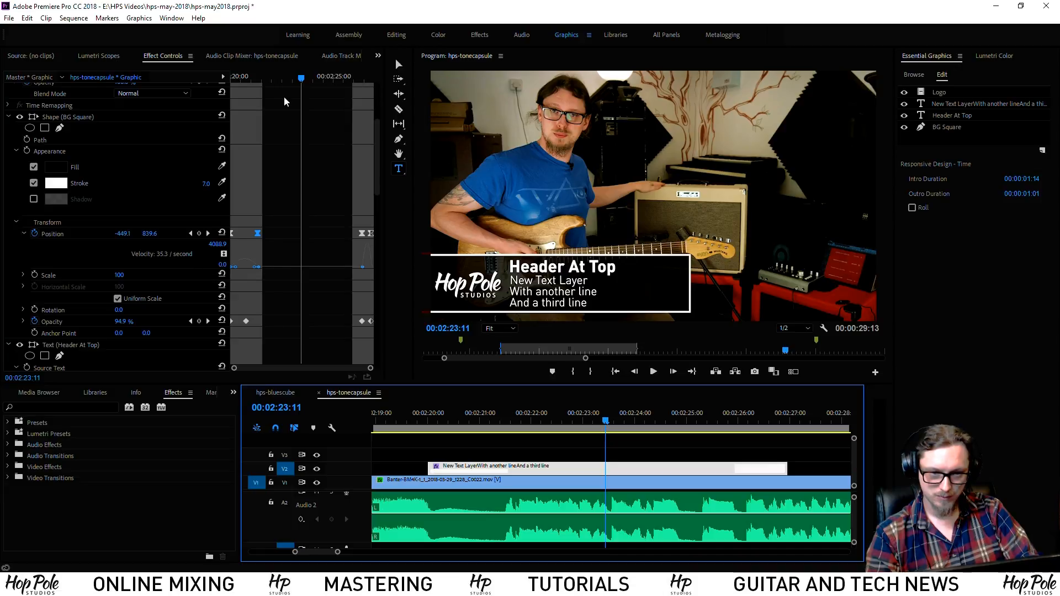
Drag the first Position keyframe's velocity handle further and scrub through the slide-in
{"action": "left_click", "coordinate": [293, 255]}
{"action": "left_click", "coordinate": [256, 233]}
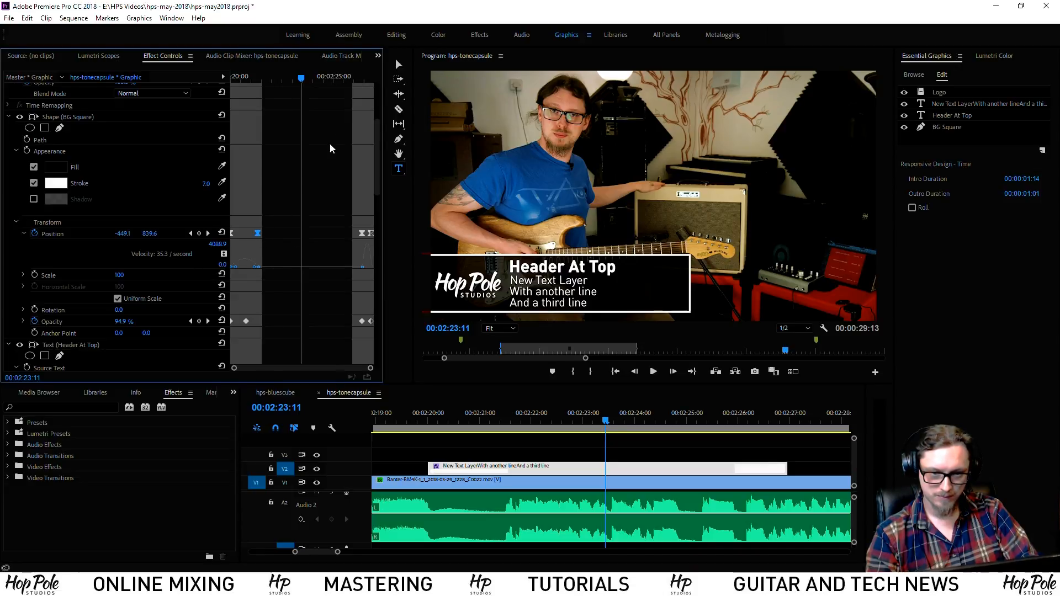
{"action": "left_click", "coordinate": [191, 233]}
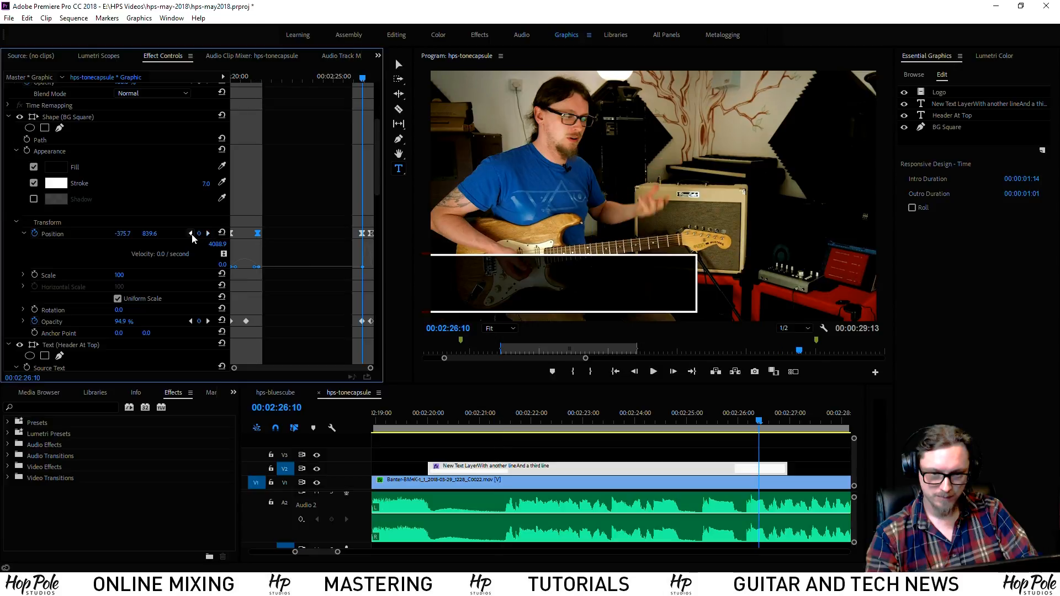
{"action": "left_click", "coordinate": [361, 233]}
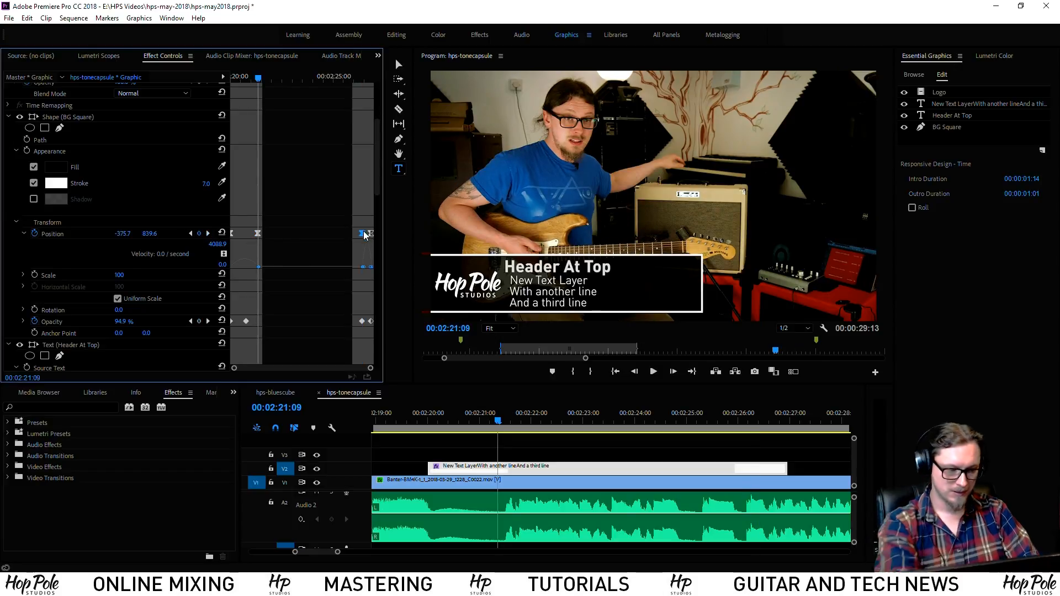
{"action": "left_click_drag", "start_coordinate": [310, 227], "coordinate": [255, 247]}
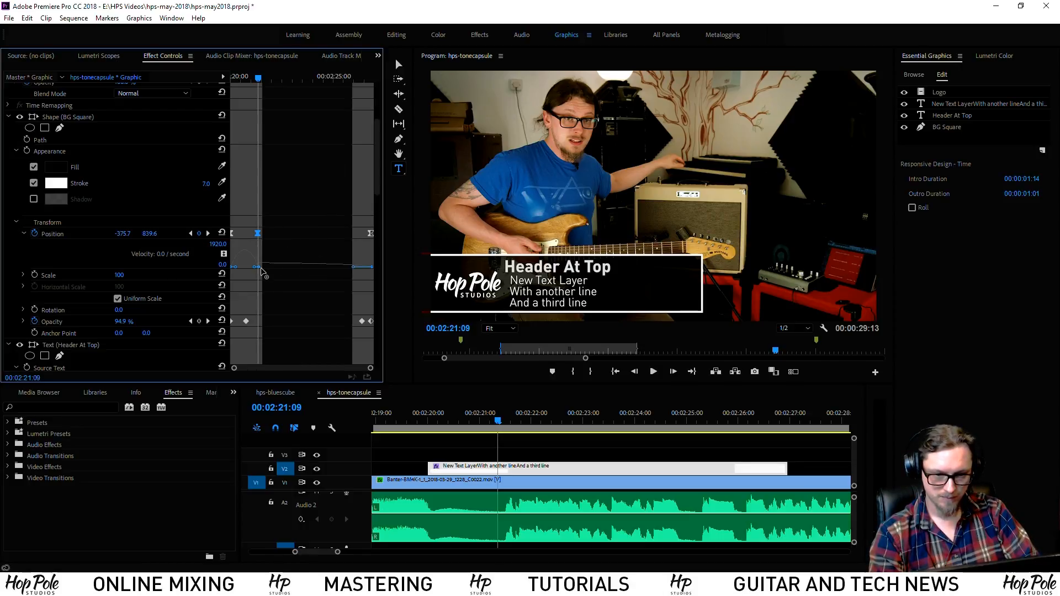
{"action": "left_click", "coordinate": [361, 77]}
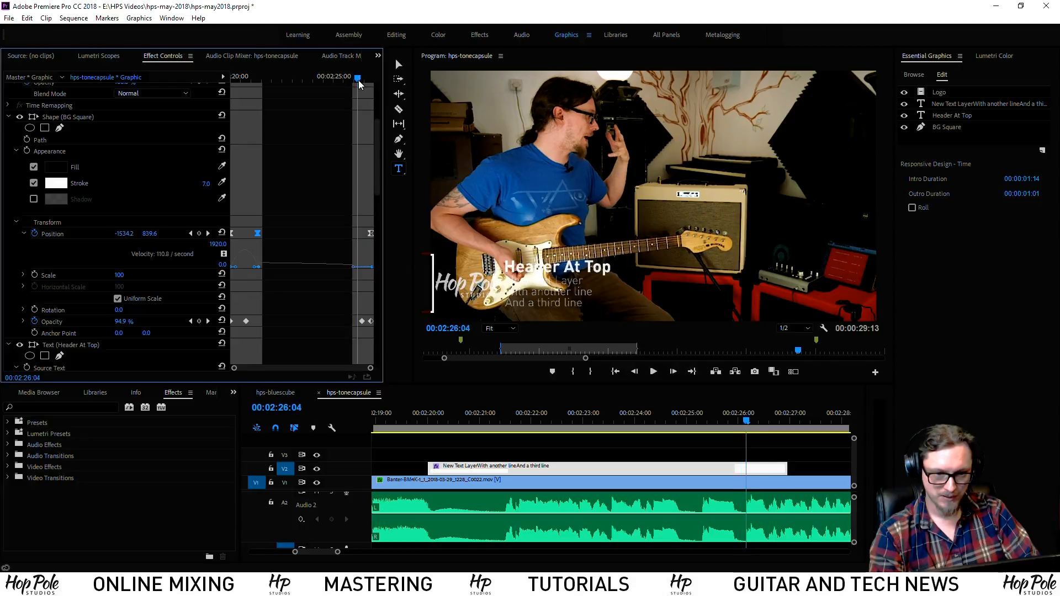
{"action": "left_click_drag", "start_coordinate": [287, 75], "coordinate": [299, 105]}
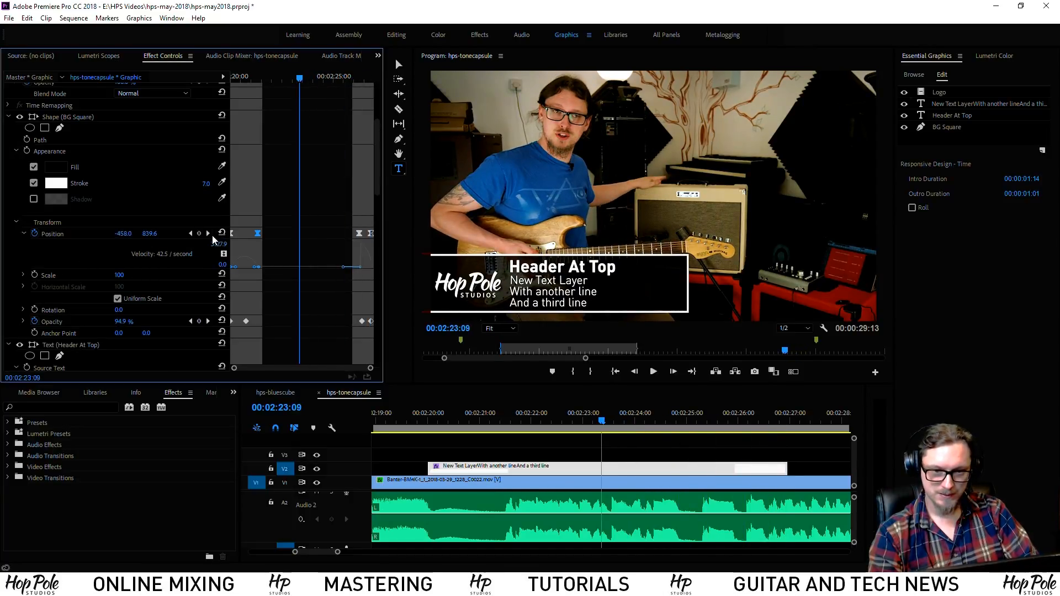
Play the slide-in from its start to review the new easing
{"action": "scroll", "coordinate": [366, 211], "scroll_direction": "down", "scroll_amount": 2}
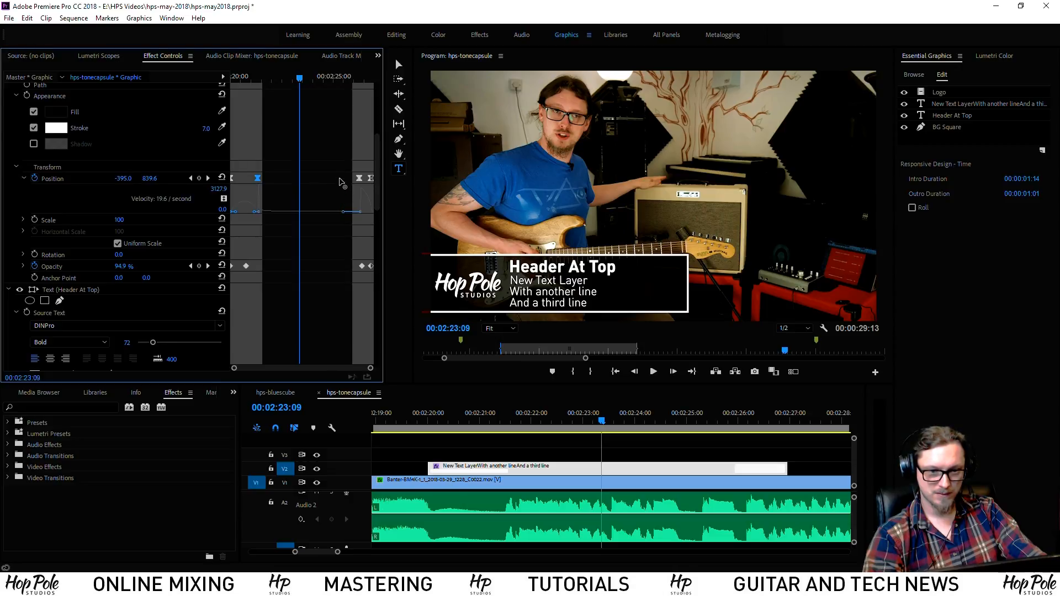
{"action": "key", "text": "space"}
{"action": "left_click", "coordinate": [508, 419]}
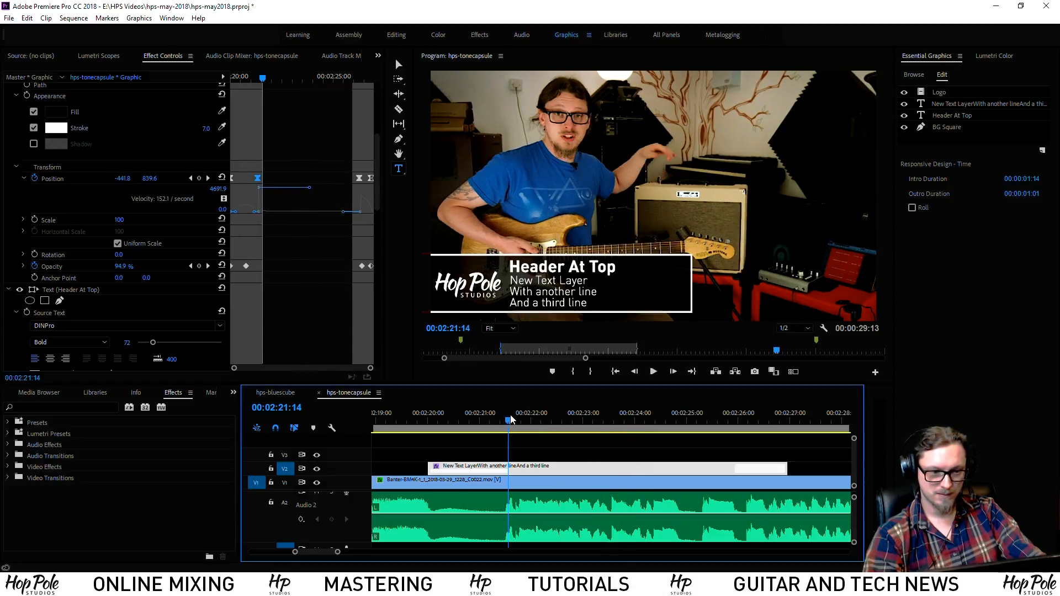
{"action": "key", "text": "space"}
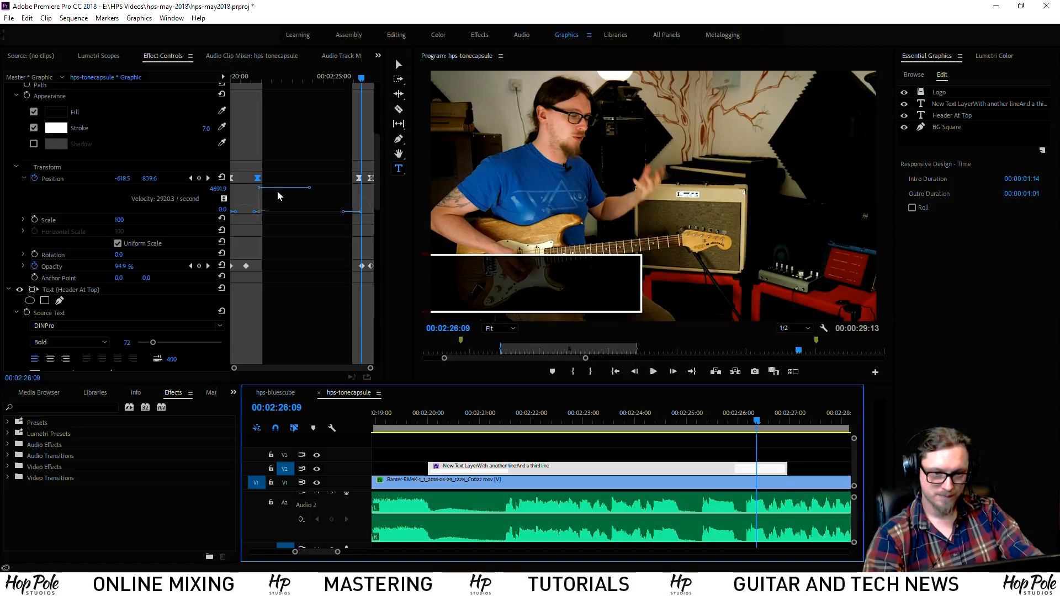
{"action": "key", "text": "space"}
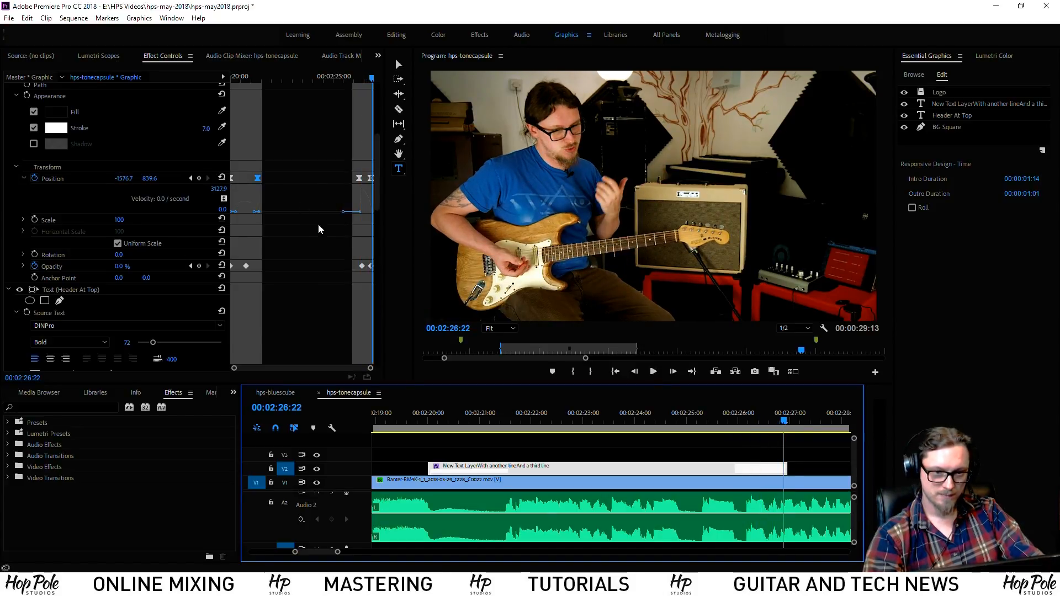
Change the final Position keyframe's spatial interpolation and play back the title animation
{"action": "left_click", "coordinate": [360, 178]}
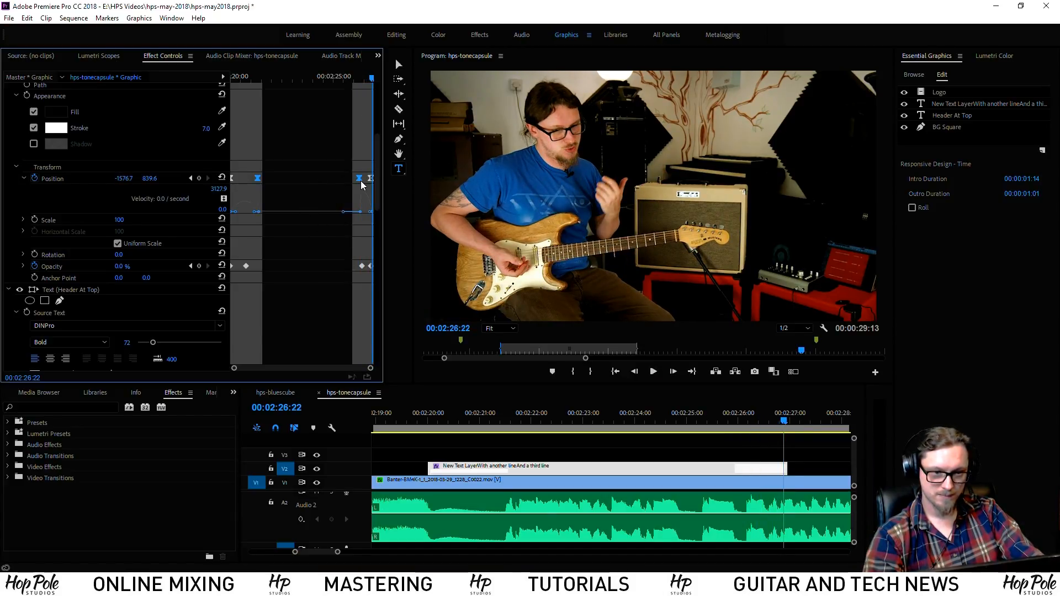
{"action": "right_click", "coordinate": [361, 180]}
{"action": "mouse_move", "coordinate": [417, 286]}
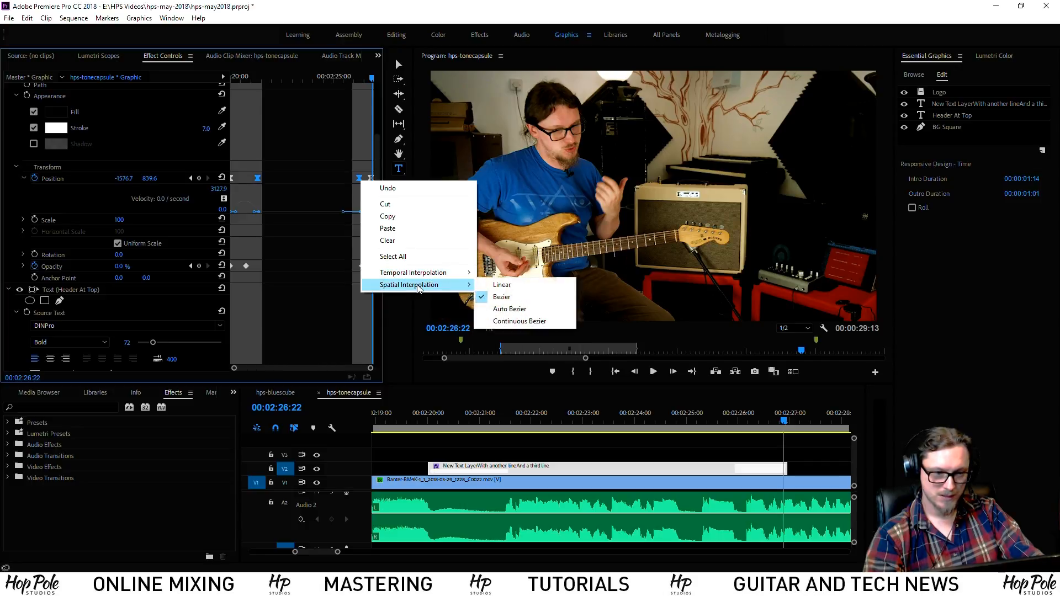
{"action": "left_click", "coordinate": [502, 293]}
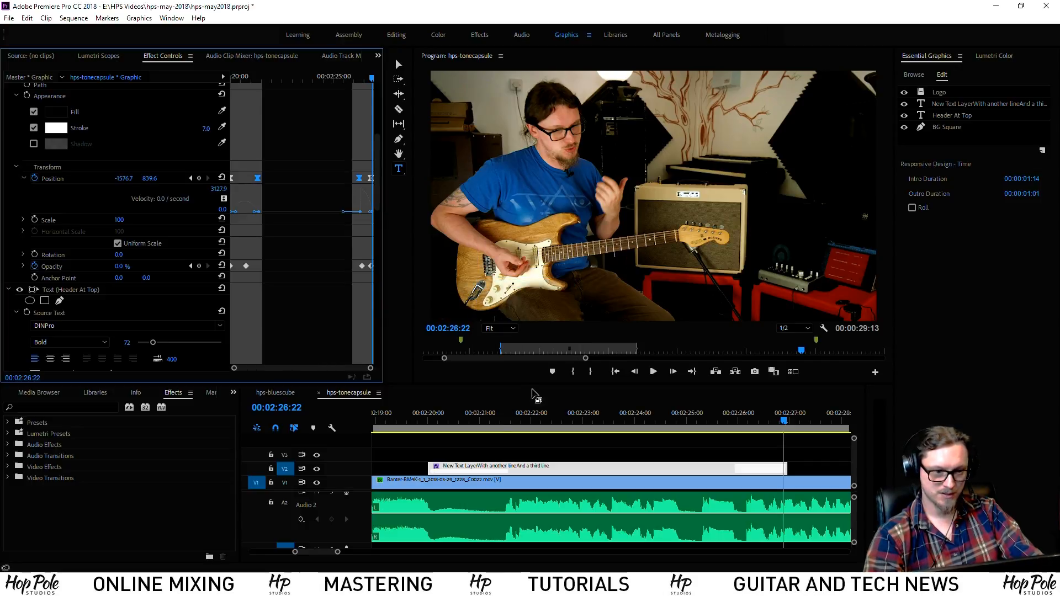
{"action": "mouse_move", "coordinate": [480, 422]}
{"action": "left_mouse_down"}
{"action": "mouse_move", "coordinate": [760, 443]}
{"action": "mouse_move", "coordinate": [465, 436]}
{"action": "left_mouse_up"}
{"action": "key", "text": "space"}
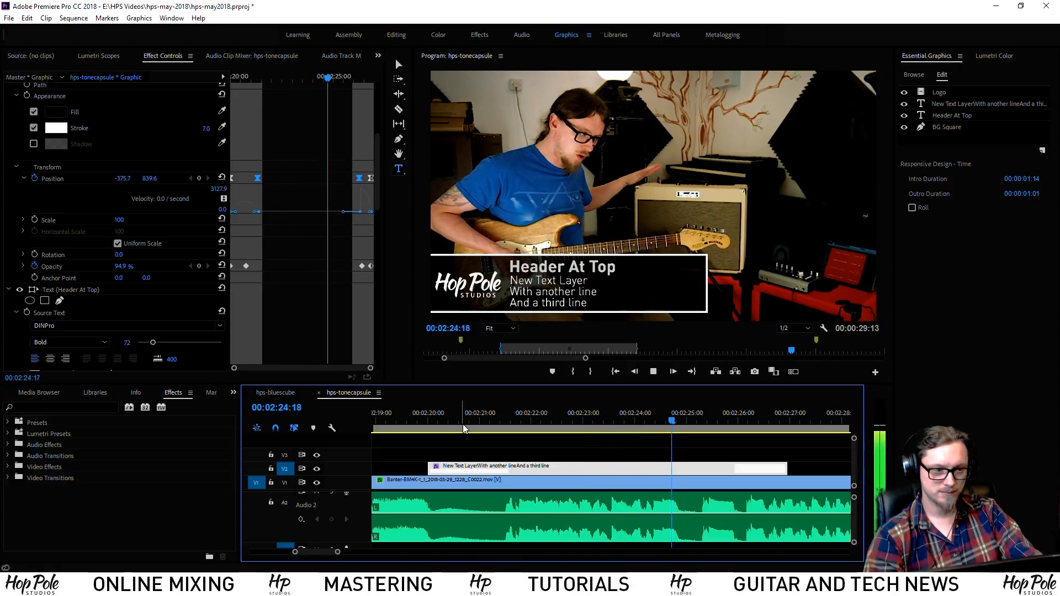
{"action": "key", "text": "space"}
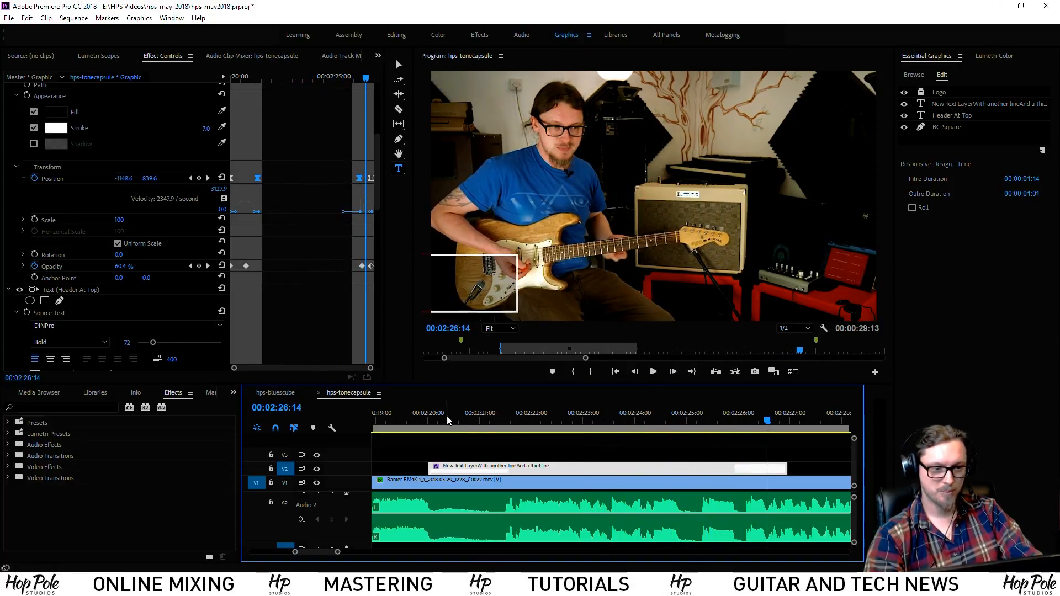
Save the project and replay the title animation from just before it appears
{"action": "left_click", "coordinate": [553, 419]}
{"action": "key", "text": "ctrl+s"}
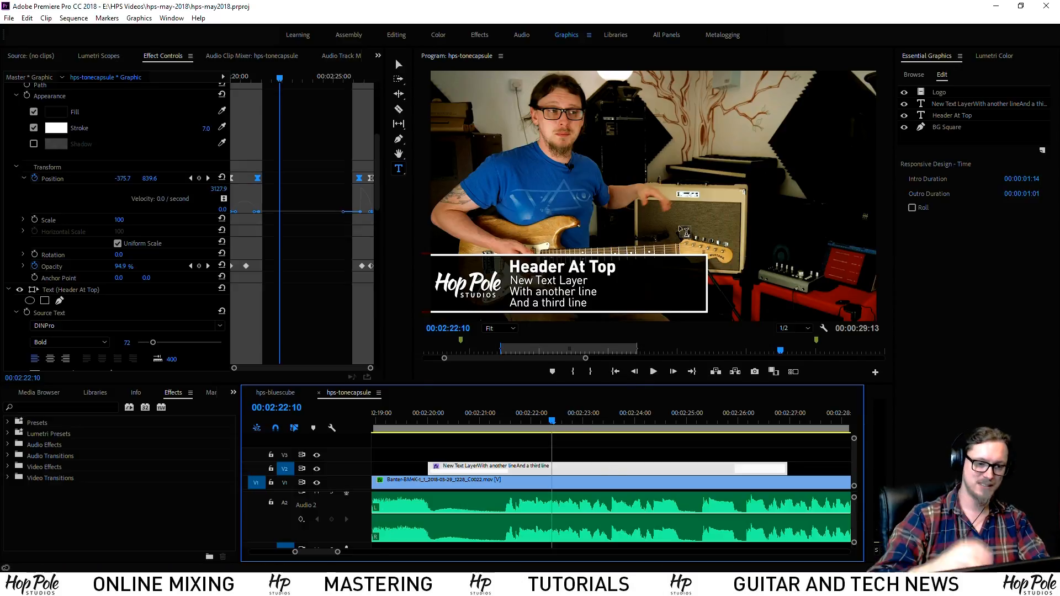
{"action": "left_click", "coordinate": [597, 454]}
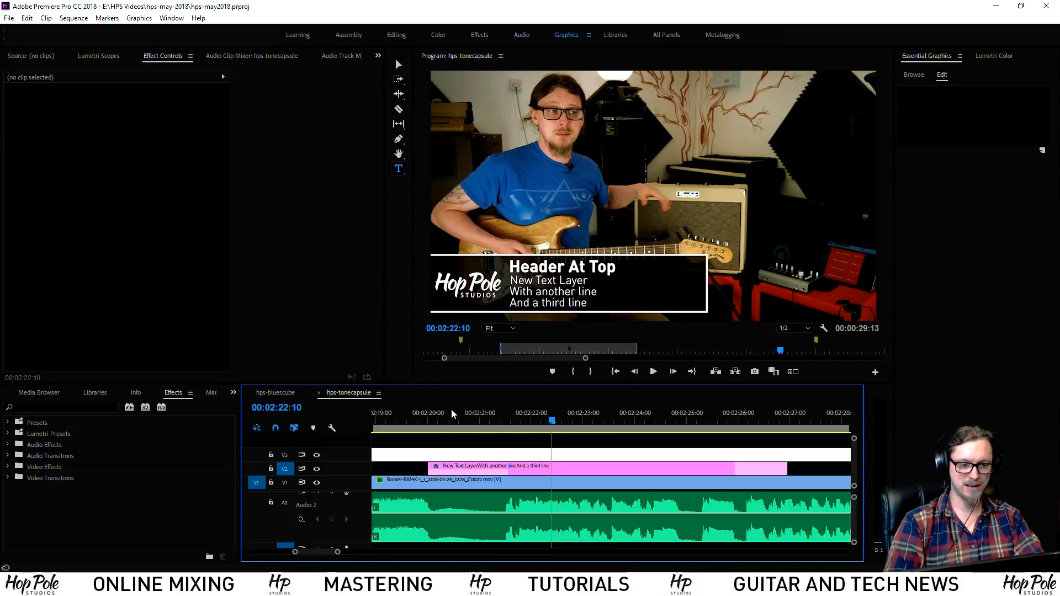
{"action": "left_click", "coordinate": [422, 418]}
{"action": "key", "text": "space"}
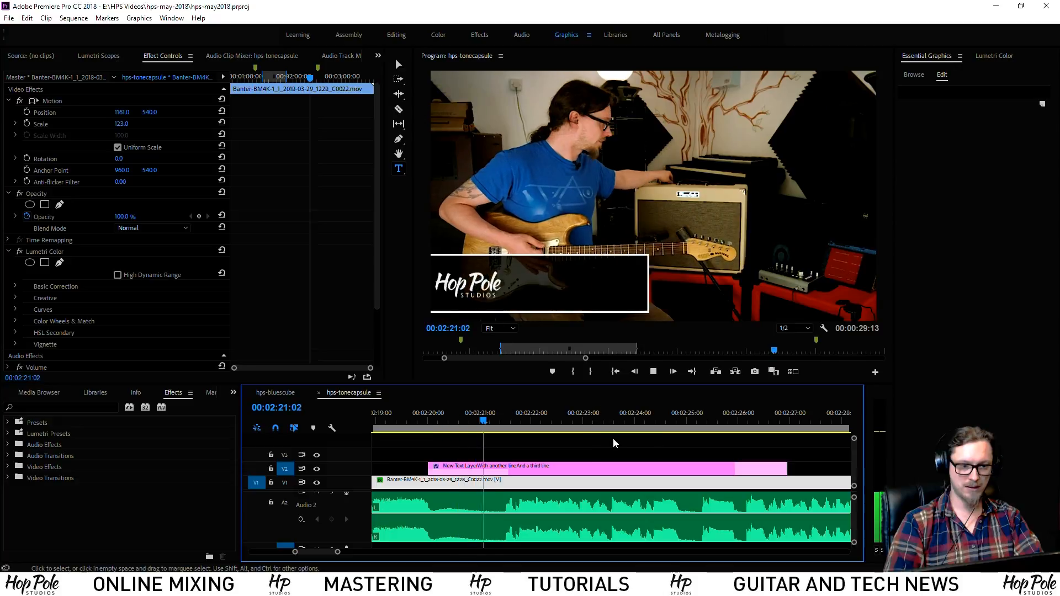
Trim the V2 title clip's end about two seconds shorter and scrub back to check it
{"action": "left_click", "coordinate": [645, 468]}
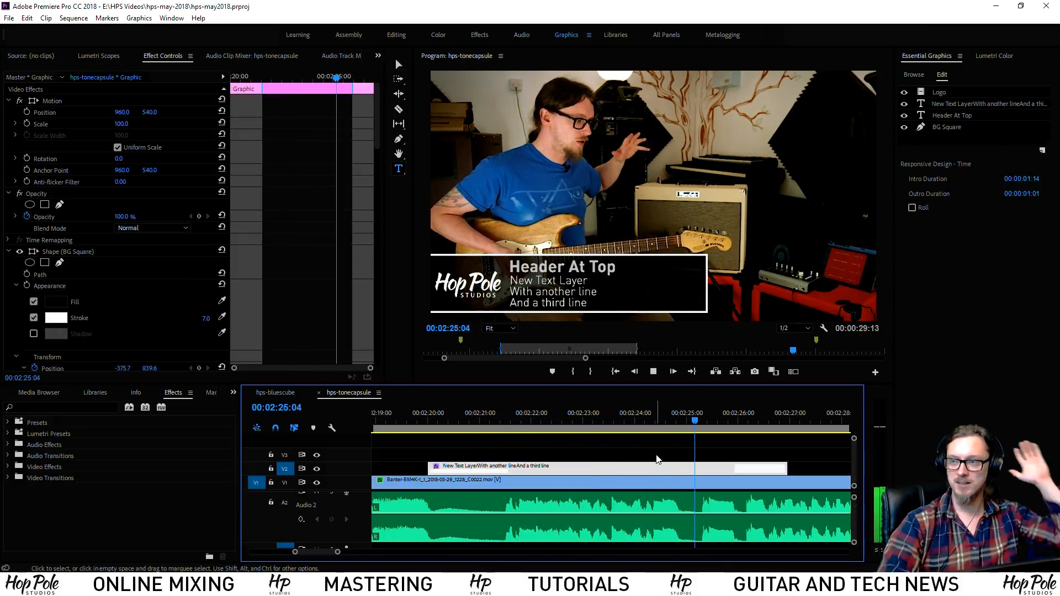
{"action": "key", "text": "space"}
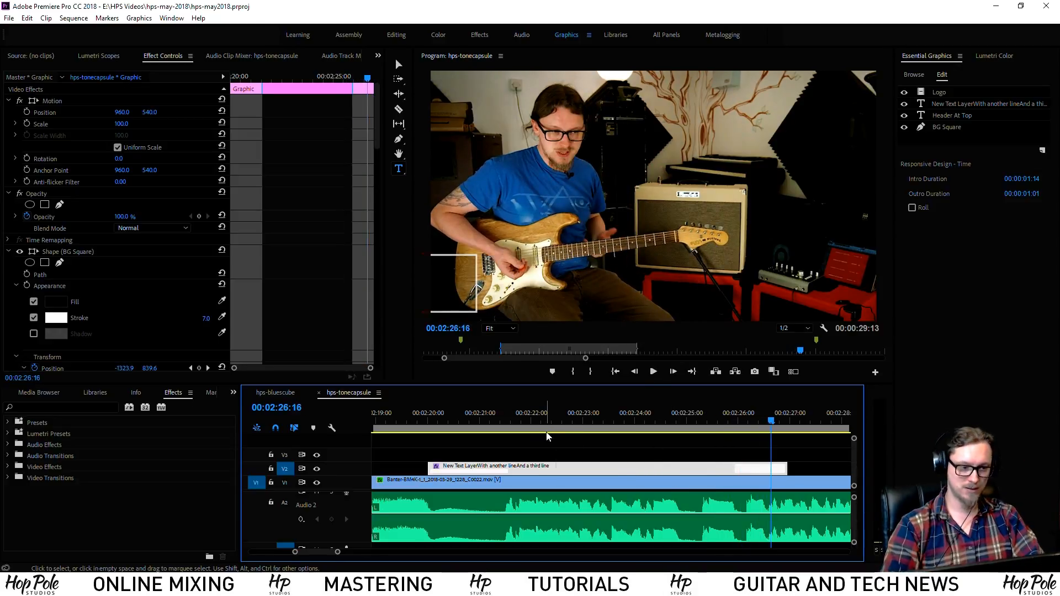
{"action": "left_click", "coordinate": [544, 420]}
{"action": "left_click_drag", "start_coordinate": [787, 468], "coordinate": [686, 460]}
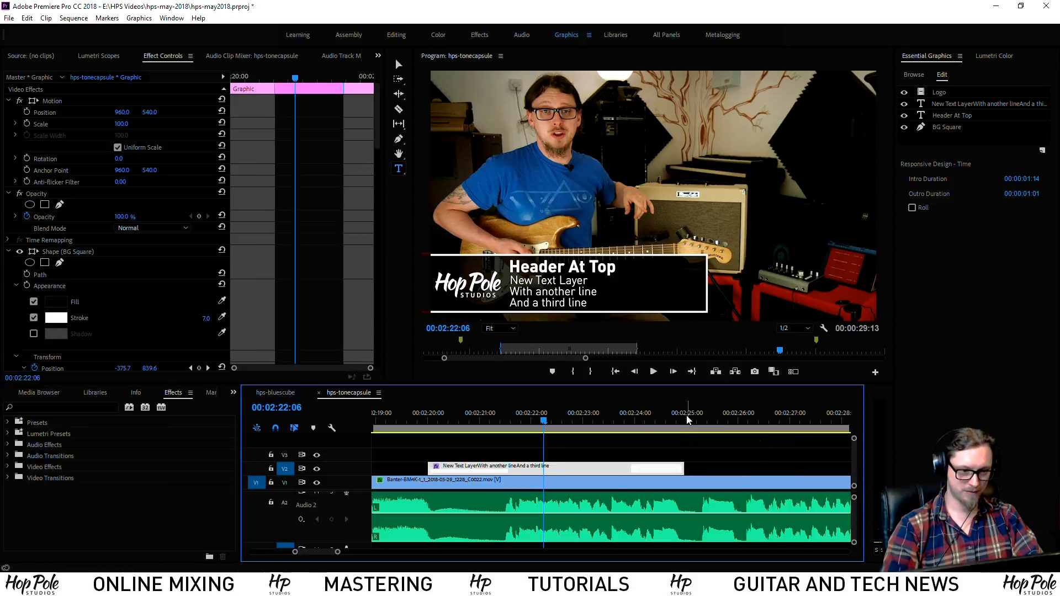
{"action": "left_click_drag", "start_coordinate": [684, 419], "coordinate": [552, 420]}
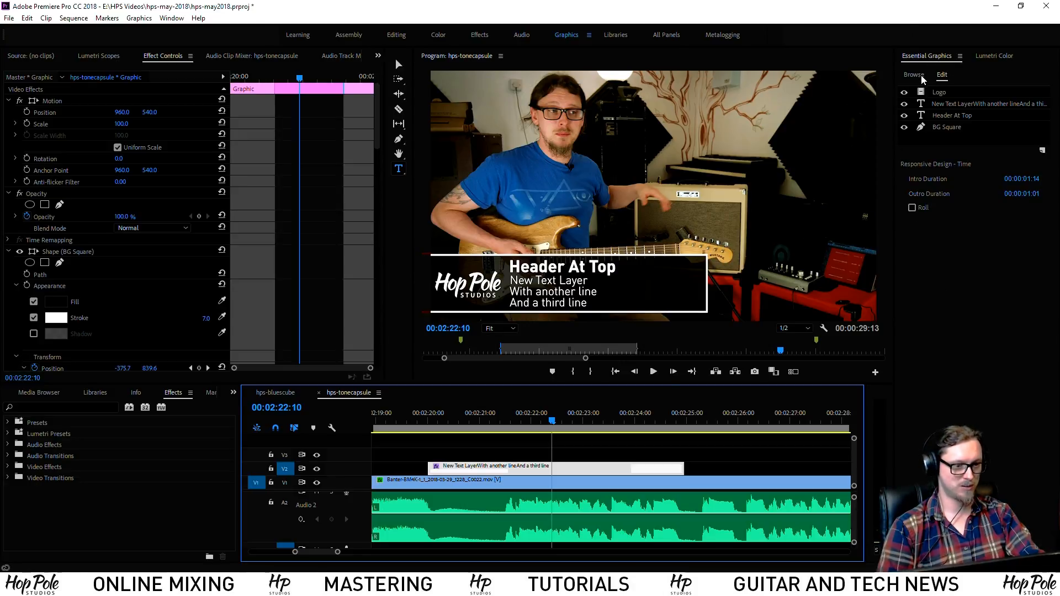
Start exporting the title clip as a Motion Graphics Template named HPS-lowerthird-Premiere
{"action": "right_click", "coordinate": [557, 467]}
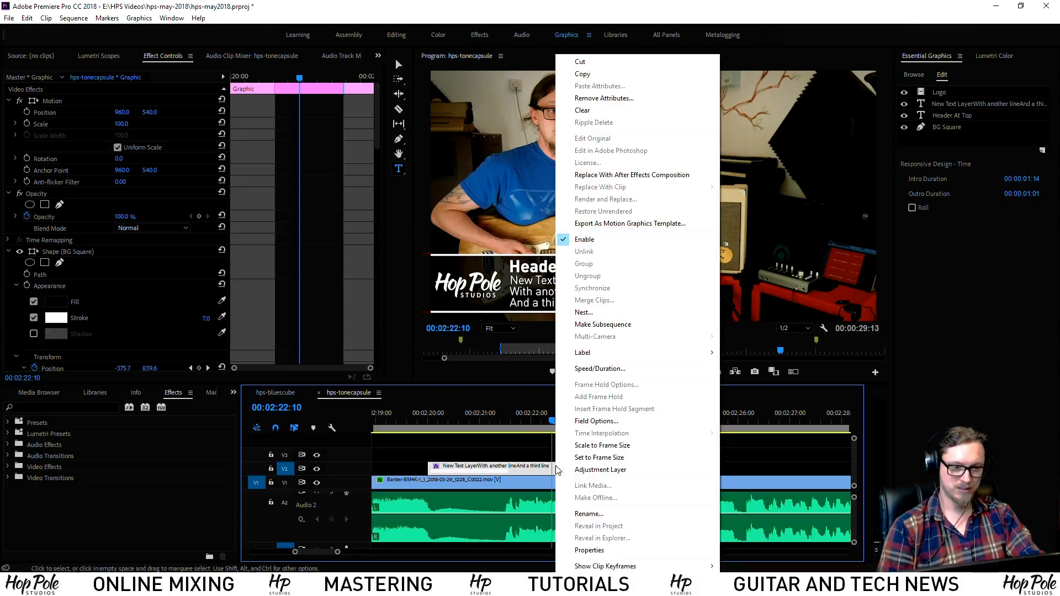
{"action": "left_click", "coordinate": [616, 223]}
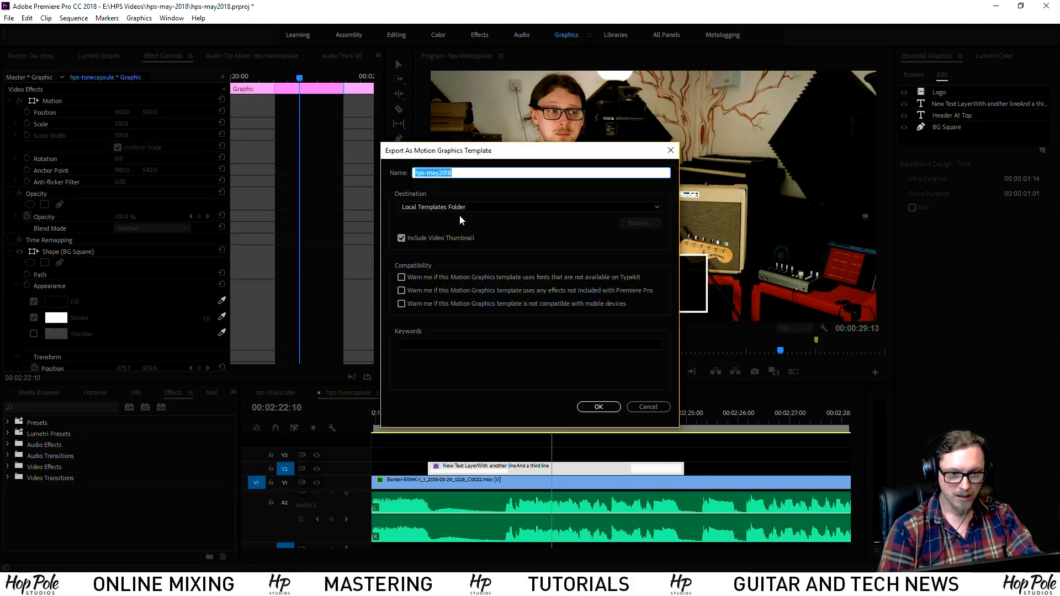
{"action": "left_click", "coordinate": [472, 205]}
{"action": "left_click", "coordinate": [446, 210]}
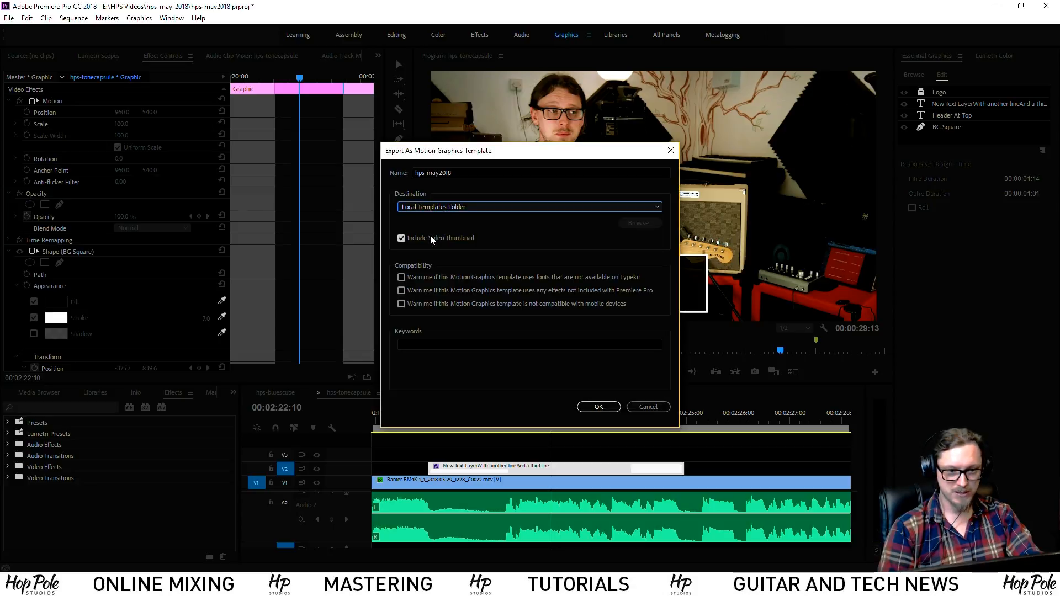
{"action": "left_click", "coordinate": [446, 207]}
{"action": "left_click", "coordinate": [470, 176]}
{"action": "left_click", "coordinate": [469, 176]}
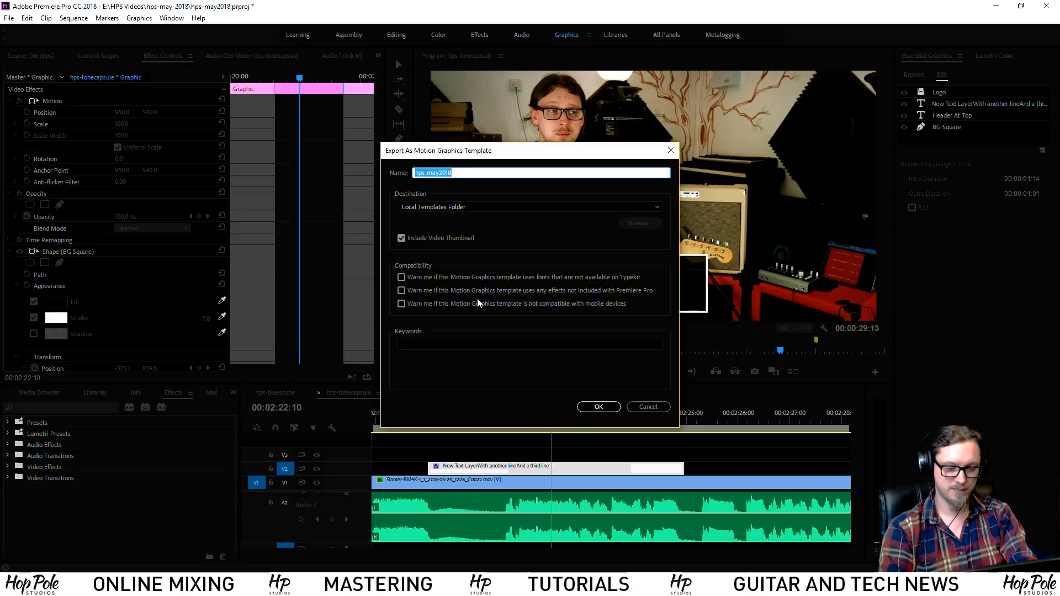
{"action": "type", "text": "HPS-lowerthird-Premiere"}
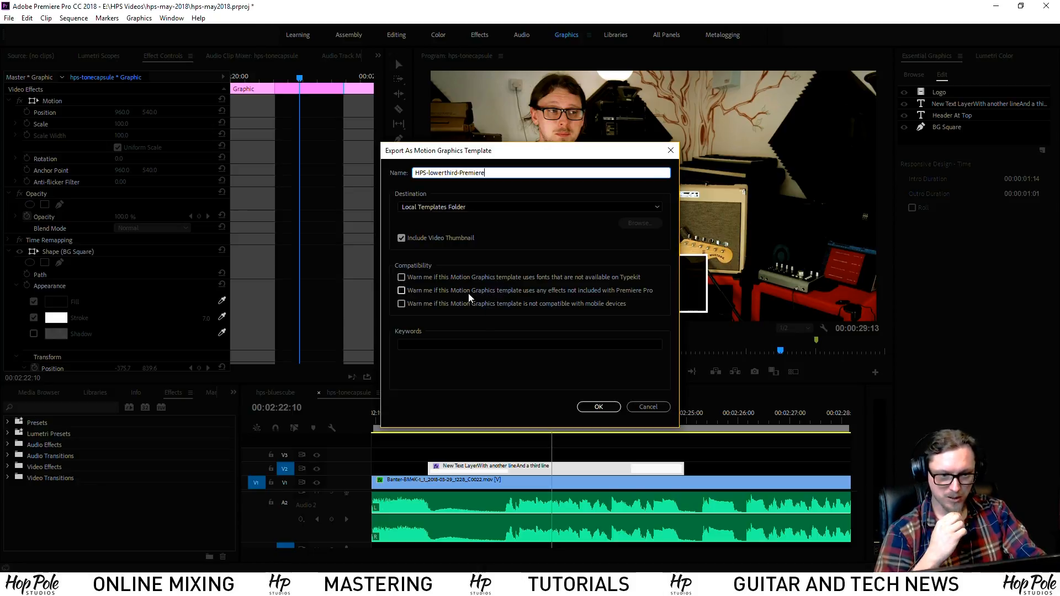
Export the template to Local Drive in the E:\Dropbox\_commonfiles folder
{"action": "left_click", "coordinate": [487, 203]}
{"action": "left_click", "coordinate": [438, 226]}
{"action": "left_click", "coordinate": [630, 228]}
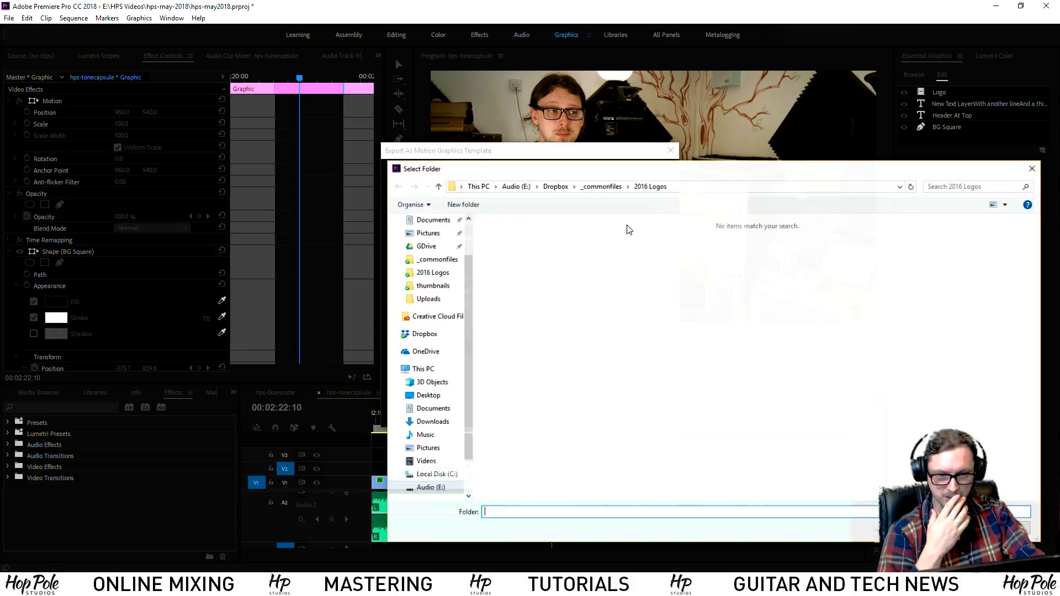
{"action": "left_click", "coordinate": [605, 186]}
{"action": "left_click", "coordinate": [918, 530]}
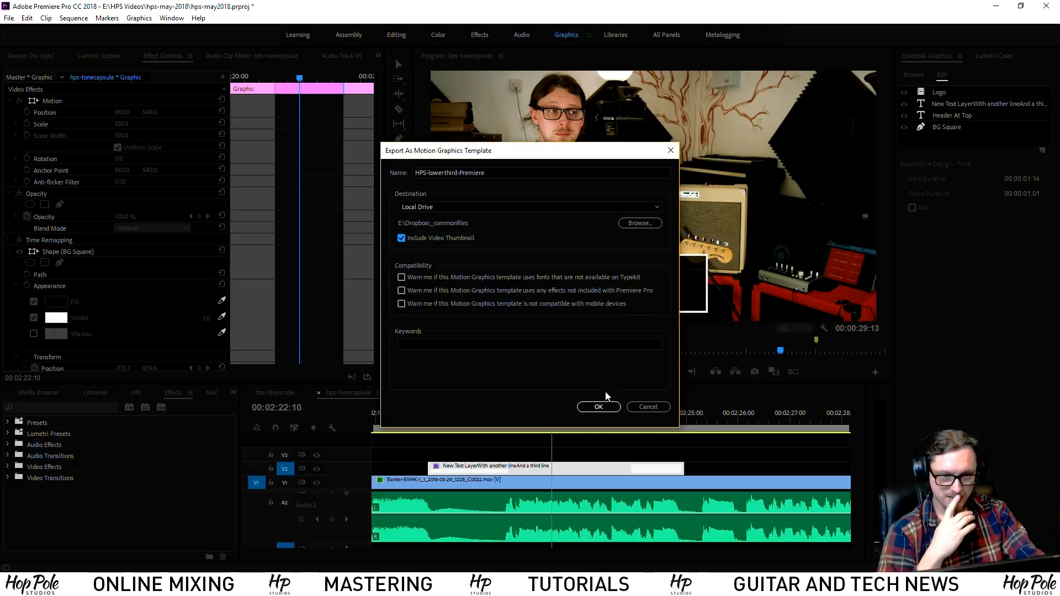
{"action": "left_click", "coordinate": [599, 407]}
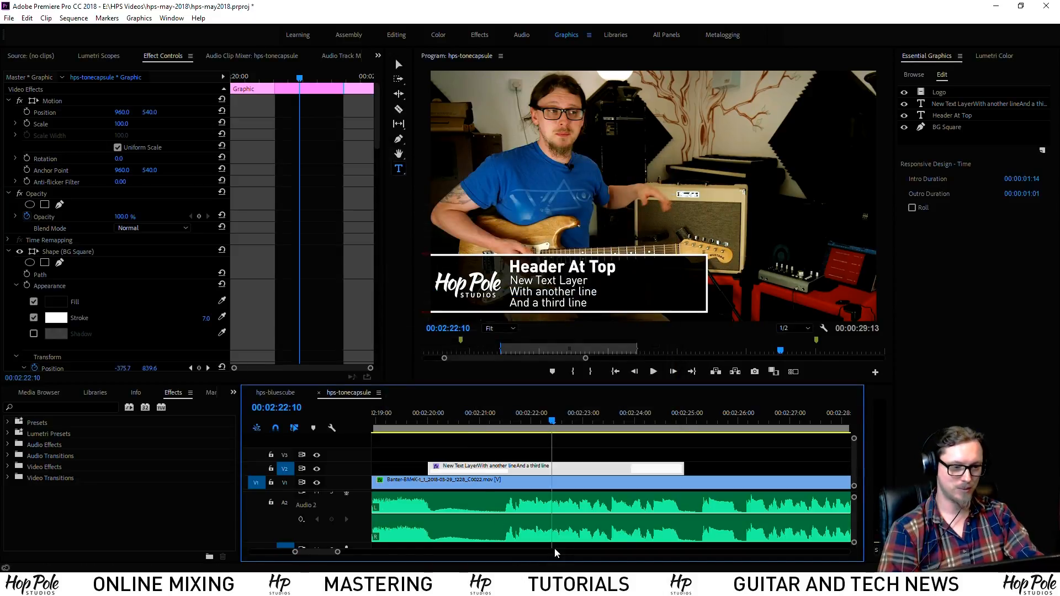
Install HPS-lowerthird-Premiere.mogrt from the Essential Graphics Browse tab and find it under My Templates
{"action": "left_click", "coordinate": [986, 57]}
{"action": "left_click", "coordinate": [936, 57]}
{"action": "left_click", "coordinate": [920, 76]}
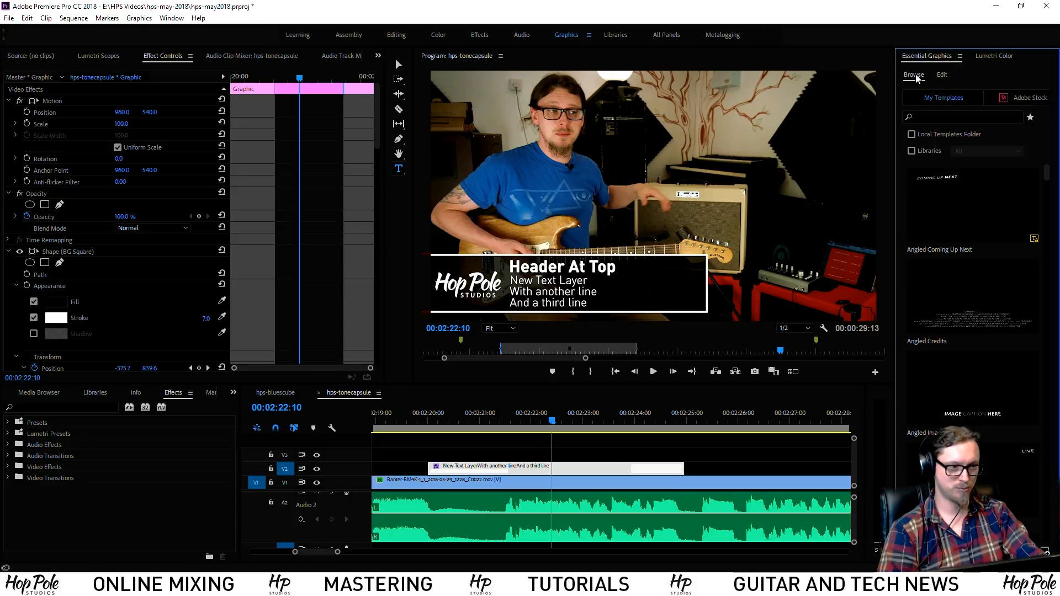
{"action": "left_click", "coordinate": [1046, 552]}
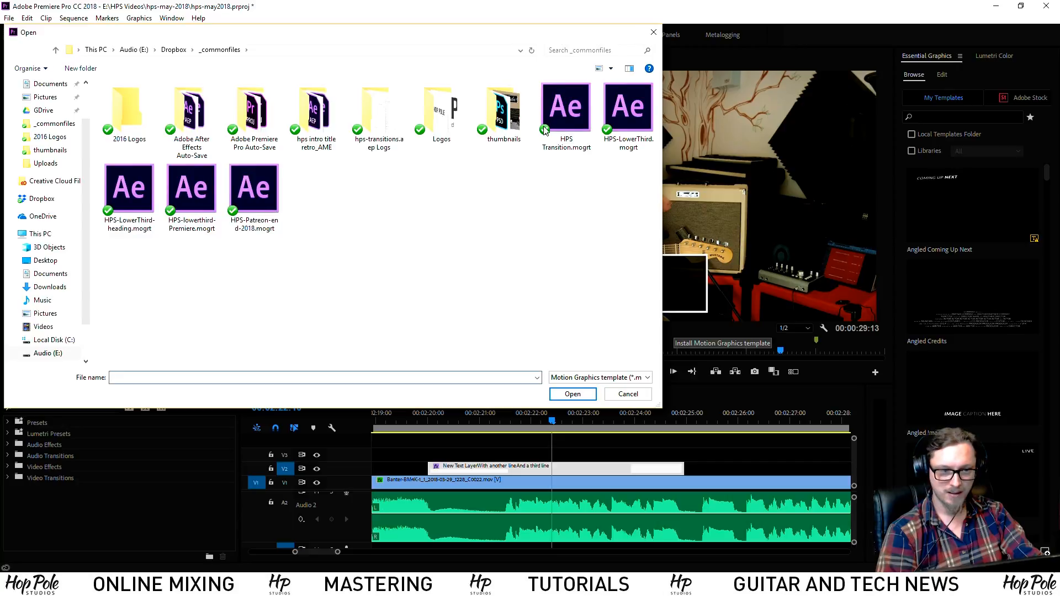
{"action": "double_click", "coordinate": [192, 191]}
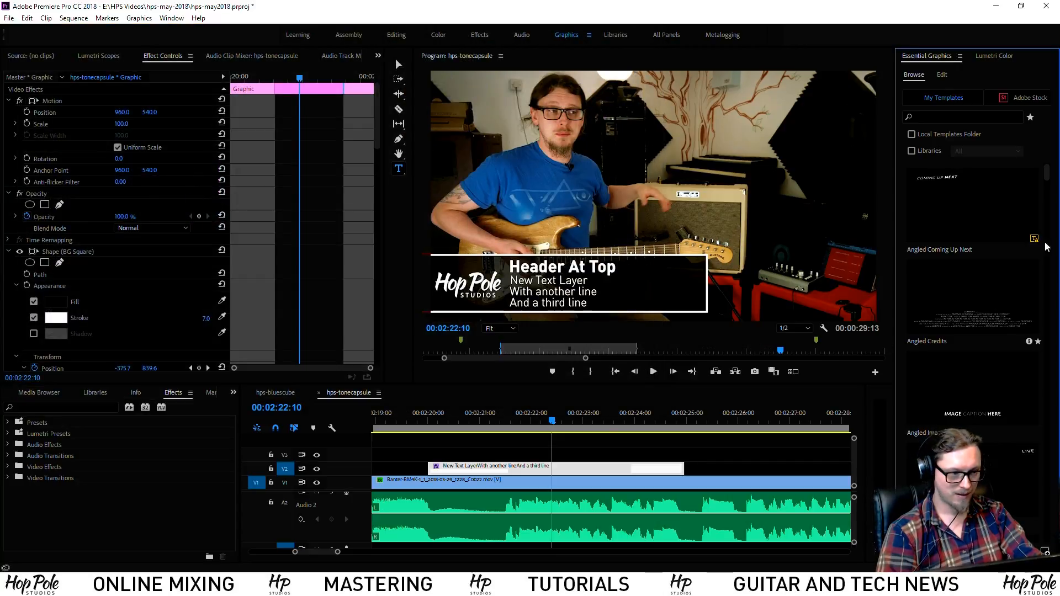
{"action": "left_click_drag", "start_coordinate": [1048, 176], "coordinate": [1037, 402]}
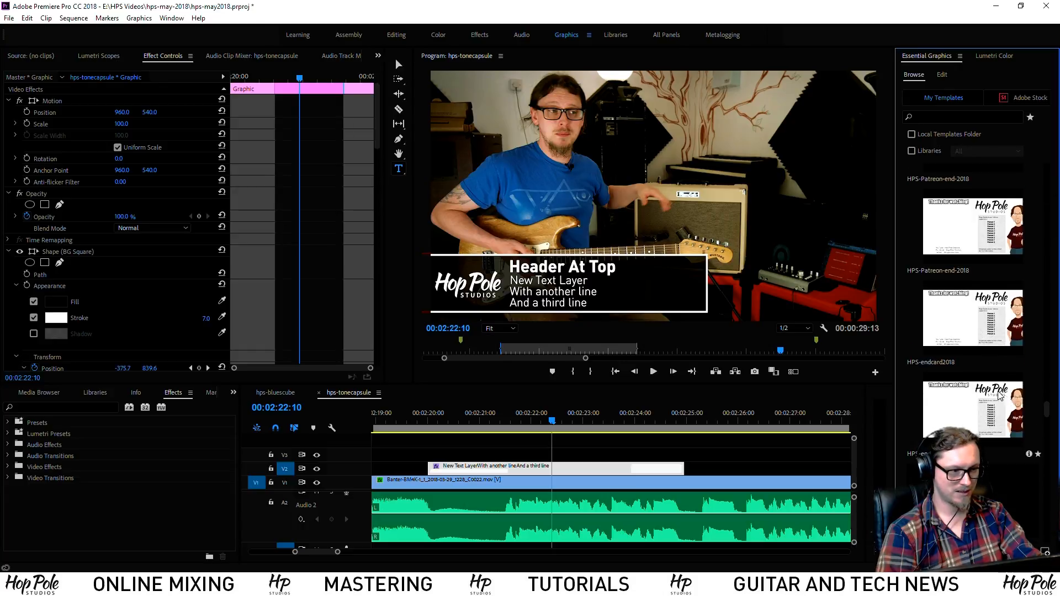
{"action": "scroll", "coordinate": [953, 362], "scroll_direction": "down", "scroll_amount": 3}
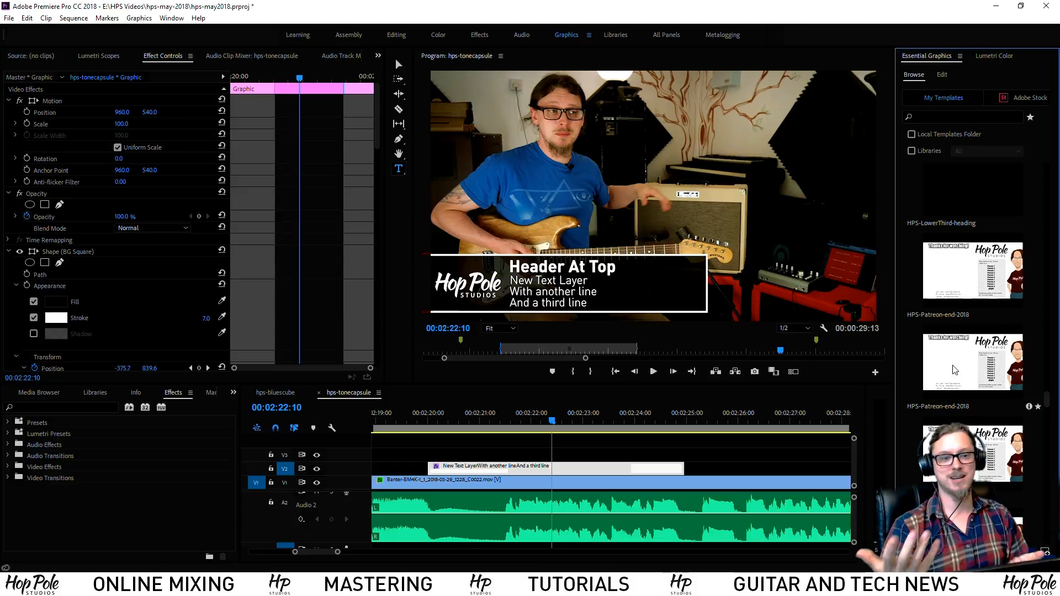
{"action": "scroll", "coordinate": [976, 255], "scroll_direction": "down", "scroll_amount": 3}
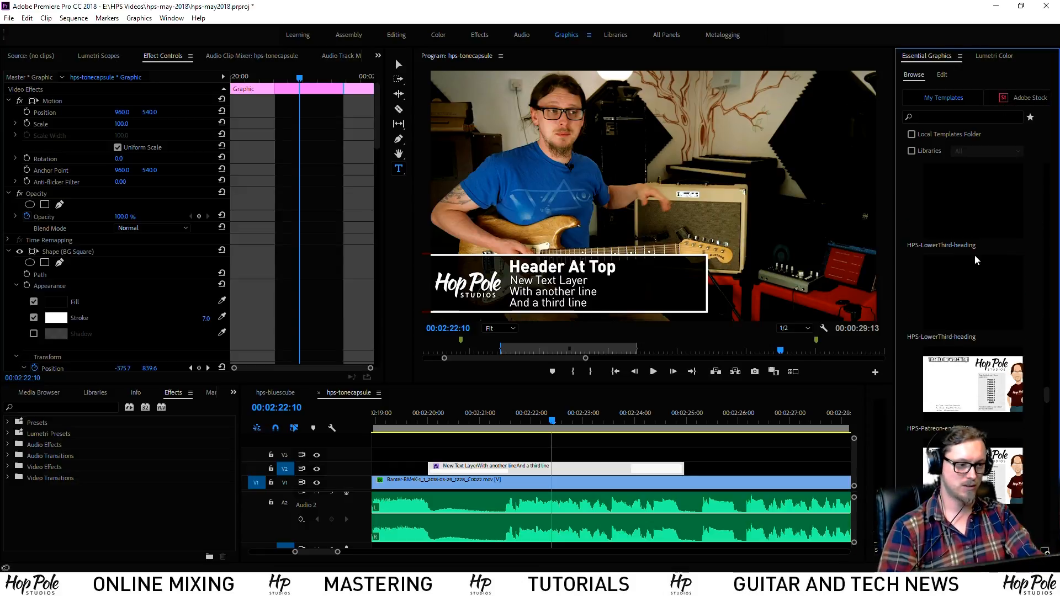
{"action": "scroll", "coordinate": [976, 265], "scroll_direction": "down", "scroll_amount": 3}
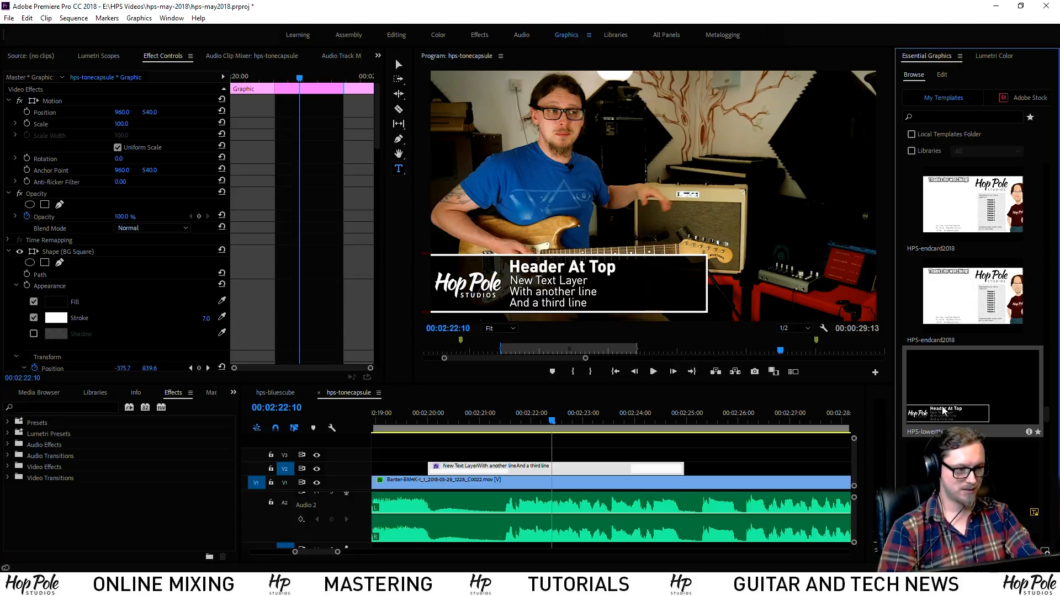
Place the HPS-lowerthird template on track V2 and copy it to the HPS library
{"action": "left_click_drag", "start_coordinate": [969, 380], "coordinate": [734, 466]}
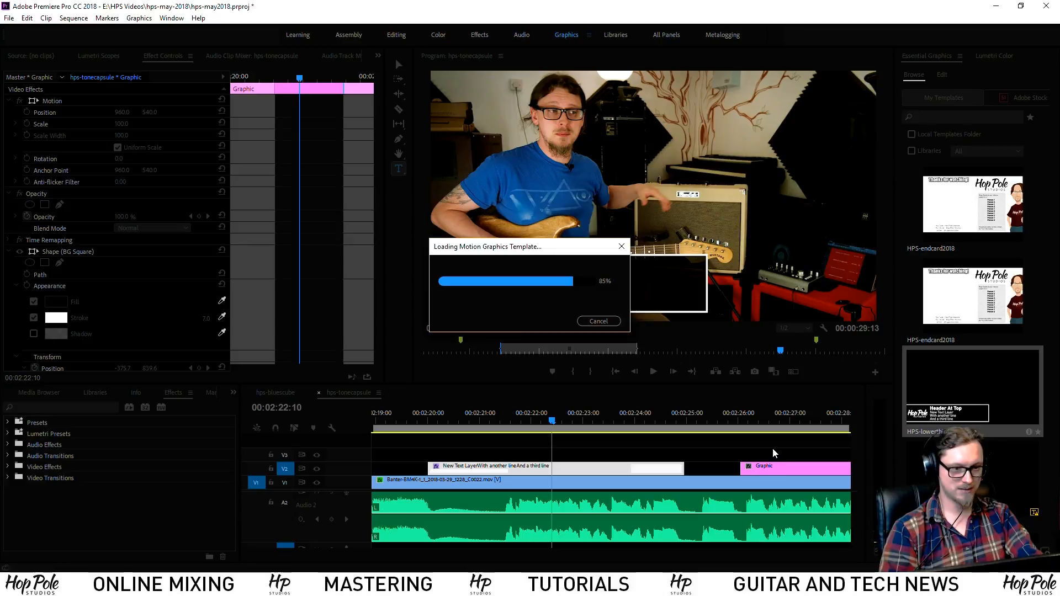
{"action": "left_click", "coordinate": [787, 450]}
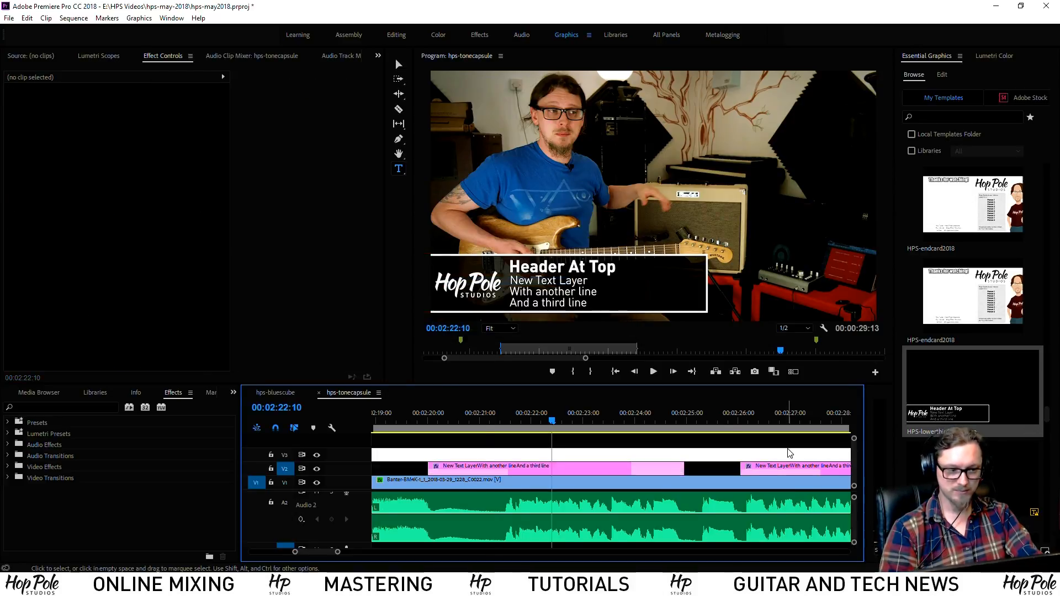
{"action": "scroll", "coordinate": [785, 452], "scroll_direction": "down", "scroll_amount": 4}
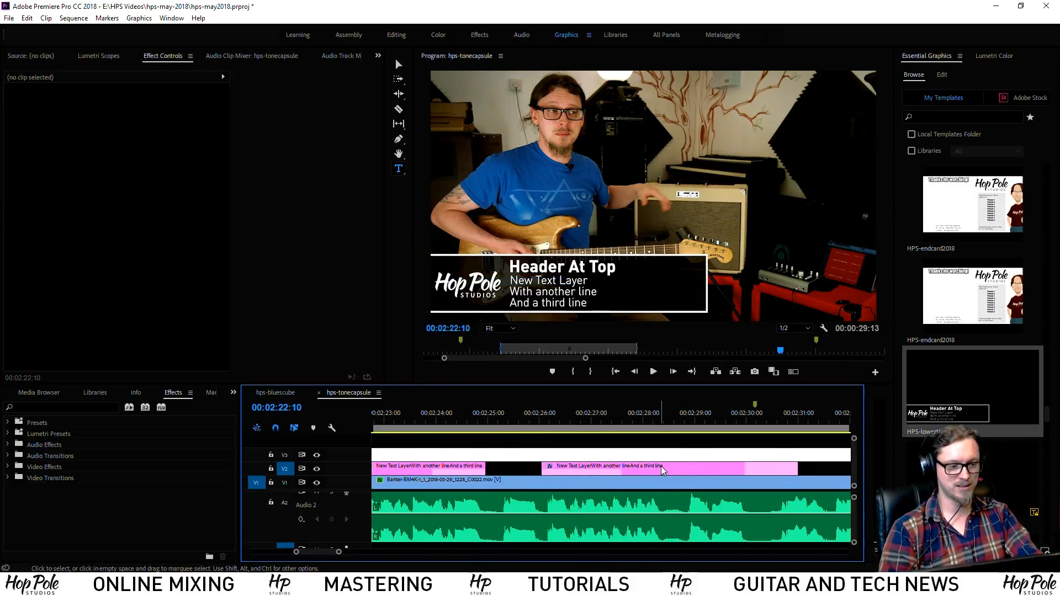
{"action": "right_click", "coordinate": [953, 387]}
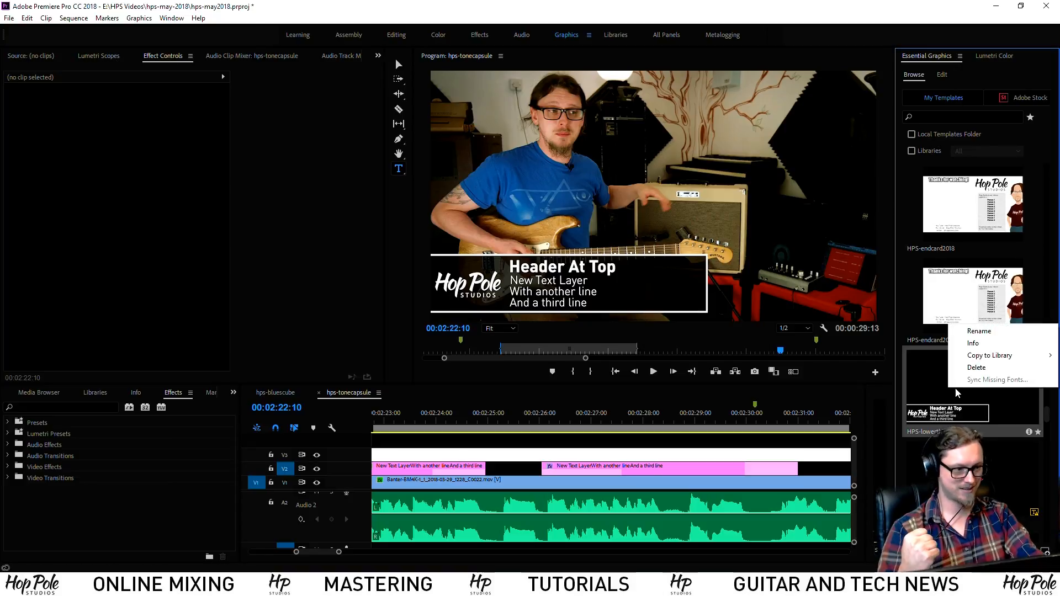
{"action": "mouse_move", "coordinate": [983, 356]}
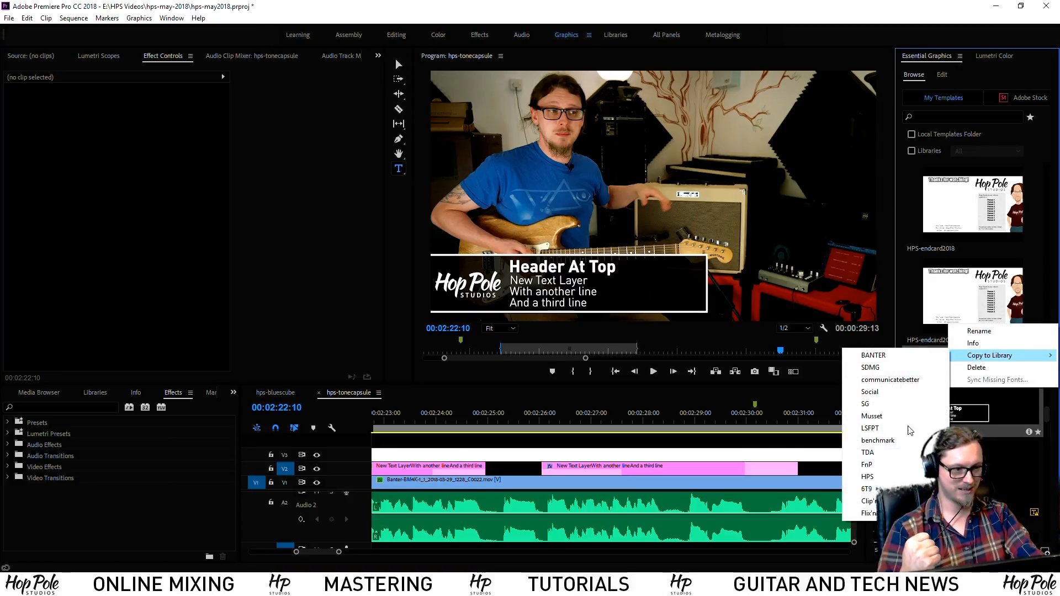
{"action": "left_click", "coordinate": [871, 478]}
{"action": "left_click", "coordinate": [731, 457]}
{"action": "left_click", "coordinate": [711, 466]}
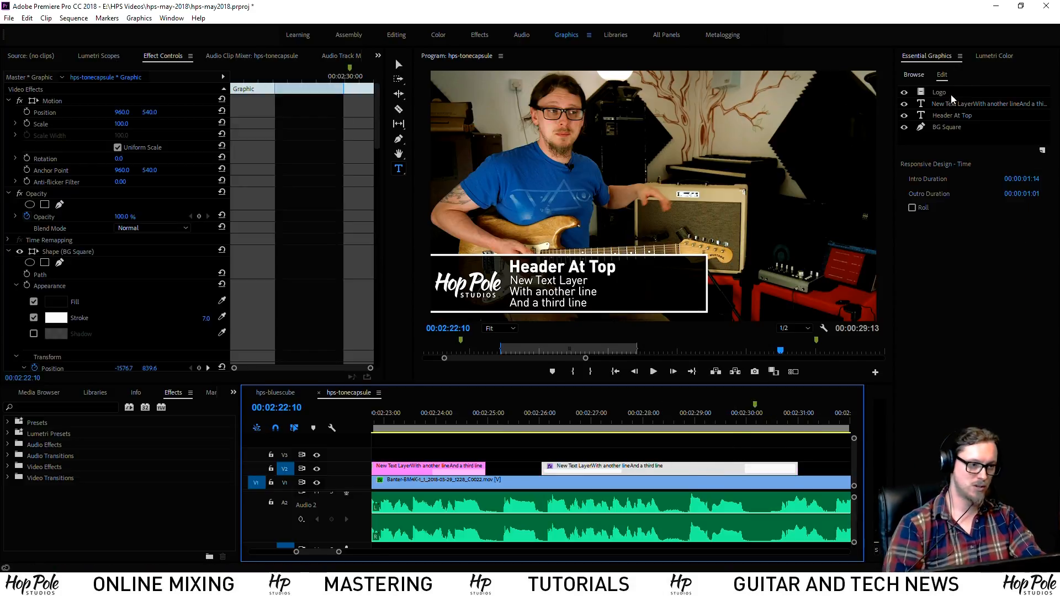
Browse templates from Libraries, showing the HPS library
{"action": "left_click", "coordinate": [915, 75]}
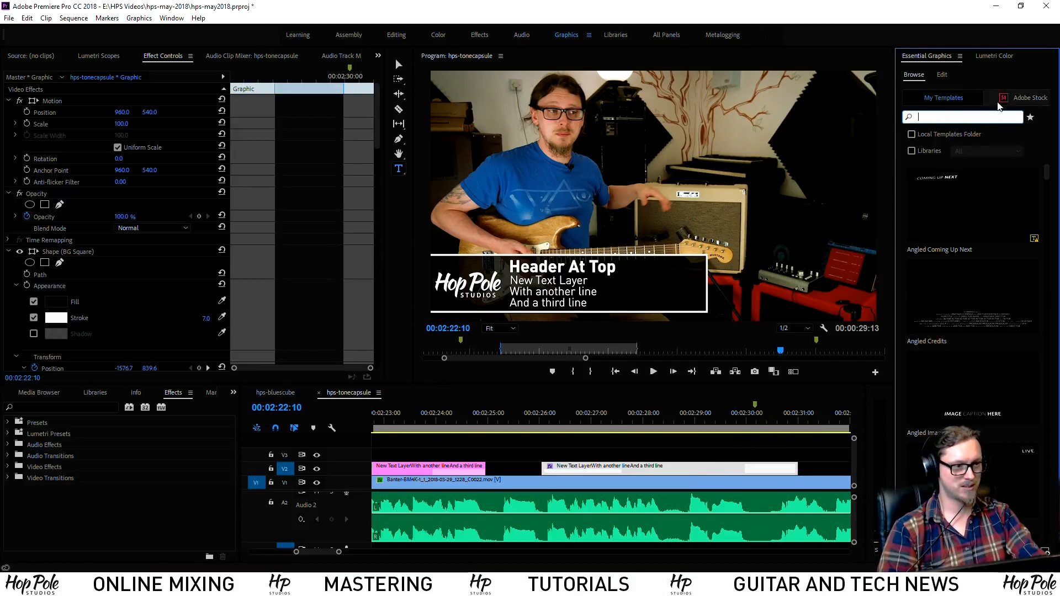
{"action": "left_click", "coordinate": [946, 100]}
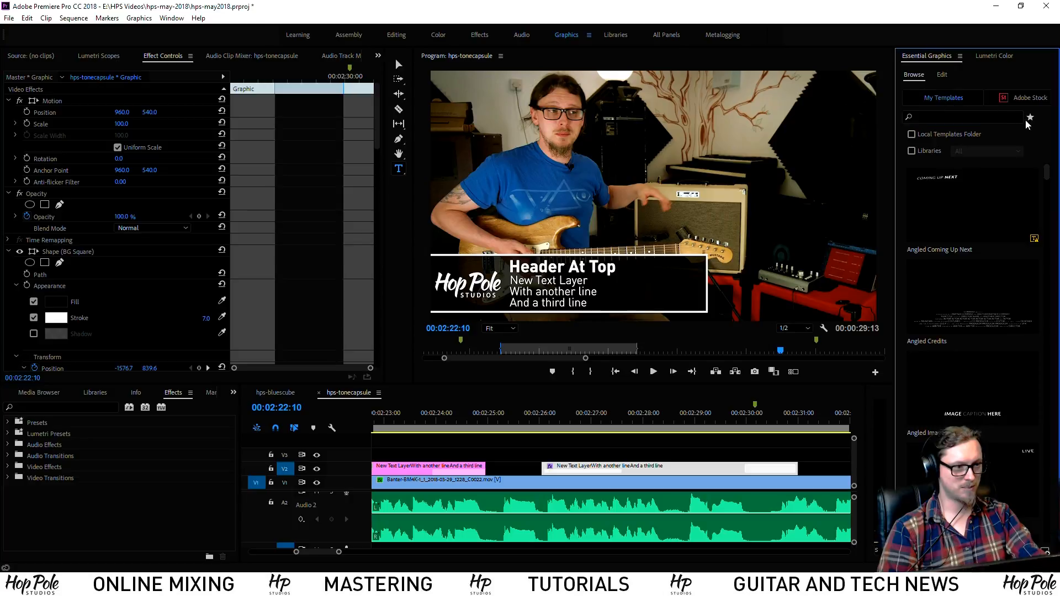
{"action": "left_click", "coordinate": [912, 150]}
{"action": "left_click", "coordinate": [987, 150]}
{"action": "left_click", "coordinate": [958, 264]}
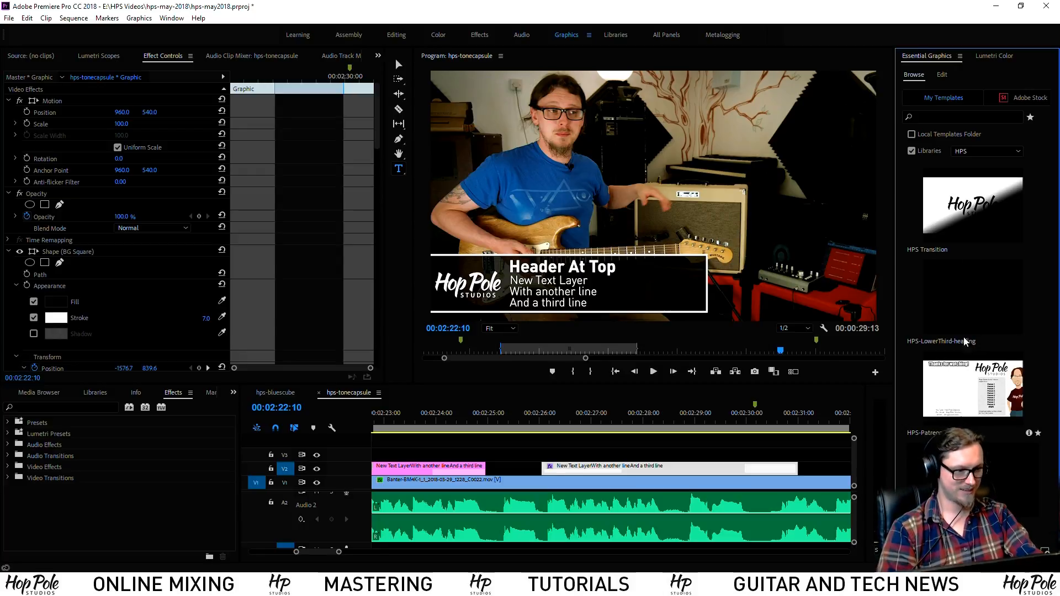
Review Info for HPS-LowerThird-heading and HPS-lowerthird-Premiere, then return to the timeline at 00:02:28:10
{"action": "right_click", "coordinate": [966, 300]}
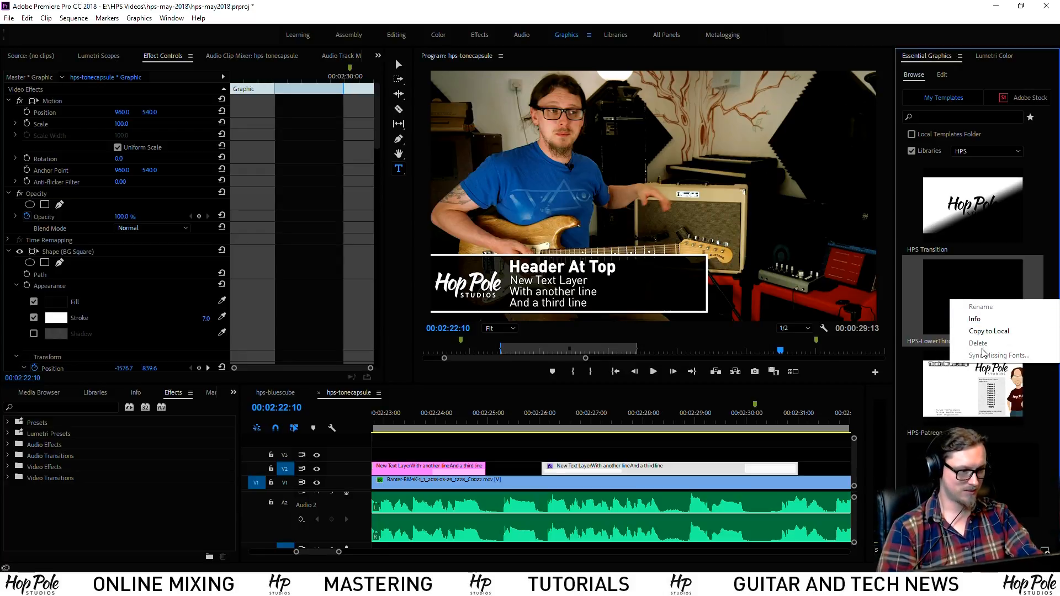
{"action": "left_click", "coordinate": [975, 318]}
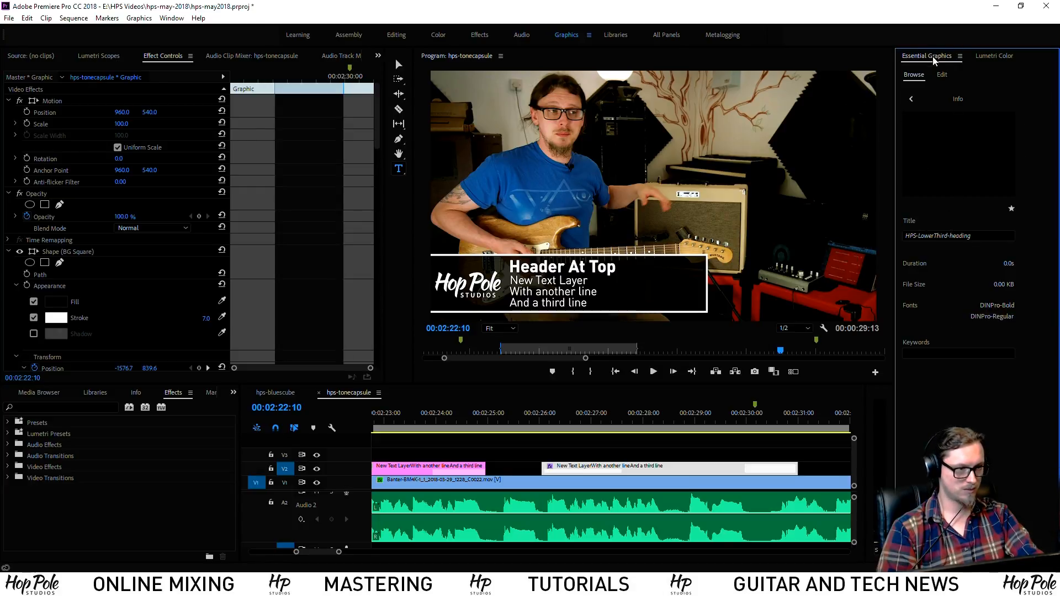
{"action": "left_click", "coordinate": [913, 99]}
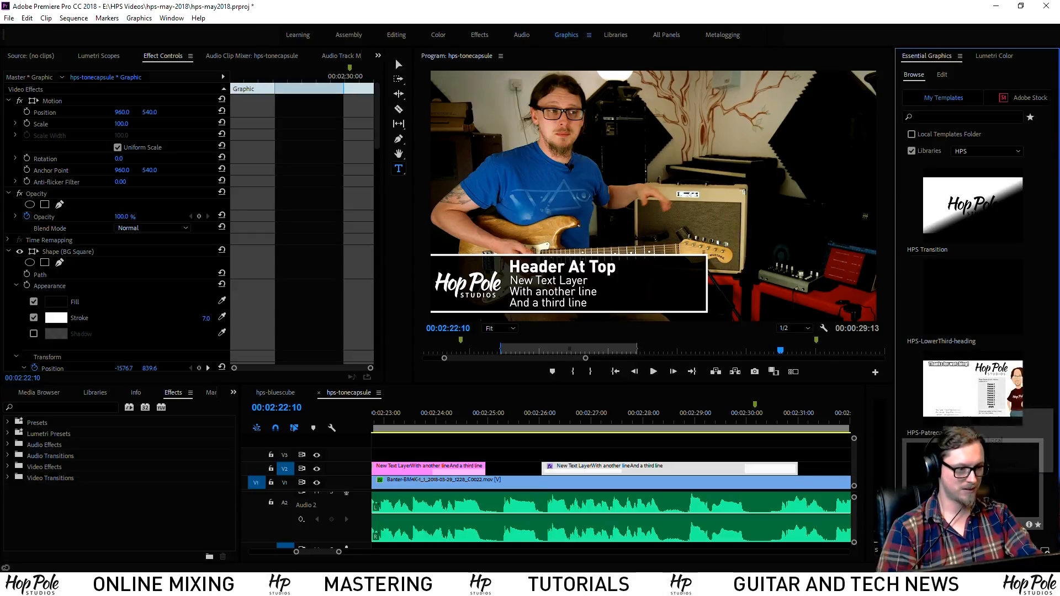
{"action": "left_click", "coordinate": [1029, 524]}
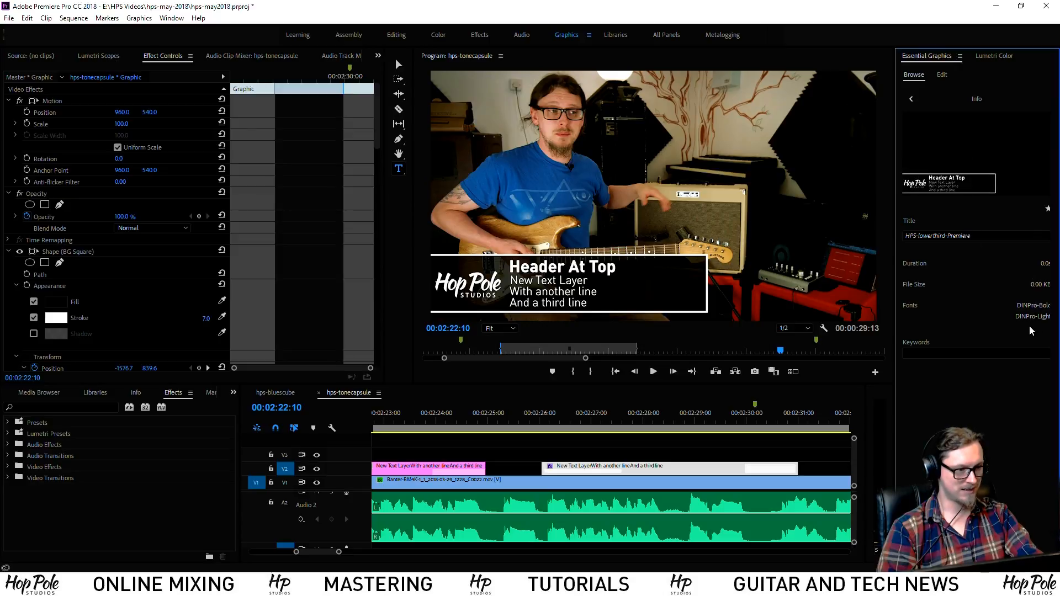
{"action": "left_click", "coordinate": [911, 100]}
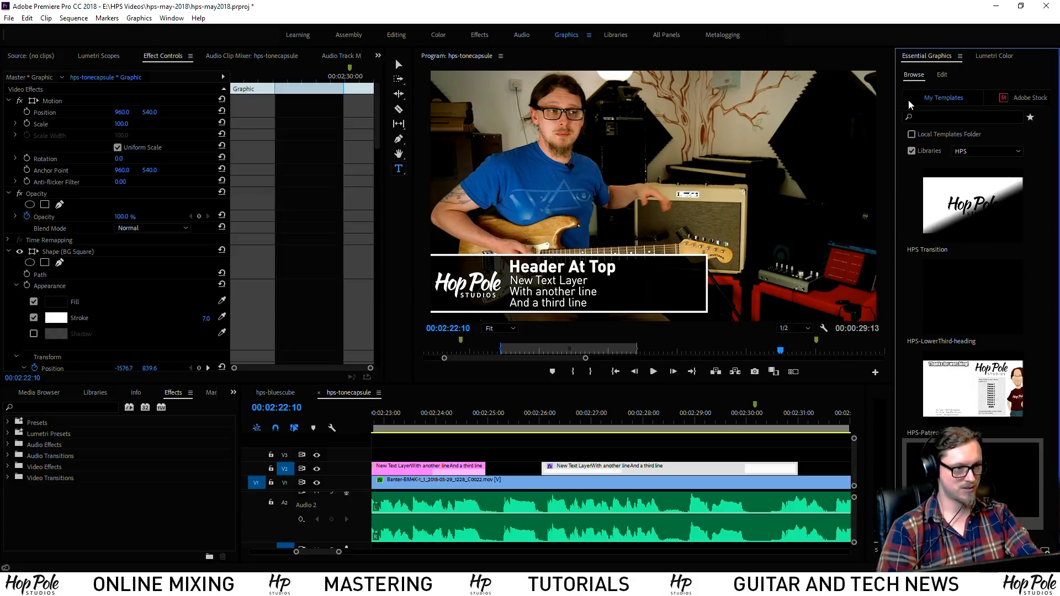
{"action": "left_click", "coordinate": [595, 471]}
{"action": "left_click", "coordinate": [665, 426]}
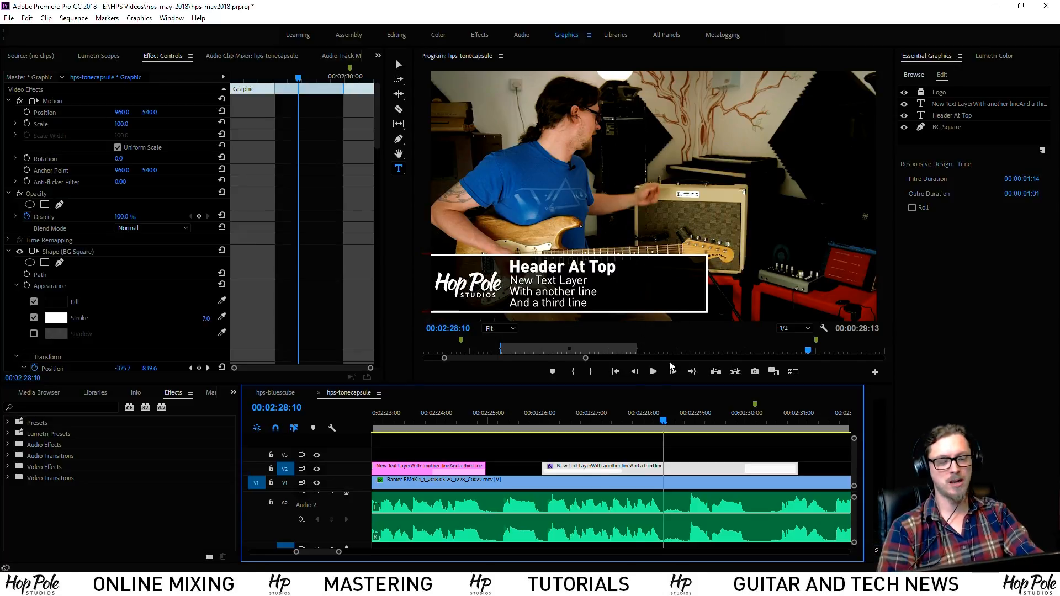
Extend the second lower-third graphic clip on V2 past the playhead and check its playback
{"action": "left_click", "coordinate": [710, 439]}
{"action": "left_click", "coordinate": [539, 418]}
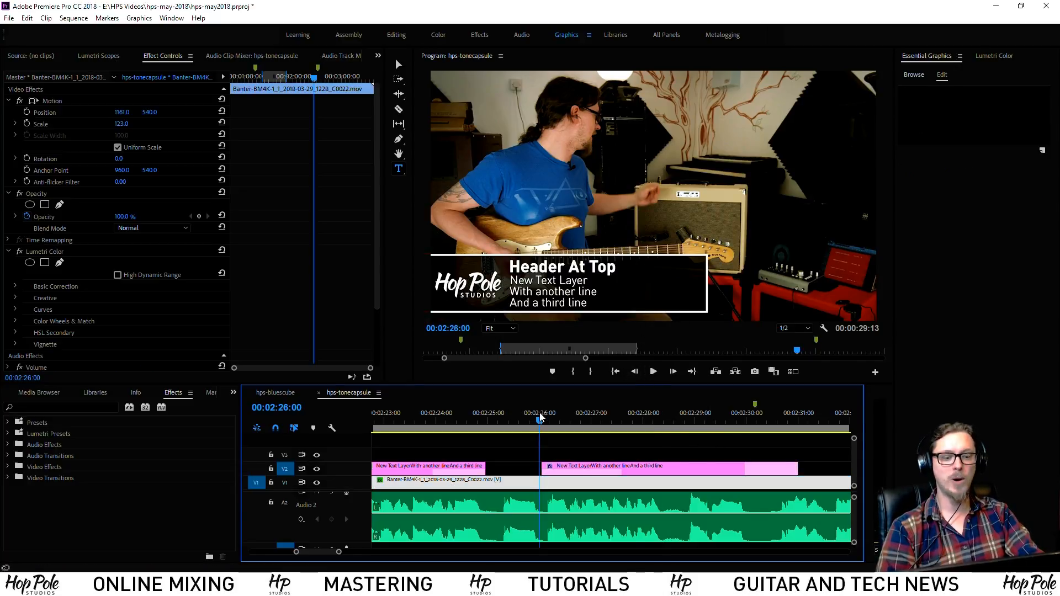
{"action": "key", "text": "space"}
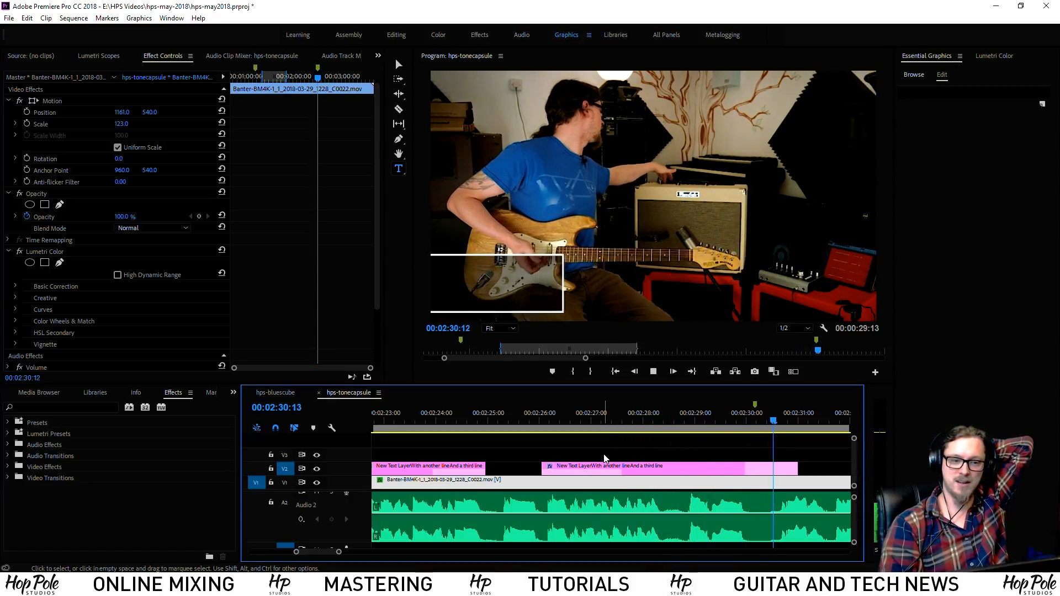
{"action": "left_click", "coordinate": [605, 466]}
{"action": "left_click", "coordinate": [765, 423]}
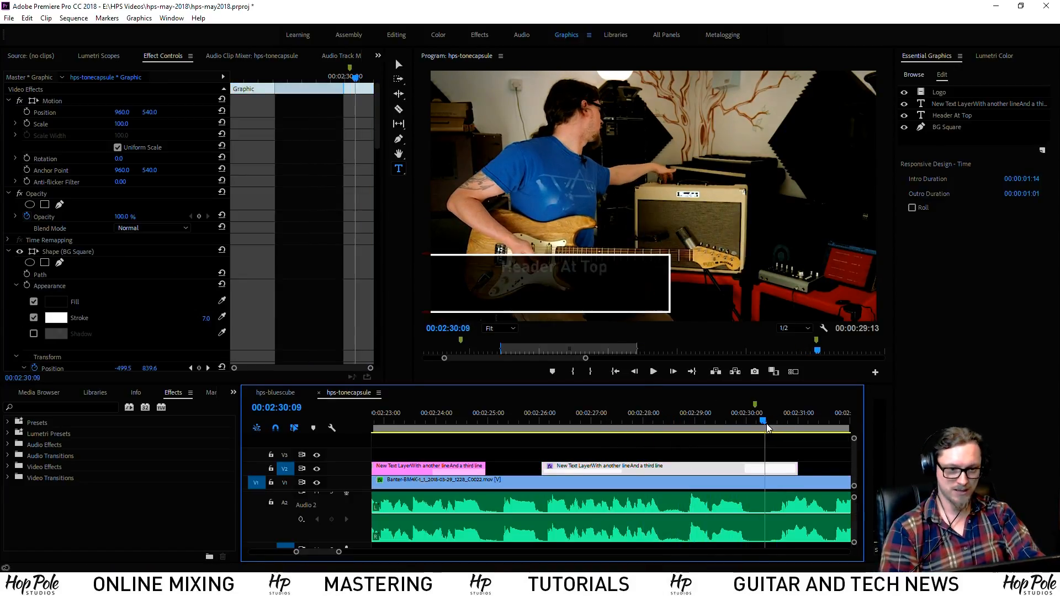
{"action": "left_click_drag", "start_coordinate": [767, 424], "coordinate": [737, 426]}
{"action": "key", "text": "space"}
{"action": "key", "text": "space"}
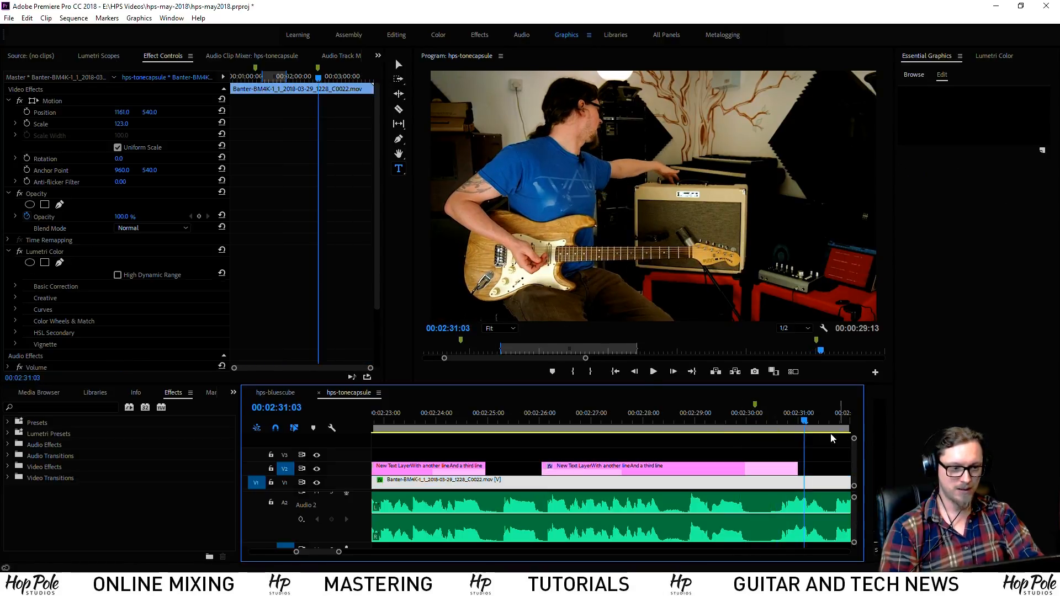
{"action": "left_click_drag", "start_coordinate": [801, 467], "coordinate": [841, 467]}
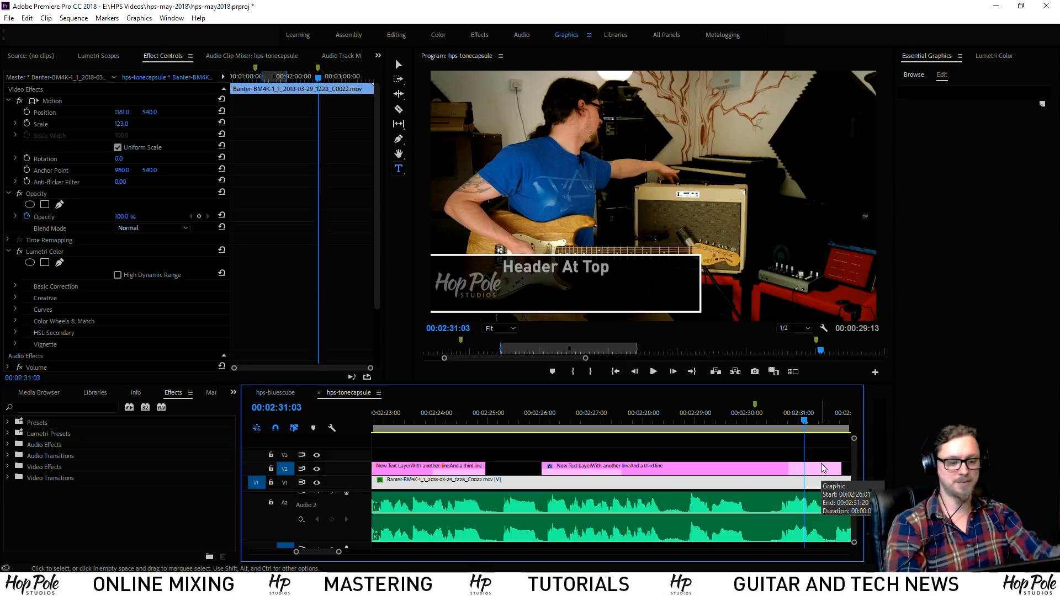
{"action": "key", "text": "minus"}
{"action": "key", "text": "minus"}
{"action": "key", "text": "minus"}
{"action": "left_click", "coordinate": [623, 420]}
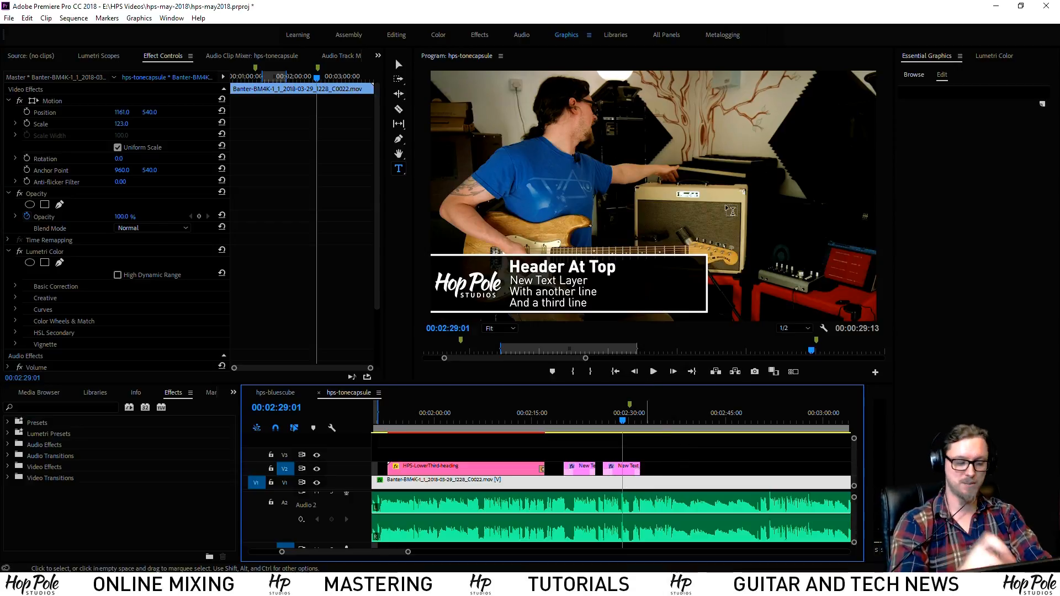
{"action": "left_click", "coordinate": [669, 421]}
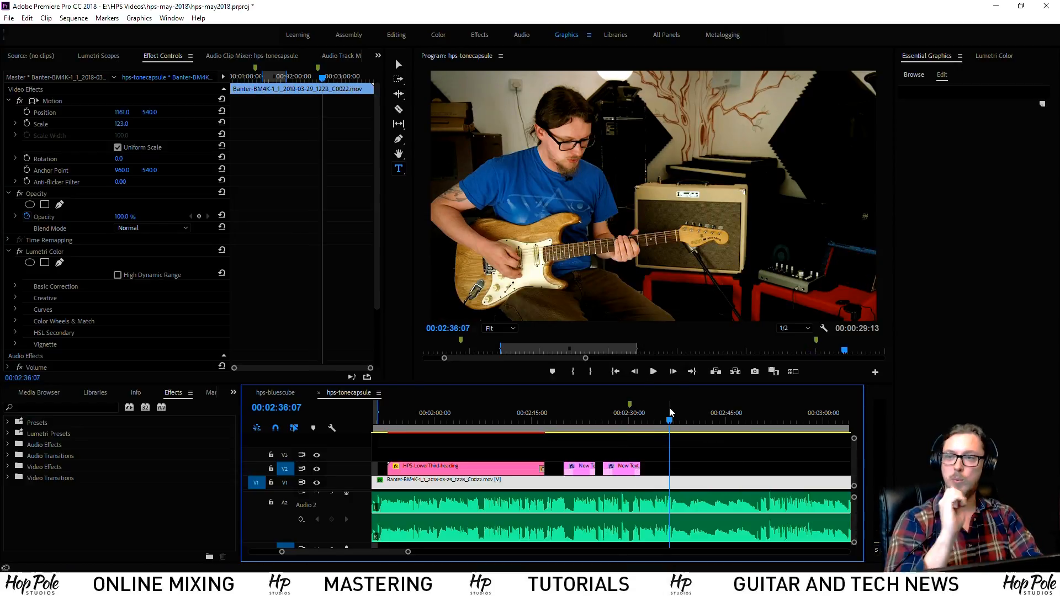
Save the project with Ctrl+S and quit Premiere Pro
{"action": "key", "text": "ctrl+s"}
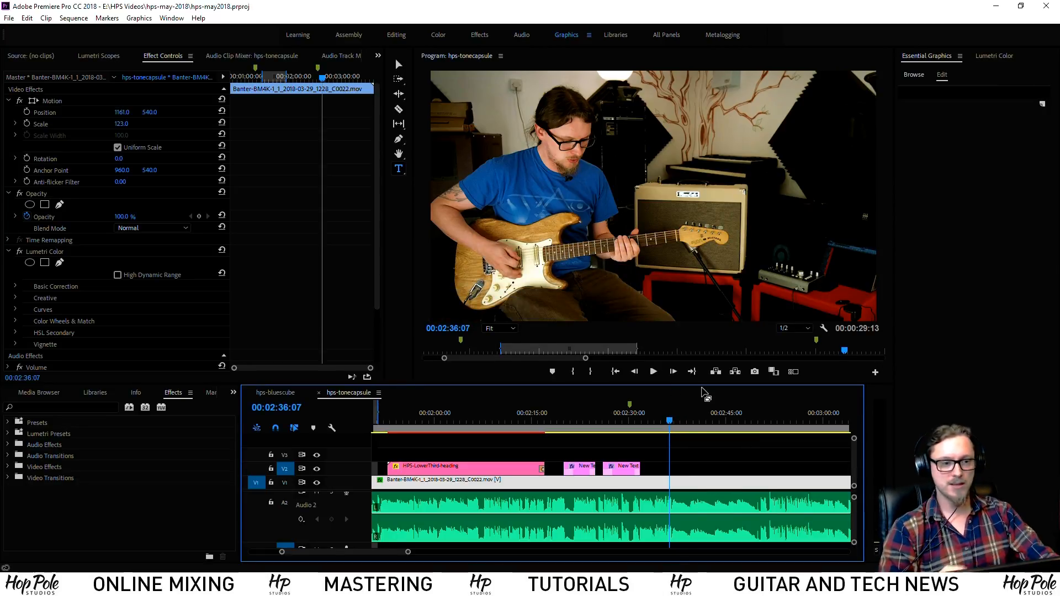
{"action": "left_click", "coordinate": [1047, 5]}
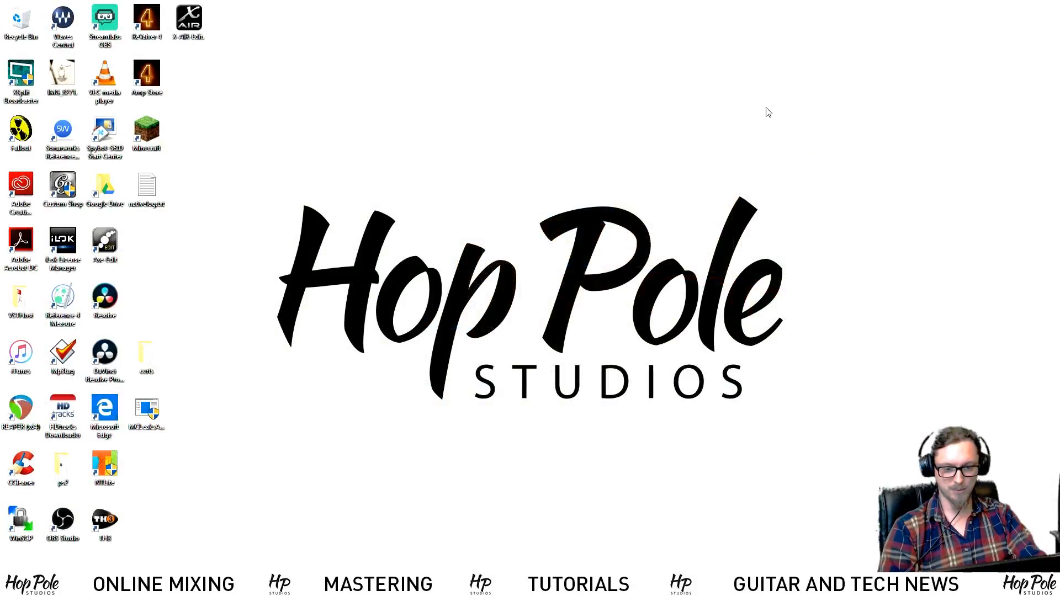
{"action": "mouse_move", "coordinate": [149, 585]}
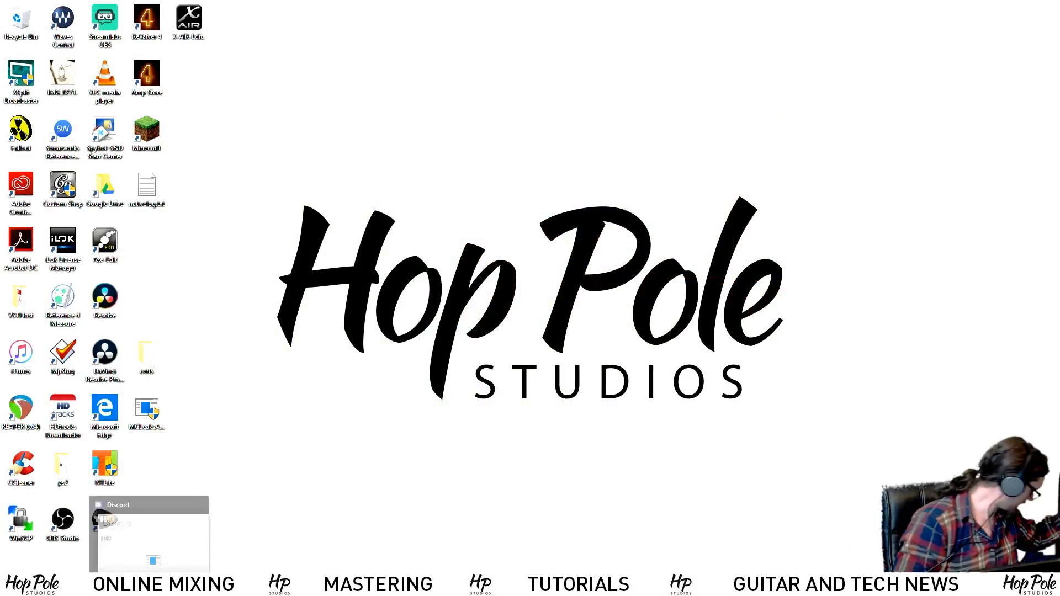
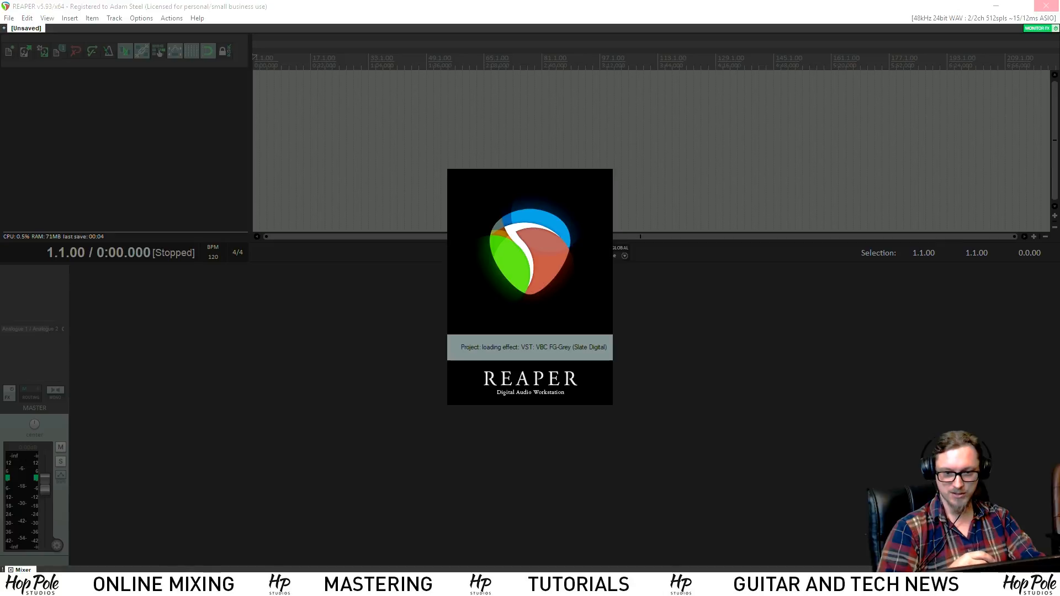
Wait out REAPER's Not Responding prompt until 'Adam Theme Tune 2018 short' loads, then set the play position to 1:10.007
{"action": "left_click", "coordinate": [527, 299]}
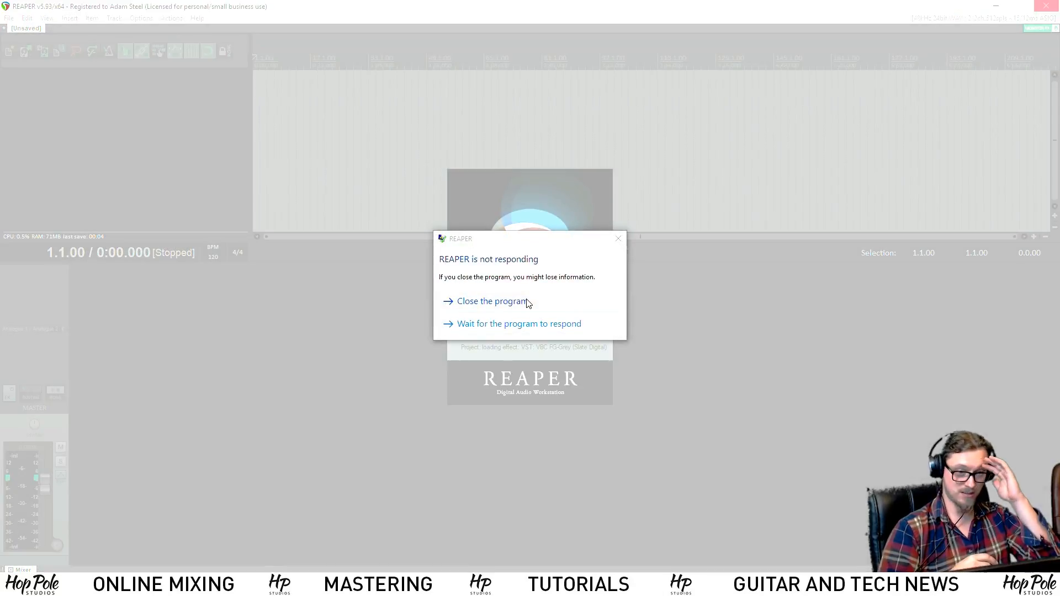
{"action": "left_click", "coordinate": [546, 327]}
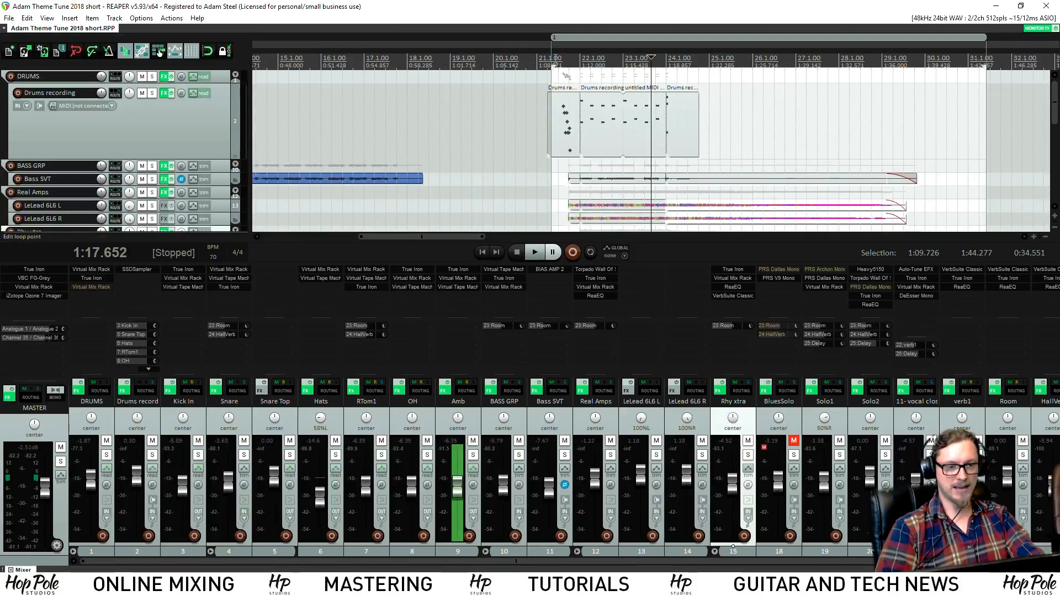
{"action": "left_click", "coordinate": [555, 60]}
Shrink the track heights and play the 1:10.007 section, scrolling down the track list while it plays
{"action": "scroll", "coordinate": [606, 120], "scroll_direction": "down", "scroll_amount": 5}
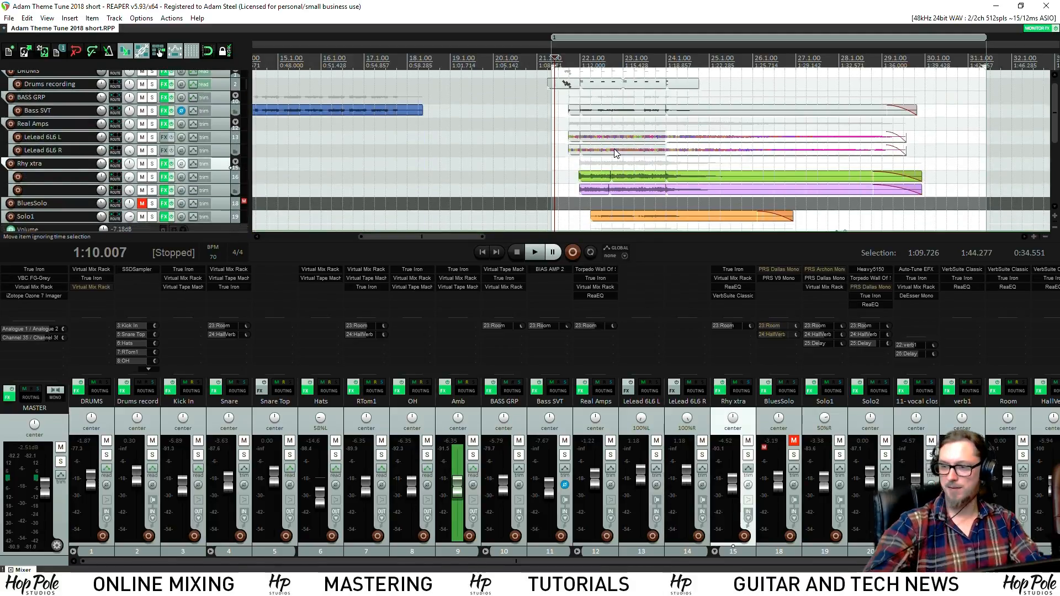
{"action": "key", "text": "space"}
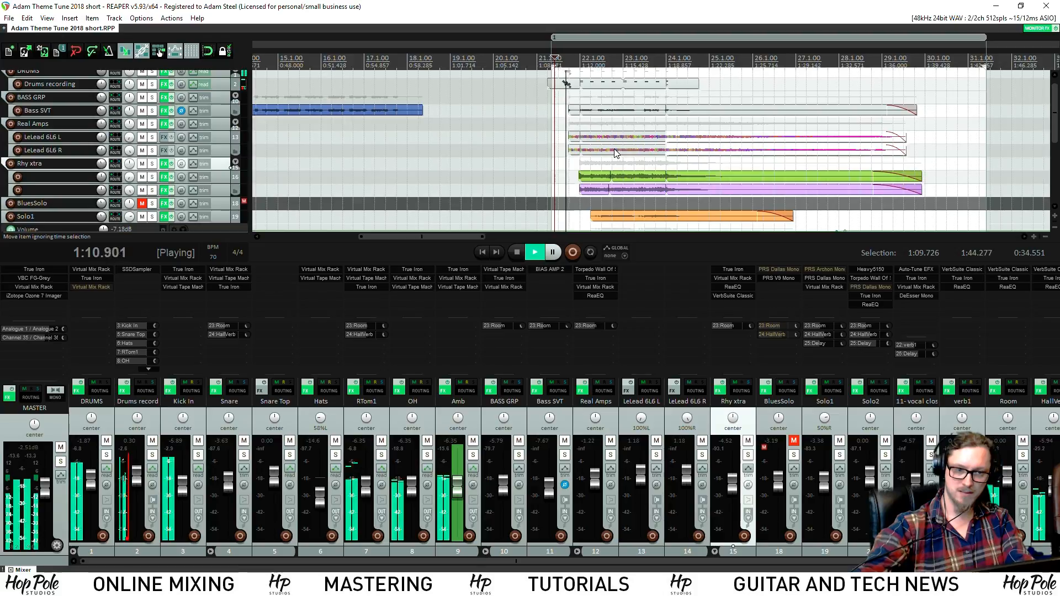
{"action": "key", "text": "space"}
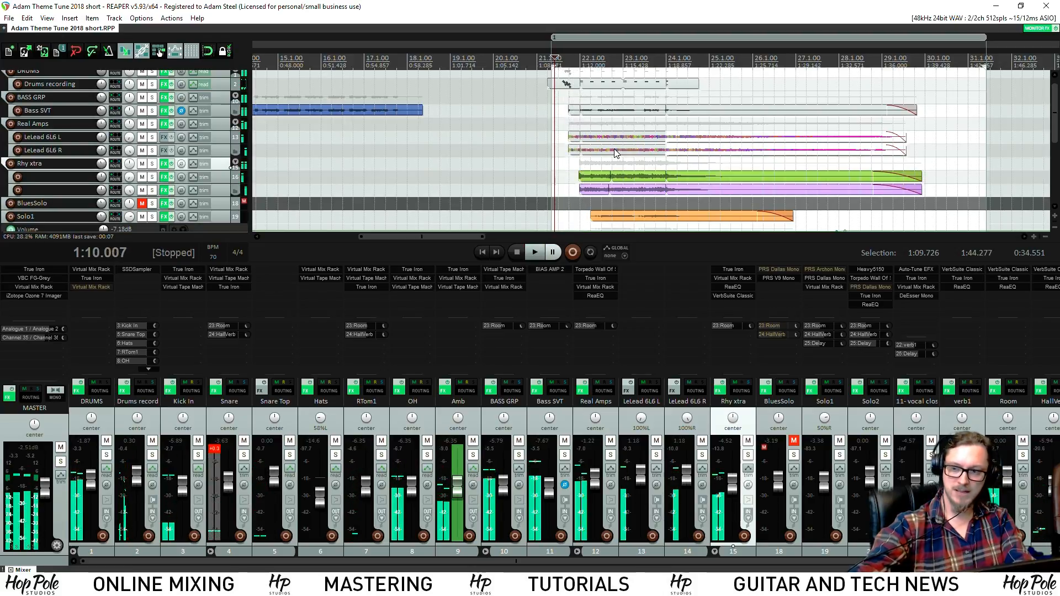
{"action": "key", "text": "space"}
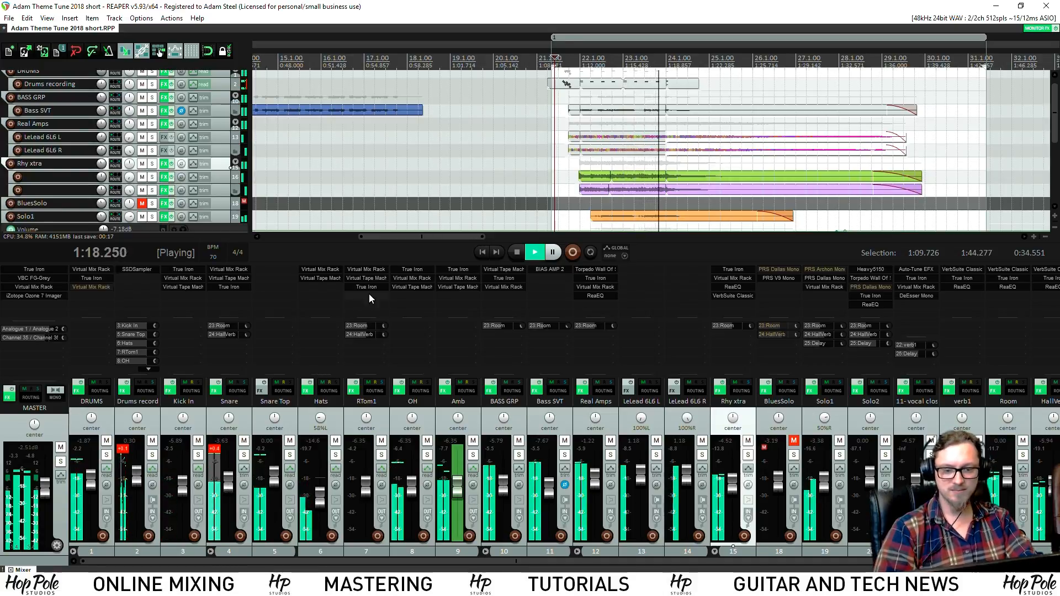
{"action": "left_click_drag", "start_coordinate": [1054, 87], "coordinate": [1056, 121]}
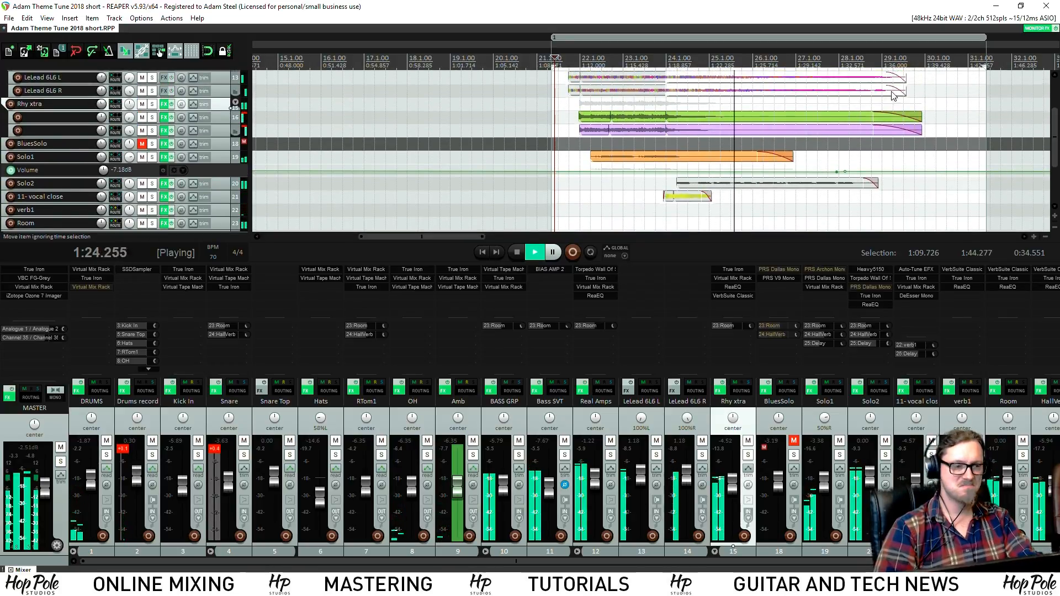
{"action": "left_click_drag", "start_coordinate": [1055, 142], "coordinate": [1057, 134]}
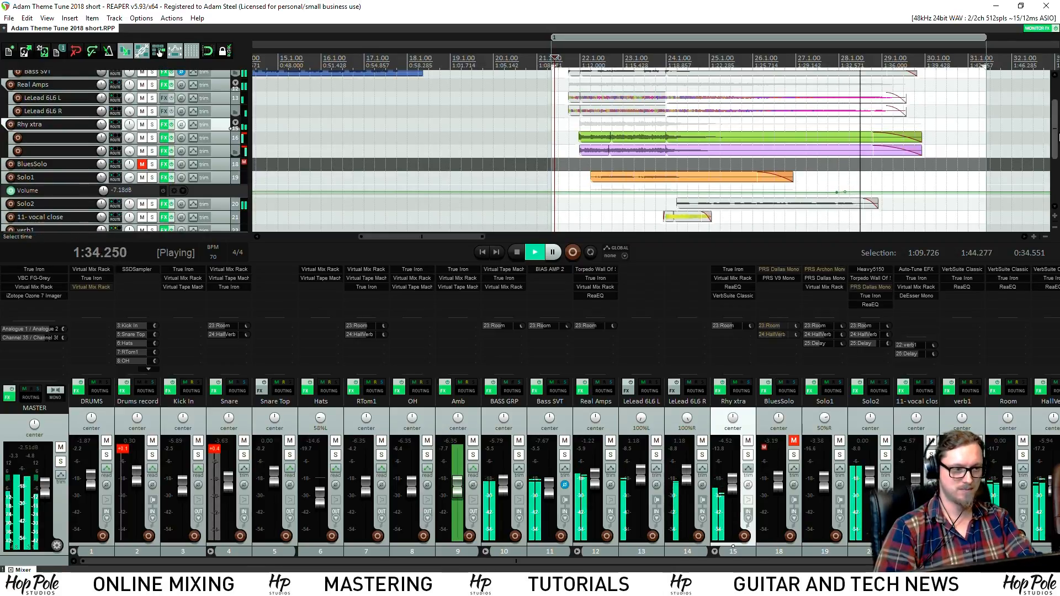
{"action": "mouse_move", "coordinate": [1056, 130]}
{"action": "left_mouse_down"}
{"action": "mouse_move", "coordinate": [1056, 113]}
{"action": "mouse_move", "coordinate": [1054, 133]}
{"action": "left_mouse_up"}
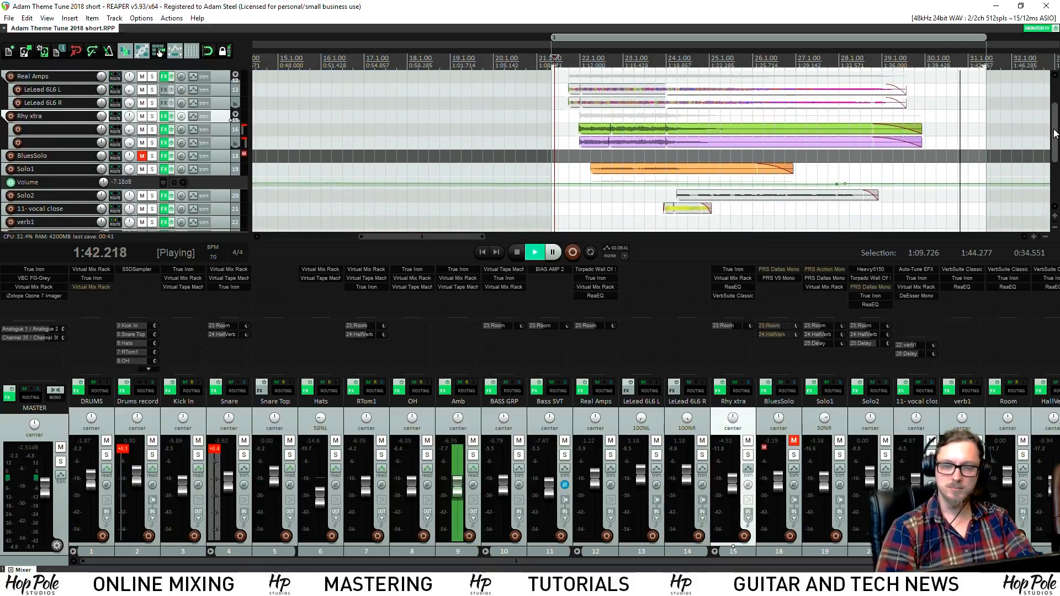
Stop playback so the play position returns to 1:10.007
{"action": "key", "text": "space"}
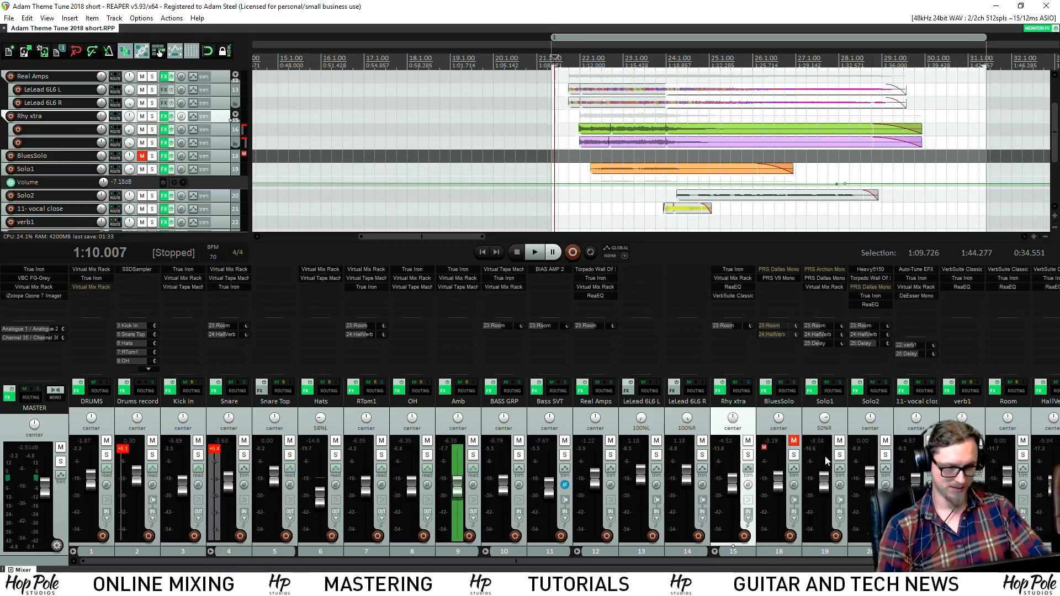
Solo Real Amps, play it, and check its Torpedo Wall of Sound plugin before closing it
{"action": "left_click", "coordinate": [611, 456]}
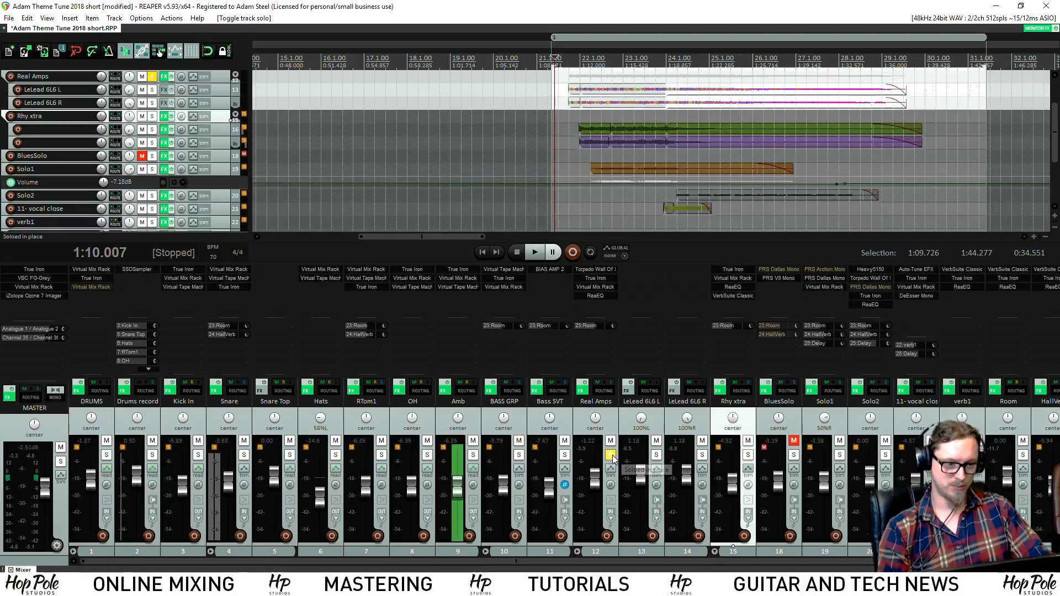
{"action": "scroll", "coordinate": [1054, 122], "scroll_direction": "up", "scroll_amount": 3}
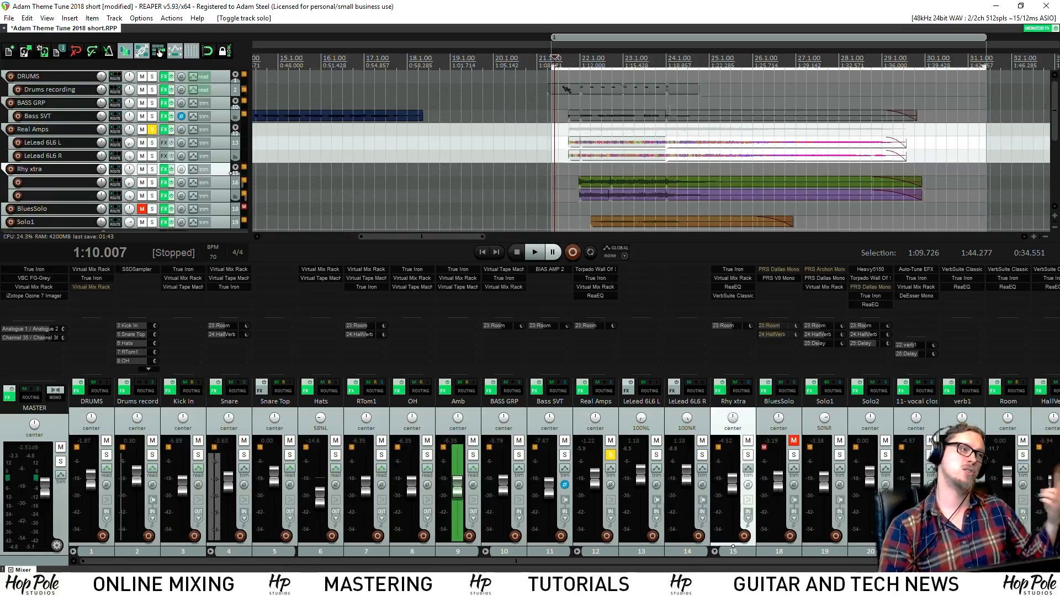
{"action": "key", "text": "space"}
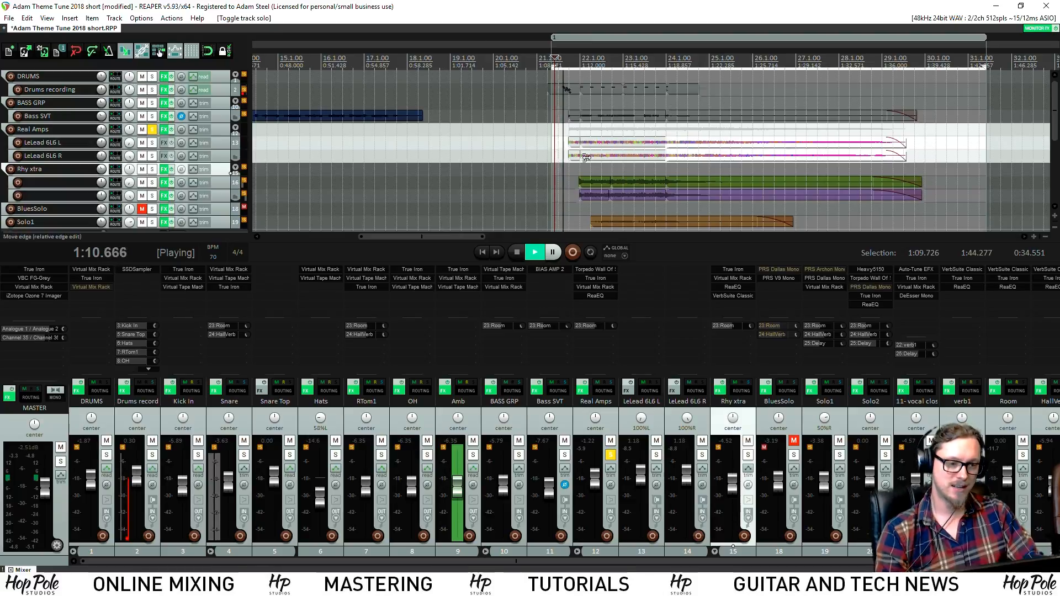
{"action": "left_click", "coordinate": [596, 271]}
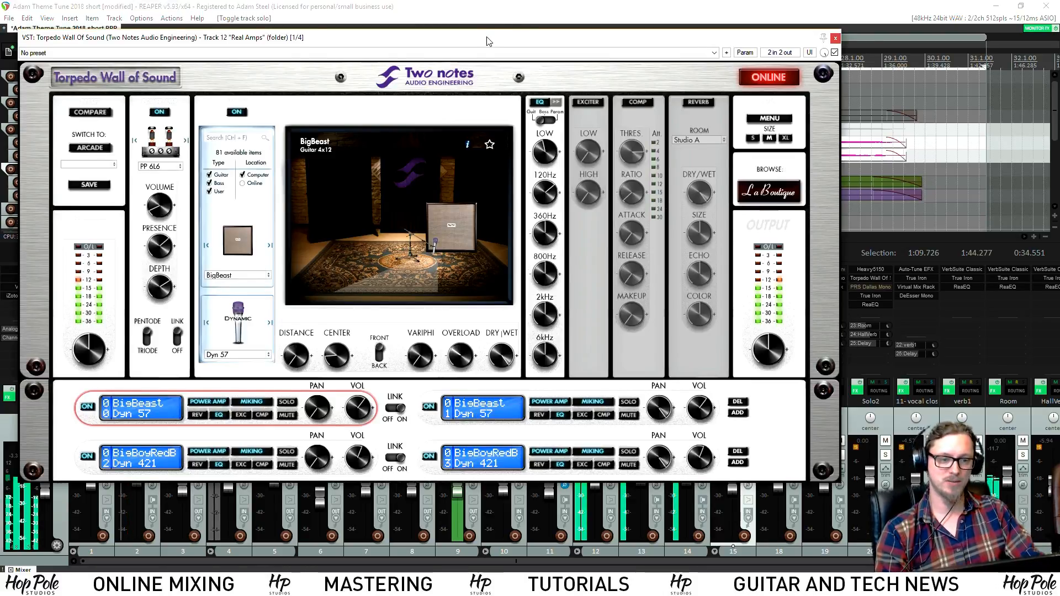
{"action": "left_click_drag", "start_coordinate": [487, 40], "coordinate": [557, 57]}
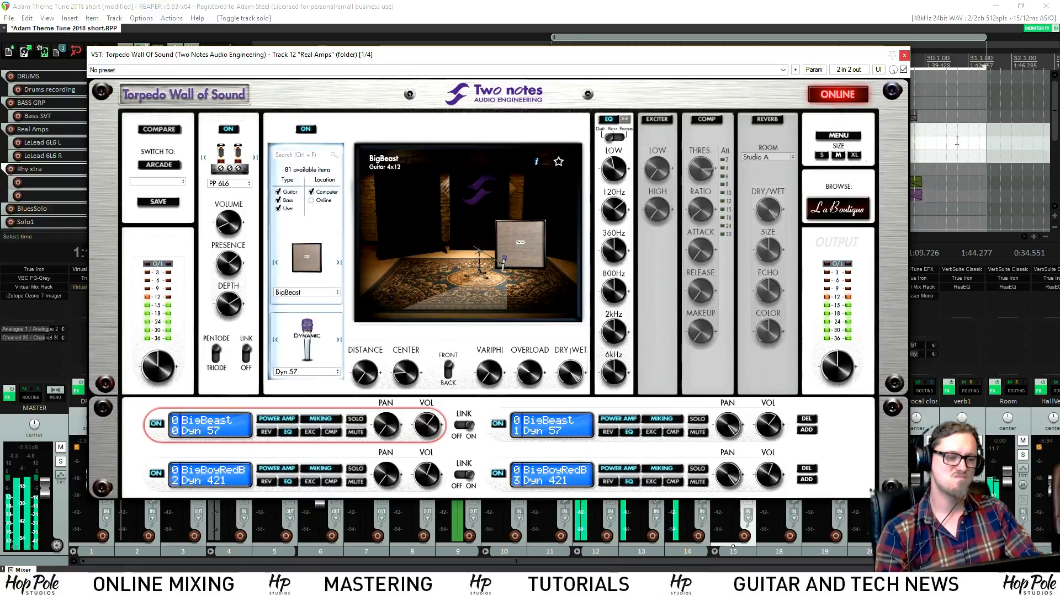
{"action": "left_click", "coordinate": [906, 55]}
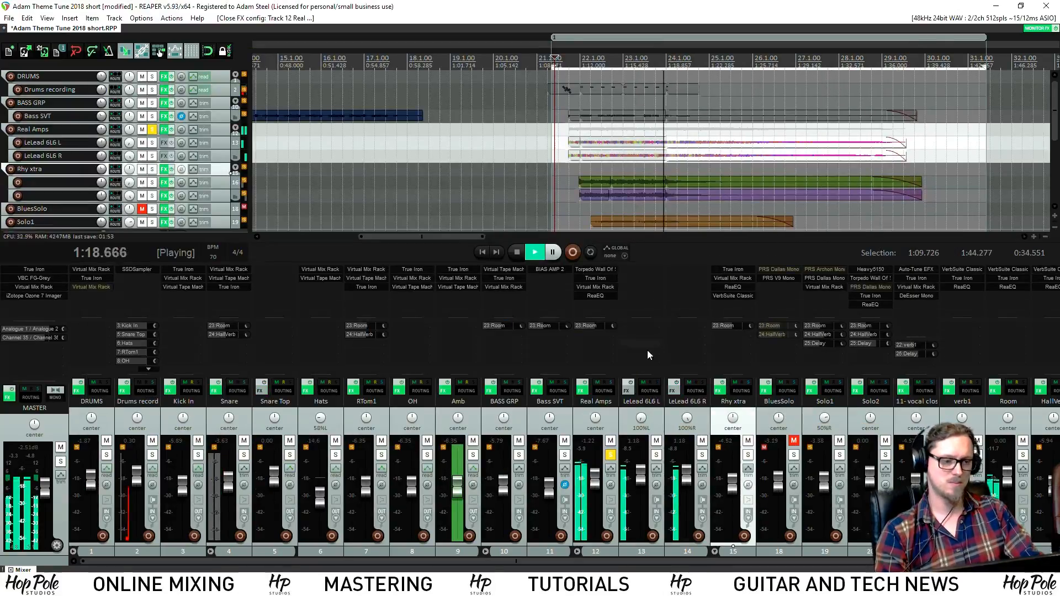
Audition Real Amps through its Virtual Mix Rack plugin, then close the rack
{"action": "left_click", "coordinate": [595, 287]}
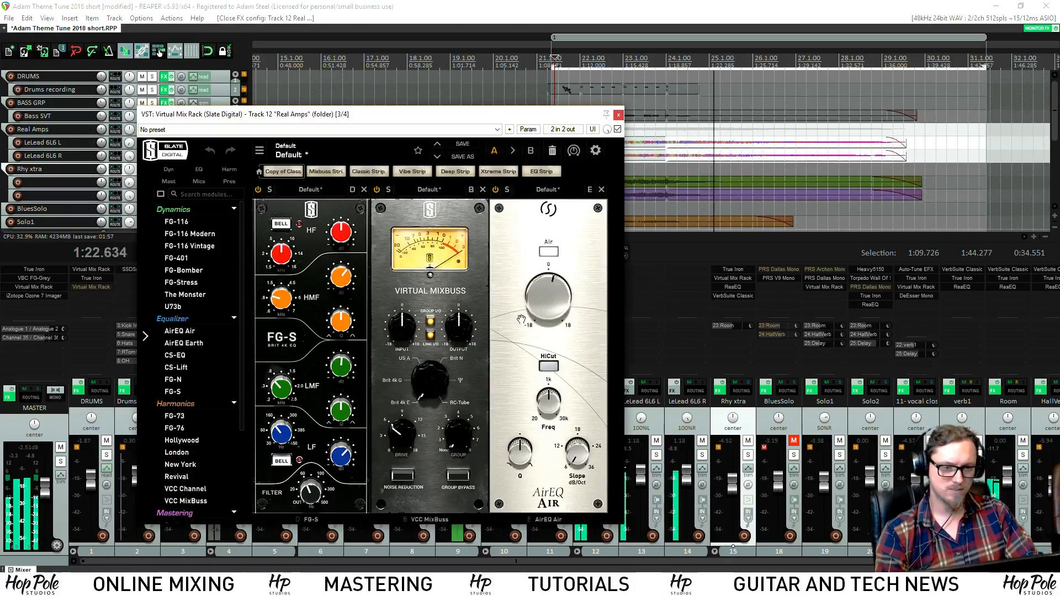
{"action": "key", "text": "space"}
{"action": "key", "text": "space"}
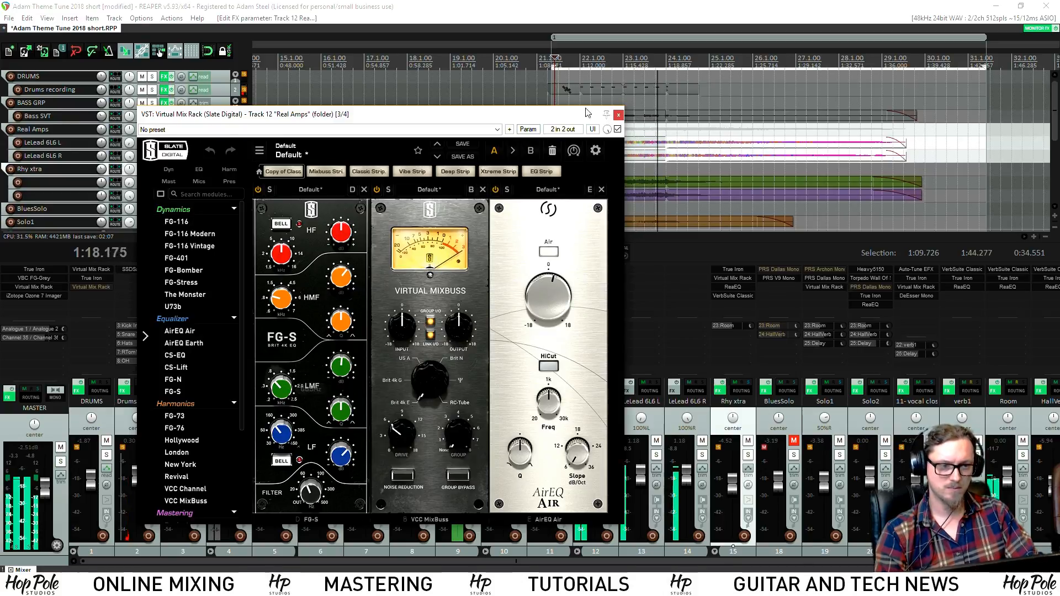
{"action": "left_click", "coordinate": [618, 116]}
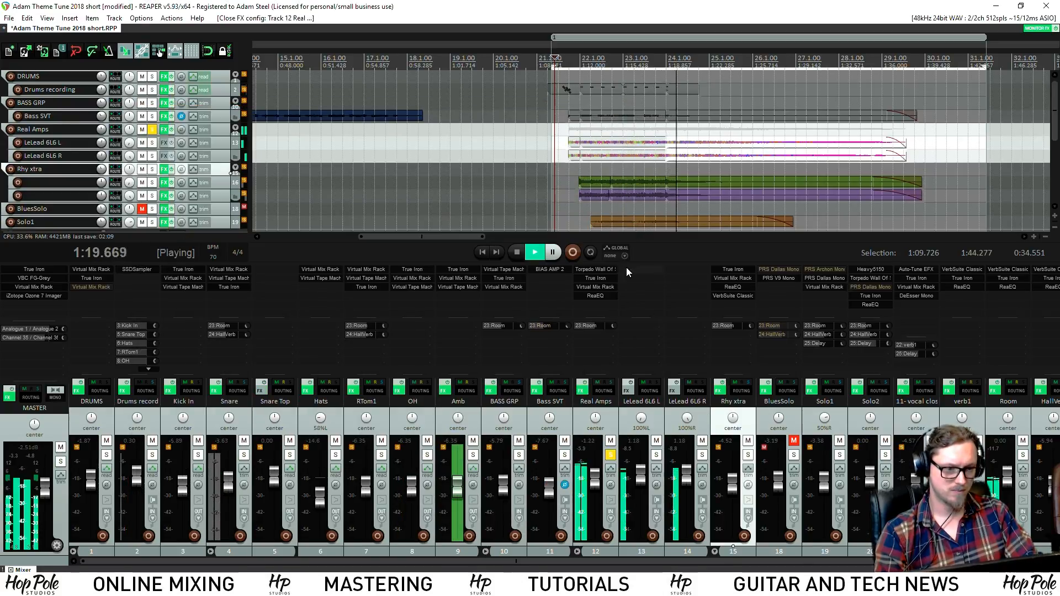
Add a ninth ReaEQ band on Real Amps near 2.9–3.4 kHz and ease band 5 to -1.0 dB at 547.2 Hz
{"action": "key", "text": "space"}
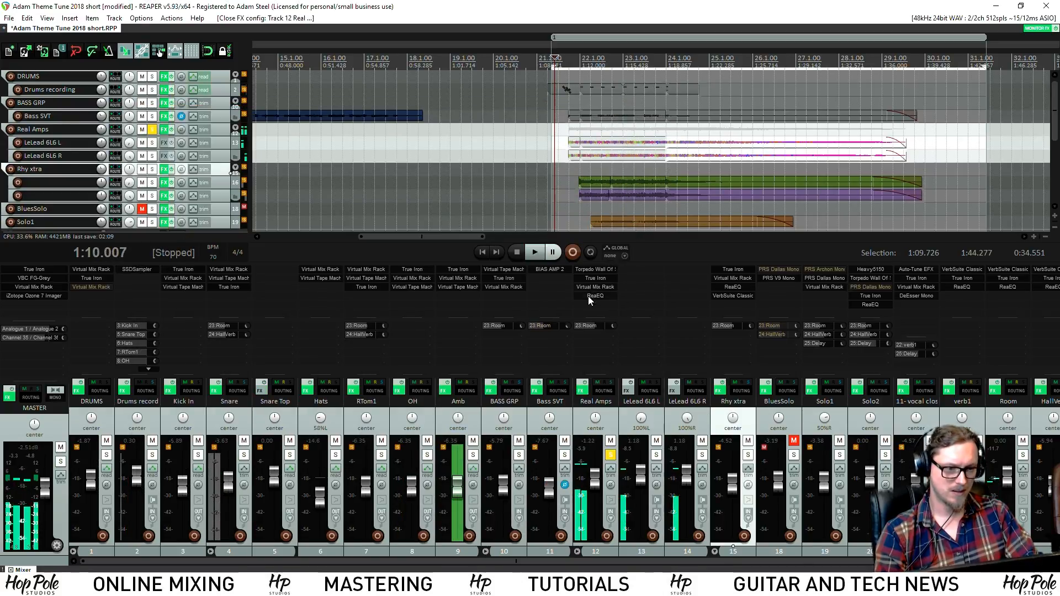
{"action": "left_click", "coordinate": [591, 296]}
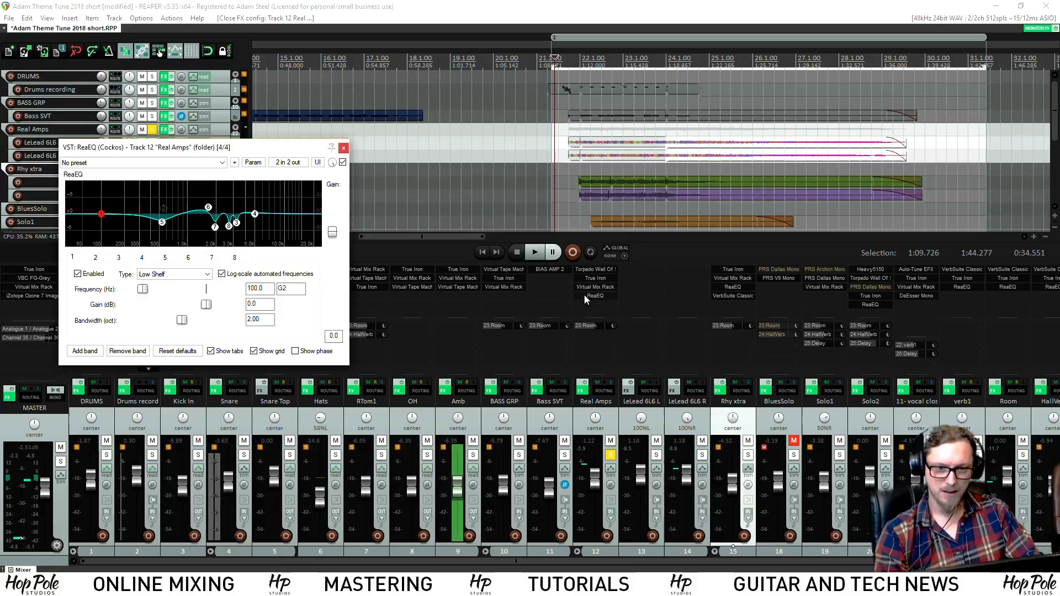
{"action": "left_click", "coordinate": [85, 351]}
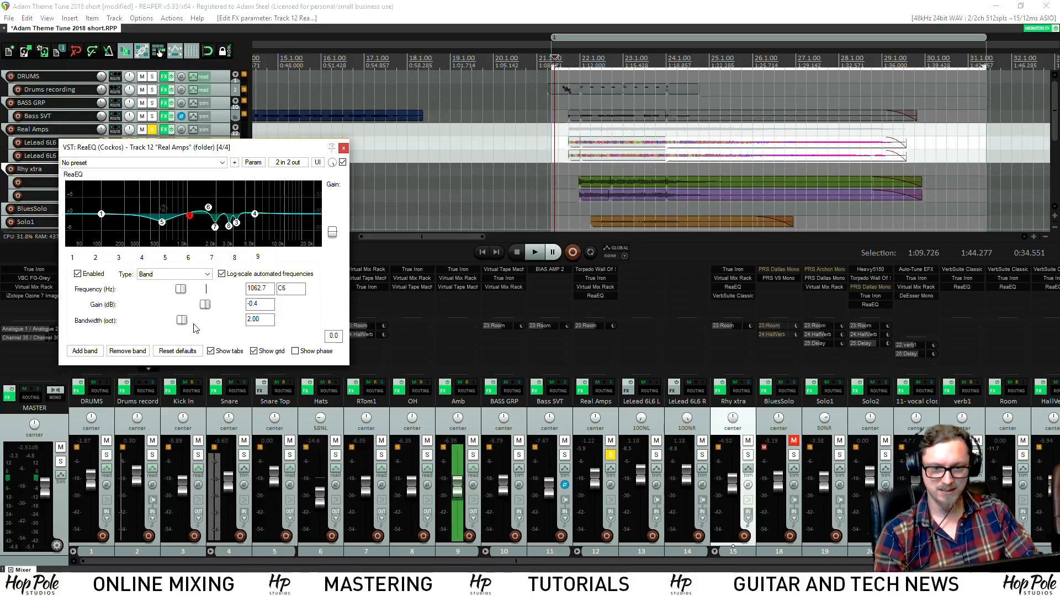
{"action": "key", "text": "space"}
{"action": "left_click_drag", "start_coordinate": [189, 215], "coordinate": [236, 226]}
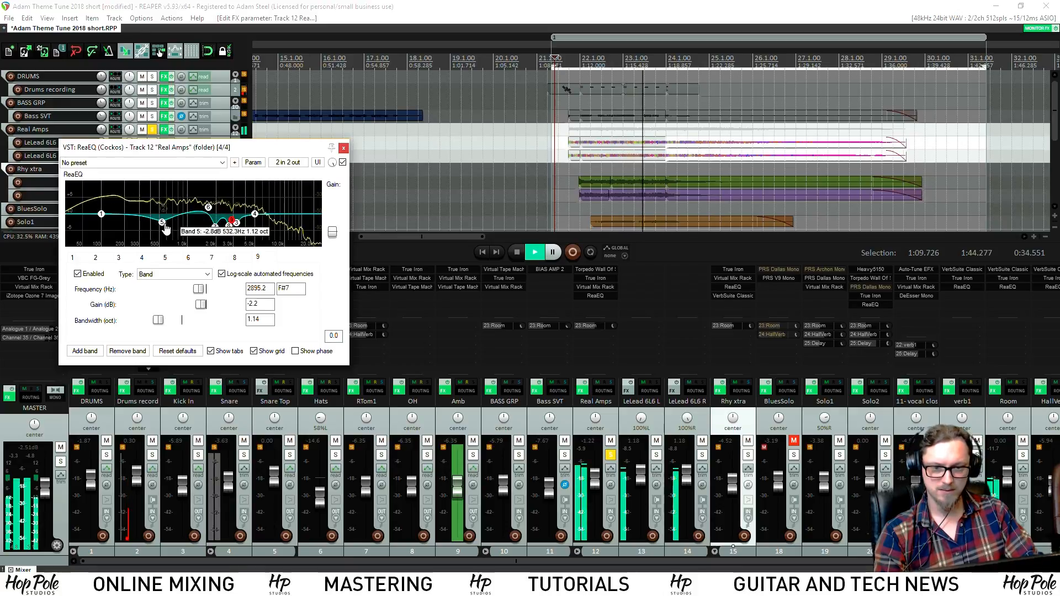
{"action": "left_click_drag", "start_coordinate": [164, 224], "coordinate": [168, 220]}
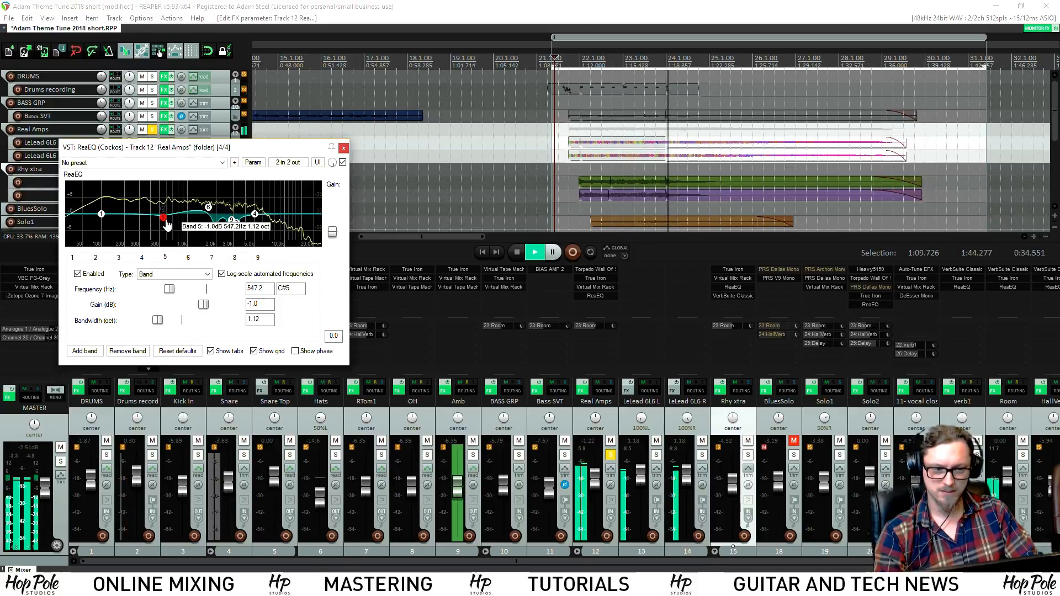
Unsolo Real Amps and play the full mix again
{"action": "key", "text": "space"}
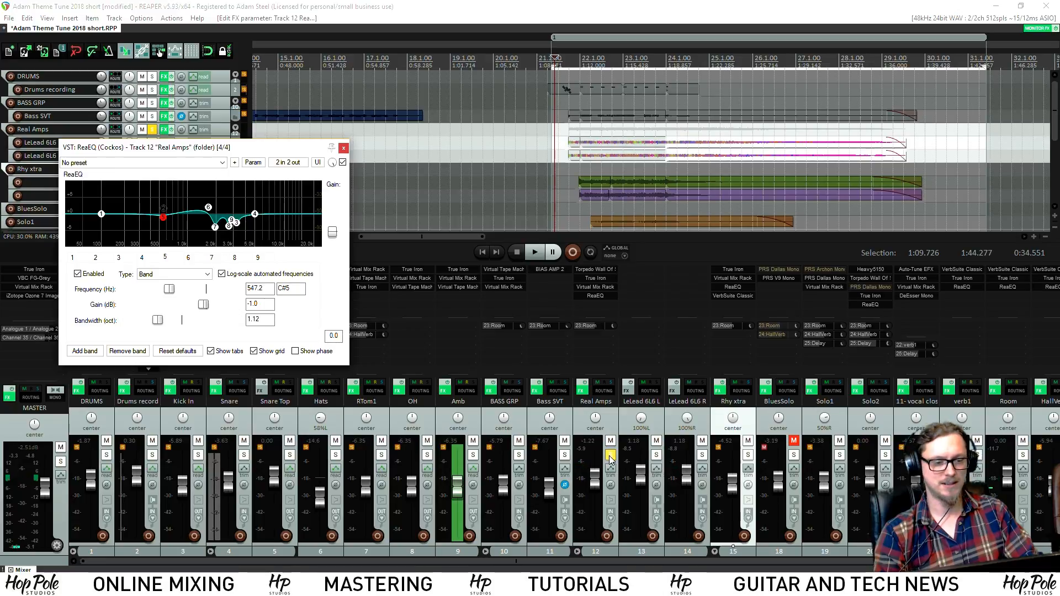
{"action": "left_click", "coordinate": [610, 455]}
{"action": "key", "text": "space"}
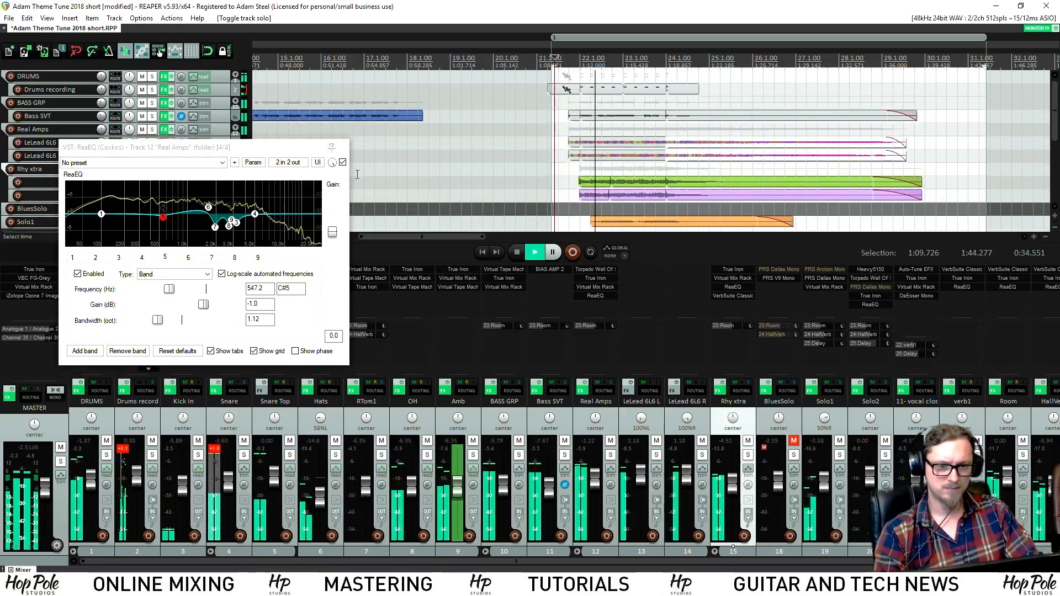
Close the Real Amps EQ, check the Snare Virtual Mix Rack, and replay the tail from 1:10.007
{"action": "left_click", "coordinate": [343, 148]}
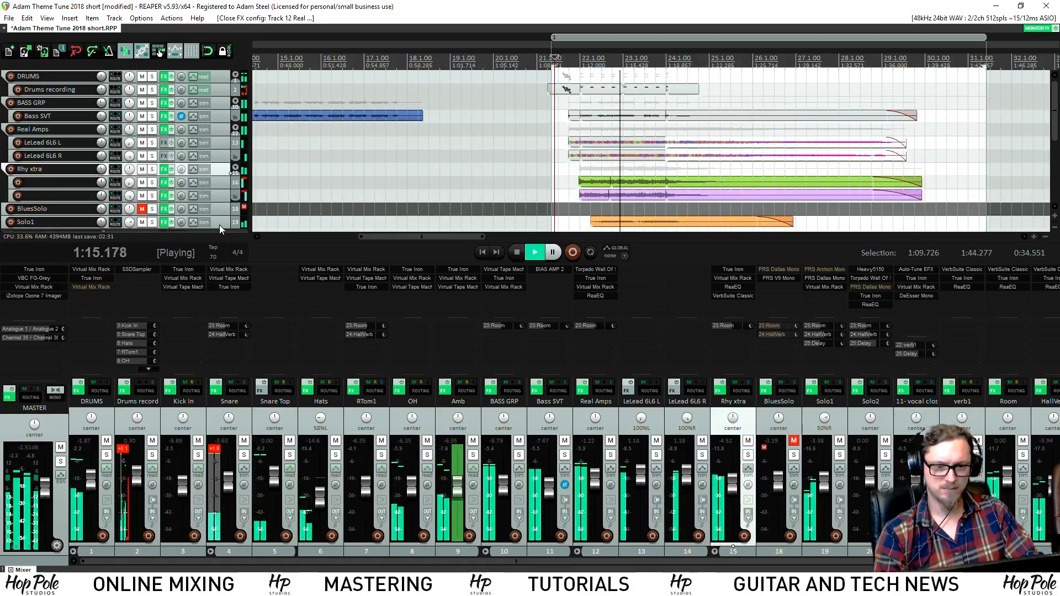
{"action": "left_click", "coordinate": [230, 269]}
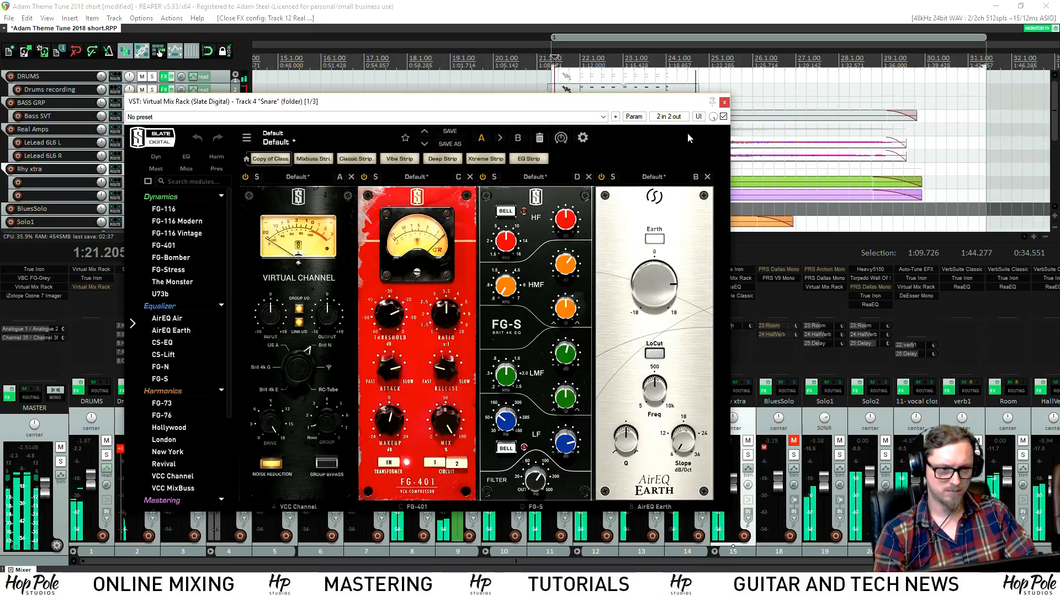
{"action": "left_click", "coordinate": [725, 102]}
{"action": "key", "text": "space"}
{"action": "key", "text": "space"}
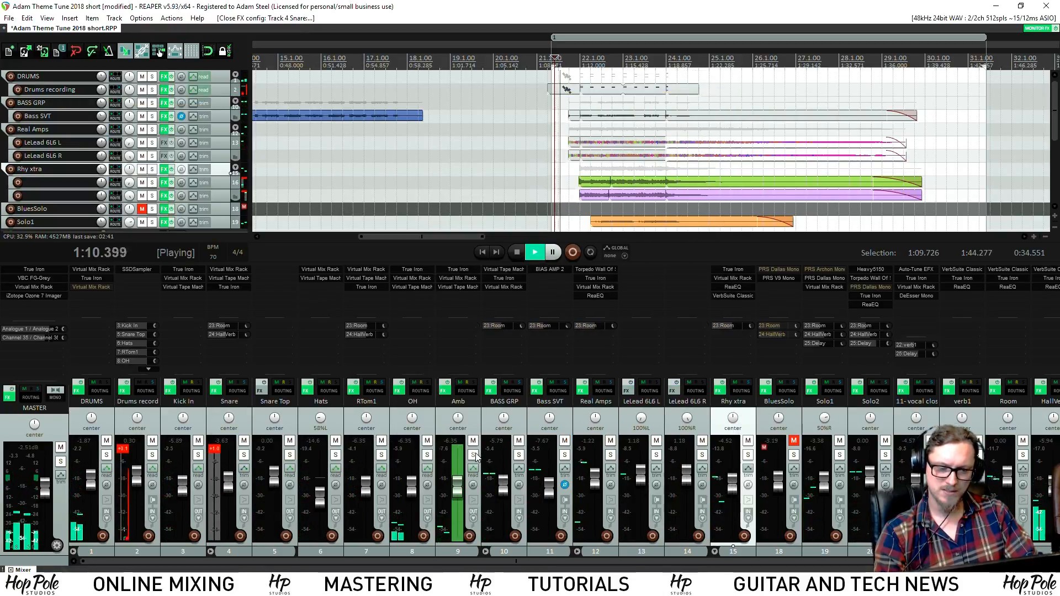
{"action": "key", "text": "space"}
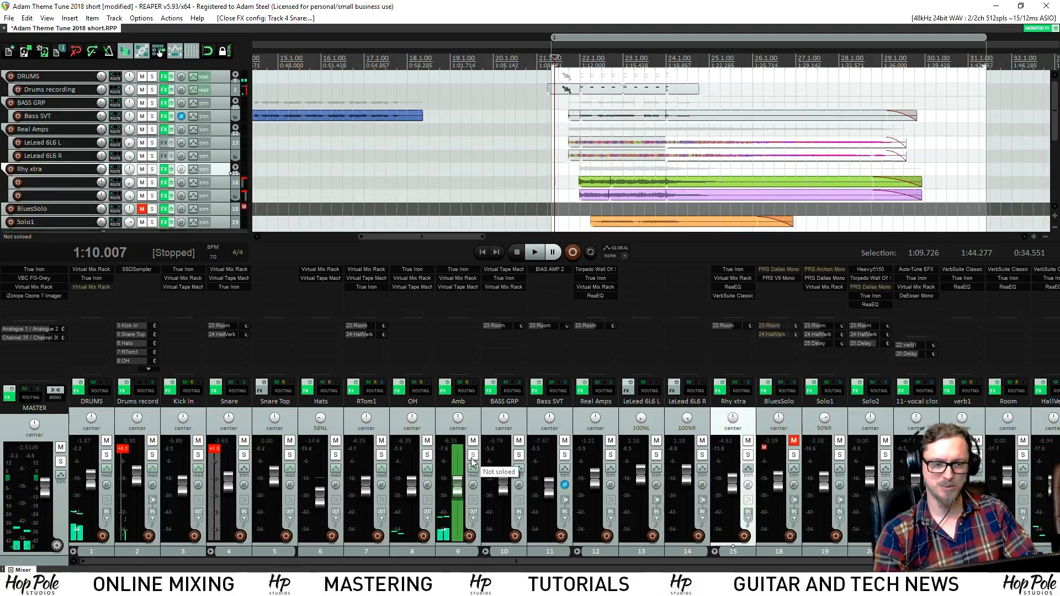
{"action": "key", "text": "space"}
Solo Amb, then OH, and raise the OH AirEQ Air band to 1.08 dB
{"action": "left_click", "coordinate": [471, 459]}
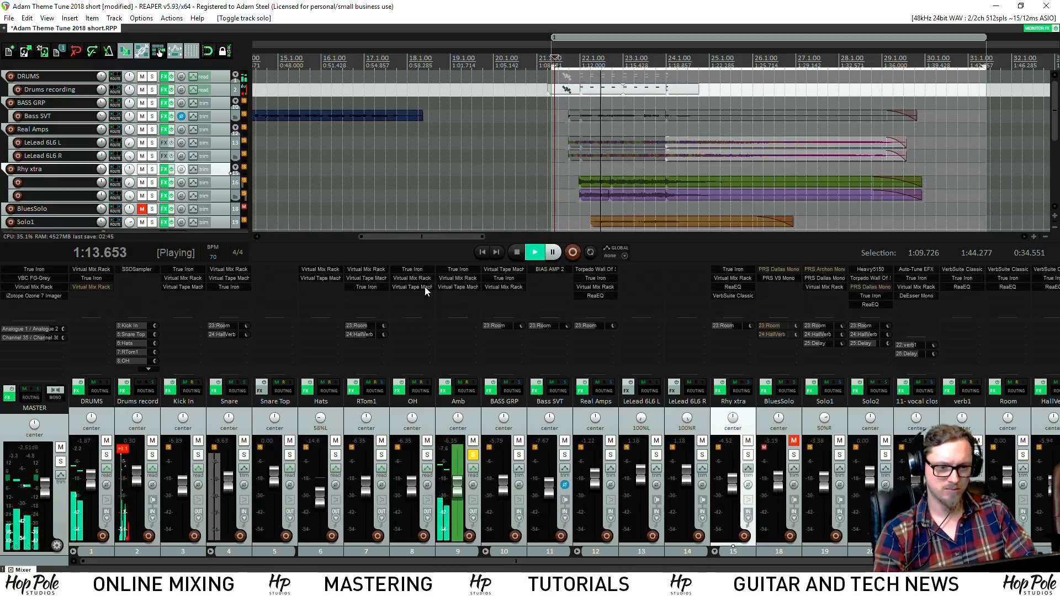
{"action": "left_click", "coordinate": [427, 454]}
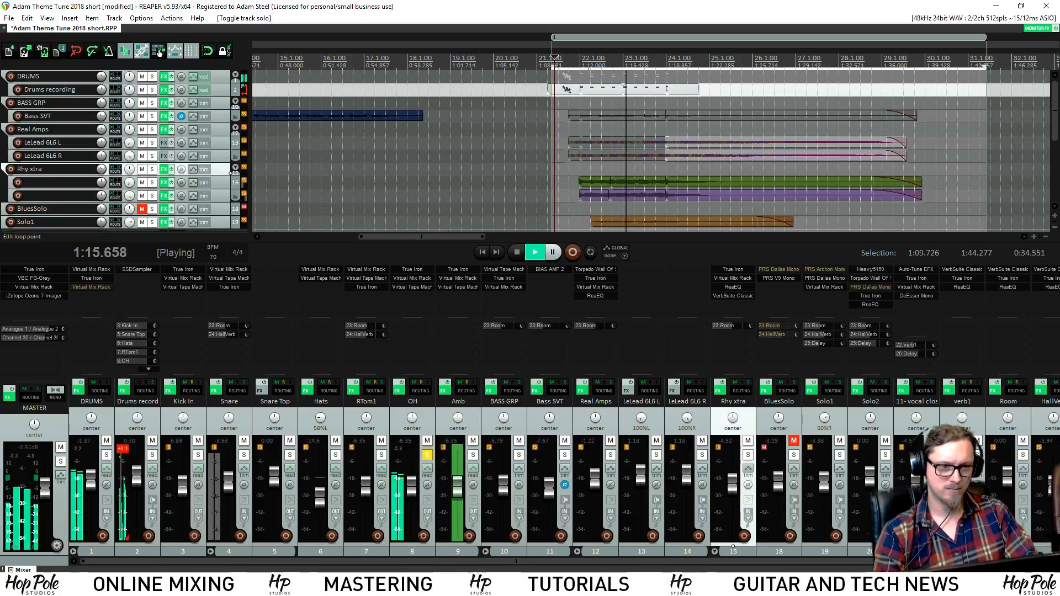
{"action": "double_click", "coordinate": [414, 281]}
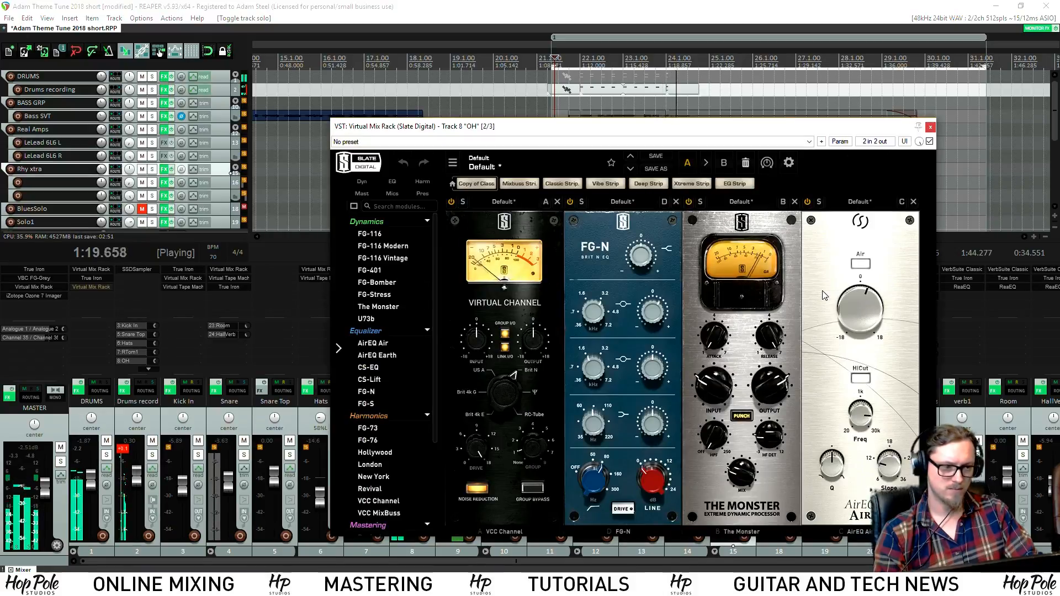
{"action": "key", "text": "space"}
{"action": "left_click_drag", "start_coordinate": [862, 293], "coordinate": [856, 301]}
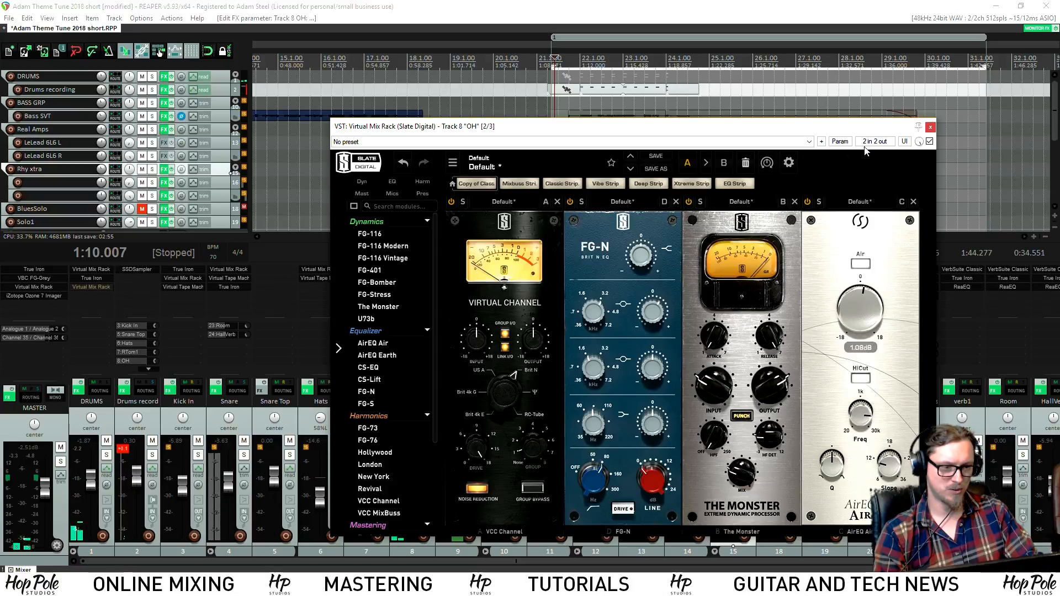
{"action": "left_click", "coordinate": [930, 129]}
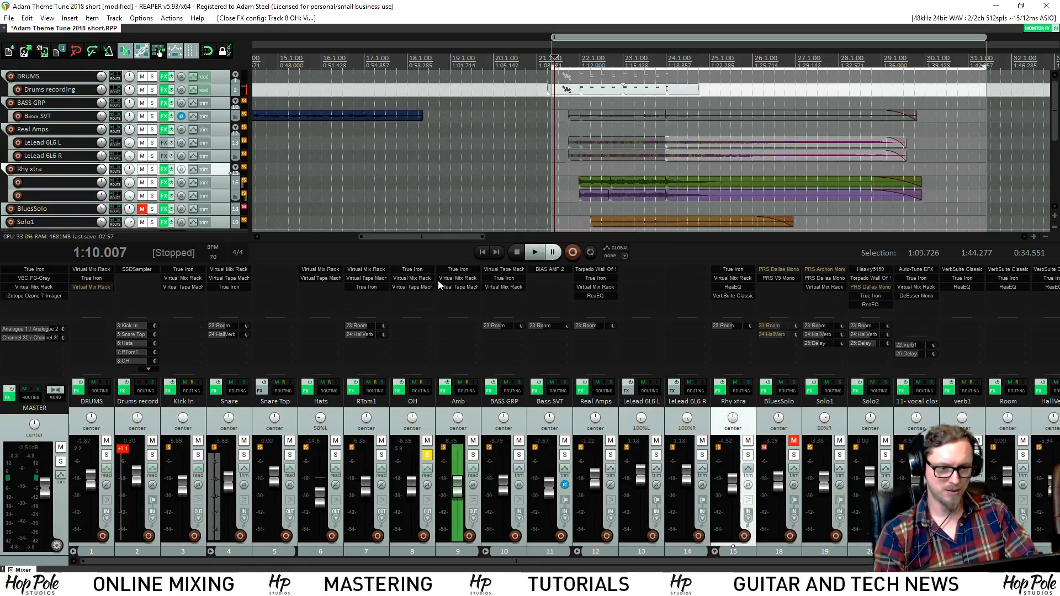
Check the Amb track's Virtual Mix Rack, its CS-EQ high band near 15.6 kHz, then close it
{"action": "left_click", "coordinate": [459, 278]}
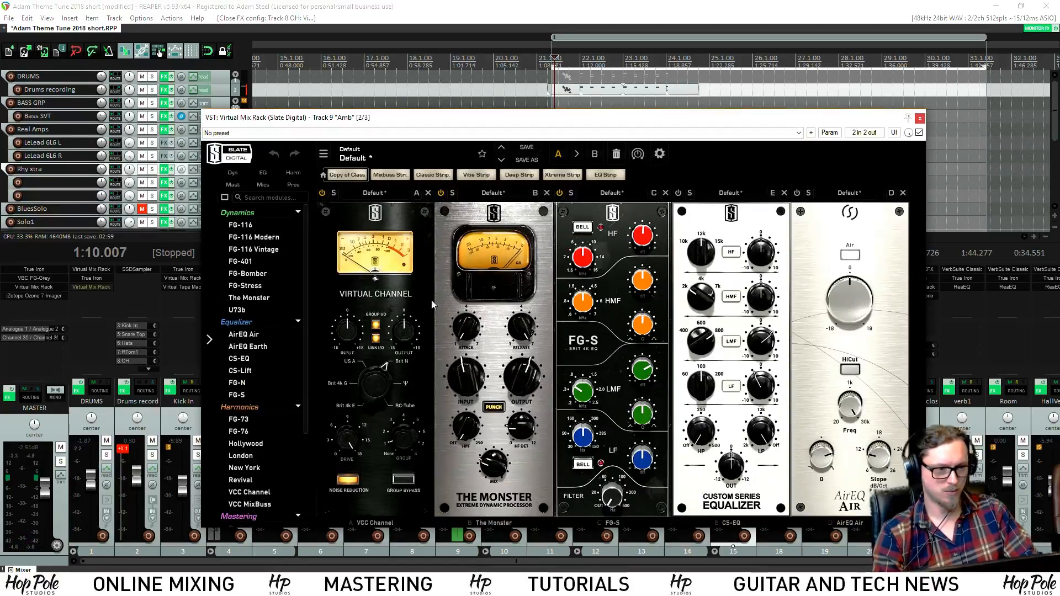
{"action": "mouse_move", "coordinate": [853, 285]}
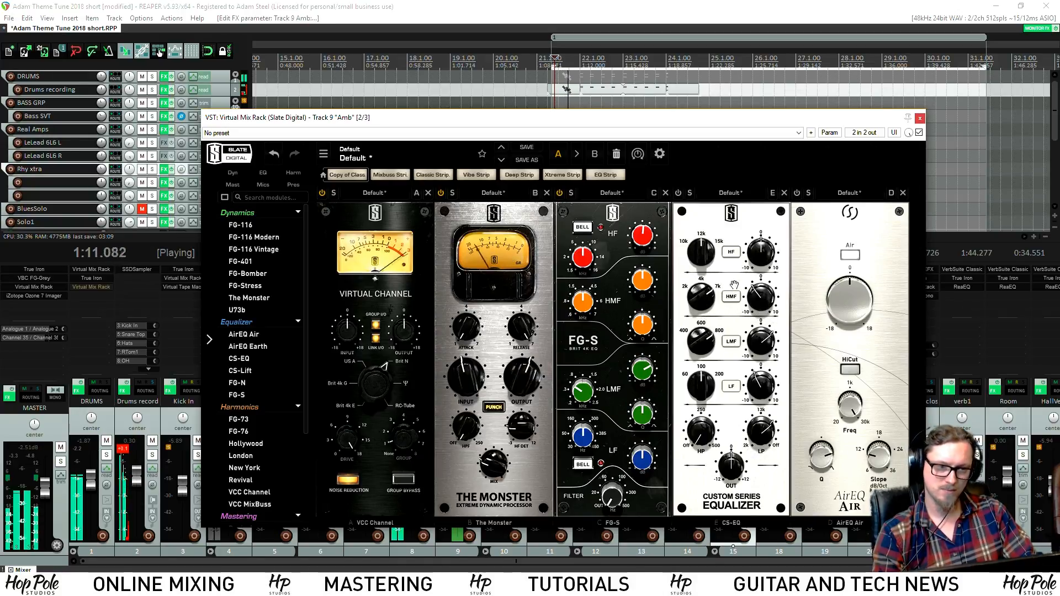
{"action": "left_click", "coordinate": [920, 119]}
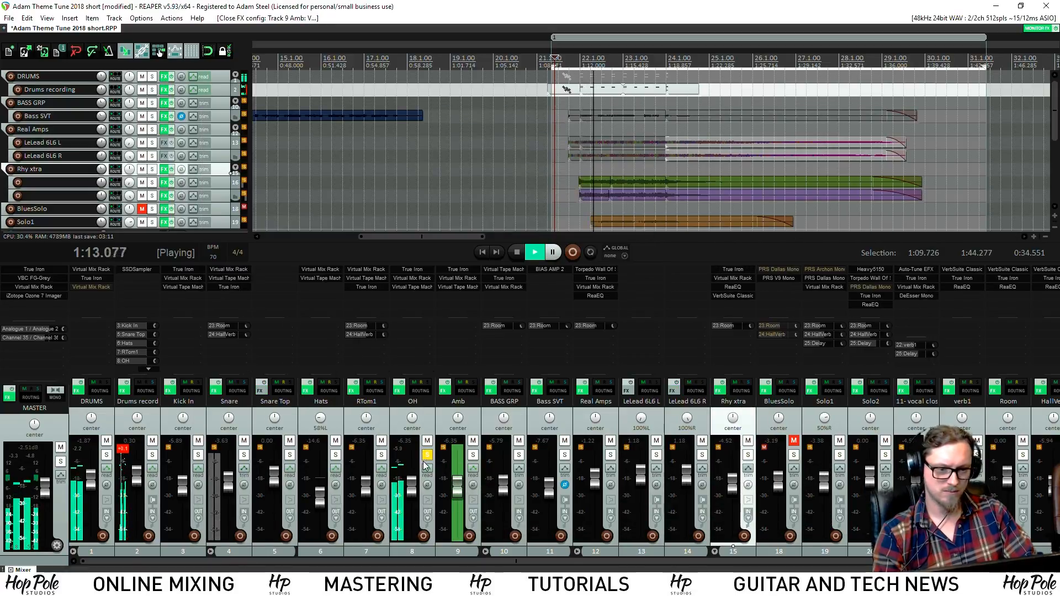
Solo Amb during playback, then clear all solos and stop
{"action": "left_click", "coordinate": [473, 456]}
{"action": "key", "text": "space"}
{"action": "key", "text": "space"}
{"action": "left_click", "coordinate": [428, 457]}
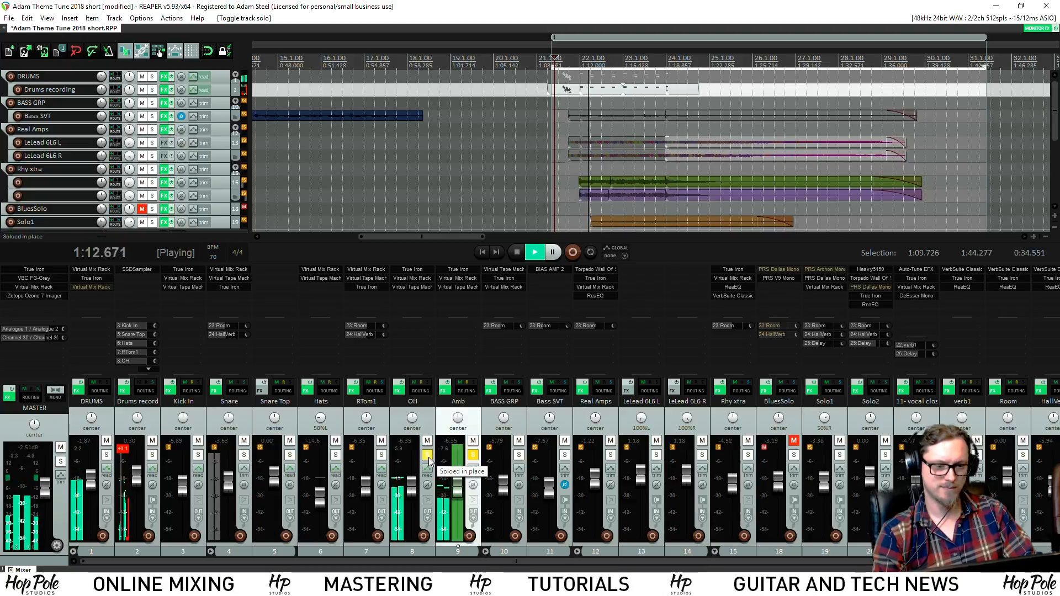
{"action": "left_click", "coordinate": [473, 456], "text": "ctrl"}
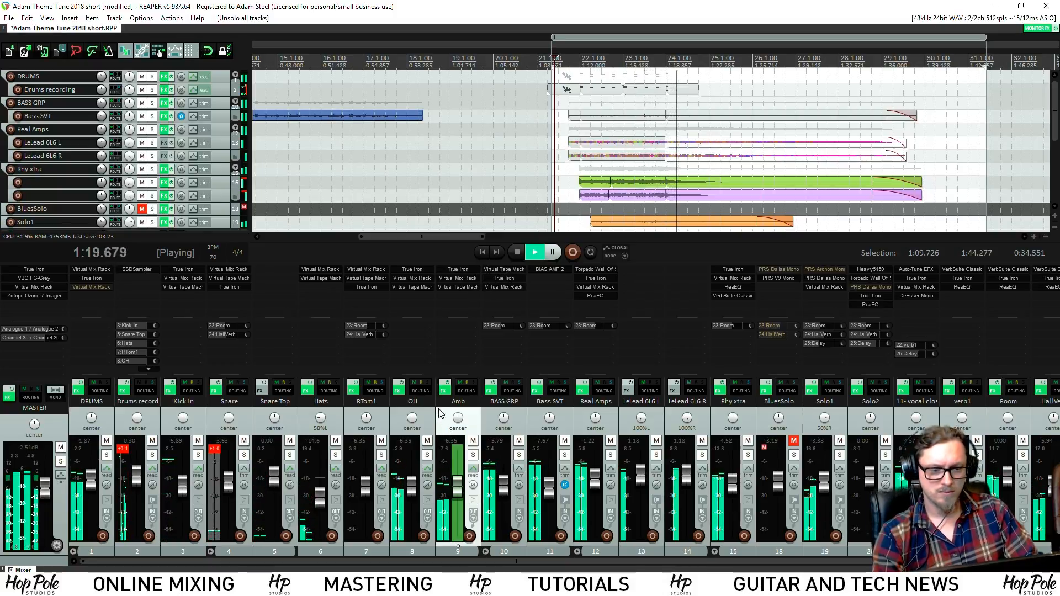
{"action": "key", "text": "space"}
{"action": "key", "text": "space"}
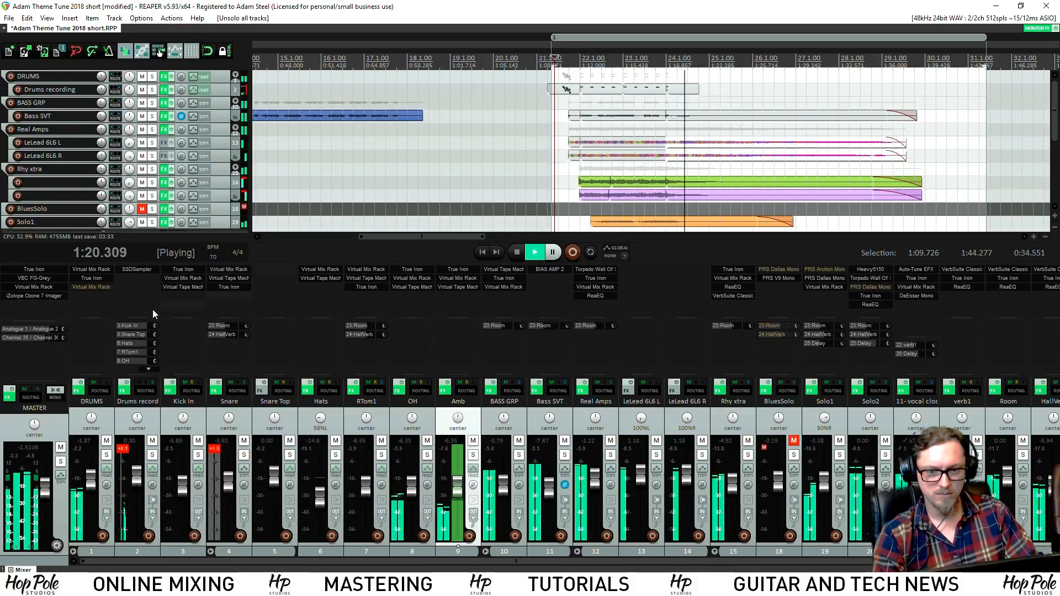
Look through the DRUMS track's Virtual Mix Rack and close it
{"action": "left_click", "coordinate": [83, 271]}
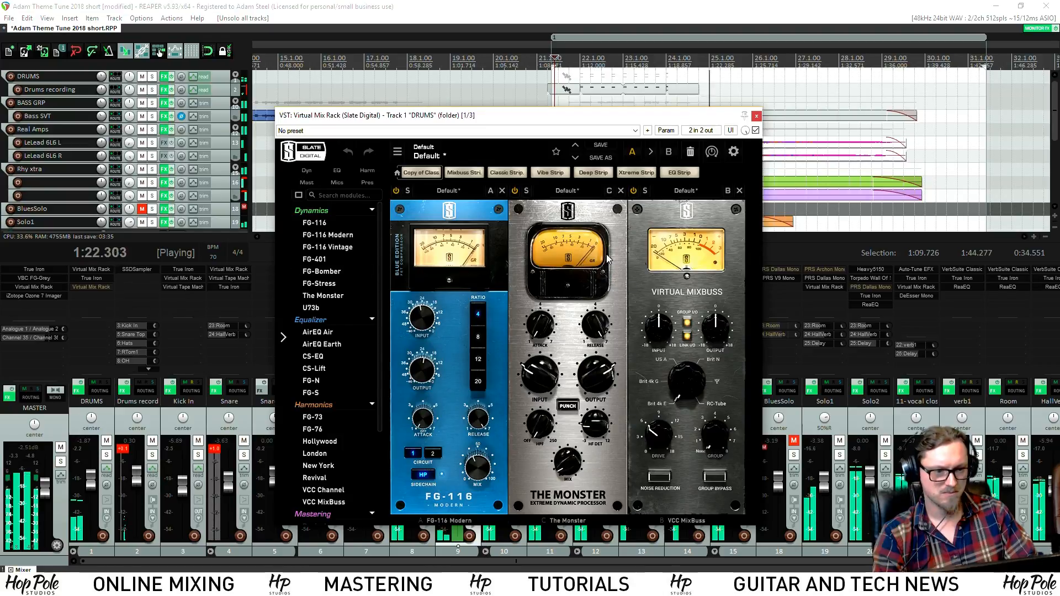
{"action": "scroll", "coordinate": [348, 267], "scroll_direction": "down", "scroll_amount": 5}
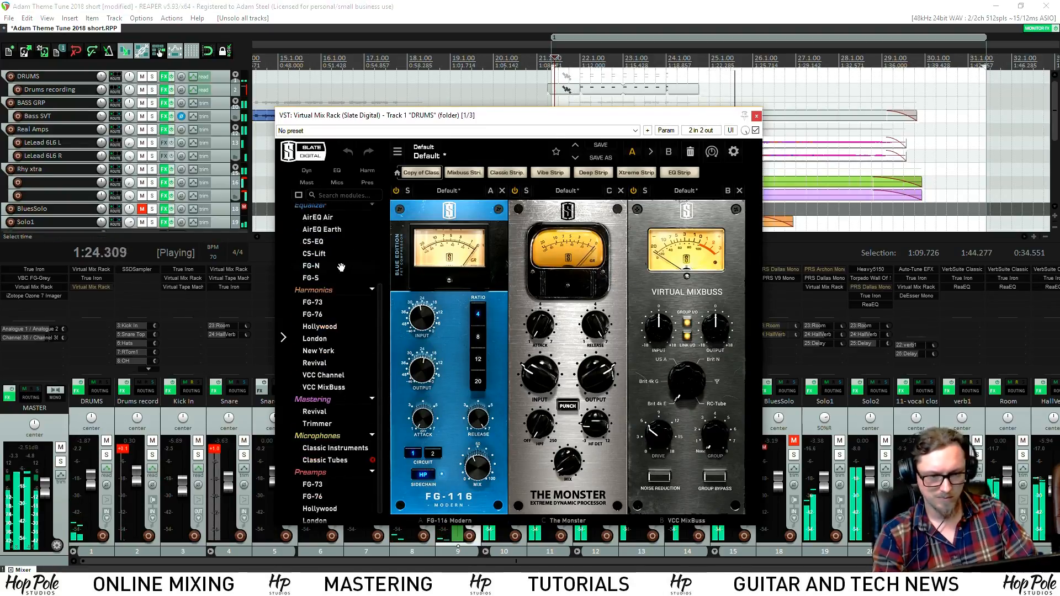
{"action": "scroll", "coordinate": [339, 266], "scroll_direction": "up", "scroll_amount": 5}
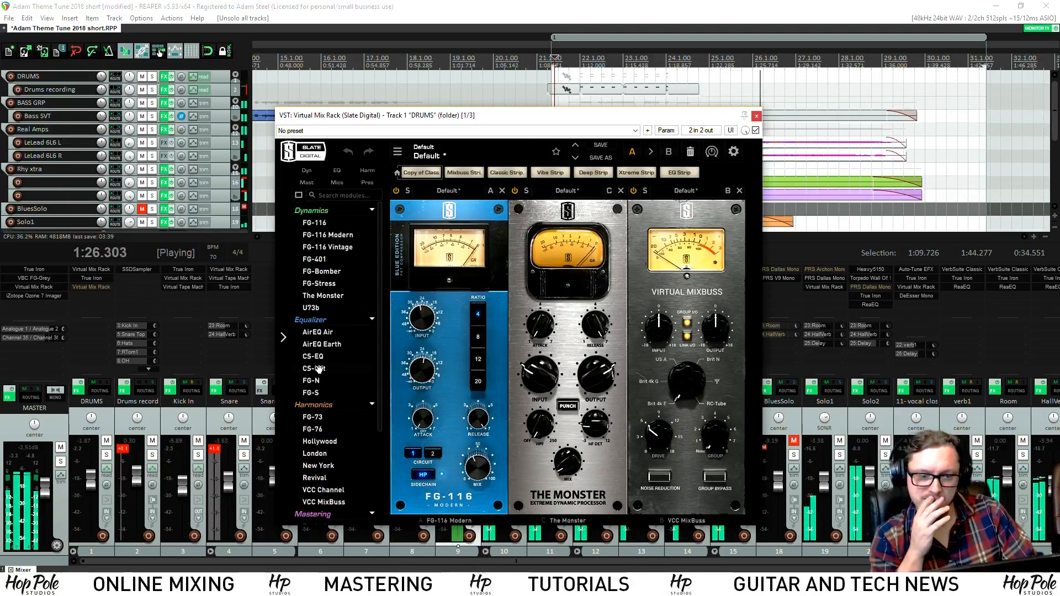
{"action": "left_click", "coordinate": [756, 116]}
Play from 1:10 with OH and Amb soloed, then unsolo OH so Amb plays alone
{"action": "key", "text": "space"}
{"action": "key", "text": "space"}
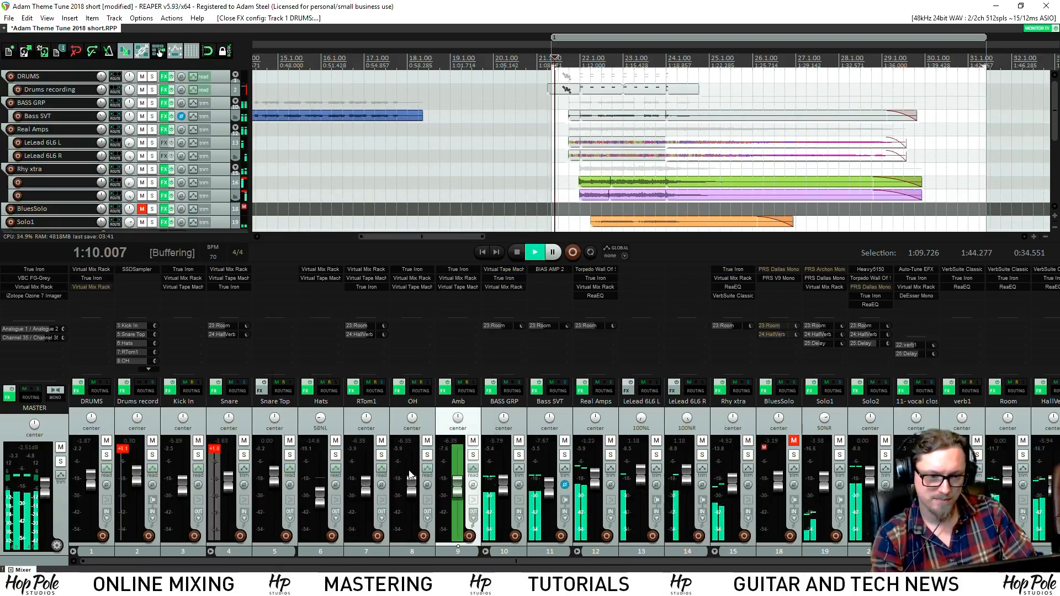
{"action": "left_click", "coordinate": [428, 456]}
{"action": "left_click", "coordinate": [473, 455]}
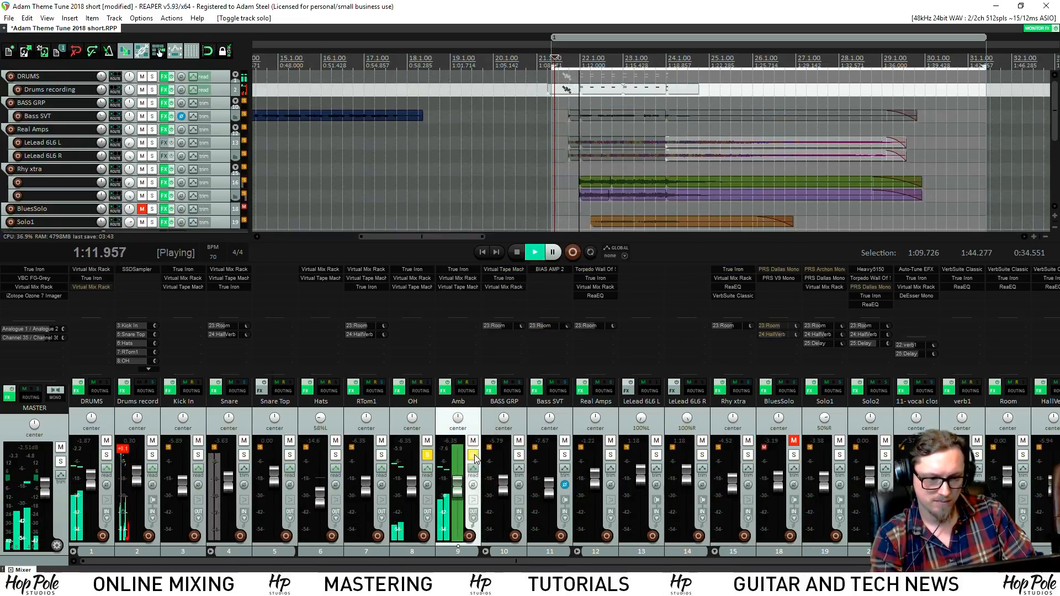
{"action": "left_click", "coordinate": [428, 457]}
{"action": "key", "text": "space"}
{"action": "key", "text": "space"}
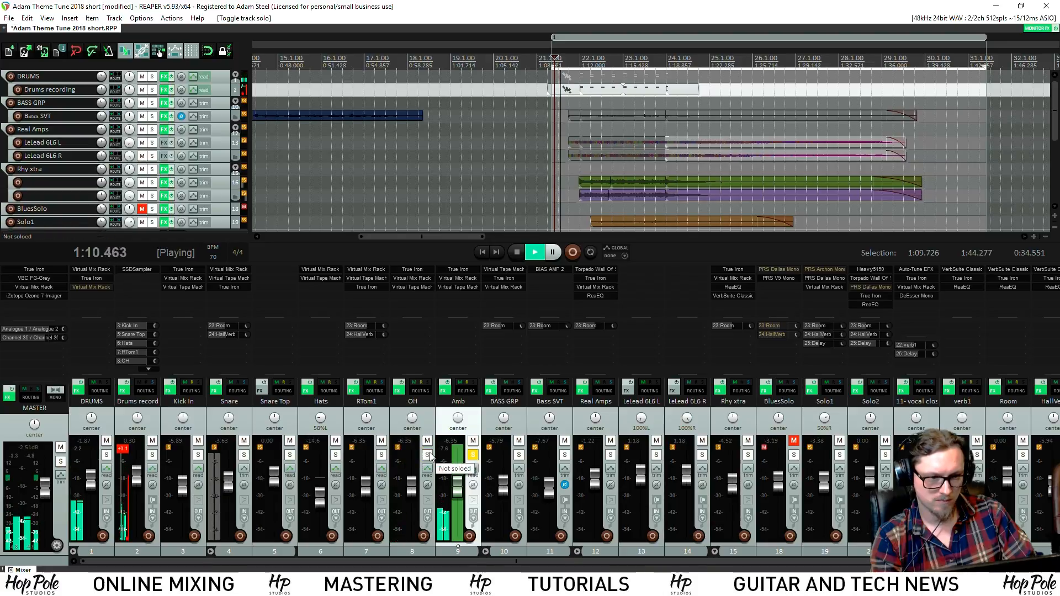
Set Amb's FG-S high-mids to +2.89 dB at 1.48 kHz, highs to +3.81 dB, and CS-EQ low gain to 0
{"action": "key", "text": "space"}
{"action": "double_click", "coordinate": [456, 278]}
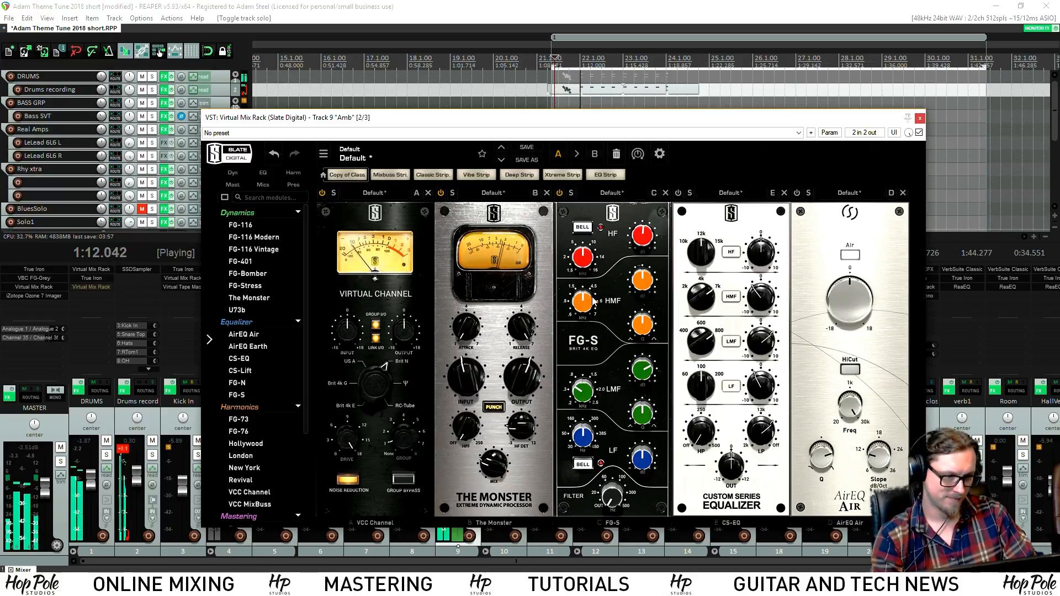
{"action": "left_click_drag", "start_coordinate": [641, 285], "coordinate": [653, 256]}
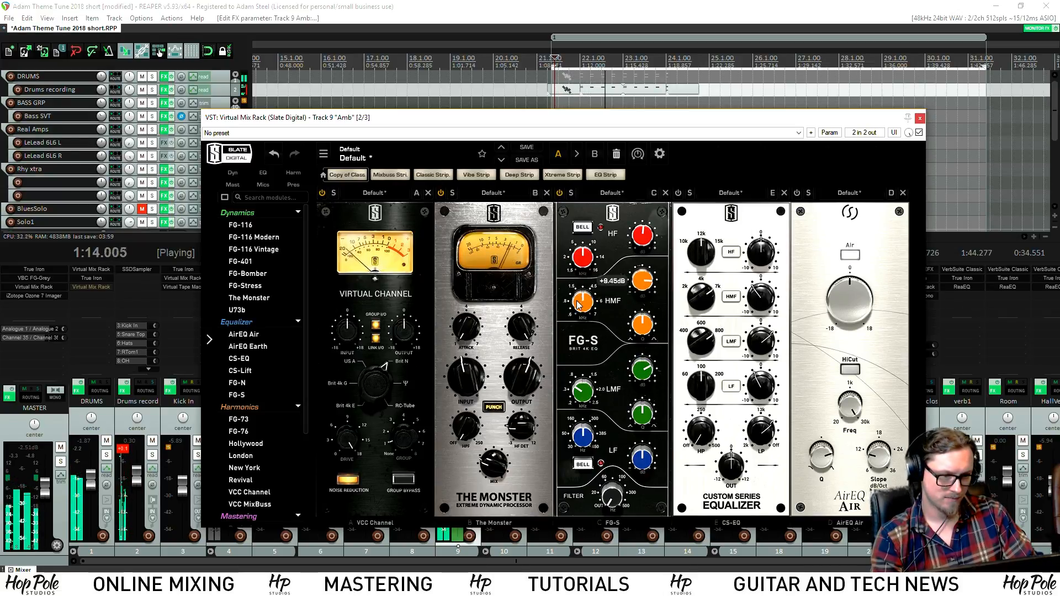
{"action": "left_click_drag", "start_coordinate": [579, 305], "coordinate": [578, 317]}
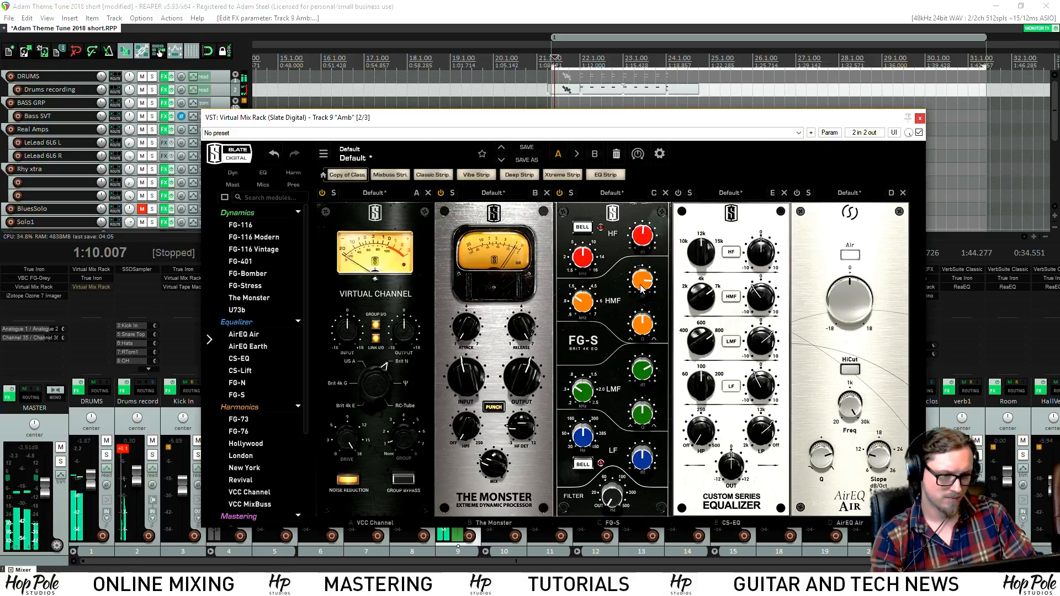
{"action": "left_click_drag", "start_coordinate": [640, 288], "coordinate": [638, 310]}
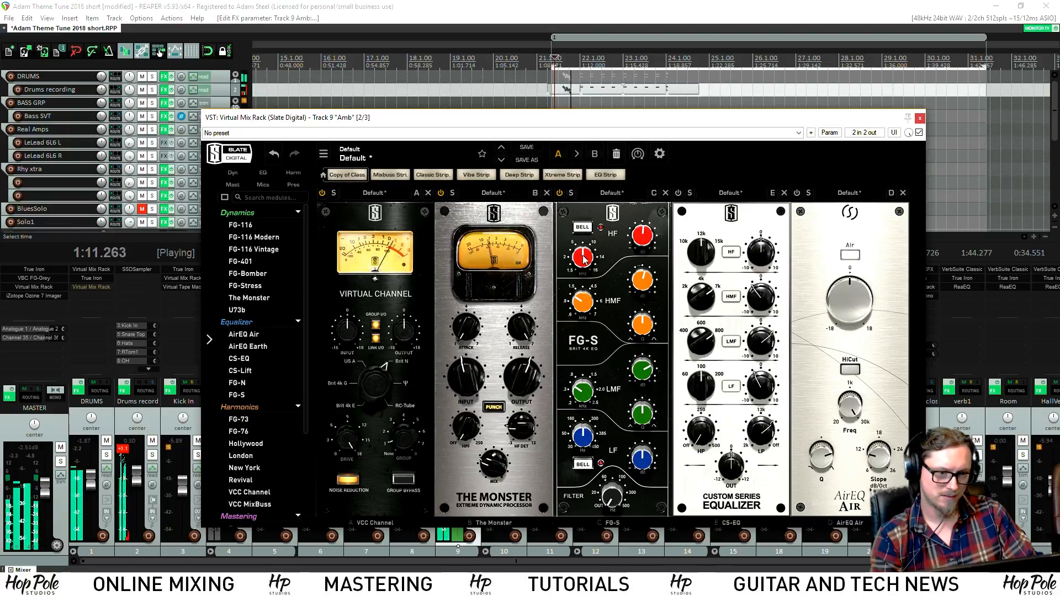
{"action": "left_click_drag", "start_coordinate": [639, 244], "coordinate": [641, 235]}
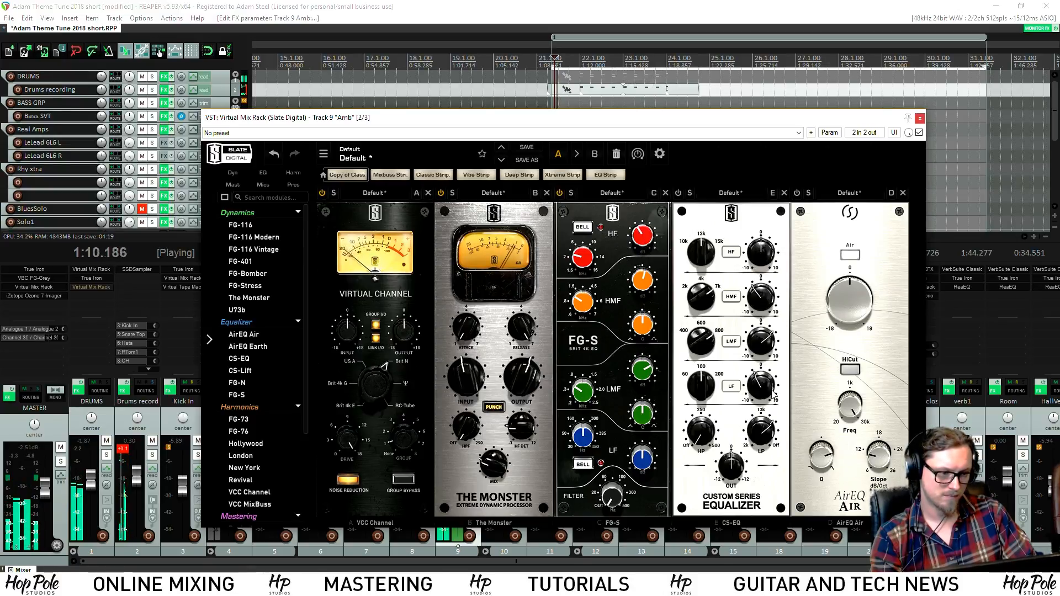
{"action": "left_click_drag", "start_coordinate": [775, 397], "coordinate": [776, 383]}
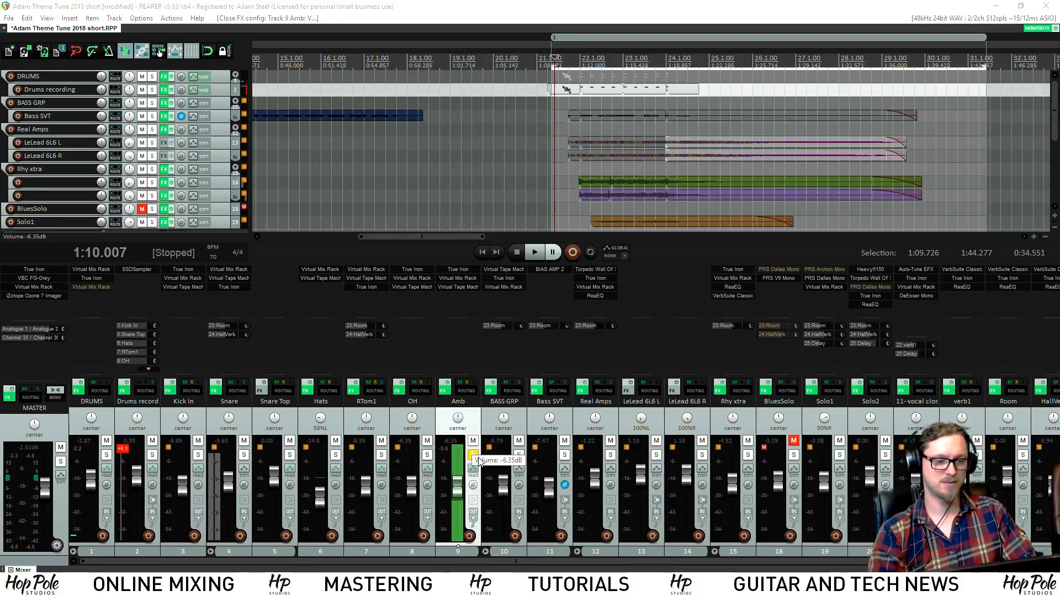
Unsolo Amb, solo BASS GRP, and play from about 1:10.9
{"action": "left_click", "coordinate": [473, 454]}
{"action": "key", "text": "space"}
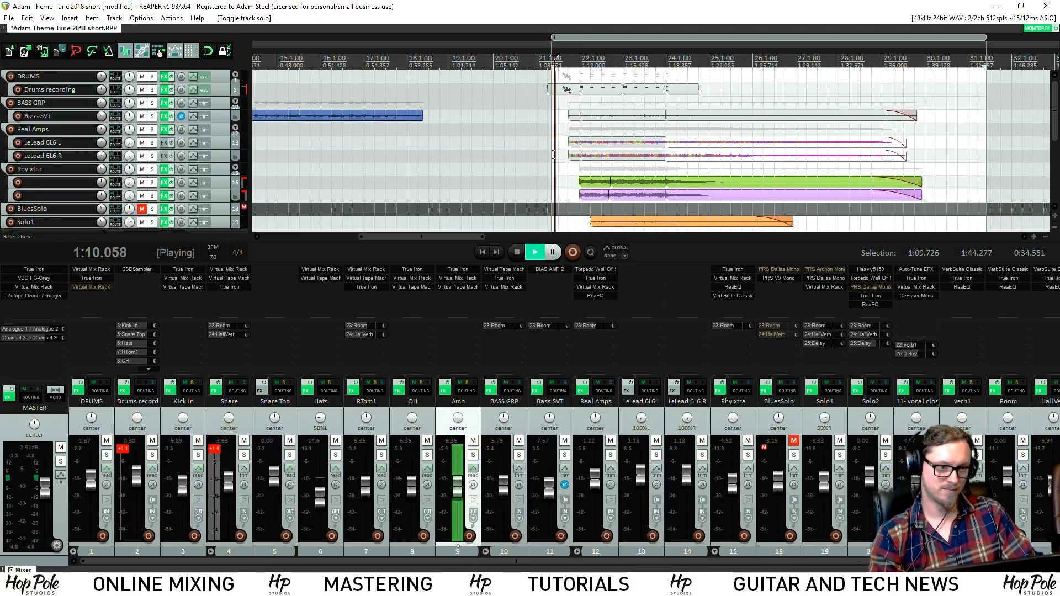
{"action": "scroll", "coordinate": [584, 156], "scroll_direction": "up", "scroll_amount": 6}
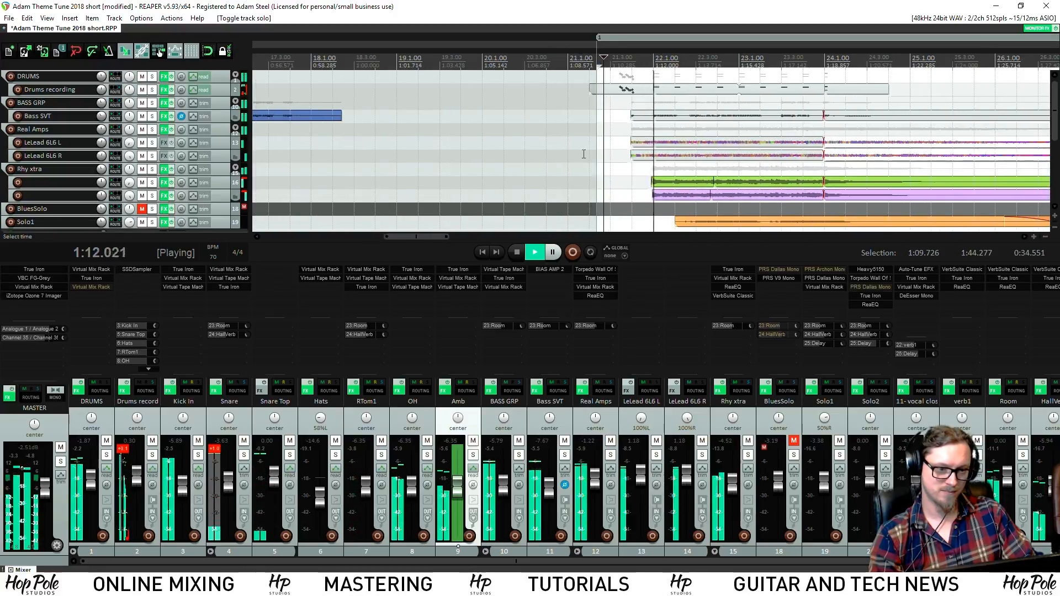
{"action": "left_click", "coordinate": [560, 71]}
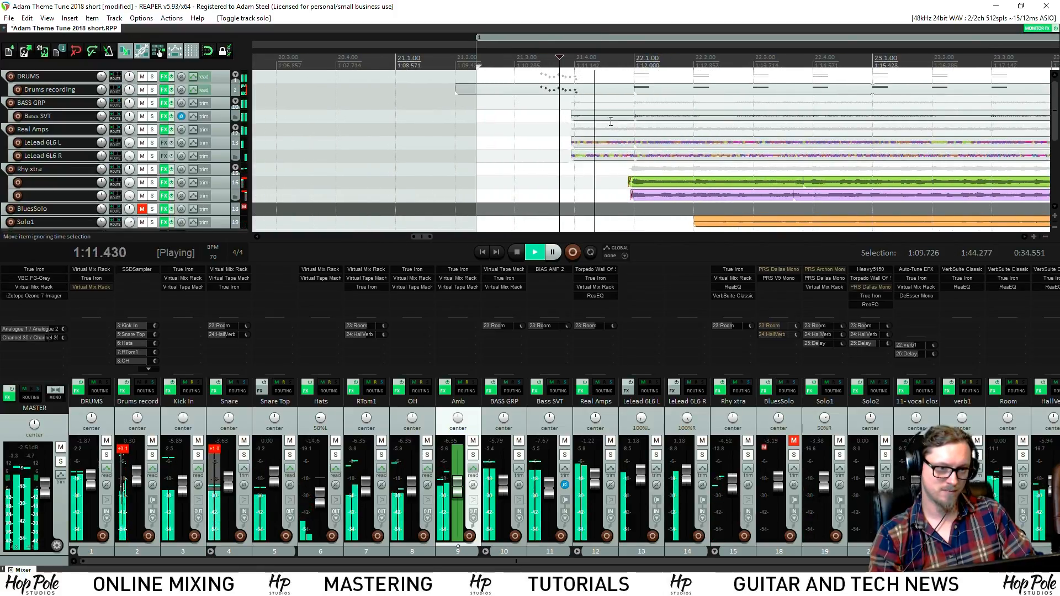
{"action": "left_click", "coordinate": [521, 457]}
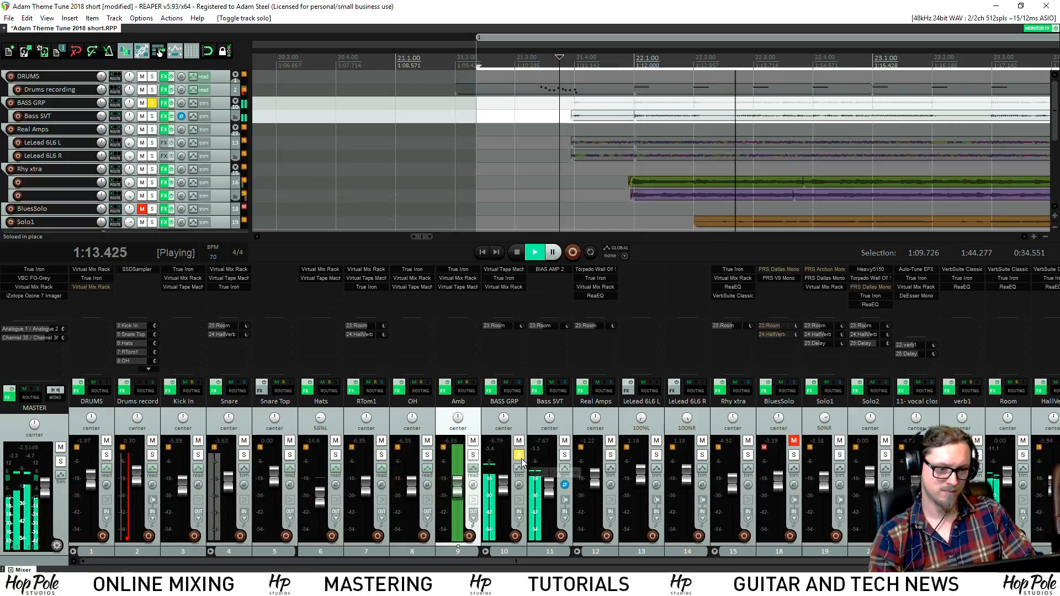
{"action": "key", "text": "space"}
{"action": "key", "text": "space"}
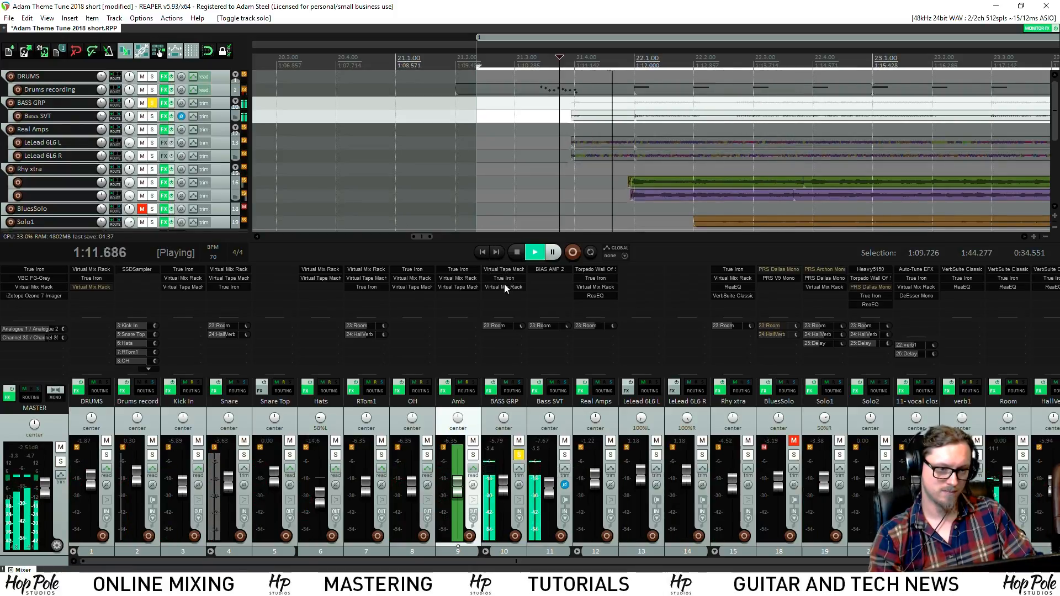
{"action": "key", "text": "space"}
Audition an FG-N EQ gain in the BASS GRP rack, then close it and unsolo the bass
{"action": "left_click", "coordinate": [505, 286]}
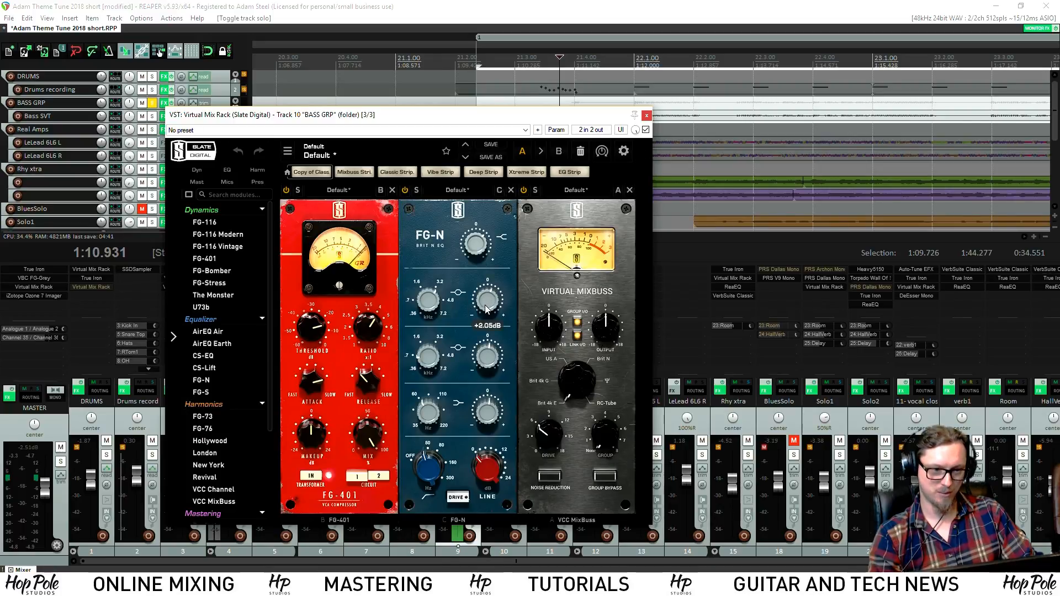
{"action": "left_click", "coordinate": [486, 309]}
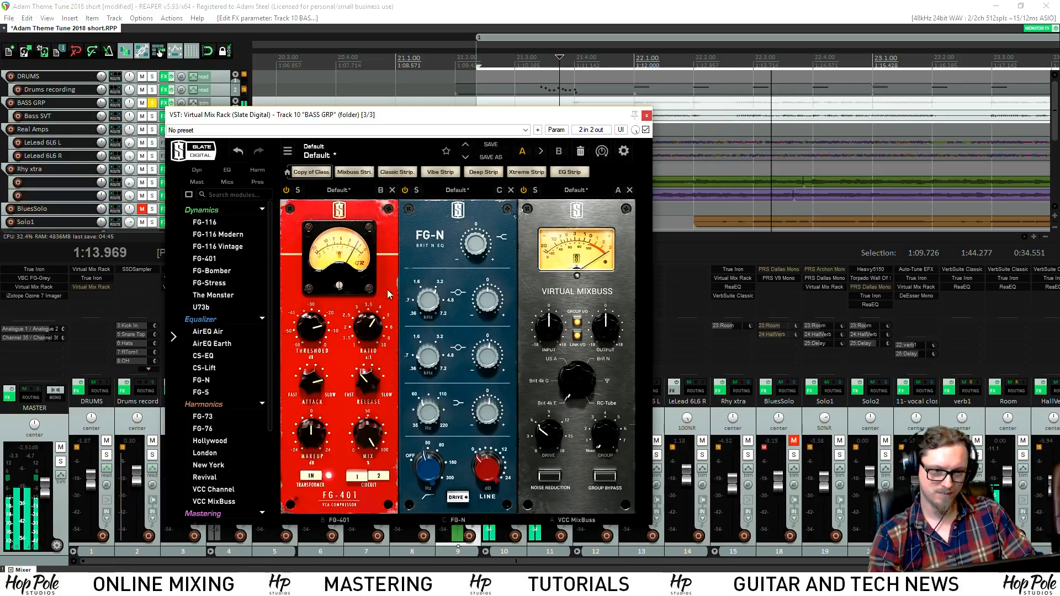
{"action": "key", "text": "space"}
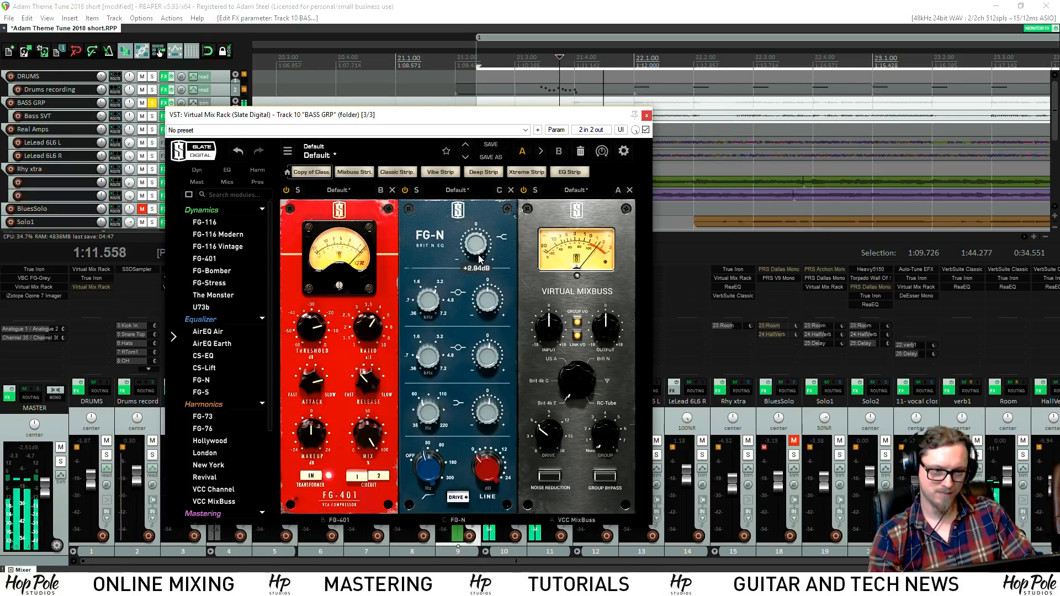
{"action": "left_click", "coordinate": [647, 116]}
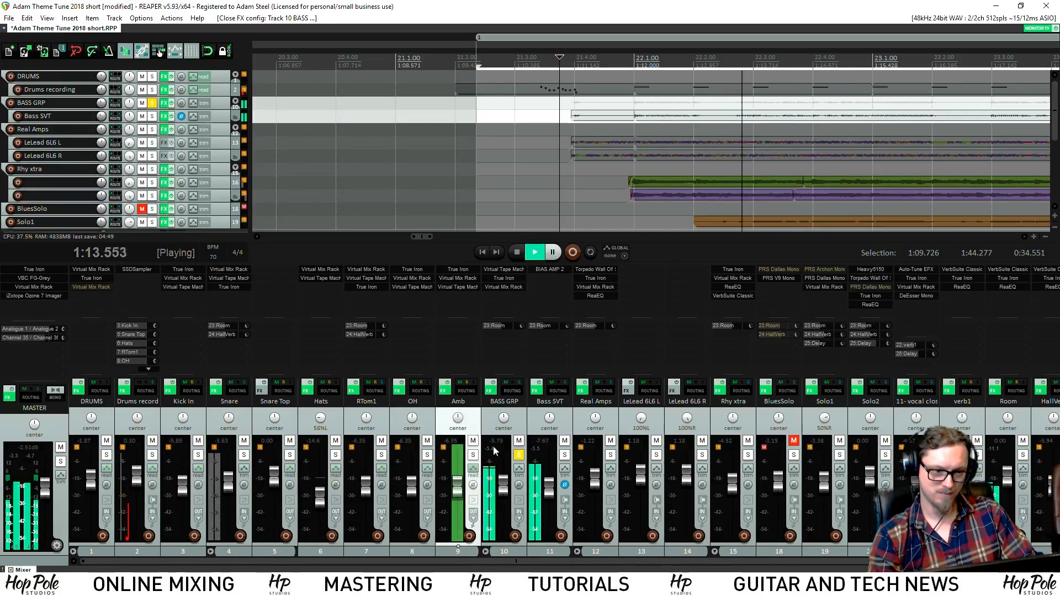
{"action": "left_click", "coordinate": [518, 456]}
{"action": "key", "text": "space"}
{"action": "key", "text": "space"}
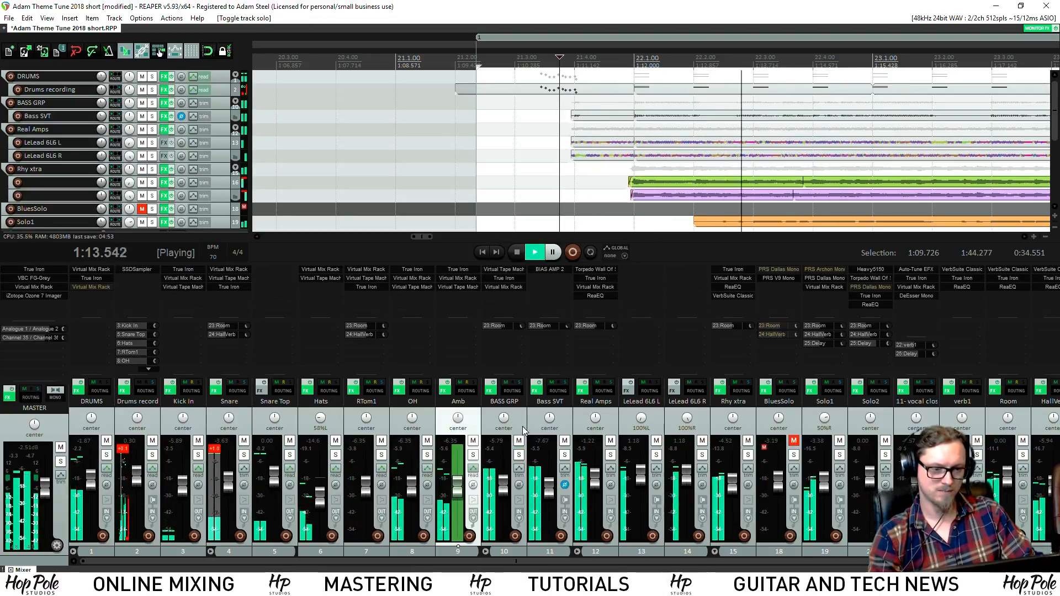
Re-solo BASS GRP and lower its FG-N upper gain to +1.73 dB, then unsolo it
{"action": "left_click", "coordinate": [519, 456]}
{"action": "key", "text": "space"}
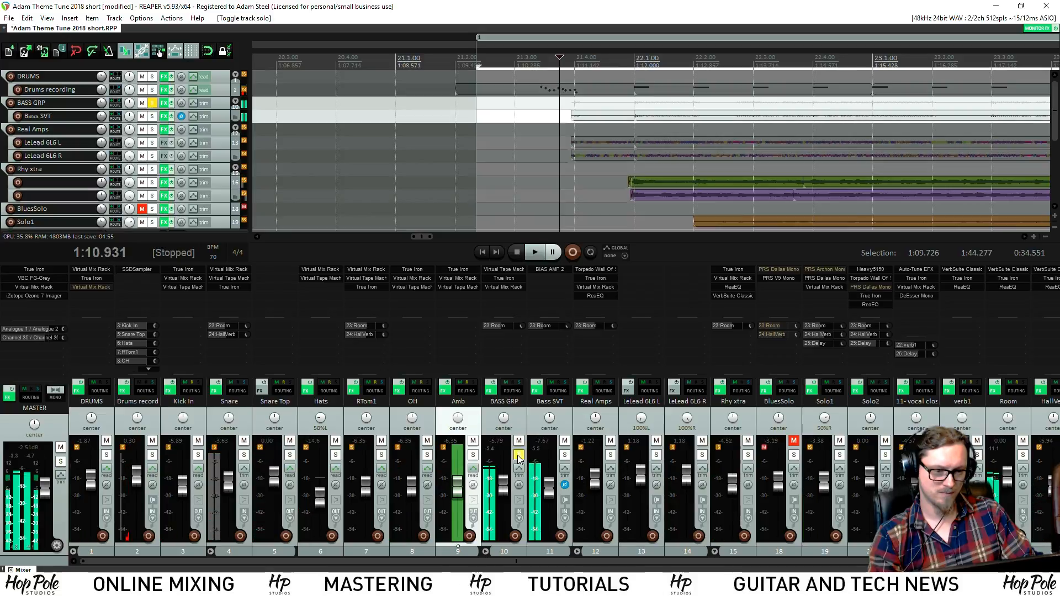
{"action": "key", "text": "space"}
{"action": "key", "text": "space"}
{"action": "left_click", "coordinate": [503, 286]}
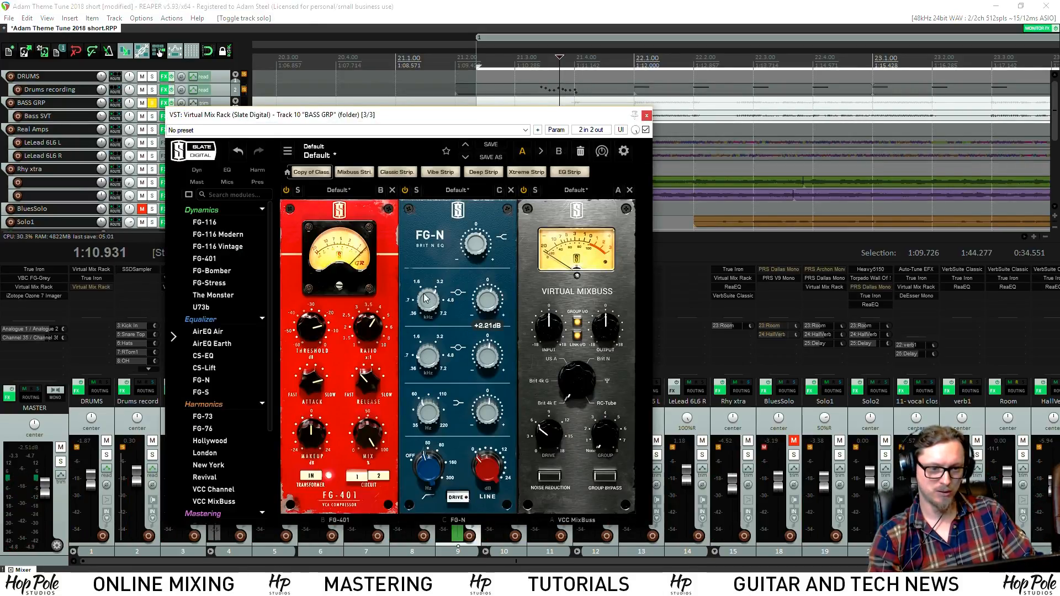
{"action": "key", "text": "space"}
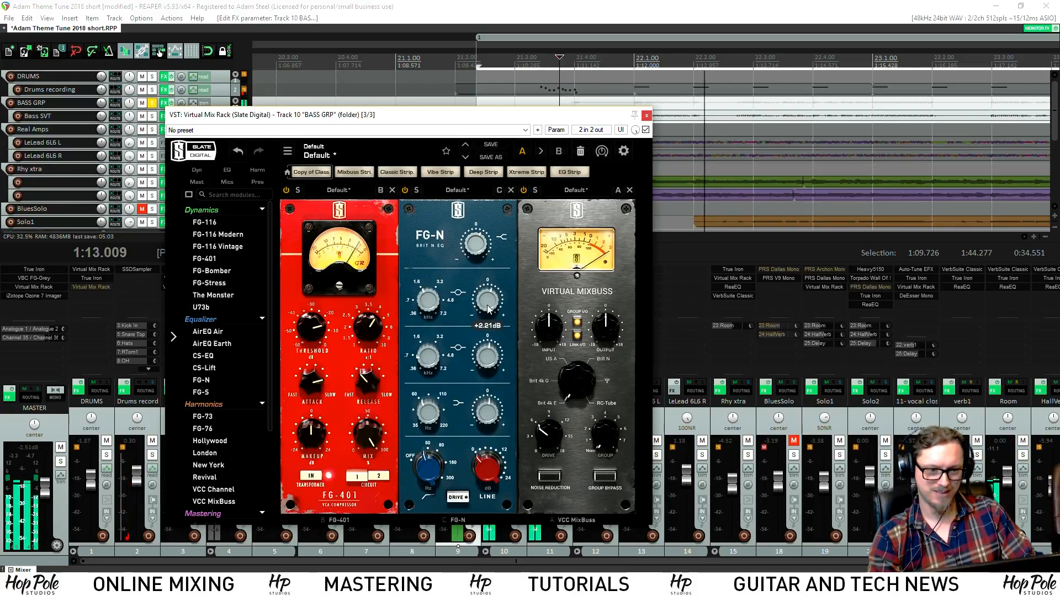
{"action": "key", "text": "space"}
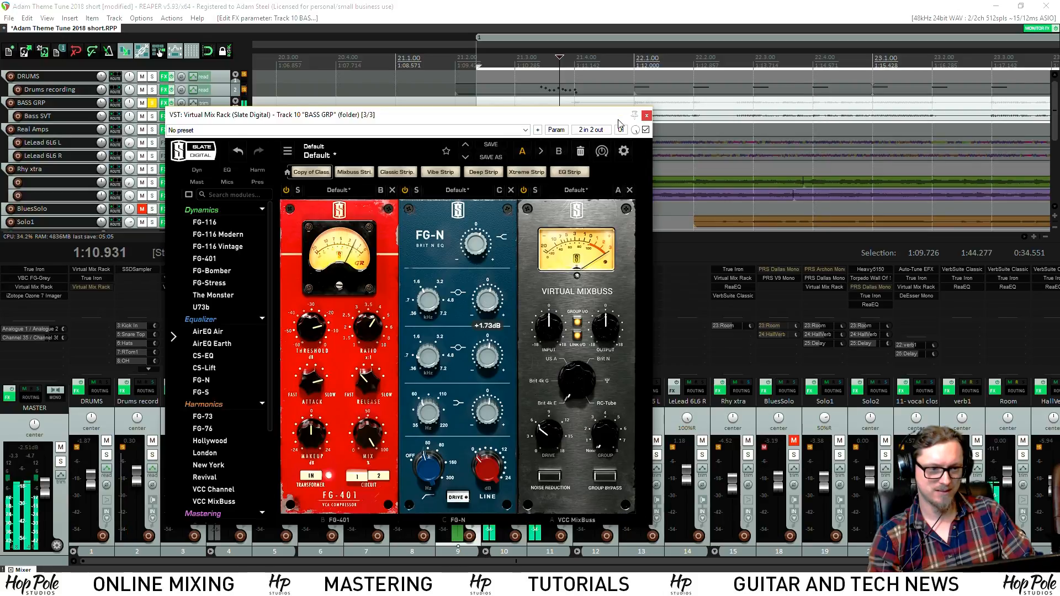
{"action": "left_click_drag", "start_coordinate": [489, 307], "coordinate": [482, 313]}
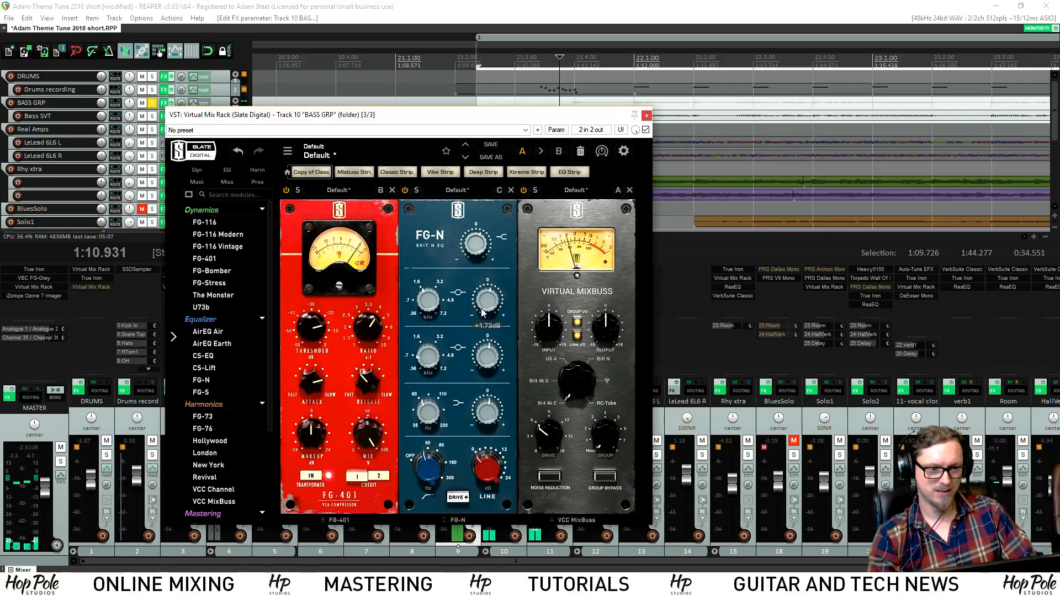
{"action": "left_click", "coordinate": [648, 115]}
{"action": "left_click", "coordinate": [520, 455]}
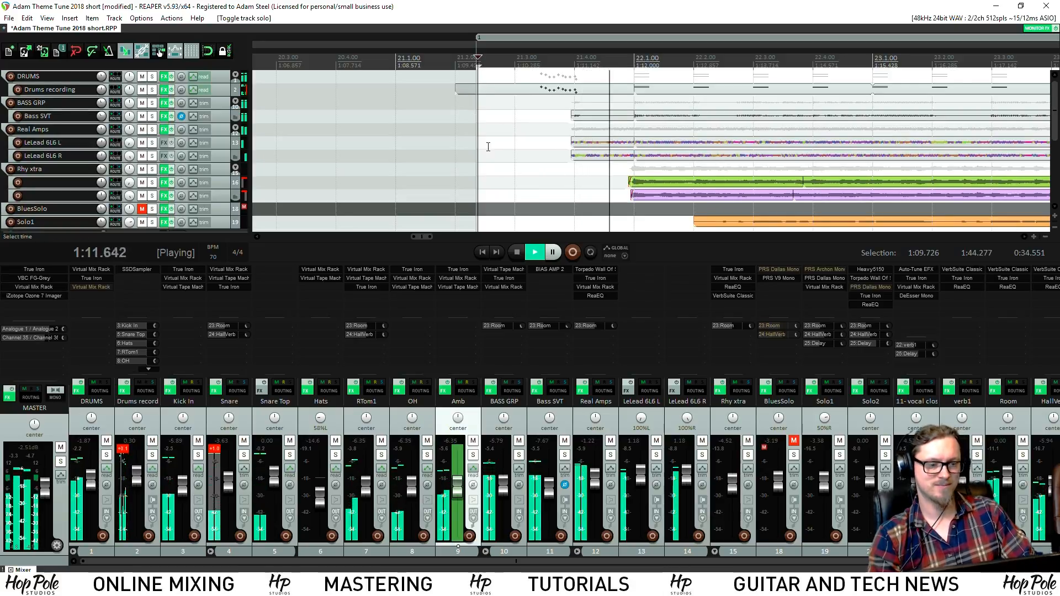
Turn the second FG-N gain on BASS GRP down to +3.94 dB and close the rack
{"action": "scroll", "coordinate": [497, 147], "scroll_direction": "down", "scroll_amount": 6}
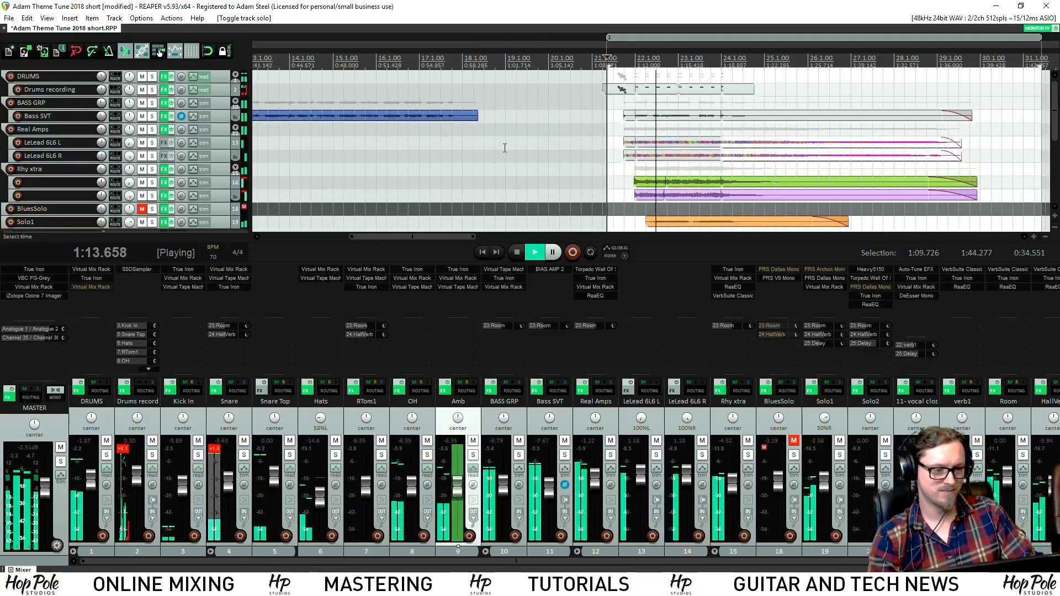
{"action": "scroll", "coordinate": [504, 148], "scroll_direction": "up", "scroll_amount": 4}
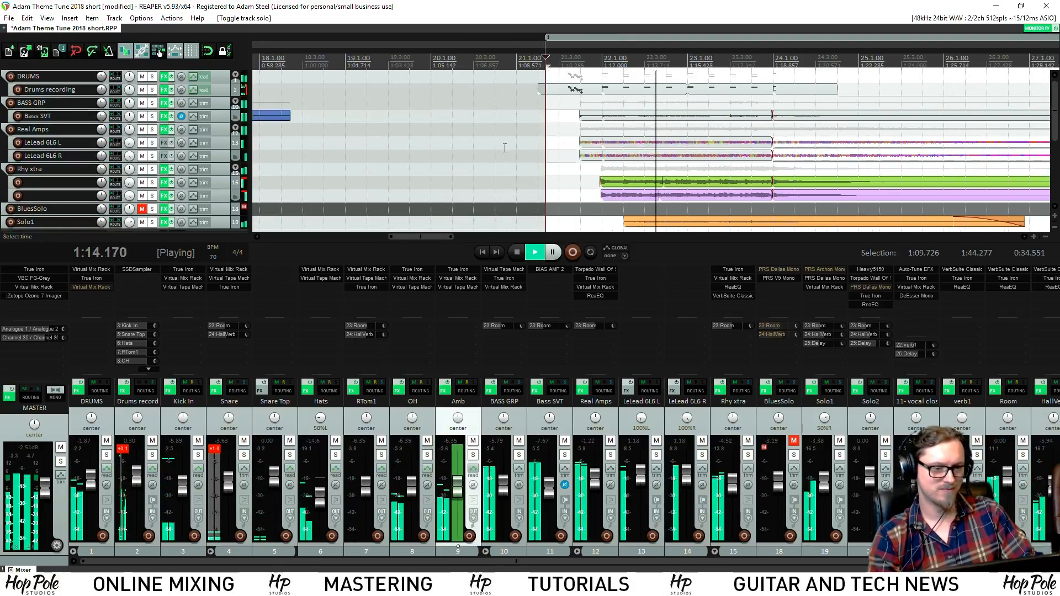
{"action": "left_click", "coordinate": [499, 286]}
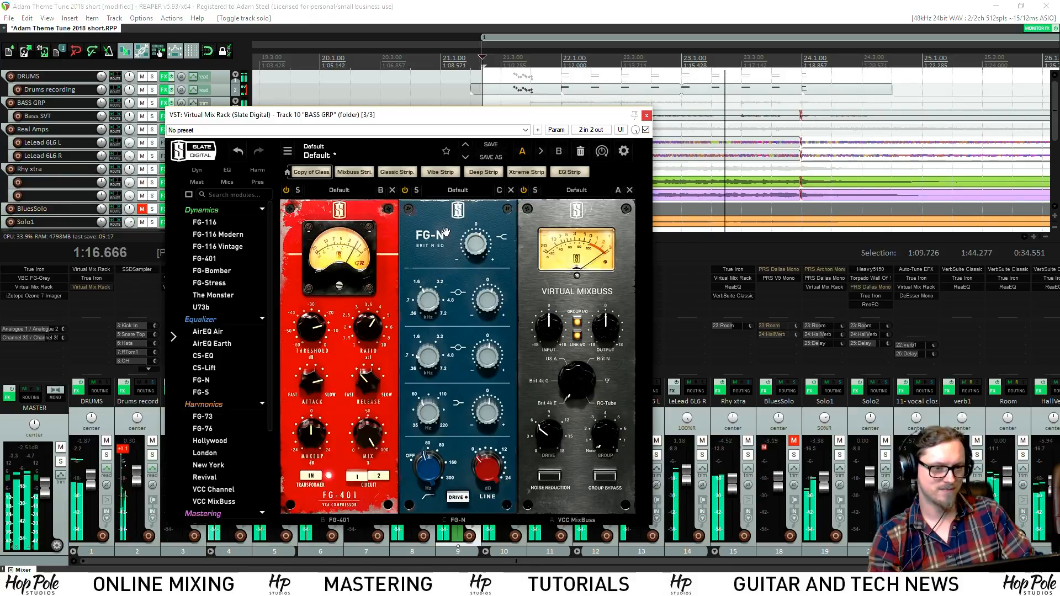
{"action": "left_click", "coordinate": [477, 245]}
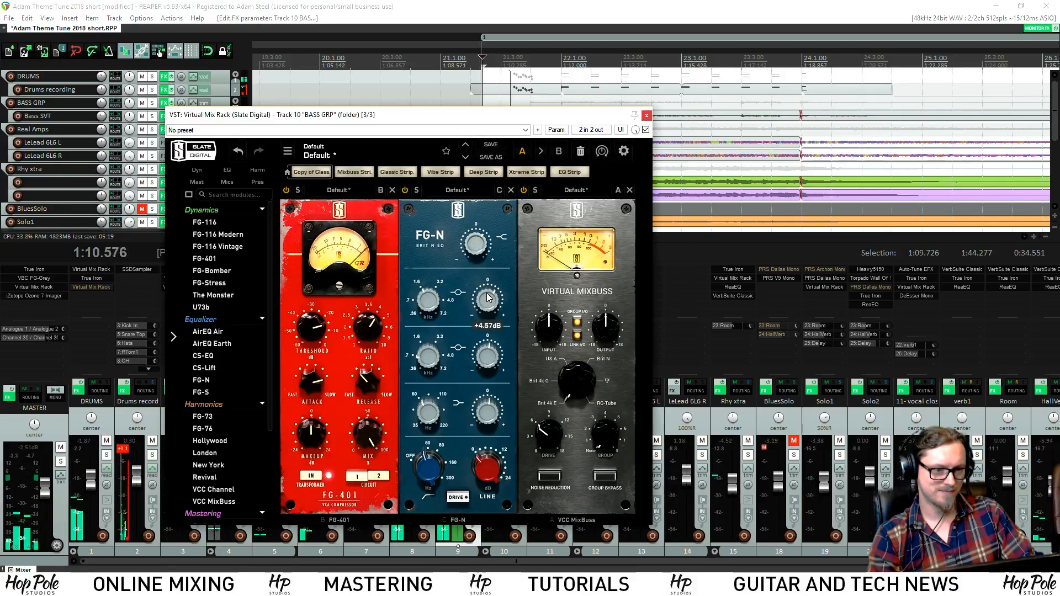
{"action": "left_click_drag", "start_coordinate": [489, 298], "coordinate": [483, 305]}
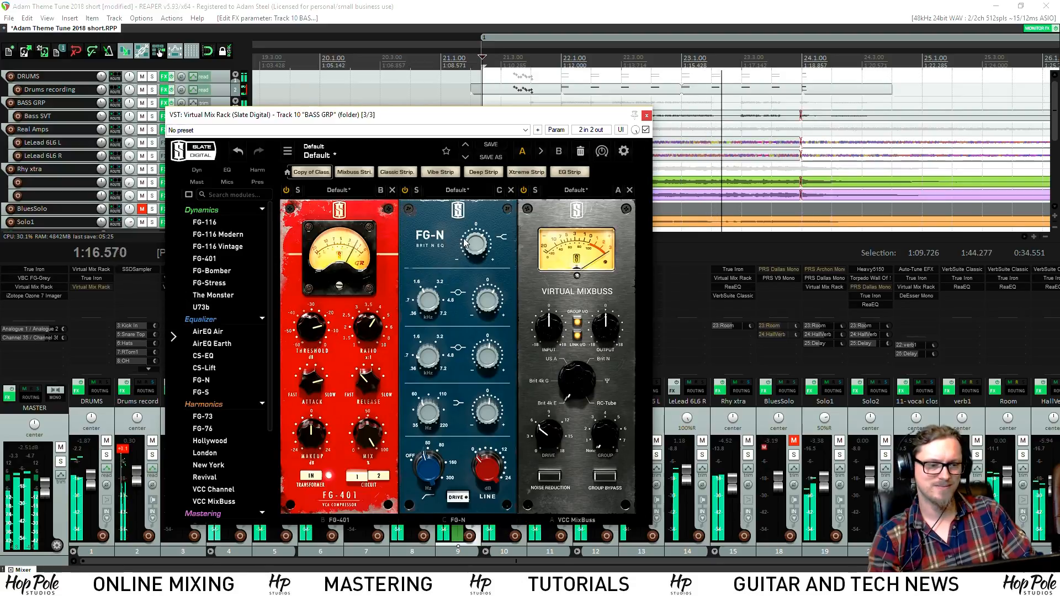
{"action": "left_click", "coordinate": [648, 116]}
Stop playback and solo the '11- vocal close' track
{"action": "scroll", "coordinate": [617, 161], "scroll_direction": "down", "scroll_amount": 3}
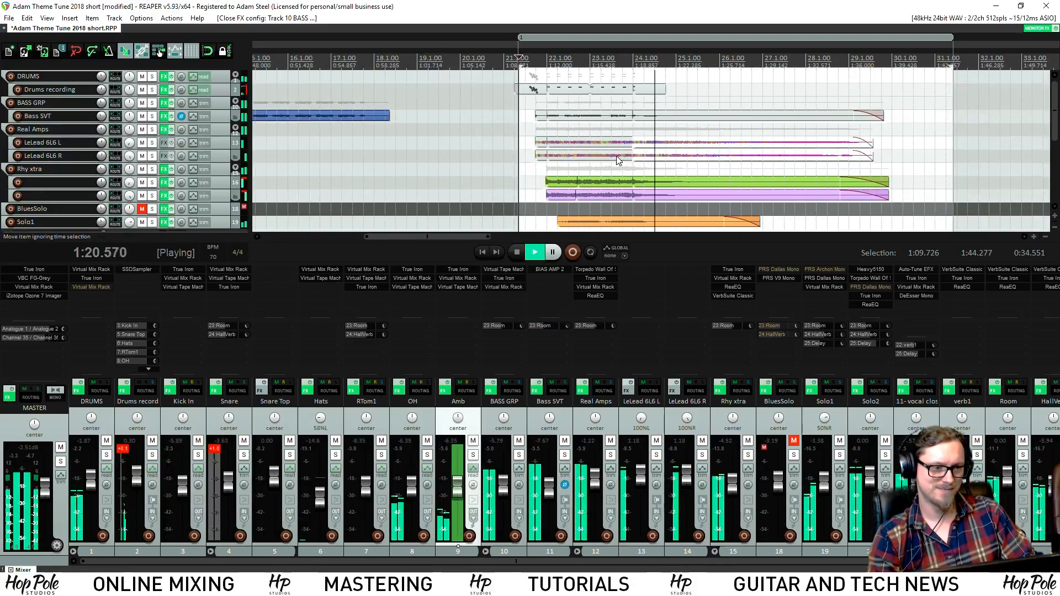
{"action": "scroll", "coordinate": [617, 160], "scroll_direction": "up", "scroll_amount": 2}
{"action": "scroll", "coordinate": [617, 160], "scroll_direction": "down", "scroll_amount": 2}
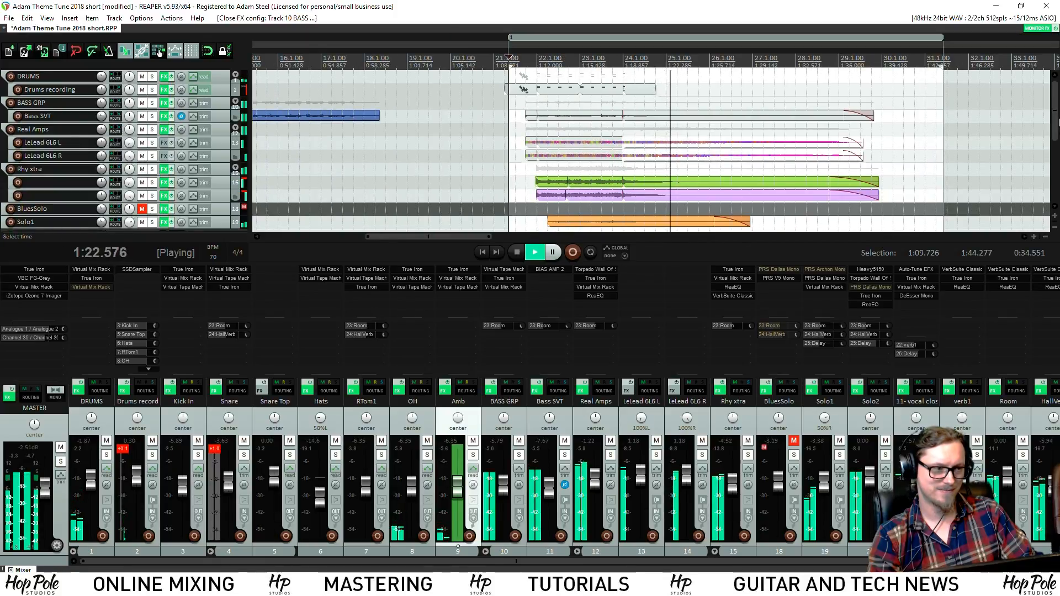
{"action": "key", "text": "space"}
{"action": "scroll", "coordinate": [550, 110], "scroll_direction": "down", "scroll_amount": 5}
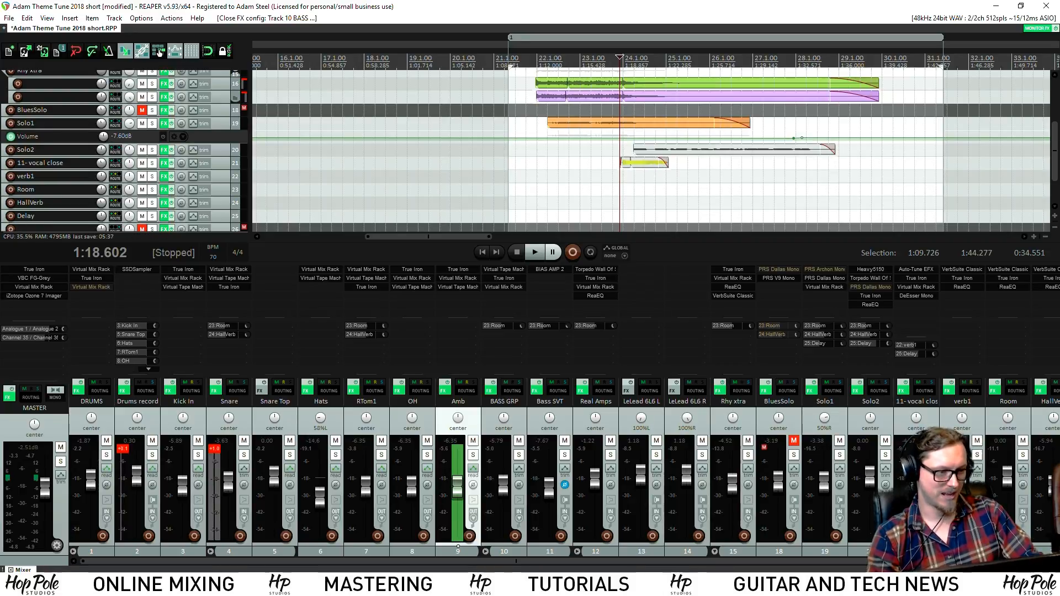
{"action": "left_click", "coordinate": [931, 455]}
Make the '11- vocal close' lane taller and play through the 12.wav vocal tail
{"action": "scroll", "coordinate": [894, 163], "scroll_direction": "up", "scroll_amount": 6}
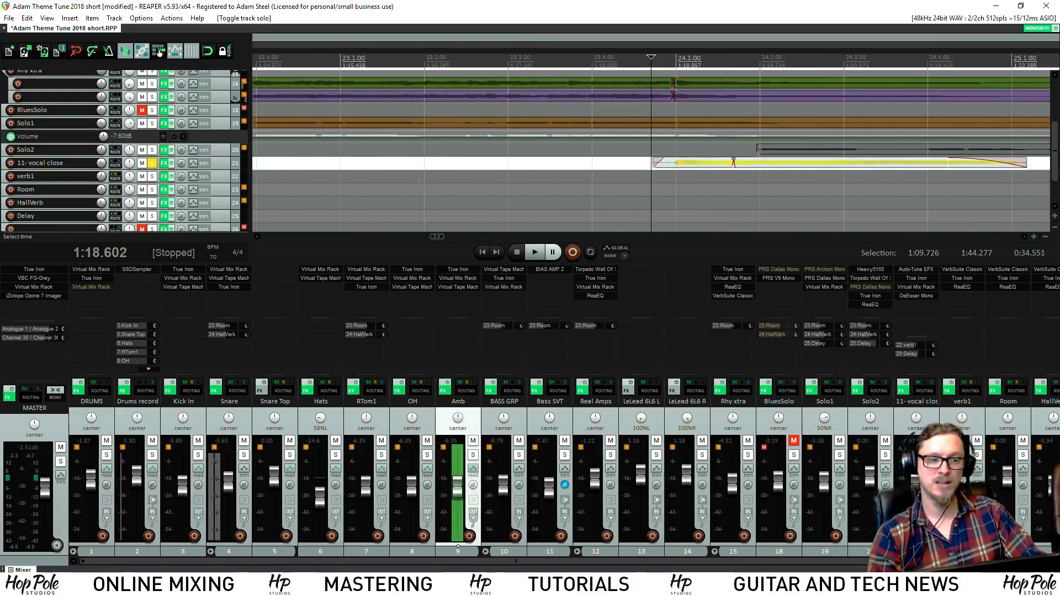
{"action": "scroll", "coordinate": [338, 177], "scroll_direction": "down", "scroll_amount": 4}
{"action": "left_click_drag", "start_coordinate": [223, 176], "coordinate": [216, 219]}
{"action": "scroll", "coordinate": [607, 176], "scroll_direction": "up", "scroll_amount": 3}
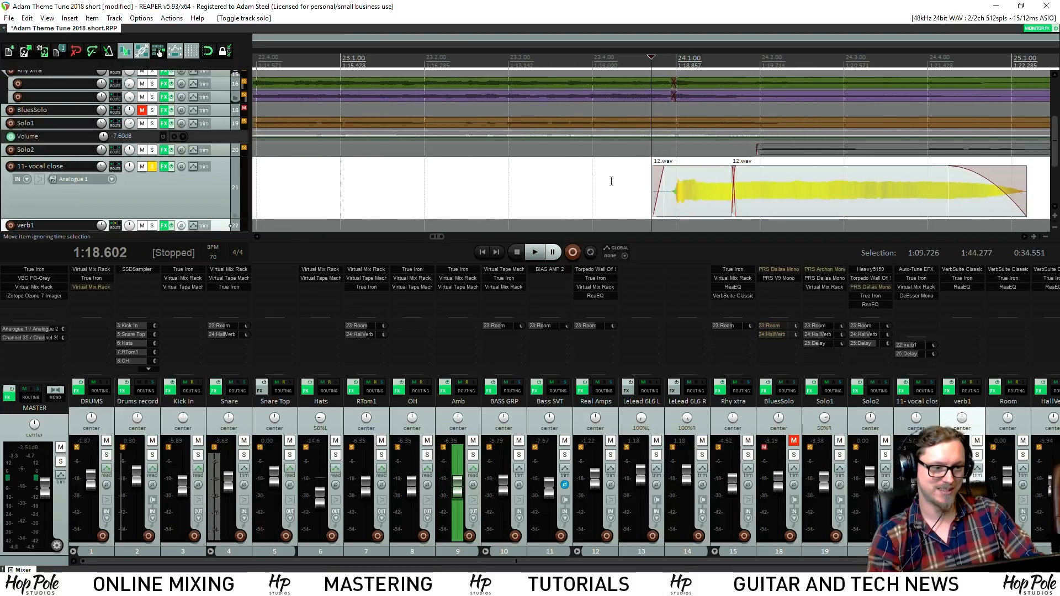
{"action": "key", "text": "space"}
{"action": "scroll", "coordinate": [599, 176], "scroll_direction": "down", "scroll_amount": 3}
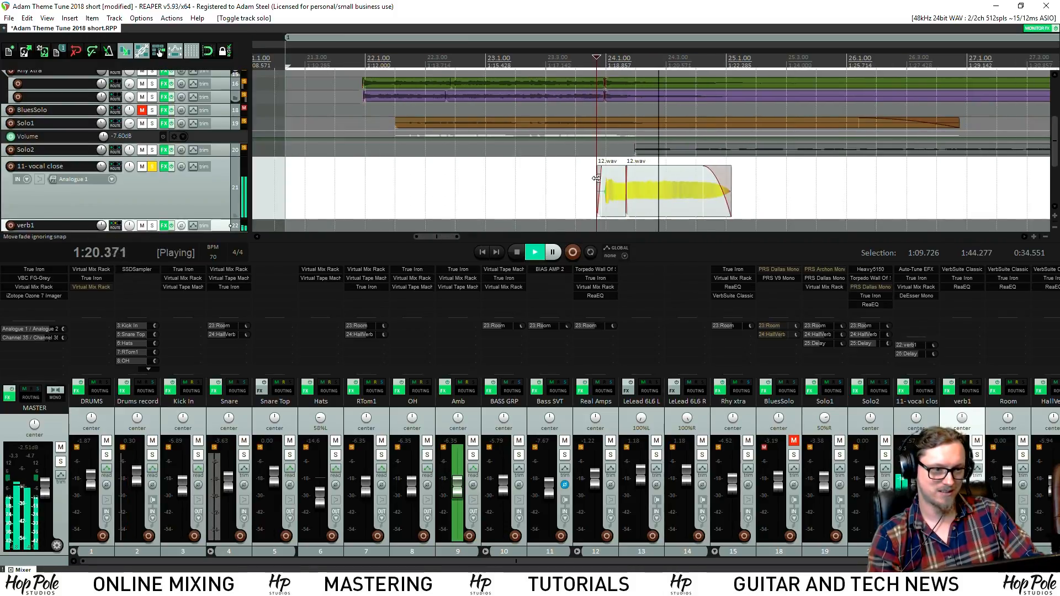
{"action": "scroll", "coordinate": [596, 178], "scroll_direction": "up", "scroll_amount": 3}
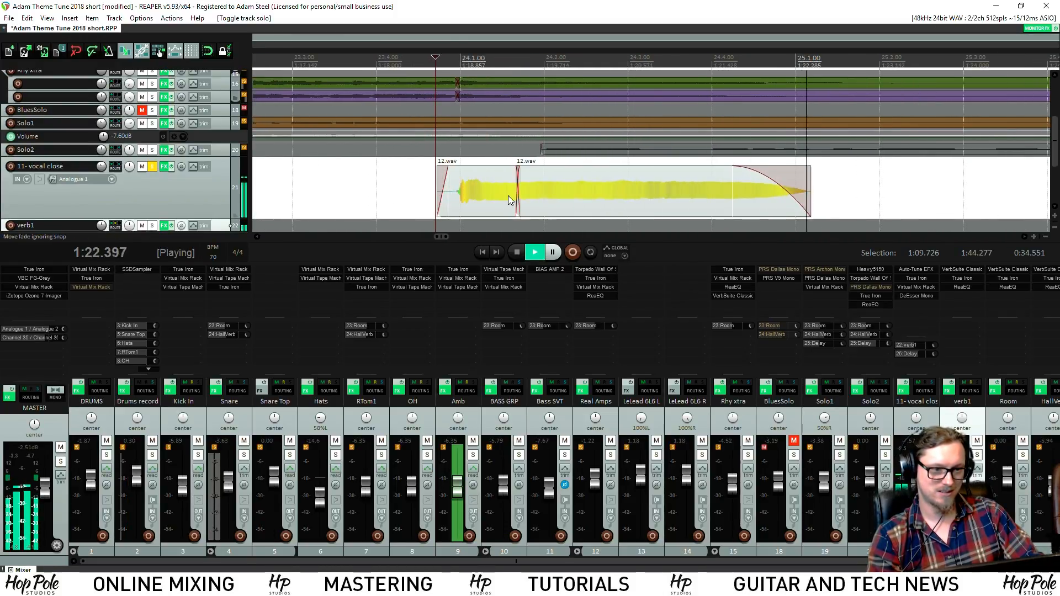
{"action": "key", "text": "space"}
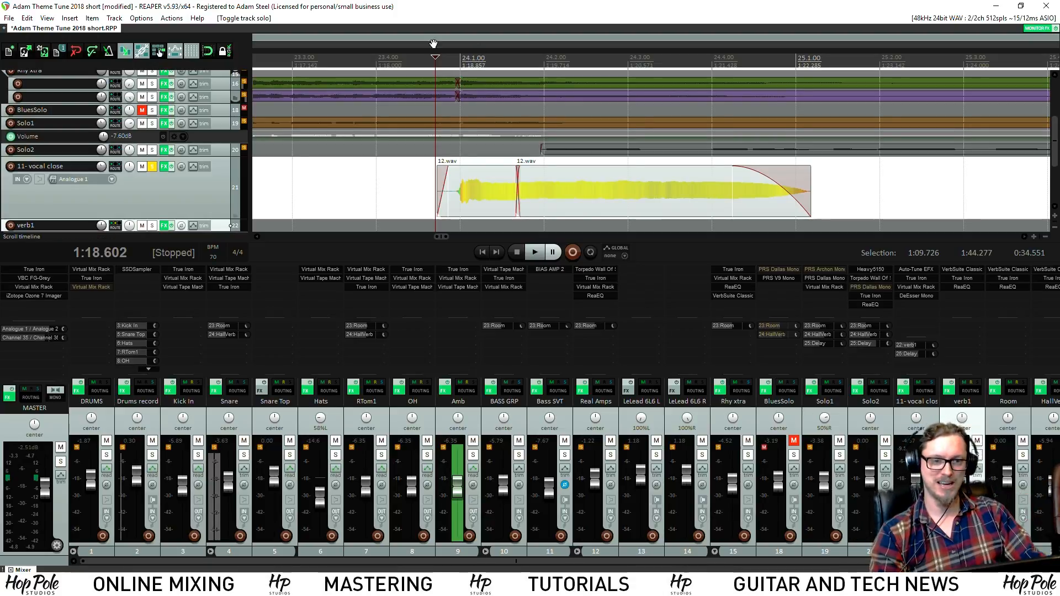
Move the play start back to about 1:18 and play the vocal tail again
{"action": "left_click", "coordinate": [379, 49]}
{"action": "key", "text": "space"}
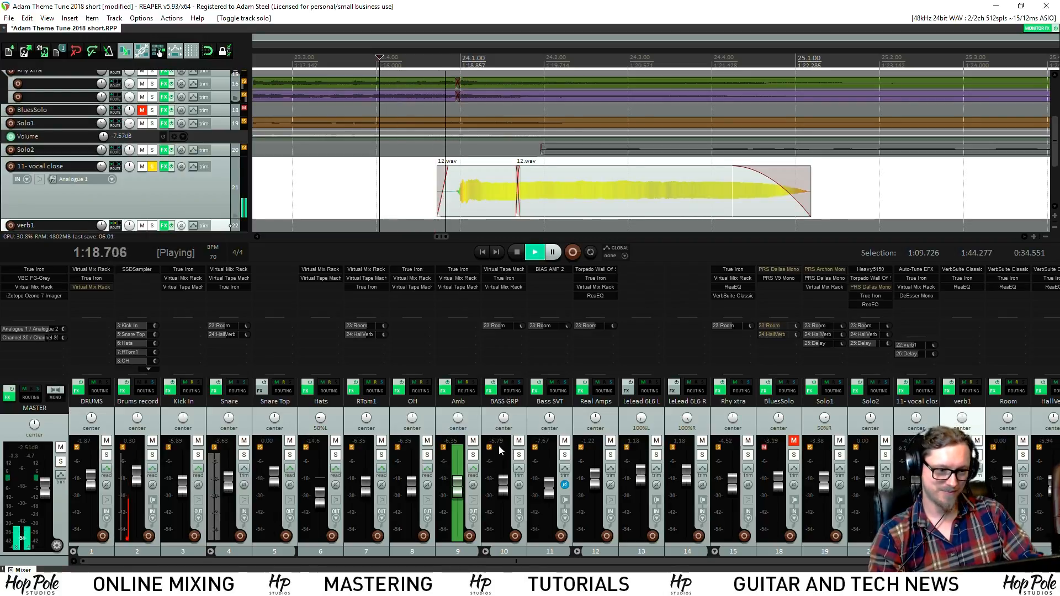
{"action": "scroll", "coordinate": [618, 564], "scroll_direction": "right", "scroll_amount": 3}
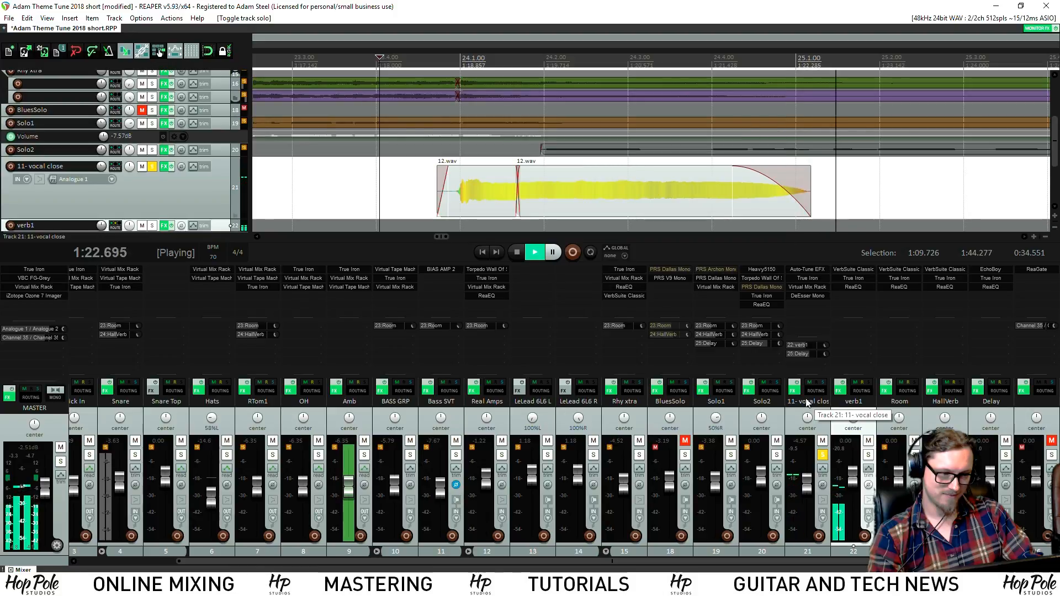
Lower the vocal close Auto-Tune EFX Retune Speed from 34 to 27 and audition the vocal tail
{"action": "key", "text": "space"}
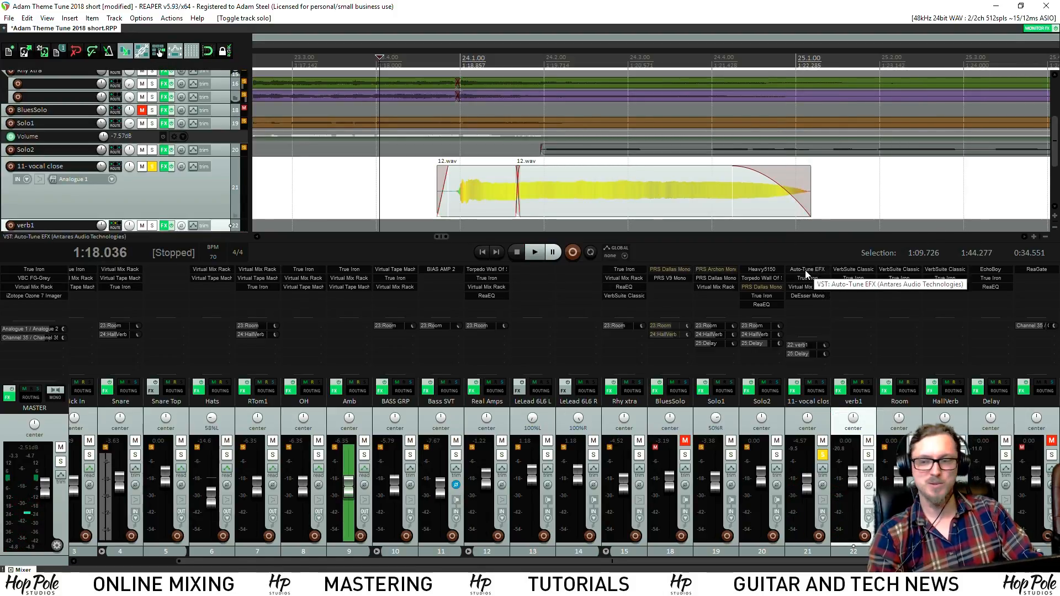
{"action": "left_click", "coordinate": [807, 271]}
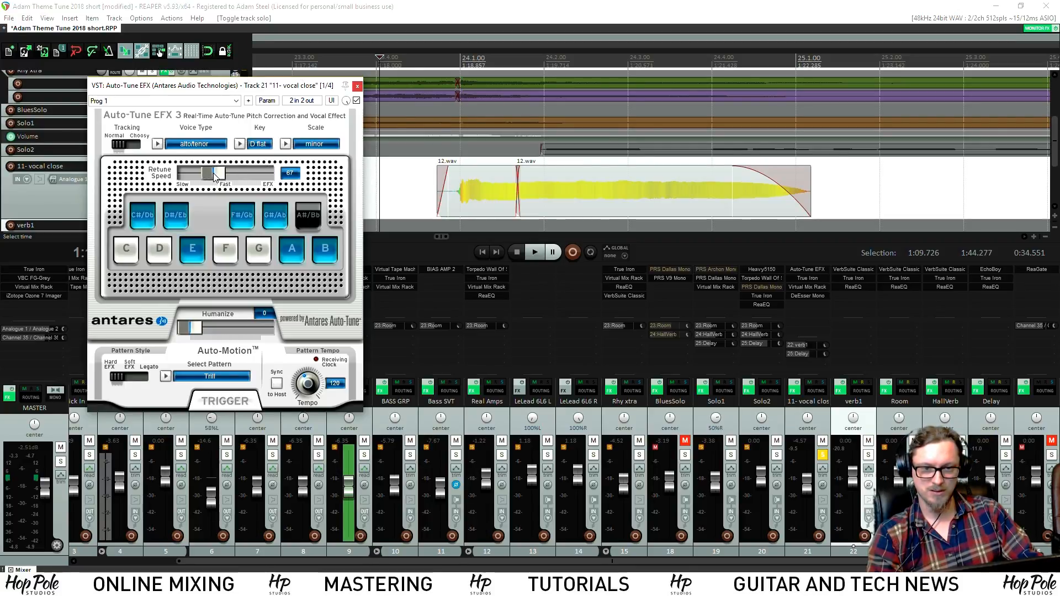
{"action": "left_click_drag", "start_coordinate": [225, 179], "coordinate": [227, 180]}
{"action": "key", "text": "space"}
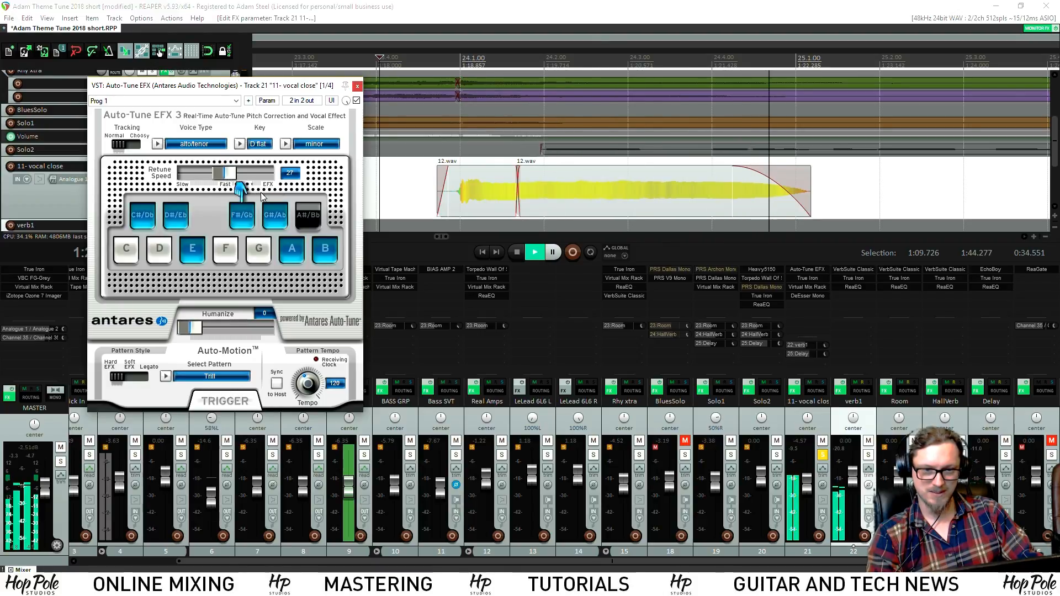
{"action": "key", "text": "space"}
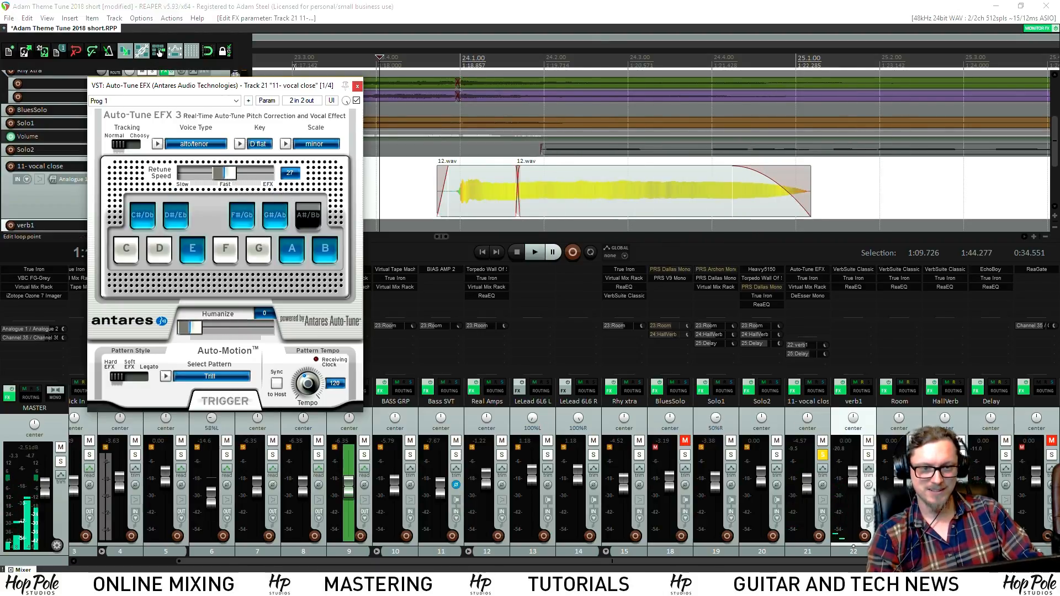
{"action": "left_click_drag", "start_coordinate": [293, 86], "coordinate": [275, 108]}
{"action": "scroll", "coordinate": [532, 142], "scroll_direction": "down", "scroll_amount": 3}
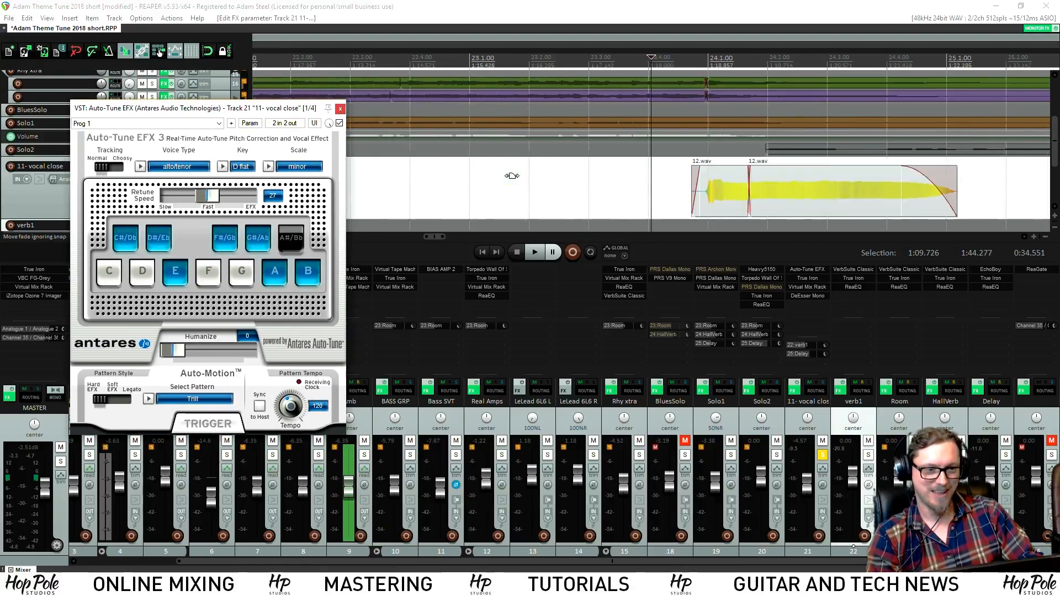
{"action": "left_click", "coordinate": [638, 60]}
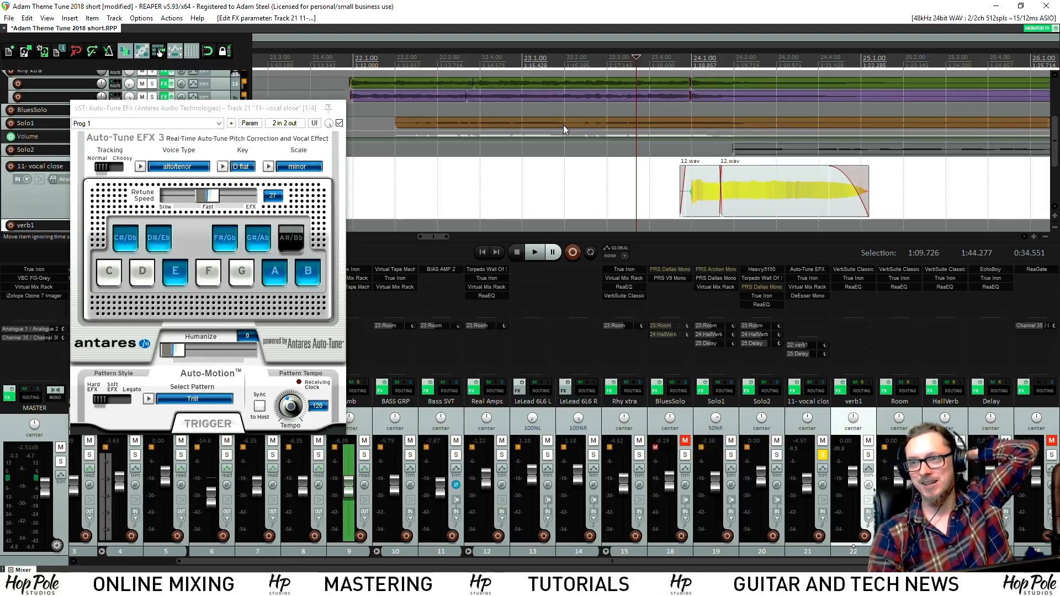
{"action": "key", "text": "space"}
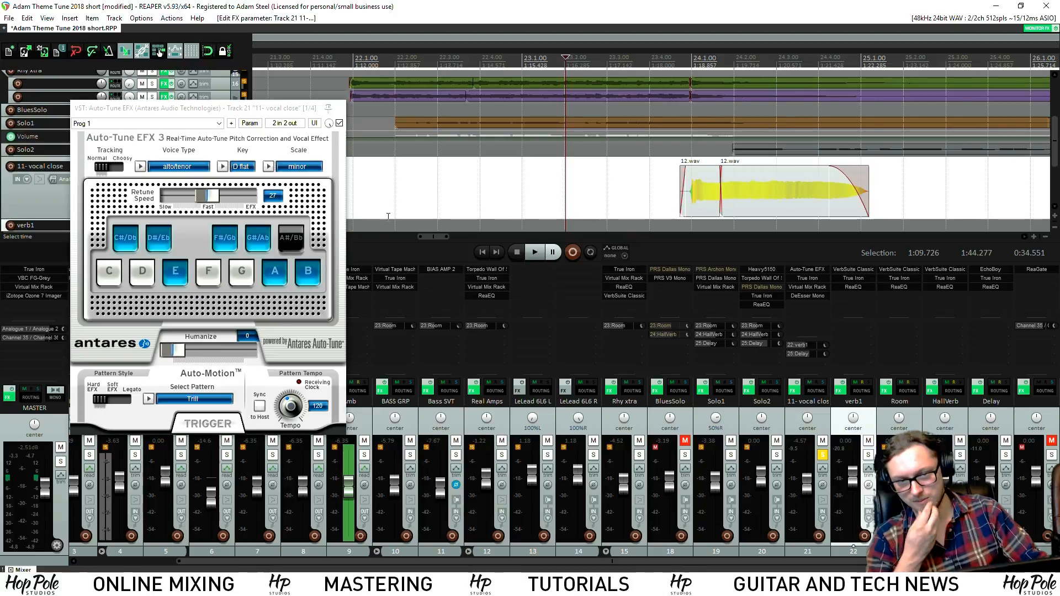
Close Auto-Tune, unsolo the vocal close track and play the full mix
{"action": "left_click", "coordinate": [341, 109]}
{"action": "left_click", "coordinate": [822, 454]}
{"action": "scroll", "coordinate": [513, 96], "scroll_direction": "down", "scroll_amount": 4}
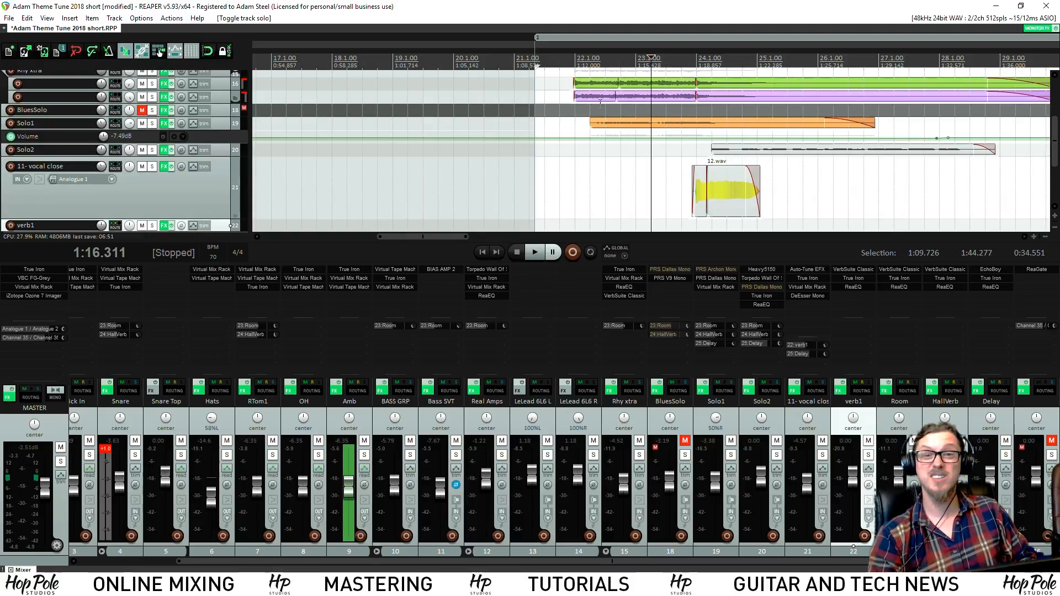
{"action": "key", "text": "space"}
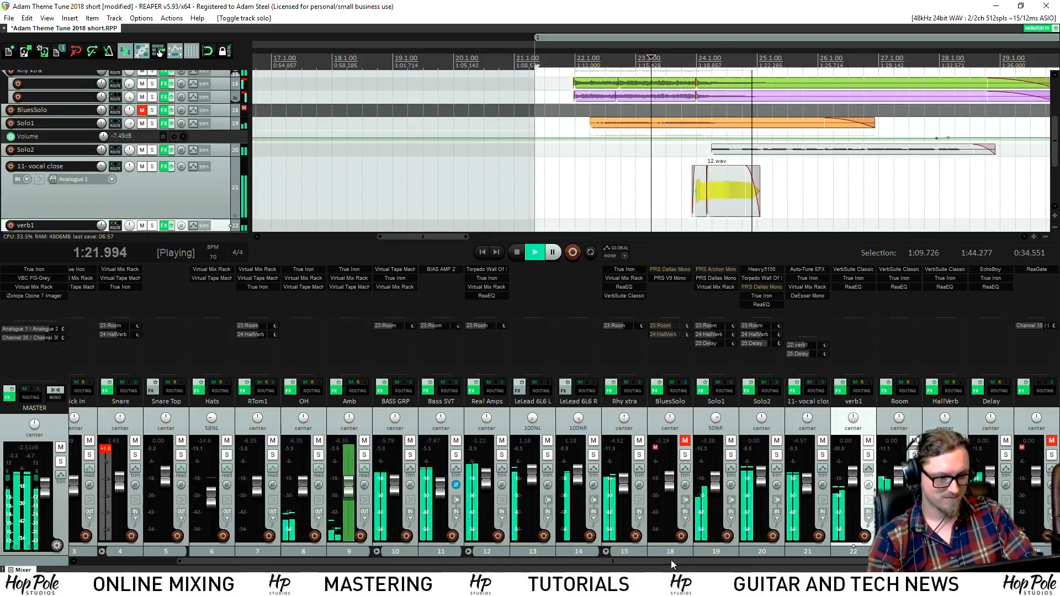
Briefly solo verb1, then solo the HallVerb return from about 1:15, stop and select HallVerb
{"action": "left_click", "coordinate": [868, 455]}
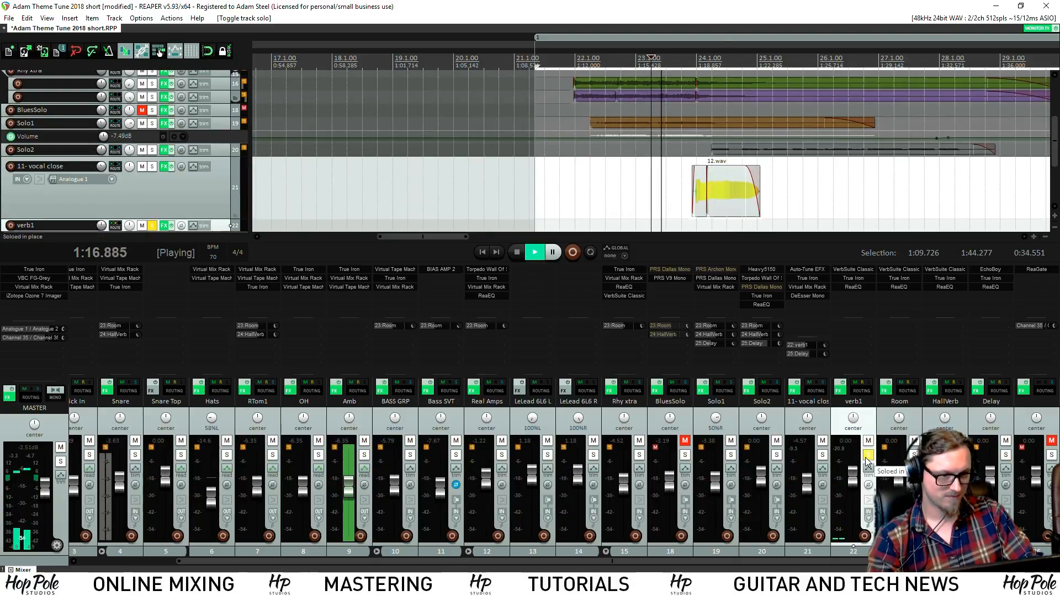
{"action": "left_click", "coordinate": [867, 455]}
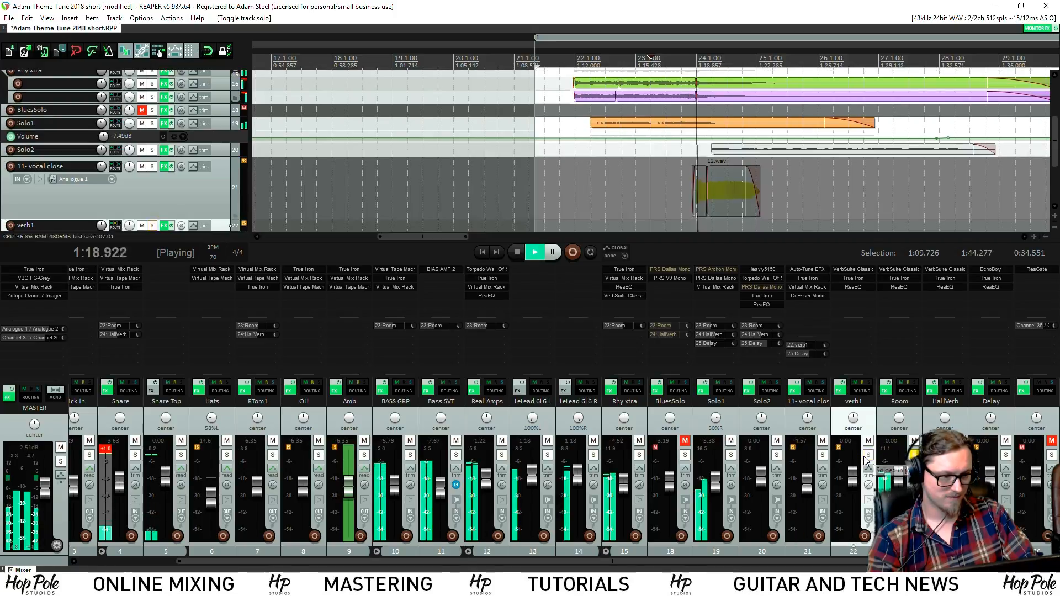
{"action": "left_click", "coordinate": [647, 128]}
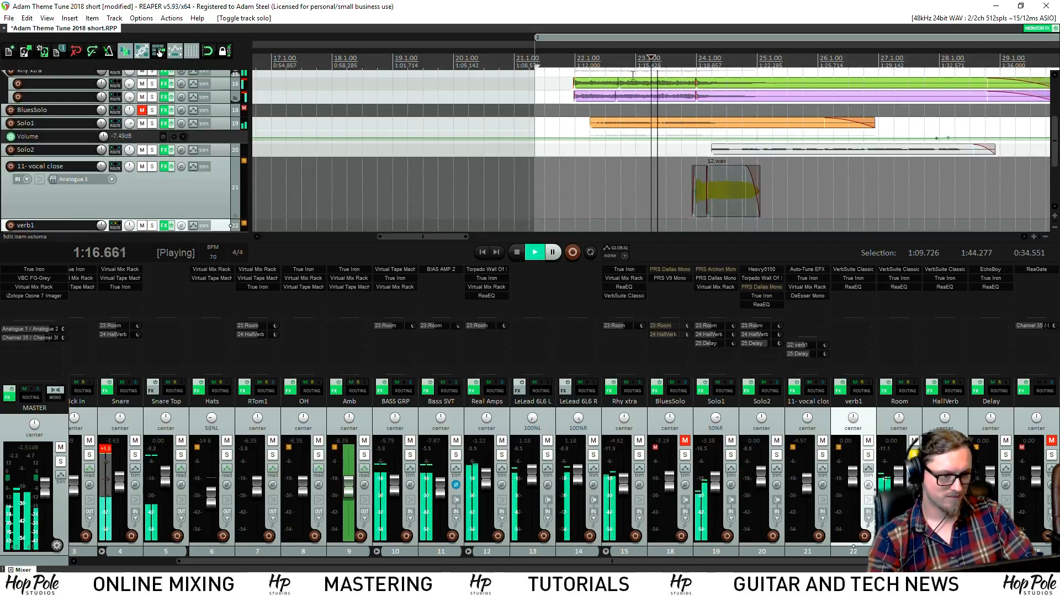
{"action": "left_click", "coordinate": [619, 128]}
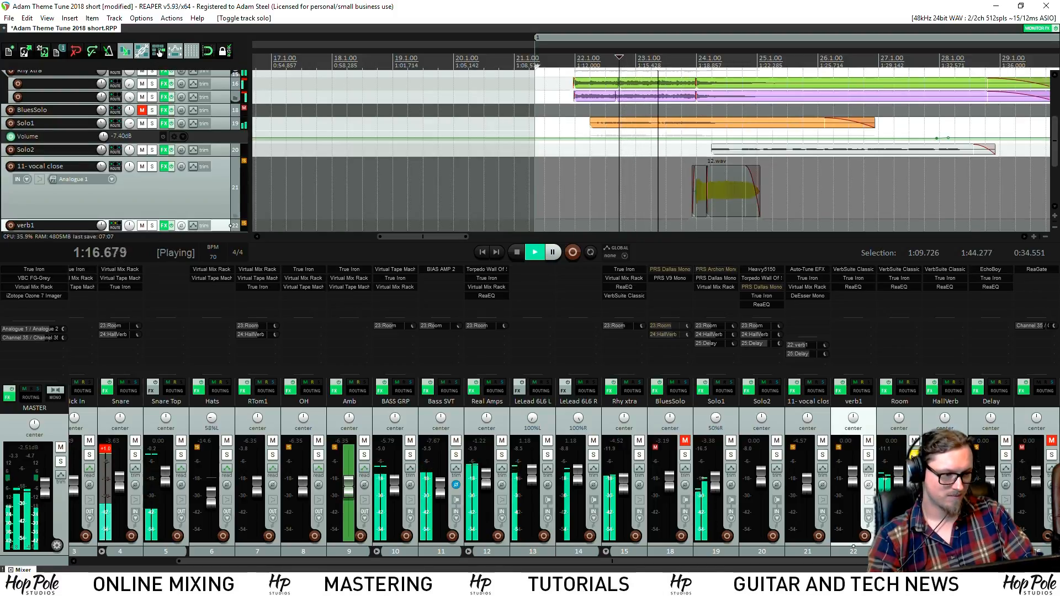
{"action": "left_click", "coordinate": [731, 455]}
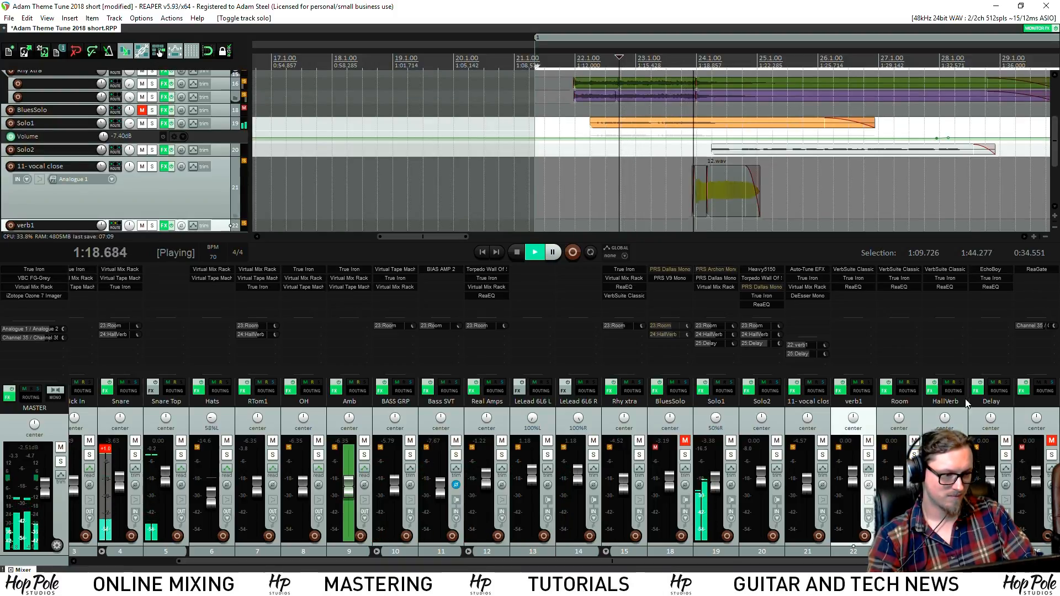
{"action": "key", "text": "space"}
{"action": "left_click", "coordinate": [961, 423]}
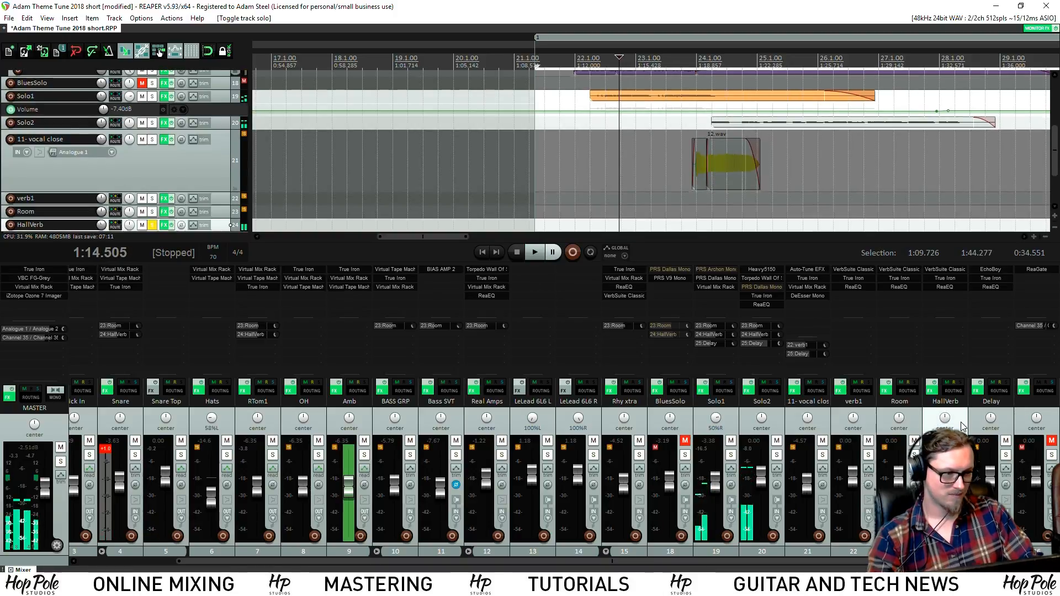
Duplicate the HallVerb track, unsolo the original and play from just before bar 22
{"action": "right_click", "coordinate": [972, 419]}
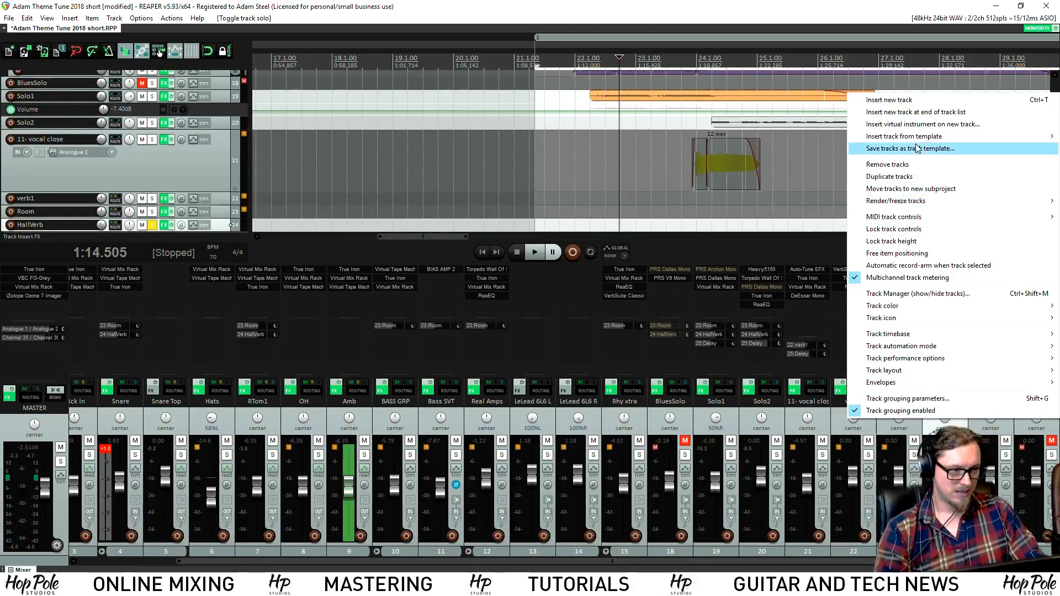
{"action": "left_click", "coordinate": [889, 177]}
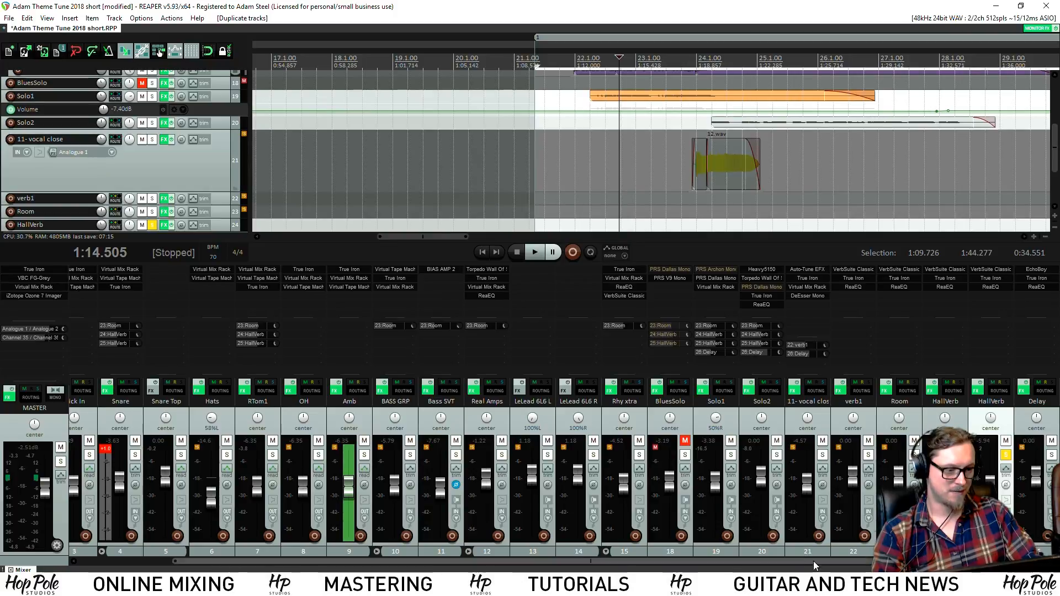
{"action": "left_click_drag", "start_coordinate": [814, 562], "coordinate": [854, 562]}
{"action": "left_click", "coordinate": [914, 455]}
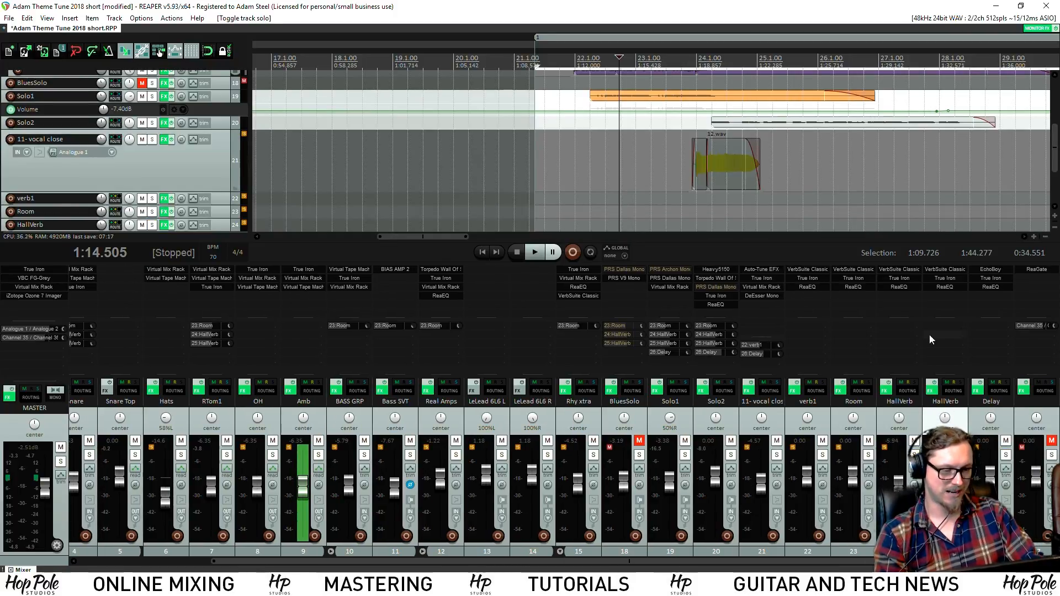
{"action": "left_click", "coordinate": [568, 58]}
{"action": "key", "text": "space"}
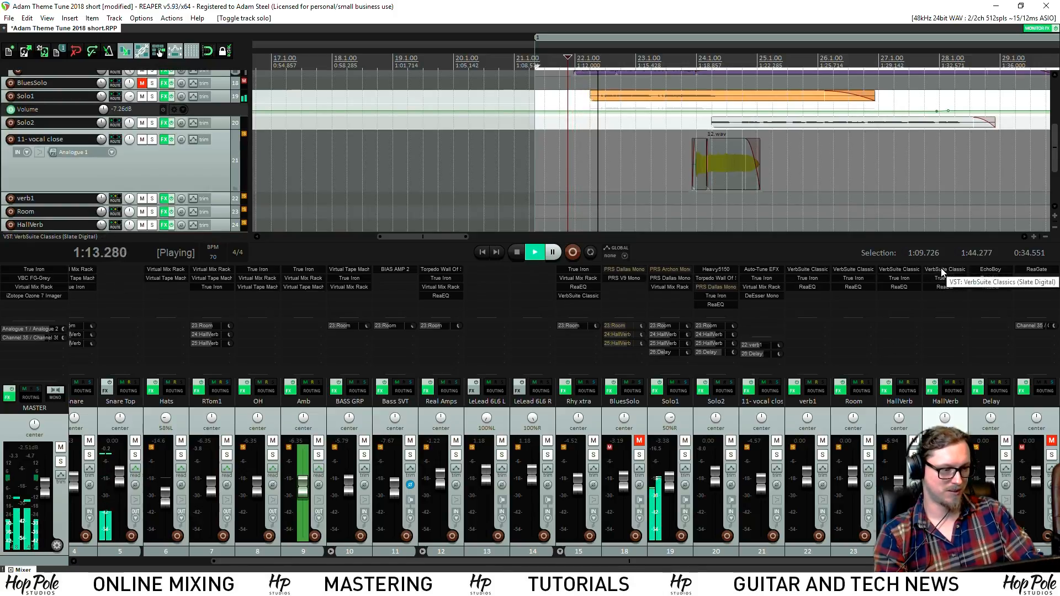
Delete the RTom1, BluesSolo, Solo1 and Solo2 receives from the HallVerb copy's routing
{"action": "left_click", "coordinate": [959, 390]}
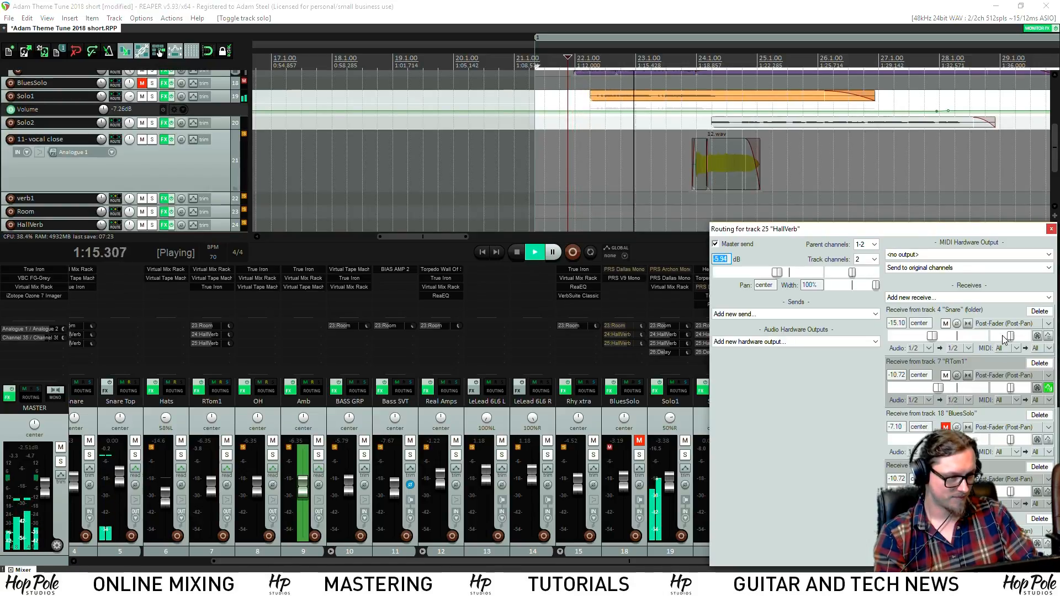
{"action": "left_click", "coordinate": [1040, 364]}
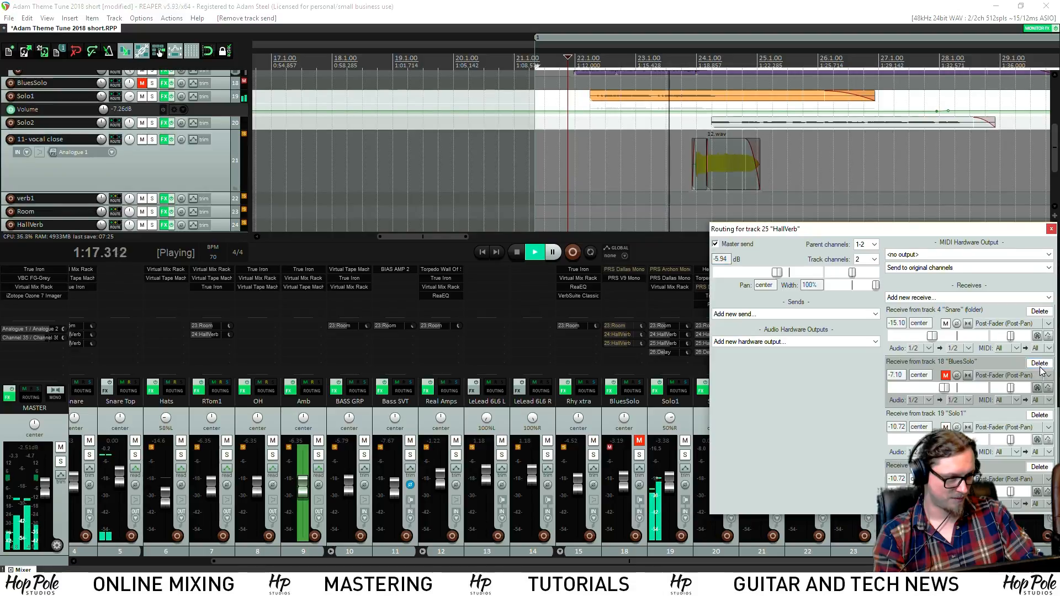
{"action": "left_click", "coordinate": [1040, 363]}
{"action": "left_click", "coordinate": [1040, 364]}
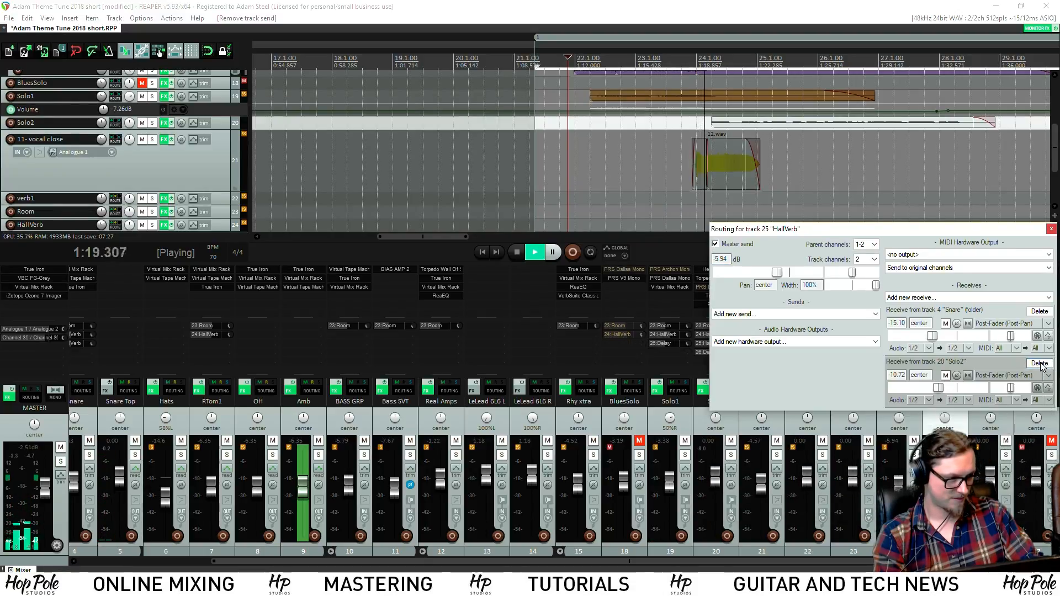
{"action": "left_click", "coordinate": [1040, 363]}
{"action": "key", "text": "space"}
{"action": "left_click", "coordinate": [1051, 229]}
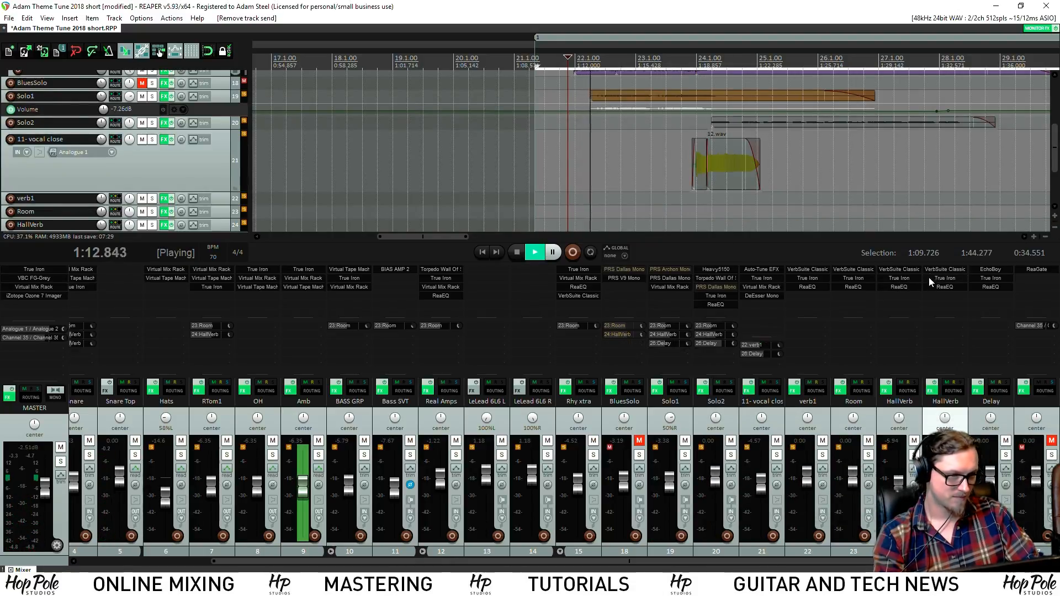
Select the stretch from 1:11.428 to 1:19.463 and stop playback
{"action": "left_click_drag", "start_coordinate": [1055, 166], "coordinate": [1054, 123]}
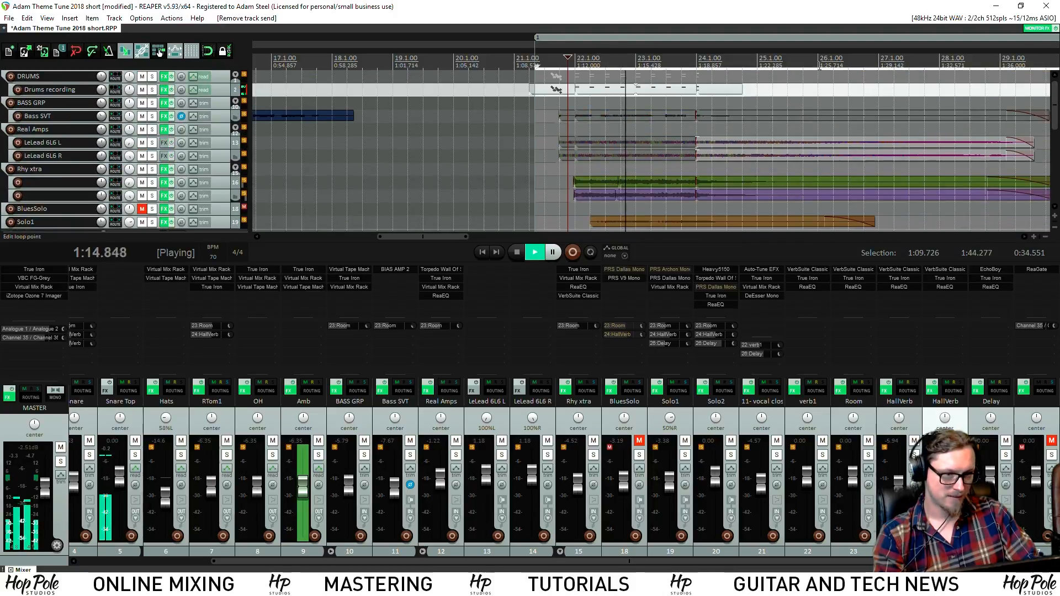
{"action": "scroll", "coordinate": [626, 66], "scroll_direction": "down", "scroll_amount": 2}
{"action": "scroll", "coordinate": [666, 111], "scroll_direction": "up", "scroll_amount": 2}
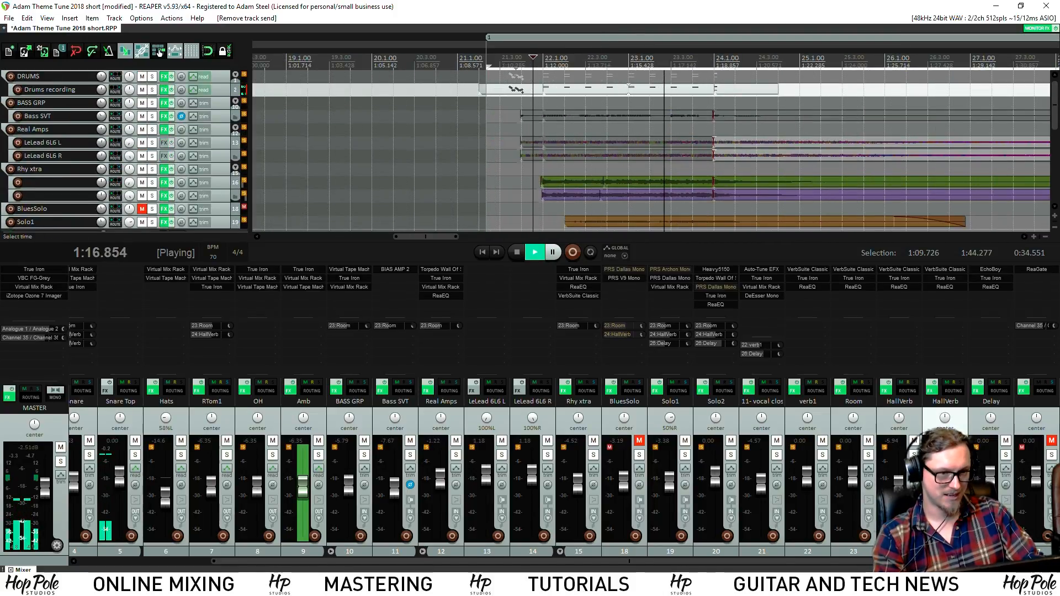
{"action": "left_click_drag", "start_coordinate": [530, 66], "coordinate": [729, 66]}
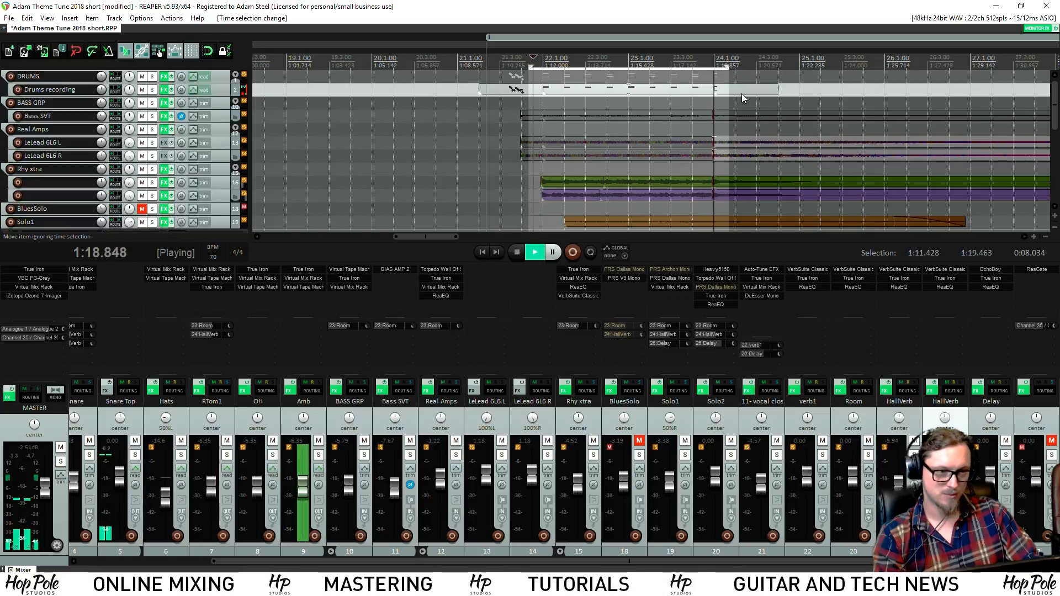
{"action": "key", "text": "space"}
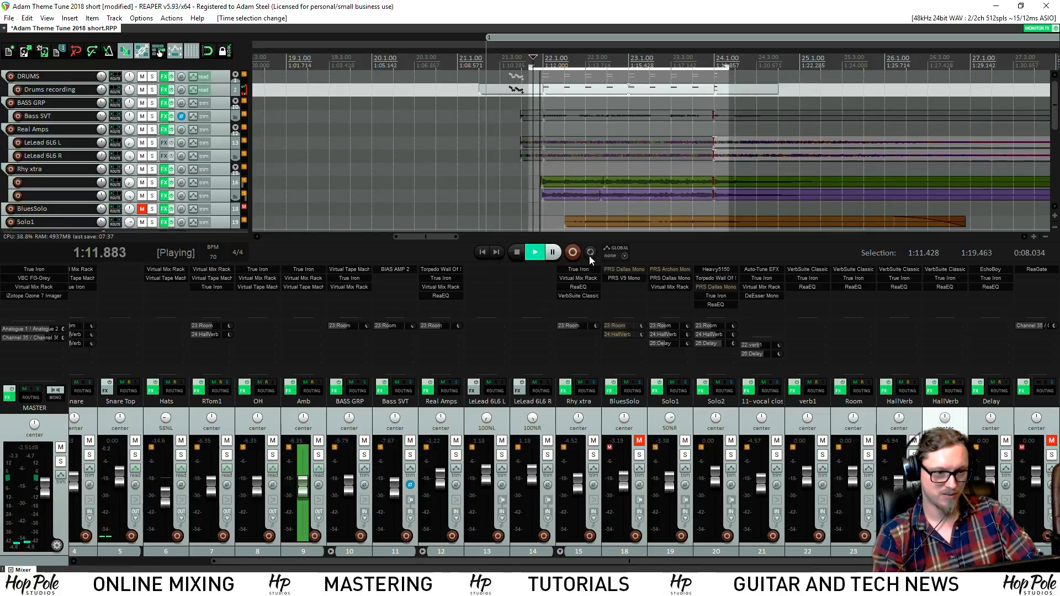
In the copy's VerbSuite Classics, try FG-3000 Dark Room, then load FG-3500 Dense Room 'Ballad Snare'
{"action": "left_click", "coordinate": [942, 269]}
{"action": "left_click_drag", "start_coordinate": [482, 89], "coordinate": [294, 173]}
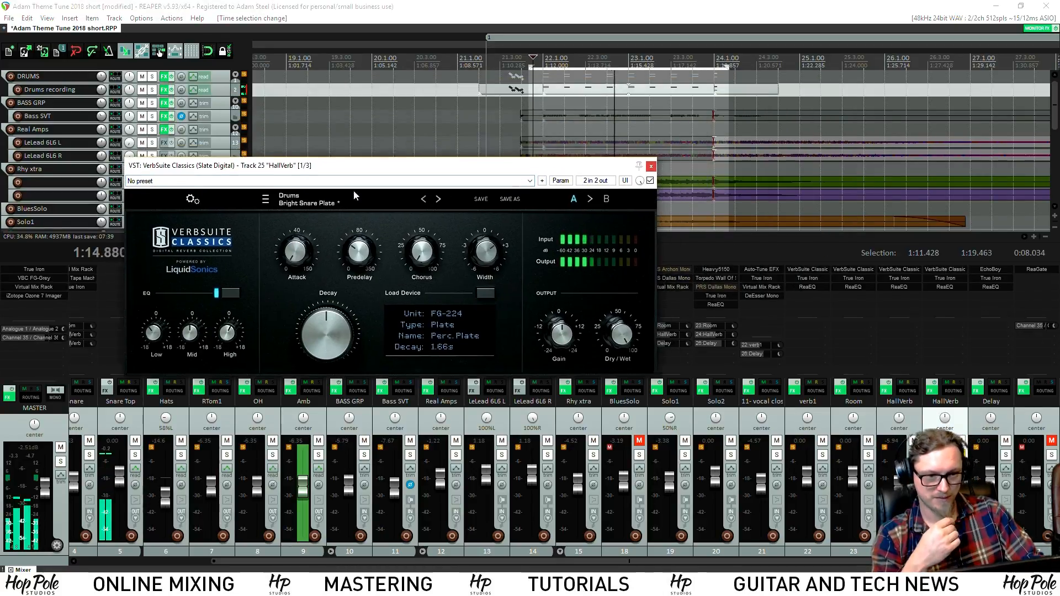
{"action": "left_click", "coordinate": [490, 289]}
{"action": "mouse_move", "coordinate": [527, 461]}
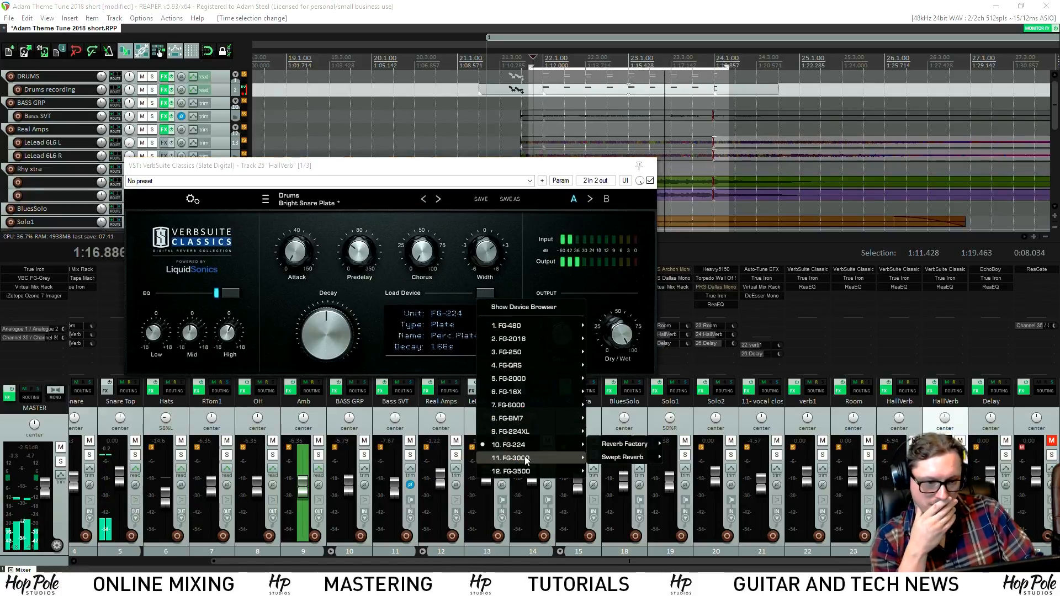
{"action": "mouse_move", "coordinate": [630, 450]}
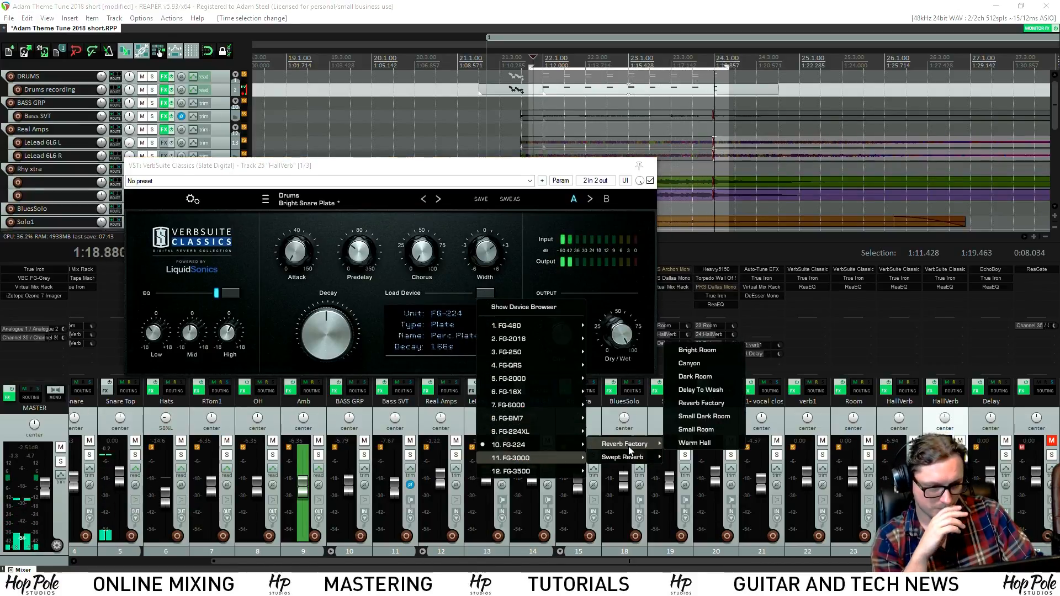
{"action": "left_click", "coordinate": [693, 377]}
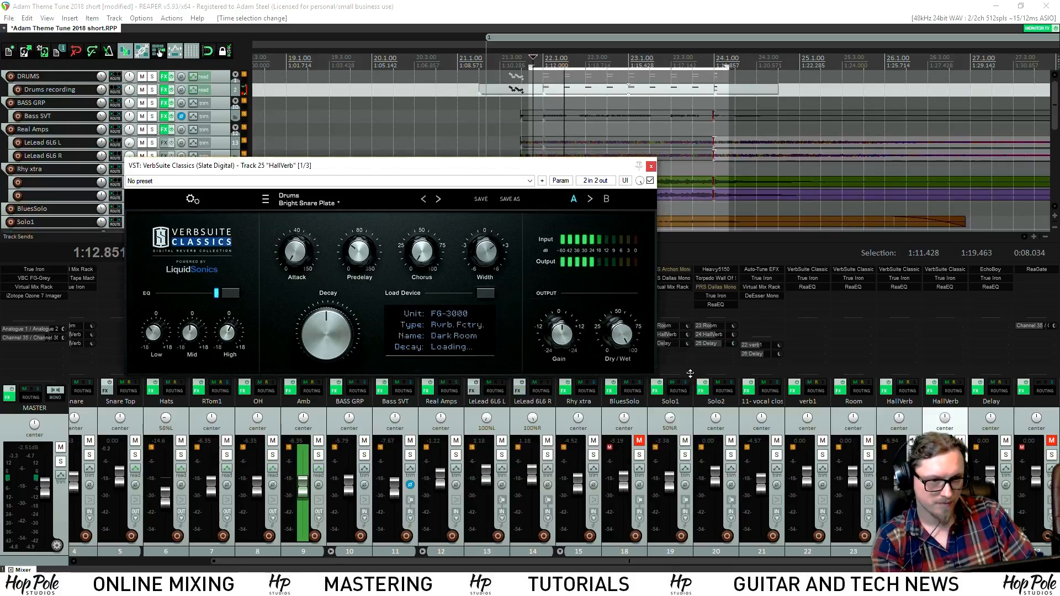
{"action": "left_click", "coordinate": [485, 293]}
{"action": "mouse_move", "coordinate": [547, 470]}
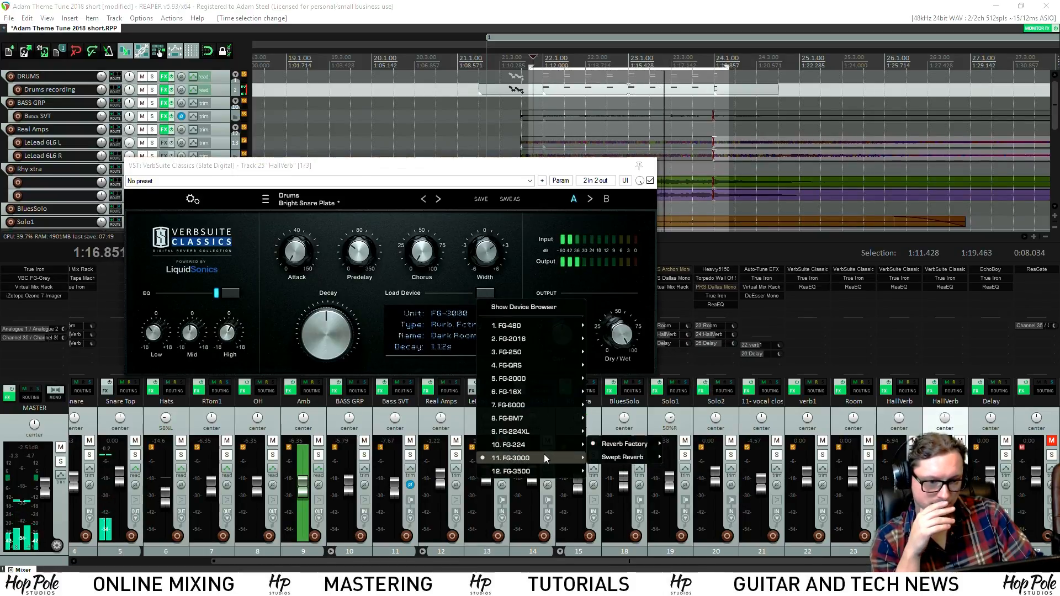
{"action": "mouse_move", "coordinate": [626, 446]}
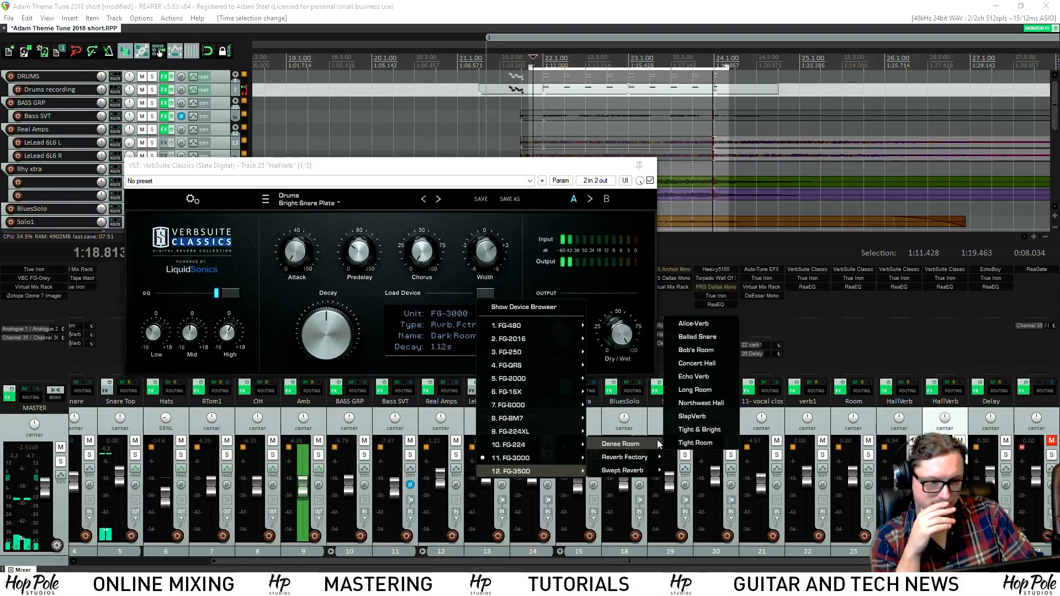
{"action": "left_click", "coordinate": [702, 338]}
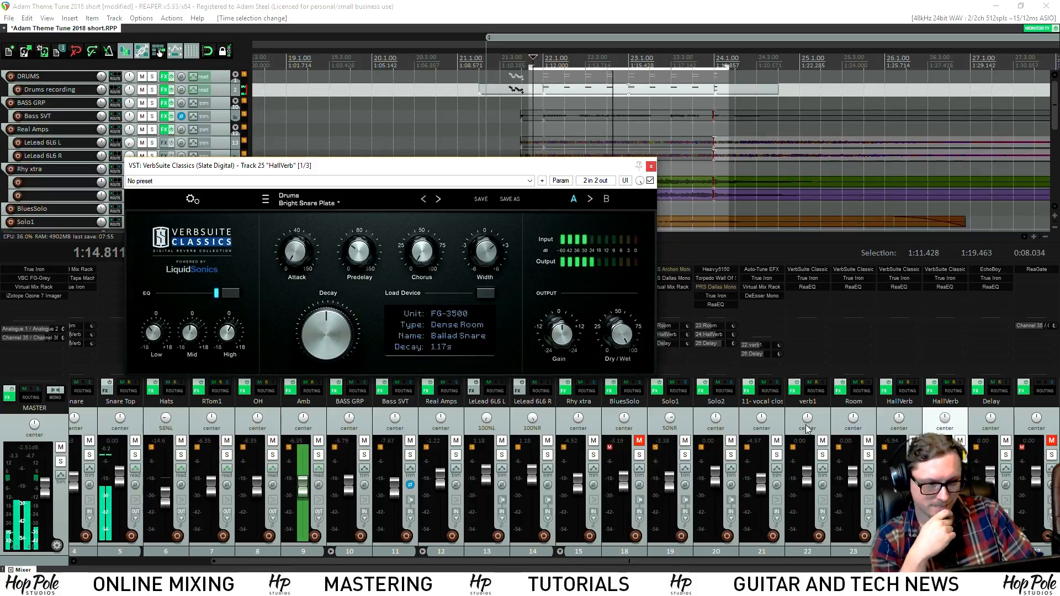
Set the HallVerb copy volume to -4.47 dB, nudge the predelay and solo the Snare track
{"action": "left_click_drag", "start_coordinate": [945, 486], "coordinate": [945, 483]}
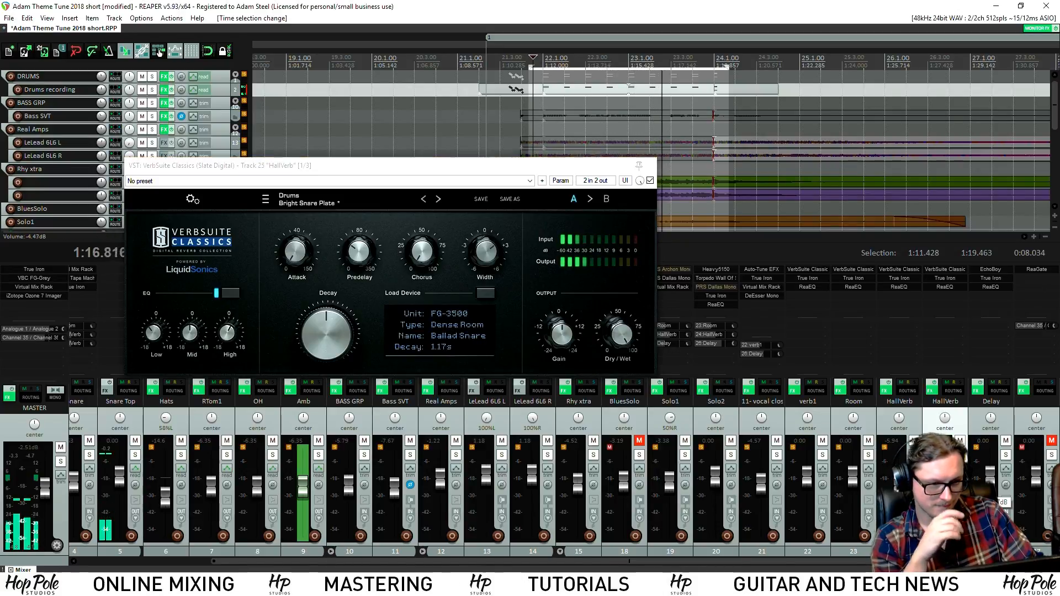
{"action": "left_click", "coordinate": [360, 252]}
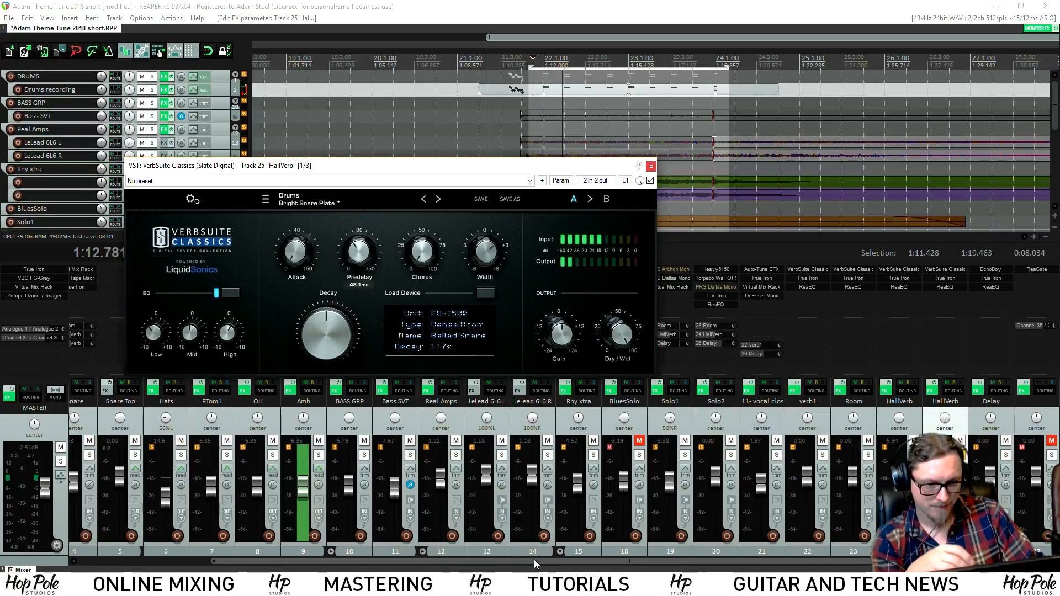
{"action": "left_click_drag", "start_coordinate": [532, 561], "coordinate": [270, 544]}
{"action": "left_click", "coordinate": [243, 455]}
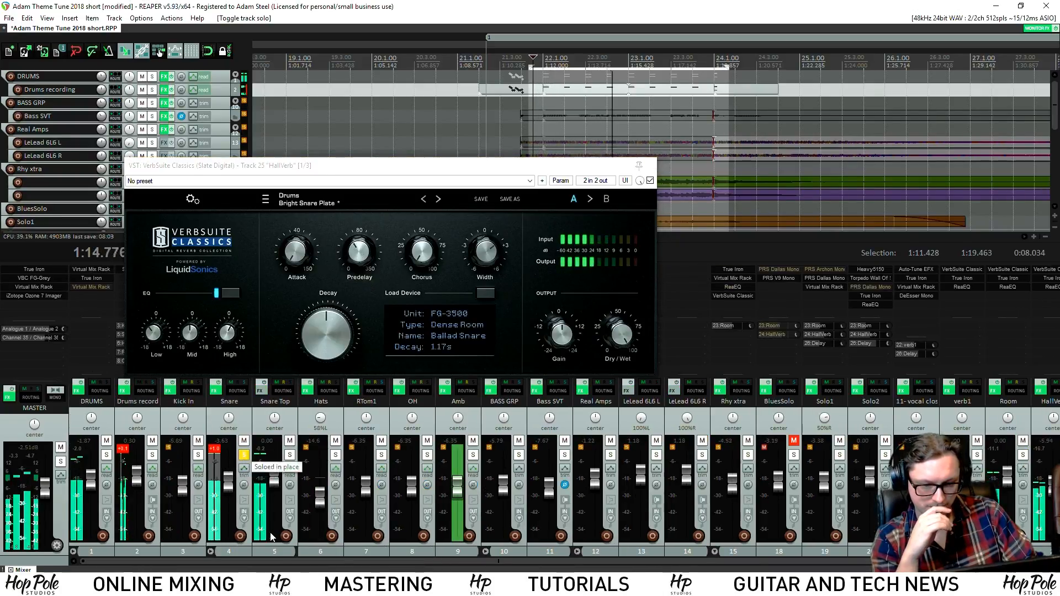
{"action": "left_click_drag", "start_coordinate": [257, 171], "coordinate": [462, 176]}
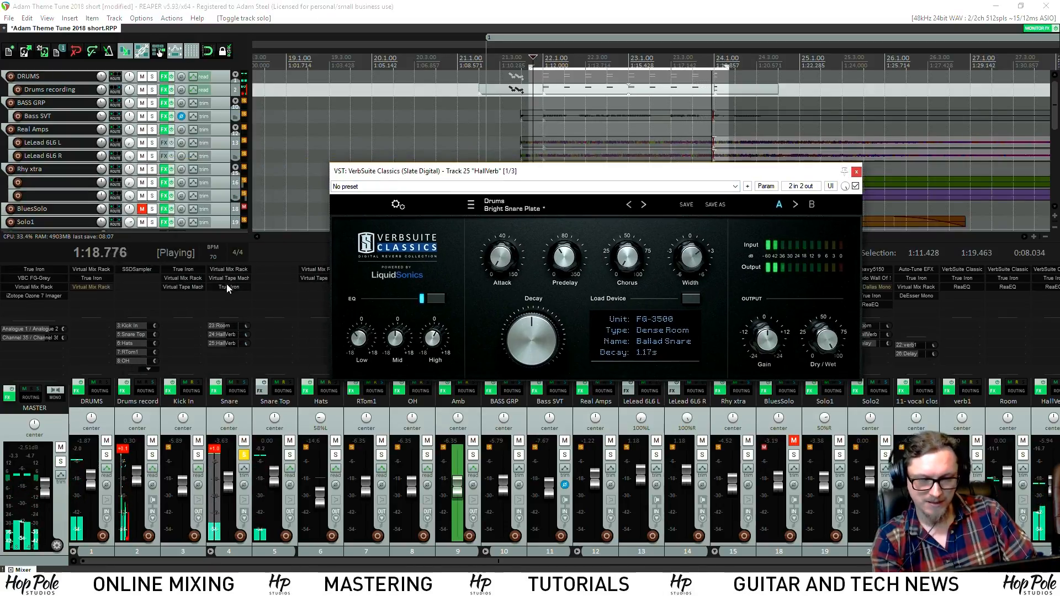
Turn down the FG-S HF in Snare's Virtual Mix Rack and add an FG-N EQ module
{"action": "left_click", "coordinate": [223, 270]}
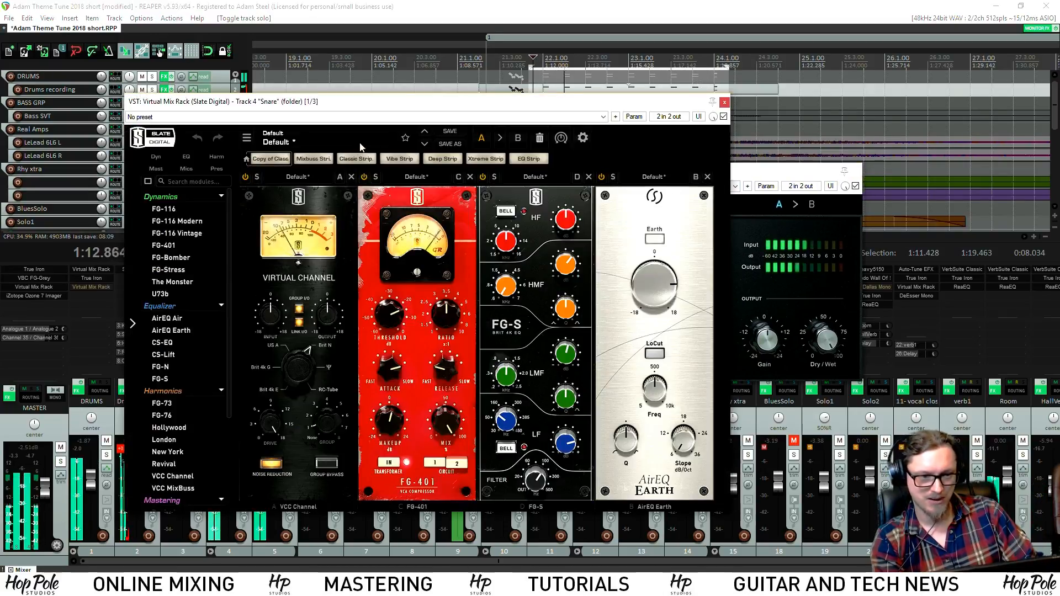
{"action": "left_click_drag", "start_coordinate": [421, 103], "coordinate": [341, 112]}
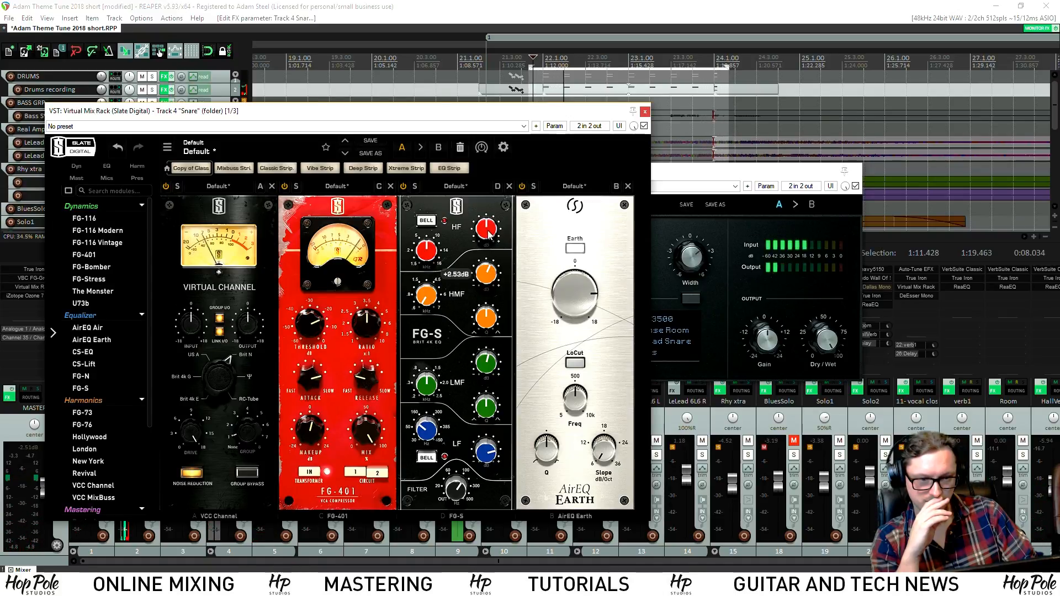
{"action": "left_click_drag", "start_coordinate": [488, 235], "coordinate": [489, 243]}
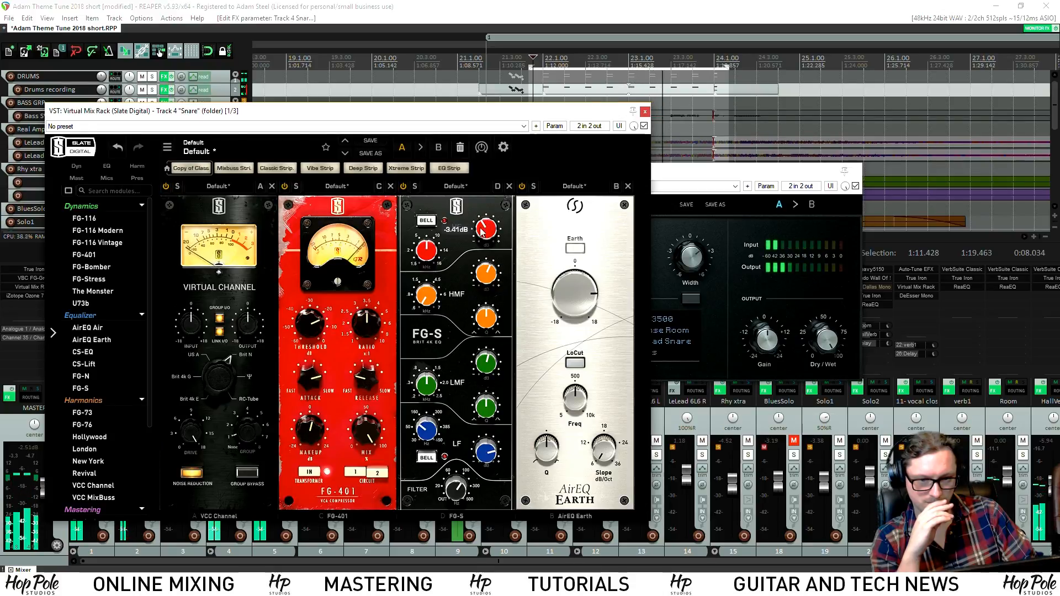
{"action": "scroll", "coordinate": [84, 345], "scroll_direction": "down", "scroll_amount": 1}
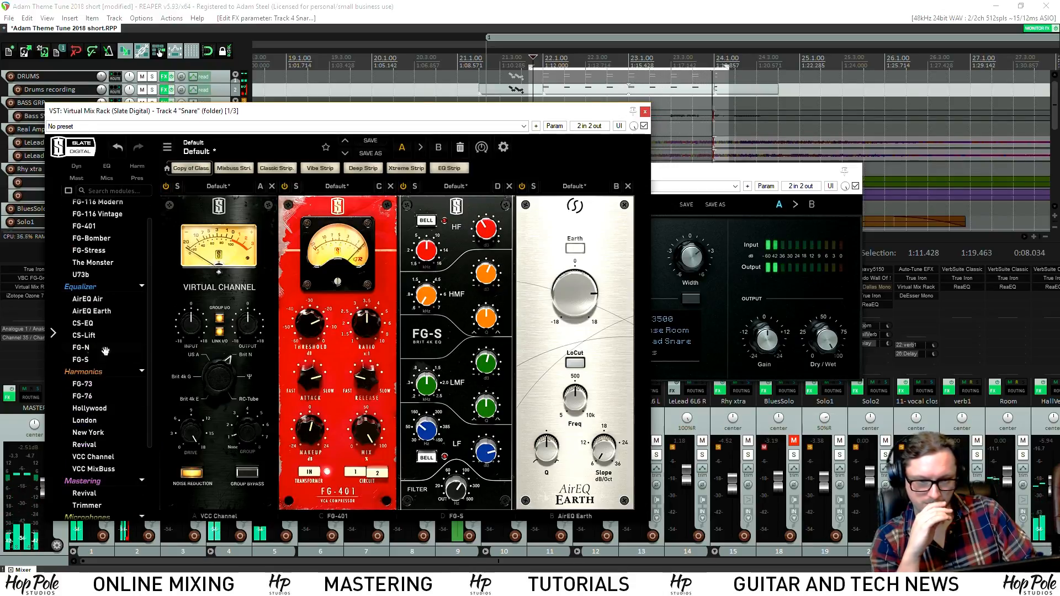
{"action": "left_click_drag", "start_coordinate": [105, 351], "coordinate": [543, 427]}
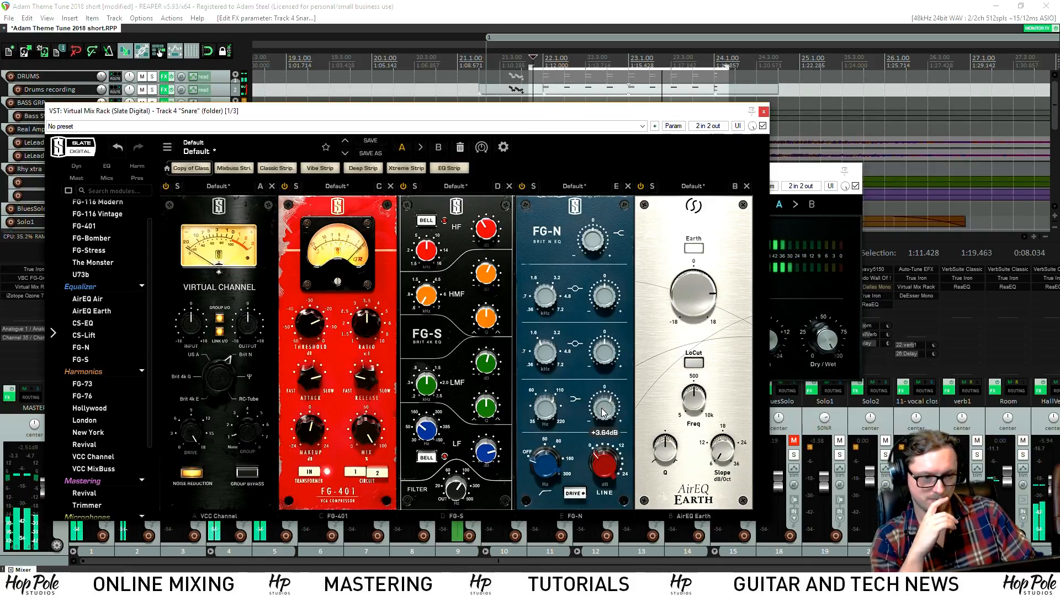
{"action": "left_click", "coordinate": [763, 112]}
{"action": "left_click", "coordinate": [856, 172]}
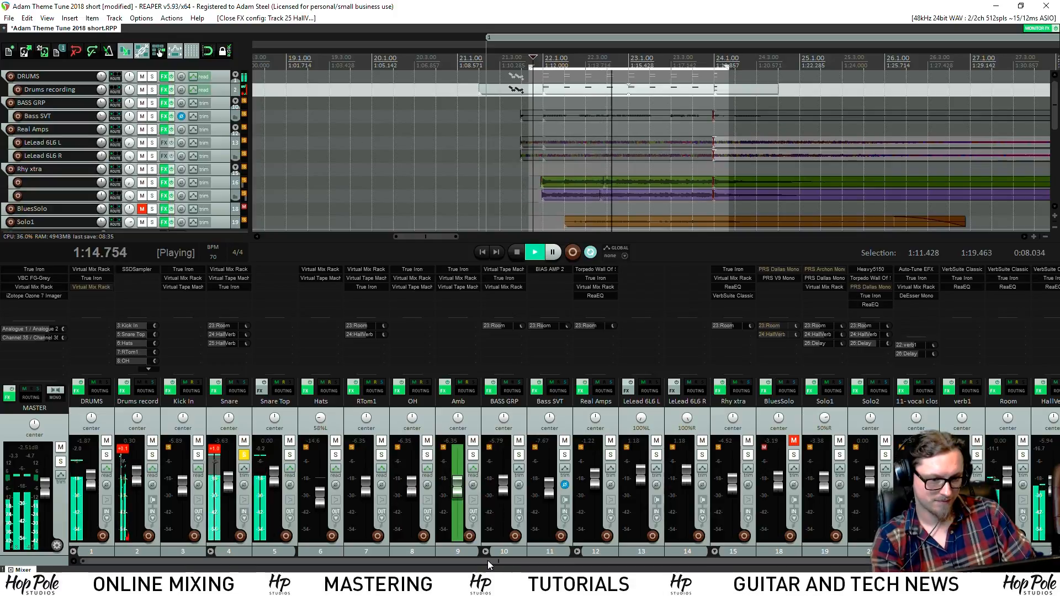
Make ReaEQ band 4 on the HallVerb copy a -9.2 dB high shelf
{"action": "left_click_drag", "start_coordinate": [592, 558], "coordinate": [719, 558]}
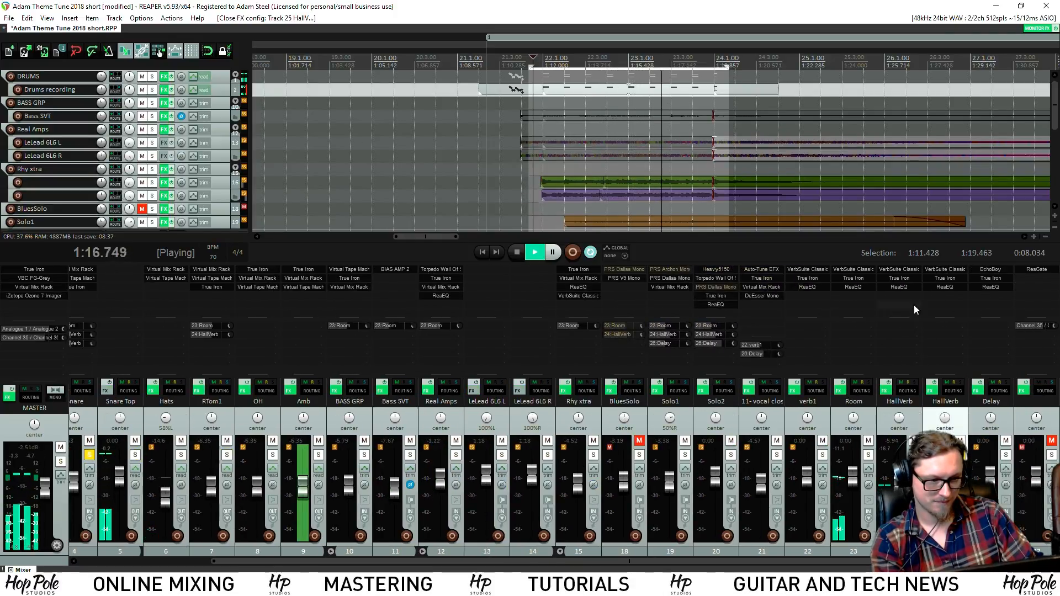
{"action": "left_click", "coordinate": [946, 286]}
{"action": "left_click_drag", "start_coordinate": [215, 103], "coordinate": [233, 135]}
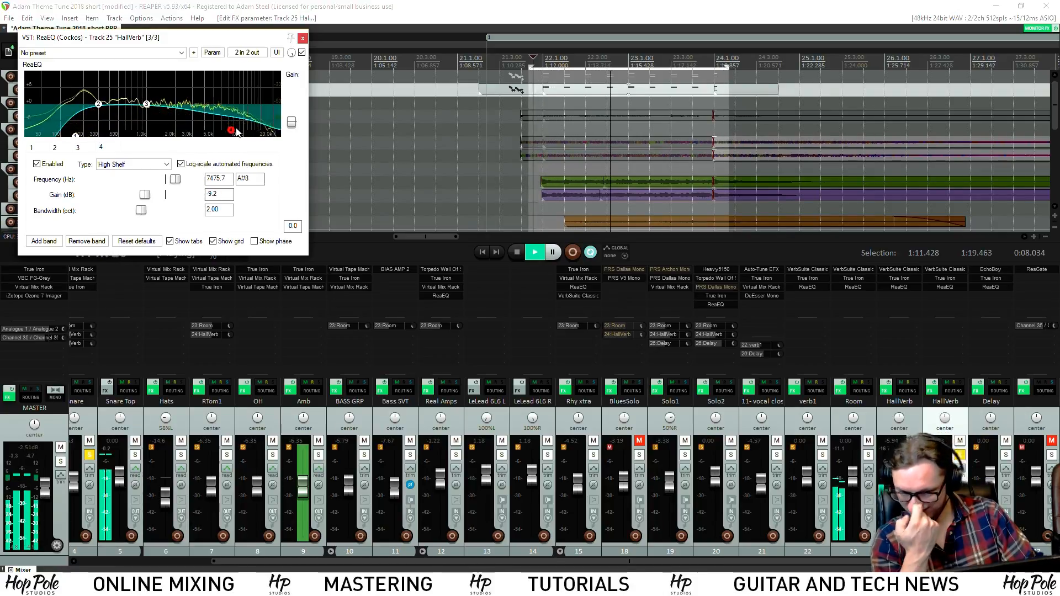
{"action": "left_click", "coordinate": [303, 38]}
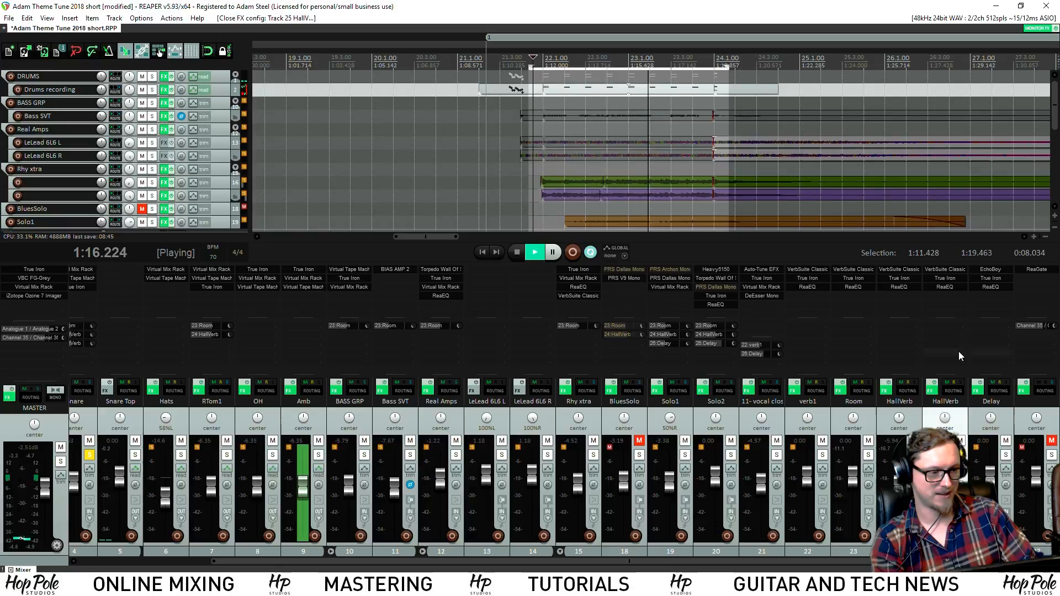
Browse the HallVerb reverb's device list without changes, and briefly mute then unmute the track
{"action": "left_click", "coordinate": [950, 270]}
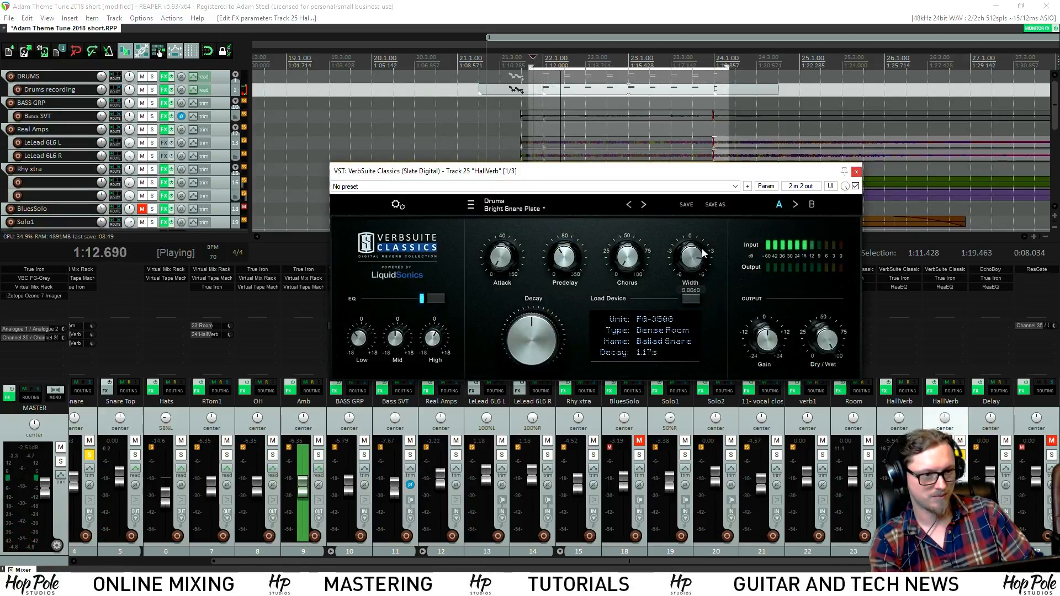
{"action": "left_click", "coordinate": [691, 298]}
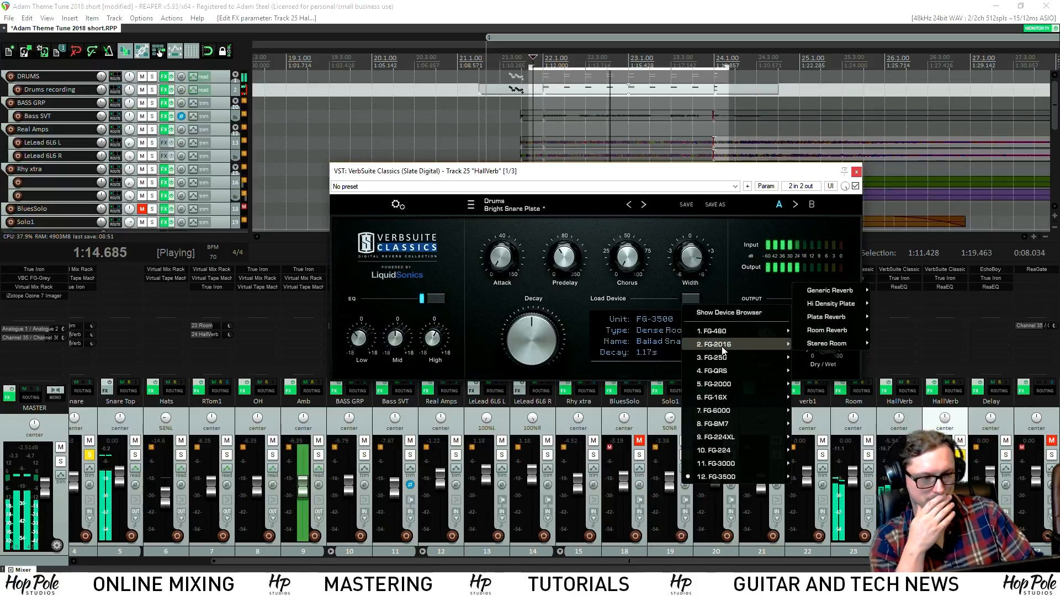
{"action": "mouse_move", "coordinate": [737, 356]}
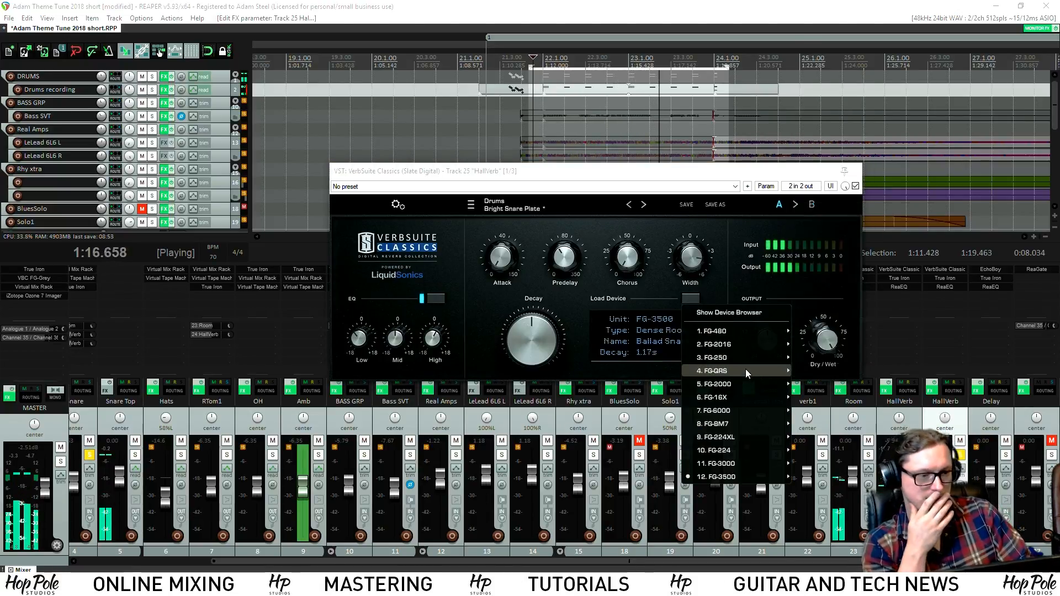
{"action": "left_click", "coordinate": [963, 458]}
{"action": "left_click", "coordinate": [961, 440]}
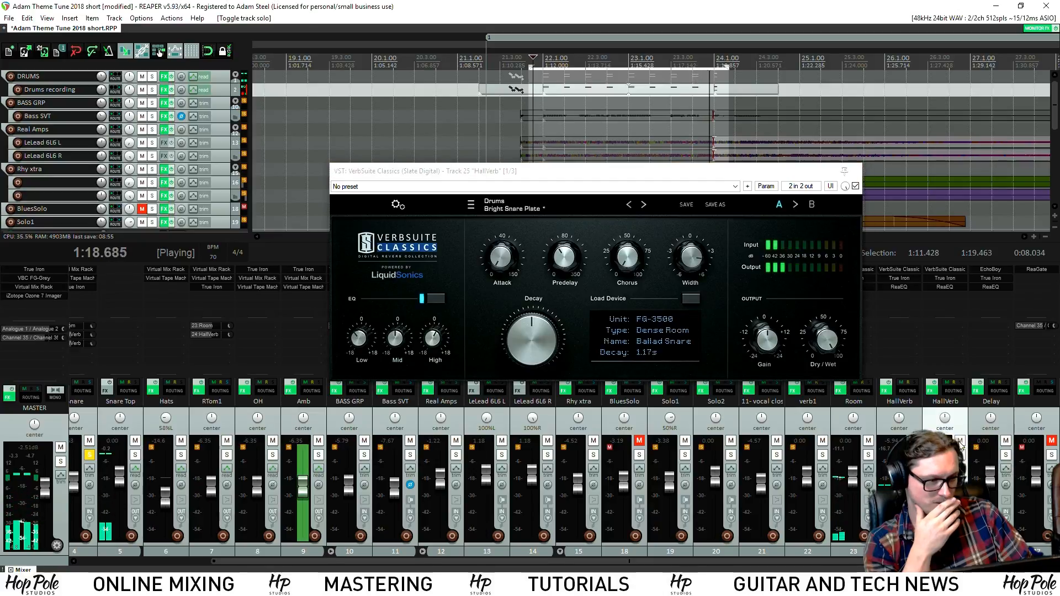
{"action": "left_click", "coordinate": [962, 442]}
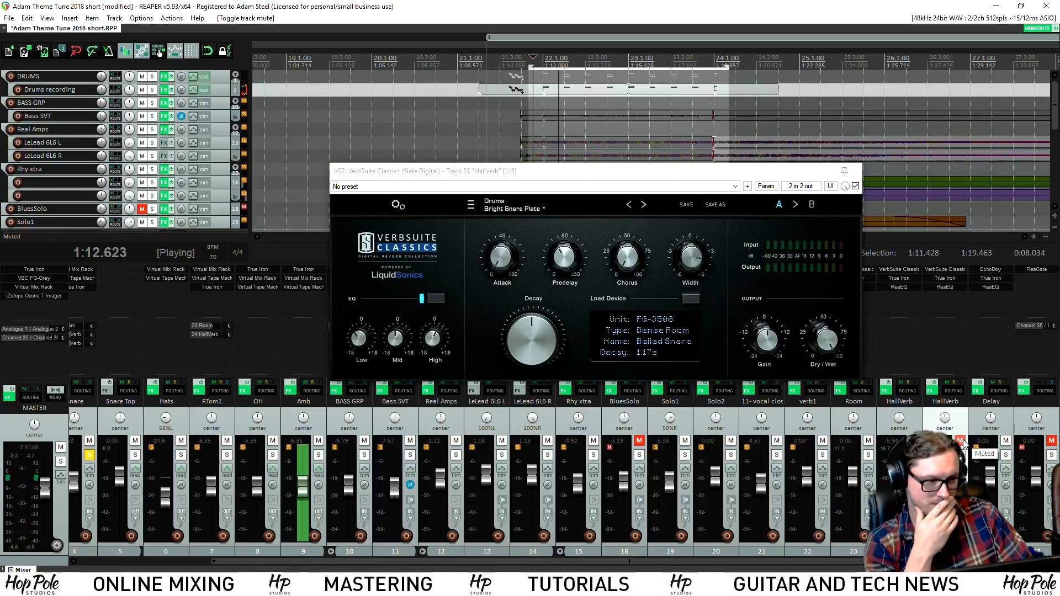
Rename the HallVerb copy track to SnareVerb
{"action": "left_click", "coordinate": [942, 402]}
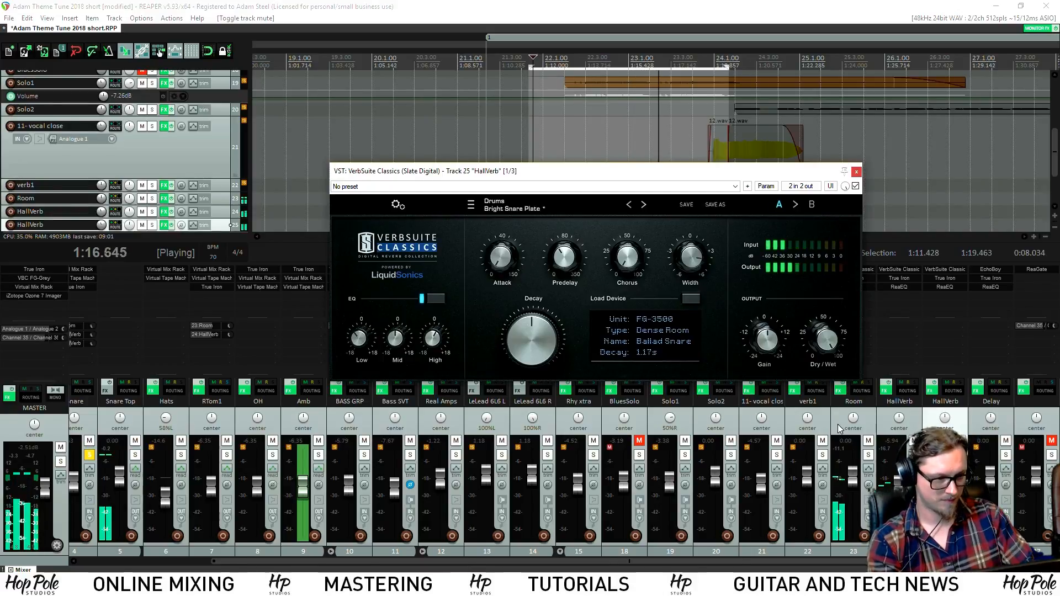
{"action": "double_click", "coordinate": [942, 401]}
{"action": "type", "text": "Snare"}
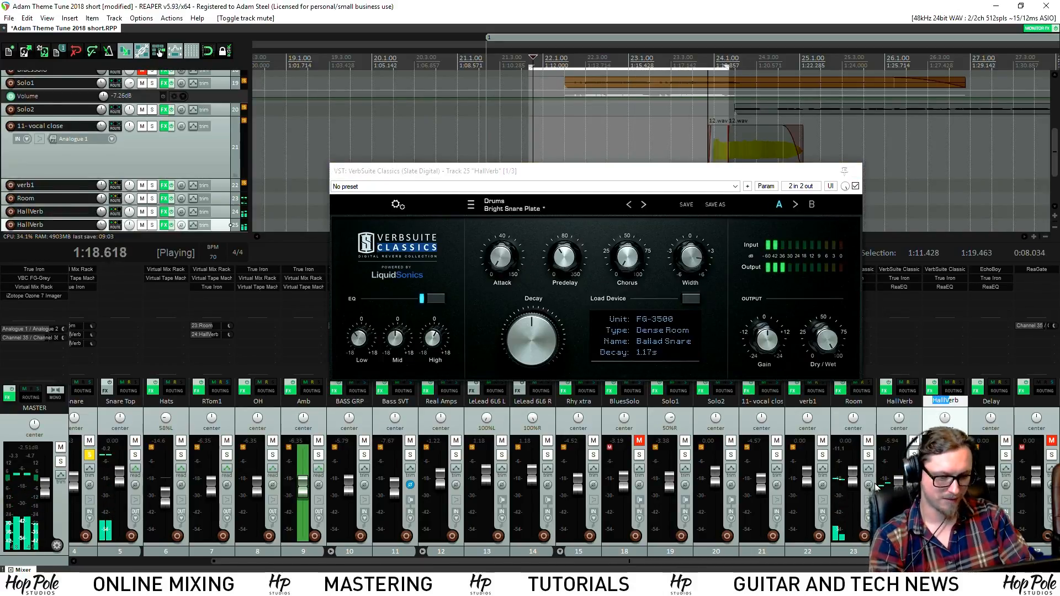
{"action": "type", "text": "V"}
{"action": "key", "text": "Return"}
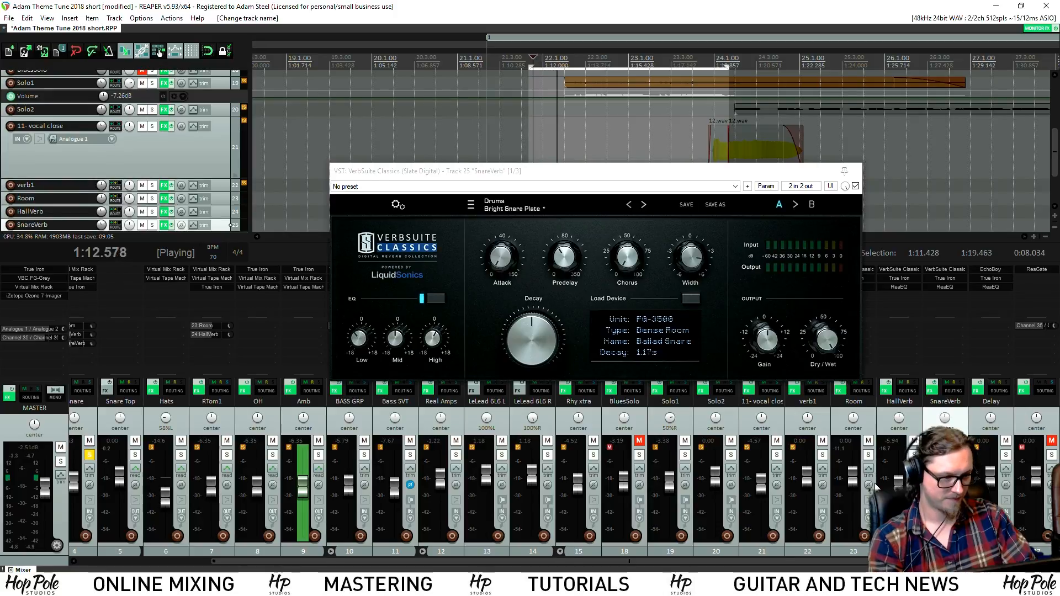
Unsolo Snare, set its SnareVerb send to -12.6 dB, and boost reverb High EQ 1.1 dB, Mid 1.6 dB
{"action": "left_click", "coordinate": [89, 454]}
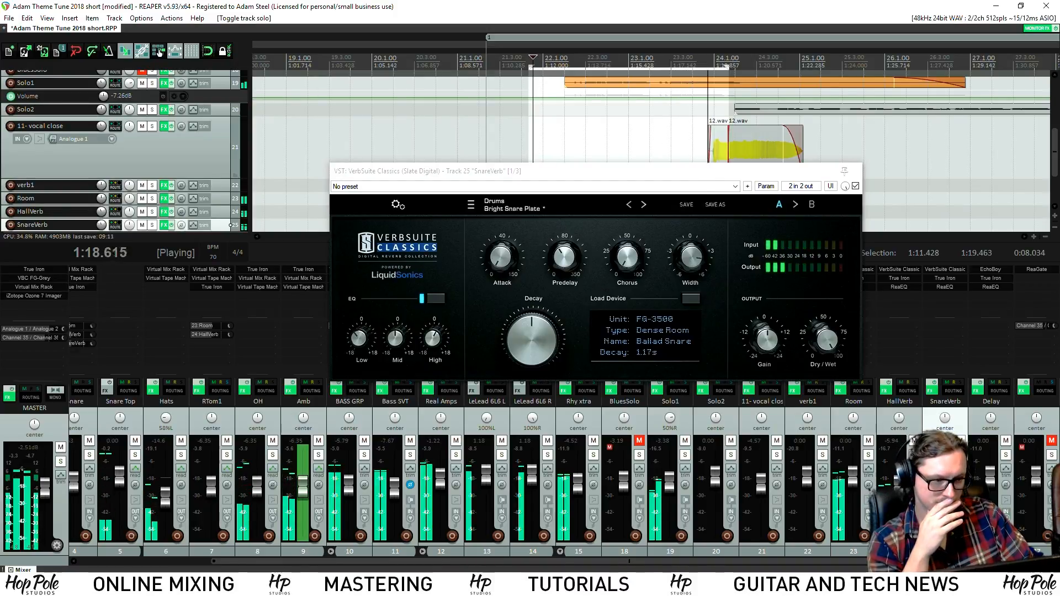
{"action": "left_click_drag", "start_coordinate": [221, 561], "coordinate": [102, 558]}
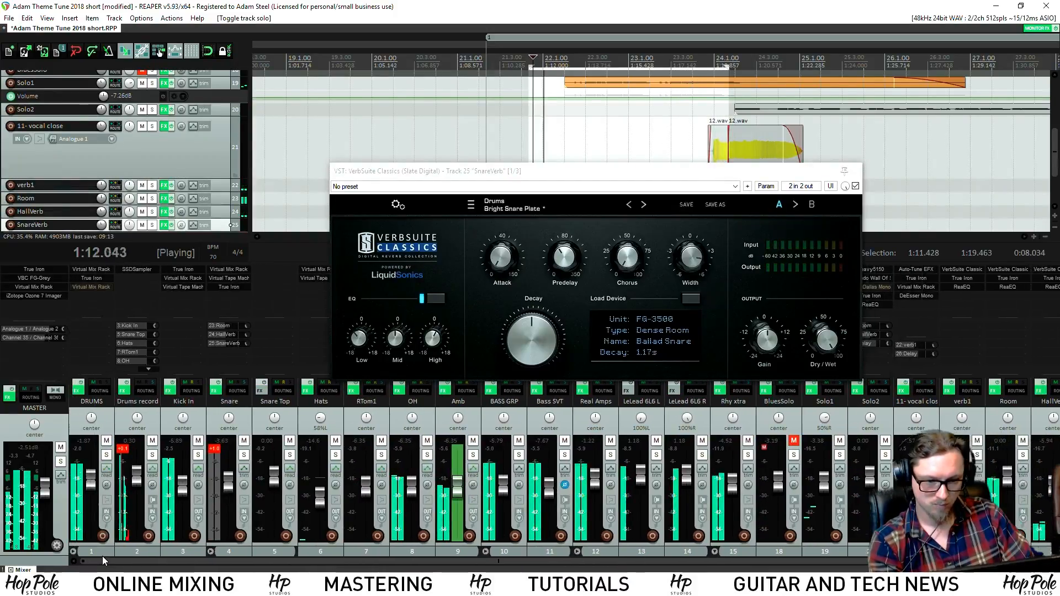
{"action": "left_click_drag", "start_coordinate": [246, 335], "coordinate": [247, 343]}
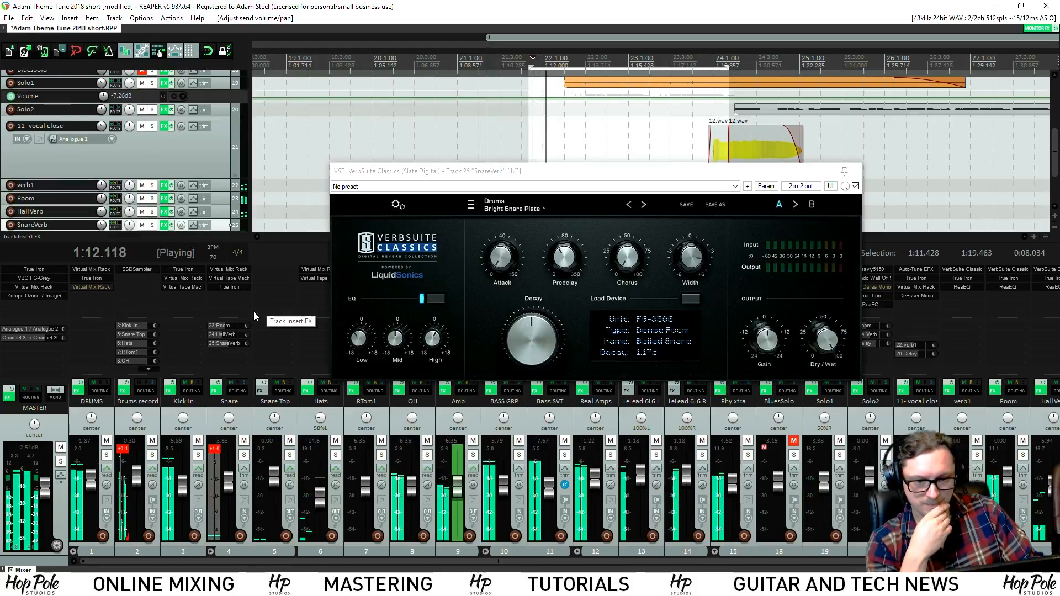
{"action": "left_click_drag", "start_coordinate": [433, 338], "coordinate": [430, 341]}
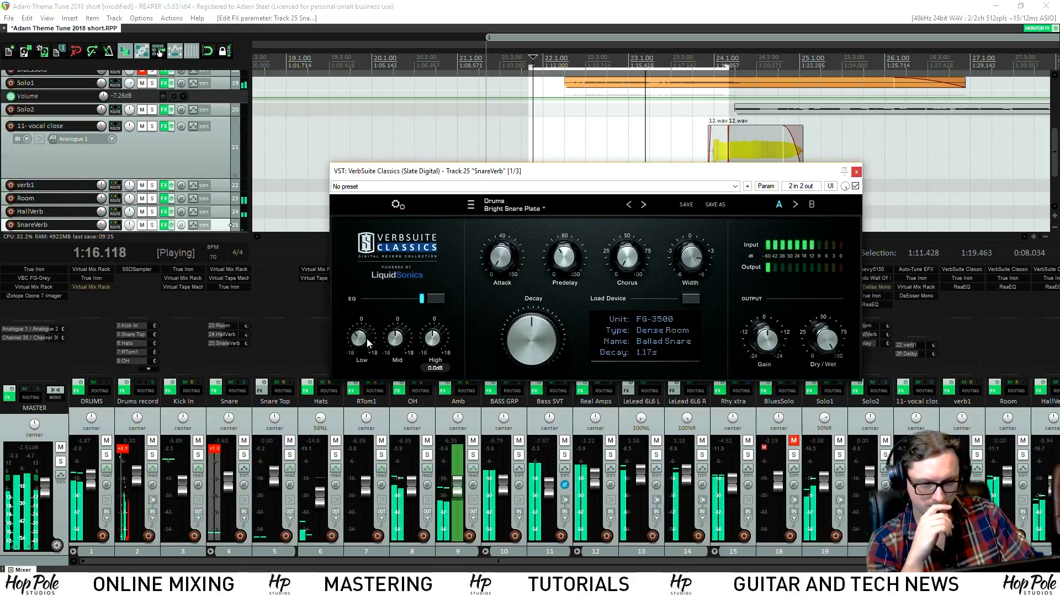
{"action": "left_click_drag", "start_coordinate": [398, 343], "coordinate": [401, 340]}
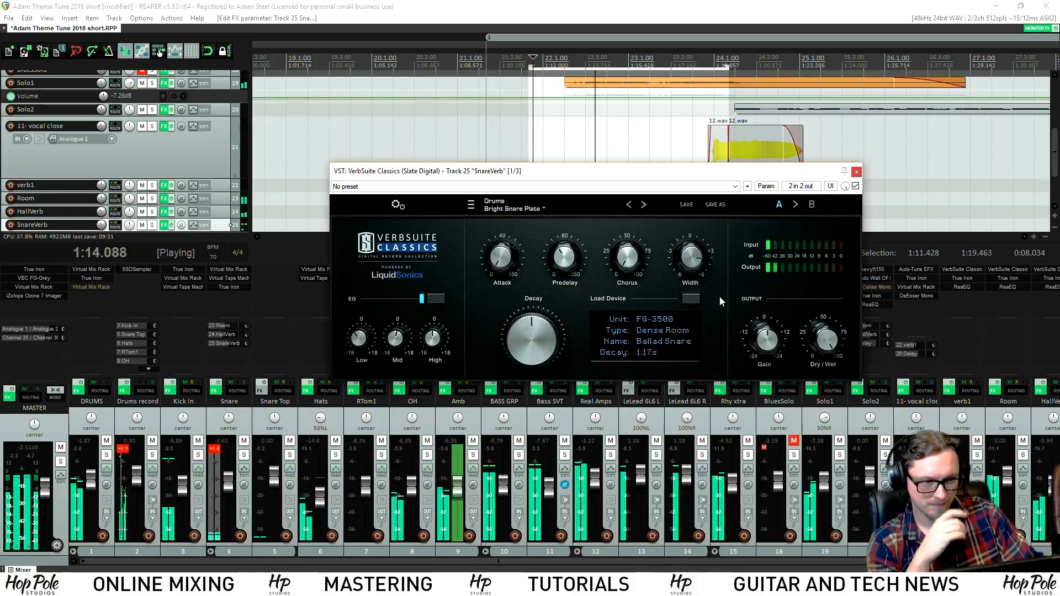
{"action": "left_click", "coordinate": [247, 344]}
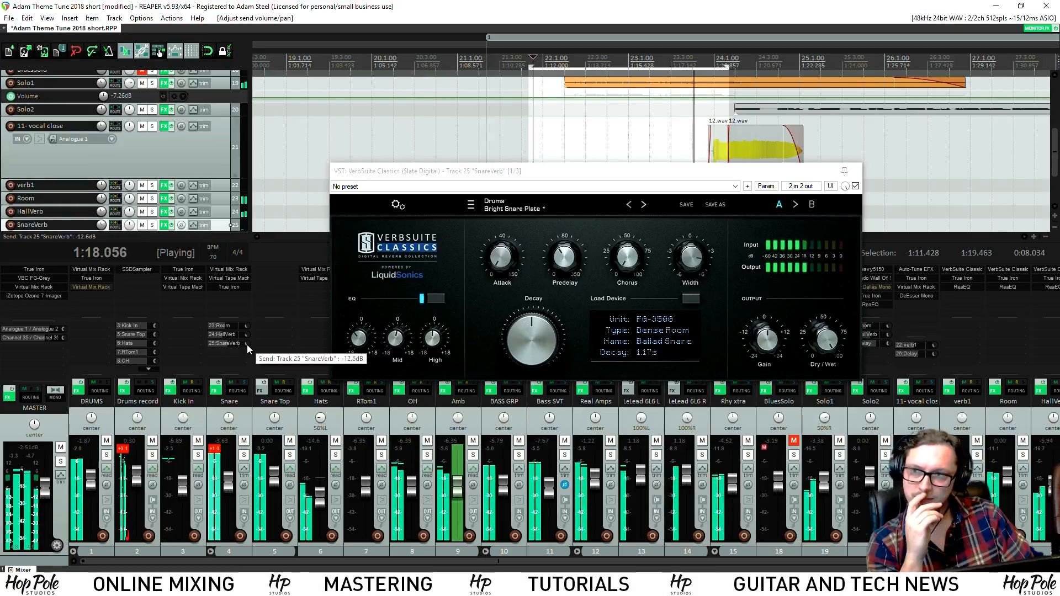
{"action": "left_click", "coordinate": [857, 172]}
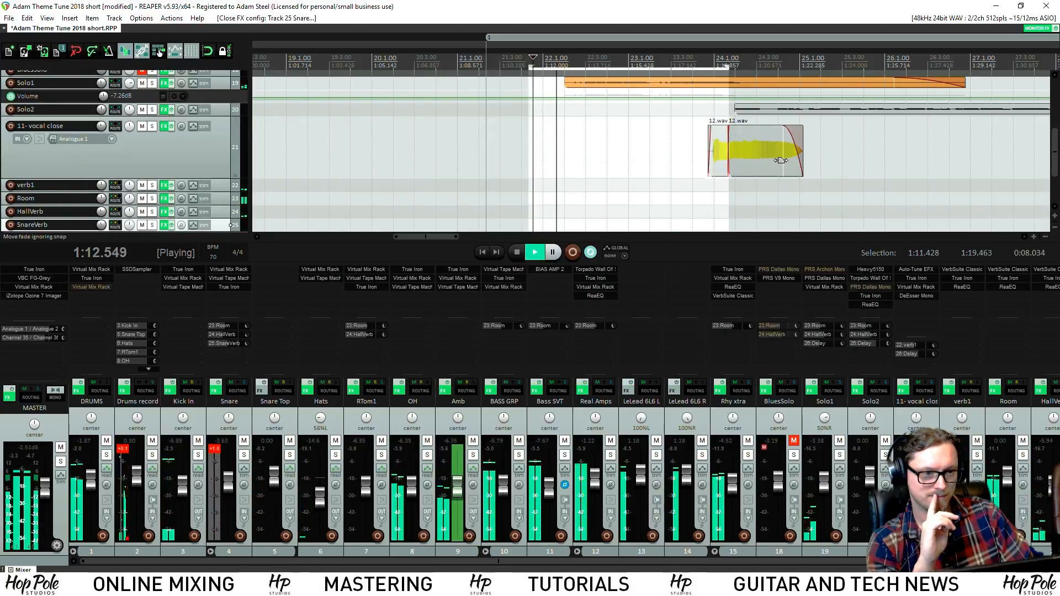
Disable looping, select region 1 (1:09.726–1:44.277) and play the mix from its start
{"action": "left_click", "coordinate": [589, 254]}
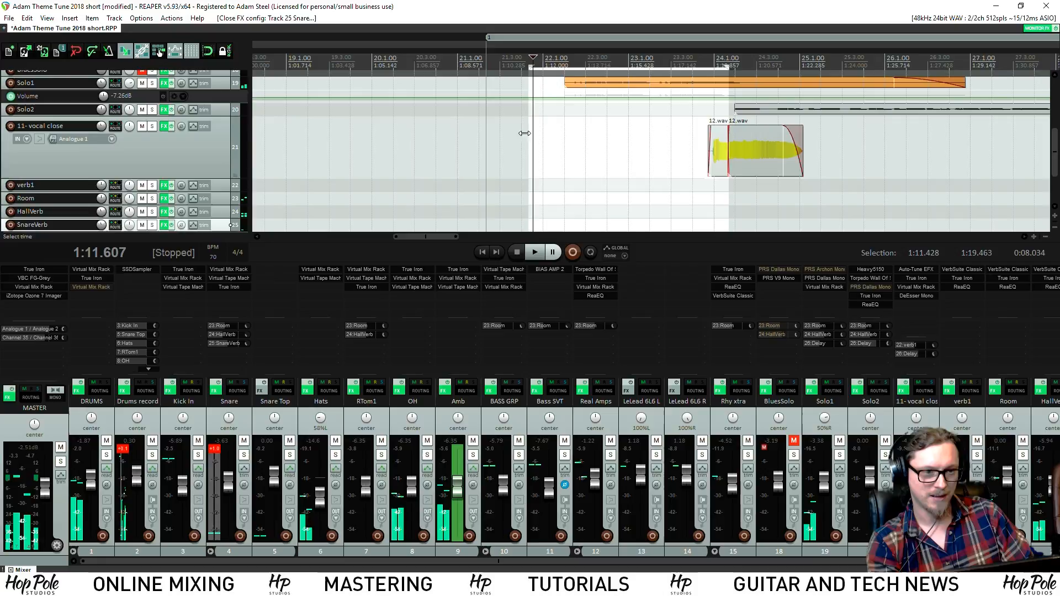
{"action": "left_click", "coordinate": [514, 36]}
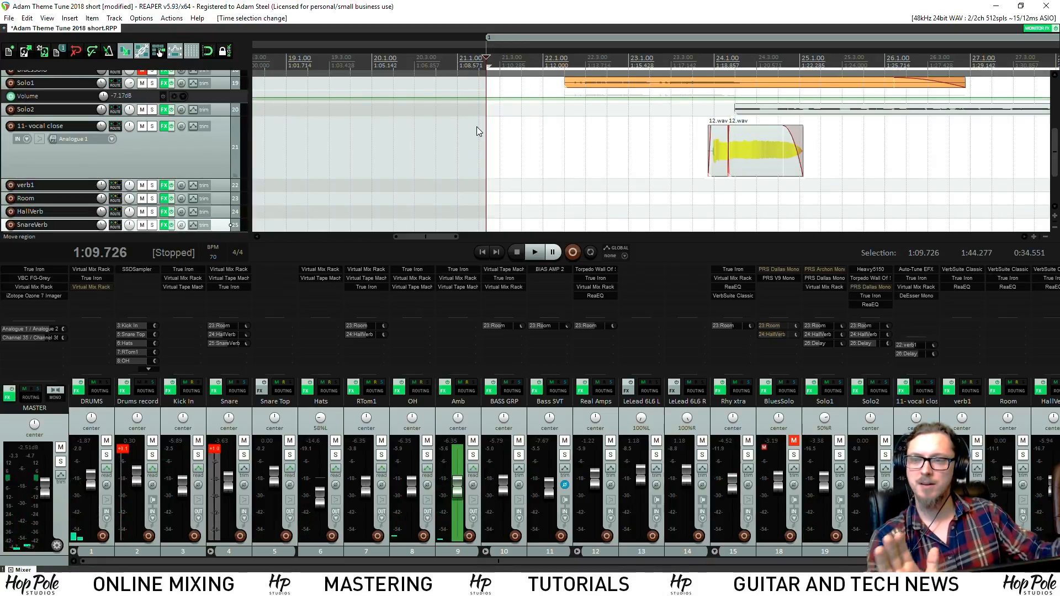
{"action": "key", "text": "space"}
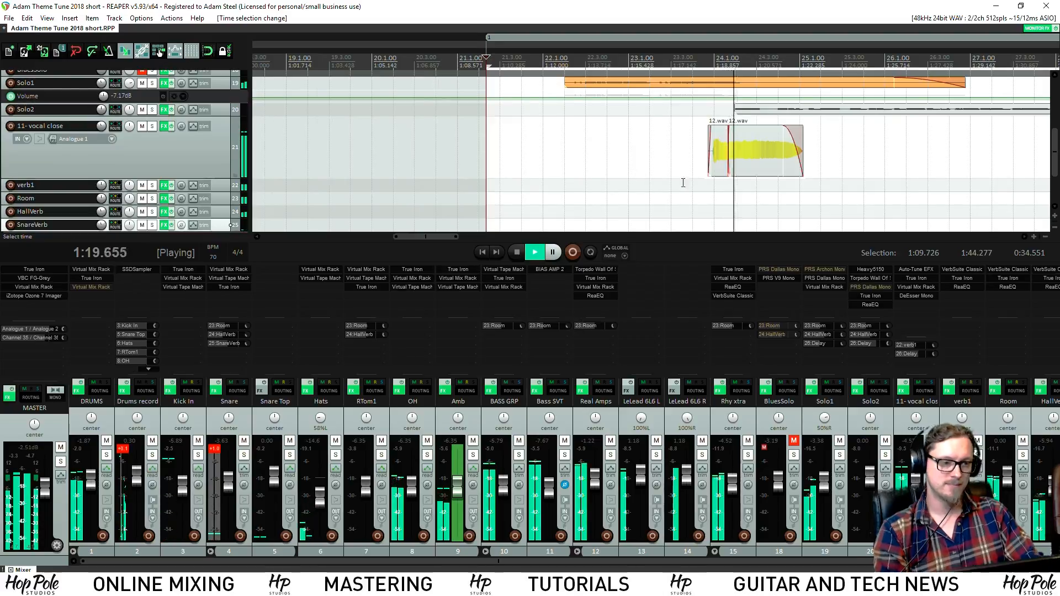
{"action": "scroll", "coordinate": [685, 182], "scroll_direction": "down", "scroll_amount": 3}
{"action": "key", "text": "space"}
{"action": "key", "text": "space"}
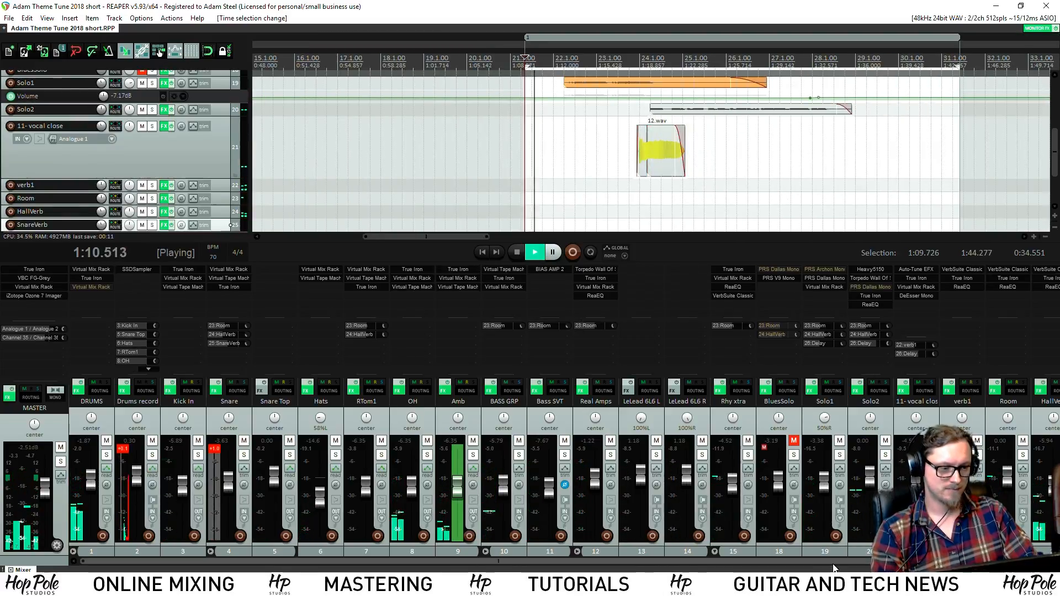
{"action": "scroll", "coordinate": [831, 486], "scroll_direction": "right", "scroll_amount": 3}
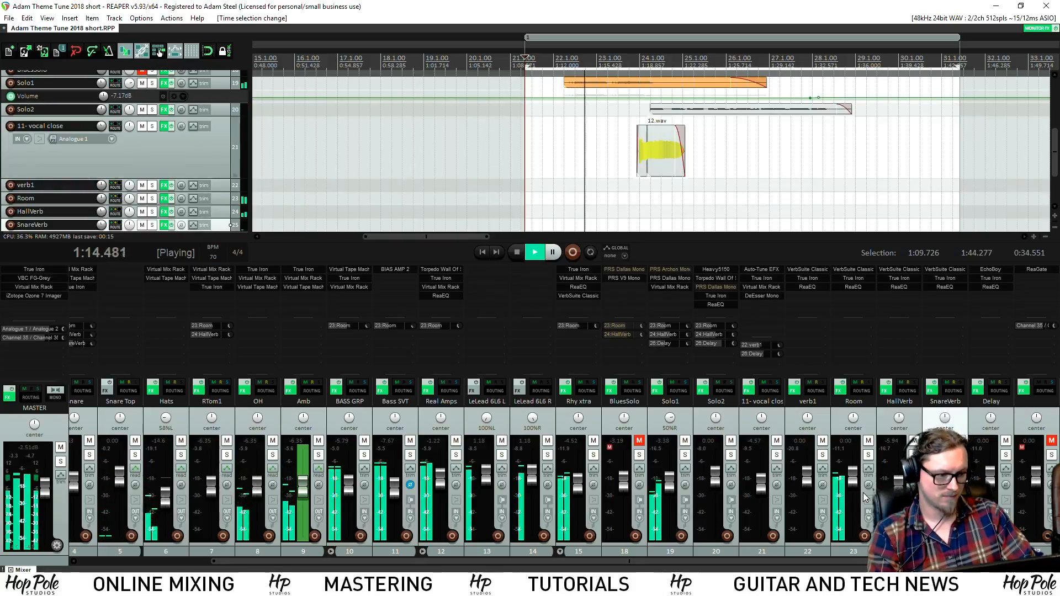
Move the SnareVerb ReaEQ low-shelf band from 158.5 Hz to 219.4 Hz and stop playback
{"action": "left_click", "coordinate": [943, 286]}
{"action": "left_click_drag", "start_coordinate": [77, 138], "coordinate": [87, 136]}
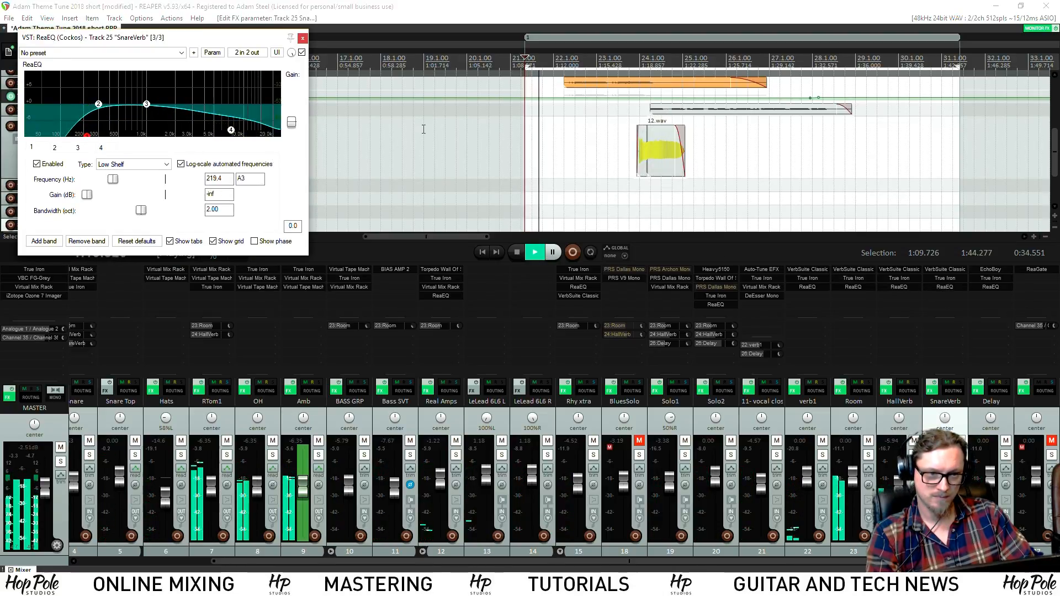
{"action": "left_click", "coordinate": [302, 38]}
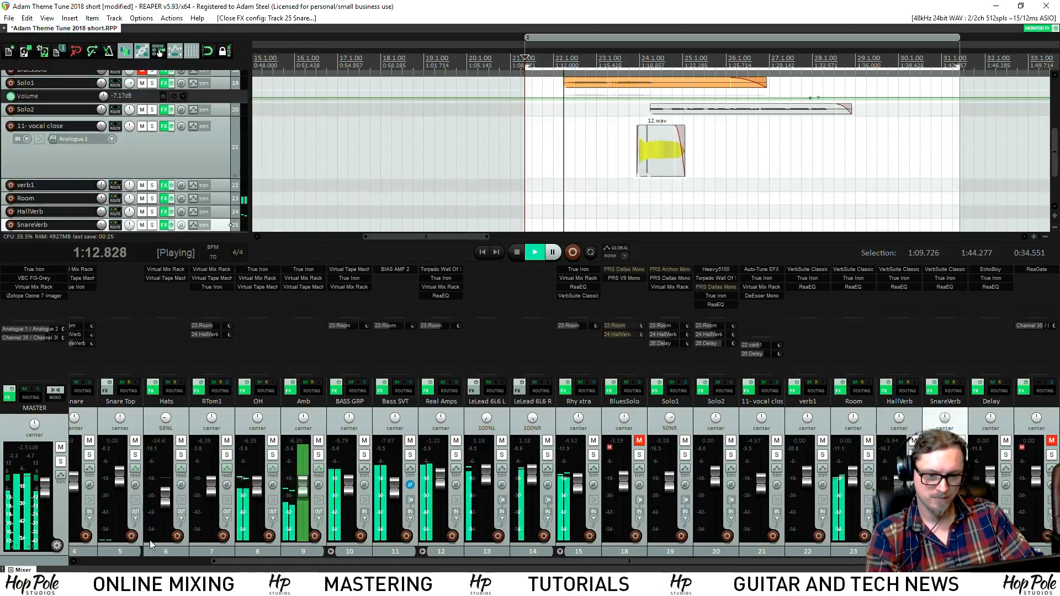
{"action": "left_click", "coordinate": [145, 560]}
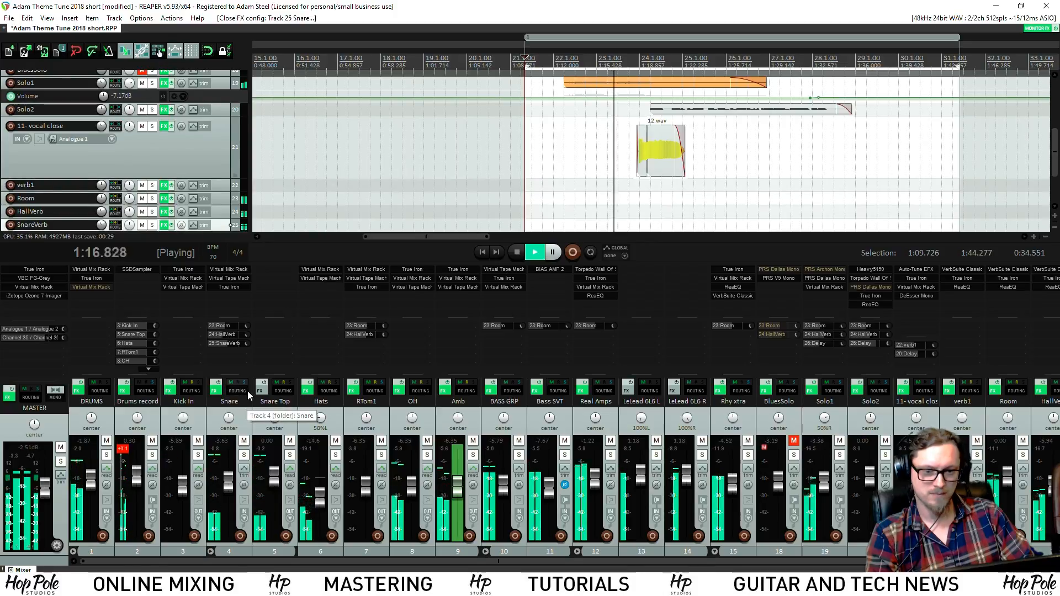
{"action": "left_click_drag", "start_coordinate": [345, 562], "coordinate": [475, 563]}
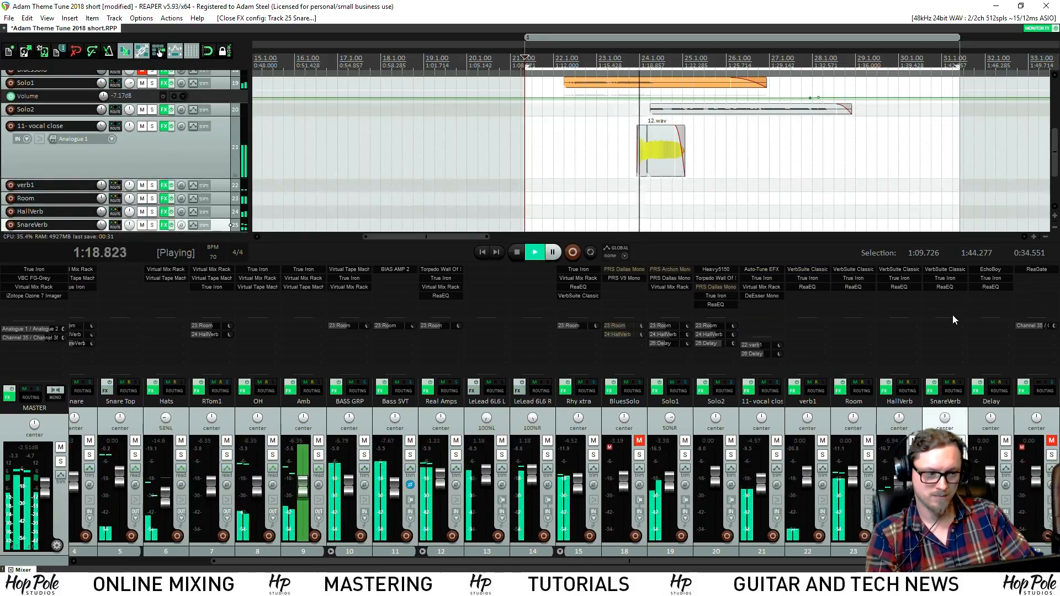
{"action": "key", "text": "space"}
Play with the SnareVerb VerbSuite Classics reverb open, browsing its device list without changing it
{"action": "left_click", "coordinate": [946, 269]}
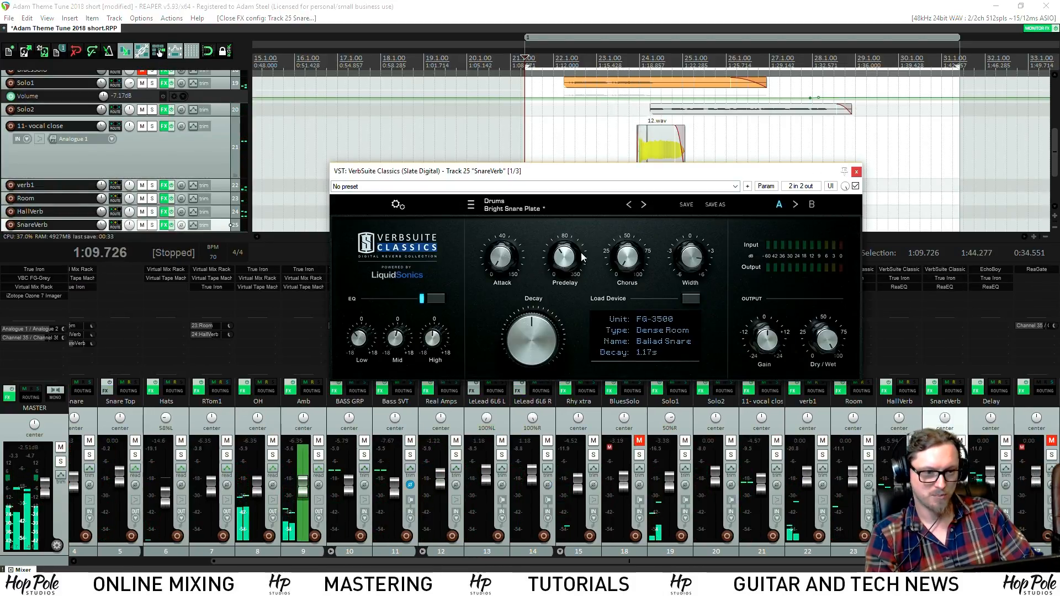
{"action": "key", "text": "space"}
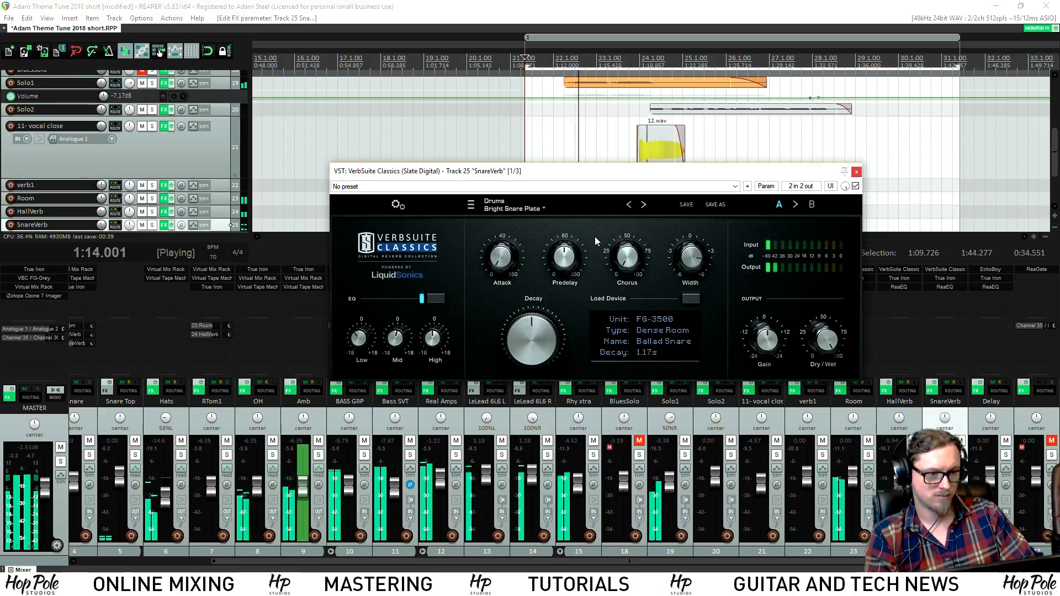
{"action": "left_click", "coordinate": [694, 298]}
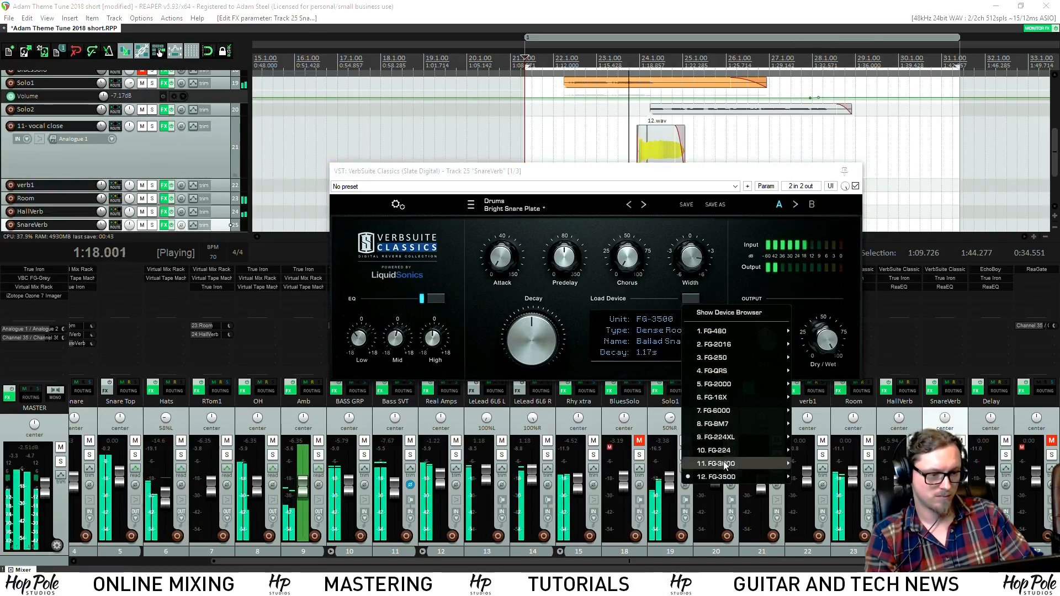
{"action": "mouse_move", "coordinate": [729, 477]}
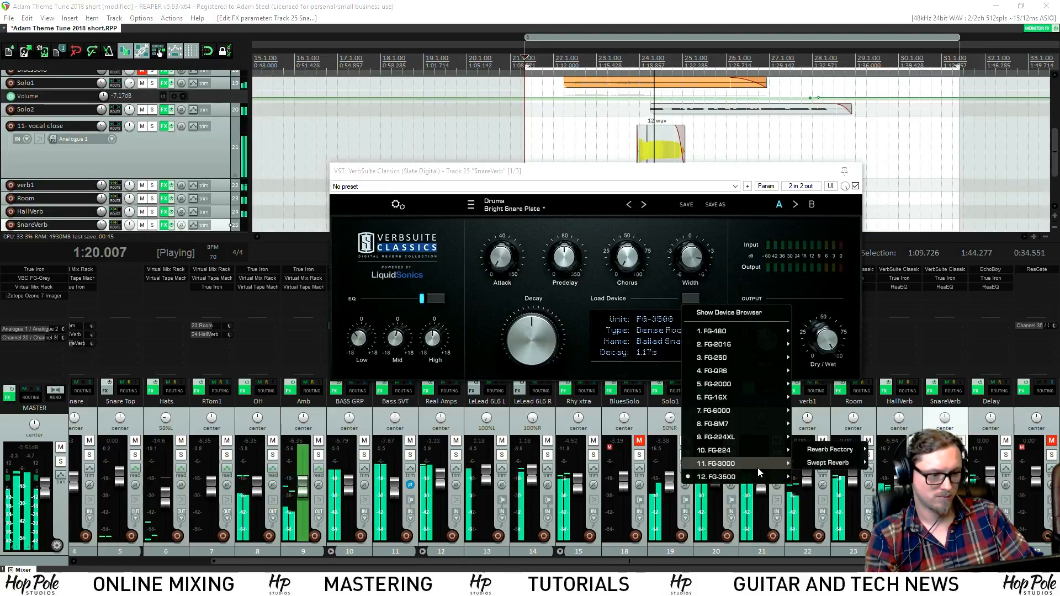
{"action": "mouse_move", "coordinate": [809, 462]}
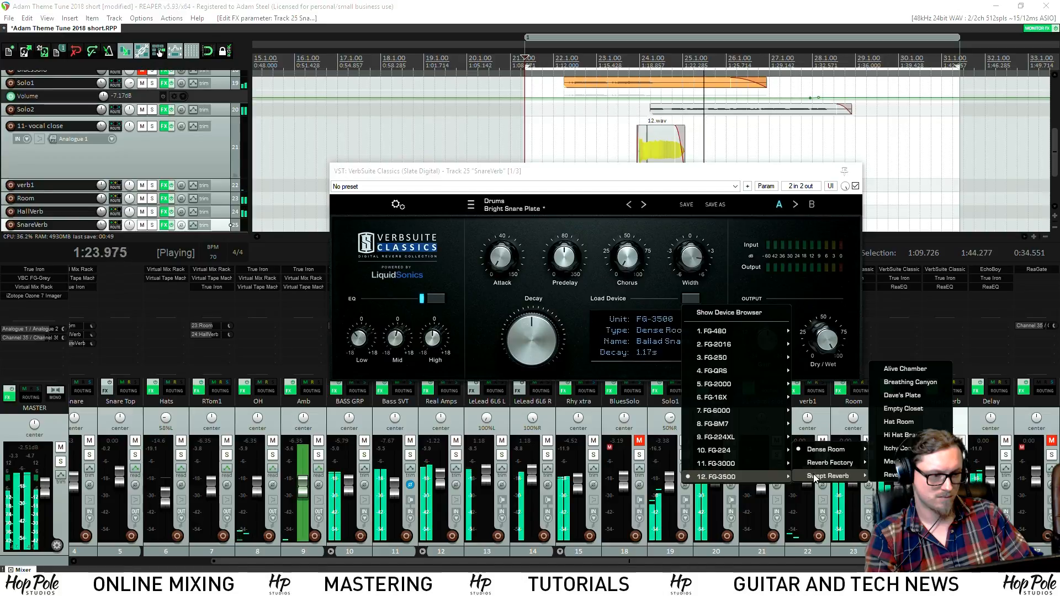
{"action": "left_click", "coordinate": [783, 208]}
Close the SnareVerb reverb, stop playback and save the project
{"action": "left_click", "coordinate": [858, 172]}
{"action": "key", "text": "space"}
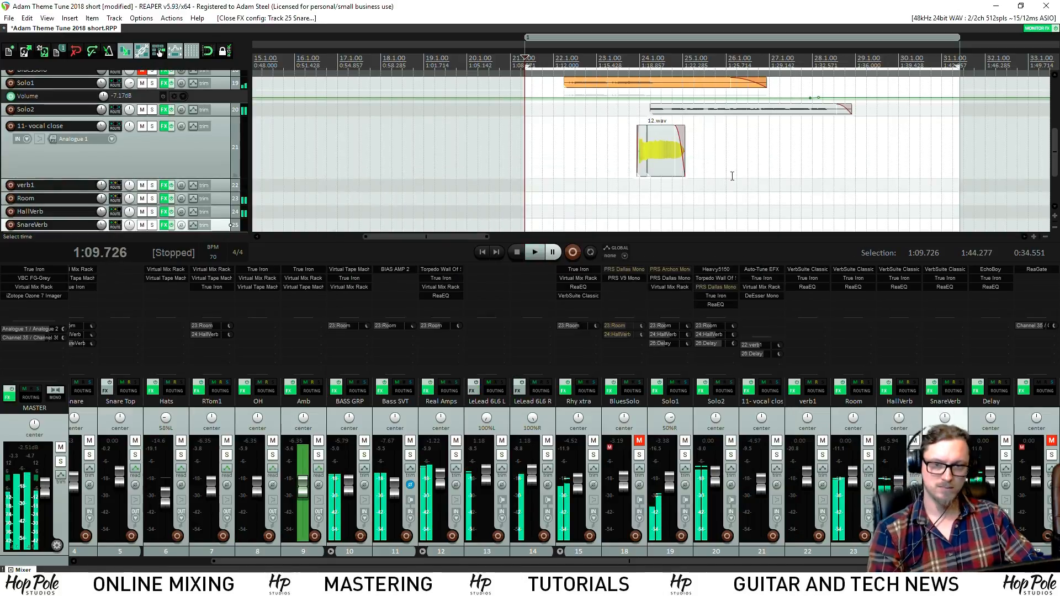
{"action": "key", "text": "ctrl+s"}
Render the master mix to a 24-bit WAV named HPS-ThemeShort-2018-mix2
{"action": "left_click", "coordinate": [10, 18]}
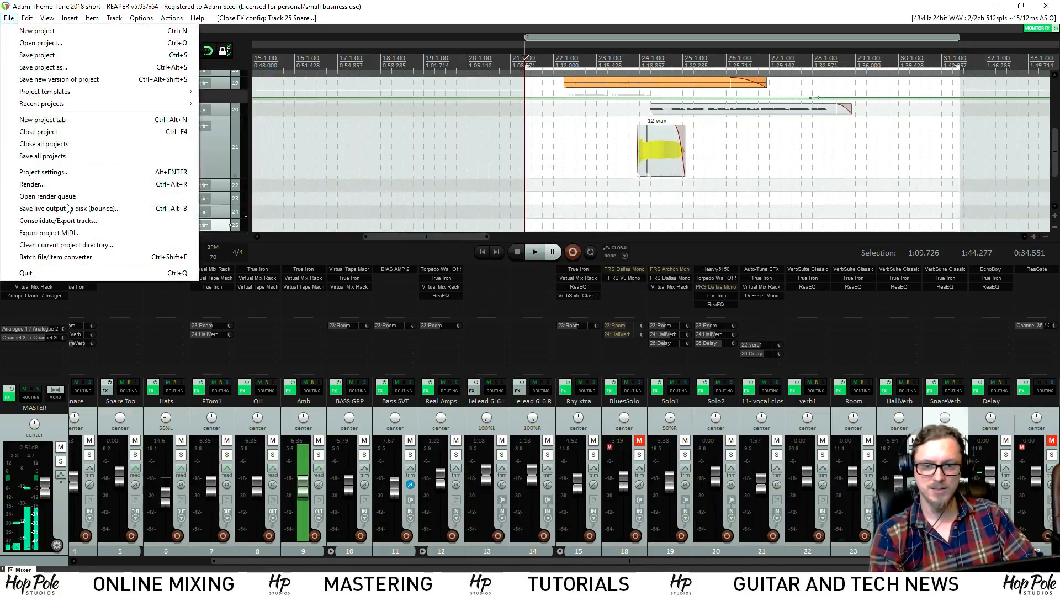
{"action": "left_click", "coordinate": [58, 191]}
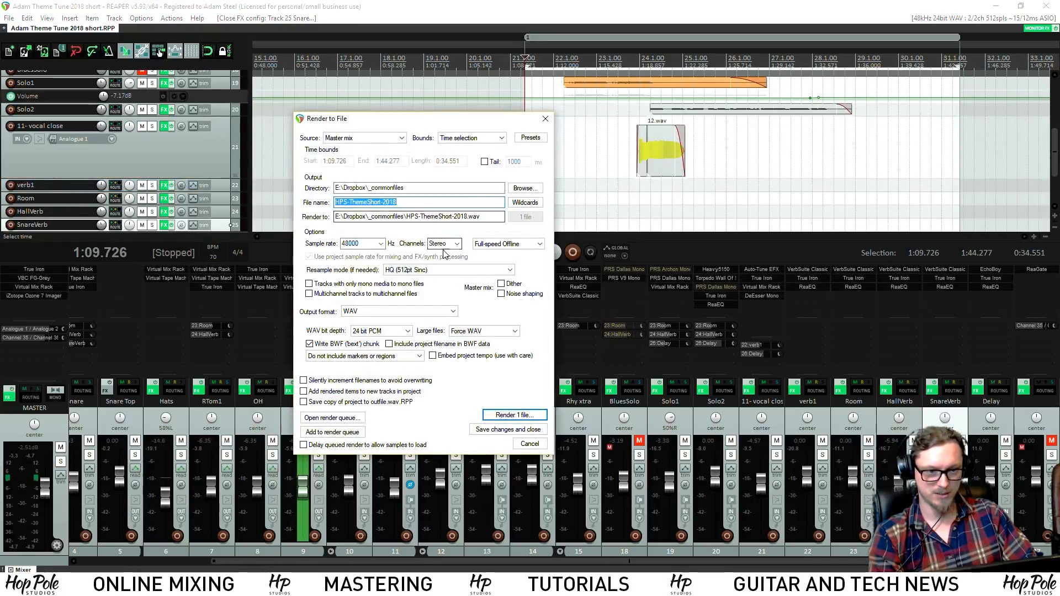
{"action": "left_click", "coordinate": [430, 201]}
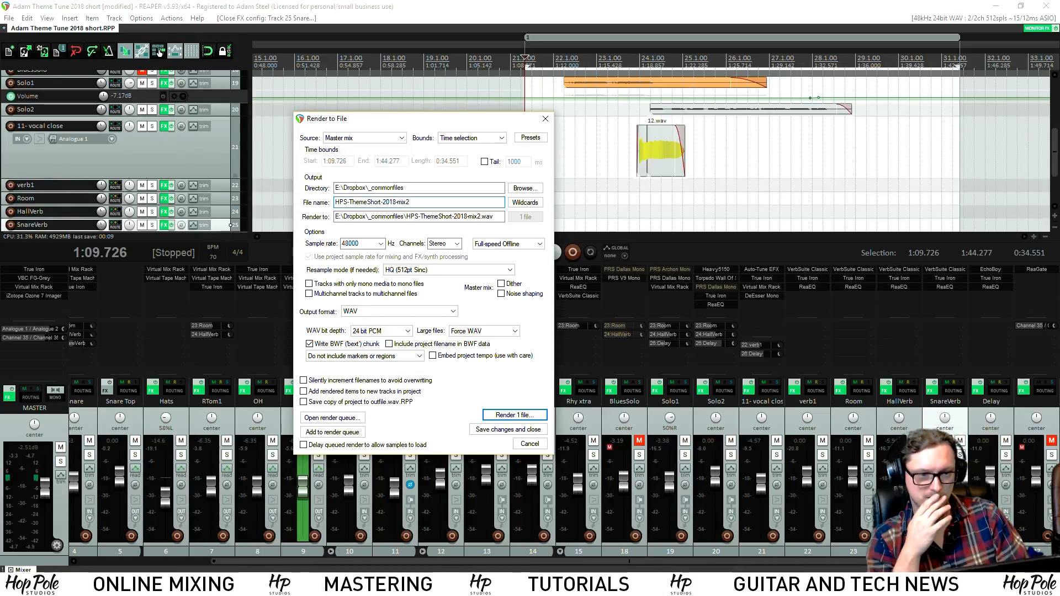
{"action": "key", "text": "Return"}
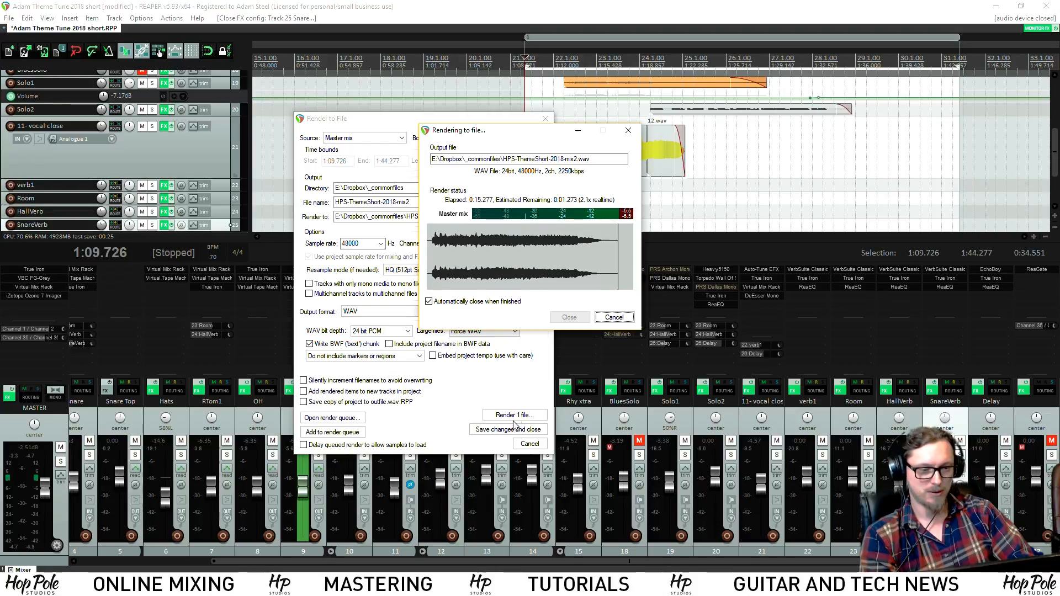
{"action": "scroll", "coordinate": [787, 76], "scroll_direction": "up", "scroll_amount": 5}
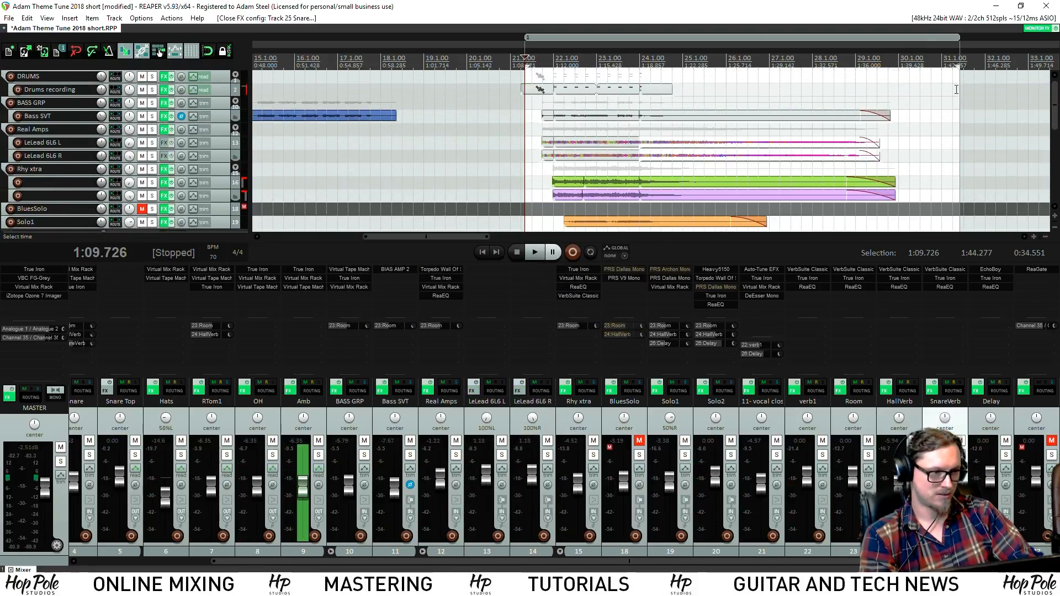
Pull the time selection end earlier and play the selection to hear the ending
{"action": "left_click_drag", "start_coordinate": [958, 65], "coordinate": [803, 66]}
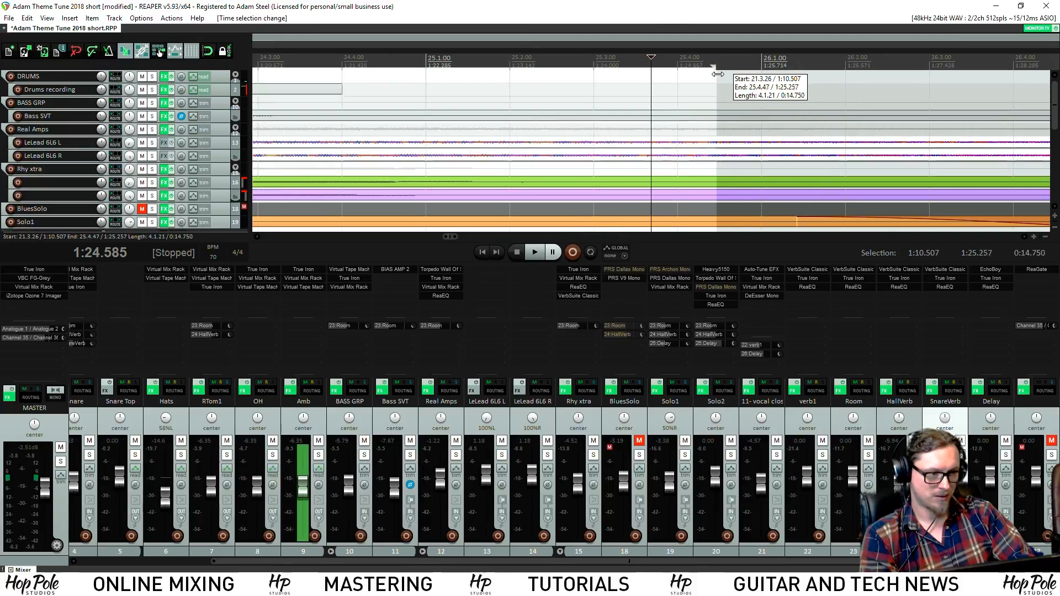
{"action": "left_click_drag", "start_coordinate": [717, 73], "coordinate": [743, 74]}
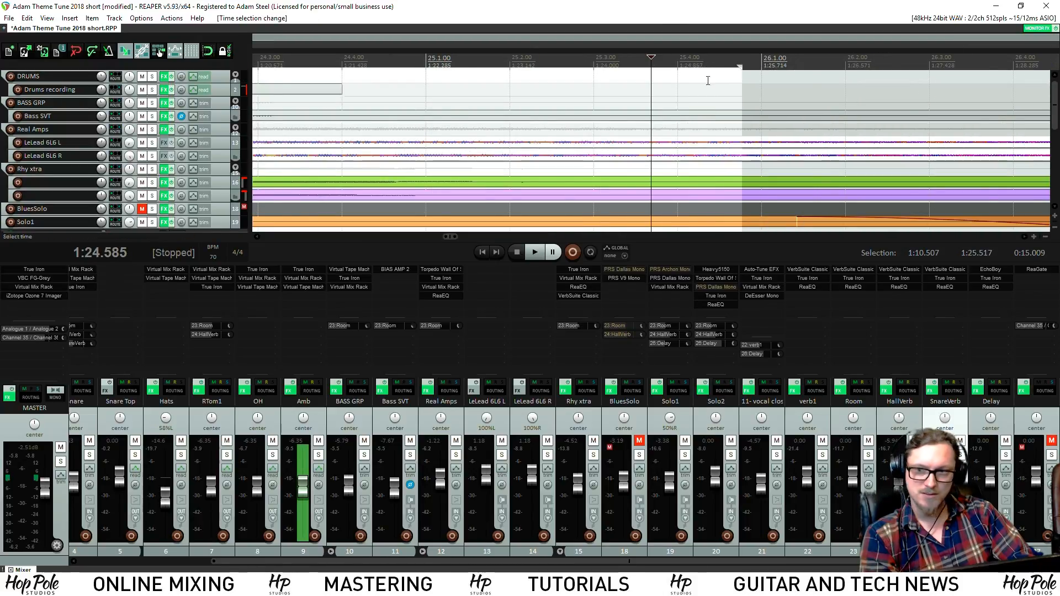
{"action": "scroll", "coordinate": [454, 54], "scroll_direction": "down", "scroll_amount": 6}
{"action": "key", "text": "space"}
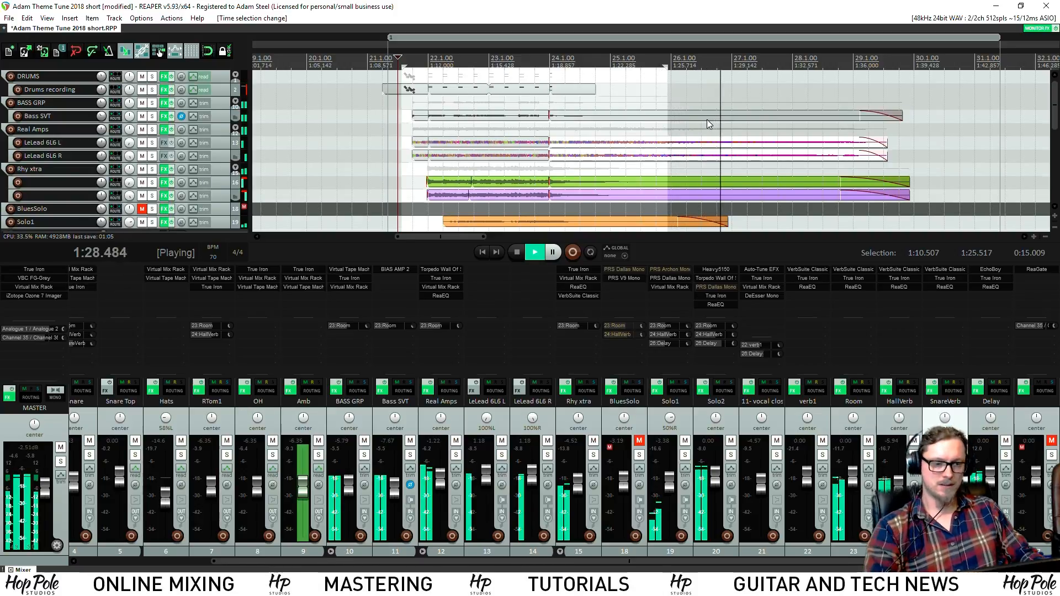
{"action": "key", "text": "space"}
{"action": "key", "text": "space"}
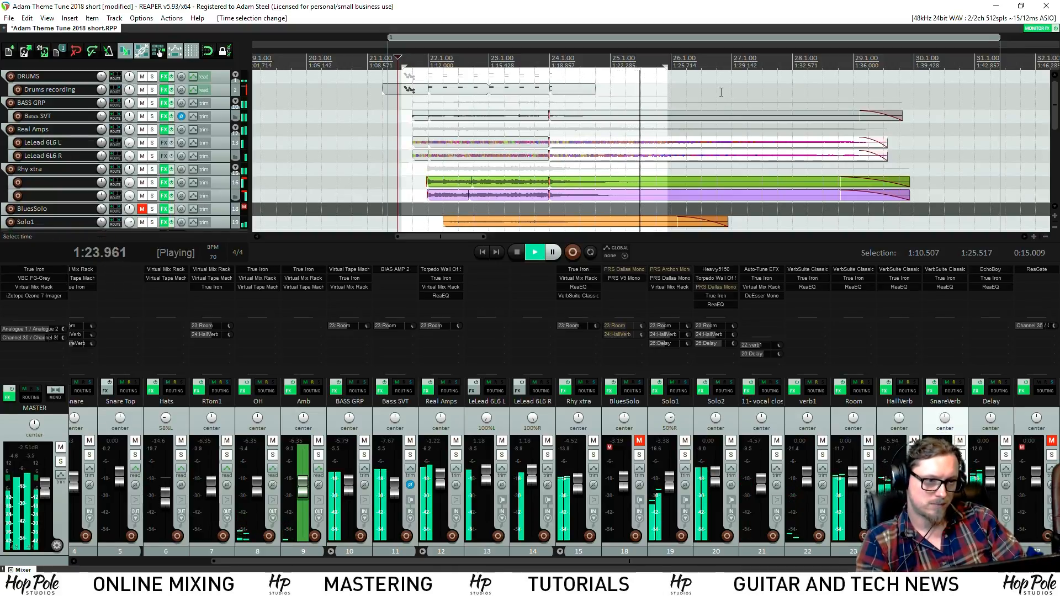
Extend the selection end to about 1:29.5, stop, and open File Explorer's This PC view
{"action": "left_click_drag", "start_coordinate": [667, 65], "coordinate": [739, 67]}
{"action": "key", "text": "space"}
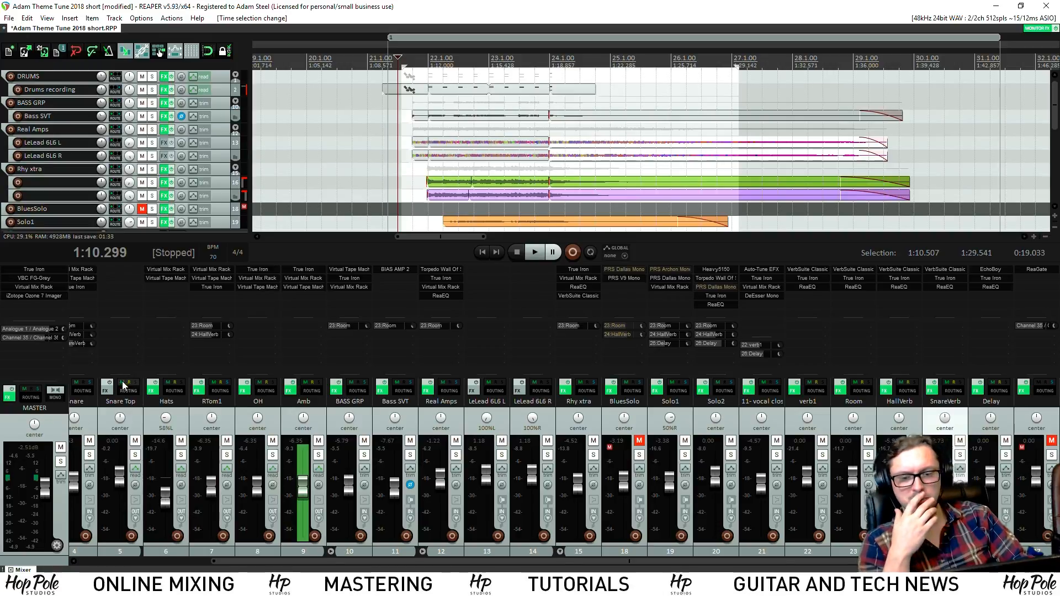
{"action": "key", "text": "super+e"}
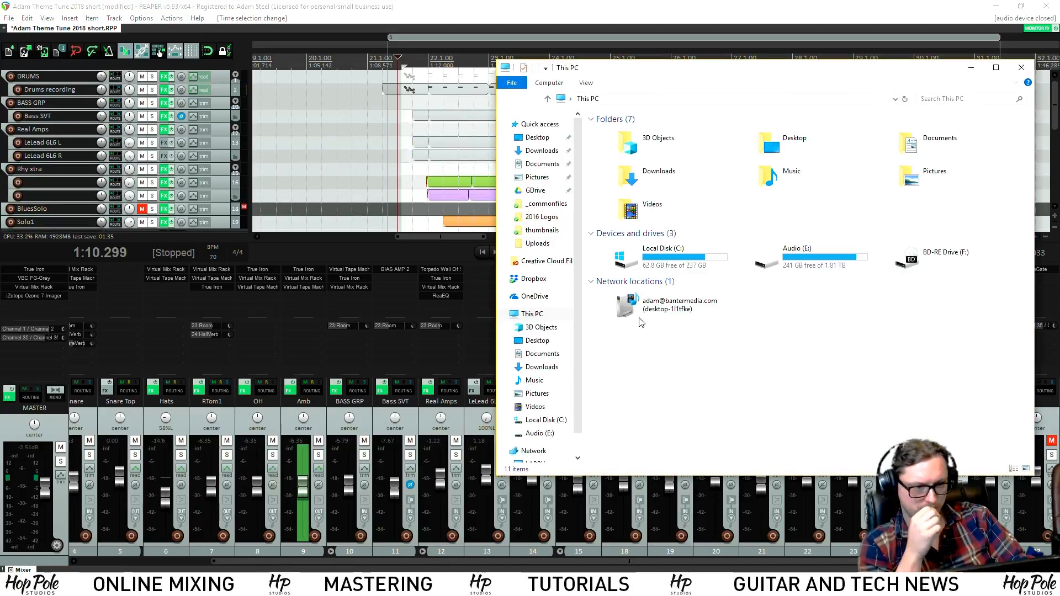
Open the _commonfiles folder on the Audio (E:) drive
{"action": "double_click", "coordinate": [865, 254]}
{"action": "double_click", "coordinate": [622, 135]}
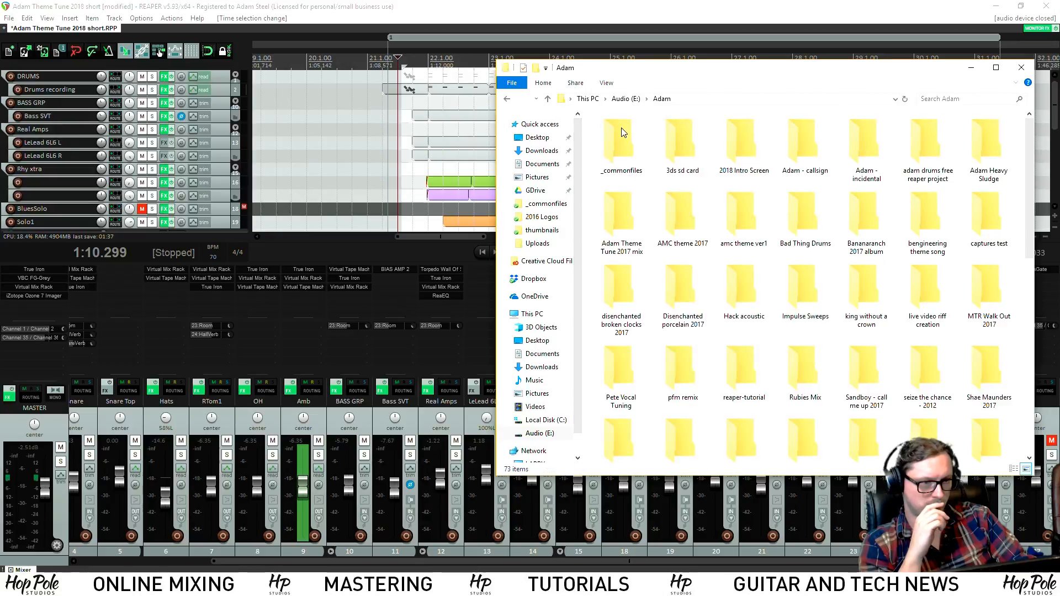
{"action": "double_click", "coordinate": [622, 133]}
{"action": "scroll", "coordinate": [928, 165], "scroll_direction": "down", "scroll_amount": 10}
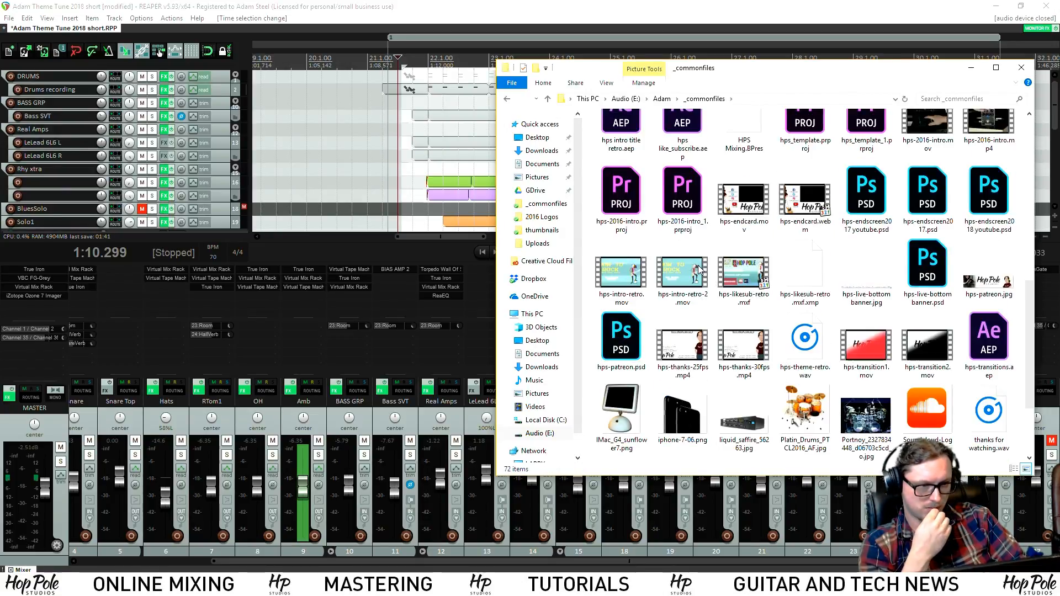
Confirm in Properties > Details that hps-2016-intro.mp4 has a Length of 00:00:16, then reopen its context menu
{"action": "left_click", "coordinate": [974, 134]}
{"action": "right_click", "coordinate": [986, 143]}
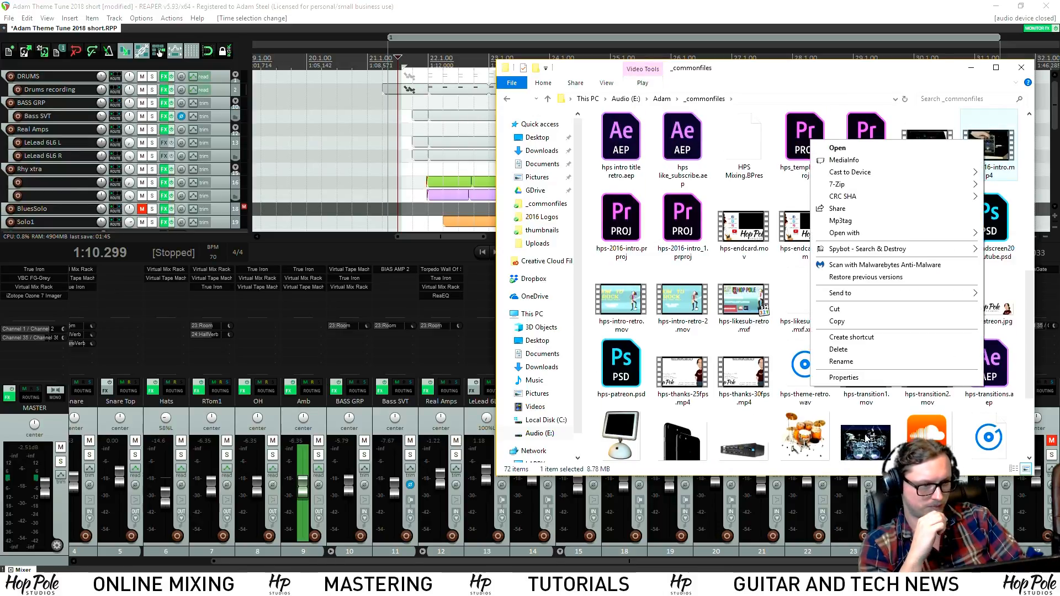
{"action": "left_click", "coordinate": [872, 377]}
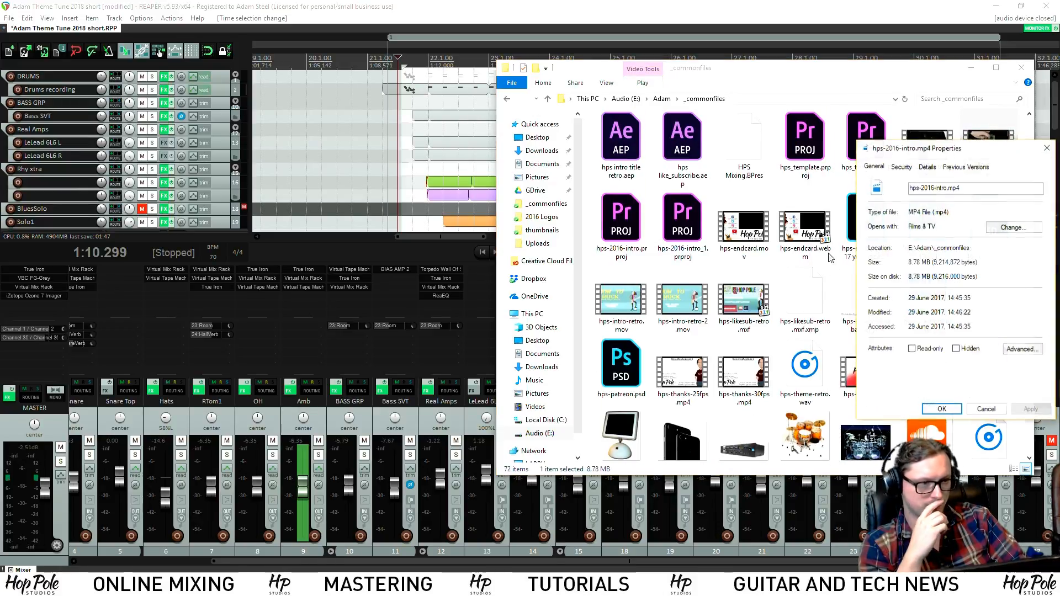
{"action": "left_click", "coordinate": [928, 168]}
{"action": "left_click", "coordinate": [952, 273]}
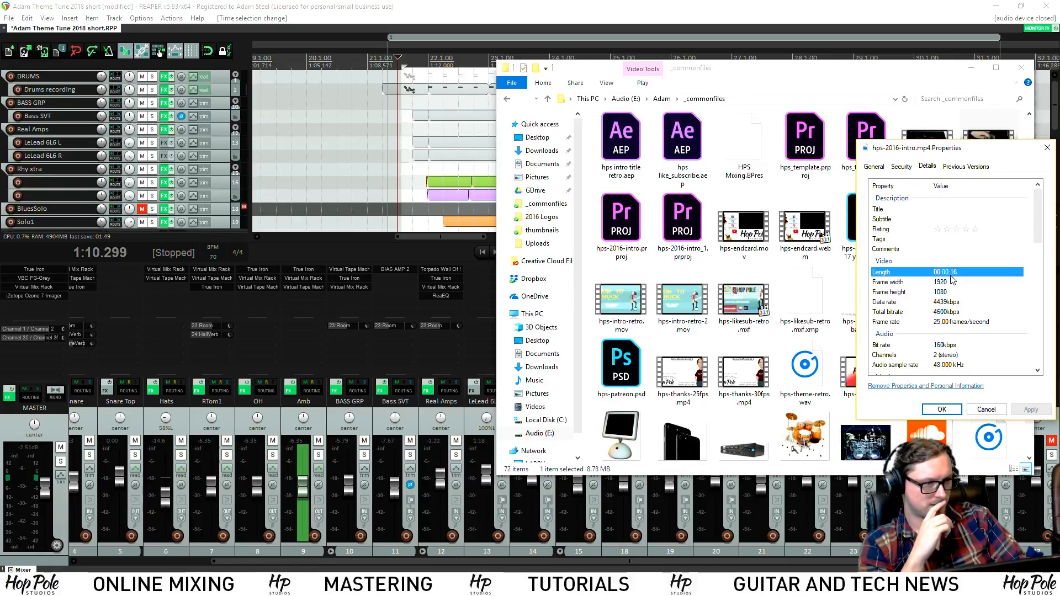
{"action": "left_click", "coordinate": [986, 410]}
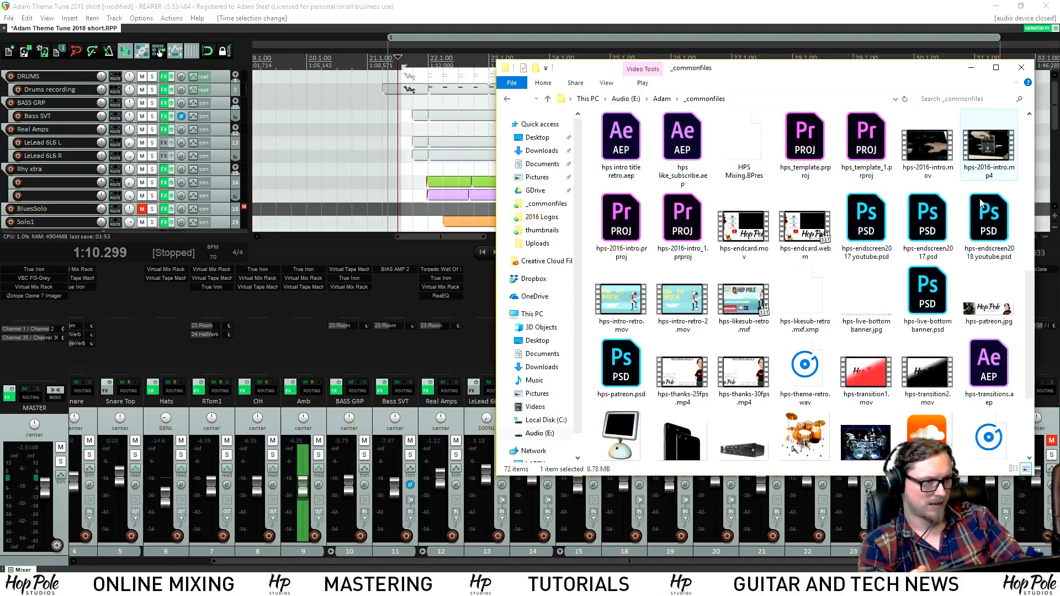
{"action": "right_click", "coordinate": [999, 159]}
Play hps-2016-intro.mp4 in VLC media player, then close VLC
{"action": "mouse_move", "coordinate": [835, 254]}
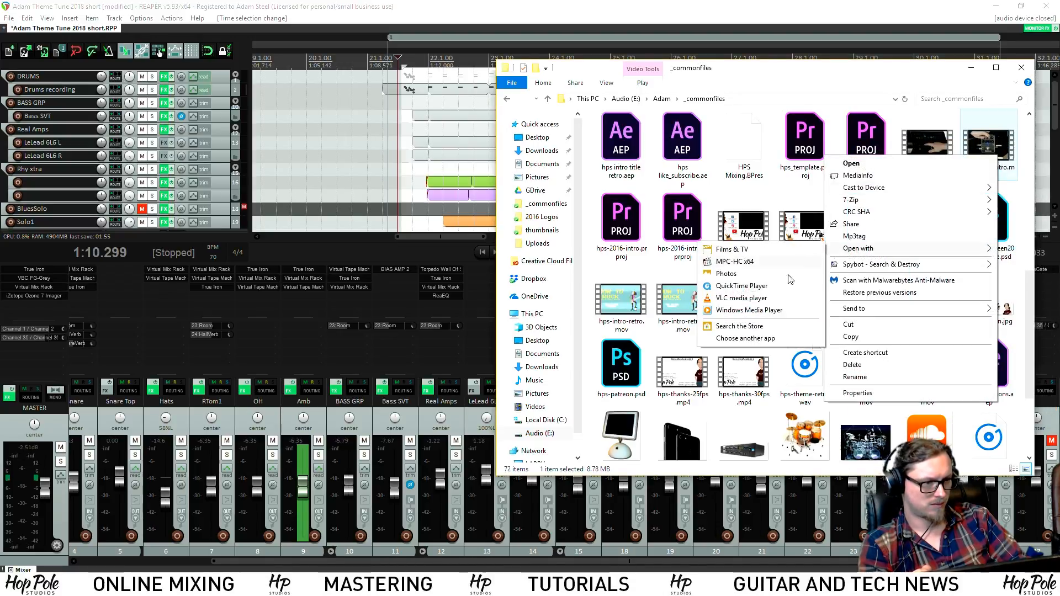
{"action": "left_click", "coordinate": [742, 298]}
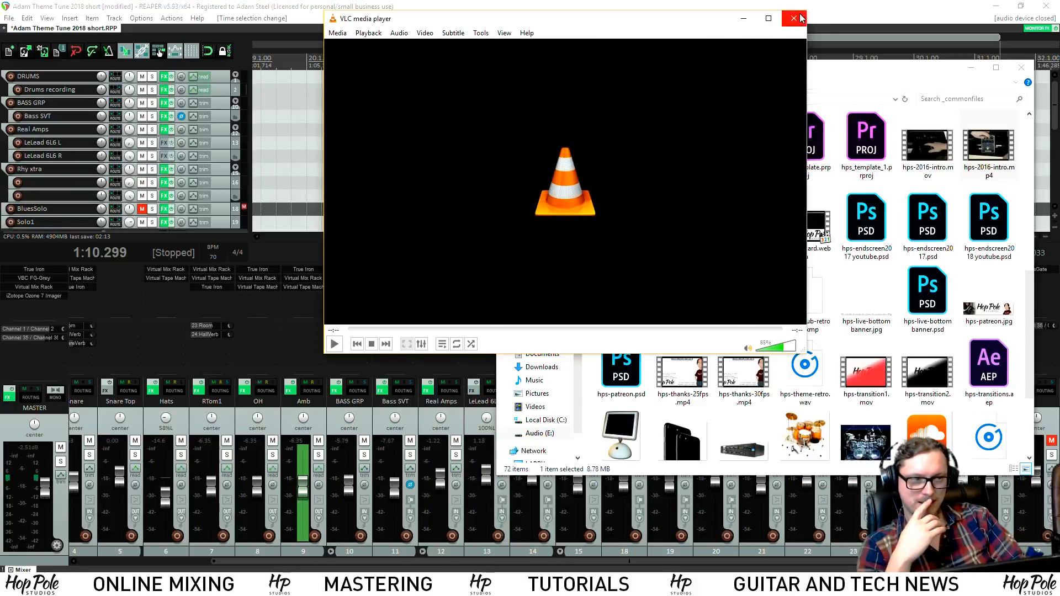
{"action": "left_click", "coordinate": [795, 18]}
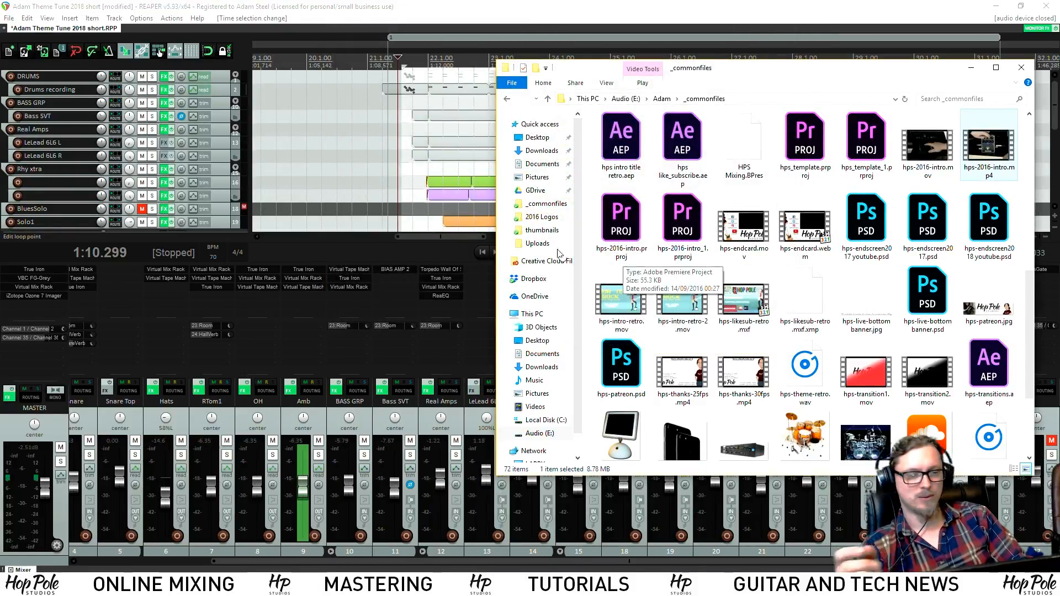
Bring REAPER back to the front and play the mix from around bar 24
{"action": "left_click", "coordinate": [546, 85]}
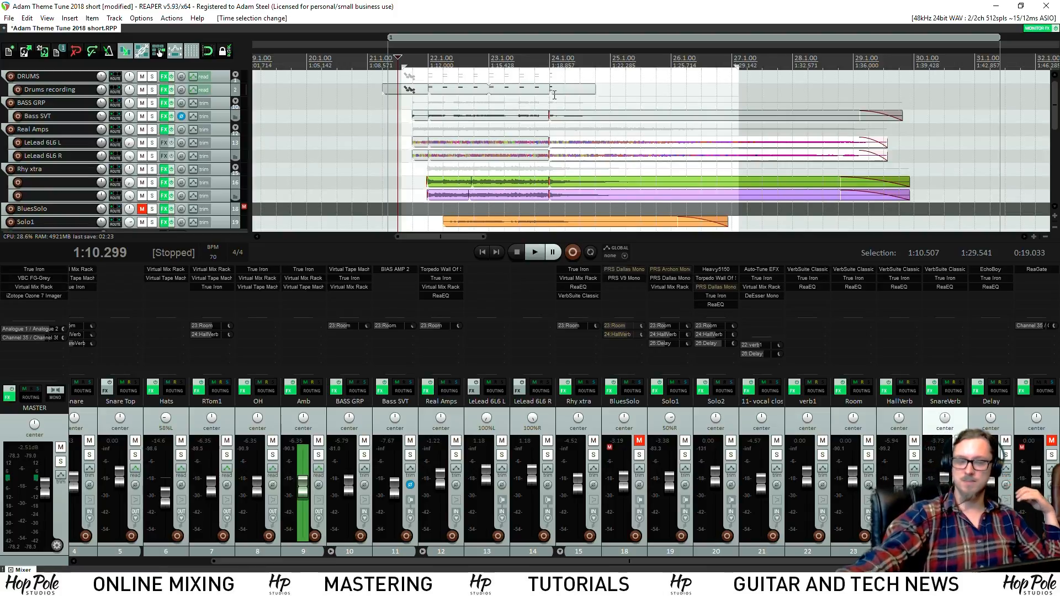
{"action": "key", "text": "space"}
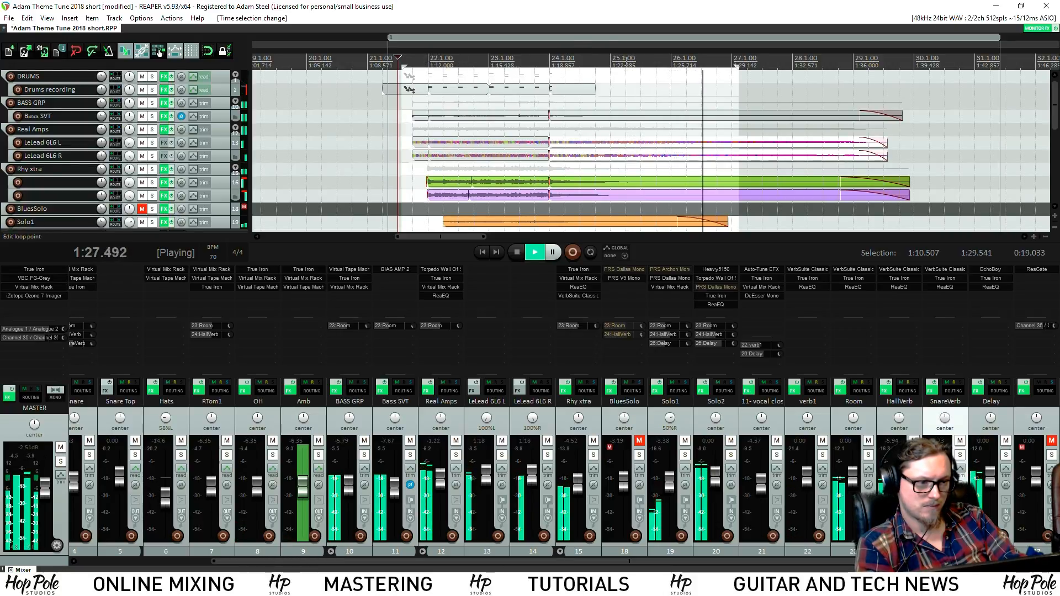
{"action": "left_click_drag", "start_coordinate": [1055, 105], "coordinate": [1055, 148]}
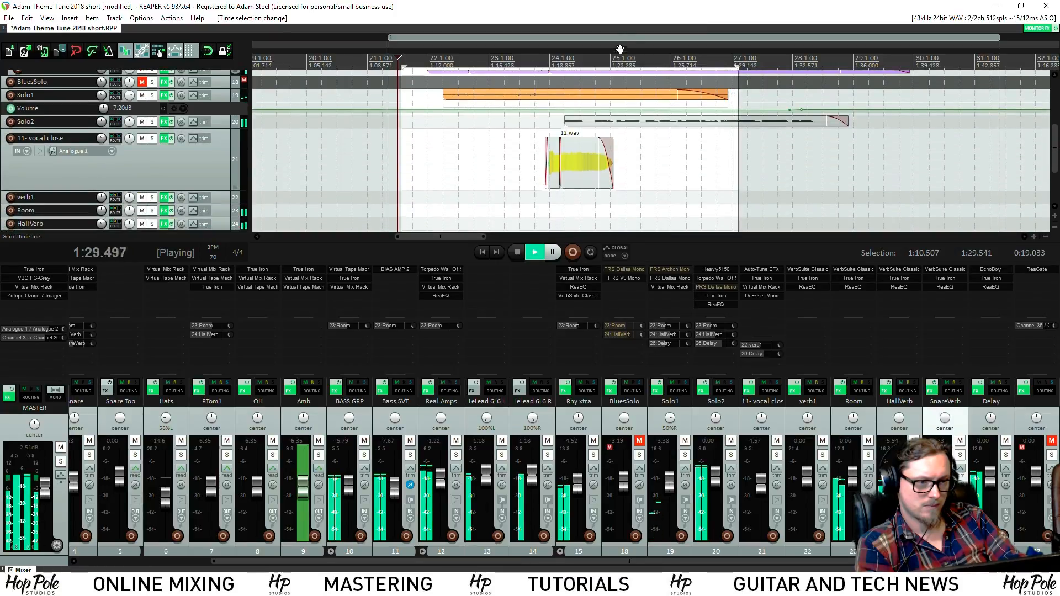
{"action": "left_click", "coordinate": [584, 52]}
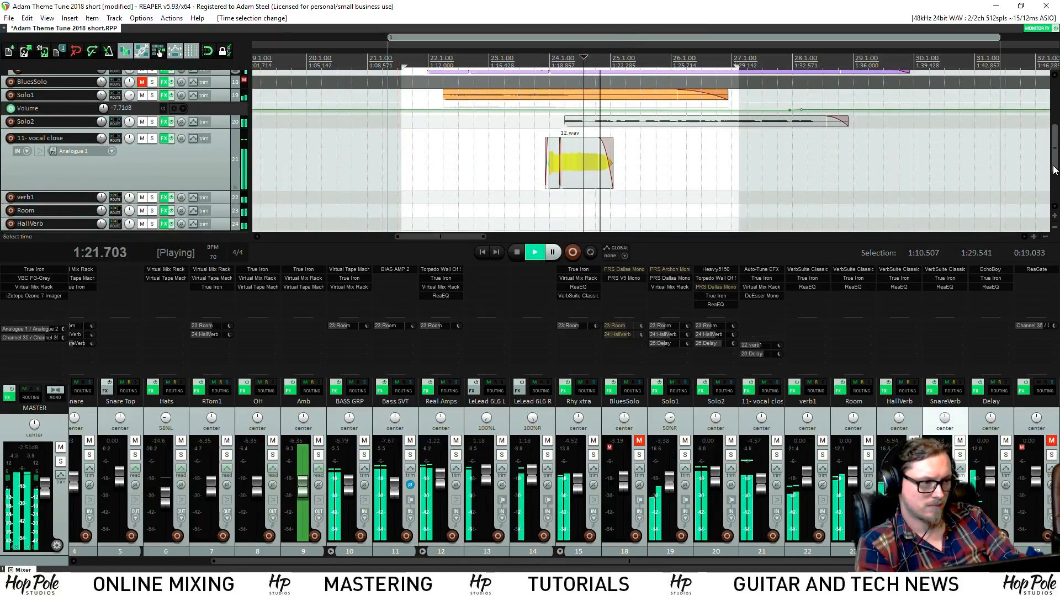
Make the Solo2 track taller and replay from earlier in the solo
{"action": "scroll", "coordinate": [204, 188], "scroll_direction": "up", "scroll_amount": 5}
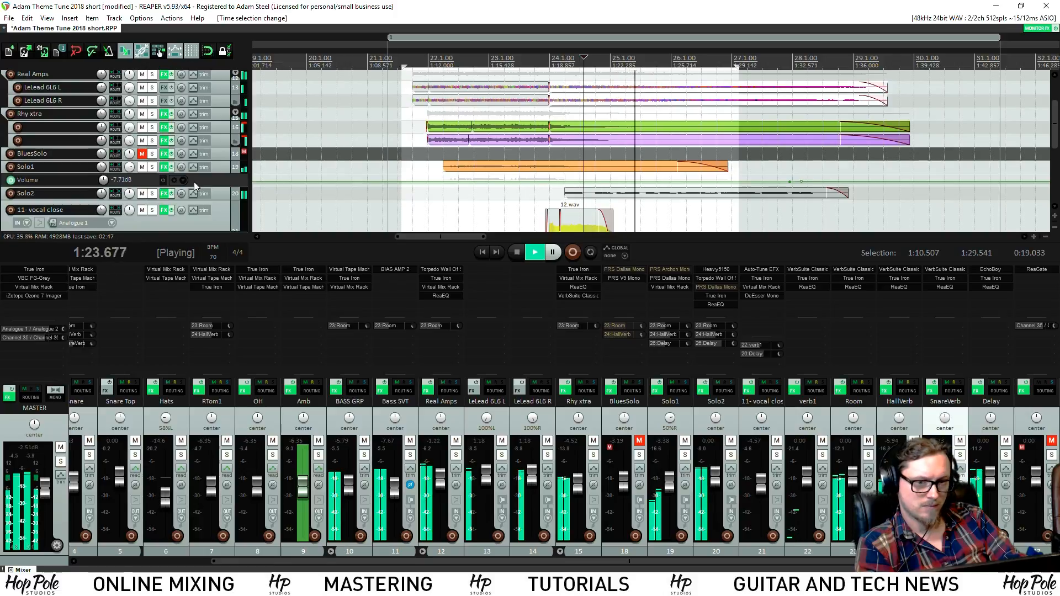
{"action": "left_click_drag", "start_coordinate": [219, 199], "coordinate": [221, 261]}
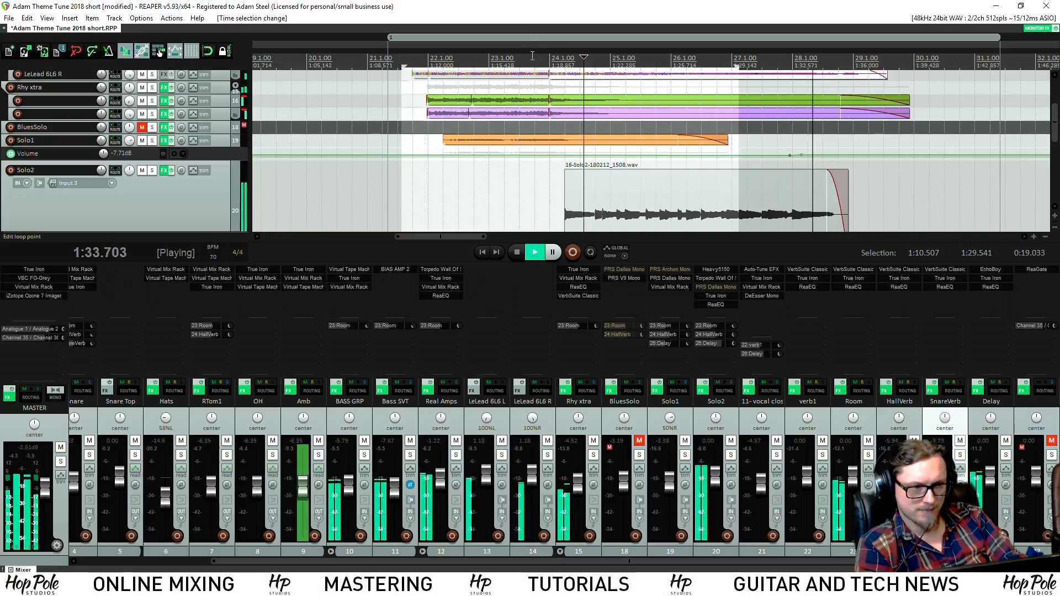
{"action": "left_click", "coordinate": [562, 62]}
{"action": "scroll", "coordinate": [693, 189], "scroll_direction": "up", "scroll_amount": 2}
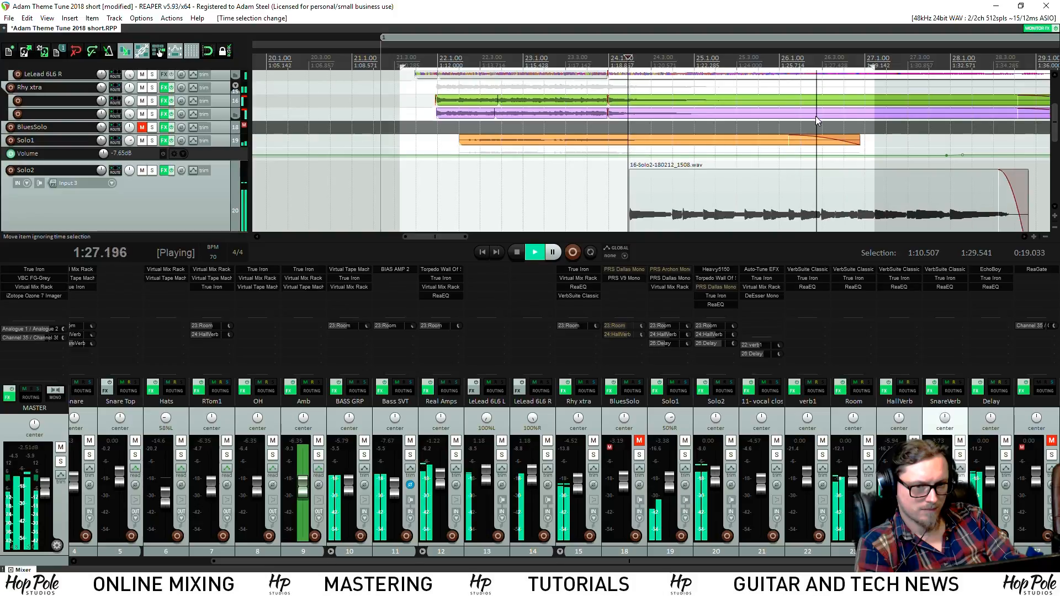
{"action": "left_click_drag", "start_coordinate": [1057, 132], "coordinate": [1057, 148]}
{"action": "scroll", "coordinate": [918, 190], "scroll_direction": "down", "scroll_amount": 2}
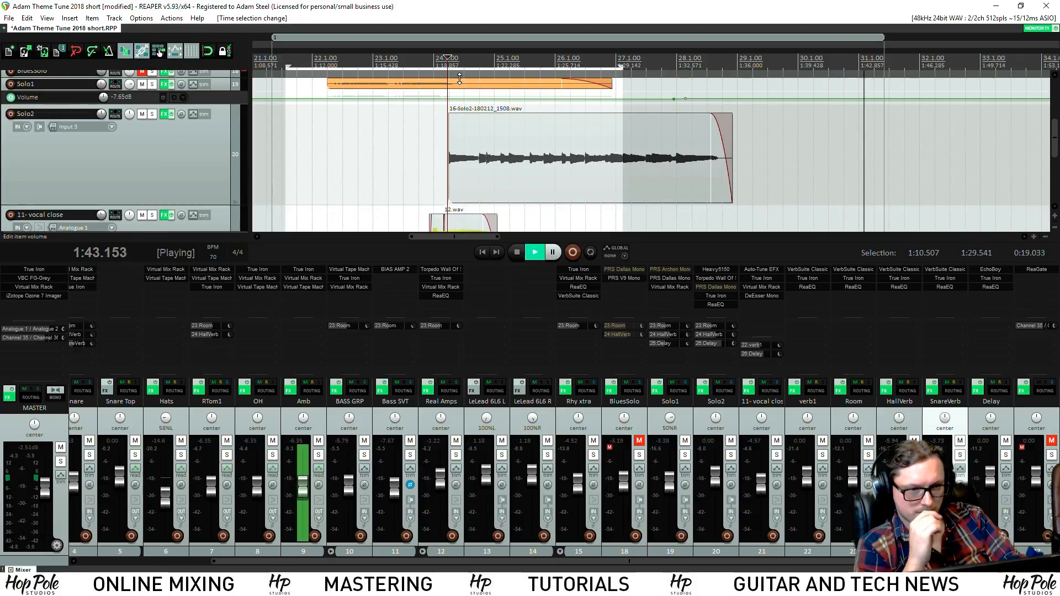
Split Solo2 at 1:21.401, delete the remainder, fade out the tail and nudge it earlier
{"action": "key", "text": "space"}
{"action": "key", "text": "space"}
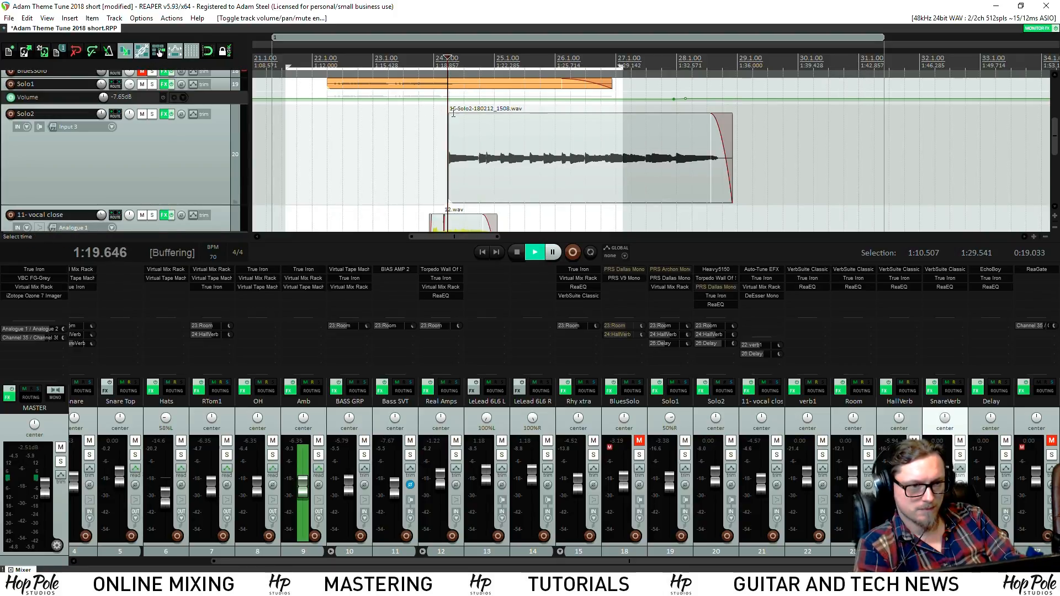
{"action": "scroll", "coordinate": [705, 173], "scroll_direction": "up", "scroll_amount": 3}
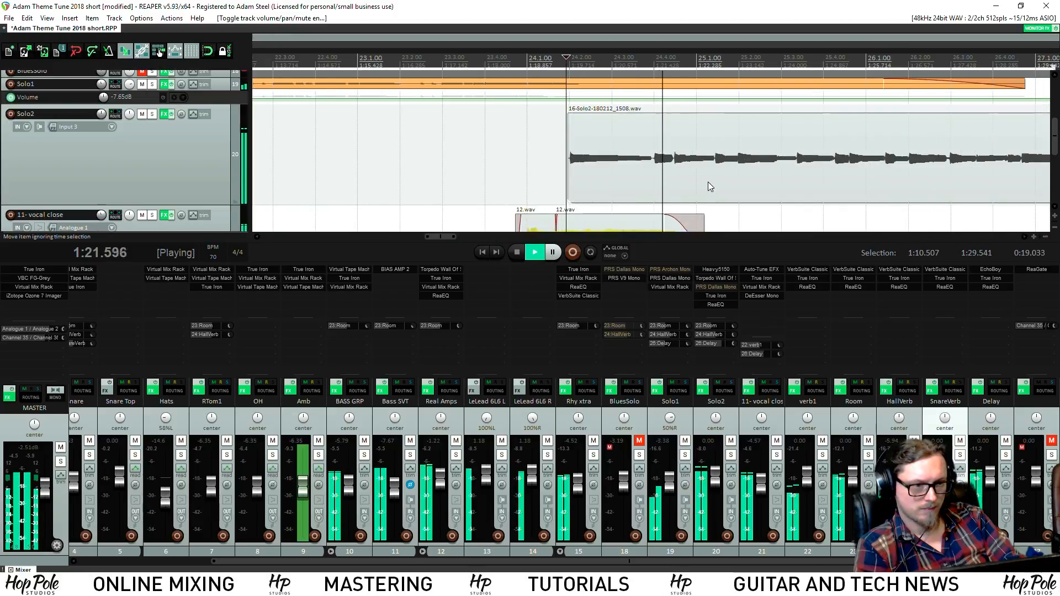
{"action": "left_click", "coordinate": [653, 158]}
{"action": "key", "text": "s"}
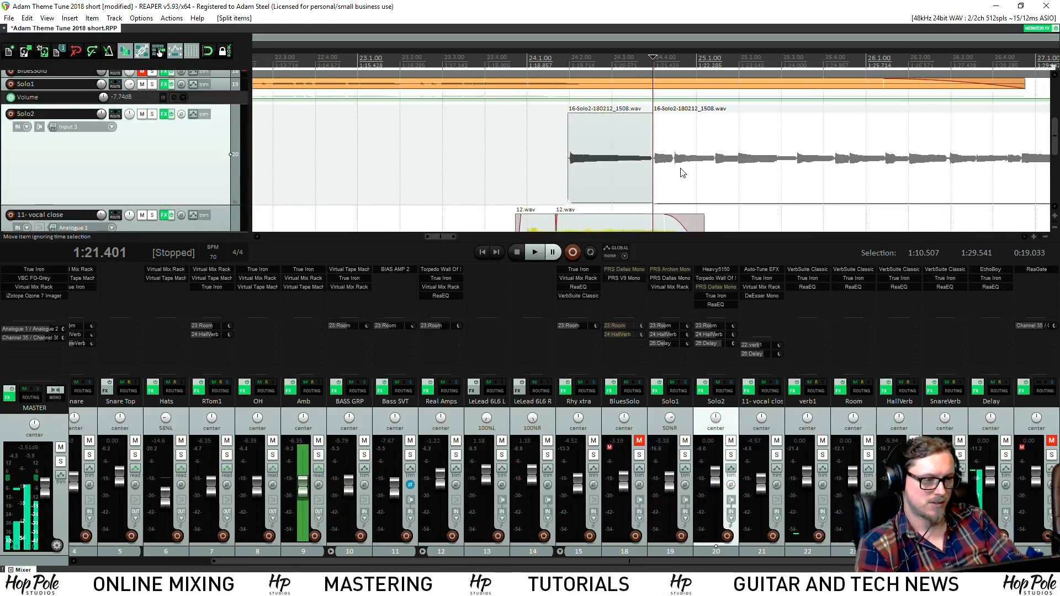
{"action": "key", "text": "Delete"}
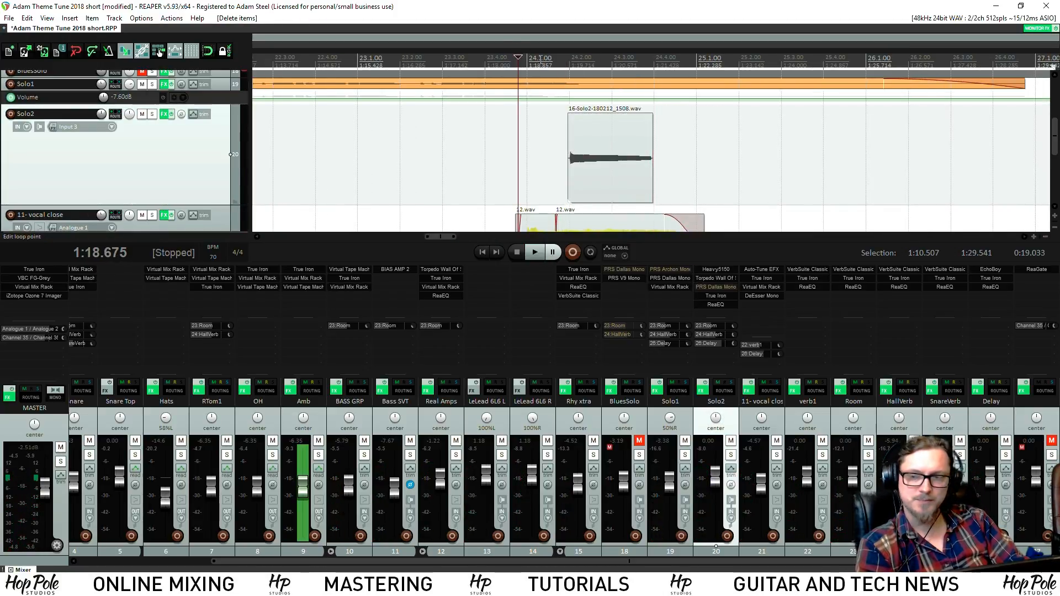
{"action": "key", "text": "space"}
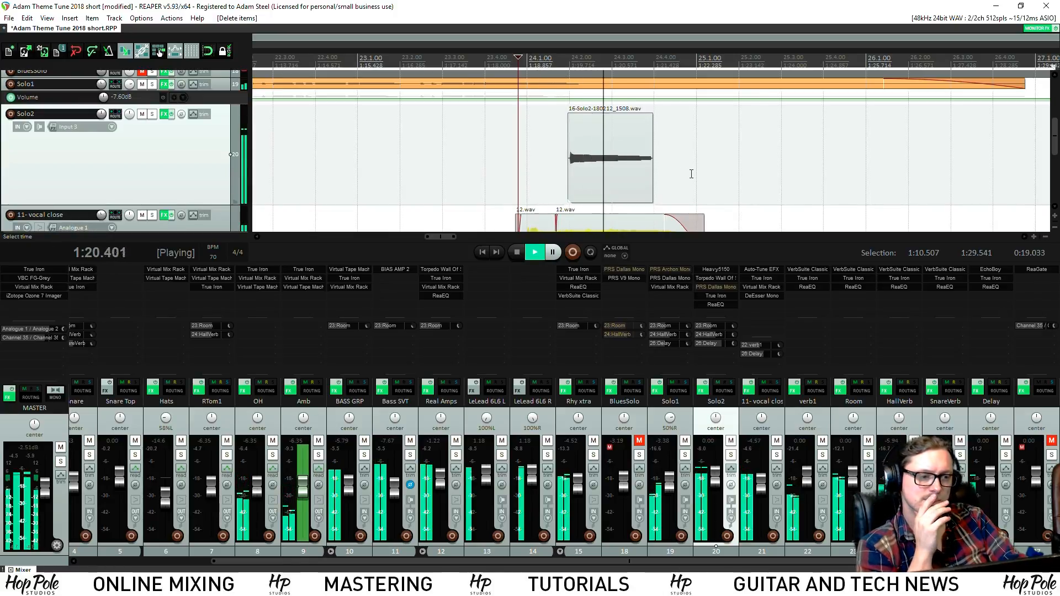
{"action": "left_click_drag", "start_coordinate": [651, 118], "coordinate": [771, 142]}
{"action": "left_click_drag", "start_coordinate": [650, 135], "coordinate": [640, 146]}
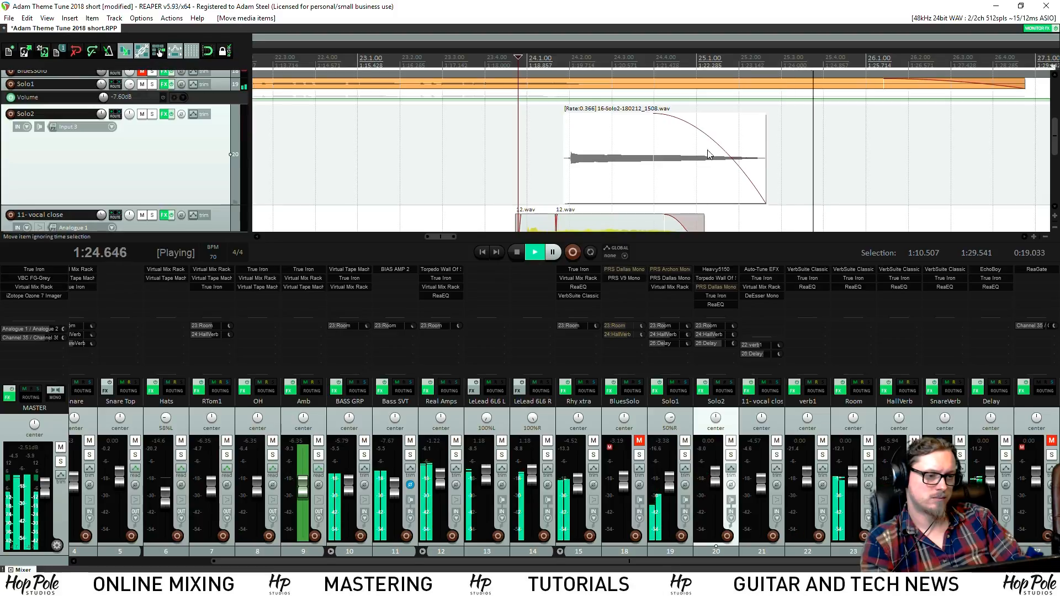
Stretch the Solo2 tail to rate 0.450 and end the time selection at 1:26.081
{"action": "key", "text": "space"}
{"action": "left_click", "coordinate": [769, 156]}
{"action": "mouse_move", "coordinate": [763, 155]}
{"action": "left_mouse_down"}
{"action": "mouse_move", "coordinate": [805, 155]}
{"action": "mouse_move", "coordinate": [752, 158]}
{"action": "left_mouse_up"}
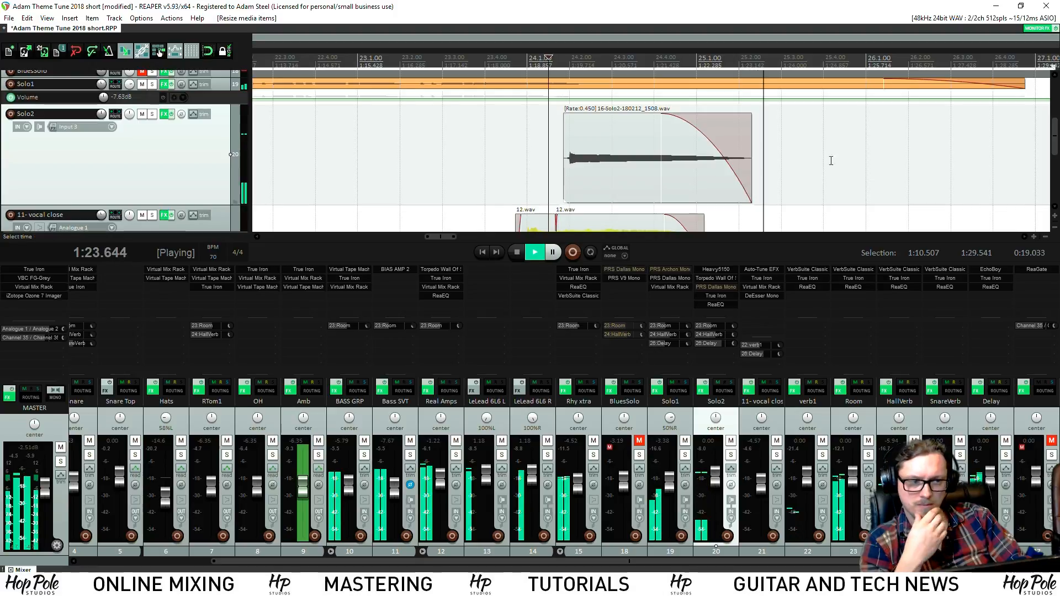
{"action": "scroll", "coordinate": [773, 153], "scroll_direction": "down", "scroll_amount": 1}
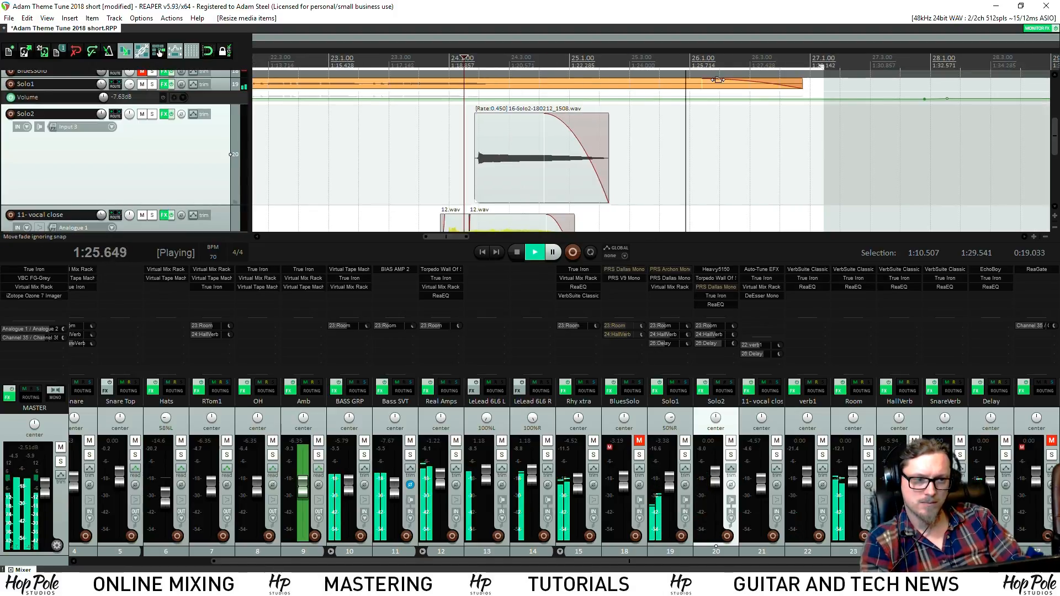
{"action": "left_click_drag", "start_coordinate": [1054, 139], "coordinate": [1054, 109]}
{"action": "key", "text": "space"}
{"action": "left_click_drag", "start_coordinate": [821, 65], "coordinate": [705, 65]}
Play the mix from around 1:11.8 to audition the ending
{"action": "scroll", "coordinate": [557, 112], "scroll_direction": "down", "scroll_amount": 4}
{"action": "key", "text": "space"}
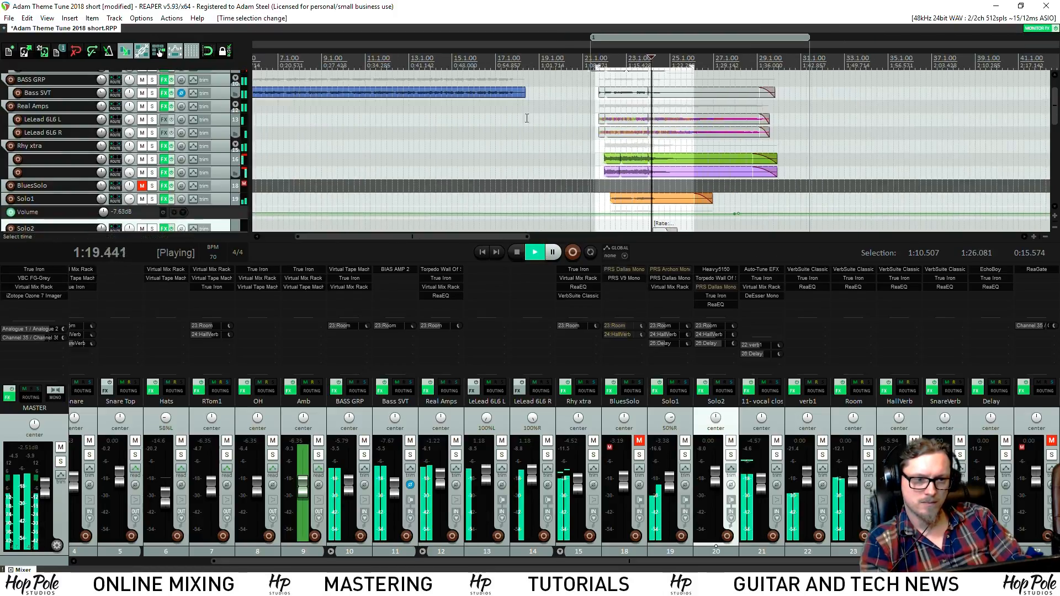
{"action": "scroll", "coordinate": [557, 112], "scroll_direction": "up", "scroll_amount": 4}
{"action": "left_click", "coordinate": [454, 65]}
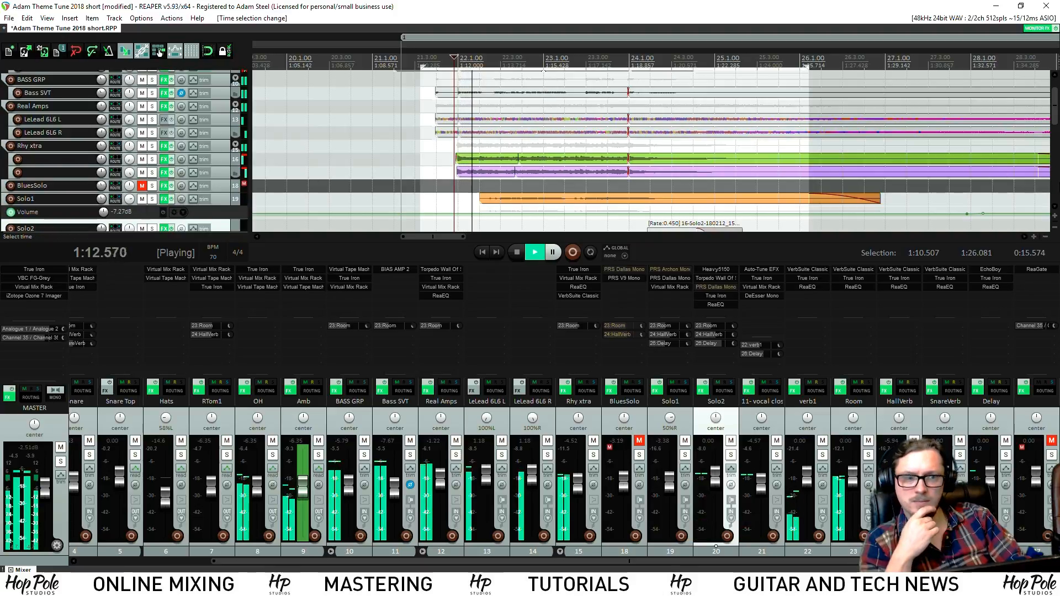
{"action": "left_click", "coordinate": [1054, 76]}
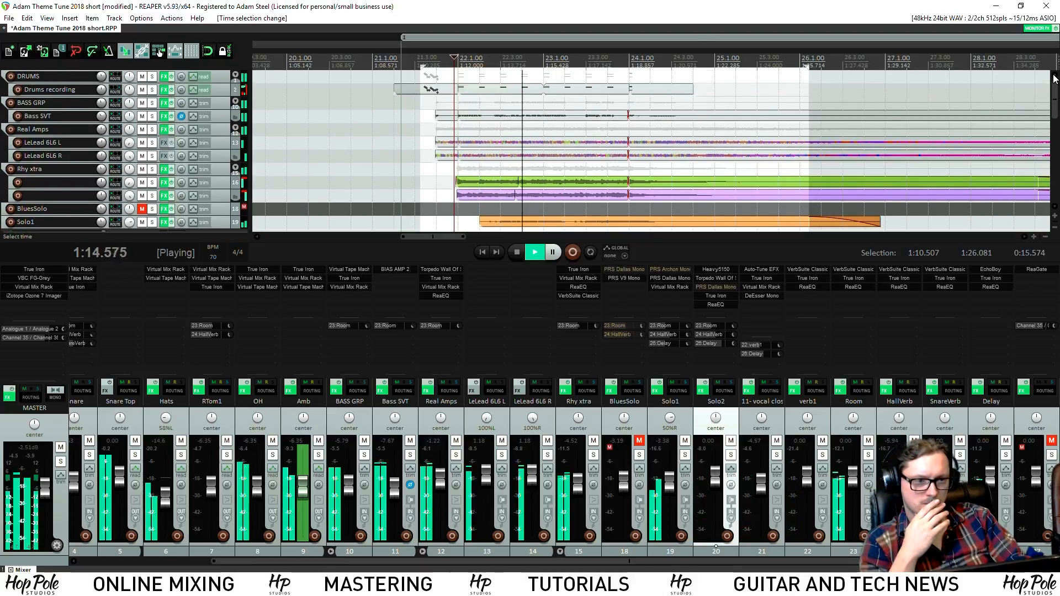
{"action": "scroll", "coordinate": [664, 70], "scroll_direction": "up", "scroll_amount": 3}
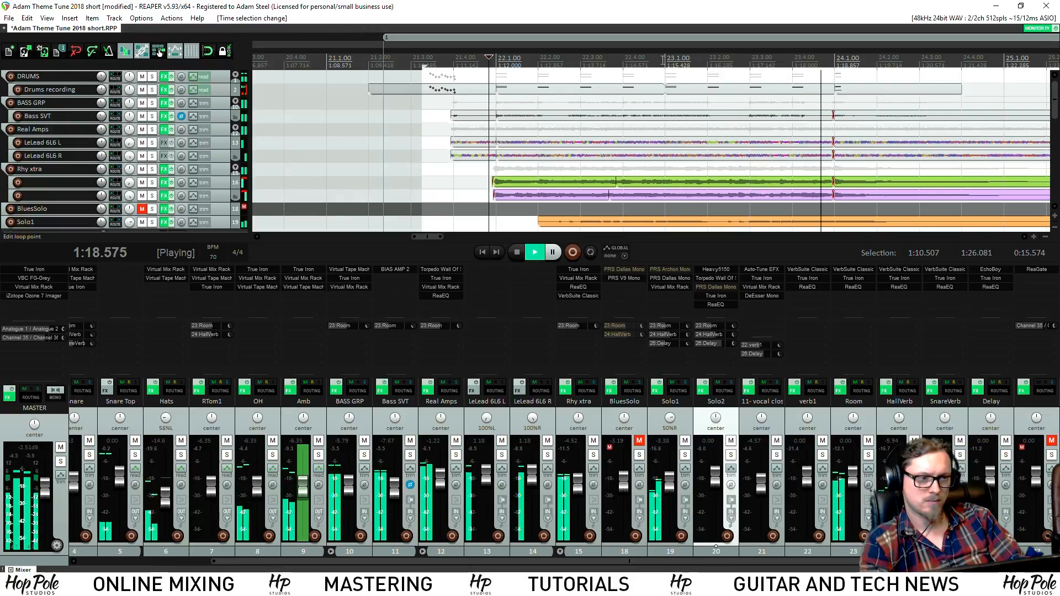
{"action": "scroll", "coordinate": [654, 98], "scroll_direction": "down", "scroll_amount": 2}
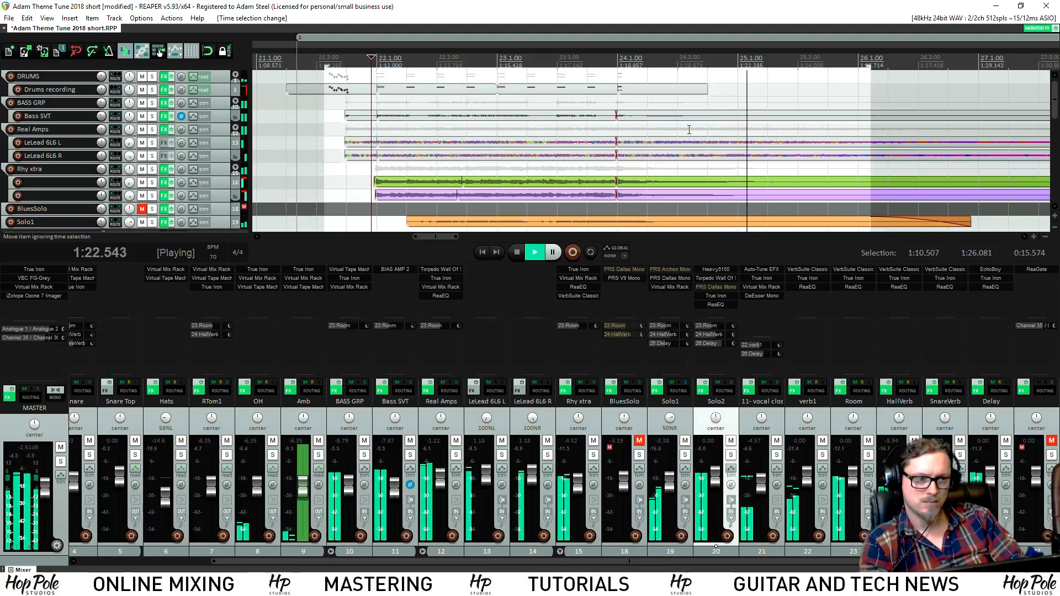
{"action": "mouse_move", "coordinate": [1056, 100]}
{"action": "left_mouse_down"}
{"action": "mouse_move", "coordinate": [1043, 140]}
{"action": "mouse_move", "coordinate": [1045, 98]}
{"action": "left_mouse_up"}
{"action": "key", "text": "space"}
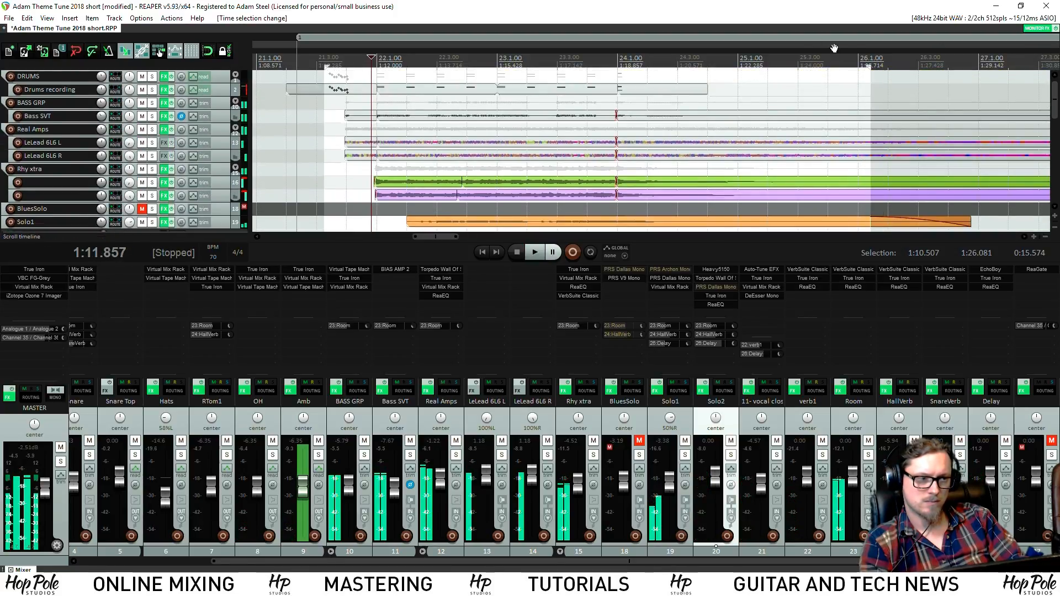
Play from 1:24.421 and extend the time selection end to 1:29.224
{"action": "left_click", "coordinate": [814, 65]}
{"action": "key", "text": "space"}
{"action": "scroll", "coordinate": [691, 61], "scroll_direction": "down", "scroll_amount": 2}
{"action": "left_click_drag", "start_coordinate": [647, 65], "coordinate": [728, 65]}
{"action": "key", "text": "space"}
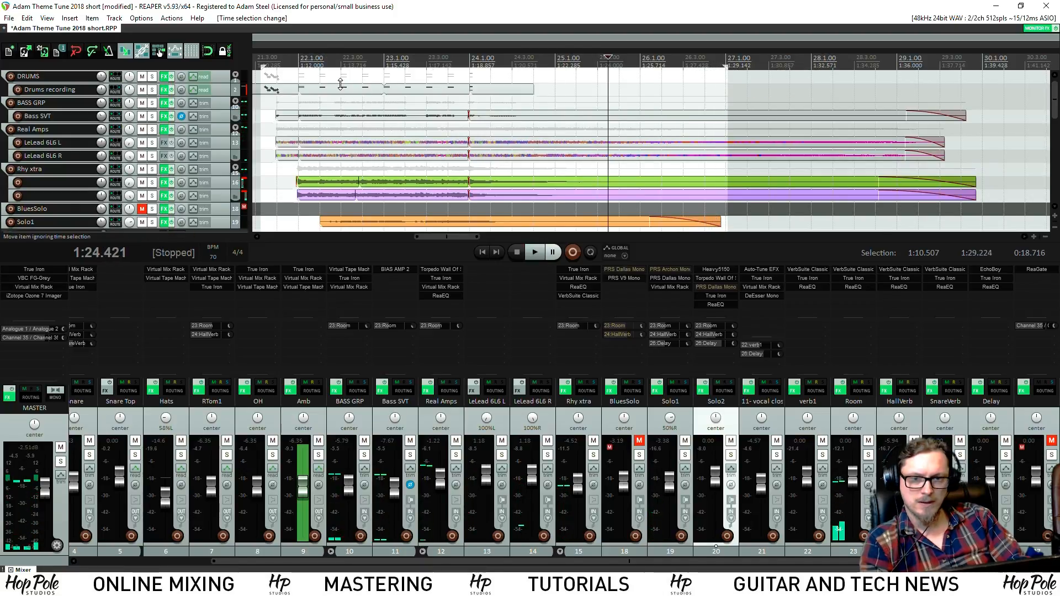
{"action": "right_click", "coordinate": [220, 80]}
{"action": "left_click", "coordinate": [2, 108]}
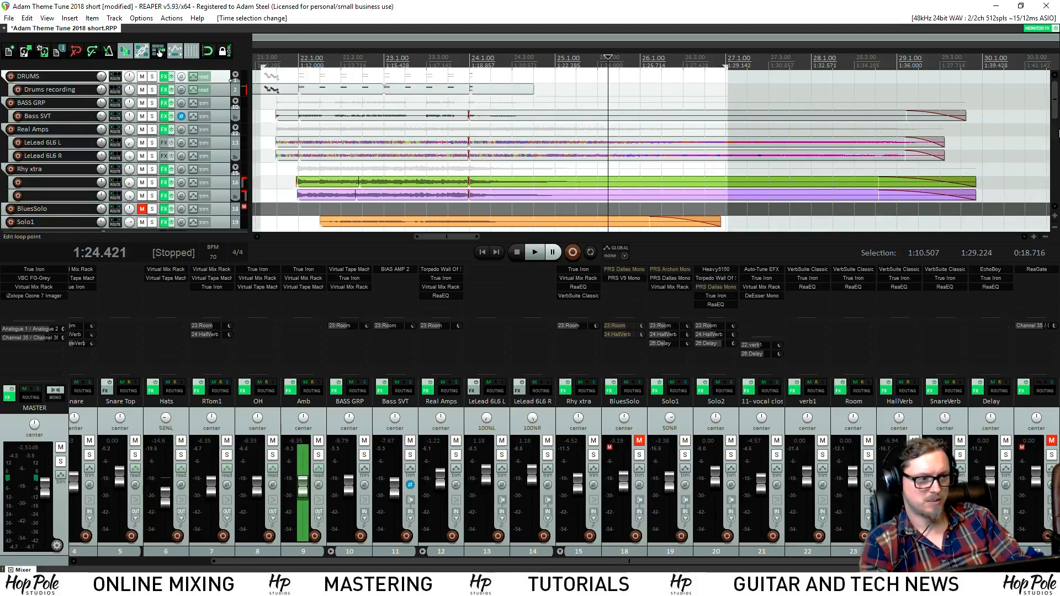
{"action": "scroll", "coordinate": [31, 113], "scroll_direction": "down", "scroll_amount": 8}
Show the master track and play the song from the edit position
{"action": "right_click", "coordinate": [70, 209]}
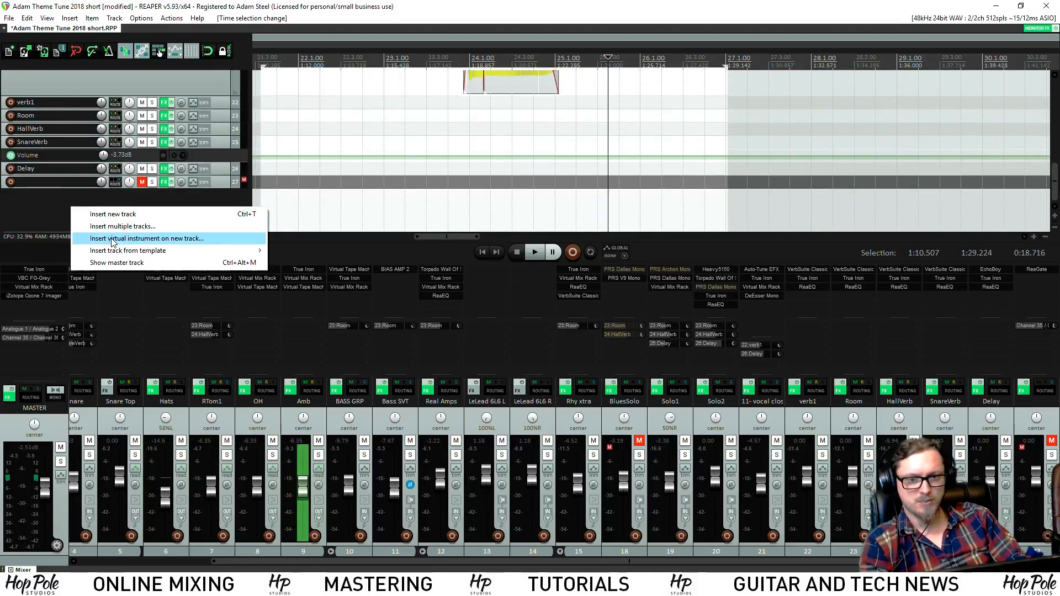
{"action": "left_click", "coordinate": [110, 263]}
{"action": "scroll", "coordinate": [1041, 165], "scroll_direction": "up", "scroll_amount": 10}
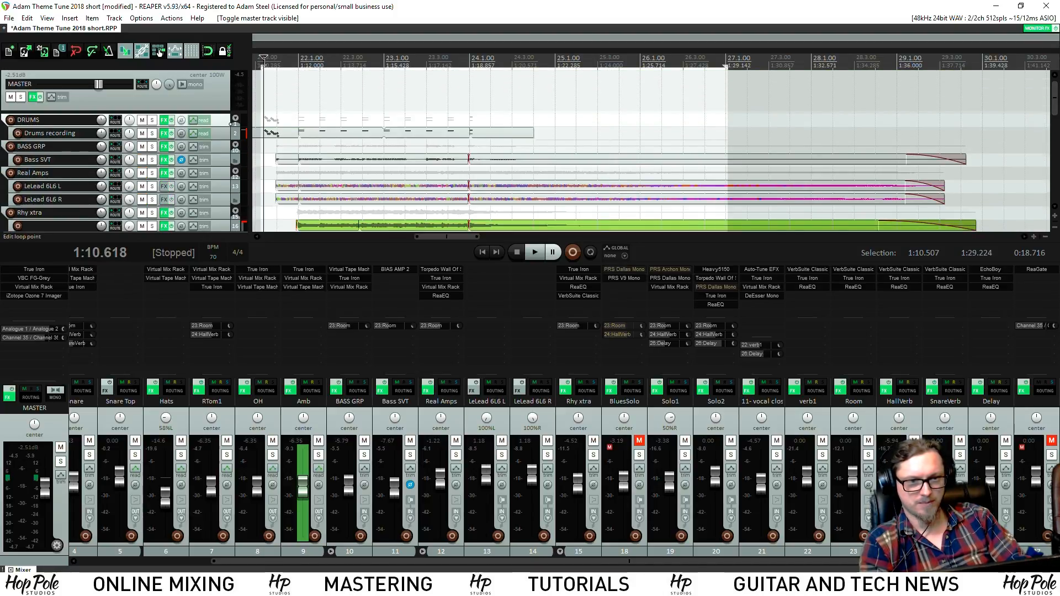
{"action": "scroll", "coordinate": [263, 62], "scroll_direction": "up", "scroll_amount": 5}
{"action": "key", "text": "space"}
{"action": "scroll", "coordinate": [666, 92], "scroll_direction": "down", "scroll_amount": 2}
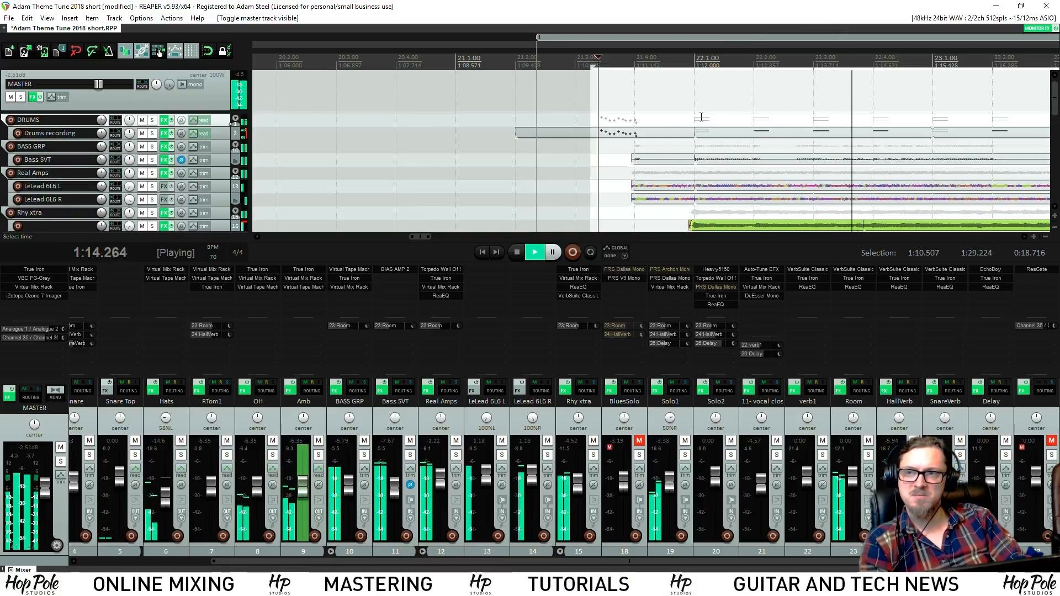
{"action": "scroll", "coordinate": [735, 133], "scroll_direction": "down", "scroll_amount": 3}
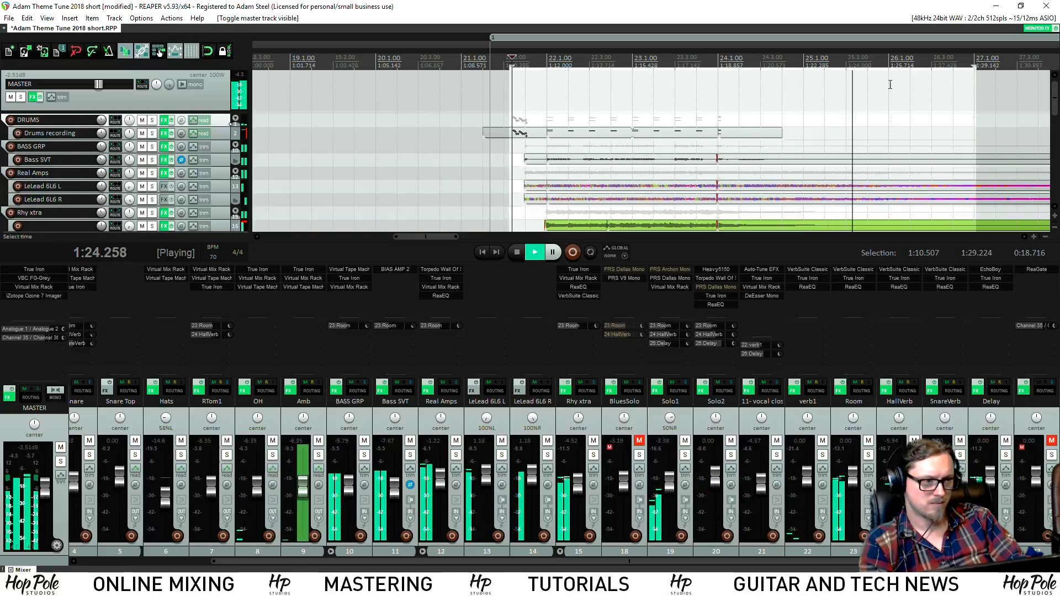
Show the MASTER track's volume envelope and make its lane taller
{"action": "left_click", "coordinate": [190, 72]}
{"action": "key", "text": "v"}
{"action": "key", "text": "space"}
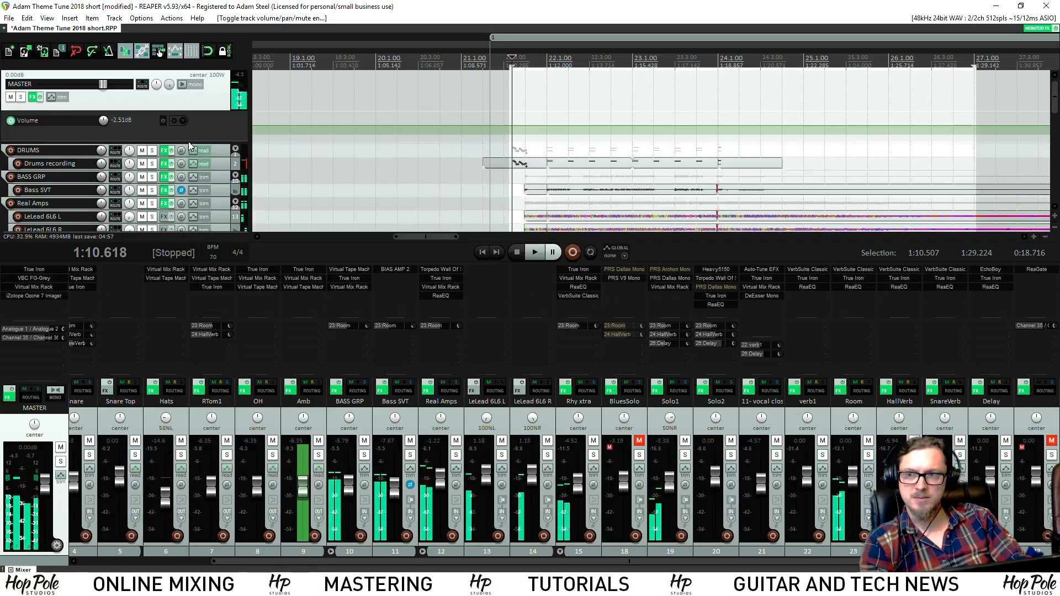
{"action": "left_click_drag", "start_coordinate": [197, 142], "coordinate": [197, 182]}
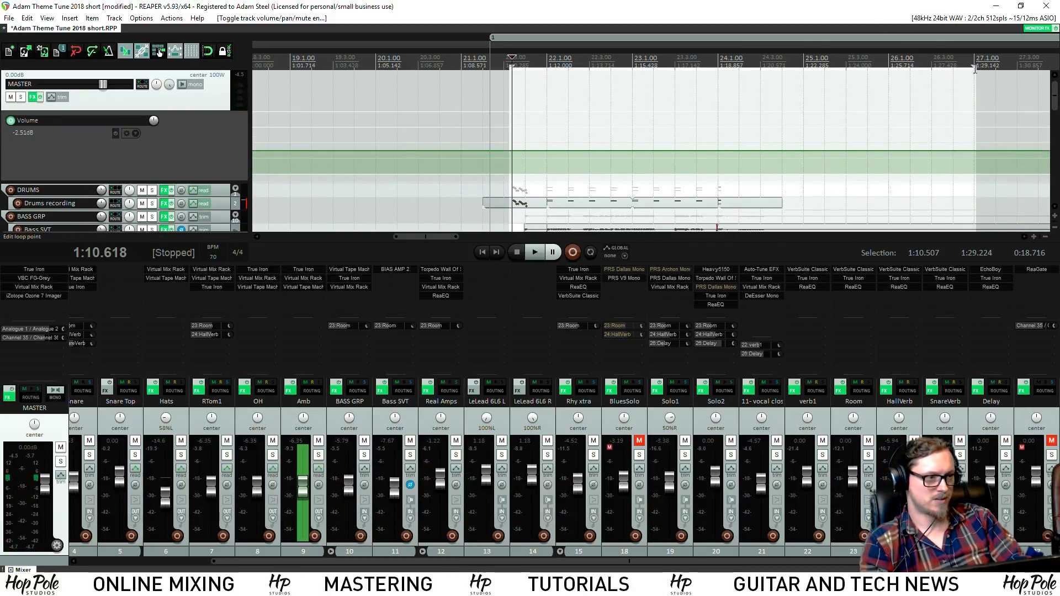
Trim the time selection to 1:10.632–1:25.572 by moving both edges
{"action": "left_click_drag", "start_coordinate": [974, 67], "coordinate": [884, 69]}
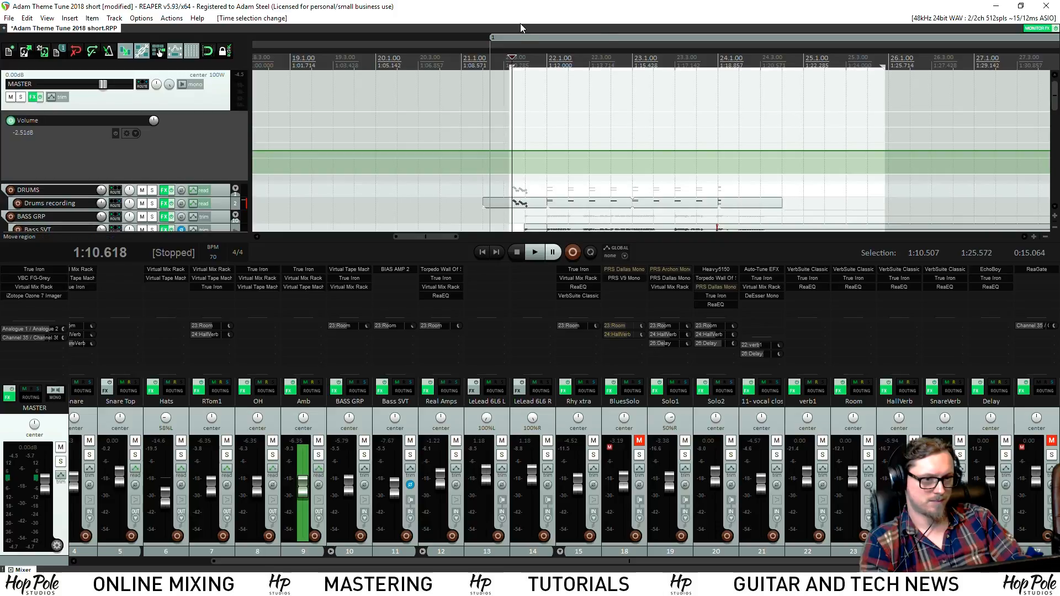
{"action": "scroll", "coordinate": [601, 65], "scroll_direction": "up", "scroll_amount": 10}
{"action": "left_click_drag", "start_coordinate": [592, 66], "coordinate": [661, 82]}
{"action": "scroll", "coordinate": [655, 82], "scroll_direction": "up", "scroll_amount": 1}
{"action": "scroll", "coordinate": [661, 83], "scroll_direction": "down", "scroll_amount": 5}
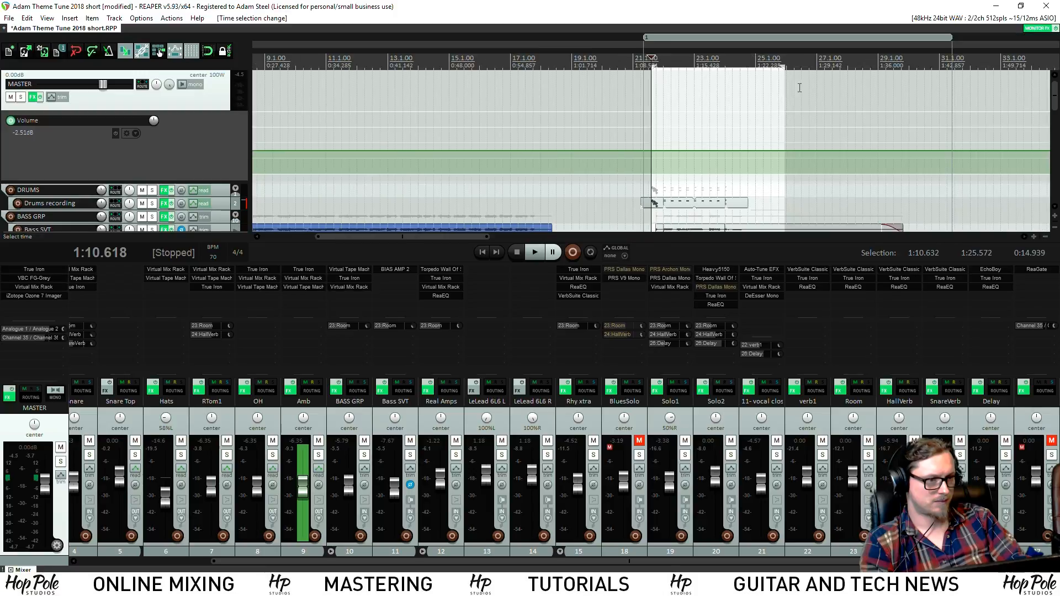
{"action": "scroll", "coordinate": [630, 65], "scroll_direction": "up", "scroll_amount": 8}
Make the selection exactly 15 seconds and add a master volume point at its end
{"action": "left_click_drag", "start_coordinate": [580, 66], "coordinate": [617, 69]}
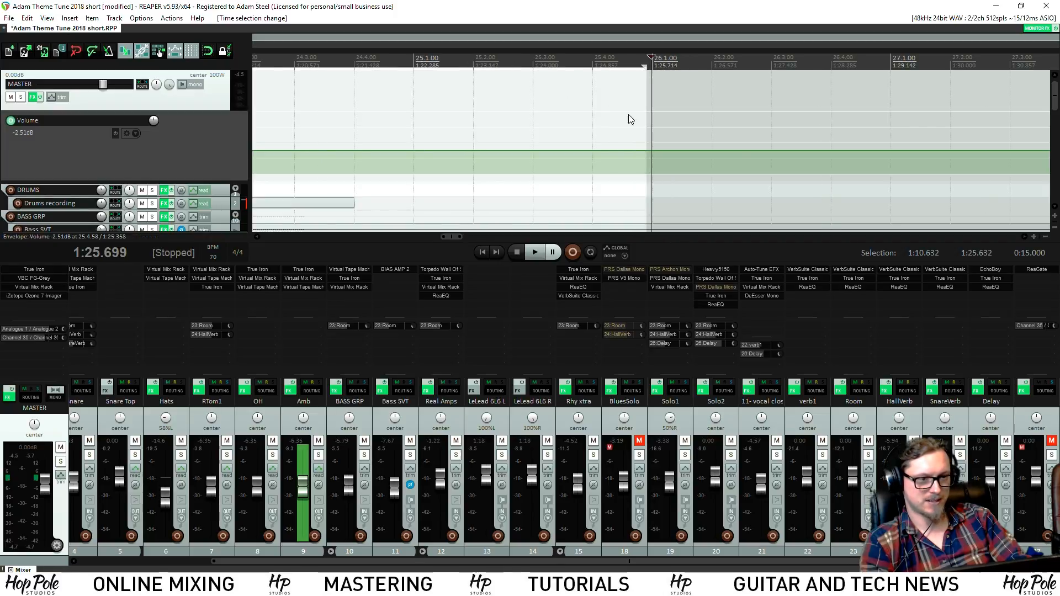
{"action": "left_click", "coordinate": [640, 157]}
{"action": "scroll", "coordinate": [583, 141], "scroll_direction": "up", "scroll_amount": 2}
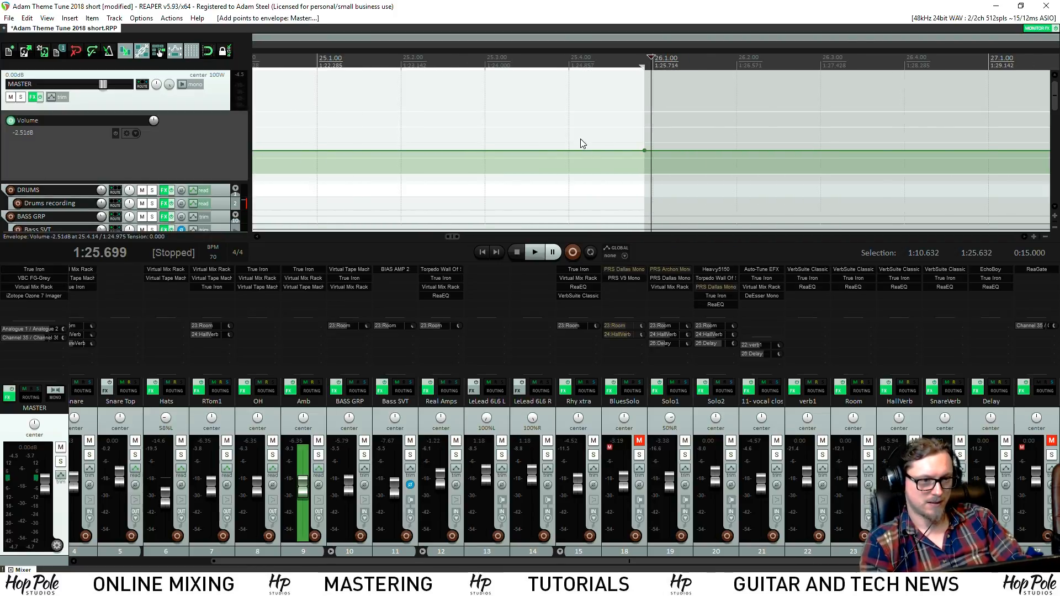
{"action": "scroll", "coordinate": [582, 144], "scroll_direction": "down", "scroll_amount": 4}
Audition the song's ending from several positions
{"action": "left_click", "coordinate": [583, 65]}
{"action": "scroll", "coordinate": [694, 101], "scroll_direction": "up", "scroll_amount": 4}
{"action": "key", "text": "space"}
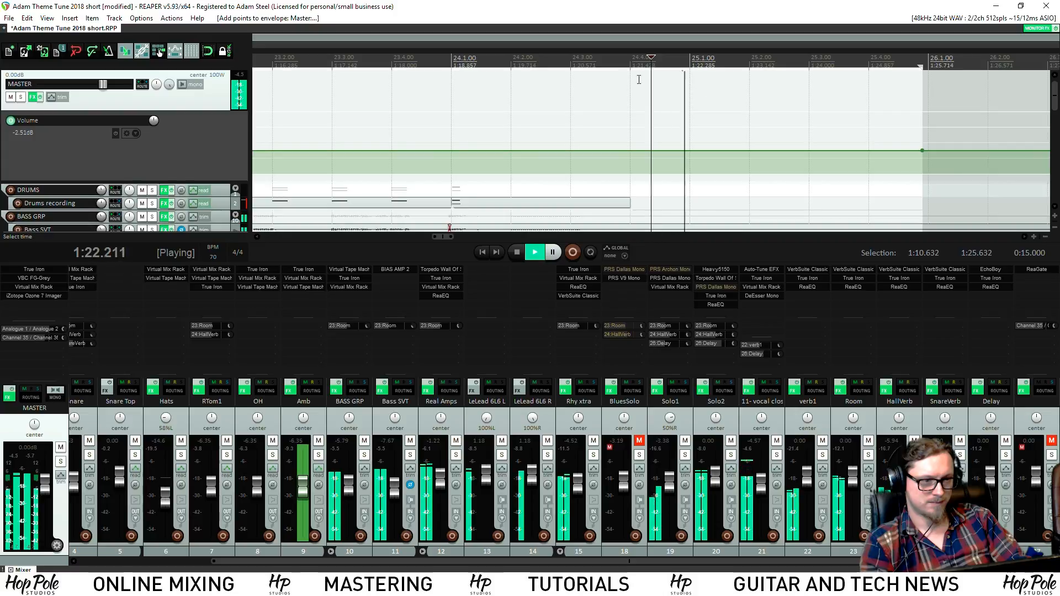
{"action": "left_click", "coordinate": [702, 60]}
{"action": "left_click", "coordinate": [731, 62]}
{"action": "left_click", "coordinate": [780, 63]}
{"action": "left_click", "coordinate": [761, 60]}
{"action": "key", "text": "space"}
Fade the master volume from bar 25 down to -inf dB, audition it, and save the project
{"action": "left_click", "coordinate": [719, 56]}
{"action": "left_click", "coordinate": [719, 150], "text": "shift"}
{"action": "left_click_drag", "start_coordinate": [923, 153], "coordinate": [923, 203]}
{"action": "scroll", "coordinate": [944, 130], "scroll_direction": "up", "scroll_amount": 3}
{"action": "scroll", "coordinate": [946, 121], "scroll_direction": "down", "scroll_amount": 3}
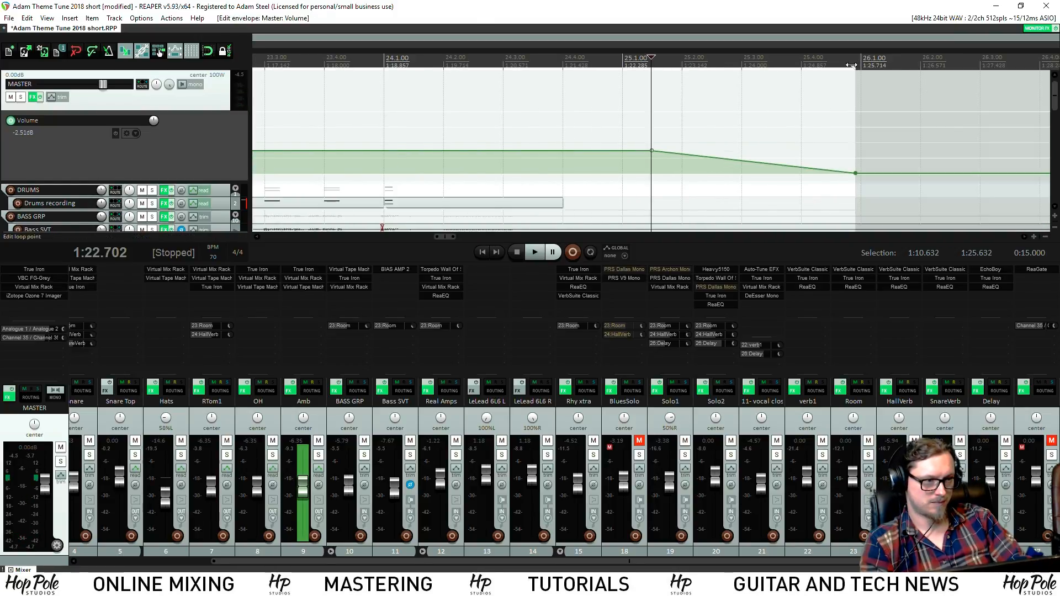
{"action": "left_click", "coordinate": [851, 63]}
{"action": "scroll", "coordinate": [836, 79], "scroll_direction": "up", "scroll_amount": 12}
{"action": "scroll", "coordinate": [752, 169], "scroll_direction": "down", "scroll_amount": 6}
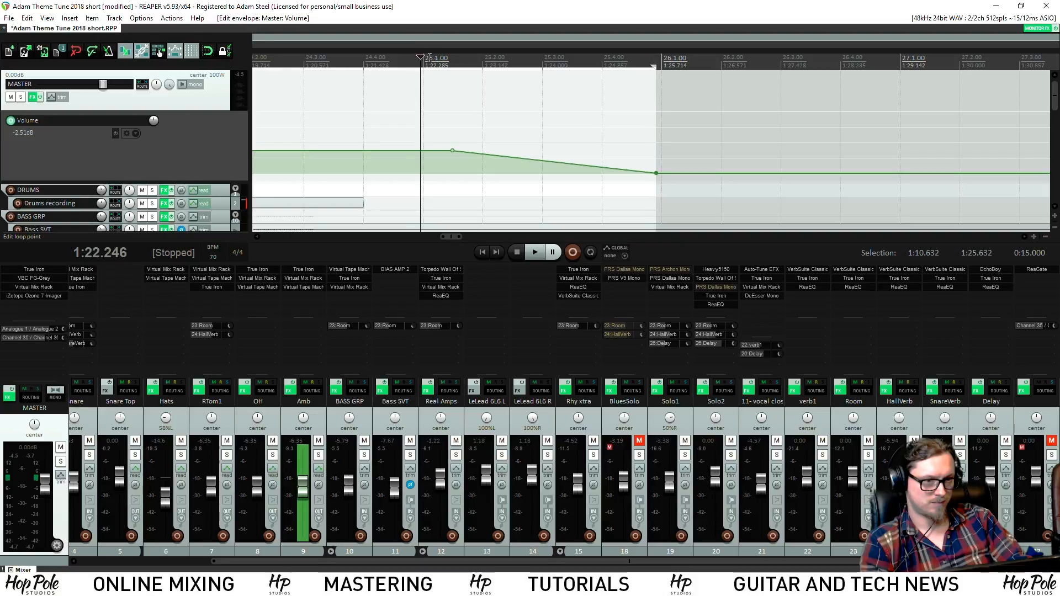
{"action": "key", "text": "space"}
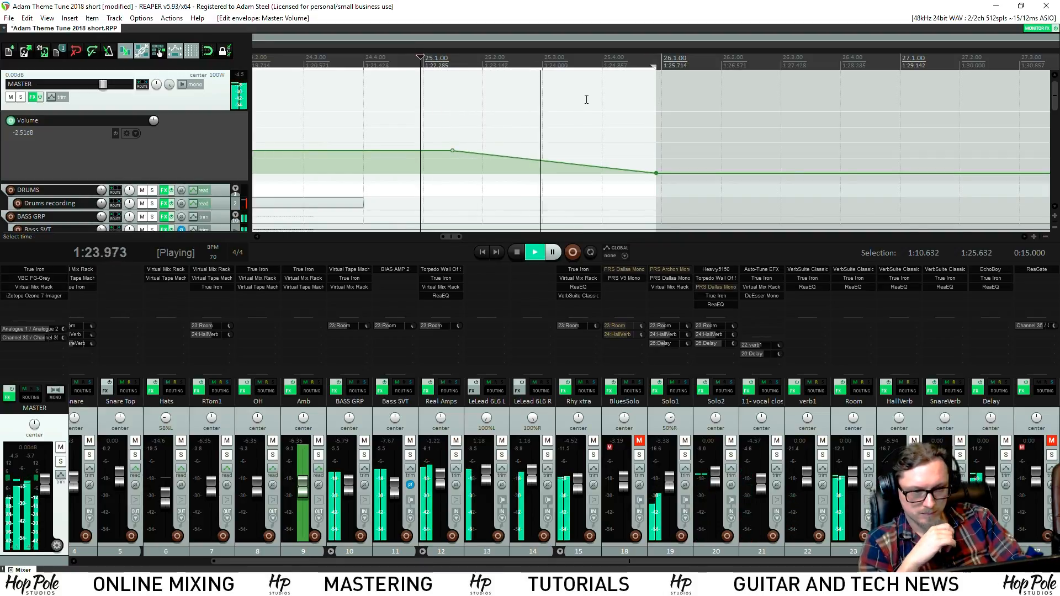
{"action": "scroll", "coordinate": [574, 98], "scroll_direction": "down", "scroll_amount": 4}
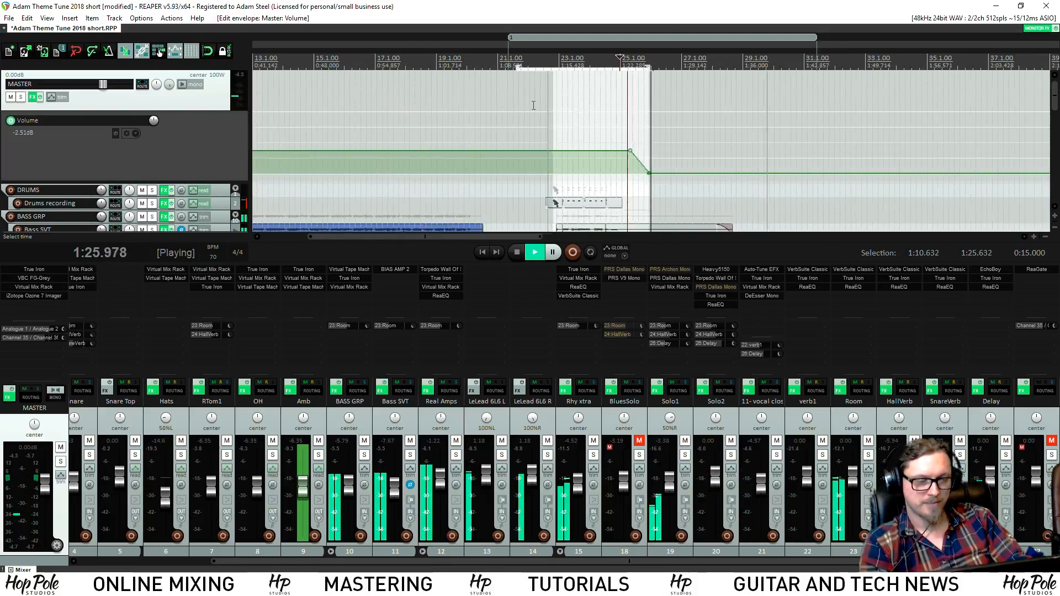
{"action": "key", "text": "space"}
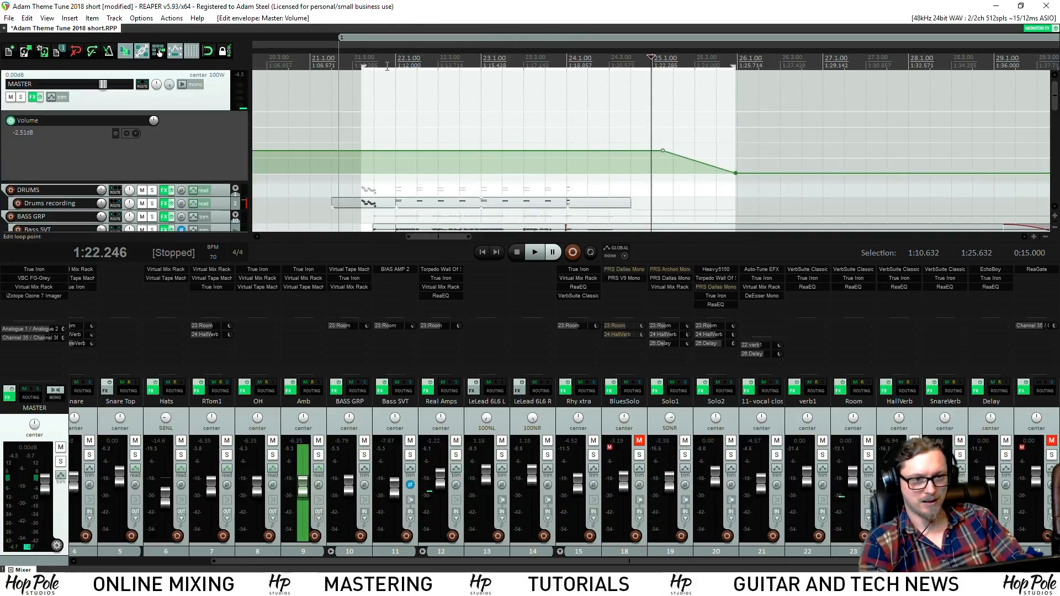
{"action": "key", "text": "ctrl+s"}
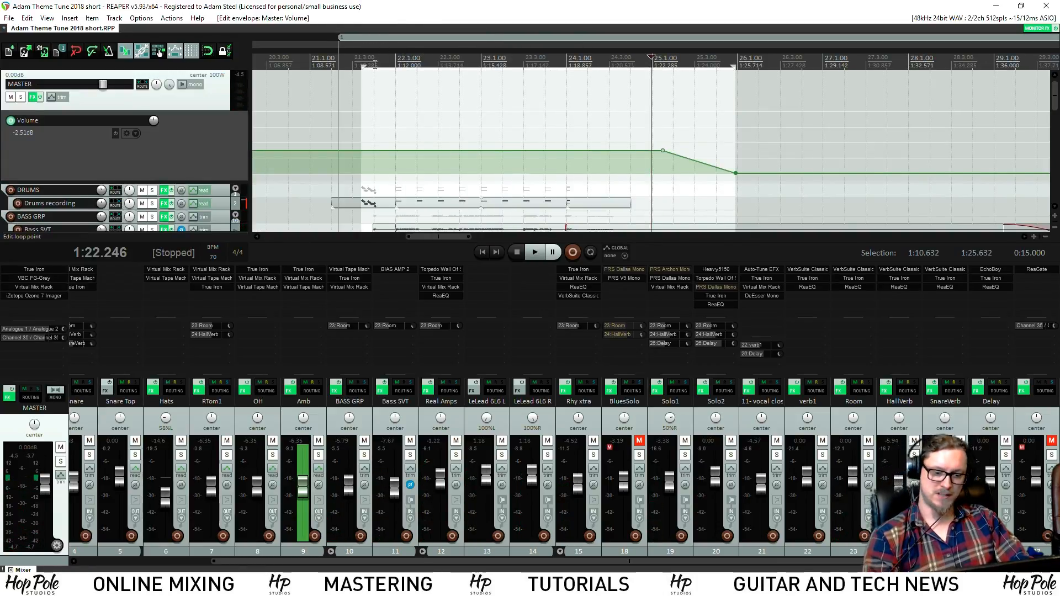
{"action": "key", "text": "ctrl+alt+r"}
Render the selection to HPS-ThemeShort-2018-15seconds.wav as 24-bit, 48 kHz stereo WAV
{"action": "left_click_drag", "start_coordinate": [424, 203], "coordinate": [402, 213]}
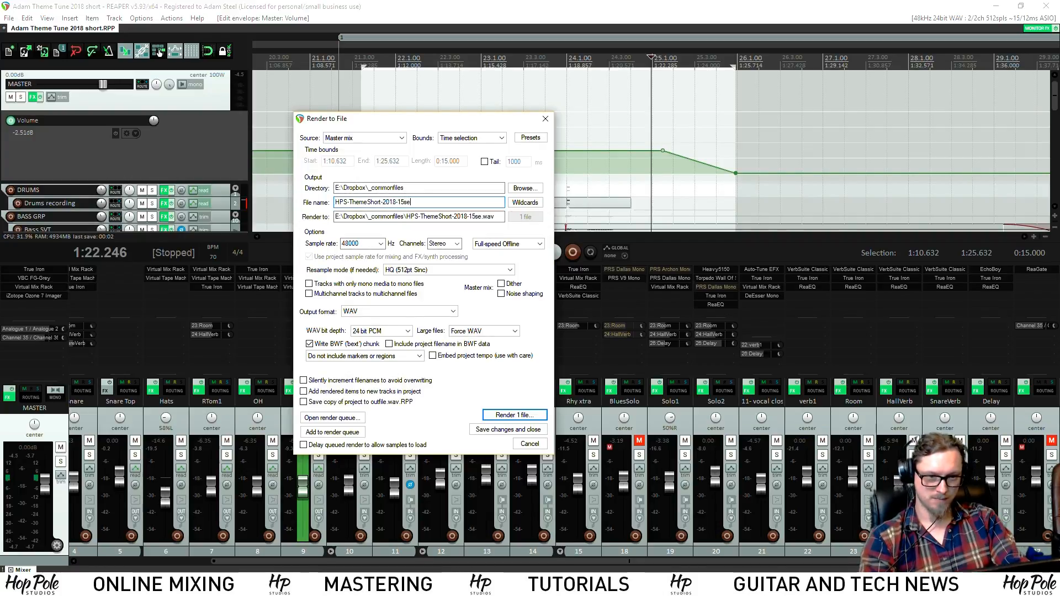
{"action": "key", "text": "Return"}
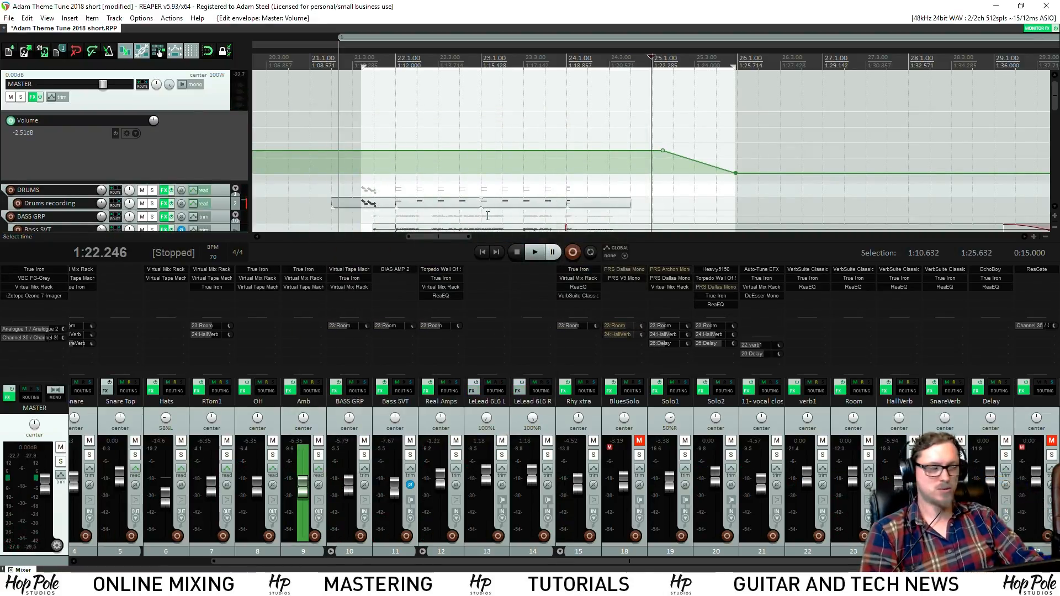
{"action": "left_click", "coordinate": [356, 57]}
{"action": "scroll", "coordinate": [479, 114], "scroll_direction": "left", "scroll_amount": 5}
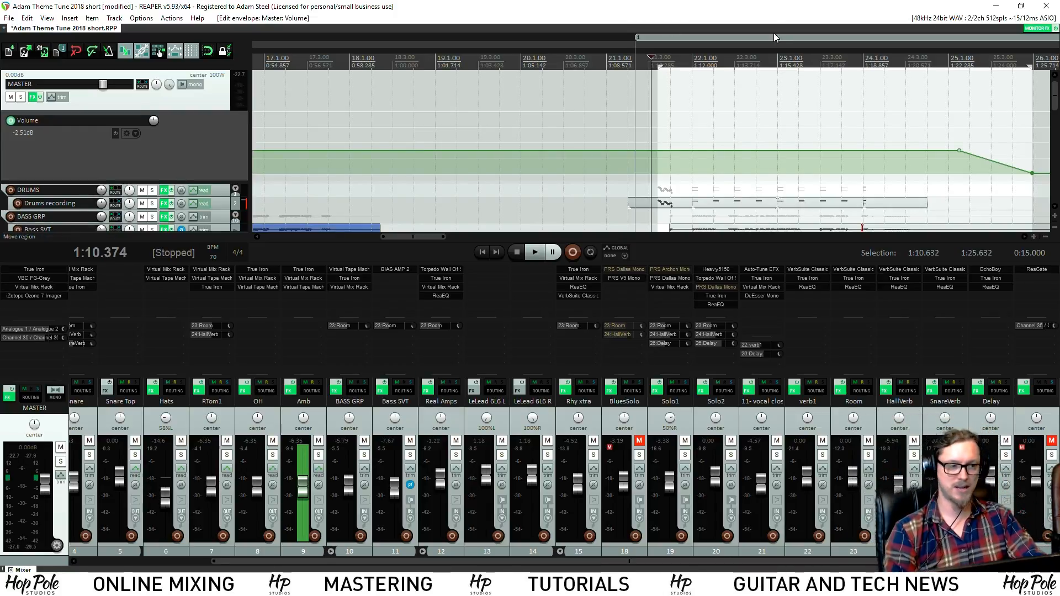
{"action": "scroll", "coordinate": [748, 106], "scroll_direction": "up", "scroll_amount": 3}
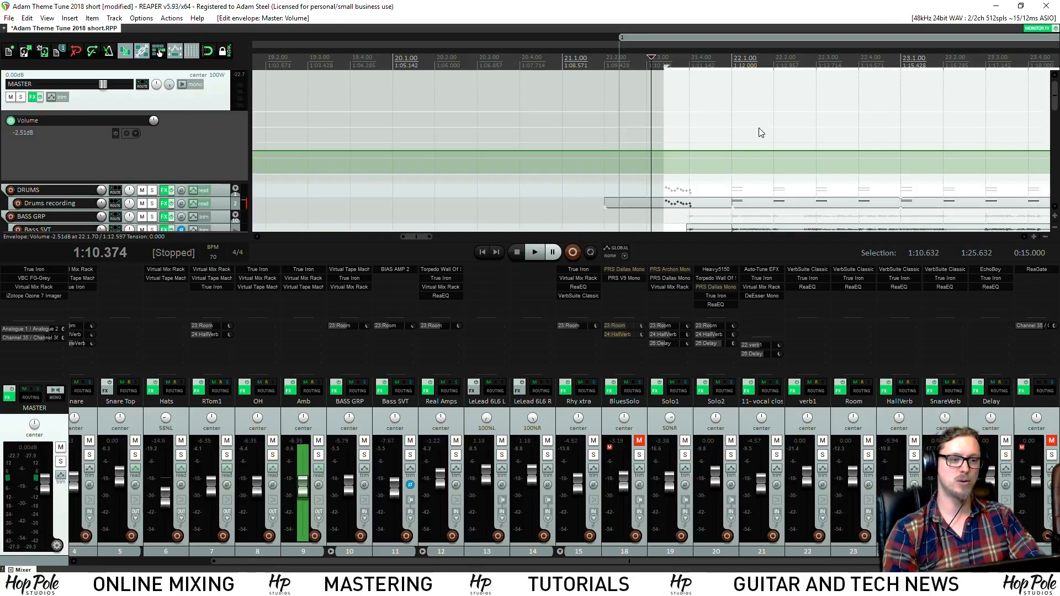
{"action": "scroll", "coordinate": [717, 150], "scroll_direction": "up", "scroll_amount": 1}
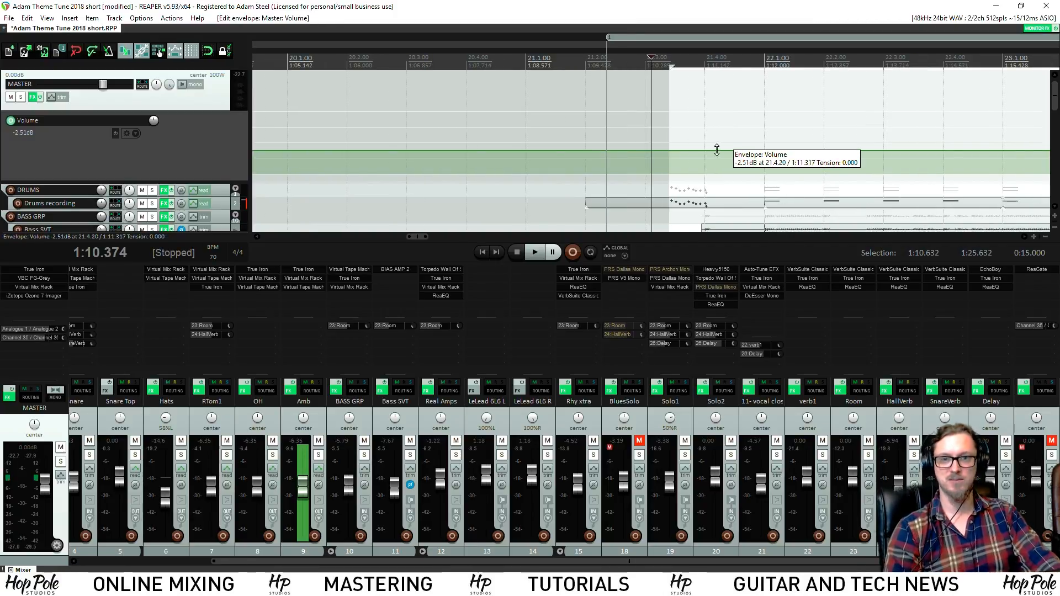
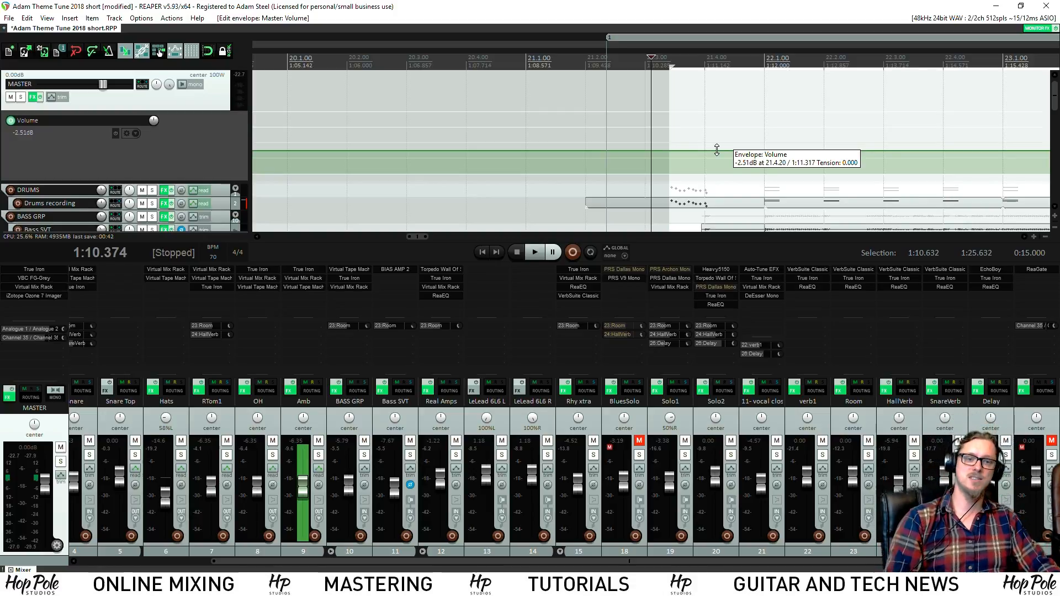
Audition the drum intro from 1:10.374 and save the project
{"action": "key", "text": "space"}
{"action": "scroll", "coordinate": [765, 172], "scroll_direction": "down", "scroll_amount": 4}
{"action": "scroll", "coordinate": [781, 183], "scroll_direction": "up", "scroll_amount": 3}
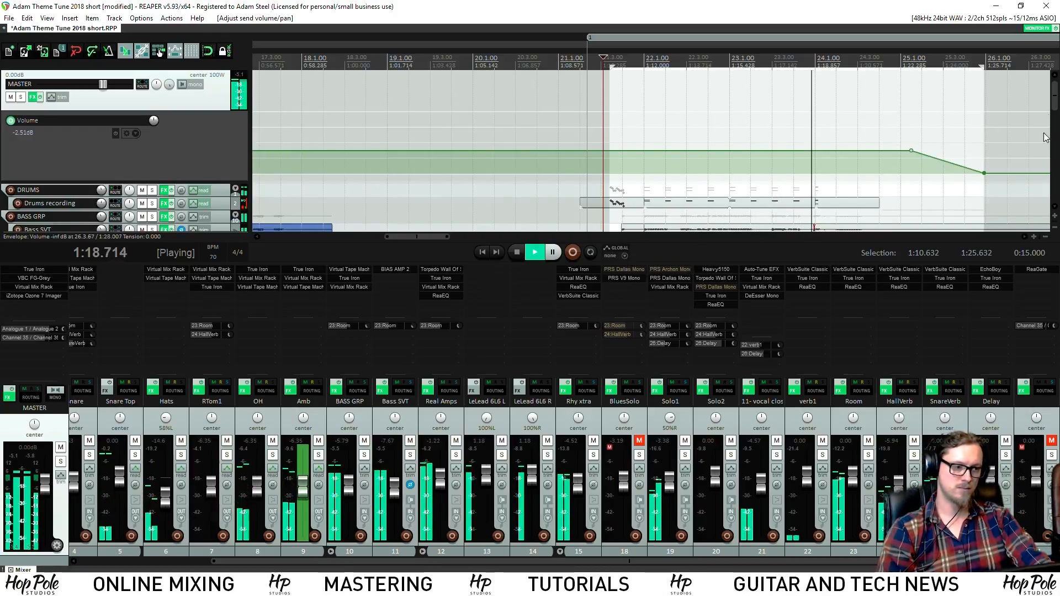
{"action": "left_click_drag", "start_coordinate": [1055, 103], "coordinate": [1055, 108]}
{"action": "scroll", "coordinate": [886, 161], "scroll_direction": "down", "scroll_amount": 3}
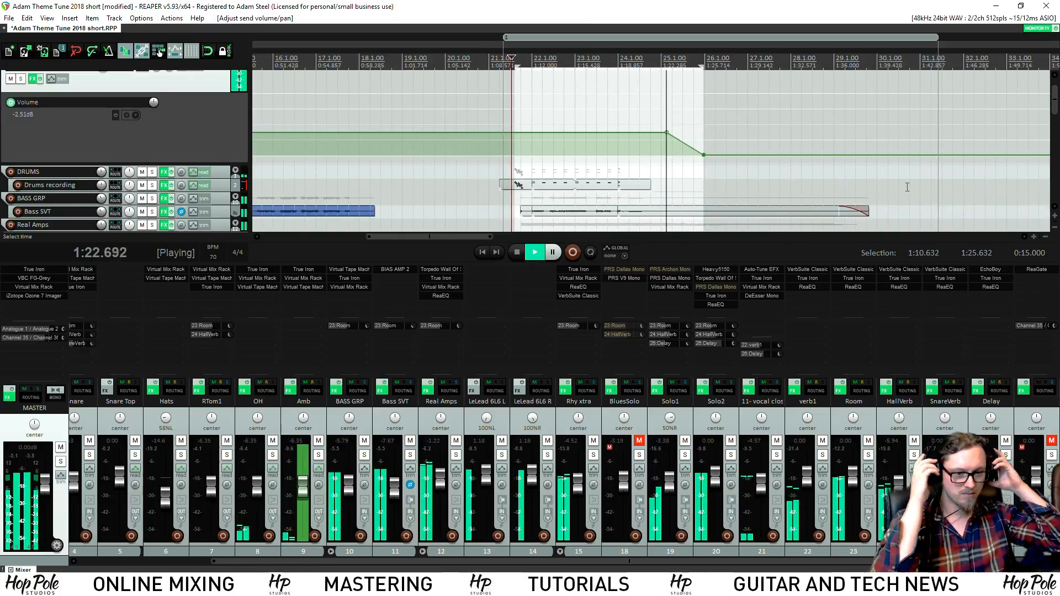
{"action": "scroll", "coordinate": [833, 130], "scroll_direction": "up", "scroll_amount": 2}
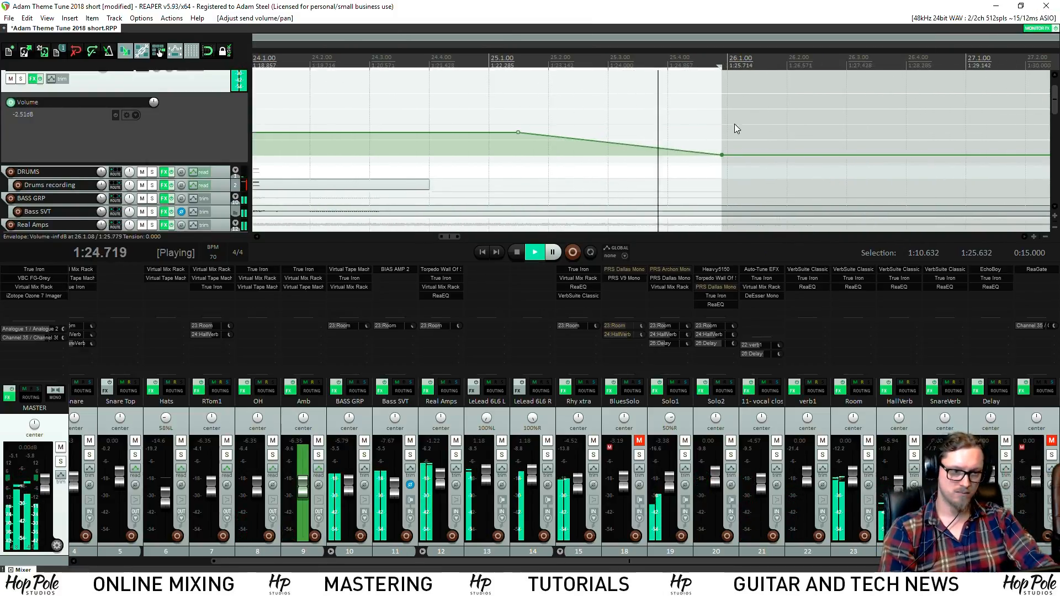
{"action": "key", "text": "space"}
{"action": "key", "text": "space"}
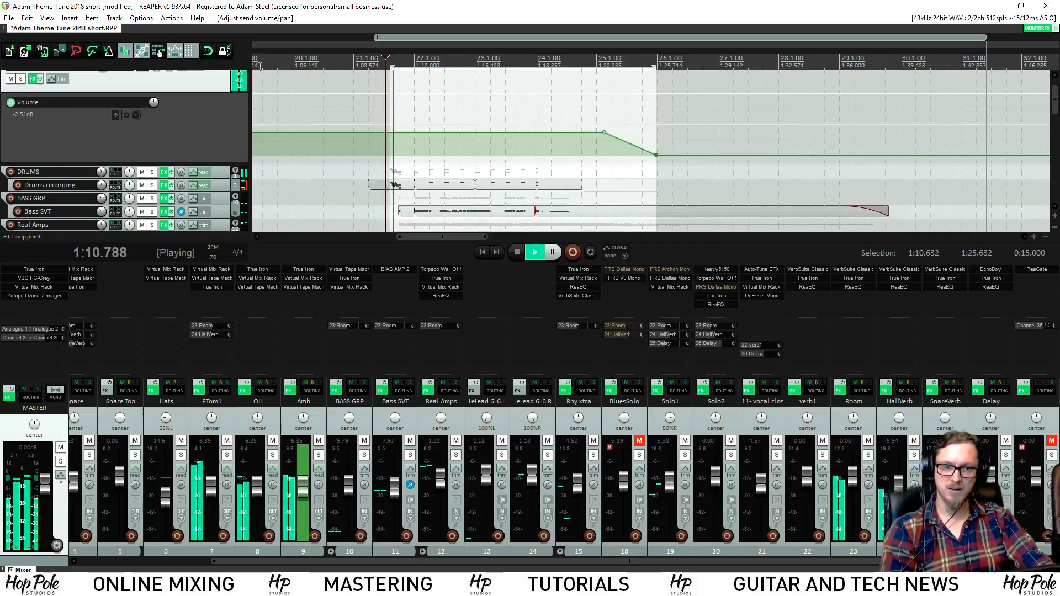
{"action": "key", "text": "space"}
{"action": "key", "text": "ctrl+s"}
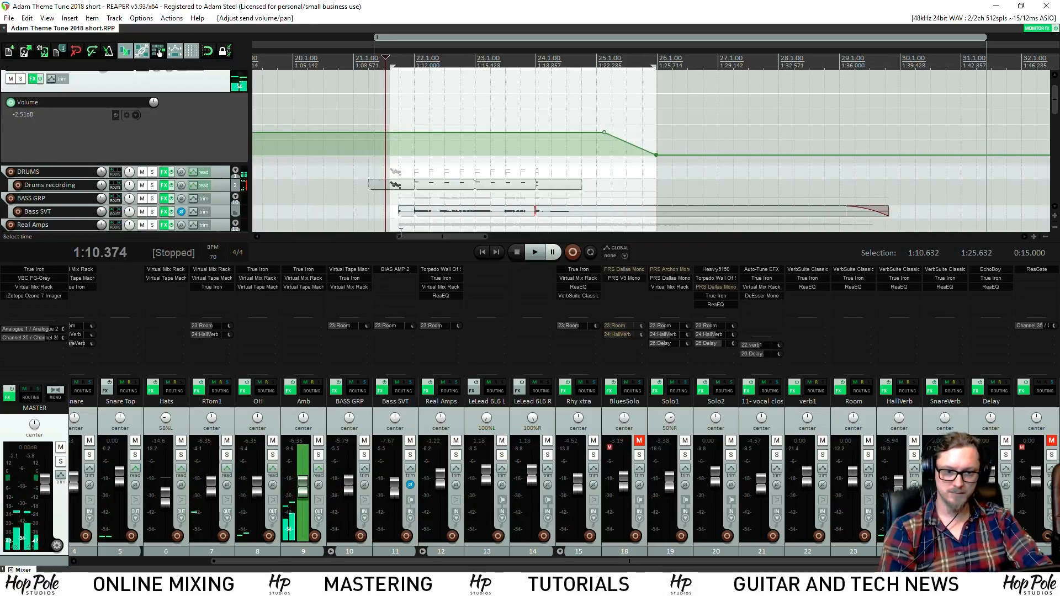
{"action": "key", "text": "space"}
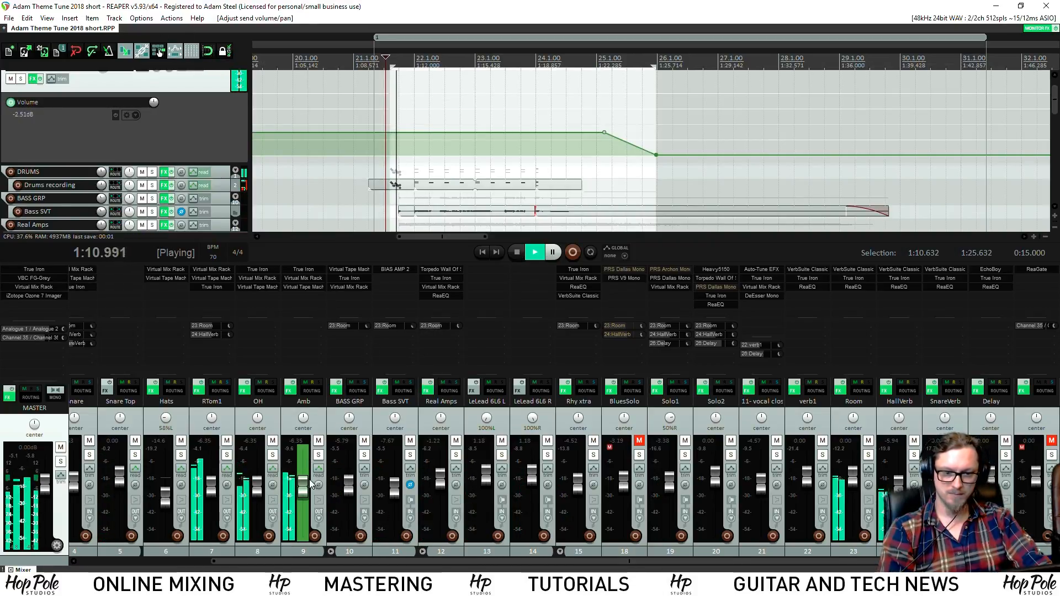
{"action": "key", "text": "space"}
Solo the Amb track, then switch the solo to OH and audition the intro
{"action": "left_click", "coordinate": [319, 456]}
{"action": "key", "text": "space"}
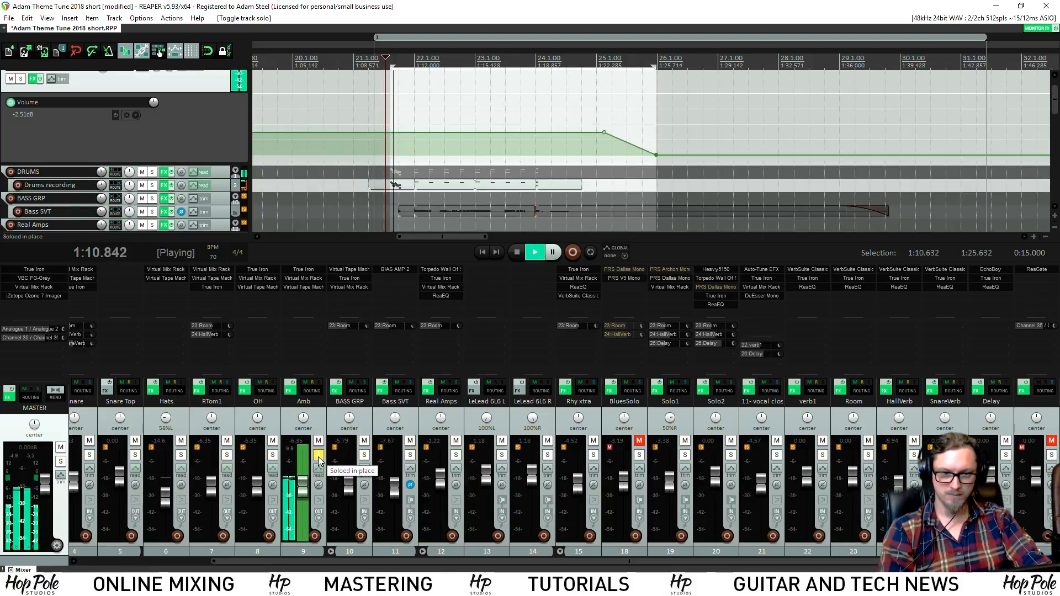
{"action": "key", "text": "space"}
{"action": "left_click", "coordinate": [319, 456]}
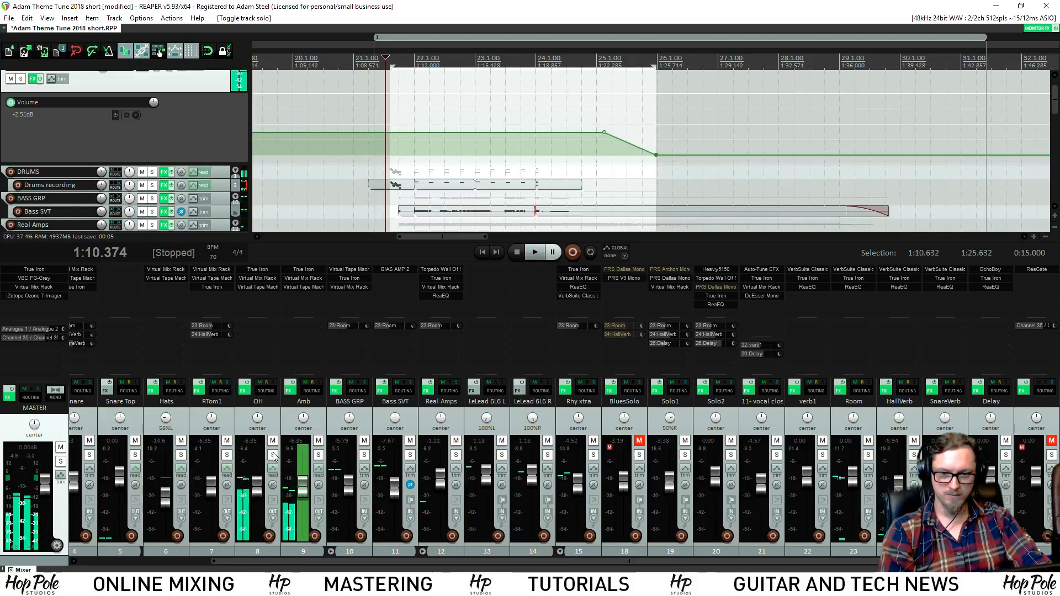
{"action": "left_click", "coordinate": [273, 456]}
{"action": "key", "text": "space"}
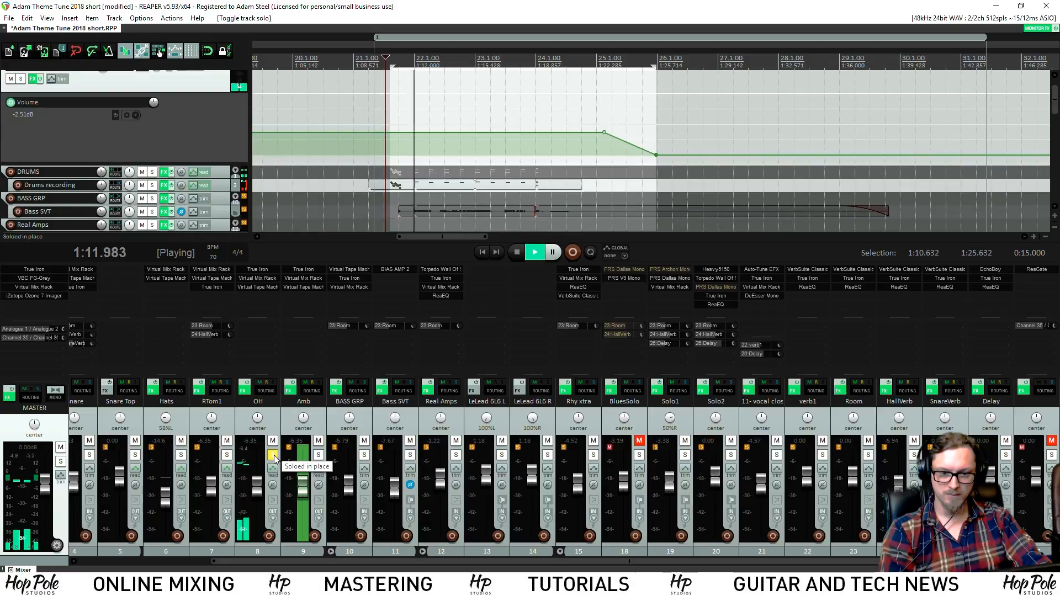
{"action": "key", "text": "space"}
{"action": "key", "text": "space"}
{"action": "key", "text": "space"}
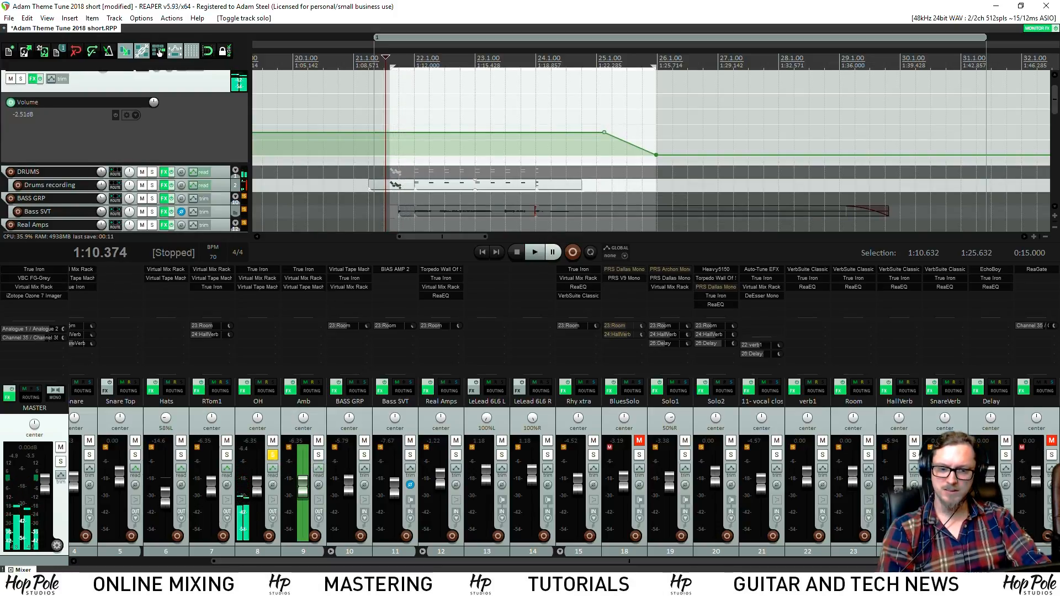
{"action": "left_click_drag", "start_coordinate": [229, 561], "coordinate": [87, 560]}
Open SSDSampler on Drums recording and bring up the Overhead mic on its Mixer page
{"action": "key", "text": "space"}
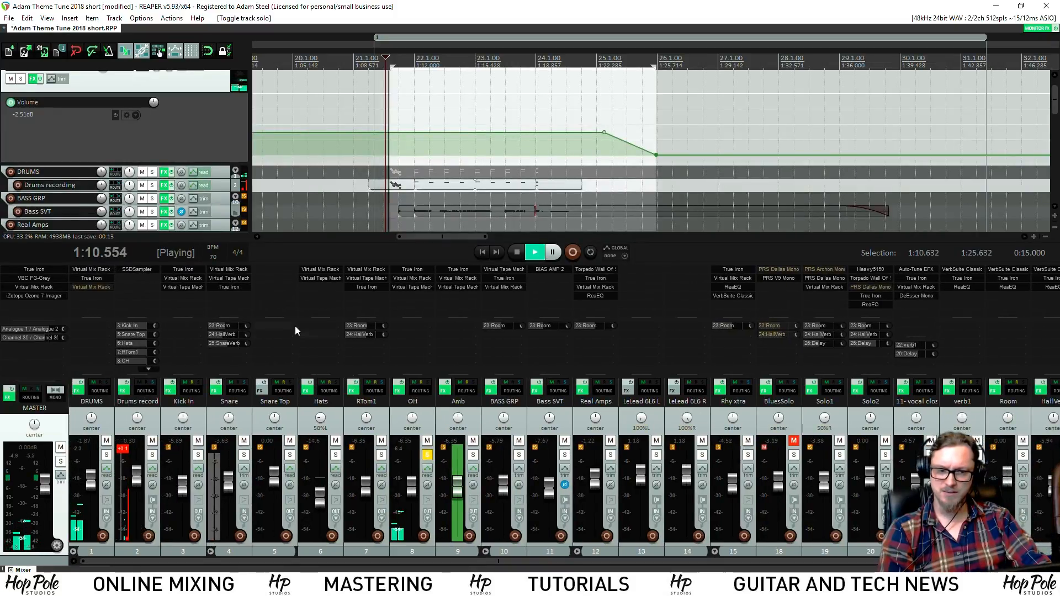
{"action": "key", "text": "space"}
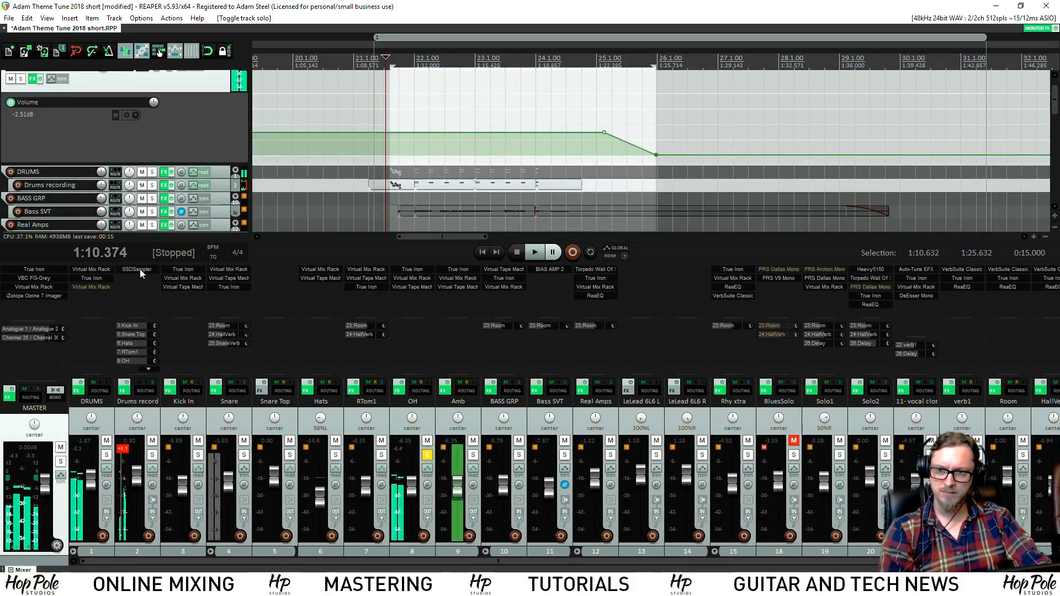
{"action": "left_click", "coordinate": [138, 269]}
{"action": "key", "text": "space"}
{"action": "left_click", "coordinate": [290, 179]}
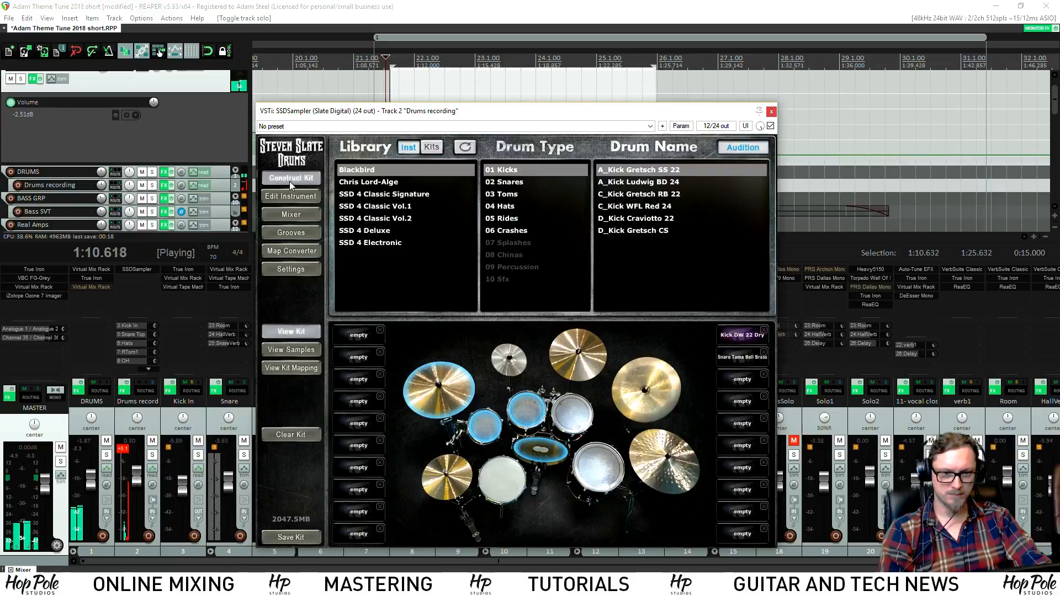
{"action": "key", "text": "space"}
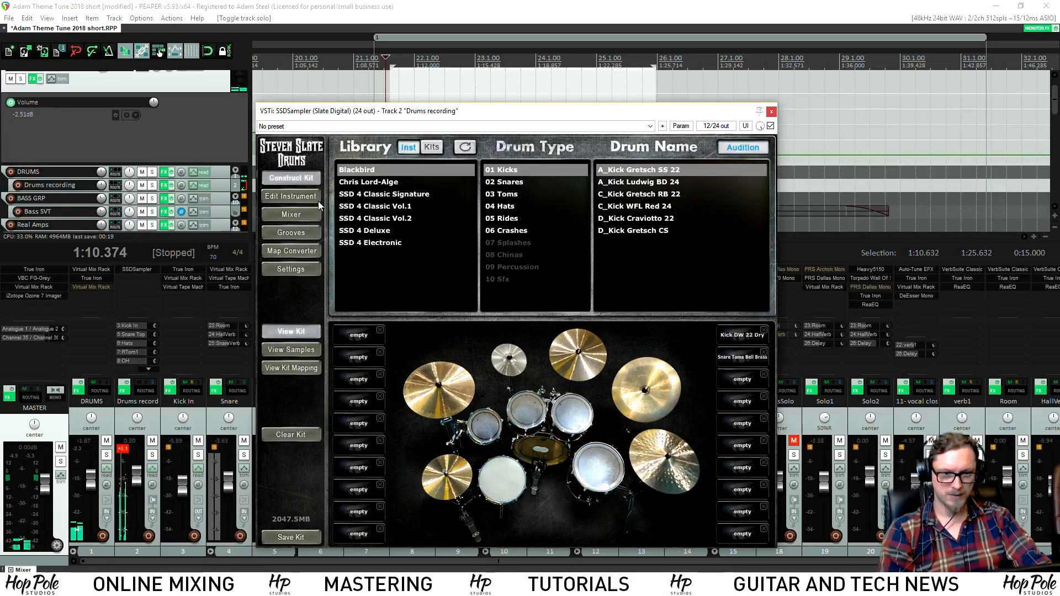
{"action": "left_click", "coordinate": [291, 215]}
{"action": "left_click", "coordinate": [523, 190]}
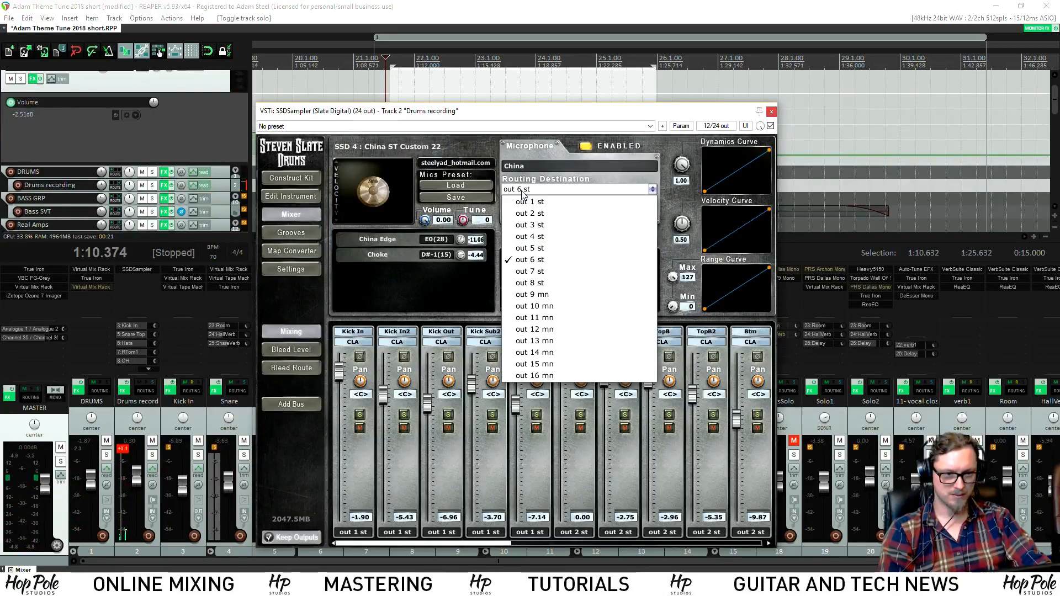
{"action": "left_click", "coordinate": [522, 182]}
{"action": "key", "text": "space"}
{"action": "left_click", "coordinate": [522, 166]}
{"action": "left_click", "coordinate": [529, 189]}
{"action": "key", "text": "space"}
Route the sampler's Overhead channel output to 'out 5 st' and audition the intro
{"action": "left_click_drag", "start_coordinate": [496, 545], "coordinate": [771, 566]}
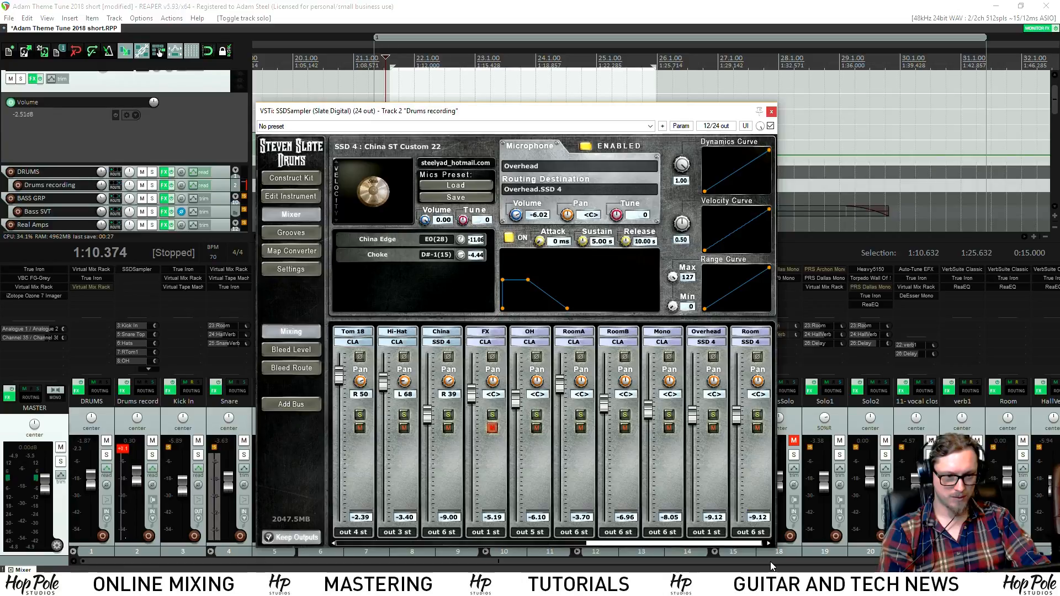
{"action": "key", "text": "space"}
{"action": "key", "text": "space"}
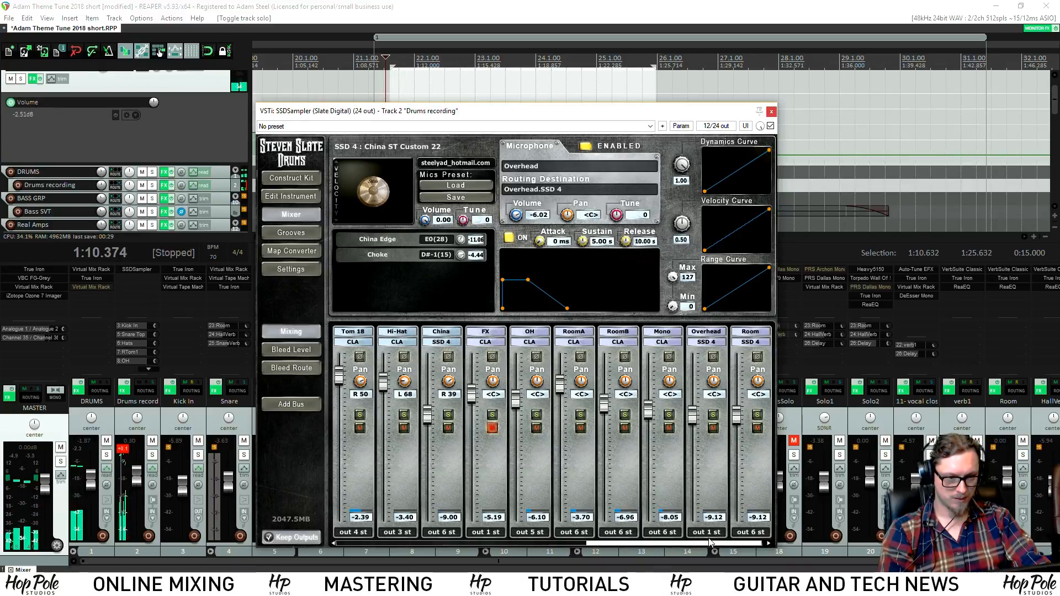
{"action": "left_click", "coordinate": [710, 533]}
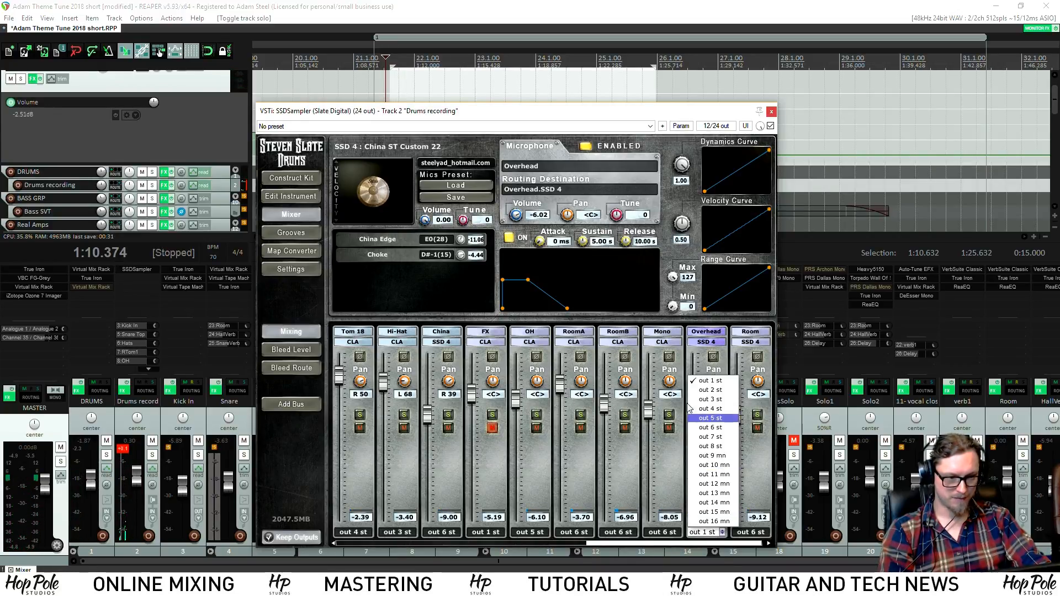
{"action": "left_click", "coordinate": [699, 429]}
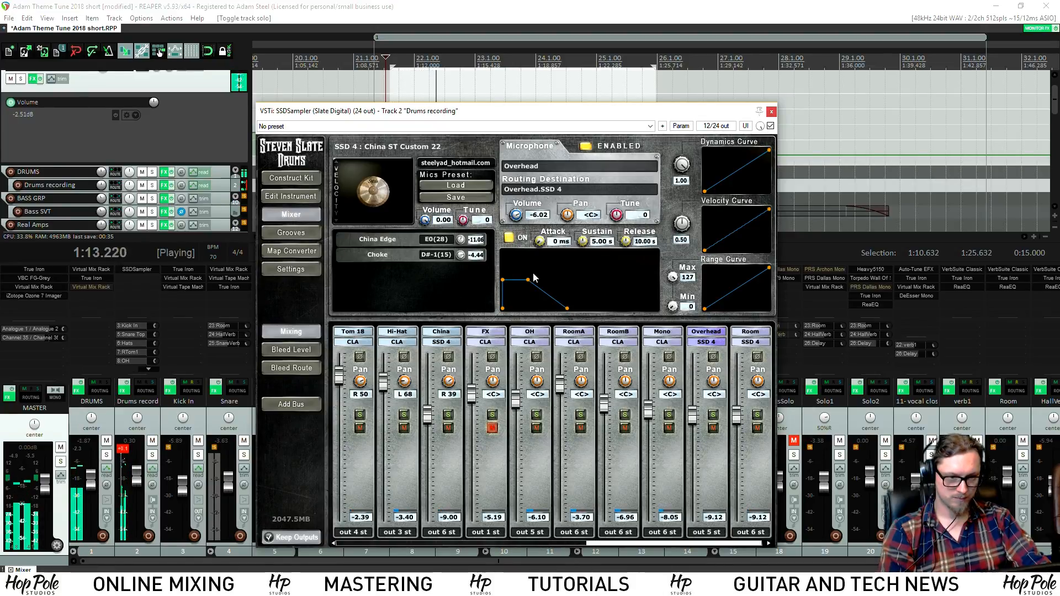
{"action": "key", "text": "space"}
{"action": "key", "text": "space"}
{"action": "key", "text": "space"}
Check the Room mic, audition the Mono channel soloed, then unsolo it and close the sampler
{"action": "left_click", "coordinate": [530, 165]}
{"action": "left_click", "coordinate": [524, 200]}
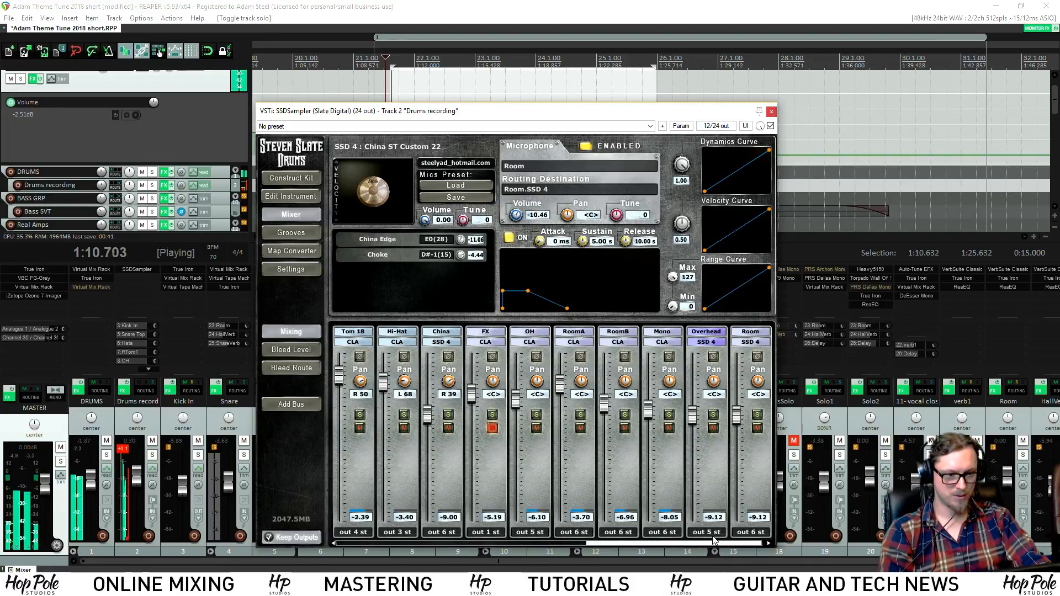
{"action": "key", "text": "space"}
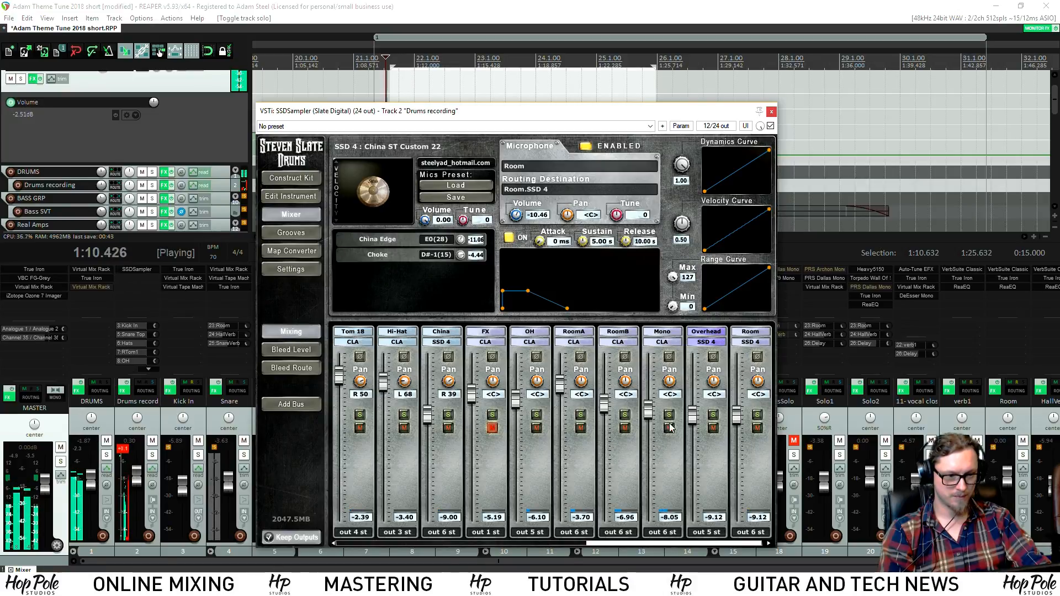
{"action": "left_click", "coordinate": [670, 415]}
{"action": "key", "text": "space"}
{"action": "key", "text": "space"}
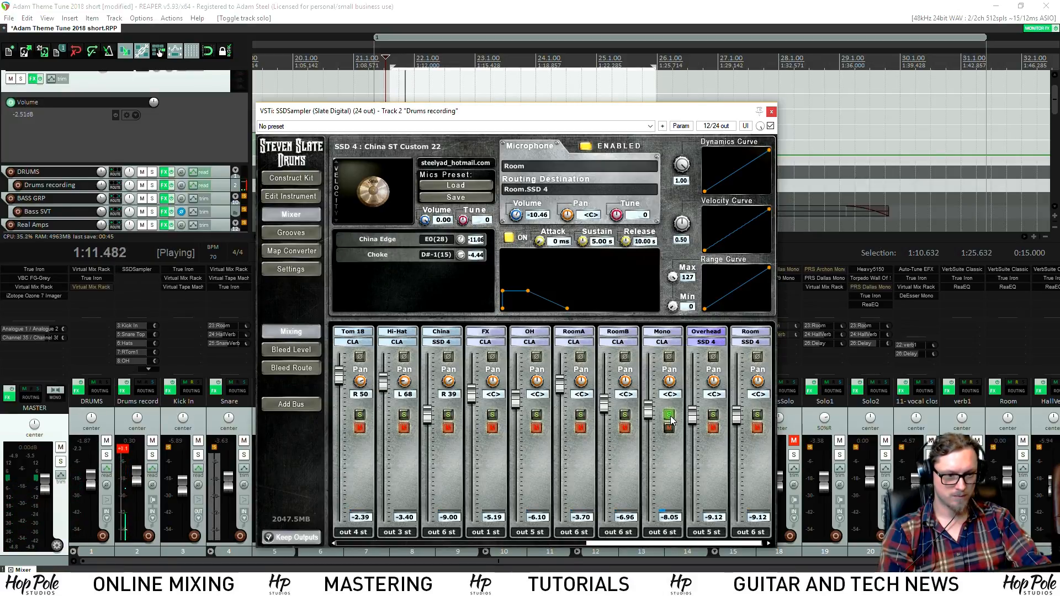
{"action": "key", "text": "space"}
{"action": "left_click", "coordinate": [670, 416]}
{"action": "left_click_drag", "start_coordinate": [769, 102], "coordinate": [770, 105]}
{"action": "left_click", "coordinate": [771, 114]}
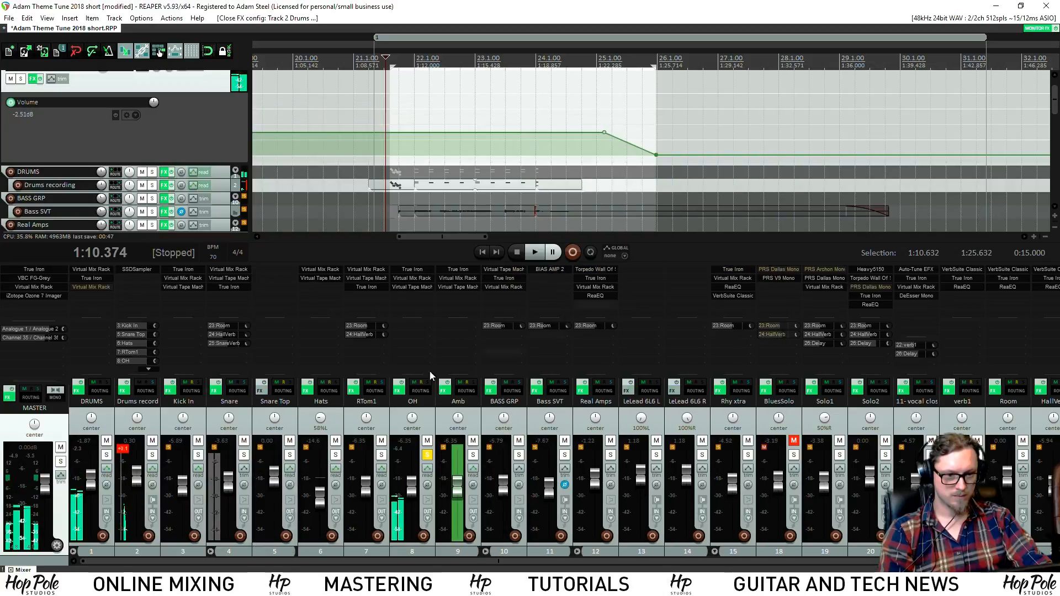
Solo Amb, recheck the sampler's Overhead and Room channels, then unsolo Amb and play the full mix
{"action": "left_click", "coordinate": [471, 454]}
{"action": "key", "text": "space"}
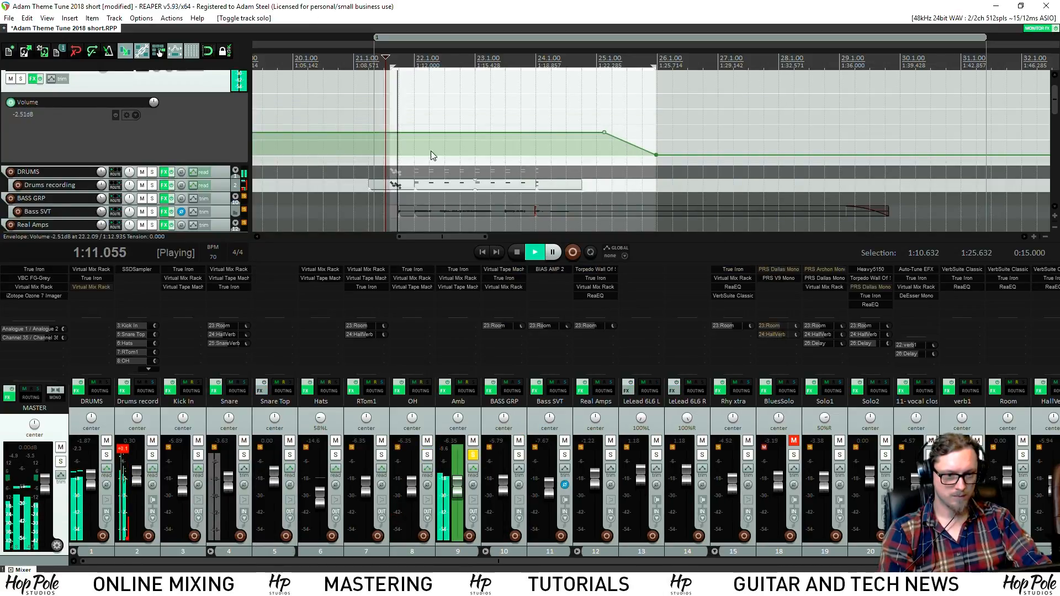
{"action": "key", "text": "space"}
{"action": "key", "text": "space"}
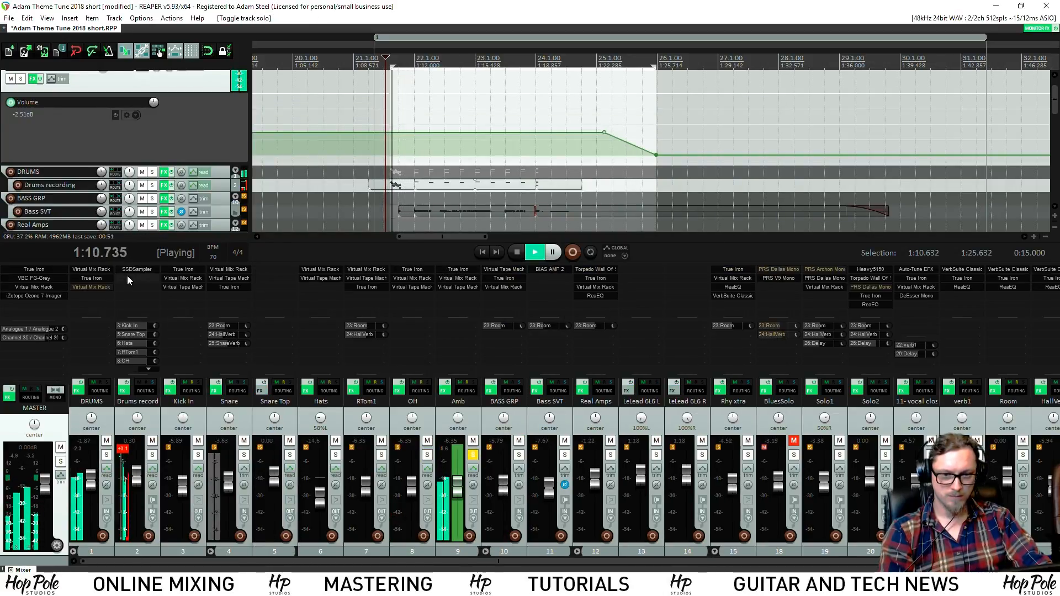
{"action": "left_click", "coordinate": [137, 269]}
{"action": "left_click", "coordinate": [732, 546]}
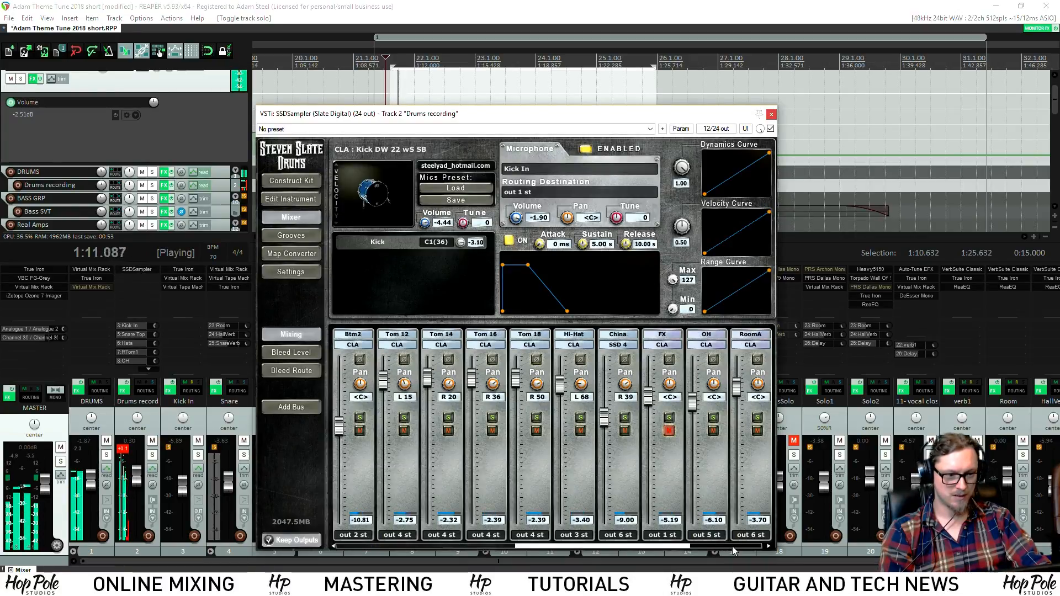
{"action": "key", "text": "space"}
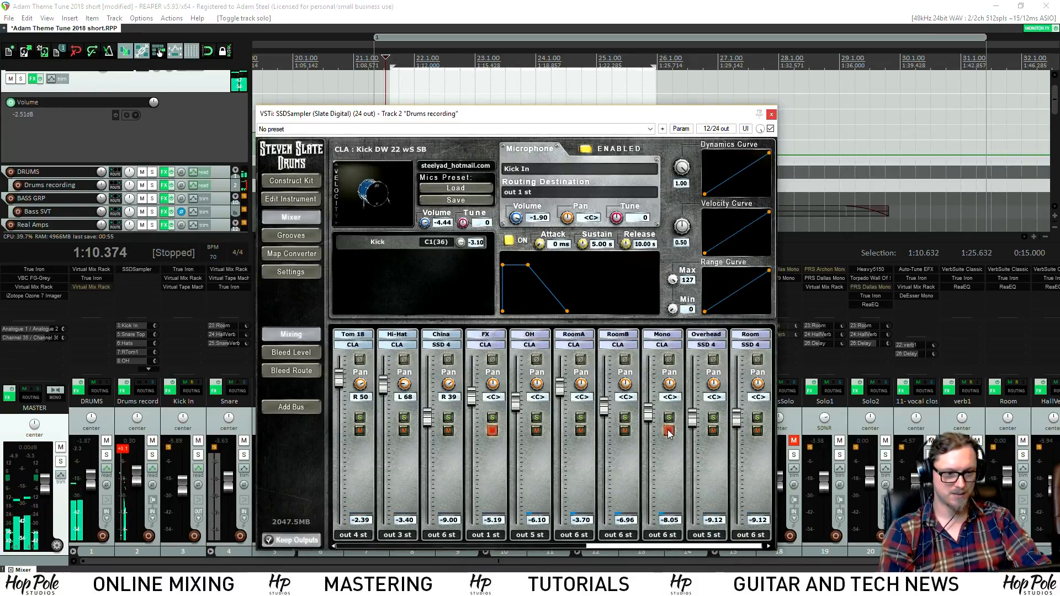
{"action": "left_click", "coordinate": [770, 115]}
{"action": "key", "text": "space"}
{"action": "left_click", "coordinate": [473, 456]}
{"action": "key", "text": "space"}
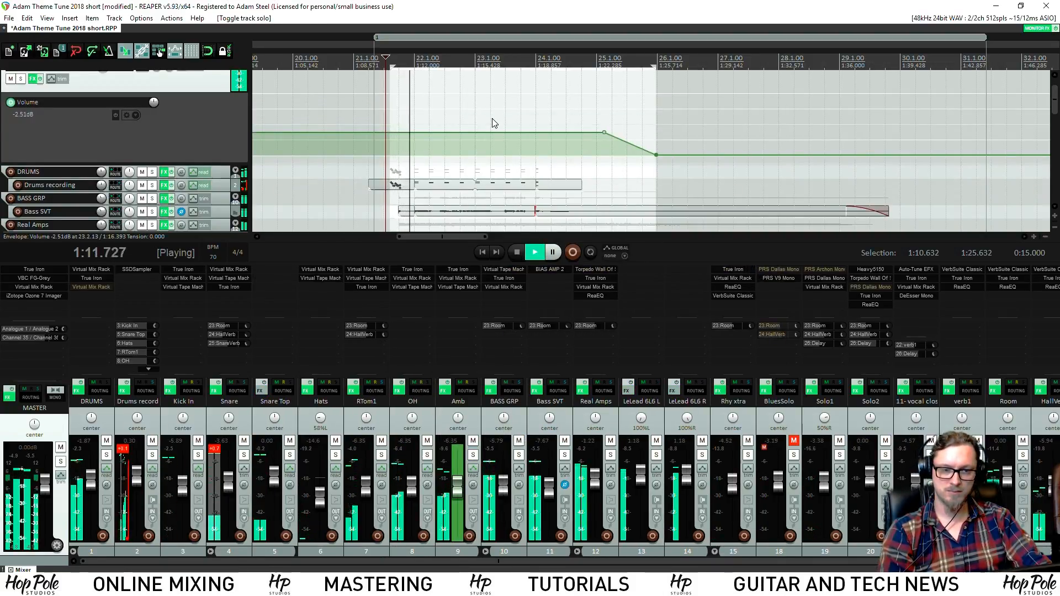
Audition the passage from the edit position several times
{"action": "key", "text": "space"}
{"action": "key", "text": "space"}
{"action": "scroll", "coordinate": [465, 120], "scroll_direction": "up", "scroll_amount": 3}
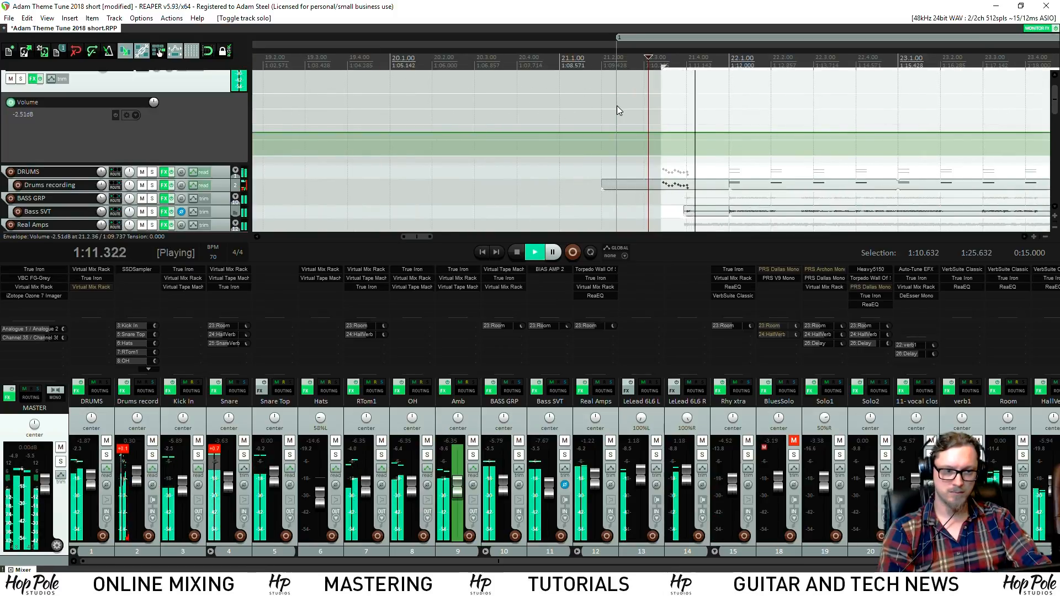
{"action": "scroll", "coordinate": [634, 118], "scroll_direction": "down", "scroll_amount": 5}
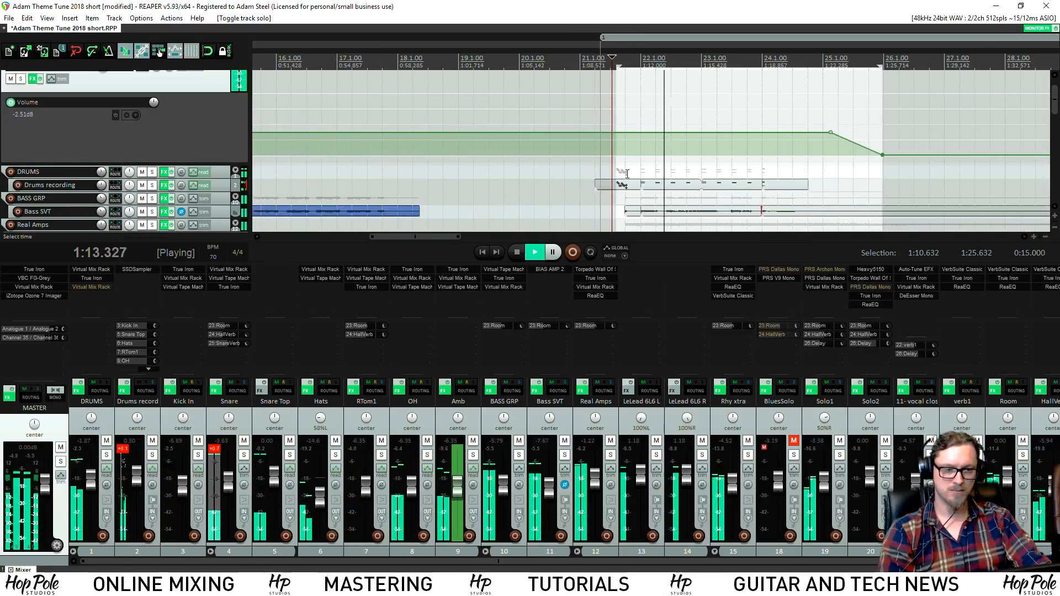
{"action": "scroll", "coordinate": [626, 182], "scroll_direction": "up", "scroll_amount": 4}
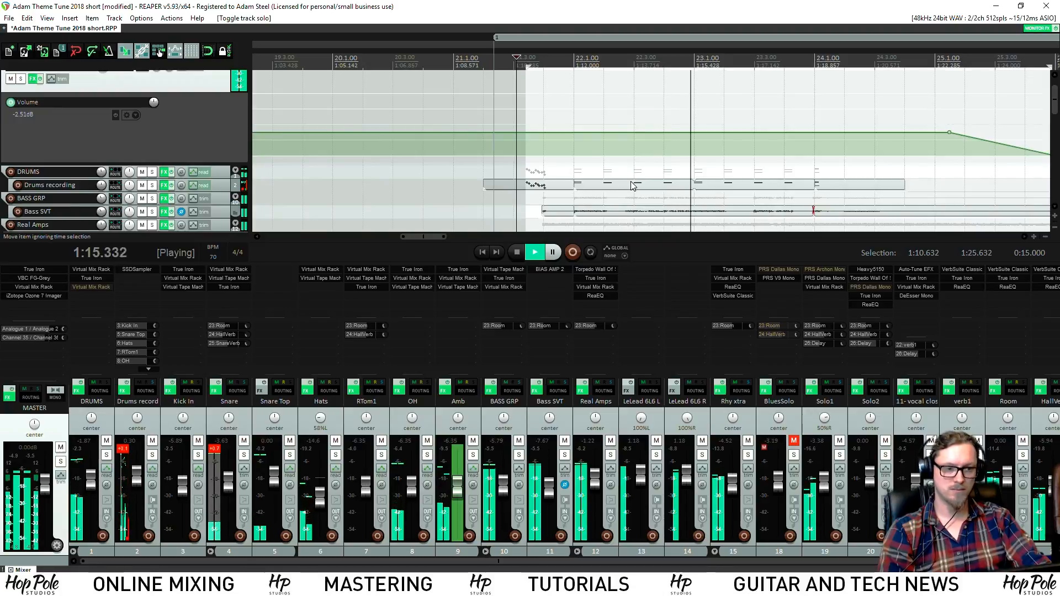
{"action": "scroll", "coordinate": [632, 182], "scroll_direction": "down", "scroll_amount": 4}
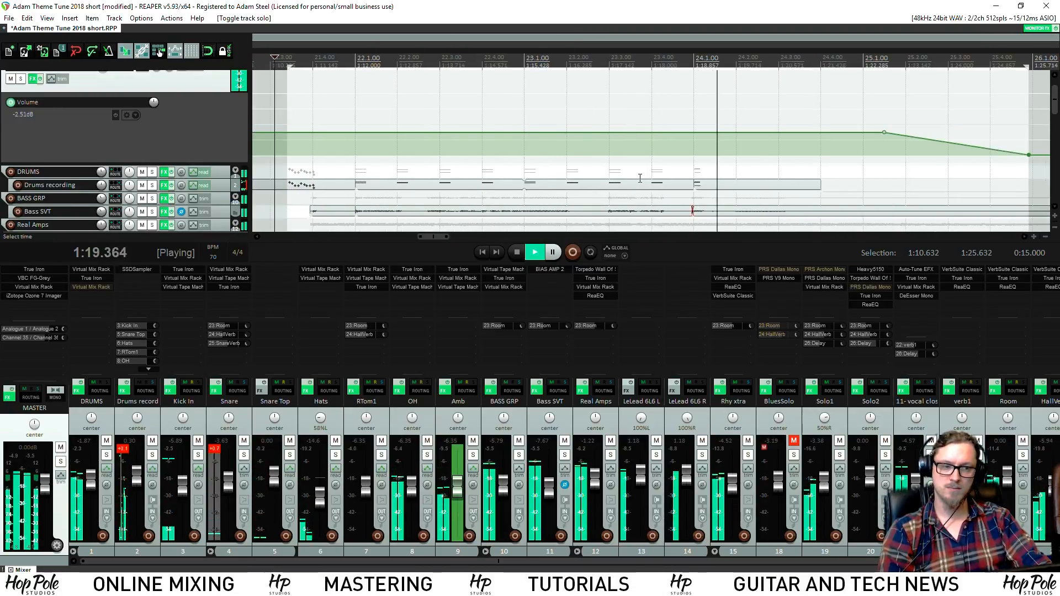
{"action": "scroll", "coordinate": [640, 179], "scroll_direction": "up", "scroll_amount": 2}
{"action": "key", "text": "space"}
{"action": "key", "text": "space"}
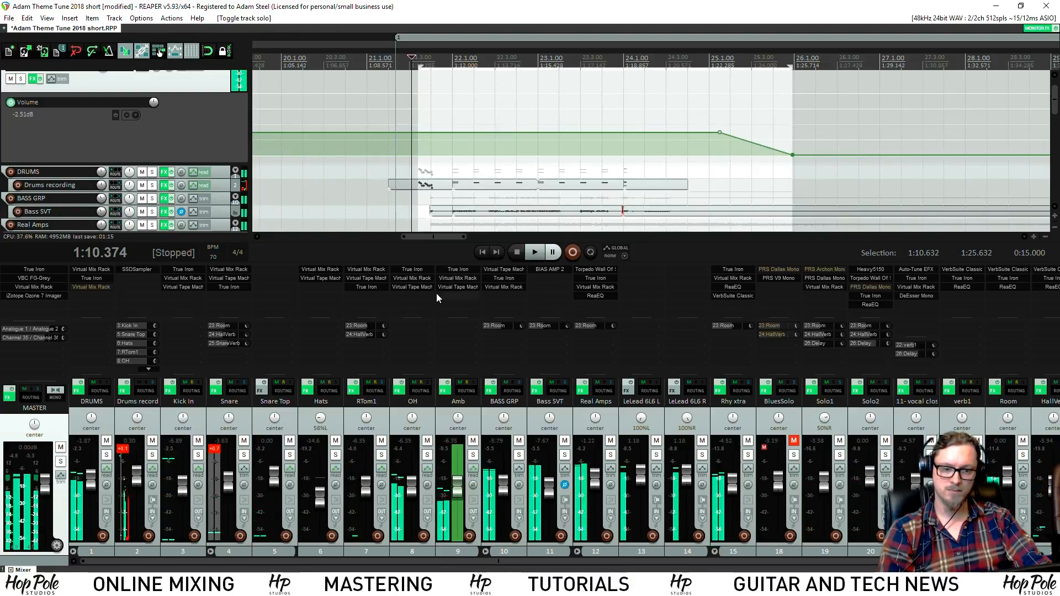
{"action": "key", "text": "space"}
{"action": "key", "text": "space"}
{"action": "key", "text": "space"}
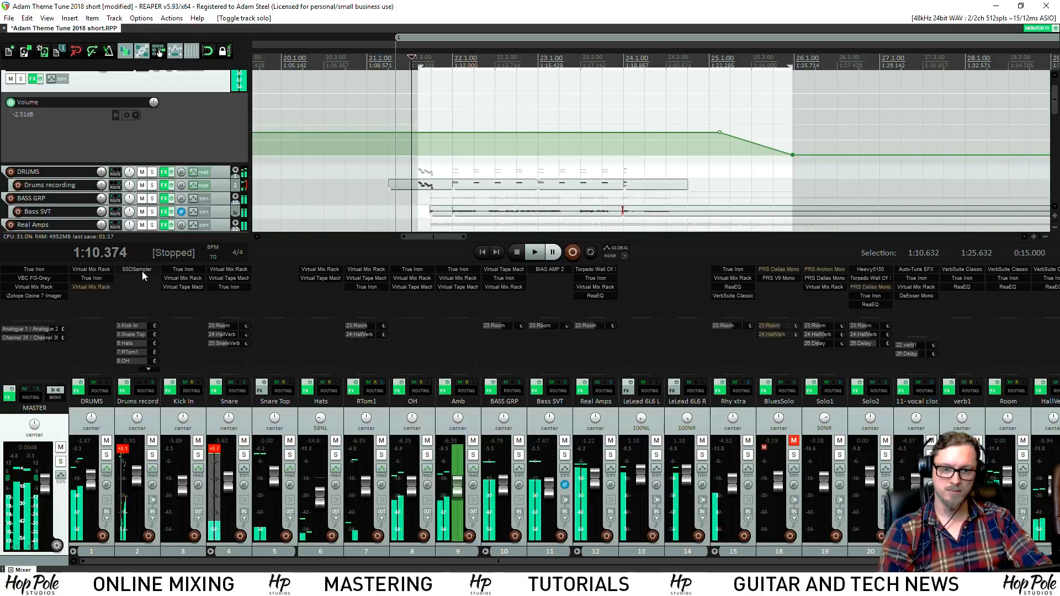
Lower the China cymbal volume to -2.04 in SSDSampler's mixer, audition it, and open Render to File
{"action": "left_click", "coordinate": [138, 269]}
{"action": "left_click", "coordinate": [291, 181]}
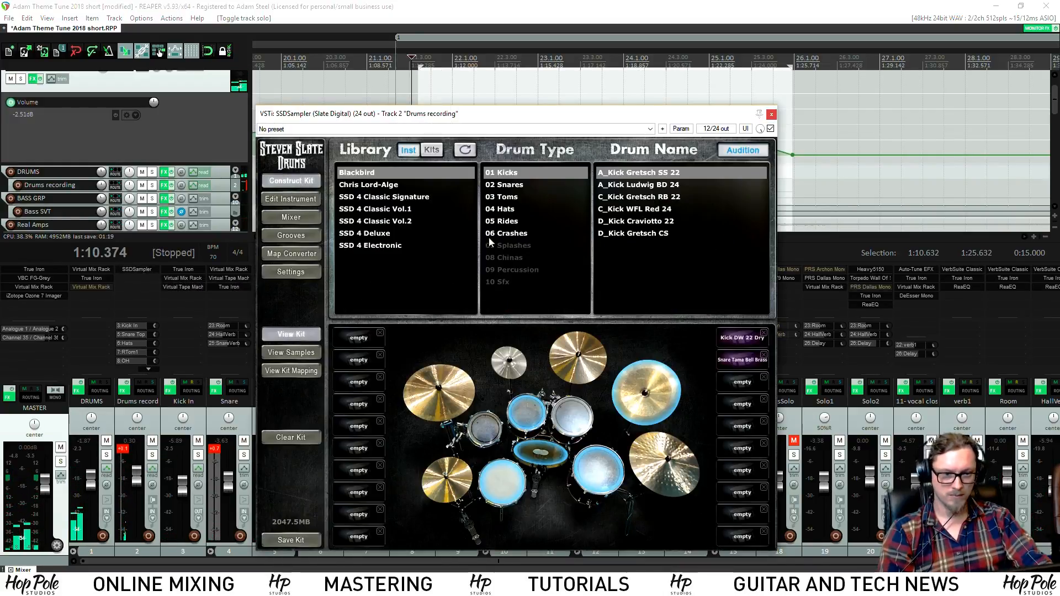
{"action": "left_click", "coordinate": [291, 218]}
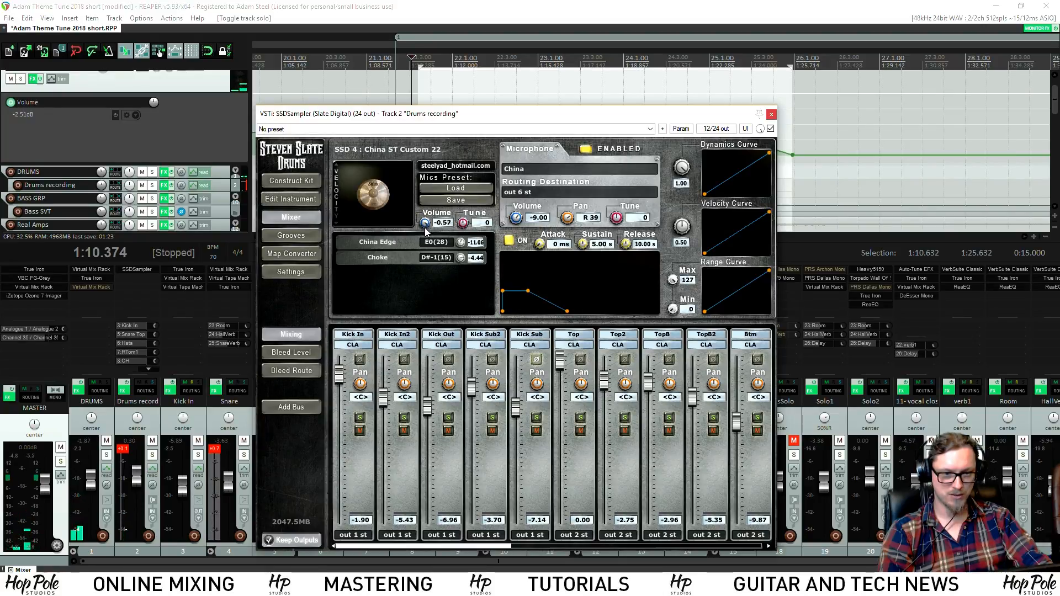
{"action": "key", "text": "space"}
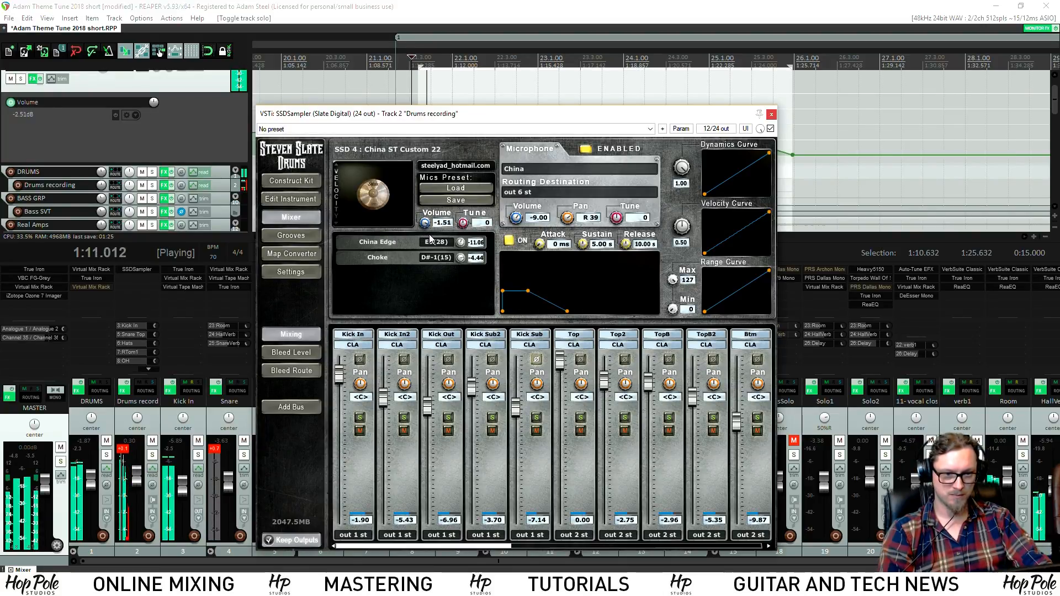
{"action": "left_click_drag", "start_coordinate": [424, 224], "coordinate": [421, 230]}
{"action": "key", "text": "space"}
{"action": "key", "text": "space"}
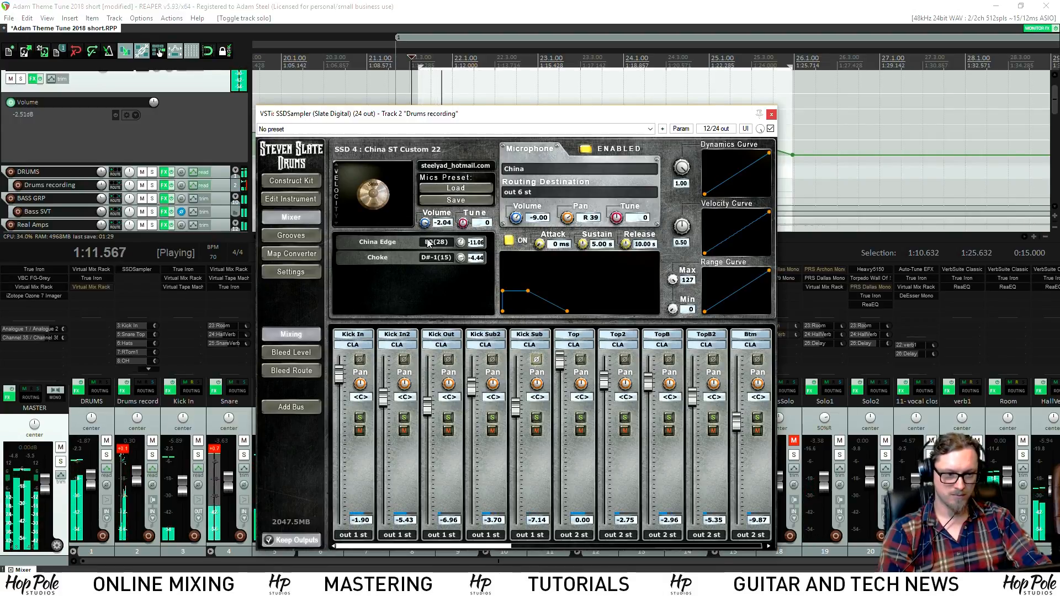
{"action": "key", "text": "space"}
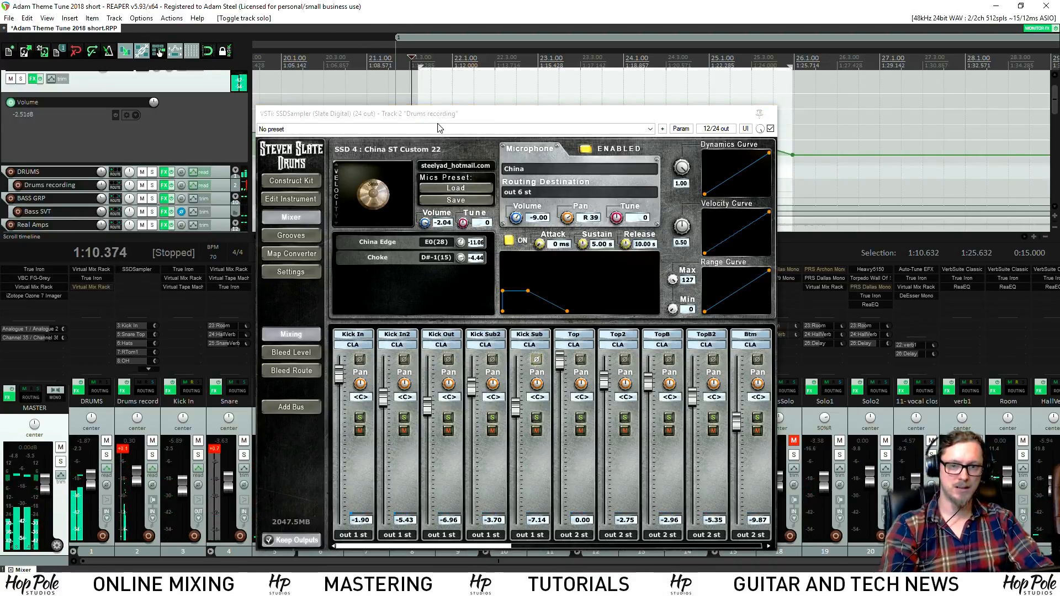
{"action": "left_click", "coordinate": [771, 114]}
{"action": "key", "text": "ctrl+alt+r"}
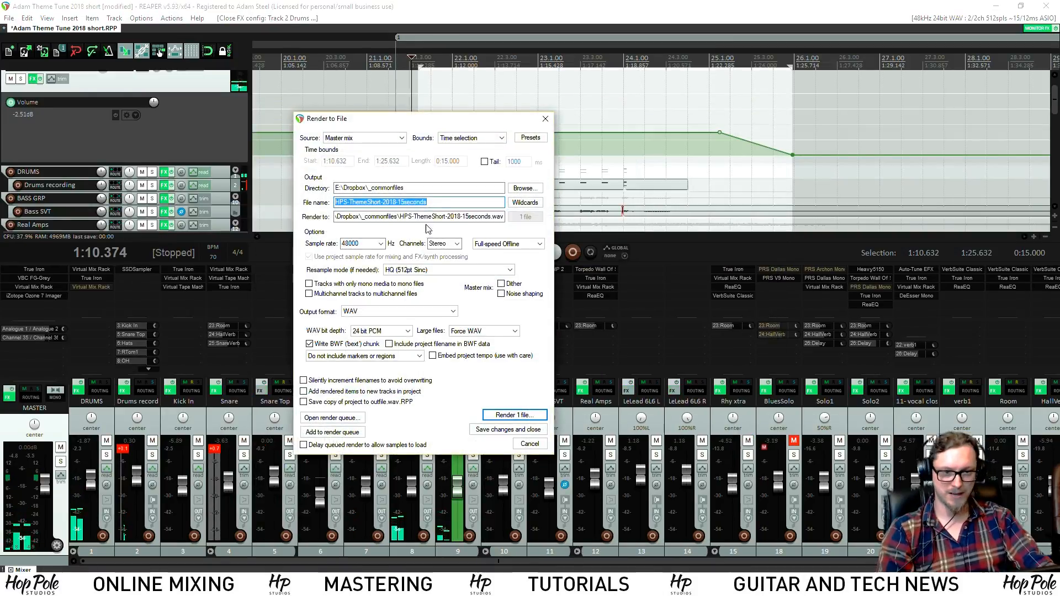
Render the selection over the existing HPS-ThemeShort-2018-15seconds.wav and save the project
{"action": "left_click", "coordinate": [525, 416]}
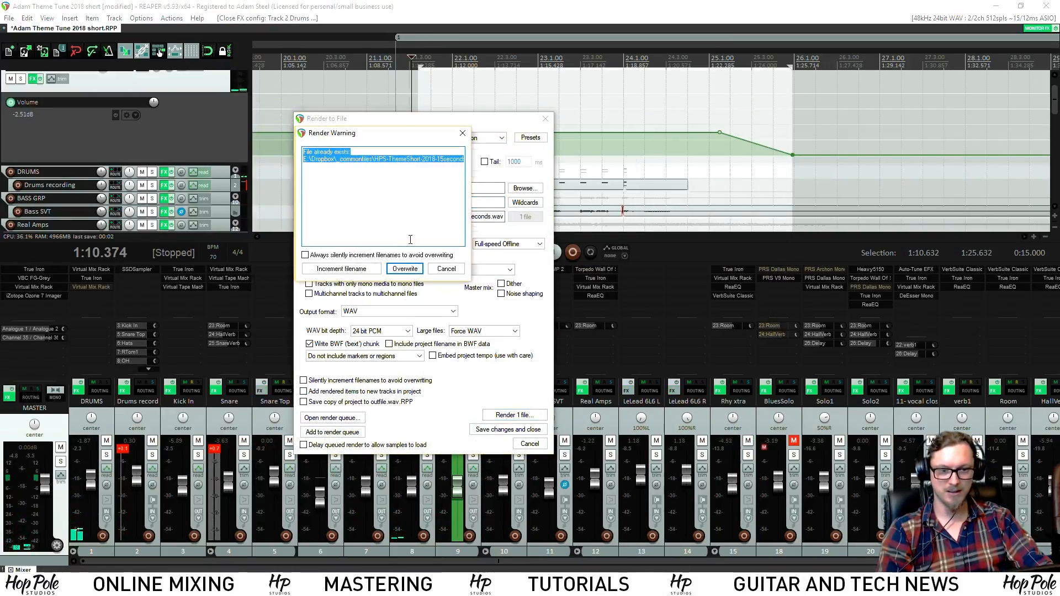
{"action": "left_click", "coordinate": [405, 269]}
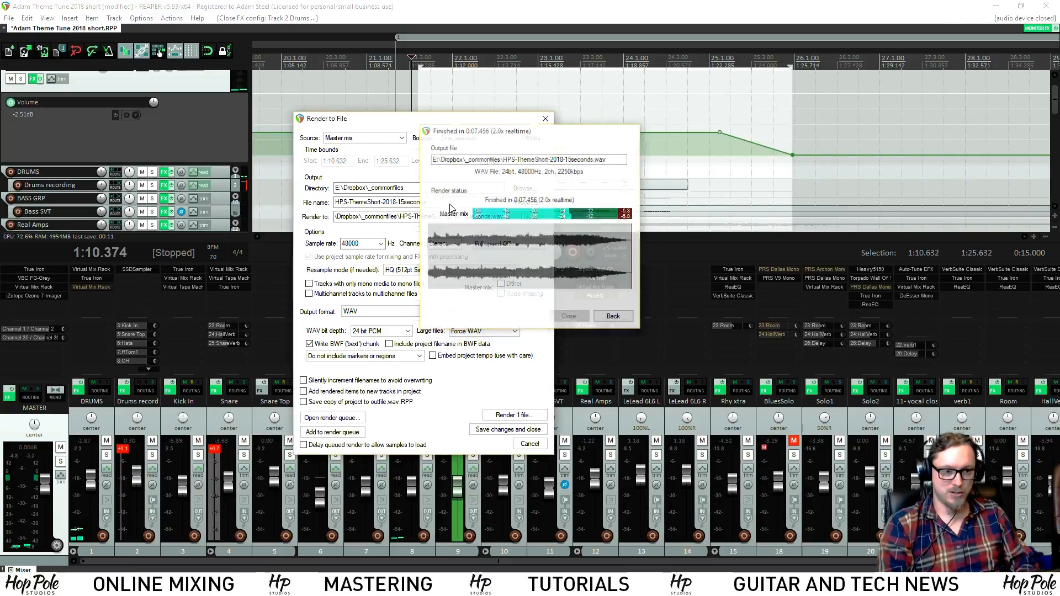
{"action": "key", "text": "ctrl+s"}
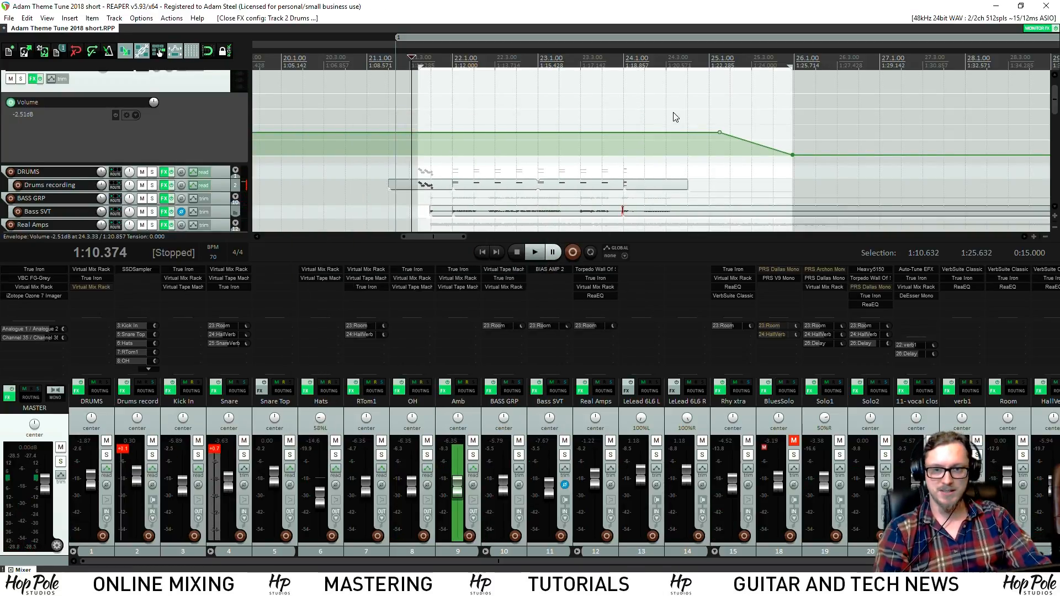
Close REAPER and set Sonarworks systemwide output to Speakers (Audient iD4), saving the settings
{"action": "left_click", "coordinate": [1047, 6]}
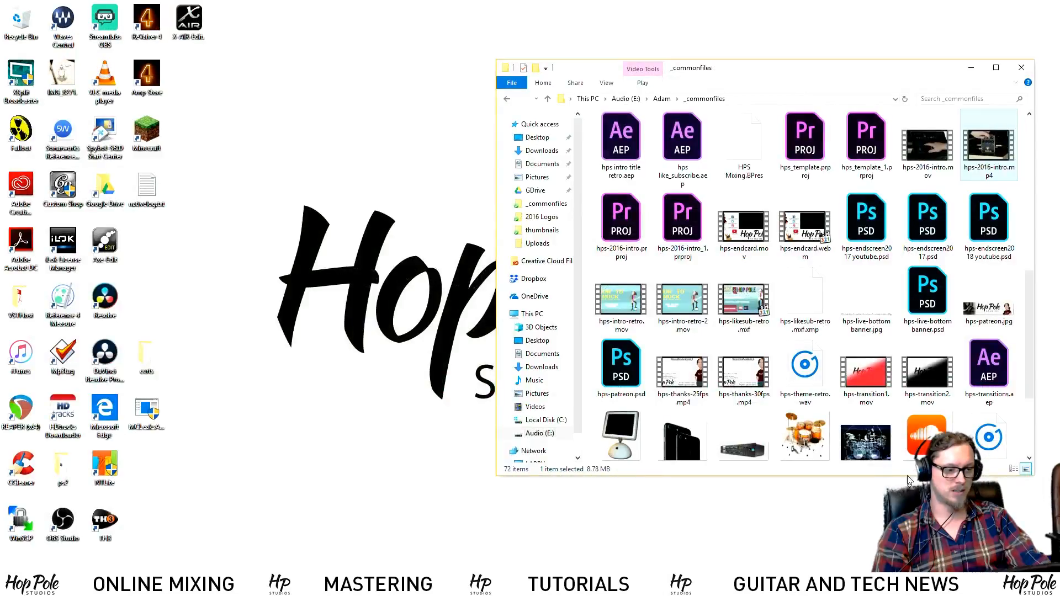
{"action": "left_click", "coordinate": [1022, 67]}
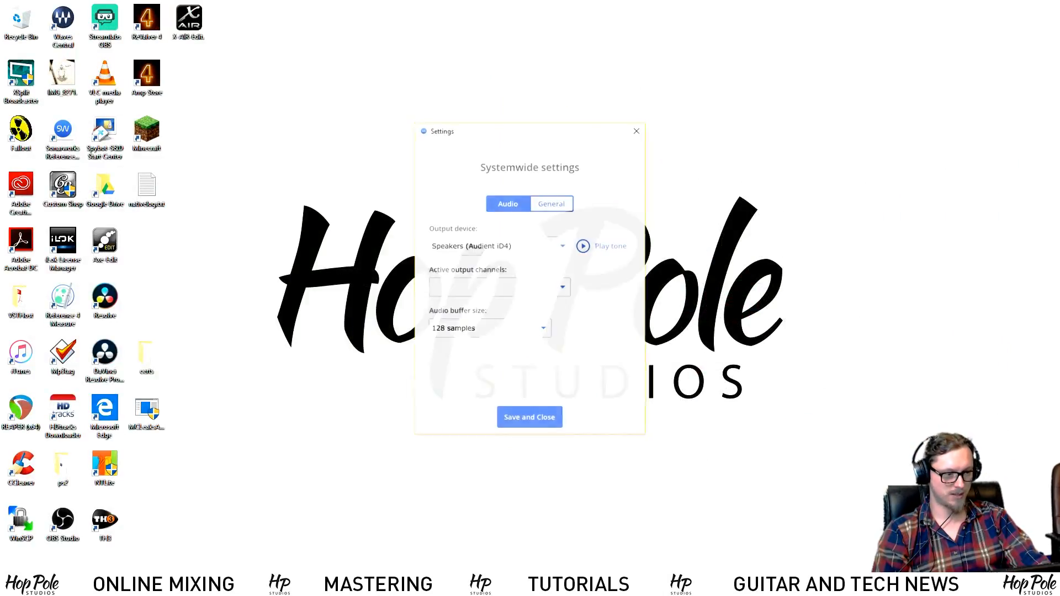
{"action": "left_click", "coordinate": [469, 249]}
{"action": "left_click", "coordinate": [482, 257]}
{"action": "left_click", "coordinate": [482, 248]}
{"action": "left_click", "coordinate": [499, 265]}
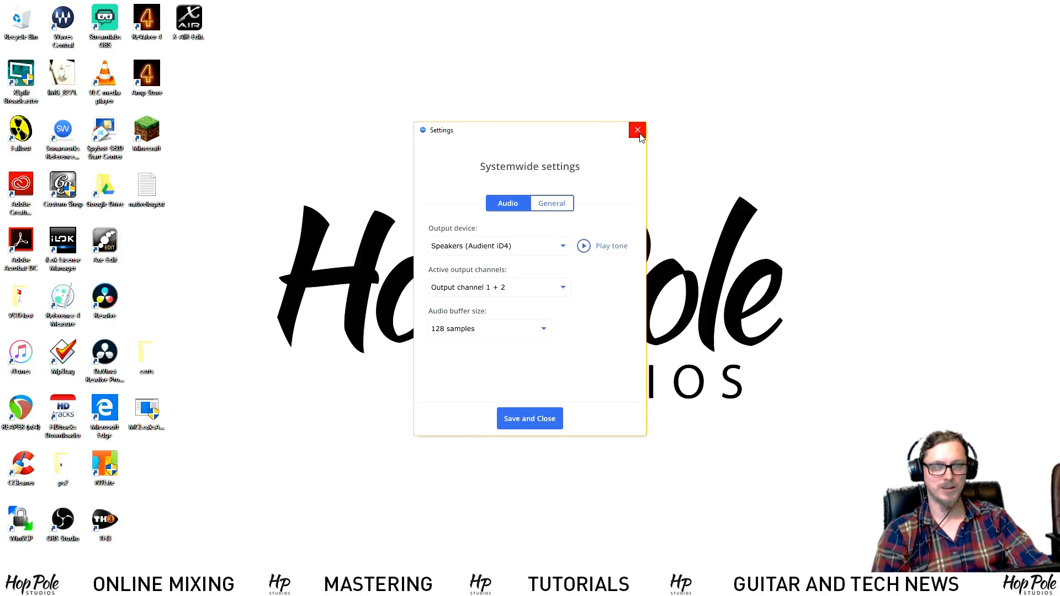
{"action": "left_click", "coordinate": [545, 415]}
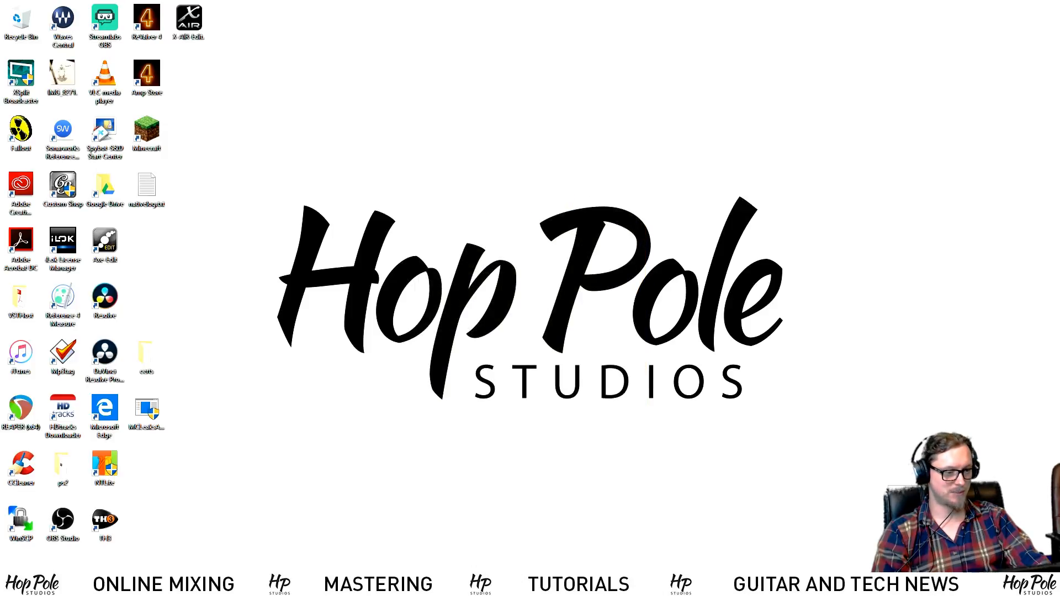
Bypass Studio Reference correction in Reference 4 Systemwide and close its window
{"action": "left_click", "coordinate": [938, 527]}
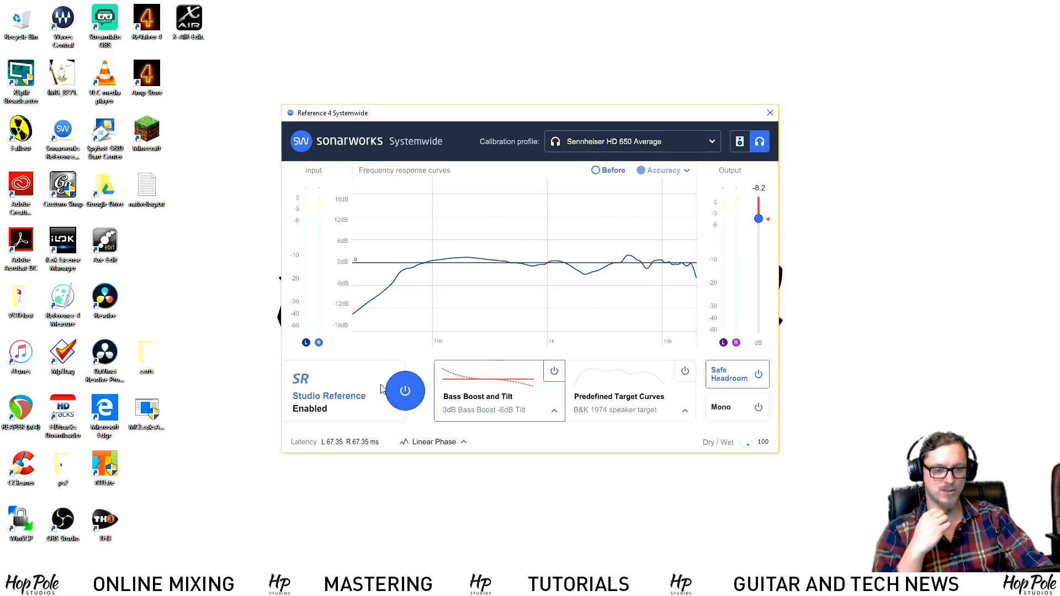
{"action": "left_click", "coordinate": [409, 392]}
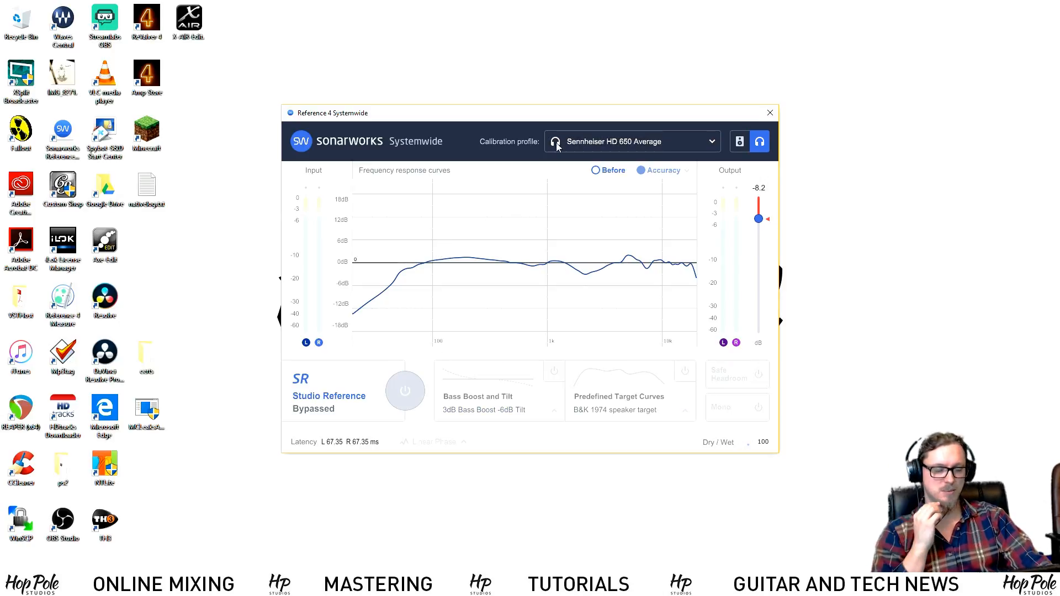
{"action": "left_click", "coordinate": [770, 114]}
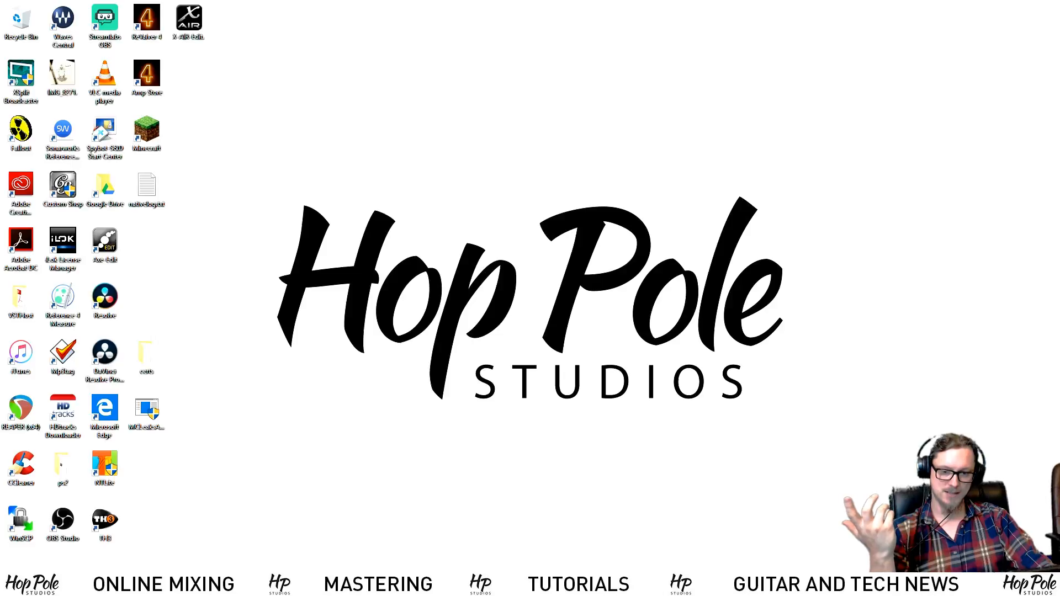
{"action": "key", "text": "super"}
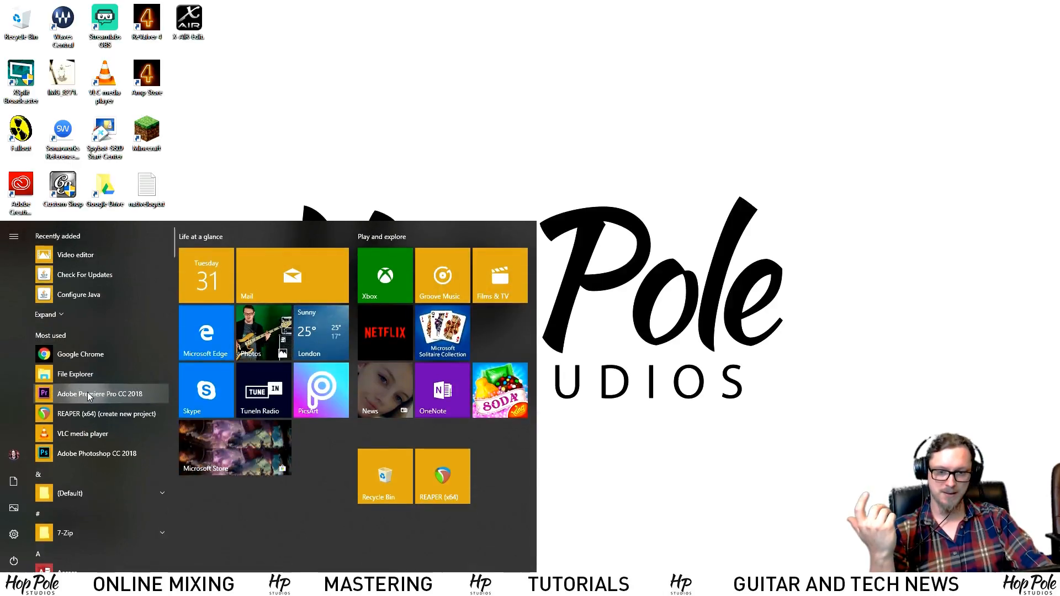
Launch Premiere Pro CC 2018, start a new project and browse its location to HPS Videos
{"action": "left_click", "coordinate": [88, 394]}
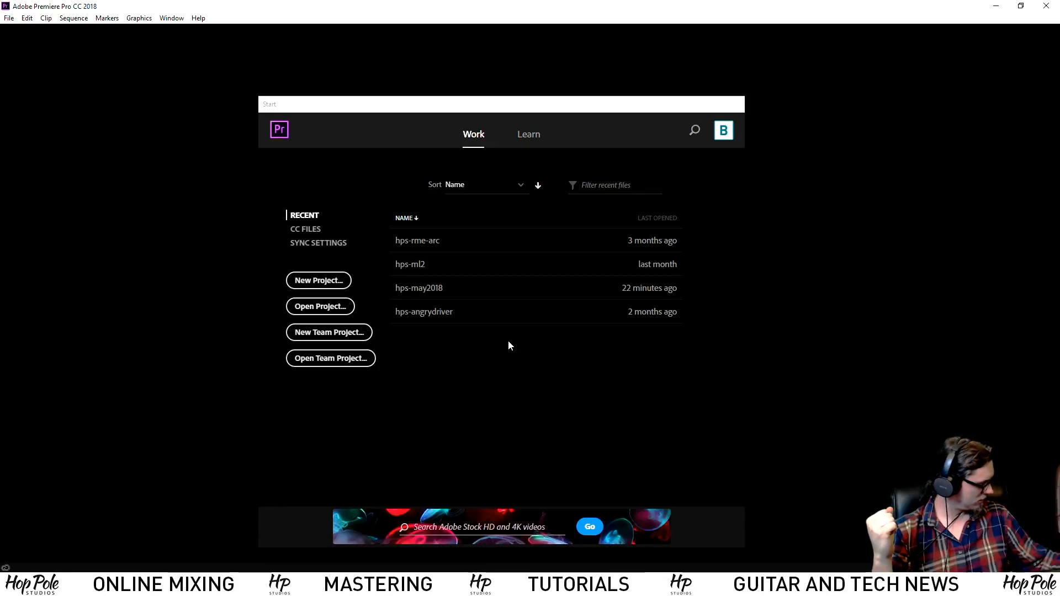
{"action": "left_click", "coordinate": [320, 283]}
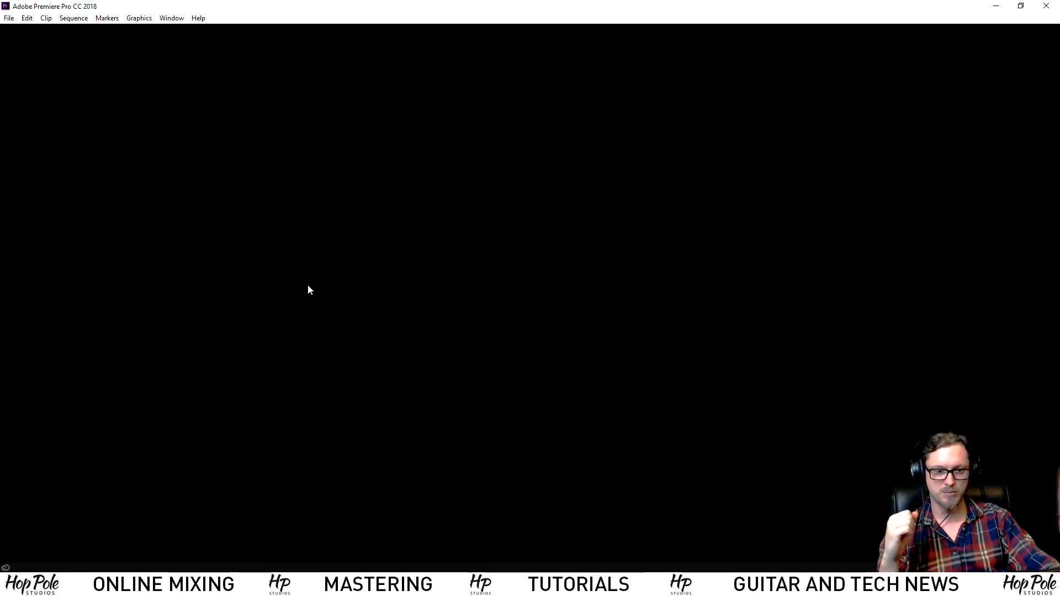
{"action": "left_click", "coordinate": [663, 145]}
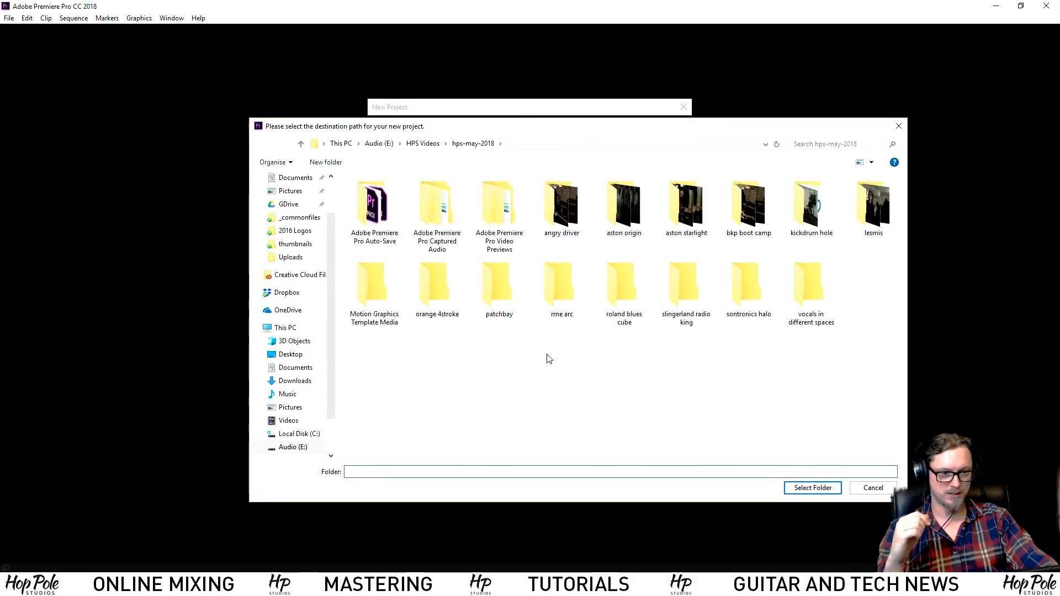
{"action": "left_click", "coordinate": [424, 144]}
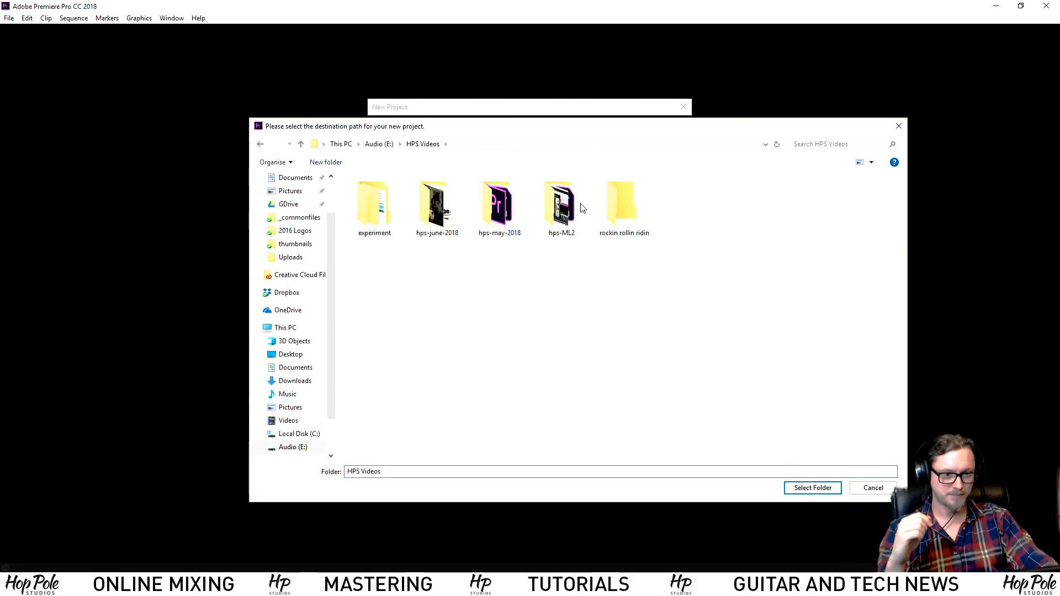
{"action": "left_click", "coordinate": [872, 163]}
{"action": "left_click", "coordinate": [542, 346]}
Create and select a new hps-titlescreen2018 folder, then begin entering the project name hps-titlescreen-2018
{"action": "right_click", "coordinate": [541, 342]}
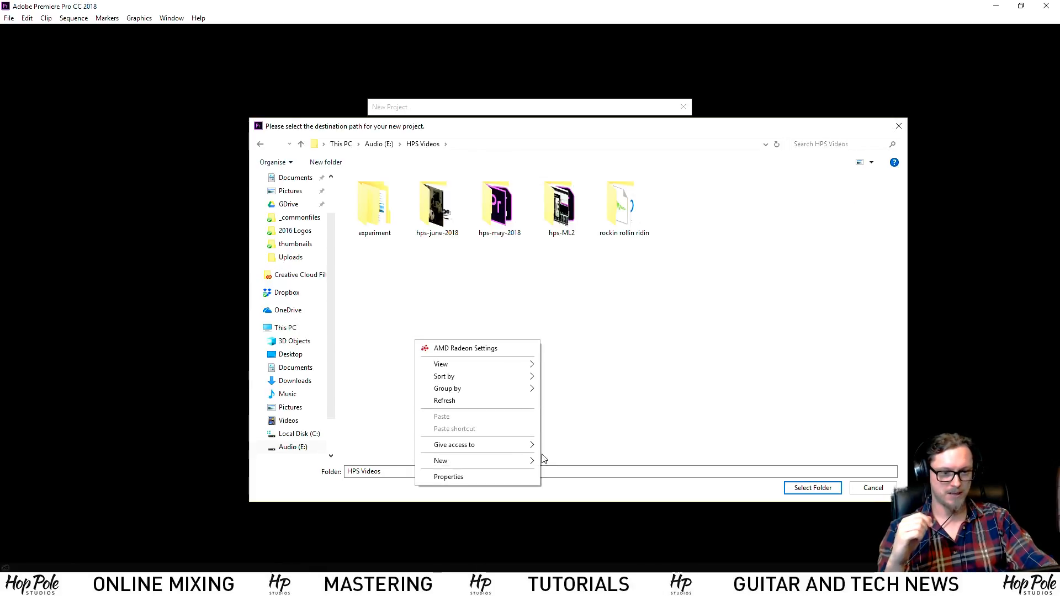
{"action": "mouse_move", "coordinate": [512, 465]}
{"action": "left_click", "coordinate": [581, 321]}
{"action": "type", "text": "hps-titlesacr"}
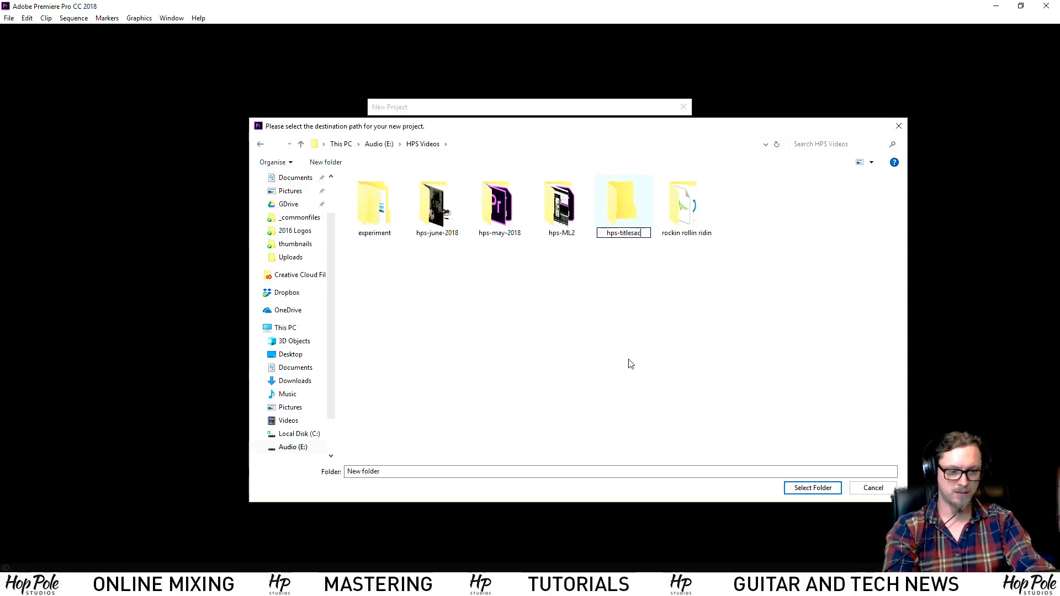
{"action": "key", "text": "BackSpace"}
{"action": "key", "text": "BackSpace"}
{"action": "key", "text": "BackSpace"}
{"action": "type", "text": "cr"}
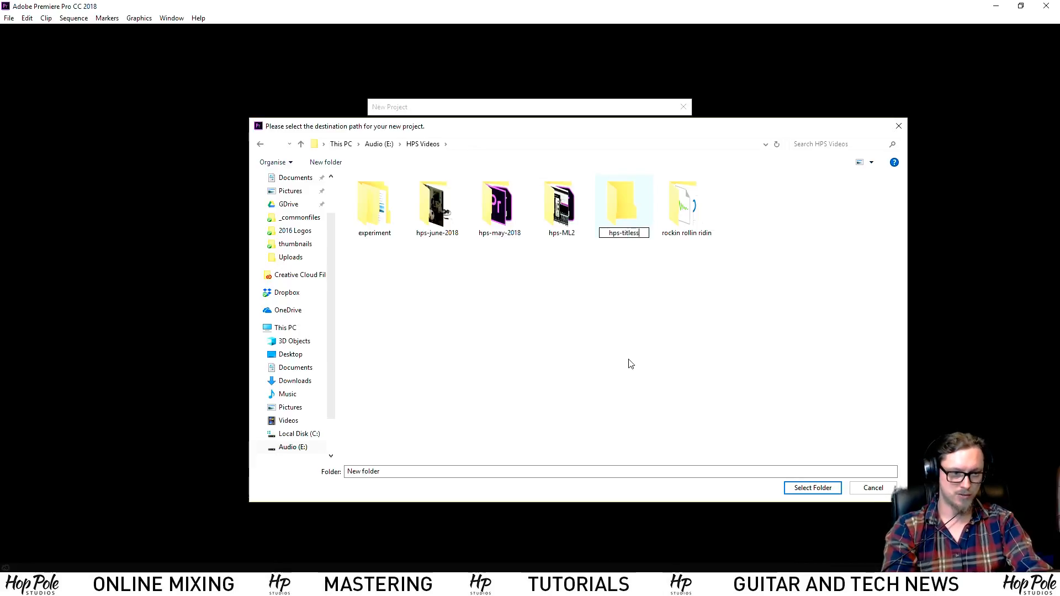
{"action": "type", "text": "een2018"}
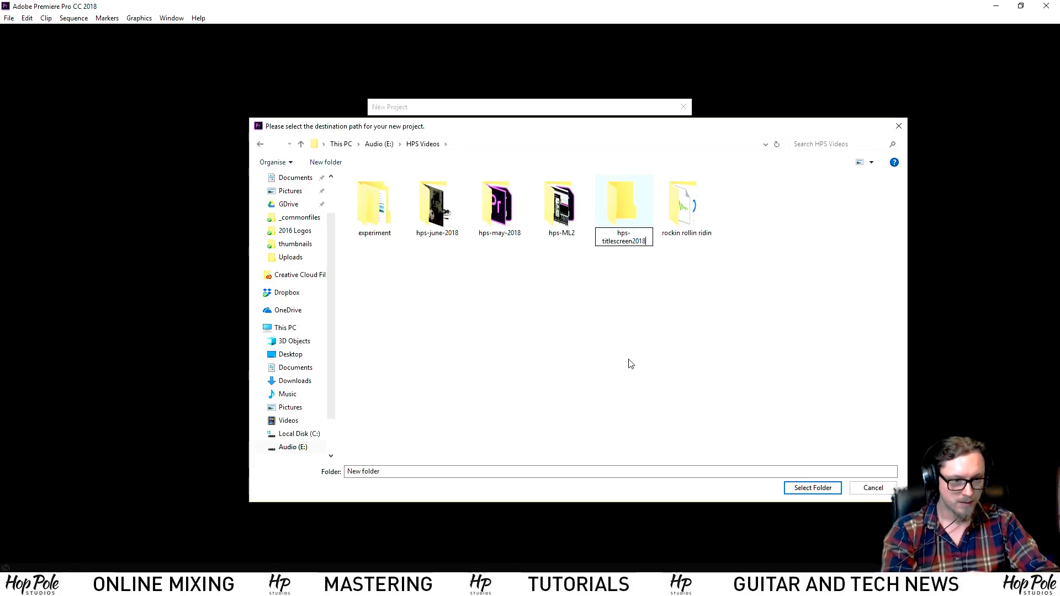
{"action": "key", "text": "Return"}
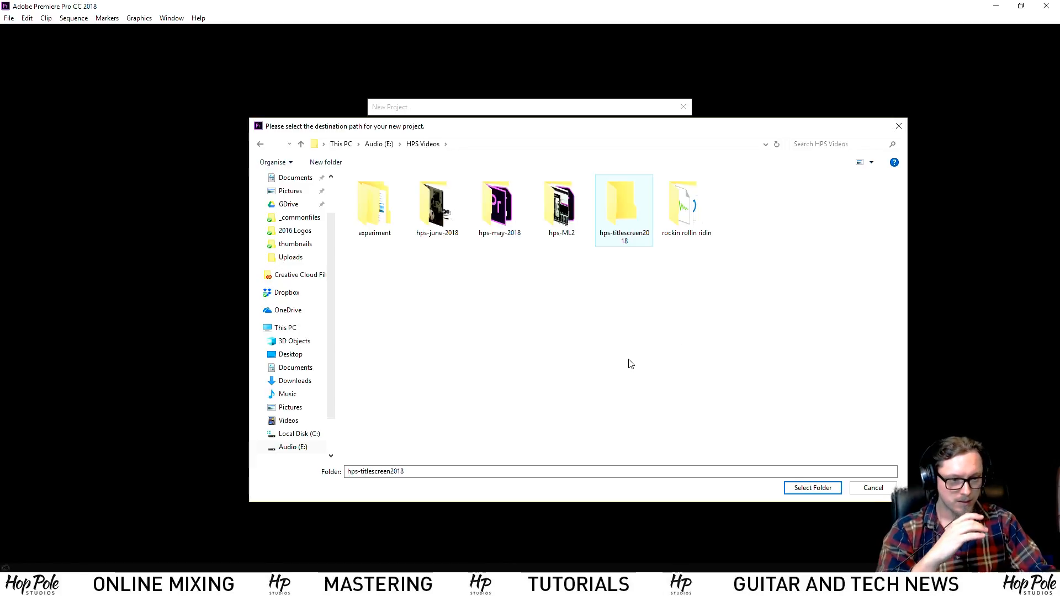
{"action": "double_click", "coordinate": [622, 206]}
{"action": "left_click", "coordinate": [823, 490]}
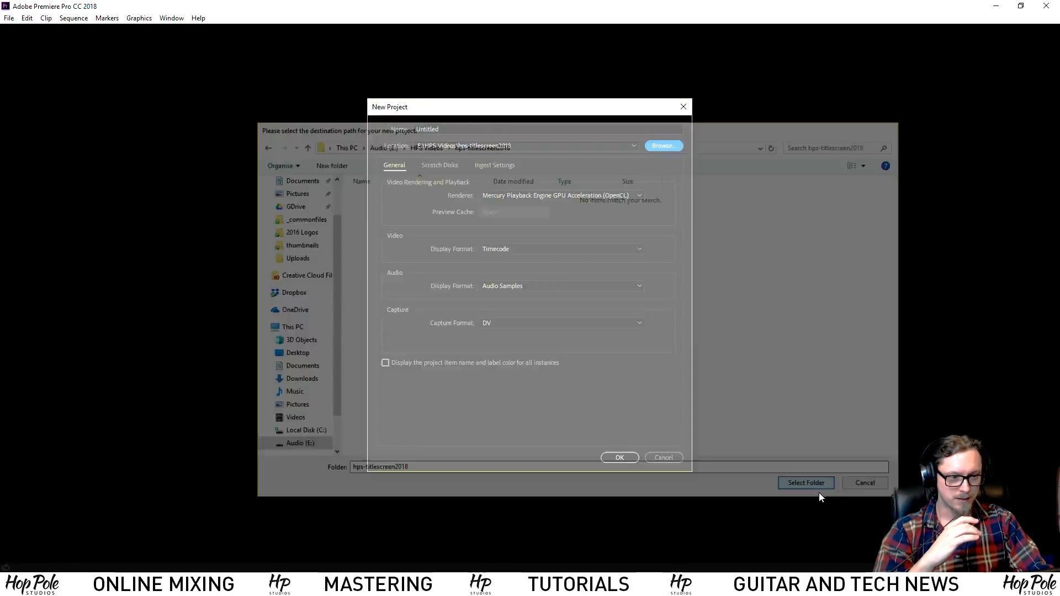
{"action": "left_click", "coordinate": [476, 131]}
{"action": "type", "text": "hps-"}
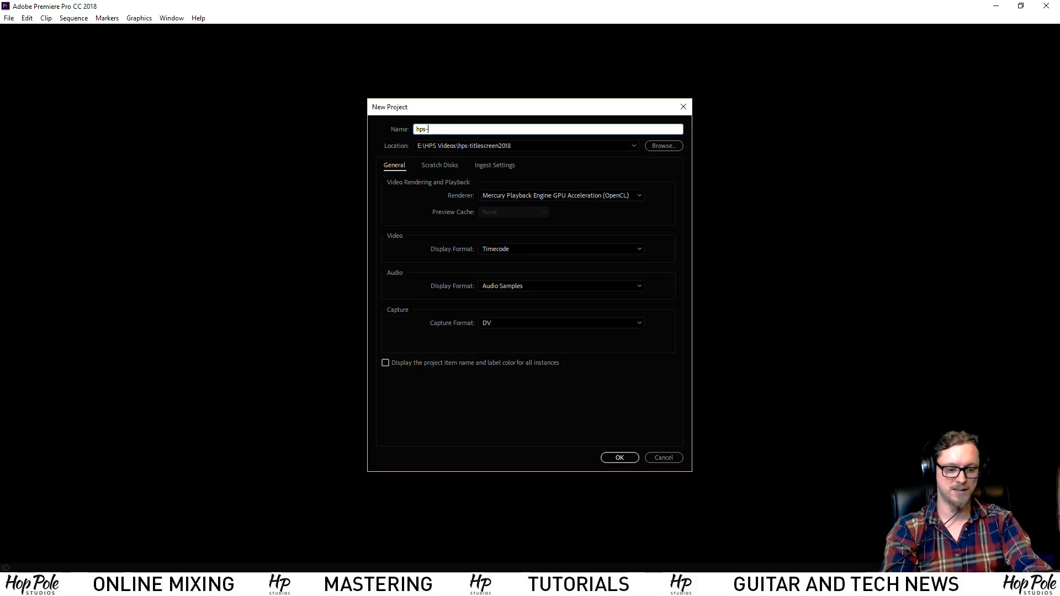
{"action": "type", "text": "titlescreen-2018"}
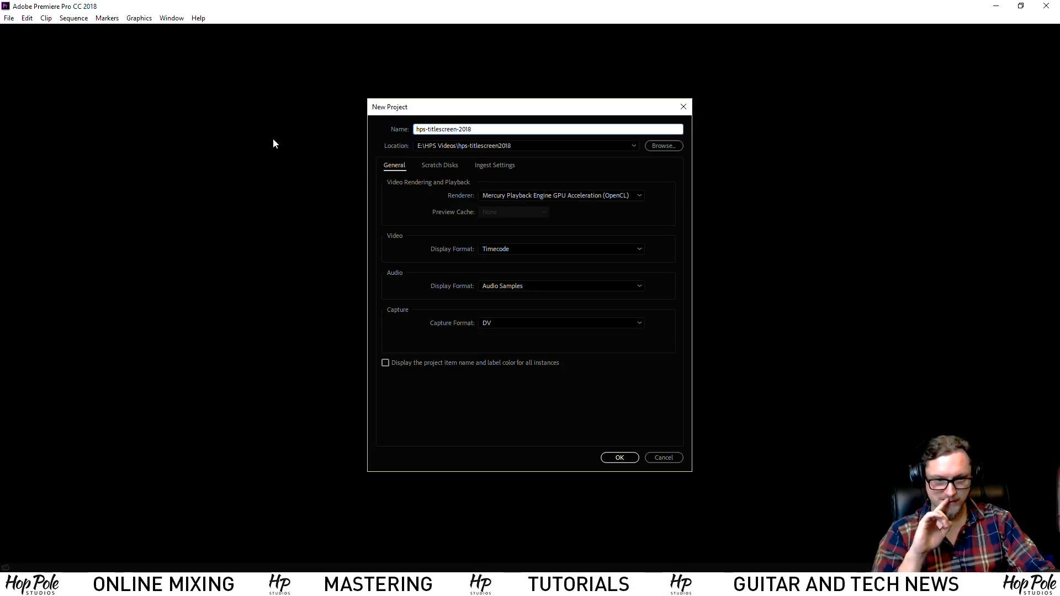
Confirm the new project, dismiss the workspace notice, and add a bin named -source
{"action": "left_click", "coordinate": [635, 460]}
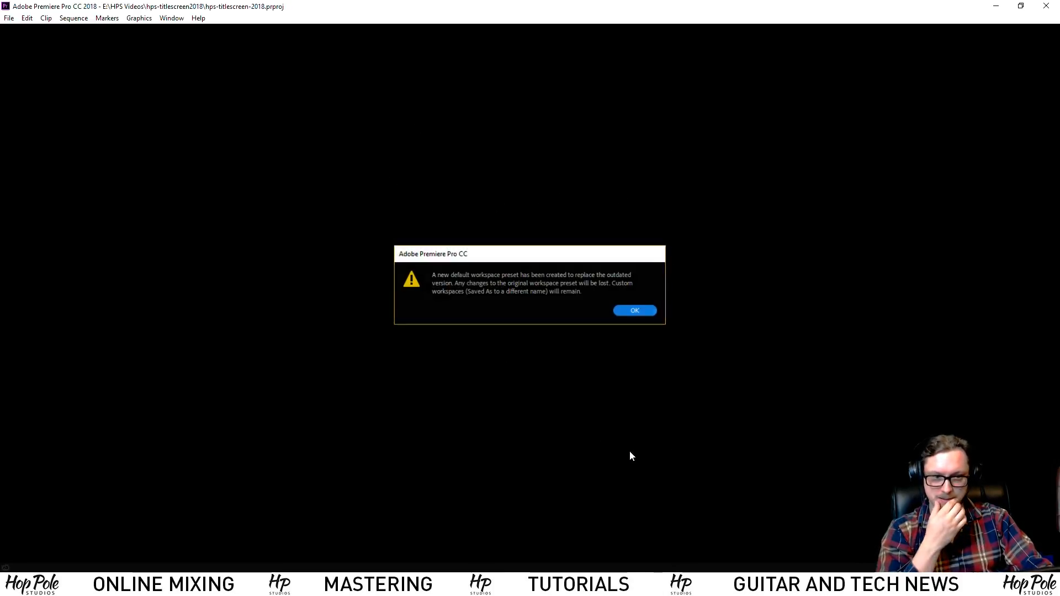
{"action": "left_click", "coordinate": [635, 311]}
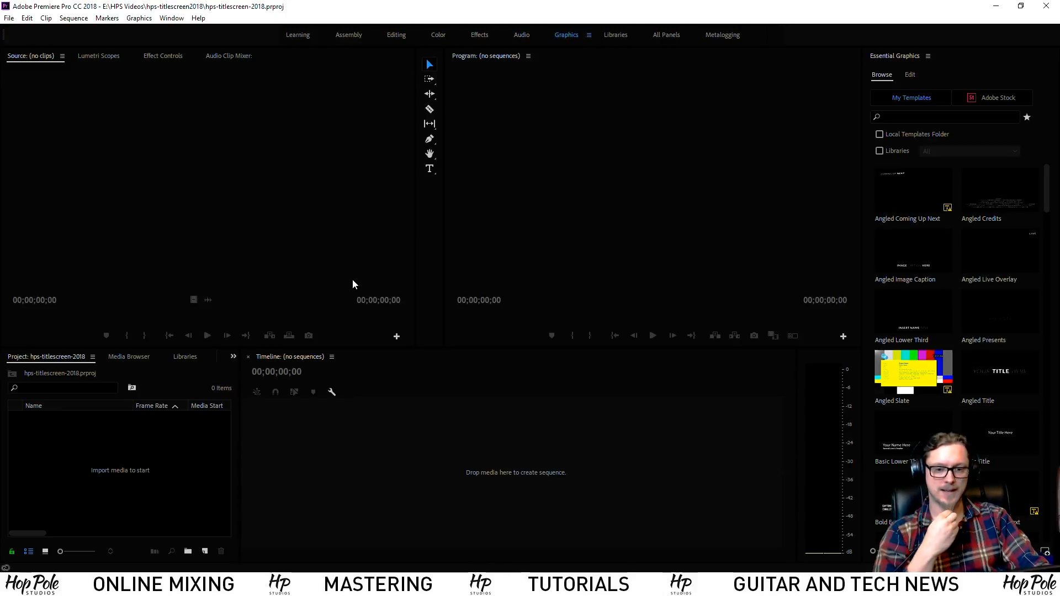
{"action": "right_click", "coordinate": [85, 431]}
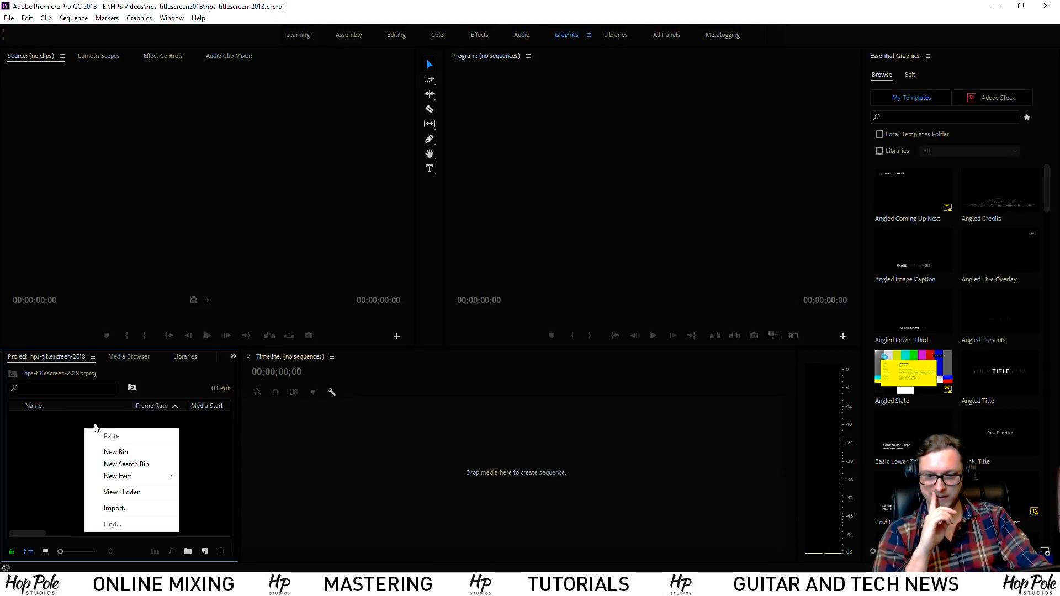
{"action": "left_click", "coordinate": [110, 452]}
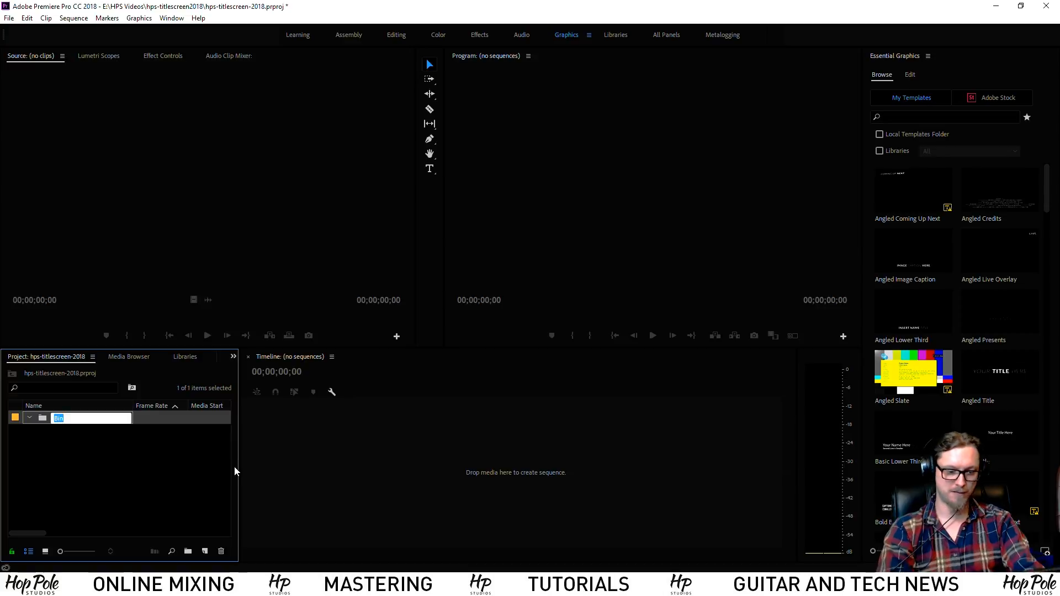
{"action": "type", "text": "-source"}
{"action": "key", "text": "Tab"}
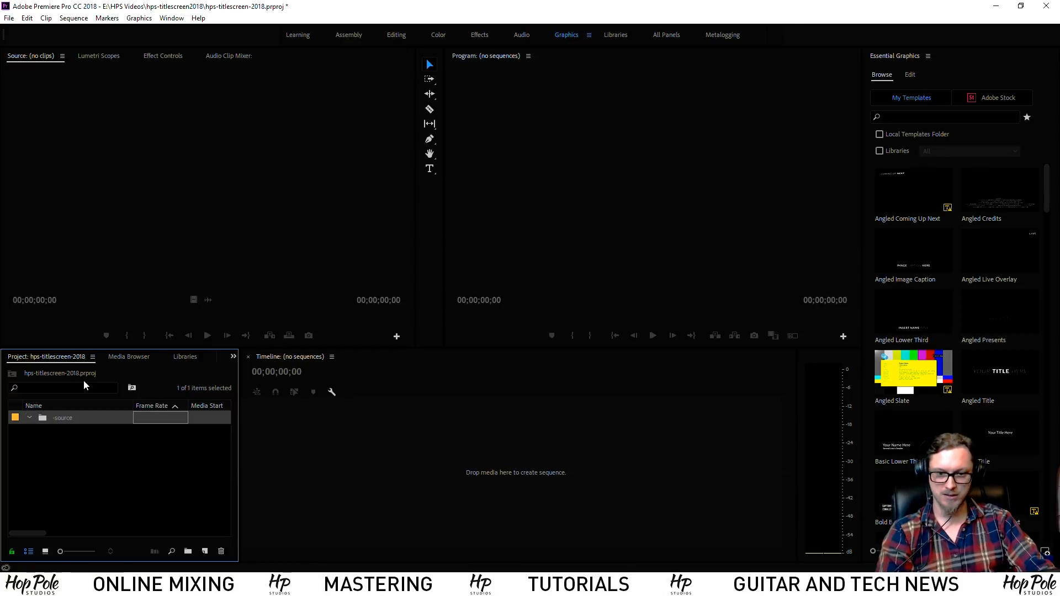
{"action": "right_click", "coordinate": [55, 449]}
Add a sequence from the DNxHR > UHD 25 > DNxHR HQ UHD 25 preset named hps-titlescreen2018-lowerlayer
{"action": "mouse_move", "coordinate": [113, 495]}
{"action": "left_click", "coordinate": [174, 376]}
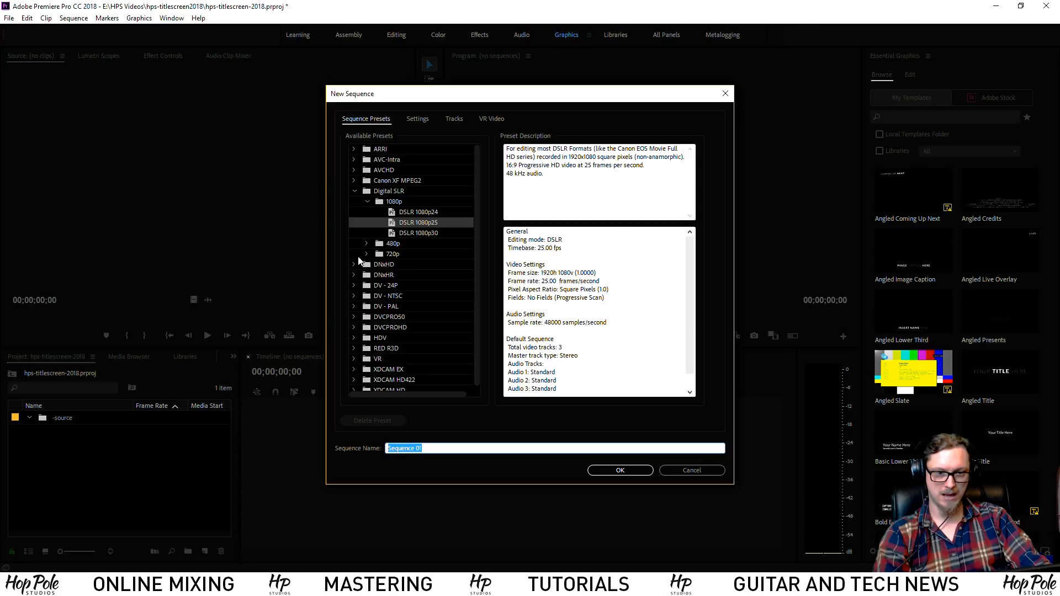
{"action": "left_click", "coordinate": [354, 275]}
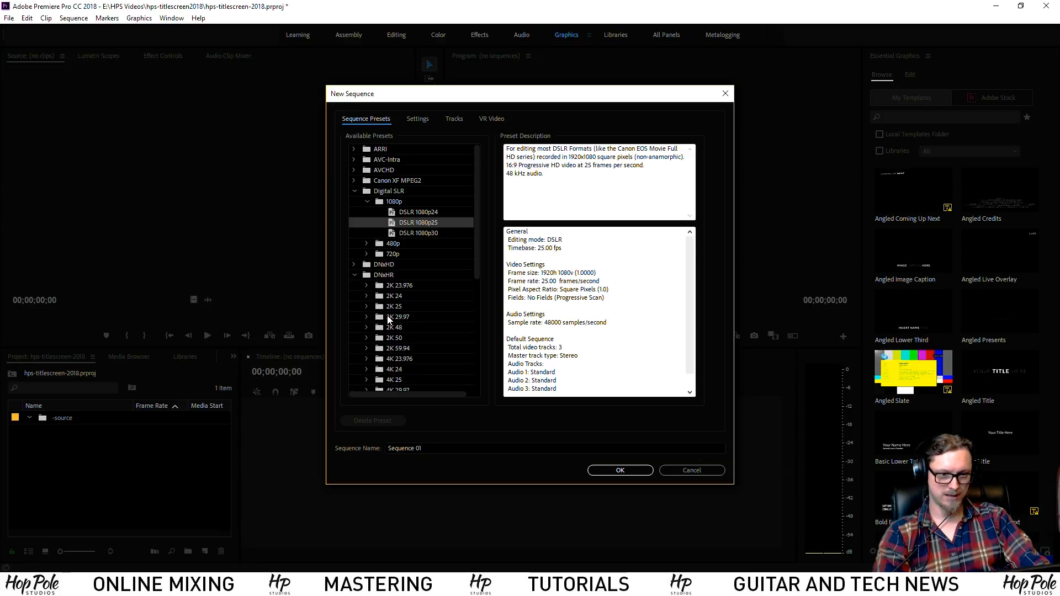
{"action": "scroll", "coordinate": [381, 317], "scroll_direction": "down", "scroll_amount": 2}
{"action": "scroll", "coordinate": [379, 317], "scroll_direction": "down", "scroll_amount": 3}
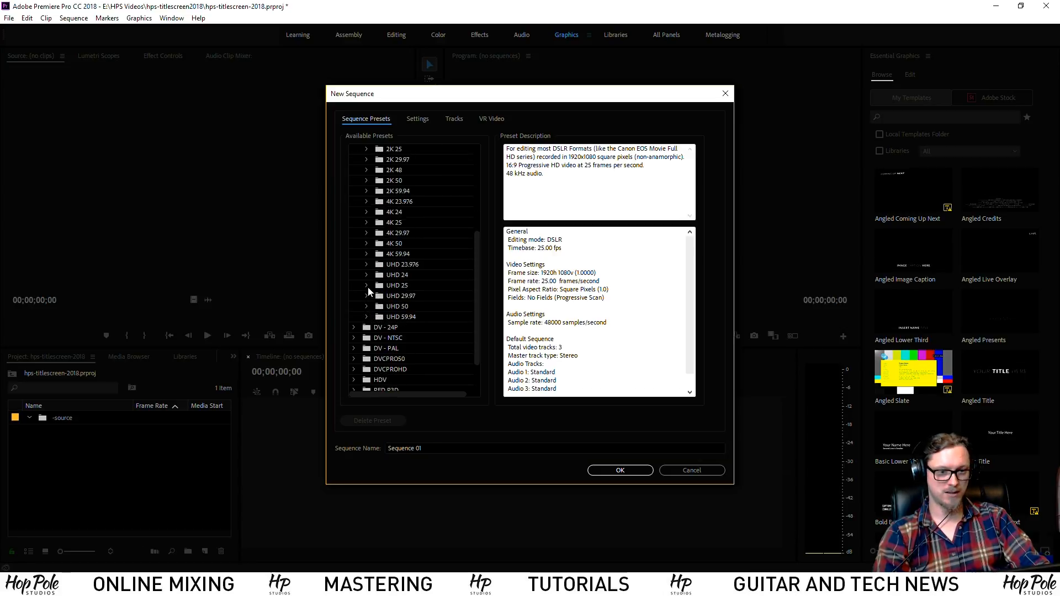
{"action": "left_click", "coordinate": [366, 286]}
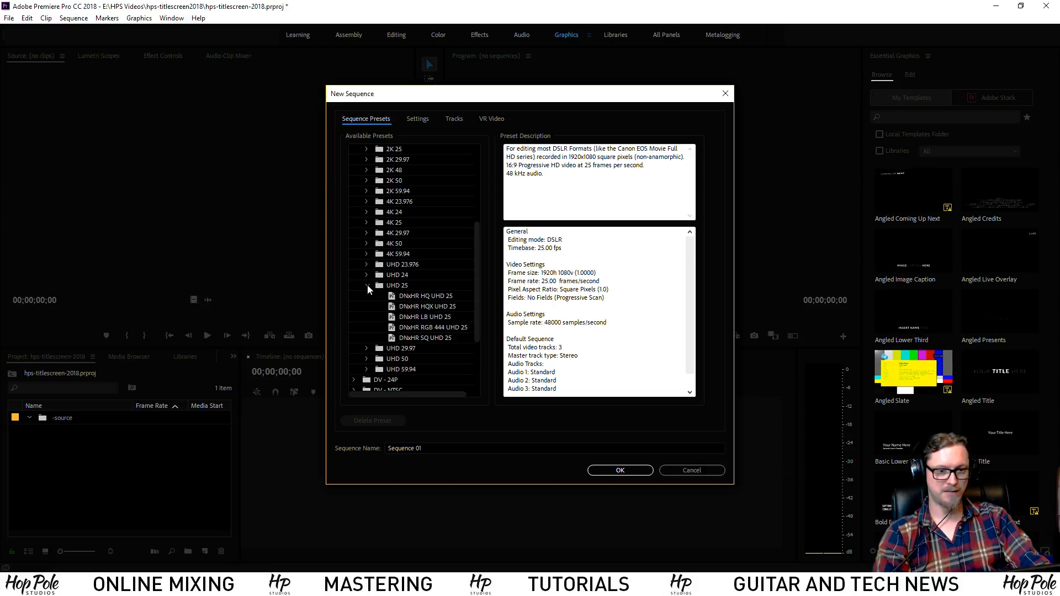
{"action": "left_click", "coordinate": [393, 298]}
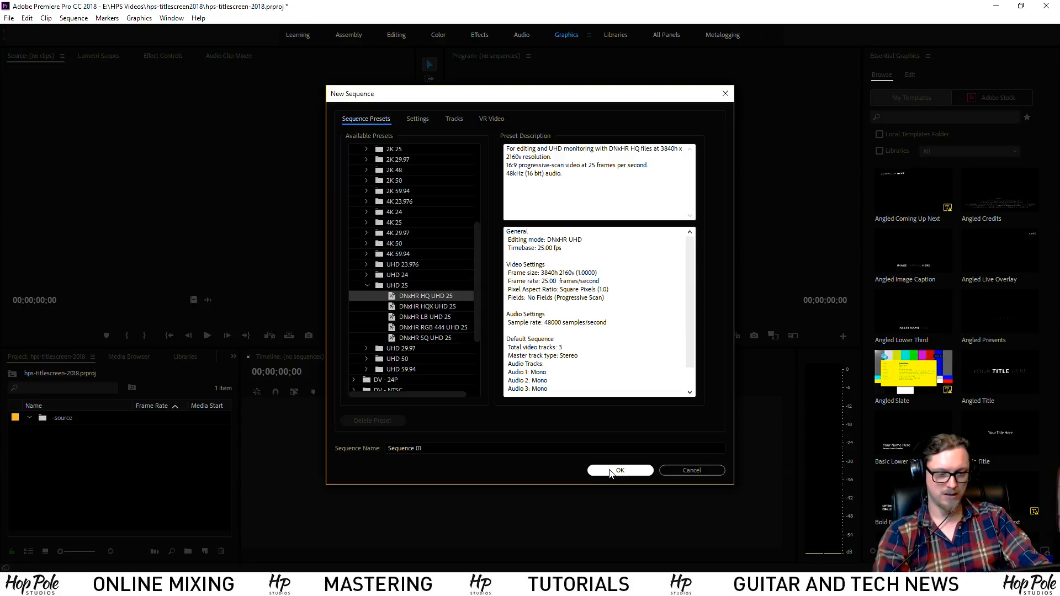
{"action": "left_click", "coordinate": [502, 446]}
{"action": "key", "text": "ctrl+a"}
{"action": "type", "text": "hps-"}
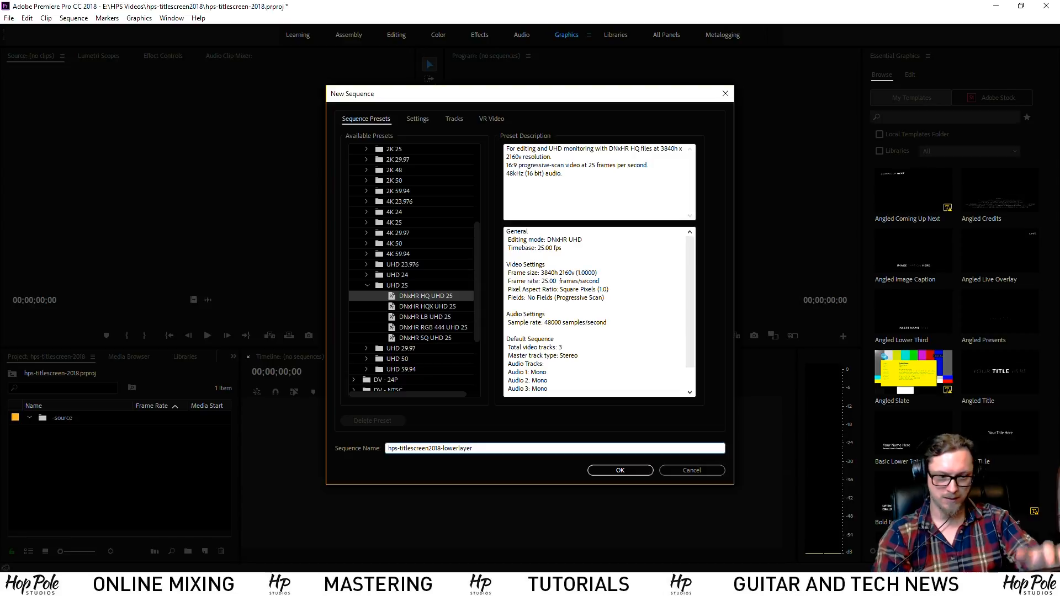
{"action": "key", "text": "Return"}
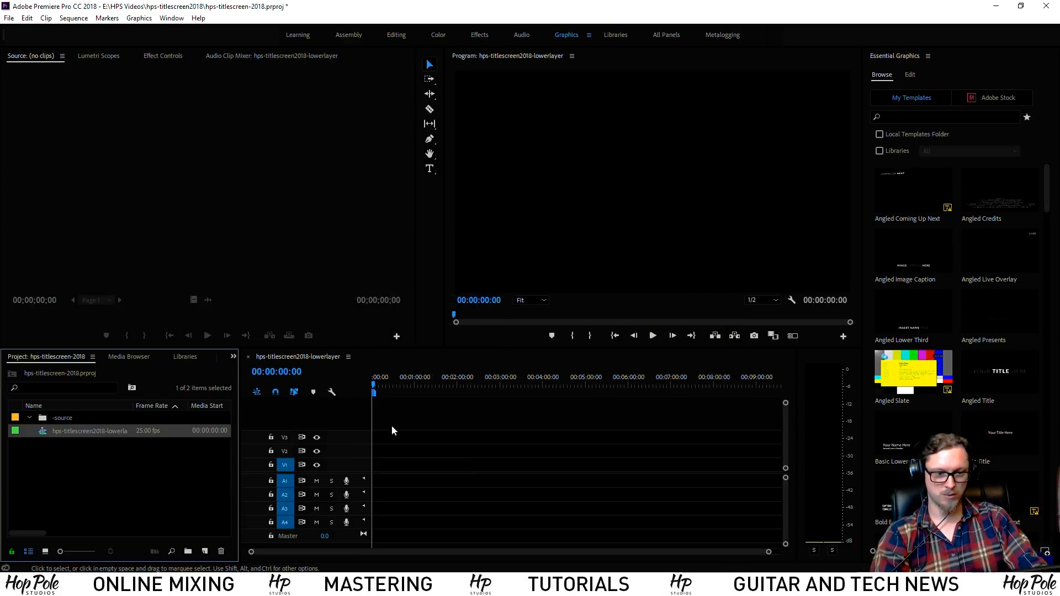
{"action": "left_click", "coordinate": [65, 420]}
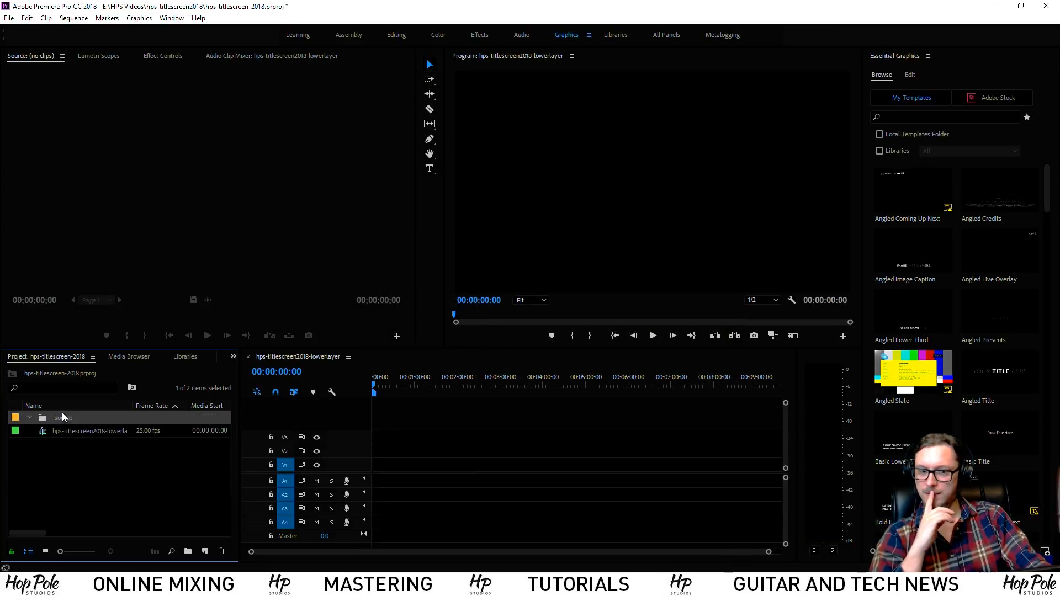
Import HPS-ThemeShort-2018-15seconds.wav from _commonfiles into -source and drag it onto track A1
{"action": "right_click", "coordinate": [41, 417]}
{"action": "left_click", "coordinate": [101, 279]}
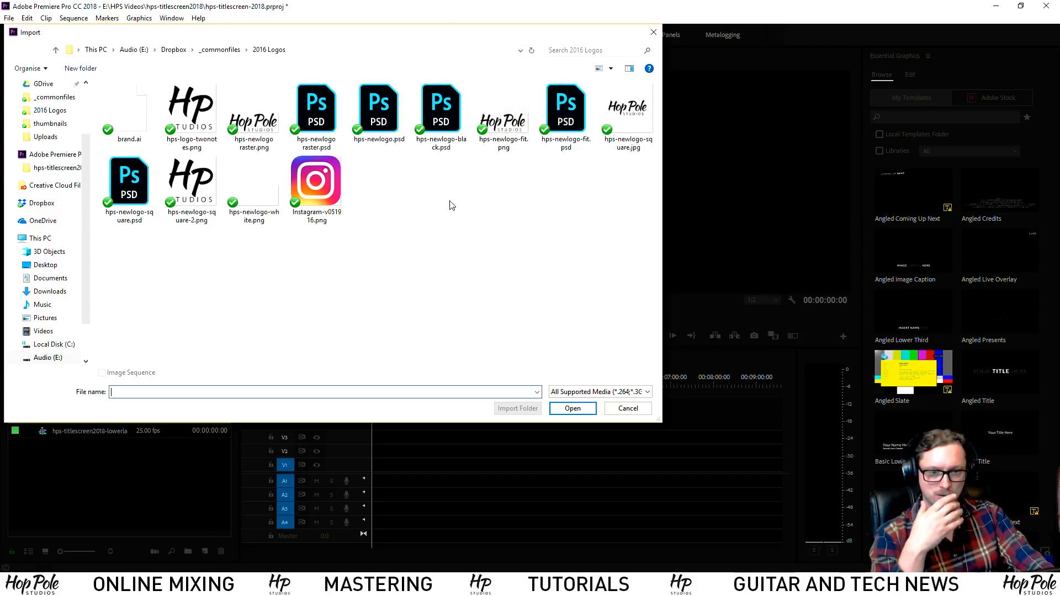
{"action": "left_click", "coordinate": [220, 50]}
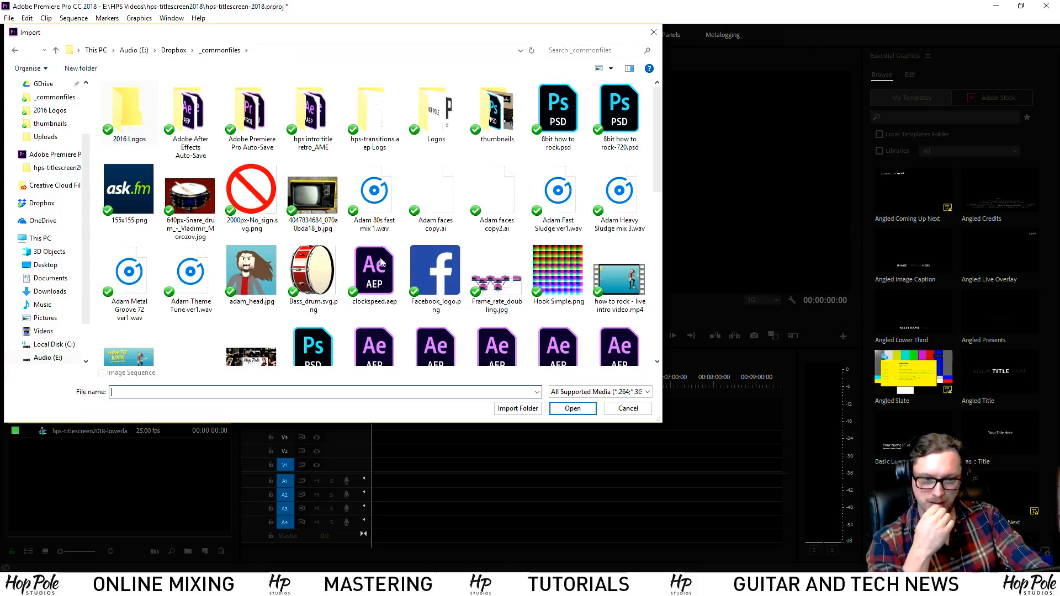
{"action": "scroll", "coordinate": [382, 269], "scroll_direction": "down", "scroll_amount": 5}
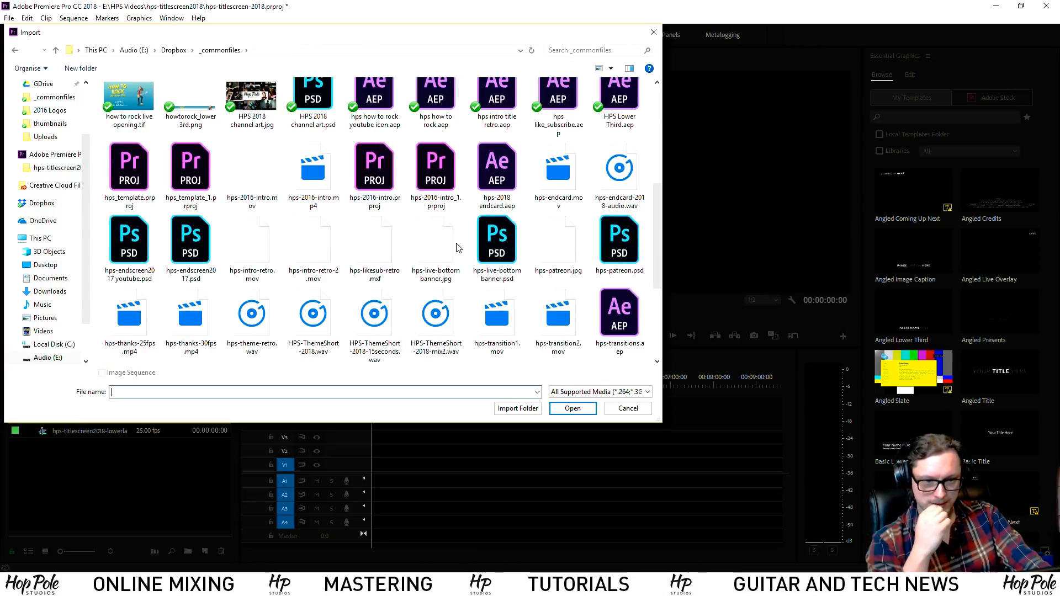
{"action": "scroll", "coordinate": [458, 247], "scroll_direction": "down", "scroll_amount": 3}
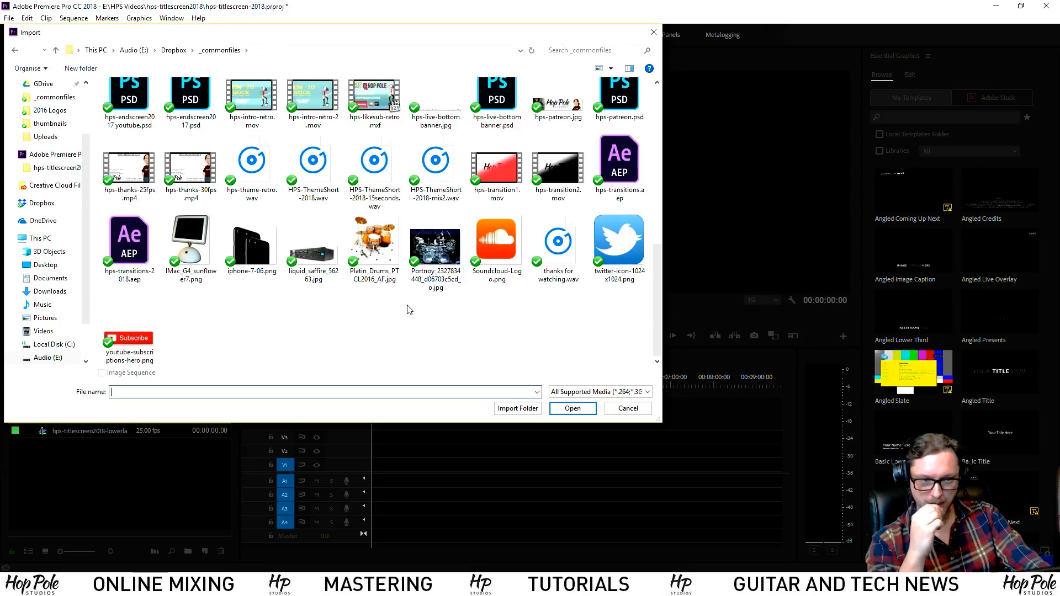
{"action": "double_click", "coordinate": [372, 168]}
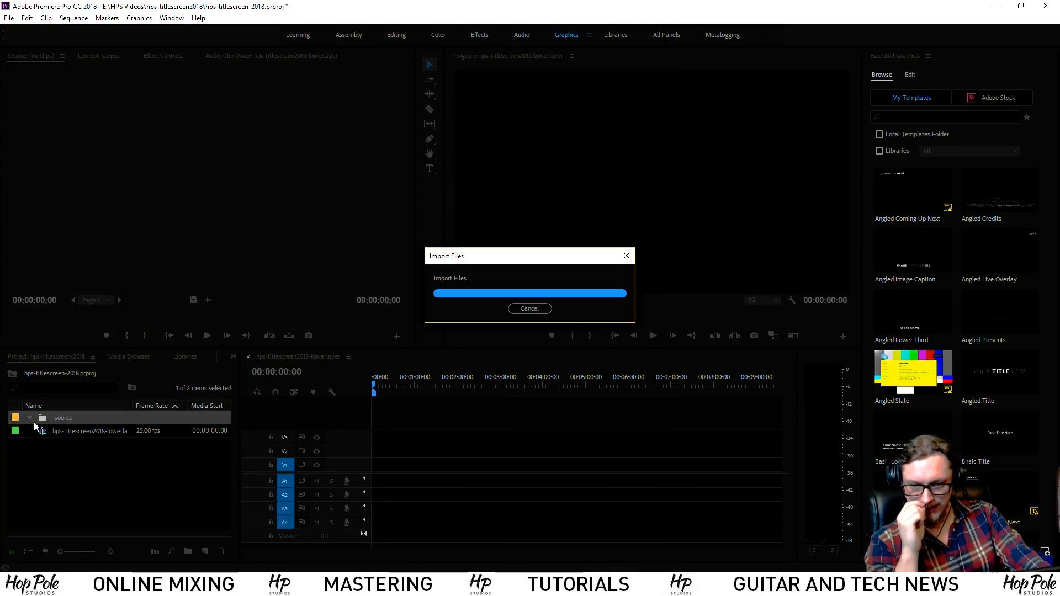
{"action": "left_click_drag", "start_coordinate": [38, 431], "coordinate": [376, 482]}
Zoom the timeline in on the theme music clip and preview a few seconds of it
{"action": "key", "text": "="}
{"action": "key", "text": "="}
{"action": "key", "text": "="}
{"action": "key", "text": "="}
{"action": "key", "text": "="}
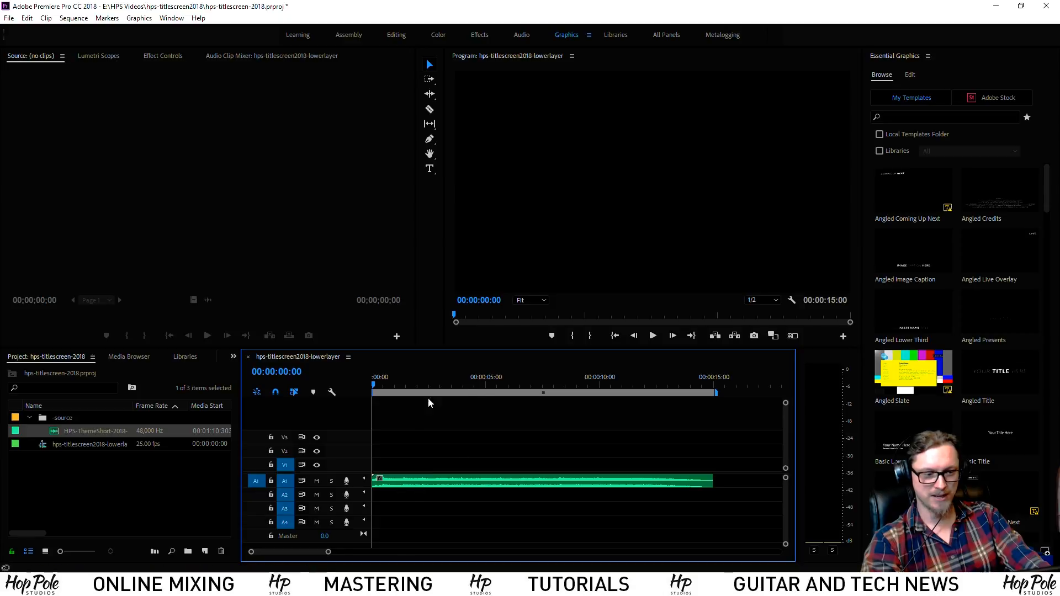
{"action": "key", "text": "space"}
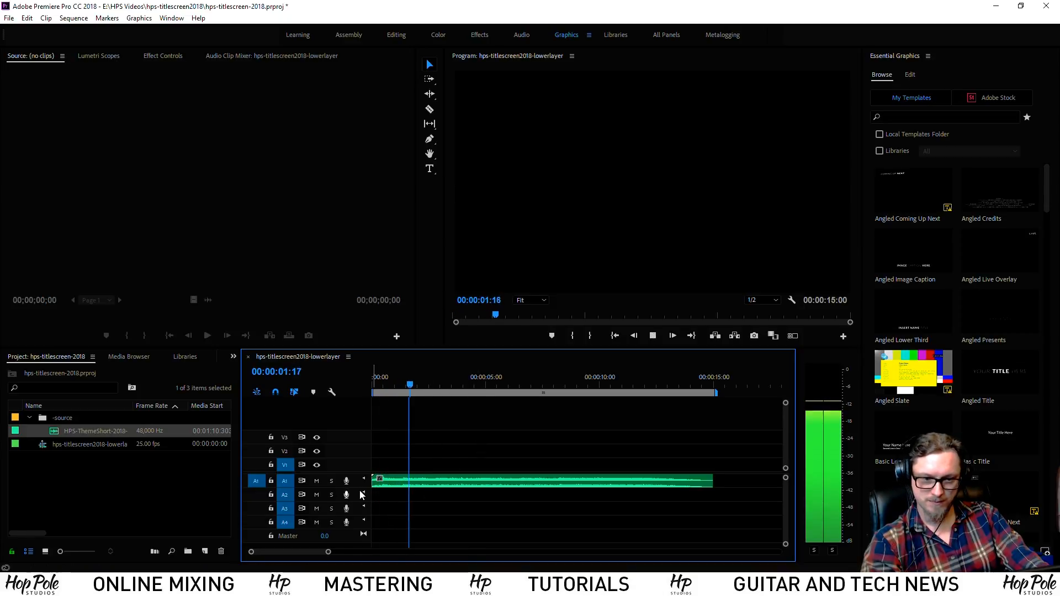
{"action": "key", "text": "space"}
{"action": "scroll", "coordinate": [373, 497], "scroll_direction": "down", "scroll_amount": 1}
{"action": "scroll", "coordinate": [370, 503], "scroll_direction": "up", "scroll_amount": 1}
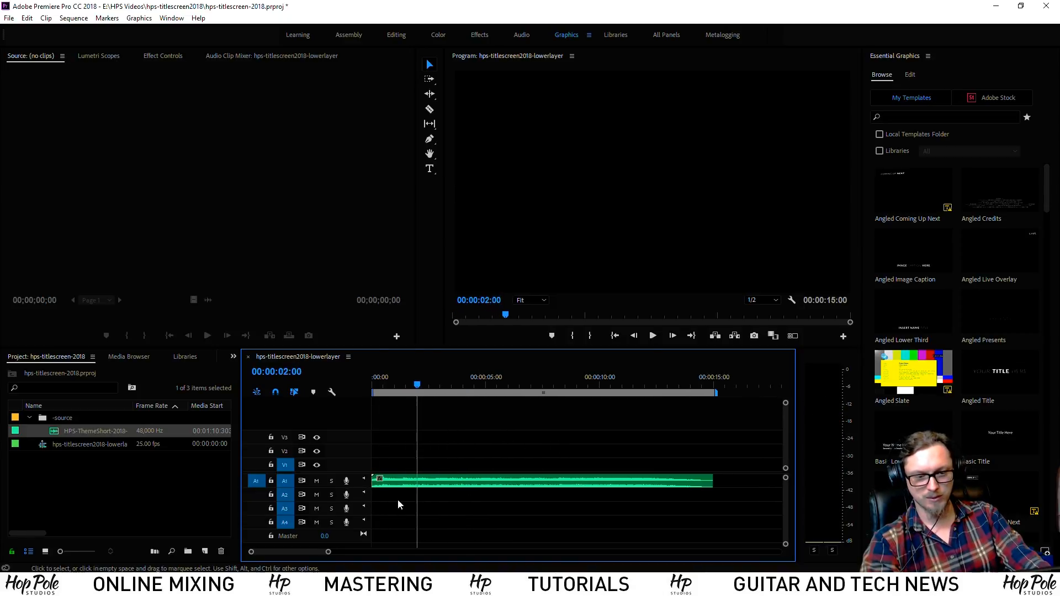
Delete the music clip from A1 and remove all empty audio tracks with Delete Tracks
{"action": "left_click", "coordinate": [397, 484]}
{"action": "key", "text": "Delete"}
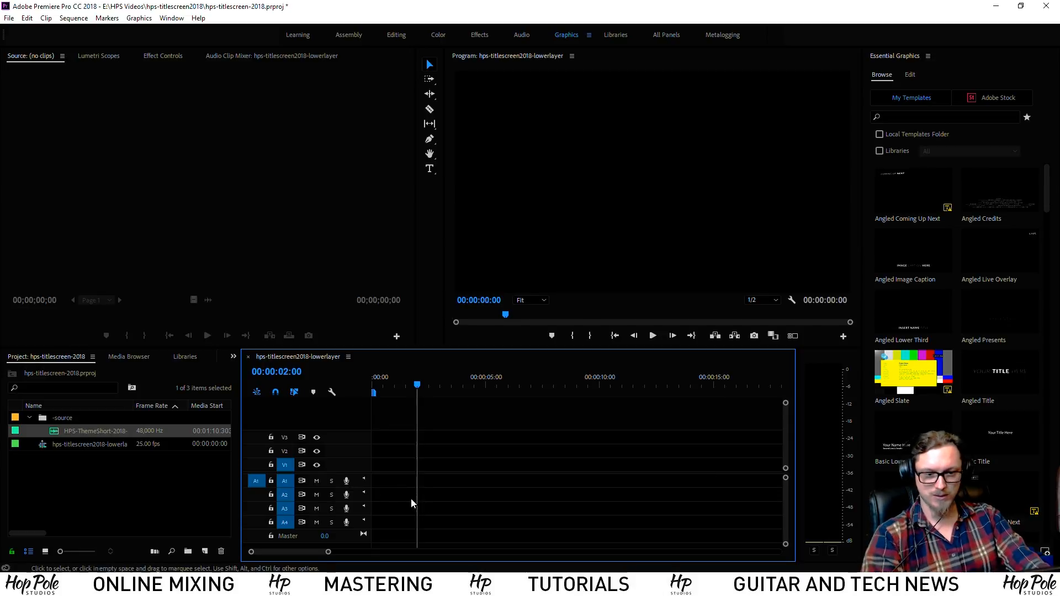
{"action": "right_click", "coordinate": [349, 468]}
{"action": "left_click", "coordinate": [381, 406]}
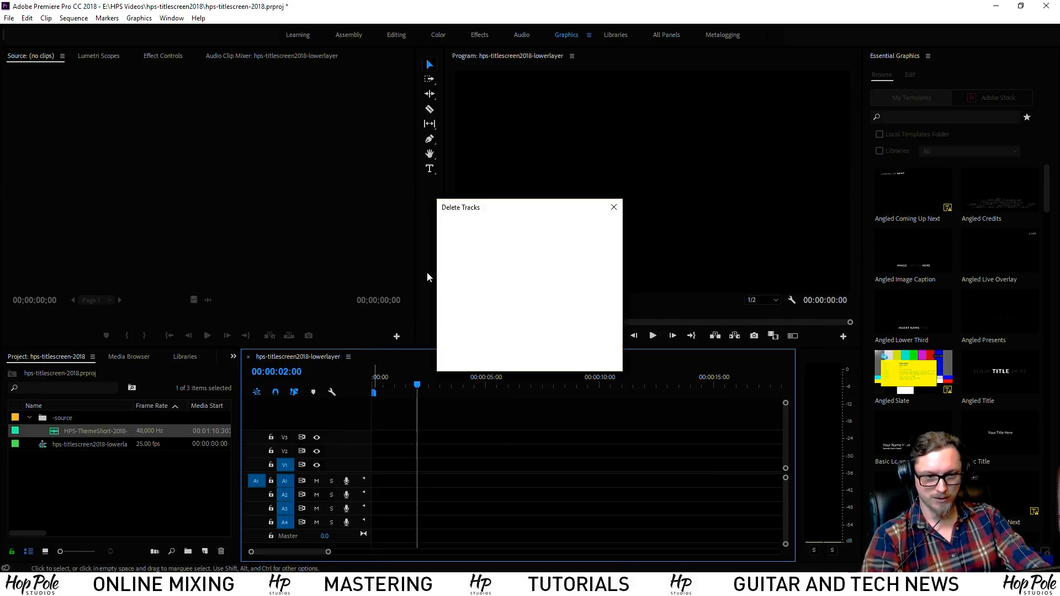
{"action": "left_click", "coordinate": [481, 286]}
{"action": "key", "text": "Return"}
Drag the theme music back onto A1, delete the leftover empty A2 track, and replay from the start
{"action": "left_click_drag", "start_coordinate": [55, 433], "coordinate": [328, 516]}
{"action": "right_click", "coordinate": [283, 476]}
{"action": "left_click", "coordinate": [346, 473]}
{"action": "right_click", "coordinate": [351, 481]}
{"action": "left_click", "coordinate": [381, 427]}
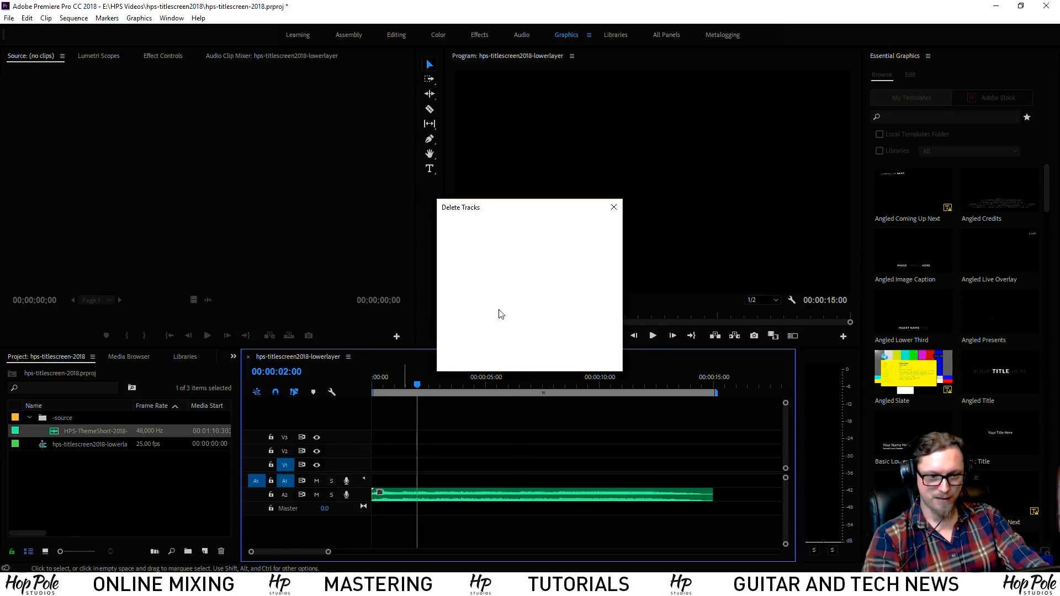
{"action": "left_click", "coordinate": [471, 284]}
{"action": "left_click", "coordinate": [587, 228]}
{"action": "key", "text": "Home"}
{"action": "key", "text": "space"}
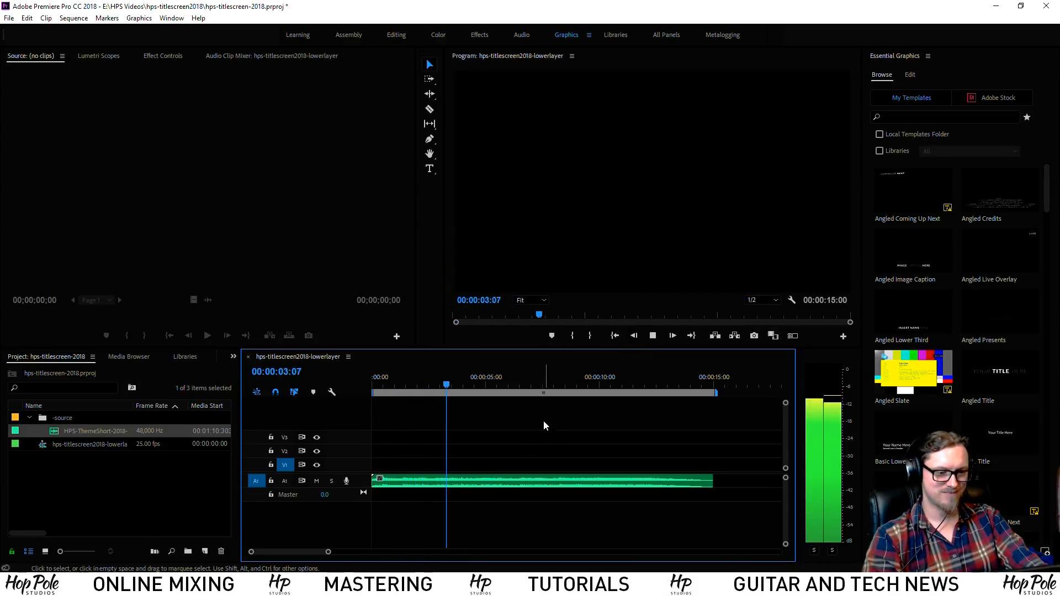
Show the Lumetri Scopes waveform, play the music, park the playhead at 00:00:08:07, and save
{"action": "left_click", "coordinate": [153, 56]}
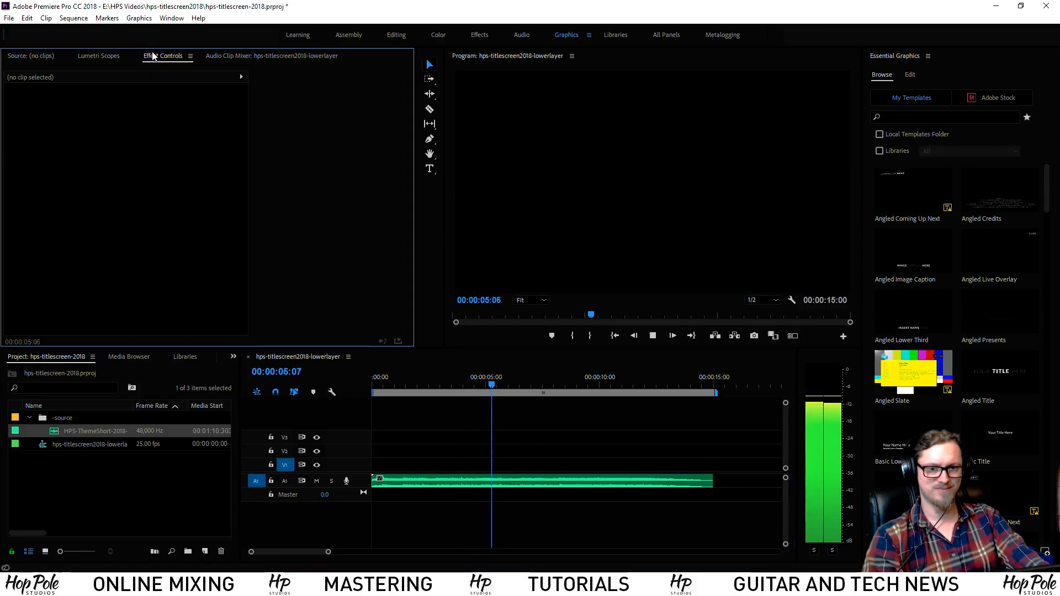
{"action": "left_click", "coordinate": [98, 56]}
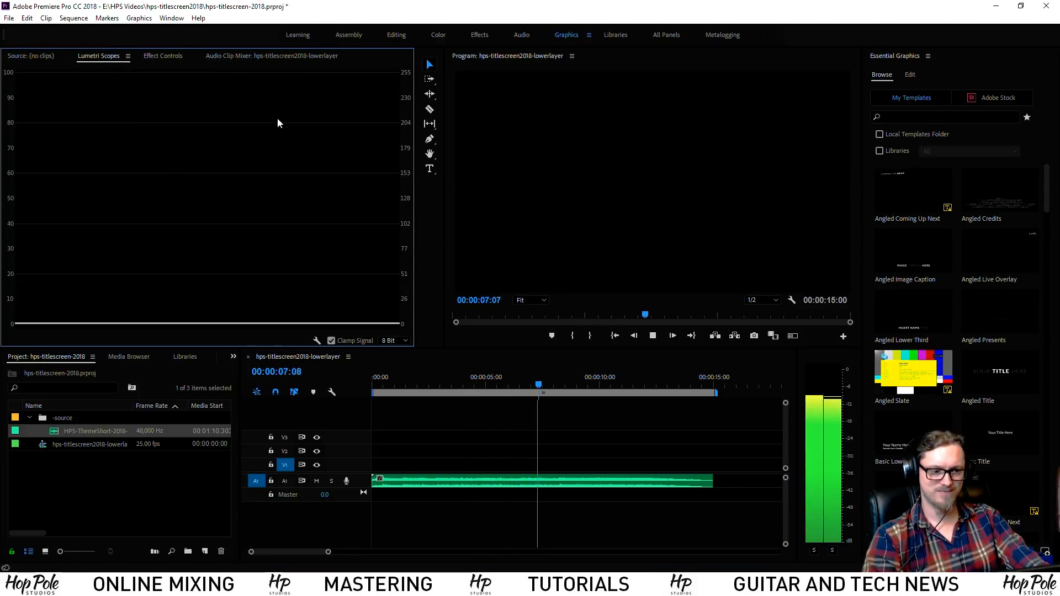
{"action": "key", "text": "space"}
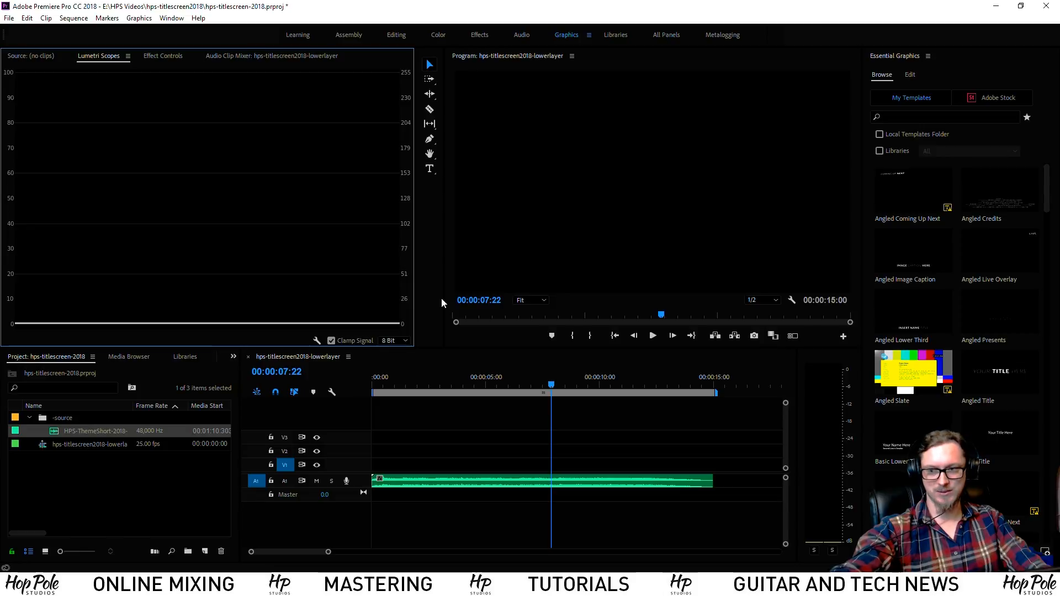
{"action": "left_click", "coordinate": [486, 433]}
{"action": "key", "text": "space"}
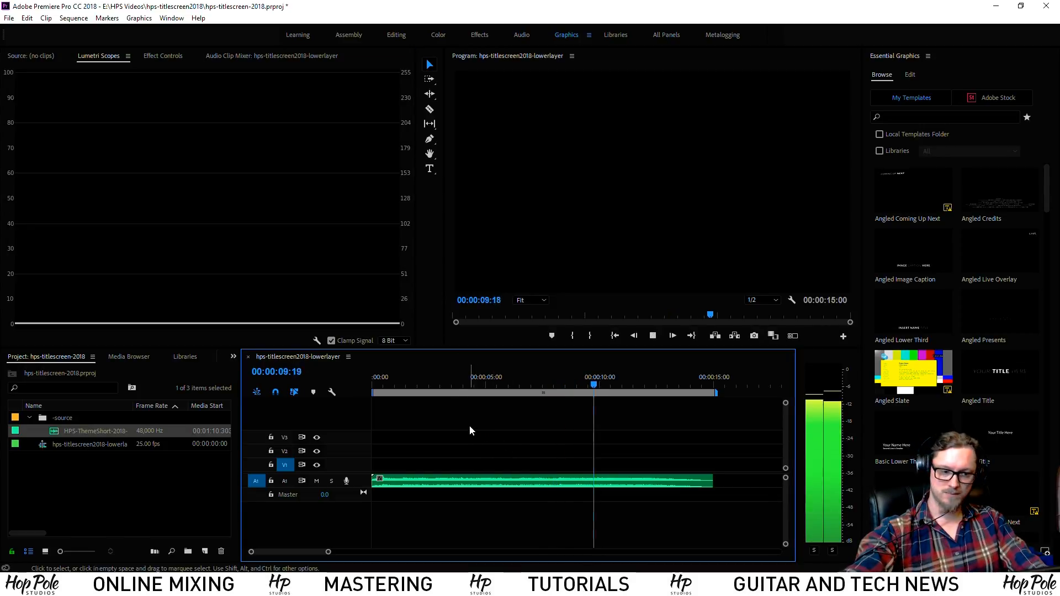
{"action": "left_click", "coordinate": [562, 388]}
{"action": "left_click_drag", "start_coordinate": [563, 390], "coordinate": [561, 391]}
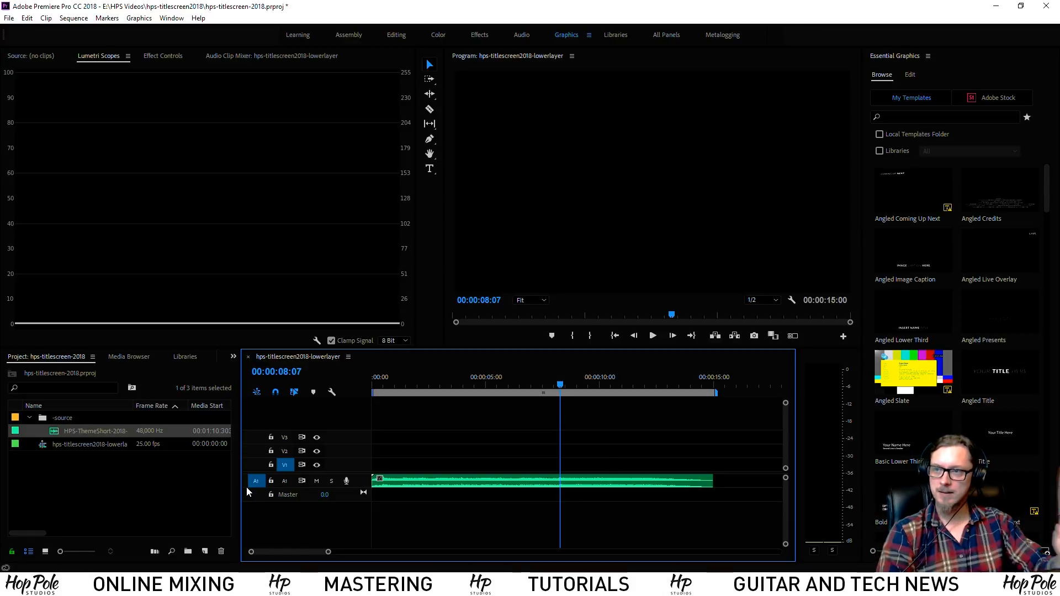
{"action": "key", "text": "ctrl+s"}
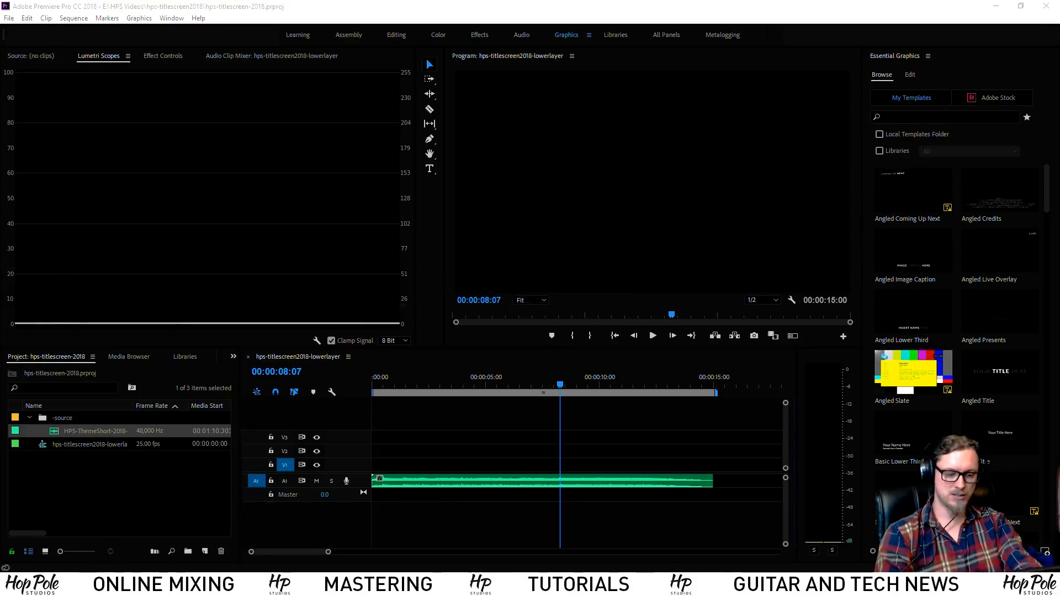
Launch Photoshop CC 2018 from system search and choose Create new on the start screen
{"action": "key", "text": "super"}
{"action": "type", "text": "photosh"}
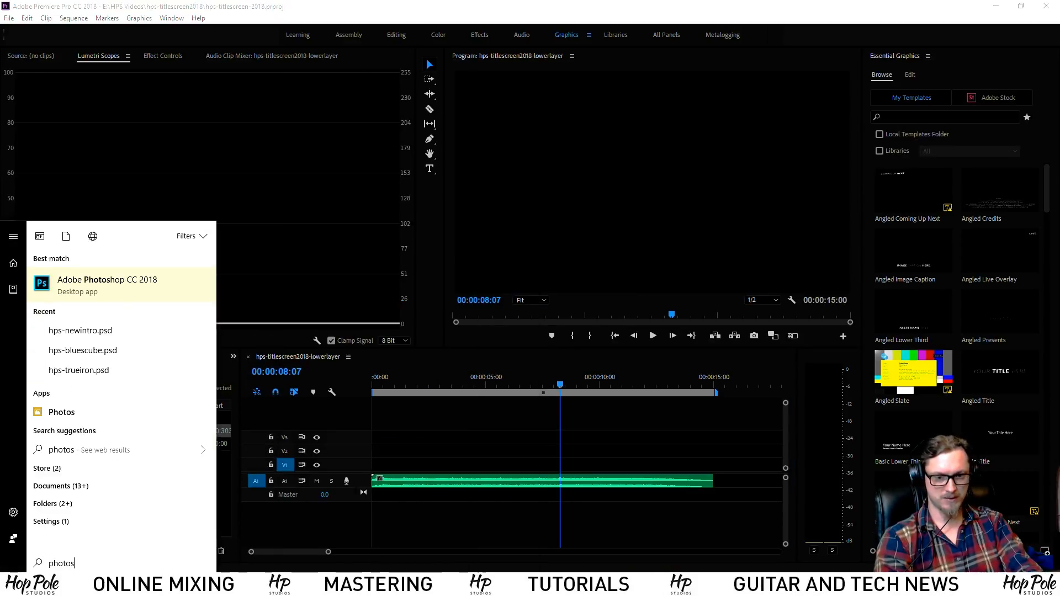
{"action": "key", "text": "Return"}
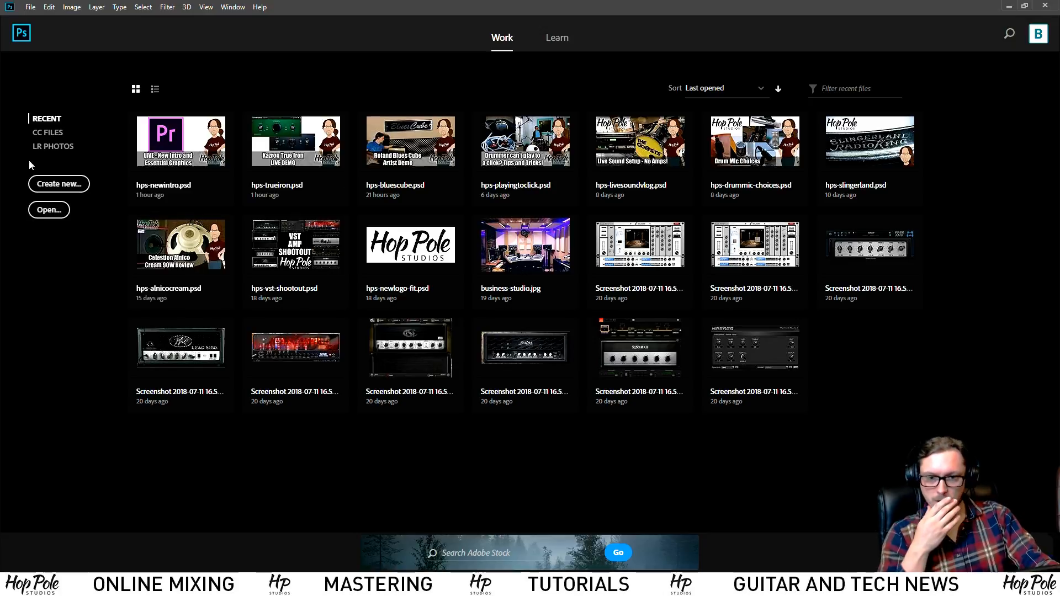
{"action": "left_click", "coordinate": [67, 187]}
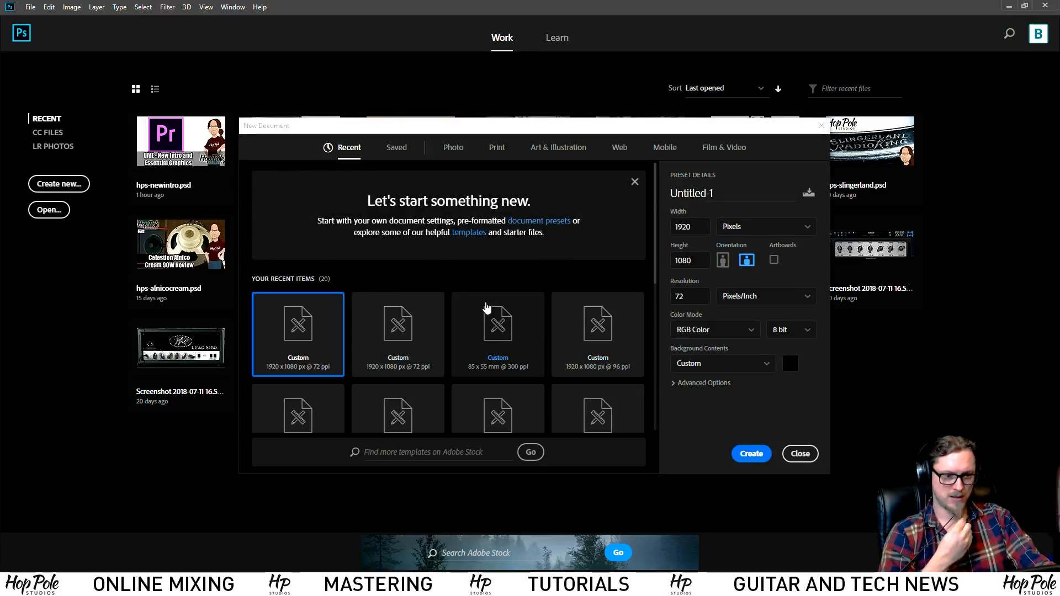
Create a white 8-bit 3840 × 2160 document from the Film & Video UHDTV/4K 2160p preset
{"action": "left_click", "coordinate": [721, 156]}
{"action": "scroll", "coordinate": [464, 251], "scroll_direction": "down", "scroll_amount": 5}
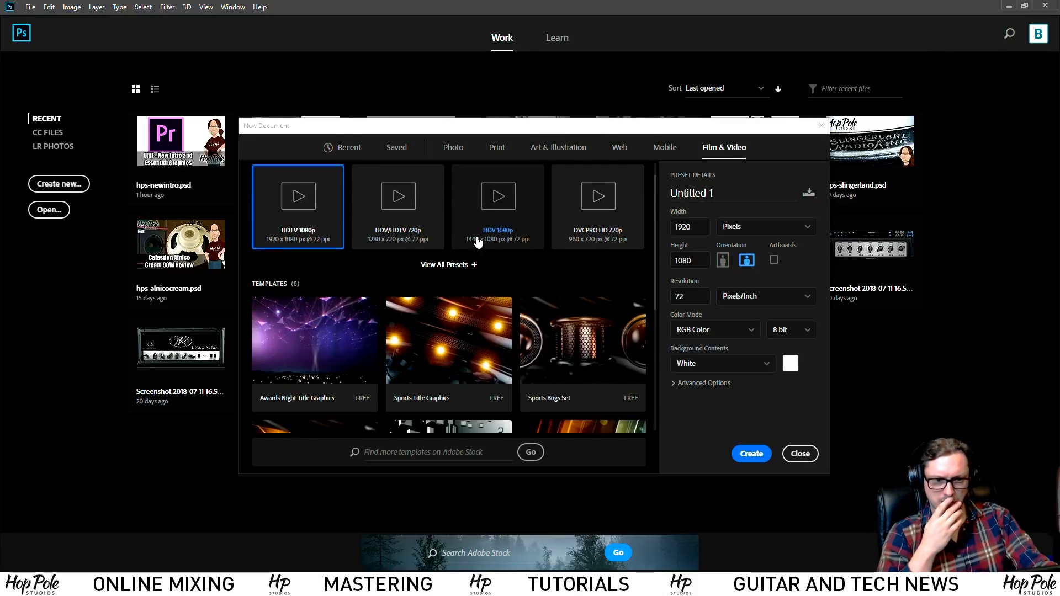
{"action": "scroll", "coordinate": [442, 265], "scroll_direction": "up", "scroll_amount": 5}
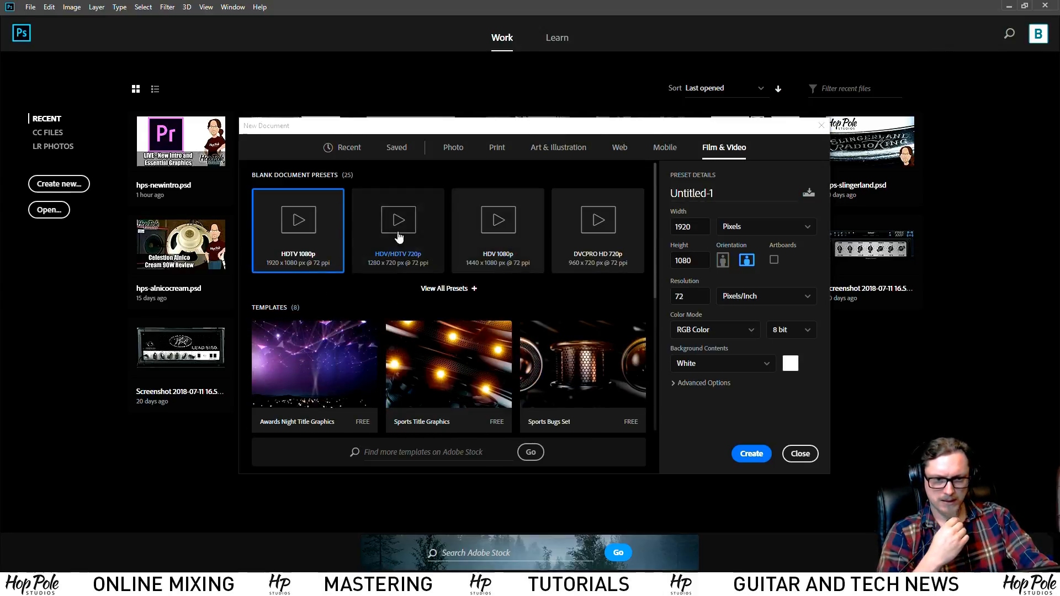
{"action": "left_click", "coordinate": [465, 299]}
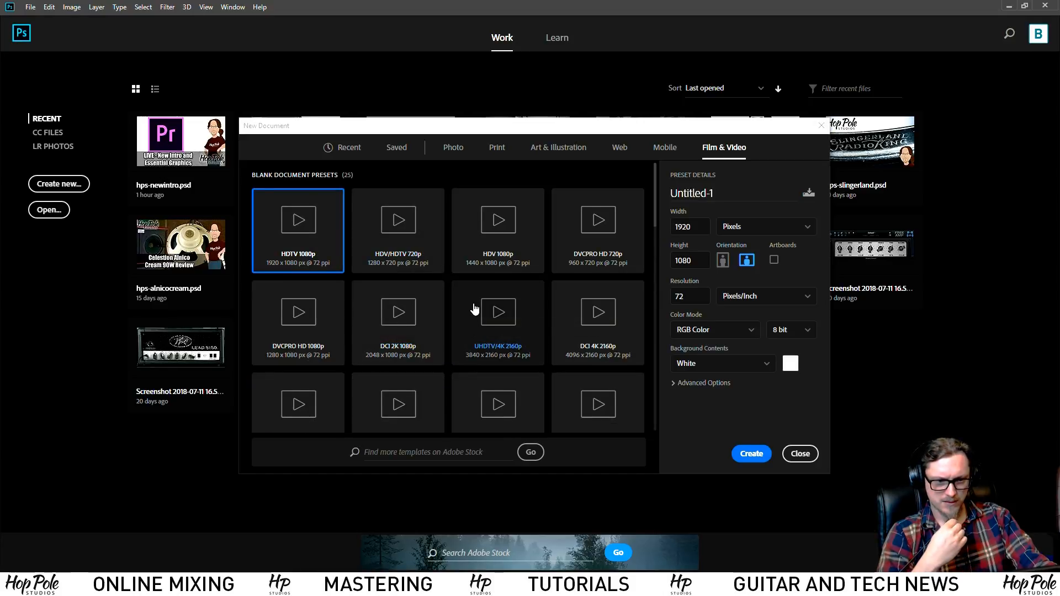
{"action": "scroll", "coordinate": [472, 307], "scroll_direction": "down", "scroll_amount": 1}
{"action": "left_click", "coordinate": [493, 259]}
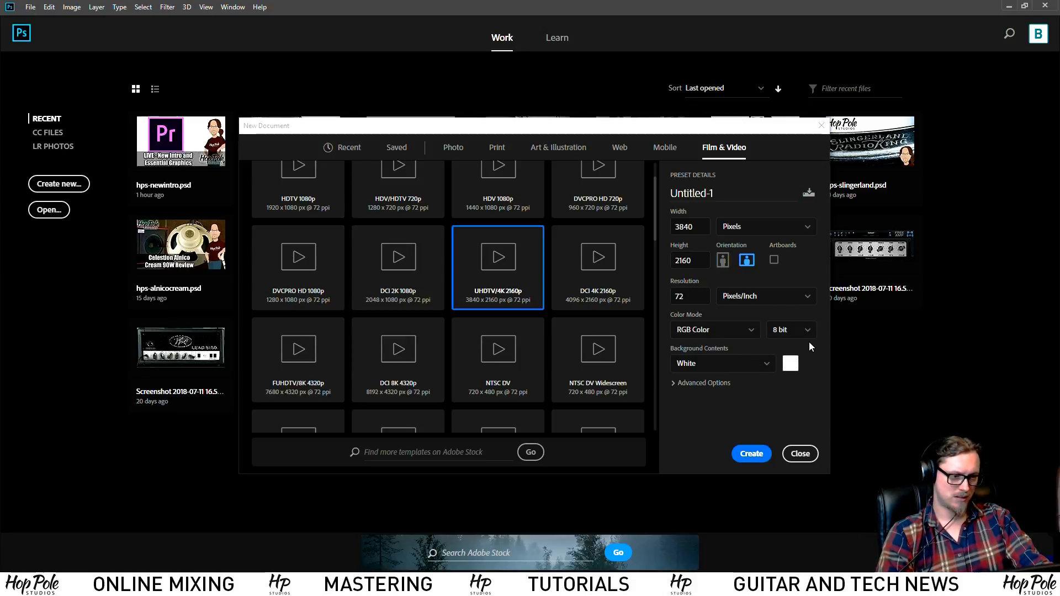
{"action": "left_click", "coordinate": [800, 330]}
{"action": "left_click", "coordinate": [800, 331]}
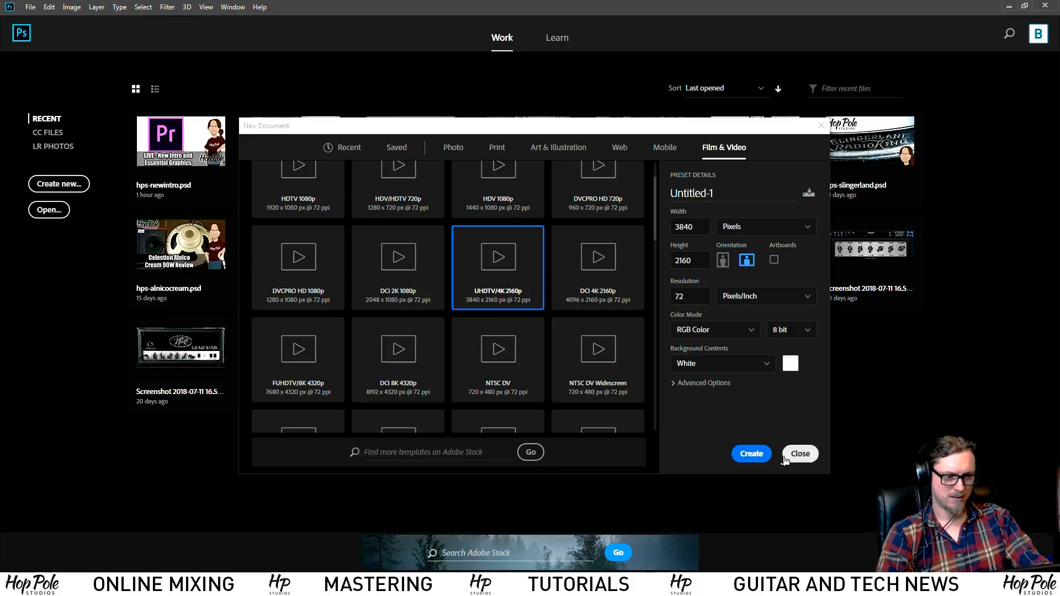
{"action": "left_click", "coordinate": [688, 384]}
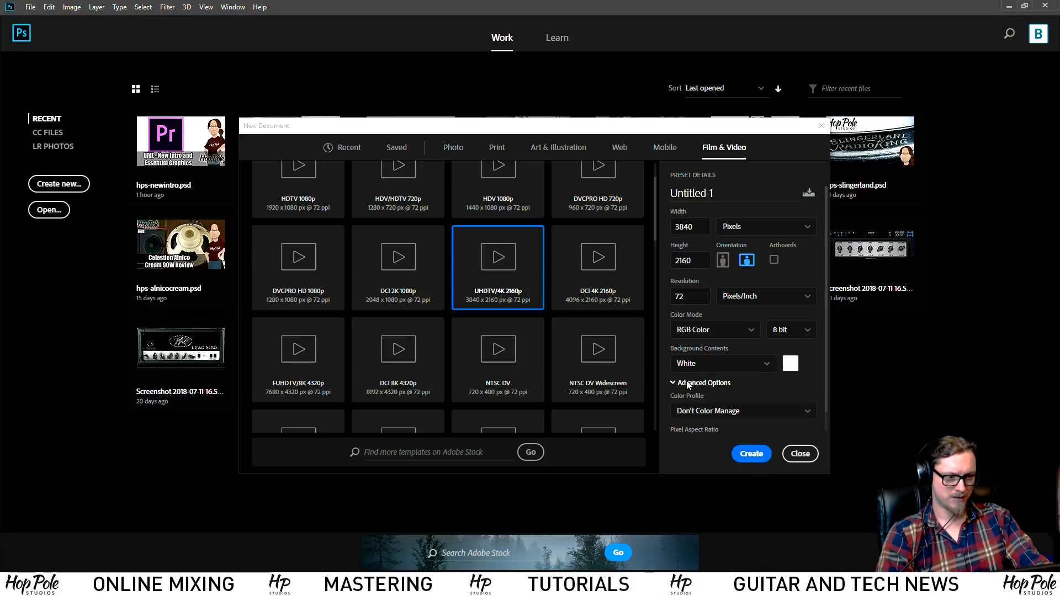
{"action": "scroll", "coordinate": [691, 387], "scroll_direction": "down", "scroll_amount": 1}
{"action": "left_click", "coordinate": [752, 454]}
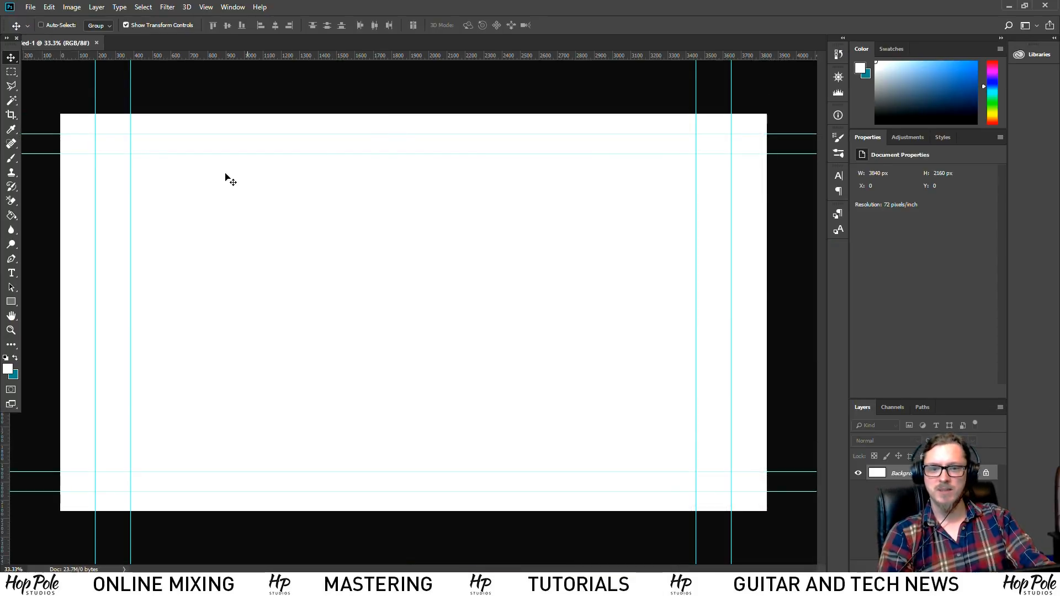
In File Explorer, browse to Audio (E:) > Adam > _commonfiles > 2016 Logos
{"action": "left_click", "coordinate": [151, 585]}
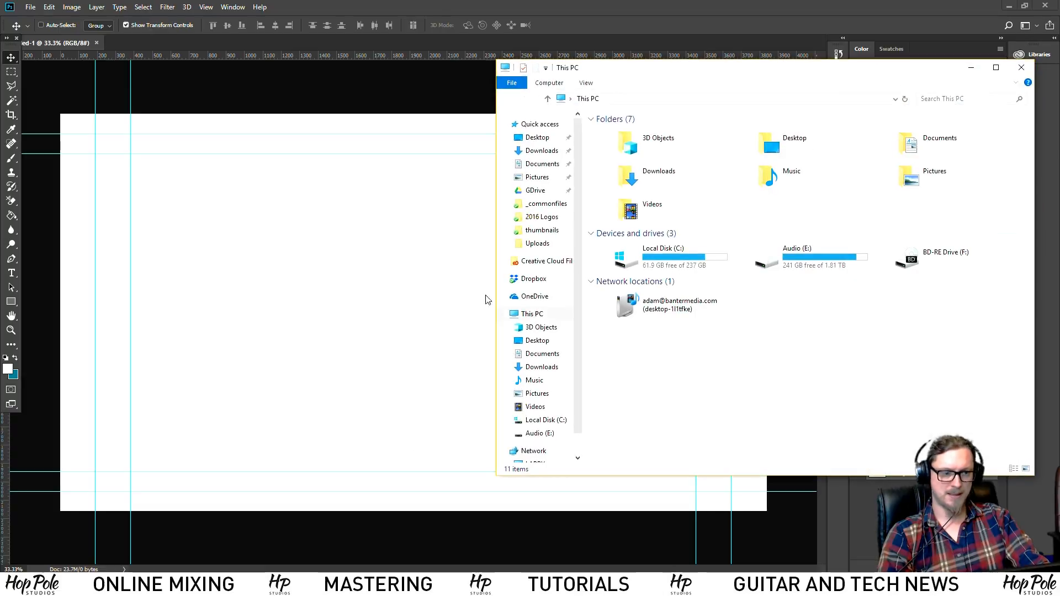
{"action": "double_click", "coordinate": [782, 253]}
{"action": "double_click", "coordinate": [621, 145]}
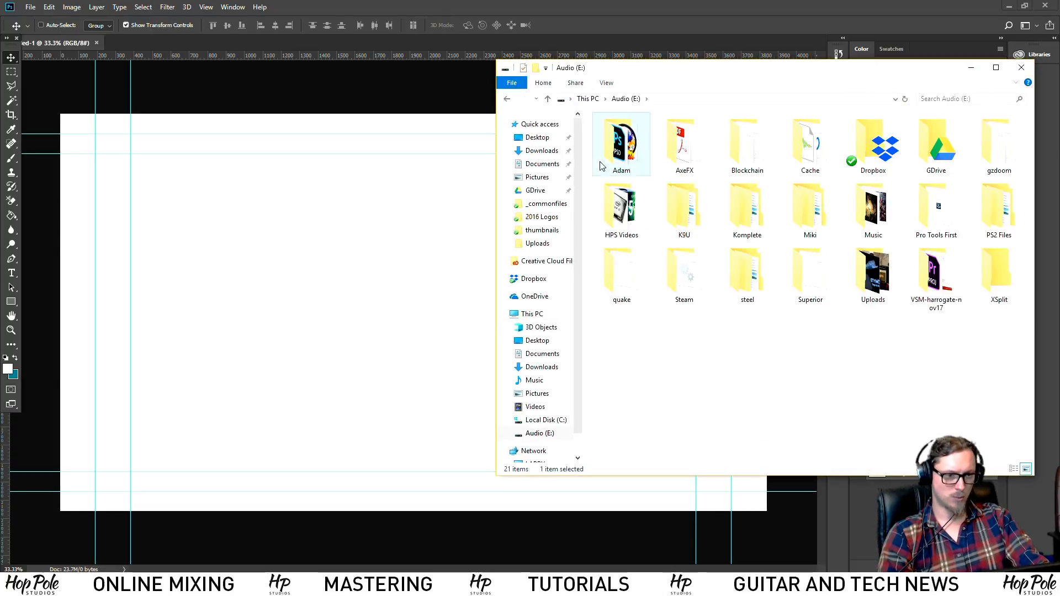
{"action": "double_click", "coordinate": [612, 139]}
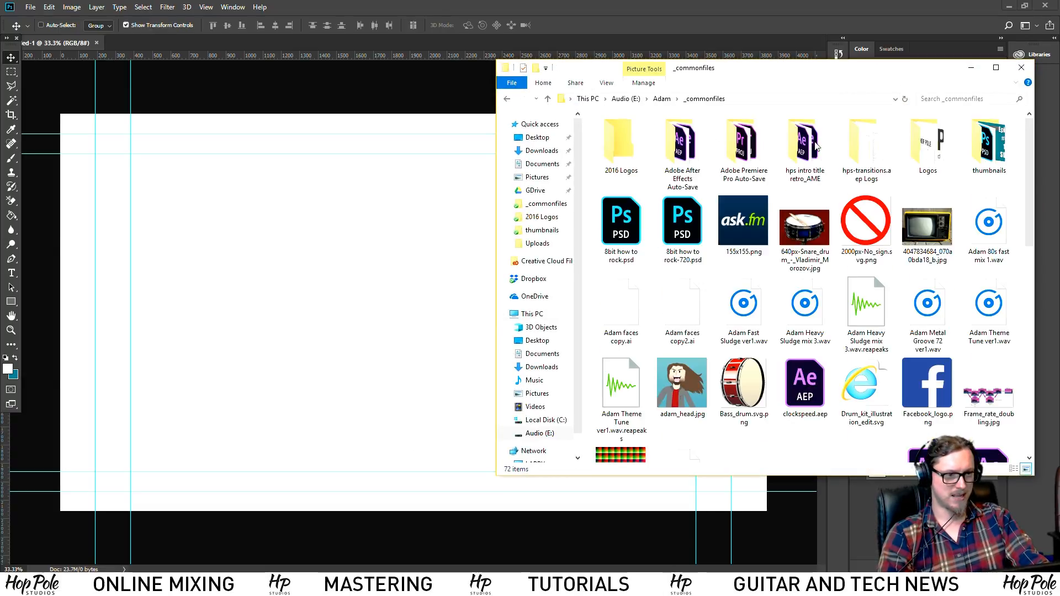
{"action": "double_click", "coordinate": [622, 143]}
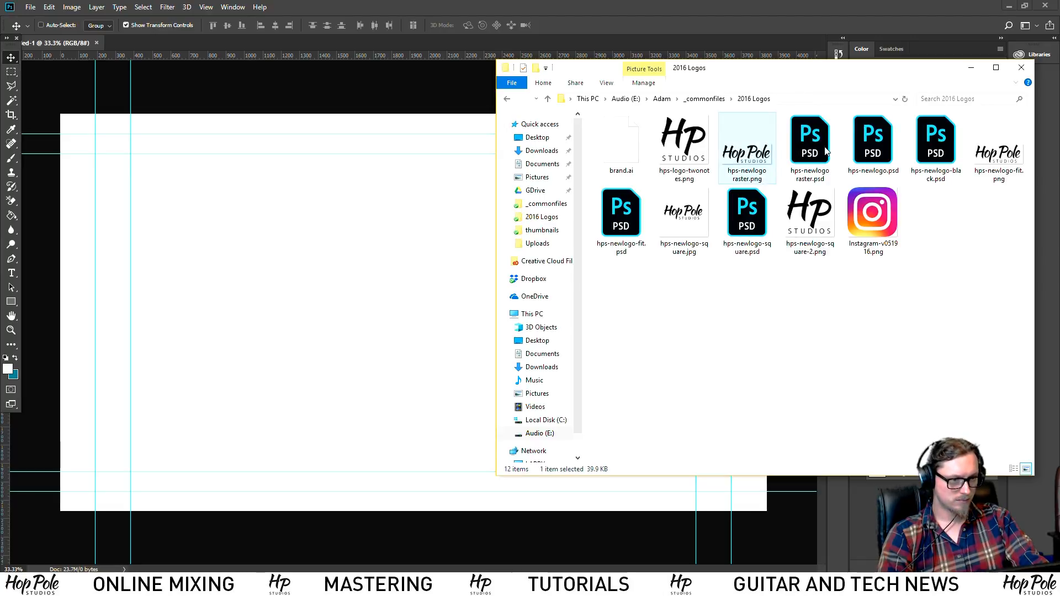
{"action": "left_click", "coordinate": [866, 151]}
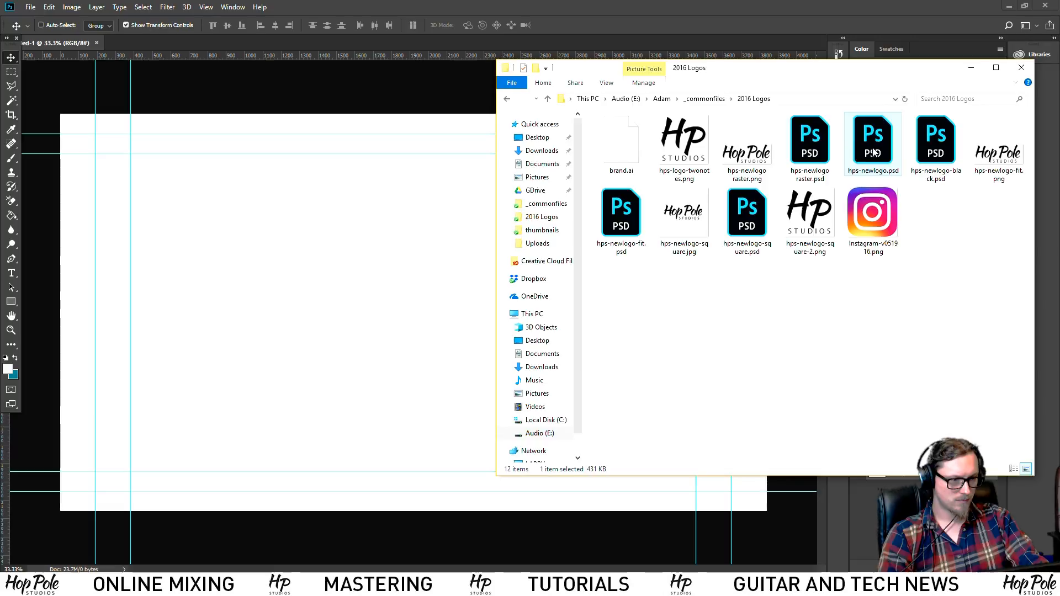
Drag brand.ai onto the canvas and place it as a smart object cropped to Page
{"action": "left_click_drag", "start_coordinate": [628, 146], "coordinate": [400, 280]}
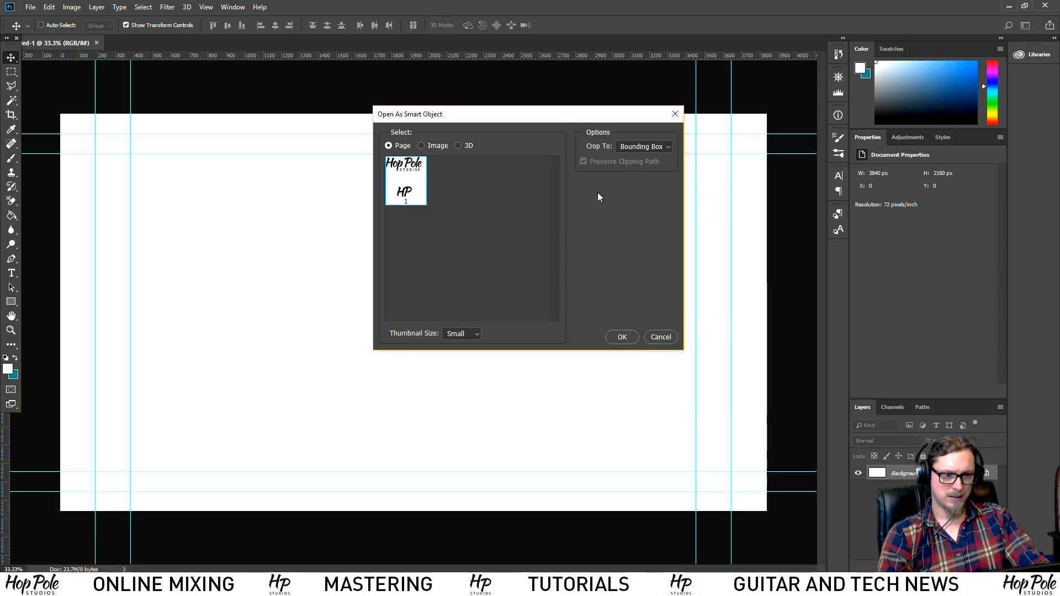
{"action": "left_click", "coordinate": [422, 145]}
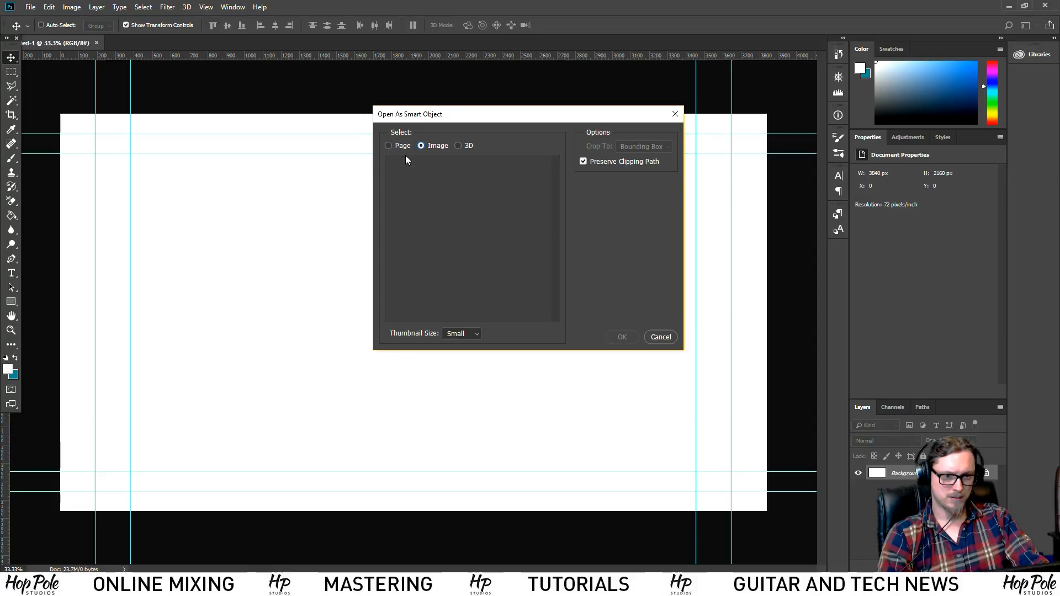
{"action": "left_click", "coordinate": [389, 146]}
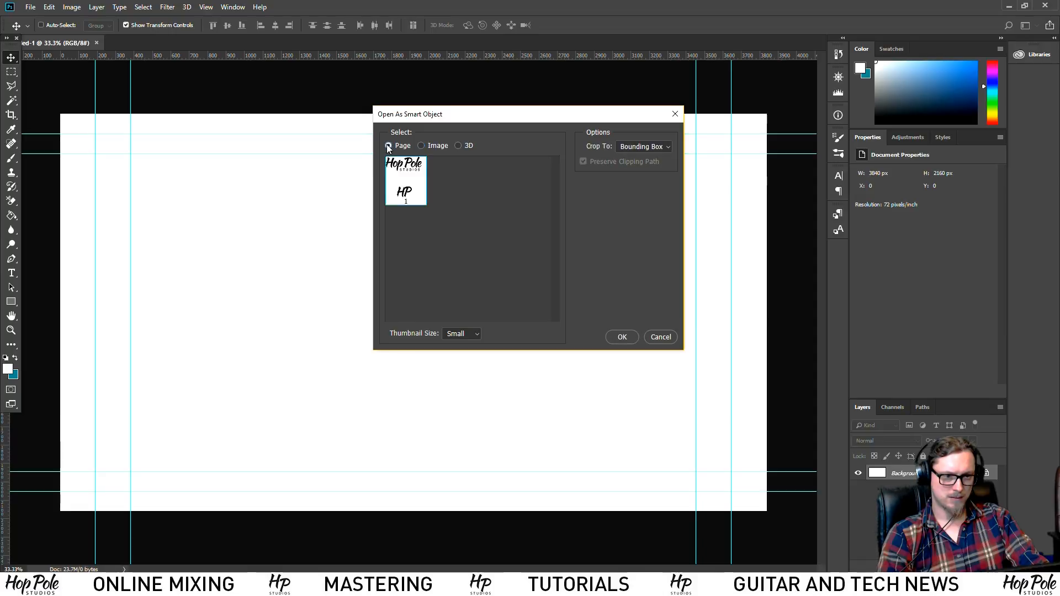
{"action": "left_click", "coordinate": [622, 337]}
Enlarge and reposition the placed logo with Free Transform, then commit it
{"action": "left_click_drag", "start_coordinate": [438, 339], "coordinate": [709, 477]}
{"action": "key", "text": "ctrl+z"}
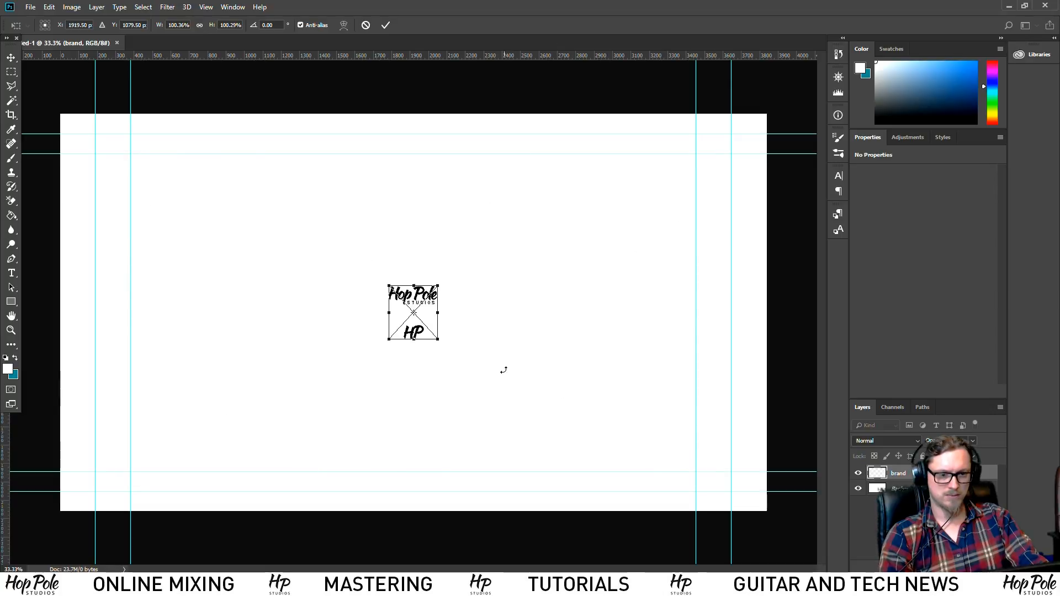
{"action": "left_click_drag", "start_coordinate": [430, 339], "coordinate": [635, 464]}
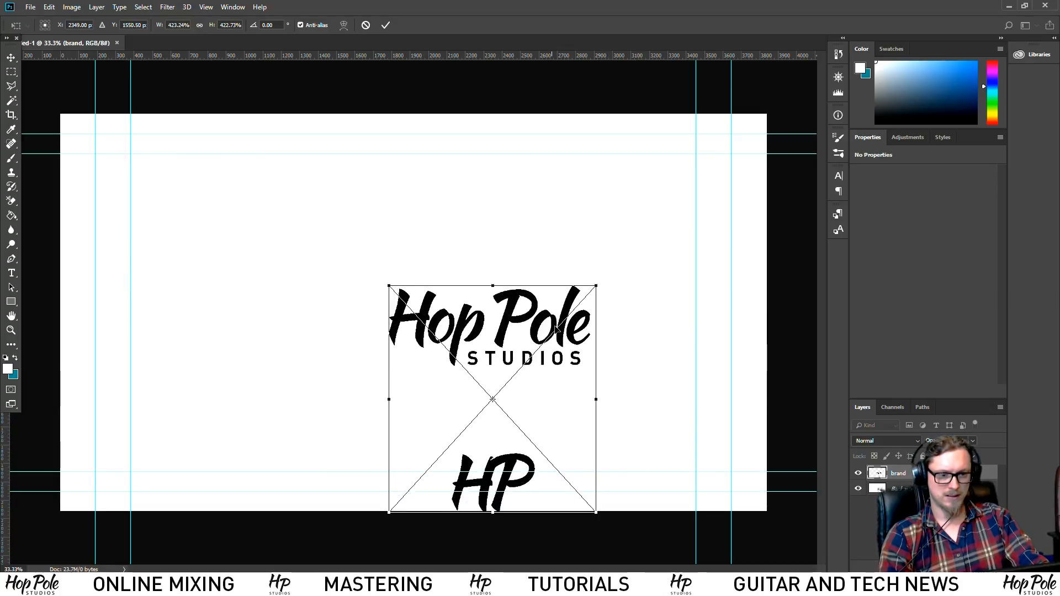
{"action": "left_click_drag", "start_coordinate": [596, 282], "coordinate": [751, 165]}
{"action": "left_click_drag", "start_coordinate": [643, 231], "coordinate": [523, 322]}
{"action": "mouse_move", "coordinate": [598, 242]}
{"action": "left_mouse_down"}
{"action": "mouse_move", "coordinate": [625, 230]}
{"action": "mouse_move", "coordinate": [595, 242]}
{"action": "left_mouse_up"}
{"action": "left_click_drag", "start_coordinate": [505, 285], "coordinate": [493, 247]}
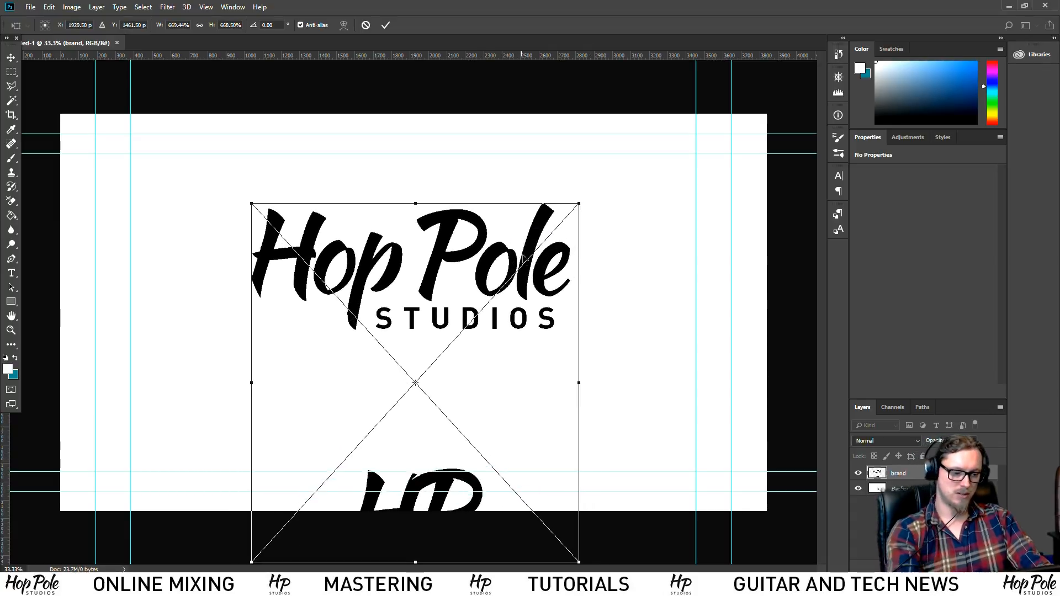
{"action": "key", "text": "Return"}
Marquee-select the Hop Pole Studios wordmark area of the logo
{"action": "right_click", "coordinate": [900, 473]}
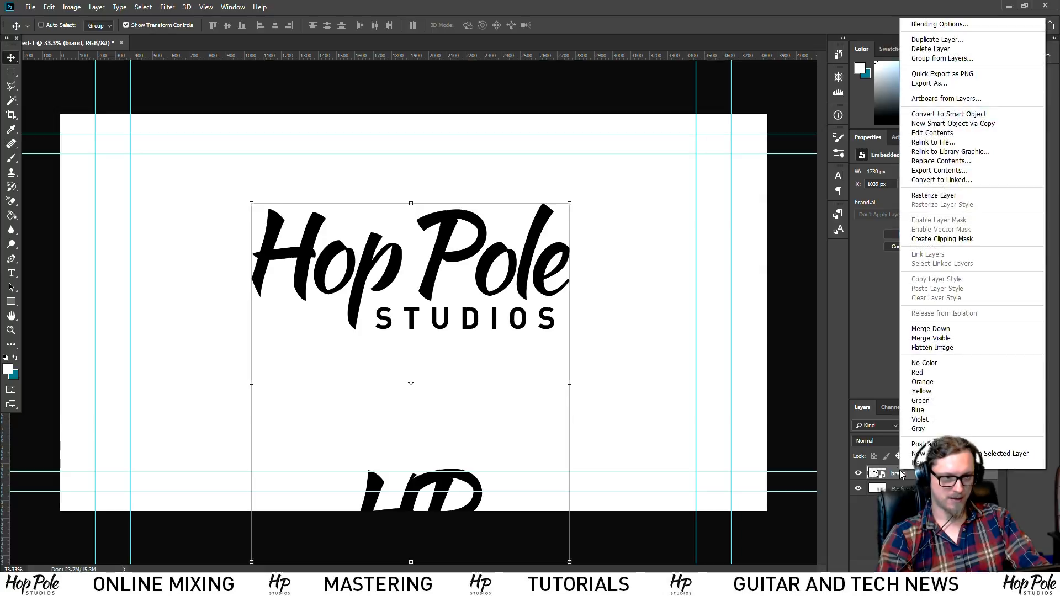
{"action": "left_click", "coordinate": [12, 74]}
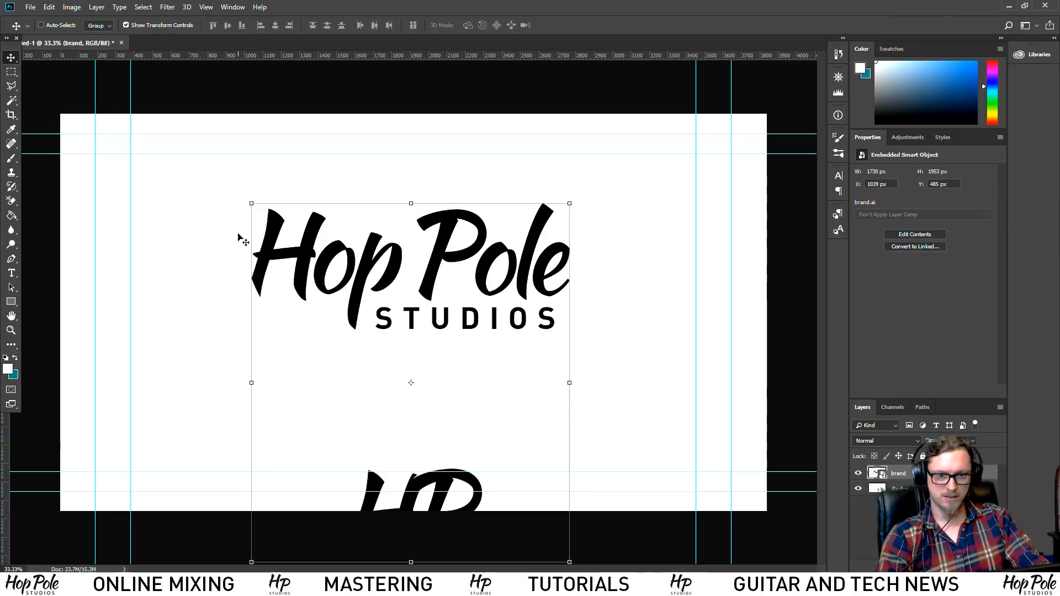
{"action": "left_click", "coordinate": [12, 72]}
{"action": "left_click_drag", "start_coordinate": [236, 188], "coordinate": [601, 350]}
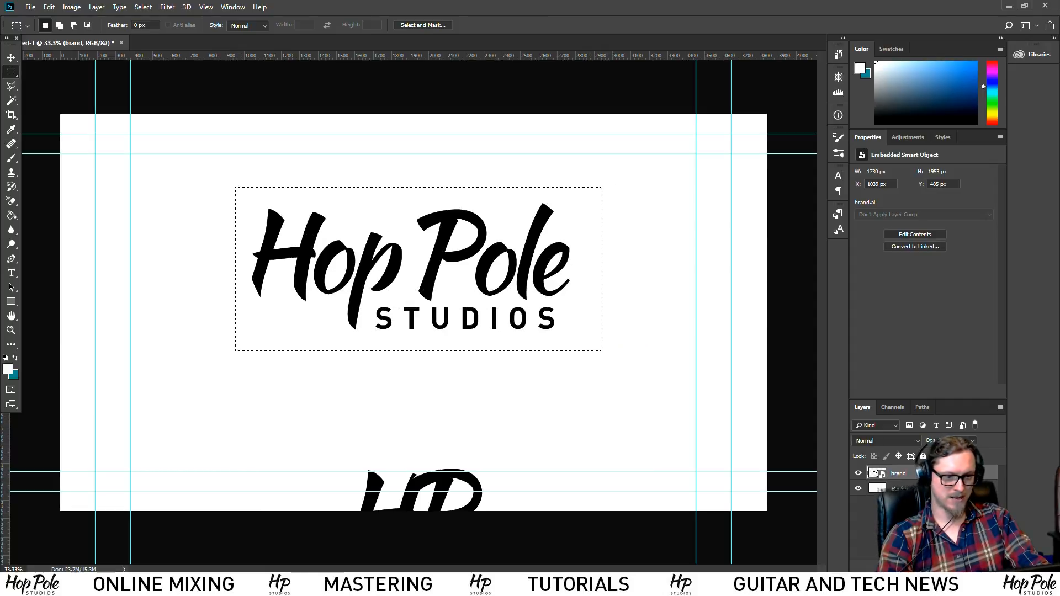
Add a layer mask from the wordmark selection and move the logo down on the canvas
{"action": "left_click", "coordinate": [925, 567]}
{"action": "left_click", "coordinate": [11, 57]}
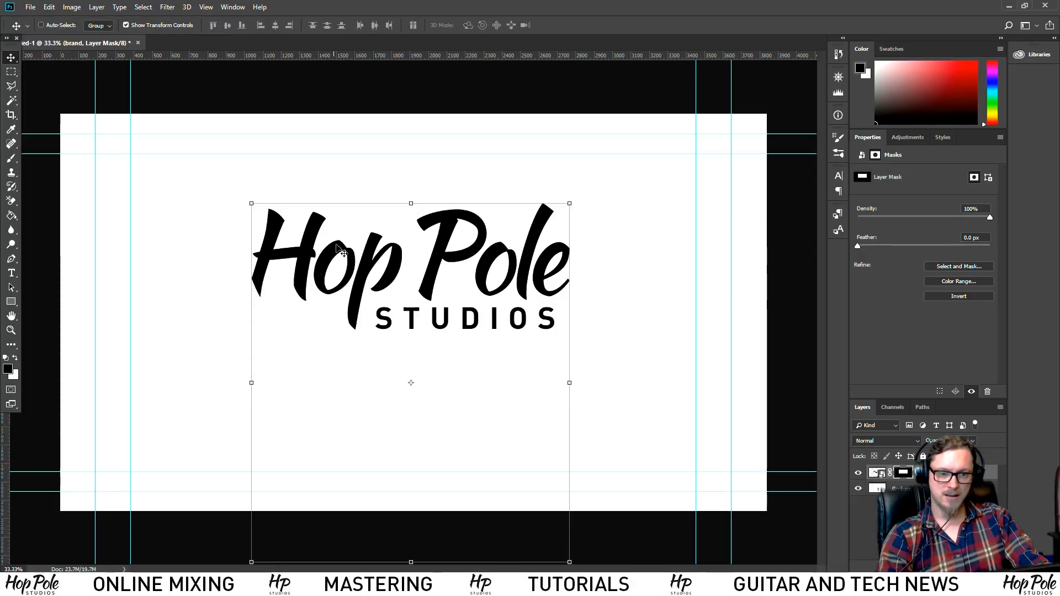
{"action": "left_click_drag", "start_coordinate": [352, 257], "coordinate": [352, 295]}
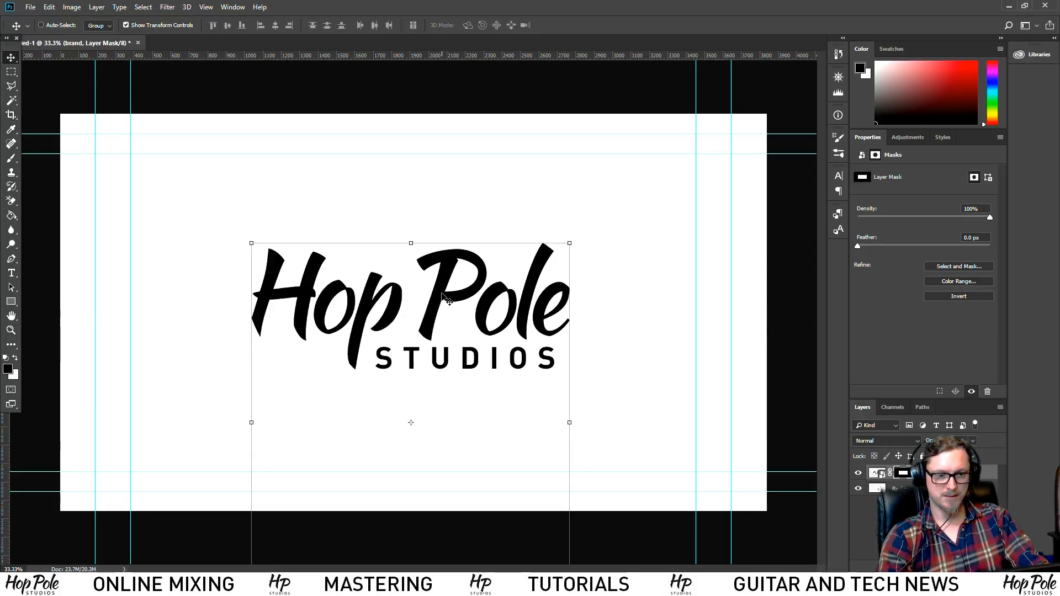
{"action": "left_click_drag", "start_coordinate": [448, 299], "coordinate": [442, 296]}
Scale the wordmark to about 129%, centre it on the canvas, and apply the transformation
{"action": "left_click_drag", "start_coordinate": [250, 245], "coordinate": [190, 196]}
{"action": "left_click_drag", "start_coordinate": [427, 263], "coordinate": [450, 302]}
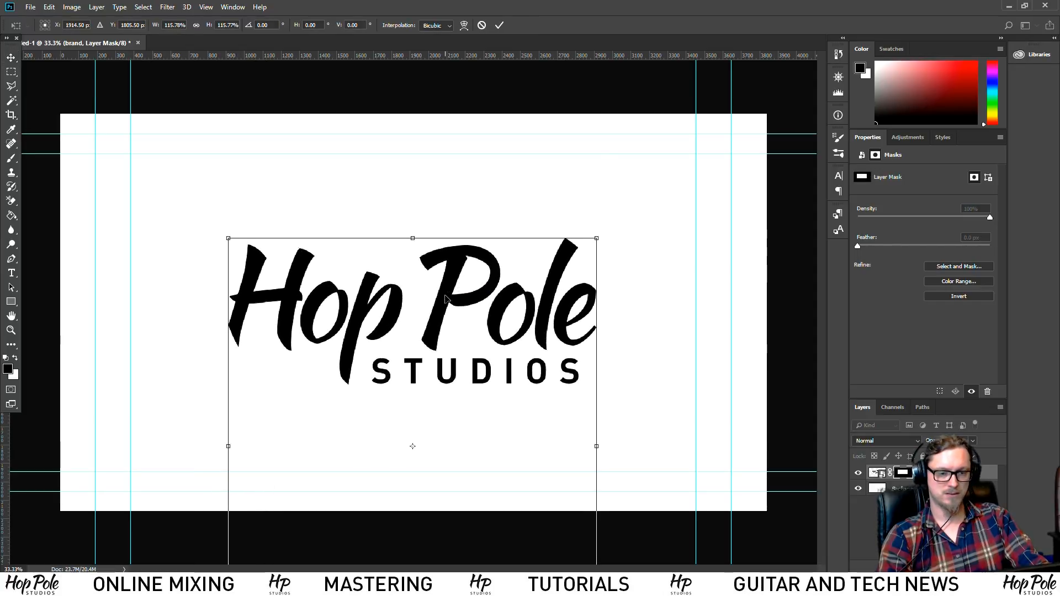
{"action": "left_click_drag", "start_coordinate": [227, 236], "coordinate": [168, 198]}
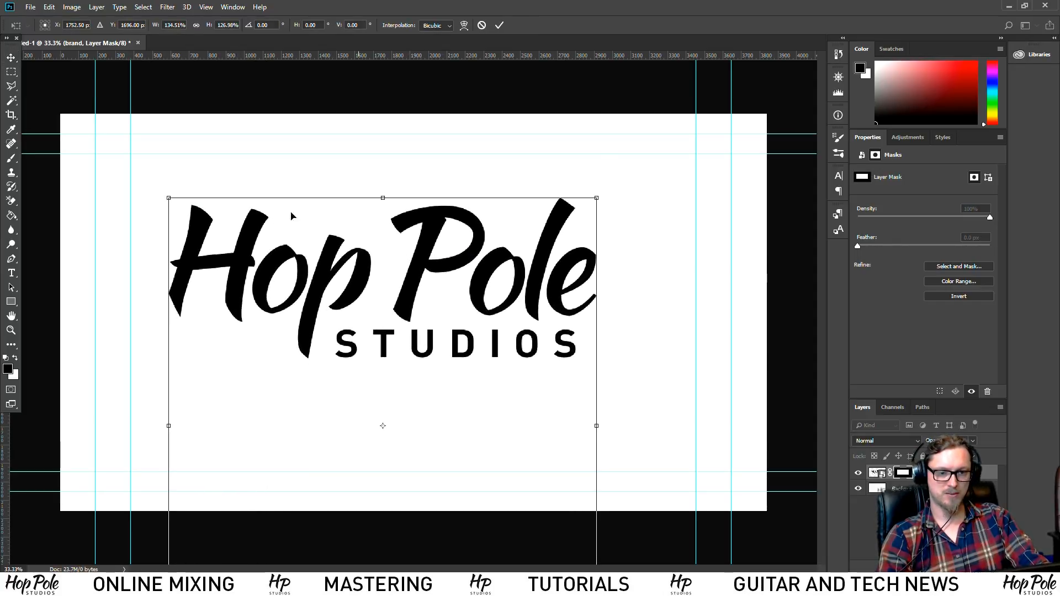
{"action": "key", "text": "ctrl+z"}
{"action": "left_click_drag", "start_coordinate": [227, 234], "coordinate": [187, 191]}
{"action": "left_click_drag", "start_coordinate": [428, 256], "coordinate": [450, 287]}
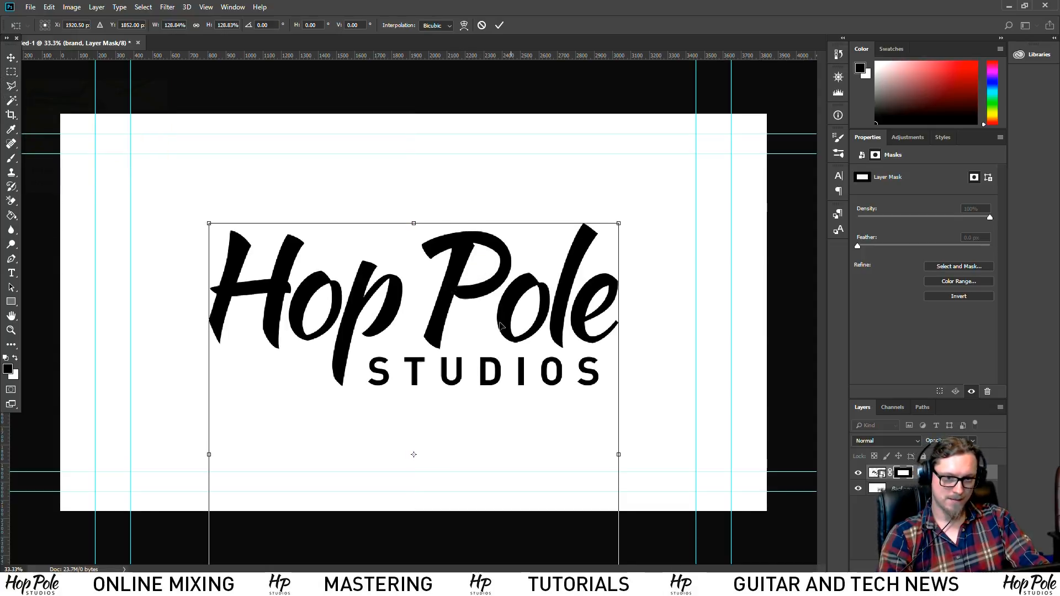
{"action": "left_click", "coordinate": [11, 72]}
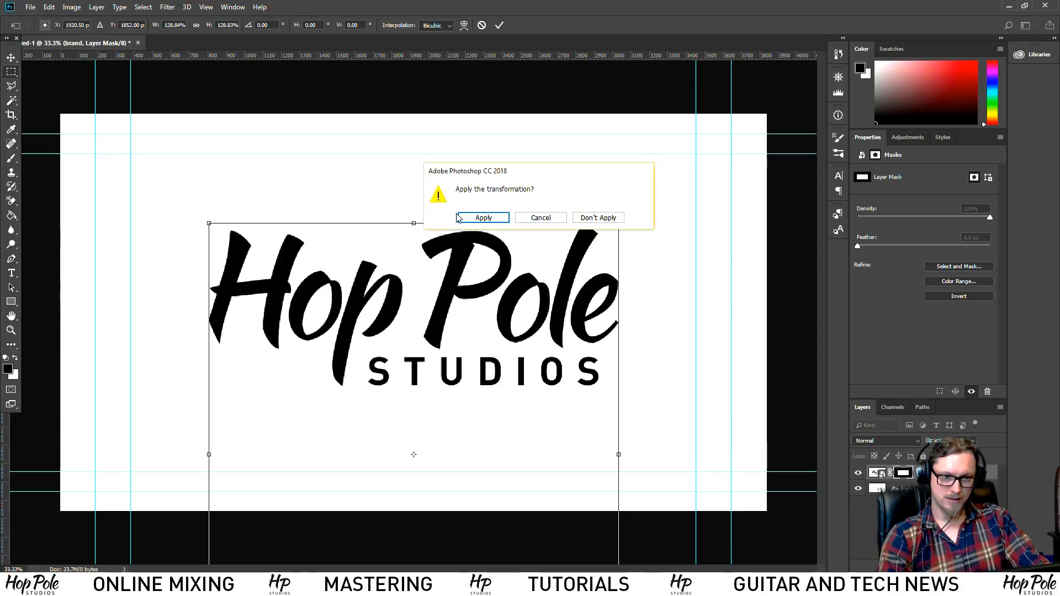
{"action": "left_click", "coordinate": [472, 217]}
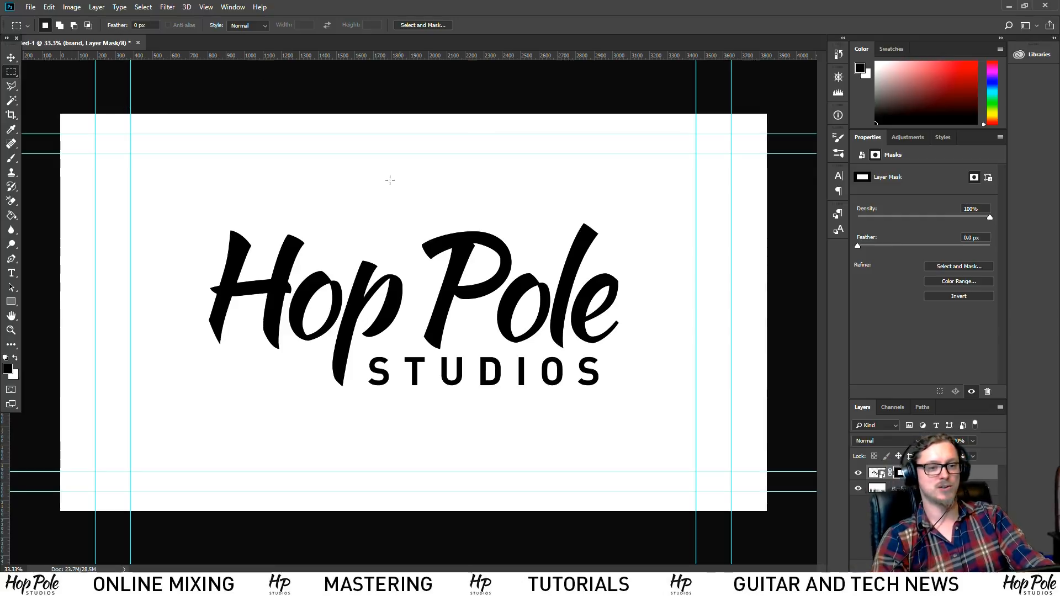
Open Save As with Photoshop format and navigate to the 2016 Logos folder
{"action": "left_click", "coordinate": [30, 6]}
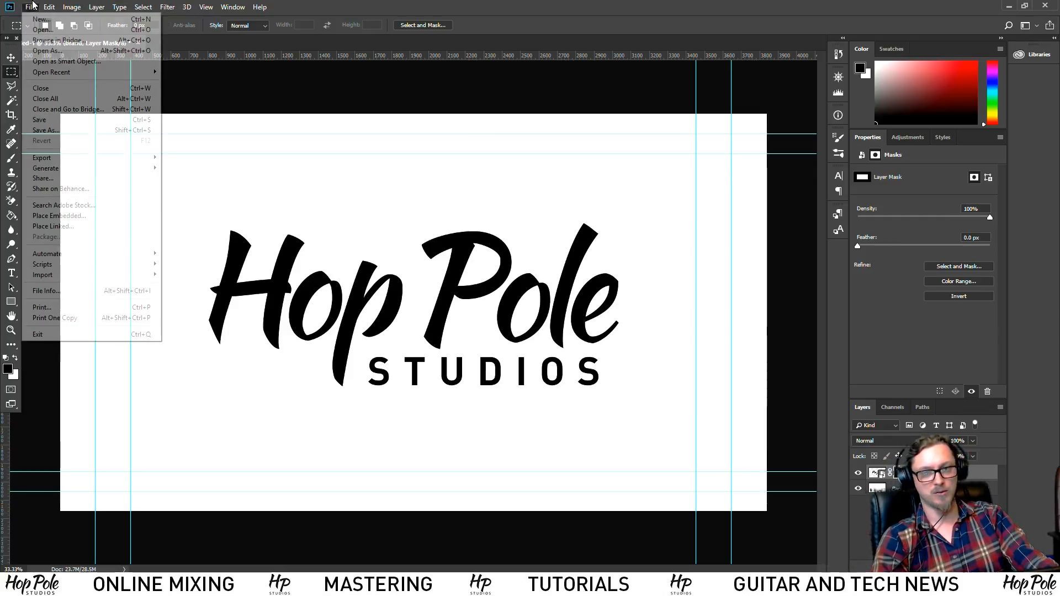
{"action": "left_click", "coordinate": [63, 133]}
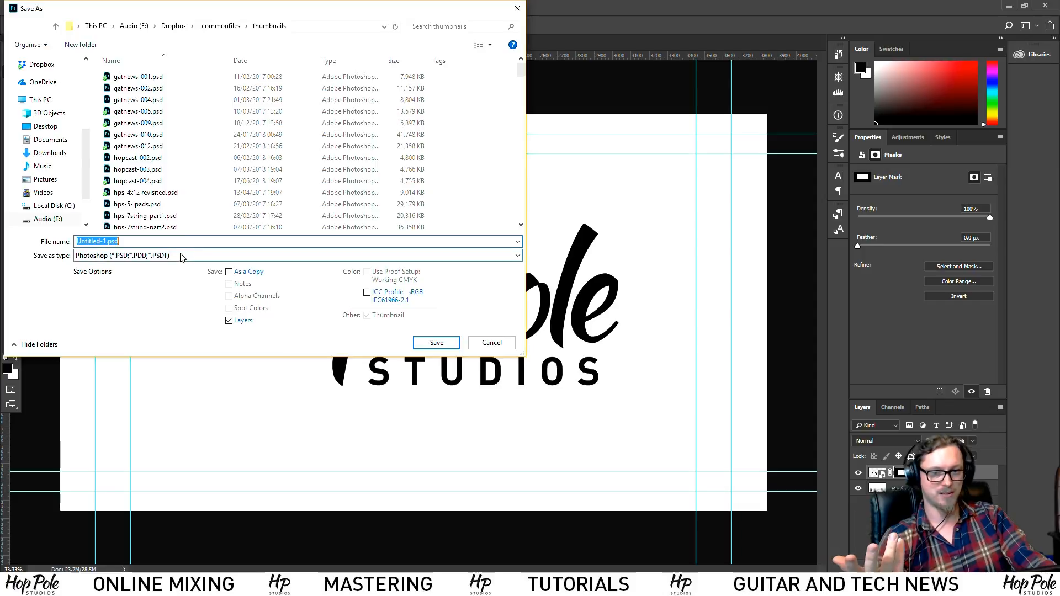
{"action": "left_click", "coordinate": [109, 256]}
{"action": "left_click", "coordinate": [109, 255]}
{"action": "left_click", "coordinate": [140, 243]}
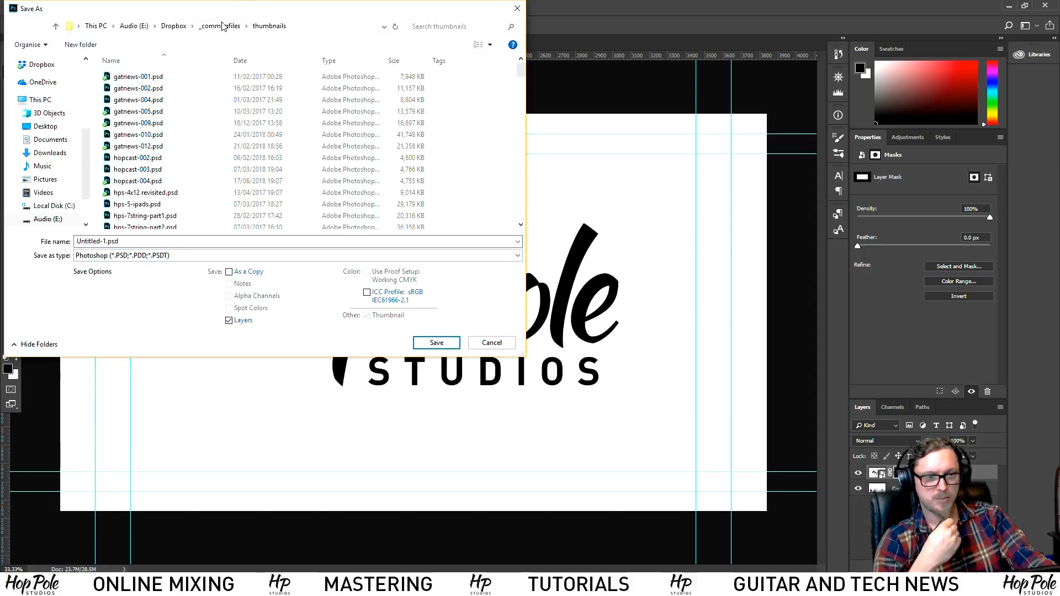
{"action": "left_click_drag", "start_coordinate": [132, 243], "coordinate": [67, 232]}
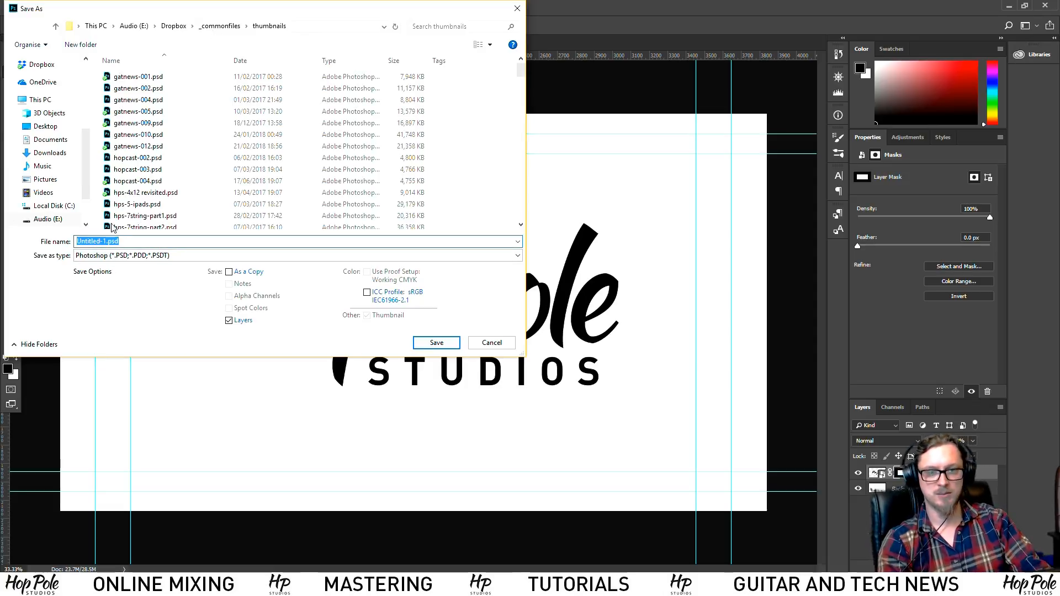
{"action": "left_click", "coordinate": [211, 31]}
{"action": "double_click", "coordinate": [133, 99]}
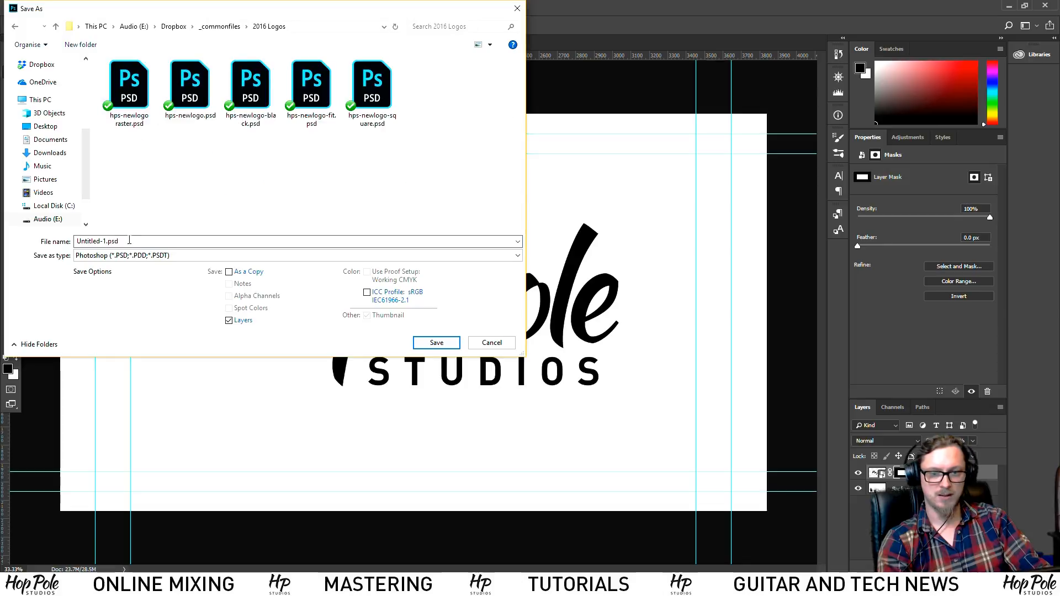
Name the file hps-titlescreen-4k.psd and save it
{"action": "type", "text": "hps-logo"}
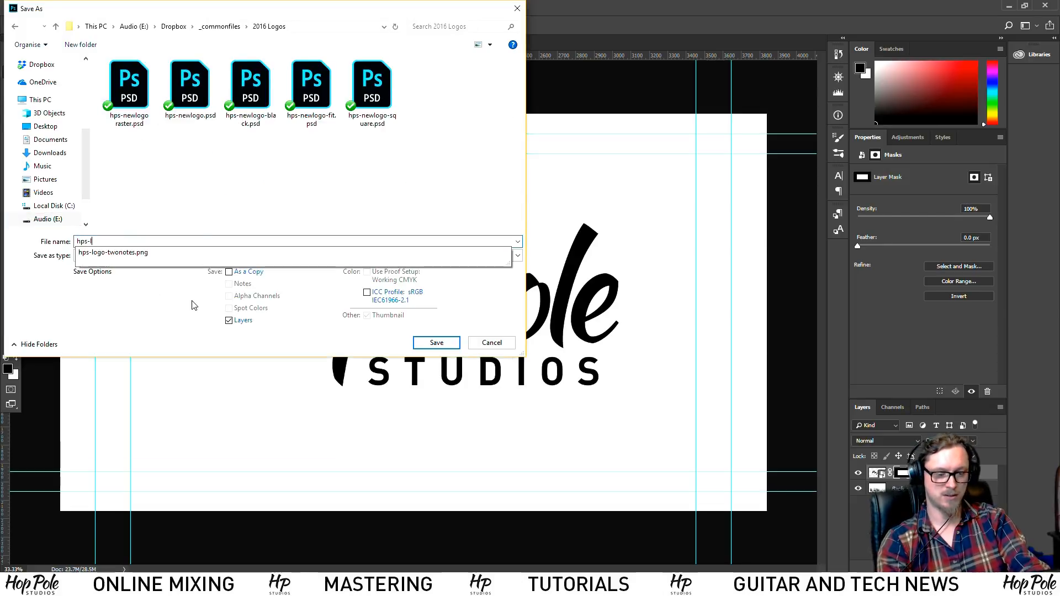
{"action": "key", "text": "BackSpace"}
{"action": "key", "text": "BackSpace"}
{"action": "key", "text": "BackSpace"}
{"action": "type", "text": "tuit"}
{"action": "key", "text": "BackSpace"}
{"action": "key", "text": "BackSpace"}
{"action": "key", "text": "BackSpace"}
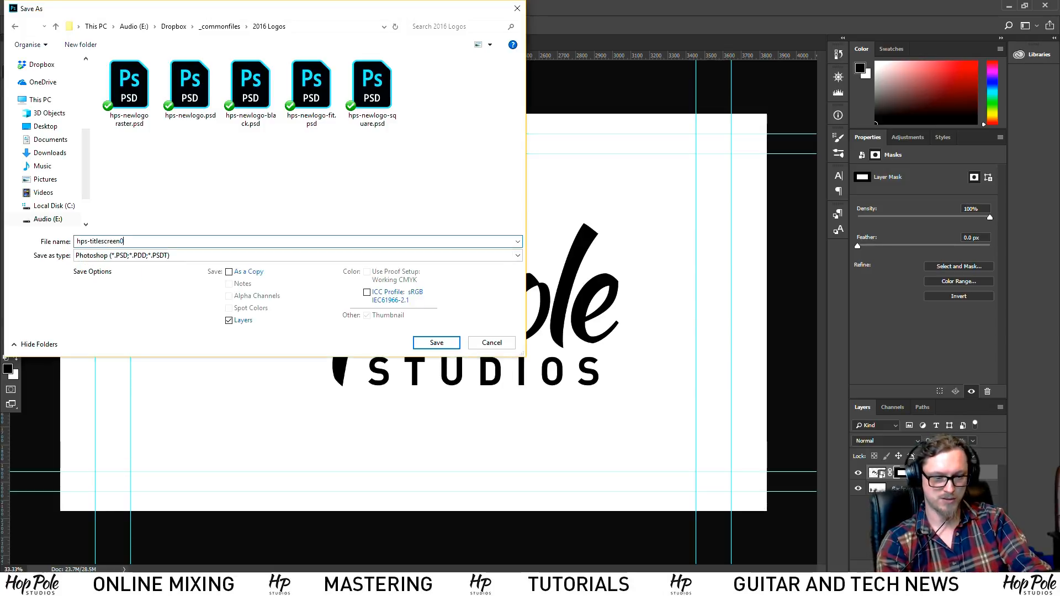
{"action": "type", "text": "itlescreen-4k"}
{"action": "key", "text": "Return"}
{"action": "key", "text": "Return"}
Save a flattened TIFF copy, hps-titlescreen-4k.tif, with LZW compression
{"action": "left_click", "coordinate": [30, 8]}
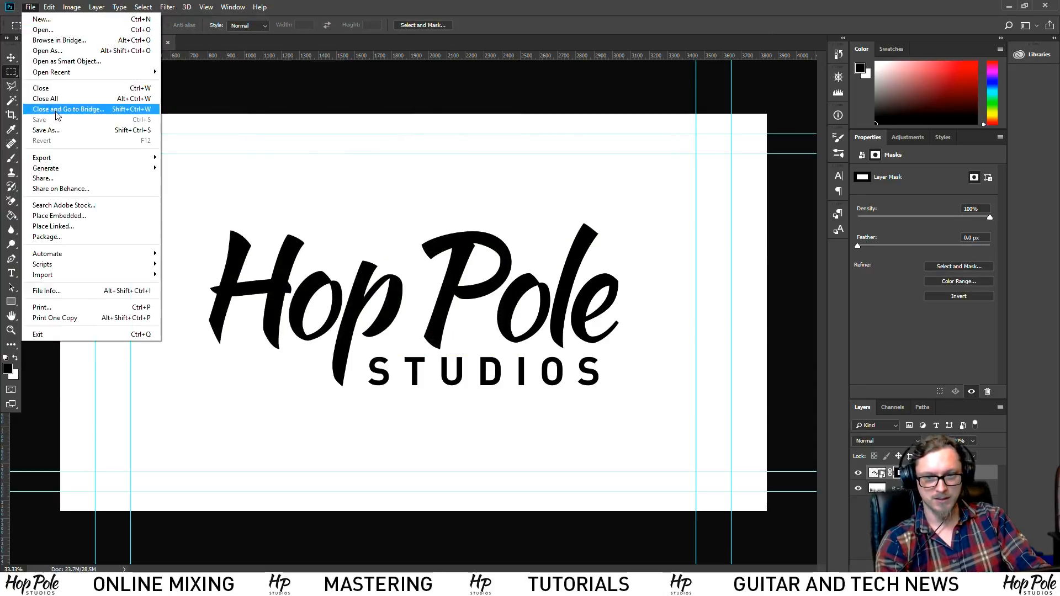
{"action": "left_click", "coordinate": [56, 128]}
{"action": "left_click", "coordinate": [115, 255]}
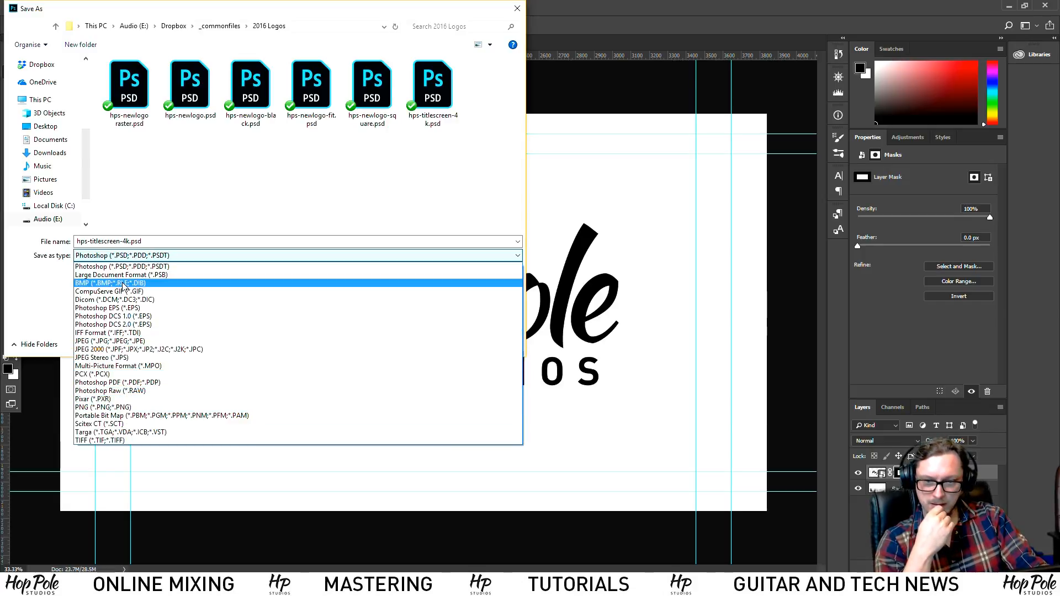
{"action": "left_click", "coordinate": [145, 441]}
{"action": "left_click", "coordinate": [436, 341]}
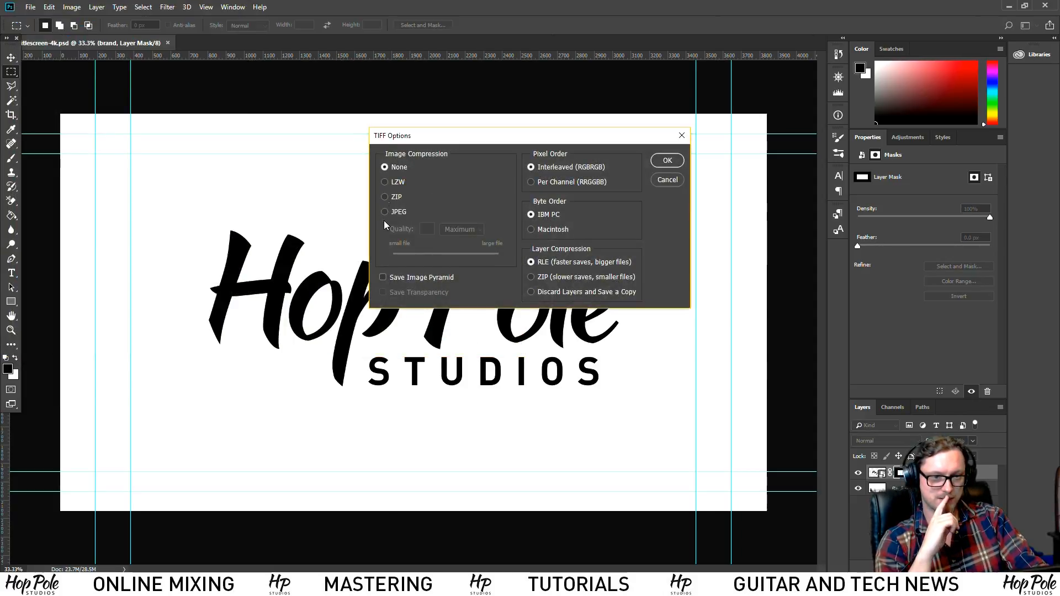
{"action": "left_click", "coordinate": [385, 182]}
{"action": "left_click_drag", "start_coordinate": [487, 145], "coordinate": [449, 167]}
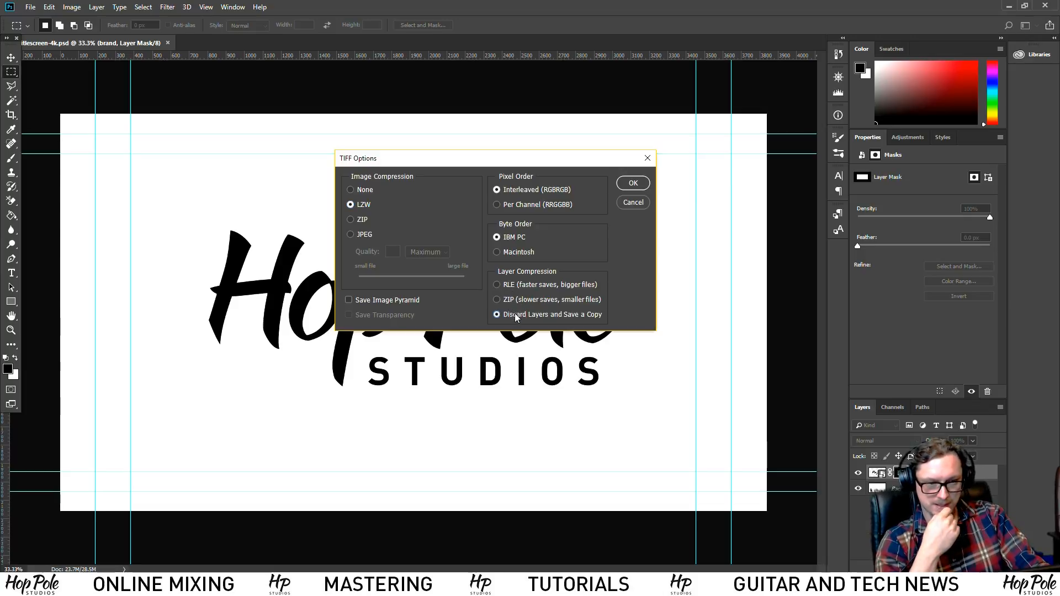
{"action": "left_click", "coordinate": [633, 183]}
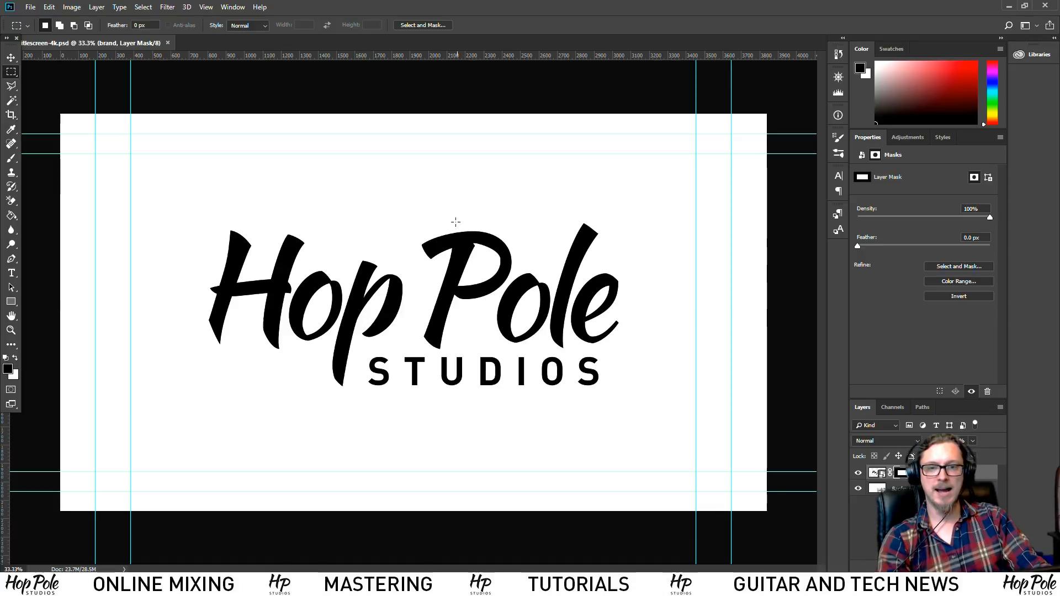
{"action": "left_click", "coordinate": [62, 585]}
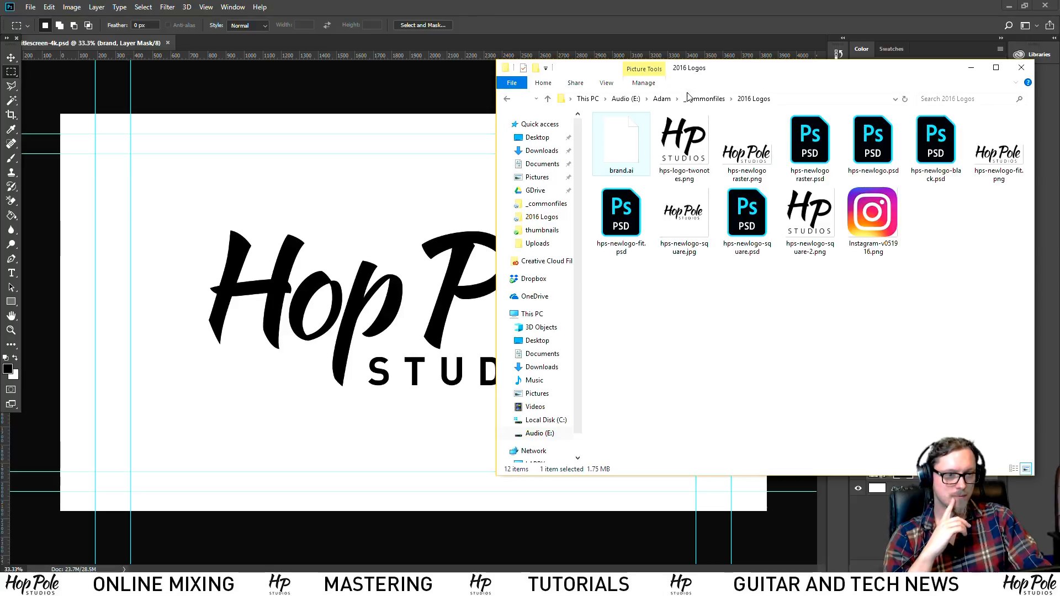
Confirm hps-titlescreen-4k.tif is in Audio (E:) > Dropbox > _commonfiles > 2016 Logos, then return to Photoshop
{"action": "left_click", "coordinate": [663, 99]}
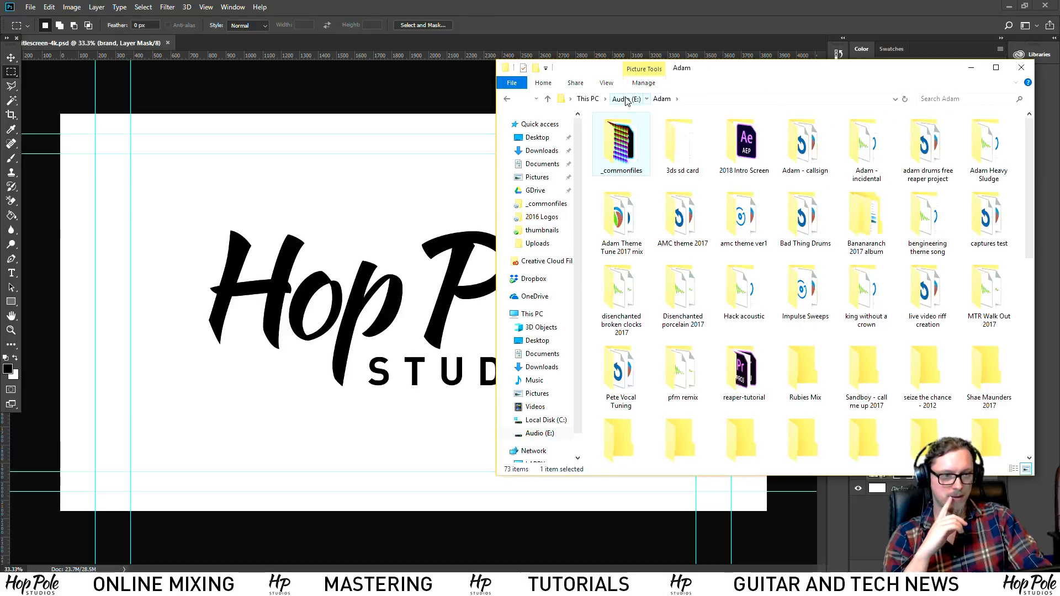
{"action": "left_click", "coordinate": [626, 99]}
{"action": "double_click", "coordinate": [884, 145]}
{"action": "double_click", "coordinate": [626, 133]}
{"action": "double_click", "coordinate": [795, 195]}
{"action": "left_click", "coordinate": [977, 222]}
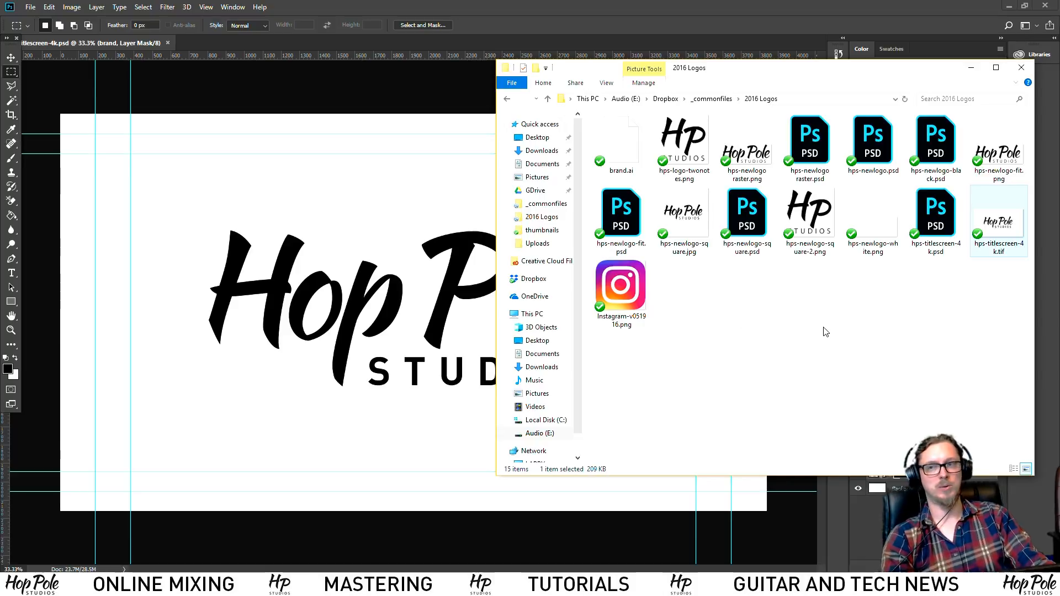
{"action": "left_click", "coordinate": [796, 336]}
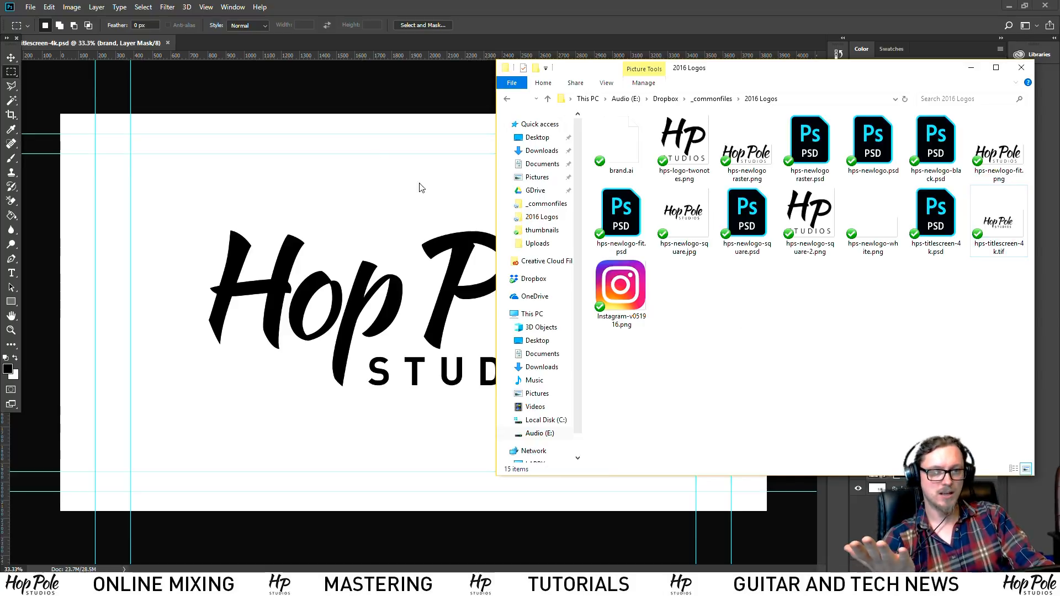
{"action": "left_click", "coordinate": [322, 90]}
{"action": "left_click", "coordinate": [29, 7]}
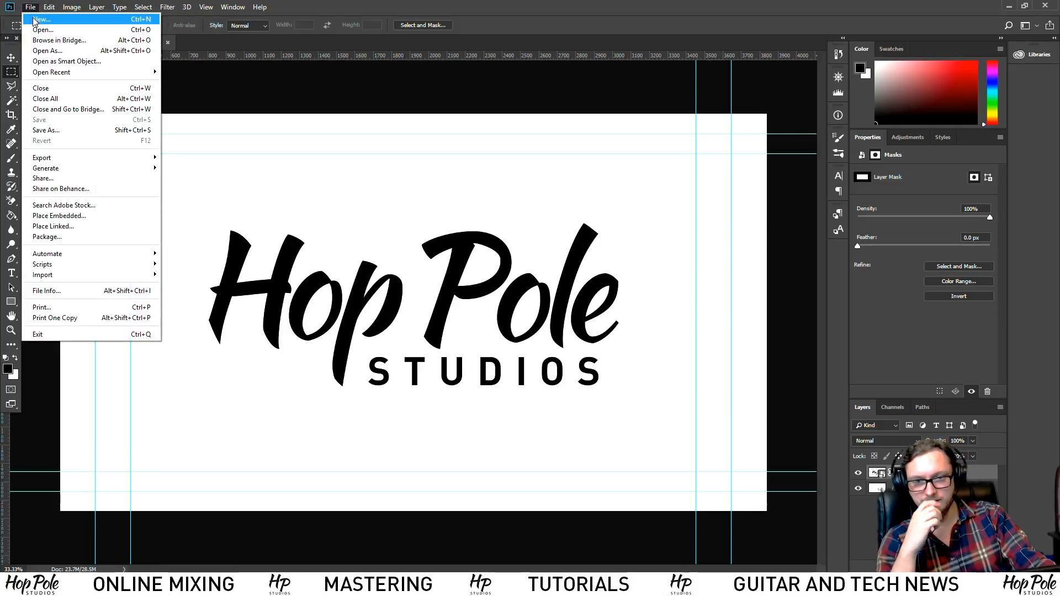
Create a new 3840×2160 UHDTV/4K document with White background contents
{"action": "left_click", "coordinate": [41, 19]}
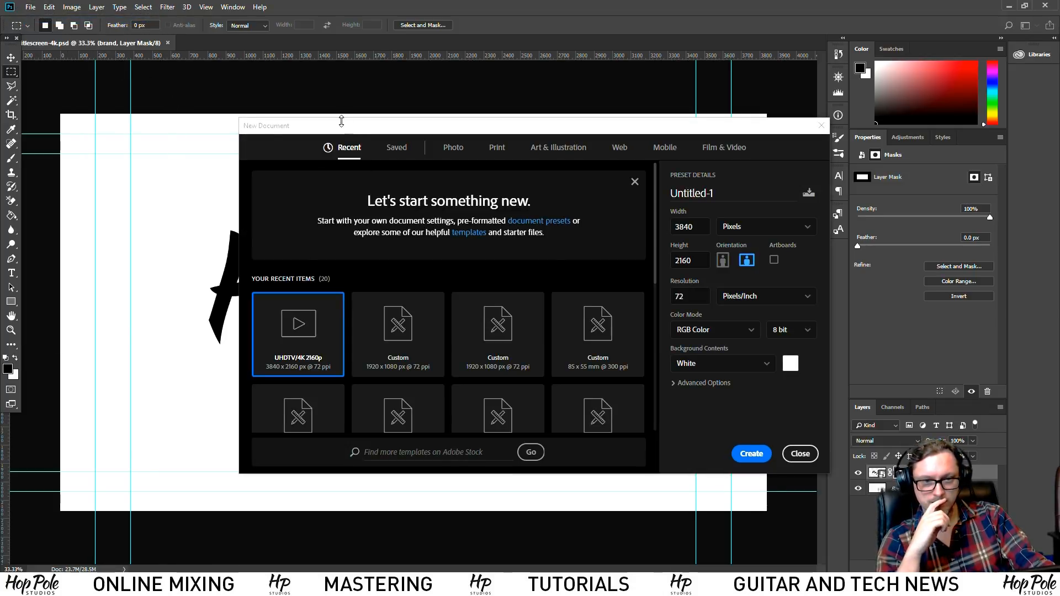
{"action": "left_click", "coordinate": [754, 332]}
{"action": "left_click", "coordinate": [734, 331]}
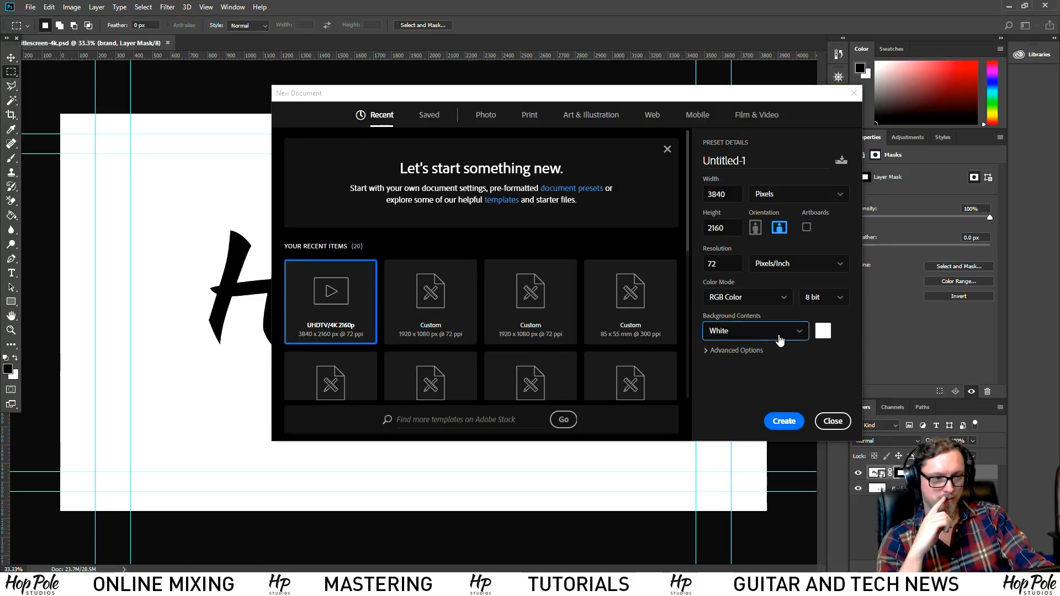
{"action": "left_click", "coordinate": [787, 336]}
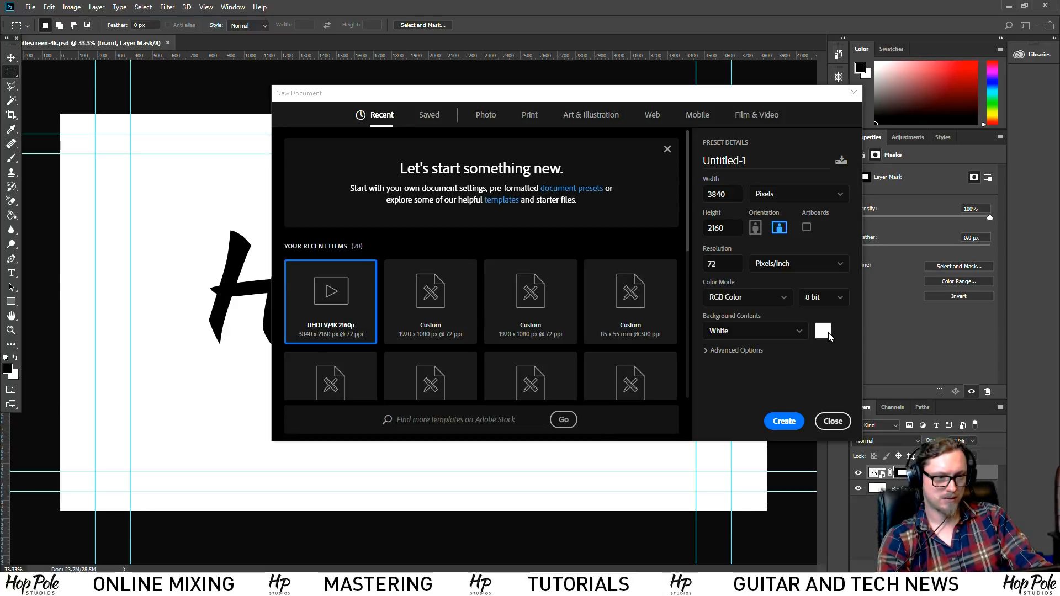
{"action": "left_click", "coordinate": [783, 335]}
{"action": "left_click", "coordinate": [718, 348]}
{"action": "left_click", "coordinate": [717, 351]}
{"action": "left_click", "coordinate": [764, 331]}
{"action": "left_click", "coordinate": [764, 332]}
{"action": "left_click", "coordinate": [785, 421]}
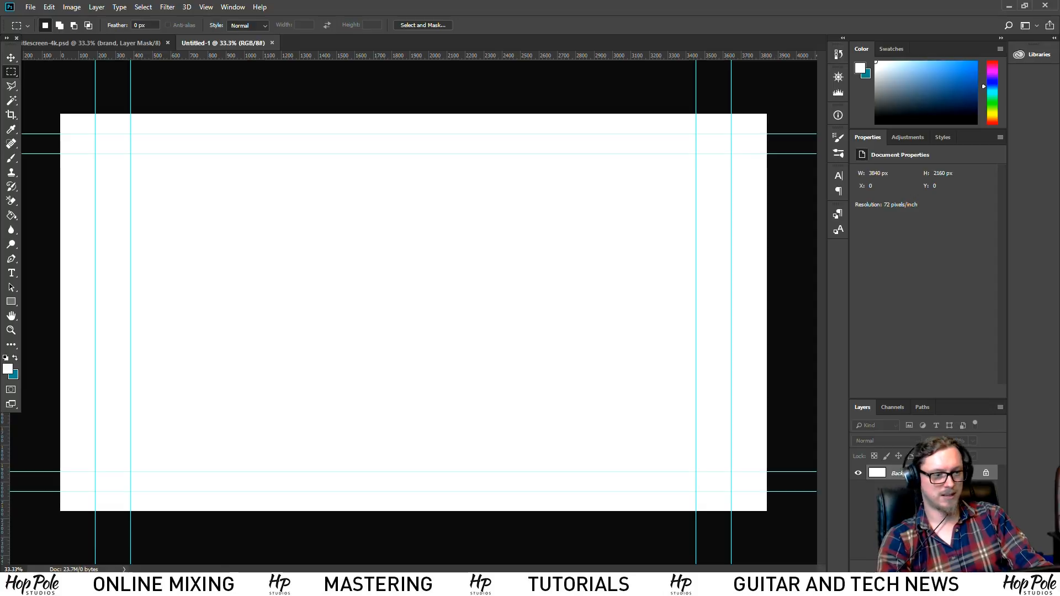
Convert the Background into an unlocked Layer 0 and hide it, leaving a transparent canvas
{"action": "double_click", "coordinate": [939, 473]}
{"action": "left_click", "coordinate": [623, 189]}
{"action": "left_click", "coordinate": [858, 473]}
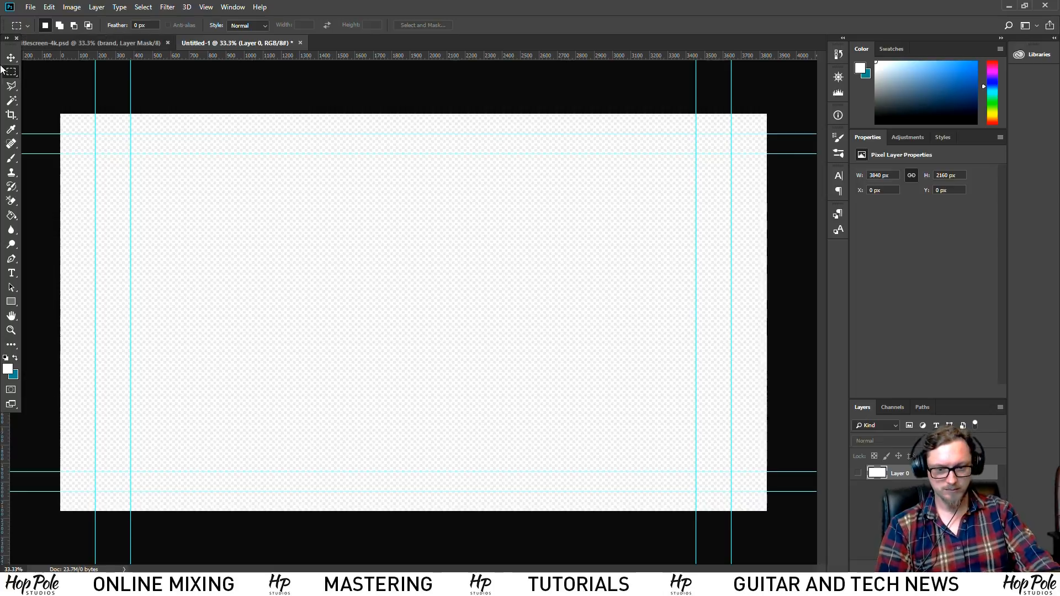
{"action": "key", "text": "alt+Tab"}
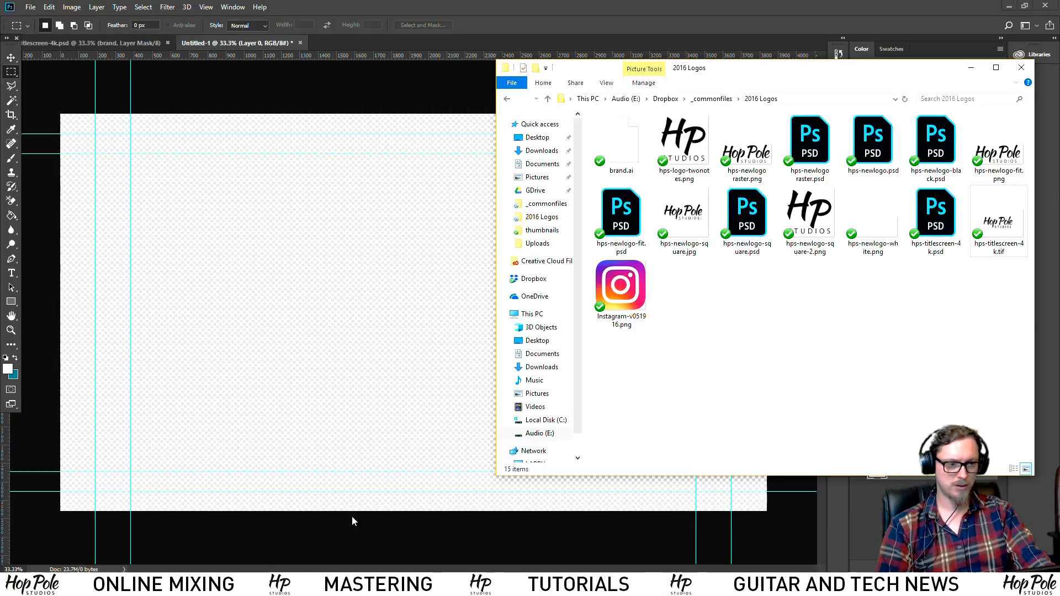
Search the _commonfiles folder for 'ae' and open hps intro title retro.aep
{"action": "left_click", "coordinate": [713, 98]}
{"action": "left_click", "coordinate": [983, 99]}
{"action": "type", "text": "aep"}
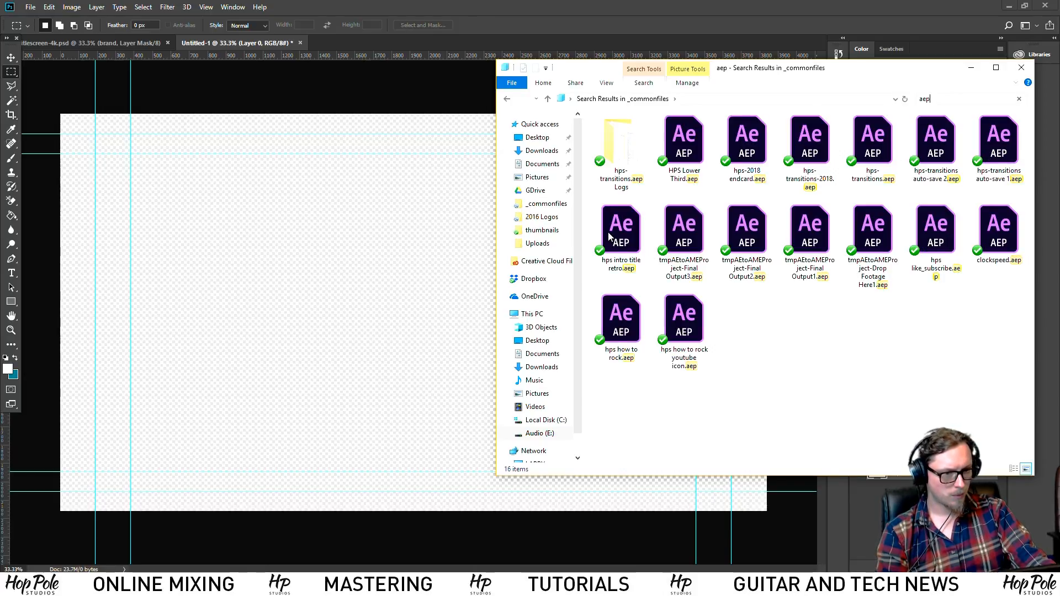
{"action": "left_click", "coordinate": [622, 234]}
{"action": "double_click", "coordinate": [622, 234]}
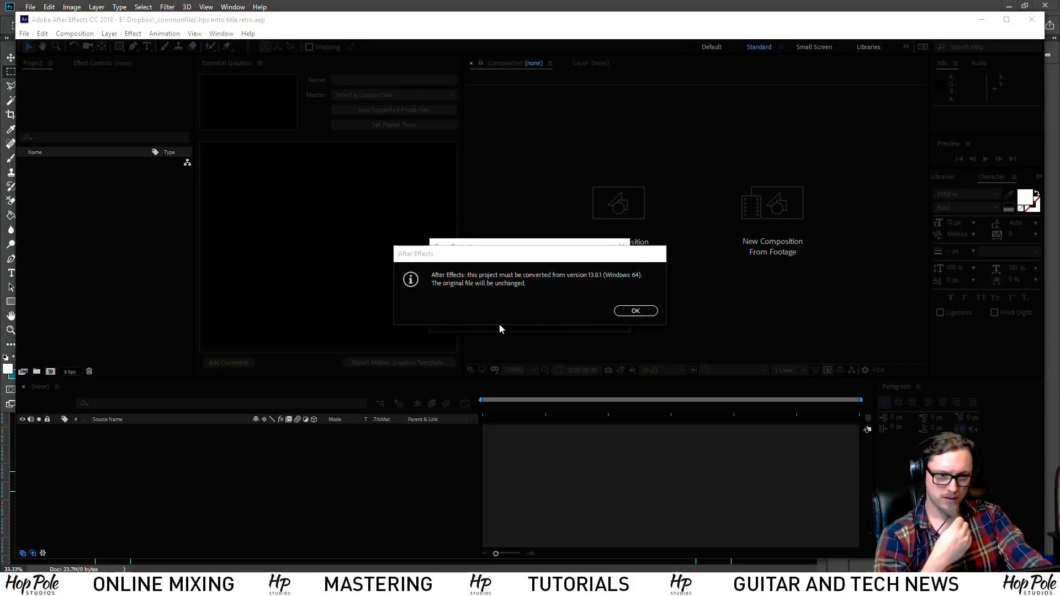
Accept the project conversion, skip font resolving, and view the Drop Footage Here and TV Lines comps
{"action": "left_click", "coordinate": [635, 309]}
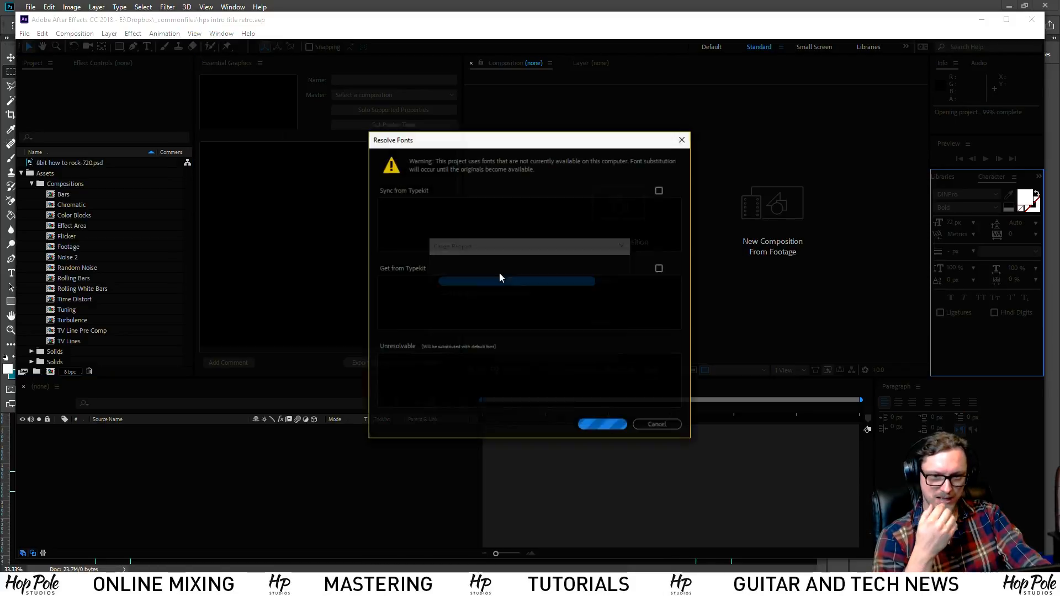
{"action": "left_click", "coordinate": [658, 426]}
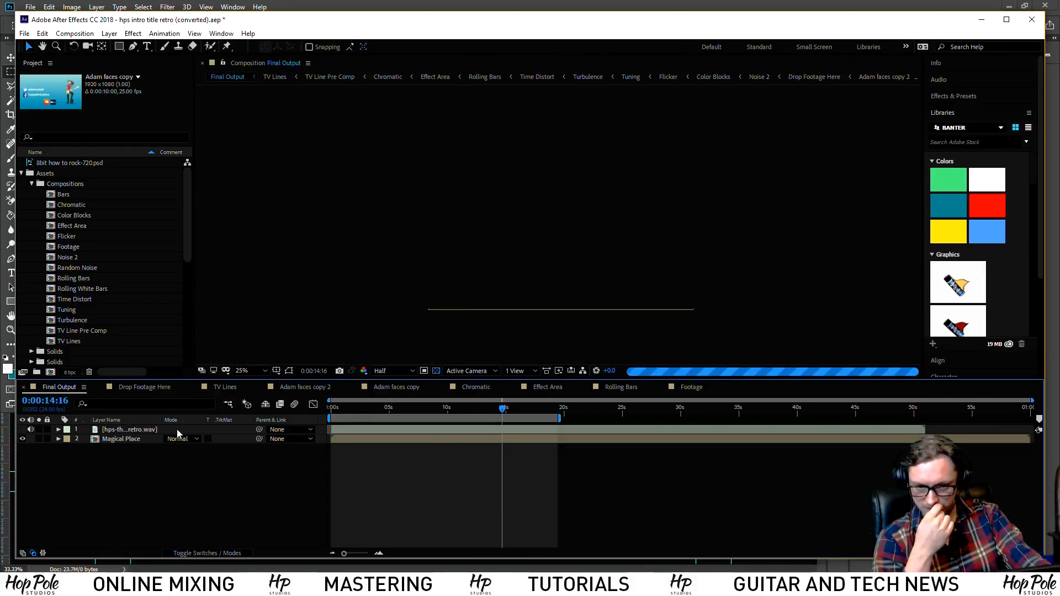
{"action": "left_click_drag", "start_coordinate": [436, 410], "coordinate": [390, 412]}
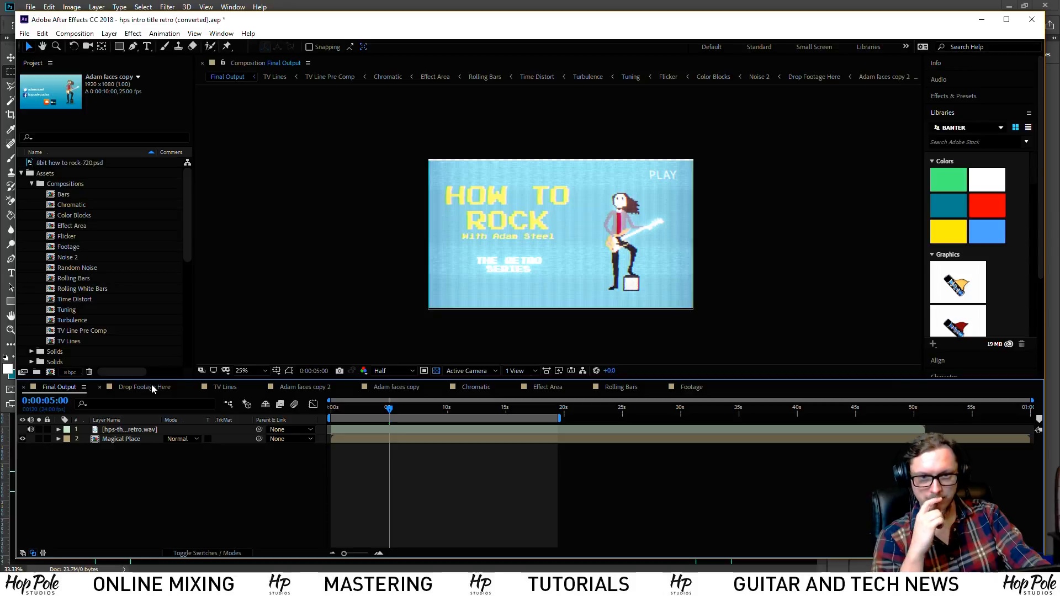
{"action": "left_click", "coordinate": [153, 388]}
{"action": "left_click", "coordinate": [219, 387]}
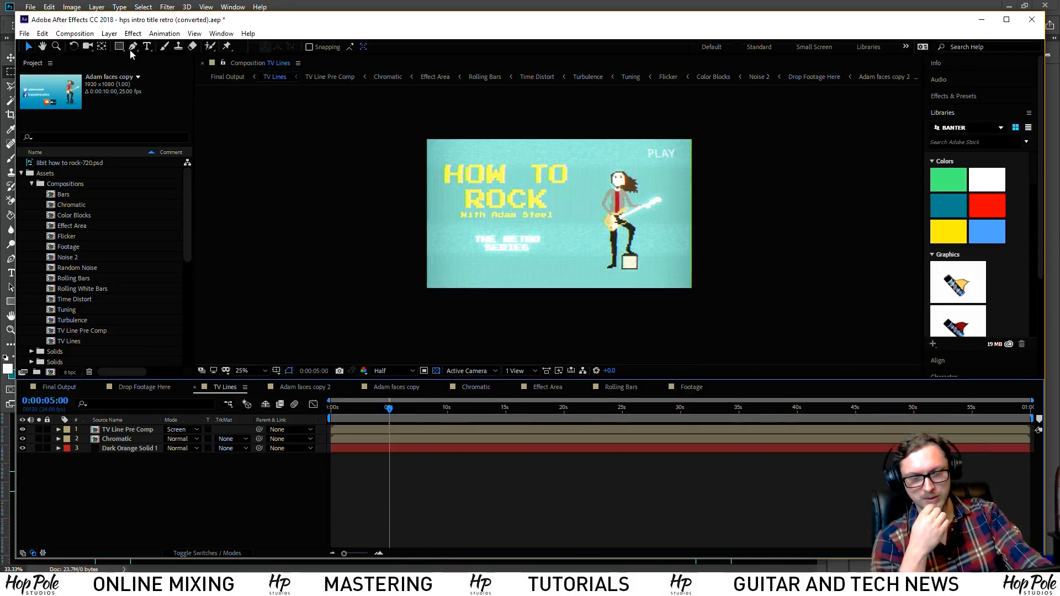
Close the converted retro intro project without saving
{"action": "left_click", "coordinate": [24, 34]}
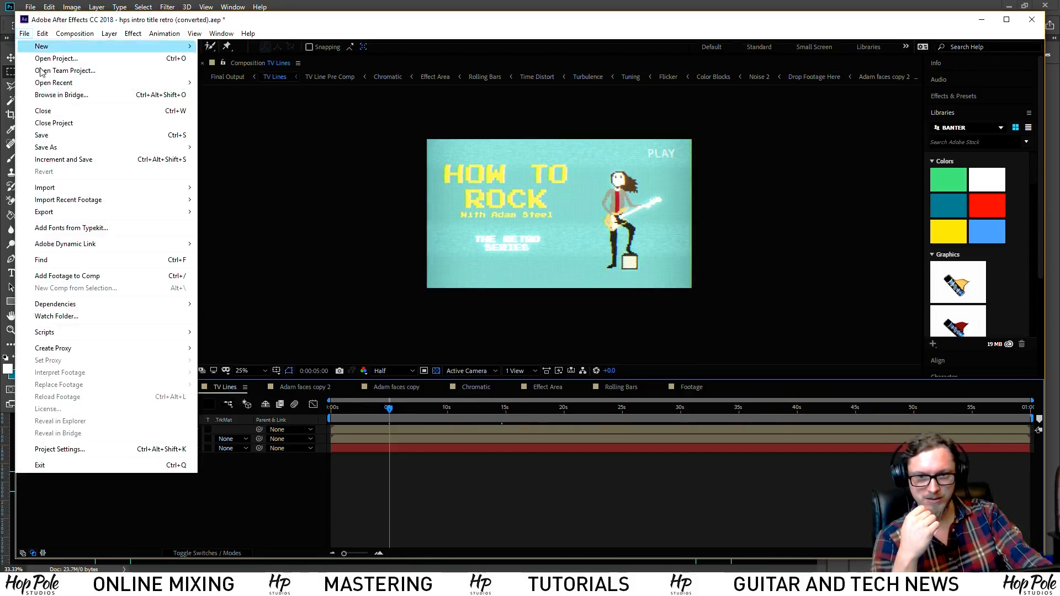
{"action": "left_click", "coordinate": [60, 122]}
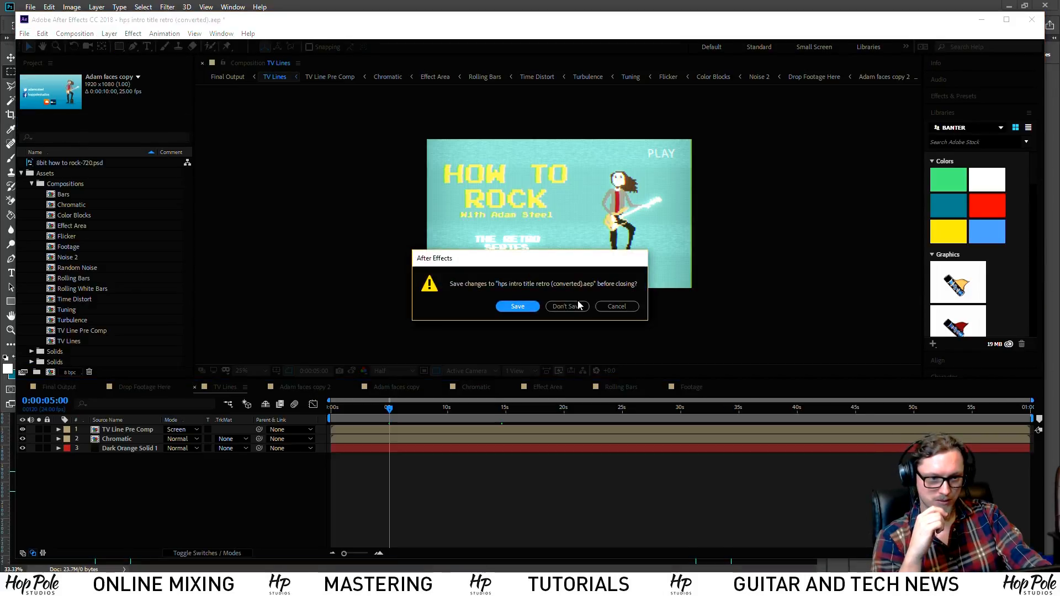
{"action": "left_click", "coordinate": [566, 305]}
{"action": "key", "text": "alt+Tab"}
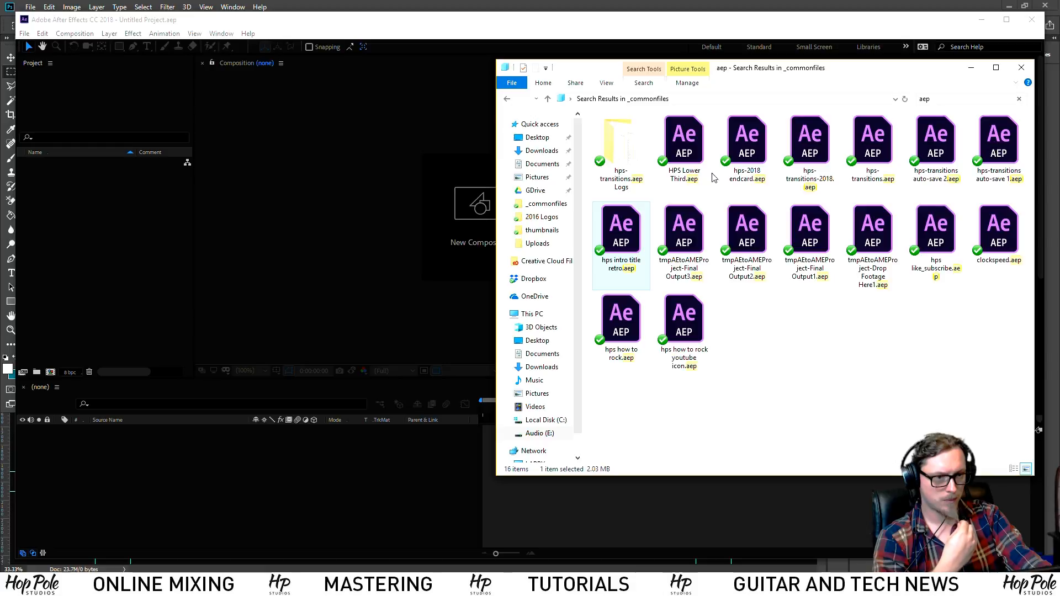
Quit After Effects and bring Photoshop's transparent 4K canvas back to the front
{"action": "left_click", "coordinate": [822, 342]}
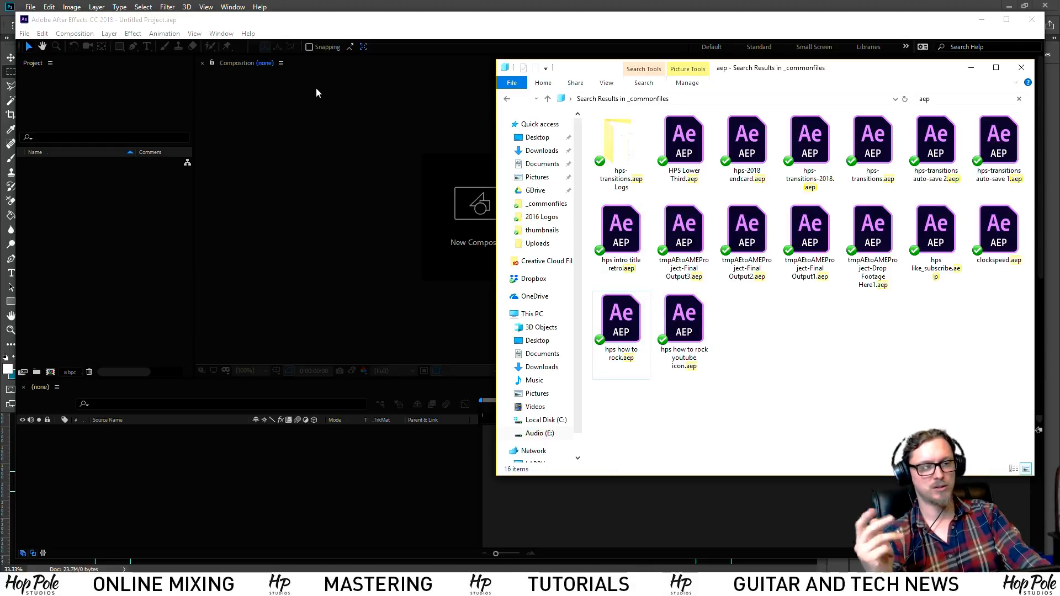
{"action": "left_click", "coordinate": [341, 117]}
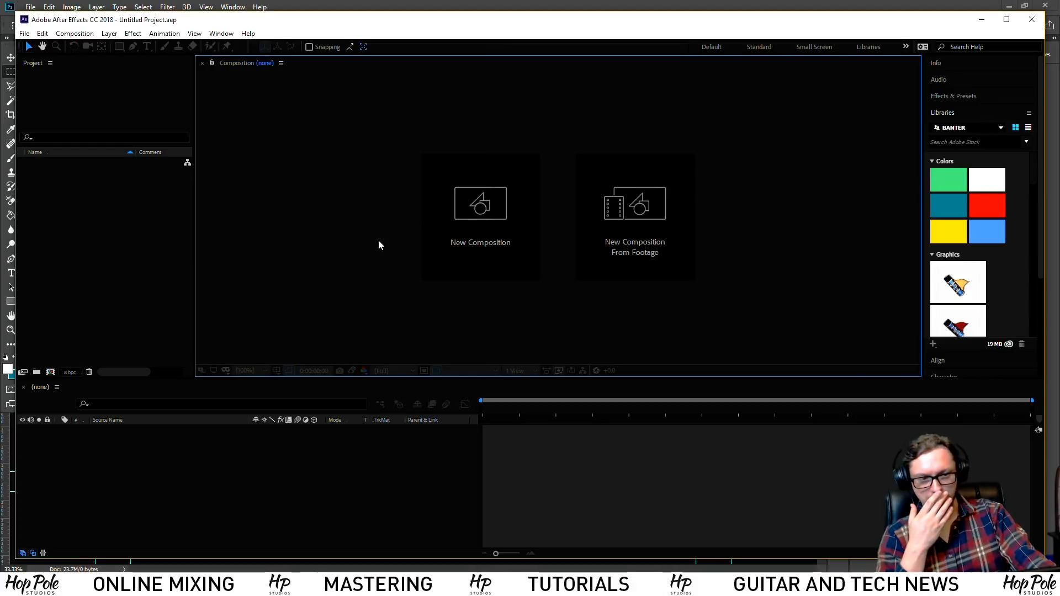
{"action": "left_click", "coordinate": [1033, 19]}
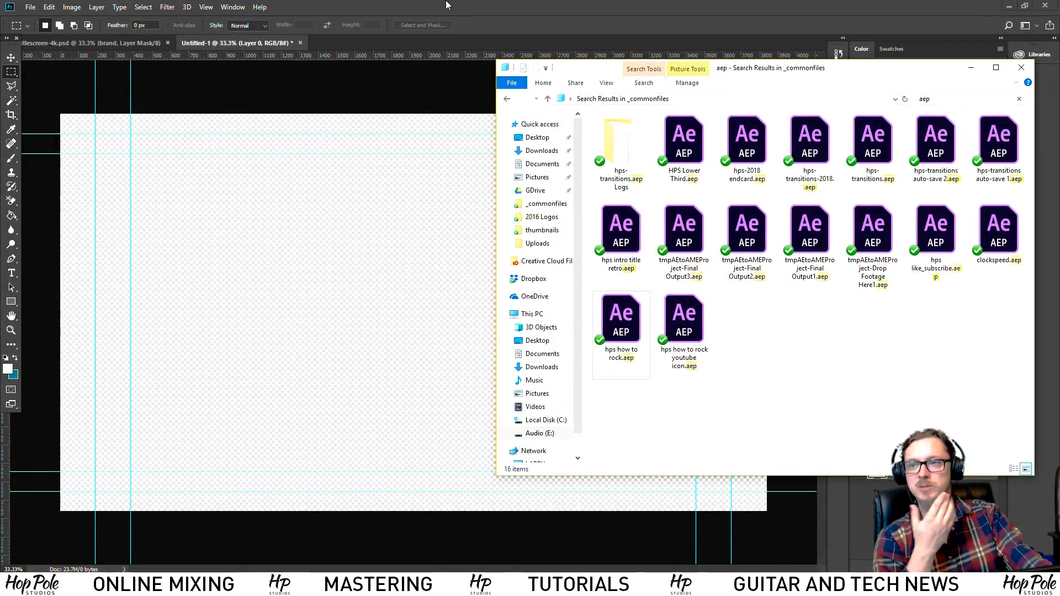
{"action": "left_click", "coordinate": [454, 3]}
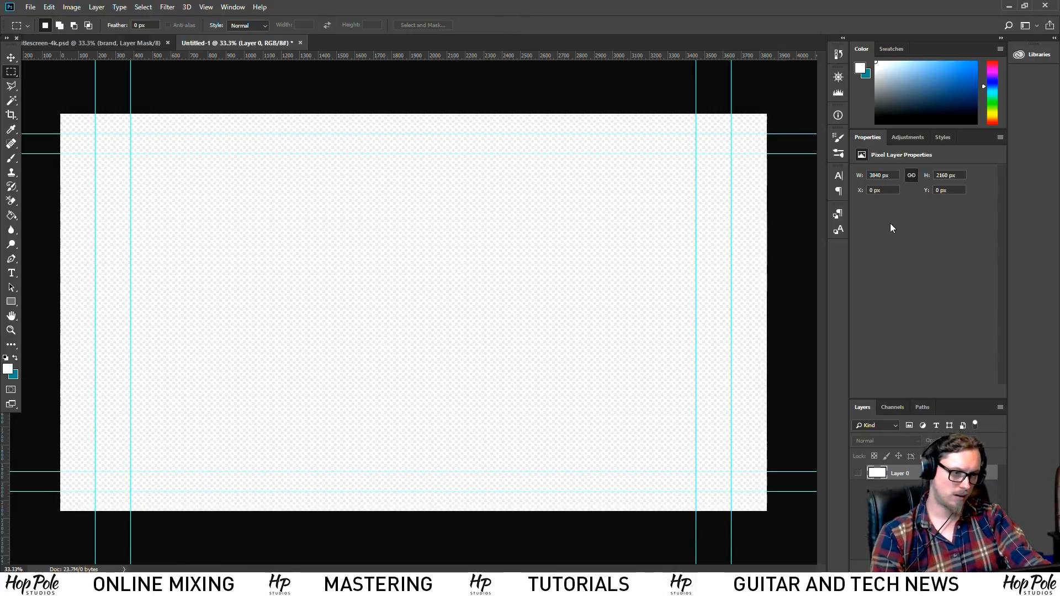
Make Layer 0 visible so the canvas shows white
{"action": "left_click", "coordinate": [187, 7]}
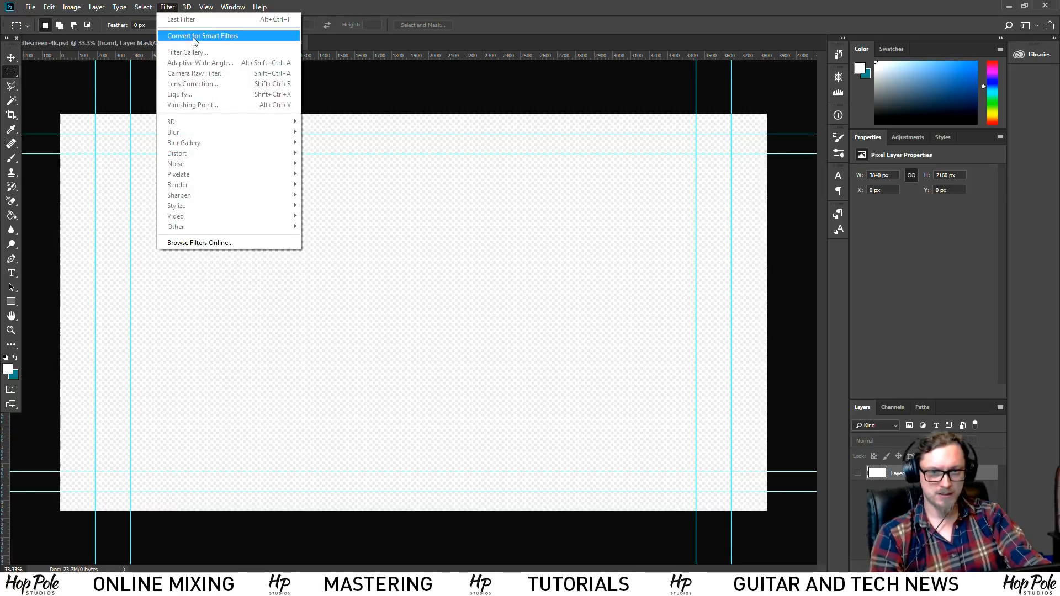
{"action": "left_click", "coordinate": [879, 475]}
{"action": "left_click", "coordinate": [858, 473]}
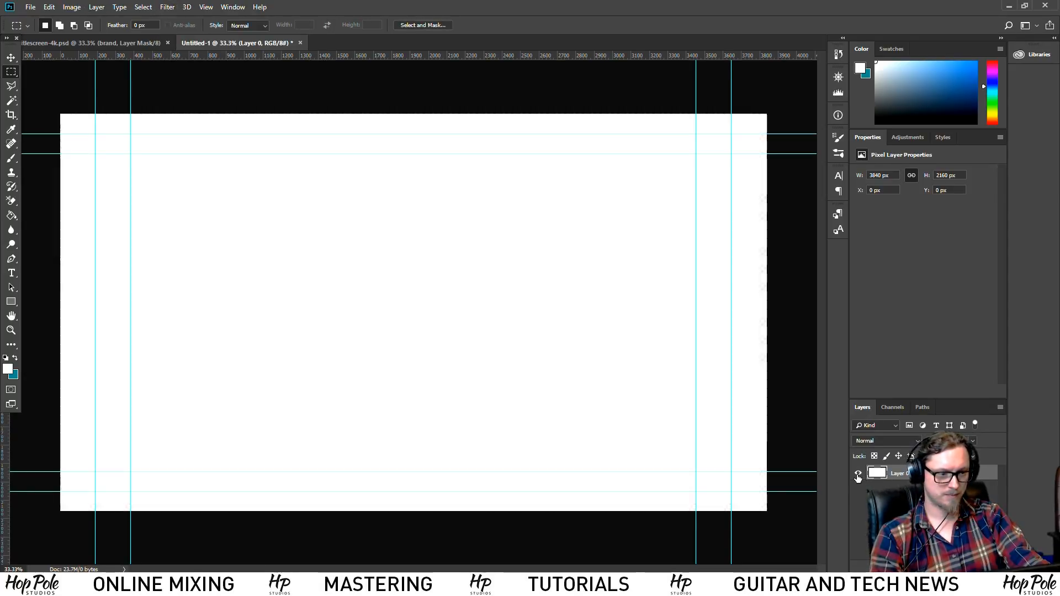
Apply the Stylize > Tiles filter to the white layer, then undo it
{"action": "left_click", "coordinate": [168, 7]}
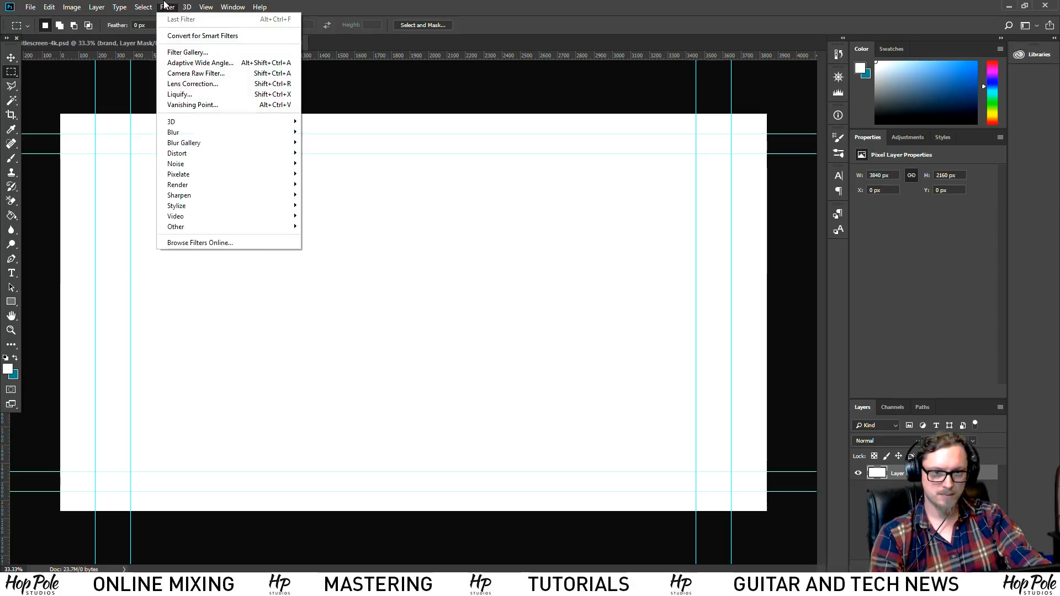
{"action": "mouse_move", "coordinate": [215, 186]}
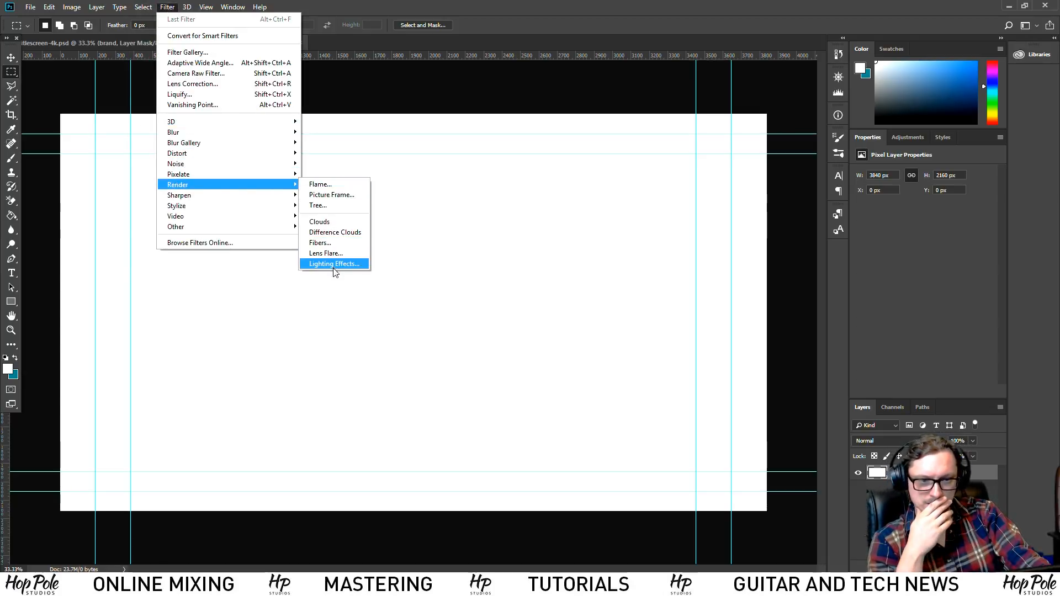
{"action": "mouse_move", "coordinate": [245, 206]}
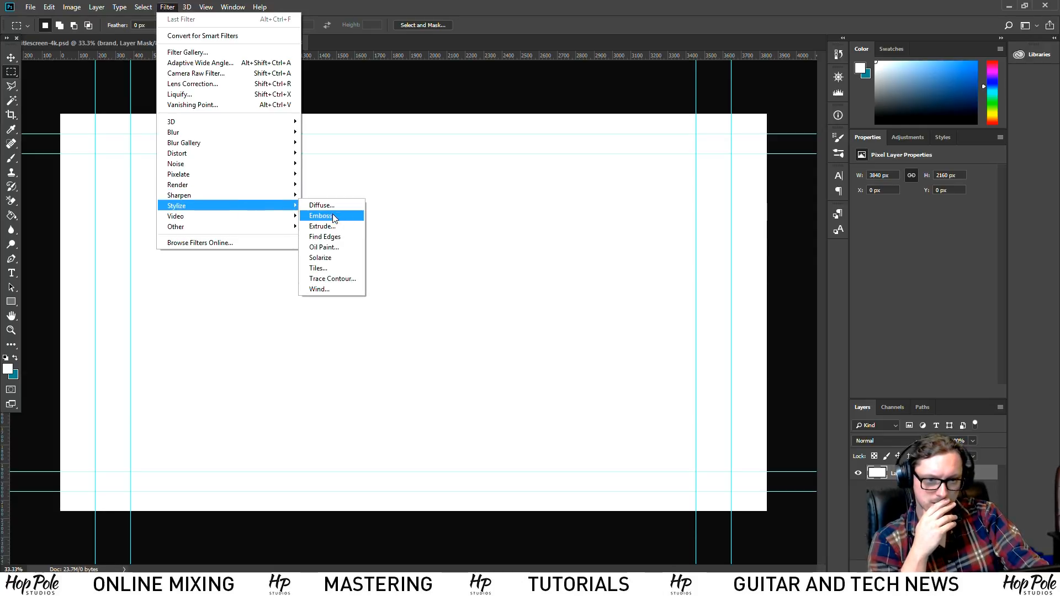
{"action": "left_click", "coordinate": [339, 270]}
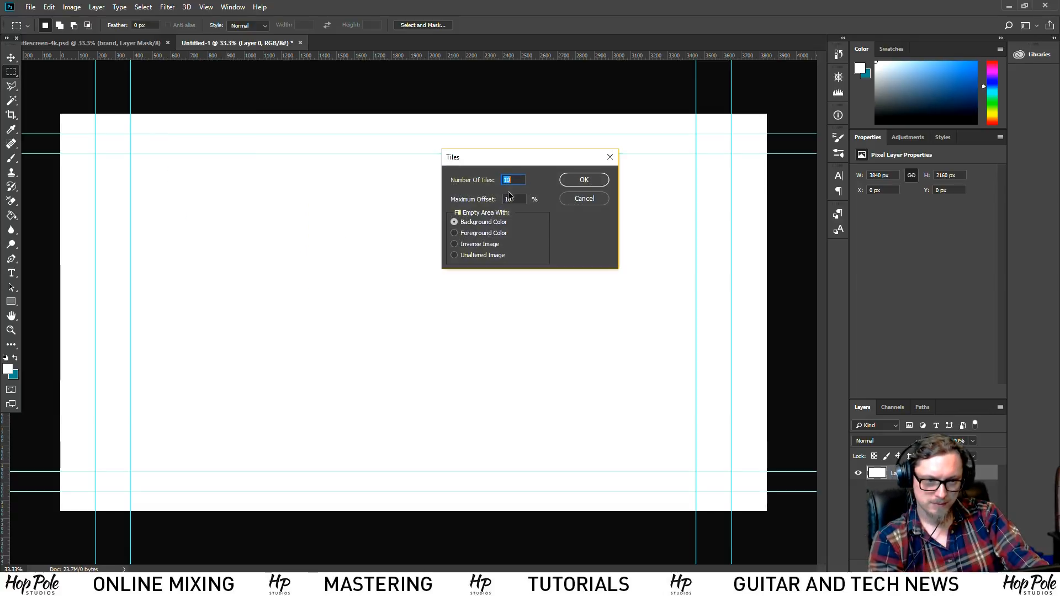
{"action": "left_click", "coordinate": [585, 184]}
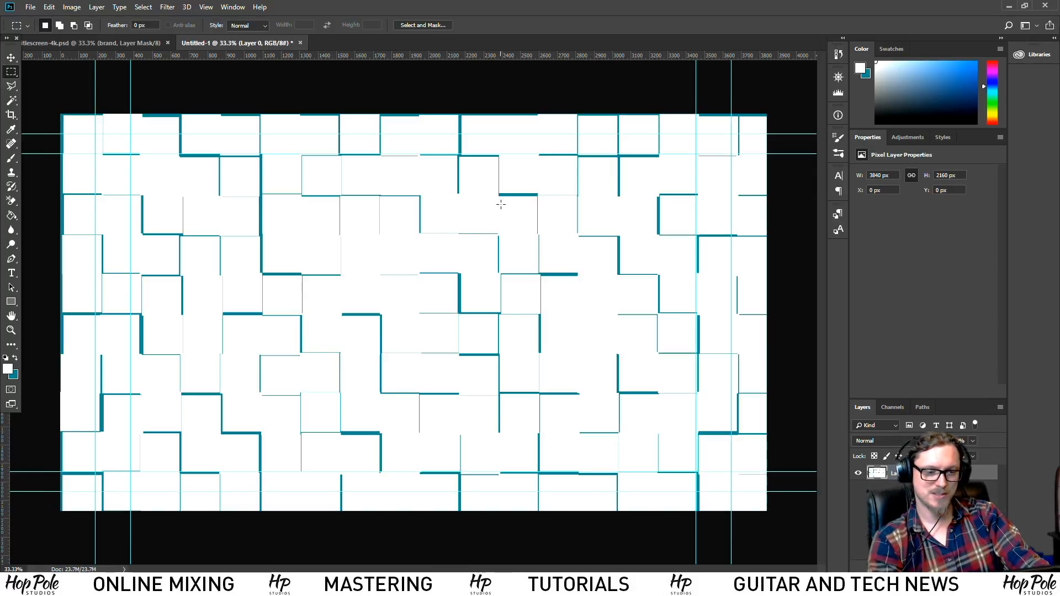
{"action": "key", "text": "ctrl+z"}
Browse through the Filter menu's submenus
{"action": "left_click", "coordinate": [232, 7]}
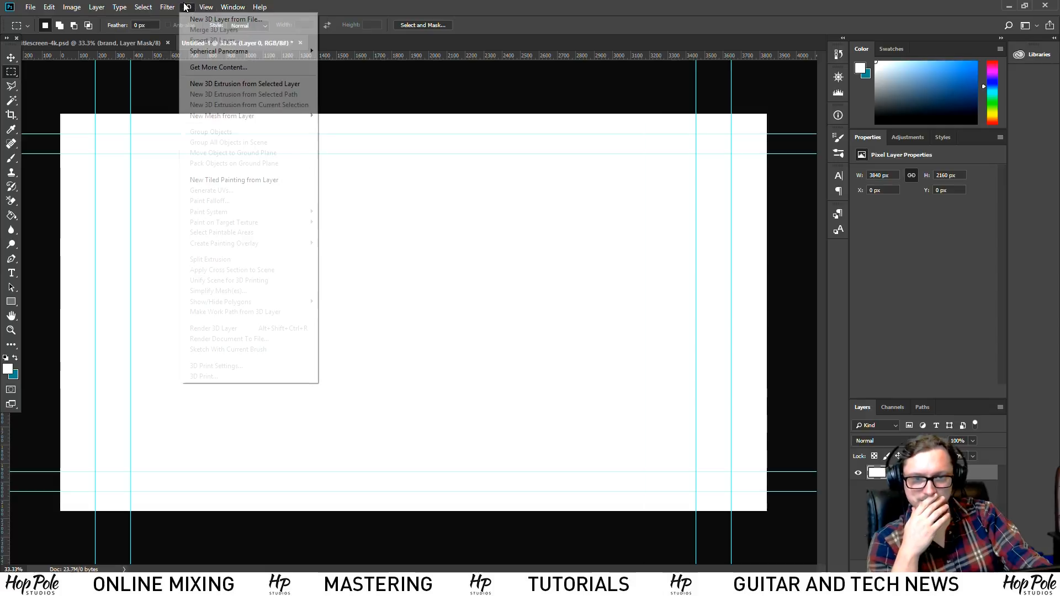
{"action": "mouse_move", "coordinate": [212, 231]}
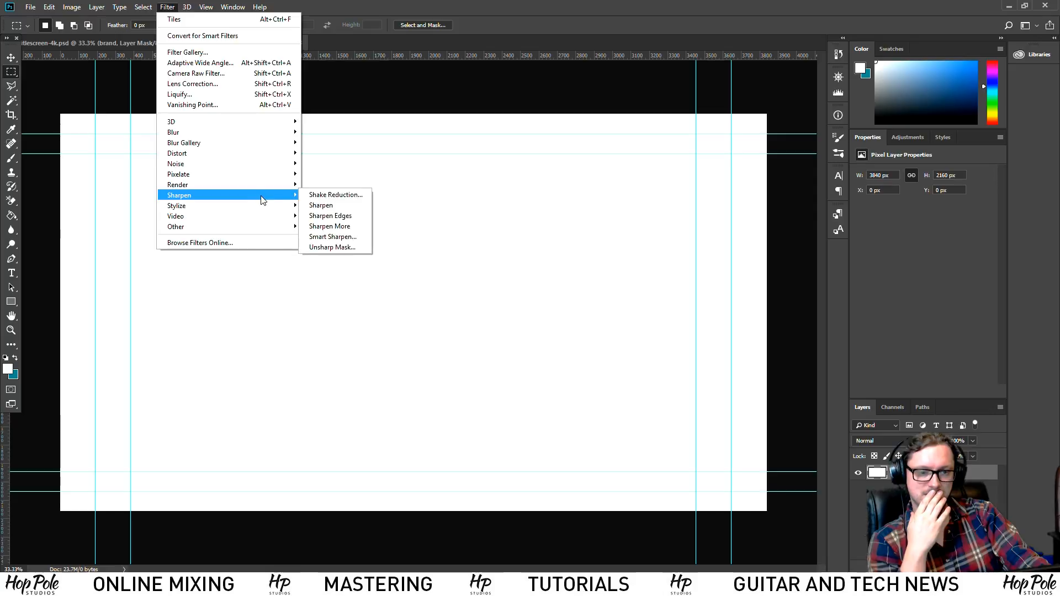
{"action": "mouse_move", "coordinate": [270, 222]}
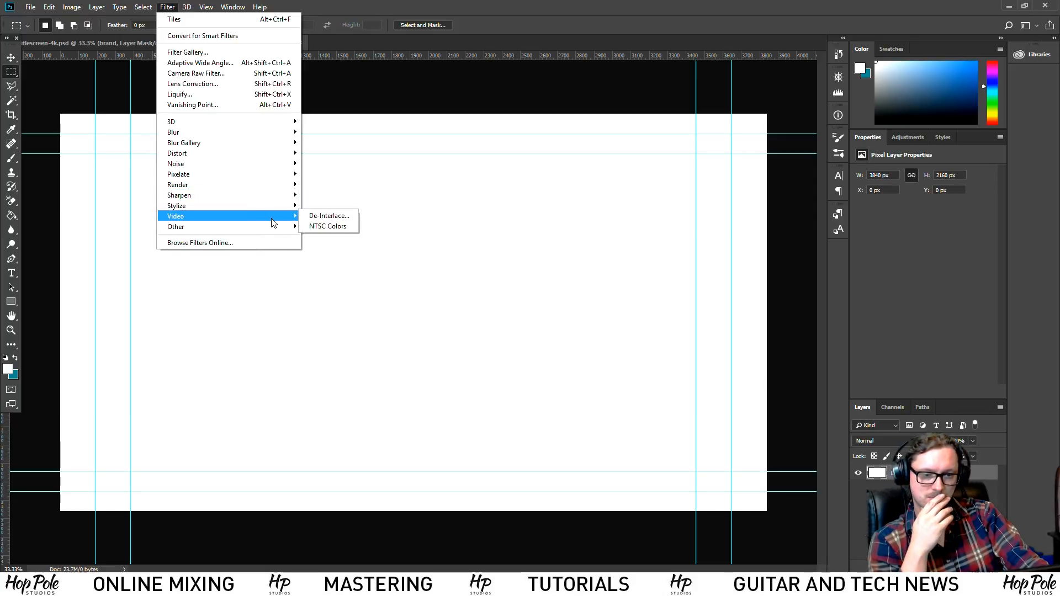
{"action": "mouse_move", "coordinate": [270, 190]}
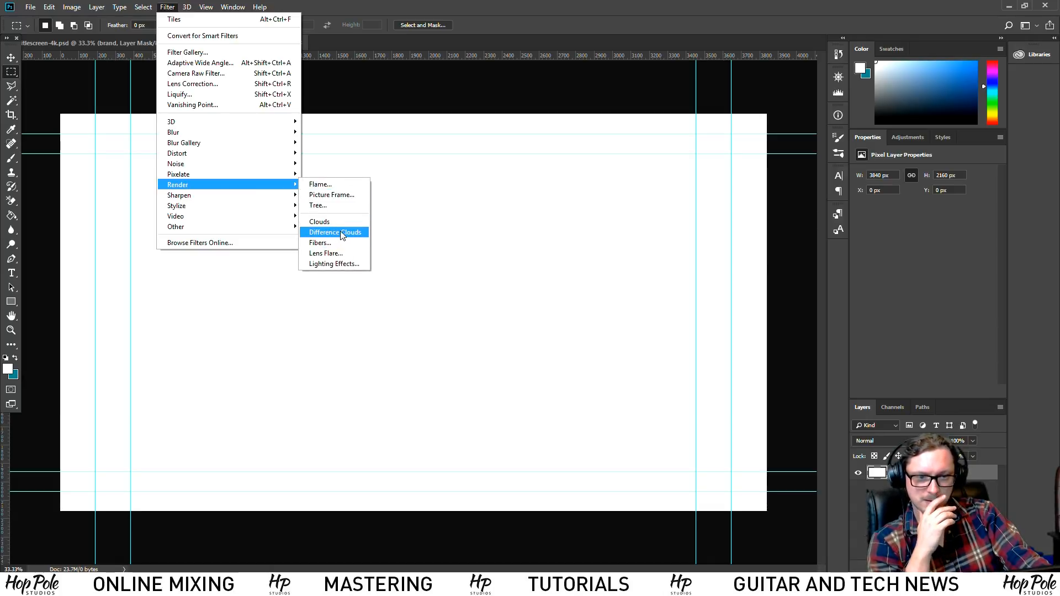
Try and undo Difference Clouds, then apply a curved Shear with Repeat Edge Pixels
{"action": "left_click", "coordinate": [344, 236]}
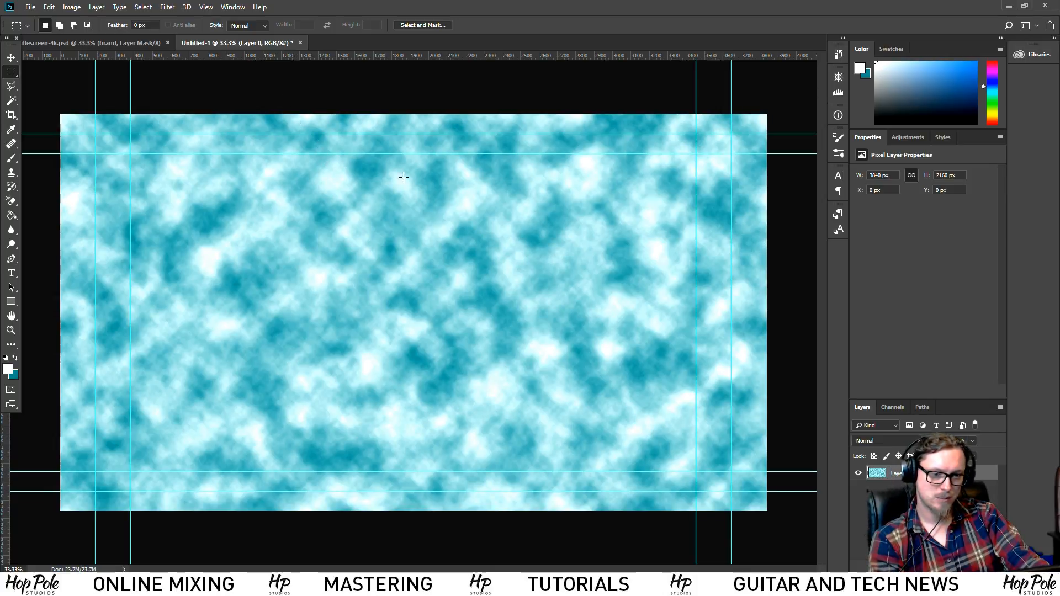
{"action": "key", "text": "ctrl+z"}
{"action": "left_click", "coordinate": [167, 6]}
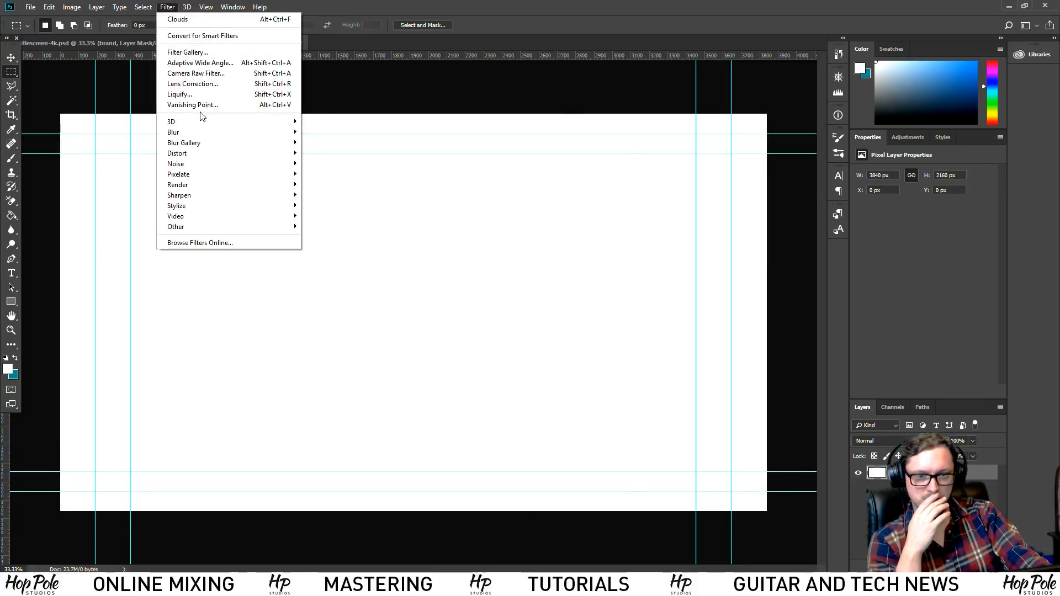
{"action": "mouse_move", "coordinate": [217, 131]}
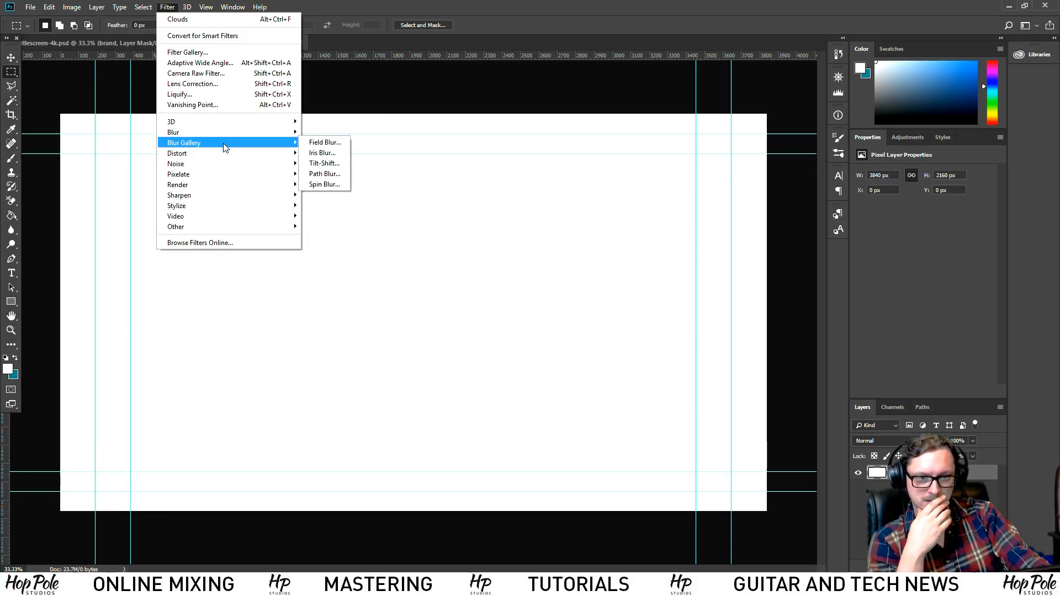
{"action": "mouse_move", "coordinate": [229, 158]}
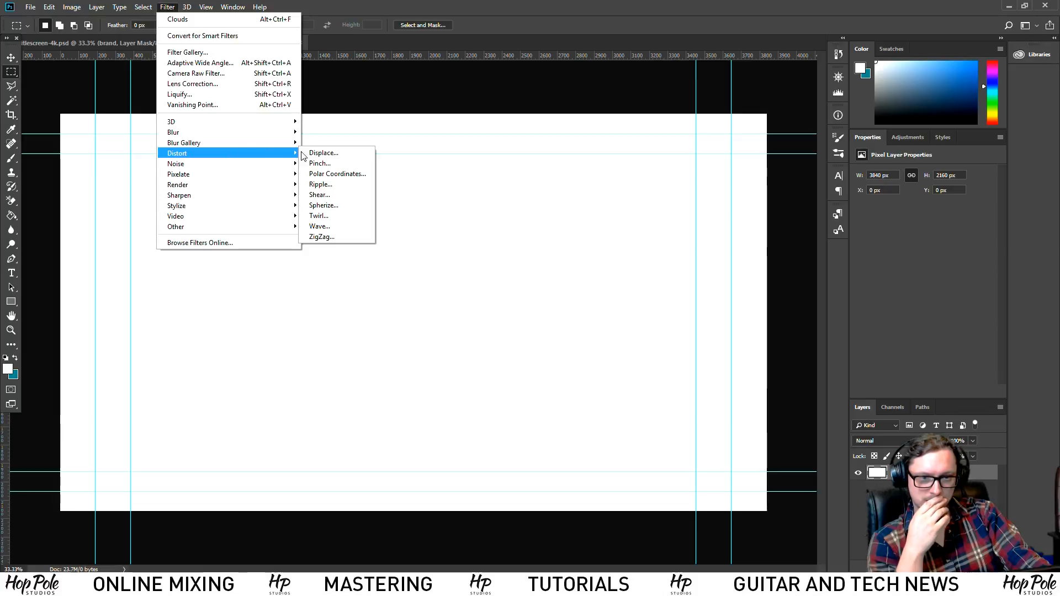
{"action": "left_click", "coordinate": [332, 195]}
{"action": "left_click", "coordinate": [477, 236]}
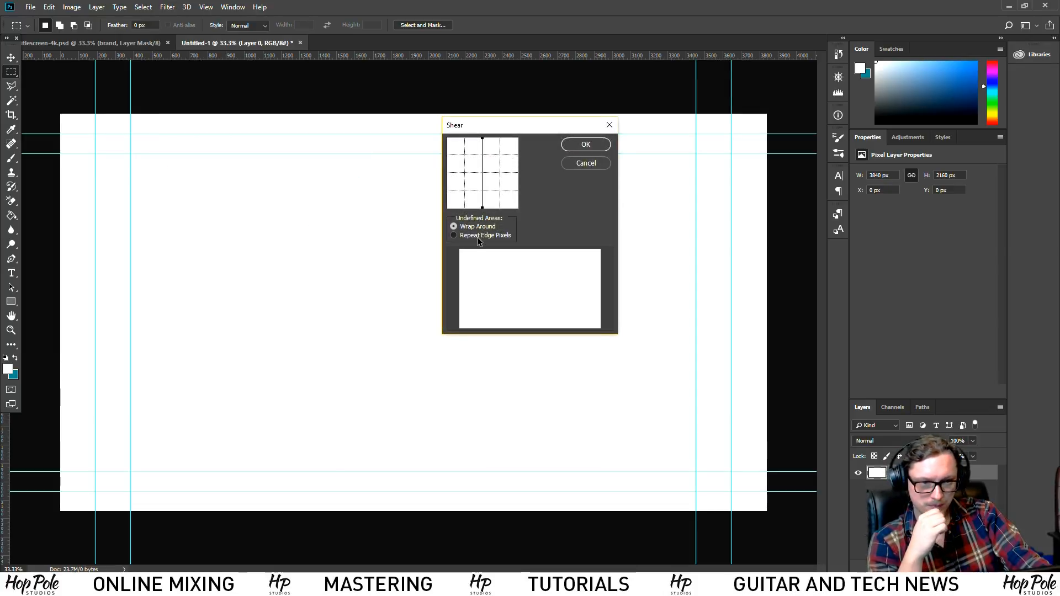
{"action": "left_click_drag", "start_coordinate": [484, 198], "coordinate": [492, 183]}
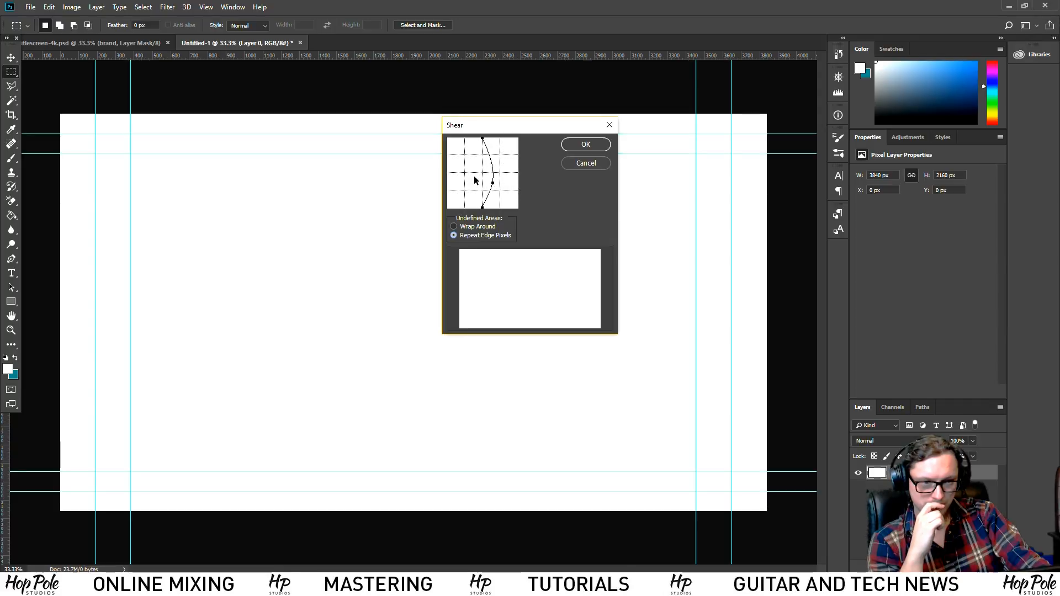
{"action": "left_click", "coordinate": [584, 144]}
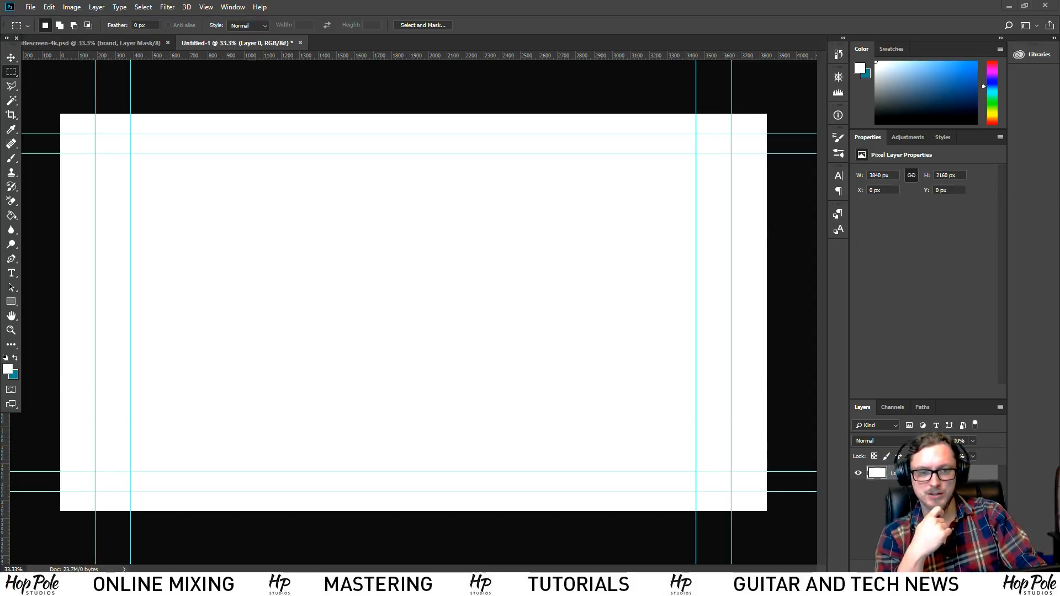
{"action": "key", "text": "alt+Tab"}
{"action": "scroll", "coordinate": [899, 36], "scroll_direction": "up", "scroll_amount": 1}
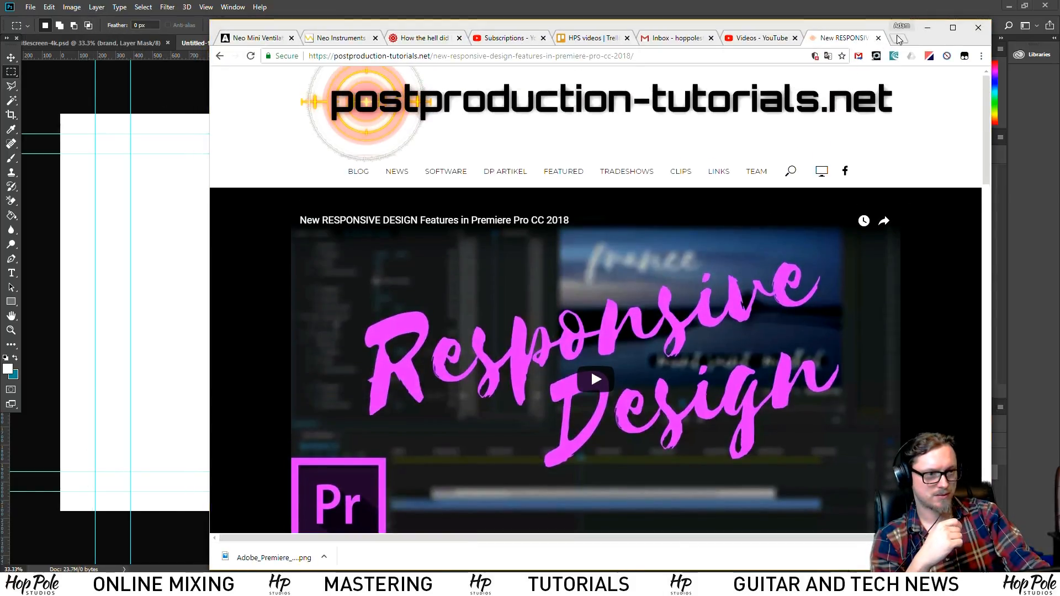
Search Google Images for 'interlace still' in a new tab
{"action": "left_click", "coordinate": [899, 36]}
{"action": "type", "text": "interlace"}
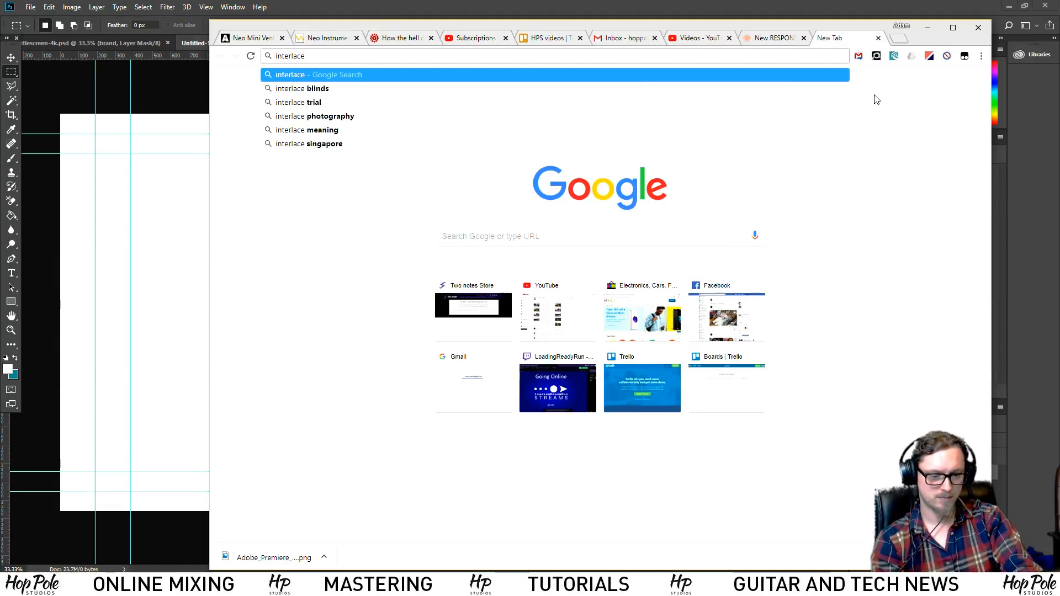
{"action": "type", "text": " still"}
{"action": "key", "text": "Return"}
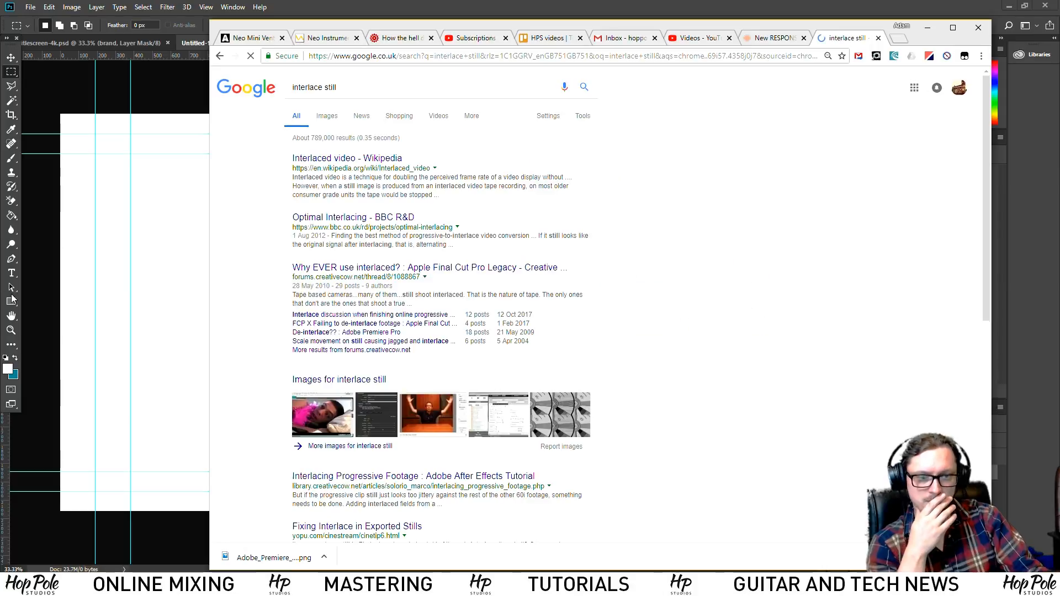
{"action": "left_click", "coordinate": [333, 115]}
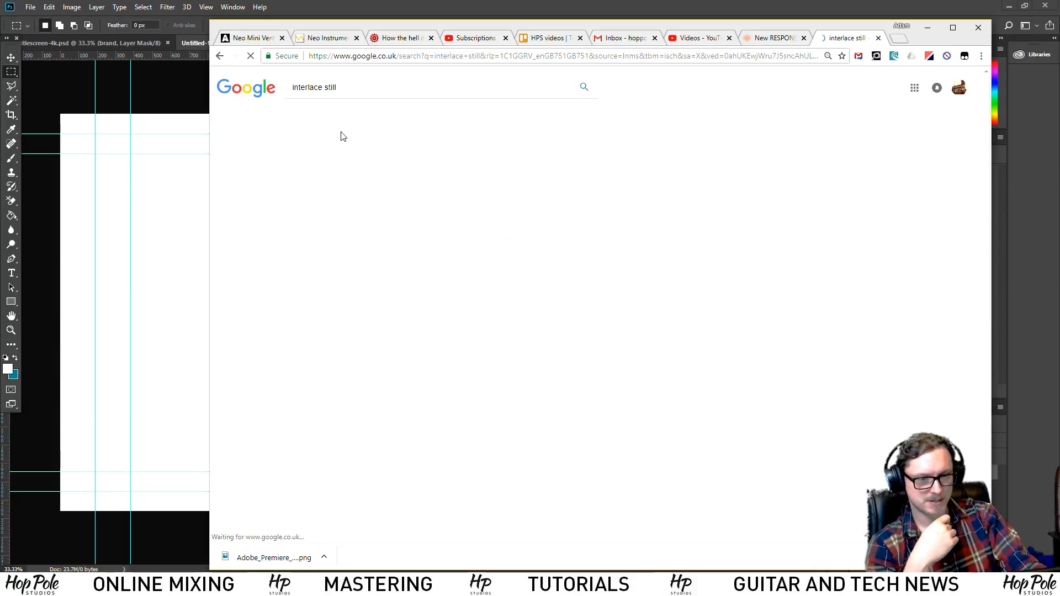
{"action": "scroll", "coordinate": [617, 263], "scroll_direction": "down", "scroll_amount": 14}
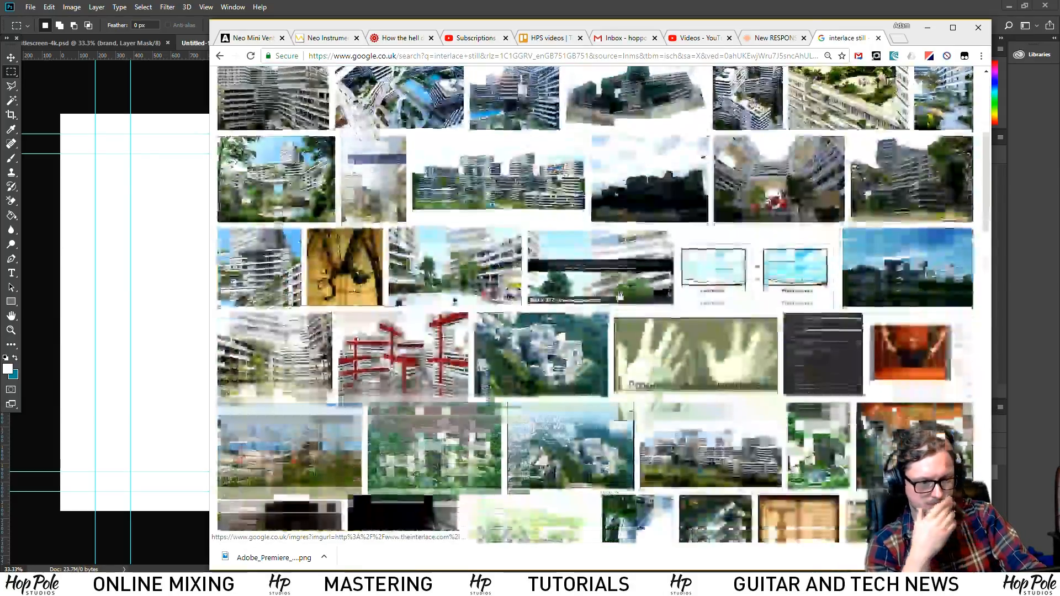
{"action": "scroll", "coordinate": [599, 396], "scroll_direction": "up", "scroll_amount": 6}
{"action": "scroll", "coordinate": [599, 396], "scroll_direction": "up", "scroll_amount": 8}
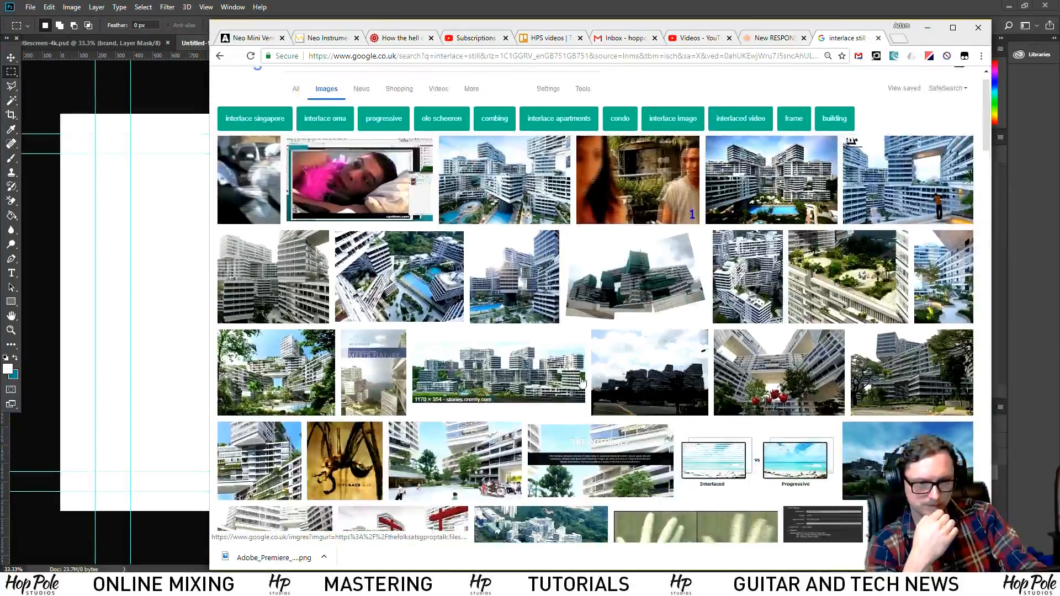
Search images for 'photoshop generate blinds', preview a window blinds result, then return to Photoshop
{"action": "left_click_drag", "start_coordinate": [351, 87], "coordinate": [137, 67]}
{"action": "type", "text": "photo"}
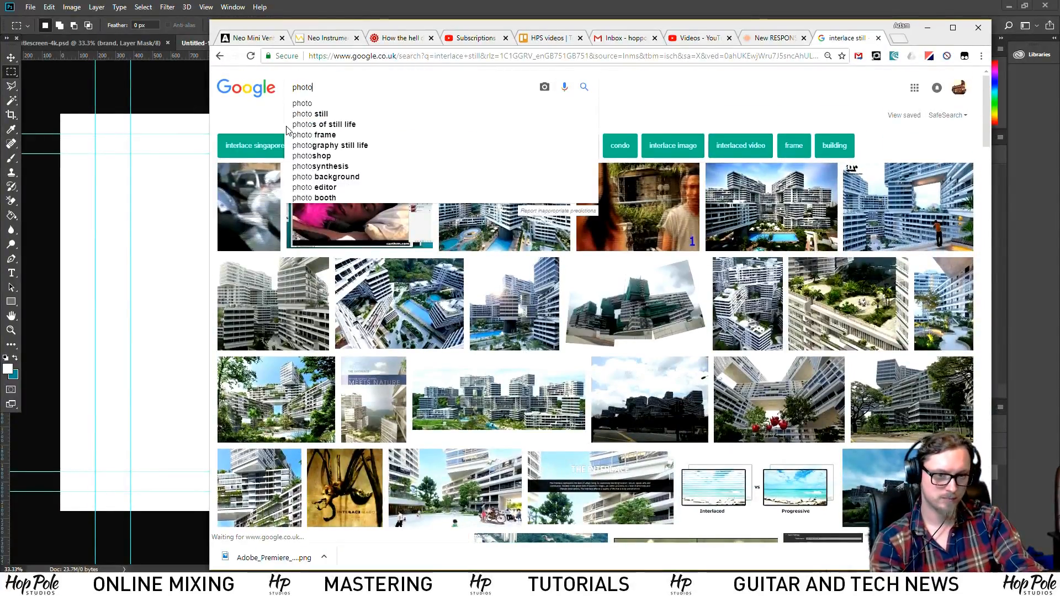
{"action": "type", "text": "shop gener"}
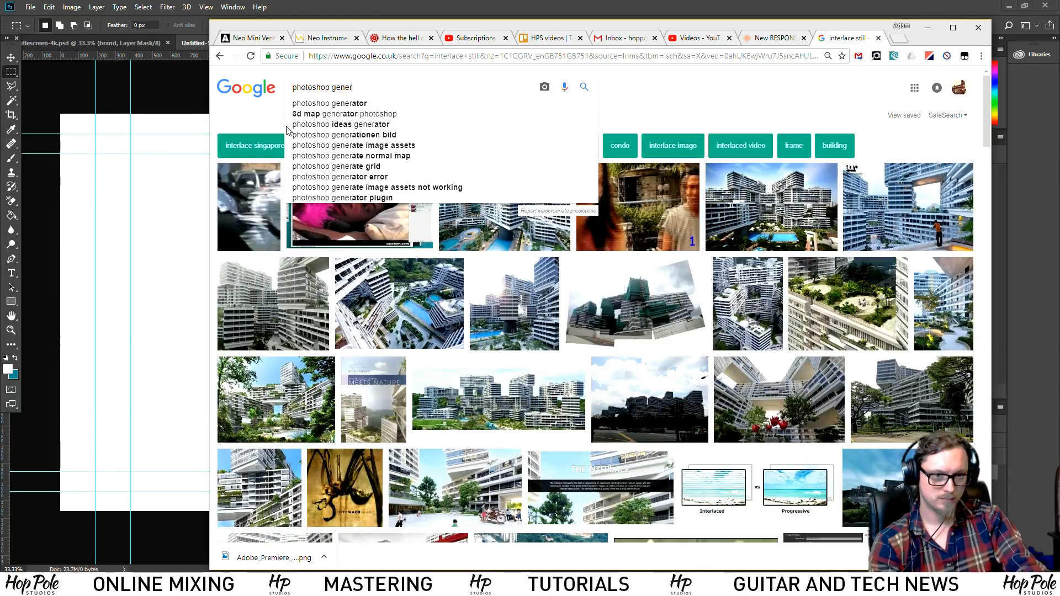
{"action": "type", "text": "ate blinds"}
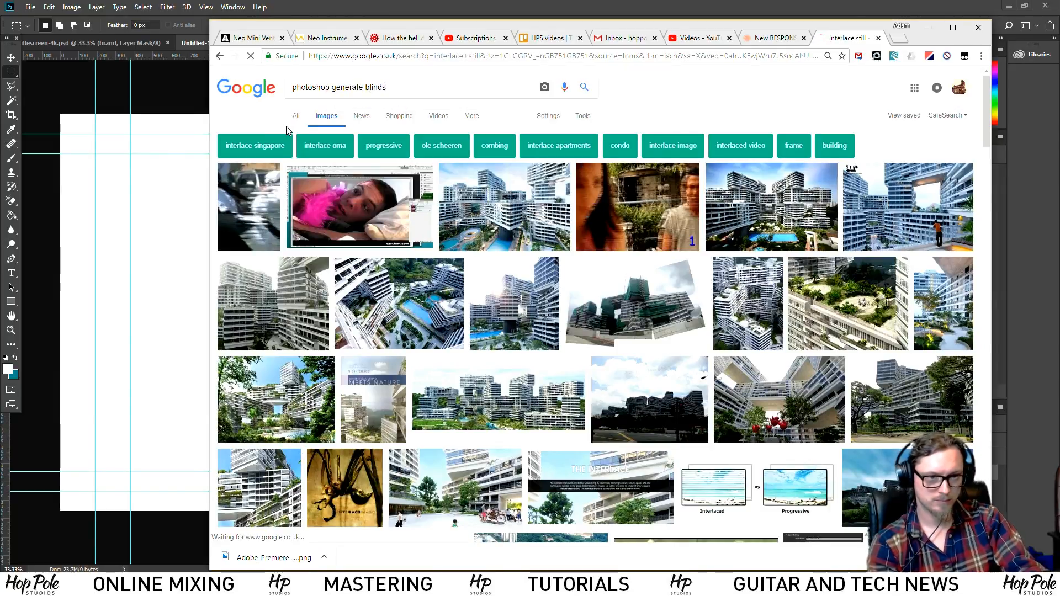
{"action": "key", "text": "Return"}
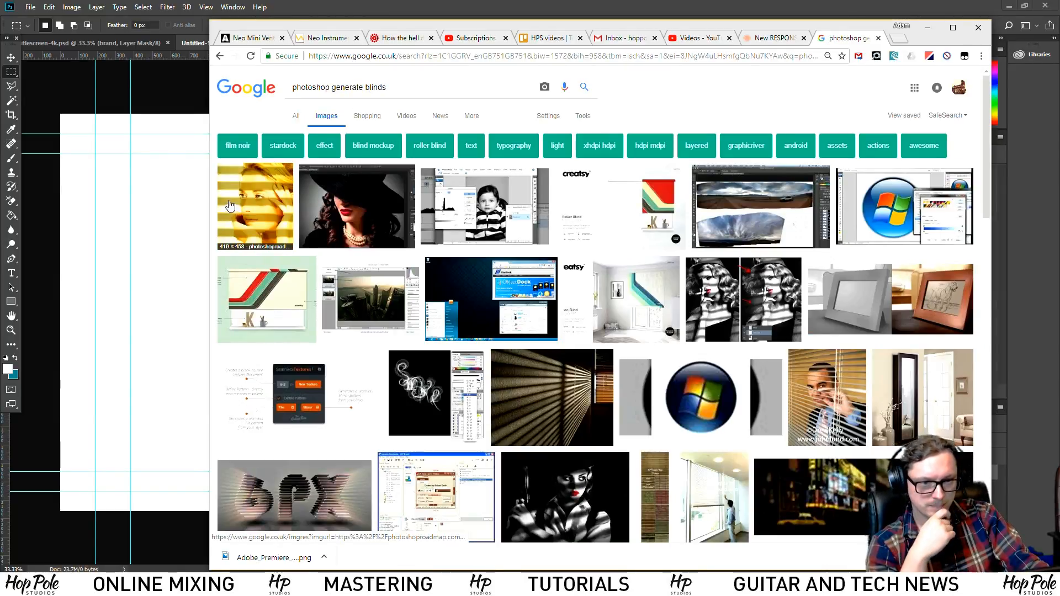
{"action": "left_click", "coordinate": [253, 204]}
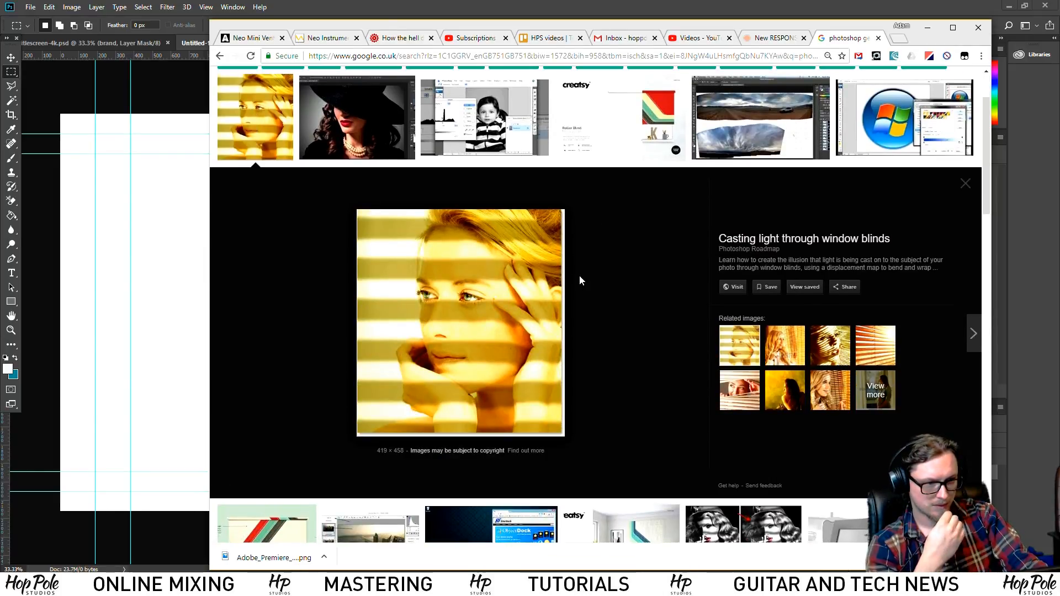
{"action": "scroll", "coordinate": [578, 274], "scroll_direction": "down", "scroll_amount": 3}
{"action": "scroll", "coordinate": [566, 264], "scroll_direction": "up", "scroll_amount": 3}
{"action": "key", "text": "alt+Left"}
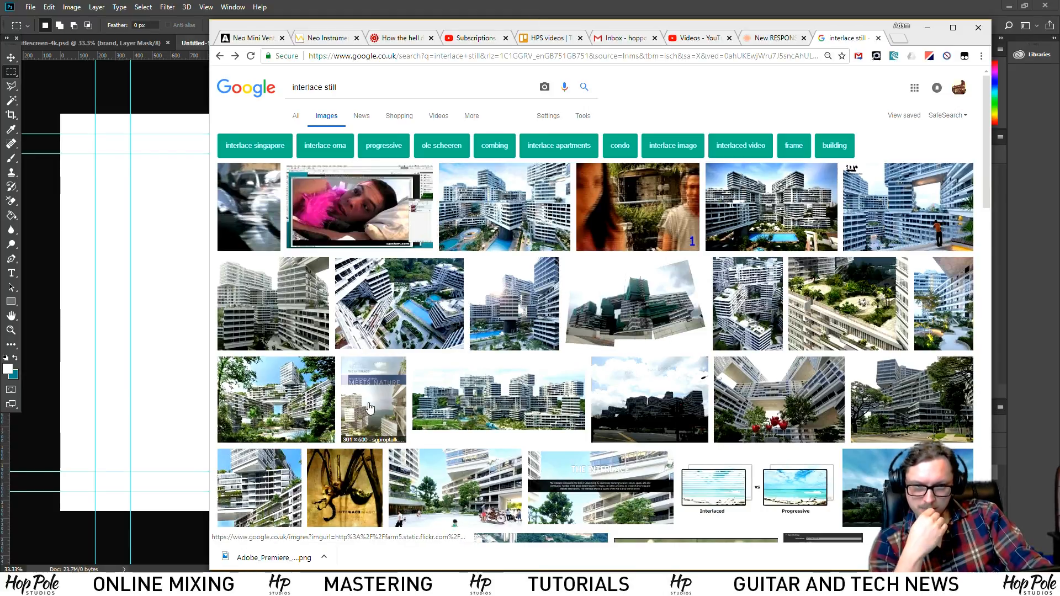
{"action": "left_click", "coordinate": [433, 6]}
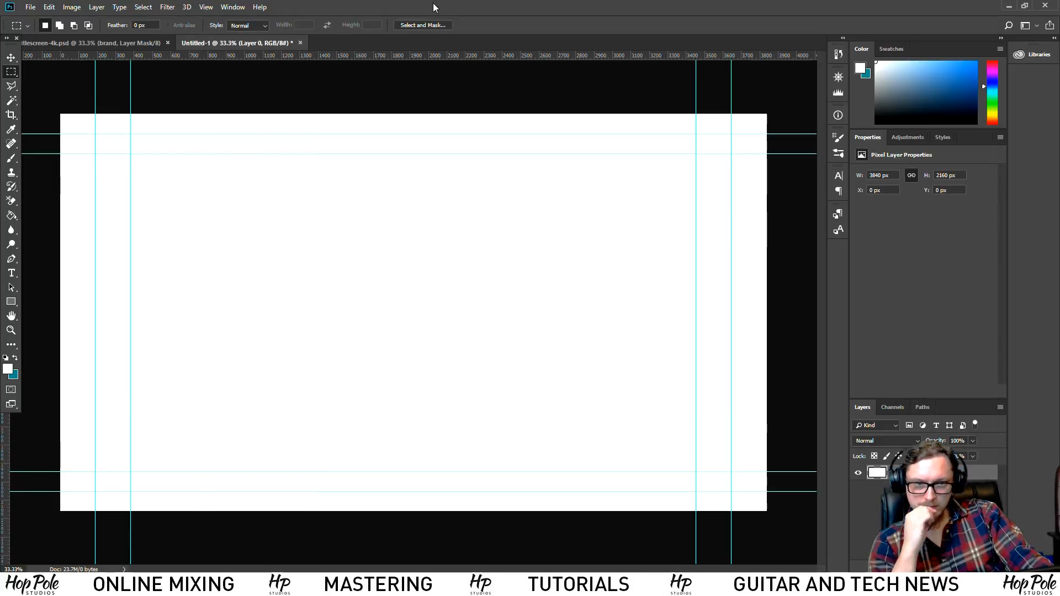
Close Untitled-1 without saving, minimize Photoshop and bring Premiere Pro forward
{"action": "left_click", "coordinate": [301, 43]}
{"action": "left_click", "coordinate": [526, 218]}
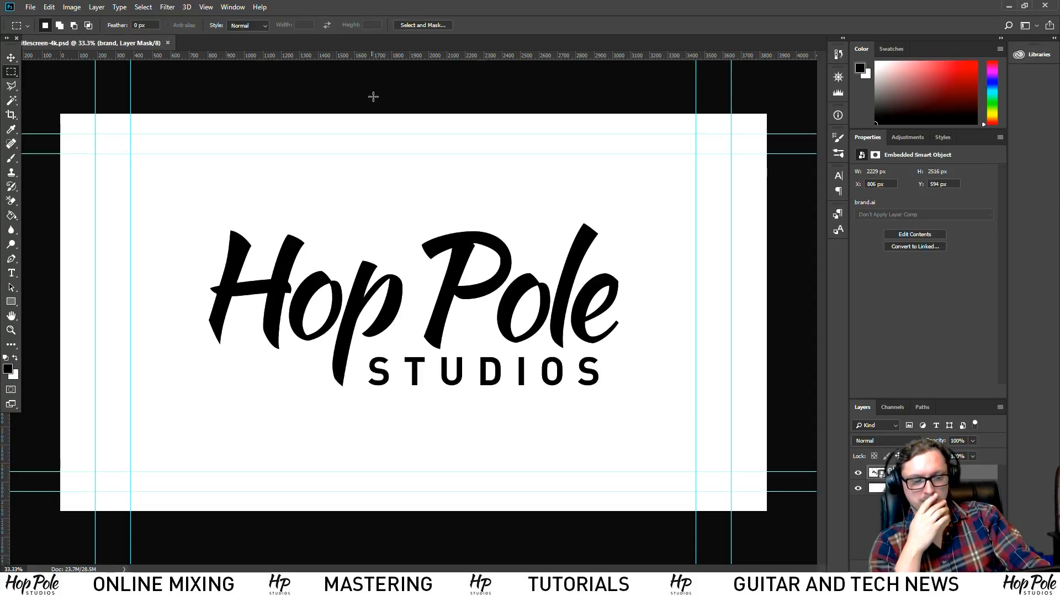
{"action": "left_click", "coordinate": [1009, 6]}
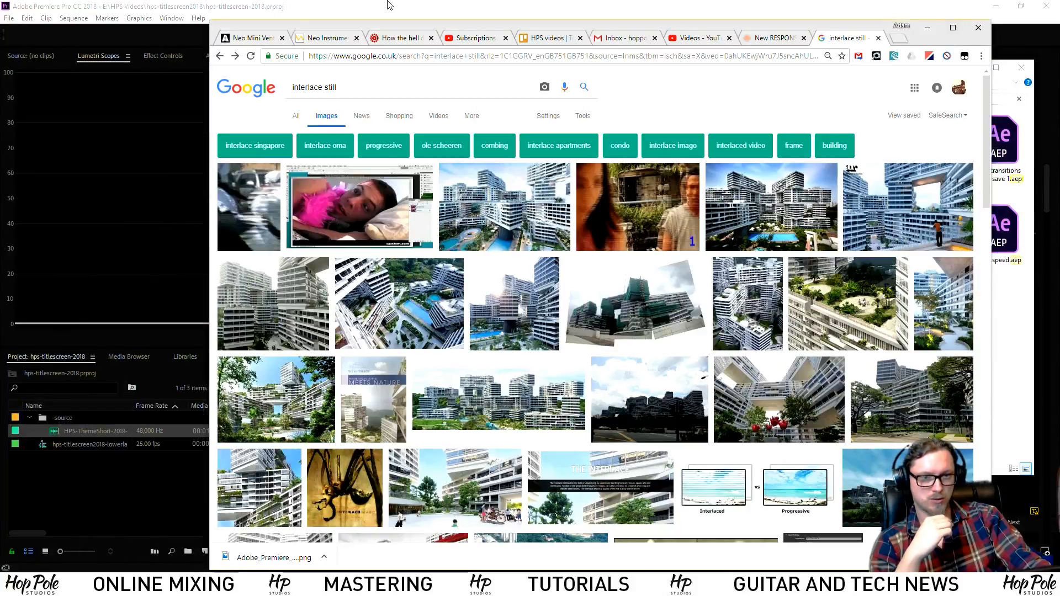
{"action": "left_click", "coordinate": [237, 4]}
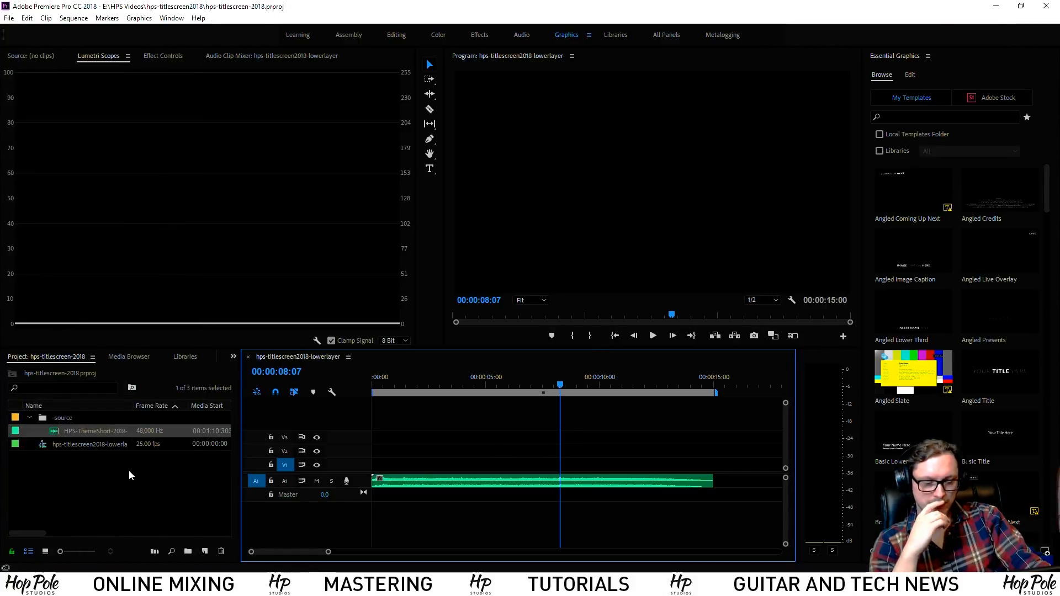
Import hps-titlescreen-4k.tif from the 2016 Logos folder into the -source bin
{"action": "right_click", "coordinate": [92, 462]}
{"action": "left_click", "coordinate": [119, 540]}
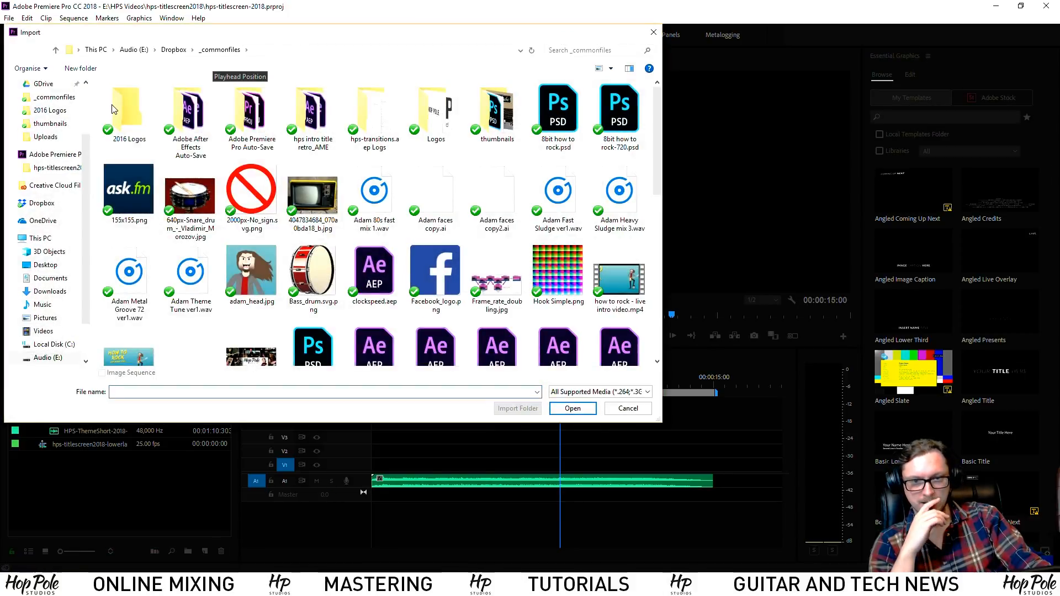
{"action": "double_click", "coordinate": [118, 111]}
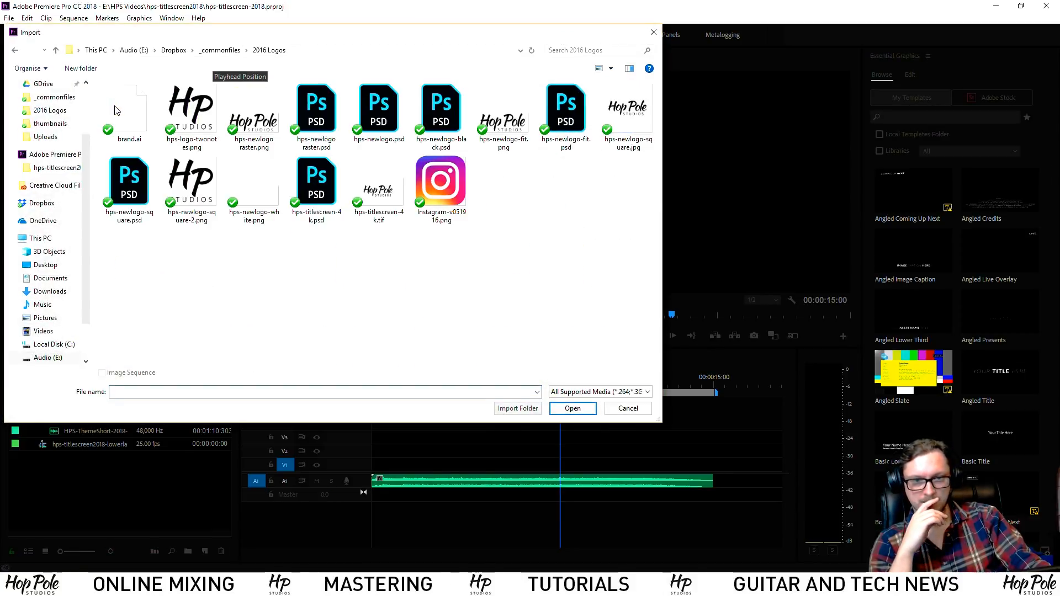
{"action": "double_click", "coordinate": [379, 183]}
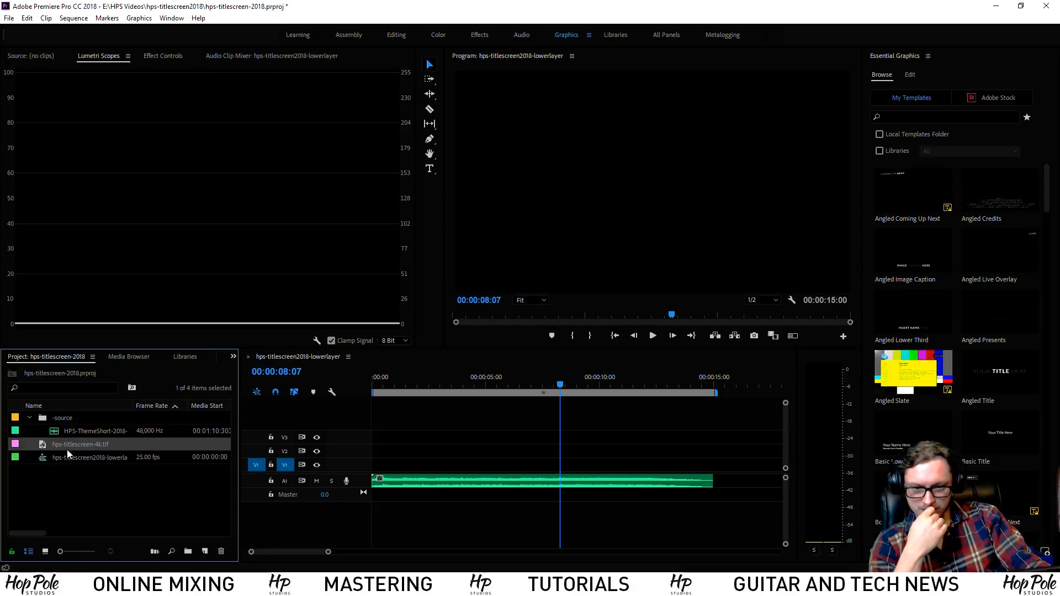
{"action": "left_click_drag", "start_coordinate": [67, 422], "coordinate": [685, 474]}
Extend the logo clip on V1 to end with the music and check it appears
{"action": "left_click_drag", "start_coordinate": [689, 465], "coordinate": [713, 465]}
{"action": "left_click_drag", "start_coordinate": [545, 379], "coordinate": [562, 386]}
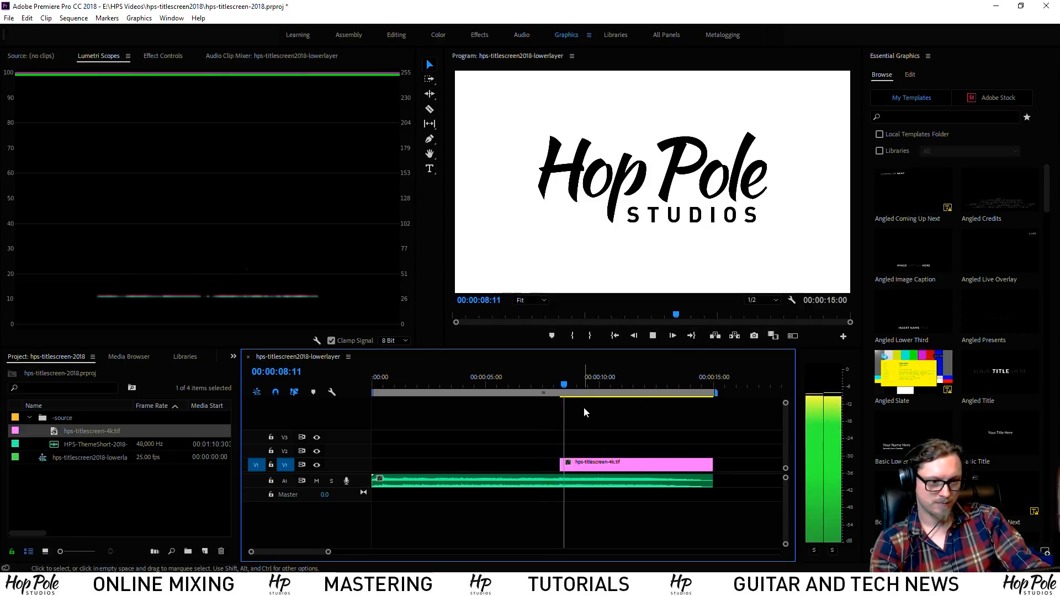
{"action": "left_click", "coordinate": [586, 467]}
Keyframe the logo's Scale up to 120% at the clip's end and play it back
{"action": "left_click", "coordinate": [162, 56]}
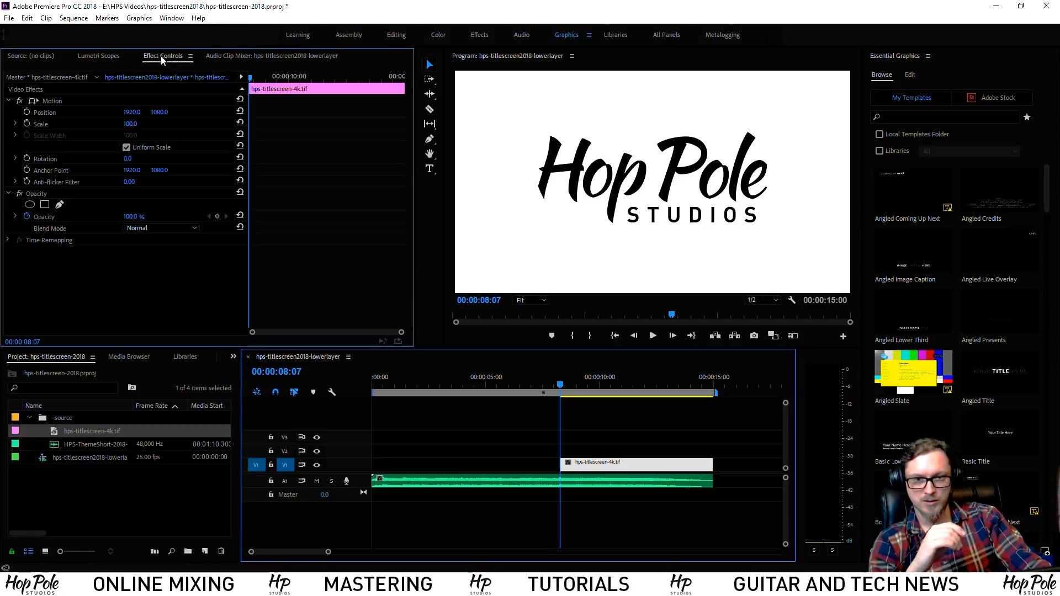
{"action": "left_click", "coordinate": [26, 124]}
{"action": "left_click", "coordinate": [320, 77]}
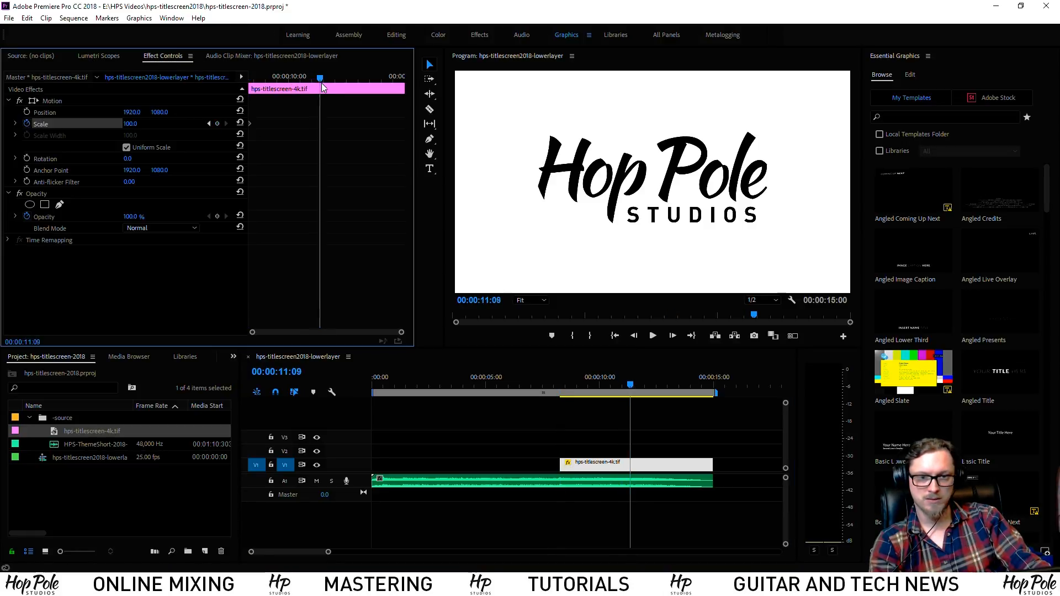
{"action": "type", "text": "120"}
{"action": "key", "text": "Return"}
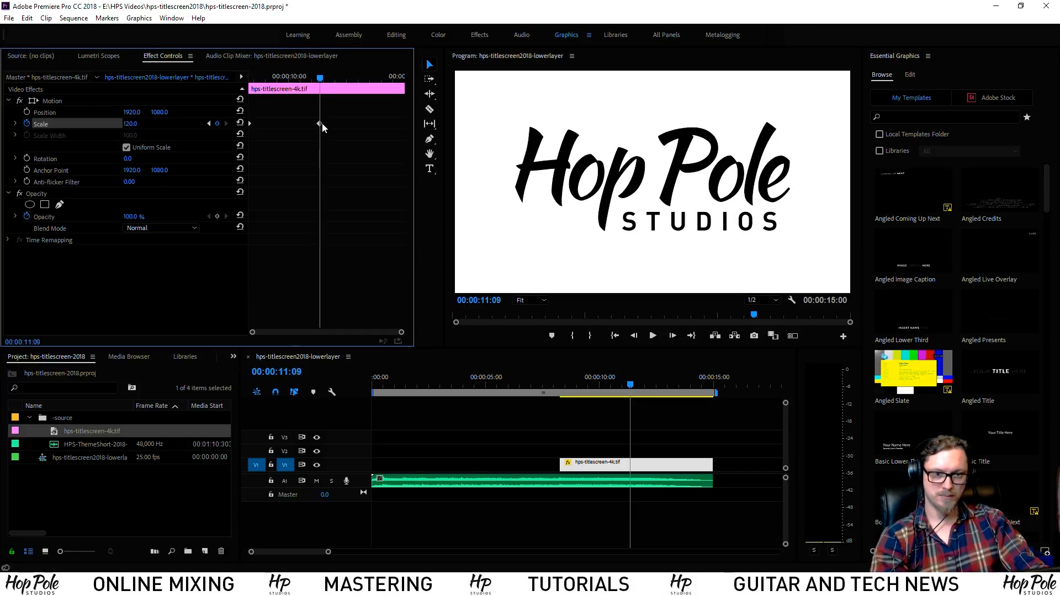
{"action": "left_click_drag", "start_coordinate": [320, 123], "coordinate": [403, 124]}
{"action": "left_click_drag", "start_coordinate": [320, 78], "coordinate": [147, 77]}
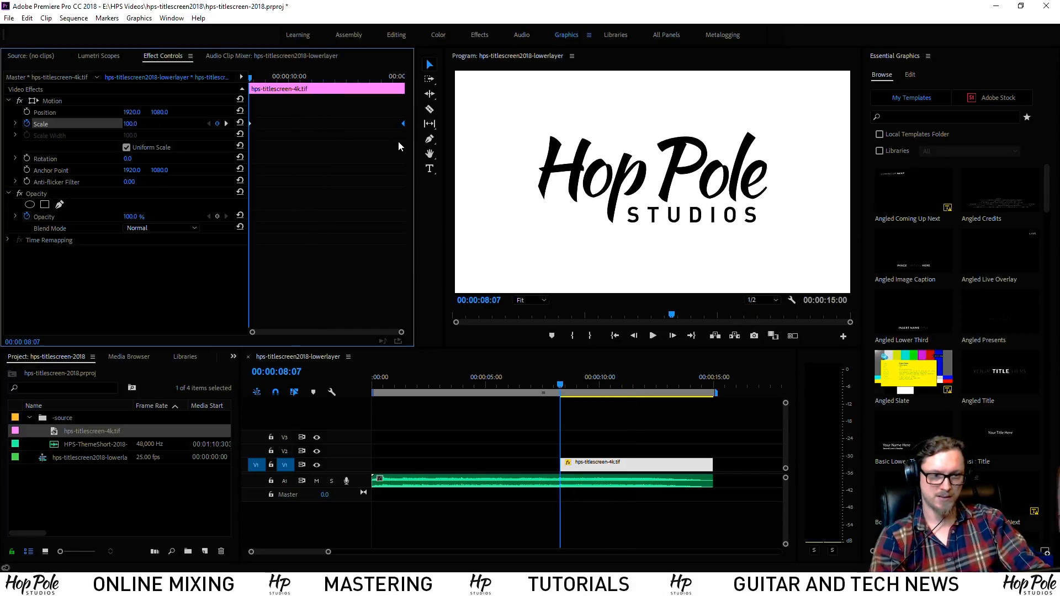
{"action": "key", "text": "space"}
Start the logo clip 12 frames earlier and preview its entrance
{"action": "left_click_drag", "start_coordinate": [563, 381], "coordinate": [542, 383]}
{"action": "key", "text": "space"}
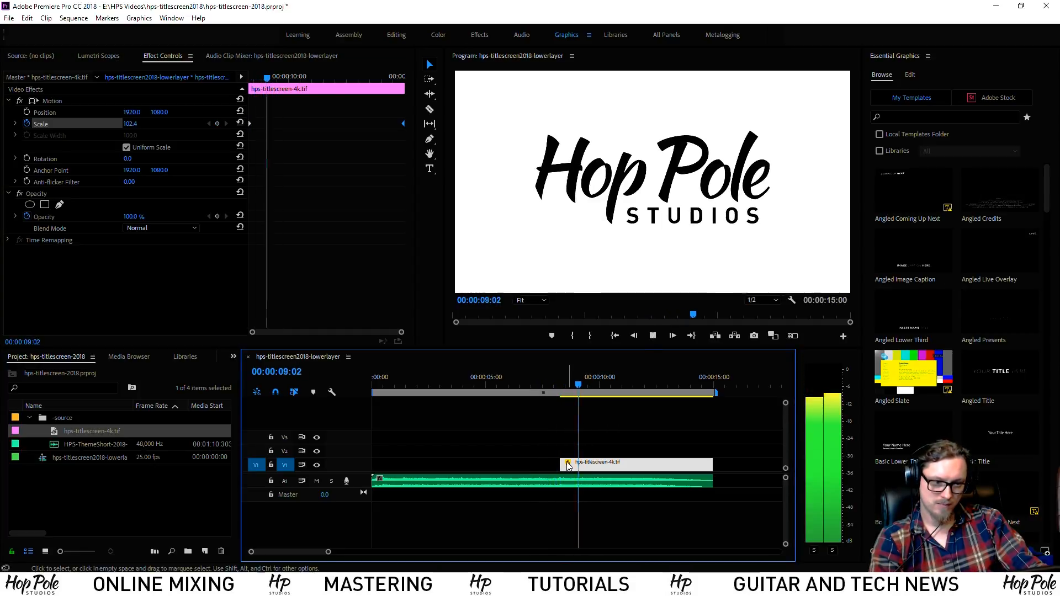
{"action": "key", "text": "space"}
{"action": "left_click_drag", "start_coordinate": [565, 463], "coordinate": [555, 463]}
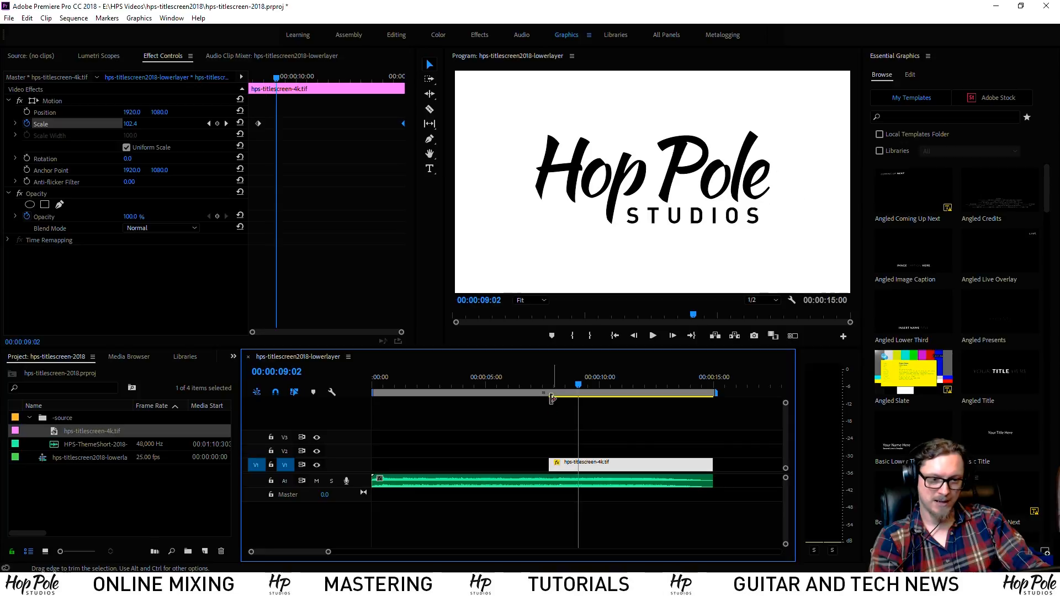
{"action": "left_click", "coordinate": [541, 379]}
{"action": "key", "text": "space"}
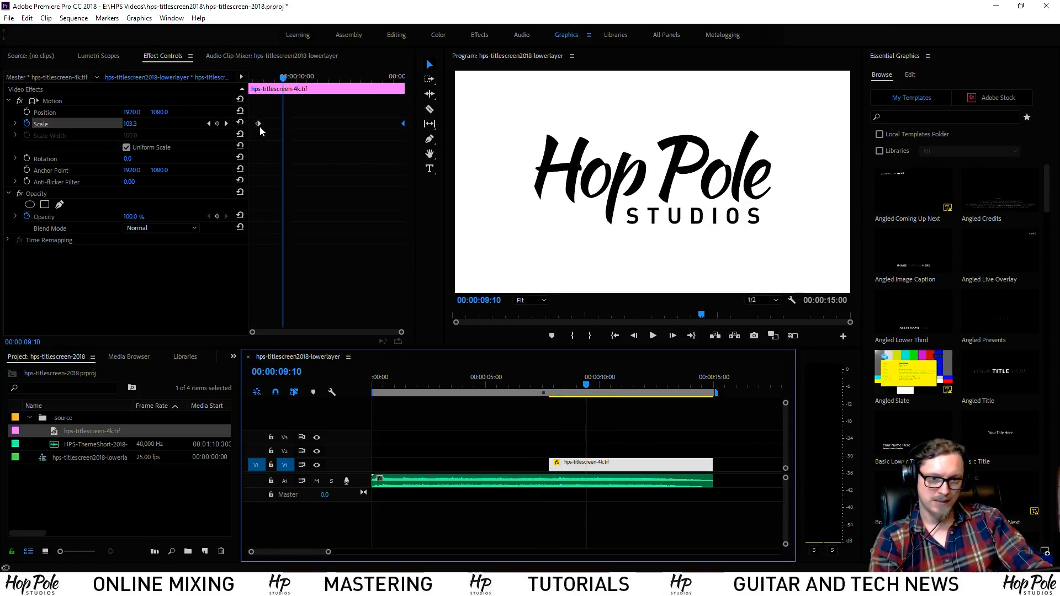
{"action": "left_click_drag", "start_coordinate": [564, 385], "coordinate": [563, 386]}
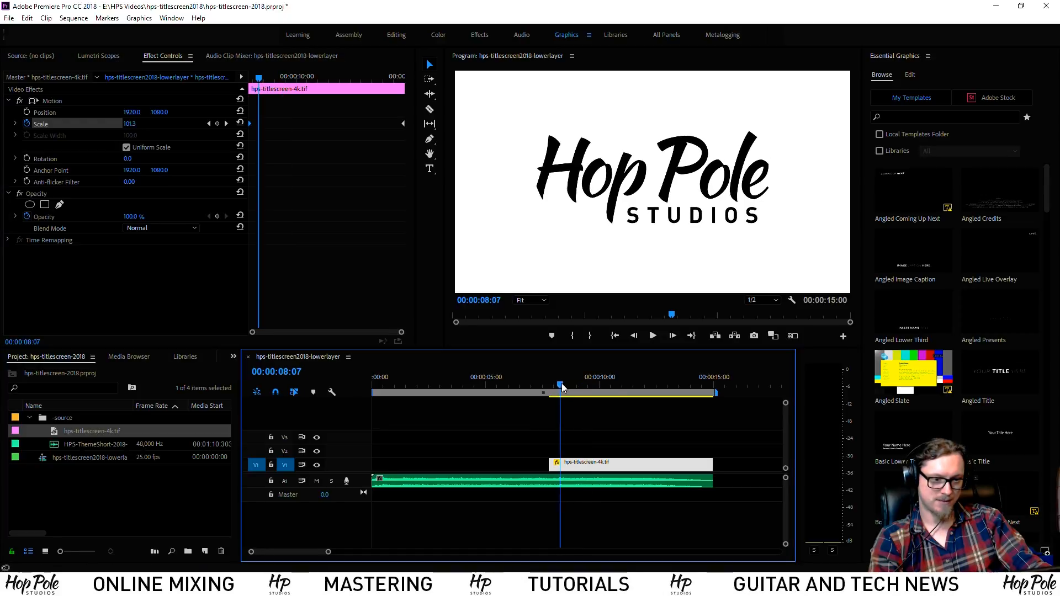
{"action": "key", "text": "space"}
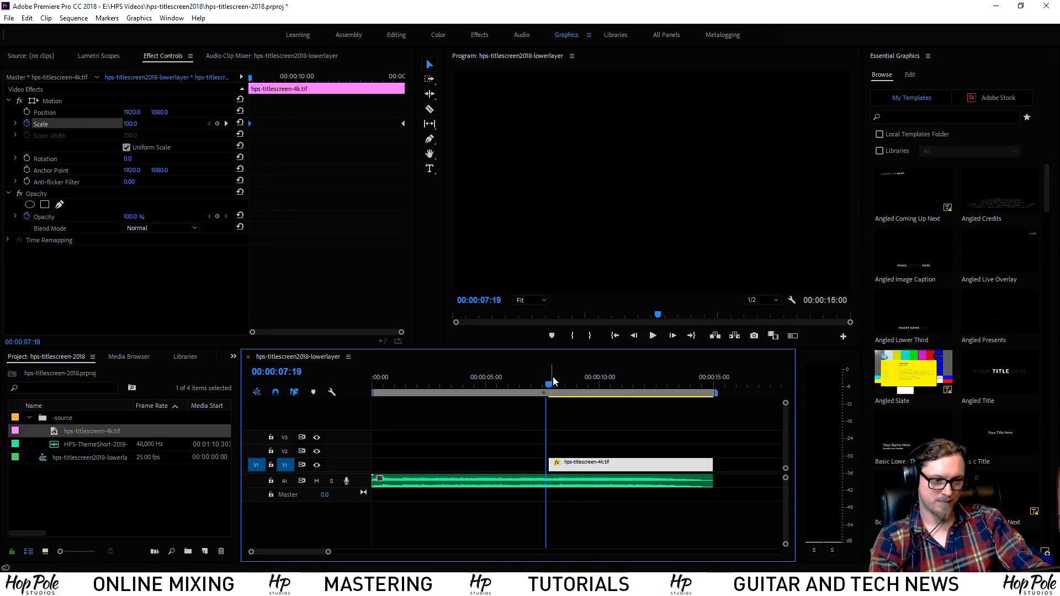
{"action": "key", "text": "space"}
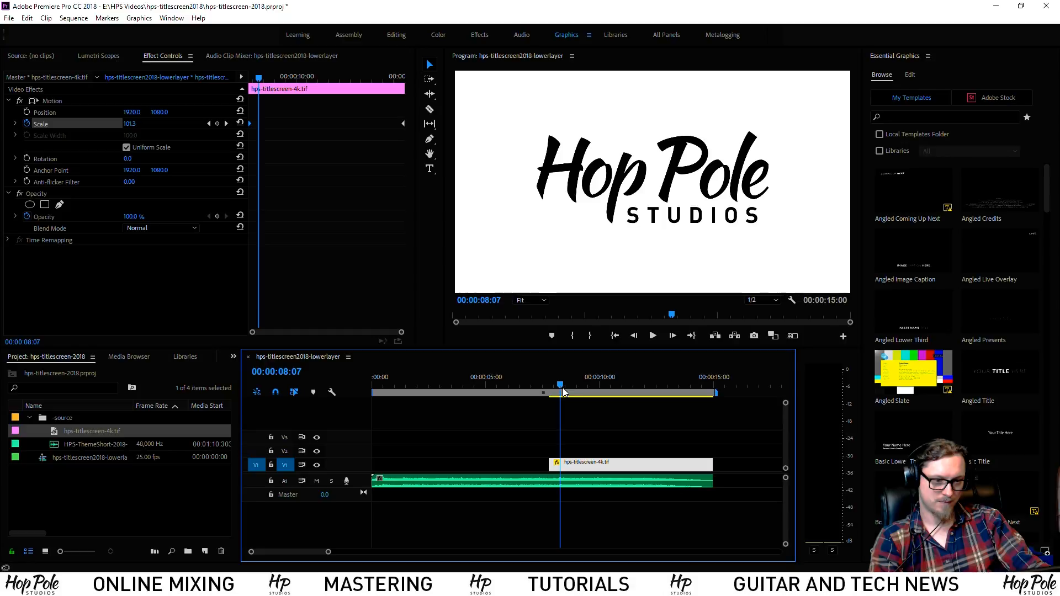
Enlarge the audio track, zoom the timeline in and step back to 08:06
{"action": "left_click_drag", "start_coordinate": [336, 488], "coordinate": [336, 536]}
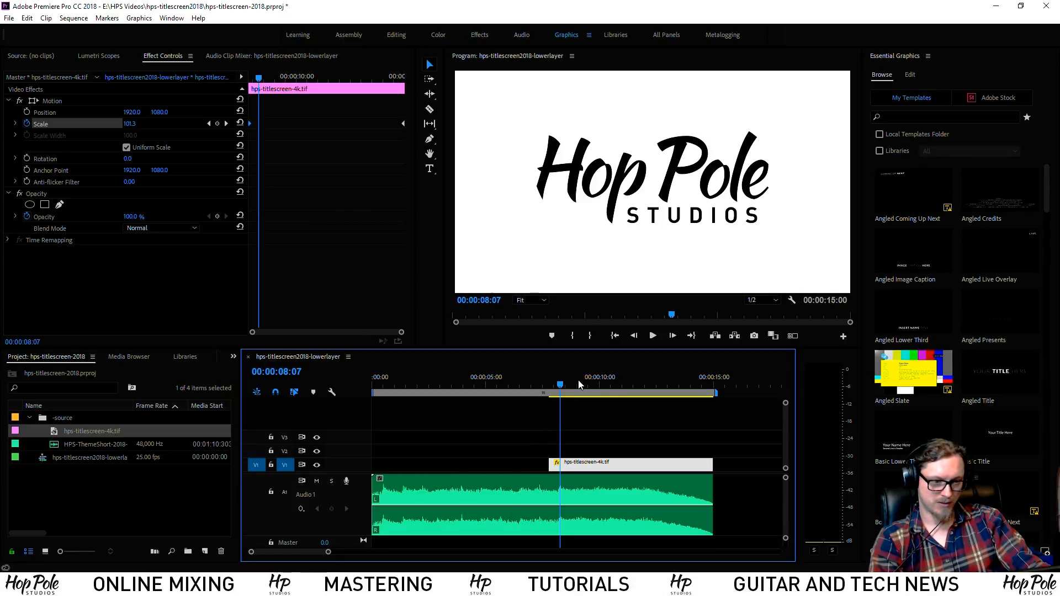
{"action": "key", "text": "equal"}
{"action": "key", "text": "equal"}
{"action": "key", "text": "equal"}
{"action": "key", "text": "equal"}
{"action": "mouse_move", "coordinate": [576, 381]}
{"action": "left_mouse_down"}
{"action": "mouse_move", "coordinate": [553, 381]}
{"action": "mouse_move", "coordinate": [563, 381]}
{"action": "left_mouse_up"}
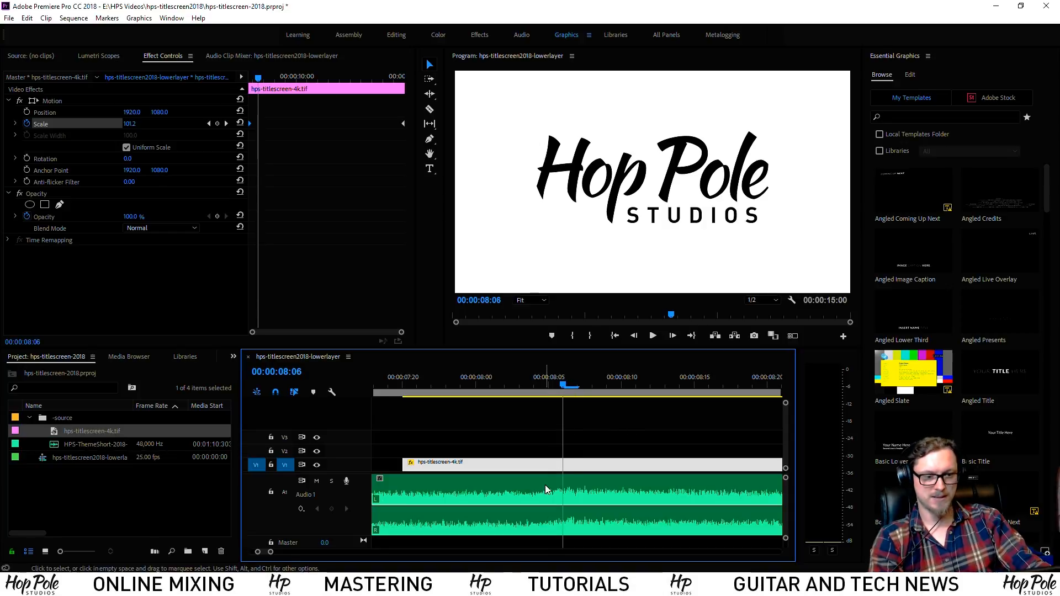
Show the Effects panel and filter the effects by searching 'wip'
{"action": "left_click", "coordinate": [233, 362]}
{"action": "left_click", "coordinate": [245, 418]}
{"action": "left_click", "coordinate": [85, 374]}
{"action": "type", "text": "wipe"}
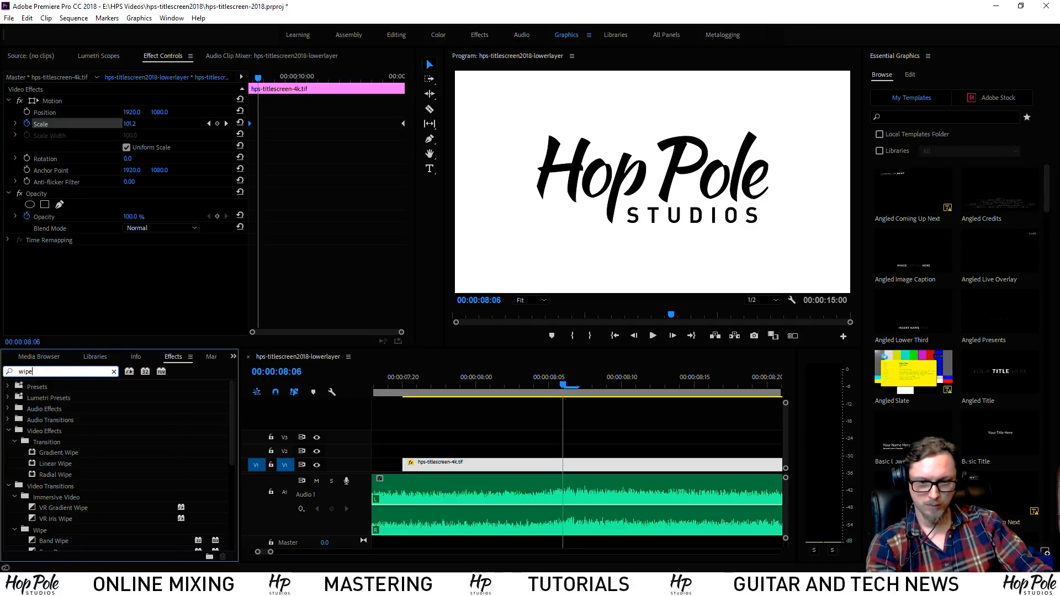
Try Linear Wipe on the logo clip, undo it, then add the Wipe transition at its start
{"action": "left_click_drag", "start_coordinate": [31, 467], "coordinate": [497, 465]}
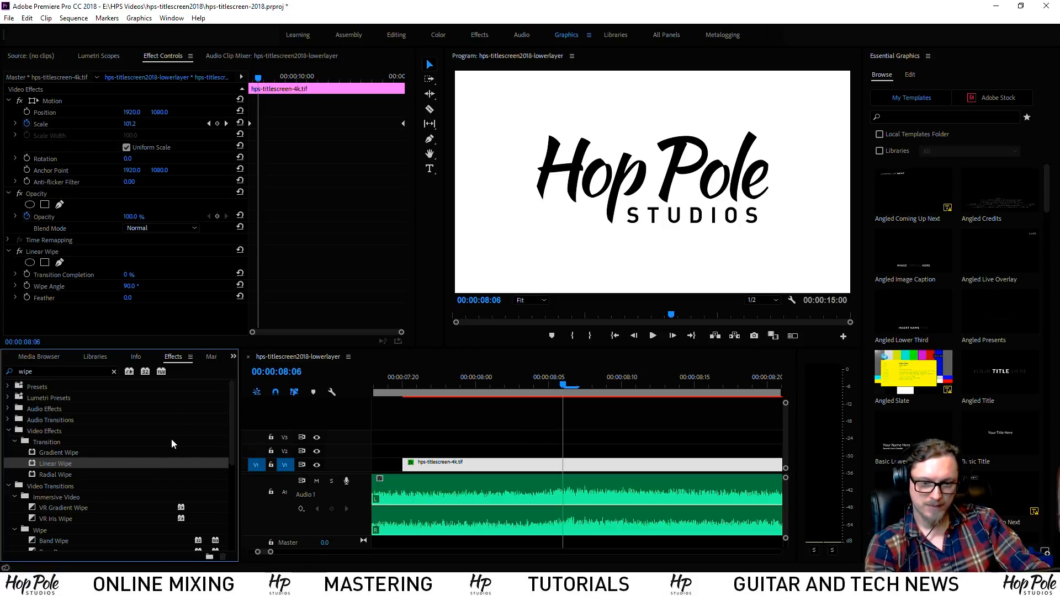
{"action": "scroll", "coordinate": [120, 465], "scroll_direction": "down", "scroll_amount": 4}
{"action": "key", "text": "ctrl+z"}
{"action": "scroll", "coordinate": [120, 470], "scroll_direction": "down", "scroll_amount": 2}
{"action": "scroll", "coordinate": [122, 498], "scroll_direction": "down", "scroll_amount": 1}
{"action": "left_click_drag", "start_coordinate": [39, 538], "coordinate": [404, 465]}
Shorten the Wipe transition and make it travel diagonally, previewing at 08:01
{"action": "left_click_drag", "start_coordinate": [770, 467], "coordinate": [564, 472]}
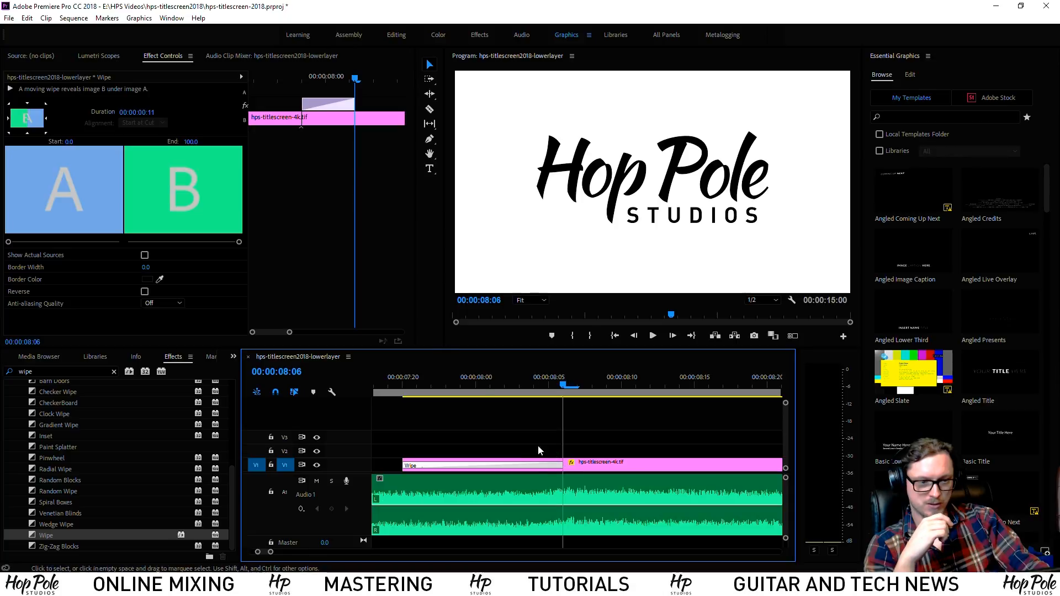
{"action": "left_click", "coordinate": [504, 383]}
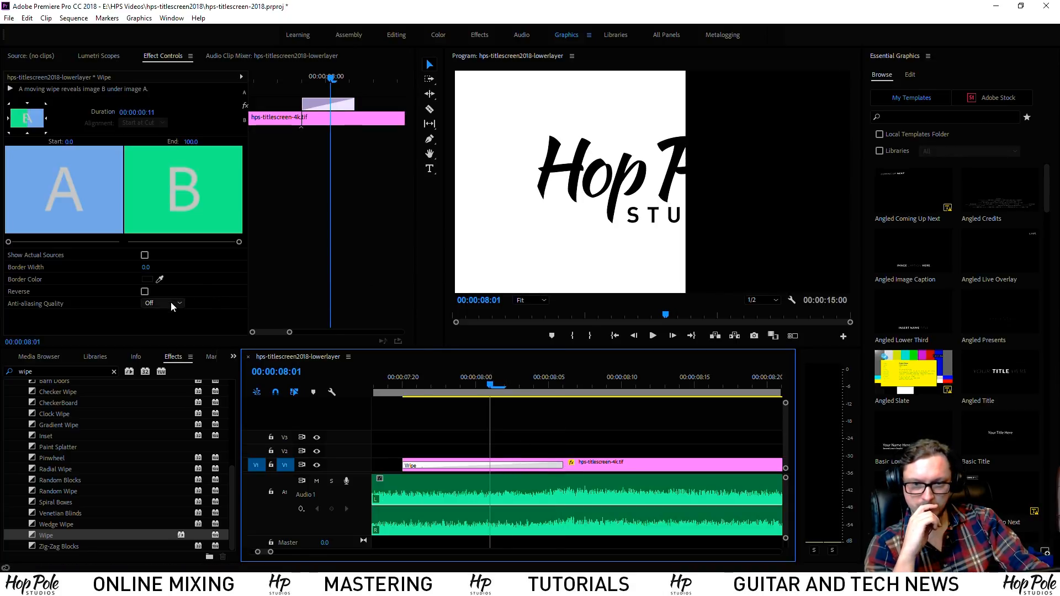
{"action": "left_click", "coordinate": [44, 131]}
{"action": "left_click_drag", "start_coordinate": [399, 379], "coordinate": [496, 388]}
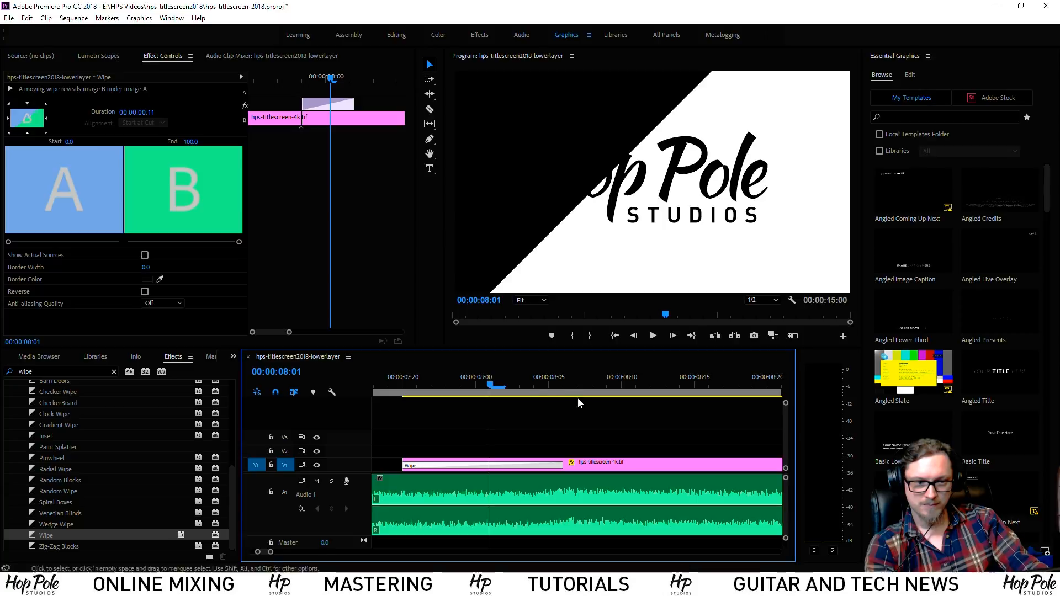
Reverse the wipe to the opposite diagonal, keep Border Width at 0, and set Anti-aliasing Medium
{"action": "left_click", "coordinate": [11, 103]}
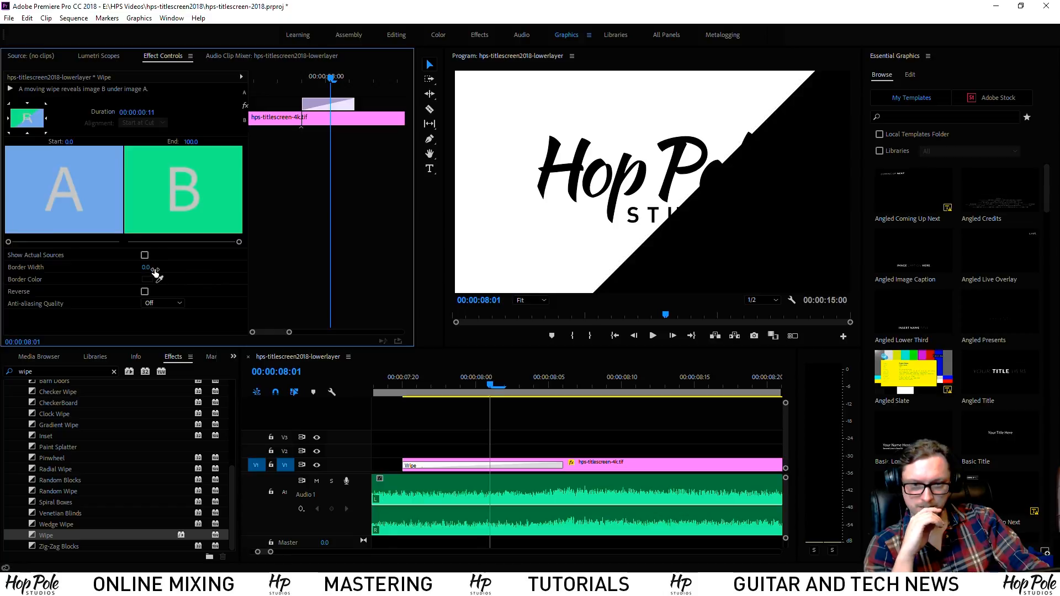
{"action": "left_click_drag", "start_coordinate": [148, 268], "coordinate": [163, 272]}
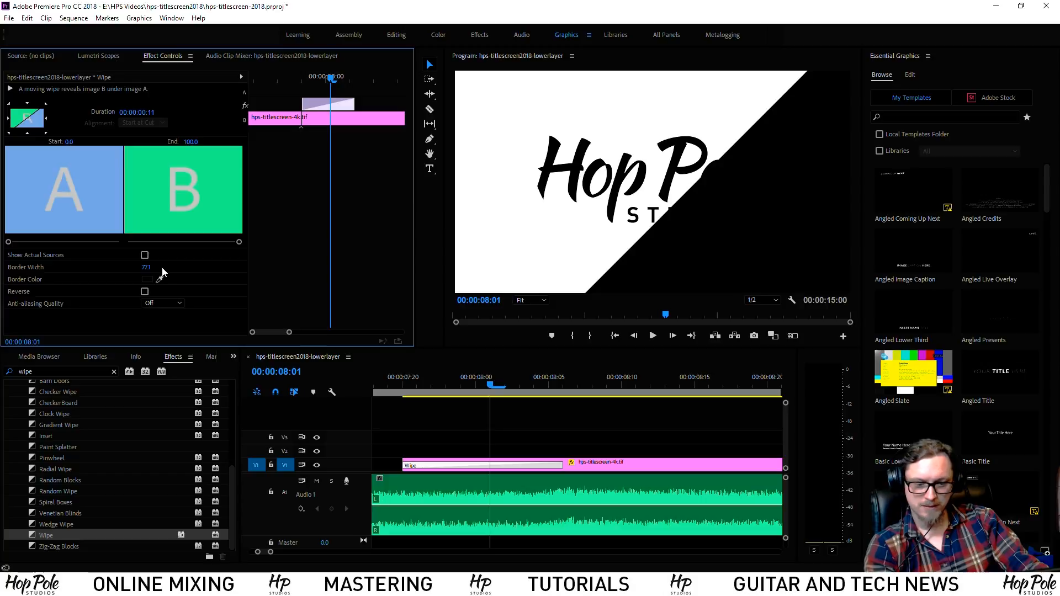
{"action": "key", "text": "ctrl+z"}
{"action": "key", "text": "ctrl+z"}
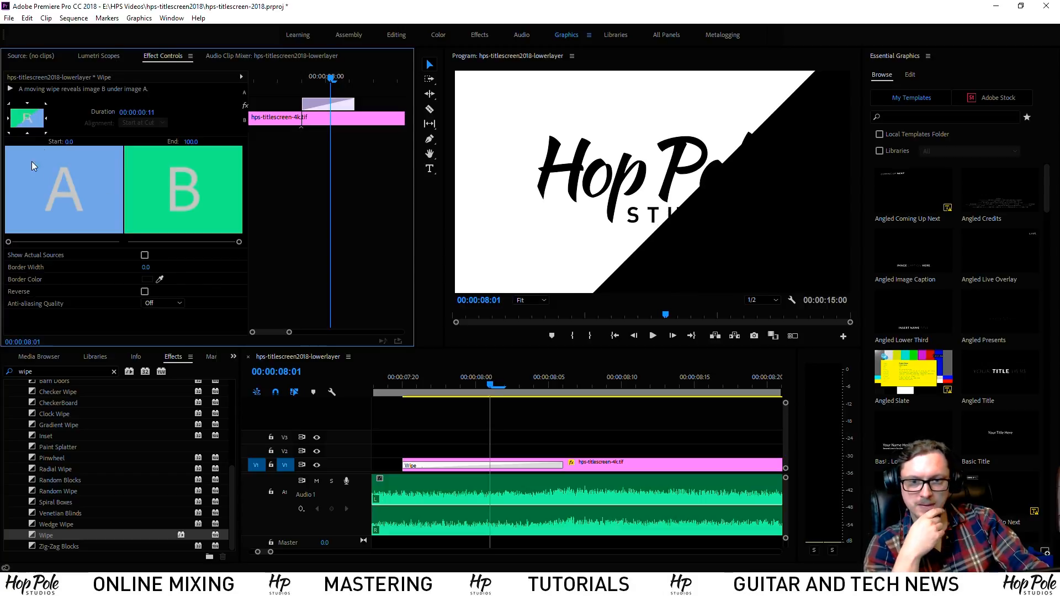
{"action": "left_click", "coordinate": [161, 305]}
{"action": "left_click", "coordinate": [160, 328]}
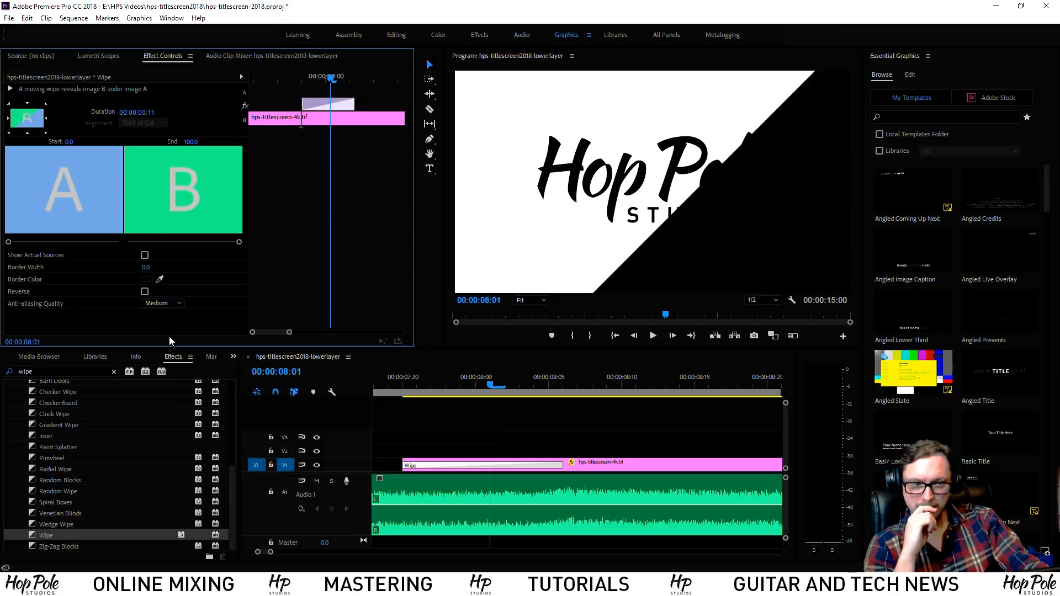
Play the wipe through, then delete the Wipe transition from the title clip
{"action": "left_click", "coordinate": [407, 385]}
{"action": "key", "text": "space"}
{"action": "key", "text": "space"}
{"action": "left_click", "coordinate": [378, 384]}
{"action": "key", "text": "space"}
{"action": "key", "text": "space"}
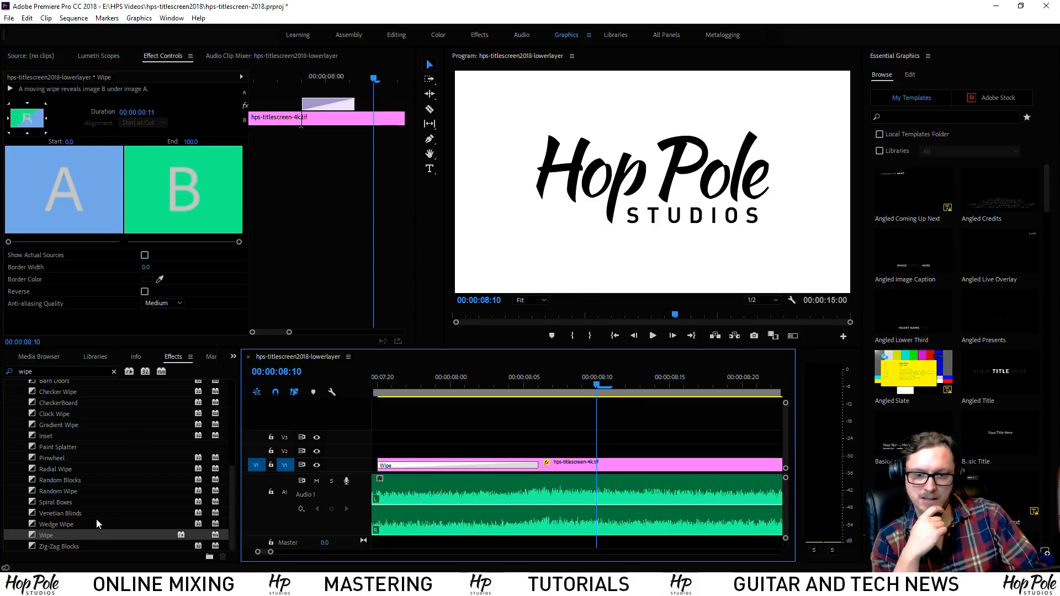
{"action": "scroll", "coordinate": [105, 453], "scroll_direction": "up", "scroll_amount": 2}
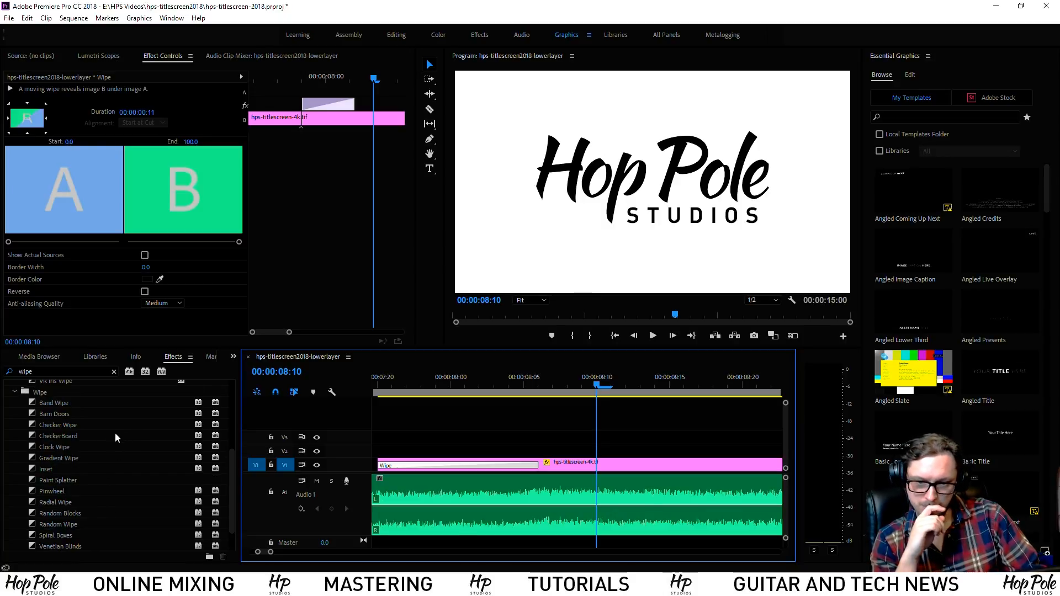
{"action": "scroll", "coordinate": [117, 436], "scroll_direction": "down", "scroll_amount": 2}
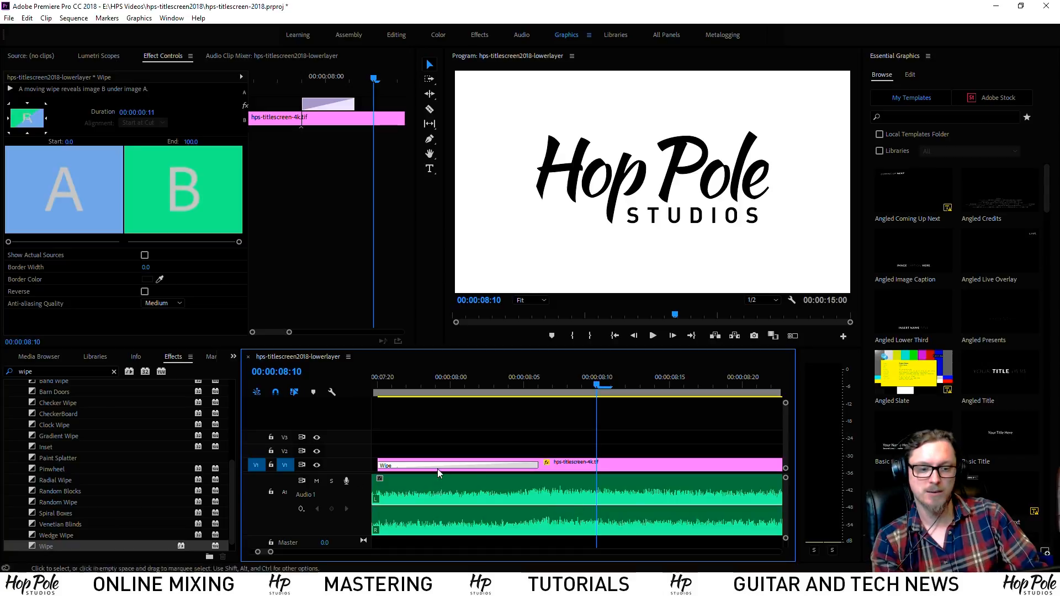
{"action": "key", "text": "Delete"}
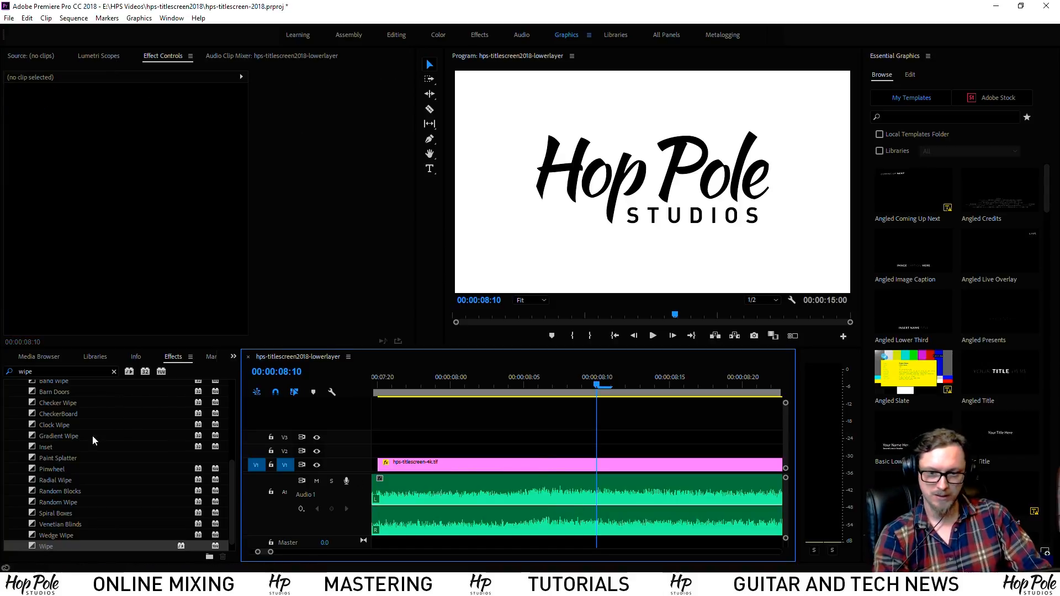
{"action": "left_click_drag", "start_coordinate": [31, 440], "coordinate": [379, 470]}
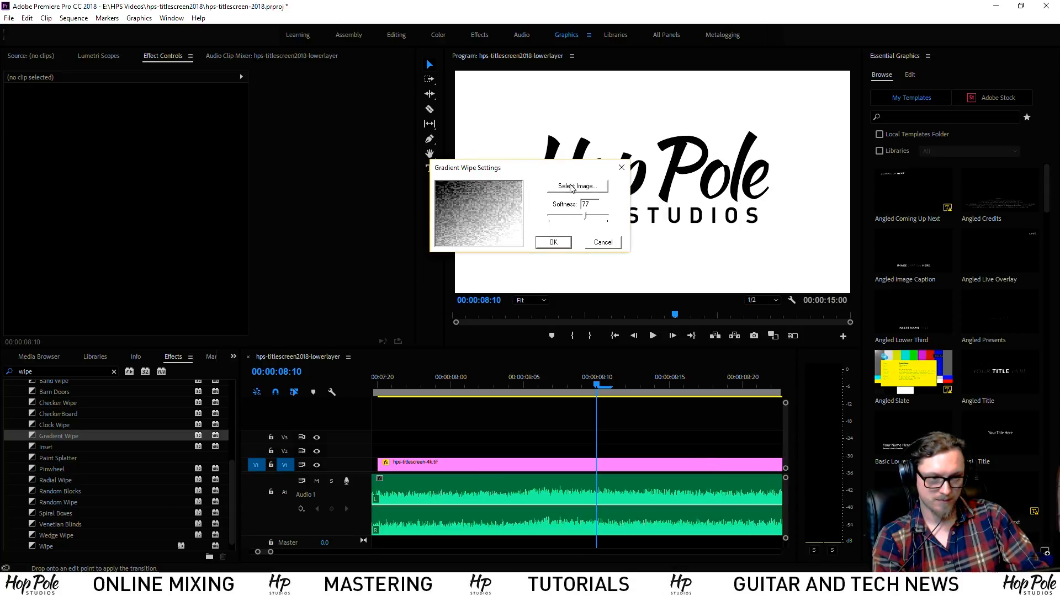
{"action": "left_click", "coordinate": [553, 243]}
{"action": "left_click_drag", "start_coordinate": [419, 387], "coordinate": [611, 388]}
{"action": "left_click", "coordinate": [511, 469]}
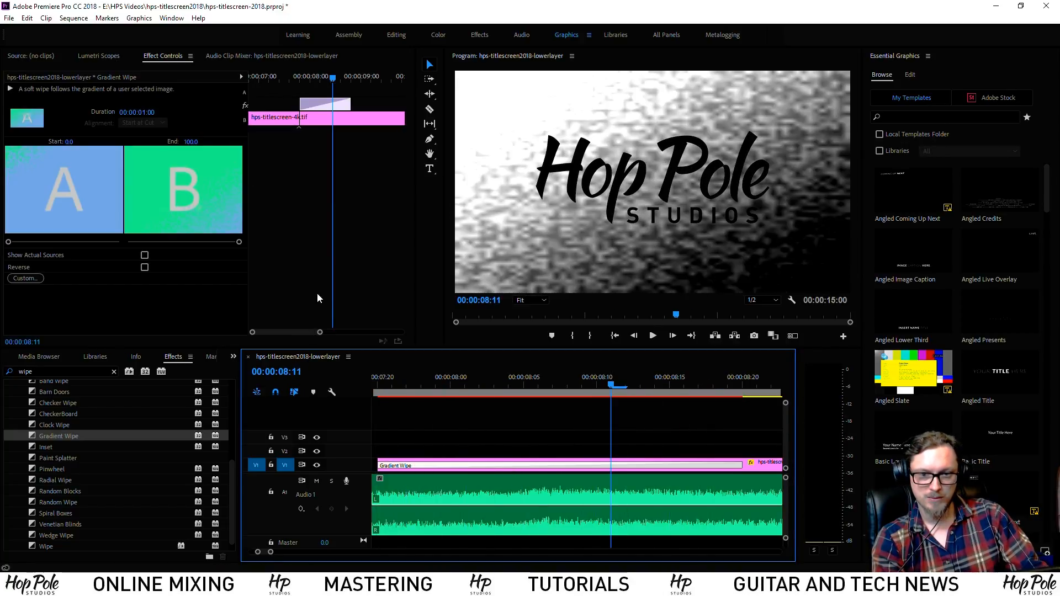
{"action": "left_click", "coordinate": [25, 278]}
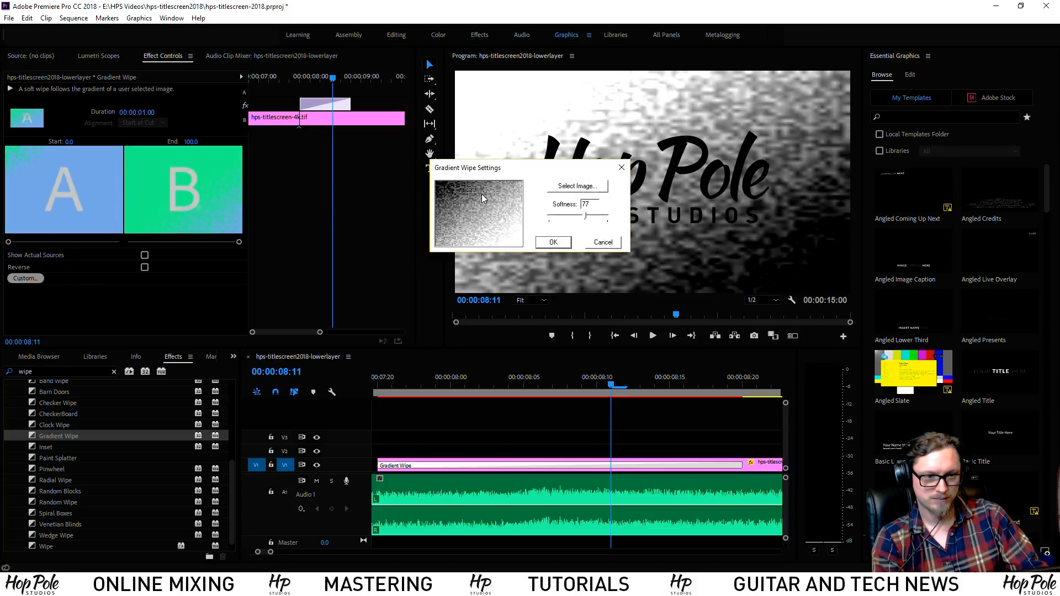
{"action": "left_click", "coordinate": [596, 188]}
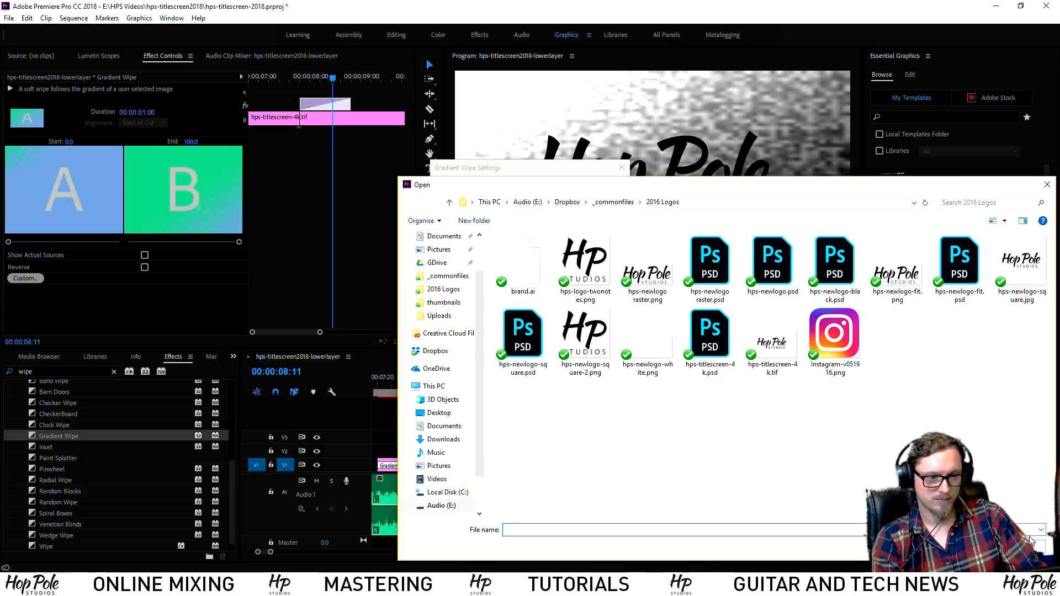
{"action": "left_click", "coordinate": [1022, 547]}
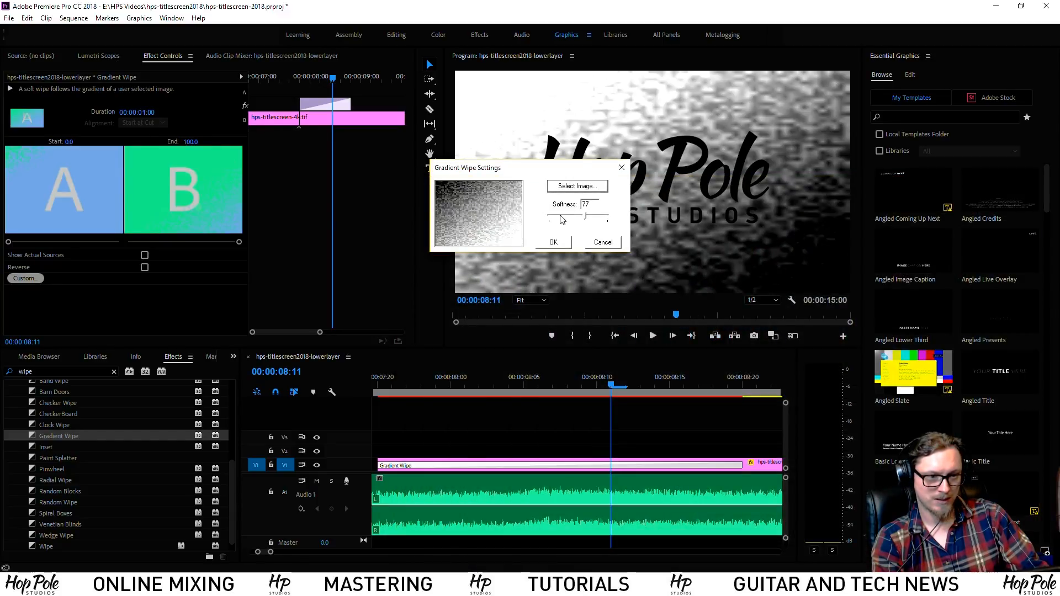
{"action": "left_click", "coordinate": [554, 242]}
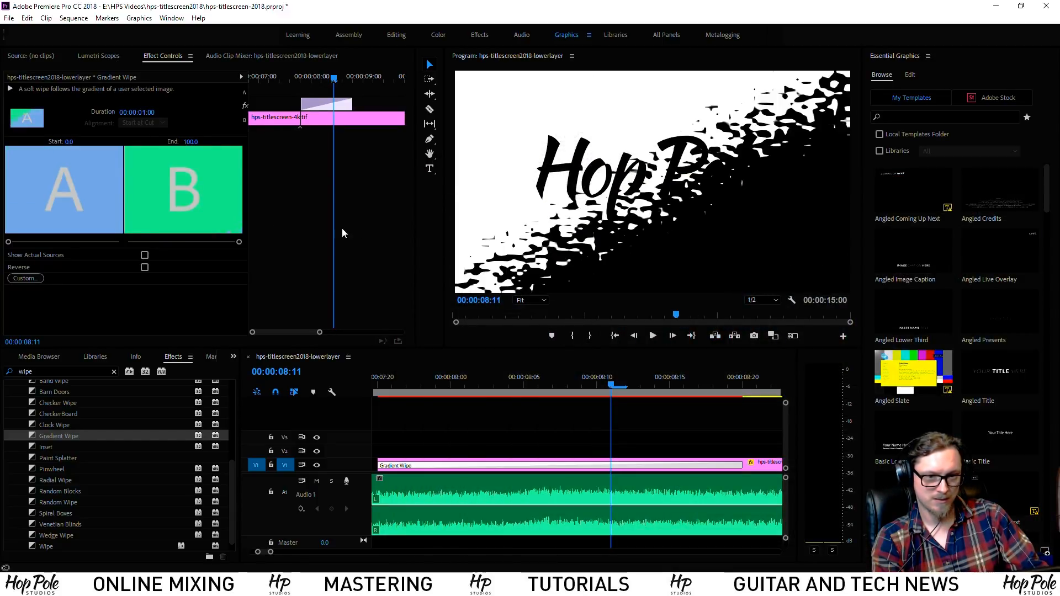
{"action": "left_click", "coordinate": [25, 278]}
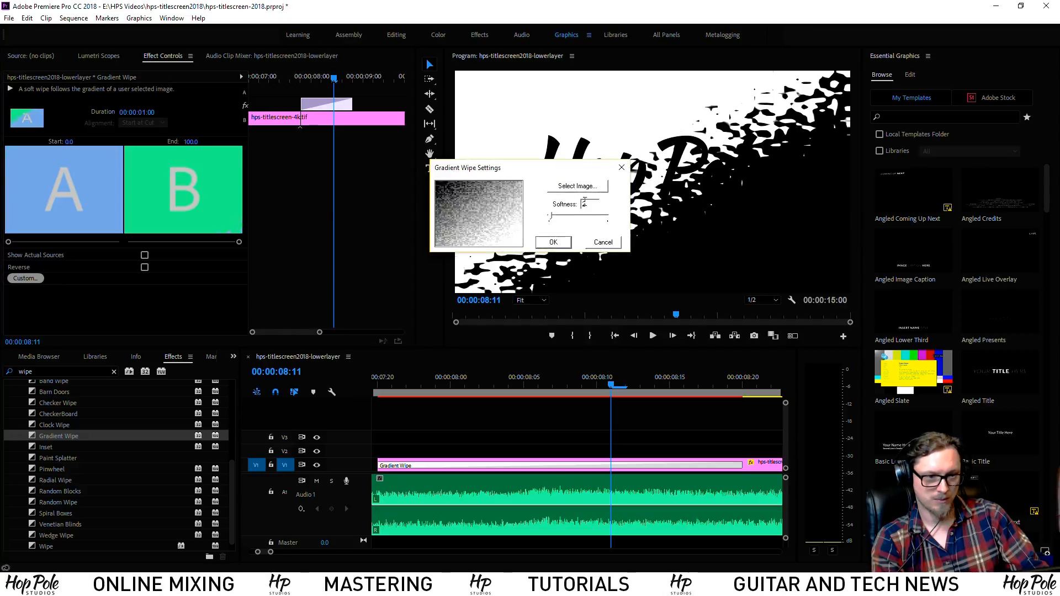
{"action": "left_click", "coordinate": [553, 242]}
{"action": "left_click", "coordinate": [563, 464]}
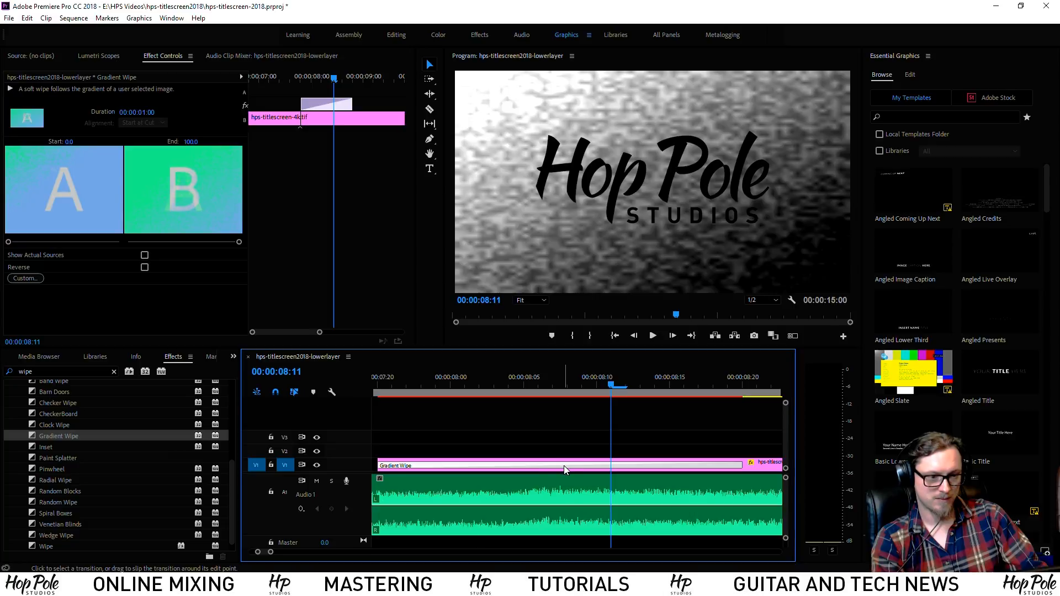
{"action": "left_click", "coordinate": [539, 461]}
{"action": "left_click", "coordinate": [536, 466]}
{"action": "key", "text": "Delete"}
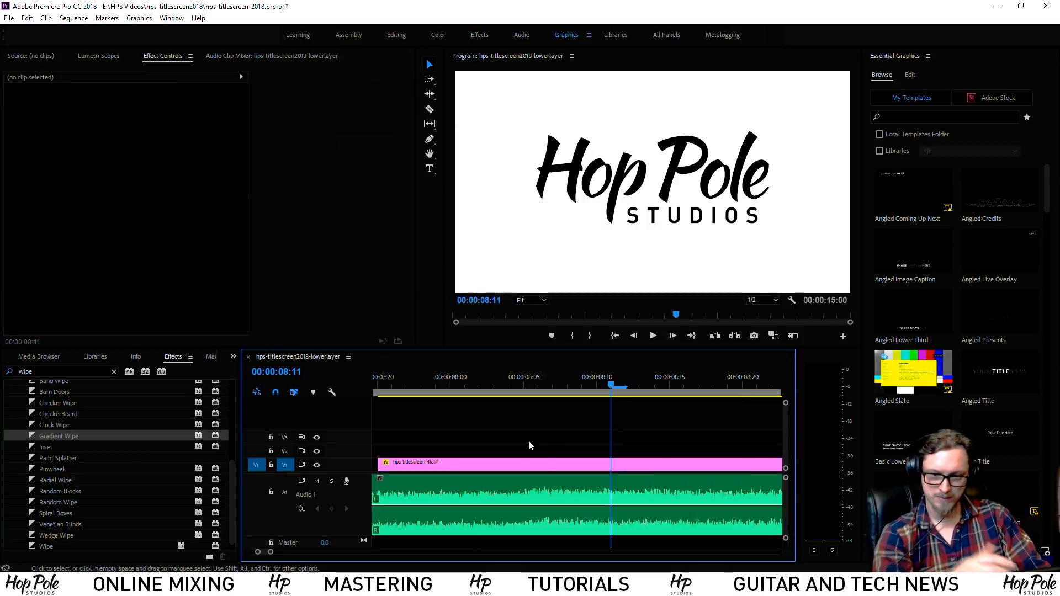
Try Band Wipe and Clock Wipe on the title clip's start, undoing each
{"action": "scroll", "coordinate": [117, 455], "scroll_direction": "up", "scroll_amount": 2}
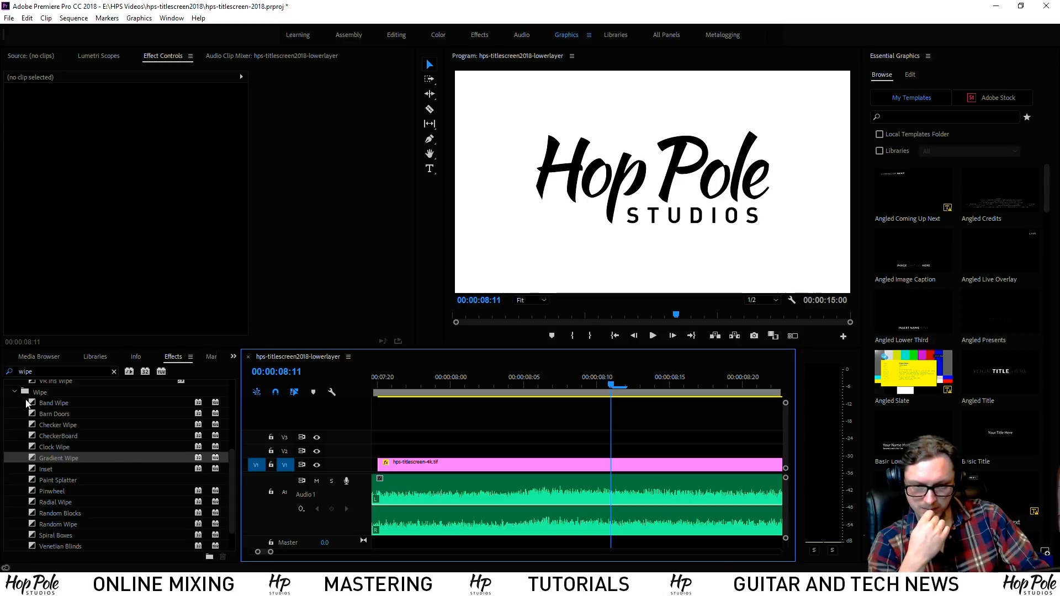
{"action": "left_click_drag", "start_coordinate": [29, 403], "coordinate": [391, 465]}
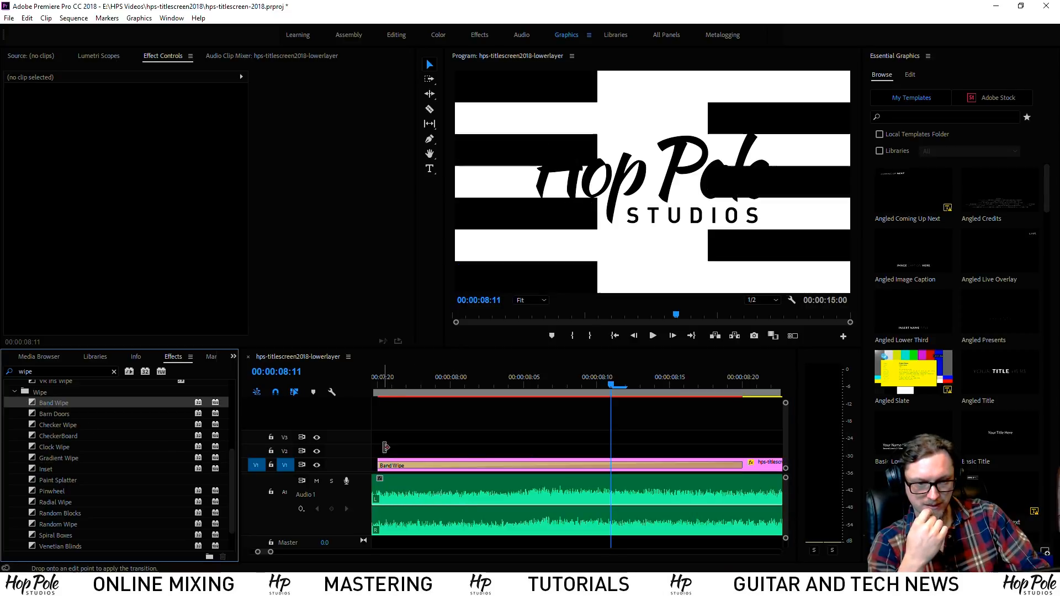
{"action": "key", "text": "ctrl+z"}
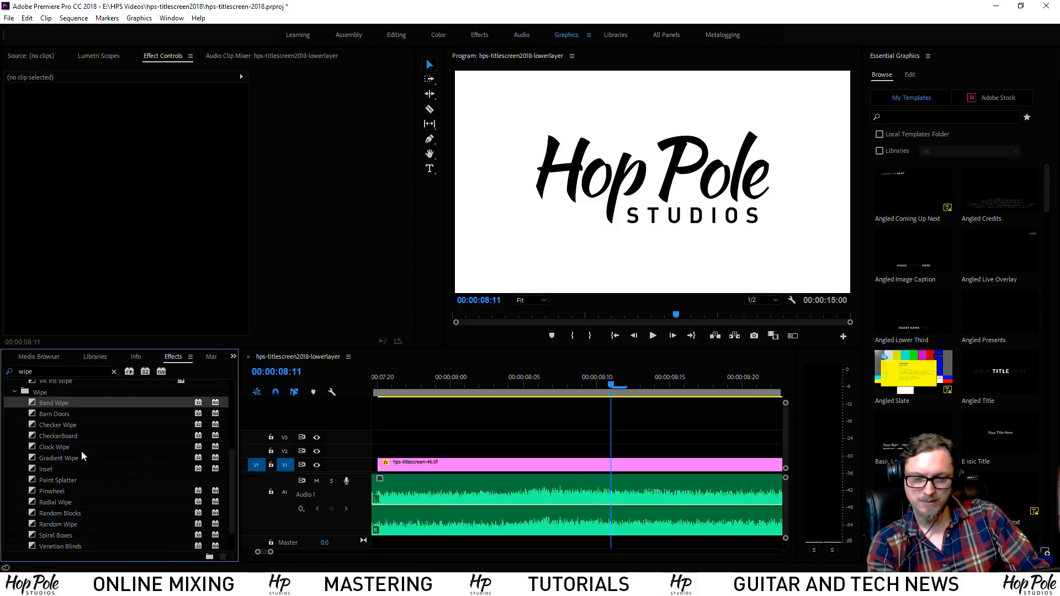
{"action": "left_click_drag", "start_coordinate": [54, 448], "coordinate": [391, 465]}
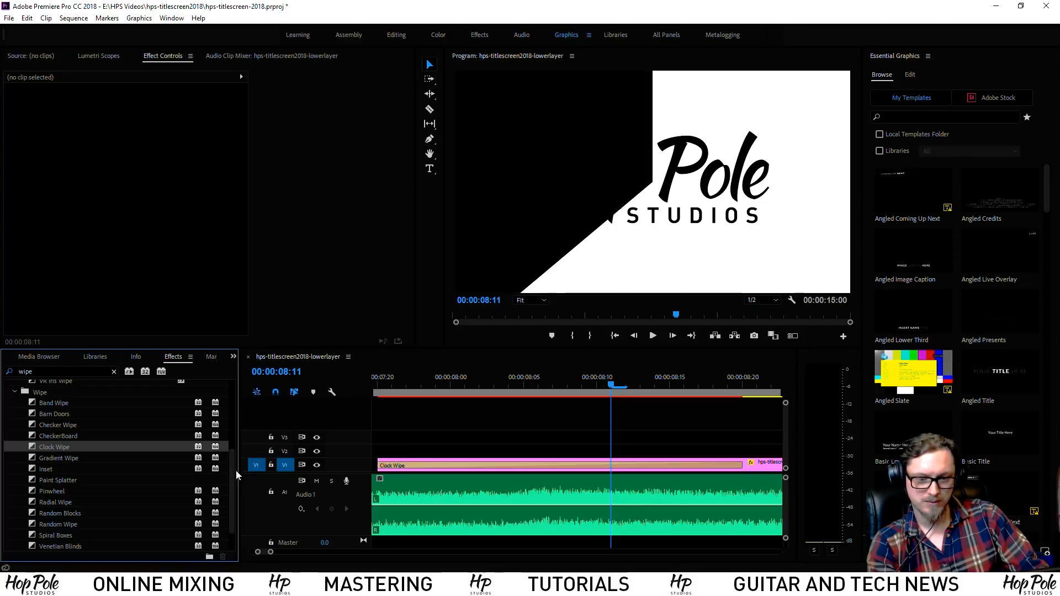
{"action": "key", "text": "ctrl+z"}
Add the Wipe transition to the clip start, preview it at 08:00, and set Start to 52
{"action": "scroll", "coordinate": [72, 462], "scroll_direction": "down", "scroll_amount": 2}
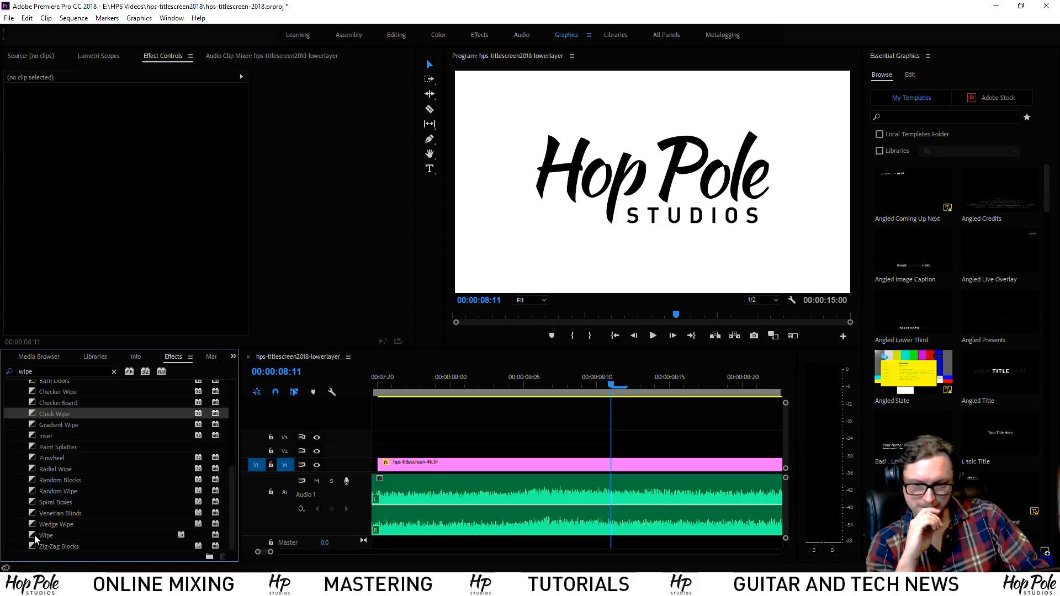
{"action": "left_click", "coordinate": [34, 527]}
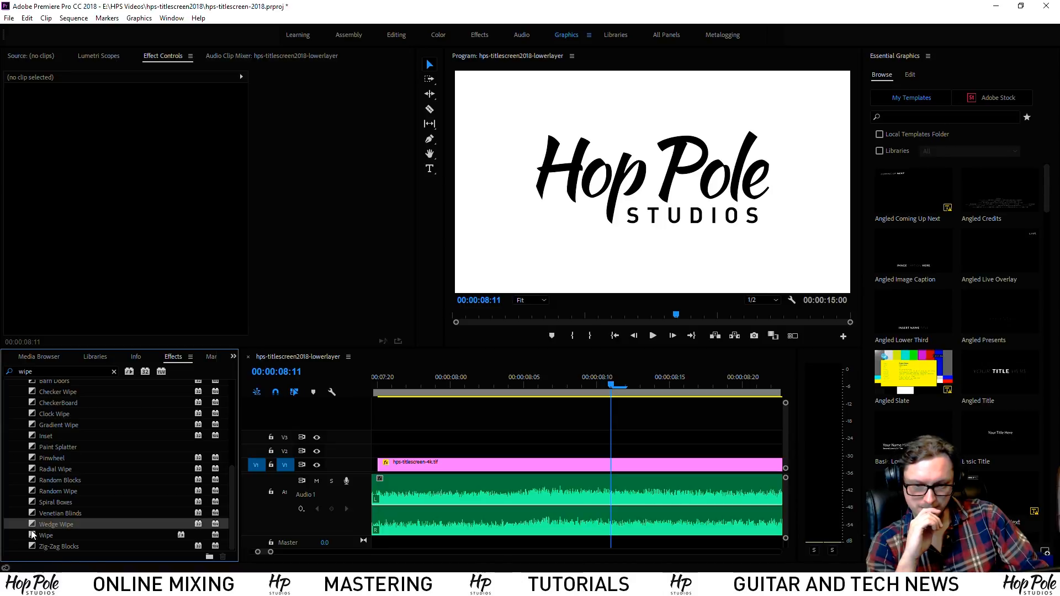
{"action": "left_click_drag", "start_coordinate": [32, 534], "coordinate": [387, 466]}
{"action": "left_click", "coordinate": [396, 388]}
{"action": "left_click_drag", "start_coordinate": [407, 387], "coordinate": [455, 399]}
{"action": "left_click", "coordinate": [453, 465]}
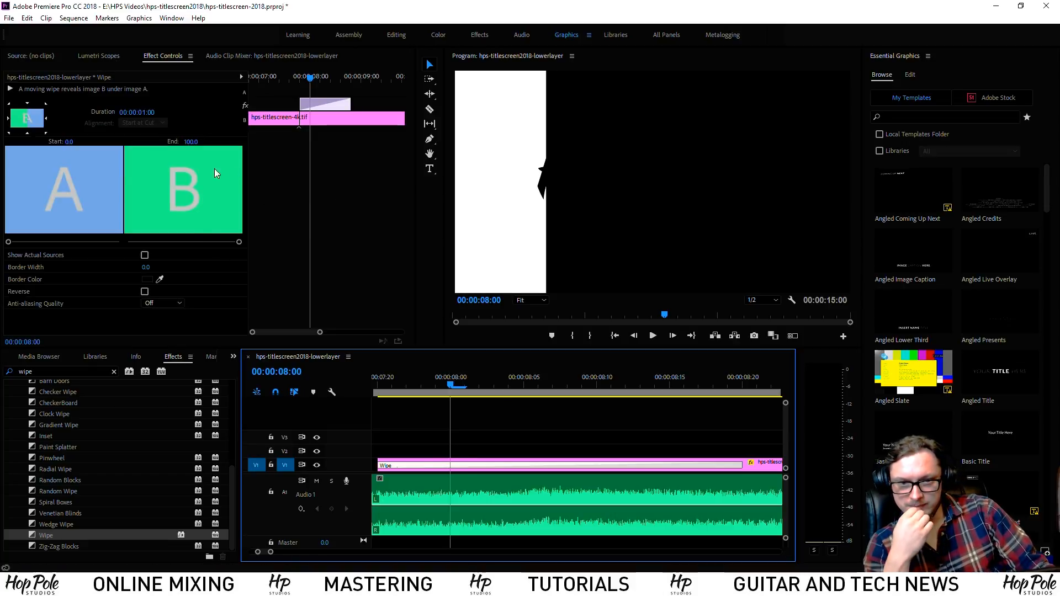
{"action": "left_click_drag", "start_coordinate": [8, 242], "coordinate": [67, 243]}
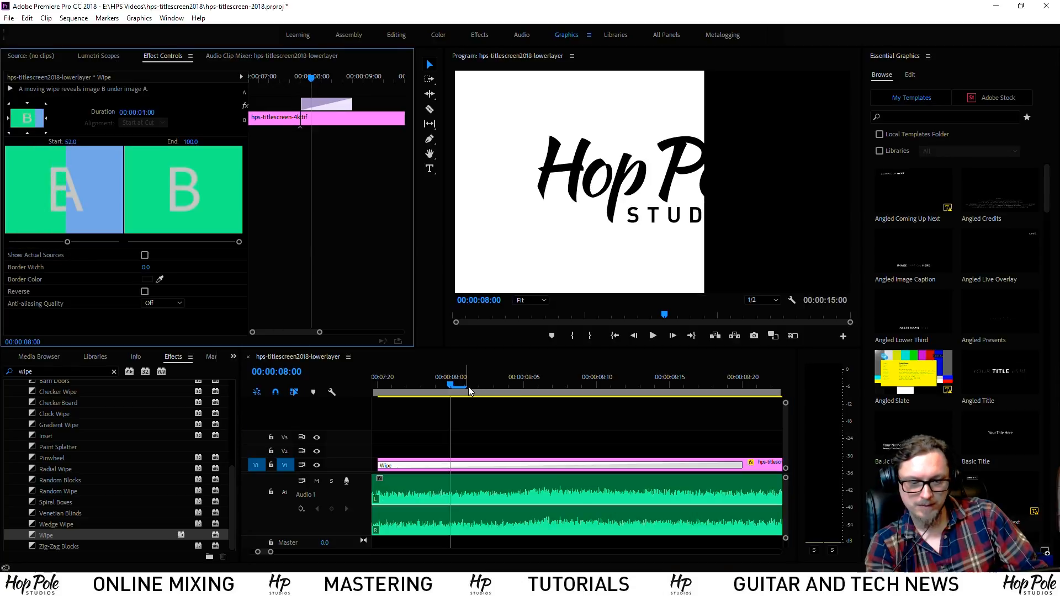
Return the wipe Start to 0 and test actual sources, Reverse, and anti-aliasing options, leaving them off
{"action": "key", "text": "ctrl+z"}
{"action": "left_click", "coordinate": [145, 256]}
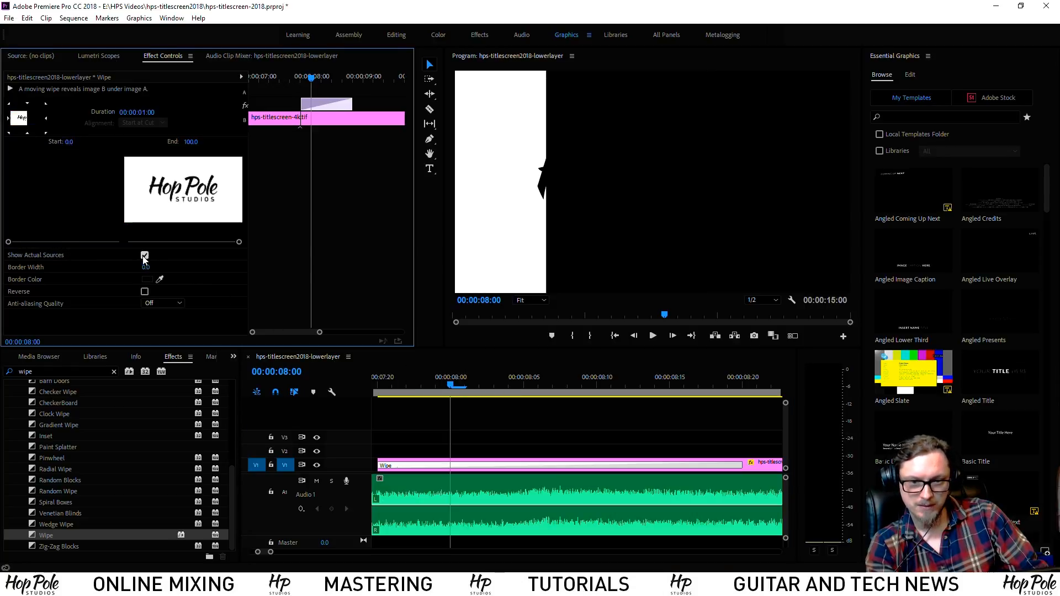
{"action": "left_click", "coordinate": [144, 256]}
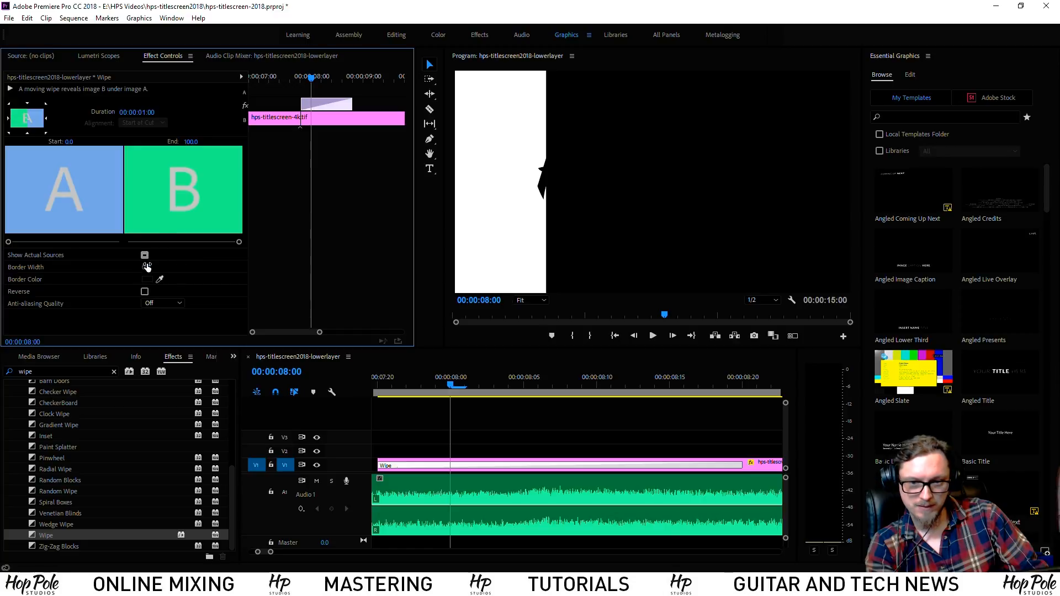
{"action": "left_click", "coordinate": [145, 292]}
{"action": "left_click", "coordinate": [145, 291]}
{"action": "left_click", "coordinate": [155, 303]}
{"action": "left_click", "coordinate": [154, 340]}
{"action": "left_click", "coordinate": [157, 304]}
{"action": "left_click", "coordinate": [157, 315]}
Make the wipe sweep diagonally from the top-left with High anti-aliasing quality
{"action": "left_click", "coordinate": [9, 104]}
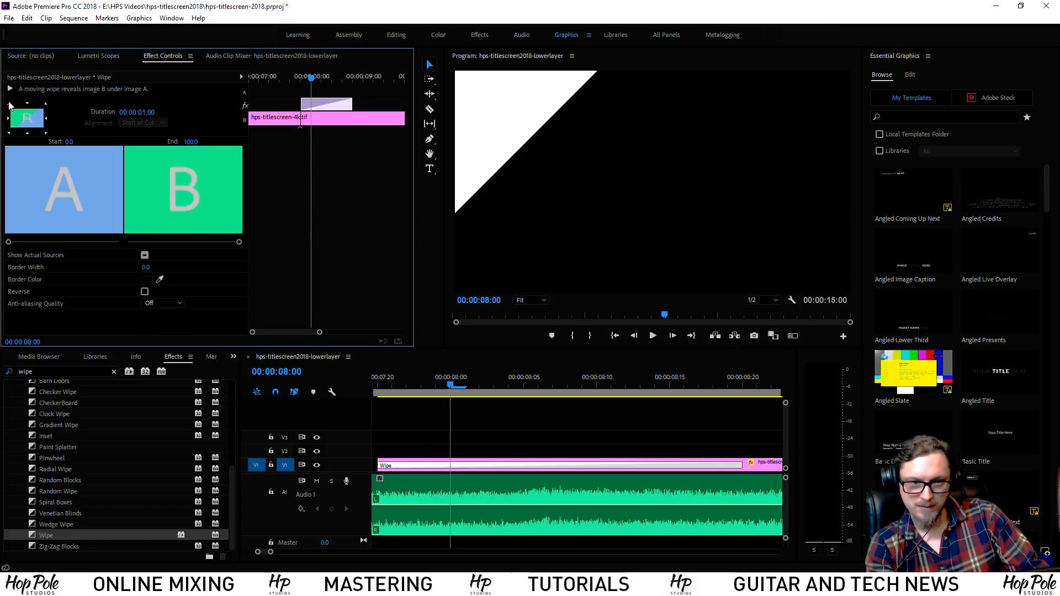
{"action": "left_click", "coordinate": [168, 304]}
{"action": "left_click", "coordinate": [165, 338]}
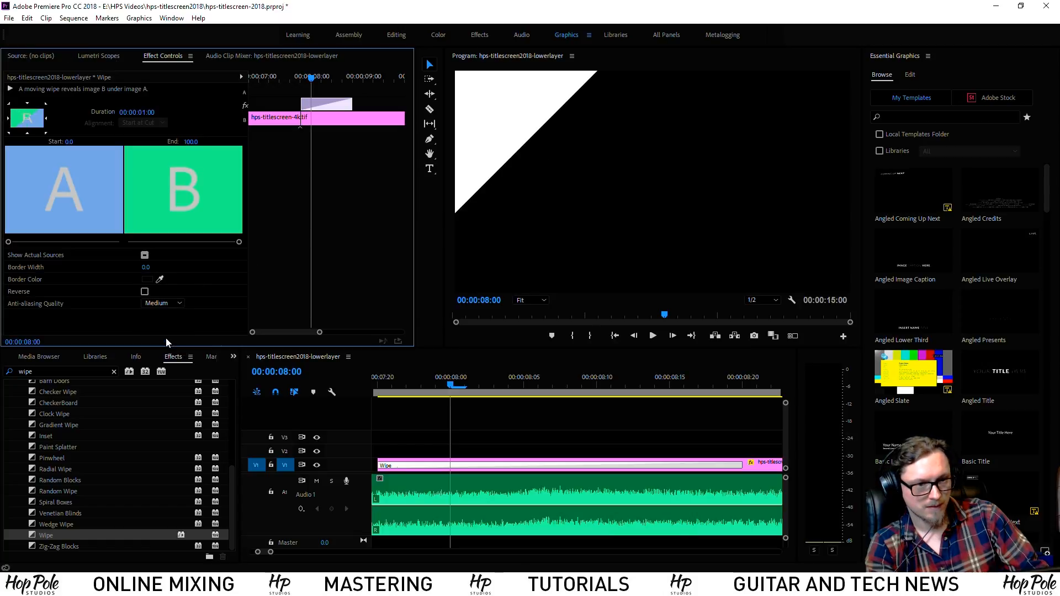
{"action": "left_click", "coordinate": [166, 304]}
{"action": "left_click", "coordinate": [164, 347]}
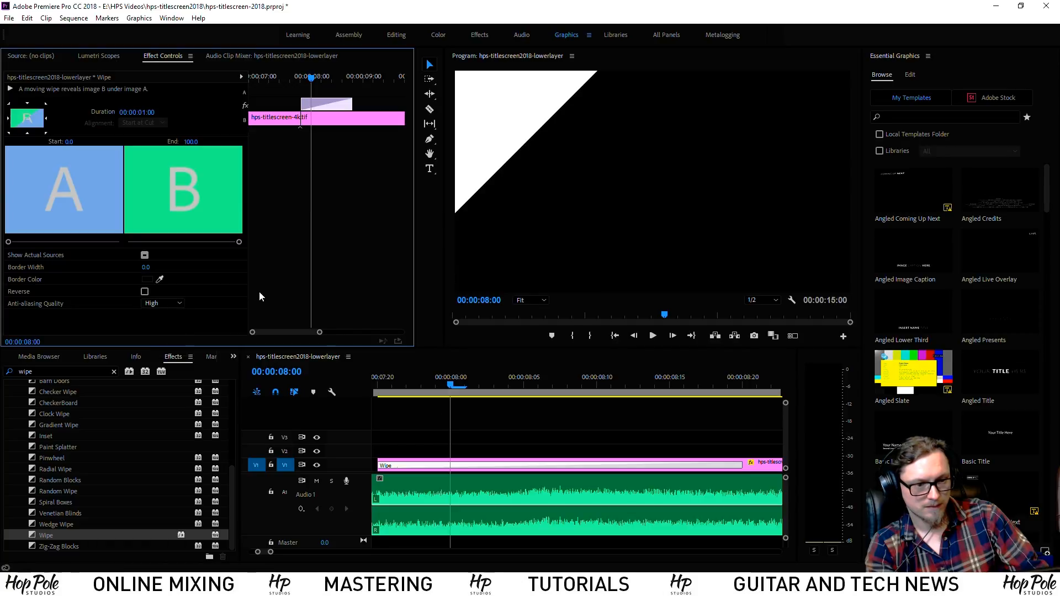
Preview the wipe and shorten the transition to 22 frames, returning to 07:20
{"action": "left_click", "coordinate": [389, 390]}
{"action": "key", "text": "space"}
{"action": "key", "text": "space"}
{"action": "left_click_drag", "start_coordinate": [739, 467], "coordinate": [699, 467]}
{"action": "left_click_drag", "start_coordinate": [392, 380], "coordinate": [582, 408]}
Trim the Wipe to 15 frames, replay it from 07:18, and zoom out to watch the logo reveal
{"action": "left_click_drag", "start_coordinate": [695, 466], "coordinate": [597, 466]}
{"action": "left_click", "coordinate": [393, 383]}
{"action": "key", "text": "space"}
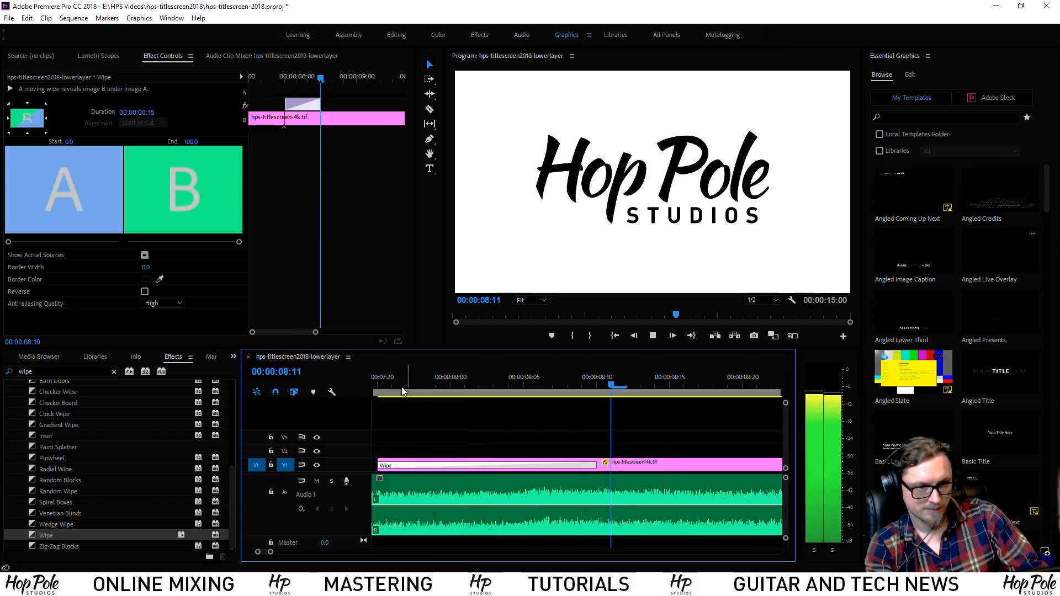
{"action": "left_click_drag", "start_coordinate": [403, 390], "coordinate": [449, 385]}
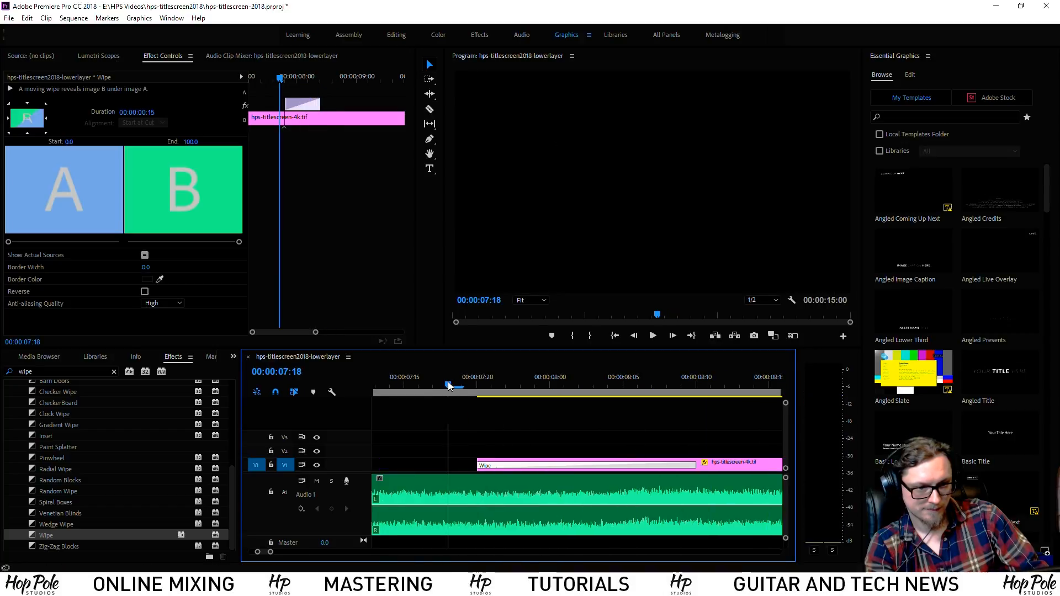
{"action": "key", "text": "space"}
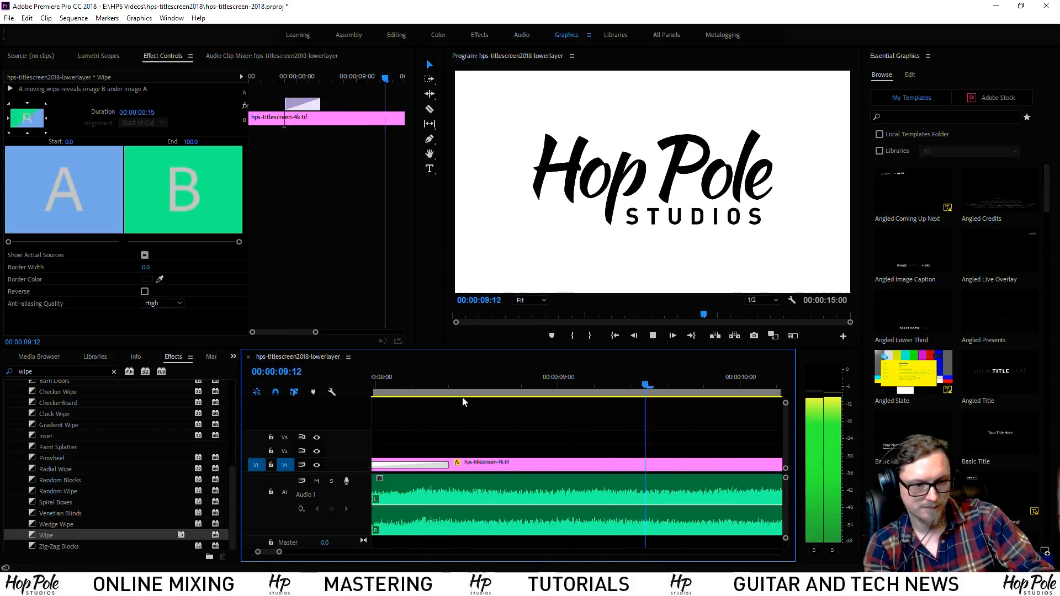
{"action": "key", "text": "minus"}
{"action": "key", "text": "minus"}
{"action": "key", "text": "minus"}
{"action": "key", "text": "minus"}
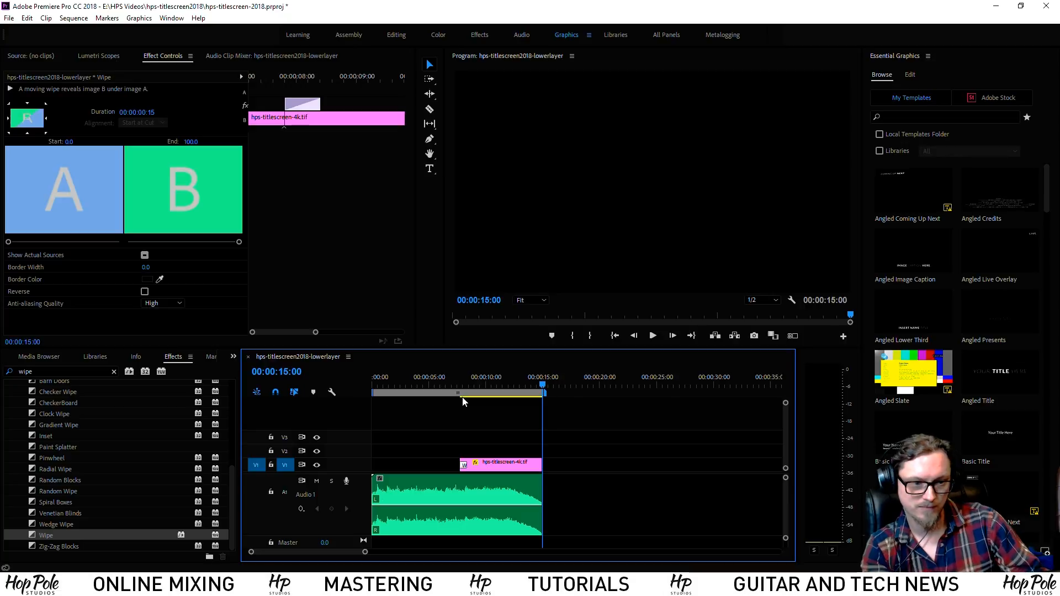
{"action": "left_click_drag", "start_coordinate": [443, 377], "coordinate": [469, 398]}
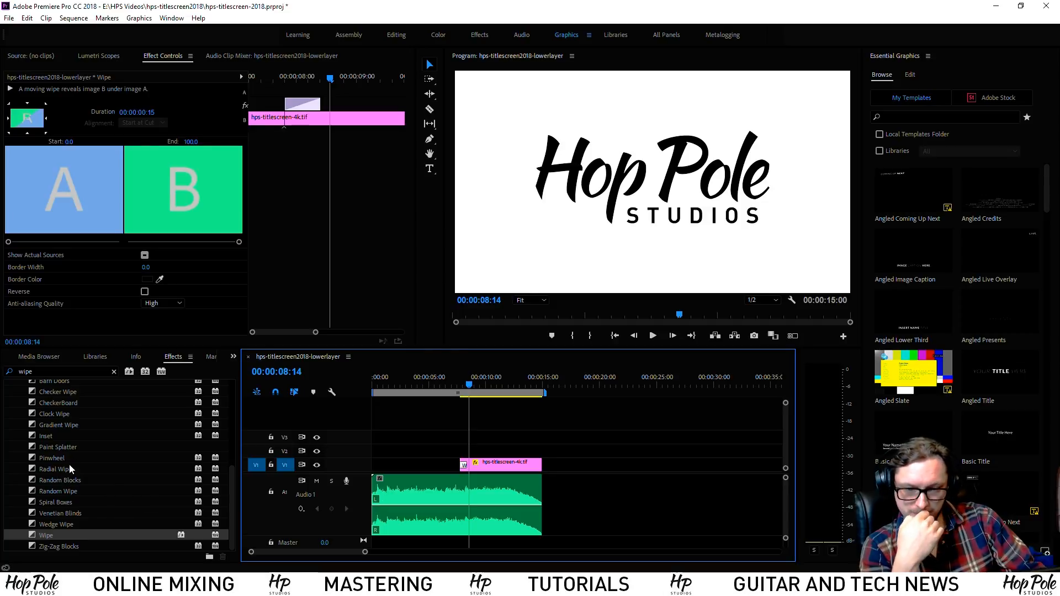
Replace the Wipe with VR Gradient Wipe at the title clip's start and show its settings
{"action": "scroll", "coordinate": [94, 495], "scroll_direction": "up", "scroll_amount": 4}
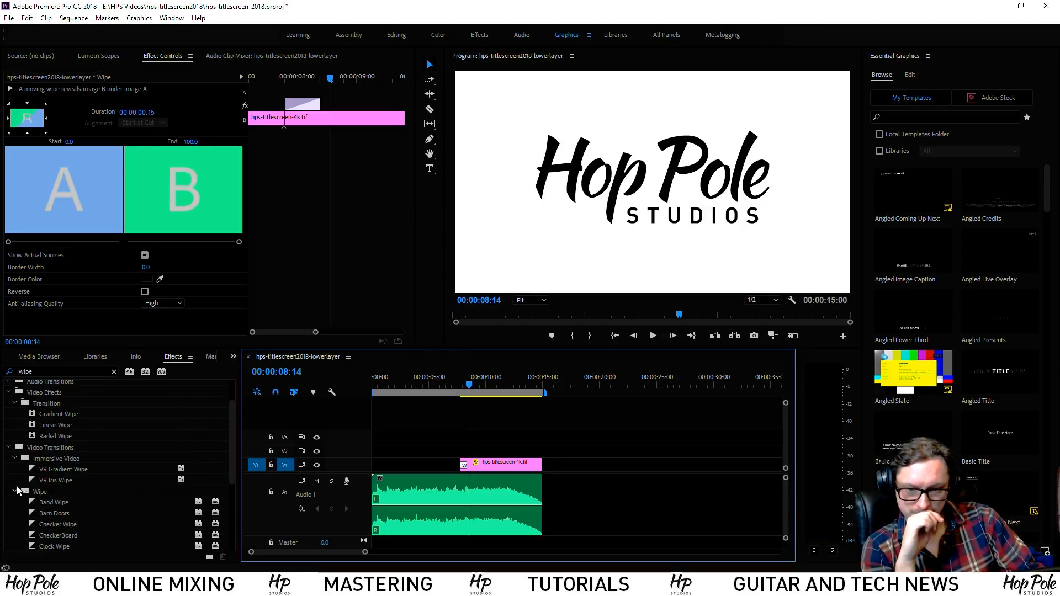
{"action": "left_click", "coordinate": [35, 470]}
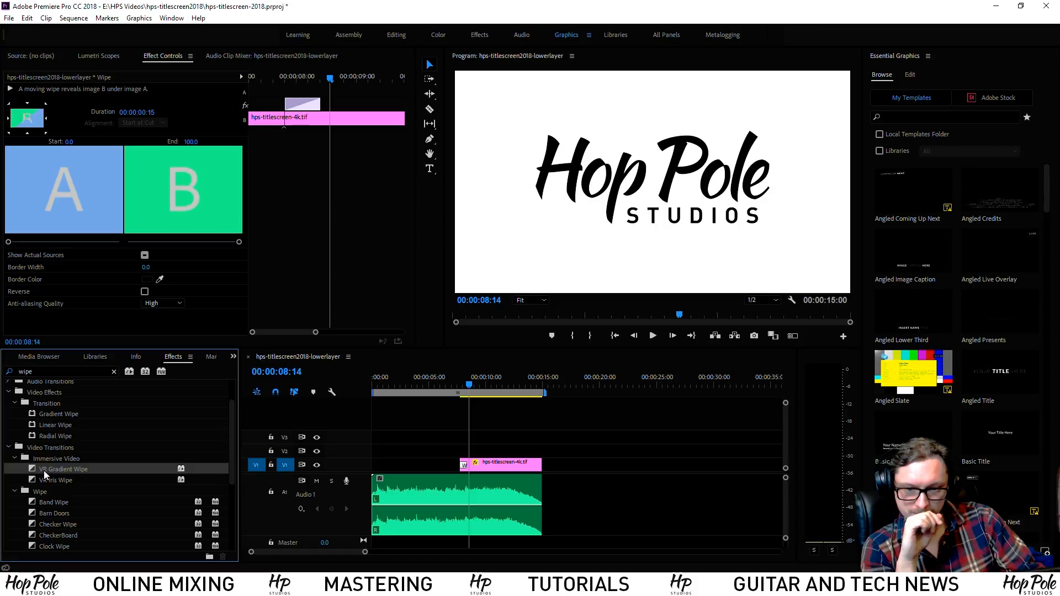
{"action": "left_click", "coordinate": [467, 467]}
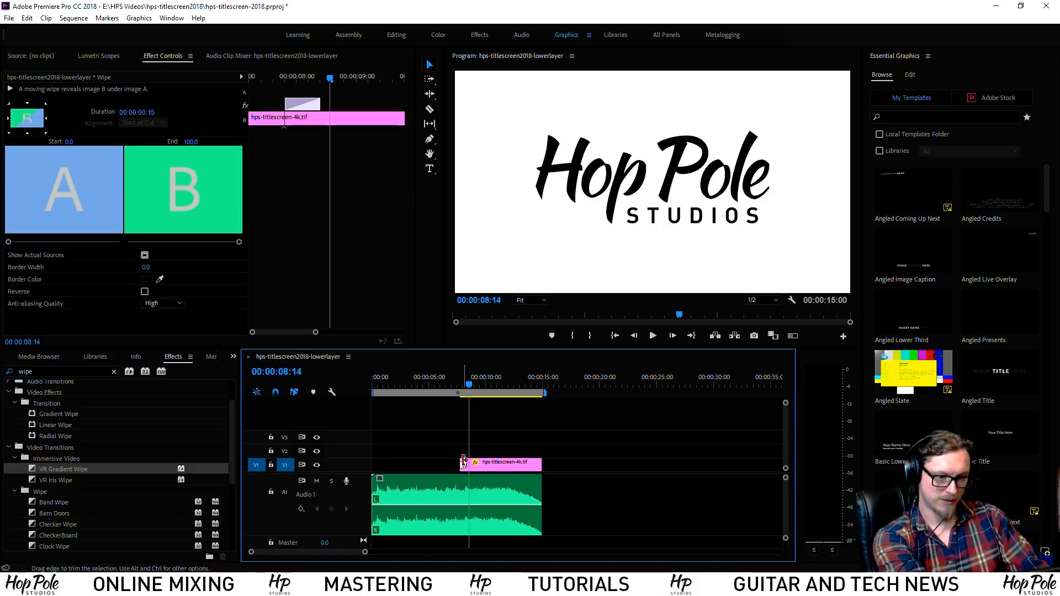
{"action": "key", "text": "Delete"}
{"action": "key", "text": "="}
{"action": "left_click_drag", "start_coordinate": [39, 470], "coordinate": [549, 466]}
{"action": "mouse_move", "coordinate": [556, 388]}
{"action": "left_mouse_down"}
{"action": "mouse_move", "coordinate": [536, 387]}
{"action": "mouse_move", "coordinate": [569, 389]}
{"action": "mouse_move", "coordinate": [549, 389]}
{"action": "left_mouse_up"}
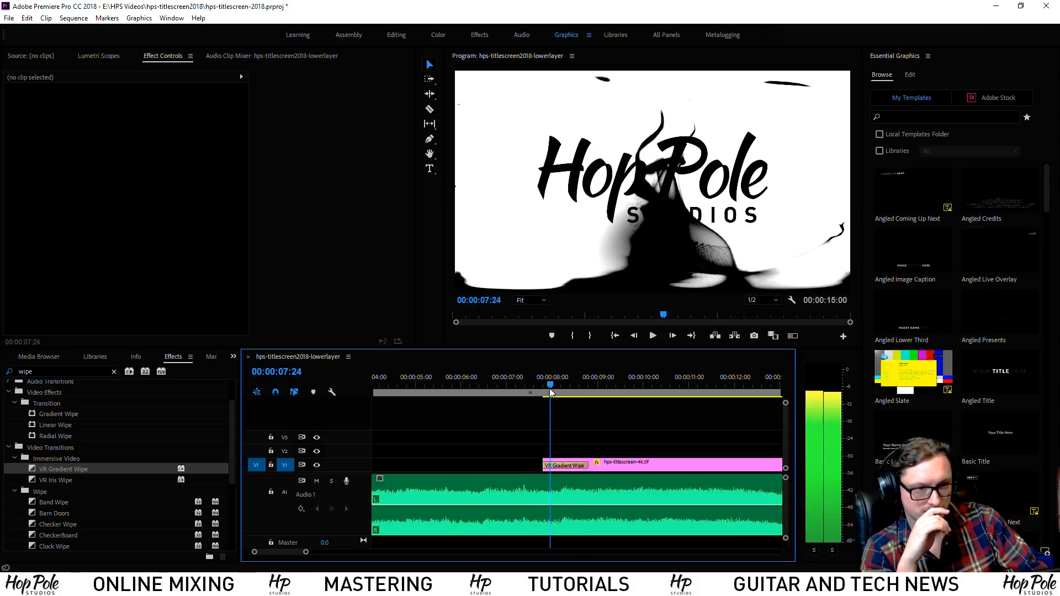
{"action": "left_click", "coordinate": [570, 468]}
Try Stereoscopic Over/Under frame layout and Video 2 gradient layer, reverting to Monoscopic and None
{"action": "left_click", "coordinate": [162, 190]}
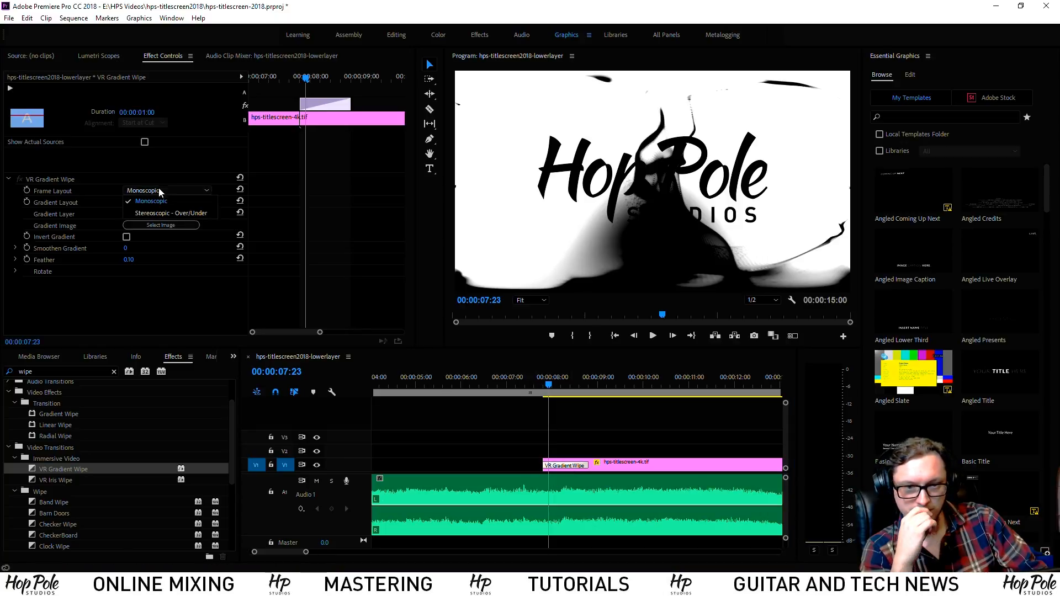
{"action": "left_click", "coordinate": [158, 213]}
{"action": "left_click", "coordinate": [164, 191]}
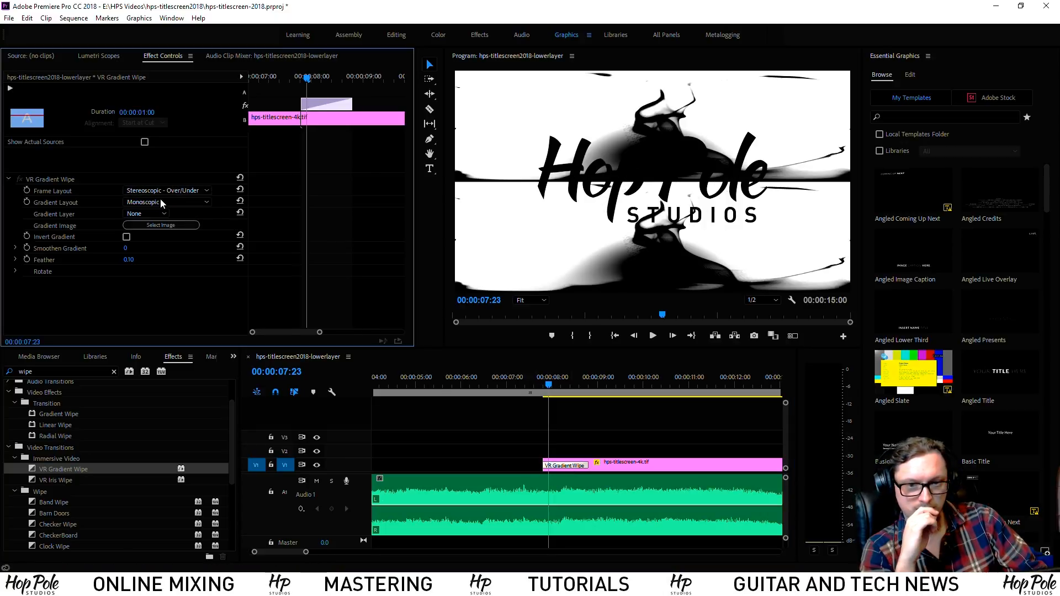
{"action": "left_click", "coordinate": [160, 200]}
{"action": "left_click", "coordinate": [156, 202]}
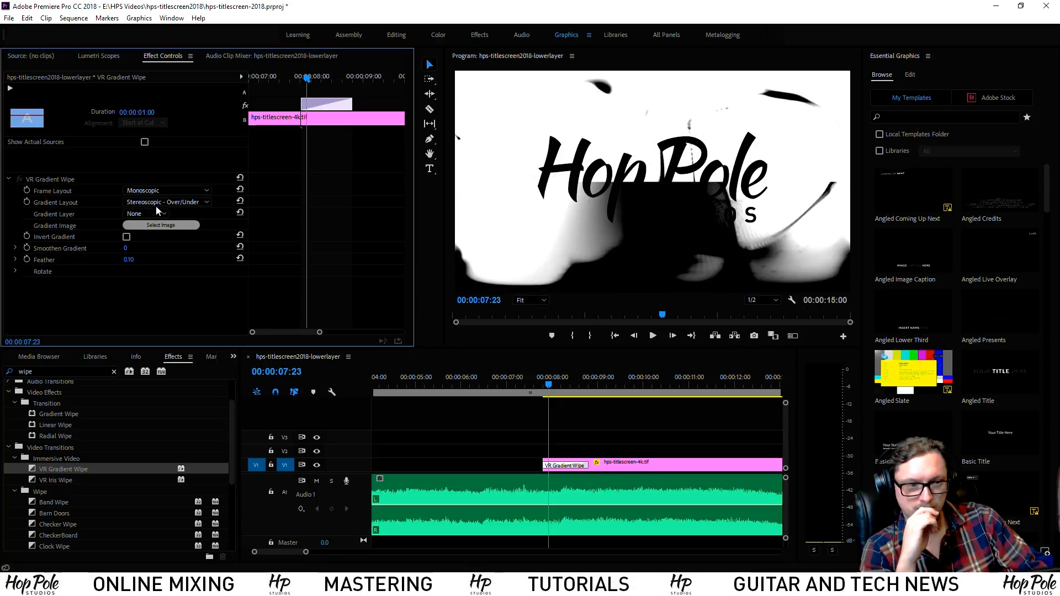
{"action": "left_click", "coordinate": [152, 213]}
{"action": "left_click", "coordinate": [146, 214]}
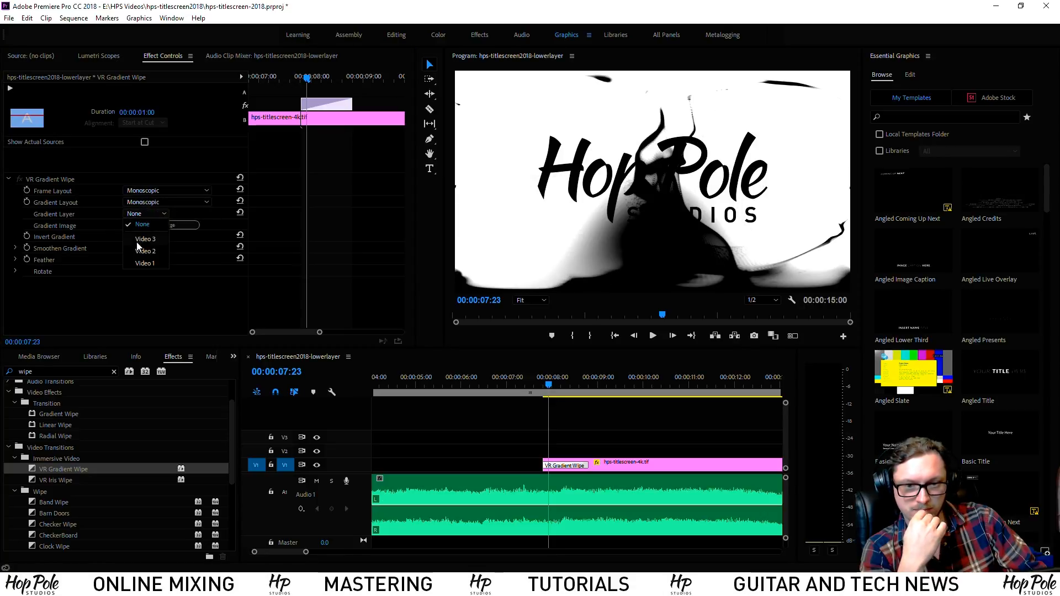
{"action": "left_click", "coordinate": [143, 251]}
{"action": "left_click", "coordinate": [155, 214]}
{"action": "left_click", "coordinate": [143, 225]}
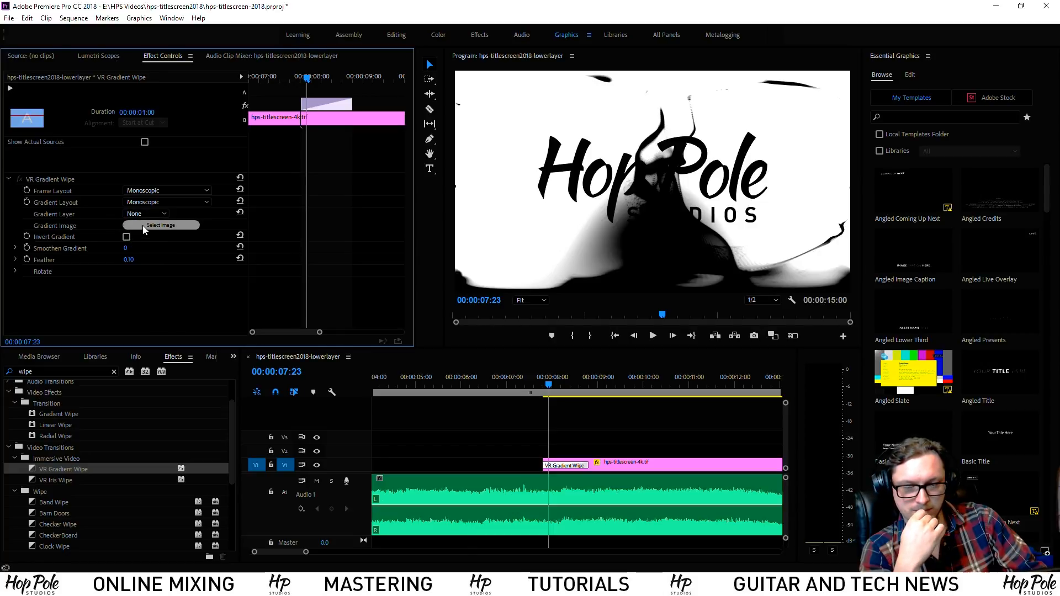
Preview Smoothen Gradient at 100, reset it to 0, then delete the VR Gradient Wipe
{"action": "left_click_drag", "start_coordinate": [125, 248], "coordinate": [181, 248]}
{"action": "left_click", "coordinate": [537, 378]}
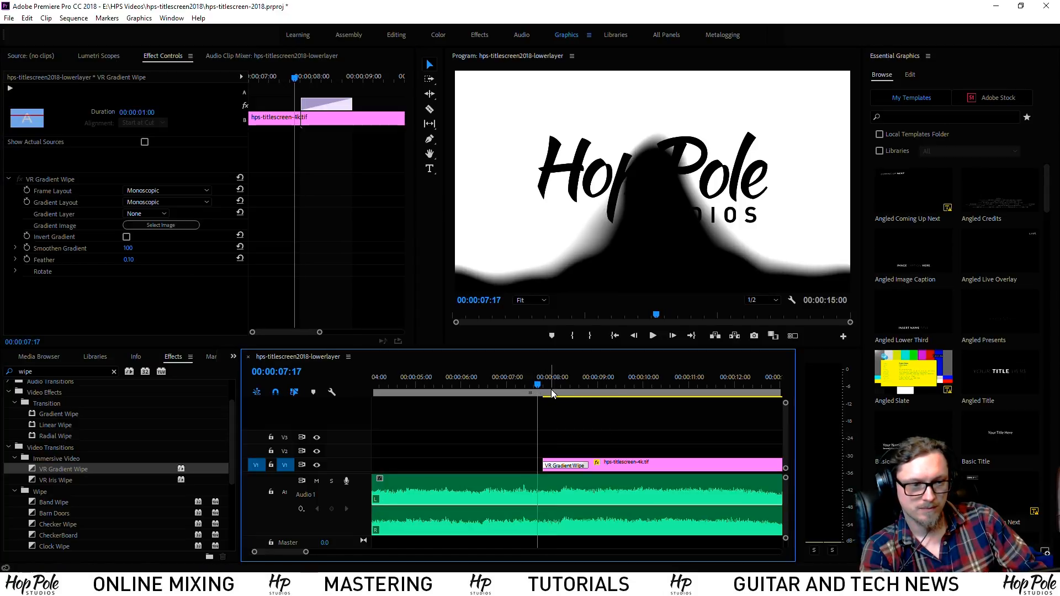
{"action": "mouse_move", "coordinate": [537, 386]}
{"action": "left_mouse_down"}
{"action": "mouse_move", "coordinate": [595, 387]}
{"action": "mouse_move", "coordinate": [549, 387]}
{"action": "left_mouse_up"}
{"action": "left_click_drag", "start_coordinate": [128, 248], "coordinate": [73, 248]}
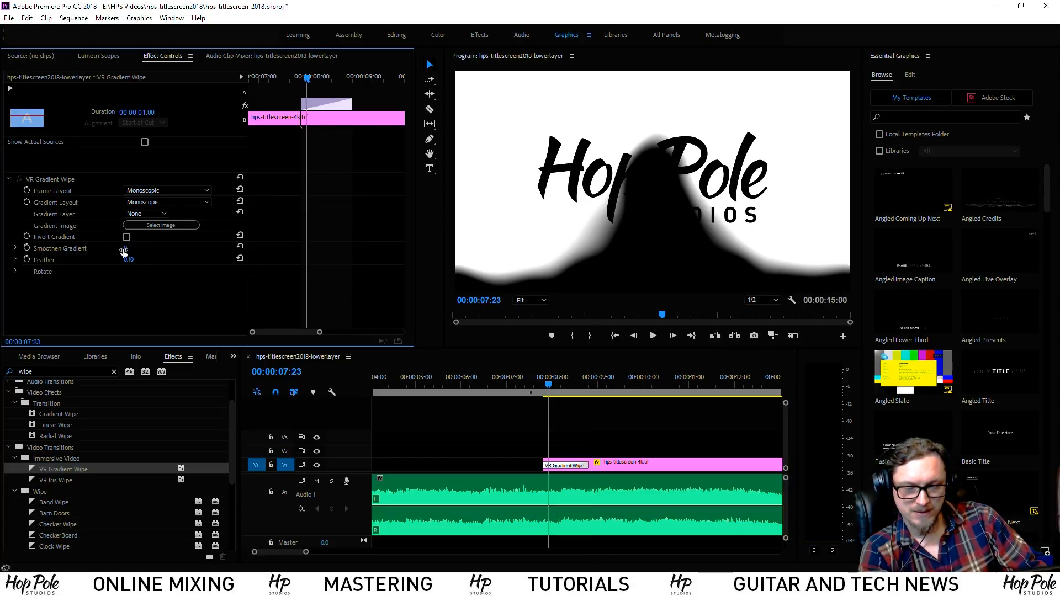
{"action": "left_click", "coordinate": [560, 455]}
{"action": "key", "text": "Delete"}
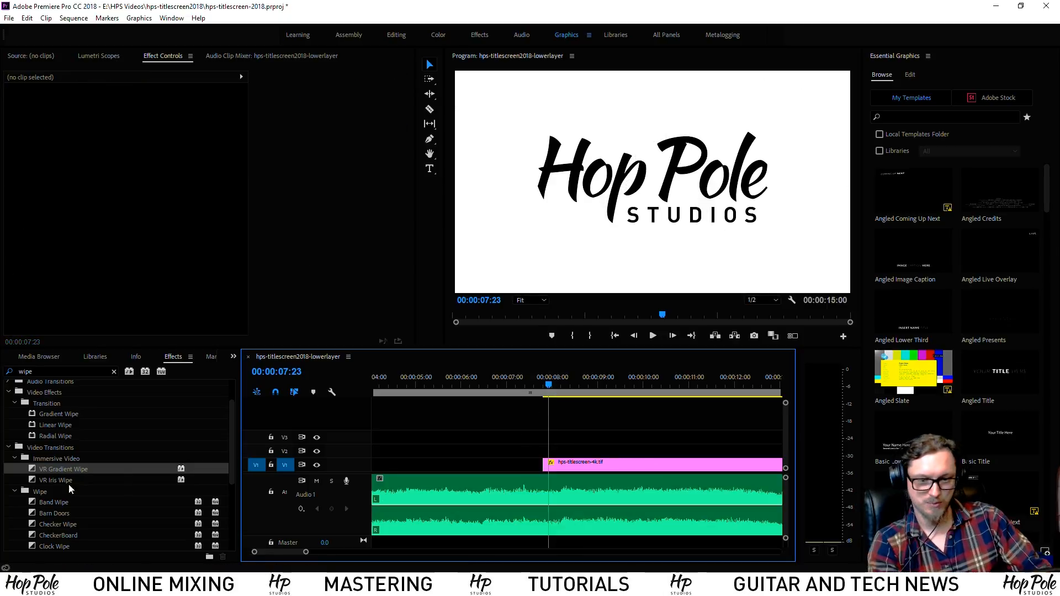
Add Gradient Wipe to the logo clip's start, accepting its default settings
{"action": "scroll", "coordinate": [55, 492], "scroll_direction": "down", "scroll_amount": 4}
{"action": "scroll", "coordinate": [28, 452], "scroll_direction": "up", "scroll_amount": 1}
{"action": "left_click_drag", "start_coordinate": [33, 459], "coordinate": [552, 467]}
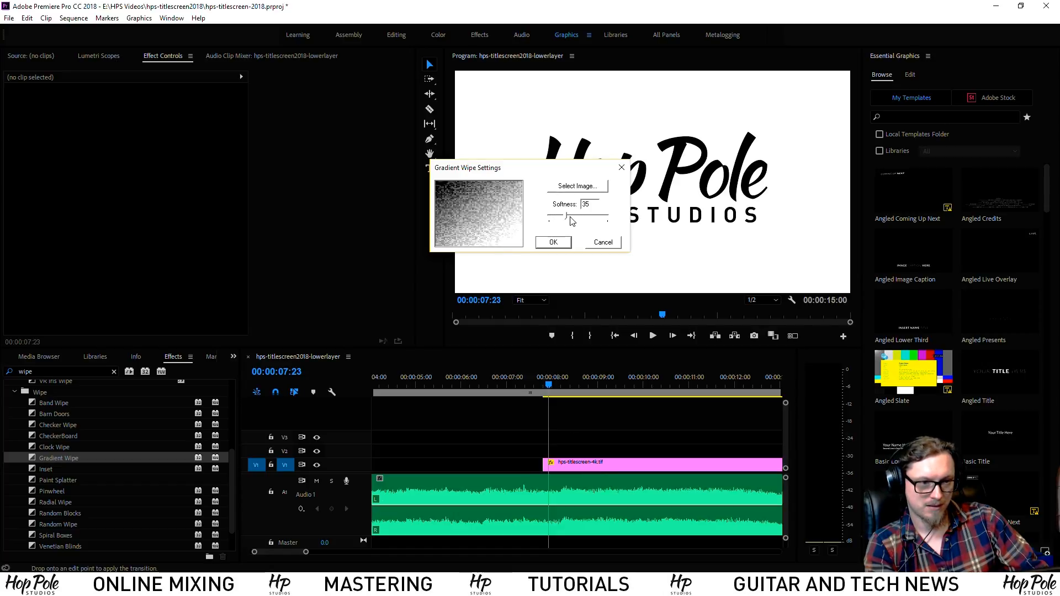
{"action": "left_click", "coordinate": [553, 244]}
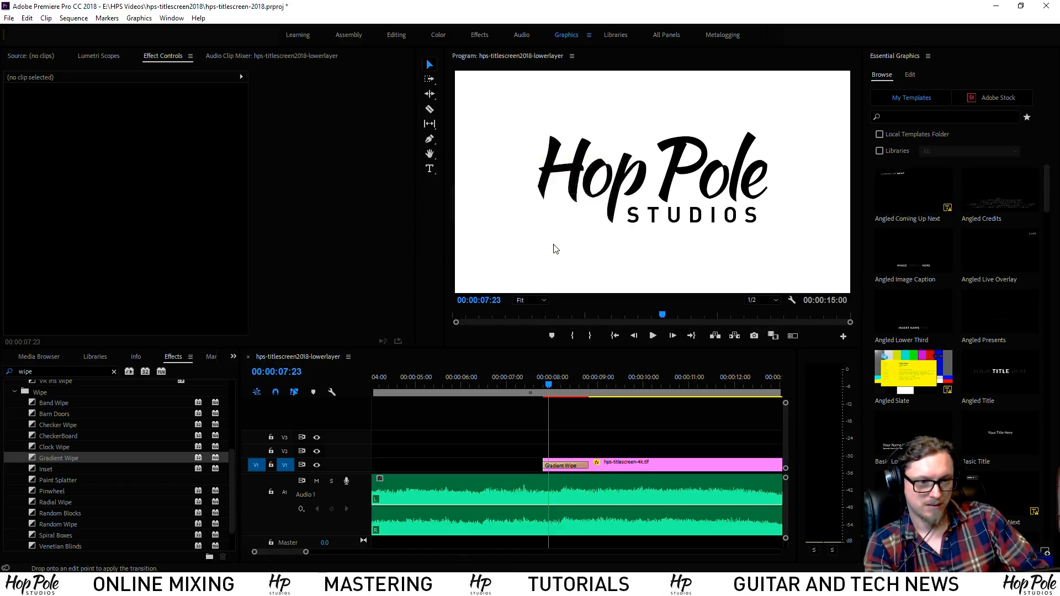
Play the Gradient Wipe from before the clip, stopping at 00:00:08:13
{"action": "left_click", "coordinate": [575, 385]}
{"action": "left_click_drag", "start_coordinate": [575, 387], "coordinate": [534, 387]}
{"action": "key", "text": "alt+space"}
{"action": "left_click", "coordinate": [552, 388]}
{"action": "key", "text": "space"}
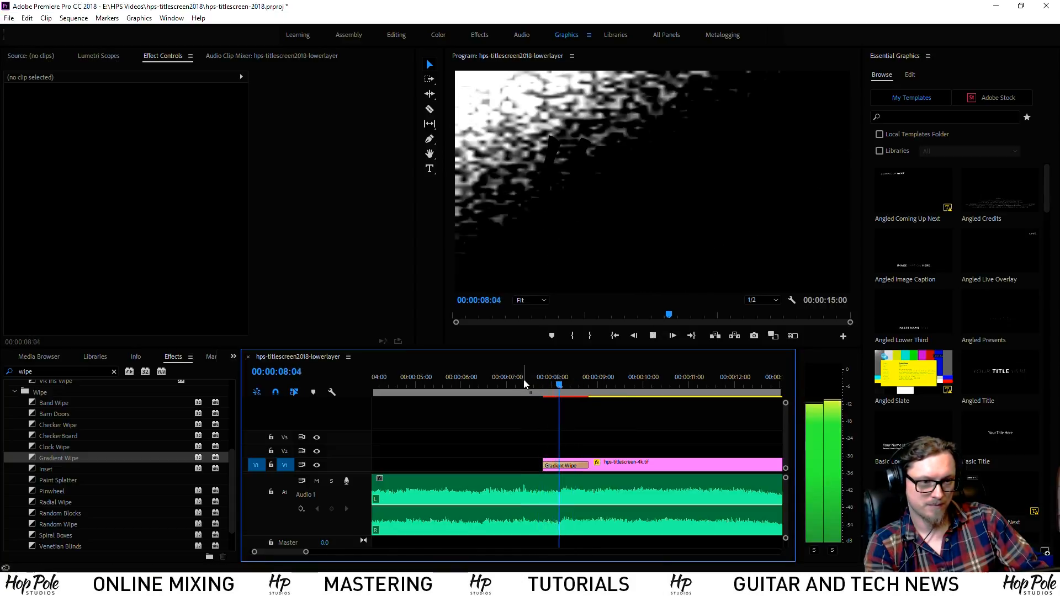
{"action": "left_click", "coordinate": [577, 386]}
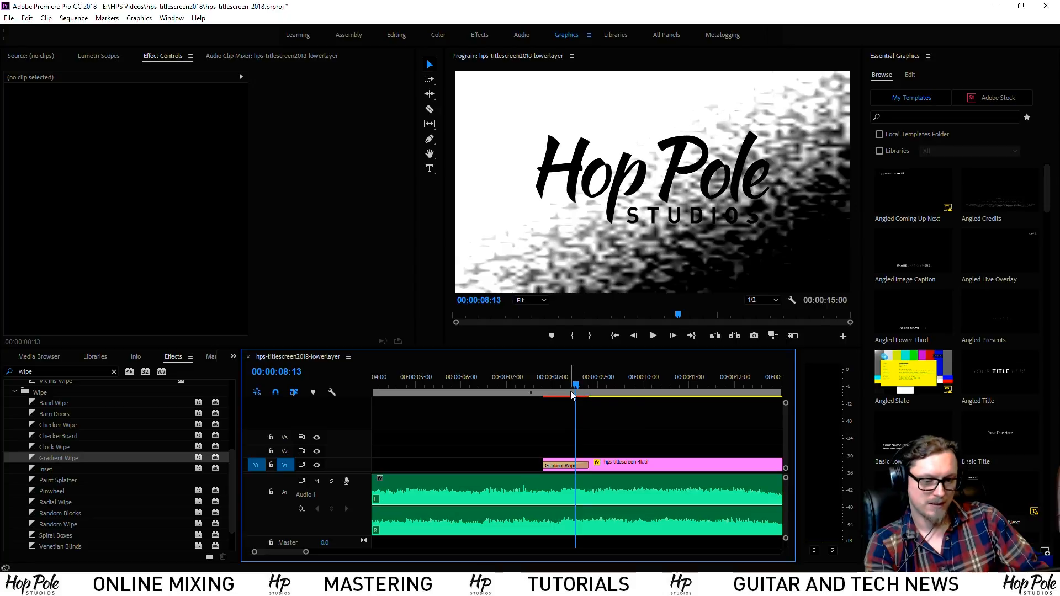
Save the Premiere Pro project and switch to Photoshop
{"action": "key", "text": "ctrl+s"}
{"action": "key", "text": "alt+Tab"}
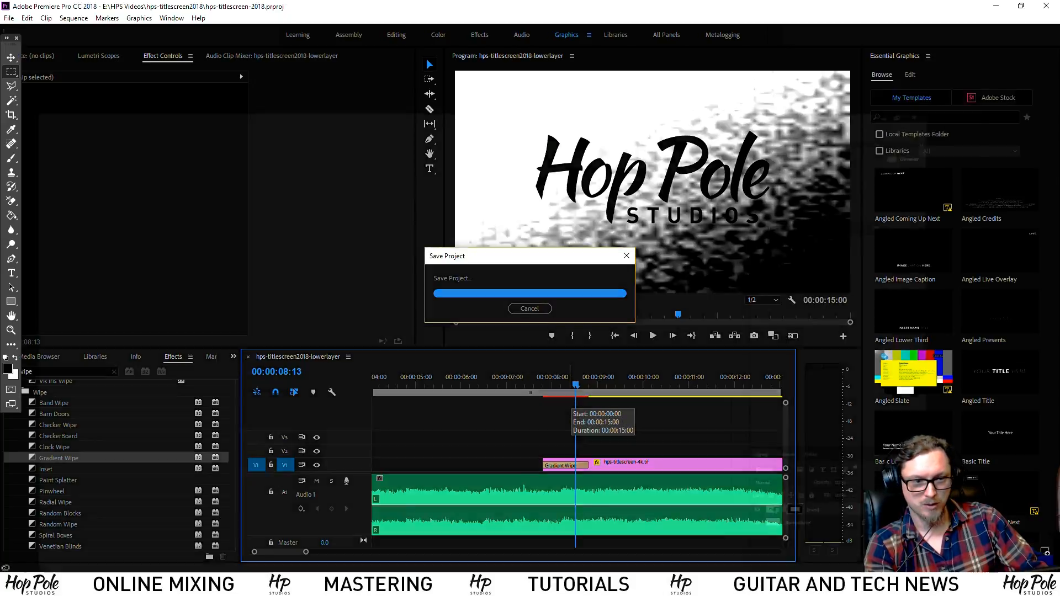
{"action": "left_click", "coordinate": [32, 8]}
Create a new 600 × 600 px document in Photoshop
{"action": "left_click", "coordinate": [50, 22]}
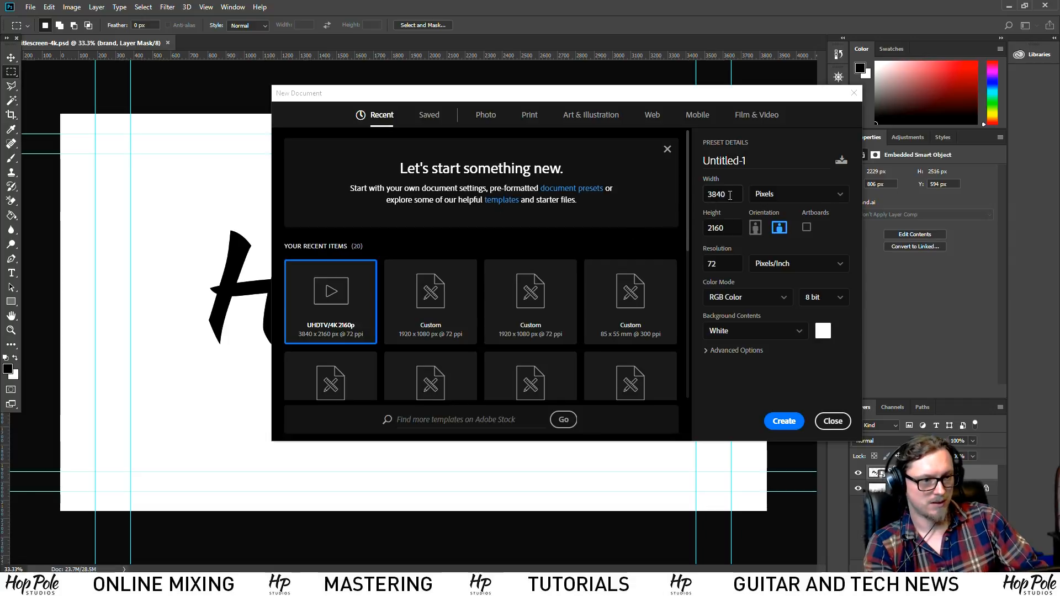
{"action": "double_click", "coordinate": [730, 195]}
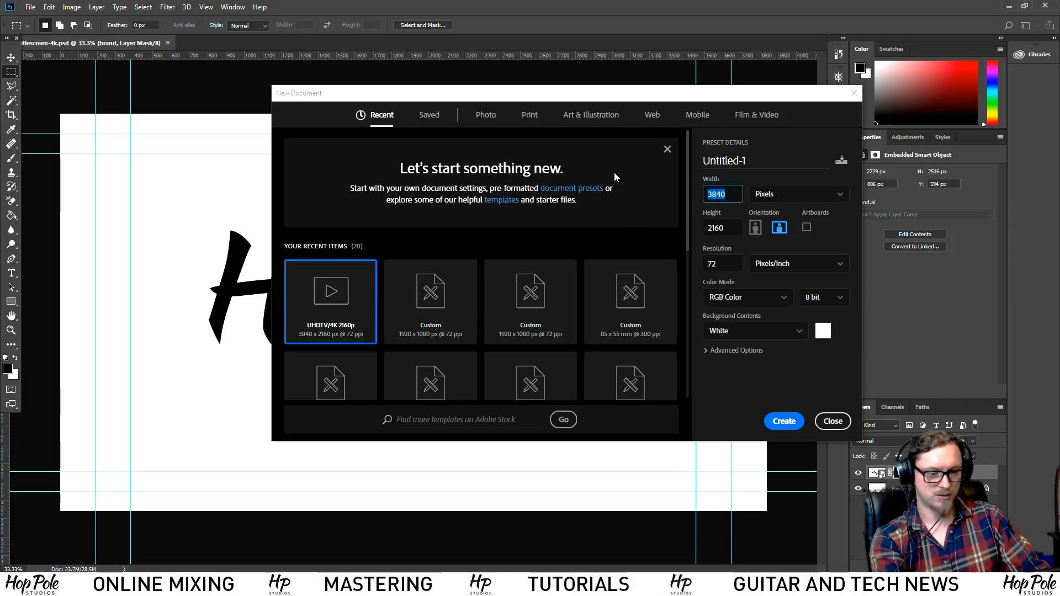
{"action": "double_click", "coordinate": [727, 225]}
{"action": "type", "text": "6"}
{"action": "left_click", "coordinate": [731, 189]}
{"action": "left_click", "coordinate": [834, 423]}
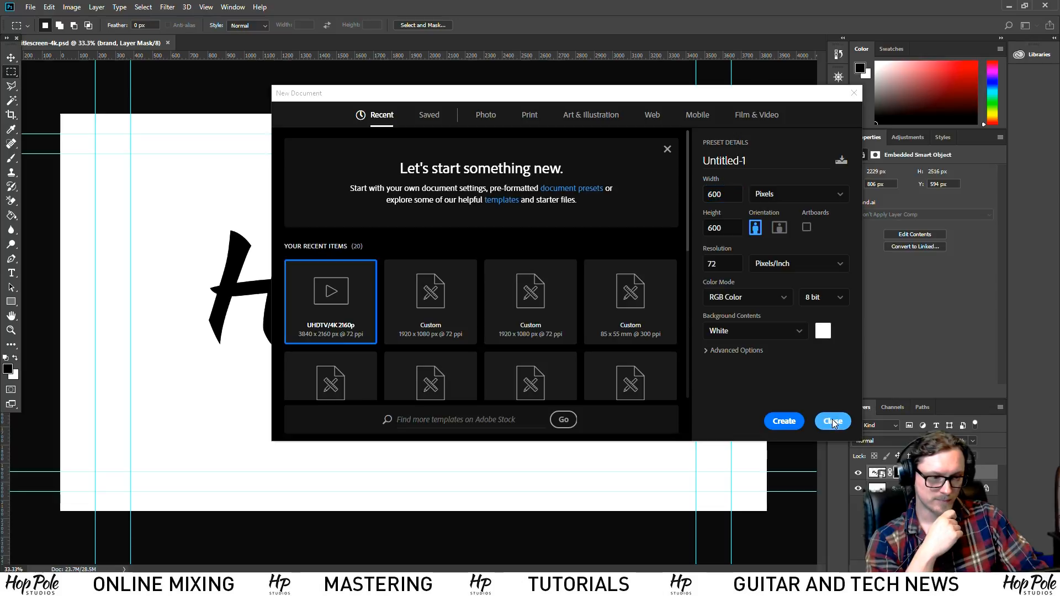
{"action": "left_click", "coordinate": [791, 417]}
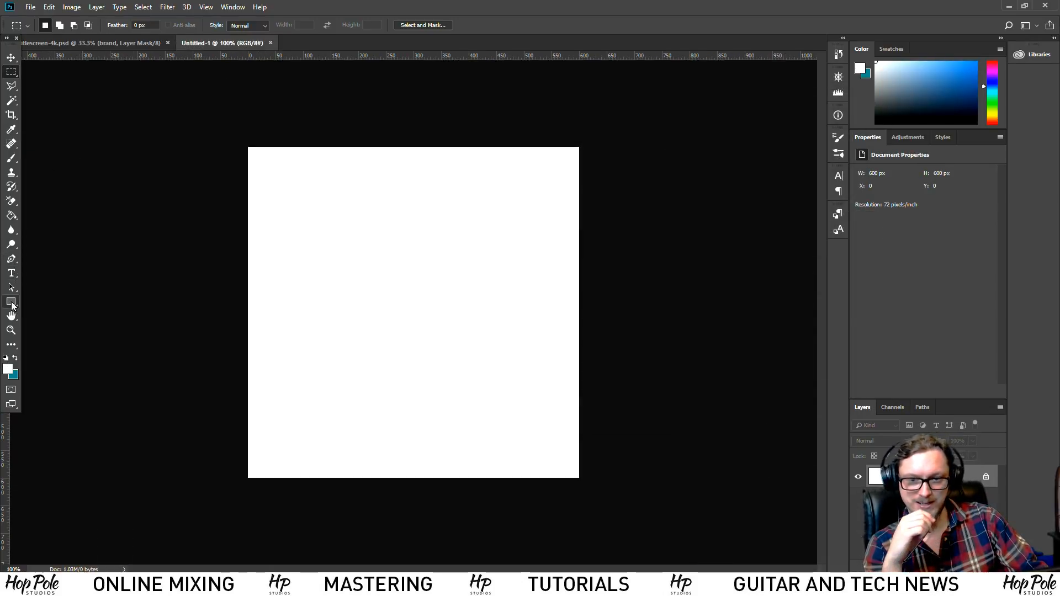
Fill the canvas with a corner-to-corner diagonal black-to-white gradient using the Gradient Tool
{"action": "left_click", "coordinate": [12, 214]}
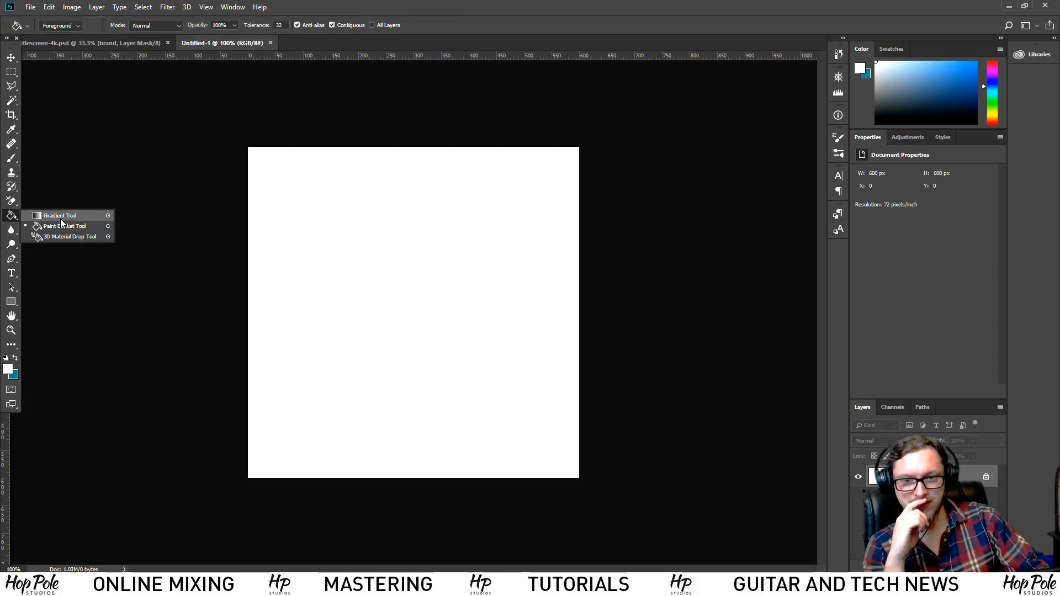
{"action": "left_click", "coordinate": [55, 215]}
{"action": "left_click_drag", "start_coordinate": [238, 136], "coordinate": [580, 481]}
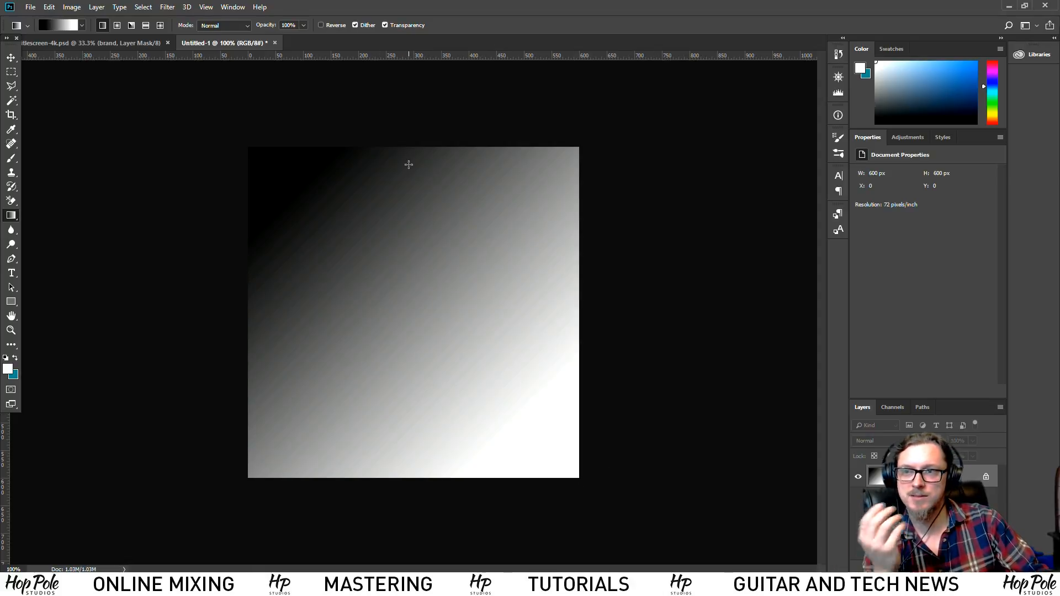
{"action": "left_click_drag", "start_coordinate": [591, 489], "coordinate": [241, 139]}
{"action": "left_click_drag", "start_coordinate": [325, 205], "coordinate": [588, 488]}
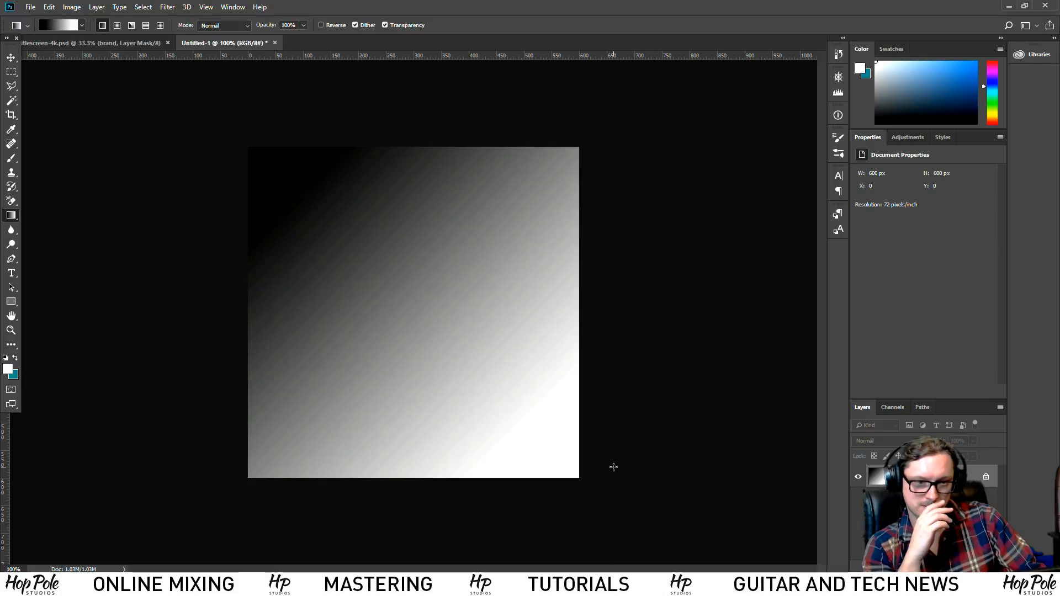
{"action": "left_click_drag", "start_coordinate": [276, 165], "coordinate": [515, 423]}
{"action": "left_click_drag", "start_coordinate": [358, 246], "coordinate": [504, 418]}
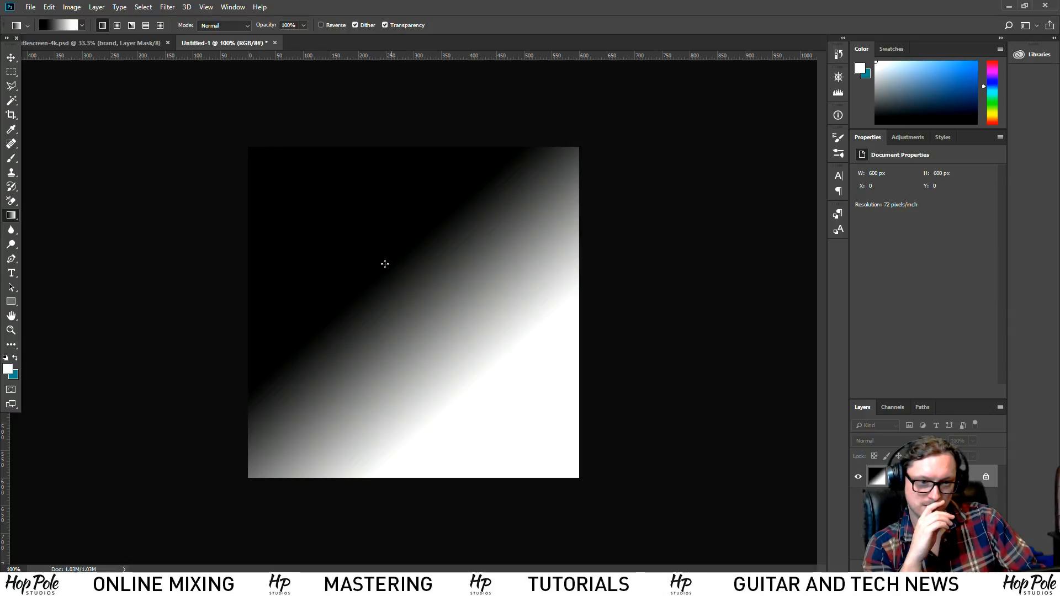
{"action": "left_click_drag", "start_coordinate": [259, 157], "coordinate": [578, 477]}
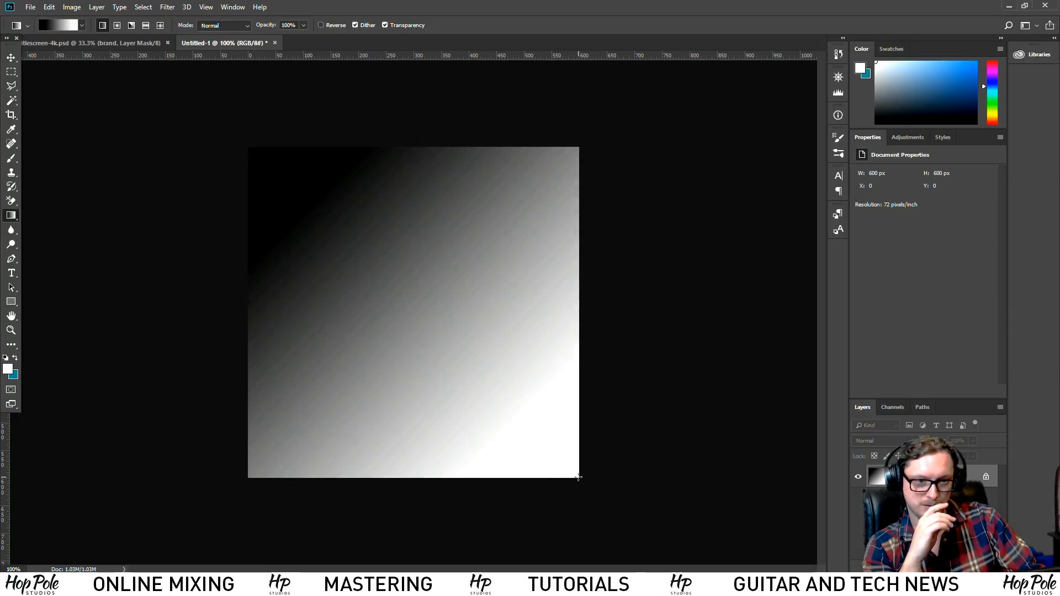
Save the image as gradient.tif with default TIFF options and return to the Gradient Wipe in Premiere
{"action": "left_click", "coordinate": [30, 7]}
{"action": "left_click", "coordinate": [62, 131]}
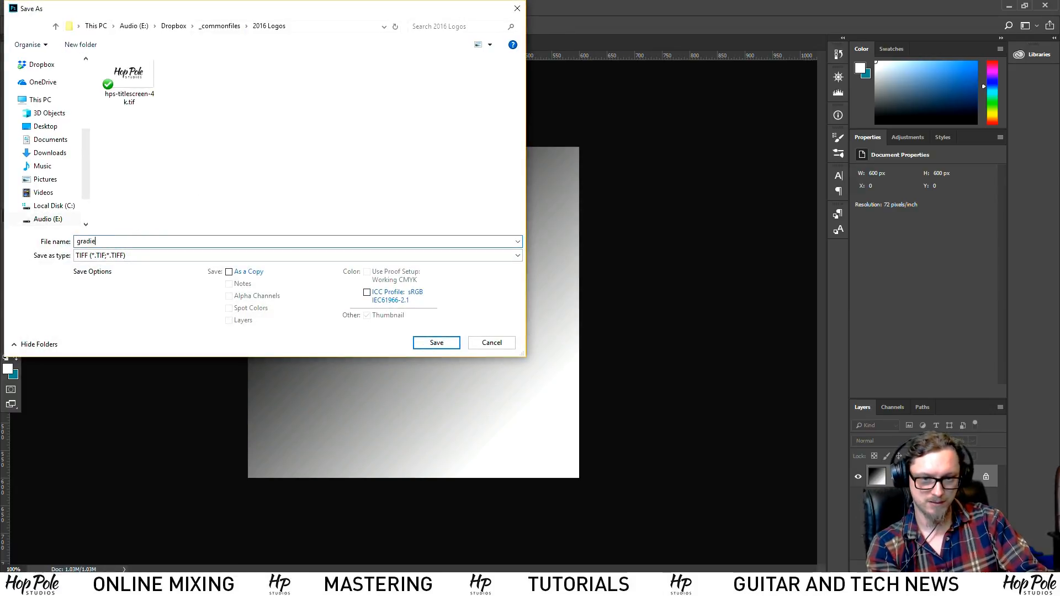
{"action": "key", "text": "Return"}
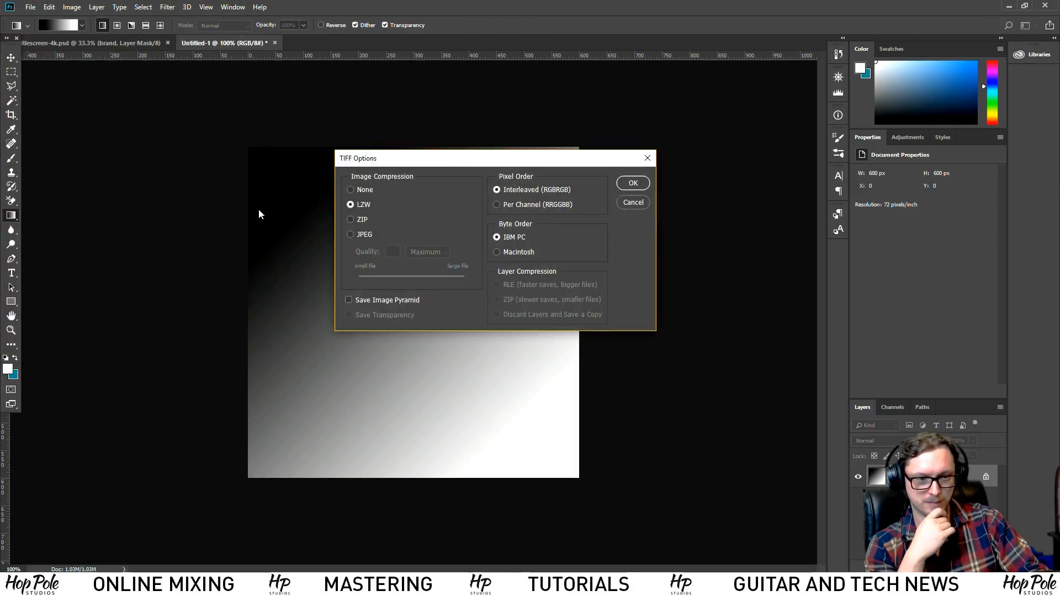
{"action": "key", "text": "Return"}
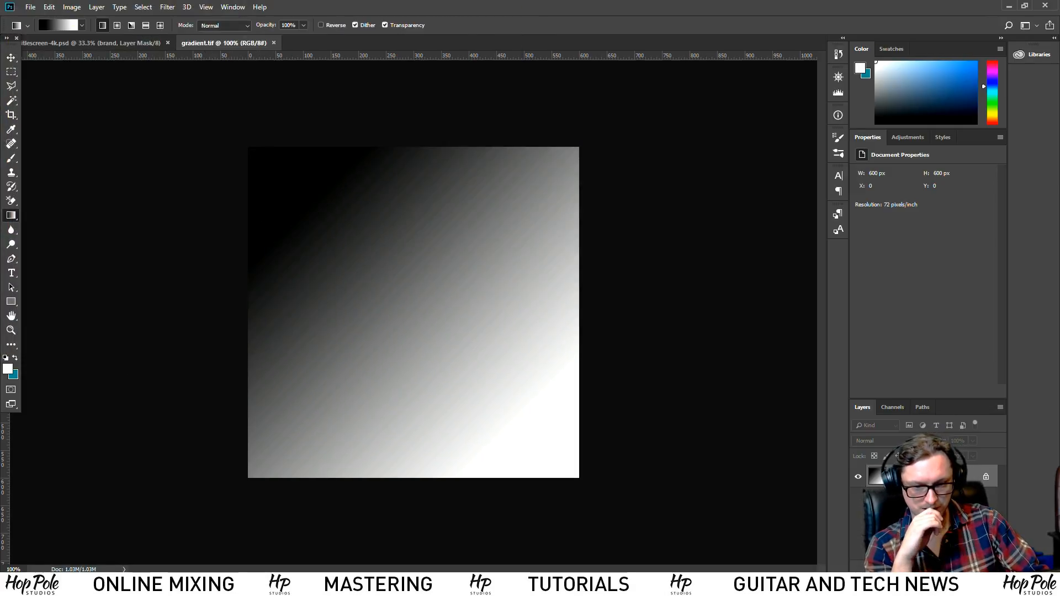
{"action": "key", "text": "alt+Tab"}
{"action": "left_click", "coordinate": [564, 467]}
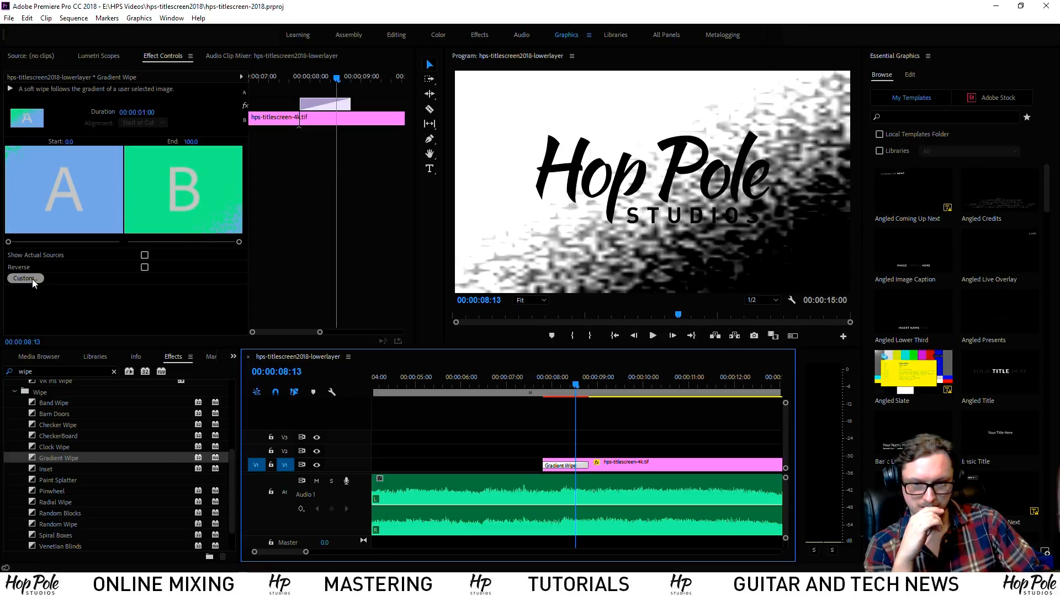
Load gradient.tif as the Gradient Wipe's custom image in its Custom settings and confirm
{"action": "left_click", "coordinate": [32, 280]}
{"action": "left_click", "coordinate": [578, 188]}
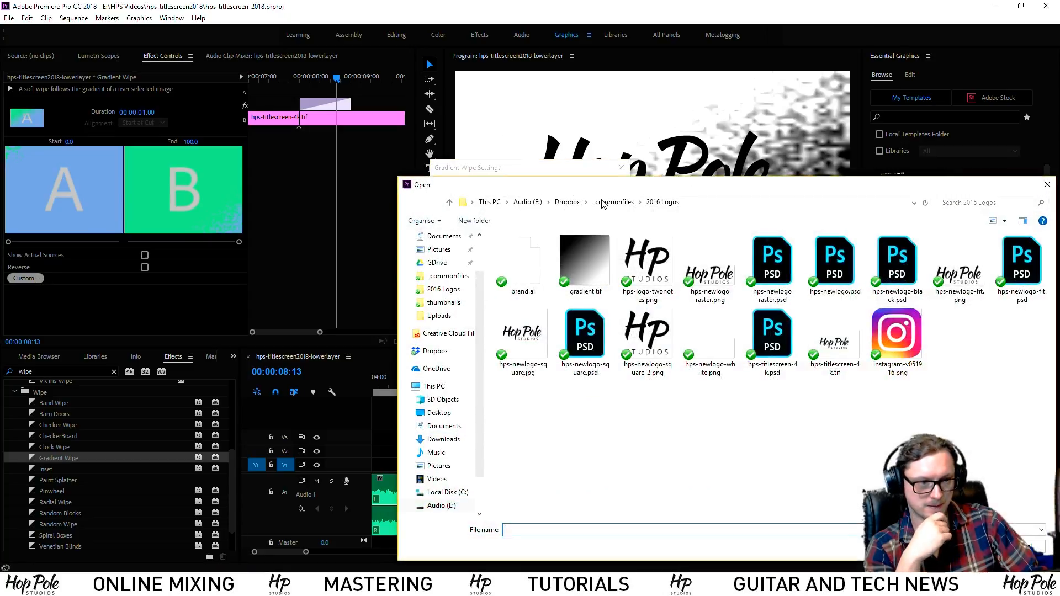
{"action": "double_click", "coordinate": [585, 263]}
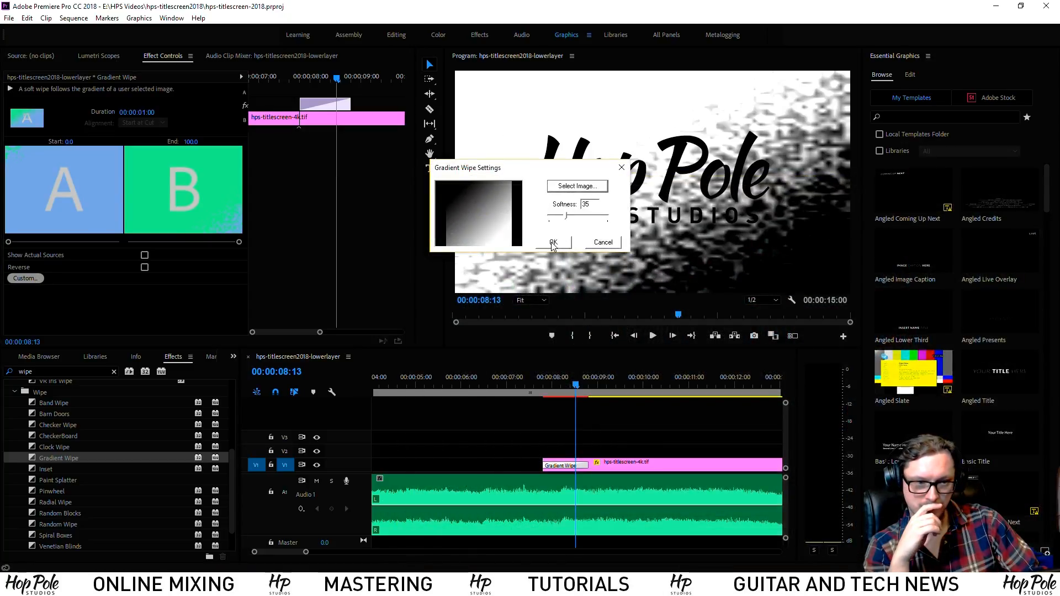
{"action": "left_click", "coordinate": [557, 240]}
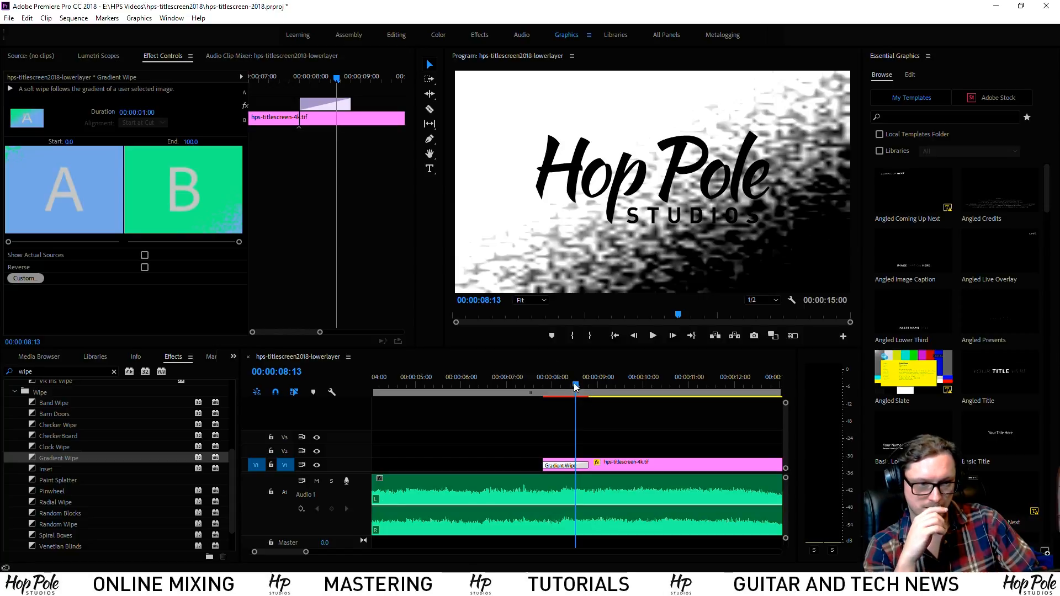
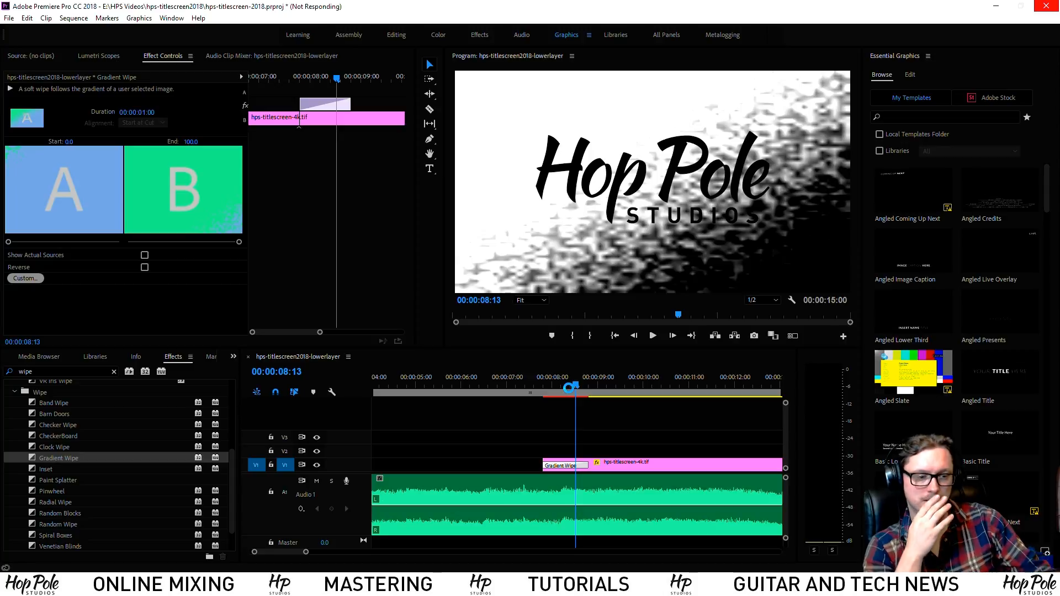
End the frozen, not-responding Premiere Pro session through Task Manager
{"action": "right_click", "coordinate": [647, 586]}
{"action": "left_click", "coordinate": [724, 528]}
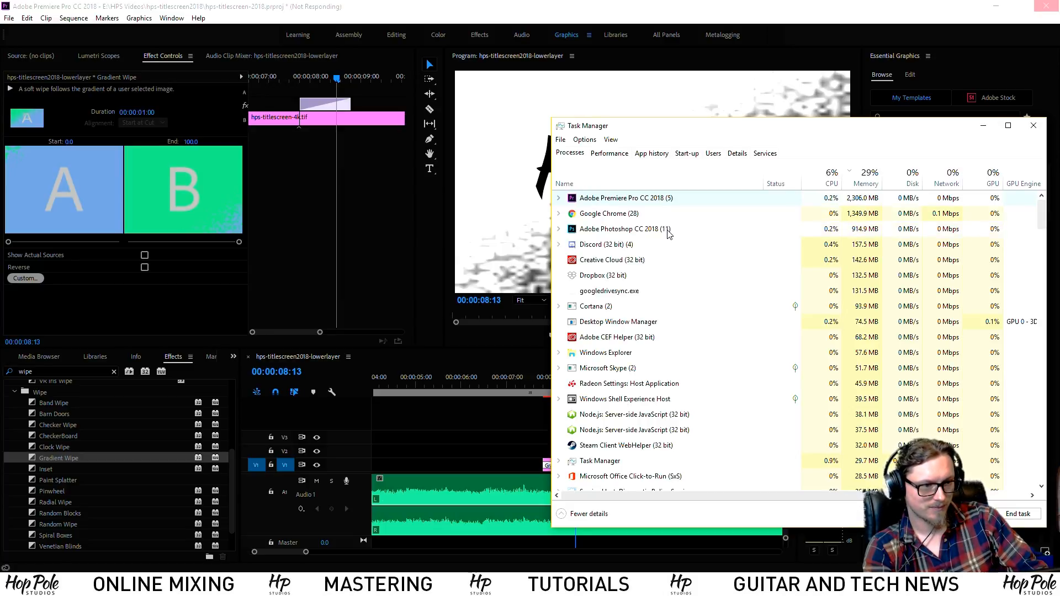
{"action": "left_click", "coordinate": [381, 266]}
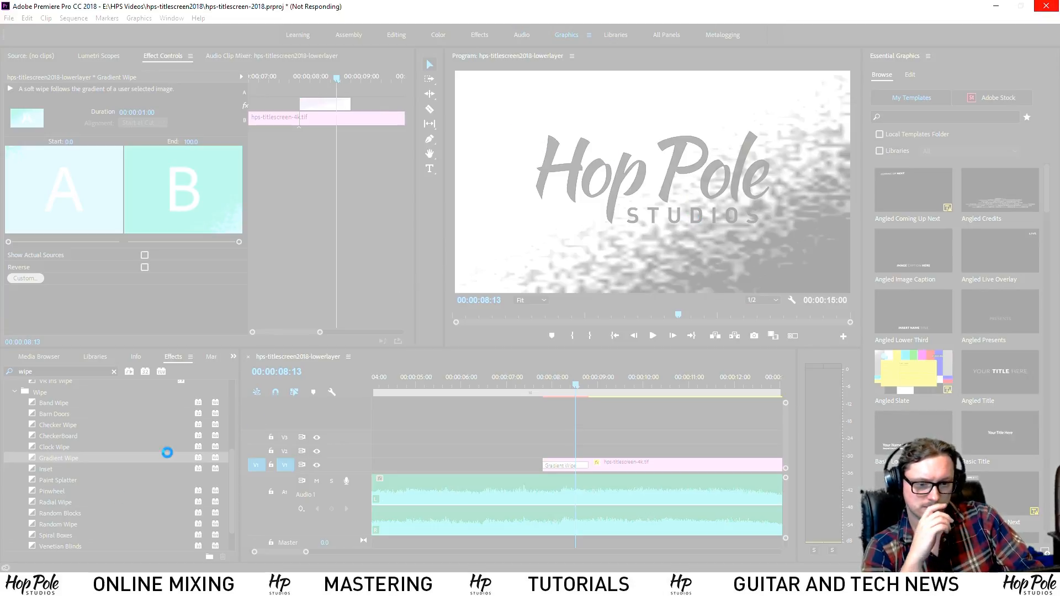
{"action": "left_click", "coordinate": [482, 311]}
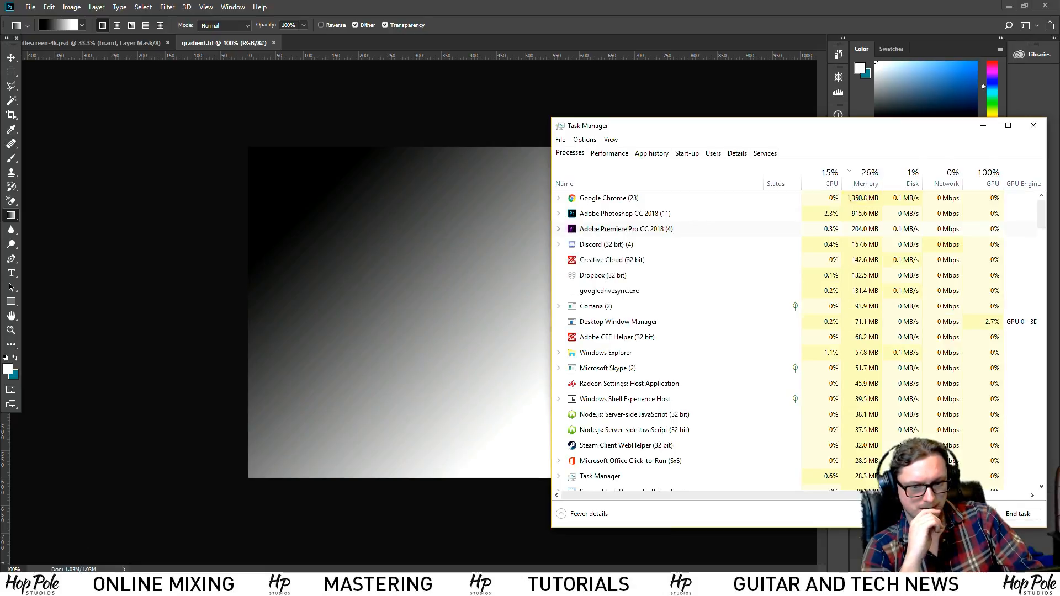
Relaunch Premiere Pro from Start search, close Photoshop and bring Chrome forward
{"action": "key", "text": "super"}
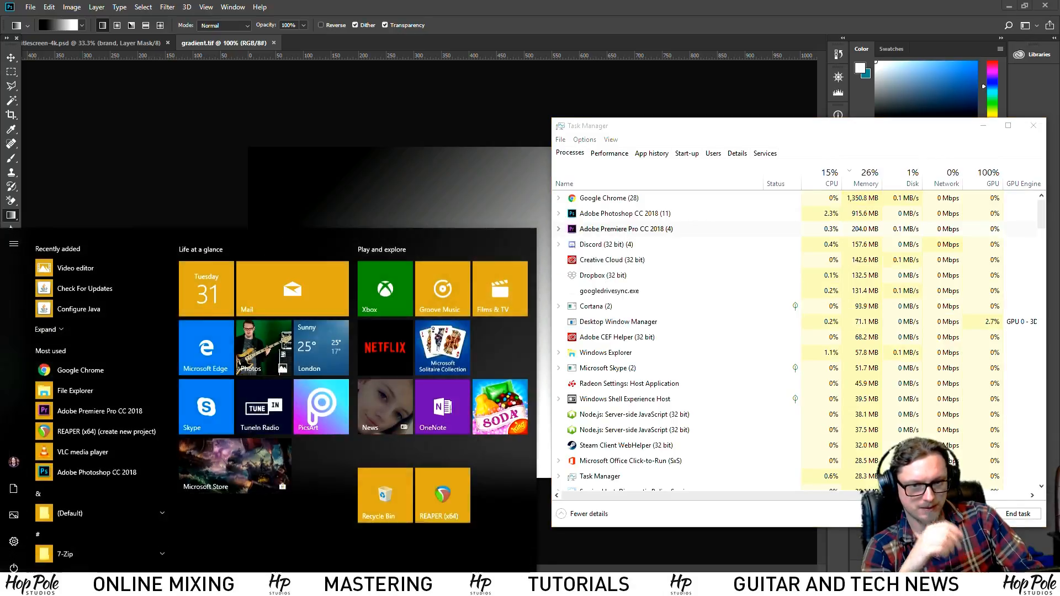
{"action": "type", "text": "premi"}
{"action": "key", "text": "Return"}
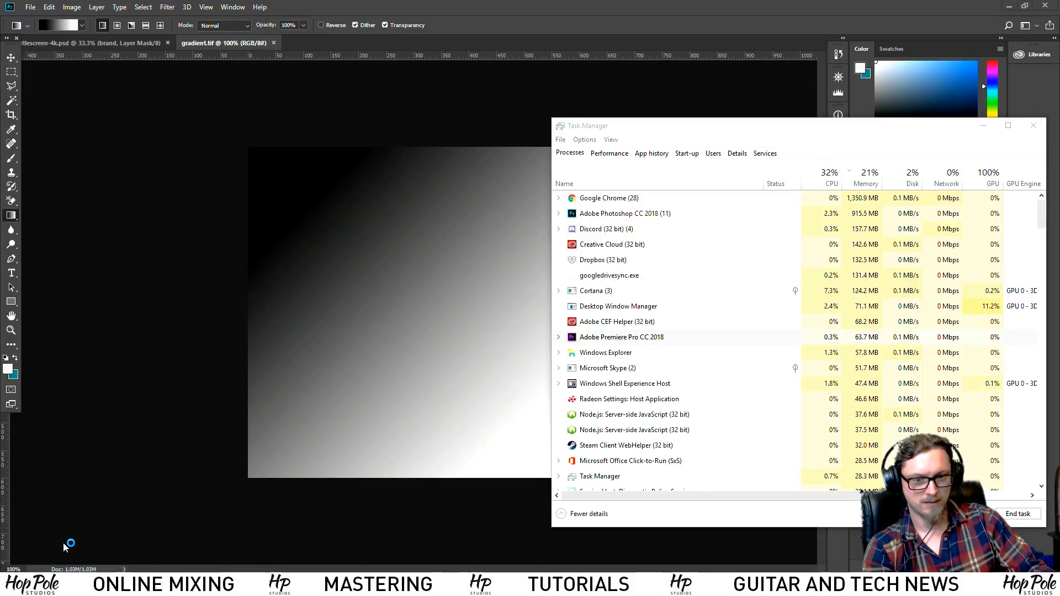
{"action": "left_click", "coordinate": [1043, 5]}
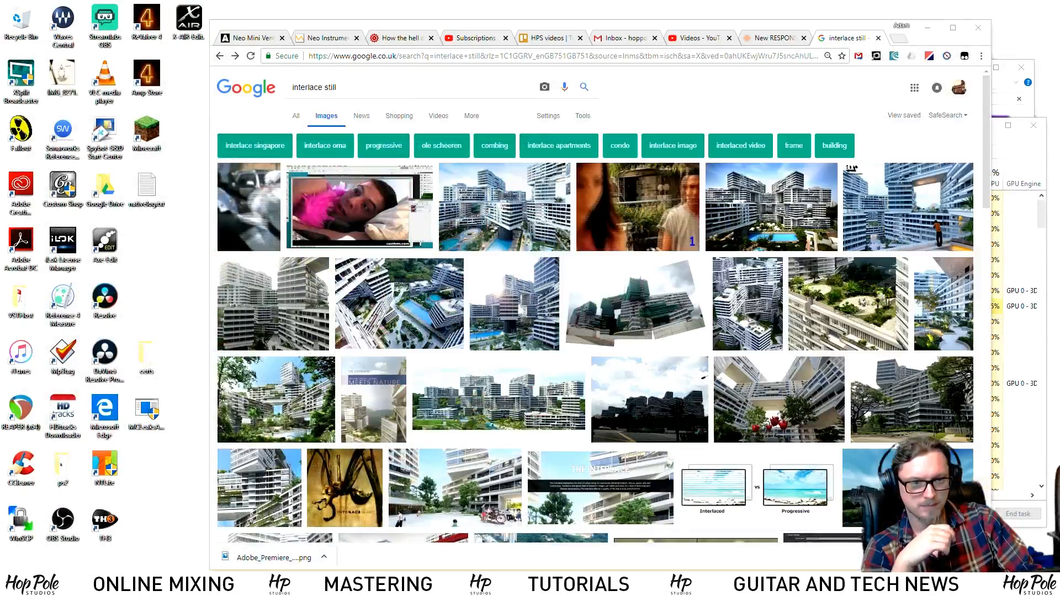
{"action": "left_click", "coordinate": [834, 42]}
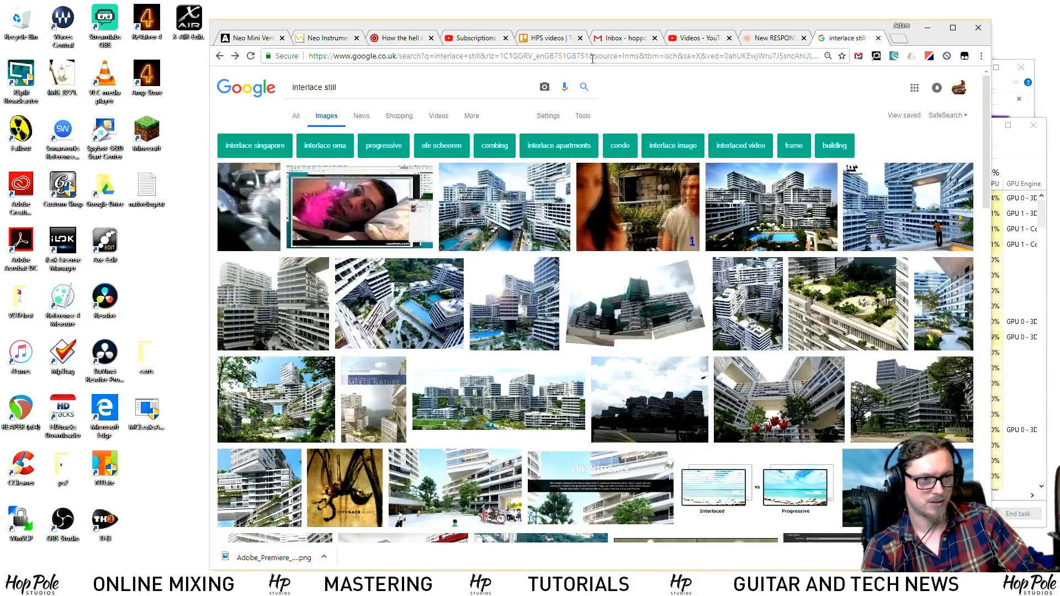
Search 'premiere soft wipe' and open the Video School Online feather-wipe tutorial
{"action": "key", "text": "ctrl+l"}
{"action": "type", "text": "premiere "}
{"action": "type", "text": "soft wip"}
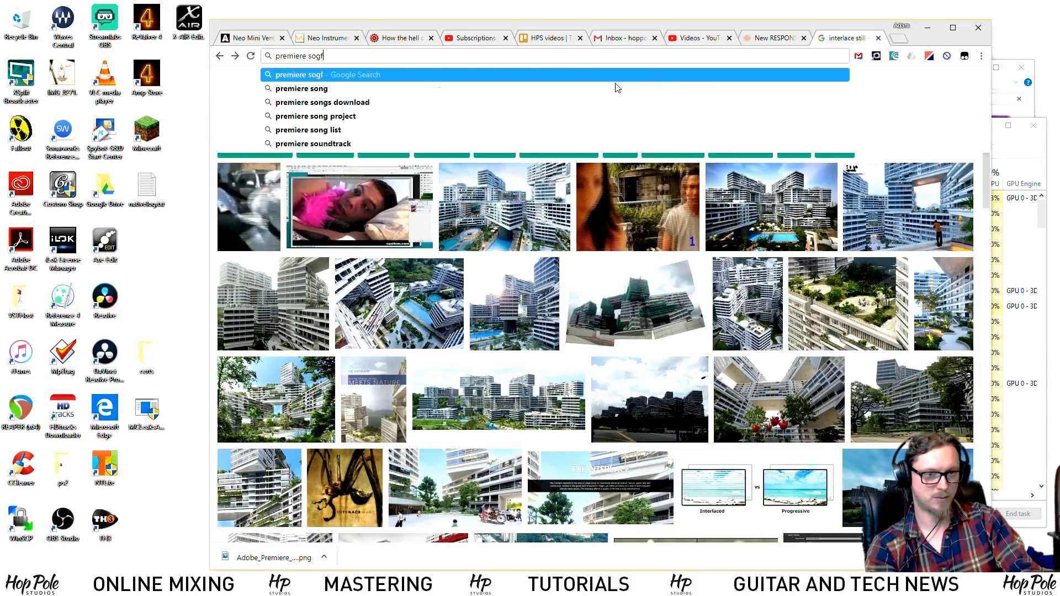
{"action": "type", "text": "e"}
{"action": "key", "text": "Return"}
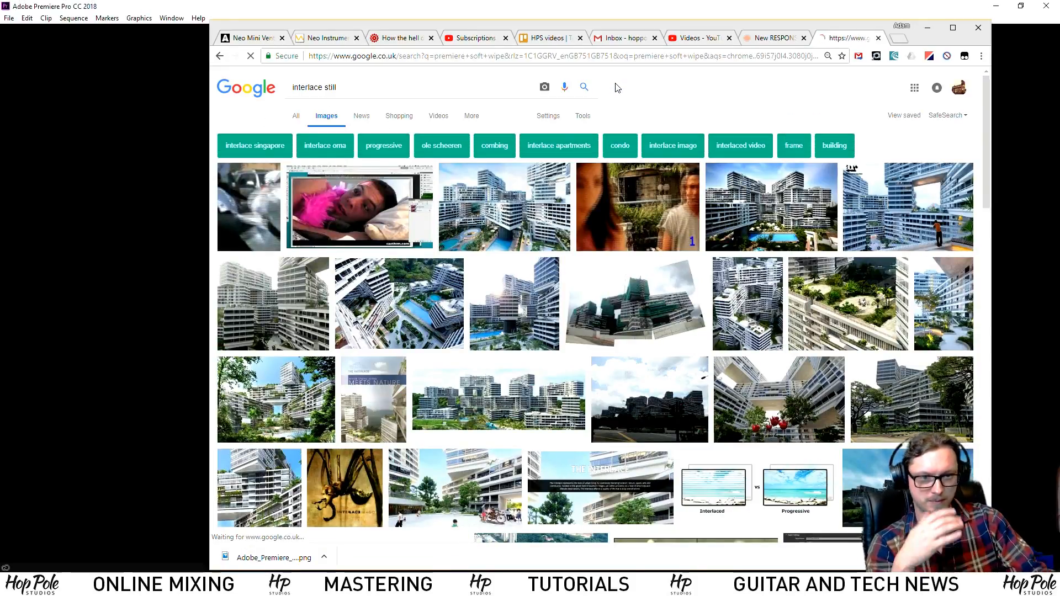
{"action": "left_click", "coordinate": [362, 161]}
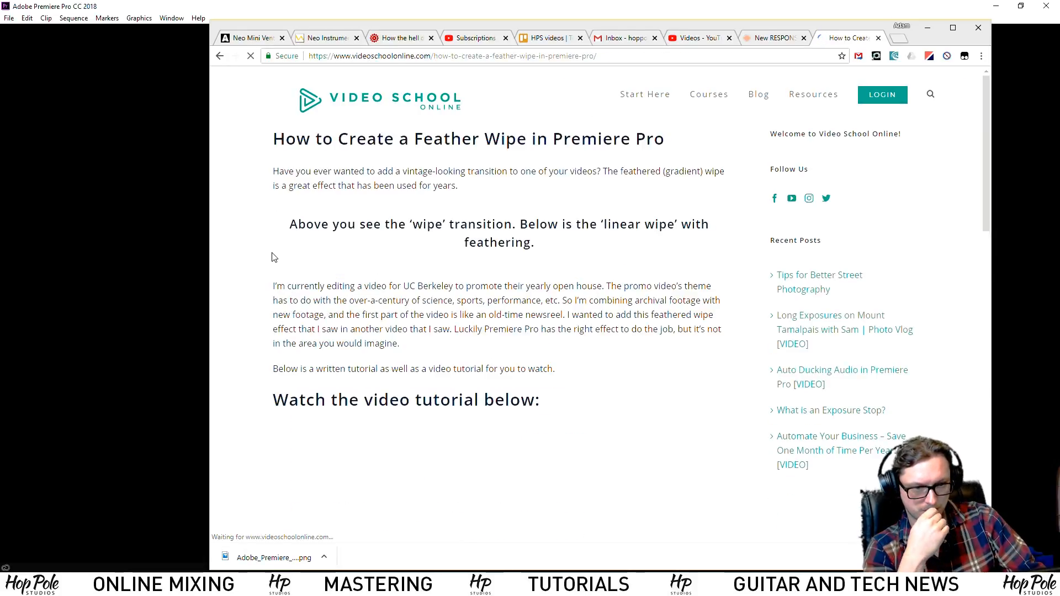
Read through the tutorial's step-by-step instructions, including step 3 on applying Linear Wipe
{"action": "scroll", "coordinate": [335, 318], "scroll_direction": "down", "scroll_amount": 4}
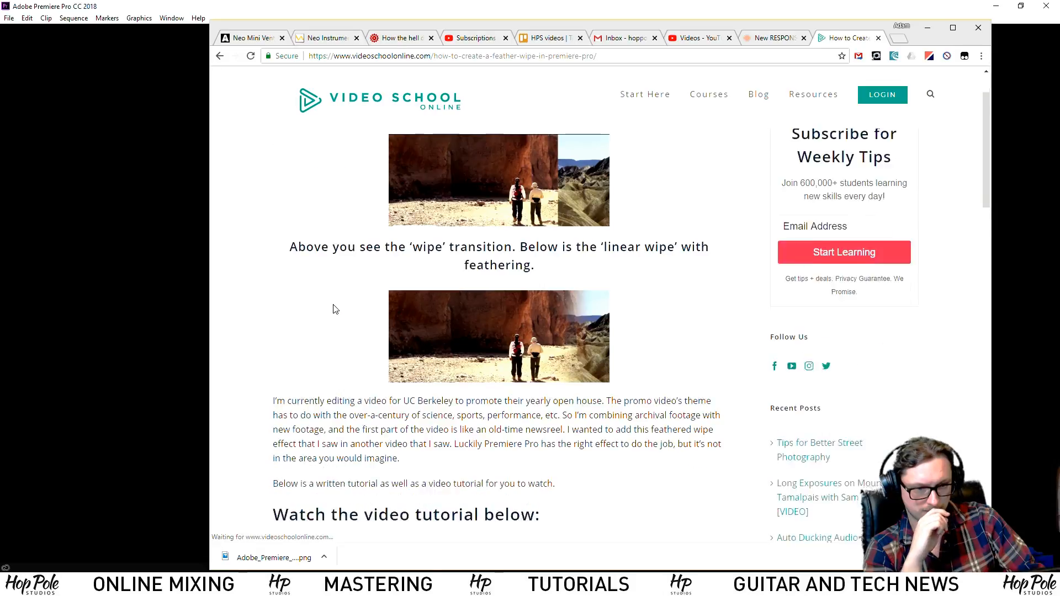
{"action": "left_click_drag", "start_coordinate": [310, 243], "coordinate": [601, 334]}
{"action": "left_click", "coordinate": [601, 334]}
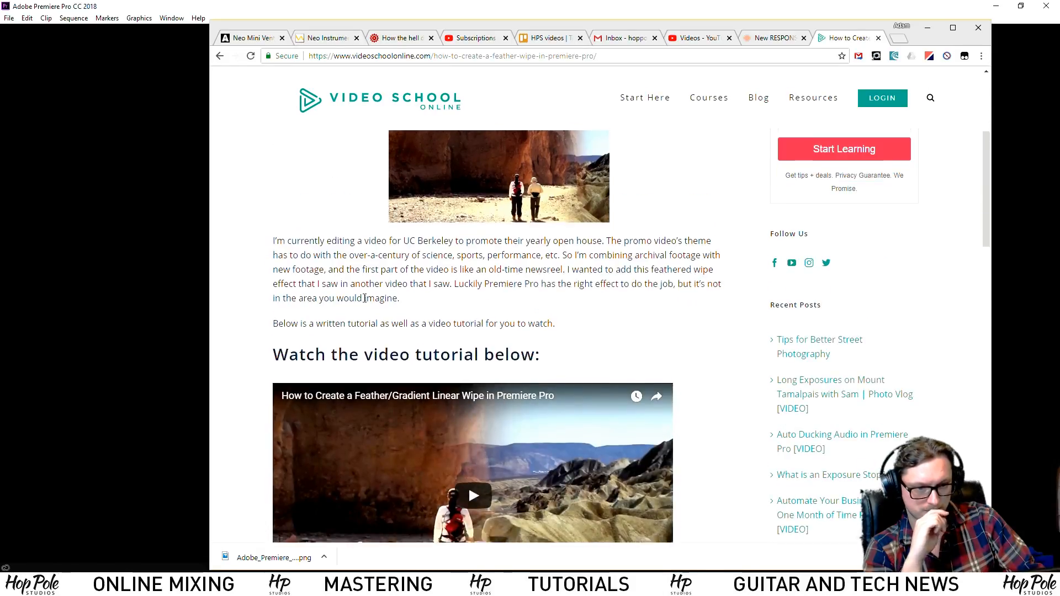
{"action": "scroll", "coordinate": [469, 488], "scroll_direction": "down", "scroll_amount": 7}
{"action": "left_click_drag", "start_coordinate": [282, 293], "coordinate": [504, 447]}
{"action": "left_click", "coordinate": [436, 341]}
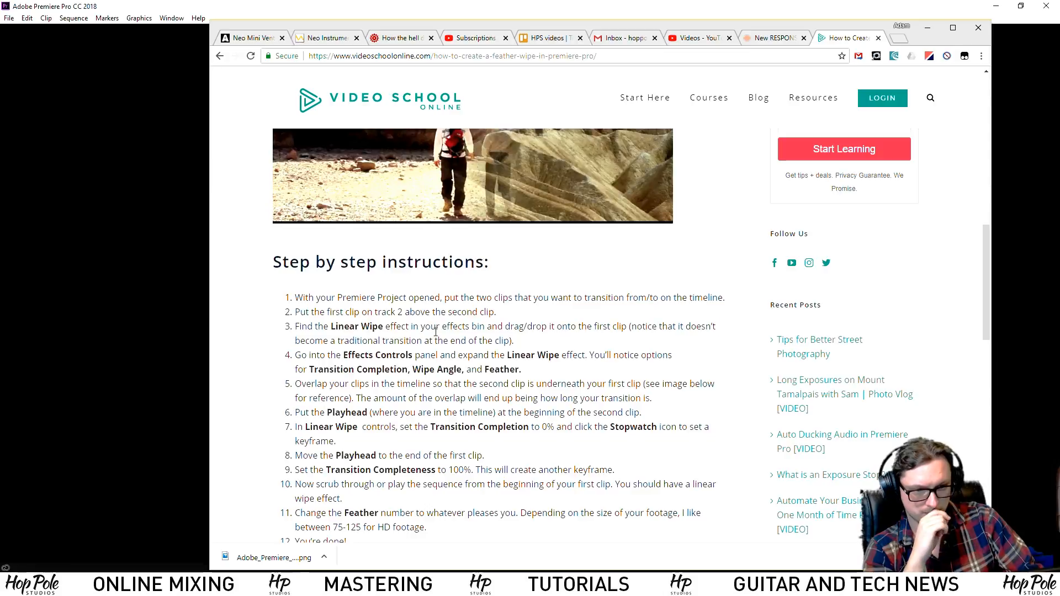
{"action": "left_click_drag", "start_coordinate": [519, 313], "coordinate": [566, 343]}
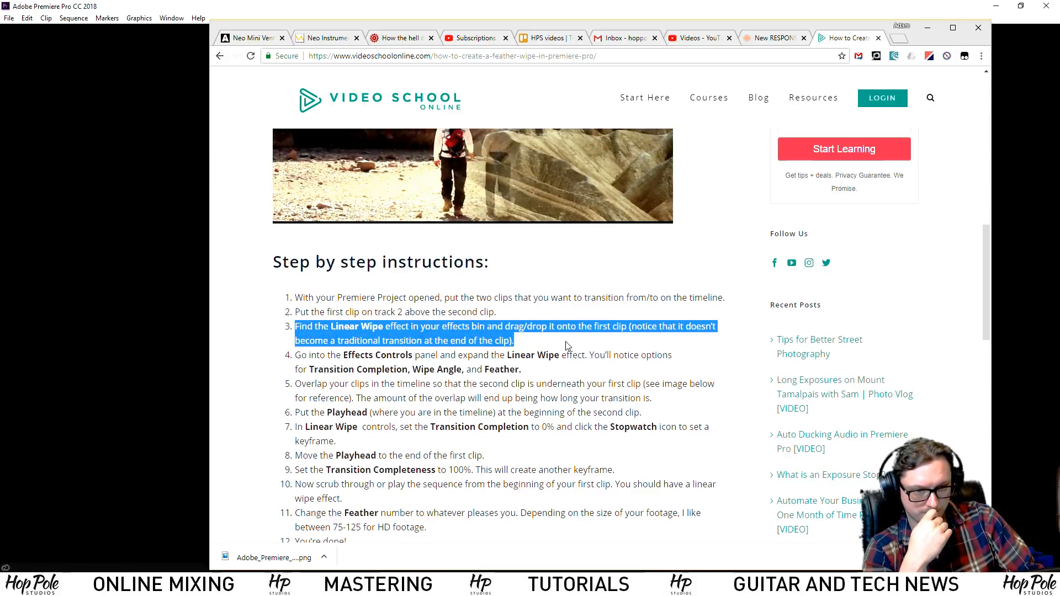
{"action": "left_click", "coordinate": [567, 347]}
Reopen hps-titlescreen-2018 and delete the Gradient Wipe from the title clip
{"action": "left_click", "coordinate": [172, 5]}
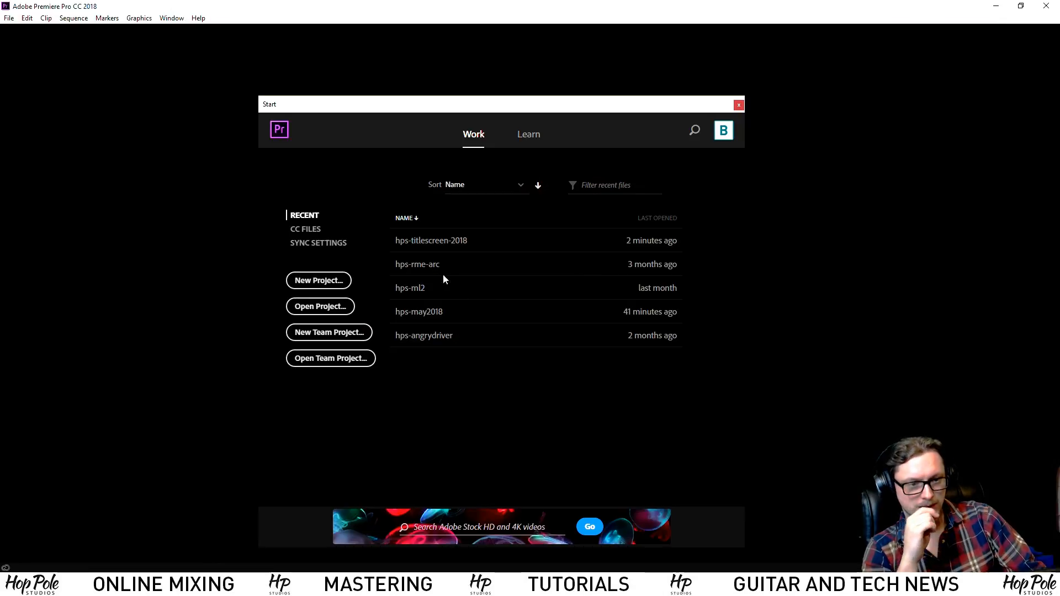
{"action": "left_click", "coordinate": [438, 246]}
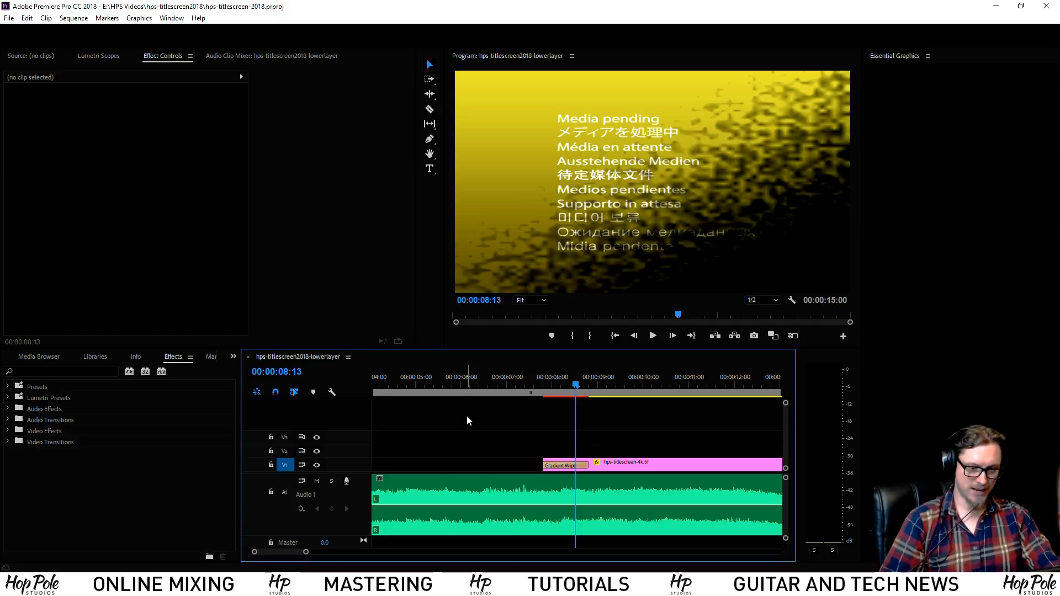
{"action": "left_click", "coordinate": [560, 465]}
{"action": "key", "text": "Delete"}
Search the Effects panel for 'wipe' and apply Linear Wipe to the V1 title clip
{"action": "left_click", "coordinate": [67, 372]}
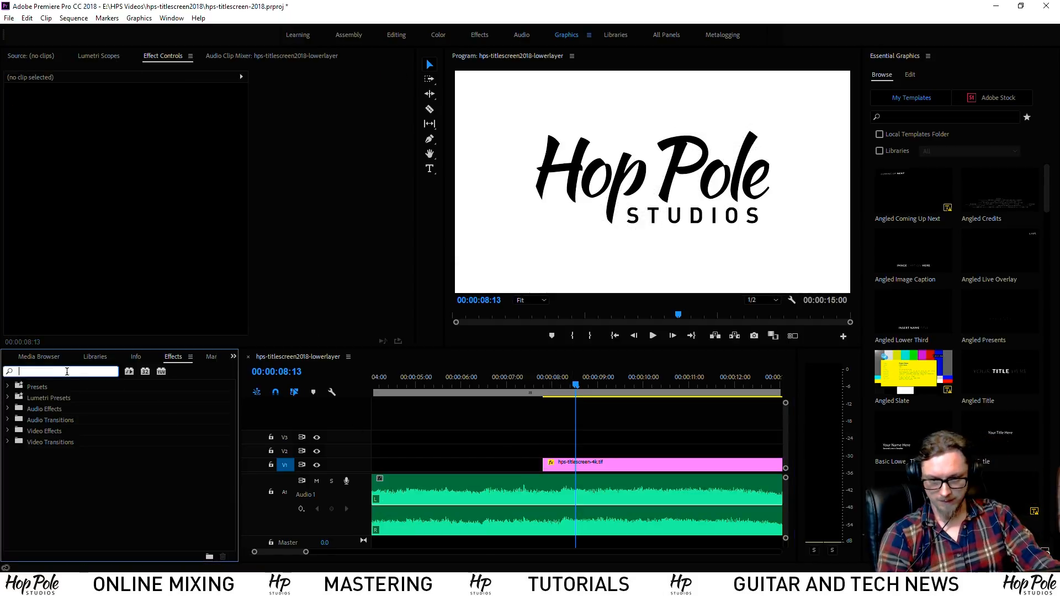
{"action": "type", "text": "wipe"}
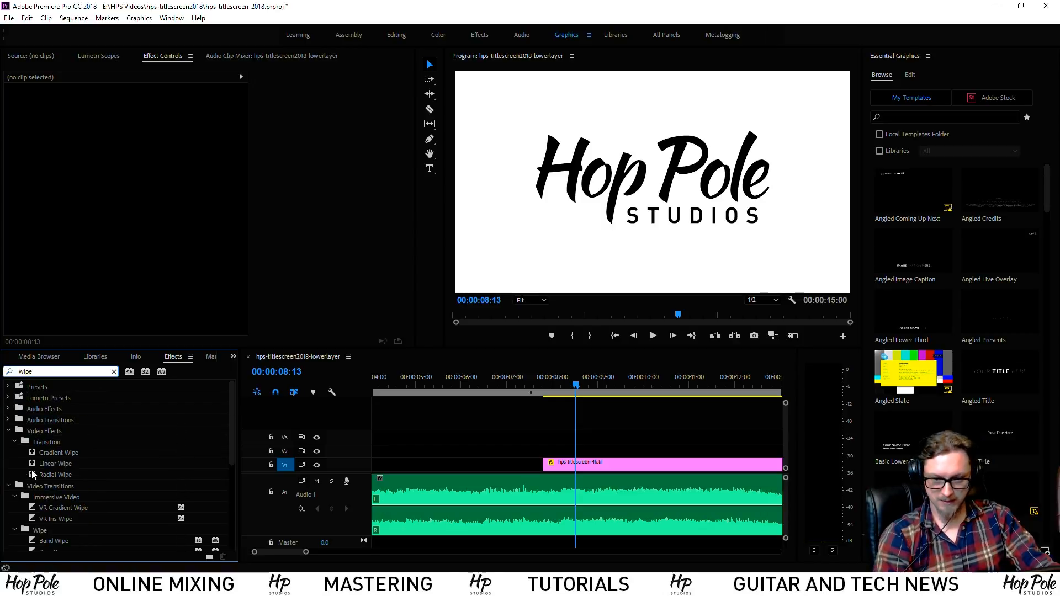
{"action": "left_click_drag", "start_coordinate": [34, 464], "coordinate": [550, 467]}
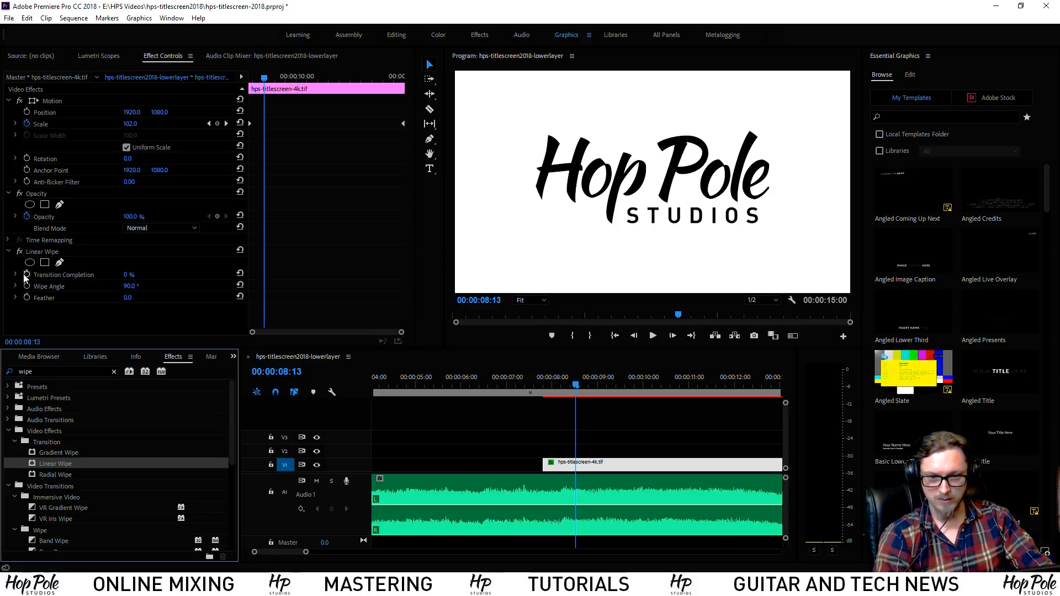
Keyframe Transition Completion from 100% at 00:00:07:20 to 0% at 00:00:08:09
{"action": "left_click_drag", "start_coordinate": [124, 277], "coordinate": [56, 287]}
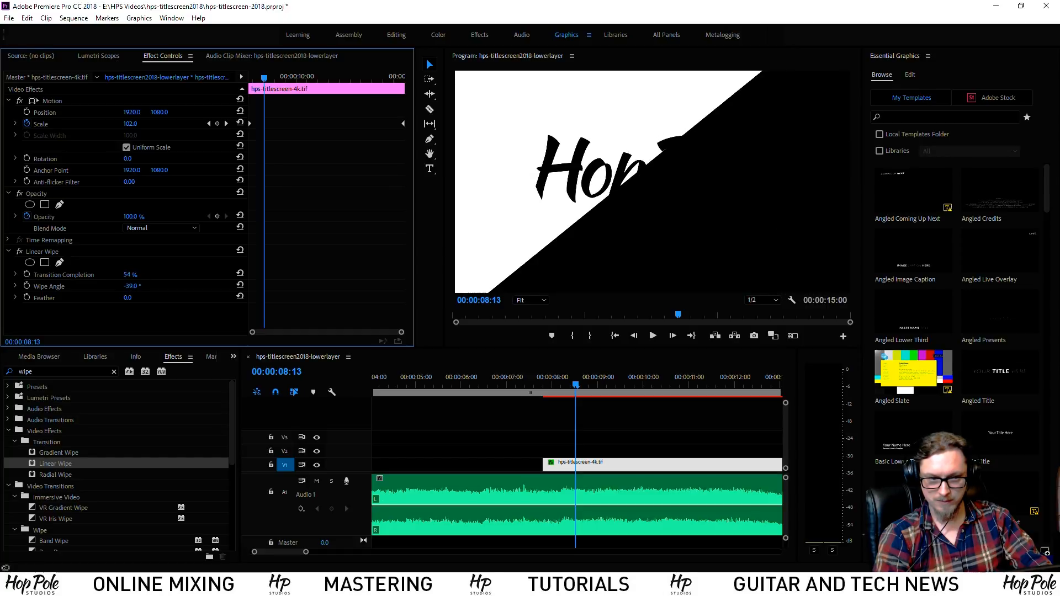
{"action": "left_click_drag", "start_coordinate": [128, 278], "coordinate": [158, 278]}
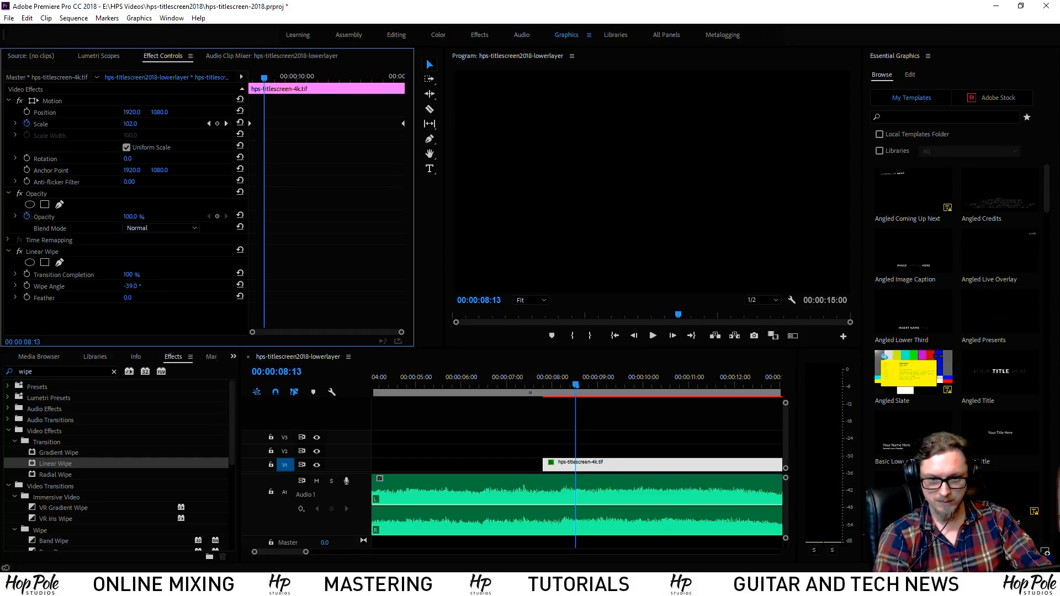
{"action": "left_click_drag", "start_coordinate": [549, 387], "coordinate": [544, 388]}
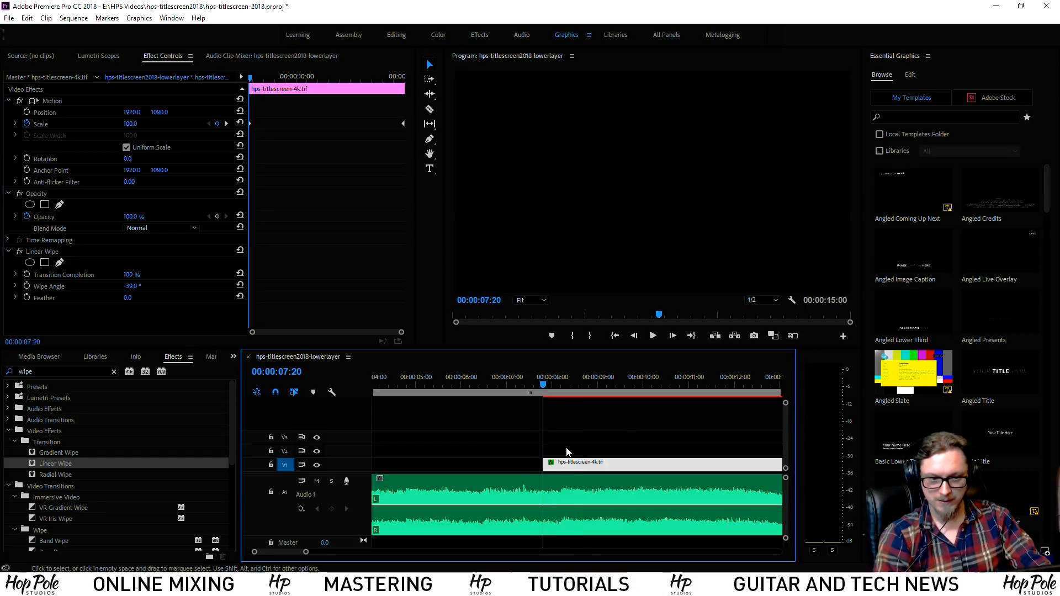
{"action": "left_click", "coordinate": [27, 275]}
{"action": "left_click", "coordinate": [569, 390]}
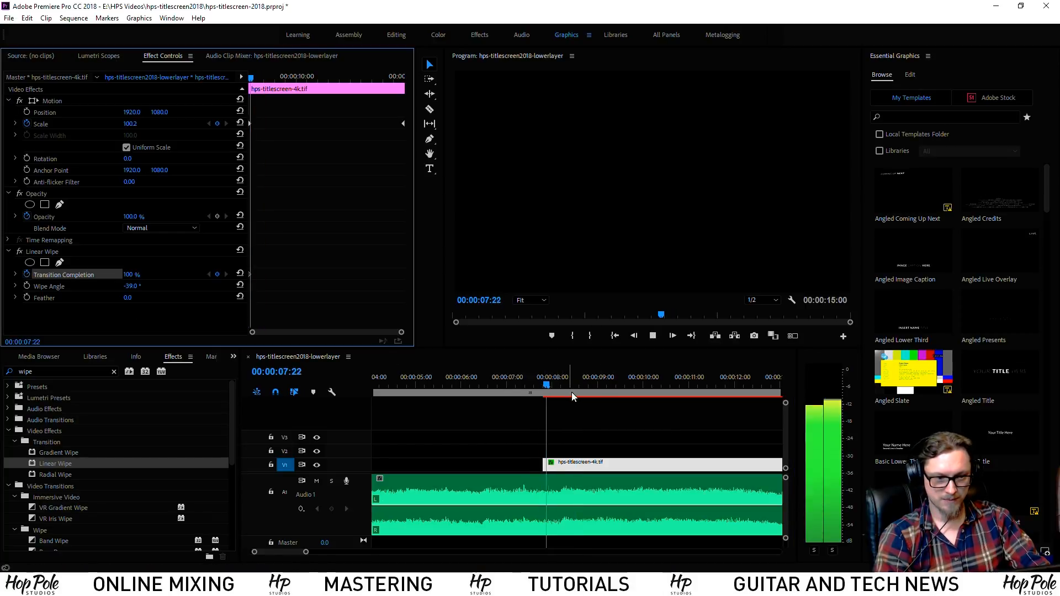
{"action": "left_click", "coordinate": [568, 385]}
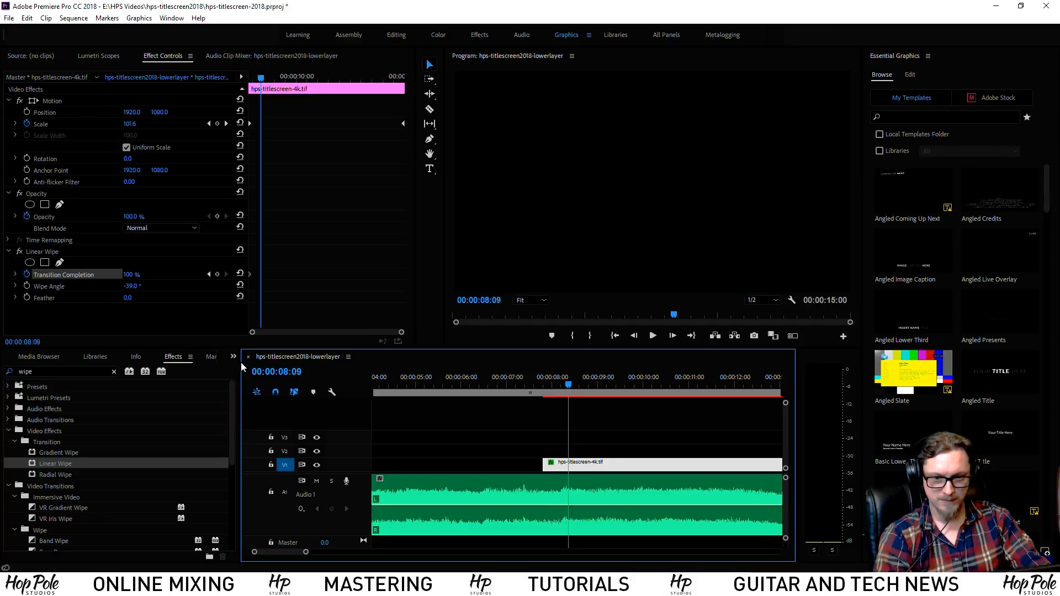
{"action": "left_click_drag", "start_coordinate": [130, 275], "coordinate": [75, 275]}
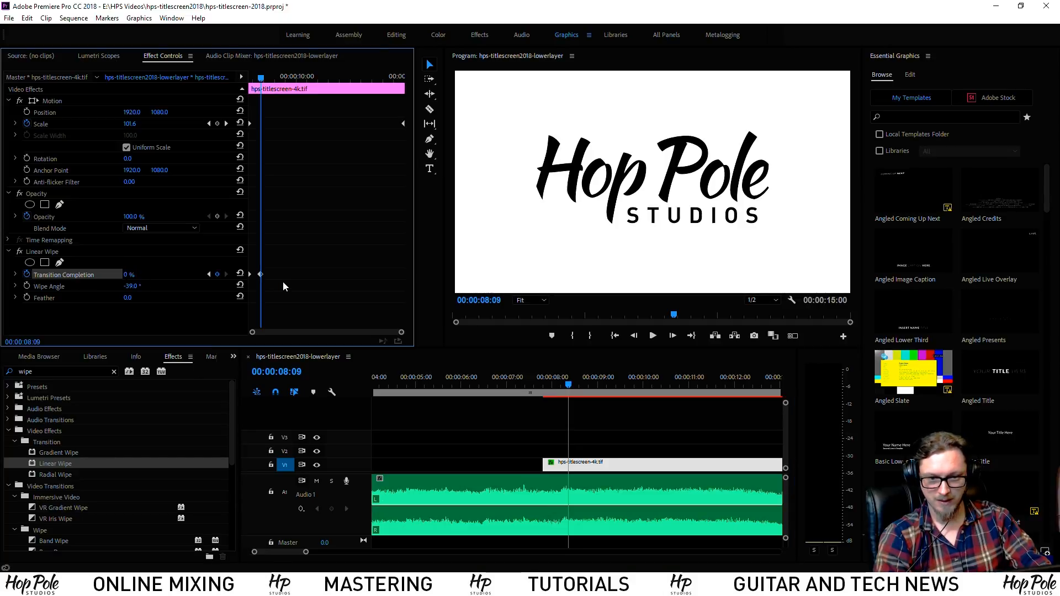
{"action": "left_click", "coordinate": [554, 389]}
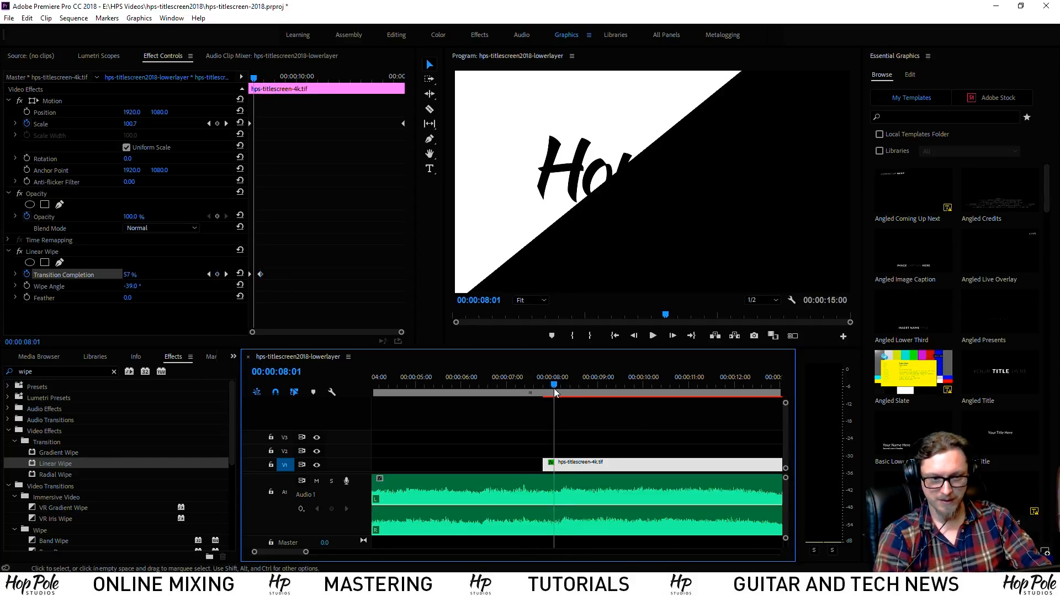
Soften the wipe edge with a feather of 357 and play back the logo animation
{"action": "left_click_drag", "start_coordinate": [138, 302], "coordinate": [212, 302]}
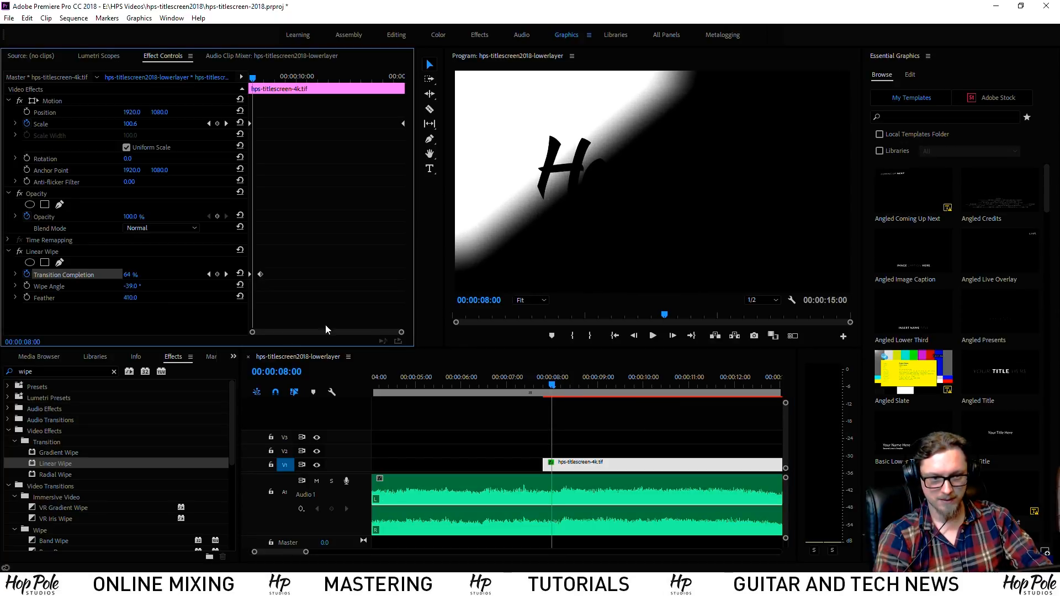
{"action": "left_click_drag", "start_coordinate": [130, 298], "coordinate": [101, 298]}
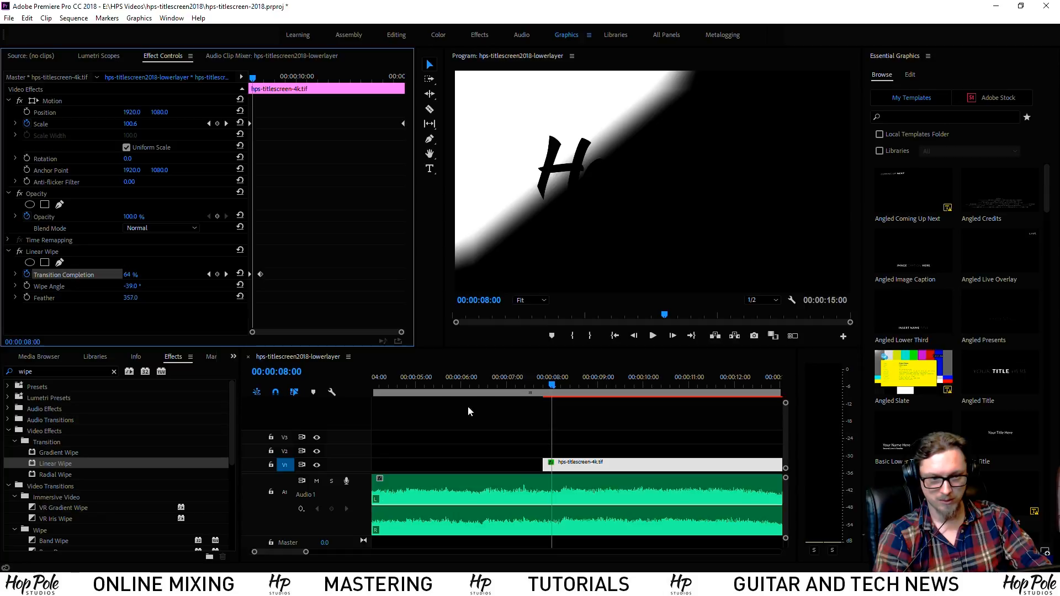
{"action": "left_click_drag", "start_coordinate": [551, 386], "coordinate": [539, 387]}
{"action": "key", "text": "space"}
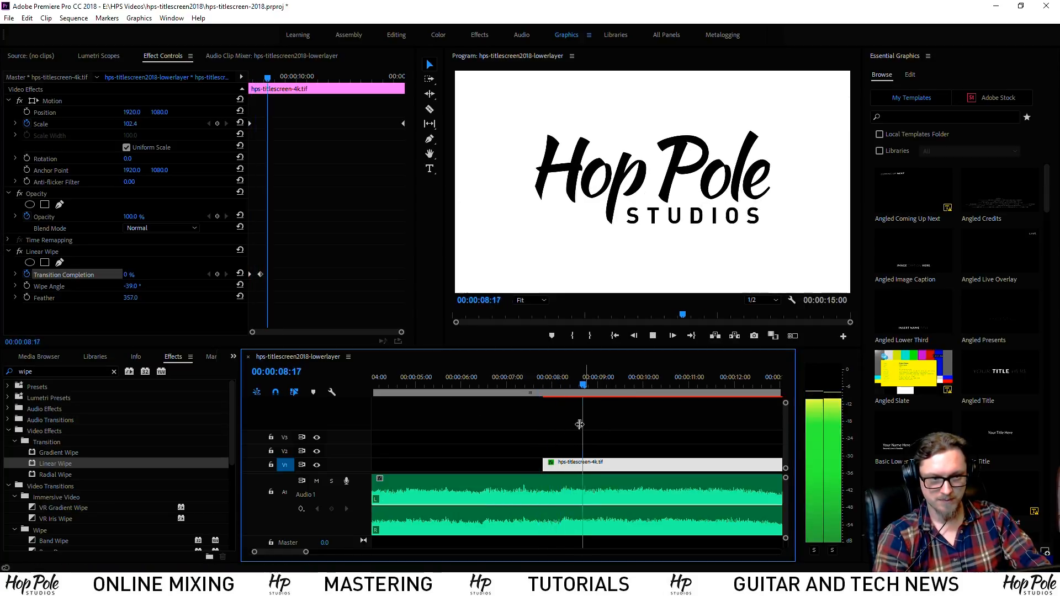
{"action": "left_click", "coordinate": [455, 384]}
{"action": "key", "text": "space"}
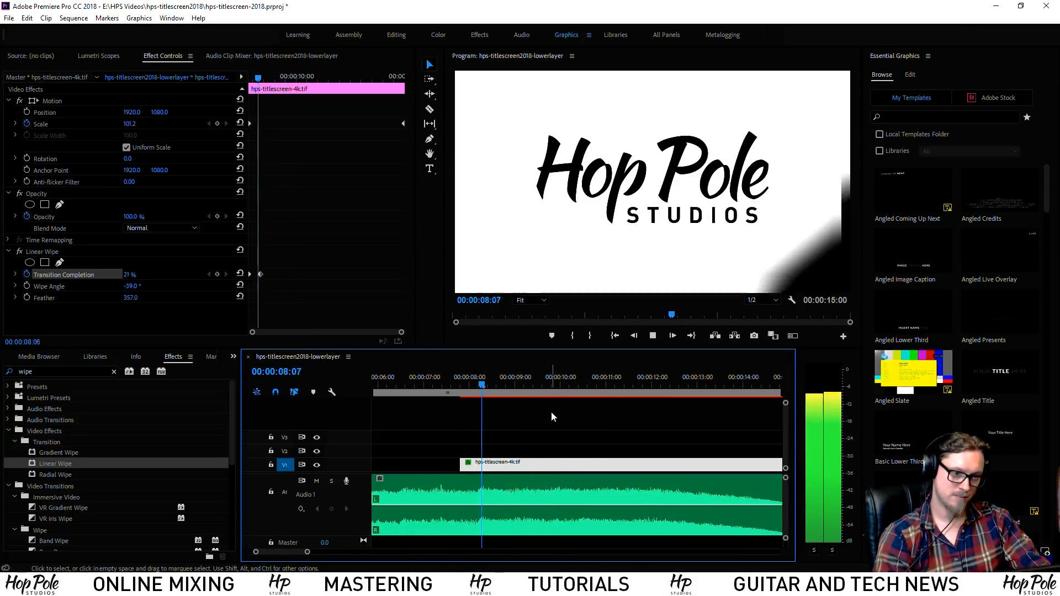
Move the logo clip up to V2 and scrub back through its zoom
{"action": "left_click_drag", "start_coordinate": [544, 463], "coordinate": [551, 456]}
{"action": "key", "text": "minus"}
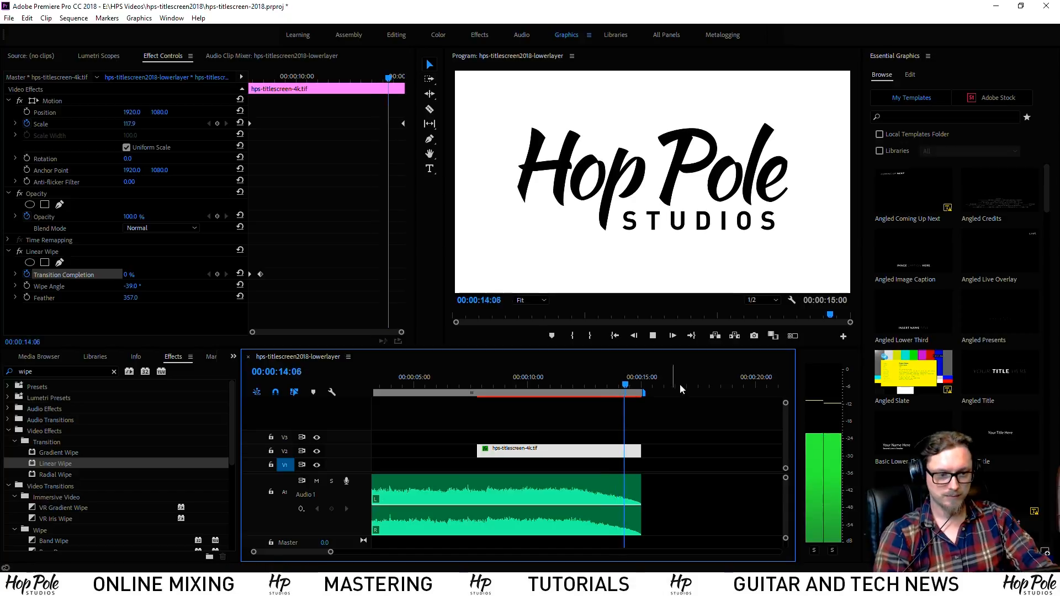
{"action": "left_click_drag", "start_coordinate": [632, 379], "coordinate": [574, 388]}
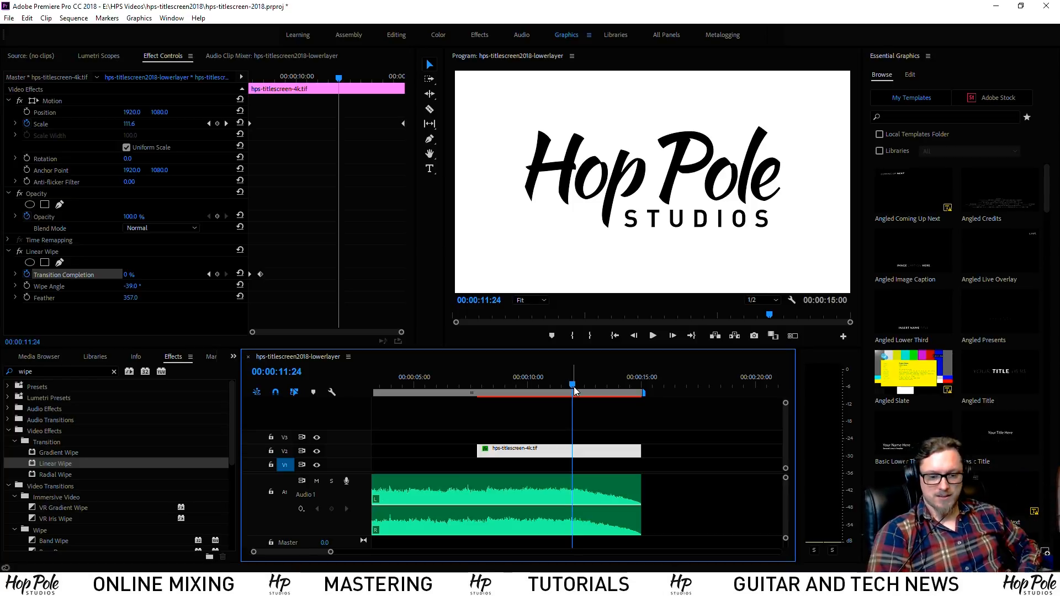
Save the hps-titlescreen-2018 project with Ctrl+S
{"action": "key", "text": "ctrl+s"}
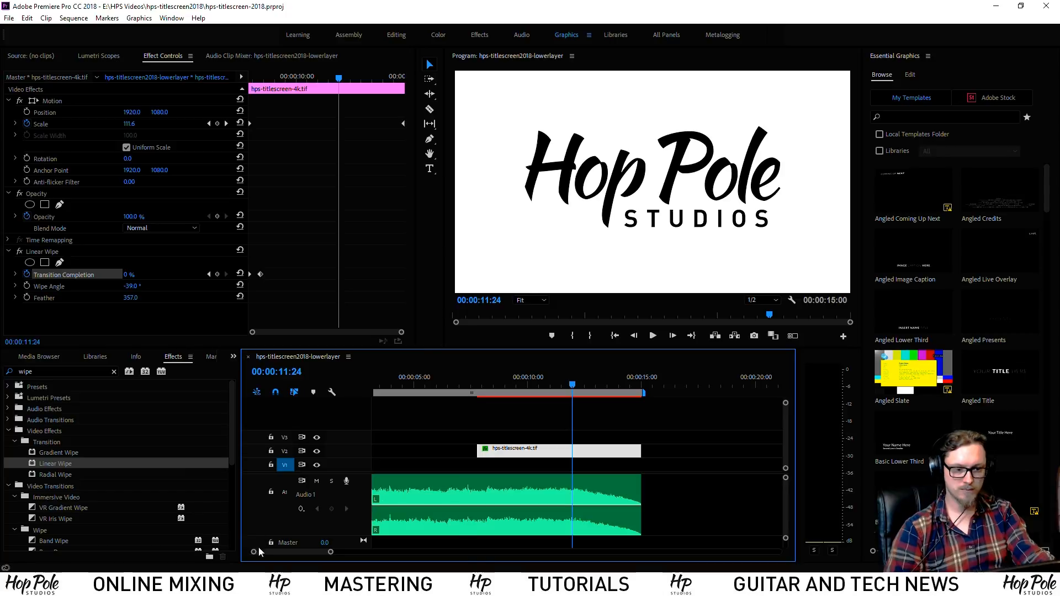
Play the sequence from the start, look over the project media list and save
{"action": "key", "text": "minus"}
{"action": "key", "text": "minus"}
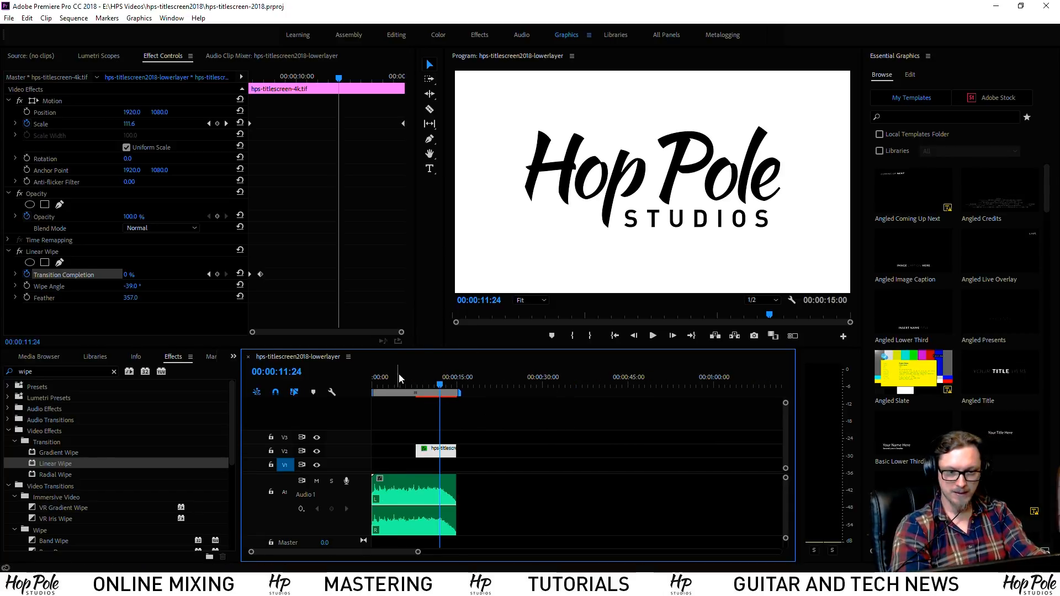
{"action": "left_click_drag", "start_coordinate": [396, 375], "coordinate": [335, 379]}
{"action": "key", "text": "equal"}
{"action": "key", "text": "equal"}
{"action": "key", "text": "equal"}
{"action": "key", "text": "space"}
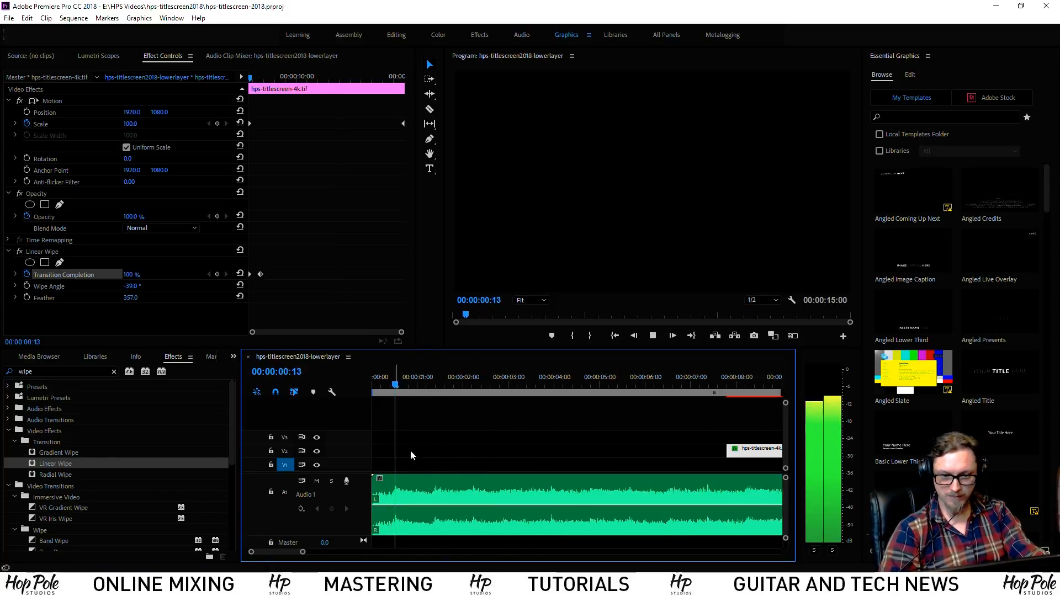
{"action": "key", "text": "space"}
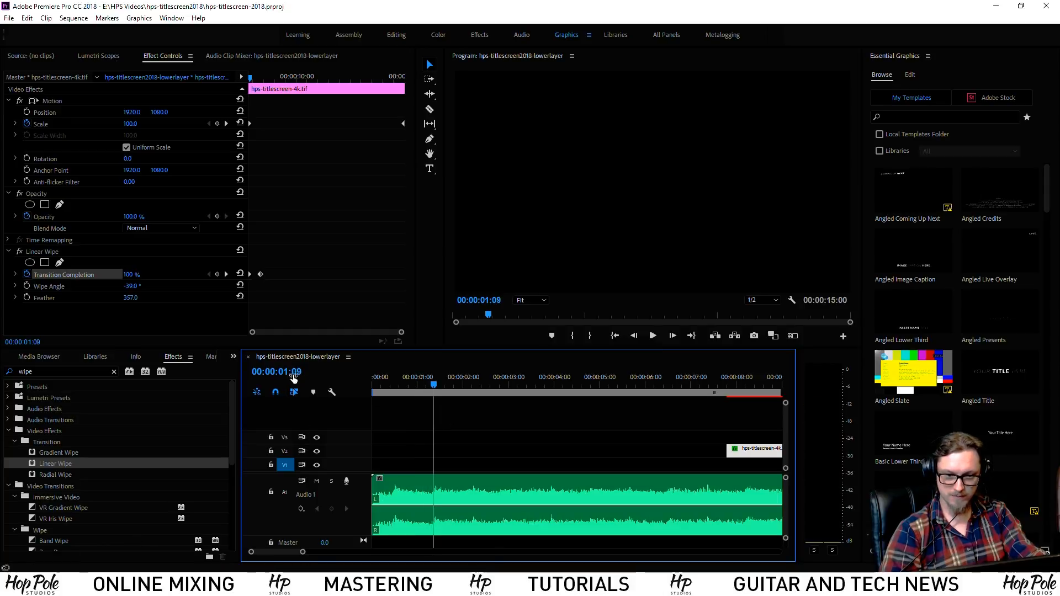
{"action": "left_click", "coordinate": [49, 358]}
{"action": "left_click", "coordinate": [11, 357]}
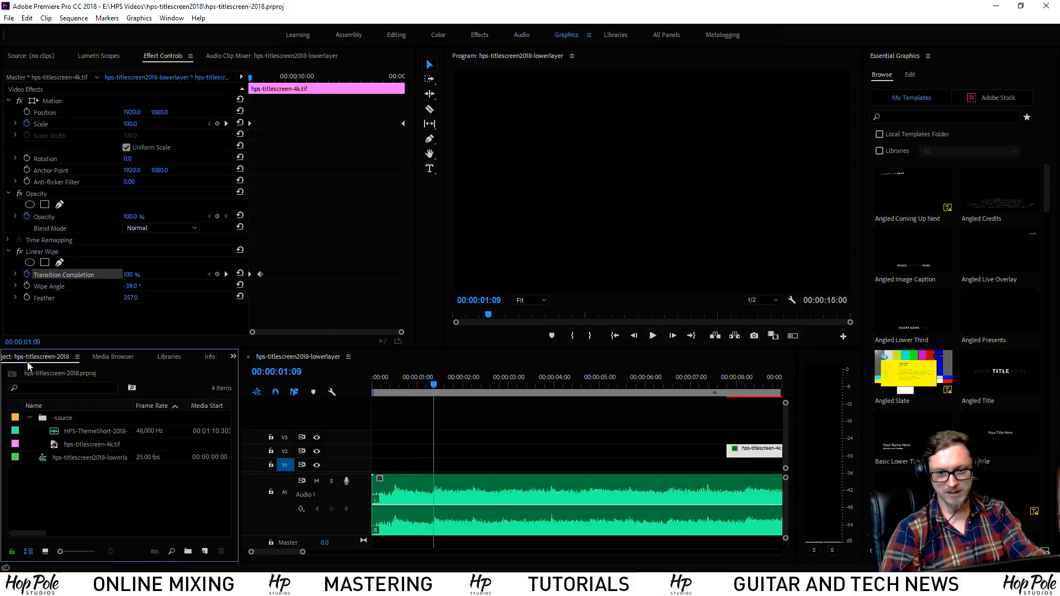
{"action": "left_click", "coordinate": [77, 433]}
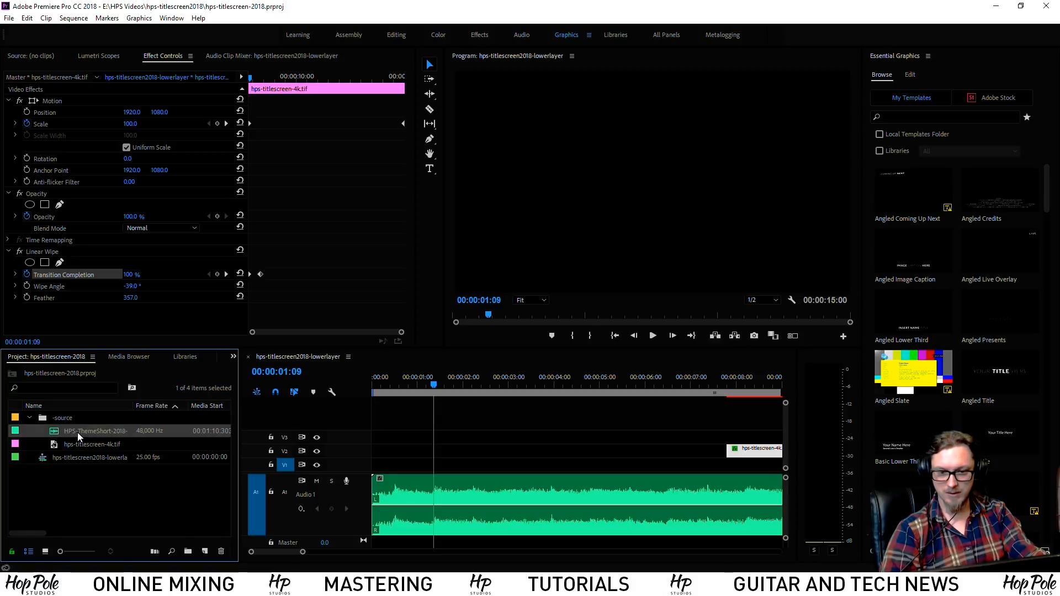
{"action": "left_click", "coordinate": [82, 446], "text": "shift"}
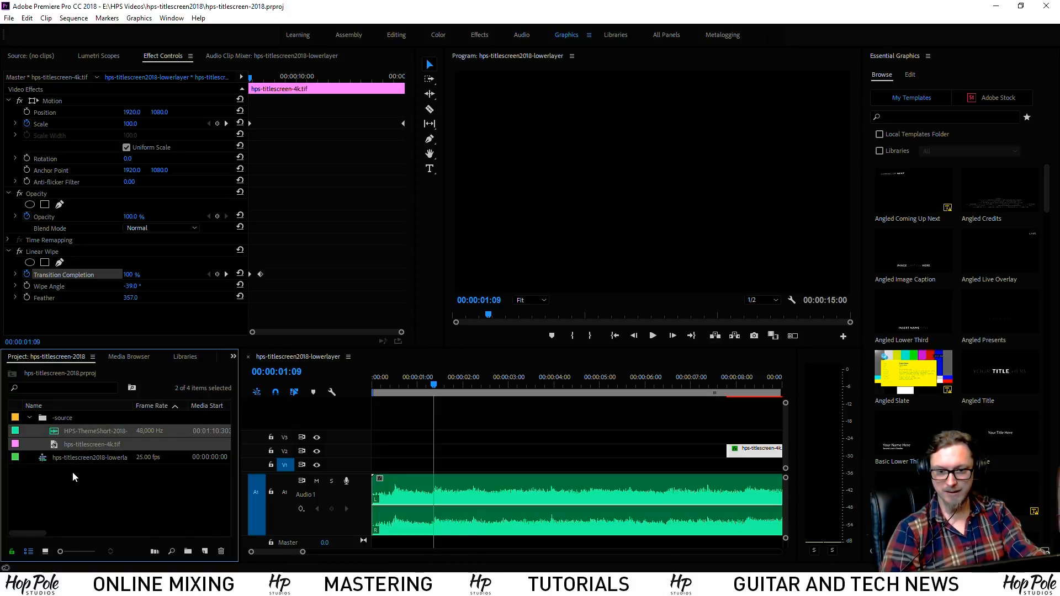
{"action": "left_click", "coordinate": [115, 485]}
{"action": "key", "text": "ctrl+s"}
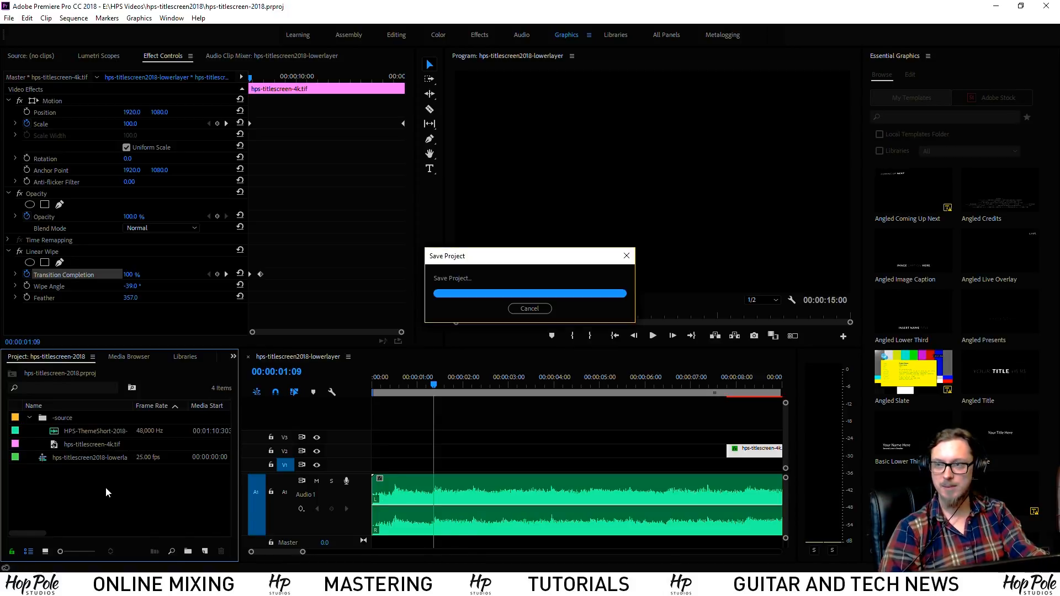
Import hps-playingtoclick.mp4 from E:\Uploads into the project
{"action": "right_click", "coordinate": [95, 495]}
{"action": "left_click", "coordinate": [113, 472]}
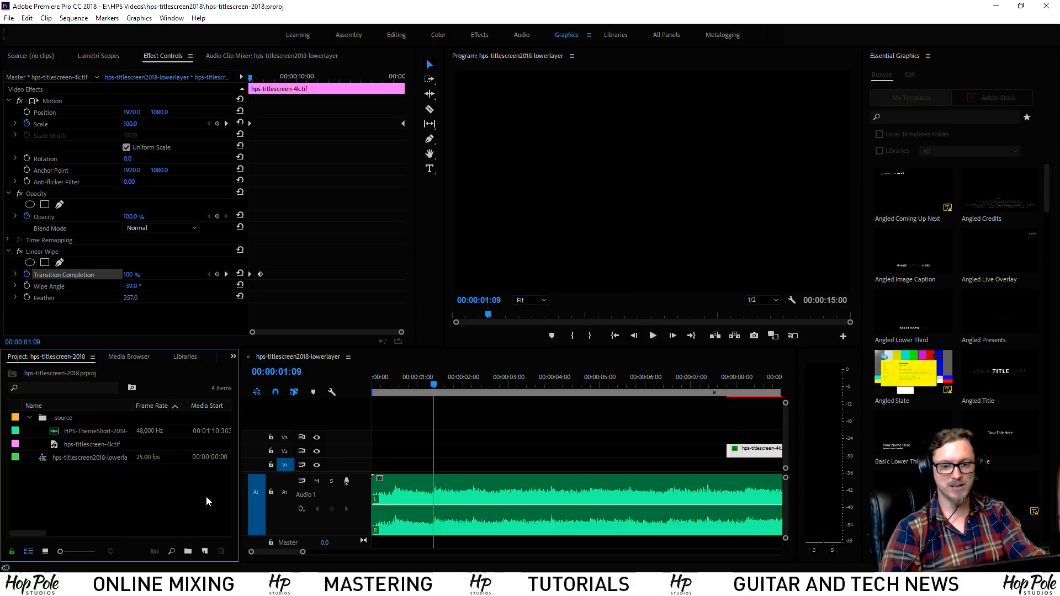
{"action": "left_click", "coordinate": [137, 51]}
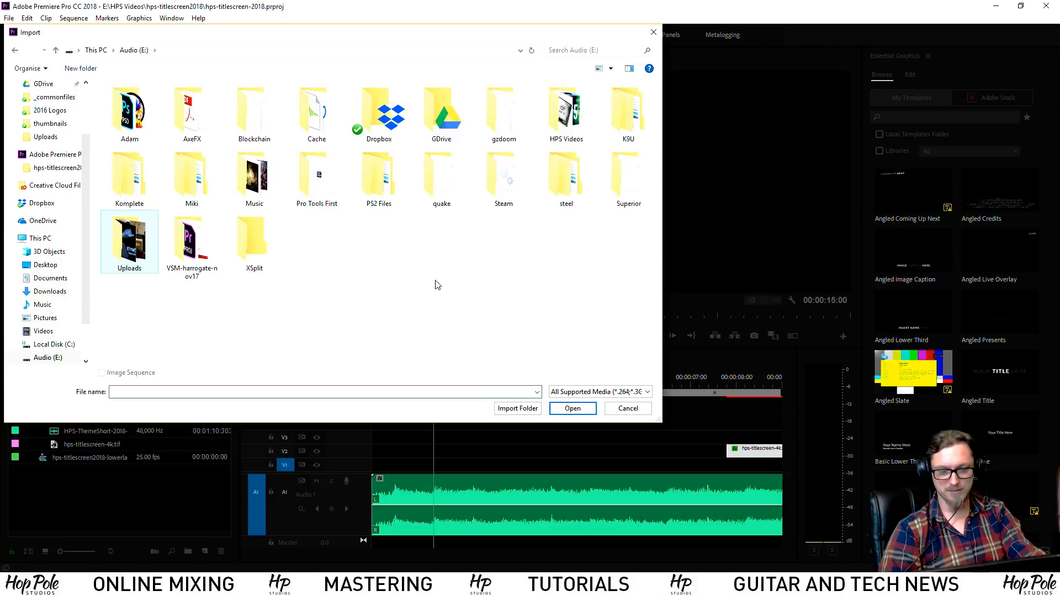
{"action": "key", "text": "Return"}
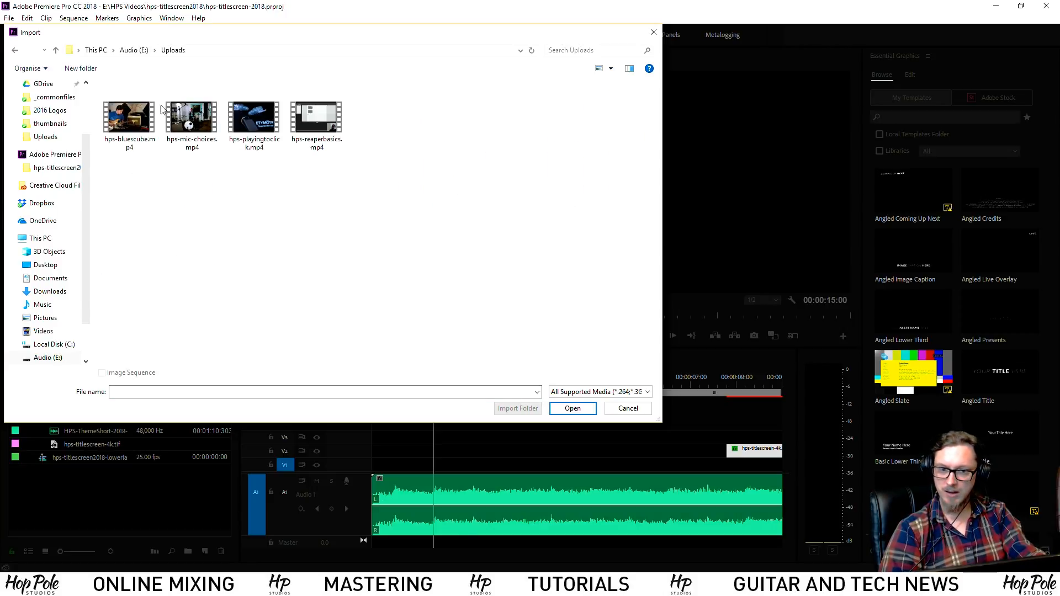
{"action": "left_click", "coordinate": [247, 121]}
{"action": "double_click", "coordinate": [258, 119]}
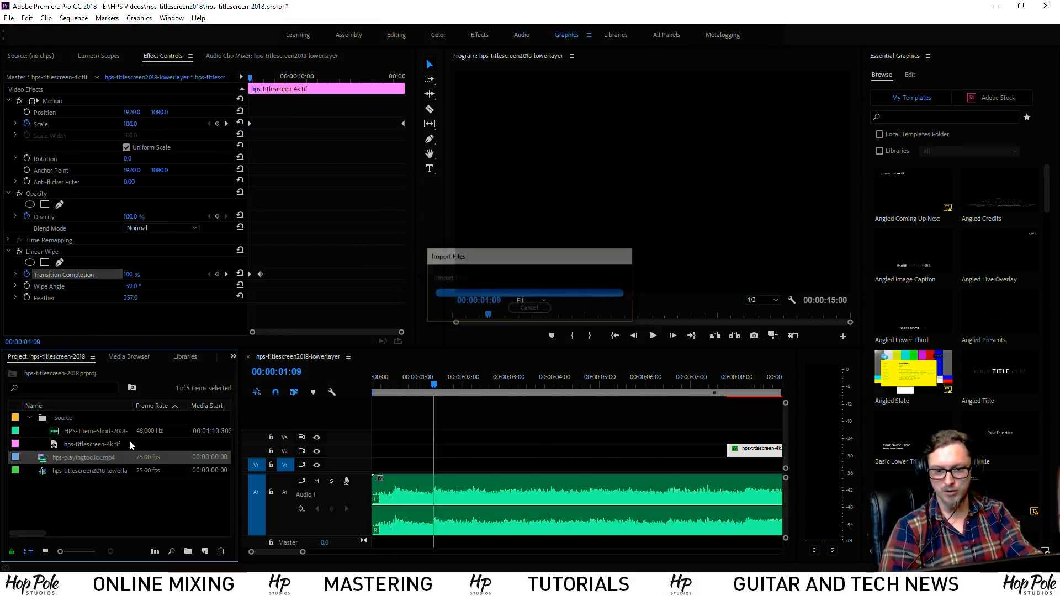
Move hps-playingtoclick.mp4 into the -source bin and scrub it in the Source monitor for the drums
{"action": "left_click_drag", "start_coordinate": [55, 418], "coordinate": [54, 418]}
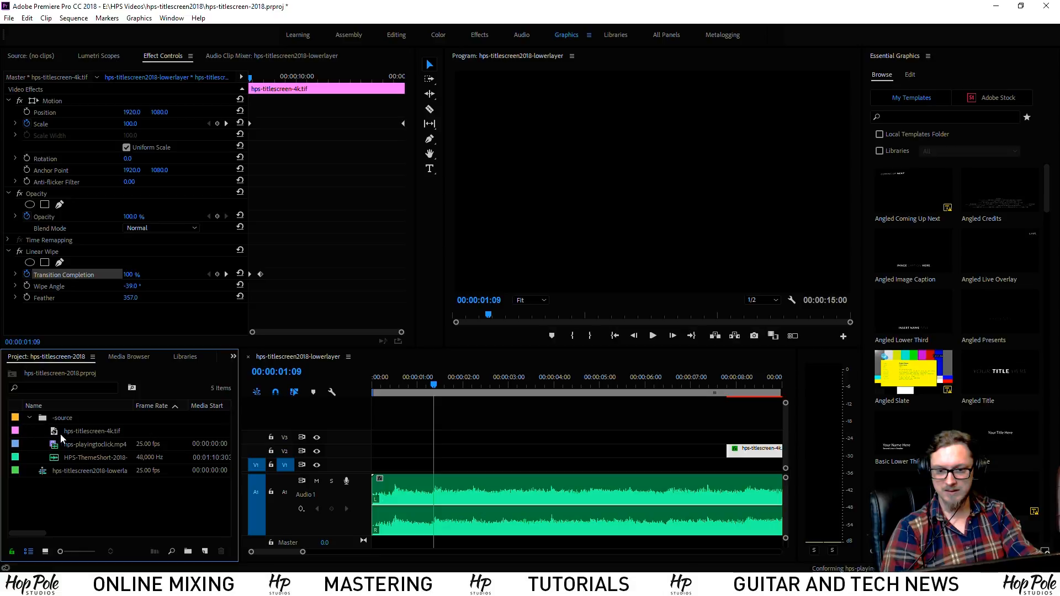
{"action": "double_click", "coordinate": [64, 447]}
{"action": "left_click_drag", "start_coordinate": [35, 310], "coordinate": [297, 319]}
Mark the drum shot with in and out points and place it at the sequence start on V1
{"action": "key", "text": "space"}
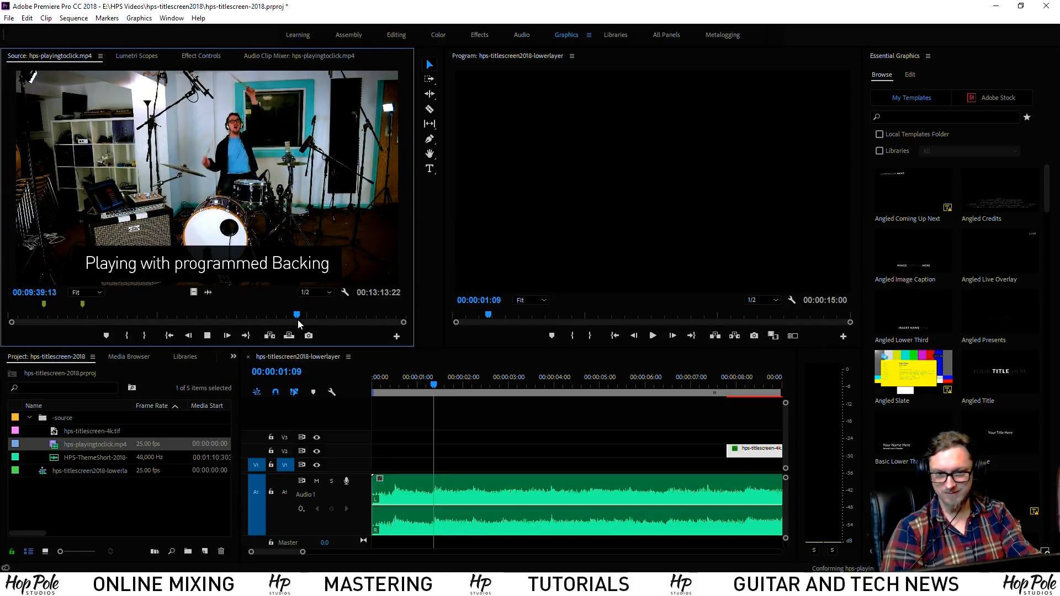
{"action": "left_click", "coordinate": [294, 318]}
{"action": "left_click_drag", "start_coordinate": [294, 318], "coordinate": [297, 319]}
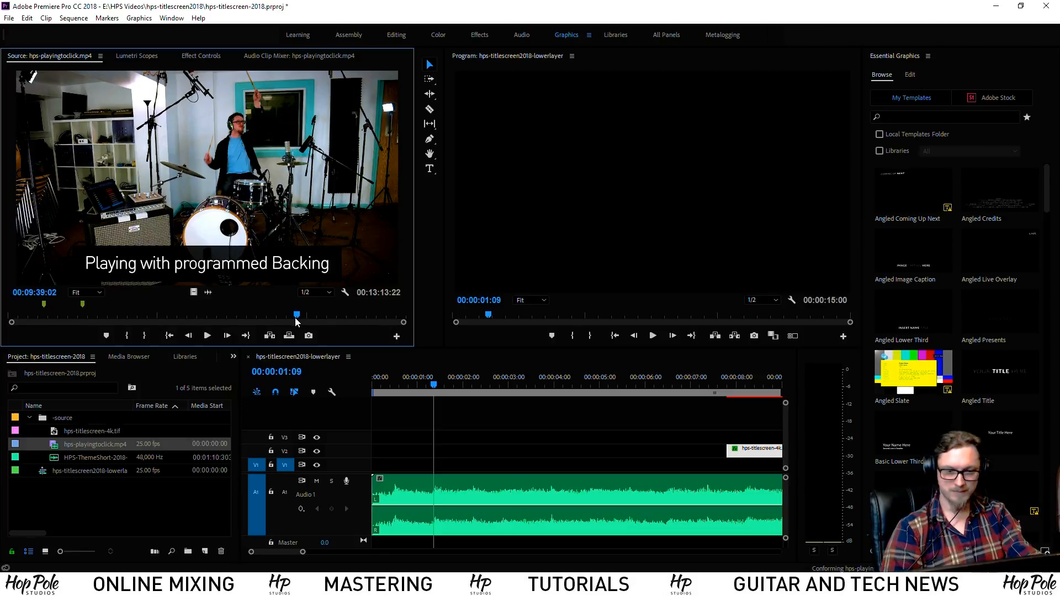
{"action": "key", "text": "i"}
{"action": "key", "text": "space"}
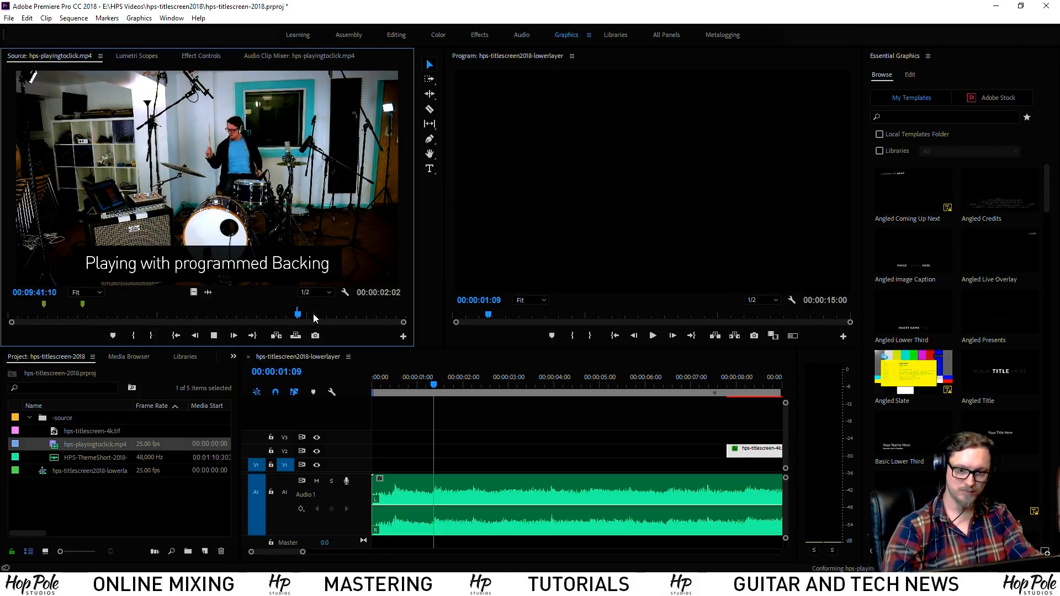
{"action": "key", "text": "o"}
{"action": "key", "text": "space"}
{"action": "left_click", "coordinate": [370, 378]}
{"action": "key", "text": "."}
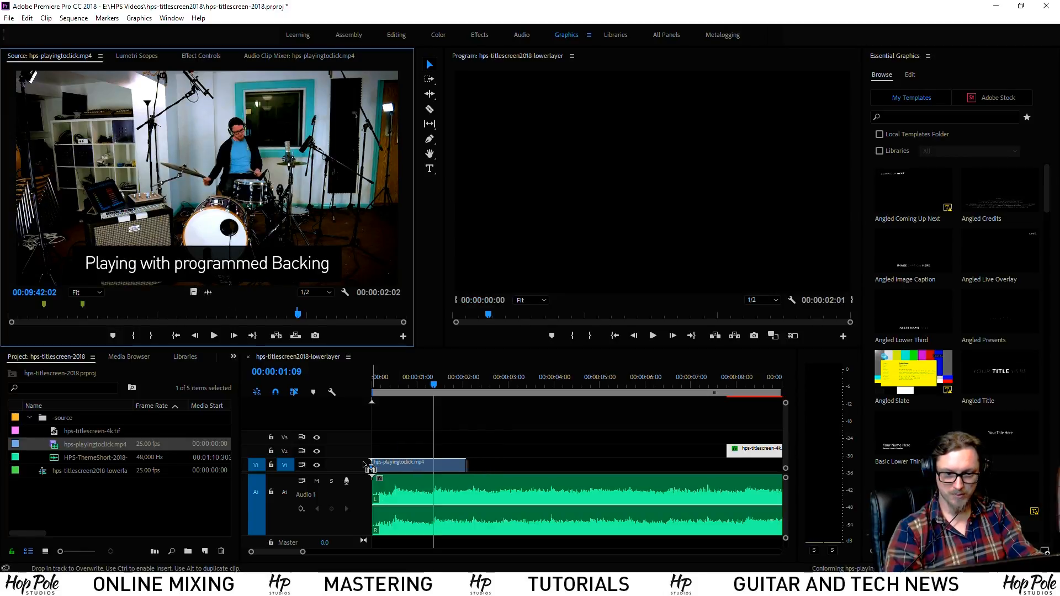
{"action": "key", "text": "space"}
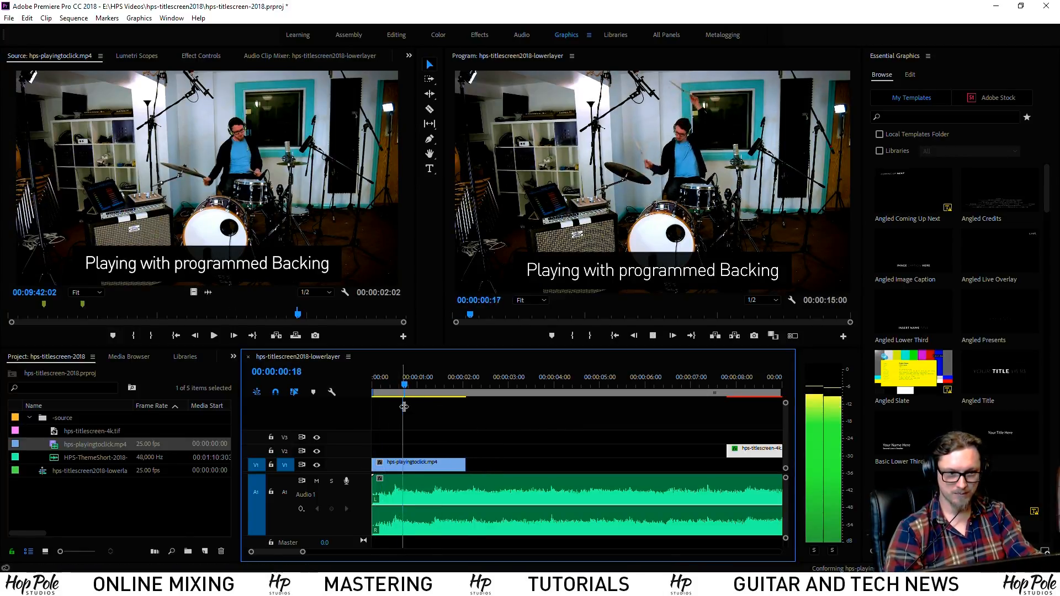
{"action": "key", "text": "space"}
Slip the drum clip's footage a few frames and play it back
{"action": "key", "text": "="}
{"action": "key", "text": "="}
{"action": "left_click_drag", "start_coordinate": [409, 383], "coordinate": [454, 385]}
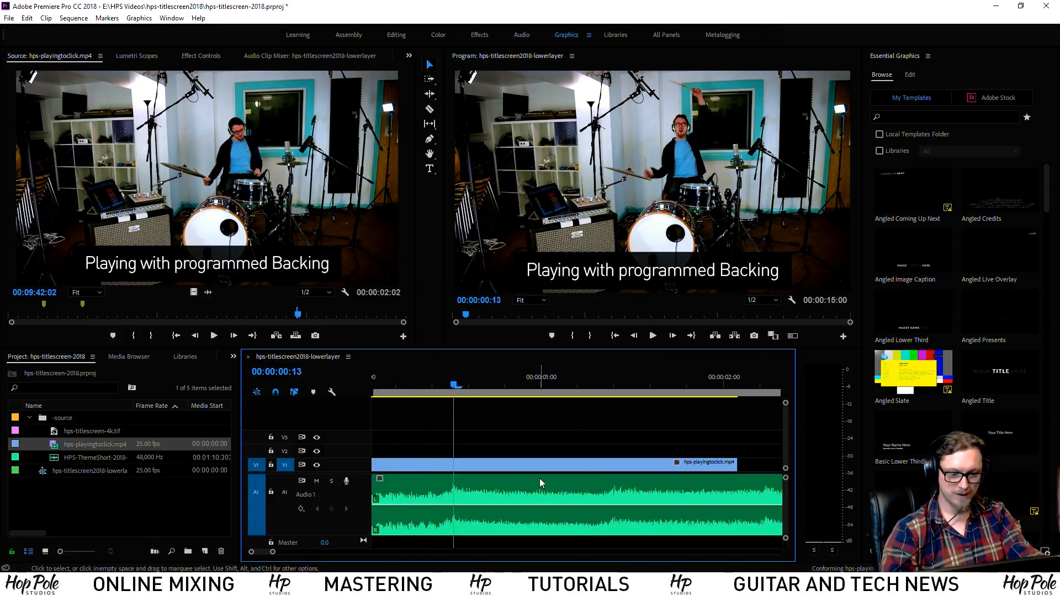
{"action": "key", "text": "i"}
{"action": "key", "text": "o"}
{"action": "key", "text": "ctrl+shift+o"}
{"action": "key", "text": "ctrl+shift+i"}
{"action": "key", "text": "y"}
{"action": "left_click_drag", "start_coordinate": [573, 466], "coordinate": [481, 467]}
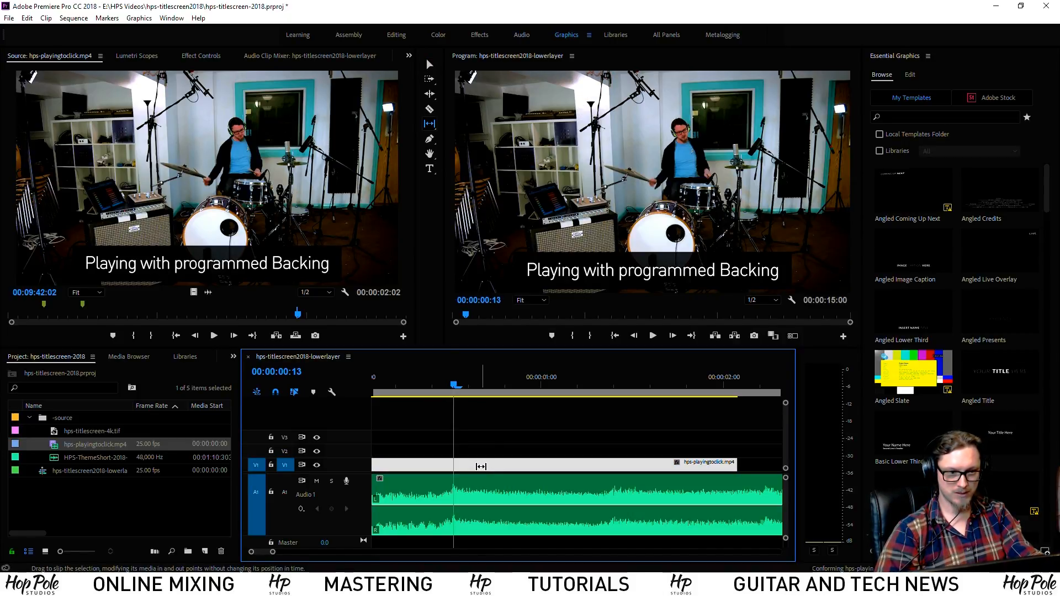
{"action": "left_click", "coordinate": [409, 381]}
{"action": "key", "text": "space"}
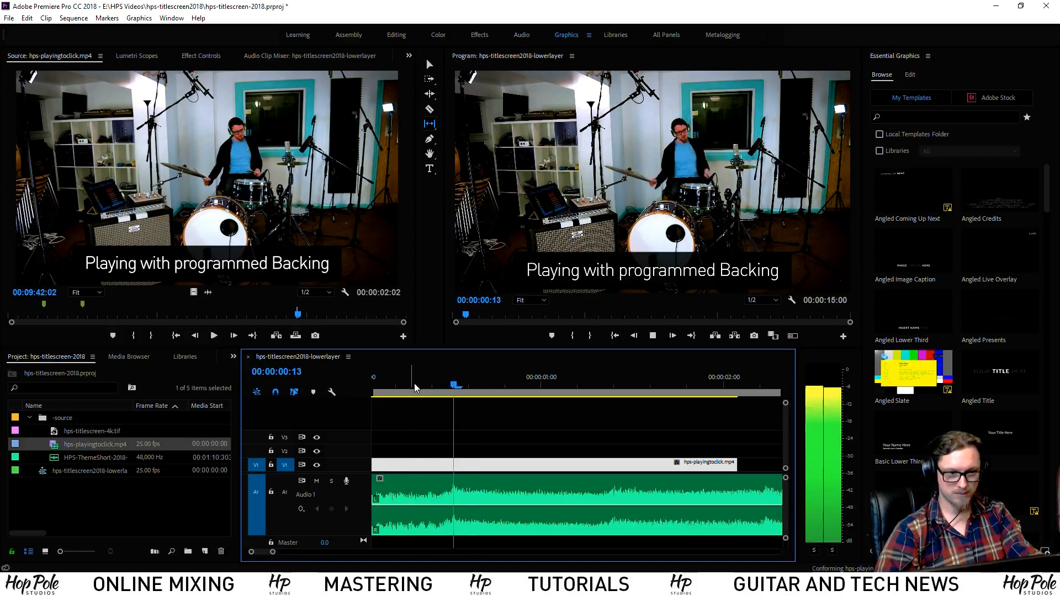
{"action": "key", "text": "space"}
Cut the drum clip at 00:00:01:10, delete the leftover tail and replay it
{"action": "key", "text": "c"}
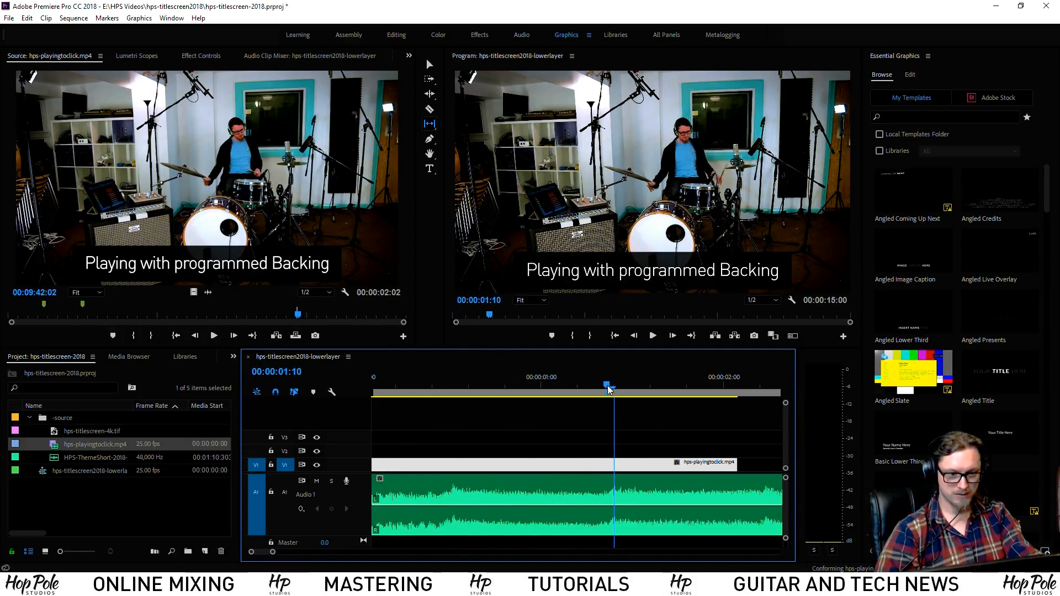
{"action": "left_click", "coordinate": [617, 465]}
{"action": "key", "text": "v"}
{"action": "left_click", "coordinate": [635, 466]}
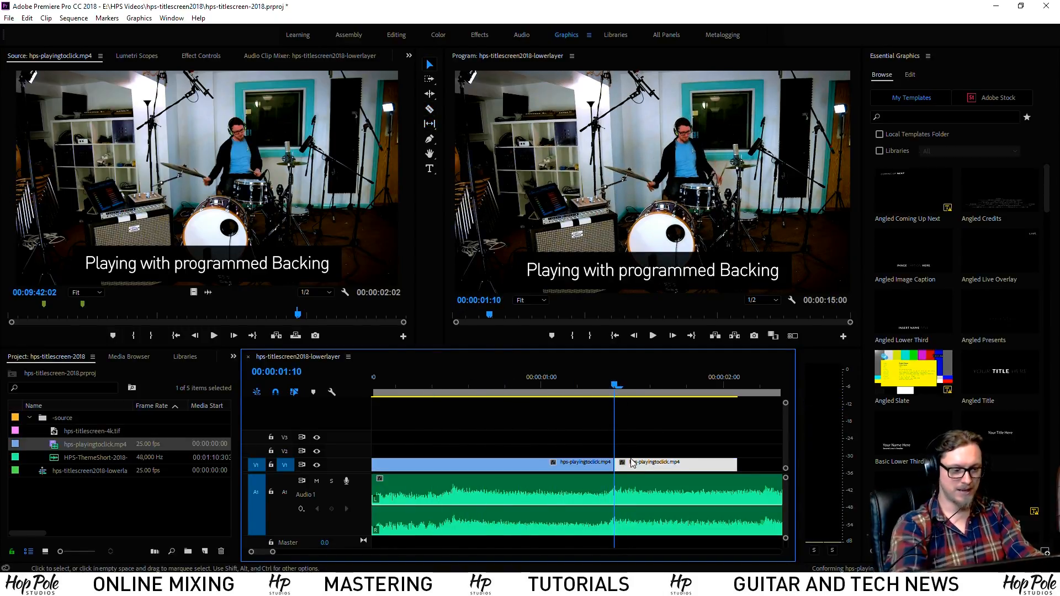
{"action": "key", "text": "Delete"}
{"action": "key", "text": "minus"}
{"action": "key", "text": "minus"}
{"action": "left_click_drag", "start_coordinate": [468, 378], "coordinate": [324, 381]}
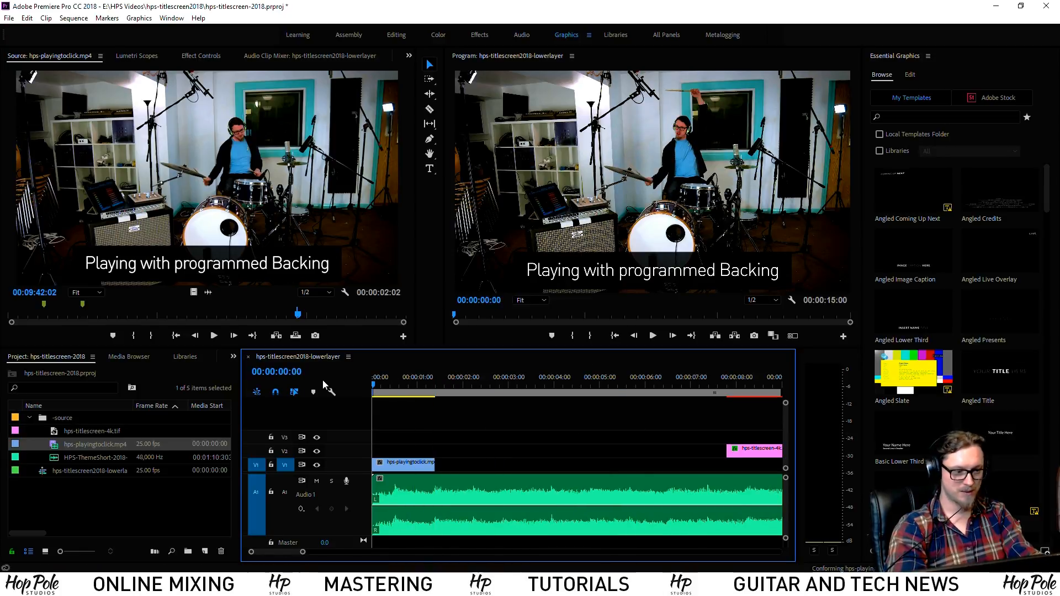
{"action": "key", "text": "equal"}
{"action": "key", "text": "equal"}
{"action": "key", "text": "space"}
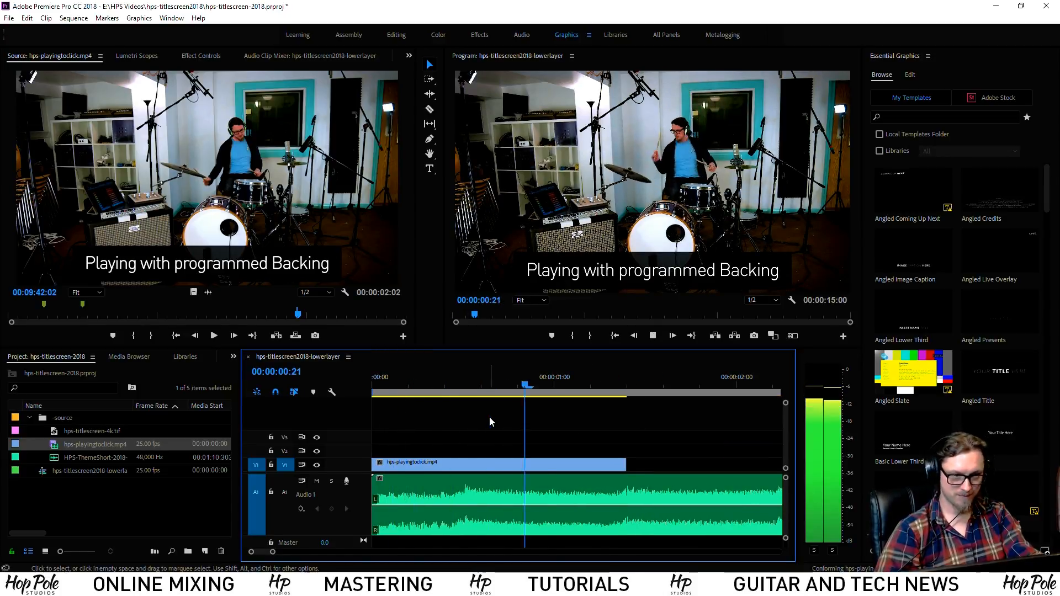
{"action": "key", "text": "space"}
{"action": "left_click_drag", "start_coordinate": [409, 378], "coordinate": [363, 376]}
{"action": "key", "text": "space"}
Select the drummer clip at the sequence start and show its Effect Controls
{"action": "key", "text": "Home"}
{"action": "left_click", "coordinate": [408, 466]}
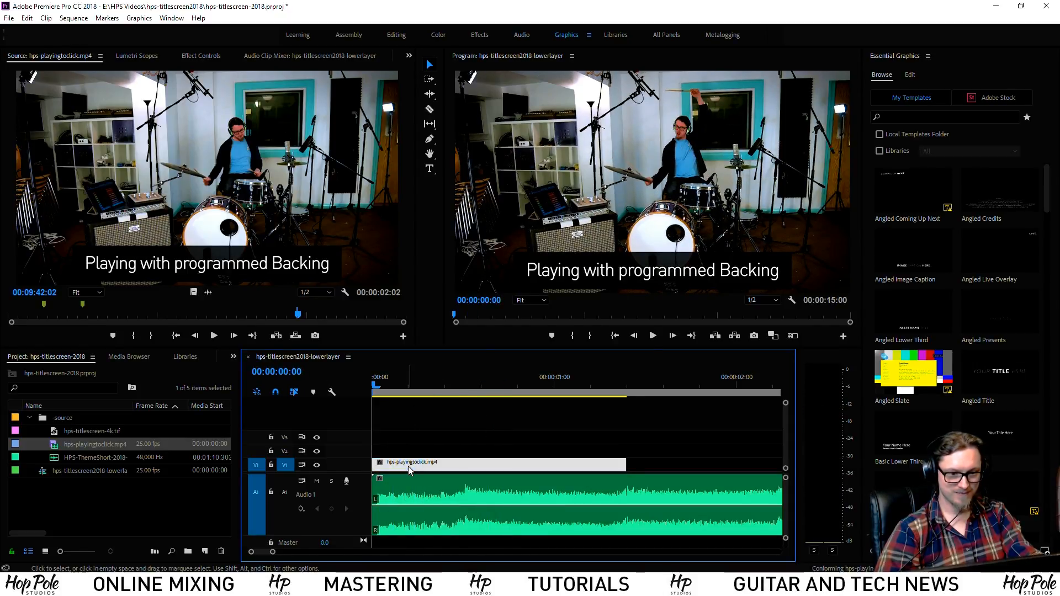
{"action": "left_click", "coordinate": [201, 56]}
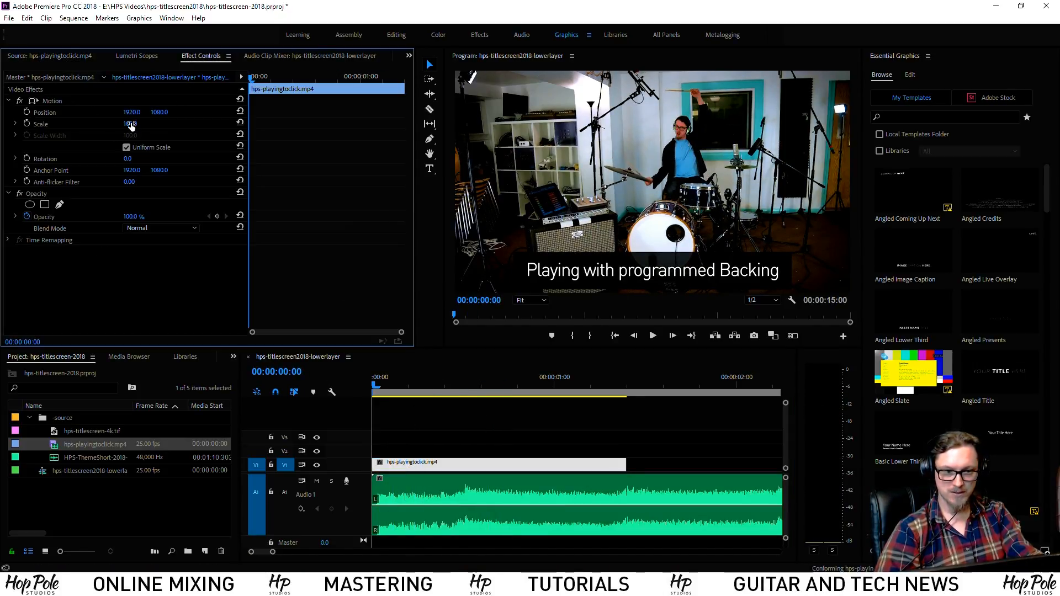
Keyframe the drummer clip's Scale from 133% at the start to 150% at 00:00:01:09
{"action": "left_click_drag", "start_coordinate": [131, 126], "coordinate": [328, 199]}
{"action": "left_click", "coordinate": [26, 124]}
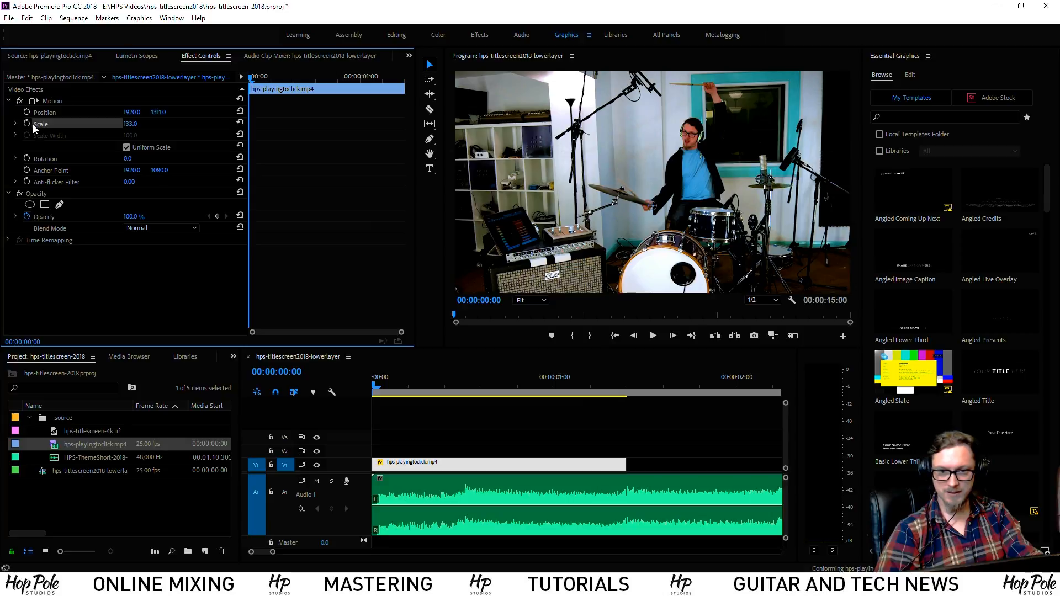
{"action": "left_click", "coordinate": [623, 382]}
{"action": "left_click", "coordinate": [130, 124]}
{"action": "type", "text": "150"}
{"action": "key", "text": "Return"}
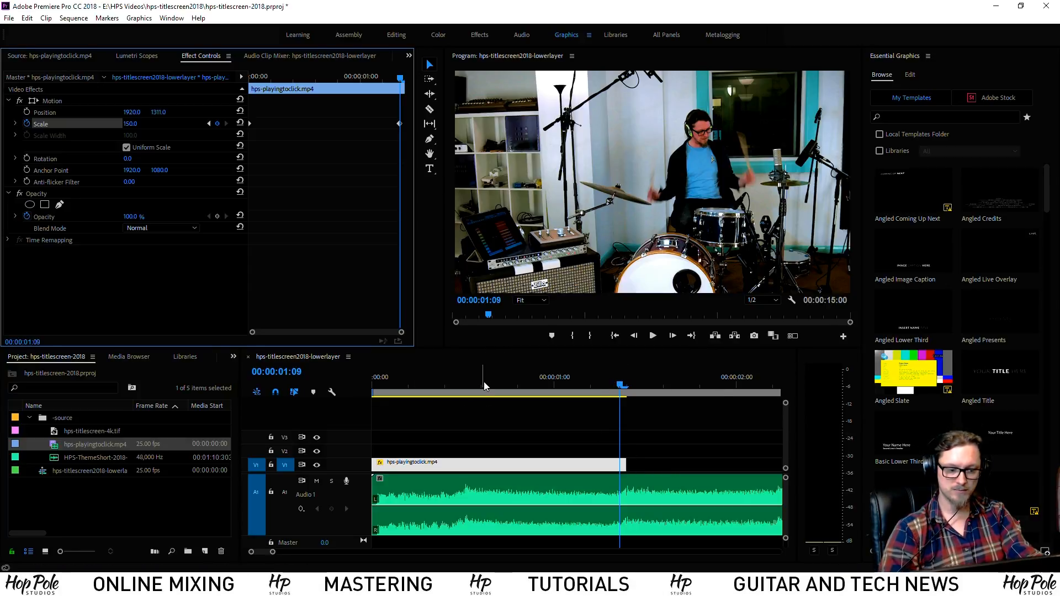
{"action": "left_click", "coordinate": [459, 421]}
{"action": "key", "text": "backslash"}
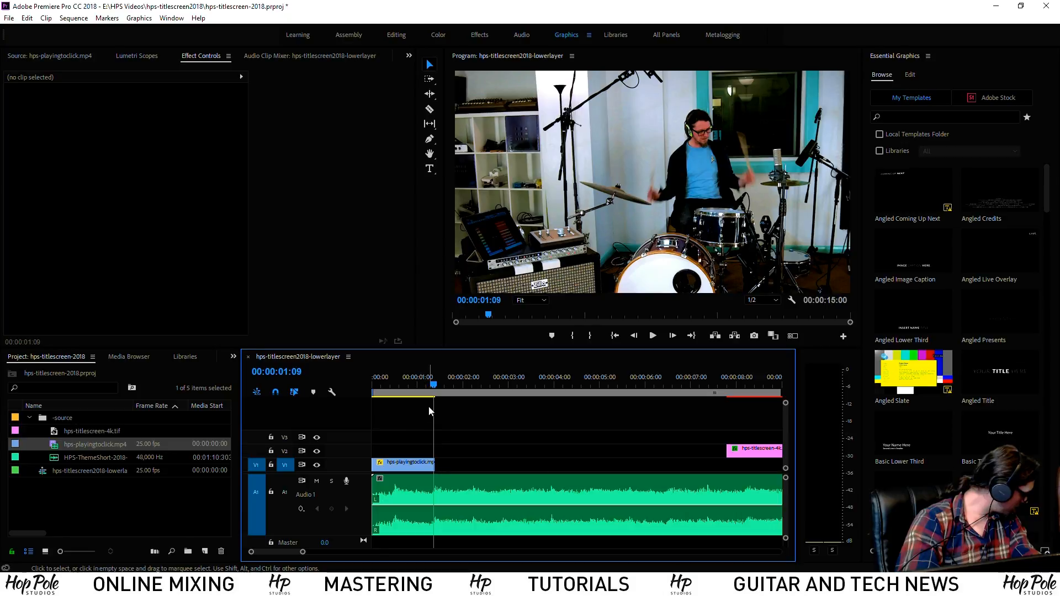
{"action": "key", "text": "minus"}
{"action": "key", "text": "equal"}
{"action": "key", "text": "equal"}
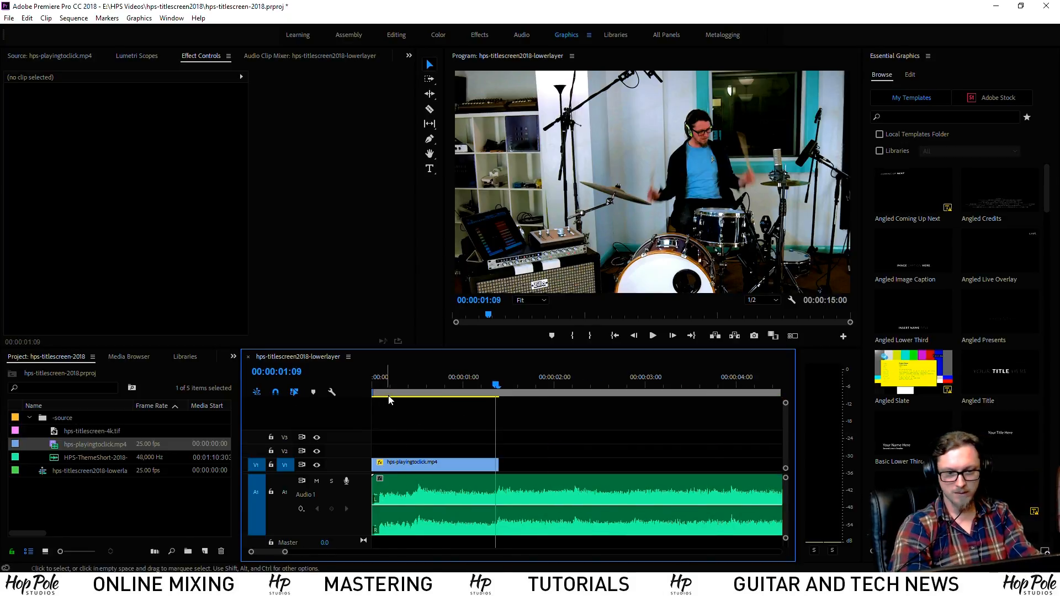
{"action": "key", "text": "minus"}
{"action": "left_click_drag", "start_coordinate": [396, 387], "coordinate": [327, 384]}
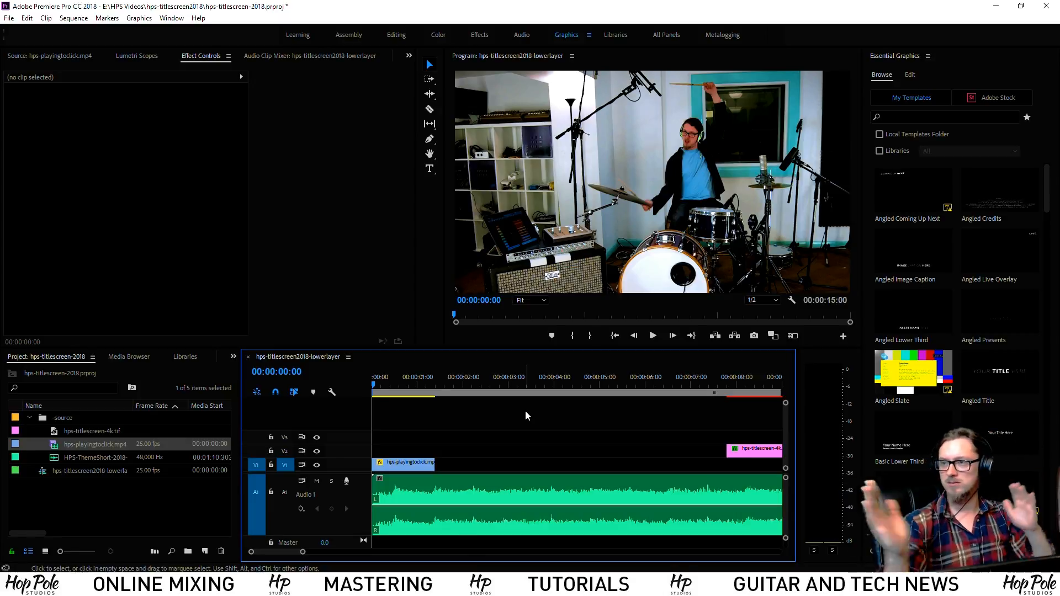
{"action": "key", "text": "space"}
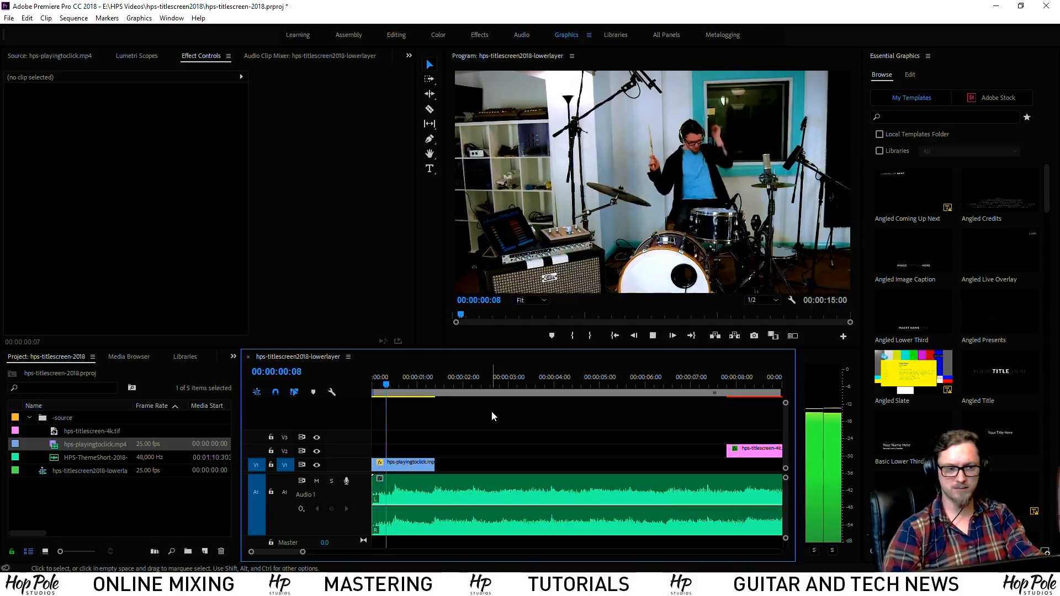
{"action": "left_click_drag", "start_coordinate": [447, 385], "coordinate": [304, 376]}
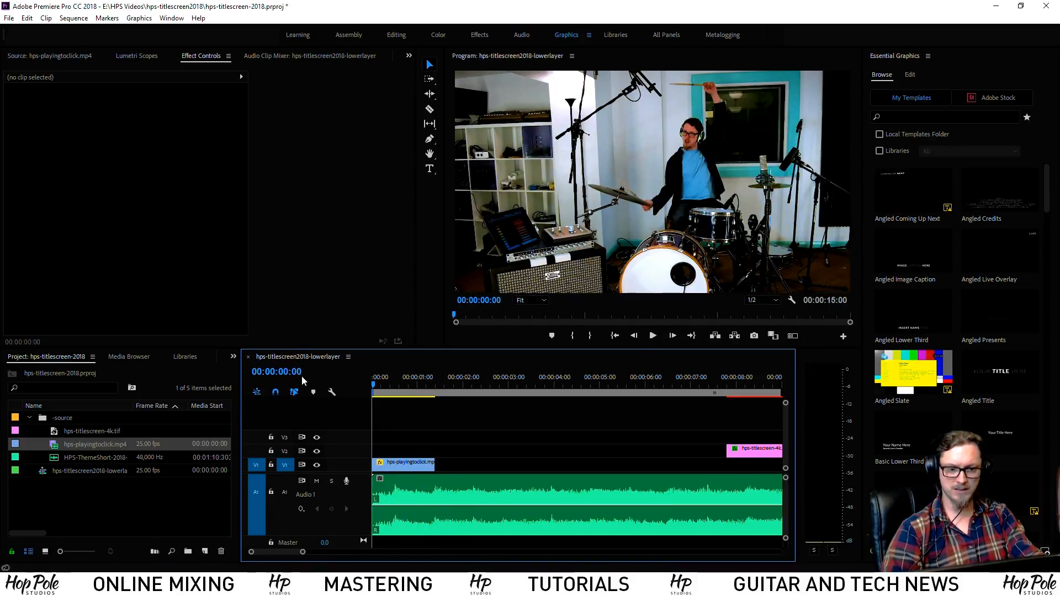
{"action": "key", "text": "space"}
{"action": "left_click", "coordinate": [435, 385]}
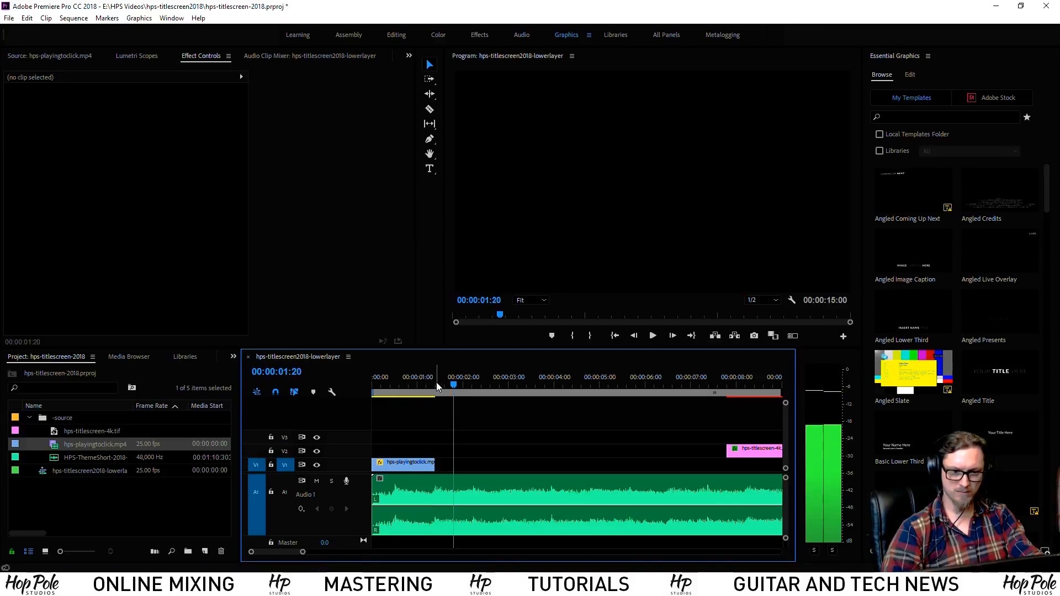
{"action": "key", "text": "space"}
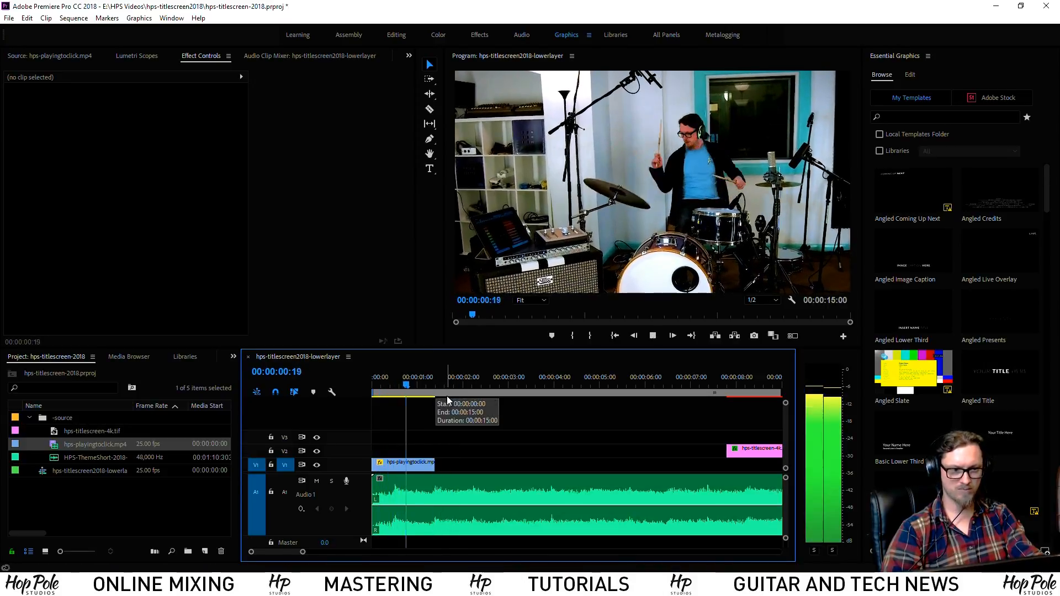
{"action": "key", "text": "space"}
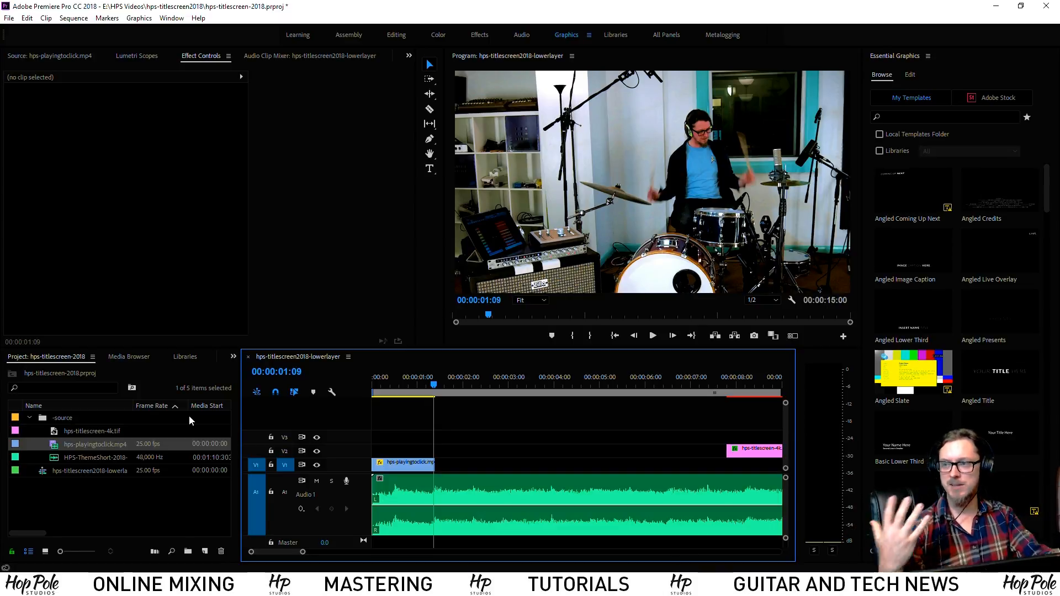
Import hps-reaperbasics.mp4 from Uploads and open it in the Source Monitor
{"action": "right_click", "coordinate": [61, 423]}
{"action": "left_click", "coordinate": [133, 267]}
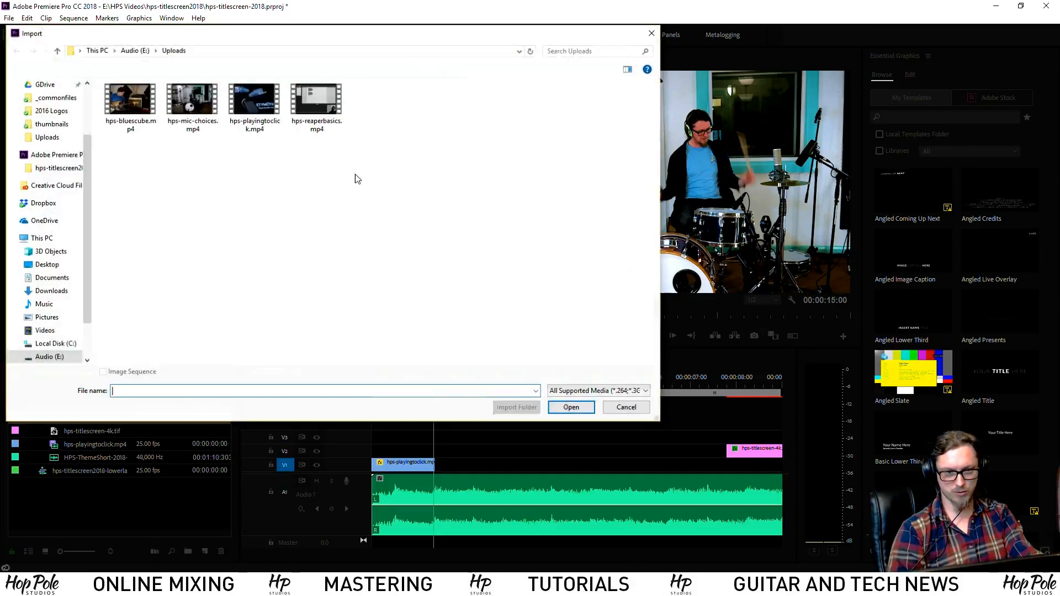
{"action": "left_click", "coordinate": [326, 110]}
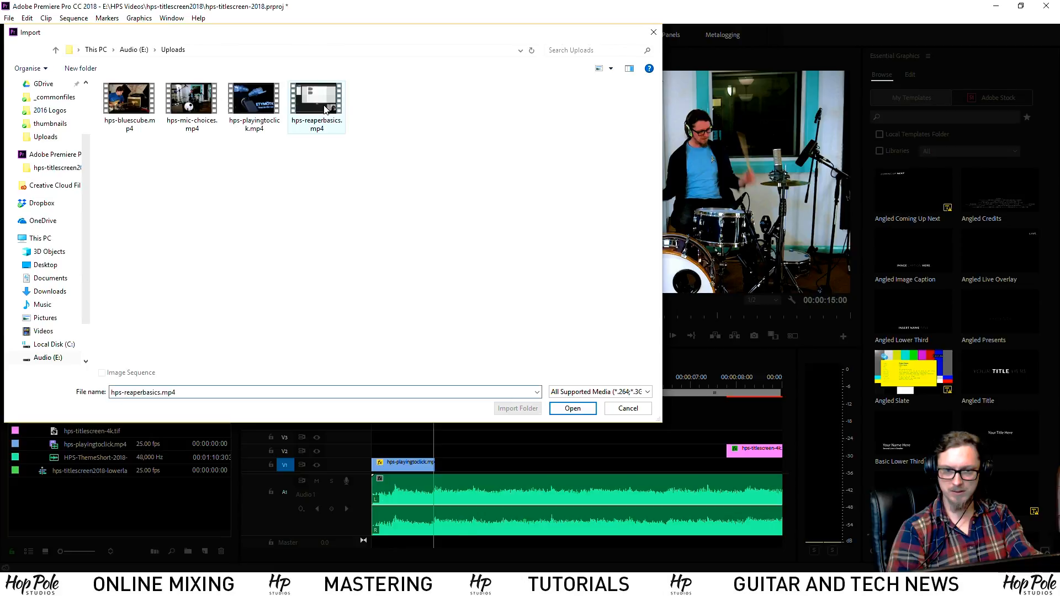
{"action": "double_click", "coordinate": [318, 104]}
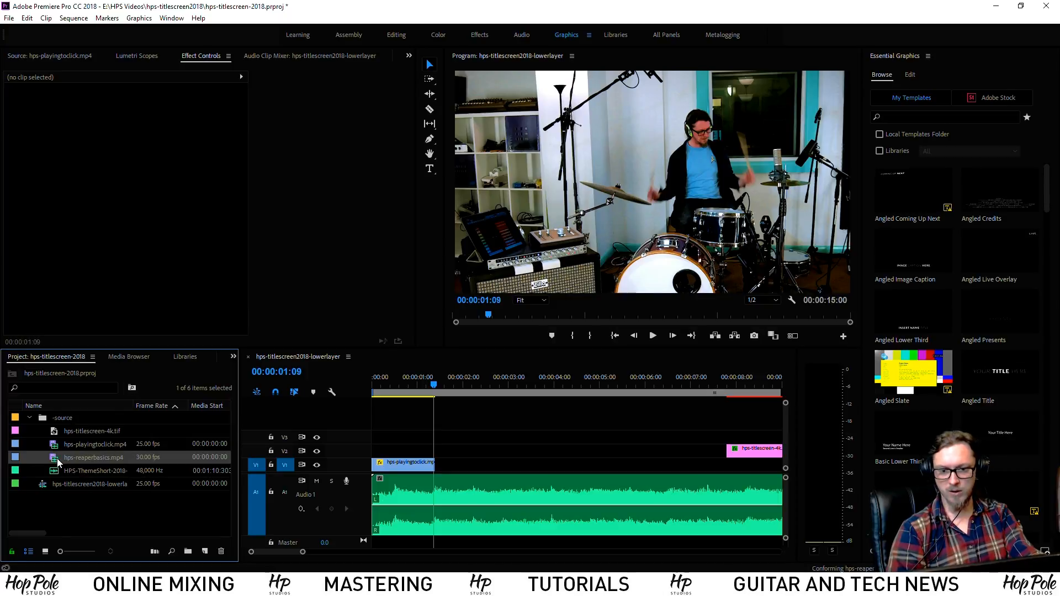
{"action": "double_click", "coordinate": [57, 462]}
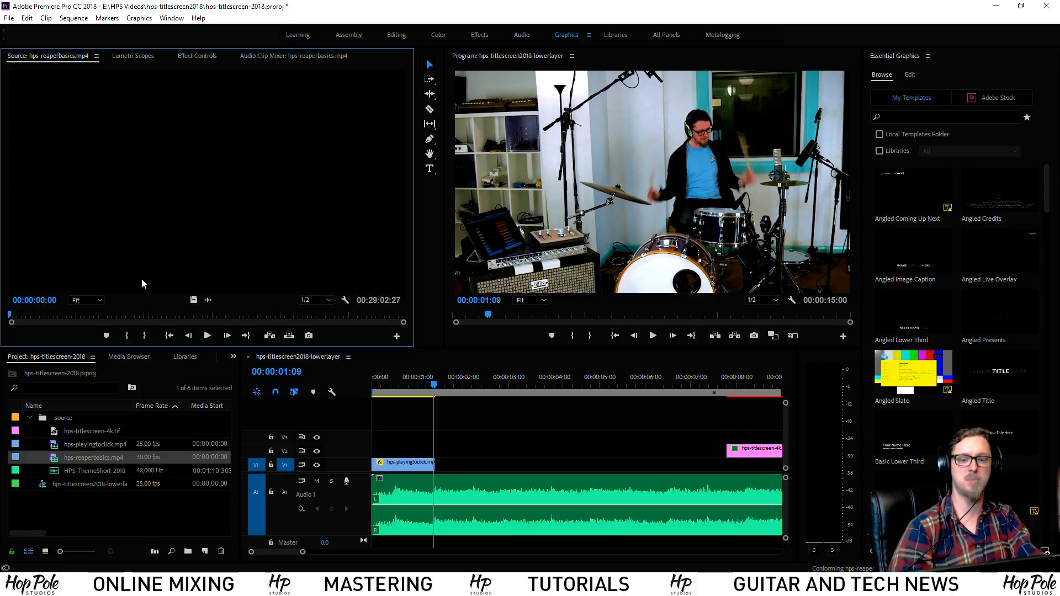
Mark an In/Out excerpt of hps-reaperbasics.mp4 around 00:25:36 in the Source Monitor
{"action": "left_click", "coordinate": [64, 316]}
{"action": "left_click_drag", "start_coordinate": [66, 319], "coordinate": [303, 337]}
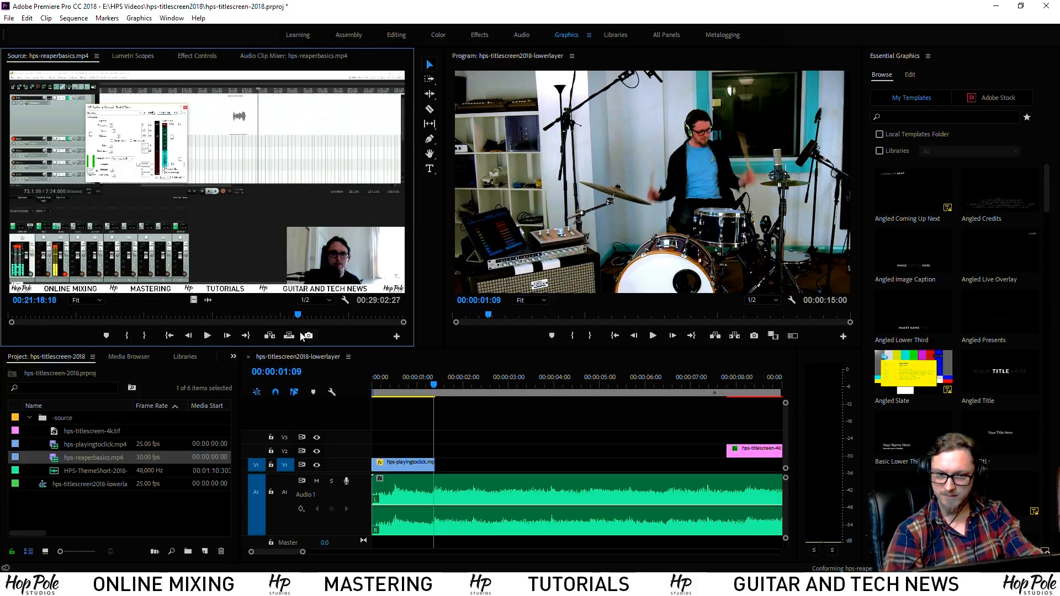
{"action": "key", "text": "space"}
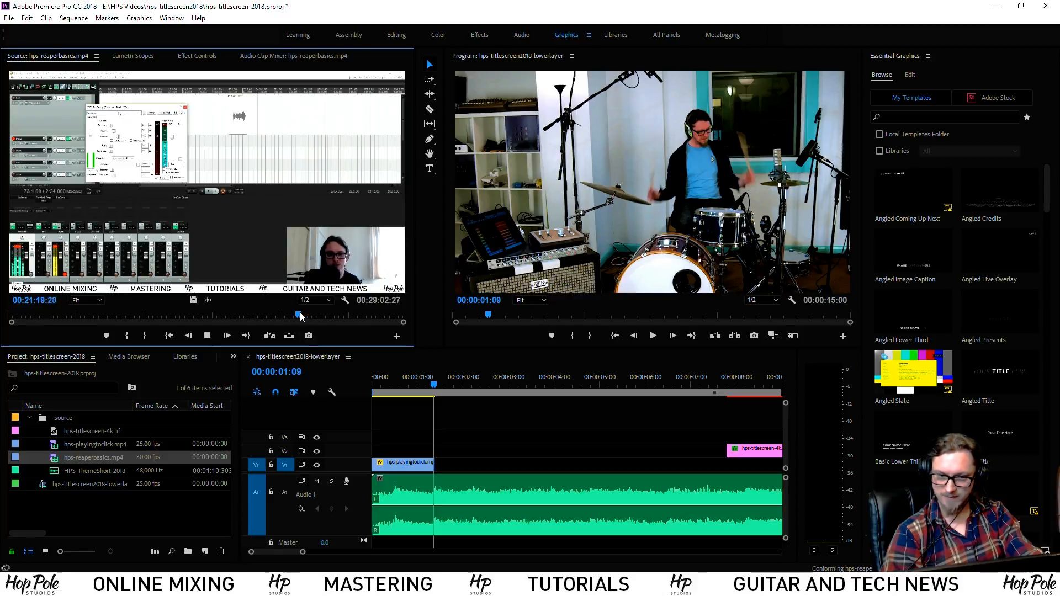
{"action": "left_click", "coordinate": [299, 316]}
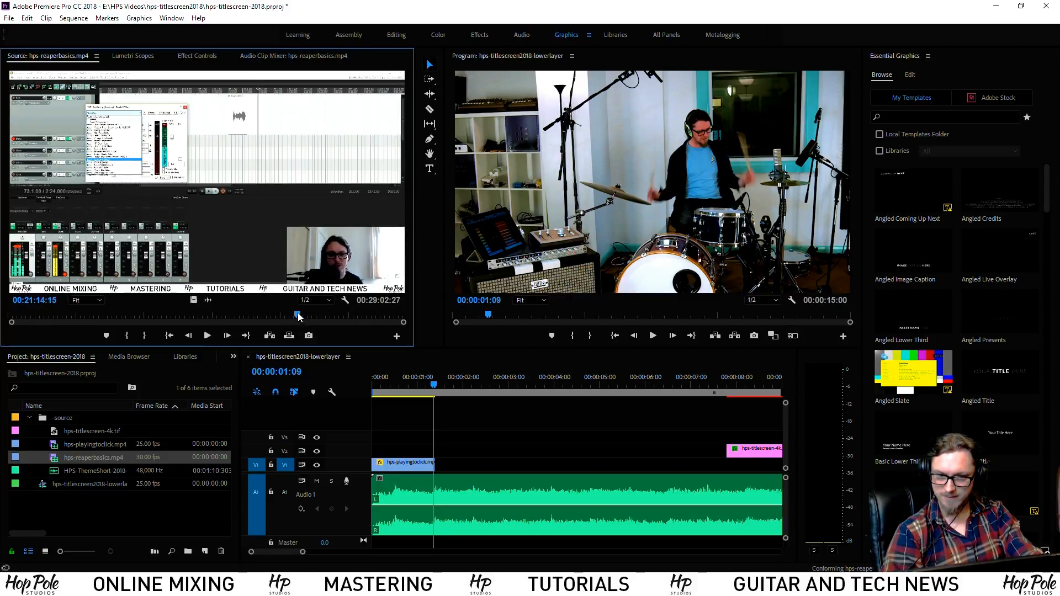
{"action": "left_click_drag", "start_coordinate": [299, 315], "coordinate": [297, 317]}
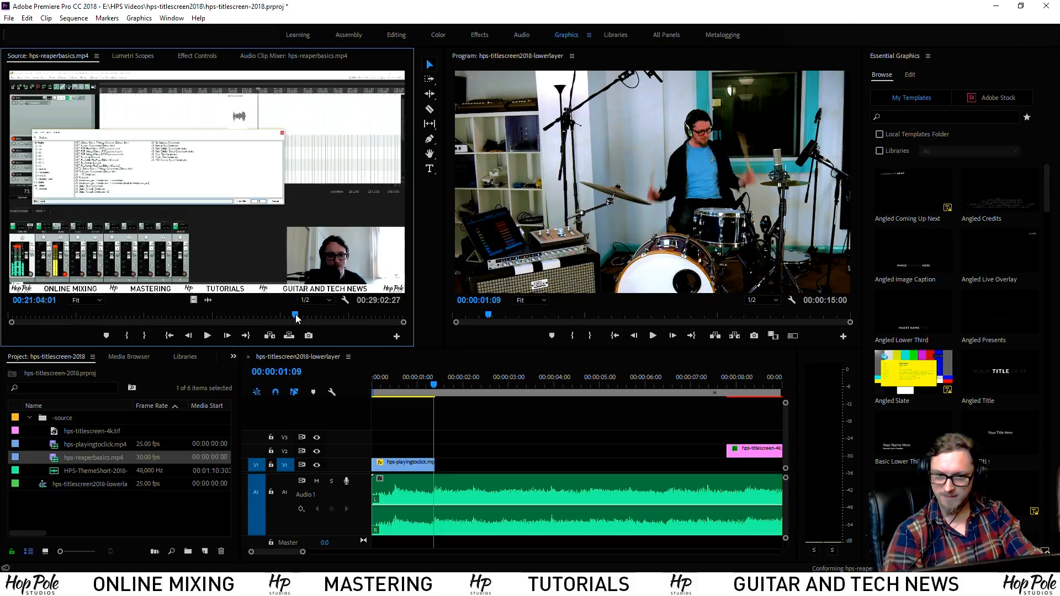
{"action": "key", "text": "space"}
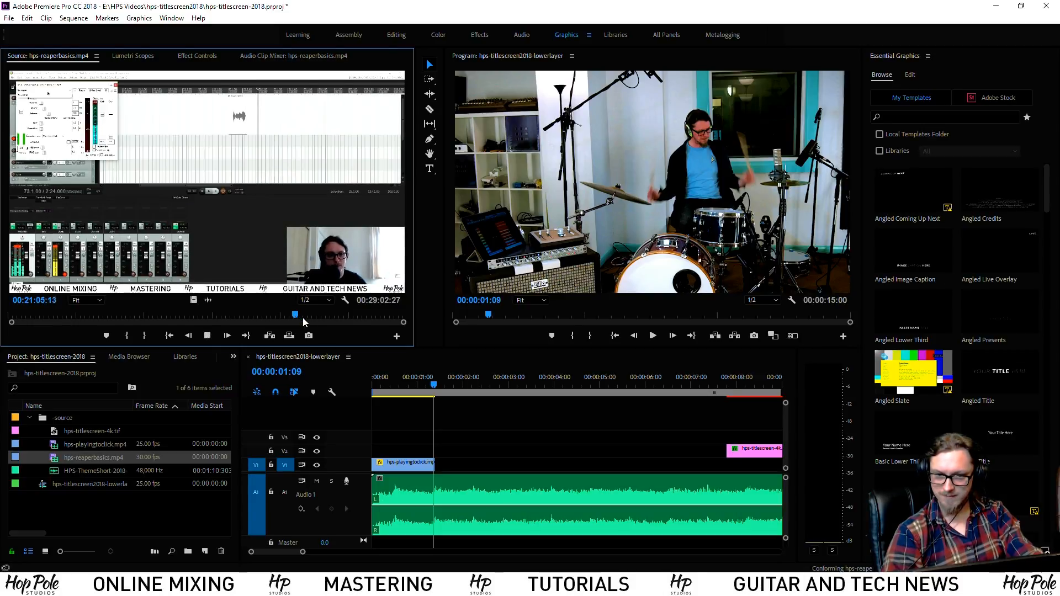
{"action": "left_click", "coordinate": [303, 316]}
{"action": "left_click_drag", "start_coordinate": [302, 316], "coordinate": [356, 318]}
{"action": "key", "text": "i"}
{"action": "key", "text": "o"}
Place the excerpt video-only on V1 right after the drummer clip and shorten its end
{"action": "left_click_drag", "start_coordinate": [193, 300], "coordinate": [442, 425]}
{"action": "key", "text": "backslash"}
{"action": "left_click_drag", "start_coordinate": [736, 423], "coordinate": [439, 425]}
{"action": "key", "text": "backslash"}
{"action": "left_click_drag", "start_coordinate": [639, 428], "coordinate": [635, 467]}
{"action": "key", "text": "space"}
{"action": "key", "text": "space"}
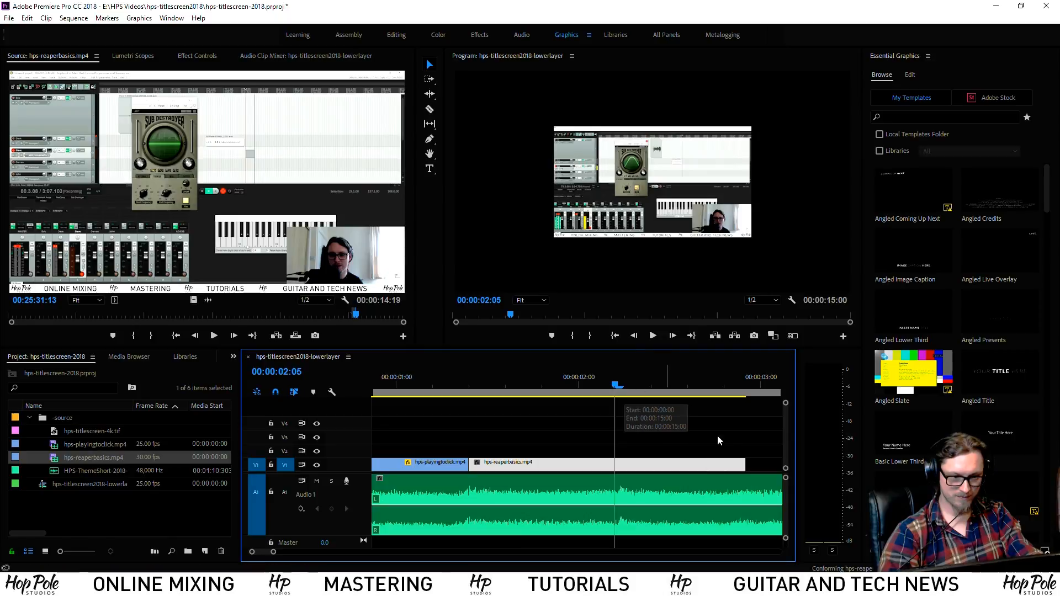
{"action": "left_click_drag", "start_coordinate": [745, 465], "coordinate": [621, 465]}
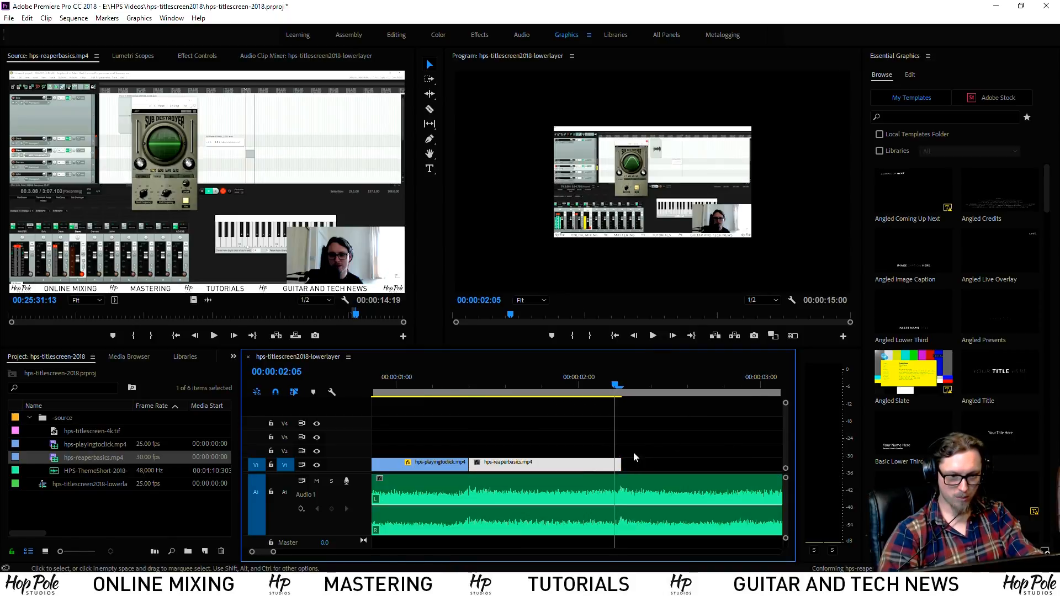
{"action": "left_click", "coordinate": [619, 465]}
Review the cut and trim the excerpt's end to about 00:00:02:05
{"action": "left_click", "coordinate": [445, 383]}
{"action": "key", "text": "space"}
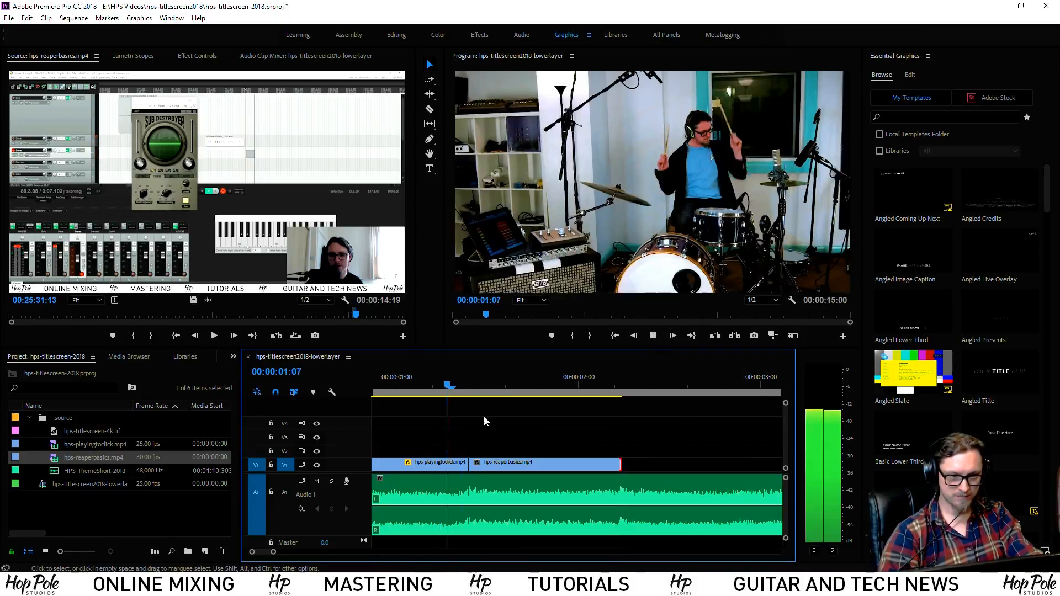
{"action": "key", "text": "space"}
{"action": "left_click", "coordinate": [591, 382]}
{"action": "left_click", "coordinate": [616, 383]}
{"action": "left_click_drag", "start_coordinate": [622, 465], "coordinate": [619, 463]}
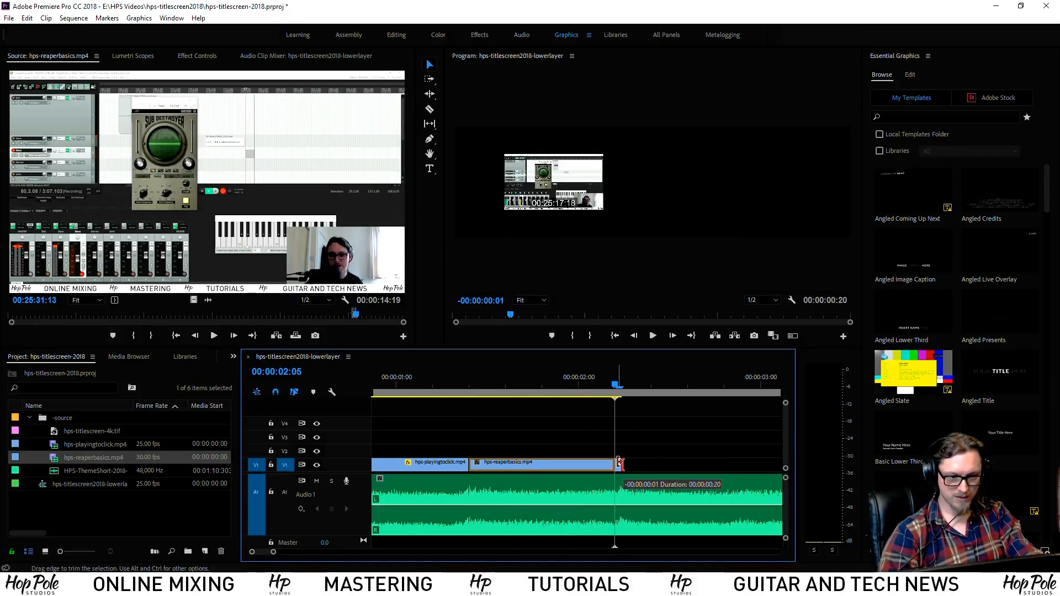
Scale the reaperbasics excerpt to frame size and replay the cut
{"action": "left_click", "coordinate": [514, 387]}
{"action": "right_click", "coordinate": [522, 465]}
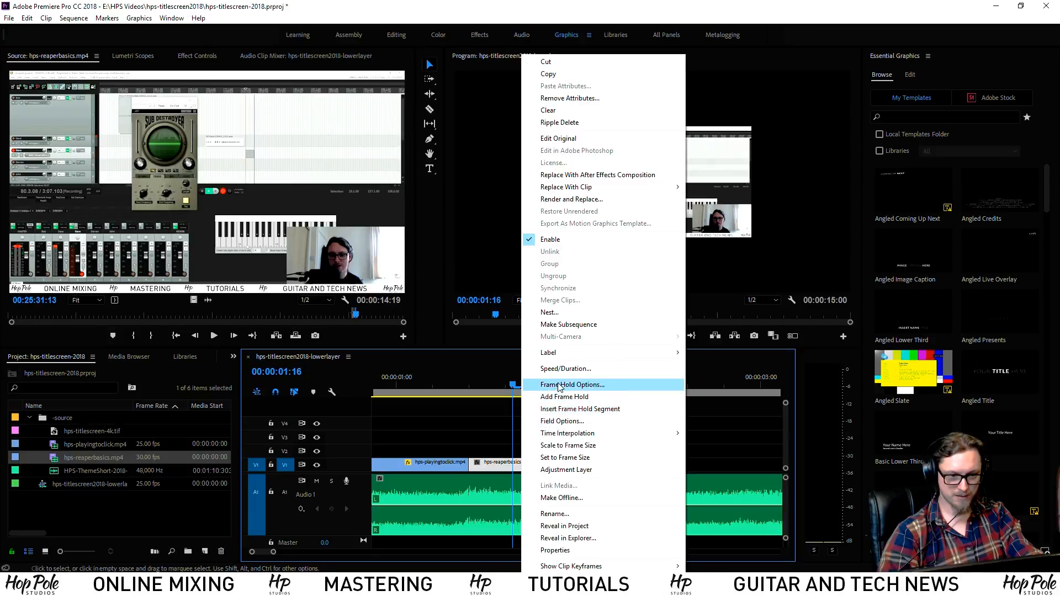
{"action": "left_click", "coordinate": [559, 445]}
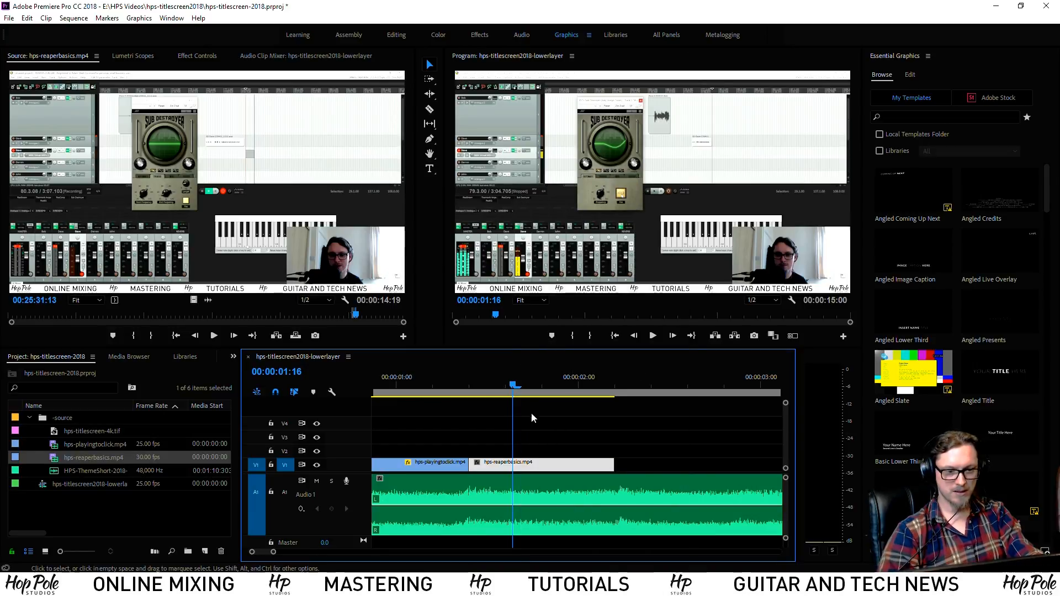
{"action": "left_click", "coordinate": [470, 386]}
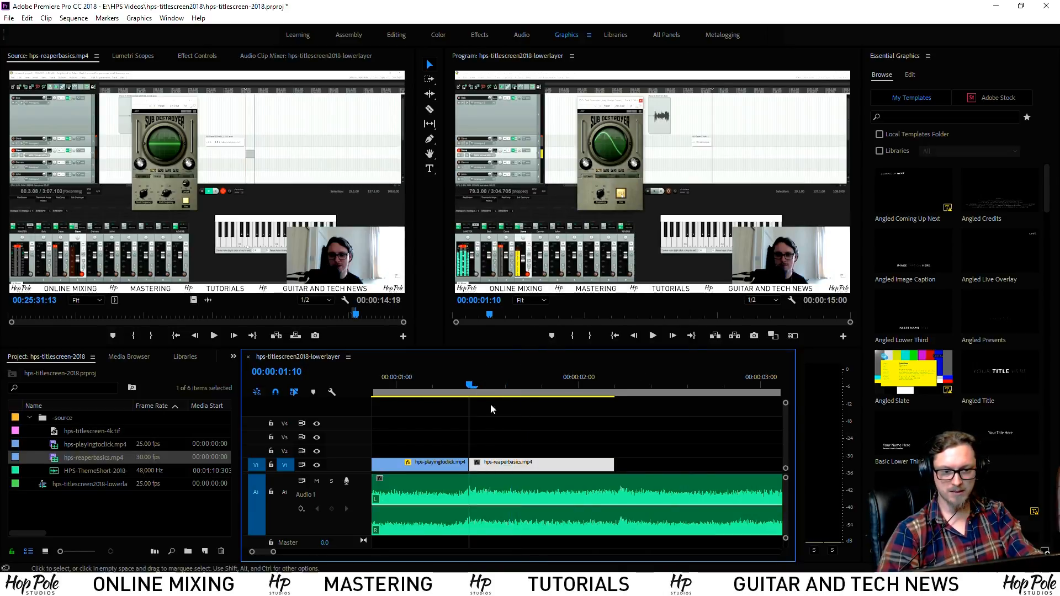
{"action": "left_click", "coordinate": [404, 381]}
{"action": "key", "text": "space"}
{"action": "key", "text": "space"}
Keyframe the clip's Scale at 115 and move that keyframe to the clip's end
{"action": "left_click", "coordinate": [470, 386]}
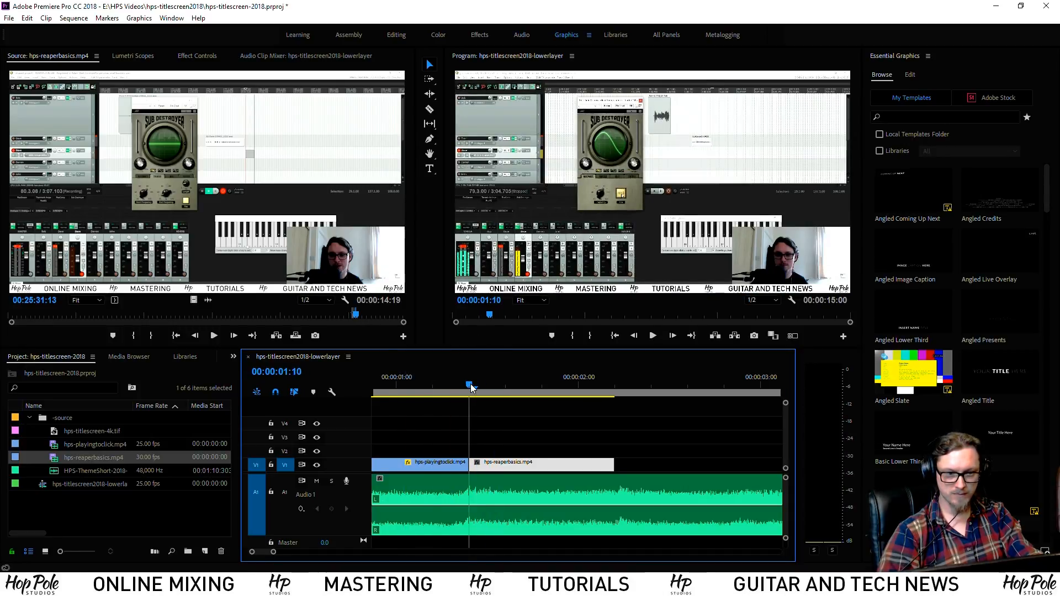
{"action": "left_click", "coordinate": [197, 55]}
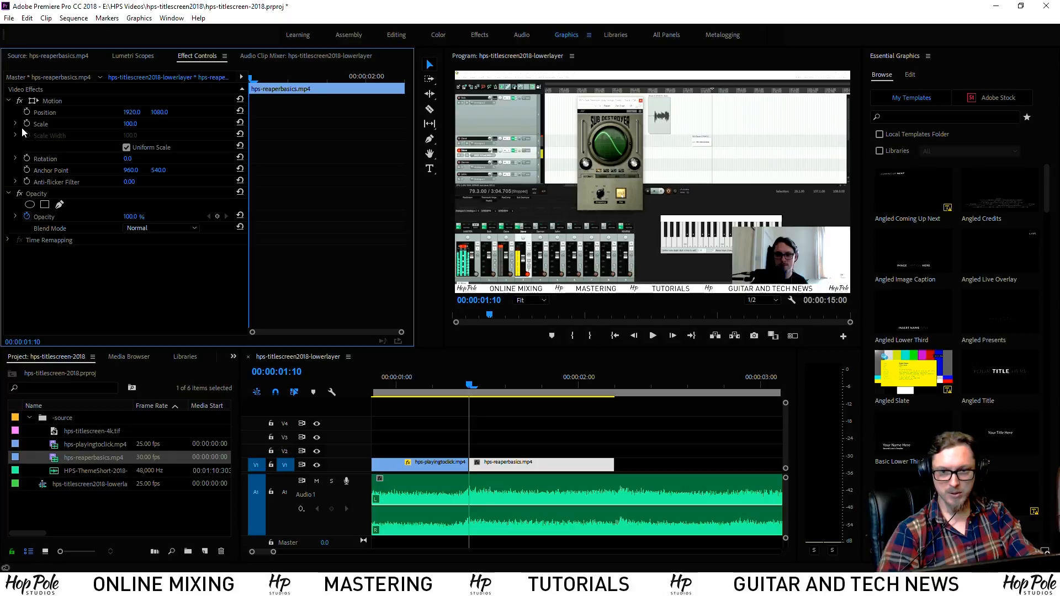
{"action": "left_click", "coordinate": [36, 124]}
{"action": "left_click", "coordinate": [379, 77]}
{"action": "left_click", "coordinate": [131, 124]}
{"action": "type", "text": "1"}
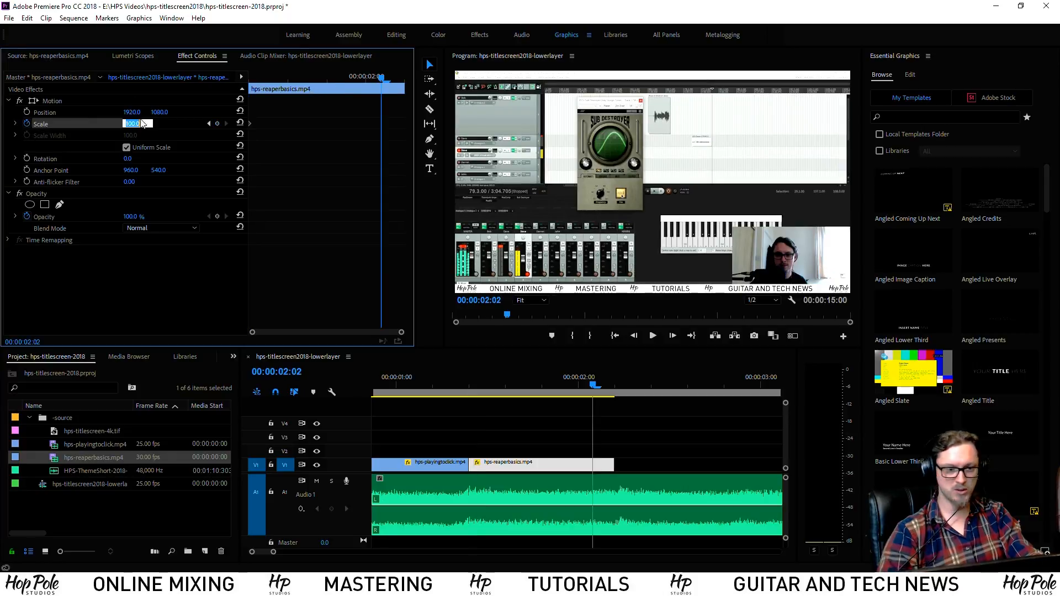
{"action": "type", "text": "15"}
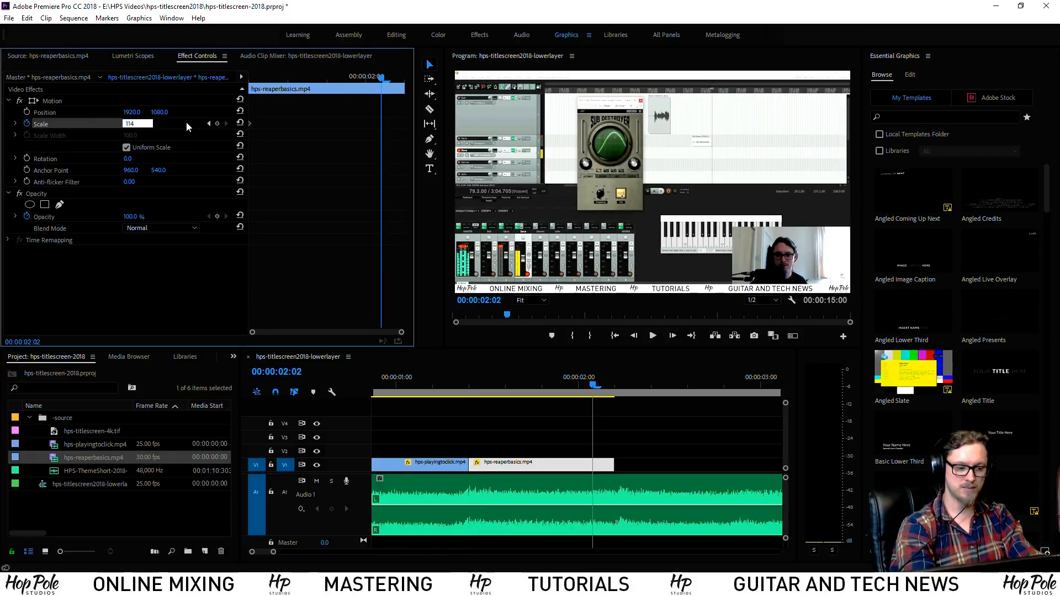
{"action": "key", "text": "Return"}
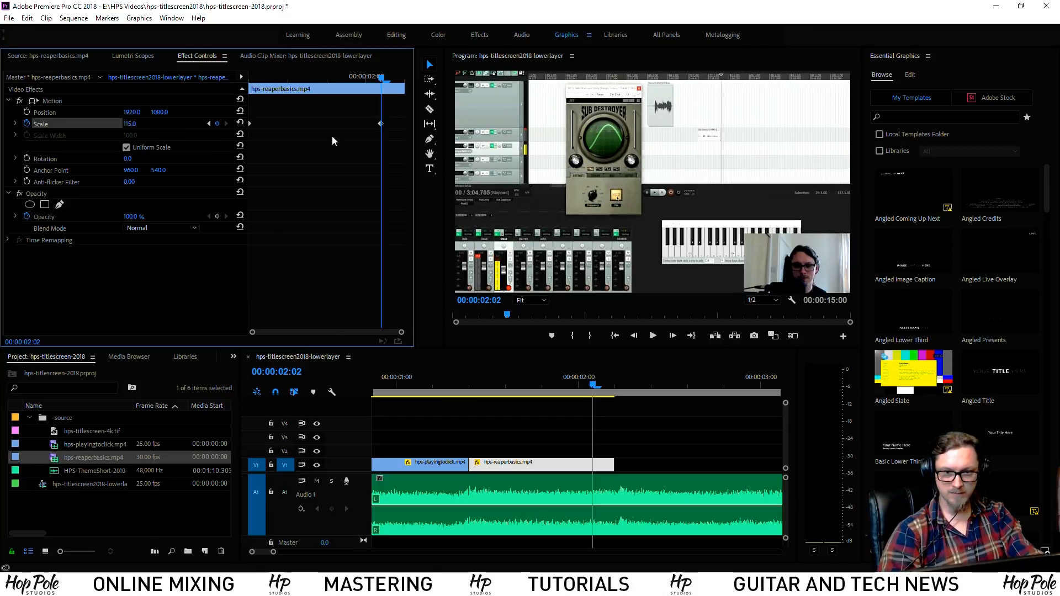
{"action": "left_click_drag", "start_coordinate": [381, 124], "coordinate": [546, 176]}
Lower the end Scale keyframe to 103 and replay the zoom
{"action": "left_click", "coordinate": [419, 382]}
{"action": "key", "text": "space"}
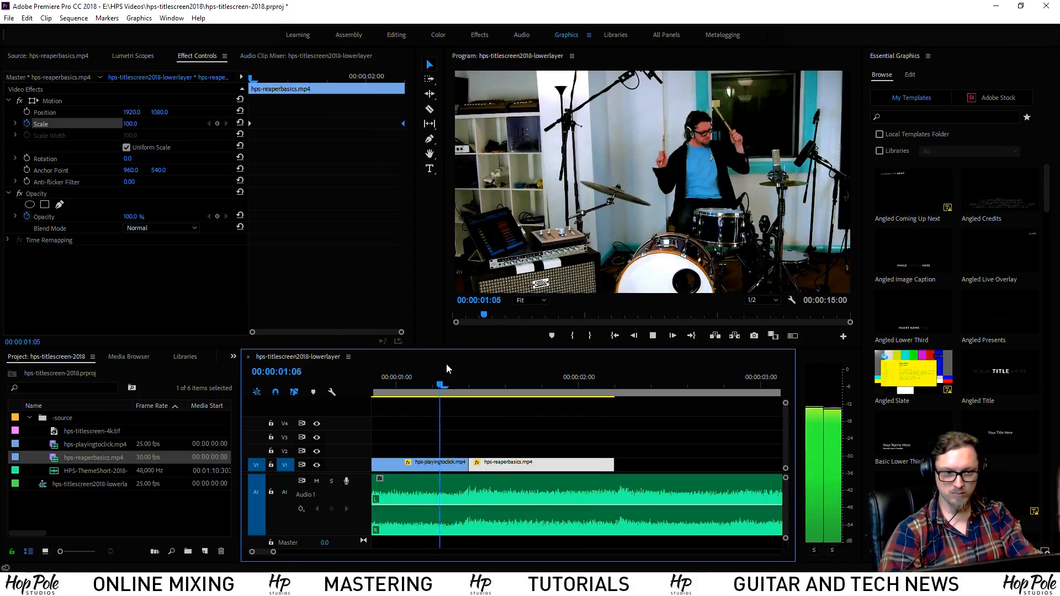
{"action": "key", "text": "space"}
{"action": "left_click", "coordinate": [469, 386]}
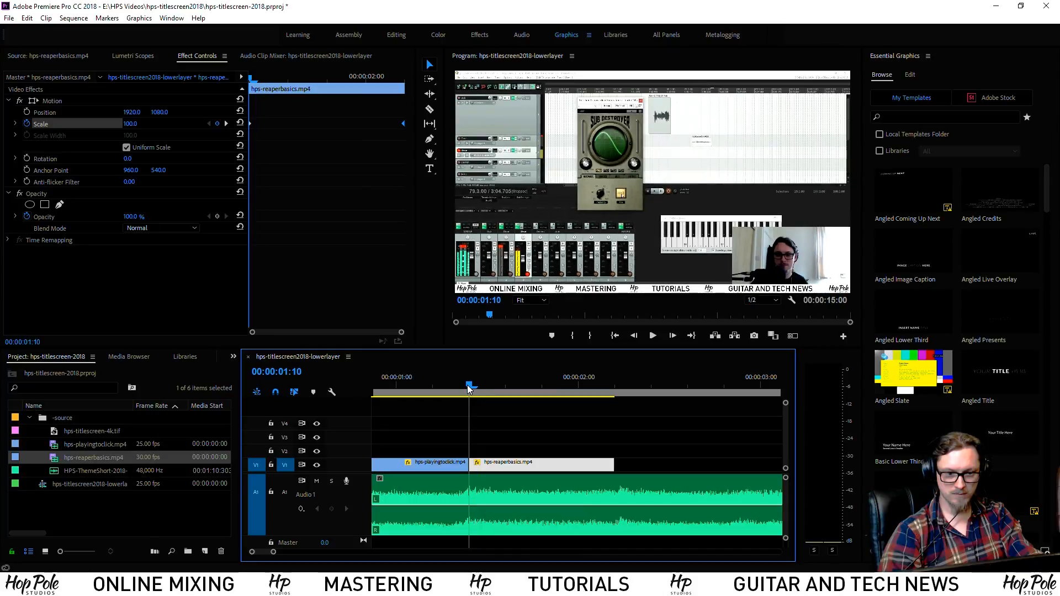
{"action": "left_click", "coordinate": [225, 124]}
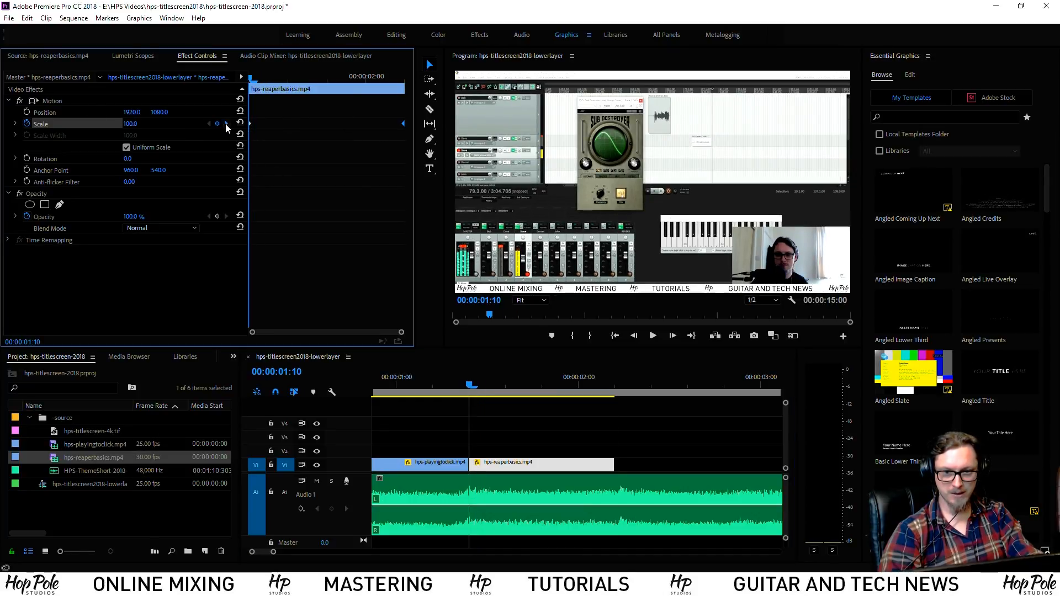
{"action": "type", "text": "103"}
{"action": "key", "text": "Return"}
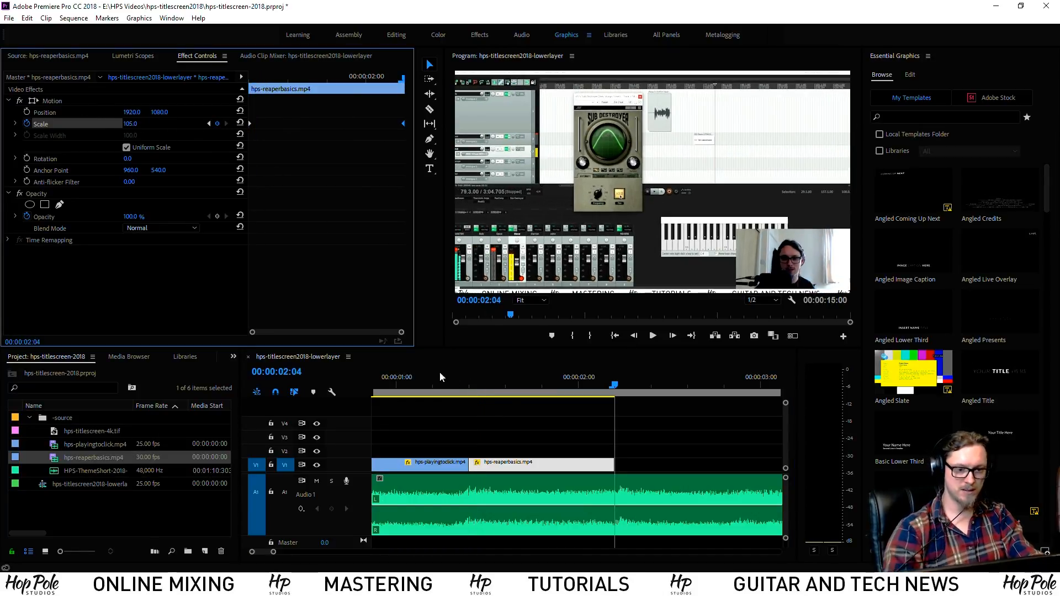
{"action": "left_click", "coordinate": [419, 383]}
{"action": "key", "text": "space"}
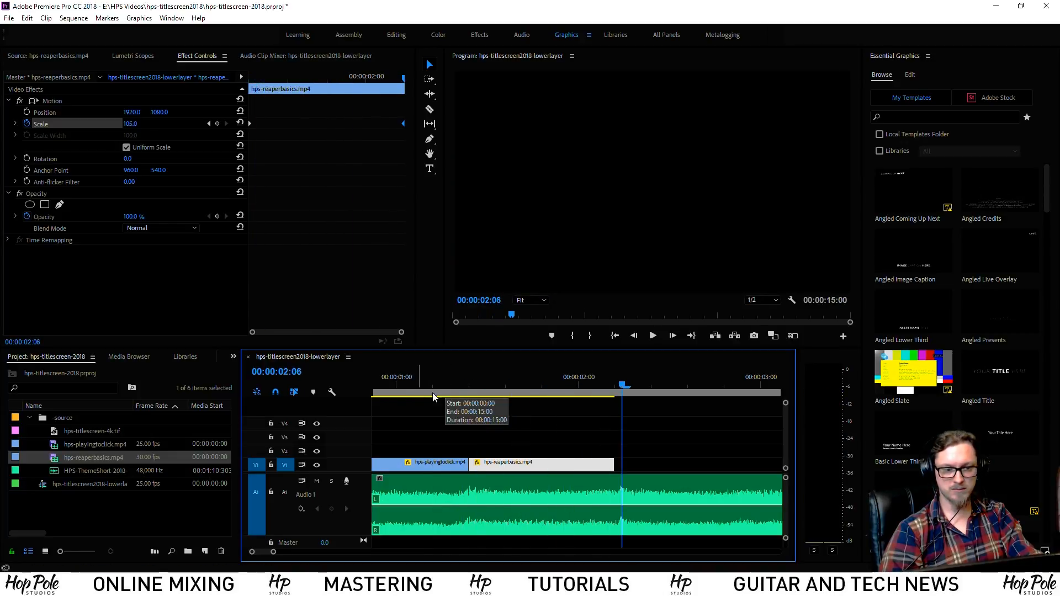
{"action": "left_click", "coordinate": [614, 392]}
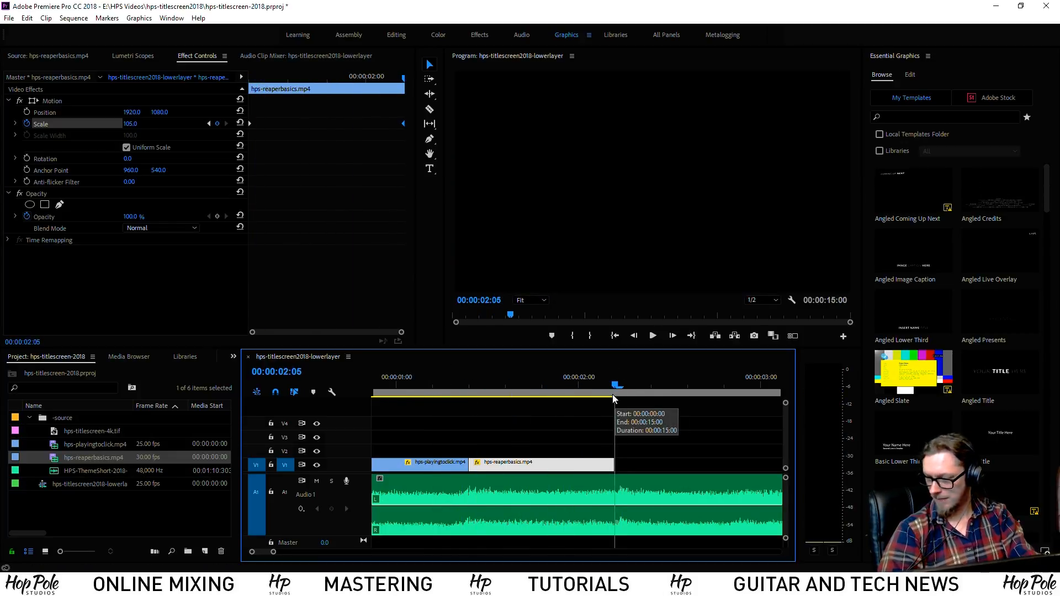
{"action": "key", "text": "space"}
{"action": "key", "text": "space"}
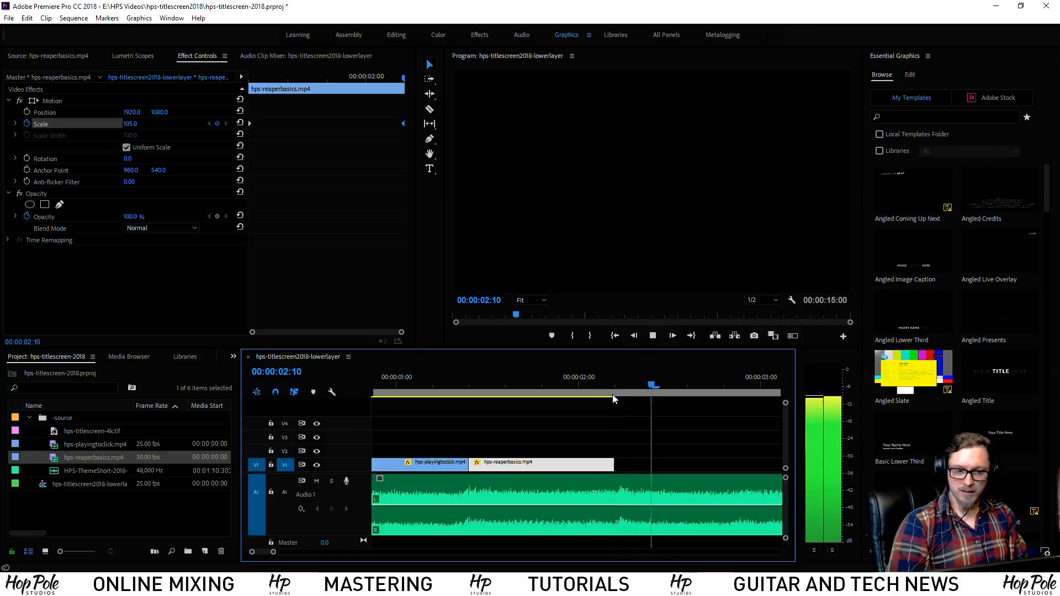
Import hps-bluescube.mp4 from Uploads into the -source bin and load it for previewing
{"action": "right_click", "coordinate": [64, 422]}
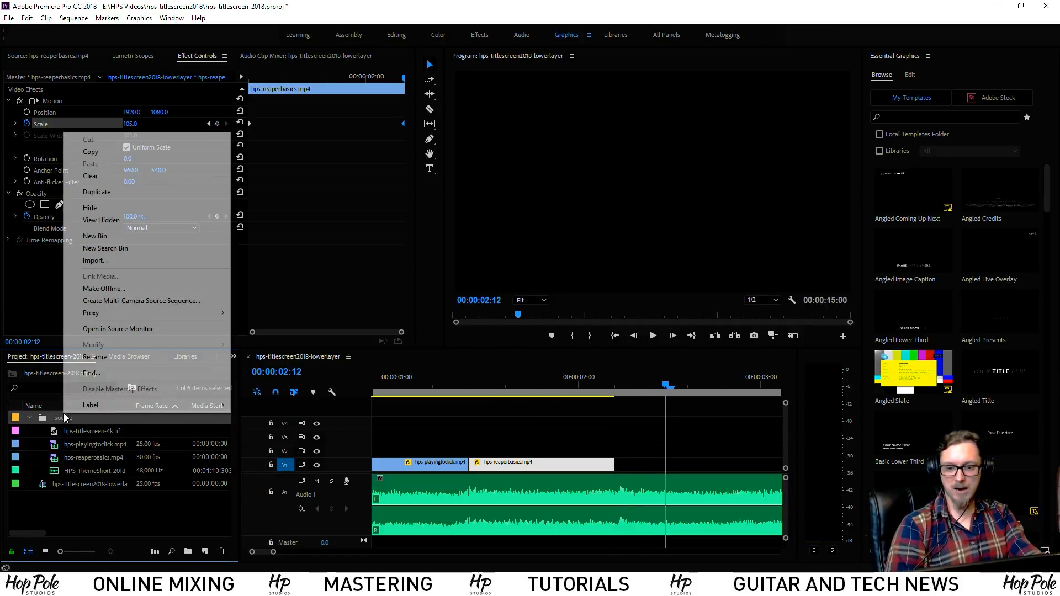
{"action": "left_click", "coordinate": [117, 263]}
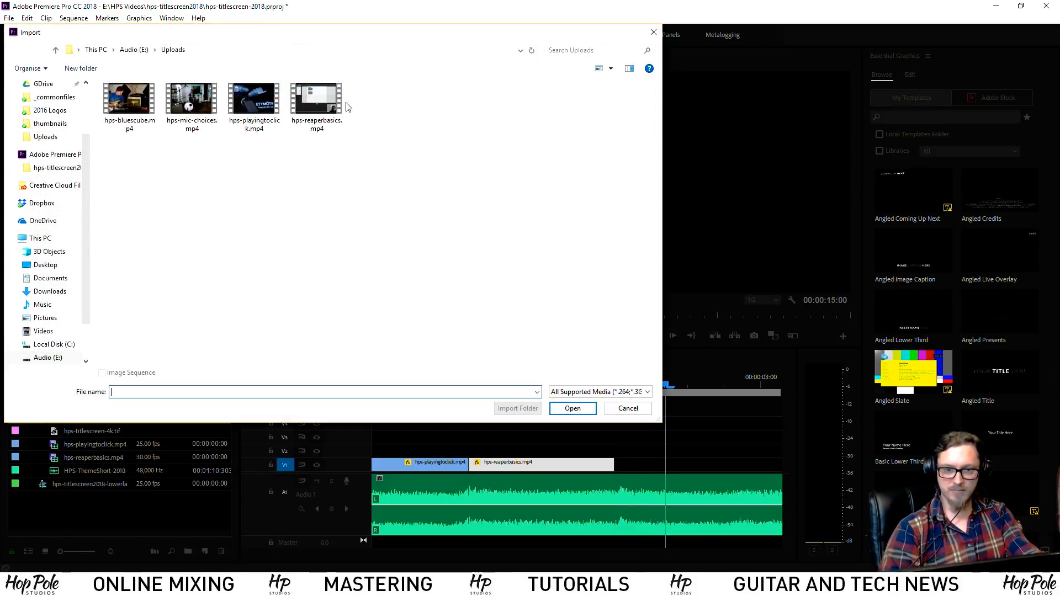
{"action": "left_click_drag", "start_coordinate": [427, 175], "coordinate": [121, 193]}
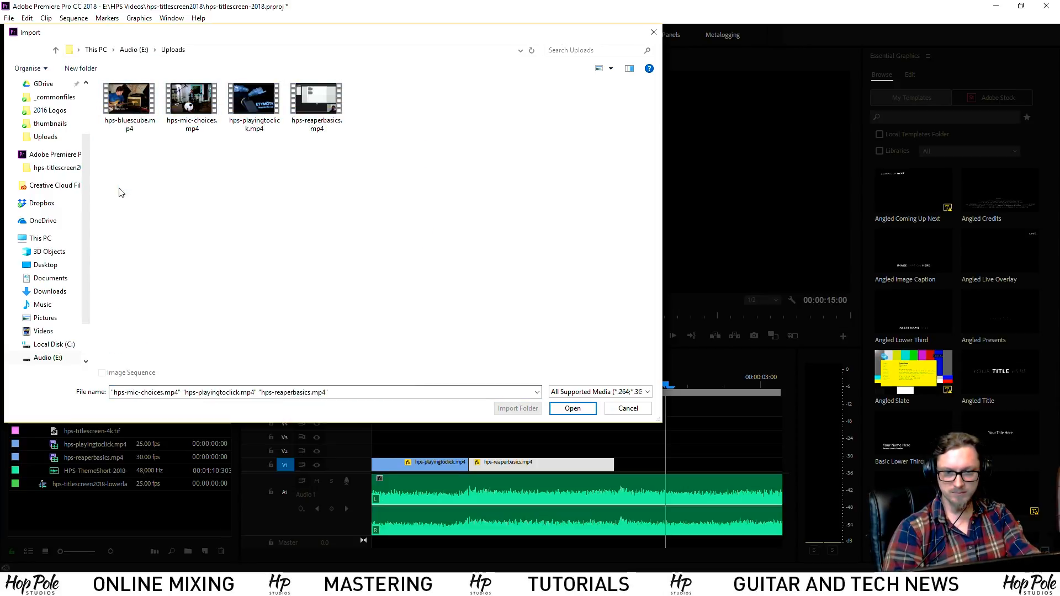
{"action": "double_click", "coordinate": [129, 103]}
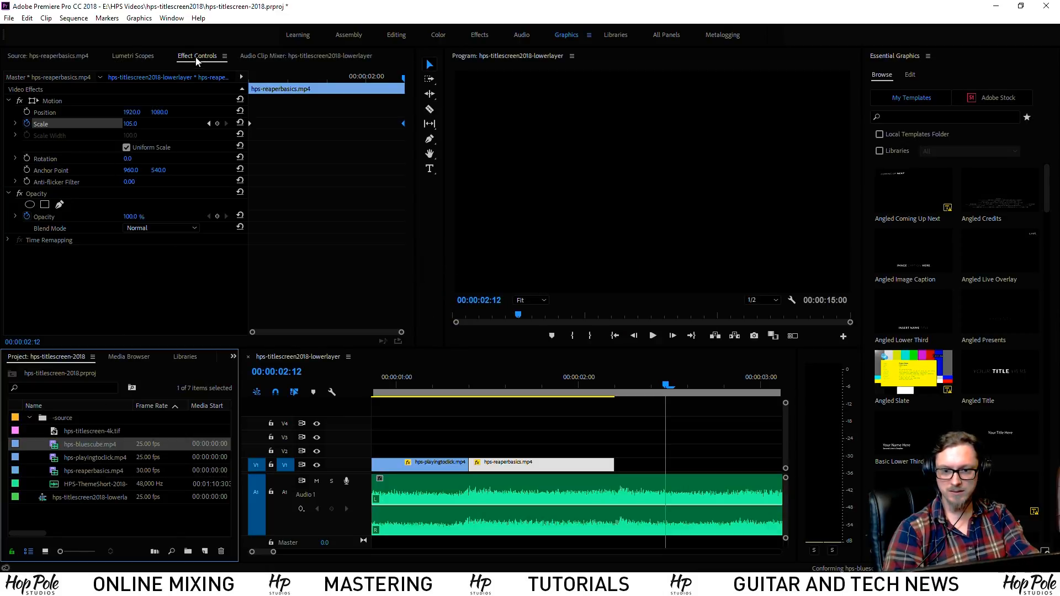
{"action": "double_click", "coordinate": [55, 451]}
Scrub hps-bluescube.mp4 to a guitar-playing shot at 00:10:53
{"action": "left_click_drag", "start_coordinate": [69, 314], "coordinate": [342, 316]}
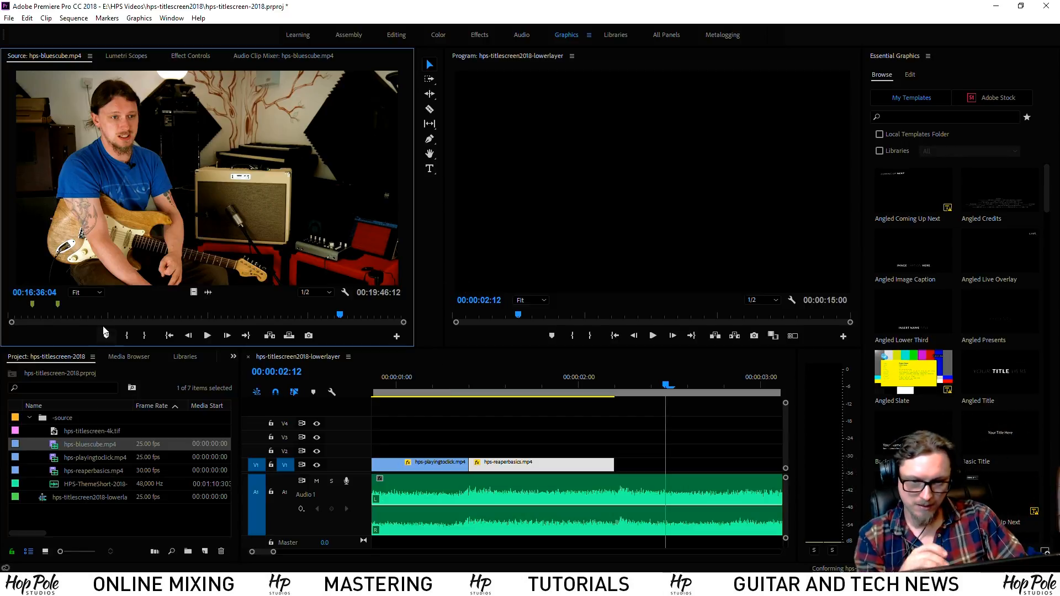
{"action": "left_click_drag", "start_coordinate": [349, 315], "coordinate": [385, 322]}
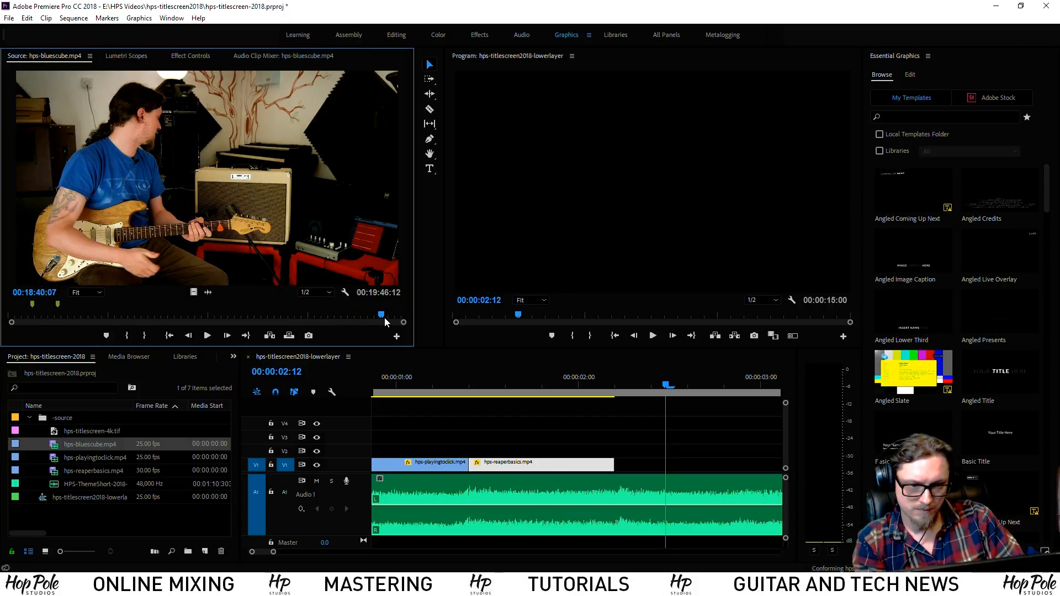
{"action": "left_click", "coordinate": [58, 420]}
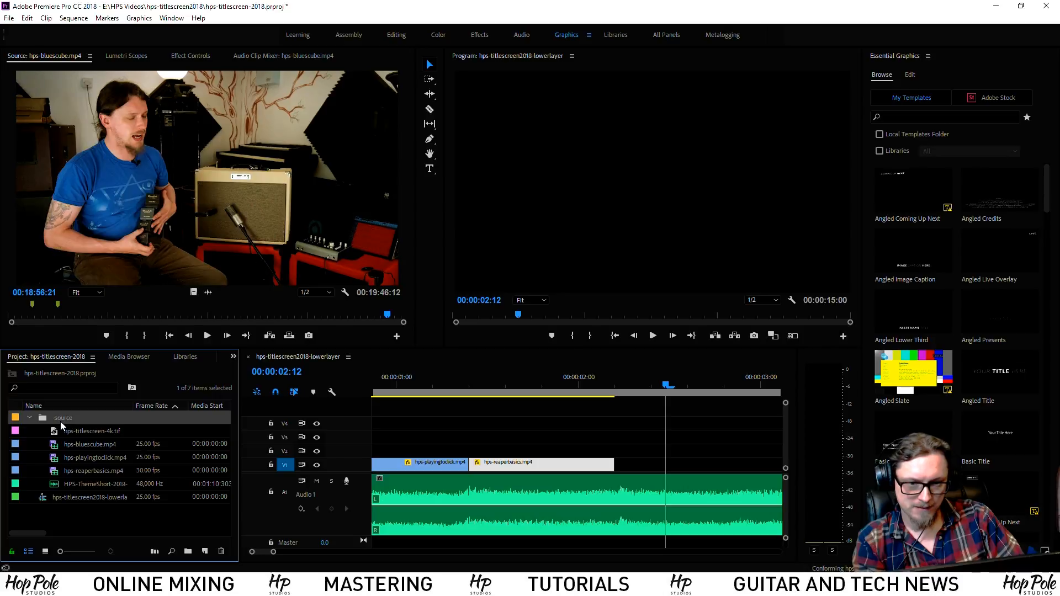
{"action": "left_click", "coordinate": [214, 317]}
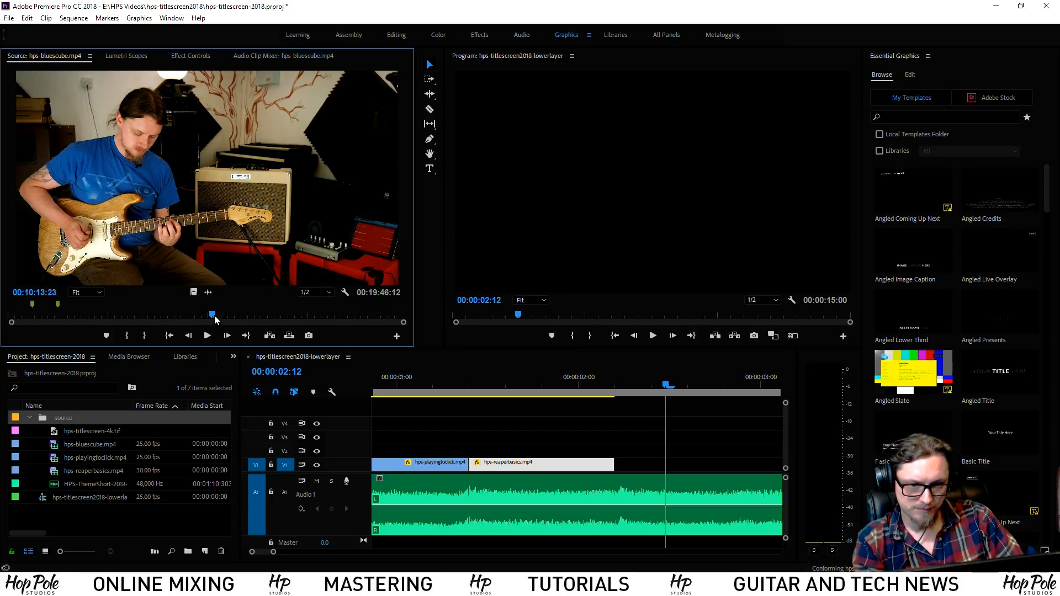
{"action": "left_click_drag", "start_coordinate": [219, 315], "coordinate": [227, 317]}
Move a file browser window aside and return to Premiere
{"action": "key", "text": "alt+Tab"}
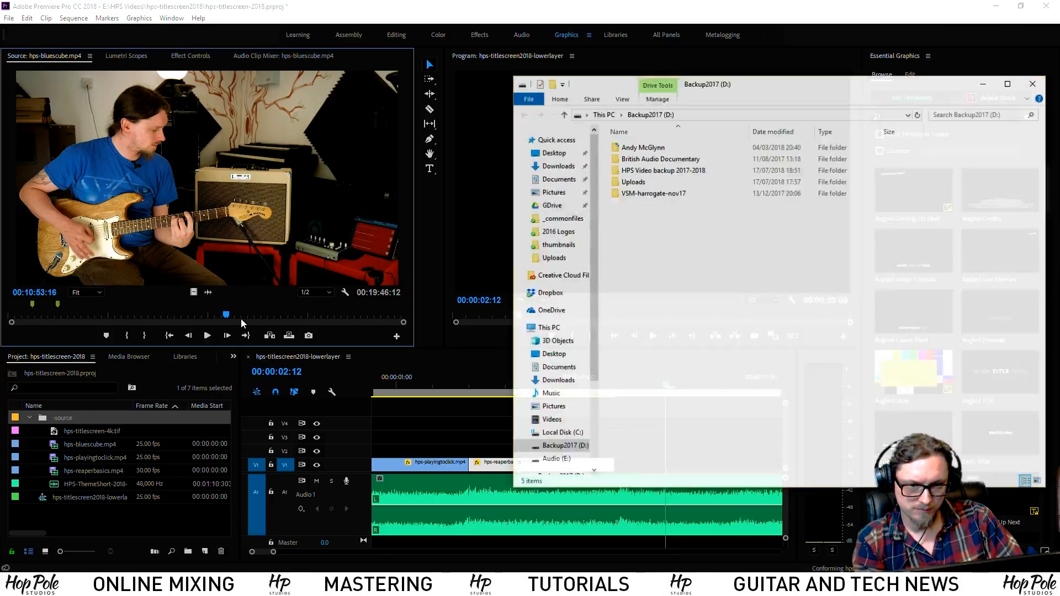
{"action": "left_click_drag", "start_coordinate": [619, 85], "coordinate": [522, 103]}
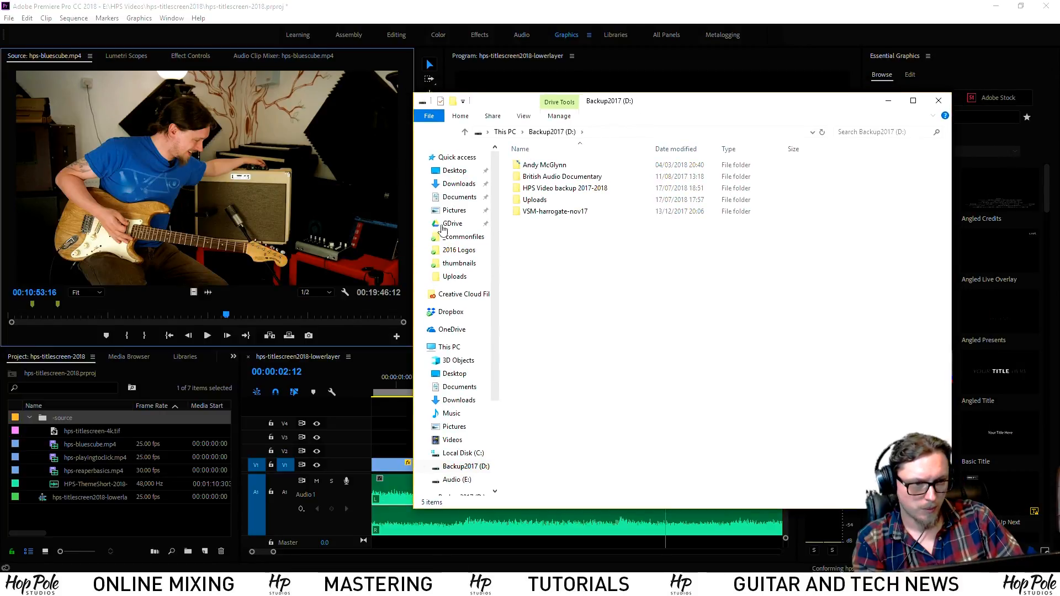
{"action": "left_click", "coordinate": [337, 4]}
Import the C0024 clip from the roland blues cube folder, preview it, then remove it
{"action": "right_click", "coordinate": [168, 202]}
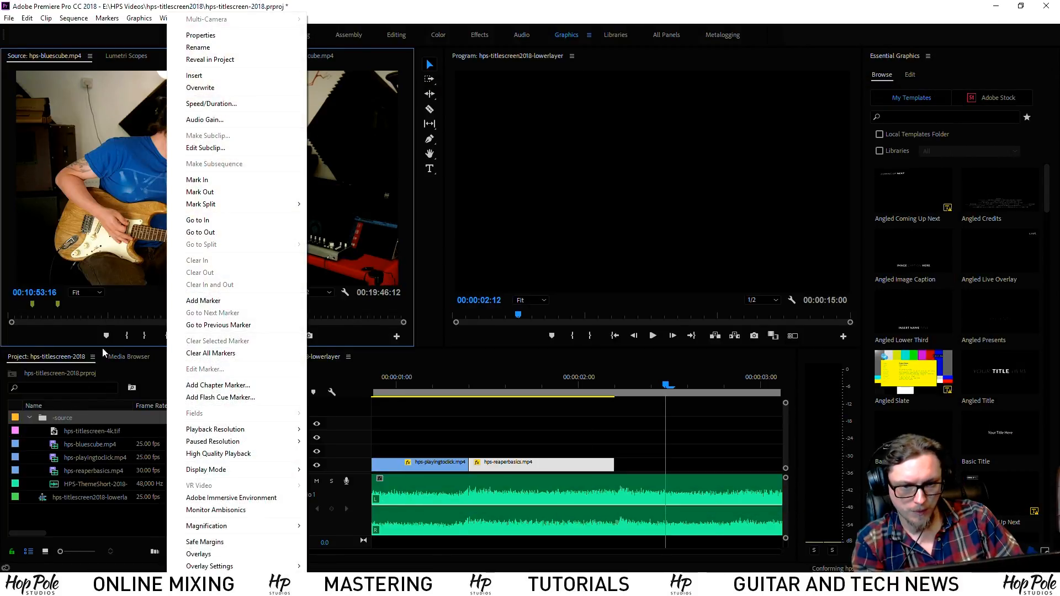
{"action": "right_click", "coordinate": [71, 414]}
{"action": "left_click", "coordinate": [101, 261]}
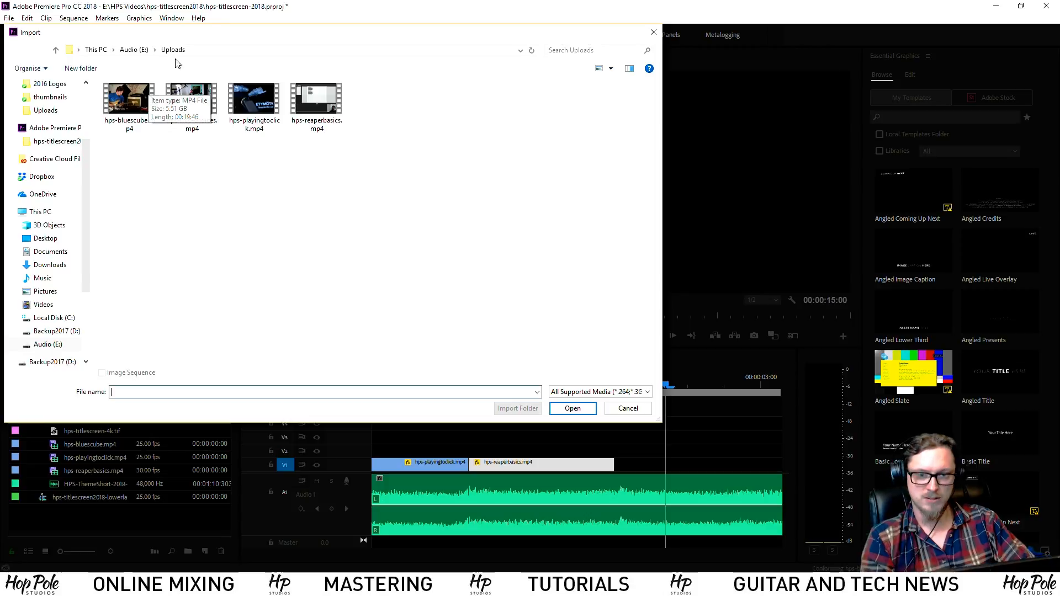
{"action": "left_click", "coordinate": [133, 50]}
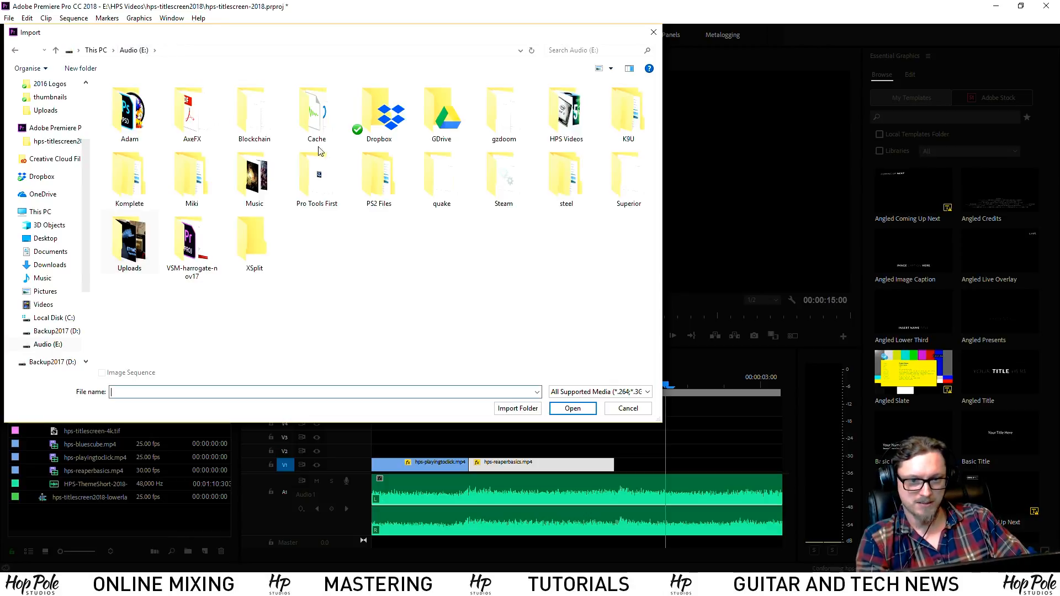
{"action": "double_click", "coordinate": [569, 114]}
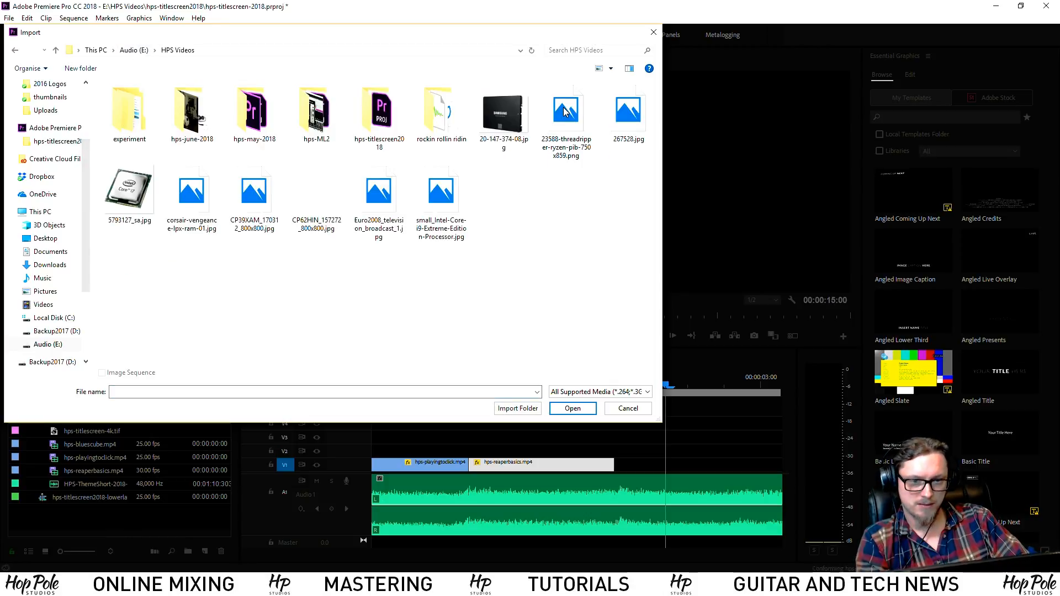
{"action": "double_click", "coordinate": [255, 111]}
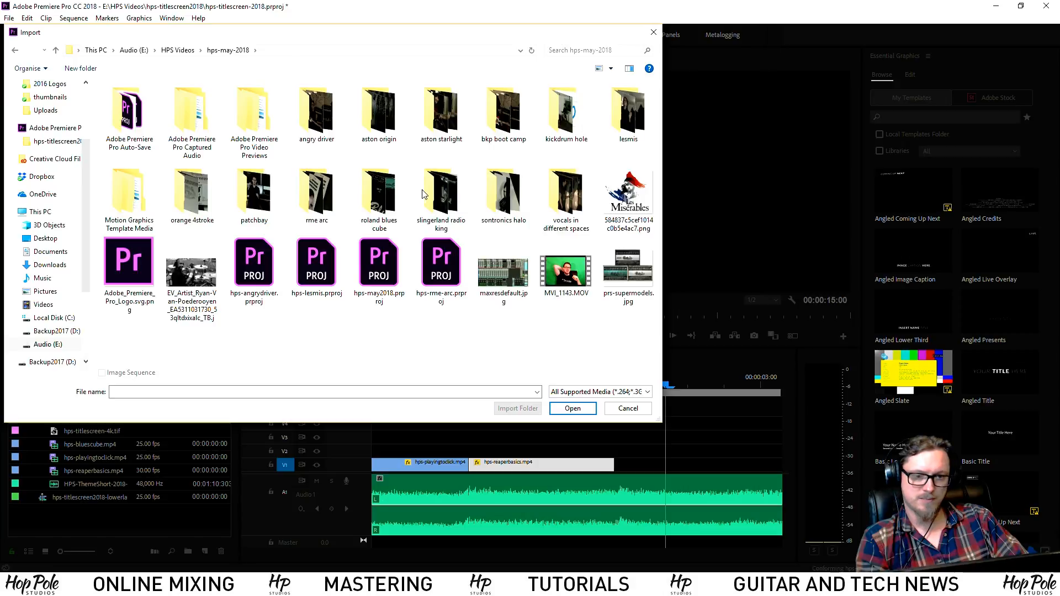
{"action": "double_click", "coordinate": [382, 181]}
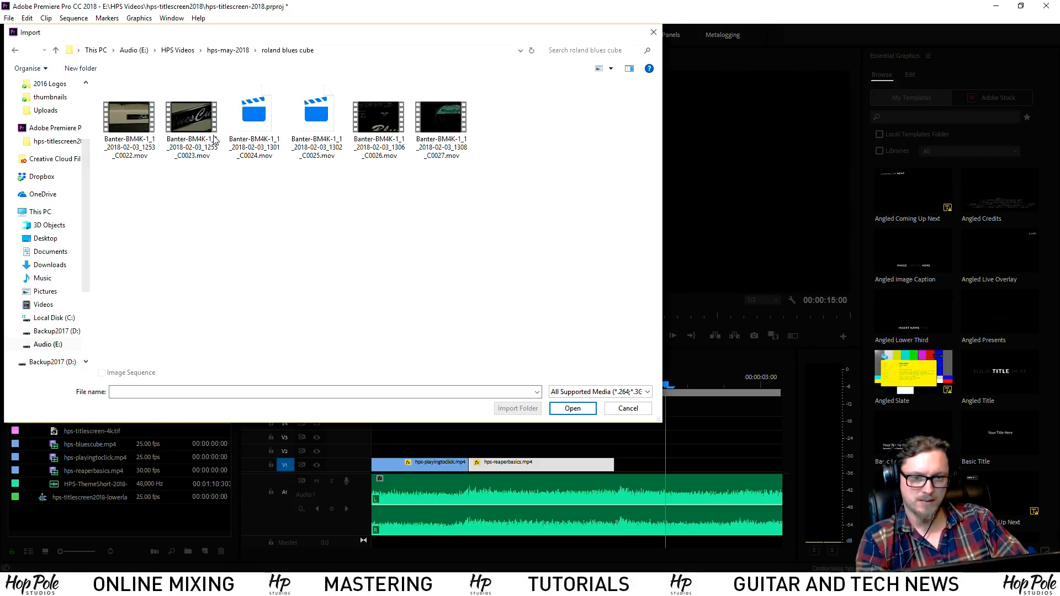
{"action": "double_click", "coordinate": [252, 126]}
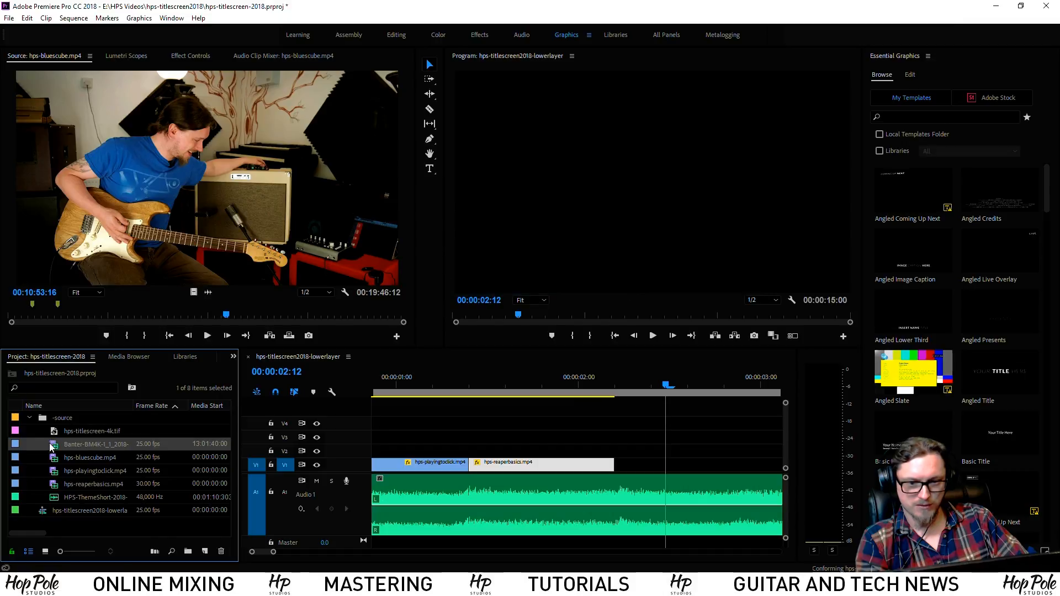
{"action": "double_click", "coordinate": [53, 445]}
{"action": "left_click_drag", "start_coordinate": [59, 314], "coordinate": [26, 326]}
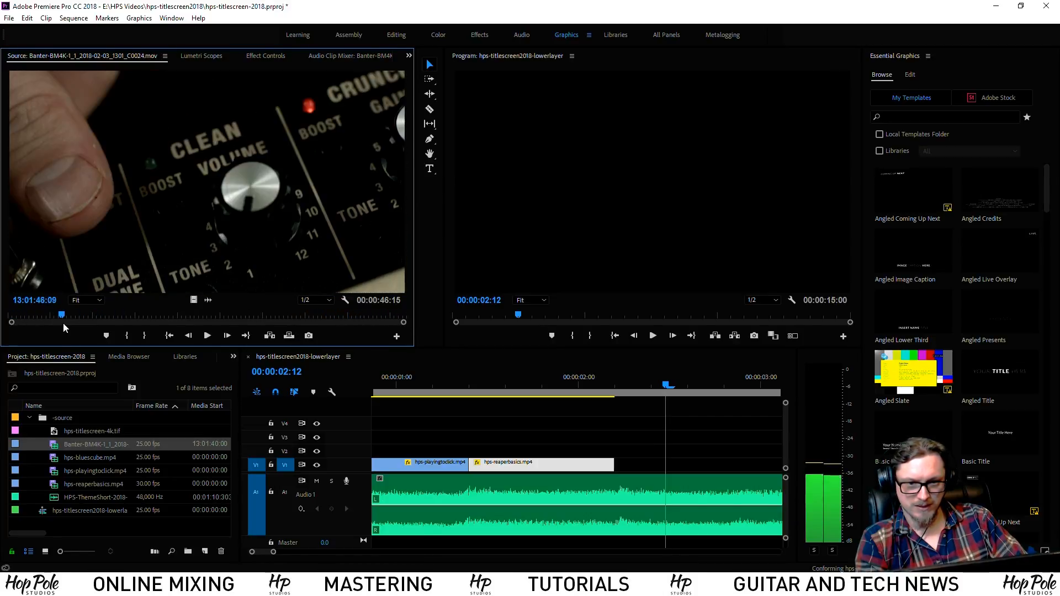
{"action": "key", "text": "Delete"}
Import the C0025 amp close-up and mark In/Out around the Power Control knobs
{"action": "right_click", "coordinate": [81, 428]}
{"action": "right_click", "coordinate": [59, 419]}
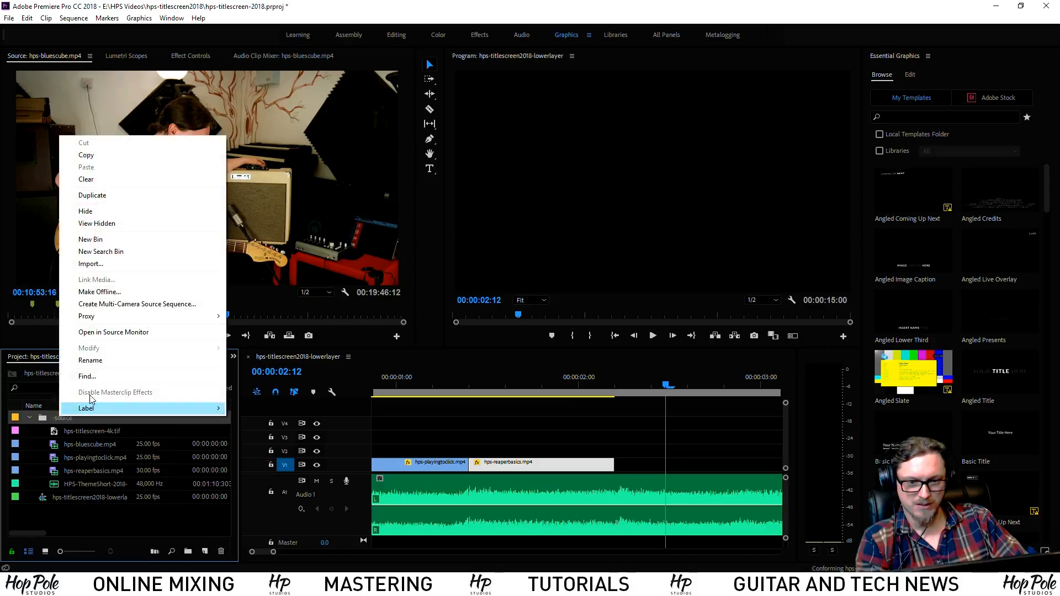
{"action": "left_click", "coordinate": [96, 263]}
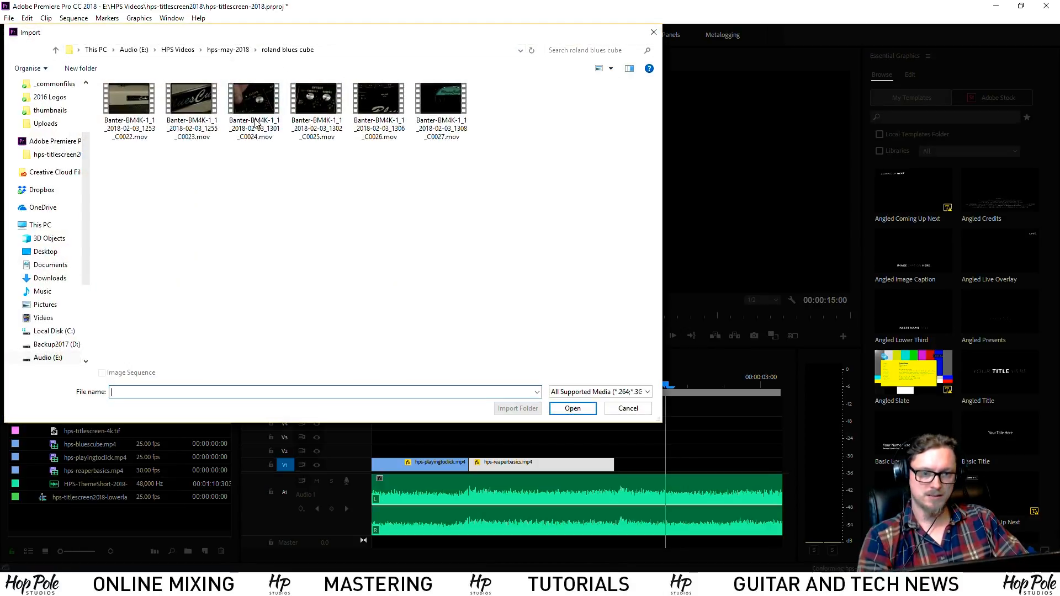
{"action": "double_click", "coordinate": [322, 98]}
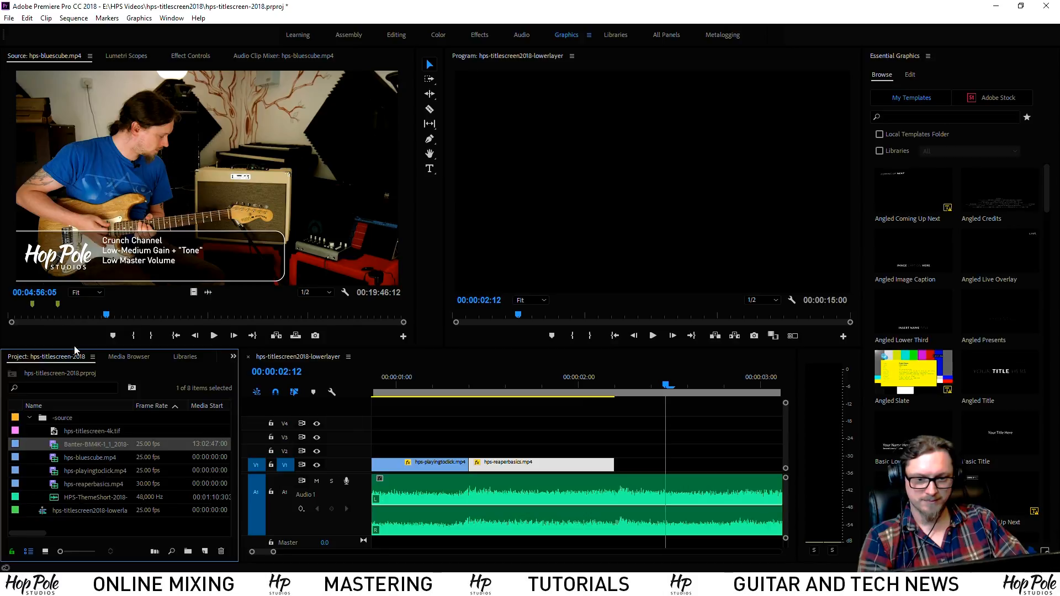
{"action": "double_click", "coordinate": [59, 449]}
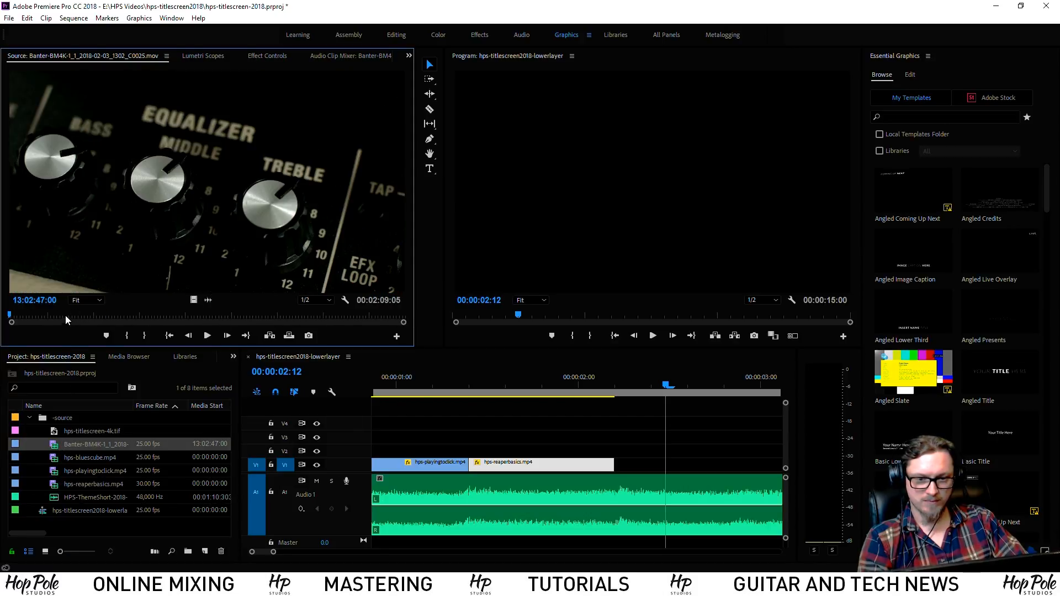
{"action": "left_click_drag", "start_coordinate": [116, 325], "coordinate": [322, 318]}
{"action": "key", "text": "i"}
{"action": "key", "text": "space"}
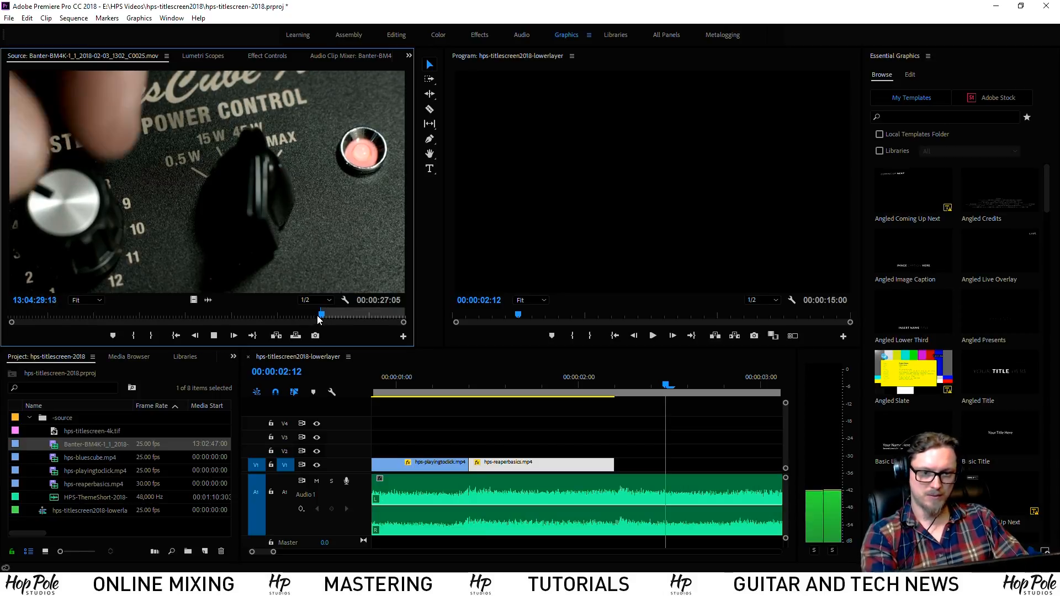
{"action": "key", "text": "o"}
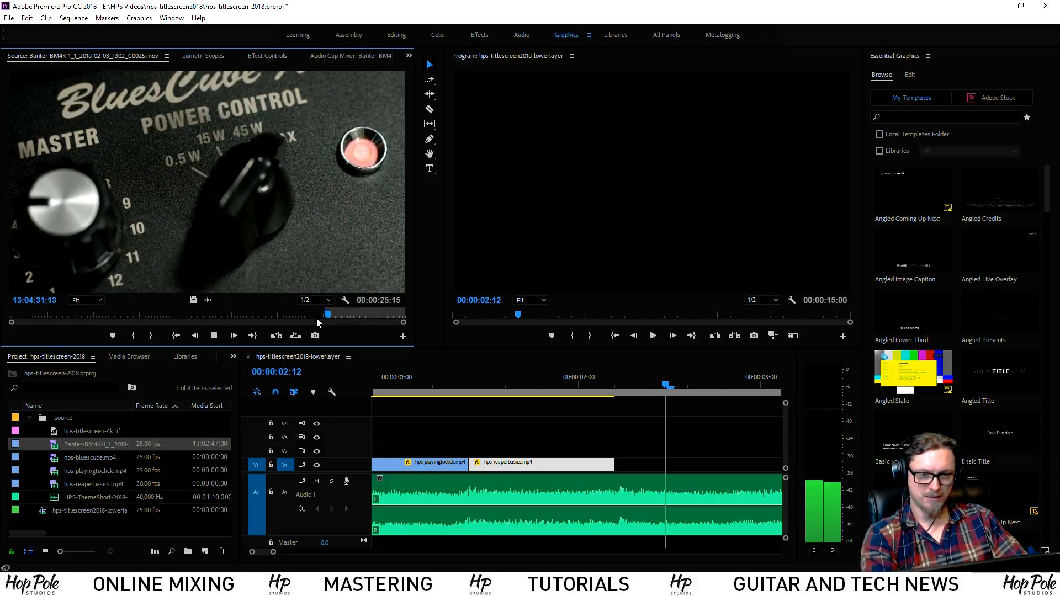
Place the marked close-up video-only on V2 and adjust its end near 00:00:03:01
{"action": "left_click_drag", "start_coordinate": [194, 301], "coordinate": [548, 446]}
{"action": "left_click", "coordinate": [381, 385]}
{"action": "key", "text": "space"}
{"action": "key", "text": "space"}
{"action": "left_click", "coordinate": [393, 386]}
{"action": "key", "text": "space"}
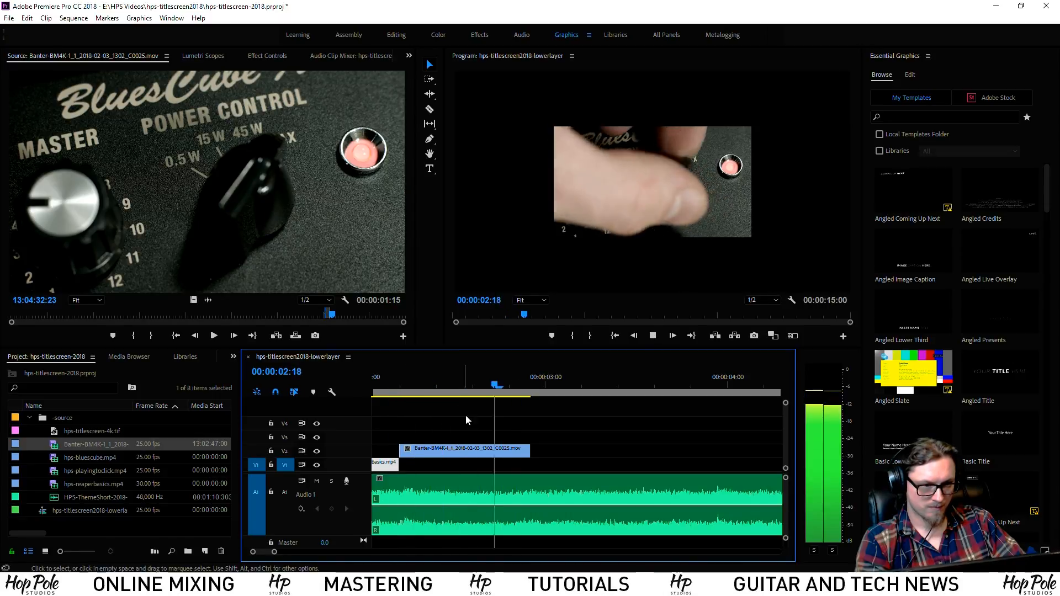
{"action": "key", "text": "space"}
{"action": "key", "text": "space"}
{"action": "key", "text": "space"}
{"action": "key", "text": "space"}
{"action": "key", "text": "space"}
{"action": "left_click", "coordinate": [558, 383]}
{"action": "left_click_drag", "start_coordinate": [527, 454], "coordinate": [551, 454]}
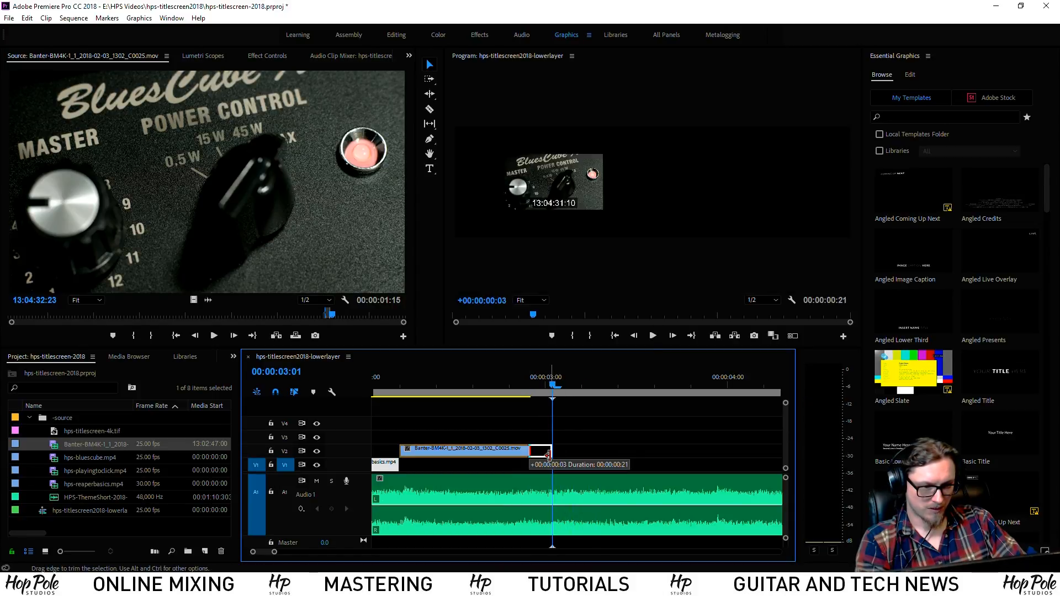
{"action": "key", "text": "Right"}
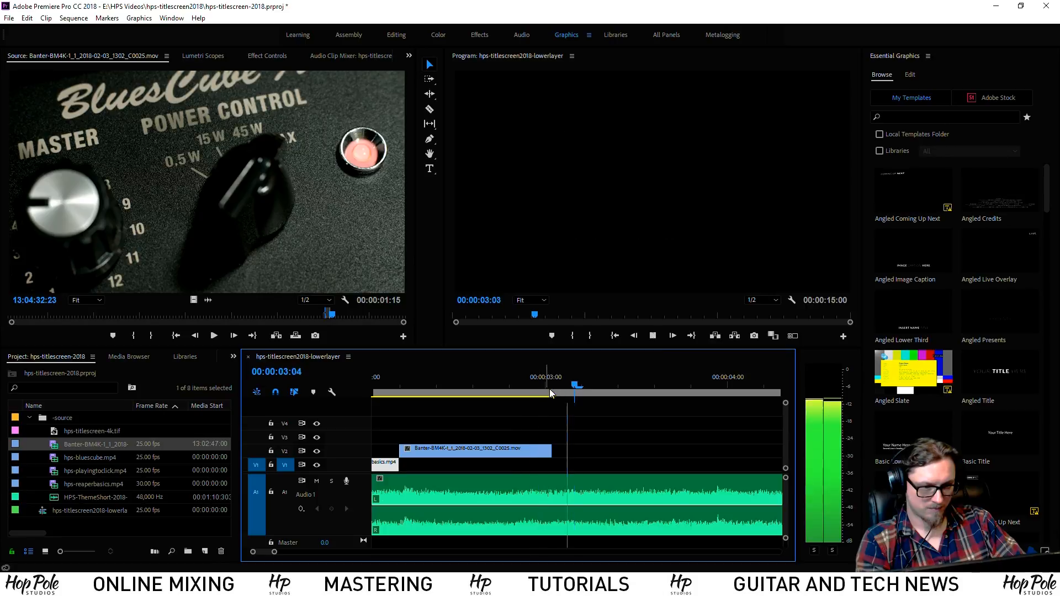
{"action": "mouse_move", "coordinate": [439, 384]}
{"action": "left_mouse_down"}
{"action": "mouse_move", "coordinate": [477, 383]}
{"action": "mouse_move", "coordinate": [421, 385]}
{"action": "left_mouse_up"}
{"action": "key", "text": "space"}
Slip the V2 clip's content to show a different moment
{"action": "key", "text": "y"}
{"action": "left_click_drag", "start_coordinate": [492, 452], "coordinate": [509, 451]}
{"action": "left_click", "coordinate": [382, 385]}
{"action": "key", "text": "space"}
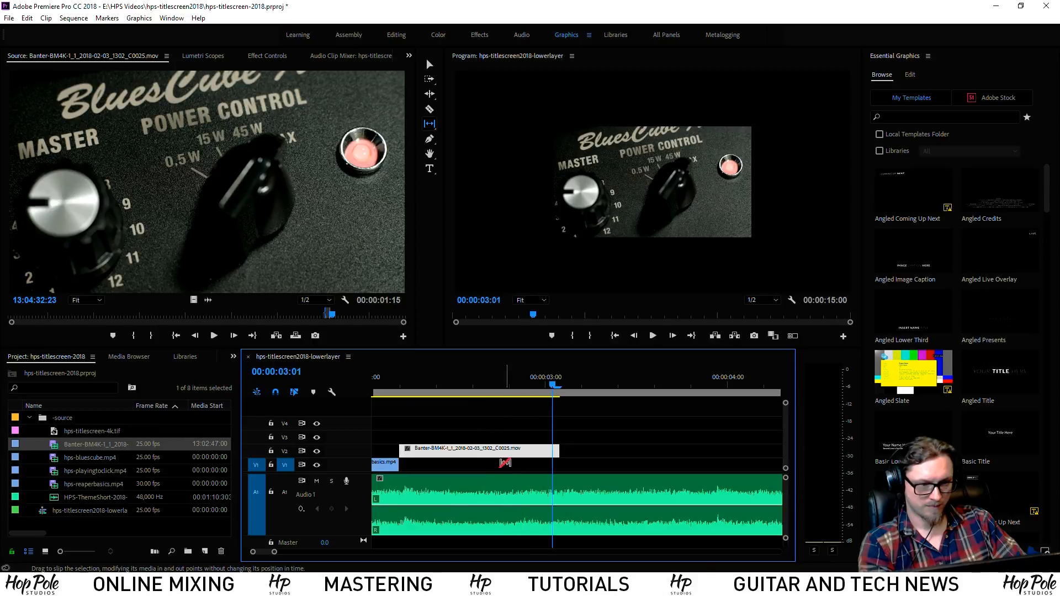
Scale the Blues Cube clip to frame size and bring up Lumetri Color
{"action": "right_click", "coordinate": [486, 453]}
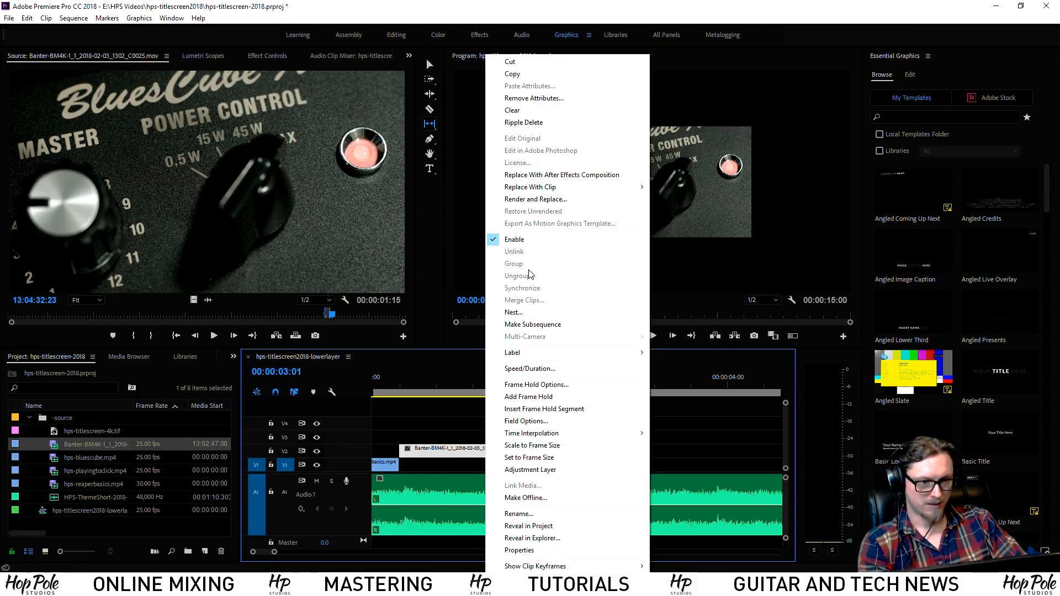
{"action": "left_click", "coordinate": [523, 445]}
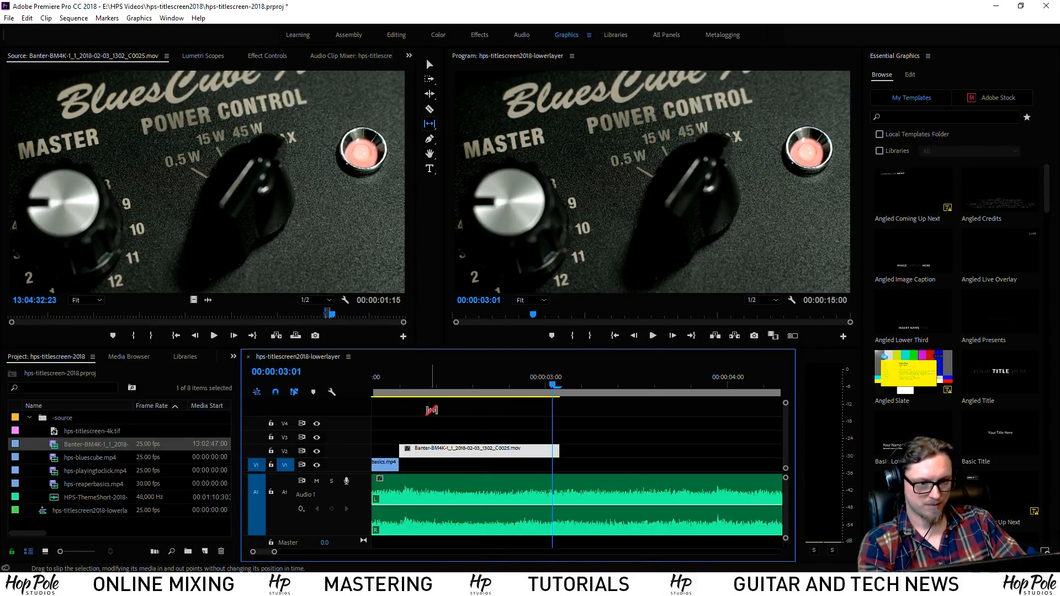
{"action": "left_click", "coordinate": [171, 19]}
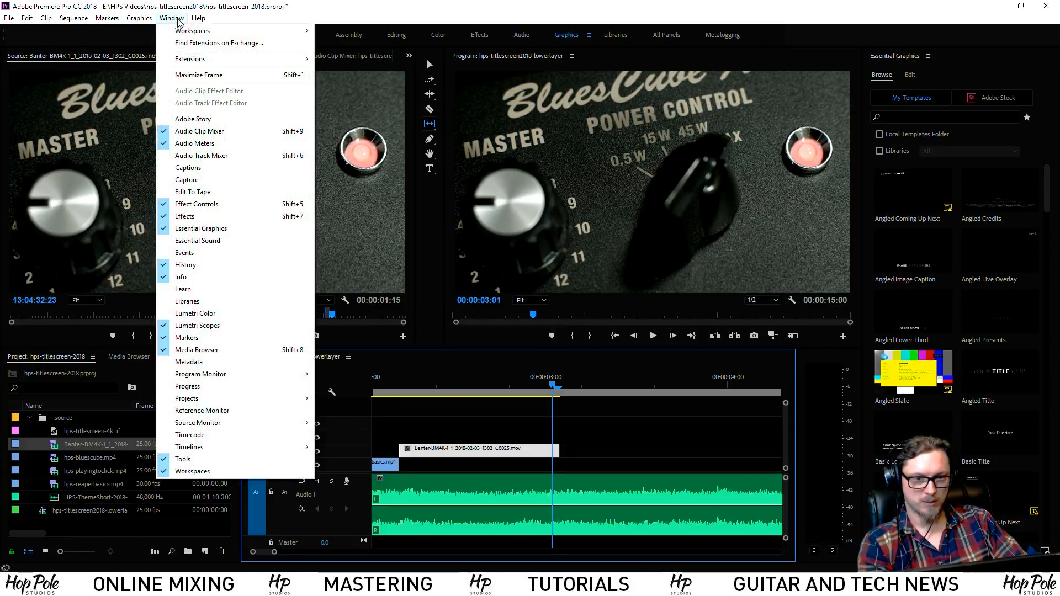
{"action": "left_click", "coordinate": [202, 326]}
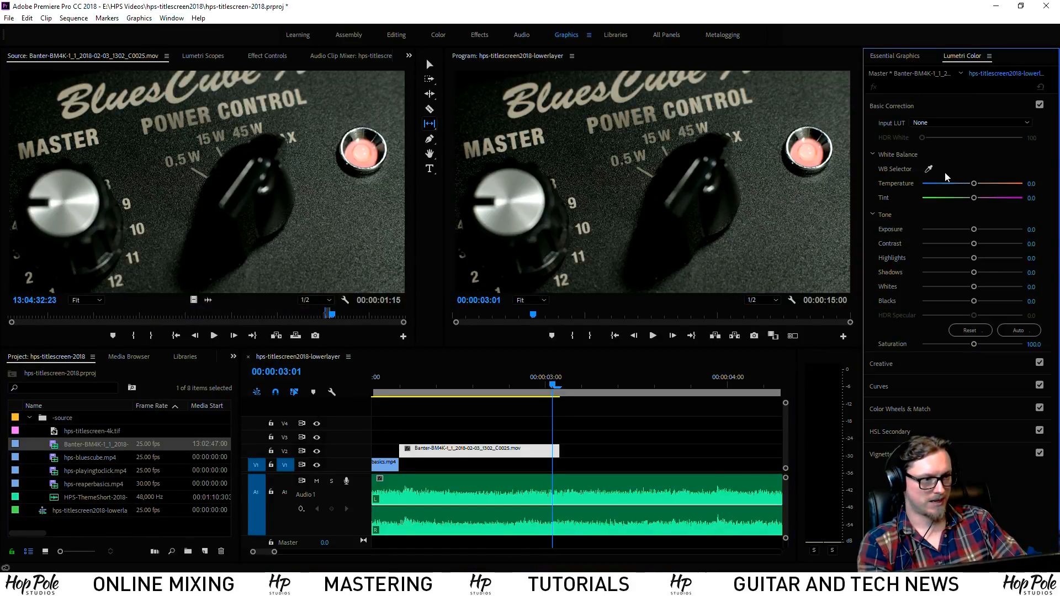
Apply the Hook_BM4KFilm2Vid_3DLC_SIMPLE_V0.8 creative look to the amp close-up
{"action": "left_click", "coordinate": [895, 363]}
{"action": "left_click", "coordinate": [947, 145]}
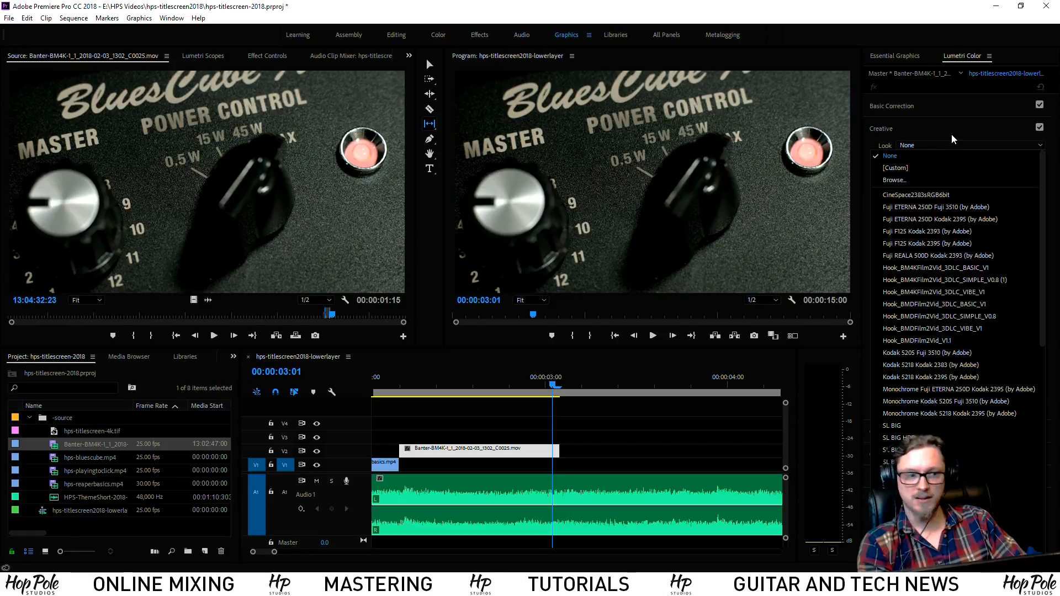
{"action": "left_click", "coordinate": [927, 278]}
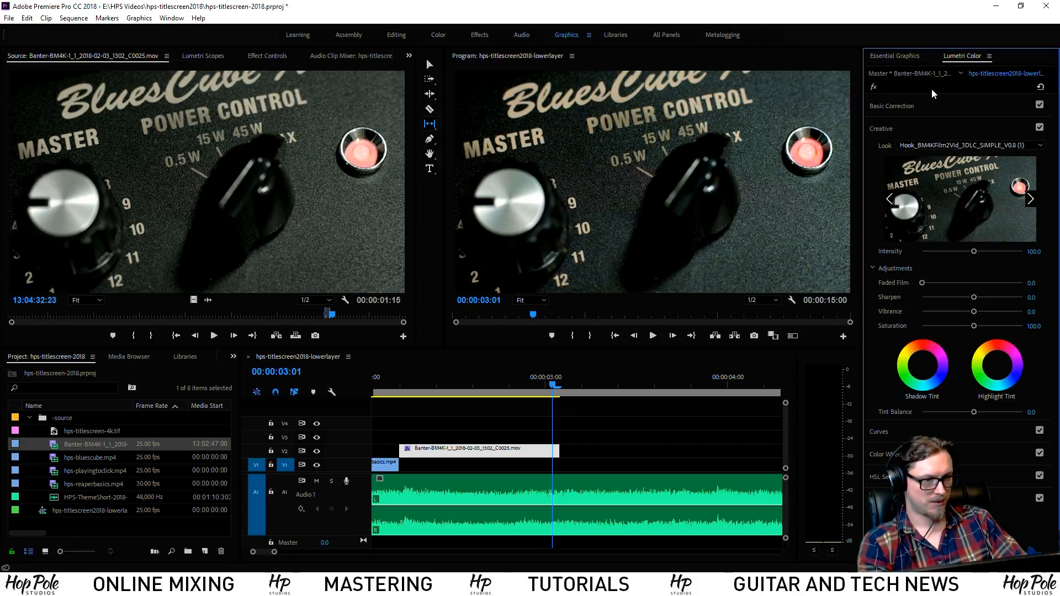
Raise exposure to 0.5 and saturation to 124.6, and add a -0.3 vignette
{"action": "left_click", "coordinate": [909, 105]}
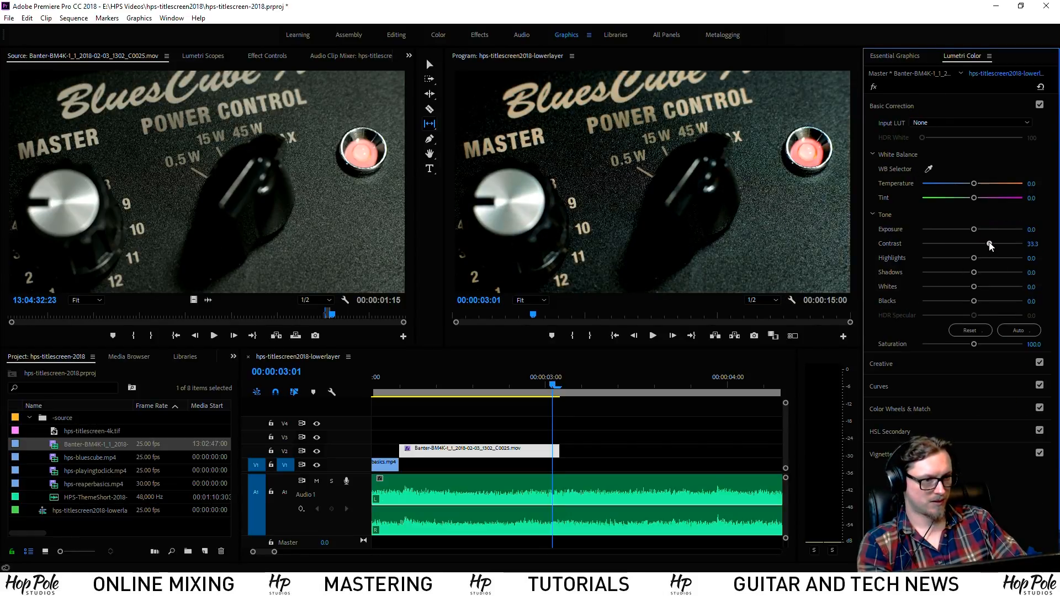
{"action": "left_click_drag", "start_coordinate": [974, 229], "coordinate": [977, 229]}
{"action": "left_click_drag", "start_coordinate": [974, 344], "coordinate": [992, 344]}
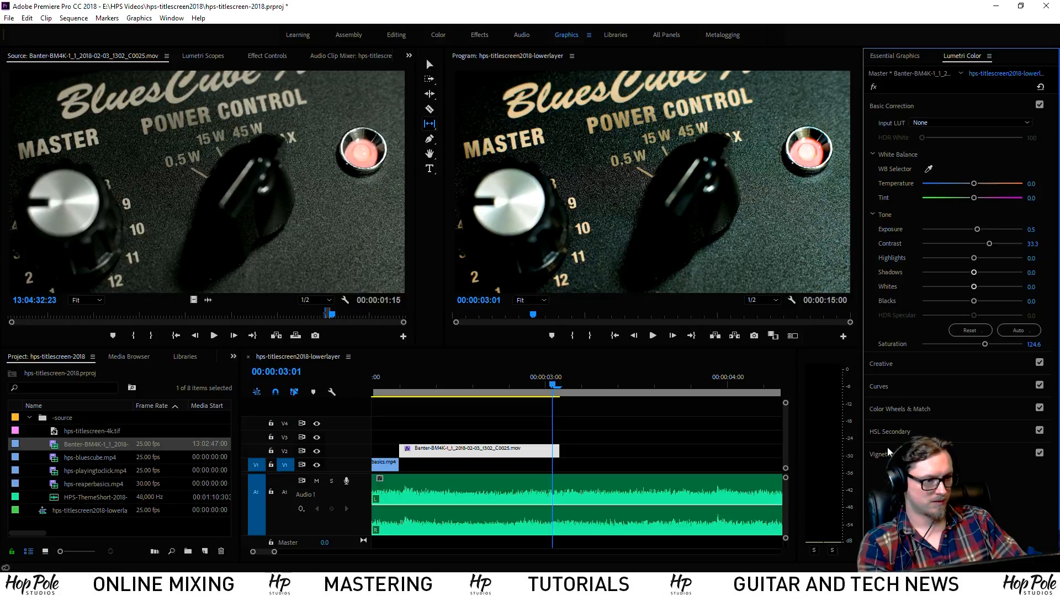
{"action": "left_click", "coordinate": [911, 454]}
{"action": "left_click_drag", "start_coordinate": [959, 236], "coordinate": [969, 239]}
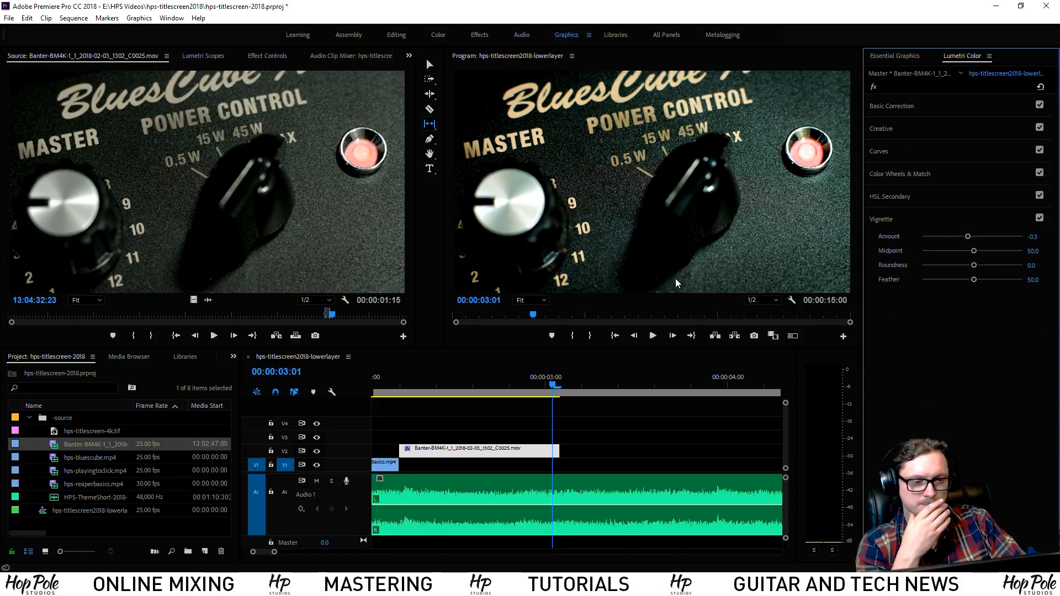
{"action": "left_click", "coordinate": [400, 385]}
Keyframe the close-up's Scale from 100 at 00:00:02:05 to 105 at 00:00:02:15
{"action": "key", "text": "v"}
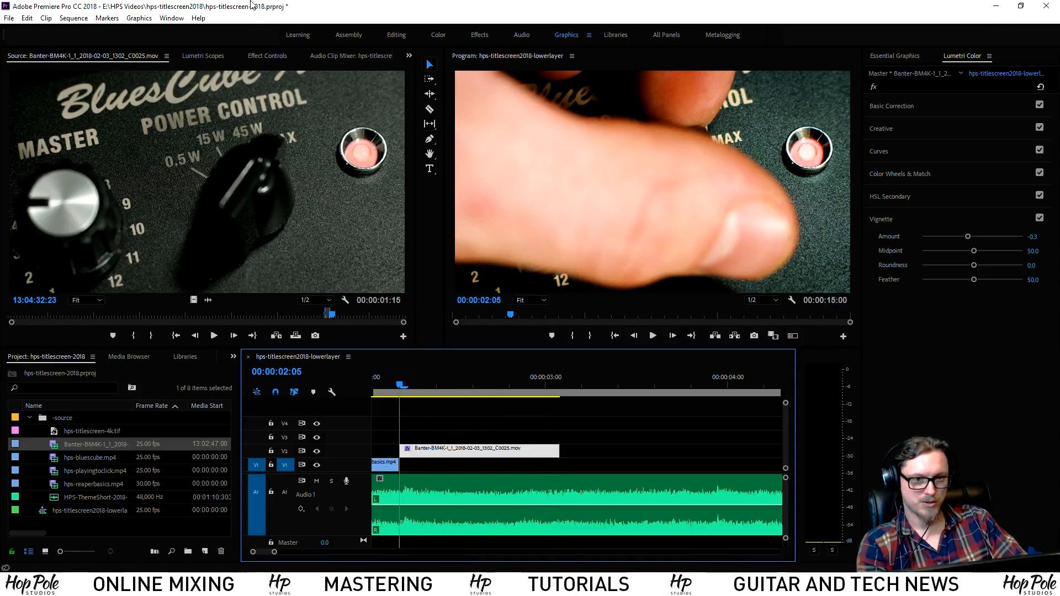
{"action": "left_click", "coordinate": [266, 56]}
{"action": "left_click", "coordinate": [27, 123]}
{"action": "key", "text": "shift+Right"}
{"action": "key", "text": "shift+Right"}
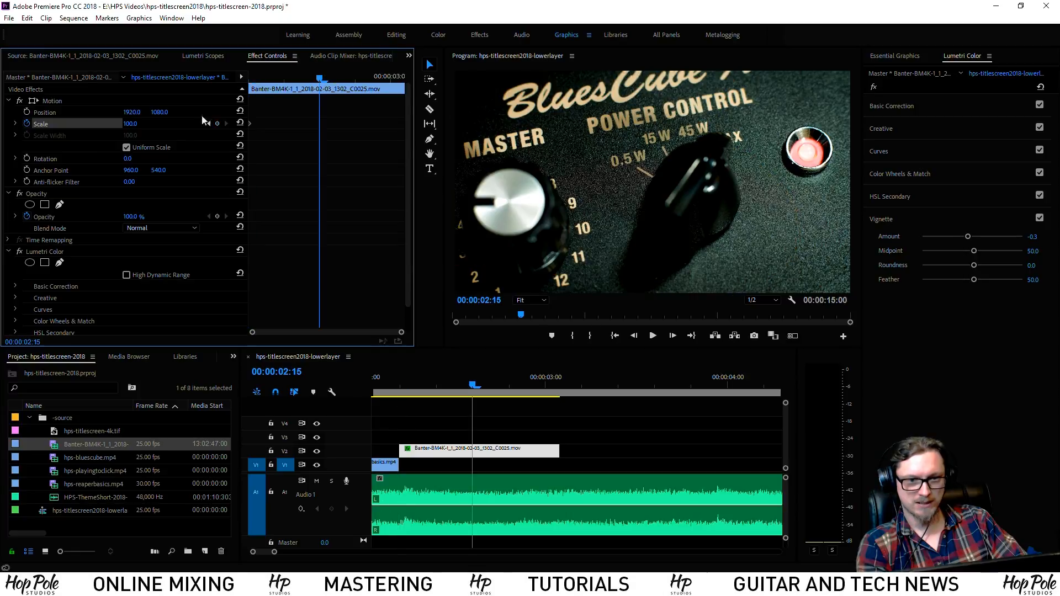
{"action": "left_click", "coordinate": [131, 124]}
{"action": "type", "text": "105"}
{"action": "key", "text": "Return"}
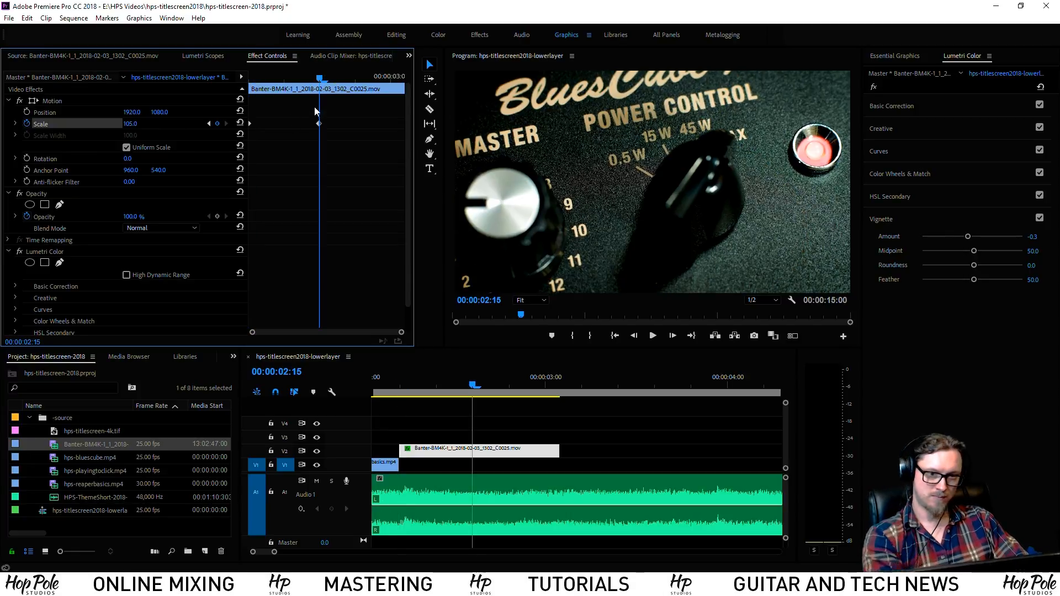
Play back the sequence to review the Blues Cube zoom
{"action": "left_click", "coordinate": [384, 463]}
{"action": "key", "text": "space"}
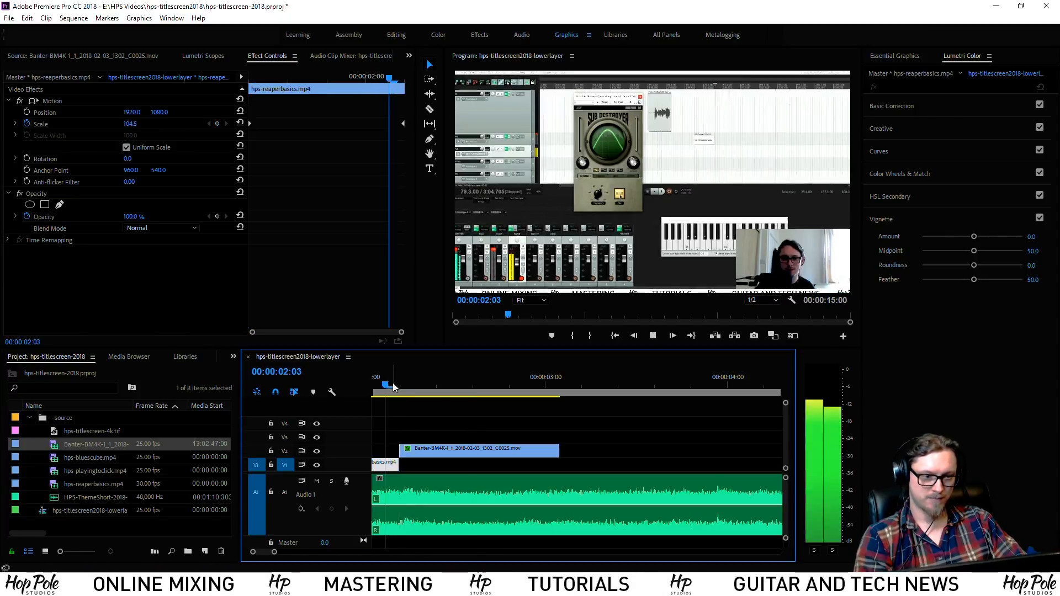
{"action": "key", "text": "space"}
{"action": "scroll", "coordinate": [492, 407], "scroll_direction": "up", "scroll_amount": 5}
{"action": "left_click", "coordinate": [437, 383]}
{"action": "left_click", "coordinate": [406, 383]}
{"action": "key", "text": "space"}
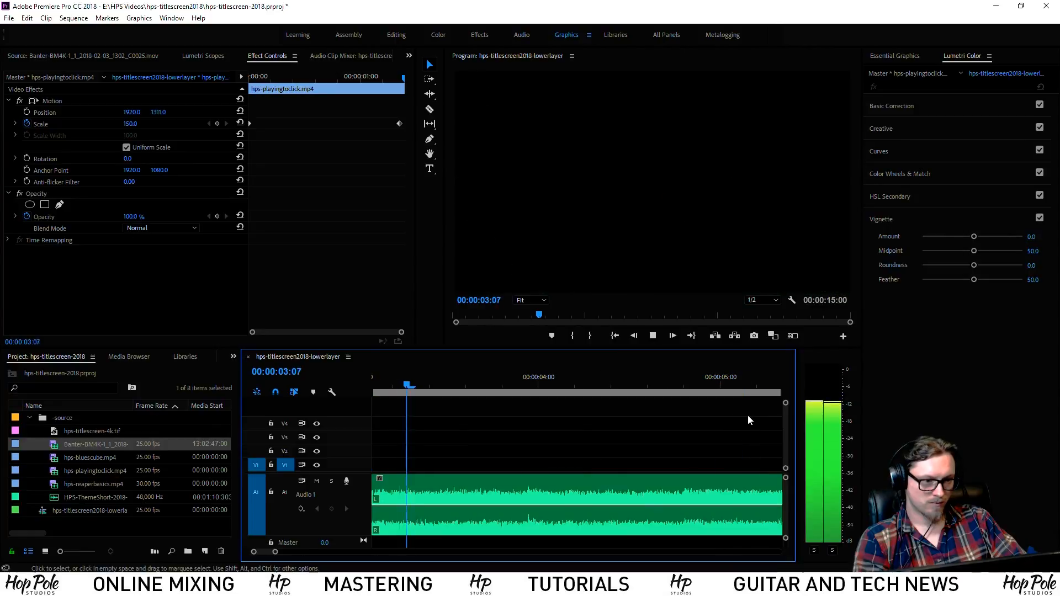
{"action": "key", "text": "space"}
Save the project and park the playhead at 00:00:03:02 on the opening clips
{"action": "key", "text": "ctrl+s"}
{"action": "key", "text": "backslash"}
{"action": "key", "text": "equal"}
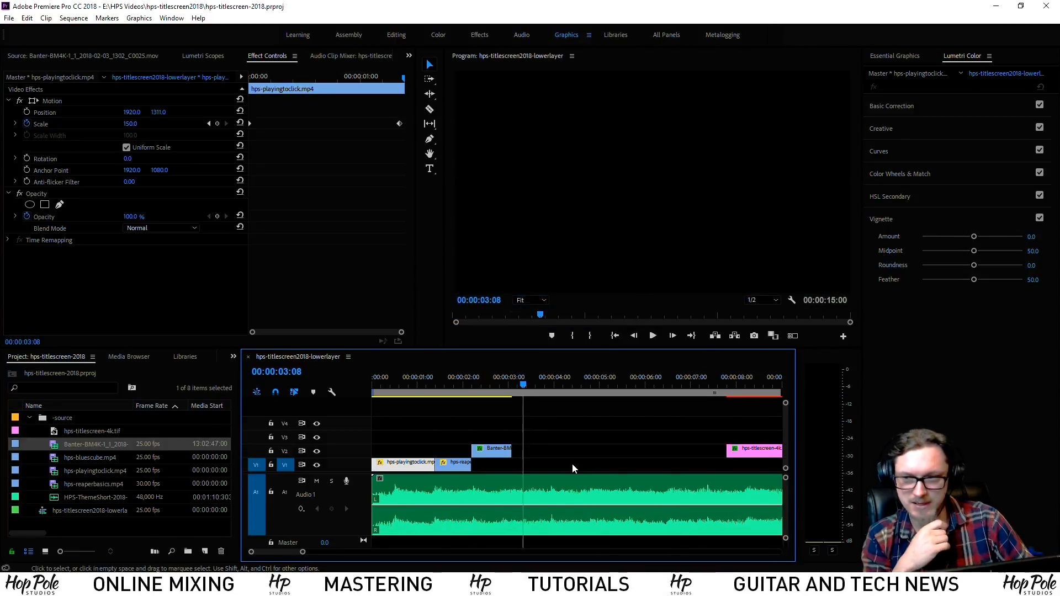
{"action": "left_click", "coordinate": [515, 389]}
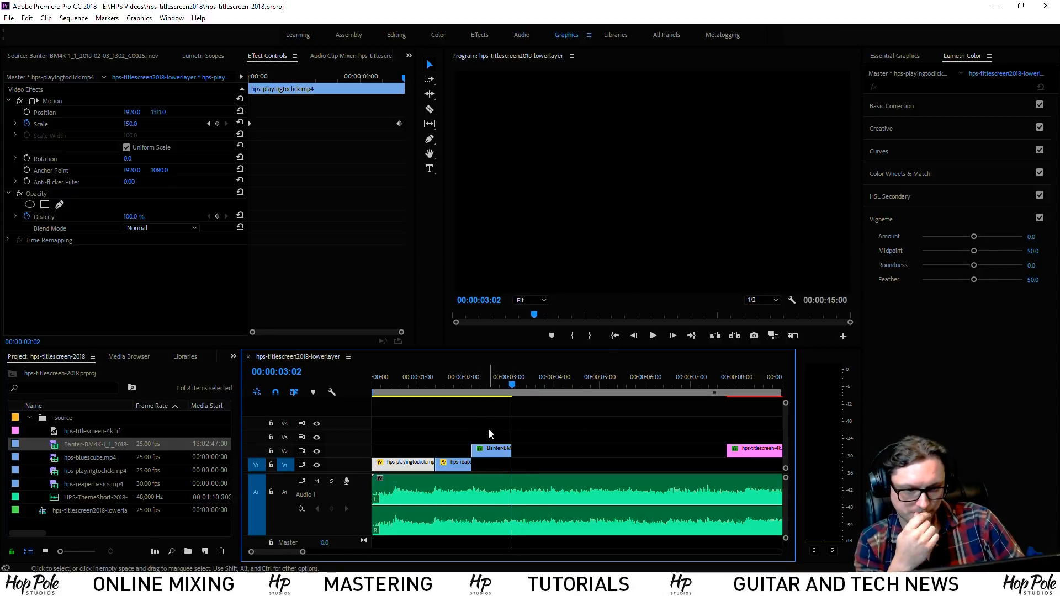
Import Banter-BM4K-1_1_2018-01-23_0327_C0003.mov from the kickdrum hole folder
{"action": "right_click", "coordinate": [65, 423]}
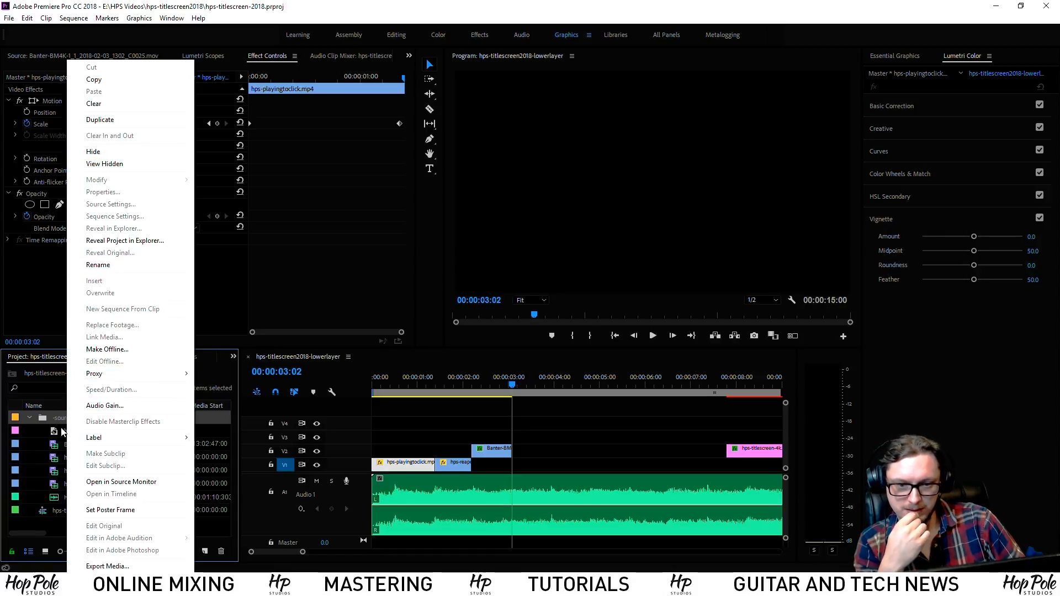
{"action": "left_click", "coordinate": [41, 428]}
{"action": "right_click", "coordinate": [41, 429]}
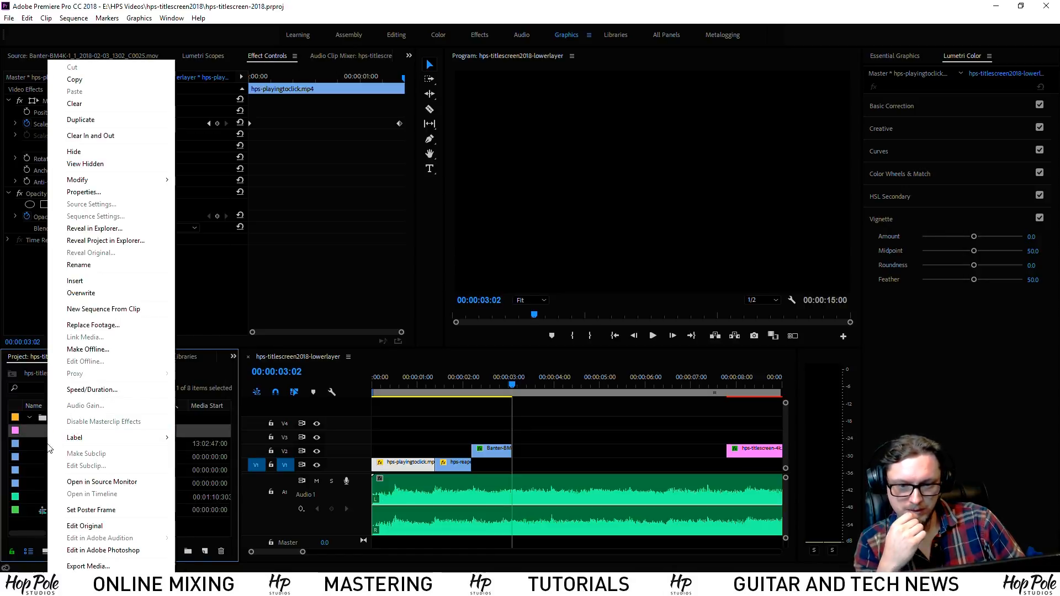
{"action": "right_click", "coordinate": [39, 442]}
{"action": "left_click", "coordinate": [68, 521]}
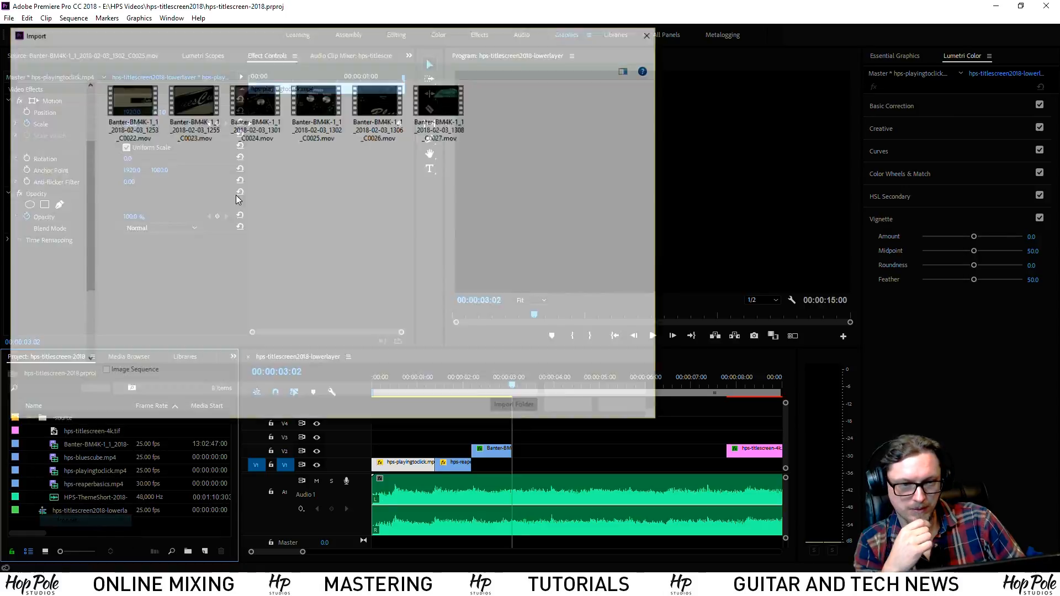
{"action": "left_click", "coordinate": [227, 50]}
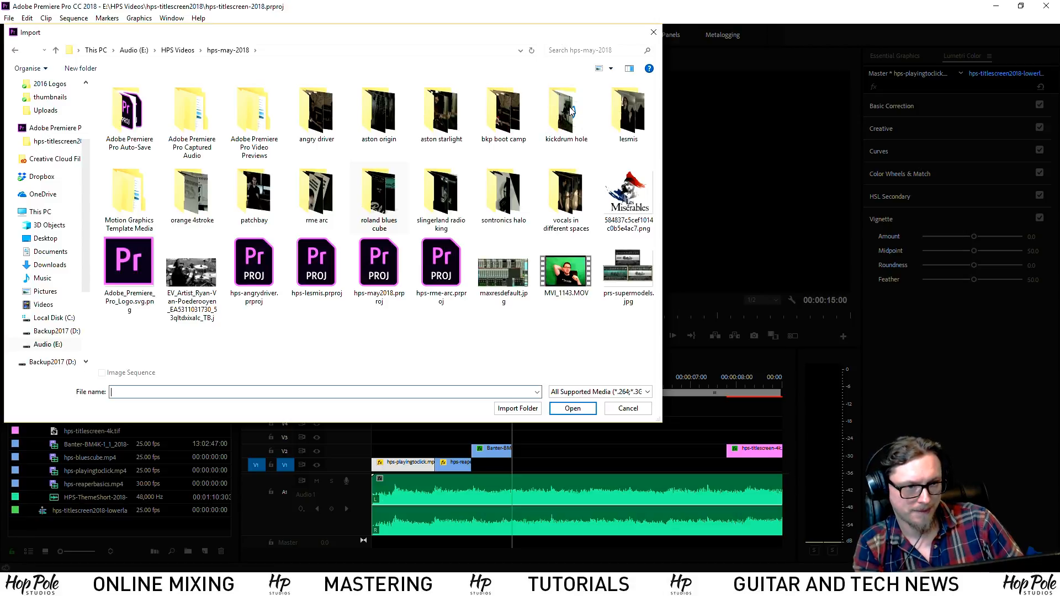
{"action": "double_click", "coordinate": [569, 113]}
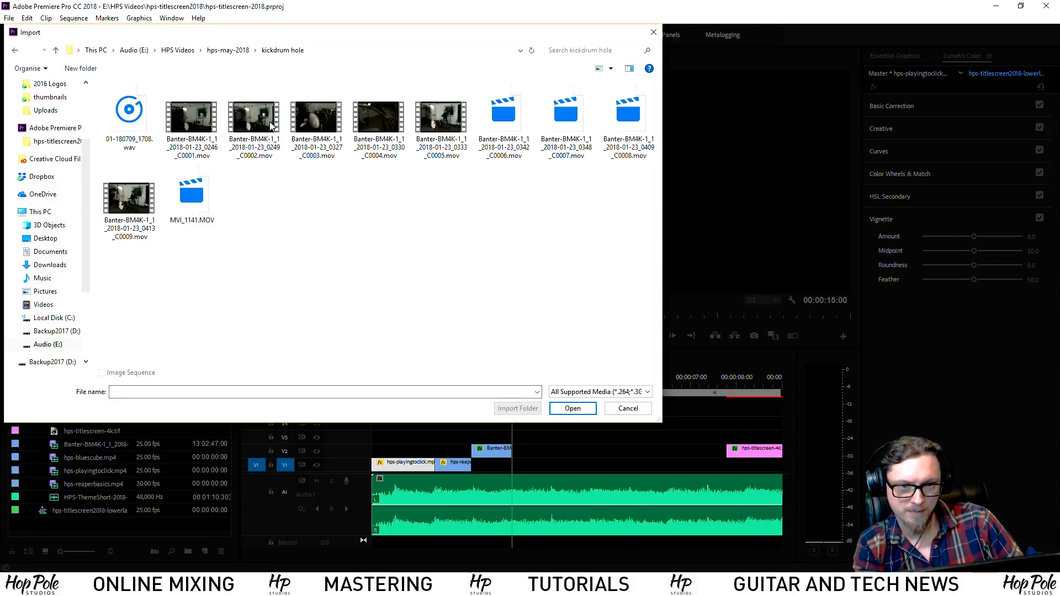
{"action": "double_click", "coordinate": [319, 120]}
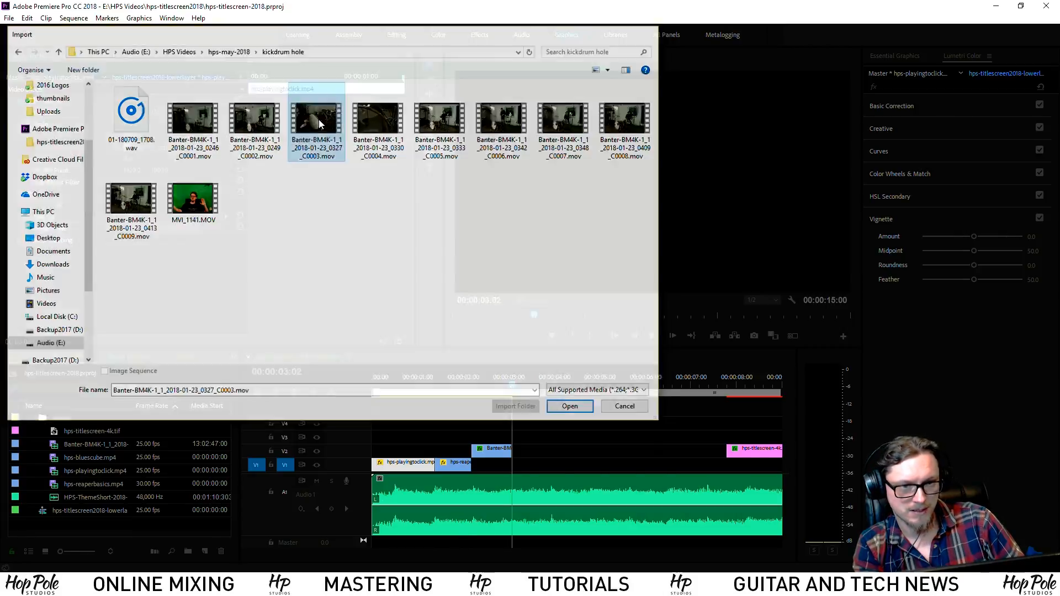
{"action": "left_click", "coordinate": [101, 56]}
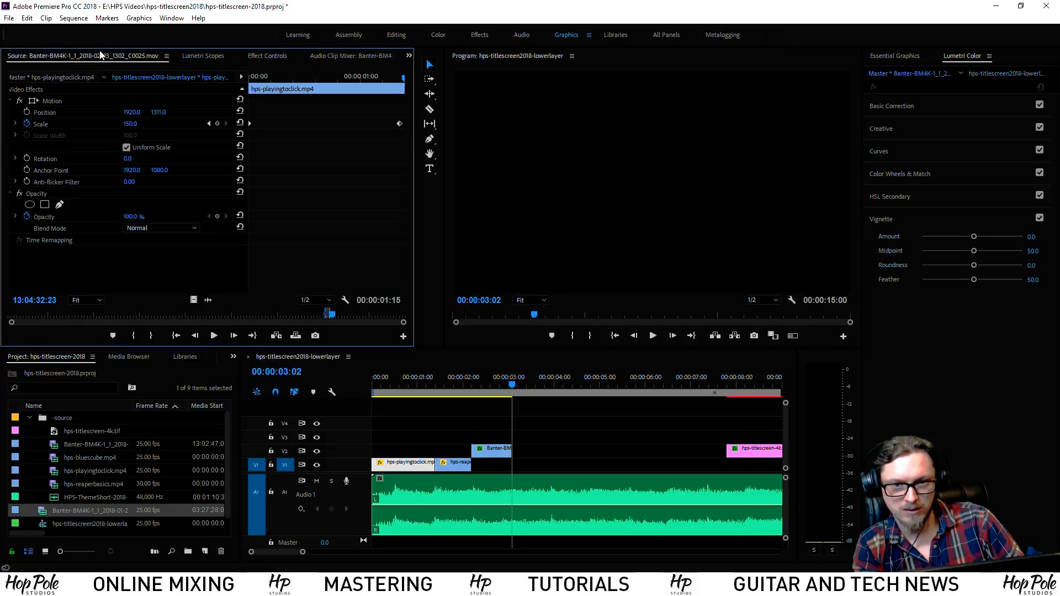
{"action": "left_click", "coordinate": [58, 515]}
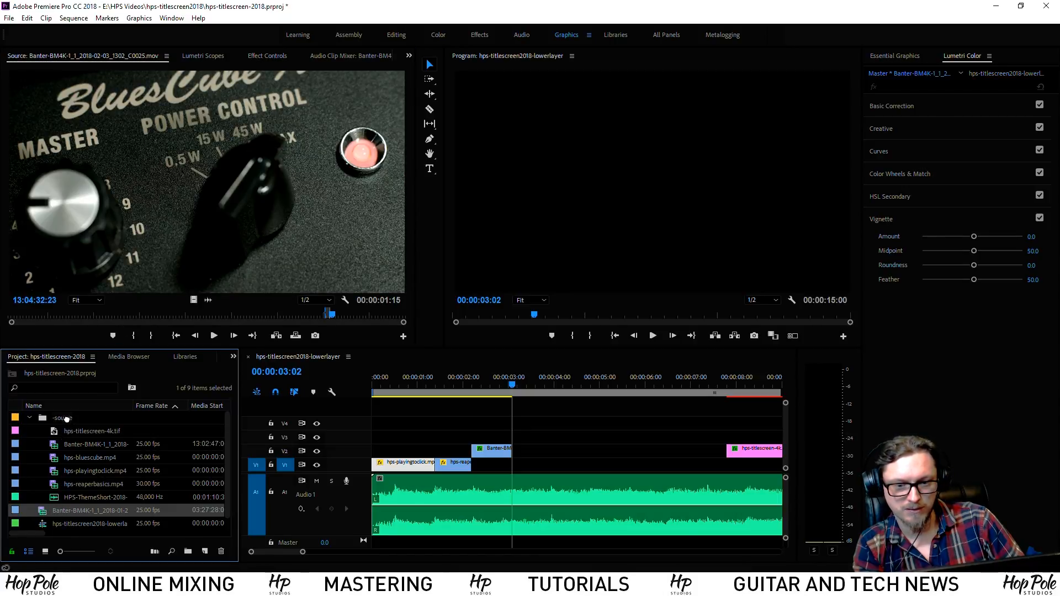
File the drum clip in the -source bin and mark In/Out around its kick-drum hit
{"action": "left_click_drag", "start_coordinate": [68, 419], "coordinate": [66, 419]}
{"action": "double_click", "coordinate": [57, 458]}
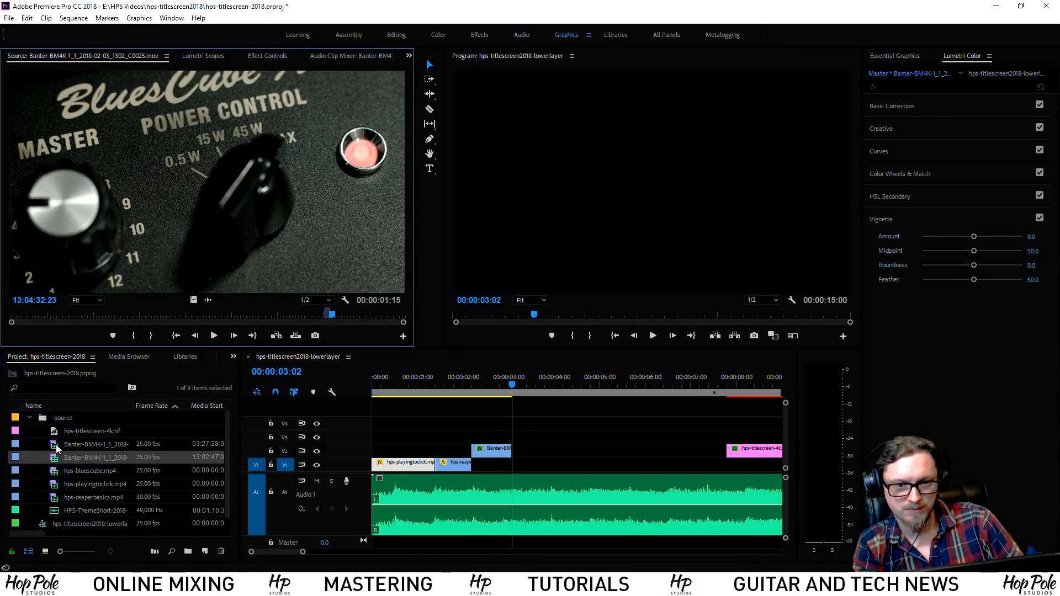
{"action": "double_click", "coordinate": [55, 445]}
{"action": "mouse_move", "coordinate": [100, 309]}
{"action": "left_mouse_down"}
{"action": "mouse_move", "coordinate": [189, 306]}
{"action": "mouse_move", "coordinate": [83, 310]}
{"action": "left_mouse_up"}
{"action": "key", "text": "space"}
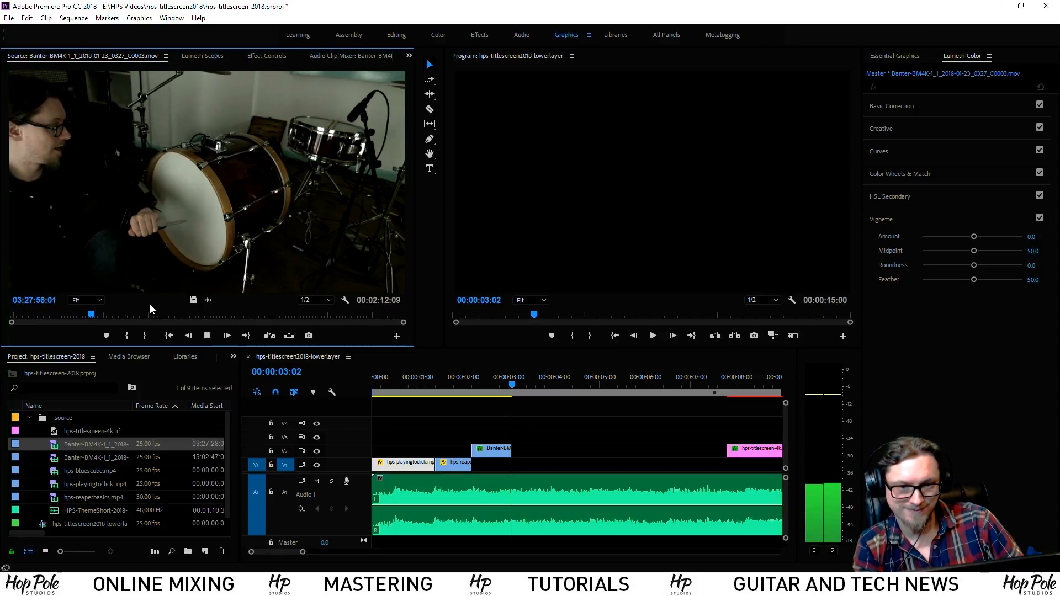
{"action": "key", "text": "space"}
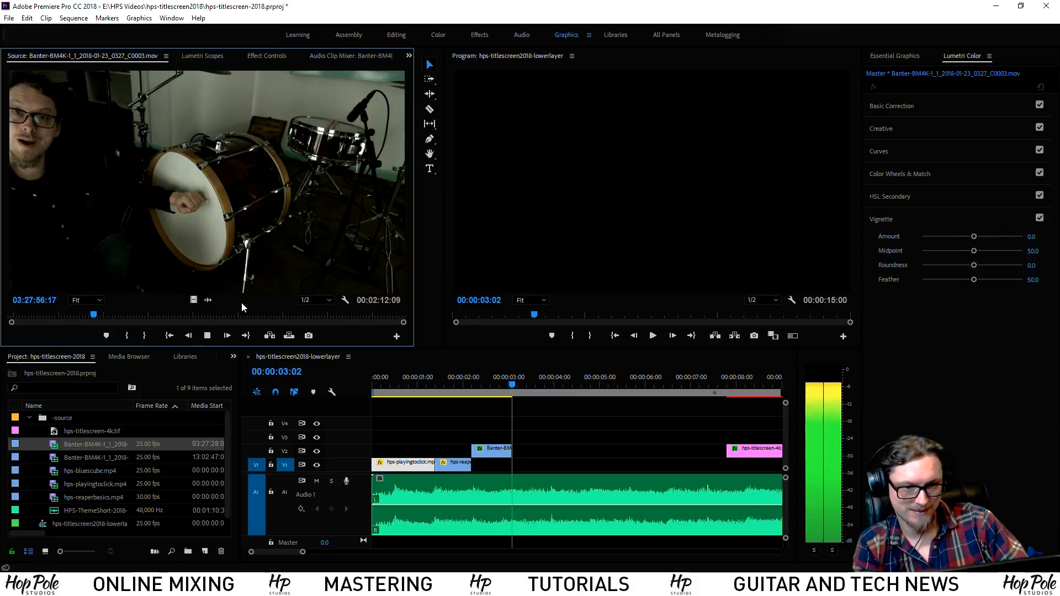
{"action": "key", "text": "j"}
{"action": "key", "text": "k"}
{"action": "key", "text": "i"}
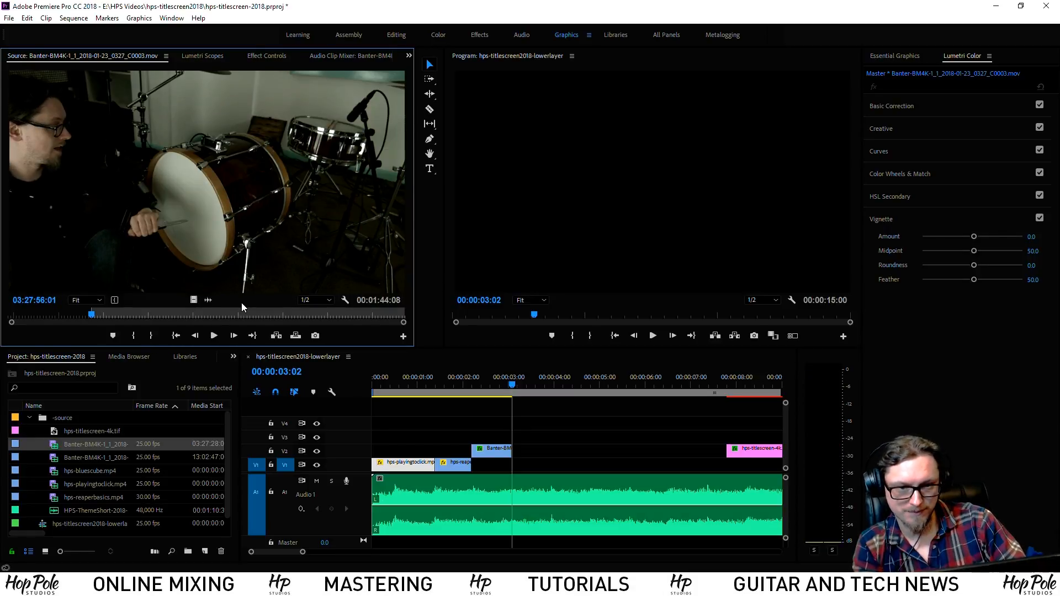
{"action": "key", "text": "l"}
{"action": "key", "text": "comma"}
{"action": "key", "text": "o"}
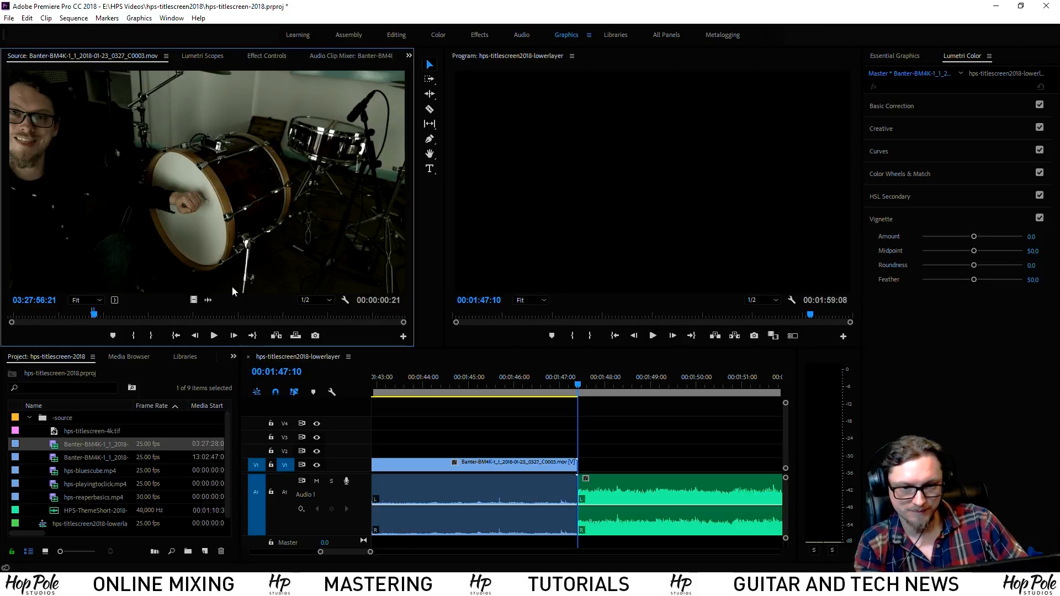
Place the kick-hit video only on V1 at 00:00:03:02, undoing the mistaken first placement
{"action": "left_click_drag", "start_coordinate": [421, 371], "coordinate": [608, 424]}
{"action": "key", "text": "minus"}
{"action": "key", "text": "minus"}
{"action": "key", "text": "minus"}
{"action": "key", "text": "minus"}
{"action": "key", "text": "minus"}
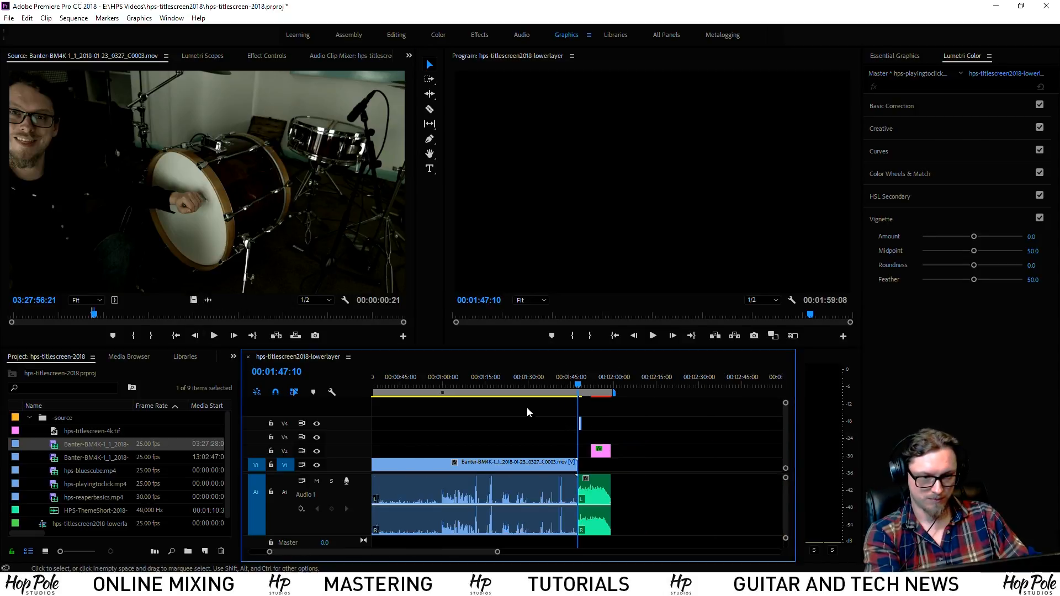
{"action": "key", "text": "equal"}
{"action": "key", "text": "equal"}
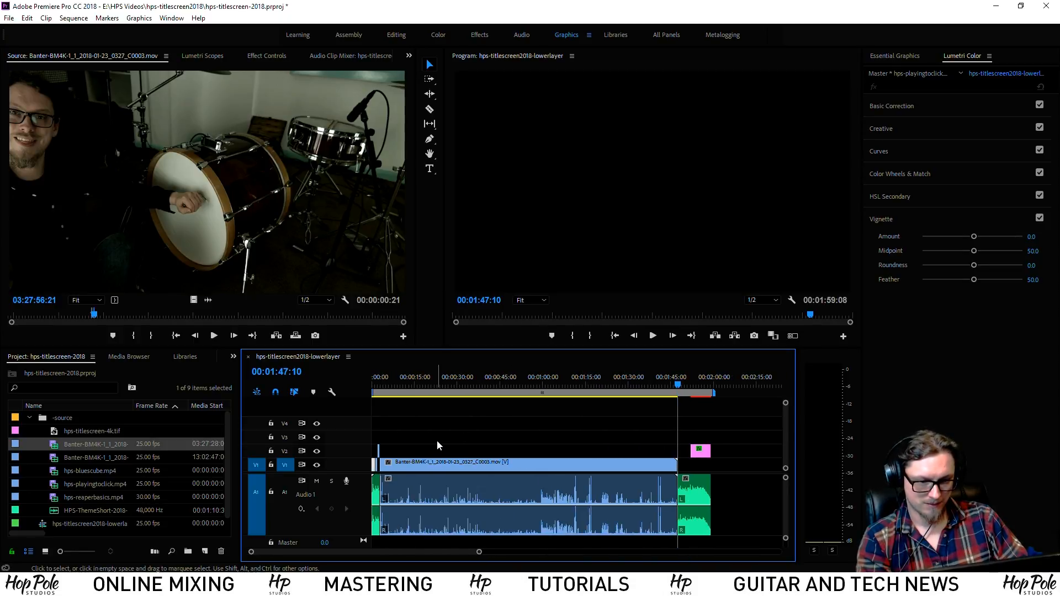
{"action": "key", "text": "ctrl+z"}
{"action": "key", "text": "ctrl+z"}
{"action": "key", "text": "equal"}
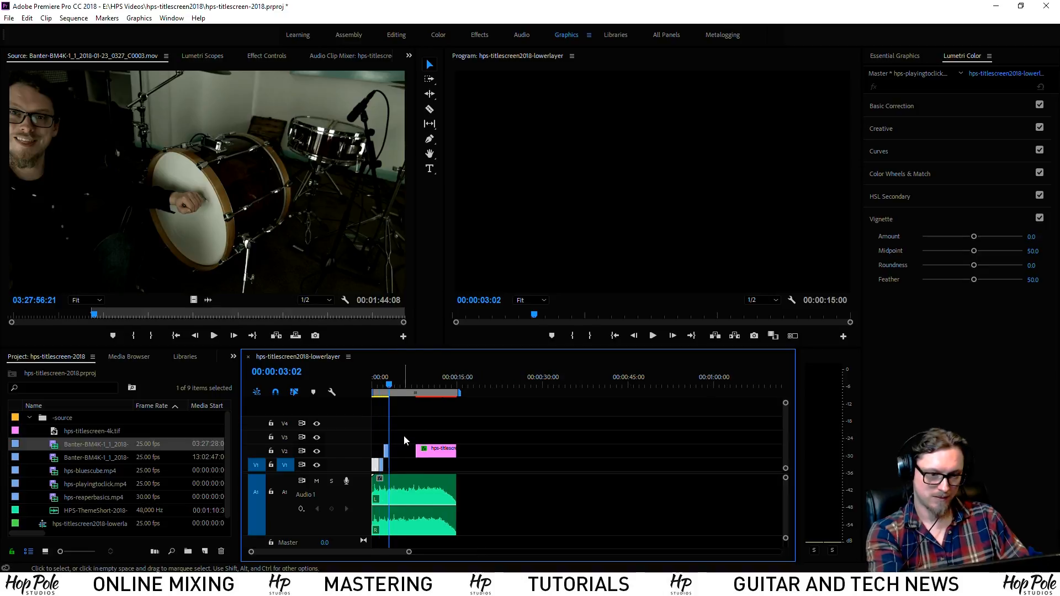
{"action": "key", "text": "equal"}
{"action": "key", "text": "equal"}
{"action": "key", "text": "equal"}
{"action": "key", "text": "equal"}
{"action": "key", "text": "equal"}
{"action": "left_click_drag", "start_coordinate": [186, 300], "coordinate": [597, 464]}
{"action": "left_click", "coordinate": [527, 385]}
Razor the V1 drum clip at 00:00:04:02 and delete the unwanted part
{"action": "key", "text": "space"}
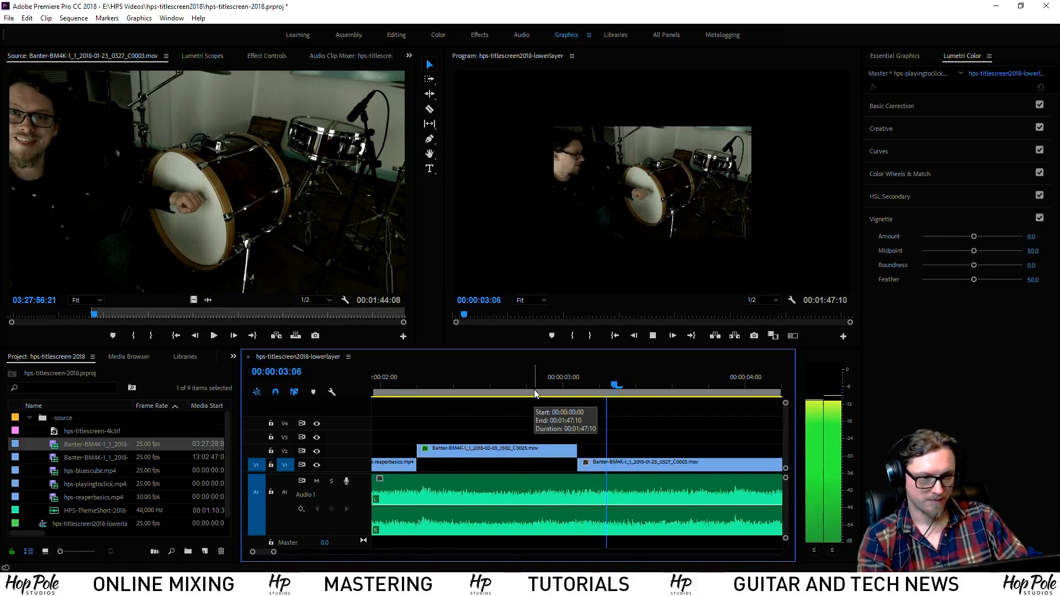
{"action": "scroll", "coordinate": [580, 437], "scroll_direction": "down", "scroll_amount": 4}
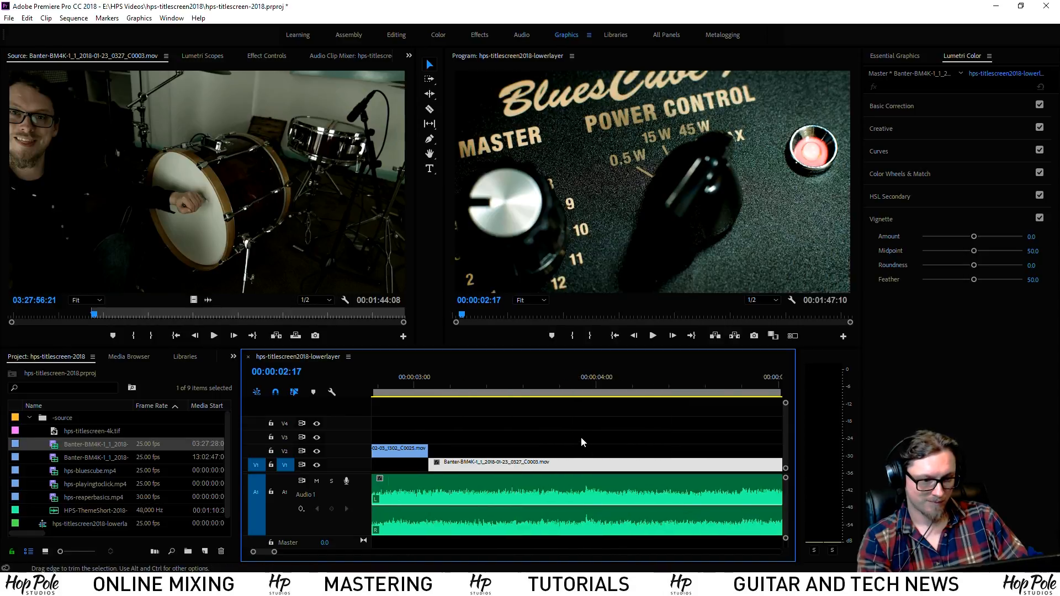
{"action": "key", "text": "minus"}
{"action": "key", "text": "space"}
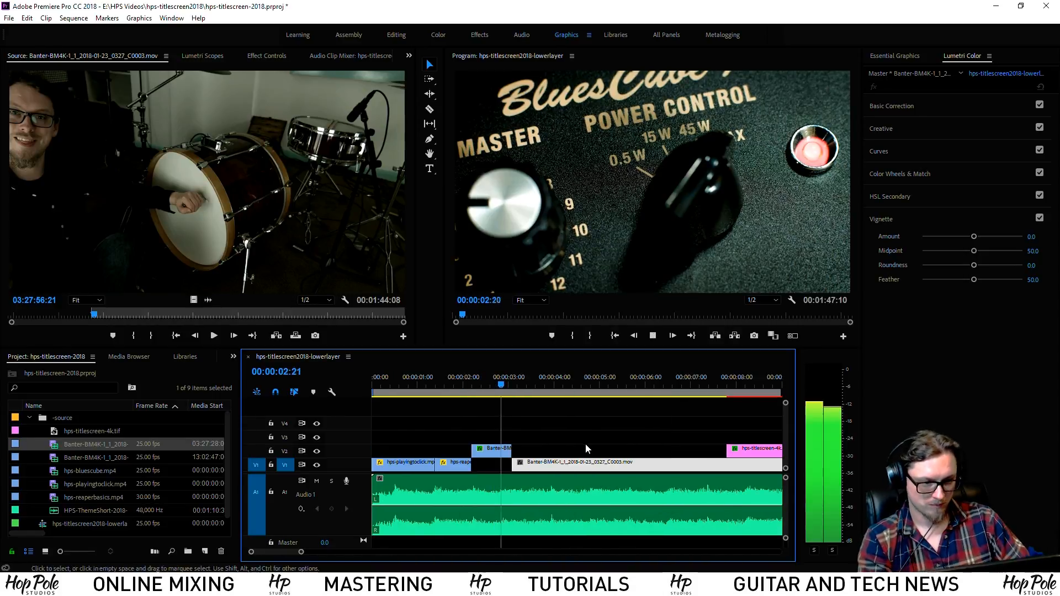
{"action": "key", "text": "space"}
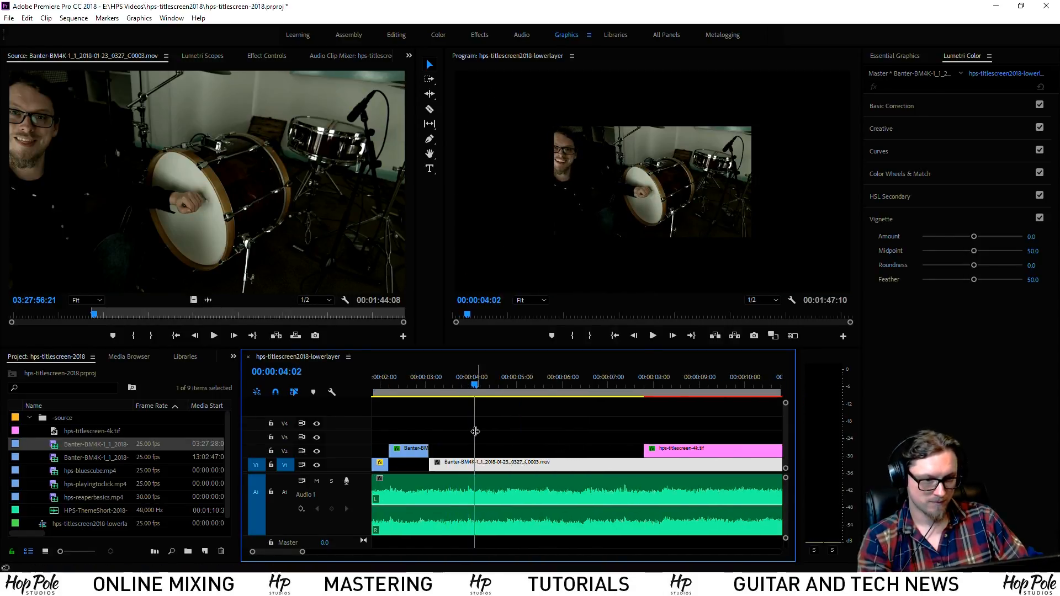
{"action": "left_click", "coordinate": [480, 463]}
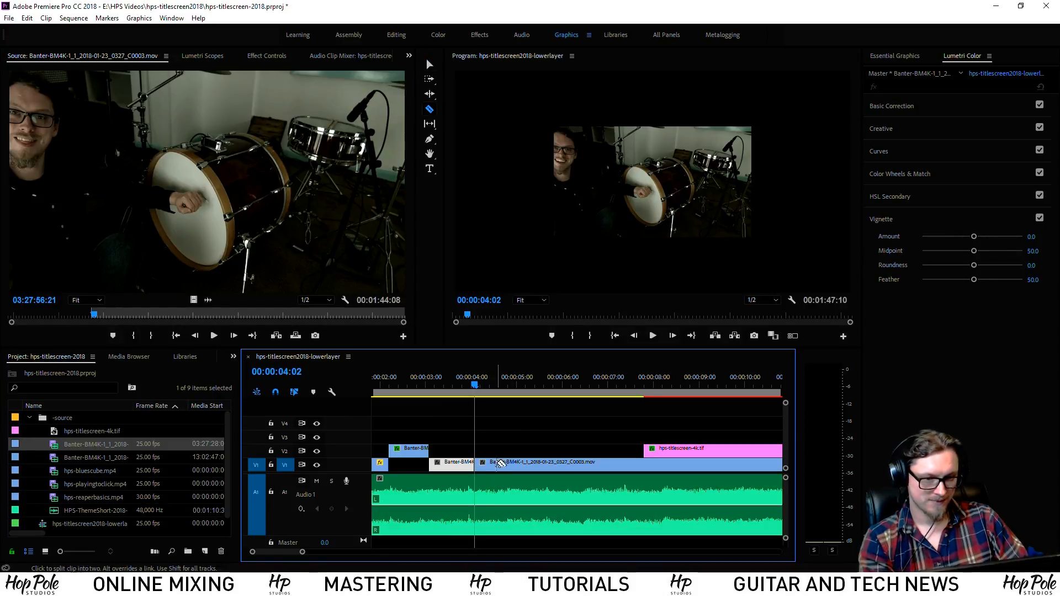
{"action": "key", "text": "v"}
{"action": "left_click", "coordinate": [498, 466]}
{"action": "key", "text": "Delete"}
Move the remaining drum piece up to V2 starting at 00:00:04:00
{"action": "left_click_drag", "start_coordinate": [470, 470], "coordinate": [516, 457]}
{"action": "key", "text": "space"}
{"action": "left_click_drag", "start_coordinate": [469, 389], "coordinate": [466, 382]}
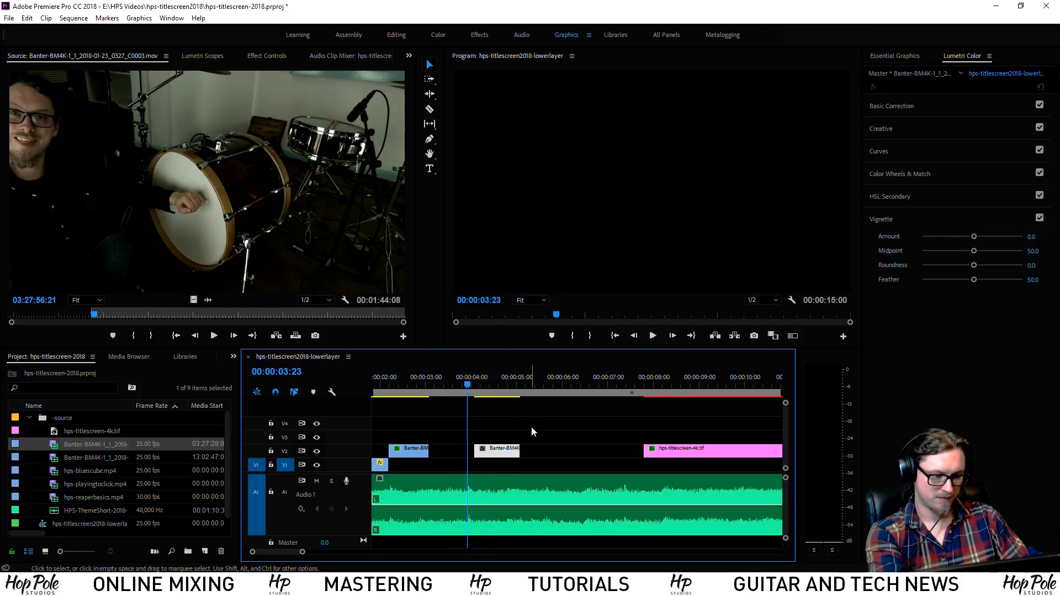
{"action": "key", "text": "equal"}
{"action": "left_click_drag", "start_coordinate": [611, 453], "coordinate": [611, 453]}
{"action": "key", "text": "space"}
{"action": "key", "text": "space"}
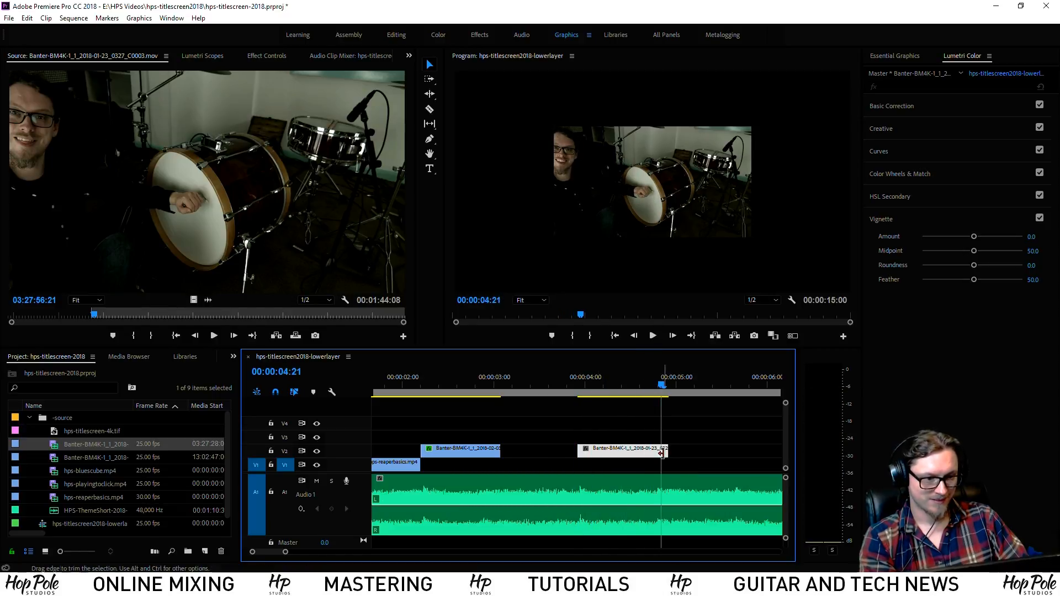
Trim the drum shot's end to about 00:00:04:21, one frame short of the playhead
{"action": "left_click_drag", "start_coordinate": [668, 451], "coordinate": [661, 452]}
{"action": "key", "text": "Left"}
{"action": "left_click", "coordinate": [571, 384]}
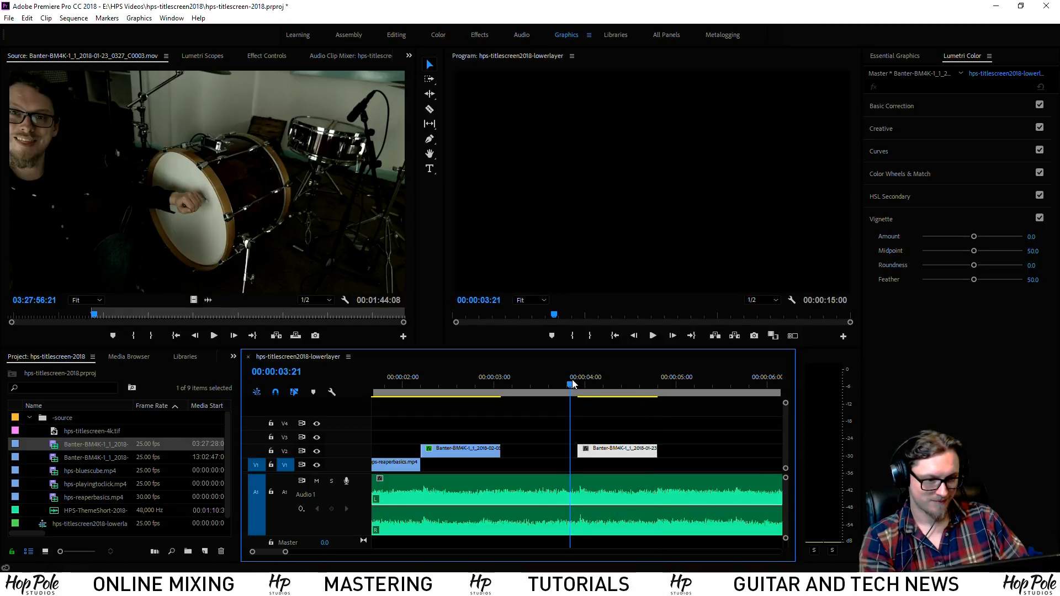
{"action": "key", "text": "space"}
{"action": "key", "text": "space"}
{"action": "left_click", "coordinate": [566, 386]}
{"action": "key", "text": "space"}
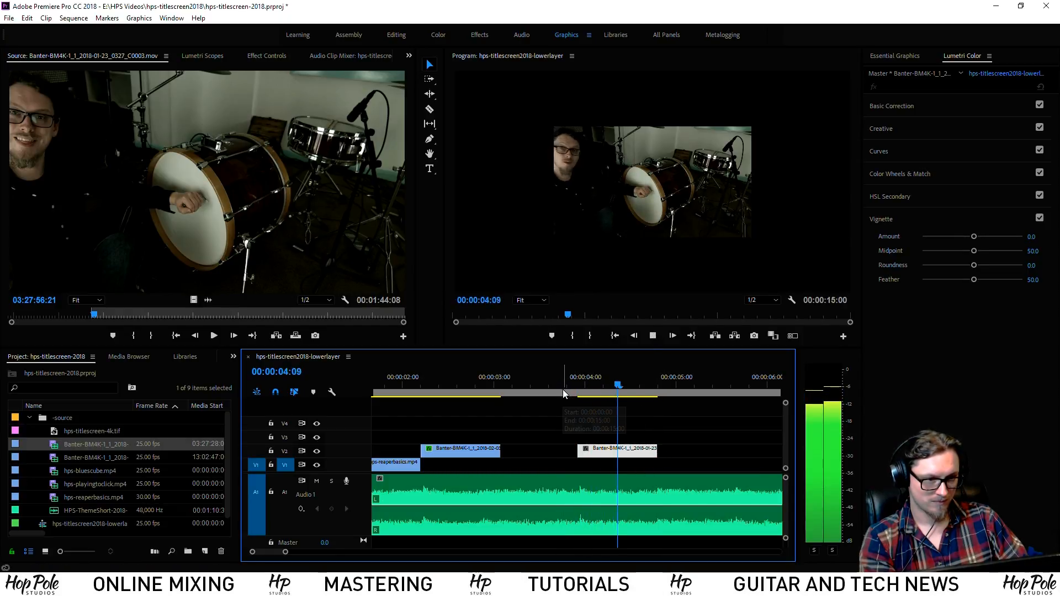
Nudge the drum shot one frame earlier and replay to check its timing
{"action": "key", "text": "space"}
{"action": "left_click", "coordinate": [569, 385]}
{"action": "key", "text": "equal"}
{"action": "key", "text": "equal"}
{"action": "left_click_drag", "start_coordinate": [656, 452], "coordinate": [642, 453]}
{"action": "key", "text": "space"}
{"action": "key", "text": "space"}
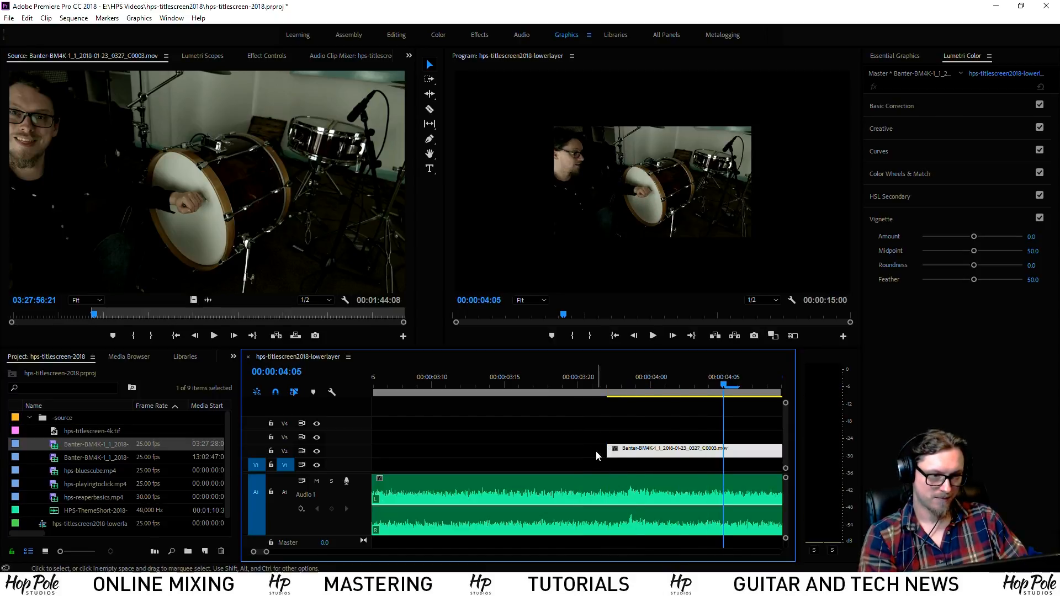
{"action": "left_click", "coordinate": [565, 385]}
{"action": "key", "text": "space"}
{"action": "key", "text": "space"}
{"action": "scroll", "coordinate": [599, 422], "scroll_direction": "down", "scroll_amount": 1}
{"action": "right_click", "coordinate": [617, 459]}
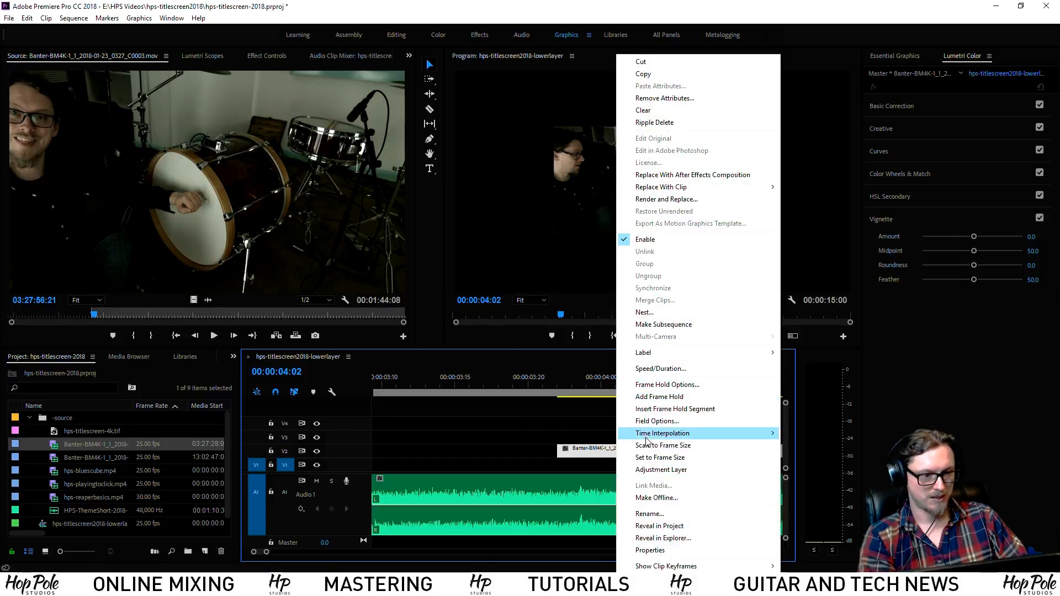
Scale the drum shot to fill the frame, apply the Hook BM4K film look, and raise exposure to 1.2
{"action": "left_click", "coordinate": [663, 446]}
{"action": "left_click", "coordinate": [916, 129]}
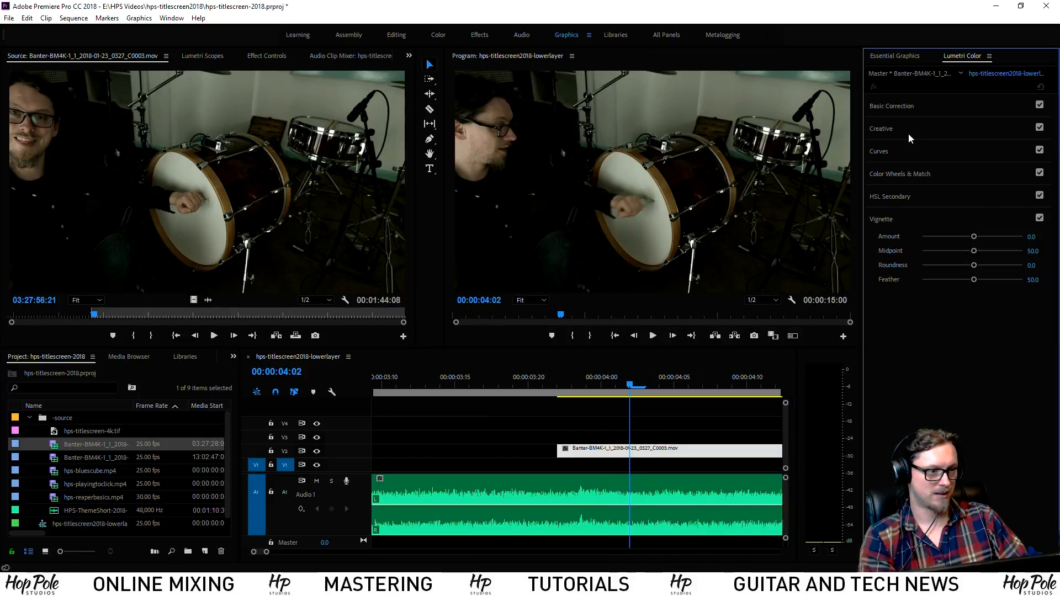
{"action": "left_click", "coordinate": [950, 145]}
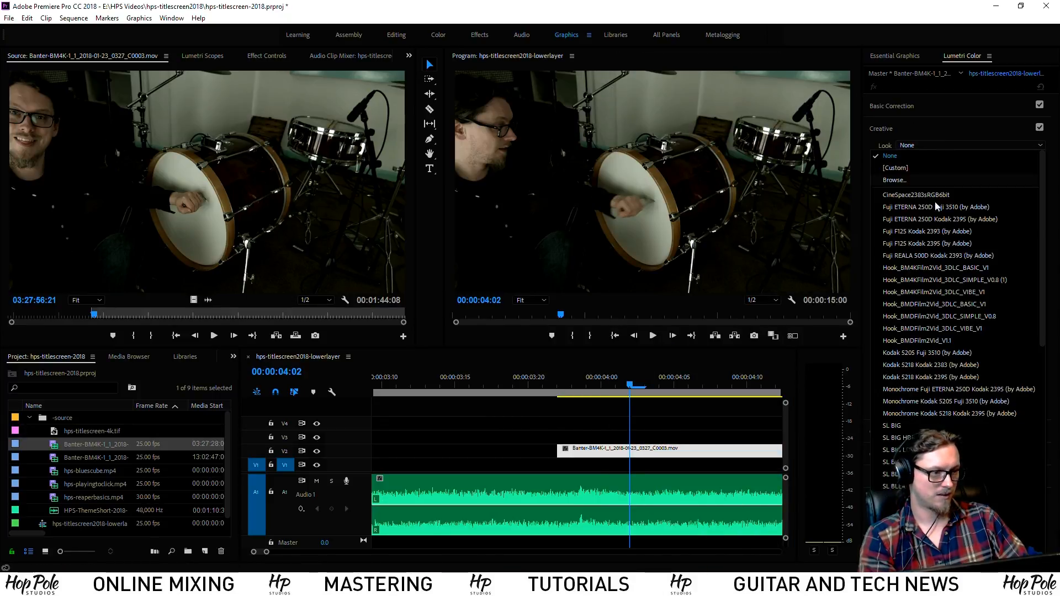
{"action": "left_click", "coordinate": [948, 280]}
{"action": "left_click", "coordinate": [907, 107]}
{"action": "left_click_drag", "start_coordinate": [981, 231], "coordinate": [957, 237]}
Lower the drum shot's tint to 6.0, set Sharpen to 29, and play back the result
{"action": "left_click", "coordinate": [884, 454]}
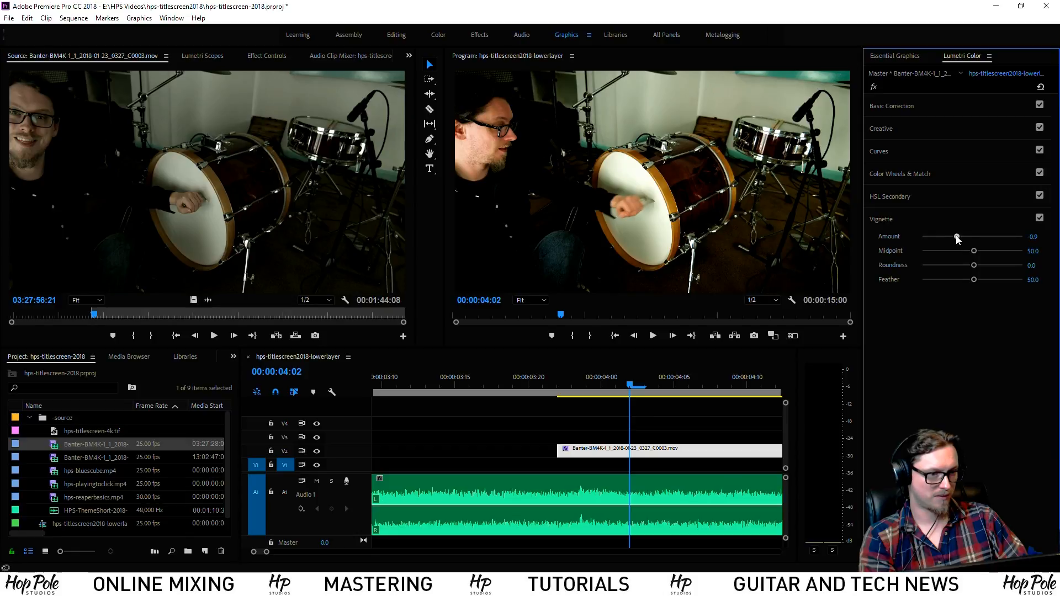
{"action": "left_click", "coordinate": [946, 113]}
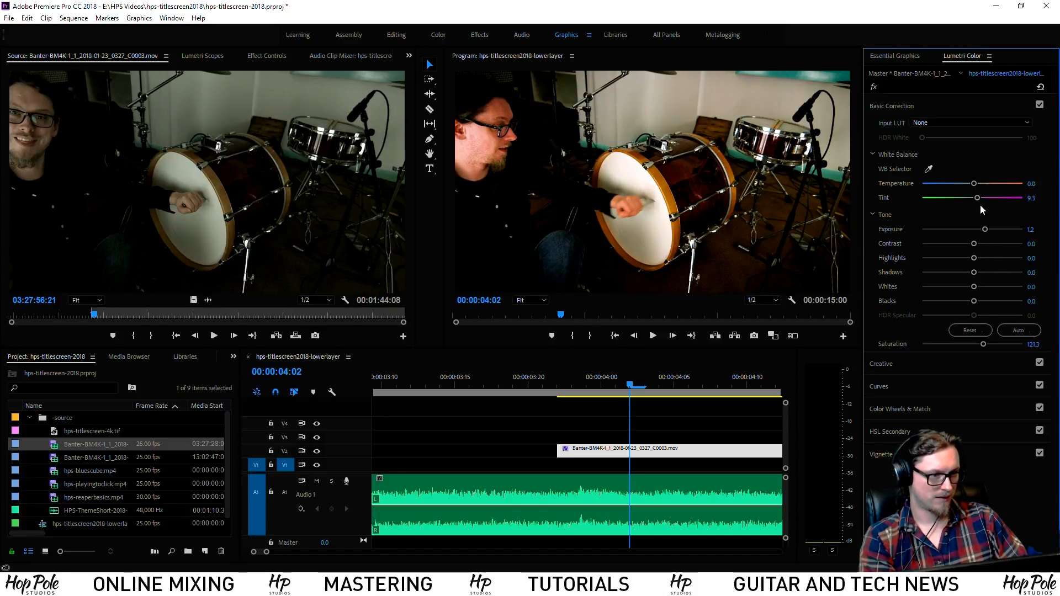
{"action": "left_click_drag", "start_coordinate": [976, 200], "coordinate": [975, 201]}
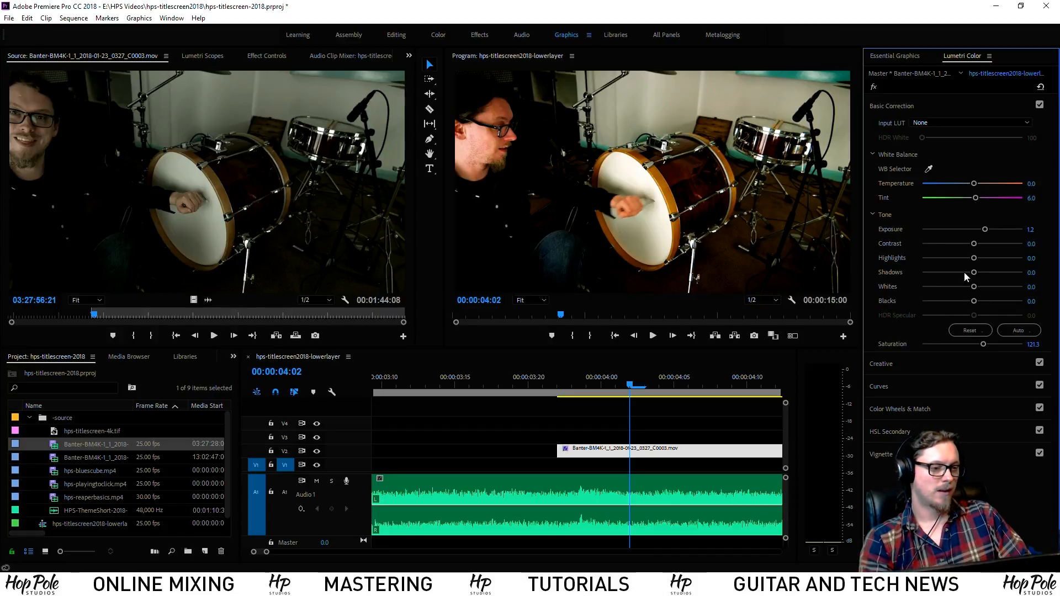
{"action": "left_click", "coordinate": [890, 364]}
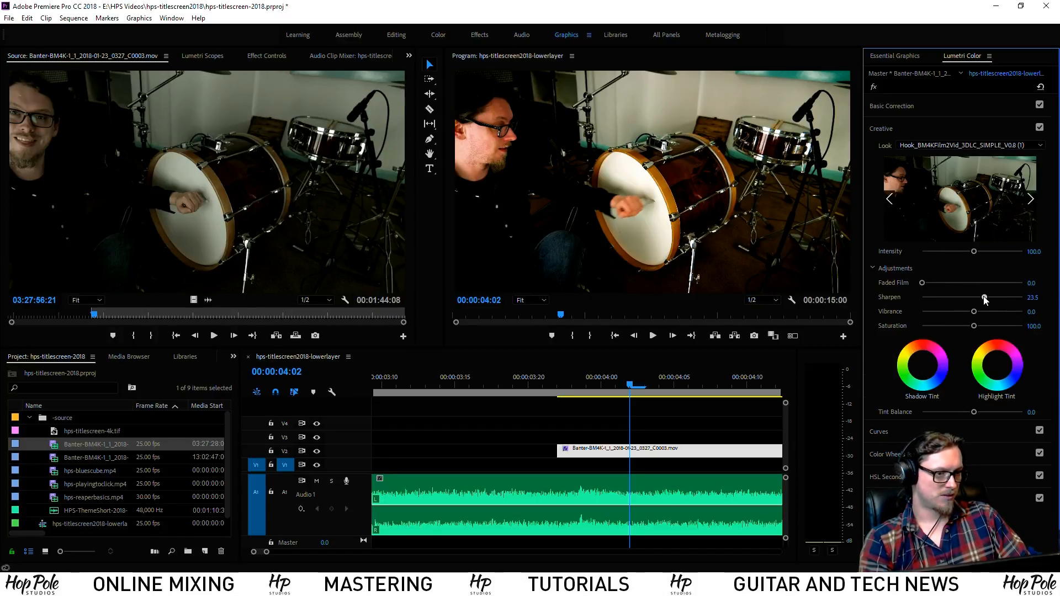
{"action": "left_click_drag", "start_coordinate": [986, 298], "coordinate": [989, 297]}
{"action": "scroll", "coordinate": [459, 422], "scroll_direction": "down", "scroll_amount": 1}
{"action": "left_click", "coordinate": [481, 377]}
{"action": "key", "text": "space"}
{"action": "key", "text": "space"}
{"action": "scroll", "coordinate": [489, 391], "scroll_direction": "up", "scroll_amount": 8}
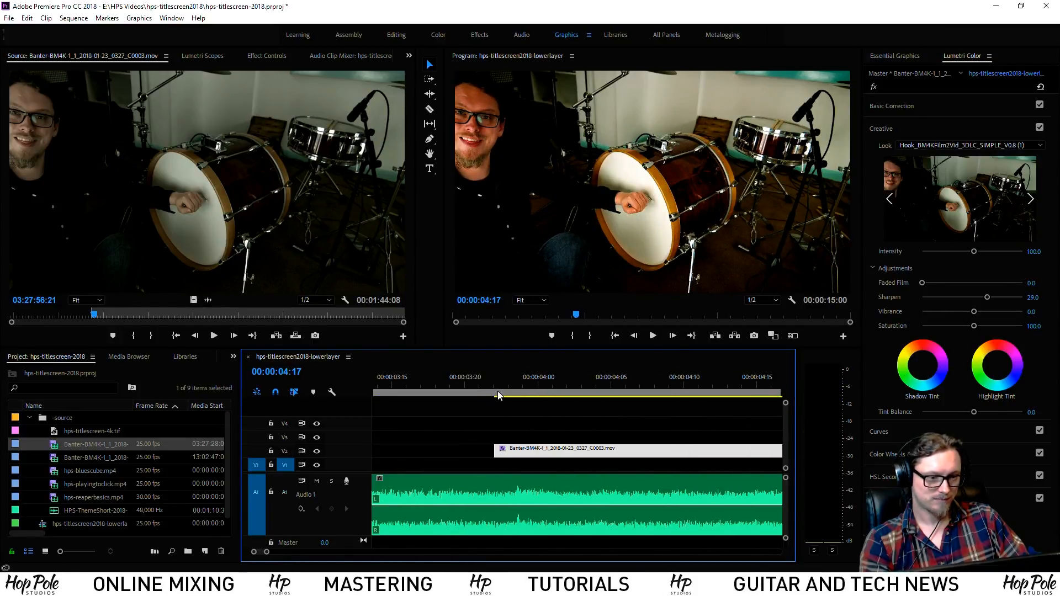
{"action": "left_click", "coordinate": [496, 382]}
Keyframe the drum clip's Scale from 100 at its start to 110 at its end
{"action": "left_click", "coordinate": [268, 56]}
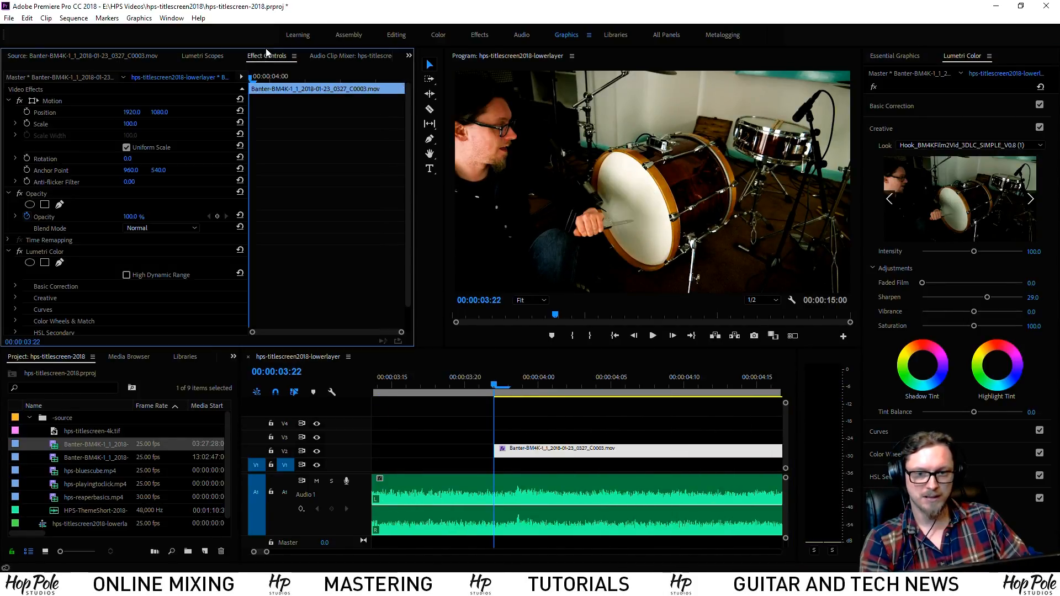
{"action": "left_click", "coordinate": [27, 123]}
{"action": "left_click", "coordinate": [355, 77]}
{"action": "left_click", "coordinate": [132, 124]}
{"action": "key", "text": "Return"}
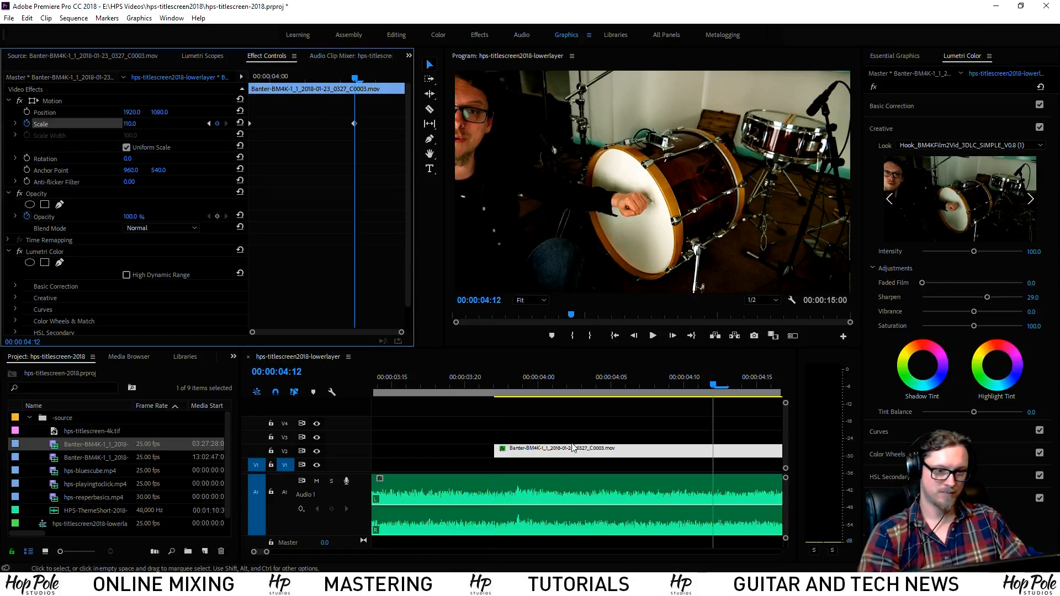
{"action": "left_click_drag", "start_coordinate": [355, 124], "coordinate": [405, 124]}
{"action": "left_click_drag", "start_coordinate": [287, 78], "coordinate": [184, 66]}
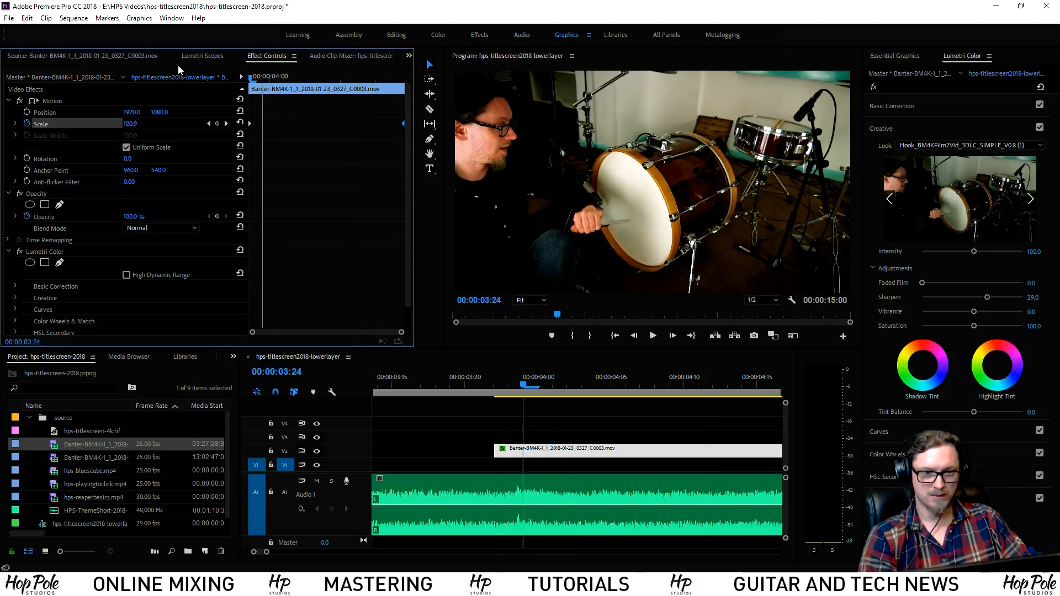
{"action": "key", "text": "space"}
{"action": "key", "text": "space"}
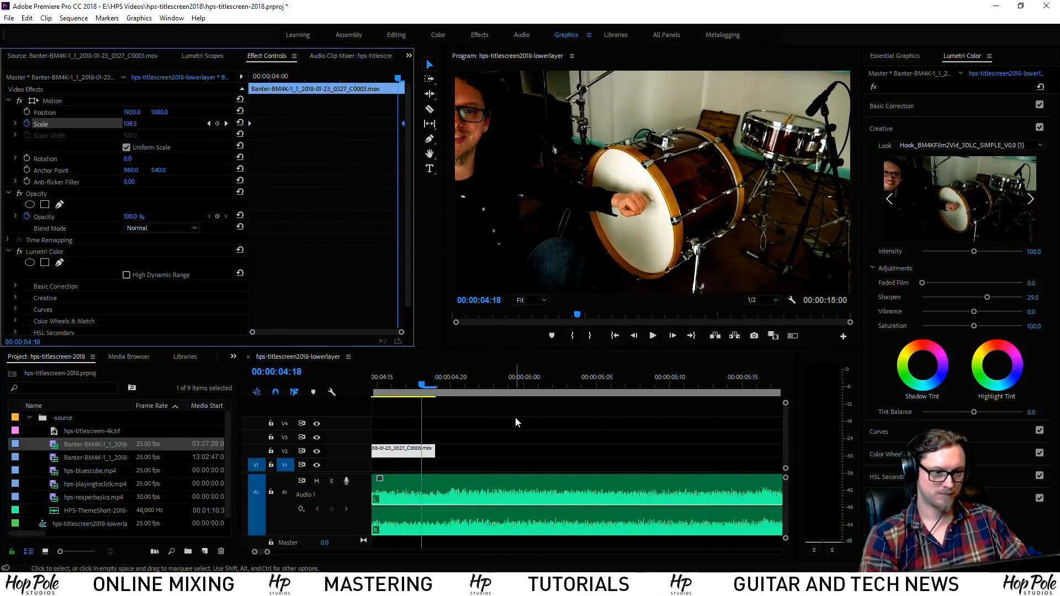
Review the timeline around 00:00:02:18 and save the project
{"action": "left_click", "coordinate": [500, 442]}
{"action": "key", "text": "backslash"}
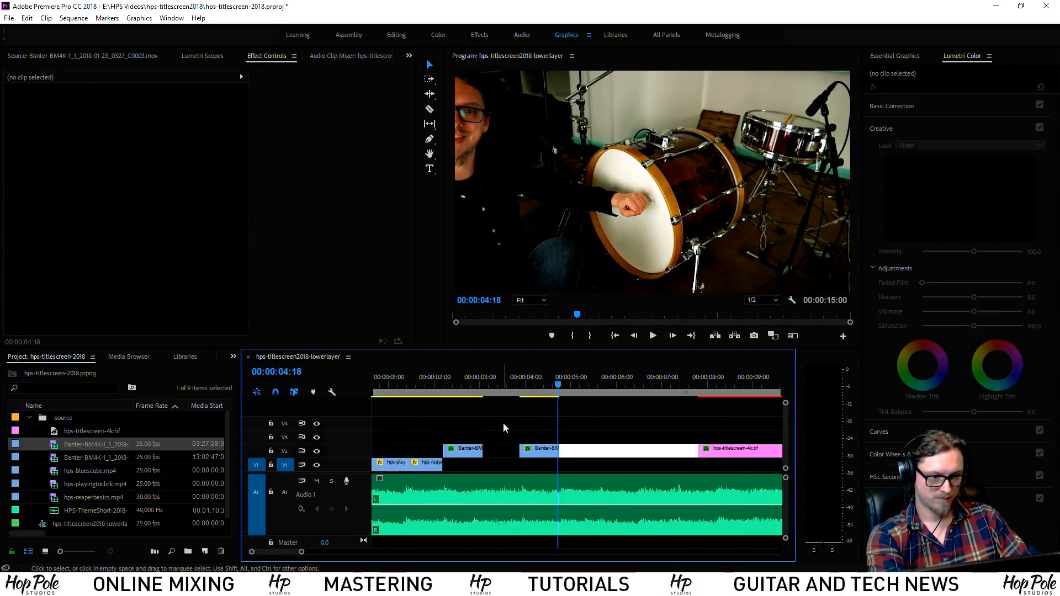
{"action": "left_click", "coordinate": [441, 385]}
{"action": "left_click_drag", "start_coordinate": [441, 385], "coordinate": [435, 384]}
{"action": "key", "text": "equal"}
{"action": "key", "text": "equal"}
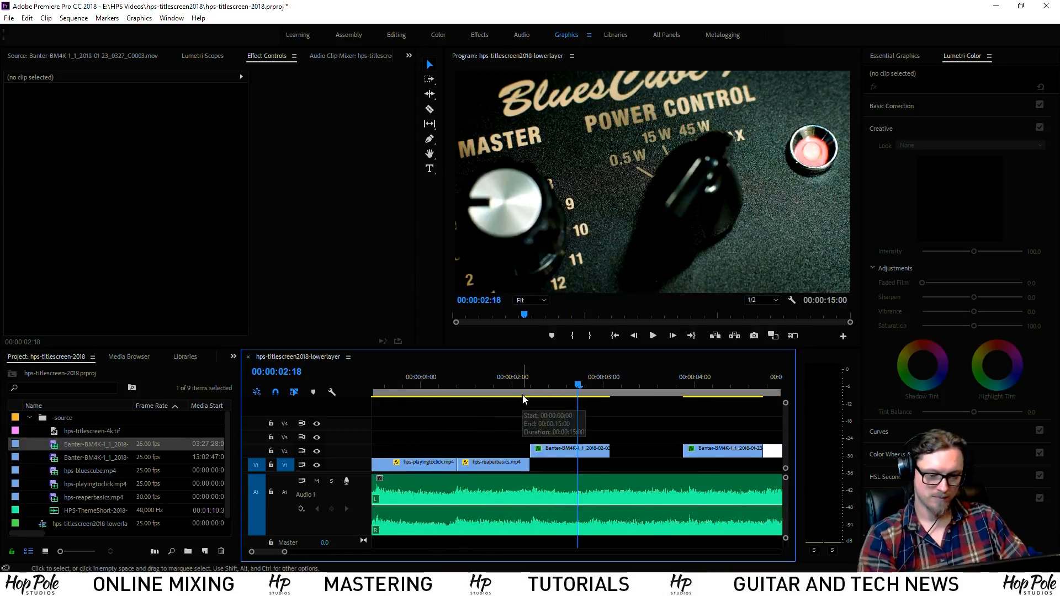
{"action": "key", "text": "ctrl+s"}
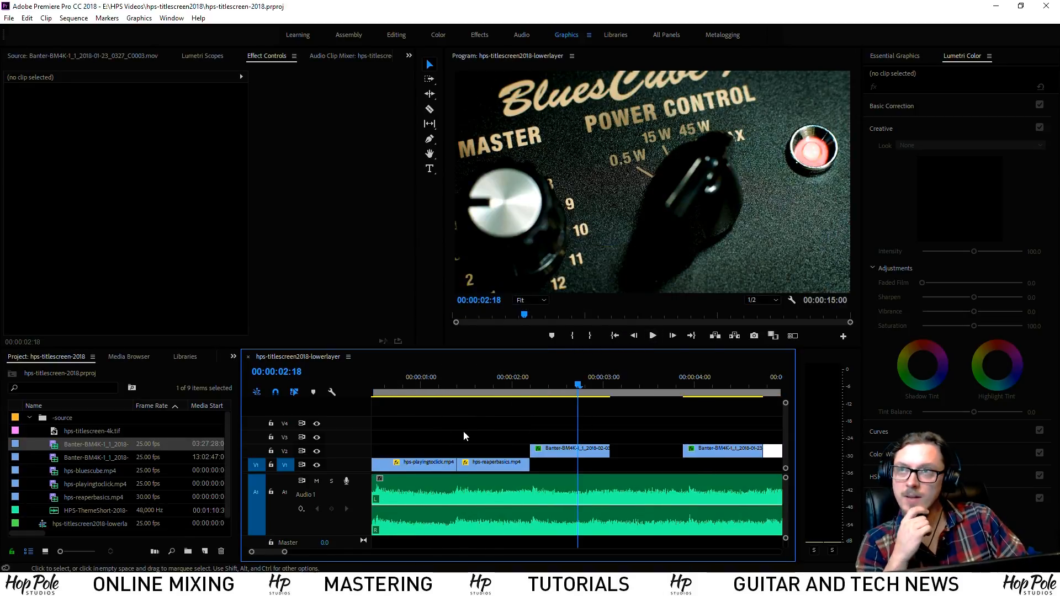
Import the second Banter .mov clip from hps-may-2018 > lesmis
{"action": "right_click", "coordinate": [62, 419]}
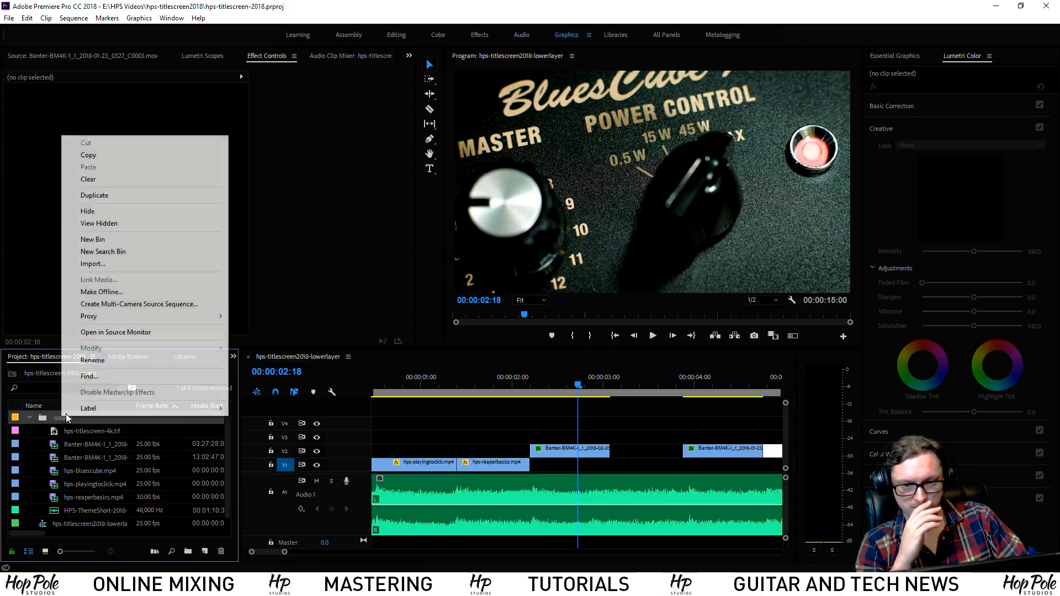
{"action": "left_click", "coordinate": [99, 265]}
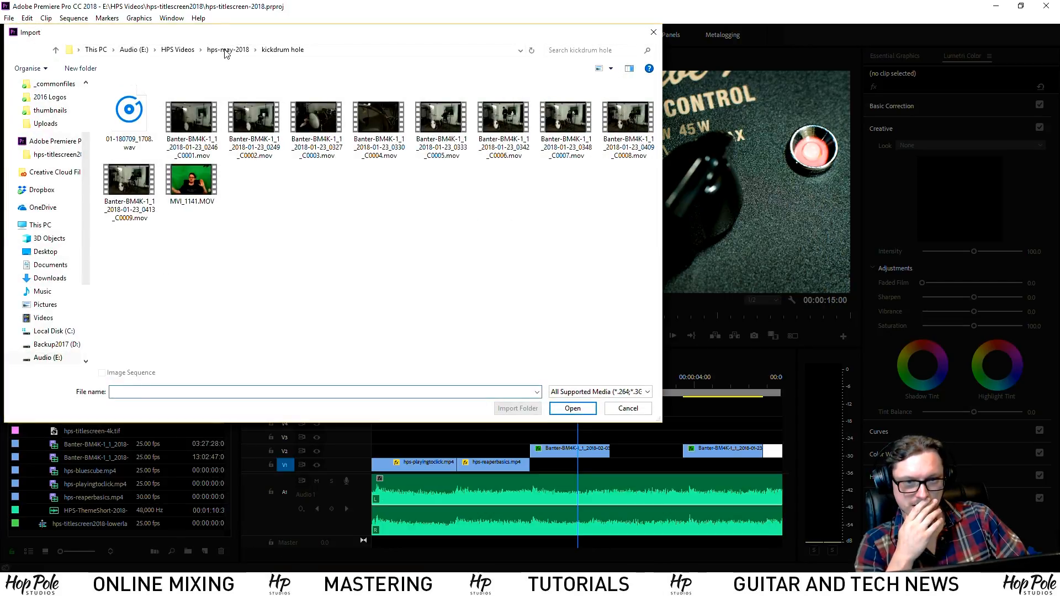
{"action": "left_click", "coordinate": [227, 50]}
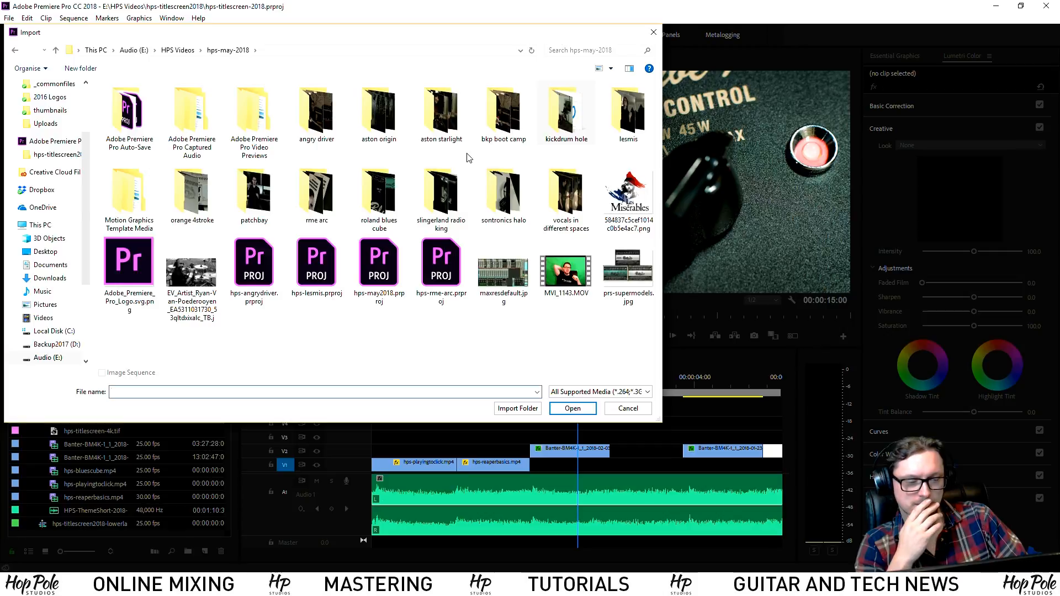
{"action": "double_click", "coordinate": [630, 113]}
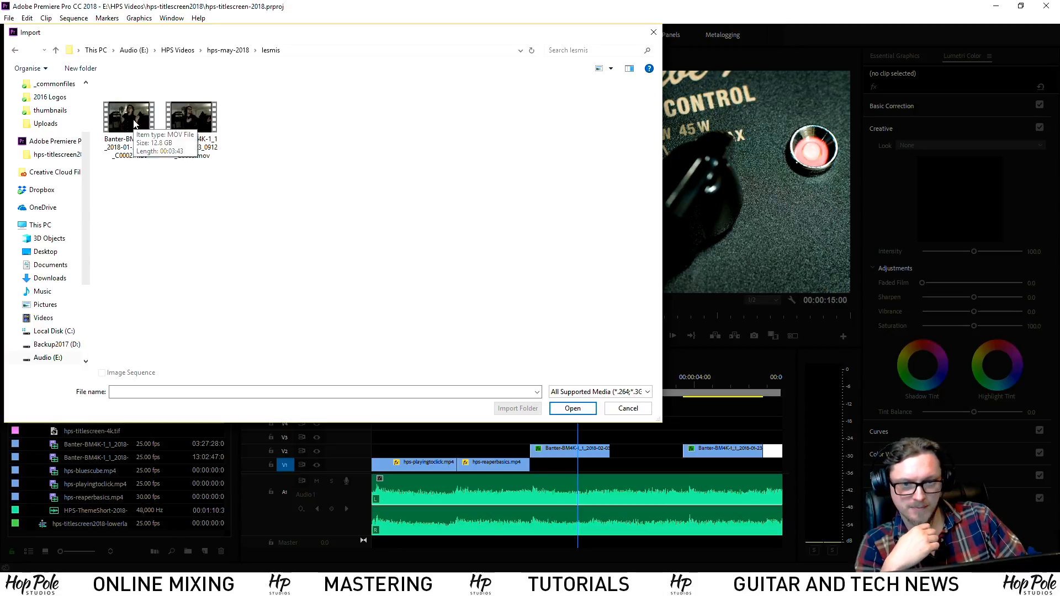
{"action": "double_click", "coordinate": [200, 115]}
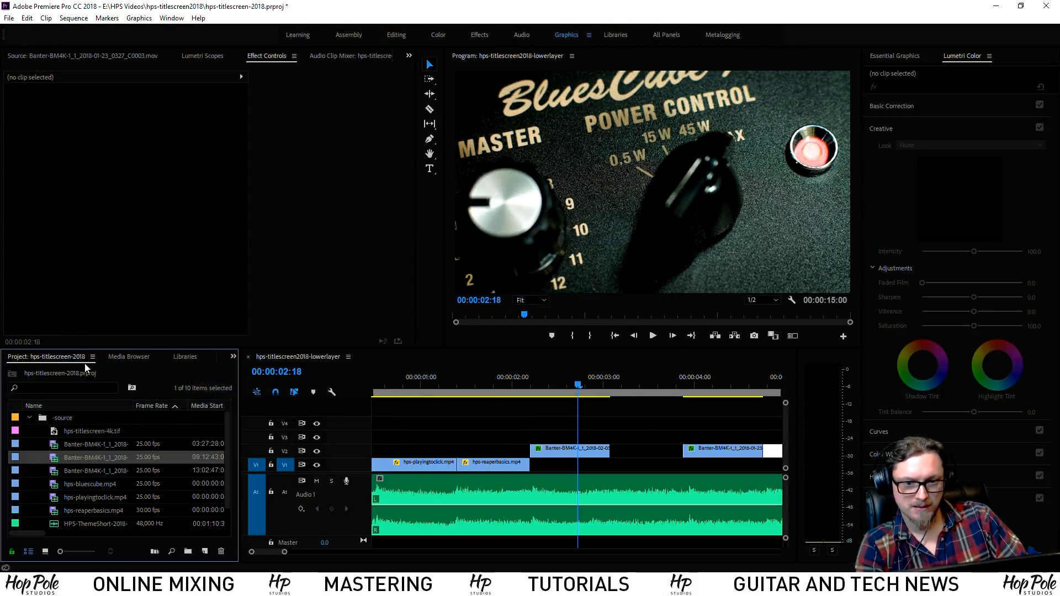
Load the singer clip in the Source monitor and set an Out point at the chosen moment
{"action": "left_click", "coordinate": [106, 58]}
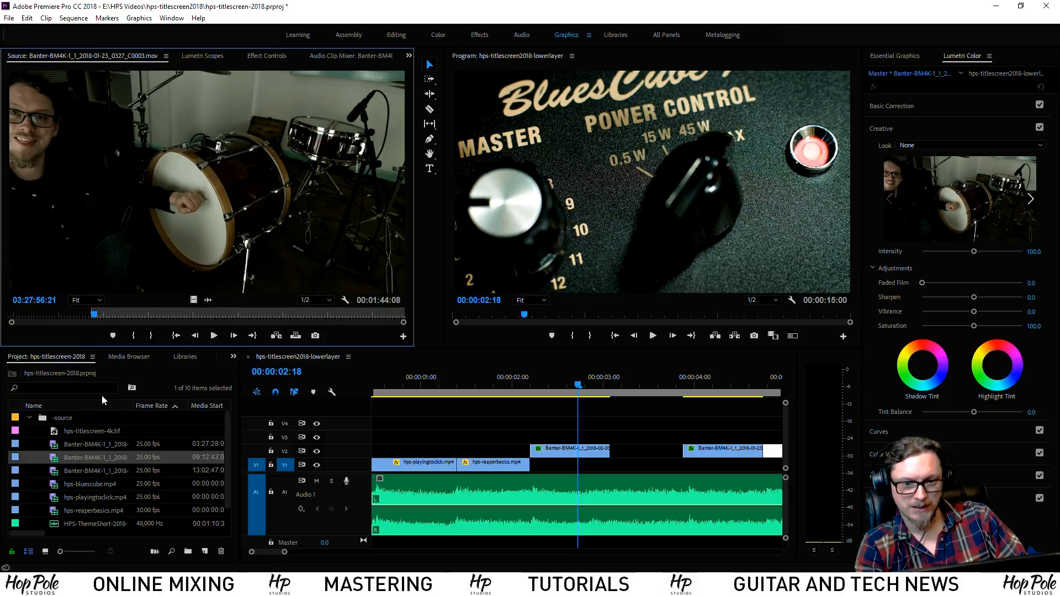
{"action": "double_click", "coordinate": [56, 459]}
{"action": "left_click_drag", "start_coordinate": [80, 315], "coordinate": [163, 318]}
{"action": "key", "text": "space"}
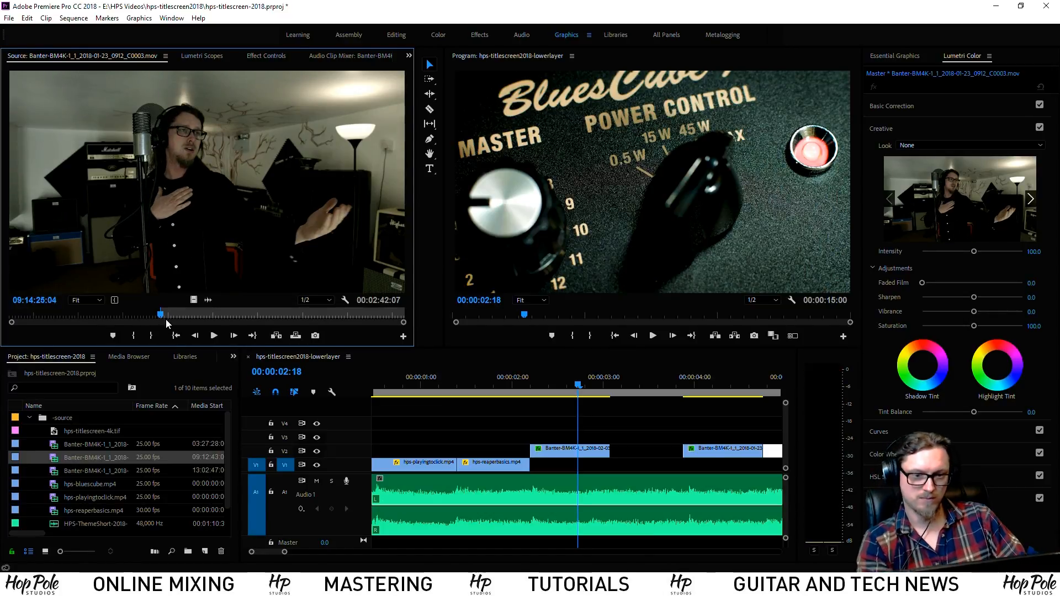
{"action": "key", "text": "space"}
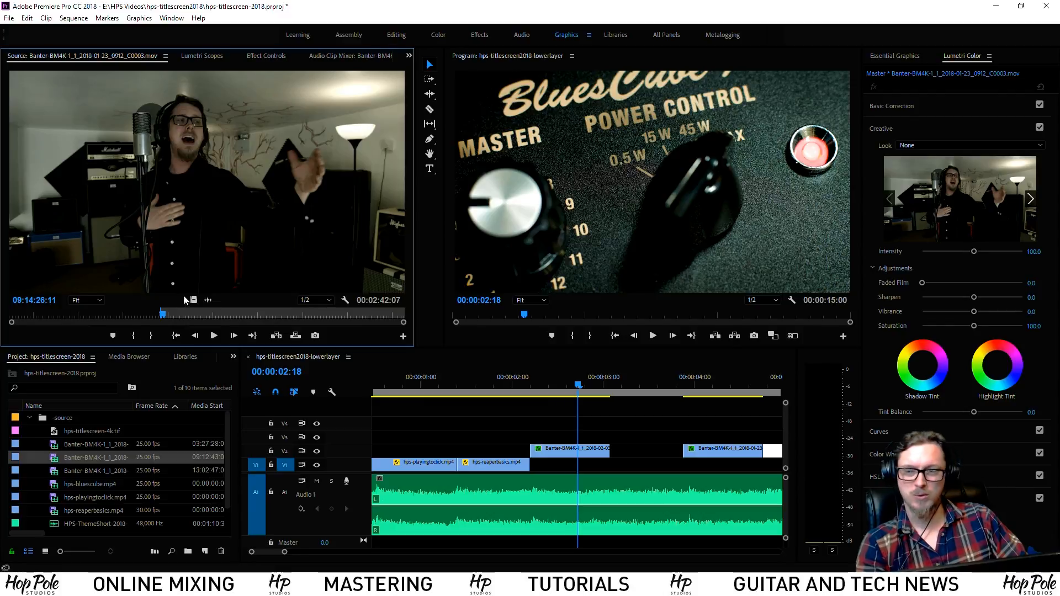
{"action": "key", "text": "o"}
Place a 00:00:01:08 singer excerpt on V1 around 00:00:03:00 and play the cut
{"action": "left_click_drag", "start_coordinate": [374, 361], "coordinate": [617, 435]}
{"action": "scroll", "coordinate": [710, 427], "scroll_direction": "down", "scroll_amount": 1}
{"action": "left_click_drag", "start_coordinate": [592, 438], "coordinate": [592, 465]}
{"action": "left_click_drag", "start_coordinate": [538, 390], "coordinate": [598, 457]}
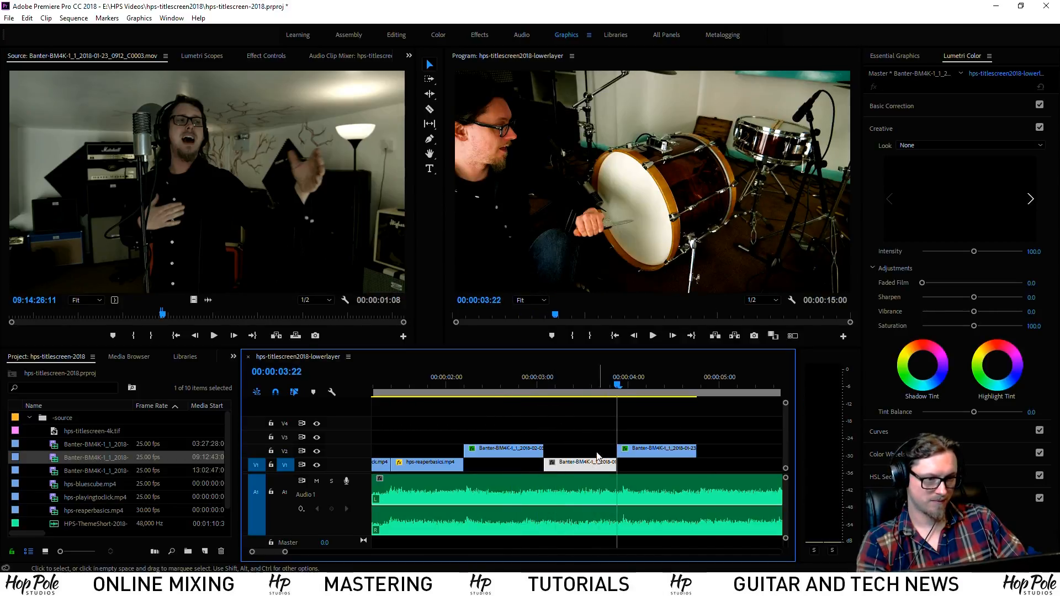
{"action": "left_click", "coordinate": [541, 378]}
{"action": "key", "text": "space"}
{"action": "key", "text": "space"}
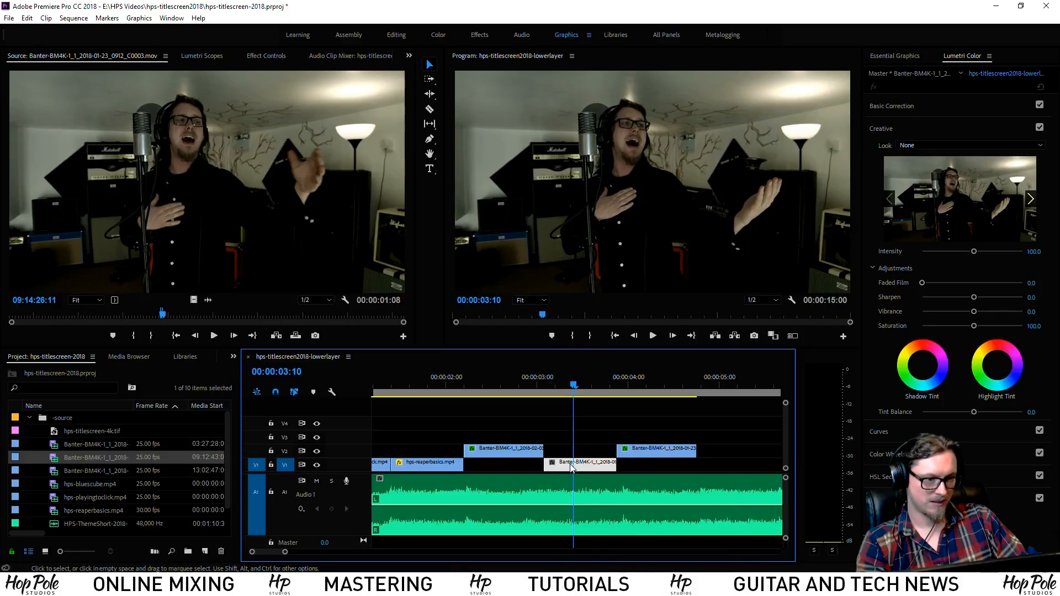
Apply the Hook_BM4KFilm2Vid_3DLC_SIMPLE_V0.8 look to the V1 singer clip and set exposure to 1.3
{"action": "right_click", "coordinate": [572, 468]}
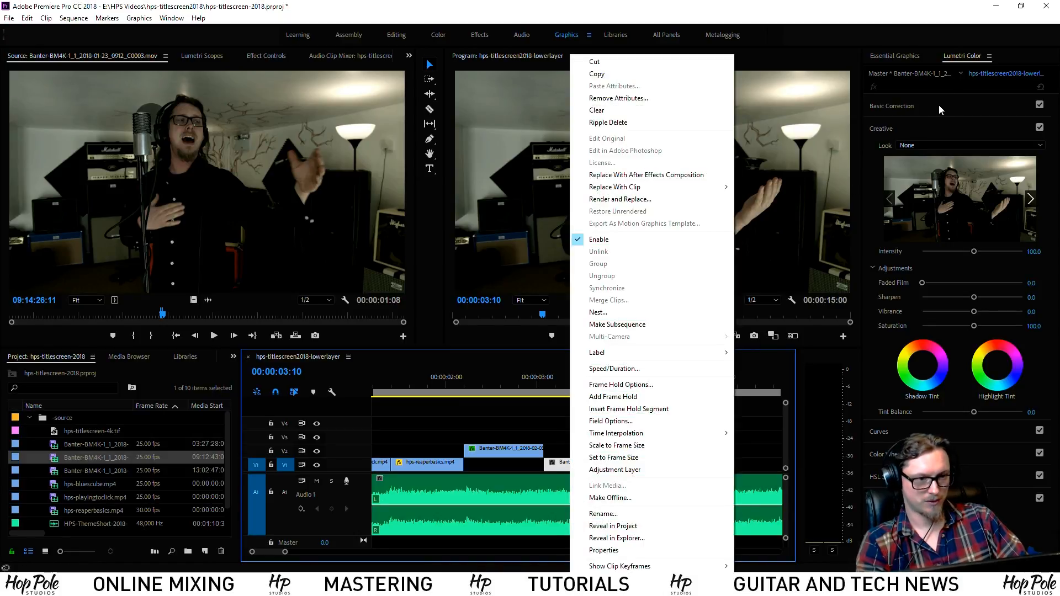
{"action": "left_click", "coordinate": [587, 409]}
{"action": "left_click", "coordinate": [579, 467]}
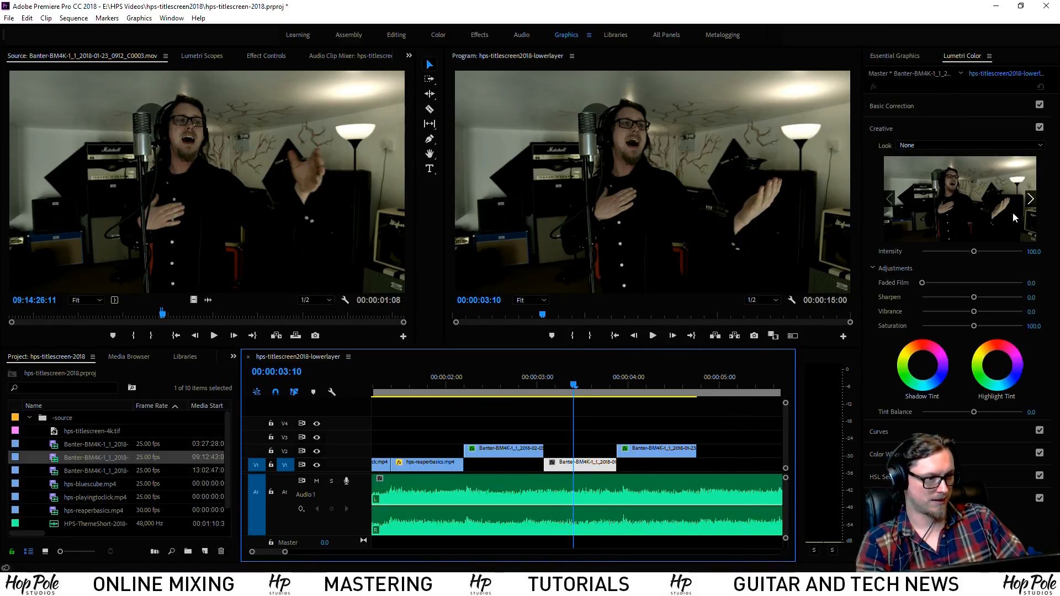
{"action": "left_click", "coordinate": [933, 146]}
{"action": "left_click", "coordinate": [936, 280]}
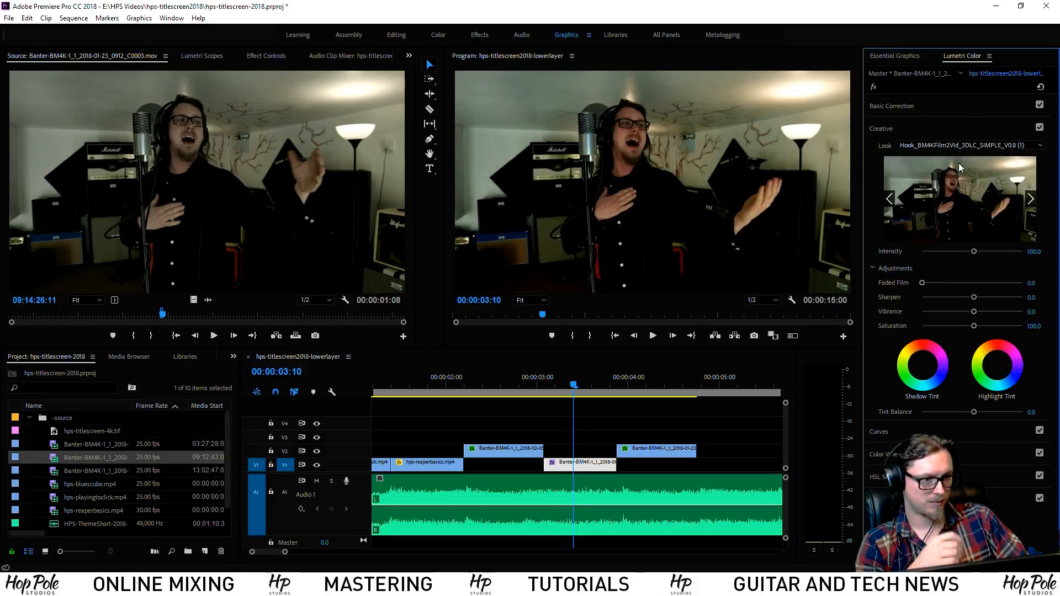
{"action": "left_click", "coordinate": [943, 109]}
{"action": "left_click_drag", "start_coordinate": [974, 229], "coordinate": [943, 241]}
{"action": "left_click", "coordinate": [889, 454]}
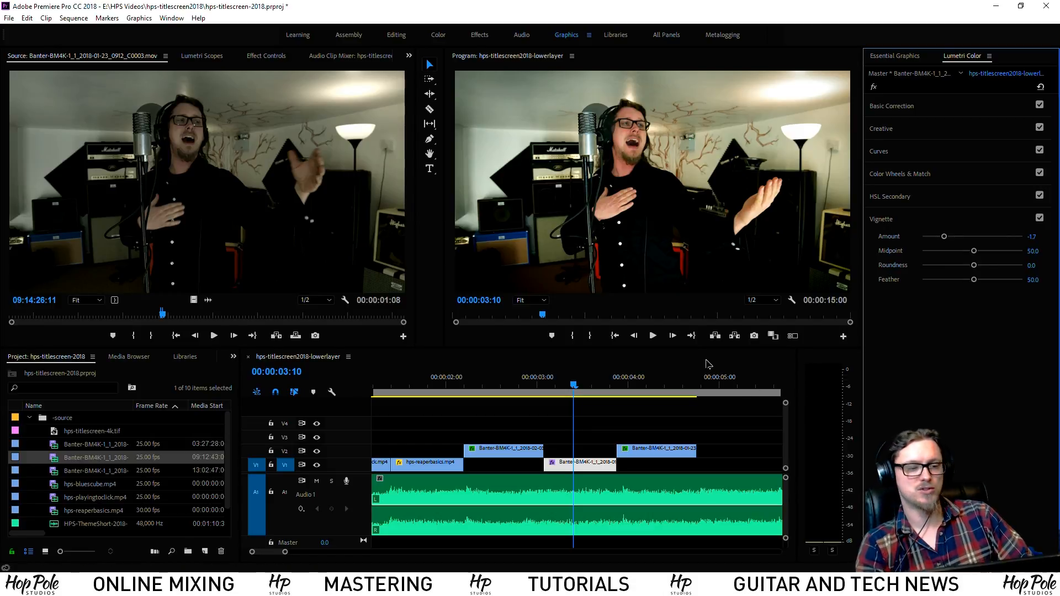
{"action": "left_click", "coordinate": [956, 115]}
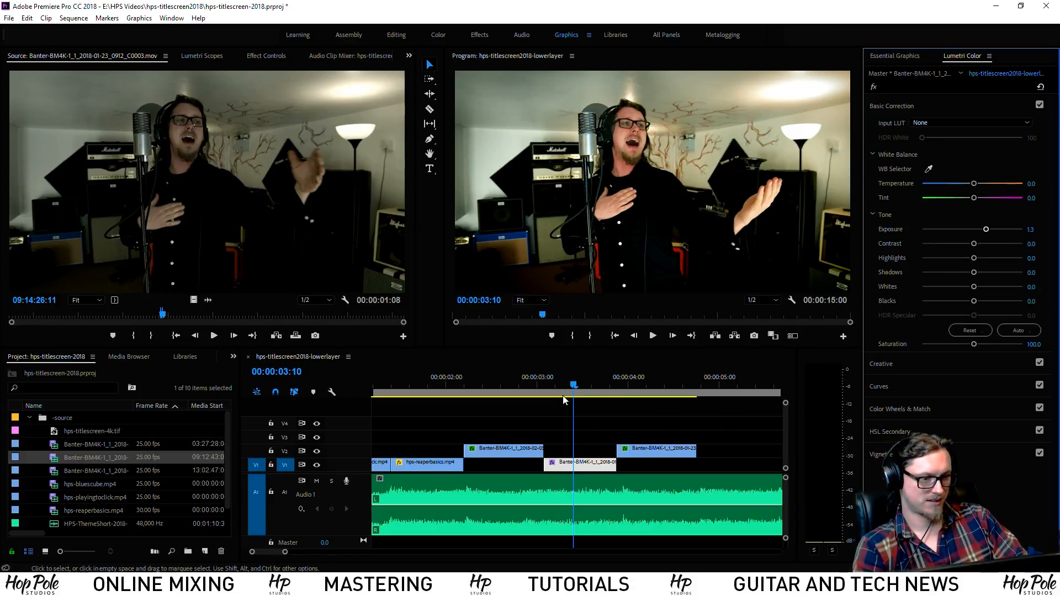
Keyframe the singer clip's Scale to zoom up to 115 by its end, then play it back
{"action": "left_click", "coordinate": [547, 381]}
{"action": "left_click", "coordinate": [266, 56]}
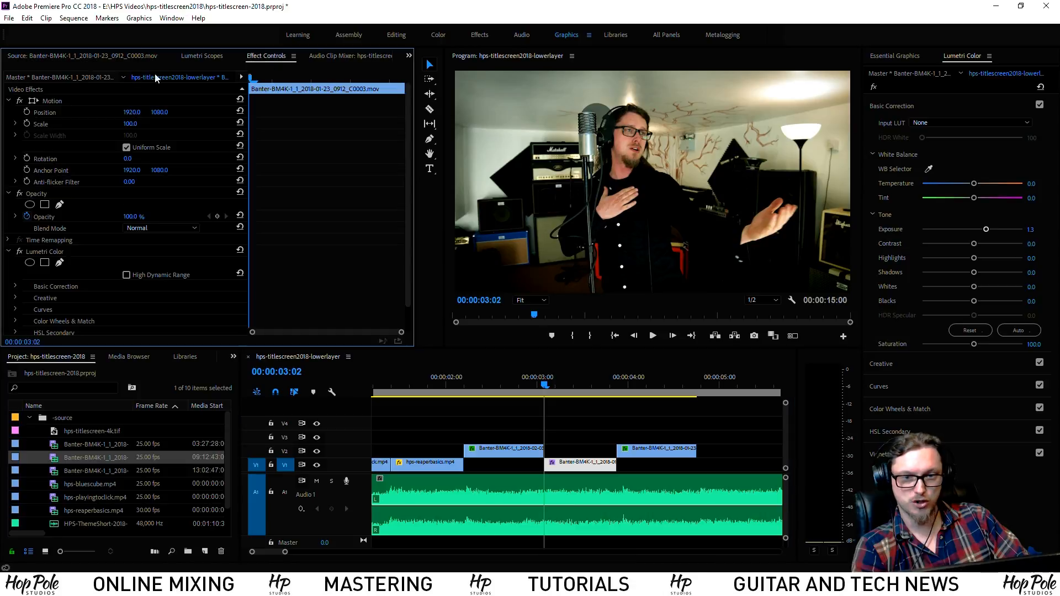
{"action": "left_click", "coordinate": [26, 123]}
{"action": "key", "text": "space"}
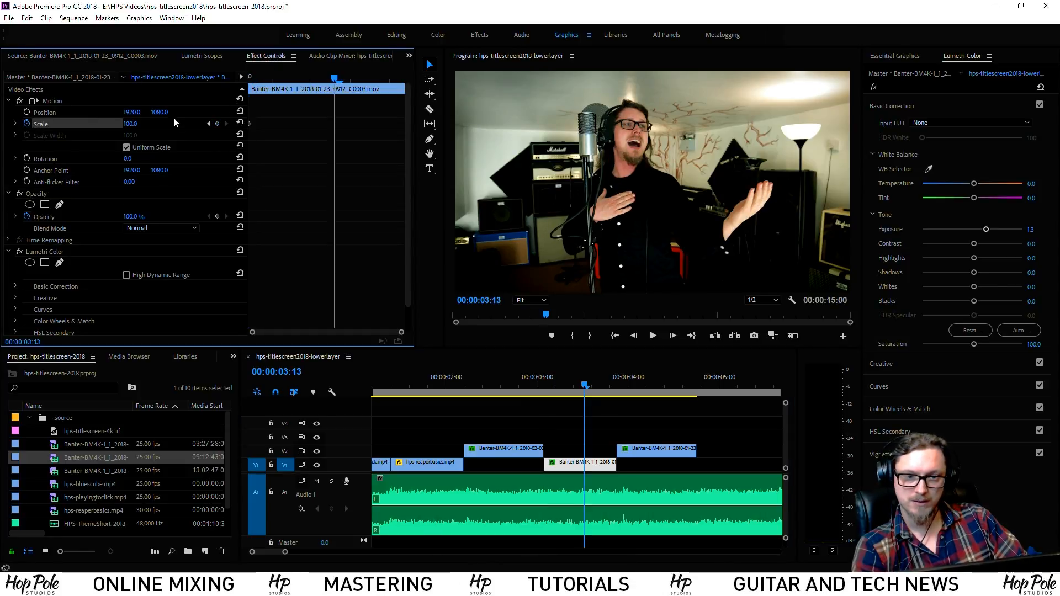
{"action": "left_click", "coordinate": [130, 124]}
{"action": "type", "text": "115"}
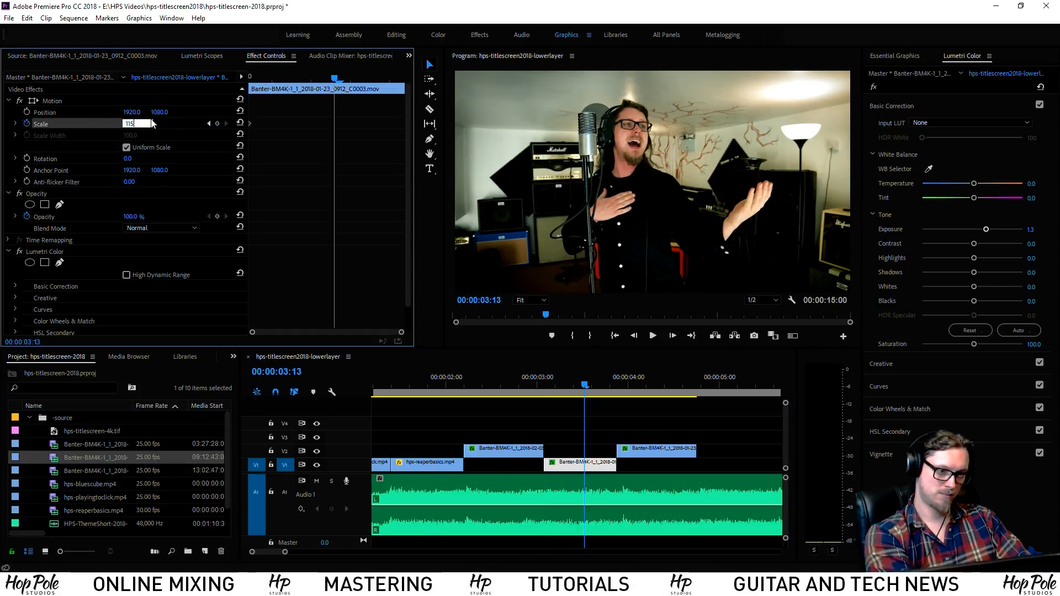
{"action": "key", "text": "Return"}
{"action": "left_click_drag", "start_coordinate": [333, 124], "coordinate": [404, 124]}
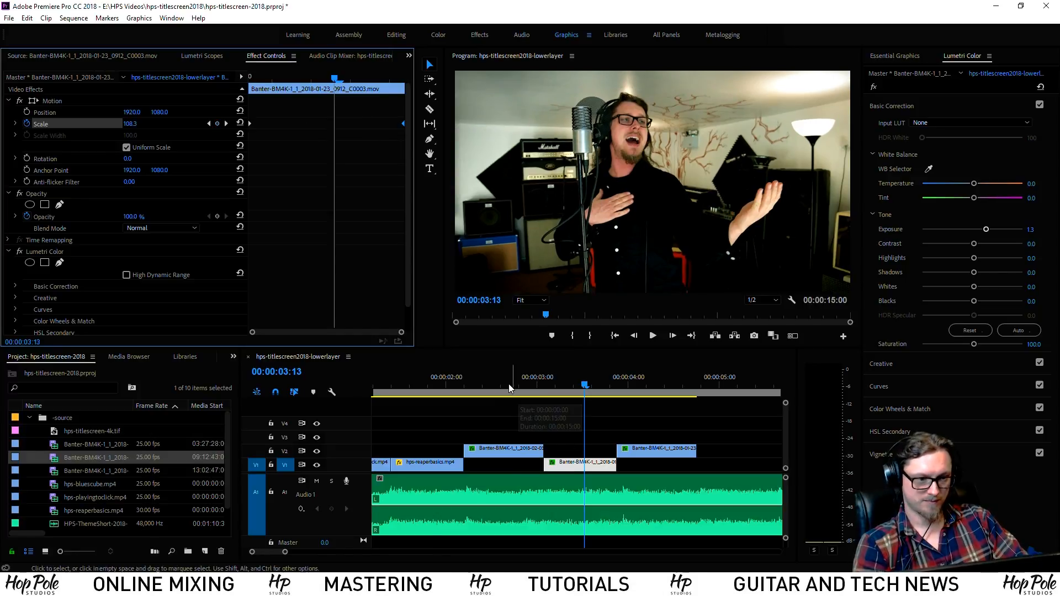
{"action": "left_click", "coordinate": [504, 385]}
{"action": "key", "text": "space"}
{"action": "key", "text": "space"}
{"action": "left_click", "coordinate": [557, 325]}
Change the drum shot's end Scale keyframe value and replay the zoom
{"action": "left_click", "coordinate": [588, 382]}
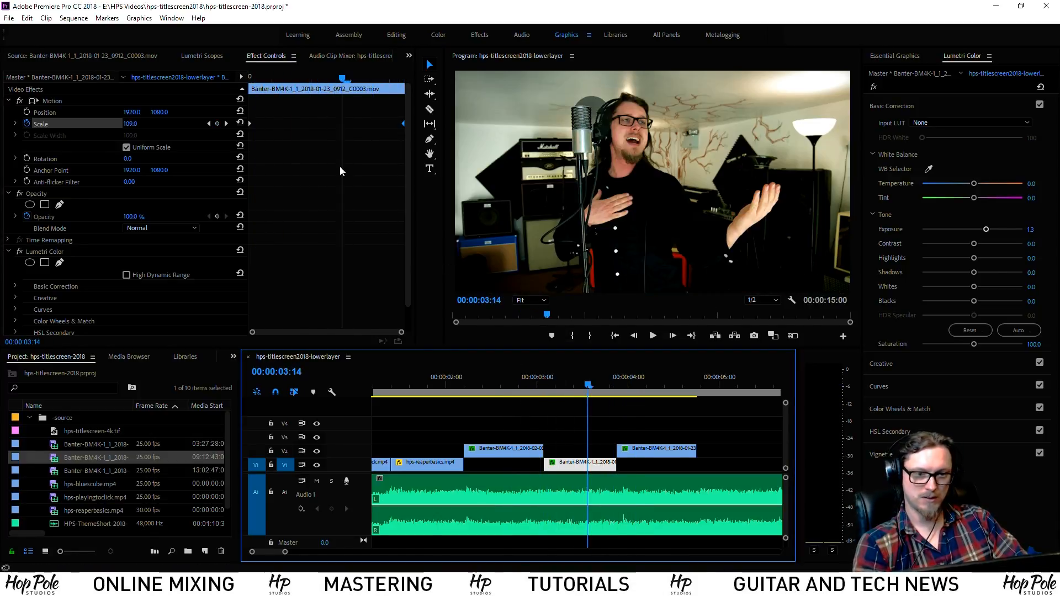
{"action": "left_click", "coordinate": [225, 123]}
{"action": "left_click", "coordinate": [131, 124]}
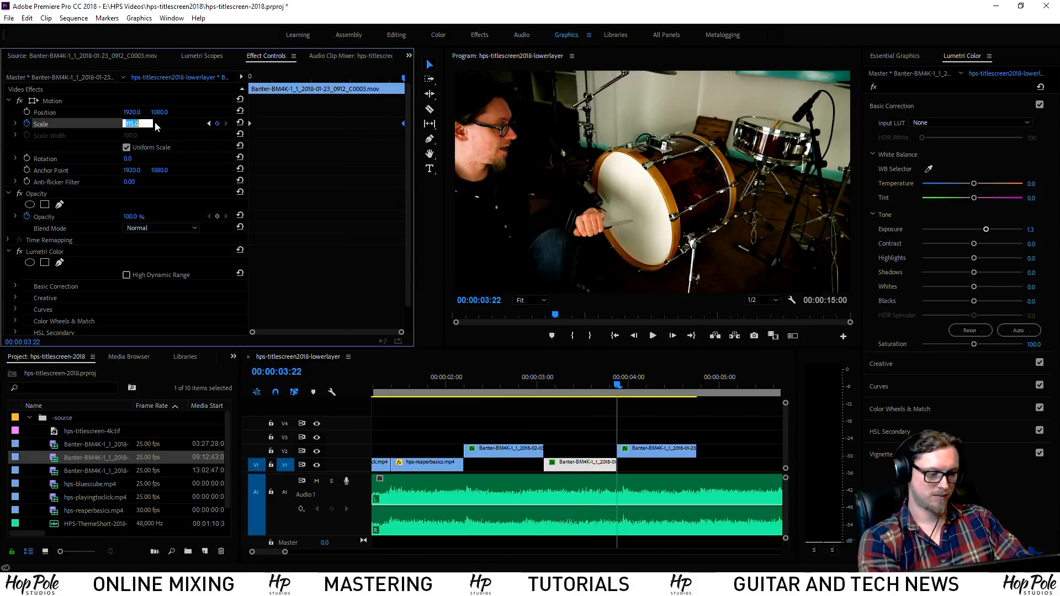
{"action": "left_click", "coordinate": [517, 380]}
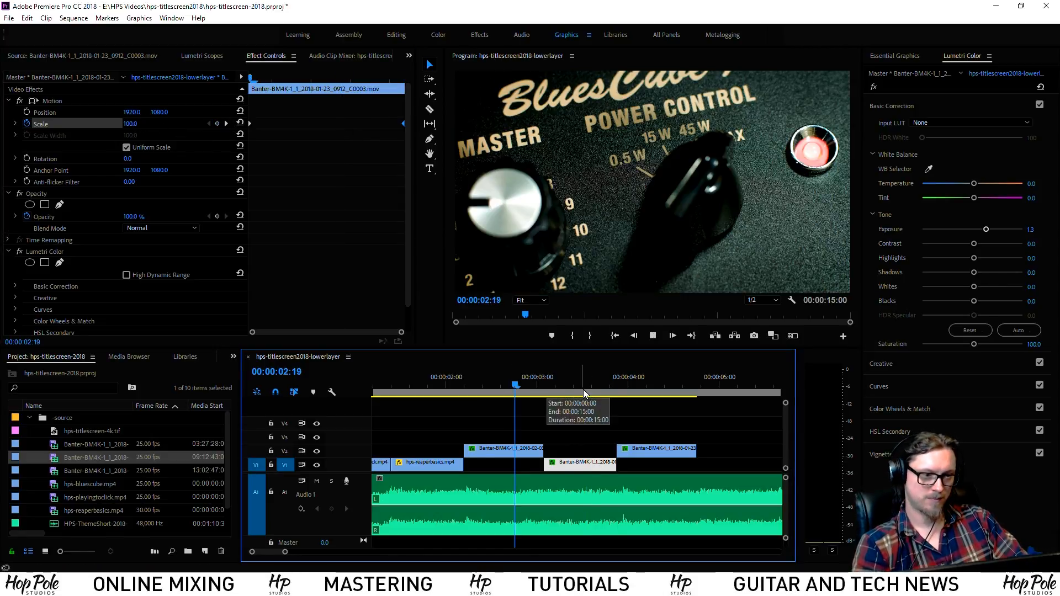
{"action": "key", "text": "space"}
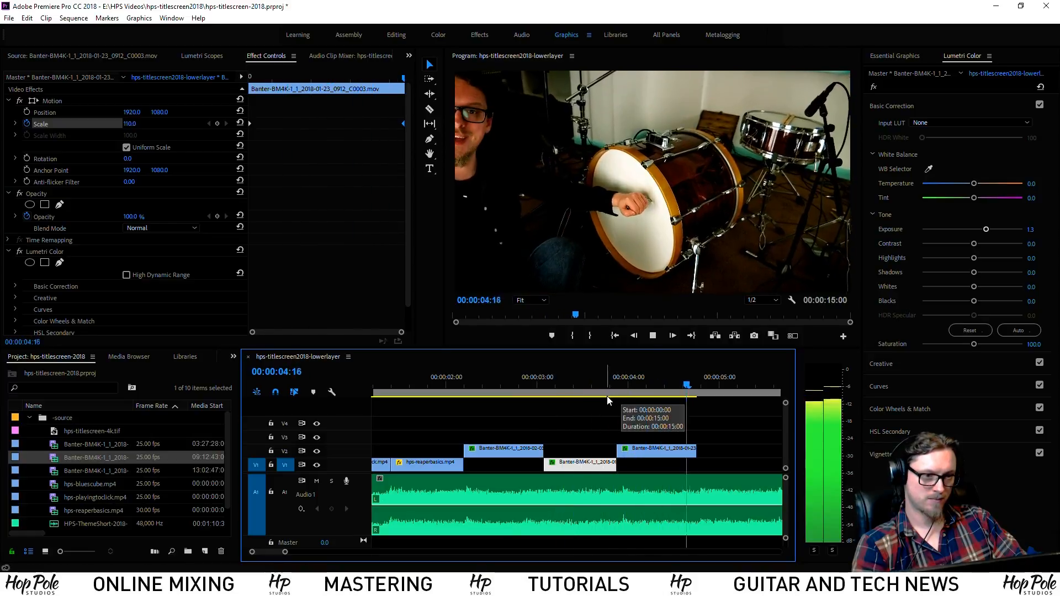
{"action": "key", "text": "space"}
{"action": "left_click_drag", "start_coordinate": [586, 383], "coordinate": [650, 394]}
Raise the drum clip's exposure to 1.5 and lower saturation to 114.8, then review it
{"action": "left_click", "coordinate": [655, 449]}
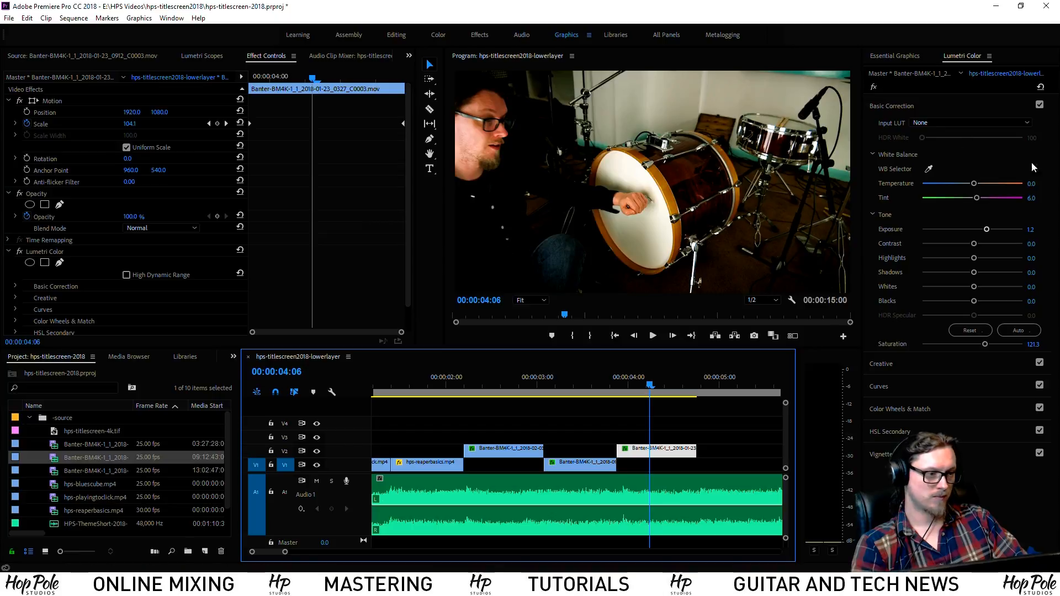
{"action": "left_click", "coordinate": [1031, 229]}
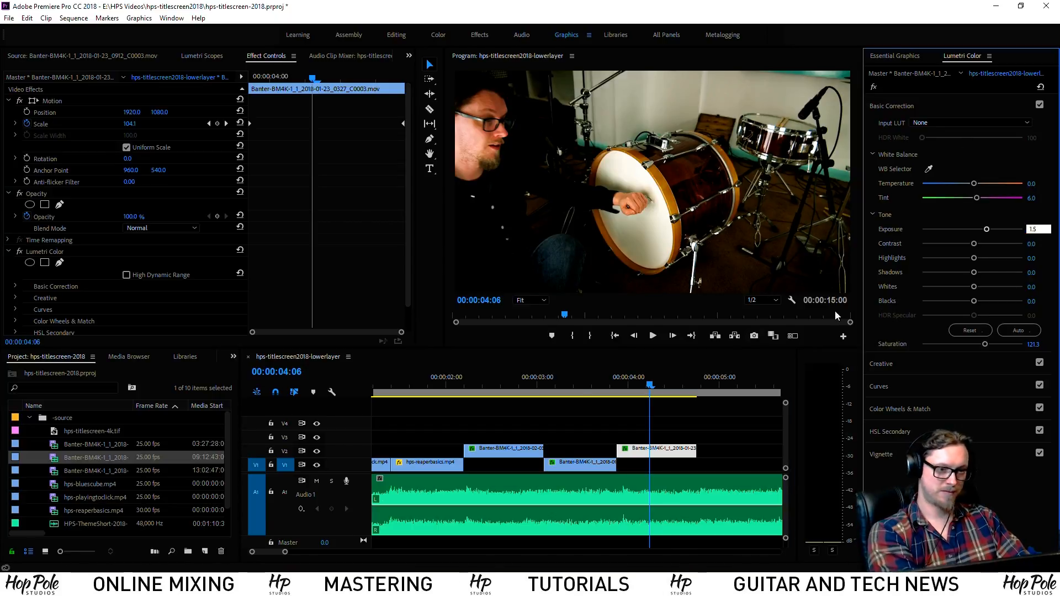
{"action": "left_click", "coordinate": [605, 385]}
{"action": "key", "text": "space"}
{"action": "key", "text": "space"}
{"action": "left_click", "coordinate": [987, 345]}
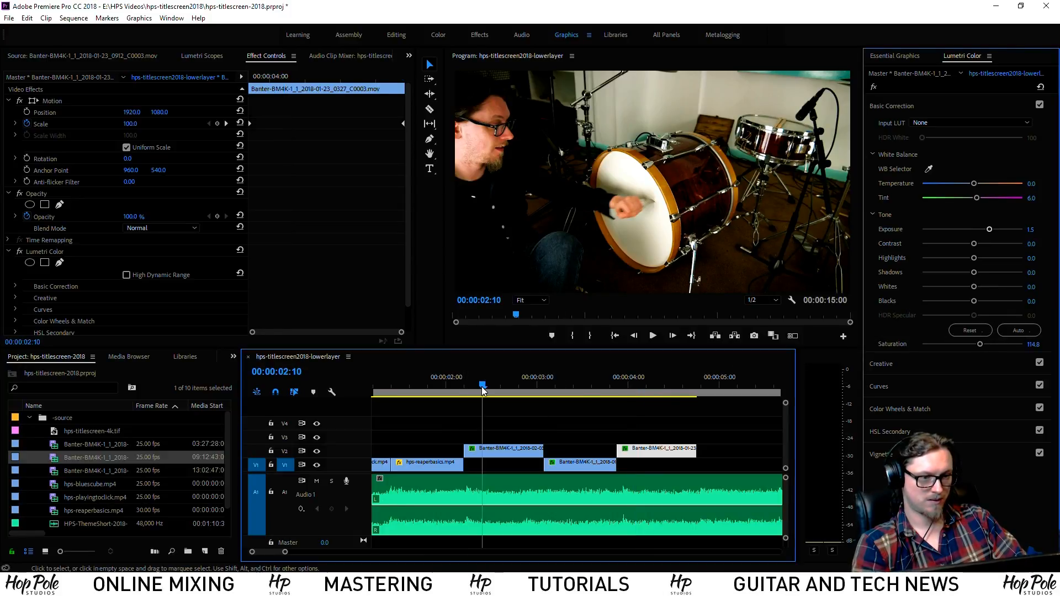
{"action": "left_click", "coordinate": [482, 387]}
{"action": "key", "text": "space"}
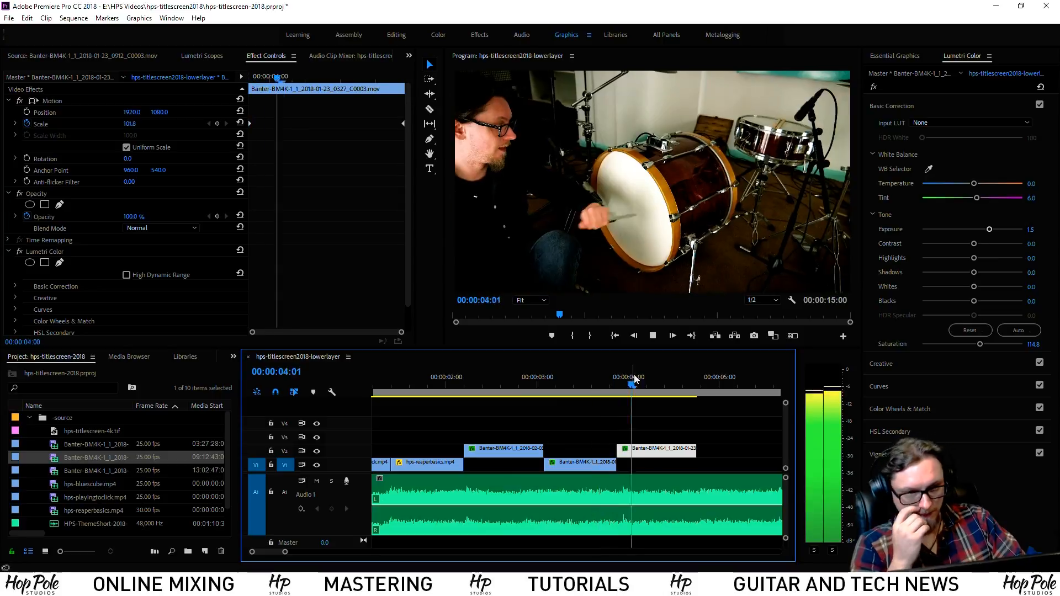
{"action": "key", "text": "space"}
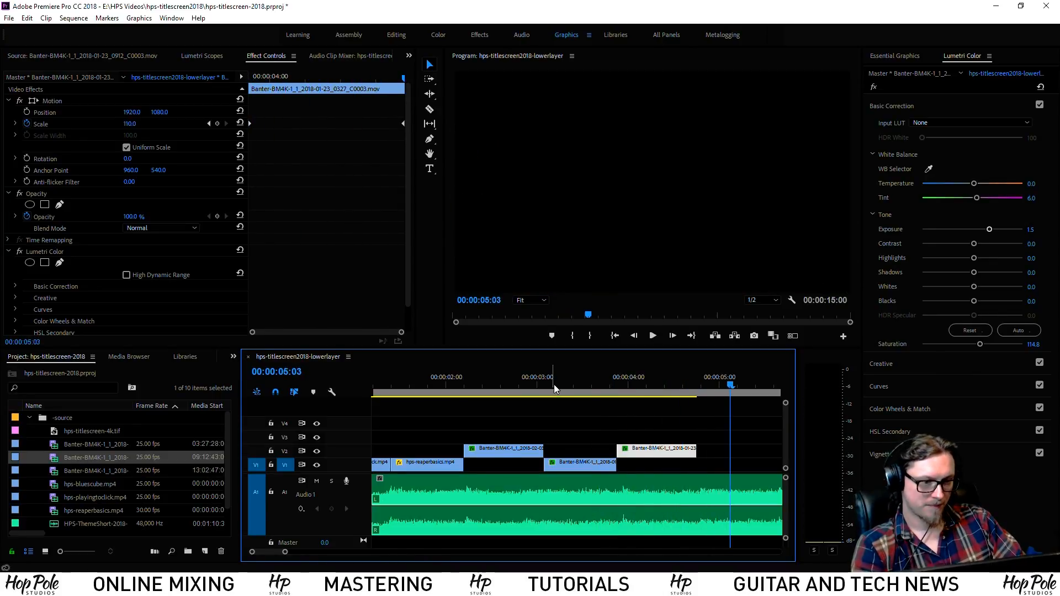
{"action": "left_click", "coordinate": [416, 388]}
{"action": "scroll", "coordinate": [496, 406], "scroll_direction": "up", "scroll_amount": 2}
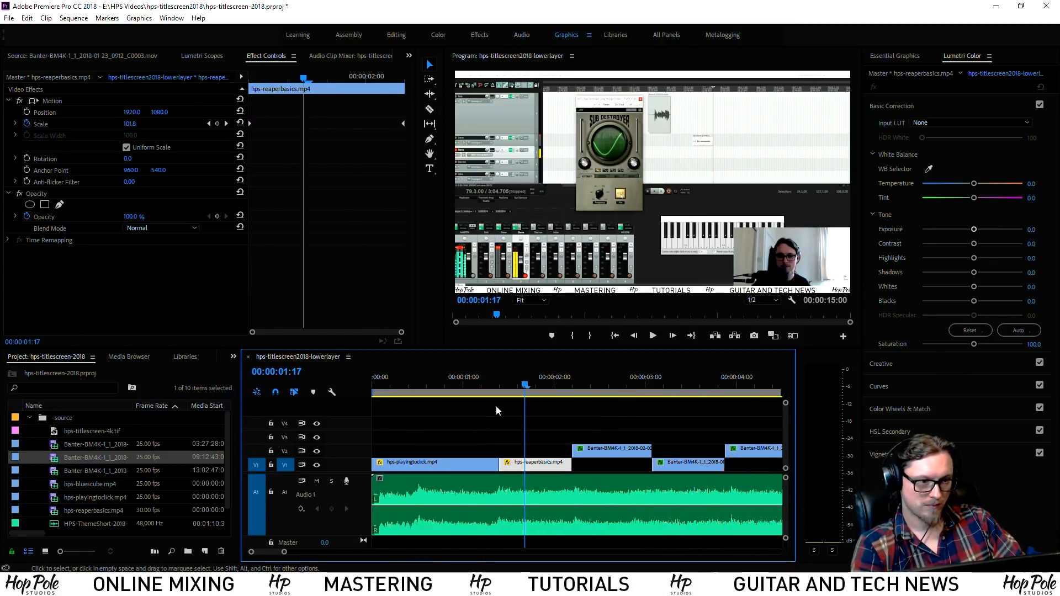
{"action": "left_click", "coordinate": [453, 388]}
{"action": "key", "text": "space"}
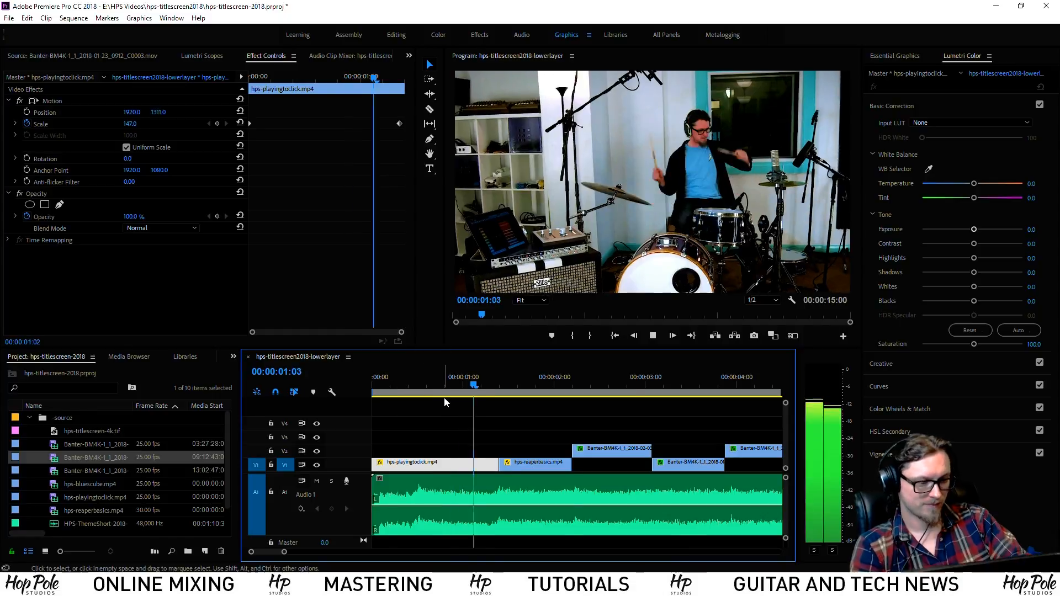
{"action": "key", "text": "minus"}
{"action": "key", "text": "minus"}
{"action": "left_click_drag", "start_coordinate": [400, 379], "coordinate": [369, 384]}
{"action": "key", "text": "space"}
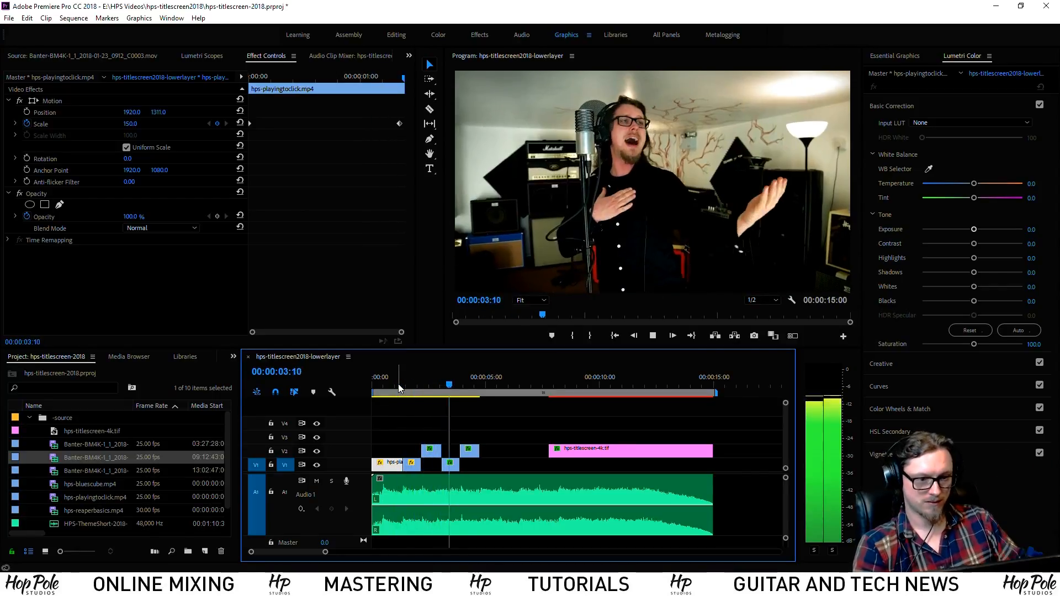
{"action": "key", "text": "space"}
{"action": "scroll", "coordinate": [783, 501], "scroll_direction": "down", "scroll_amount": 3}
{"action": "left_click", "coordinate": [784, 502]}
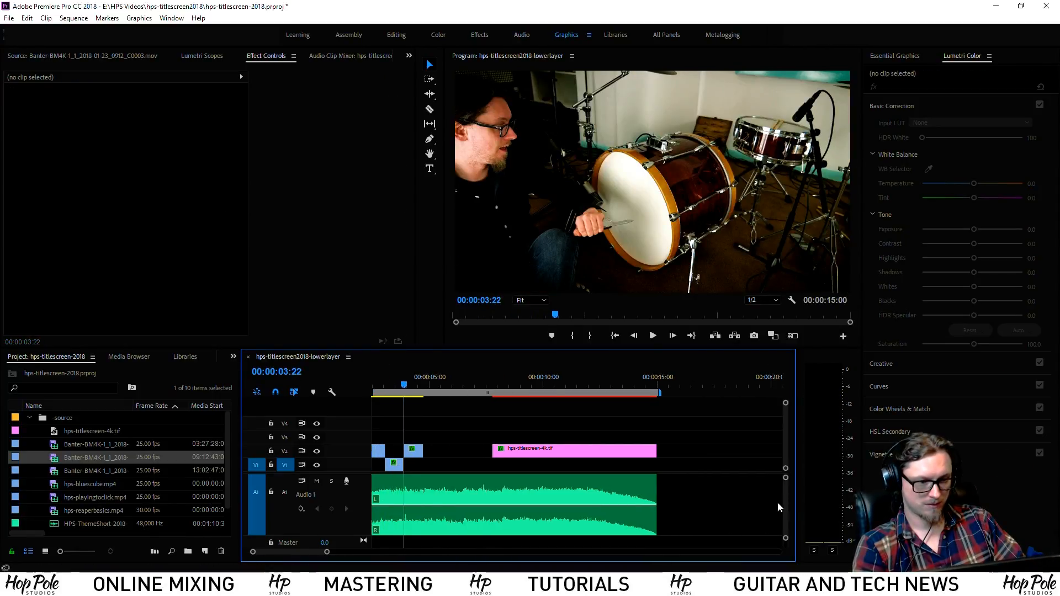
{"action": "scroll", "coordinate": [785, 503], "scroll_direction": "down", "scroll_amount": 3}
{"action": "scroll", "coordinate": [457, 555], "scroll_direction": "up", "scroll_amount": 1}
{"action": "scroll", "coordinate": [455, 555], "scroll_direction": "up", "scroll_amount": 1}
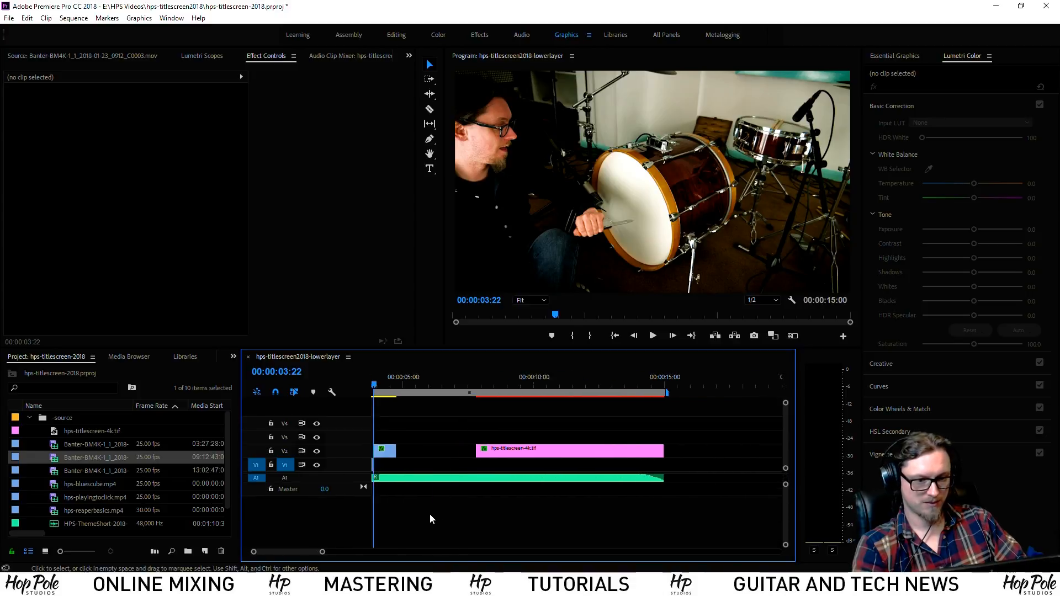
{"action": "scroll", "coordinate": [475, 497], "scroll_direction": "up", "scroll_amount": 2}
{"action": "left_click_drag", "start_coordinate": [409, 375], "coordinate": [264, 371]}
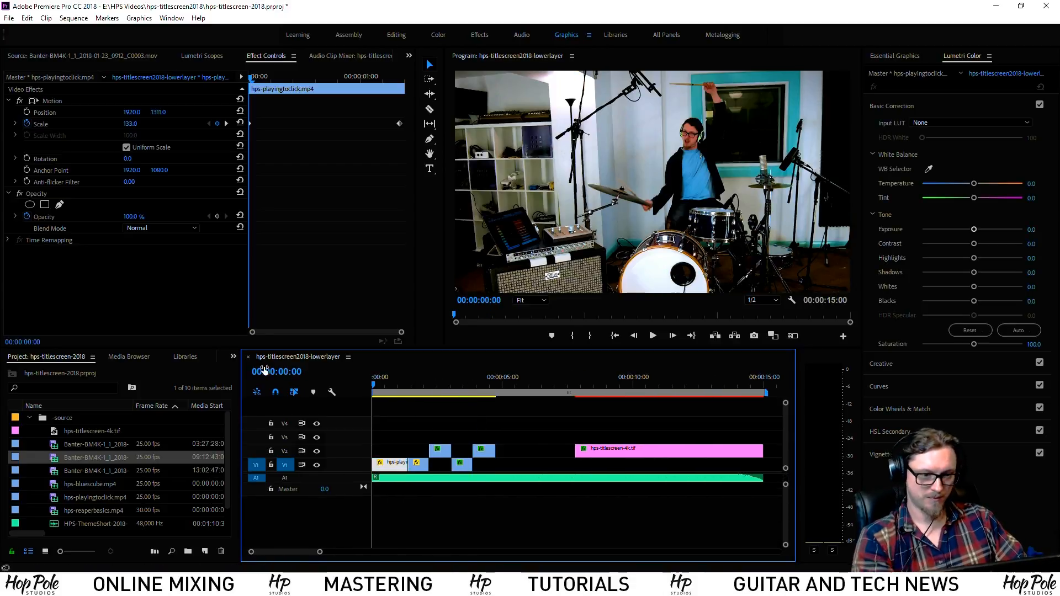
{"action": "key", "text": "space"}
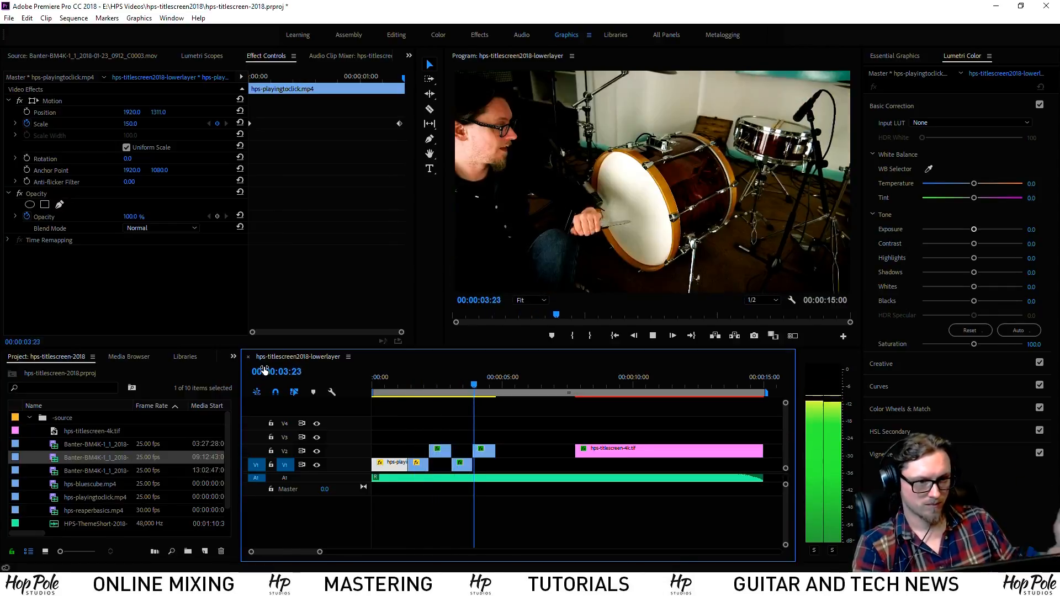
{"action": "key", "text": "space"}
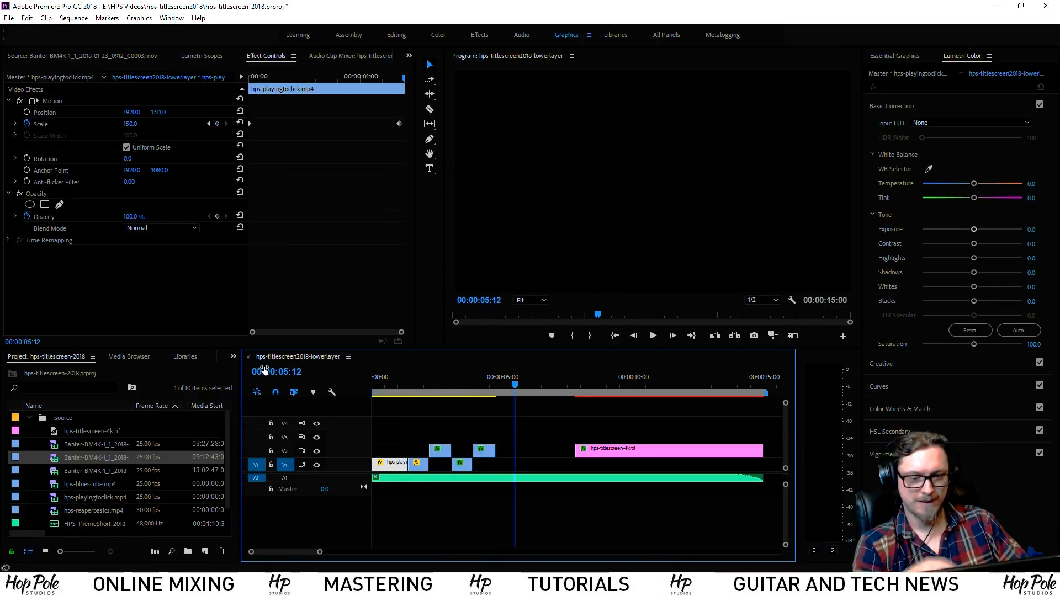
Import the Banter C0012 .mov file from hps-may-2018 > orange 4stroke
{"action": "right_click", "coordinate": [66, 415]}
{"action": "left_click", "coordinate": [97, 261]}
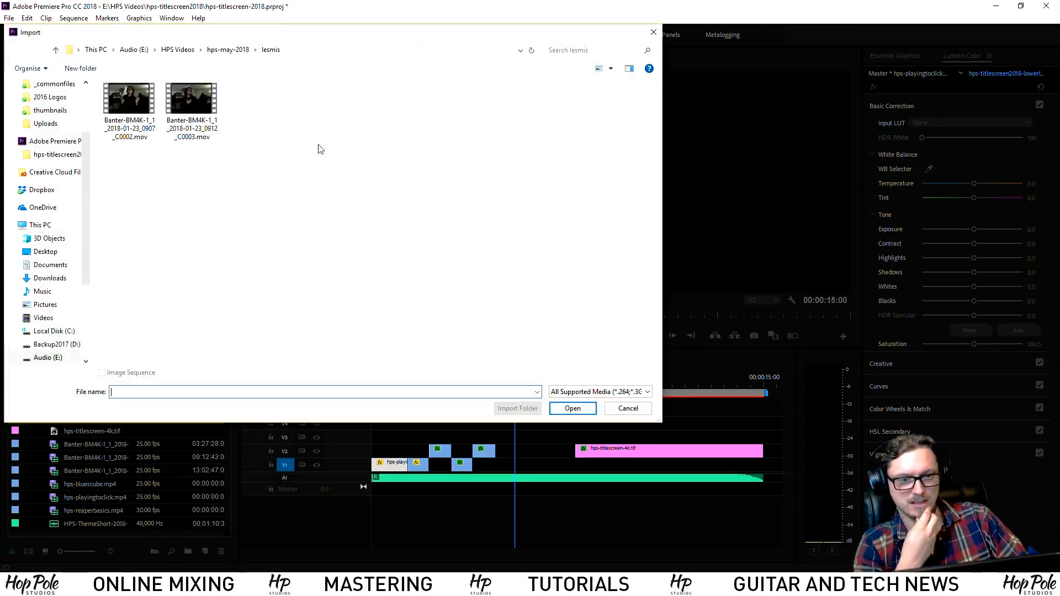
{"action": "left_click", "coordinate": [221, 51]}
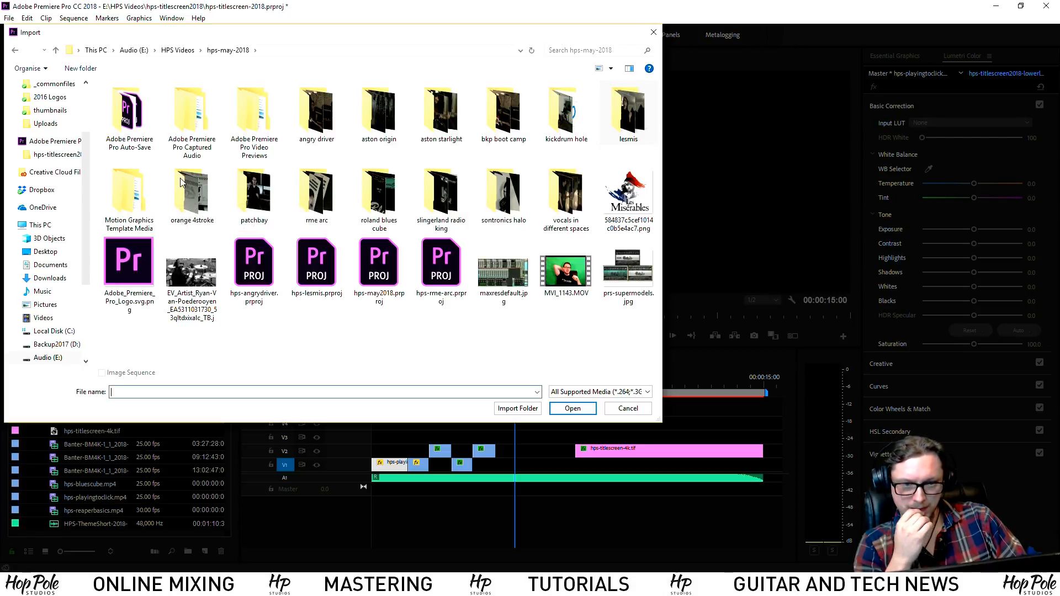
{"action": "double_click", "coordinate": [194, 192]}
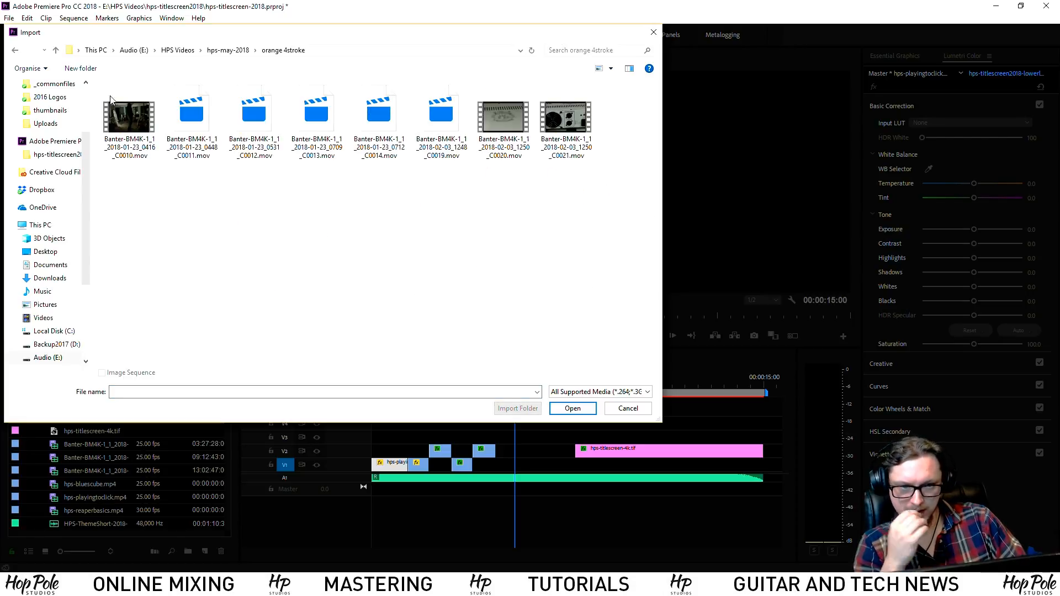
{"action": "left_click", "coordinate": [256, 123]}
{"action": "double_click", "coordinate": [255, 124]}
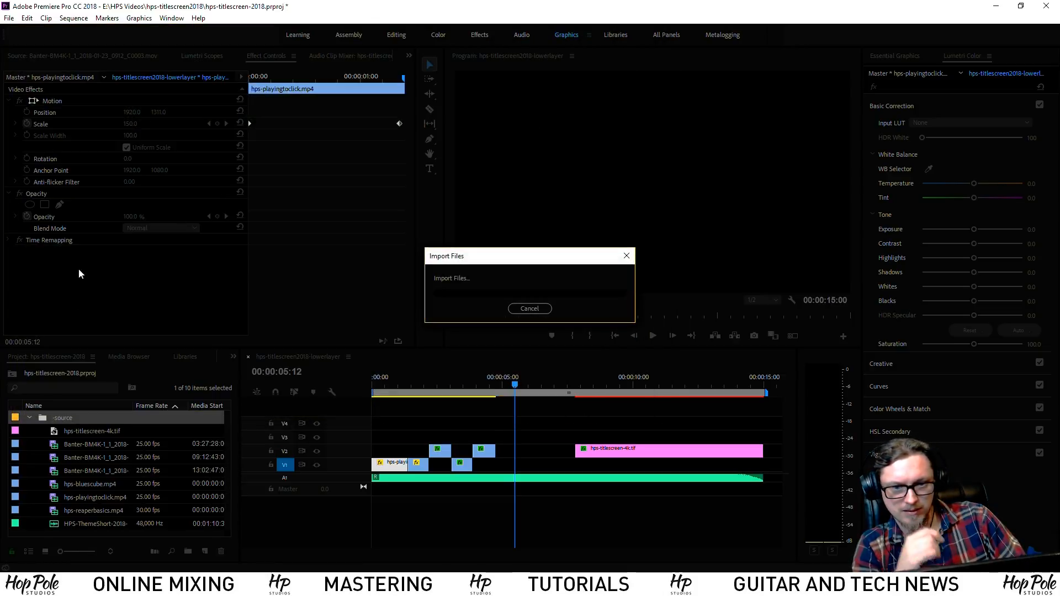
{"action": "left_click", "coordinate": [47, 57]}
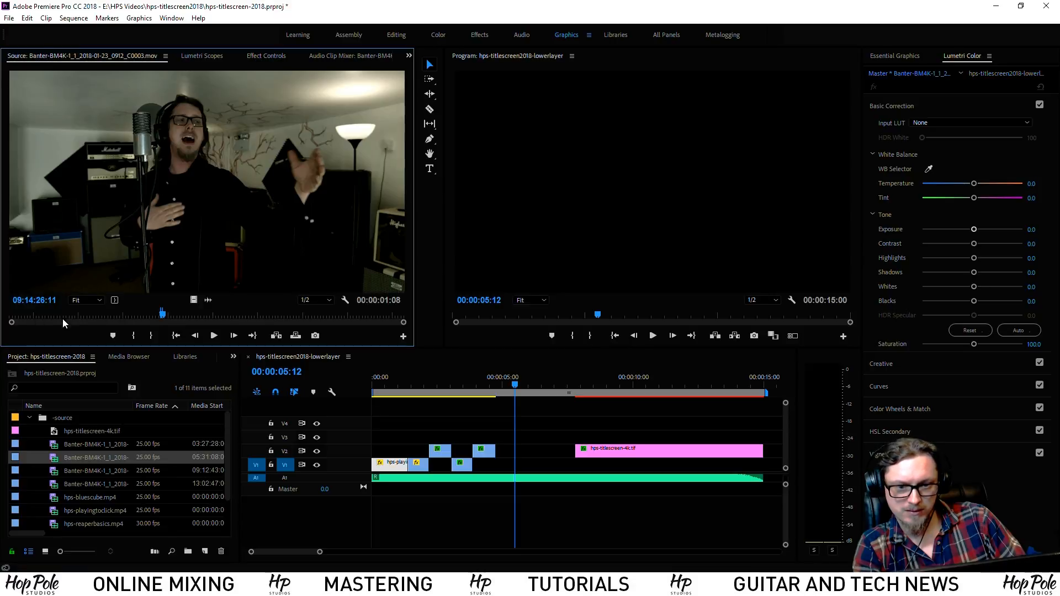
Mark a roughly 2:23 bass-playing range in C0012 and place it on V3 just past 4:12
{"action": "double_click", "coordinate": [38, 459]}
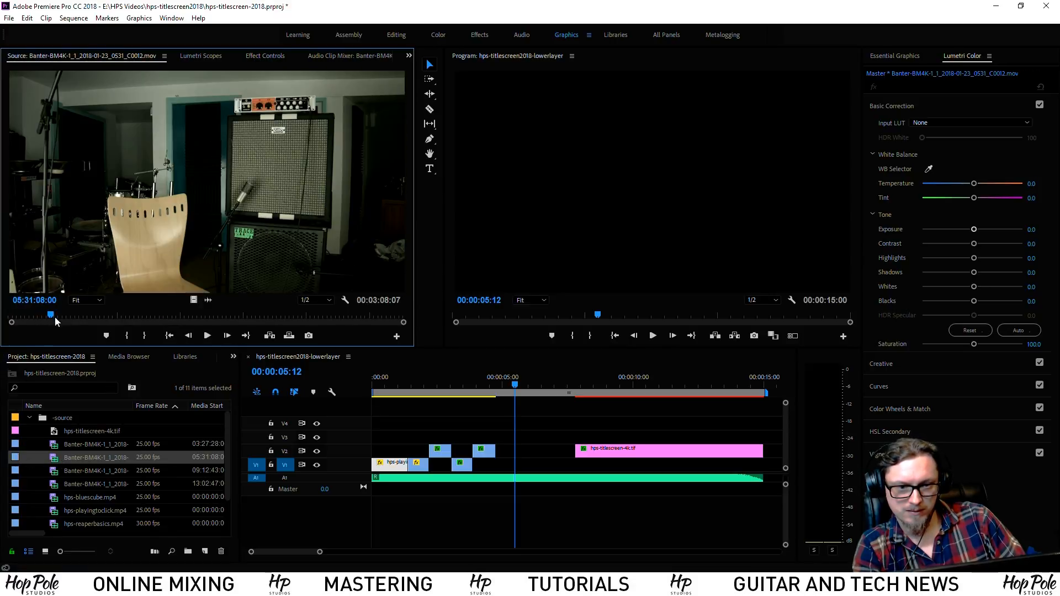
{"action": "left_click_drag", "start_coordinate": [47, 317], "coordinate": [95, 316]}
{"action": "mouse_move", "coordinate": [128, 320]}
{"action": "left_mouse_down"}
{"action": "mouse_move", "coordinate": [141, 320]}
{"action": "mouse_move", "coordinate": [128, 322]}
{"action": "left_mouse_up"}
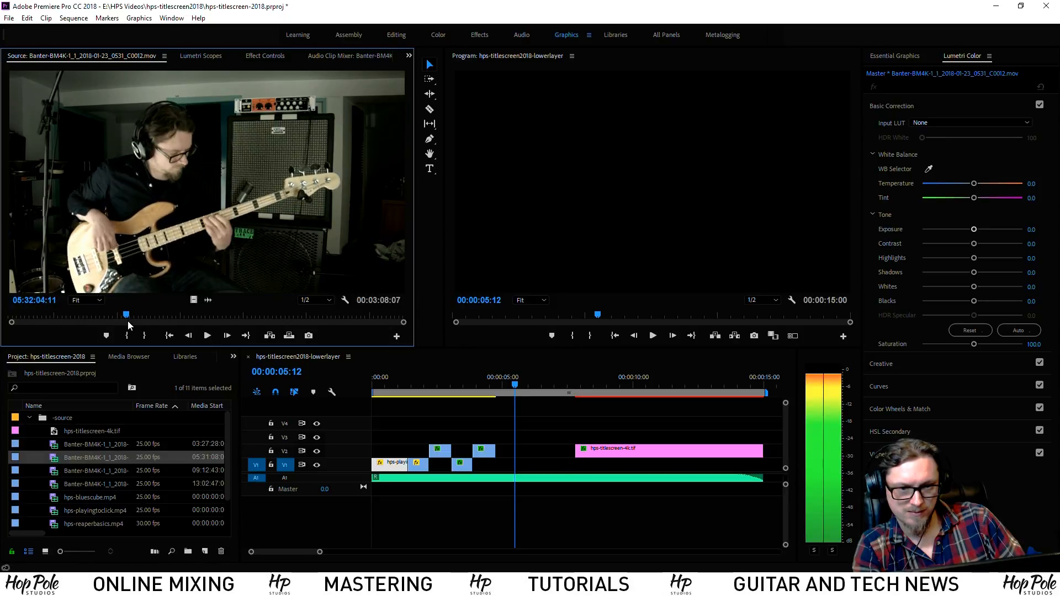
{"action": "key", "text": "i"}
{"action": "left_click_drag", "start_coordinate": [127, 319], "coordinate": [137, 318]}
{"action": "key", "text": "o"}
{"action": "left_click_drag", "start_coordinate": [470, 395], "coordinate": [496, 436]}
Zoom in on the timeline and preview the new drum-to-bass cut
{"action": "left_click", "coordinate": [491, 385]}
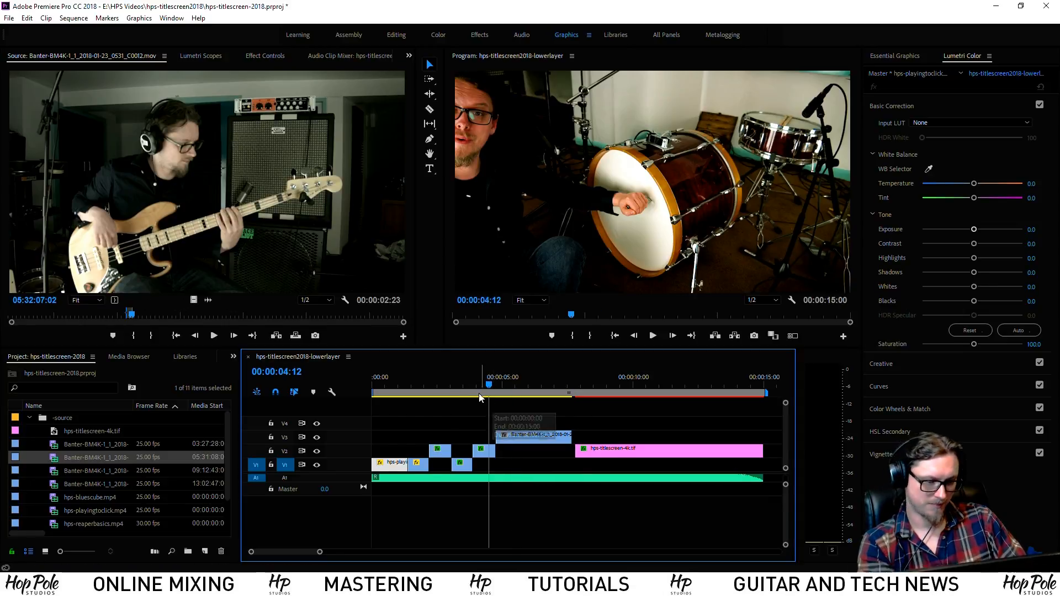
{"action": "key", "text": "equal"}
{"action": "key", "text": "equal"}
{"action": "key", "text": "space"}
{"action": "scroll", "coordinate": [564, 445], "scroll_direction": "down", "scroll_amount": 1}
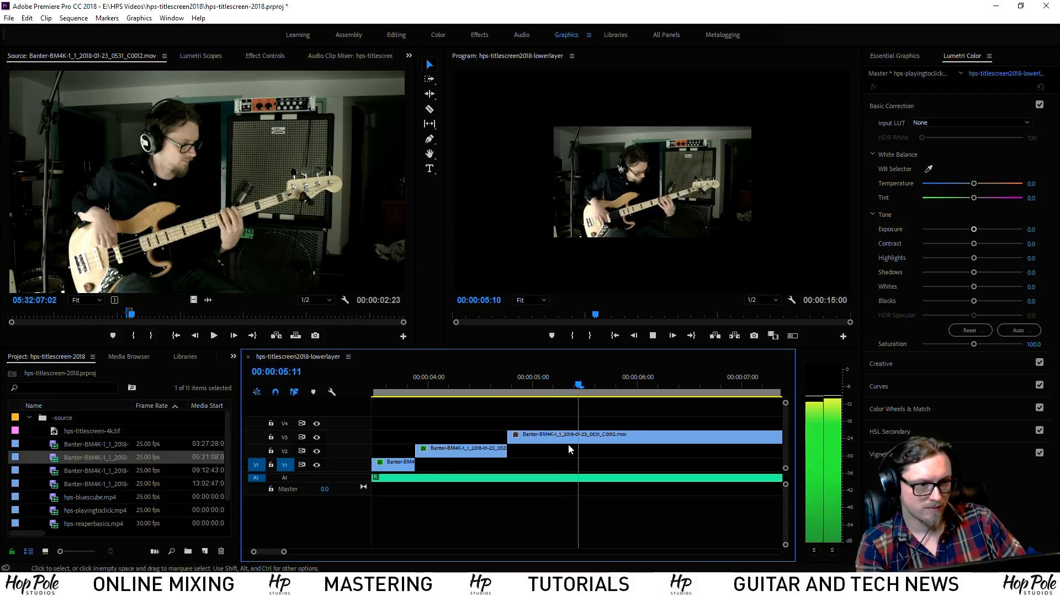
{"action": "scroll", "coordinate": [639, 449], "scroll_direction": "down", "scroll_amount": 1}
{"action": "left_click", "coordinate": [463, 387]}
{"action": "left_click", "coordinate": [441, 387]}
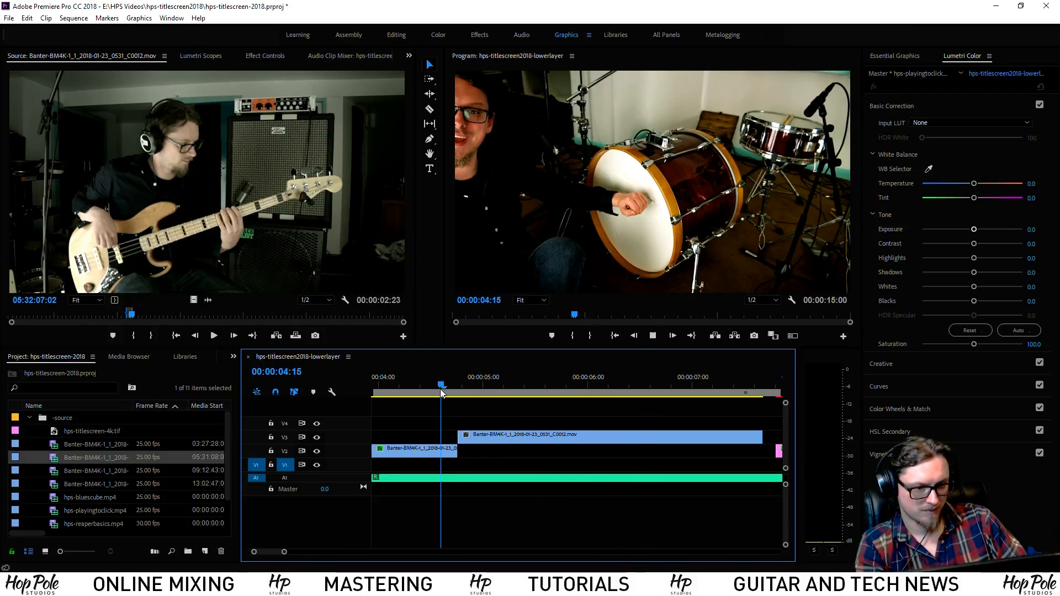
{"action": "key", "text": "space"}
{"action": "left_click", "coordinate": [438, 386]}
{"action": "left_click_drag", "start_coordinate": [438, 387], "coordinate": [500, 404]}
Move the bass clip on V3 to start at about 4:19 and check the timing
{"action": "mouse_move", "coordinate": [465, 440]}
{"action": "left_mouse_down"}
{"action": "mouse_move", "coordinate": [499, 443]}
{"action": "mouse_move", "coordinate": [452, 435]}
{"action": "left_mouse_up"}
{"action": "key", "text": "ctrl+z"}
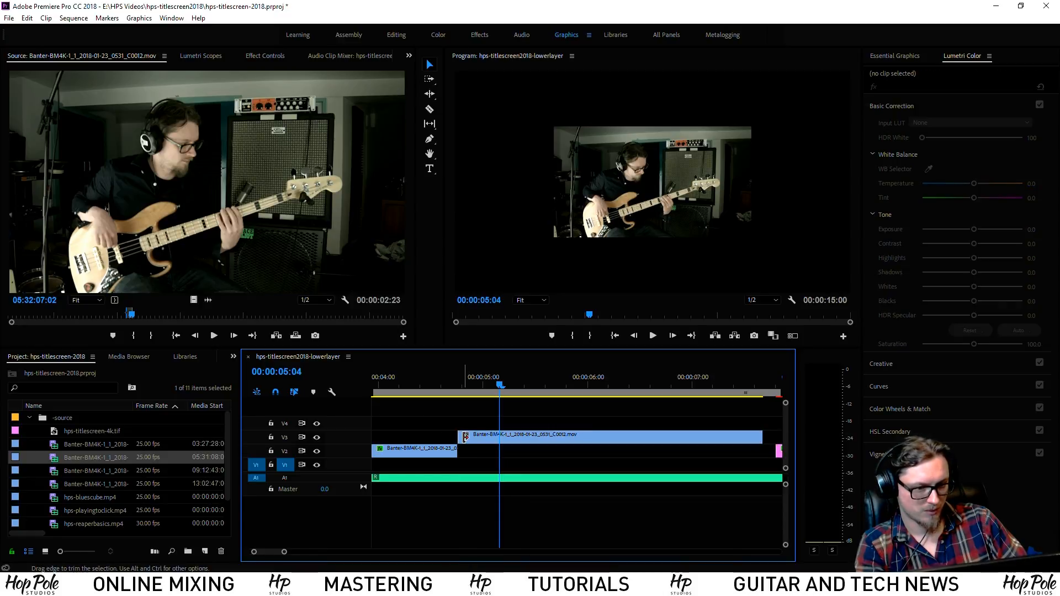
{"action": "left_click_drag", "start_coordinate": [494, 444], "coordinate": [478, 445]}
{"action": "left_click", "coordinate": [438, 386]}
{"action": "key", "text": "space"}
{"action": "key", "text": "space"}
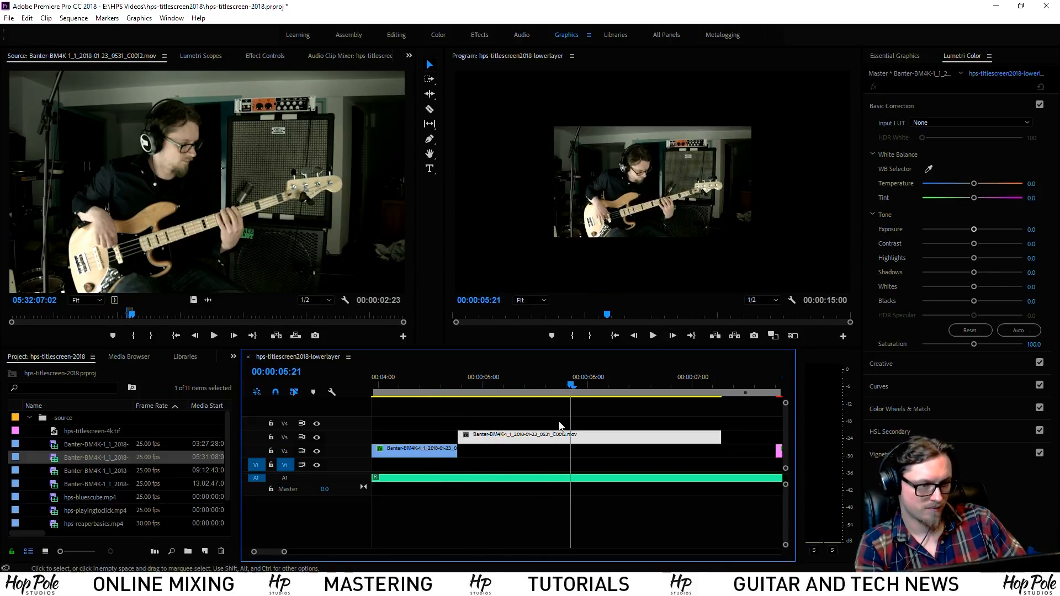
{"action": "left_click", "coordinate": [430, 382]}
{"action": "key", "text": "space"}
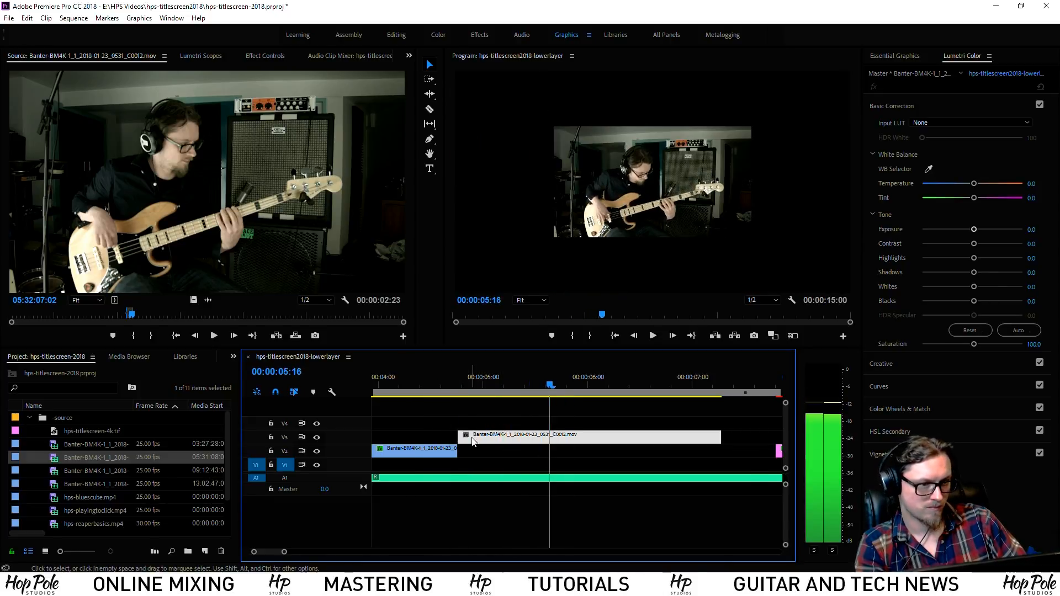
{"action": "key", "text": "space"}
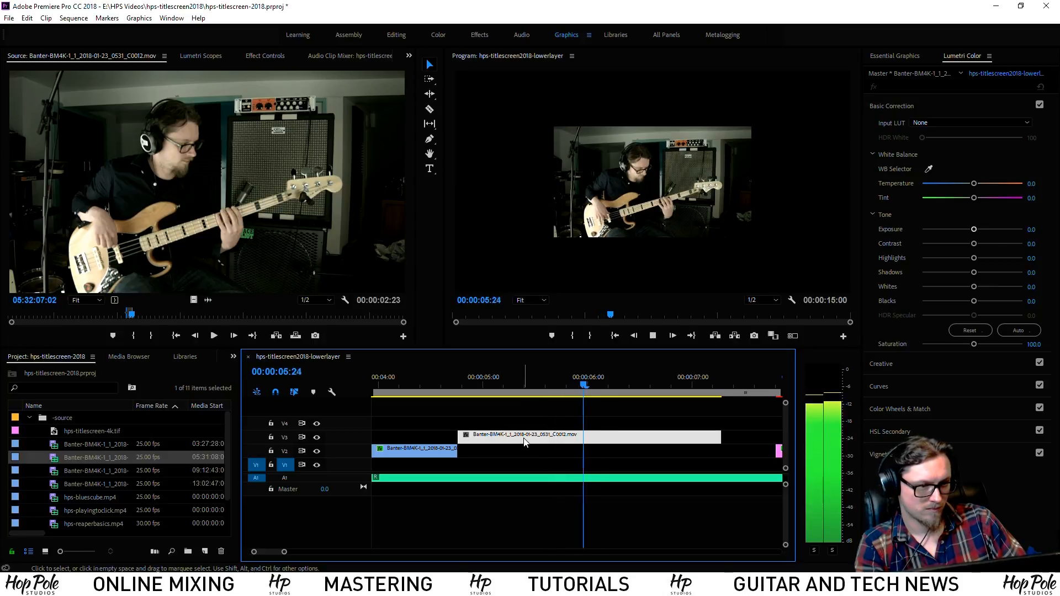
{"action": "key", "text": "space"}
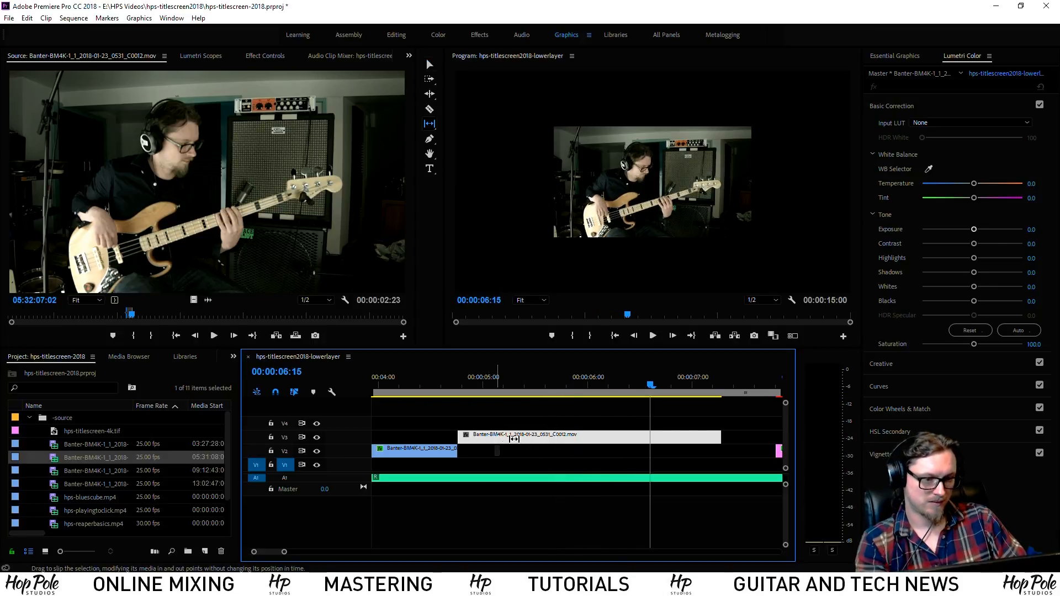
Slip the bass clip's footage, trim its end back to the playhead, and review it
{"action": "left_click_drag", "start_coordinate": [499, 438], "coordinate": [558, 430]}
{"action": "left_click", "coordinate": [442, 385]}
{"action": "key", "text": "space"}
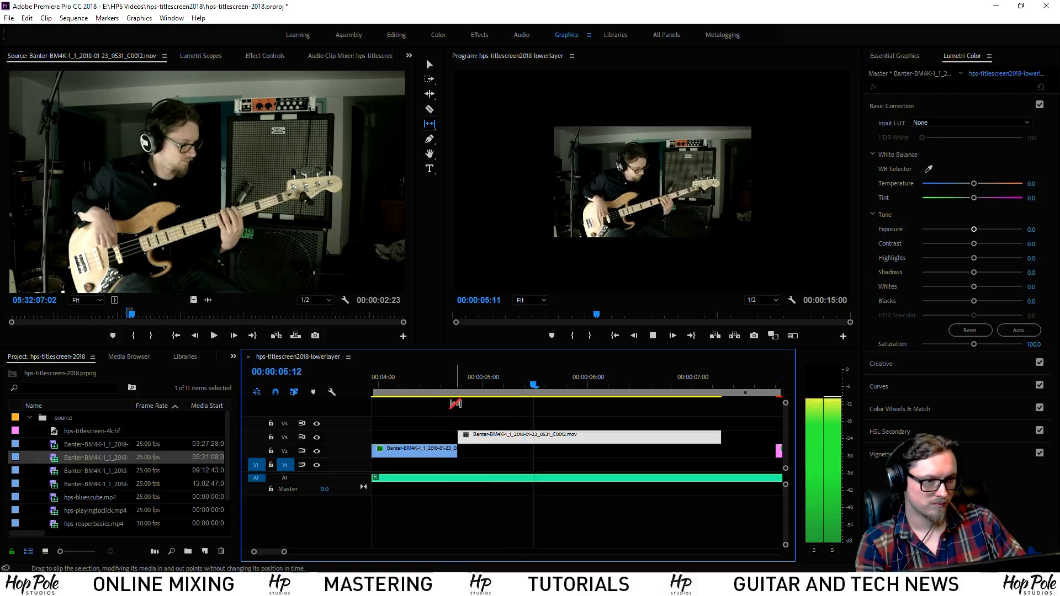
{"action": "key", "text": "space"}
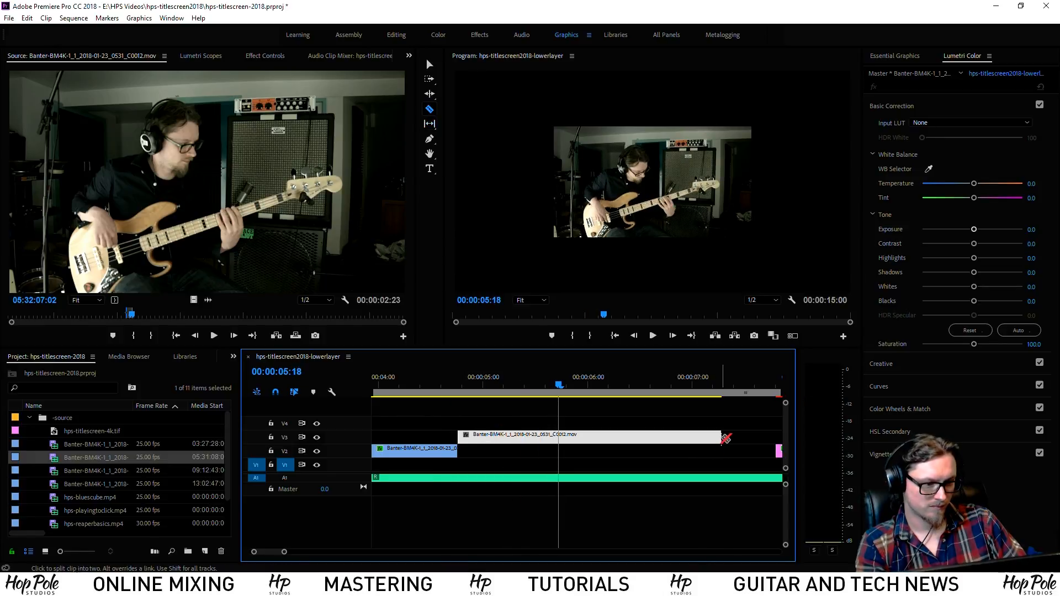
{"action": "left_click_drag", "start_coordinate": [718, 435], "coordinate": [557, 437]}
{"action": "left_click", "coordinate": [443, 385]}
{"action": "key", "text": "space"}
Slip the bass clip's footage leftward with the Slip tool (Y) and replay the section
{"action": "key", "text": "space"}
{"action": "key", "text": "y"}
{"action": "left_click_drag", "start_coordinate": [513, 436], "coordinate": [488, 437]}
{"action": "left_click", "coordinate": [449, 385]}
{"action": "key", "text": "space"}
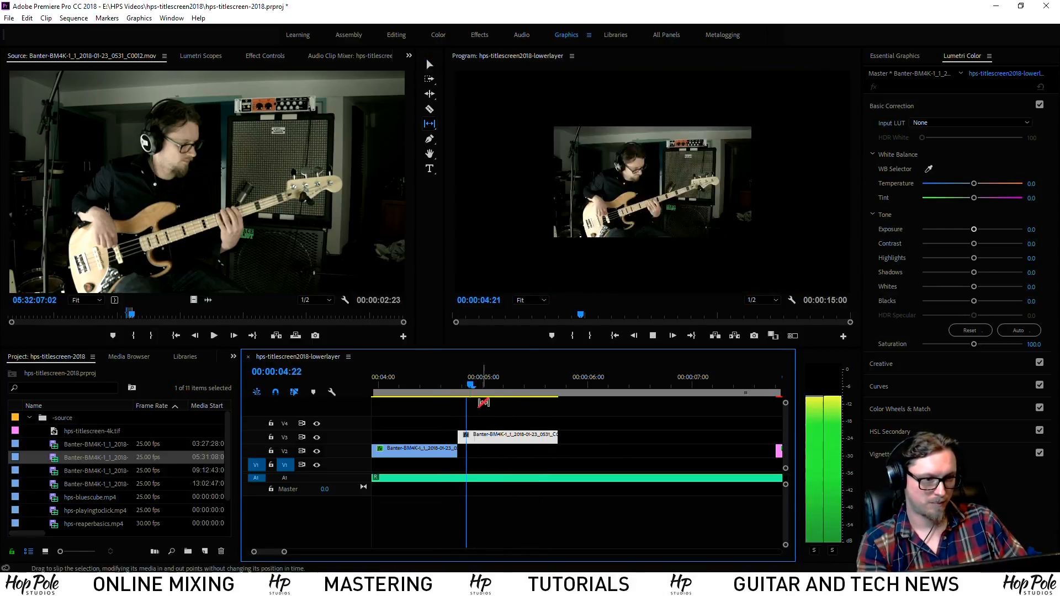
{"action": "key", "text": "space"}
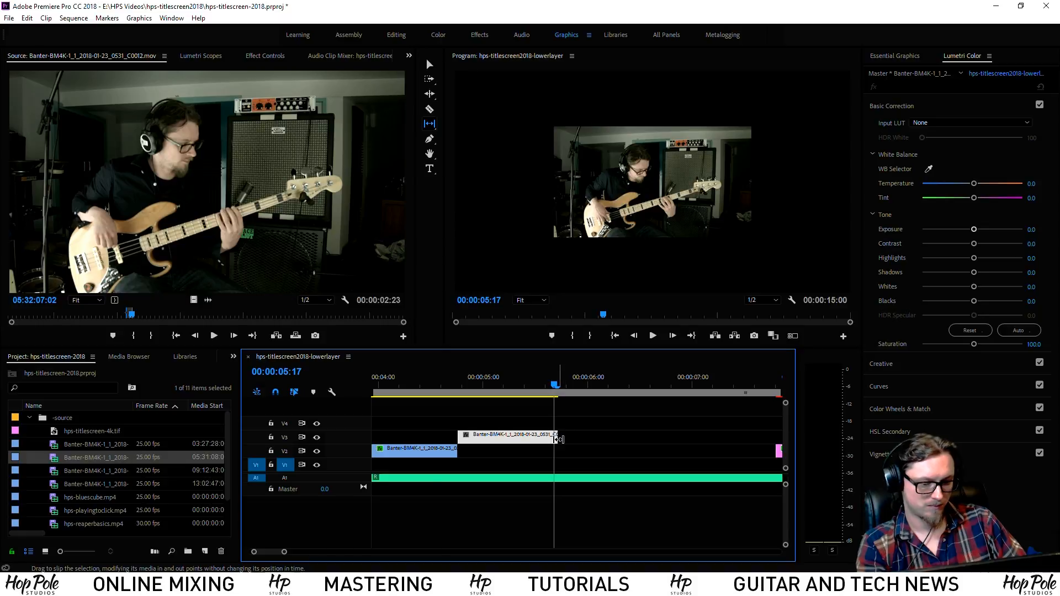
{"action": "left_click", "coordinate": [423, 385]}
{"action": "key", "text": "space"}
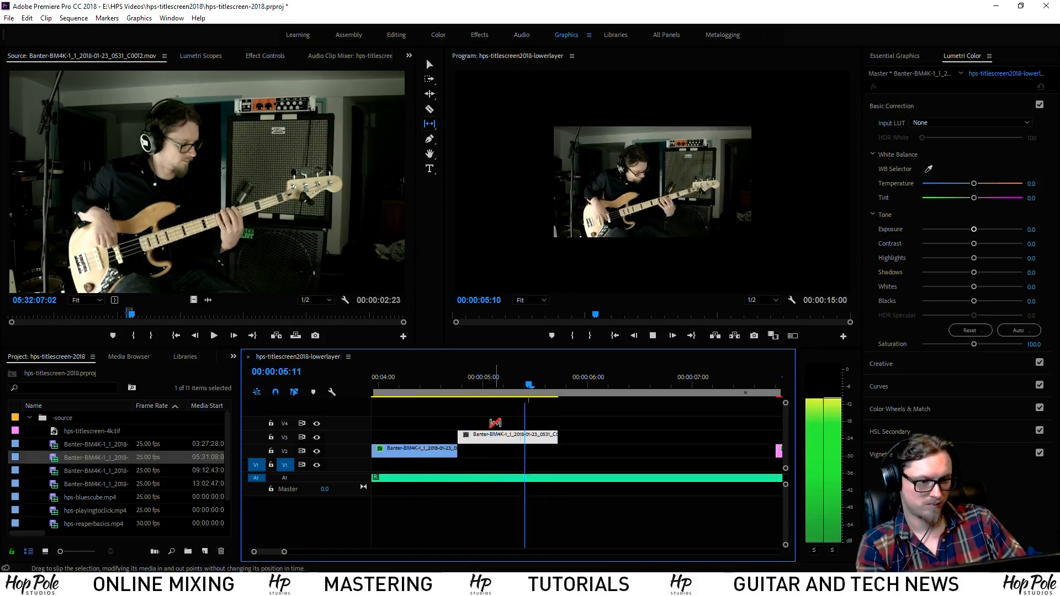
{"action": "key", "text": "space"}
Trim the bass clip's end with the Selection tool so it ends near 5:16
{"action": "key", "text": "v"}
{"action": "left_click_drag", "start_coordinate": [556, 436], "coordinate": [549, 436]}
{"action": "left_click", "coordinate": [523, 425]}
{"action": "left_click", "coordinate": [519, 386]}
{"action": "right_click", "coordinate": [513, 437]}
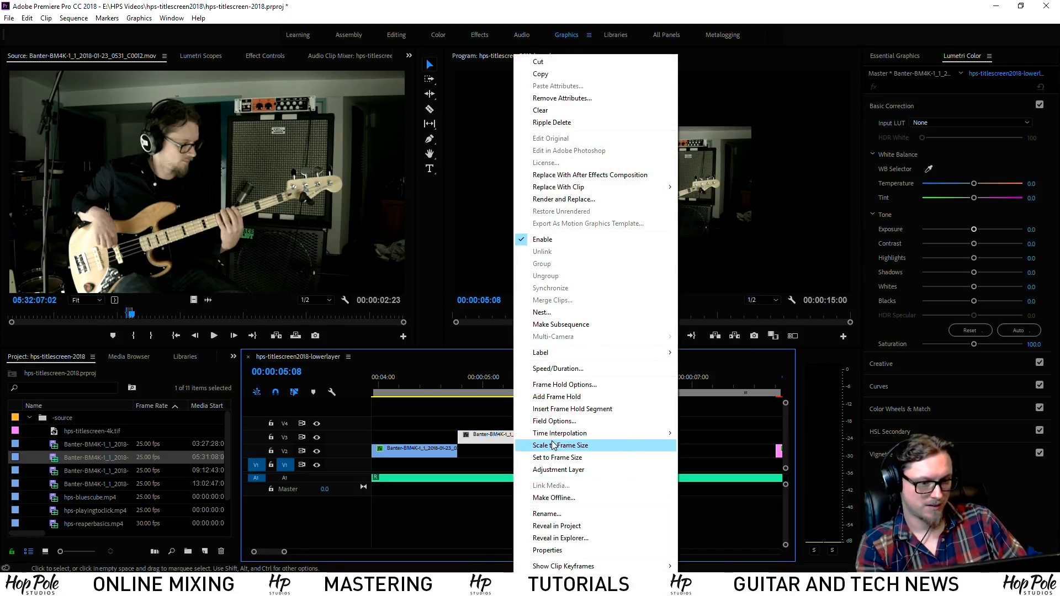
Scale the bass clip to frame size and compare its Lumetri settings with the V2 clip's grade
{"action": "left_click", "coordinate": [549, 457]}
{"action": "left_click", "coordinate": [955, 124]}
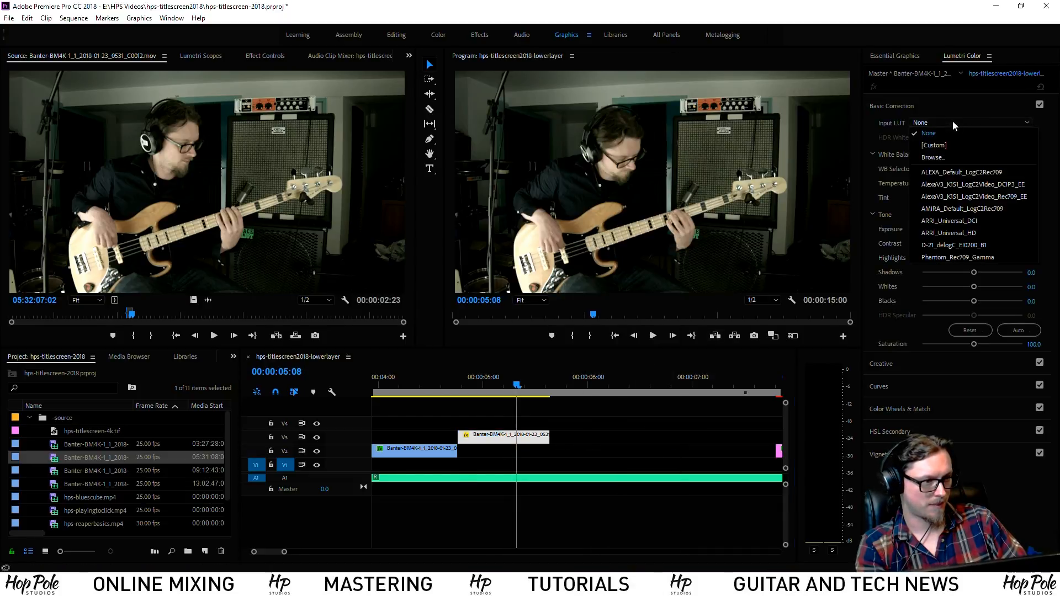
{"action": "left_click", "coordinate": [885, 107]}
{"action": "left_click", "coordinate": [921, 129]}
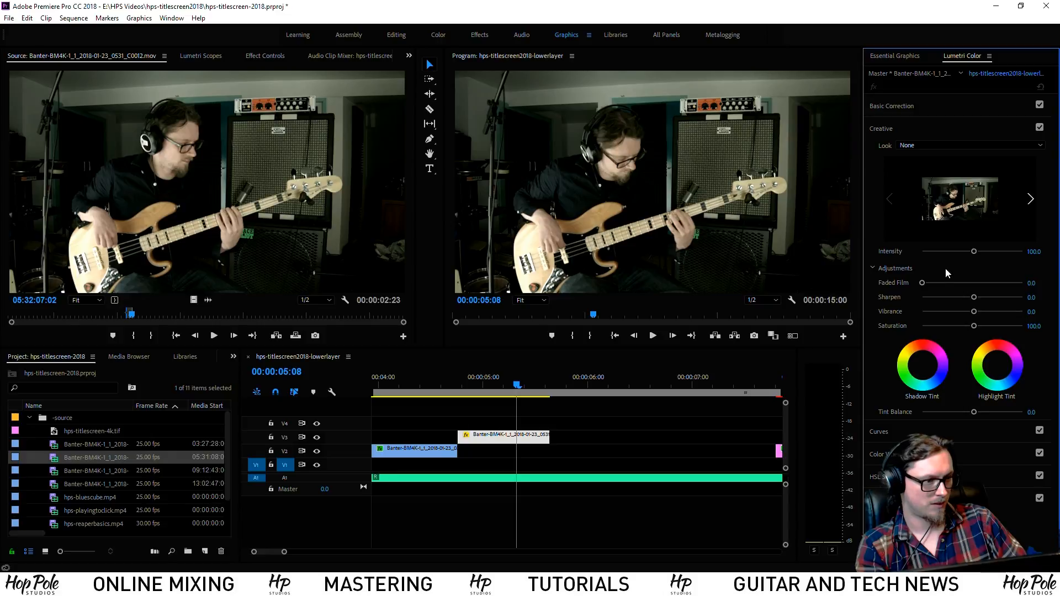
{"action": "left_click", "coordinate": [497, 436]}
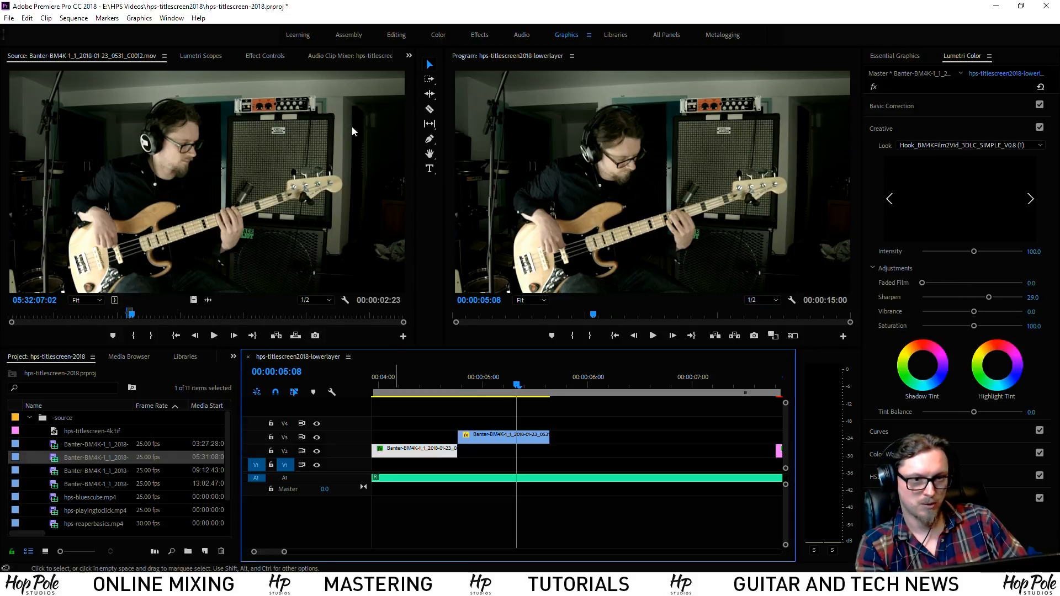
{"action": "left_click", "coordinate": [265, 56]}
{"action": "left_click", "coordinate": [46, 251]}
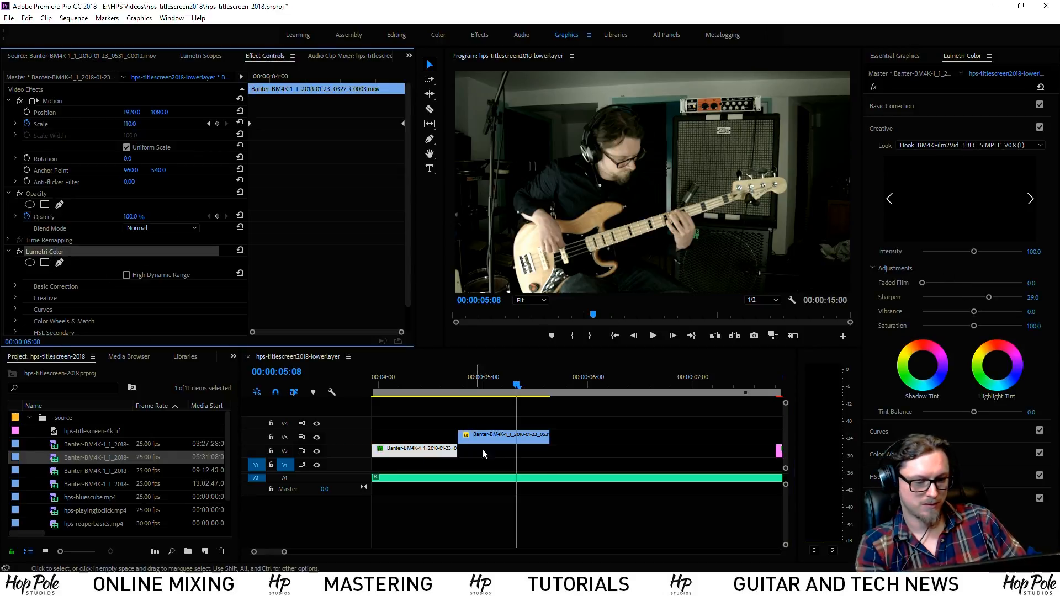
{"action": "left_click", "coordinate": [533, 437]}
Adjust the bass clip's exposure in Basic Correction and preview the grade
{"action": "left_click", "coordinate": [892, 105]}
{"action": "left_click_drag", "start_coordinate": [989, 231], "coordinate": [986, 229]}
{"action": "left_click", "coordinate": [417, 384]}
{"action": "key", "text": "space"}
{"action": "key", "text": "space"}
{"action": "left_click_drag", "start_coordinate": [475, 383], "coordinate": [463, 384]}
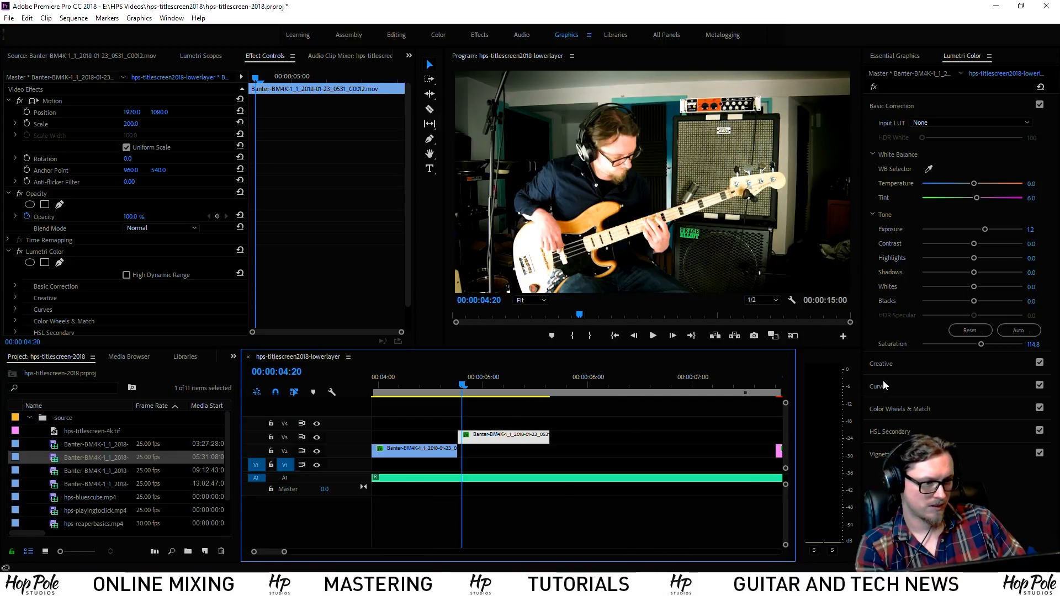
Raise Sharpen to 82.5, pull Highlights down to -79.2, and set Exposure to 1.5
{"action": "left_click", "coordinate": [882, 364]}
{"action": "left_click_drag", "start_coordinate": [1003, 297], "coordinate": [1014, 297]}
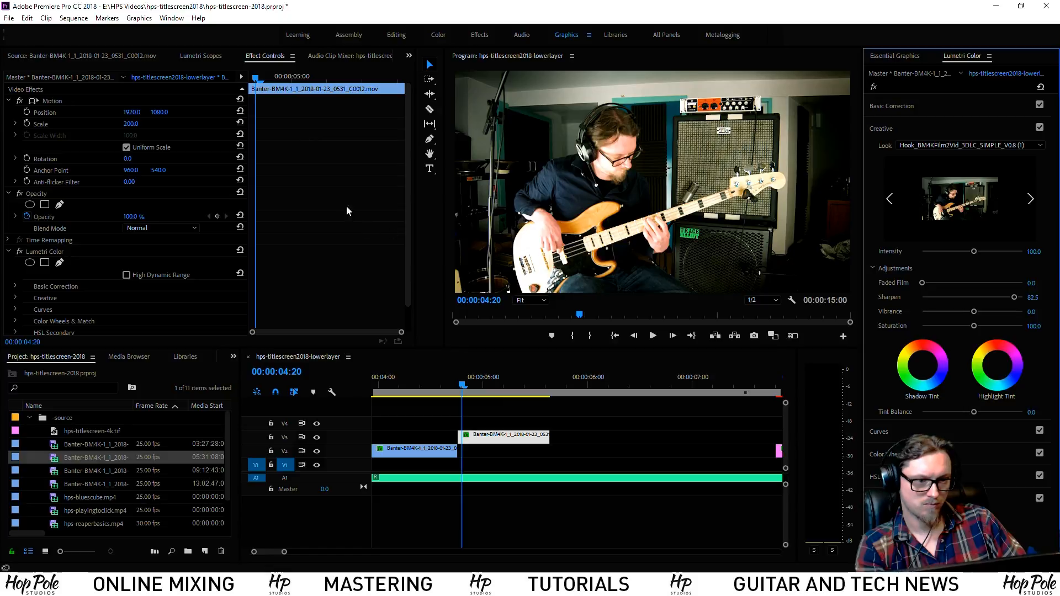
{"action": "left_click", "coordinate": [915, 106]}
{"action": "left_click_drag", "start_coordinate": [956, 257], "coordinate": [933, 264]}
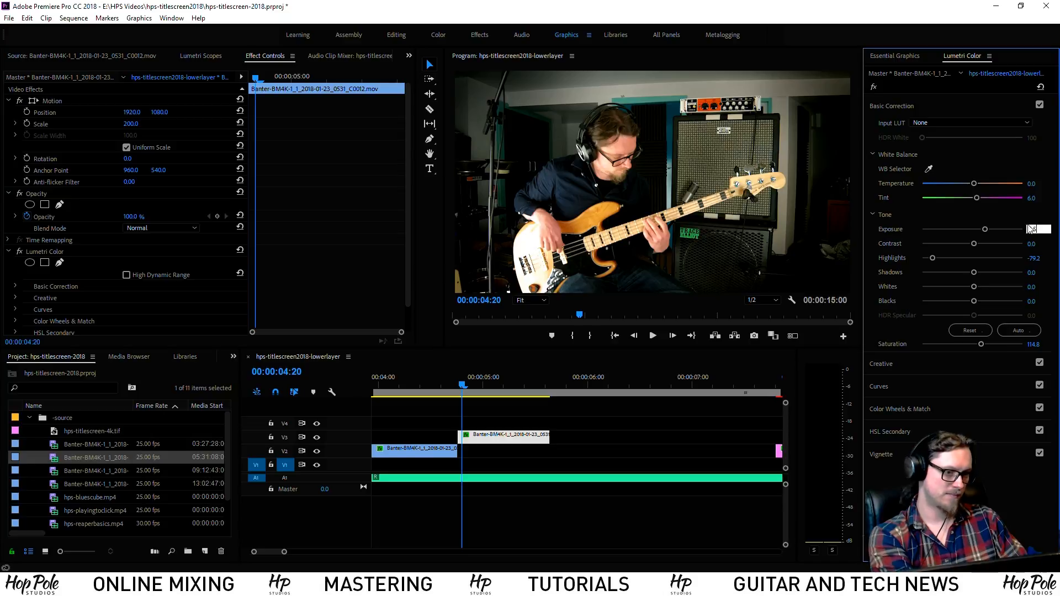
{"action": "key", "text": "Return"}
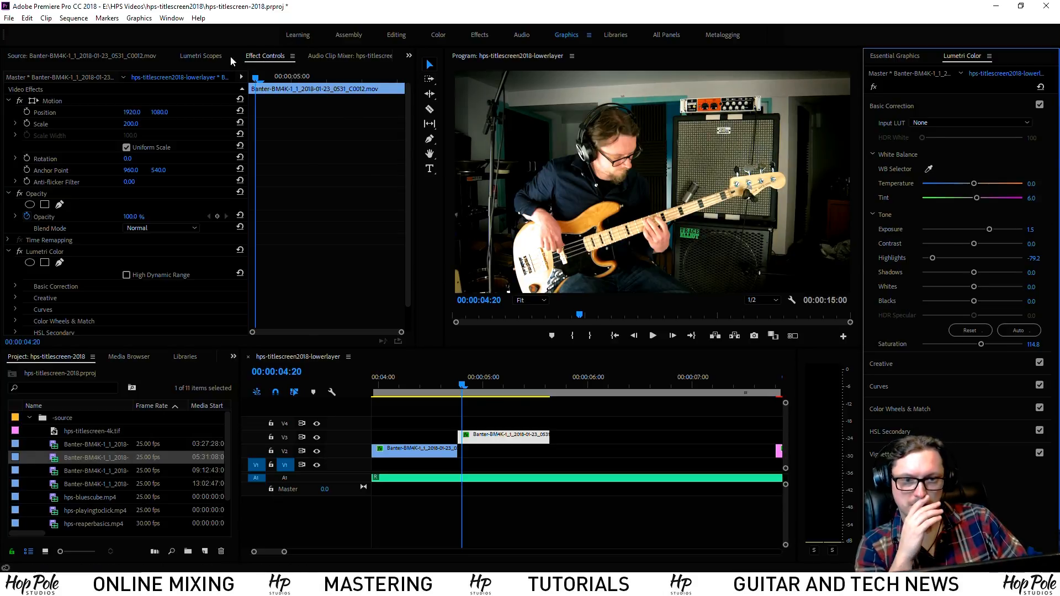
Keyframe the bass clip's Scale from 200 at its start to 220 at its end
{"action": "left_click", "coordinate": [27, 124]}
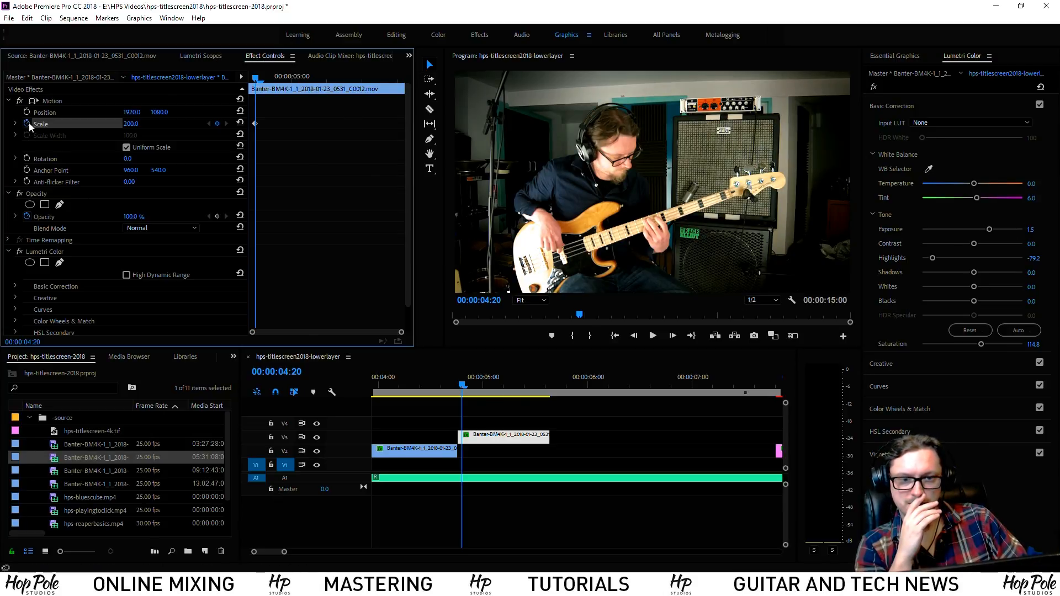
{"action": "left_click", "coordinate": [319, 90]}
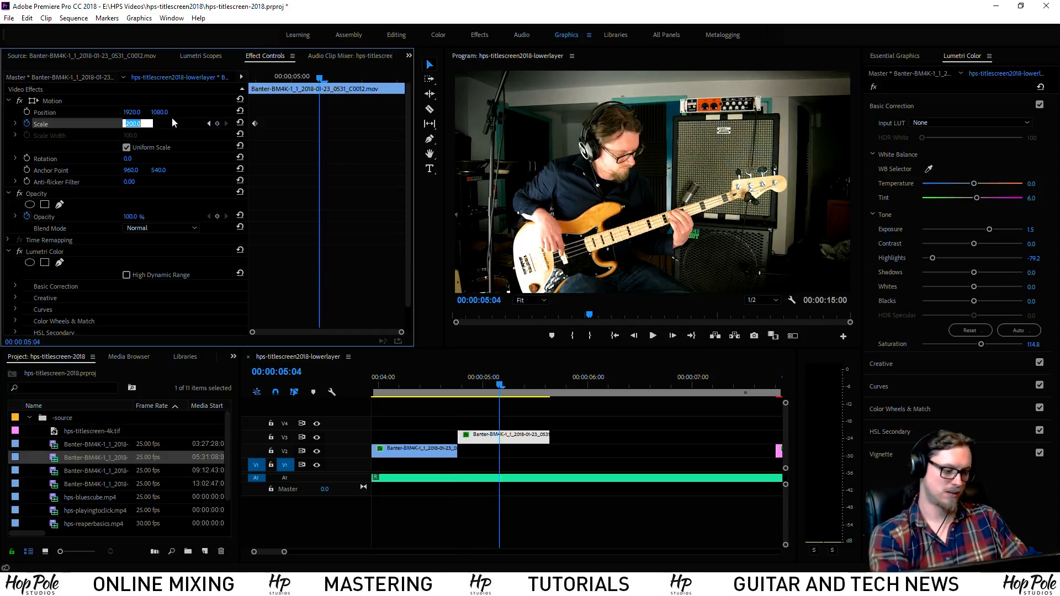
{"action": "type", "text": "220"}
{"action": "key", "text": "Return"}
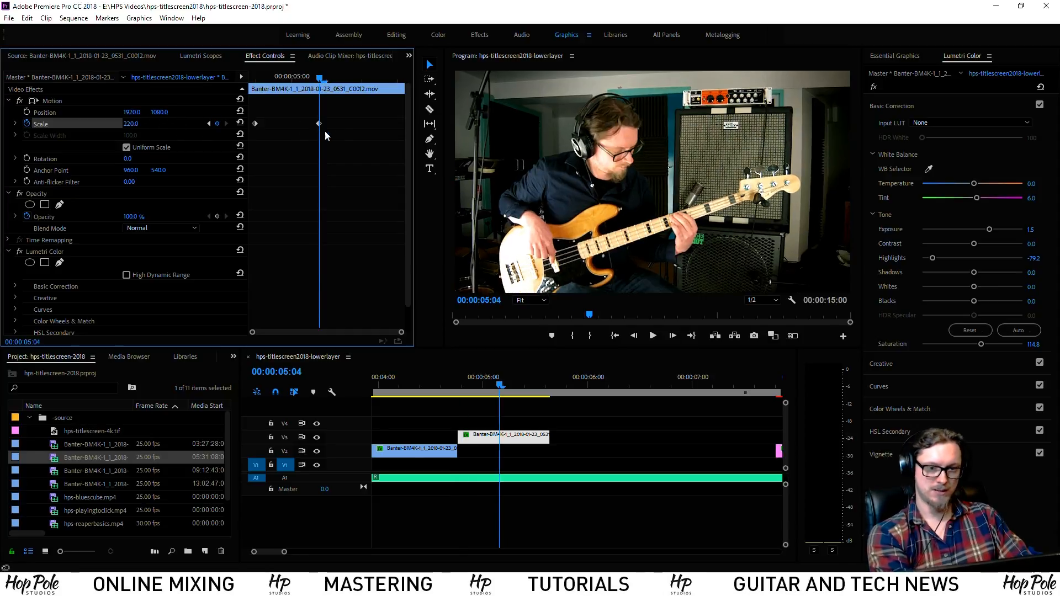
{"action": "left_click_drag", "start_coordinate": [320, 124], "coordinate": [488, 137]}
{"action": "left_click_drag", "start_coordinate": [254, 123], "coordinate": [223, 126]}
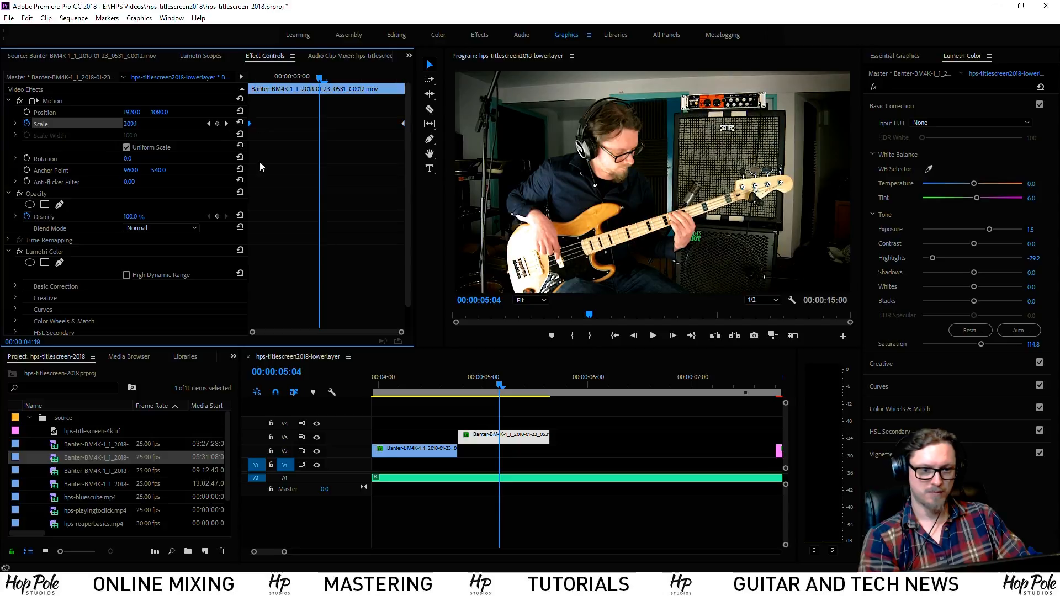
Play back and scrub the bass clip to check the zoom animation
{"action": "left_click", "coordinate": [418, 383]}
{"action": "key", "text": "space"}
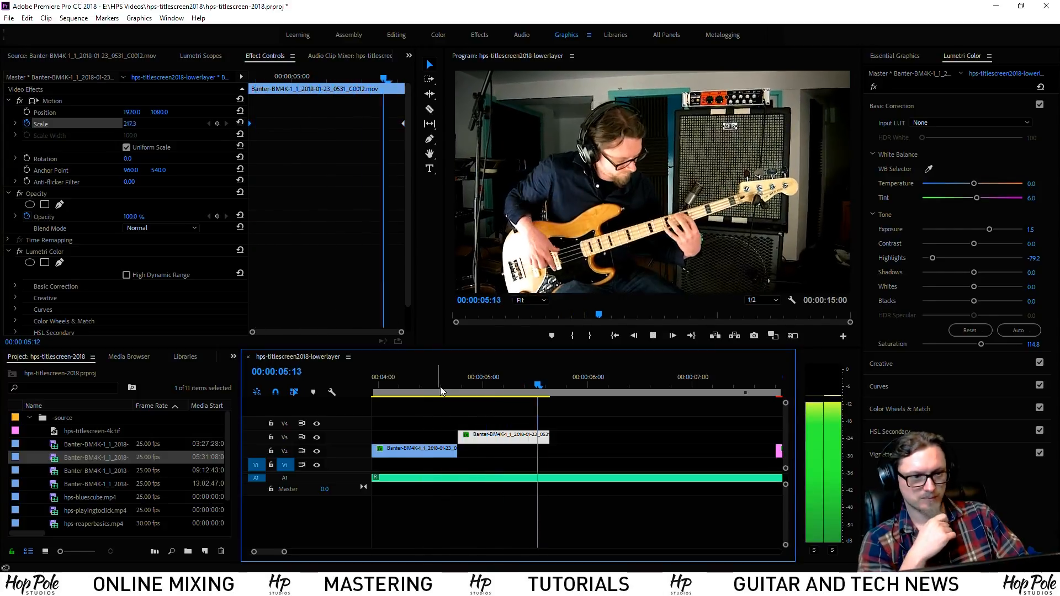
{"action": "left_click", "coordinate": [439, 384]}
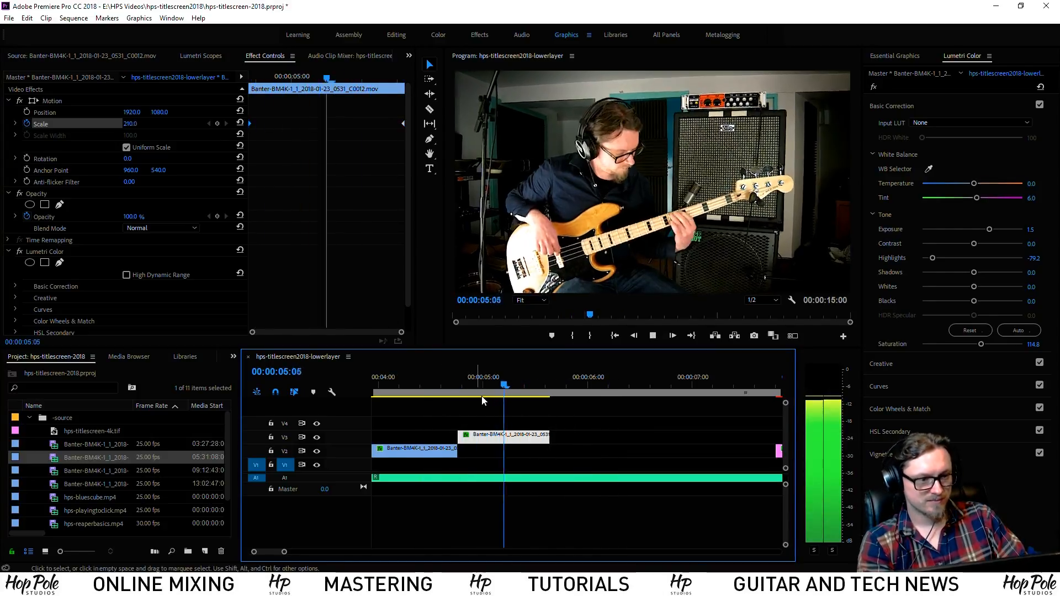
{"action": "key", "text": "space"}
{"action": "mouse_move", "coordinate": [560, 383]}
{"action": "left_mouse_down"}
{"action": "mouse_move", "coordinate": [543, 382]}
{"action": "mouse_move", "coordinate": [555, 381]}
{"action": "left_mouse_up"}
Save the project, then open the Import window at the hps-may-2018 folder
{"action": "key", "text": "ctrl+s"}
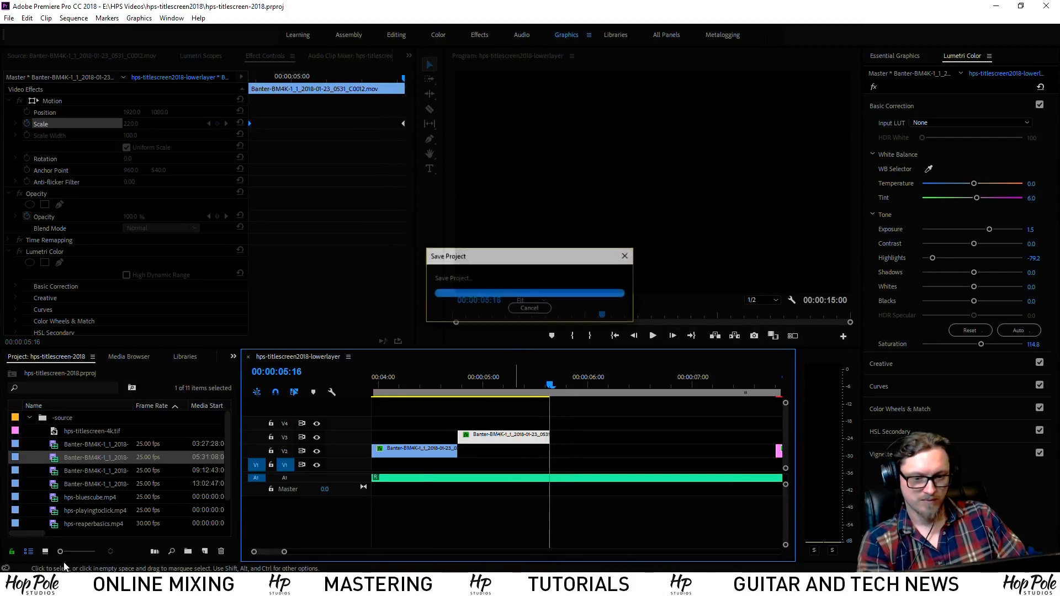
{"action": "right_click", "coordinate": [65, 423]}
{"action": "left_click", "coordinate": [138, 274]}
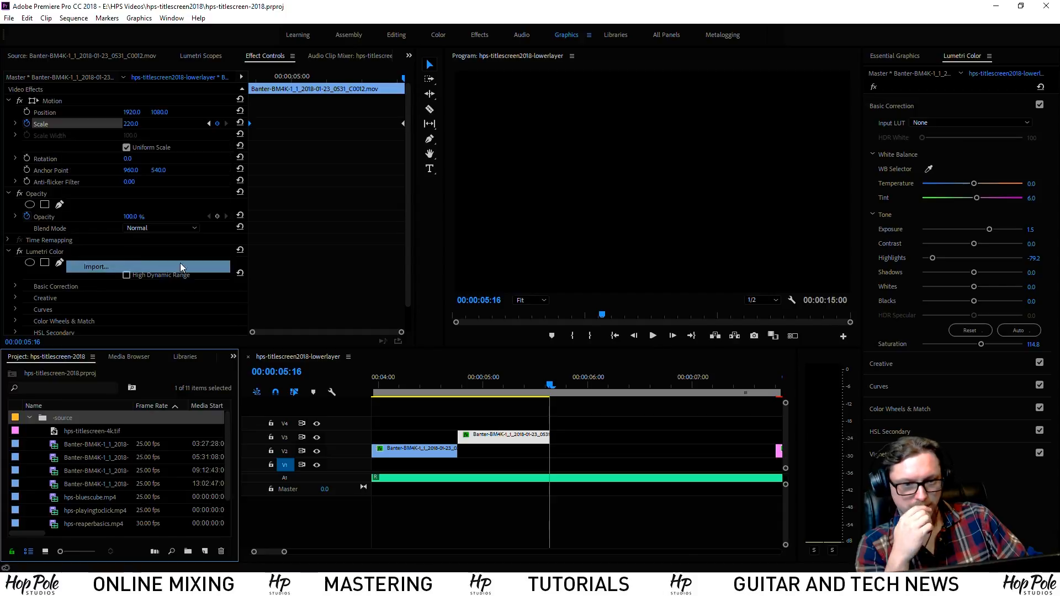
{"action": "left_click", "coordinate": [227, 49]}
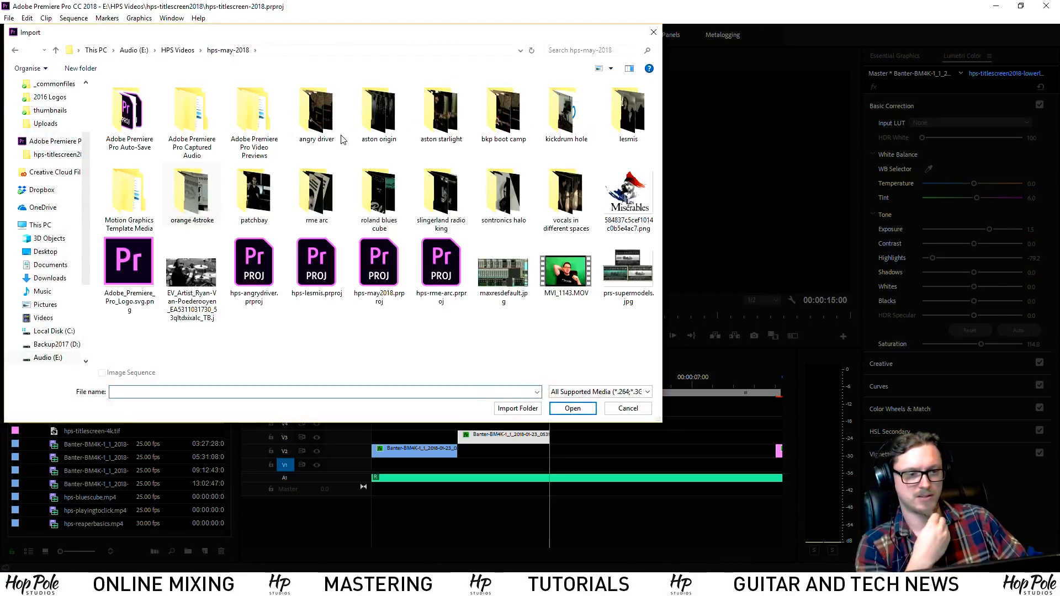
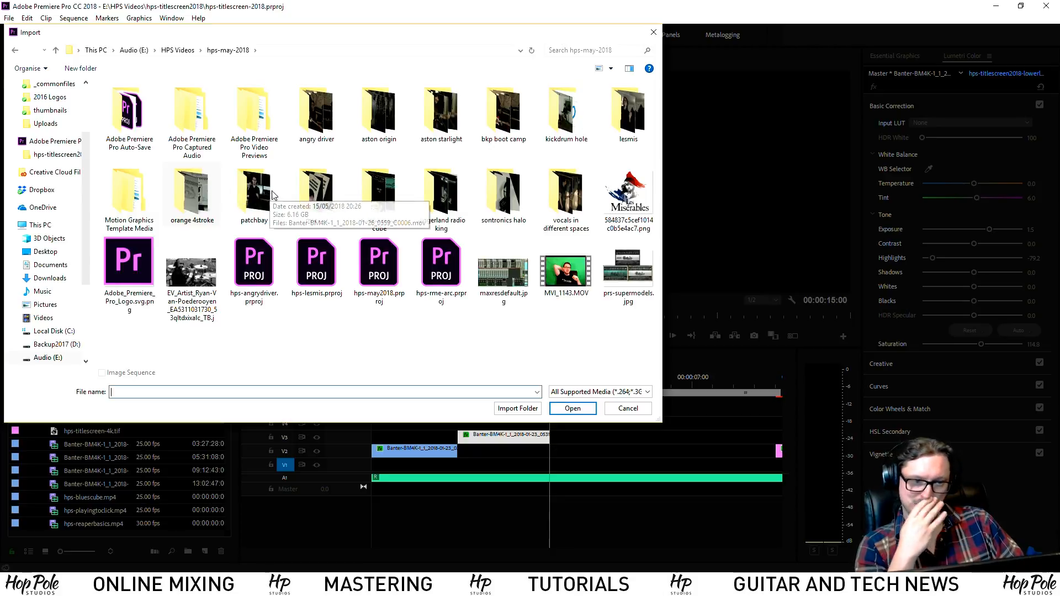
Browse to This PC > Backup2017 (D:) > Uploads and import hps-grillcloth.mp4
{"action": "left_click", "coordinate": [186, 53]}
{"action": "left_click", "coordinate": [95, 50]}
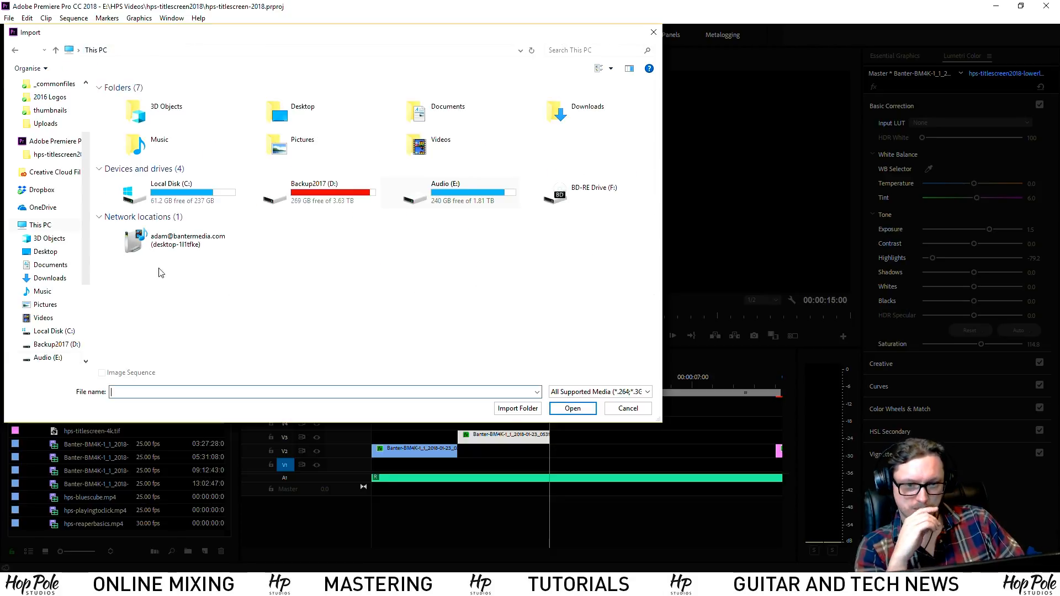
{"action": "double_click", "coordinate": [305, 201]}
{"action": "double_click", "coordinate": [138, 136]}
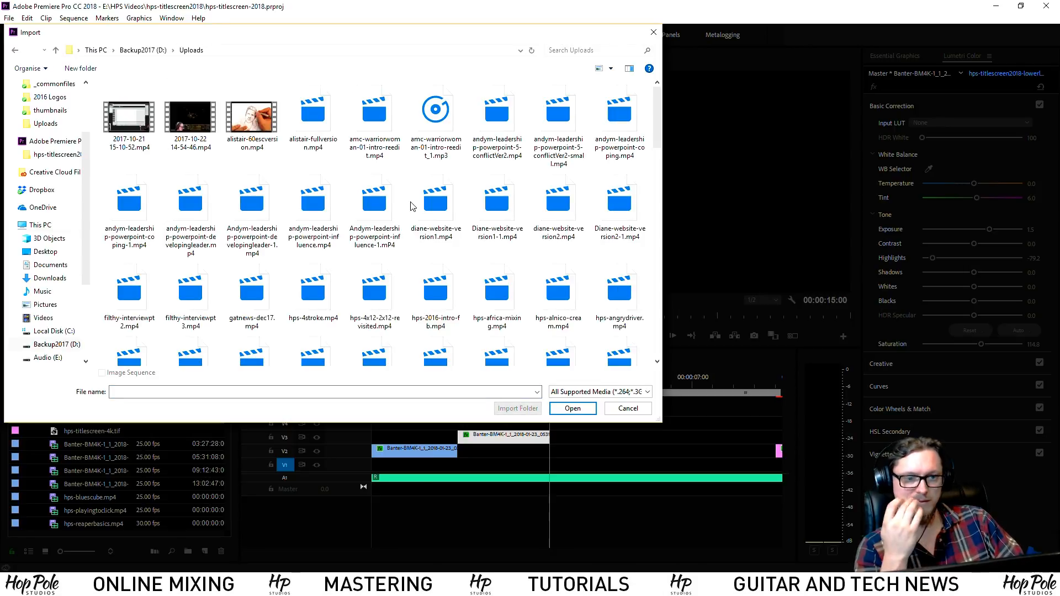
{"action": "left_click_drag", "start_coordinate": [657, 117], "coordinate": [663, 172]}
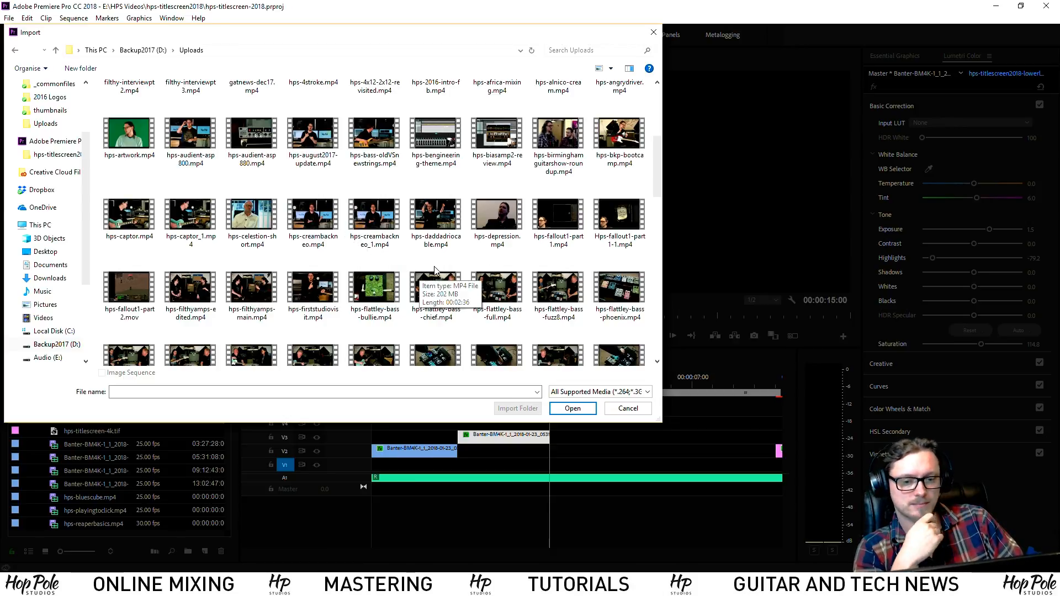
{"action": "scroll", "coordinate": [442, 268], "scroll_direction": "down", "scroll_amount": 5}
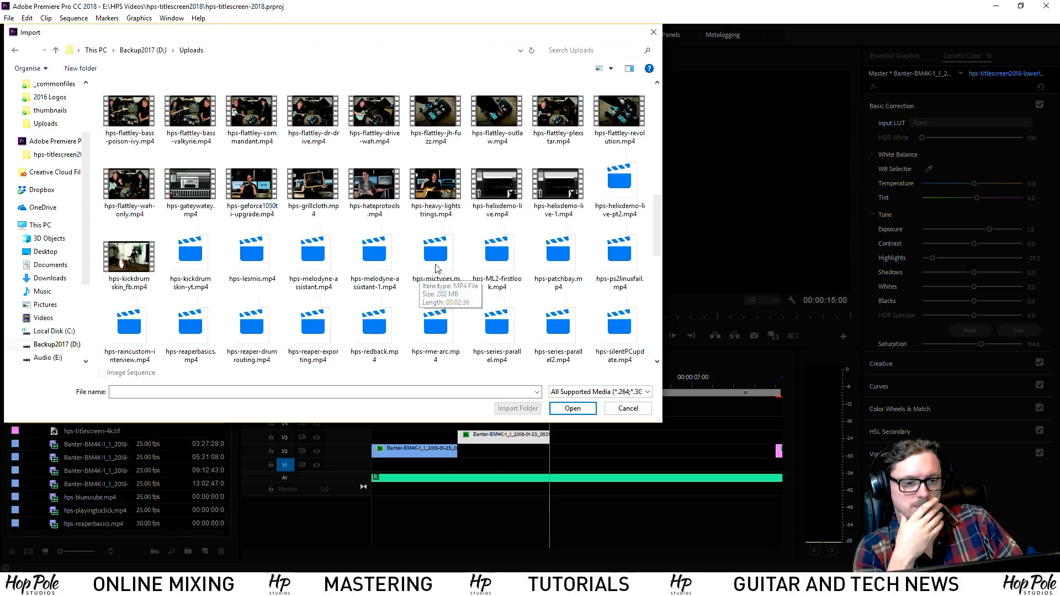
{"action": "double_click", "coordinate": [313, 184]}
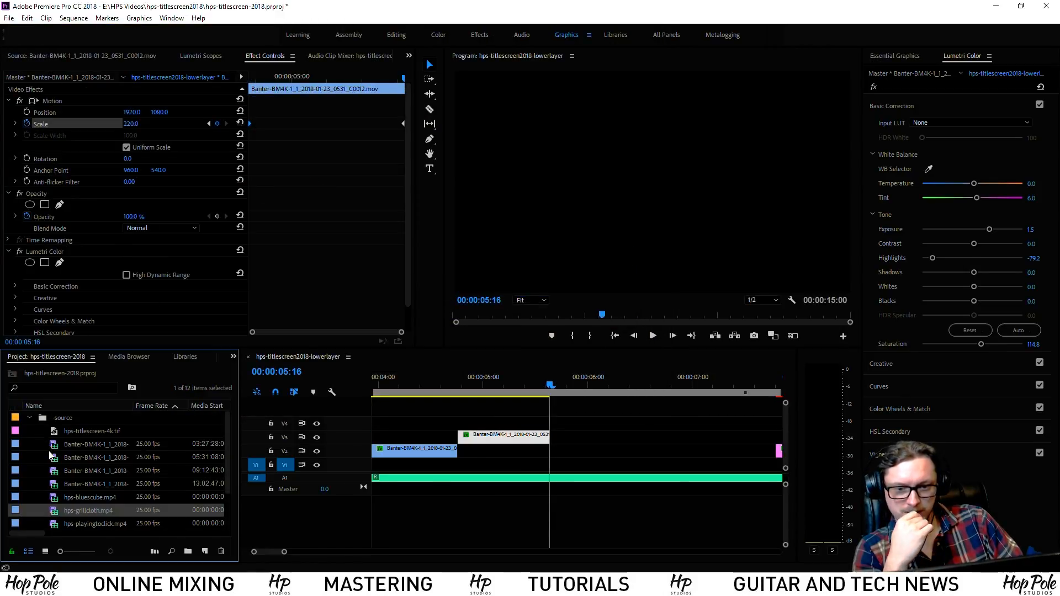
Mark a two-second In/Out section of hps-grillcloth.mp4 and place it in the sequence
{"action": "double_click", "coordinate": [51, 512]}
{"action": "left_click_drag", "start_coordinate": [48, 316], "coordinate": [103, 314]}
{"action": "key", "text": "i"}
{"action": "key", "text": "space"}
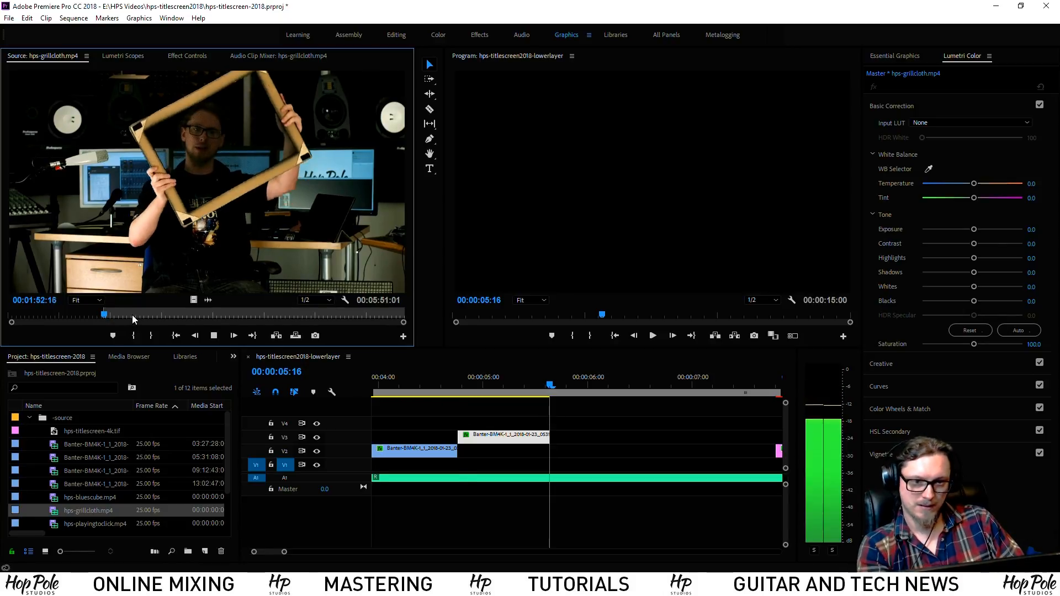
{"action": "key", "text": "space"}
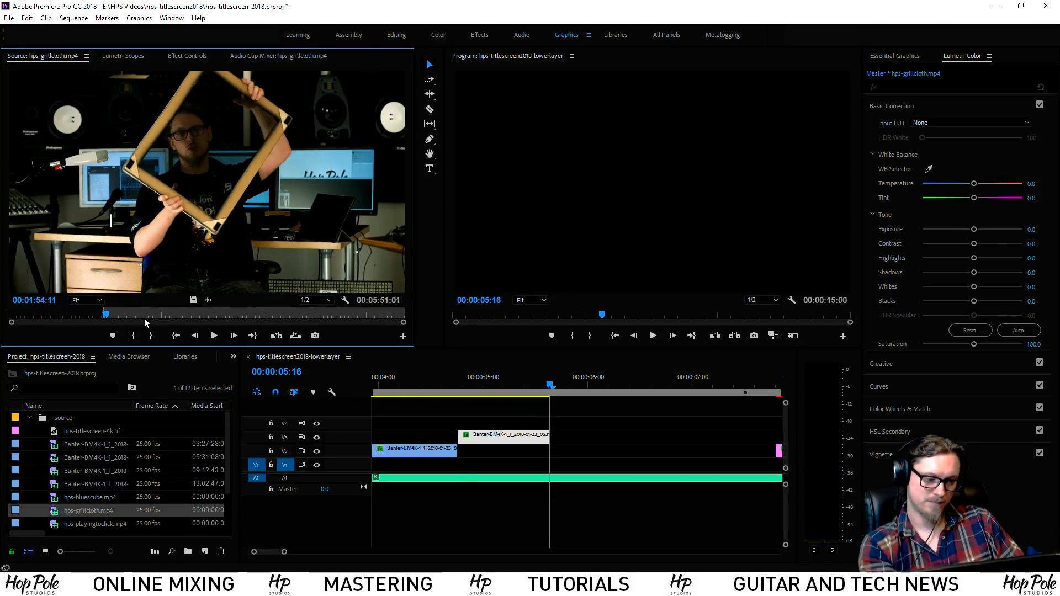
{"action": "key", "text": "o"}
{"action": "left_click_drag", "start_coordinate": [193, 300], "coordinate": [574, 466]}
Shorten the grillcloth clip's end and apply Scale to Frame Size, then review it
{"action": "scroll", "coordinate": [529, 454], "scroll_direction": "down", "scroll_amount": 2}
{"action": "left_click", "coordinate": [418, 383]}
{"action": "key", "text": "space"}
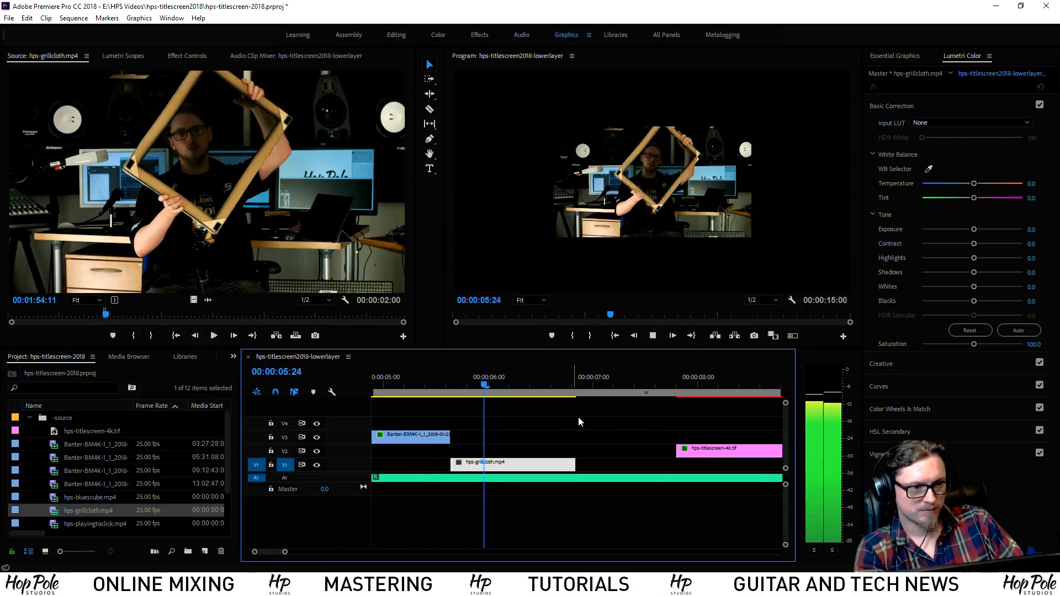
{"action": "key", "text": "space"}
{"action": "left_click_drag", "start_coordinate": [575, 466], "coordinate": [548, 466]}
{"action": "left_click", "coordinate": [493, 383]}
{"action": "right_click", "coordinate": [490, 467]}
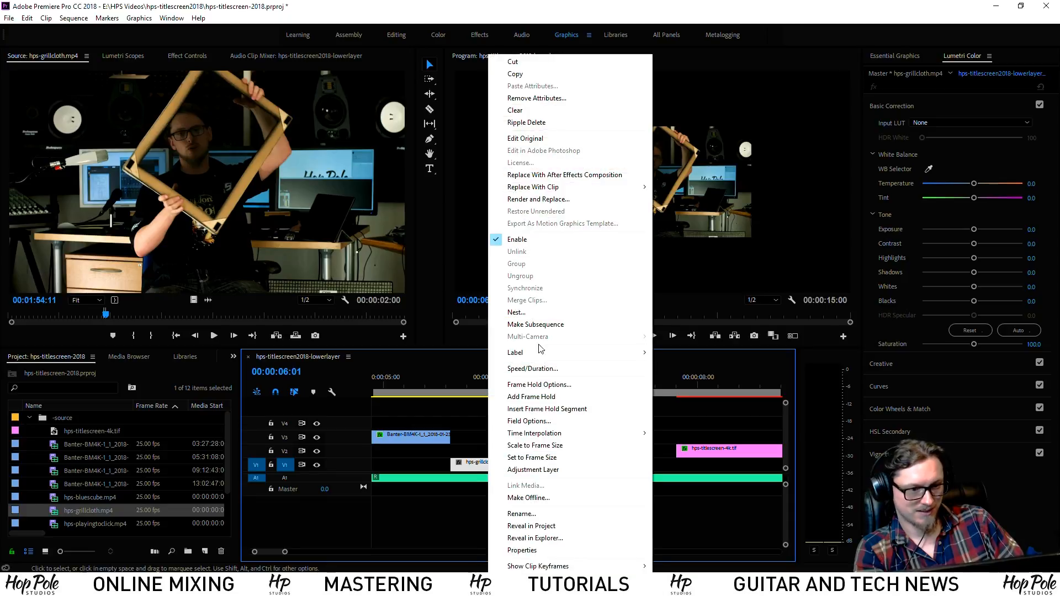
{"action": "left_click", "coordinate": [522, 445]}
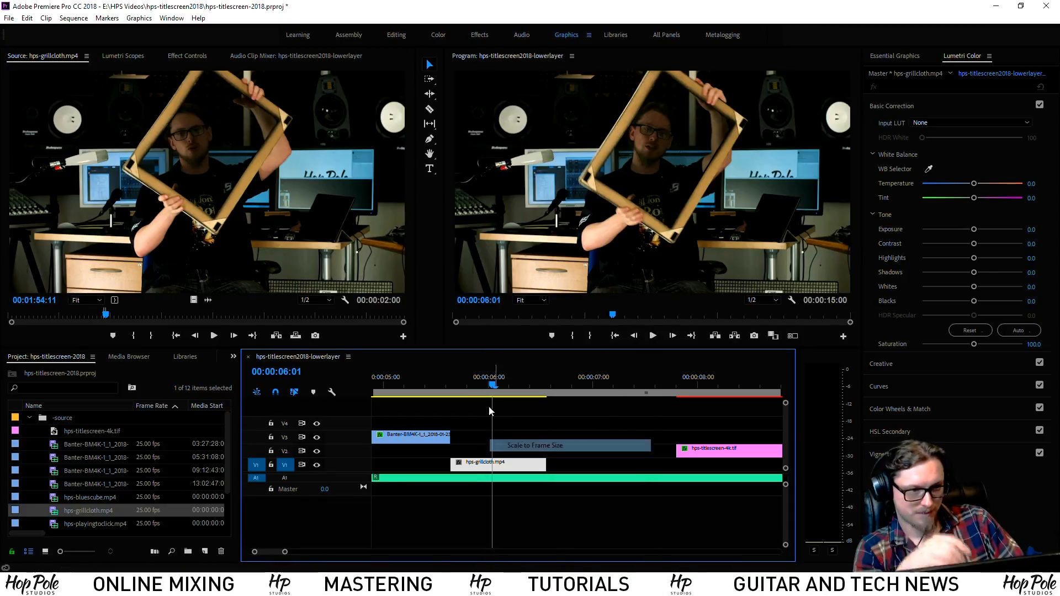
{"action": "left_click", "coordinate": [409, 385]}
{"action": "key", "text": "space"}
{"action": "key", "text": "space"}
{"action": "key", "text": "Up"}
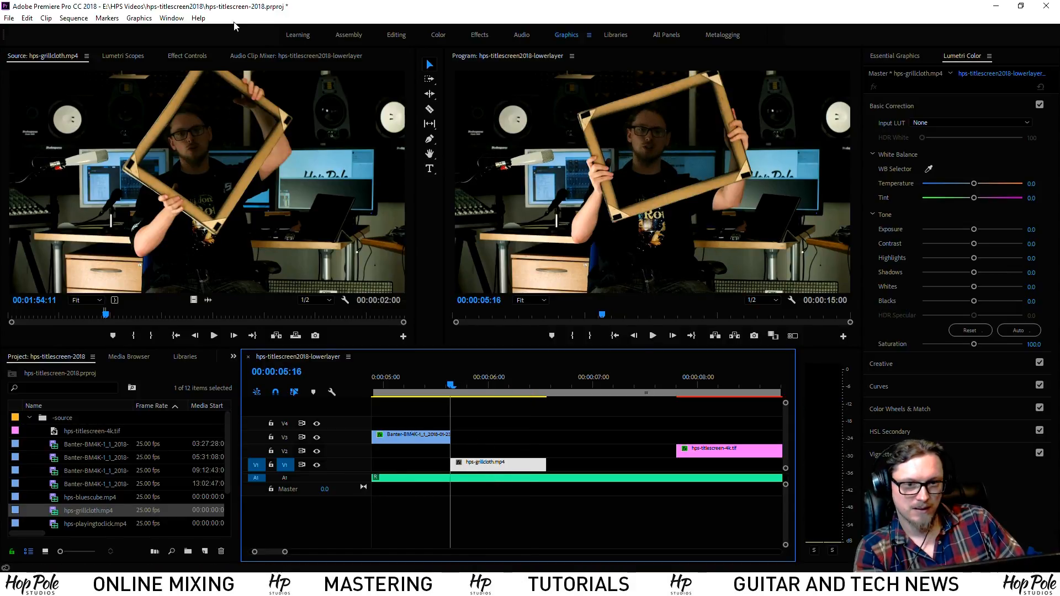
Keyframe the grillcloth clip's Scale from 100 up to 110 at 06:08 and preview it
{"action": "left_click", "coordinate": [188, 56]}
{"action": "left_click", "coordinate": [36, 125]}
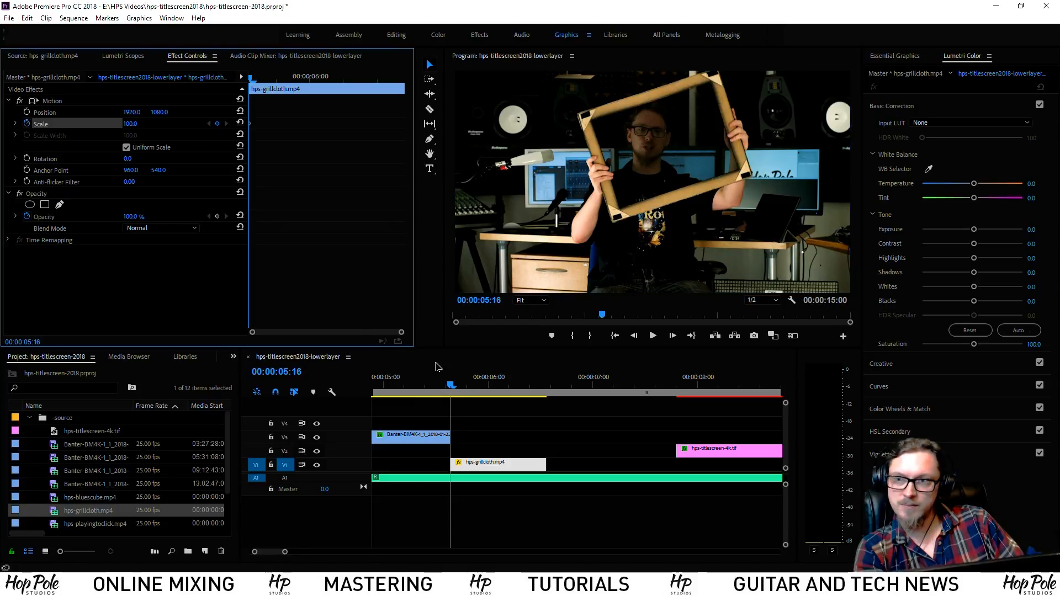
{"action": "left_click", "coordinate": [523, 386]}
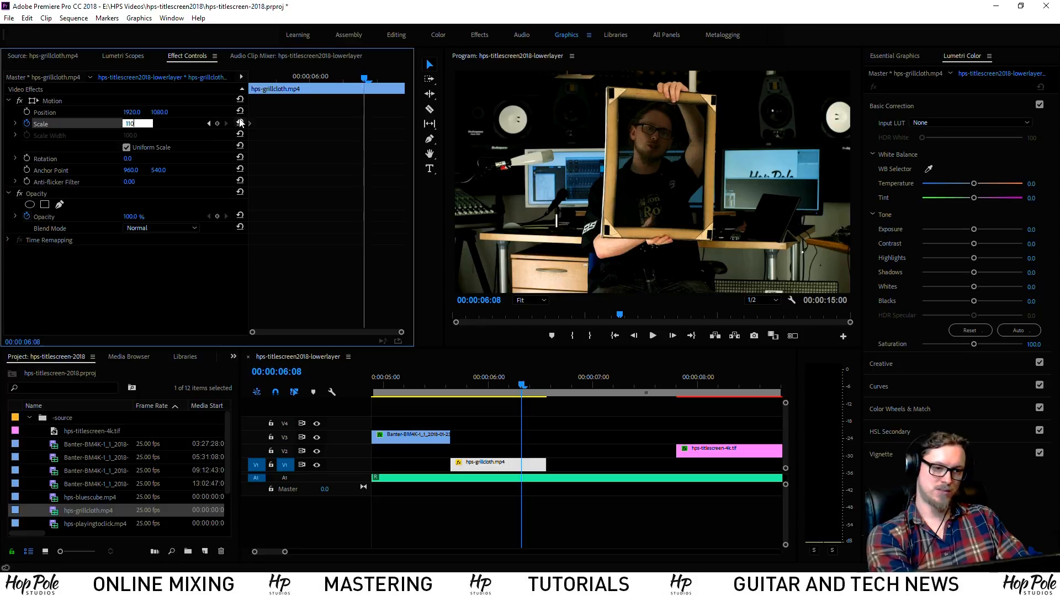
{"action": "key", "text": "Return"}
{"action": "left_click", "coordinate": [435, 383]}
{"action": "key", "text": "space"}
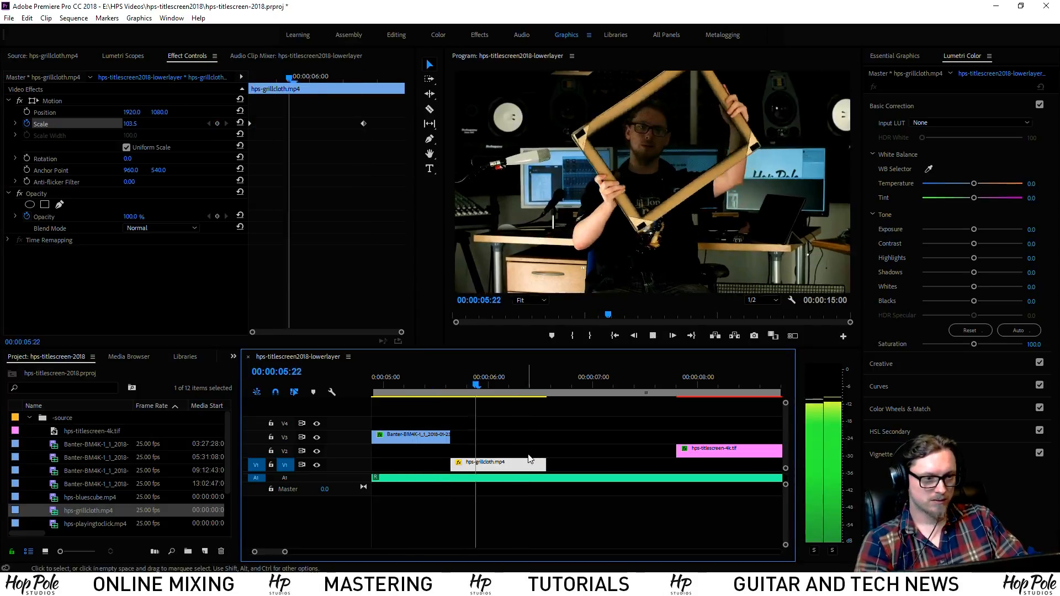
{"action": "key", "text": "space"}
{"action": "left_click", "coordinate": [360, 124]}
{"action": "left_click", "coordinate": [421, 381]}
{"action": "key", "text": "space"}
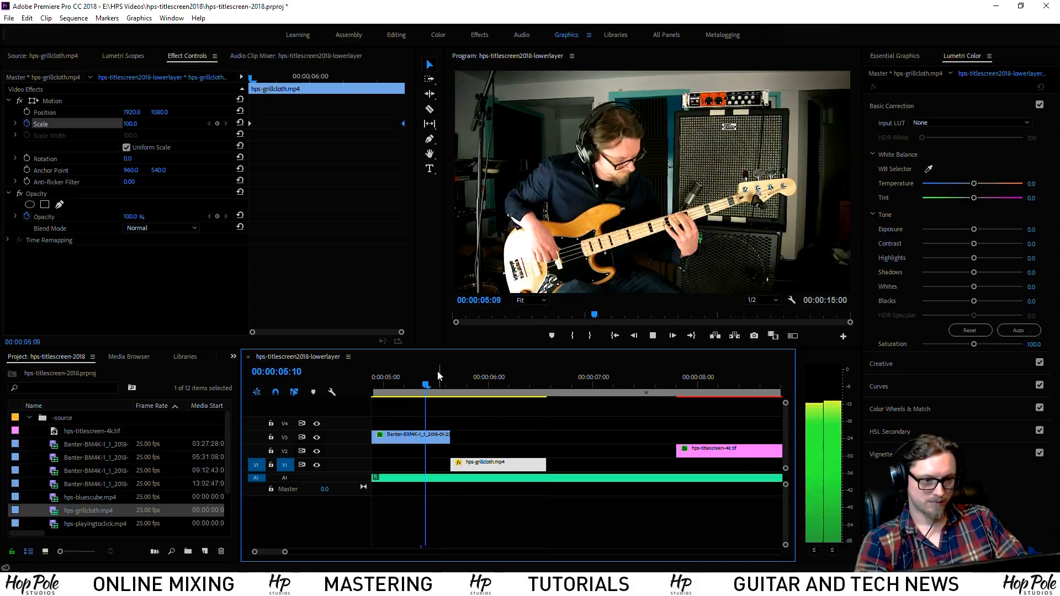
{"action": "key", "text": "space"}
Trim the grillcloth clip's end to the playhead and review the whole sequence
{"action": "left_click_drag", "start_coordinate": [551, 465], "coordinate": [546, 465]}
{"action": "left_click", "coordinate": [418, 381]}
{"action": "key", "text": "space"}
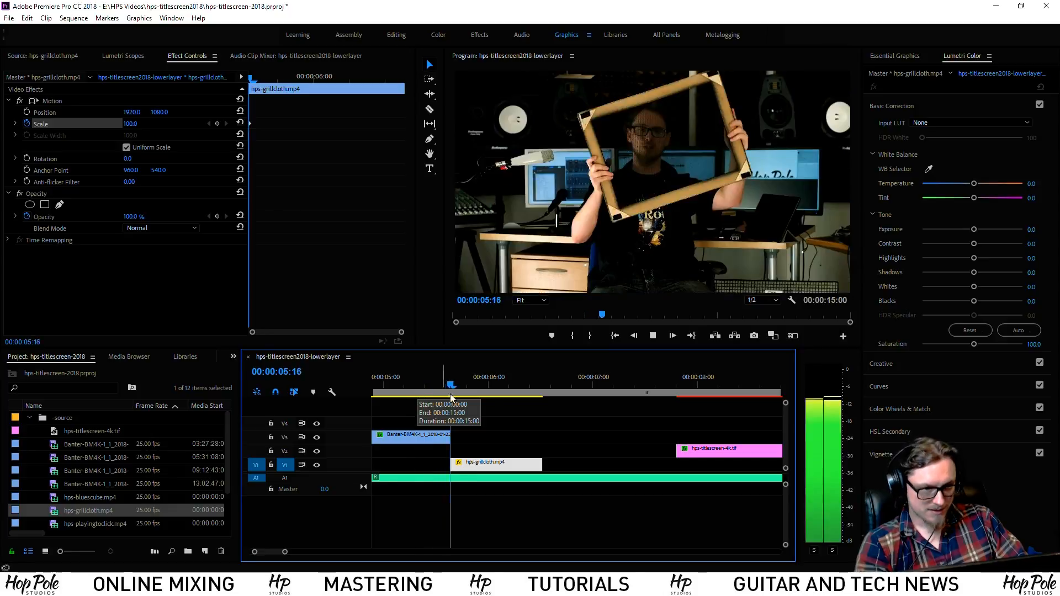
{"action": "key", "text": "space"}
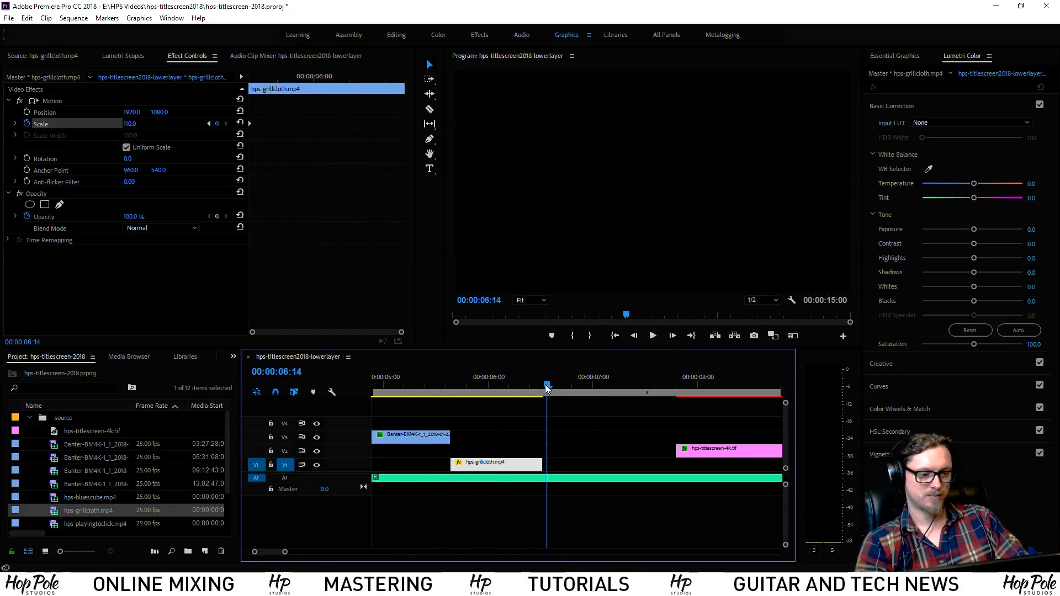
{"action": "key", "text": "minus"}
{"action": "key", "text": "minus"}
{"action": "key", "text": "minus"}
{"action": "key", "text": "minus"}
{"action": "key", "text": "equal"}
{"action": "key", "text": "equal"}
{"action": "key", "text": "equal"}
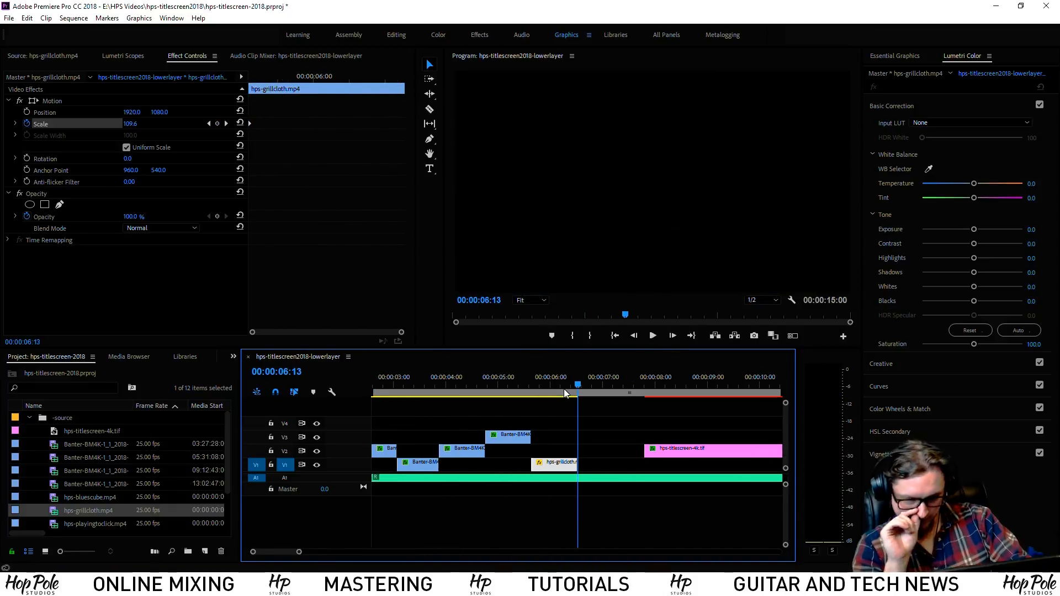
{"action": "key", "text": "minus"}
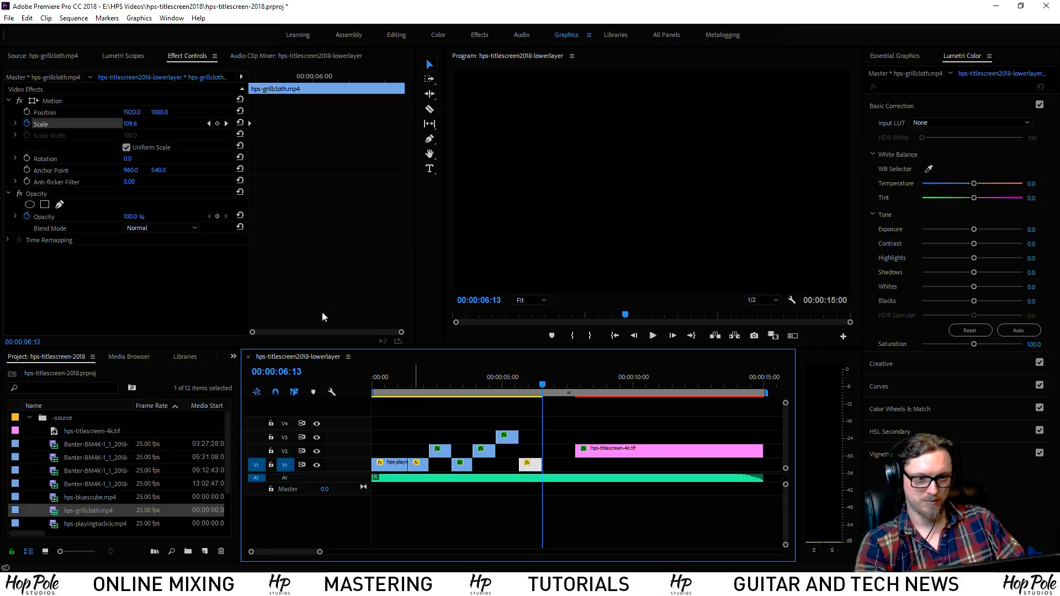
{"action": "right_click", "coordinate": [91, 433]}
Import hps-melodyne-assistant-1.mp4 from the Uploads folder
{"action": "left_click", "coordinate": [82, 268]}
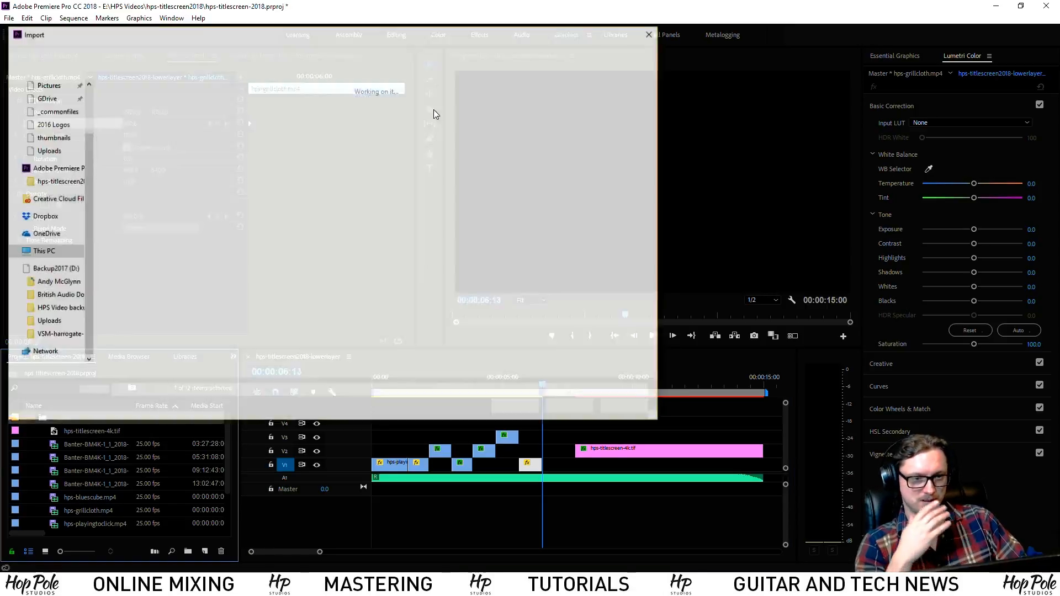
{"action": "scroll", "coordinate": [431, 323], "scroll_direction": "down", "scroll_amount": 5}
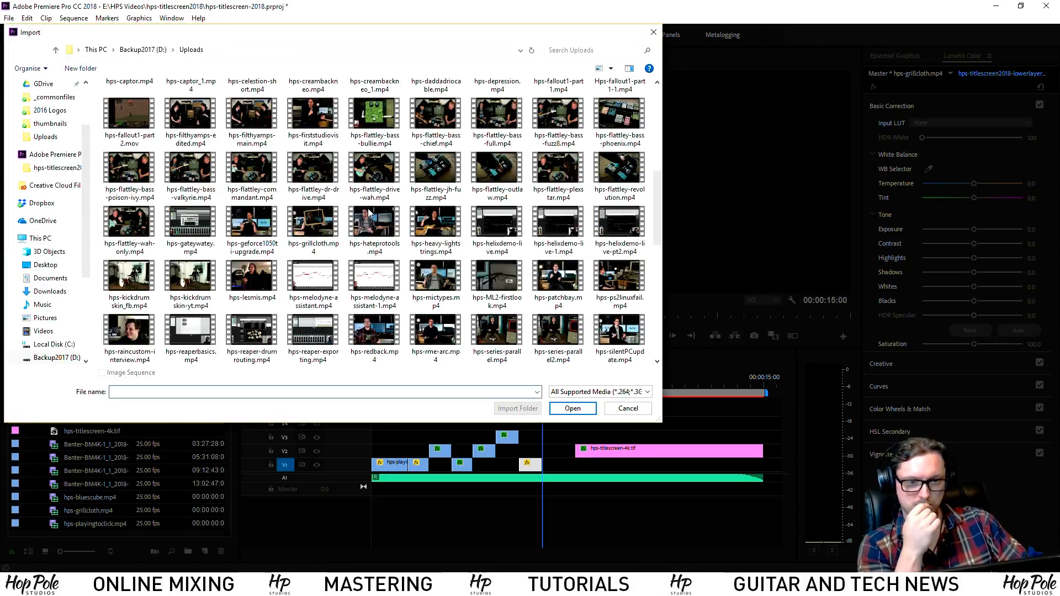
{"action": "scroll", "coordinate": [369, 247], "scroll_direction": "down", "scroll_amount": 1}
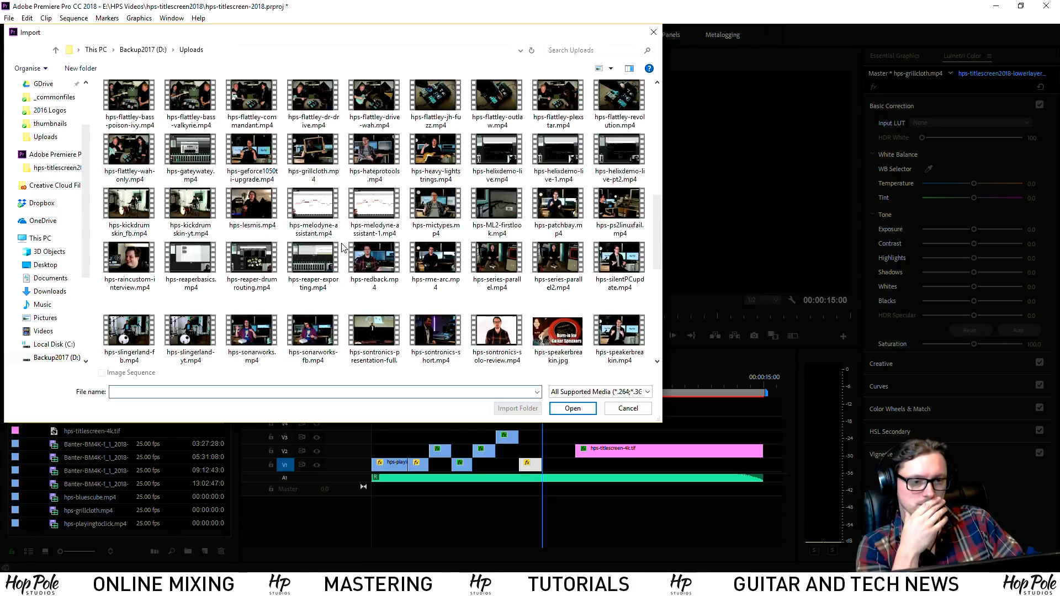
{"action": "double_click", "coordinate": [376, 203]}
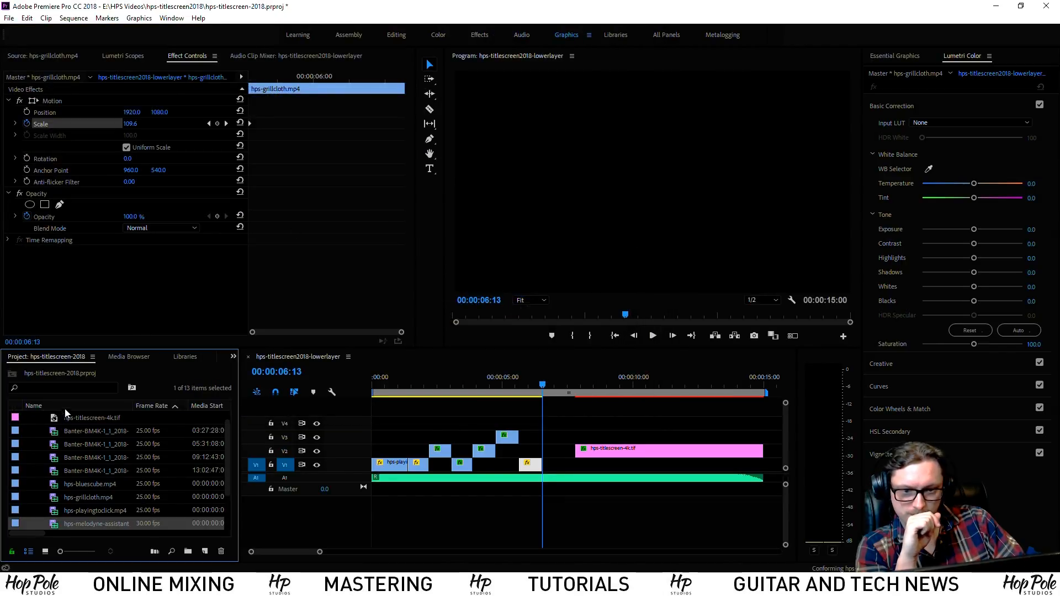
Mark the melodyne section from 17:00:11 and place it on track V3
{"action": "double_click", "coordinate": [52, 528]}
{"action": "left_click_drag", "start_coordinate": [69, 317], "coordinate": [186, 332]}
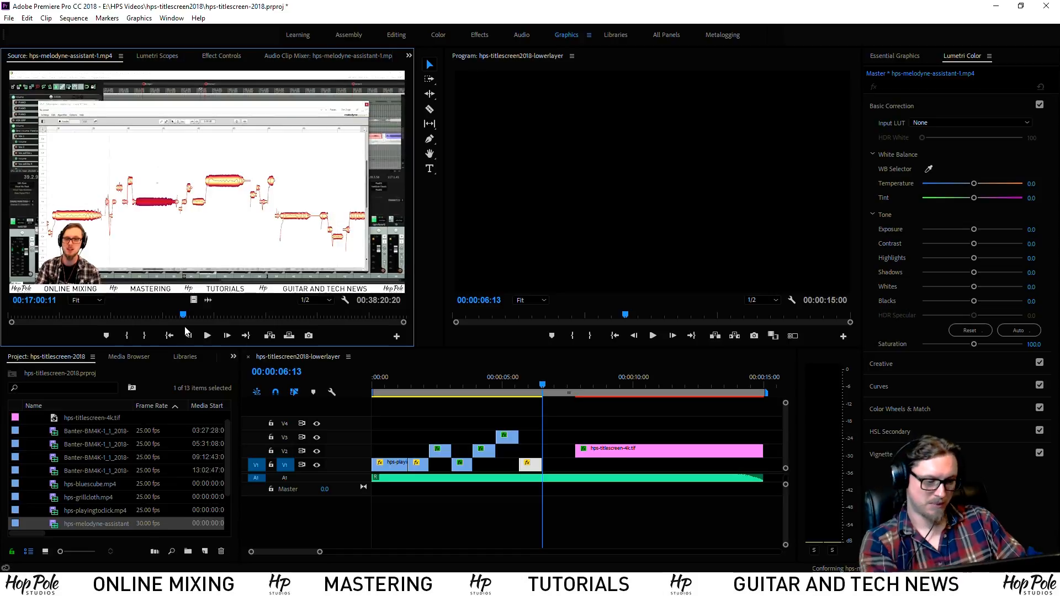
{"action": "key", "text": "i"}
{"action": "left_click", "coordinate": [215, 336]}
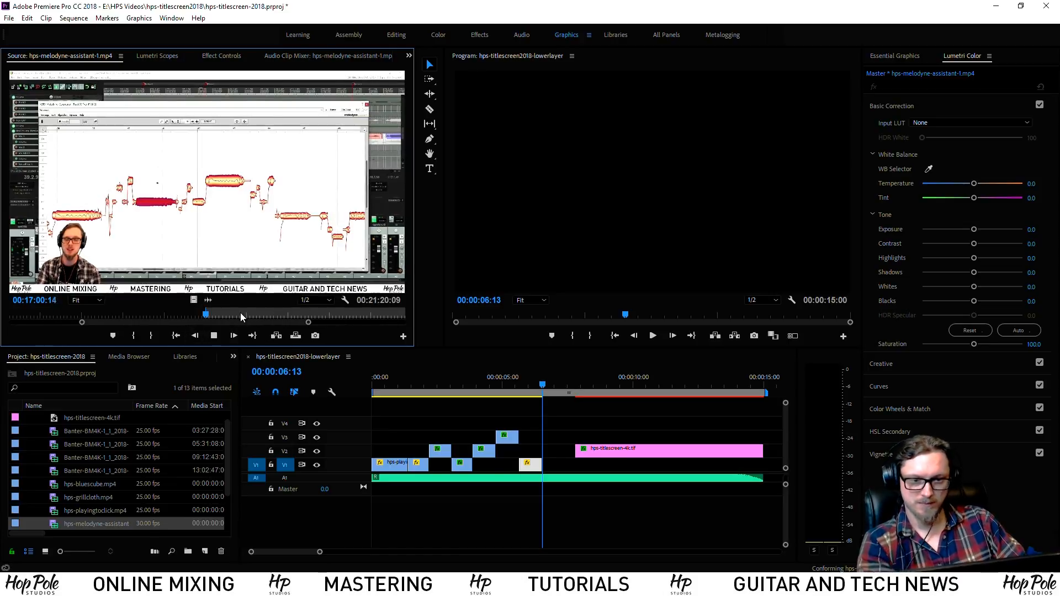
{"action": "key", "text": "space"}
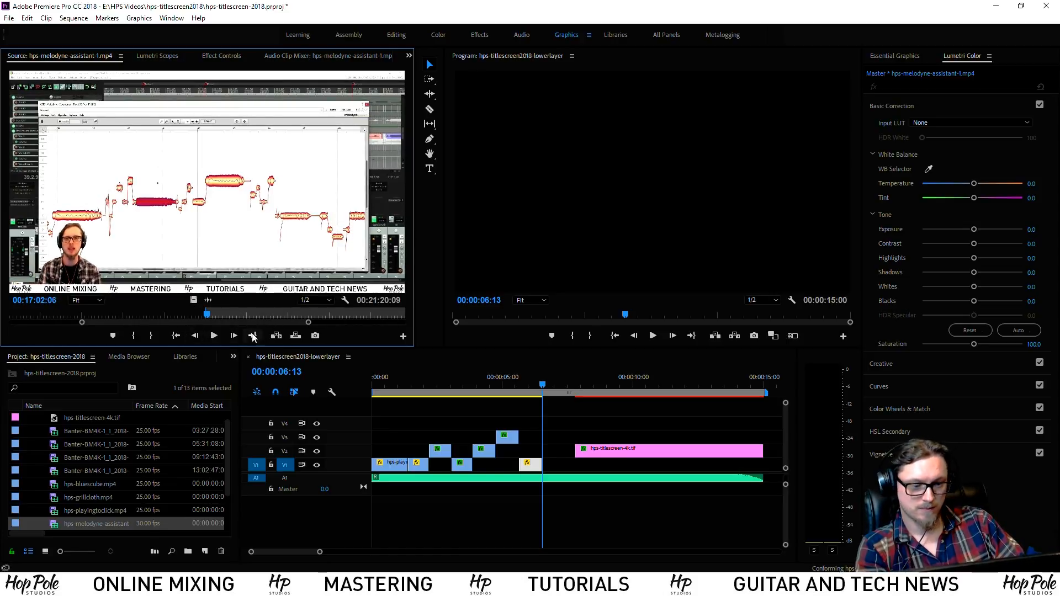
{"action": "key", "text": "o"}
{"action": "left_click_drag", "start_coordinate": [197, 299], "coordinate": [551, 439]}
Trim the melodyne clip's end to the playhead, move it down to V1, and play back
{"action": "key", "text": "="}
{"action": "key", "text": "="}
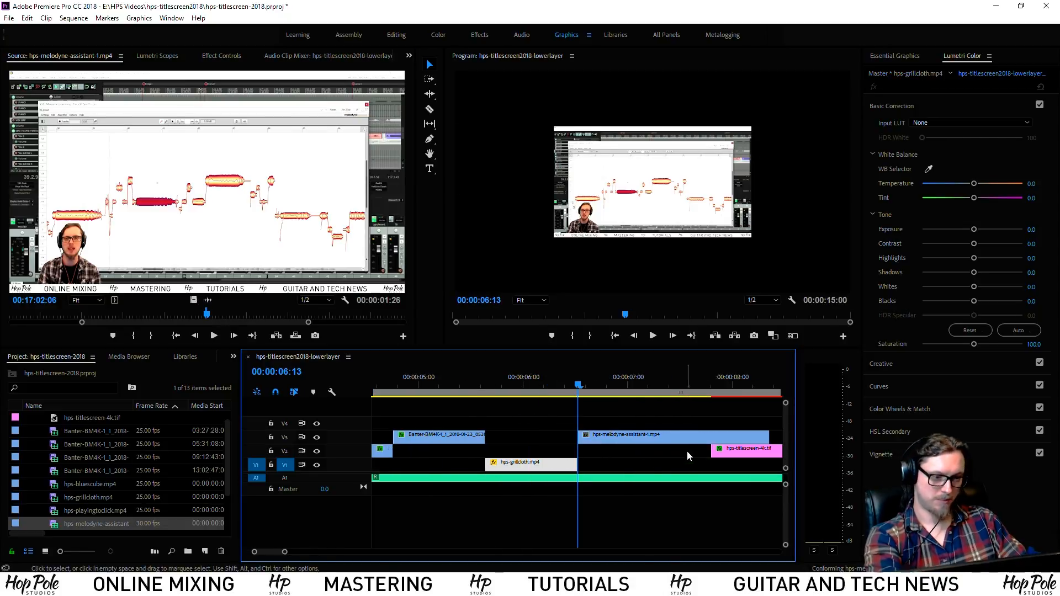
{"action": "left_click_drag", "start_coordinate": [773, 440], "coordinate": [668, 439]}
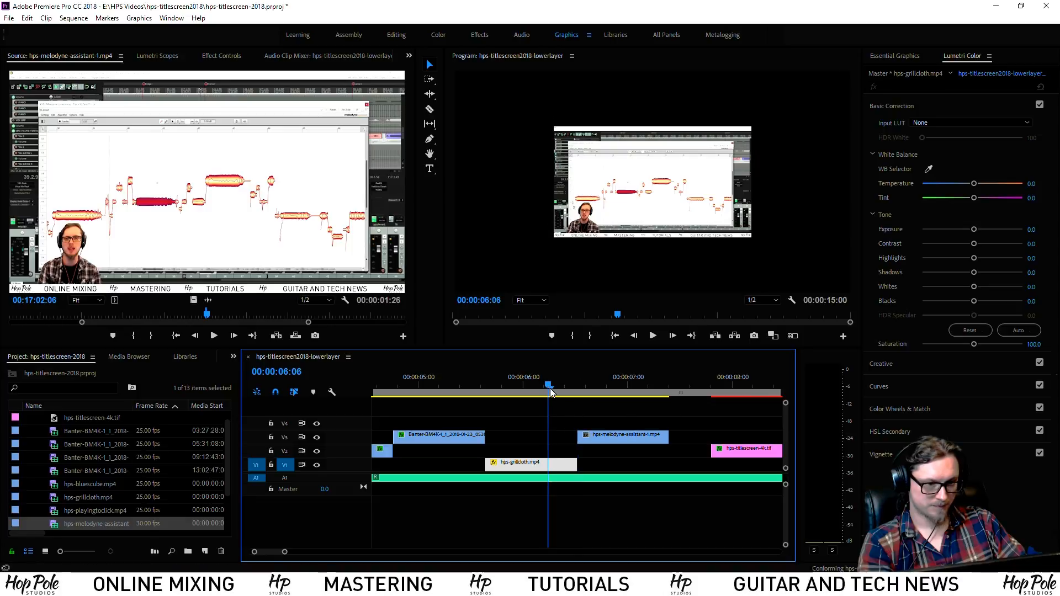
{"action": "key", "text": "space"}
{"action": "key", "text": "space"}
{"action": "left_click_drag", "start_coordinate": [669, 437], "coordinate": [657, 438]}
{"action": "left_click_drag", "start_coordinate": [615, 438], "coordinate": [614, 464]}
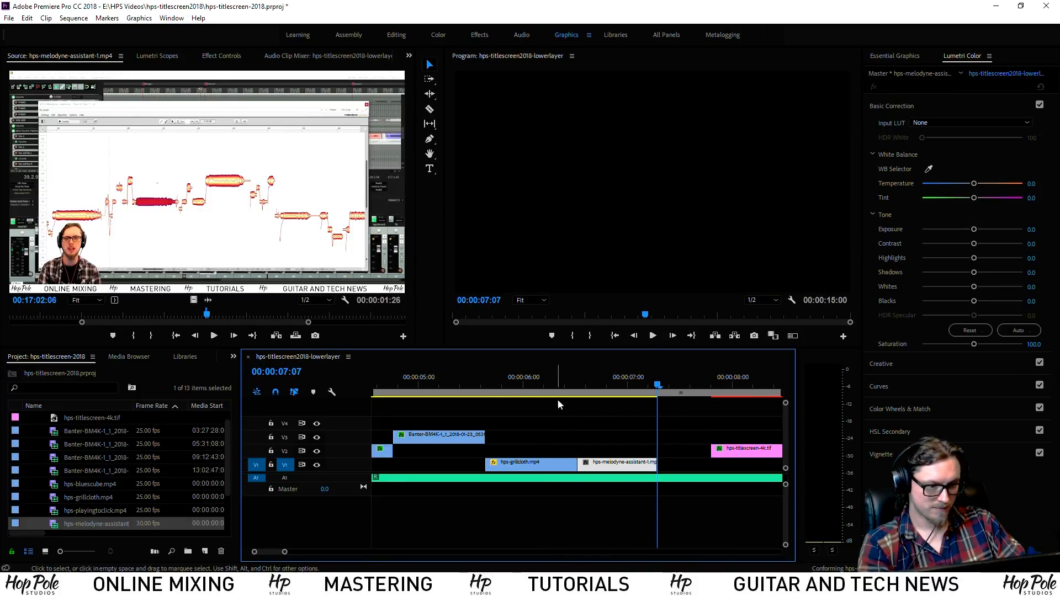
{"action": "left_click", "coordinate": [550, 385]}
{"action": "key", "text": "space"}
Scale the Melodyne clip to frame size and give it a -1.6 Lumetri vignette
{"action": "right_click", "coordinate": [592, 464]}
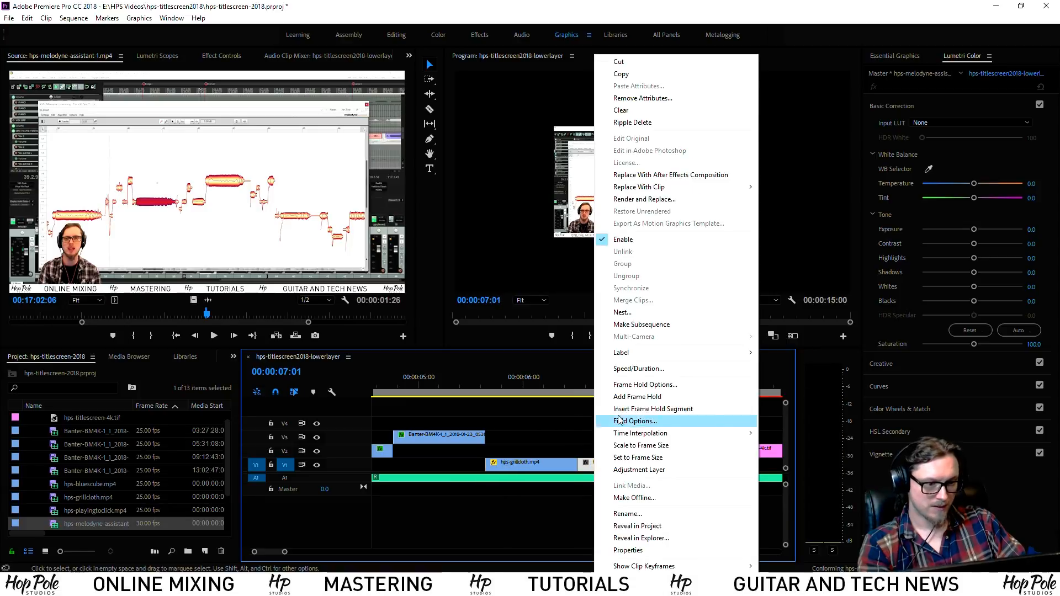
{"action": "left_click", "coordinate": [596, 446]}
{"action": "left_click_drag", "start_coordinate": [593, 393], "coordinate": [578, 392]}
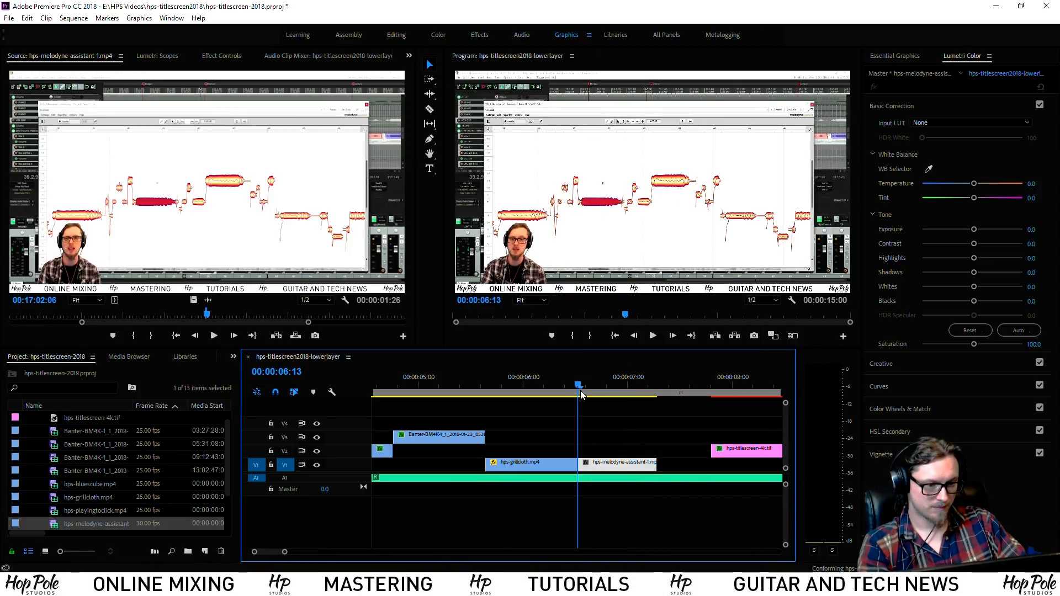
{"action": "left_click", "coordinate": [900, 454]}
{"action": "left_click_drag", "start_coordinate": [975, 236], "coordinate": [946, 237]}
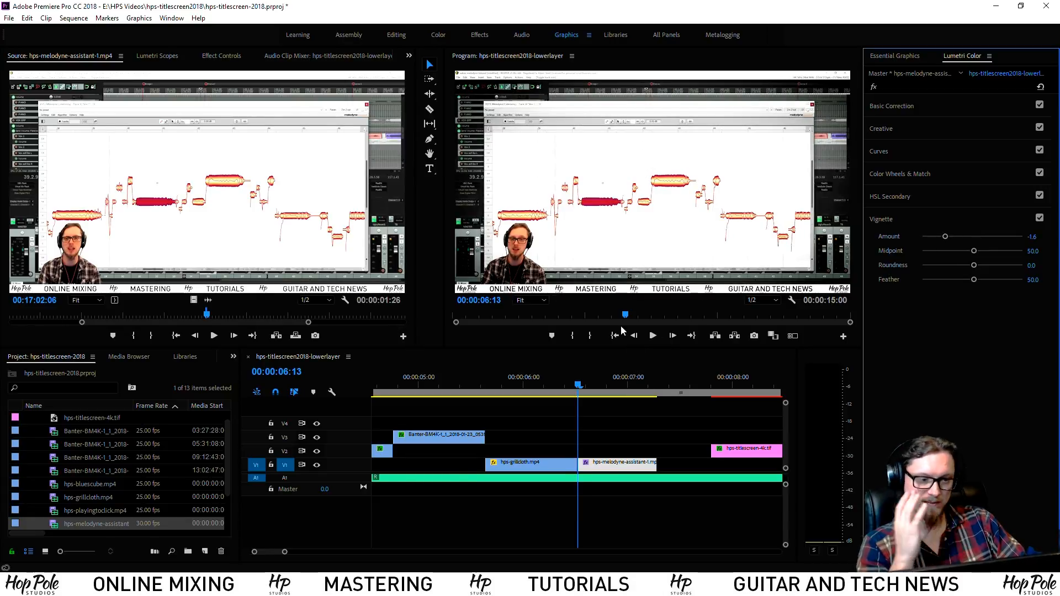
Set the Melodyne clip's Motion Scale to 104.7
{"action": "left_click", "coordinate": [221, 57]}
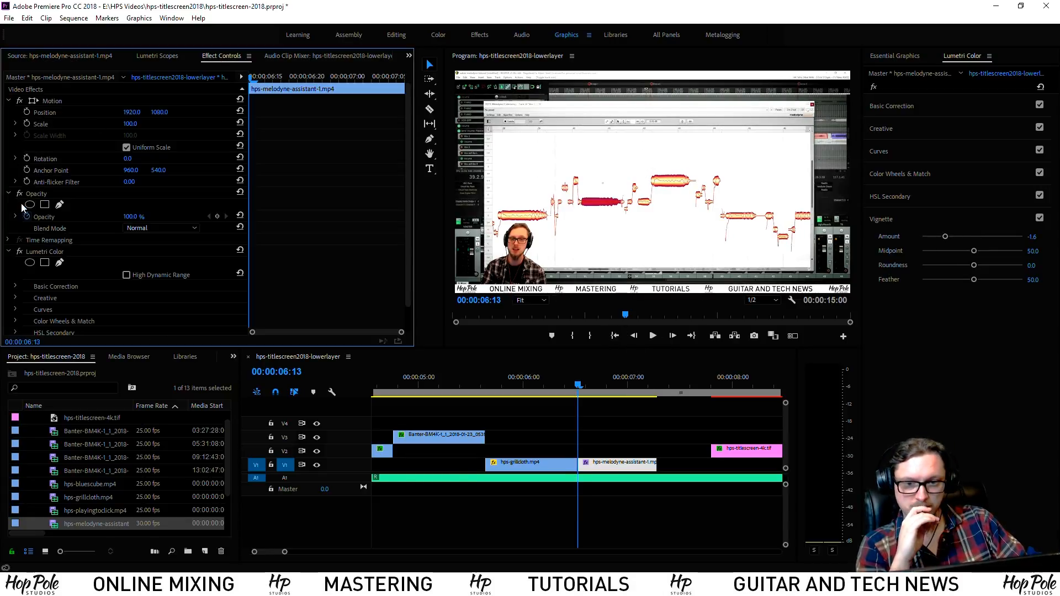
{"action": "left_click", "coordinate": [131, 123]}
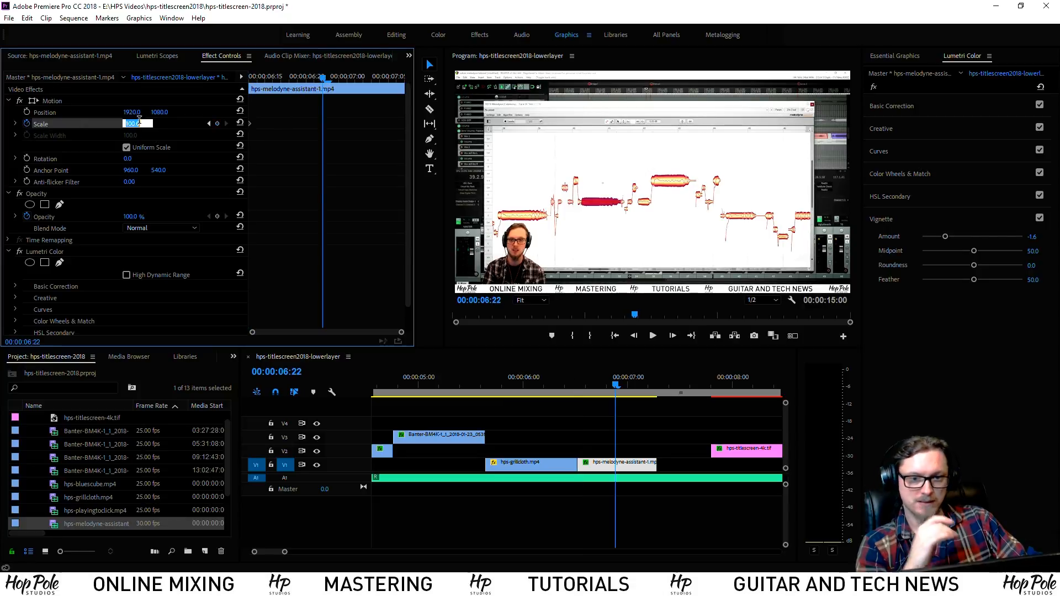
{"action": "type", "text": "104.7"}
{"action": "key", "text": "Return"}
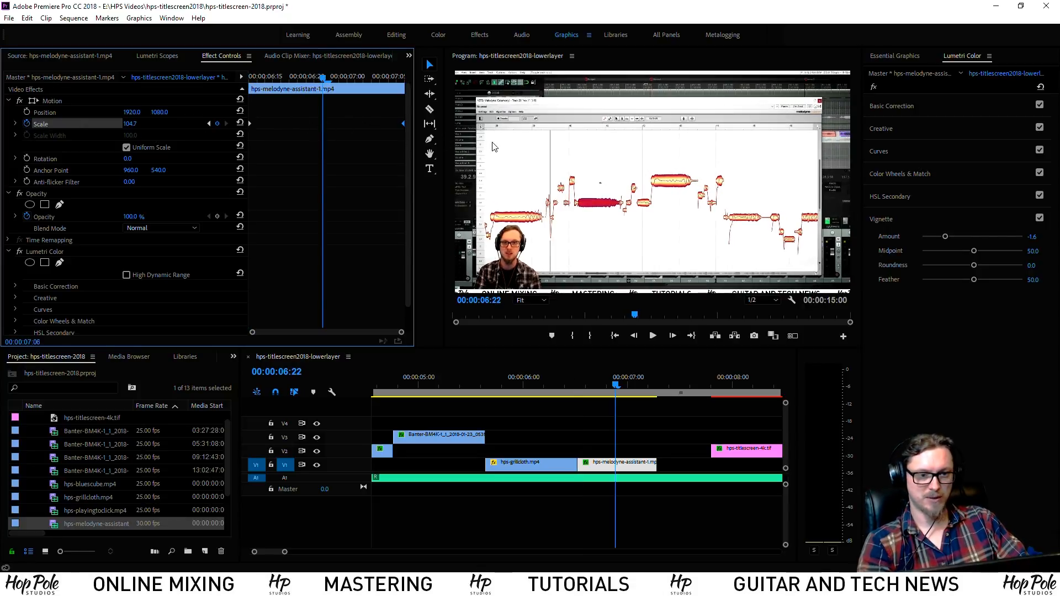
{"action": "scroll", "coordinate": [516, 405], "scroll_direction": "up", "scroll_amount": 1}
Give the hps-reaperbasics clip at 01:24 a -1.9 vignette
{"action": "left_click", "coordinate": [526, 416]}
{"action": "key", "text": "backslash"}
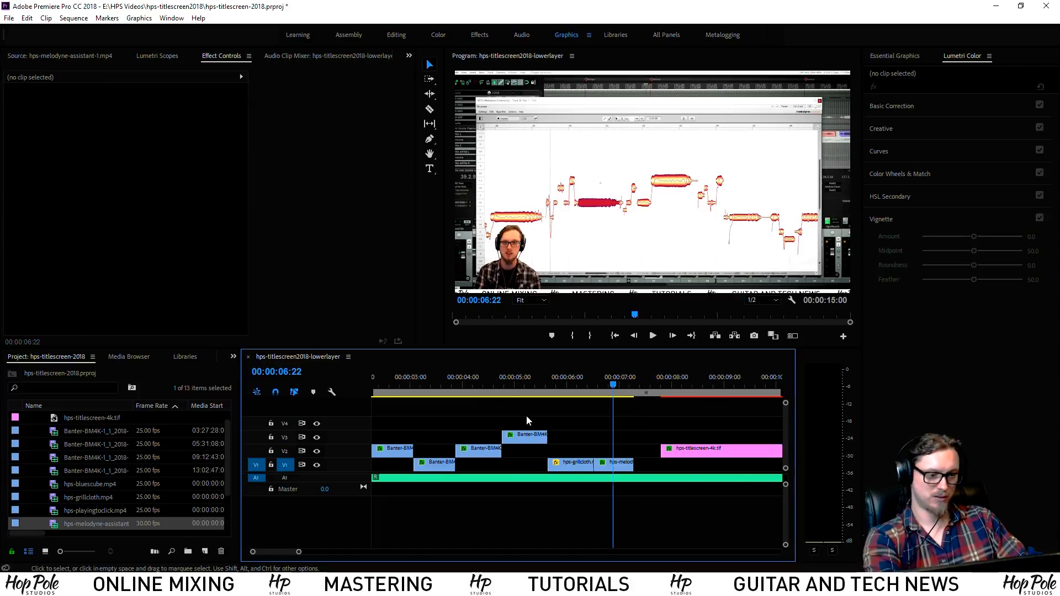
{"action": "left_click", "coordinate": [424, 387]}
{"action": "key", "text": "equal"}
{"action": "key", "text": "equal"}
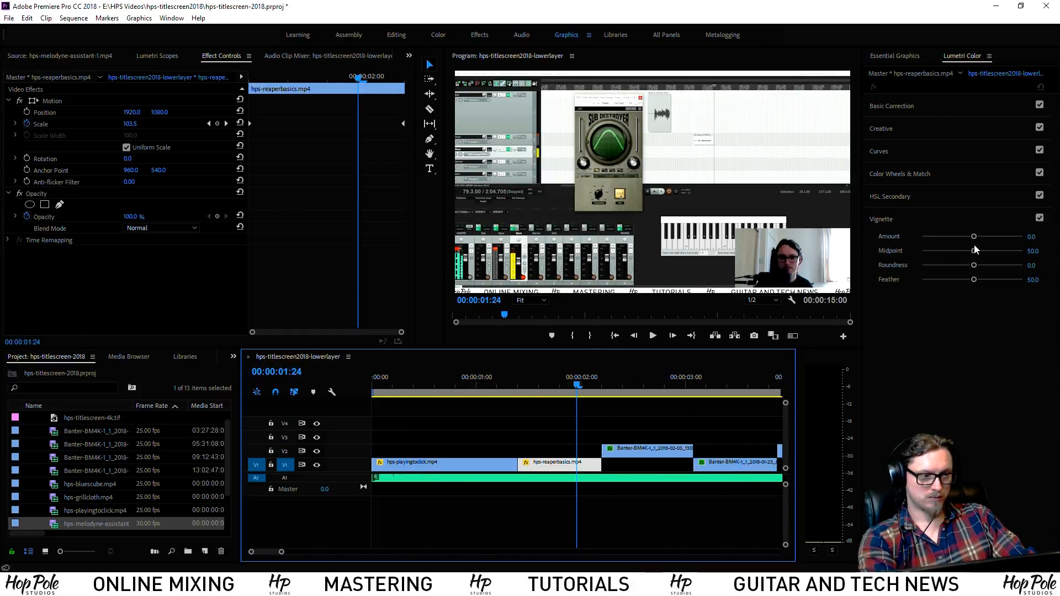
{"action": "left_click_drag", "start_coordinate": [974, 237], "coordinate": [943, 237]}
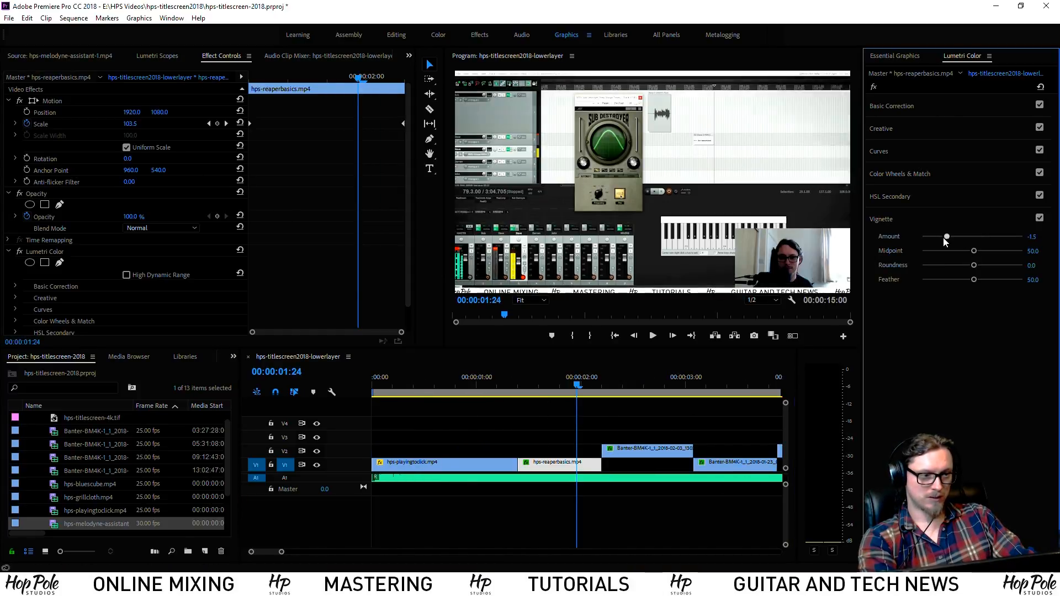
Play through the sequence and move hps-titlescreen-4k.tif from V2 up to V3
{"action": "left_click", "coordinate": [417, 393]}
{"action": "key", "text": "space"}
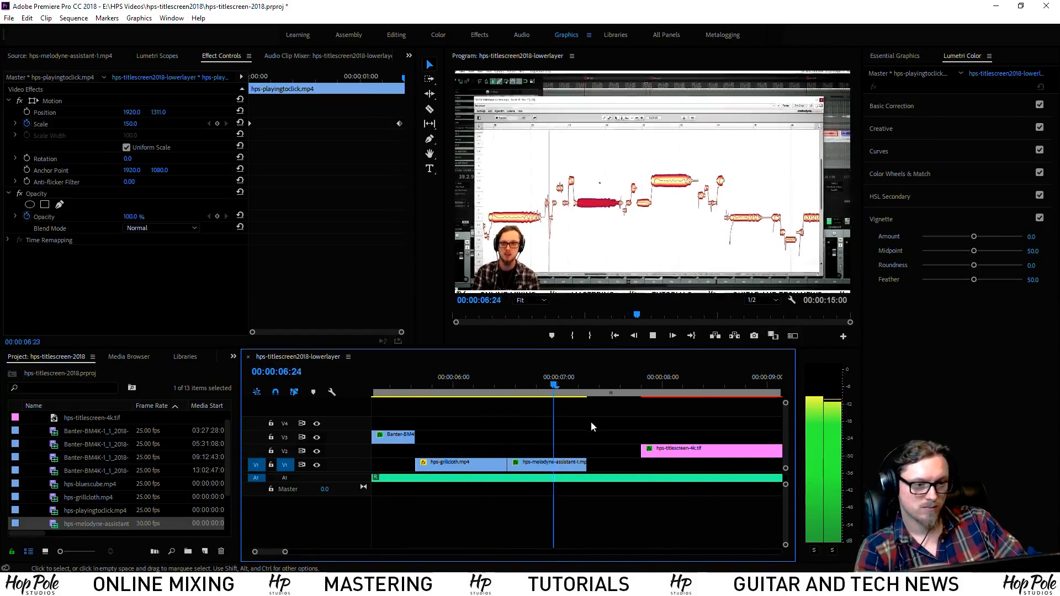
{"action": "key", "text": "space"}
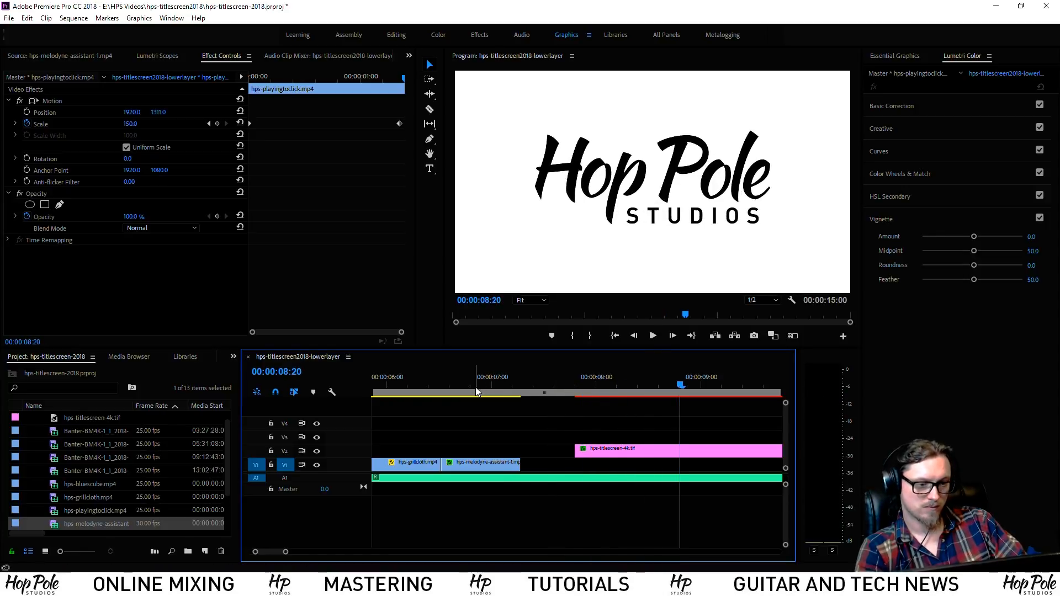
{"action": "left_click_drag", "start_coordinate": [595, 445], "coordinate": [595, 431]}
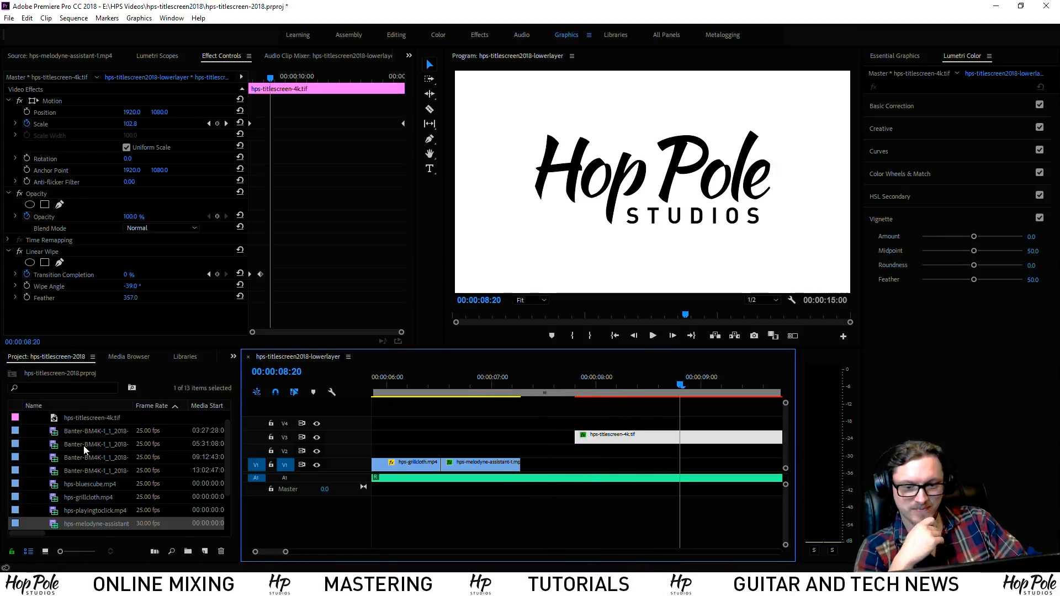
Open the Import window from the Project panel's context menu
{"action": "scroll", "coordinate": [125, 443], "scroll_direction": "up", "scroll_amount": 1}
{"action": "right_click", "coordinate": [61, 424]}
{"action": "left_click", "coordinate": [105, 263]}
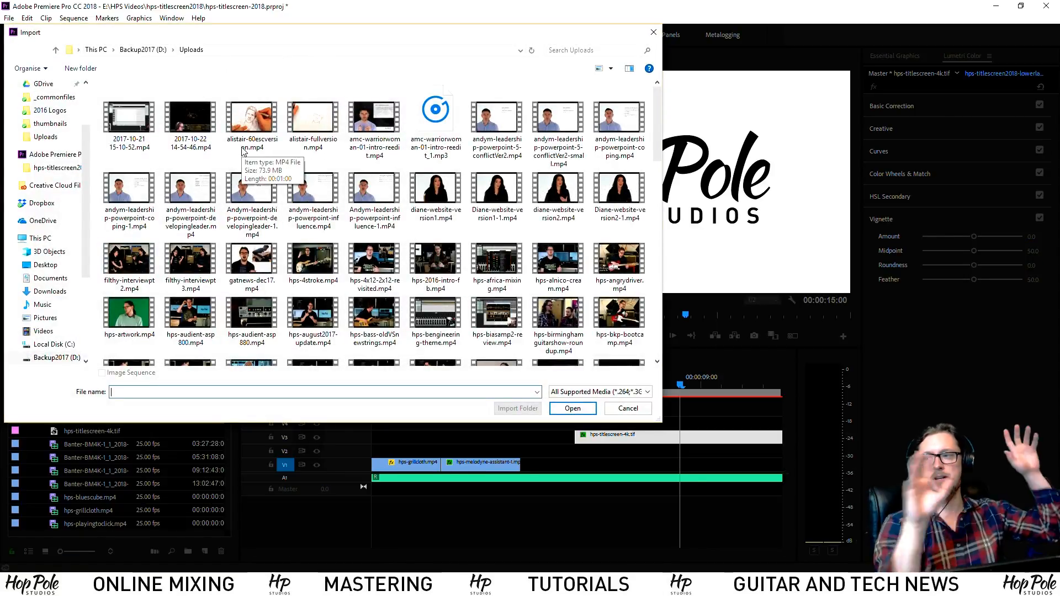
{"action": "scroll", "coordinate": [558, 255], "scroll_direction": "down", "scroll_amount": 3}
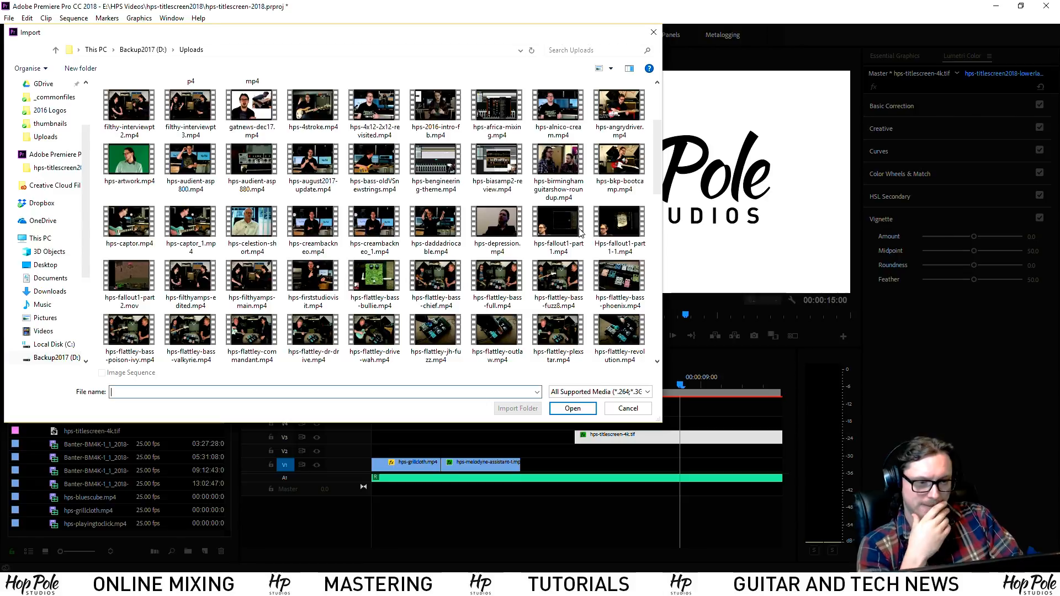
{"action": "left_click_drag", "start_coordinate": [657, 157], "coordinate": [681, 294]}
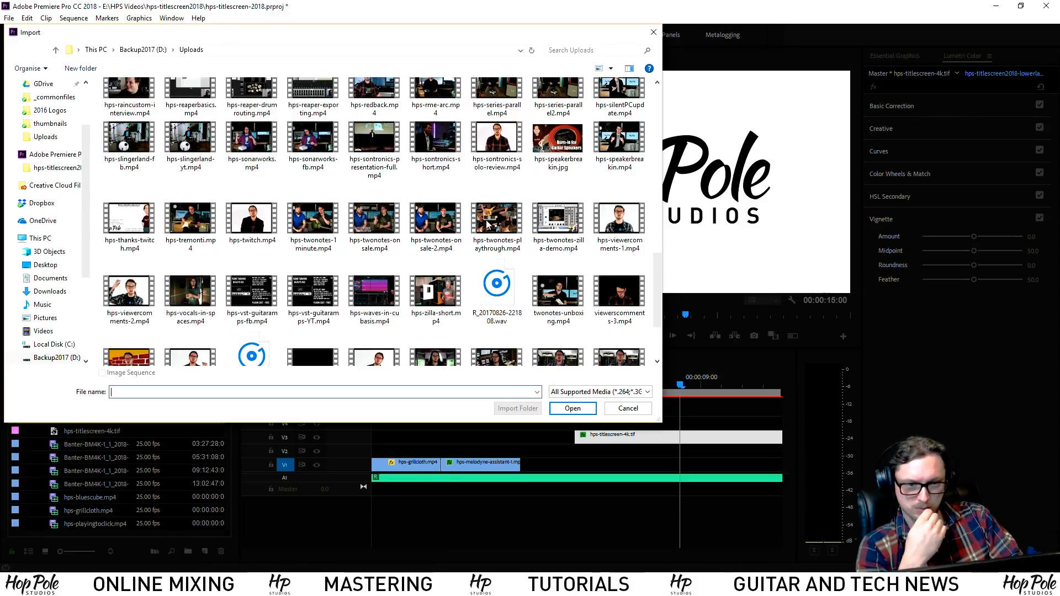
{"action": "left_click_drag", "start_coordinate": [657, 279], "coordinate": [657, 325]}
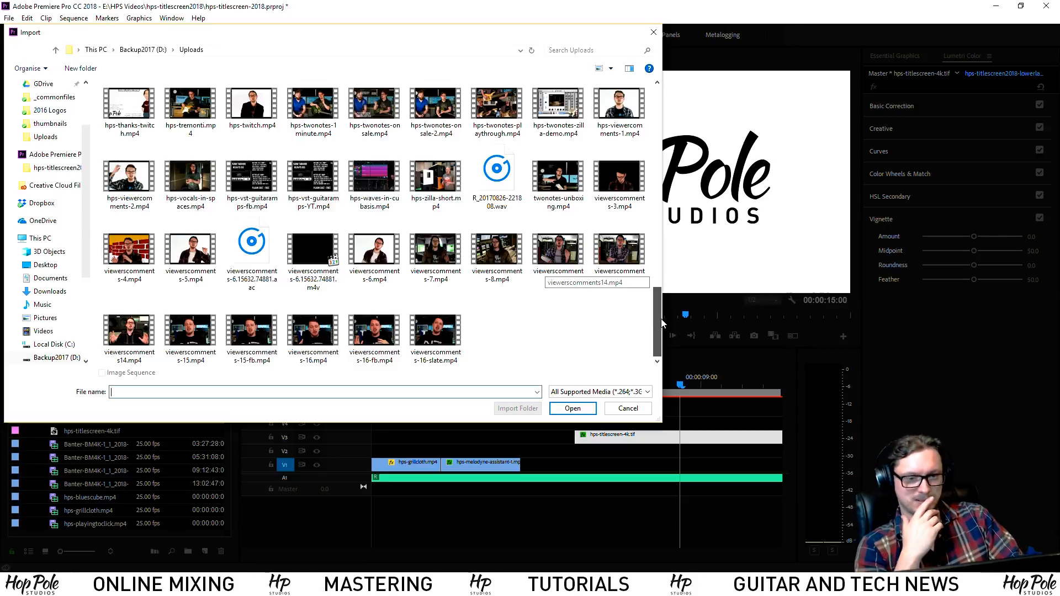
{"action": "mouse_move", "coordinate": [669, 317]}
{"action": "left_mouse_down"}
{"action": "mouse_move", "coordinate": [684, 270]}
{"action": "mouse_move", "coordinate": [680, 321]}
{"action": "left_mouse_up"}
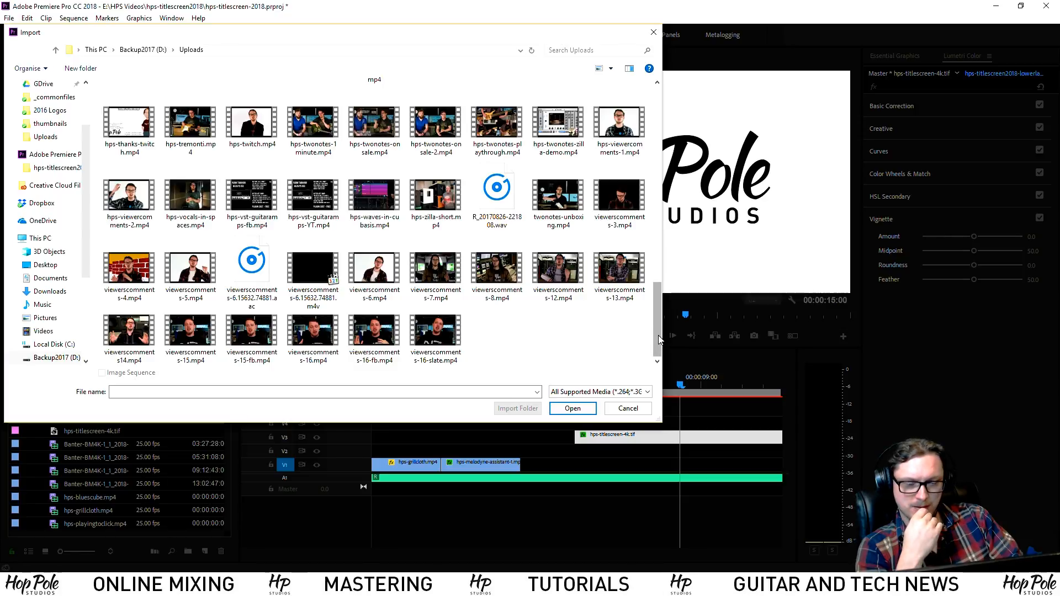
{"action": "mouse_move", "coordinate": [659, 339]}
{"action": "left_mouse_down"}
{"action": "mouse_move", "coordinate": [658, 298]}
{"action": "mouse_move", "coordinate": [672, 344]}
{"action": "left_mouse_up"}
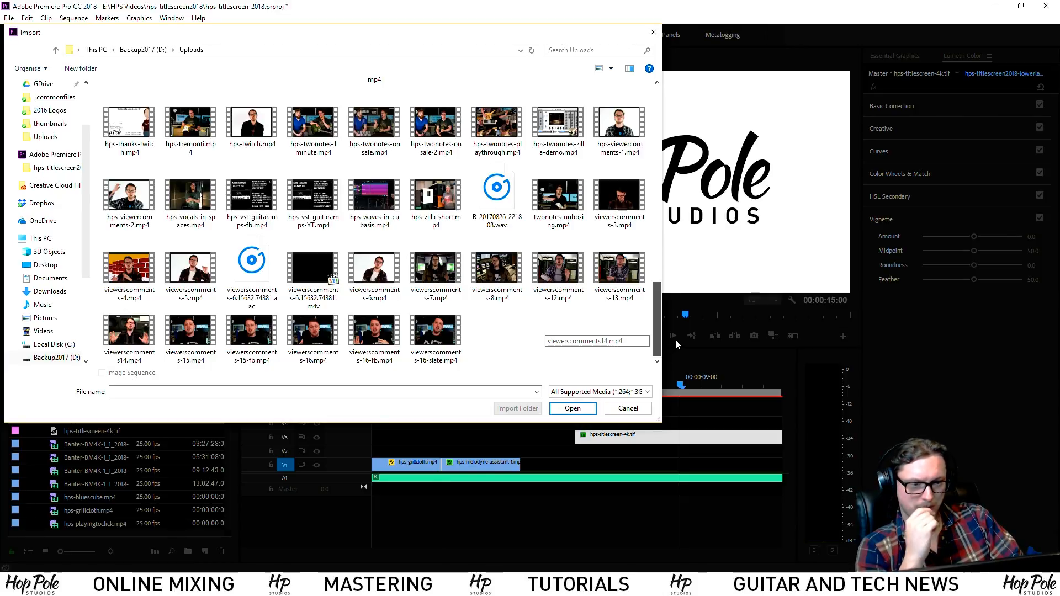
Open viewerscomments-8.mp4 in VLC and play it fullscreen
{"action": "right_click", "coordinate": [494, 269]}
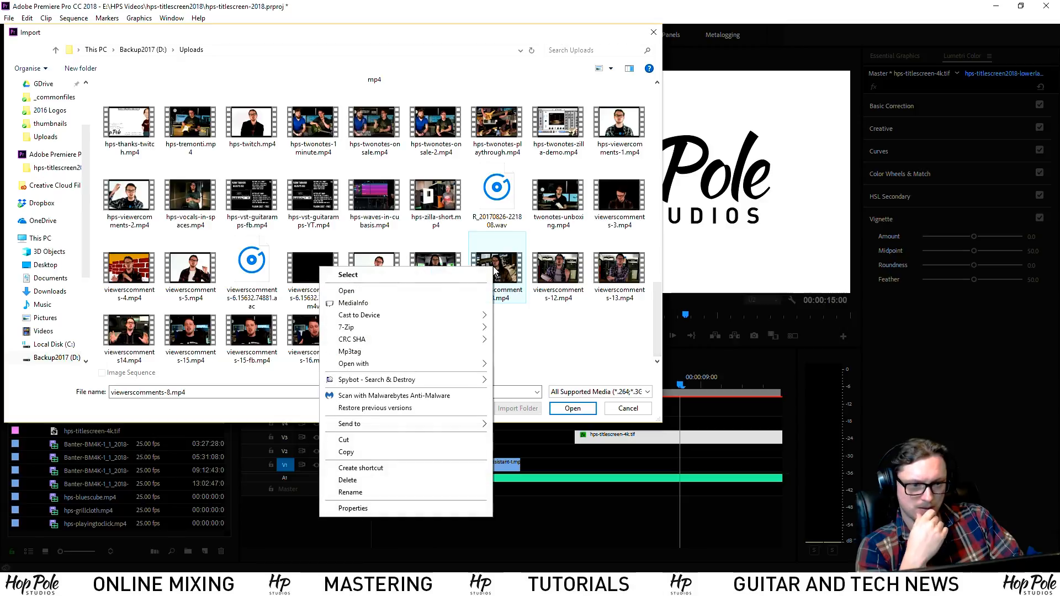
{"action": "mouse_move", "coordinate": [352, 368]}
{"action": "left_click", "coordinate": [529, 415]}
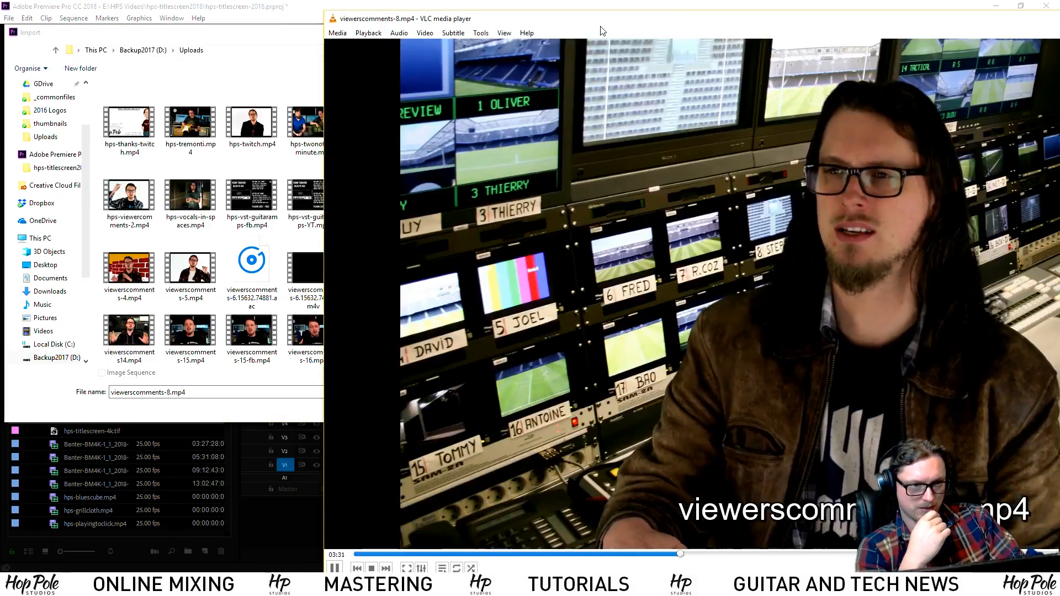
{"action": "double_click", "coordinate": [463, 193]}
Seek through the green-screen guitar and bass scenes near the end, then pause and close VLC
{"action": "left_click", "coordinate": [830, 569]}
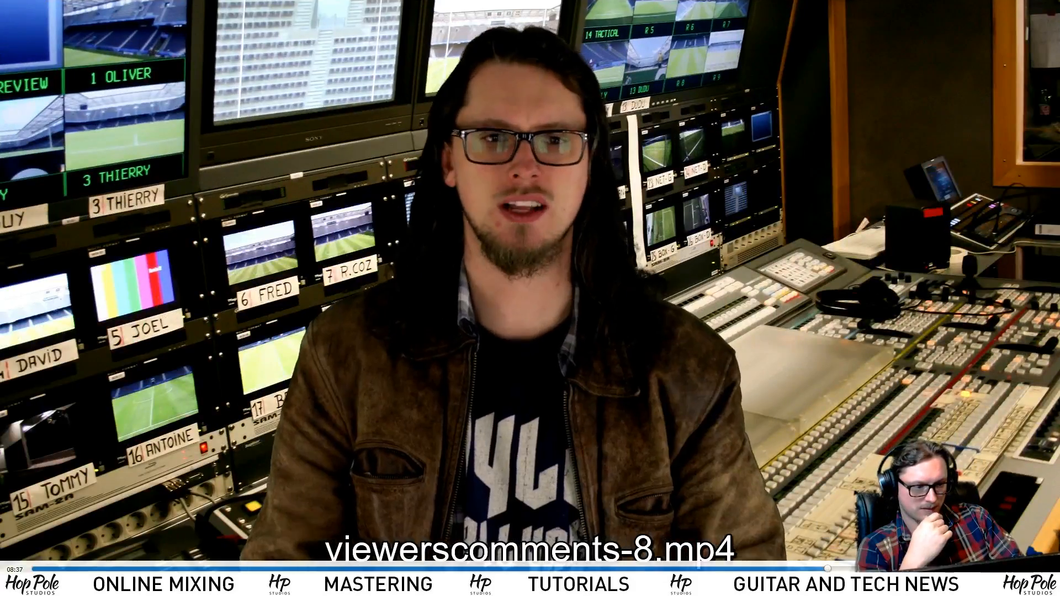
{"action": "left_click", "coordinate": [945, 569]}
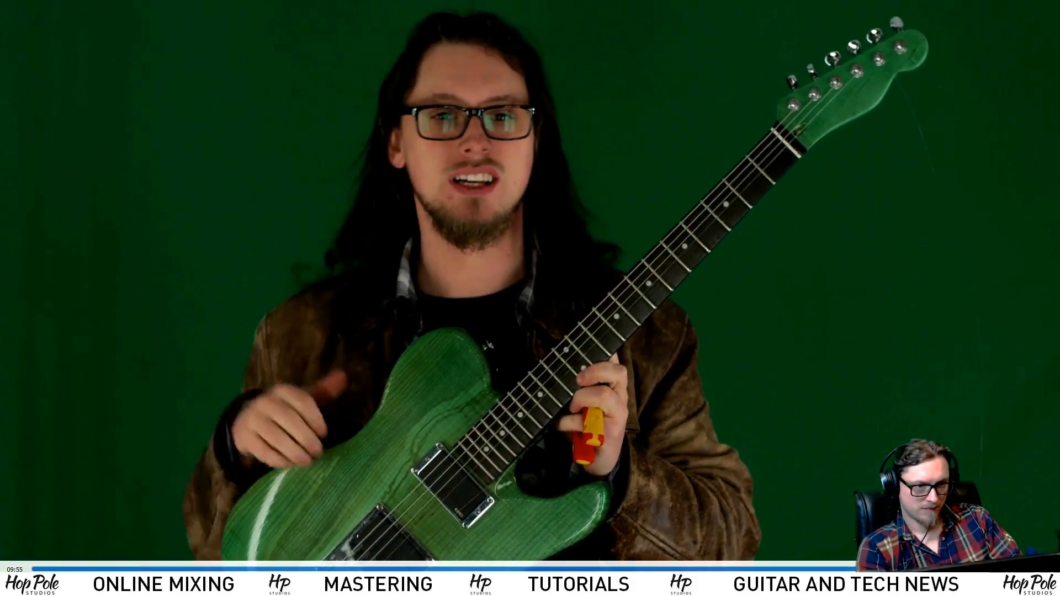
{"action": "left_click", "coordinate": [918, 569]}
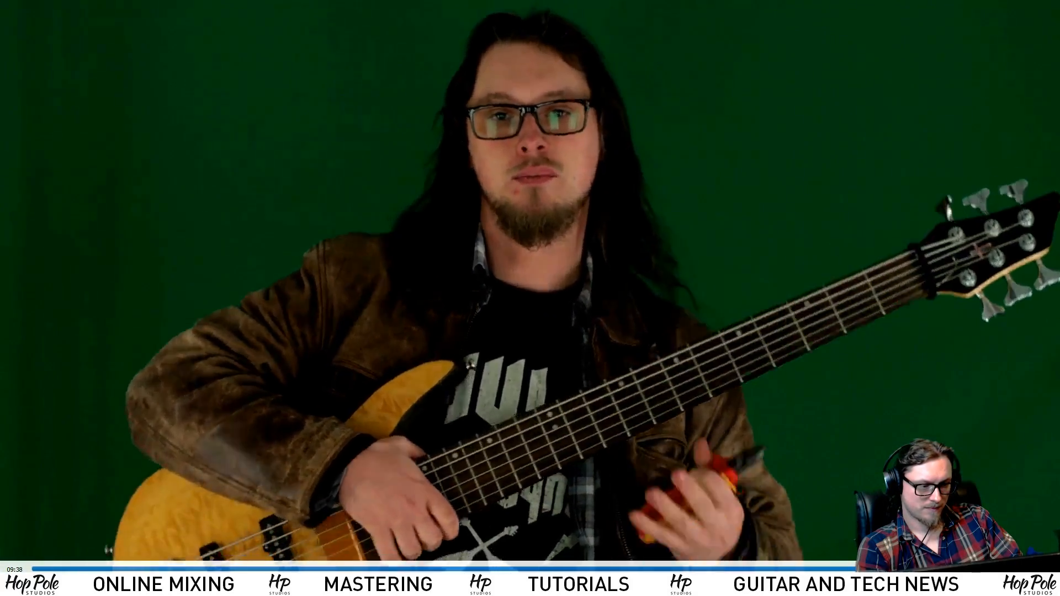
{"action": "left_click", "coordinate": [928, 570]}
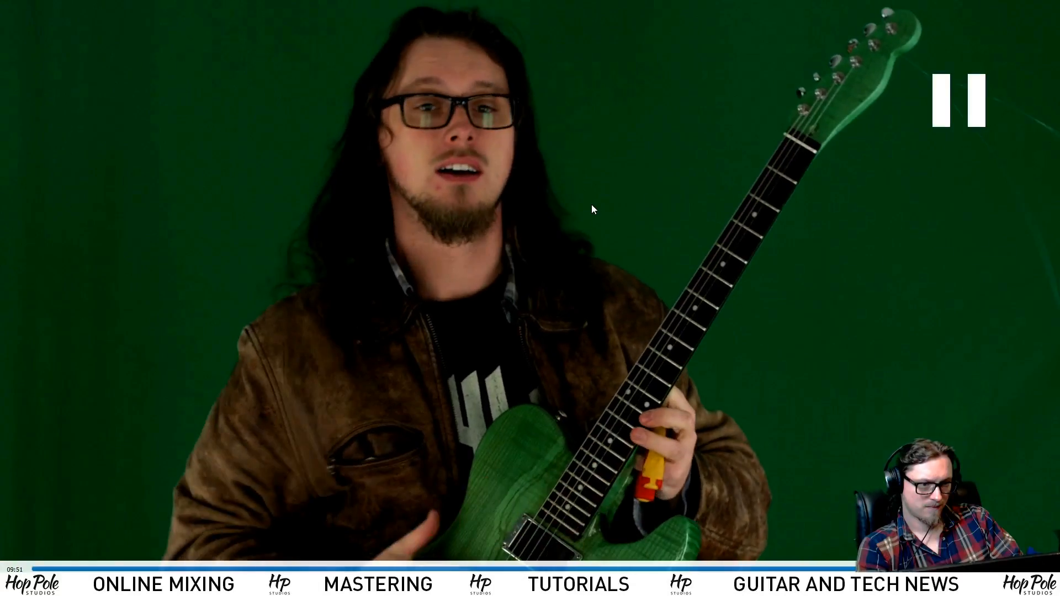
{"action": "key", "text": "space"}
{"action": "double_click", "coordinate": [624, 174]}
{"action": "left_click_drag", "start_coordinate": [704, 7], "coordinate": [513, 33]}
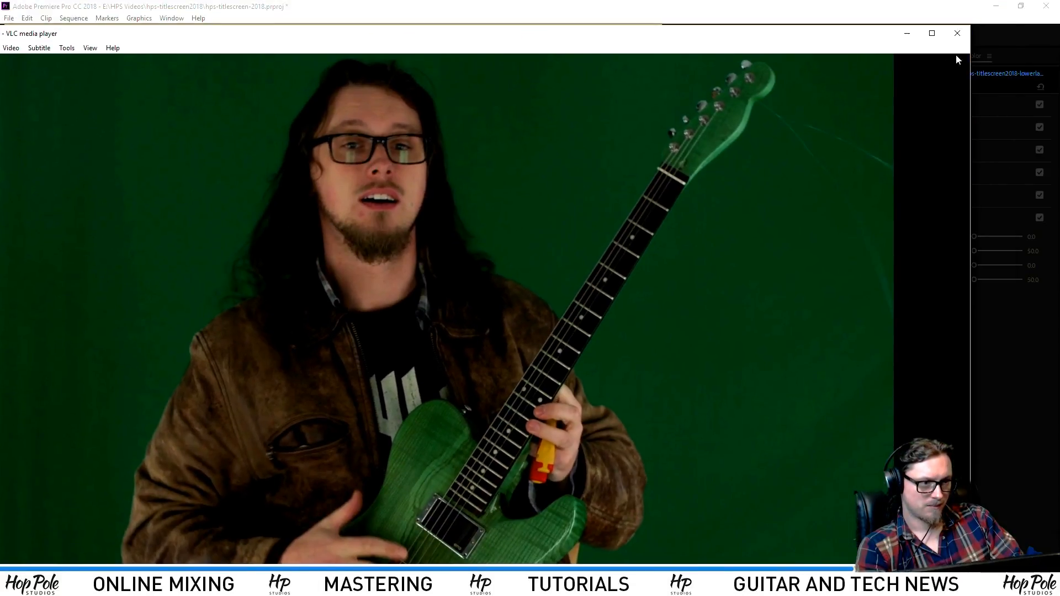
{"action": "left_click", "coordinate": [958, 37]}
Import viewerscomments-8.mp4 and mark an In point at the start of the usable guitar footage
{"action": "double_click", "coordinate": [506, 279]}
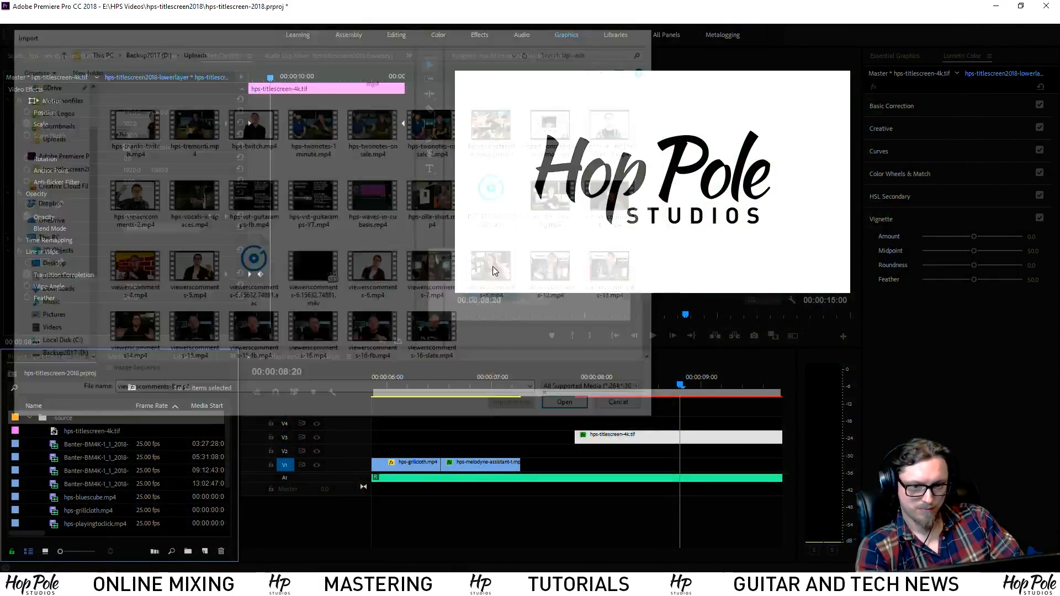
{"action": "double_click", "coordinate": [52, 524]}
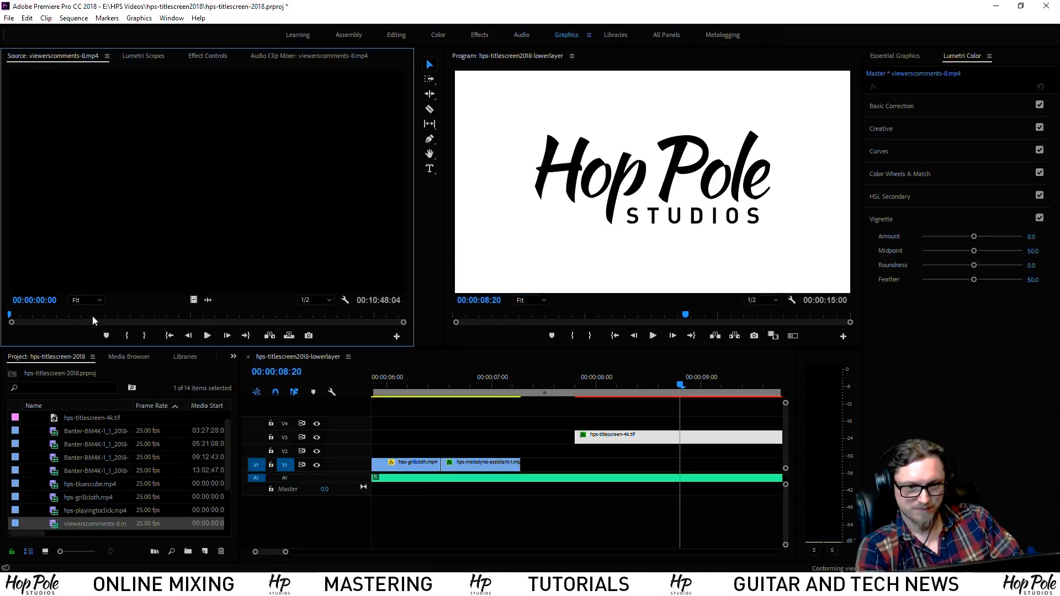
{"action": "left_click_drag", "start_coordinate": [230, 313], "coordinate": [367, 331]}
{"action": "key", "text": "space"}
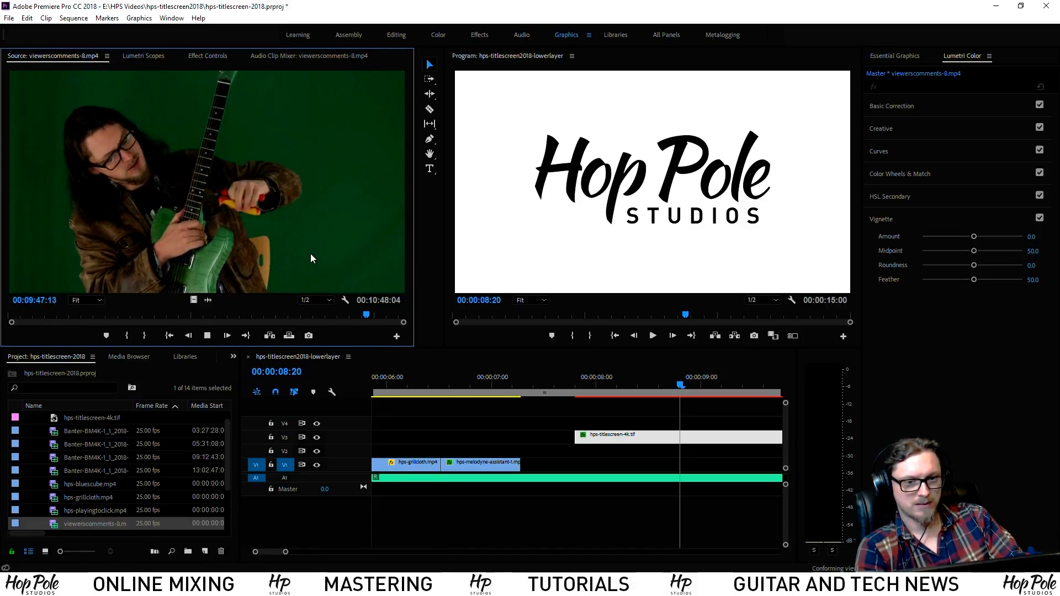
{"action": "key", "text": "space"}
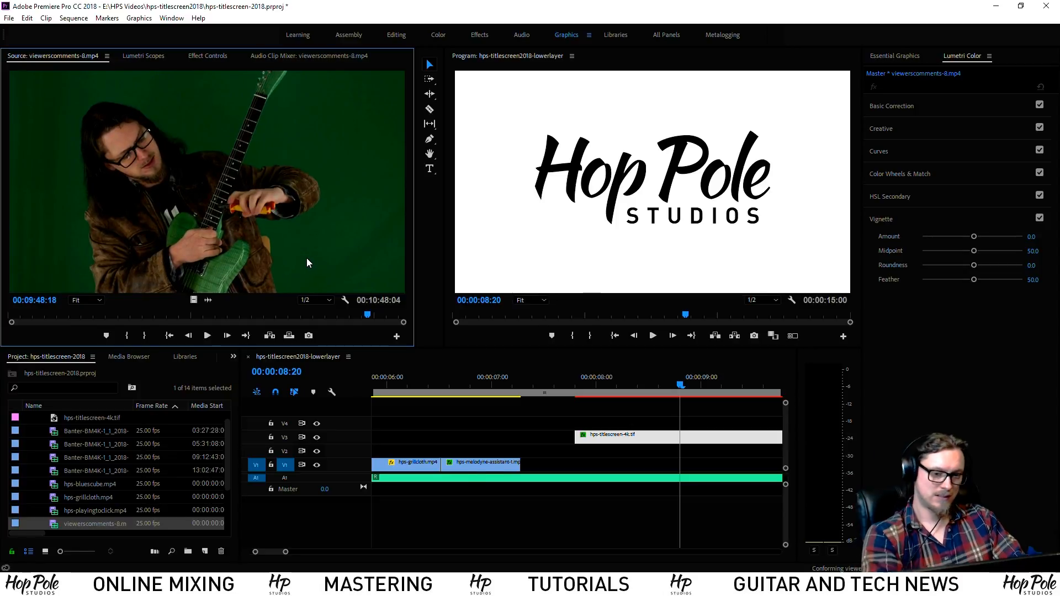
{"action": "key", "text": "i"}
{"action": "key", "text": "space"}
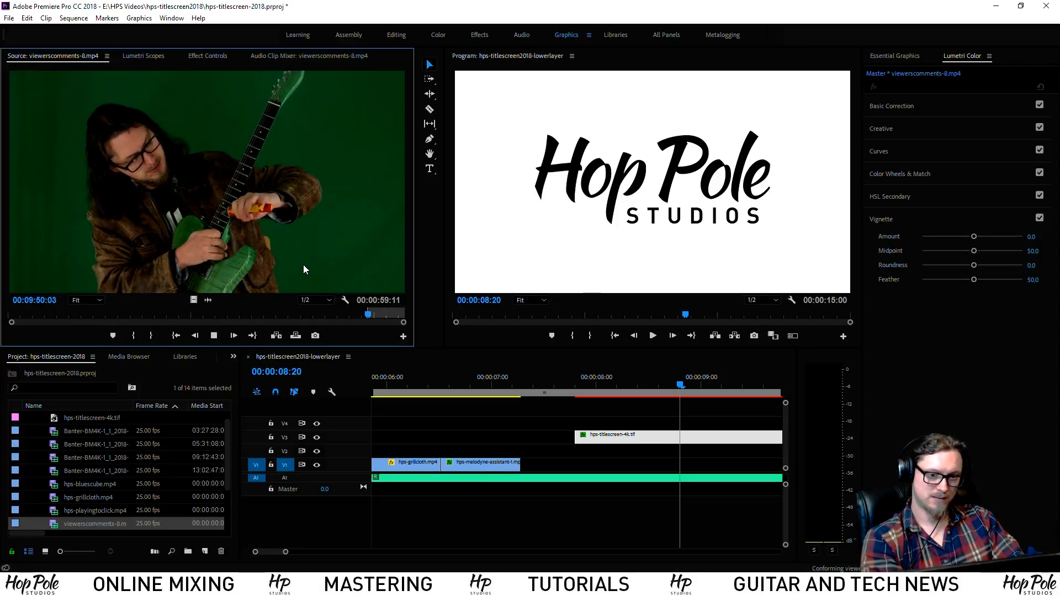
{"action": "key", "text": "space"}
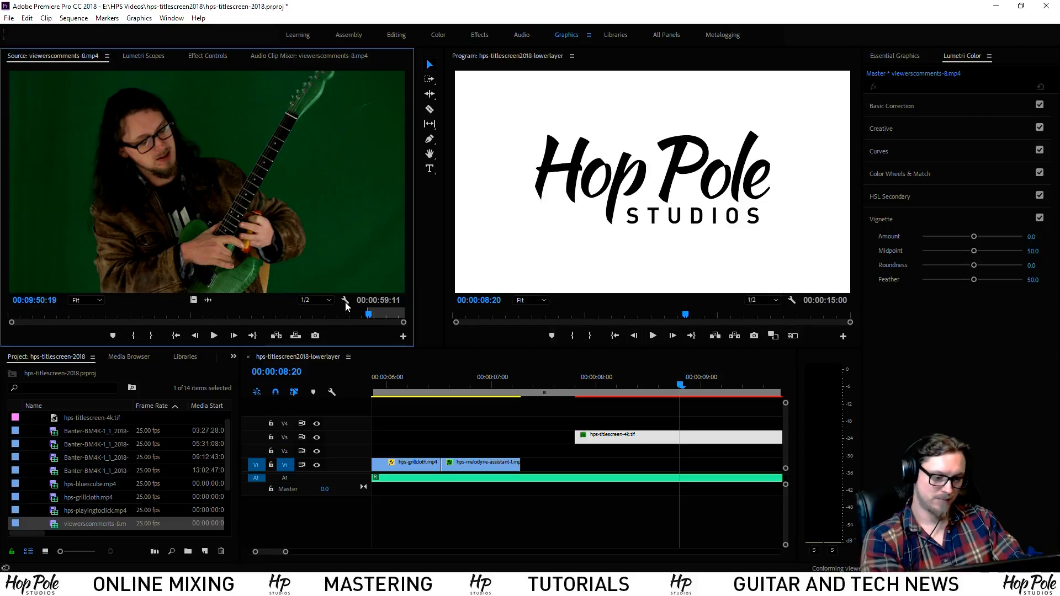
Place the guitarist clip on V2 at 00:00:07:07 and play back the edit
{"action": "left_click_drag", "start_coordinate": [345, 360], "coordinate": [531, 453]}
{"action": "left_click", "coordinate": [507, 378]}
{"action": "key", "text": "space"}
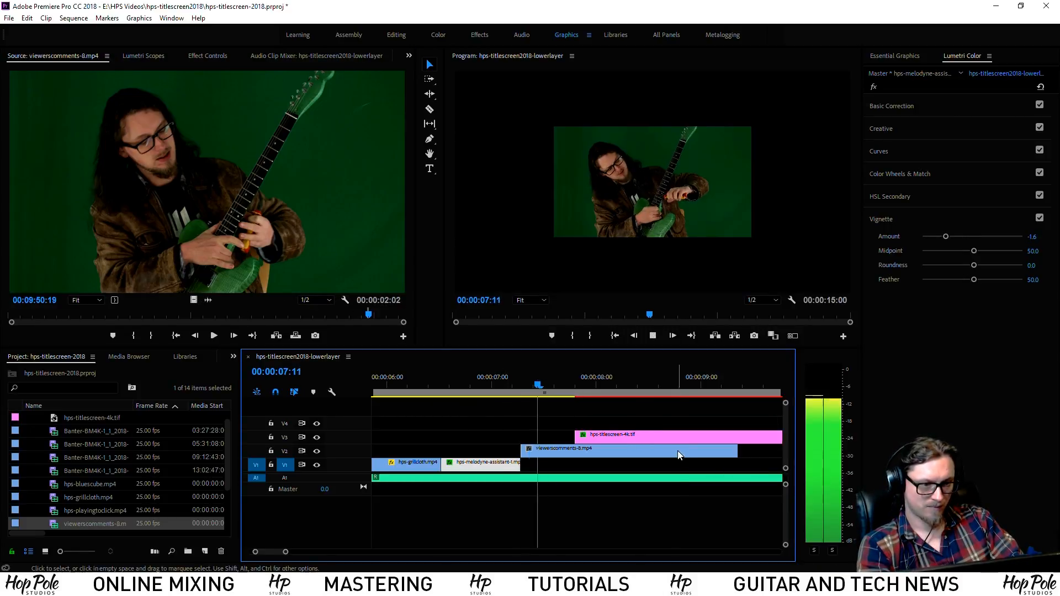
Shorten the guitarist clip, scale it to frame size, and raise Exposure to 1.0
{"action": "left_click_drag", "start_coordinate": [733, 451], "coordinate": [671, 451]}
{"action": "right_click", "coordinate": [564, 451]}
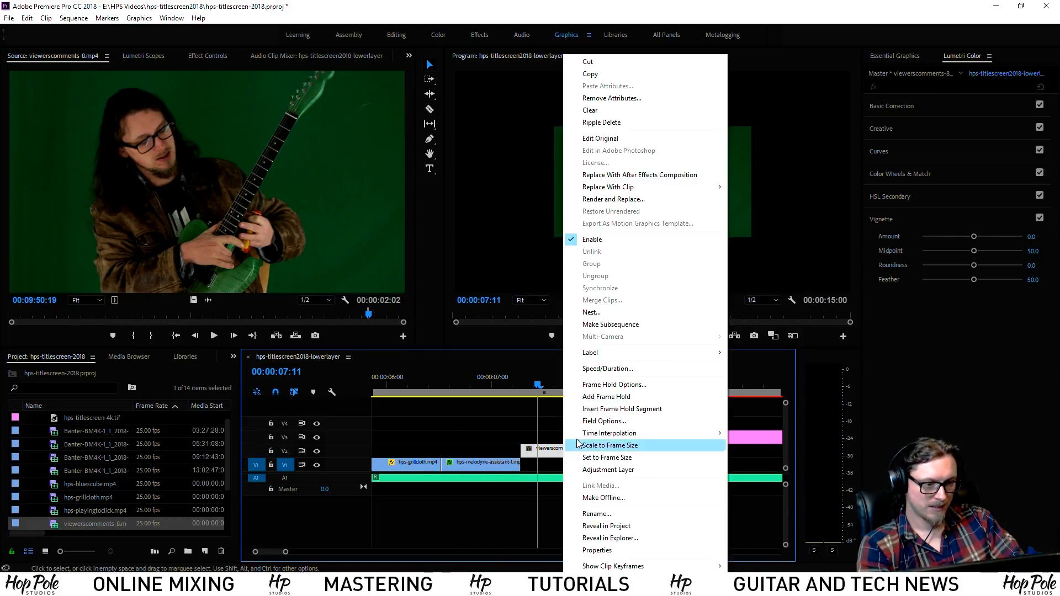
{"action": "left_click", "coordinate": [596, 443]}
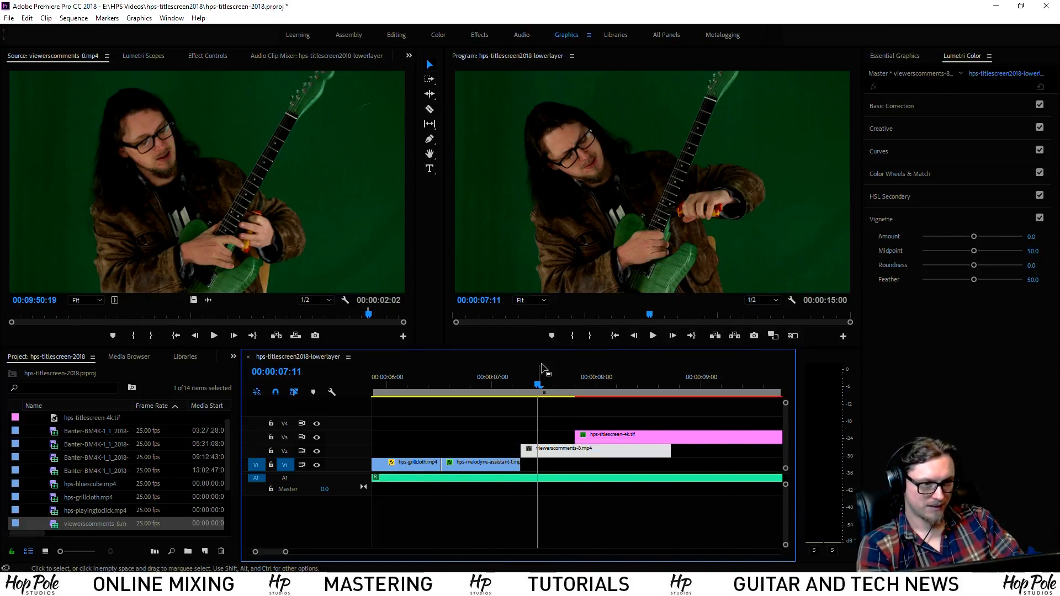
{"action": "left_click", "coordinate": [935, 103]}
{"action": "left_click_drag", "start_coordinate": [974, 230], "coordinate": [983, 232]}
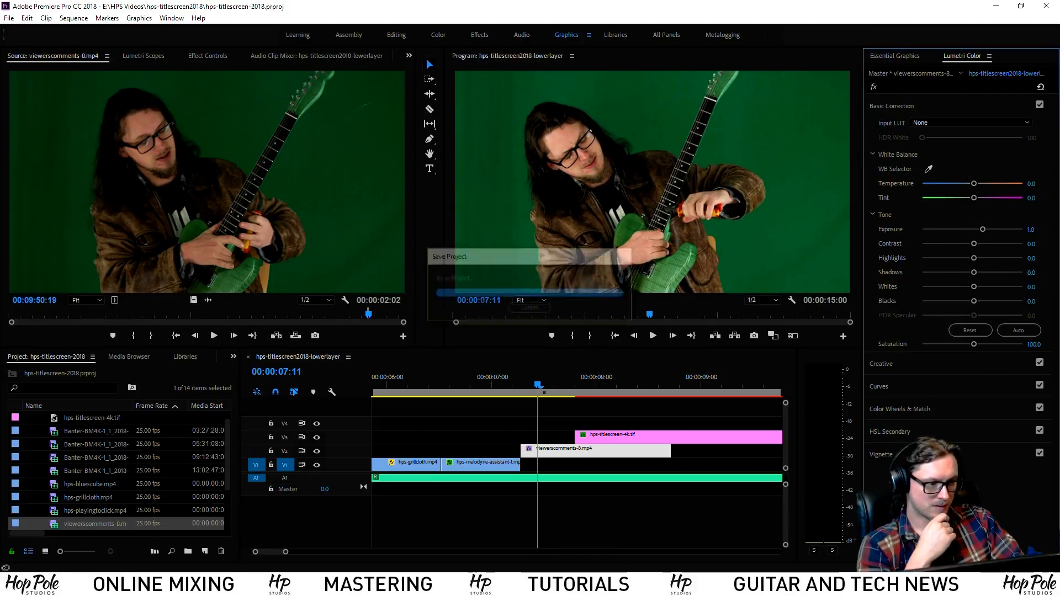
Add a slight Lumetri vignette and sharpen the guitarist clip
{"action": "left_click", "coordinate": [881, 454]}
{"action": "left_click_drag", "start_coordinate": [975, 236], "coordinate": [967, 241]}
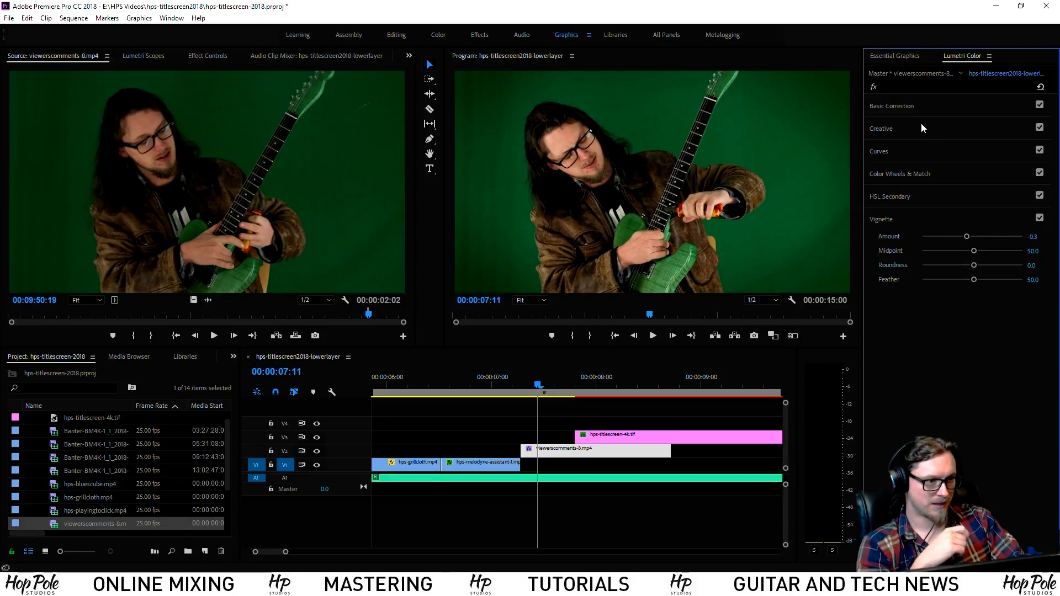
{"action": "left_click", "coordinate": [930, 108]}
{"action": "left_click", "coordinate": [942, 366]}
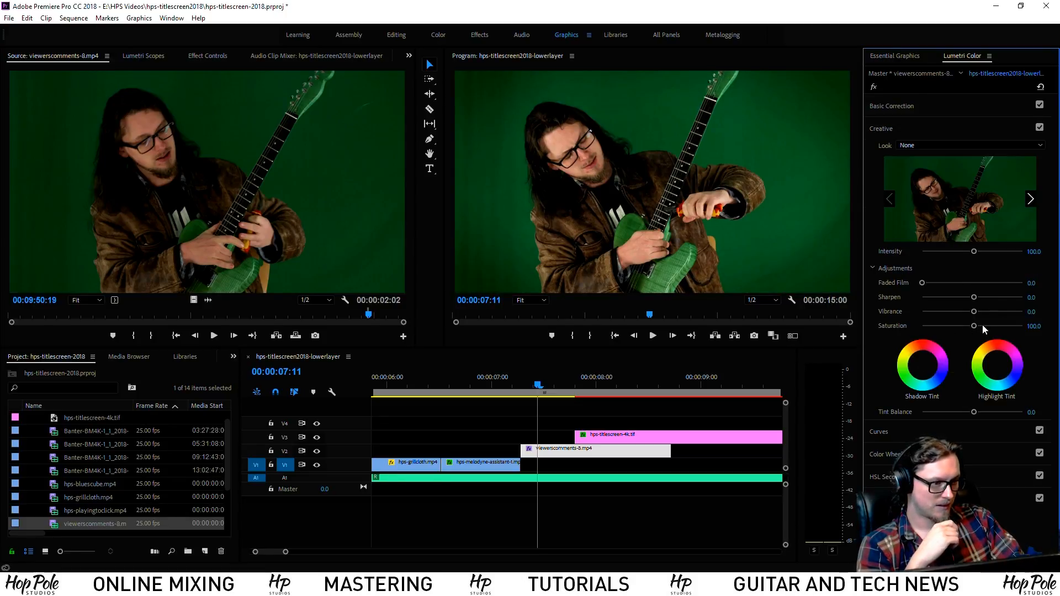
{"action": "left_click_drag", "start_coordinate": [985, 294], "coordinate": [996, 300]}
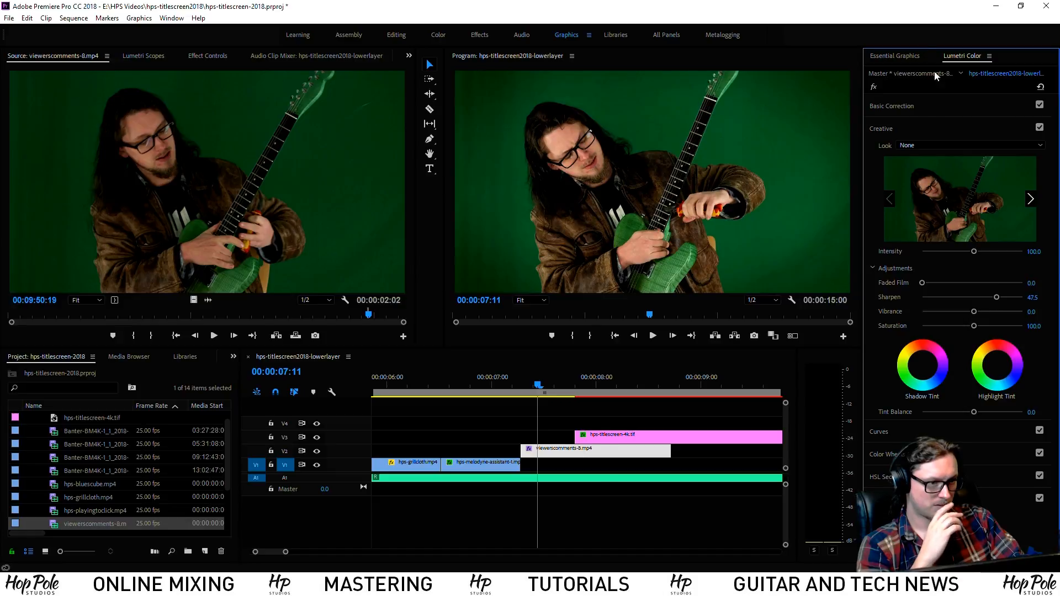
{"action": "left_click", "coordinate": [927, 111]}
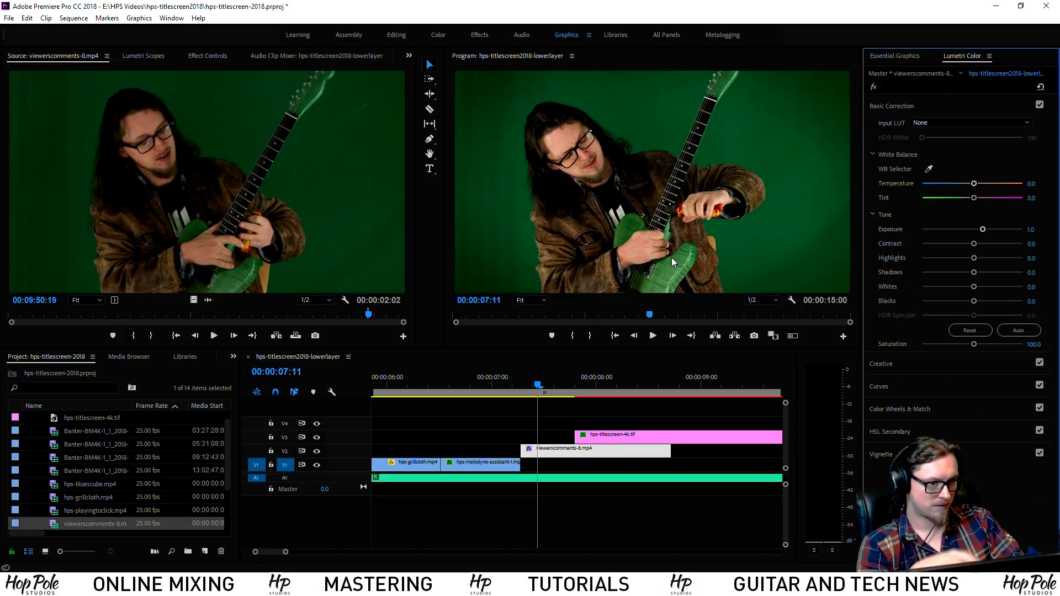
{"action": "left_click", "coordinate": [215, 59]}
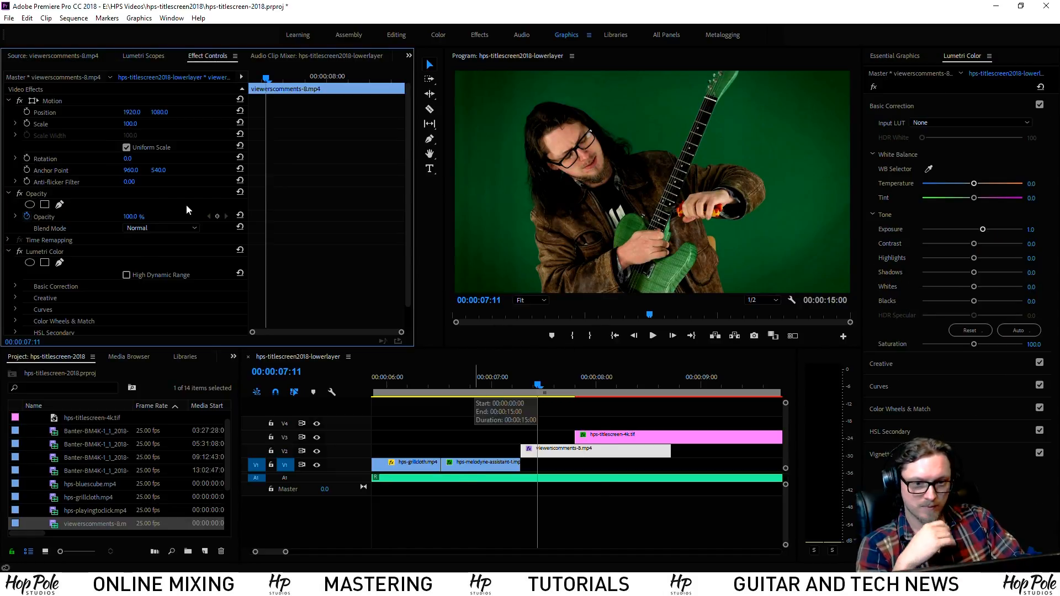
Keyframe the guitarist clip's Scale from 7:11 to an end value of 110 and preview the zoom
{"action": "left_click", "coordinate": [27, 123]}
{"action": "key", "text": "space"}
{"action": "key", "text": "space"}
{"action": "left_click", "coordinate": [136, 123]}
{"action": "type", "text": "110"}
{"action": "key", "text": "Return"}
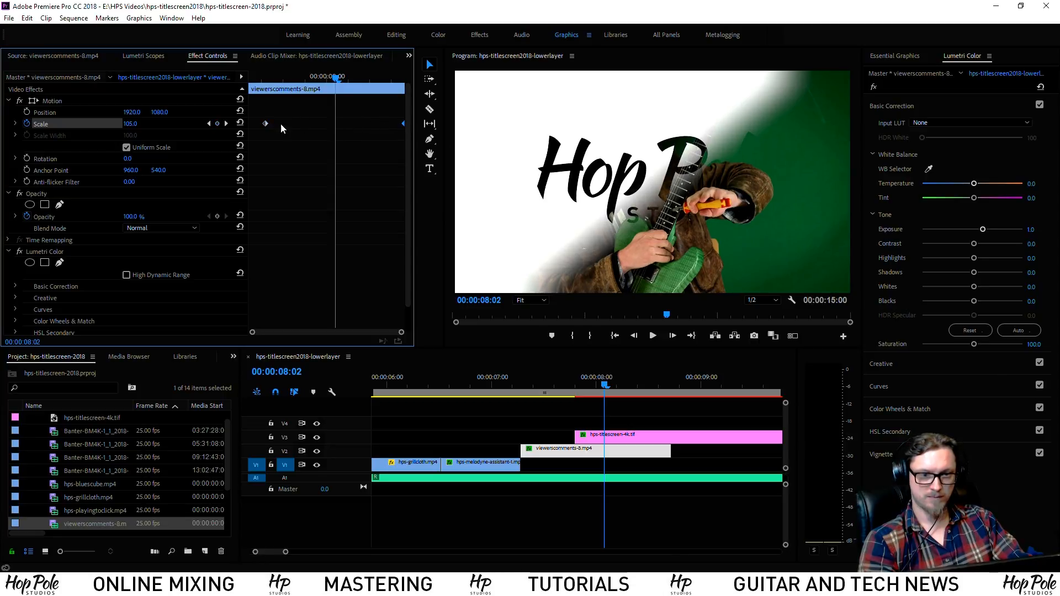
{"action": "left_click", "coordinate": [497, 378]}
{"action": "key", "text": "space"}
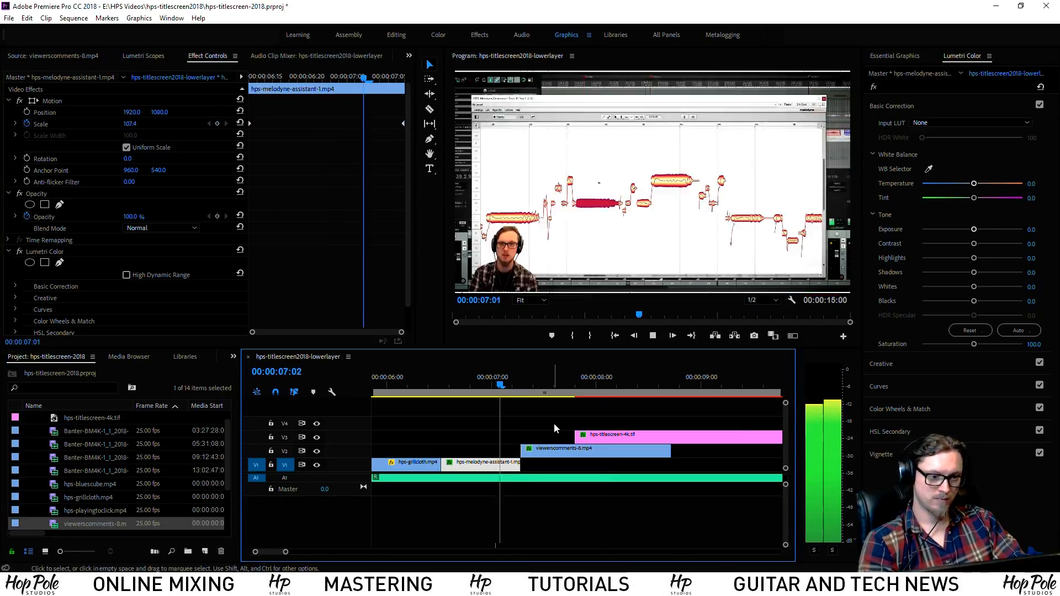
{"action": "key", "text": "space"}
Slip the guitarist footage with the Slip tool, replaying the transition after each adjustment
{"action": "left_click", "coordinate": [496, 381]}
{"action": "key", "text": "space"}
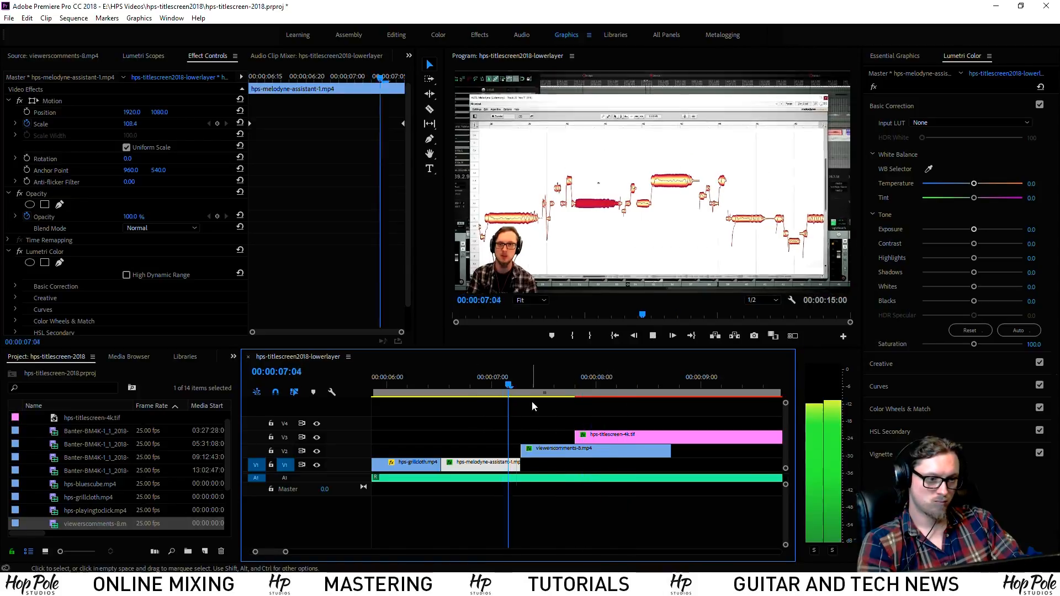
{"action": "key", "text": "y"}
{"action": "left_click_drag", "start_coordinate": [577, 456], "coordinate": [589, 457]}
{"action": "left_click", "coordinate": [508, 380]}
{"action": "key", "text": "space"}
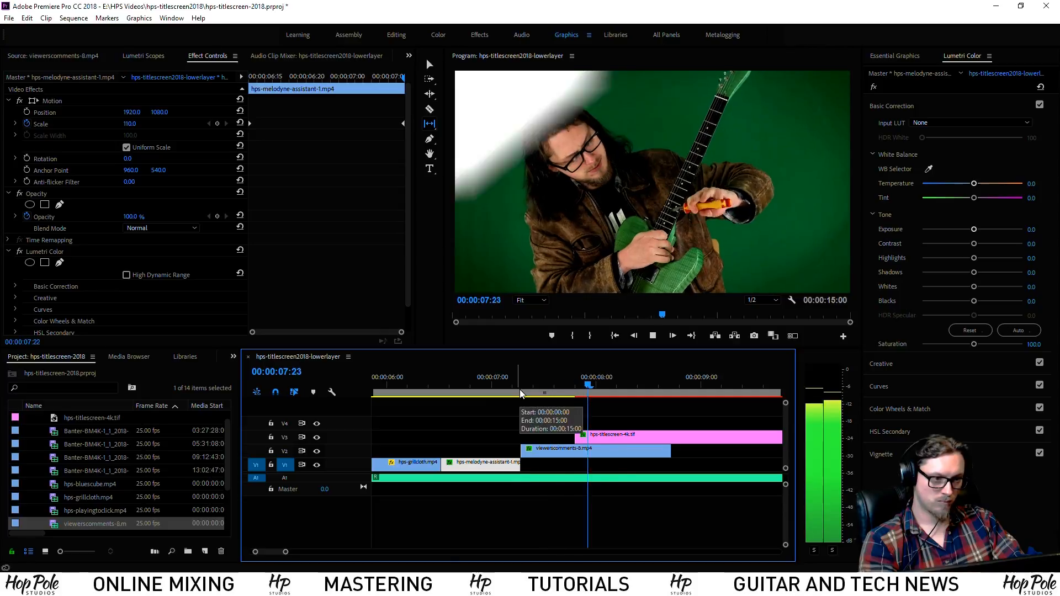
{"action": "left_click", "coordinate": [495, 381]}
{"action": "key", "text": "space"}
{"action": "key", "text": "space"}
{"action": "left_click_drag", "start_coordinate": [614, 449], "coordinate": [573, 448]}
{"action": "key", "text": "space"}
{"action": "key", "text": "space"}
{"action": "left_click", "coordinate": [529, 384]}
{"action": "key", "text": "space"}
{"action": "key", "text": "space"}
{"action": "left_click", "coordinate": [511, 384]}
Slip the guitarist footage to an earlier moment and replay the transition, parking at 7:08
{"action": "key", "text": "space"}
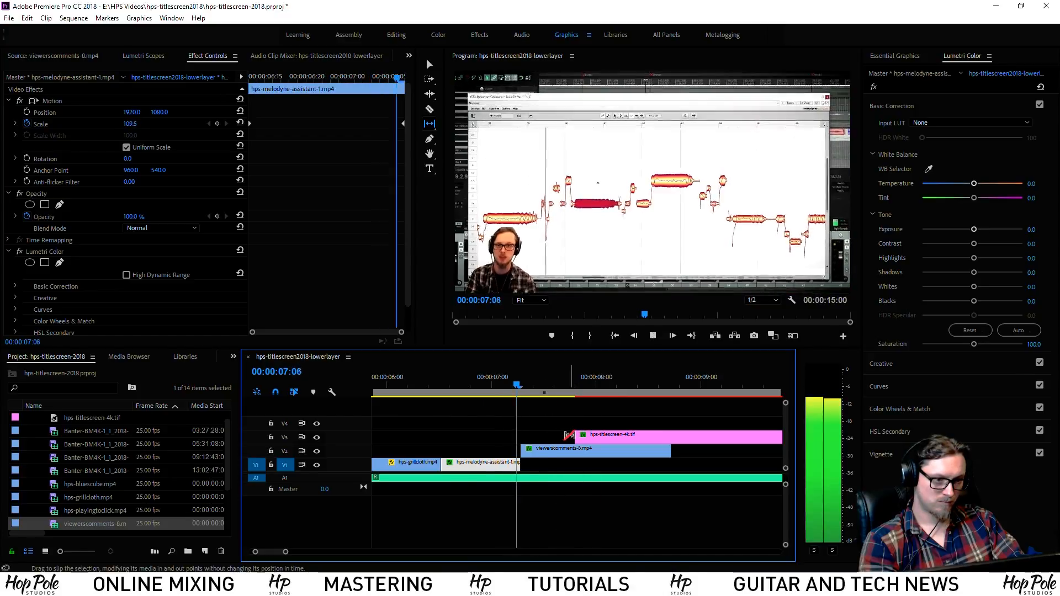
{"action": "key", "text": "space"}
{"action": "left_click_drag", "start_coordinate": [628, 457], "coordinate": [590, 451]}
{"action": "left_click", "coordinate": [503, 390]}
{"action": "key", "text": "space"}
{"action": "key", "text": "space"}
{"action": "left_click", "coordinate": [510, 386]}
{"action": "key", "text": "space"}
{"action": "left_click", "coordinate": [516, 386]}
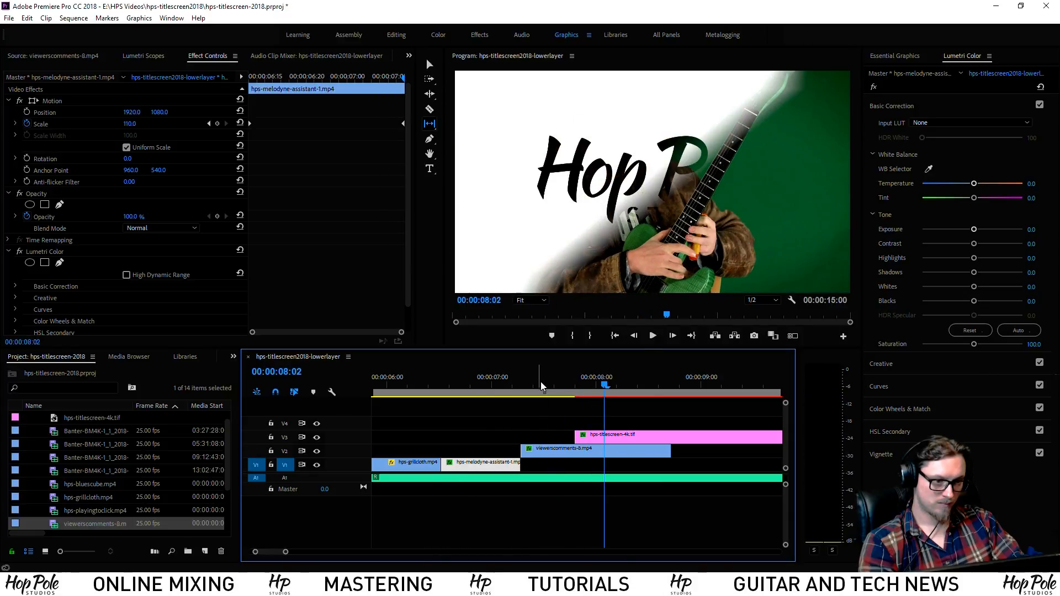
{"action": "key", "text": "space"}
{"action": "left_click", "coordinate": [526, 386]}
Move the end Scale keyframe to the clip's end and add a 100 starting keyframe at 7:07
{"action": "key", "text": "v"}
{"action": "left_click", "coordinate": [555, 450]}
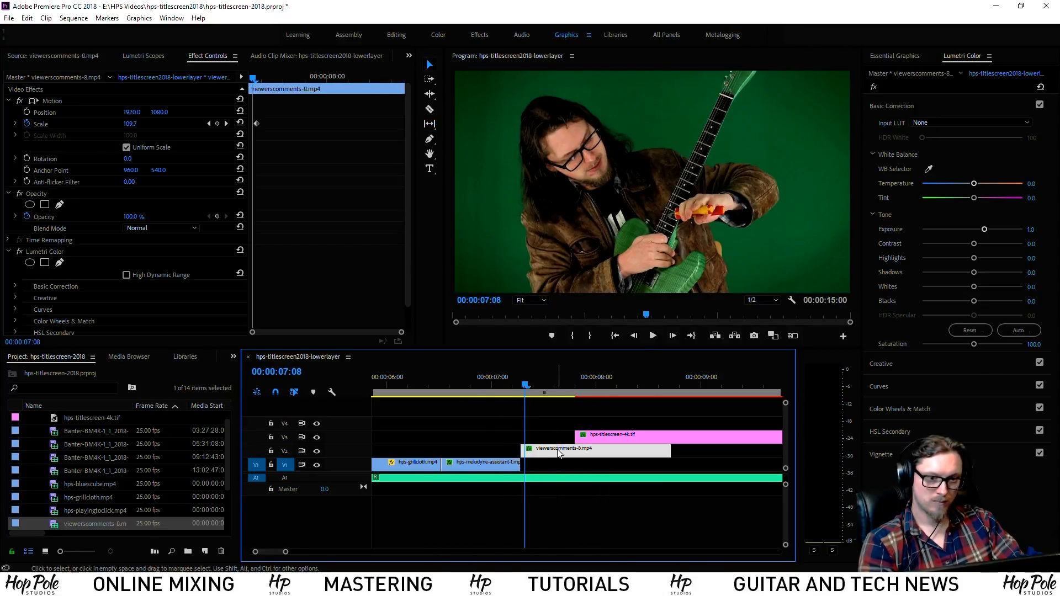
{"action": "left_click_drag", "start_coordinate": [257, 126], "coordinate": [459, 120]}
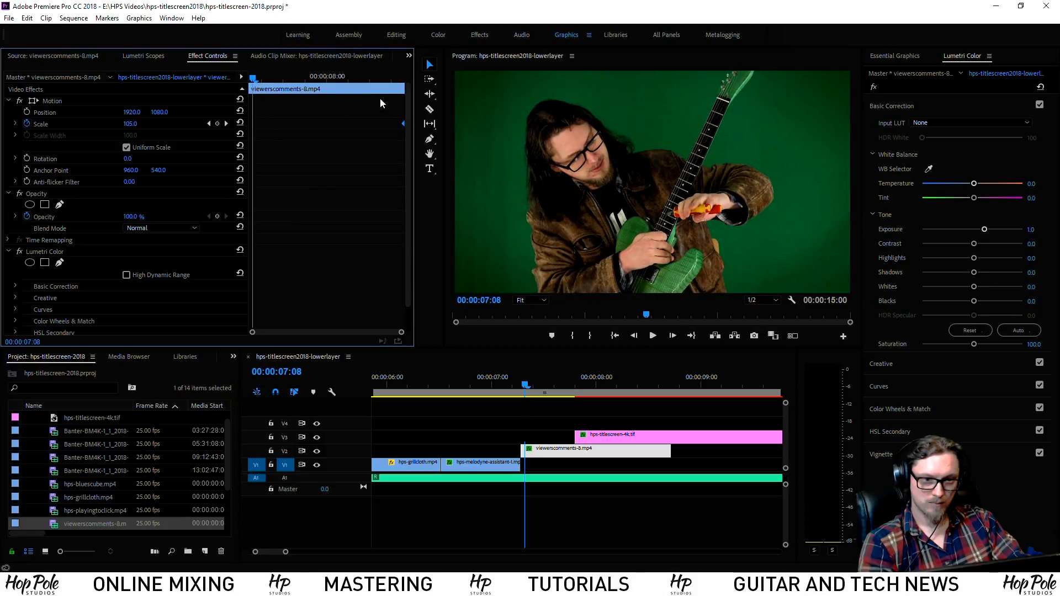
{"action": "left_click", "coordinate": [217, 125]}
{"action": "left_click_drag", "start_coordinate": [253, 78], "coordinate": [222, 71]}
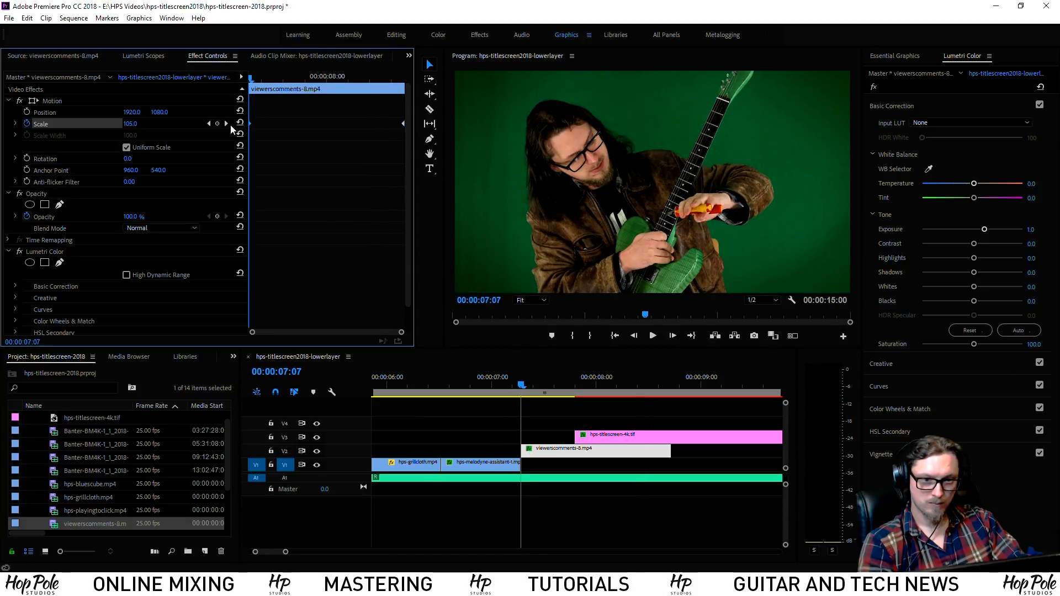
{"action": "left_click", "coordinate": [152, 123]}
{"action": "type", "text": "100"}
{"action": "key", "text": "Return"}
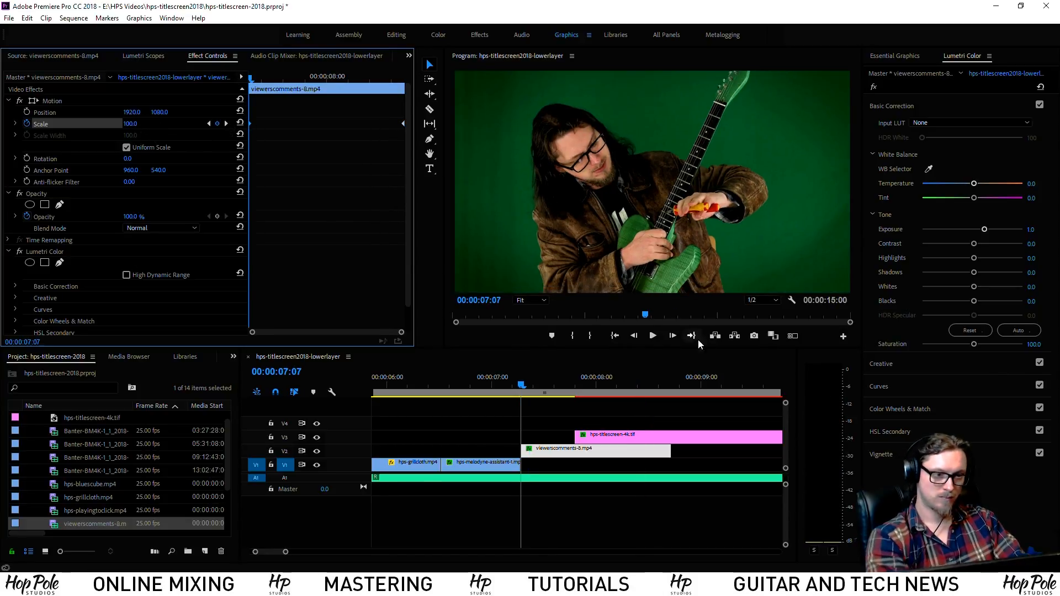
{"action": "left_click", "coordinate": [501, 378]}
{"action": "key", "text": "space"}
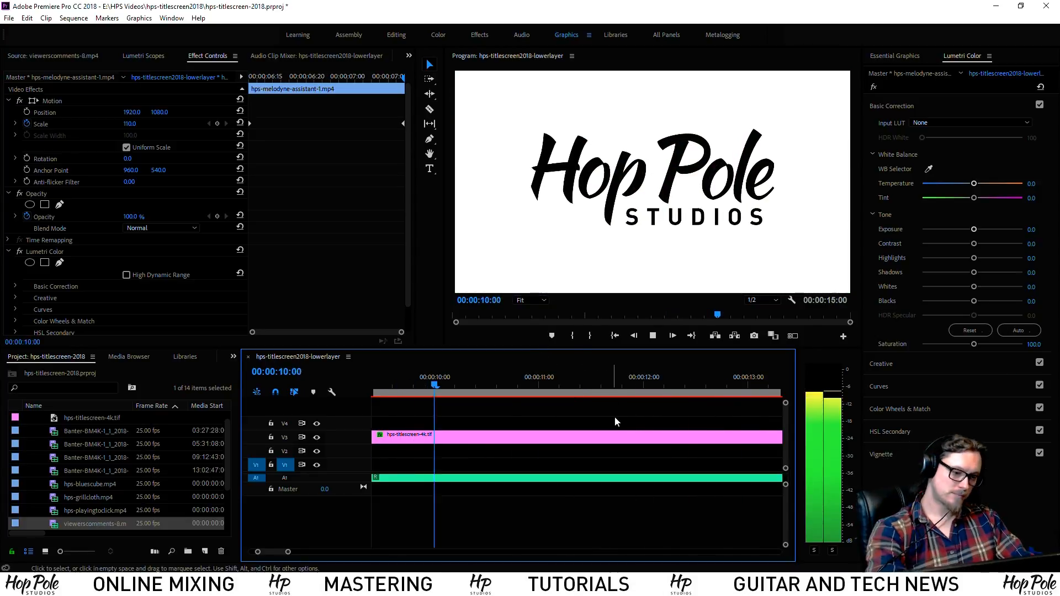
Play the whole sequence from the start to review it, including the logo ending
{"action": "key", "text": "minus"}
{"action": "key", "text": "minus"}
{"action": "key", "text": "minus"}
{"action": "key", "text": "space"}
{"action": "key", "text": "Home"}
{"action": "key", "text": "equal"}
{"action": "key", "text": "equal"}
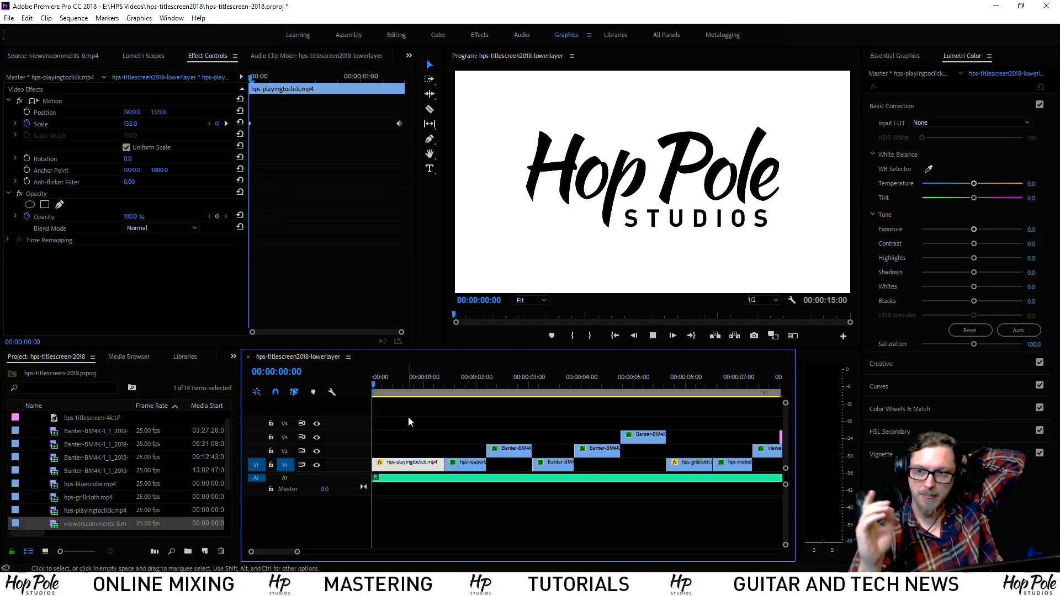
{"action": "key", "text": "space"}
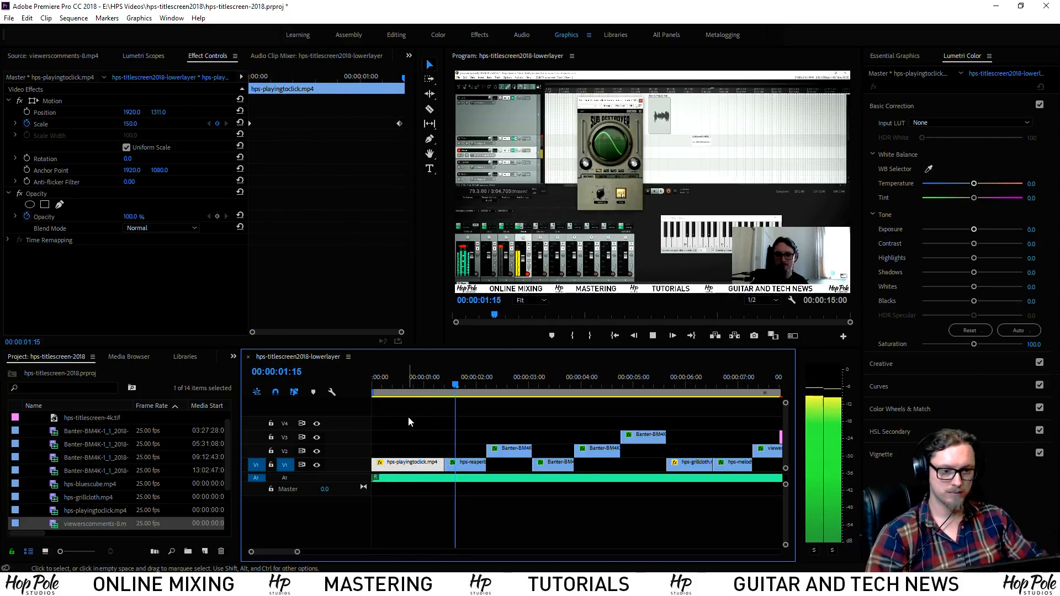
{"action": "key", "text": "space"}
{"action": "key", "text": "Home"}
{"action": "key", "text": "space"}
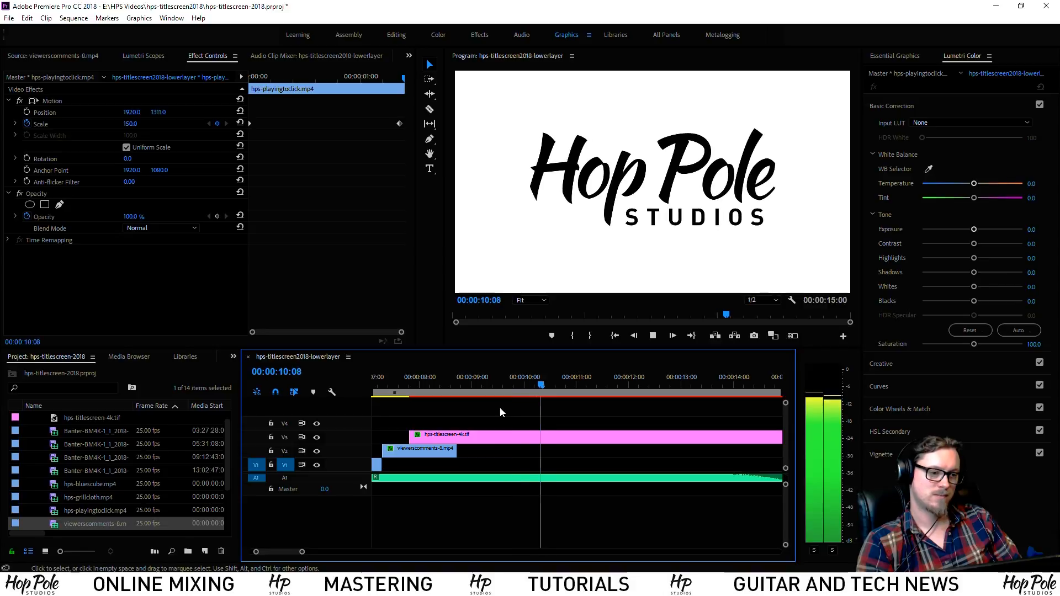
{"action": "key", "text": "minus"}
{"action": "key", "text": "minus"}
{"action": "key", "text": "equal"}
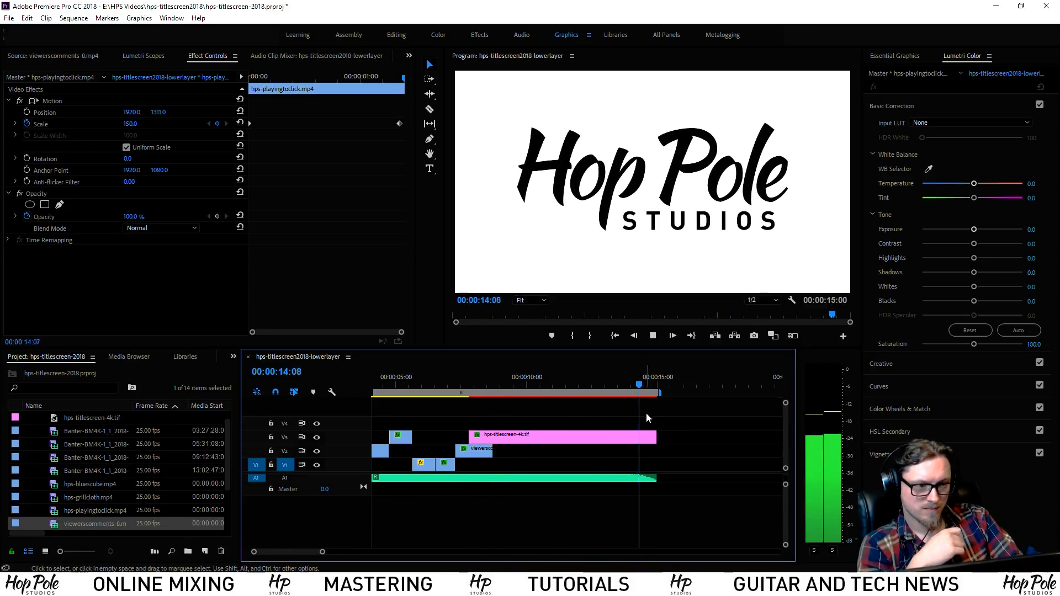
{"action": "left_click", "coordinate": [575, 387]}
{"action": "key", "text": "space"}
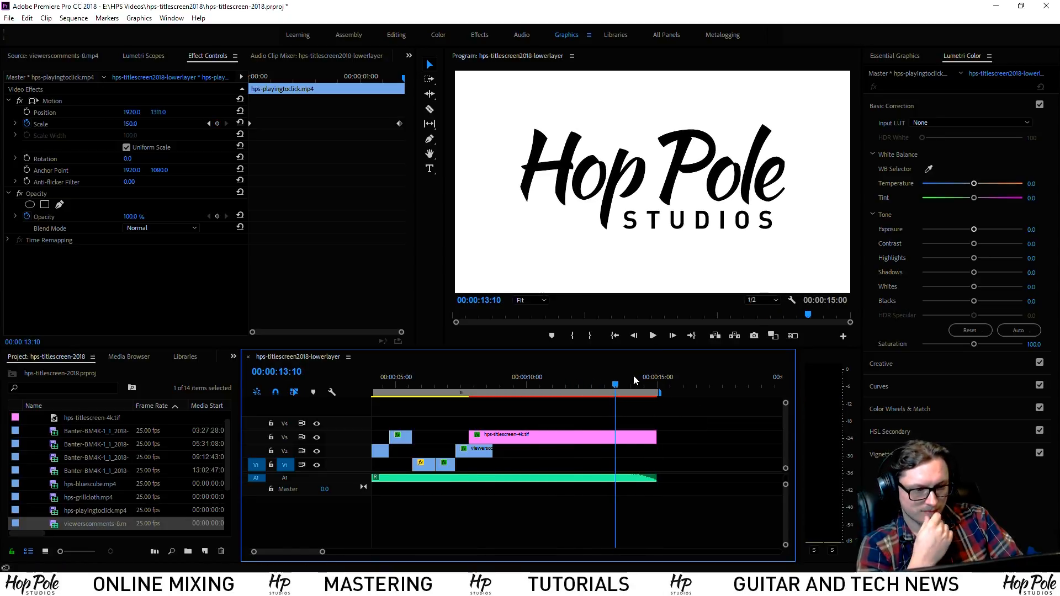
{"action": "key", "text": "space"}
{"action": "key", "text": "Home"}
Stop playback at 00:00:02:11 on the knob clip and save the project
{"action": "left_click_drag", "start_coordinate": [186, 385], "coordinate": [170, 385]}
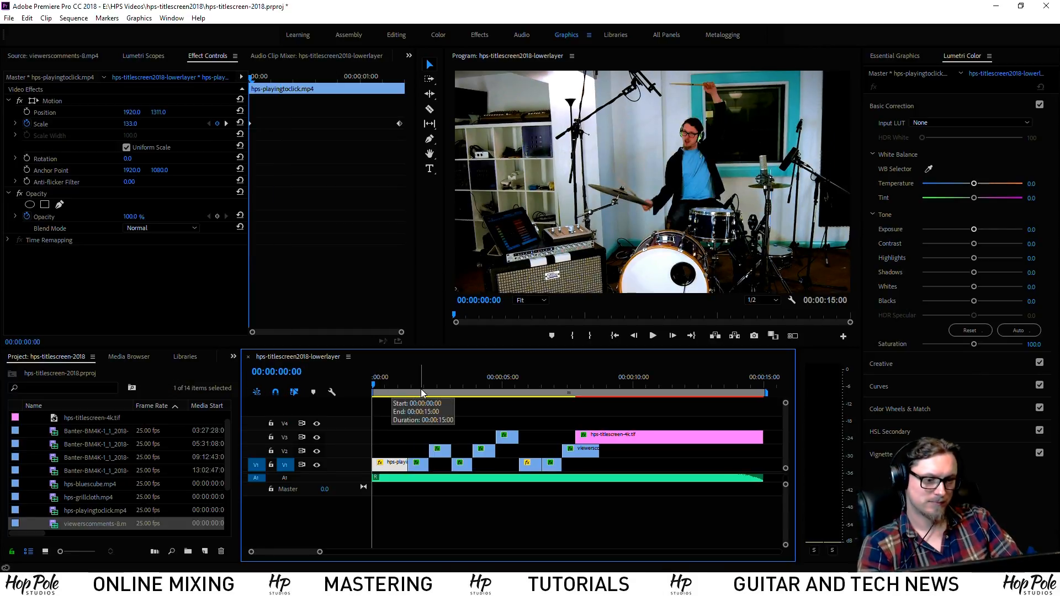
{"action": "key", "text": "space"}
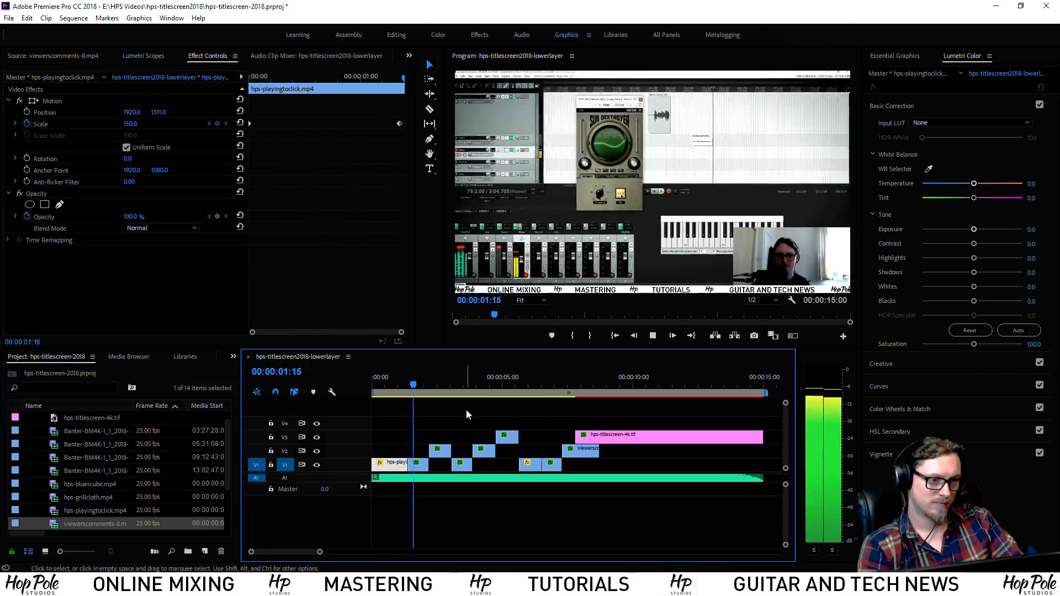
{"action": "left_click", "coordinate": [435, 394]}
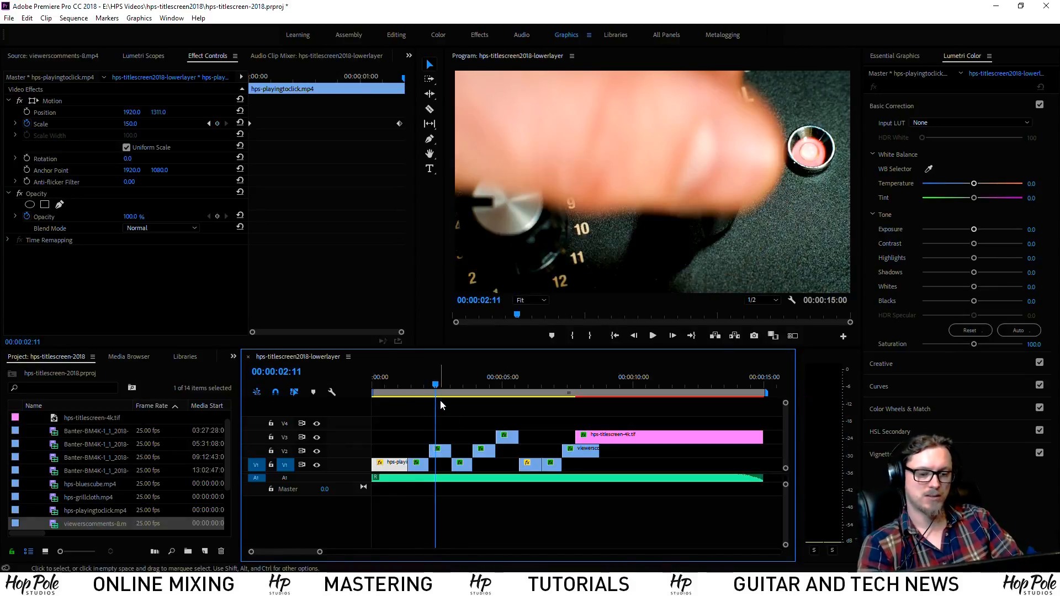
{"action": "key", "text": "ctrl+s"}
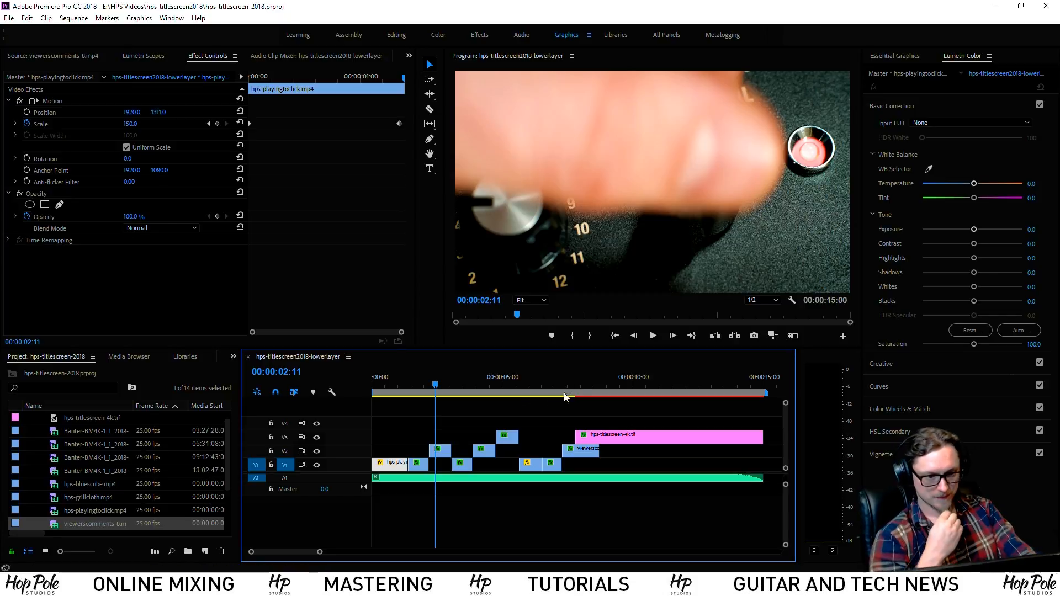
Raise the Banter clip's Lumetri Exposure to brighten it
{"action": "left_click_drag", "start_coordinate": [445, 381], "coordinate": [413, 389]}
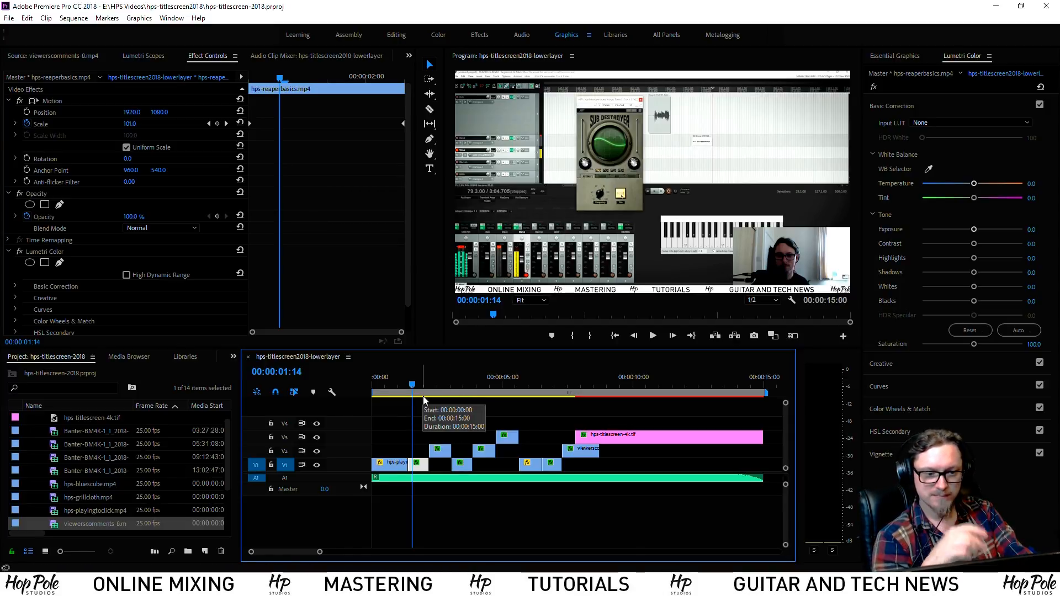
{"action": "key", "text": "space"}
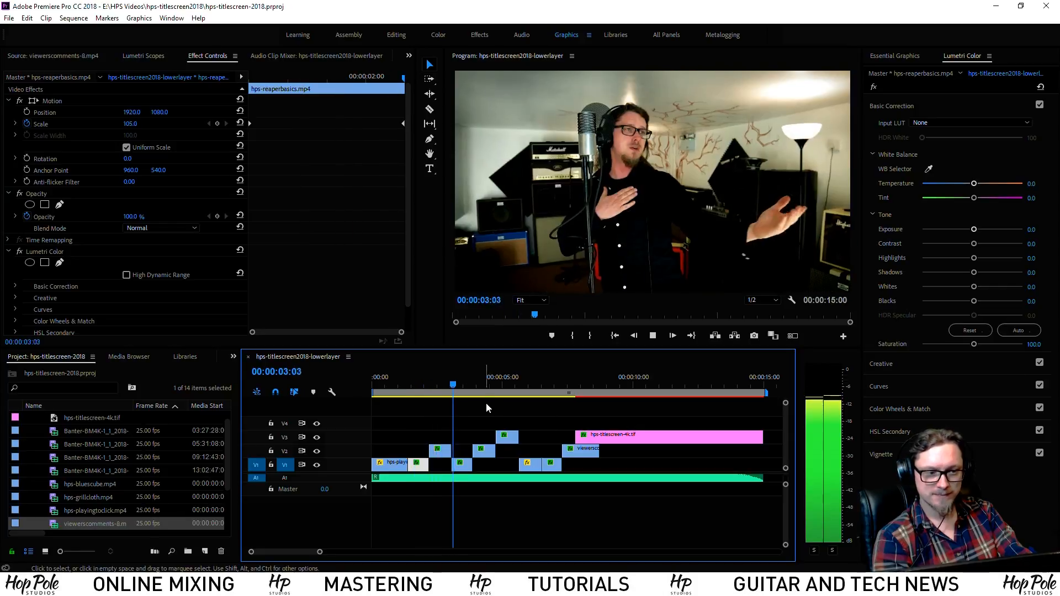
{"action": "left_click", "coordinate": [460, 381]}
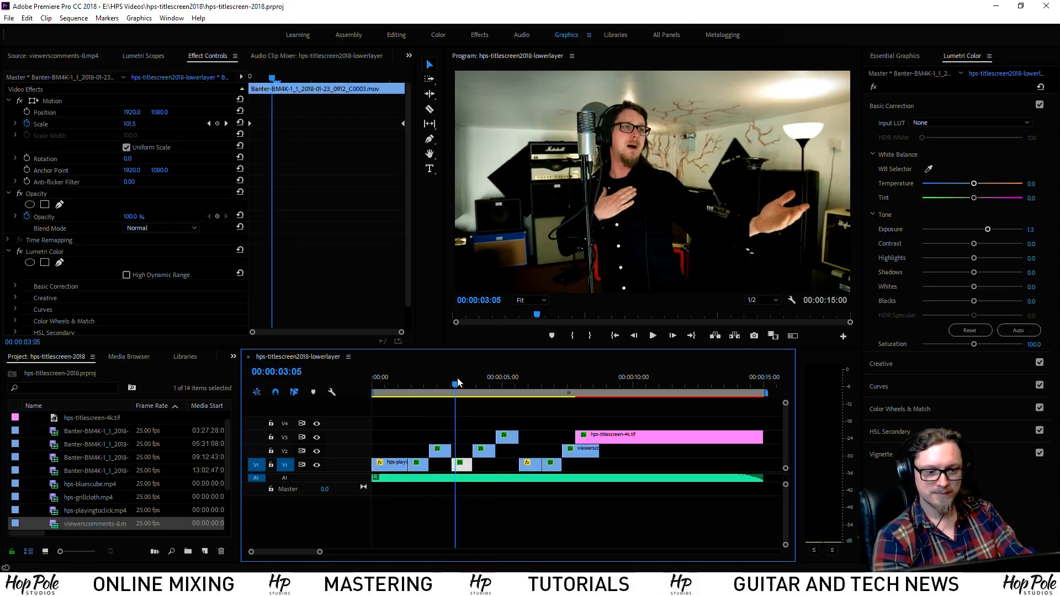
{"action": "left_click_drag", "start_coordinate": [988, 228], "coordinate": [982, 249]}
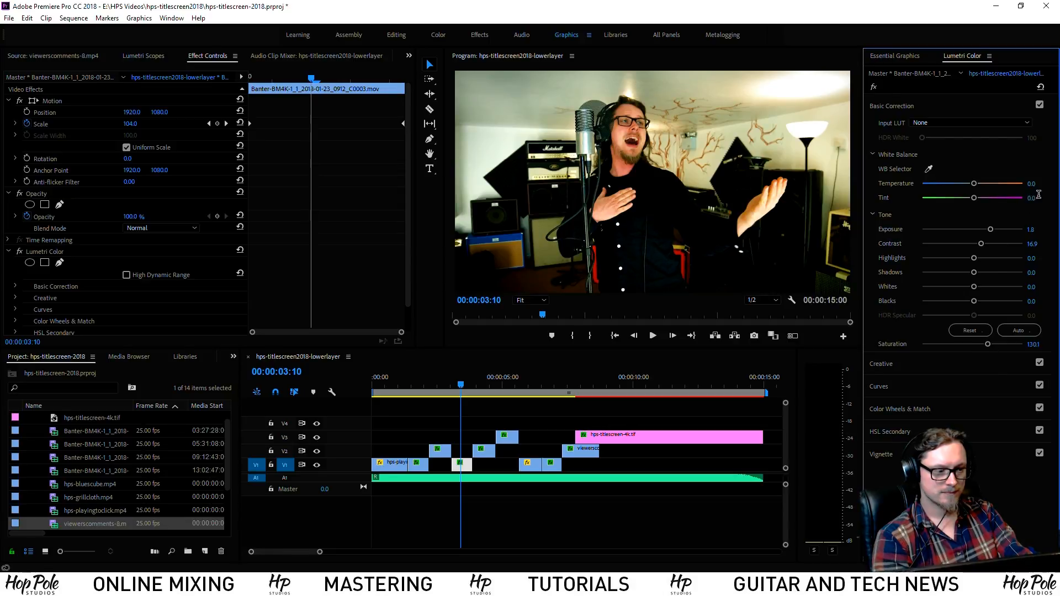
Move the titlescreen-4k.tif clip up onto a new top track V5
{"action": "left_click", "coordinate": [482, 418]}
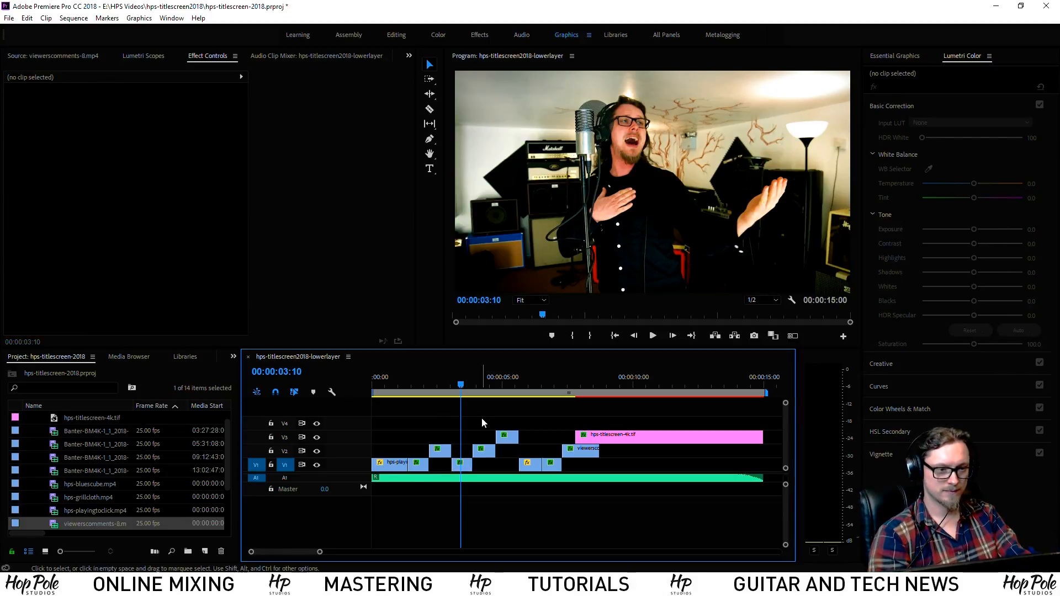
{"action": "key", "text": "space"}
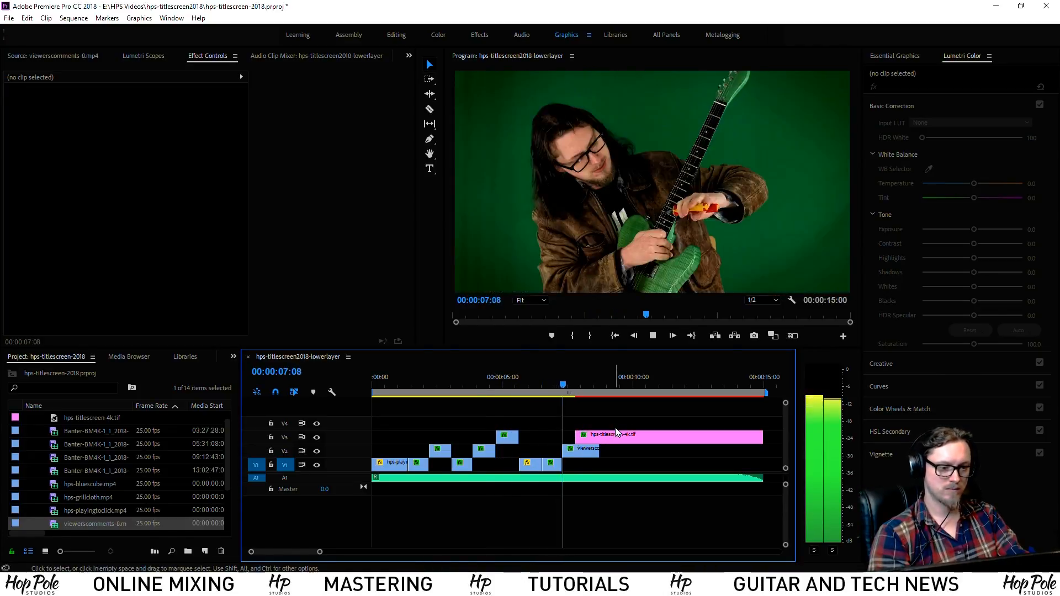
{"action": "left_click_drag", "start_coordinate": [617, 437], "coordinate": [611, 409]}
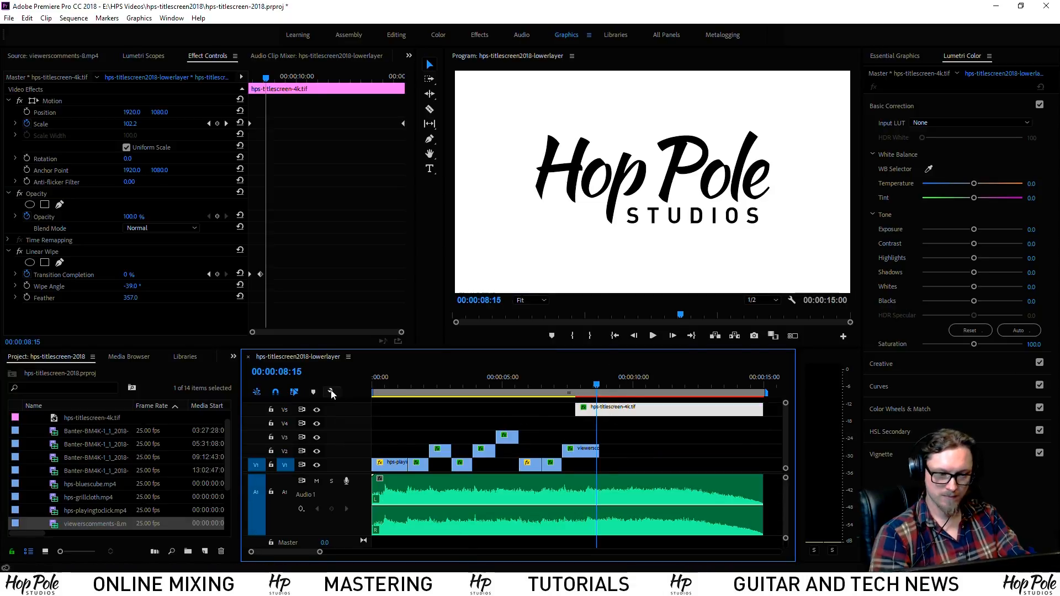
Create a white 3840×2160 'Color Matte', place it on V4 from the start, and trim it to 8:18
{"action": "left_click", "coordinate": [395, 382]}
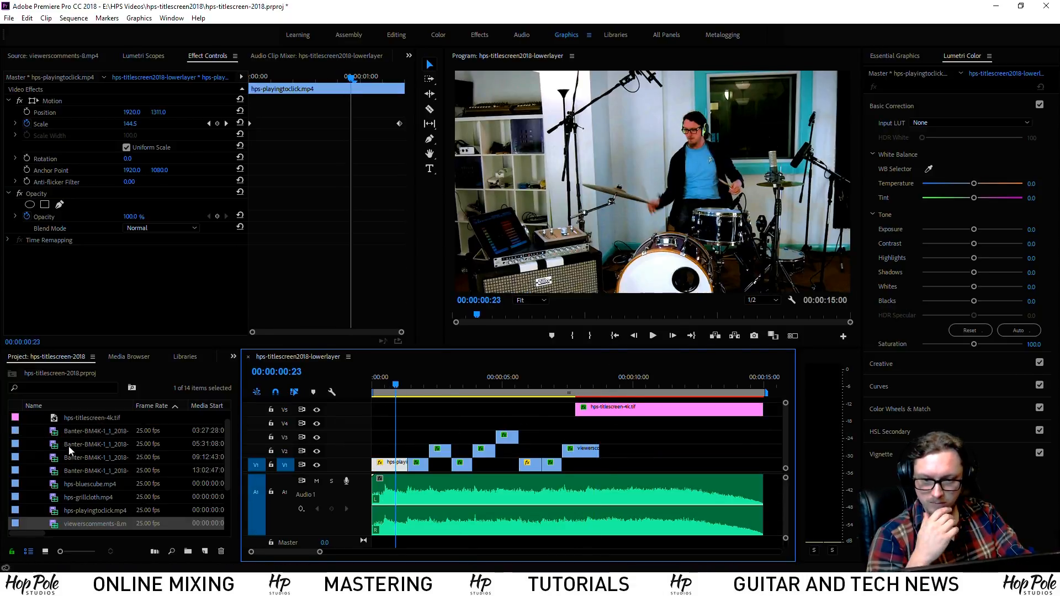
{"action": "left_click_drag", "start_coordinate": [227, 462], "coordinate": [171, 424]}
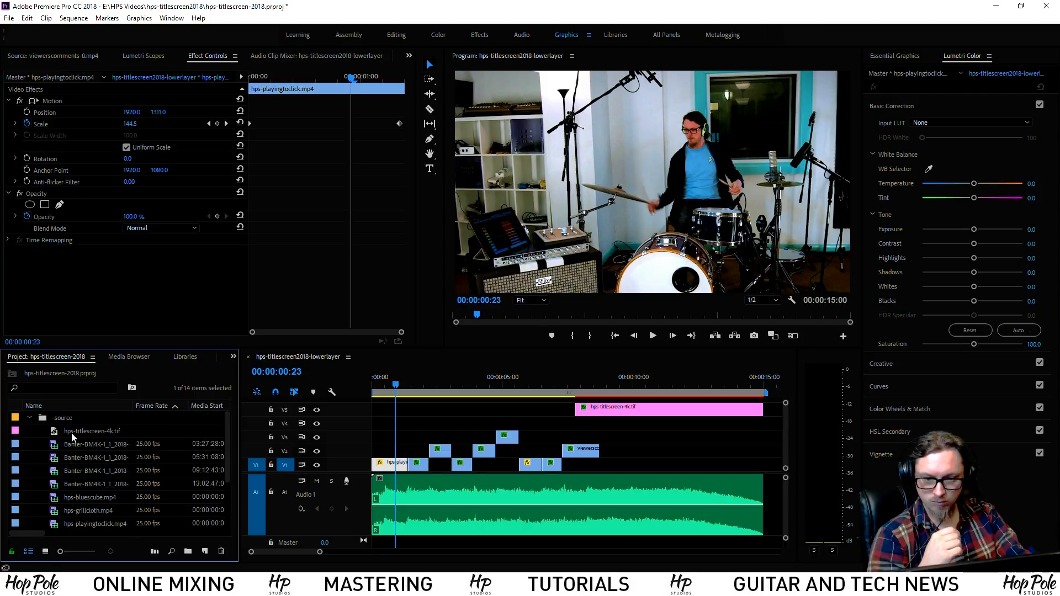
{"action": "left_click", "coordinate": [32, 417]}
{"action": "right_click", "coordinate": [55, 459]}
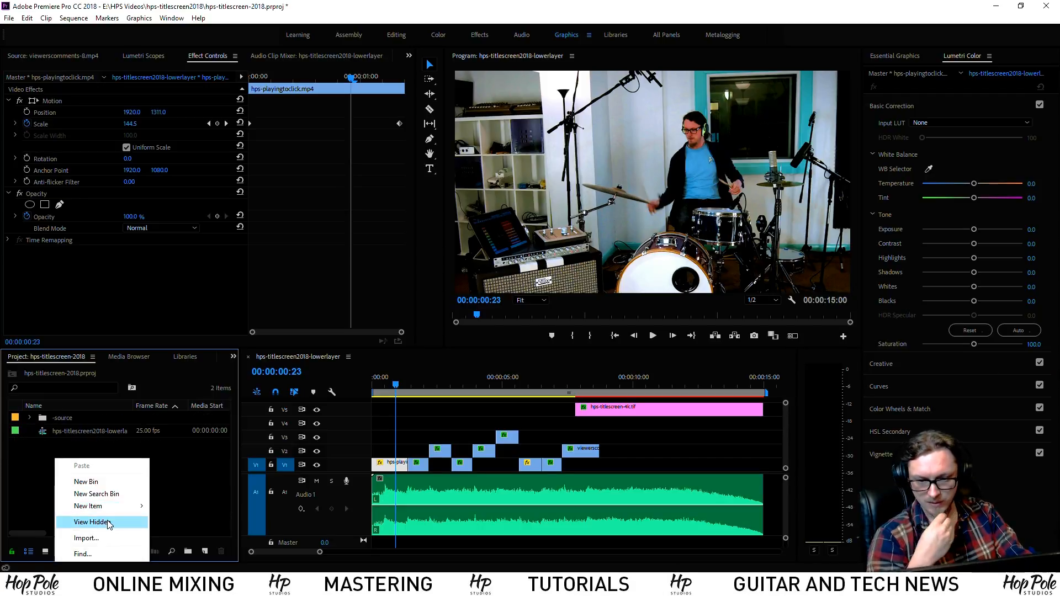
{"action": "mouse_move", "coordinate": [117, 507]}
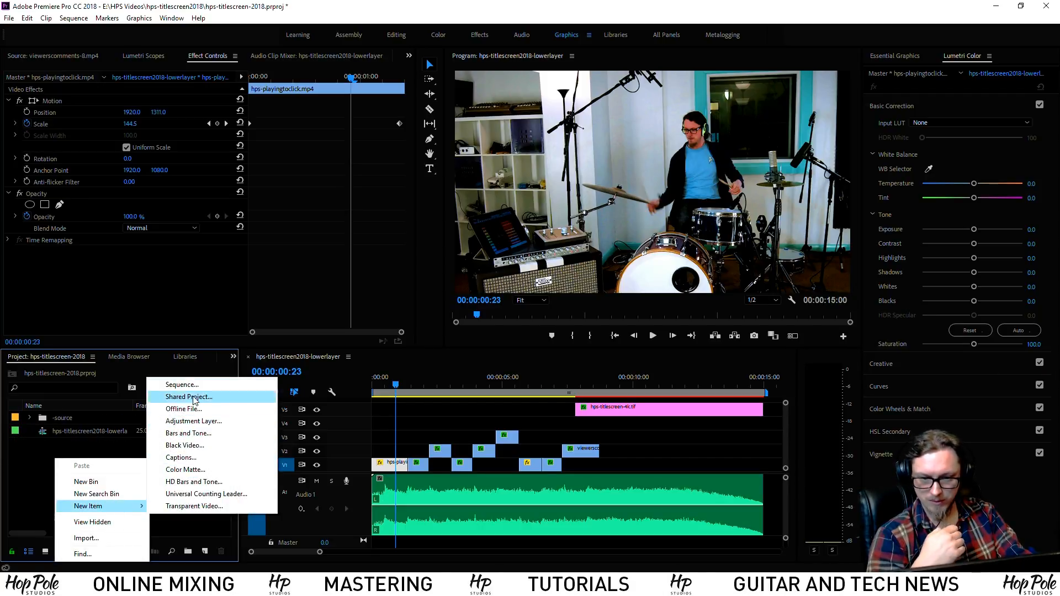
{"action": "left_click", "coordinate": [192, 470]}
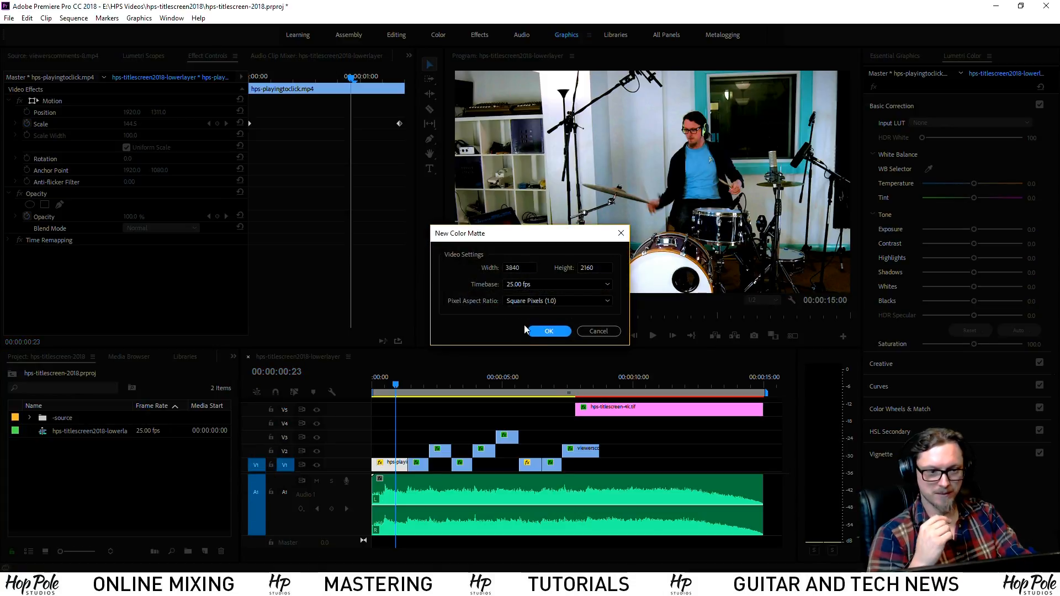
{"action": "left_click", "coordinate": [549, 331]}
{"action": "left_click", "coordinate": [652, 234]}
{"action": "left_click", "coordinate": [505, 309]}
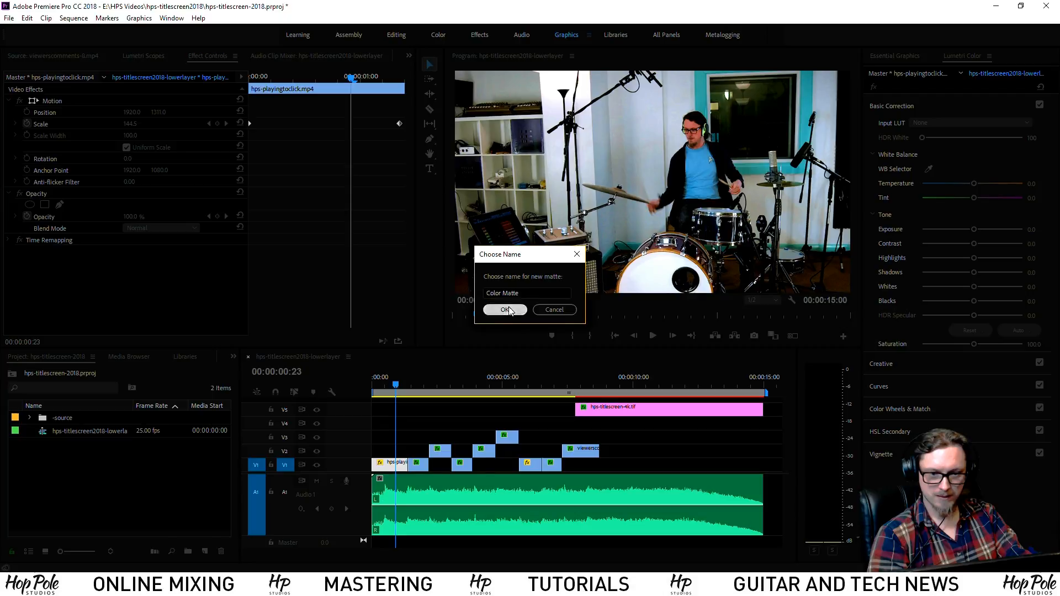
{"action": "left_click_drag", "start_coordinate": [47, 431], "coordinate": [356, 426]}
{"action": "left_click_drag", "start_coordinate": [501, 423], "coordinate": [602, 436]}
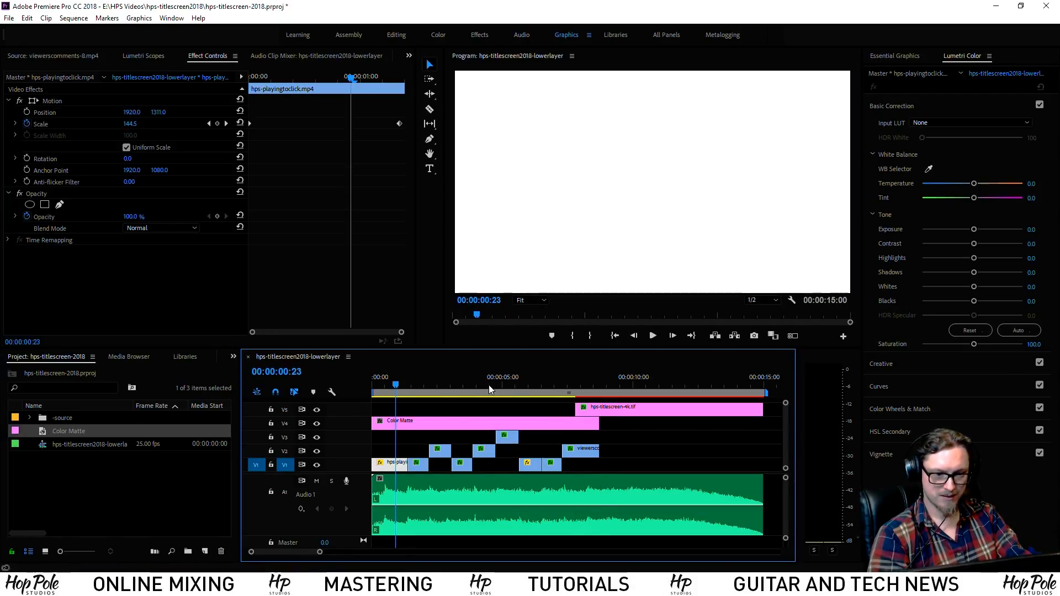
Lower the Color Matte's Opacity to 5% and try Multiply blending
{"action": "left_click", "coordinate": [453, 420]}
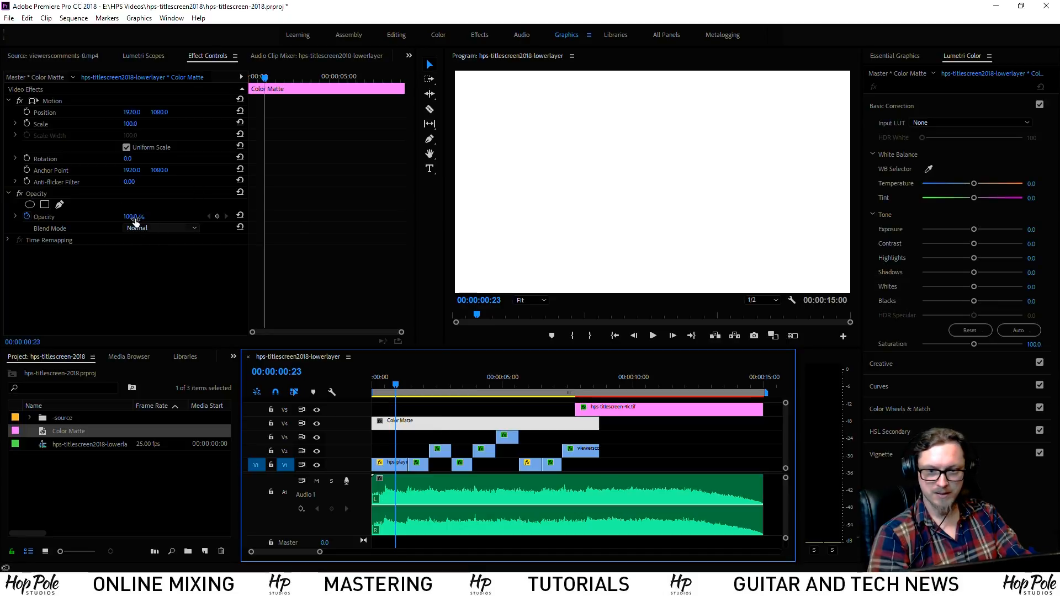
{"action": "left_click", "coordinate": [30, 218]}
{"action": "left_click_drag", "start_coordinate": [133, 221], "coordinate": [80, 221]}
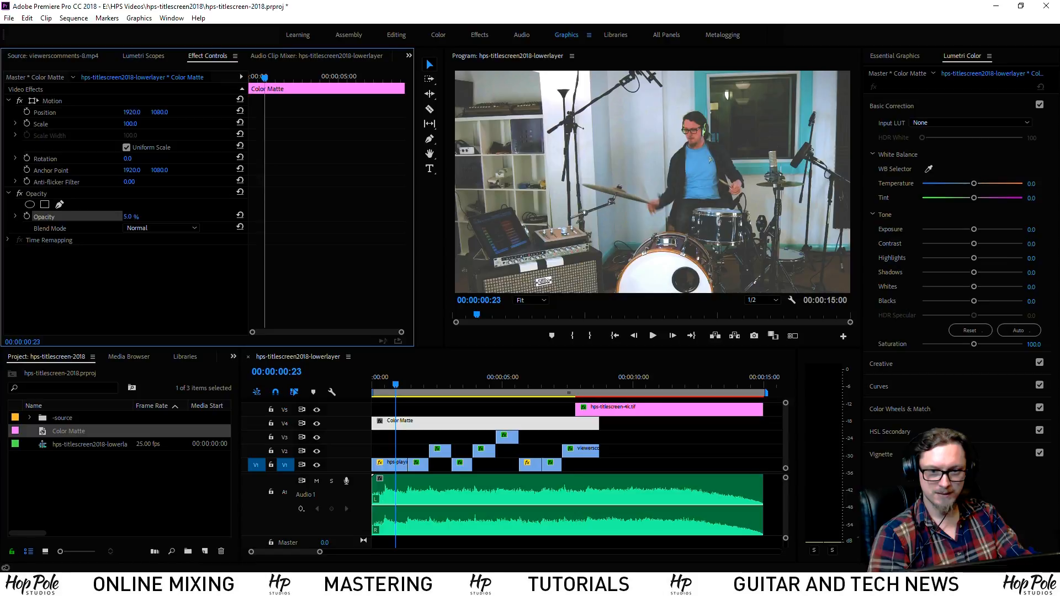
{"action": "left_click", "coordinate": [160, 226]}
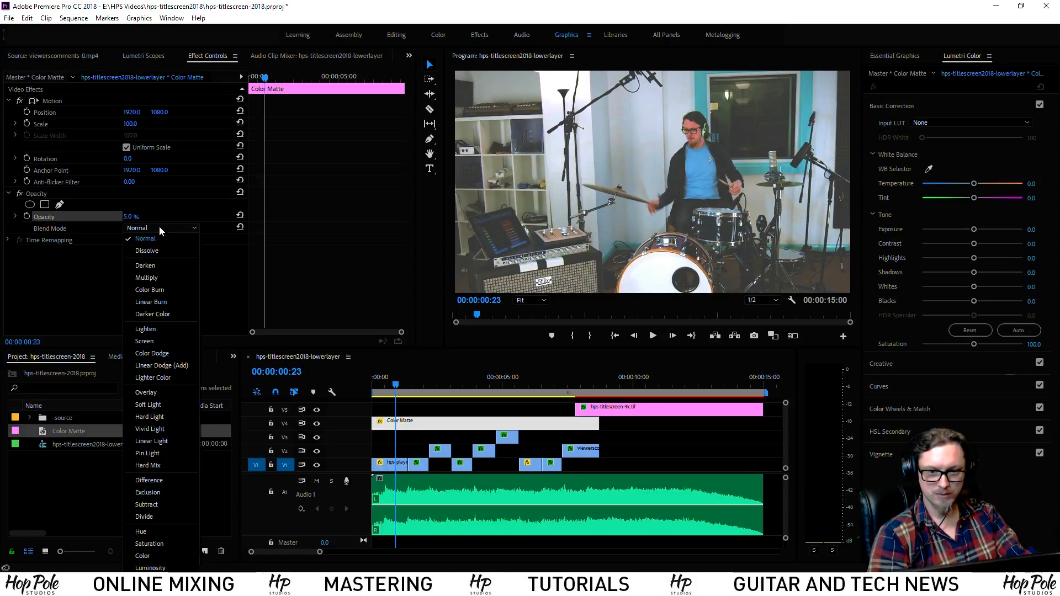
{"action": "left_click", "coordinate": [161, 274]}
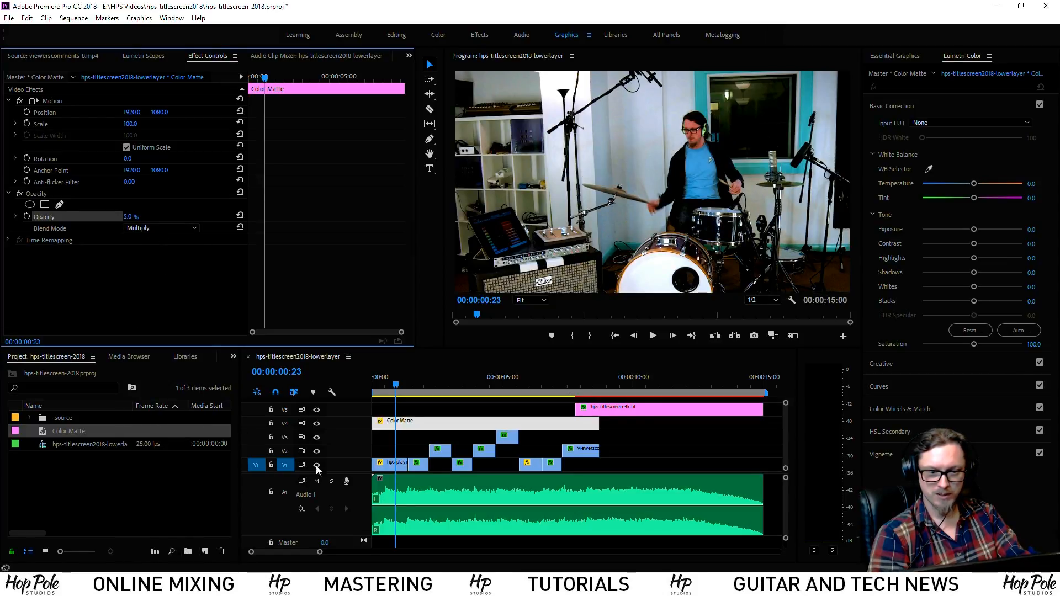
{"action": "left_click", "coordinate": [317, 425]}
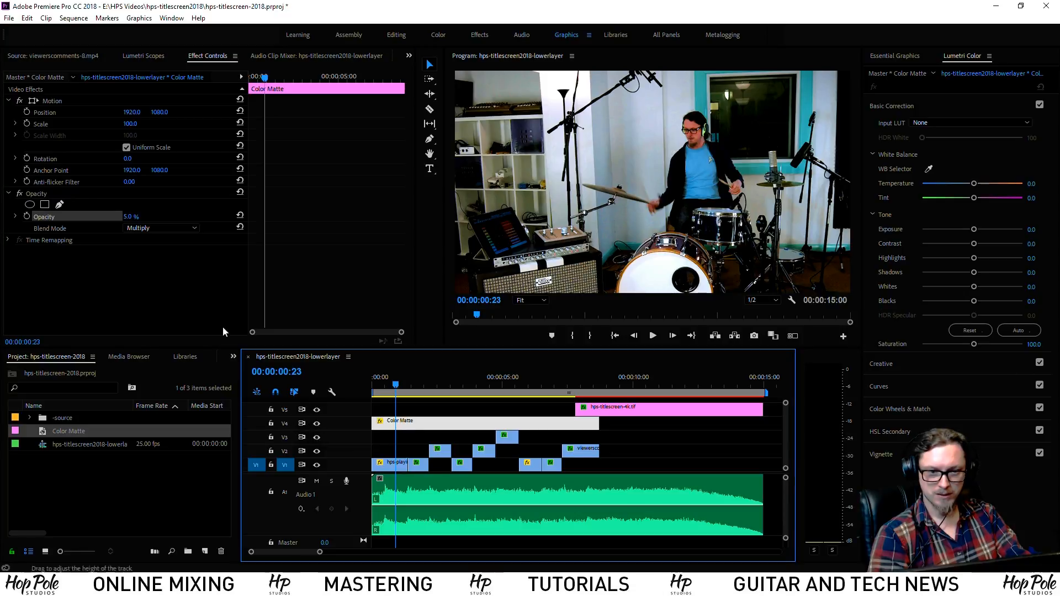
Cycle the matte through Lighten, Screen, Color Dodge and Overlay, ending at Normal with 2% Opacity
{"action": "left_click", "coordinate": [161, 228]}
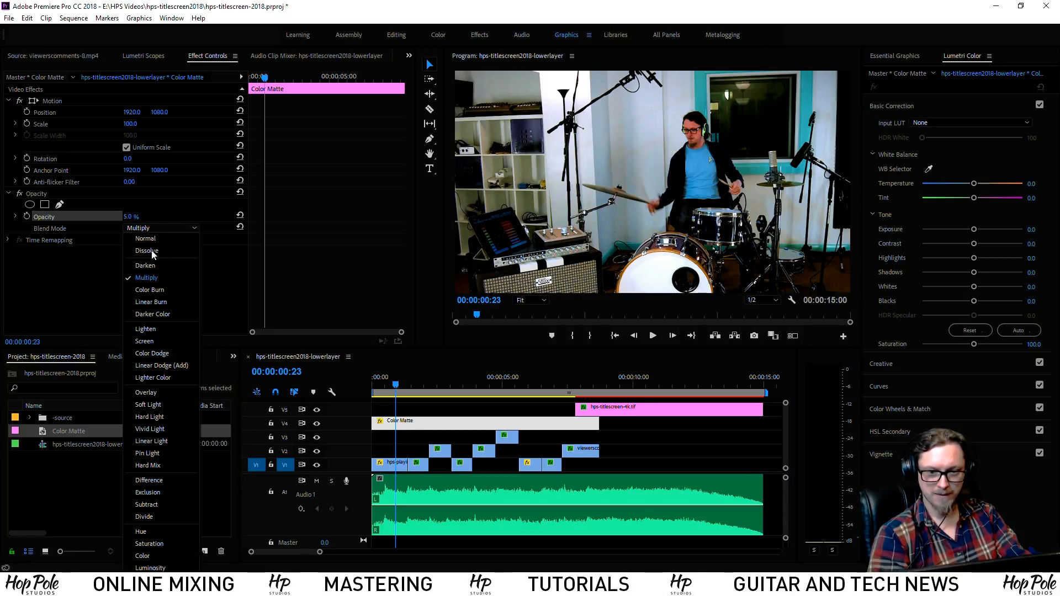
{"action": "left_click", "coordinate": [155, 330]}
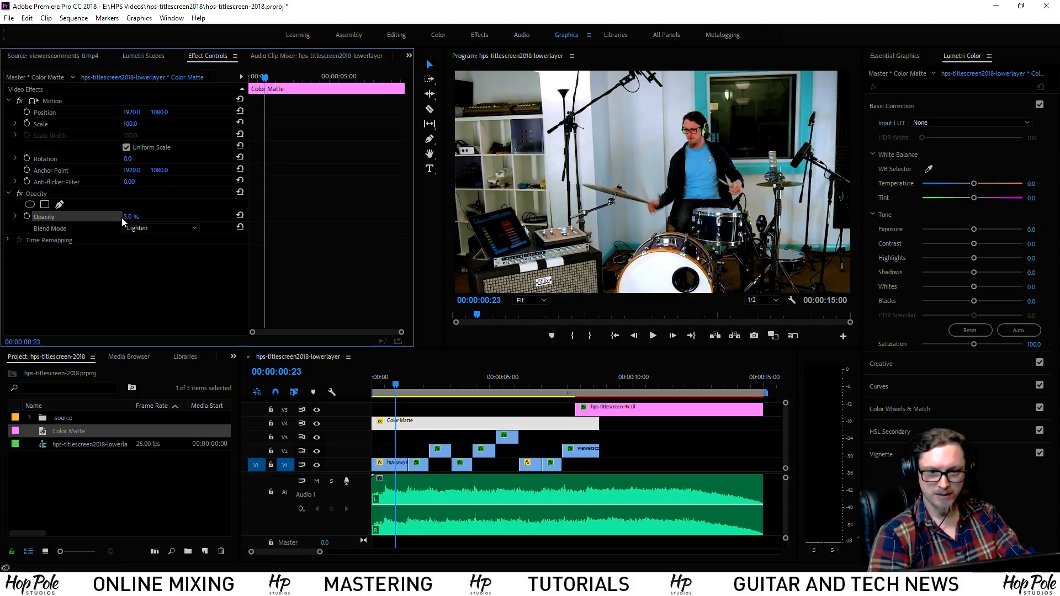
{"action": "mouse_move", "coordinate": [131, 217]}
{"action": "left_mouse_down"}
{"action": "mouse_move", "coordinate": [184, 216]}
{"action": "mouse_move", "coordinate": [143, 216]}
{"action": "left_mouse_up"}
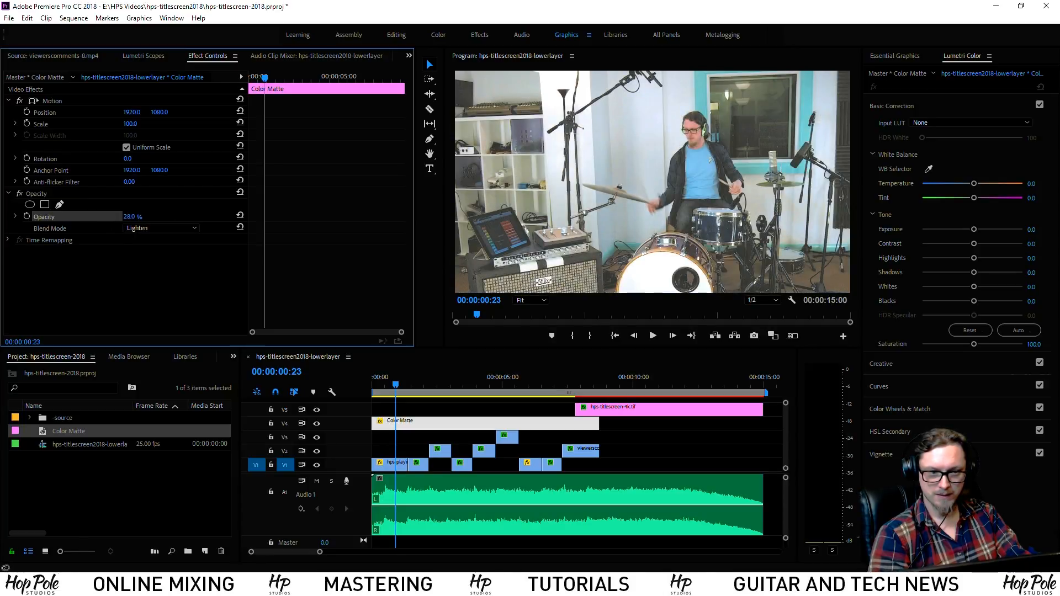
{"action": "left_click", "coordinate": [153, 233]}
{"action": "left_click", "coordinate": [148, 345]}
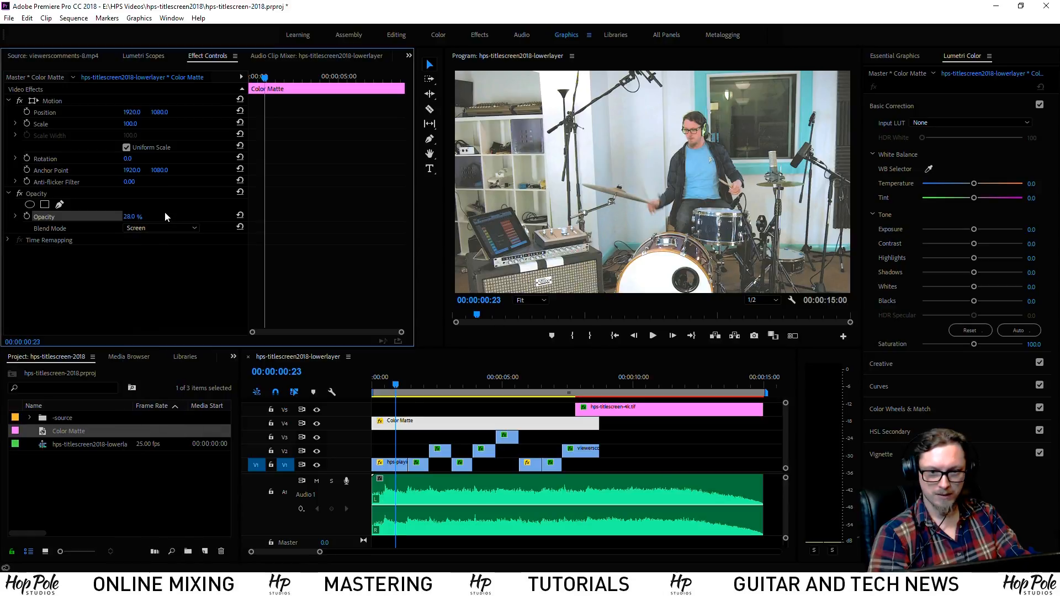
{"action": "left_click", "coordinate": [141, 235]}
{"action": "left_click", "coordinate": [151, 356]}
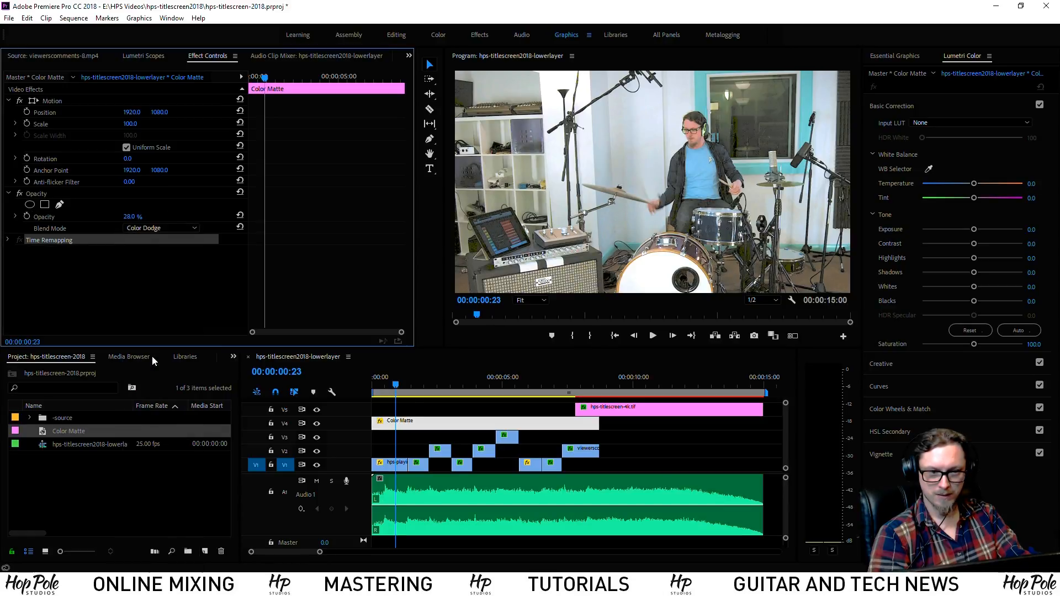
{"action": "left_click", "coordinate": [153, 231]}
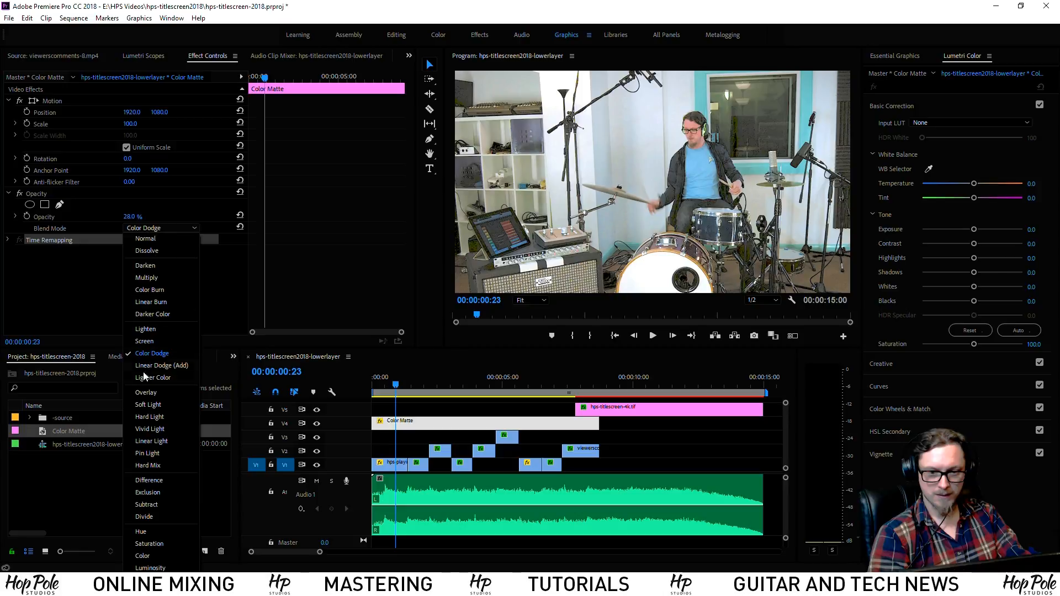
{"action": "left_click", "coordinate": [146, 393]}
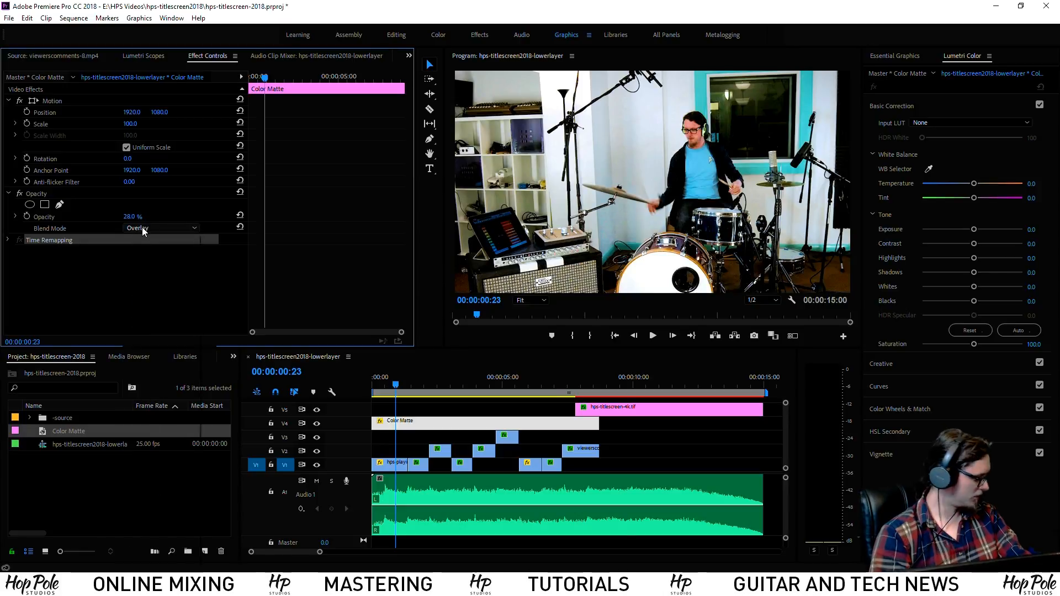
{"action": "left_click", "coordinate": [141, 227]}
{"action": "left_click", "coordinate": [144, 238]}
{"action": "left_click_drag", "start_coordinate": [128, 217], "coordinate": [67, 217]}
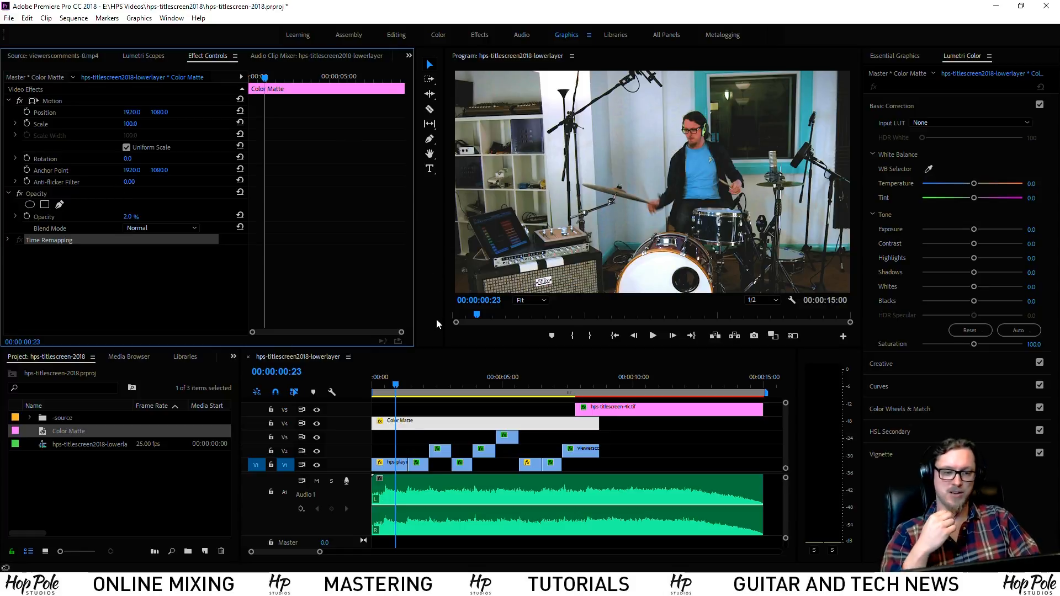
Show the Effects panel, clear the wipe search, and expand Video Effects > Stylize
{"action": "right_click", "coordinate": [107, 289]}
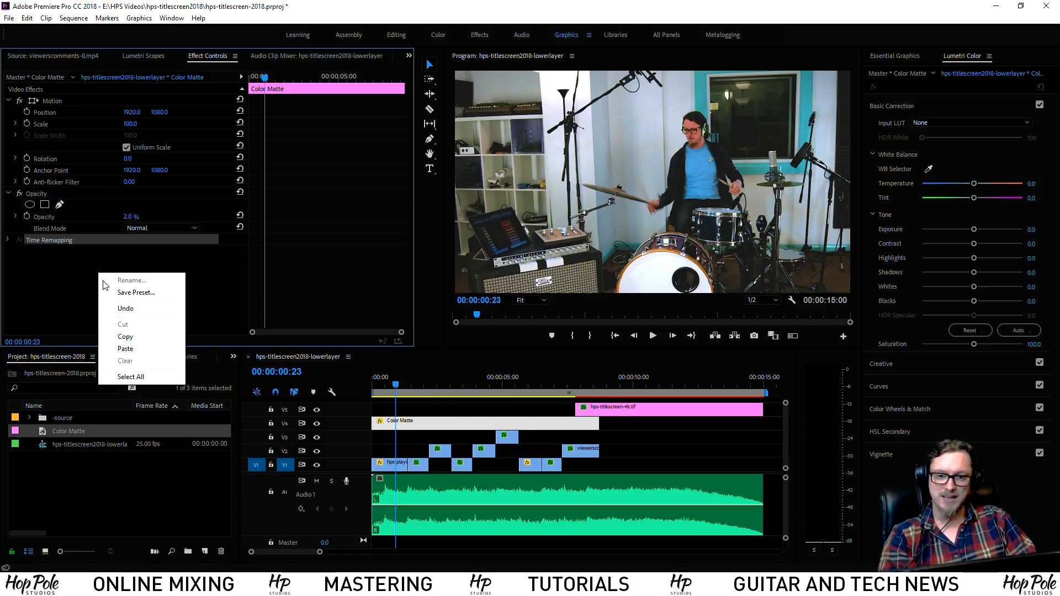
{"action": "left_click", "coordinate": [233, 357]}
{"action": "left_click", "coordinate": [264, 419]}
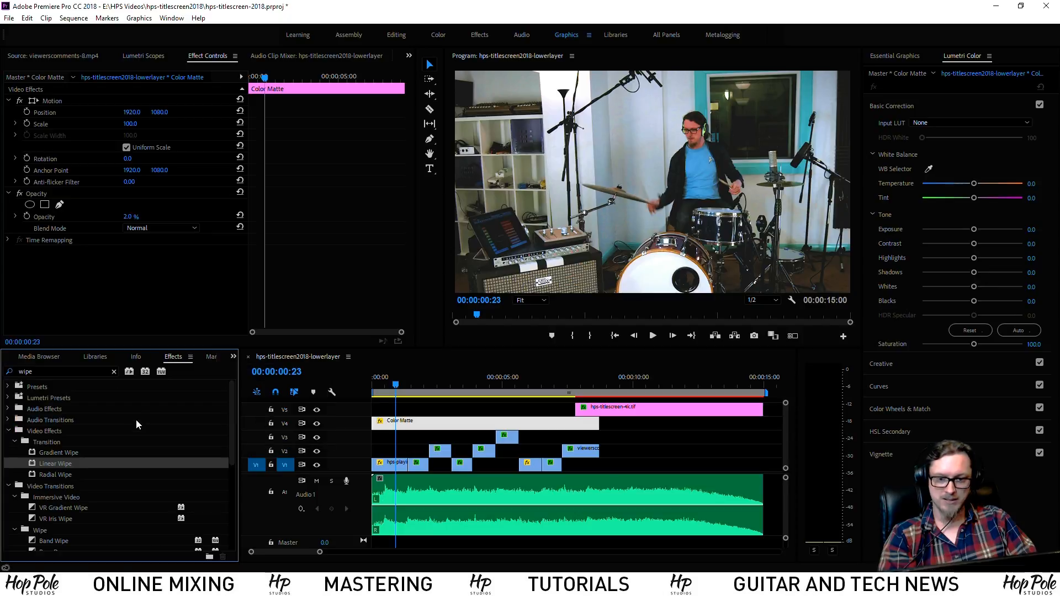
{"action": "scroll", "coordinate": [115, 489], "scroll_direction": "down", "scroll_amount": 2}
{"action": "scroll", "coordinate": [115, 489], "scroll_direction": "up", "scroll_amount": 2}
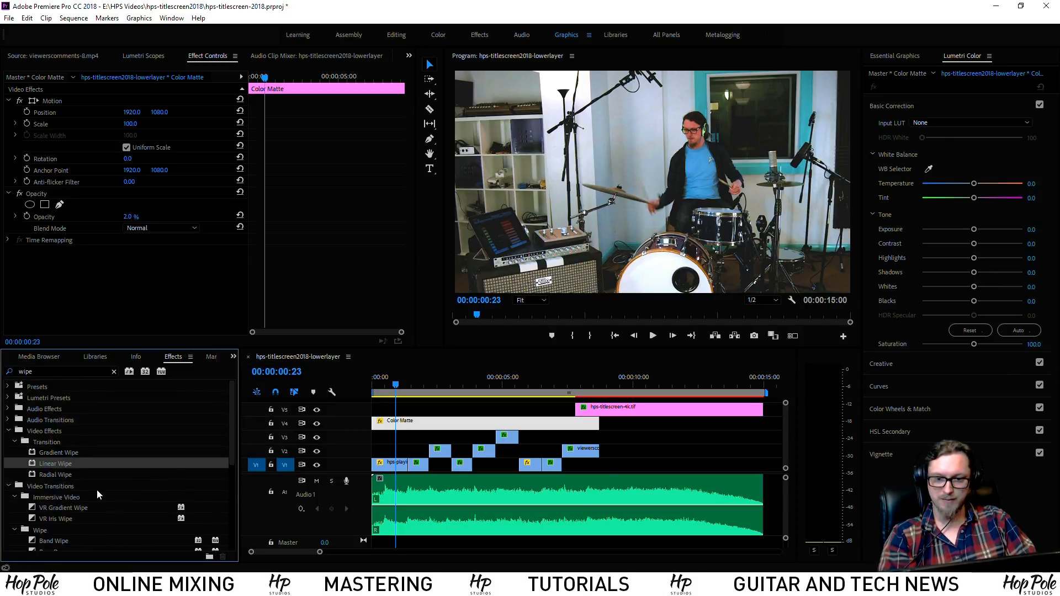
{"action": "left_click", "coordinate": [114, 372]}
{"action": "left_click", "coordinate": [9, 431]}
{"action": "scroll", "coordinate": [101, 476], "scroll_direction": "down", "scroll_amount": 2}
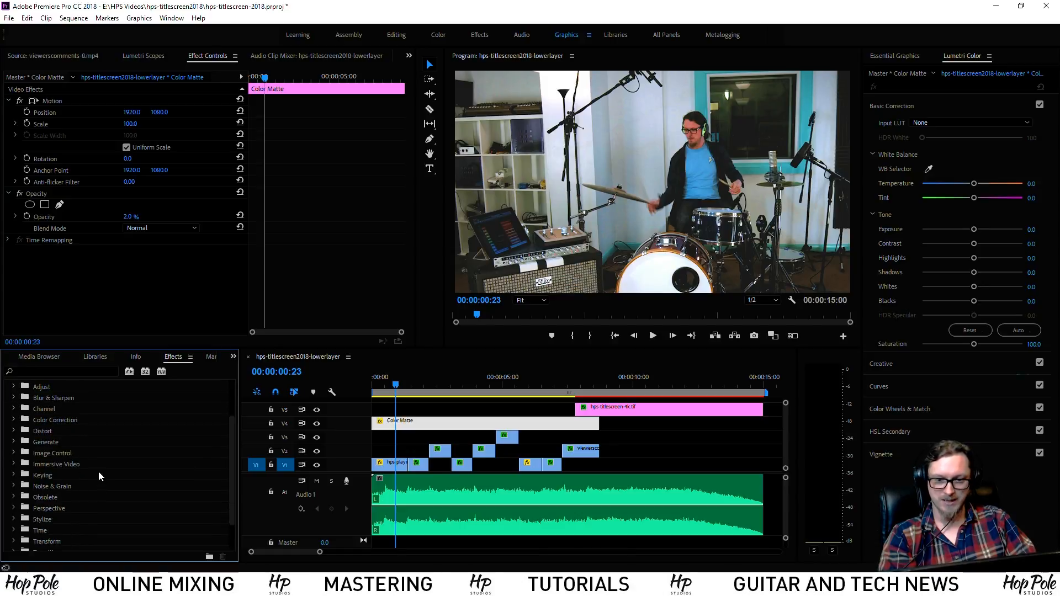
{"action": "scroll", "coordinate": [115, 512], "scroll_direction": "down", "scroll_amount": 2}
{"action": "left_click", "coordinate": [14, 481]}
{"action": "scroll", "coordinate": [31, 491], "scroll_direction": "down", "scroll_amount": 1}
{"action": "scroll", "coordinate": [32, 493], "scroll_direction": "down", "scroll_amount": 1}
{"action": "scroll", "coordinate": [36, 470], "scroll_direction": "down", "scroll_amount": 3}
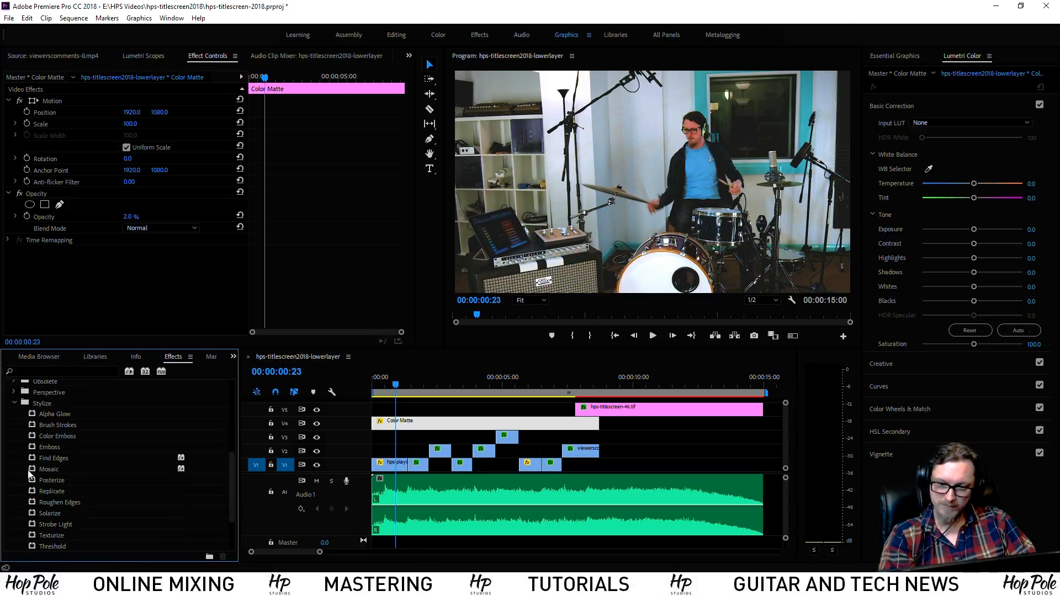
{"action": "scroll", "coordinate": [36, 469], "scroll_direction": "down", "scroll_amount": 1}
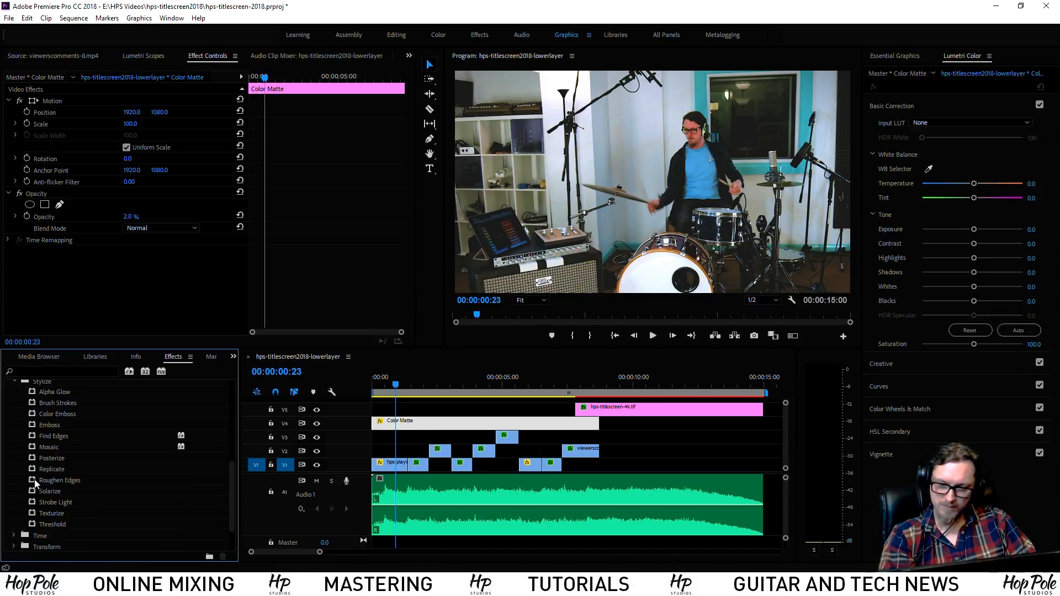
{"action": "scroll", "coordinate": [32, 504], "scroll_direction": "down", "scroll_amount": 1}
Apply Strobe Light to the Color Matte, then delete it and collapse Stylize
{"action": "left_click_drag", "start_coordinate": [35, 482], "coordinate": [58, 267]}
{"action": "scroll", "coordinate": [186, 293], "scroll_direction": "down", "scroll_amount": 1}
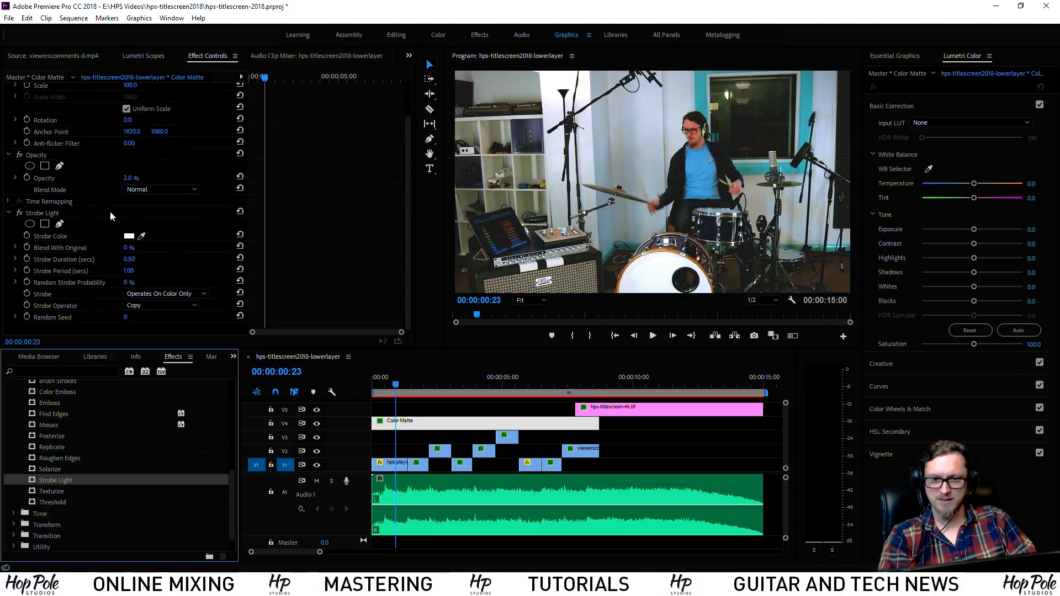
{"action": "left_click", "coordinate": [50, 211]}
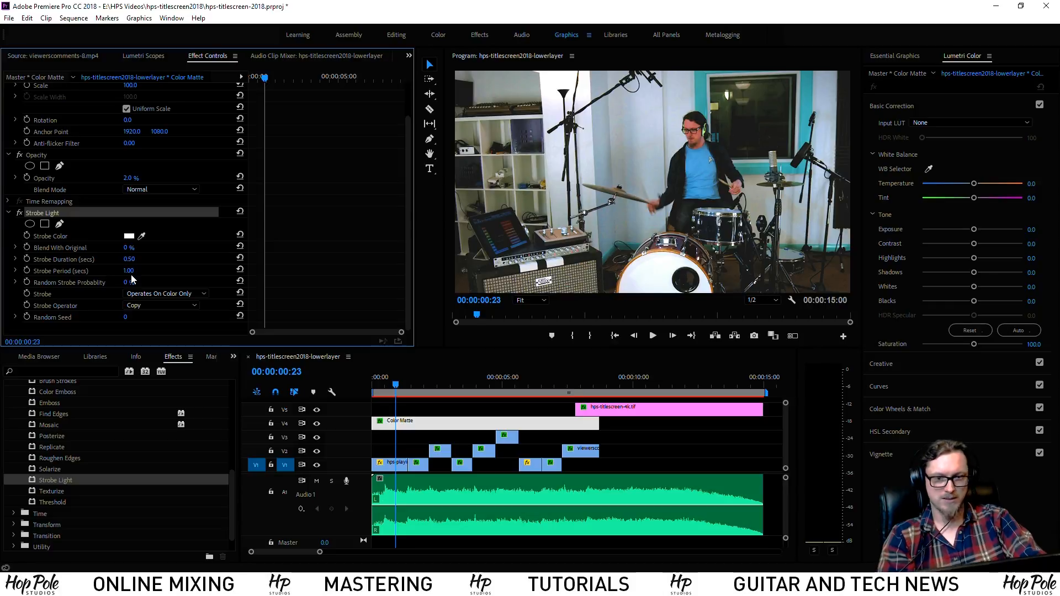
{"action": "key", "text": "Delete"}
{"action": "scroll", "coordinate": [43, 515], "scroll_direction": "up", "scroll_amount": 3}
{"action": "scroll", "coordinate": [43, 515], "scroll_direction": "up", "scroll_amount": 4}
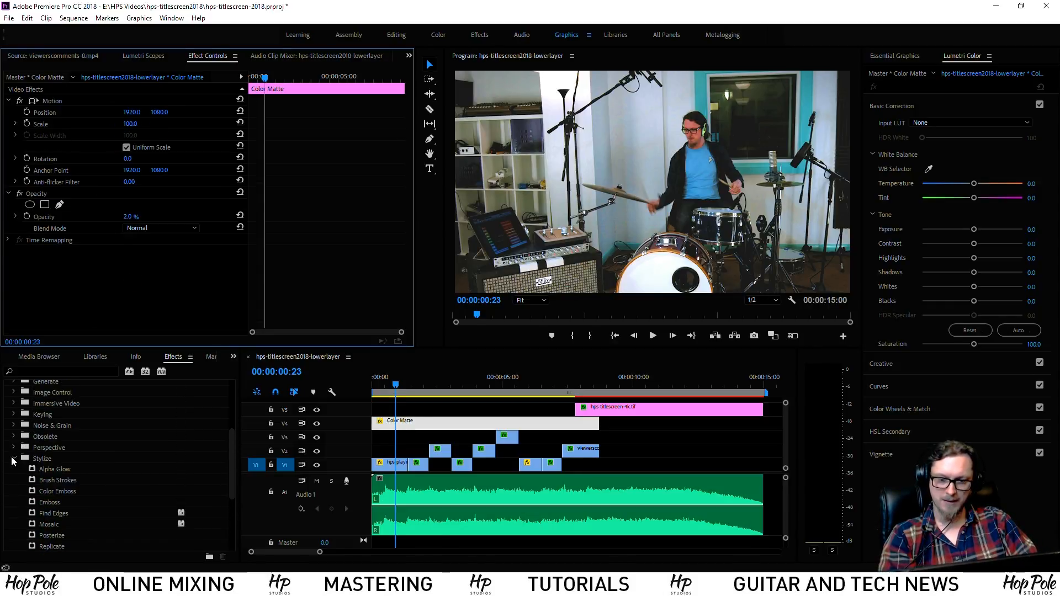
{"action": "left_click", "coordinate": [14, 458]}
{"action": "scroll", "coordinate": [14, 450], "scroll_direction": "up", "scroll_amount": 7}
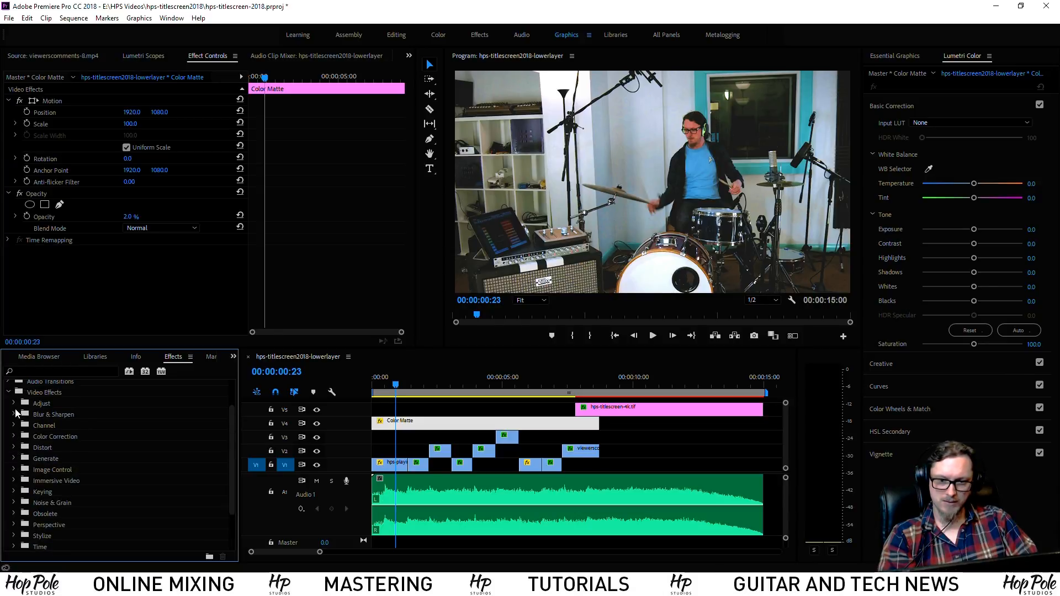
Find Venetian Blinds via a 'blin' search and apply it to the Color Matte: direction 90°, completion 47%, width 18
{"action": "left_click", "coordinate": [55, 371]}
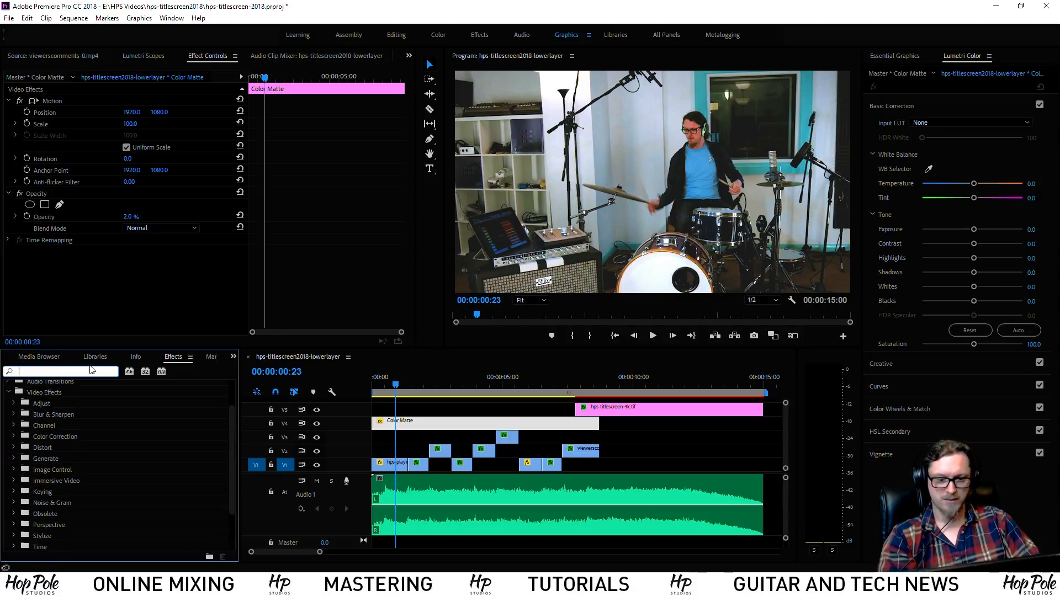
{"action": "type", "text": "blind"}
{"action": "left_click_drag", "start_coordinate": [34, 454], "coordinate": [164, 274]}
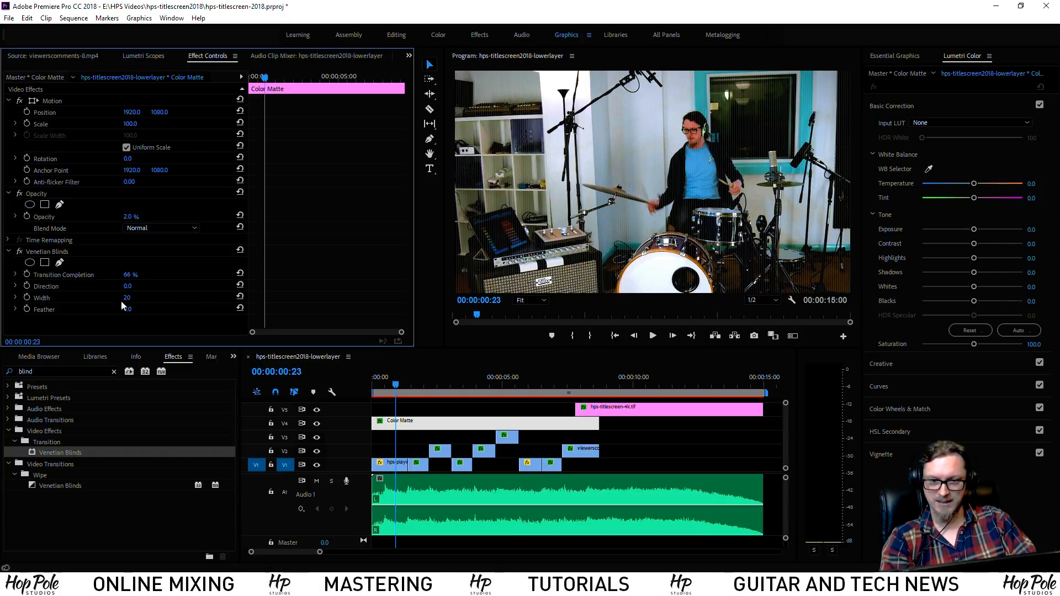
{"action": "left_click_drag", "start_coordinate": [127, 286], "coordinate": [179, 286]}
{"action": "left_click", "coordinate": [130, 287]}
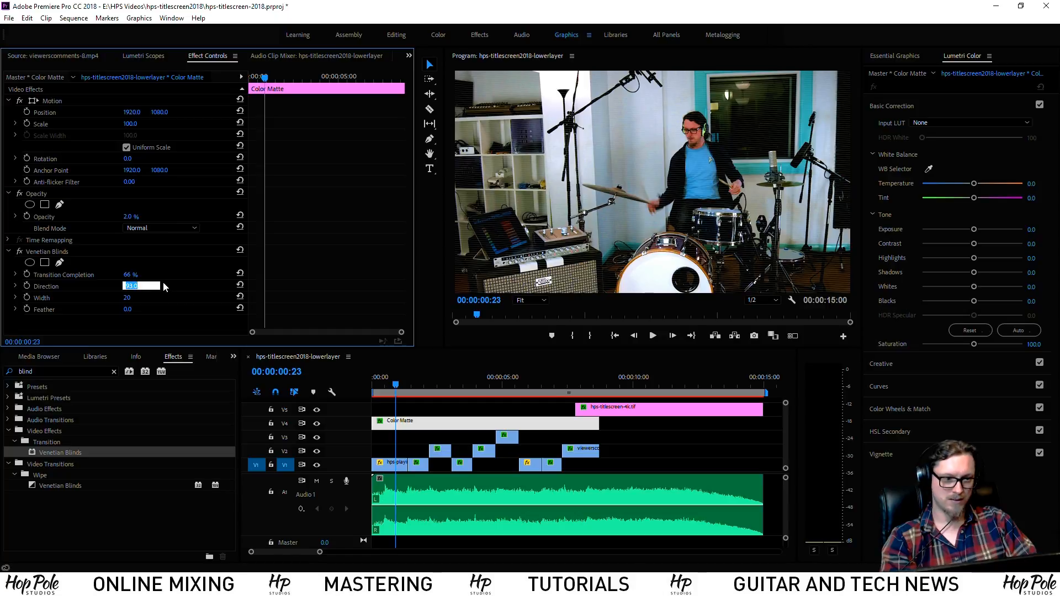
{"action": "type", "text": "90"}
{"action": "key", "text": "Return"}
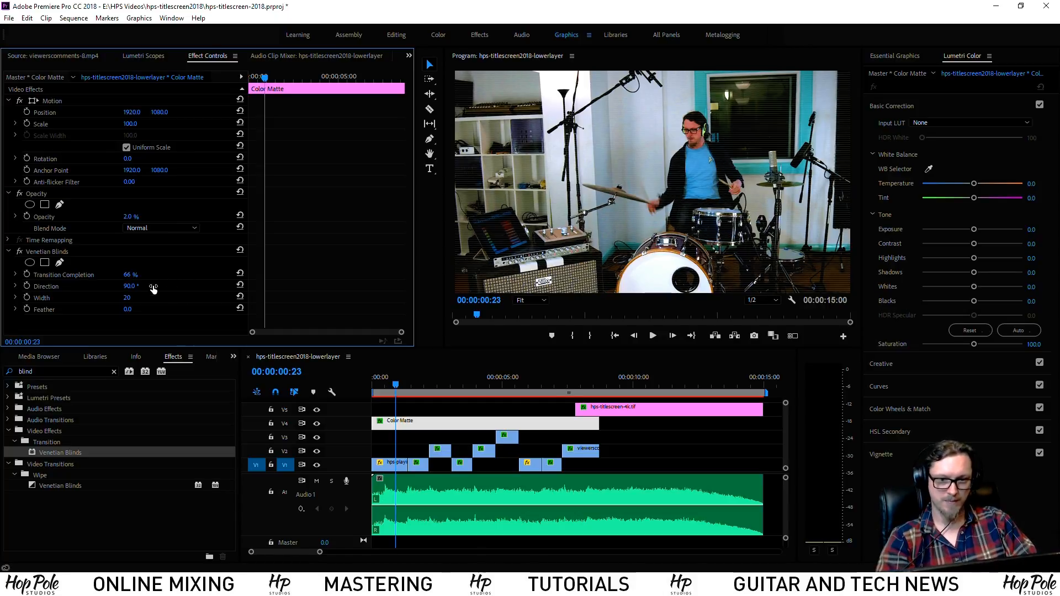
{"action": "left_click_drag", "start_coordinate": [131, 275], "coordinate": [126, 297]}
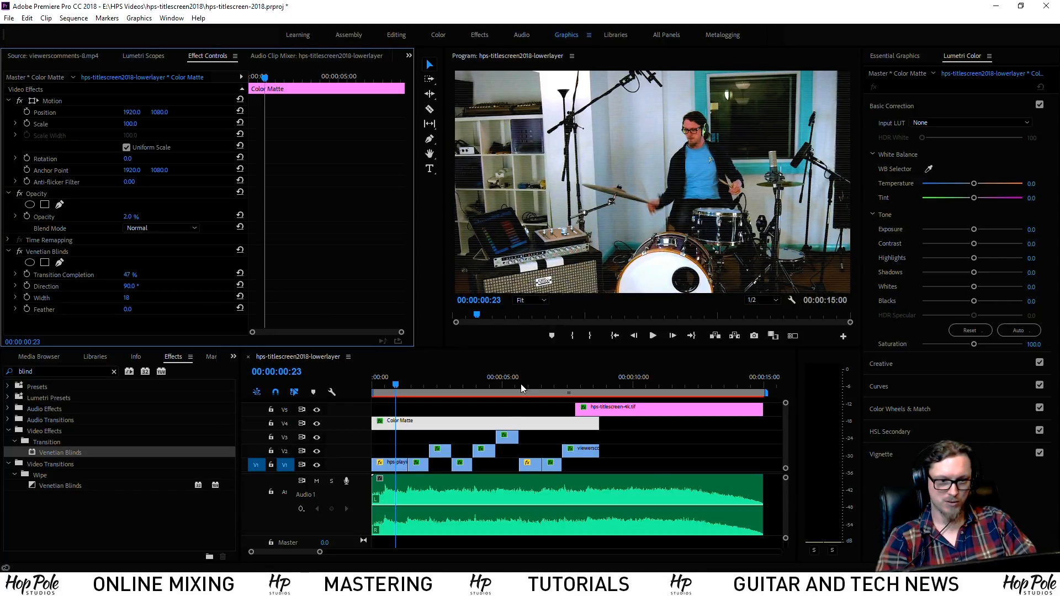
{"action": "left_click_drag", "start_coordinate": [400, 383], "coordinate": [373, 395]}
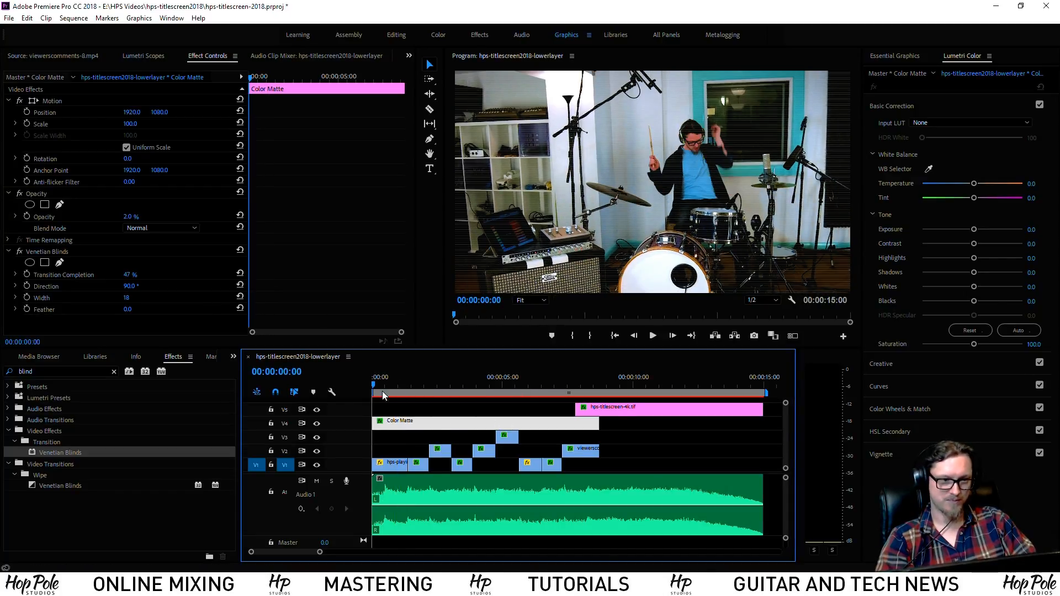
Preview the sequence and inspect the 4K title clip and its wipe
{"action": "key", "text": "space"}
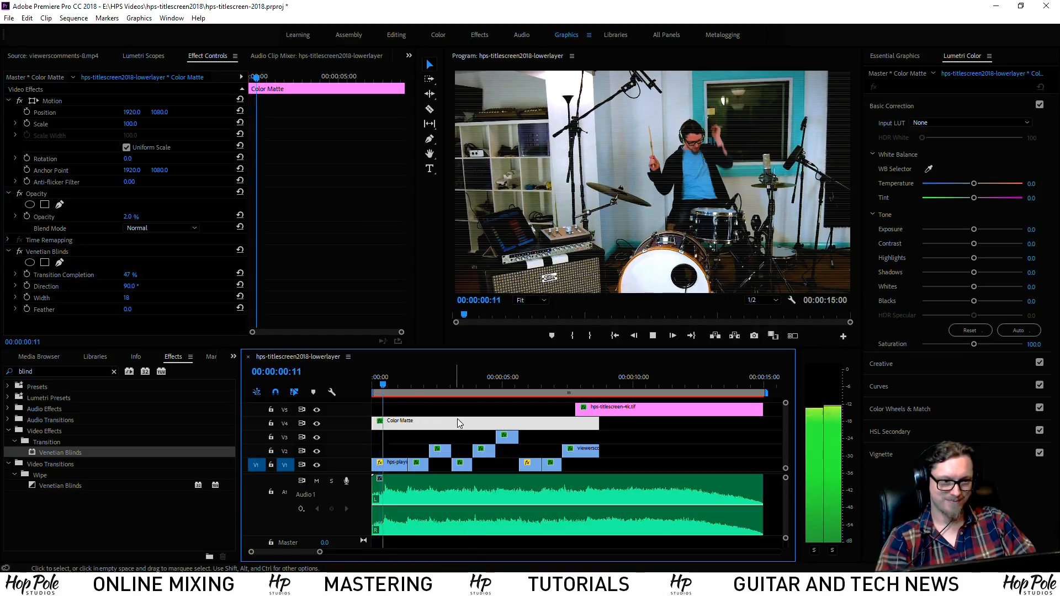
{"action": "key", "text": "space"}
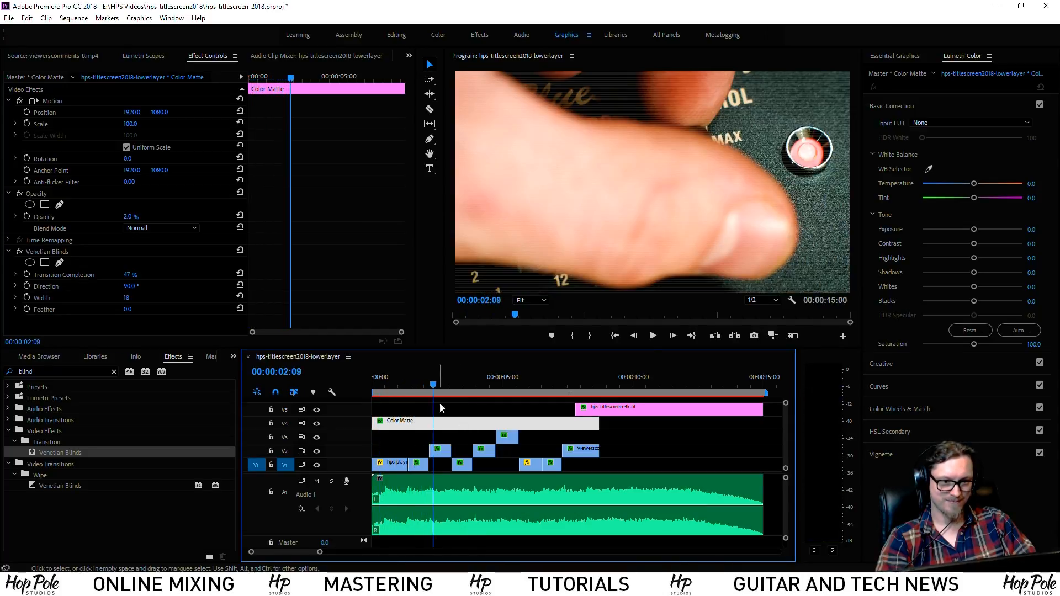
{"action": "left_click_drag", "start_coordinate": [440, 382], "coordinate": [575, 385]}
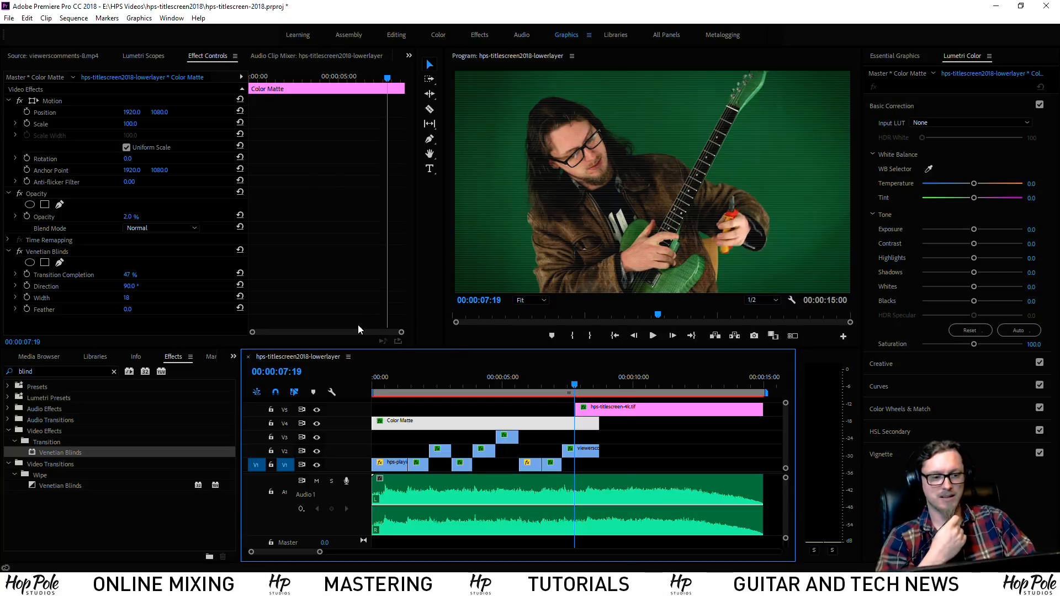
{"action": "left_click", "coordinate": [618, 408]}
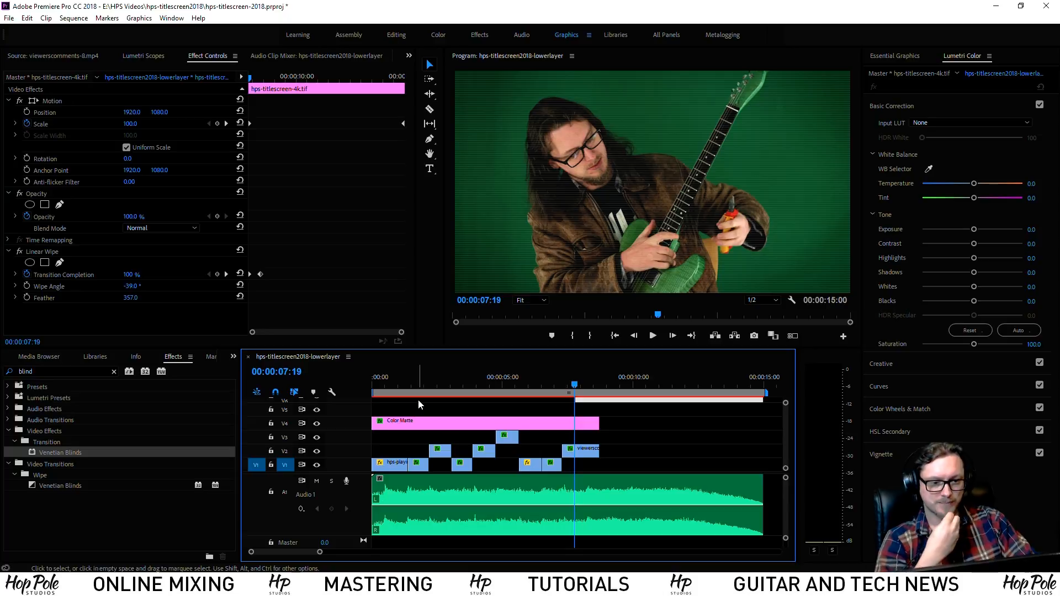
{"action": "left_click", "coordinate": [394, 383]}
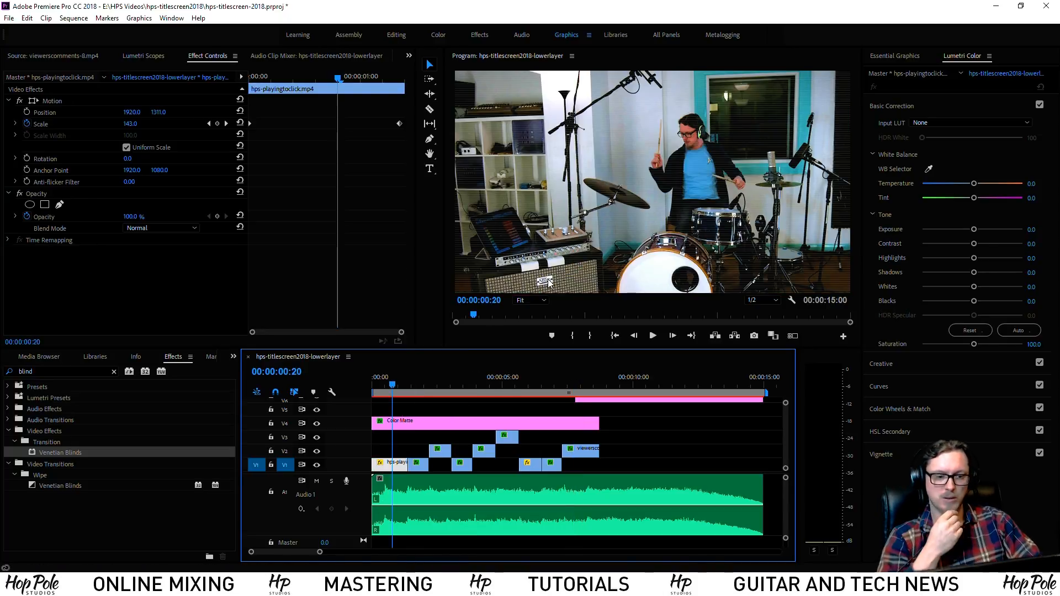
Move hps-titlescreen-4k.tif onto a new top video track and save the project
{"action": "scroll", "coordinate": [787, 431], "scroll_direction": "up", "scroll_amount": 3}
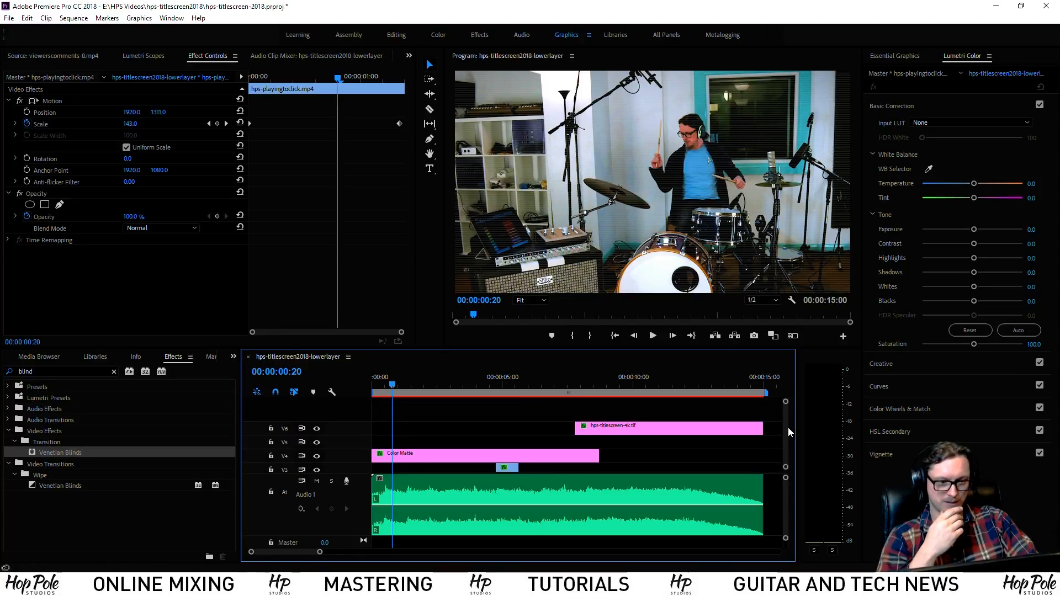
{"action": "left_click_drag", "start_coordinate": [640, 422], "coordinate": [637, 403]}
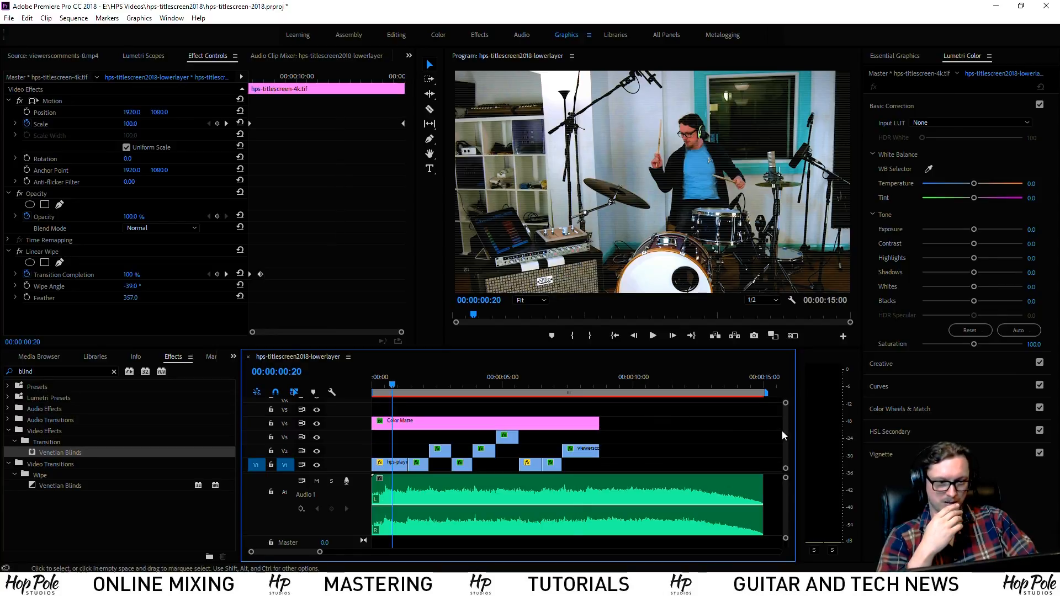
{"action": "scroll", "coordinate": [785, 442], "scroll_direction": "down", "scroll_amount": 2}
{"action": "left_click_drag", "start_coordinate": [401, 385], "coordinate": [411, 384]}
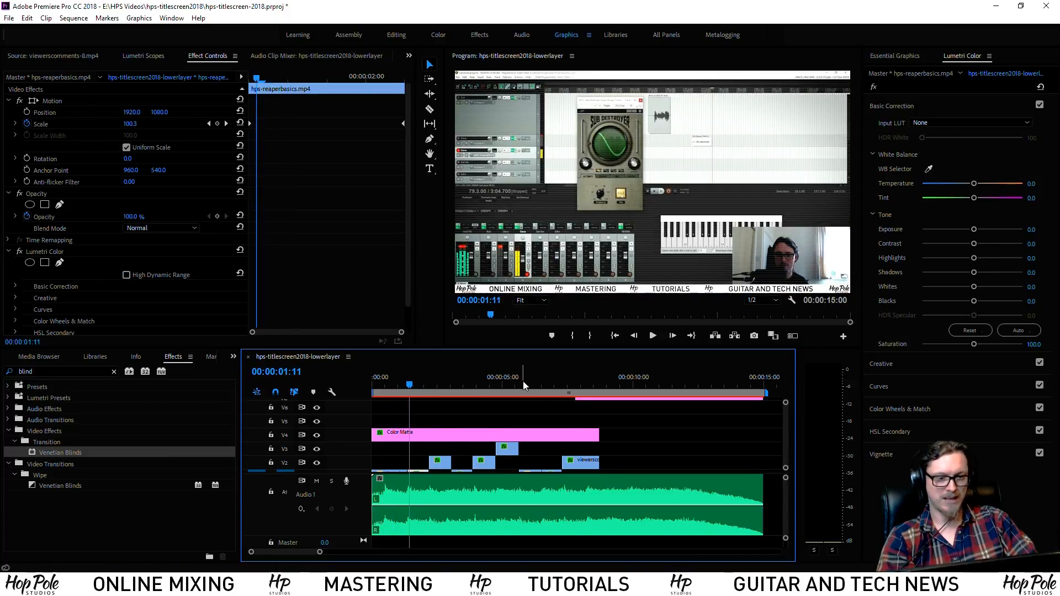
{"action": "key", "text": "ctrl+s"}
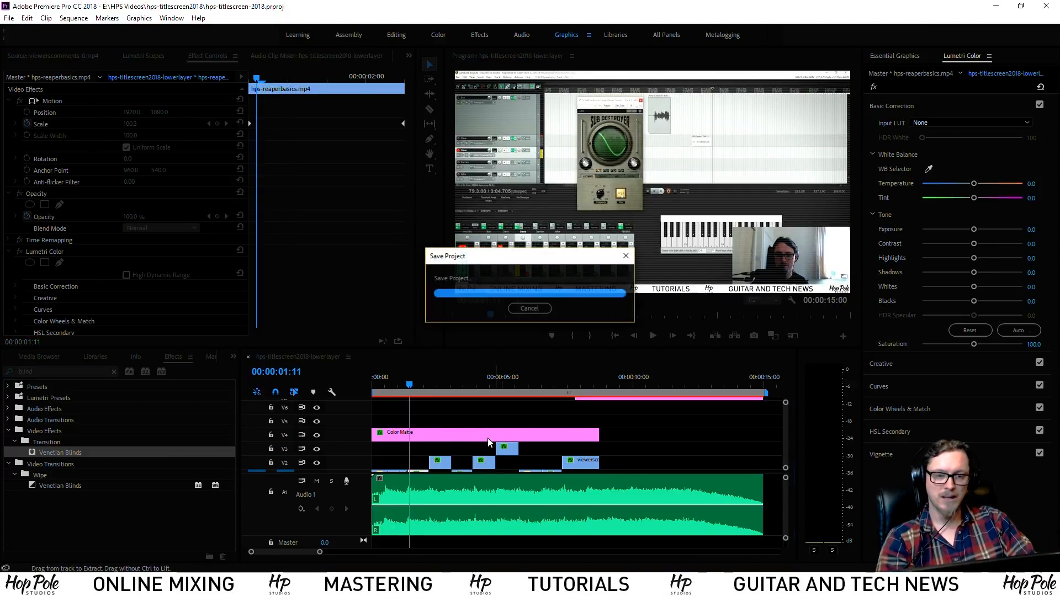
{"action": "left_click", "coordinate": [902, 59]}
Add a new text layer to the graphic, set in DINPro Bold at size 243
{"action": "left_click", "coordinate": [430, 422]}
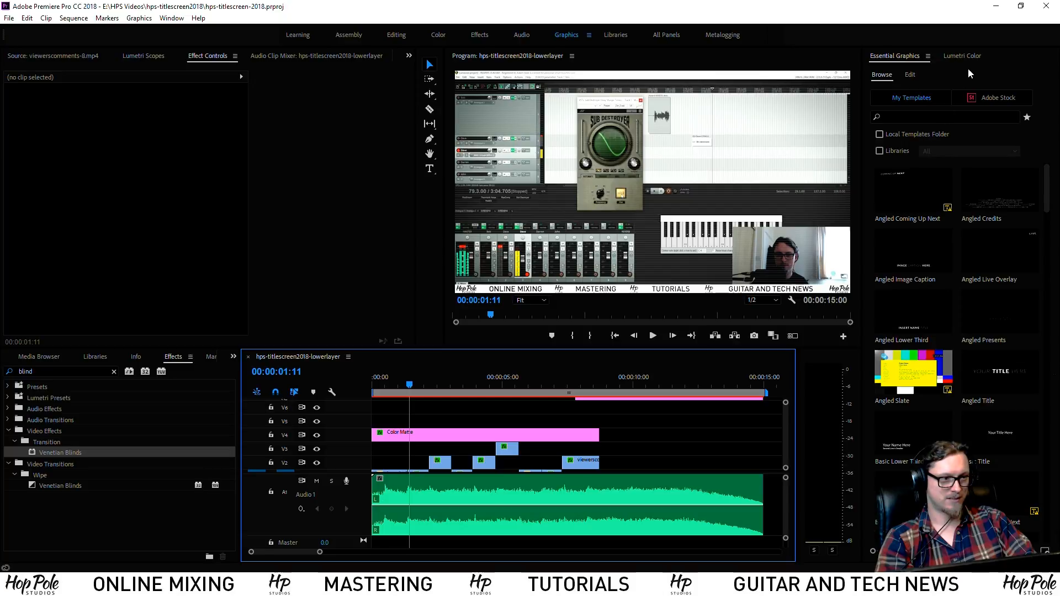
{"action": "left_click", "coordinate": [910, 75]}
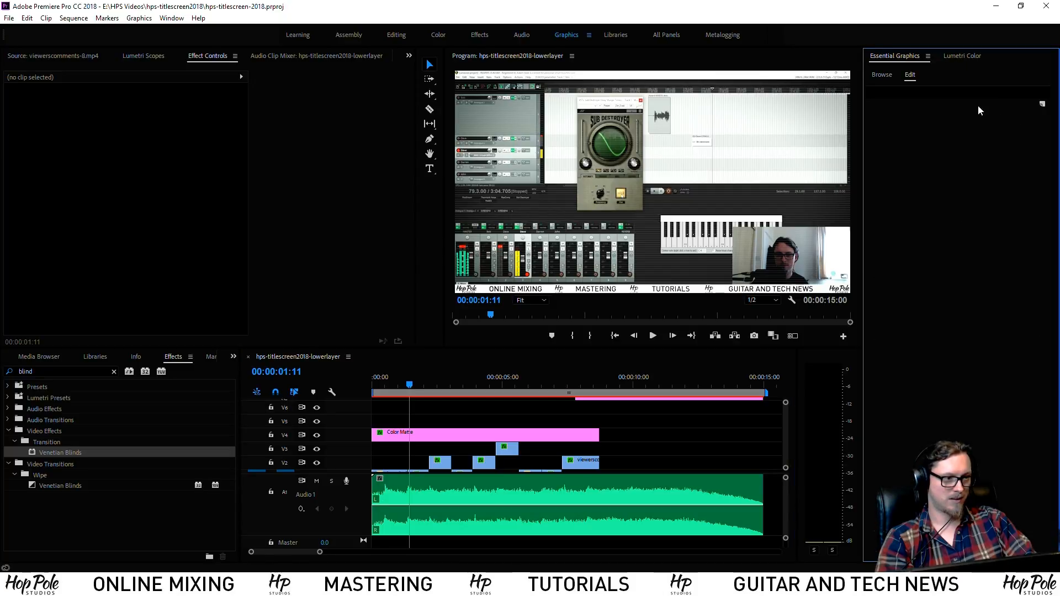
{"action": "left_click", "coordinate": [1042, 105]}
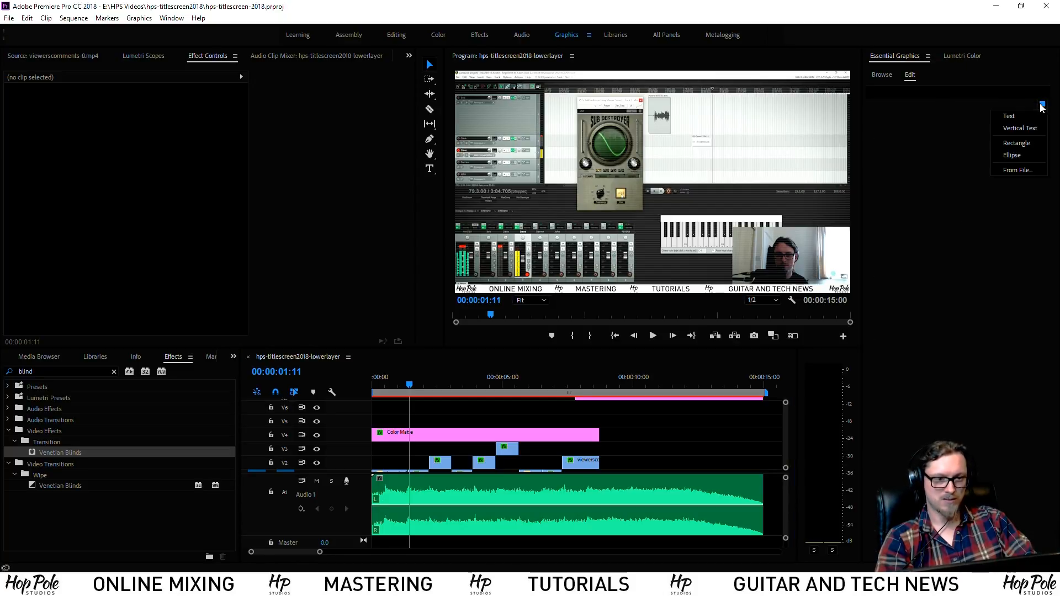
{"action": "left_click", "coordinate": [1007, 115]}
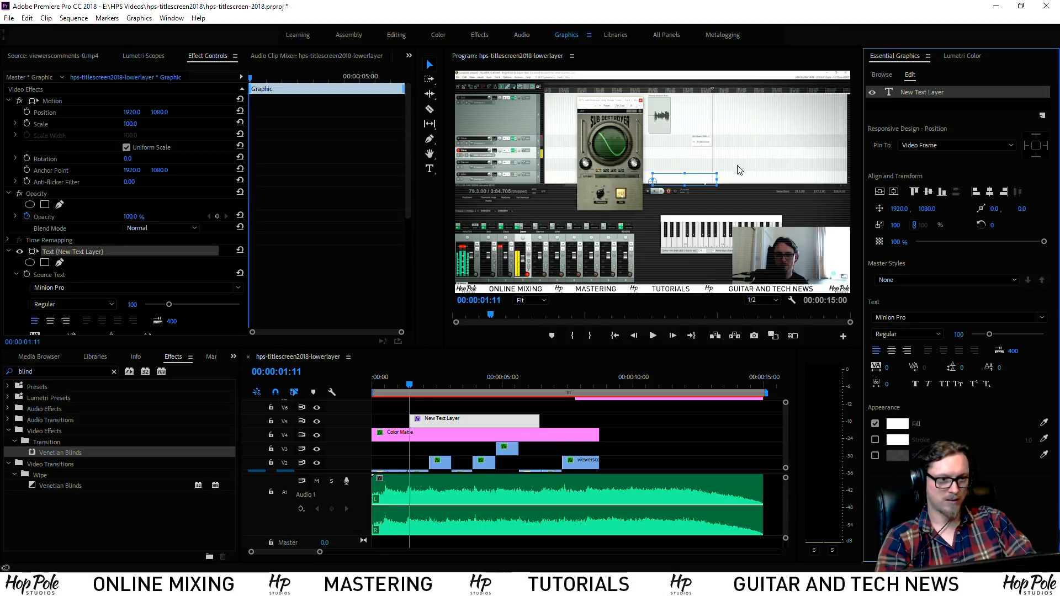
{"action": "left_click", "coordinate": [1042, 318]}
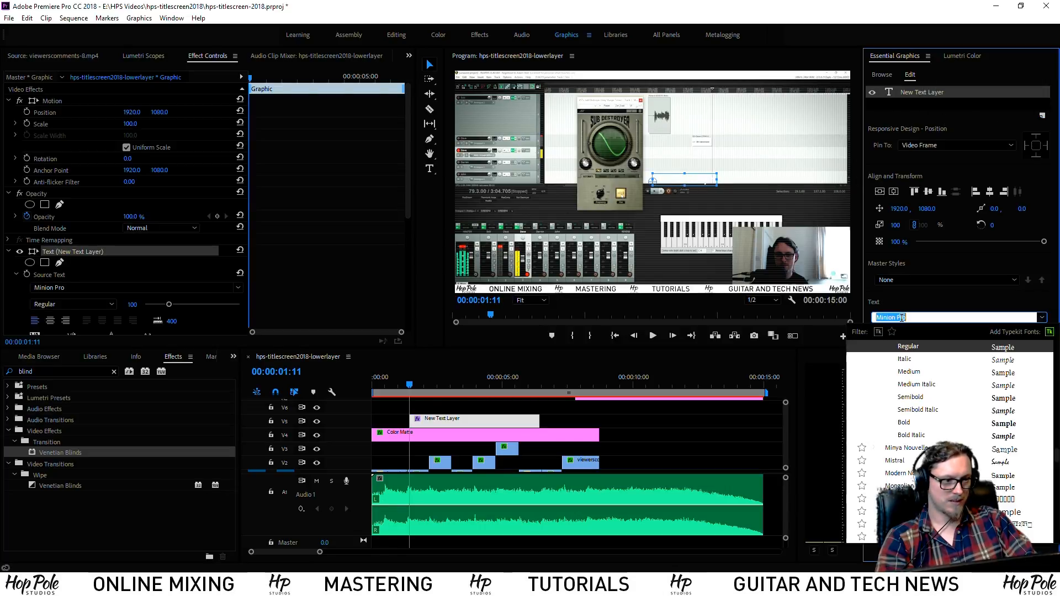
{"action": "type", "text": "din"}
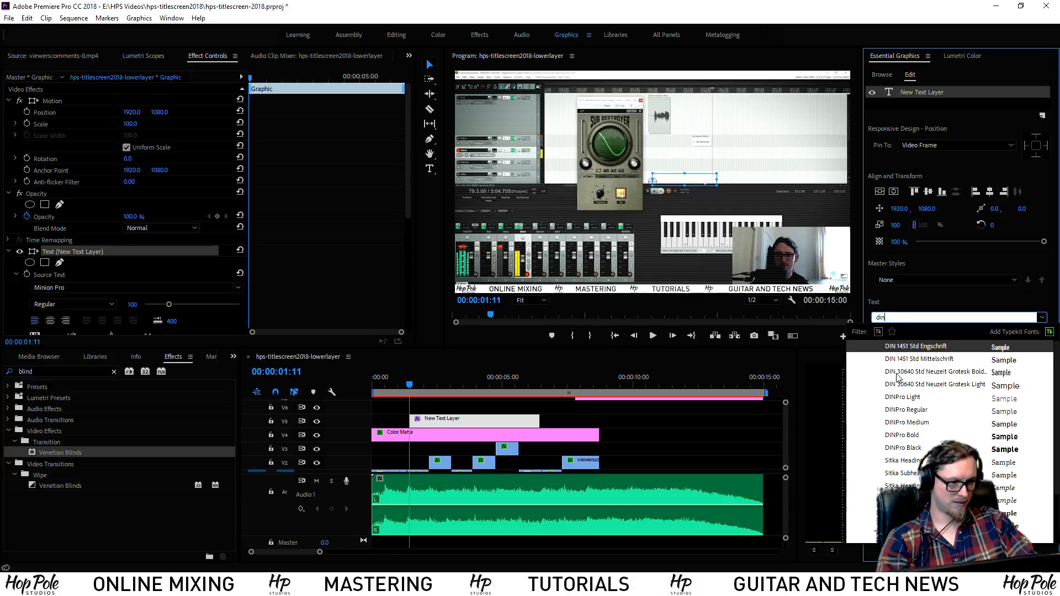
{"action": "left_click", "coordinate": [902, 436]}
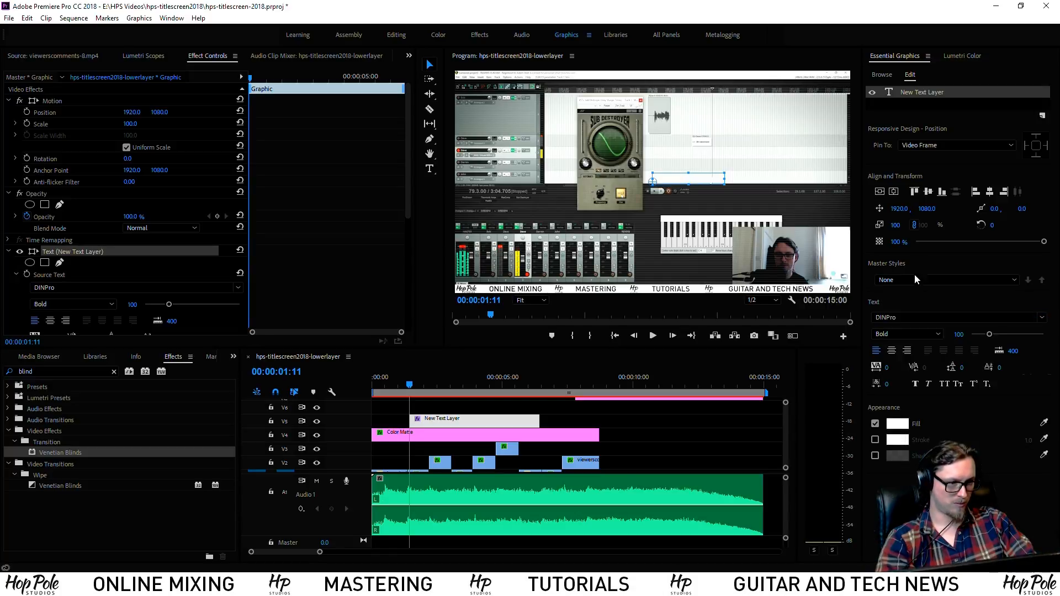
{"action": "left_click_drag", "start_coordinate": [989, 334], "coordinate": [1017, 337]}
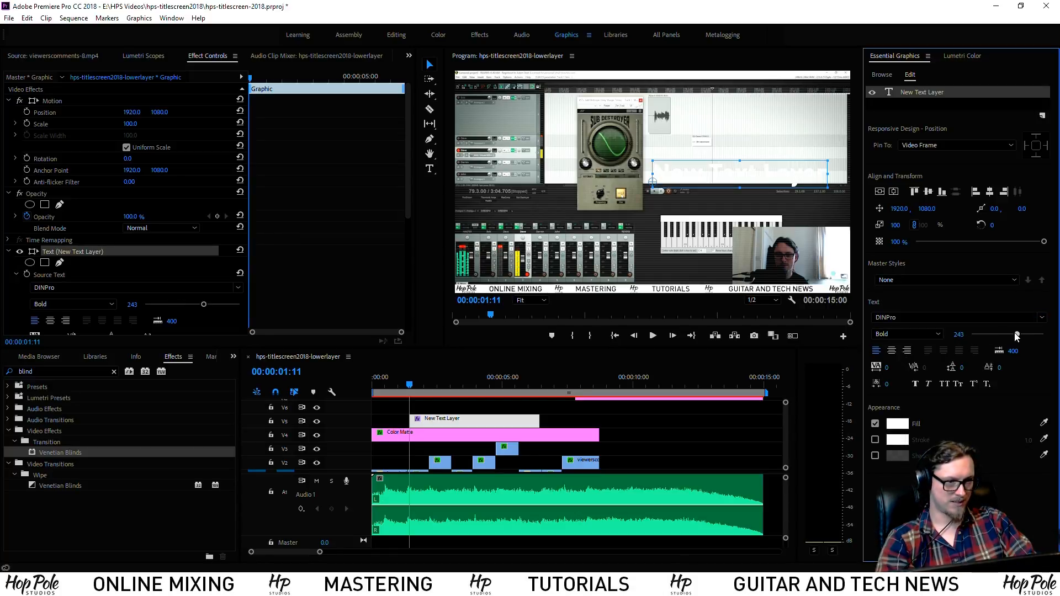
Change the text to DAW TUTORIALS and move it to the lower left of the frame
{"action": "double_click", "coordinate": [767, 185]}
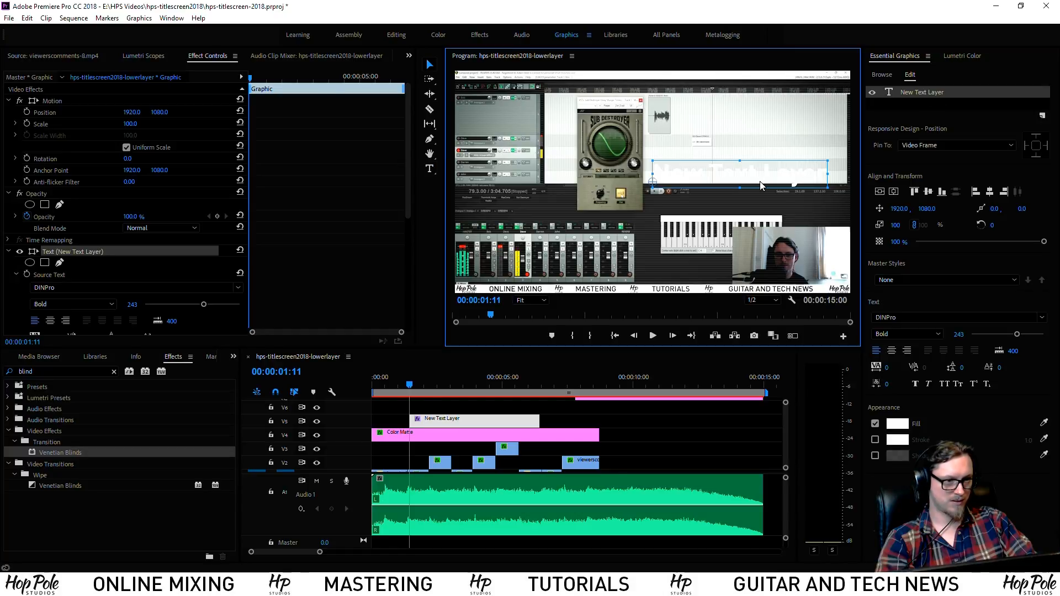
{"action": "type", "text": "DAW"}
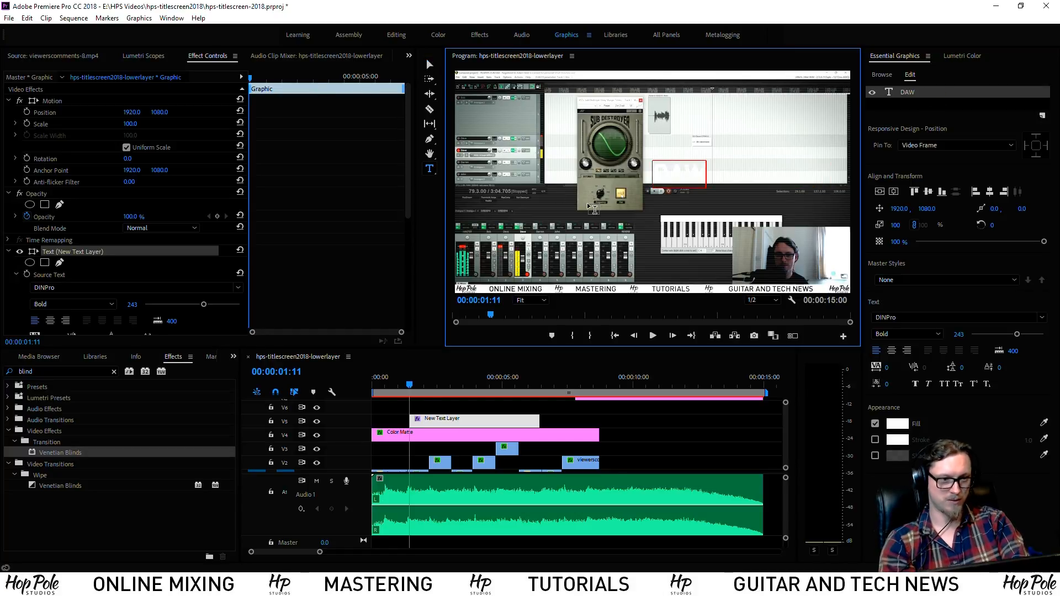
{"action": "type", "text": "Tutori"}
{"action": "key", "text": "BackSpace"}
{"action": "key", "text": "BackSpace"}
{"action": "key", "text": "BackSpace"}
{"action": "key", "text": "BackSpace"}
{"action": "key", "text": "BackSpace"}
{"action": "key", "text": "BackSpace"}
{"action": "type", "text": "TUT"}
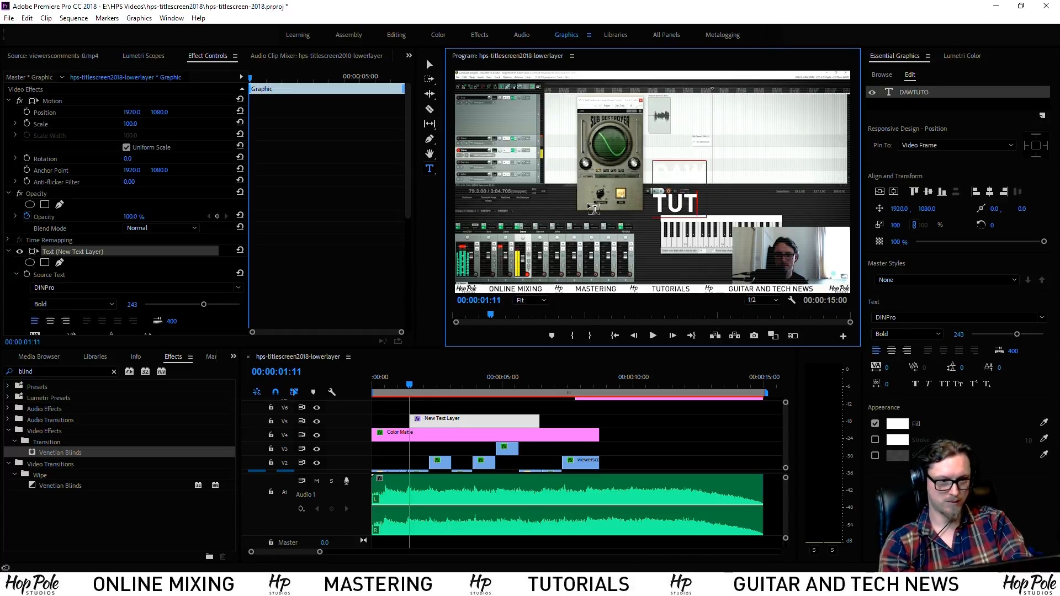
{"action": "type", "text": "ORIALS"}
{"action": "left_click", "coordinate": [431, 64]}
{"action": "left_click_drag", "start_coordinate": [692, 202], "coordinate": [496, 256]}
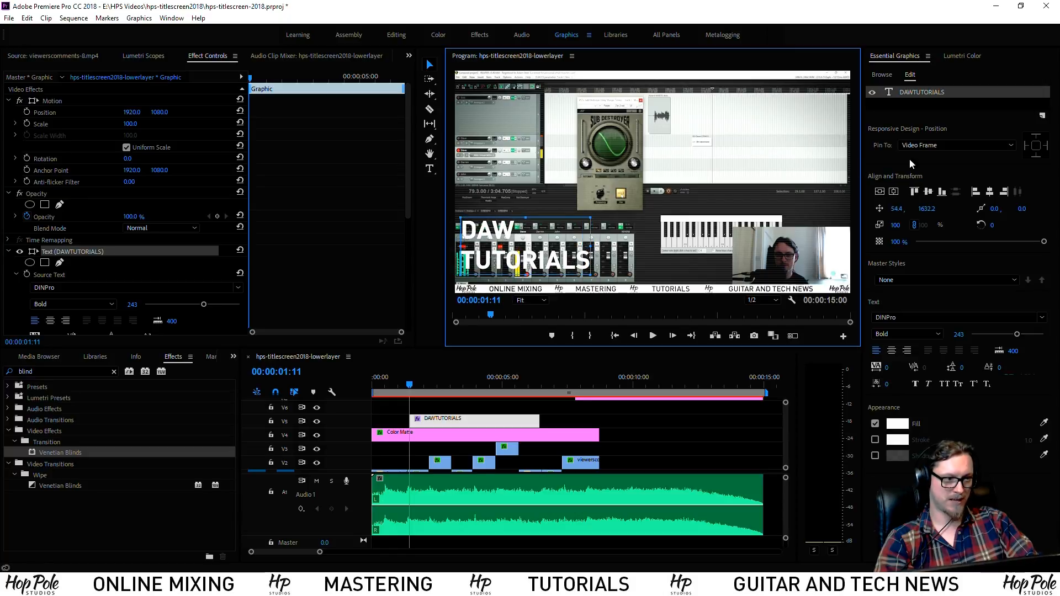
Add a grey rectangle shape layer and place it beneath the DAW TUTORIALS text layer
{"action": "left_click", "coordinate": [1044, 115]}
{"action": "left_click", "coordinate": [1014, 145]}
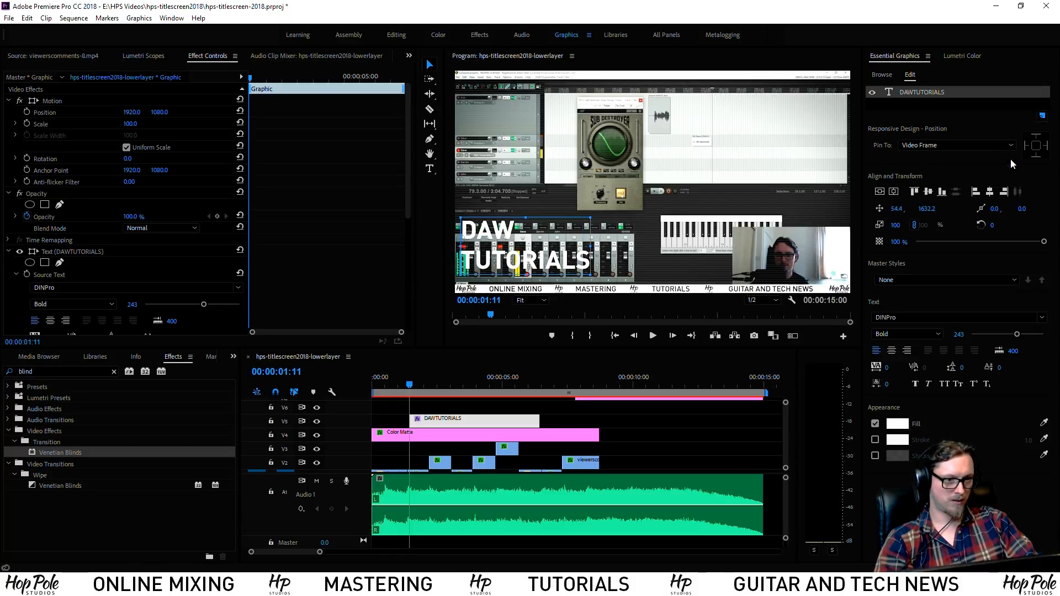
{"action": "left_click_drag", "start_coordinate": [673, 191], "coordinate": [641, 197]}
{"action": "left_click_drag", "start_coordinate": [925, 93], "coordinate": [920, 118]}
Place the rectangle behind TUTORIALS and give it a black fill at 94% opacity
{"action": "mouse_move", "coordinate": [627, 208]}
{"action": "left_mouse_down"}
{"action": "mouse_move", "coordinate": [466, 267]}
{"action": "mouse_move", "coordinate": [547, 249]}
{"action": "mouse_move", "coordinate": [608, 215]}
{"action": "left_mouse_up"}
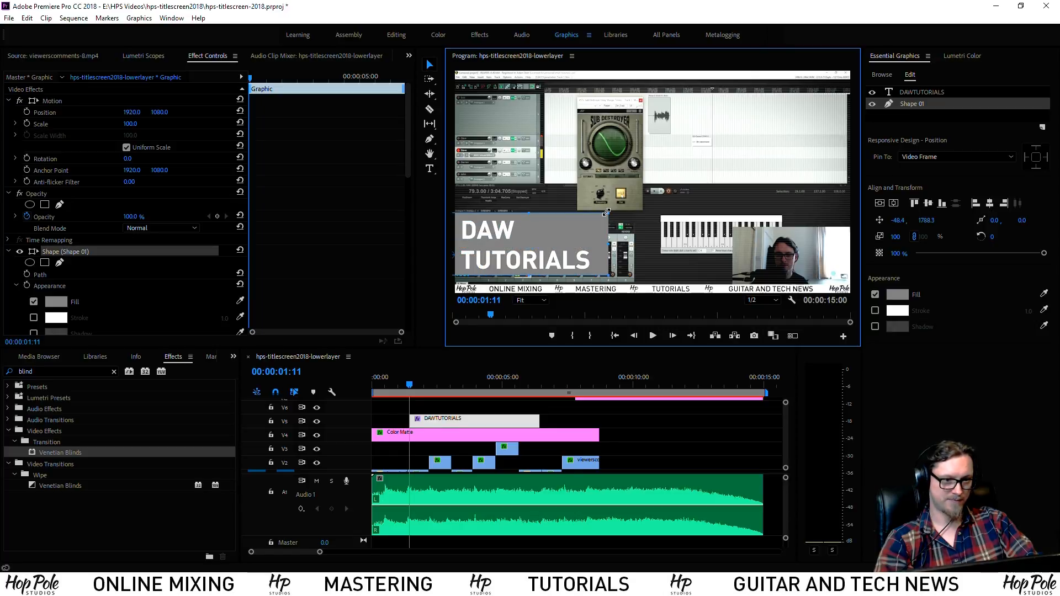
{"action": "left_click", "coordinate": [897, 294]}
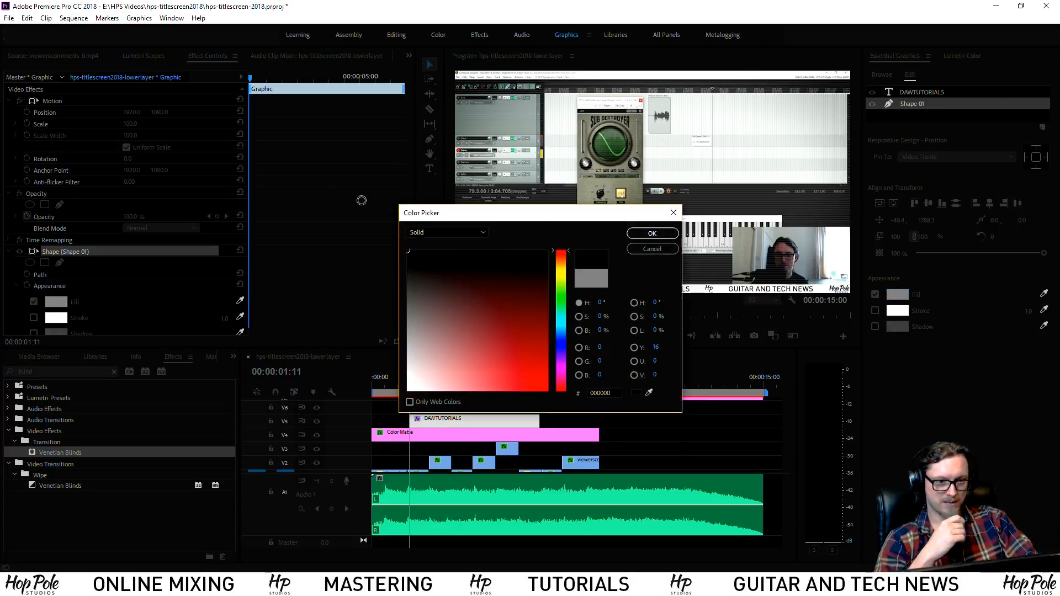
{"action": "left_click", "coordinate": [632, 234]}
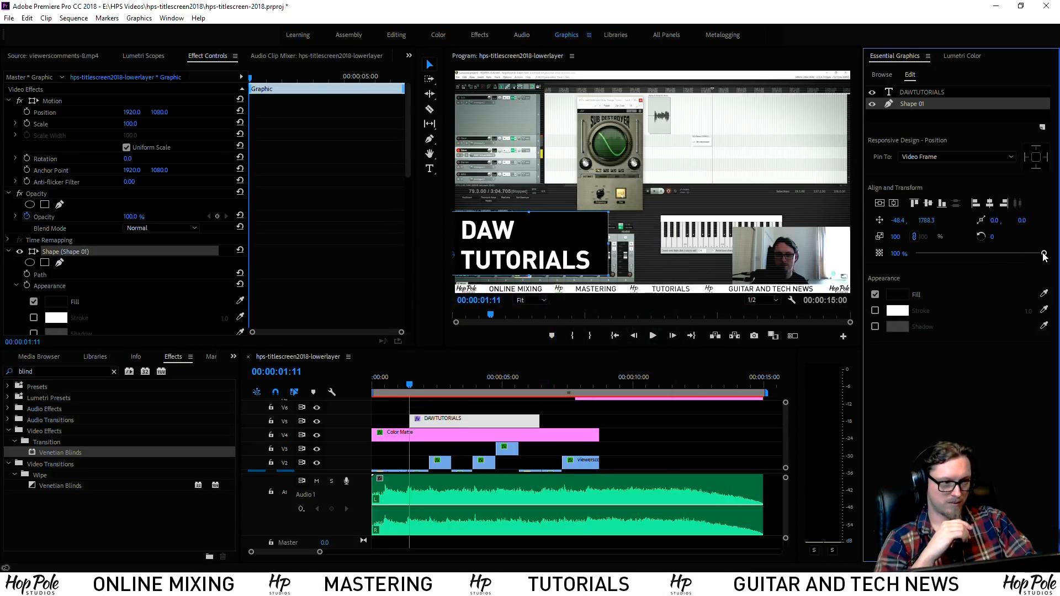
{"action": "left_click_drag", "start_coordinate": [1043, 256], "coordinate": [1035, 257]}
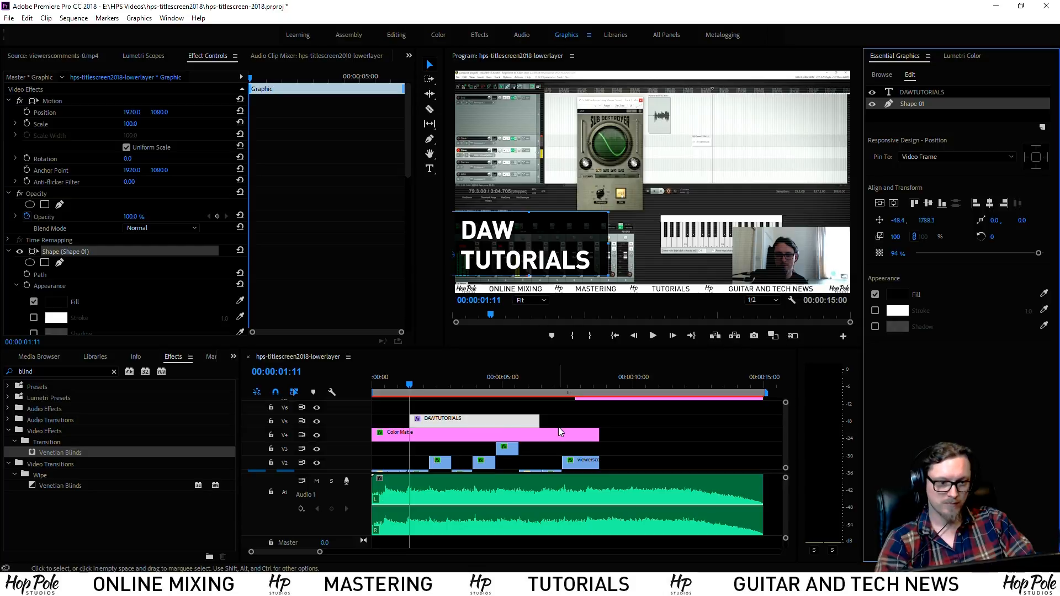
Shorten the DAW TUTORIALS graphic clip and play the sequence to preview it
{"action": "left_click_drag", "start_coordinate": [545, 422], "coordinate": [408, 422]}
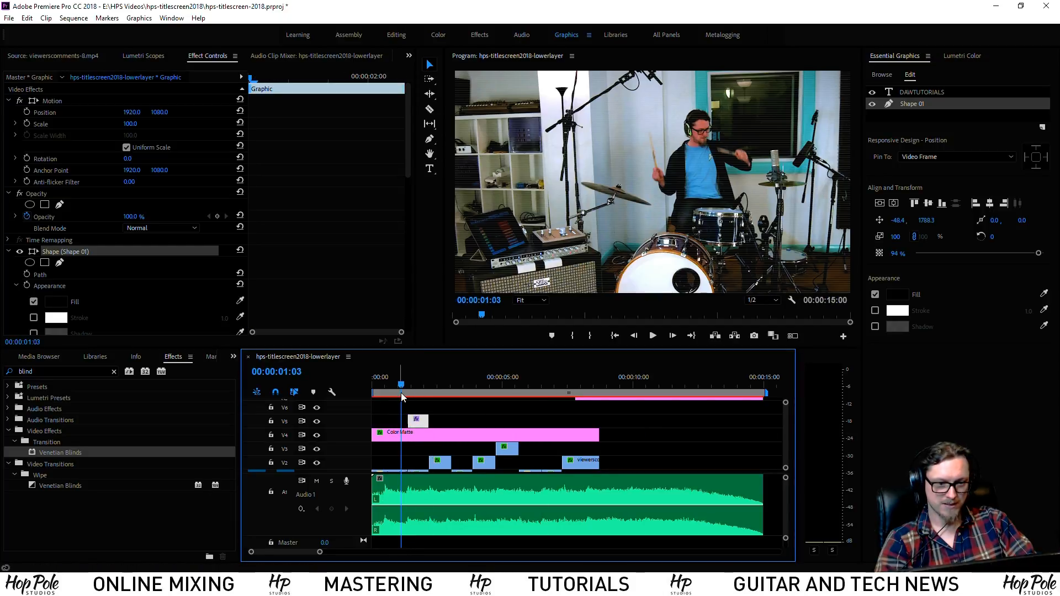
{"action": "key", "text": "space"}
{"action": "left_click", "coordinate": [407, 385]}
{"action": "left_click_drag", "start_coordinate": [406, 386], "coordinate": [383, 386]}
{"action": "key", "text": "space"}
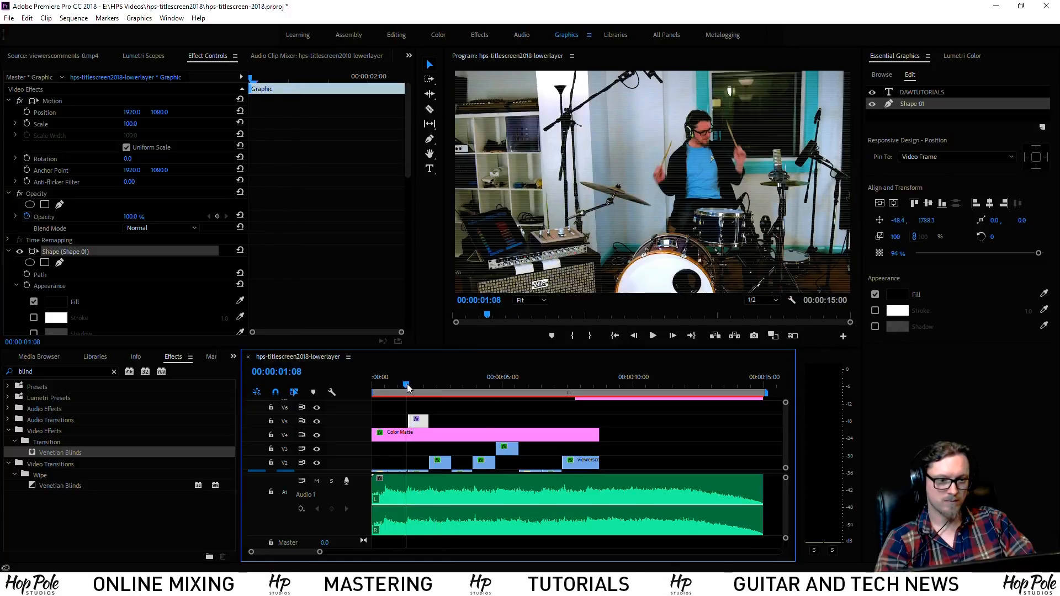
{"action": "left_click", "coordinate": [416, 385]}
Give Shape 01 a 5-wide outline and play back to check the outlined box
{"action": "left_click", "coordinate": [437, 417]}
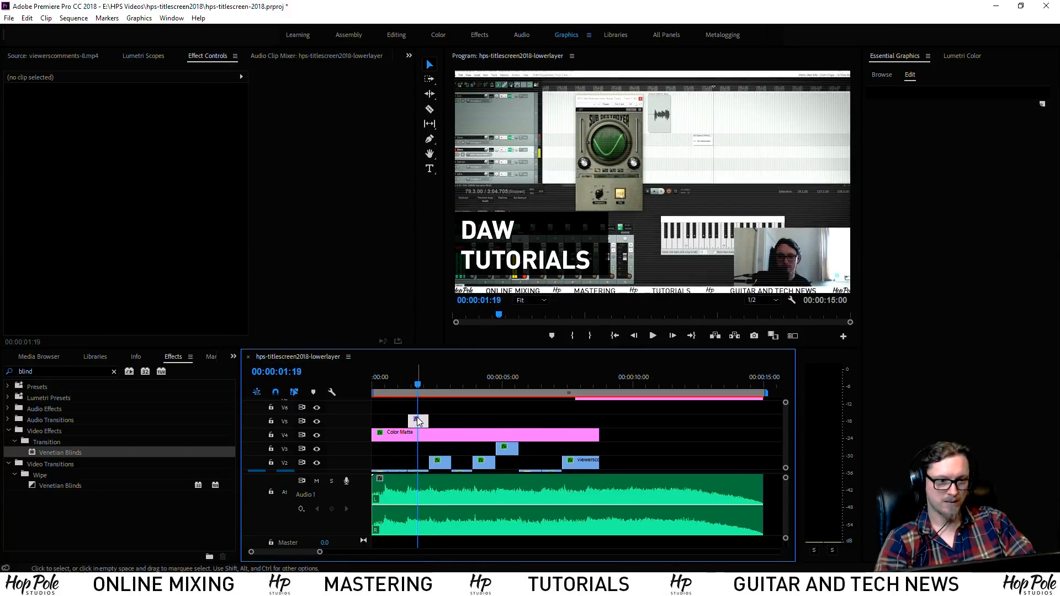
{"action": "left_click", "coordinate": [418, 421]}
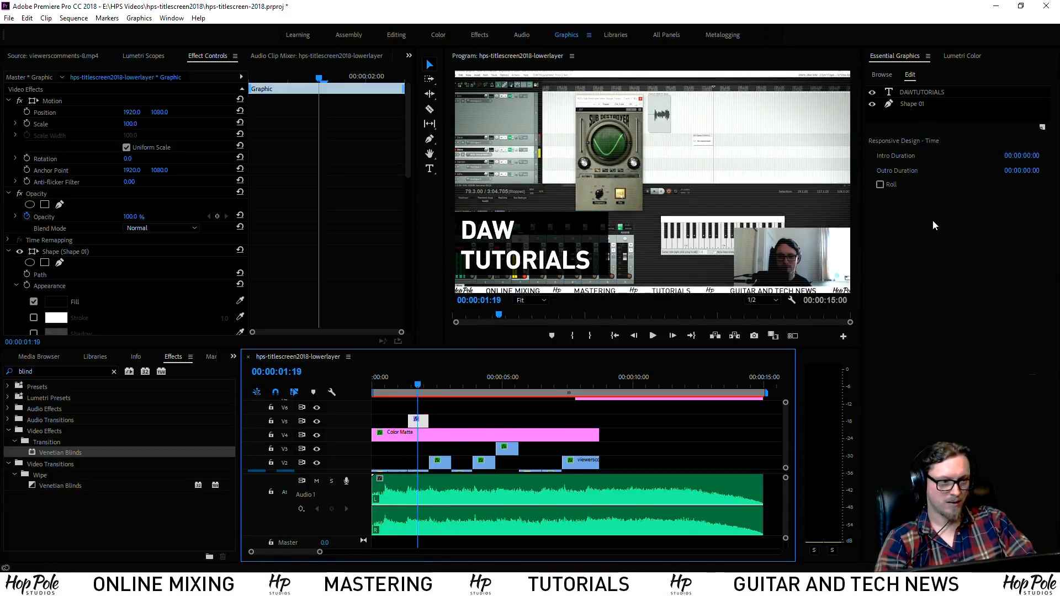
{"action": "left_click", "coordinate": [930, 104]}
{"action": "left_click", "coordinate": [1027, 311]}
{"action": "type", "text": "5"}
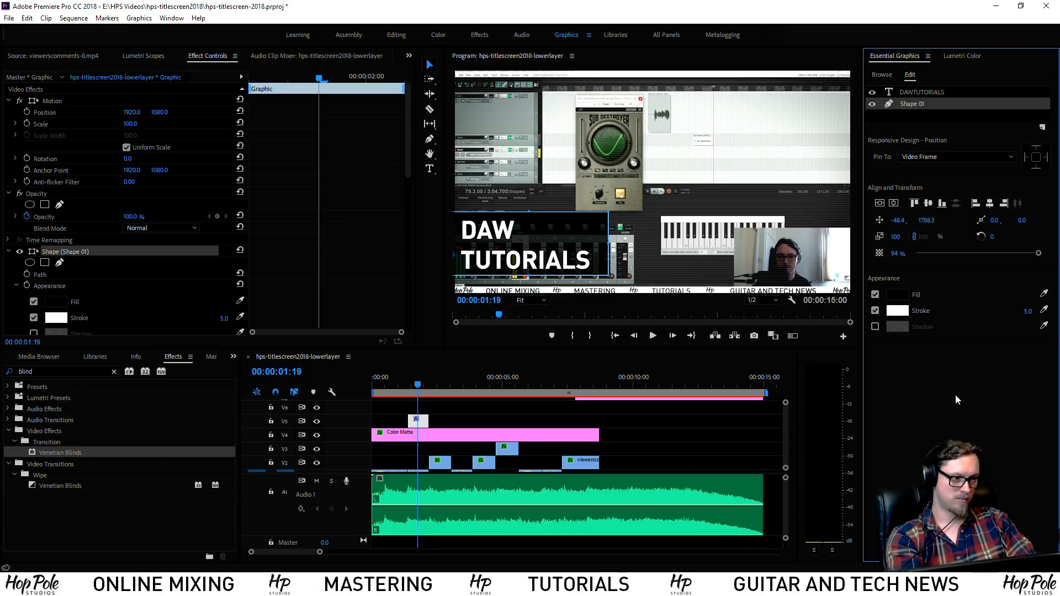
{"action": "left_click", "coordinate": [534, 410]}
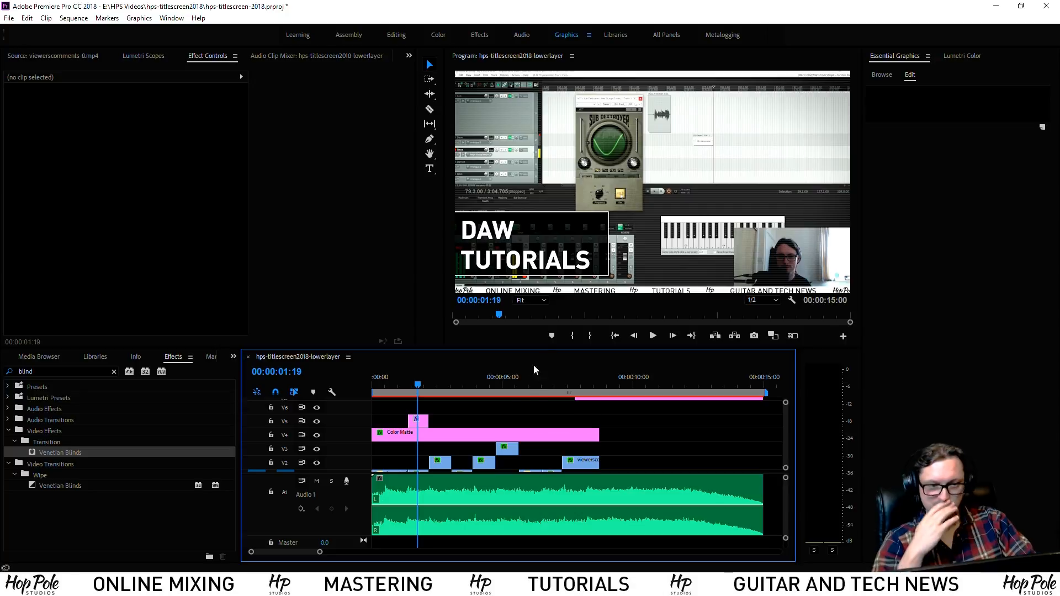
{"action": "left_click", "coordinate": [404, 386]}
{"action": "key", "text": "space"}
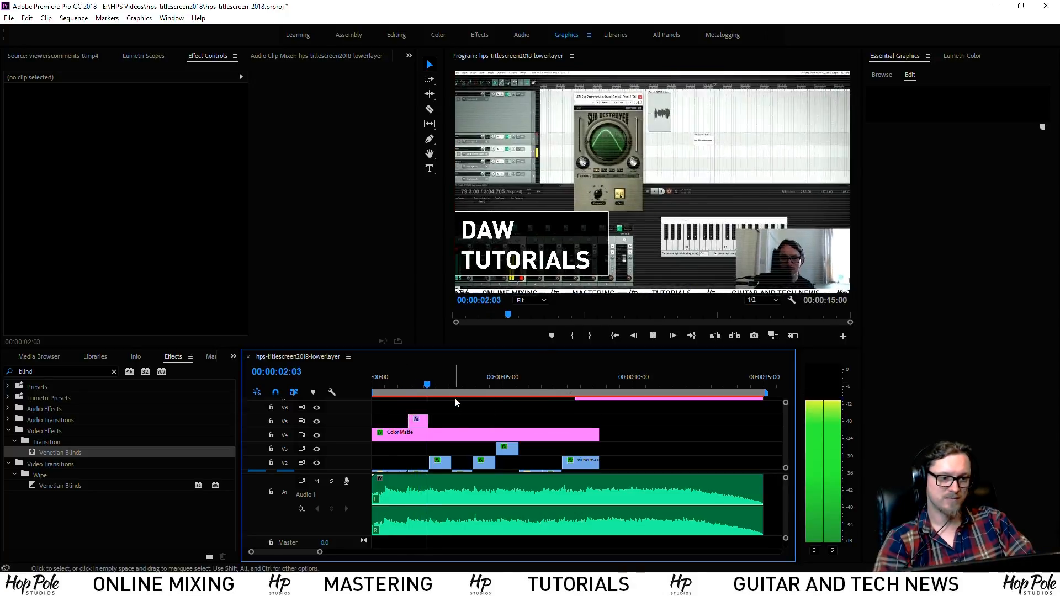
{"action": "left_click", "coordinate": [404, 385]}
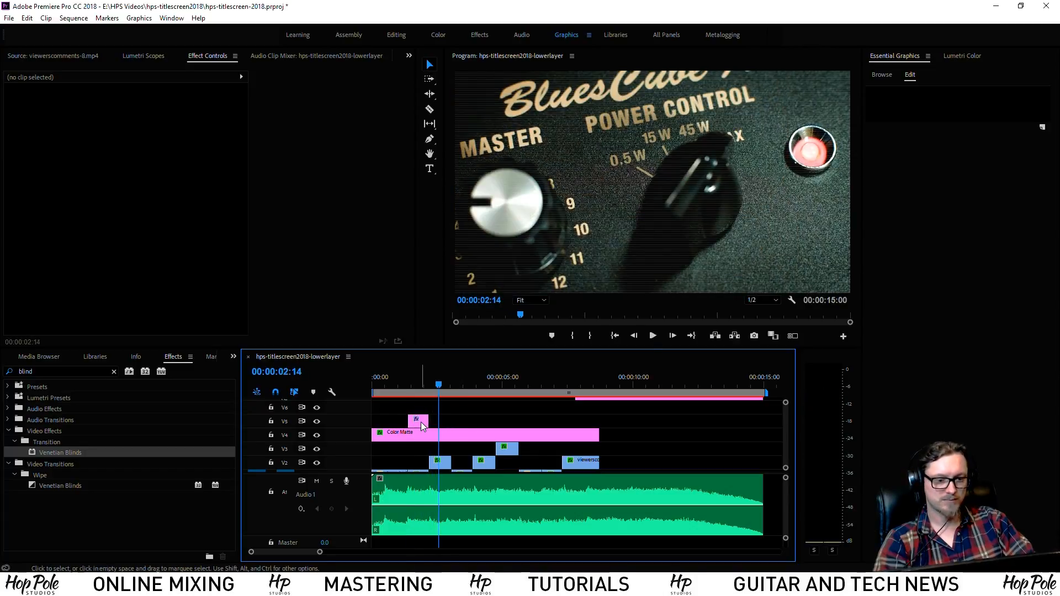
Try pasting the graphic at 03:18, undo it, and make V5 the paste target track
{"action": "left_click", "coordinate": [421, 422]}
{"action": "left_click", "coordinate": [459, 384]}
{"action": "left_click_drag", "start_coordinate": [459, 383], "coordinate": [470, 384]}
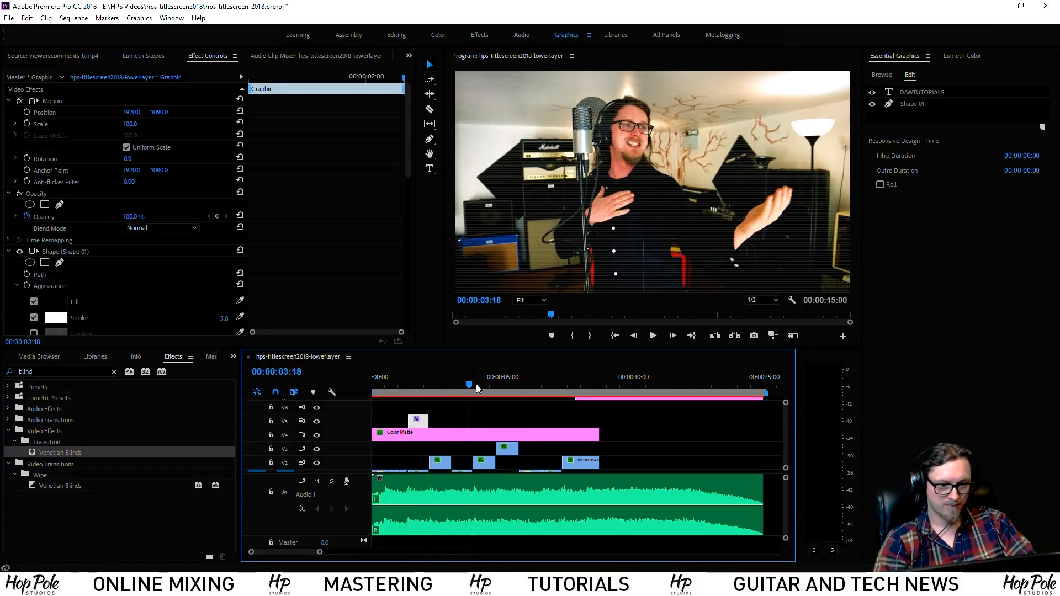
{"action": "key", "text": "ctrl+v"}
{"action": "key", "text": "ctrl+z"}
{"action": "left_click", "coordinate": [284, 421]}
Paste a copy of the graphic on V5, preview it, and raise it higher in the frame
{"action": "left_click_drag", "start_coordinate": [284, 471], "coordinate": [284, 475]}
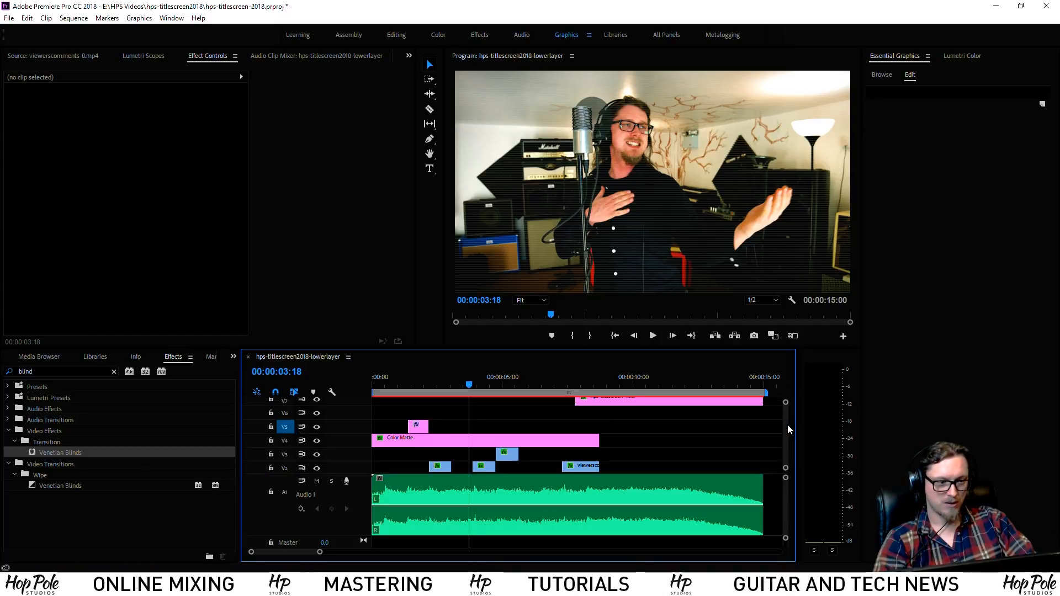
{"action": "scroll", "coordinate": [747, 432], "scroll_direction": "down", "scroll_amount": 1}
{"action": "key", "text": "ctrl+v"}
{"action": "left_click_drag", "start_coordinate": [475, 415], "coordinate": [461, 415]}
{"action": "left_click", "coordinate": [445, 385]}
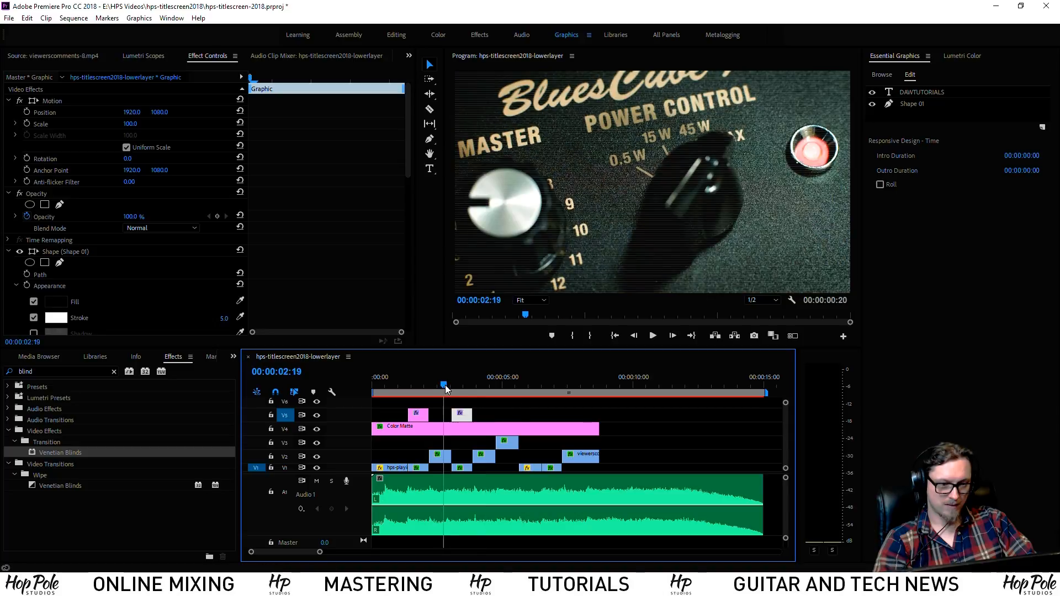
{"action": "key", "text": "space"}
{"action": "key", "text": "space"}
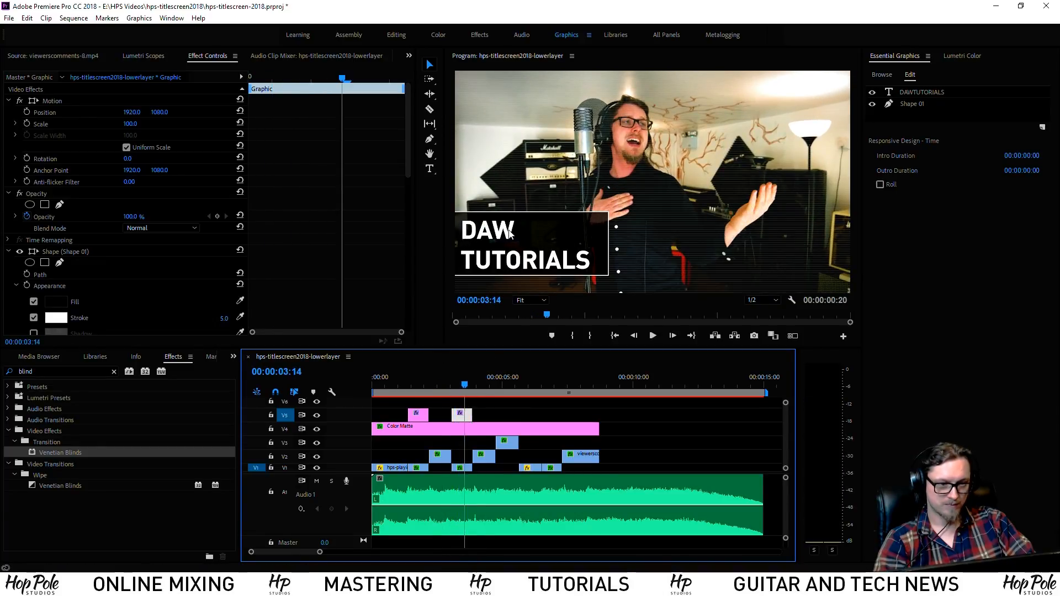
{"action": "left_click", "coordinate": [56, 102]}
{"action": "left_click_drag", "start_coordinate": [501, 250], "coordinate": [496, 210]}
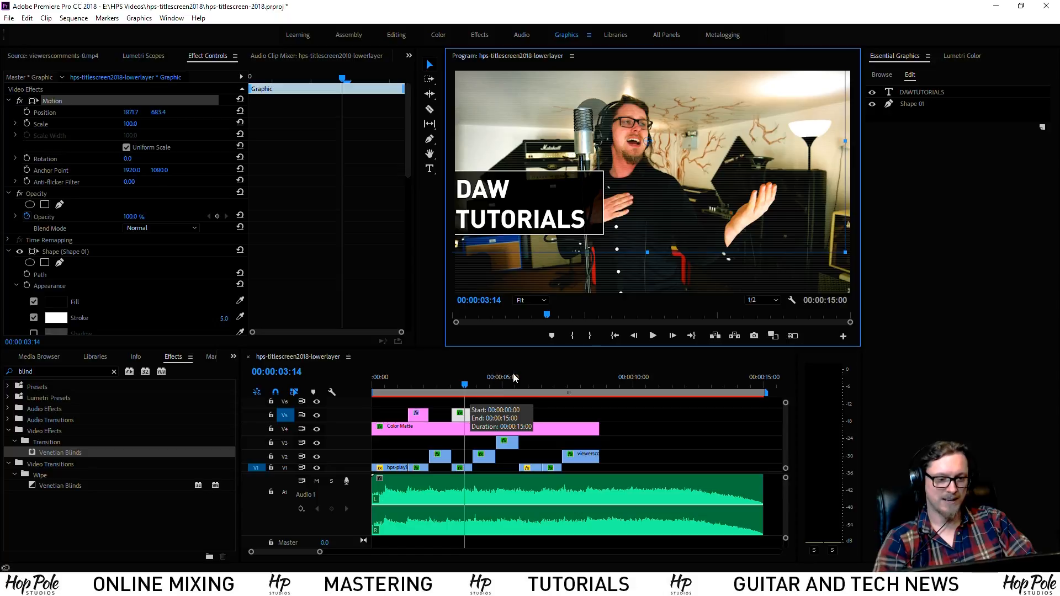
Paste further copies of the graphic at about 4:19 and 7:03
{"action": "left_click_drag", "start_coordinate": [503, 381], "coordinate": [520, 414]}
{"action": "key", "text": "ctrl+v"}
{"action": "left_click_drag", "start_coordinate": [524, 385], "coordinate": [451, 405]}
{"action": "key", "text": "ctrl+v"}
{"action": "key", "text": "ctrl+v"}
Move the black box to the right side and fit the right-aligned DAW TUTORIALS text inside it
{"action": "left_click", "coordinate": [442, 385]}
{"action": "left_click", "coordinate": [548, 243]}
{"action": "left_click_drag", "start_coordinate": [604, 233], "coordinate": [849, 224]}
{"action": "left_click_drag", "start_coordinate": [493, 264], "coordinate": [744, 257]}
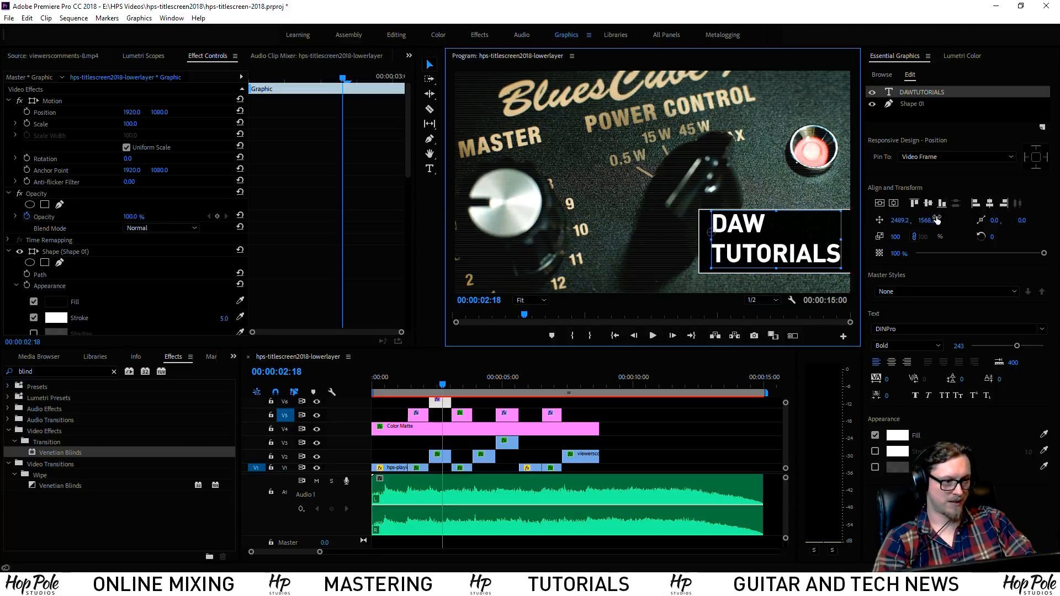
{"action": "left_click", "coordinate": [908, 362]}
{"action": "left_click_drag", "start_coordinate": [645, 264], "coordinate": [783, 262]}
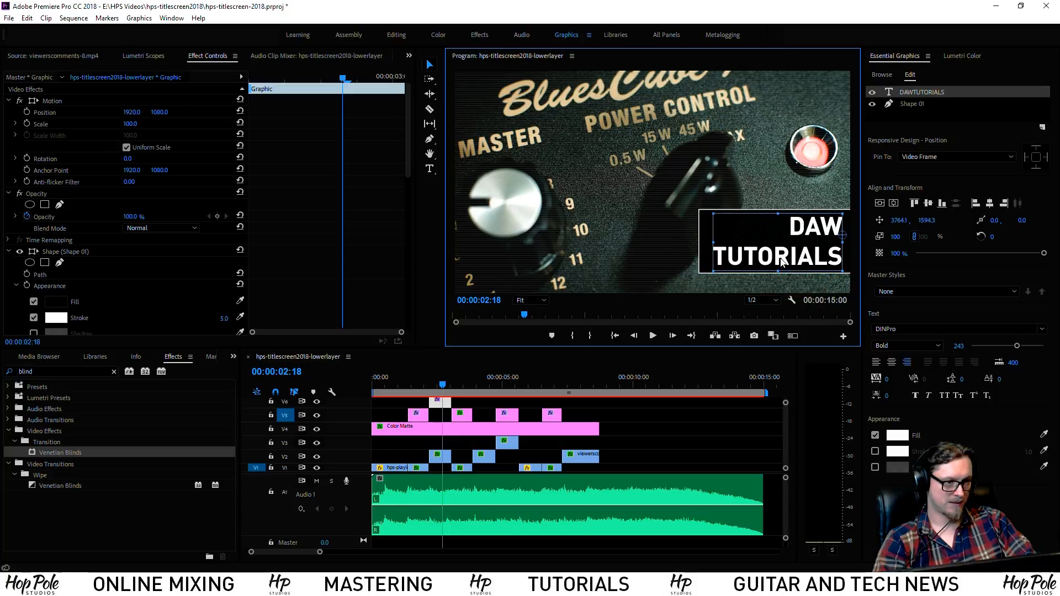
Paste two more graphic copies at later times and move them up onto V6
{"action": "left_click", "coordinate": [437, 403]}
{"action": "left_click", "coordinate": [479, 382]}
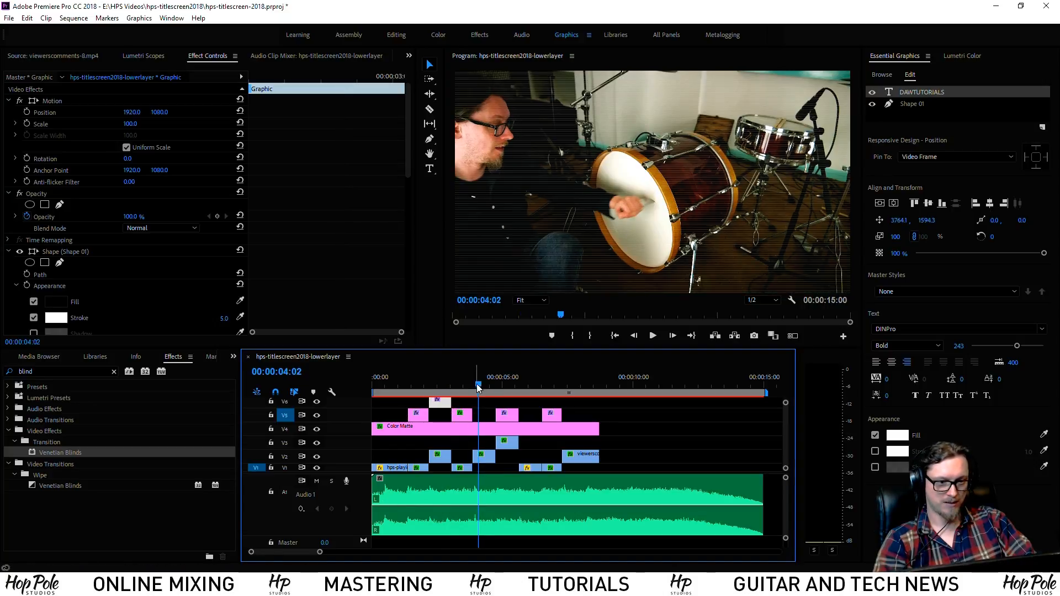
{"action": "key", "text": "ctrl+v"}
{"action": "mouse_move", "coordinate": [491, 419]}
{"action": "left_mouse_down"}
{"action": "mouse_move", "coordinate": [469, 406]}
{"action": "mouse_move", "coordinate": [496, 405]}
{"action": "mouse_move", "coordinate": [496, 418]}
{"action": "left_mouse_up"}
{"action": "left_click", "coordinate": [611, 382]}
{"action": "key", "text": "ctrl+v"}
{"action": "left_click_drag", "start_coordinate": [621, 418], "coordinate": [569, 390]}
Paste a final copy onto V6, lengthen it, and play back from 07:05
{"action": "left_click", "coordinate": [544, 404]}
{"action": "scroll", "coordinate": [787, 434], "scroll_direction": "up", "scroll_amount": 2}
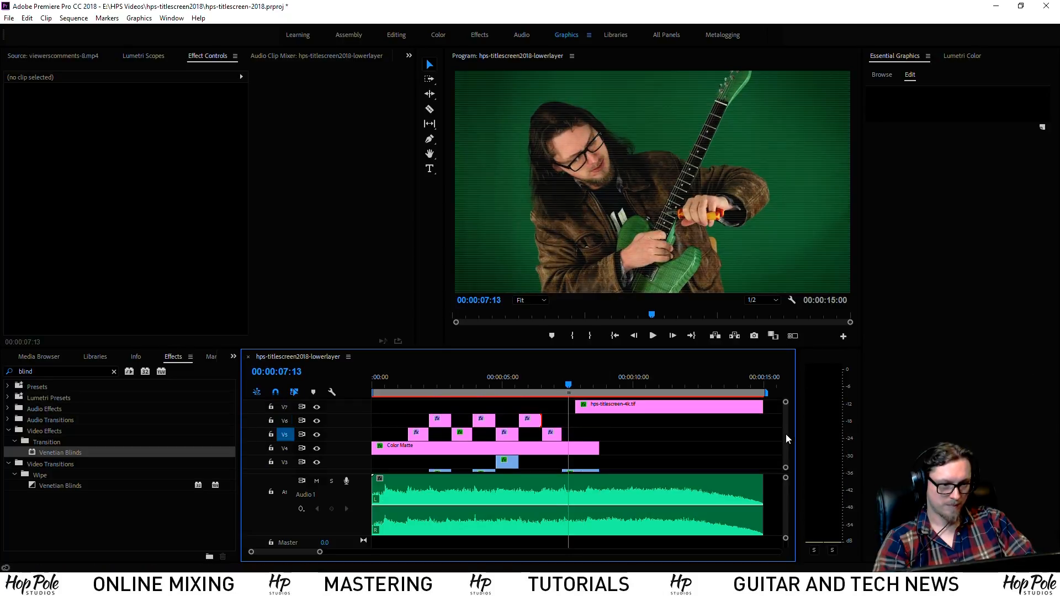
{"action": "left_click", "coordinate": [571, 382]}
{"action": "key", "text": "ctrl+v"}
{"action": "left_click_drag", "start_coordinate": [578, 440], "coordinate": [598, 426]}
{"action": "left_click", "coordinate": [562, 383]}
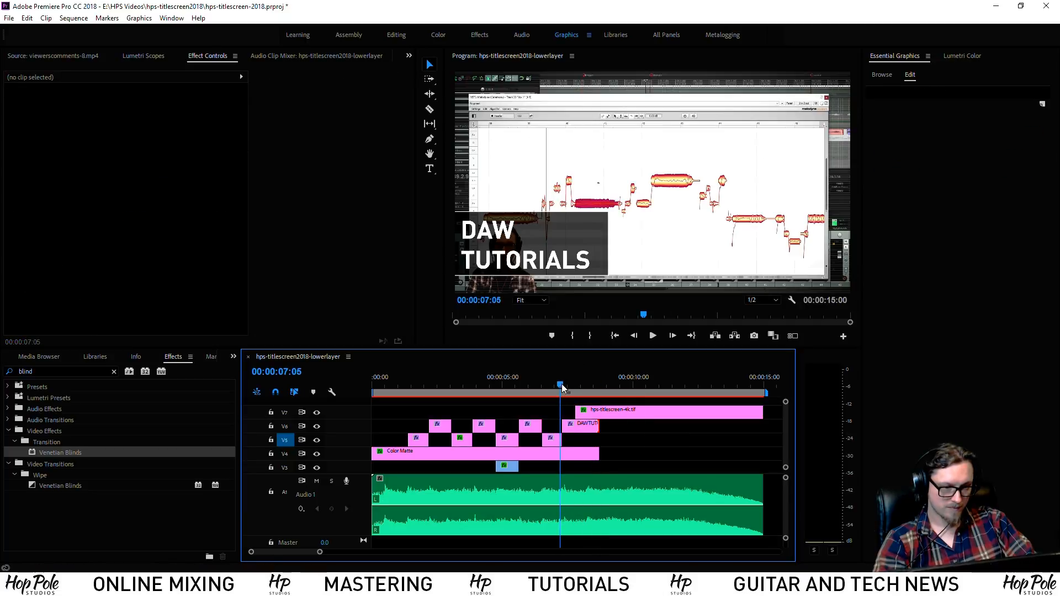
{"action": "key", "text": "space"}
{"action": "key", "text": "space"}
{"action": "left_click_drag", "start_coordinate": [397, 390], "coordinate": [439, 389]}
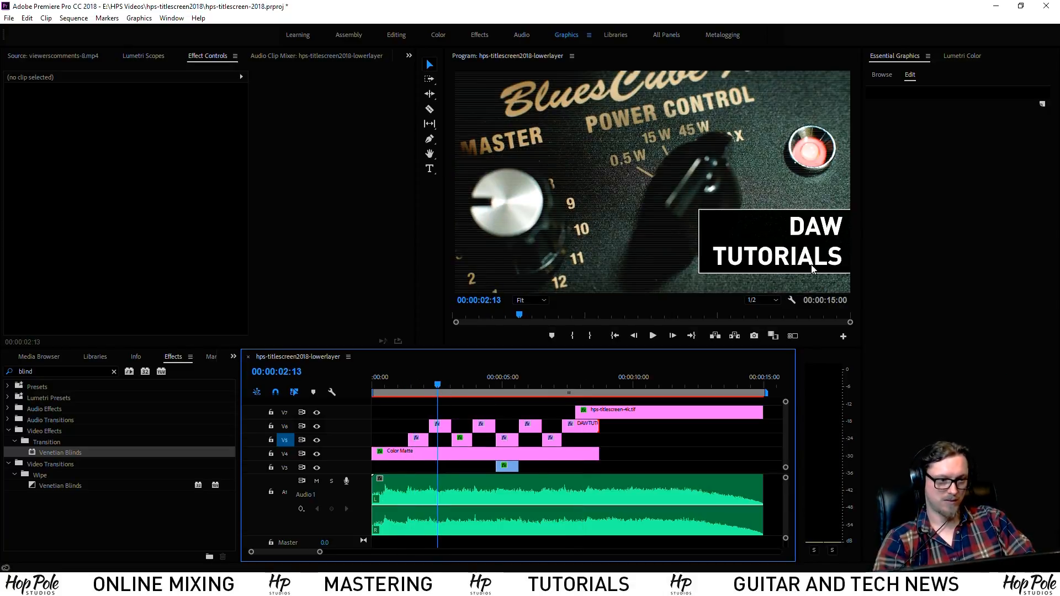
Retype the lower-third title at 02:13 as GUITAR GEAR REVIEWS
{"action": "left_click", "coordinate": [801, 226]}
{"action": "double_click", "coordinate": [800, 225]}
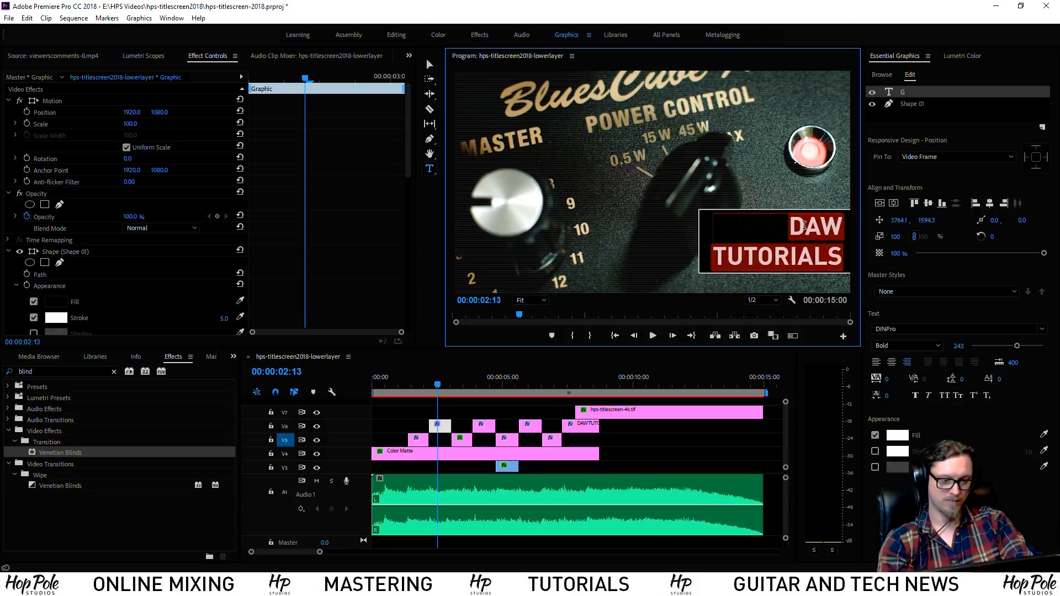
{"action": "type", "text": "Guit"}
{"action": "key", "text": "BackSpace"}
{"action": "key", "text": "BackSpace"}
{"action": "key", "text": "BackSpace"}
{"action": "type", "text": "UI"}
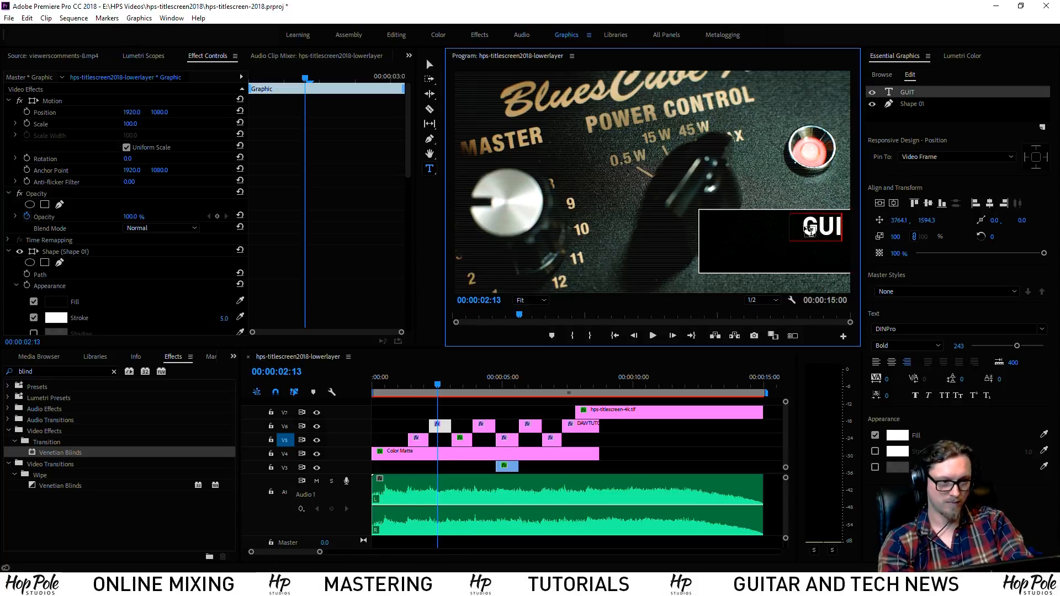
{"action": "type", "text": "TAR GE"}
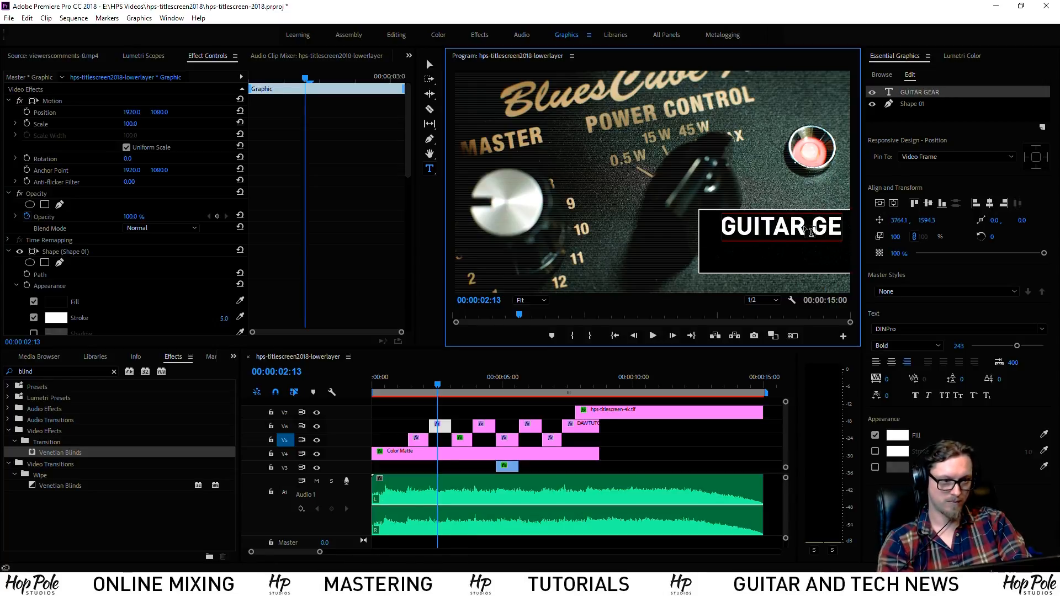
{"action": "type", "text": "AR REV"}
{"action": "key", "text": "BackSpace"}
{"action": "type", "text": "VEIEW"}
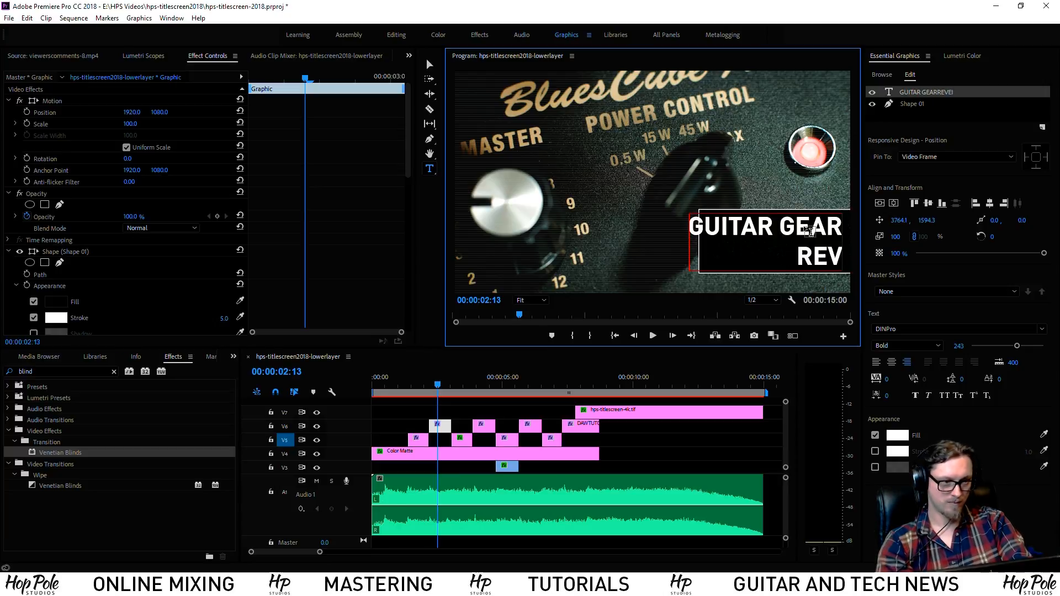
{"action": "key", "text": "BackSpace"}
{"action": "key", "text": "BackSpace"}
{"action": "key", "text": "BackSpace"}
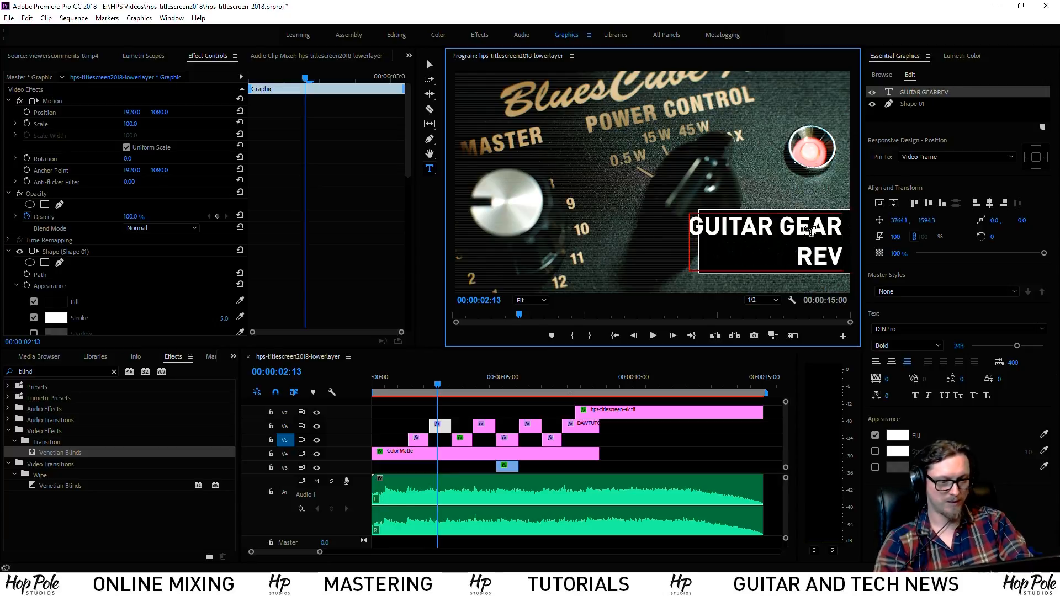
{"action": "type", "text": "IEWS"}
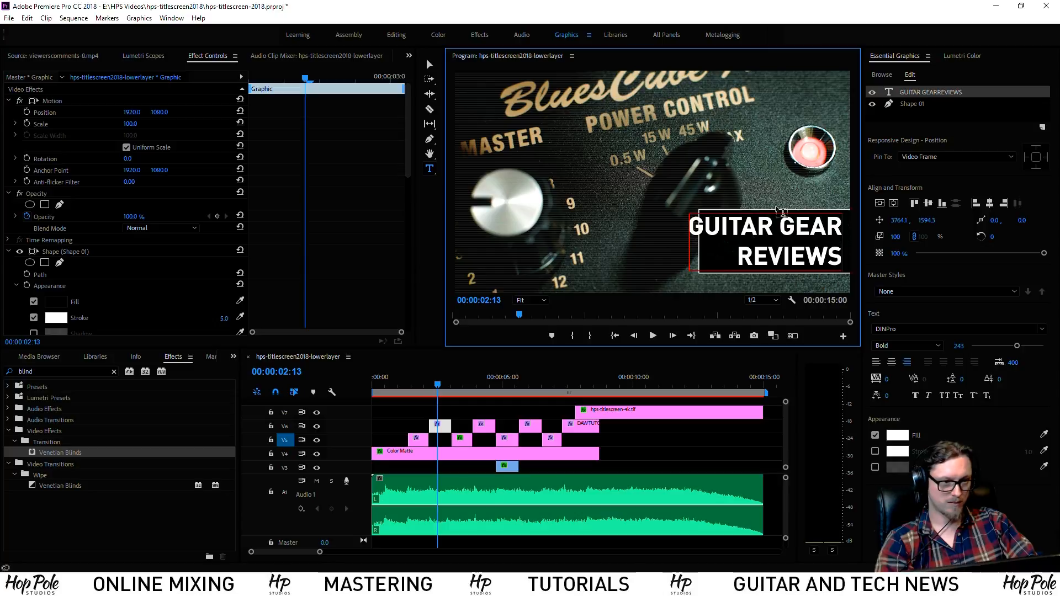
Widen the background box leftward to fit the longer title
{"action": "left_click", "coordinate": [911, 104]}
{"action": "left_click", "coordinate": [430, 66]}
{"action": "left_click_drag", "start_coordinate": [699, 241], "coordinate": [682, 239]}
{"action": "left_click", "coordinate": [462, 382]}
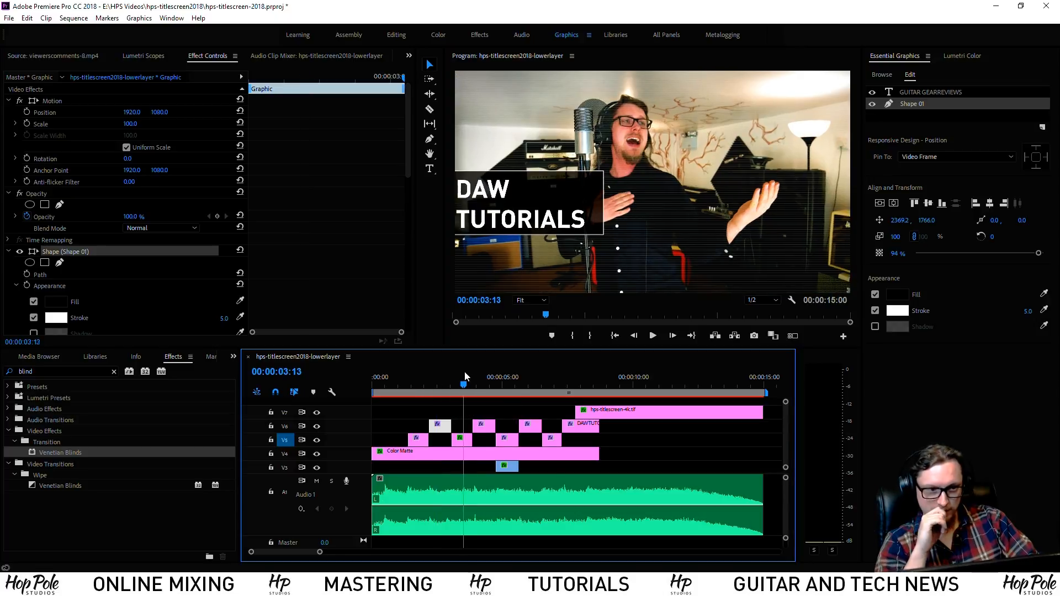
Scrub the preview to 03:08, mark an in point, and return to the title at 03:11
{"action": "double_click", "coordinate": [528, 183]}
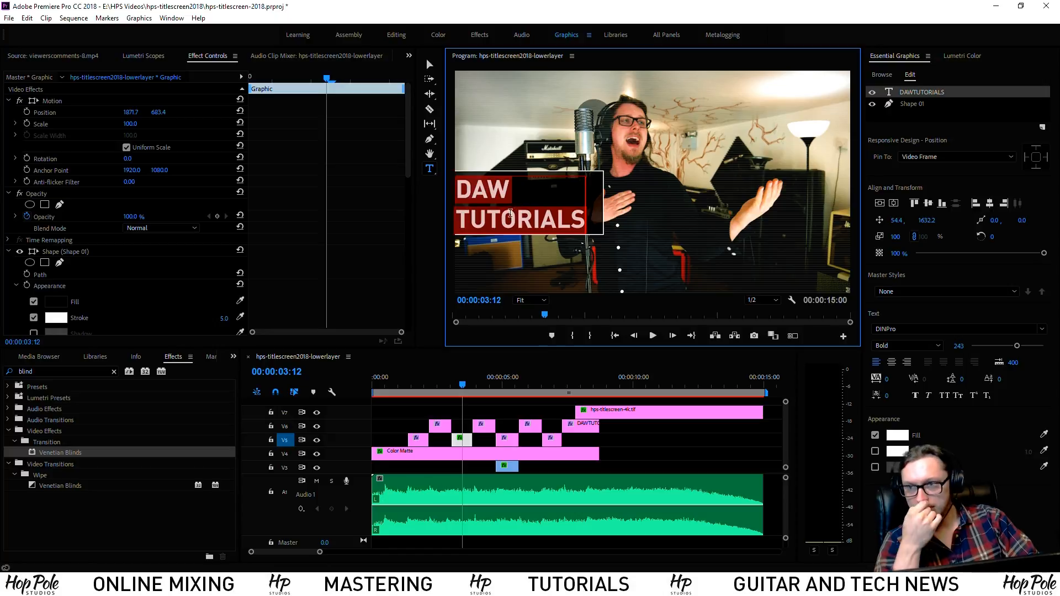
{"action": "left_click_drag", "start_coordinate": [430, 378], "coordinate": [459, 377]}
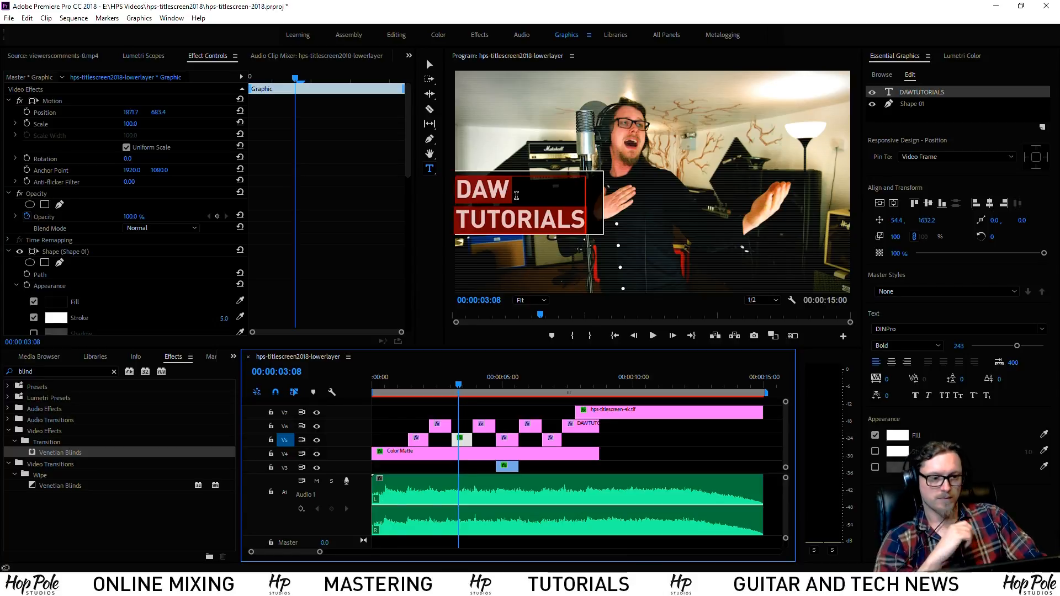
{"action": "key", "text": "l"}
{"action": "key", "text": "i"}
{"action": "key", "text": "v"}
{"action": "key", "text": "space"}
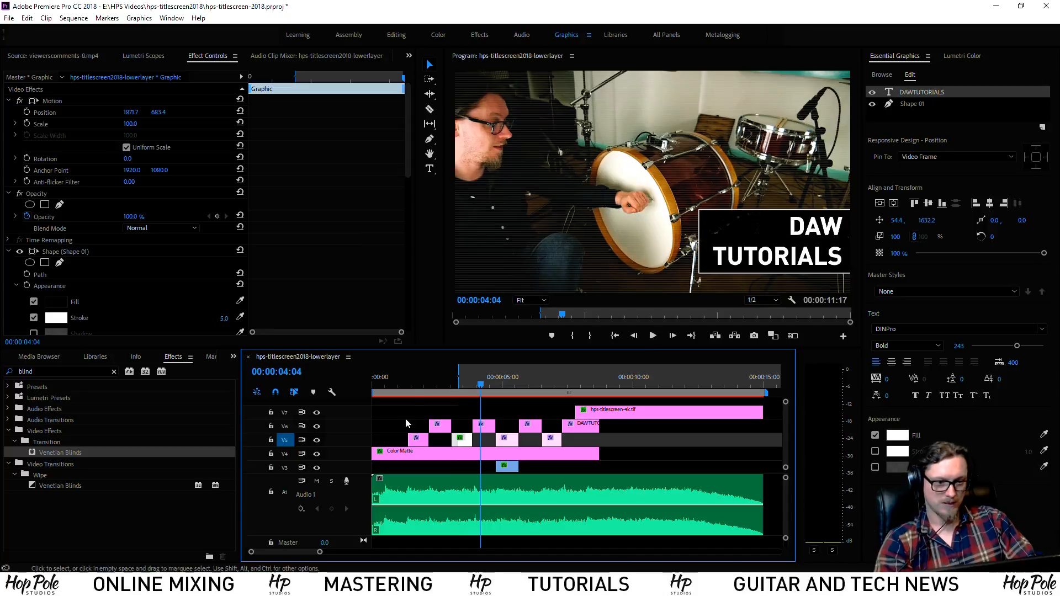
{"action": "left_click", "coordinate": [462, 383]}
Retitle the lower third LIVE PERFORMANCE and widen its box rightward to fit
{"action": "double_click", "coordinate": [499, 183]}
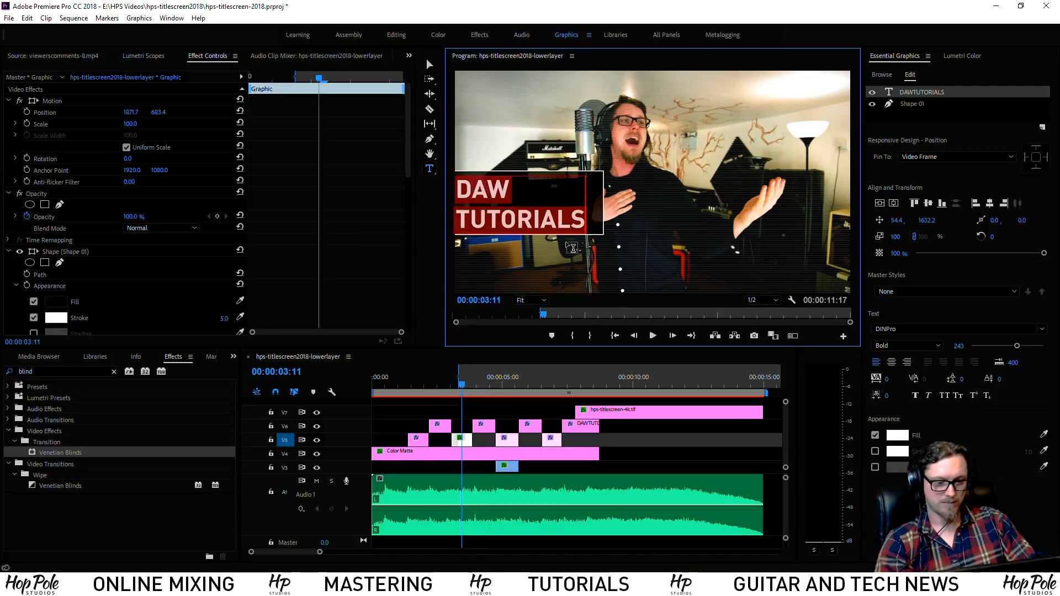
{"action": "type", "text": "LIVEPER"}
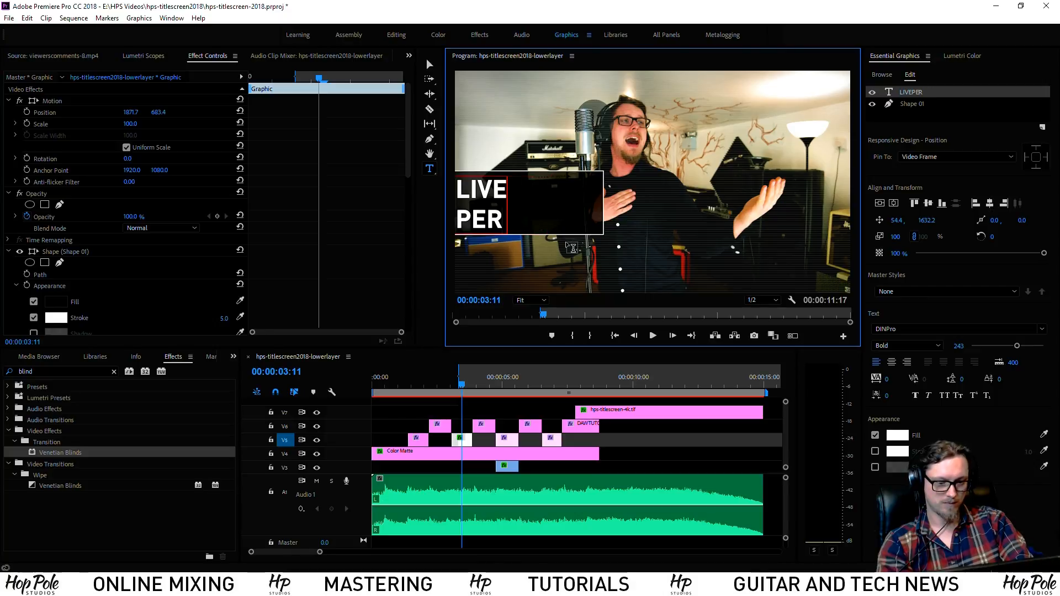
{"action": "type", "text": "DFOFORMA"}
{"action": "left_click", "coordinate": [430, 64]}
{"action": "left_click", "coordinate": [594, 165]}
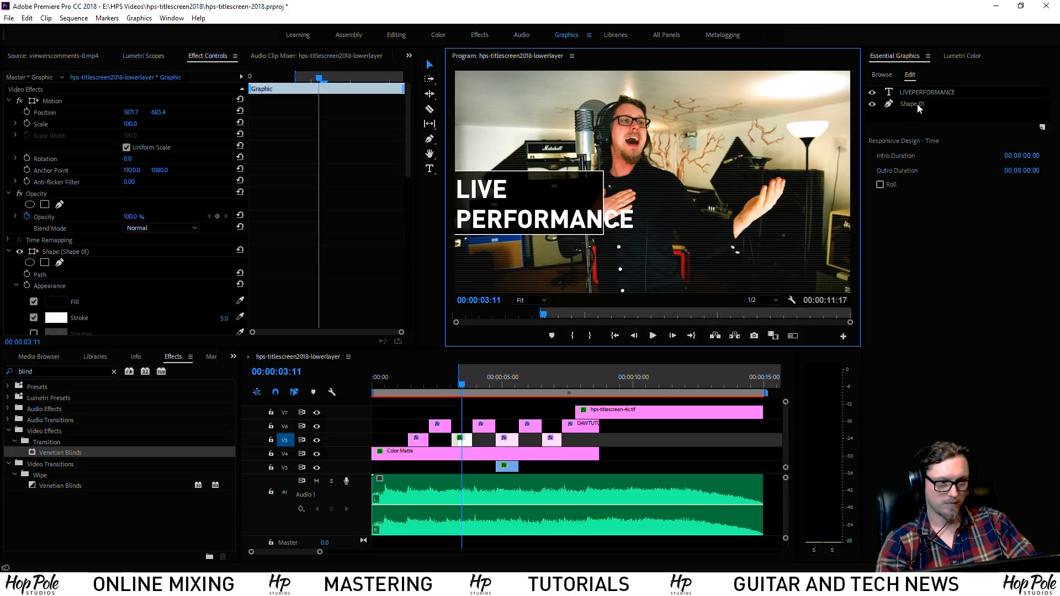
{"action": "left_click", "coordinate": [919, 105]}
{"action": "left_click_drag", "start_coordinate": [601, 198], "coordinate": [634, 203]}
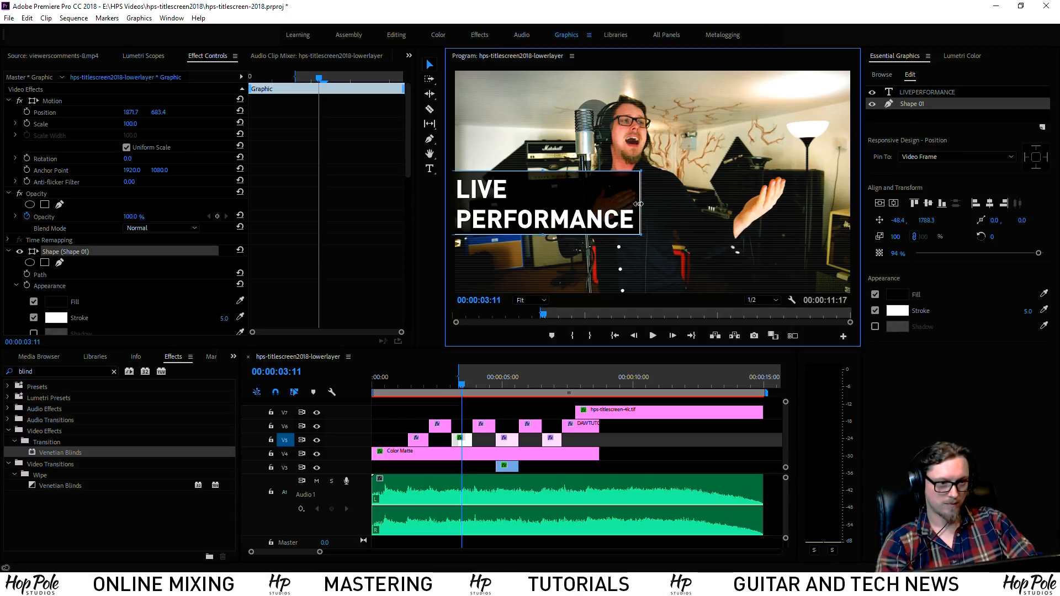
Lower the whole graphic by setting Motion Position Y to 958.4
{"action": "left_click", "coordinate": [911, 94], "text": "shift"}
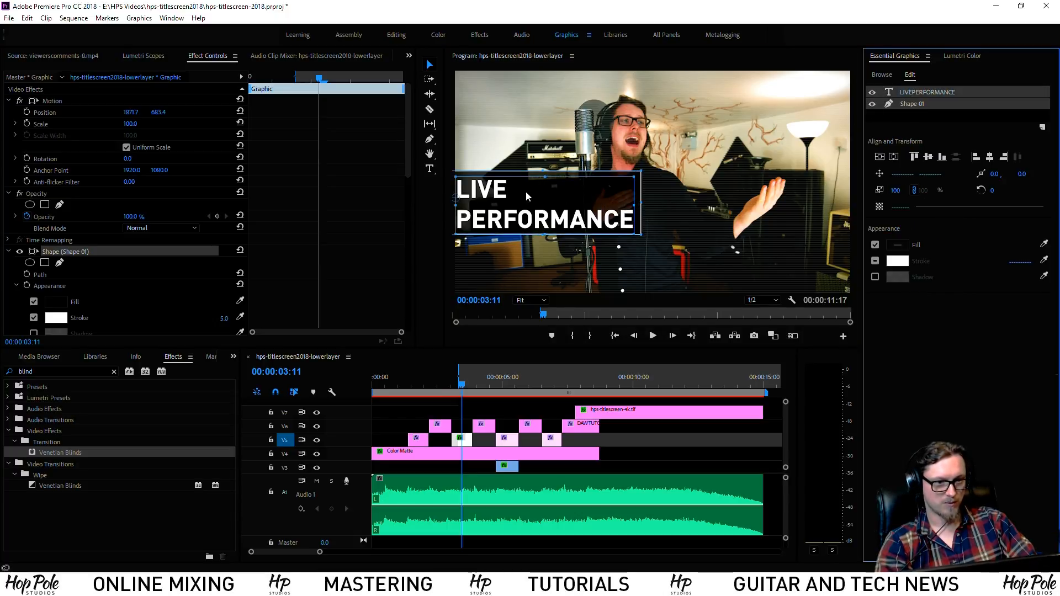
{"action": "left_click_drag", "start_coordinate": [539, 177], "coordinate": [543, 217]}
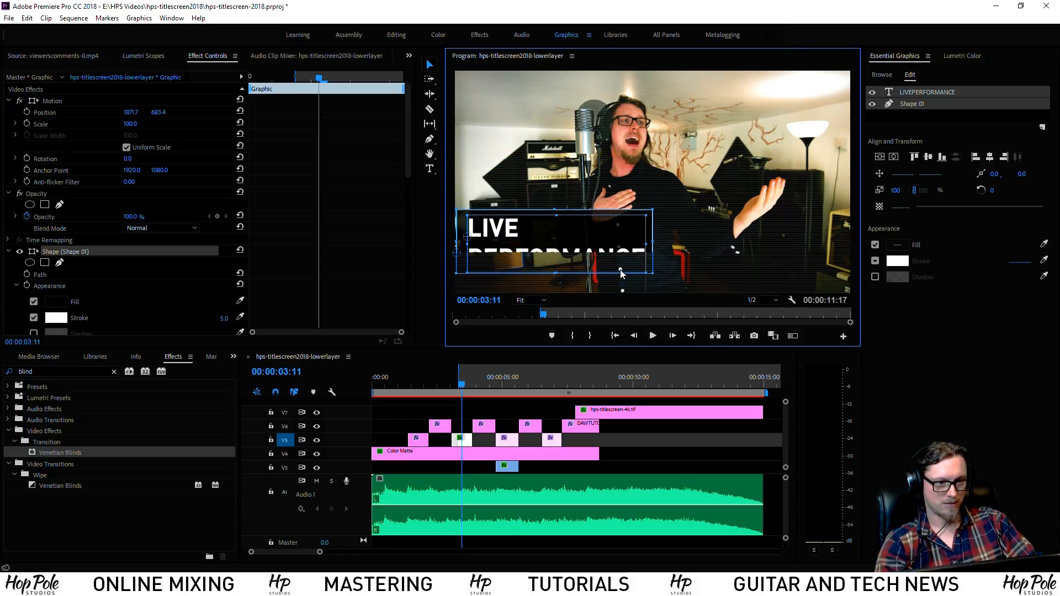
{"action": "key", "text": "ctrl+z"}
{"action": "left_click", "coordinate": [913, 131]}
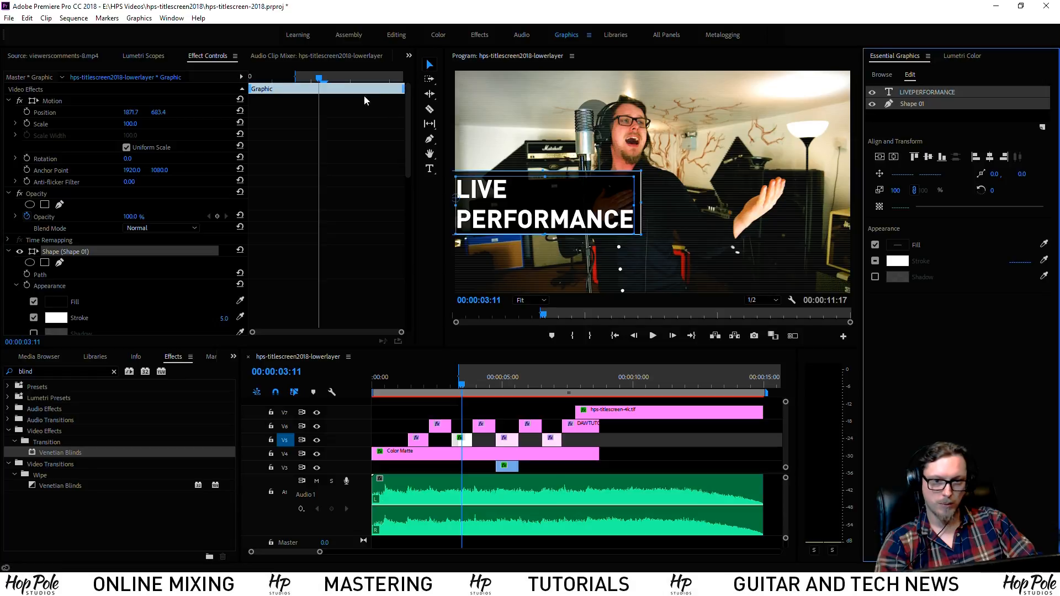
{"action": "left_click", "coordinate": [137, 101]}
{"action": "left_click_drag", "start_coordinate": [158, 113], "coordinate": [310, 112]}
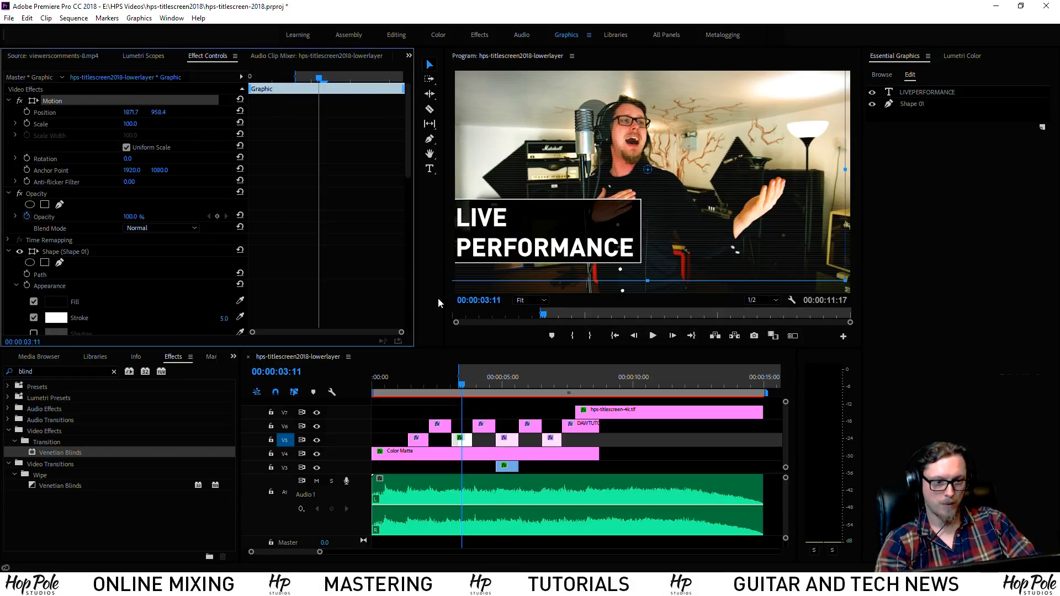
{"action": "left_click", "coordinate": [480, 380]}
Retype the V6 lower-third title at 4:03 as TONE COMPARISON
{"action": "left_click", "coordinate": [482, 427]}
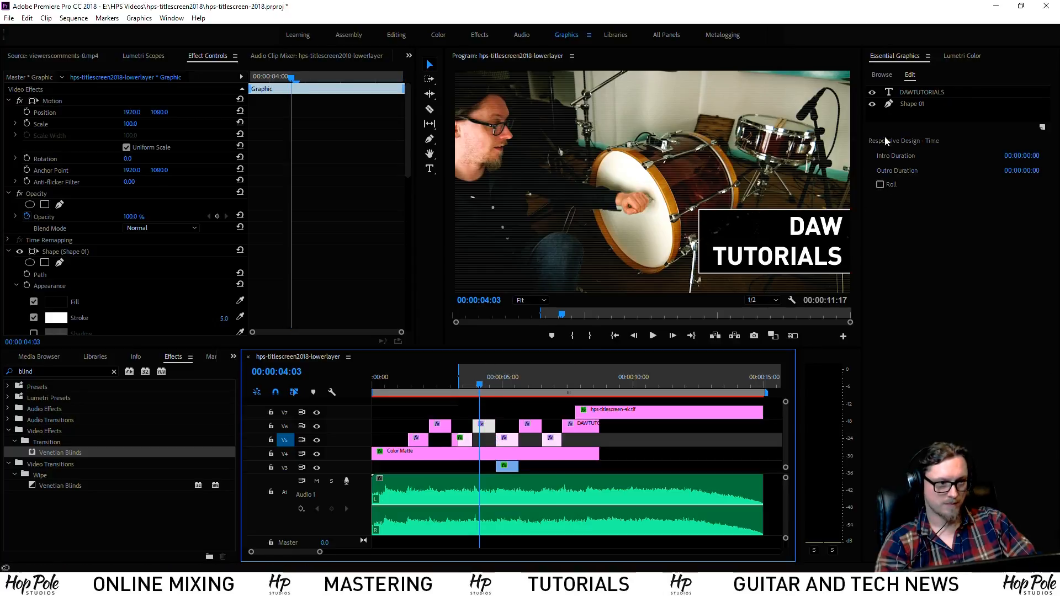
{"action": "left_click", "coordinate": [919, 94]}
{"action": "double_click", "coordinate": [793, 231]}
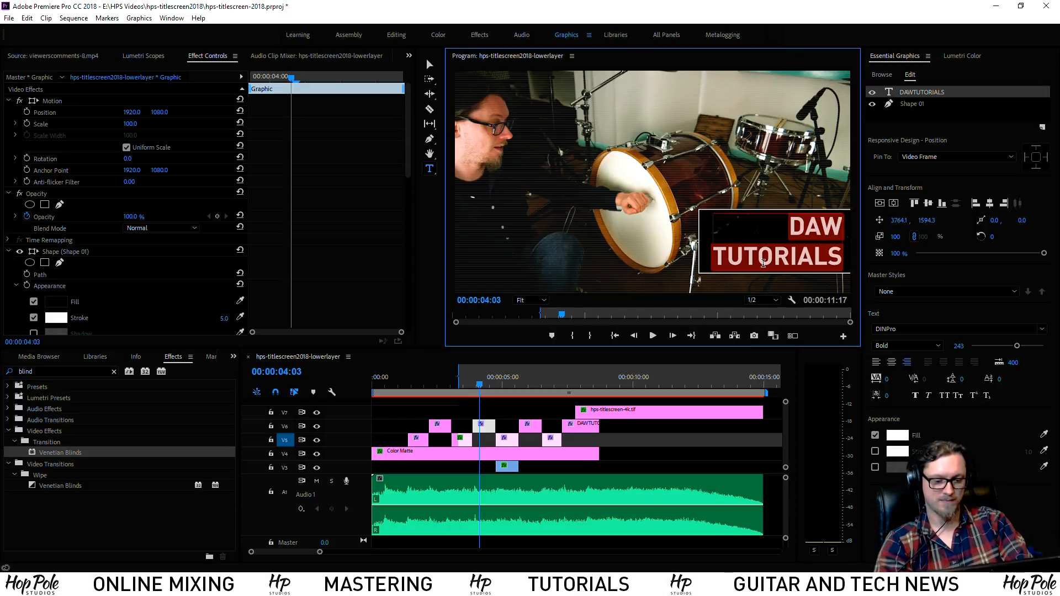
{"action": "type", "text": "tone"}
{"action": "key", "text": "BackSpace"}
{"action": "key", "text": "BackSpace"}
{"action": "key", "text": "BackSpace"}
{"action": "type", "text": "ONE "}
{"action": "type", "text": "COMPARISON"}
Widen the background box leftward to fit TONE COMPARISON
{"action": "left_click", "coordinate": [430, 65]}
{"action": "left_click", "coordinate": [908, 111]}
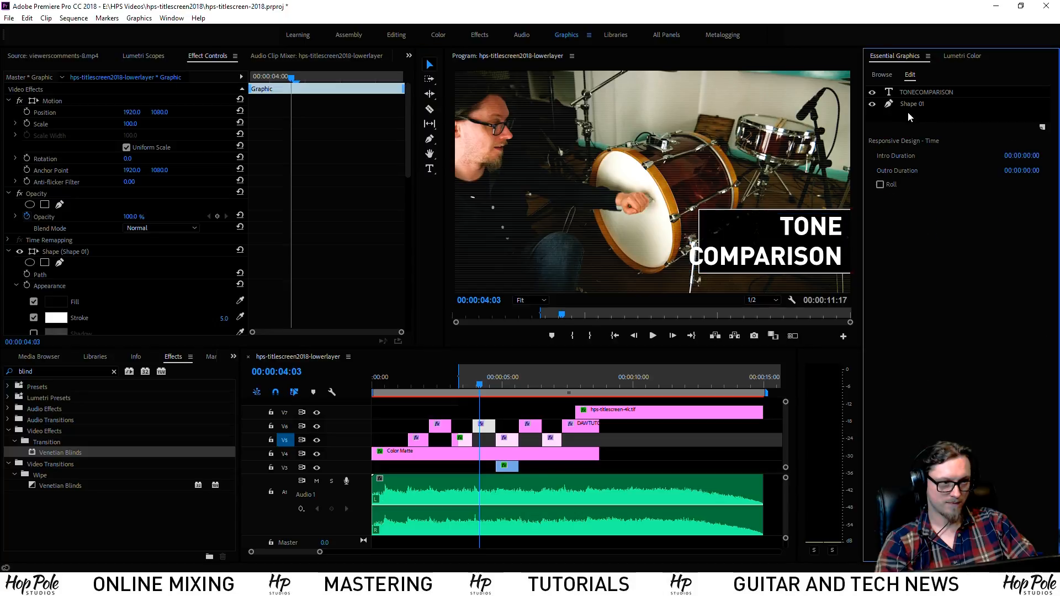
{"action": "left_click", "coordinate": [908, 108]}
{"action": "left_click_drag", "start_coordinate": [699, 240], "coordinate": [682, 241]}
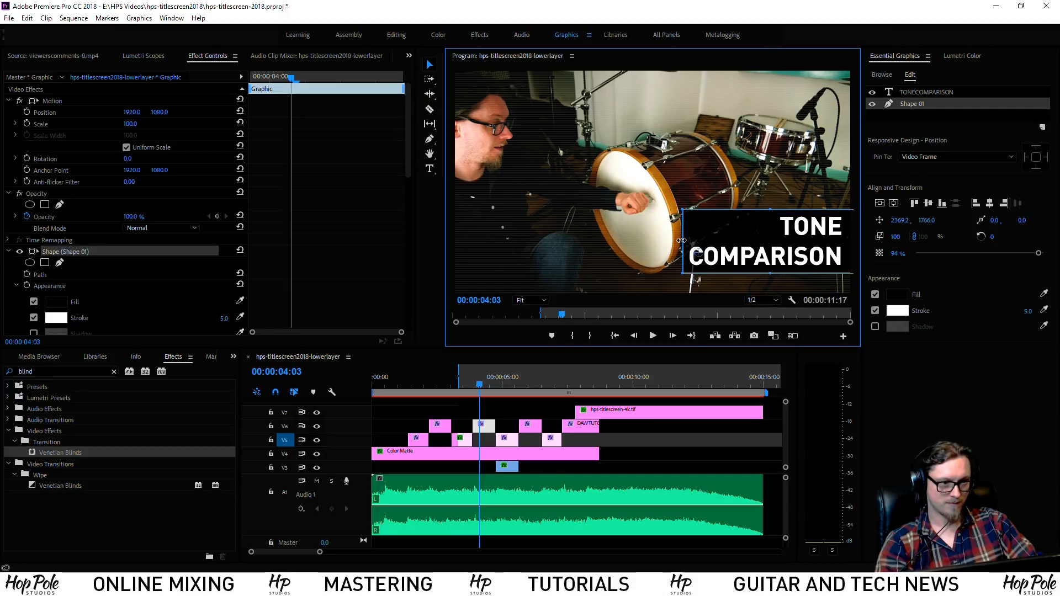
{"action": "left_click", "coordinate": [502, 381]}
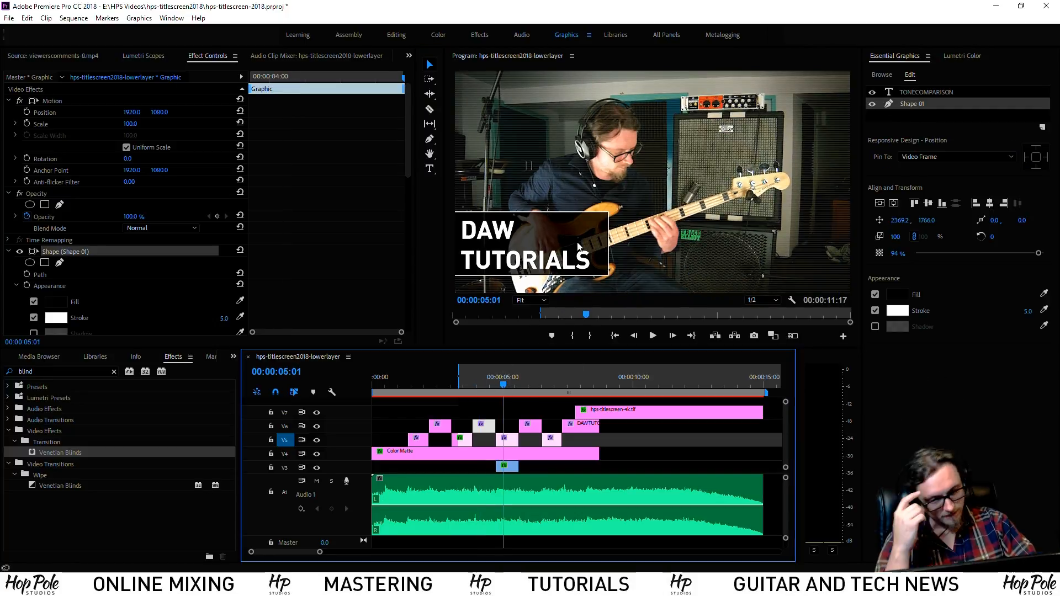
{"action": "left_click", "coordinate": [920, 92]}
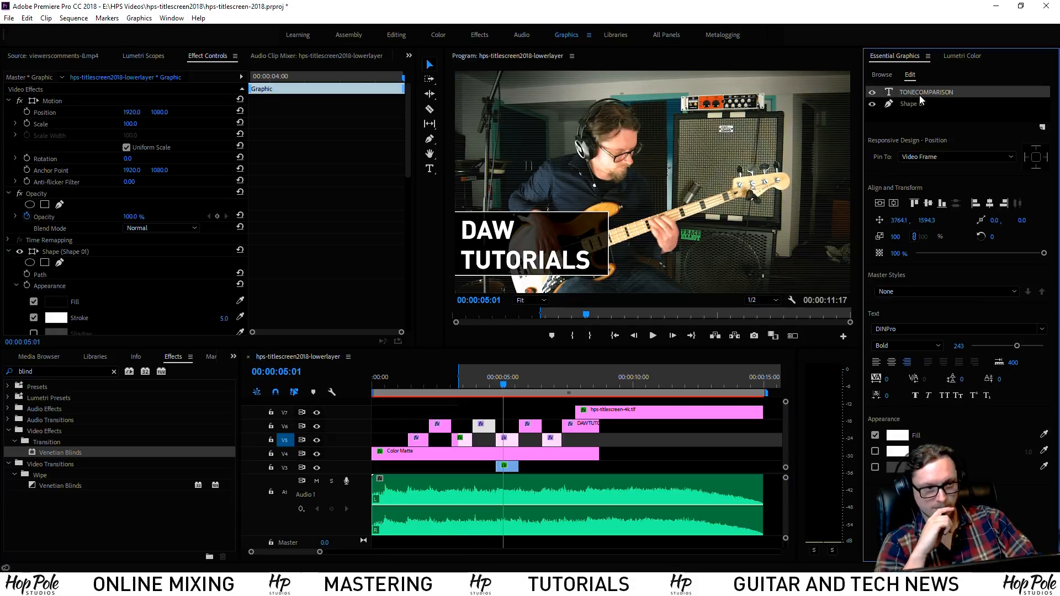
Retype the 5:01 title as BASS and review neighbouring titles up to TONE COMPARISON
{"action": "double_click", "coordinate": [489, 255]}
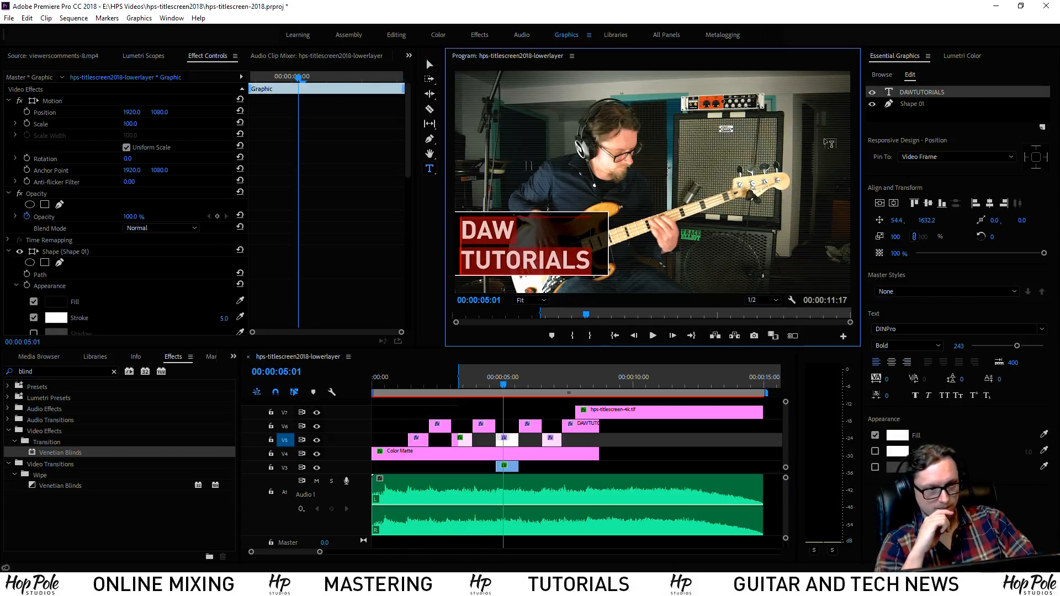
{"action": "type", "text": "BASS"}
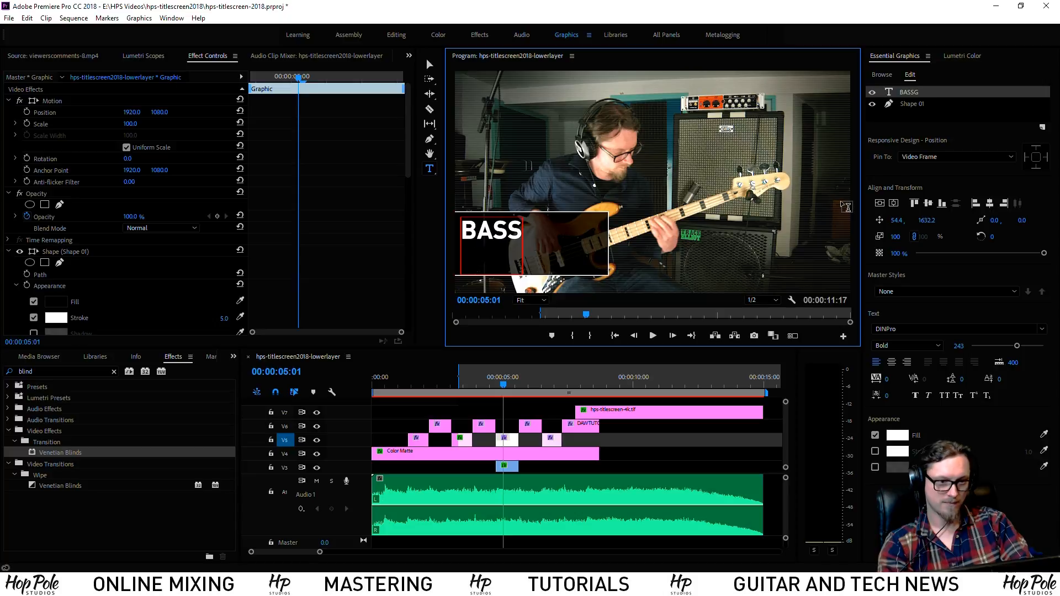
{"action": "mouse_move", "coordinate": [506, 386]}
{"action": "left_mouse_down"}
{"action": "mouse_move", "coordinate": [450, 391]}
{"action": "mouse_move", "coordinate": [509, 398]}
{"action": "left_mouse_up"}
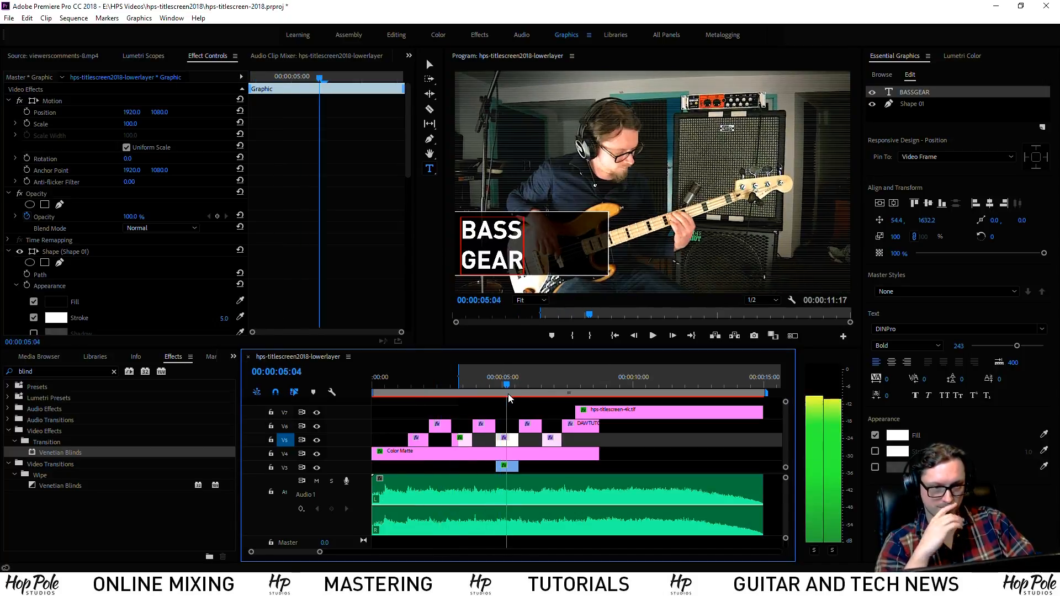
{"action": "double_click", "coordinate": [522, 257]}
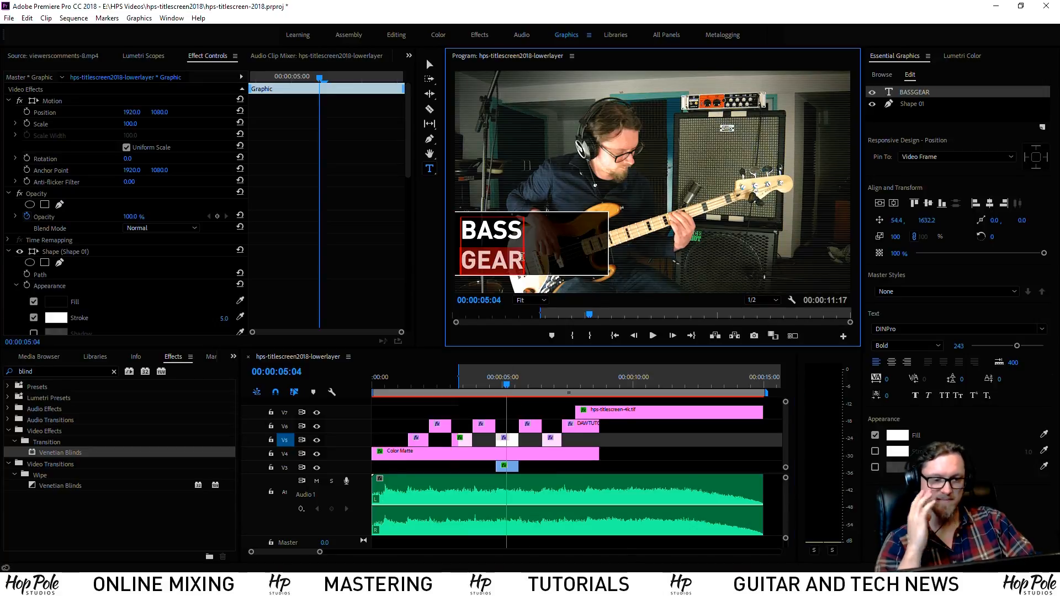
{"action": "left_click", "coordinate": [525, 231]}
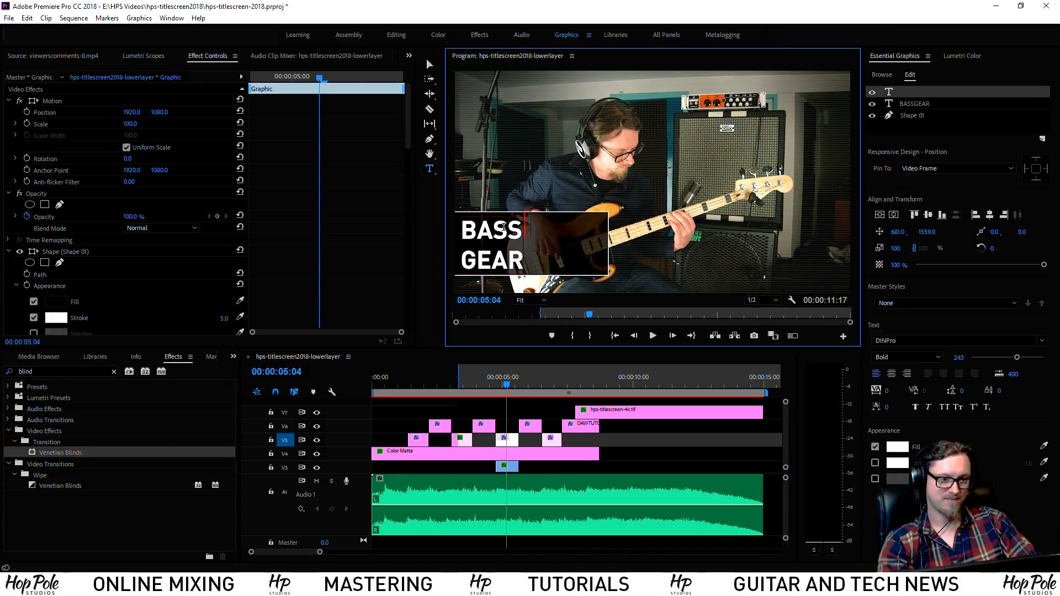
{"action": "left_click", "coordinate": [443, 381]}
{"action": "left_click_drag", "start_coordinate": [443, 381], "coordinate": [510, 401]}
{"action": "left_click", "coordinate": [506, 230]}
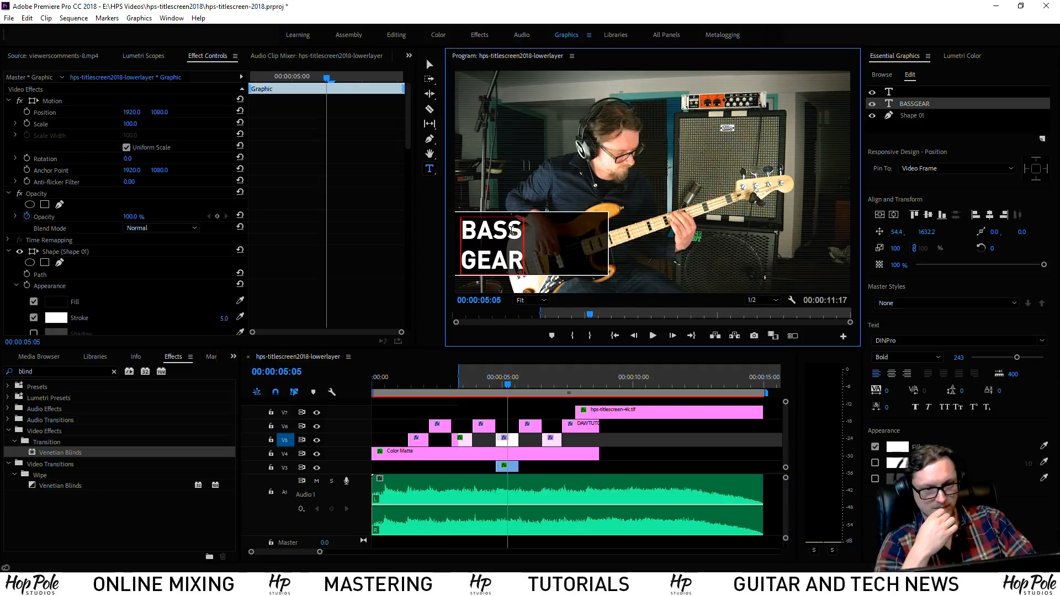
Delete the stray empty text layer and erase the BASS GEAR title text
{"action": "left_click", "coordinate": [527, 231]}
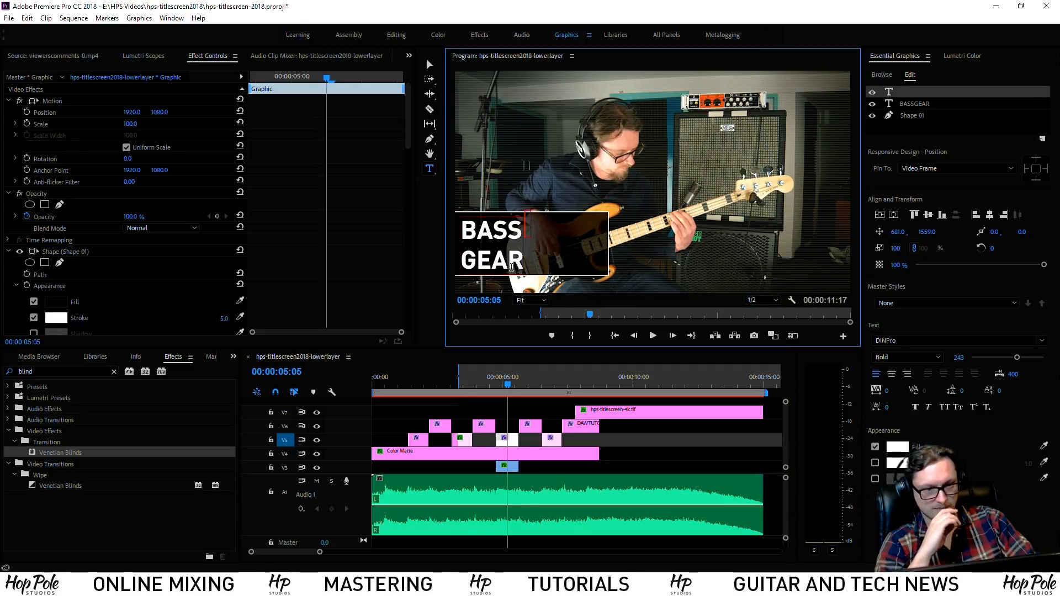
{"action": "left_click", "coordinate": [923, 94]}
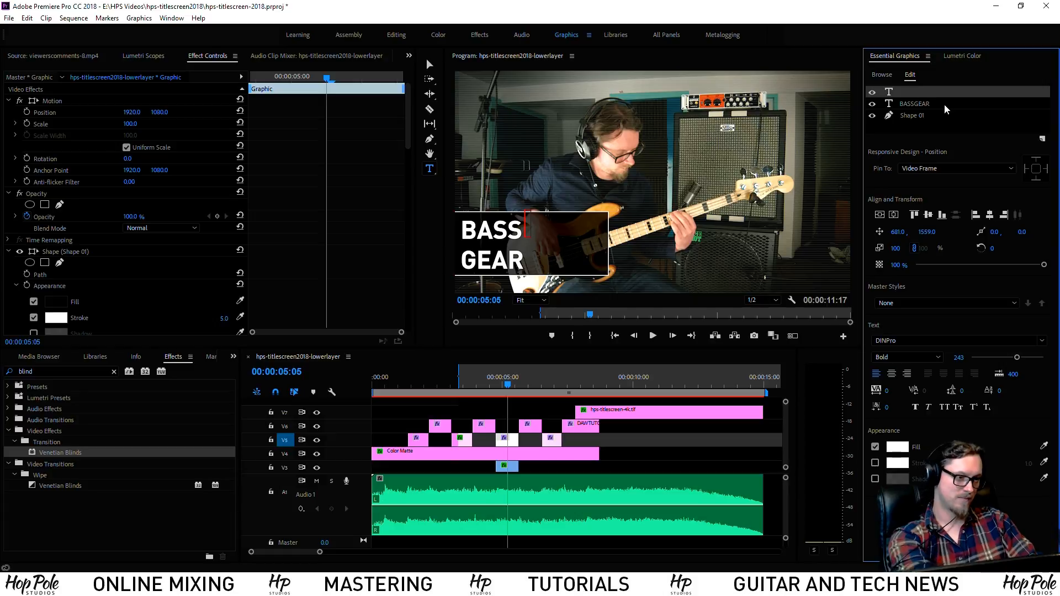
{"action": "key", "text": "Delete"}
{"action": "left_click_drag", "start_coordinate": [516, 260], "coordinate": [463, 228]}
{"action": "key", "text": "BackSpace"}
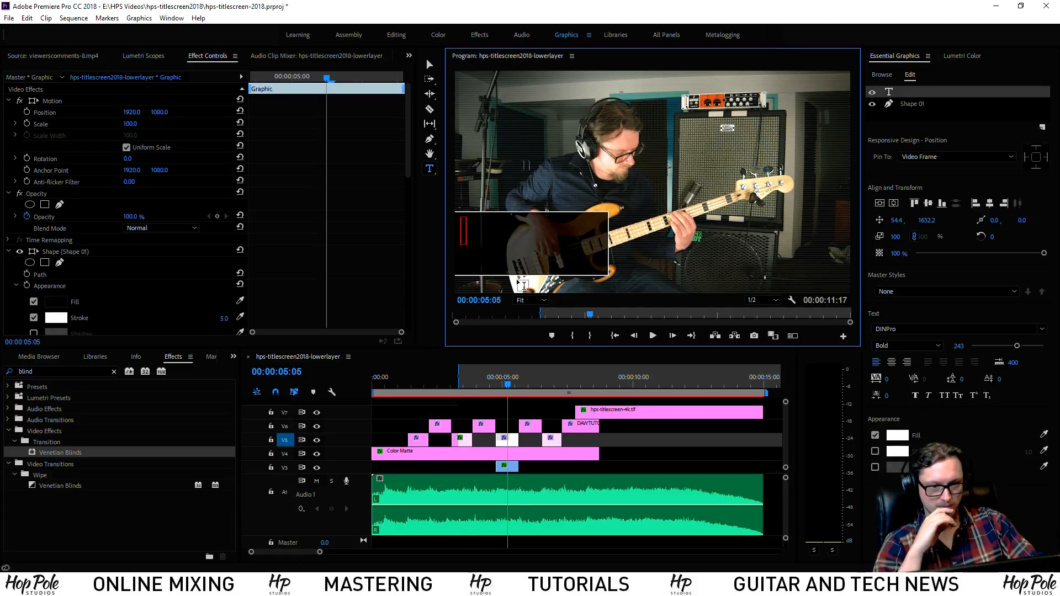
Type TRACKING TUTORIALS into the bass player's empty title and play back from the start
{"action": "left_click", "coordinate": [488, 379]}
{"action": "left_click_drag", "start_coordinate": [489, 379], "coordinate": [509, 378]}
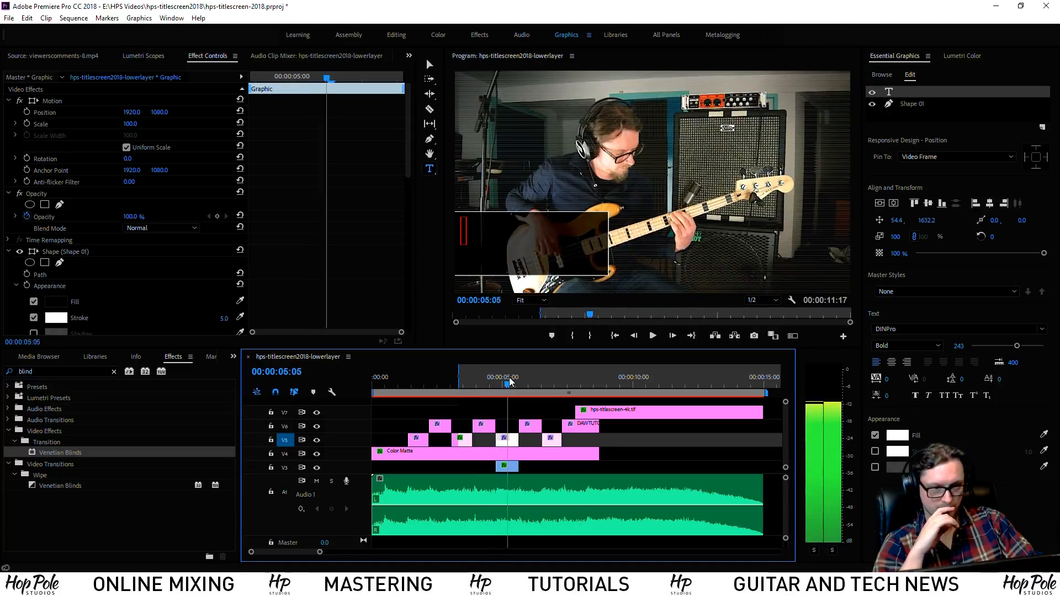
{"action": "left_click", "coordinate": [529, 380]}
{"action": "left_click_drag", "start_coordinate": [531, 381], "coordinate": [538, 374]}
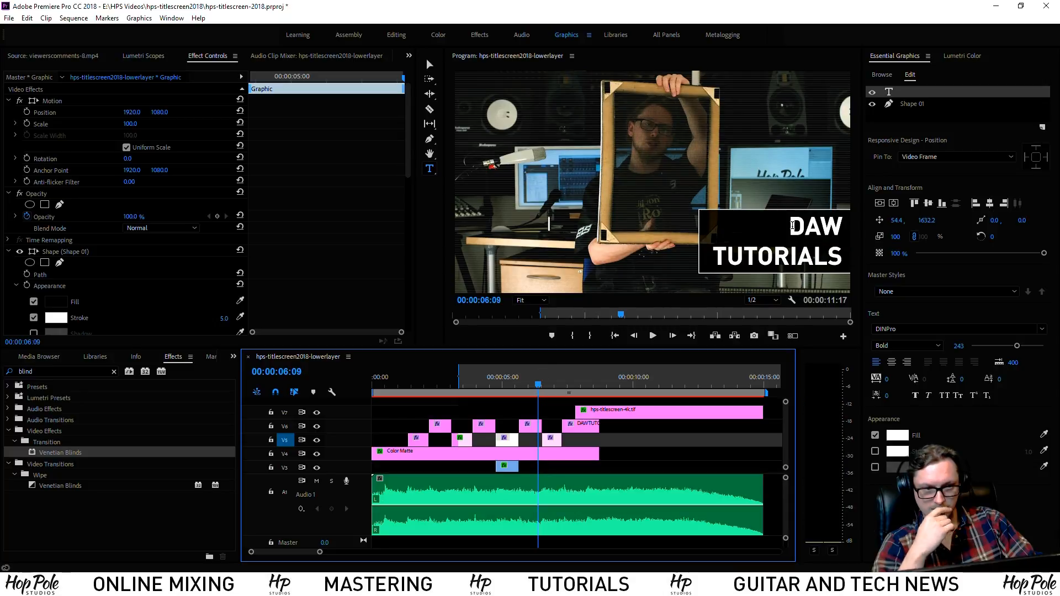
{"action": "left_click", "coordinate": [510, 387]}
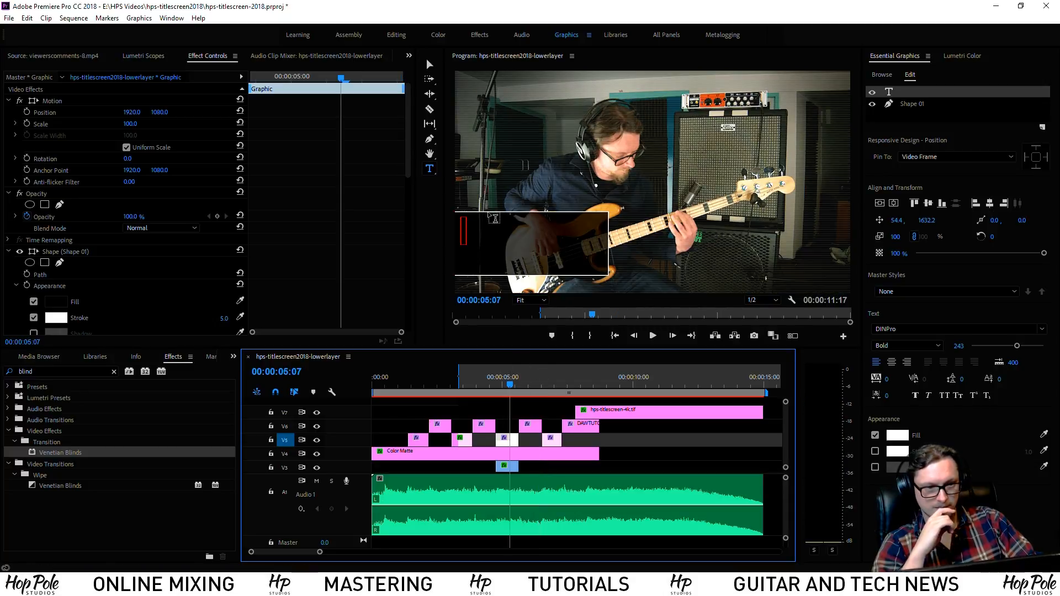
{"action": "left_click", "coordinate": [930, 89]}
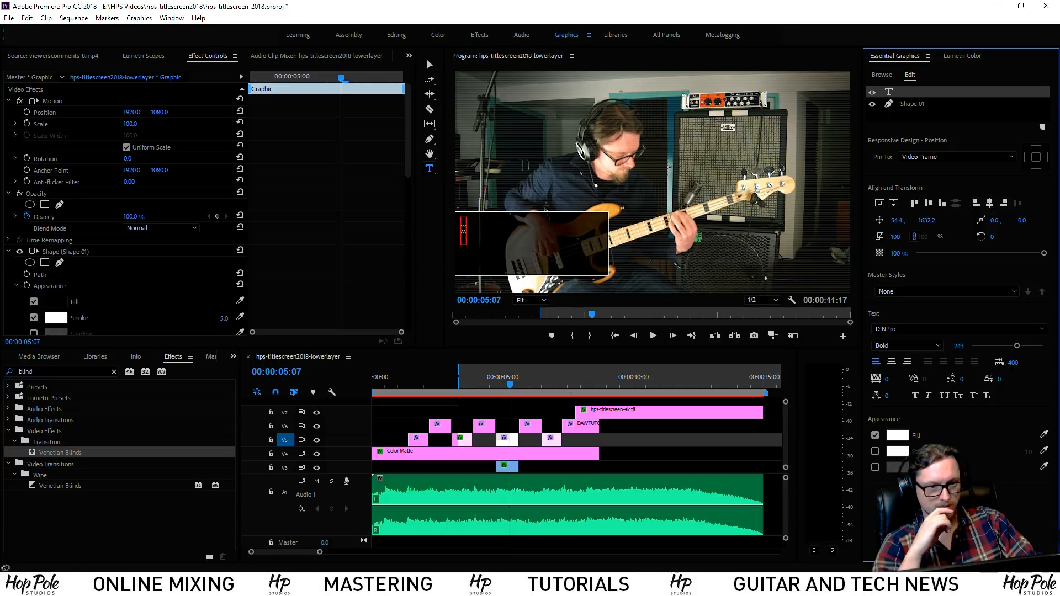
{"action": "left_click", "coordinate": [508, 261]}
{"action": "type", "text": "TRACK"}
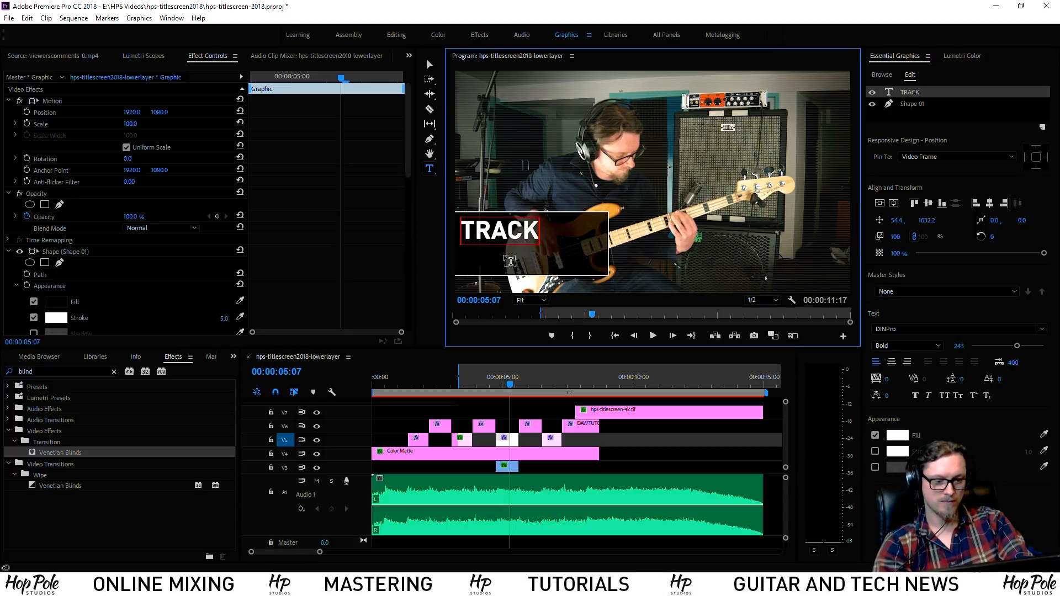
{"action": "type", "text": "ING TUT"}
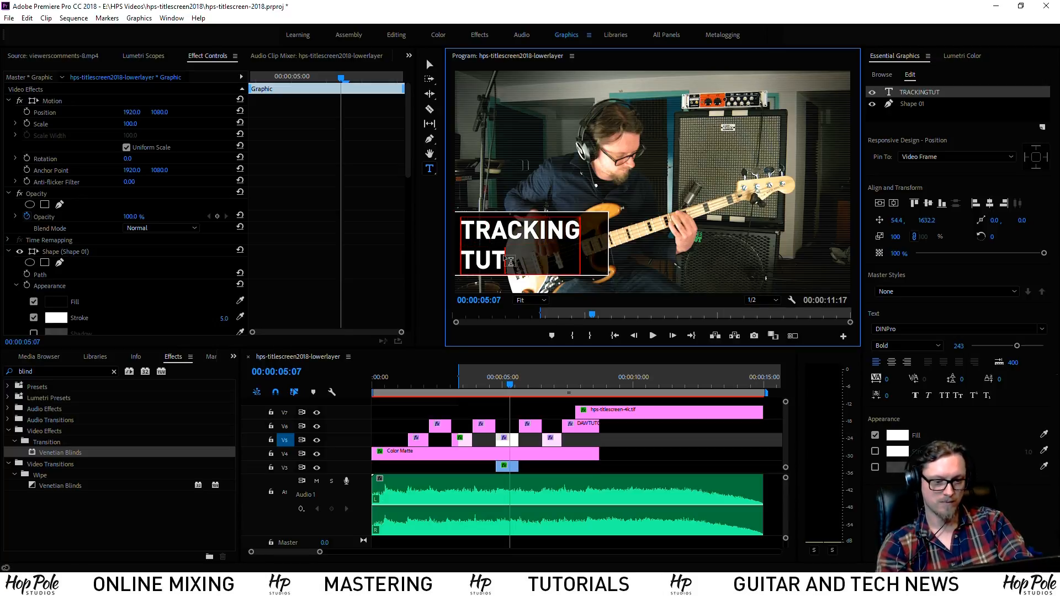
{"action": "type", "text": "ORIALS"}
{"action": "left_click", "coordinate": [395, 384]}
{"action": "key", "text": "space"}
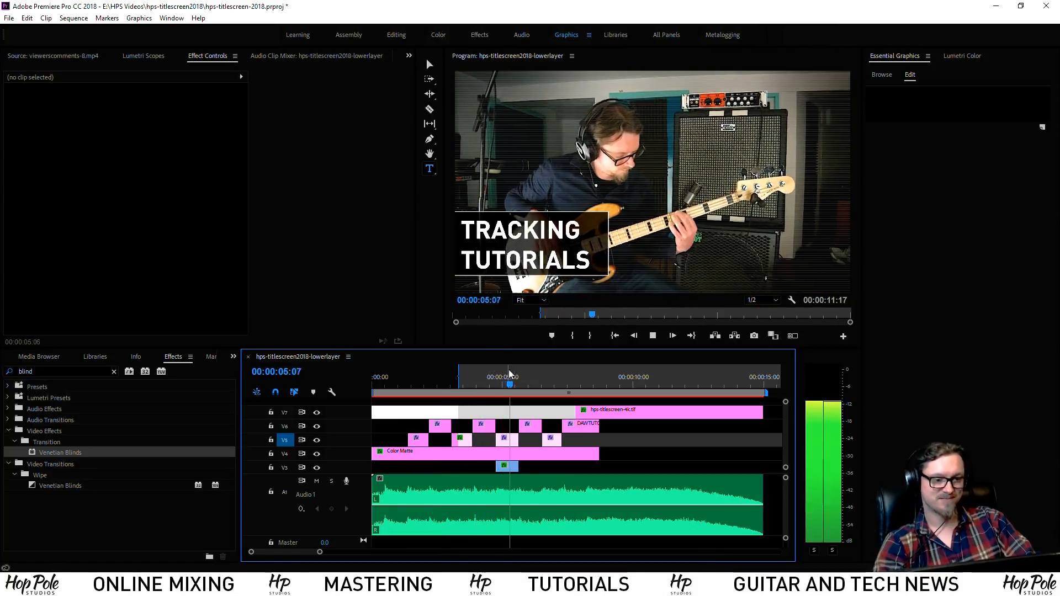
Retitle the next DAW TUTORIALS lower third as MIXING & / MASTERING on two lines
{"action": "left_click", "coordinate": [790, 225]}
{"action": "left_click_drag", "start_coordinate": [790, 225], "coordinate": [840, 255]}
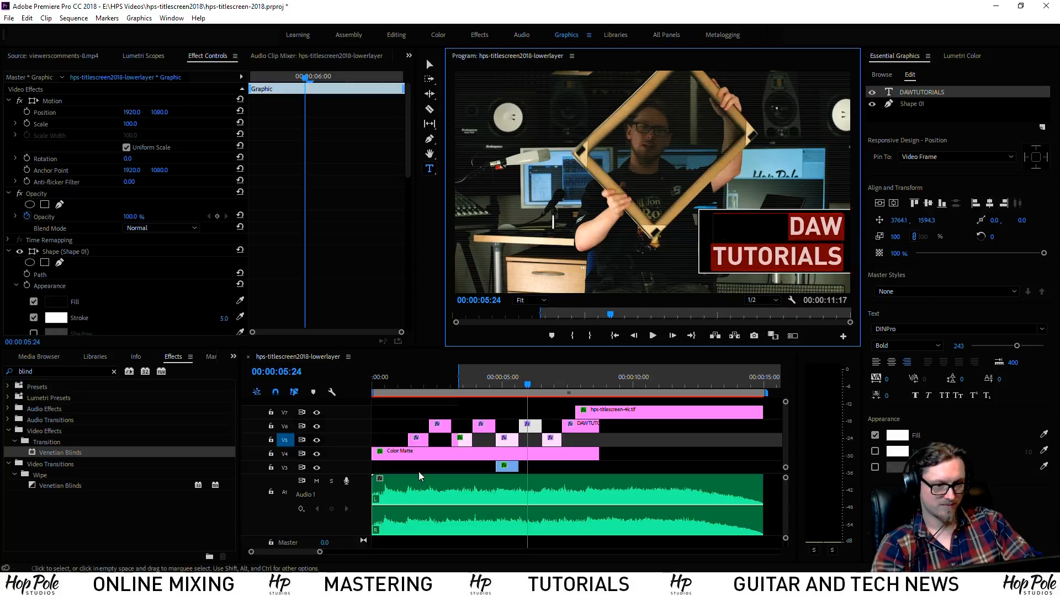
{"action": "left_click", "coordinate": [549, 383]}
{"action": "double_click", "coordinate": [514, 241]}
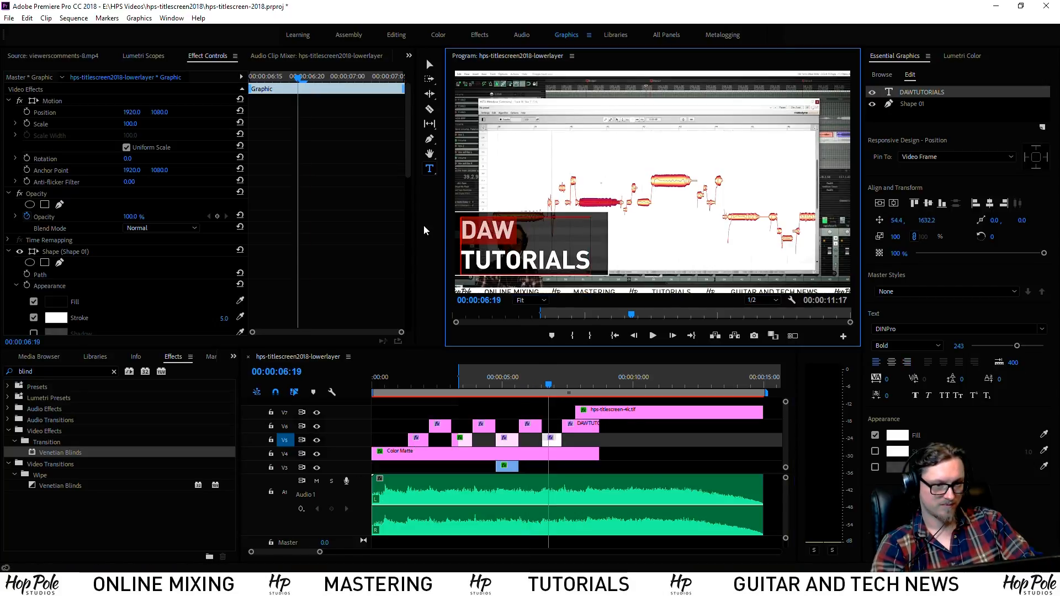
{"action": "type", "text": "MX"}
{"action": "key", "text": "BackSpace"}
{"action": "type", "text": "IXING"}
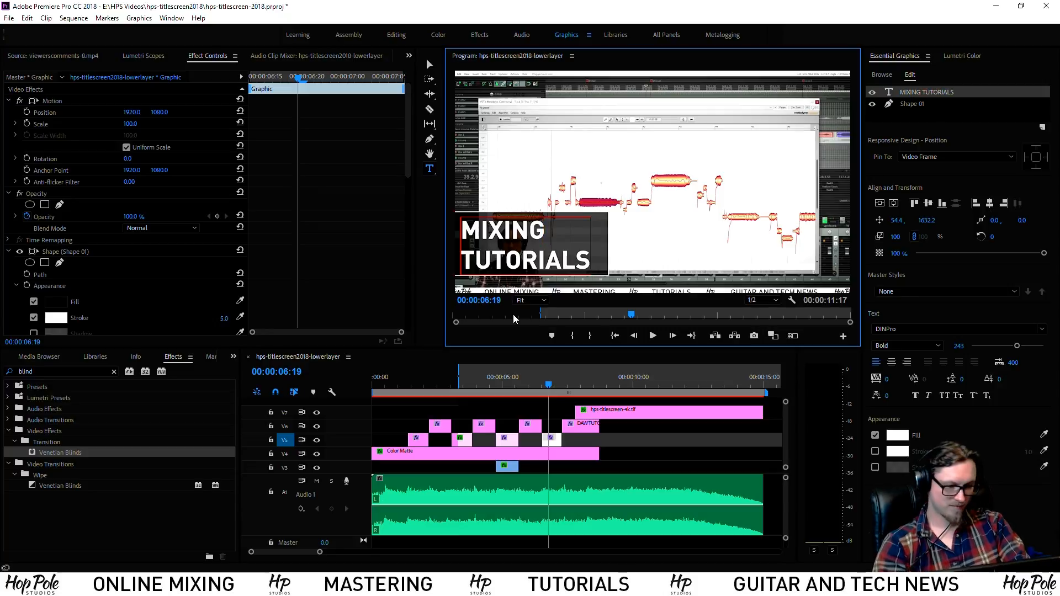
{"action": "type", "text": " &"}
{"action": "key", "text": "Return"}
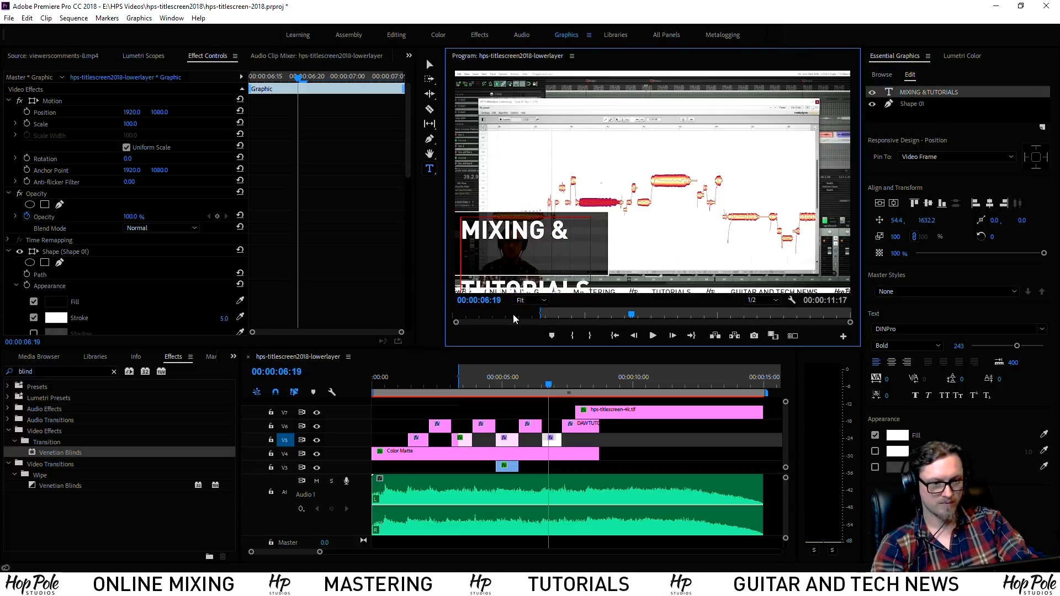
{"action": "key", "text": "Delete"}
{"action": "key", "text": "Delete"}
{"action": "key", "text": "Delete"}
{"action": "key", "text": "Delete"}
{"action": "key", "text": "Delete"}
{"action": "key", "text": "Delete"}
{"action": "key", "text": "Delete"}
{"action": "key", "text": "Delete"}
{"action": "key", "text": "Delete"}
{"action": "type", "text": "MA"}
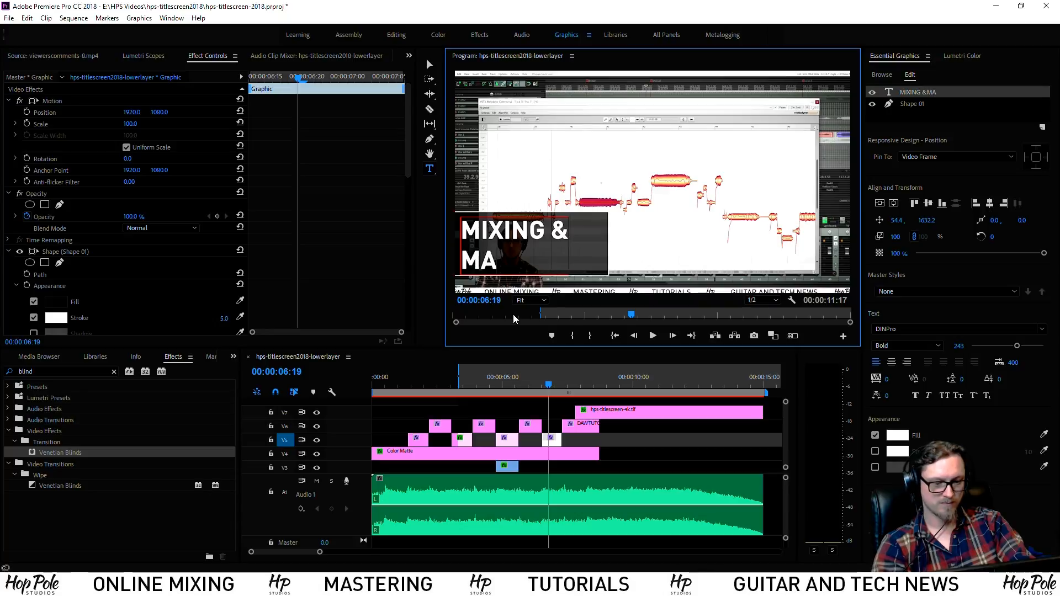
{"action": "type", "text": "STERING"}
Replace the guitar shot's title text with BRITISH
{"action": "left_click", "coordinate": [570, 384]}
{"action": "left_click_drag", "start_coordinate": [572, 382], "coordinate": [574, 384]}
{"action": "left_click", "coordinate": [829, 254]}
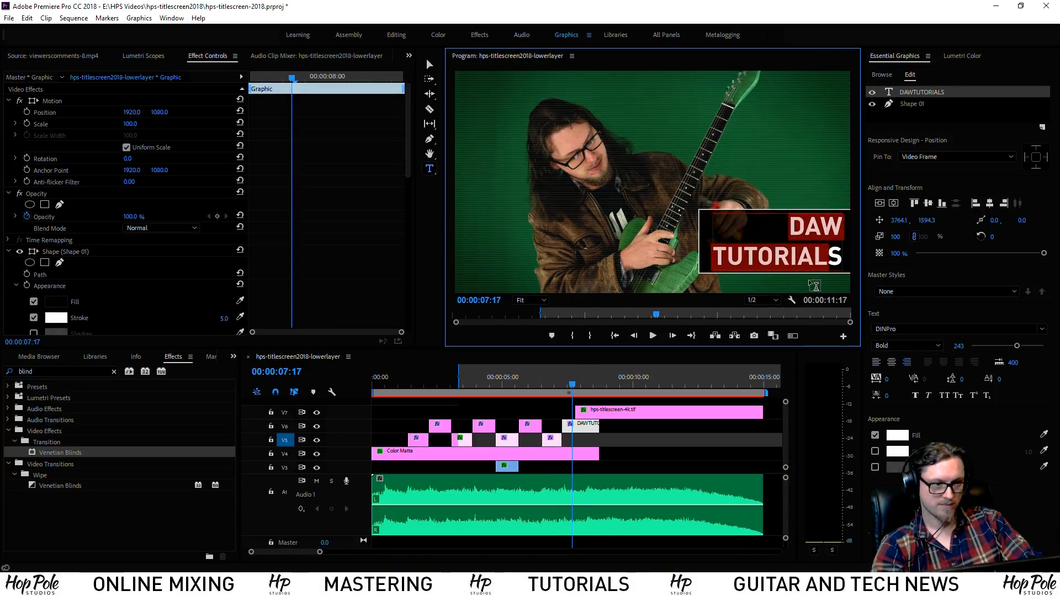
{"action": "key", "text": "BackSpace"}
{"action": "type", "text": "GENERAL"}
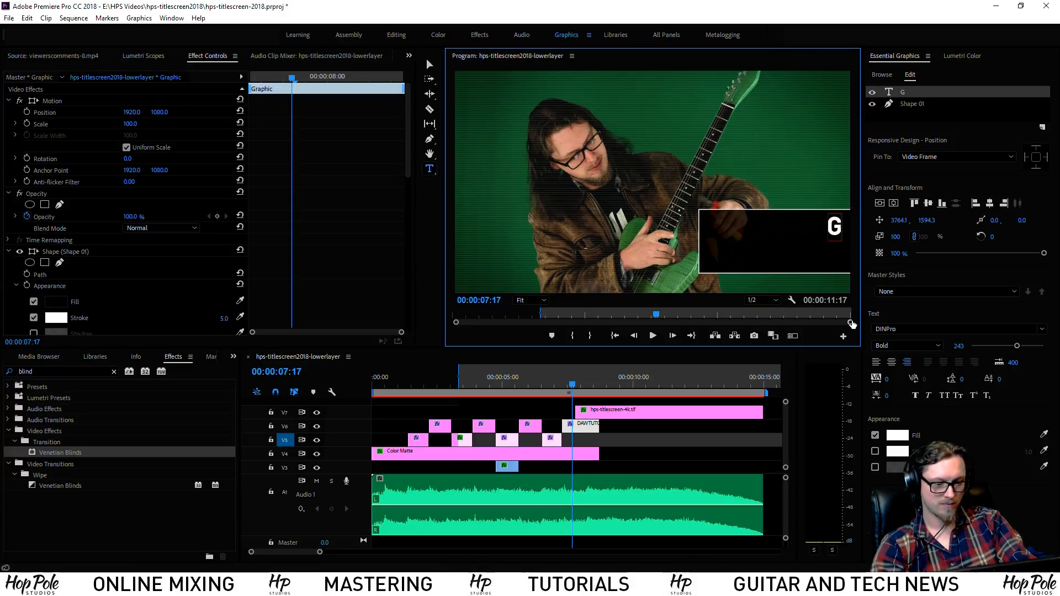
{"action": "key", "text": "BackSpace"}
{"action": "key", "text": "BackSpace"}
{"action": "key", "text": "BackSpace"}
{"action": "key", "text": "BackSpace"}
{"action": "key", "text": "BackSpace"}
{"action": "key", "text": "BackSpace"}
{"action": "key", "text": "BackSpace"}
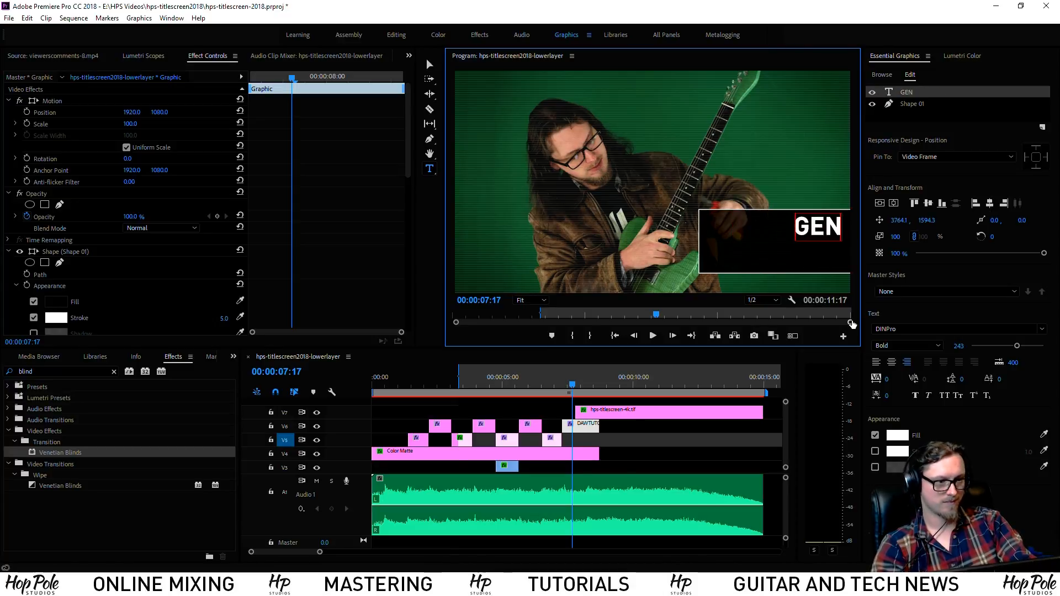
{"action": "type", "text": "B"}
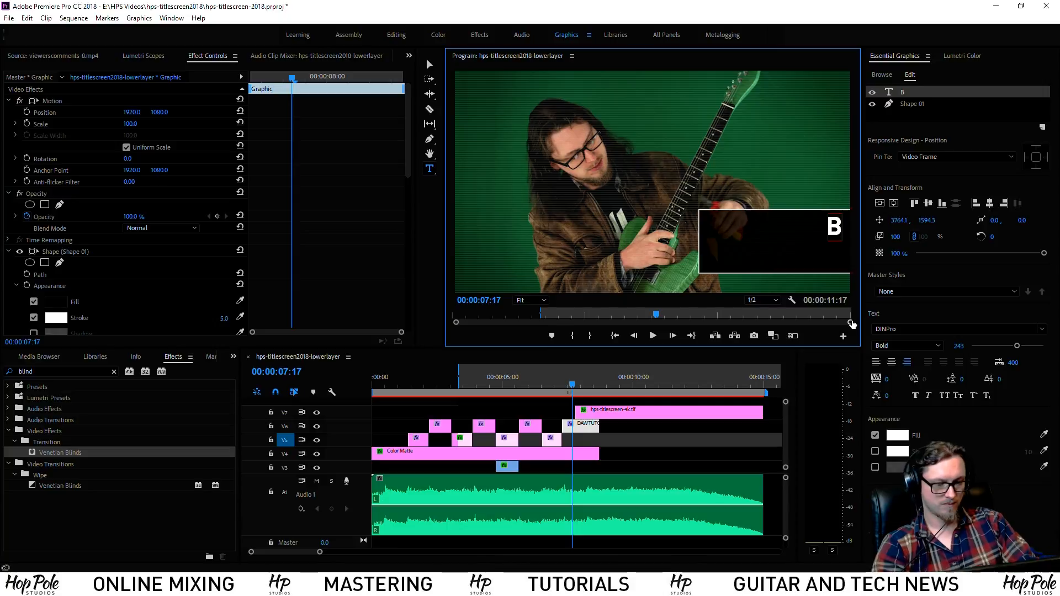
{"action": "type", "text": "RITISH"}
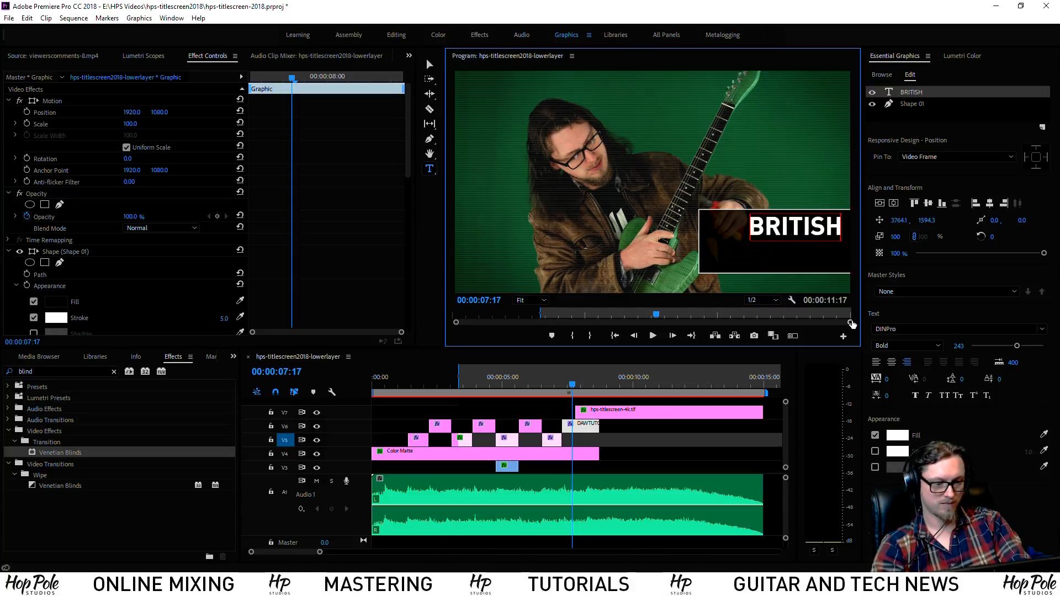
Retype the DAW TUTORIALS title as BRITISH / HUMOUR on two lines and play it back
{"action": "left_click_drag", "start_coordinate": [501, 383], "coordinate": [526, 382]}
{"action": "left_click_drag", "start_coordinate": [798, 227], "coordinate": [854, 263]}
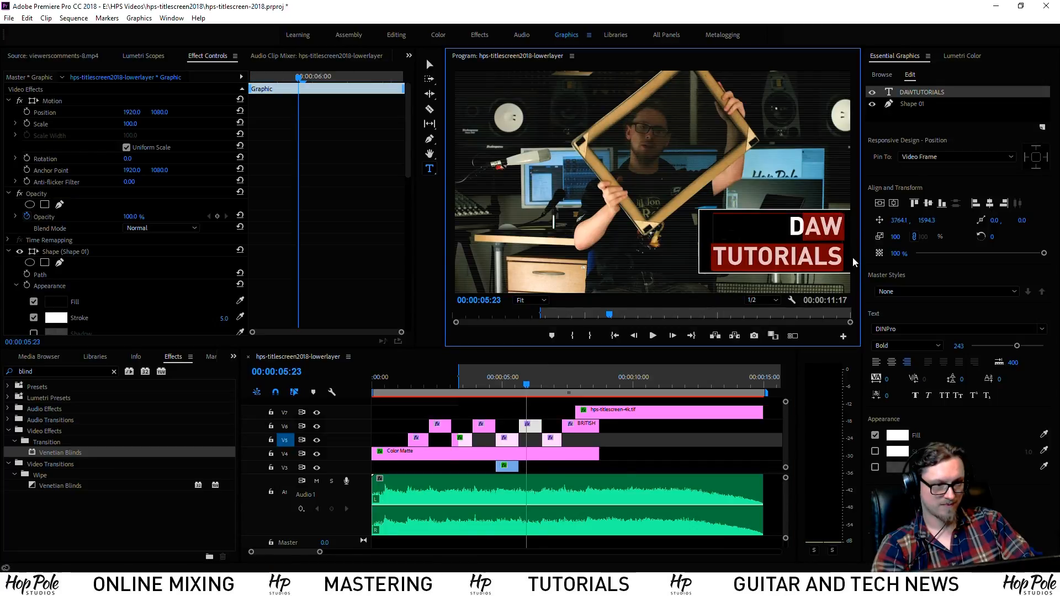
{"action": "type", "text": "D"}
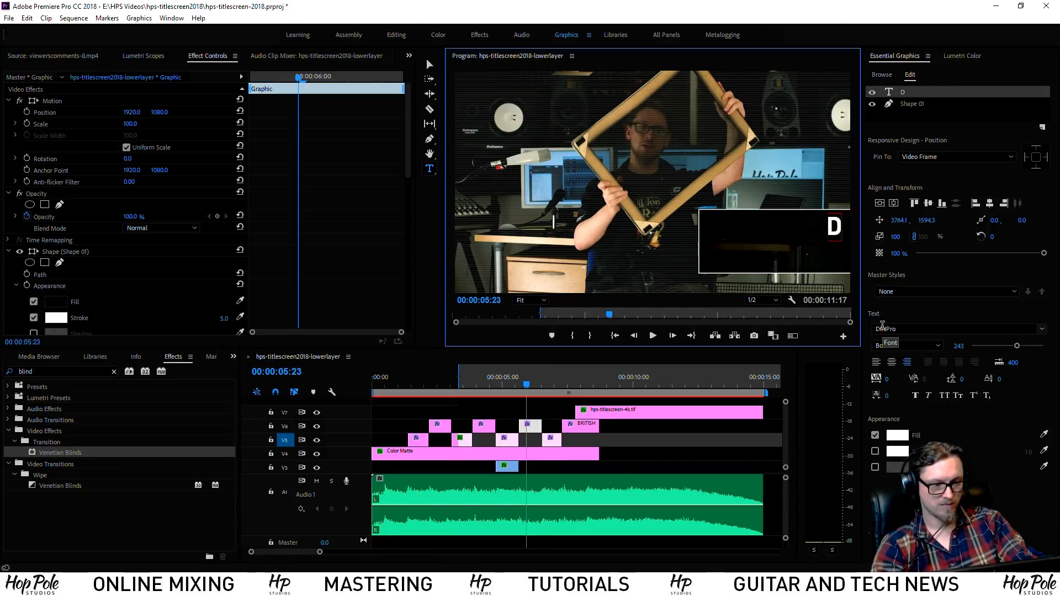
{"action": "type", "text": "BRITISH"}
{"action": "key", "text": "Return"}
{"action": "type", "text": "HUMOUR"}
{"action": "left_click_drag", "start_coordinate": [542, 382], "coordinate": [565, 379]}
{"action": "key", "text": "space"}
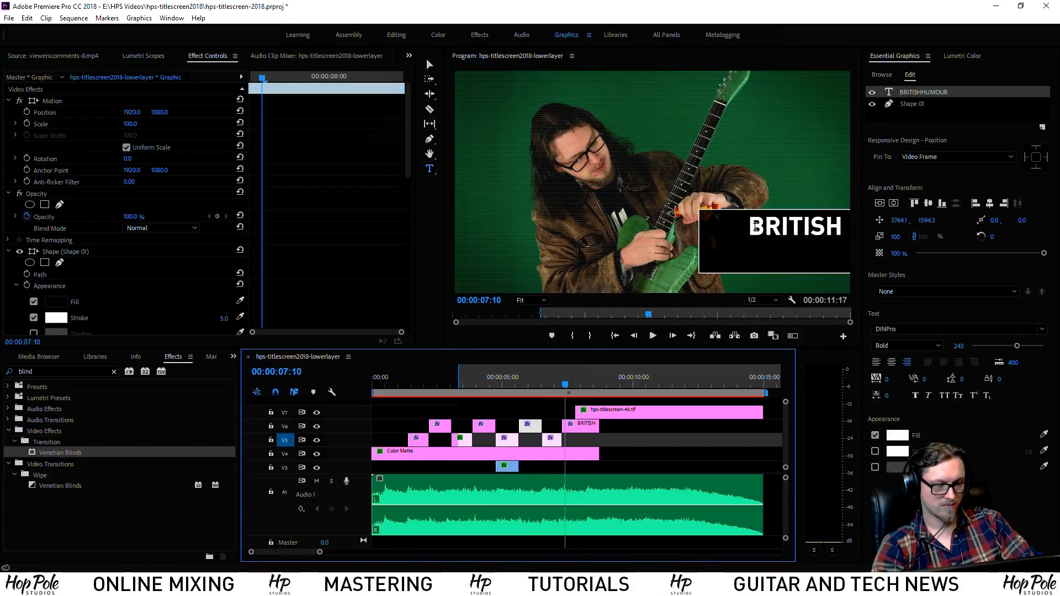
Change the BRITISH title to VIEWERS / COMMENTS on two lines
{"action": "double_click", "coordinate": [757, 227]}
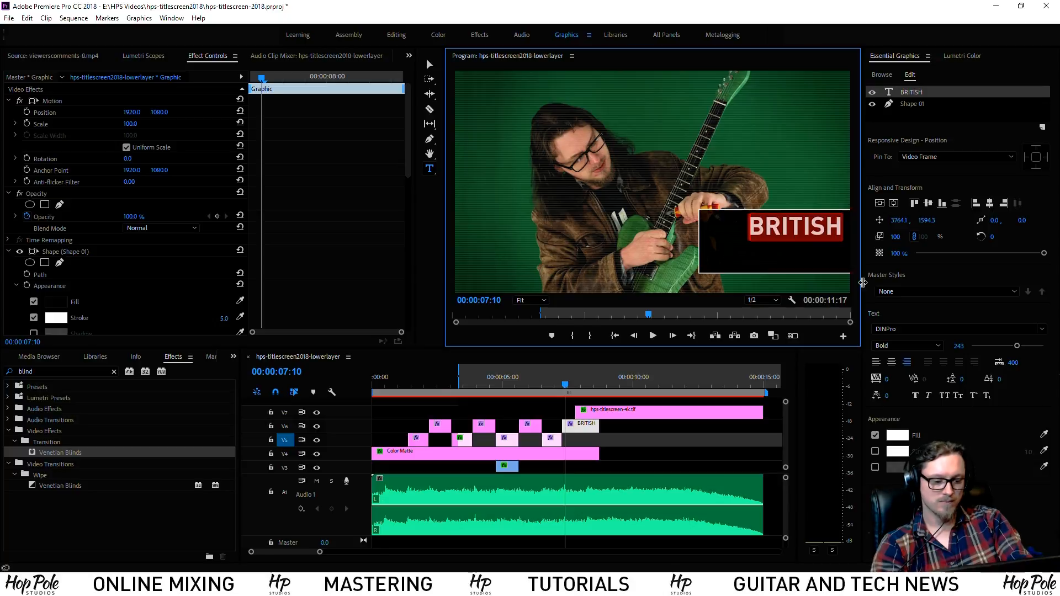
{"action": "type", "text": "VIEWERS"}
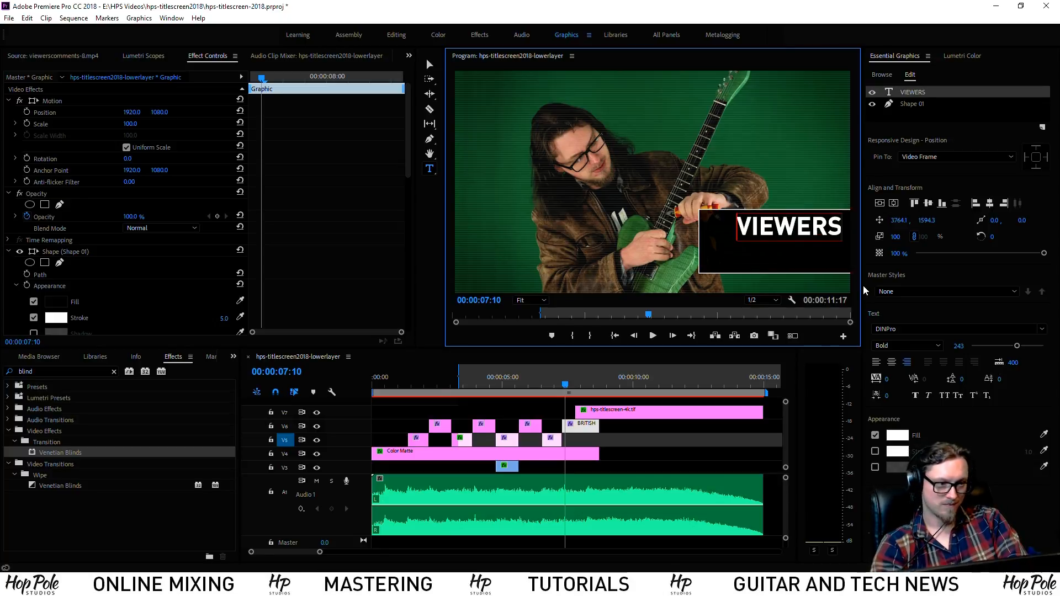
{"action": "key", "text": "Return"}
{"action": "type", "text": "COMMENTS"}
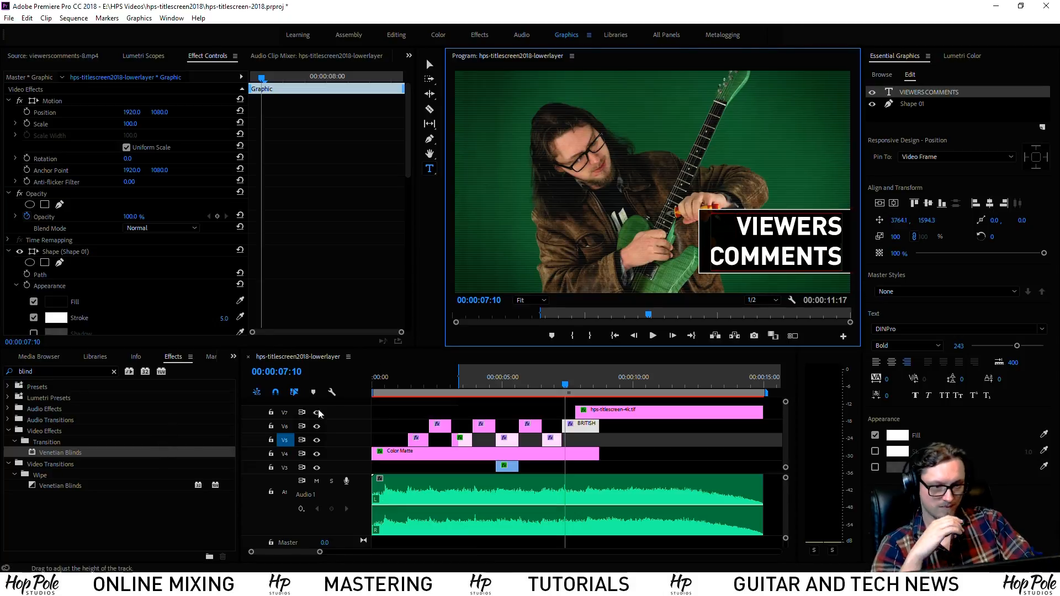
{"action": "left_click", "coordinate": [386, 387]}
Play the sequence from the beginning to review the titles
{"action": "key", "text": "space"}
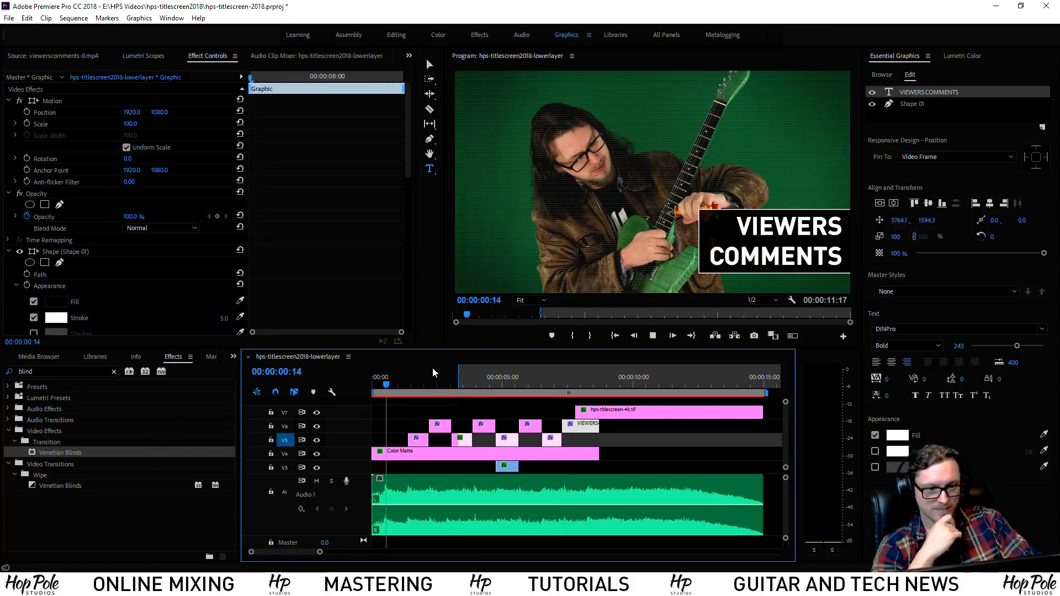
{"action": "left_click", "coordinate": [372, 385]}
{"action": "key", "text": "space"}
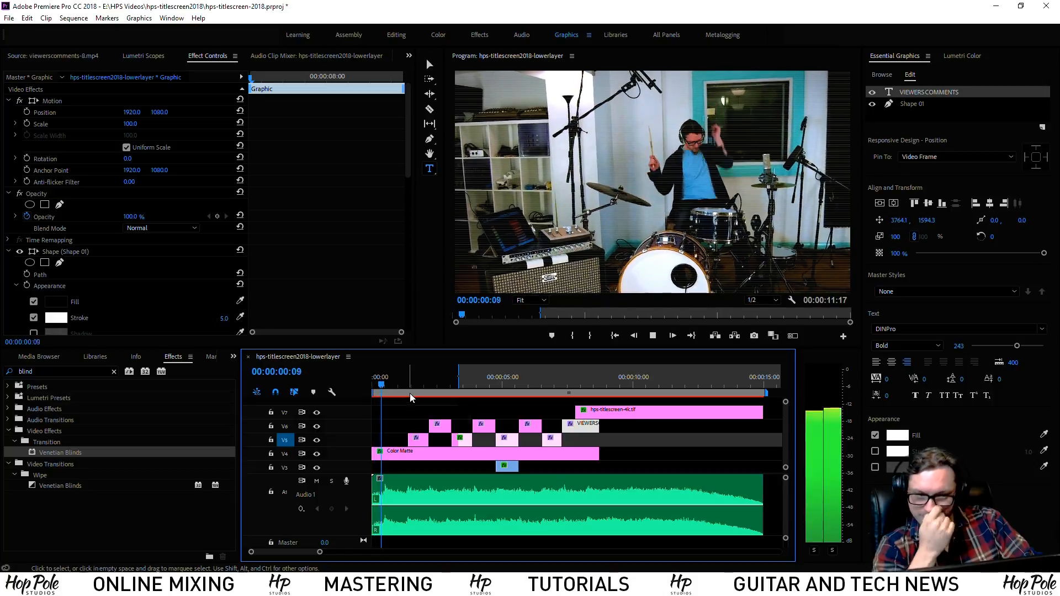
{"action": "left_click_drag", "start_coordinate": [390, 386], "coordinate": [386, 386]}
{"action": "key", "text": "space"}
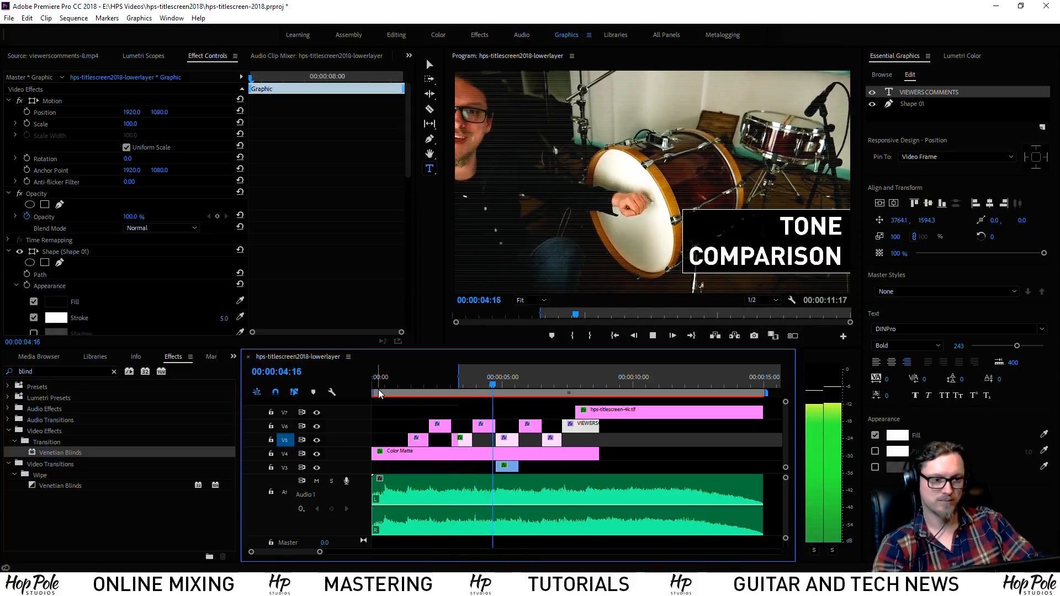
{"action": "key", "text": "space"}
Raise the DAW Tutorials title by lowering its Position Y to 178
{"action": "mouse_move", "coordinate": [420, 371]}
{"action": "left_mouse_down"}
{"action": "mouse_move", "coordinate": [469, 382]}
{"action": "mouse_move", "coordinate": [423, 377]}
{"action": "left_mouse_up"}
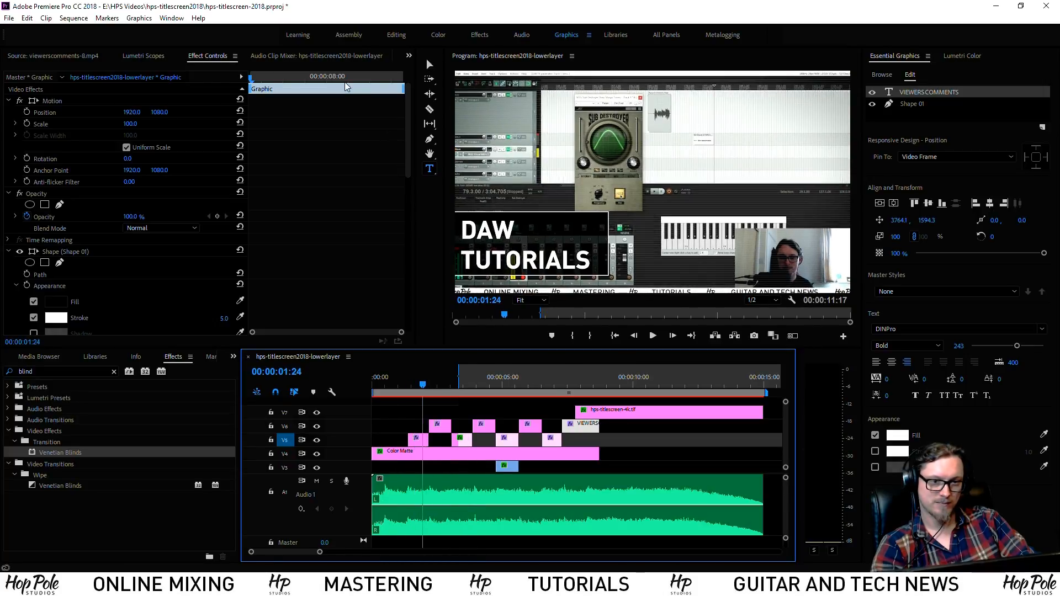
{"action": "left_click", "coordinate": [62, 103]}
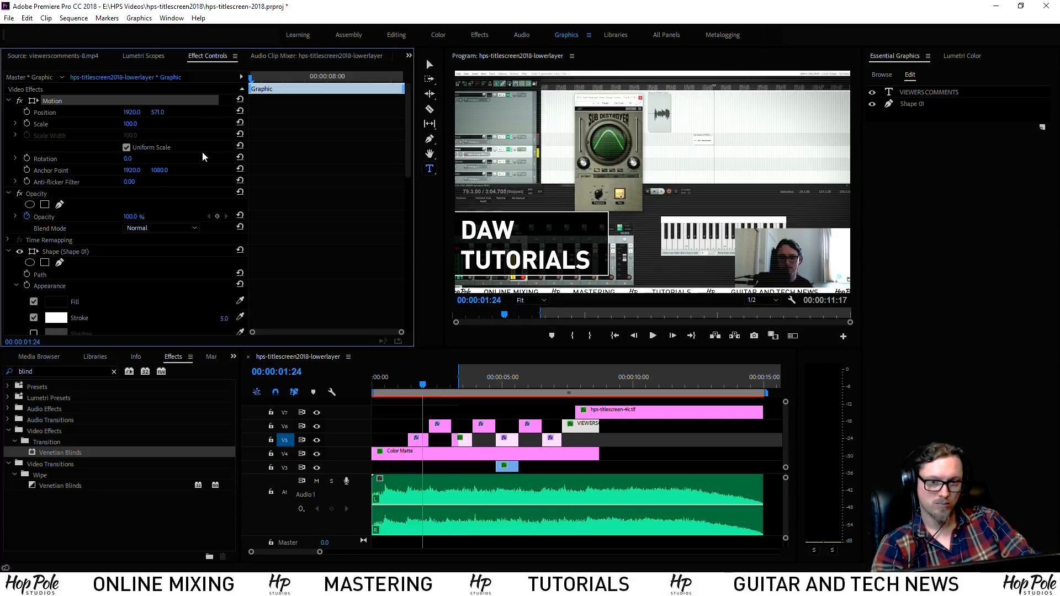
{"action": "left_click", "coordinate": [419, 444]}
{"action": "left_click_drag", "start_coordinate": [159, 112], "coordinate": [2, 113]}
{"action": "left_click", "coordinate": [436, 382]}
Set Position Y to 220 for TONE COMPARISON and 126 for MIXING & MASTERING
{"action": "left_click_drag", "start_coordinate": [436, 385], "coordinate": [494, 392]}
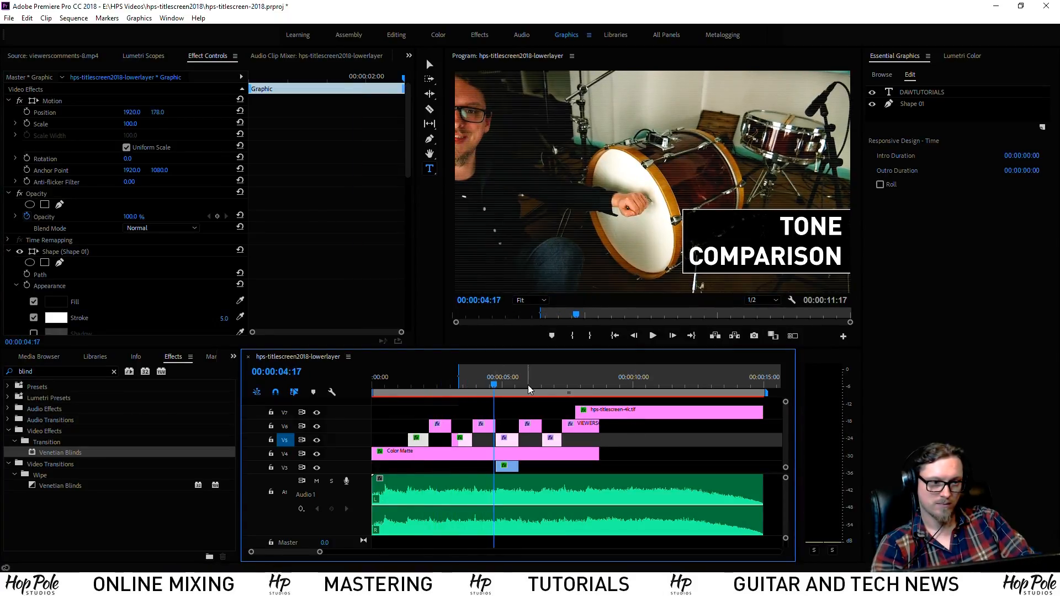
{"action": "left_click", "coordinate": [489, 426]}
{"action": "left_click", "coordinate": [162, 112]}
{"action": "type", "text": "220"}
{"action": "key", "text": "Return"}
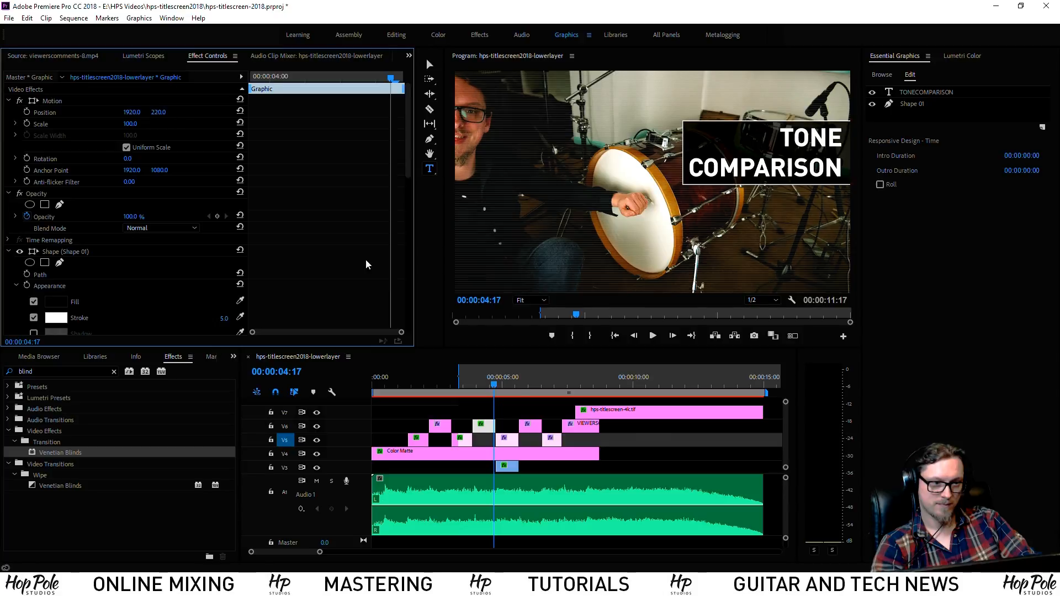
{"action": "left_click_drag", "start_coordinate": [501, 391], "coordinate": [553, 400]}
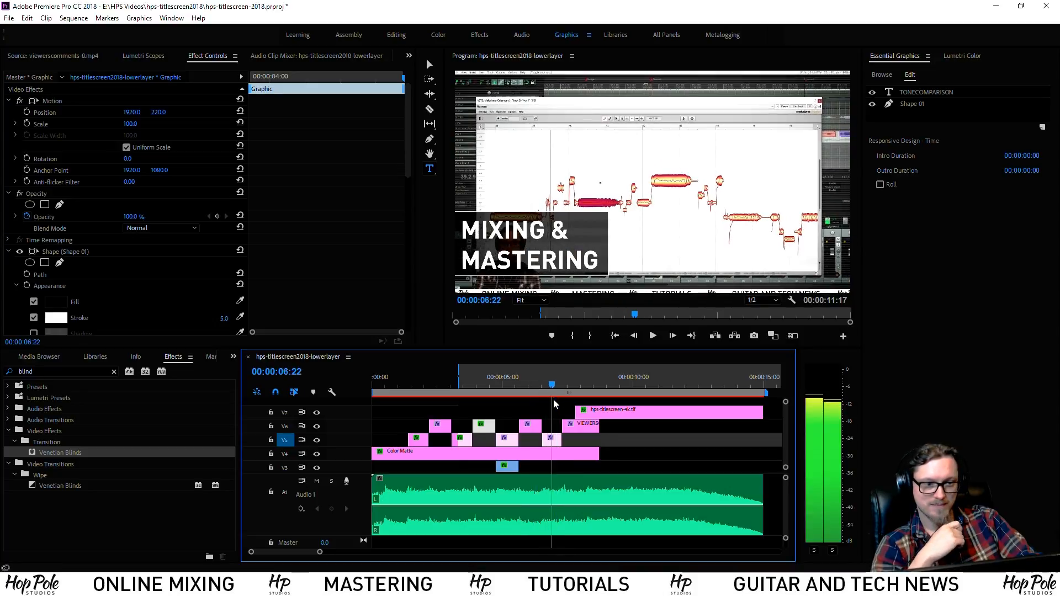
{"action": "left_click", "coordinate": [551, 440]}
{"action": "left_click_drag", "start_coordinate": [162, 114], "coordinate": [97, 115]}
{"action": "key", "text": "space"}
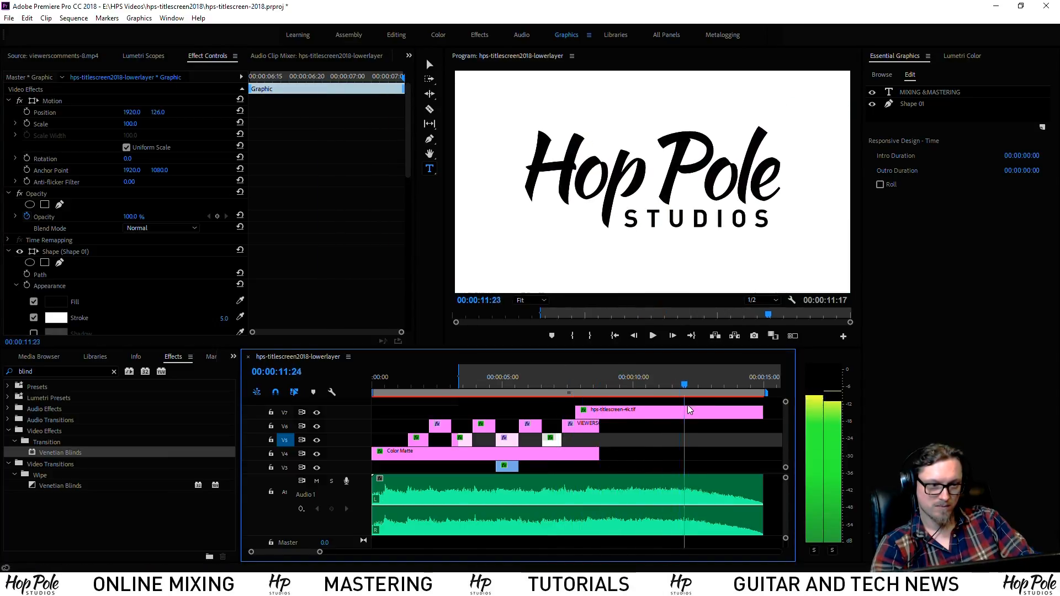
Select the VIEWERS COMMENTS title text ready for replacement
{"action": "left_click", "coordinate": [572, 385]}
{"action": "left_click", "coordinate": [580, 426]}
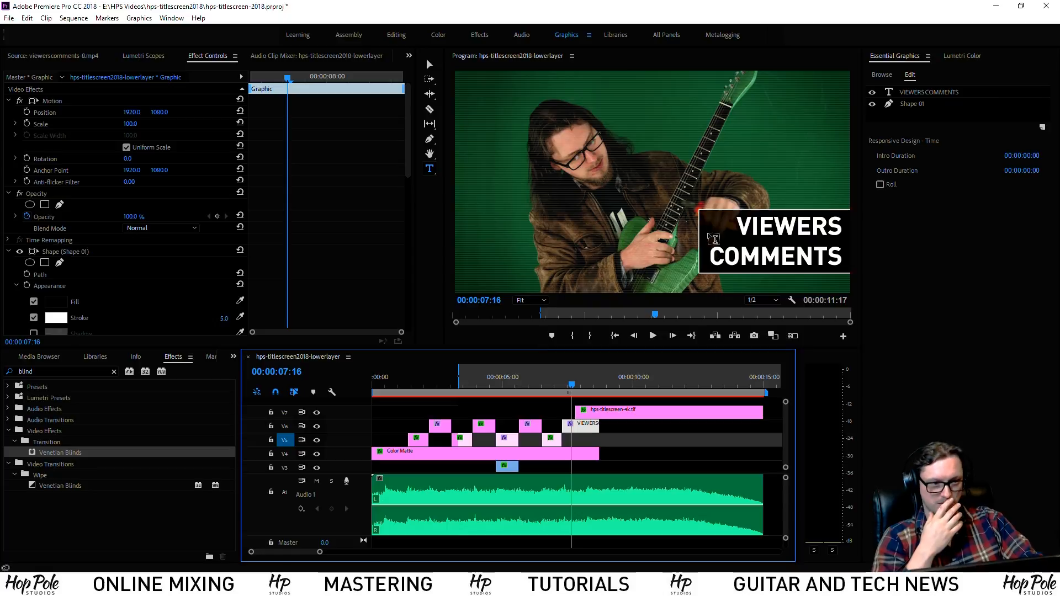
{"action": "left_click_drag", "start_coordinate": [738, 227], "coordinate": [831, 256]}
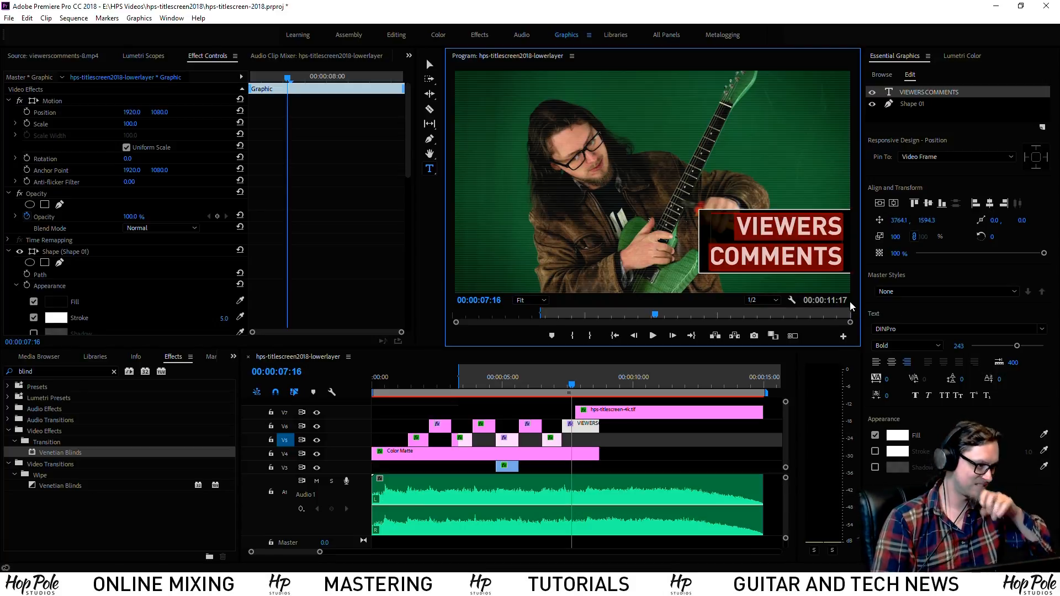
Retype the title as ADAM STEEL / PRESENTS.... and widen its Shape 01 backing box
{"action": "type", "text": "ADAM STEEL"}
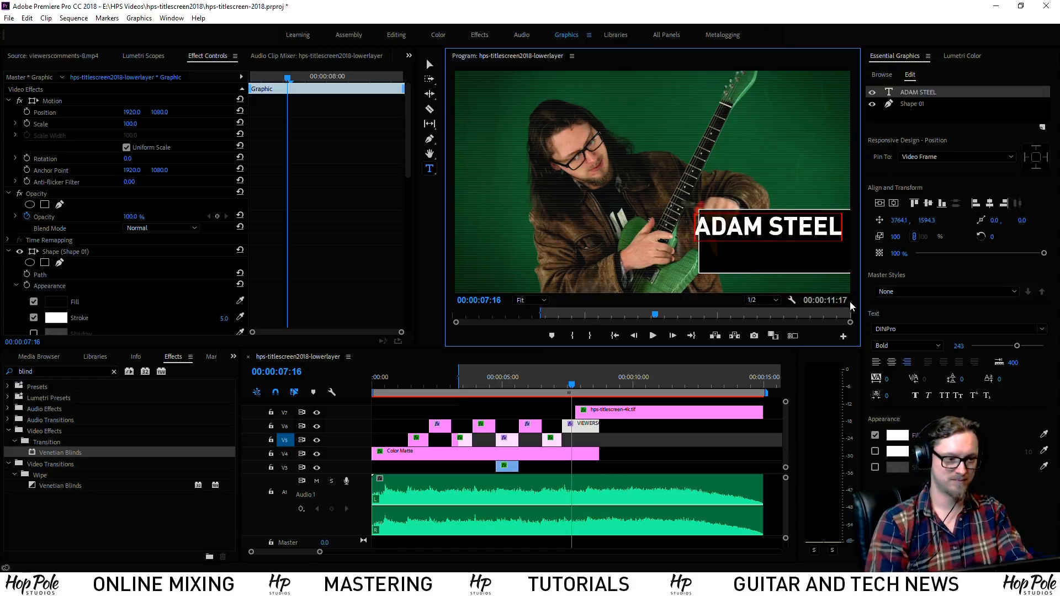
{"action": "key", "text": "Return"}
{"action": "type", "text": "PRE"}
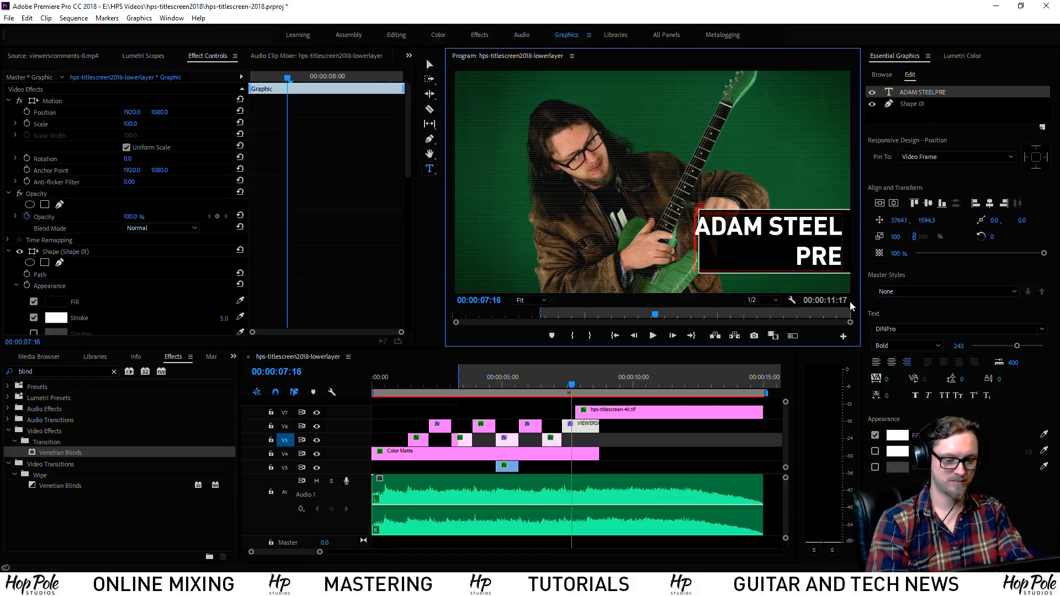
{"action": "type", "text": "SENTS...."}
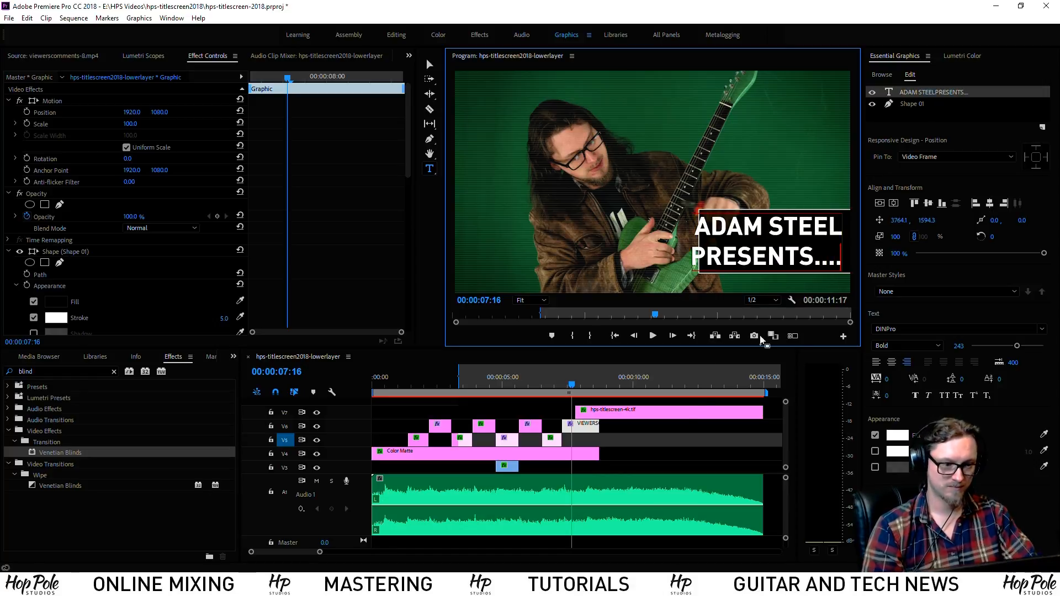
{"action": "left_click", "coordinate": [580, 435]}
{"action": "left_click", "coordinate": [579, 430]}
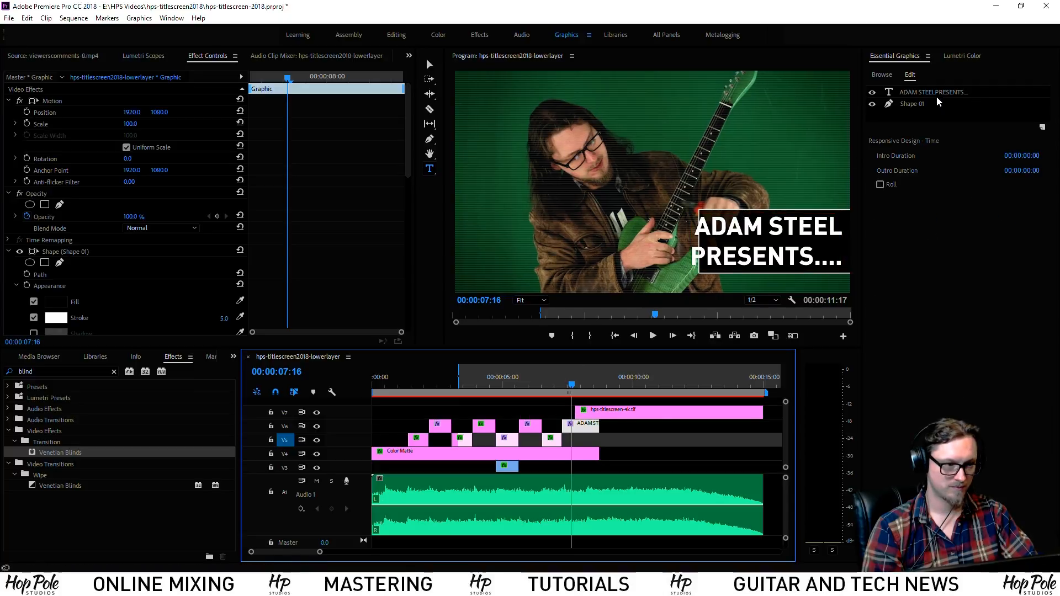
{"action": "left_click", "coordinate": [917, 105]}
{"action": "left_click", "coordinate": [429, 65]}
{"action": "left_click", "coordinate": [696, 241]}
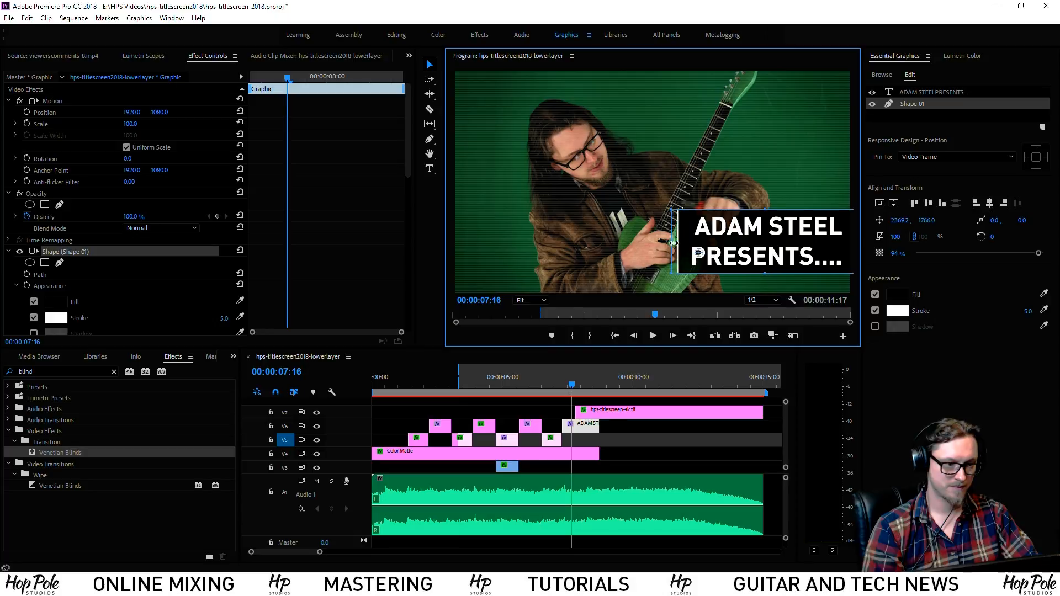
Play briefly from 6:07 and move to the BRITISH HUMOUR title's graphic layers
{"action": "left_click", "coordinate": [536, 380]}
{"action": "key", "text": "space"}
{"action": "key", "text": "space"}
{"action": "left_click_drag", "start_coordinate": [515, 381], "coordinate": [528, 383]}
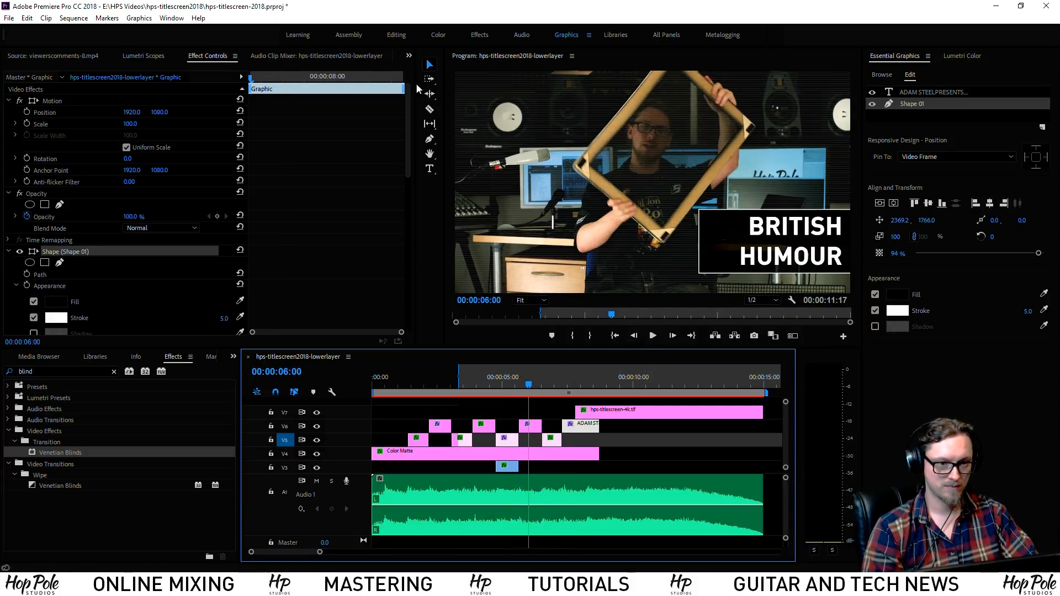
{"action": "left_click", "coordinate": [923, 93]}
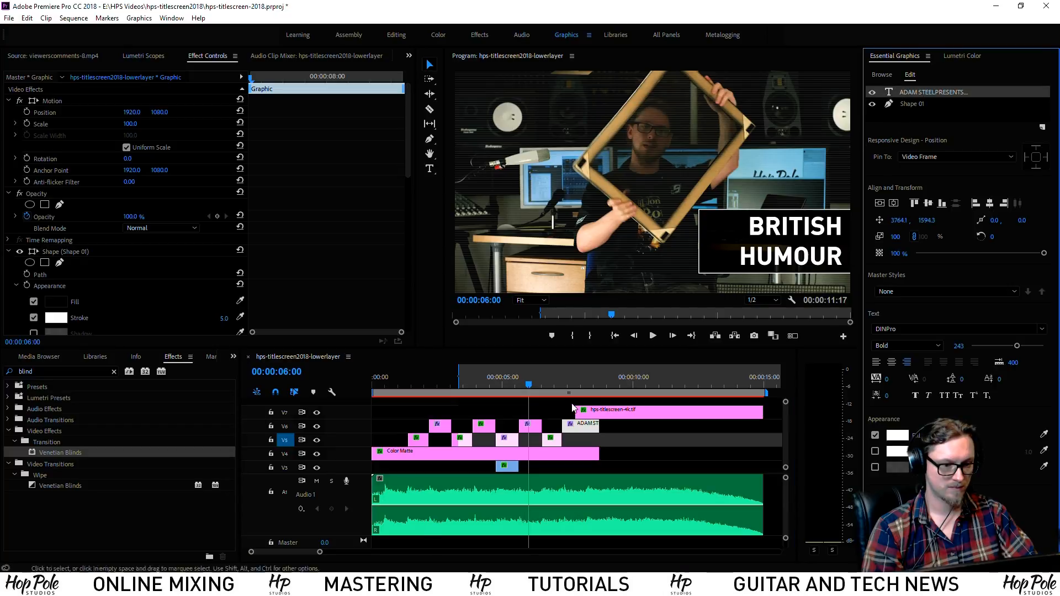
{"action": "left_click", "coordinate": [882, 116]}
Pull the BRITISH HUMOUR box's left edge in toward the text and save
{"action": "left_click", "coordinate": [925, 105]}
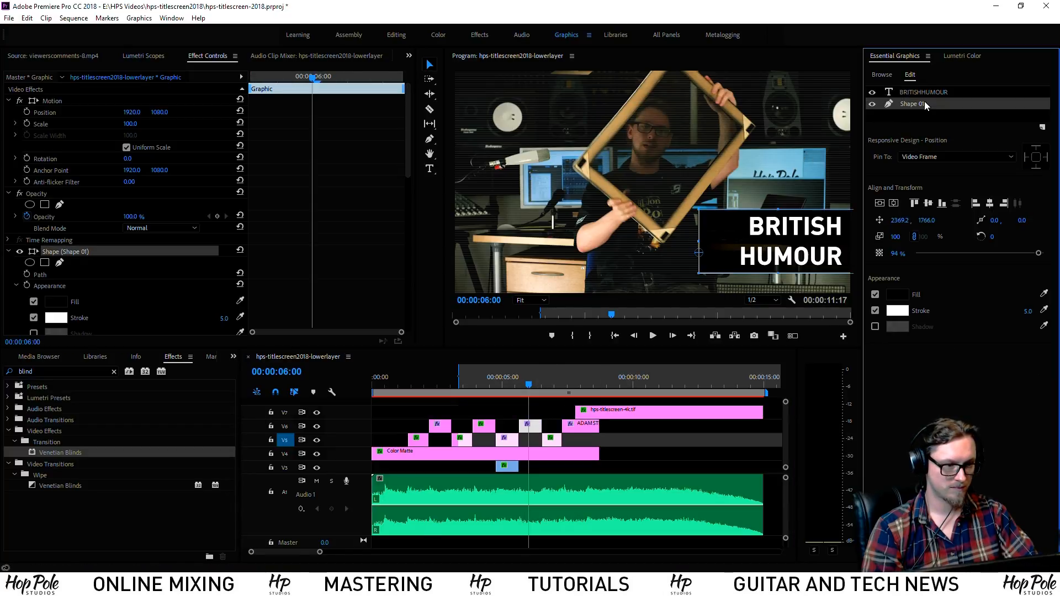
{"action": "left_click_drag", "start_coordinate": [703, 250], "coordinate": [729, 251]}
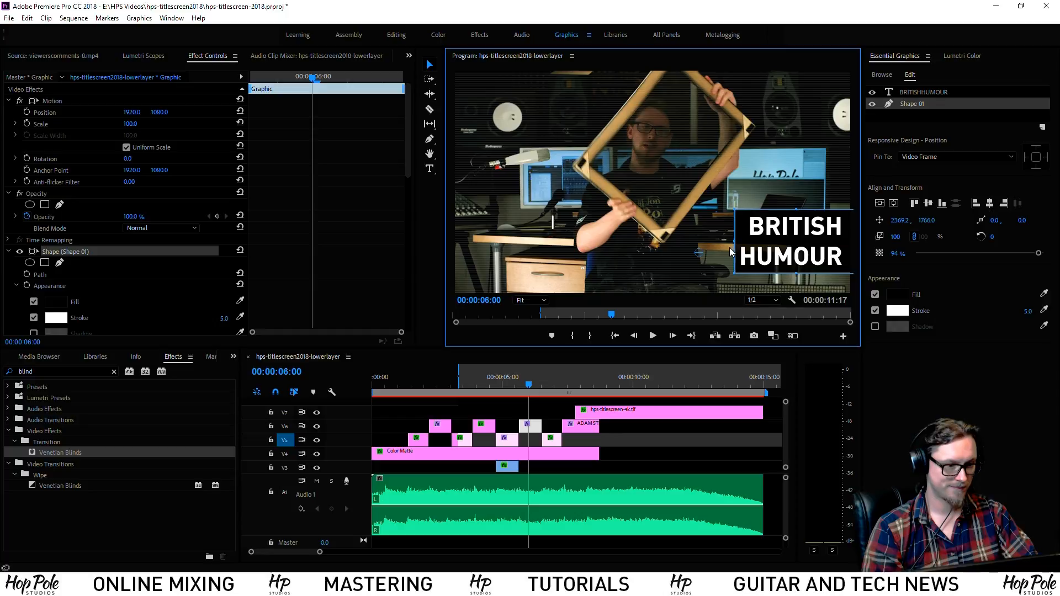
{"action": "left_click", "coordinate": [418, 385]}
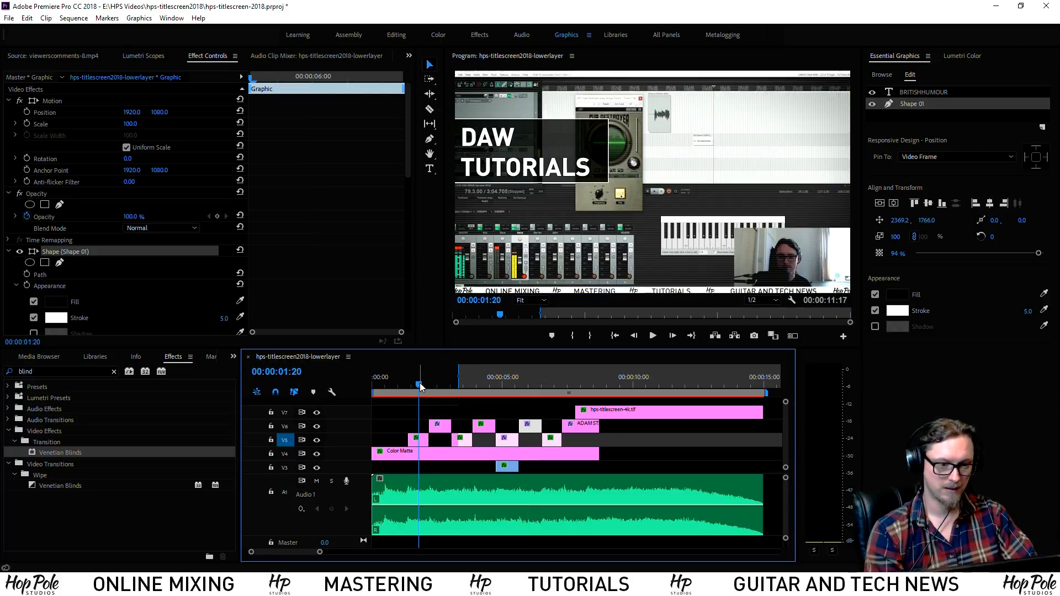
{"action": "key", "text": "ctrl+s"}
Play through all the titles, save again, and open Export Settings with Ctrl+M
{"action": "left_click", "coordinate": [442, 385]}
{"action": "left_click_drag", "start_coordinate": [457, 381], "coordinate": [529, 389]}
{"action": "key", "text": "space"}
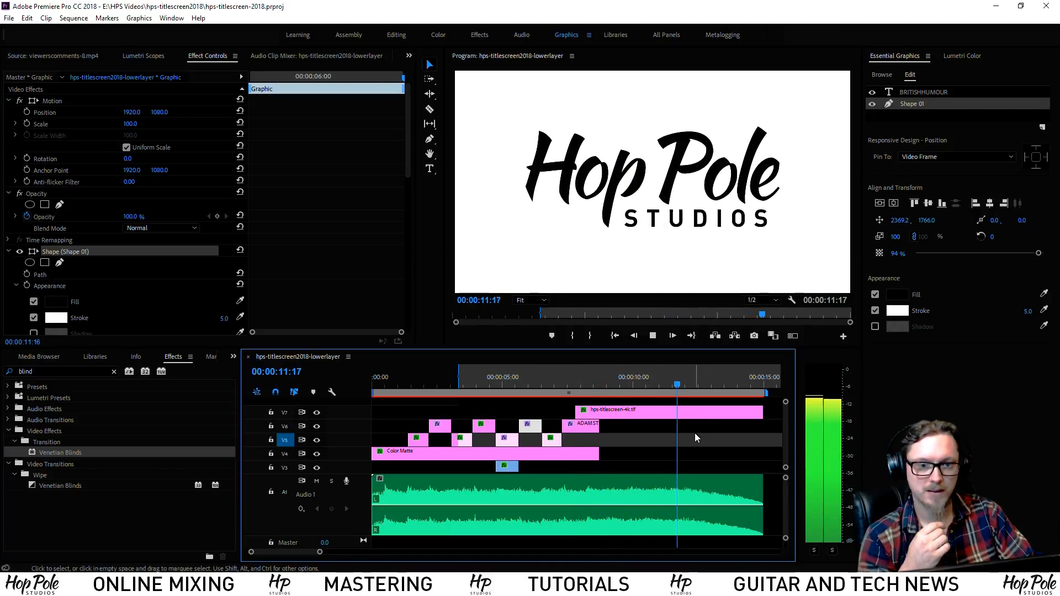
{"action": "key", "text": "space"}
{"action": "key", "text": "ctrl+s"}
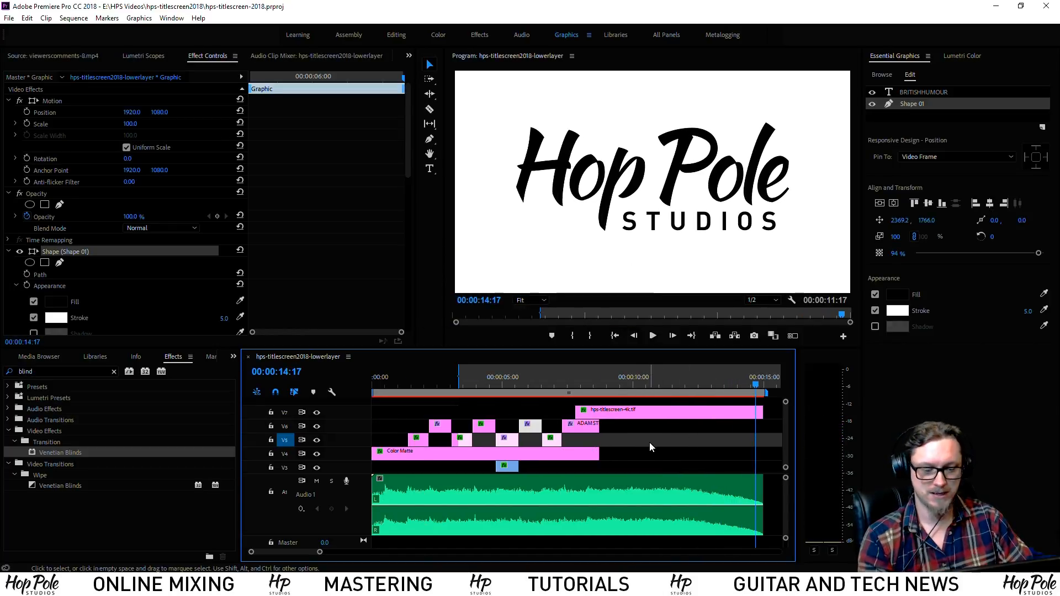
{"action": "key", "text": "ctrl+m"}
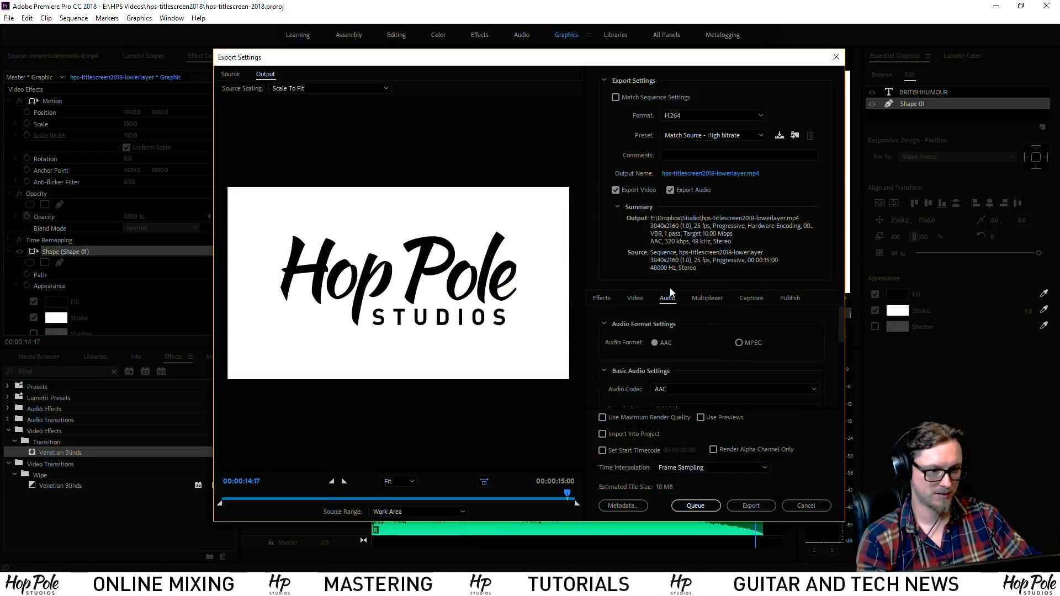
Apply the YouTube 2160p 4K preset and scrub the export preview to the British Humour title
{"action": "left_click", "coordinate": [644, 296]}
{"action": "left_click", "coordinate": [712, 135]}
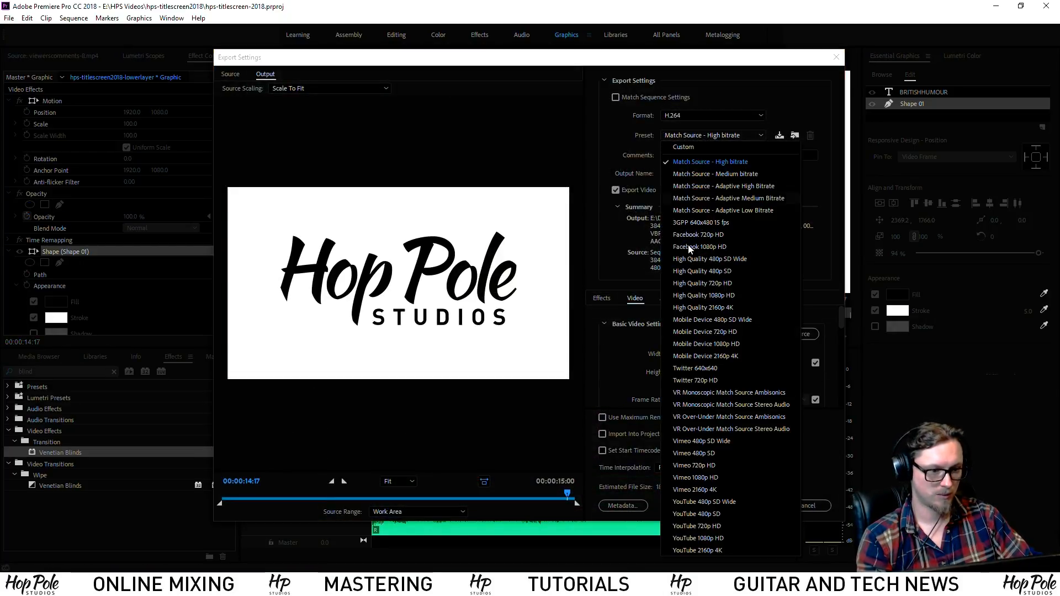
{"action": "left_click", "coordinate": [697, 551]}
{"action": "left_click_drag", "start_coordinate": [842, 323], "coordinate": [836, 390]}
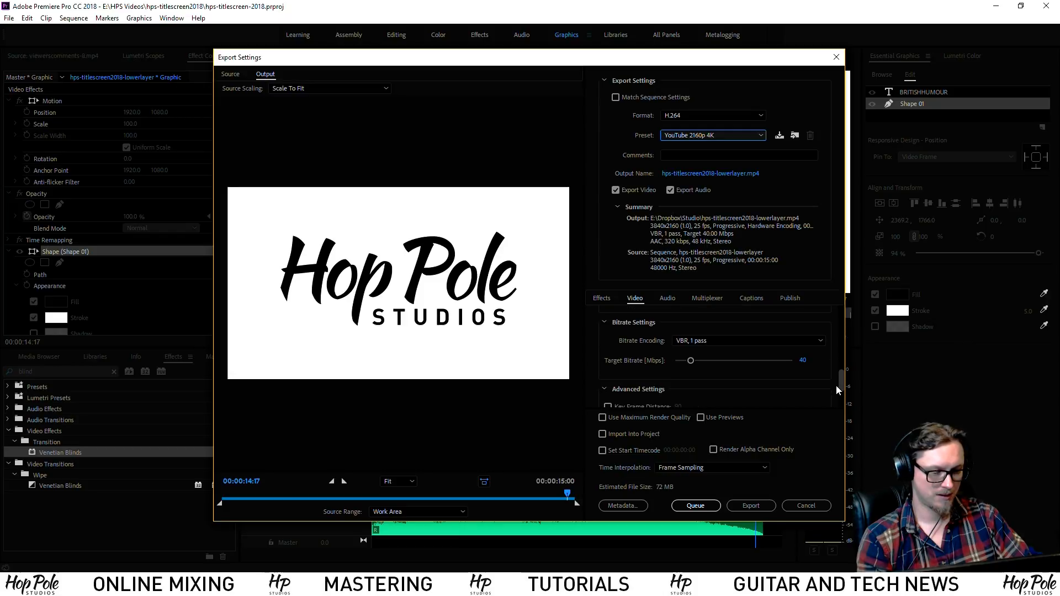
{"action": "scroll", "coordinate": [836, 385], "scroll_direction": "up", "scroll_amount": 1}
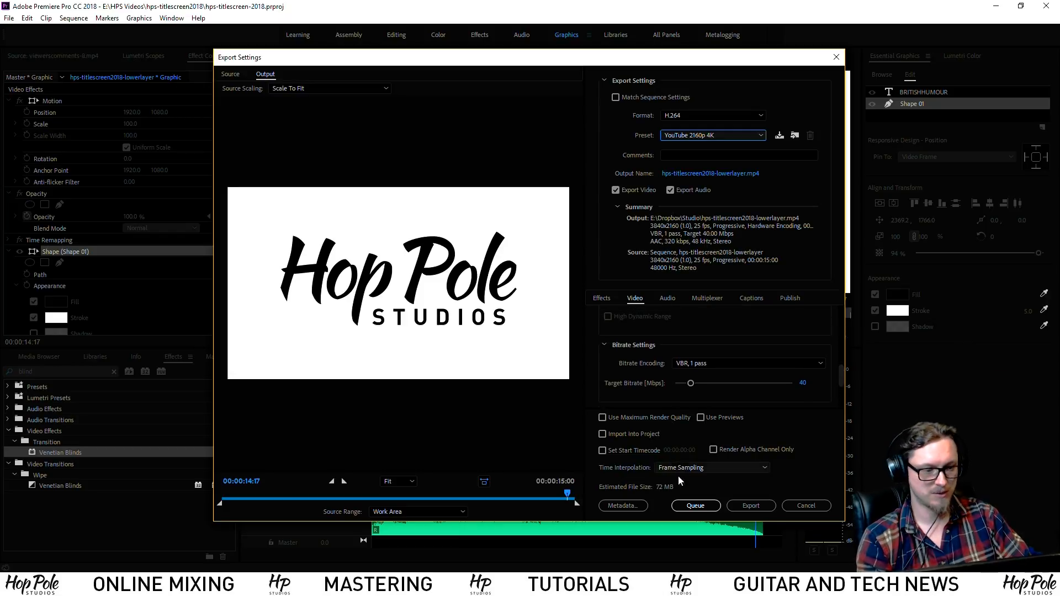
{"action": "left_click", "coordinate": [283, 501]}
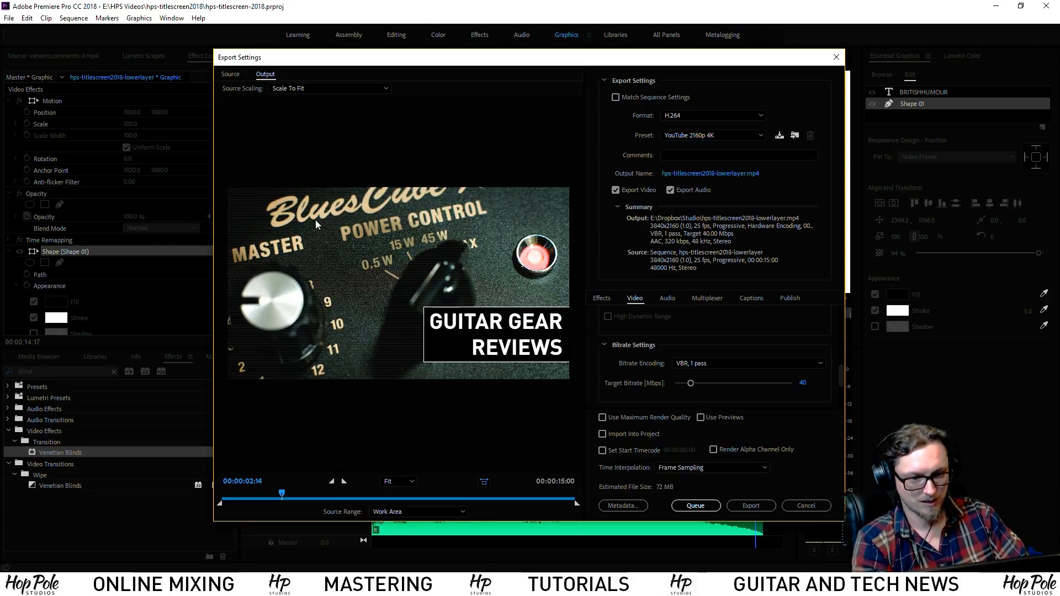
{"action": "left_click", "coordinate": [318, 499]}
{"action": "left_click_drag", "start_coordinate": [319, 502], "coordinate": [355, 501]}
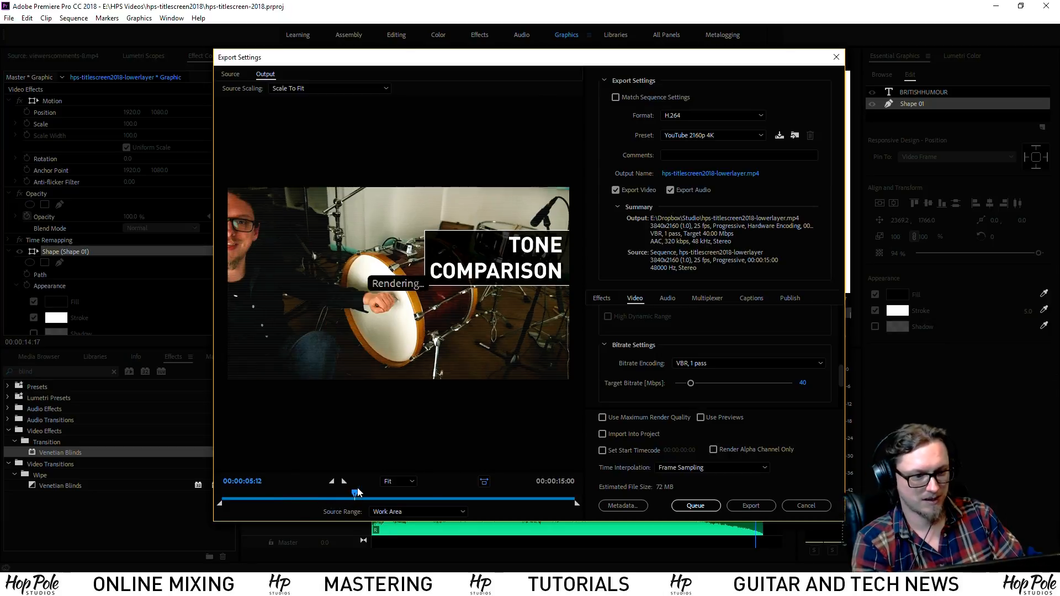
{"action": "scroll", "coordinate": [841, 356], "scroll_direction": "up", "scroll_amount": 3}
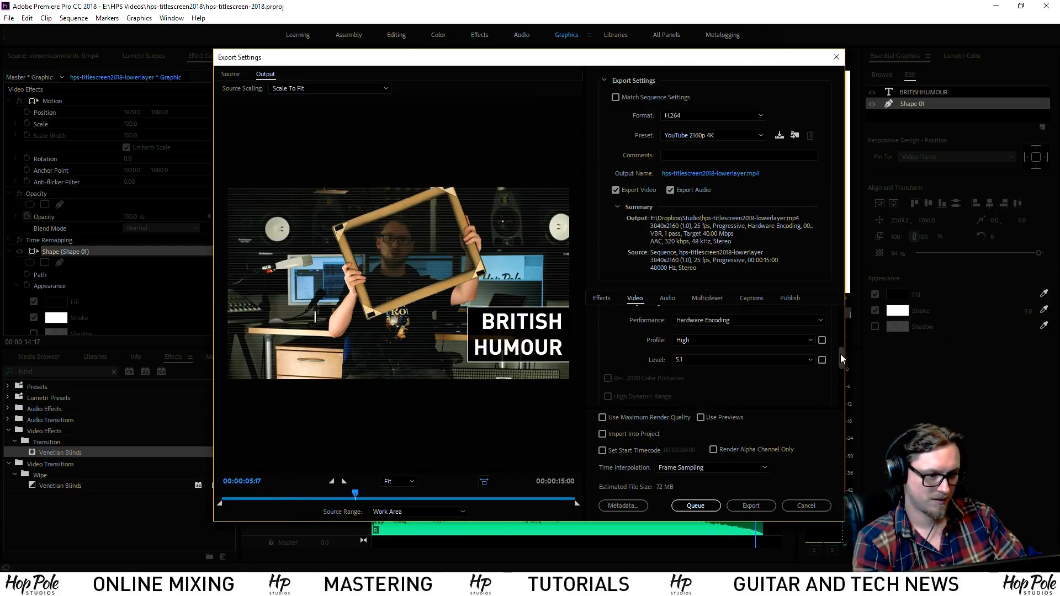
Switch the H.264 encoding profile to High10
{"action": "left_click", "coordinate": [718, 379]}
{"action": "left_click", "coordinate": [708, 362]}
{"action": "left_click", "coordinate": [693, 359]}
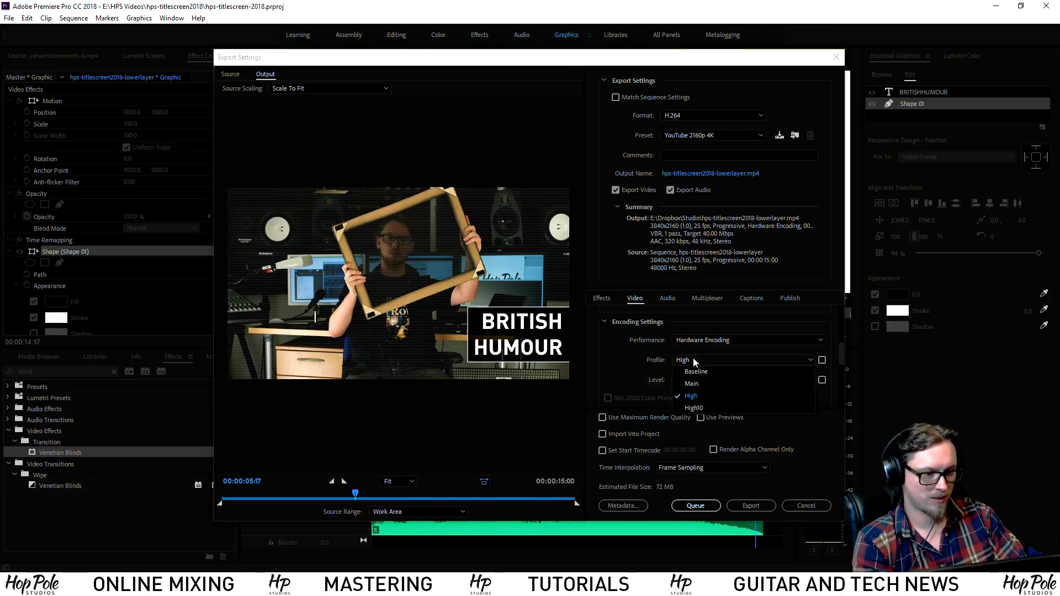
{"action": "left_click", "coordinate": [625, 379]}
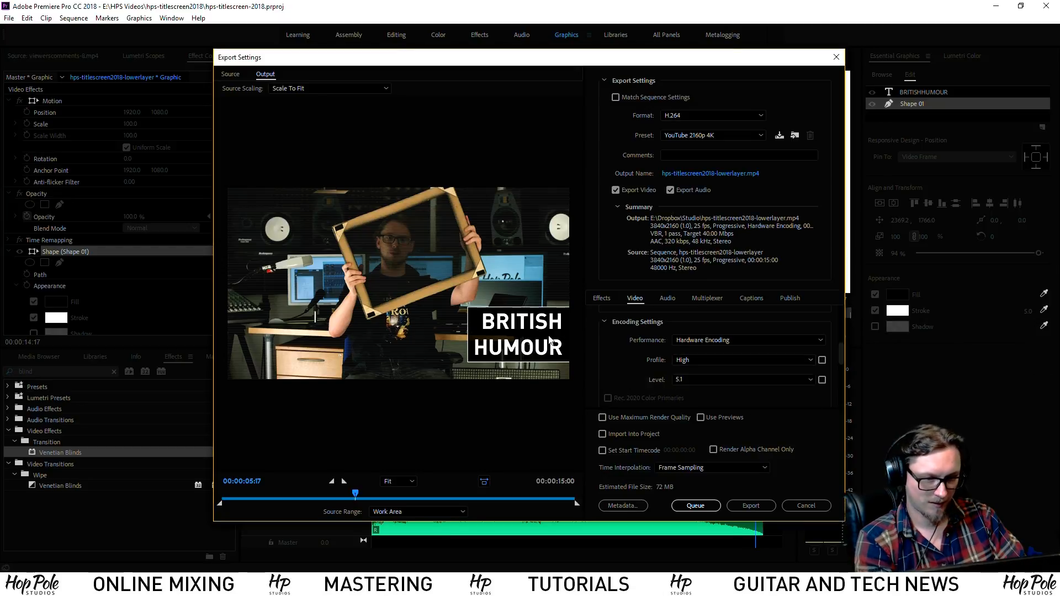
{"action": "left_click", "coordinate": [696, 361]}
{"action": "left_click", "coordinate": [695, 420]}
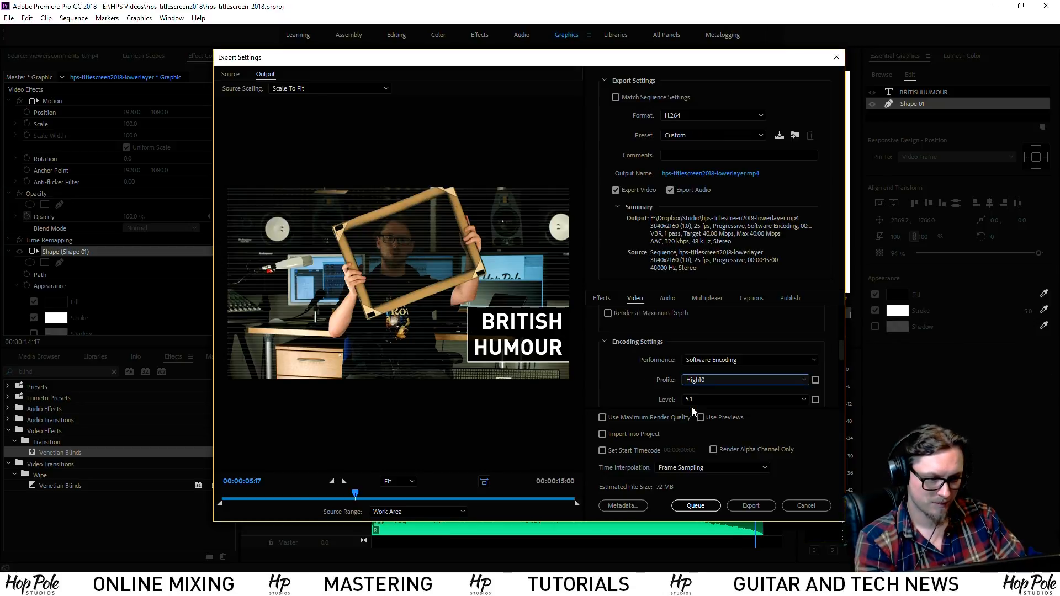
Raise the H.264 level to 6.1, then dismiss the crash report without sending
{"action": "scroll", "coordinate": [842, 347], "scroll_direction": "up", "scroll_amount": 1}
{"action": "scroll", "coordinate": [842, 350], "scroll_direction": "down", "scroll_amount": 2}
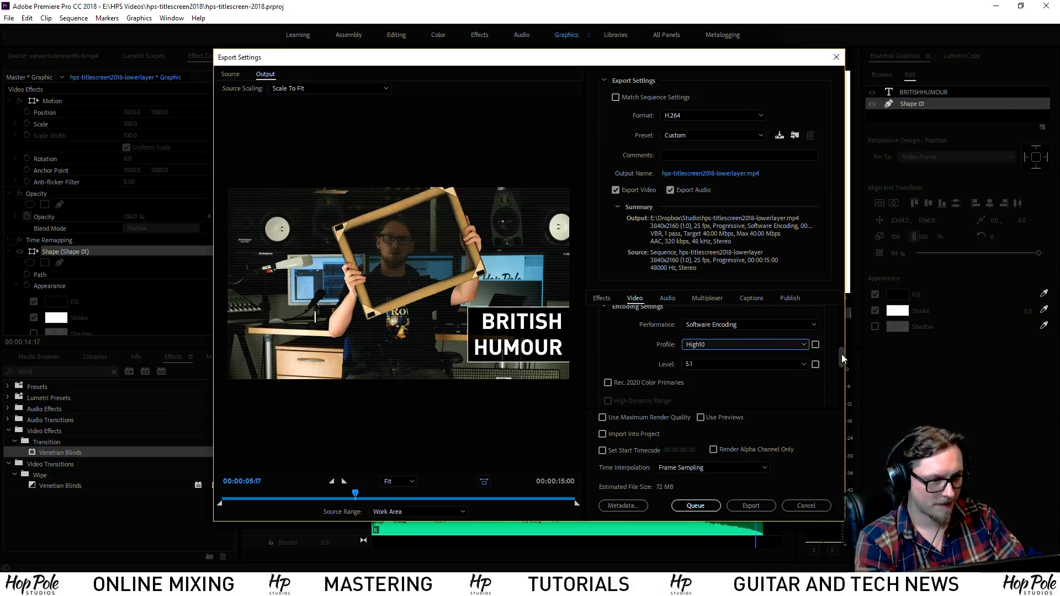
{"action": "scroll", "coordinate": [842, 354], "scroll_direction": "down", "scroll_amount": 1}
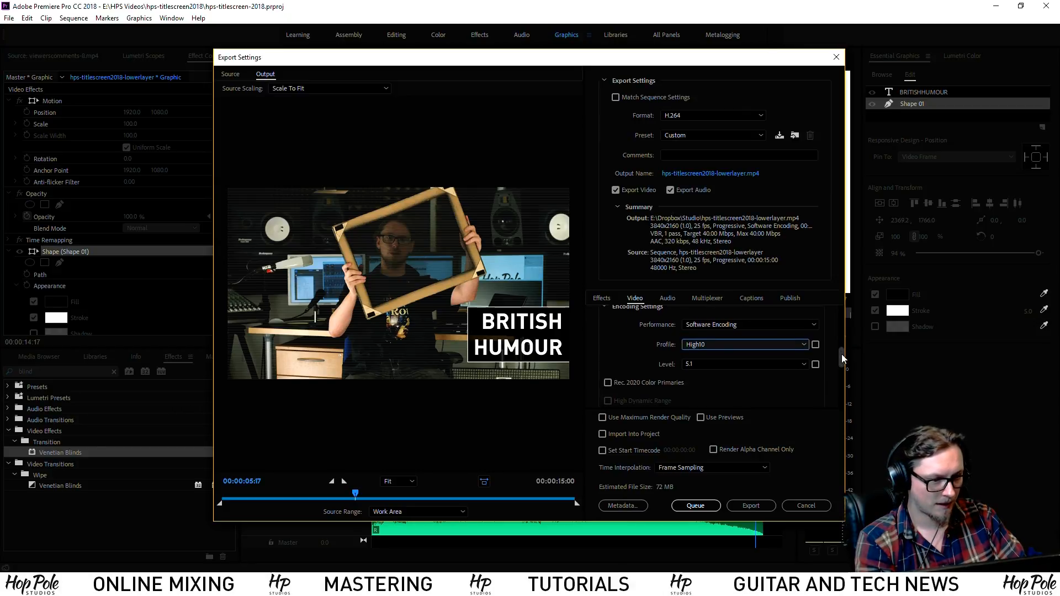
{"action": "scroll", "coordinate": [842, 353], "scroll_direction": "up", "scroll_amount": 2}
{"action": "left_click", "coordinate": [759, 335]}
{"action": "left_click", "coordinate": [615, 350]}
{"action": "left_click", "coordinate": [697, 375]}
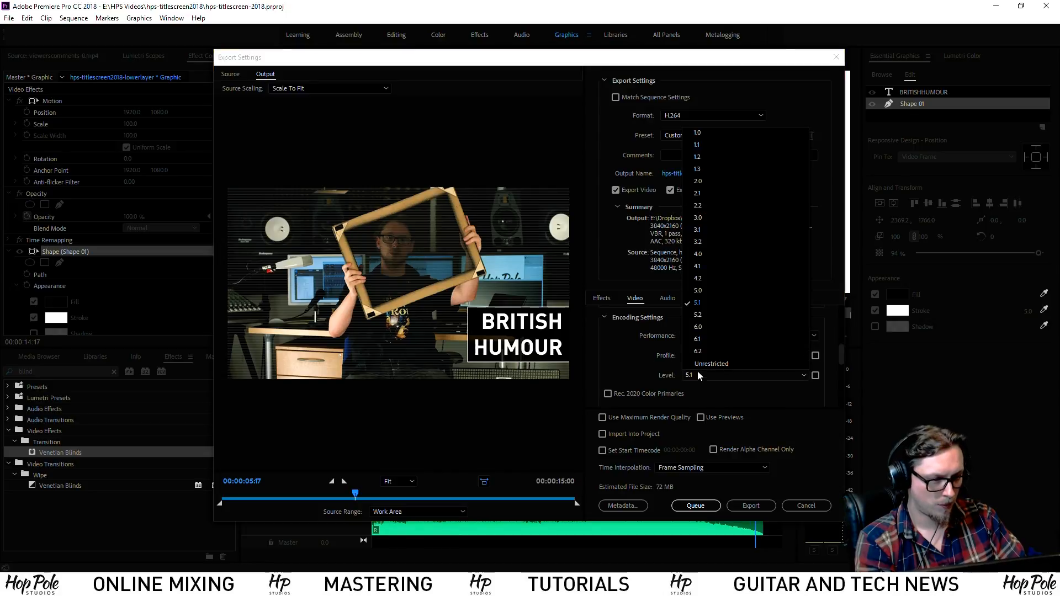
{"action": "left_click", "coordinate": [697, 339]}
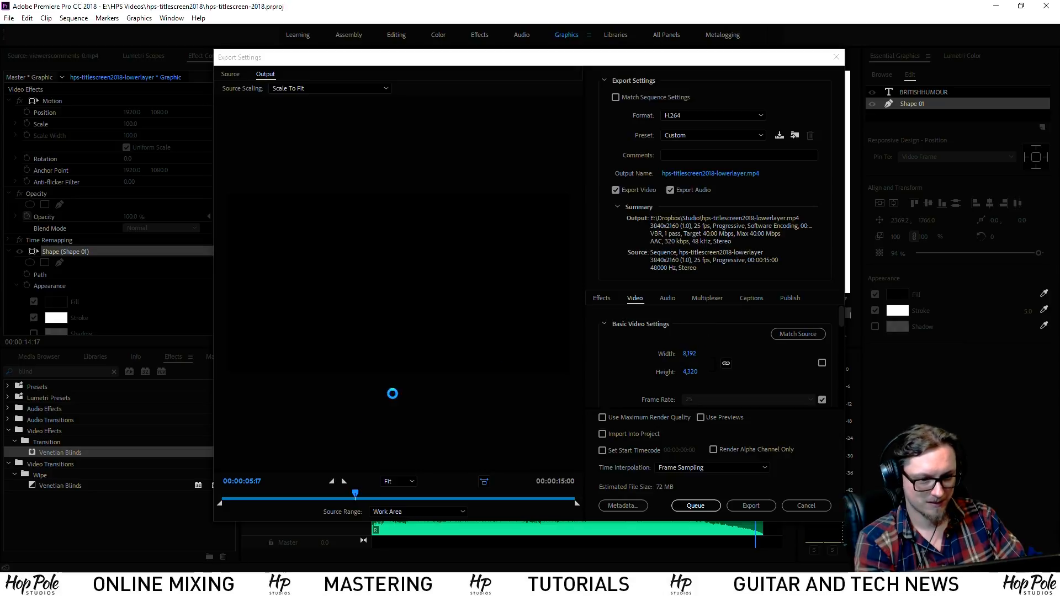
{"action": "left_click", "coordinate": [426, 439]}
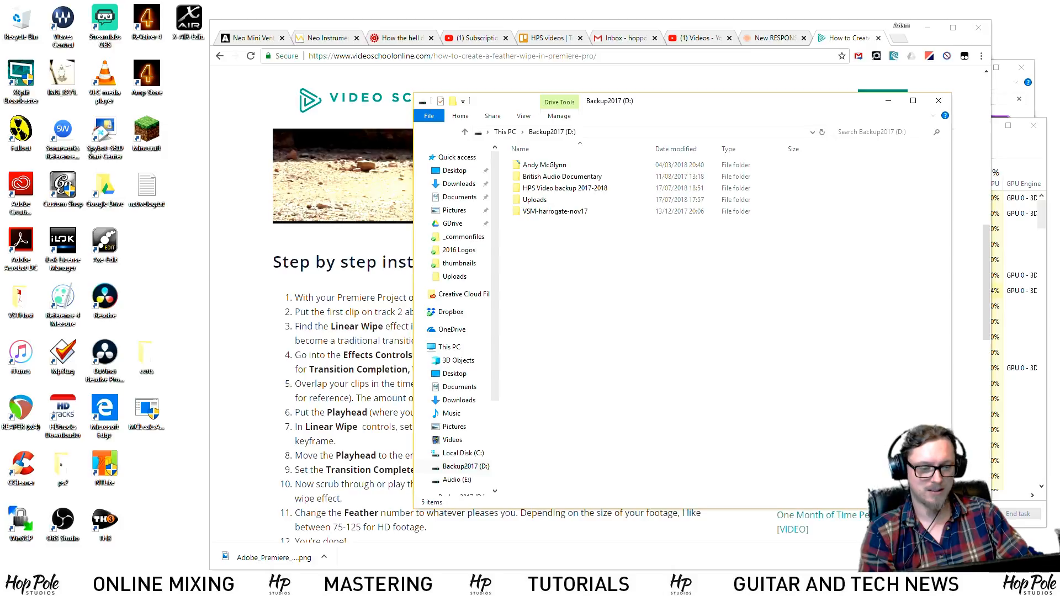
Relaunch Adobe Premiere Pro CC 2018 from the Windows Start menu
{"action": "key", "text": "super"}
{"action": "left_click", "coordinate": [98, 401]}
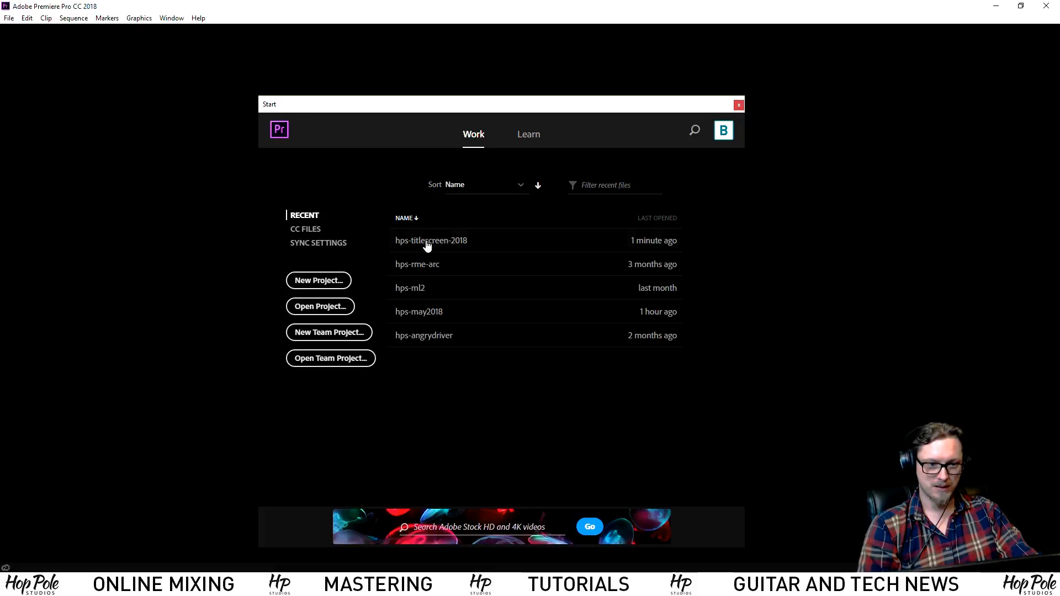
Open hps-titlescreen-2018 from the Recent list and park the playhead at 00:00:01:09
{"action": "left_click", "coordinate": [426, 241]}
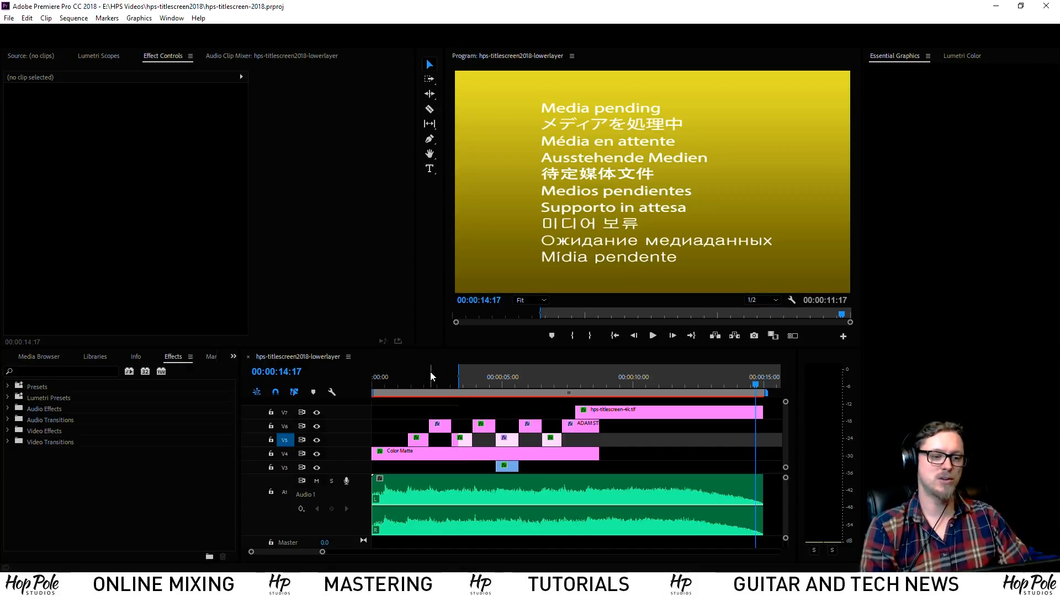
{"action": "left_click", "coordinate": [408, 385]}
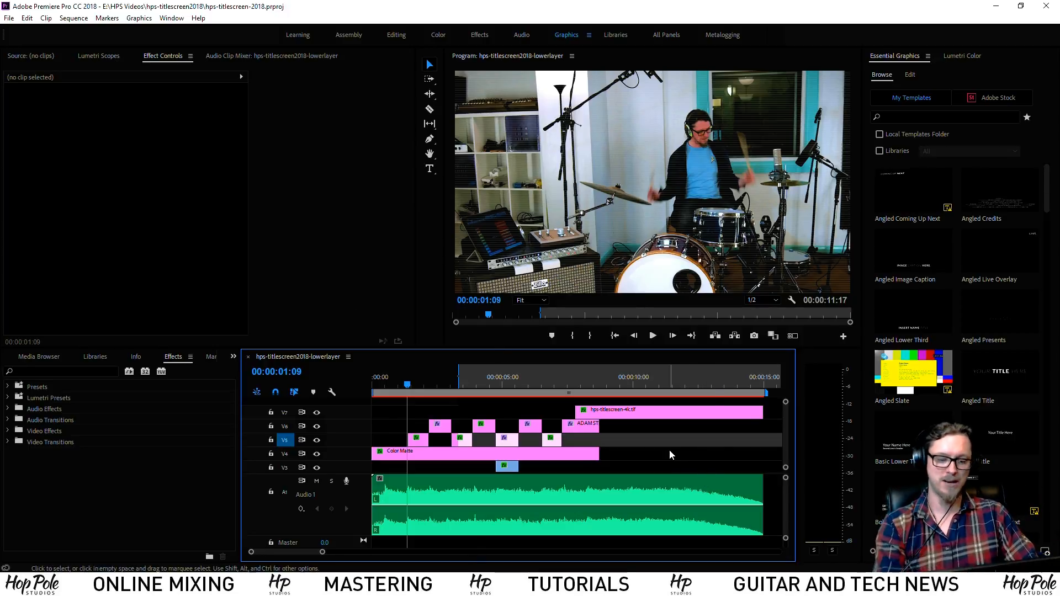
Set the export format to DNxHR/DNxHD MXF OP1a with DNxHR HQX 10-bit resolution
{"action": "key", "text": "ctrl+m"}
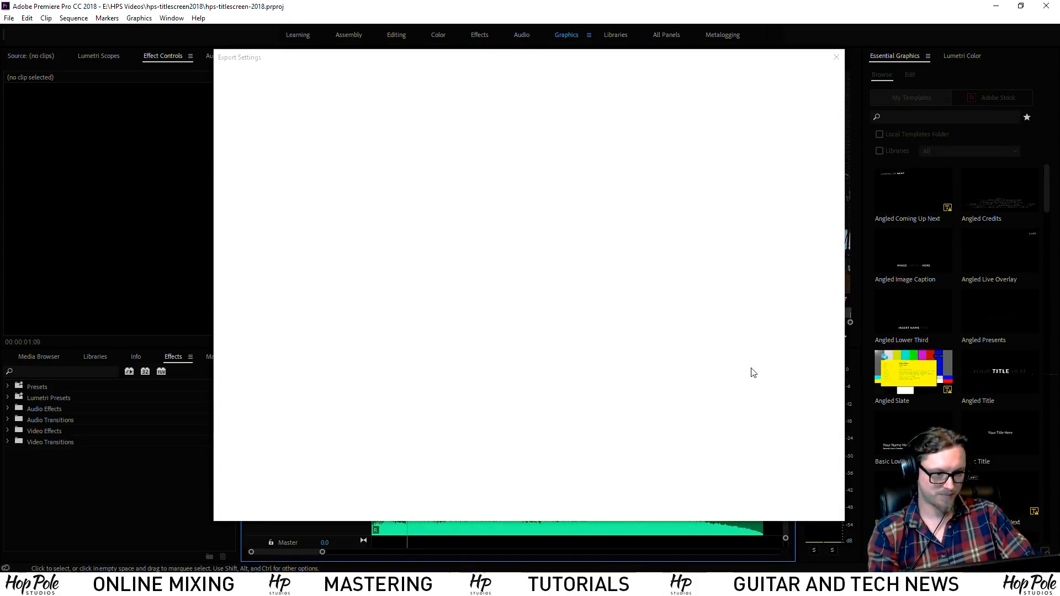
{"action": "scroll", "coordinate": [840, 353], "scroll_direction": "down", "scroll_amount": 5}
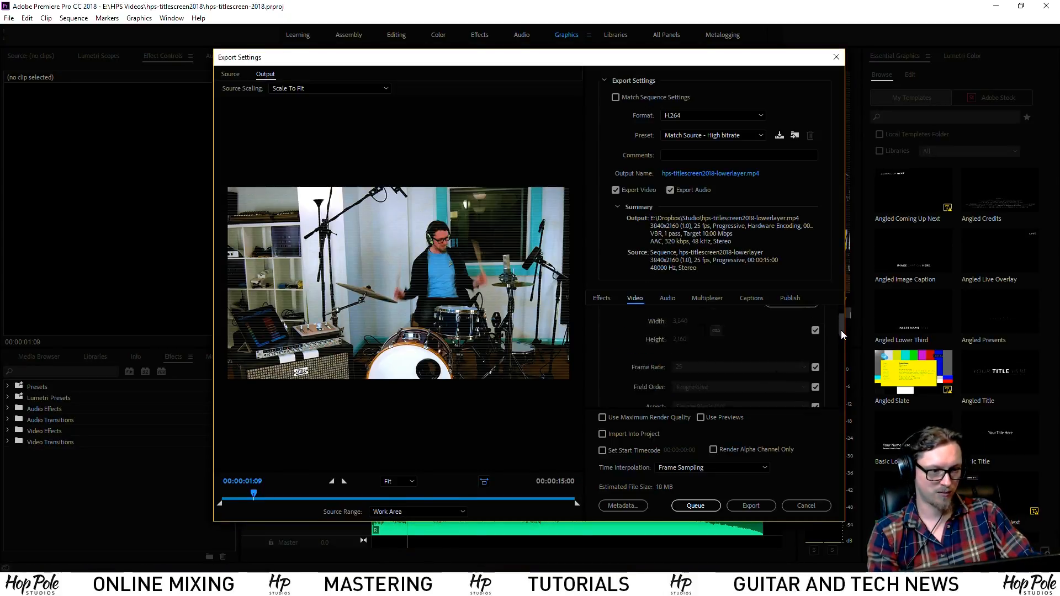
{"action": "scroll", "coordinate": [843, 357], "scroll_direction": "down", "scroll_amount": 3}
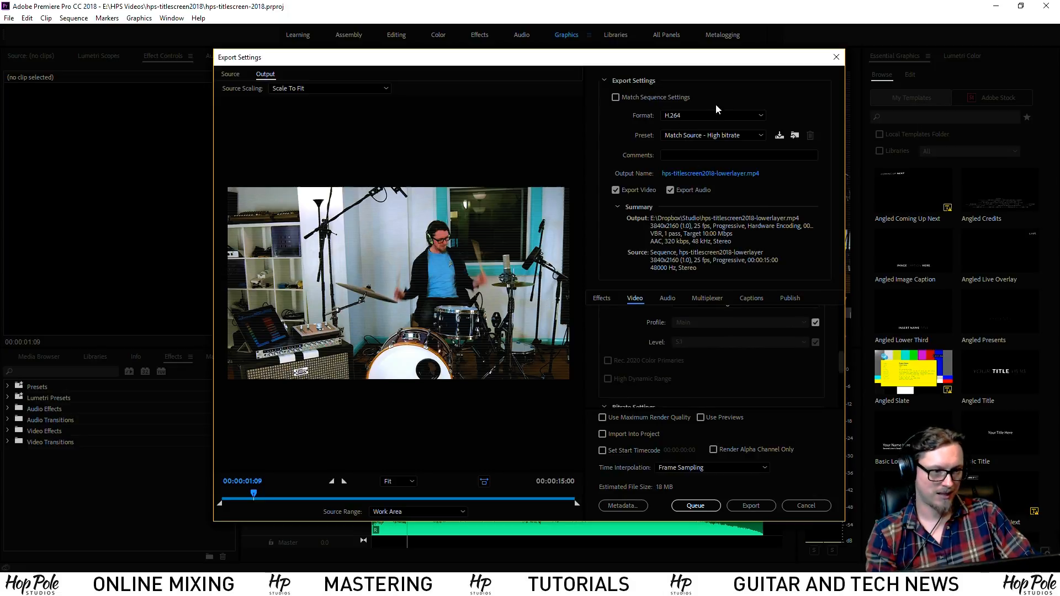
{"action": "left_click", "coordinate": [688, 114]}
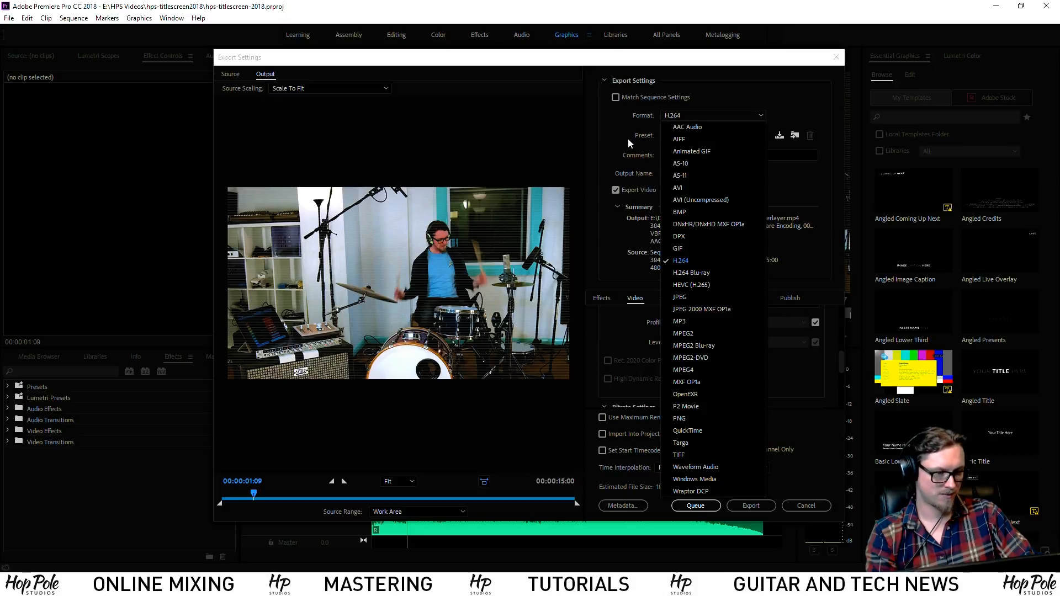
{"action": "left_click", "coordinate": [686, 223]}
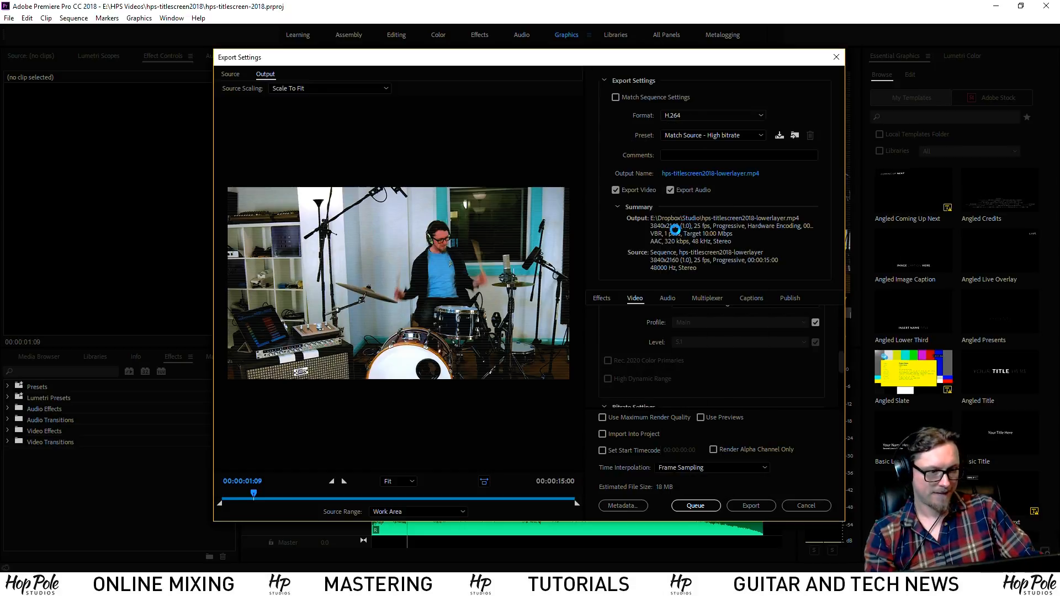
{"action": "left_click", "coordinate": [697, 345]}
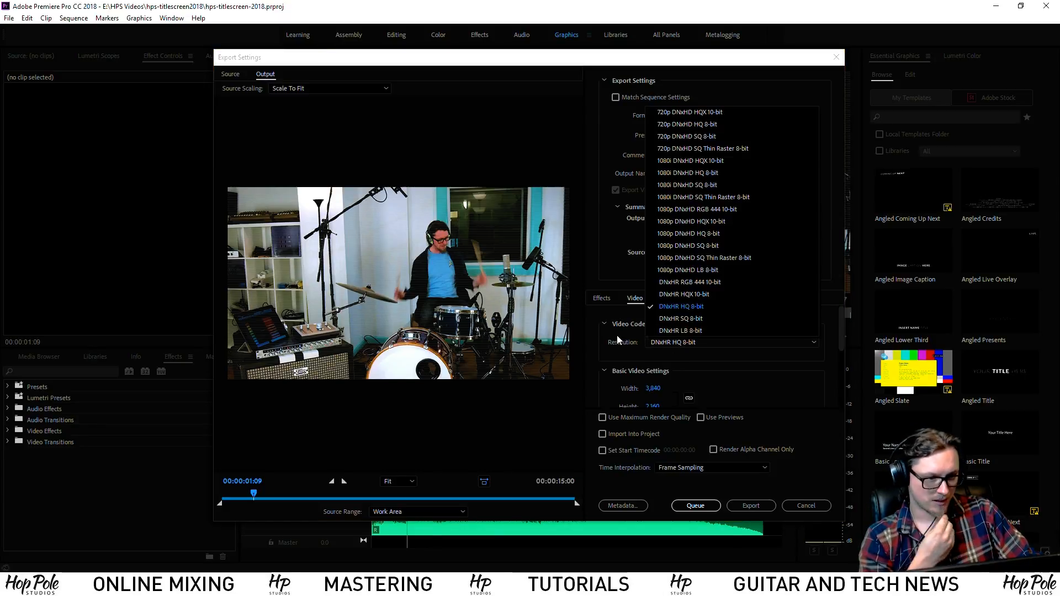
{"action": "left_click", "coordinate": [680, 295]}
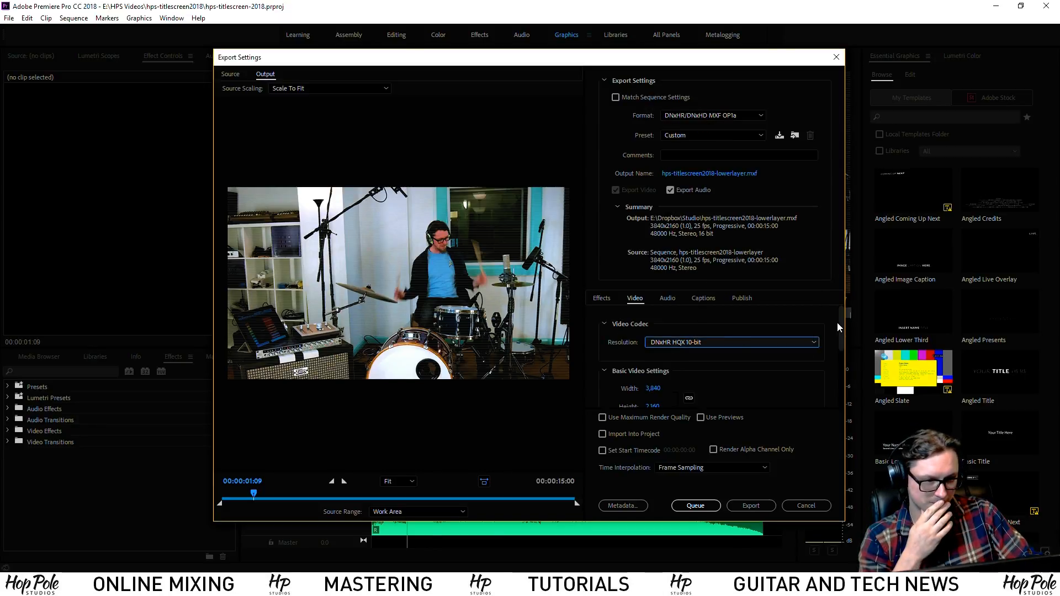
{"action": "left_click_drag", "start_coordinate": [836, 330], "coordinate": [833, 400]}
Set the audio sample size to 24 bit
{"action": "left_click", "coordinate": [668, 299]}
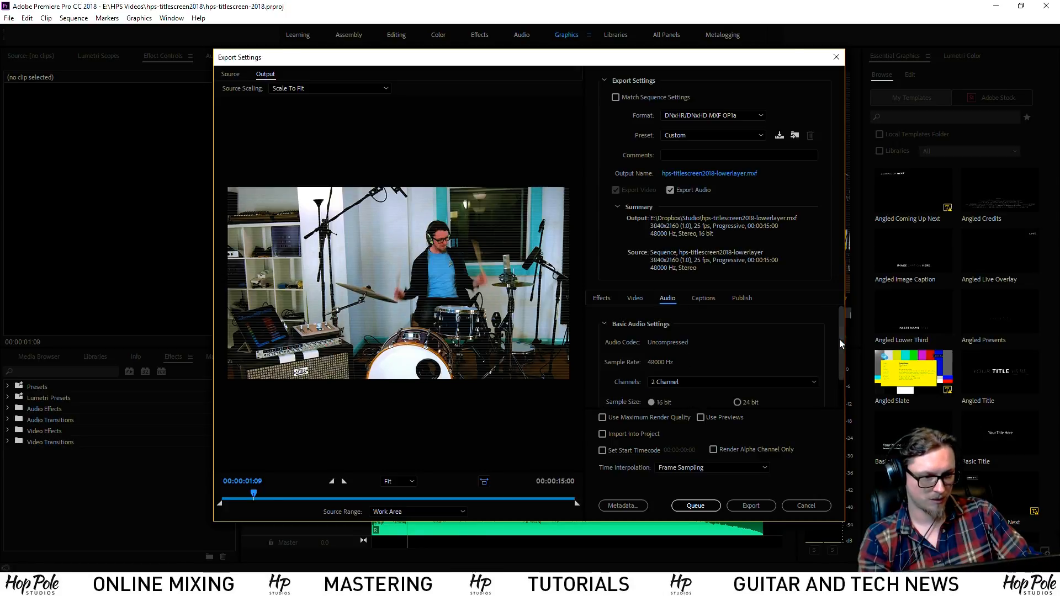
{"action": "scroll", "coordinate": [739, 354], "scroll_direction": "down", "scroll_amount": 2}
{"action": "left_click", "coordinate": [738, 370]}
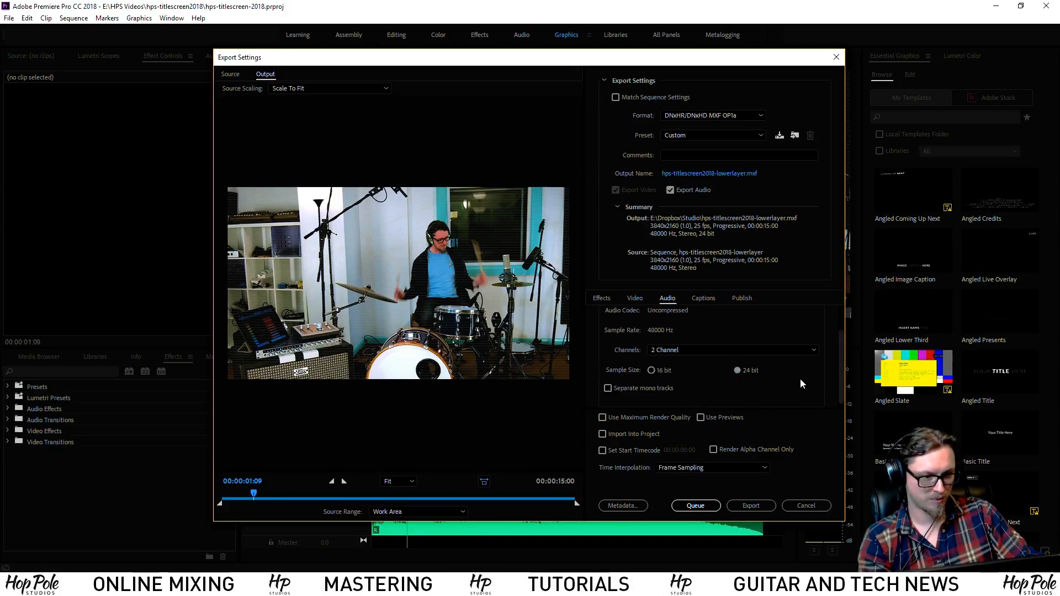
{"action": "scroll", "coordinate": [840, 380], "scroll_direction": "up", "scroll_amount": 2}
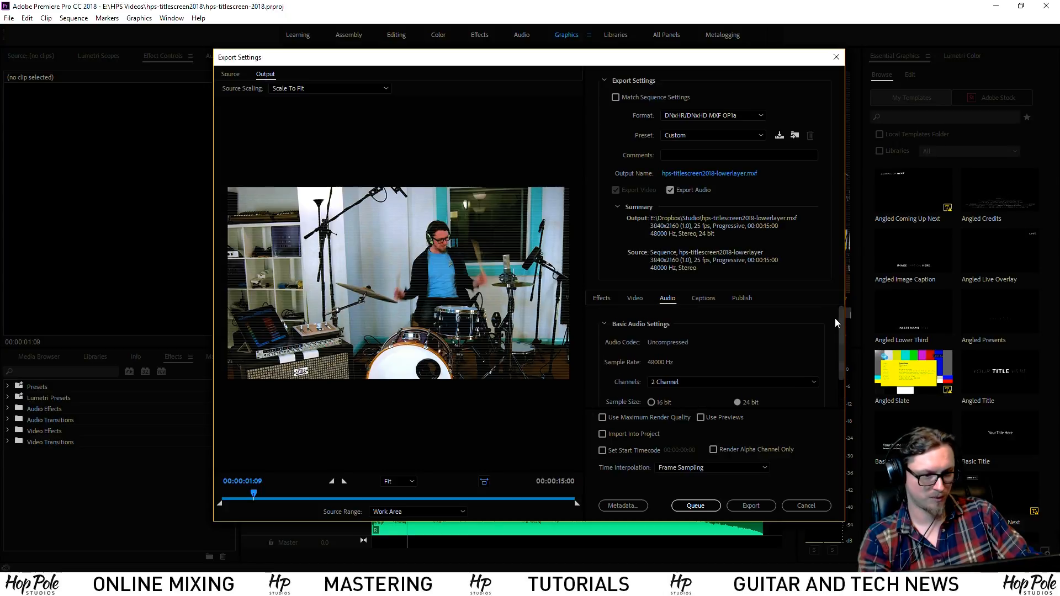
{"action": "left_click", "coordinate": [634, 298]}
Open the Output Name save location for the exported file
{"action": "scroll", "coordinate": [840, 374], "scroll_direction": "up", "scroll_amount": 2}
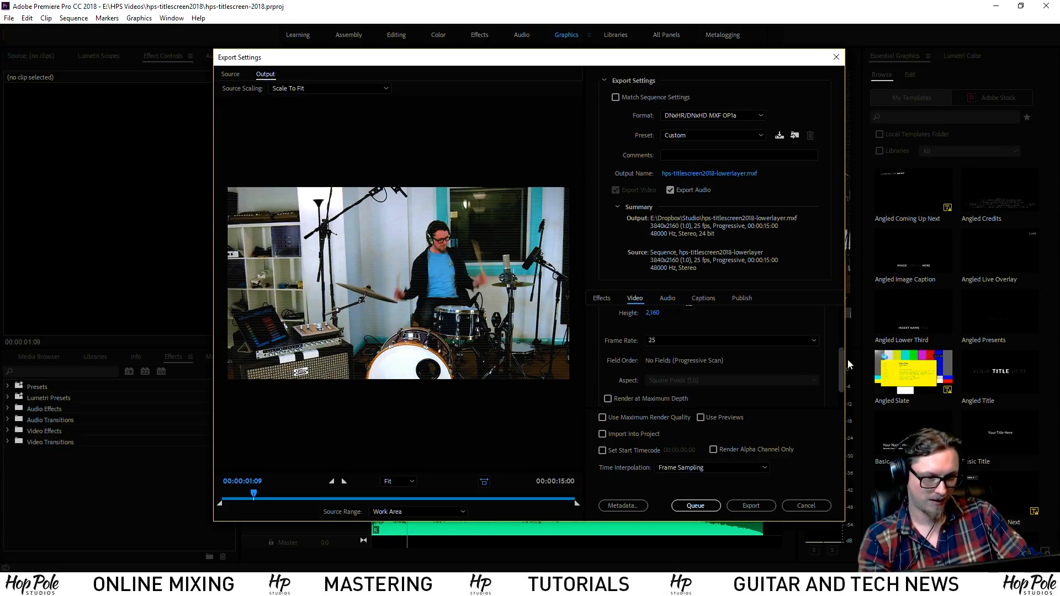
{"action": "scroll", "coordinate": [843, 331], "scroll_direction": "up", "scroll_amount": 1}
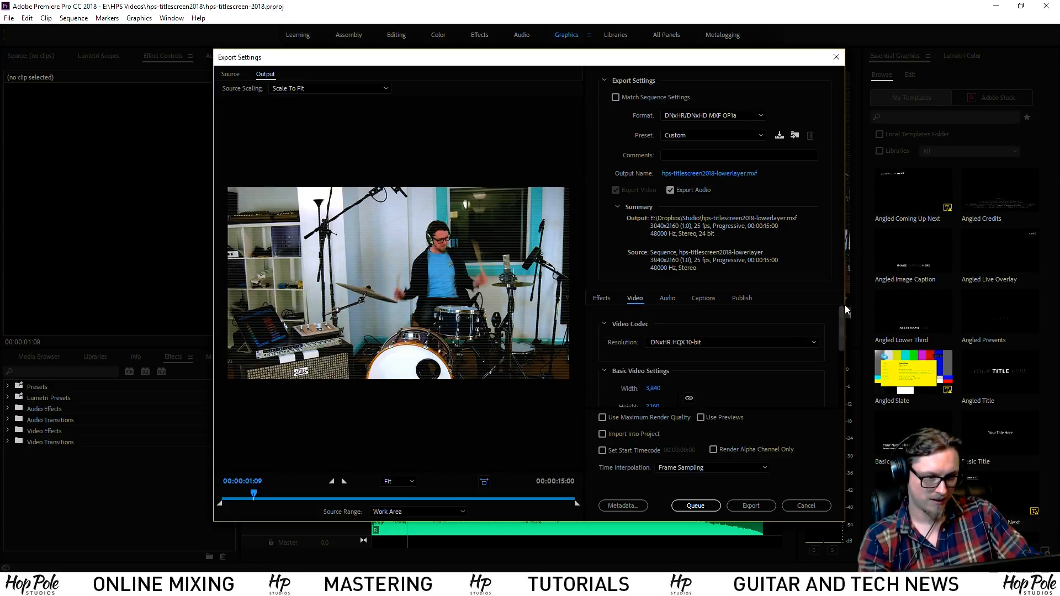
{"action": "left_click", "coordinate": [701, 173]}
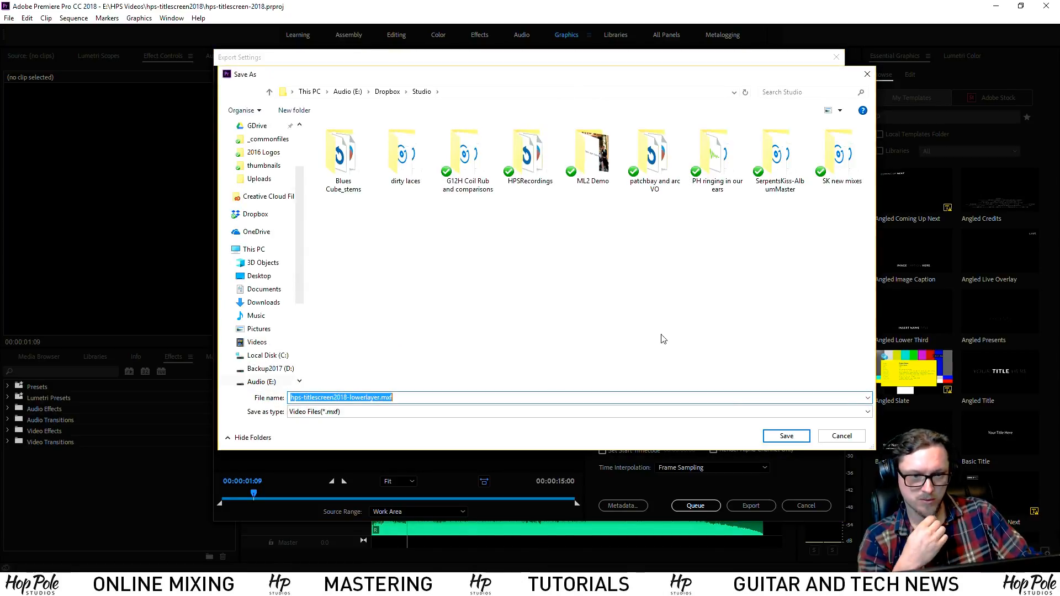
Keep the existing output name and start exporting hps-titlescreen2018-lowerlayer to MXF
{"action": "left_click", "coordinate": [787, 436]}
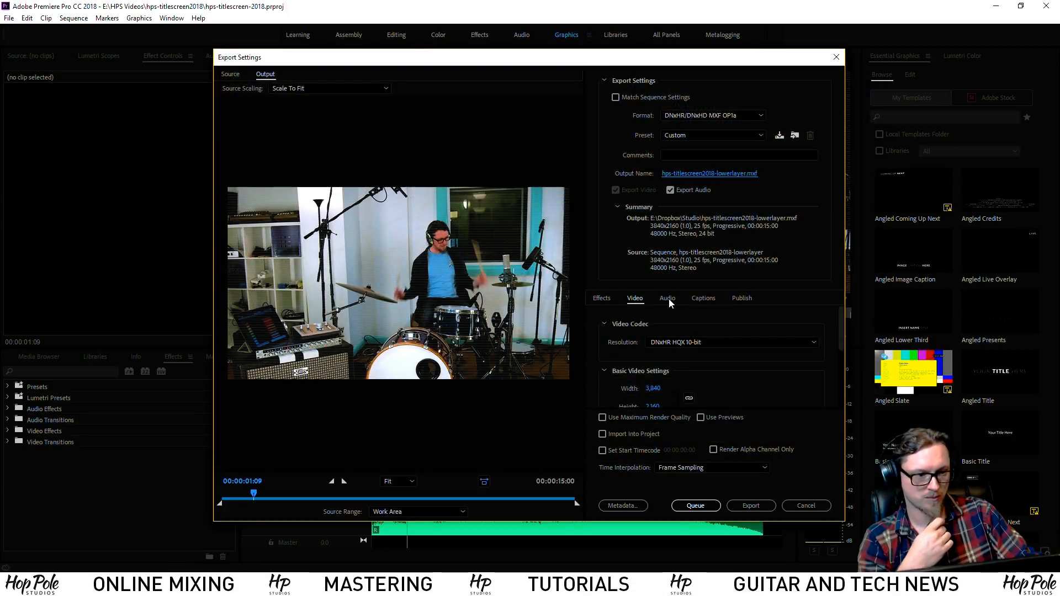
{"action": "left_click", "coordinate": [758, 505]}
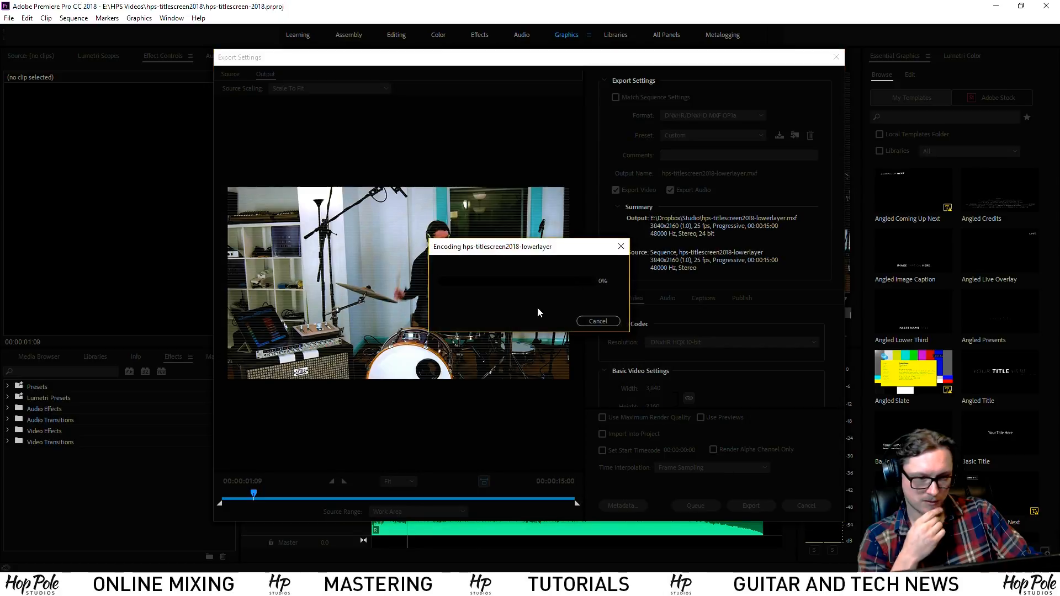
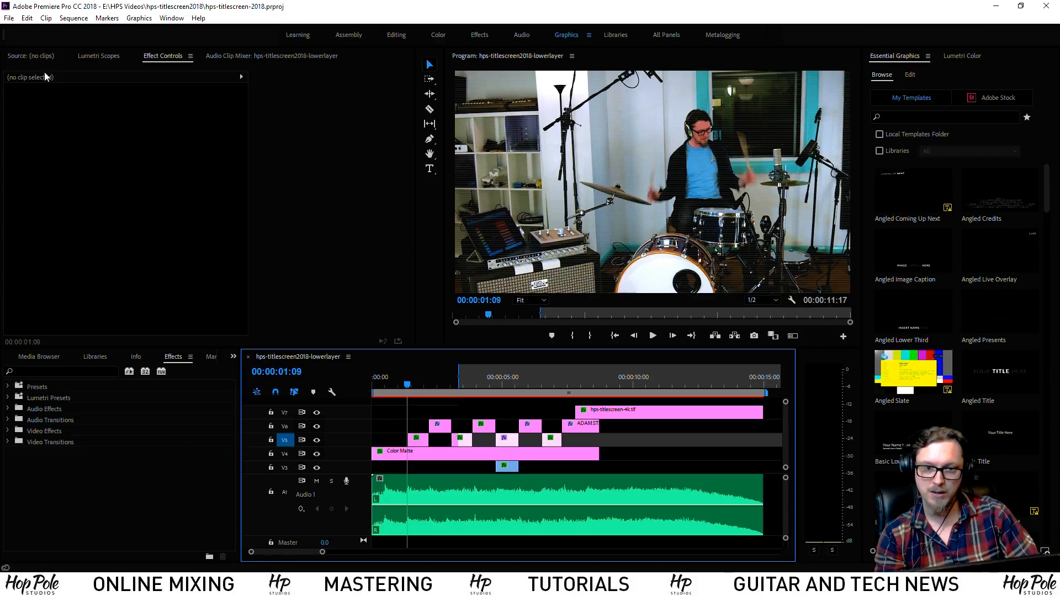
Create a new sequence named hps-title-essential from the Project panel
{"action": "left_click", "coordinate": [34, 358]}
{"action": "left_click", "coordinate": [11, 358]}
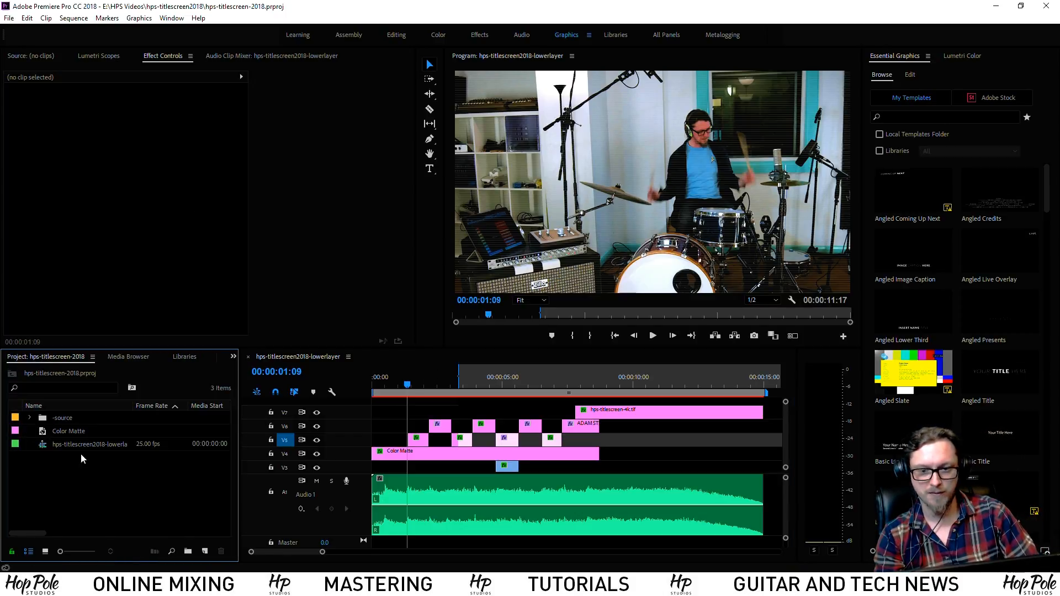
{"action": "right_click", "coordinate": [45, 475]}
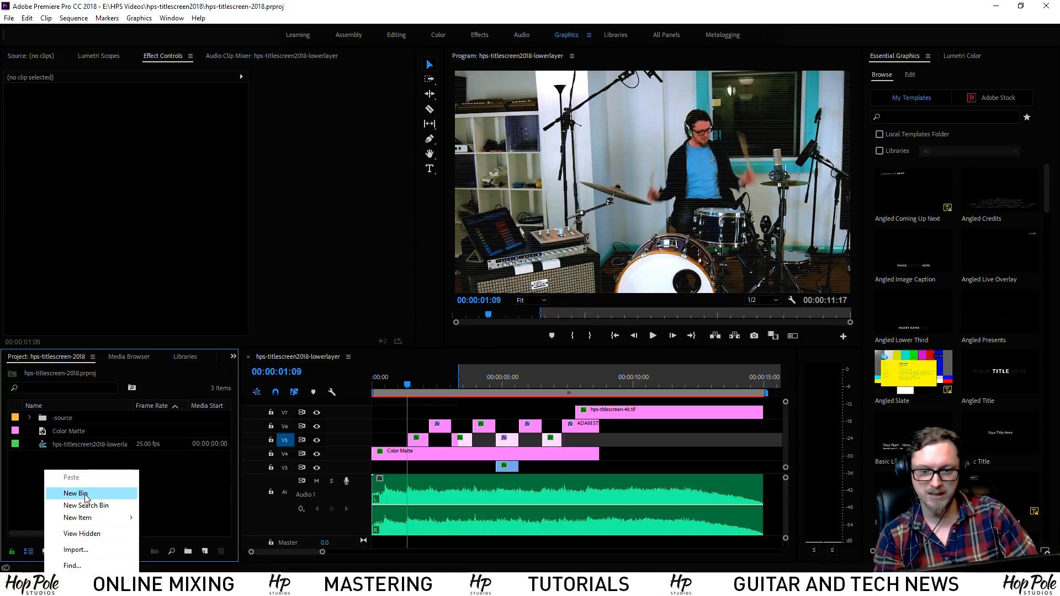
{"action": "mouse_move", "coordinate": [102, 519]}
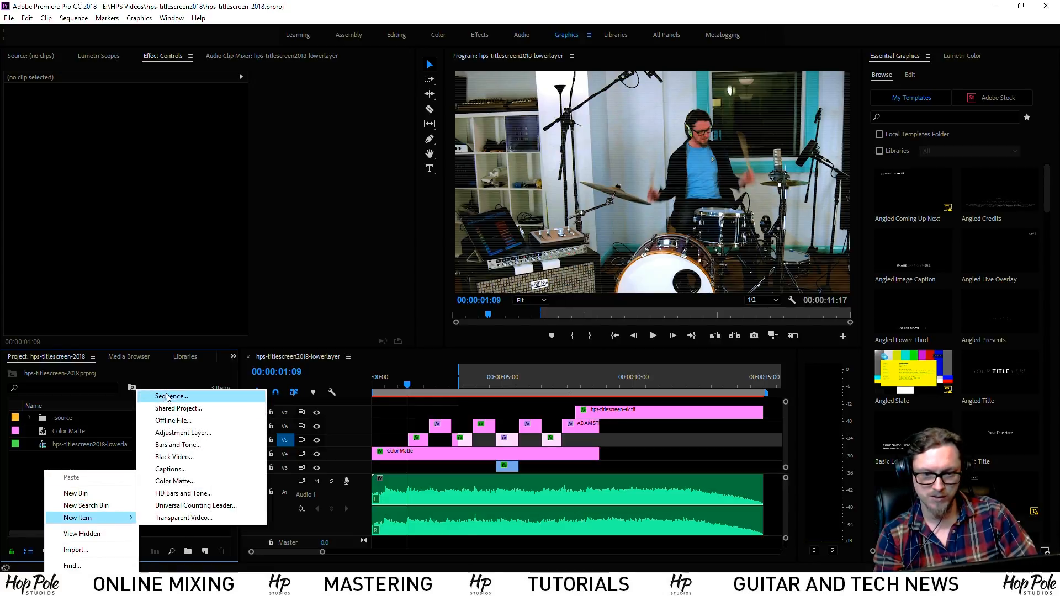
{"action": "left_click", "coordinate": [171, 399]}
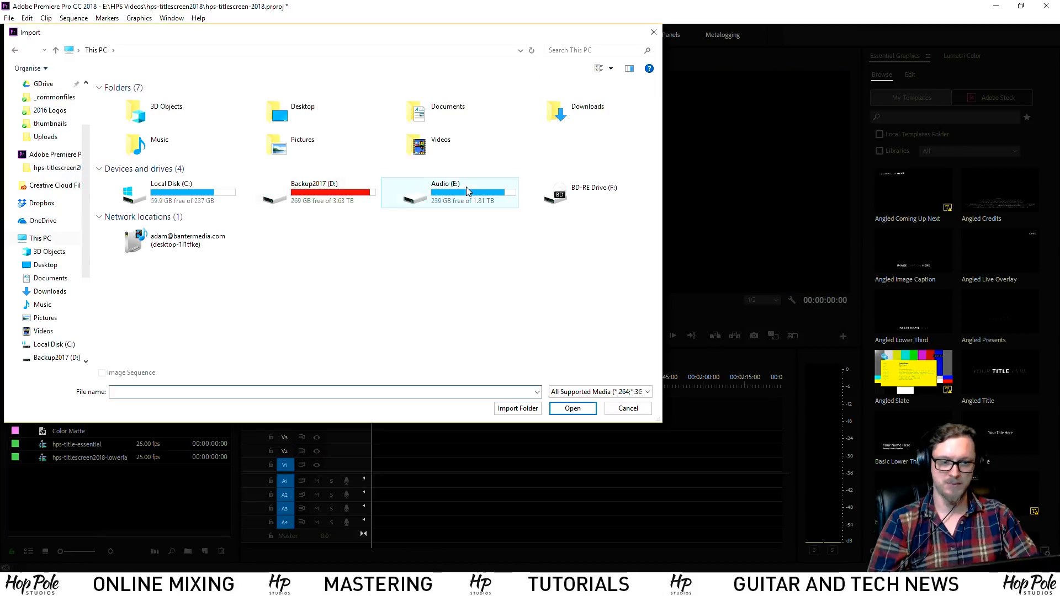
Import hps-titlescreen2018-lowerlayer.mxf from Audio (E:) > Dropbox > _commonfiles
{"action": "double_click", "coordinate": [463, 191]}
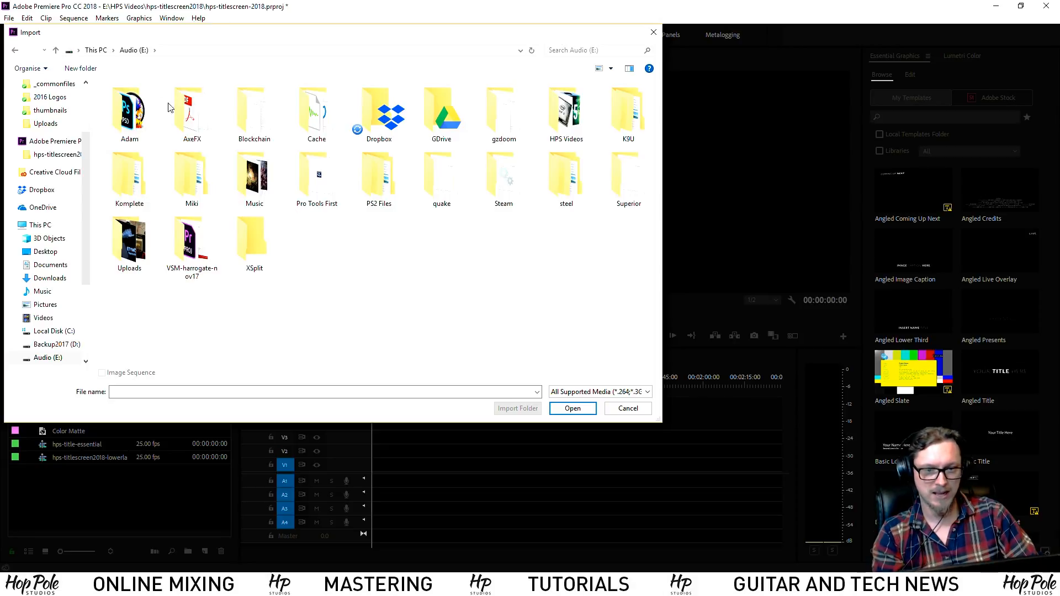
{"action": "double_click", "coordinate": [379, 141]}
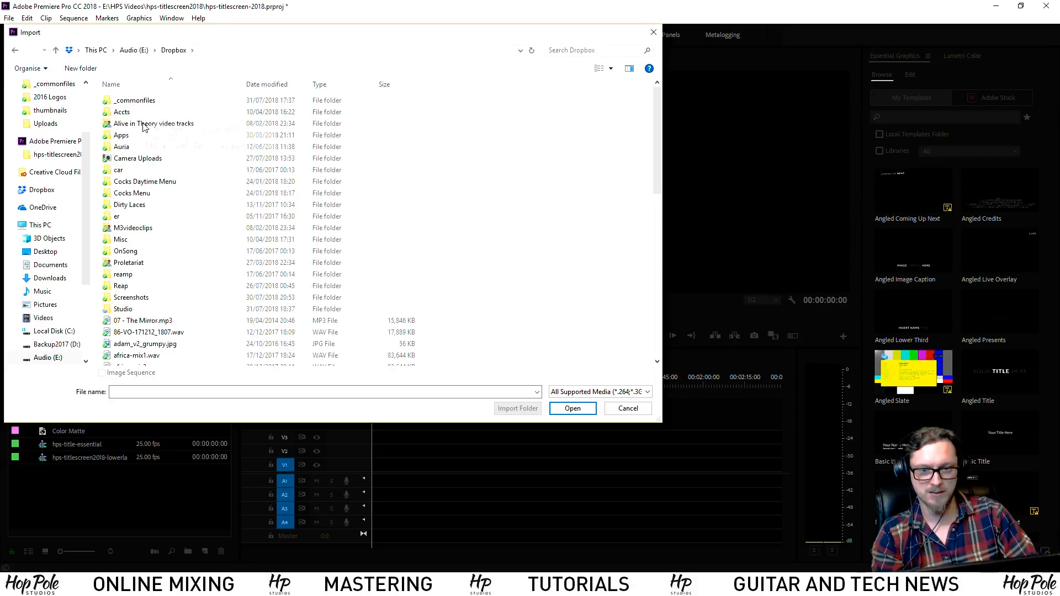
{"action": "scroll", "coordinate": [163, 293], "scroll_direction": "down", "scroll_amount": 7}
{"action": "scroll", "coordinate": [160, 174], "scroll_direction": "up", "scroll_amount": 7}
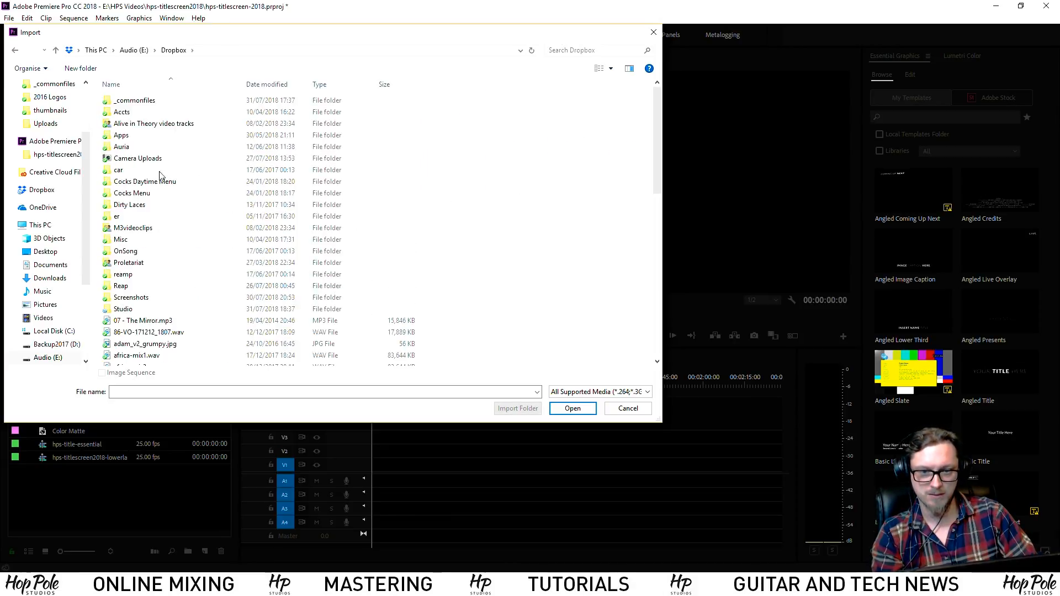
{"action": "double_click", "coordinate": [123, 309]}
{"action": "scroll", "coordinate": [332, 265], "scroll_direction": "down", "scroll_amount": 5}
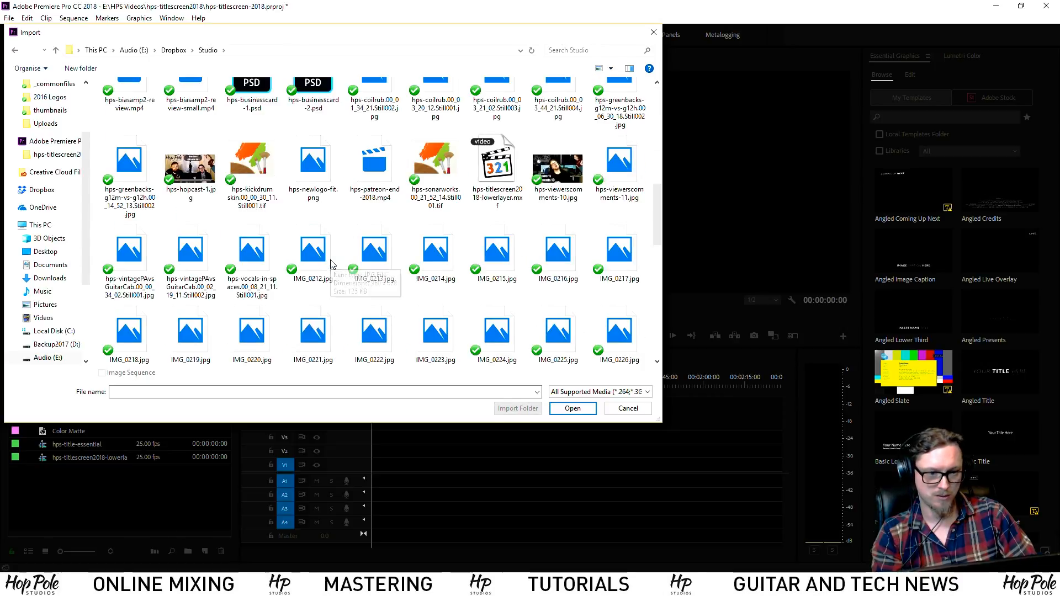
{"action": "scroll", "coordinate": [332, 264], "scroll_direction": "up", "scroll_amount": 2}
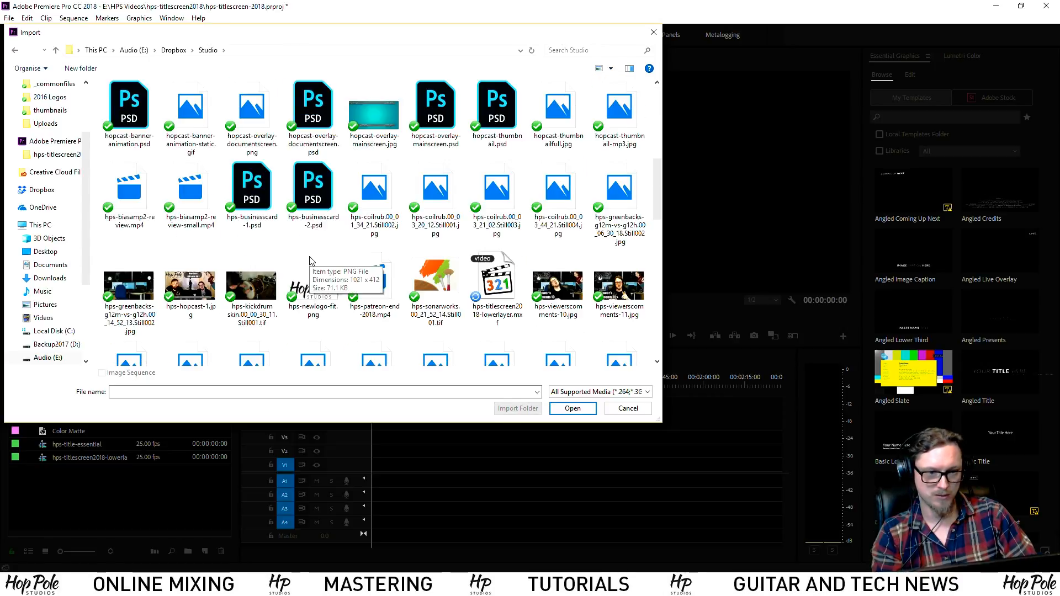
{"action": "left_click", "coordinate": [494, 287]}
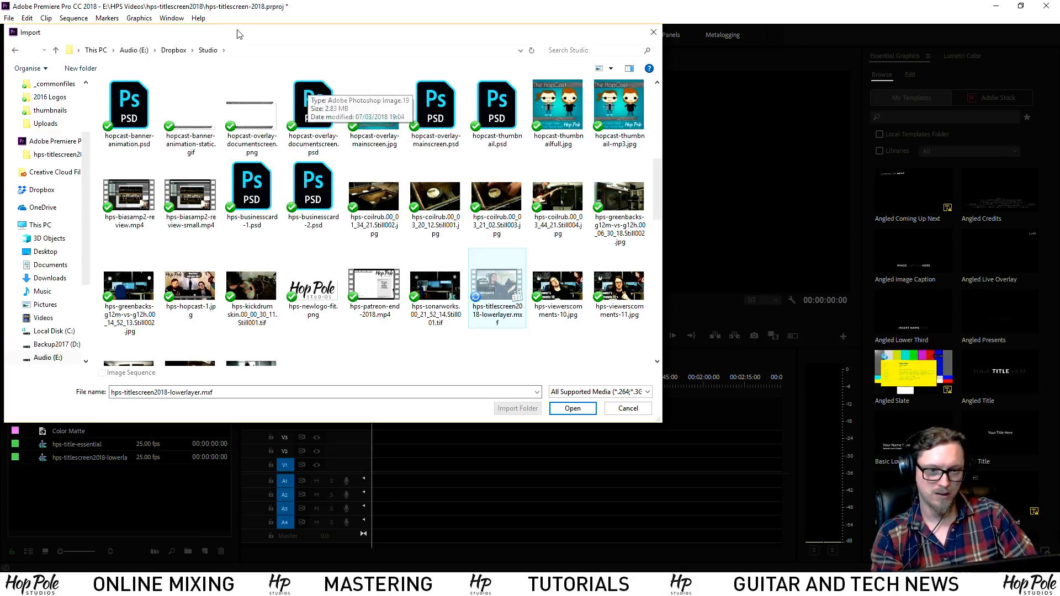
{"action": "left_click", "coordinate": [174, 50]}
{"action": "double_click", "coordinate": [136, 102]}
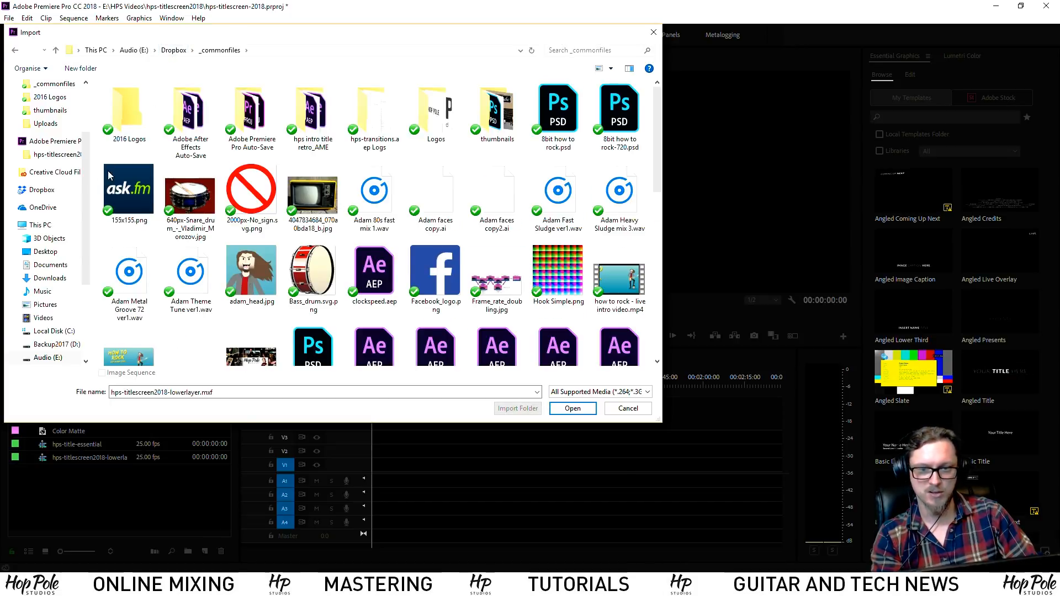
{"action": "scroll", "coordinate": [328, 286], "scroll_direction": "down", "scroll_amount": 5}
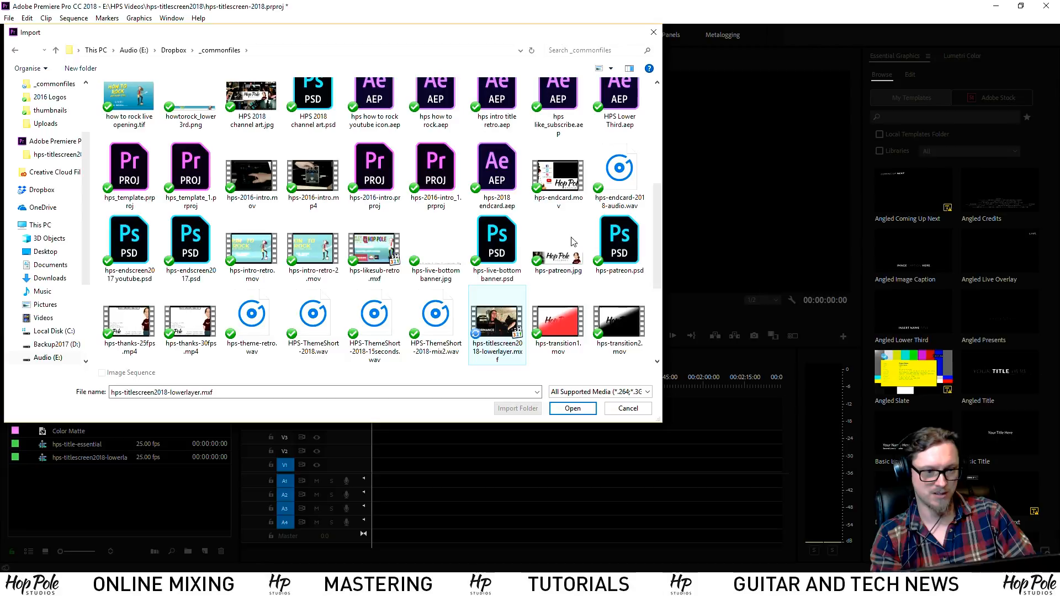
{"action": "double_click", "coordinate": [500, 326]}
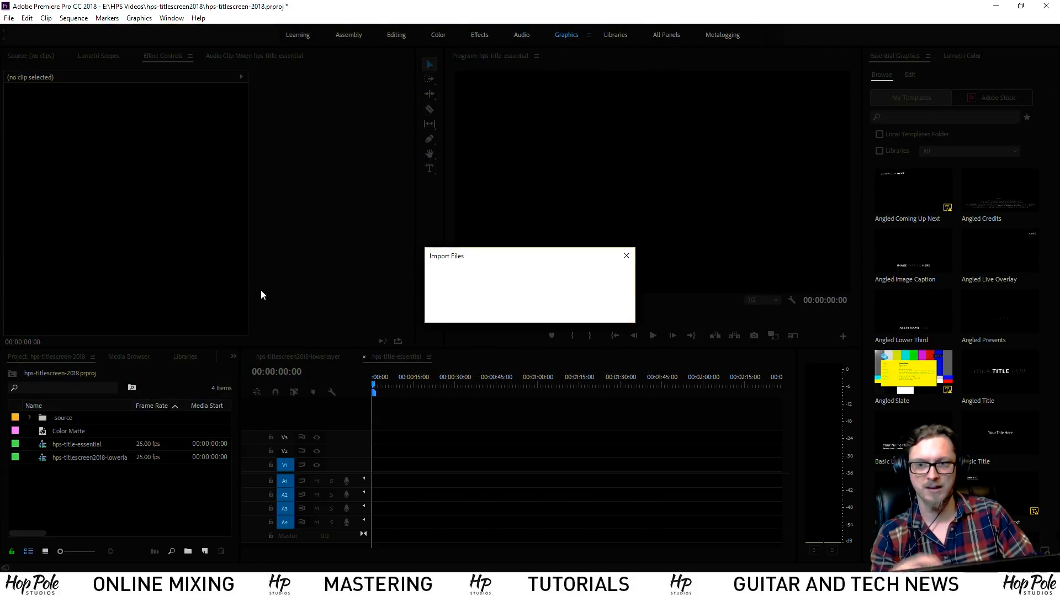
Drop in the clip, add one video and one Adaptive audio track after Audio 4, then delete the clip
{"action": "left_click_drag", "start_coordinate": [37, 474], "coordinate": [379, 477]}
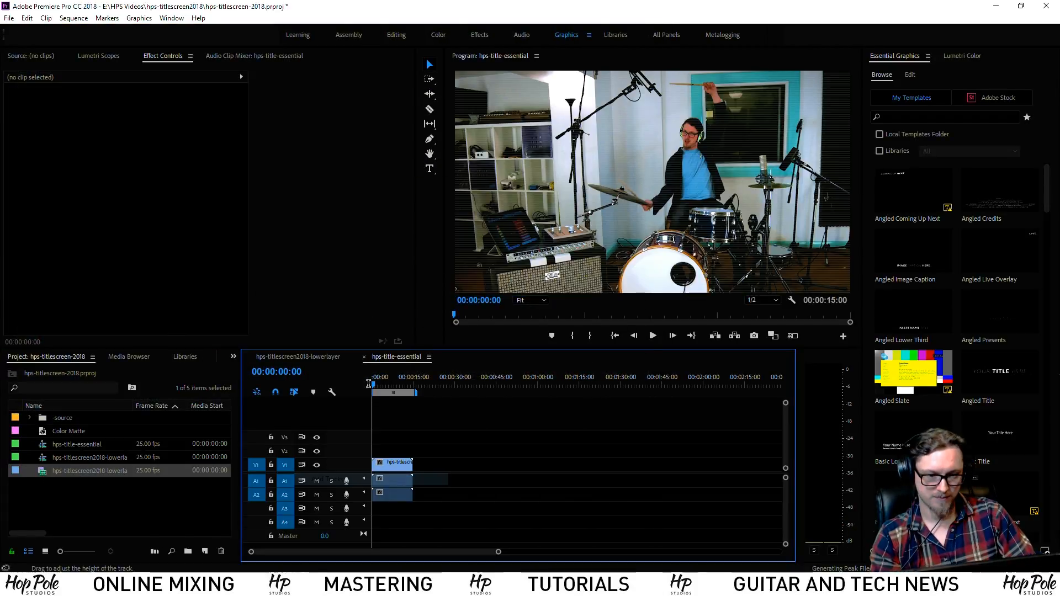
{"action": "key", "text": "ctrl+shift+t"}
{"action": "left_click", "coordinate": [487, 287]}
{"action": "left_click", "coordinate": [569, 284]}
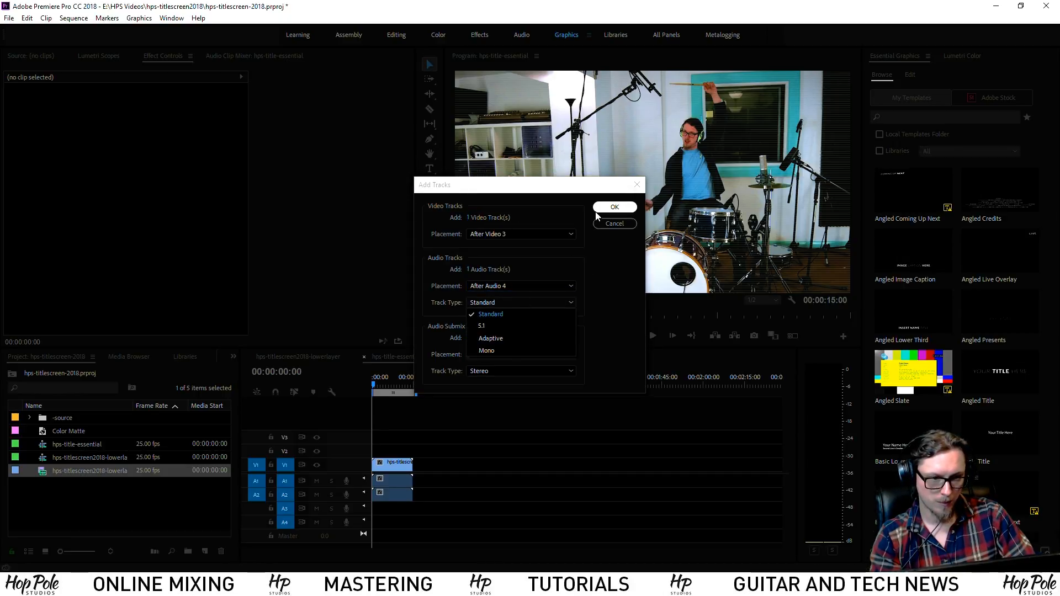
{"action": "left_click", "coordinate": [522, 303]}
{"action": "left_click", "coordinate": [512, 321]}
{"action": "left_click", "coordinate": [614, 208]}
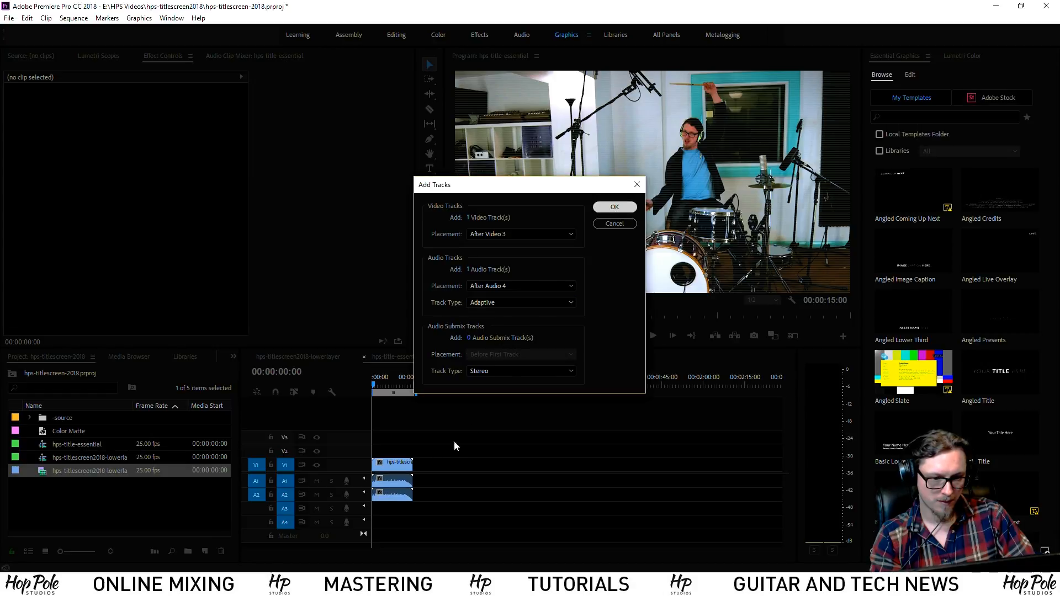
{"action": "left_click", "coordinate": [396, 489]}
{"action": "key", "text": "Delete"}
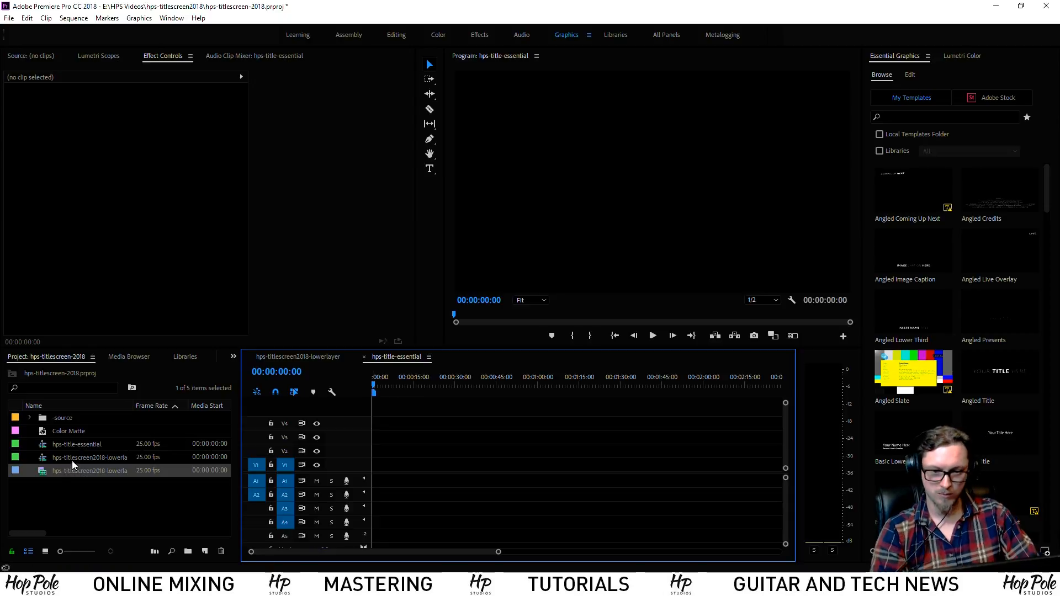
Place the lowerlayer clip at the sequence start, preview it, and select its audio
{"action": "left_click_drag", "start_coordinate": [48, 469], "coordinate": [385, 468]}
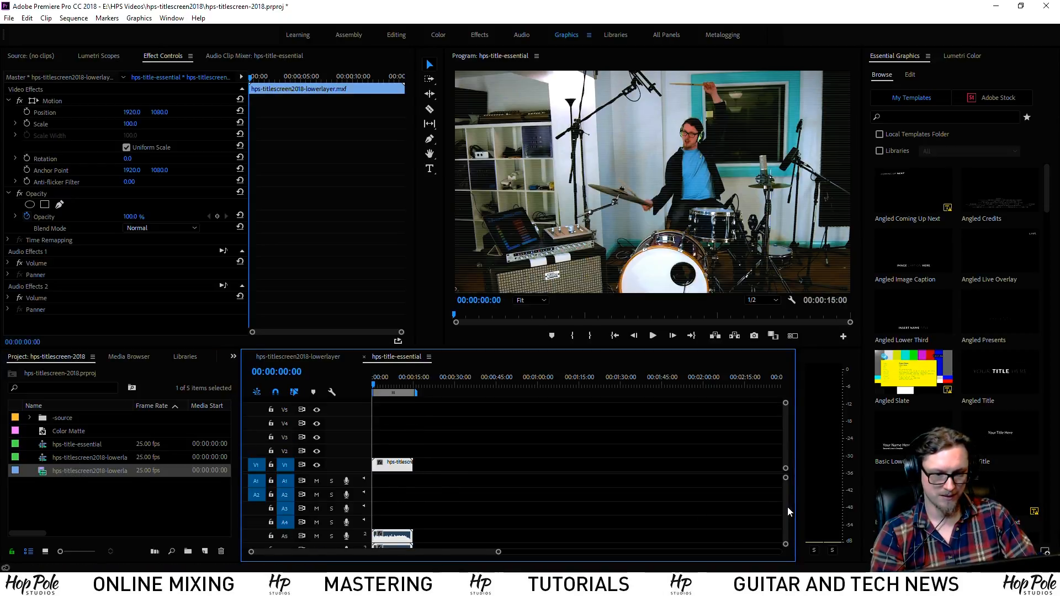
{"action": "left_click_drag", "start_coordinate": [788, 508], "coordinate": [788, 511]}
{"action": "key", "text": "space"}
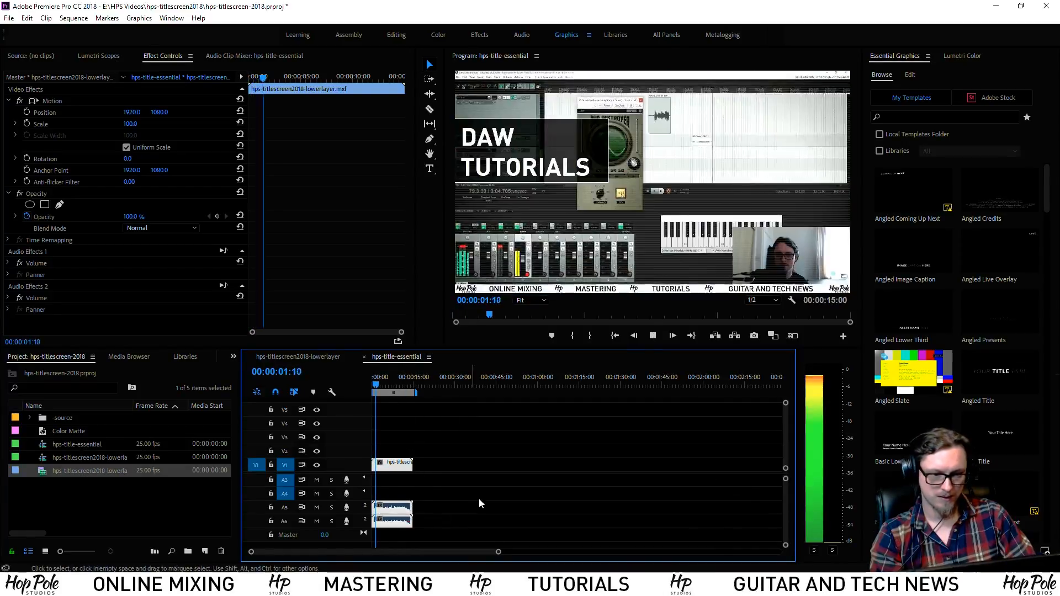
{"action": "key", "text": "space"}
{"action": "left_click", "coordinate": [449, 515]}
{"action": "left_click", "coordinate": [396, 516]}
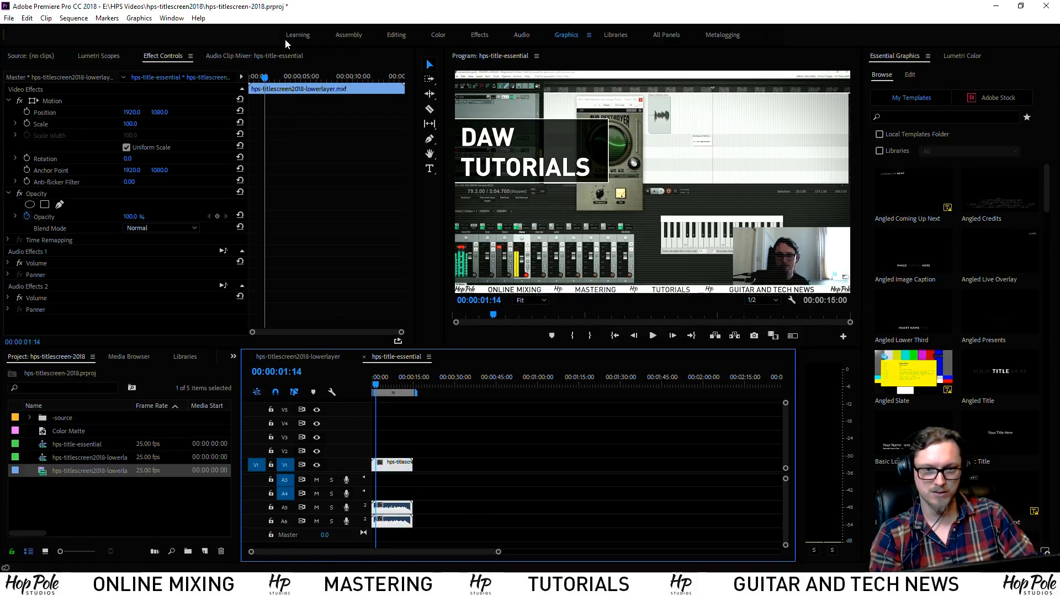
Show the Audio Track Mixer and keep the clip's audio on Audio 1 and Audio 2
{"action": "left_click", "coordinate": [172, 18]}
{"action": "left_click", "coordinate": [226, 156]}
{"action": "key", "text": "space"}
{"action": "key", "text": "space"}
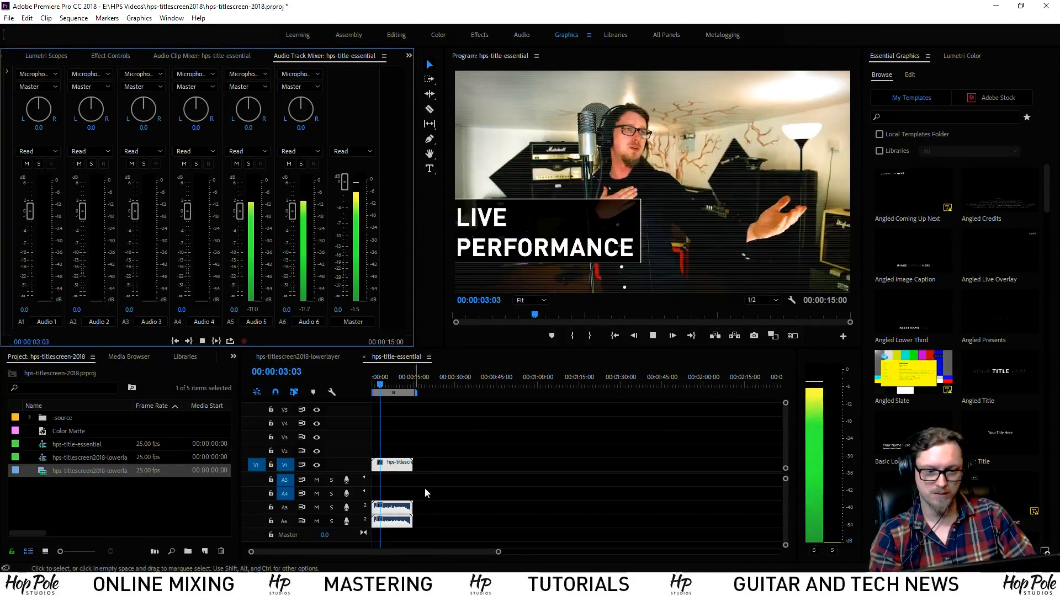
{"action": "left_click_drag", "start_coordinate": [389, 520], "coordinate": [385, 493]}
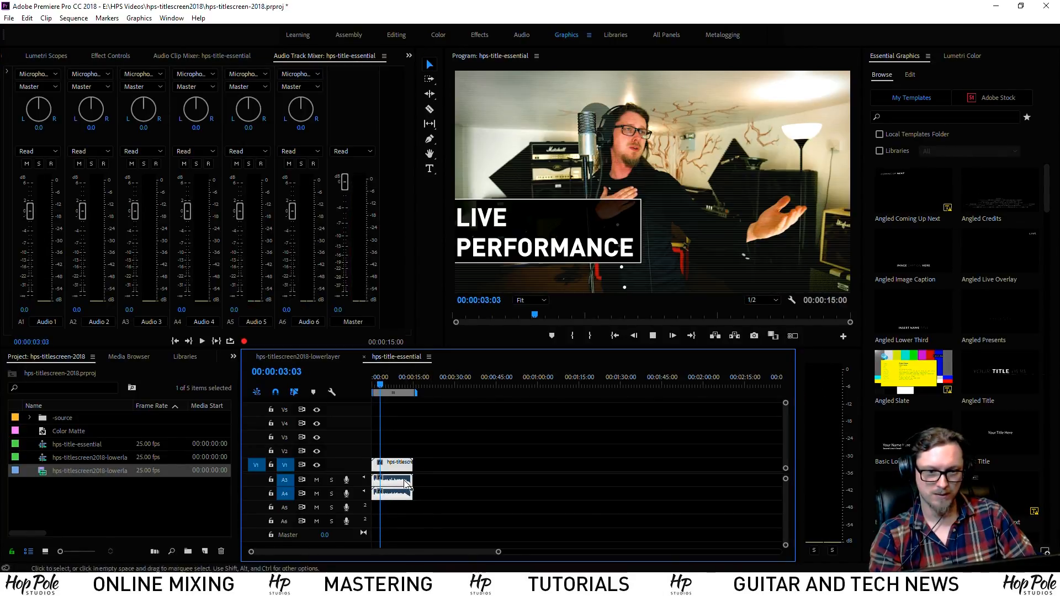
{"action": "key", "text": "space"}
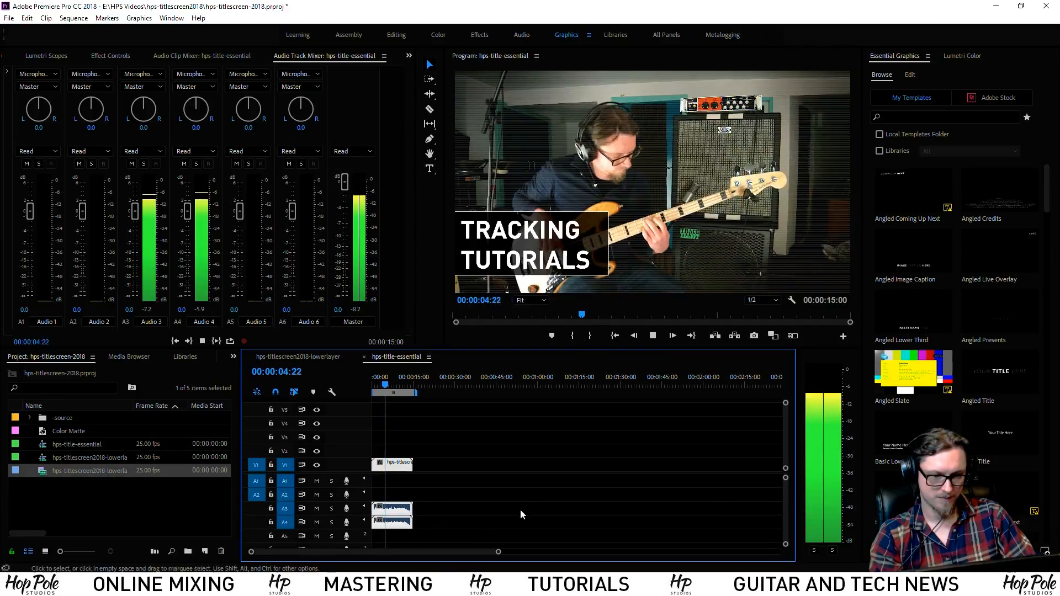
{"action": "key", "text": "space"}
{"action": "scroll", "coordinate": [380, 511], "scroll_direction": "up", "scroll_amount": 2}
{"action": "left_click_drag", "start_coordinate": [381, 520], "coordinate": [380, 494]}
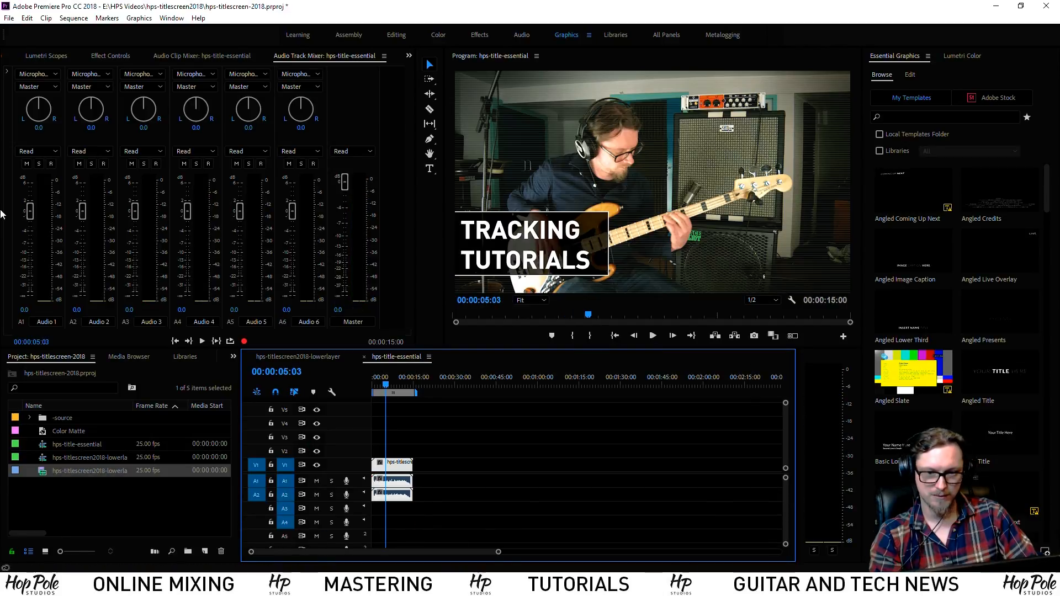
Pan Audio 1 to -100 and Audio 2 to +100, then replay from the start
{"action": "left_click_drag", "start_coordinate": [39, 108], "coordinate": [19, 333]}
{"action": "left_click_drag", "start_coordinate": [92, 115], "coordinate": [352, 253]}
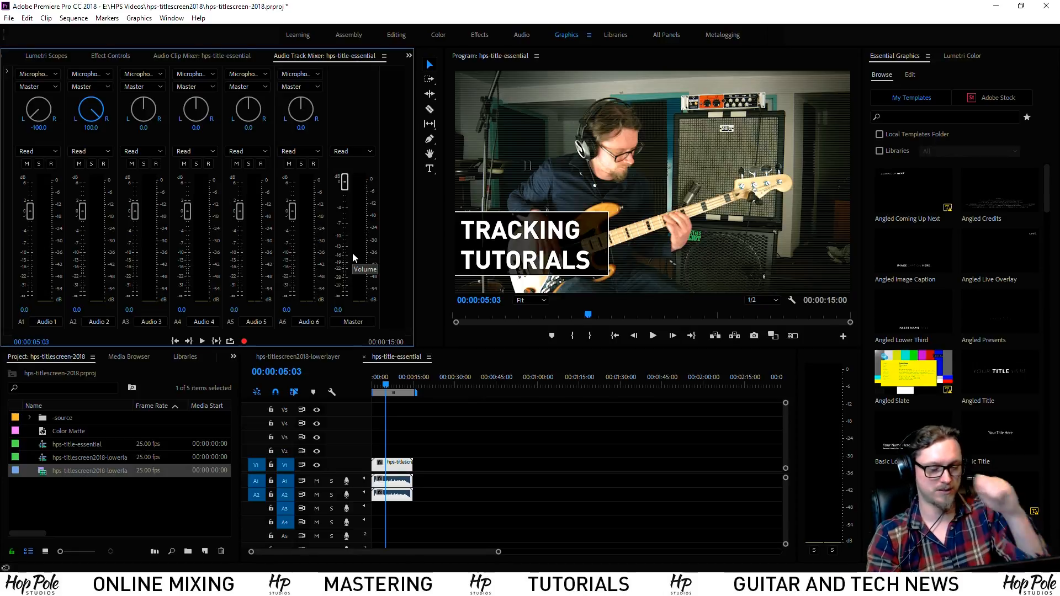
{"action": "key", "text": "space"}
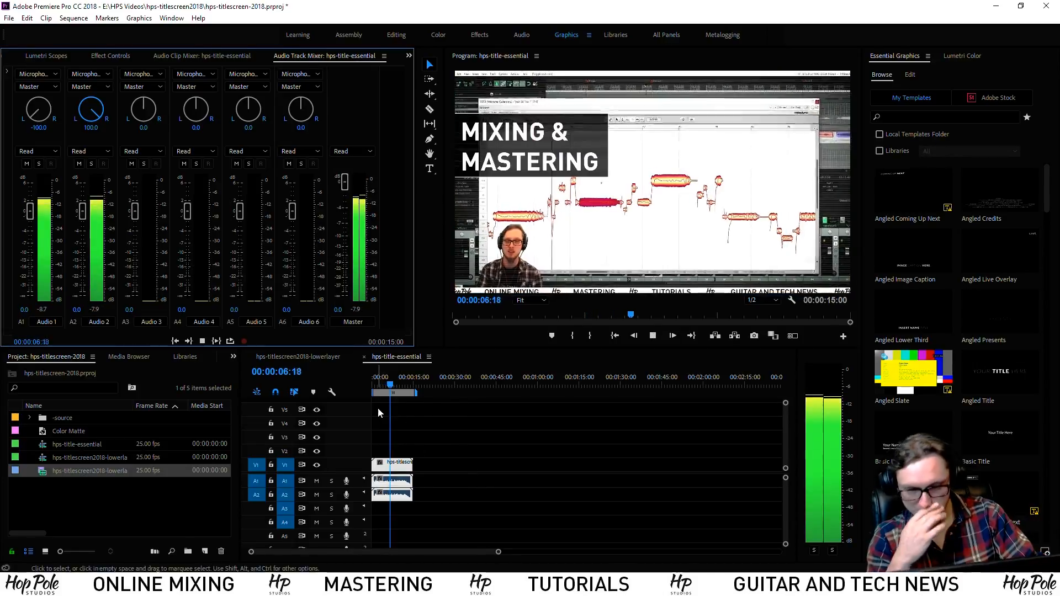
{"action": "left_click", "coordinate": [385, 382]}
{"action": "left_click_drag", "start_coordinate": [377, 381], "coordinate": [337, 379]}
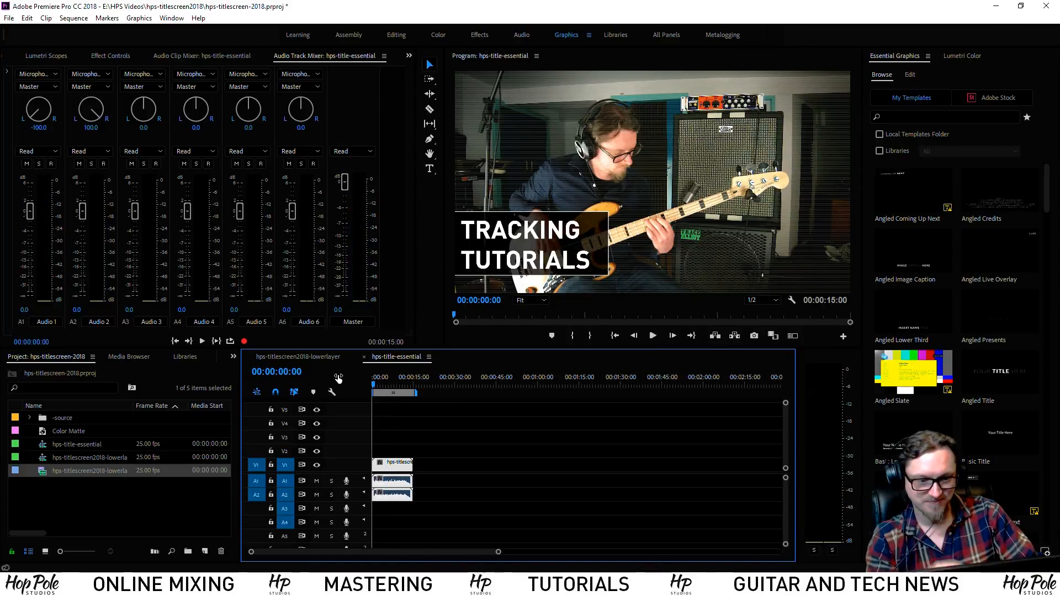
{"action": "key", "text": "equal"}
{"action": "key", "text": "equal"}
{"action": "key", "text": "equal"}
{"action": "key", "text": "minus"}
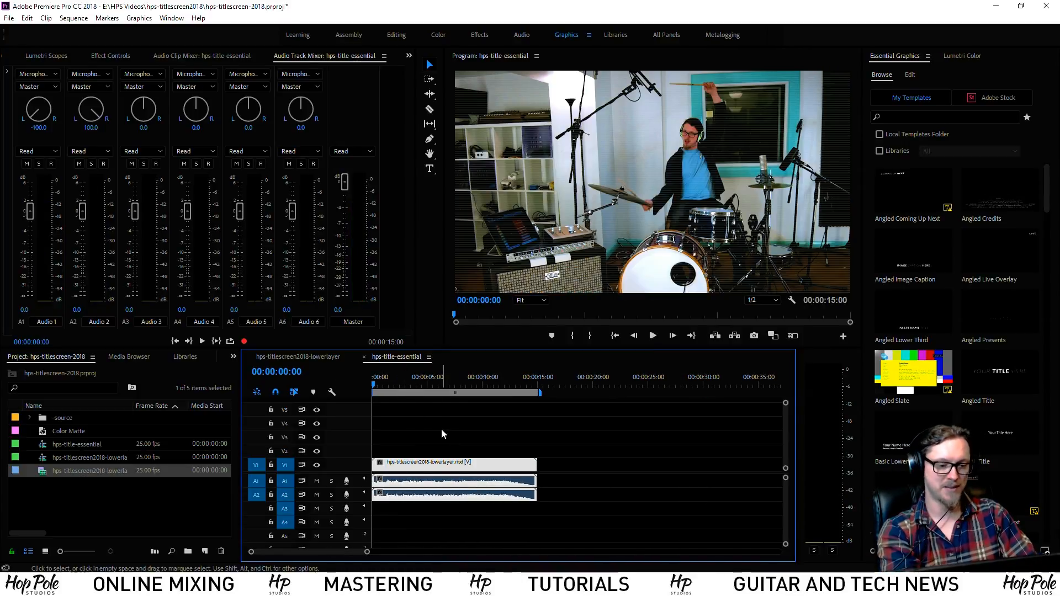
{"action": "left_click", "coordinate": [442, 431]}
{"action": "key", "text": "equal"}
In File Explorer, browse to Audio (E:) > Dropbox > _commonfiles and select the 1.28 GB lowerlayer.mxf
{"action": "left_click", "coordinate": [95, 586]}
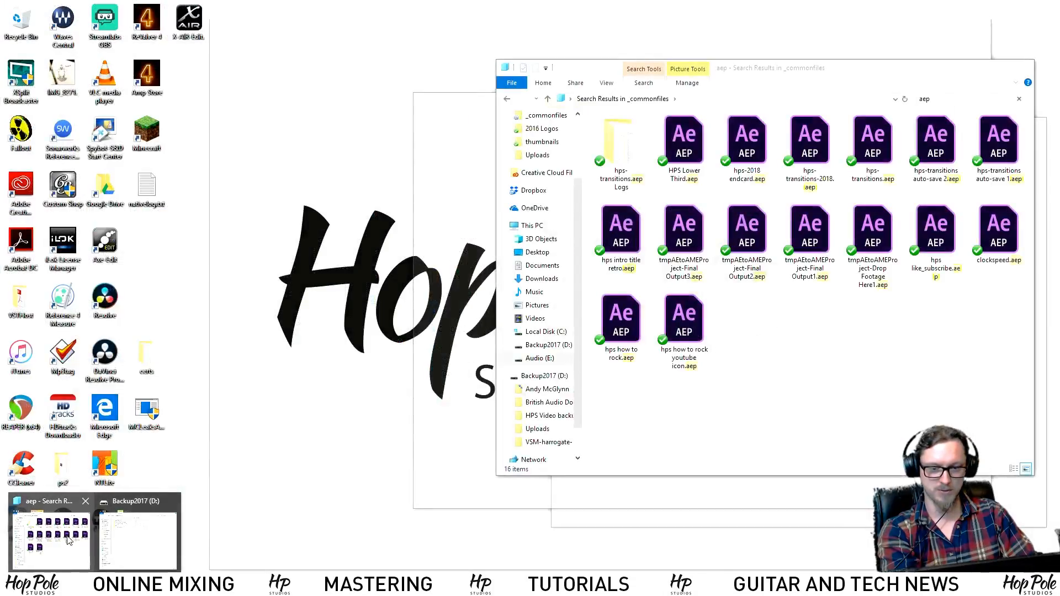
{"action": "left_click", "coordinate": [136, 540]}
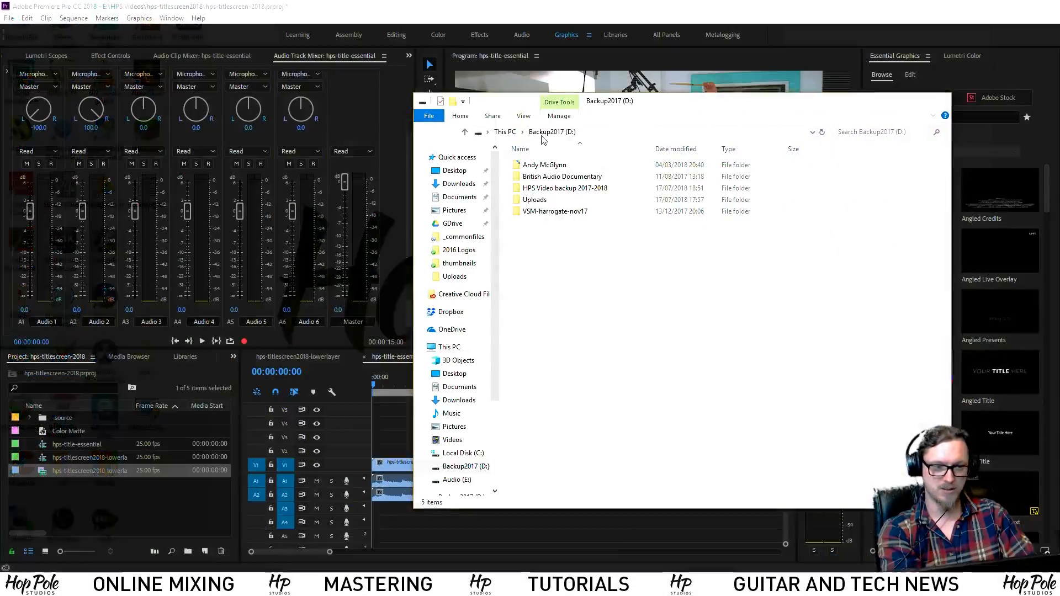
{"action": "left_click", "coordinate": [505, 132]}
{"action": "double_click", "coordinate": [867, 295]}
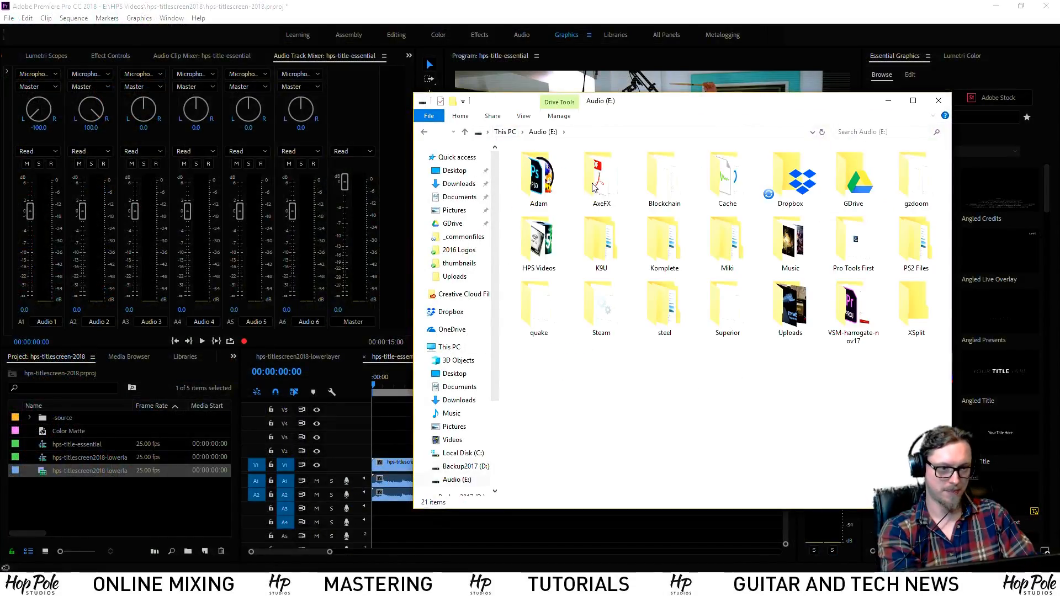
{"action": "double_click", "coordinate": [795, 178]}
{"action": "double_click", "coordinate": [544, 165]}
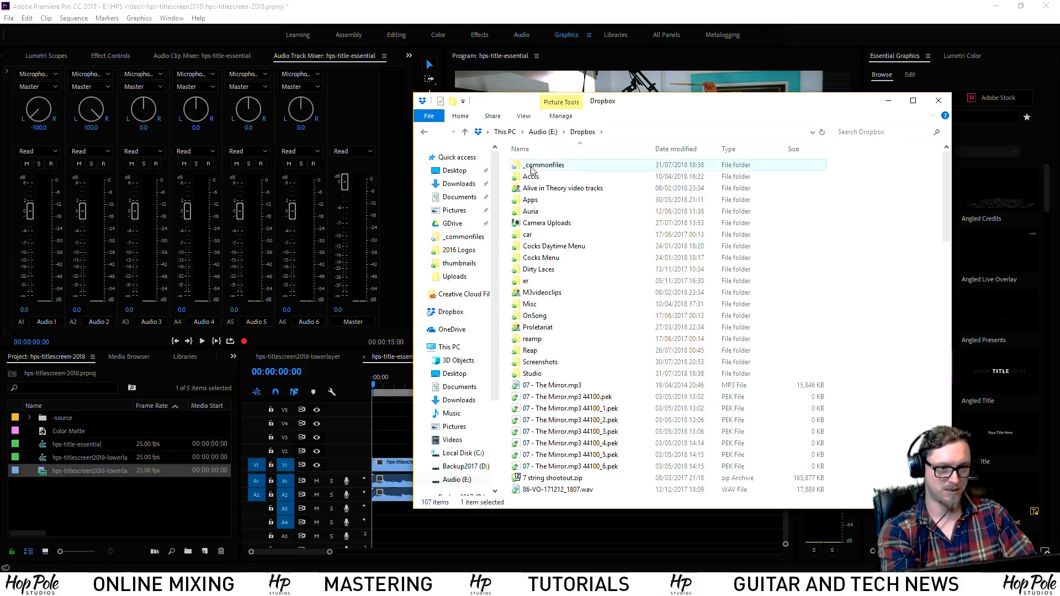
{"action": "scroll", "coordinate": [718, 332], "scroll_direction": "down", "scroll_amount": 5}
{"action": "scroll", "coordinate": [773, 393], "scroll_direction": "down", "scroll_amount": 10}
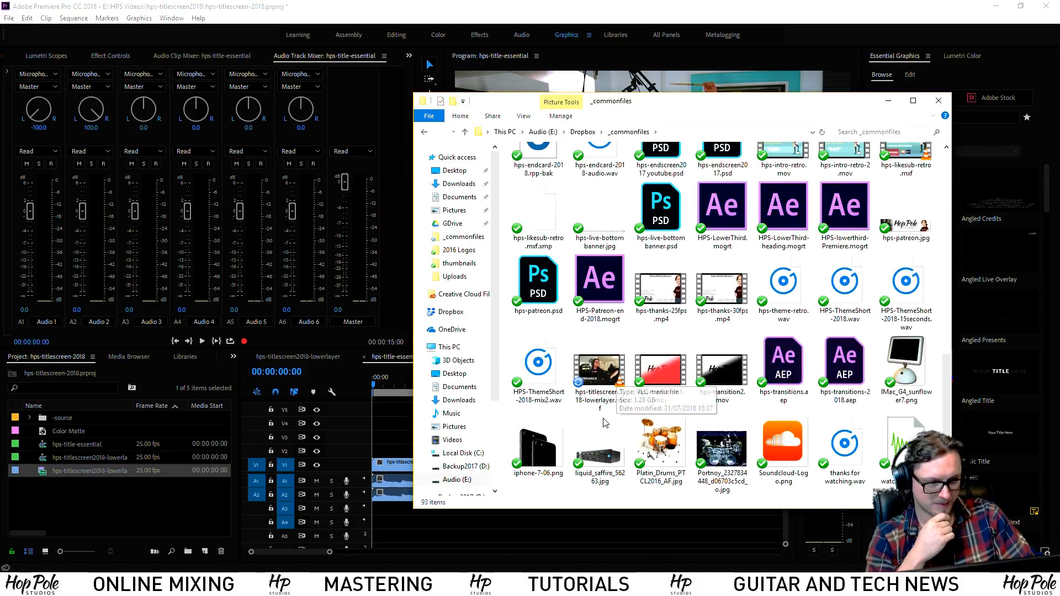
{"action": "left_click", "coordinate": [599, 367]}
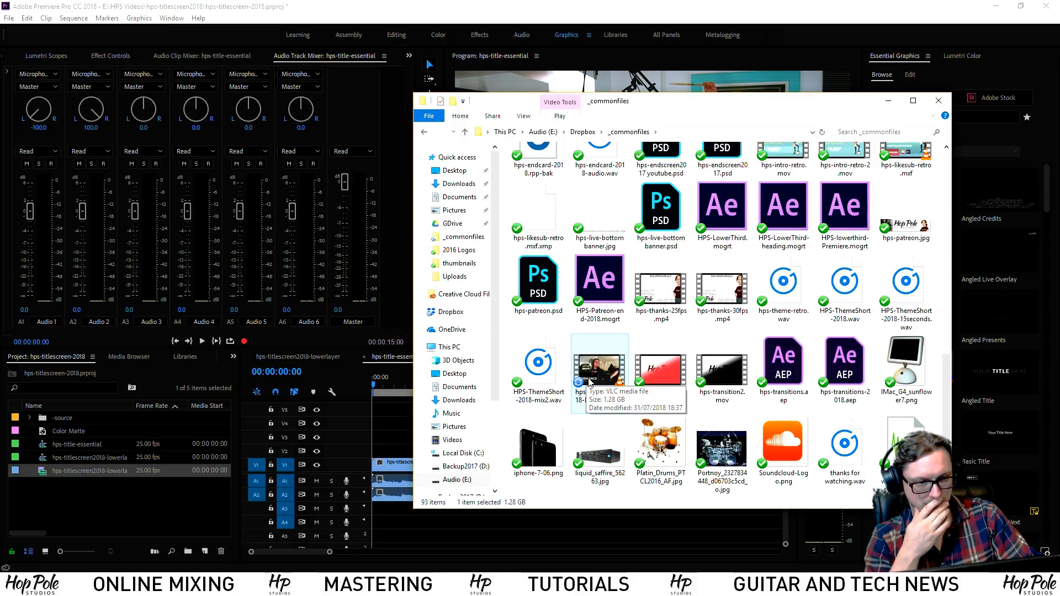
Export the lowerlayer sequence as H.264 with the YouTube 2160p 4K preset
{"action": "left_click", "coordinate": [941, 98]}
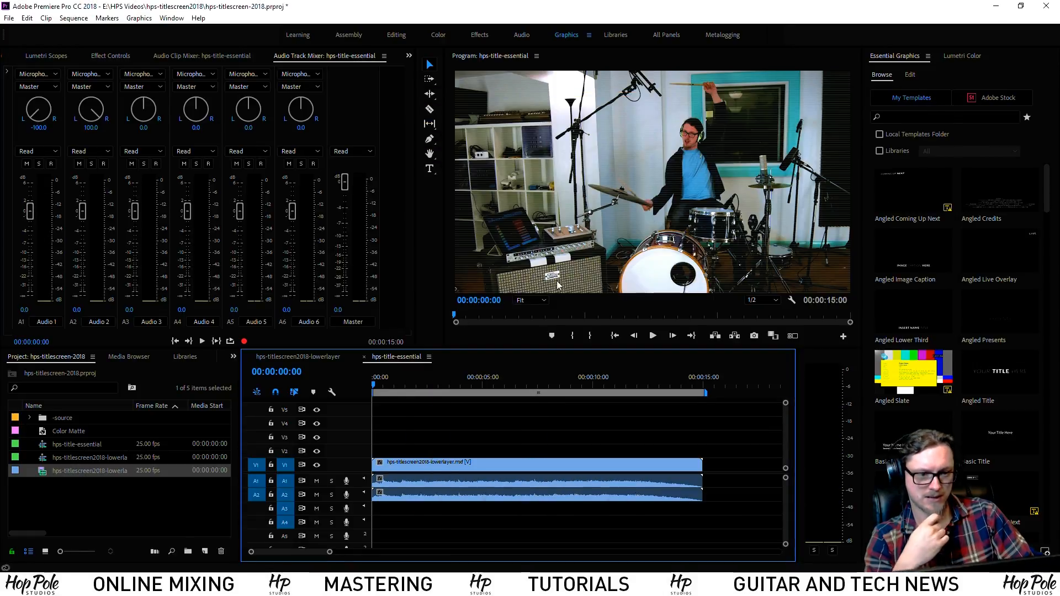
{"action": "left_click", "coordinate": [308, 356]}
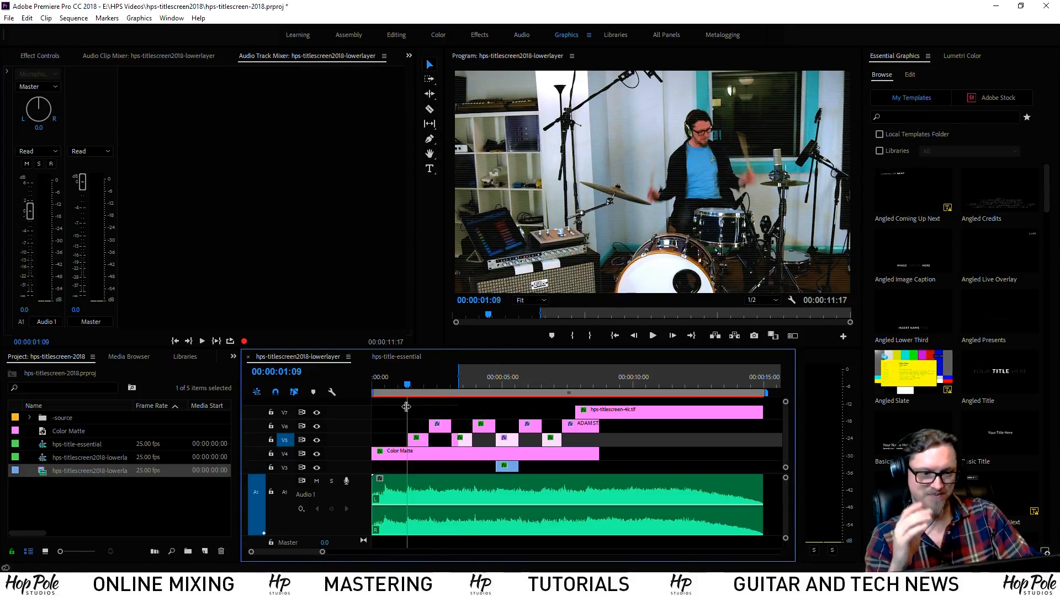
{"action": "left_click", "coordinate": [388, 386]}
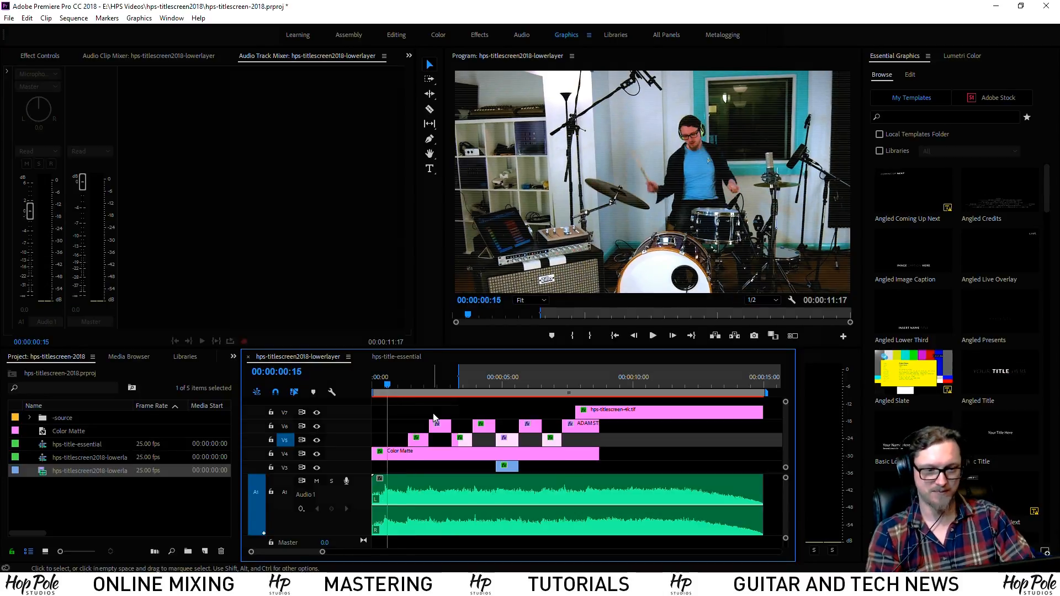
{"action": "key", "text": "ctrl+m"}
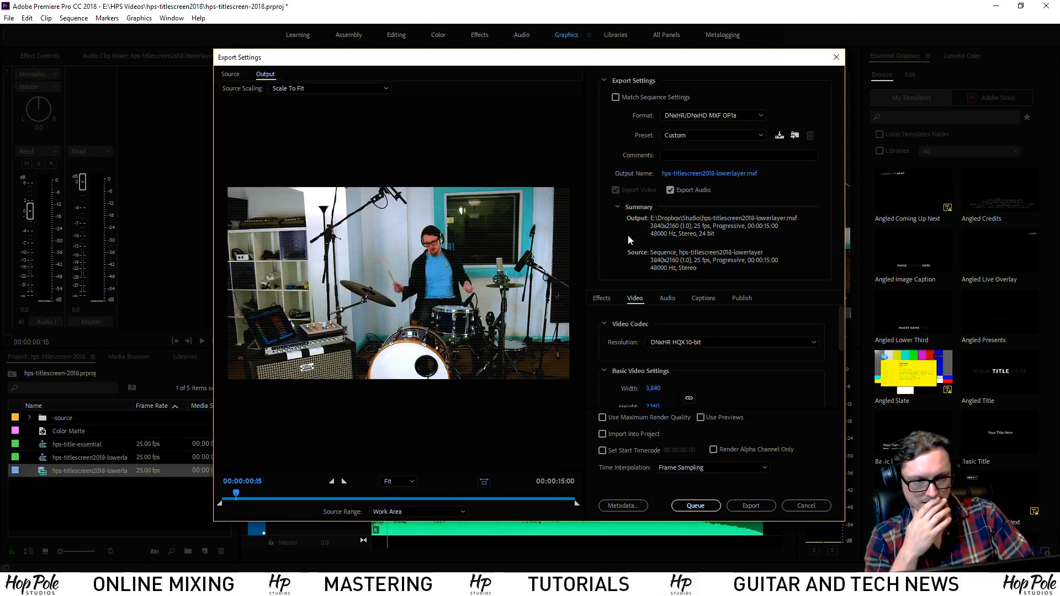
{"action": "left_click", "coordinate": [707, 173]}
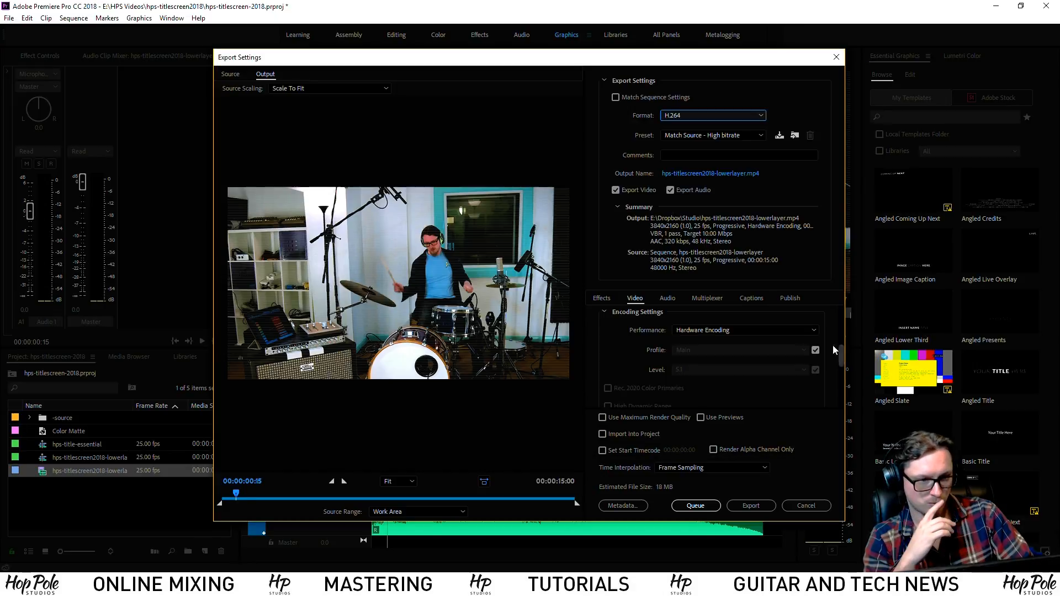
{"action": "left_click", "coordinate": [685, 136]}
{"action": "left_click", "coordinate": [668, 551]}
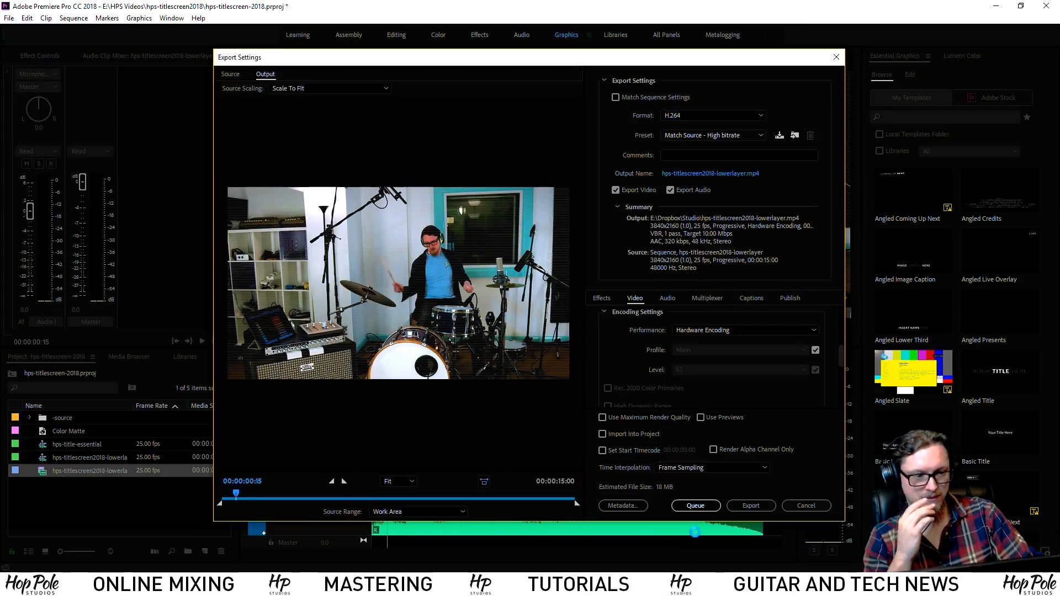
Set H.264 level 5.2, software encoding, and a maximum bitrate of 80 Mbps
{"action": "left_click_drag", "start_coordinate": [840, 310], "coordinate": [840, 359]}
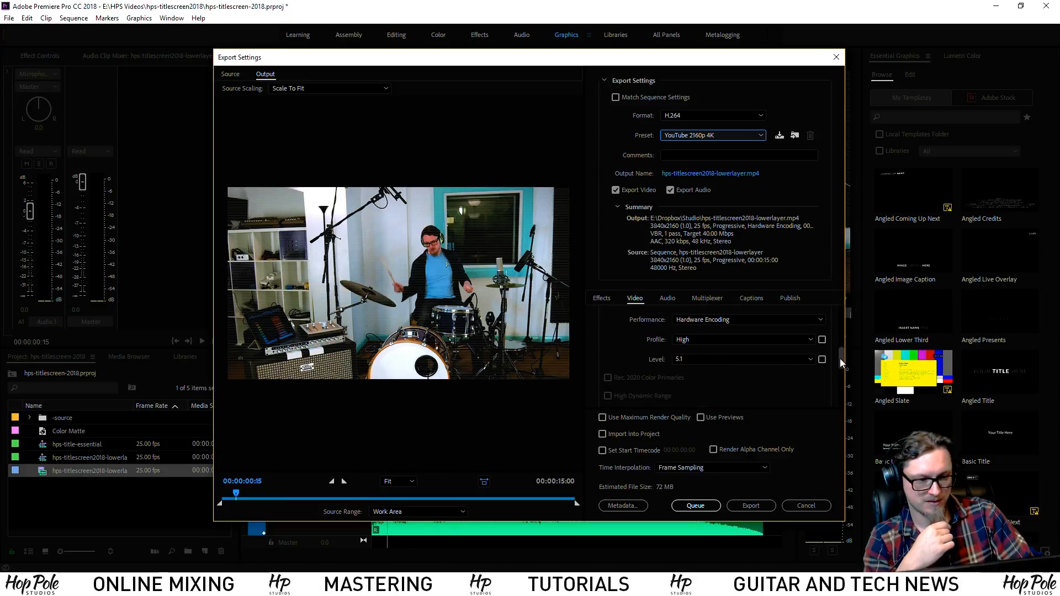
{"action": "left_click", "coordinate": [693, 358]}
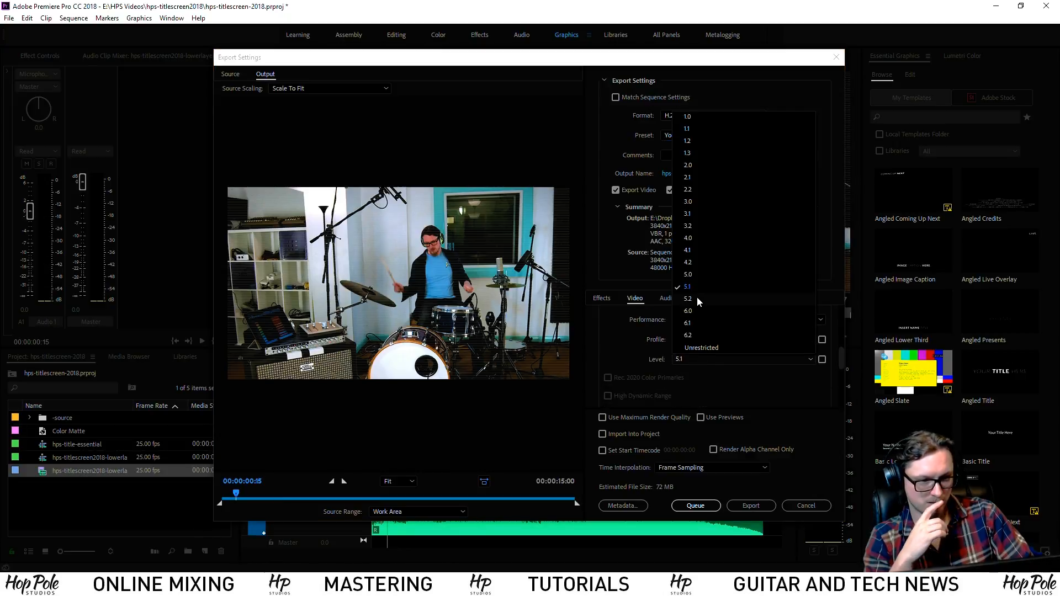
{"action": "left_click", "coordinate": [688, 299]}
{"action": "mouse_move", "coordinate": [841, 358]}
{"action": "left_mouse_down"}
{"action": "mouse_move", "coordinate": [852, 311]}
{"action": "mouse_move", "coordinate": [841, 320]}
{"action": "mouse_move", "coordinate": [837, 349]}
{"action": "mouse_move", "coordinate": [848, 369]}
{"action": "mouse_move", "coordinate": [849, 356]}
{"action": "mouse_move", "coordinate": [840, 375]}
{"action": "left_mouse_up"}
{"action": "left_click", "coordinate": [751, 329]}
{"action": "left_click", "coordinate": [688, 356]}
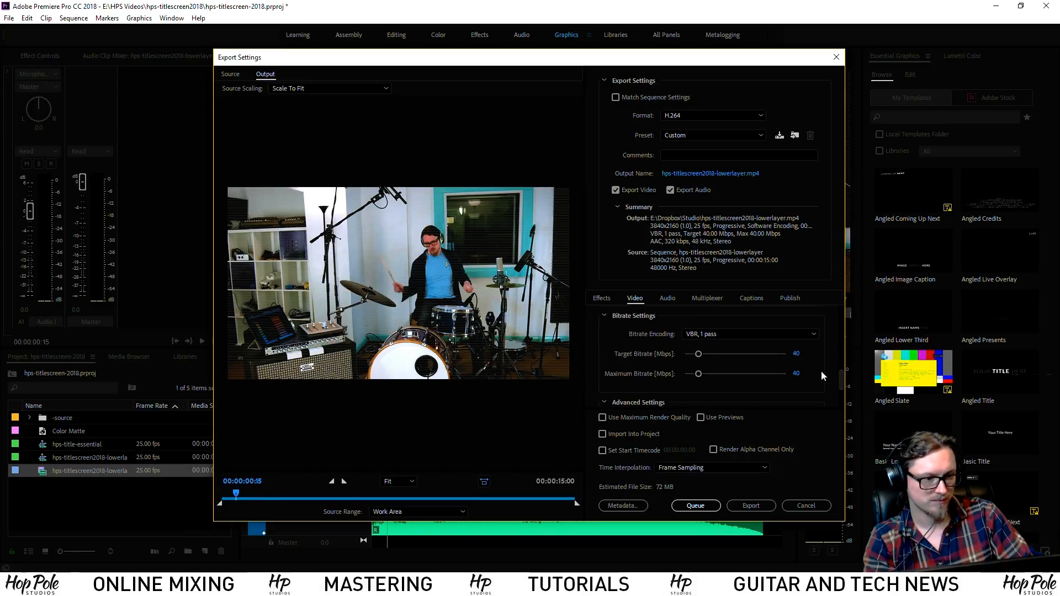
{"action": "left_click", "coordinate": [796, 374]}
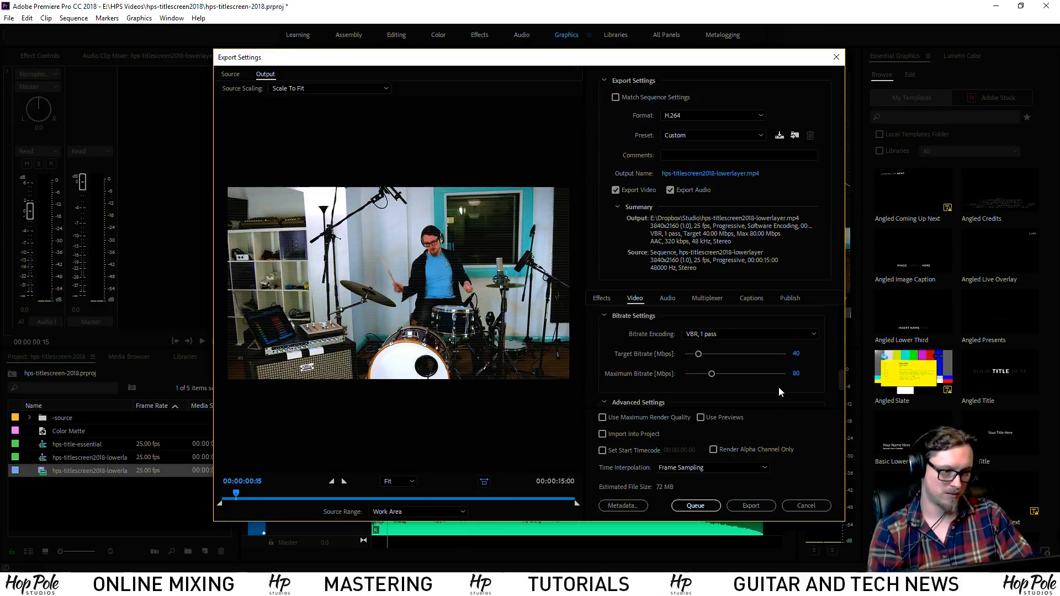
Save the output as hps-titlescreen2018-lowerlayer.mp4 in the _commonfiles folder
{"action": "left_click", "coordinate": [710, 173]}
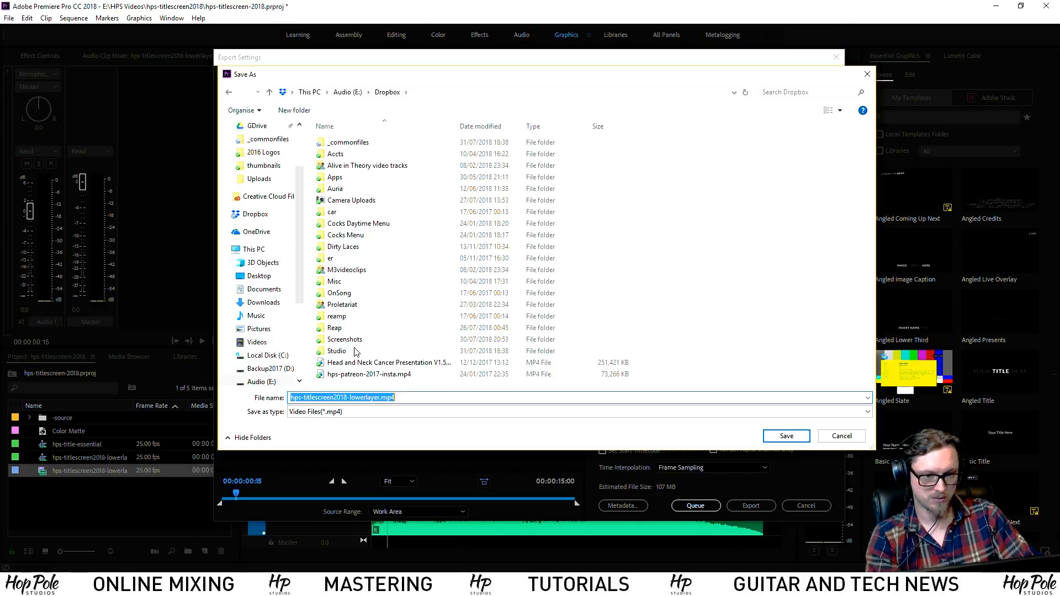
{"action": "double_click", "coordinate": [347, 143]}
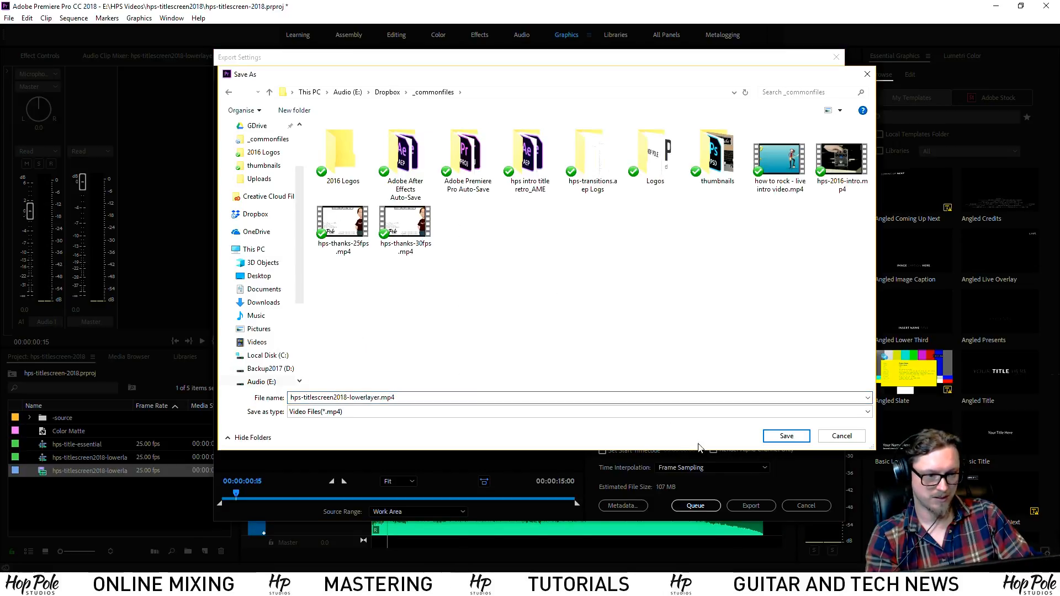
{"action": "left_click", "coordinate": [786, 436]}
Start the export and browse File Explorer to Audio (E:) > Dropbox > _commonfiles
{"action": "left_click", "coordinate": [746, 507]}
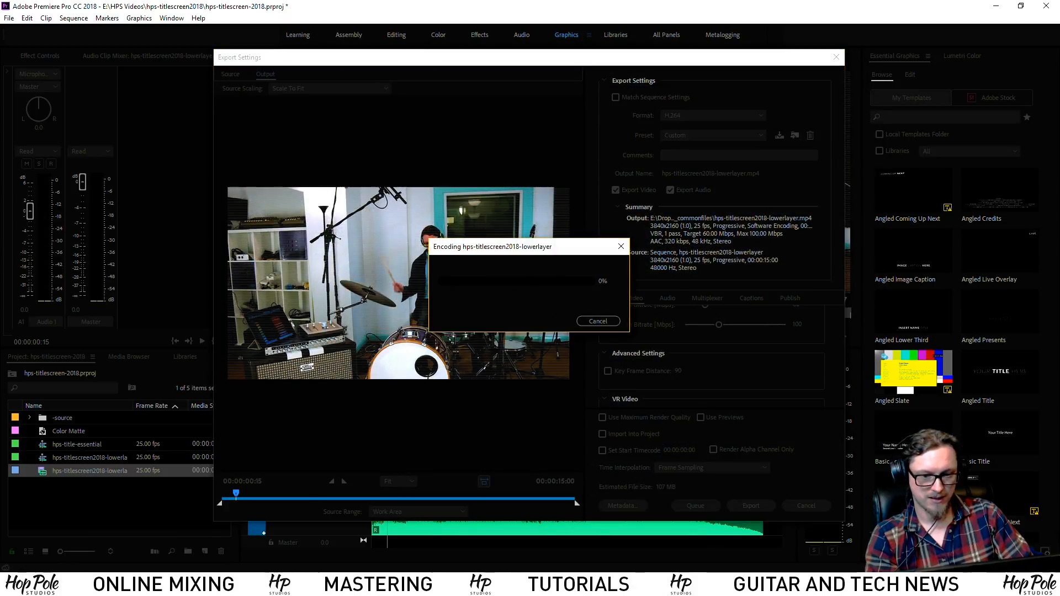
{"action": "left_click", "coordinate": [276, 584]}
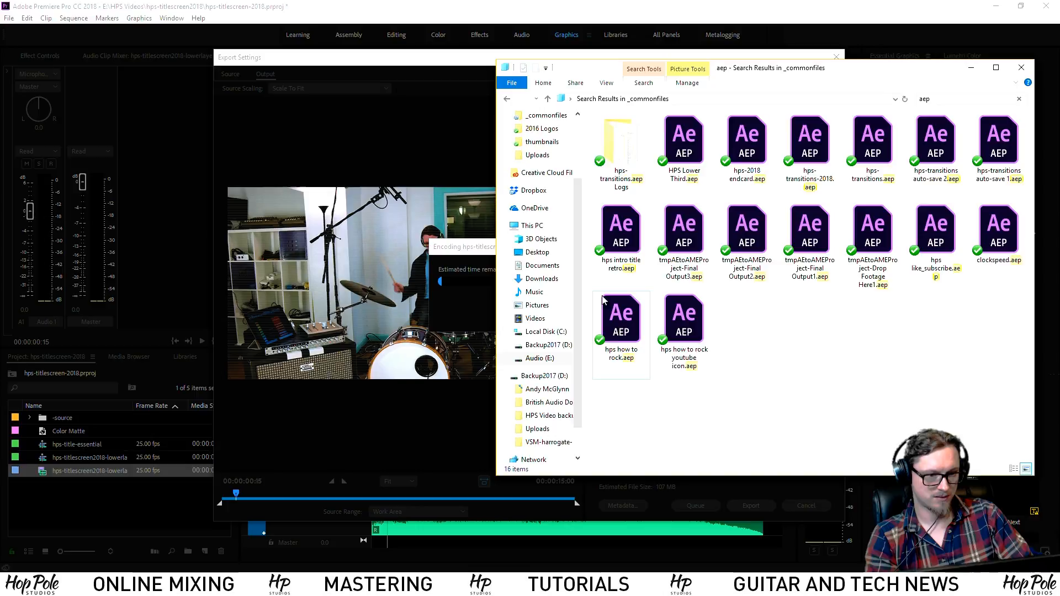
{"action": "left_click", "coordinate": [541, 359]}
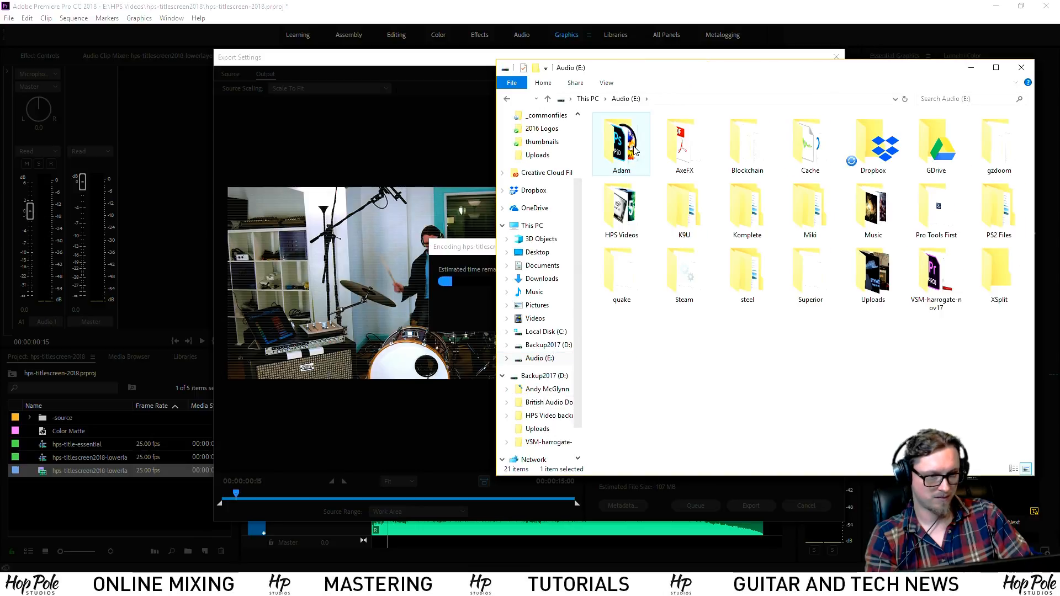
{"action": "double_click", "coordinate": [622, 149]}
{"action": "left_click", "coordinate": [635, 150]}
{"action": "double_click", "coordinate": [635, 150]}
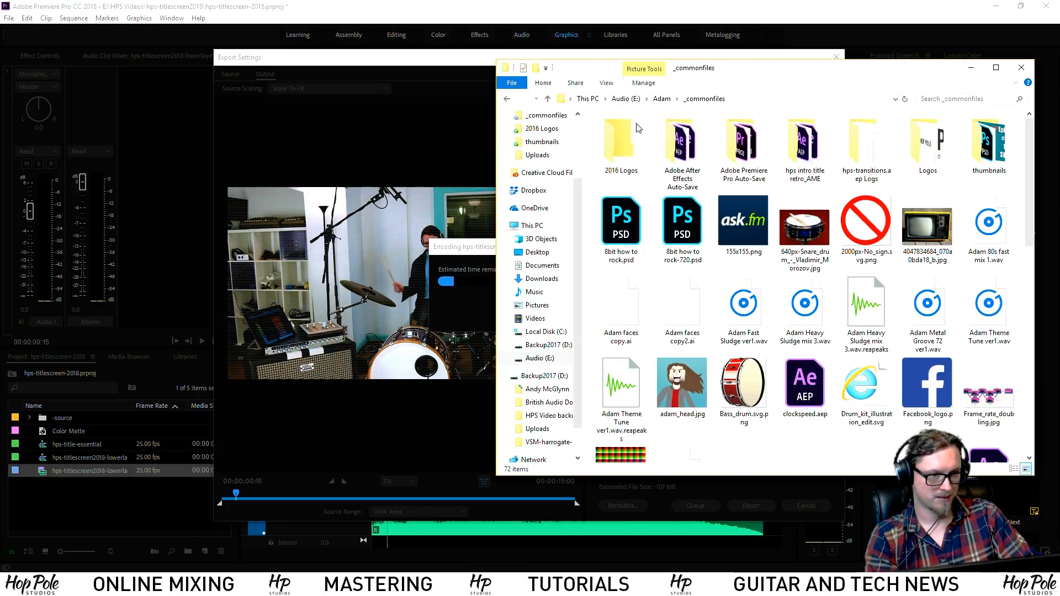
{"action": "left_click", "coordinate": [625, 98]}
{"action": "double_click", "coordinate": [623, 132]}
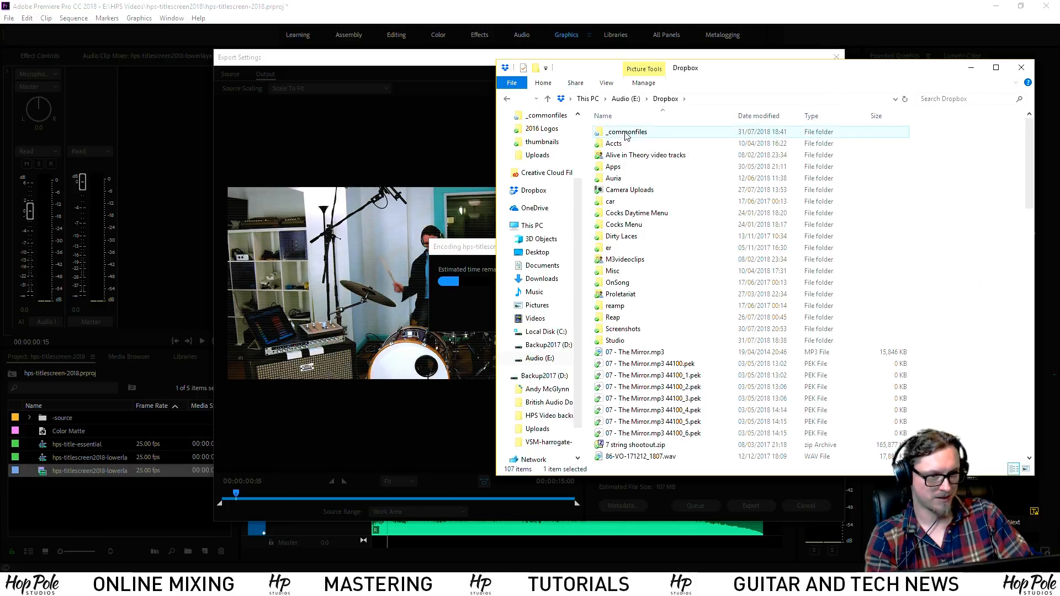
{"action": "scroll", "coordinate": [792, 361], "scroll_direction": "down", "scroll_amount": 3}
{"action": "scroll", "coordinate": [792, 362], "scroll_direction": "down", "scroll_amount": 5}
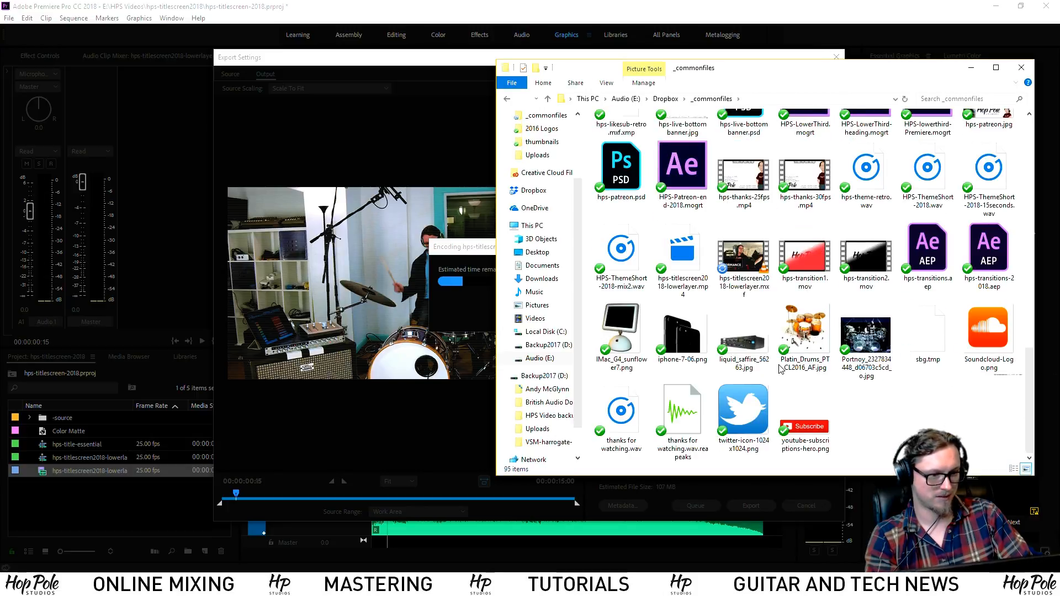
Delete the old hps-titlescreen2018-lowerlayer.mxf and minimize File Explorer
{"action": "right_click", "coordinate": [747, 257]}
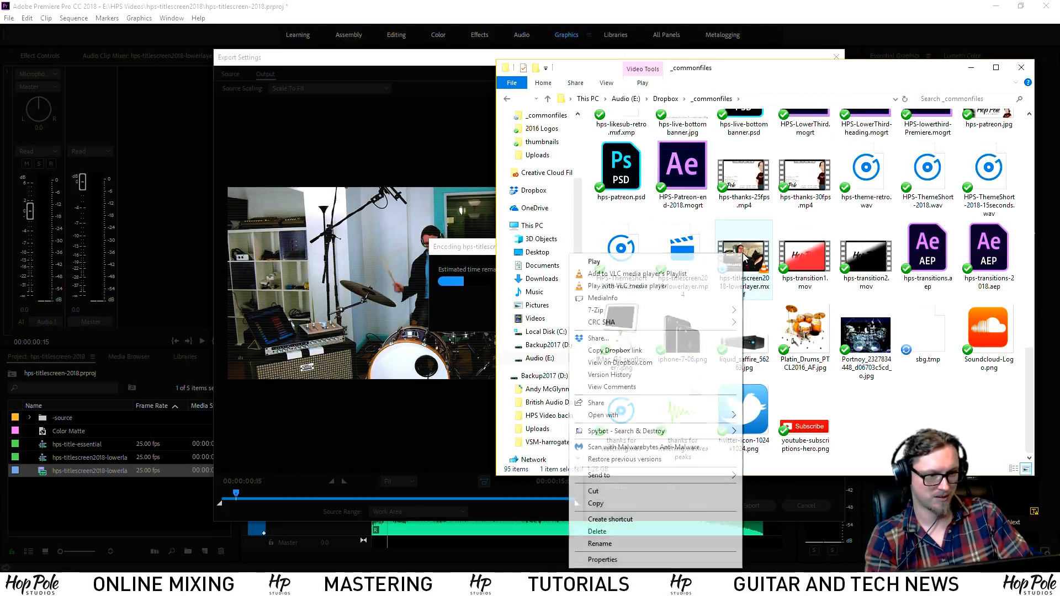
{"action": "left_click", "coordinate": [597, 533]}
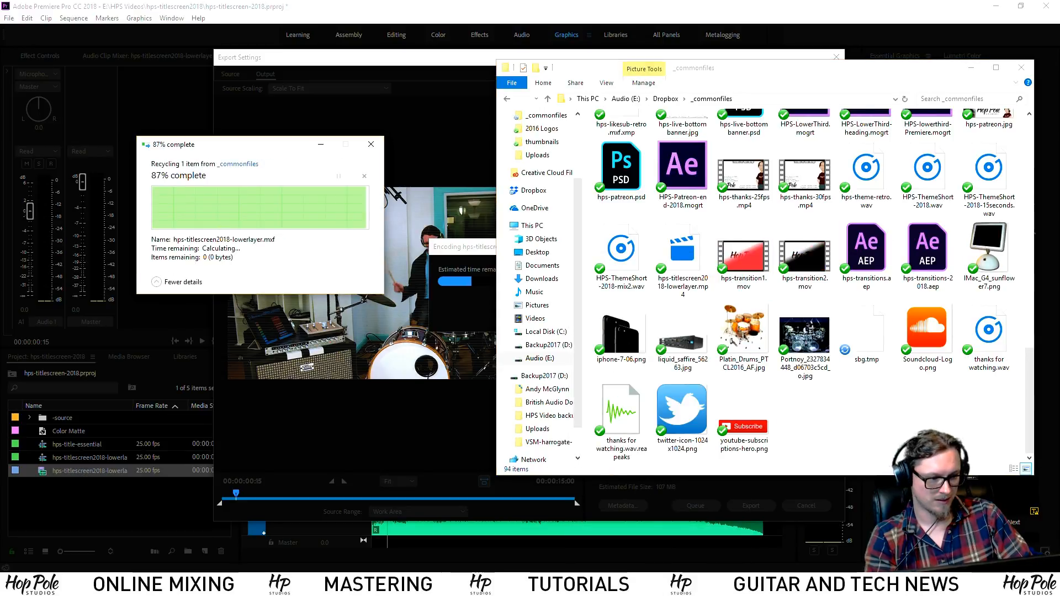
{"action": "left_click", "coordinate": [971, 67]}
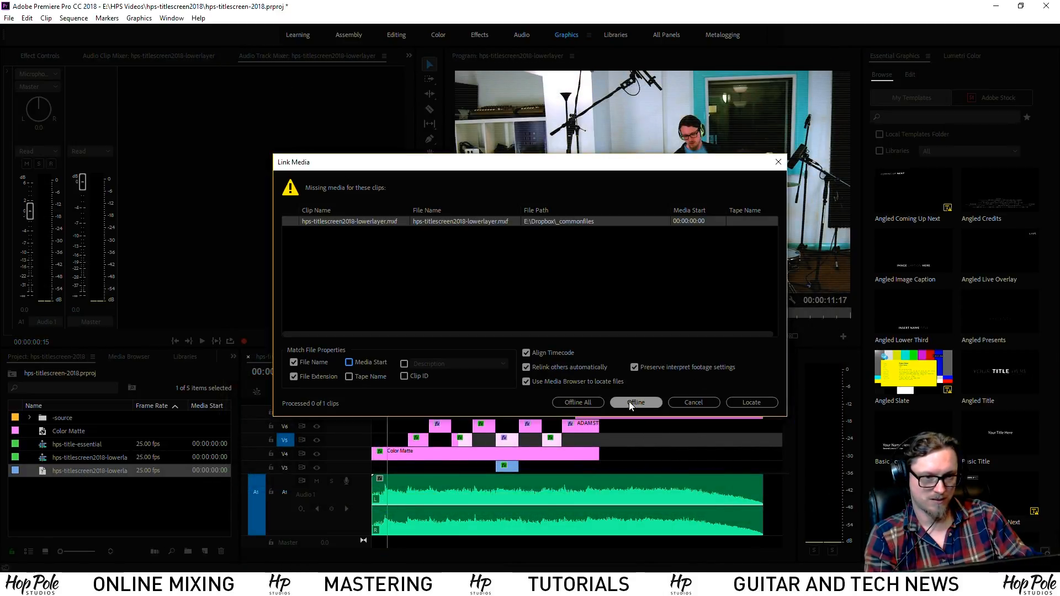
Leave the missing lowerlayer.mxf offline and select its offline clips in hps-title-essential
{"action": "left_click", "coordinate": [569, 404]}
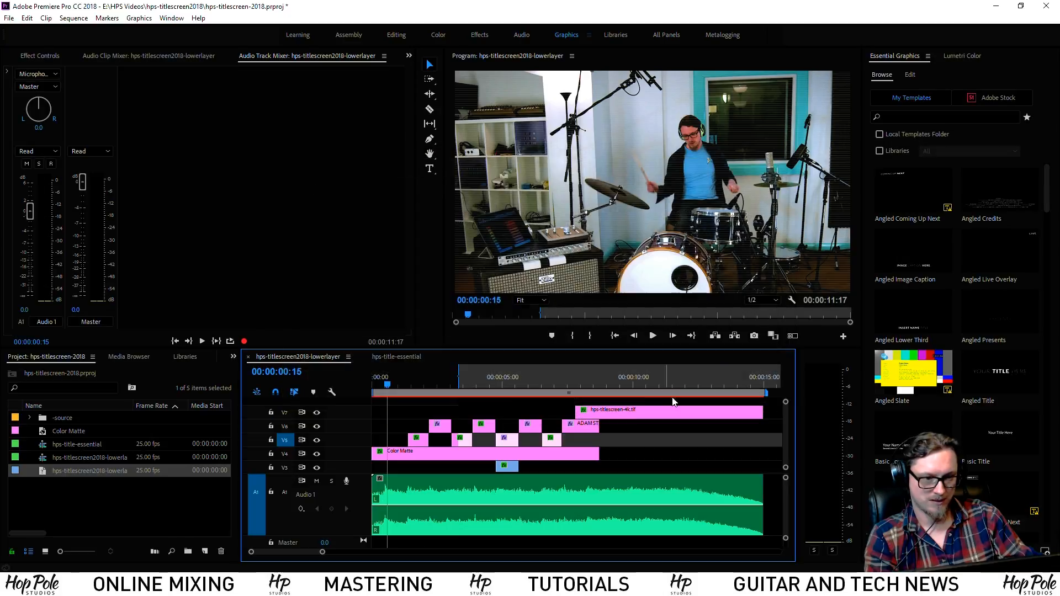
{"action": "left_click", "coordinate": [394, 358]}
{"action": "left_click", "coordinate": [114, 491]}
{"action": "left_click_drag", "start_coordinate": [438, 418], "coordinate": [479, 485]}
Delete the offline lowerlayer clips from the sequence and the offline item from the project
{"action": "key", "text": "Delete"}
{"action": "right_click", "coordinate": [122, 486]}
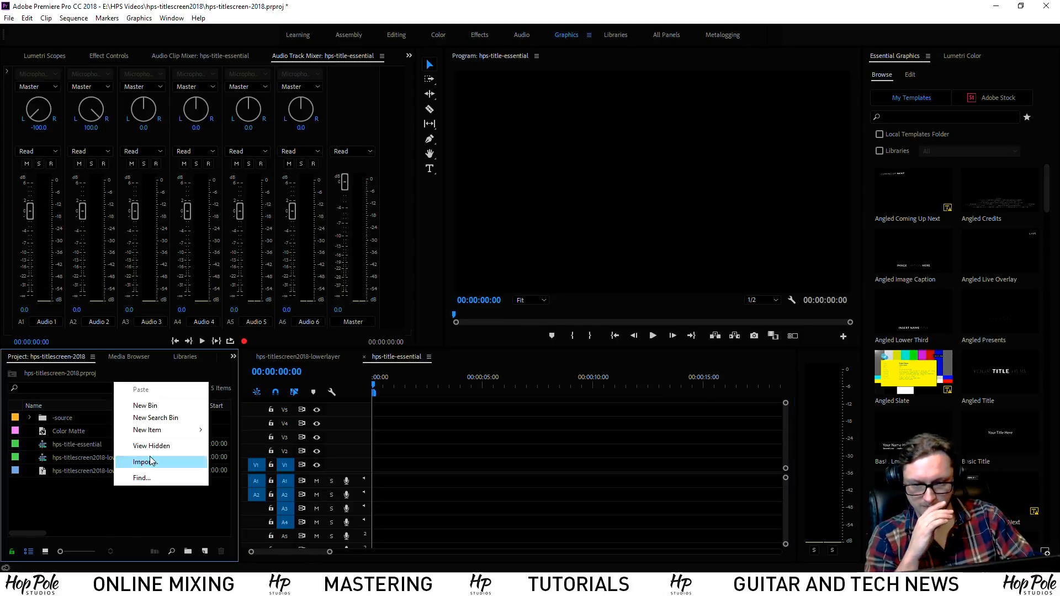
{"action": "left_click", "coordinate": [89, 471]}
{"action": "key", "text": "Delete"}
Import hps-titlescreen2018-lowerlayer.mp4 into the project
{"action": "right_click", "coordinate": [73, 484]}
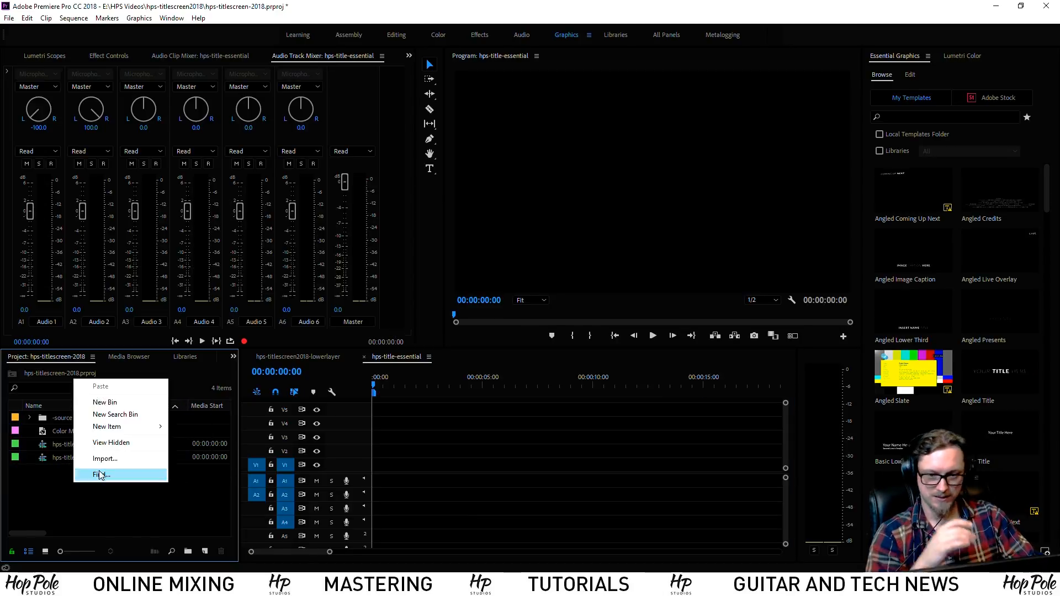
{"action": "left_click", "coordinate": [96, 460]}
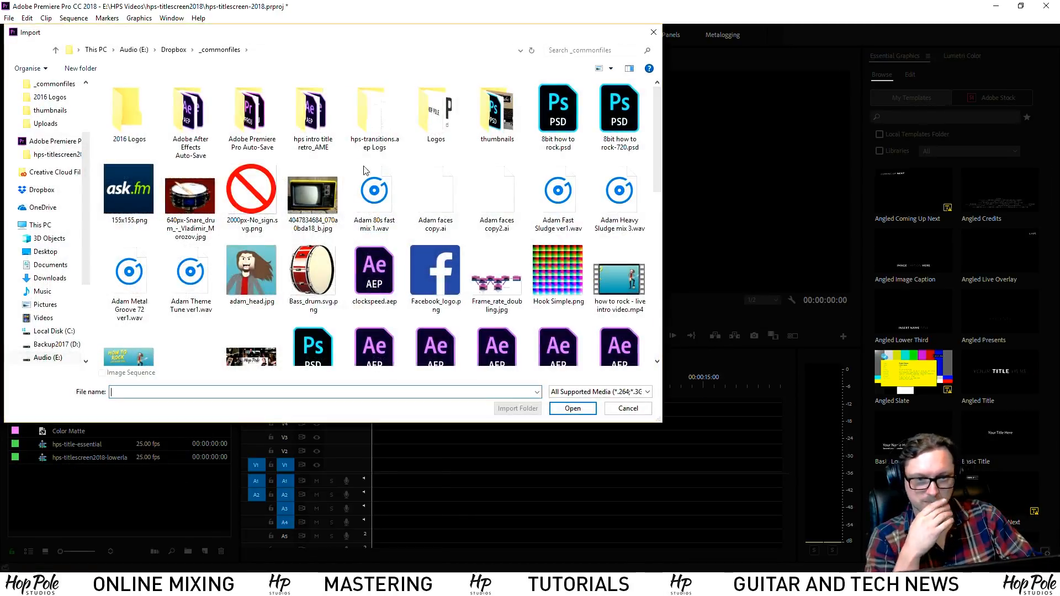
{"action": "scroll", "coordinate": [458, 307], "scroll_direction": "down", "scroll_amount": 3}
{"action": "scroll", "coordinate": [458, 307], "scroll_direction": "down", "scroll_amount": 2}
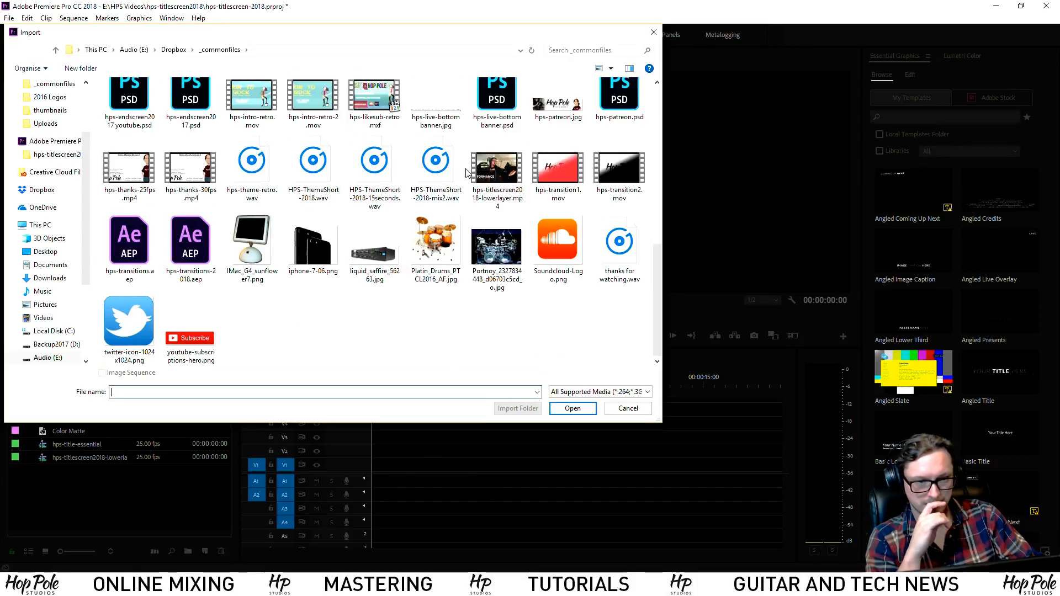
{"action": "left_click", "coordinate": [499, 164]}
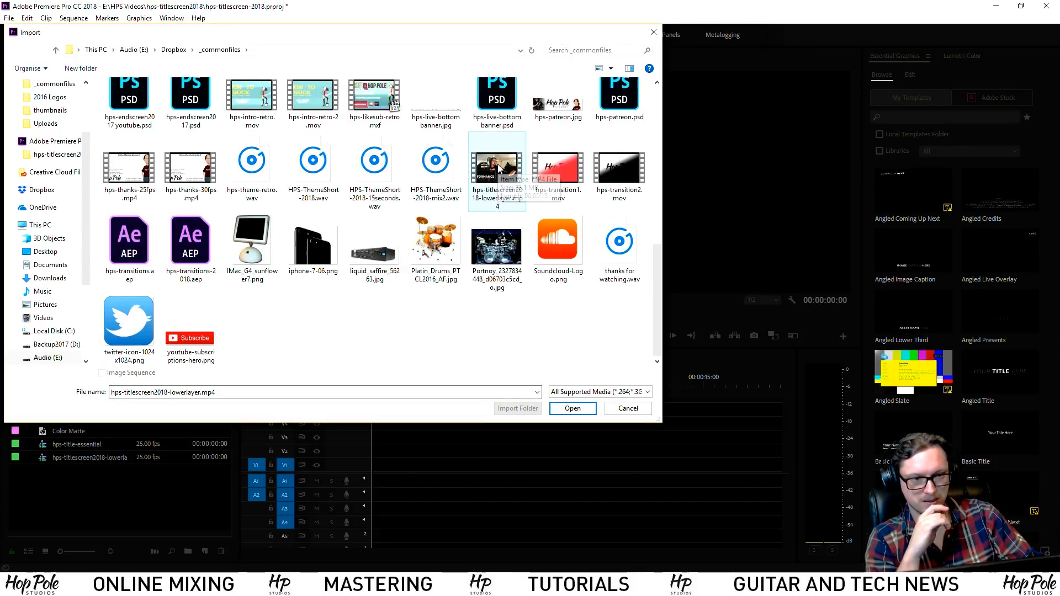
{"action": "double_click", "coordinate": [498, 164]}
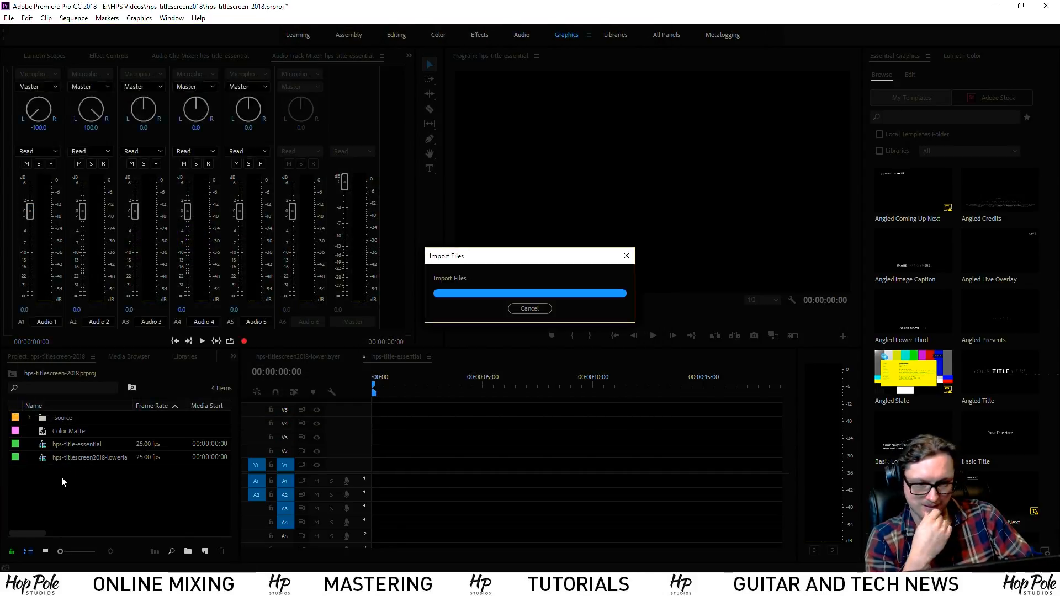
Place the lowerlayer.mp4 at the sequence start with its audio on track A5
{"action": "left_click_drag", "start_coordinate": [416, 485], "coordinate": [373, 482]}
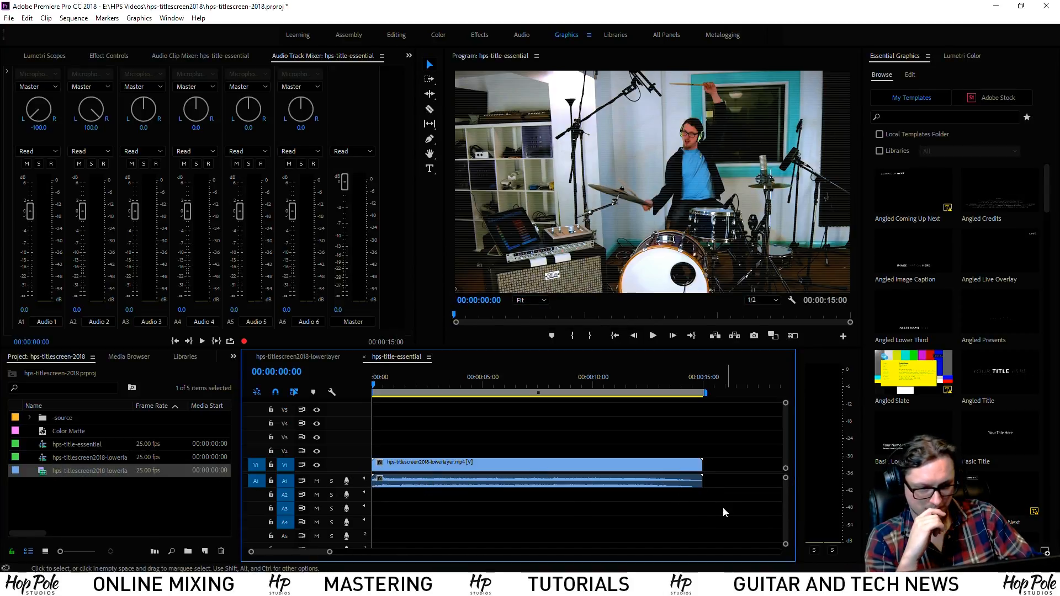
{"action": "left_click_drag", "start_coordinate": [481, 486], "coordinate": [481, 540]}
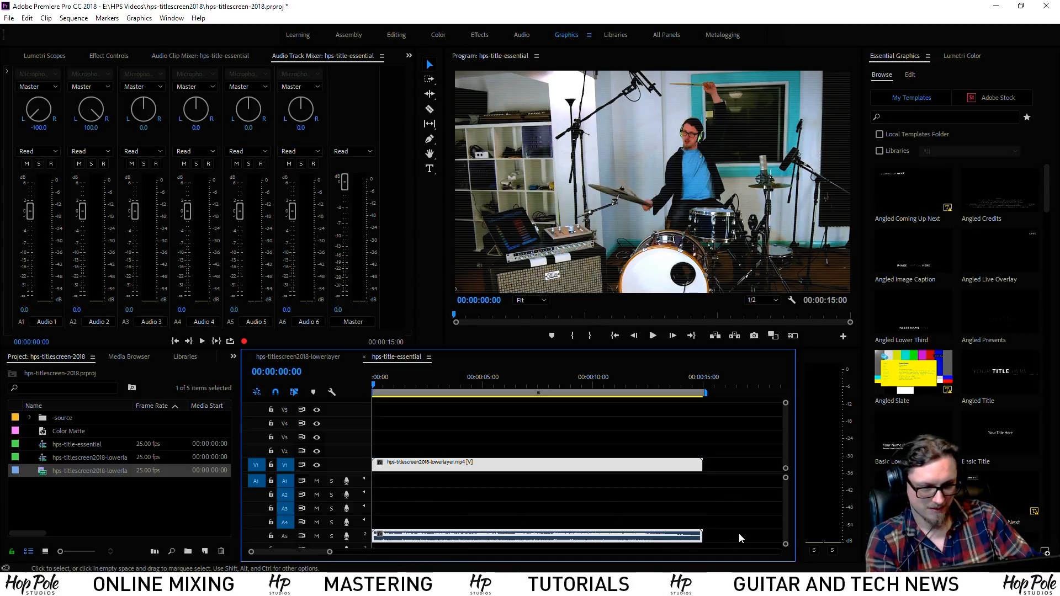
{"action": "key", "text": "space"}
{"action": "left_click_drag", "start_coordinate": [785, 512], "coordinate": [785, 513]}
{"action": "key", "text": "space"}
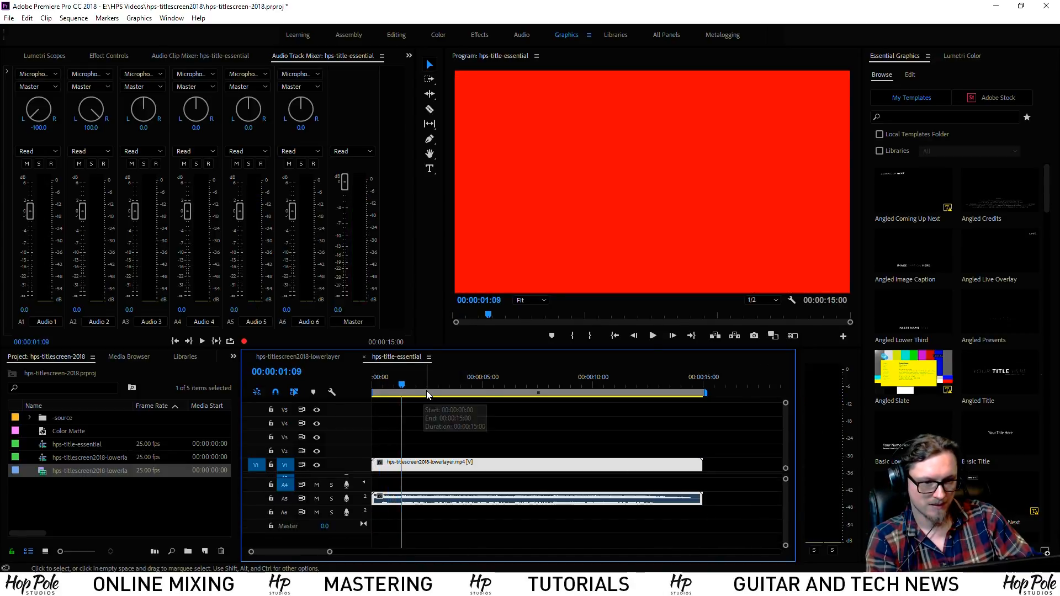
Play the sequence from the beginning, then close Premiere saving hps-titlescreen-2018.prproj
{"action": "left_click_drag", "start_coordinate": [404, 385], "coordinate": [348, 390]}
{"action": "key", "text": "space"}
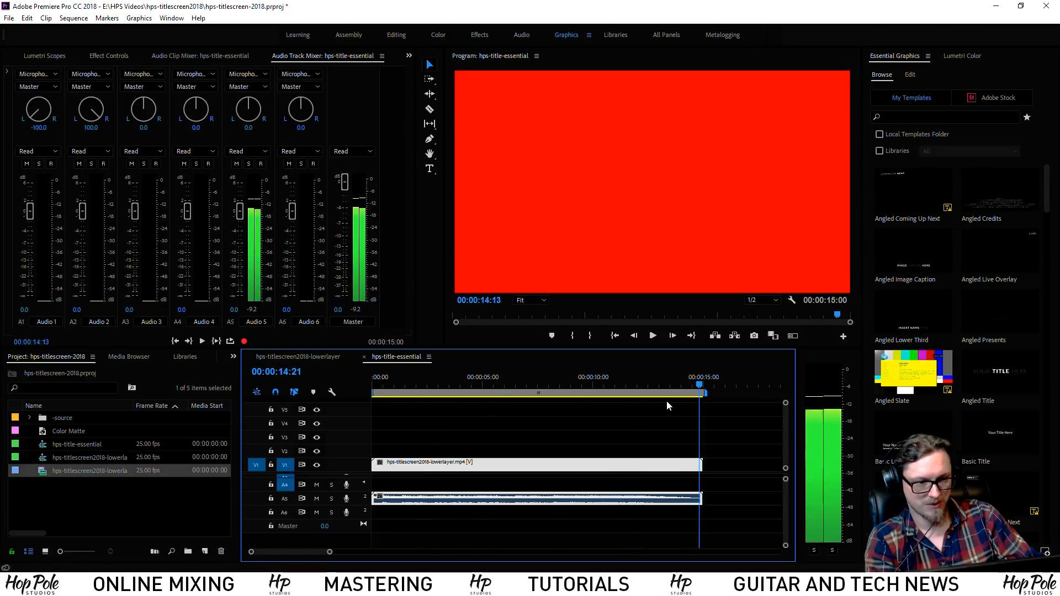
{"action": "left_click_drag", "start_coordinate": [393, 381], "coordinate": [343, 382]}
{"action": "key", "text": "space"}
{"action": "key", "text": "space"}
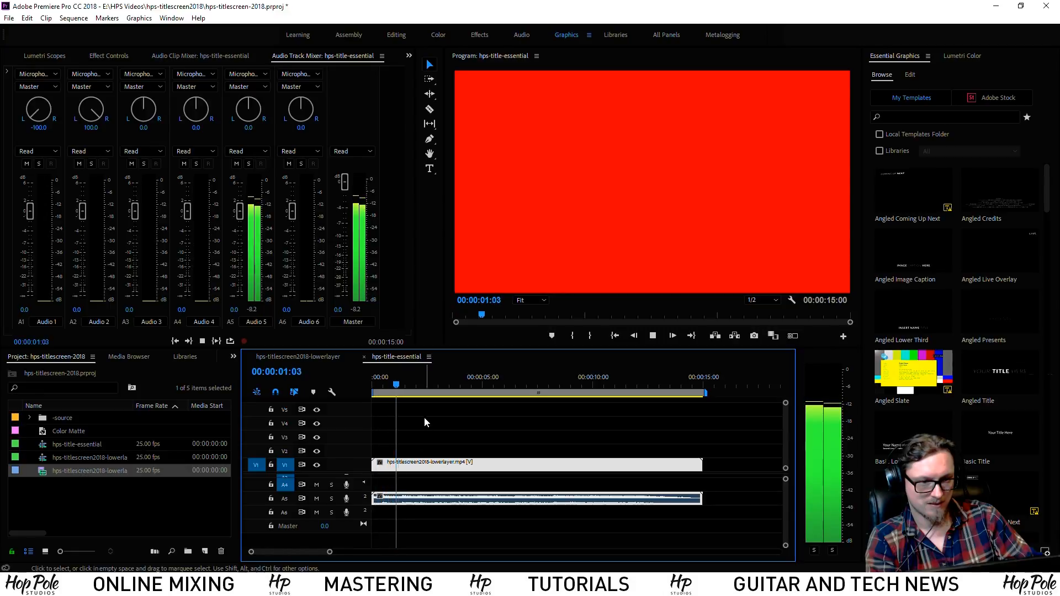
{"action": "key", "text": "space"}
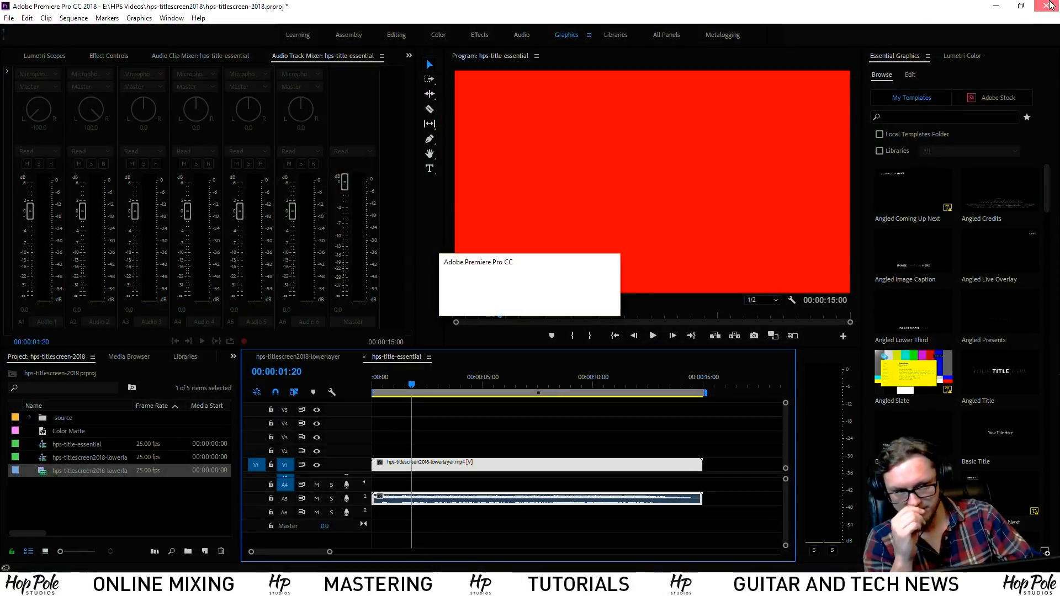
{"action": "left_click", "coordinate": [490, 304]}
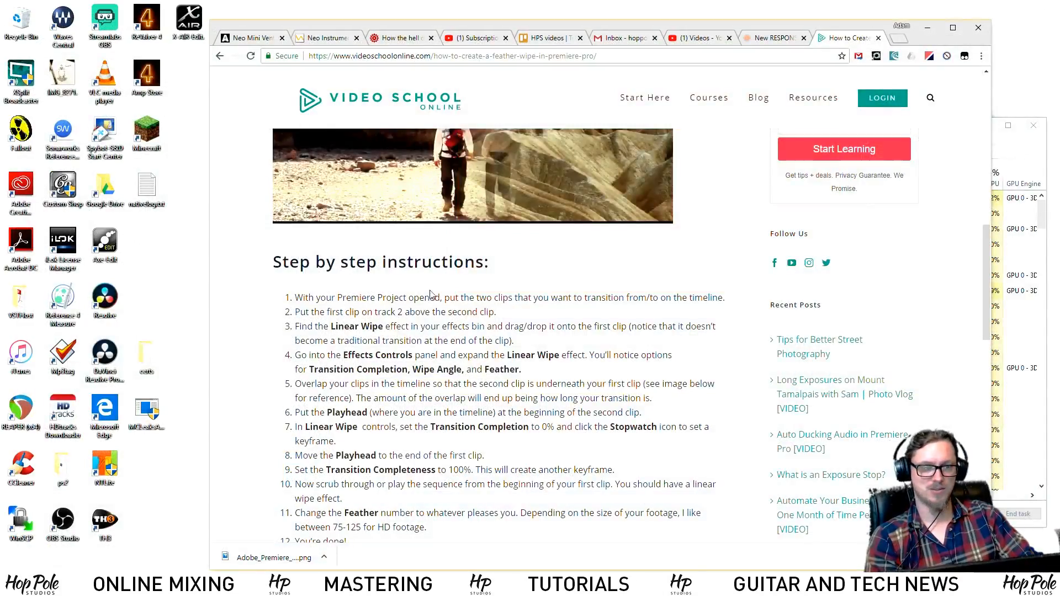
Preview hps-titlescreen2018-lowerlayer.mp4 in VLC, toggling full screen, then close VLC
{"action": "left_click", "coordinate": [111, 585]}
{"action": "right_click", "coordinate": [697, 260]}
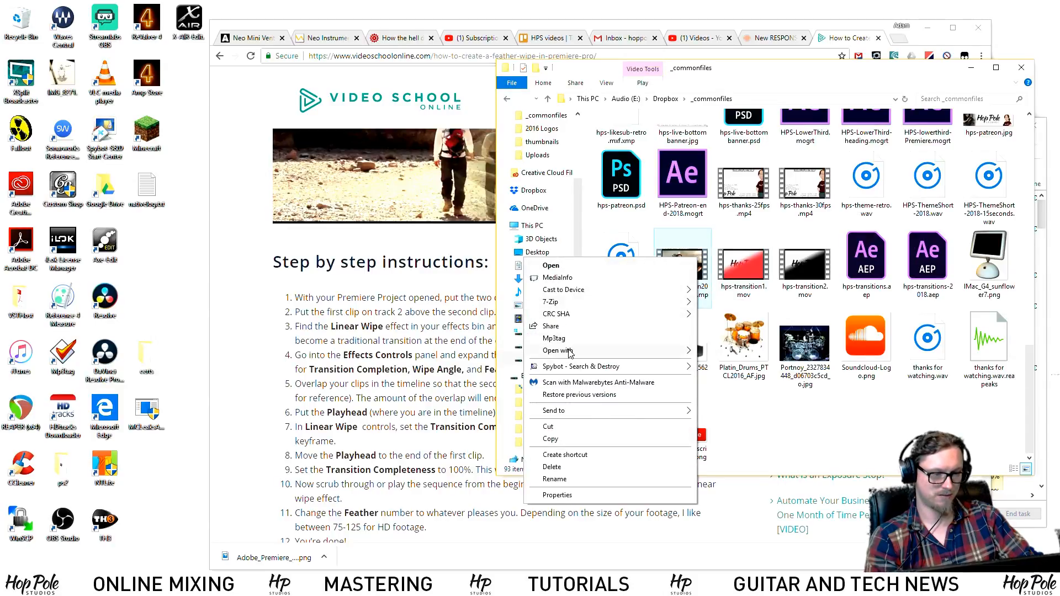
{"action": "mouse_move", "coordinate": [559, 356]}
{"action": "left_click", "coordinate": [732, 400]}
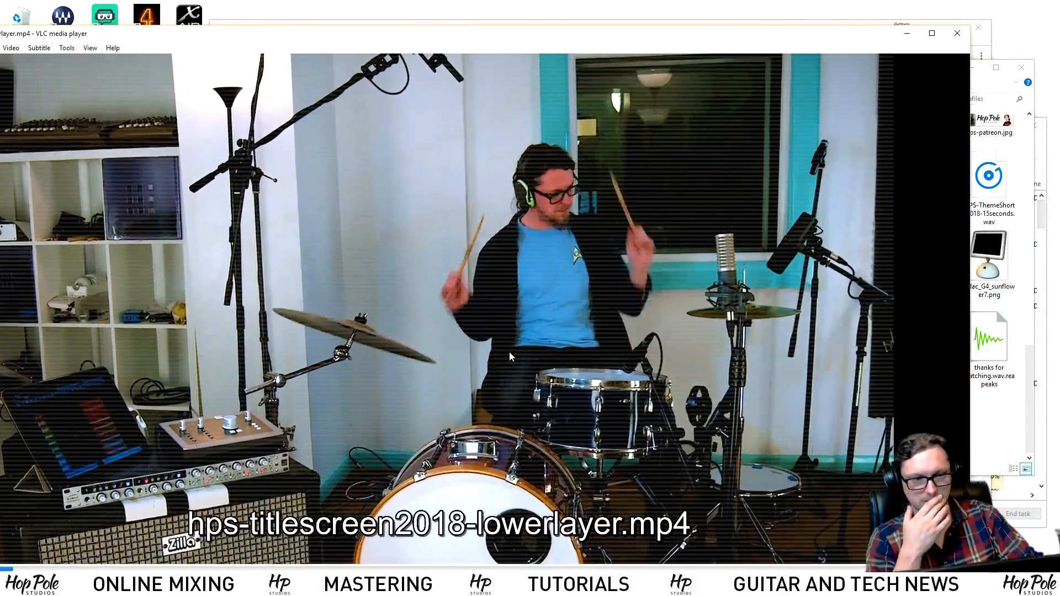
{"action": "double_click", "coordinate": [509, 352]}
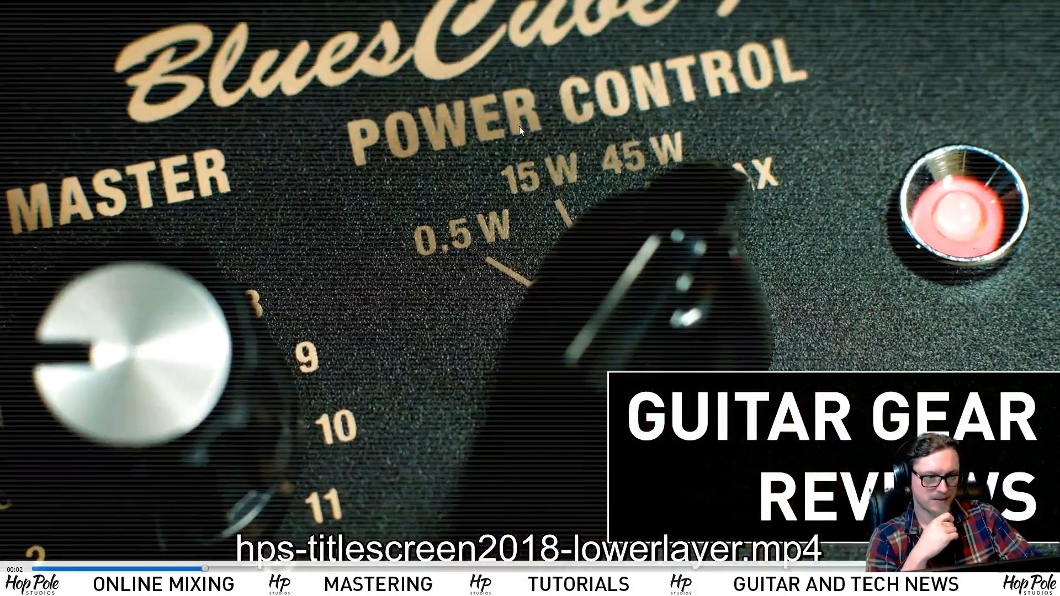
{"action": "double_click", "coordinate": [508, 107]}
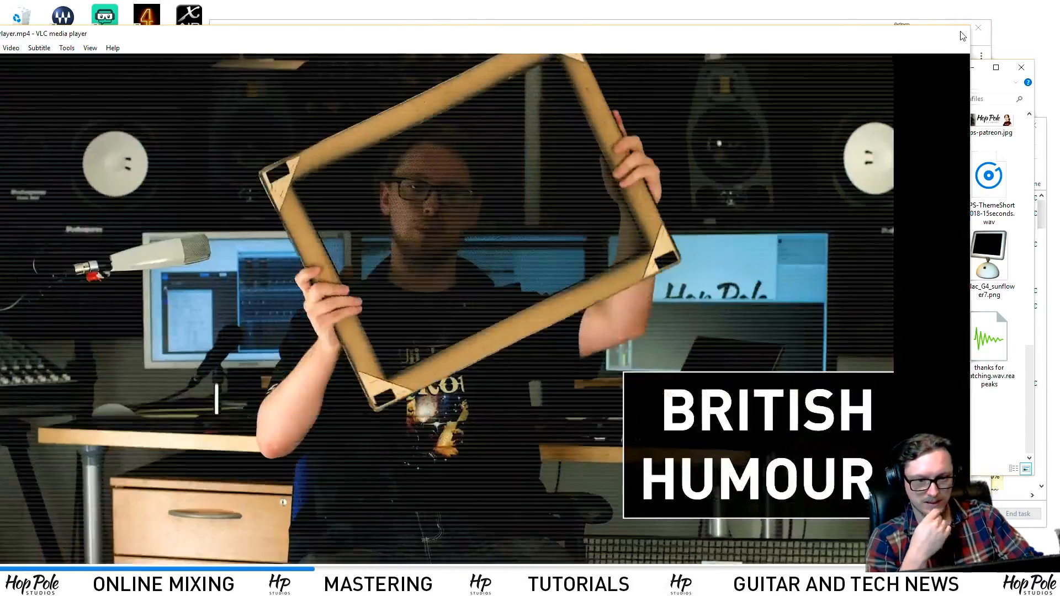
{"action": "left_click", "coordinate": [959, 34]}
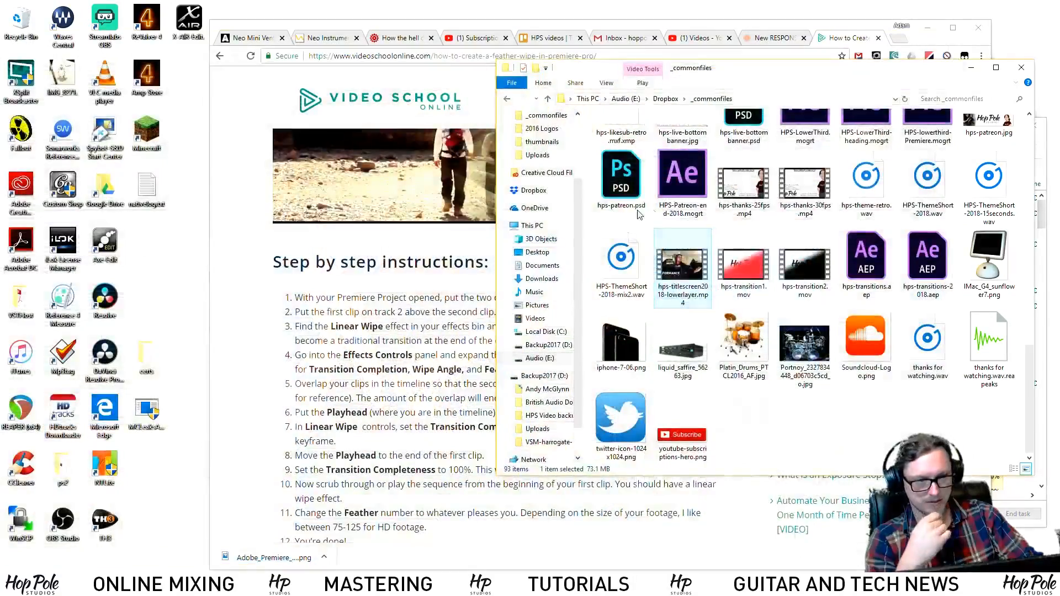
Launch Premiere Pro and reopen the recent hps-titlescreen-2018 project
{"action": "key", "text": "super"}
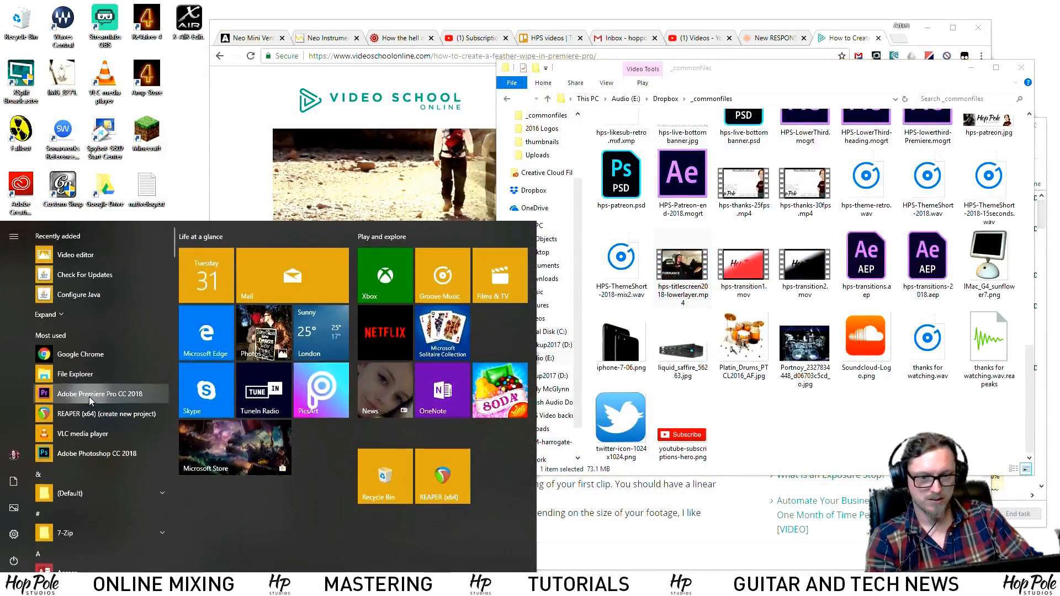
{"action": "left_click", "coordinate": [91, 394]}
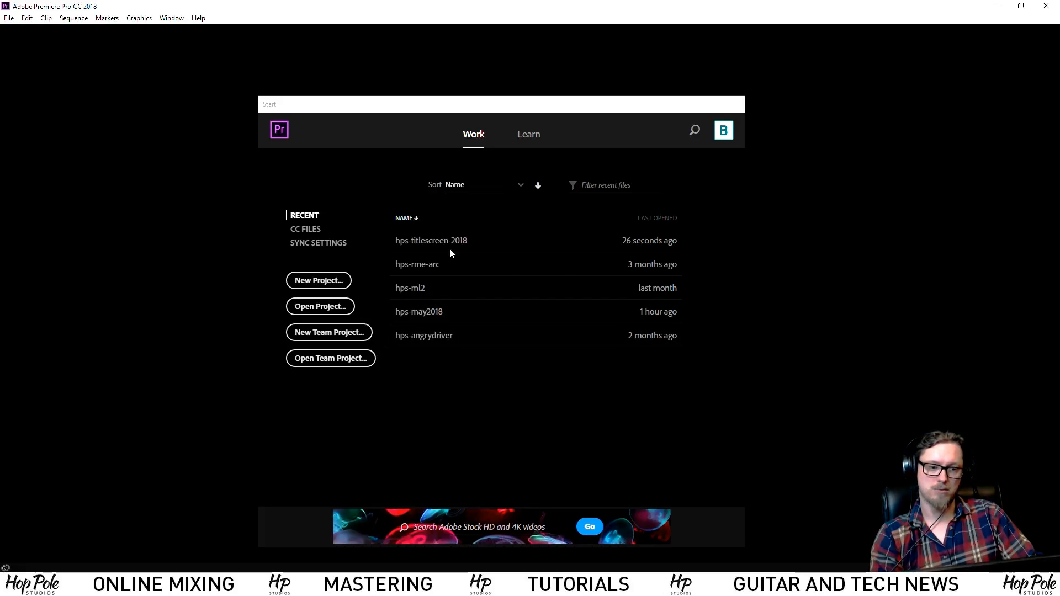
{"action": "left_click", "coordinate": [451, 241]}
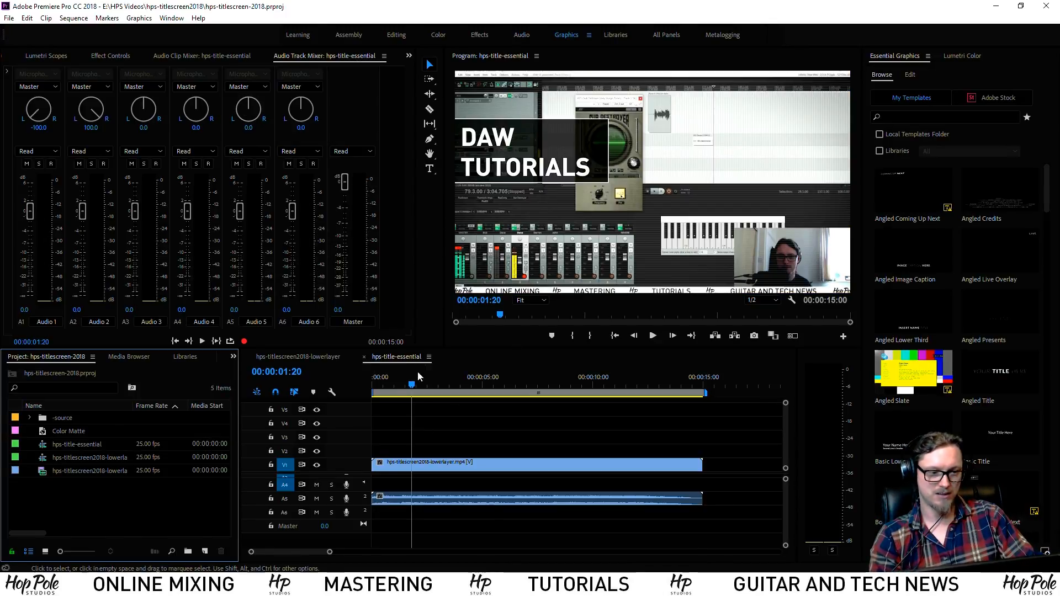
Move the playhead back to 0 and zoom the timeline on the opening frames
{"action": "left_click_drag", "start_coordinate": [420, 379], "coordinate": [363, 386]}
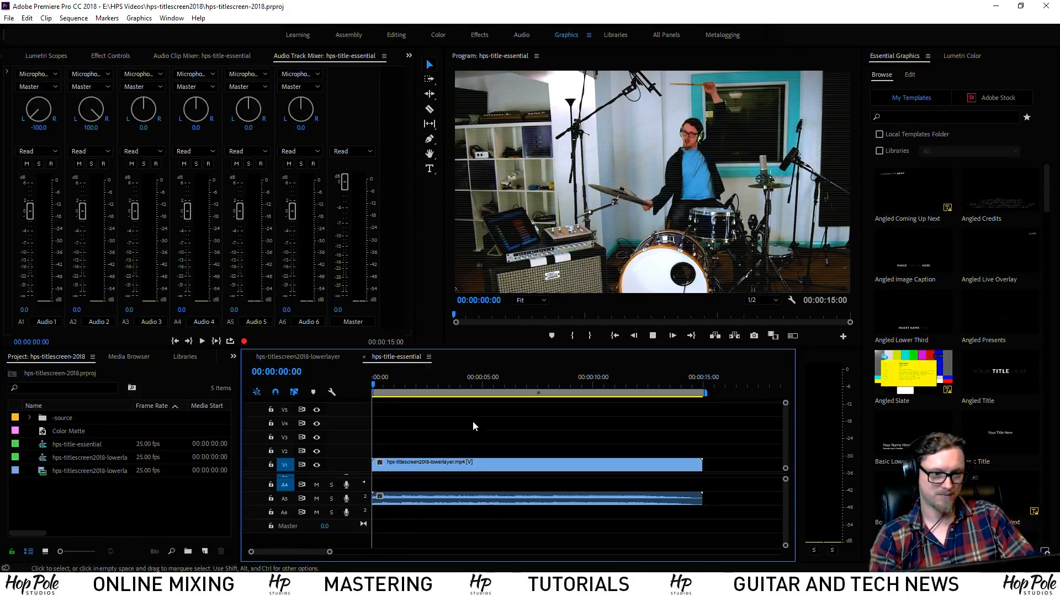
{"action": "key", "text": "equal"}
{"action": "key", "text": "equal"}
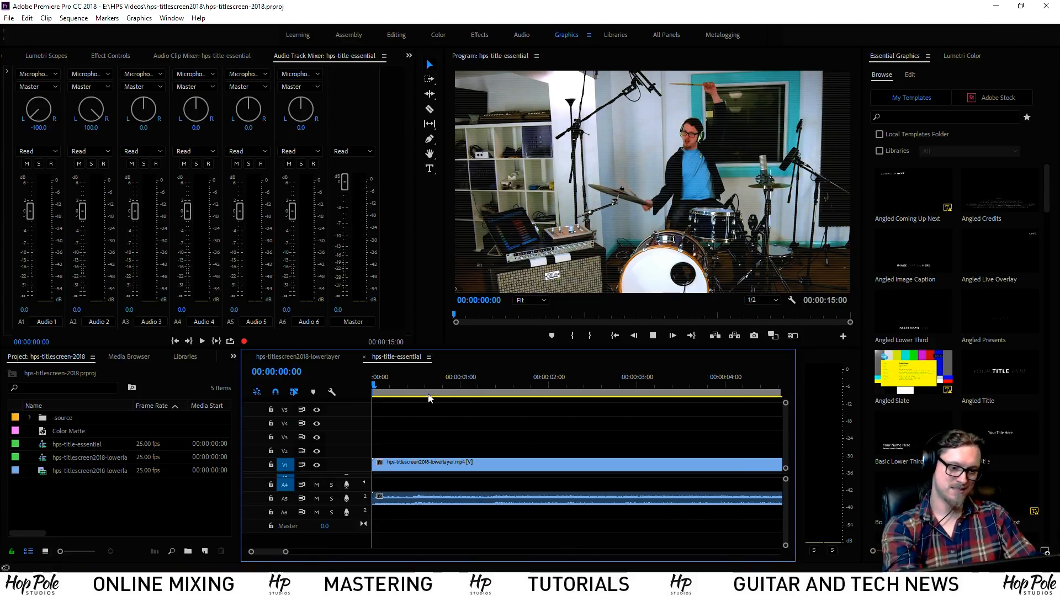
{"action": "left_click_drag", "start_coordinate": [385, 387], "coordinate": [366, 390]}
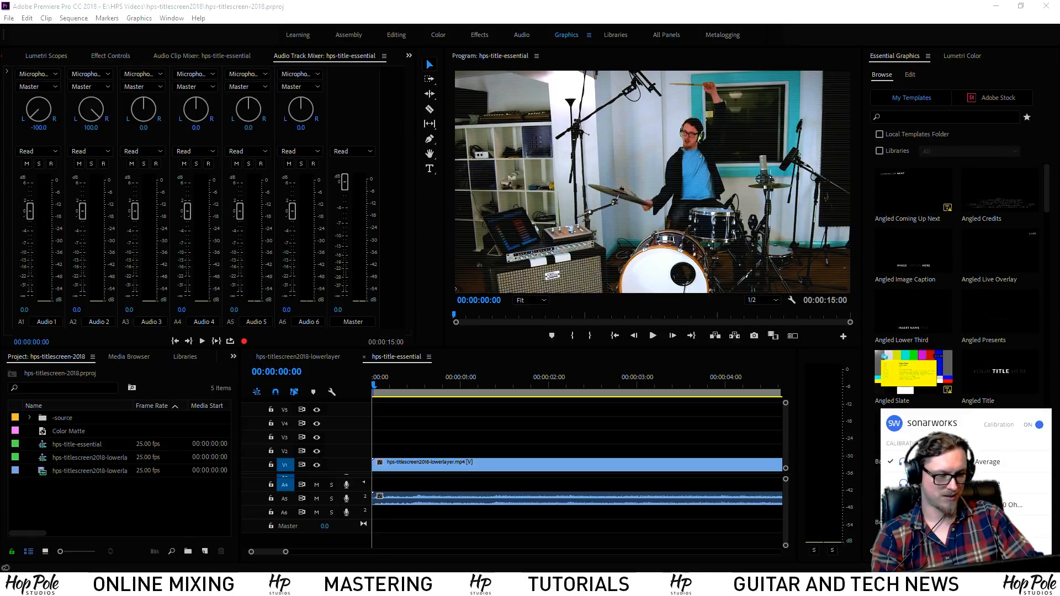
Open the Sonarworks systemwide settings and keep Speakers (Audient iD4) as the output device
{"action": "left_click", "coordinate": [895, 560]}
{"action": "left_click", "coordinate": [856, 534]}
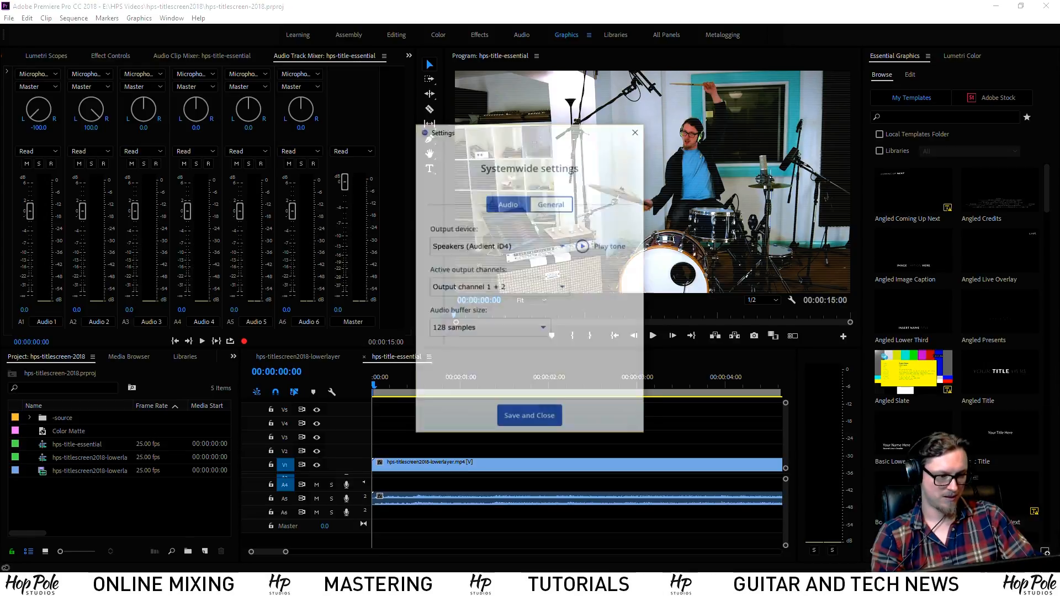
{"action": "left_click", "coordinate": [494, 250]}
{"action": "left_click", "coordinate": [490, 260]}
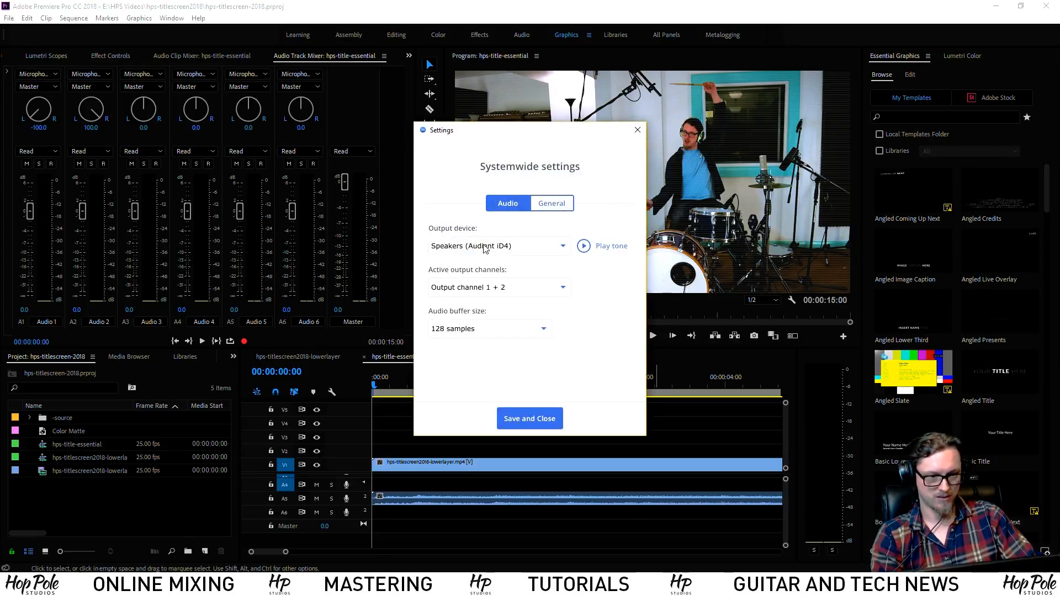
{"action": "left_click", "coordinate": [484, 249]}
{"action": "left_click", "coordinate": [491, 264]}
Play a test tone, switch outputs, return to Speakers (Audient iD4), and close the settings
{"action": "left_click", "coordinate": [584, 247]}
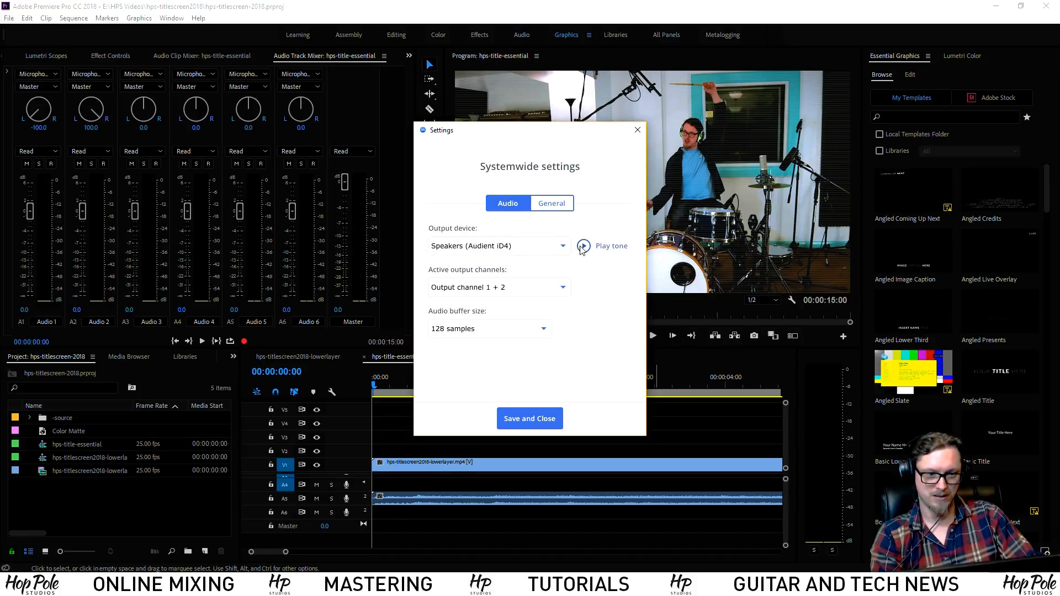
{"action": "left_click", "coordinate": [475, 250]}
{"action": "left_click", "coordinate": [544, 259]}
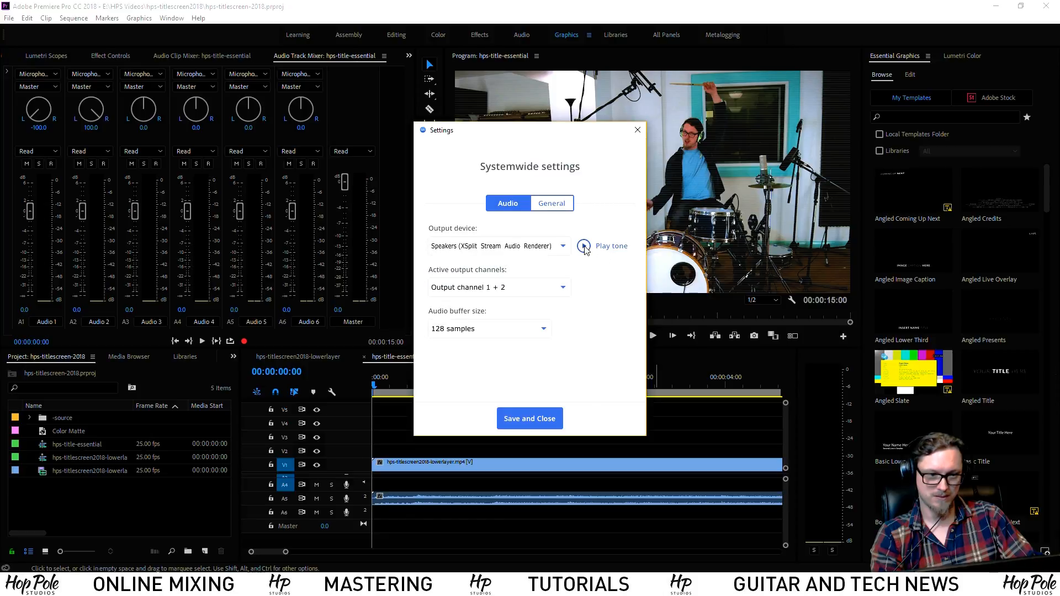
{"action": "left_click", "coordinate": [532, 250]}
{"action": "left_click", "coordinate": [497, 262]}
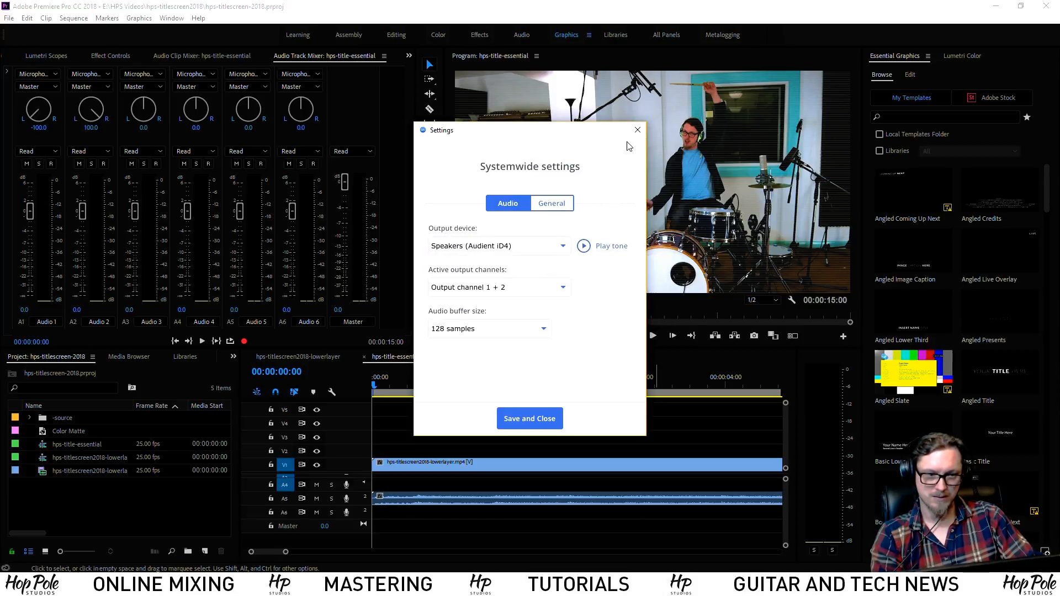
{"action": "left_click", "coordinate": [637, 130]}
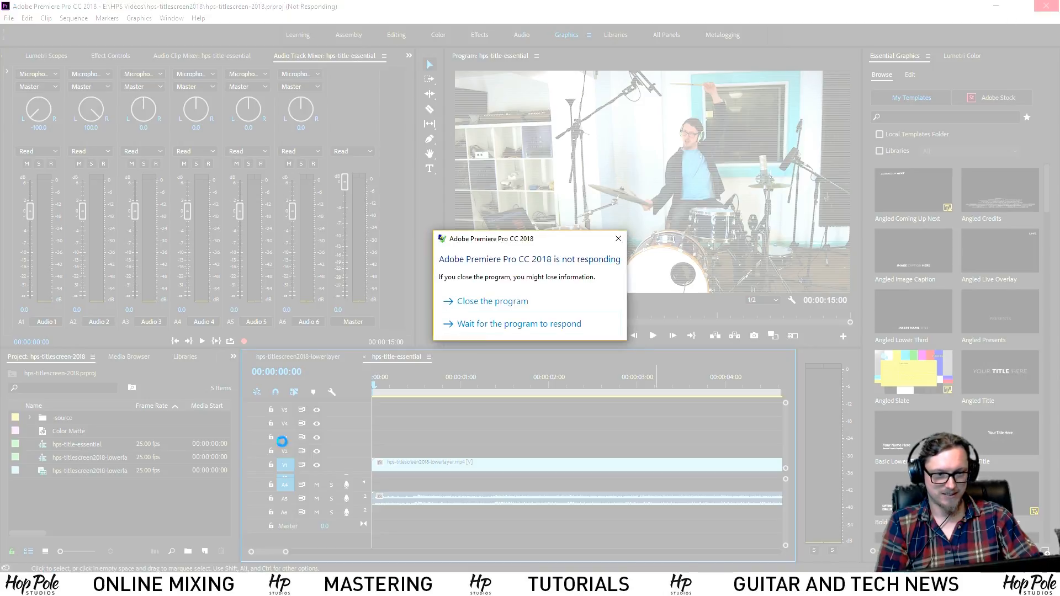
Close the unresponsive Premiere Pro and restart Windows, dismissing three BitDefender errors
{"action": "left_click", "coordinate": [487, 308]}
{"action": "left_click", "coordinate": [10, 586]}
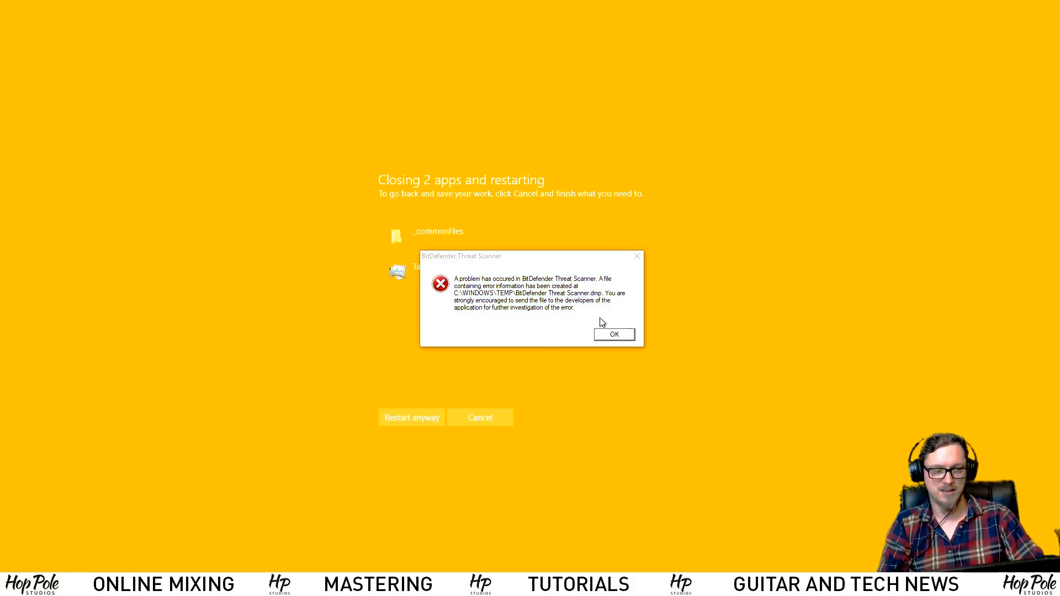
{"action": "left_click", "coordinate": [613, 334]}
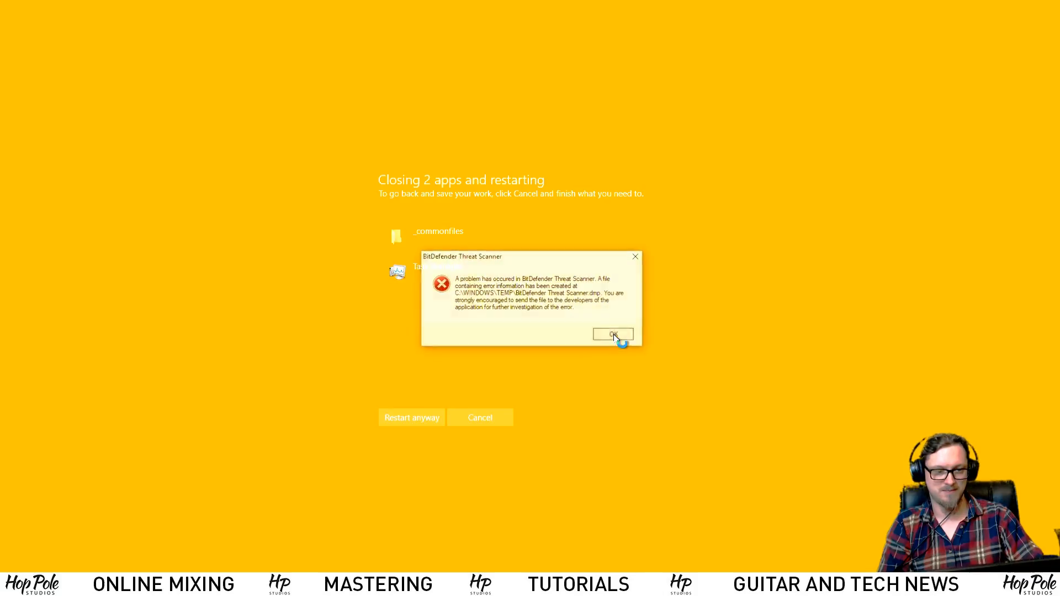
{"action": "left_click", "coordinate": [615, 333]}
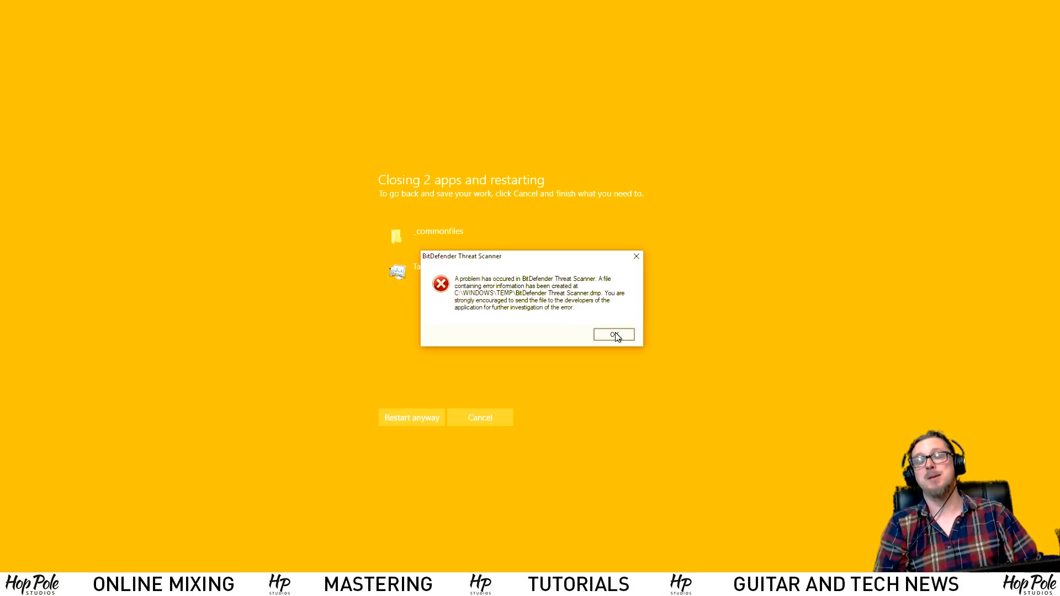
{"action": "left_click", "coordinate": [615, 336]}
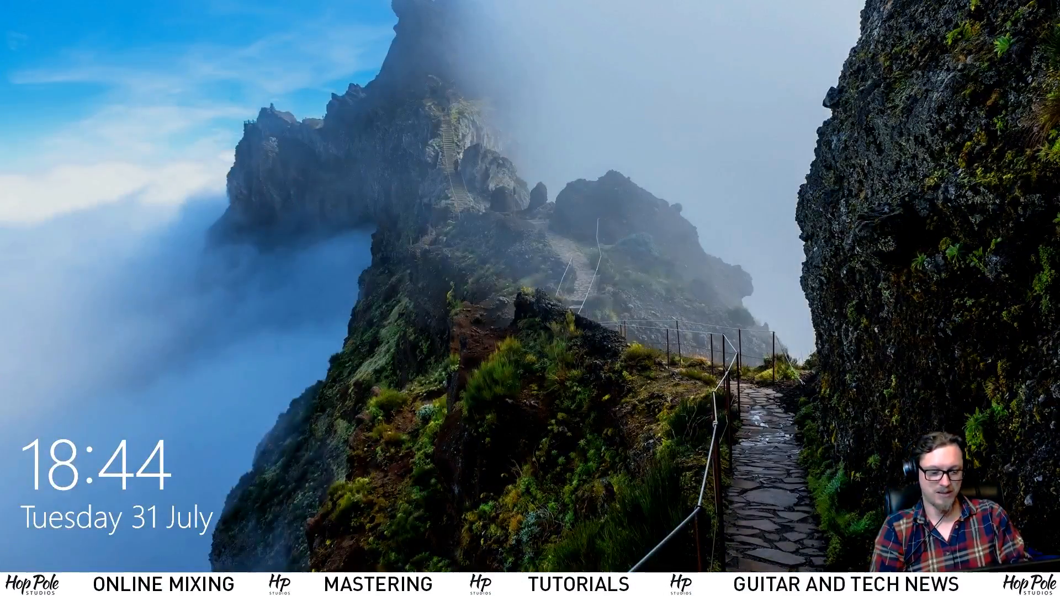
Sign in at the lock screen and launch Adobe Premiere Pro CC 2018
{"action": "key", "text": "Return"}
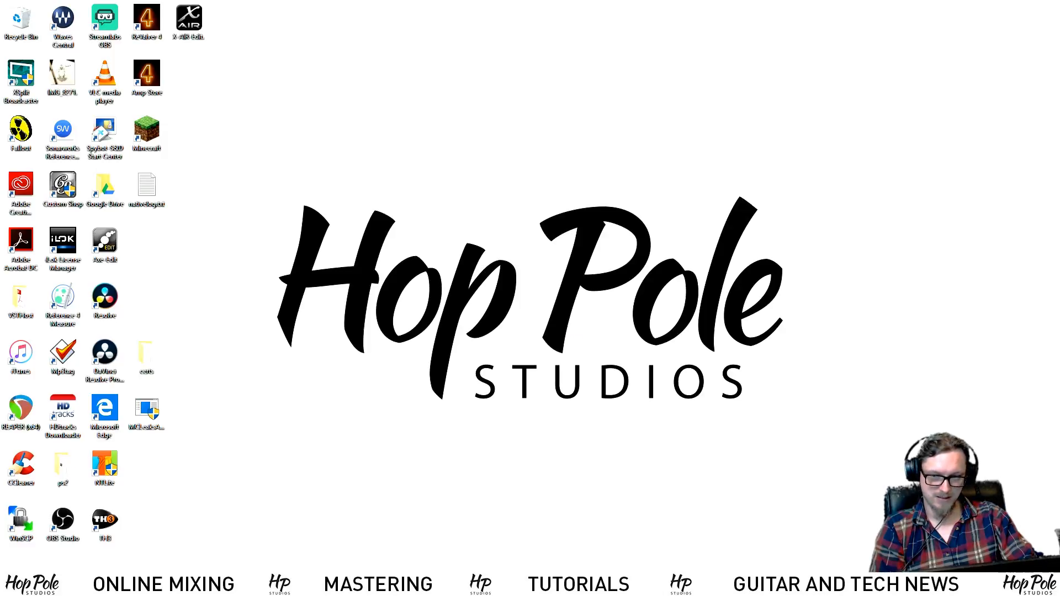
{"action": "left_click", "coordinate": [14, 584]}
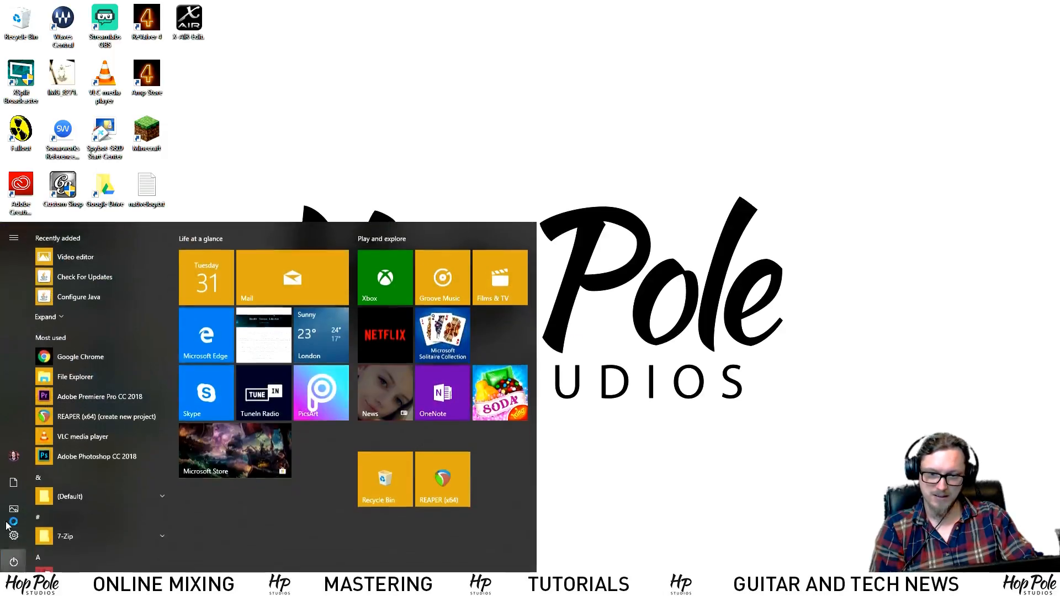
{"action": "left_click", "coordinate": [92, 395]}
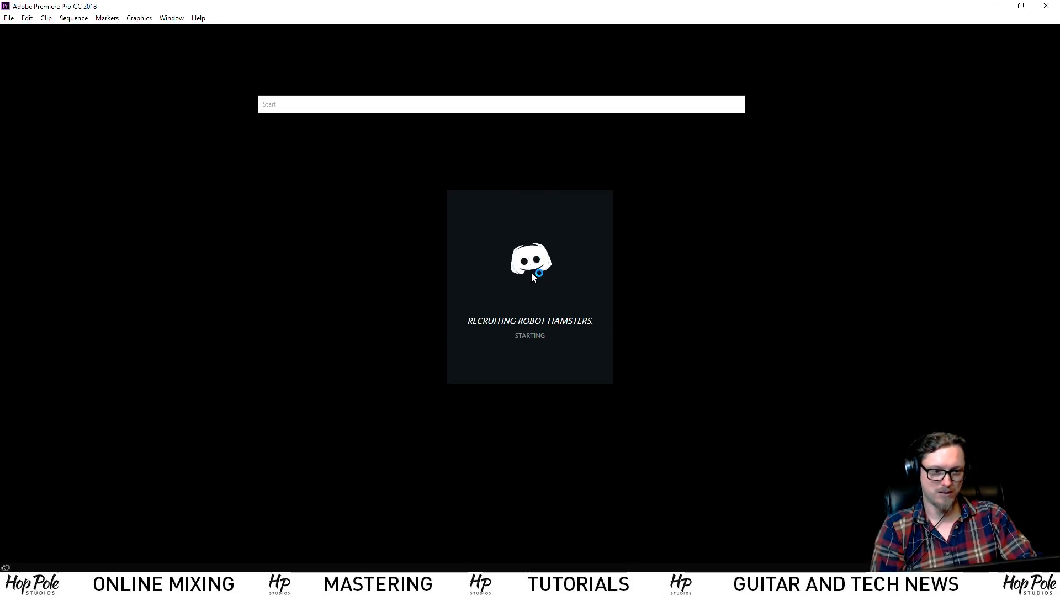
Close all Discord windows and open the hps-titlescreen-2018 project
{"action": "right_click", "coordinate": [149, 586]}
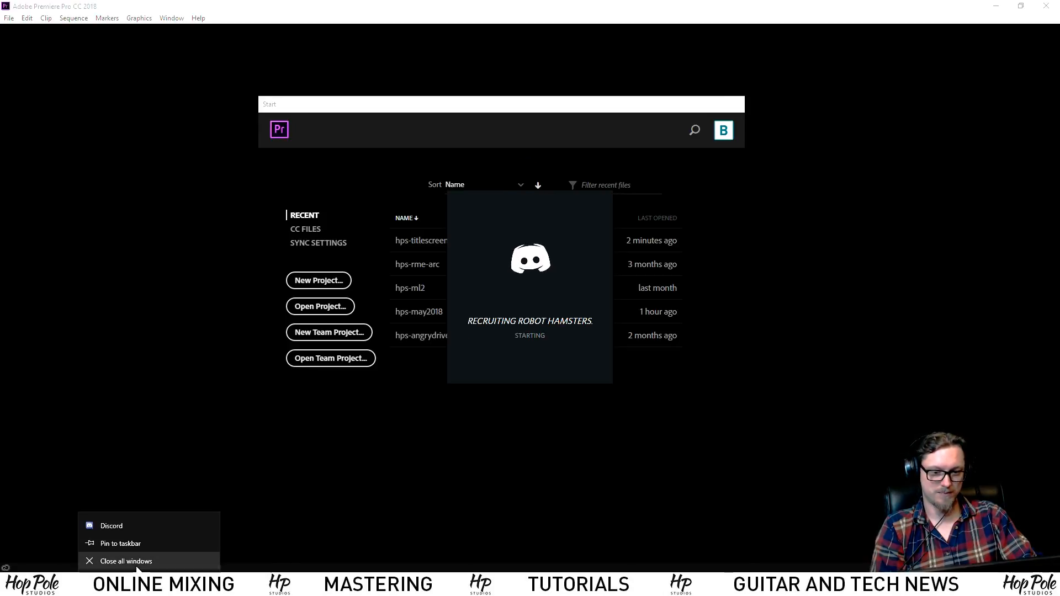
{"action": "left_click", "coordinate": [137, 564]}
{"action": "left_click", "coordinate": [414, 241]}
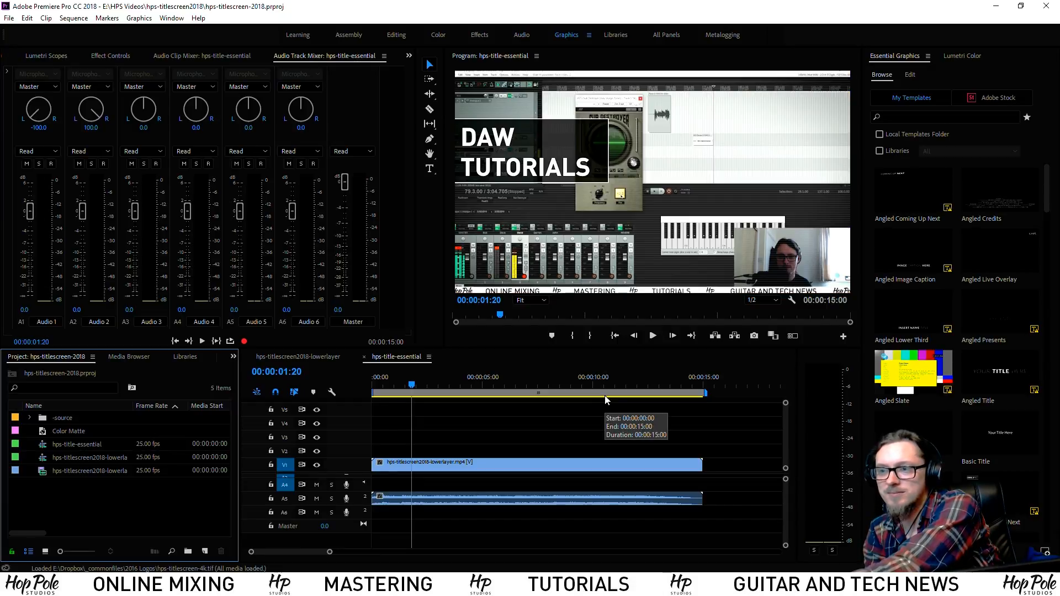
Play the sequence from the start, then select the lowerlayer clip with its audio and stop playback
{"action": "left_click", "coordinate": [354, 371]}
{"action": "key", "text": "Home"}
{"action": "key", "text": "space"}
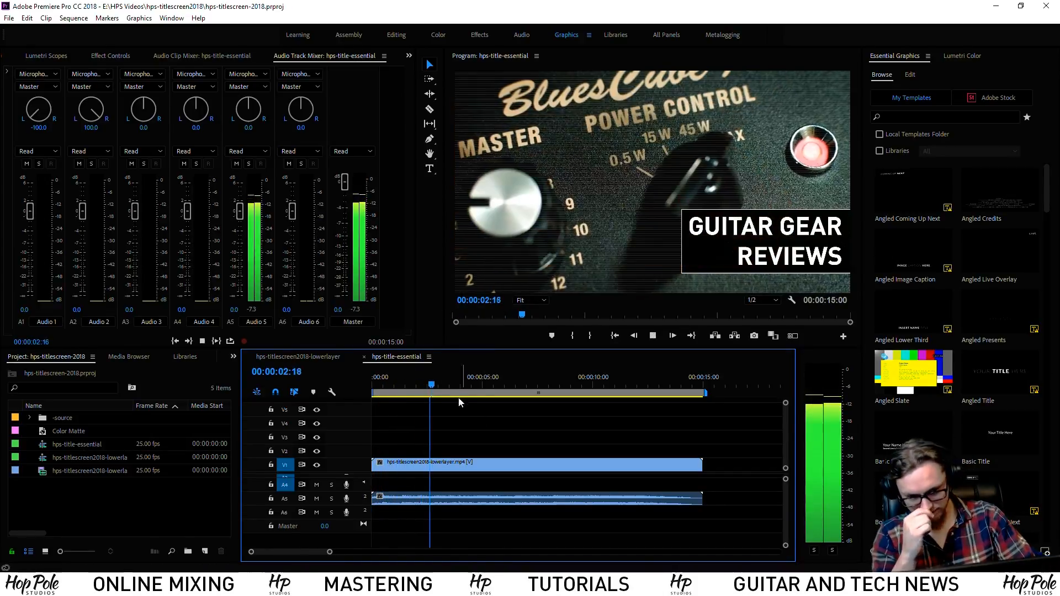
{"action": "left_click", "coordinate": [414, 468]}
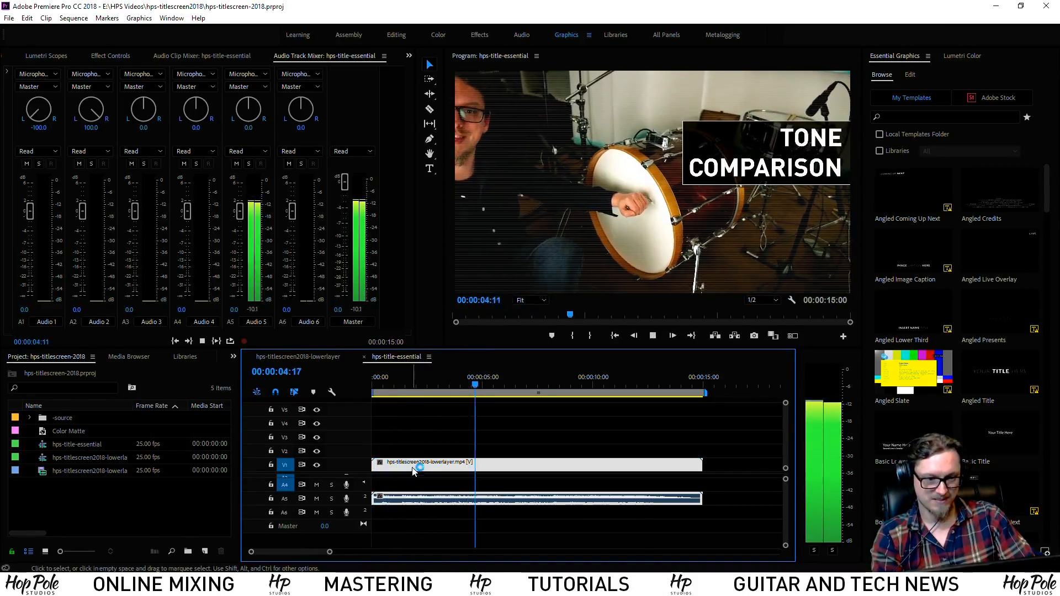
{"action": "key", "text": "space"}
Delete the lowerlayer clip, return to the sequence start, and dismiss the Sonarworks notification
{"action": "key", "text": "Delete"}
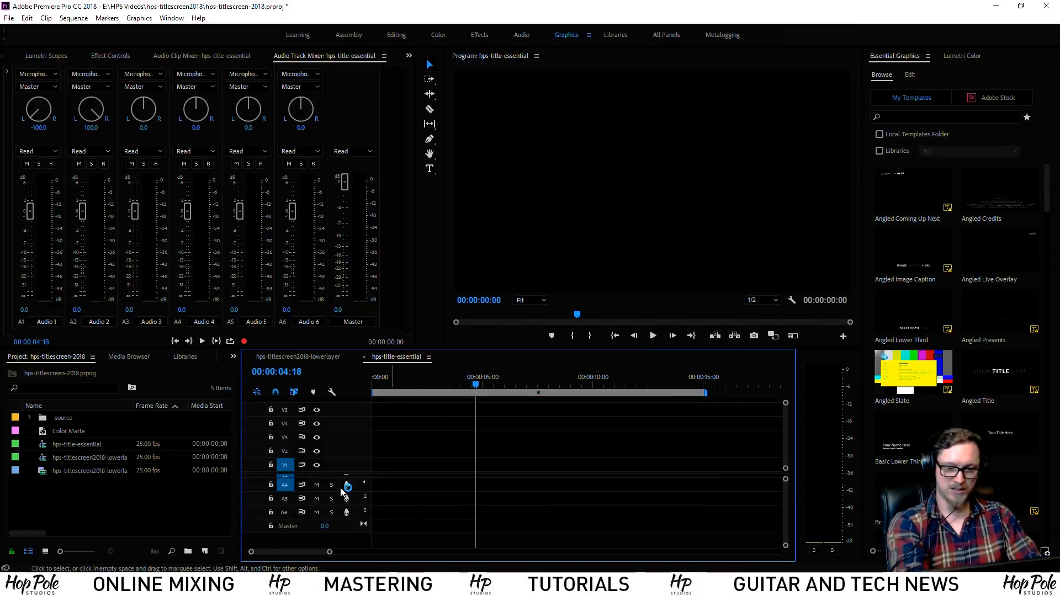
{"action": "key", "text": "Home"}
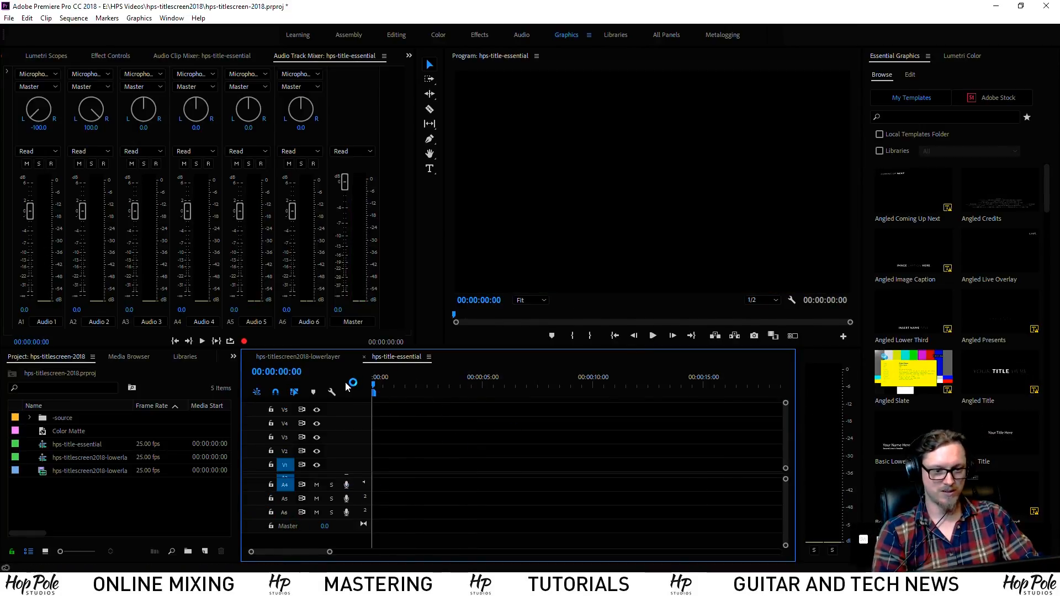
{"action": "left_click", "coordinate": [946, 58]}
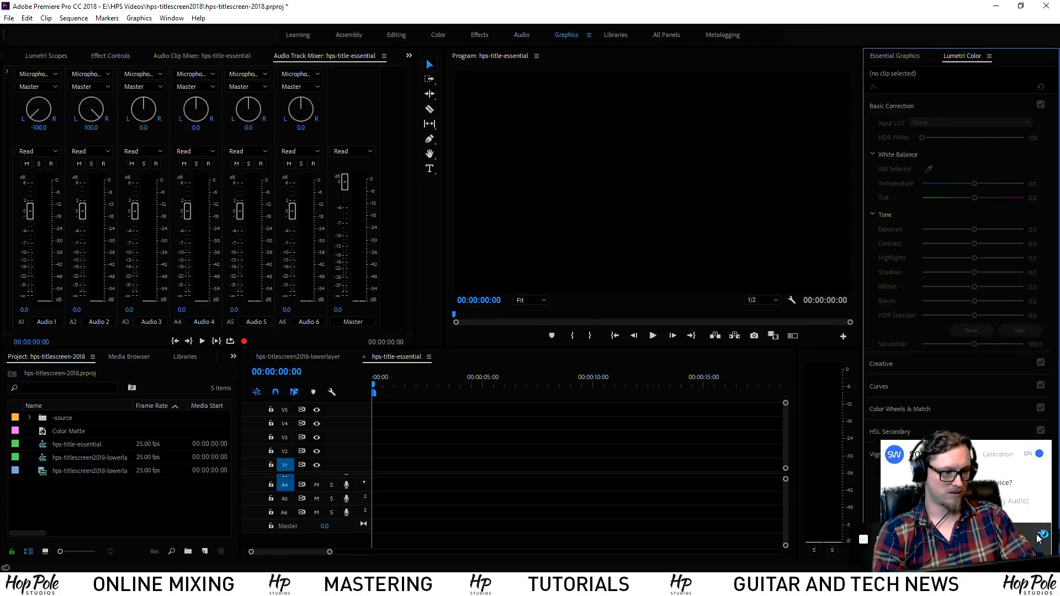
{"action": "left_click", "coordinate": [1039, 538]}
{"action": "left_click", "coordinate": [888, 457]}
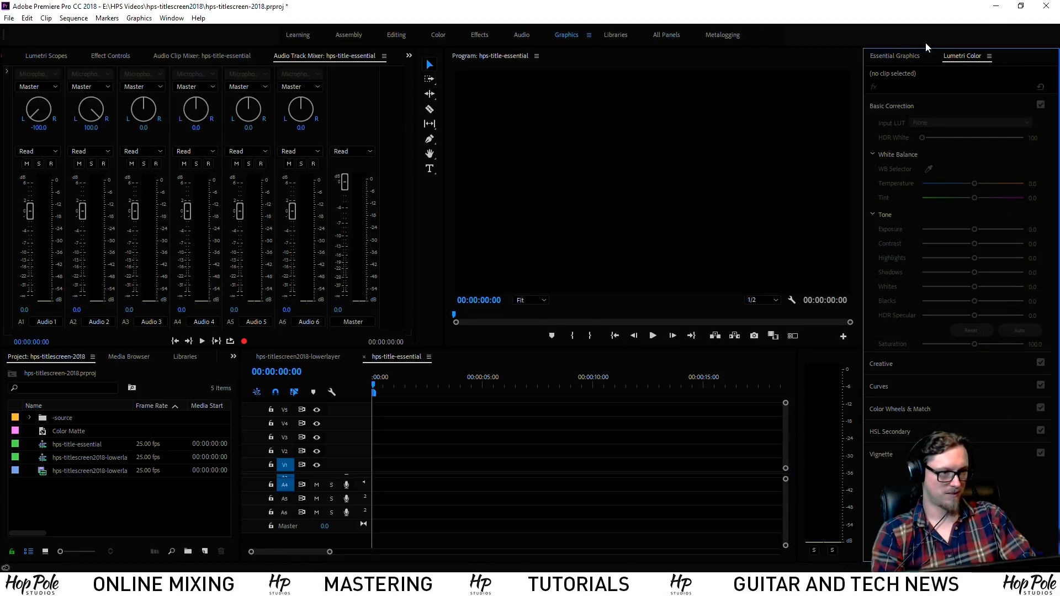
In Essential Graphics Edit, add a new layer From File to bring up the Import dialog
{"action": "left_click", "coordinate": [900, 57]}
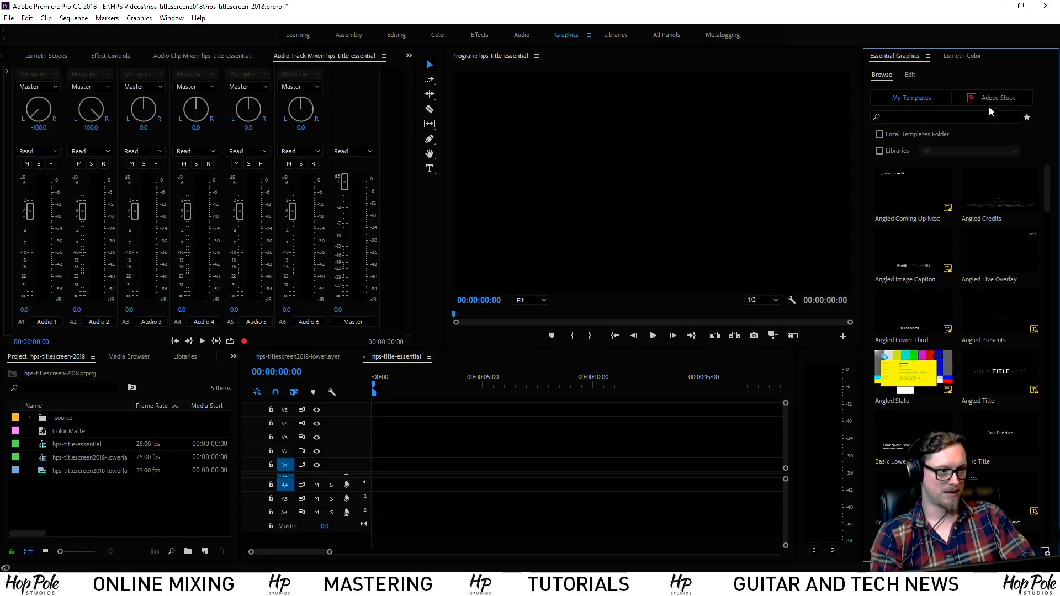
{"action": "left_click", "coordinate": [912, 76]}
{"action": "left_click", "coordinate": [1044, 104]}
{"action": "left_click", "coordinate": [1018, 168]}
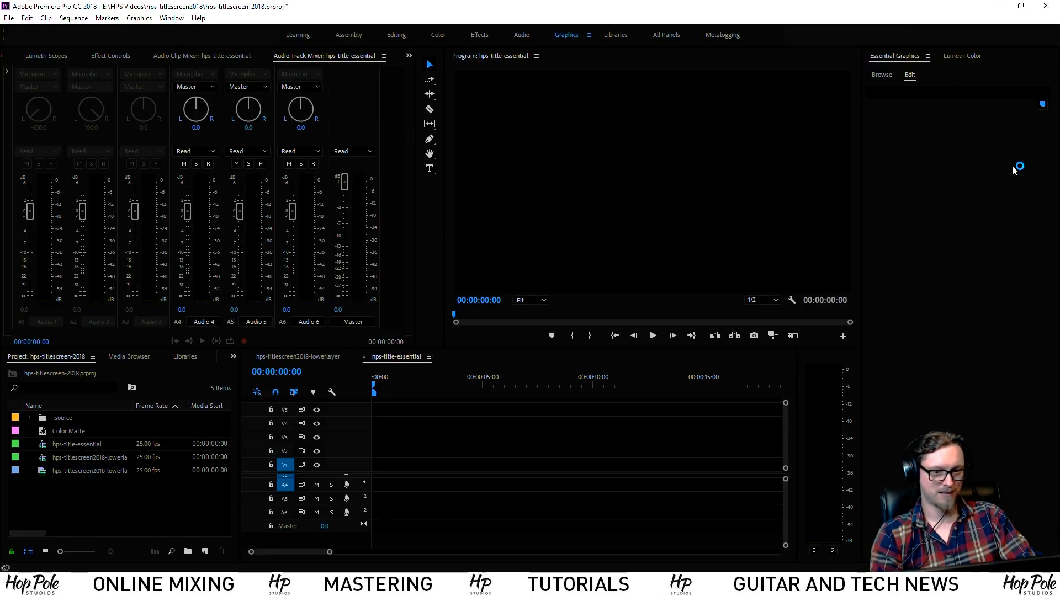
{"action": "scroll", "coordinate": [424, 306], "scroll_direction": "down", "scroll_amount": 4}
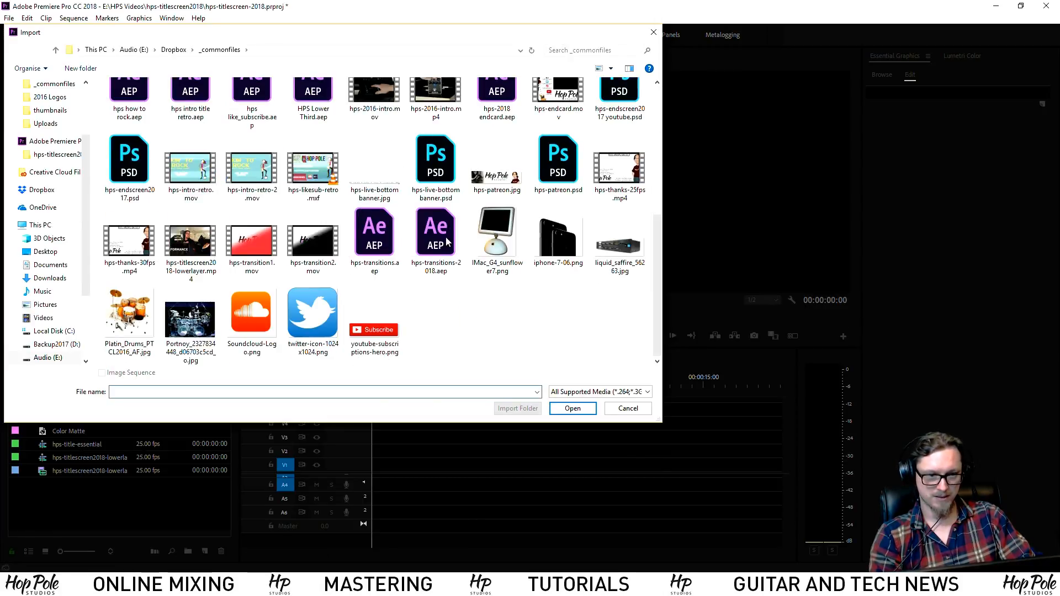
Import hps-titlescreen2018-lowerlayer.mp4 as a new layer and play the sequence
{"action": "scroll", "coordinate": [448, 242], "scroll_direction": "up", "scroll_amount": 2}
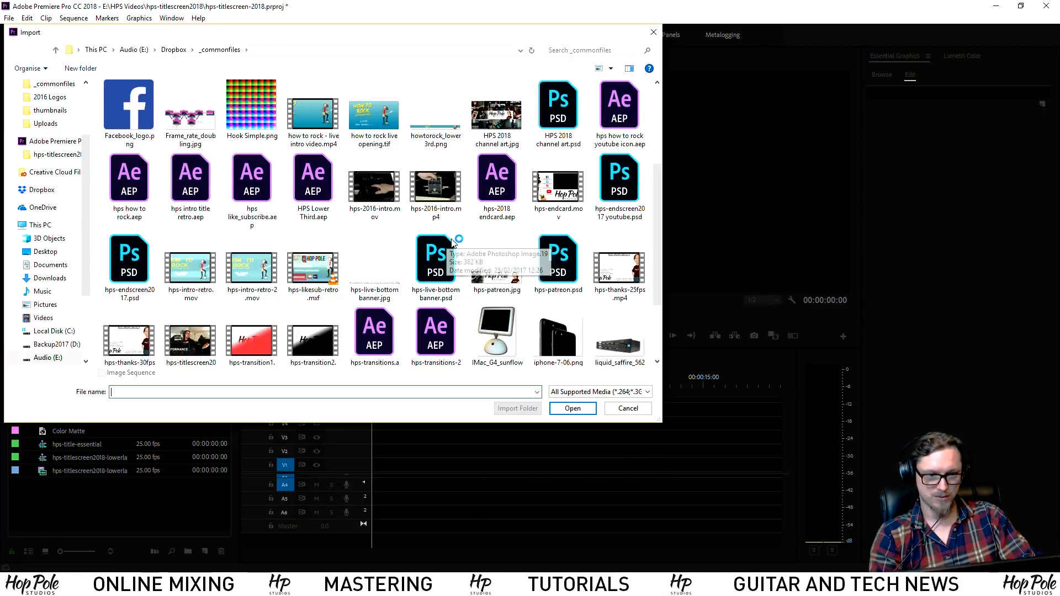
{"action": "left_click", "coordinate": [196, 344]}
{"action": "double_click", "coordinate": [194, 324]}
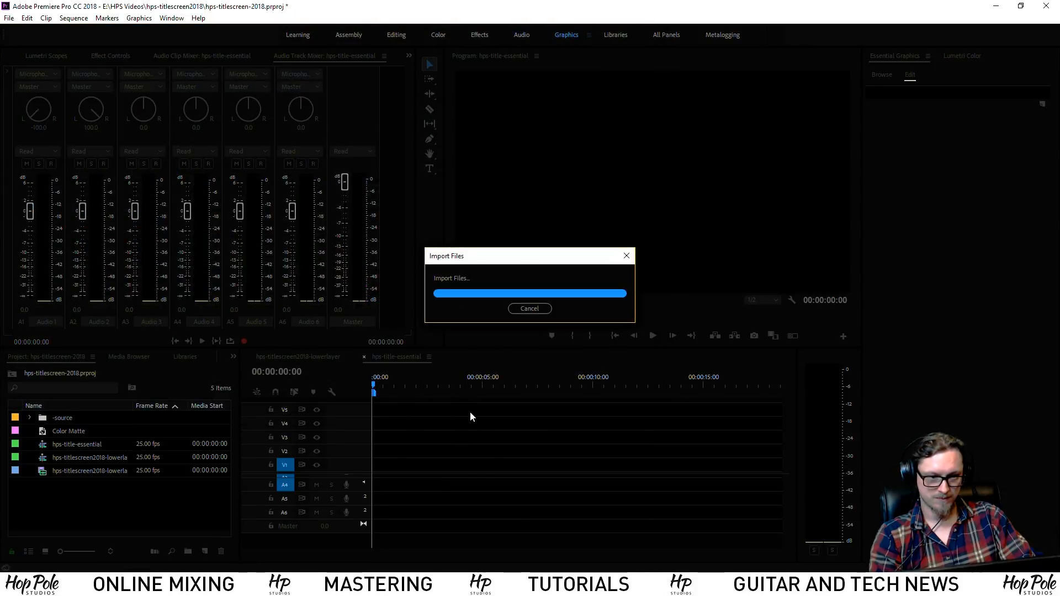
{"action": "key", "text": "space"}
{"action": "left_click_drag", "start_coordinate": [785, 497], "coordinate": [785, 471]}
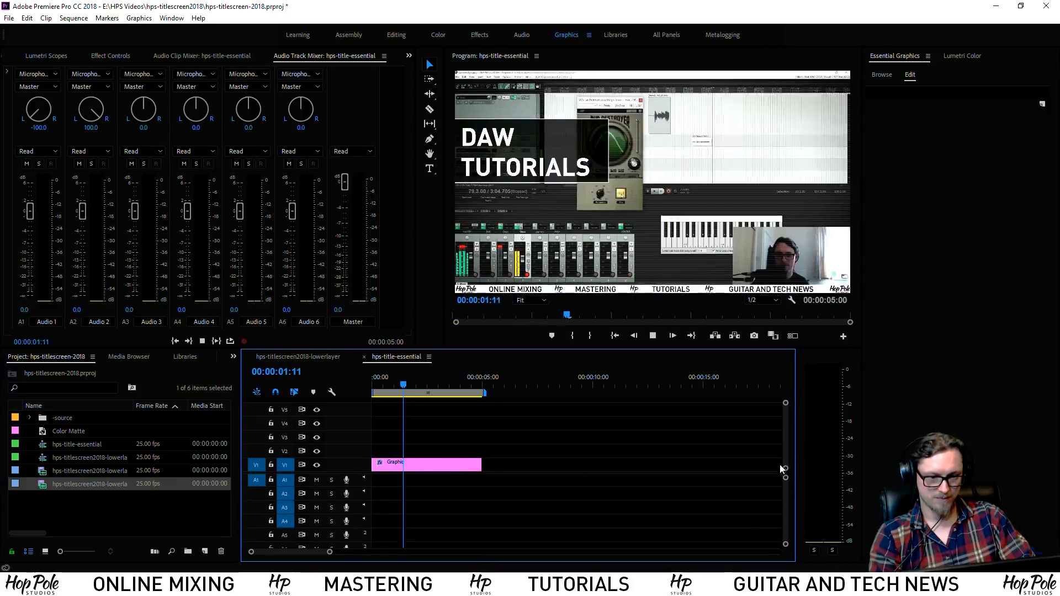
Select the Graphic clip on V1 and its lowerlayer layer to inspect the layer's properties
{"action": "left_click", "coordinate": [436, 465]}
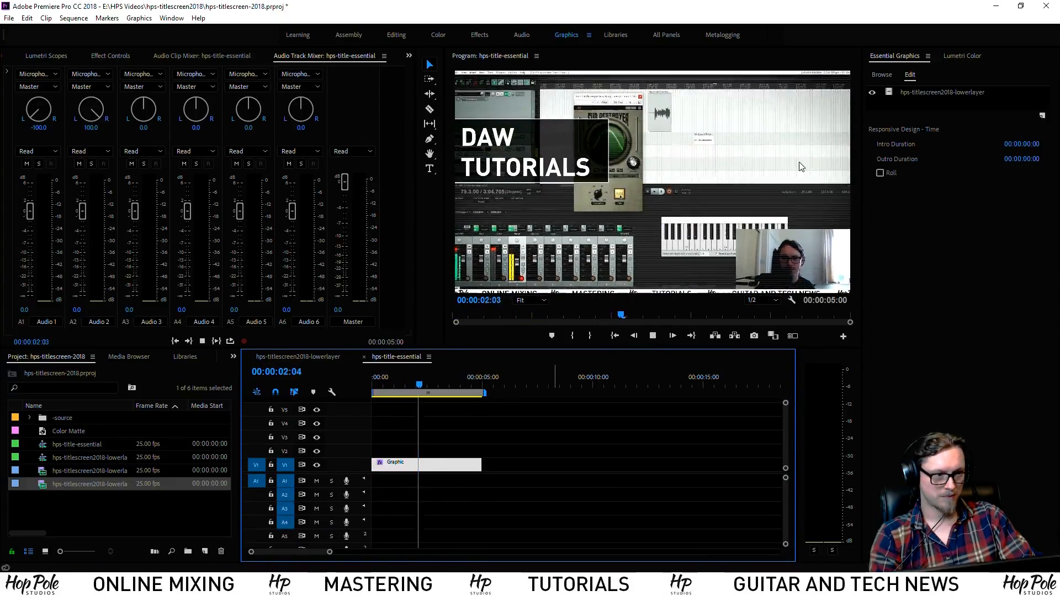
{"action": "left_click", "coordinate": [955, 93]}
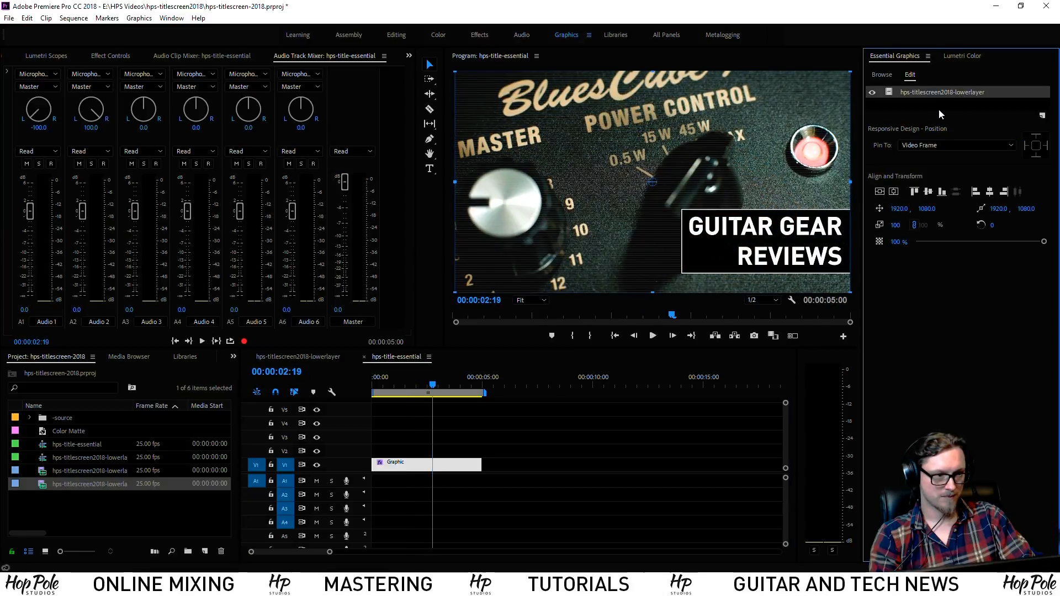
{"action": "left_click", "coordinate": [914, 101]}
{"action": "left_click", "coordinate": [919, 94]}
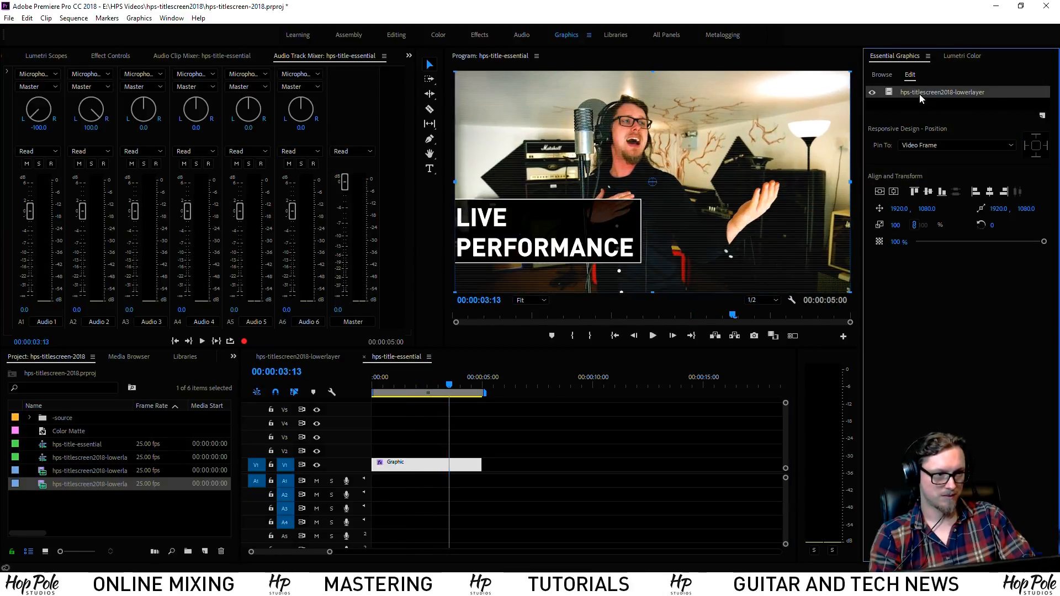
{"action": "right_click", "coordinate": [920, 94]}
{"action": "left_click", "coordinate": [898, 98]}
{"action": "left_click", "coordinate": [913, 93]}
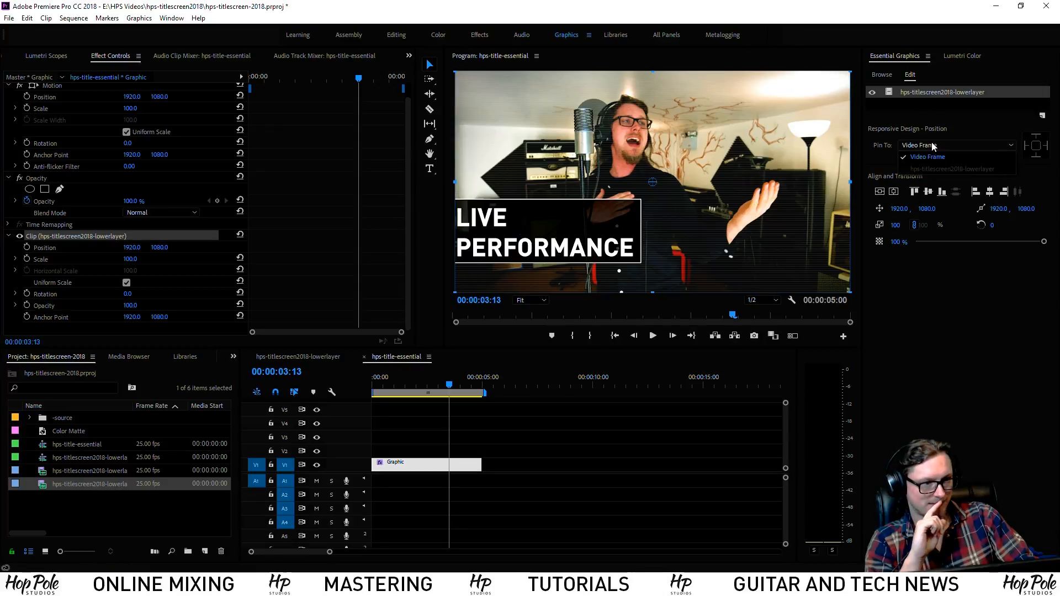
Deselect the layer to show the clip's timing settings and play the sequence from the start
{"action": "left_click", "coordinate": [926, 111]}
{"action": "right_click", "coordinate": [903, 107]}
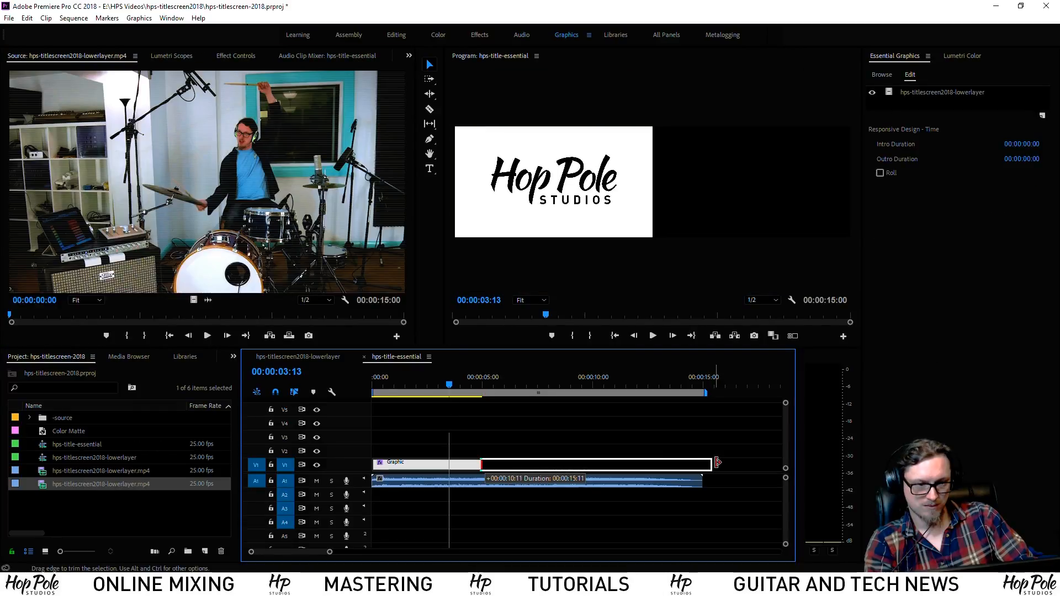
{"action": "left_click_drag", "start_coordinate": [695, 385], "coordinate": [281, 397]}
{"action": "key", "text": "space"}
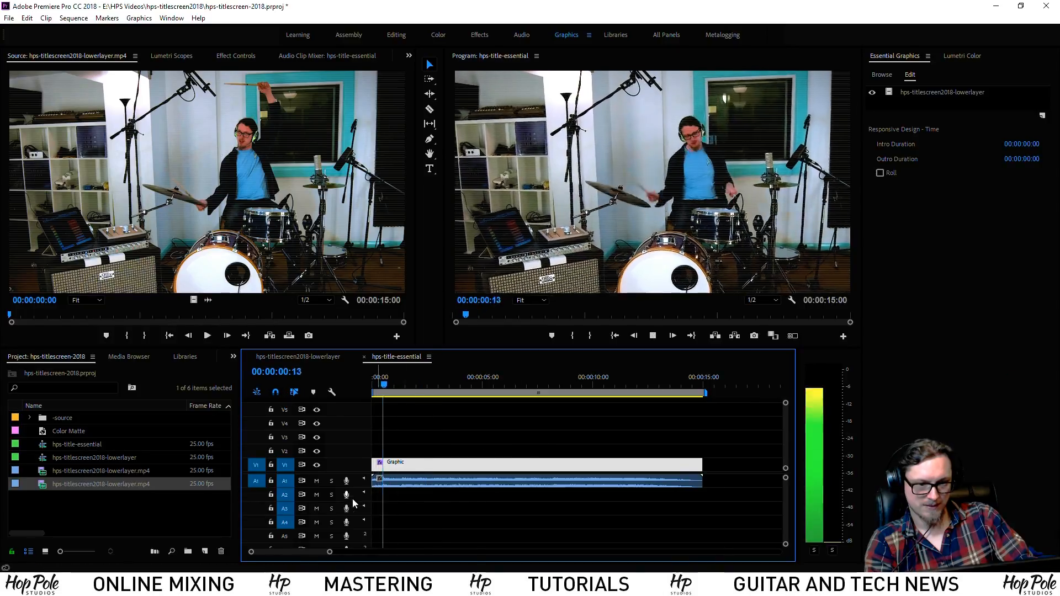
Replace the clip's audio with HPS-ThemeShort-2018-15seconds.wav on track A5
{"action": "left_click_drag", "start_coordinate": [413, 482], "coordinate": [414, 531]}
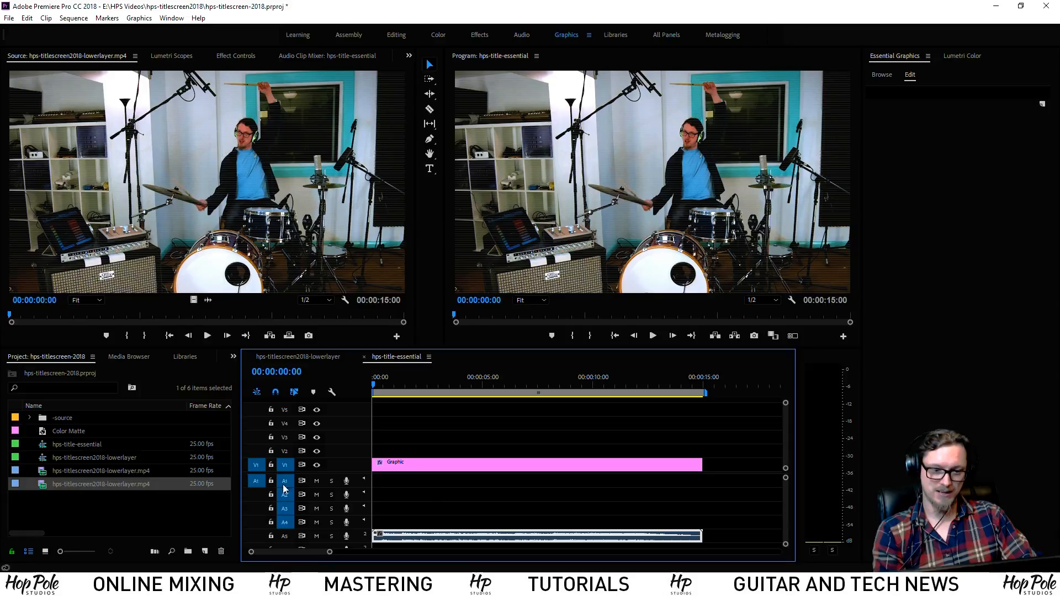
{"action": "left_click_drag", "start_coordinate": [412, 520], "coordinate": [421, 542]}
{"action": "key", "text": "Delete"}
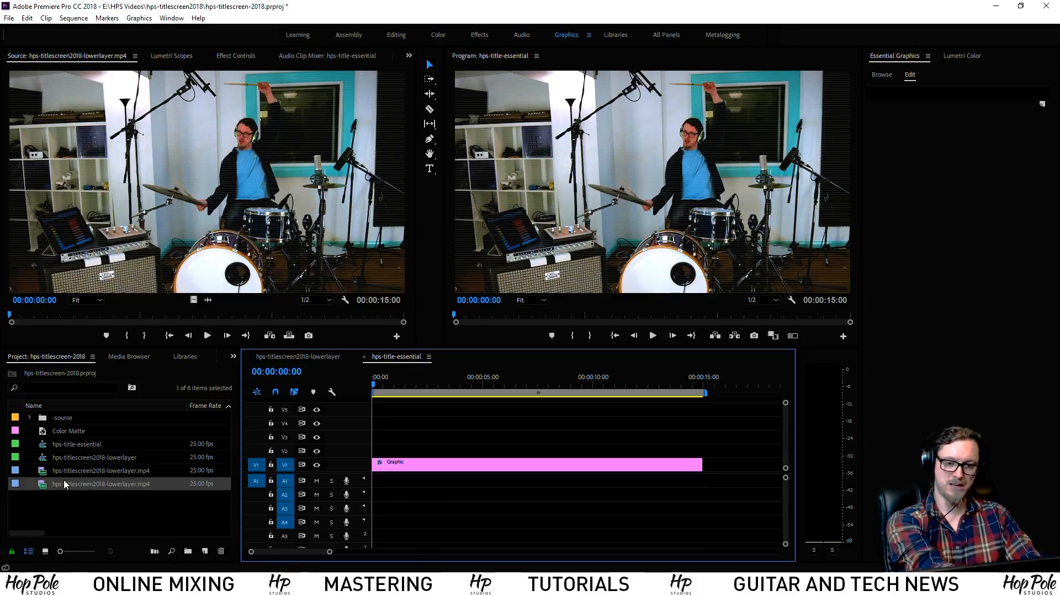
{"action": "left_click", "coordinate": [86, 484]}
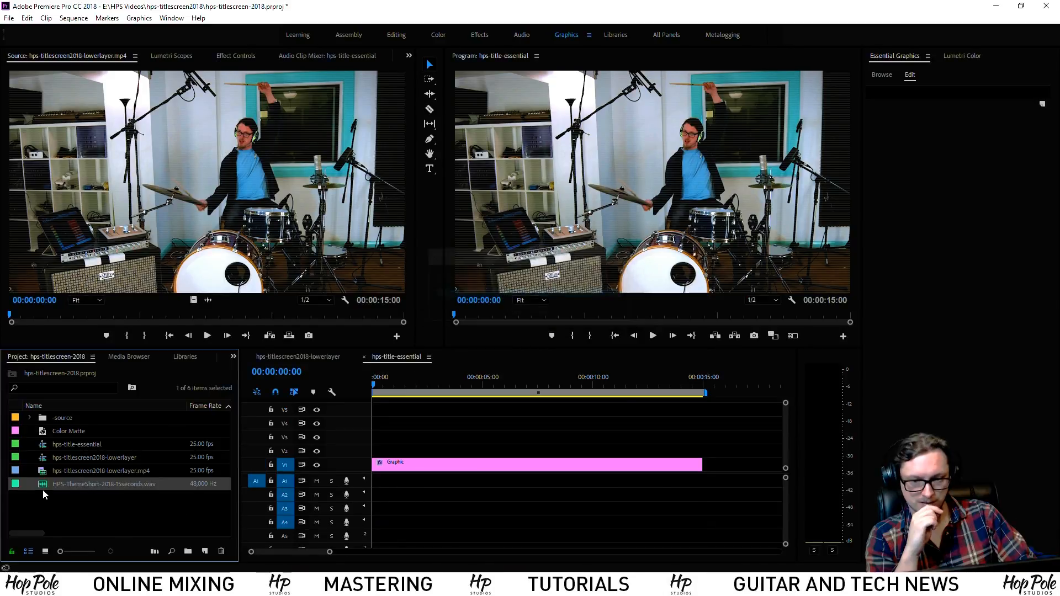
{"action": "left_click_drag", "start_coordinate": [42, 487], "coordinate": [373, 488]}
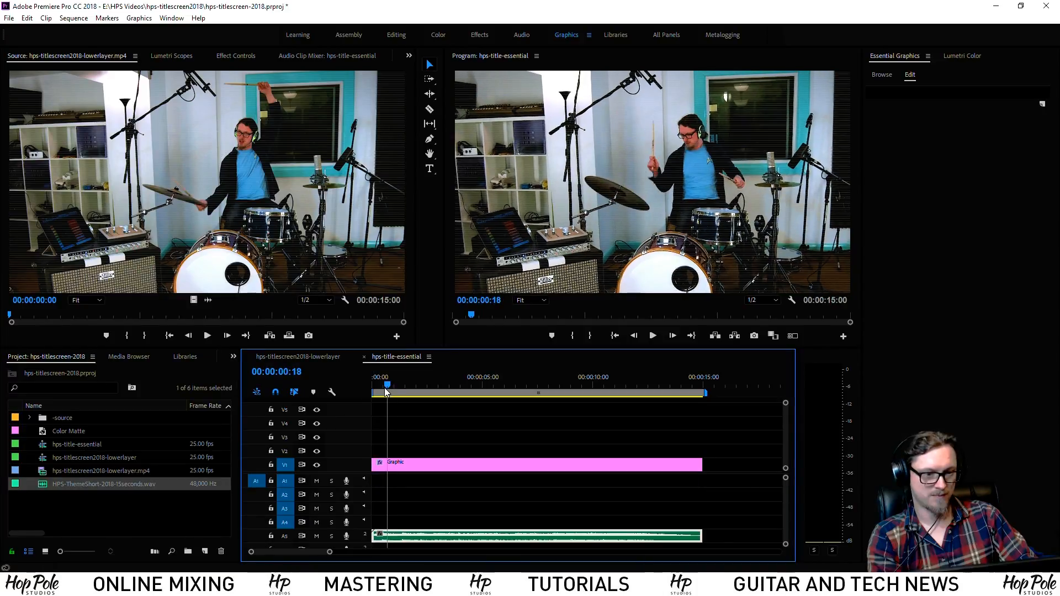
{"action": "key", "text": "equal"}
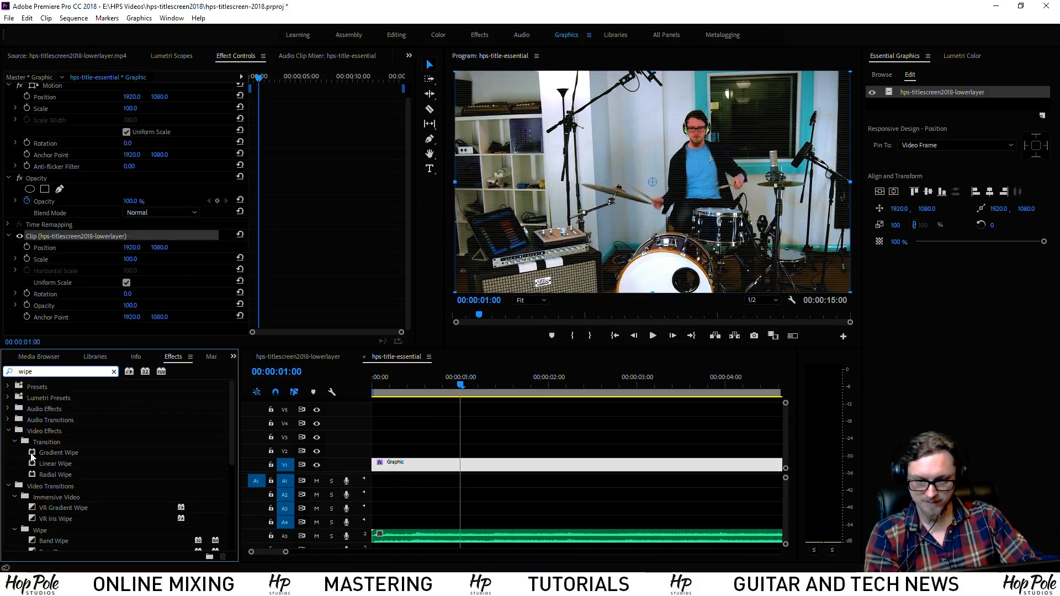
Apply Linear Wipe to the Graphic clip and increase its feather to soften the edge
{"action": "left_click", "coordinate": [35, 467]}
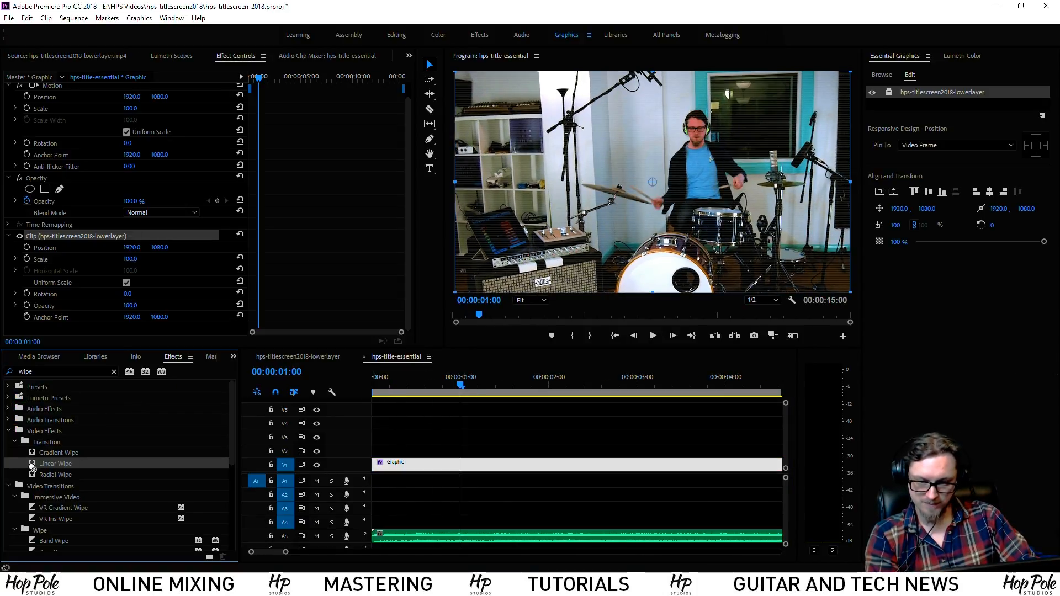
{"action": "left_click_drag", "start_coordinate": [32, 466], "coordinate": [454, 470]}
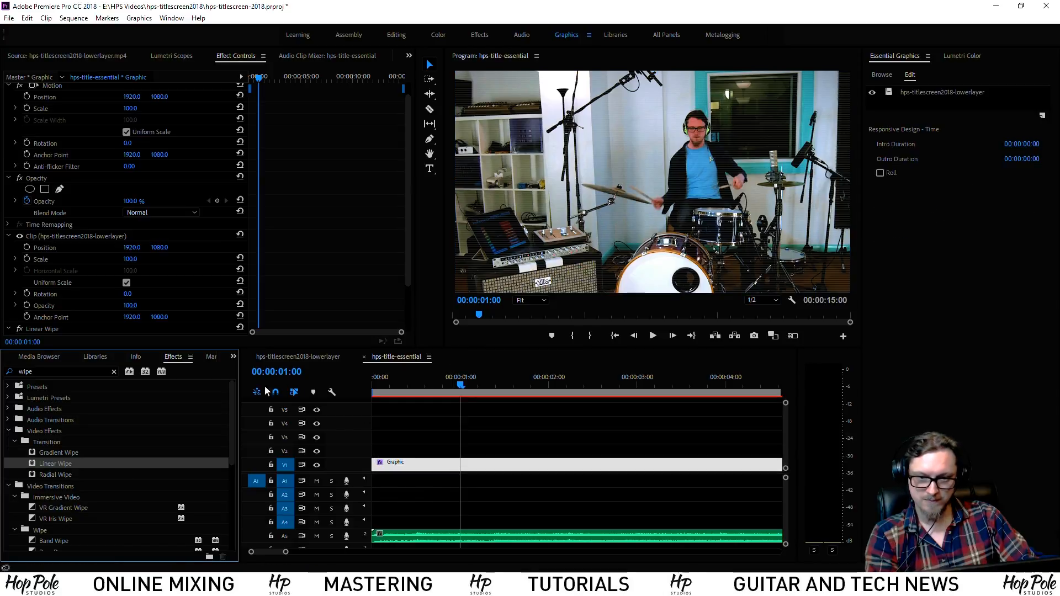
{"action": "scroll", "coordinate": [287, 247], "scroll_direction": "down", "scroll_amount": 3}
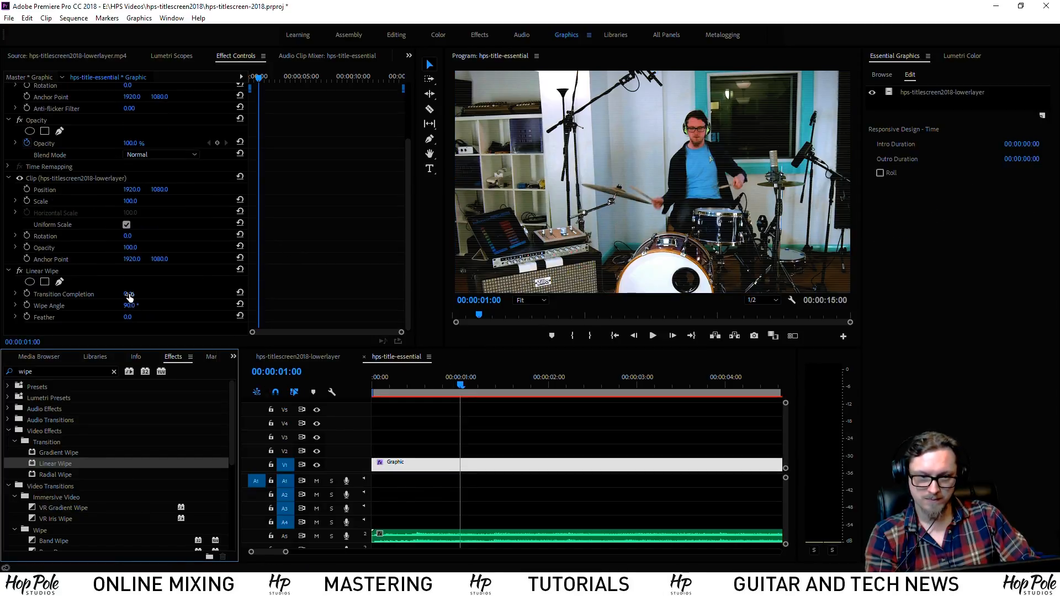
{"action": "left_click_drag", "start_coordinate": [127, 297], "coordinate": [195, 305]}
{"action": "left_click_drag", "start_coordinate": [129, 318], "coordinate": [437, 318]}
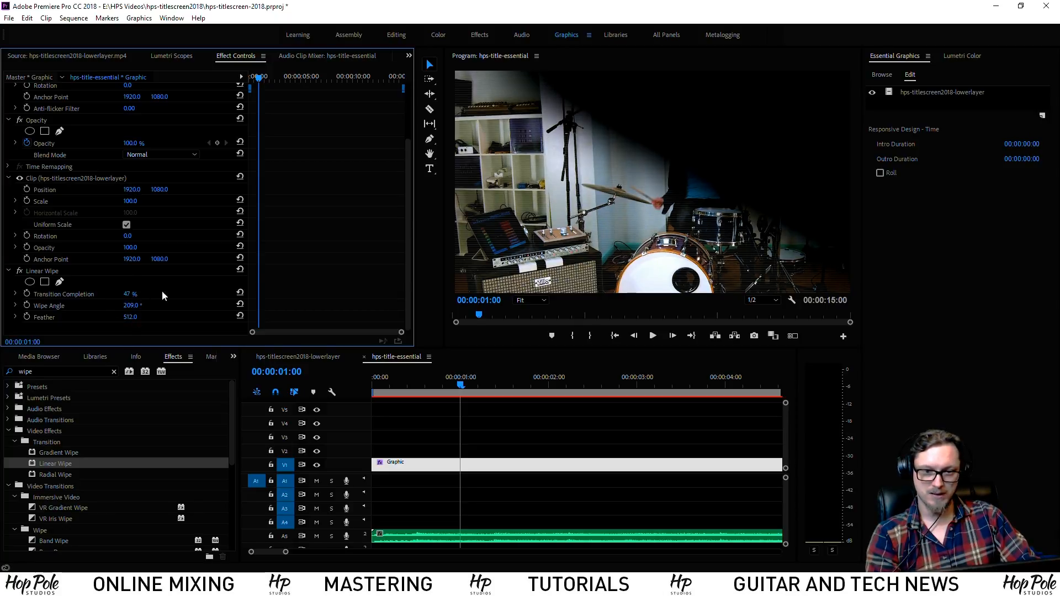
Keyframe Transition Completion from 100% at the start to 0% at one second
{"action": "left_click_drag", "start_coordinate": [127, 294], "coordinate": [85, 294]}
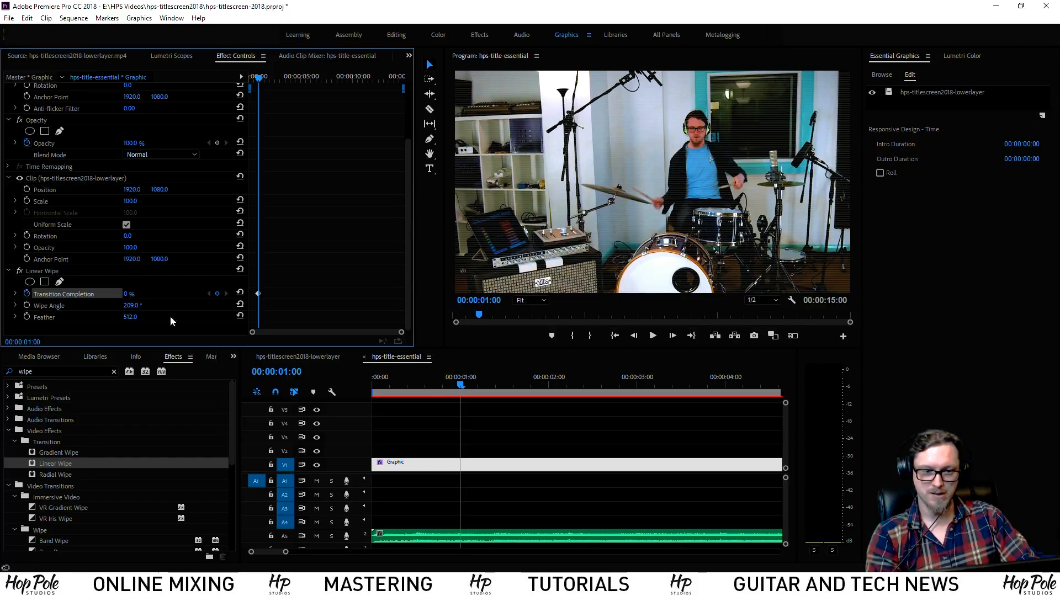
{"action": "left_click", "coordinate": [373, 387]}
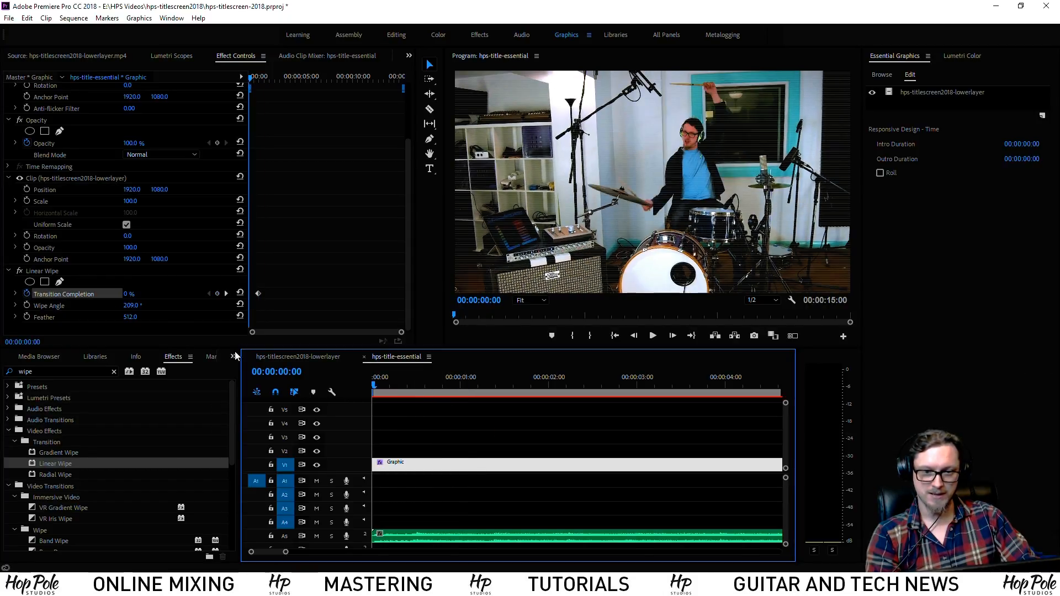
{"action": "left_click_drag", "start_coordinate": [127, 295], "coordinate": [166, 294]}
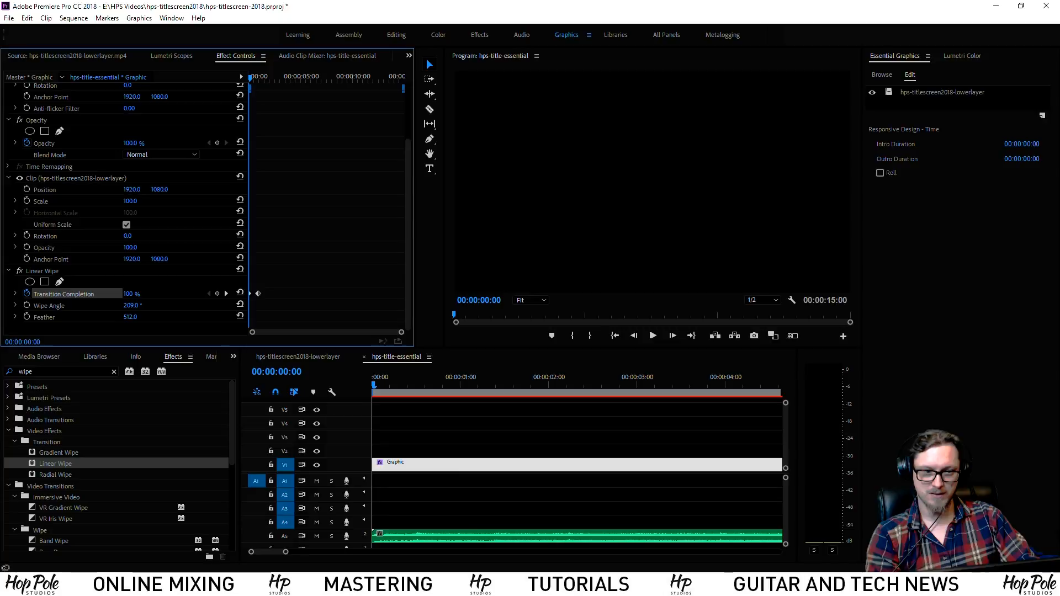
Play back the wipe reveal twice from the start
{"action": "left_click", "coordinate": [513, 445]}
{"action": "key", "text": "space"}
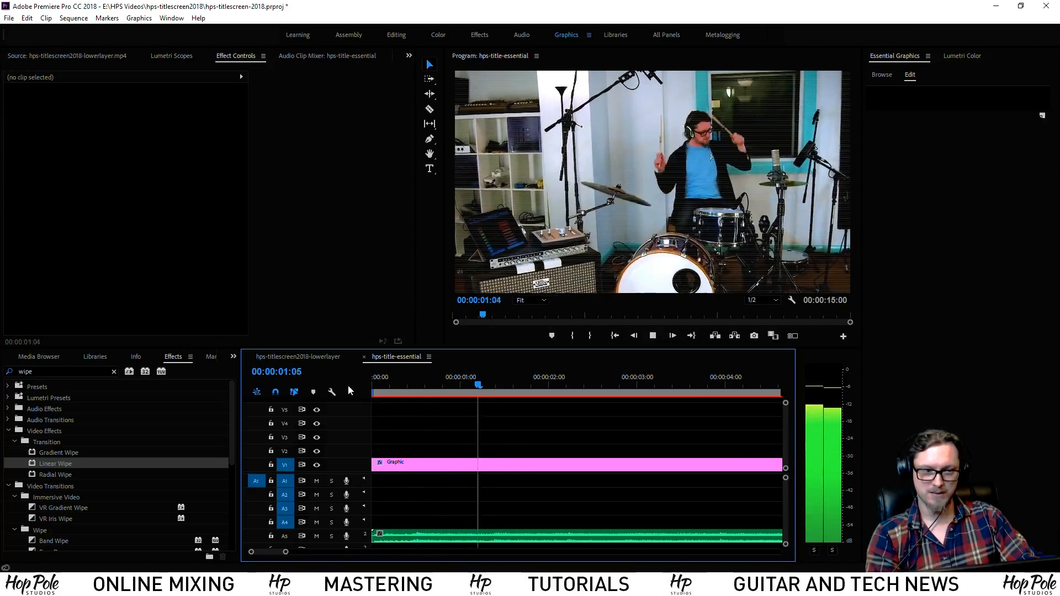
{"action": "key", "text": "space"}
{"action": "left_click_drag", "start_coordinate": [393, 384], "coordinate": [292, 381]}
{"action": "key", "text": "space"}
{"action": "key", "text": "space"}
{"action": "mouse_move", "coordinate": [414, 378]}
{"action": "left_mouse_down"}
{"action": "mouse_move", "coordinate": [370, 380]}
{"action": "mouse_move", "coordinate": [414, 381]}
{"action": "left_mouse_up"}
Change the wipe angle to 135° and review the reveal again
{"action": "left_click", "coordinate": [430, 463]}
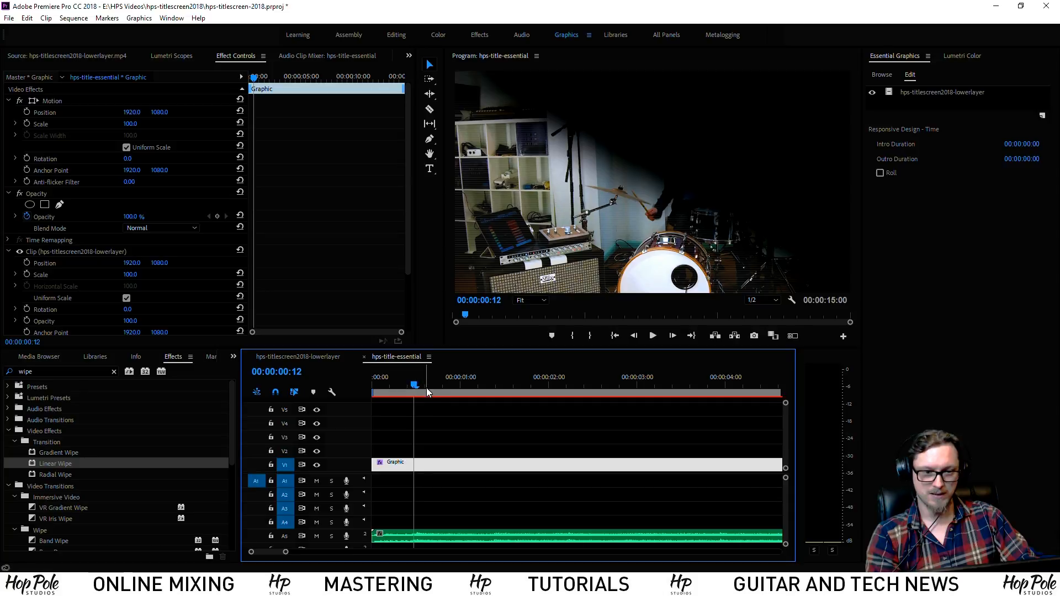
{"action": "scroll", "coordinate": [191, 304], "scroll_direction": "down", "scroll_amount": 3}
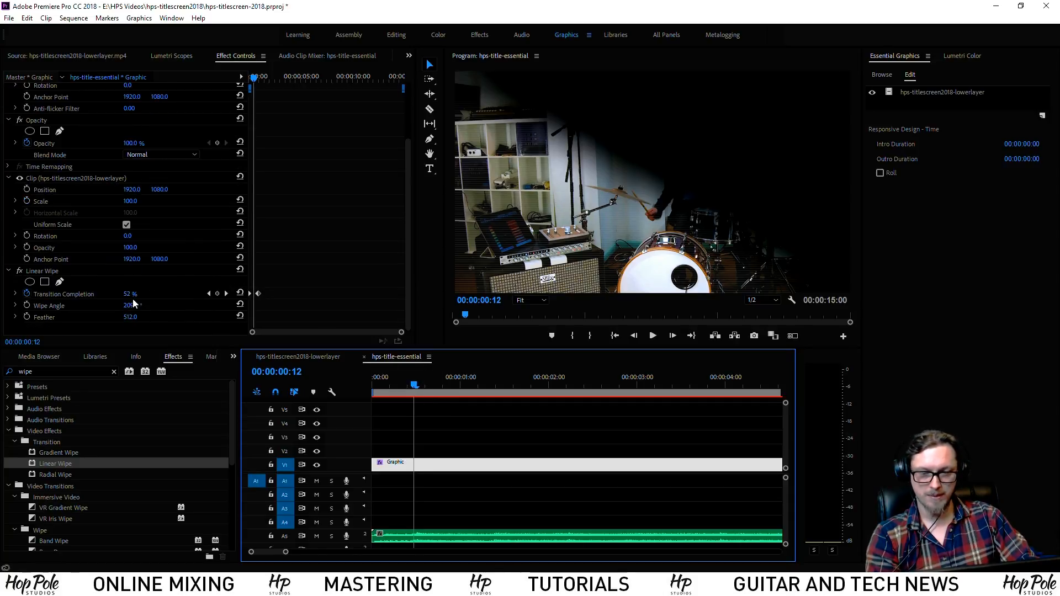
{"action": "mouse_move", "coordinate": [133, 305]}
{"action": "left_mouse_down"}
{"action": "mouse_move", "coordinate": [232, 305]}
{"action": "mouse_move", "coordinate": [143, 306]}
{"action": "left_mouse_up"}
{"action": "left_click", "coordinate": [412, 392]}
{"action": "key", "text": "space"}
{"action": "left_click_drag", "start_coordinate": [436, 384], "coordinate": [457, 383]}
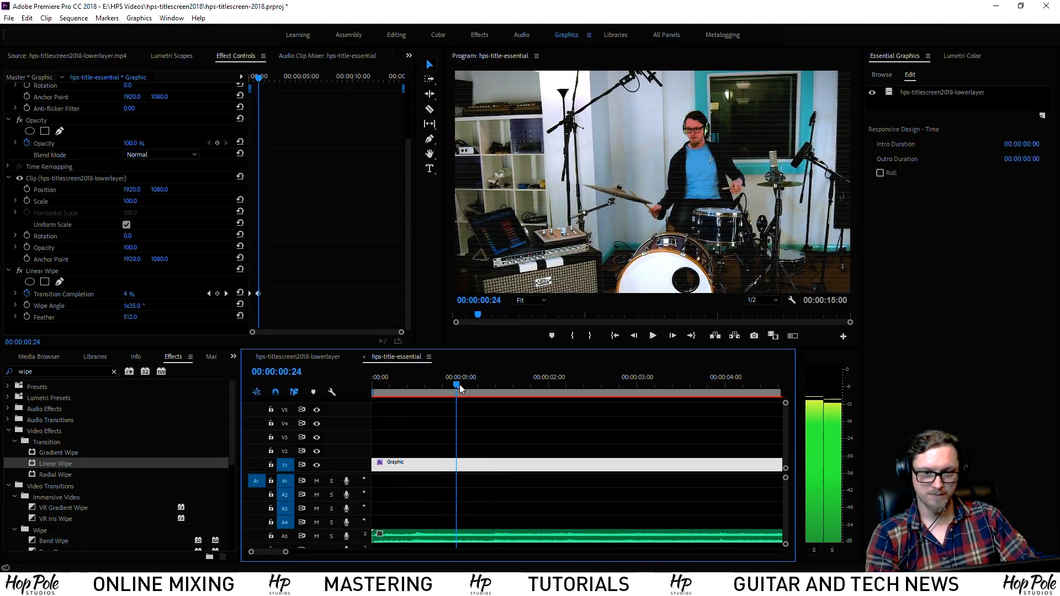
Move the wipe's end keyframe from 00:00:01:00 to 00:00:00:16, then return to the start
{"action": "left_click", "coordinate": [226, 293]}
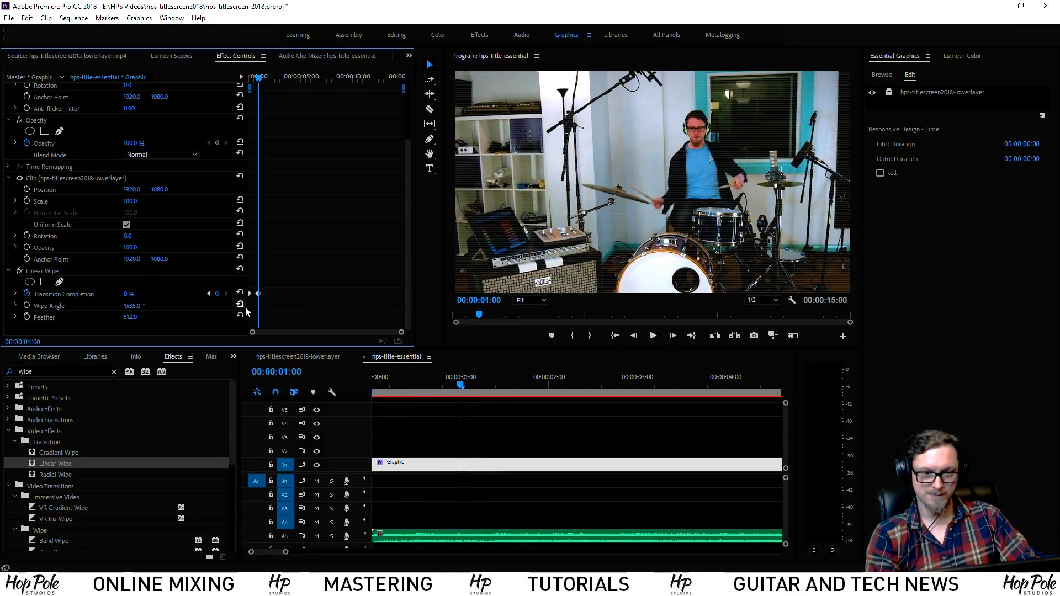
{"action": "left_click_drag", "start_coordinate": [452, 384], "coordinate": [431, 391]}
{"action": "key", "text": "equal"}
{"action": "key", "text": "equal"}
{"action": "left_click", "coordinate": [301, 298]}
{"action": "key", "text": "equal"}
{"action": "key", "text": "equal"}
{"action": "key", "text": "equal"}
{"action": "left_click_drag", "start_coordinate": [330, 294], "coordinate": [301, 295]}
{"action": "left_click_drag", "start_coordinate": [409, 382], "coordinate": [331, 387]}
{"action": "key", "text": "space"}
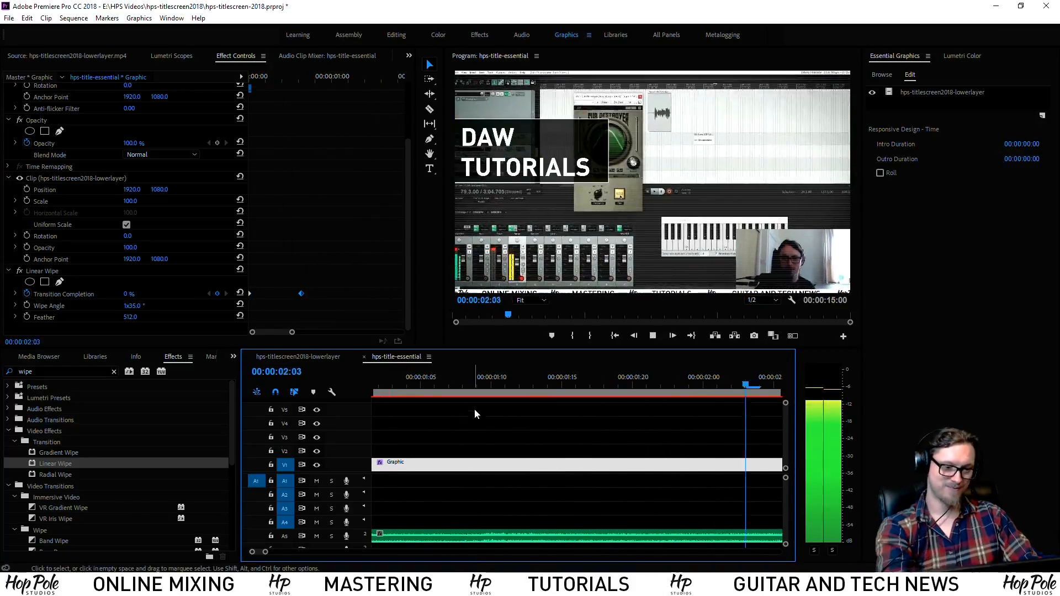
{"action": "key", "text": "minus"}
{"action": "key", "text": "minus"}
{"action": "key", "text": "minus"}
{"action": "key", "text": "minus"}
{"action": "key", "text": "minus"}
{"action": "key", "text": "minus"}
{"action": "key", "text": "equal"}
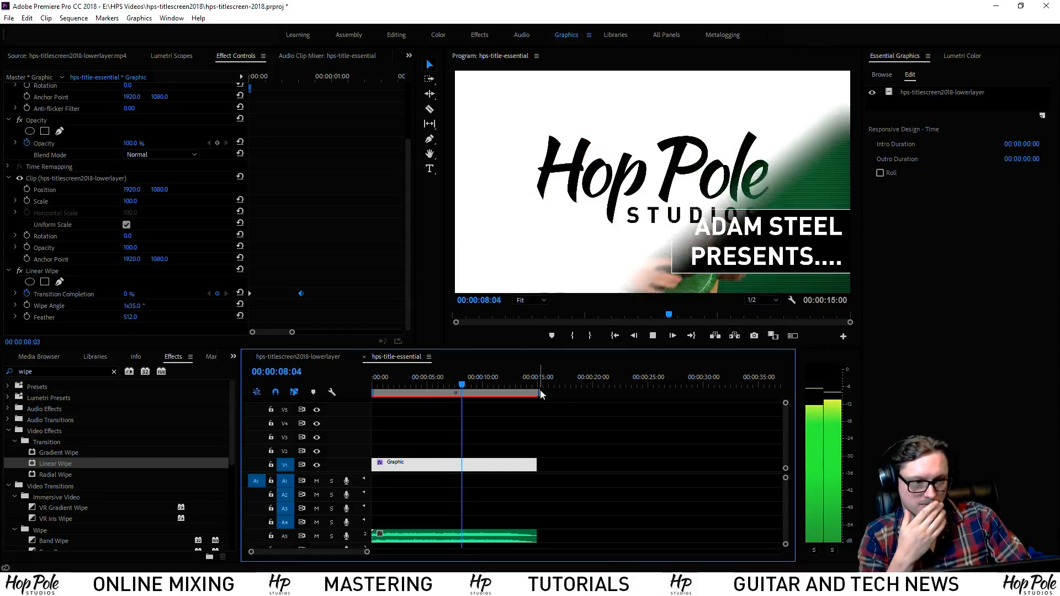
{"action": "key", "text": "equal"}
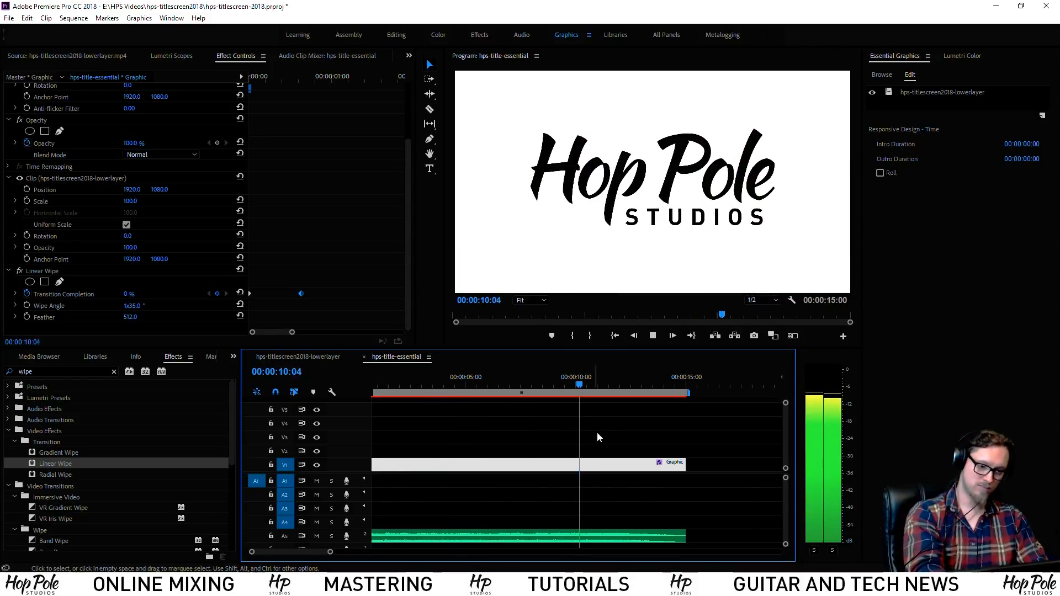
{"action": "left_click", "coordinate": [635, 394]}
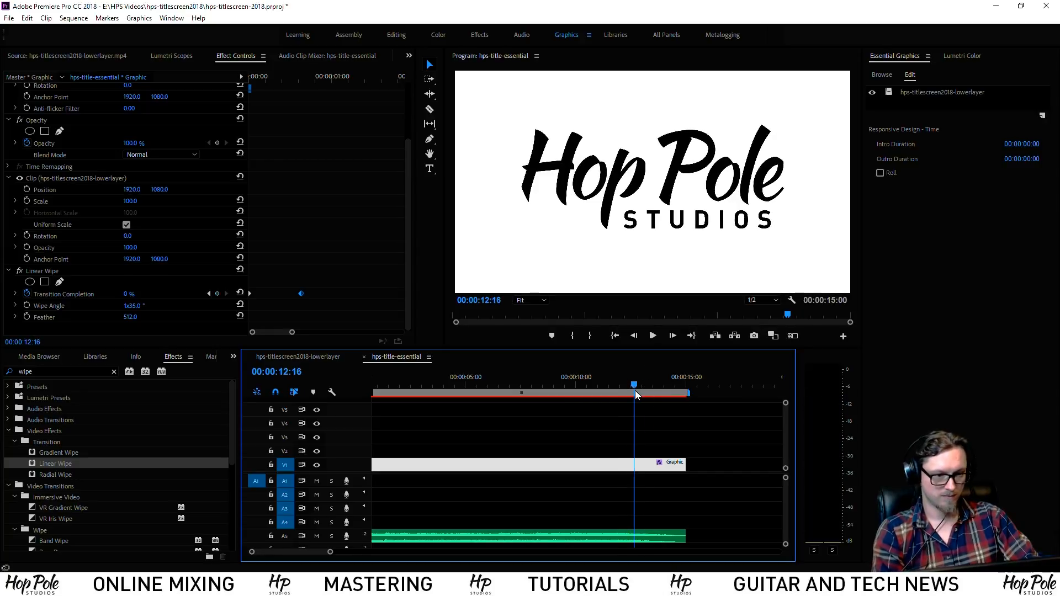
{"action": "key", "text": "equal"}
{"action": "left_click", "coordinate": [611, 389]}
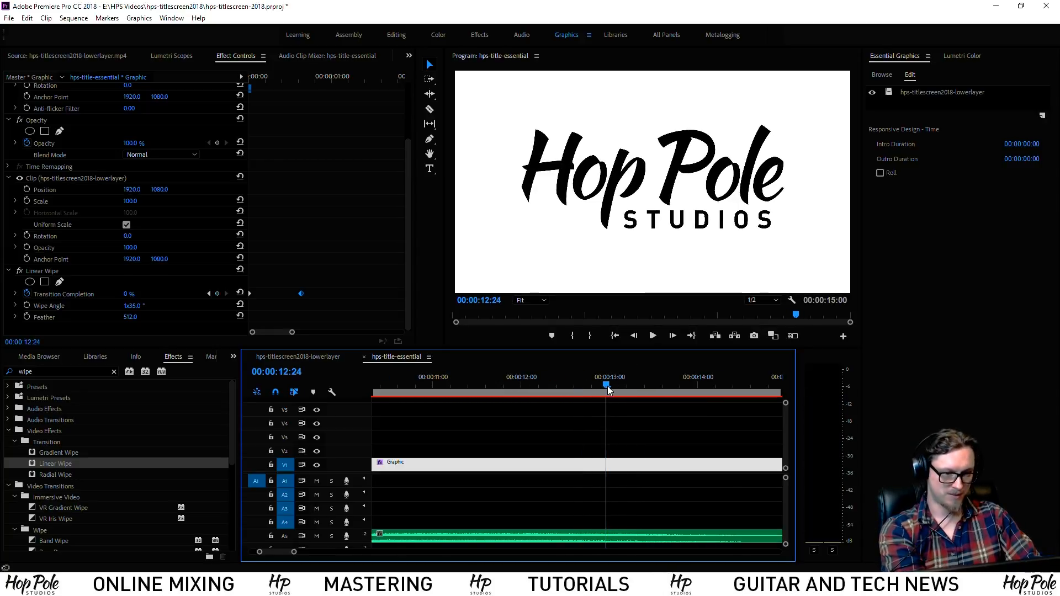
{"action": "key", "text": "equal"}
{"action": "key", "text": "equal"}
{"action": "key", "text": "minus"}
{"action": "key", "text": "minus"}
{"action": "key", "text": "minus"}
{"action": "key", "text": "minus"}
{"action": "key", "text": "minus"}
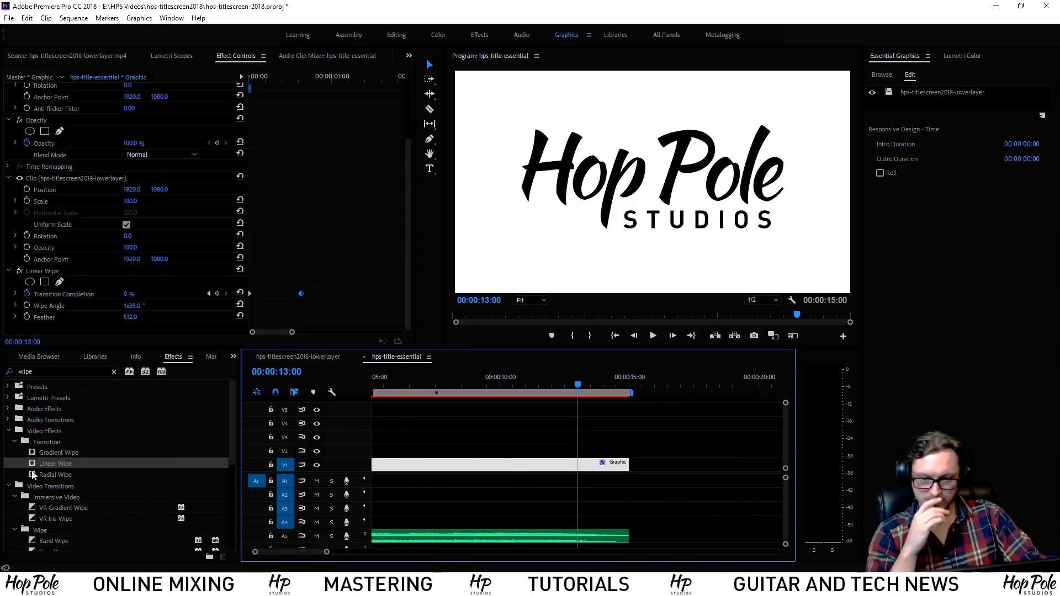
Add a second Linear Wipe, start keyframing its completion at 13:14, and adjust a wipe angle
{"action": "left_click_drag", "start_coordinate": [40, 467], "coordinate": [106, 393]}
{"action": "left_click_drag", "start_coordinate": [203, 298], "coordinate": [187, 292]}
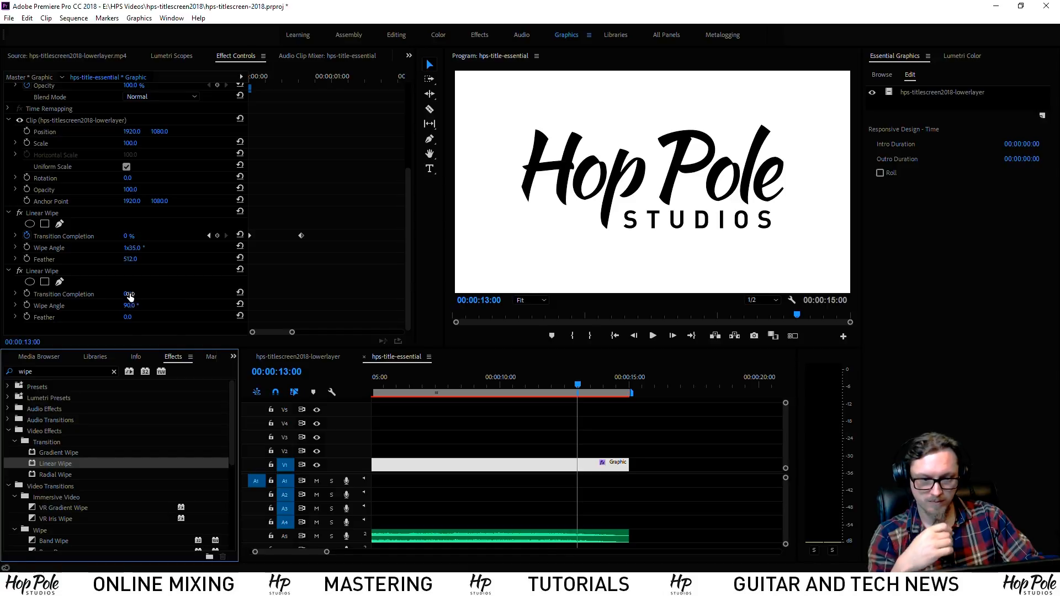
{"action": "left_click", "coordinate": [27, 294]}
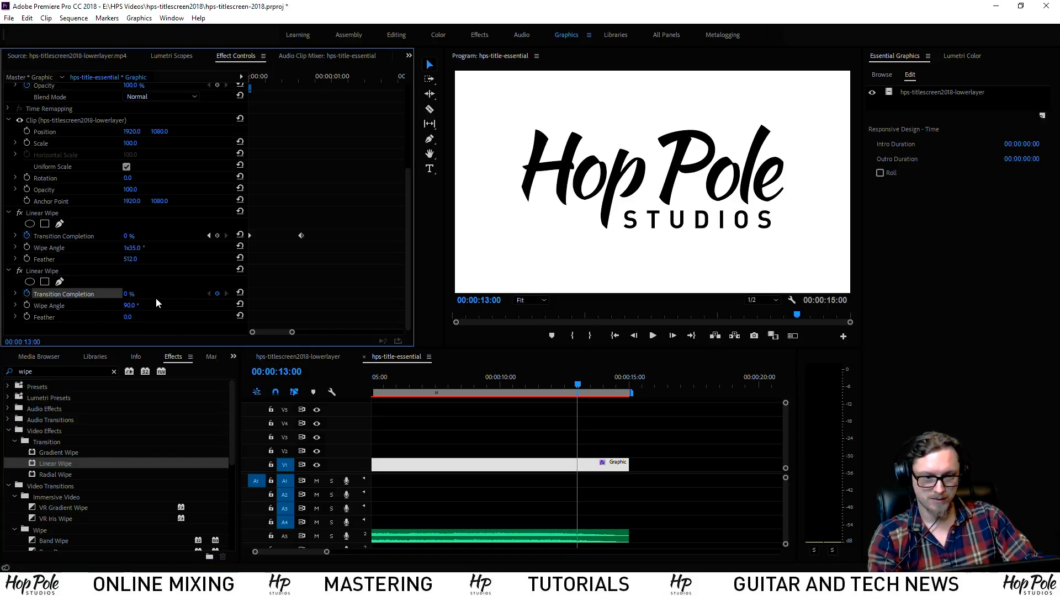
{"action": "left_click_drag", "start_coordinate": [283, 334], "coordinate": [380, 340]}
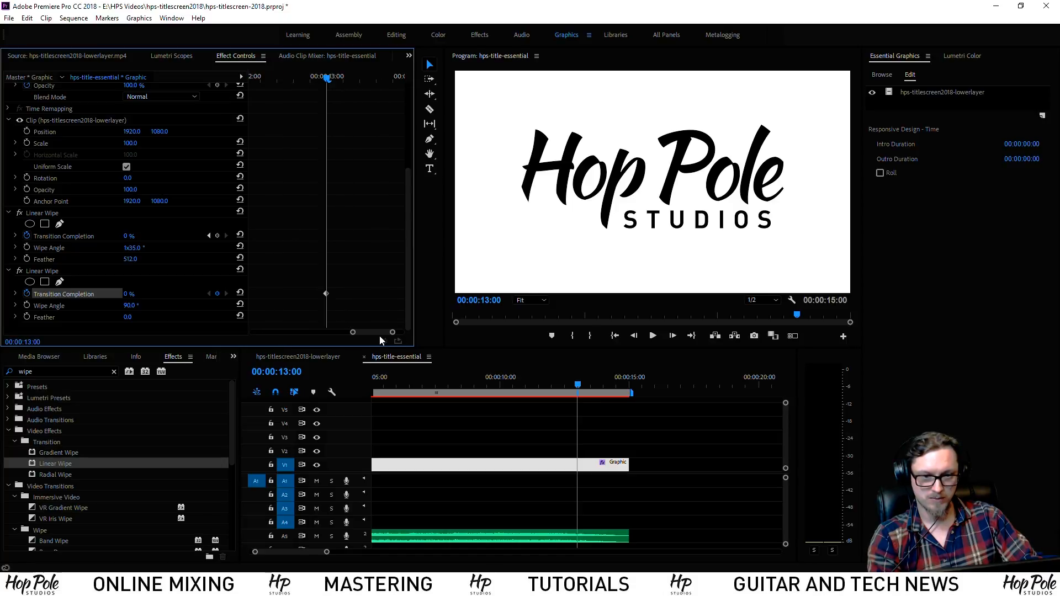
{"action": "left_click_drag", "start_coordinate": [320, 81], "coordinate": [373, 81]}
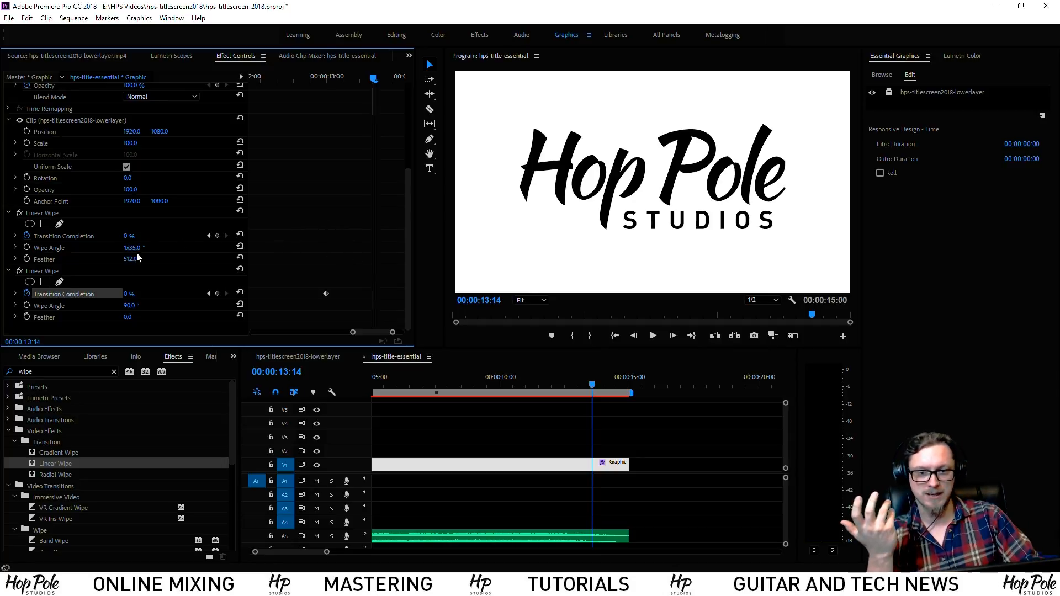
{"action": "left_click_drag", "start_coordinate": [134, 247], "coordinate": [112, 246]}
{"action": "type", "text": "3"}
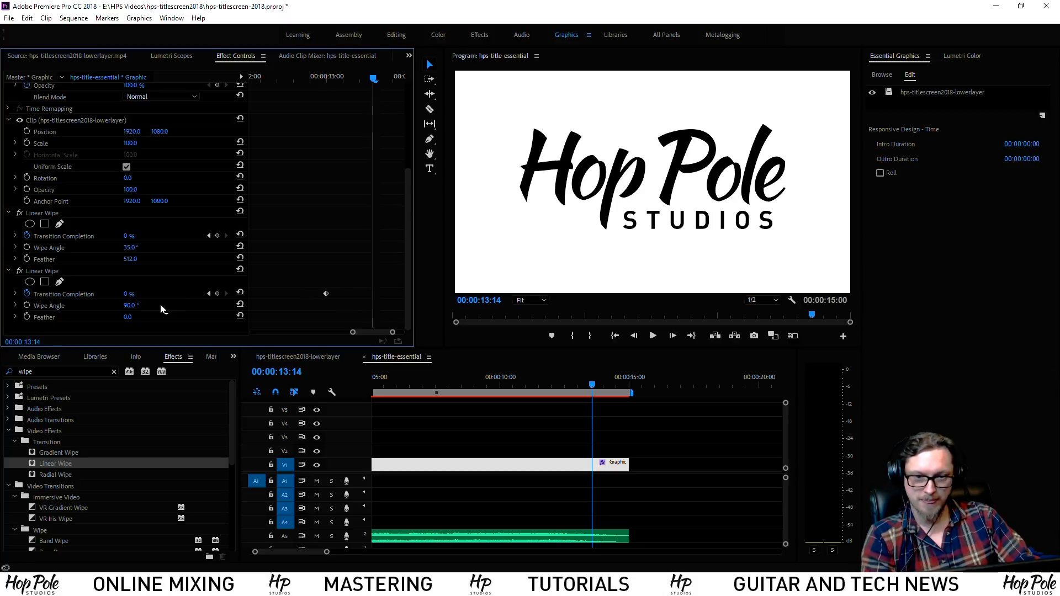
Set the second wipe to 151° with feather 526, keeping the logo fully visible at 13:14
{"action": "left_click_drag", "start_coordinate": [128, 294], "coordinate": [432, 317]}
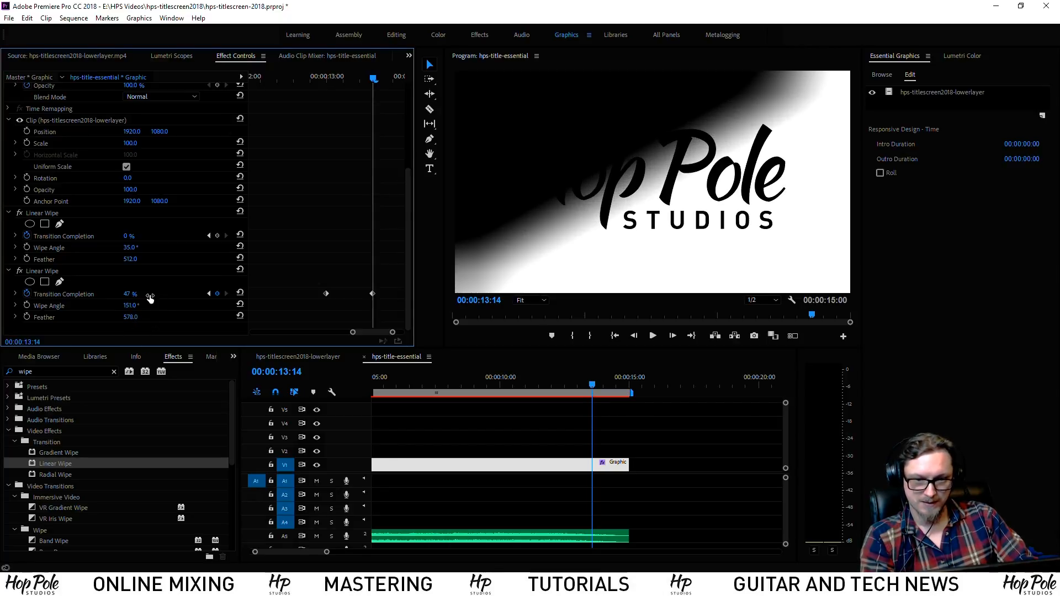
{"action": "left_click_drag", "start_coordinate": [132, 318], "coordinate": [118, 319]}
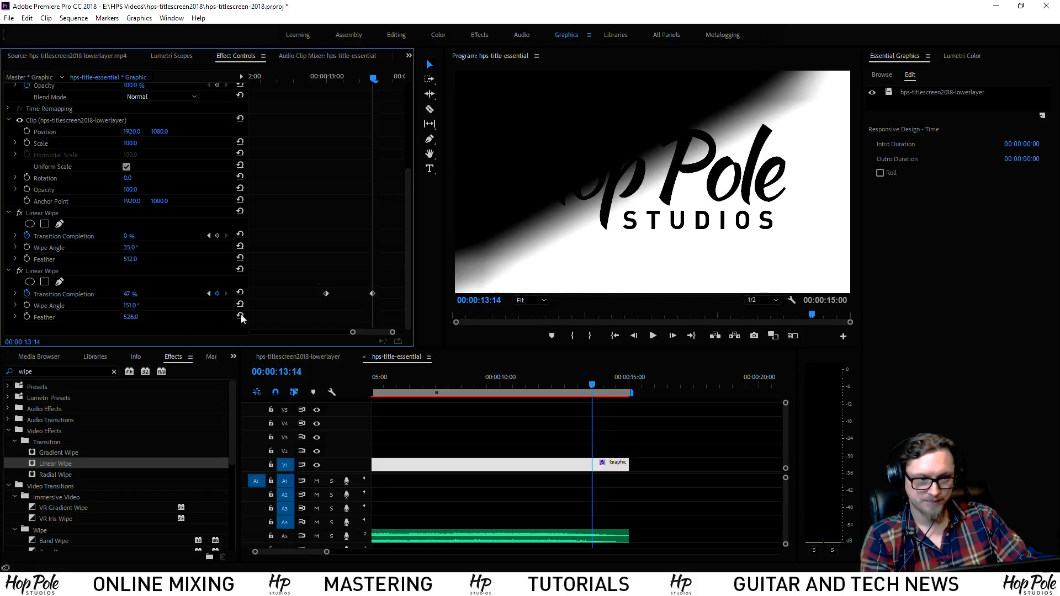
{"action": "left_click_drag", "start_coordinate": [369, 333], "coordinate": [403, 331]}
{"action": "left_click_drag", "start_coordinate": [131, 294], "coordinate": [109, 294]}
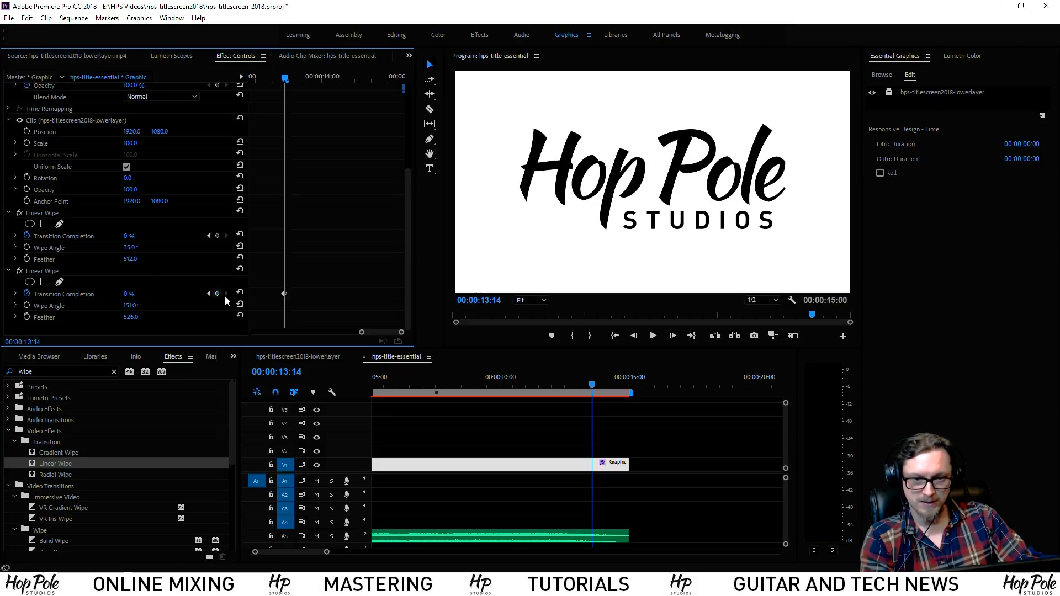
Wipe the logo fully to black near 15 seconds and play back the ending
{"action": "left_click_drag", "start_coordinate": [331, 81], "coordinate": [402, 88]}
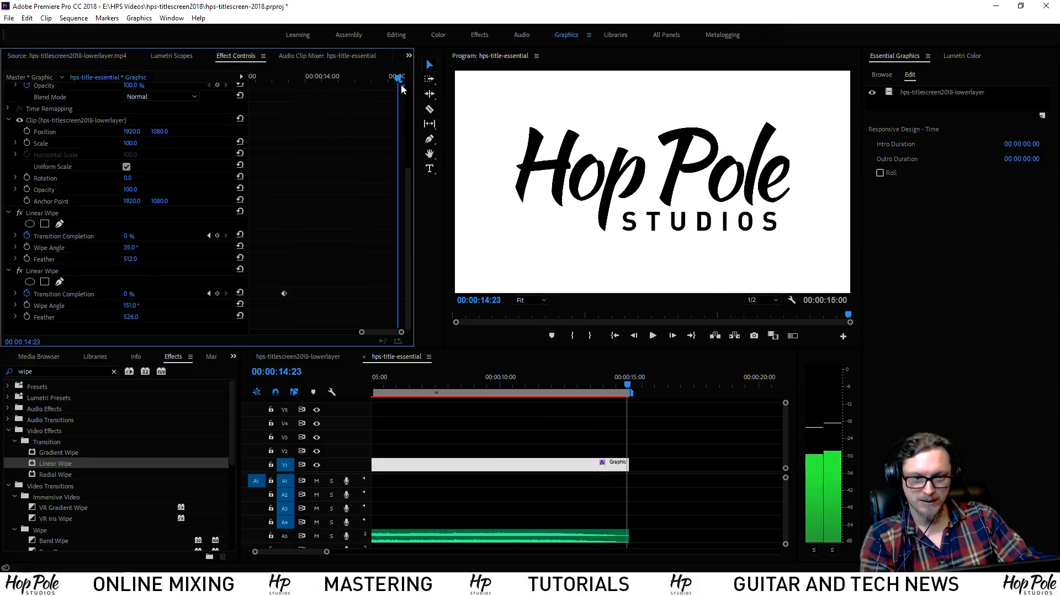
{"action": "left_click_drag", "start_coordinate": [128, 294], "coordinate": [188, 295]}
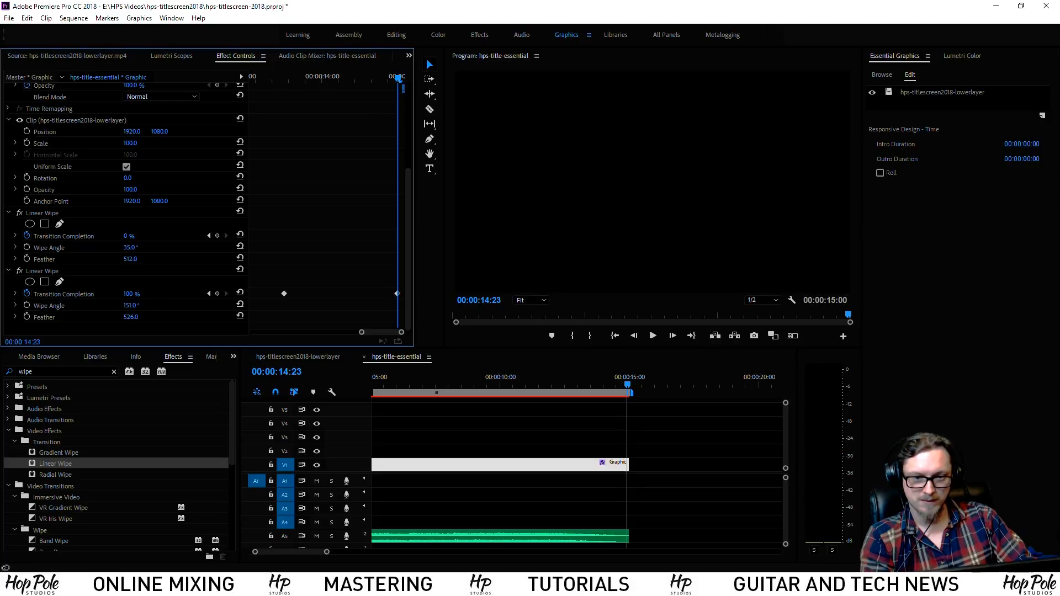
{"action": "left_click_drag", "start_coordinate": [362, 332], "coordinate": [388, 333]}
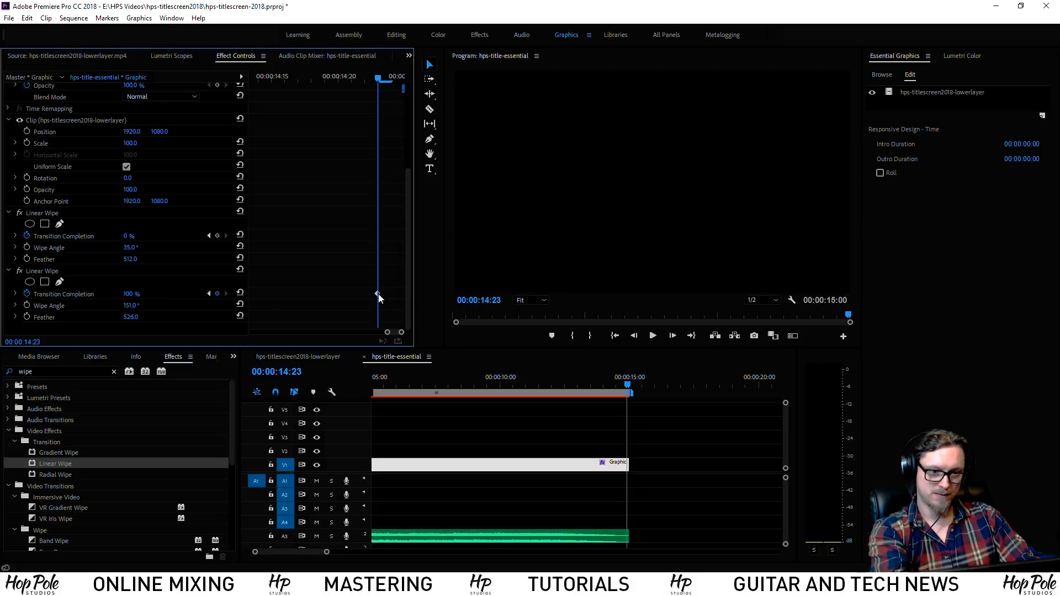
{"action": "left_click_drag", "start_coordinate": [395, 297], "coordinate": [404, 296]}
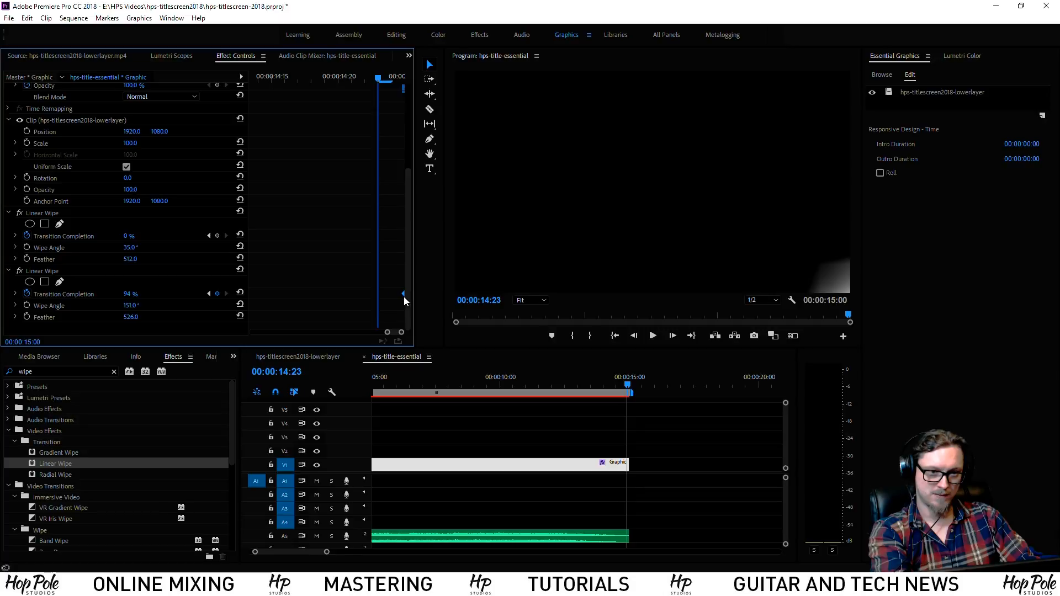
{"action": "key", "text": "minus"}
{"action": "left_click", "coordinate": [459, 385]}
{"action": "key", "text": "space"}
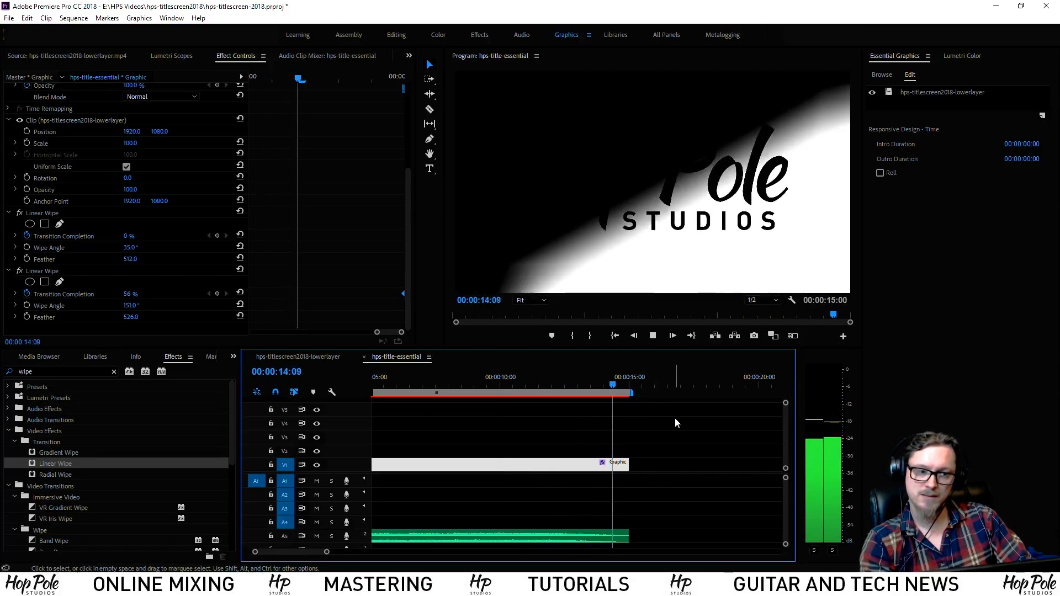
{"action": "left_click_drag", "start_coordinate": [615, 384], "coordinate": [638, 399]}
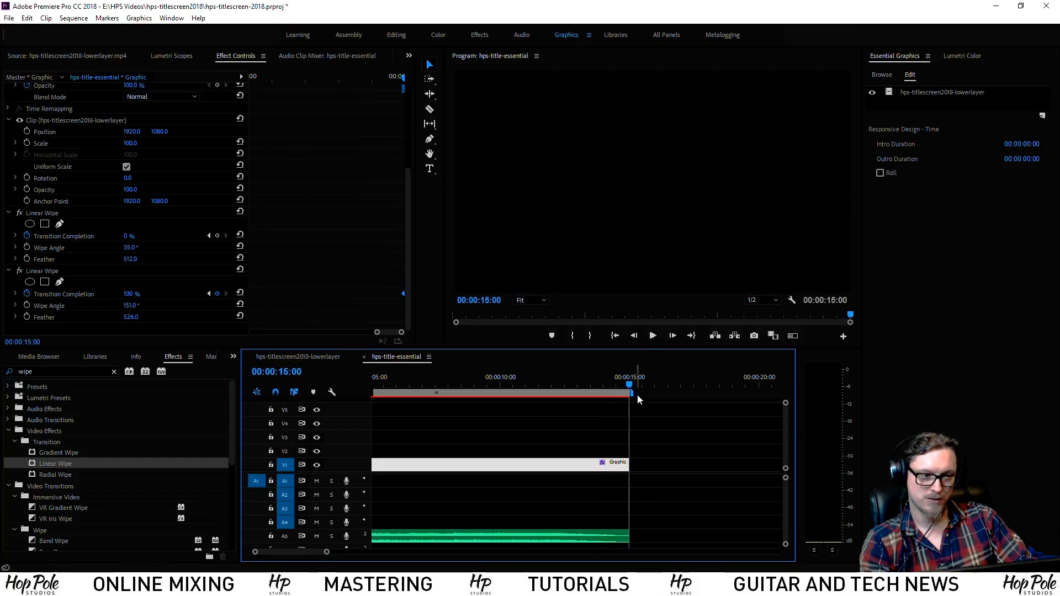
{"action": "left_click", "coordinate": [608, 385]}
{"action": "key", "text": "space"}
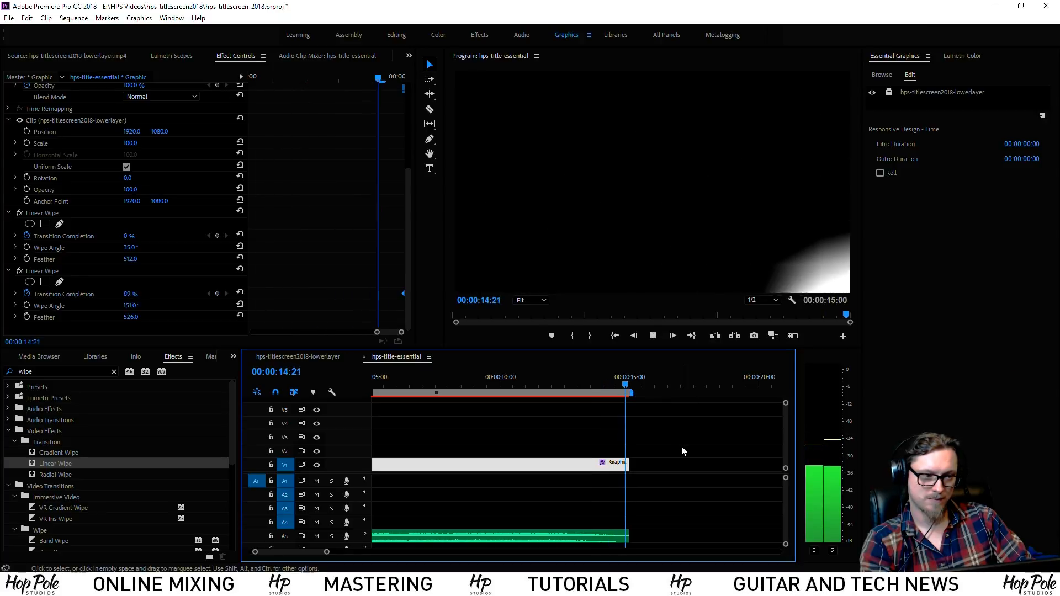
{"action": "left_click", "coordinate": [592, 387]}
{"action": "key", "text": "space"}
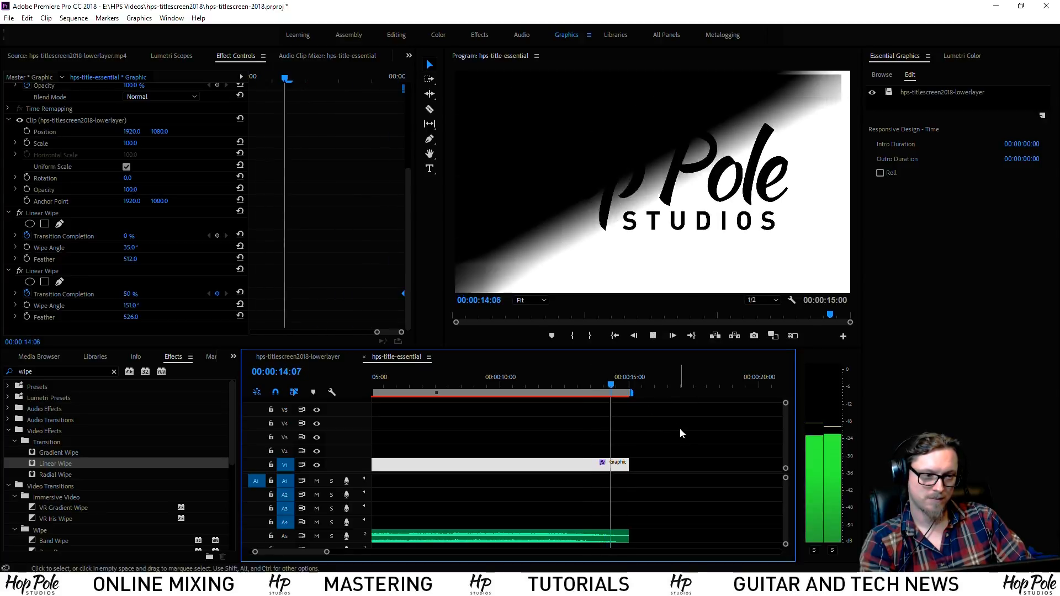
{"action": "left_click", "coordinate": [621, 387]}
{"action": "key", "text": "space"}
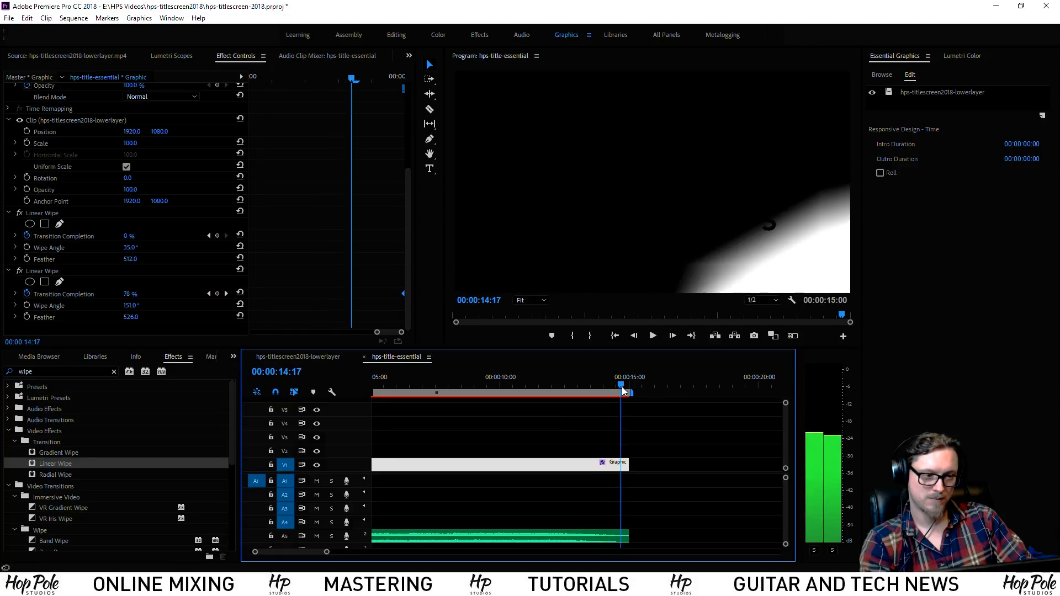
{"action": "left_click", "coordinate": [632, 388]}
{"action": "left_click_drag", "start_coordinate": [598, 381], "coordinate": [608, 383]}
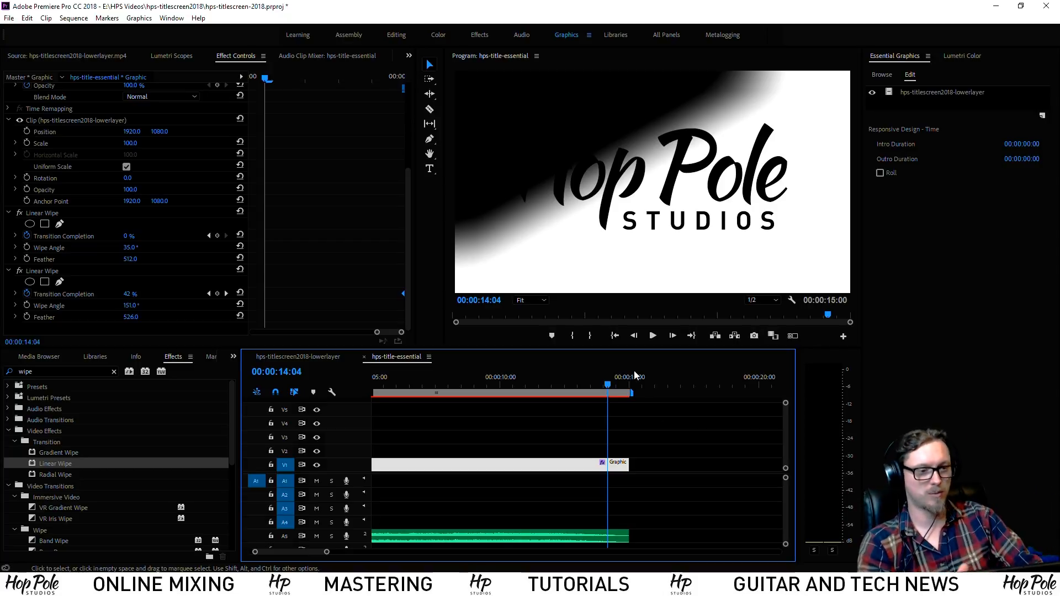
{"action": "left_click", "coordinate": [576, 385]}
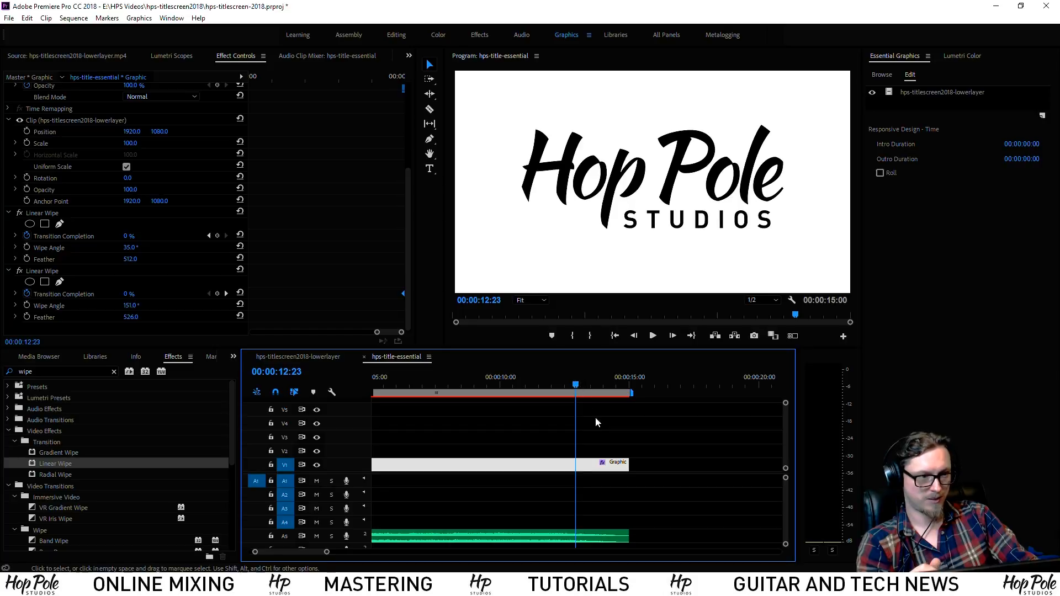
{"action": "left_click", "coordinate": [934, 92]}
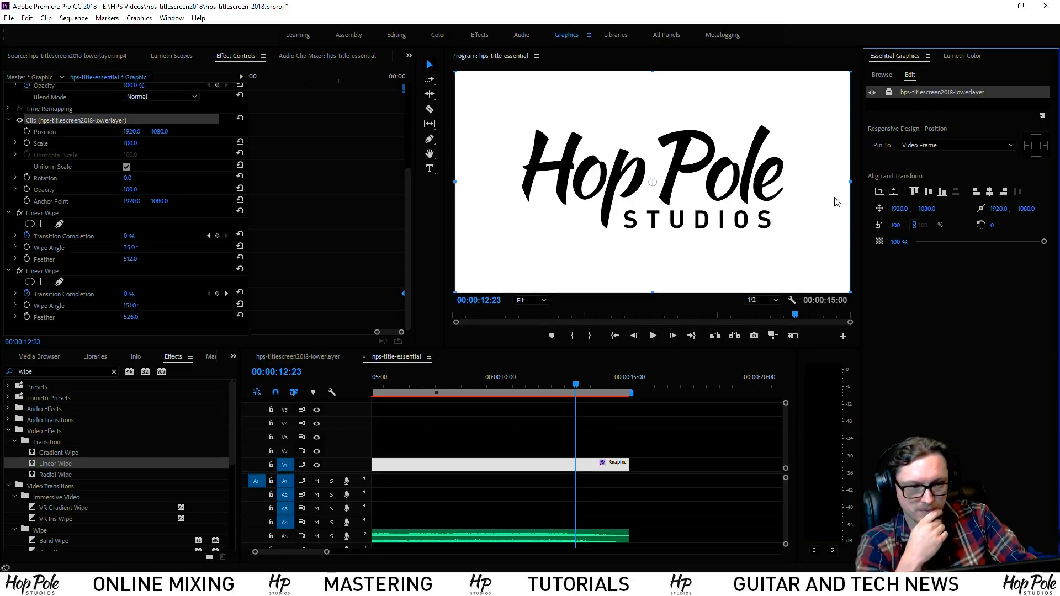
Add a new text layer at about seven seconds and centre it horizontally below STUDIOS
{"action": "left_click_drag", "start_coordinate": [576, 385], "coordinate": [492, 412]}
{"action": "left_click", "coordinate": [1042, 117]}
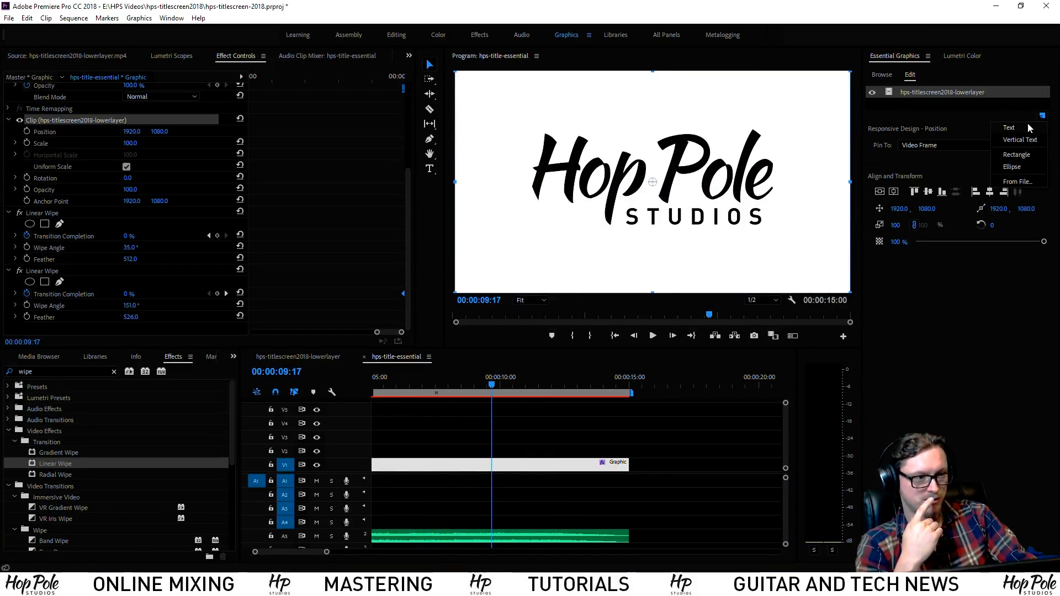
{"action": "left_click", "coordinate": [1032, 128]}
{"action": "left_click_drag", "start_coordinate": [673, 185], "coordinate": [649, 260]}
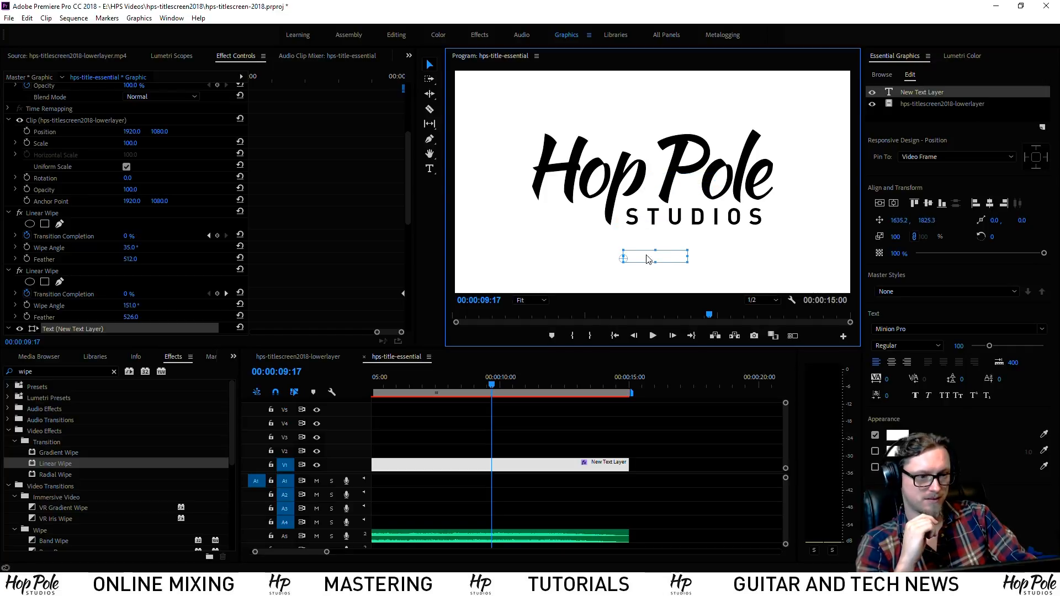
{"action": "left_click", "coordinate": [894, 204]}
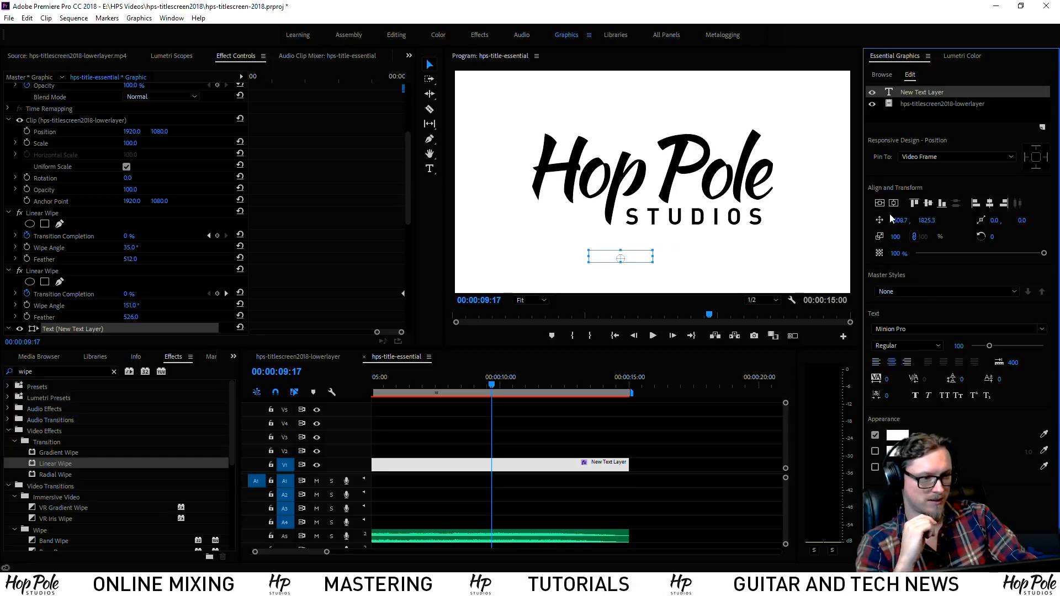
{"action": "left_click", "coordinate": [894, 204]}
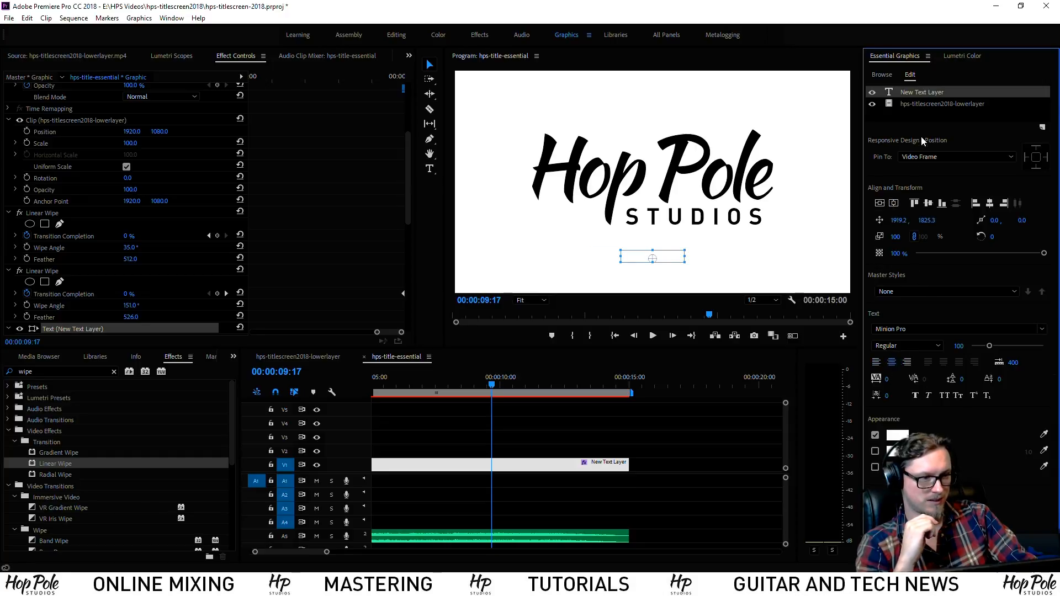
Set the text layer's font to DINPro Regular with a black fill
{"action": "left_click", "coordinate": [895, 327]}
{"action": "type", "text": "din"}
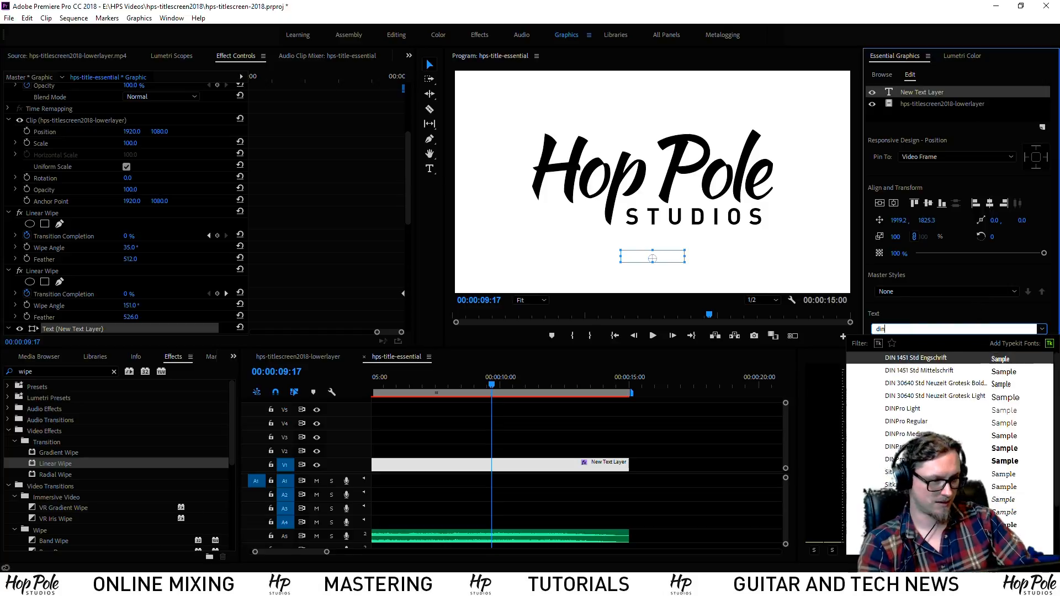
{"action": "left_click", "coordinate": [920, 422]}
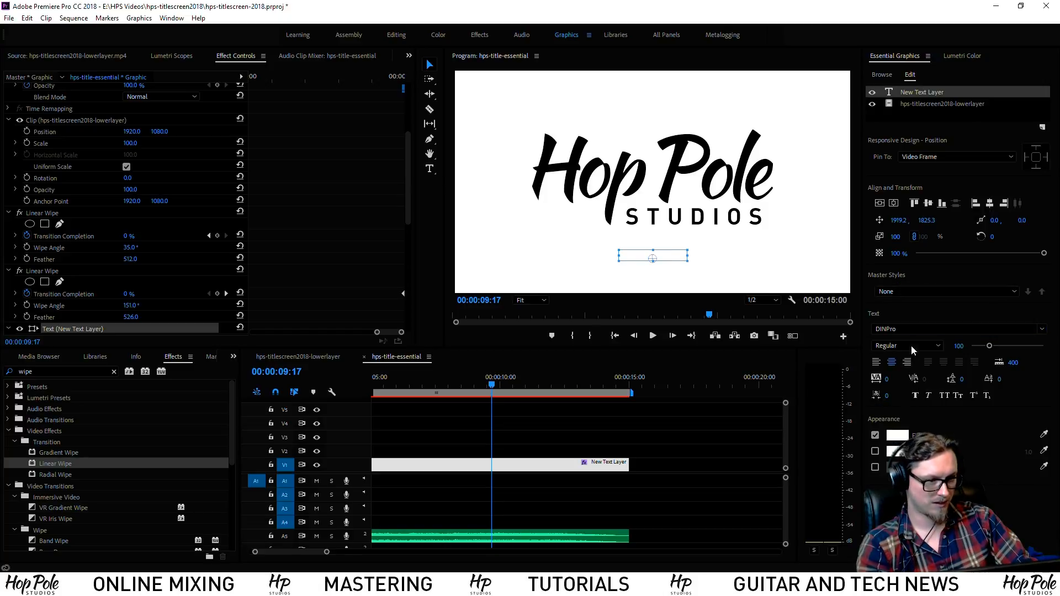
{"action": "left_click", "coordinate": [889, 438]}
{"action": "left_click_drag", "start_coordinate": [489, 320], "coordinate": [409, 240]}
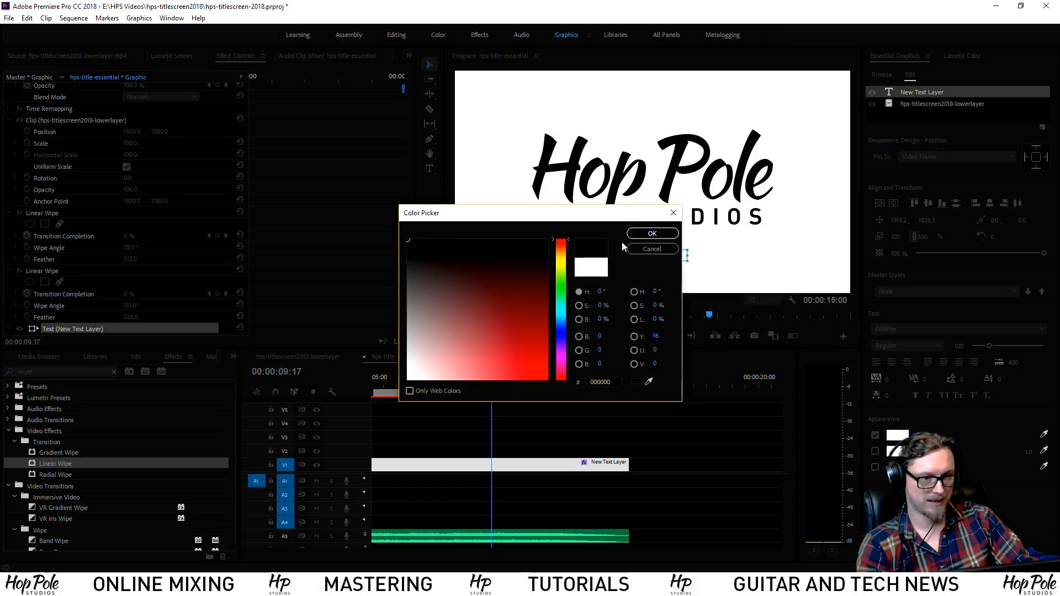
{"action": "left_click", "coordinate": [641, 234]}
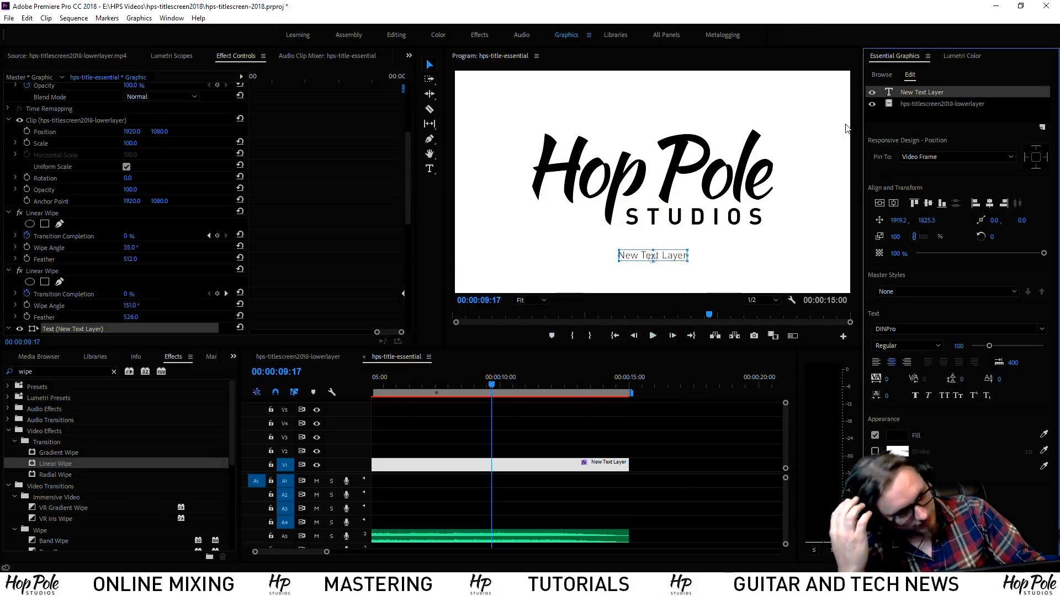
Replace the New Text Layer placeholder with 'Witty title text, or real title' and reselect that layer
{"action": "left_click", "coordinate": [430, 168]}
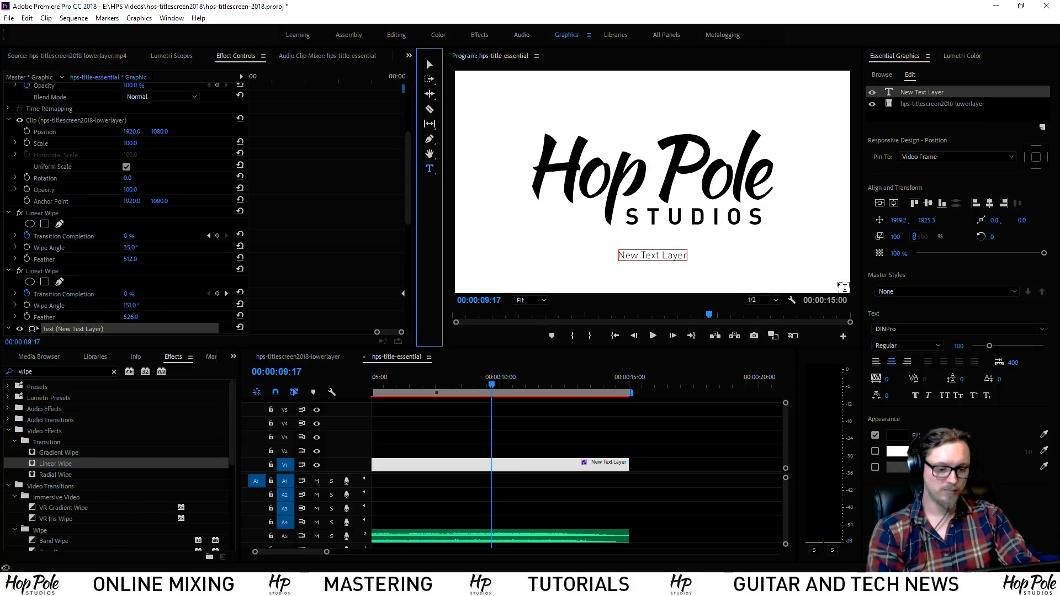
{"action": "left_click", "coordinate": [619, 255]}
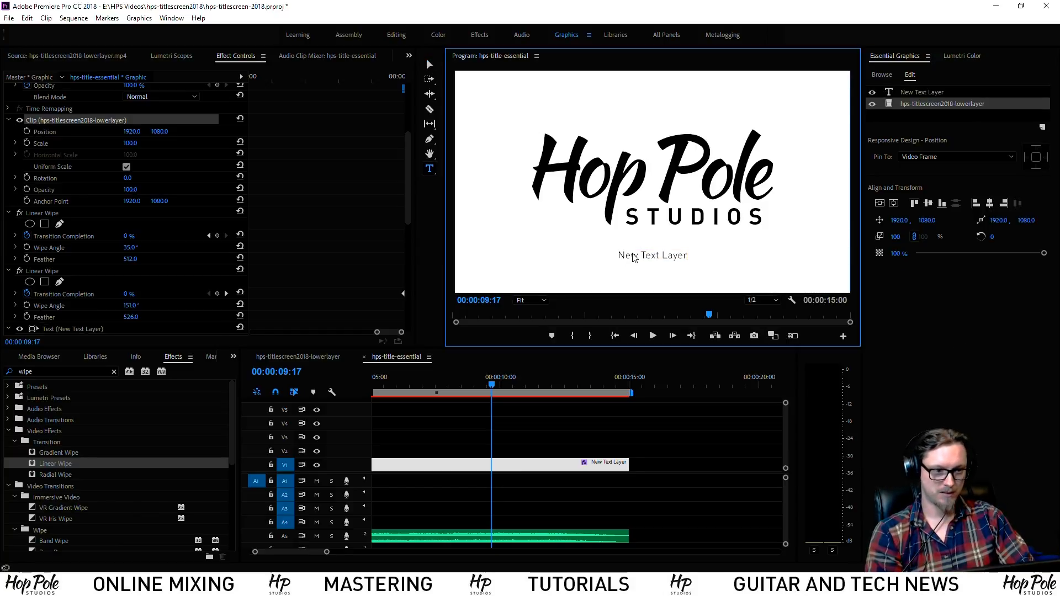
{"action": "left_click", "coordinate": [624, 255]}
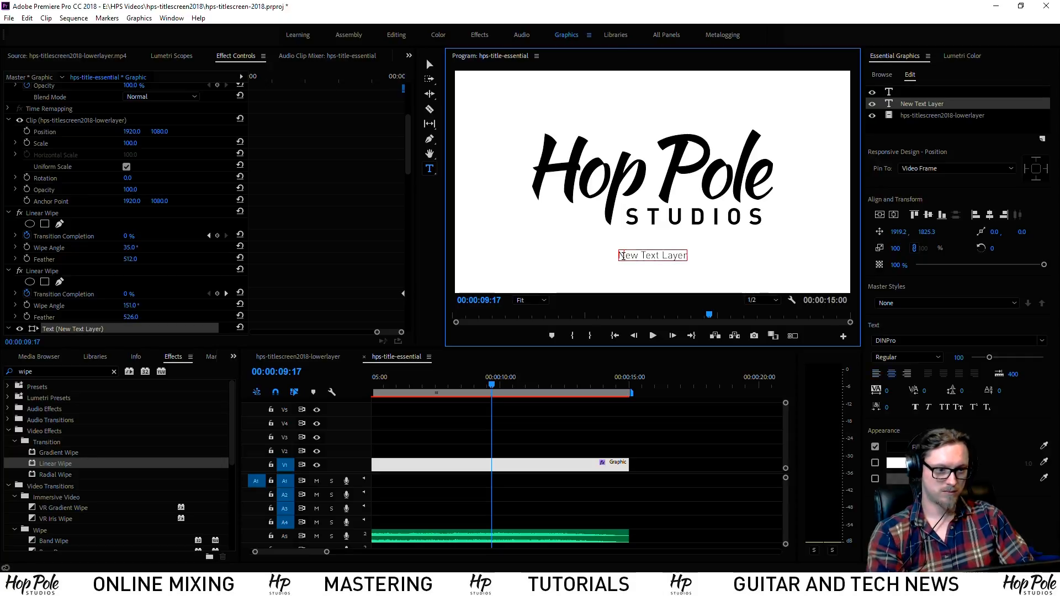
{"action": "left_click_drag", "start_coordinate": [622, 256], "coordinate": [712, 260]}
{"action": "type", "text": "Wit"}
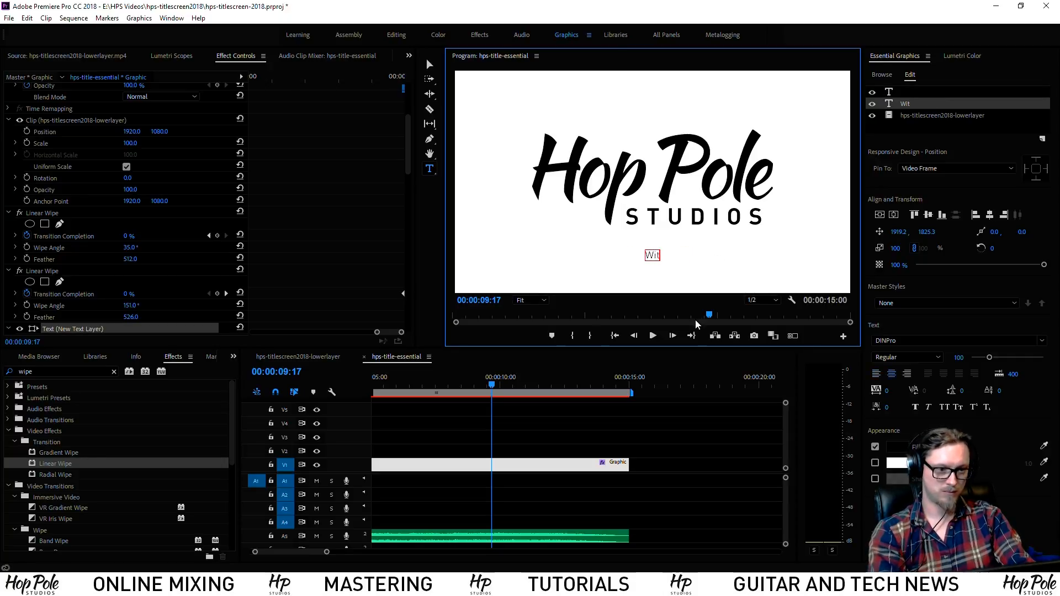
{"action": "type", "text": "ty titl"}
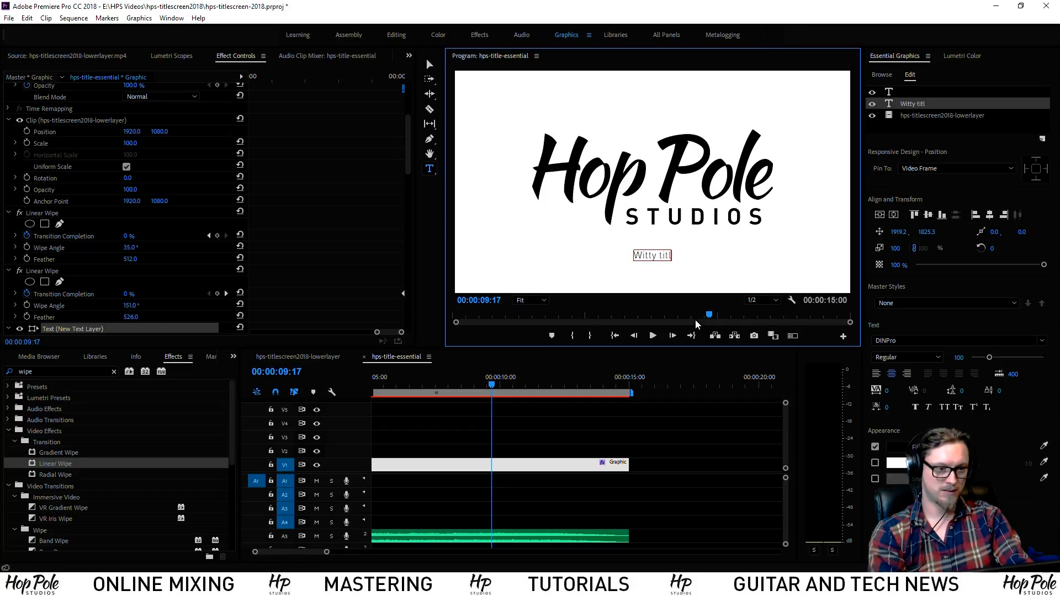
{"action": "type", "text": "e text,"}
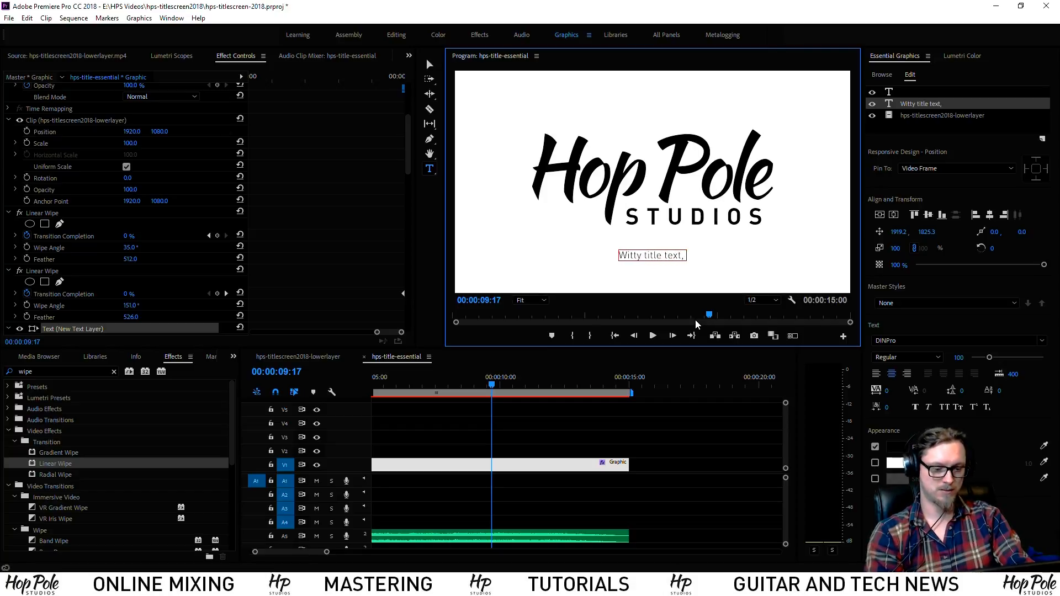
{"action": "type", "text": " or"}
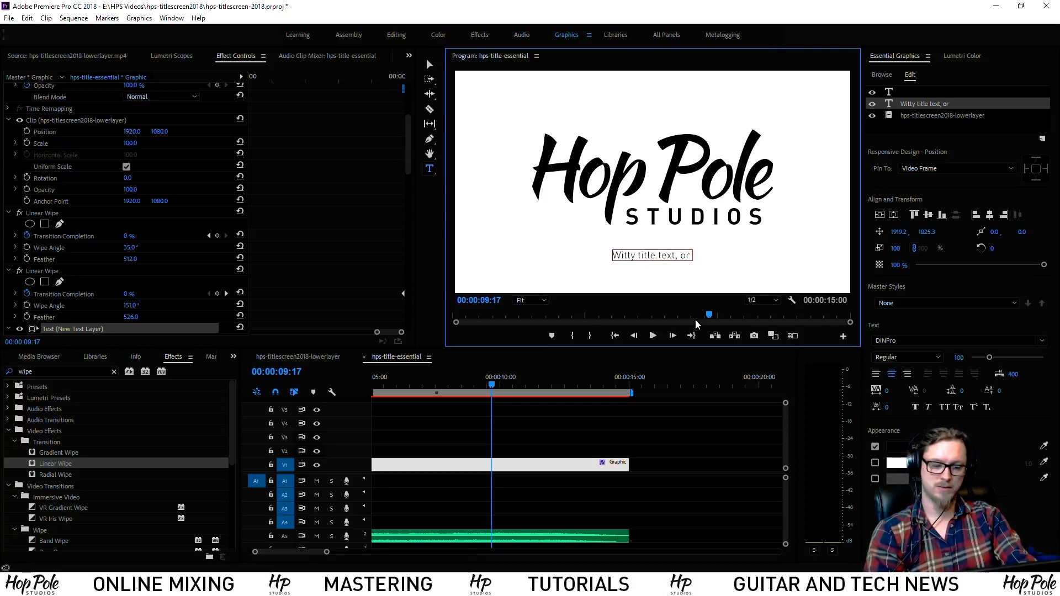
{"action": "type", "text": " real title"}
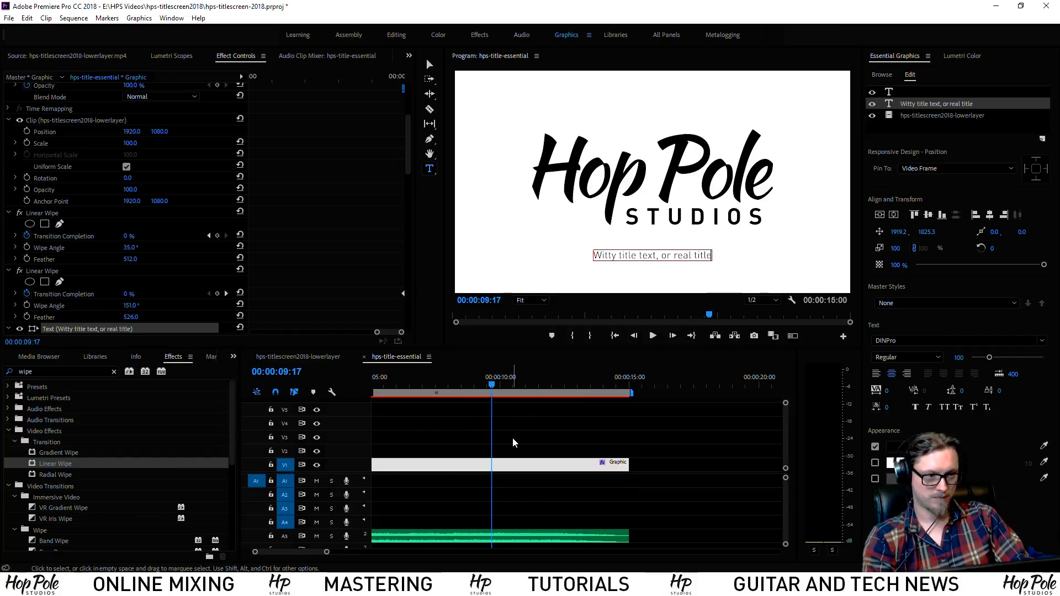
{"action": "left_click", "coordinate": [489, 453]}
{"action": "left_click", "coordinate": [517, 470]}
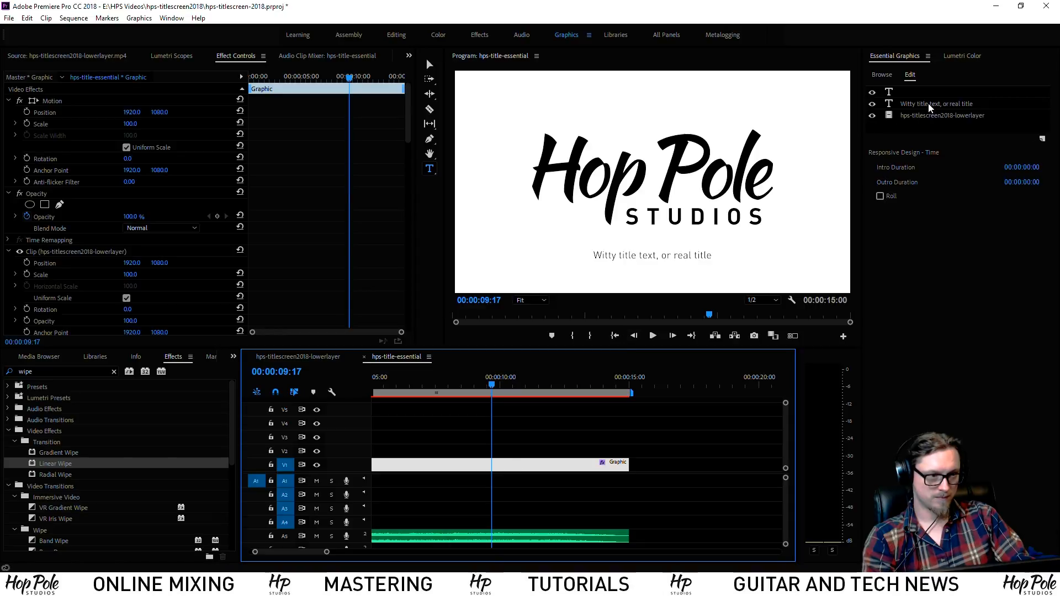
{"action": "left_click", "coordinate": [929, 104]}
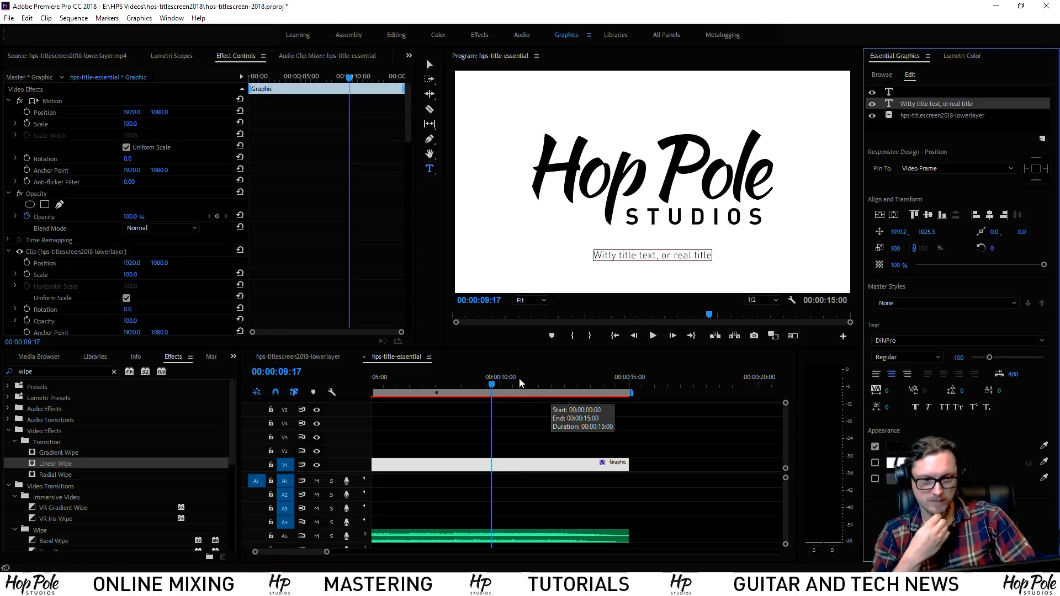
{"action": "left_click_drag", "start_coordinate": [490, 384], "coordinate": [518, 413]}
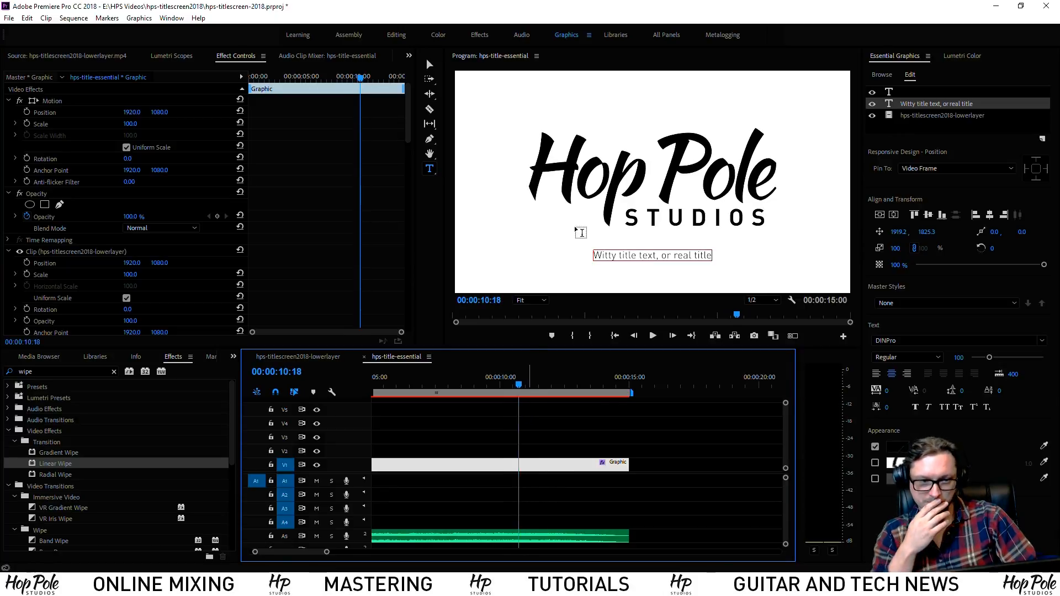
{"action": "left_click", "coordinate": [882, 266]}
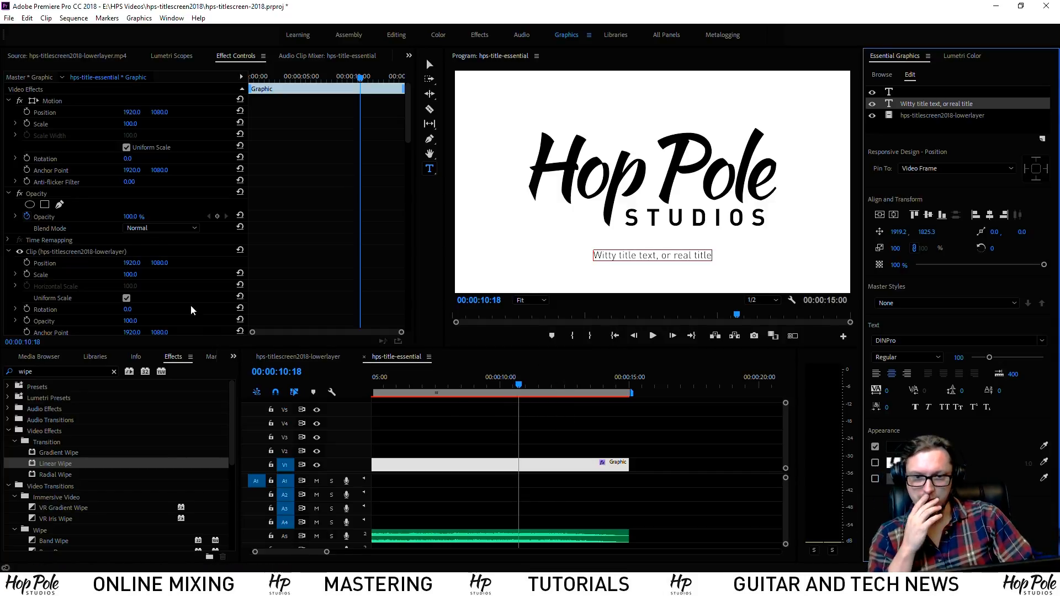
{"action": "scroll", "coordinate": [190, 304], "scroll_direction": "down", "scroll_amount": 6}
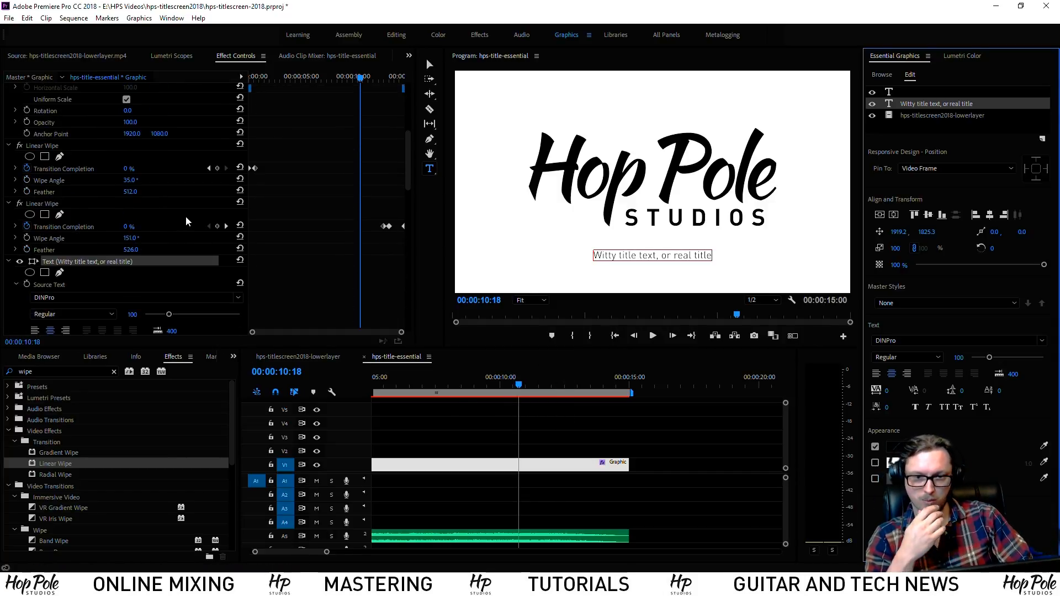
{"action": "left_click", "coordinate": [42, 147]}
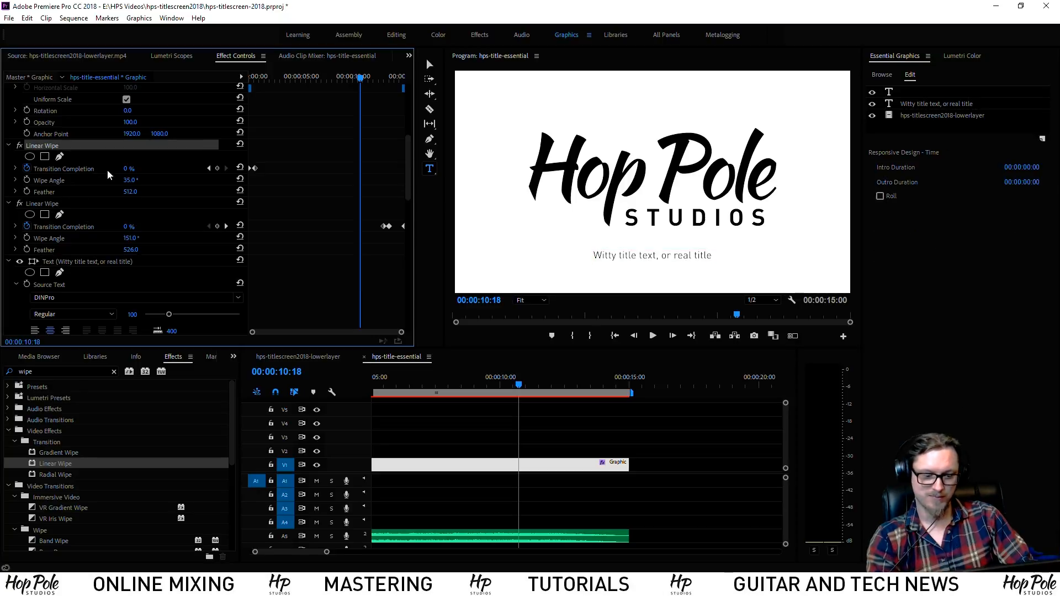
{"action": "left_click", "coordinate": [923, 105]}
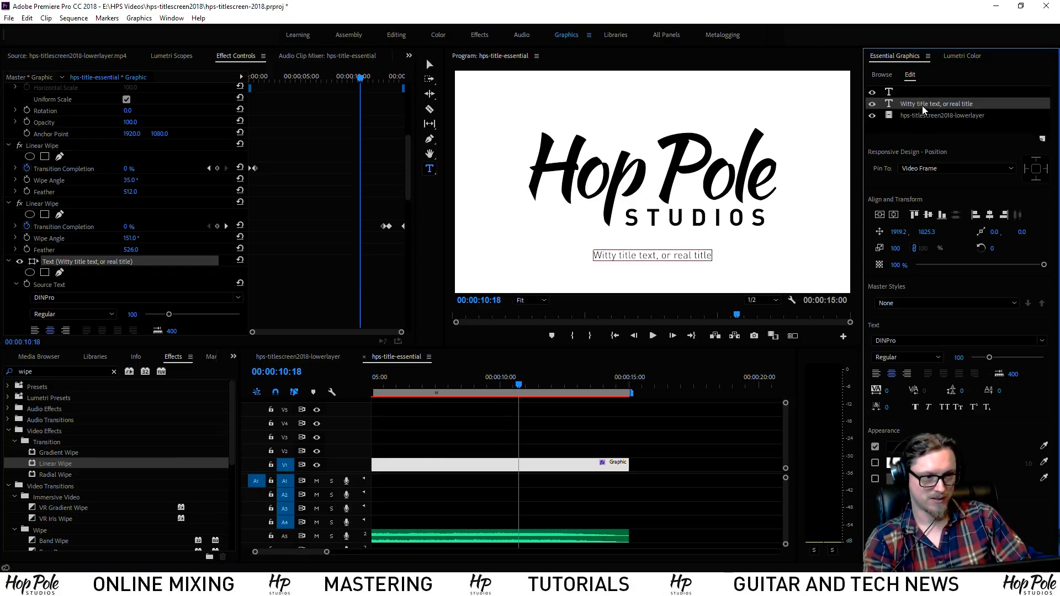
{"action": "left_click", "coordinate": [919, 93]}
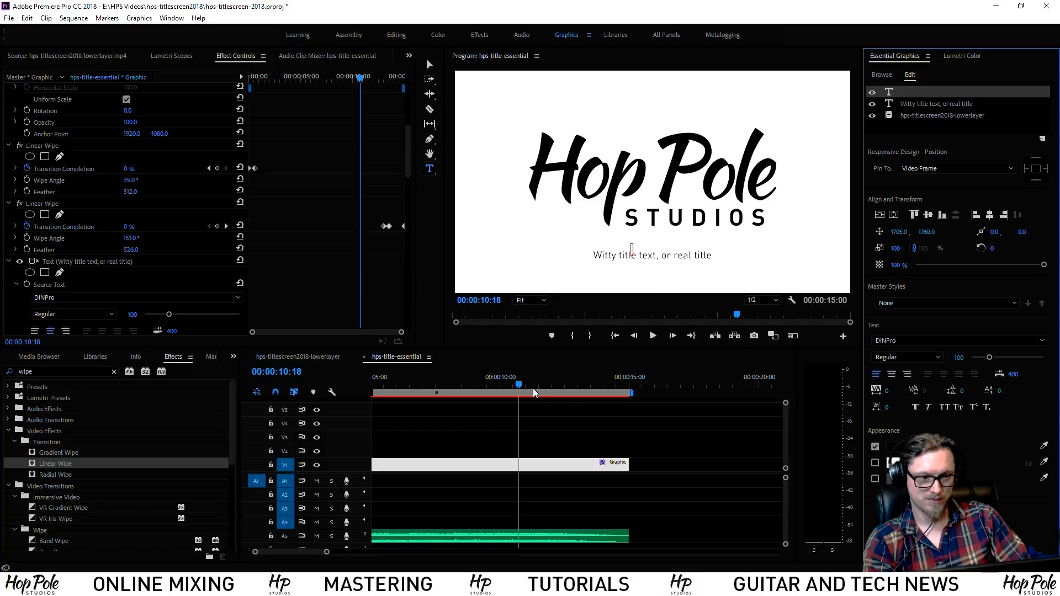
Drag the Linear Wipe's Transition Completion keyframes later, to the current playhead time
{"action": "scroll", "coordinate": [332, 260], "scroll_direction": "down", "scroll_amount": 6}
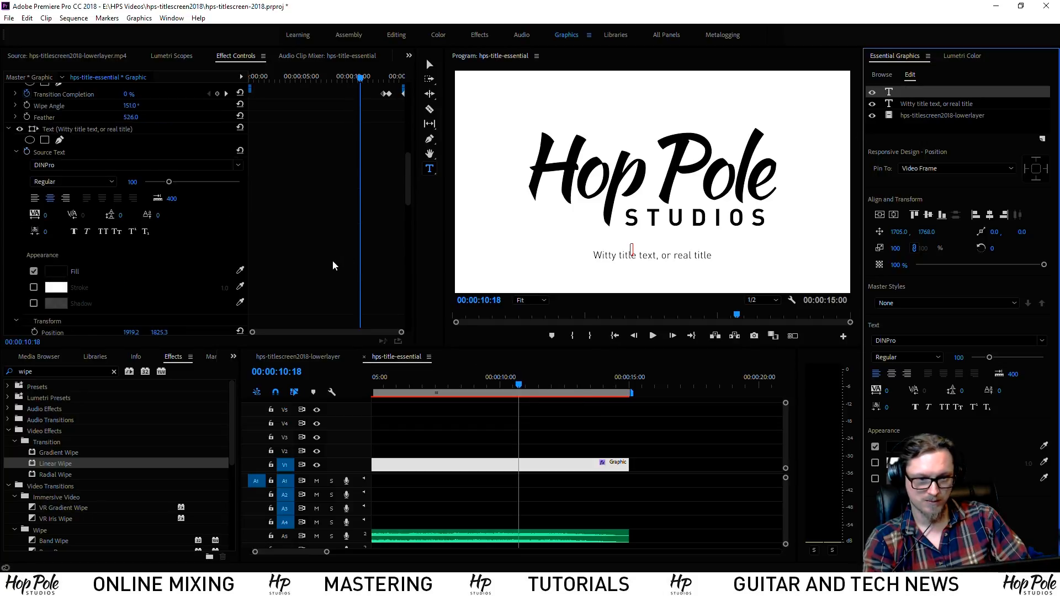
{"action": "left_click", "coordinate": [540, 364]}
{"action": "mouse_move", "coordinate": [517, 385]}
{"action": "left_mouse_down"}
{"action": "mouse_move", "coordinate": [492, 389]}
{"action": "mouse_move", "coordinate": [519, 389]}
{"action": "left_mouse_up"}
{"action": "scroll", "coordinate": [177, 293], "scroll_direction": "down", "scroll_amount": 2}
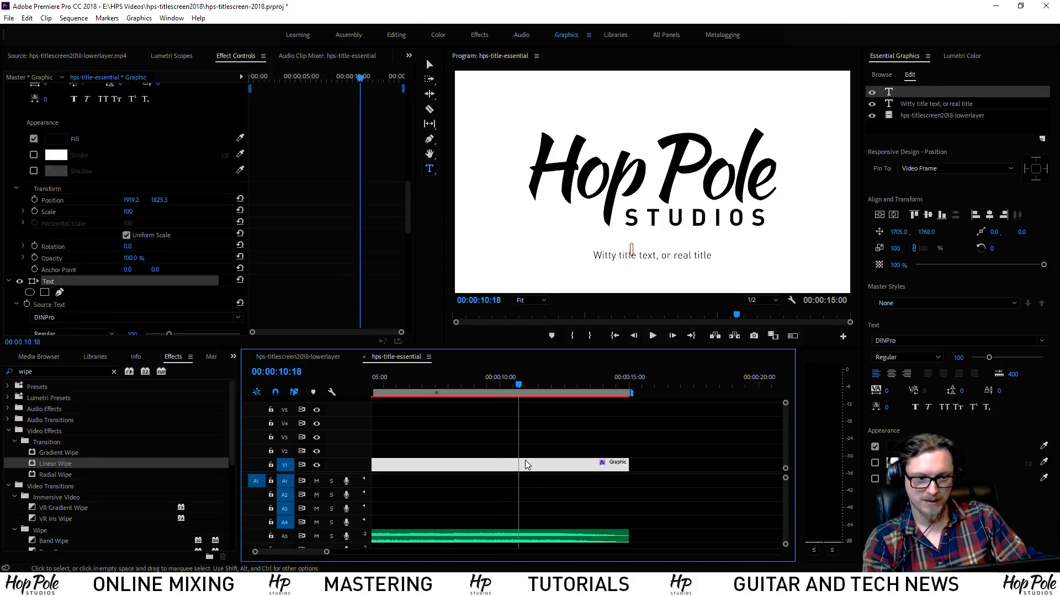
{"action": "scroll", "coordinate": [286, 247], "scroll_direction": "down", "scroll_amount": 10}
{"action": "scroll", "coordinate": [324, 247], "scroll_direction": "down", "scroll_amount": 3}
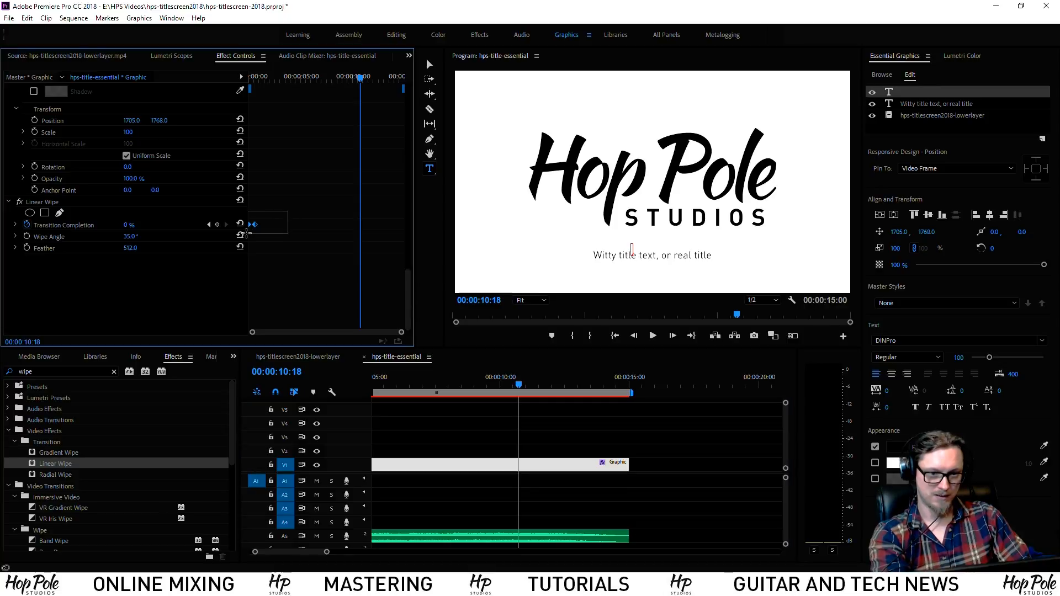
{"action": "left_click_drag", "start_coordinate": [257, 225], "coordinate": [370, 234]}
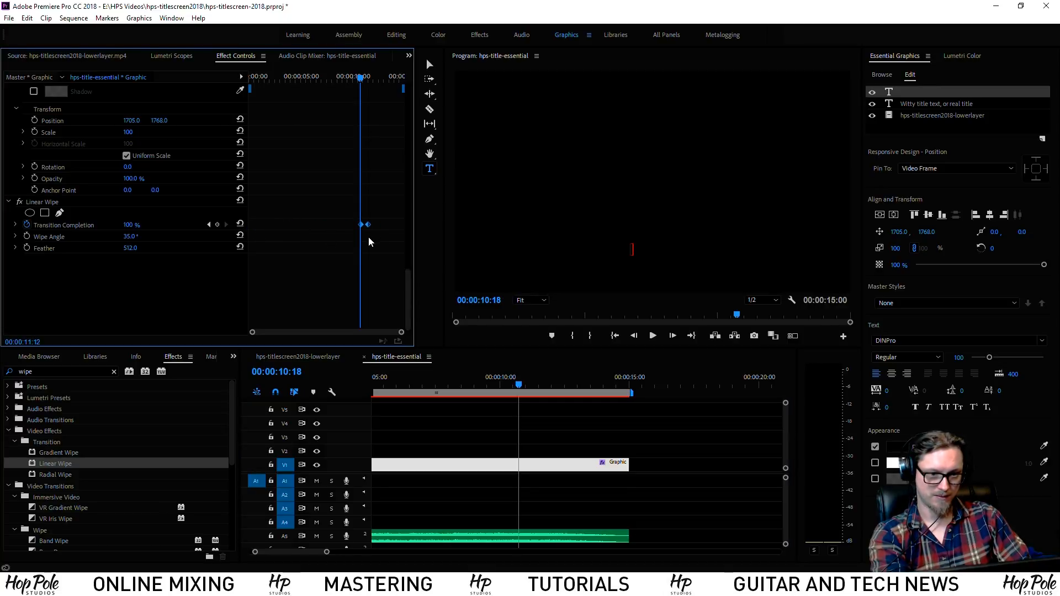
Scrub to check the logo reveal, then delete the empty text layer from the graphic
{"action": "left_click", "coordinate": [533, 411]}
{"action": "left_click_drag", "start_coordinate": [521, 385], "coordinate": [550, 387]}
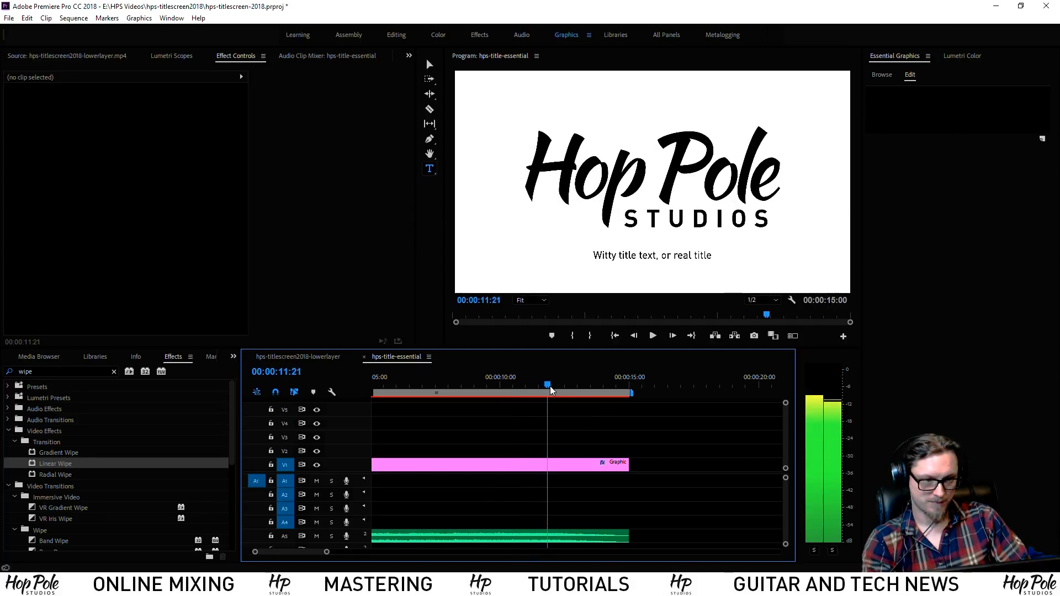
{"action": "left_click", "coordinate": [563, 469]}
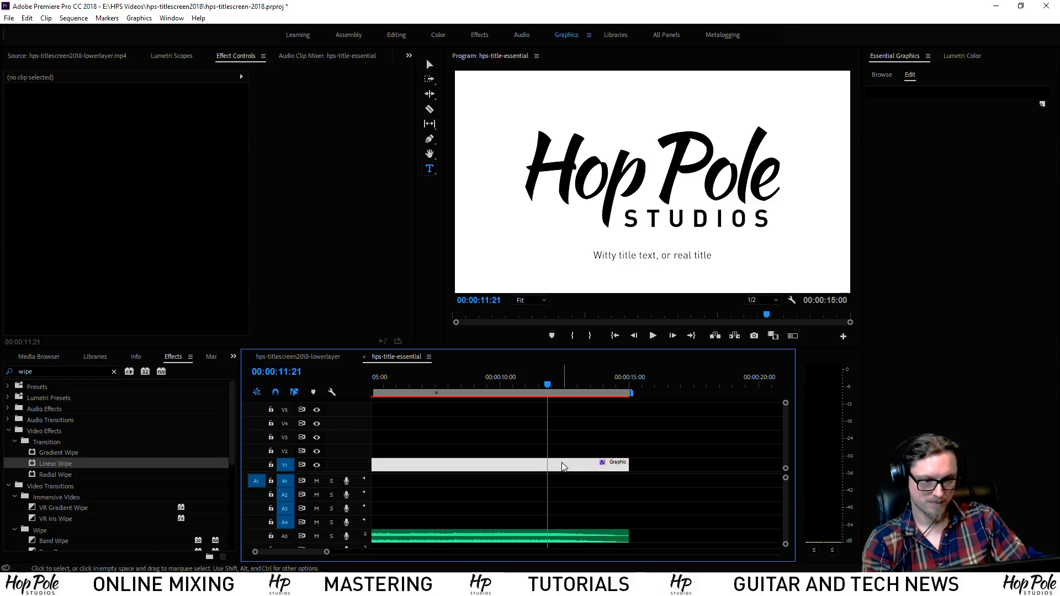
{"action": "mouse_move", "coordinate": [550, 385]}
{"action": "left_mouse_down"}
{"action": "mouse_move", "coordinate": [526, 390]}
{"action": "mouse_move", "coordinate": [544, 393]}
{"action": "left_mouse_up"}
{"action": "left_click", "coordinate": [911, 93]}
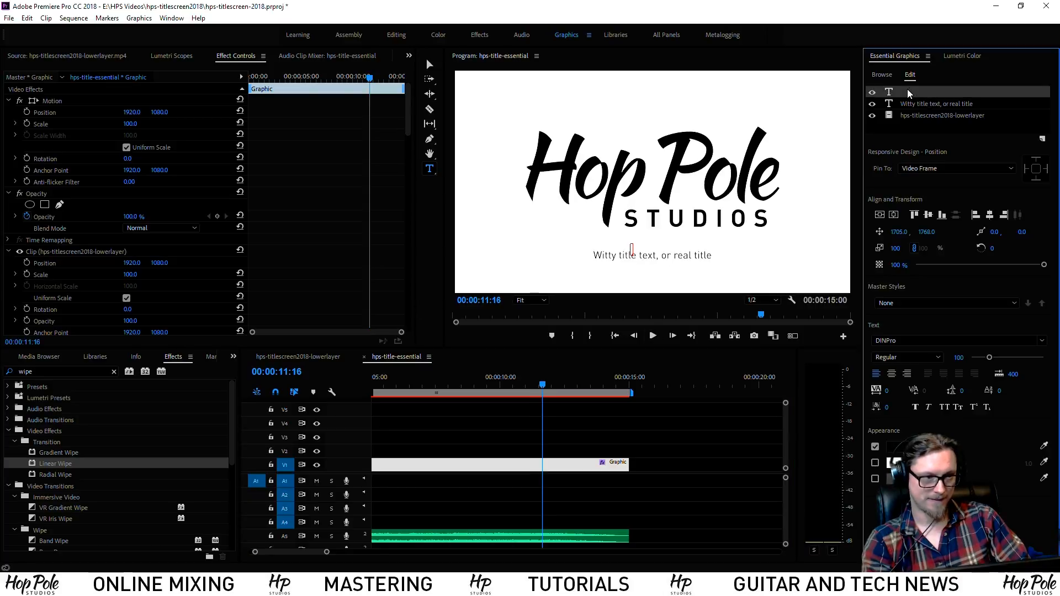
{"action": "key", "text": "Delete"}
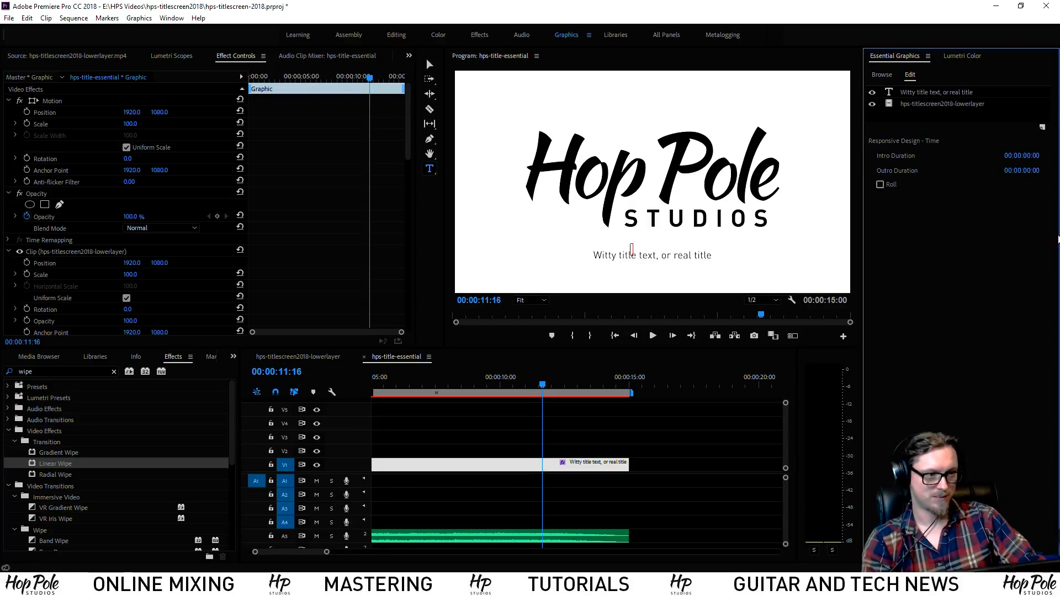
Toggle the Linear Wipe effect off and back on to confirm it is active
{"action": "left_click", "coordinate": [941, 93]}
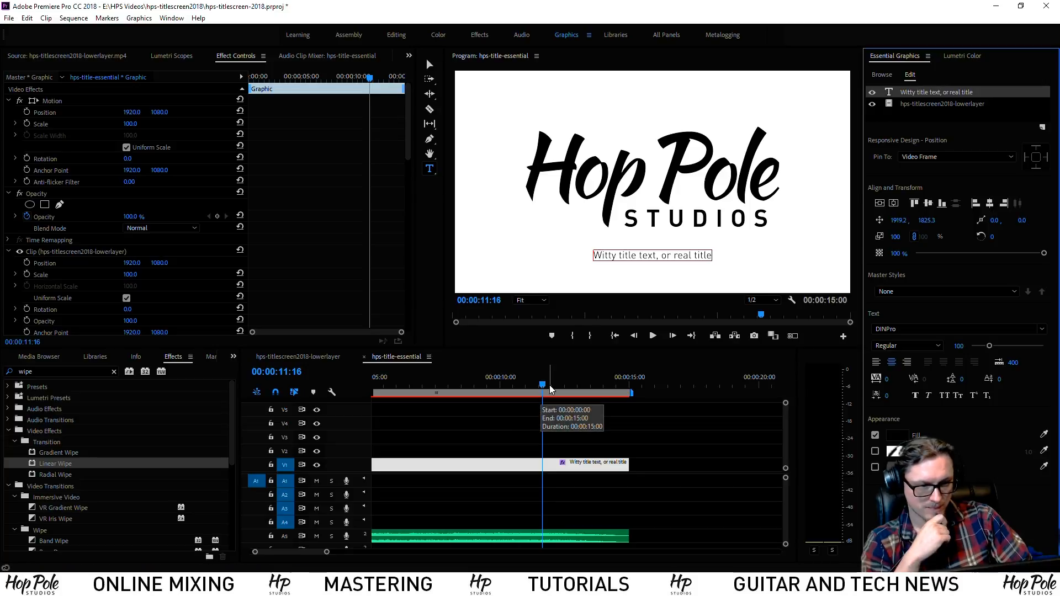
{"action": "scroll", "coordinate": [382, 231], "scroll_direction": "down", "scroll_amount": 15}
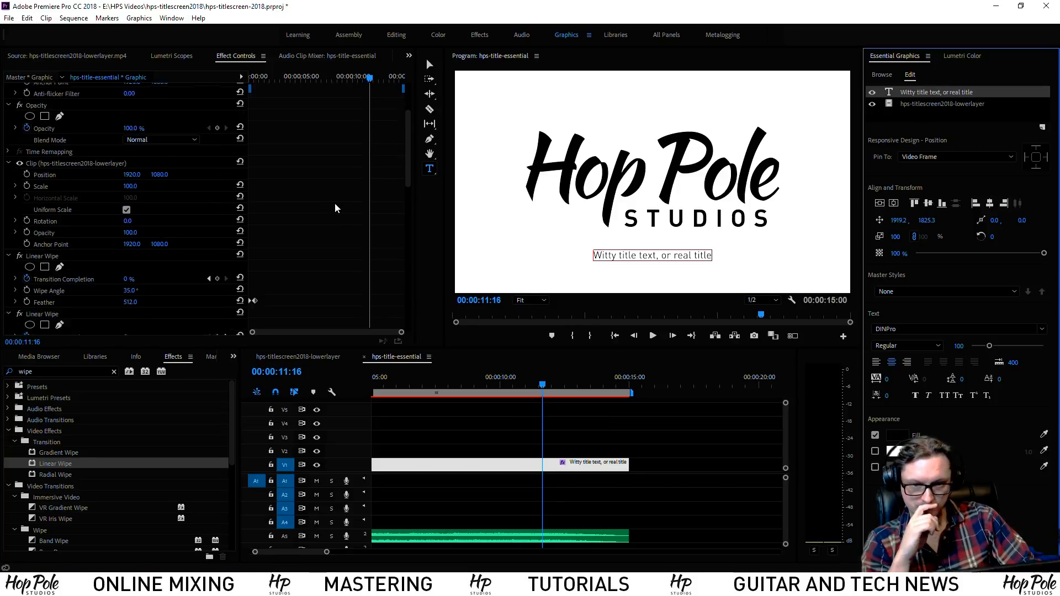
{"action": "scroll", "coordinate": [329, 228], "scroll_direction": "down", "scroll_amount": 10}
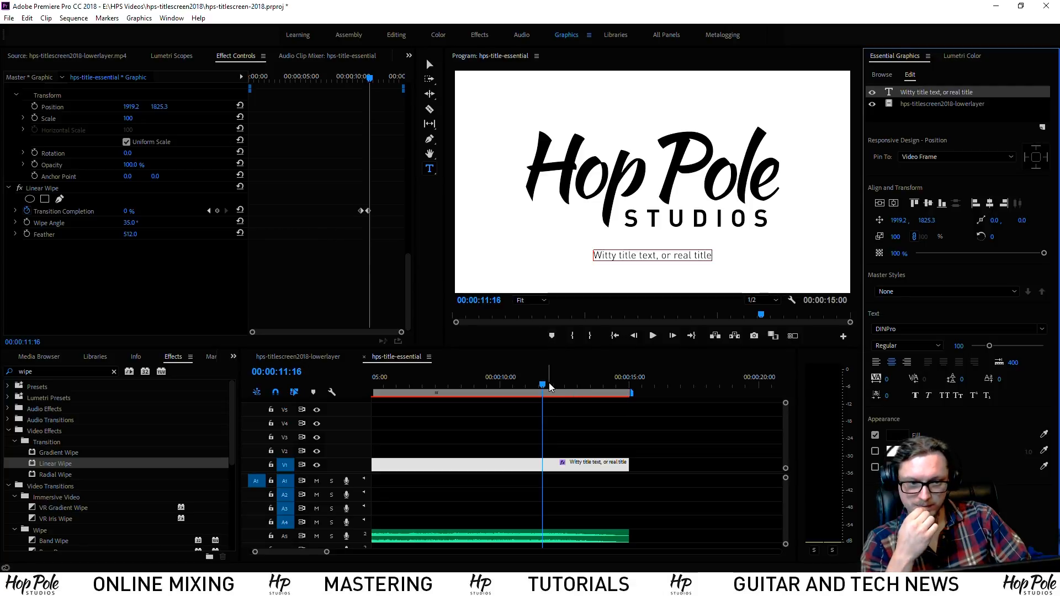
{"action": "left_click_drag", "start_coordinate": [549, 383], "coordinate": [449, 400]}
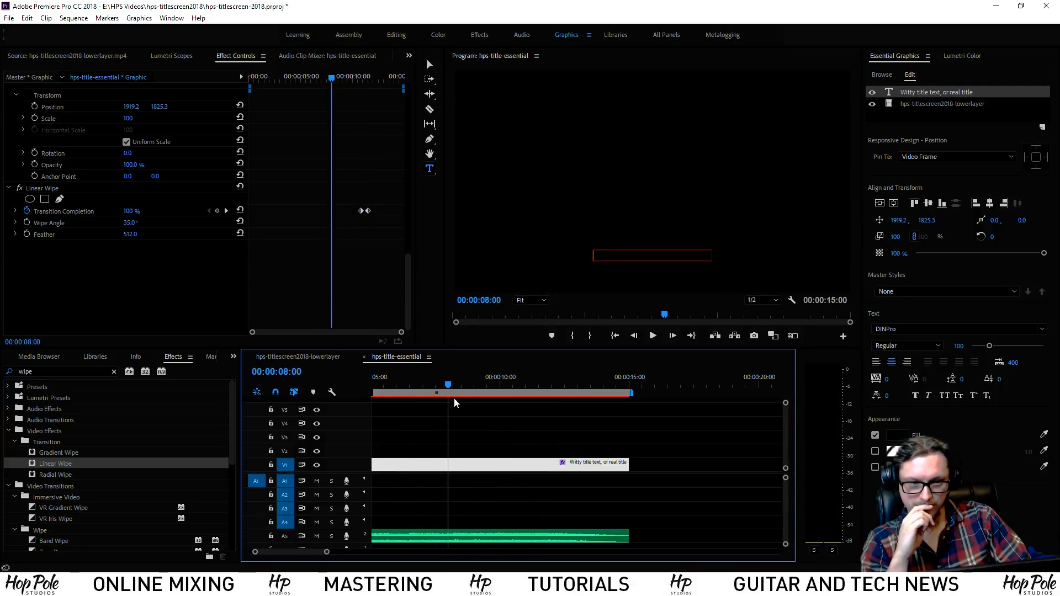
{"action": "left_click", "coordinate": [19, 188]}
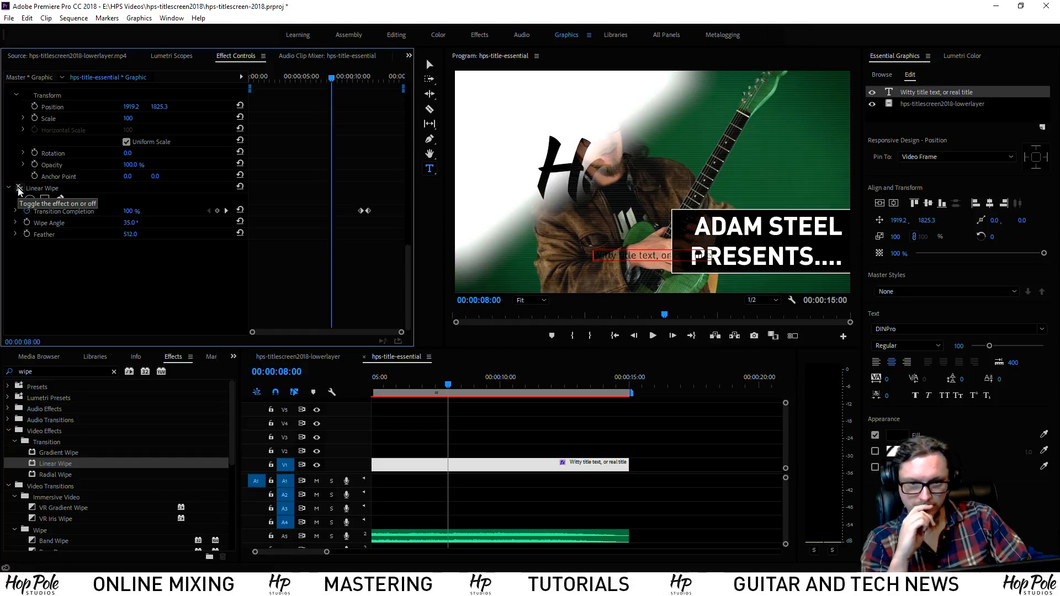
{"action": "left_click", "coordinate": [19, 188]}
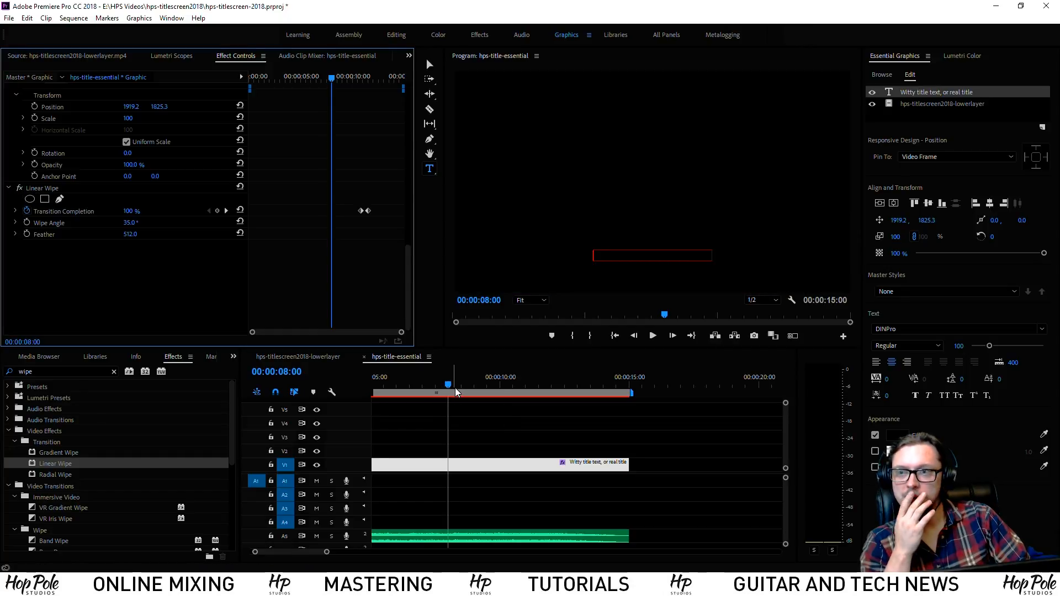
Scrub forward to watch the wipe fully reveal the Hop Pole title around 11:22
{"action": "left_click_drag", "start_coordinate": [456, 389], "coordinate": [549, 399]}
{"action": "scroll", "coordinate": [319, 277], "scroll_direction": "up", "scroll_amount": 5}
{"action": "scroll", "coordinate": [322, 274], "scroll_direction": "down", "scroll_amount": 5}
{"action": "scroll", "coordinate": [322, 274], "scroll_direction": "up", "scroll_amount": 11}
{"action": "scroll", "coordinate": [321, 274], "scroll_direction": "down", "scroll_amount": 6}
{"action": "scroll", "coordinate": [322, 278], "scroll_direction": "down", "scroll_amount": 2}
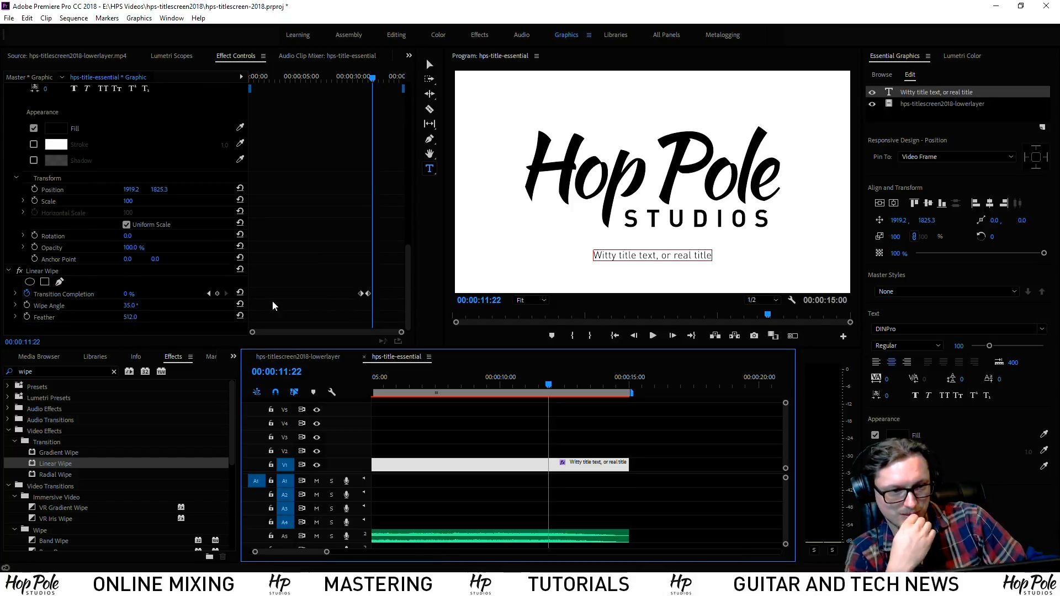
{"action": "left_click", "coordinate": [49, 269]}
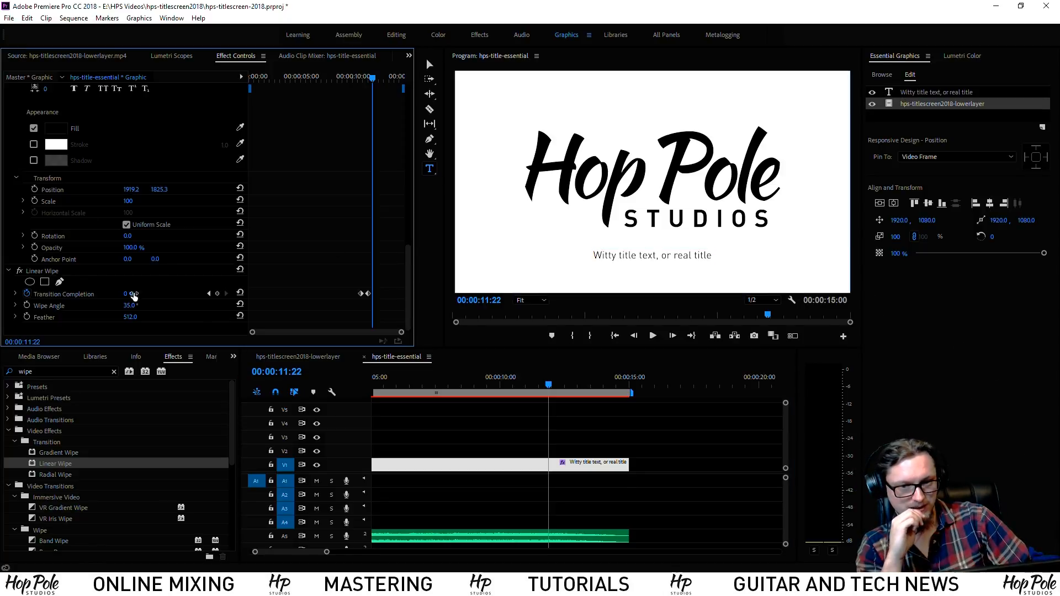
{"action": "left_click", "coordinate": [935, 93]}
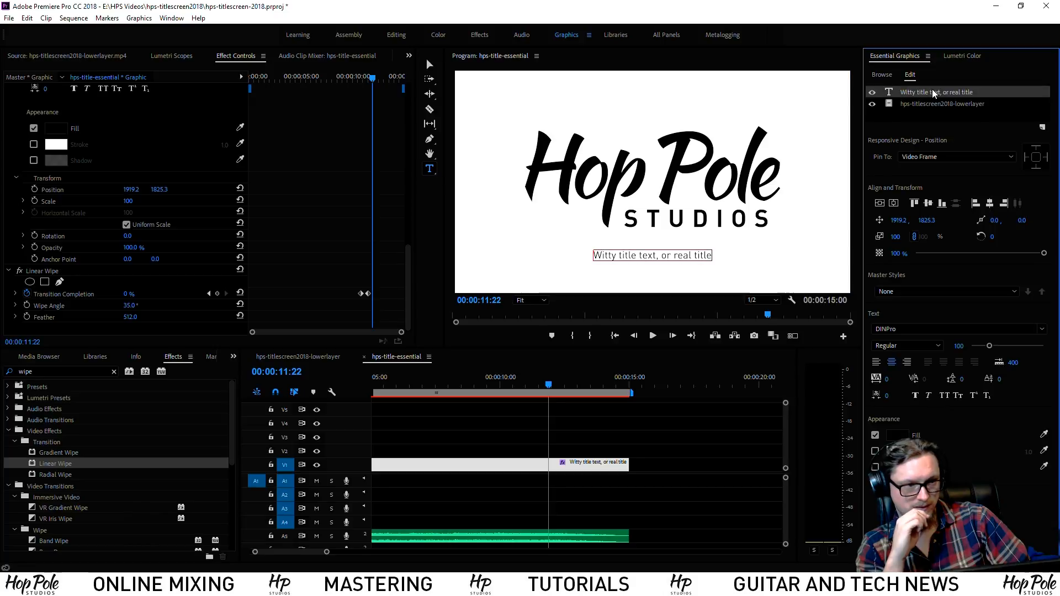
{"action": "left_click", "coordinate": [21, 272]}
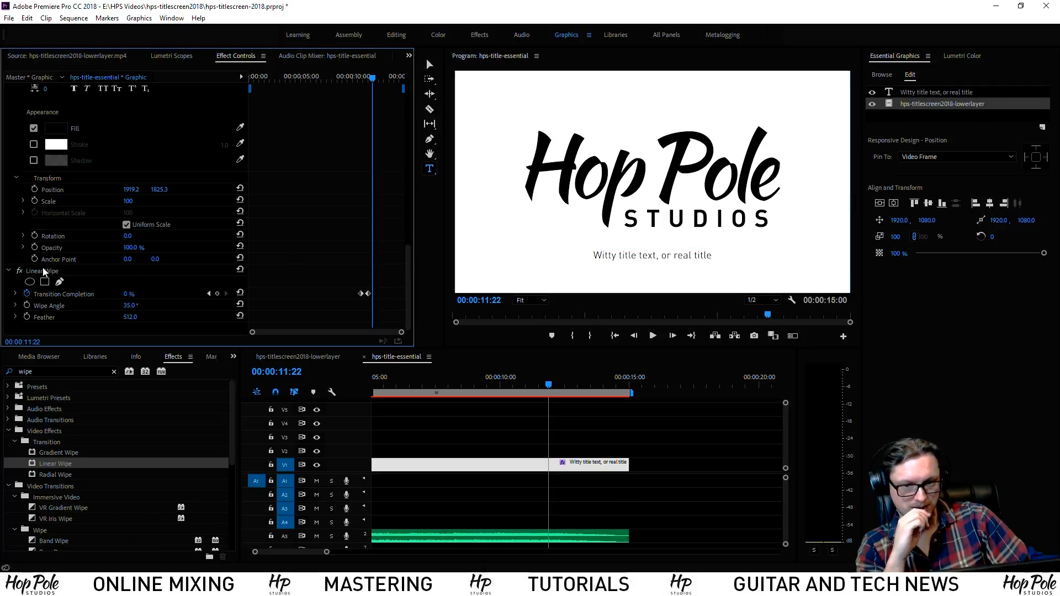
{"action": "left_click", "coordinate": [46, 273]}
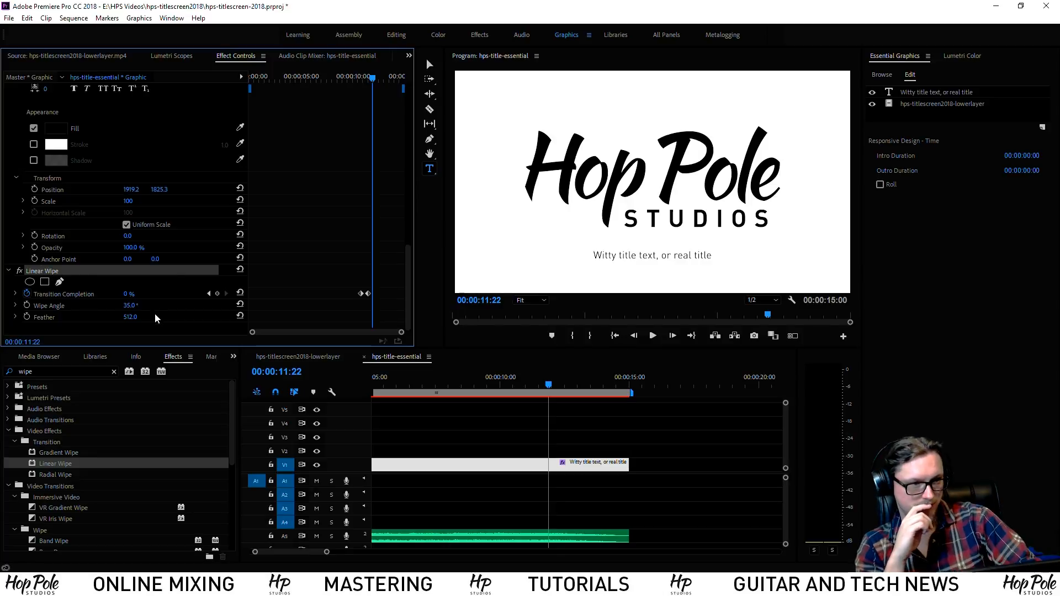
{"action": "scroll", "coordinate": [155, 313], "scroll_direction": "up", "scroll_amount": 5}
{"action": "scroll", "coordinate": [282, 226], "scroll_direction": "up", "scroll_amount": 4}
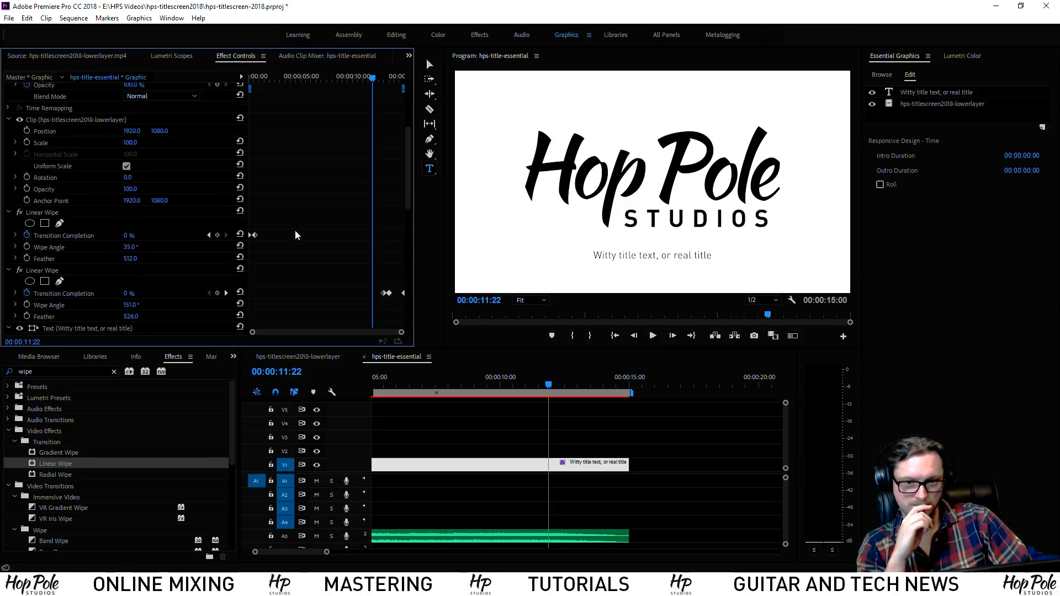
{"action": "scroll", "coordinate": [339, 264], "scroll_direction": "down", "scroll_amount": 3}
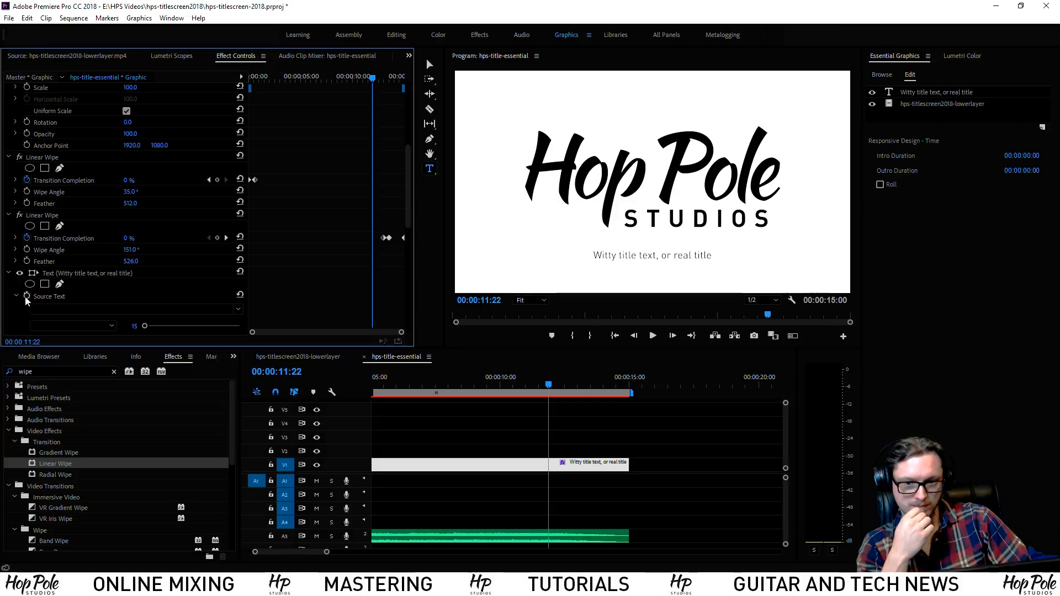
{"action": "scroll", "coordinate": [292, 242], "scroll_direction": "down", "scroll_amount": 4}
{"action": "left_click", "coordinate": [239, 134]}
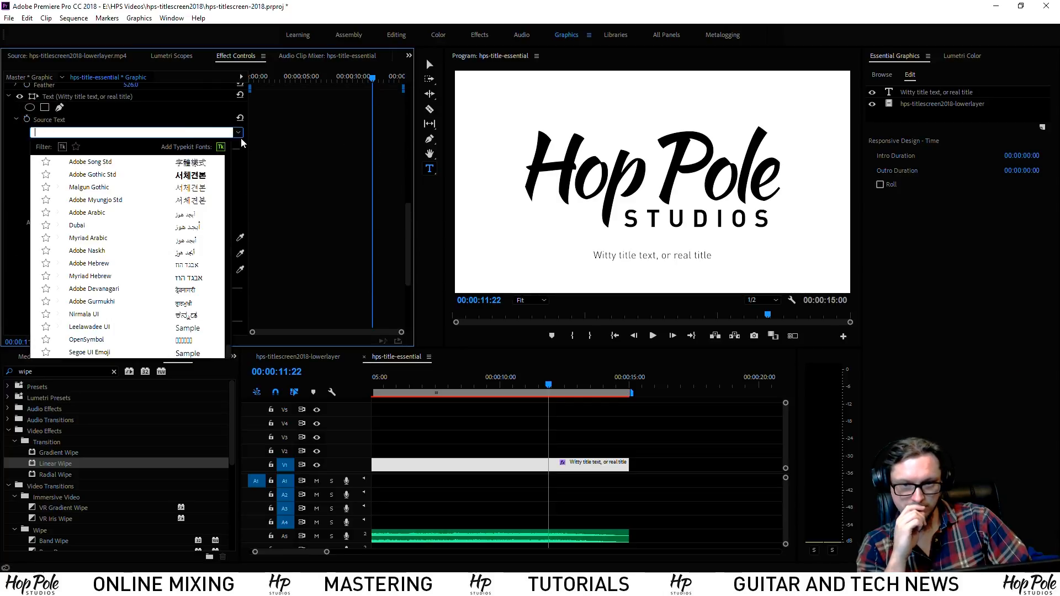
{"action": "left_click", "coordinate": [326, 154]}
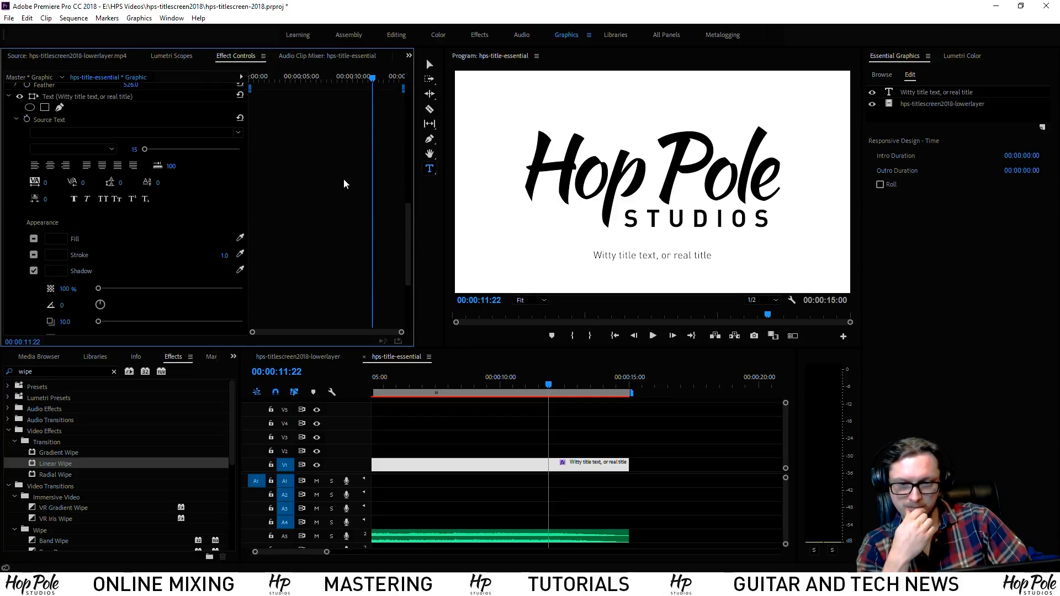
{"action": "scroll", "coordinate": [337, 178], "scroll_direction": "up", "scroll_amount": 2}
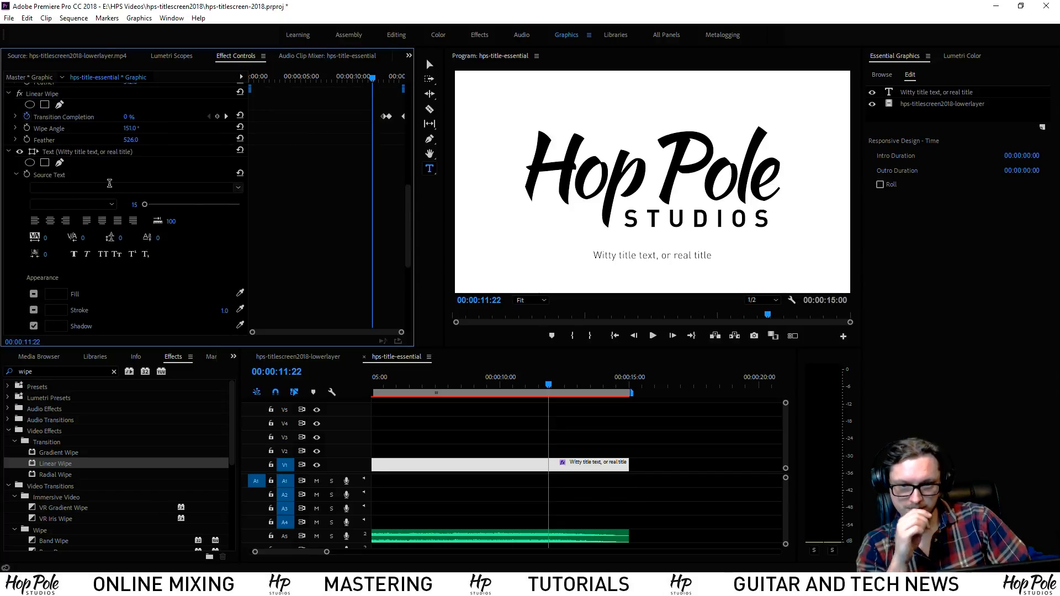
{"action": "left_click", "coordinate": [111, 187]}
{"action": "left_click", "coordinate": [127, 232]}
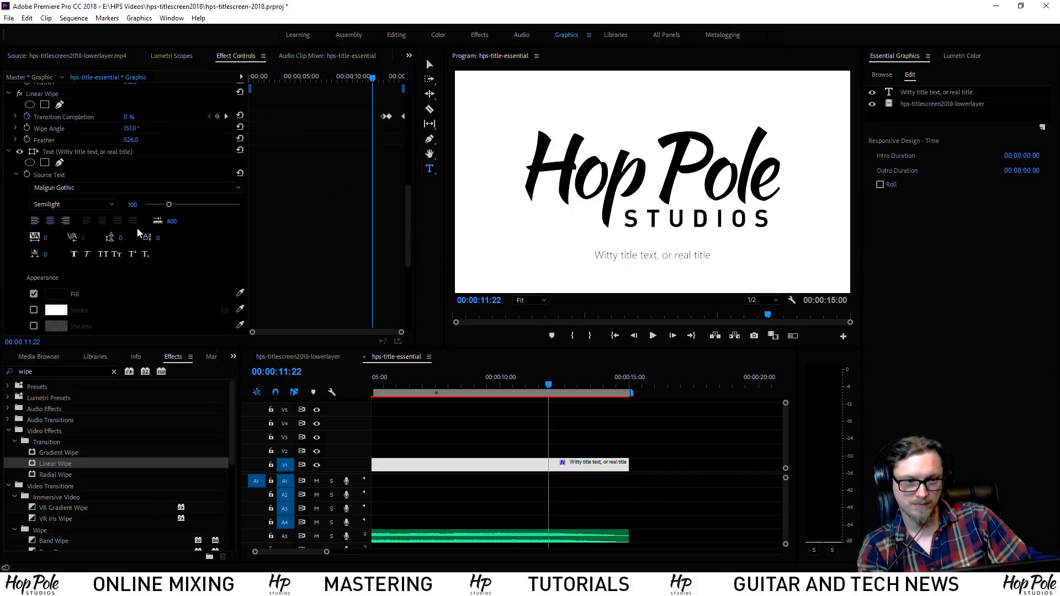
{"action": "key", "text": "ctrl+z"}
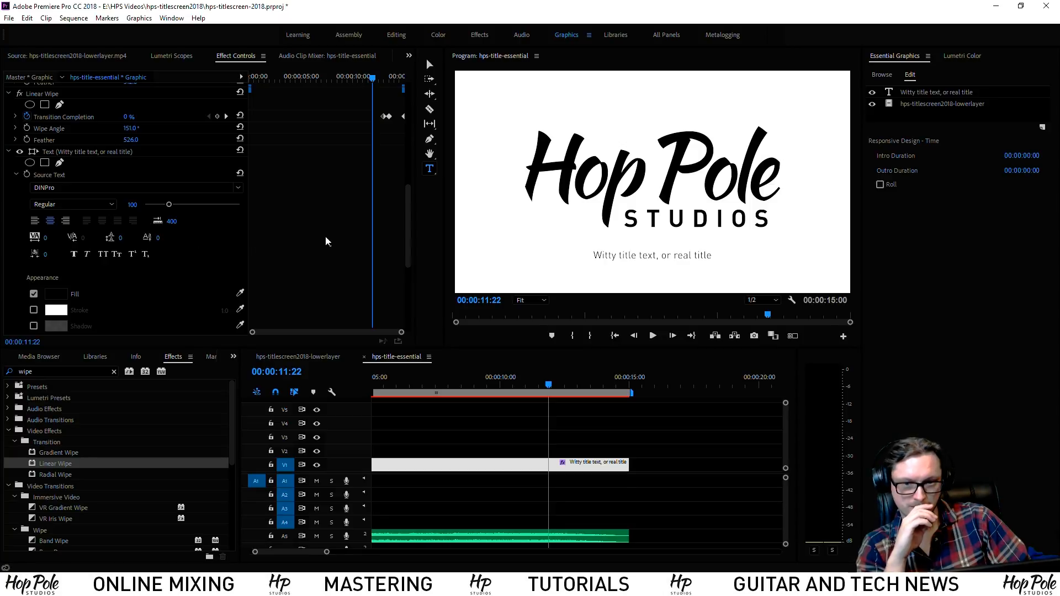
{"action": "scroll", "coordinate": [310, 243], "scroll_direction": "down", "scroll_amount": 2}
{"action": "scroll", "coordinate": [314, 246], "scroll_direction": "up", "scroll_amount": 1}
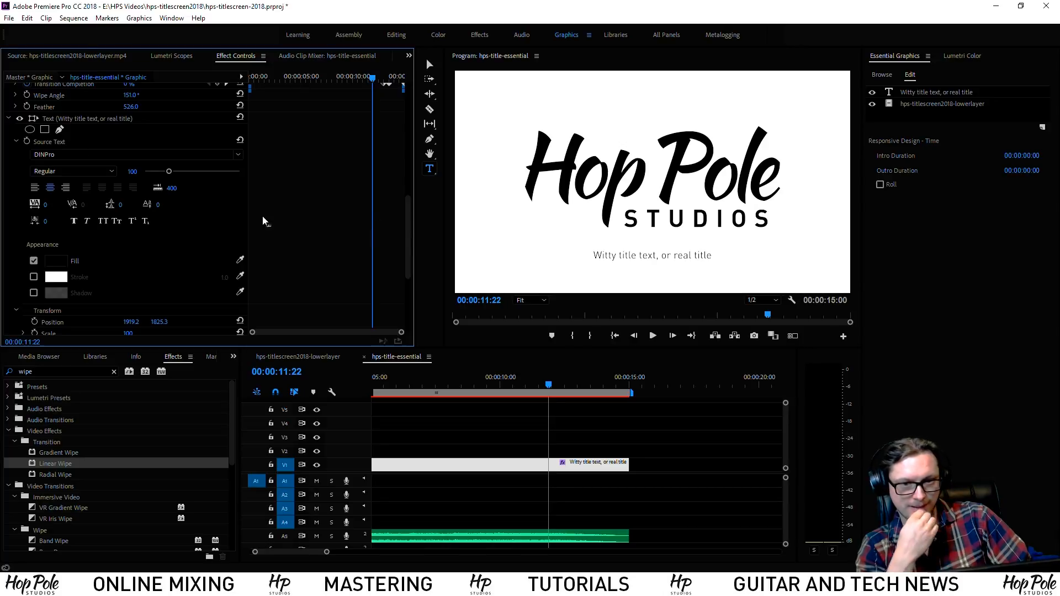
At 11:14, bring the subtitle's opacity down to 0%
{"action": "right_click", "coordinate": [51, 141]}
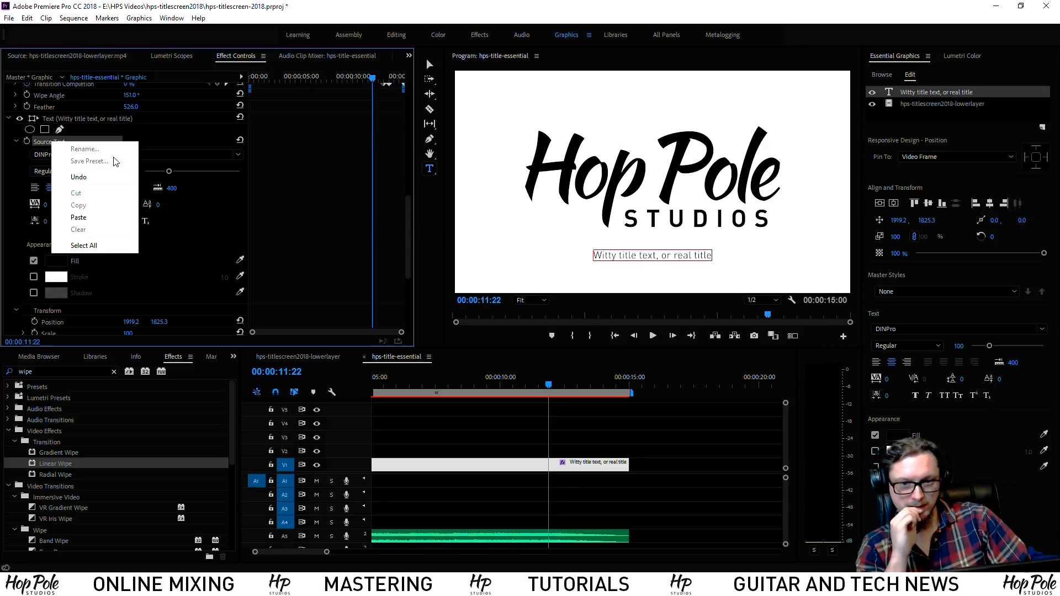
{"action": "left_click", "coordinate": [421, 236]}
{"action": "left_click", "coordinate": [356, 234]}
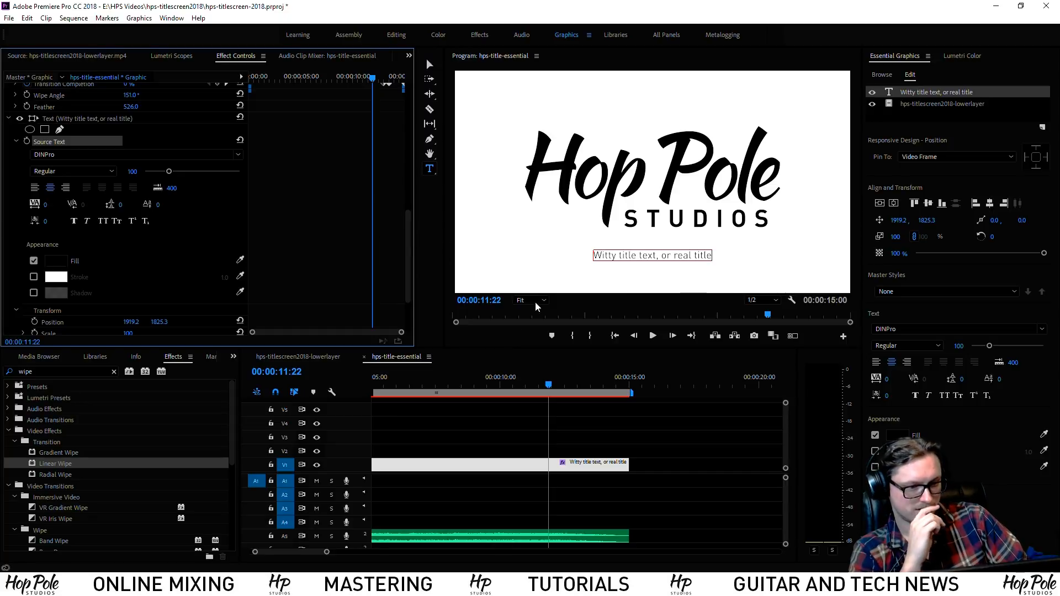
{"action": "left_click", "coordinate": [541, 388]}
{"action": "left_click_drag", "start_coordinate": [1044, 255], "coordinate": [799, 261]}
Play the sequence from earlier points to check the subtitle fade-in, stopping near 14:20
{"action": "key", "text": "space"}
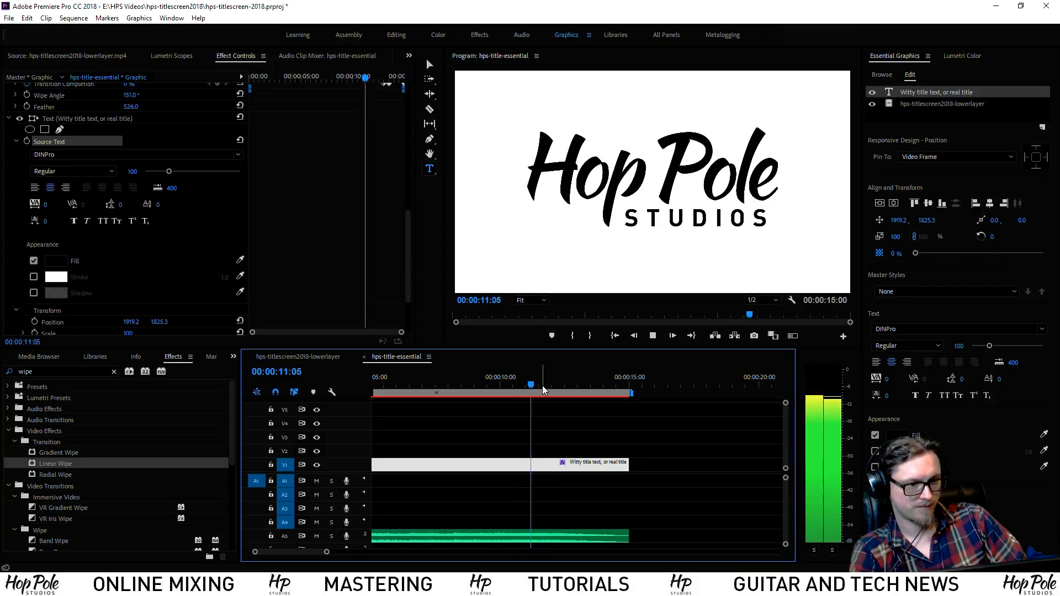
{"action": "left_click", "coordinate": [495, 385]}
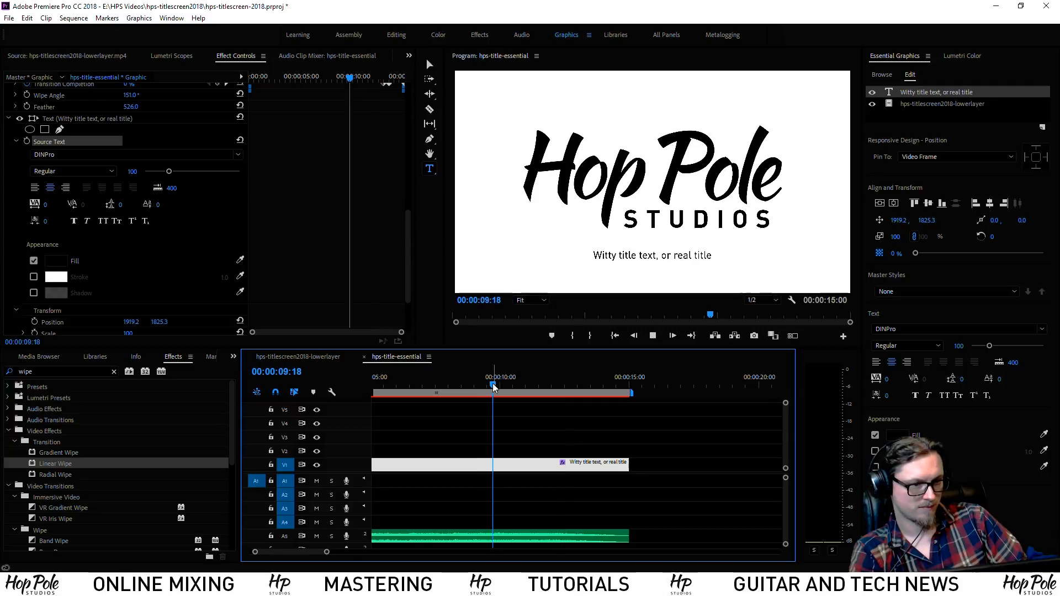
{"action": "key", "text": "space"}
{"action": "left_click", "coordinate": [428, 386]}
{"action": "left_click_drag", "start_coordinate": [411, 390], "coordinate": [489, 408]}
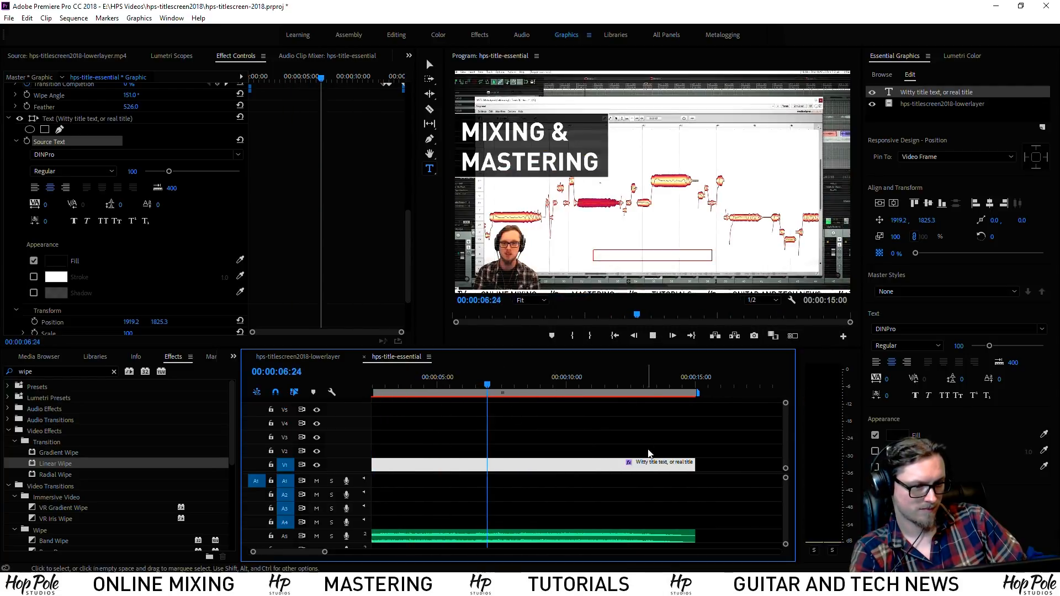
{"action": "key", "text": "space"}
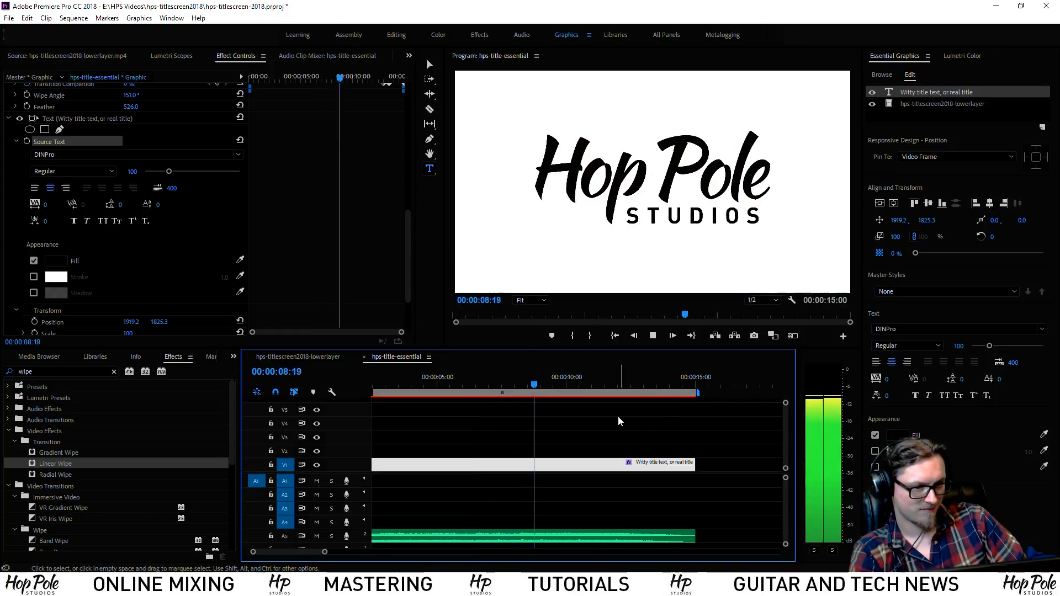
{"action": "left_click", "coordinate": [336, 330]}
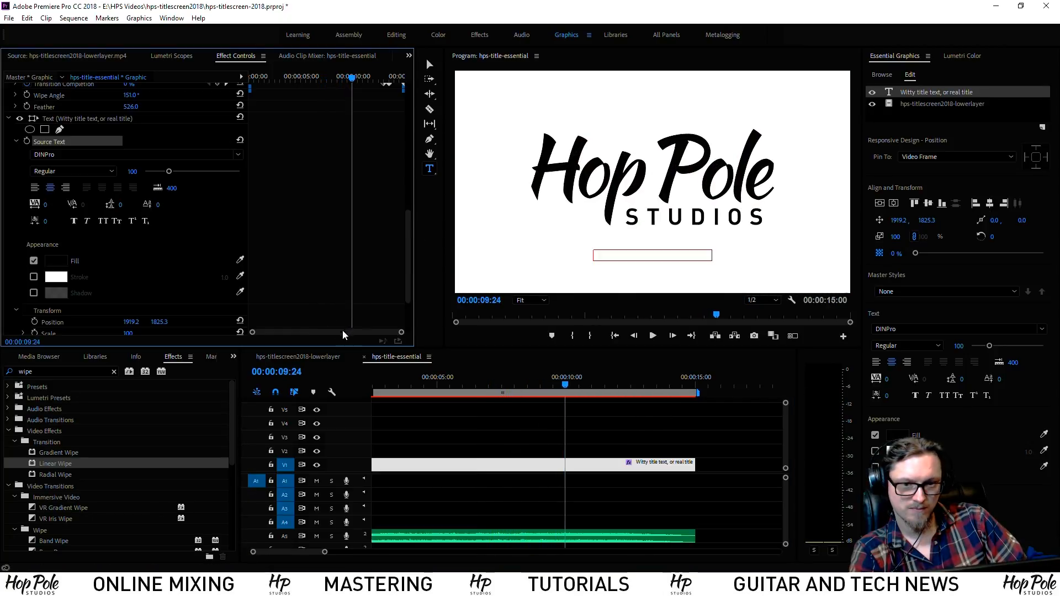
{"action": "scroll", "coordinate": [396, 281], "scroll_direction": "down", "scroll_amount": 3}
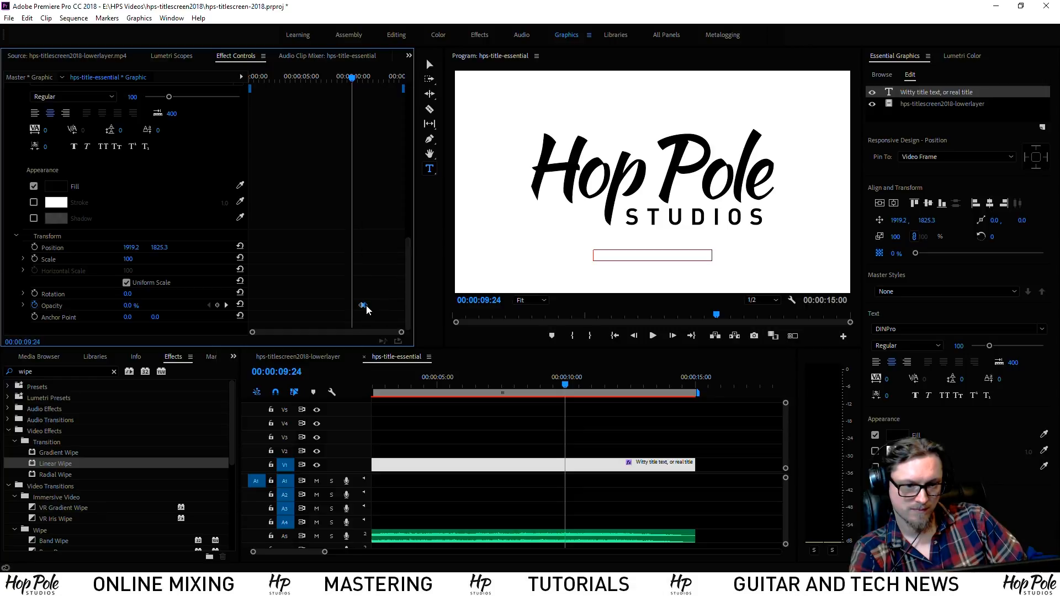
{"action": "key", "text": "space"}
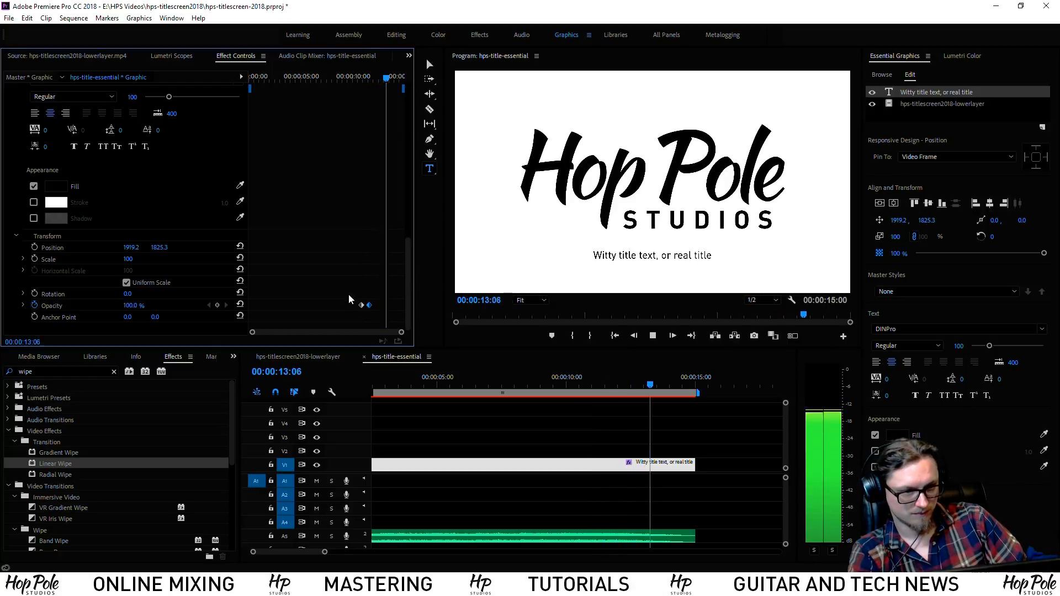
{"action": "key", "text": "space"}
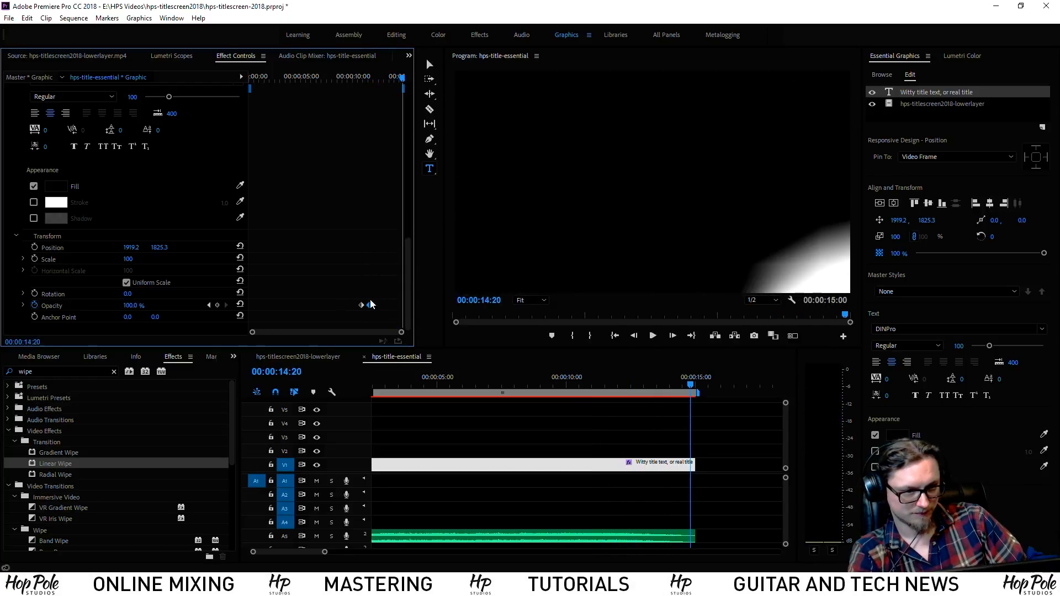
{"action": "left_click_drag", "start_coordinate": [636, 385], "coordinate": [679, 381]}
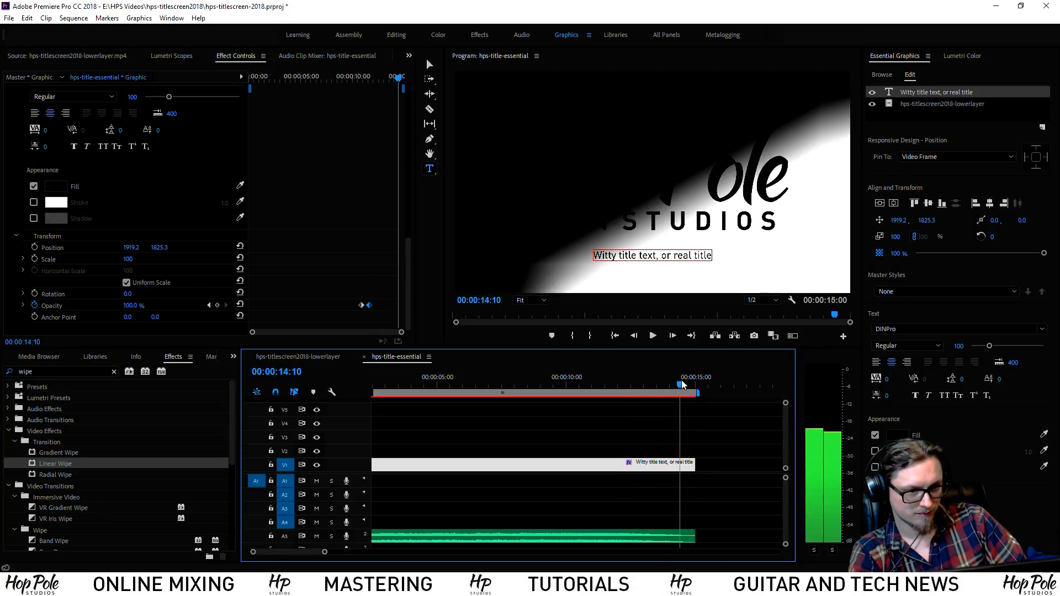
Keyframe the subtitle opacity at 100% at 14:10 and 0% at 14:18
{"action": "left_click", "coordinate": [217, 306]}
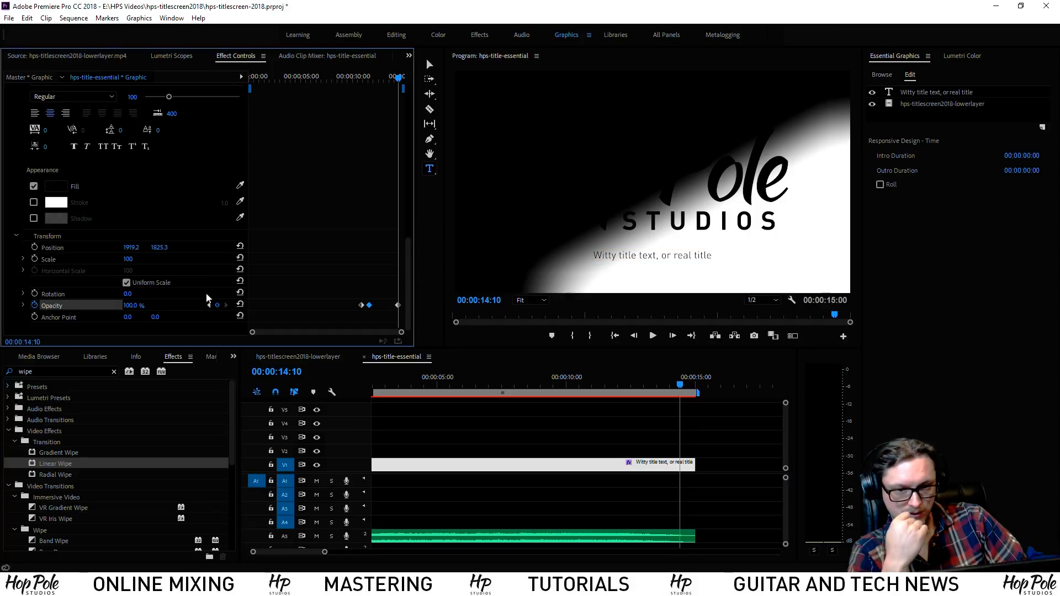
{"action": "key", "text": "equal"}
{"action": "key", "text": "equal"}
{"action": "key", "text": "equal"}
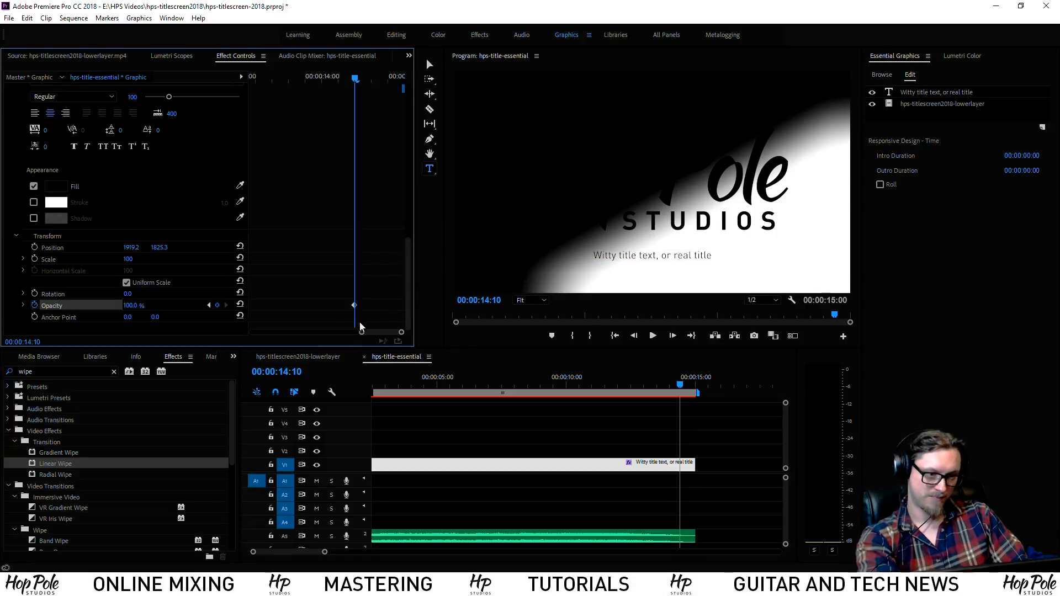
{"action": "left_click_drag", "start_coordinate": [356, 78], "coordinate": [382, 83]}
{"action": "left_click", "coordinate": [133, 305]}
{"action": "type", "text": "0"}
{"action": "key", "text": "Return"}
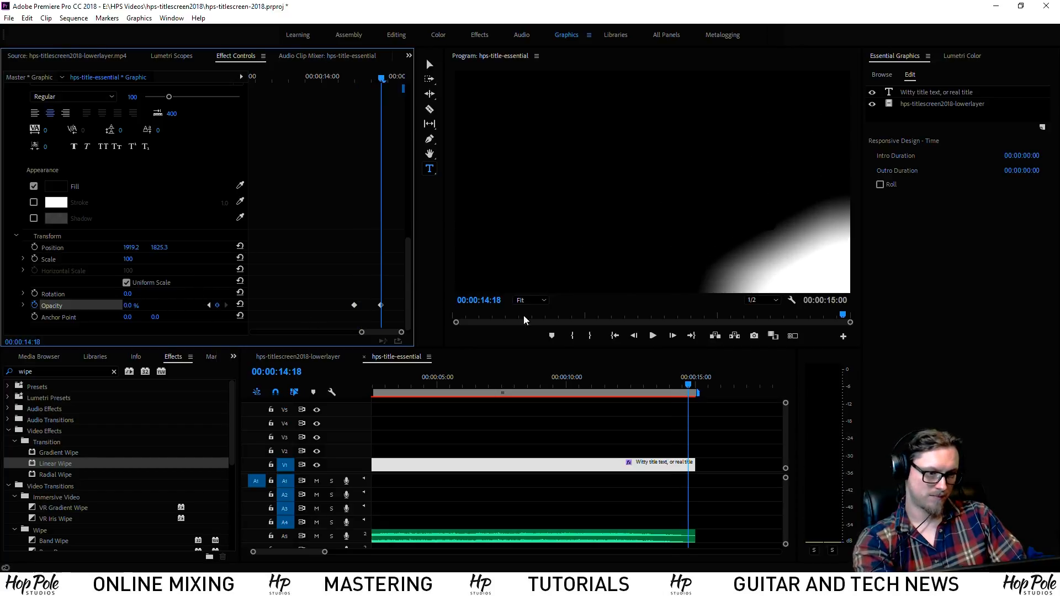
Play the title card back from 11:07 and then from the start to review the fade-out
{"action": "left_click", "coordinate": [598, 390]}
{"action": "key", "text": "space"}
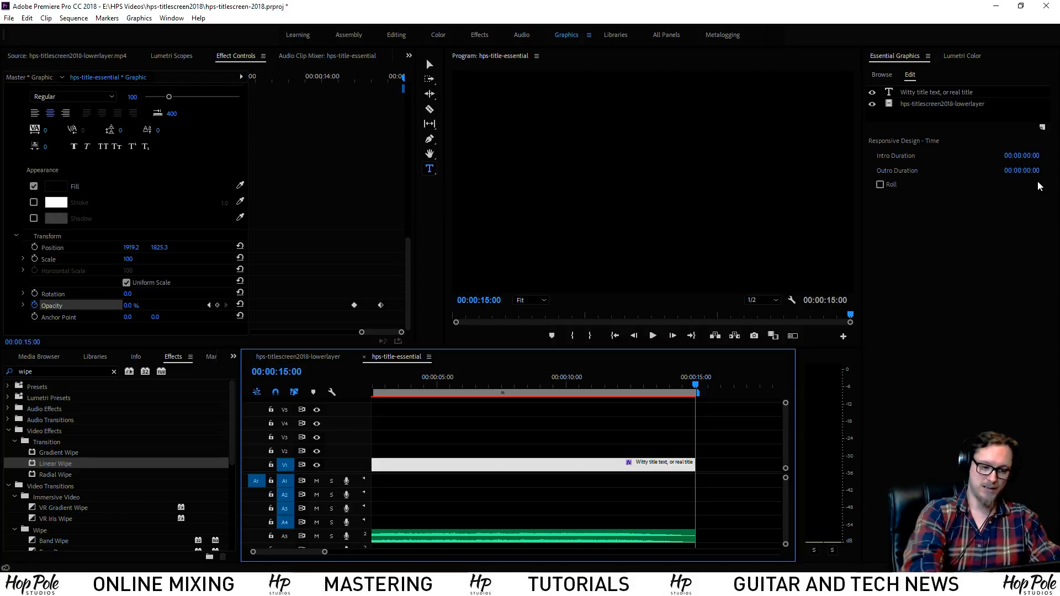
{"action": "key", "text": "minus"}
{"action": "key", "text": "minus"}
{"action": "left_click", "coordinate": [423, 387]}
{"action": "left_click_drag", "start_coordinate": [423, 388], "coordinate": [343, 386]}
{"action": "key", "text": "space"}
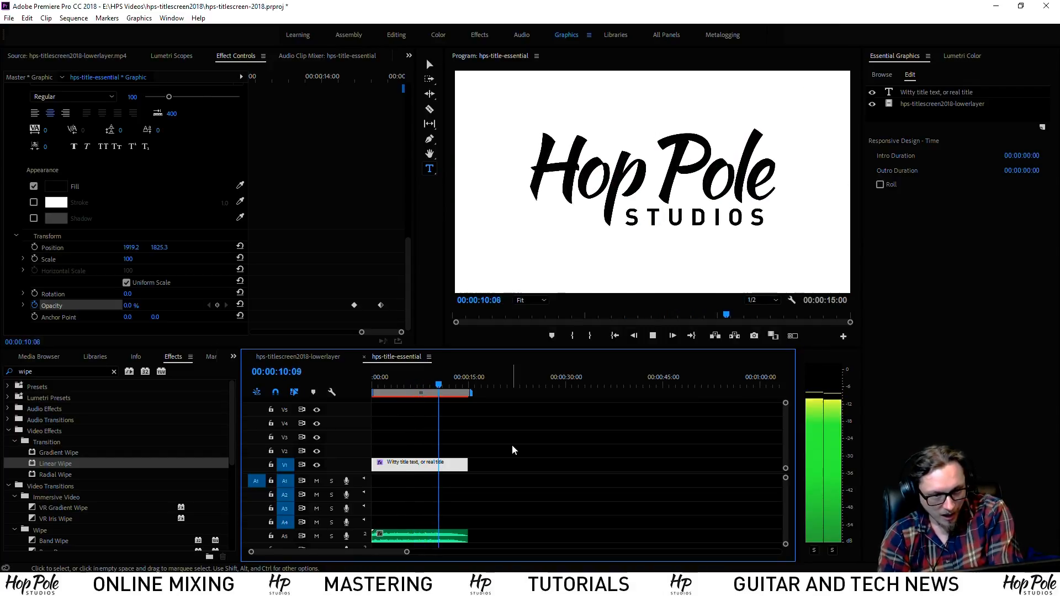
Play from before the fade until the subtitle shows at 100% at 11:24, then select the subtitle layer
{"action": "key", "text": "equal"}
{"action": "key", "text": "equal"}
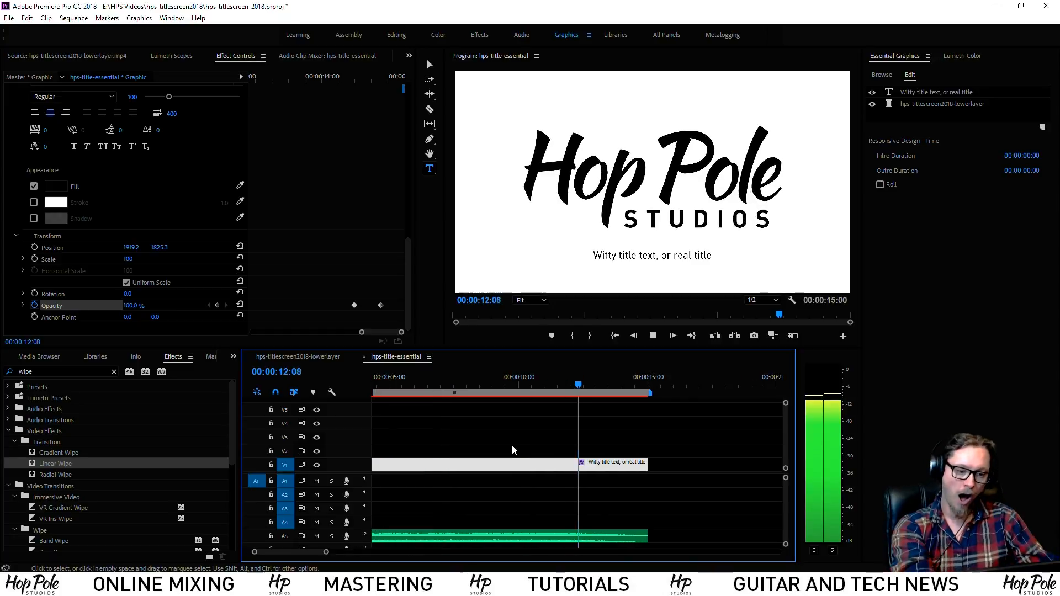
{"action": "left_click", "coordinate": [481, 379]}
{"action": "left_click", "coordinate": [548, 394]}
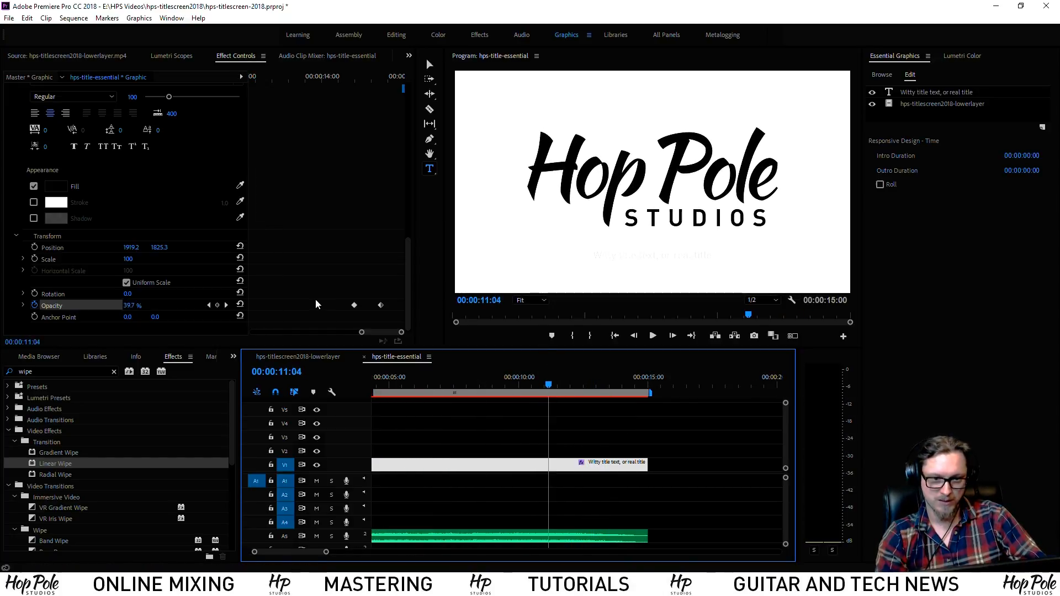
{"action": "left_click_drag", "start_coordinate": [375, 332], "coordinate": [352, 332]}
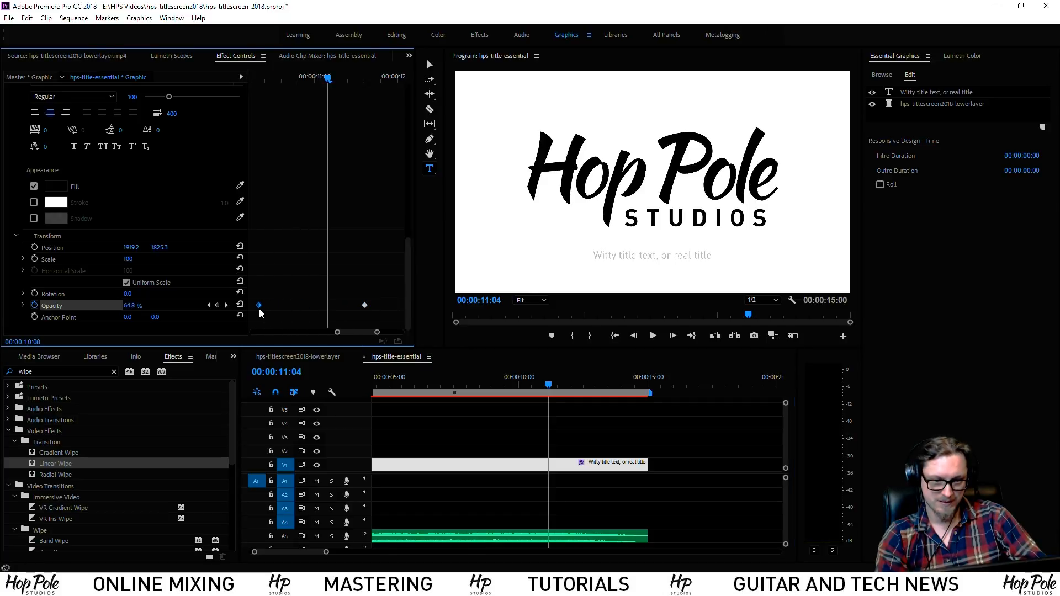
{"action": "left_click_drag", "start_coordinate": [533, 390], "coordinate": [416, 389]}
{"action": "key", "text": "space"}
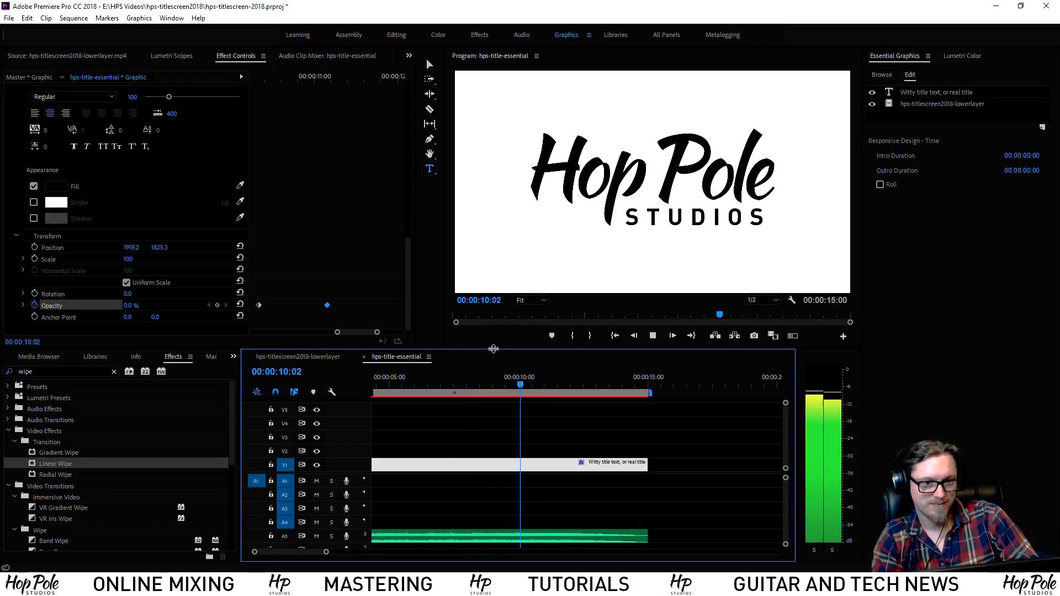
{"action": "key", "text": "space"}
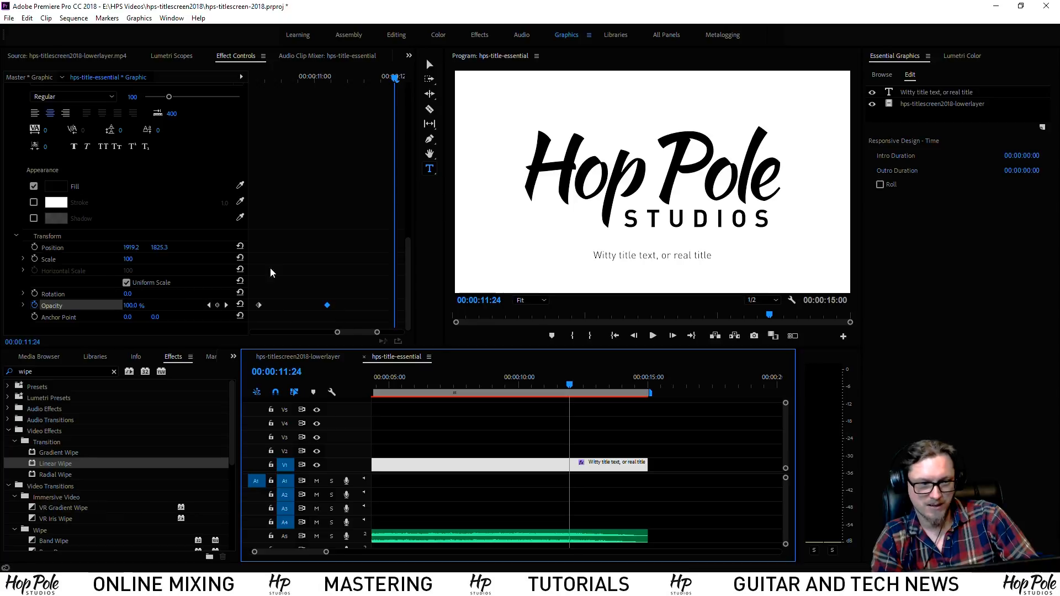
{"action": "left_click", "coordinate": [922, 93]}
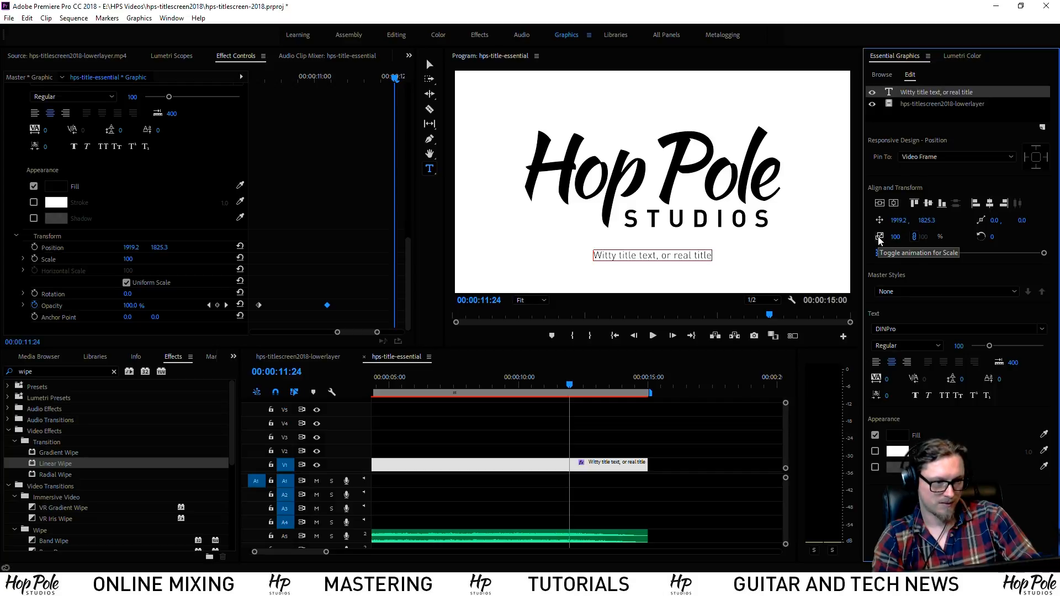
Add a subtitle Scale keyframe of 120 and move it to the clip end
{"action": "left_click_drag", "start_coordinate": [346, 330], "coordinate": [354, 330]}
{"action": "key", "text": "minus"}
{"action": "key", "text": "minus"}
{"action": "left_click_drag", "start_coordinate": [318, 81], "coordinate": [301, 82]}
{"action": "left_click_drag", "start_coordinate": [327, 249], "coordinate": [301, 269]}
{"action": "left_click", "coordinate": [388, 80]}
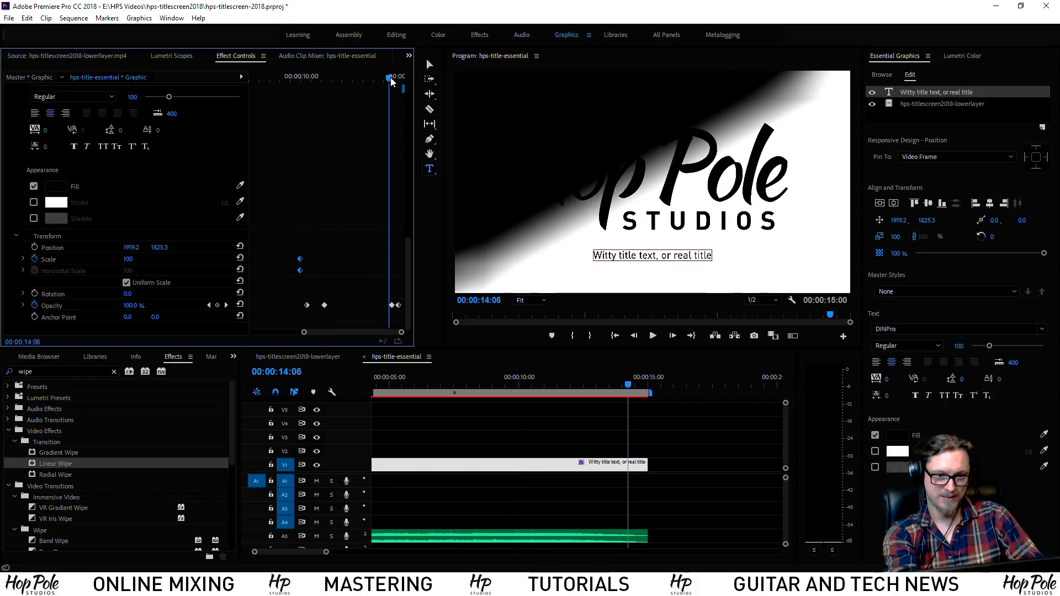
{"action": "left_click", "coordinate": [137, 257]}
{"action": "type", "text": "120"}
{"action": "key", "text": "Return"}
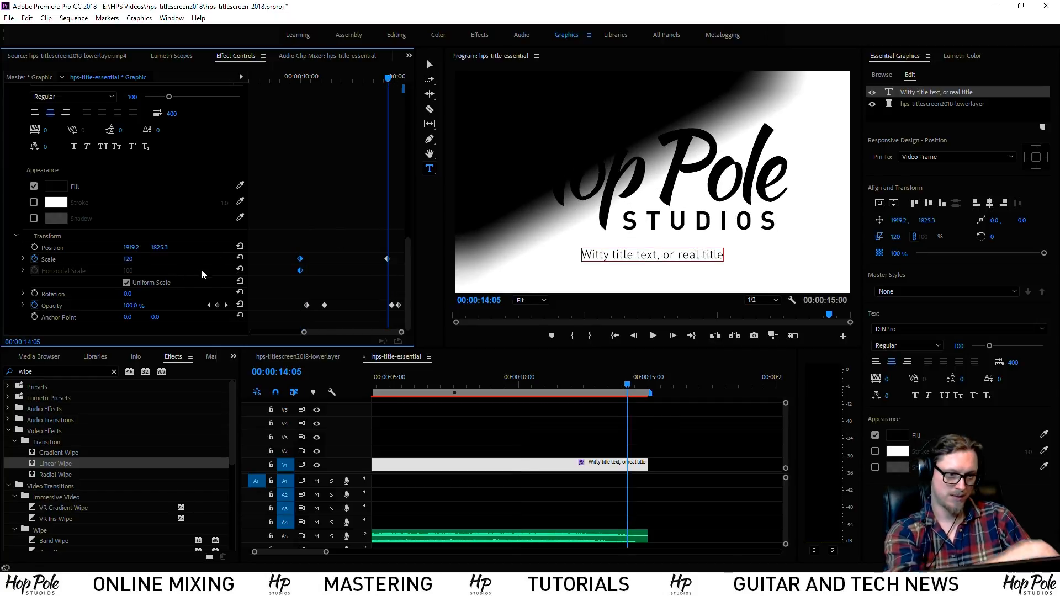
{"action": "left_click_drag", "start_coordinate": [385, 258], "coordinate": [403, 258]}
Play back the scale animation from about 9:16 and 10 seconds, then save the project
{"action": "left_click", "coordinate": [510, 383]}
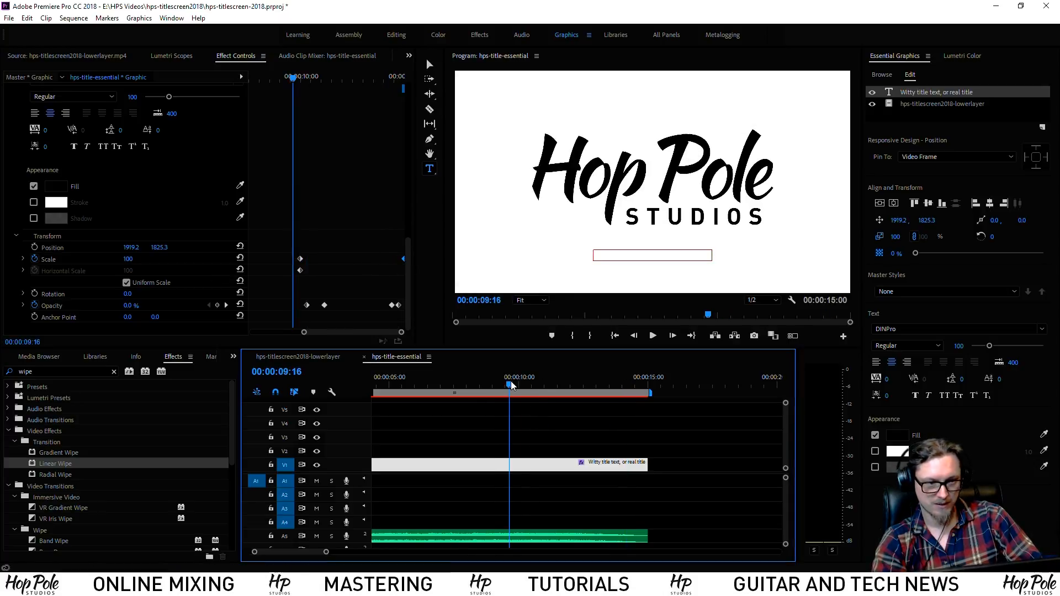
{"action": "key", "text": "space"}
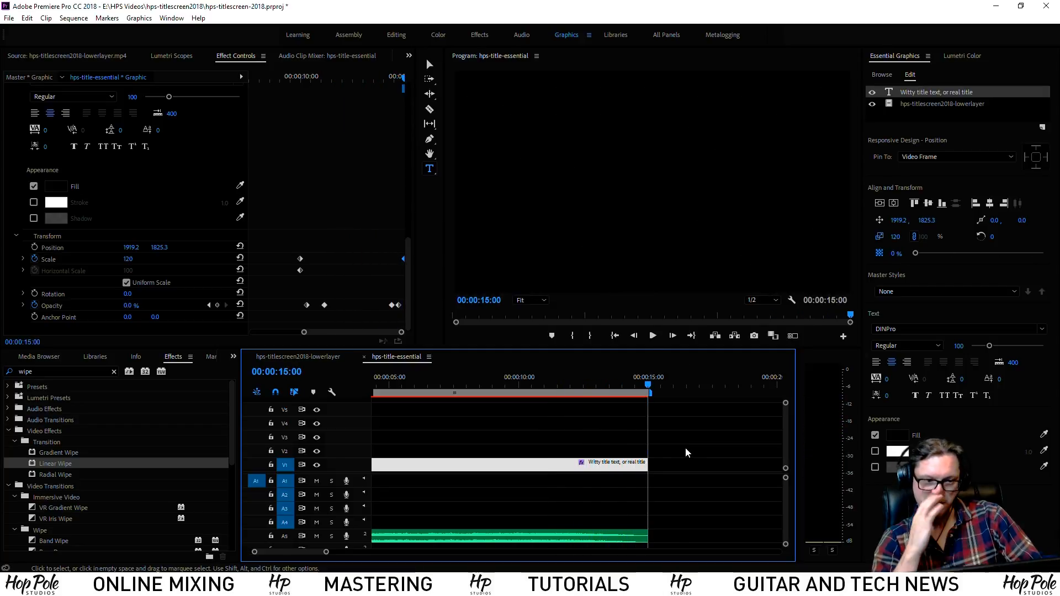
{"action": "left_click", "coordinate": [516, 397]}
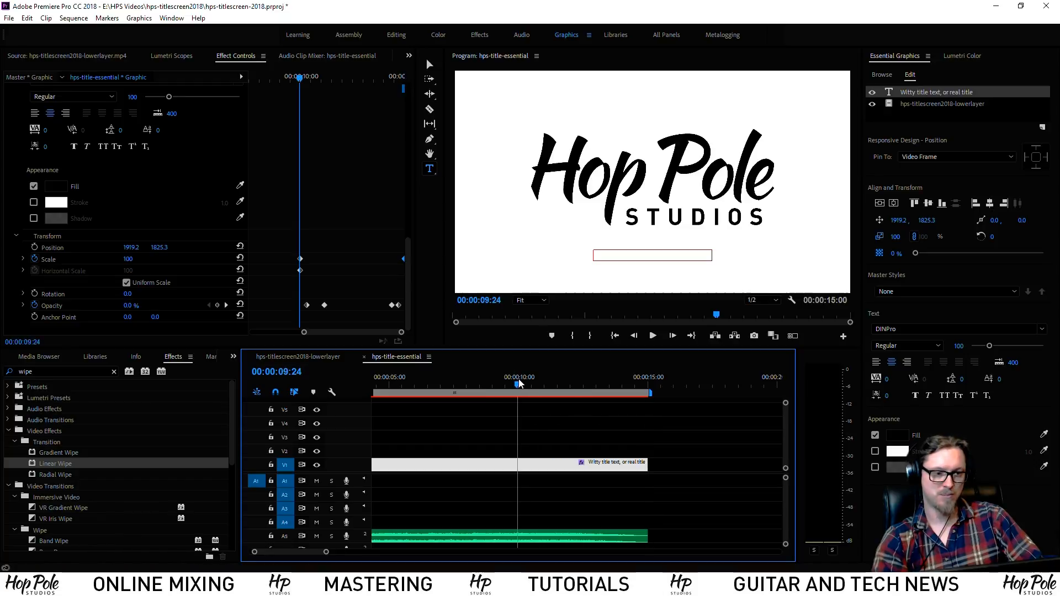
{"action": "key", "text": "space"}
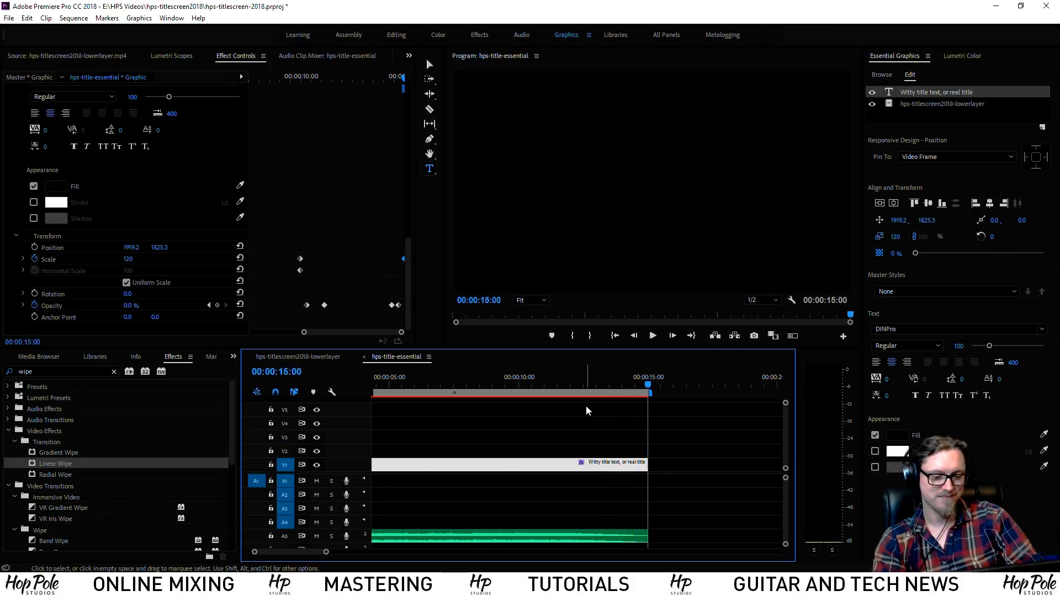
{"action": "key", "text": "ctrl+s"}
{"action": "left_click", "coordinate": [499, 386]}
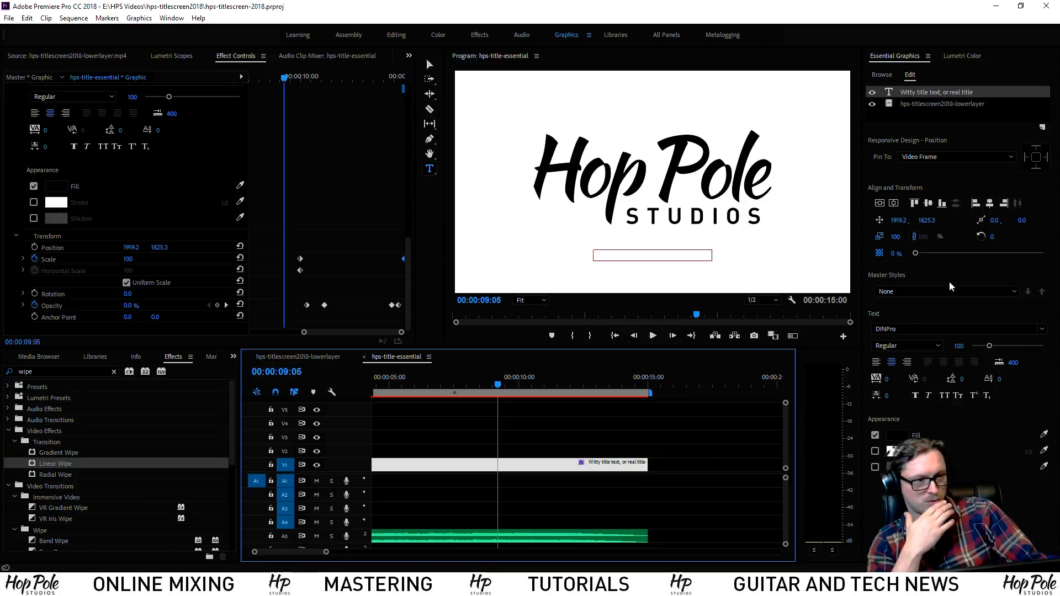
{"action": "left_click", "coordinate": [526, 449]}
Move the playhead to 00:00:05:16 and select the title graphic clip on V1
{"action": "key", "text": "minus"}
{"action": "key", "text": "minus"}
{"action": "key", "text": "minus"}
{"action": "key", "text": "minus"}
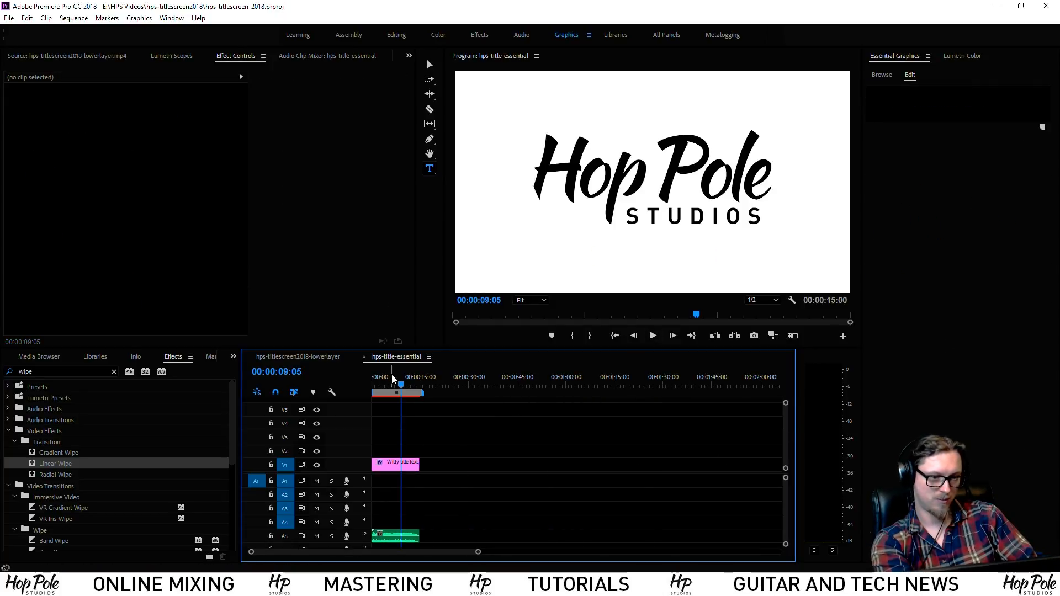
{"action": "left_click", "coordinate": [392, 377]}
{"action": "key", "text": "equal"}
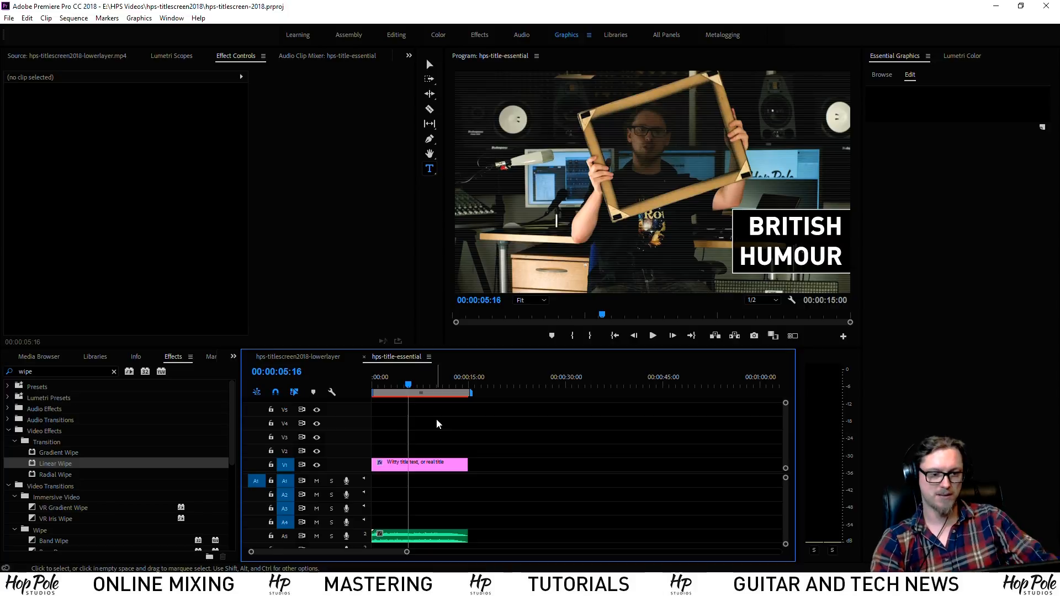
{"action": "left_click", "coordinate": [963, 114]}
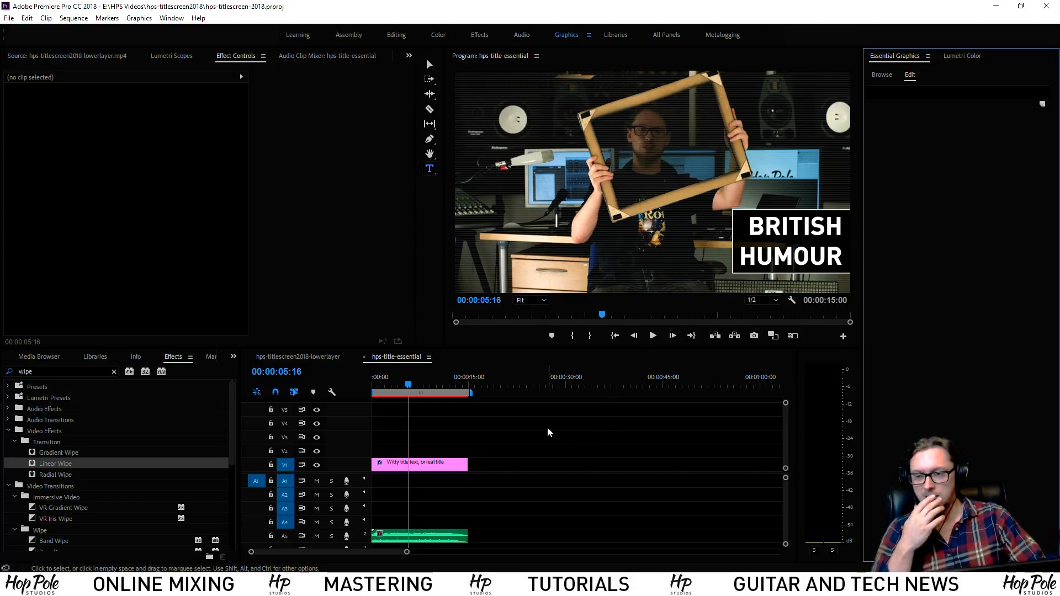
{"action": "left_click", "coordinate": [423, 474]}
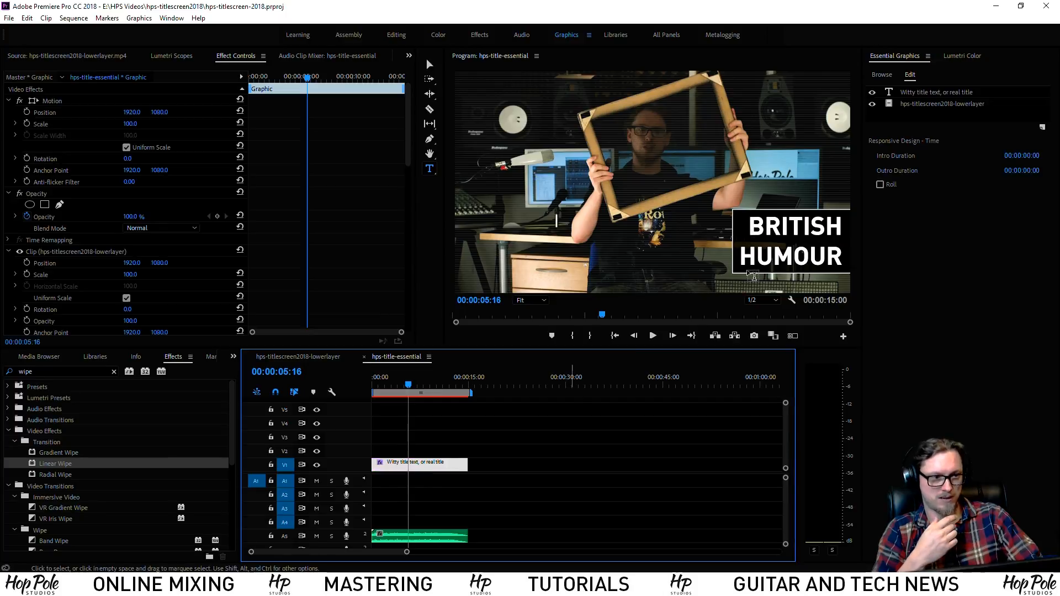
{"action": "right_click", "coordinate": [425, 463]}
Export the clip as Motion Graphics Template 'hps-titlescreen-2018' to the Local Drive
{"action": "left_click", "coordinate": [469, 223]}
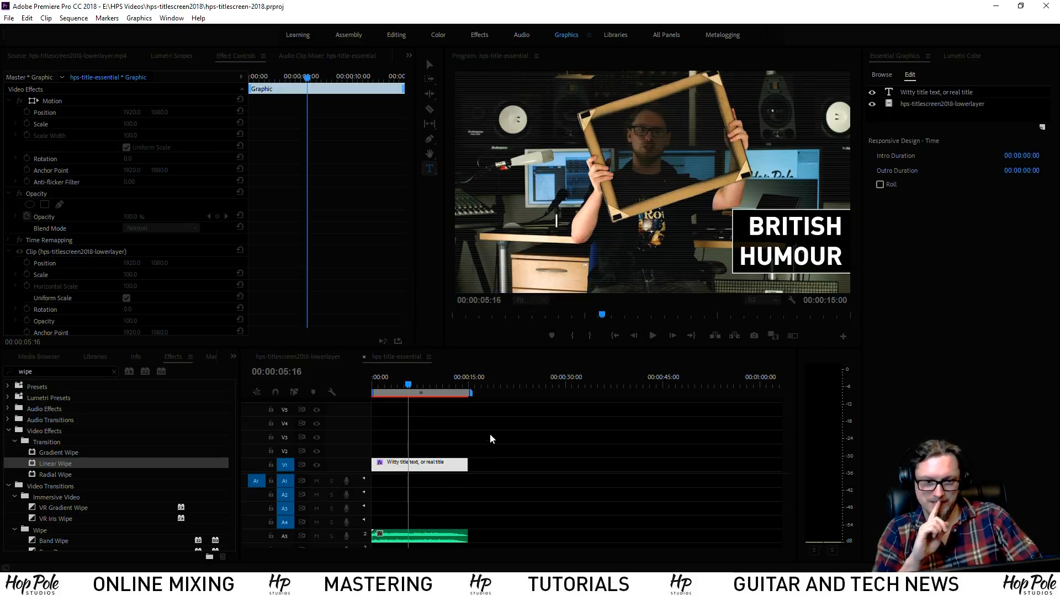
{"action": "left_click", "coordinate": [461, 207]}
{"action": "left_click", "coordinate": [456, 206]}
{"action": "left_click_drag", "start_coordinate": [493, 174], "coordinate": [488, 198]}
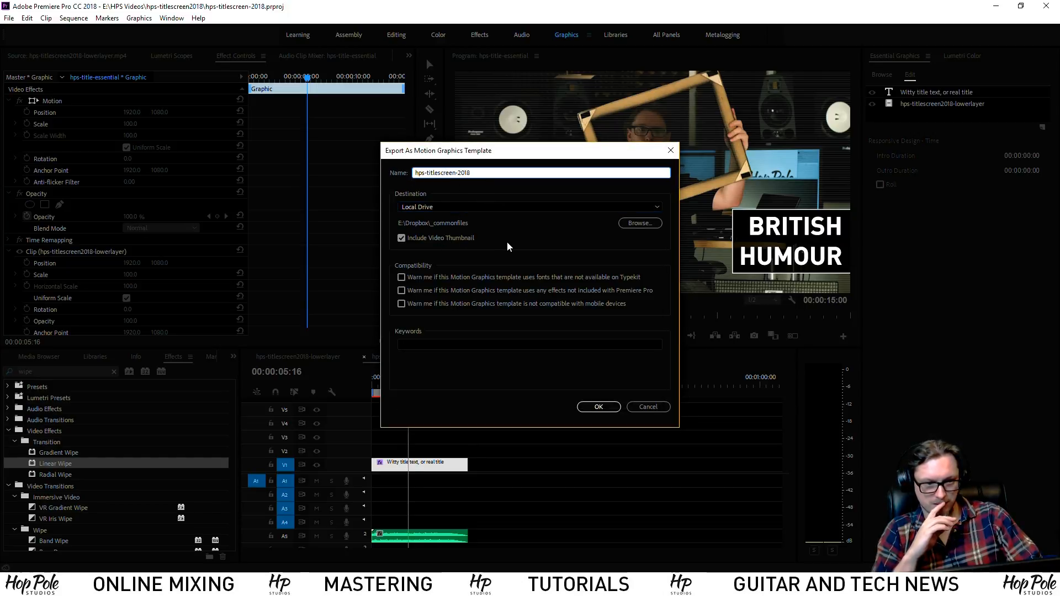
{"action": "left_click_drag", "start_coordinate": [491, 153], "coordinate": [596, 215]}
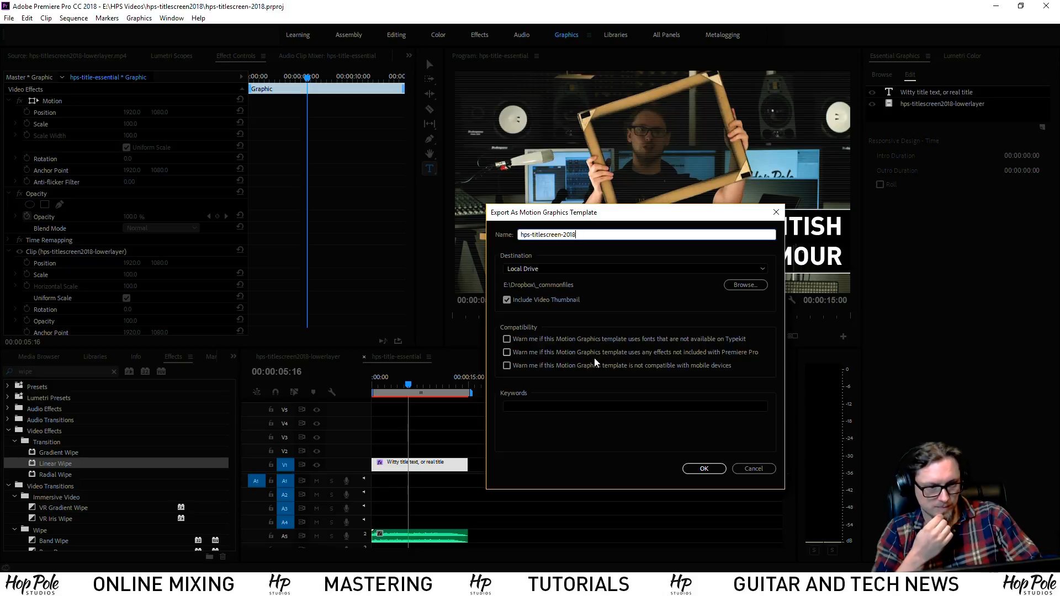
{"action": "left_click", "coordinate": [701, 470]}
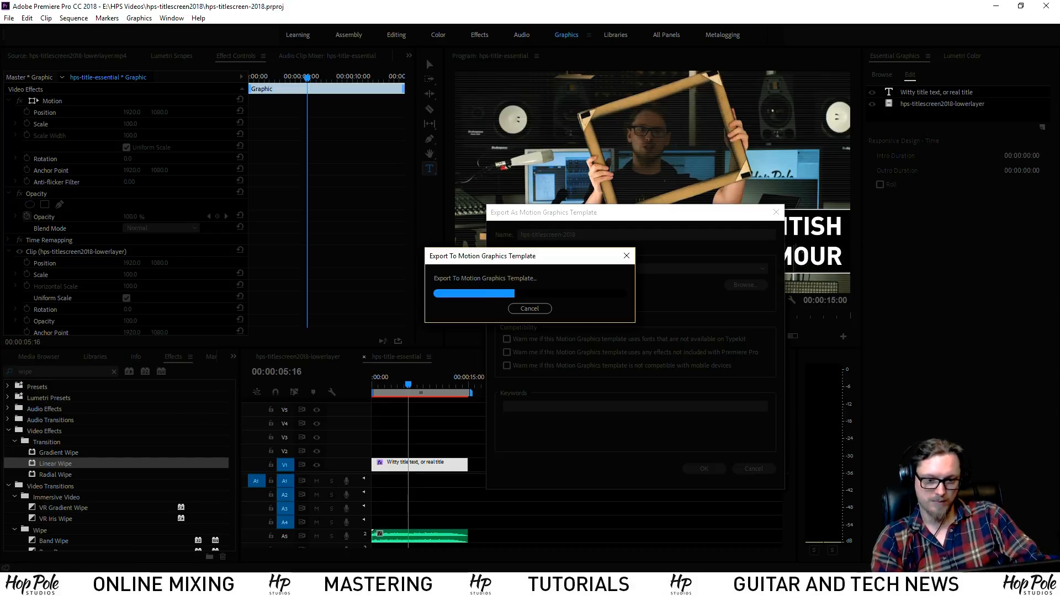
Locate hps-titlescreen-2018.mogrt in Audio (E:) > Dropbox > _commonfiles, then return to Premiere Pro
{"action": "left_click", "coordinate": [67, 585]}
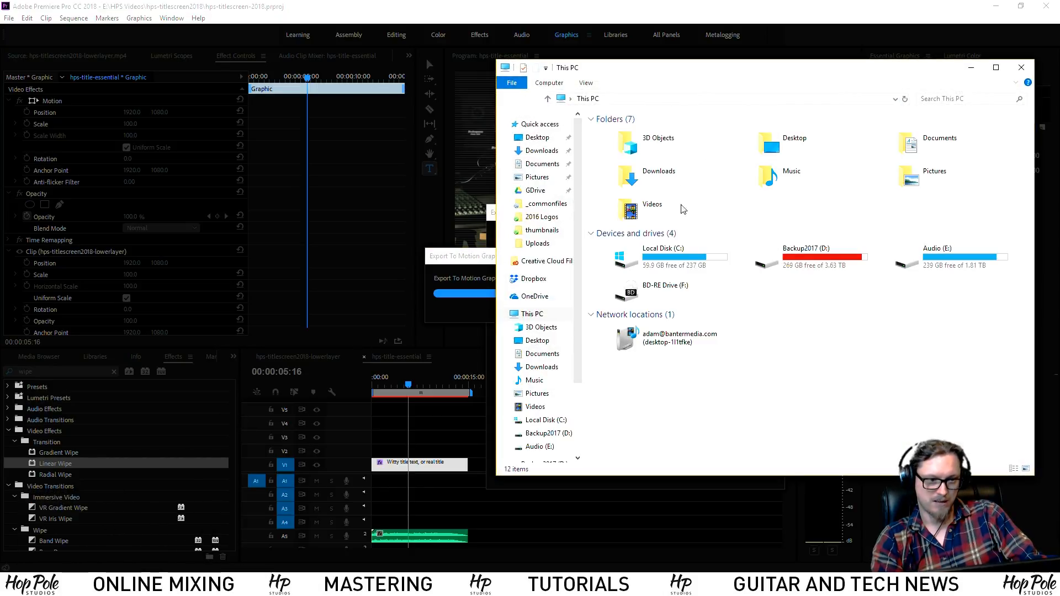
{"action": "double_click", "coordinate": [946, 255]}
{"action": "double_click", "coordinate": [873, 145]}
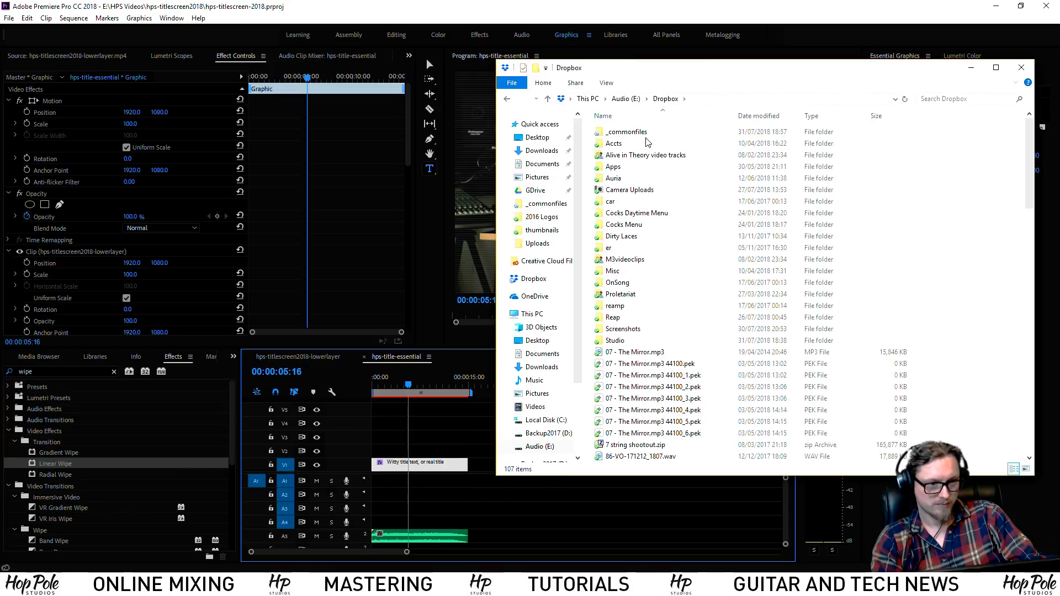
{"action": "double_click", "coordinate": [649, 135]}
{"action": "scroll", "coordinate": [883, 331], "scroll_direction": "down", "scroll_amount": 10}
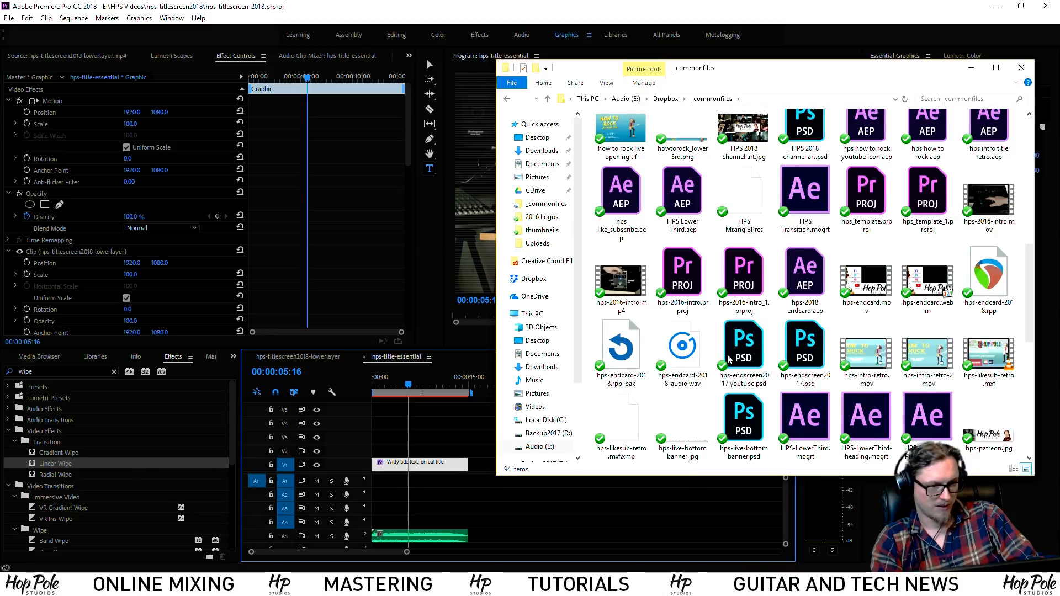
{"action": "scroll", "coordinate": [728, 360], "scroll_direction": "down", "scroll_amount": 3}
{"action": "left_click", "coordinate": [683, 333]}
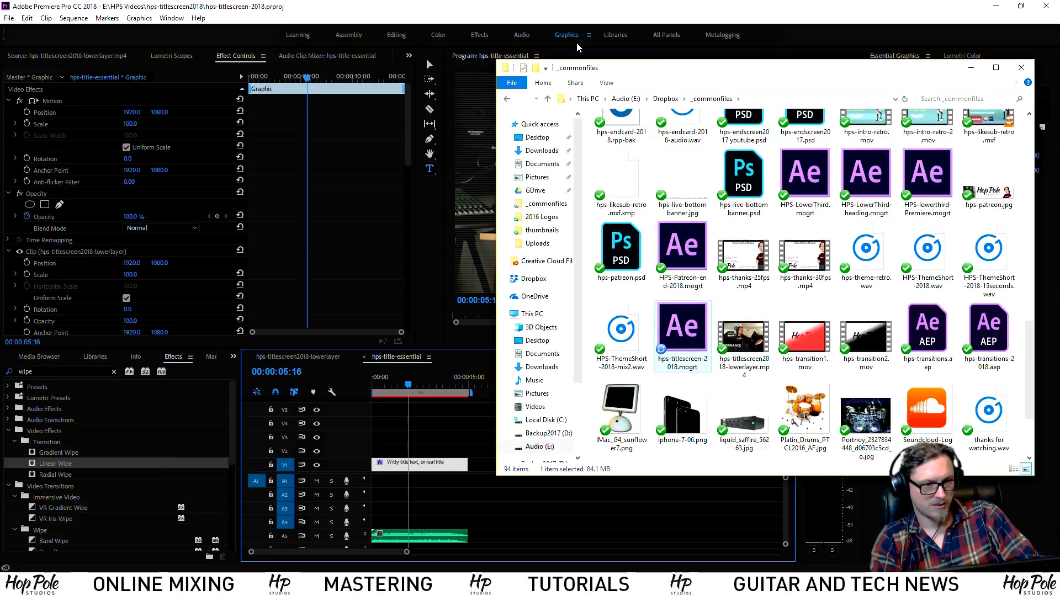
{"action": "left_click", "coordinate": [579, 5]}
{"action": "left_click", "coordinate": [464, 380]}
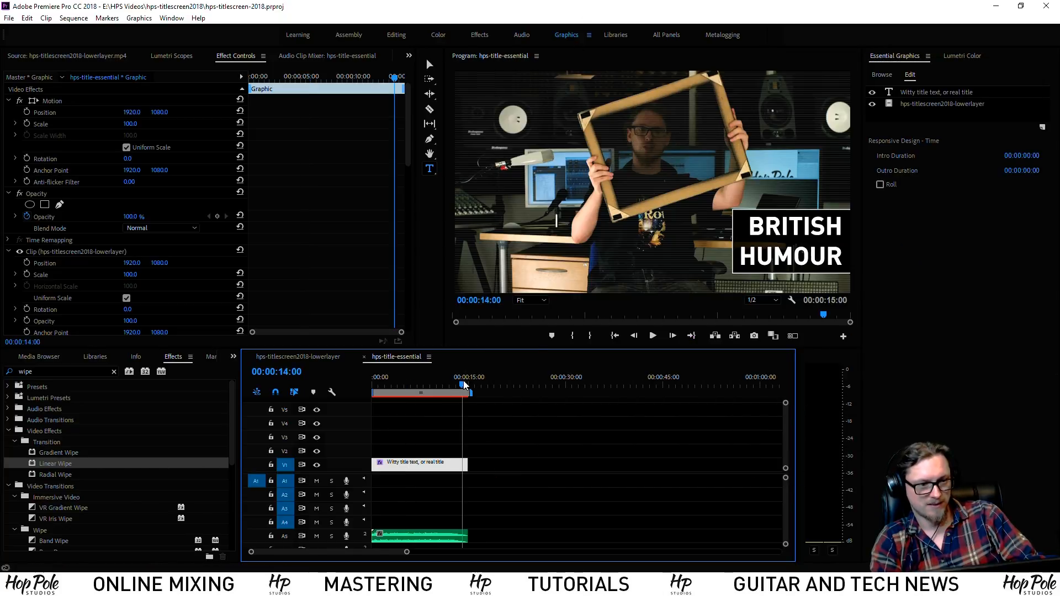
{"action": "left_click_drag", "start_coordinate": [459, 379], "coordinate": [357, 376]}
{"action": "mouse_move", "coordinate": [497, 520]}
{"action": "left_mouse_down"}
{"action": "mouse_move", "coordinate": [373, 544]}
{"action": "mouse_move", "coordinate": [481, 516]}
{"action": "left_mouse_up"}
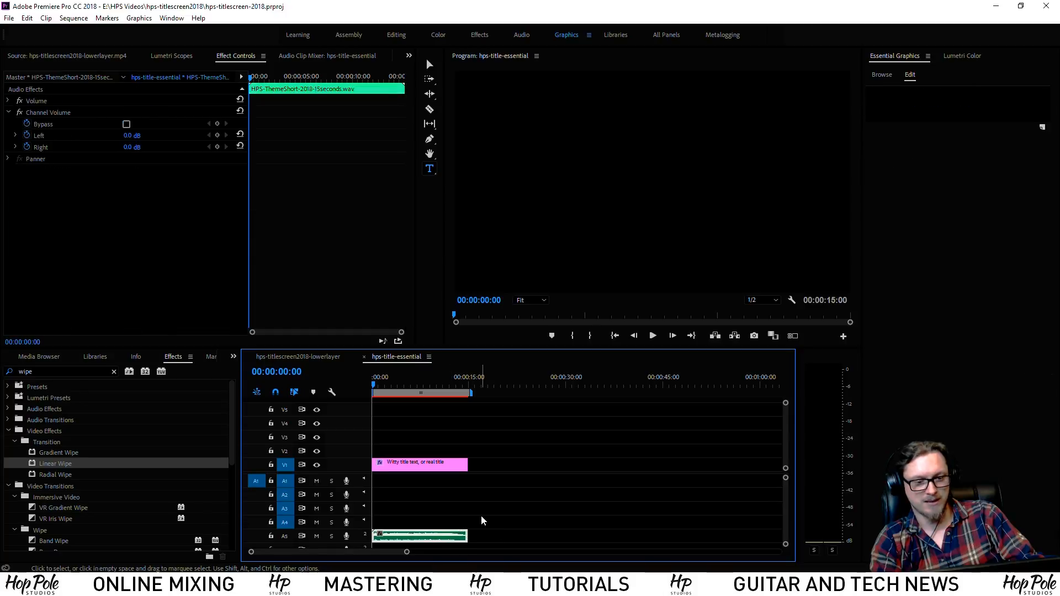